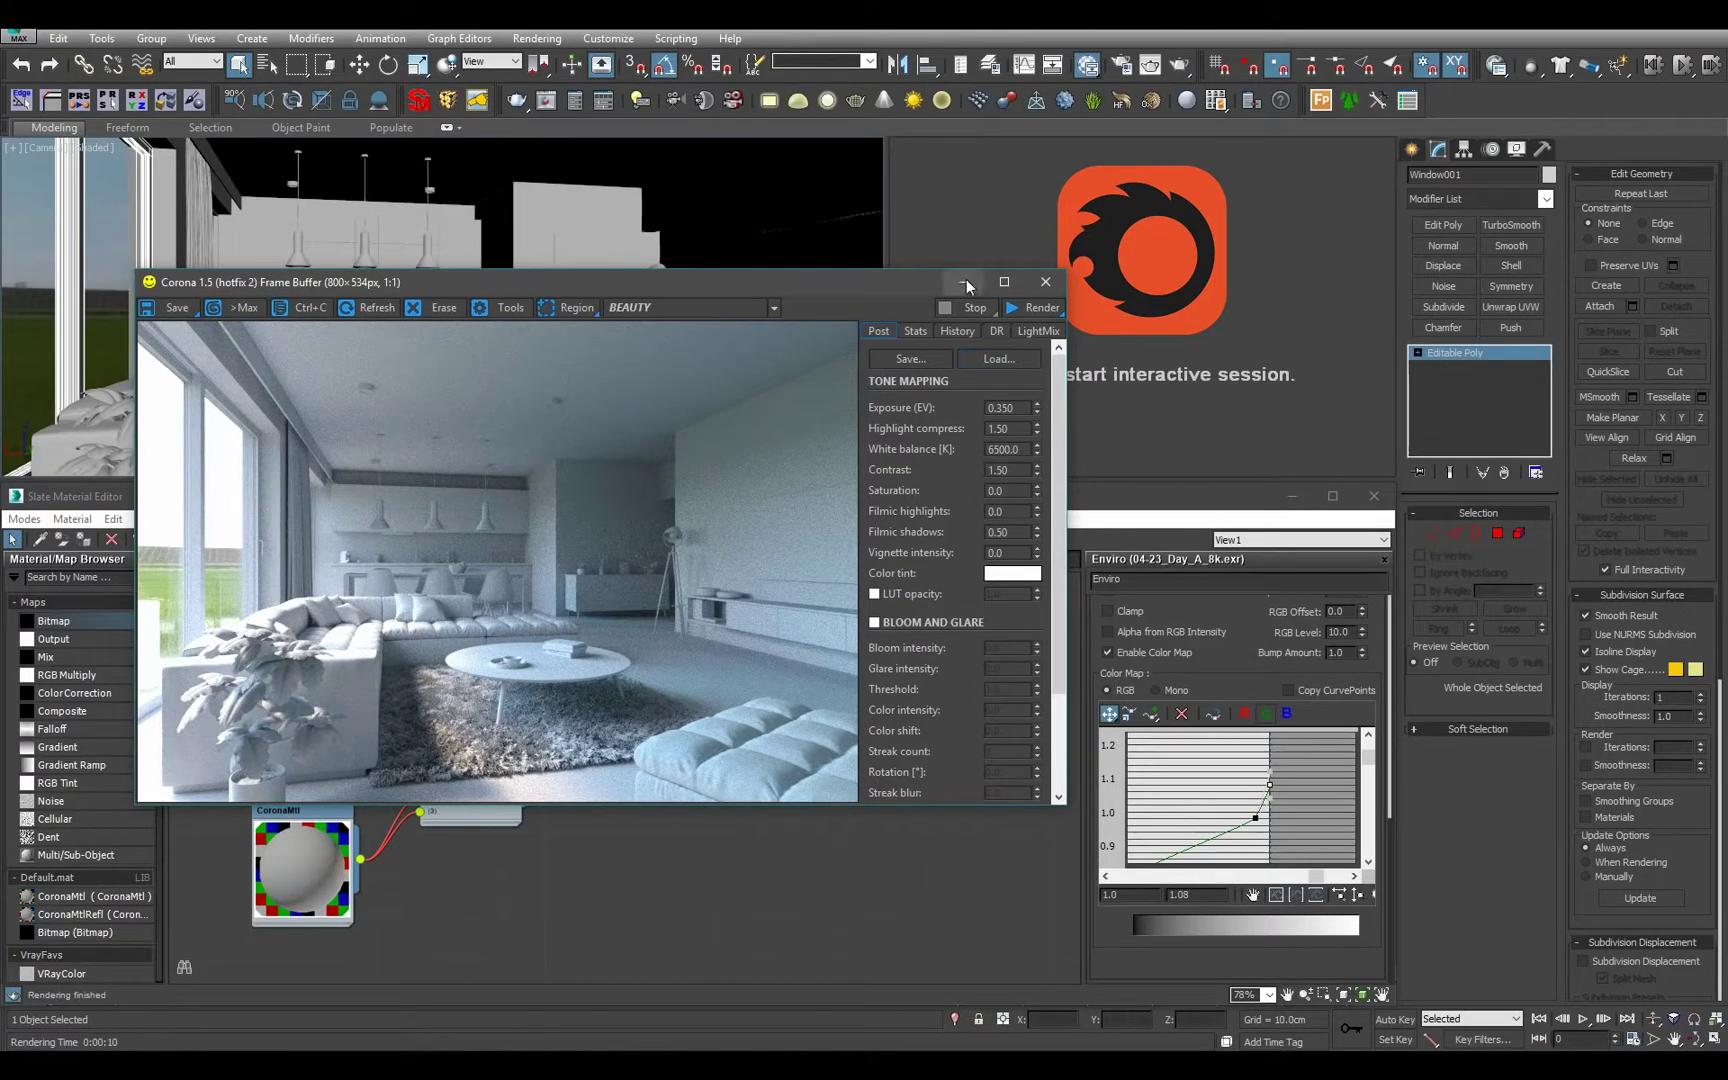
Minimise the render frame buffer and select the Floor object in the living room scene.
click(965, 283)
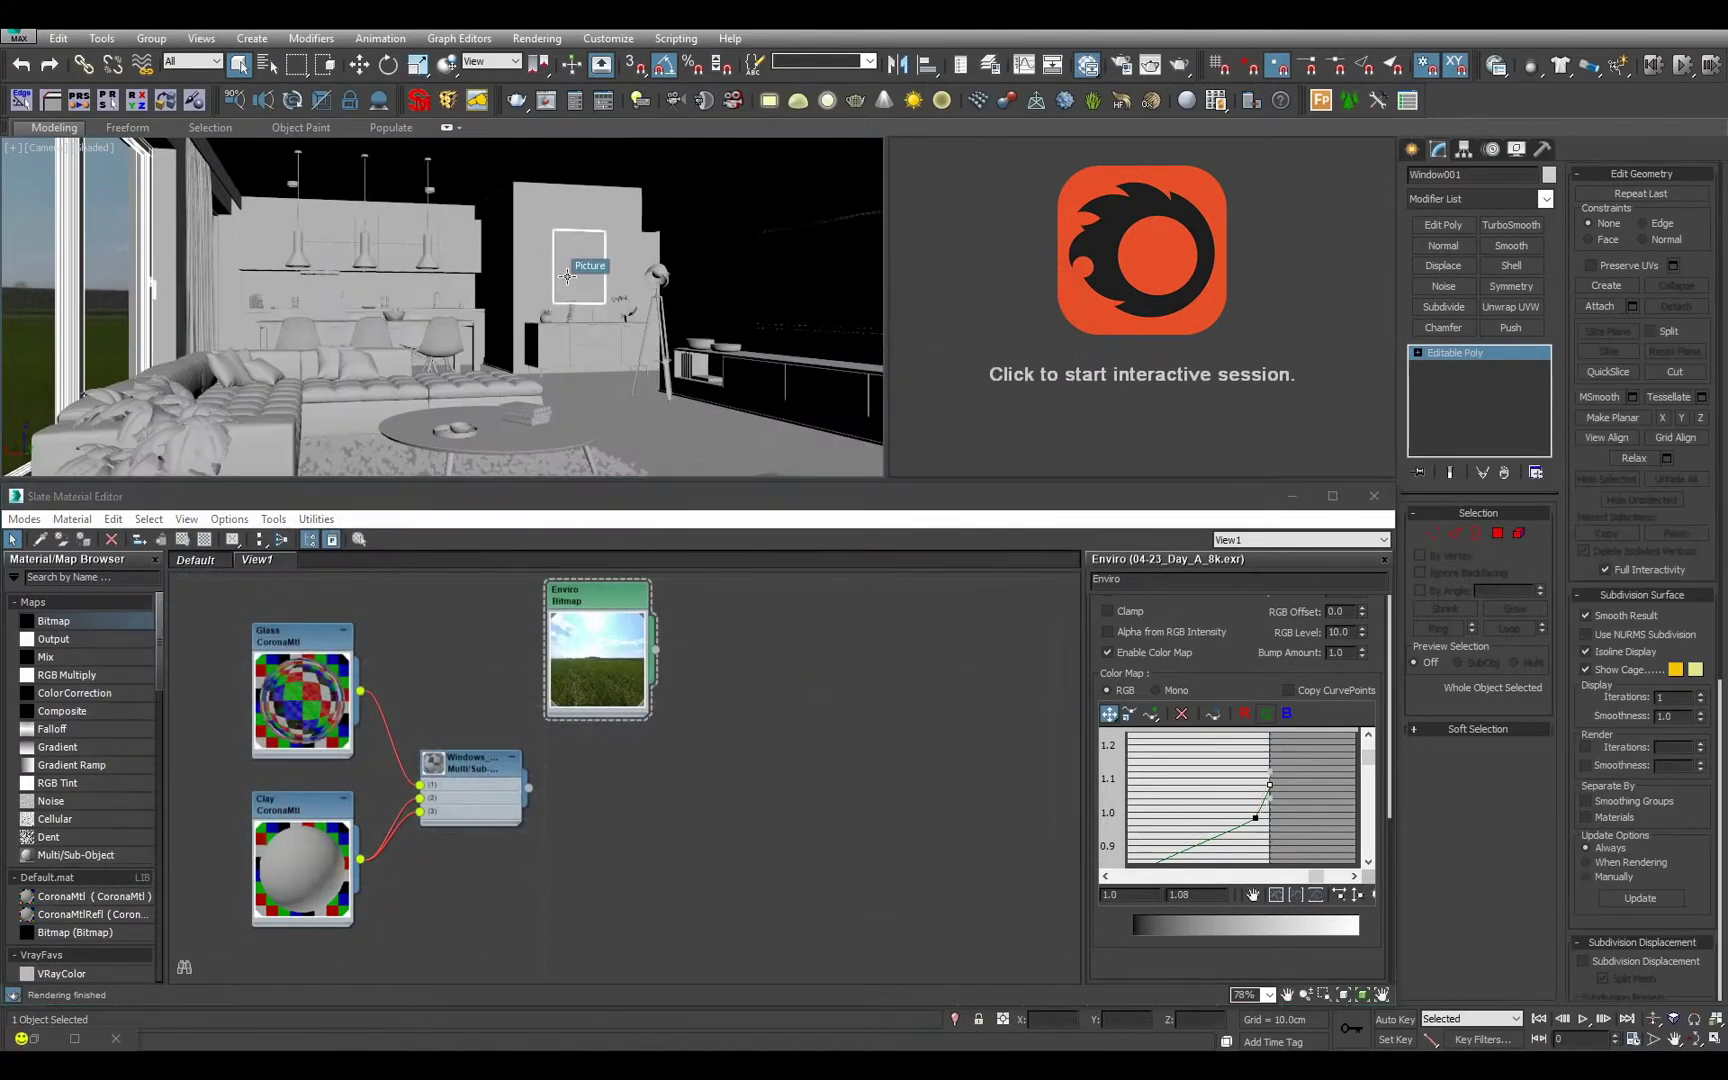
scroll(567, 276, up, 8)
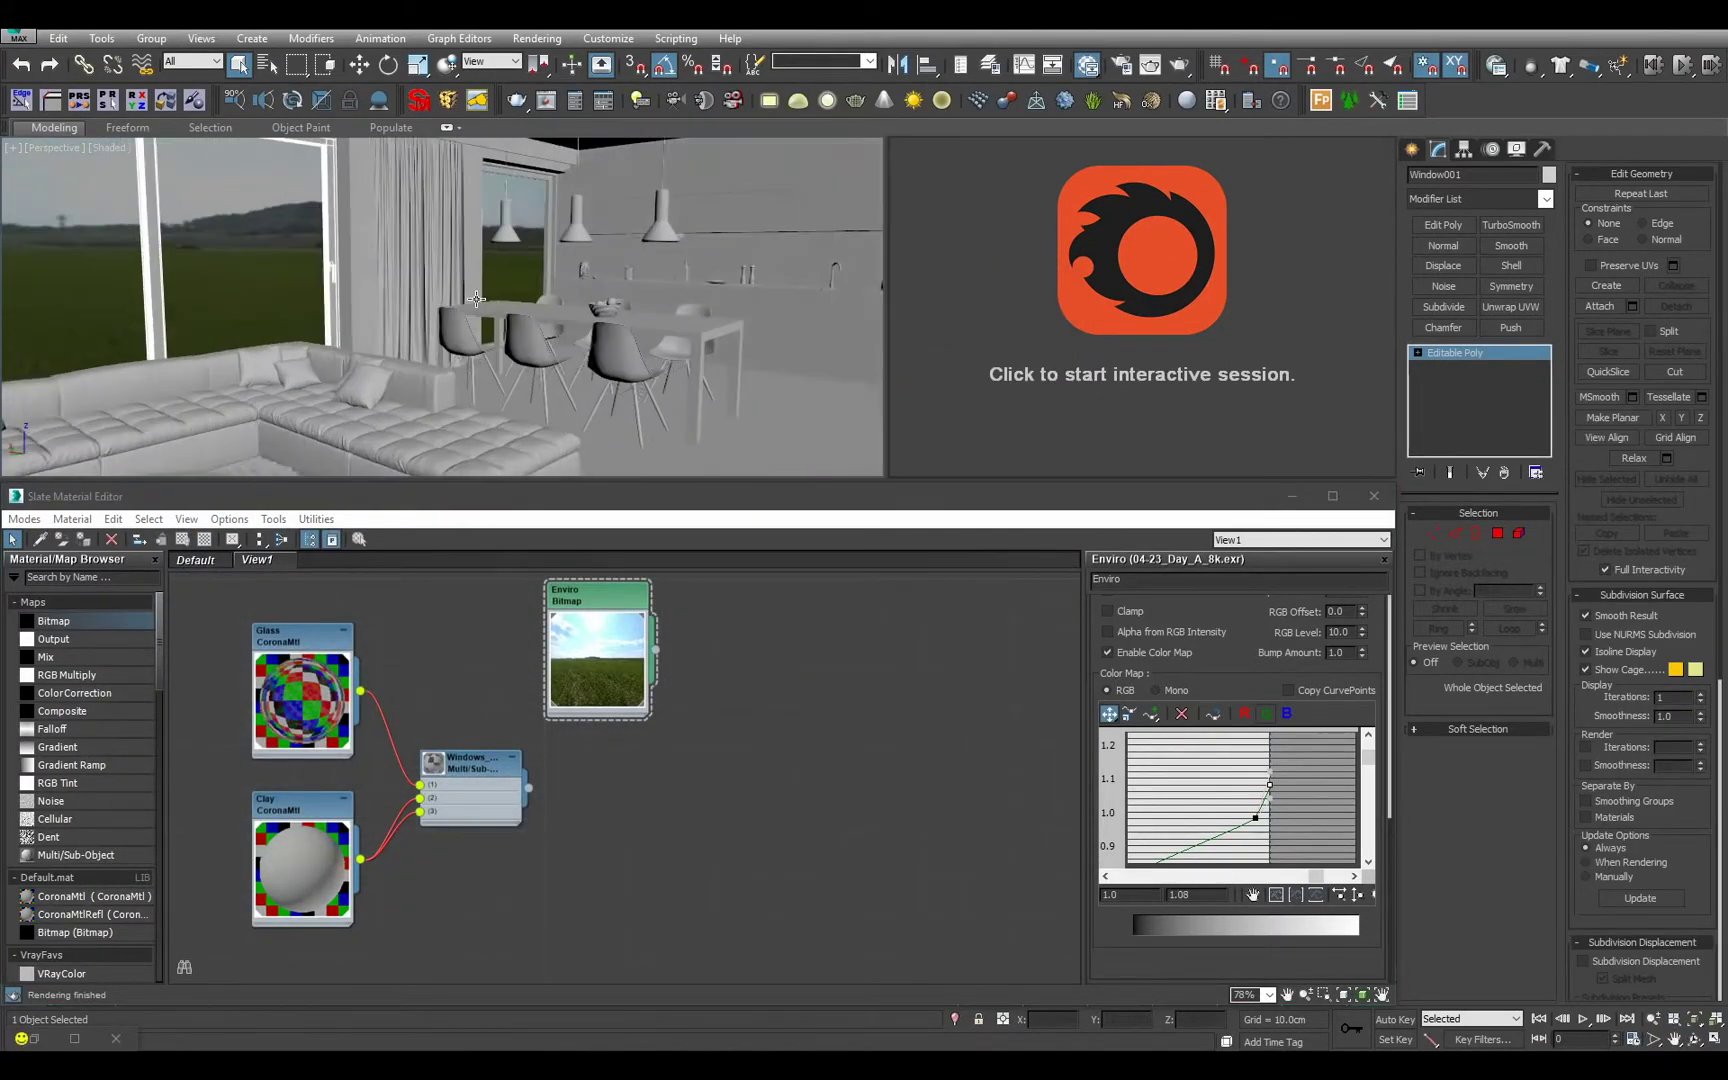
alt+middle_drag(565, 300, 541, 347)
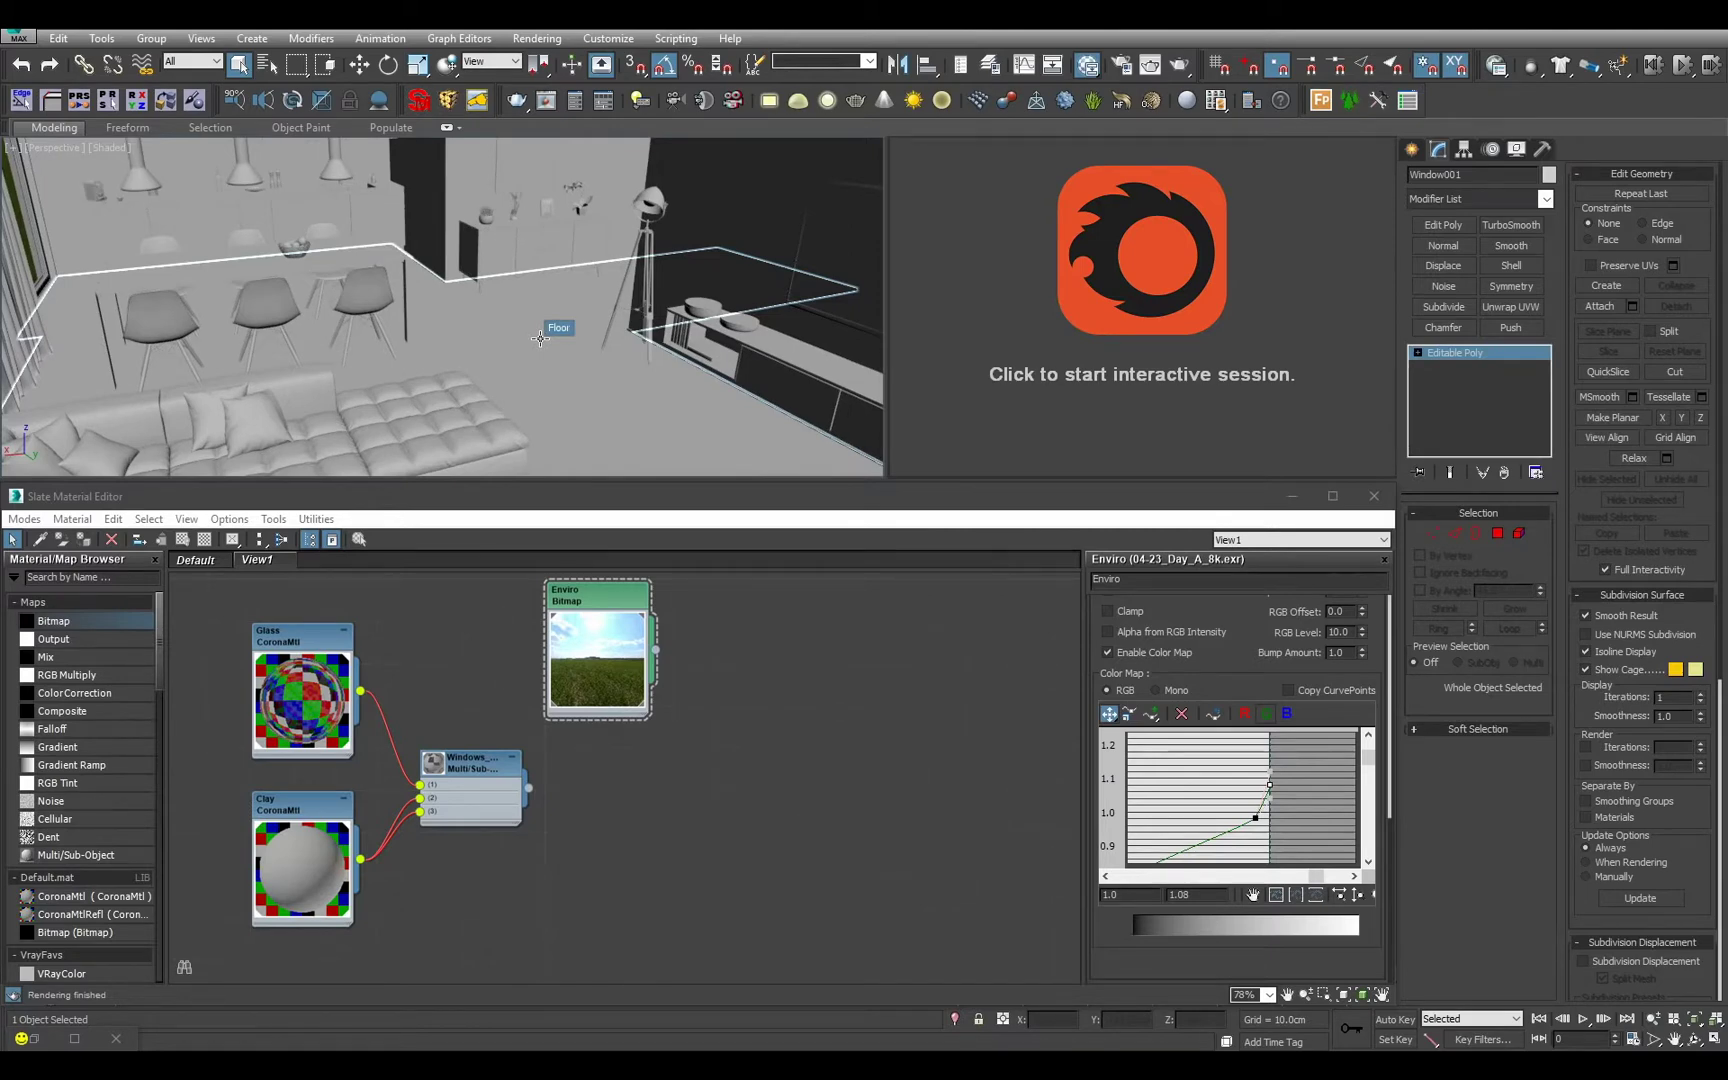
click(540, 338)
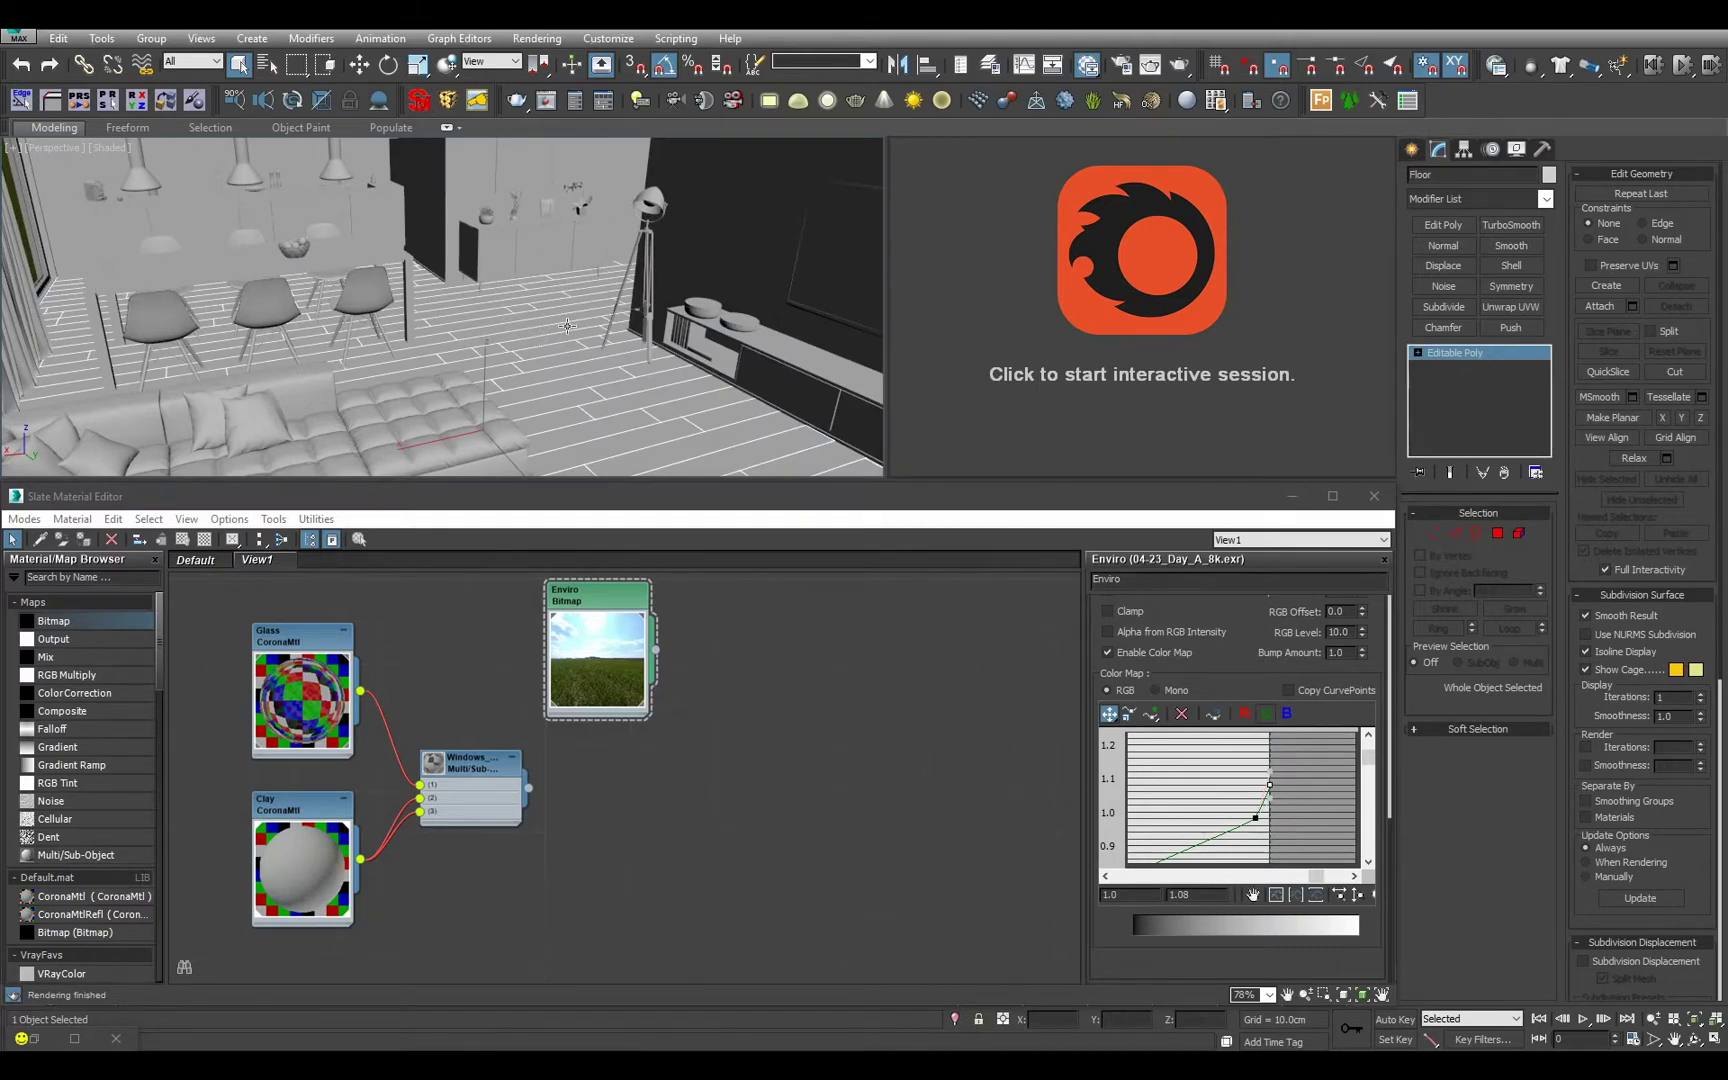
Isolate the selected floor planks so the rest of the interior is hidden in the viewport.
middle_drag(540, 338, 671, 362)
scroll(541, 360, up, 3)
scroll(538, 355, down, 4)
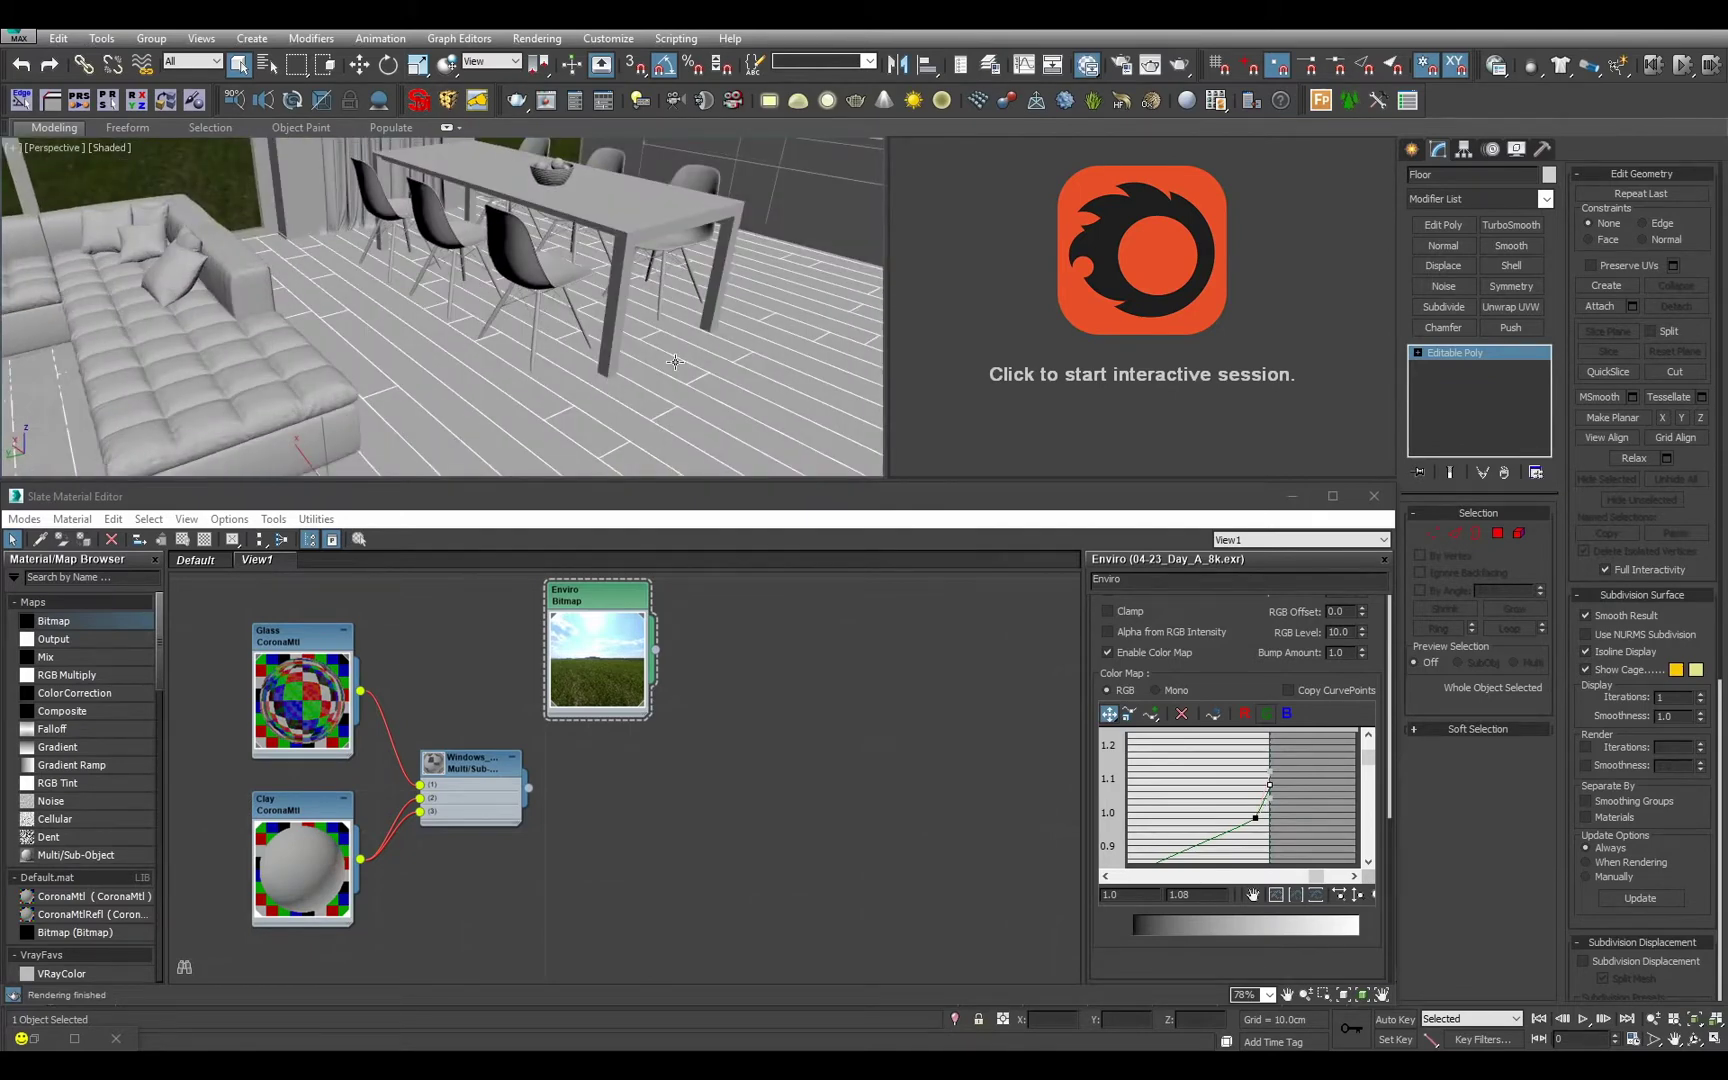
key(shift+z)
key(shift+z)
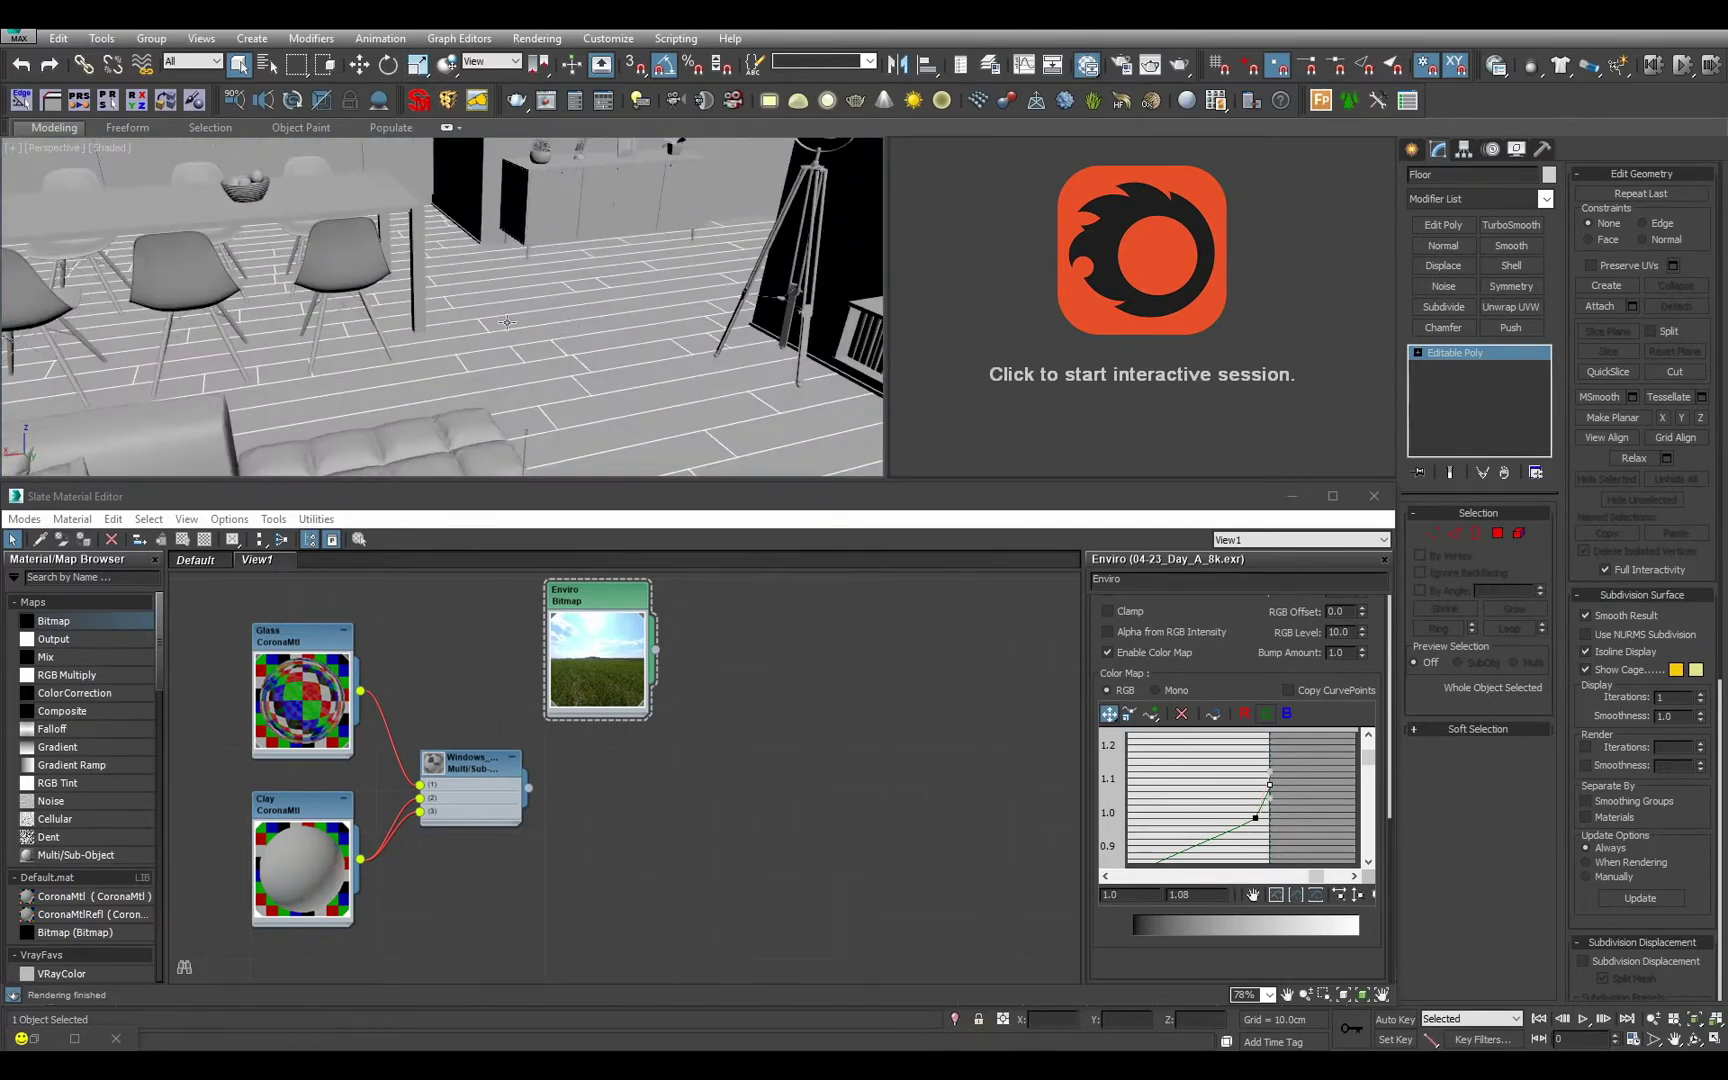
key(shift+z)
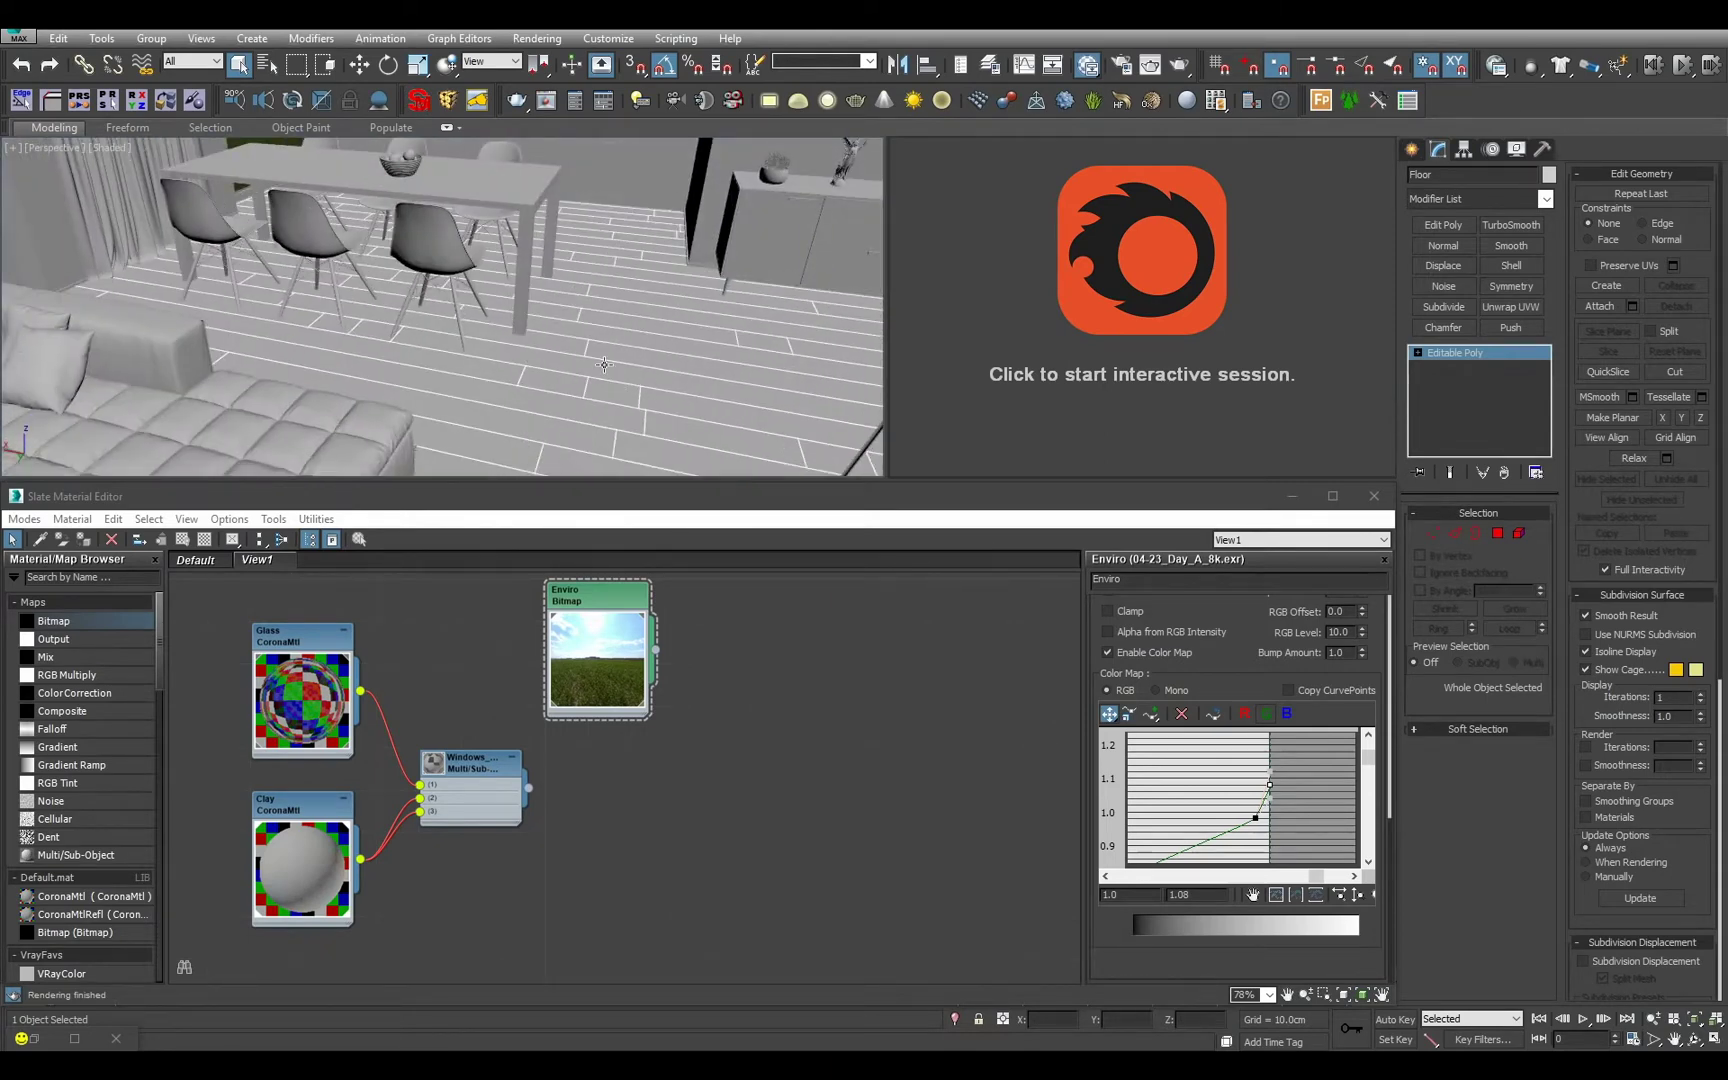
key(alt+q)
alt+middle_drag(627, 355, 455, 320)
scroll(555, 333, up, 2)
Add a new CoronaMtl to the material graph and open its parameters.
middle_drag(342, 661, 281, 724)
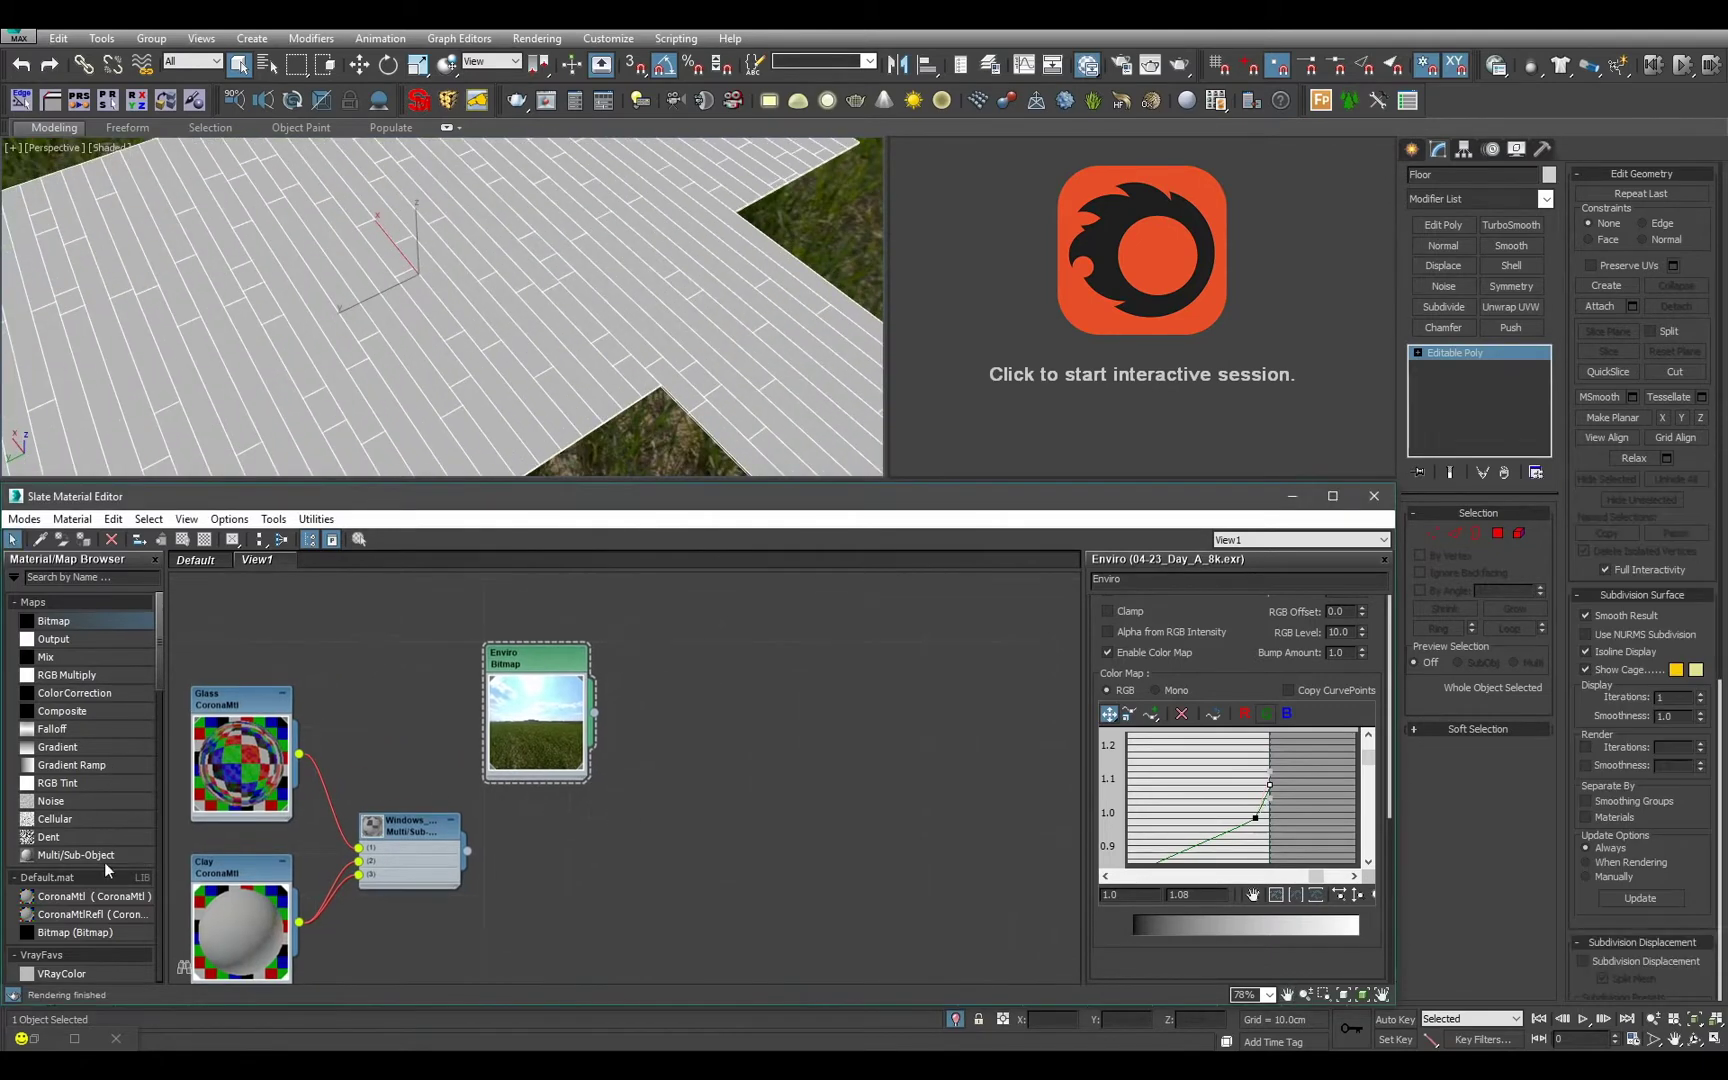
drag(96, 896, 870, 718)
double_click(888, 756)
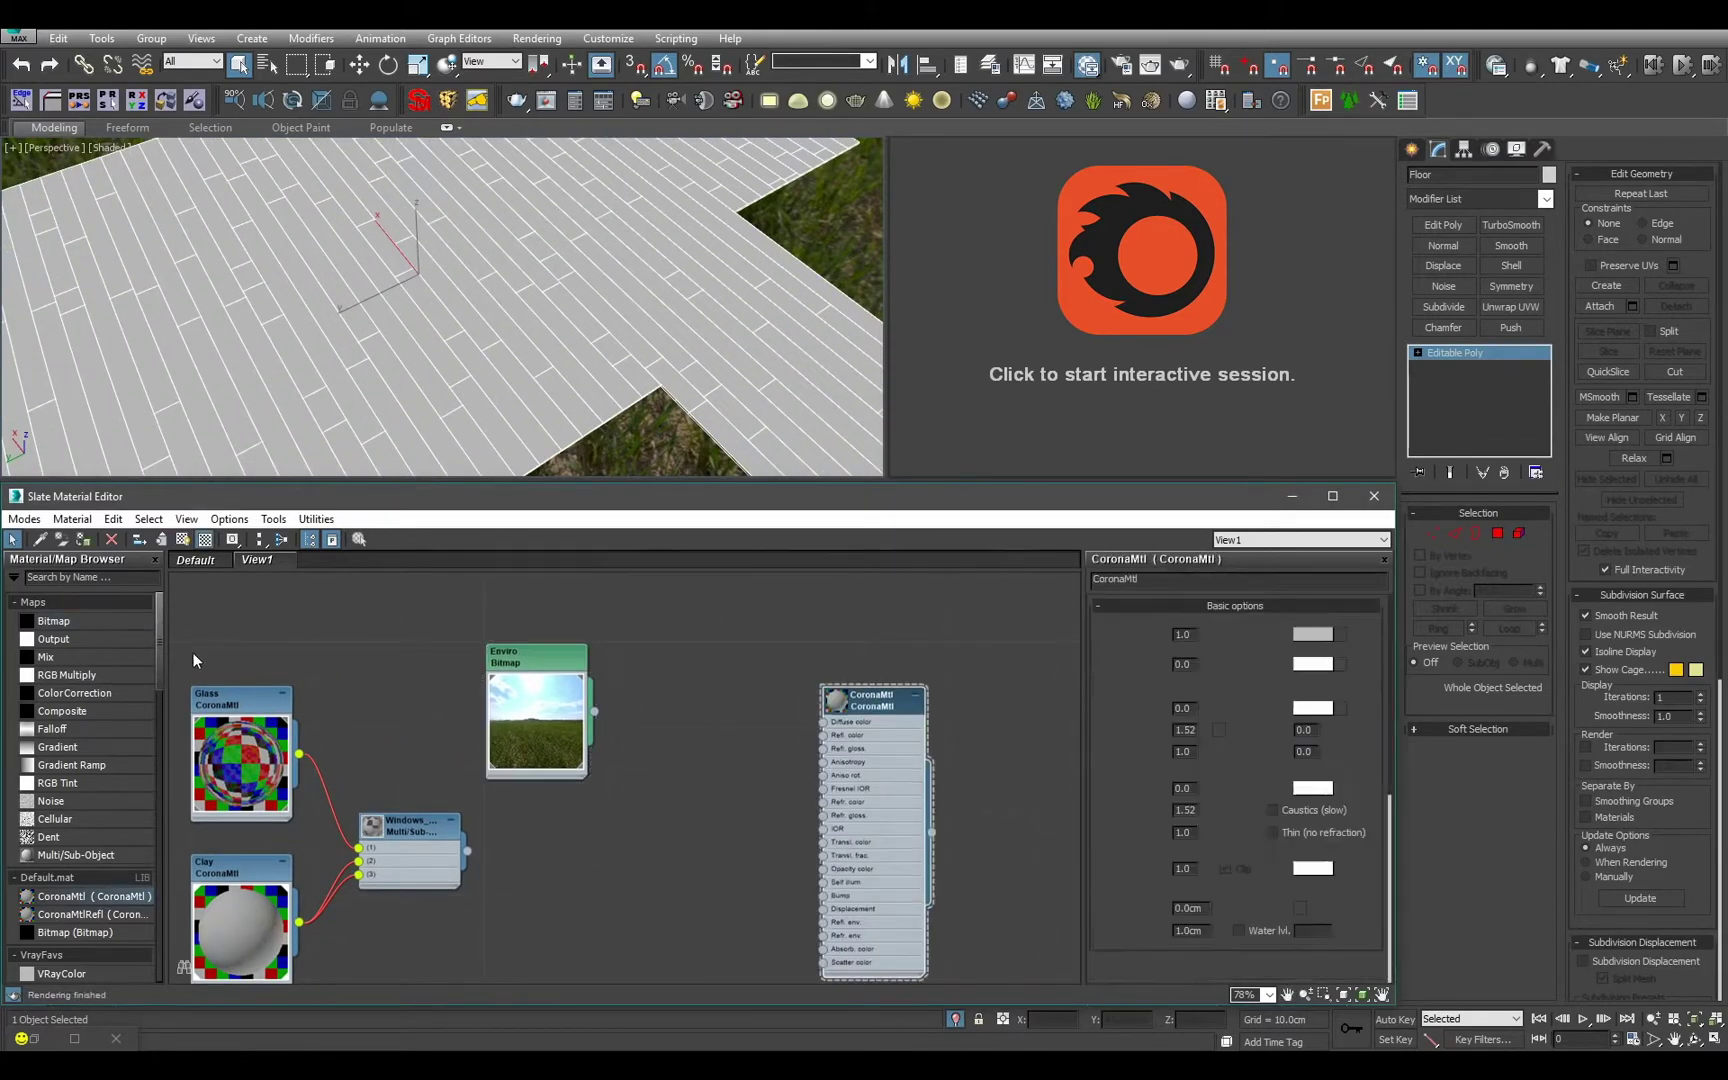
Add a Bitmap map to the graph that loads LargeBoard_.jpg from the texture library's Wood/Fine folder.
drag(54, 621, 684, 664)
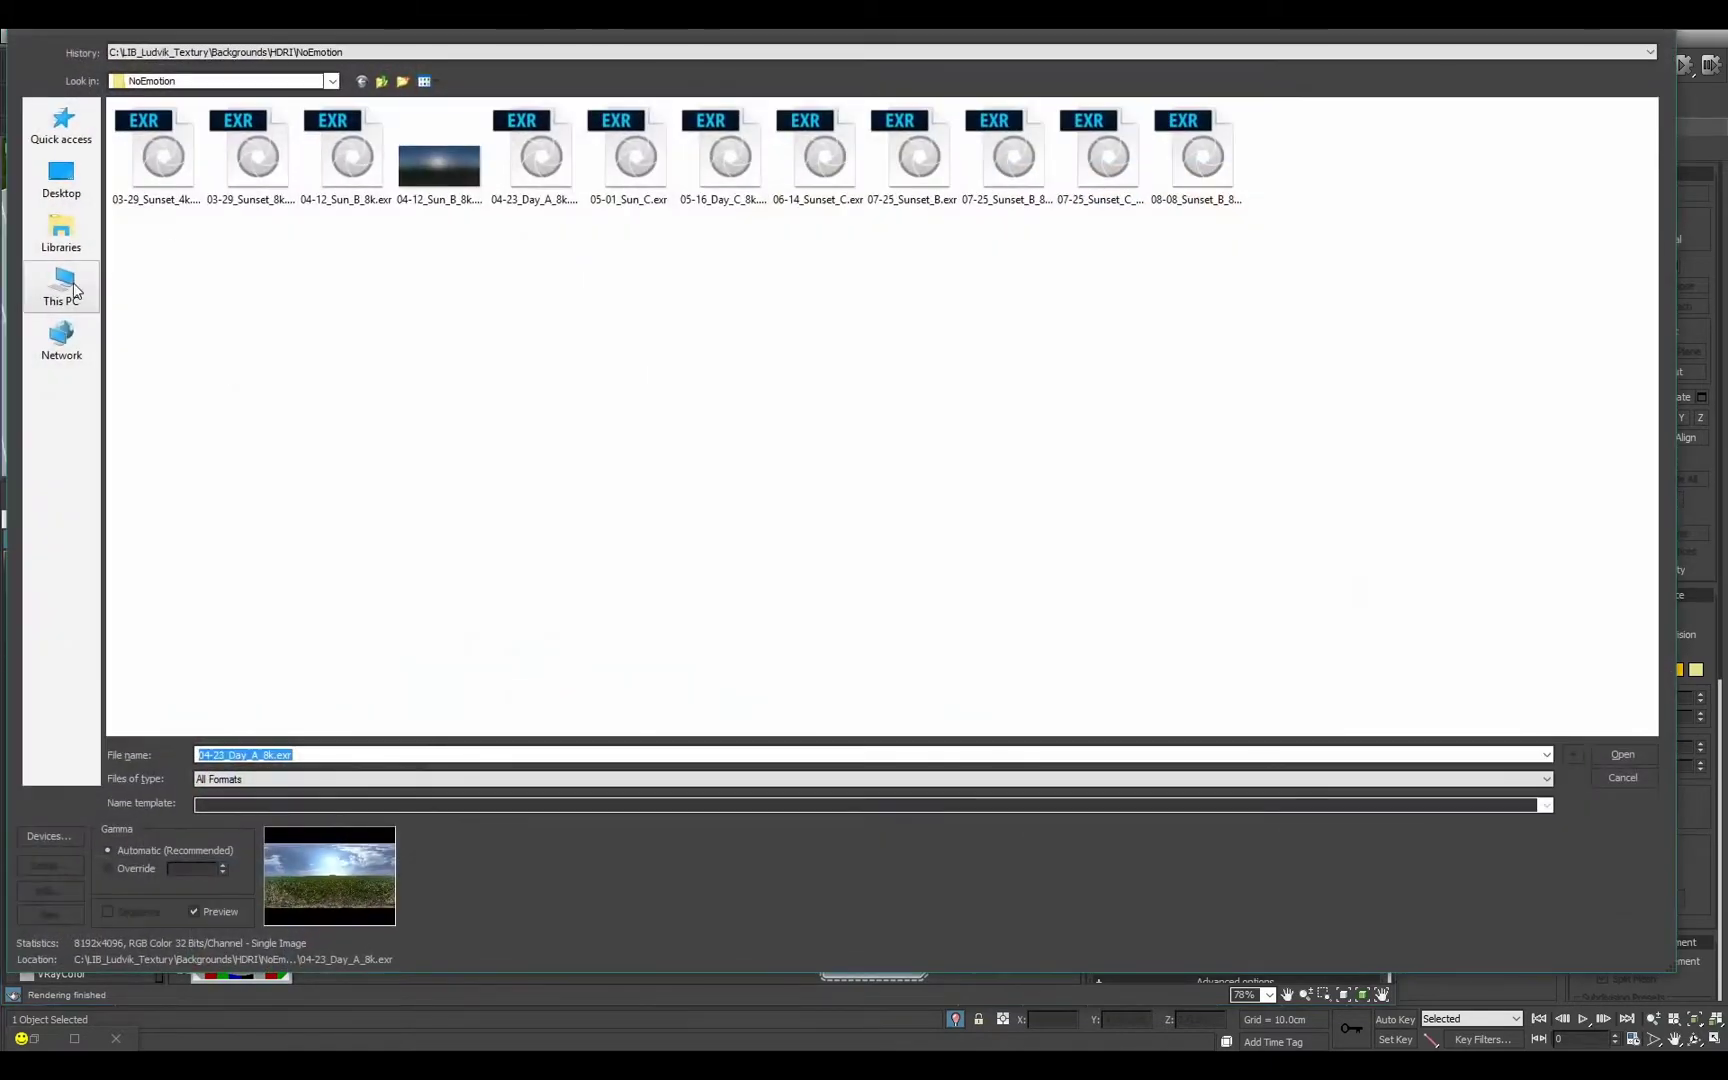
click(61, 285)
double_click(190, 198)
double_click(236, 188)
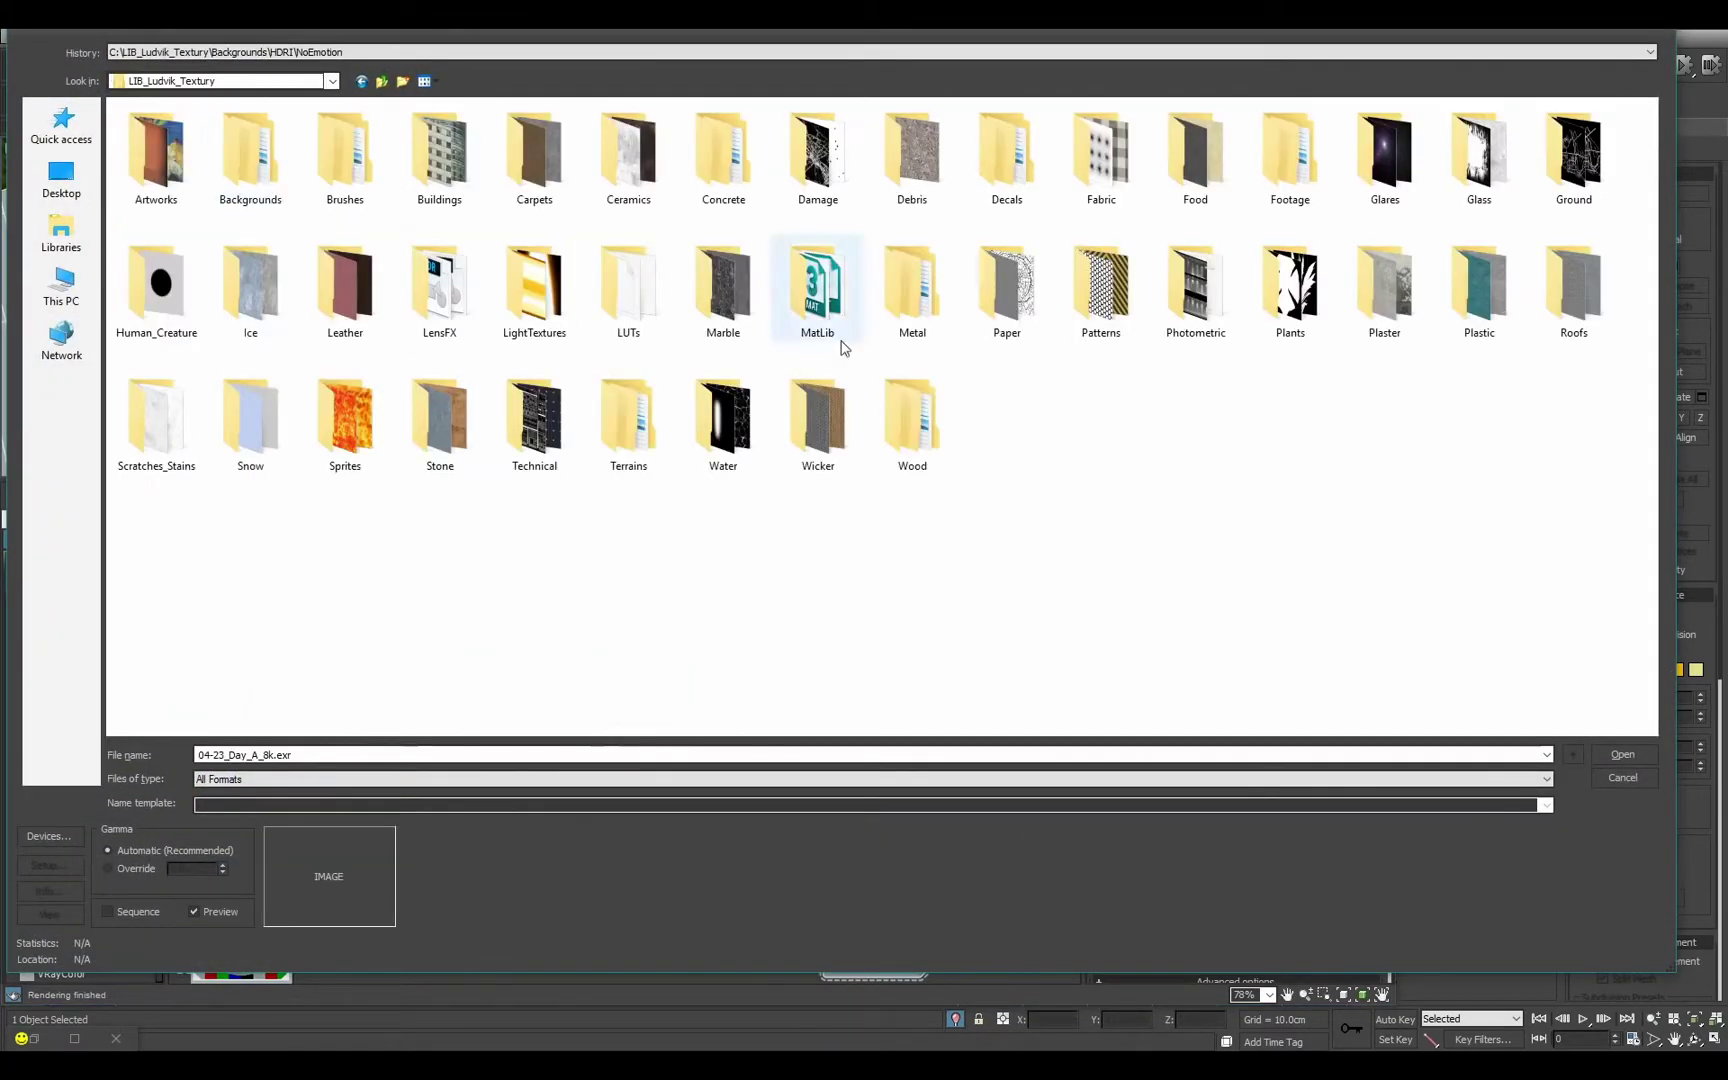
double_click(912, 420)
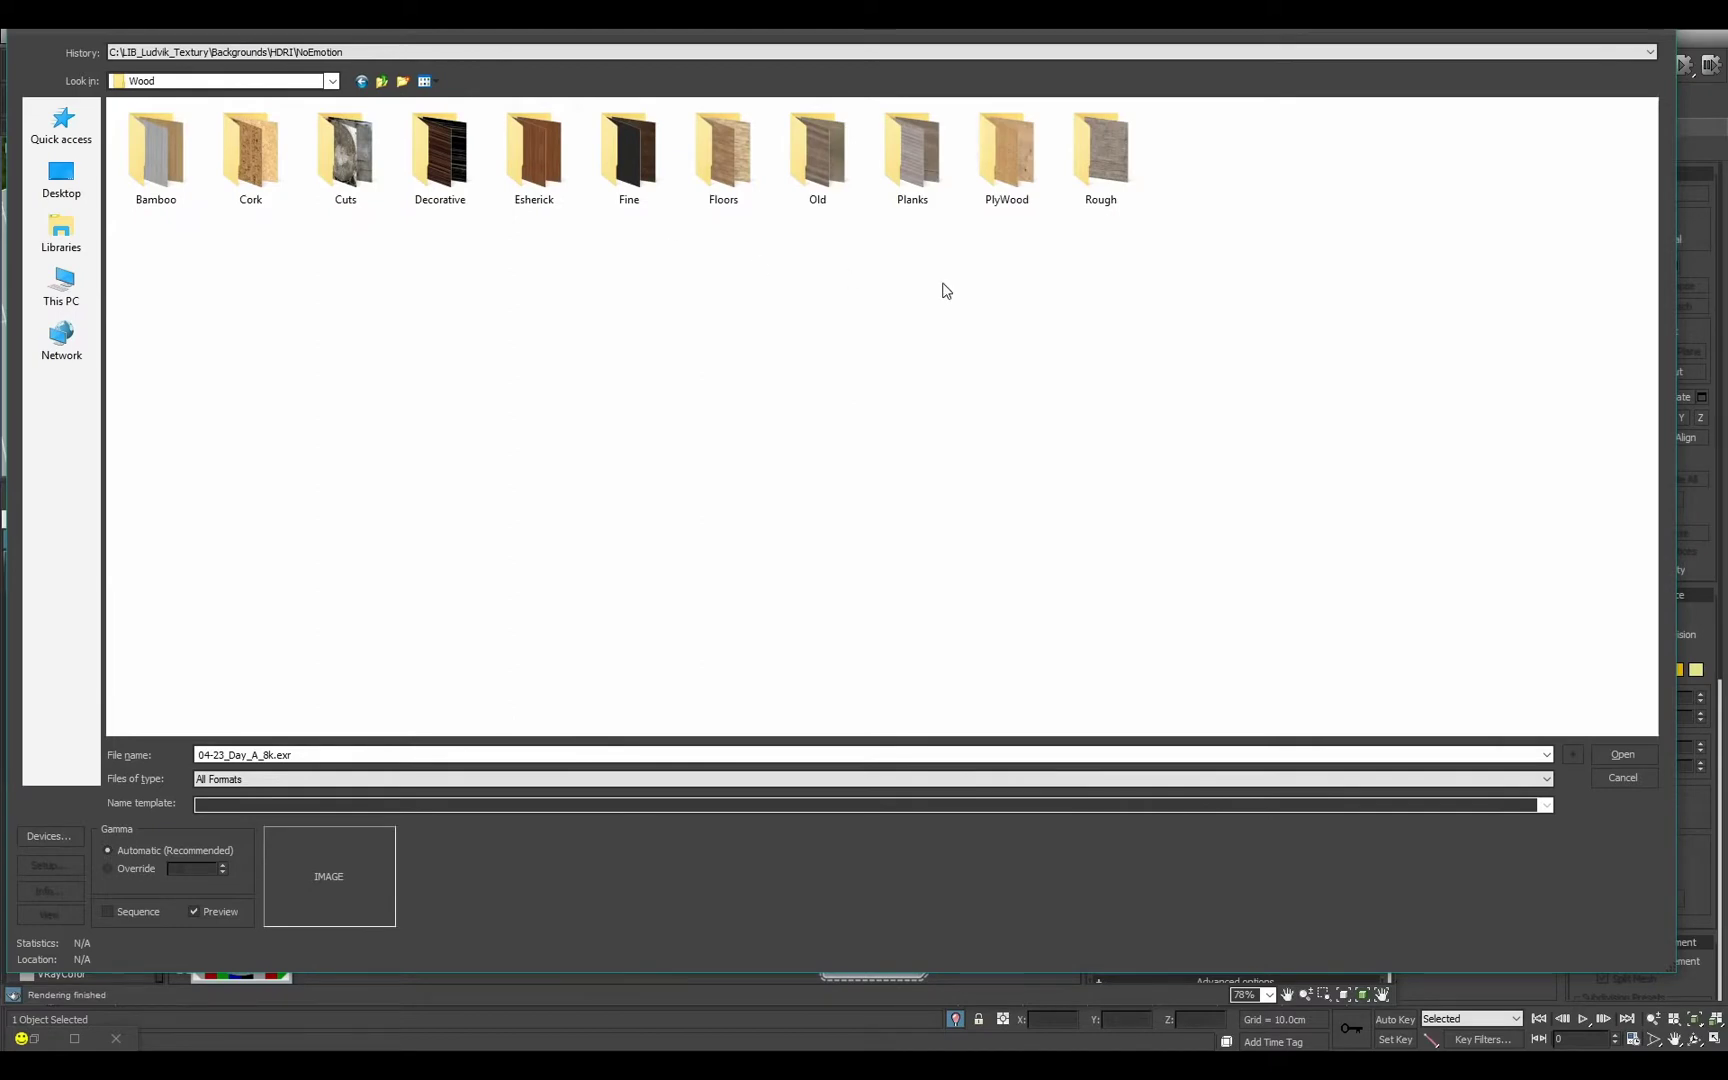
double_click(629, 152)
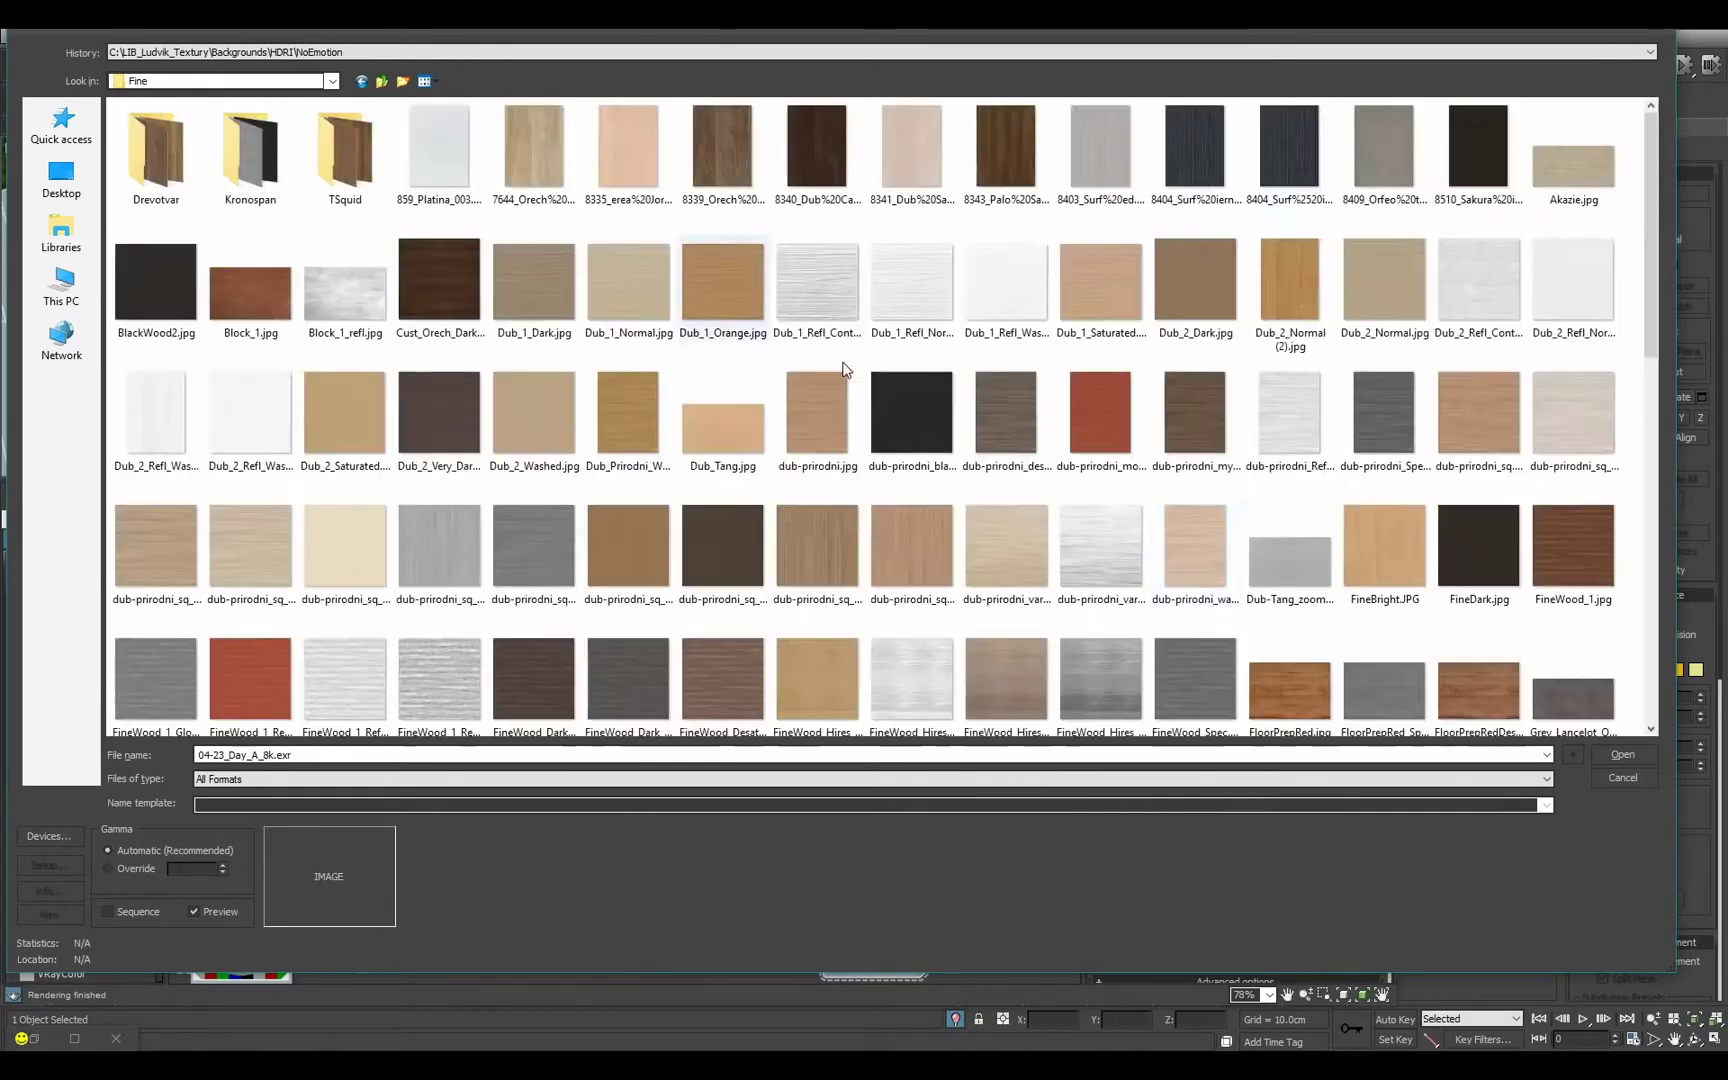
scroll(1248, 545, down, 3)
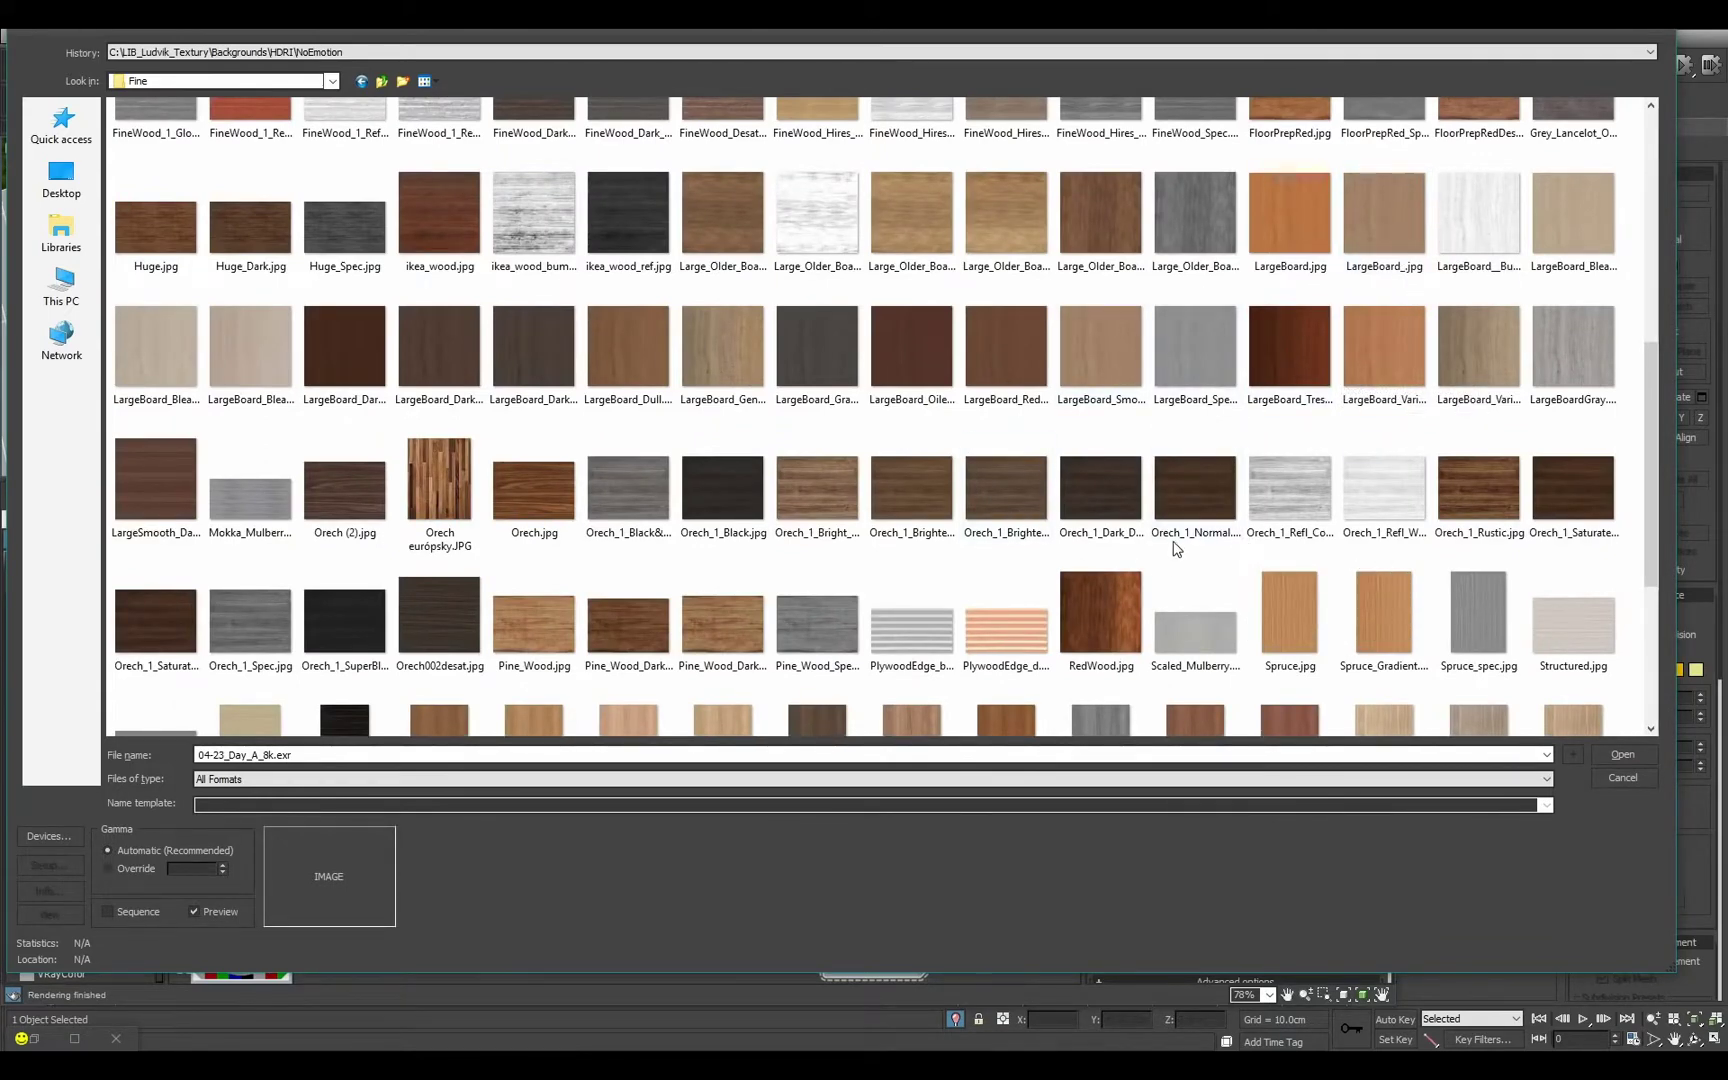
double_click(1376, 219)
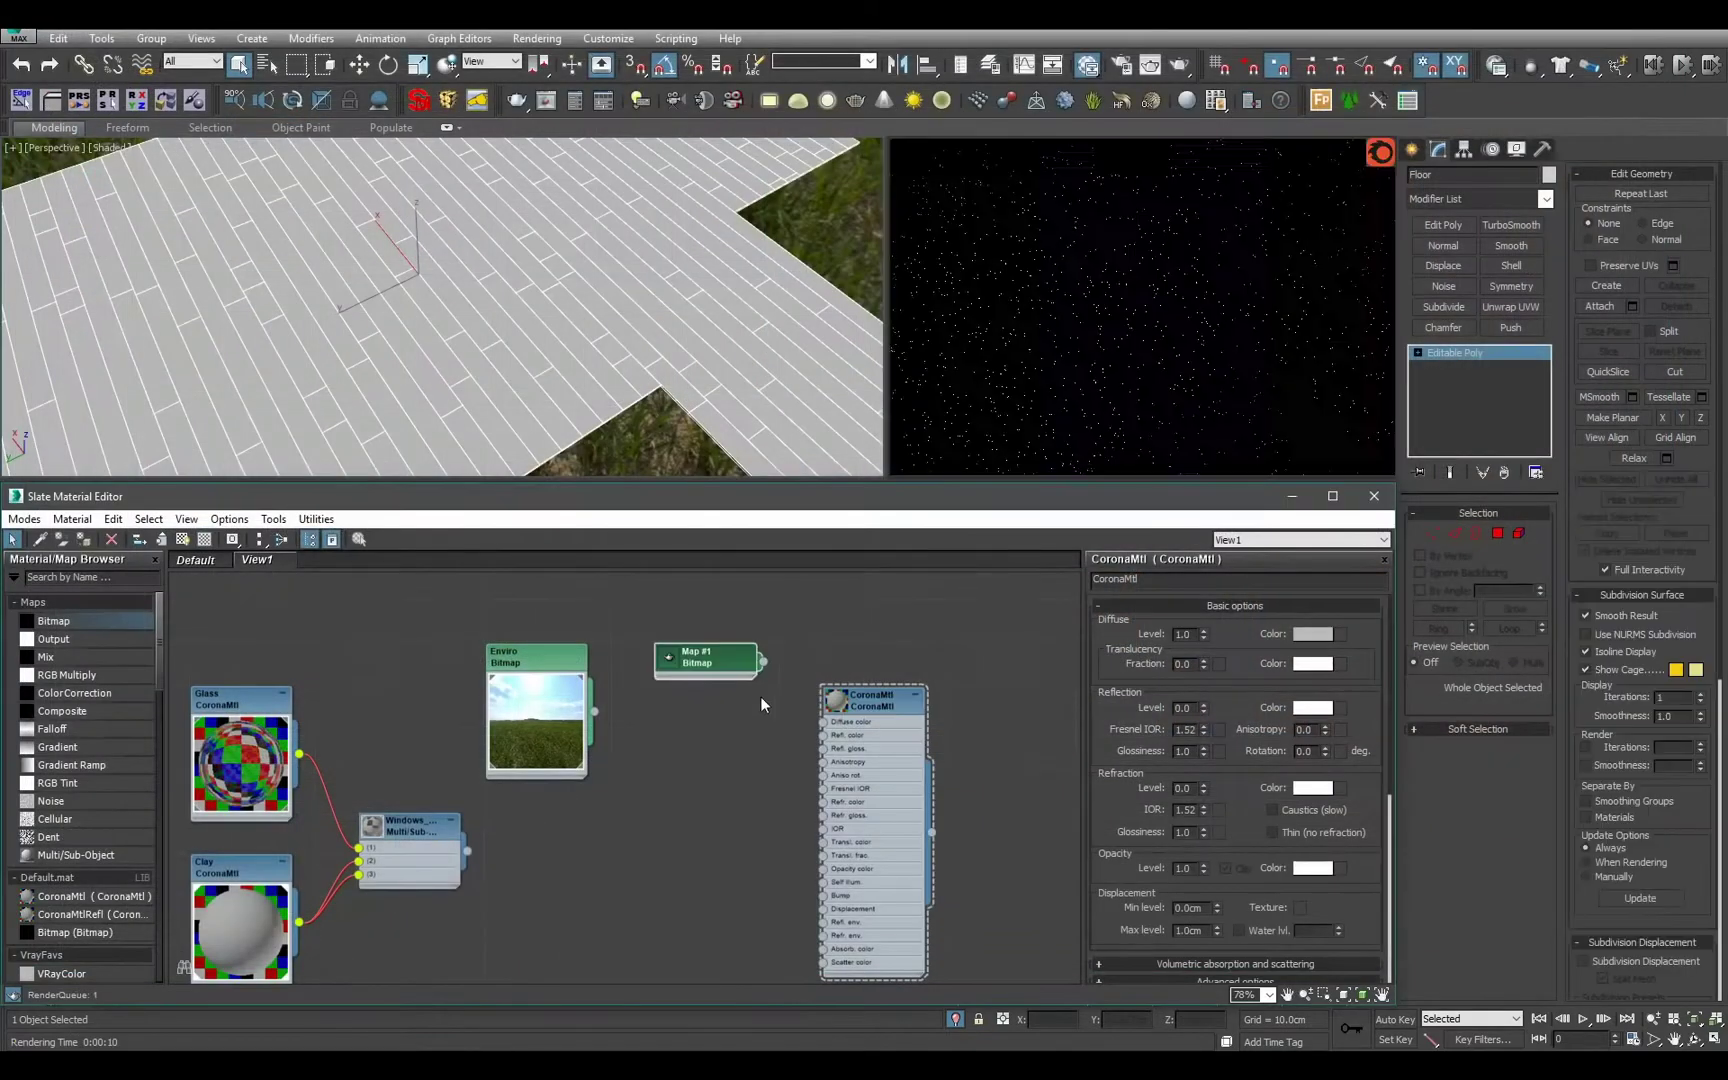
Switch the interactive render viewport to Perspective and connect the wood bitmap to the CoronaMtl's diffuse color.
drag(716, 666, 716, 768)
key(v)
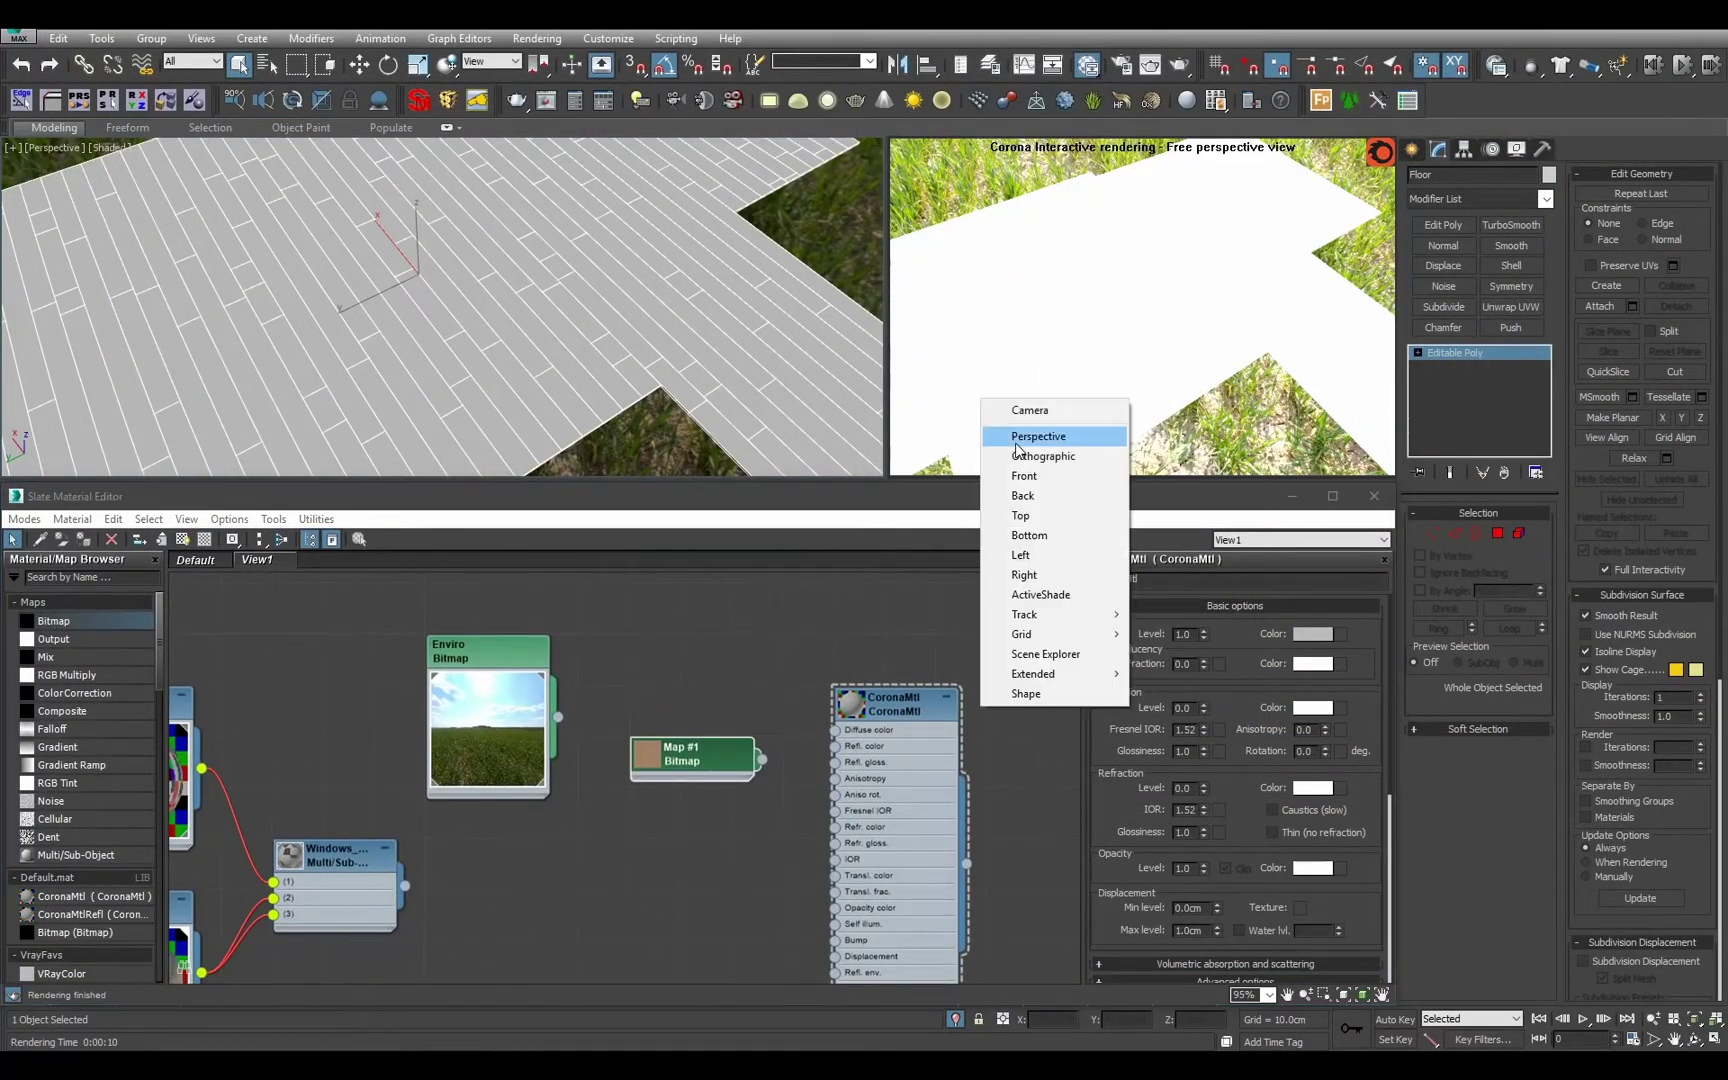
click(1005, 436)
scroll(748, 725, up, 1)
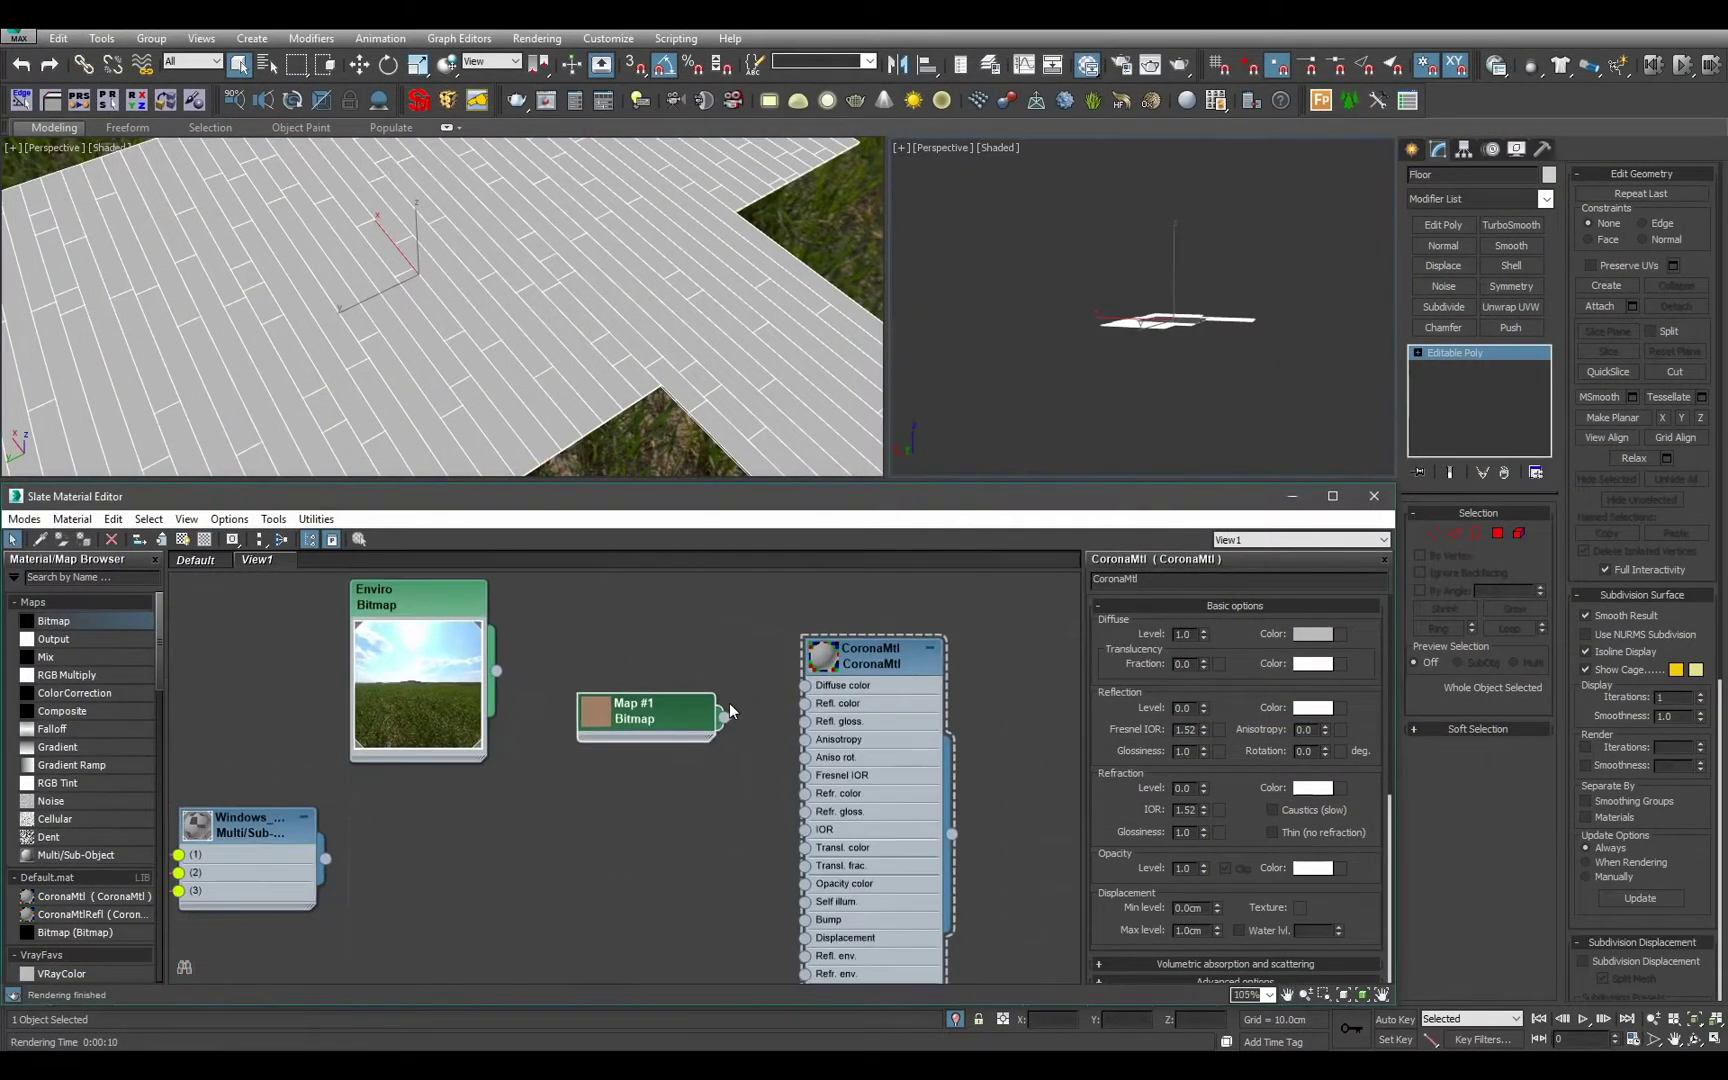
drag(724, 718, 806, 685)
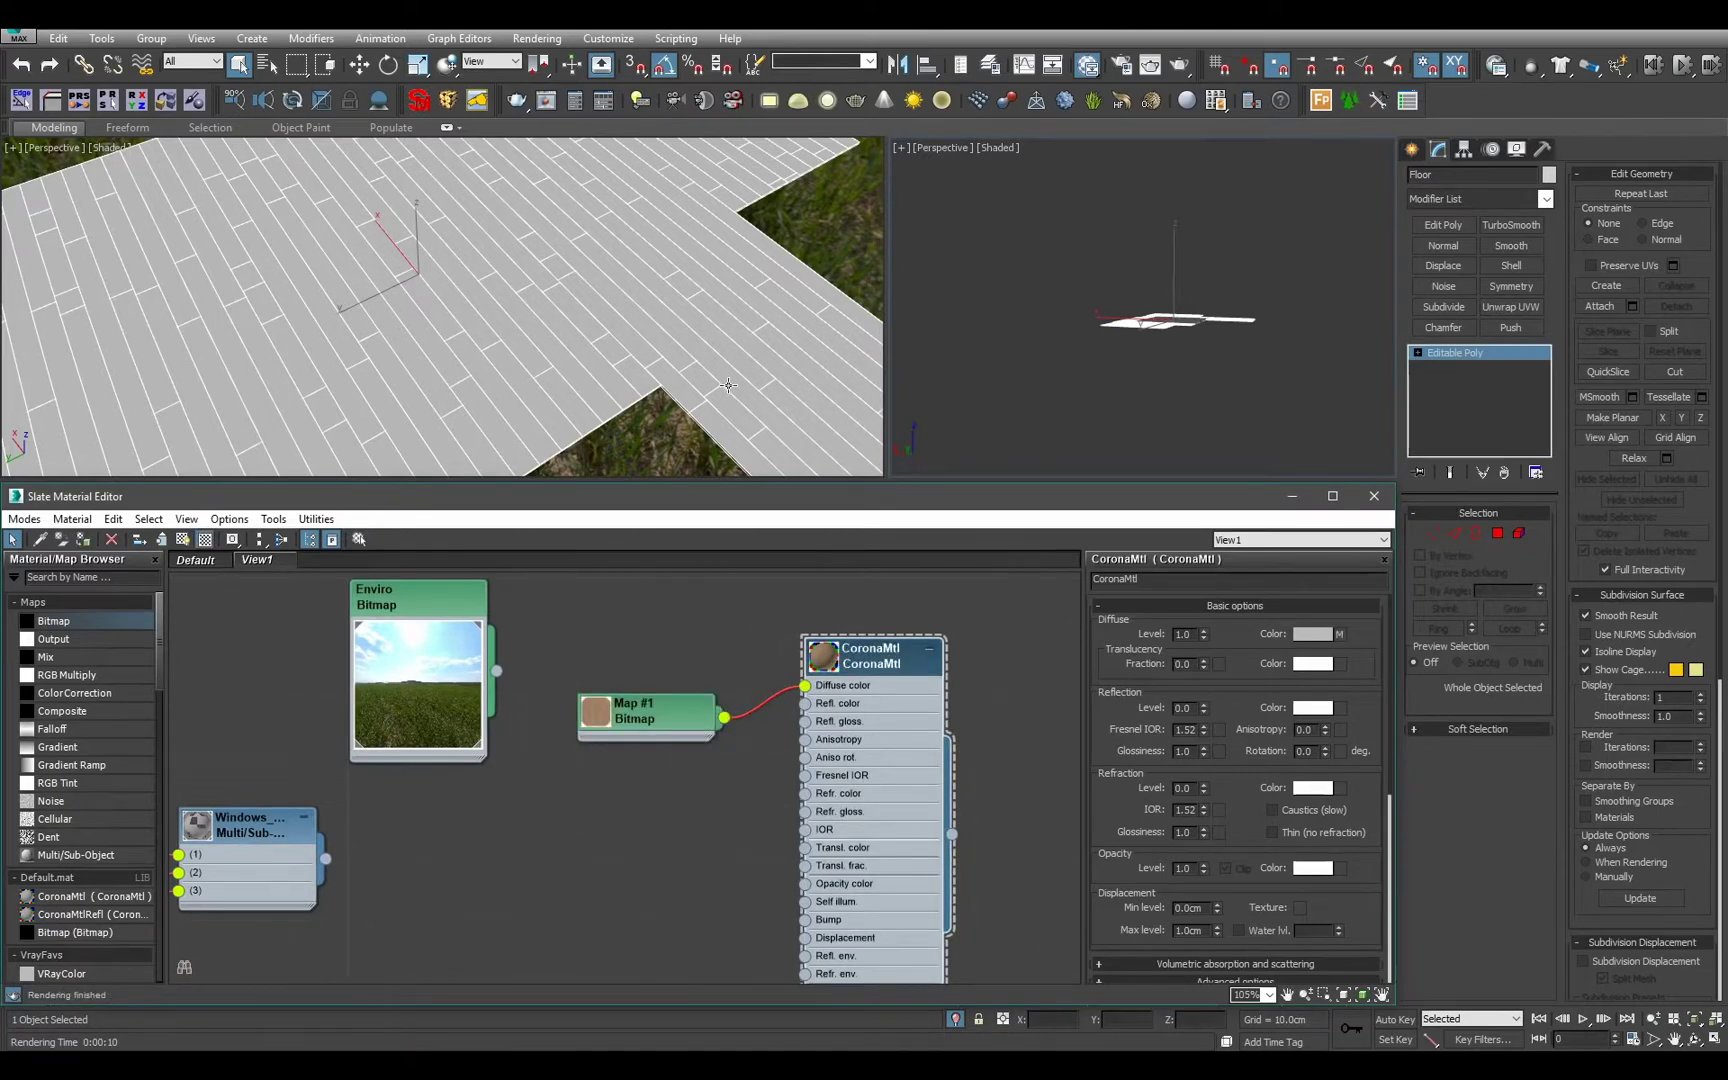
Show the wood bitmap on the floor in the viewport and turn off the edged faces display.
double_click(638, 718)
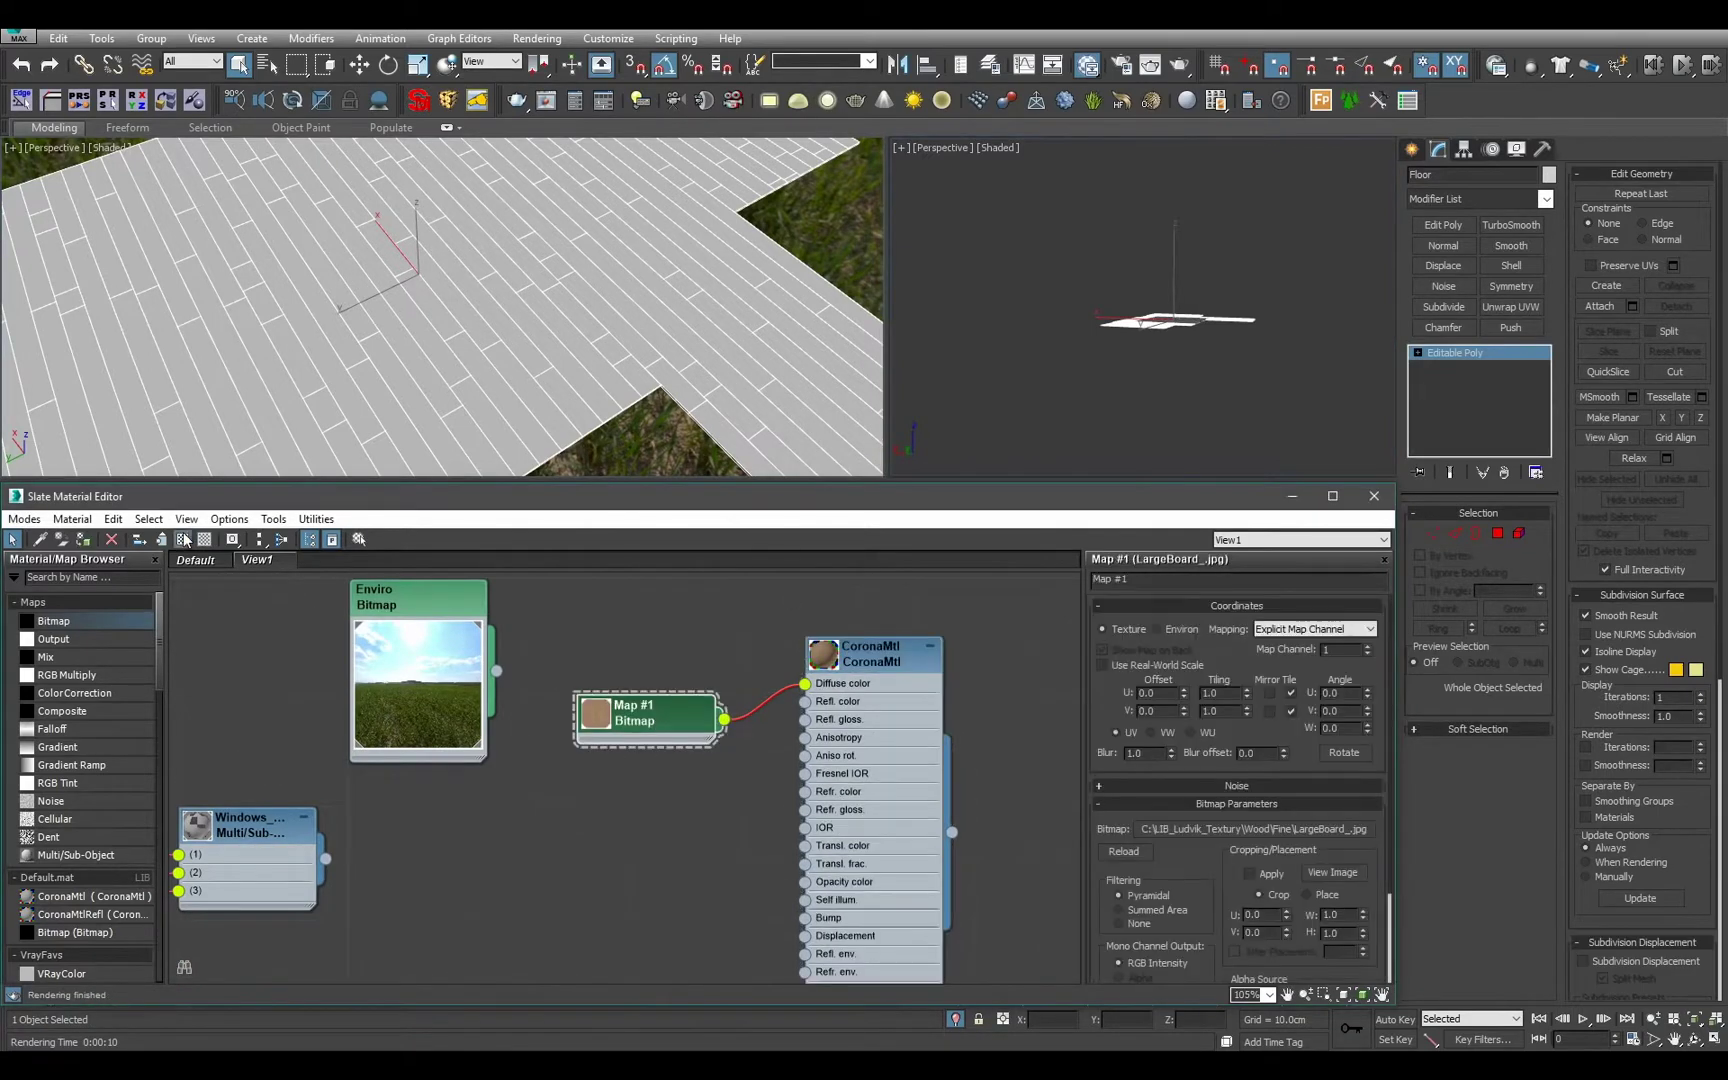
click(183, 540)
scroll(475, 304, down, 3)
key(F4)
alt+middle_drag(475, 304, 556, 377)
Try a UVW Map modifier with Face mapping on the floor.
key(u)
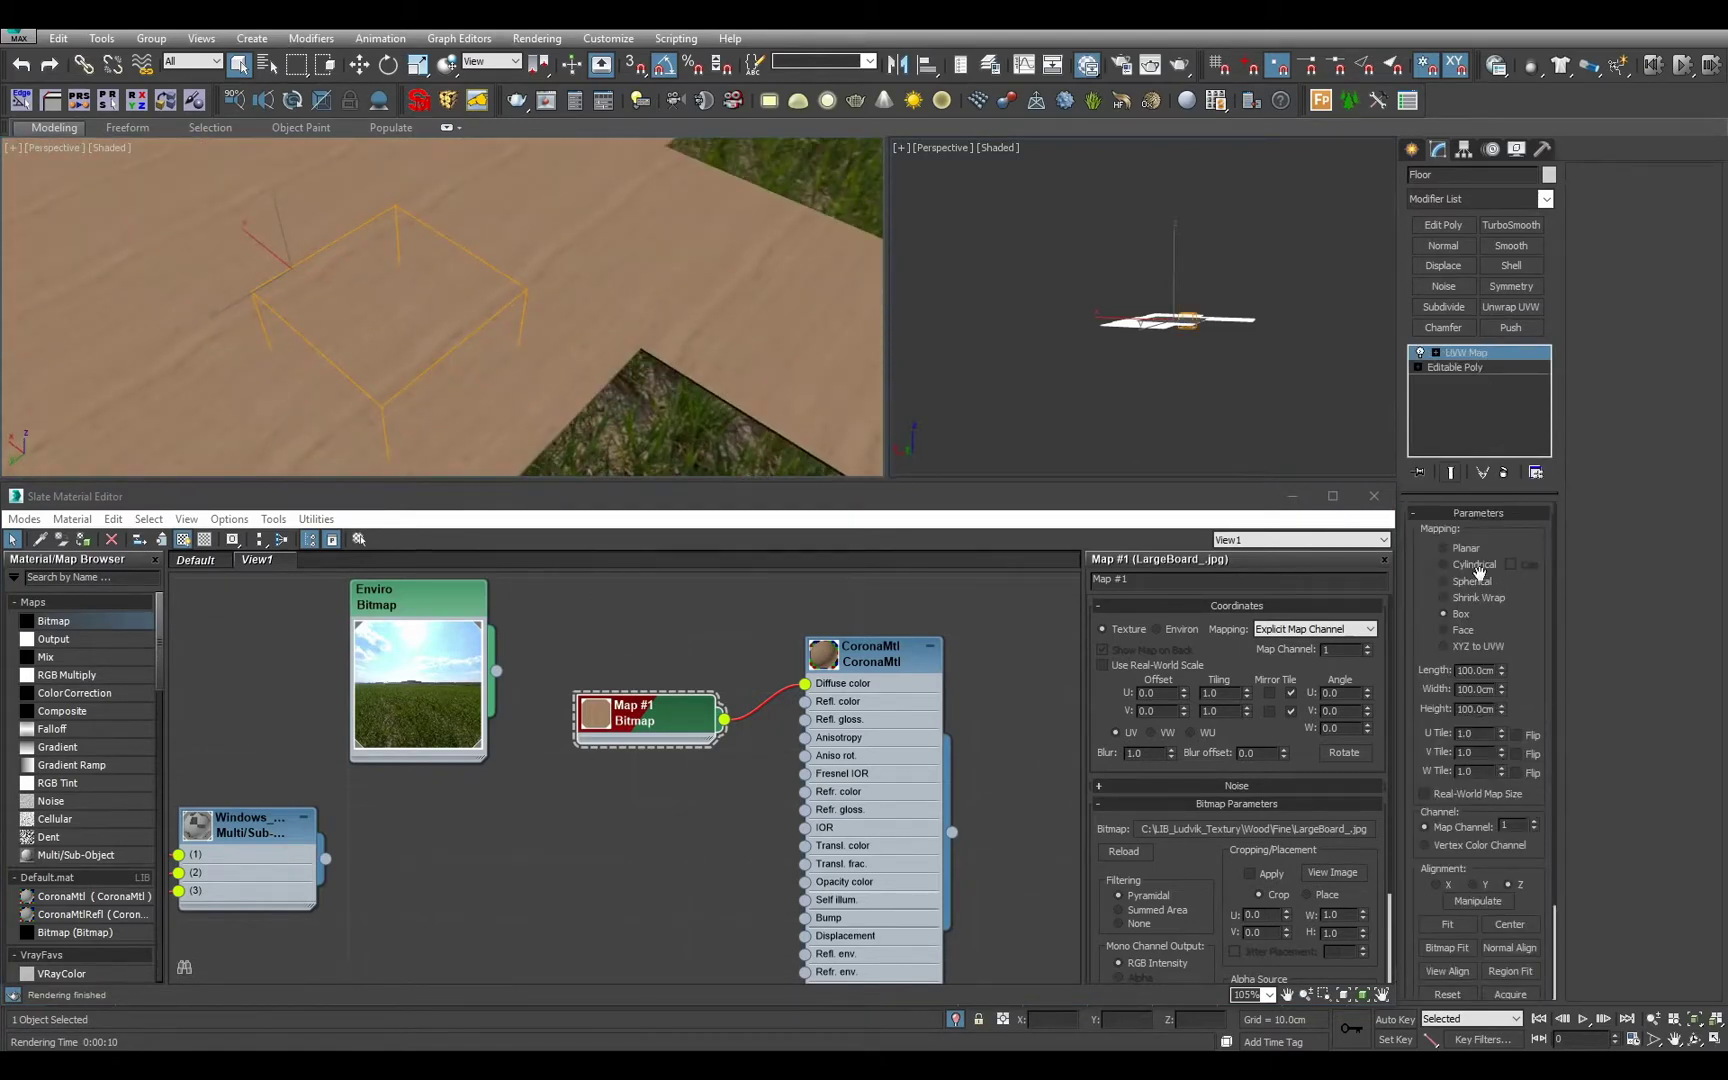
click(1470, 632)
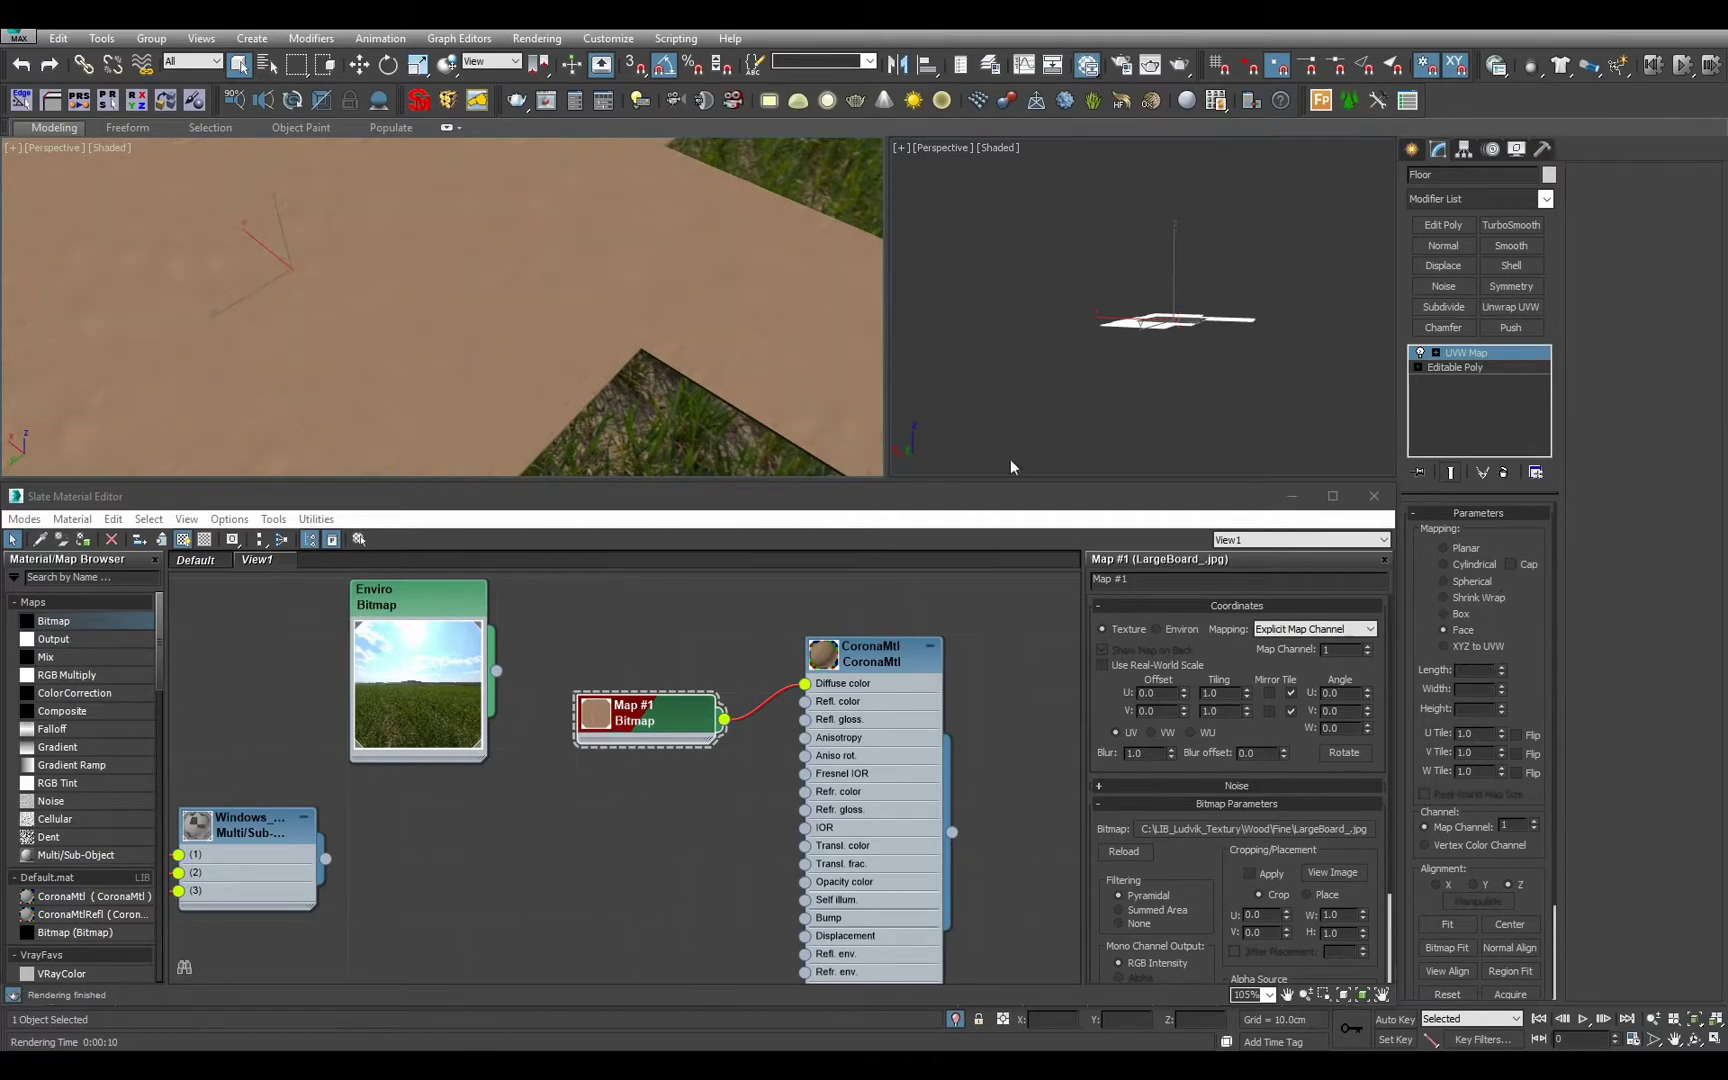
alt+middle_drag(520, 300, 442, 258)
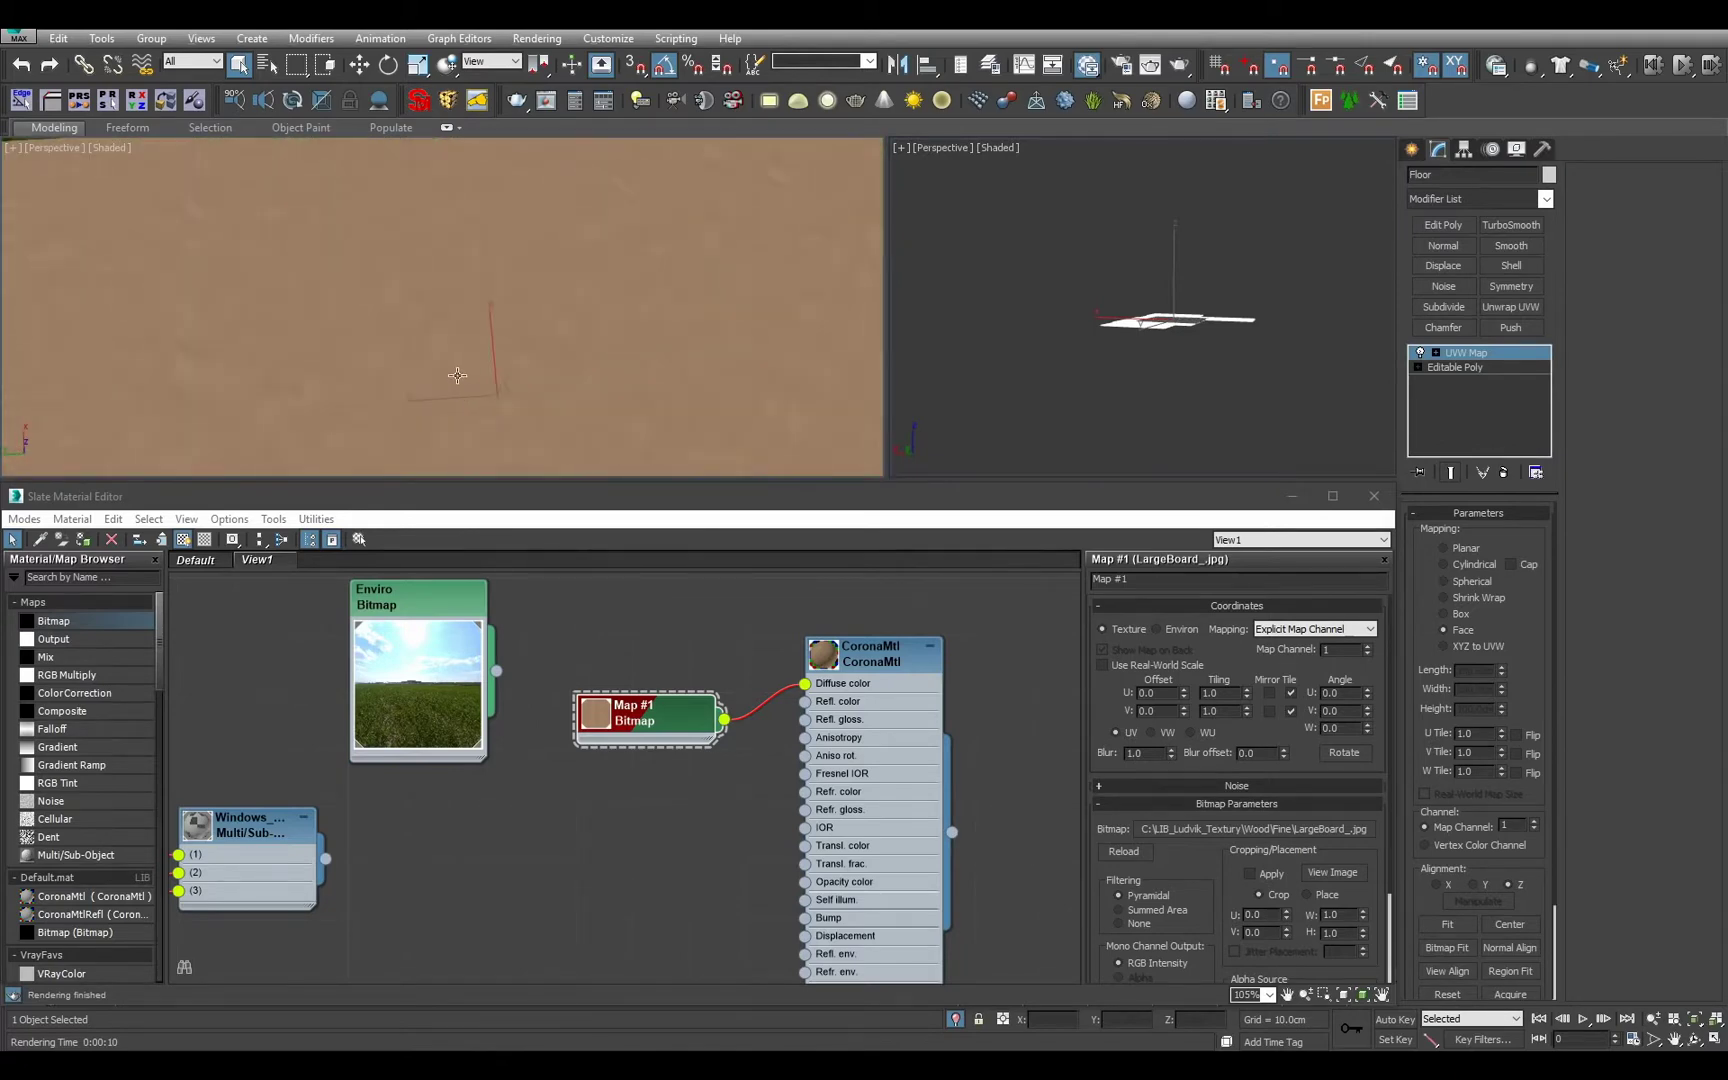
alt+middle_drag(457, 375, 647, 385)
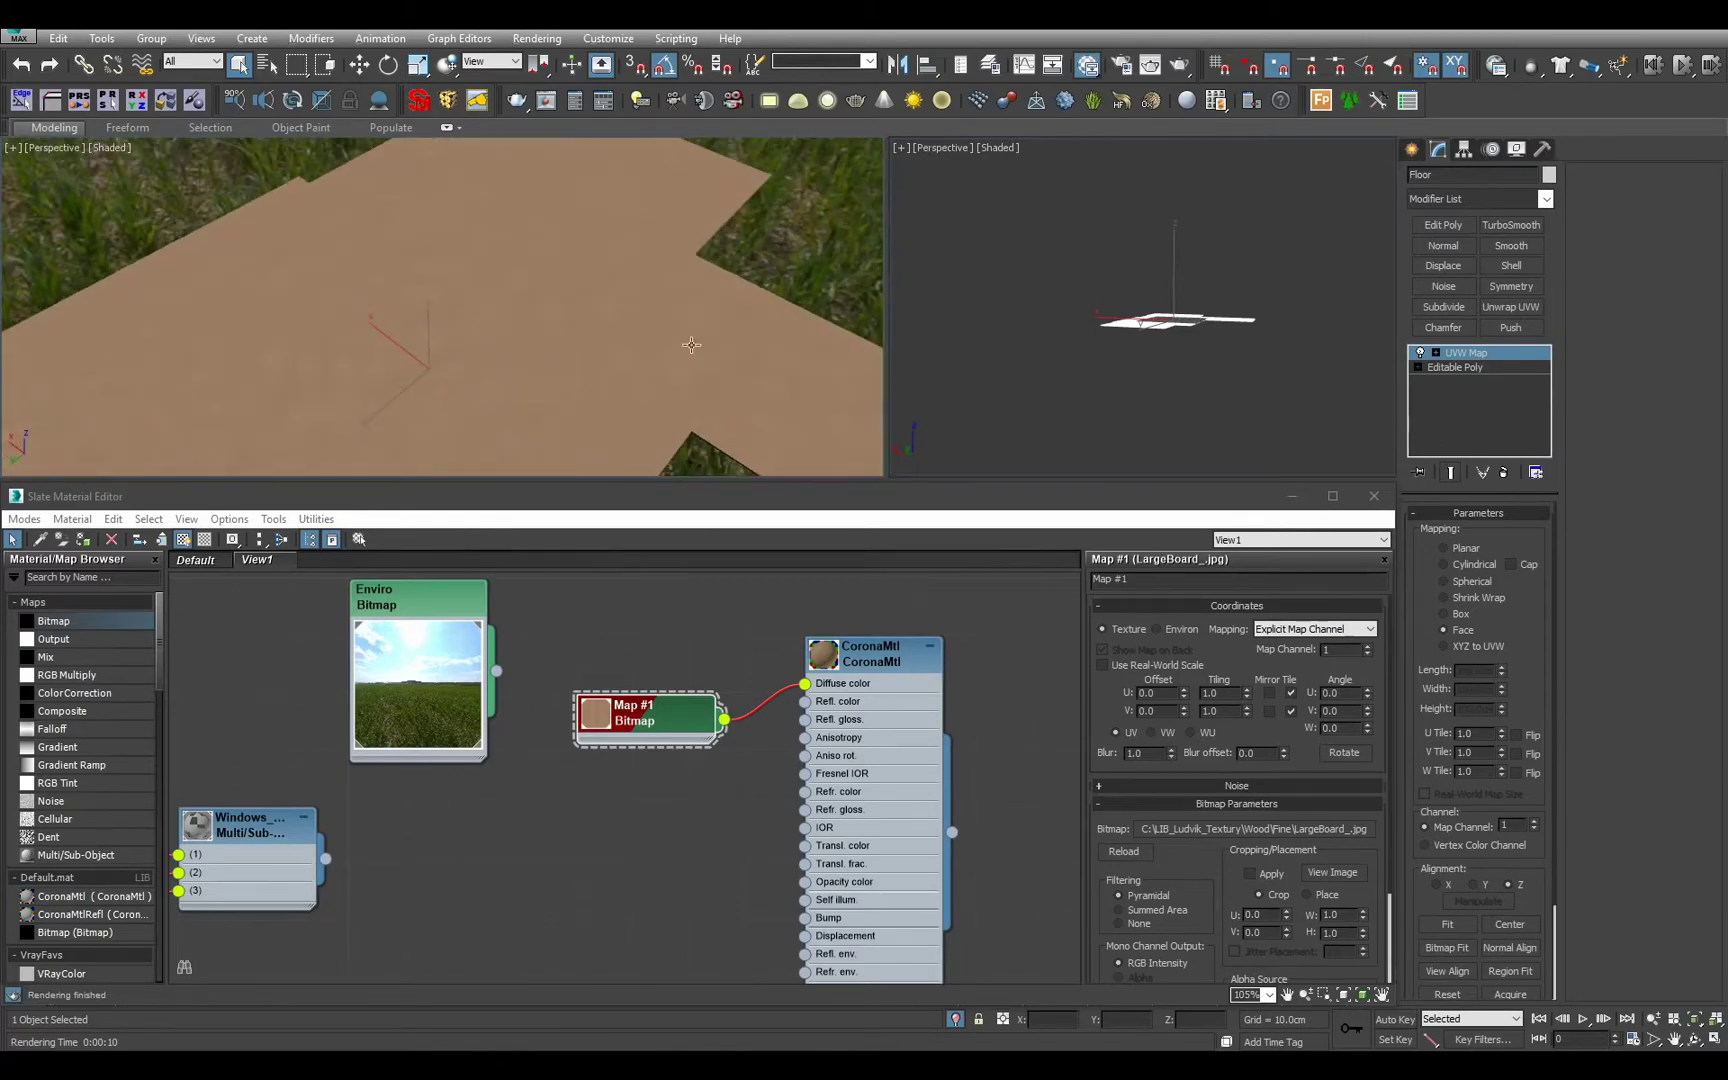
Set the floor's UVW mapping to Box and activate the Rotate tool with the plank edges displayed.
click(1457, 614)
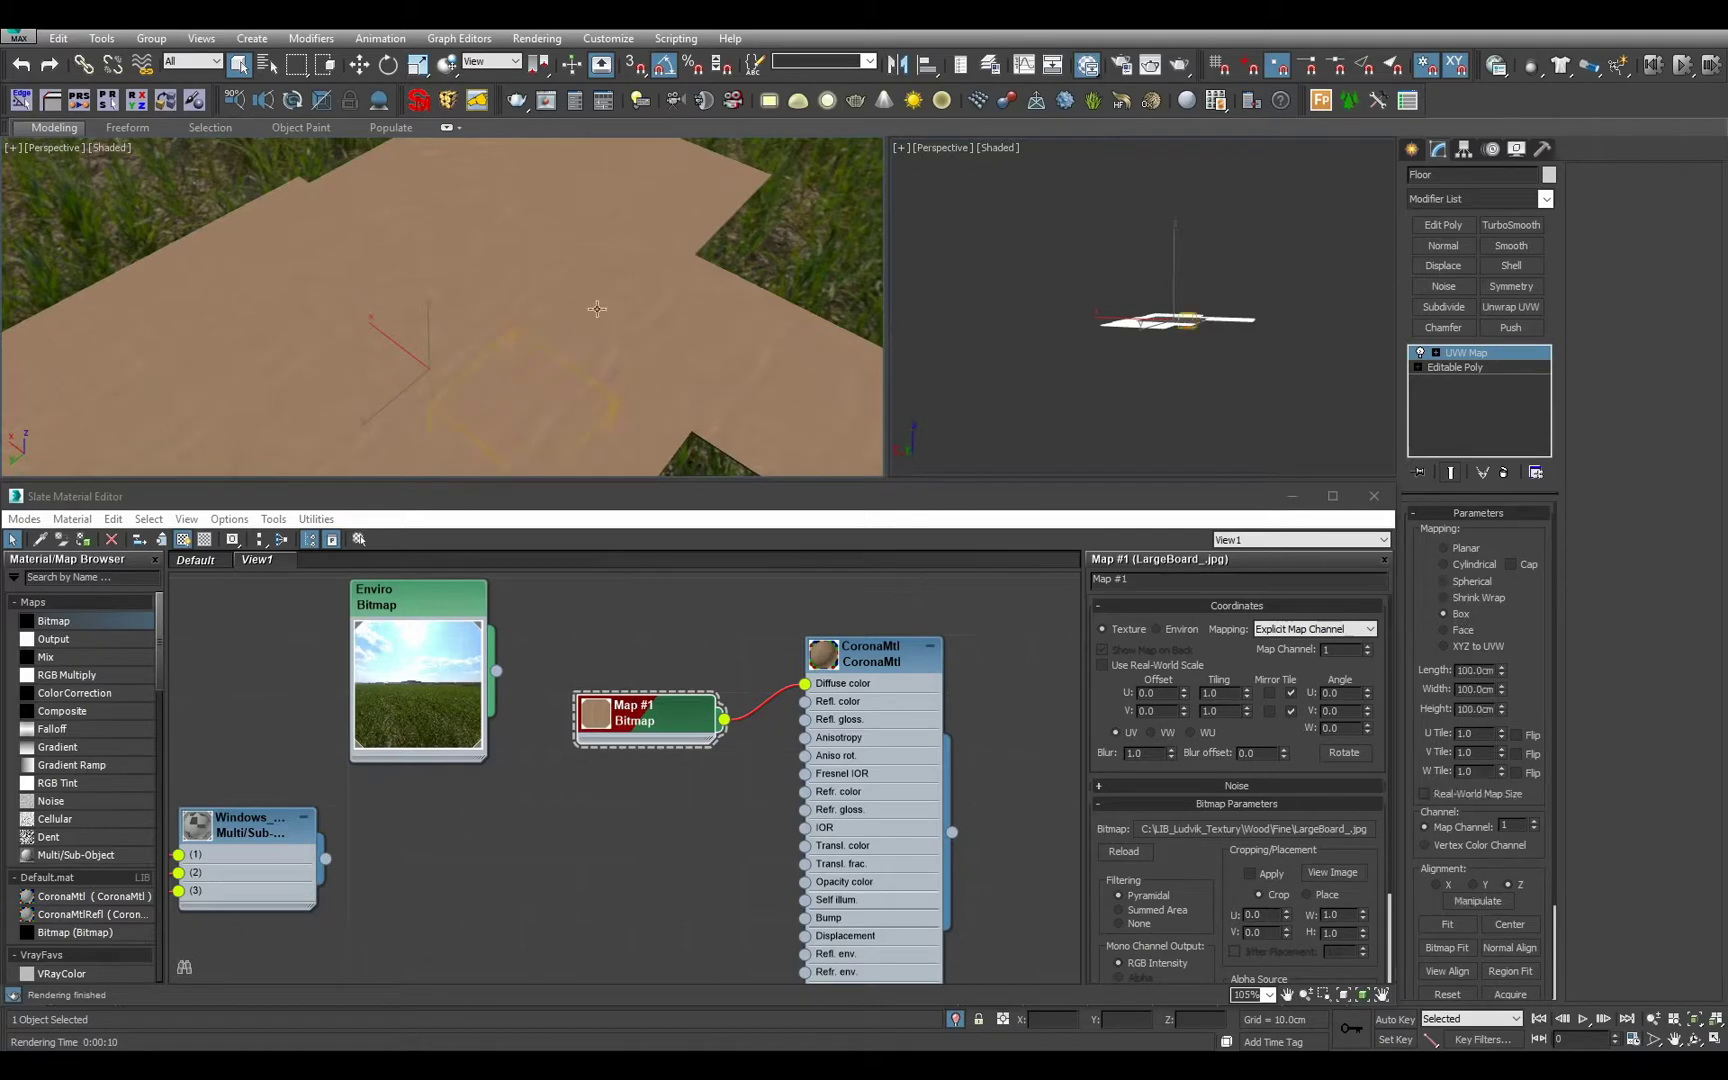
alt+middle_drag(598, 301, 557, 281)
key(w)
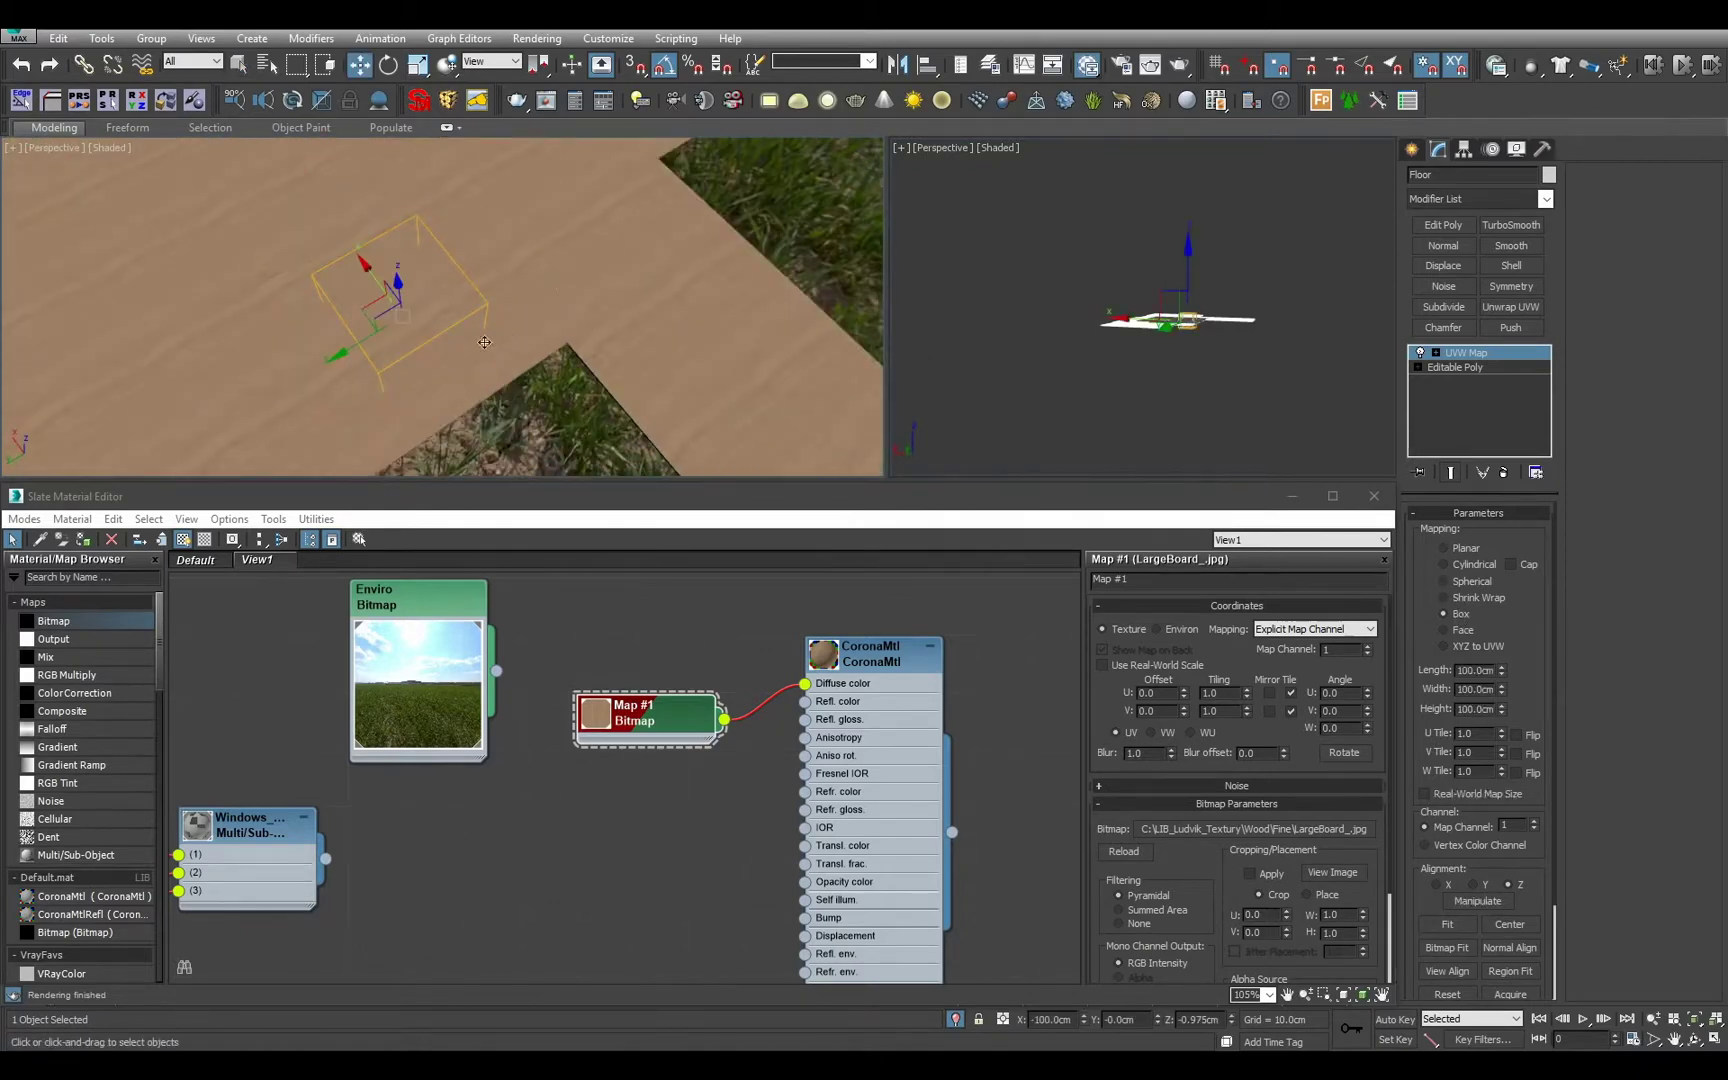
key(e)
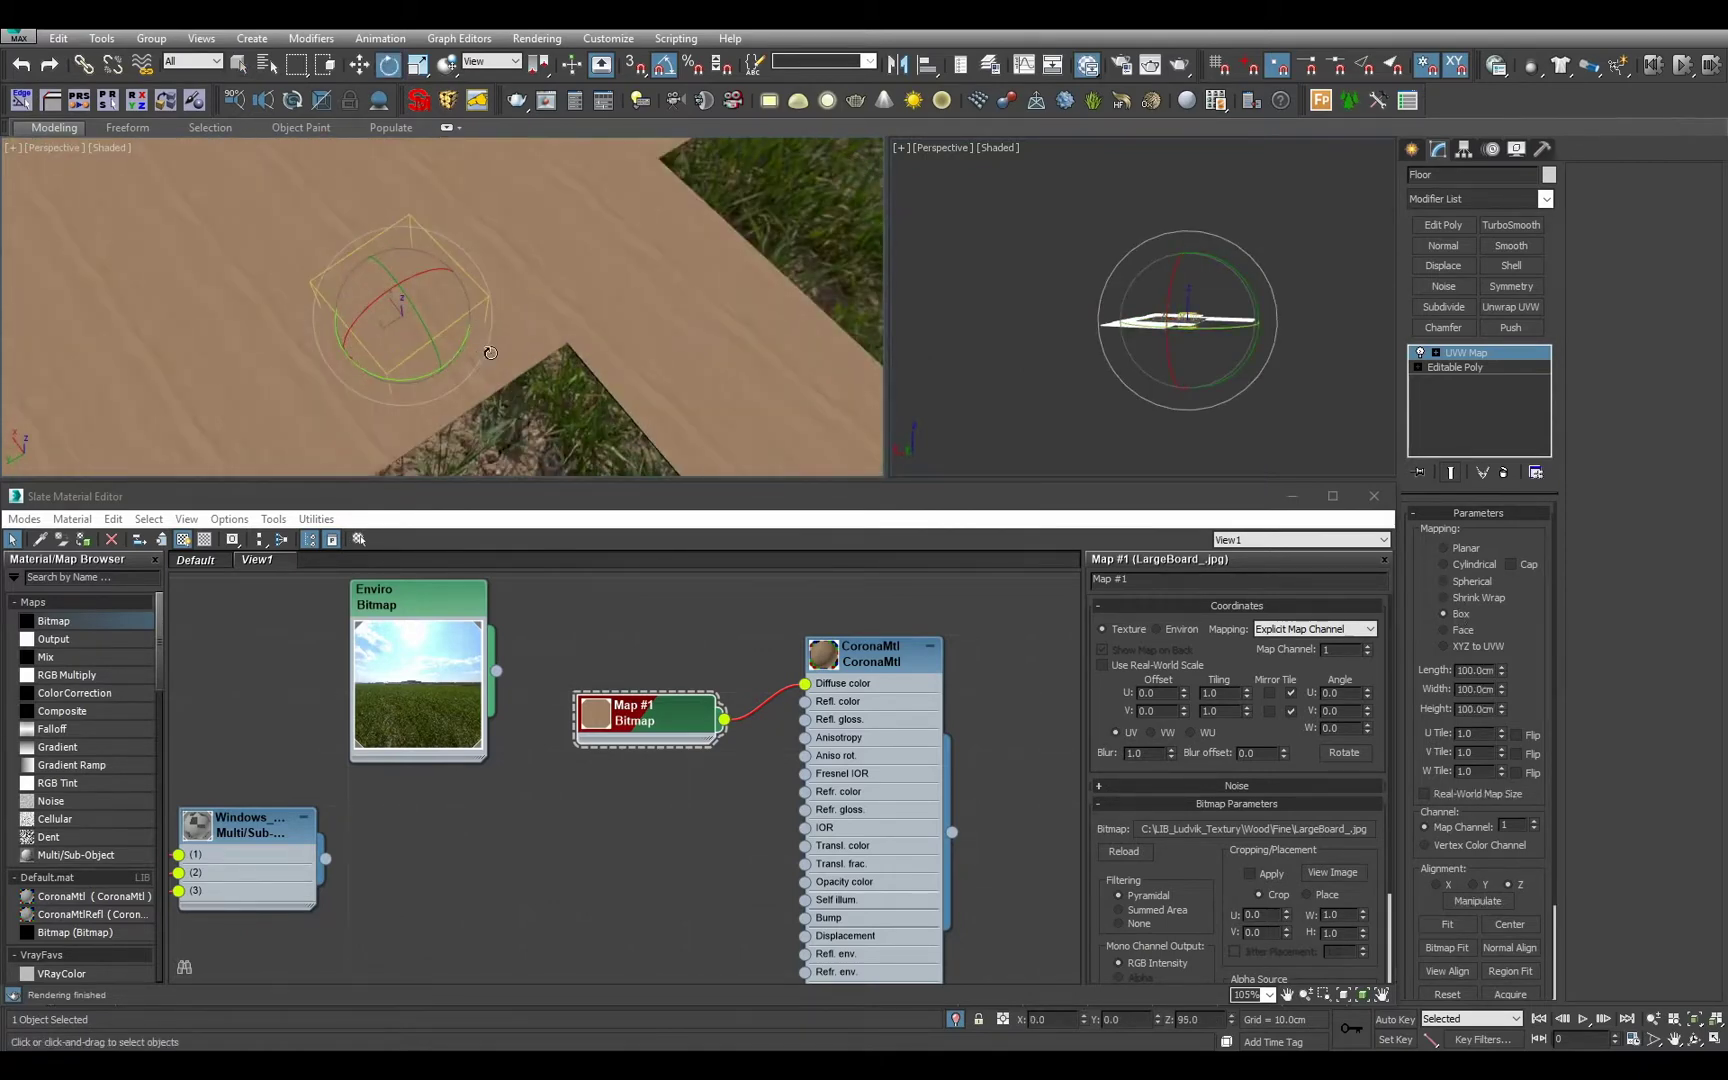
key(F4)
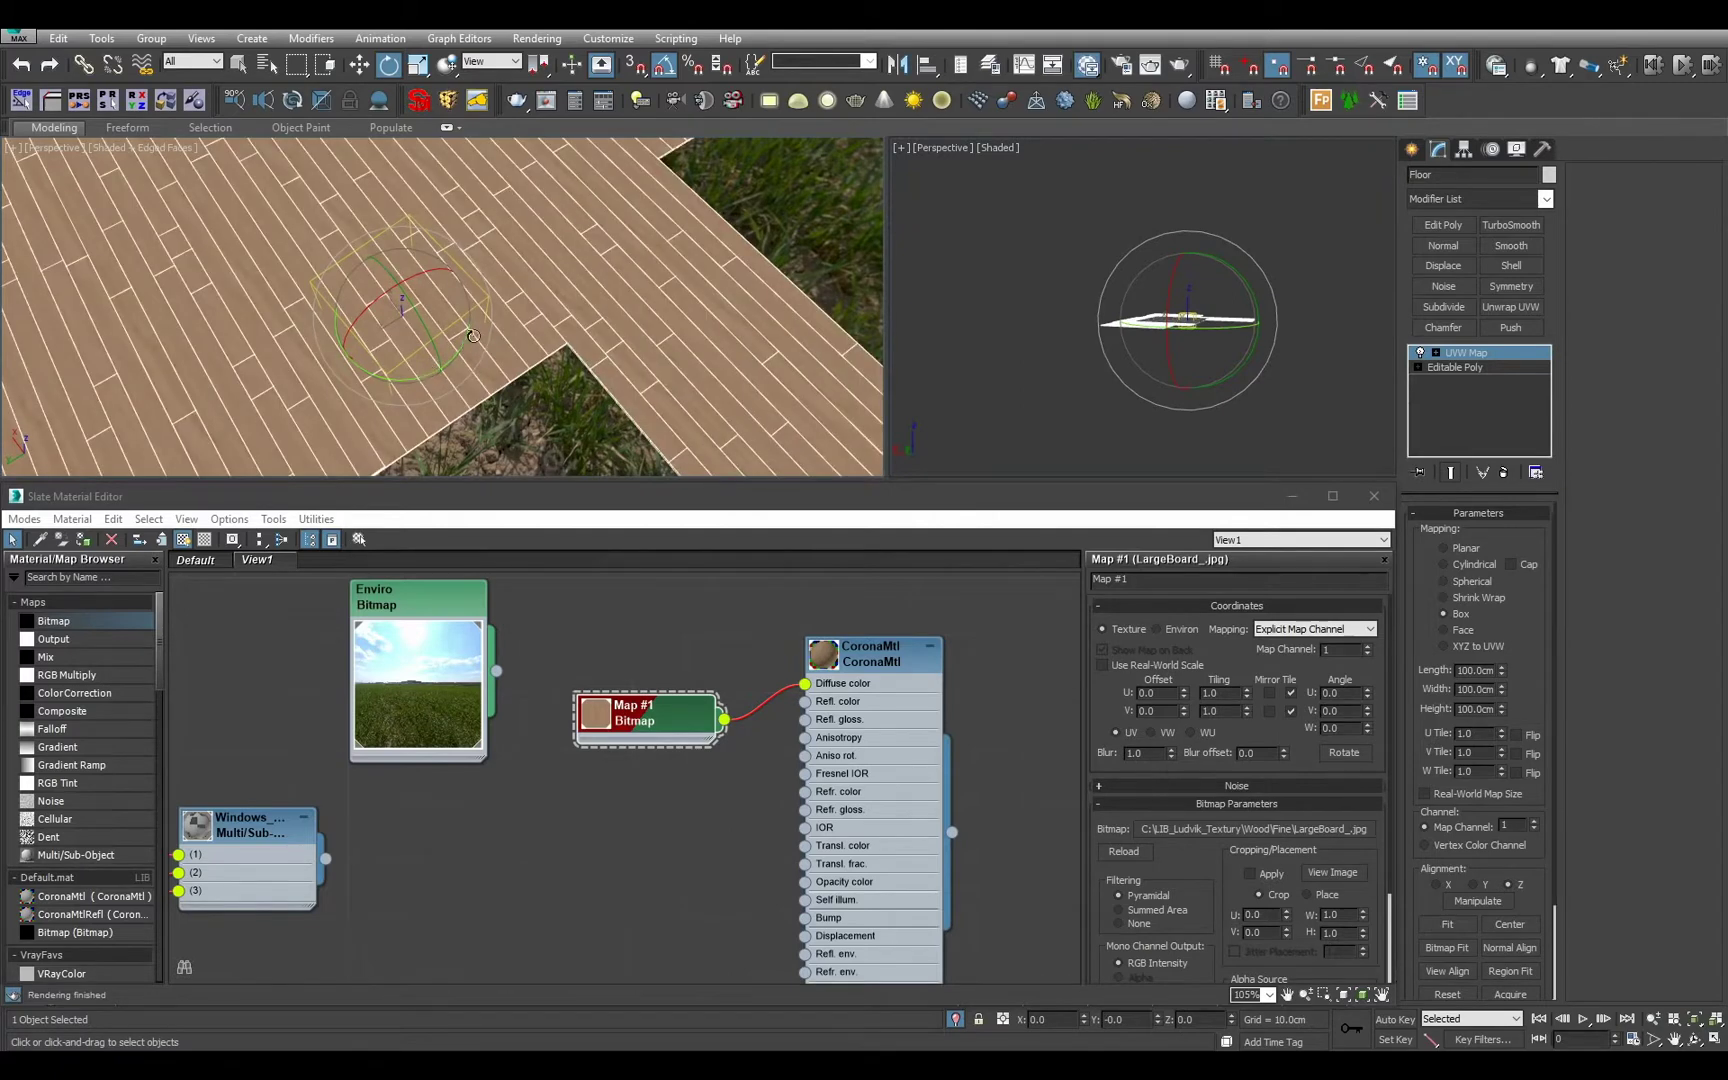
Examine the box-mapped wood grain across the planks from the top and in perspective, with and without edges.
key(t)
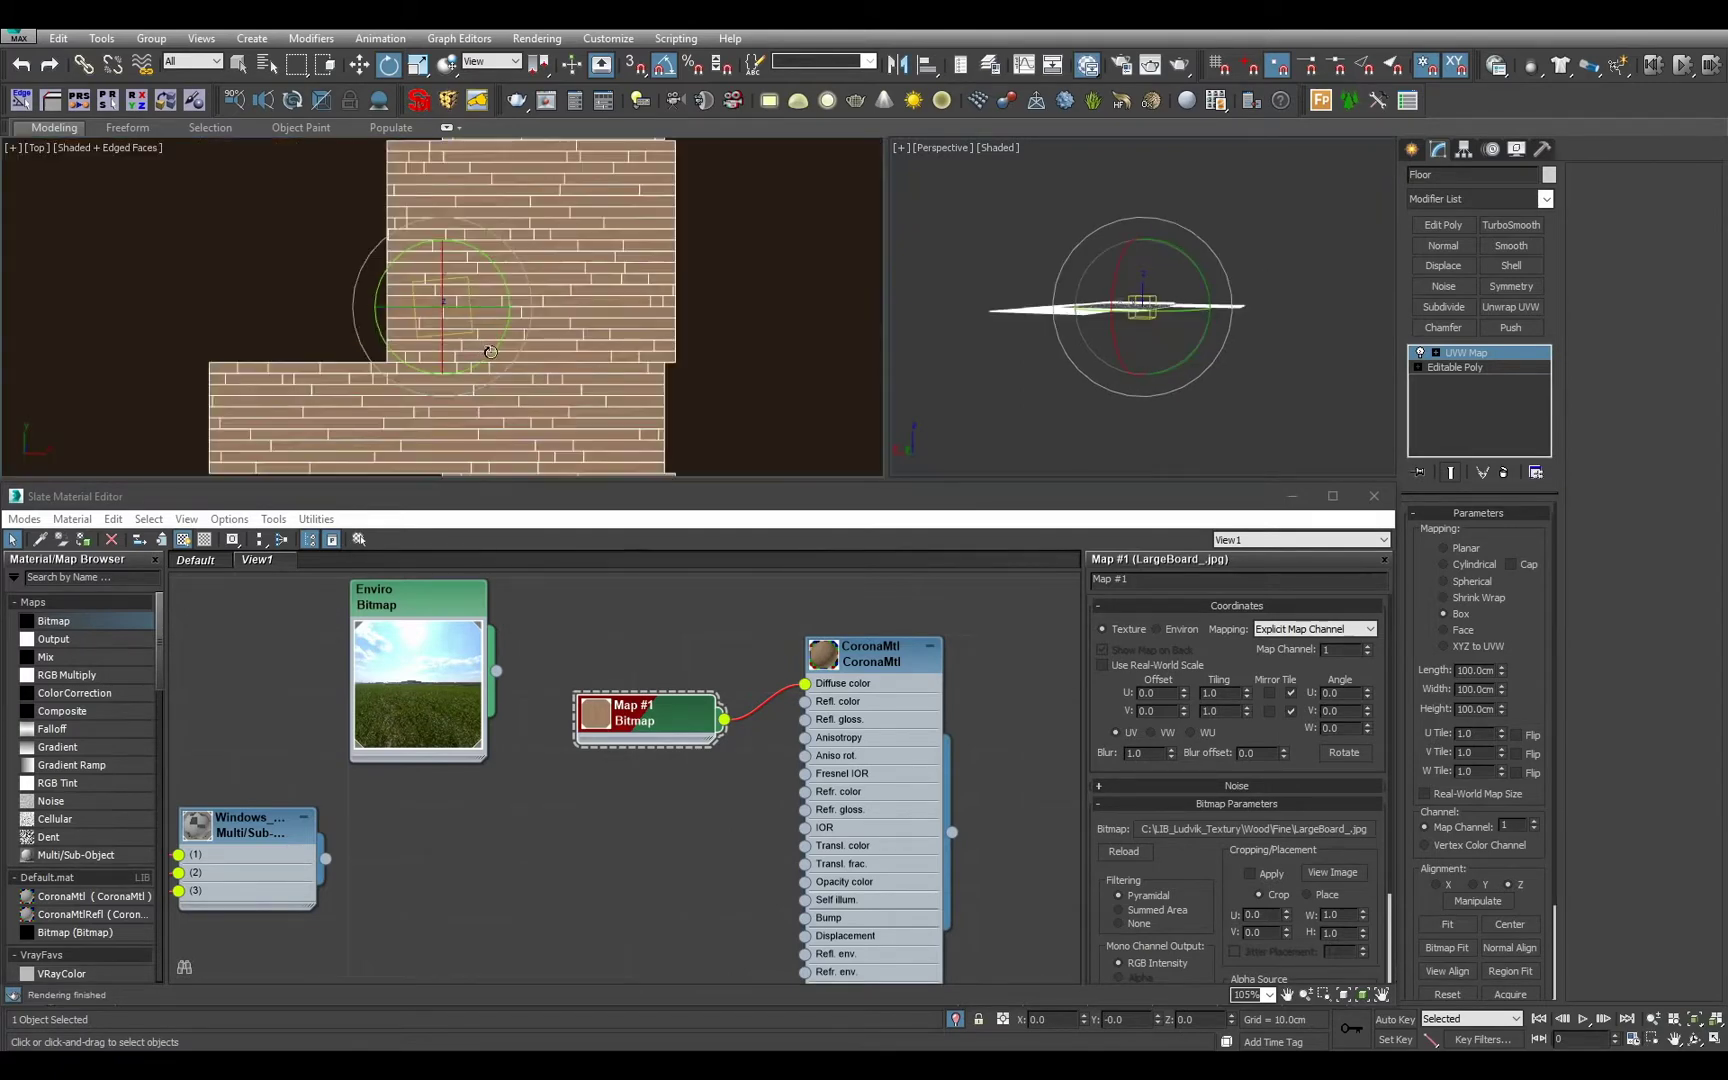
middle_drag(519, 313, 488, 240)
key(p)
scroll(562, 300, down, 4)
scroll(513, 267, up, 5)
alt+middle_drag(553, 291, 521, 262)
key(F4)
scroll(555, 282, up, 2)
Undo the UVW Map modifier on the floor.
key(ctrl+z)
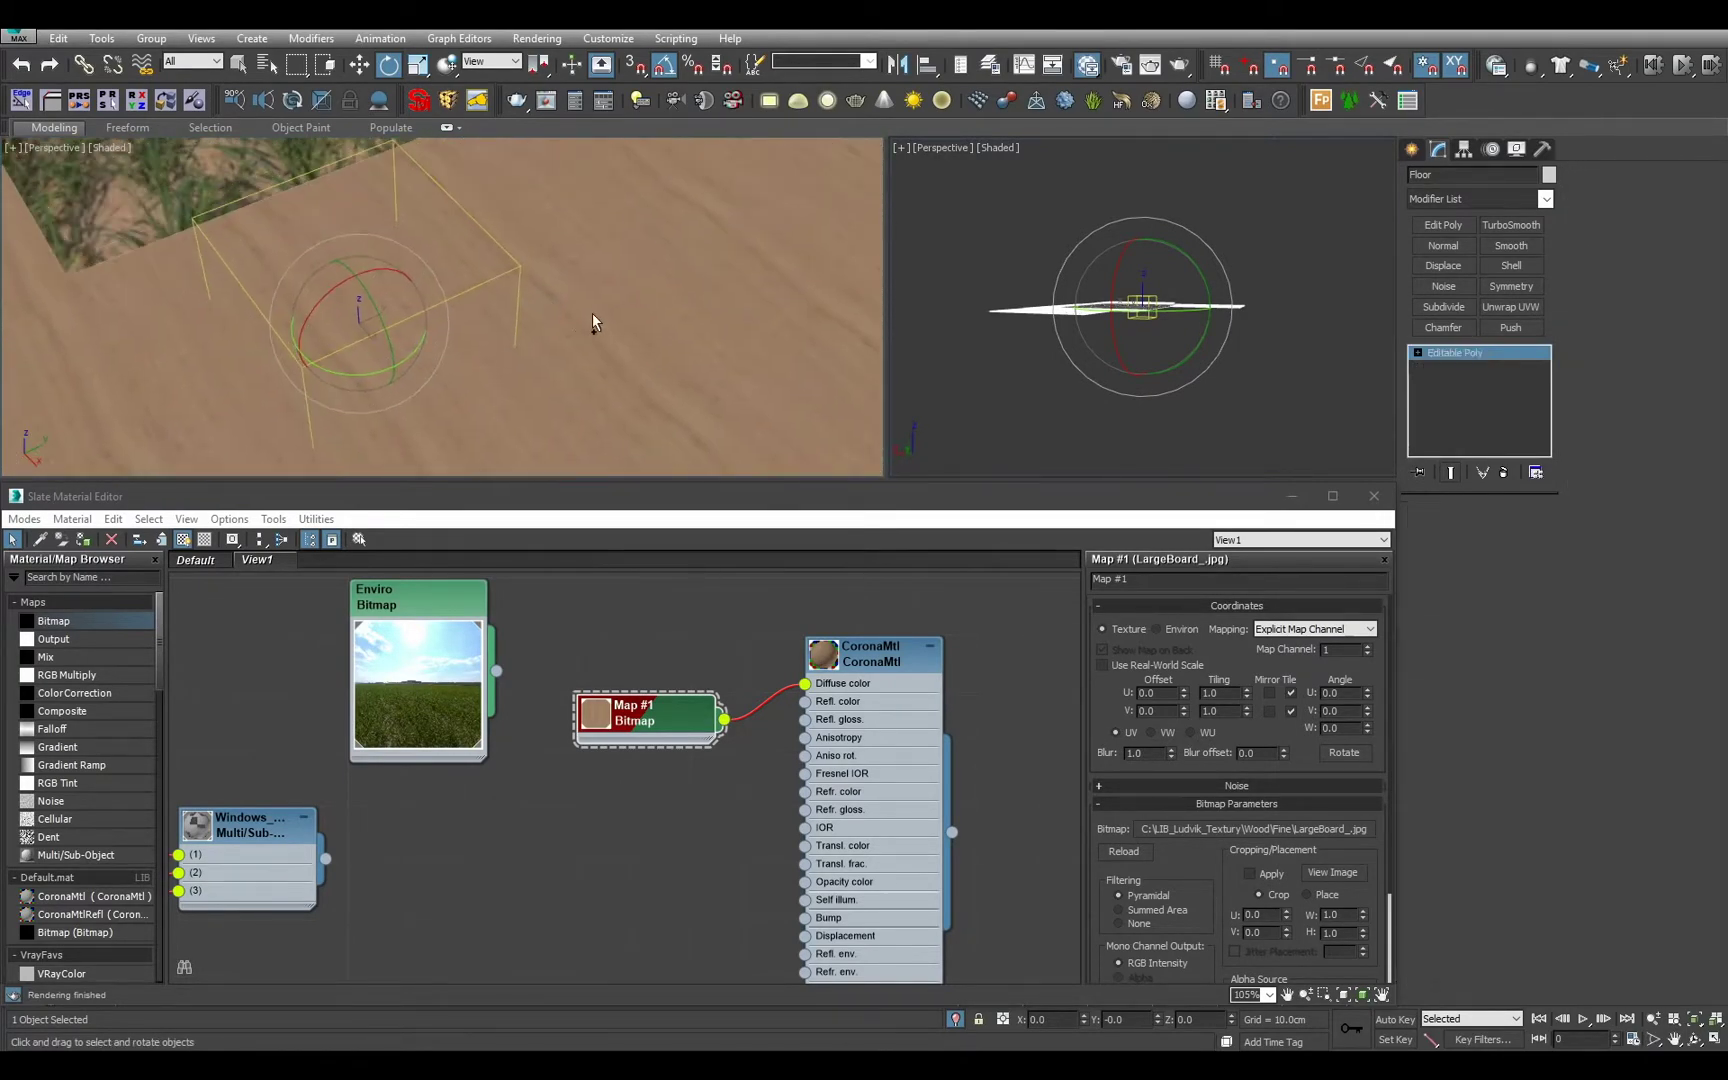
alt+middle_drag(600, 309, 557, 275)
alt+middle_drag(605, 370, 614, 360)
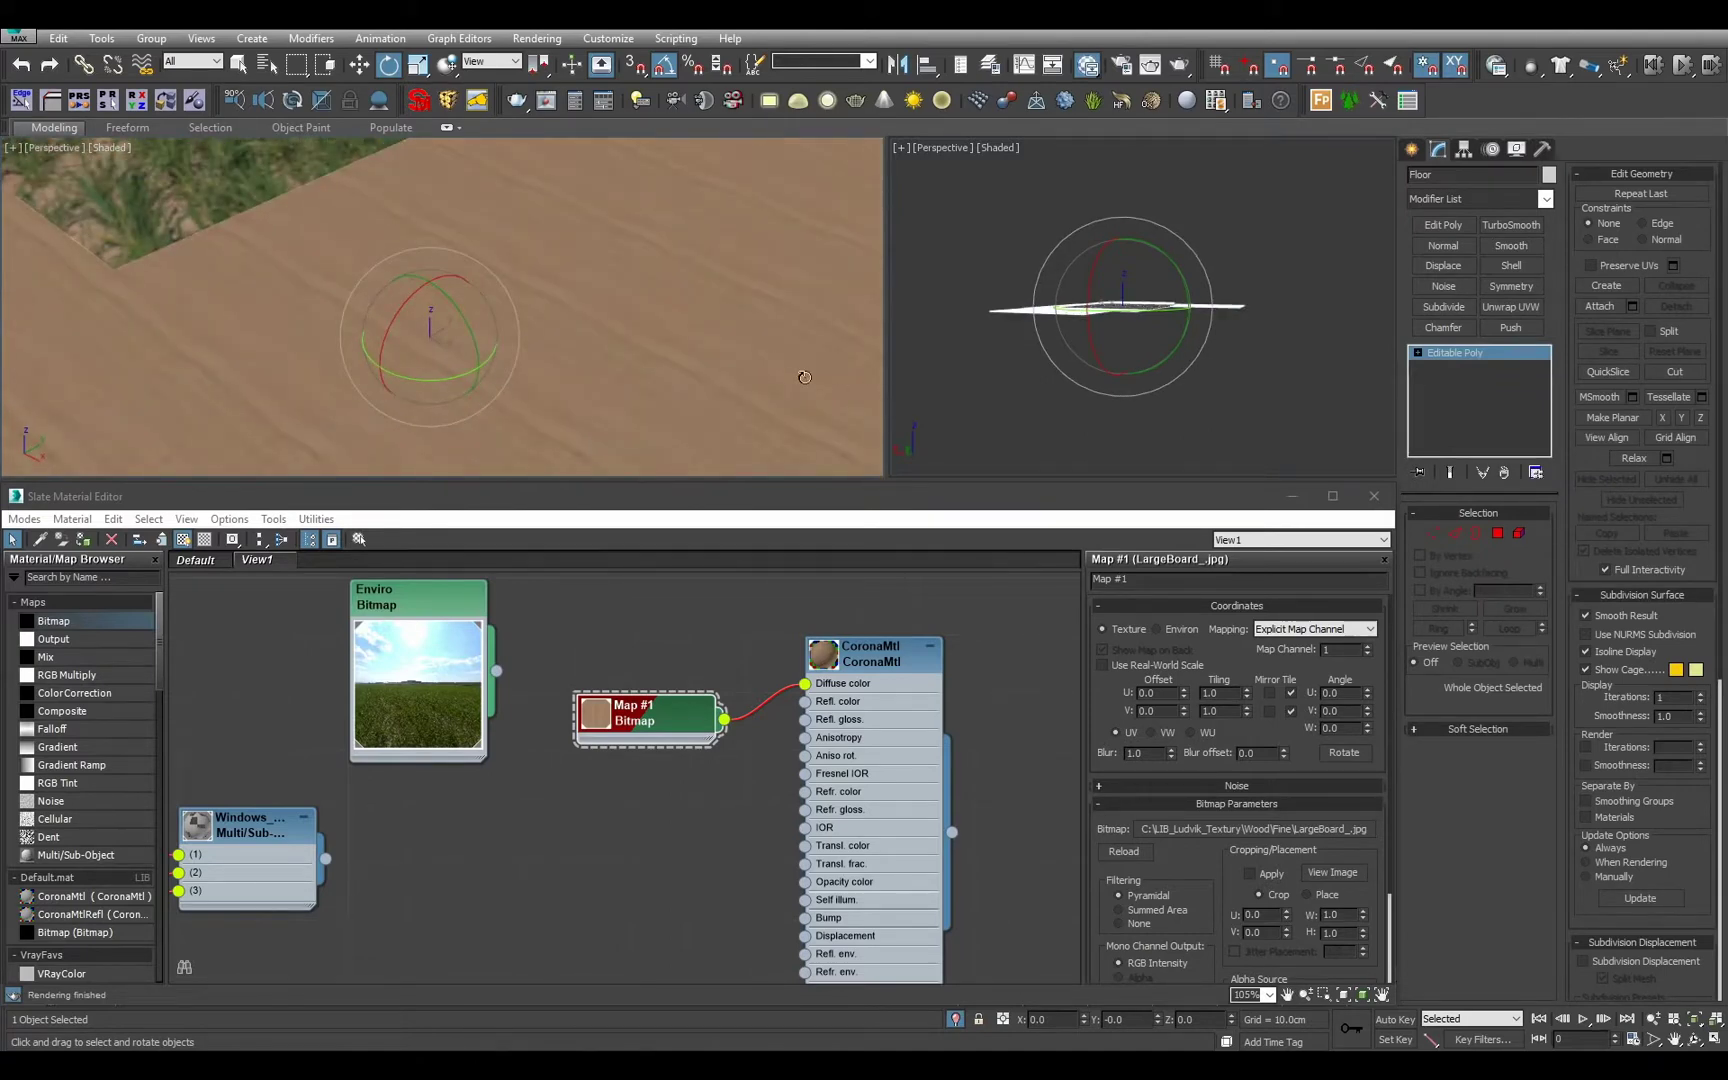
Add an Unwrap UVW modifier to the floor and turn off the Map Seams display.
click(1524, 303)
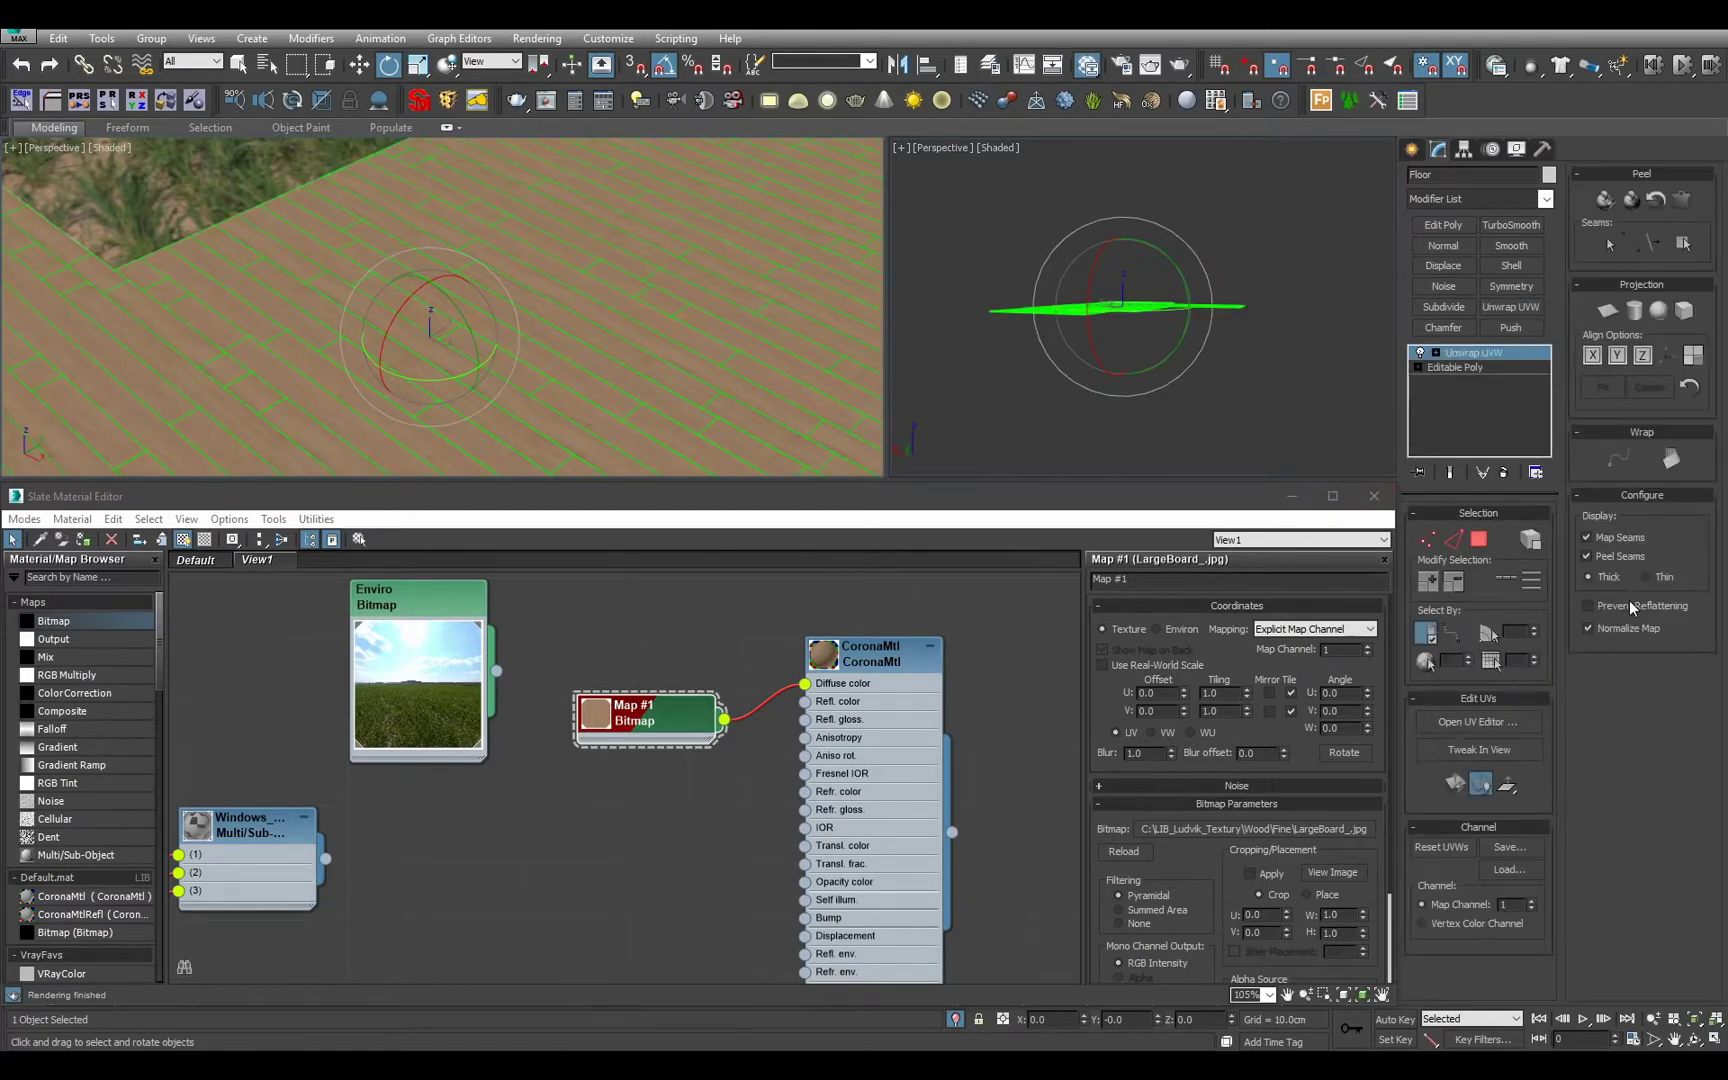
mouse_move(705, 331)
middle_down()
mouse_move(678, 310)
mouse_move(706, 318)
mouse_move(692, 321)
middle_up()
click(1598, 543)
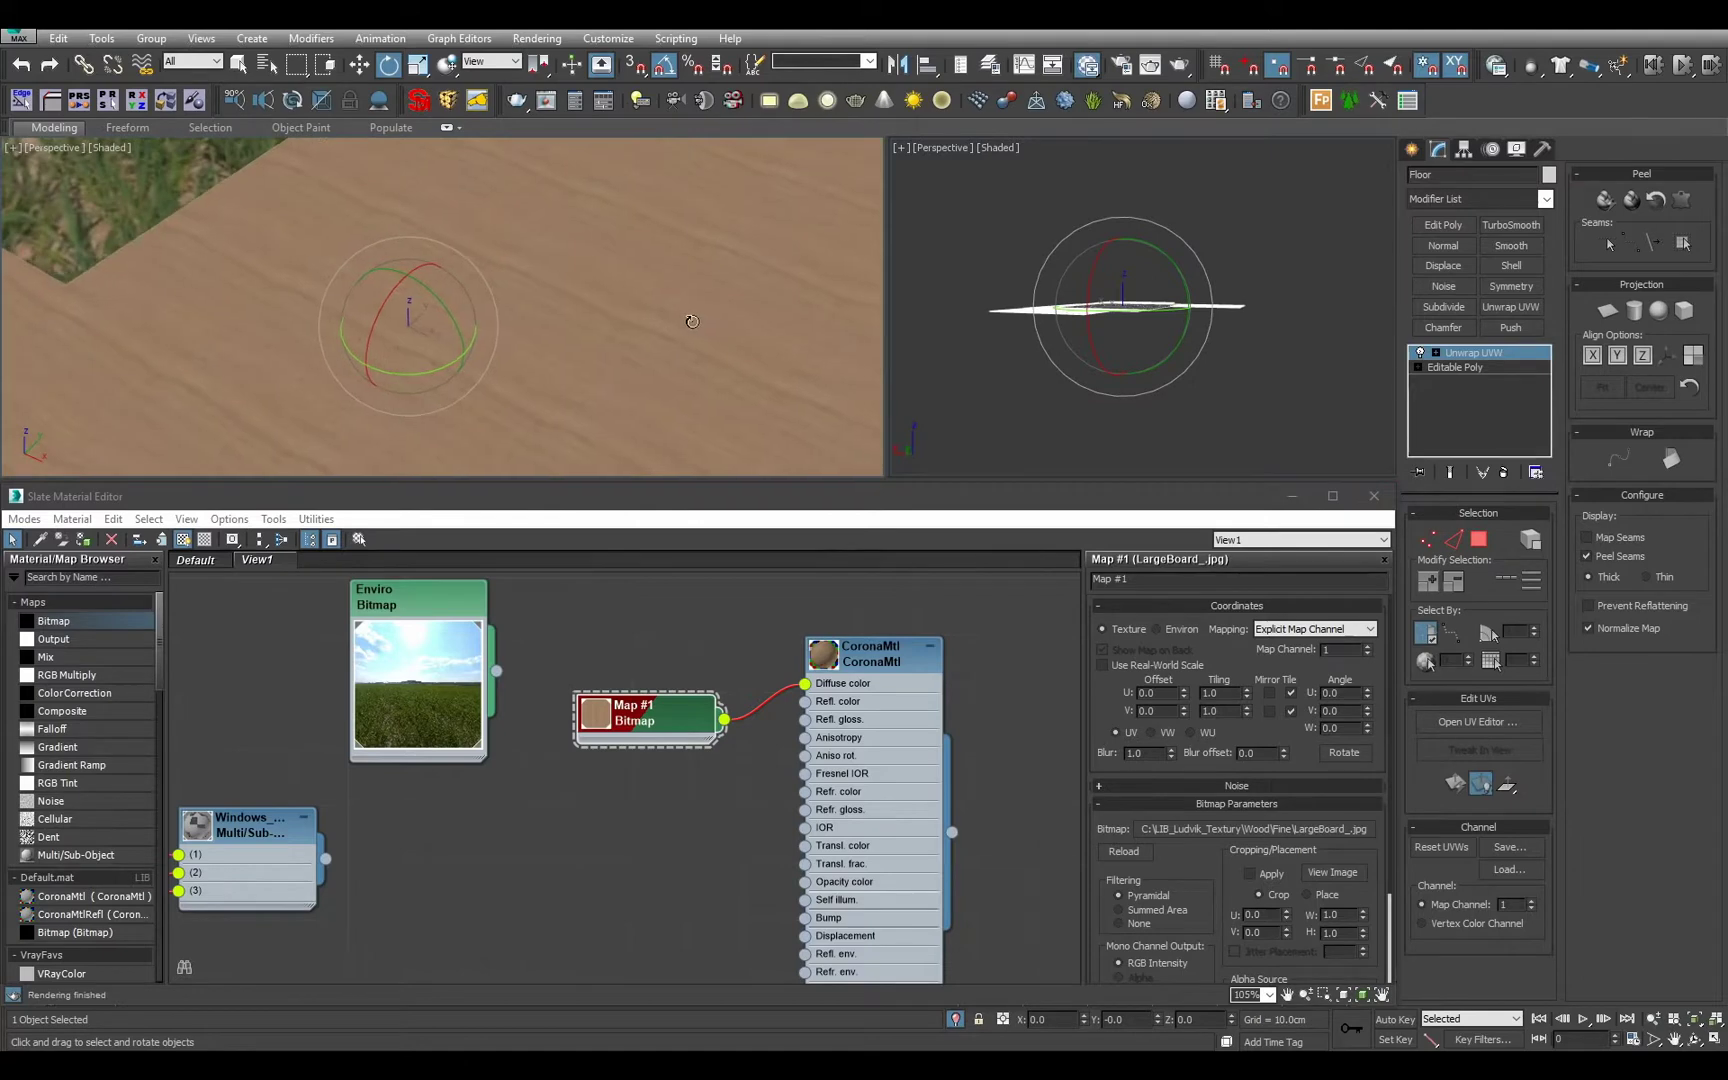
Select all floor polygons in the Unwrap UVW modifier without selection shading and open the UV Editor.
click(1478, 540)
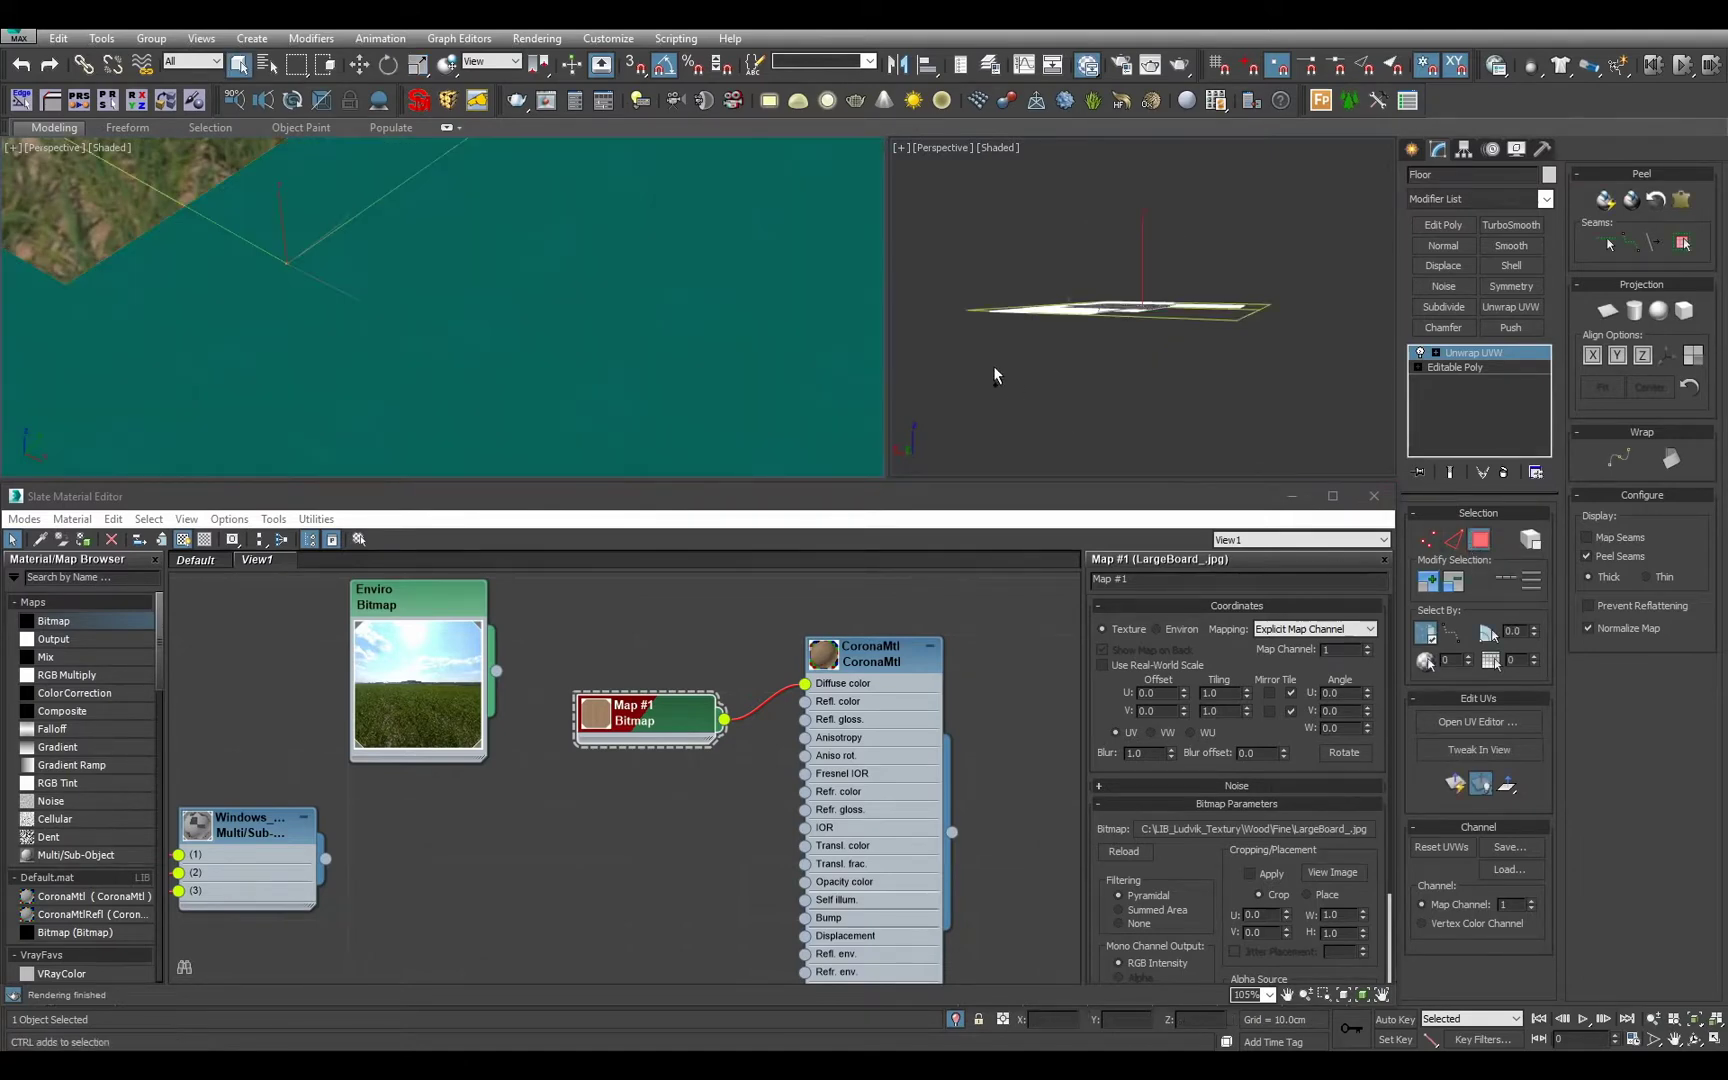
key(F2)
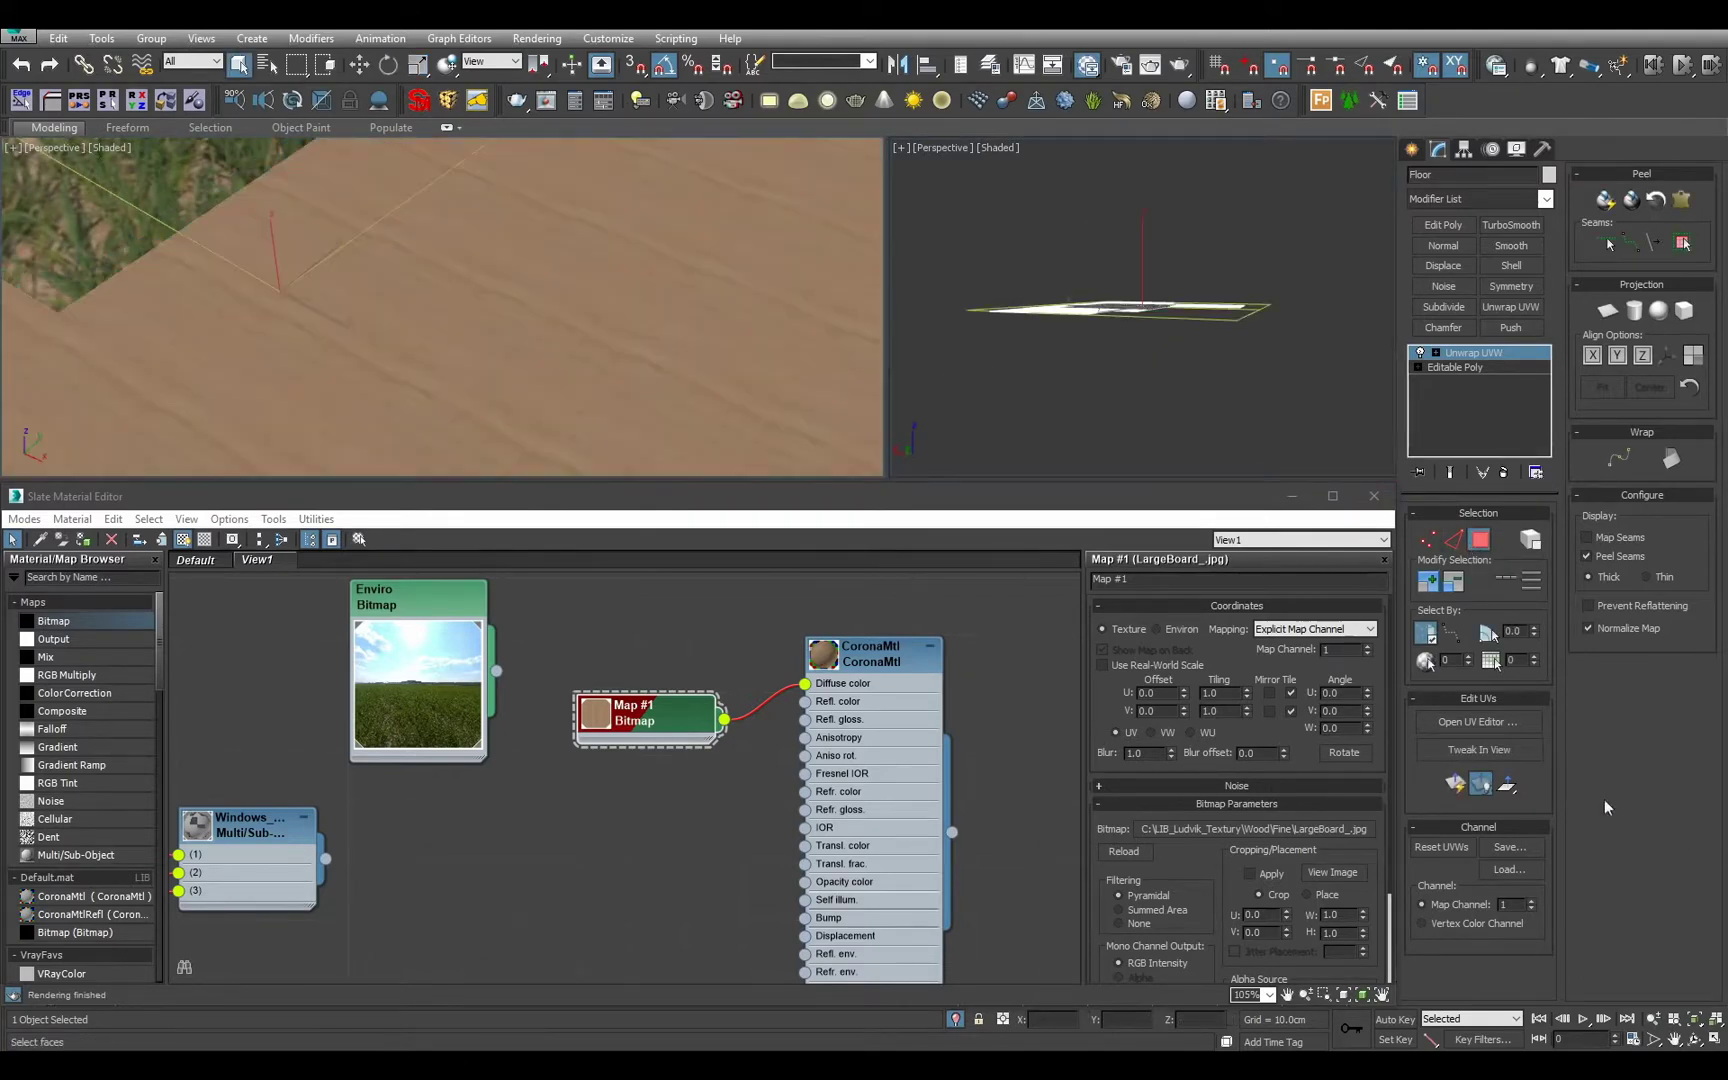
click(1461, 722)
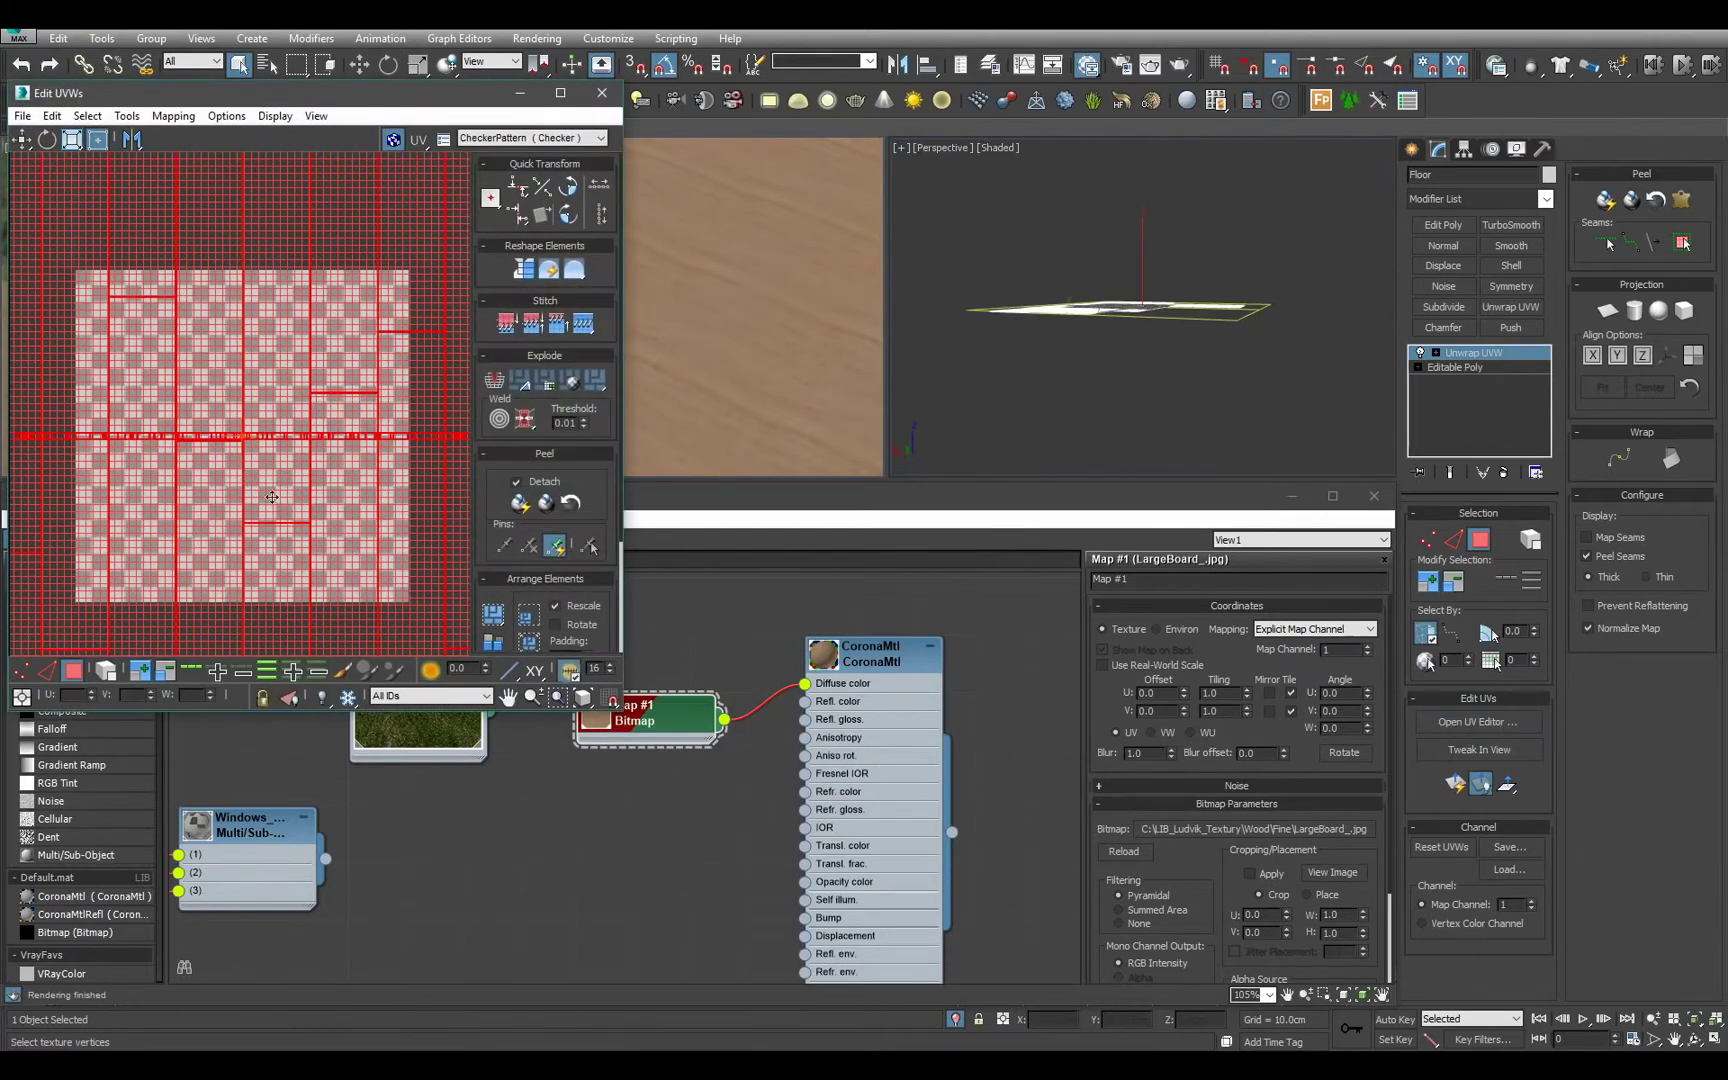
Select all of the floor's UV polygons and pack them with custom settings using Recursive Packing.
click(353, 337)
key(ctrl+a)
middle_drag(355, 340, 247, 309)
scroll(265, 327, up, 2)
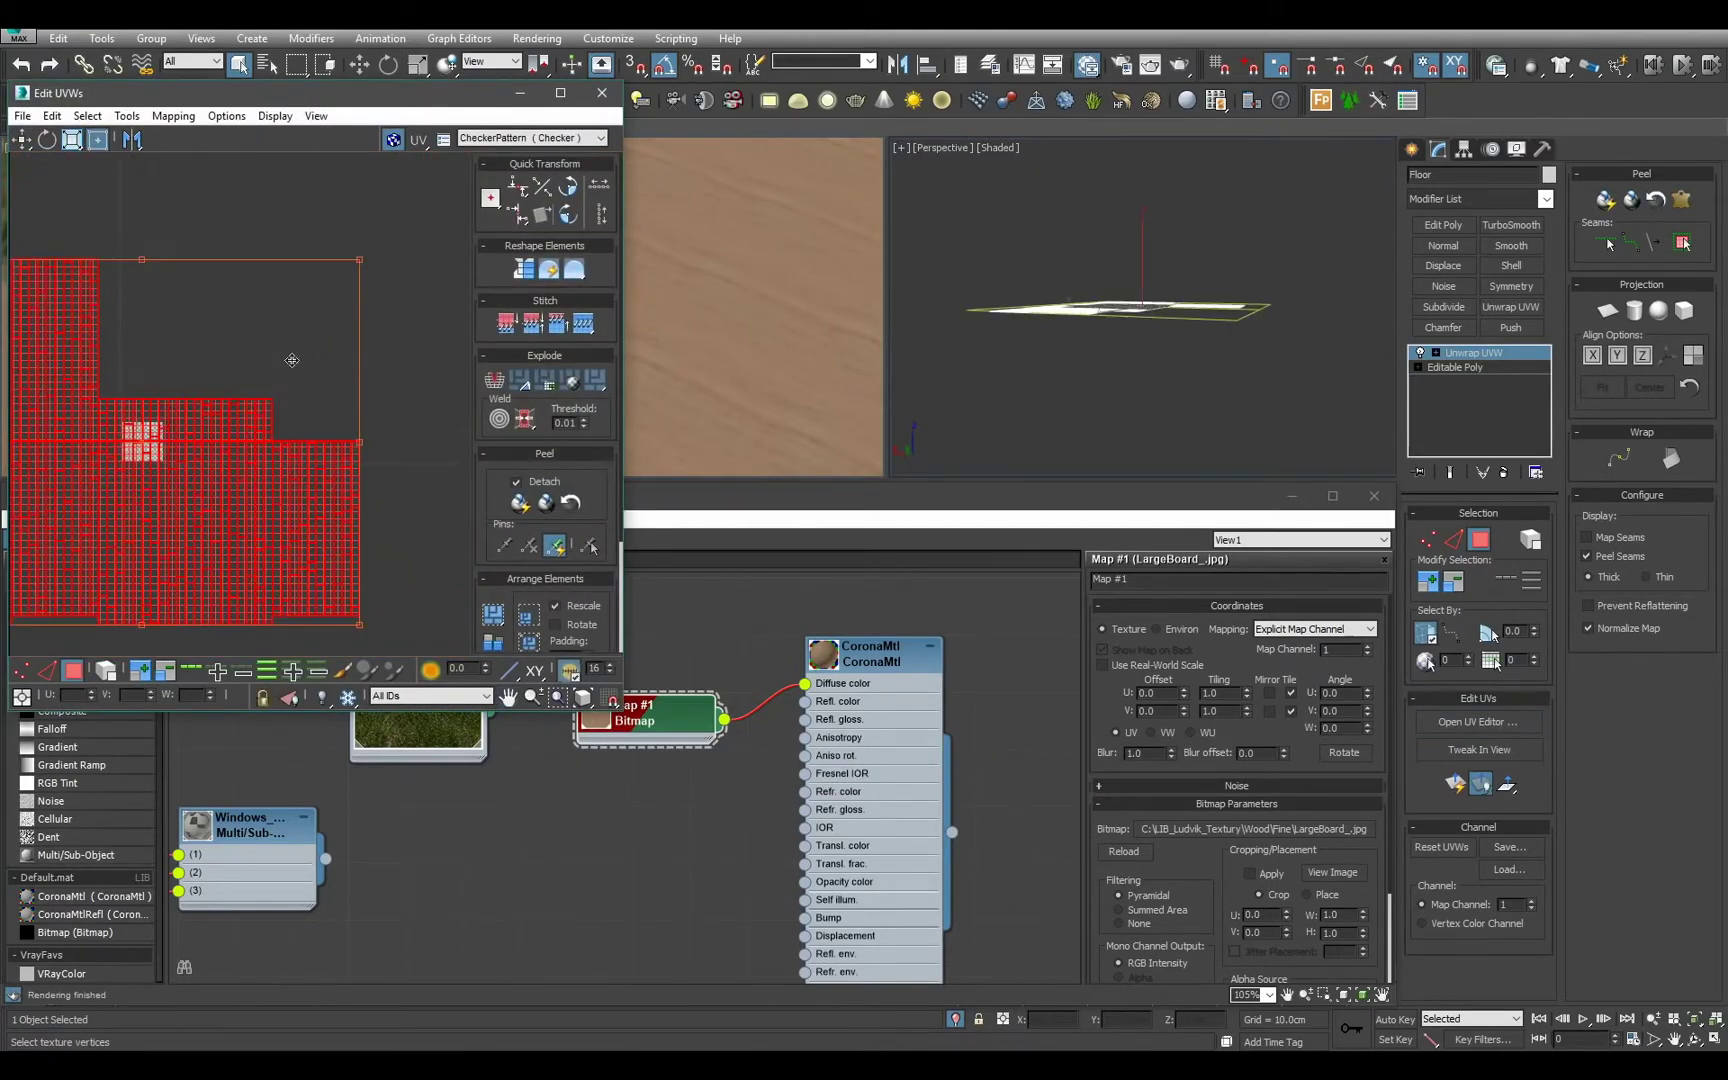
click(502, 620)
click(500, 645)
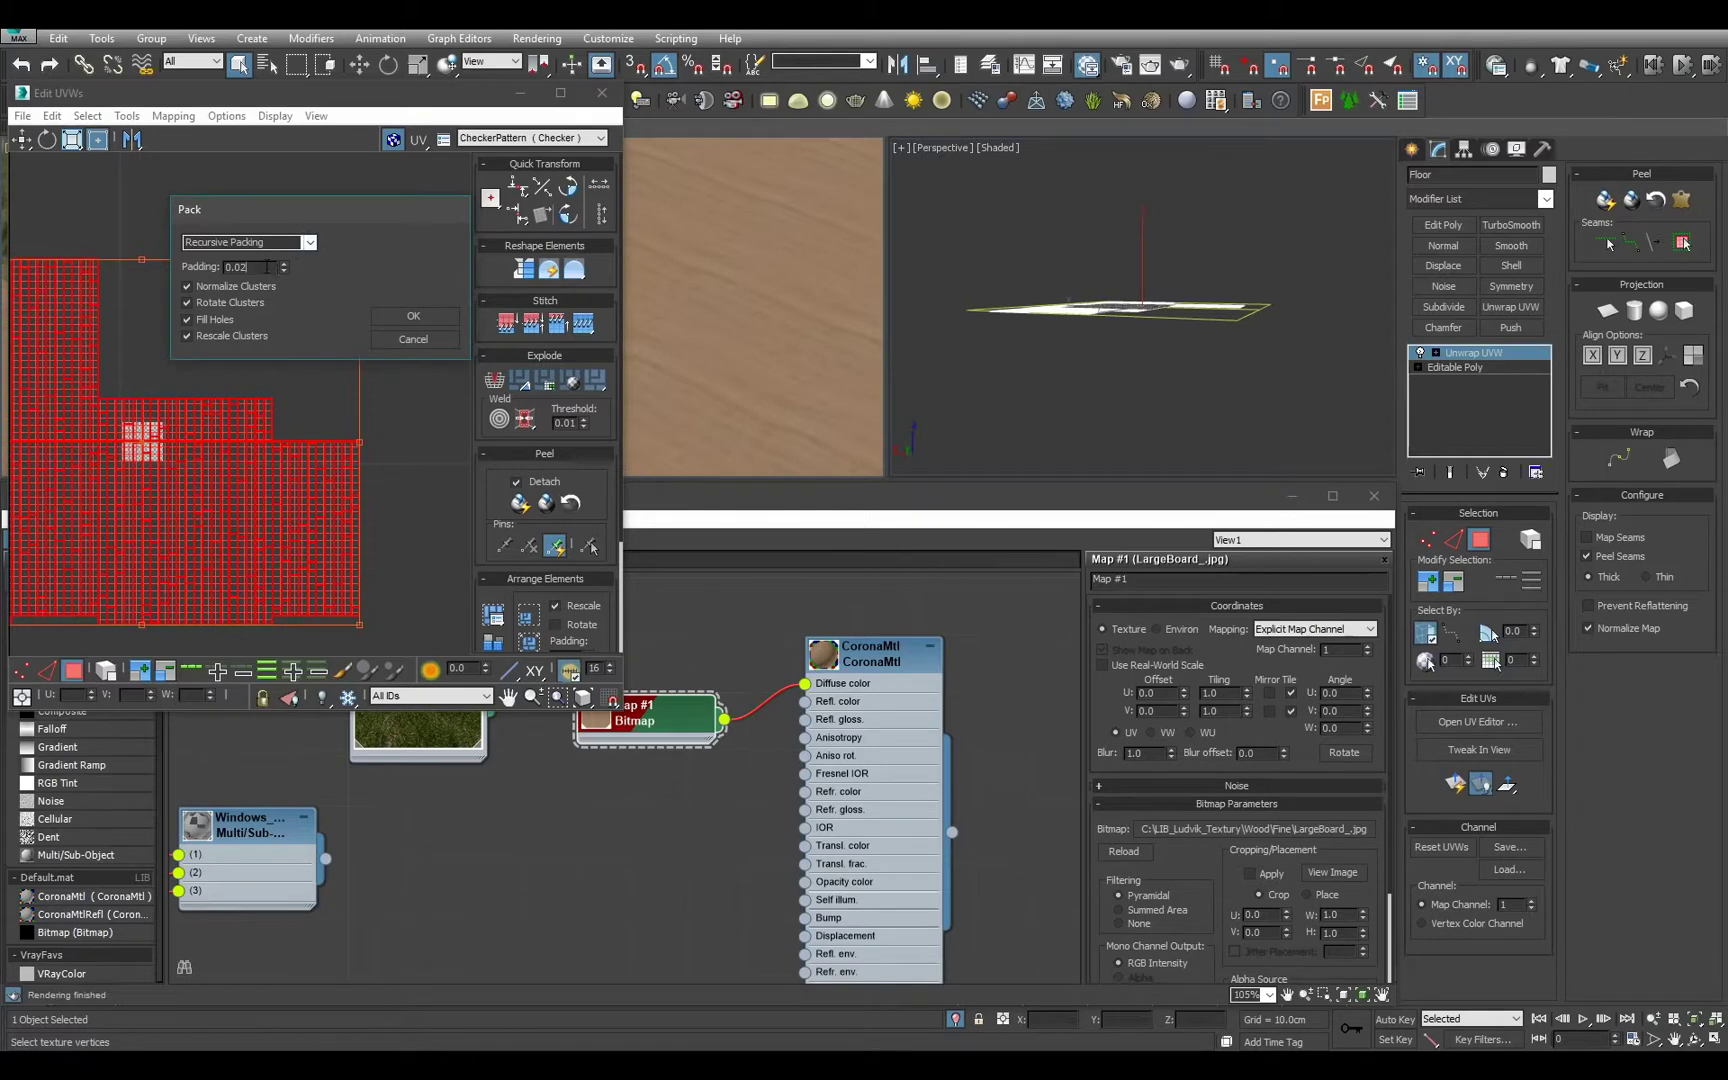
click(388, 313)
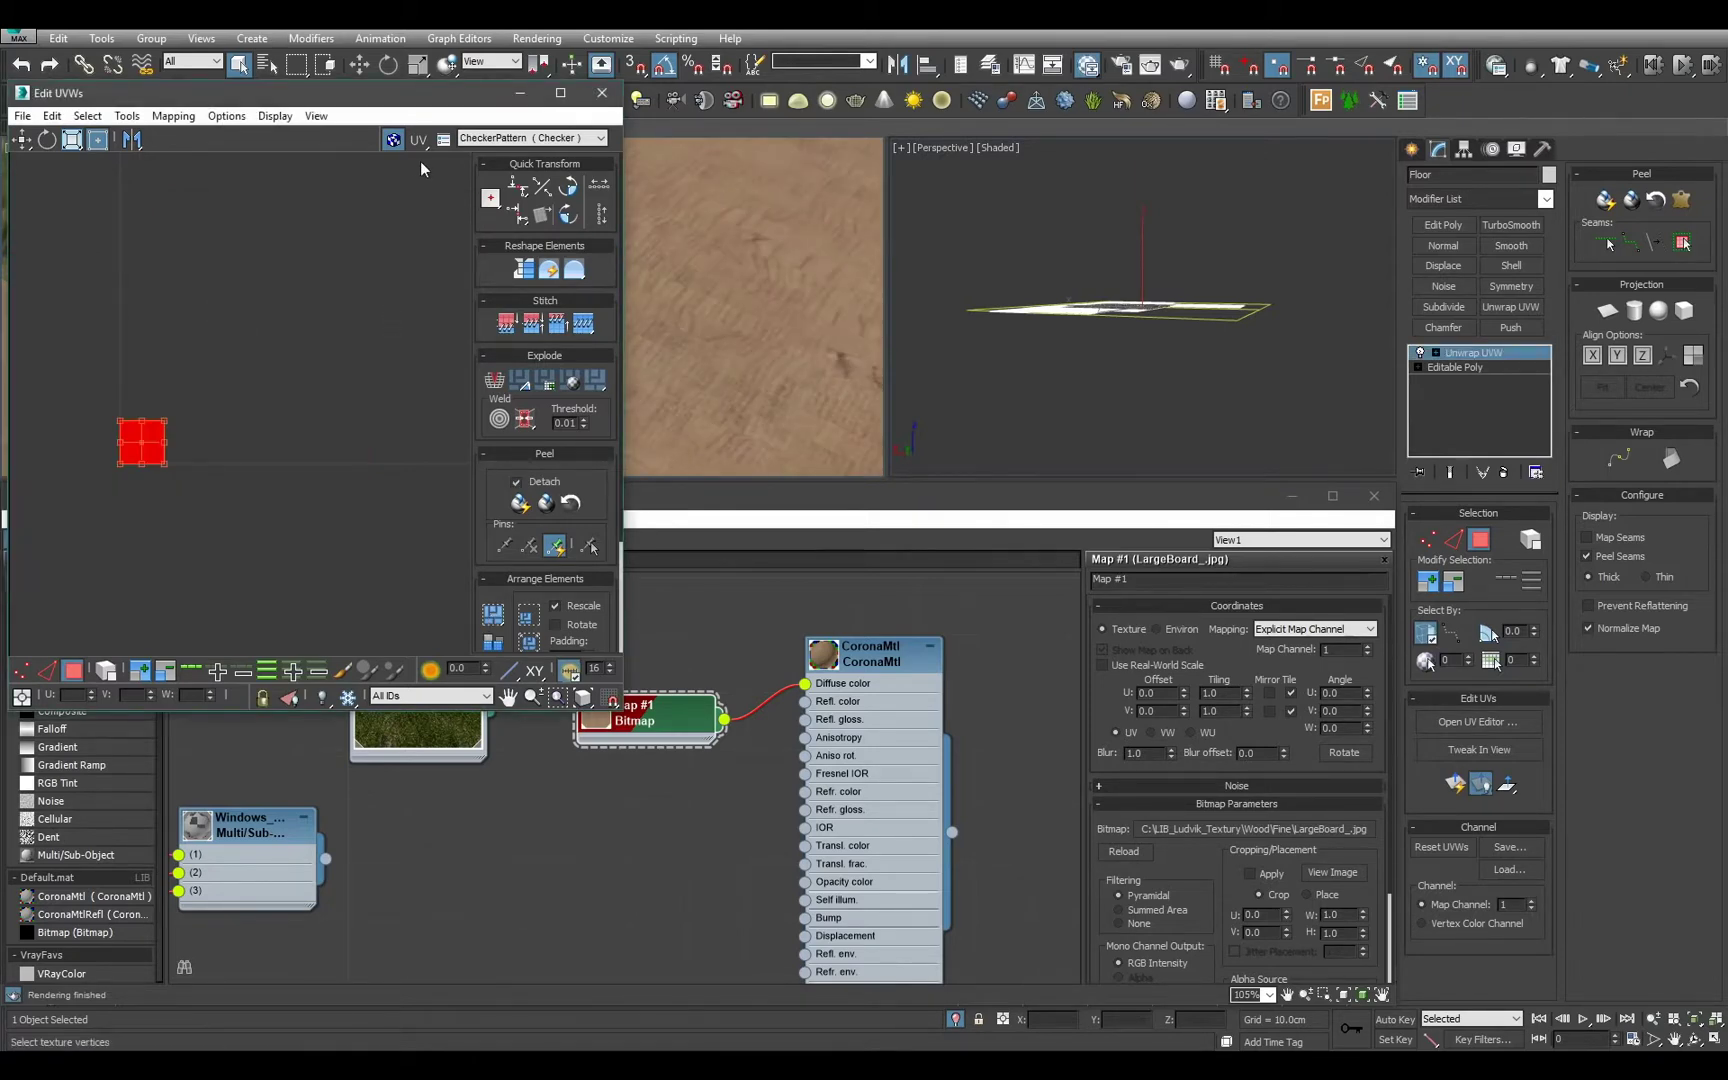
Move the UV editor clear of the perspective view and rotate the packed floor UVs 90 degrees.
drag(380, 92, 1170, 215)
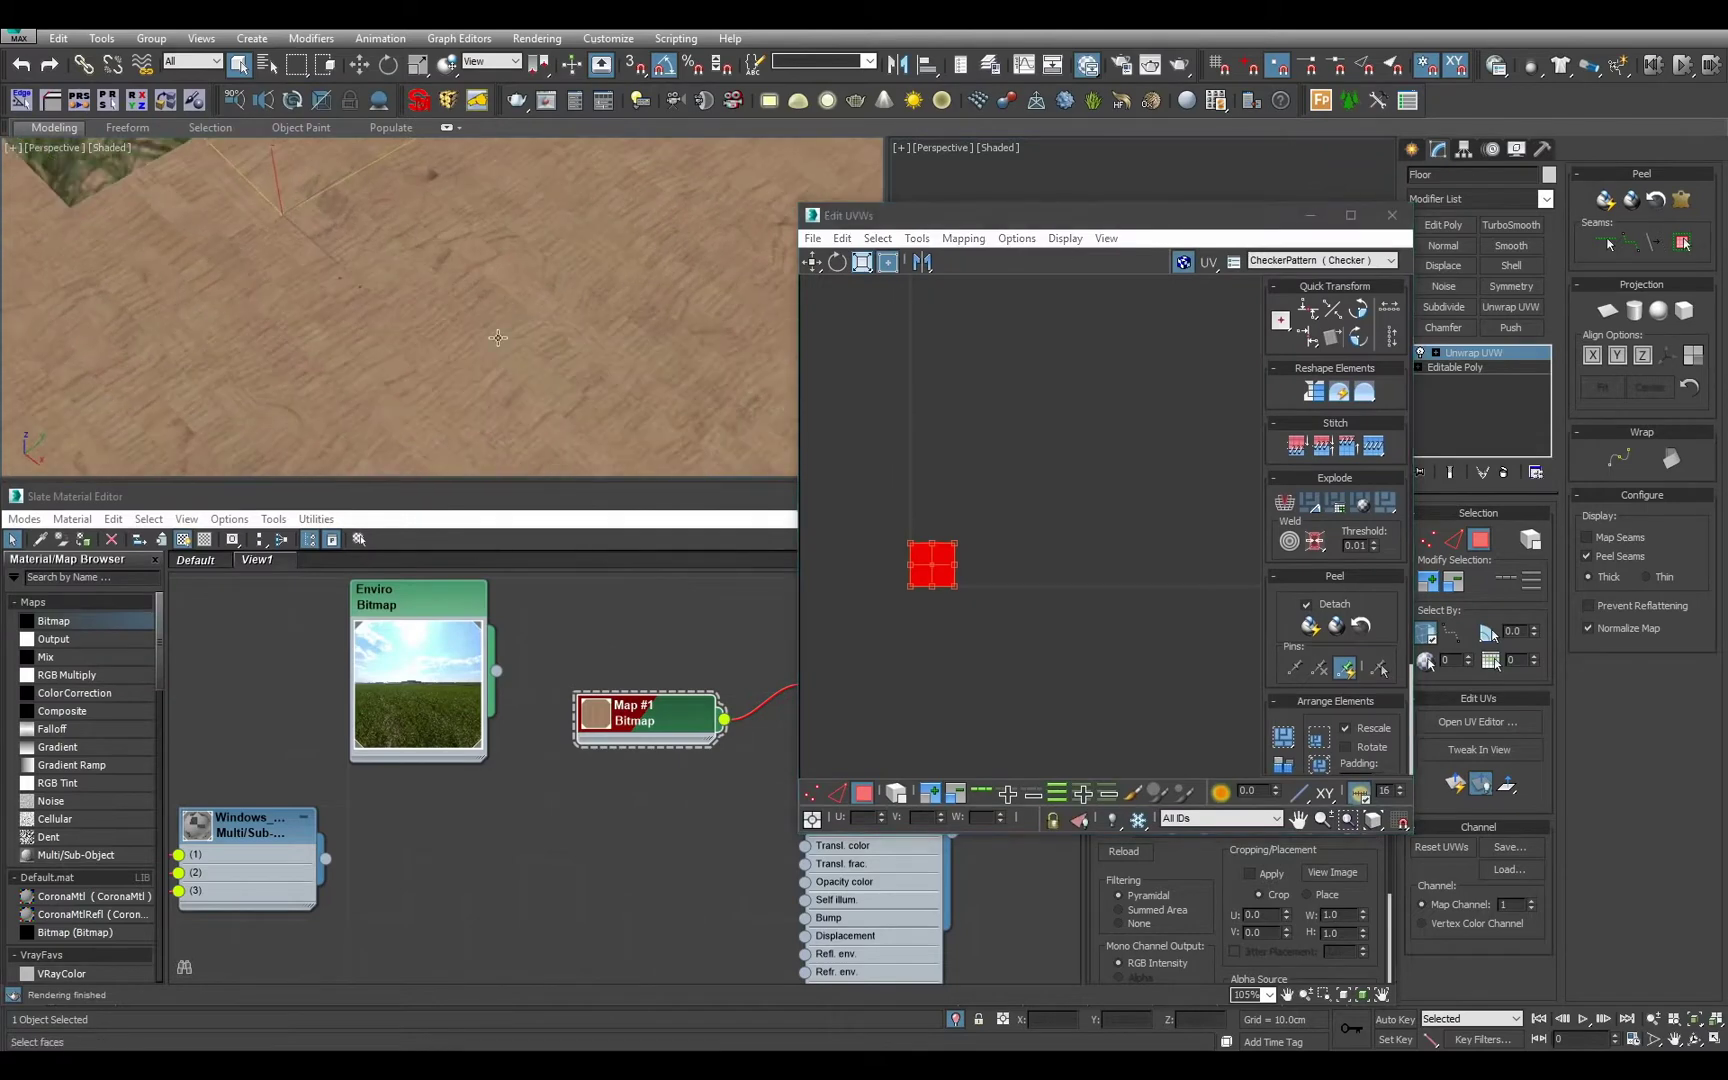
scroll(498, 338, up, 4)
scroll(929, 600, up, 3)
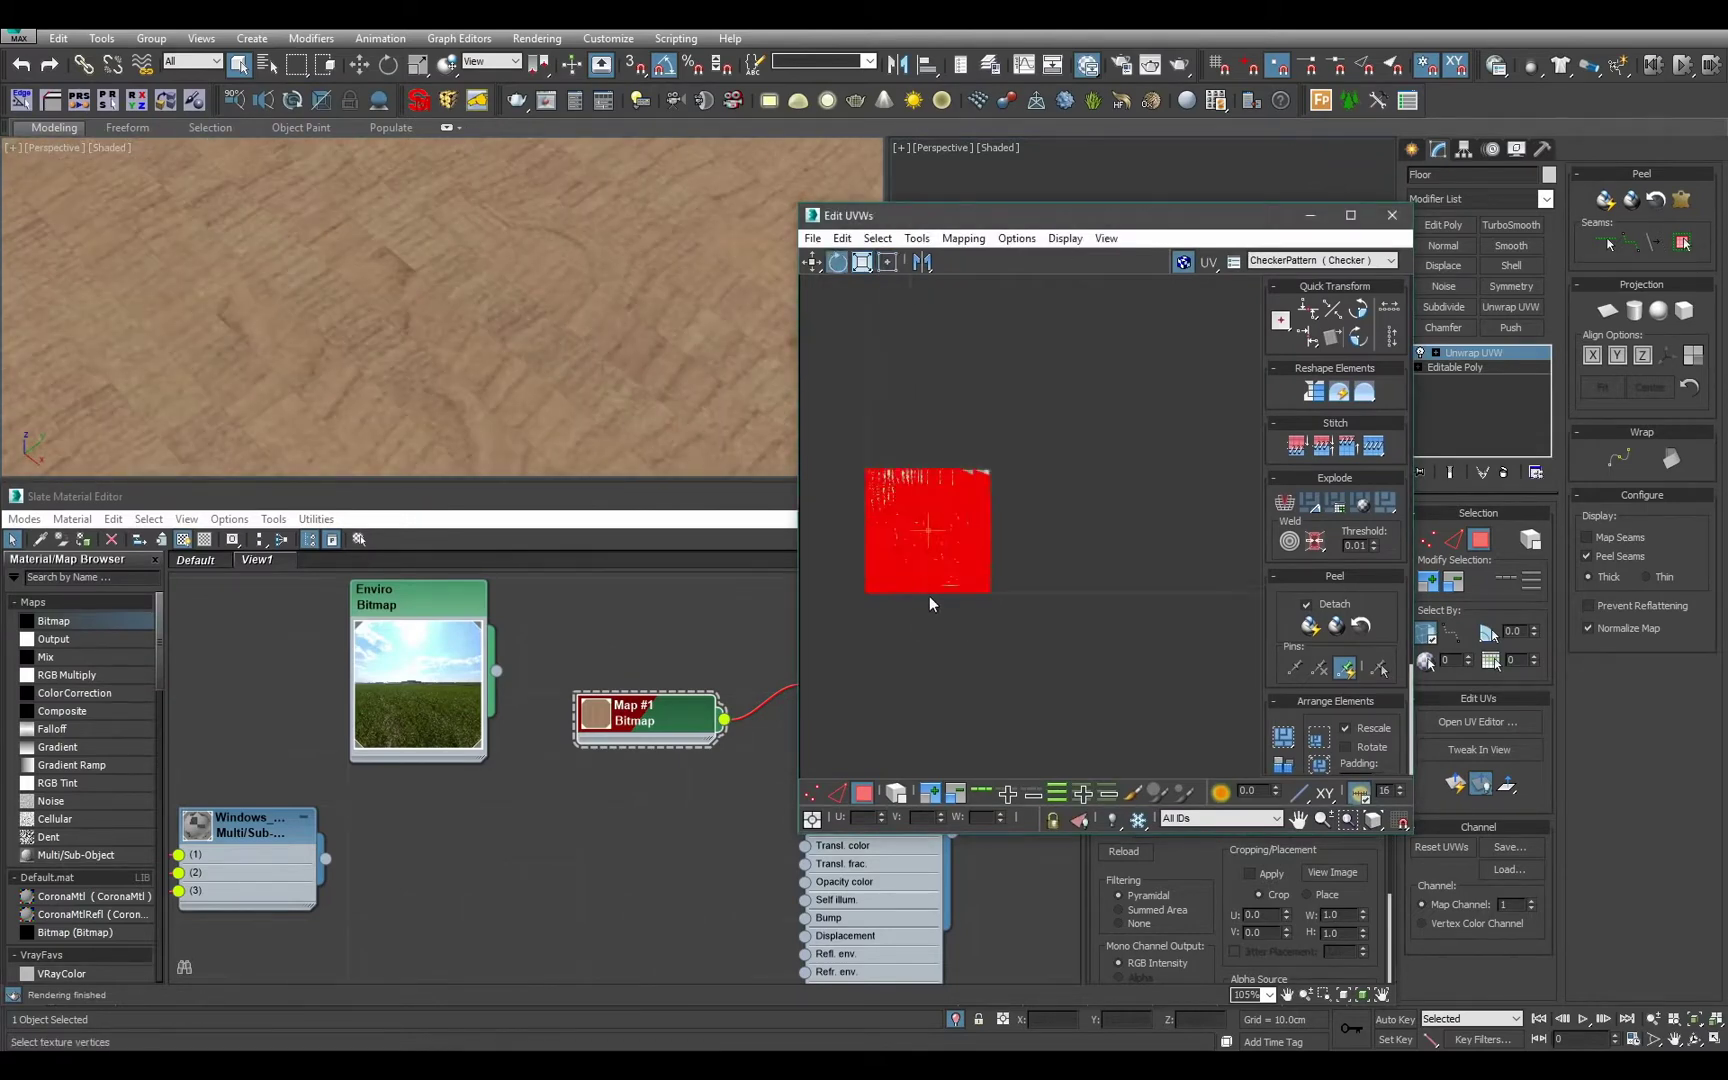
scroll(929, 600, up, 8)
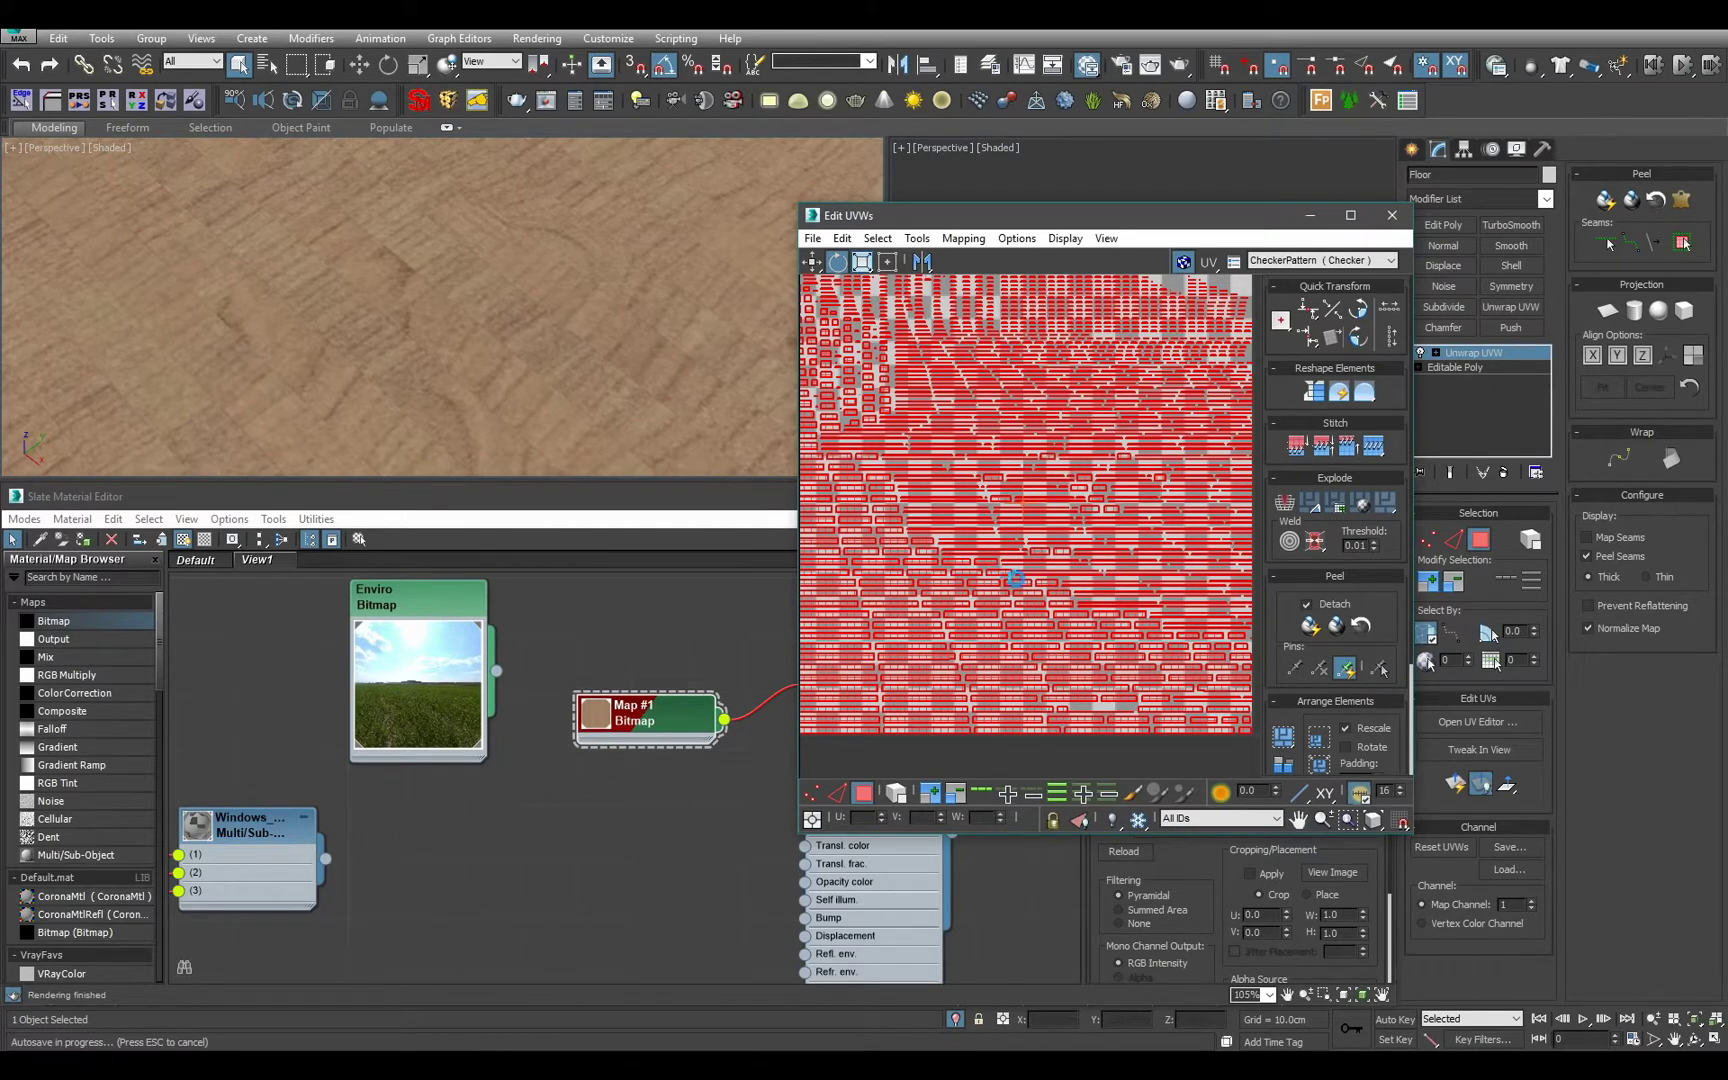
drag(973, 592, 1110, 552)
scroll(594, 283, down, 6)
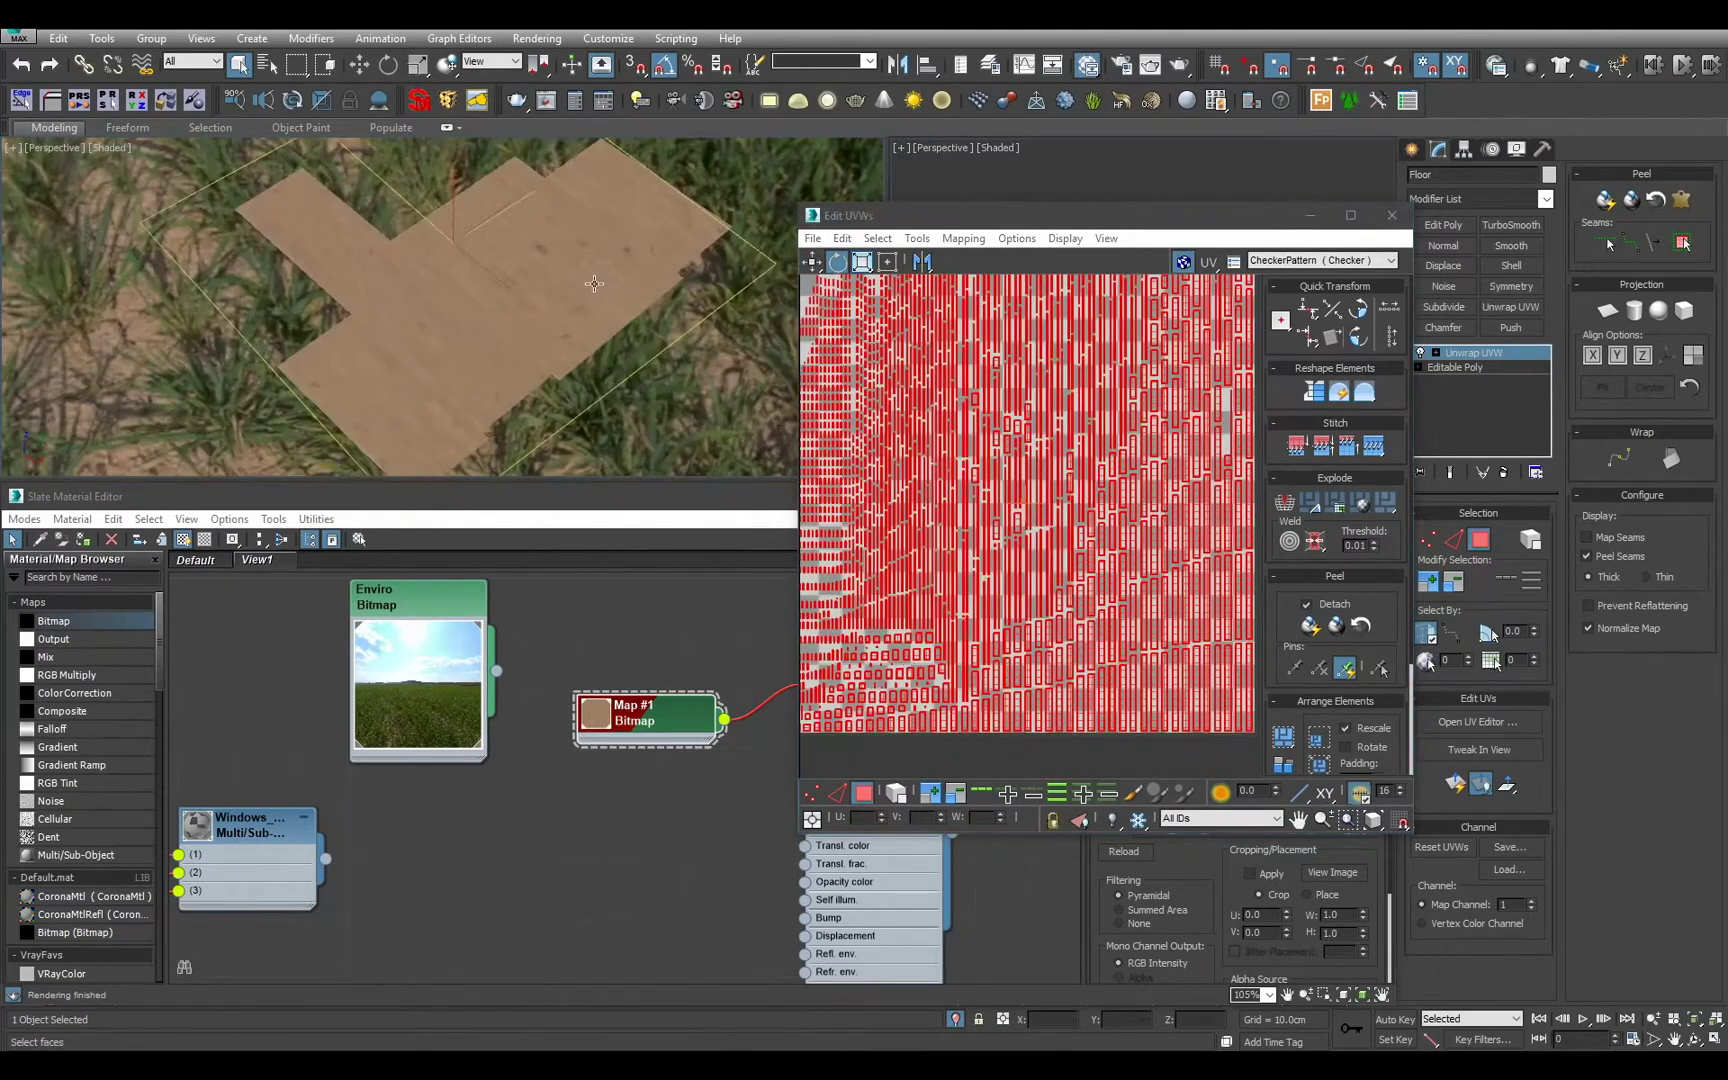
middle_drag(594, 283, 540, 320)
scroll(964, 396, down, 6)
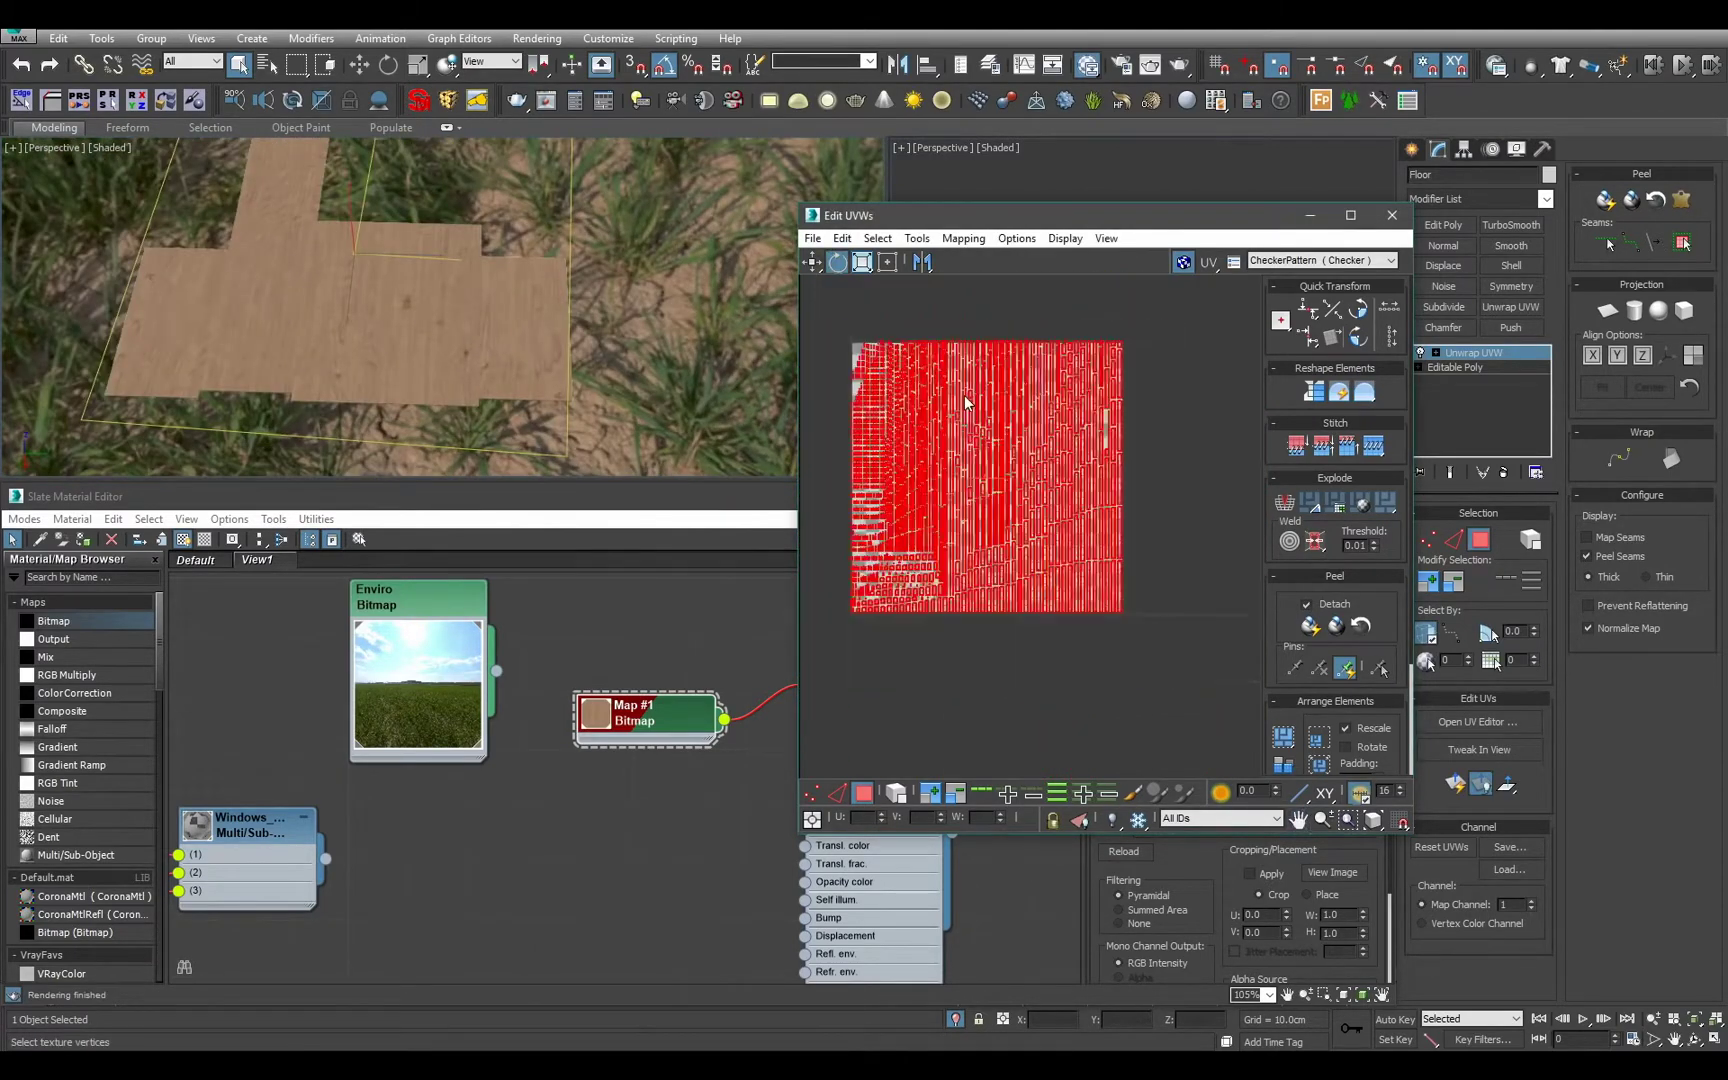
Scale the packed UVs up proportionally to about three times their size from the lower-left corner in Freeform mode.
click(887, 262)
scroll(560, 320, up, 4)
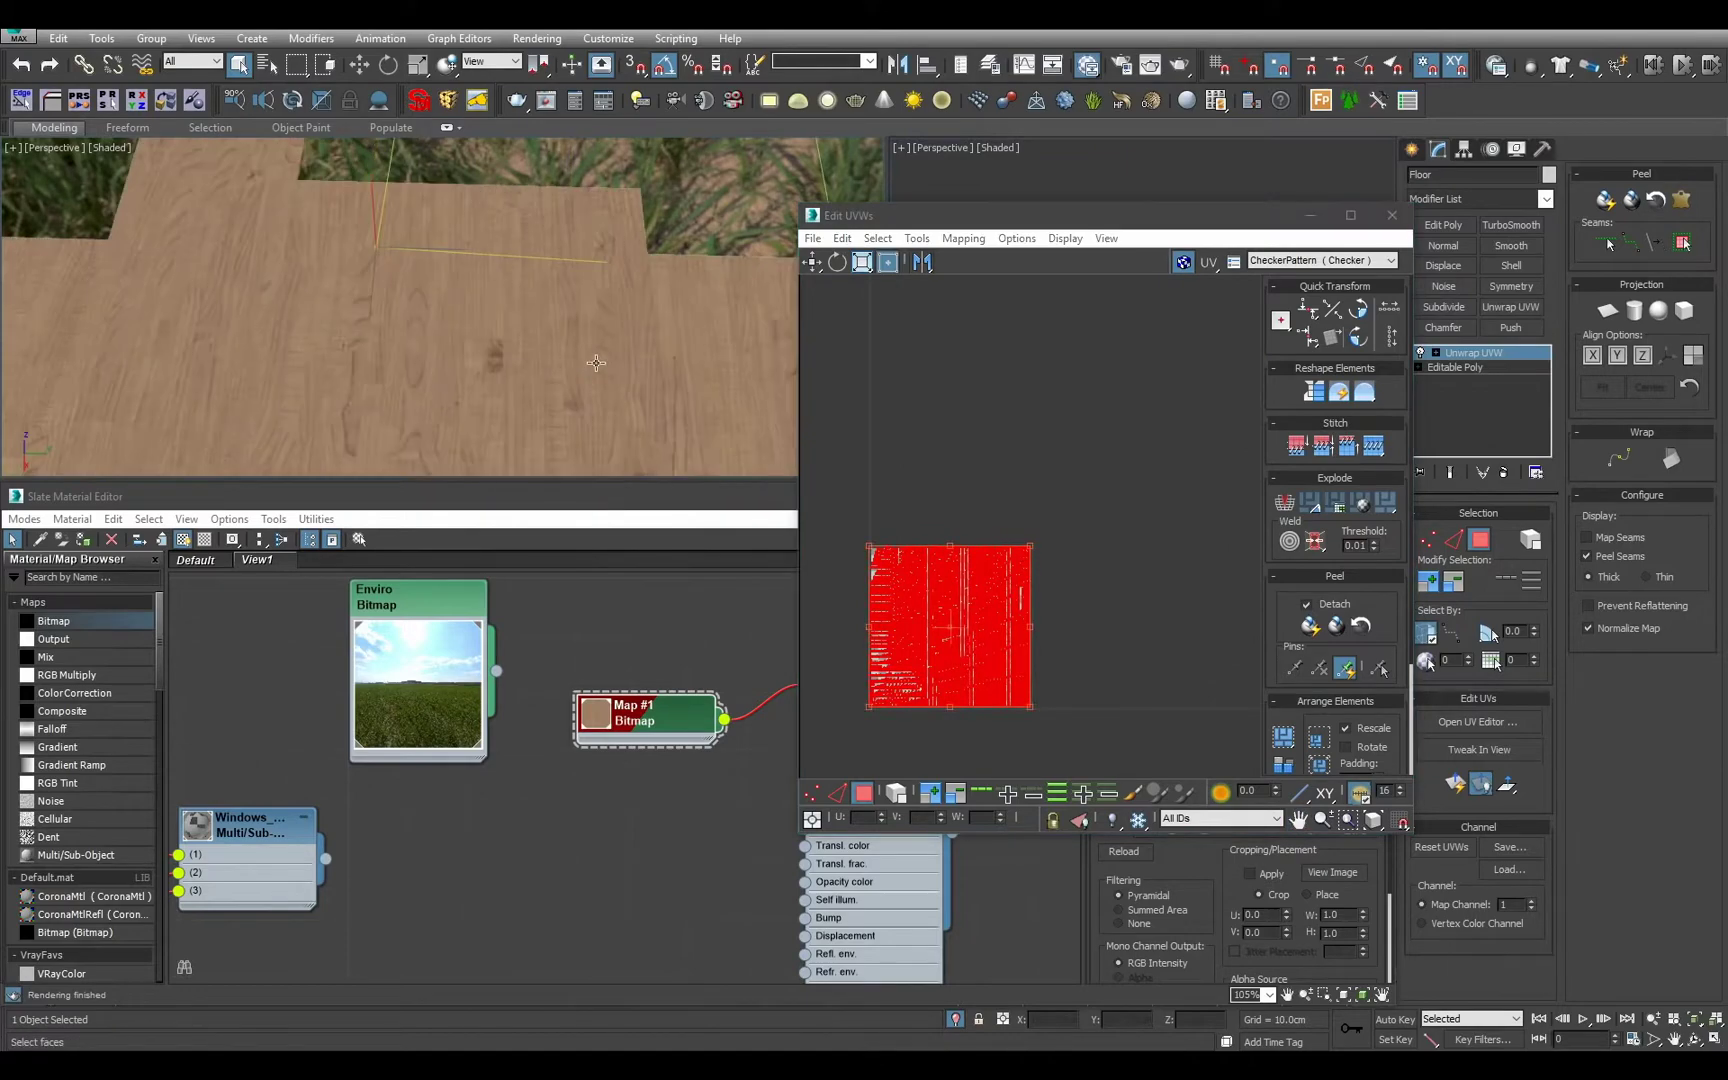
alt+middle_drag(560, 320, 450, 335)
drag(1033, 552, 1319, 224)
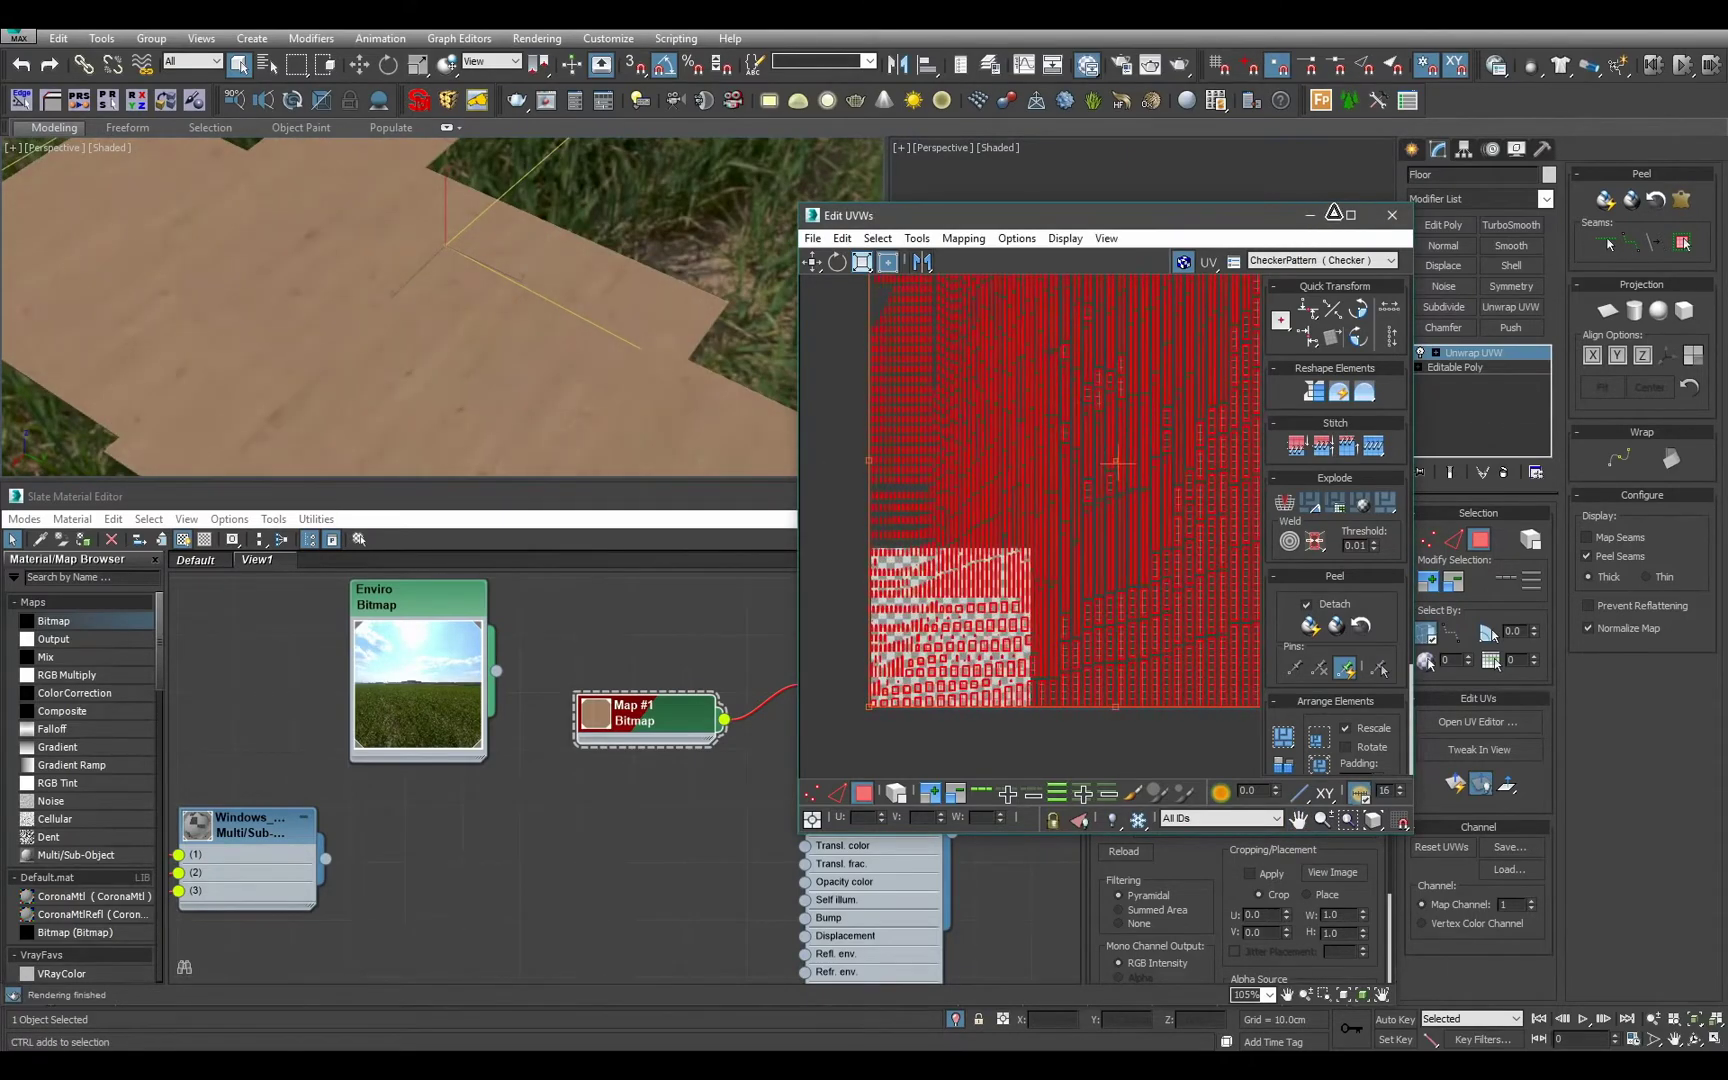
Examine the size and direction of the wood grain on the planks from several angles, with and without edges.
scroll(465, 193, up, 3)
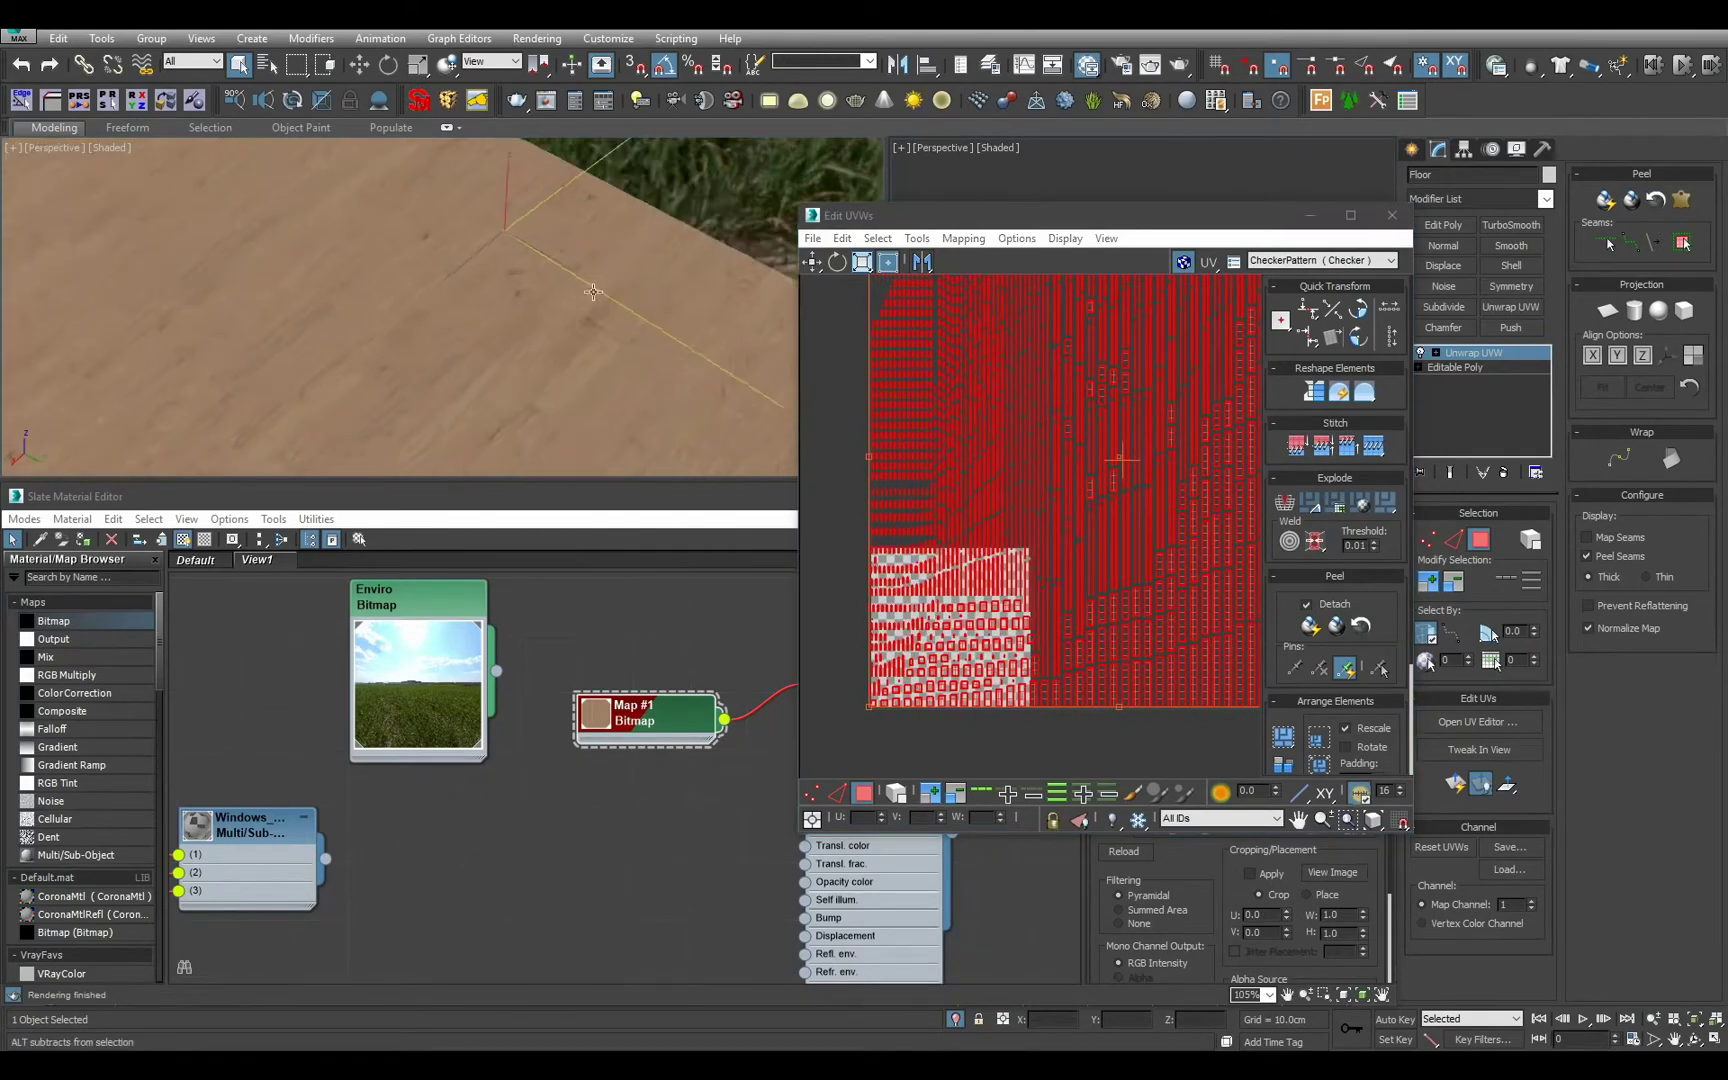
alt+middle_drag(465, 193, 517, 347)
scroll(525, 365, down, 2)
scroll(530, 360, up, 4)
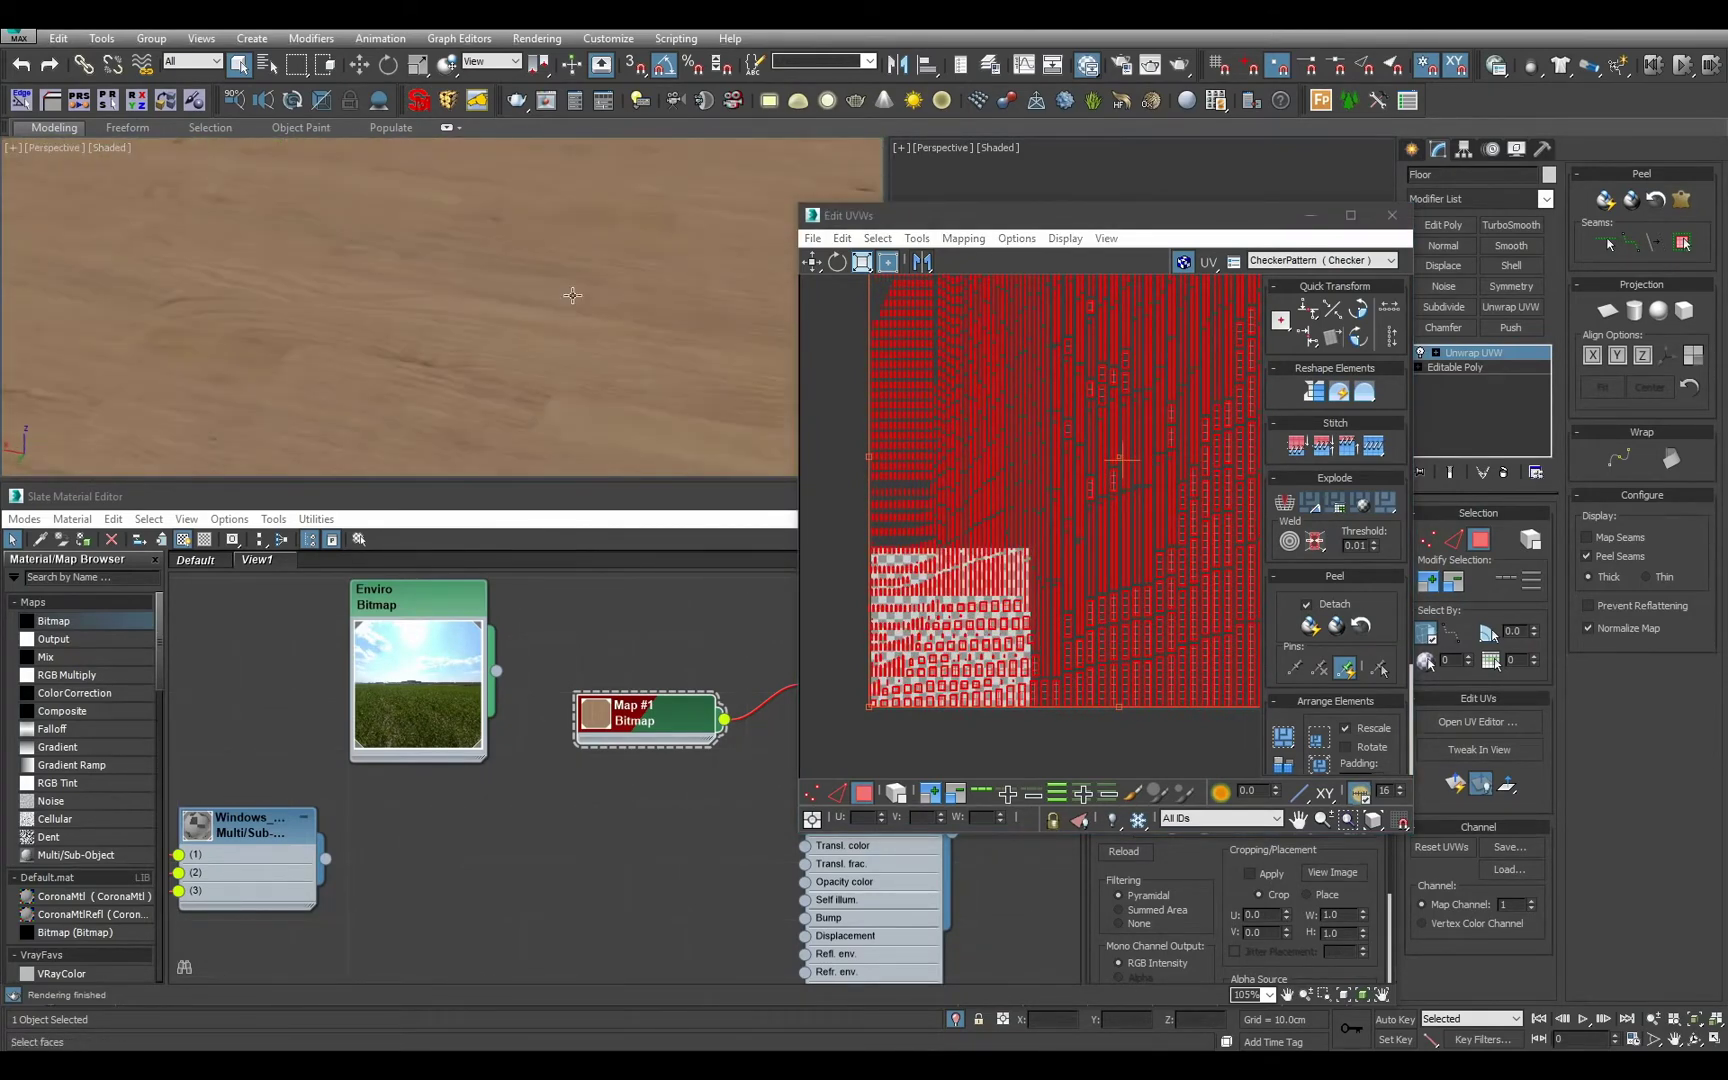
scroll(556, 345, down, 5)
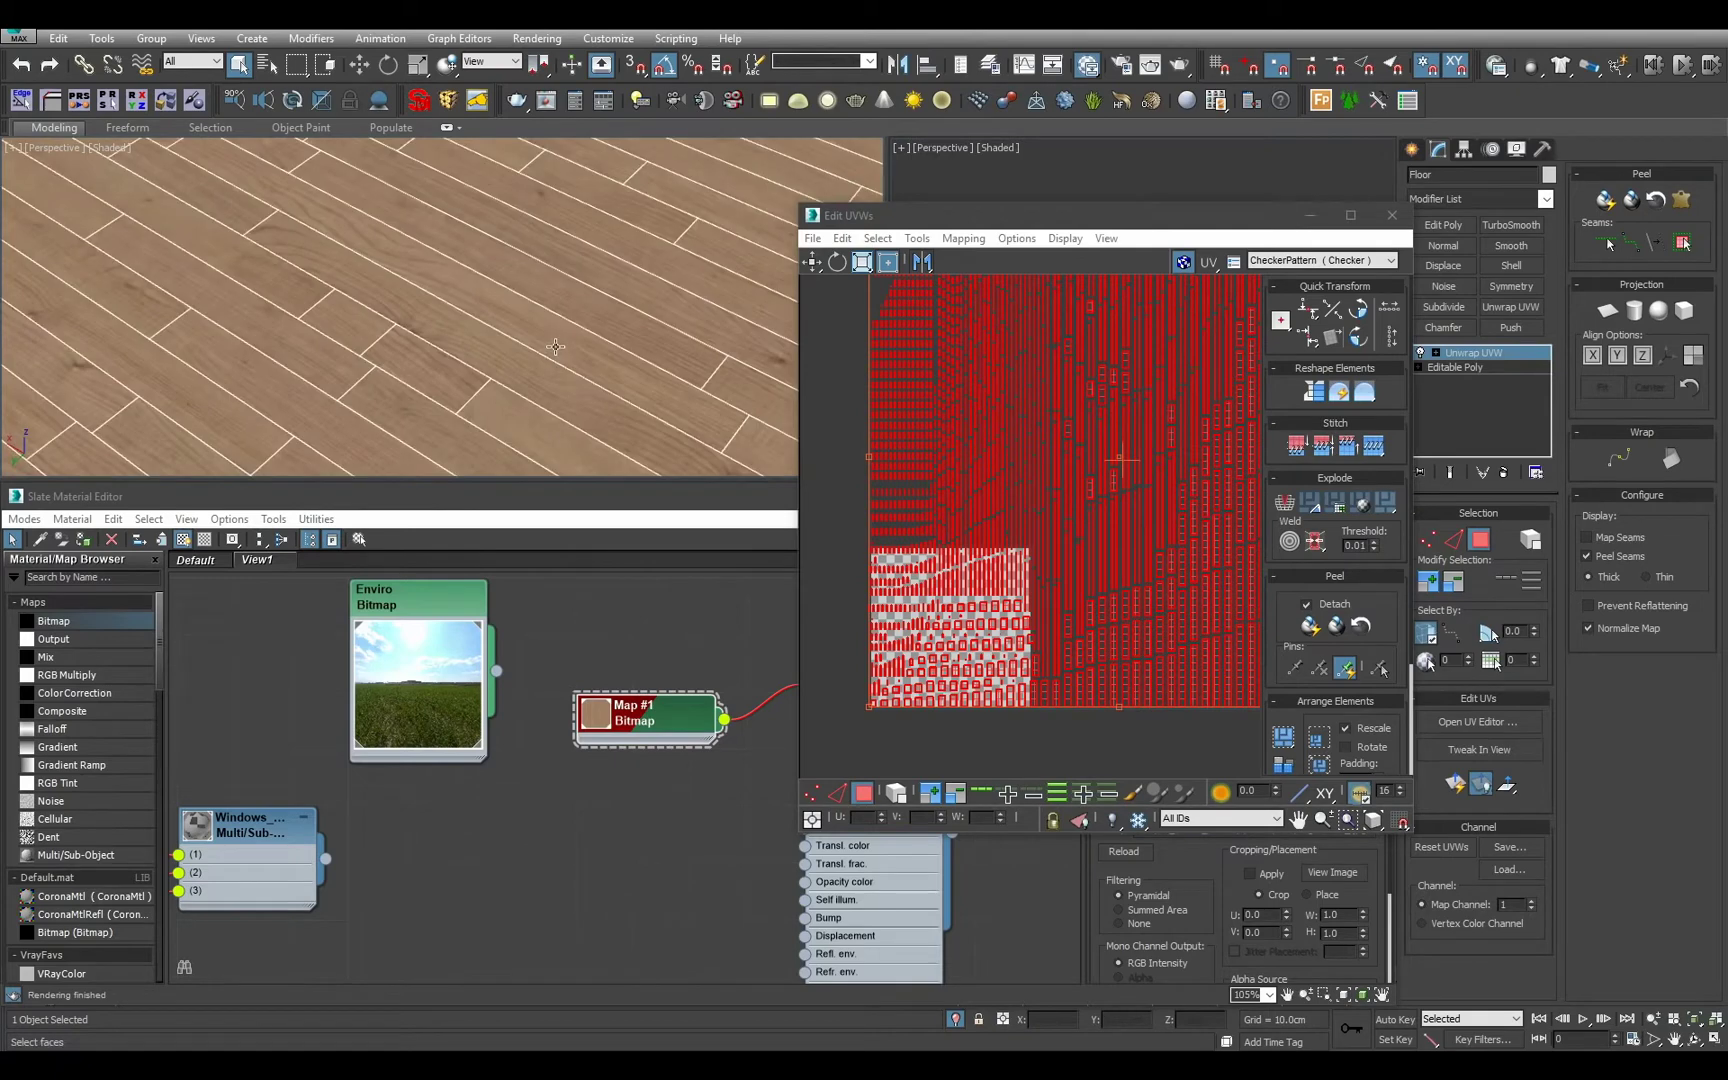
scroll(412, 352, up, 5)
alt+middle_drag(412, 352, 582, 326)
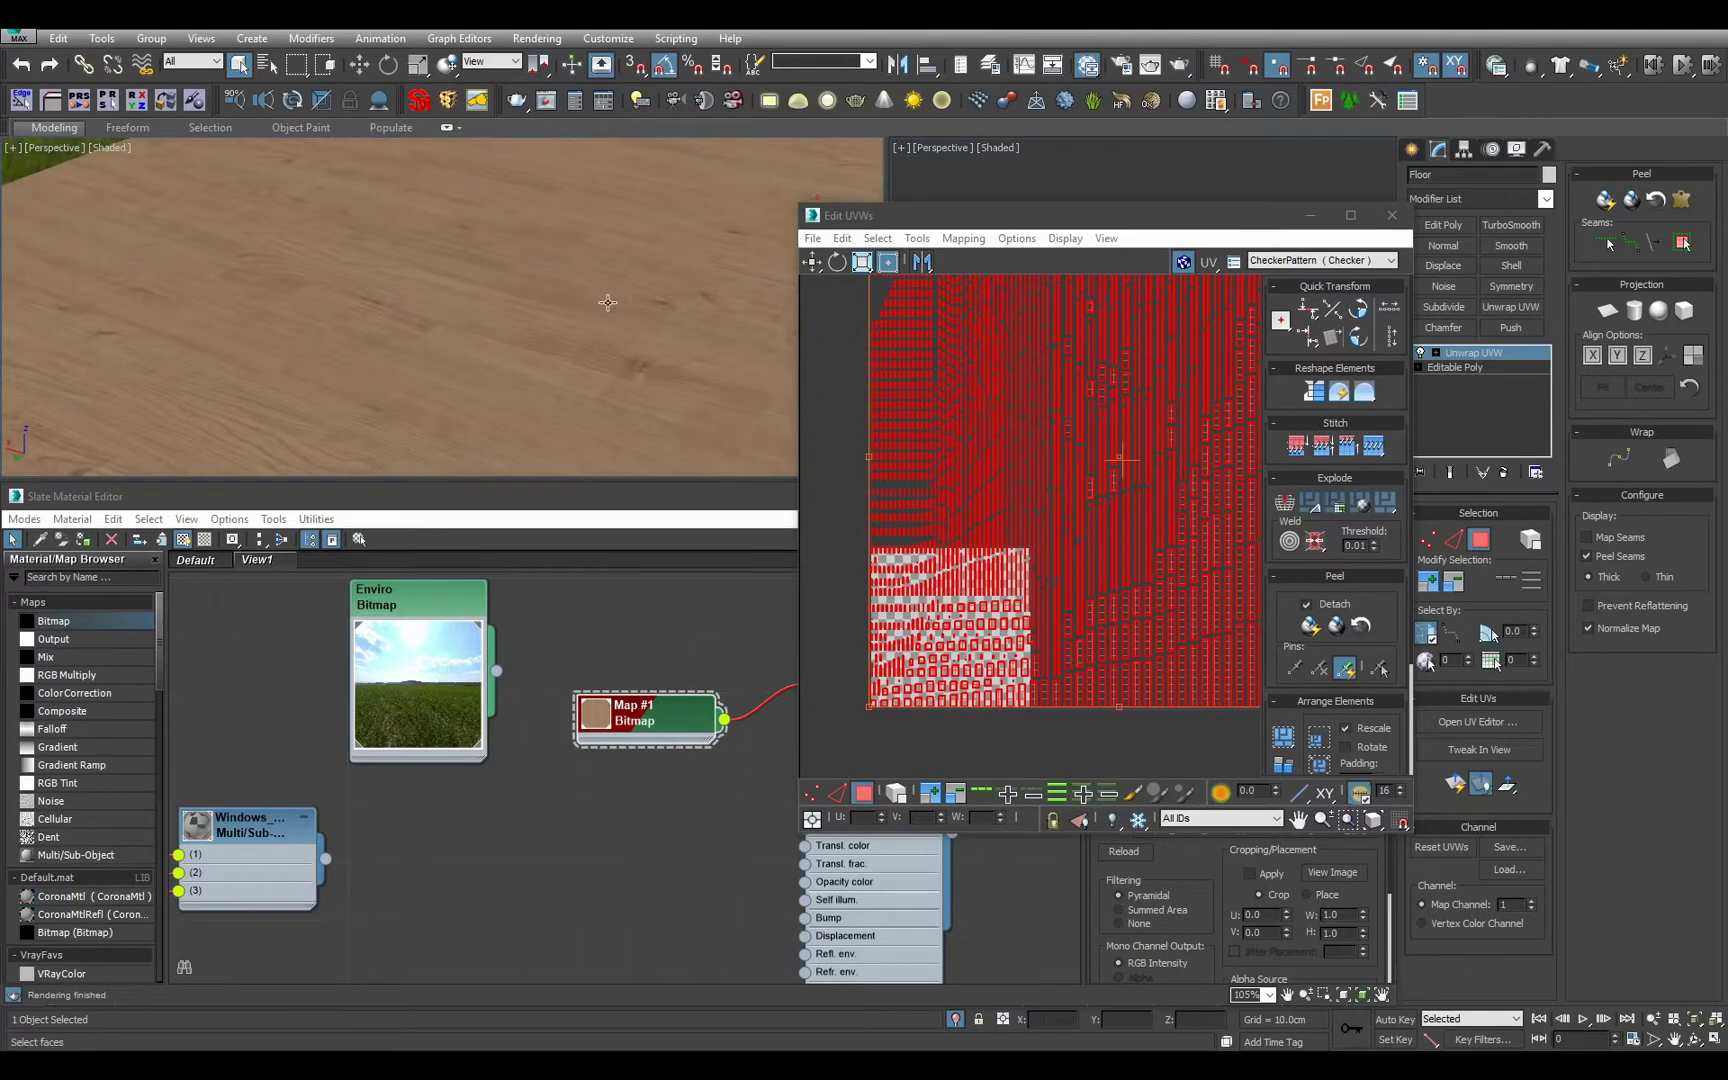
scroll(568, 314, down, 5)
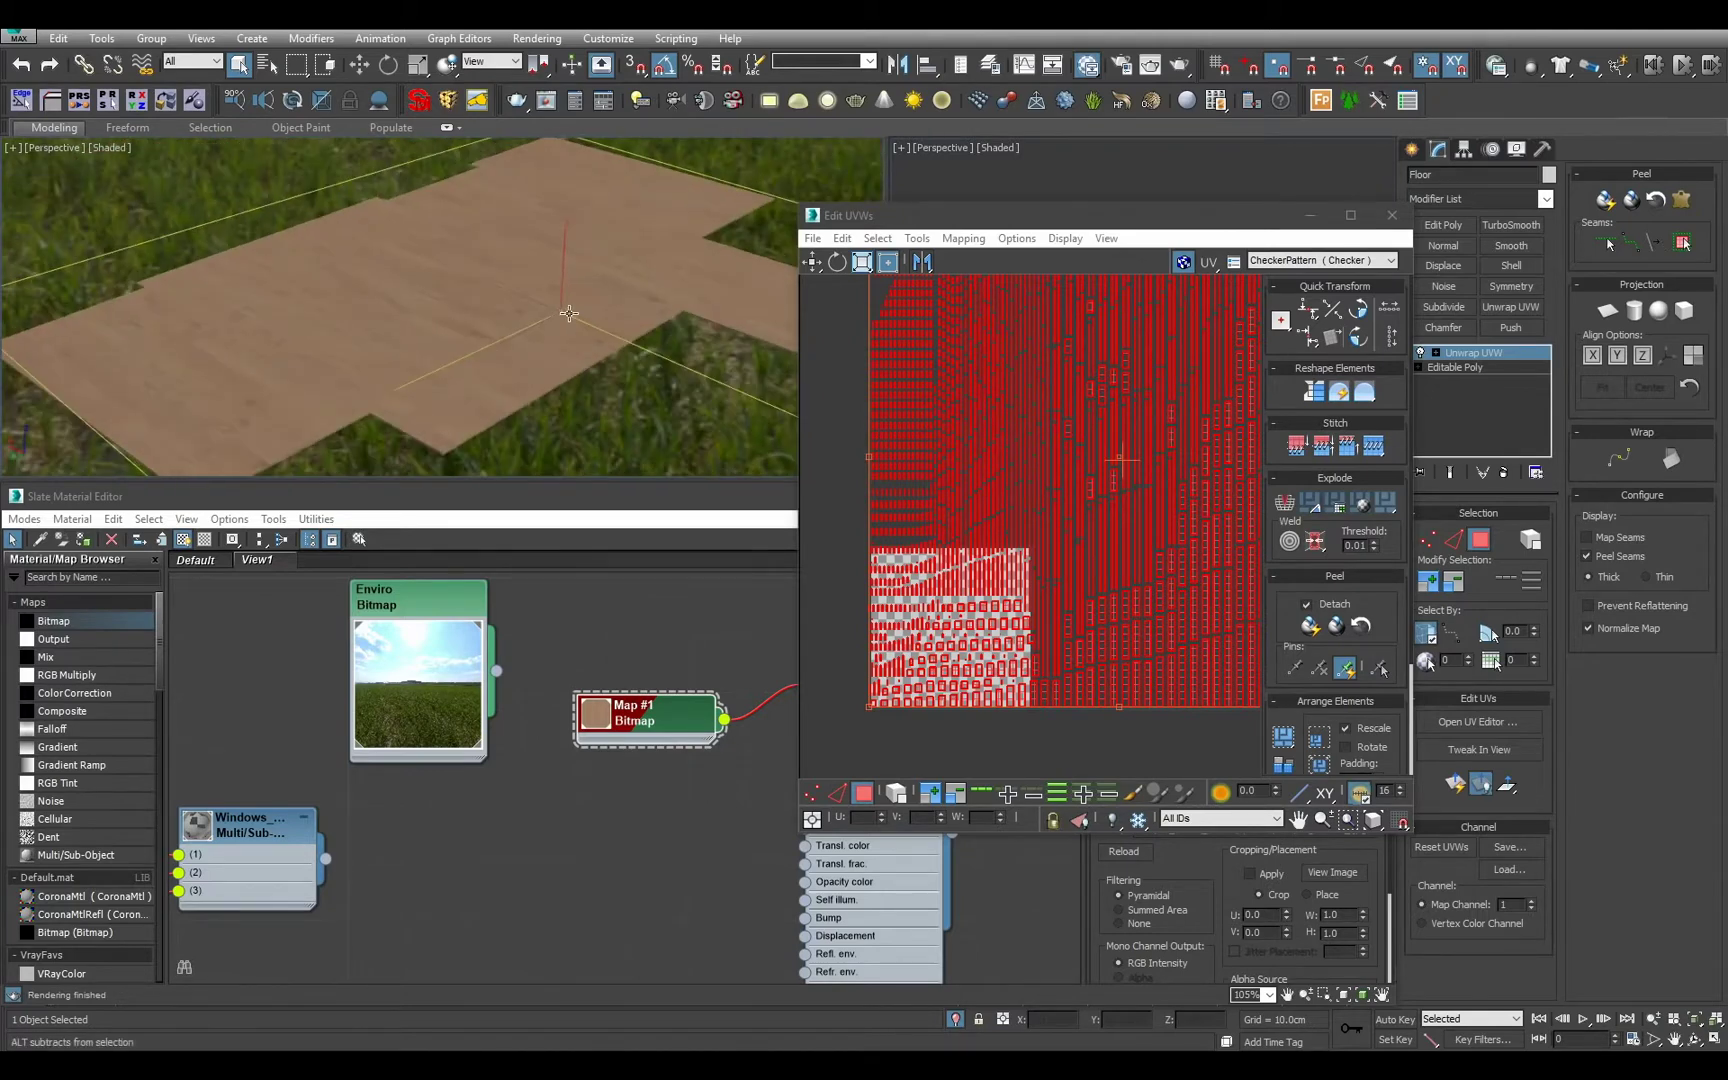
Close the UV editor and turn the second perspective viewport into a Corona Interactive rendering of the floor.
click(1392, 216)
click(946, 147)
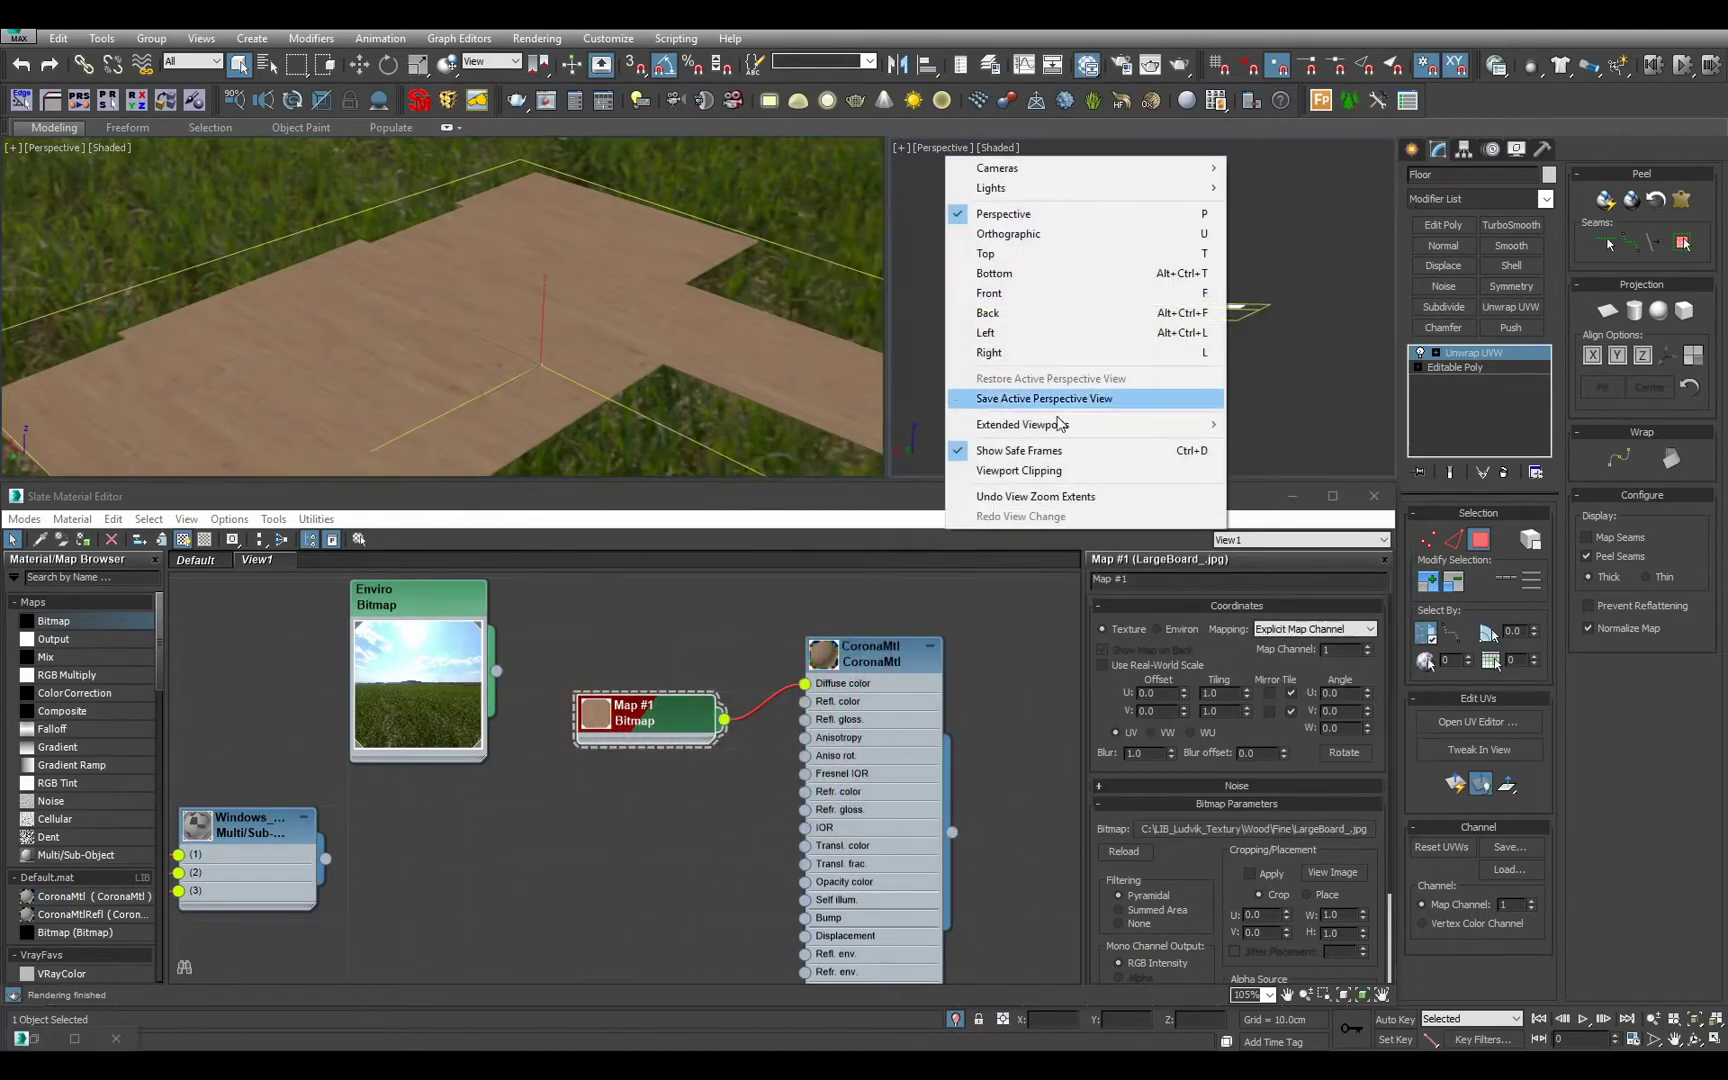
mouse_move(1090, 424)
click(1296, 601)
click(1122, 343)
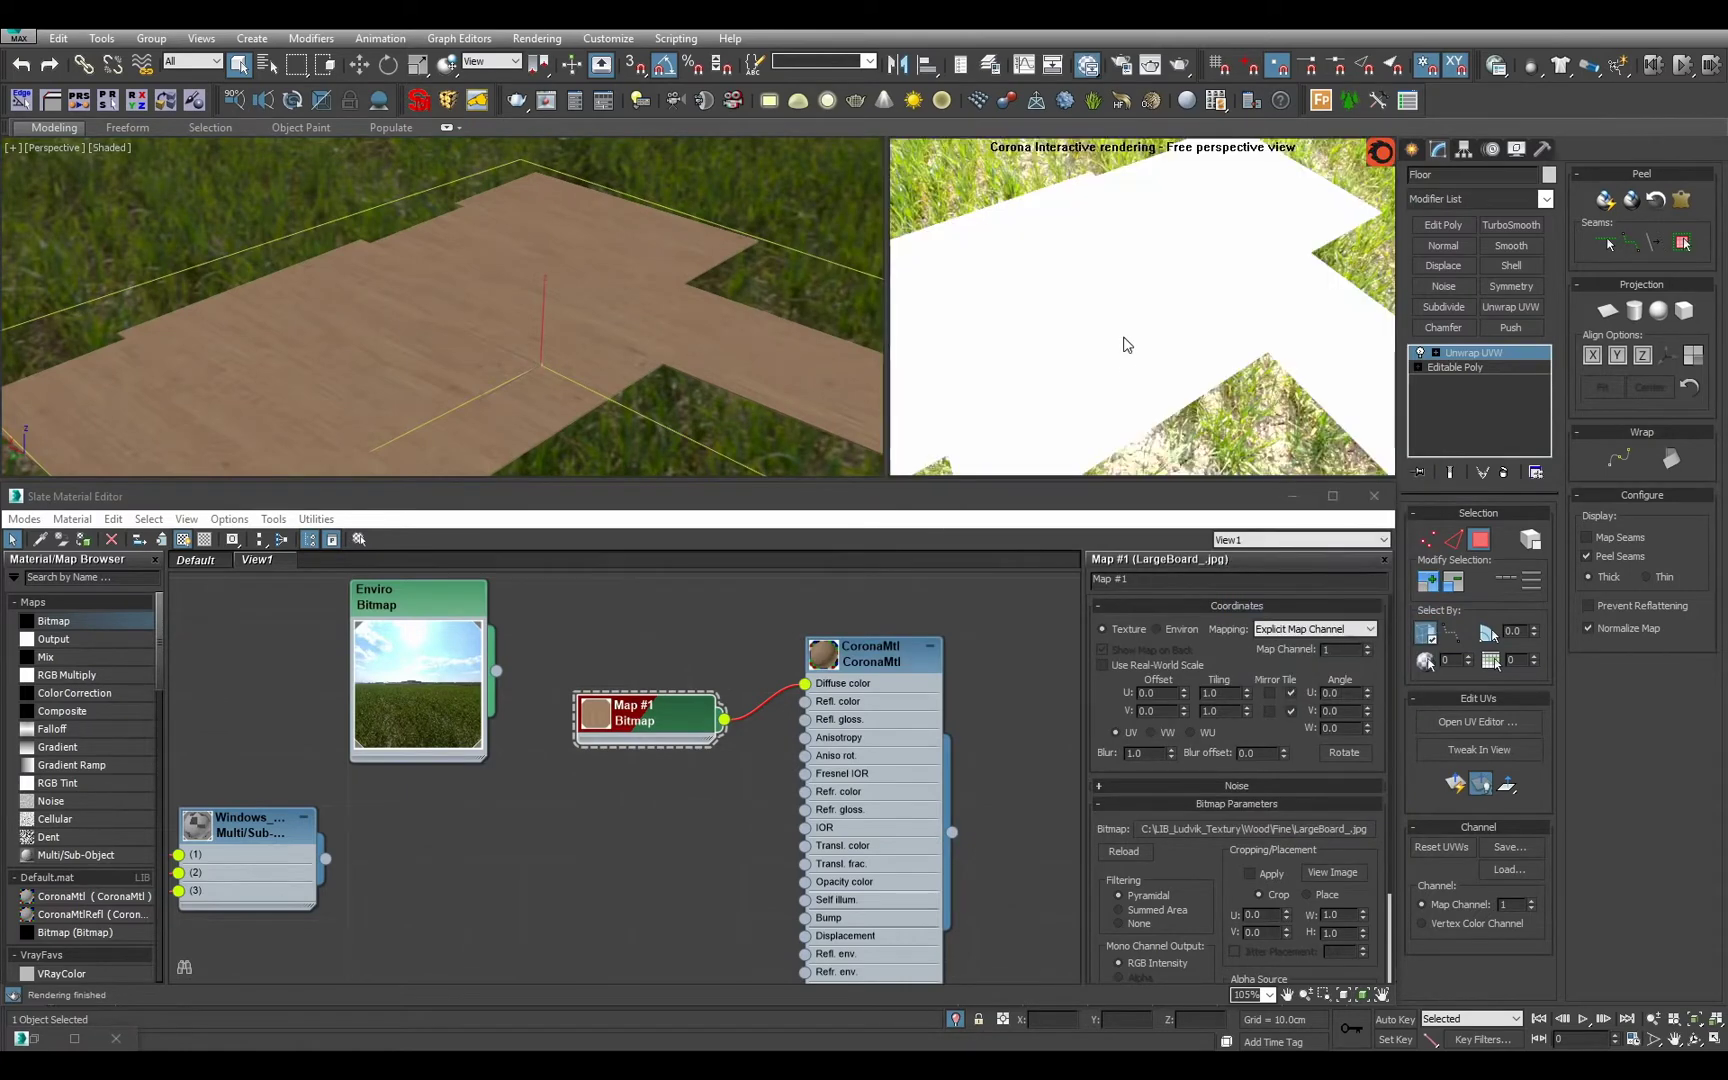
scroll(681, 354, up, 3)
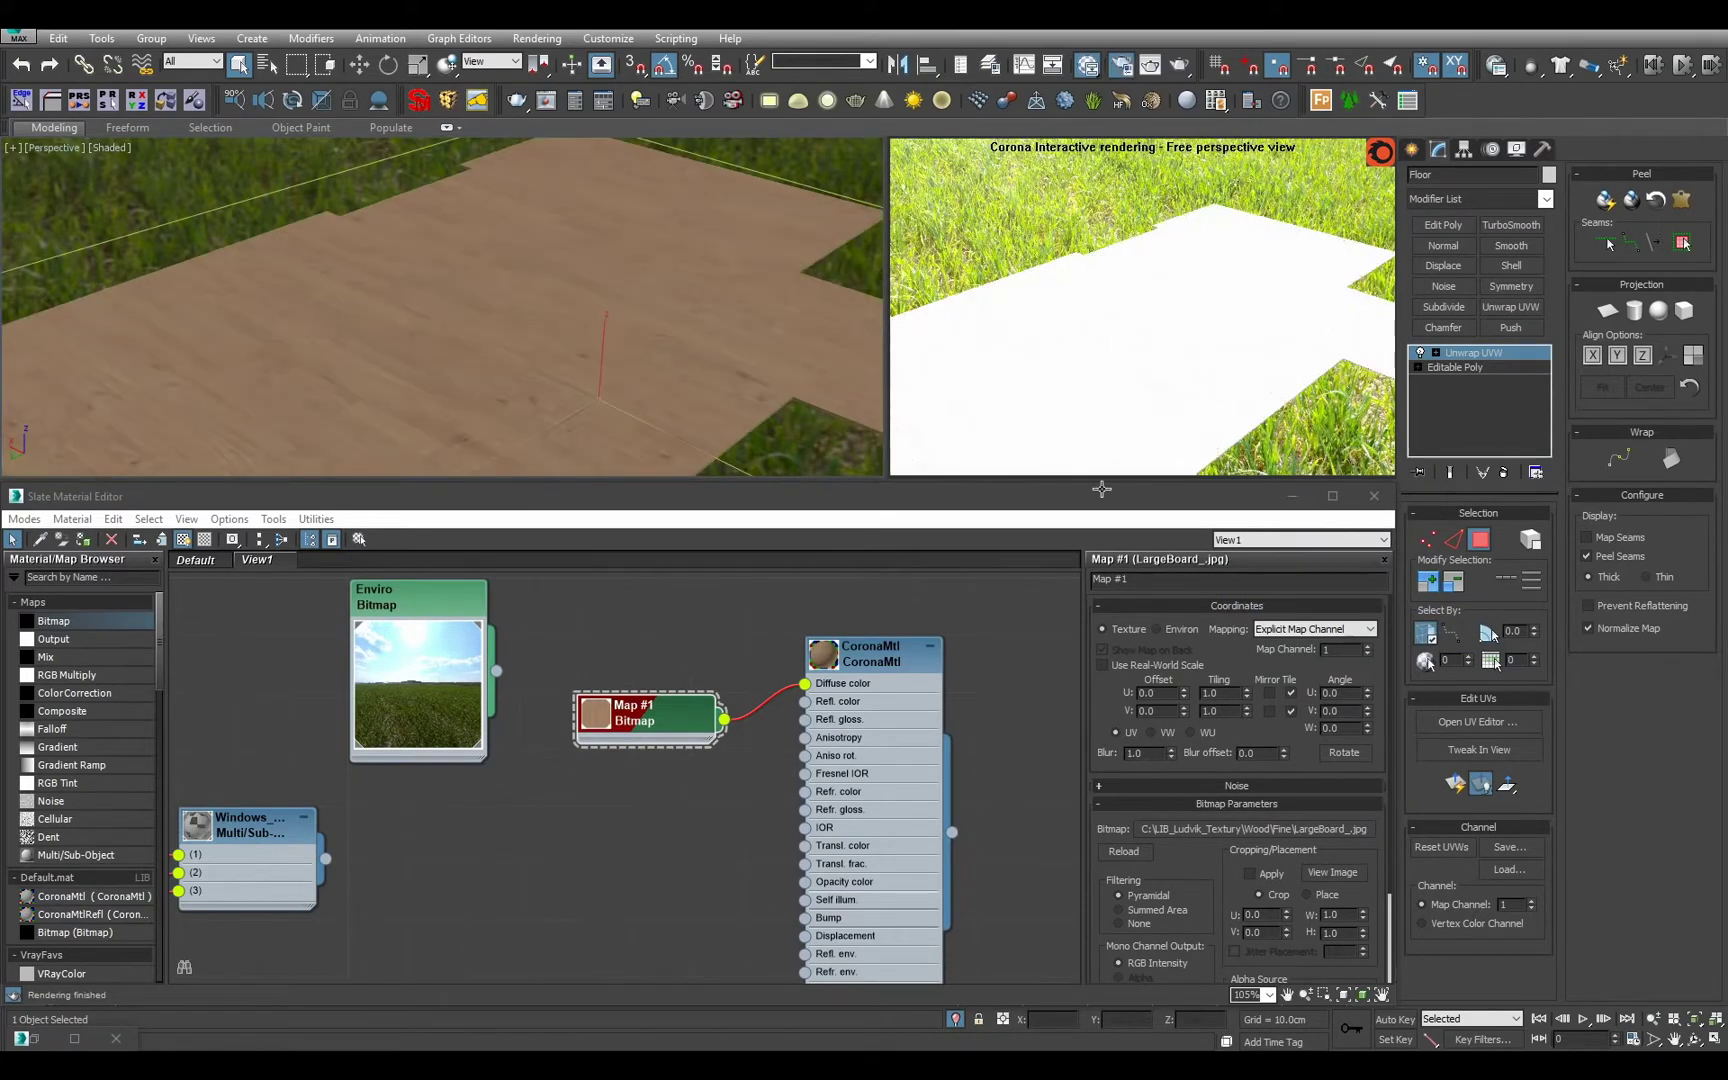
Set the simple exposure to -3 EV in Corona's camera render settings and frame the planks more closely.
key(F10)
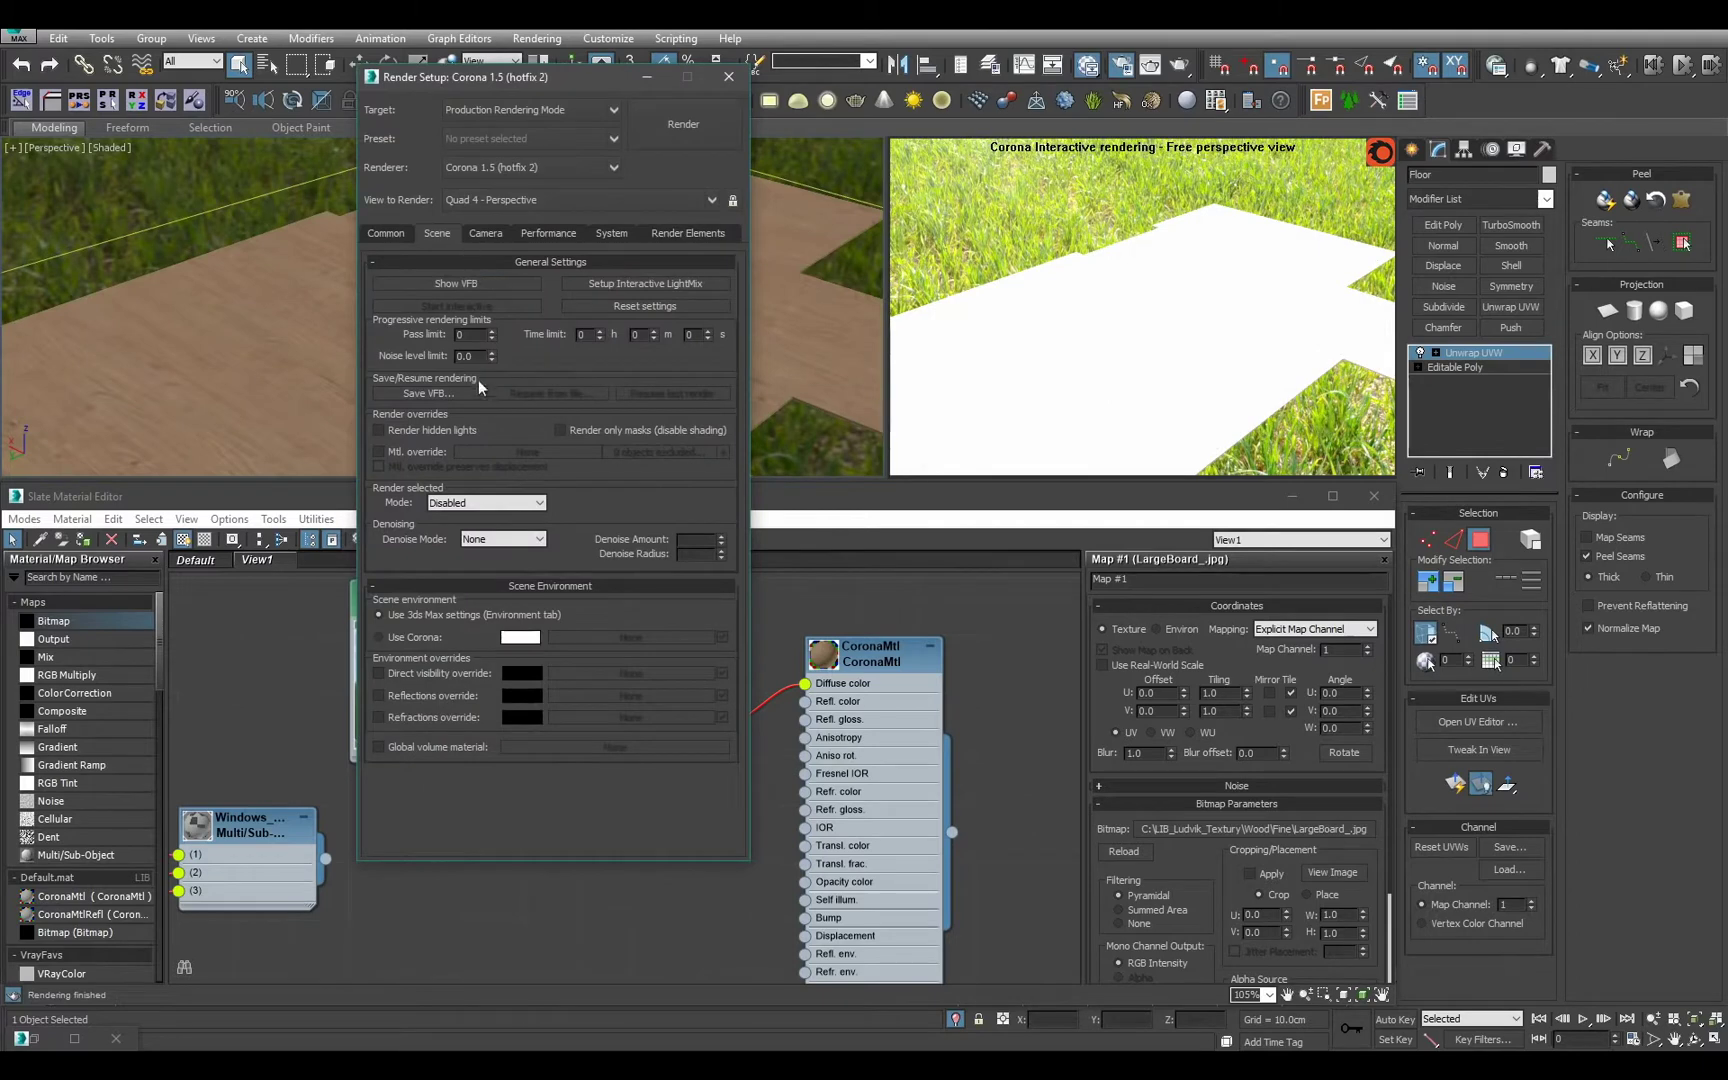
click(490, 235)
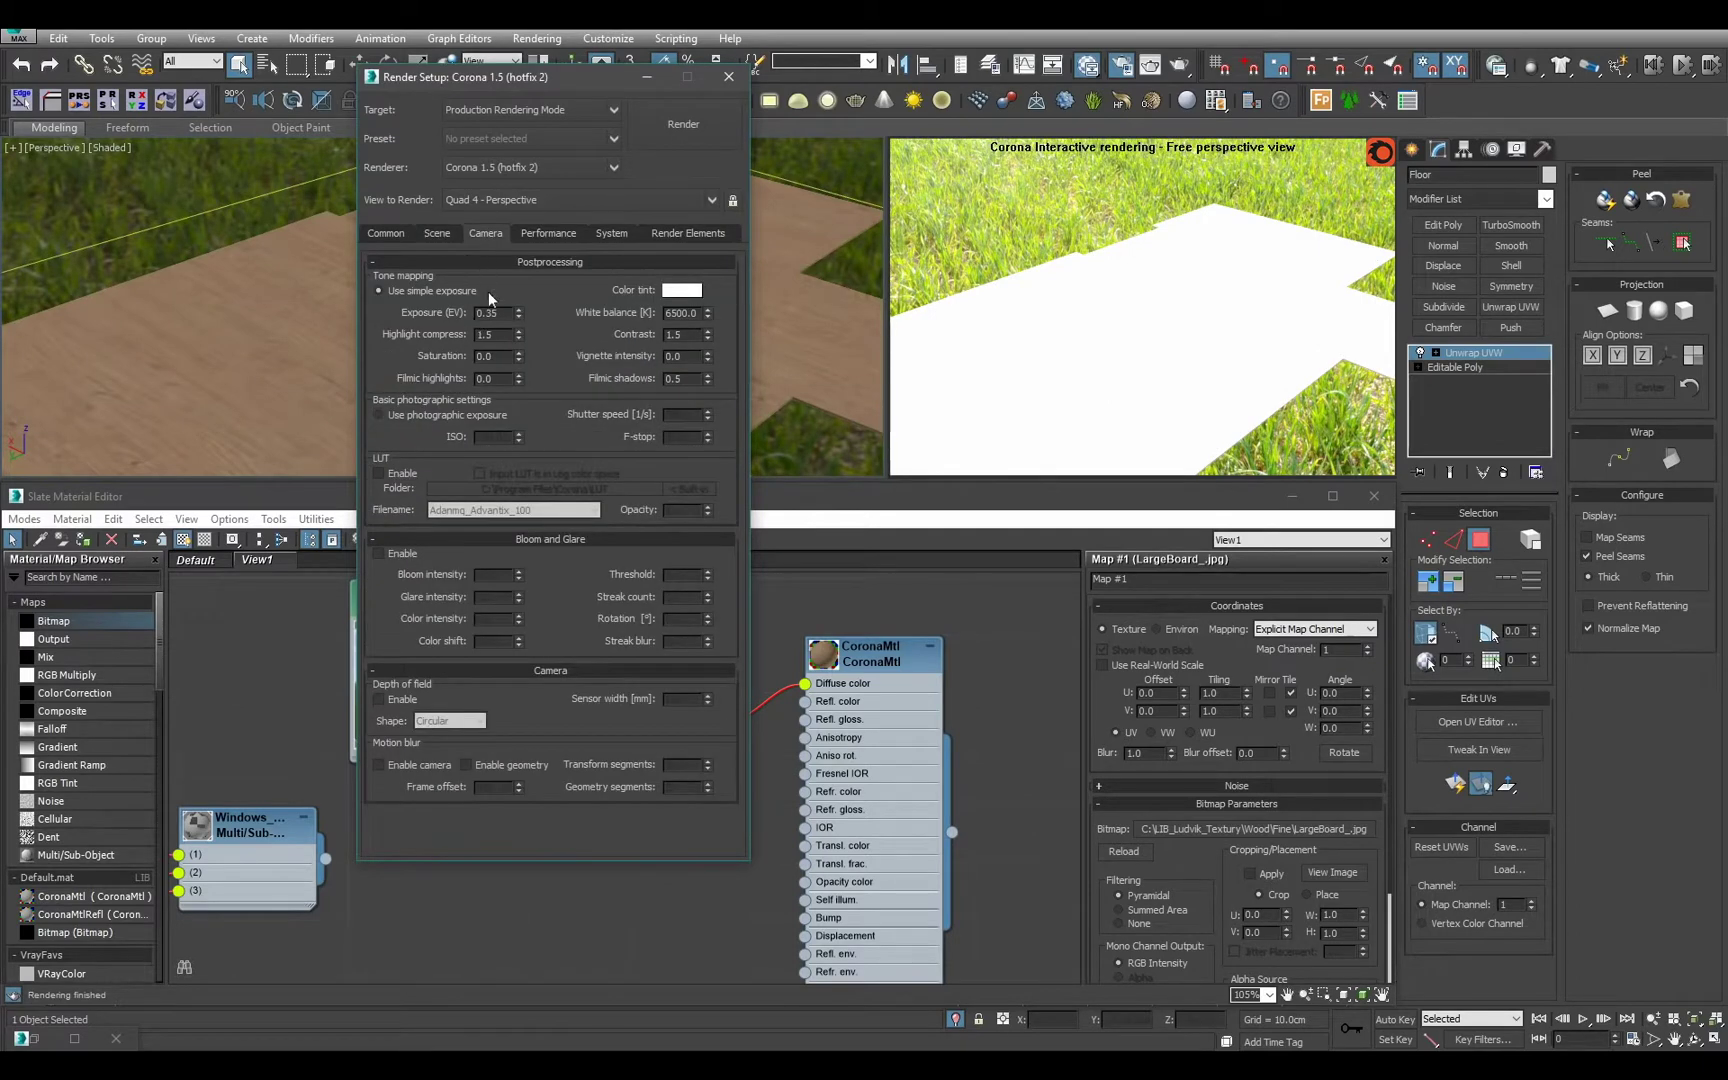
text(-3)
key(Return)
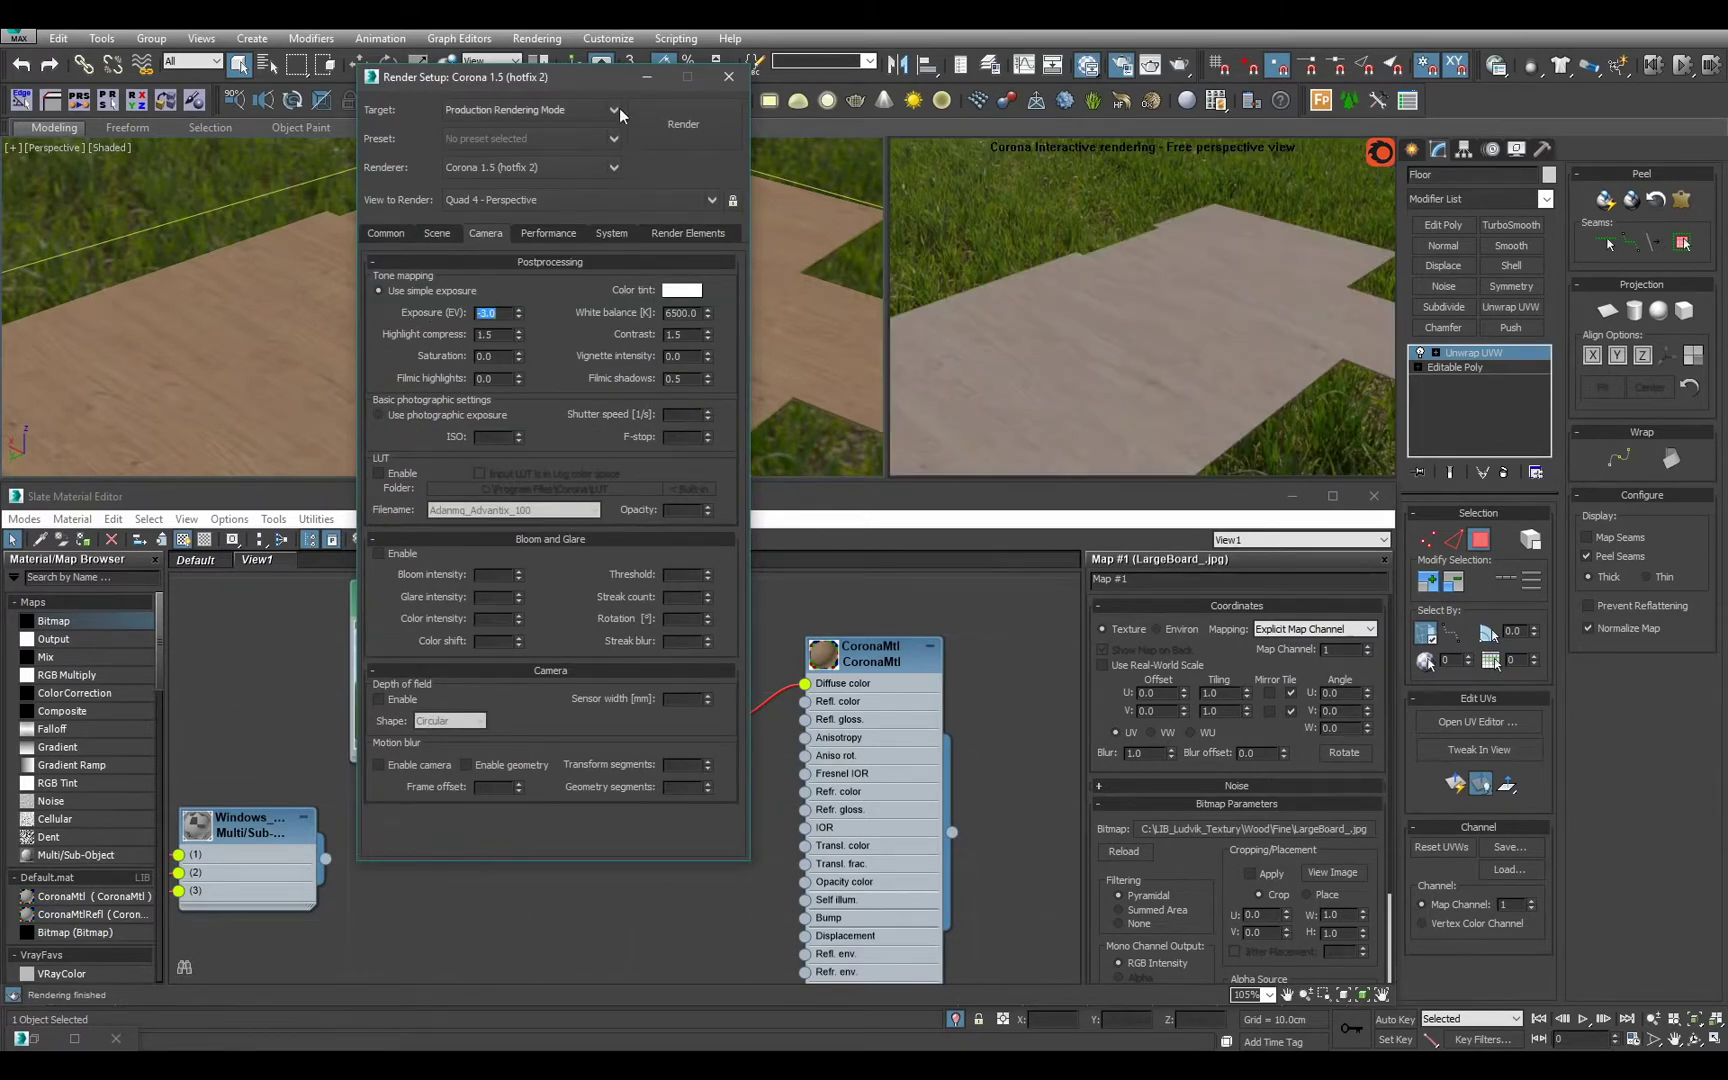
click(728, 76)
scroll(646, 338, up, 3)
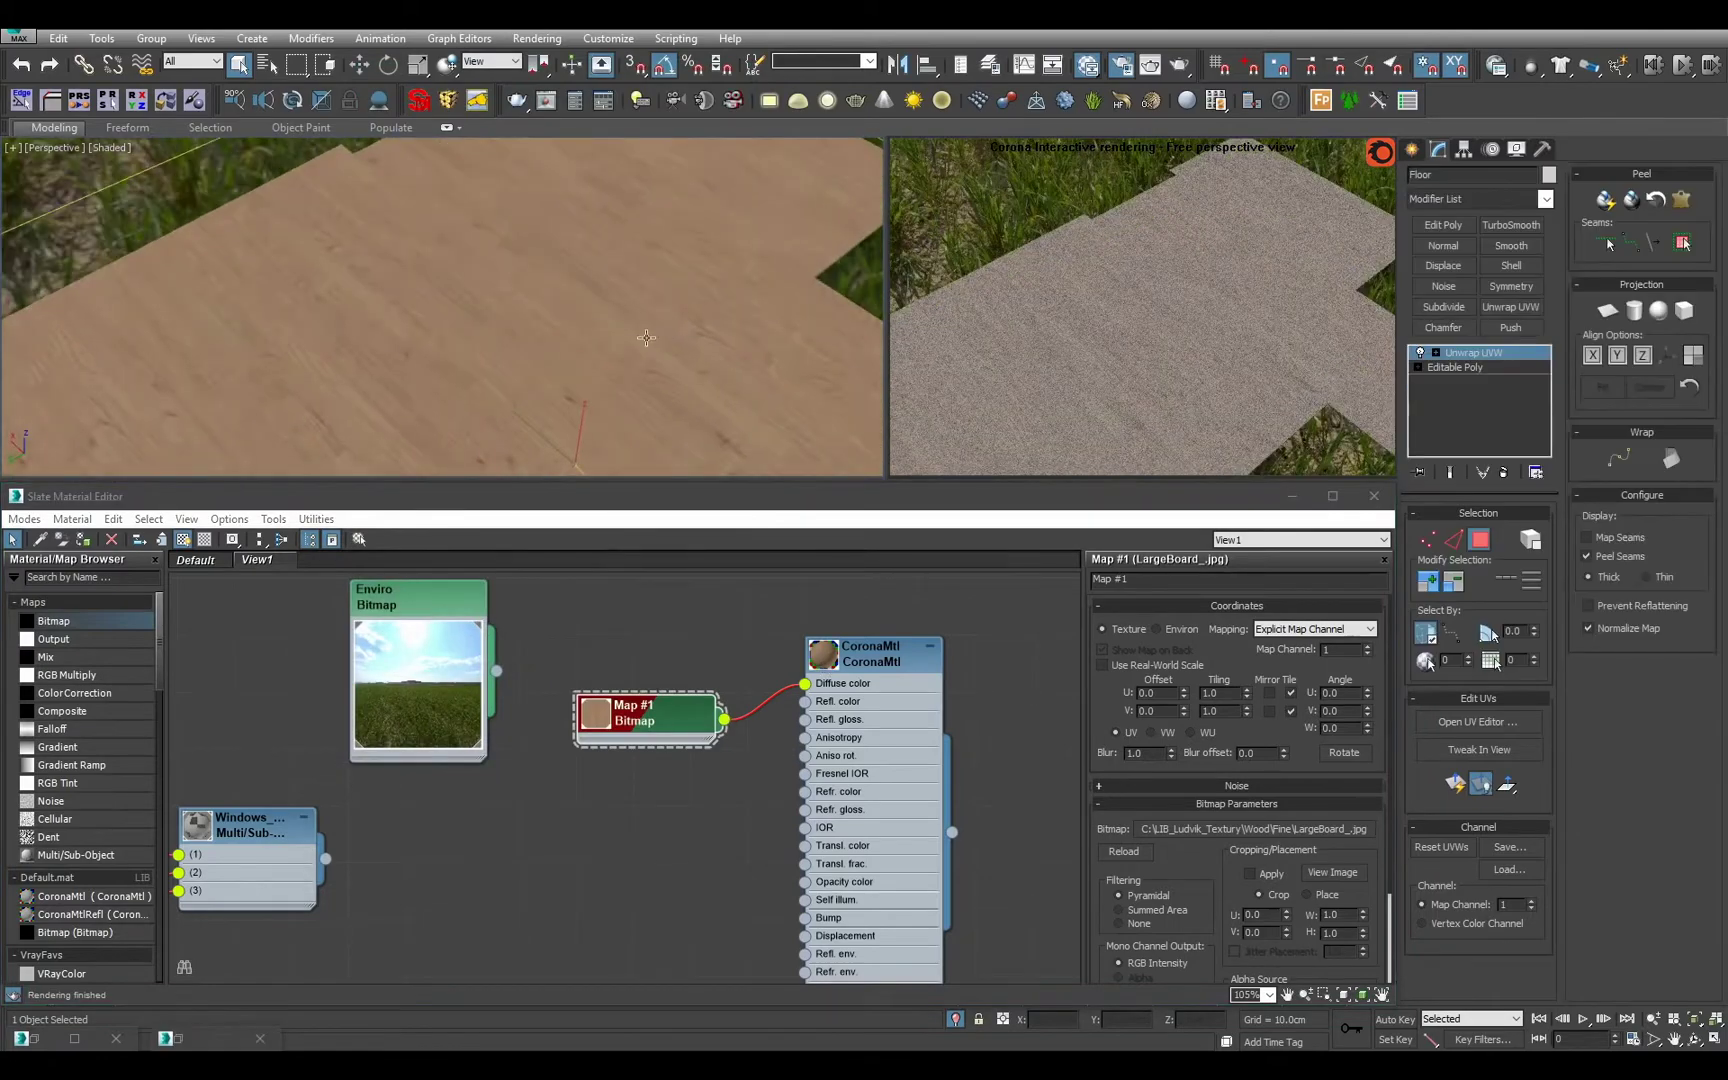
alt+middle_drag(646, 338, 568, 340)
scroll(716, 346, up, 3)
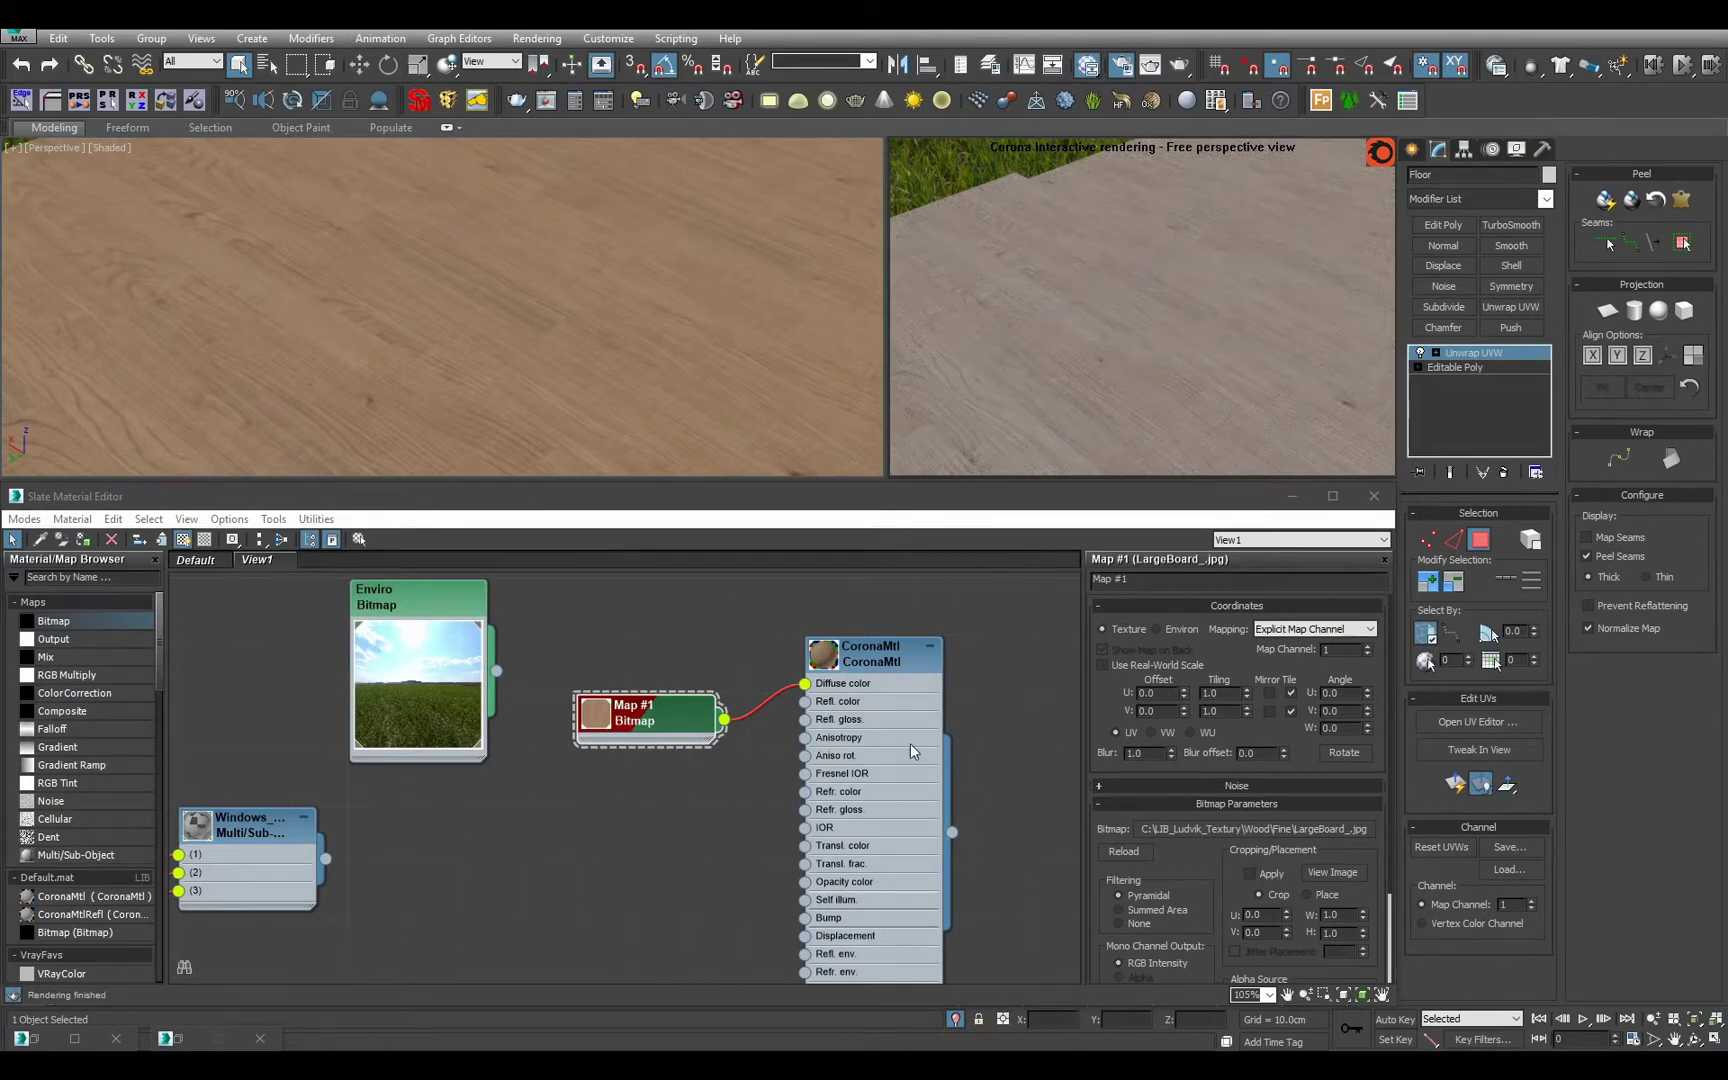
Move the CoronaMtl node away from the wood bitmap node to make room between them.
scroll(794, 815, down, 2)
middle_drag(910, 742, 725, 706)
scroll(725, 704, up, 1)
drag(680, 697, 943, 751)
scroll(884, 714, up, 1)
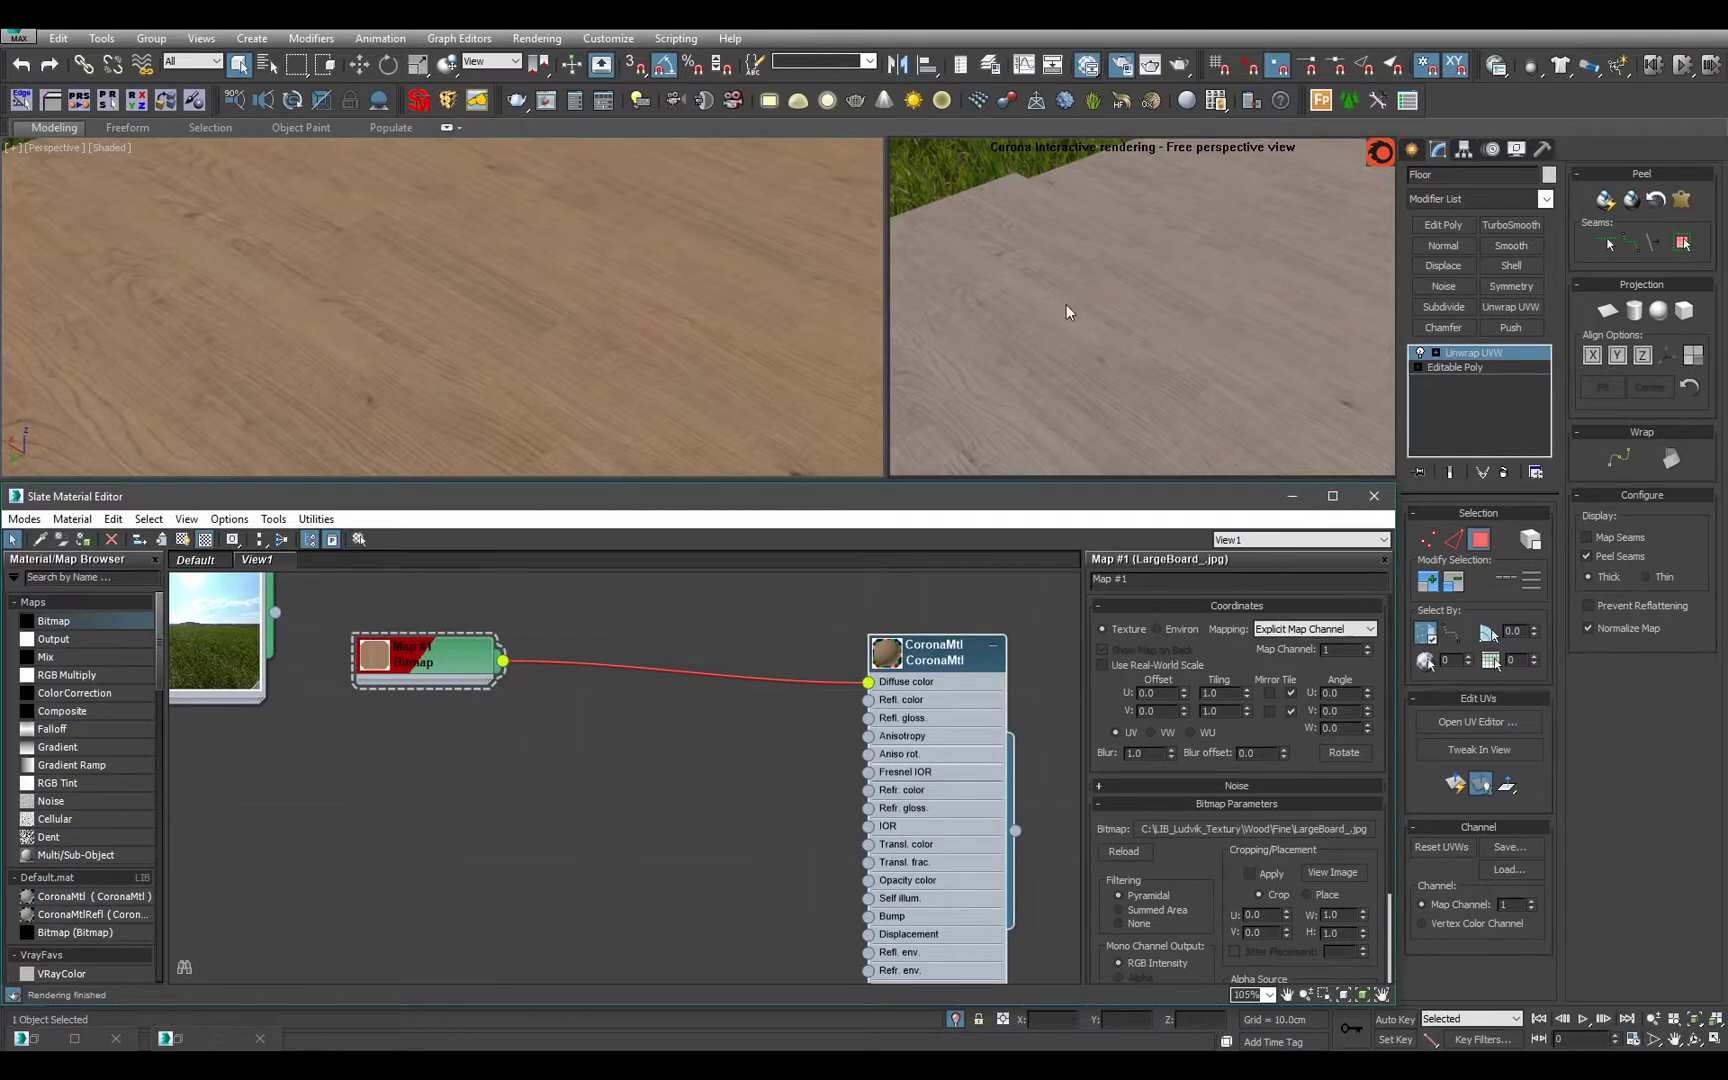
scroll(735, 740, up, 1)
middle_drag(541, 730, 620, 862)
scroll(620, 862, up, 1)
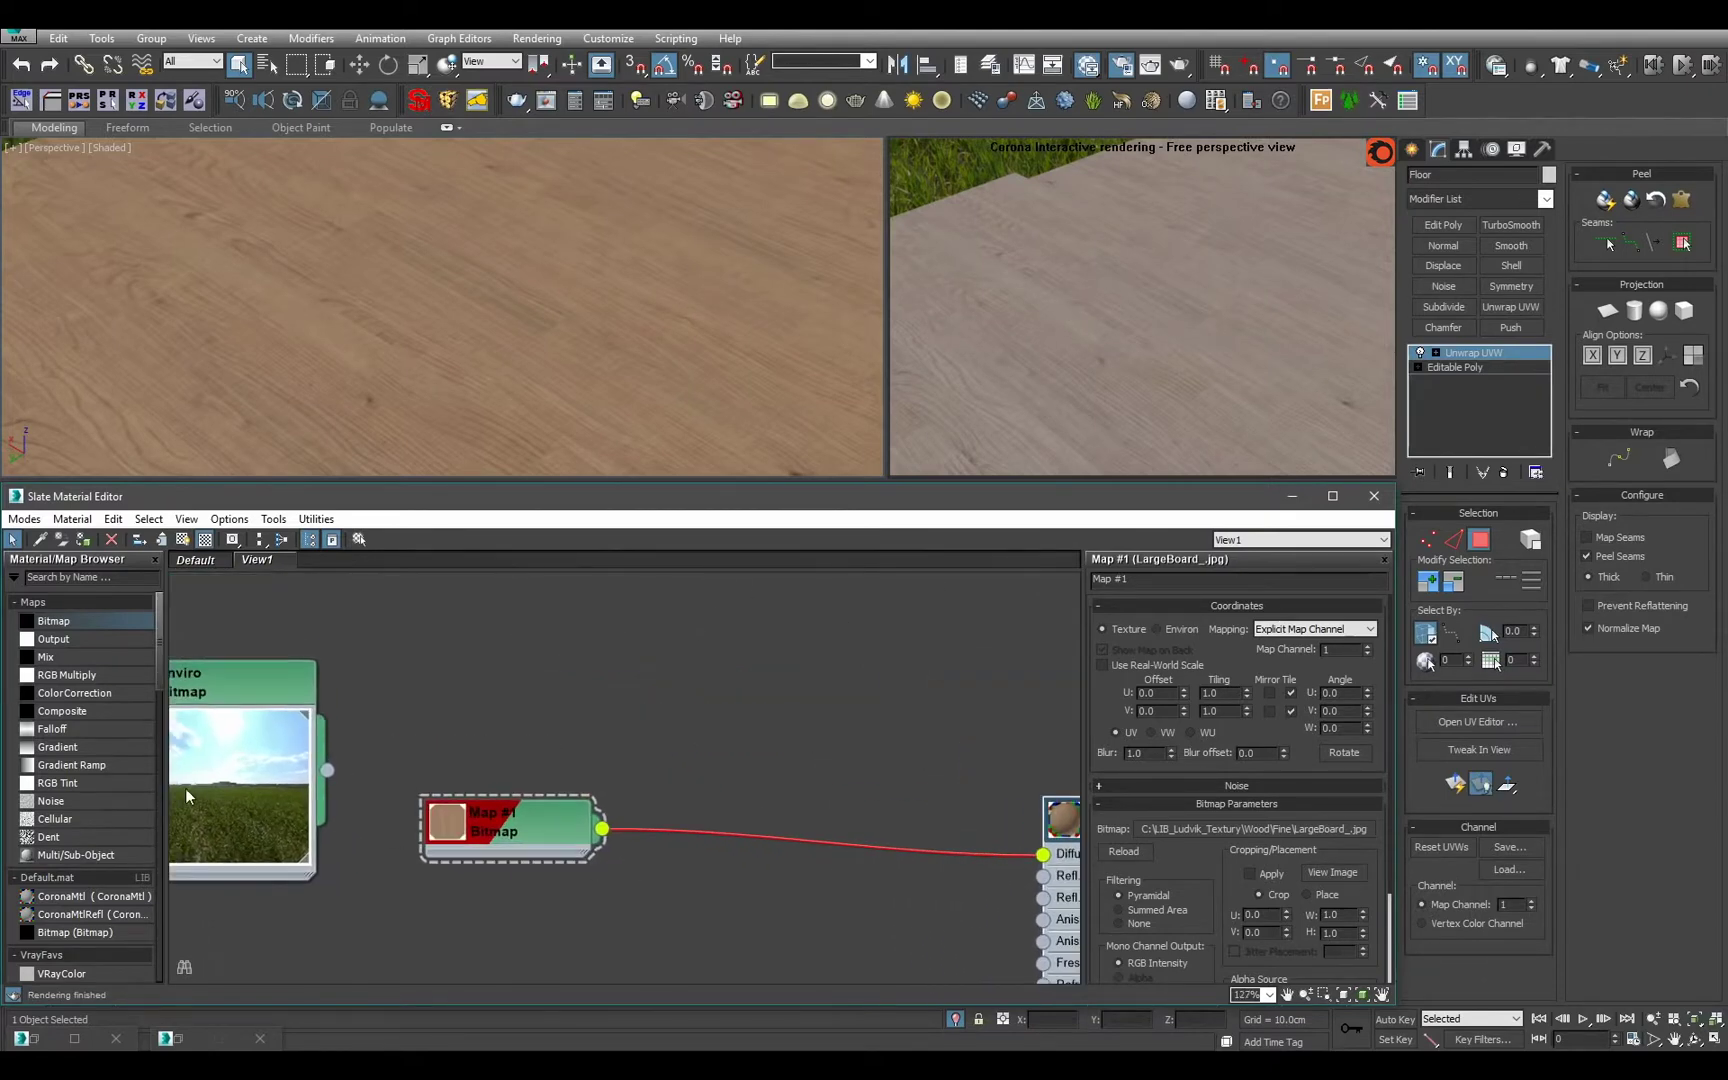
Add a Gradient Ramp map above the wood bitmap node and shrink its preview.
drag(108, 767, 588, 610)
double_click(592, 618)
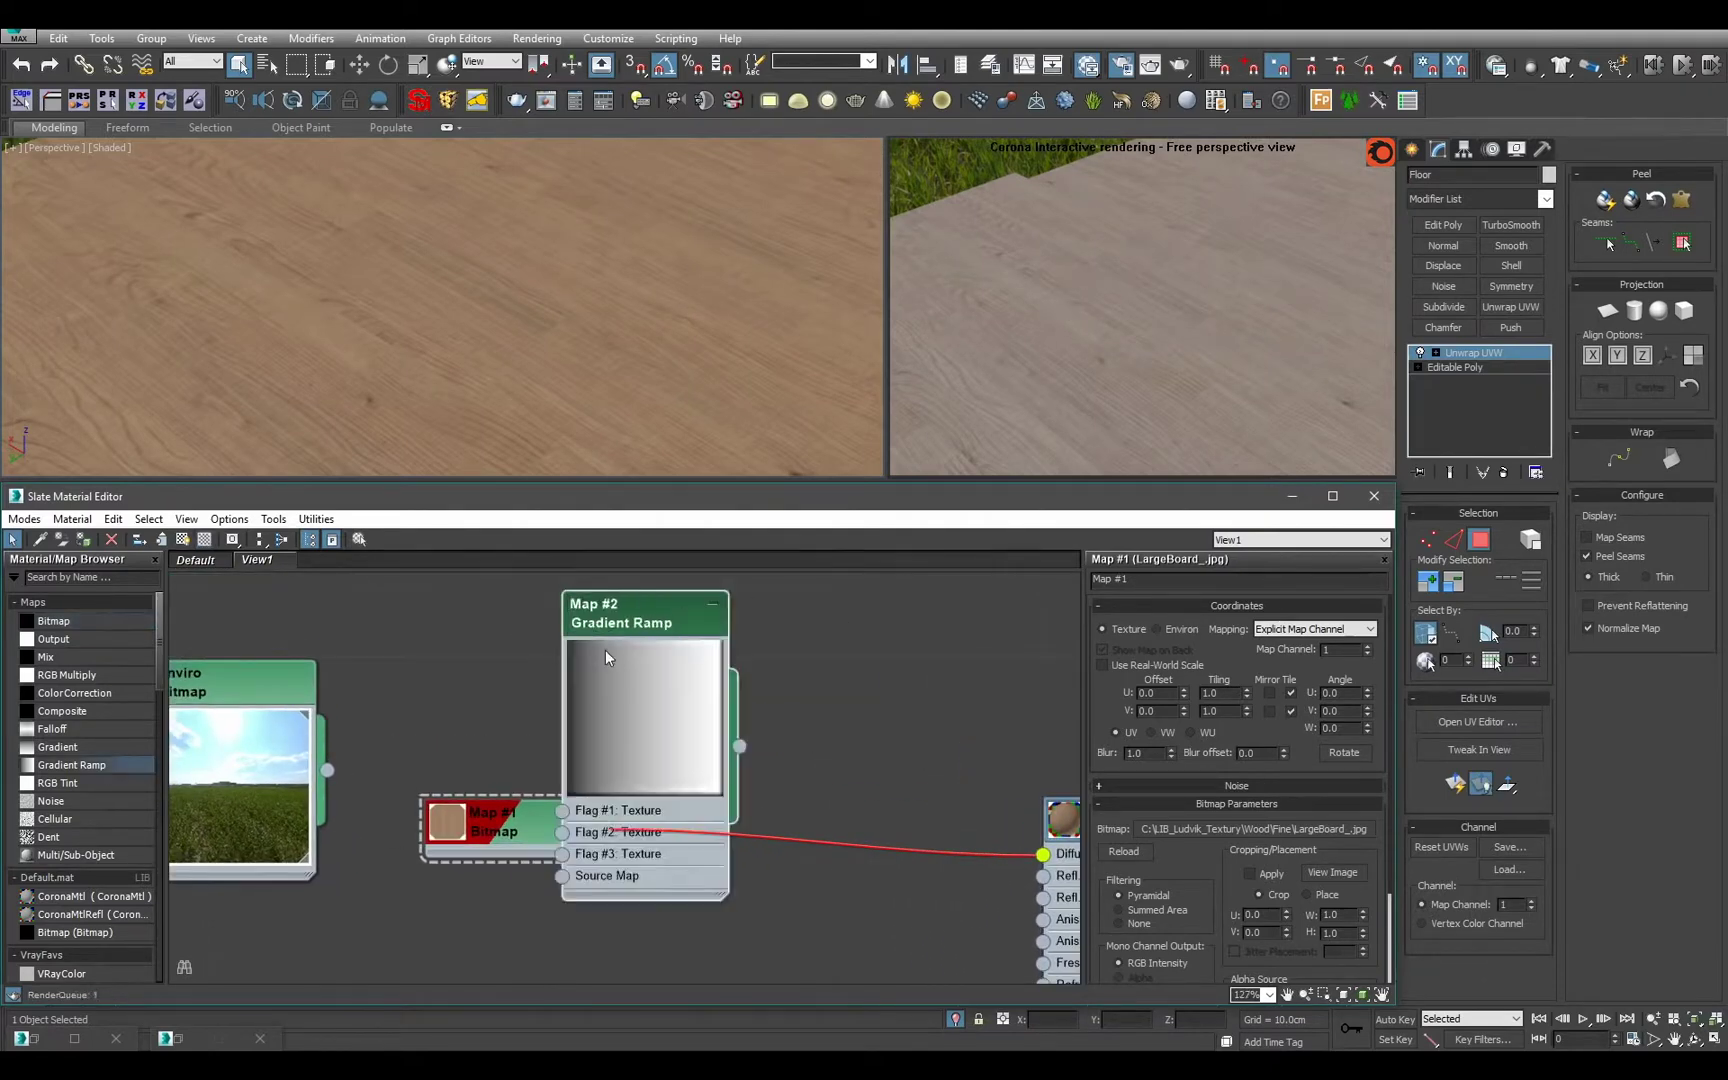
double_click(625, 703)
Find the CoronaMix map and insert it between the wood bitmap and the diffuse color, with the bitmap as its Bottom input.
click(70, 577)
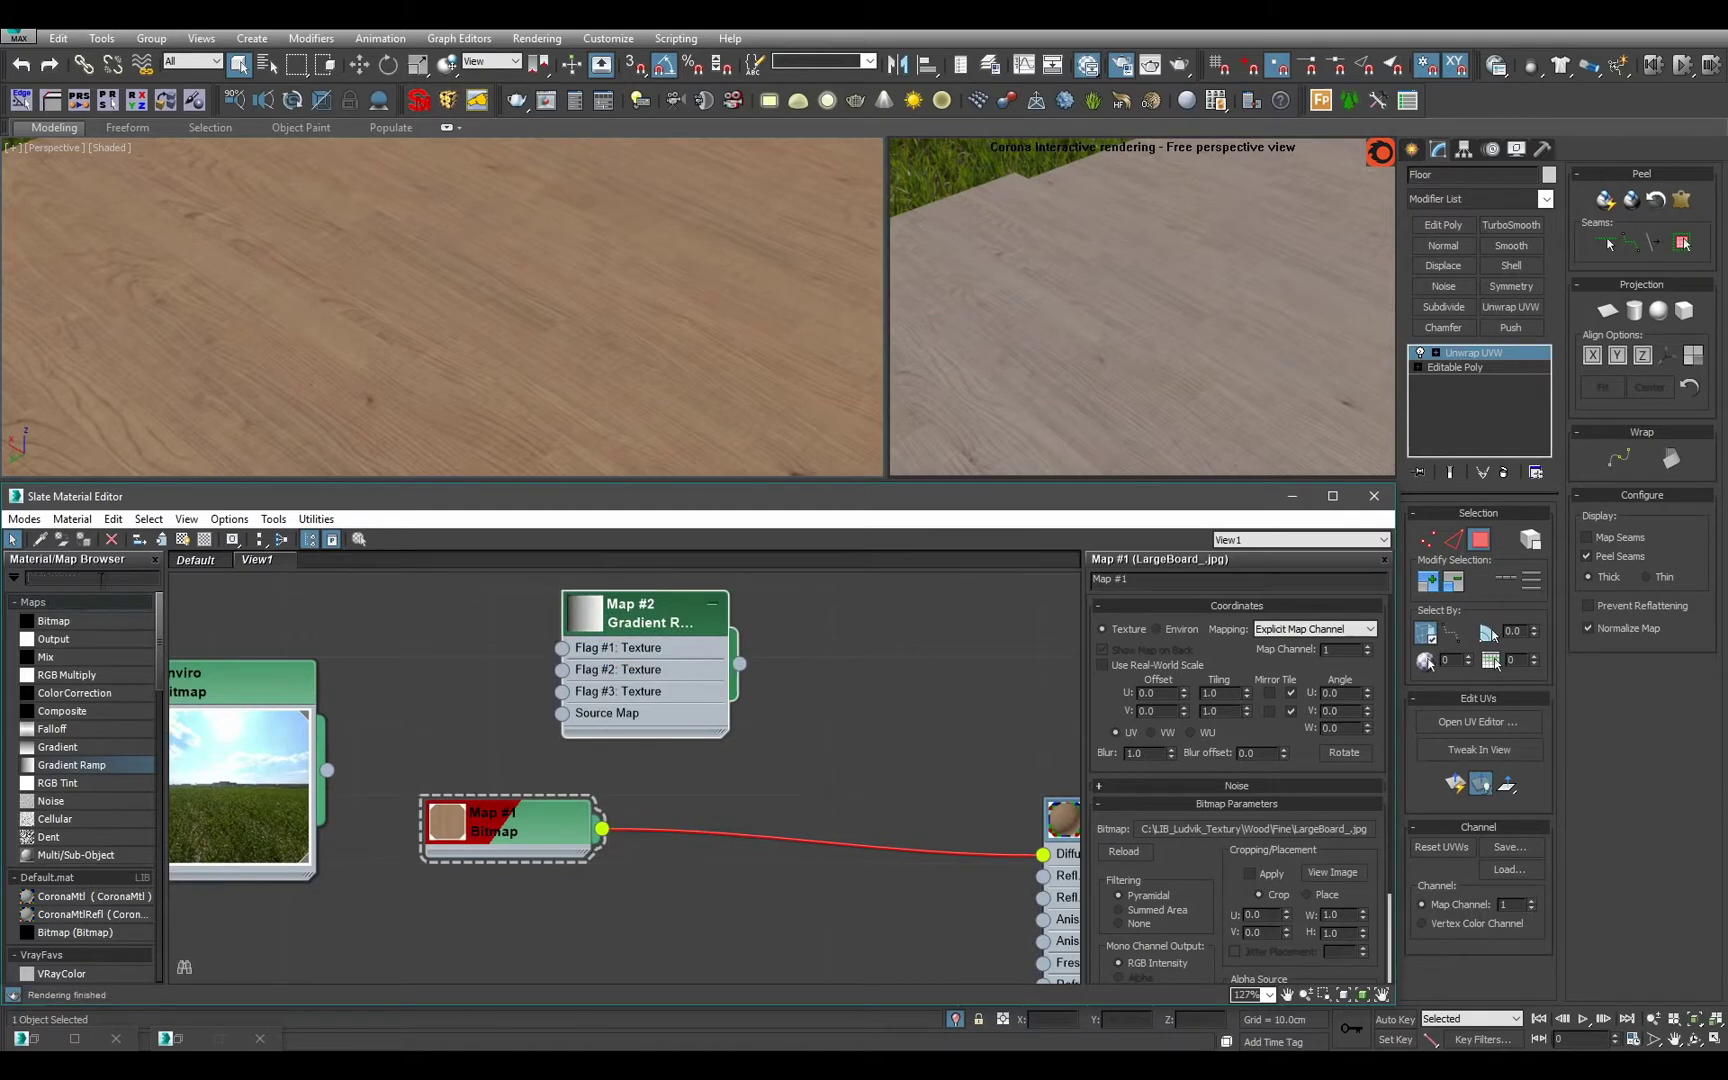
text(coronamix)
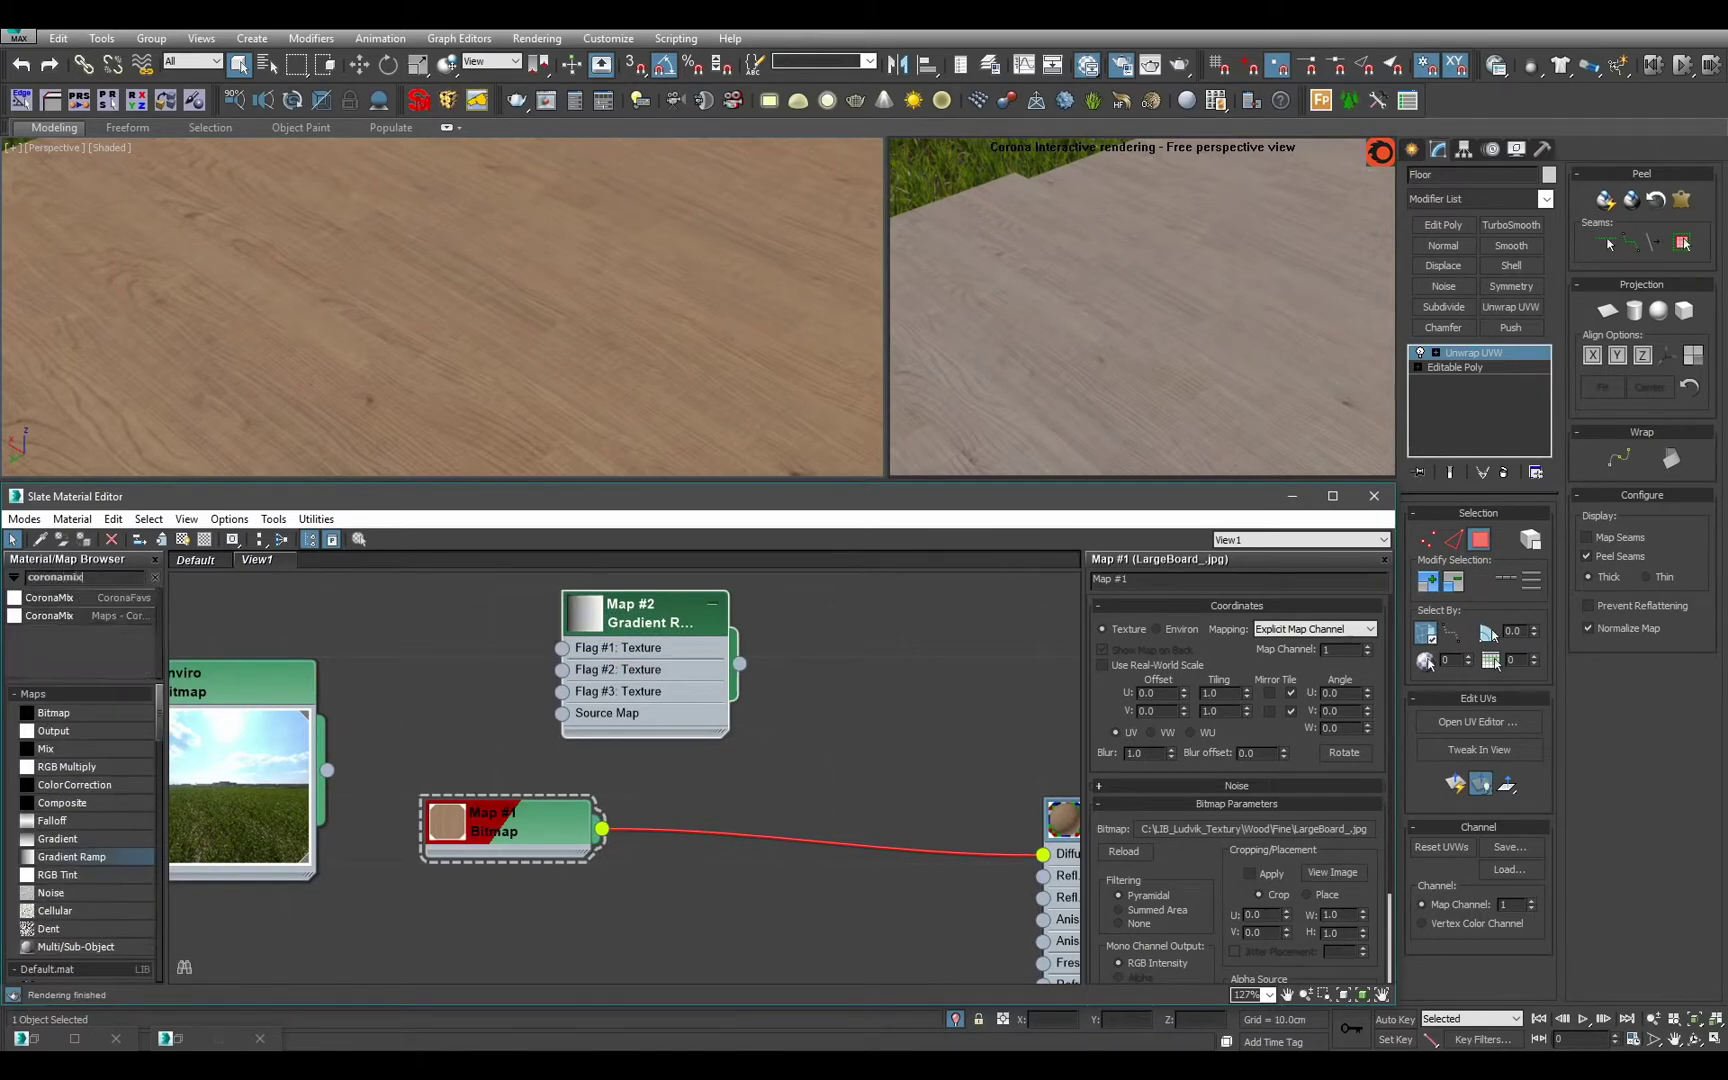
drag(60, 597, 907, 878)
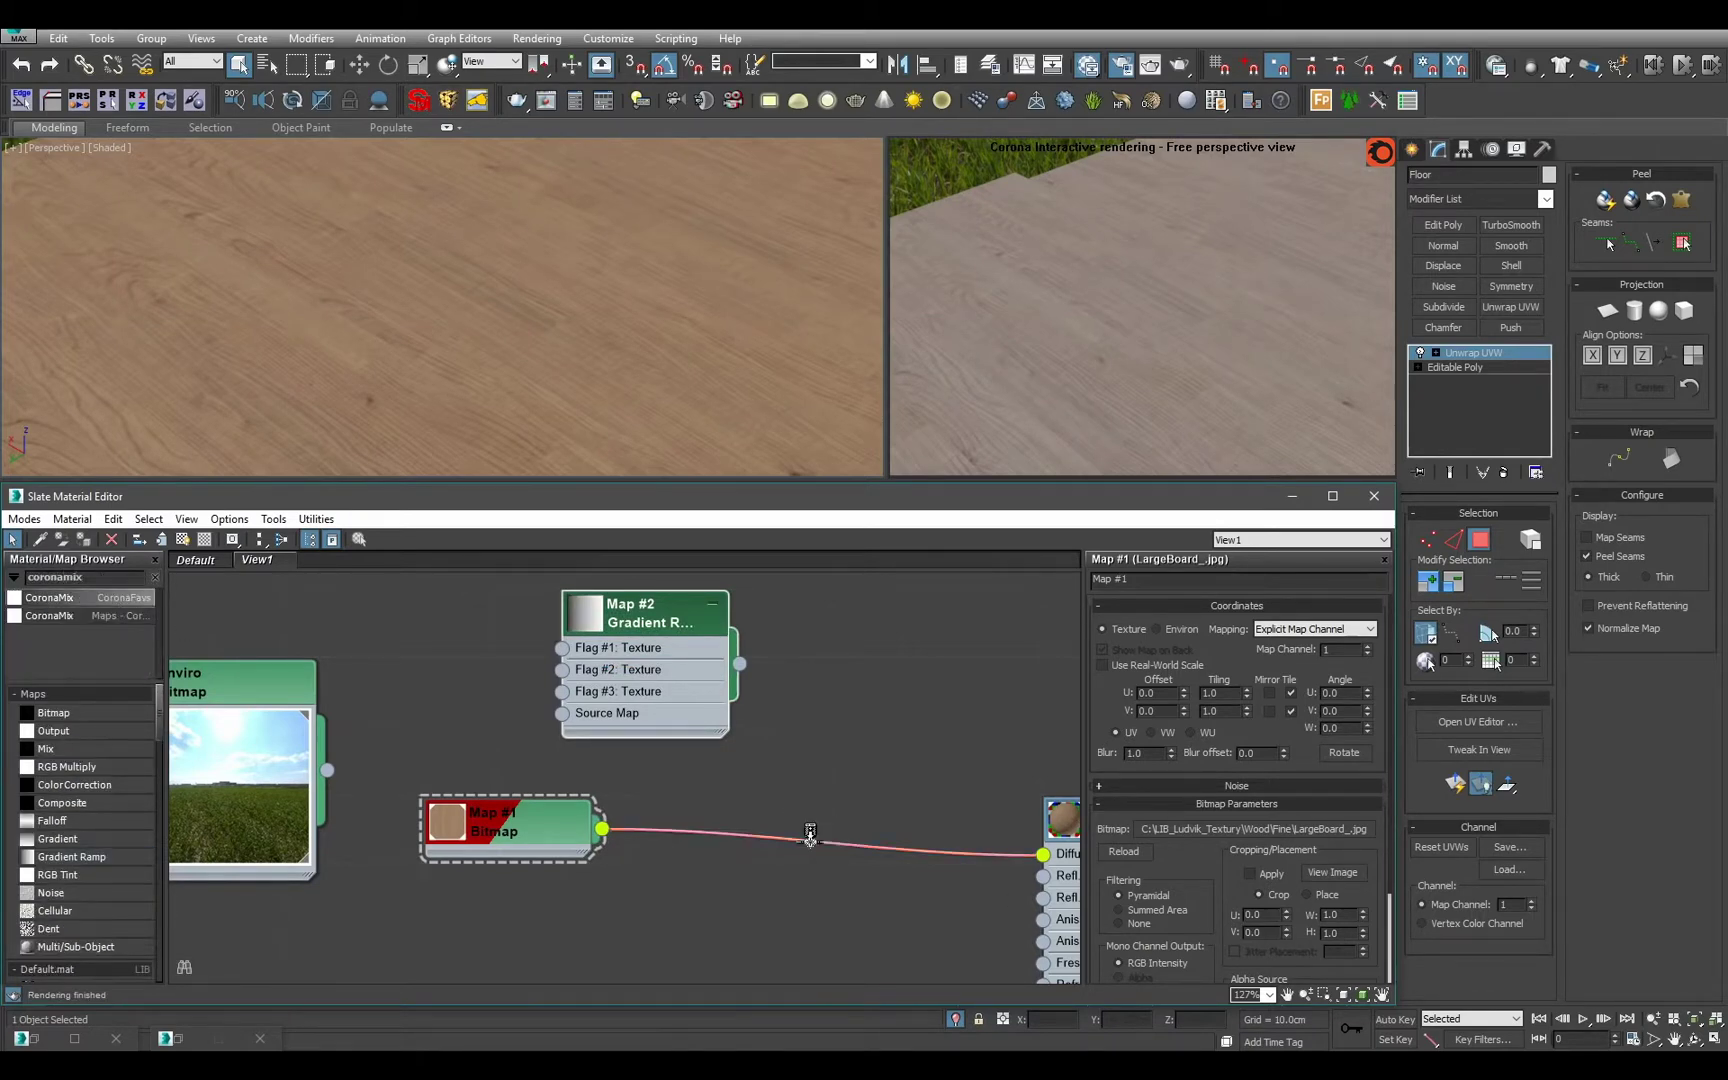
drag(810, 836, 879, 868)
click(876, 889)
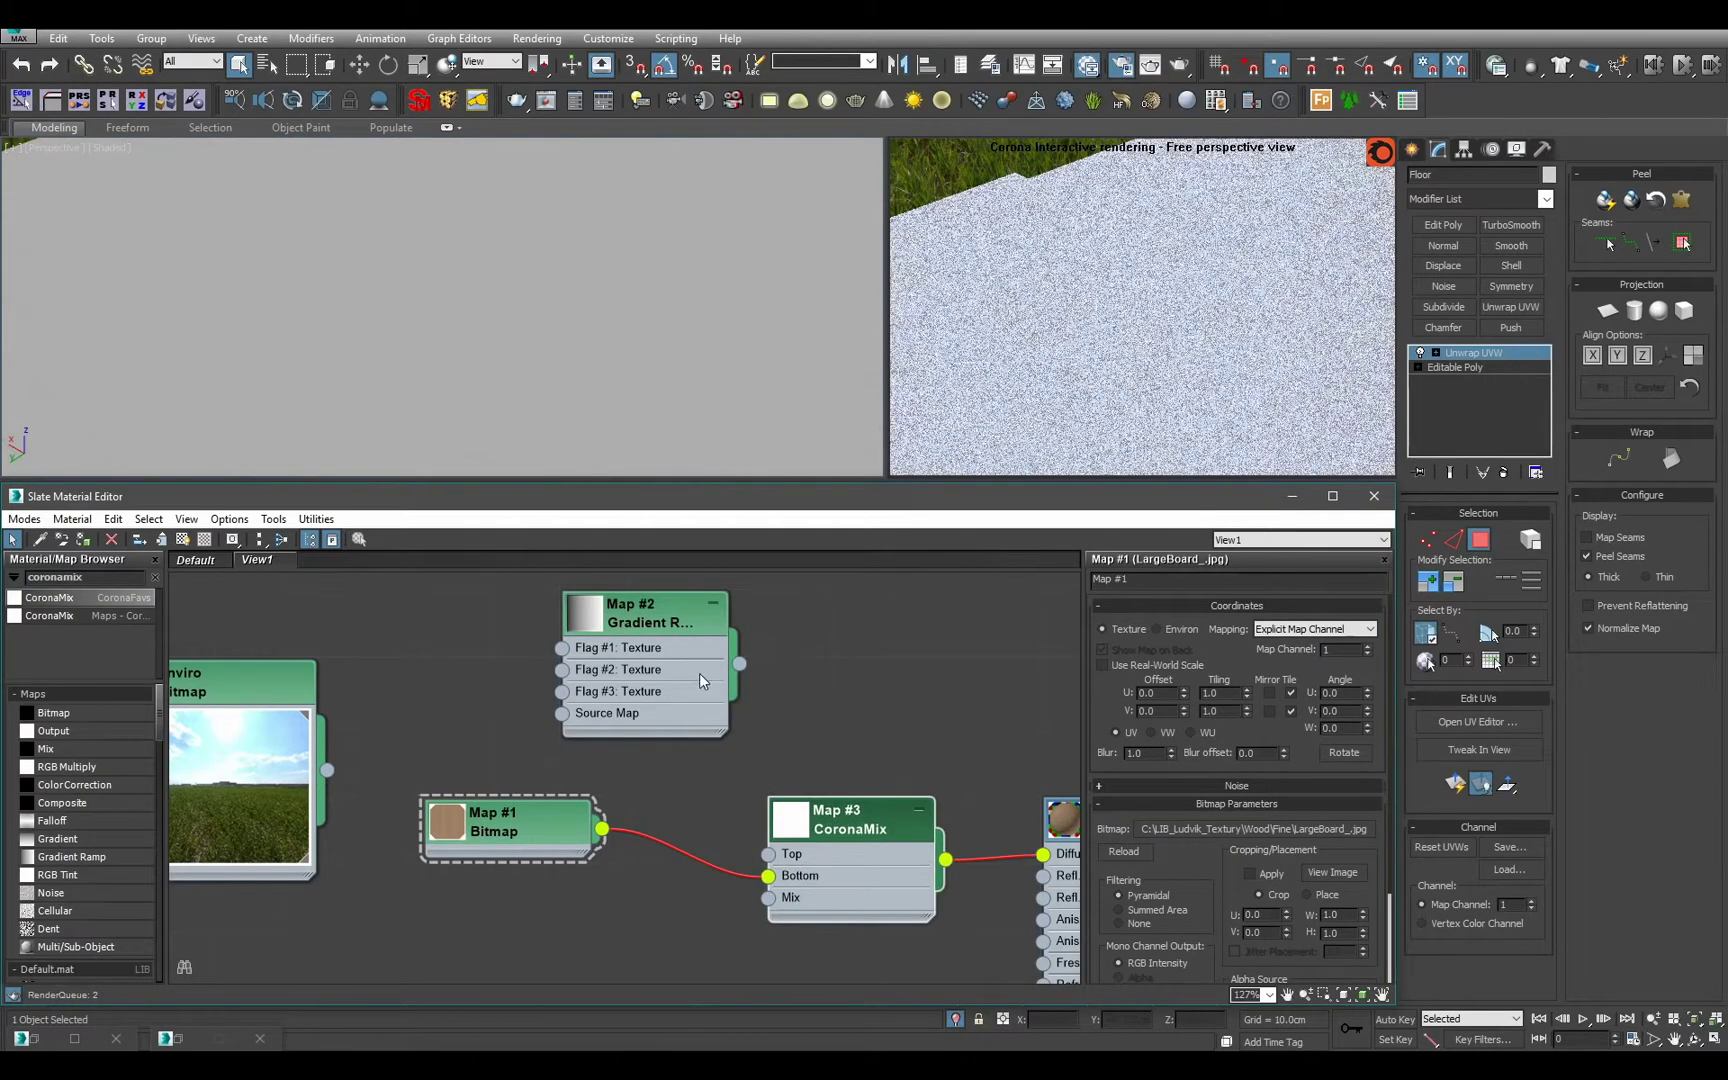
Connect the Gradient Ramp to the Top input of the CoronaMix map.
drag(699, 674, 636, 676)
scroll(632, 679, down, 1)
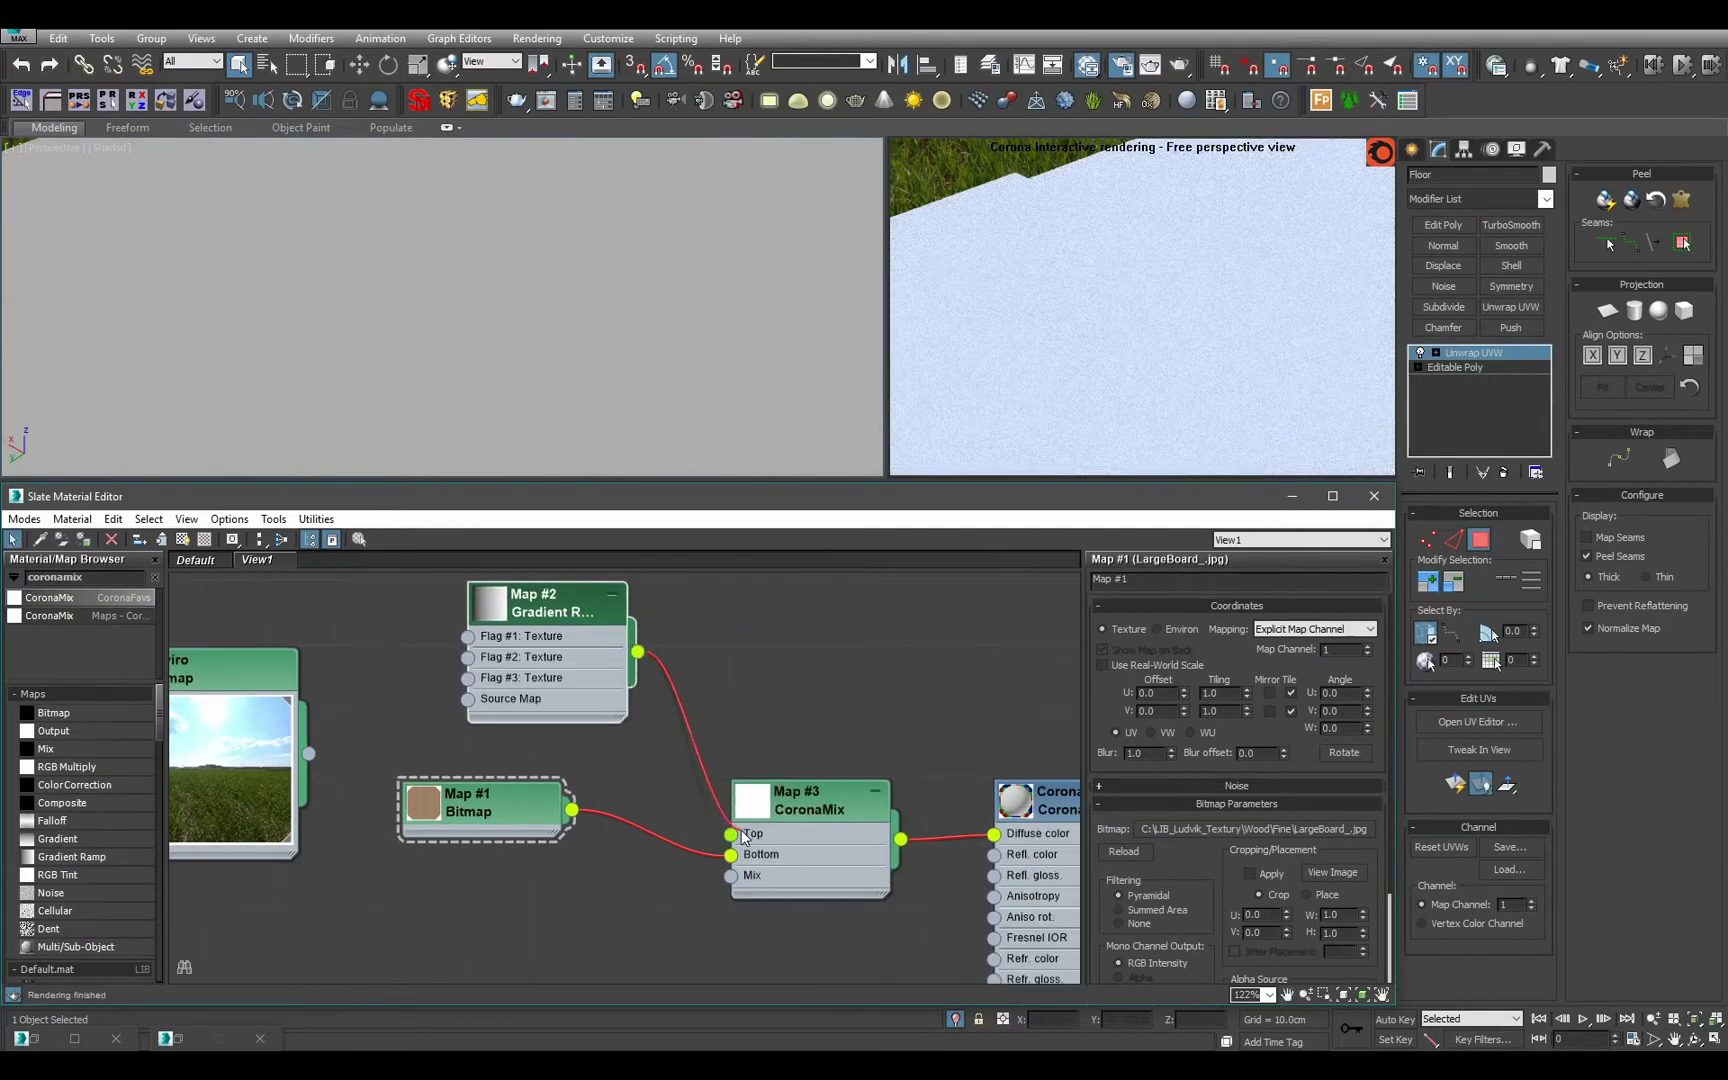
drag(741, 836, 776, 833)
Set the CoronaMix map's mix operation to Overlay and check the planks in the interactive rendering.
double_click(776, 833)
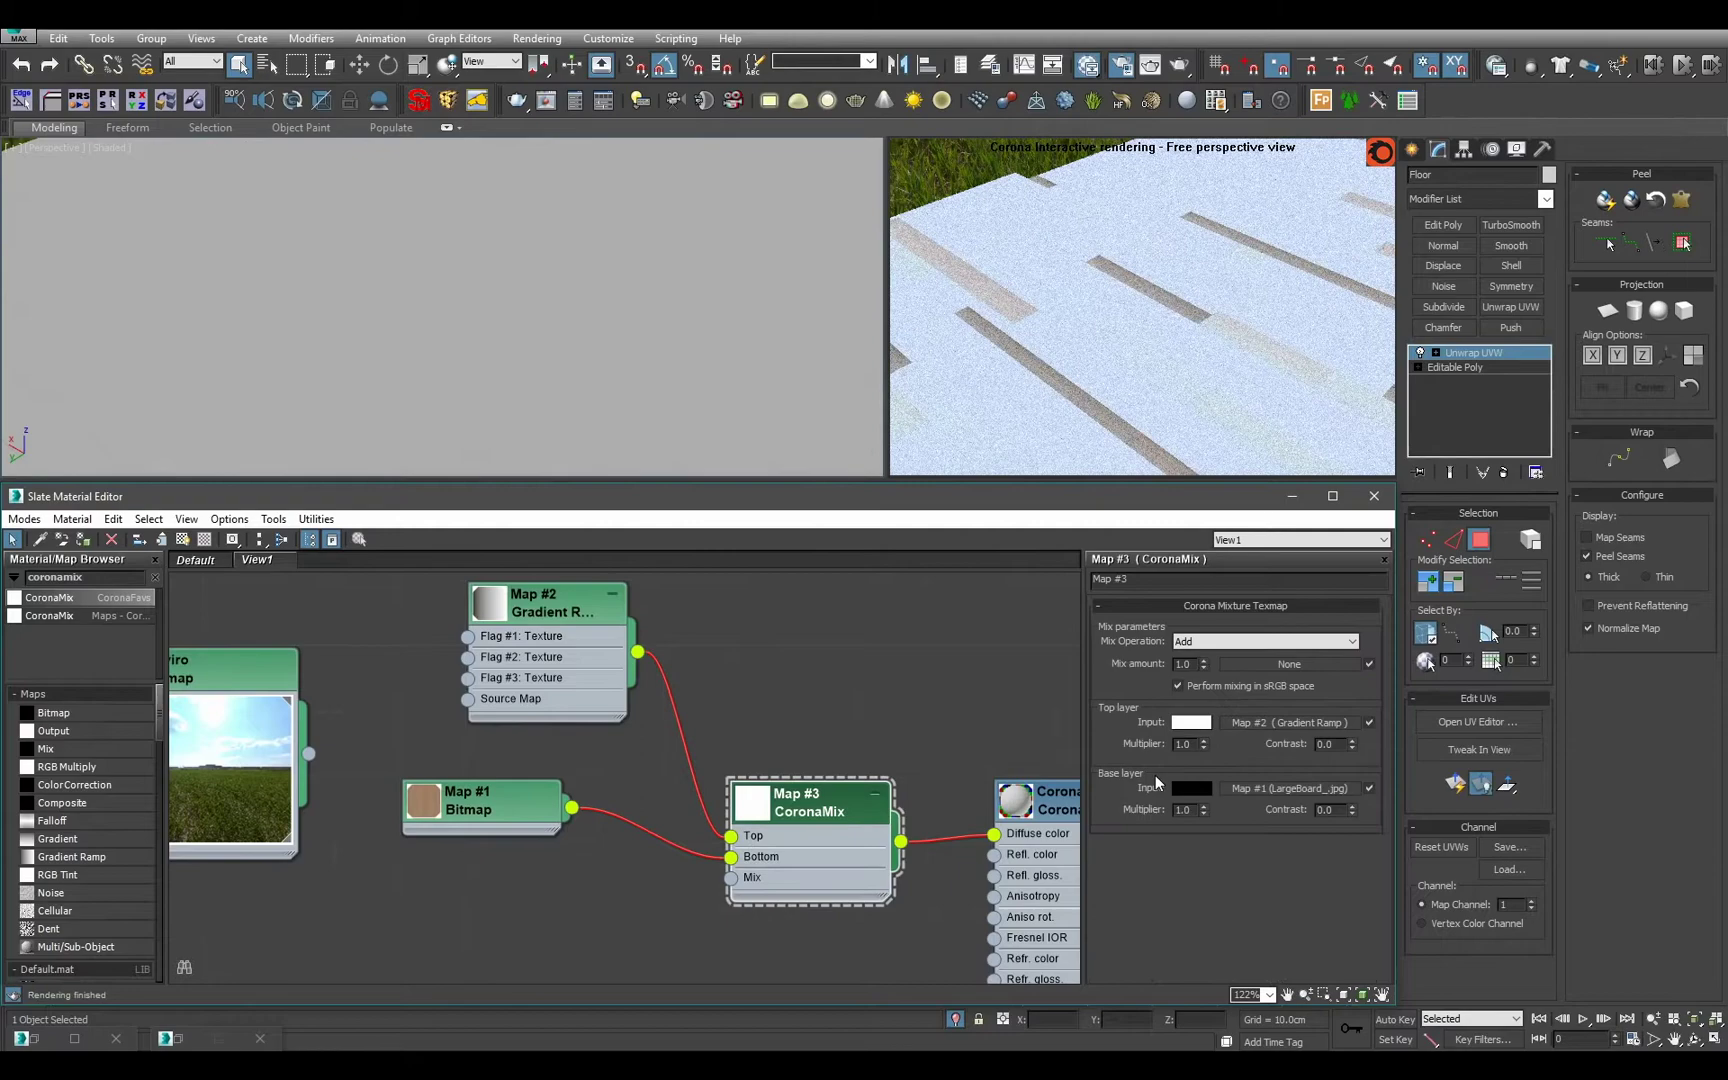
click(1261, 641)
click(1221, 773)
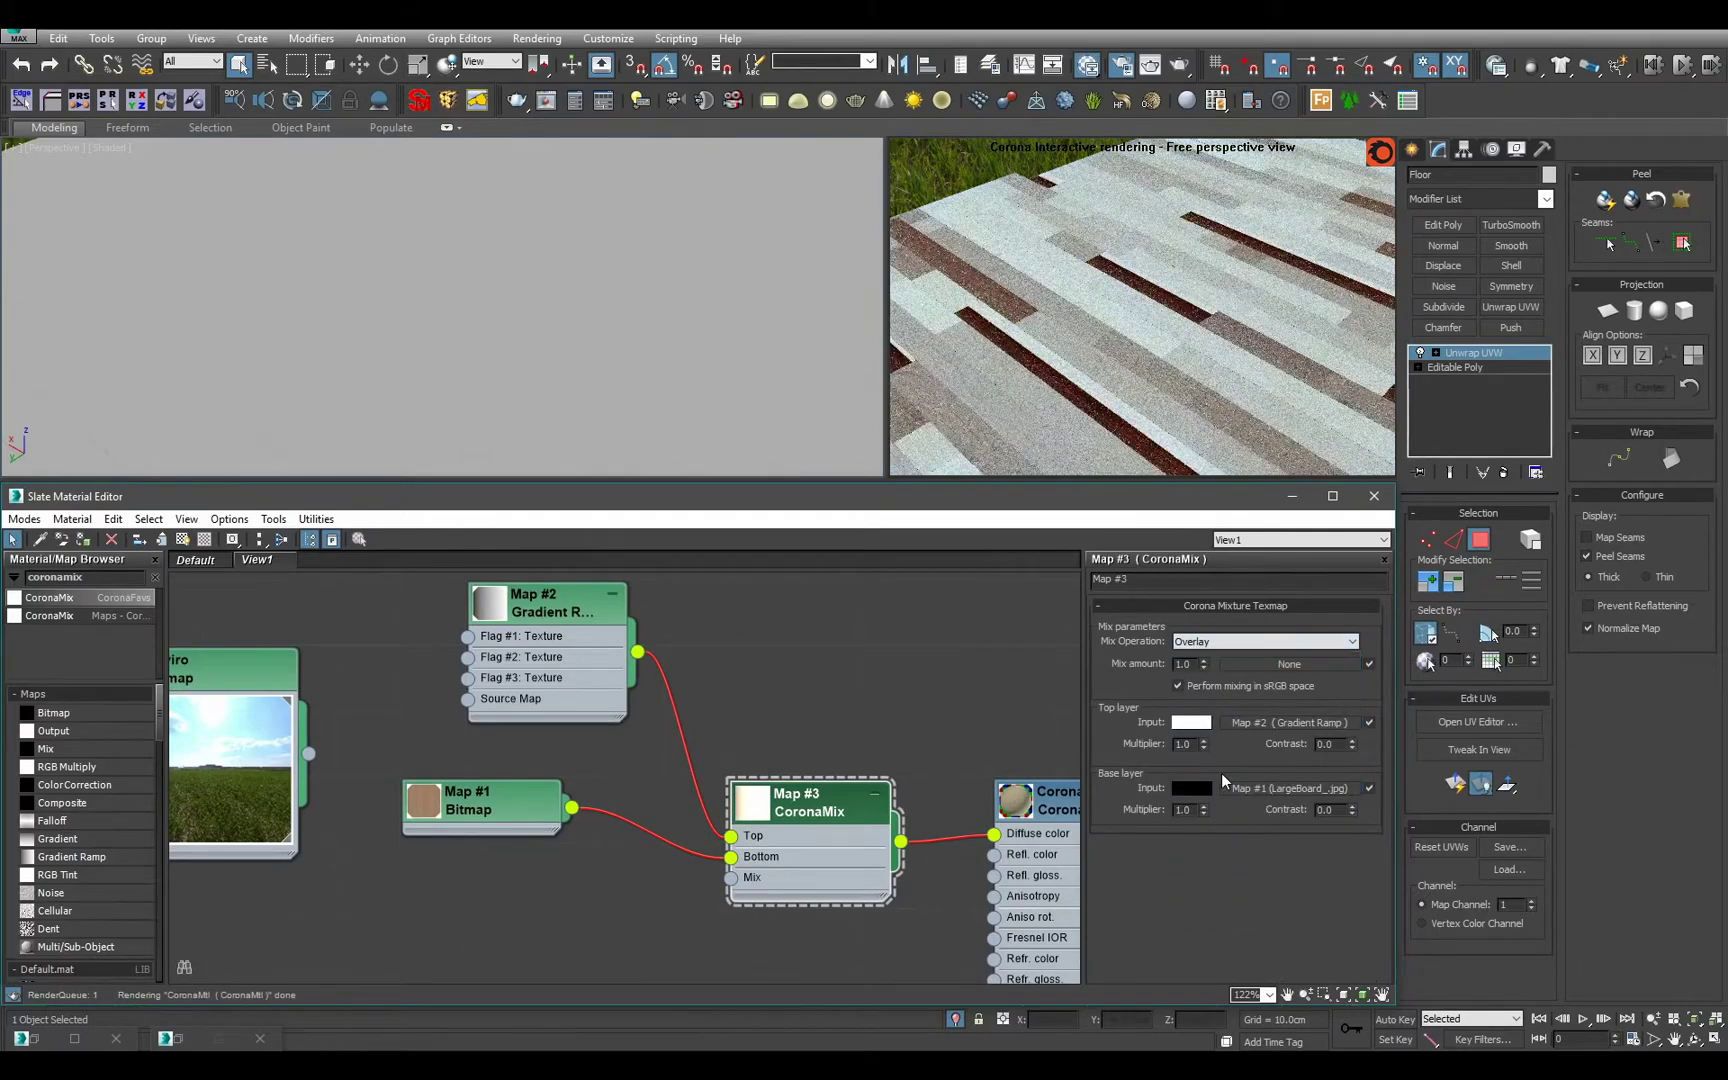
scroll(544, 325, down, 6)
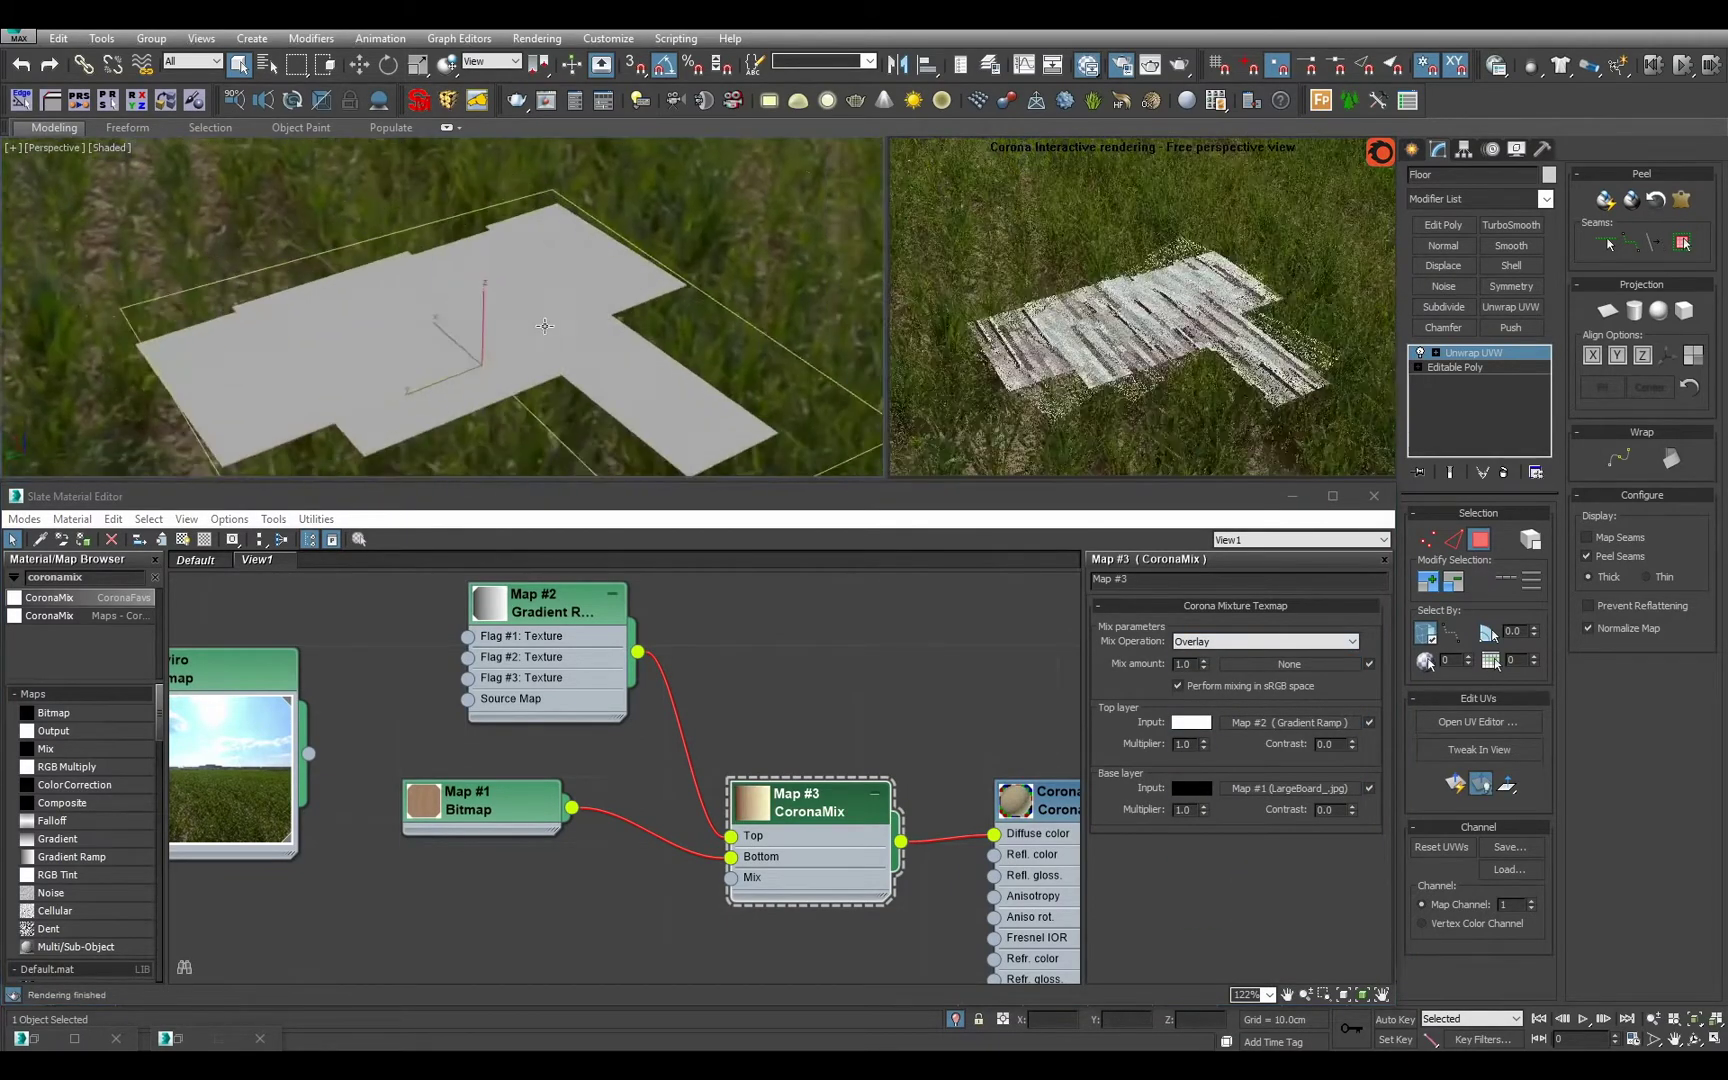
scroll(544, 325, up, 6)
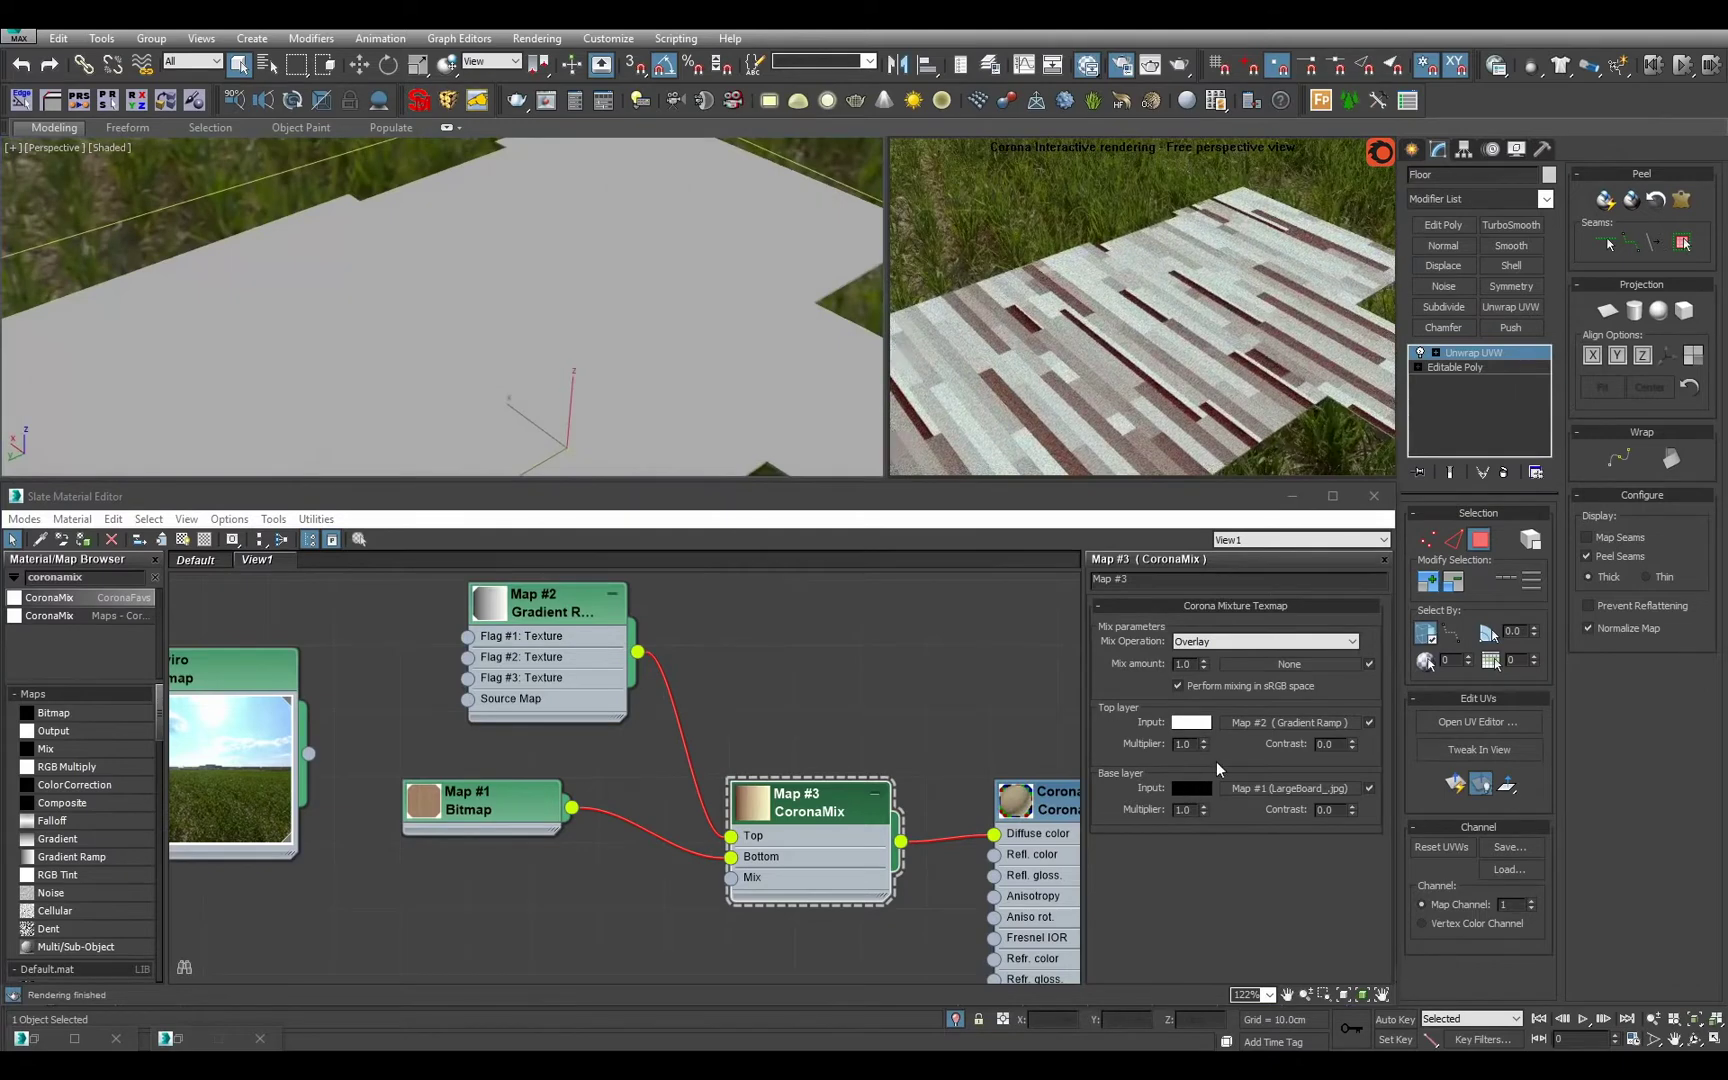
Try CoronaMix mix amounts of 0.1 and 0.05 and compare the planks' contrast in the interactive rendering.
click(1214, 688)
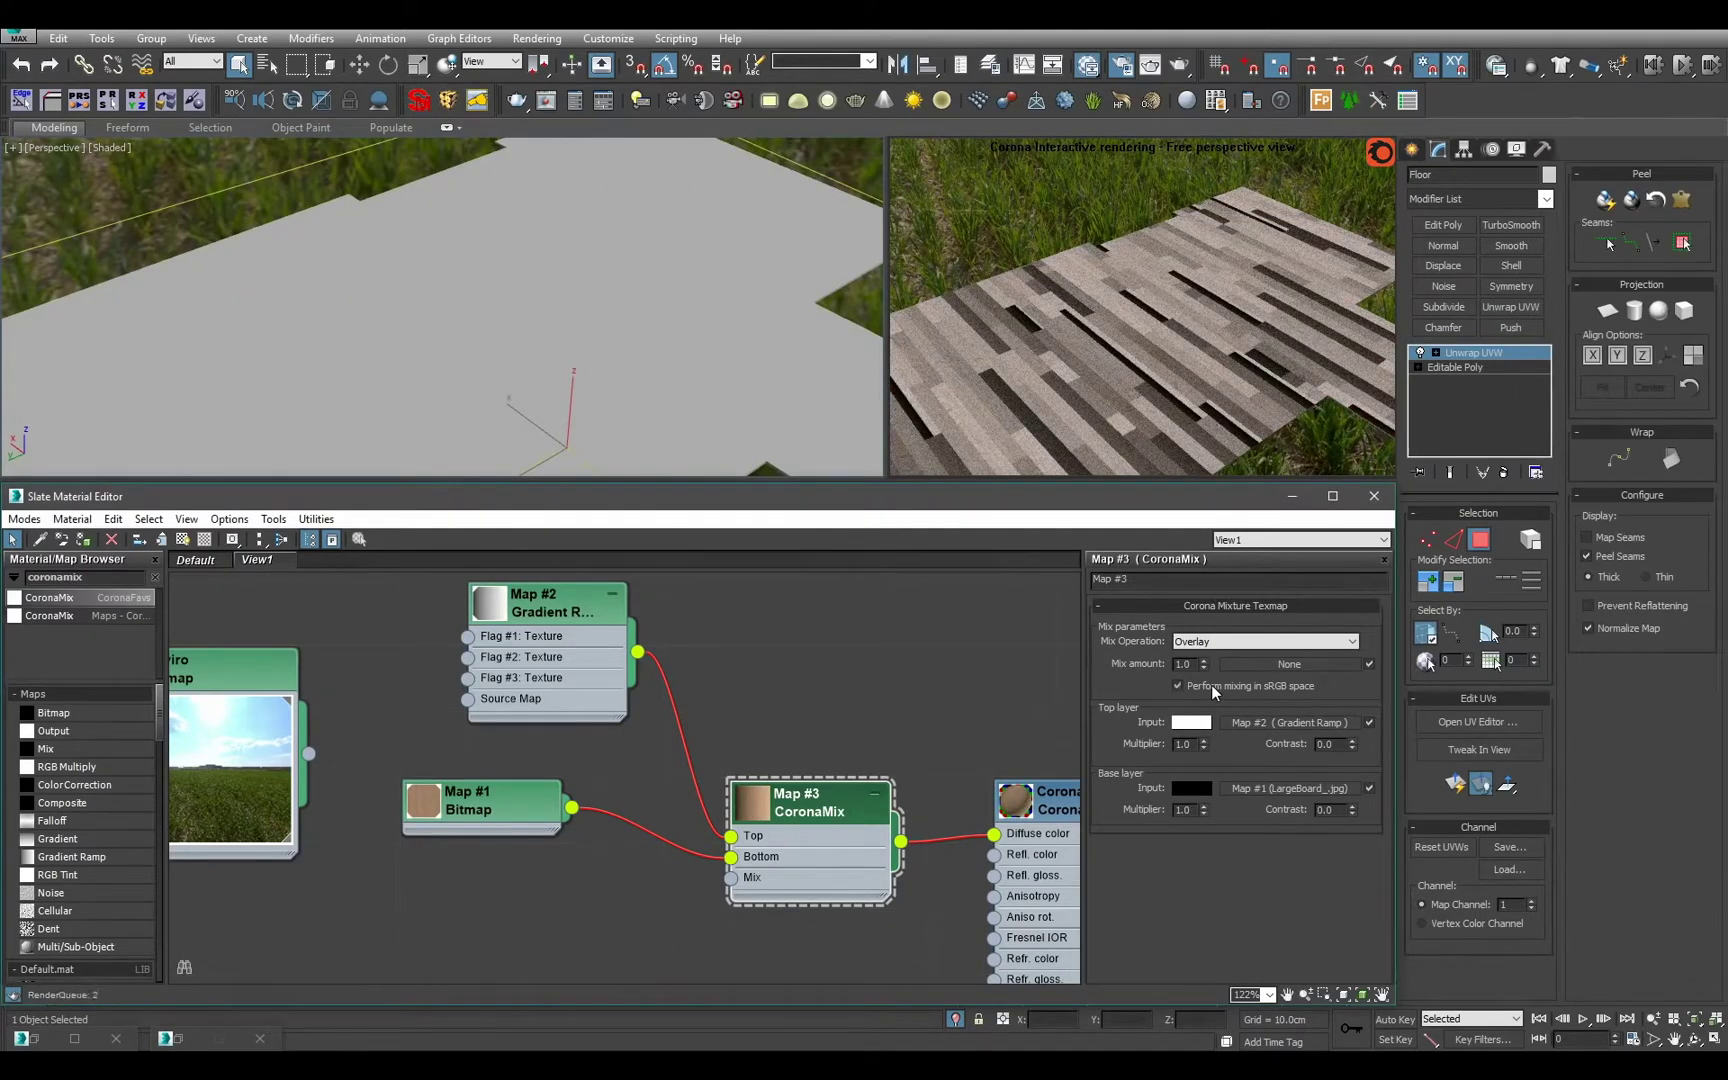
double_click(1184, 666)
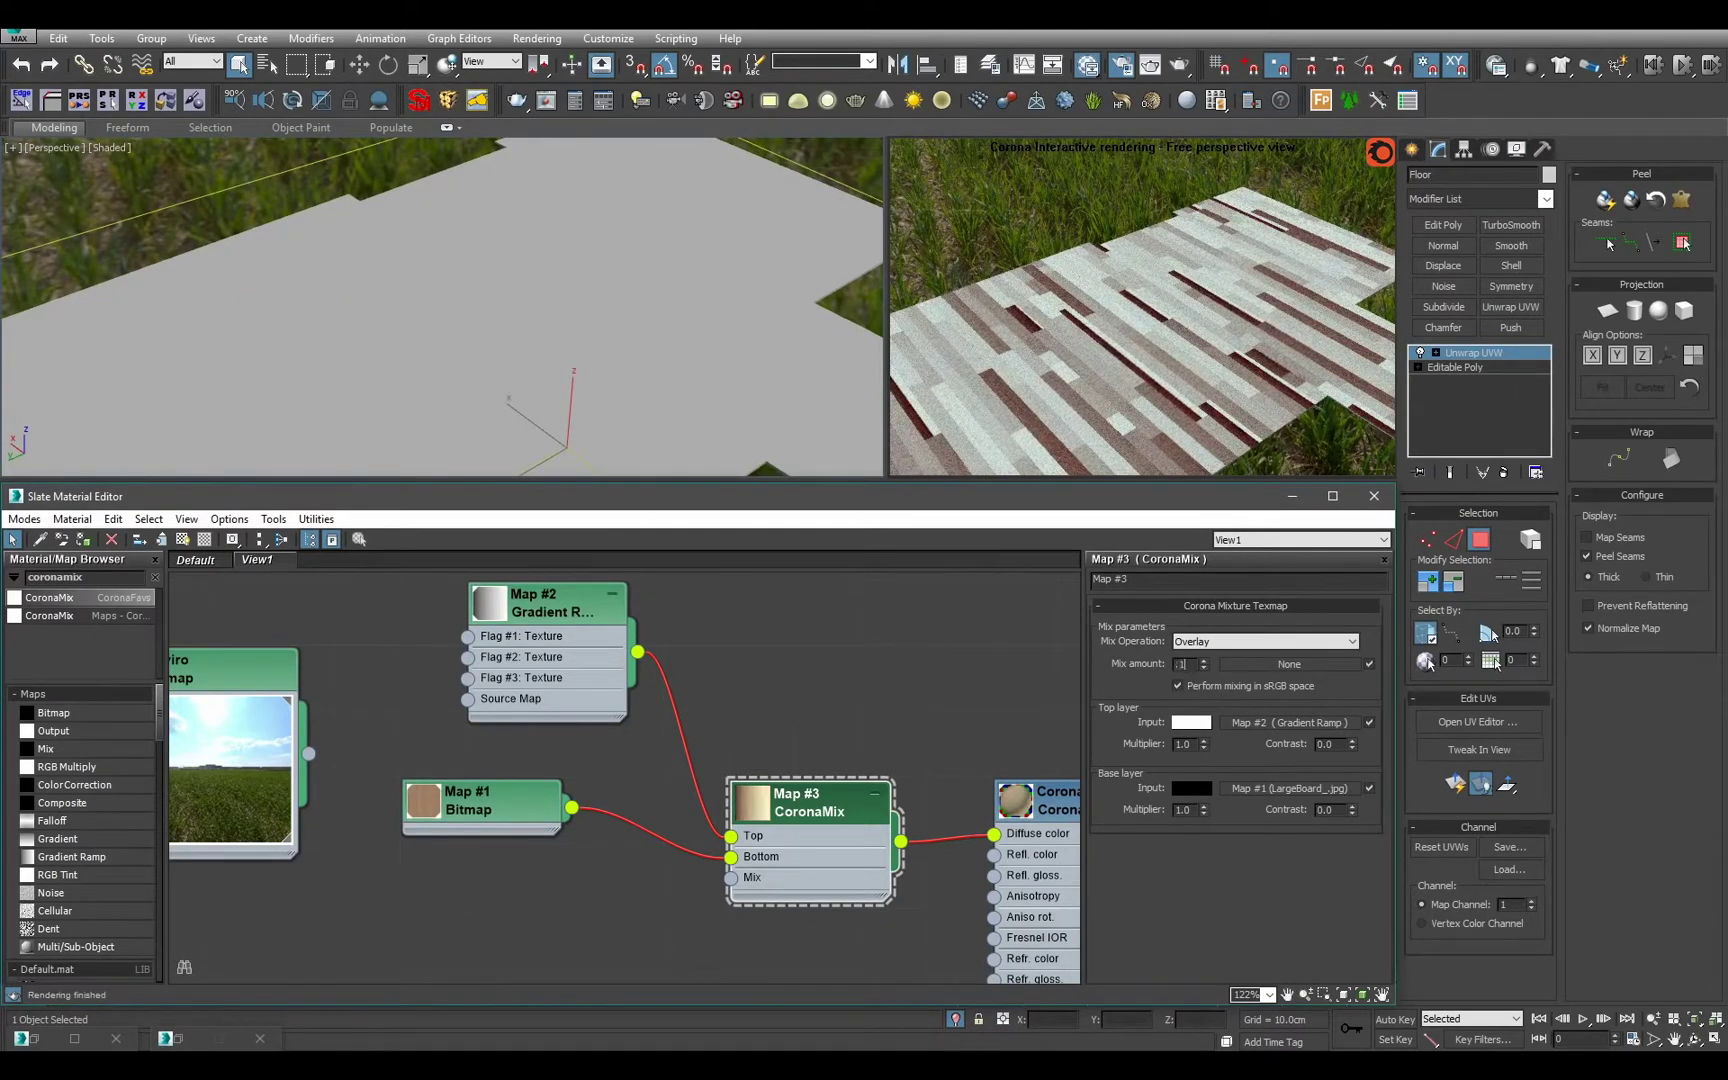
text(0.1)
key(Return)
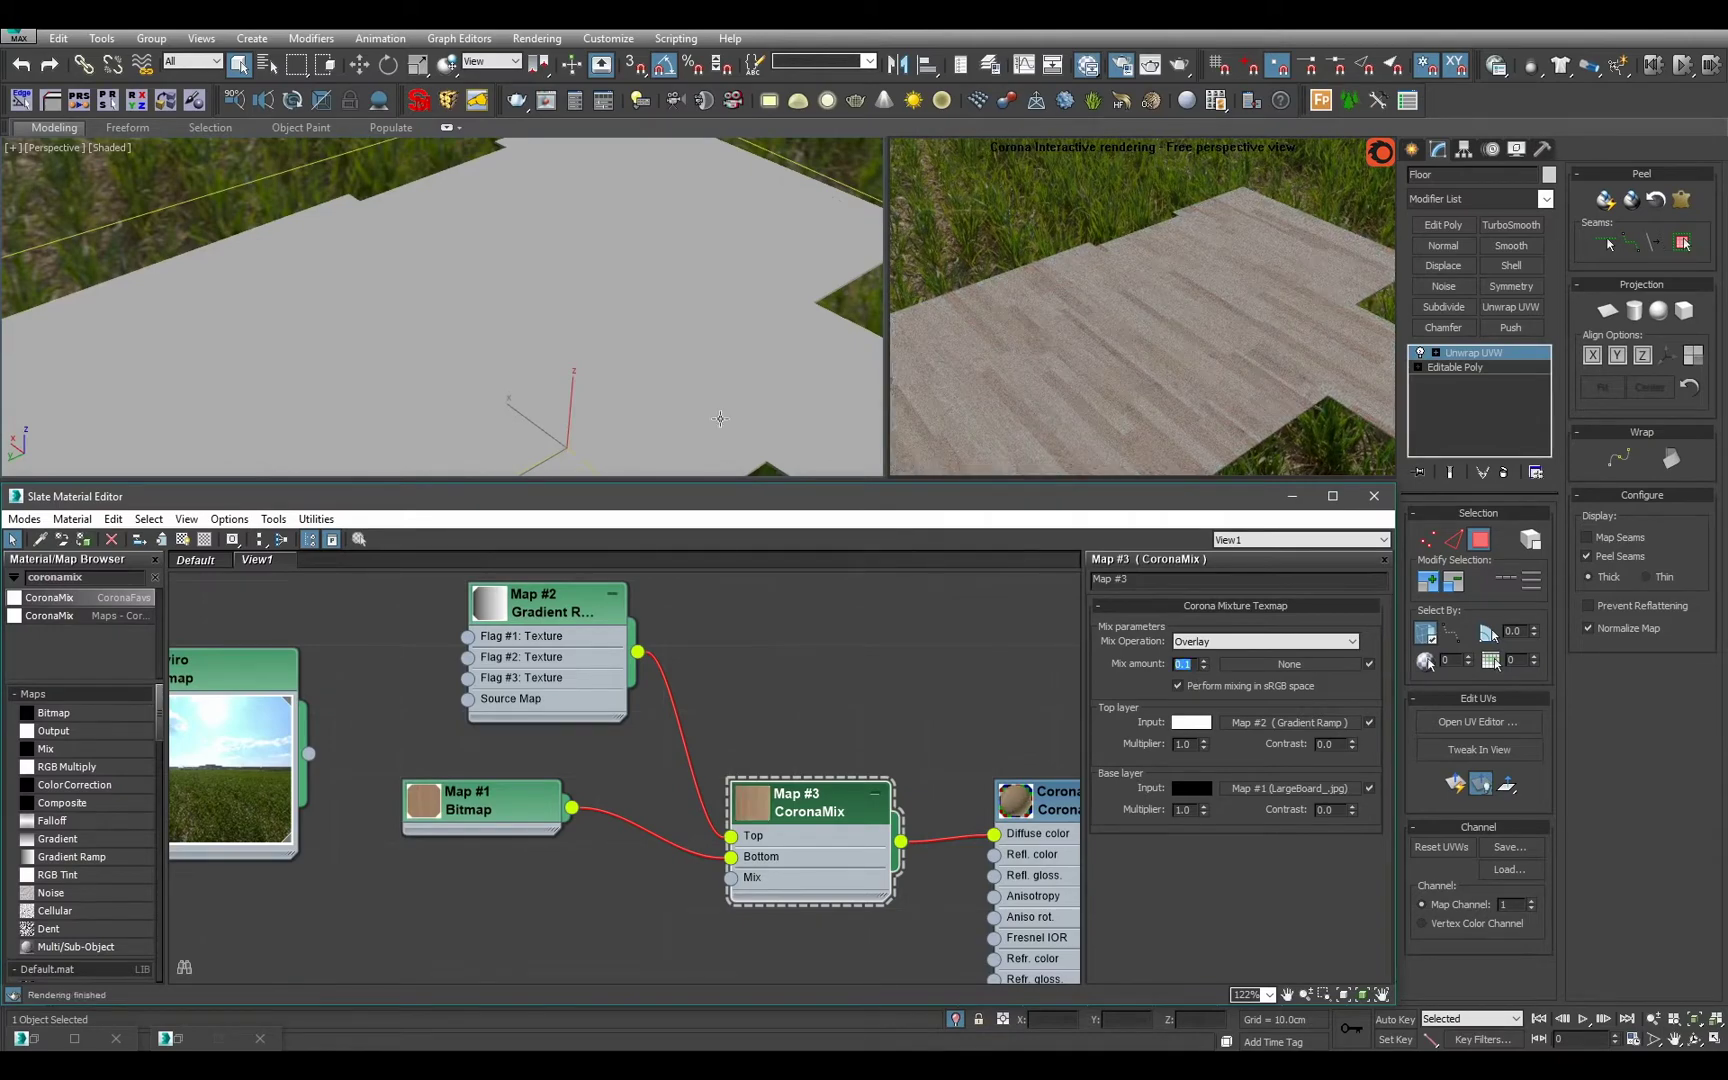
alt+middle_drag(720, 419, 644, 320)
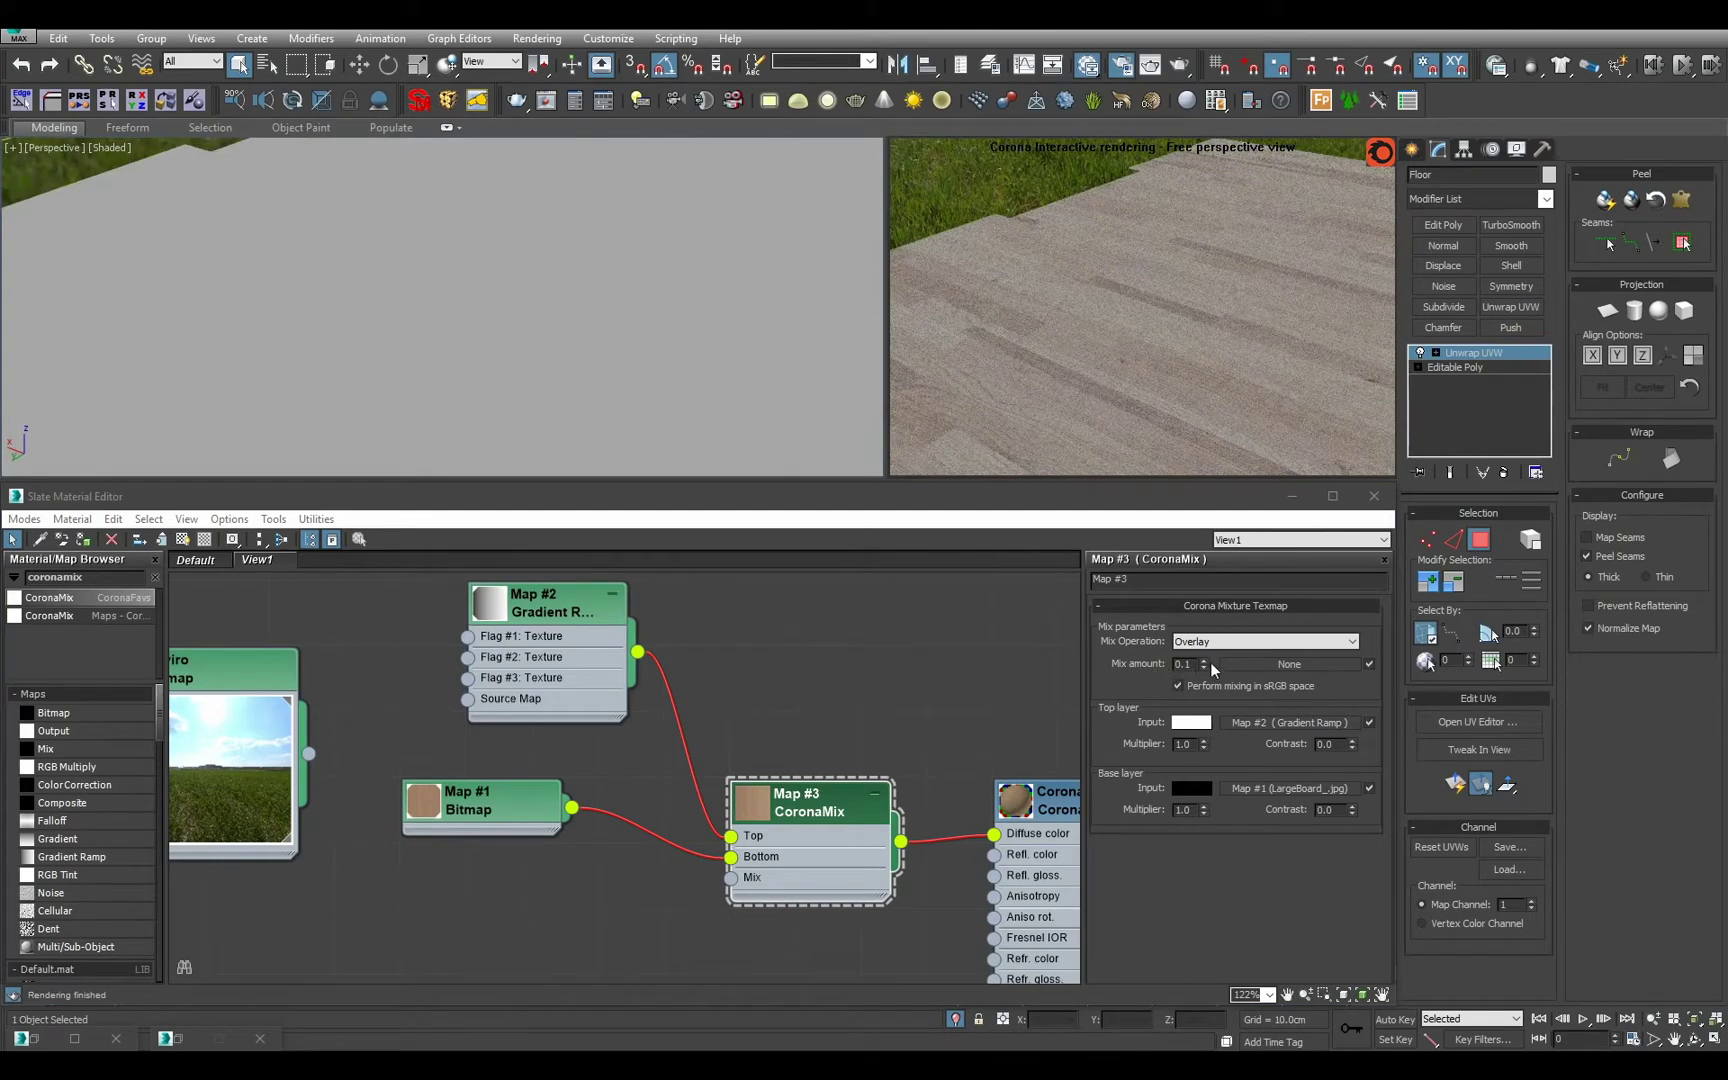
drag(1206, 664, 1203, 666)
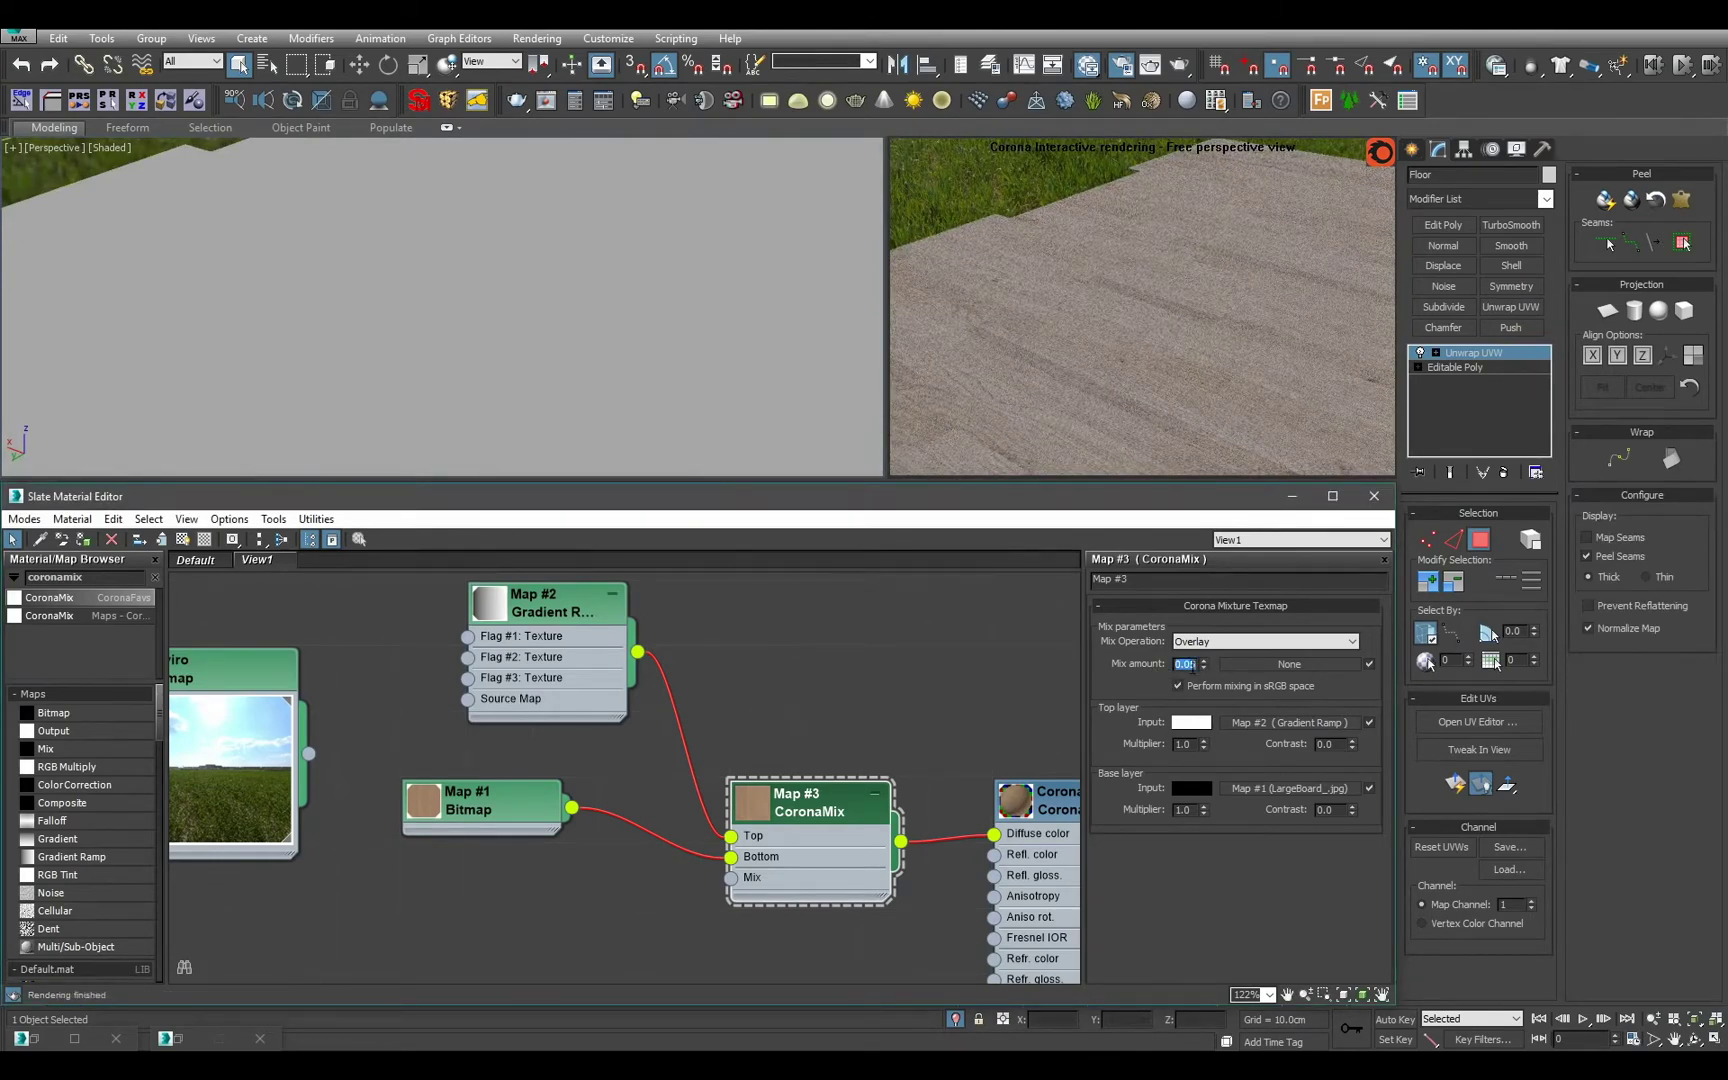
text(.2)
text(0.05)
key(Return)
Set the CoronaMix mix amount to 0.4 and check the planks from another angle.
text(.4)
key(Return)
alt+middle_drag(698, 393, 627, 381)
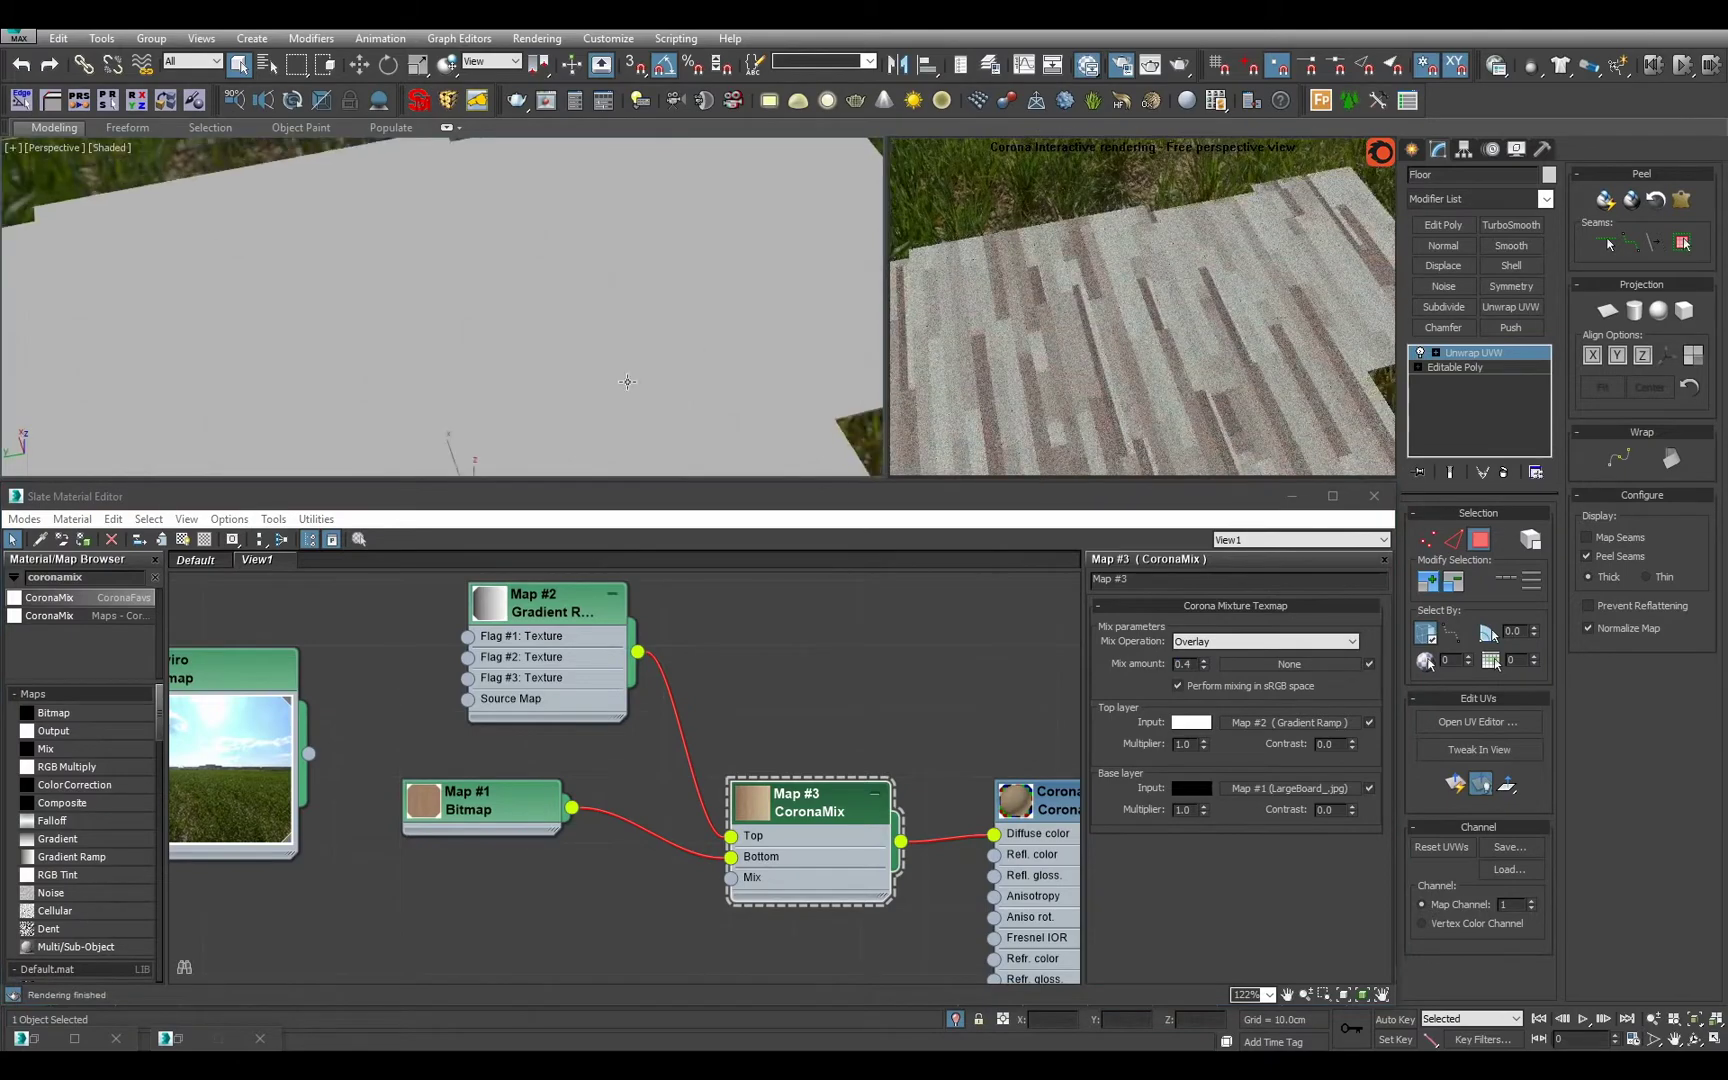
Display the wood bitmap on the floor in the viewport and delete the Gradient Ramp map.
double_click(520, 809)
click(184, 540)
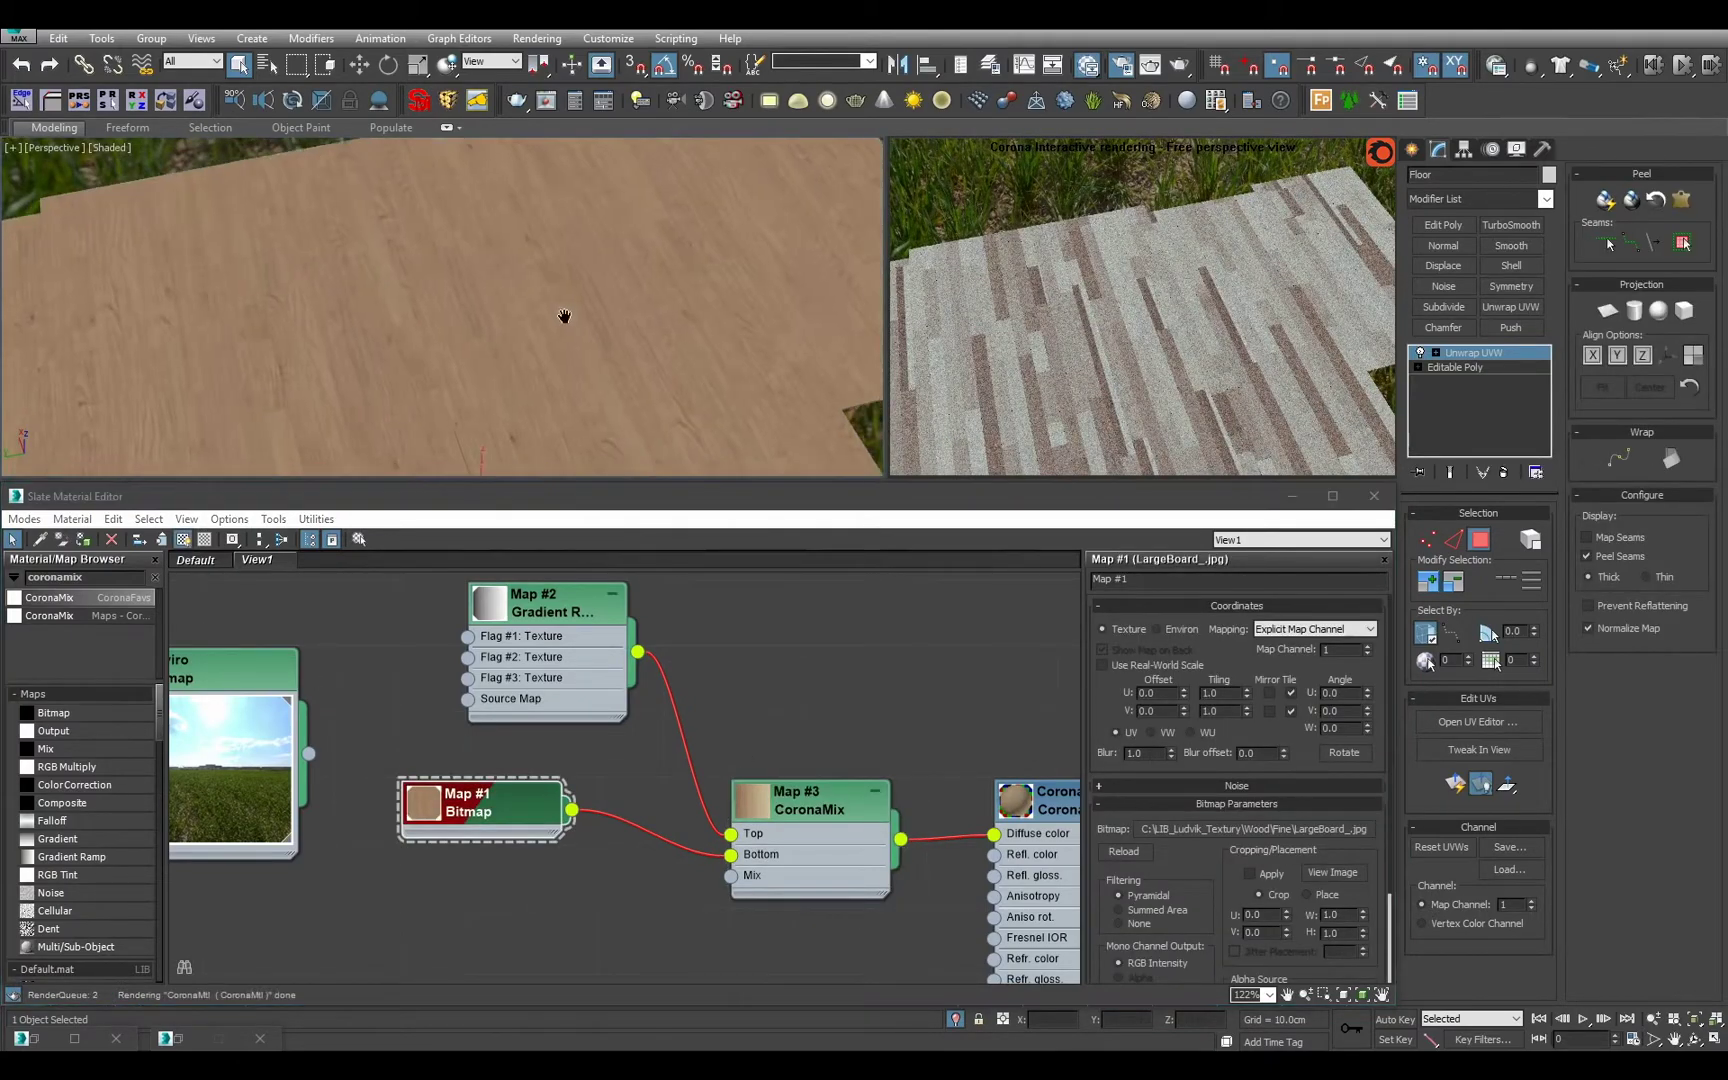
scroll(564, 316, up, 2)
click(540, 603)
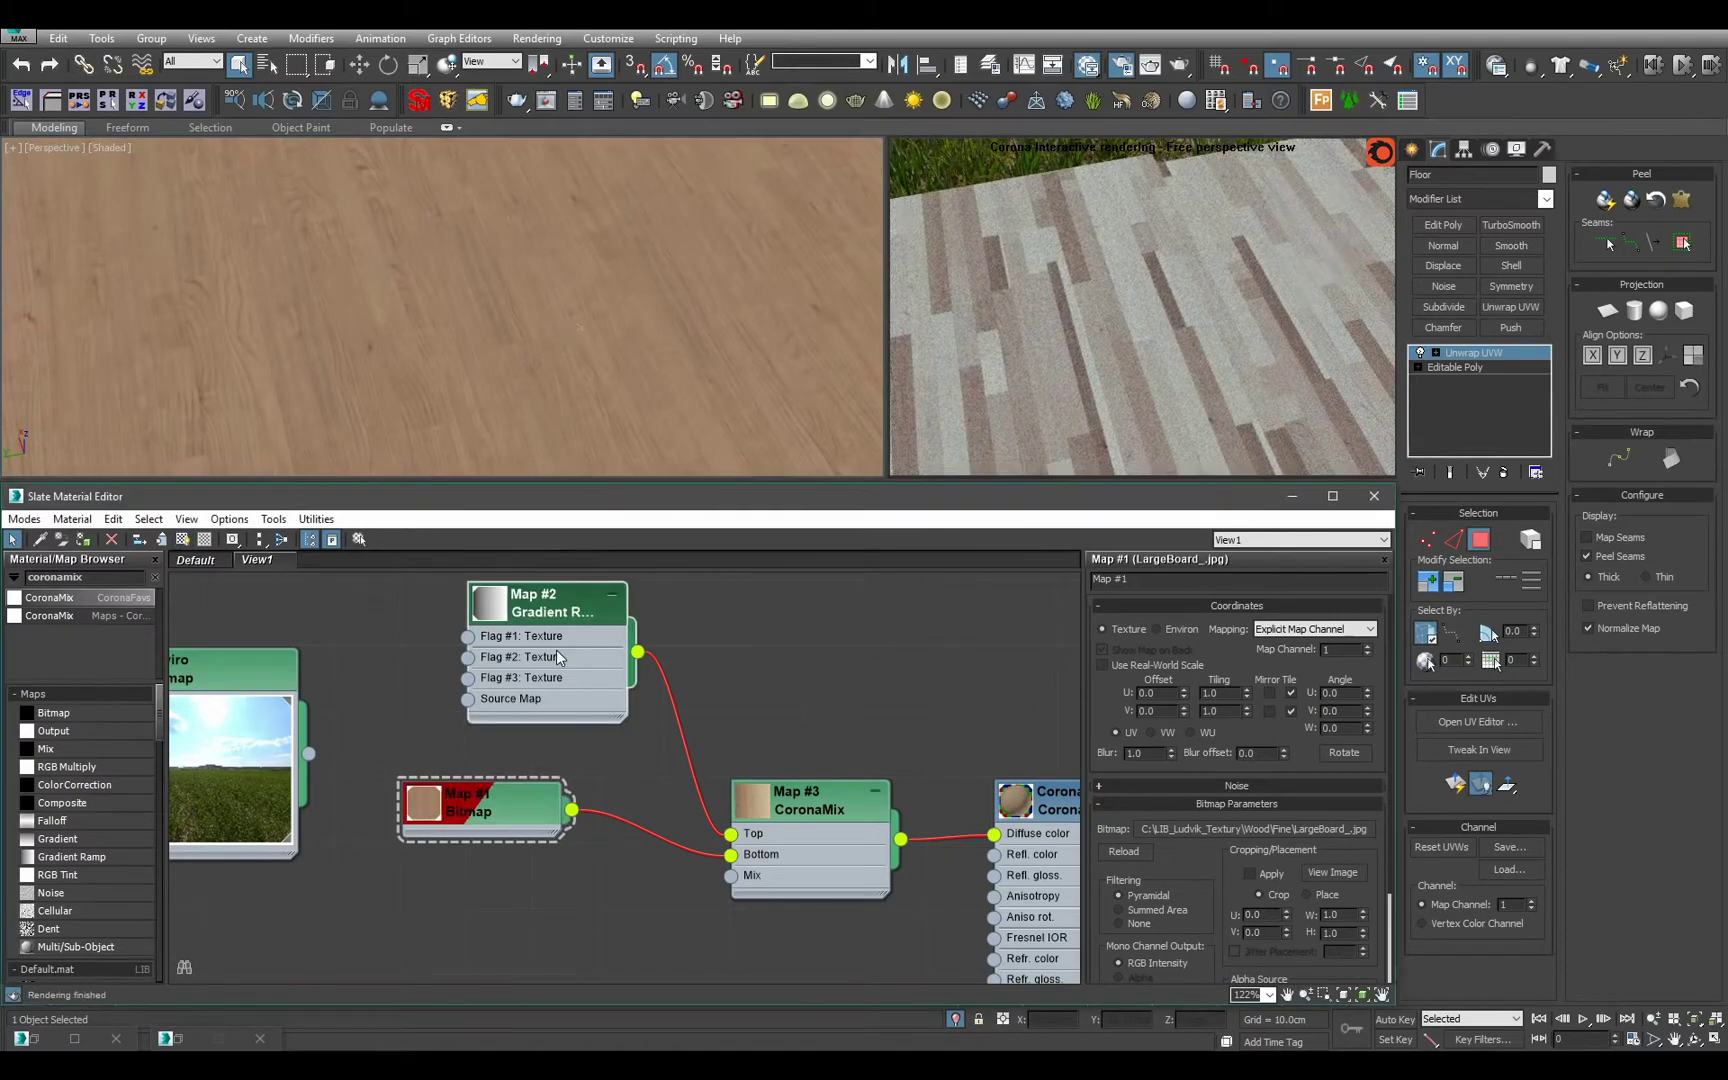
key(Delete)
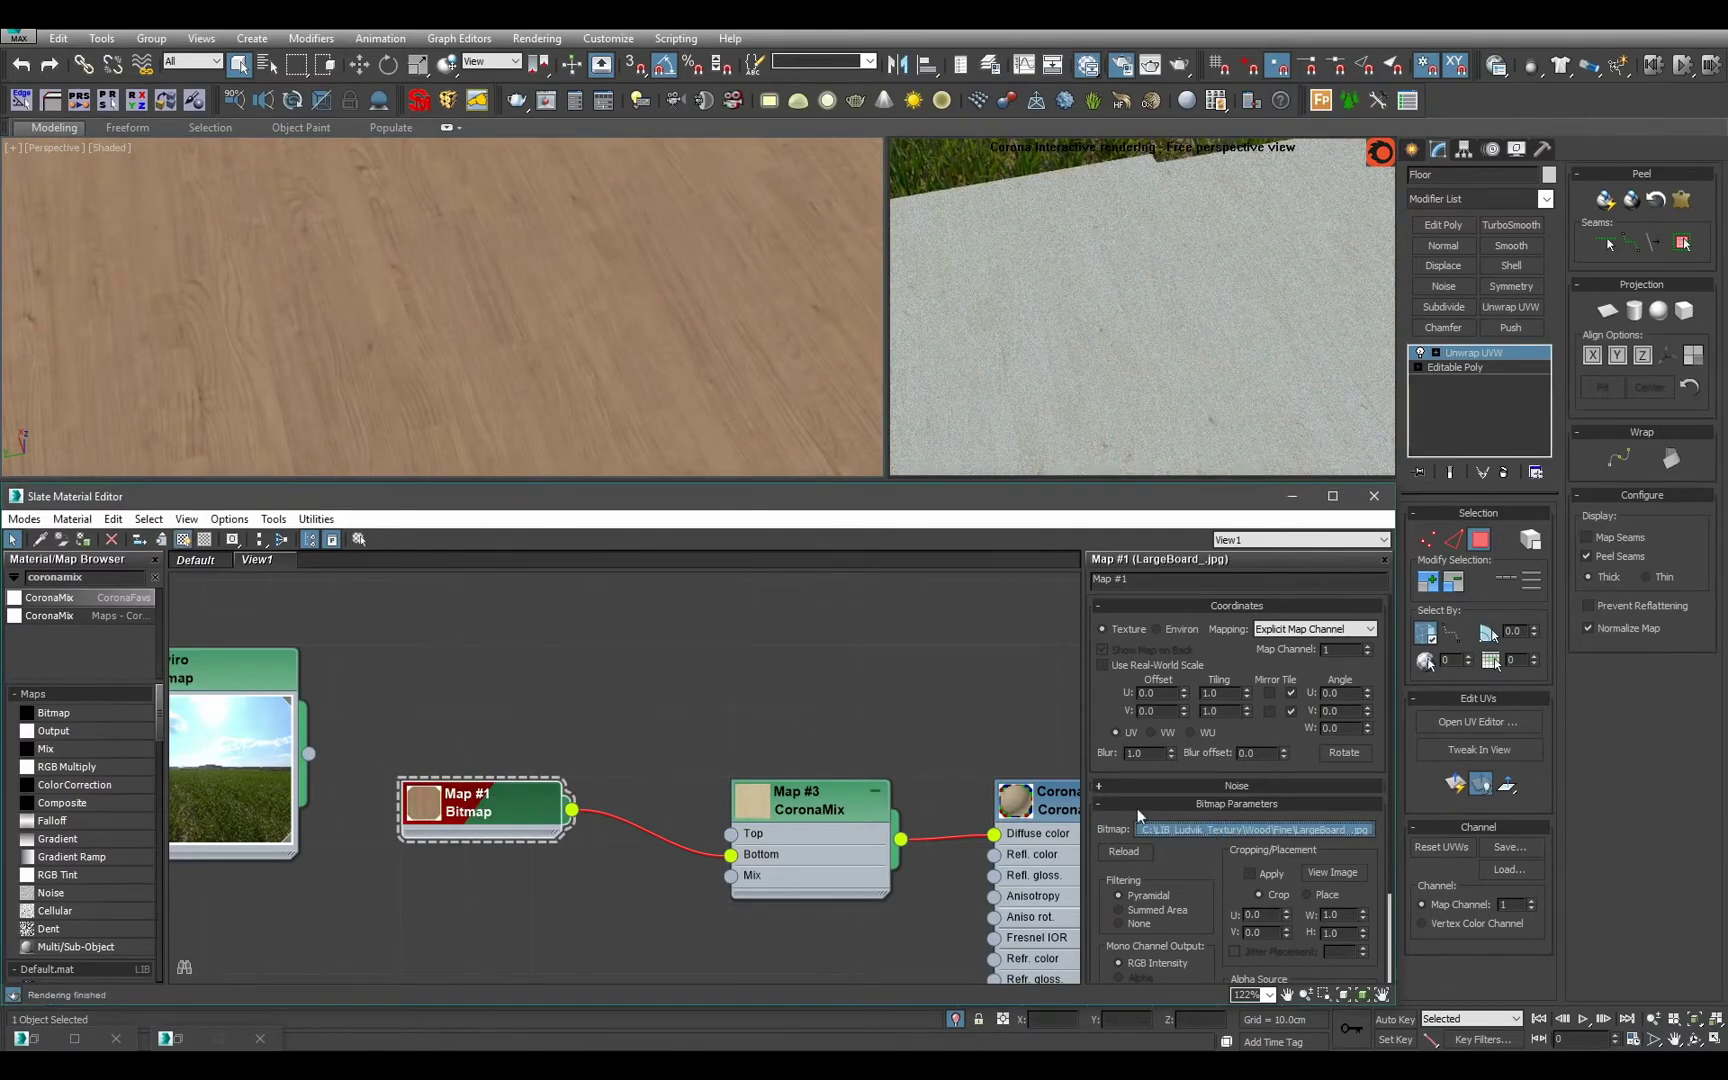
Replace the wood bitmap's image with the Large_Older_Board_Brighter_Gradient texture from the Fine wood folder.
click(1210, 828)
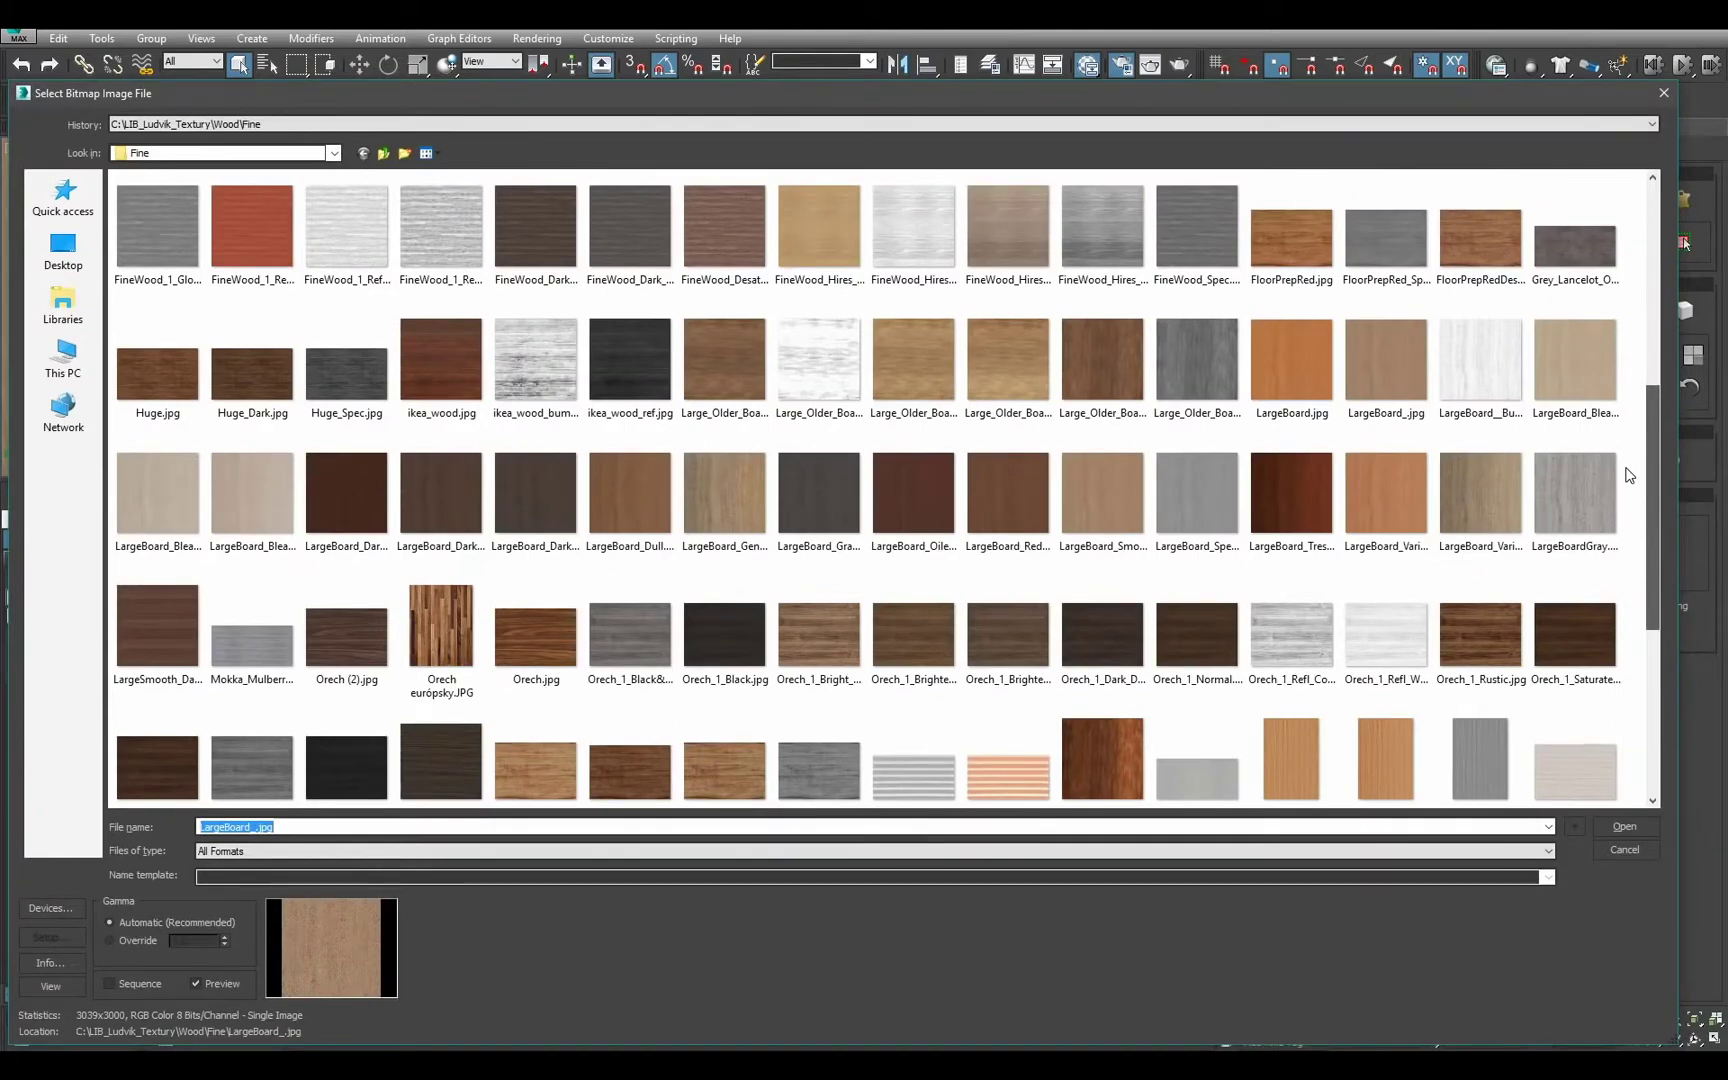
scroll(1630, 480, down, 1)
scroll(1628, 505, down, 2)
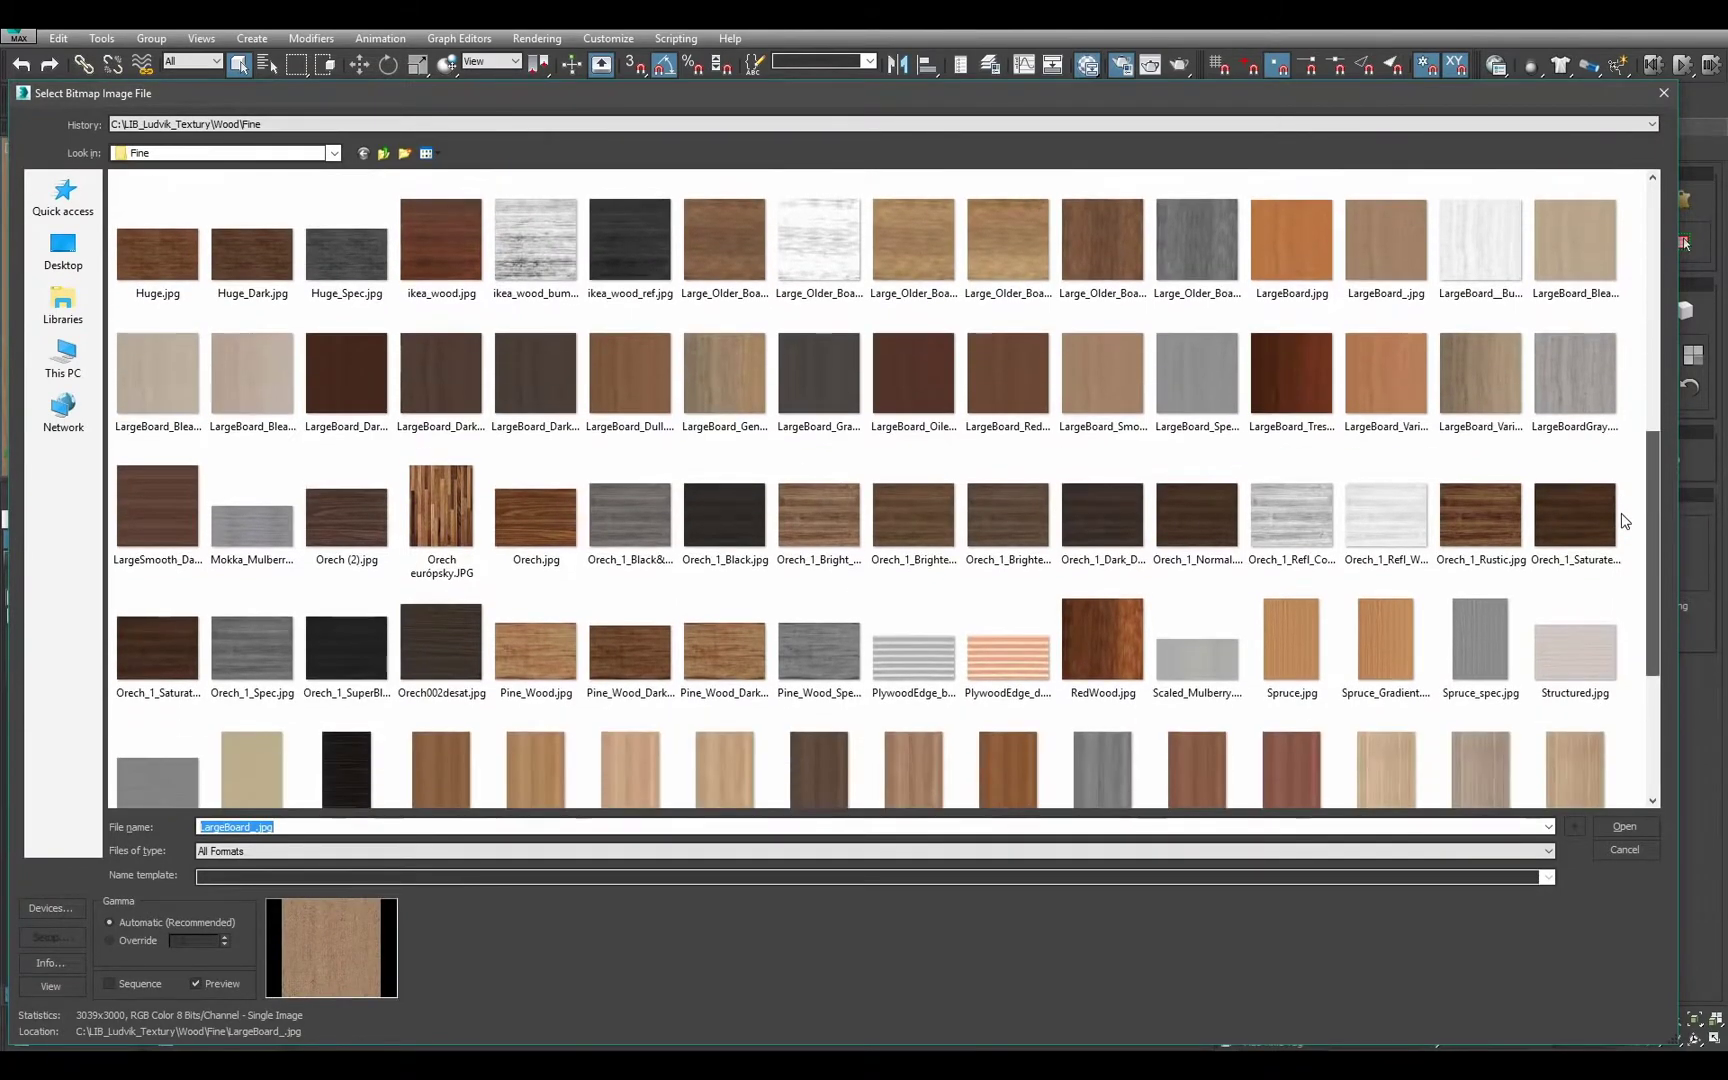
scroll(1625, 520, up, 1)
click(1007, 288)
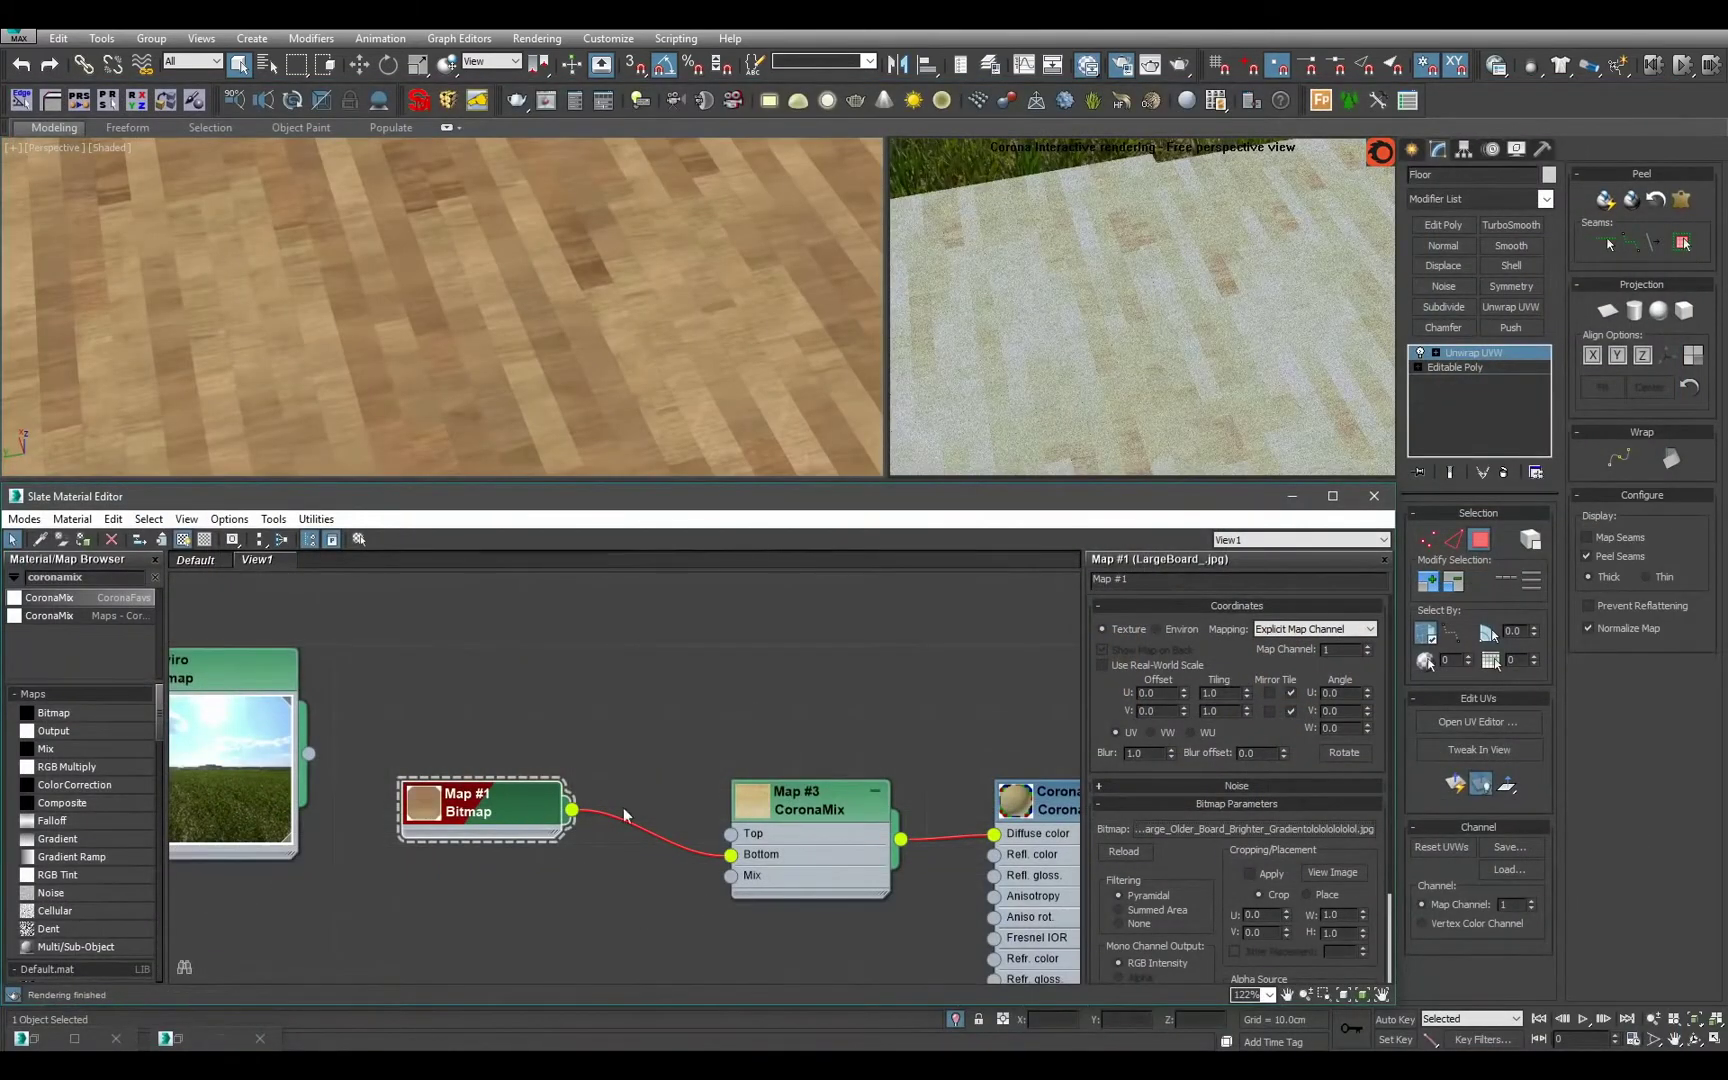
Set the bitmap's W angle to 90 and check the grain direction on the planks.
key(Return)
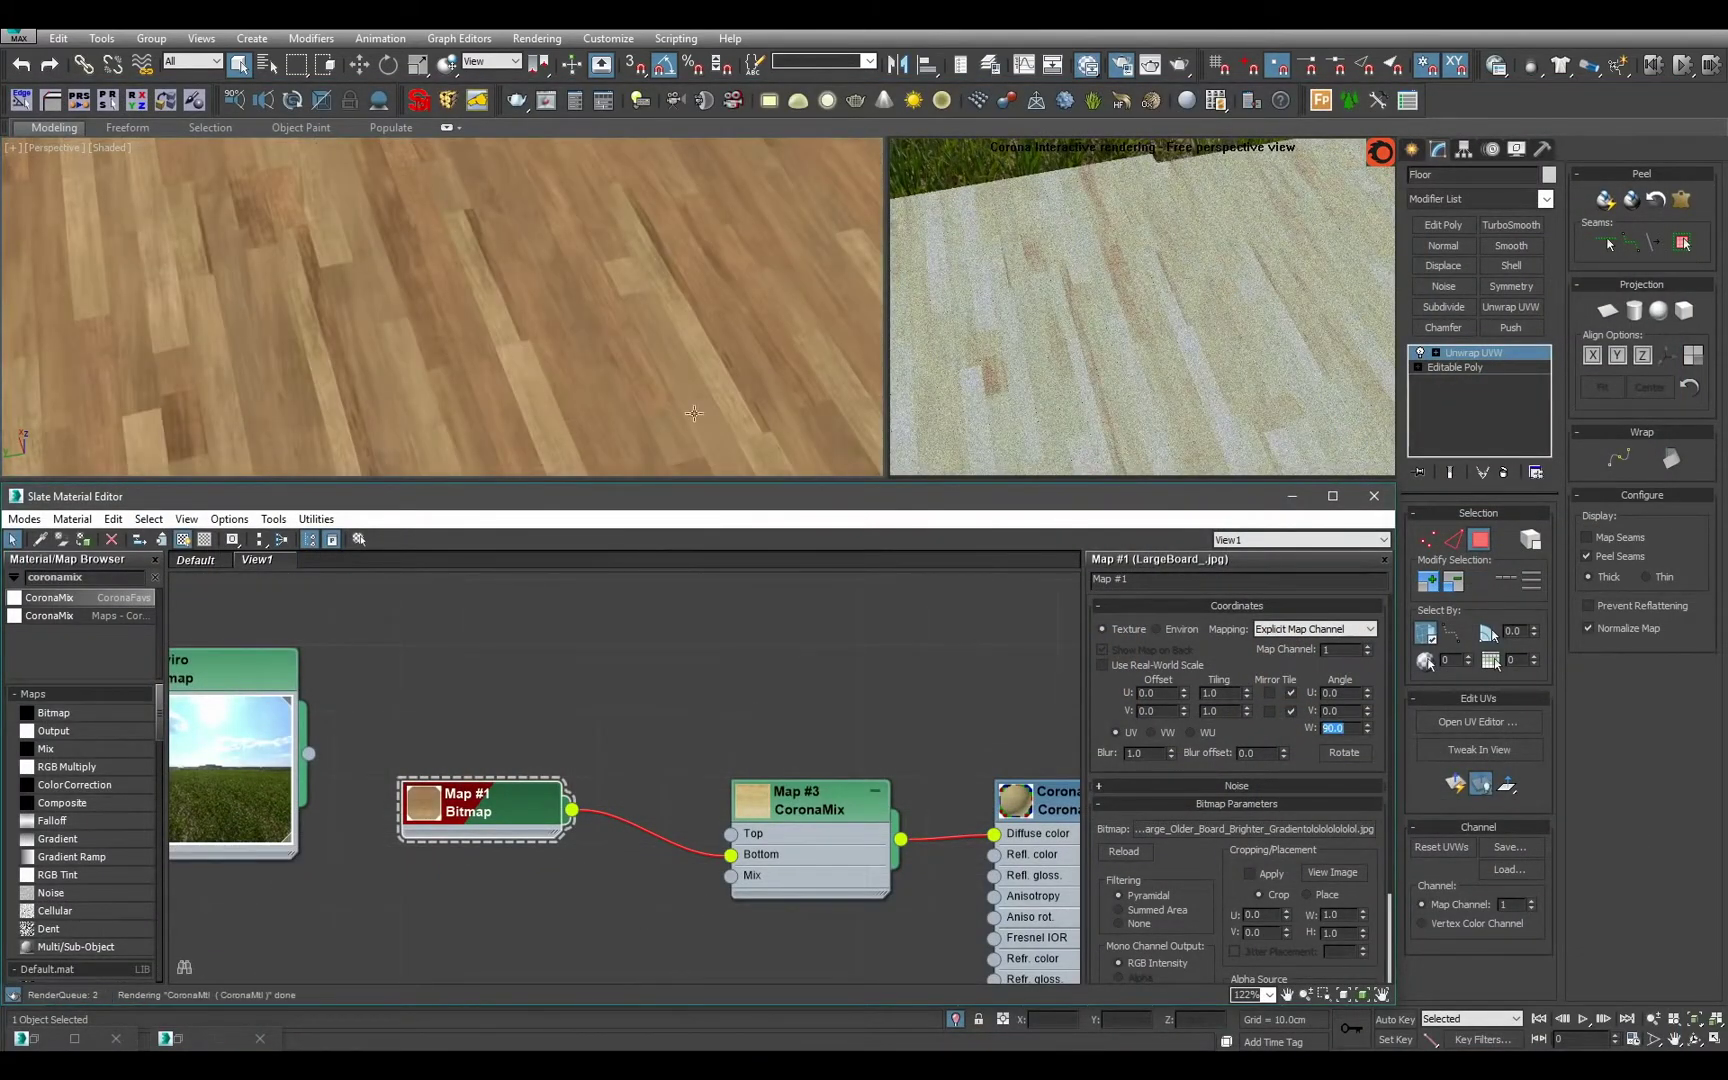
scroll(568, 297, down, 2)
alt+middle_drag(568, 297, 579, 251)
scroll(526, 381, up, 3)
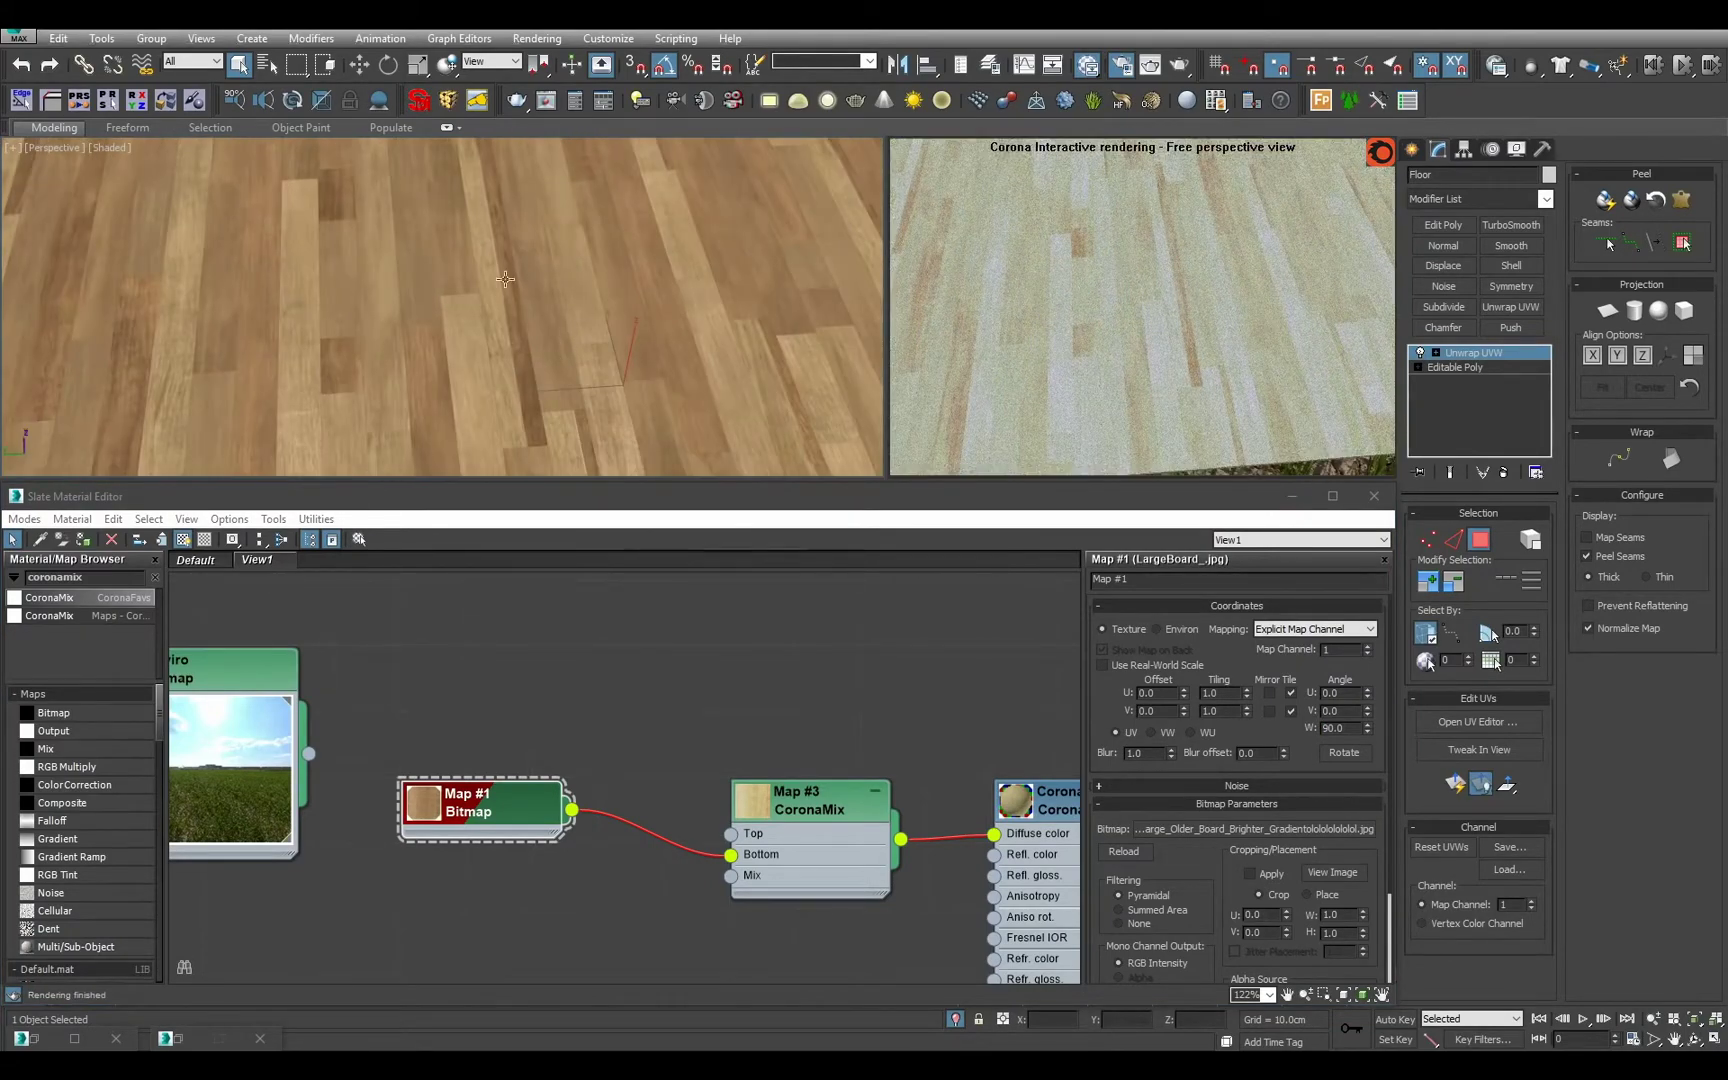
Open the UV editor, select one plank of the floor and shift its UV shell slightly sideways.
click(1480, 721)
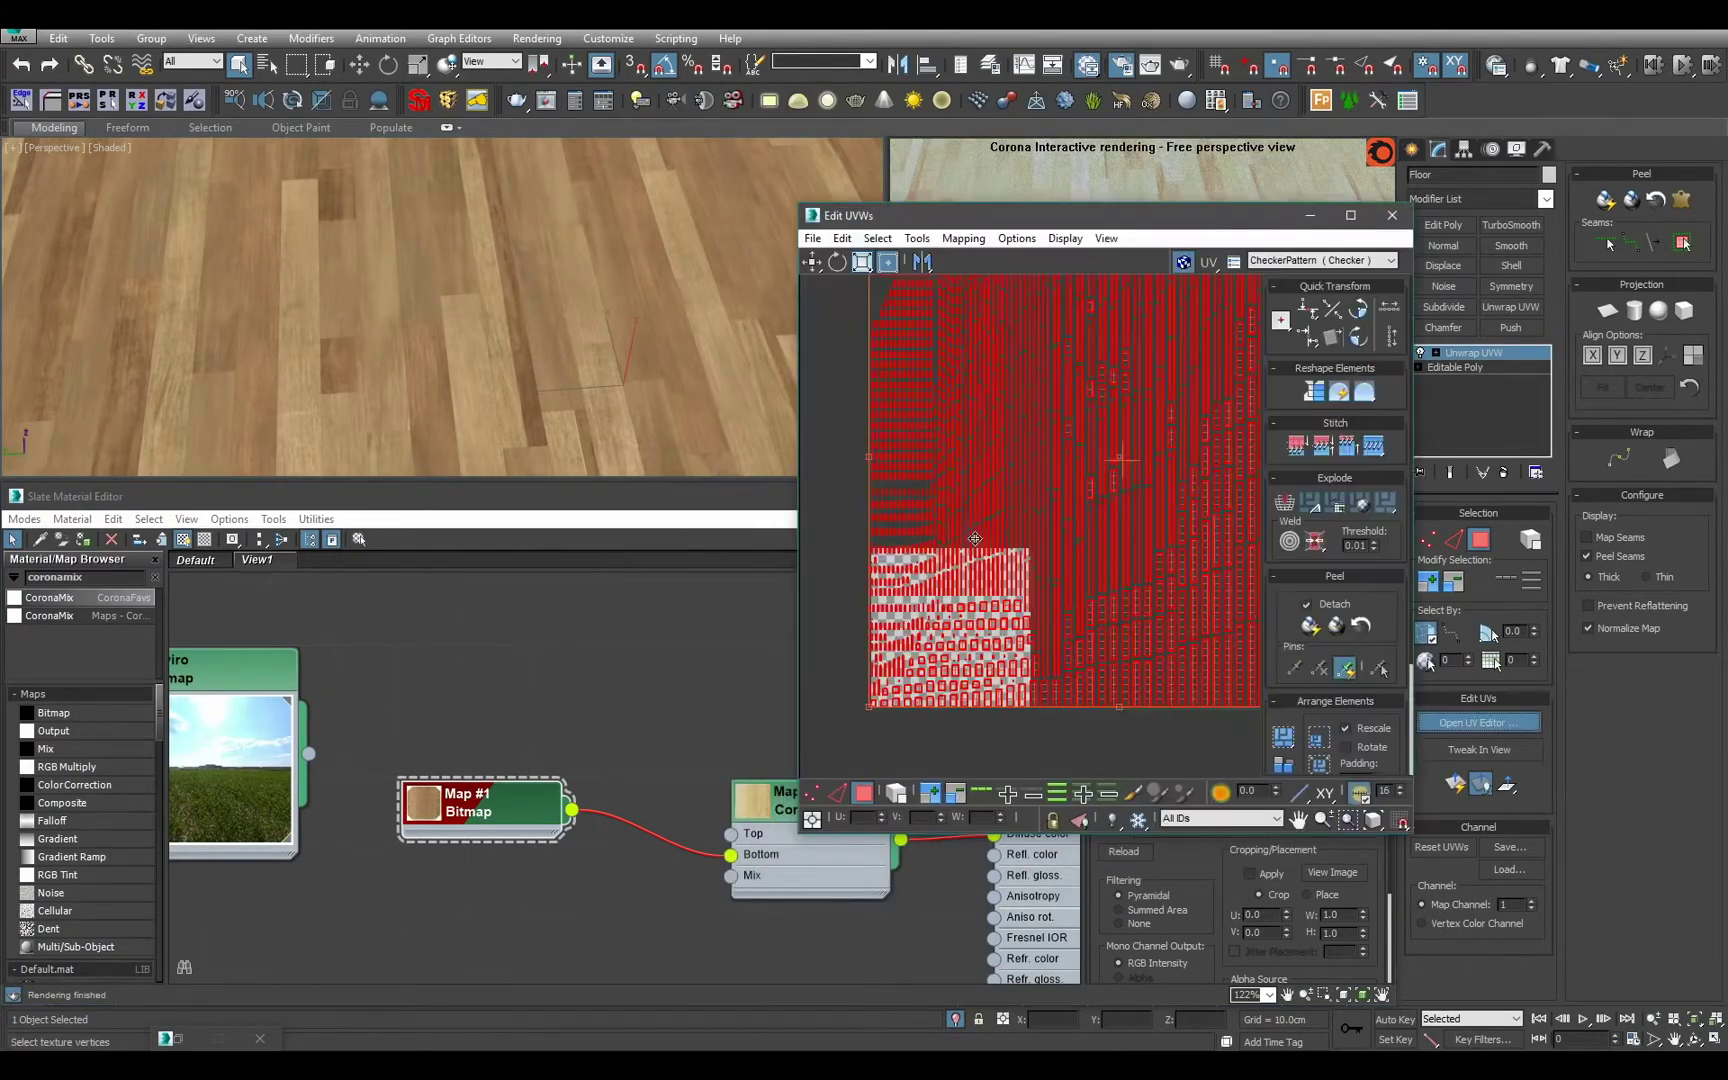
click(521, 366)
key(z)
scroll(994, 474, down, 2)
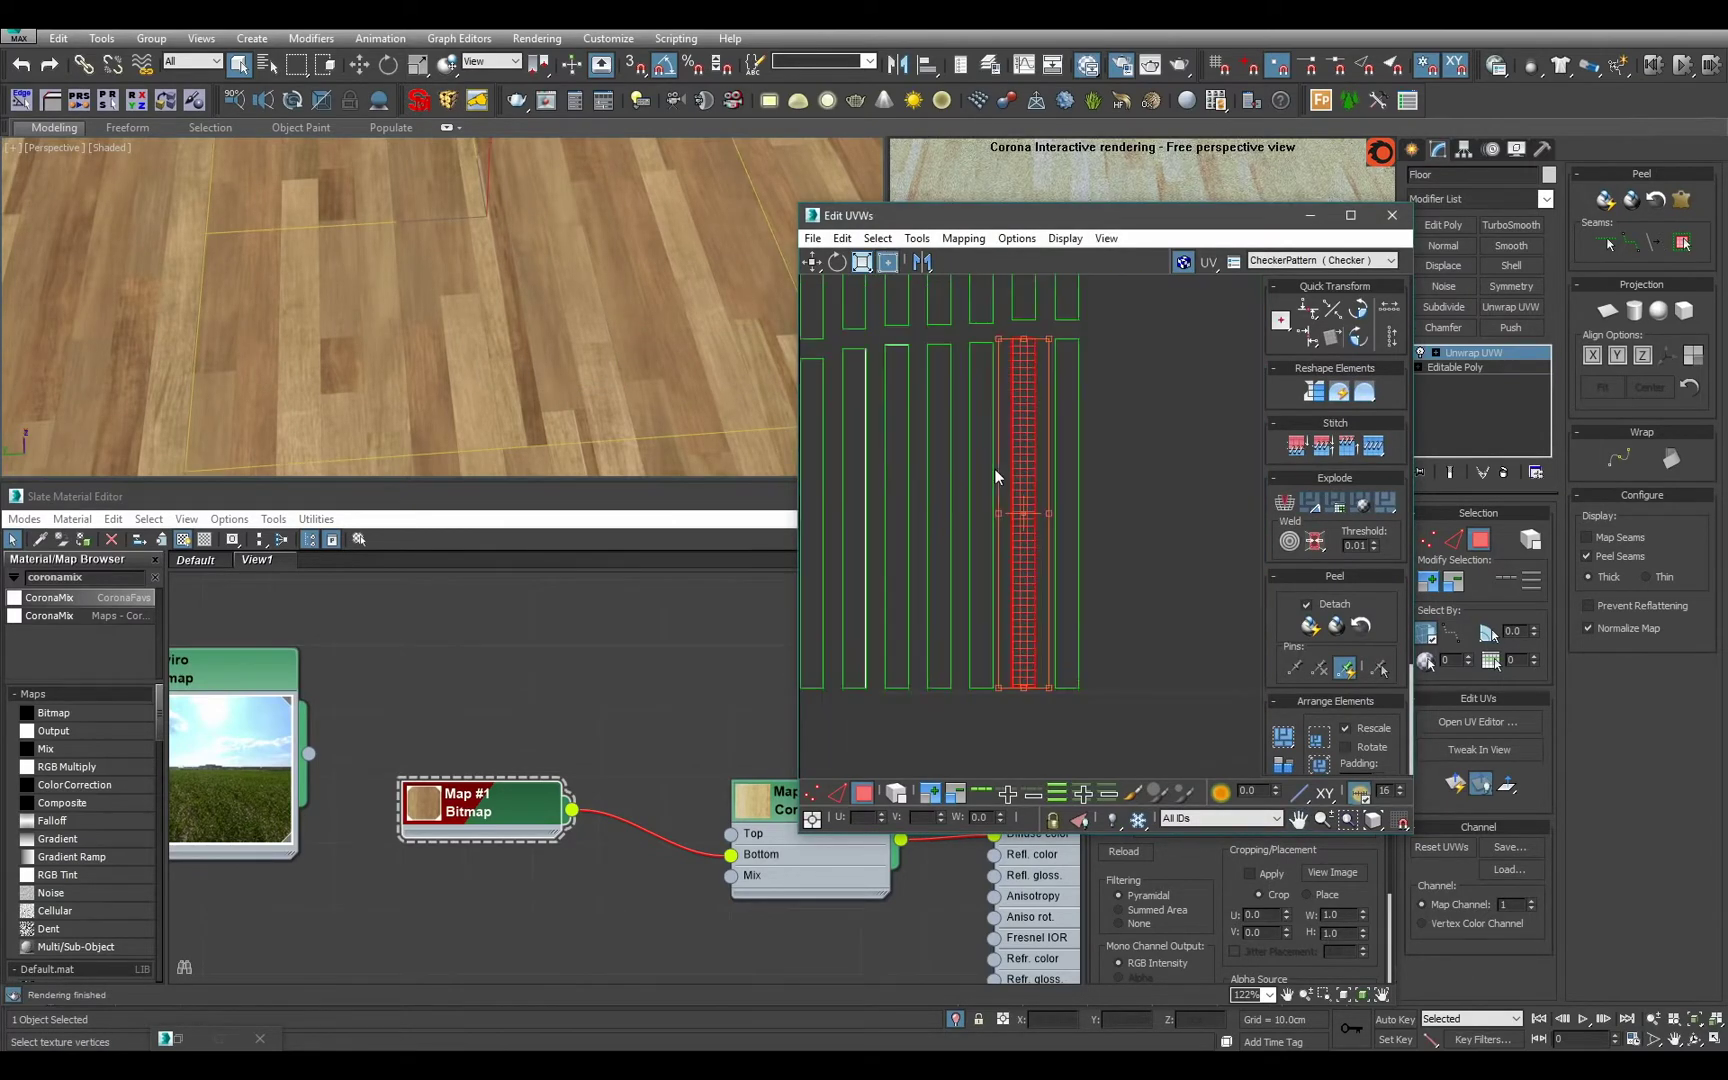
drag(994, 468, 1013, 466)
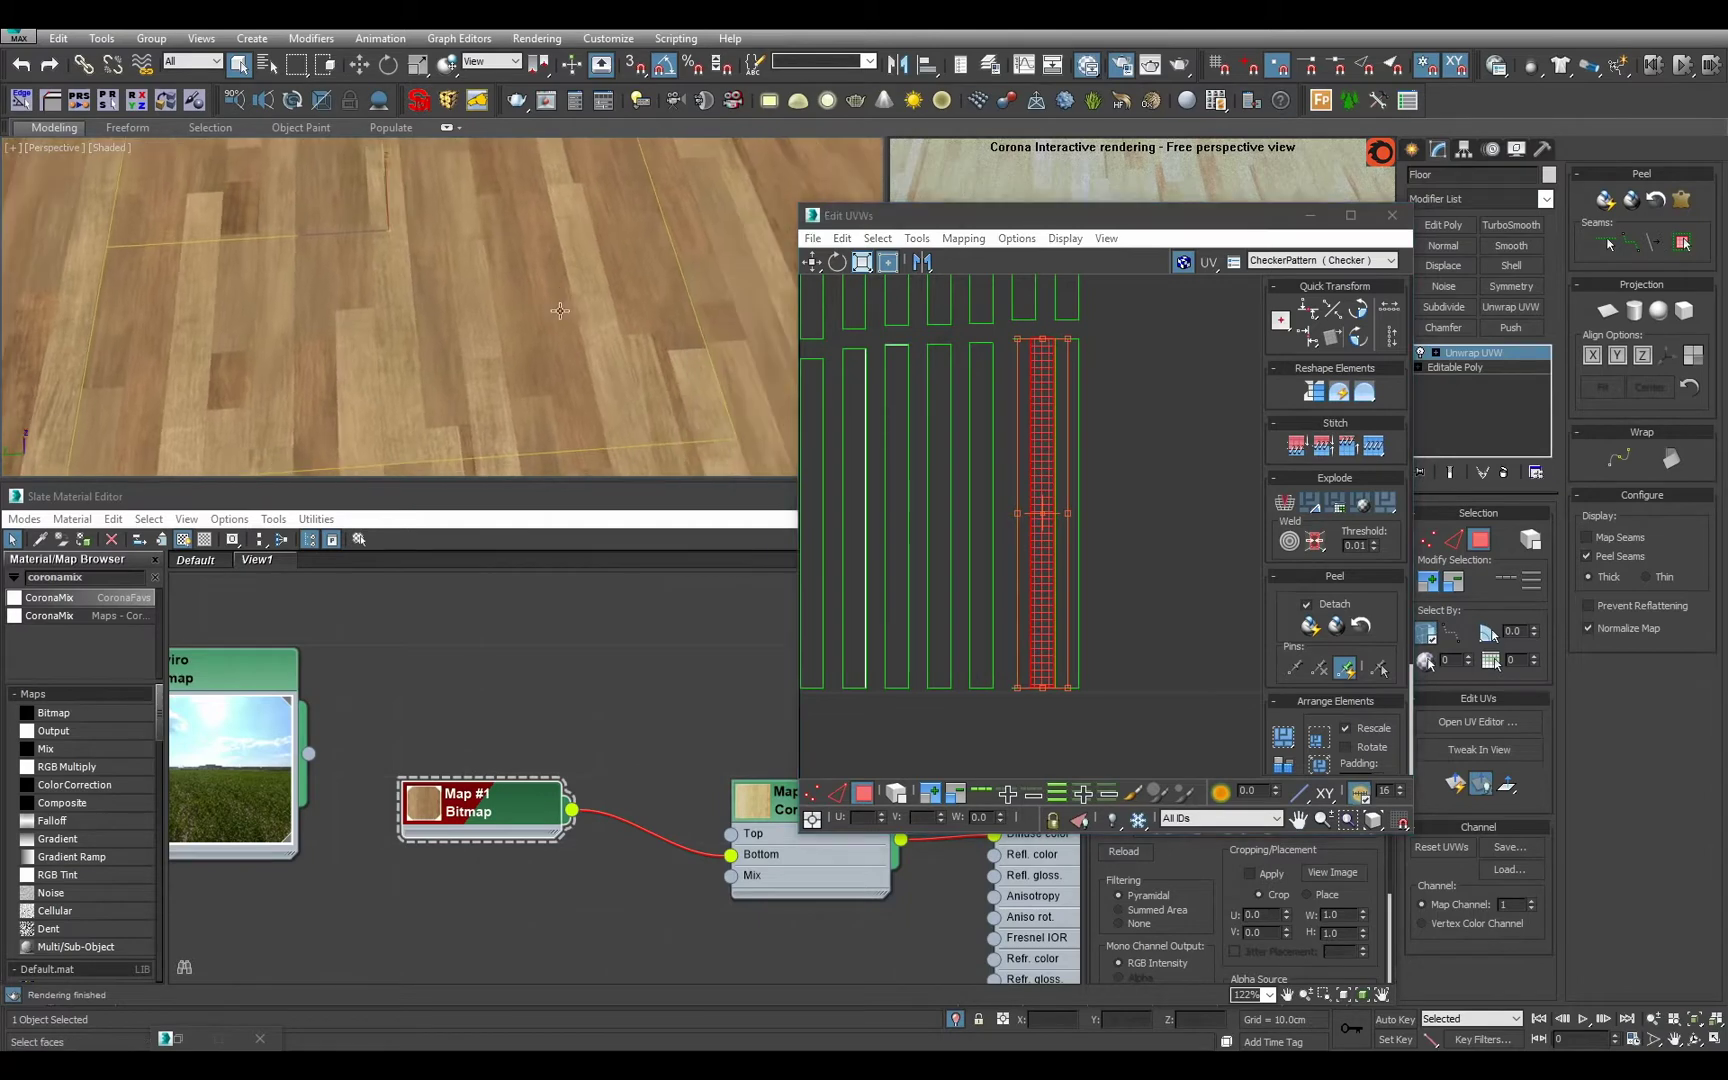
Select a plank close to the floor's near edge and shift its UV shell sideways to change its tone.
scroll(560, 311, down, 3)
middle_drag(560, 311, 545, 215)
click(508, 307)
key(z)
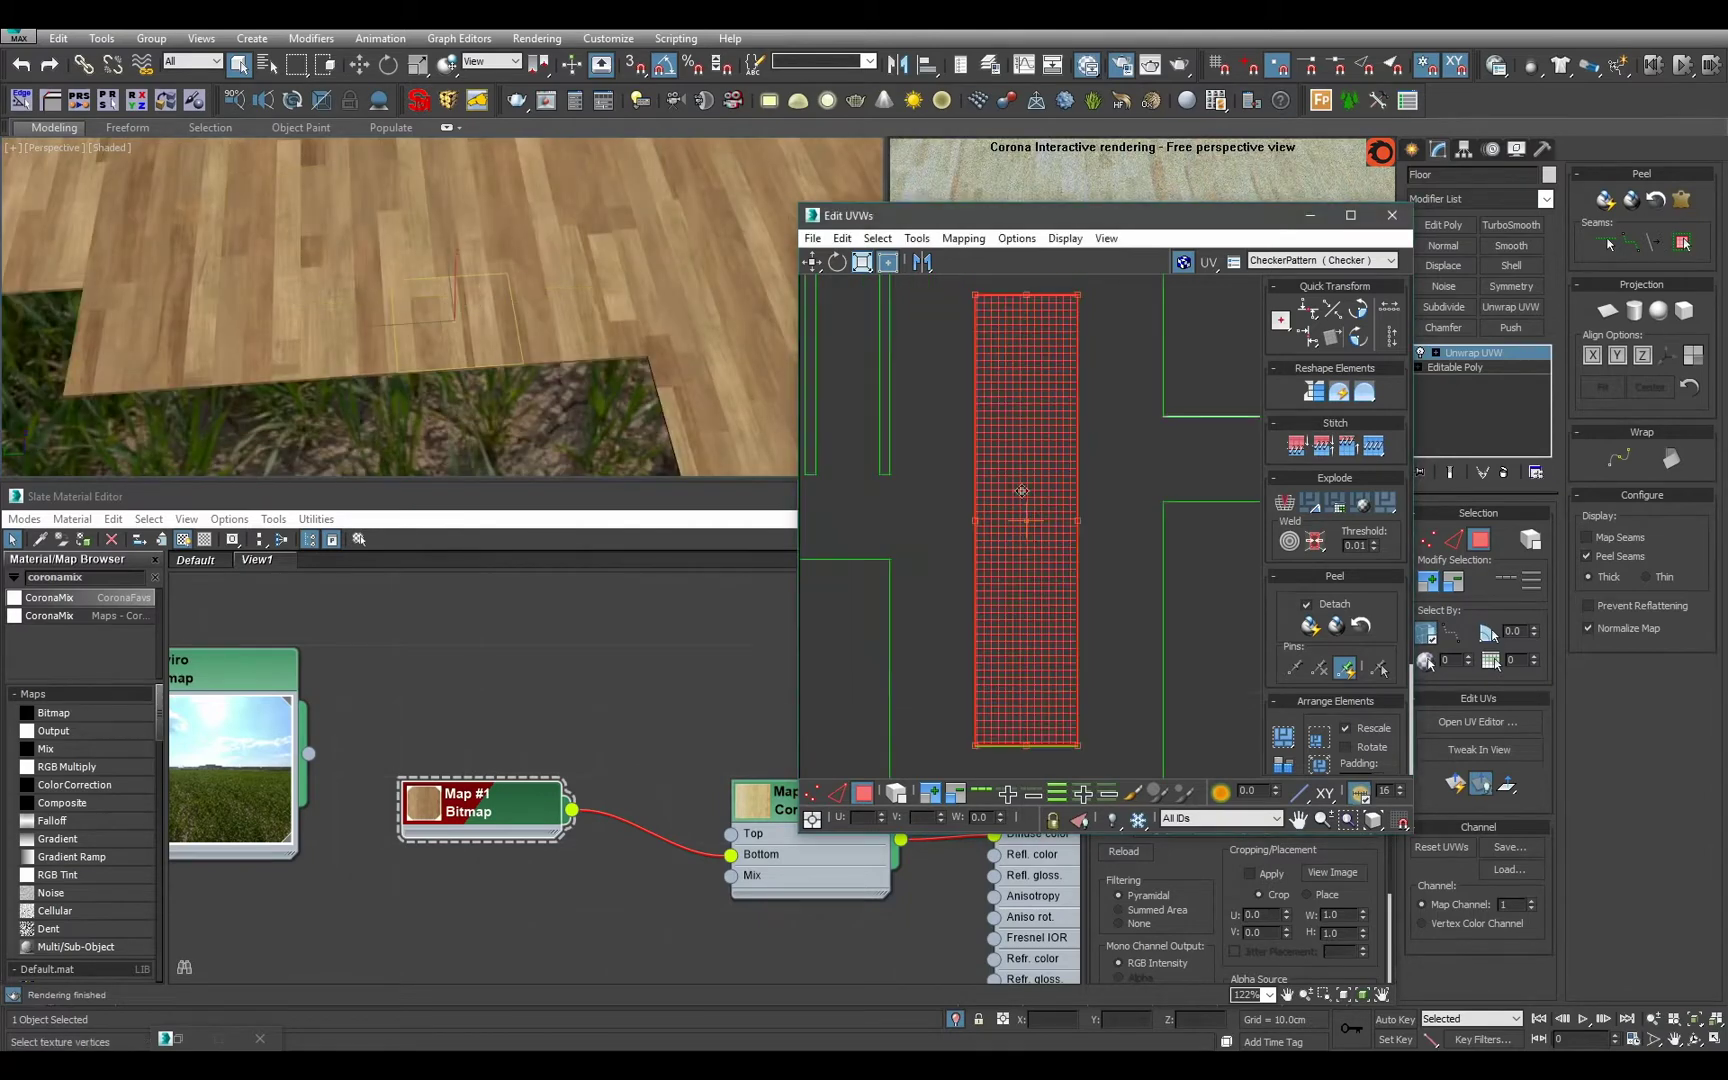
drag(1022, 491, 1073, 464)
middle_drag(573, 275, 507, 345)
scroll(507, 345, up, 2)
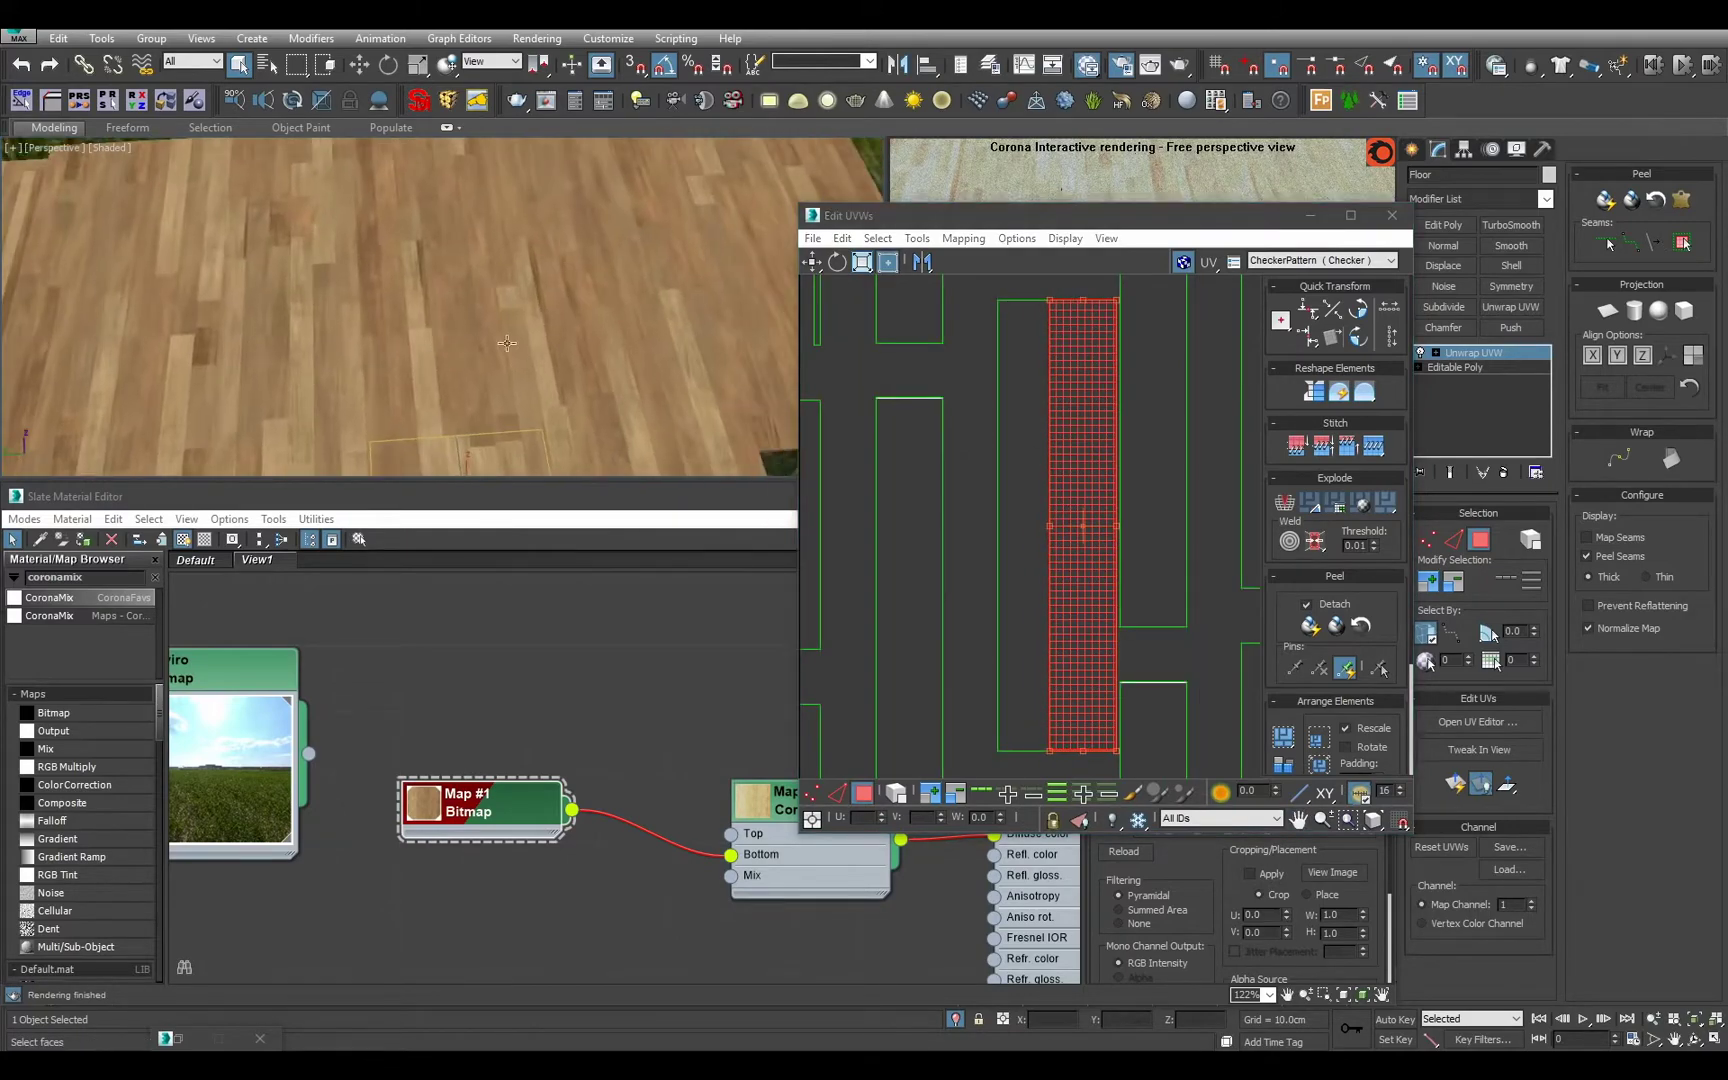
Select another plank in the middle of the floor and slide its UV shell sideways to a different tone.
click(547, 343)
scroll(552, 347, up, 4)
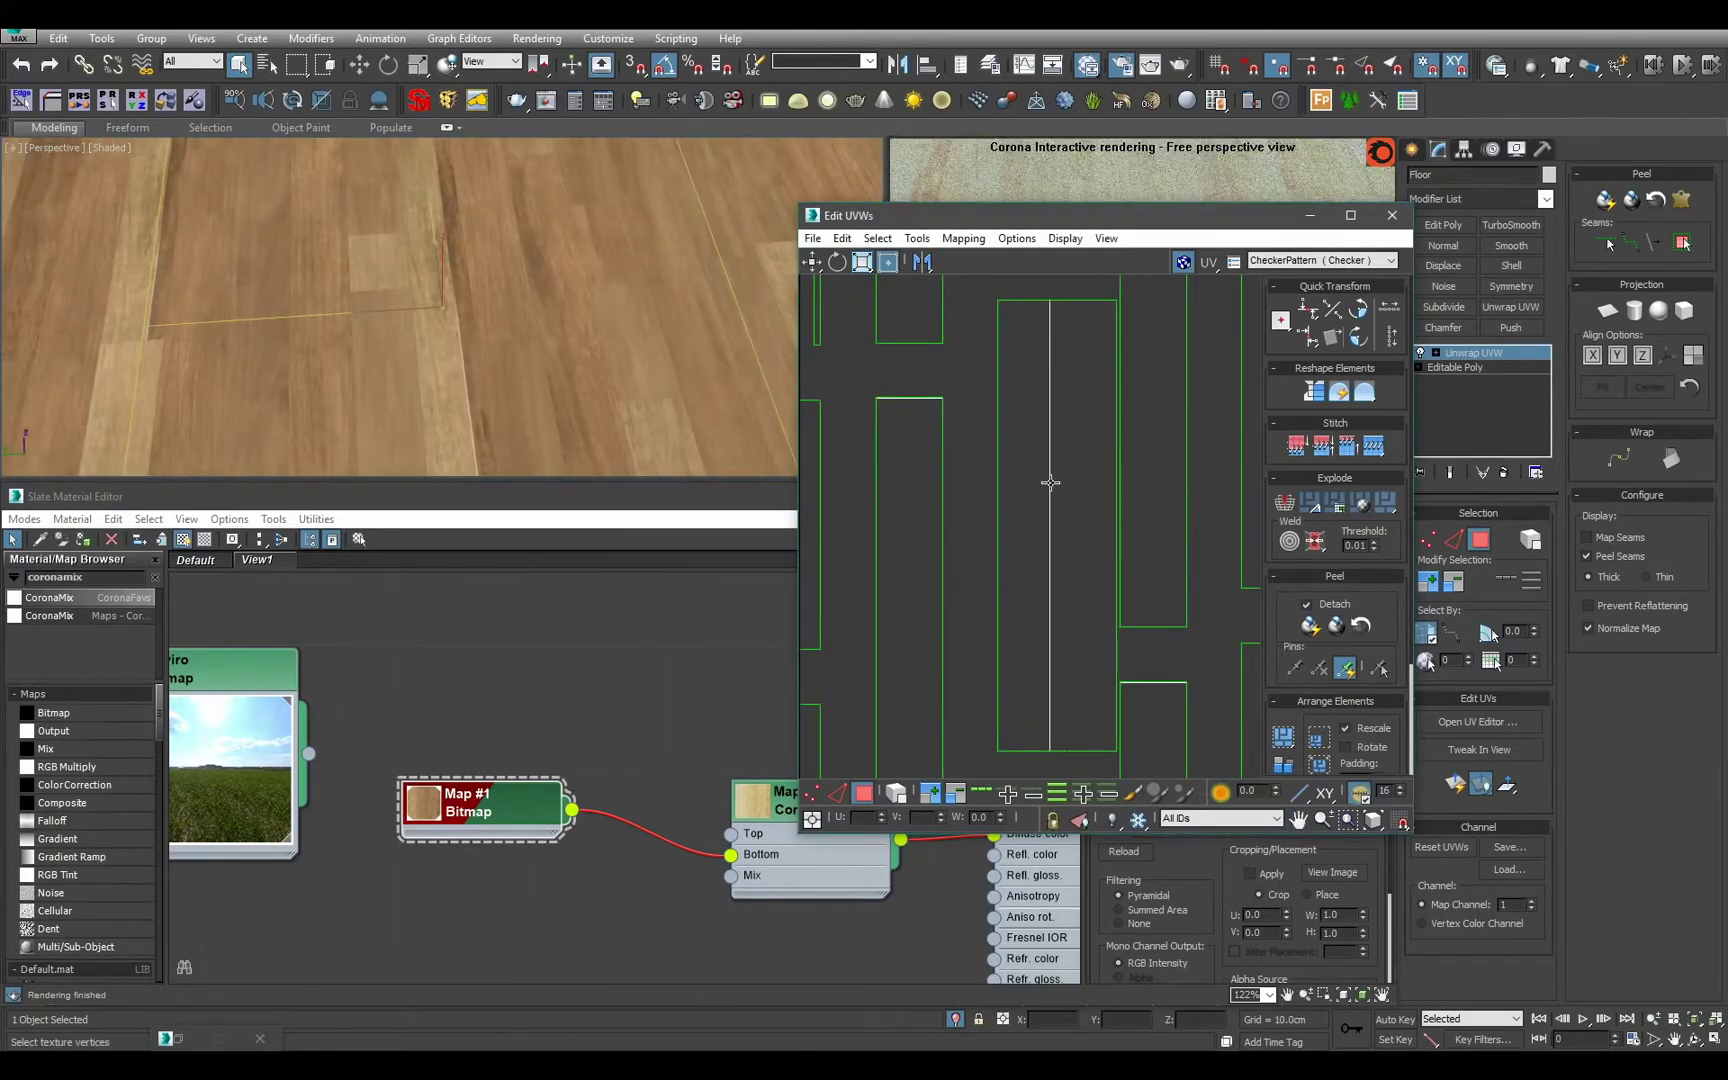
click(562, 353)
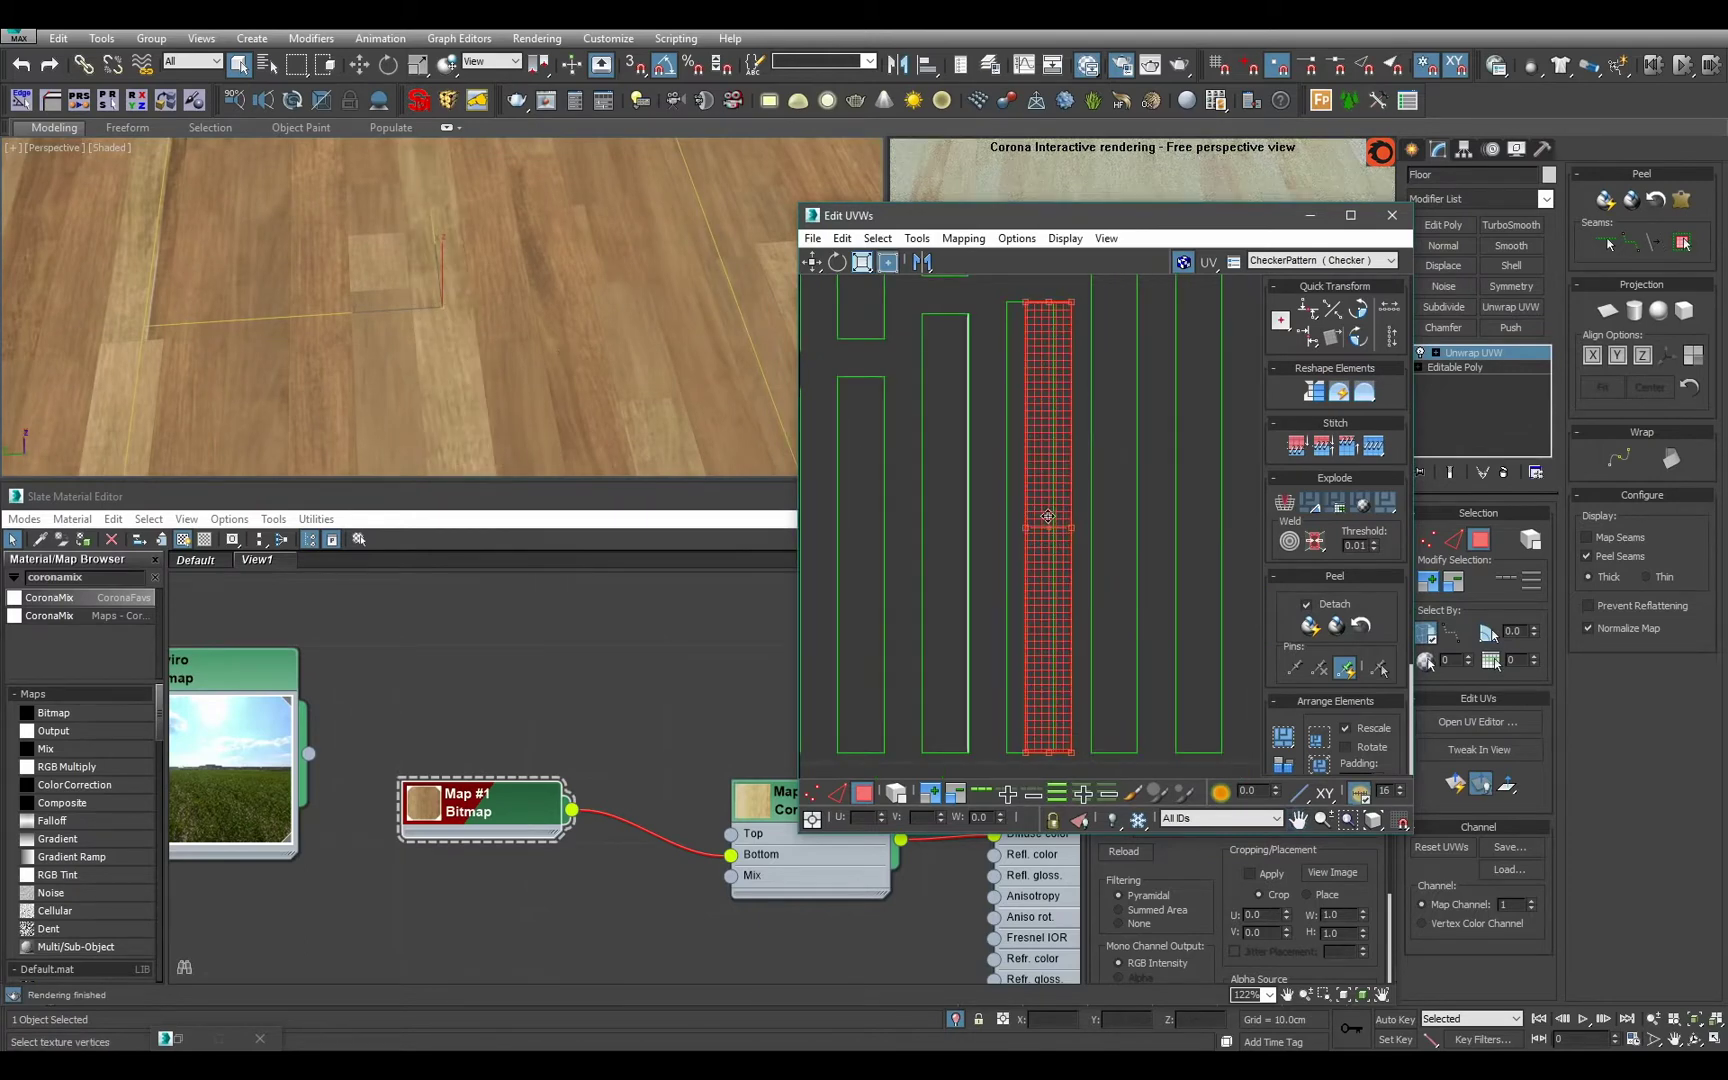
scroll(440, 221, down, 2)
scroll(440, 221, down, 3)
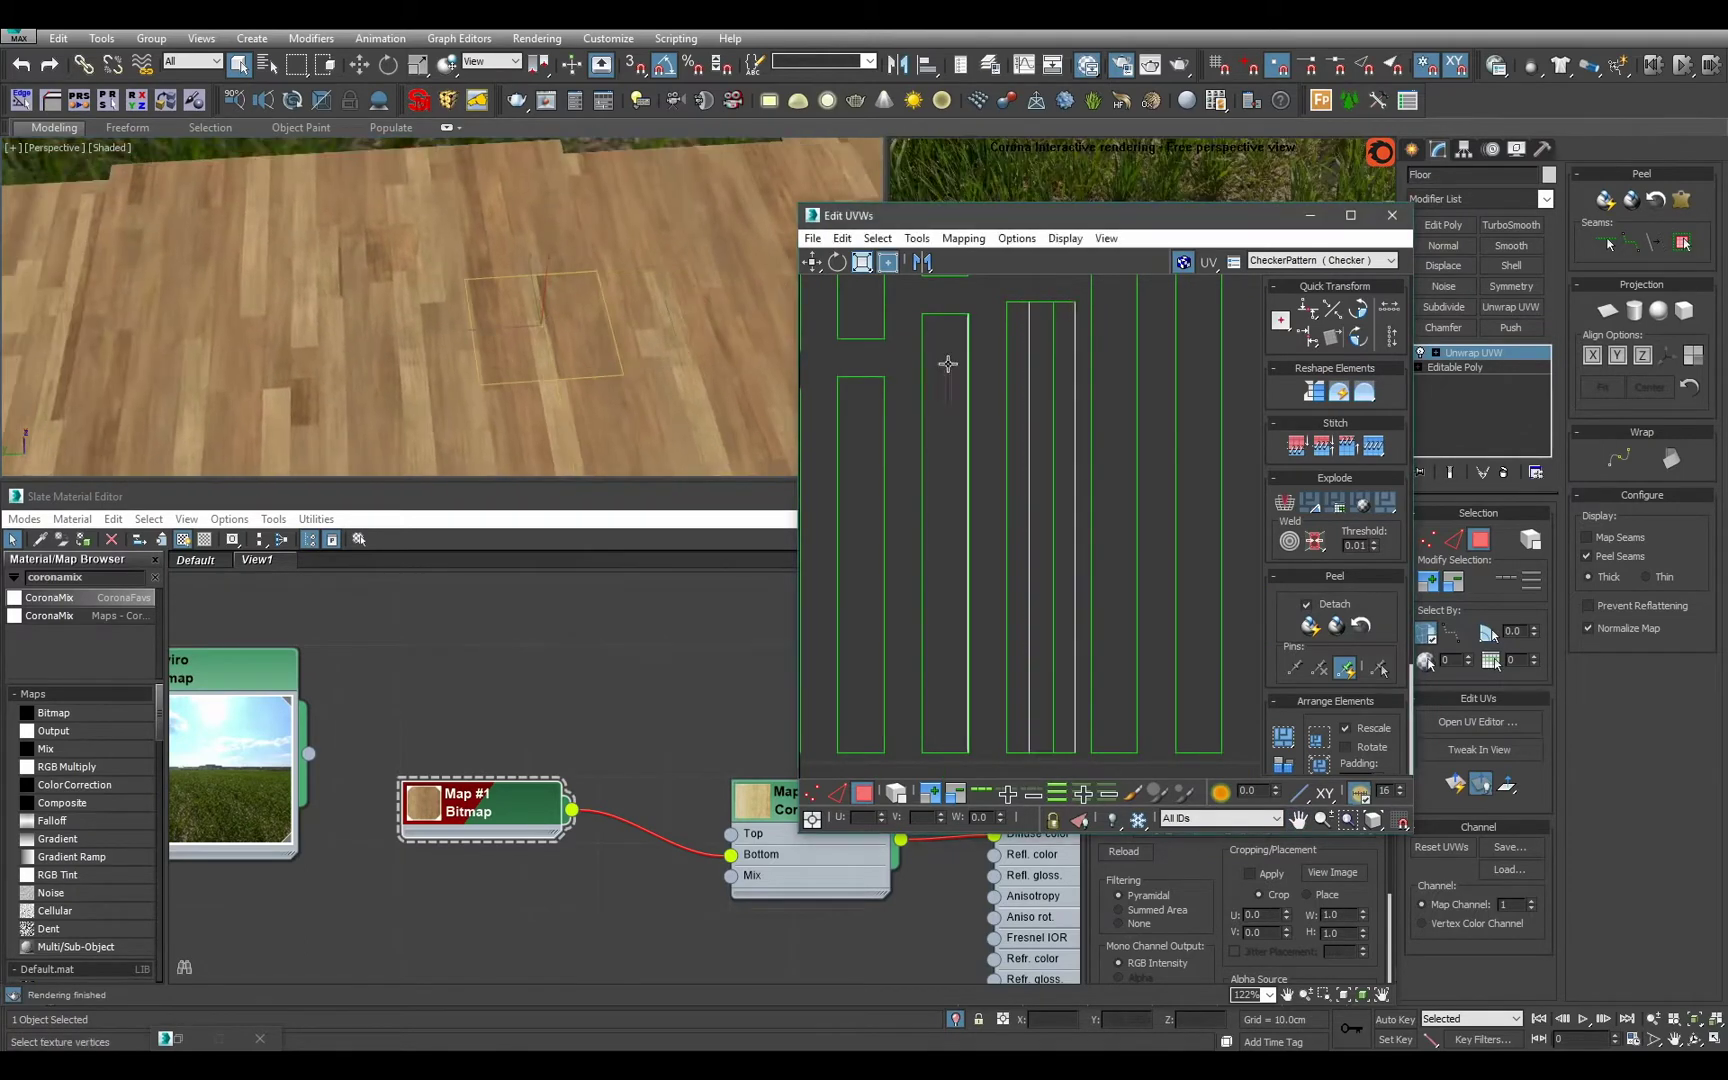
scroll(1013, 431, up, 3)
drag(1013, 431, 1072, 431)
Select a plank in the far part of the floor and move its UV shell to the left.
click(332, 262)
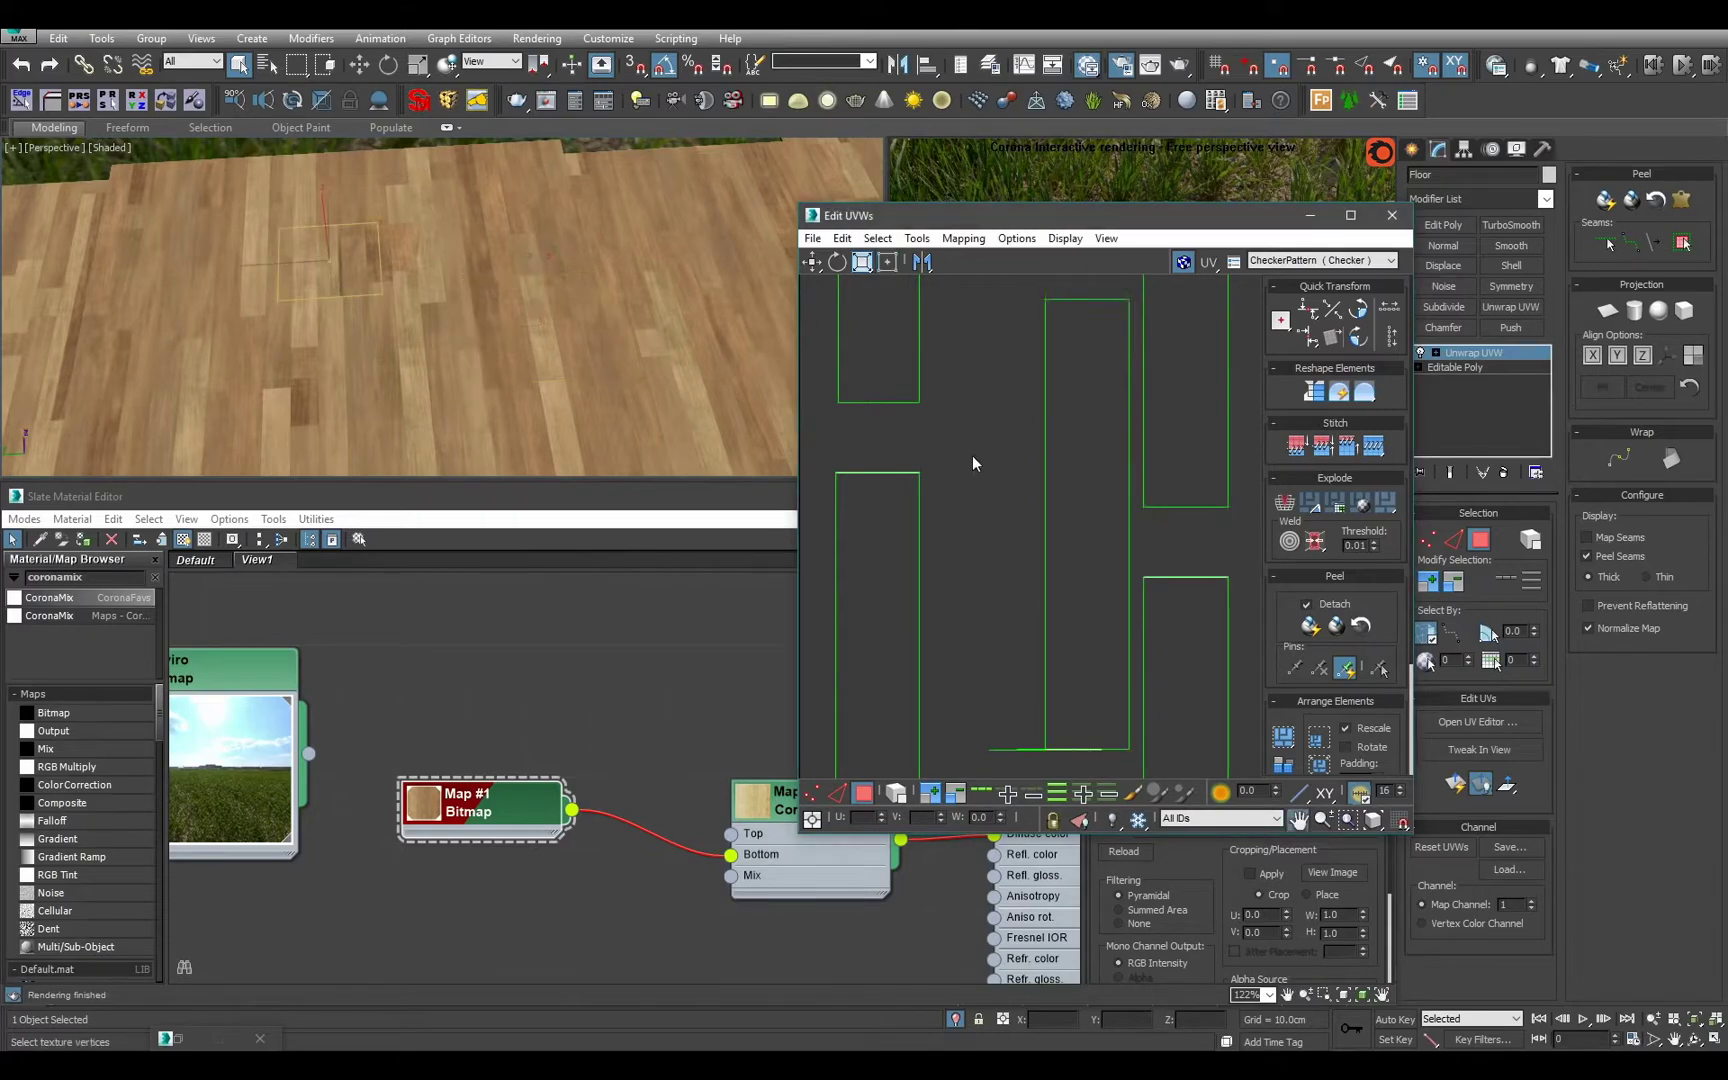
key(z)
drag(1059, 520, 950, 520)
Orbit around the floor, select a further plank and move its UV shell to the right.
alt+middle_drag(600, 330, 445, 325)
click(545, 314)
key(z)
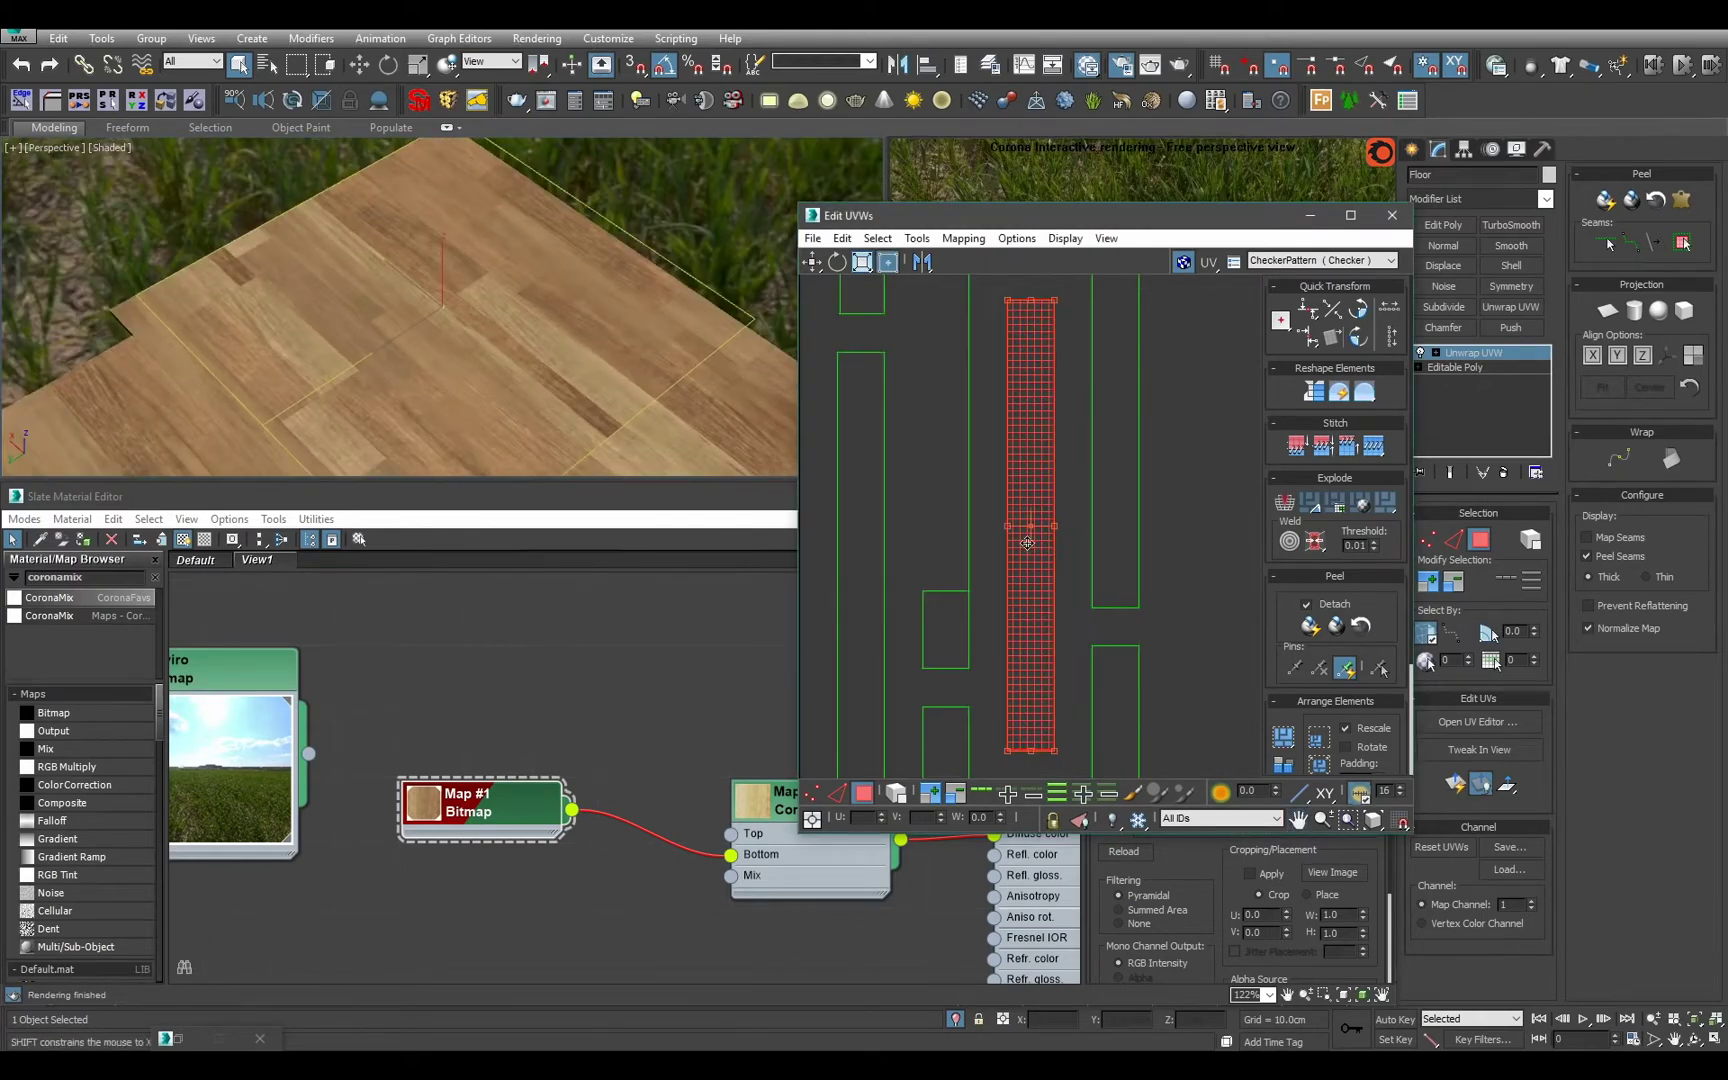
drag(1044, 558, 1123, 558)
Select a plank near the floor's inner corner and move its UV shell far to the right across the texture.
alt+middle_drag(540, 300, 455, 245)
click(986, 492)
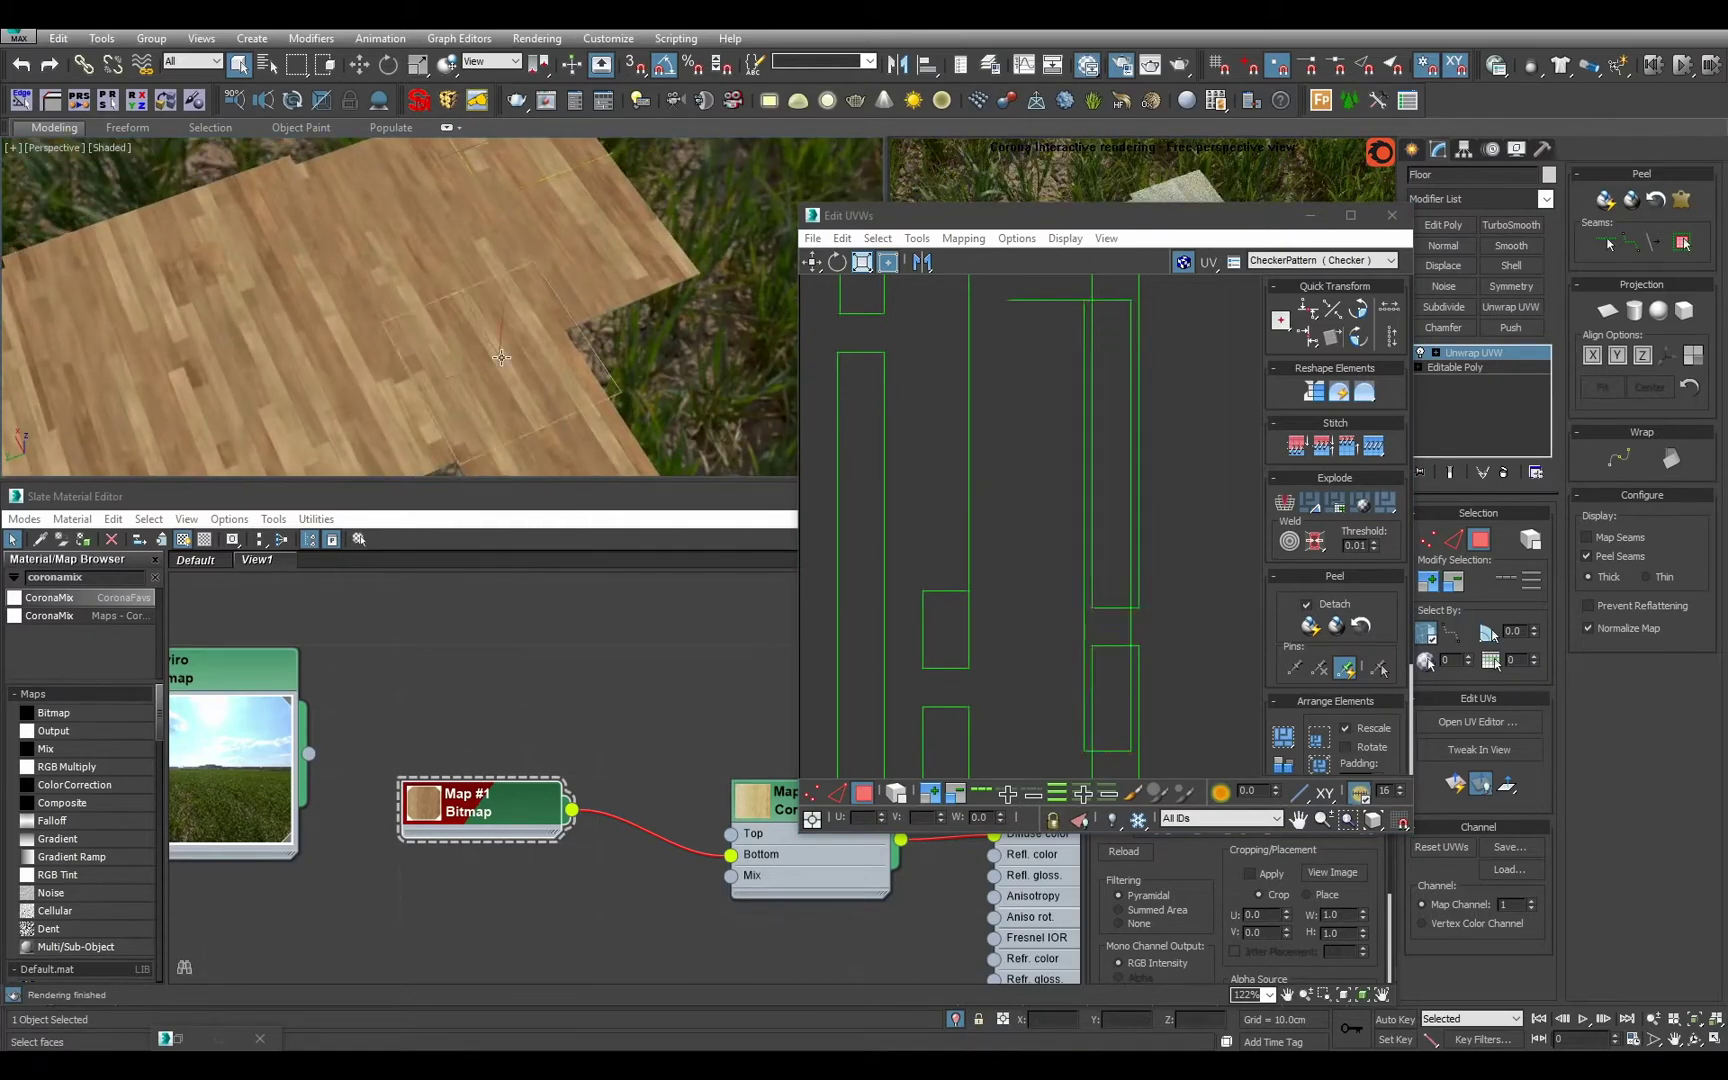
click(1021, 486)
scroll(1021, 486, down, 3)
drag(1021, 486, 1434, 462)
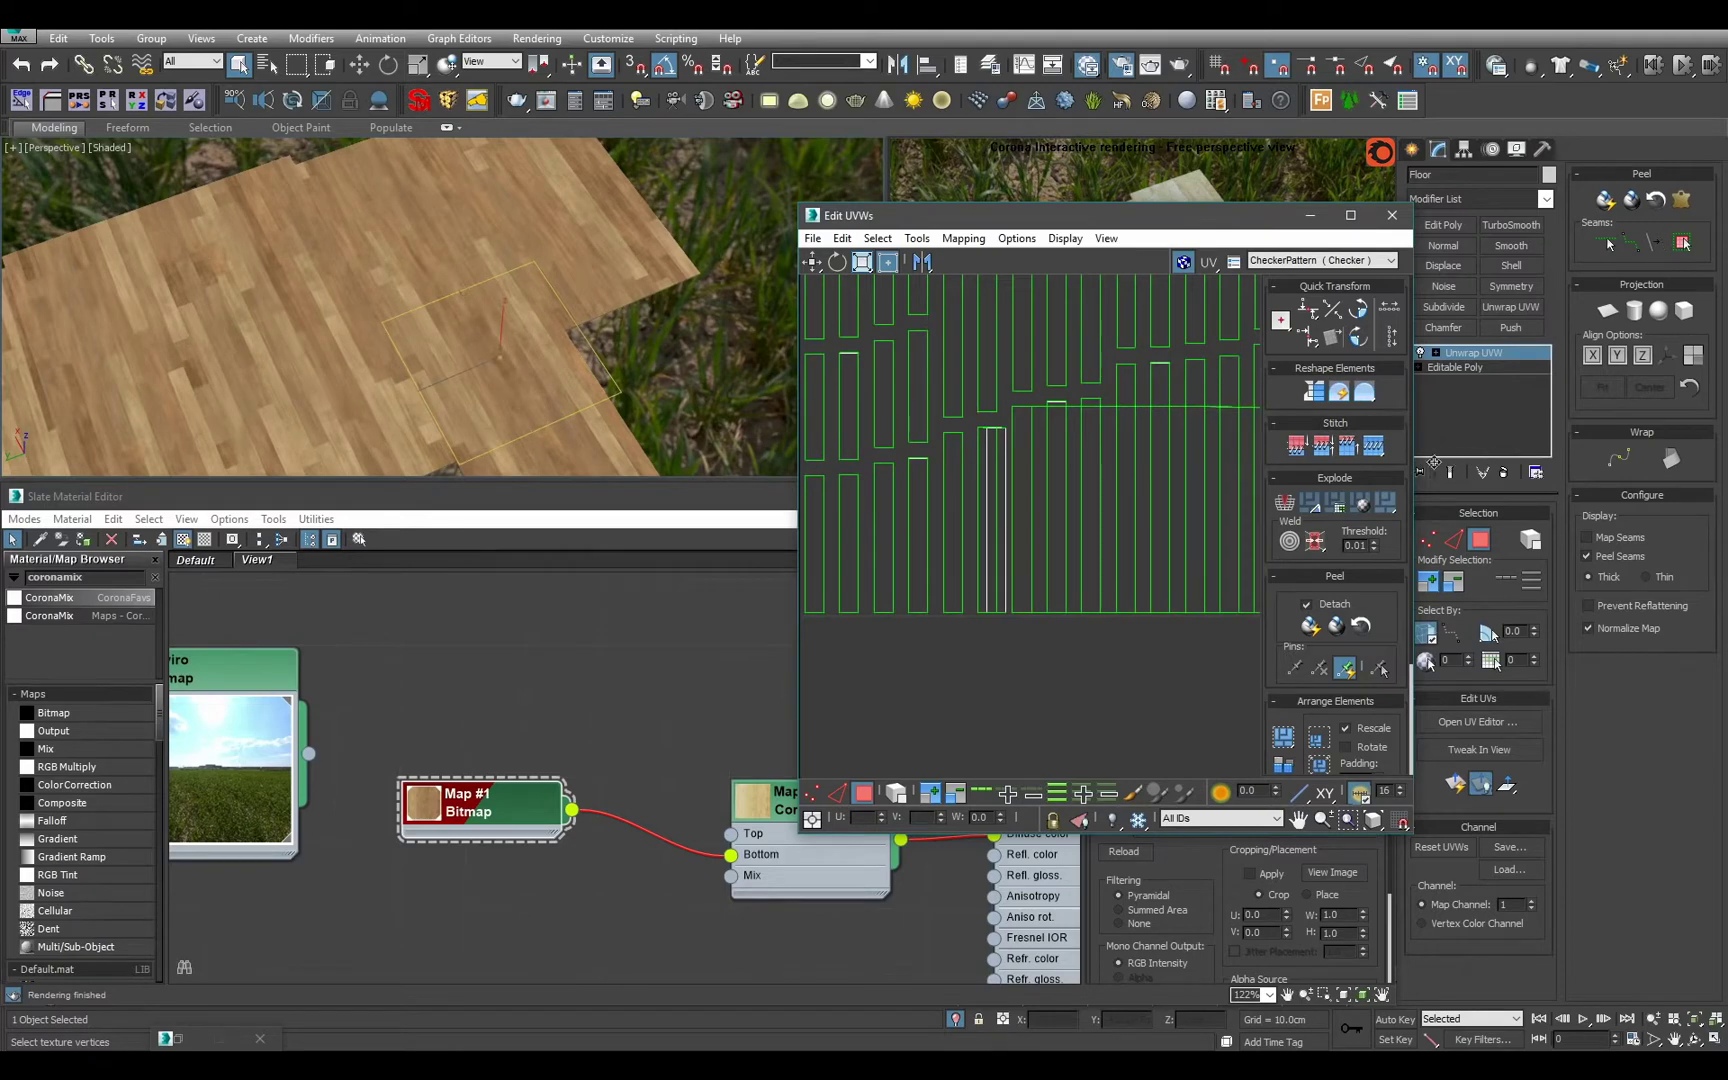
Close the UV editor and examine the floor's plank tones from several angles.
alt+middle_drag(345, 365, 428, 453)
click(1392, 215)
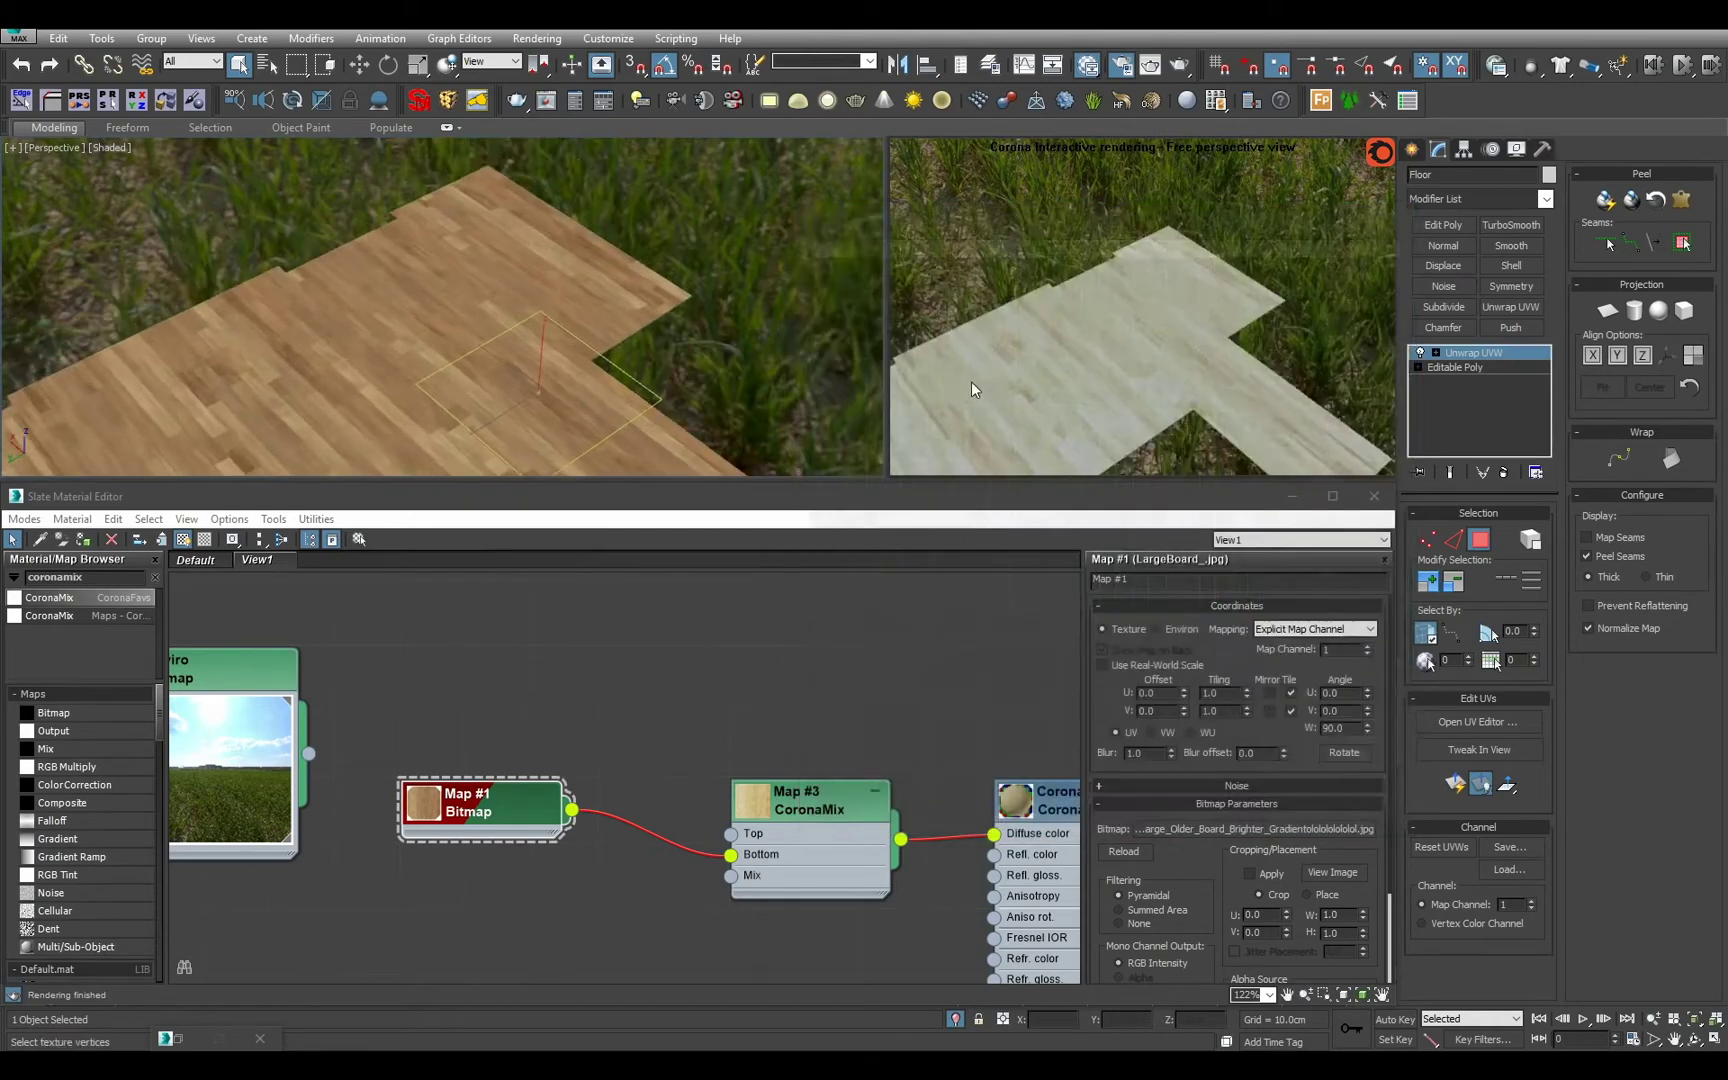
alt+middle_drag(971, 381, 1332, 410)
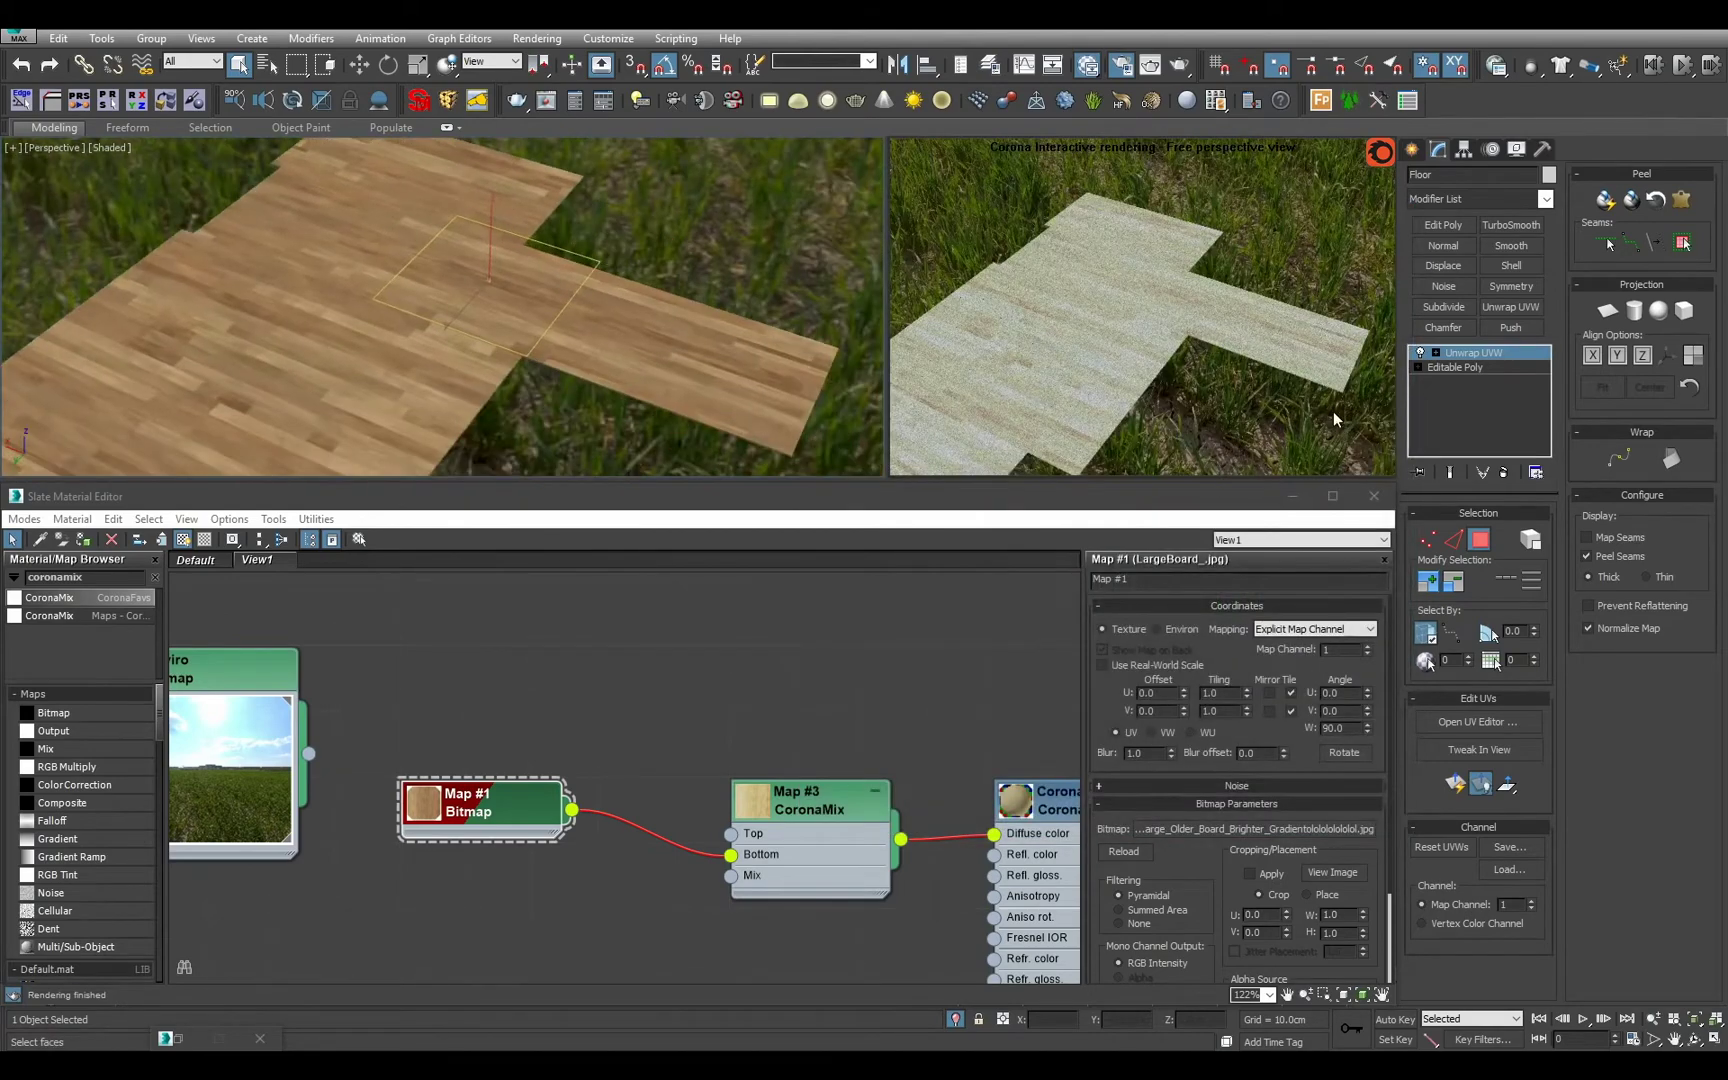
Remove the Floor's Unwrap UVW modifier and add a UVW Map modifier with 100 cm Box mapping.
right_click(1497, 362)
click(1522, 387)
alt+middle_drag(480, 320, 570, 558)
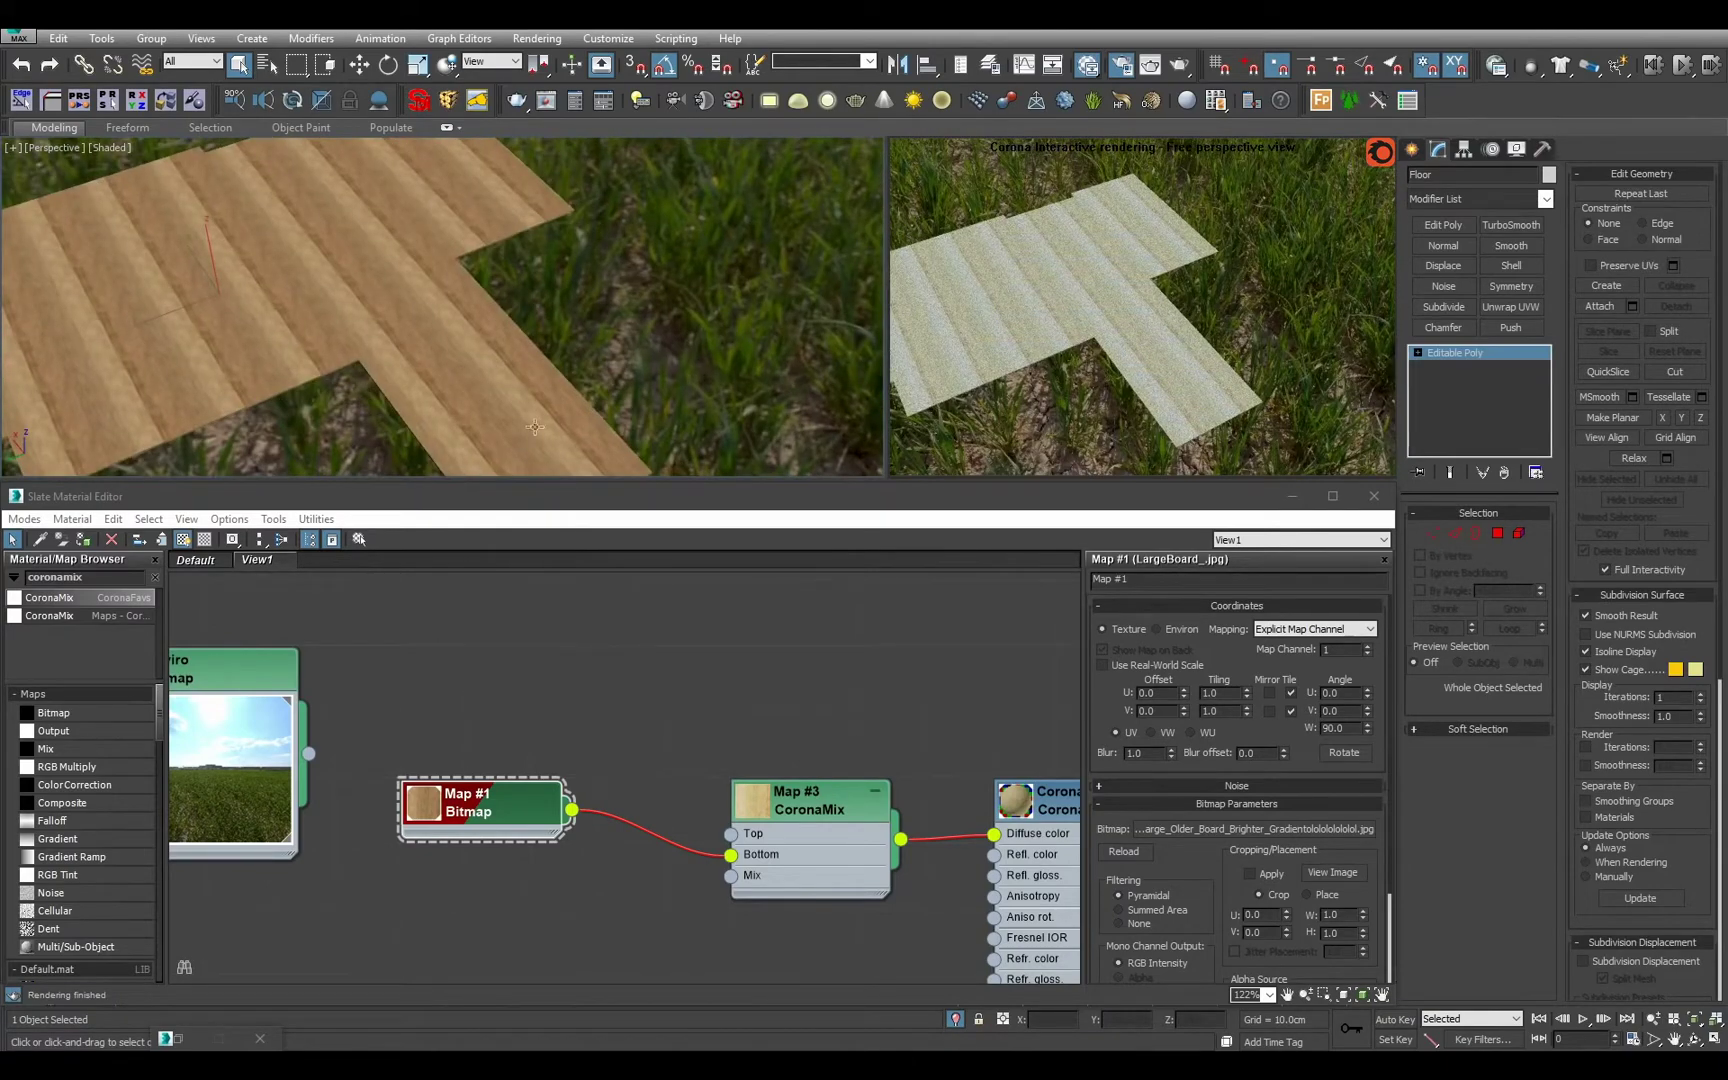
key(u)
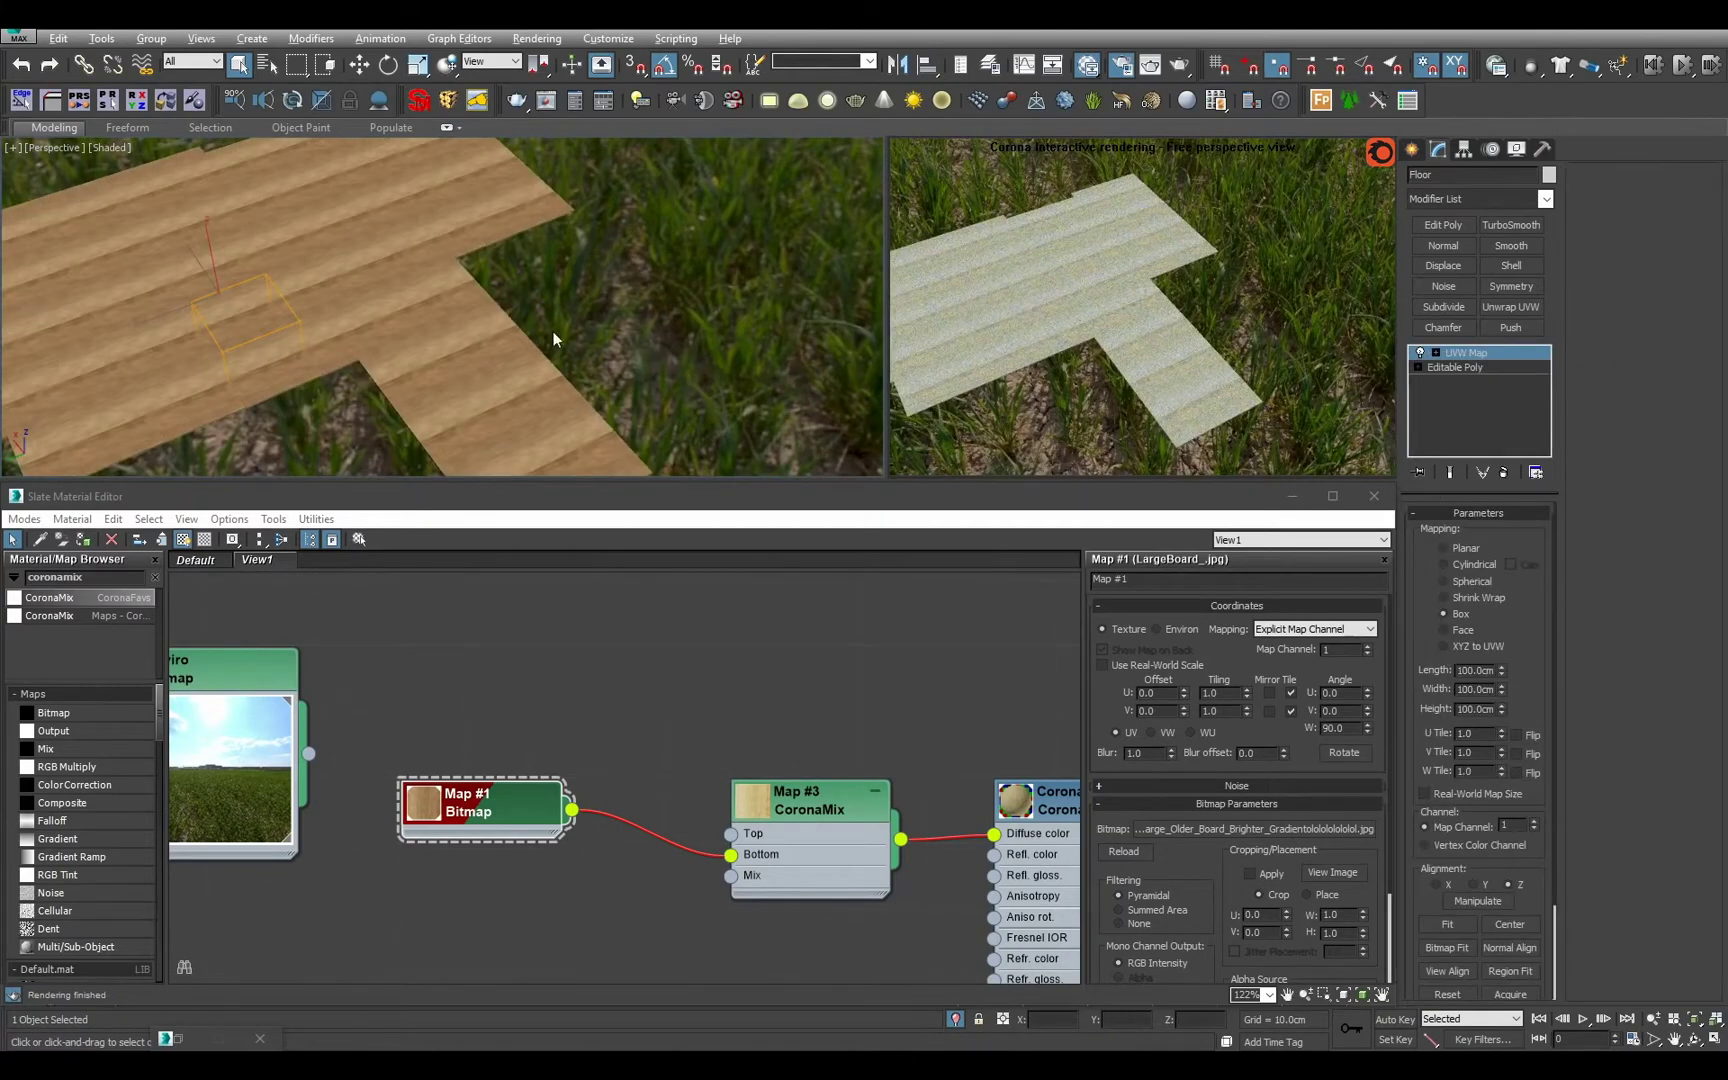
scroll(554, 331, up, 5)
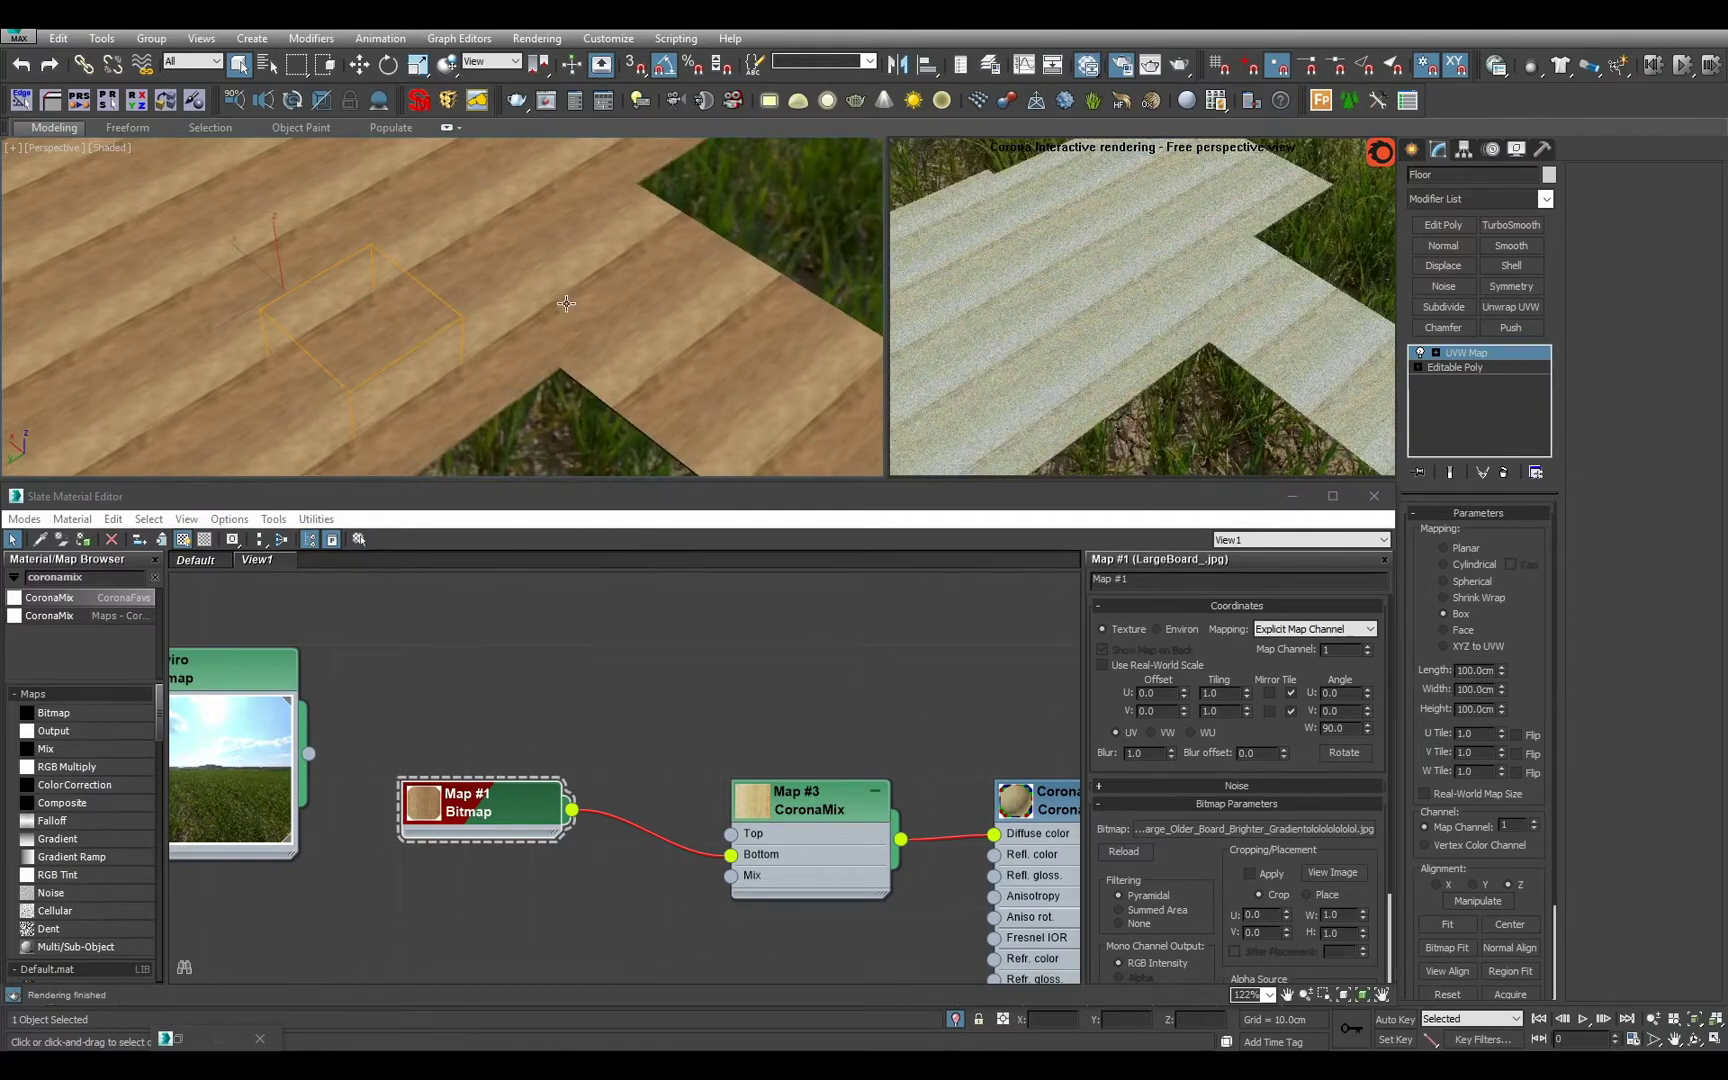
Add an Unwrap UVW modifier to the Floor and pack the plank UVs with Recursive Packing and 0.02 padding.
click(1510, 306)
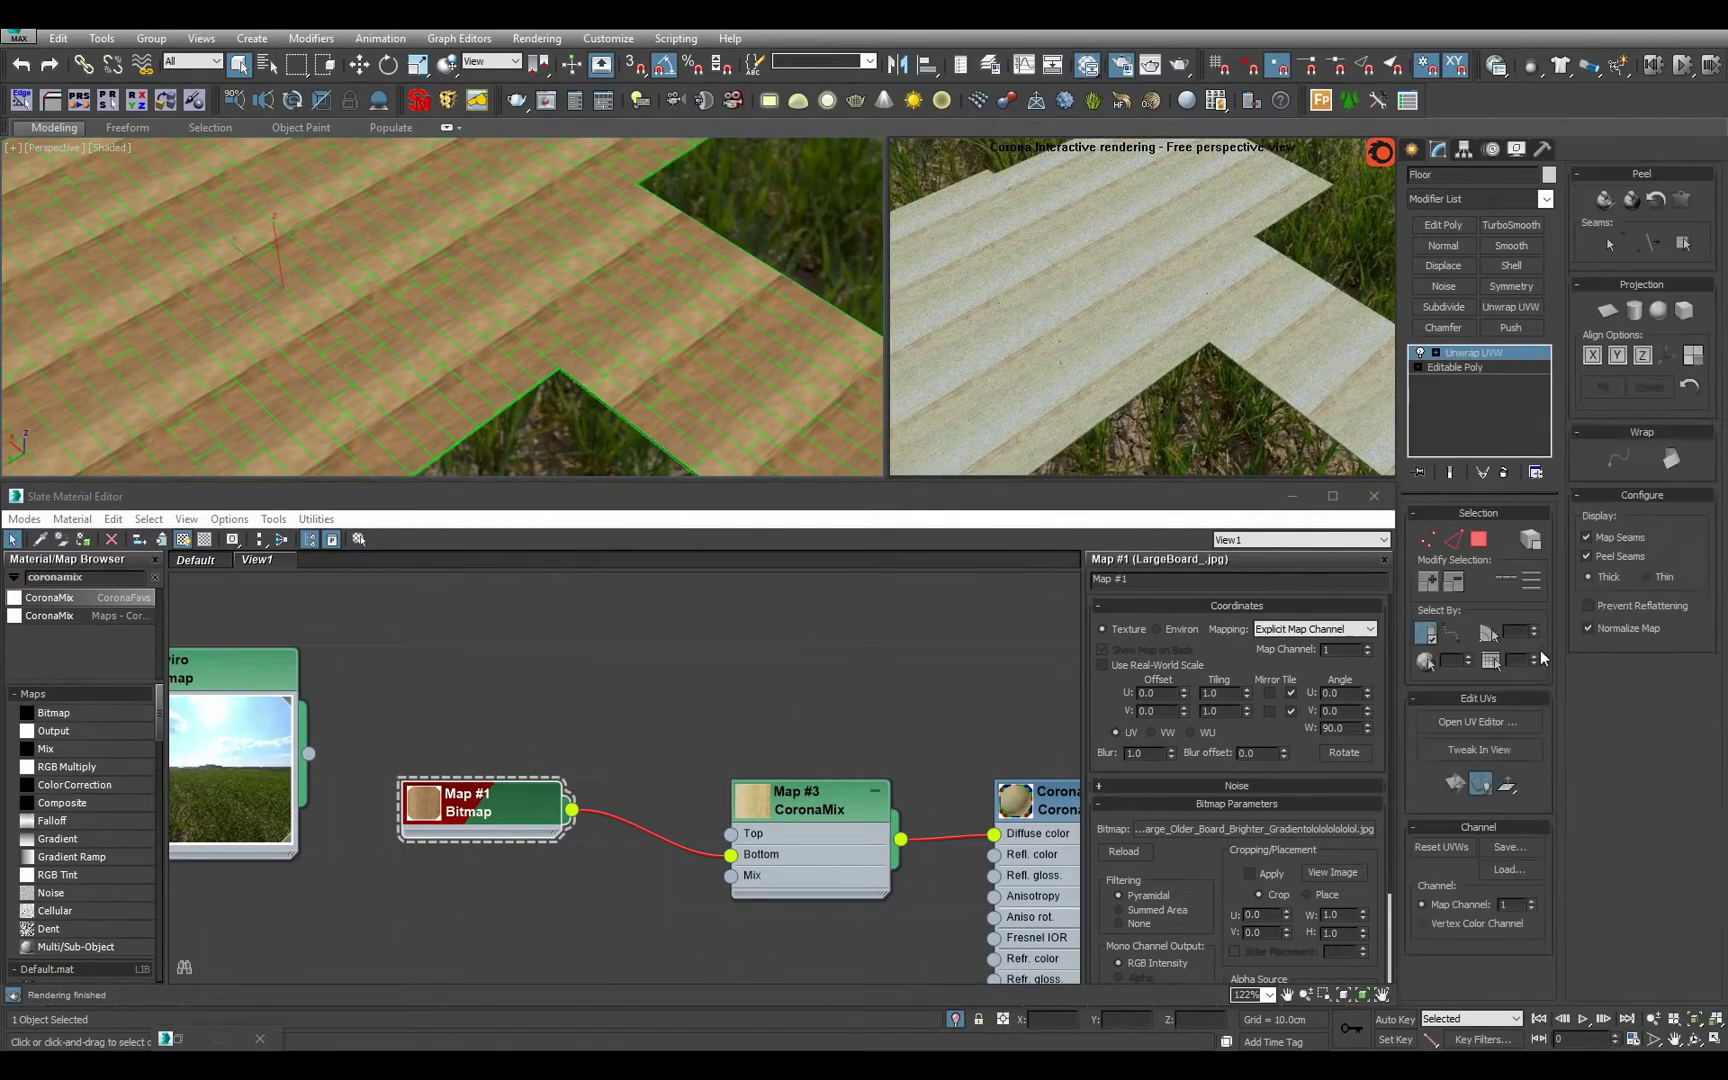
click(1480, 722)
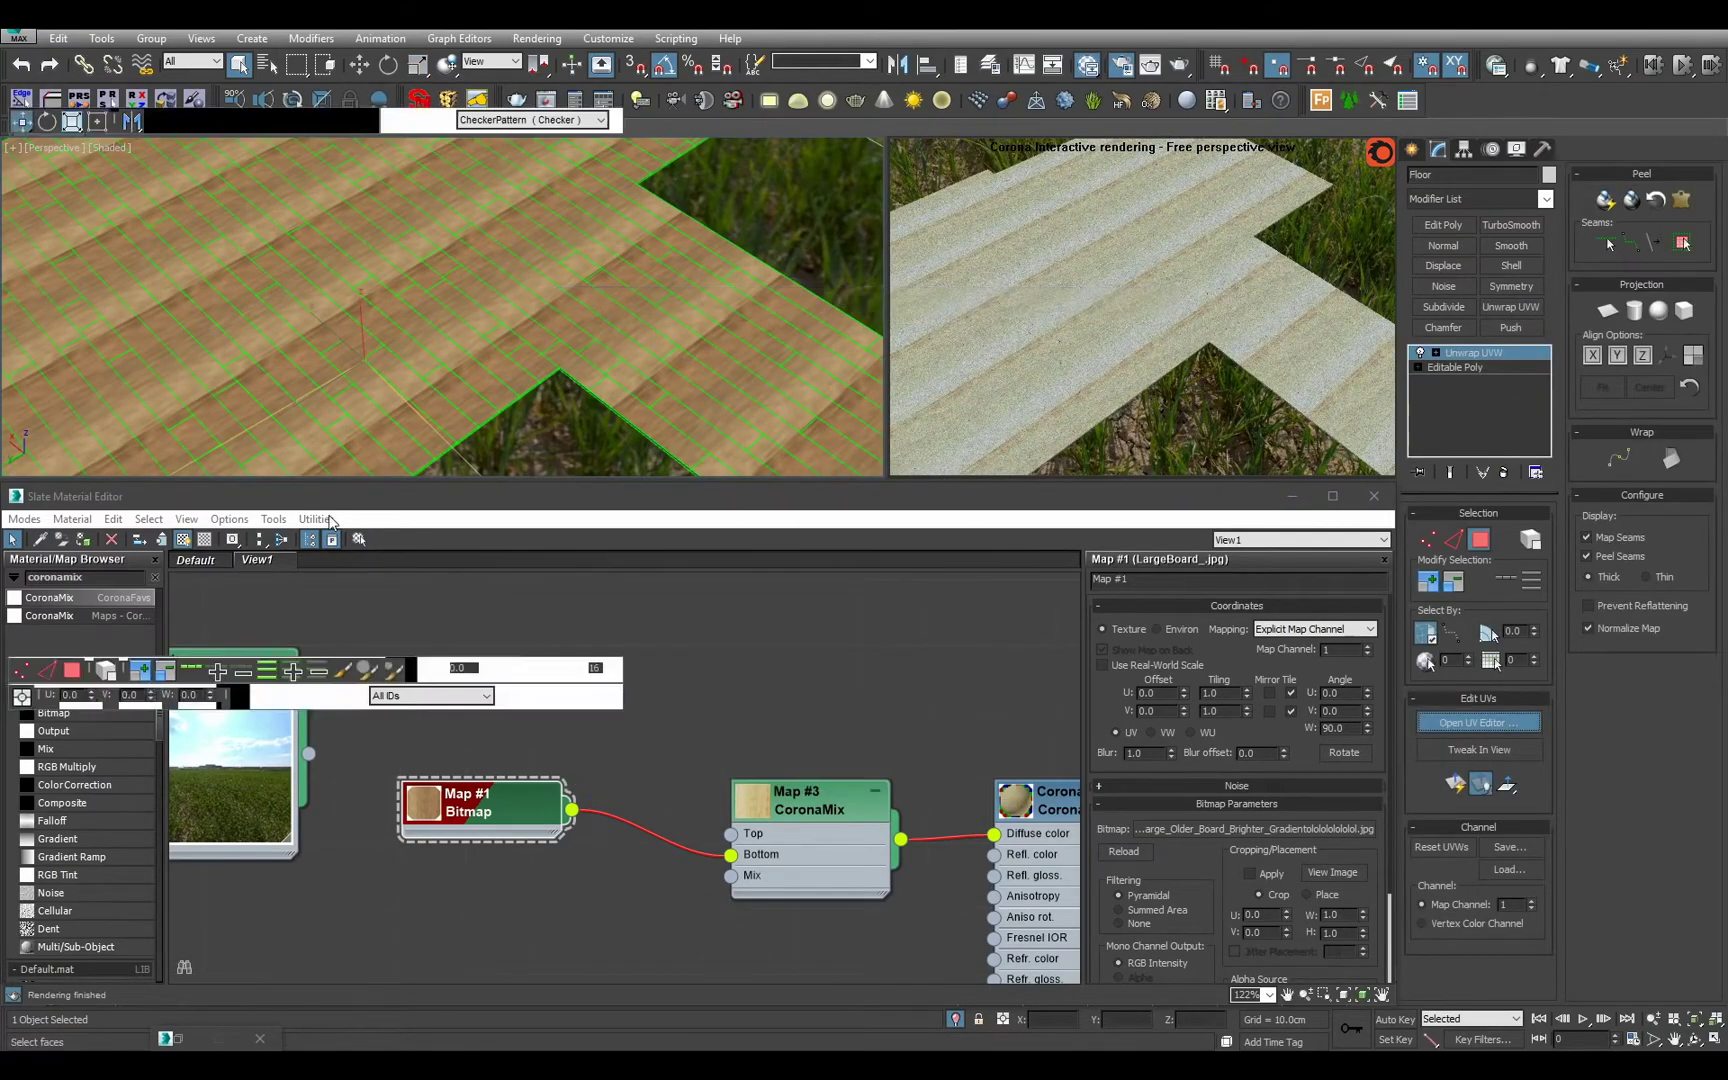
click(503, 616)
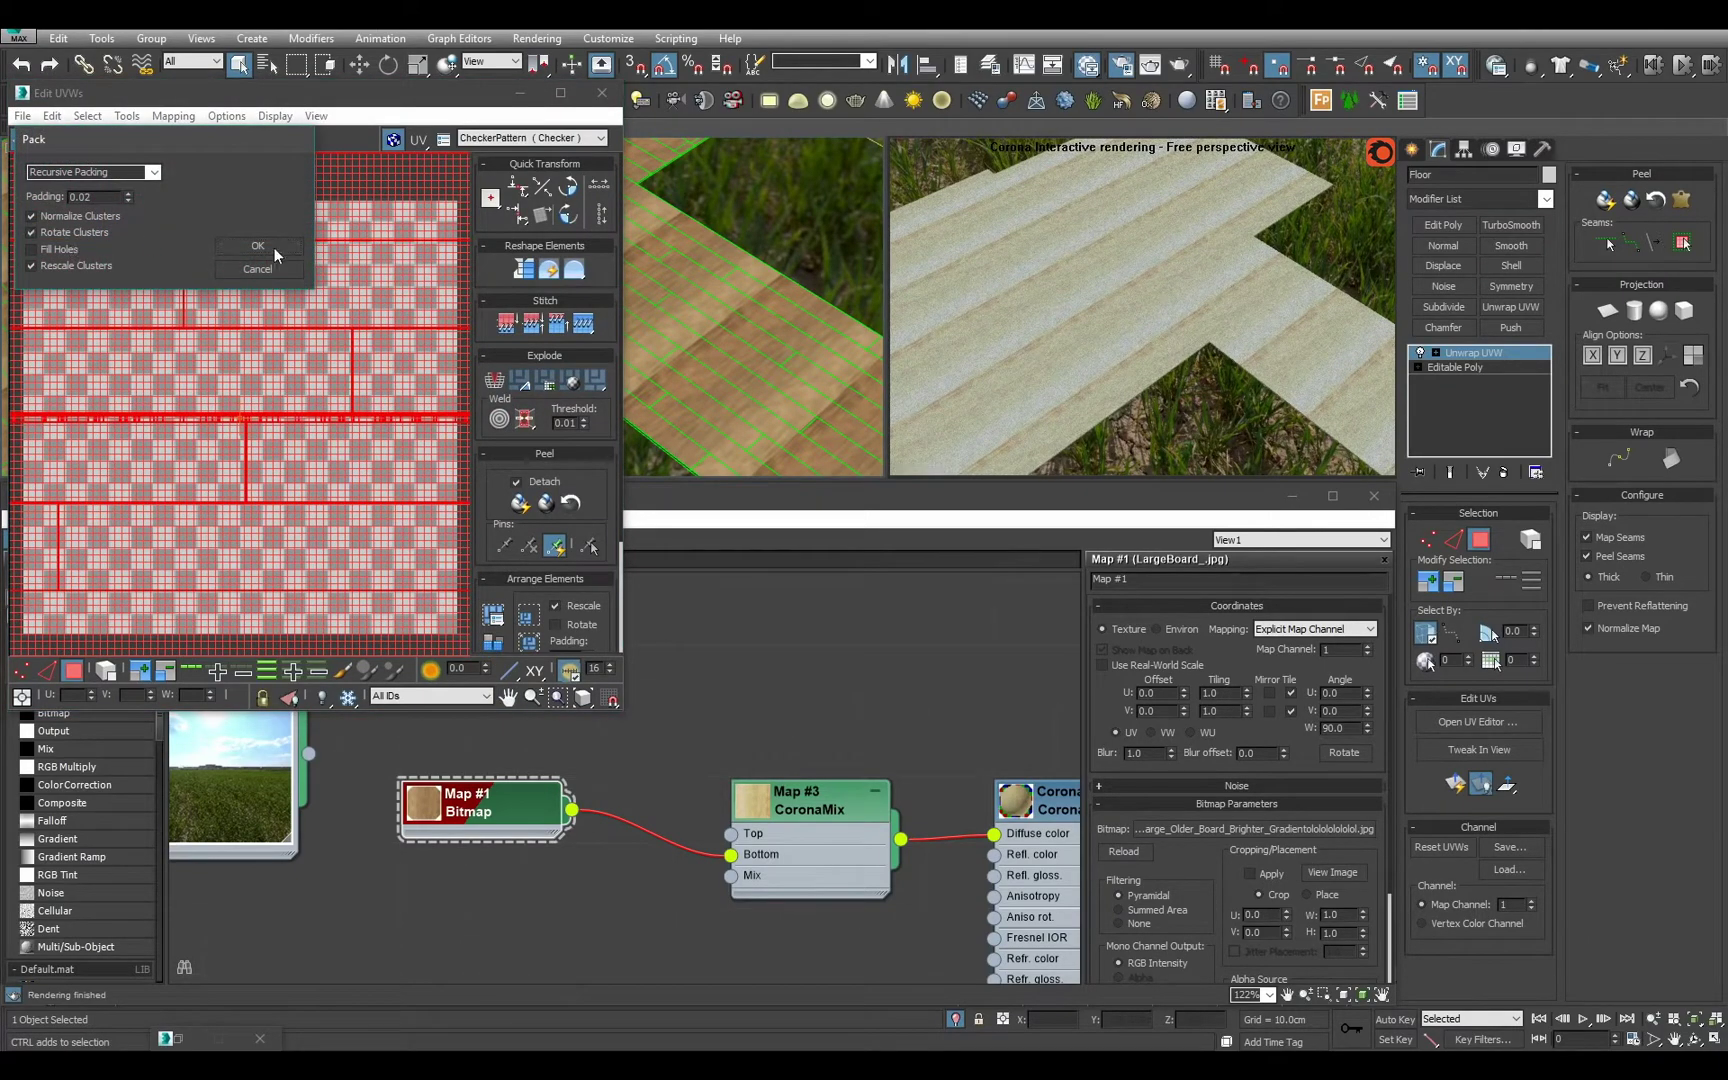
key(Return)
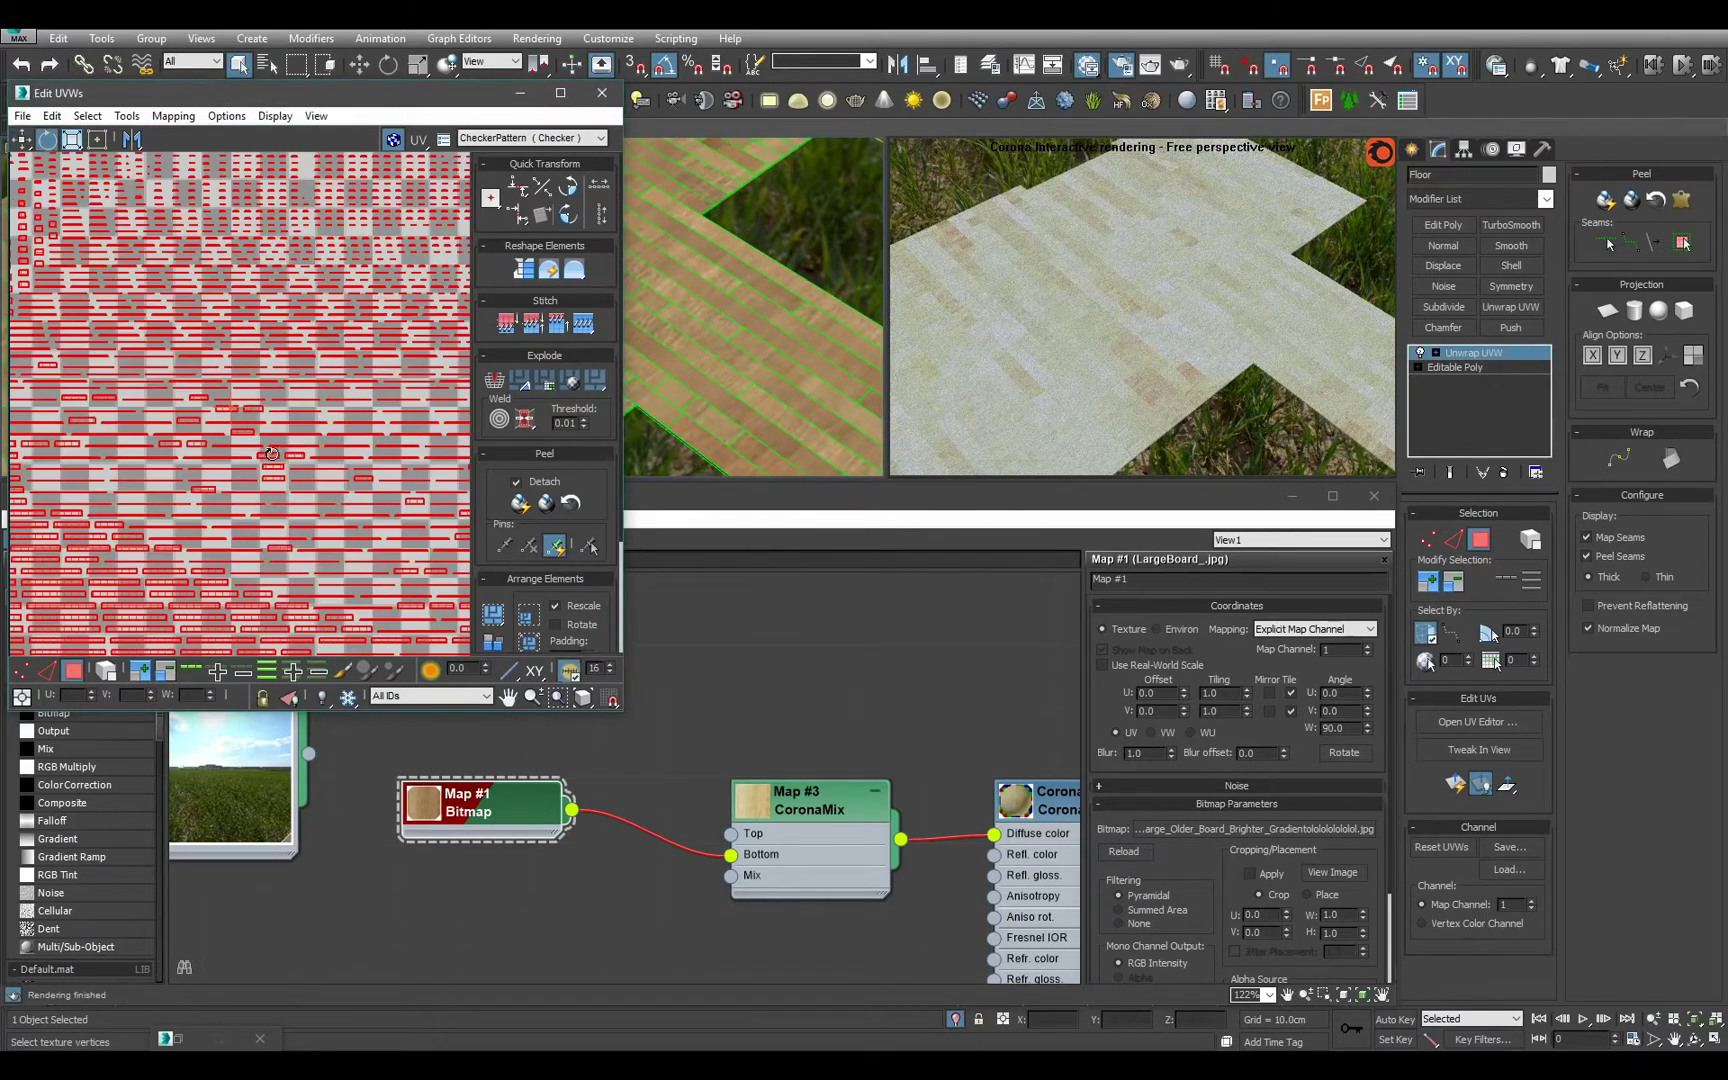
Rotate all the packed plank UV shells by a quarter turn and turn off the map seams display.
drag(273, 455, 288, 354)
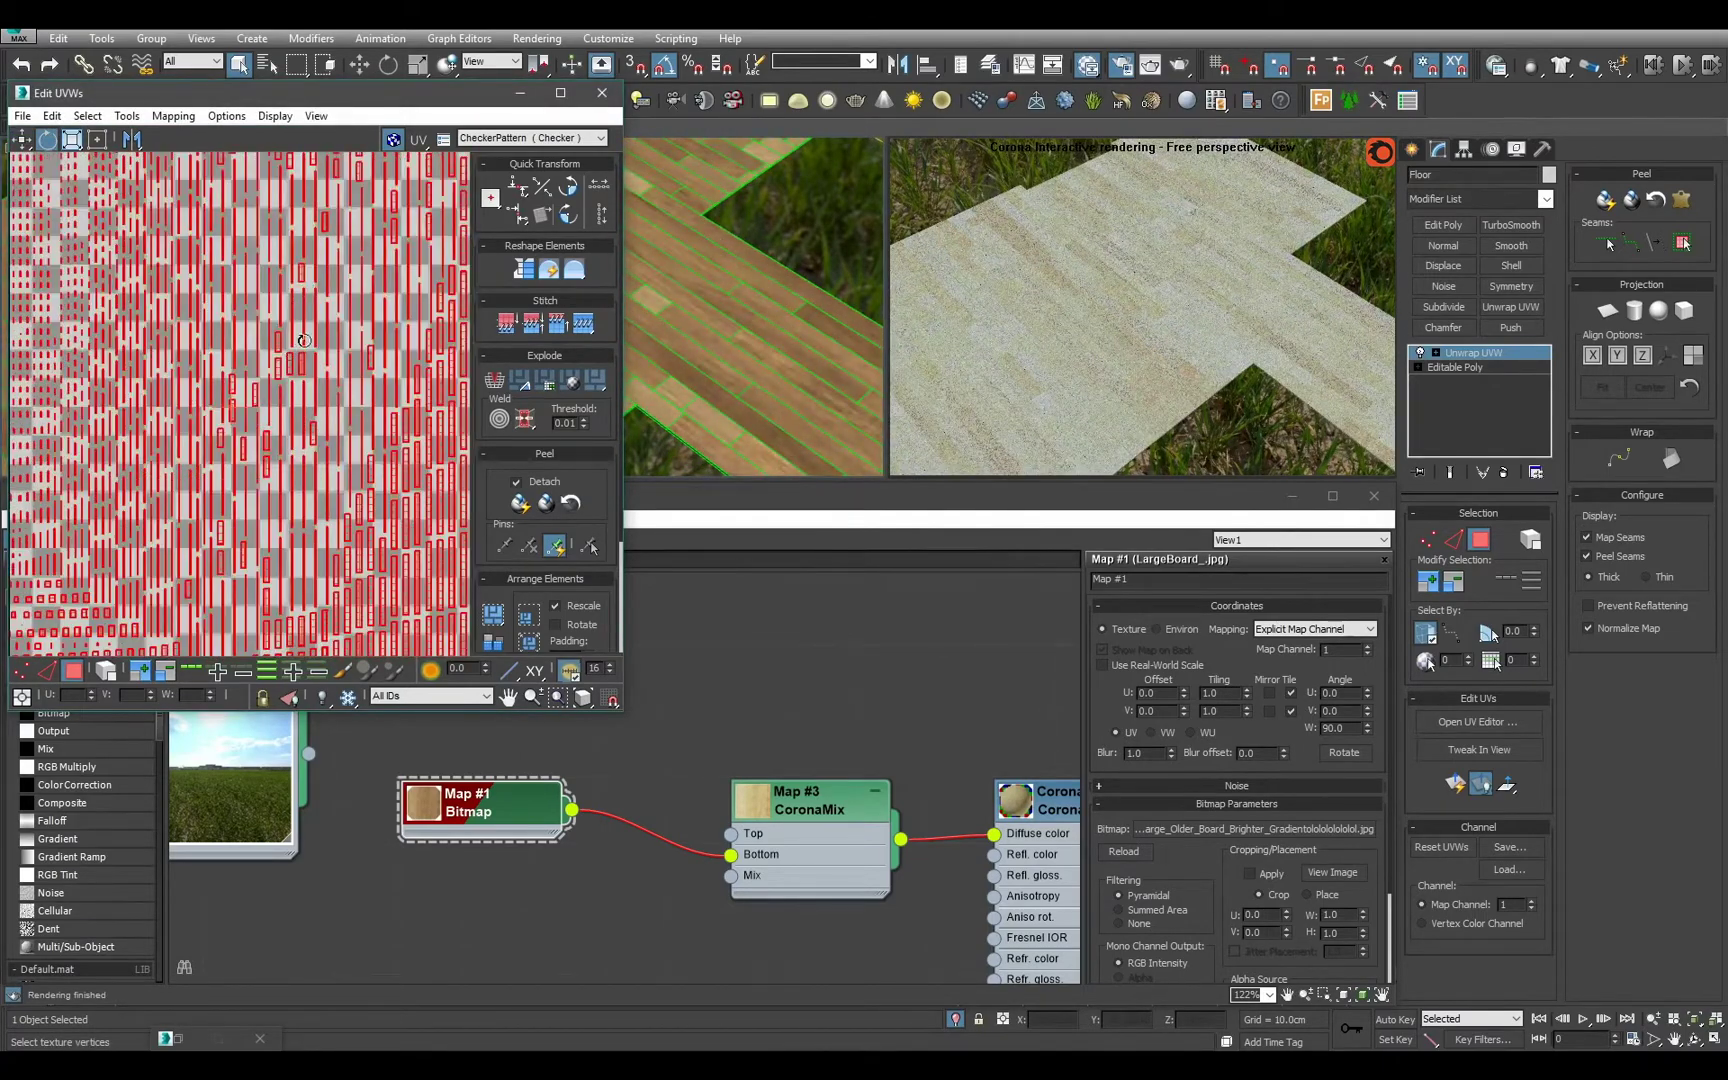
scroll(288, 354, down, 5)
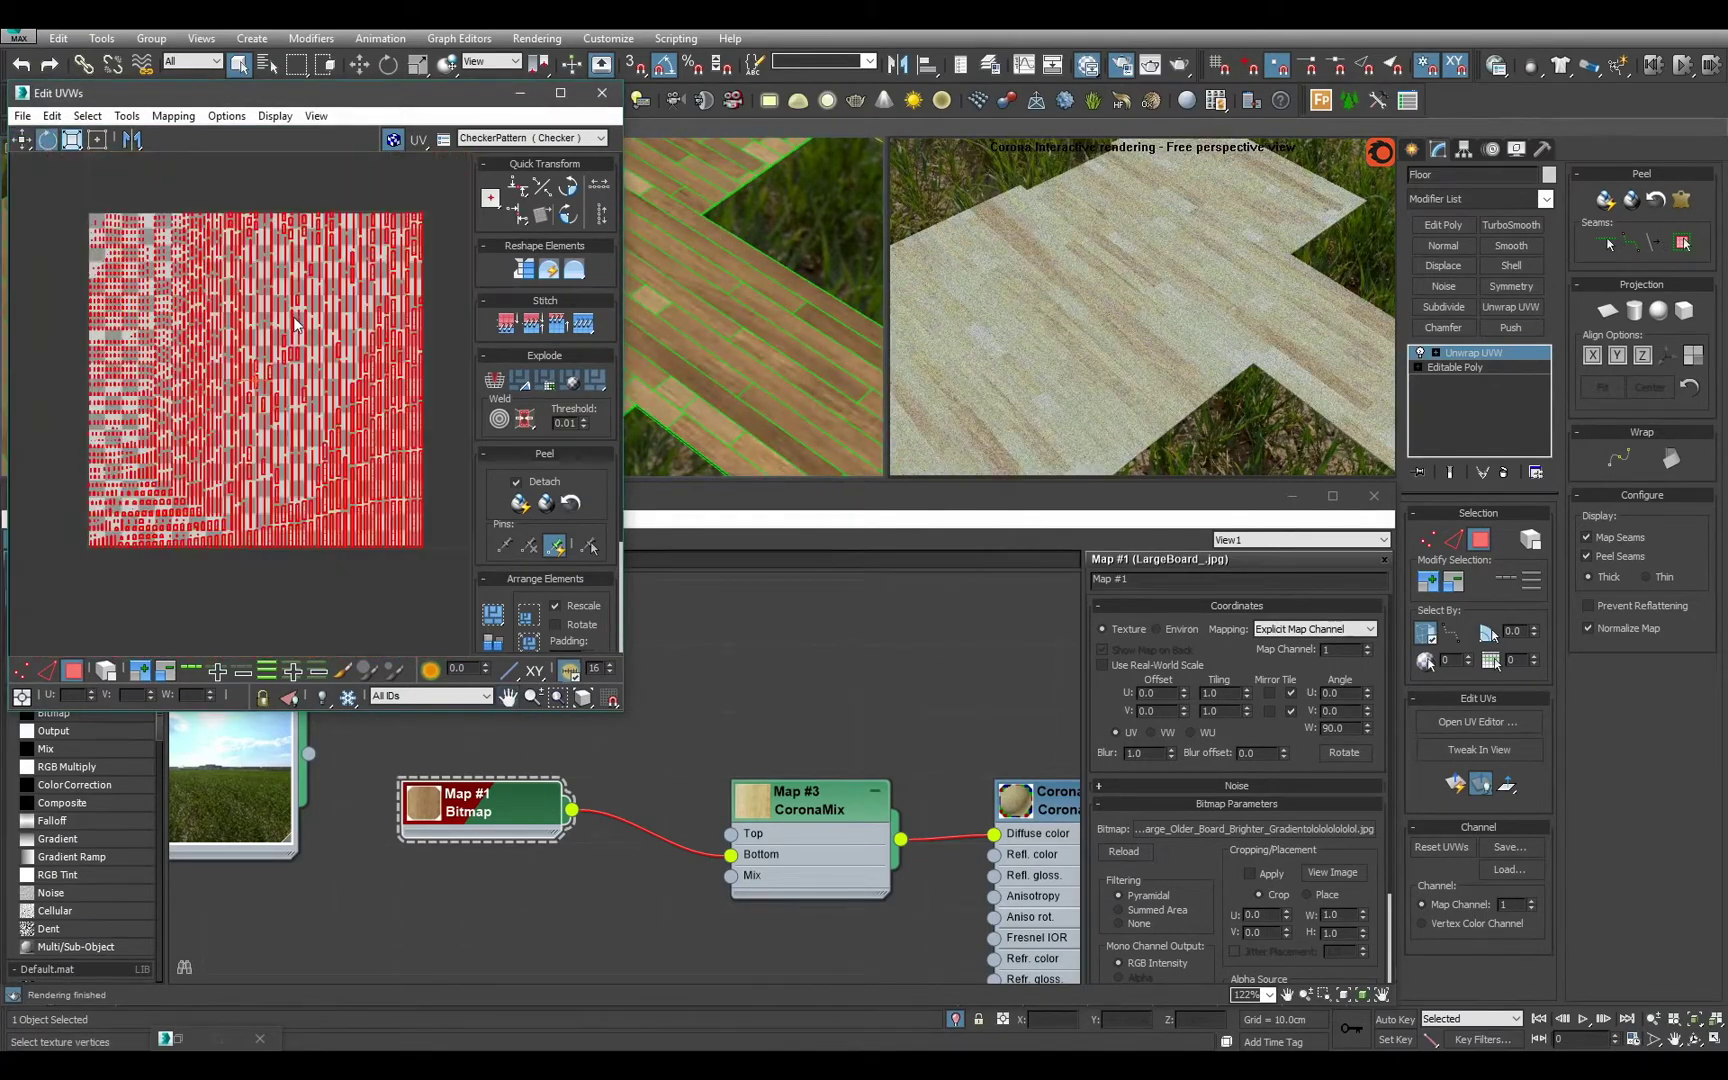
click(1588, 537)
scroll(185, 183, down, 2)
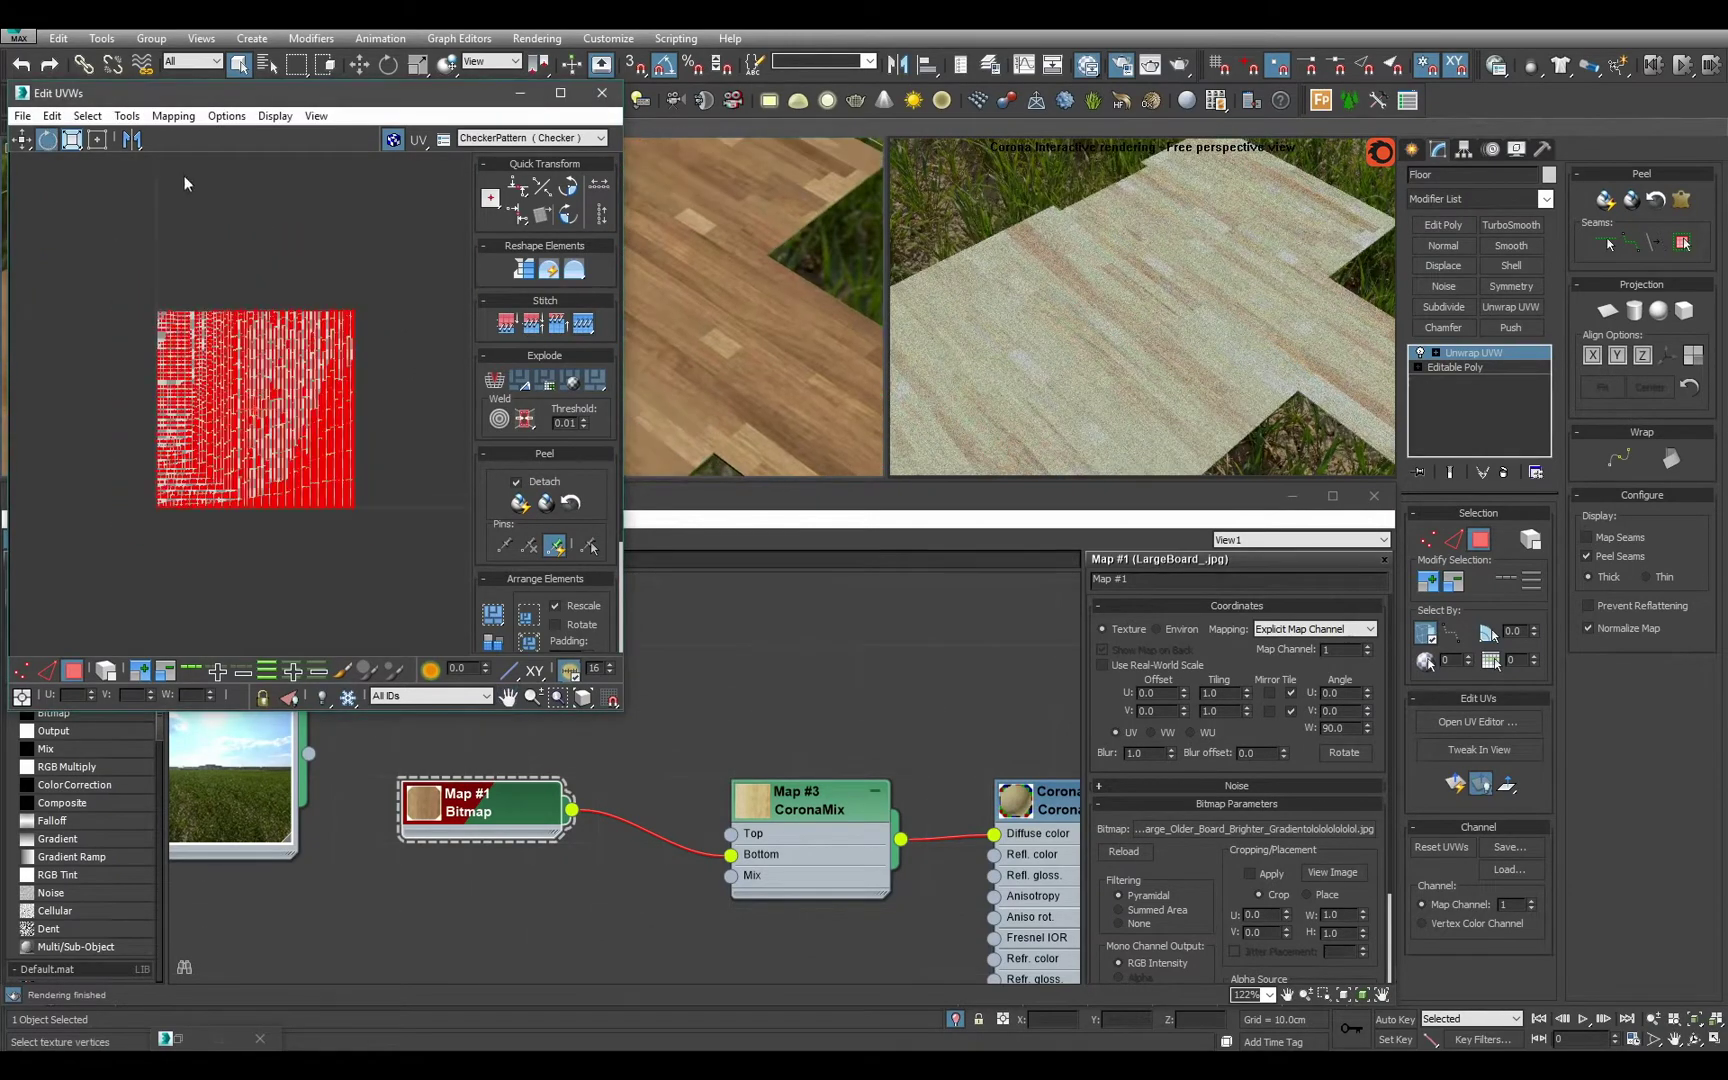
Enlarge the packed UV layout uniformly to about 3.3 times the texture tile and collapse the Floor's modifier into the Editable Poly.
click(94, 141)
scroll(362, 325, down, 3)
middle_drag(293, 362, 133, 490)
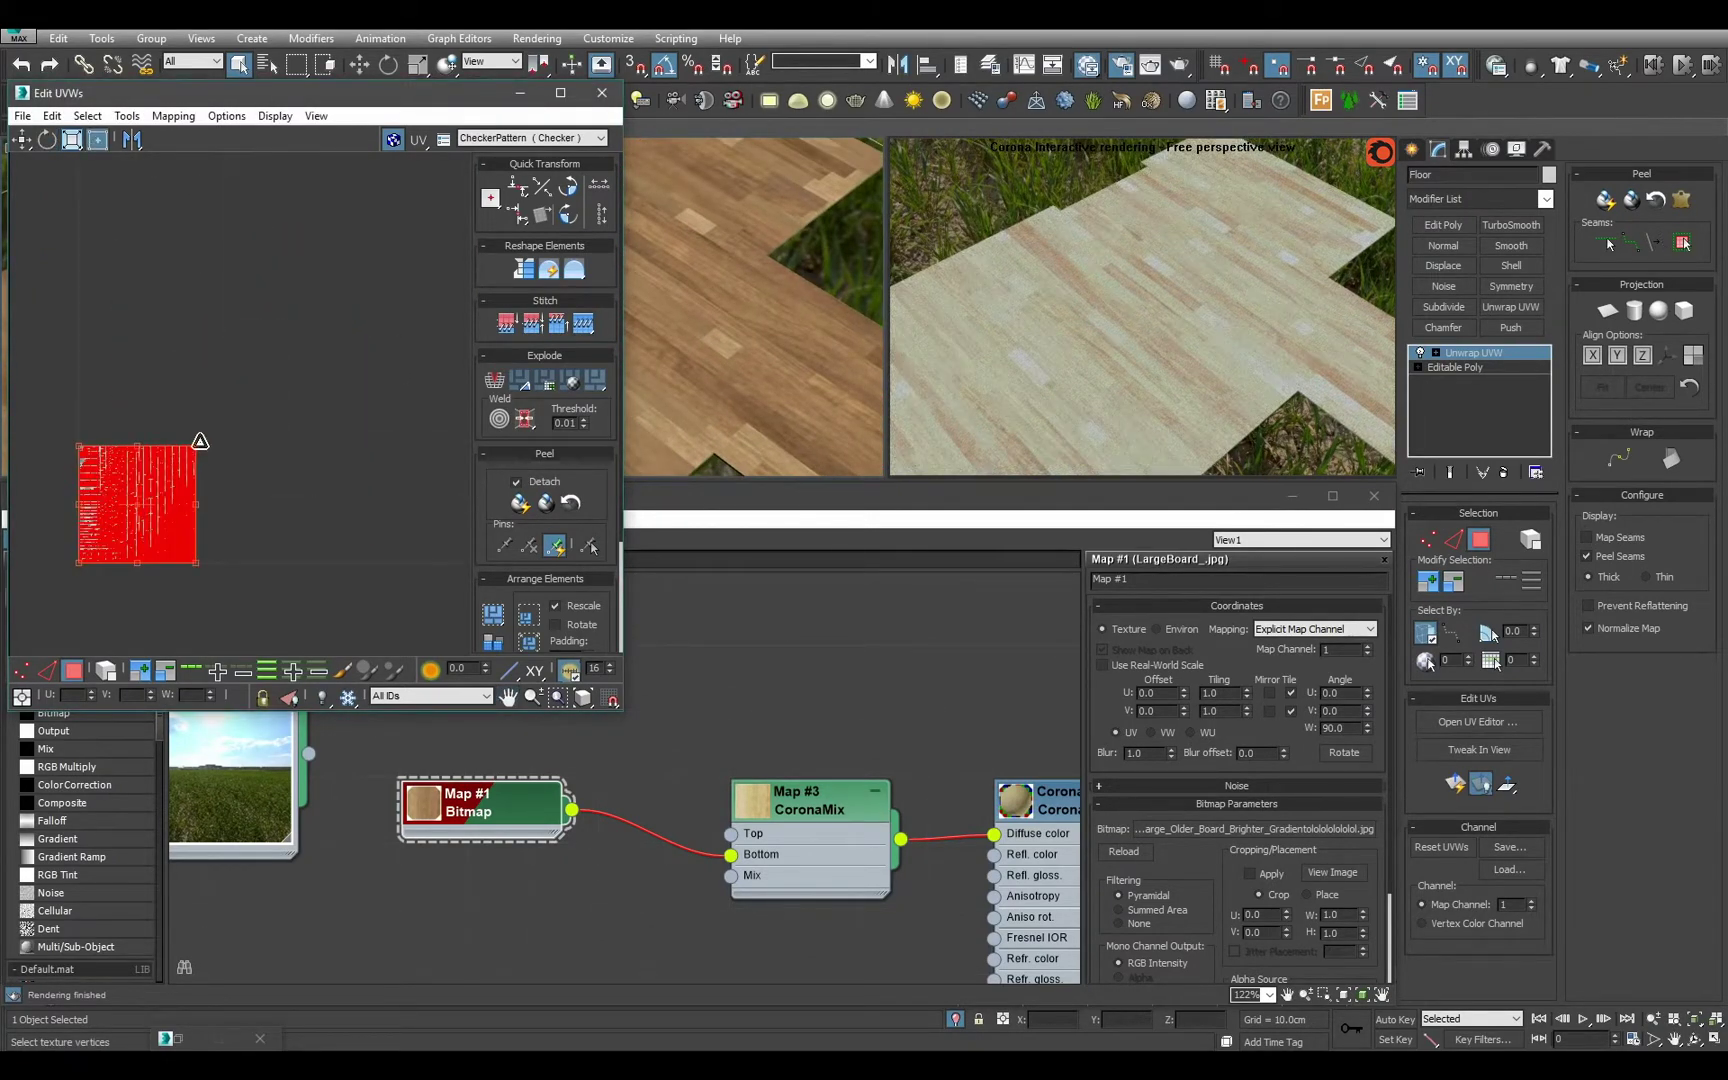
drag(198, 444, 370, 272)
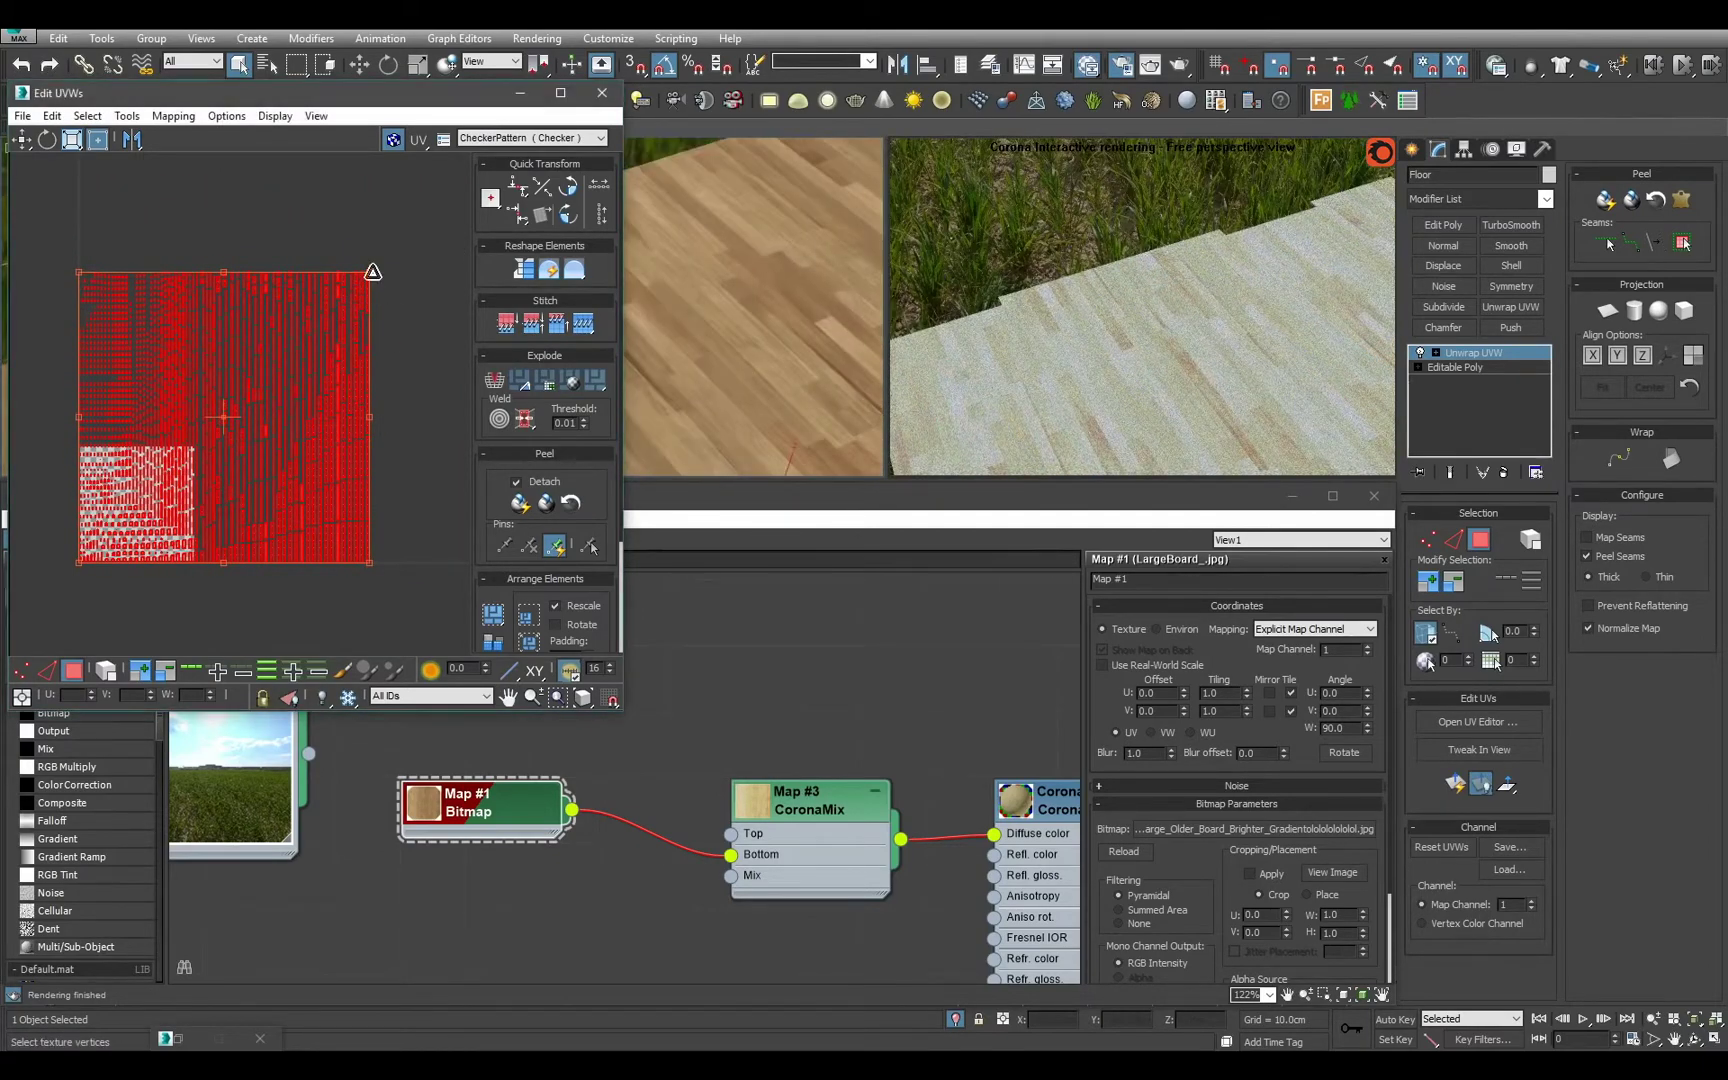
drag(370, 270, 468, 172)
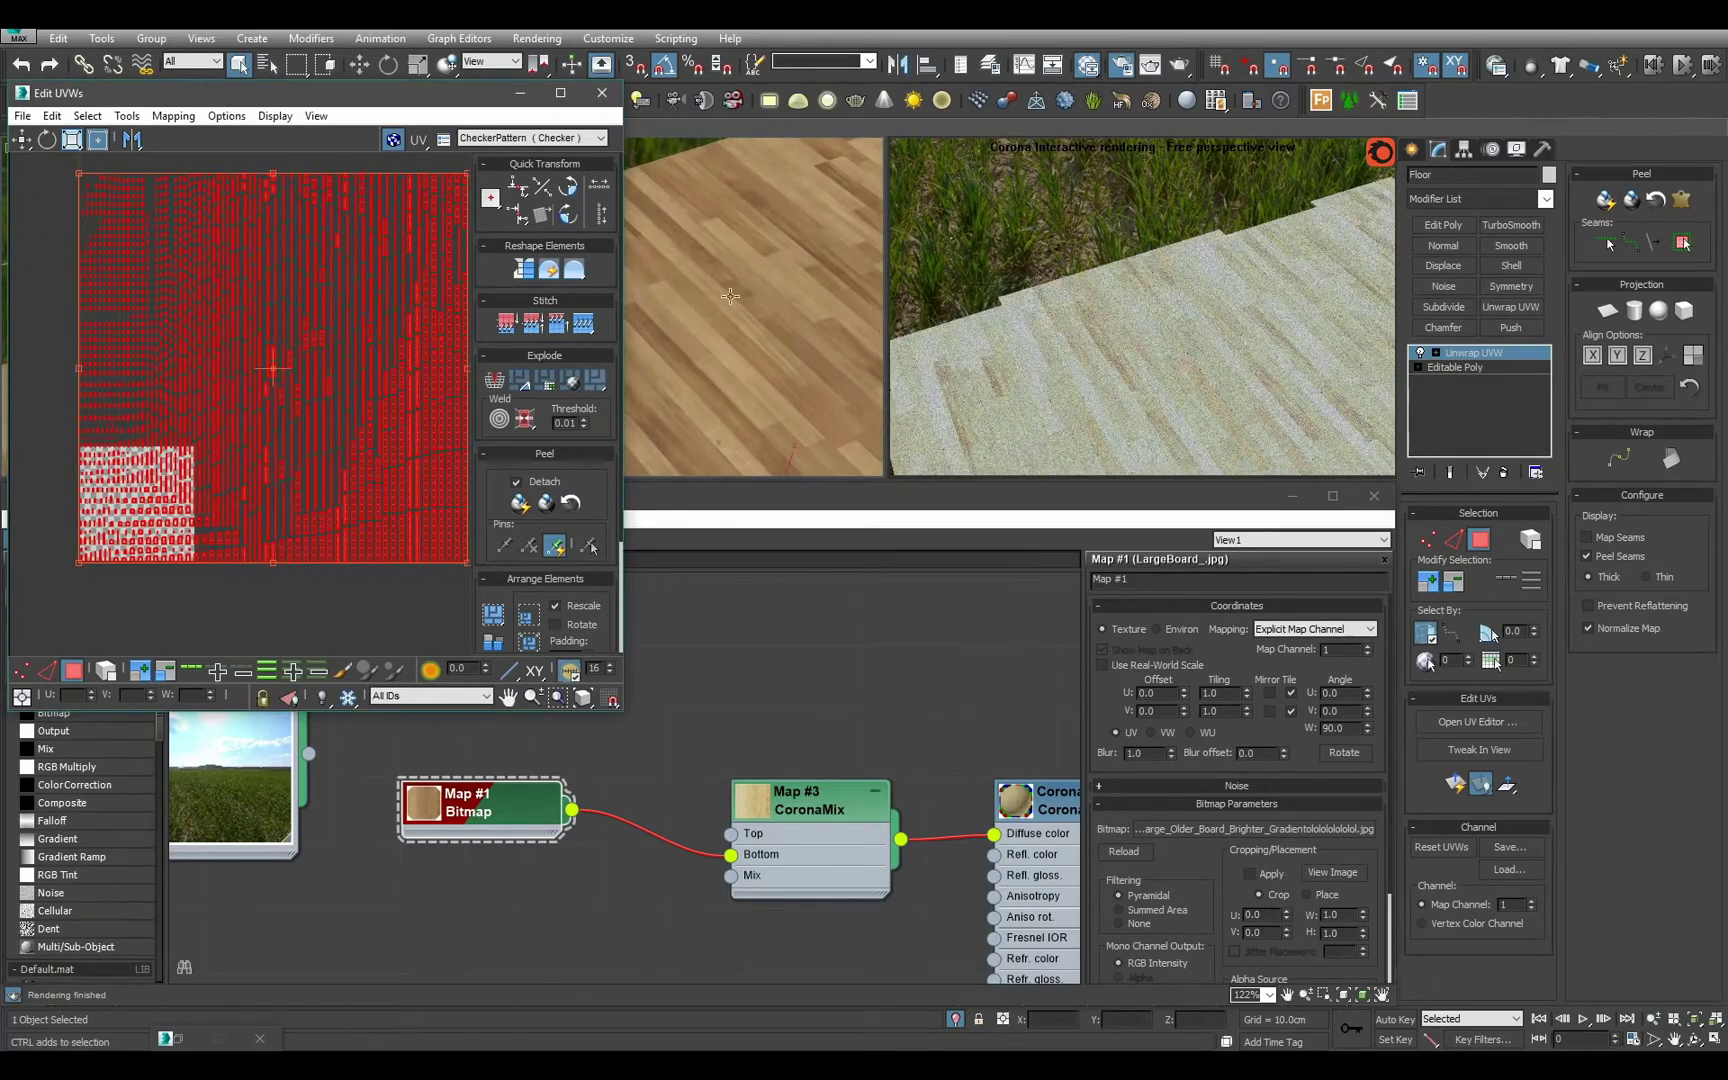
right_click(1470, 397)
click(1527, 577)
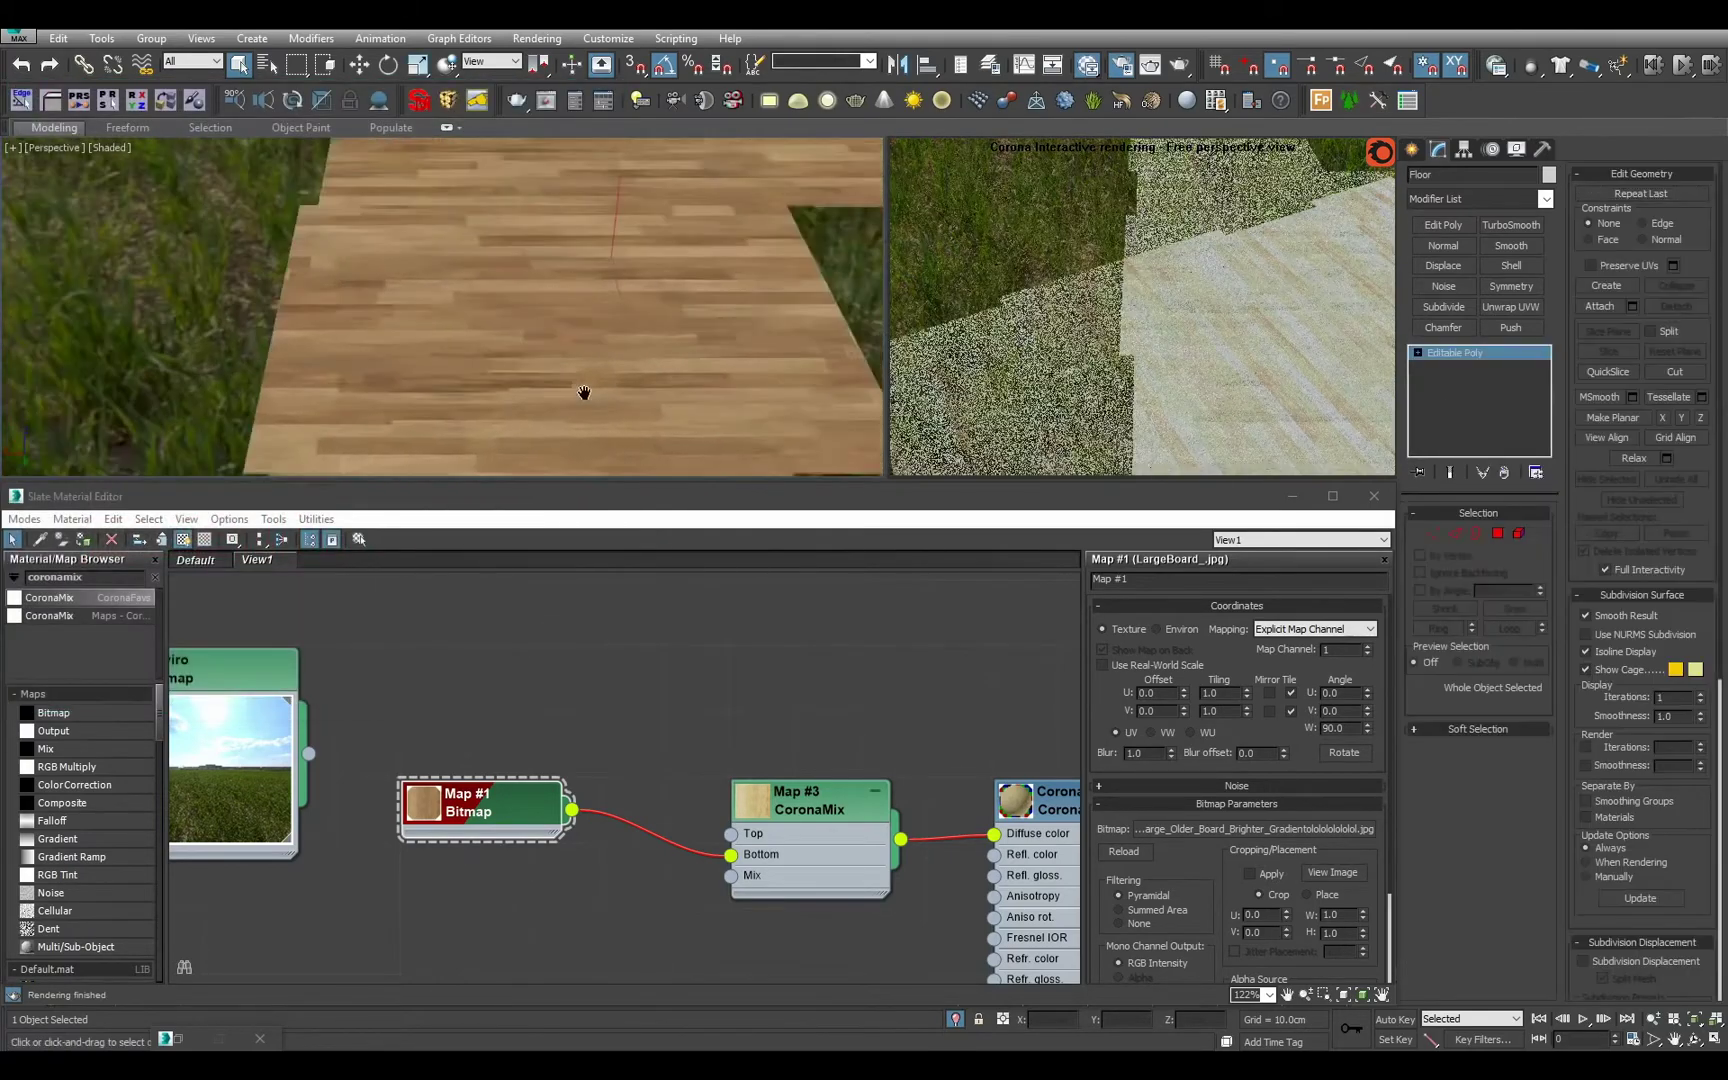
Delete the wood bitmap, CoronaMix and connected CoronaMtl nodes from the material graph.
scroll(814, 759, down, 6)
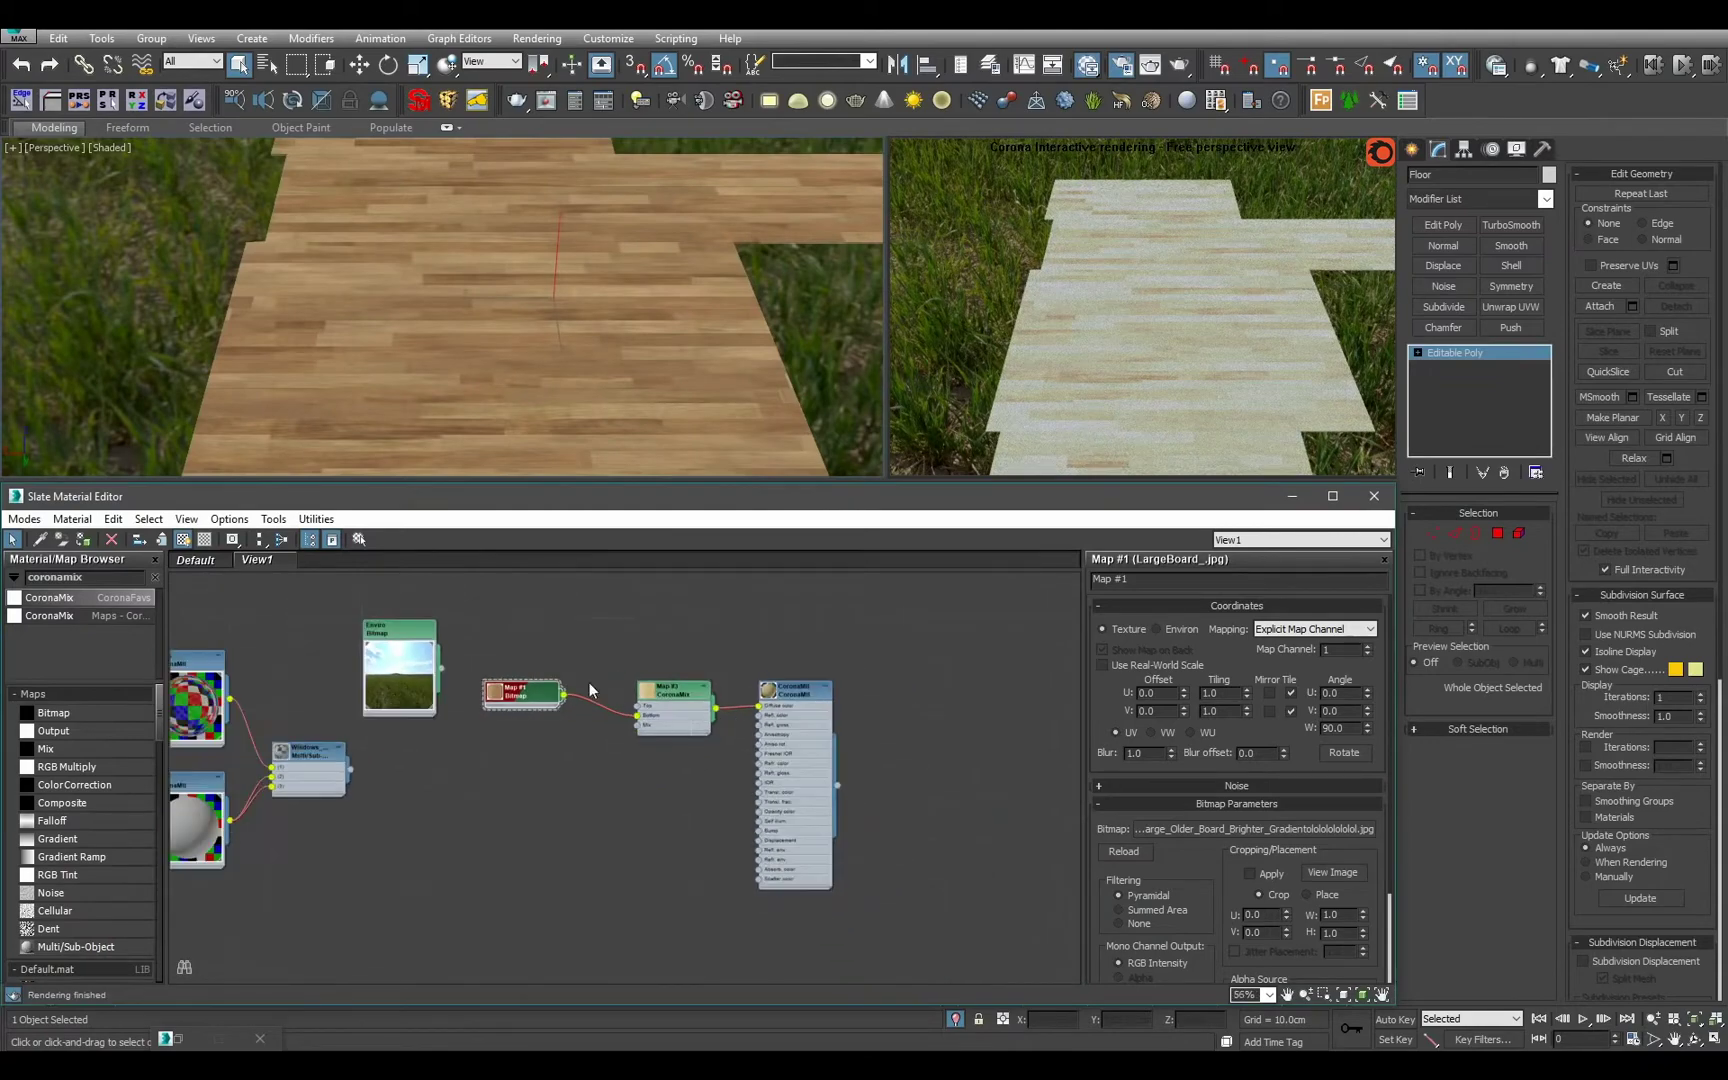
drag(493, 637, 794, 869)
key(Delete)
middle_drag(182, 733, 612, 793)
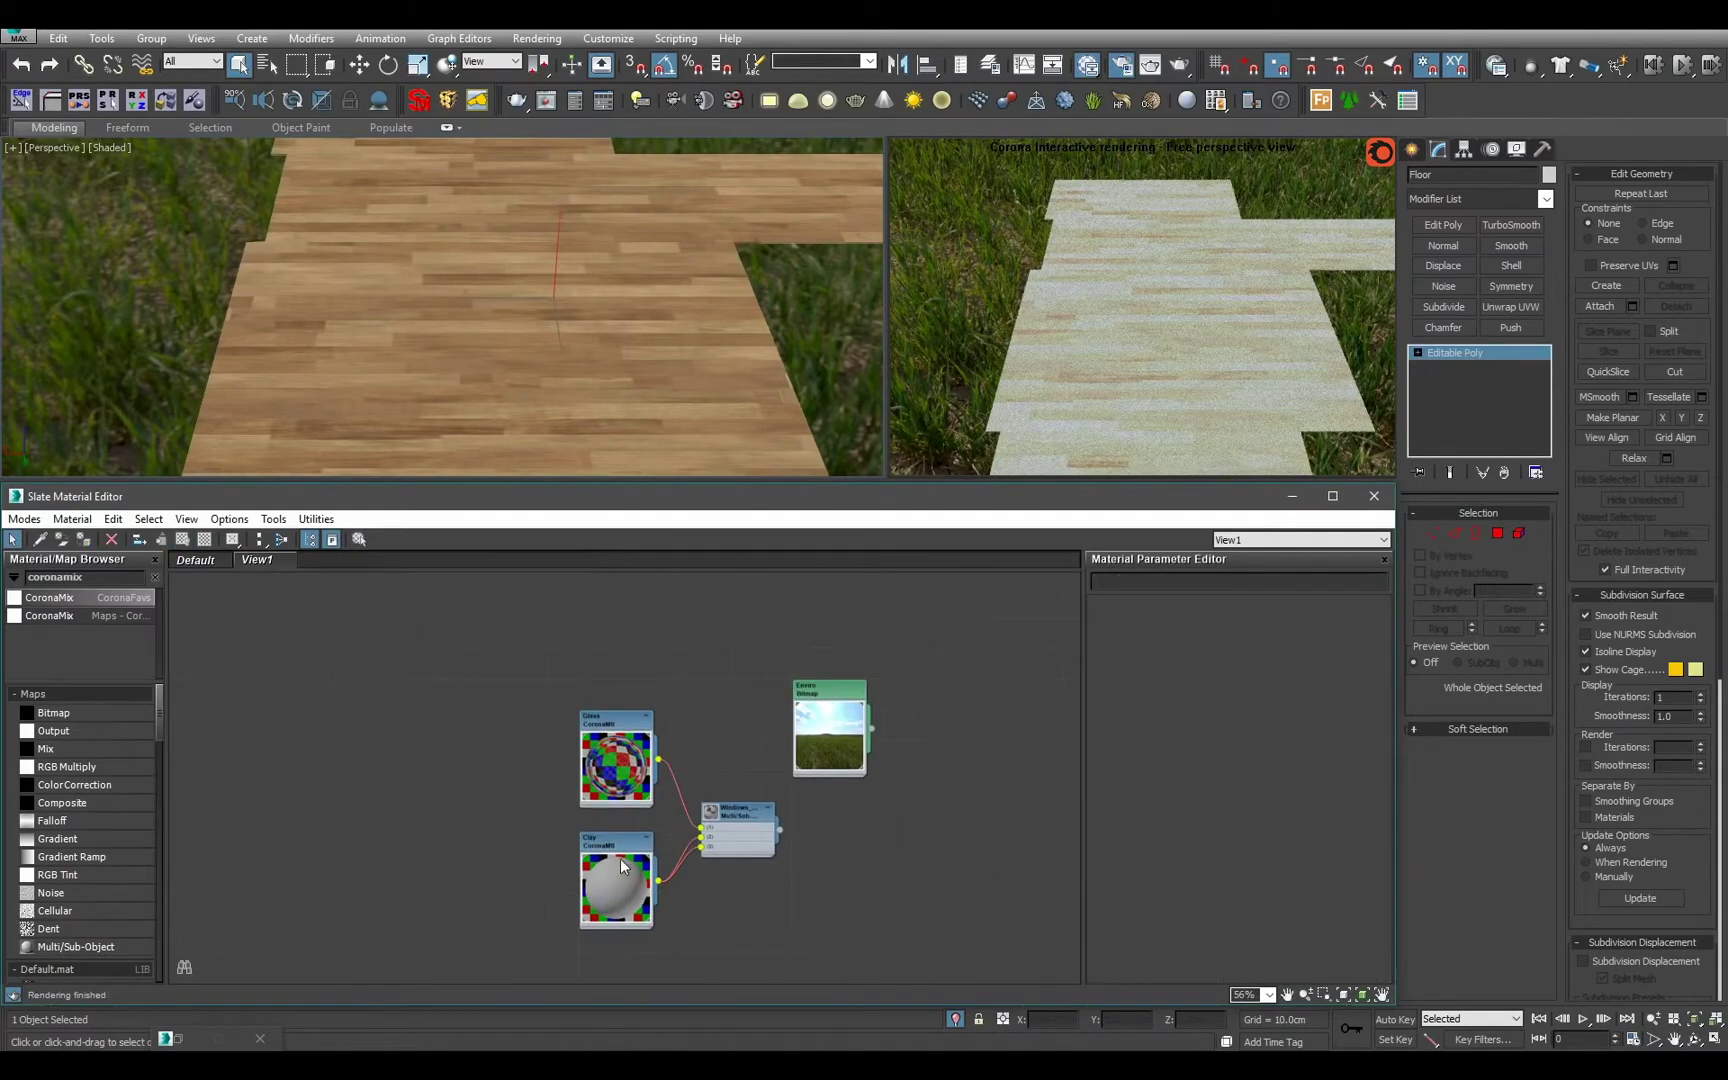
Switch the viewport to the camera view and exit isolation to show the whole interior.
click(747, 344)
key(c)
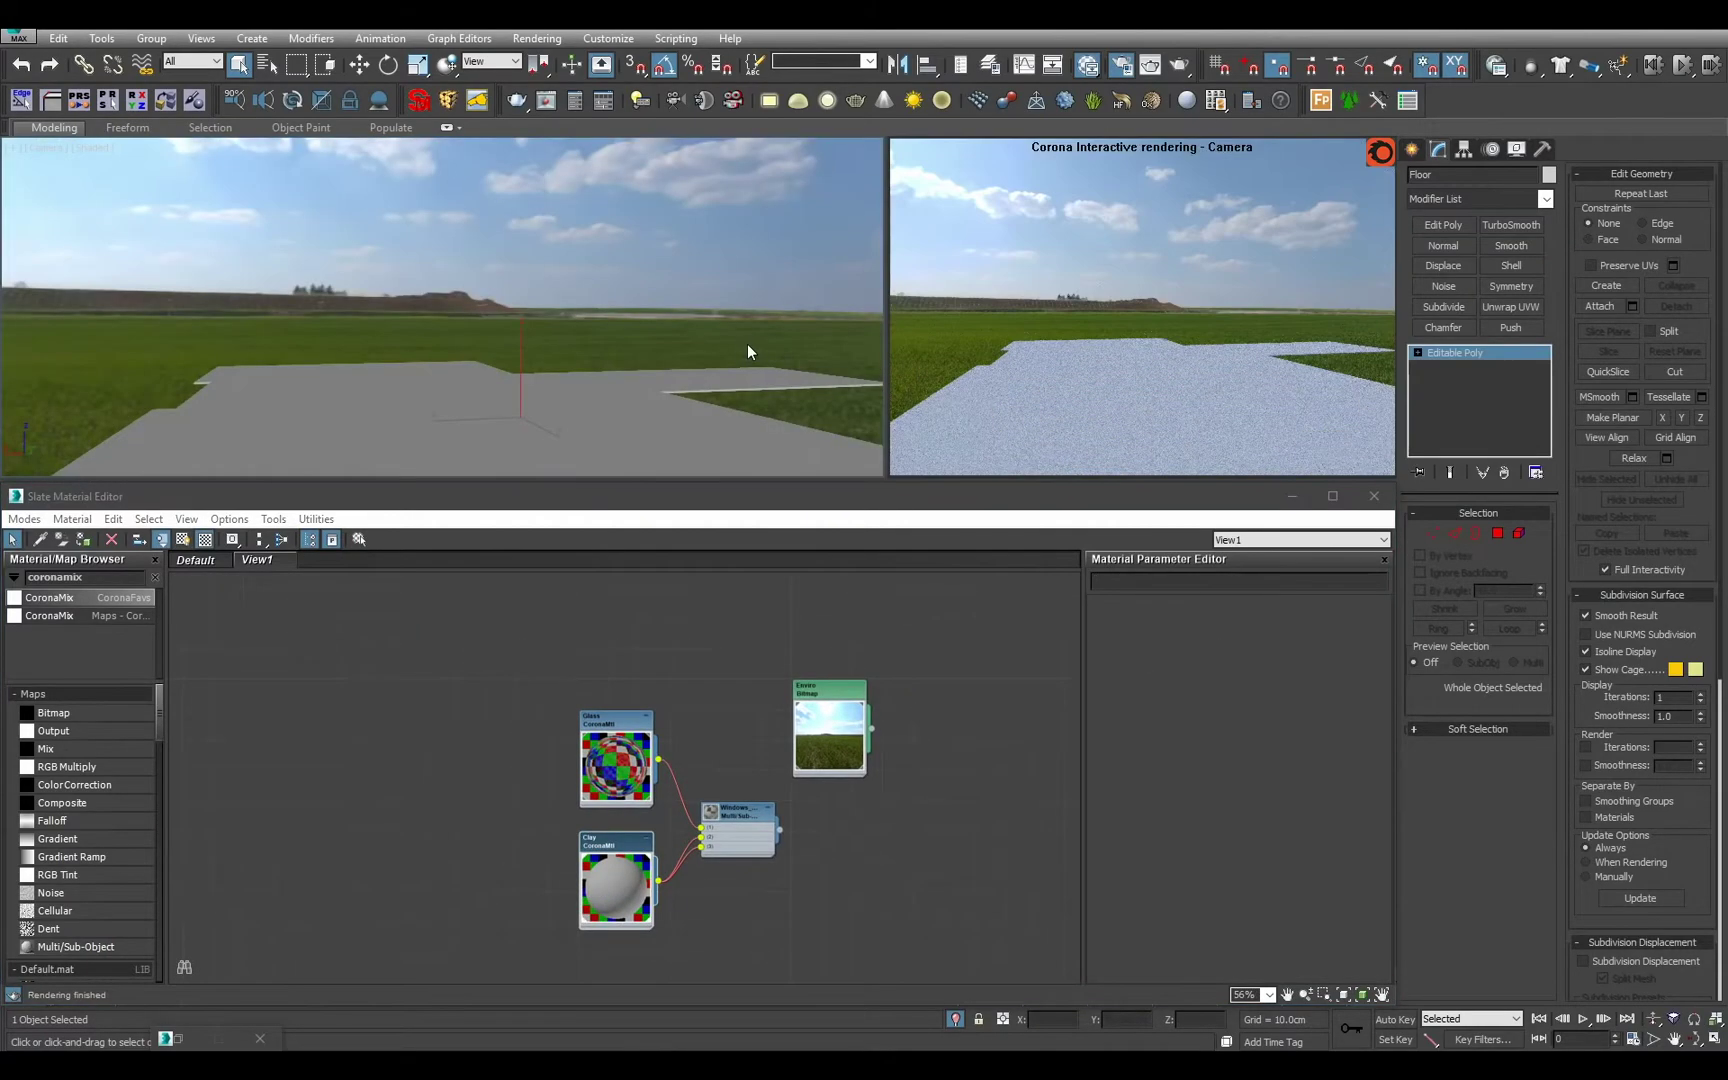
click(955, 1019)
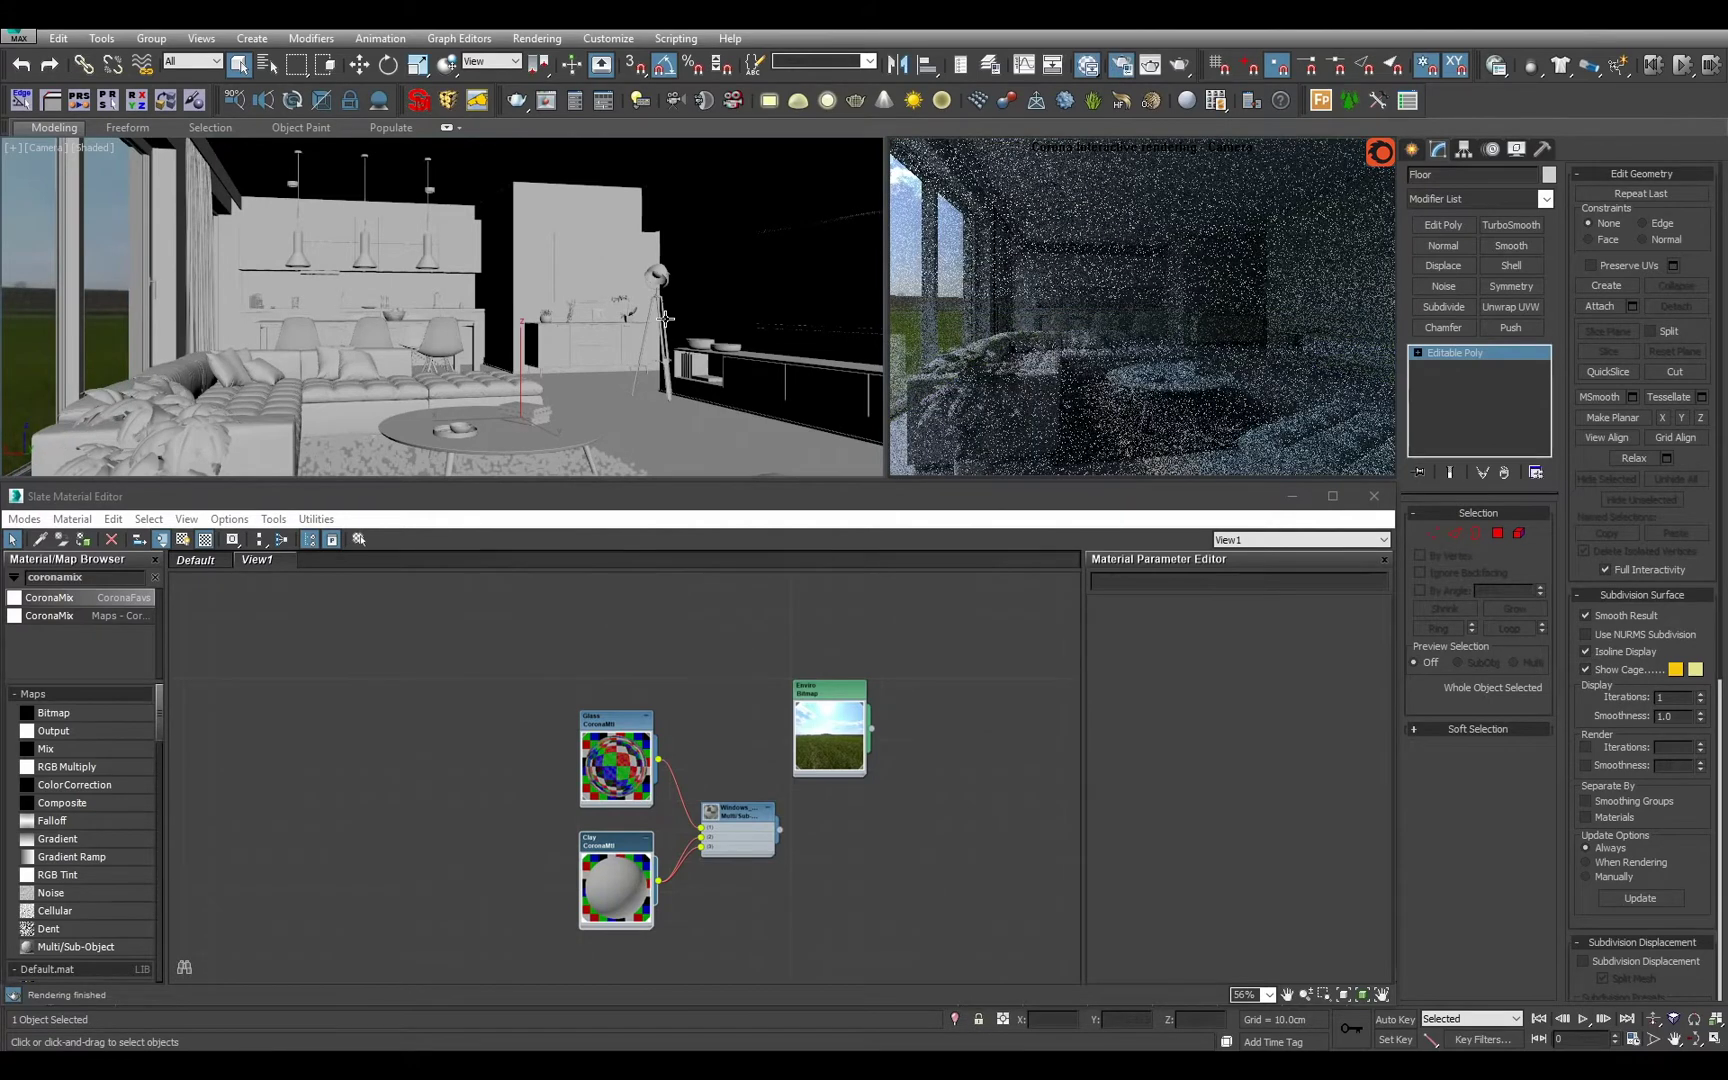
Set the simple exposure to 0.35 EV in the Corona render settings and close them.
key(F10)
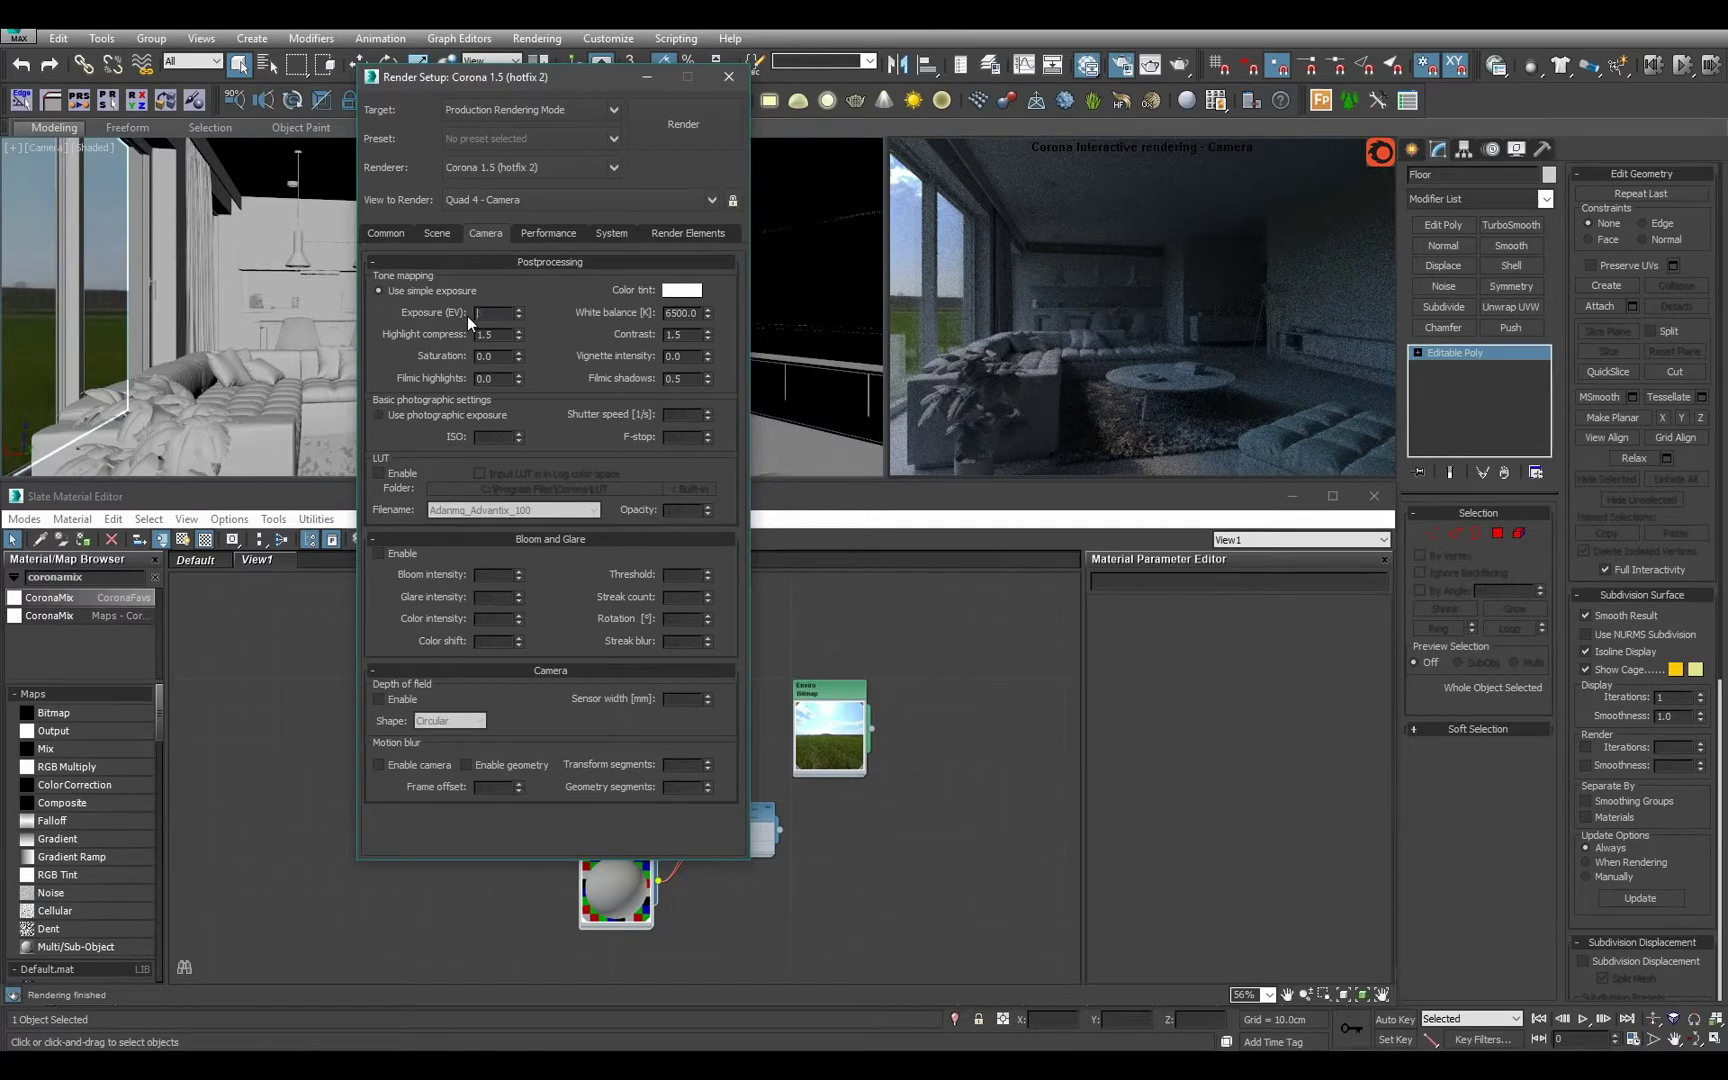
text(.35)
key(Return)
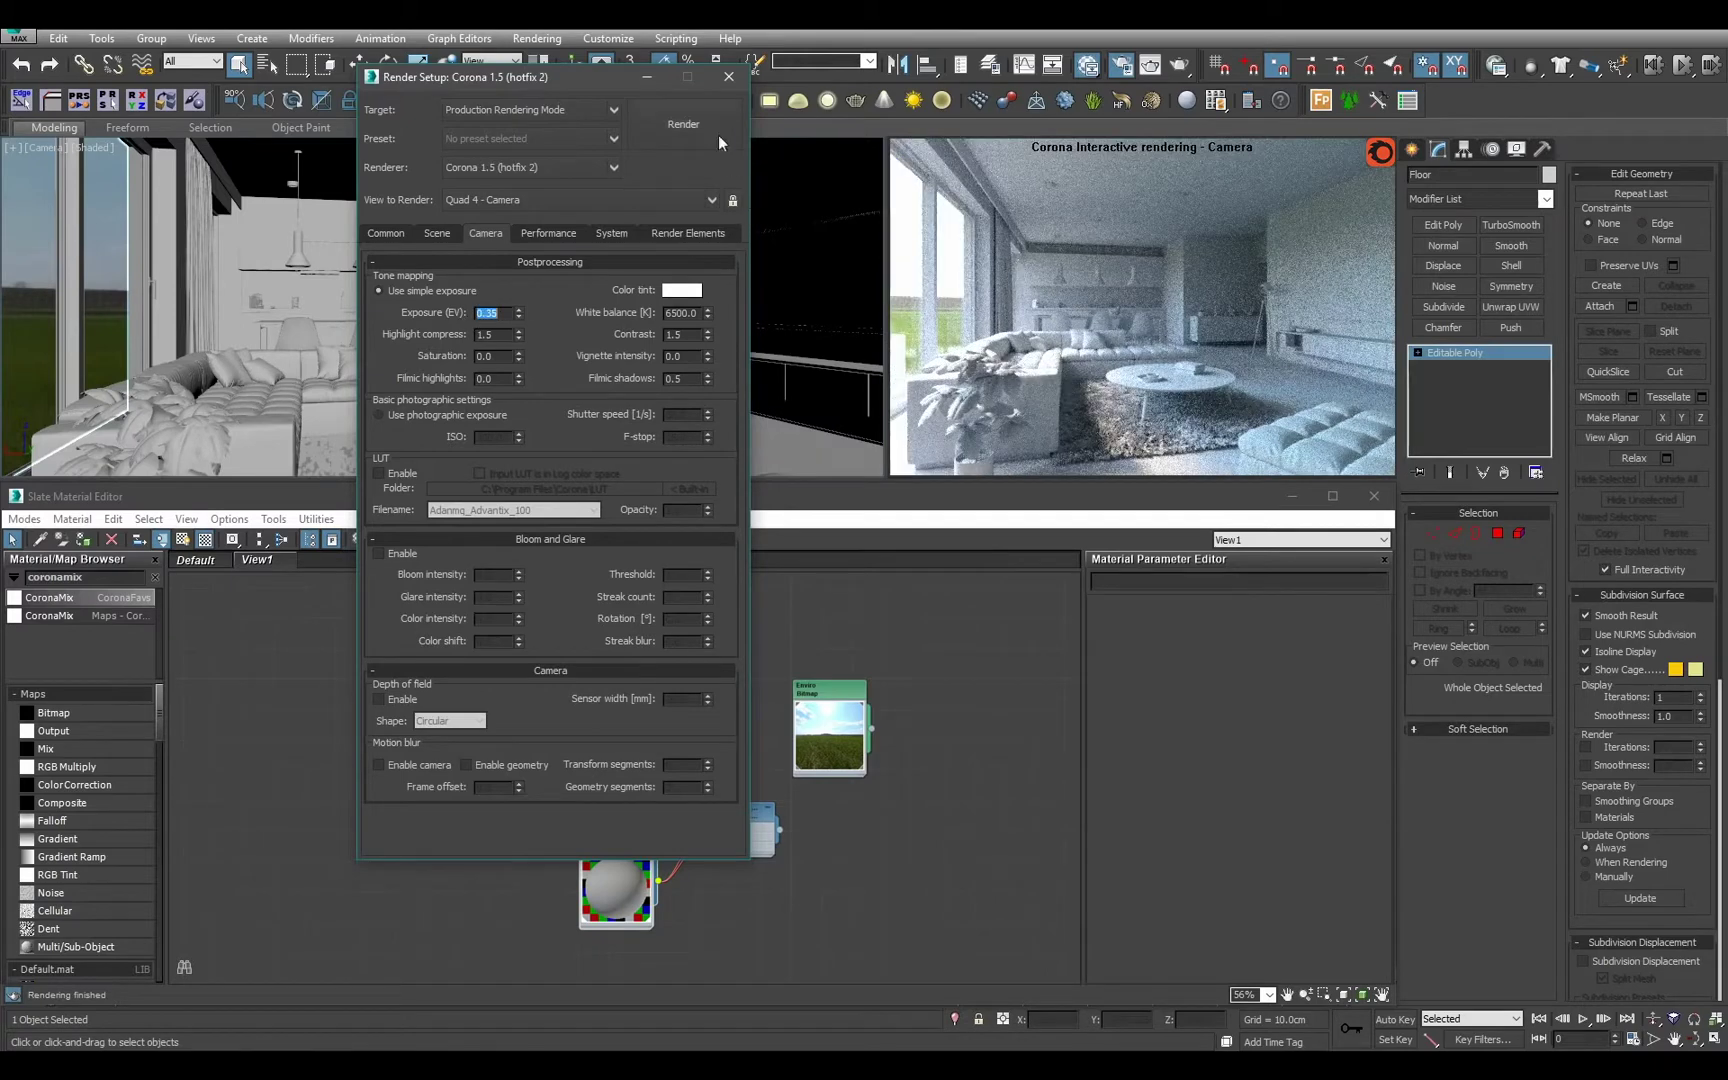
click(737, 77)
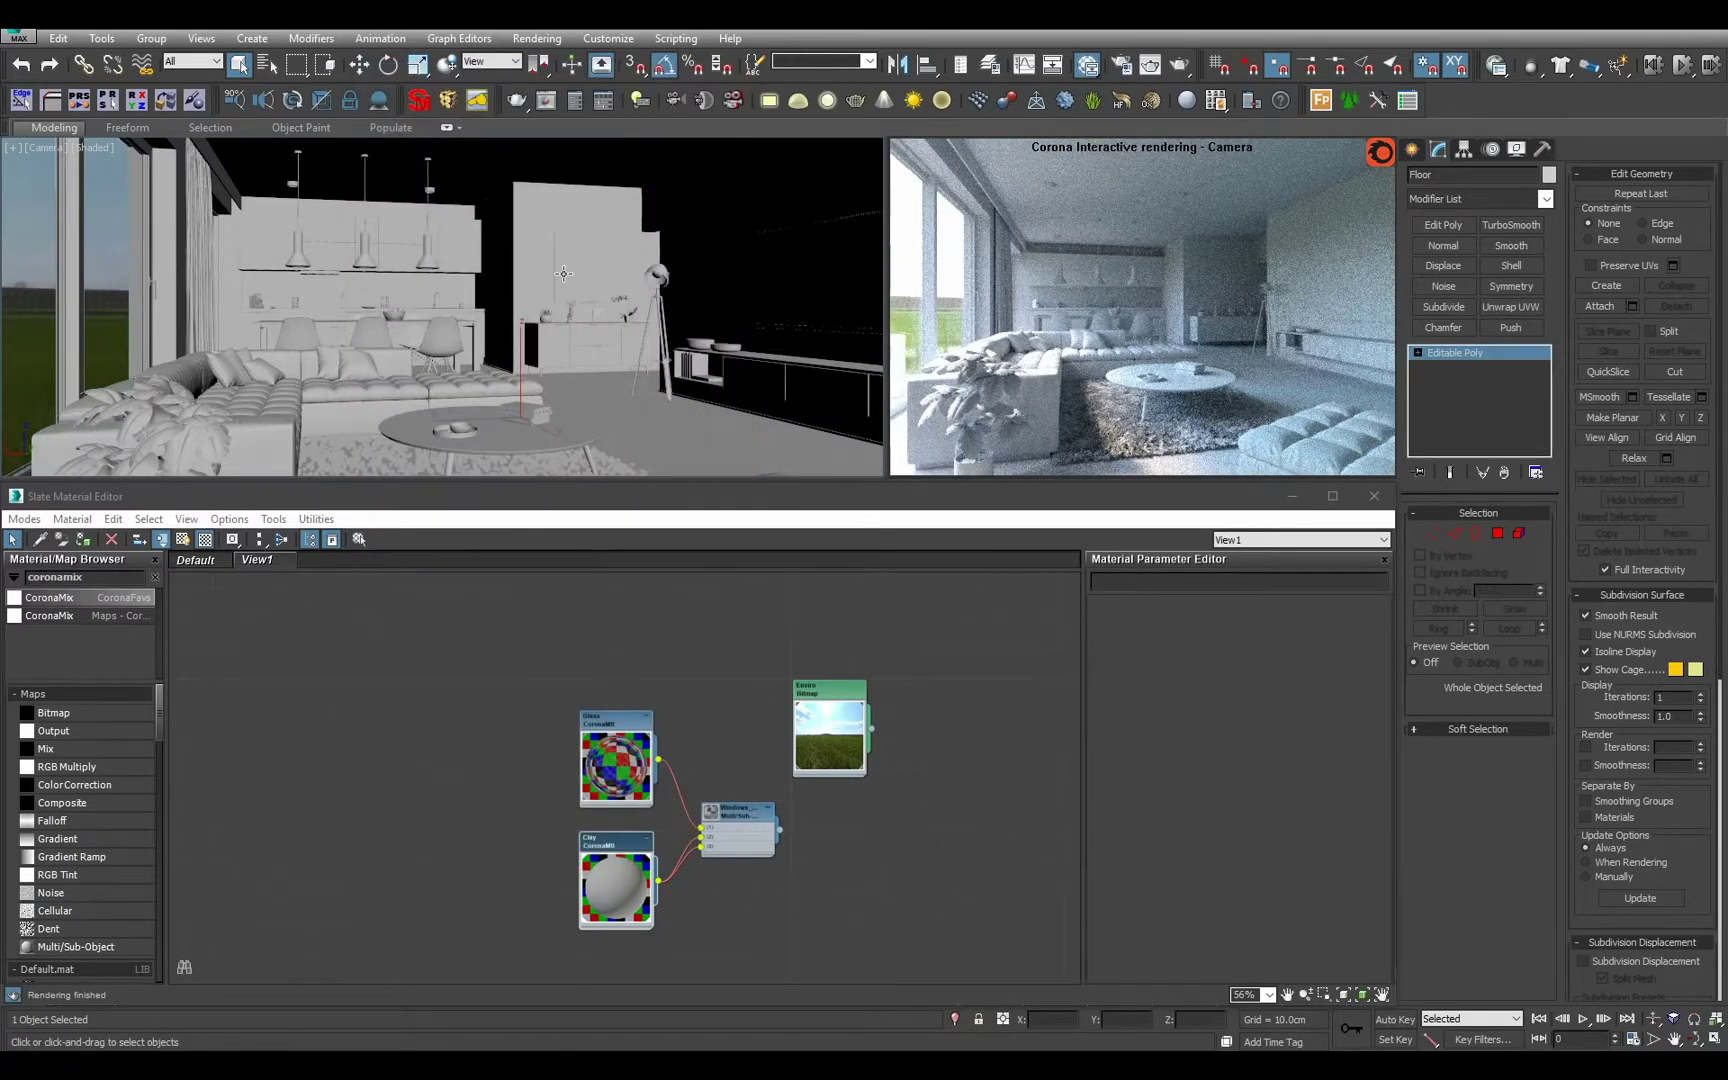
middle_drag(694, 770, 510, 706)
scroll(510, 706, up, 1)
middle_drag(665, 732, 721, 779)
mouse_move(717, 722)
mouse_down()
mouse_move(643, 729)
mouse_move(717, 722)
mouse_up()
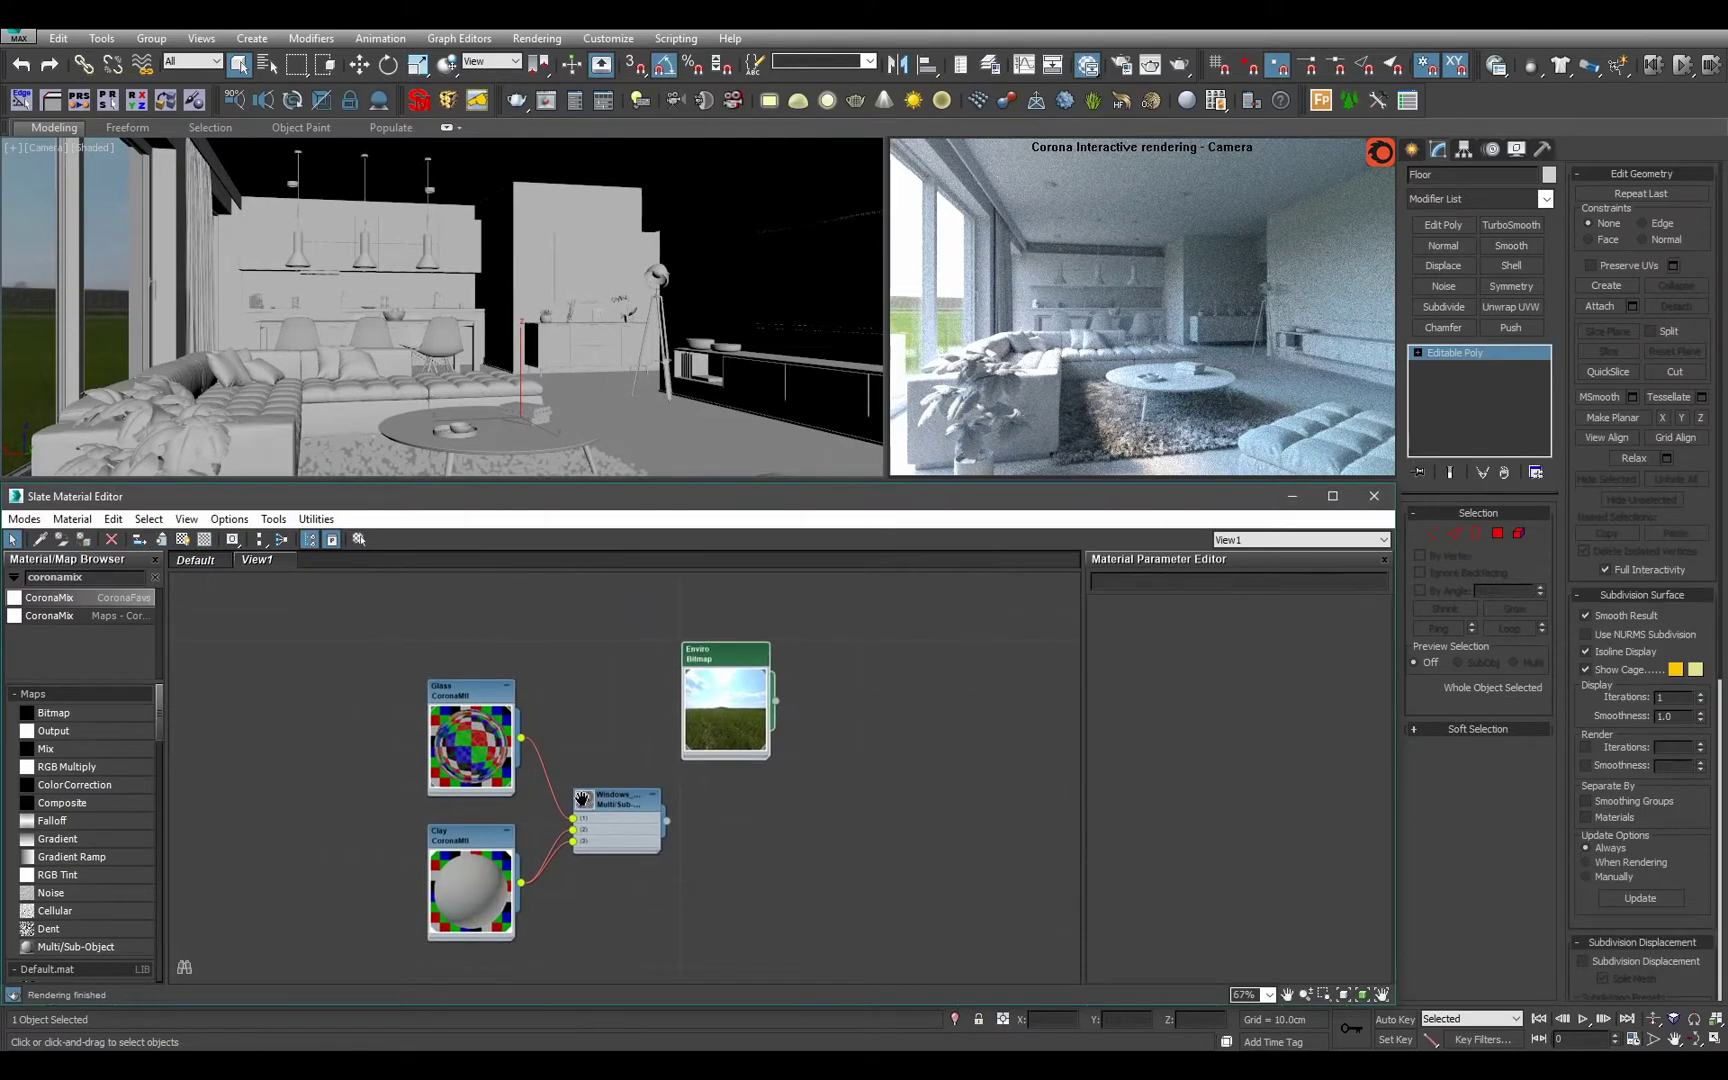
middle_drag(583, 806, 670, 752)
scroll(695, 746, down, 2)
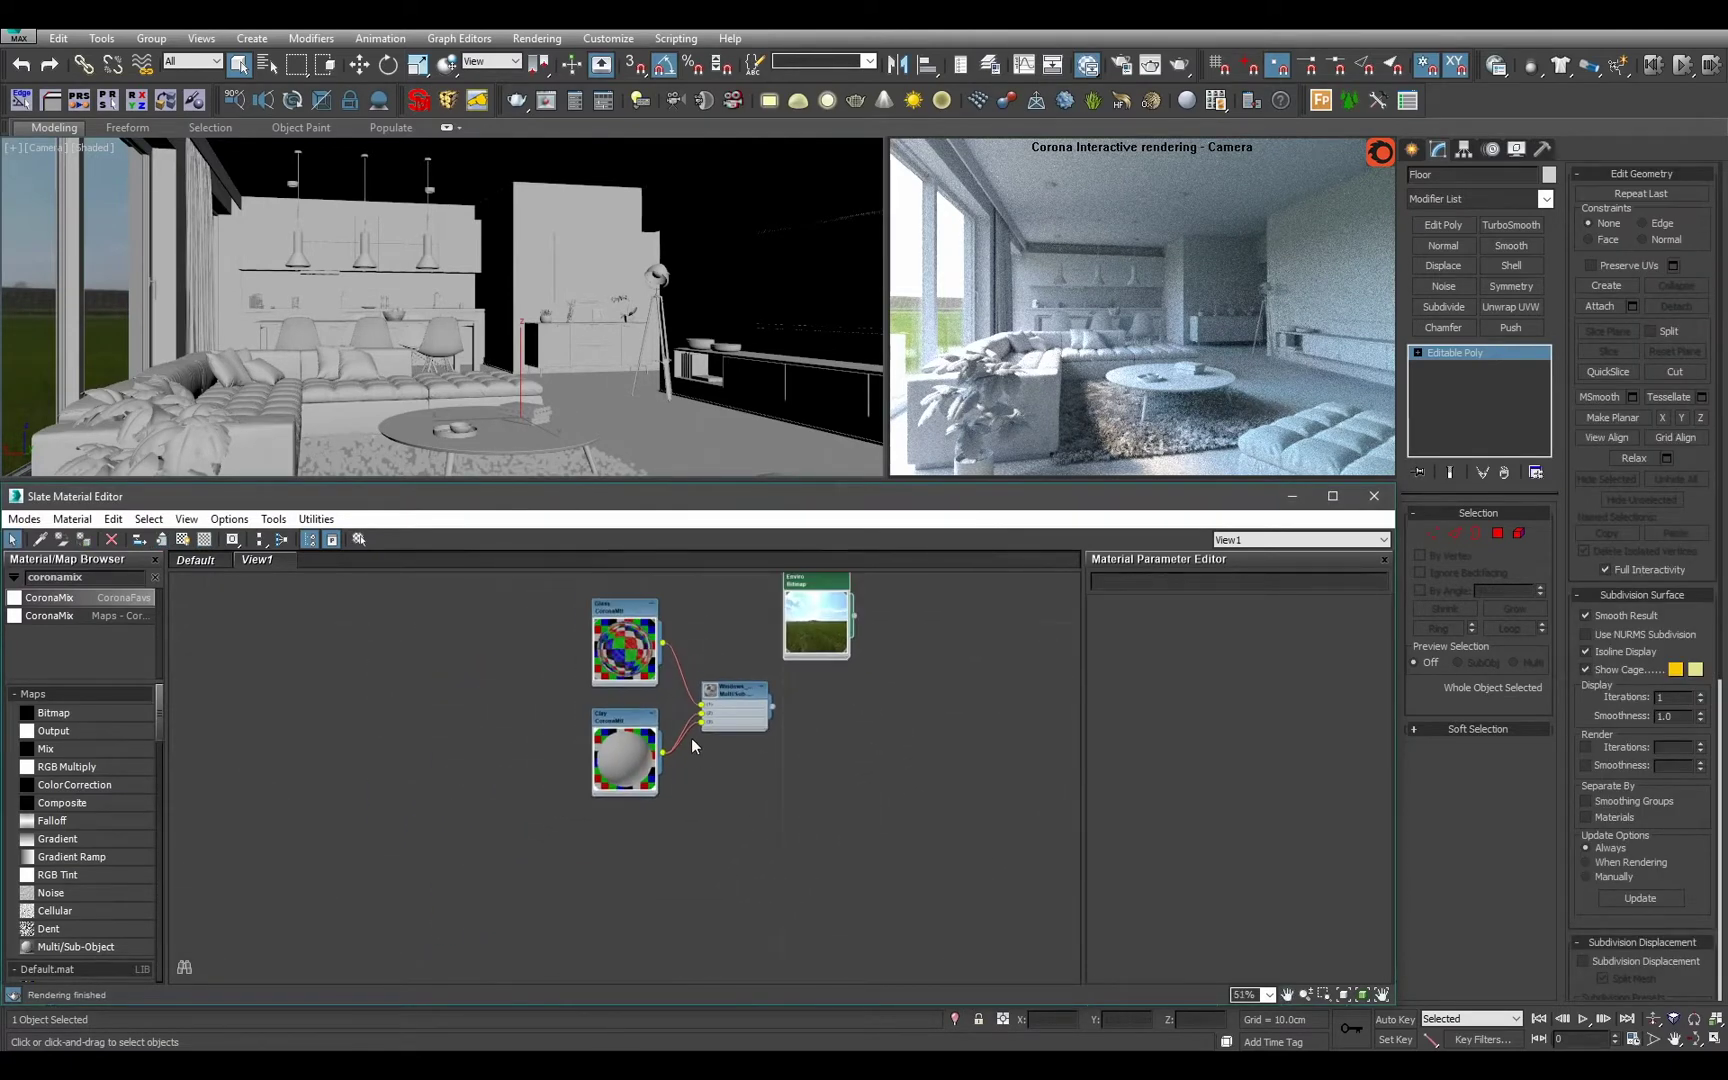
Clear the material browser search, add a CoronaMtl in an empty area of the graph and name it Wall_White.
scroll(390, 756, up, 4)
middle_drag(290, 880, 375, 757)
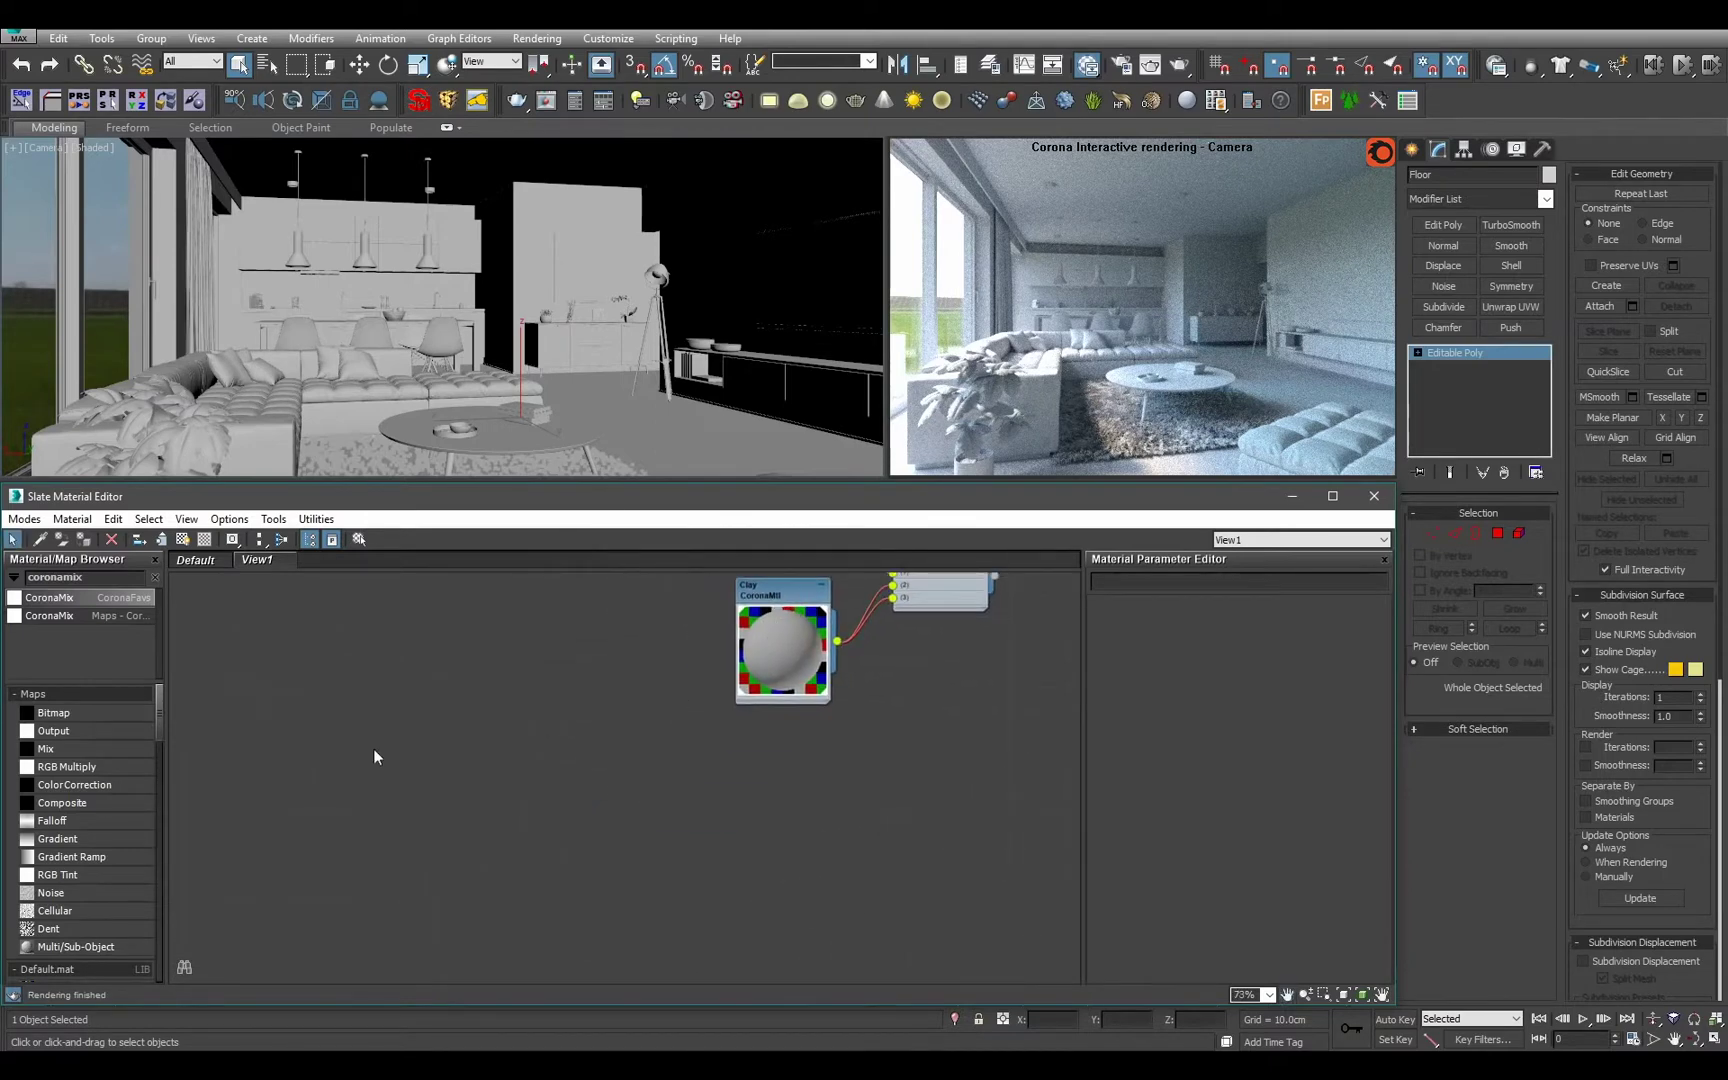
click(155, 577)
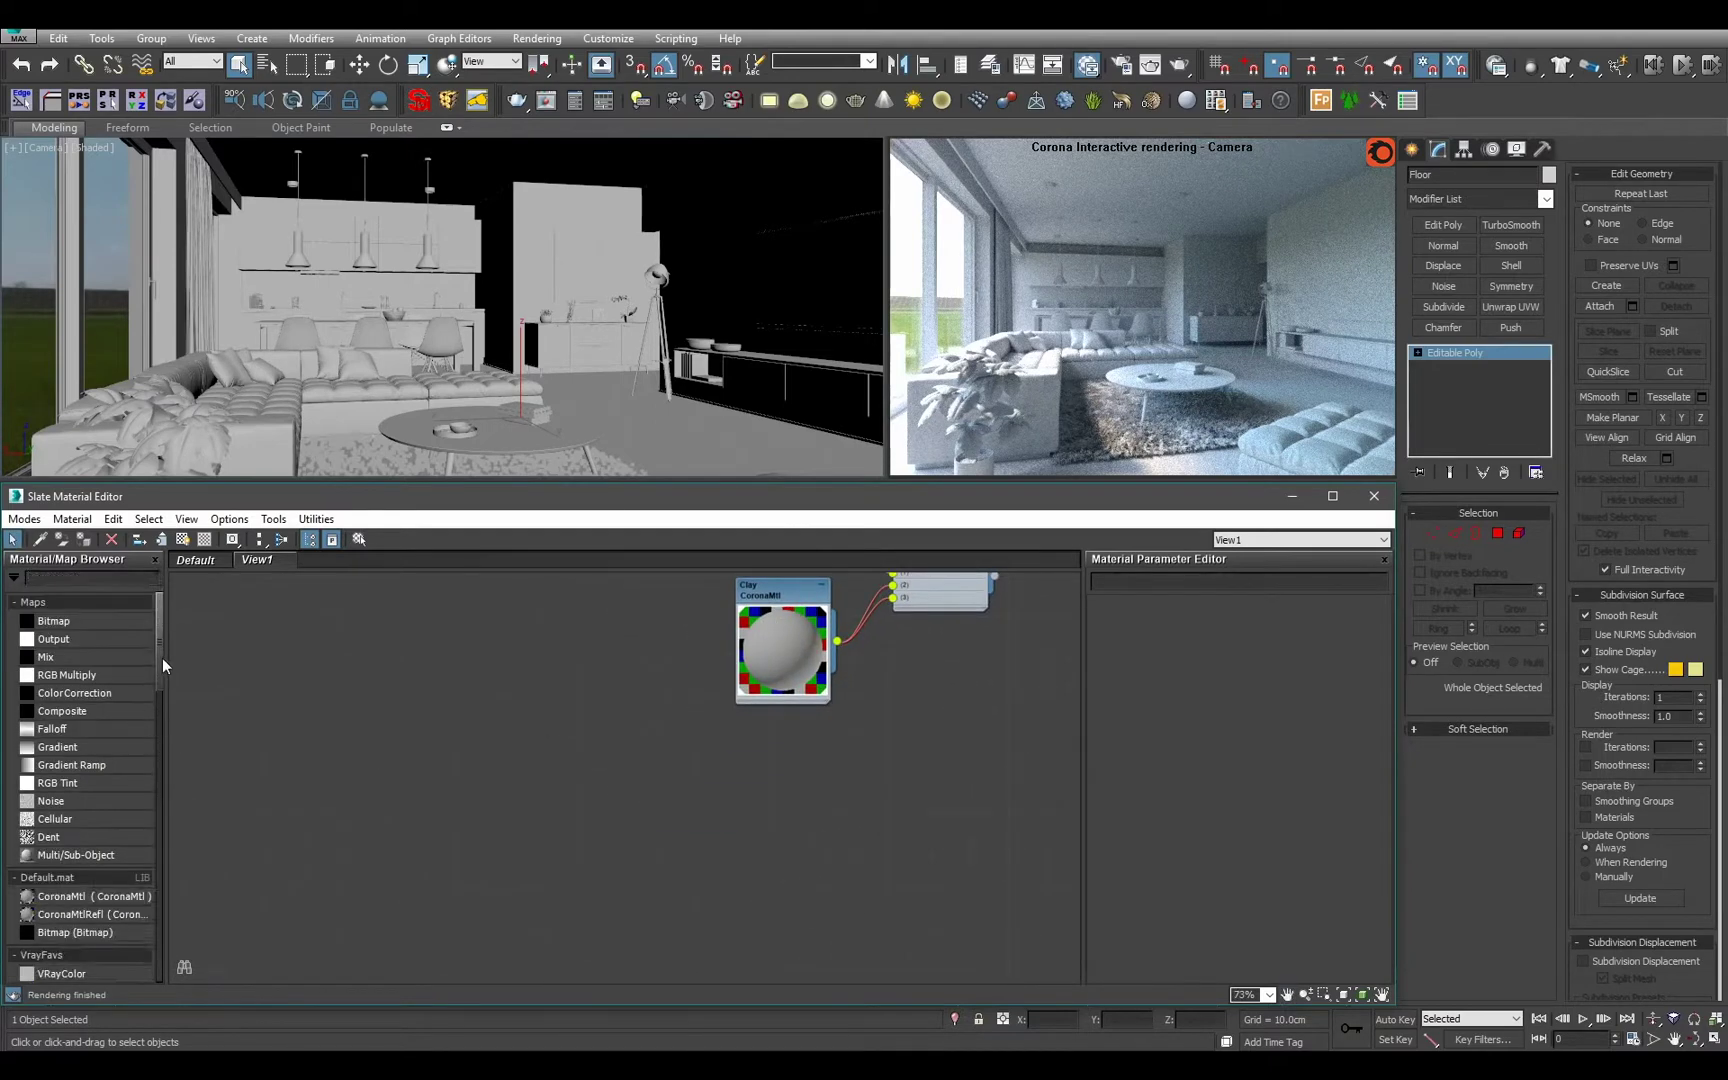
scroll(164, 670, down, 2)
scroll(629, 765, up, 1)
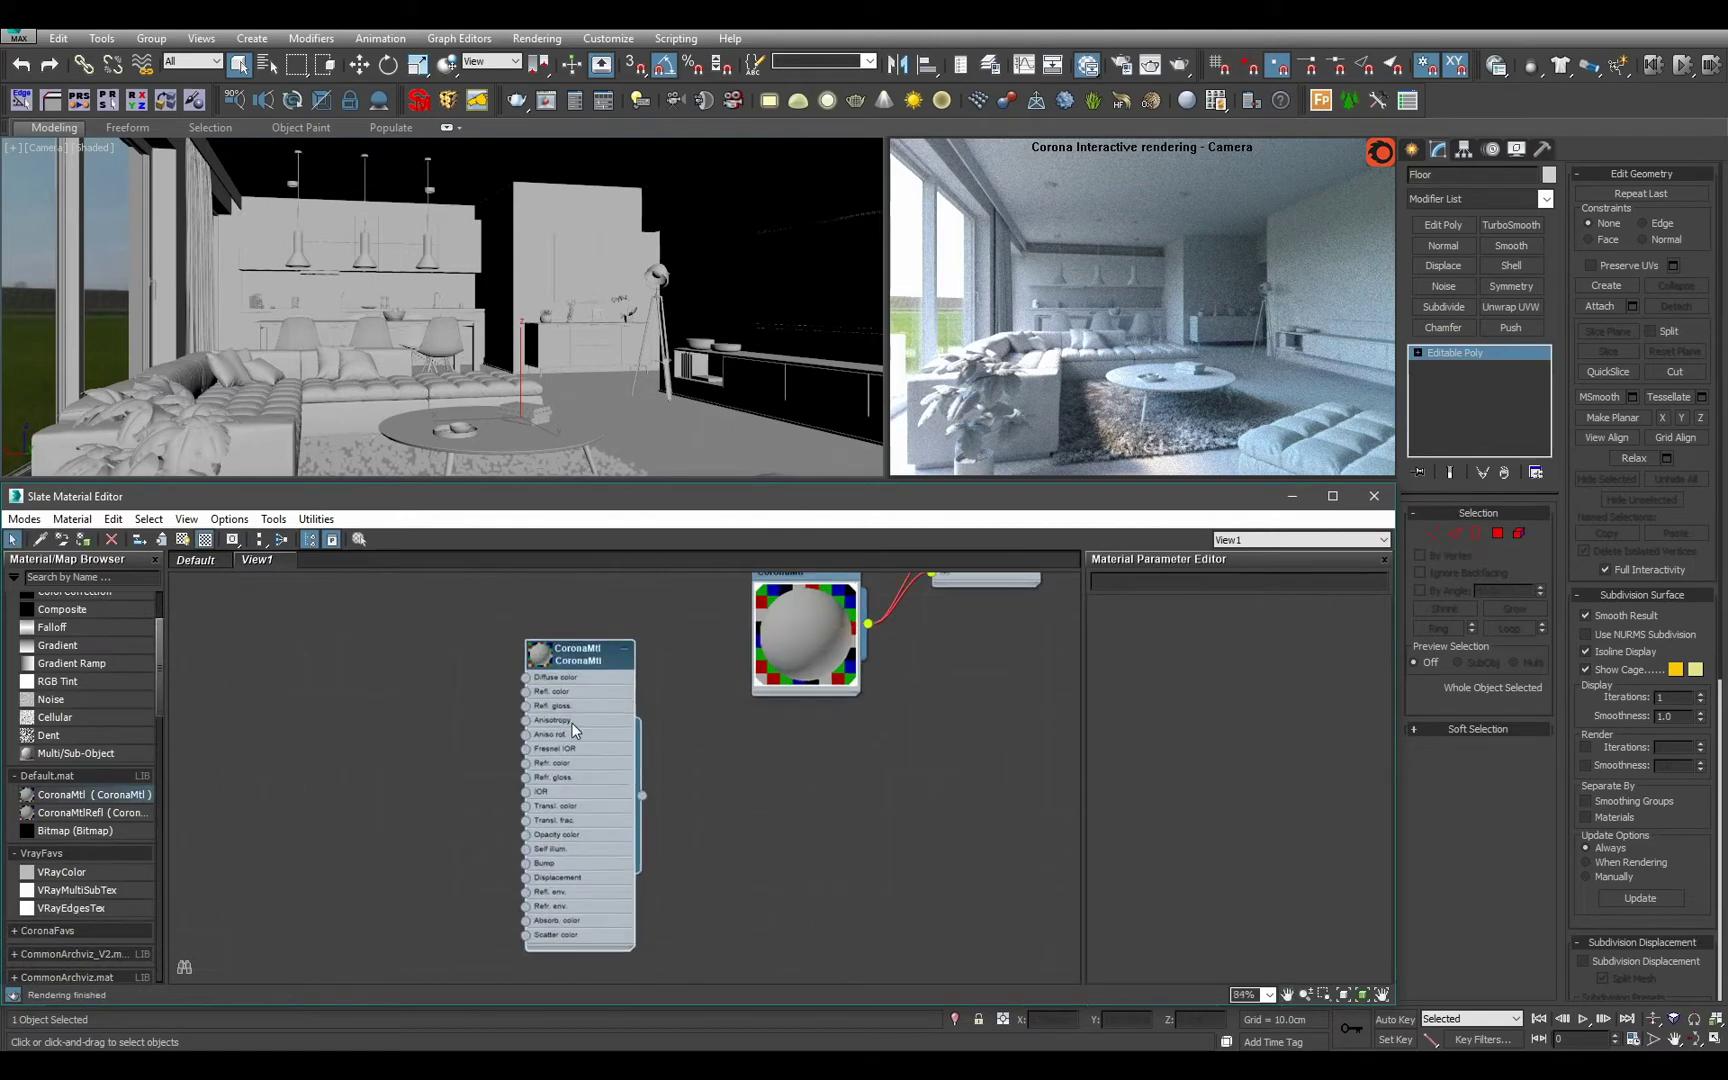
double_click(571, 722)
text(Wall_White)
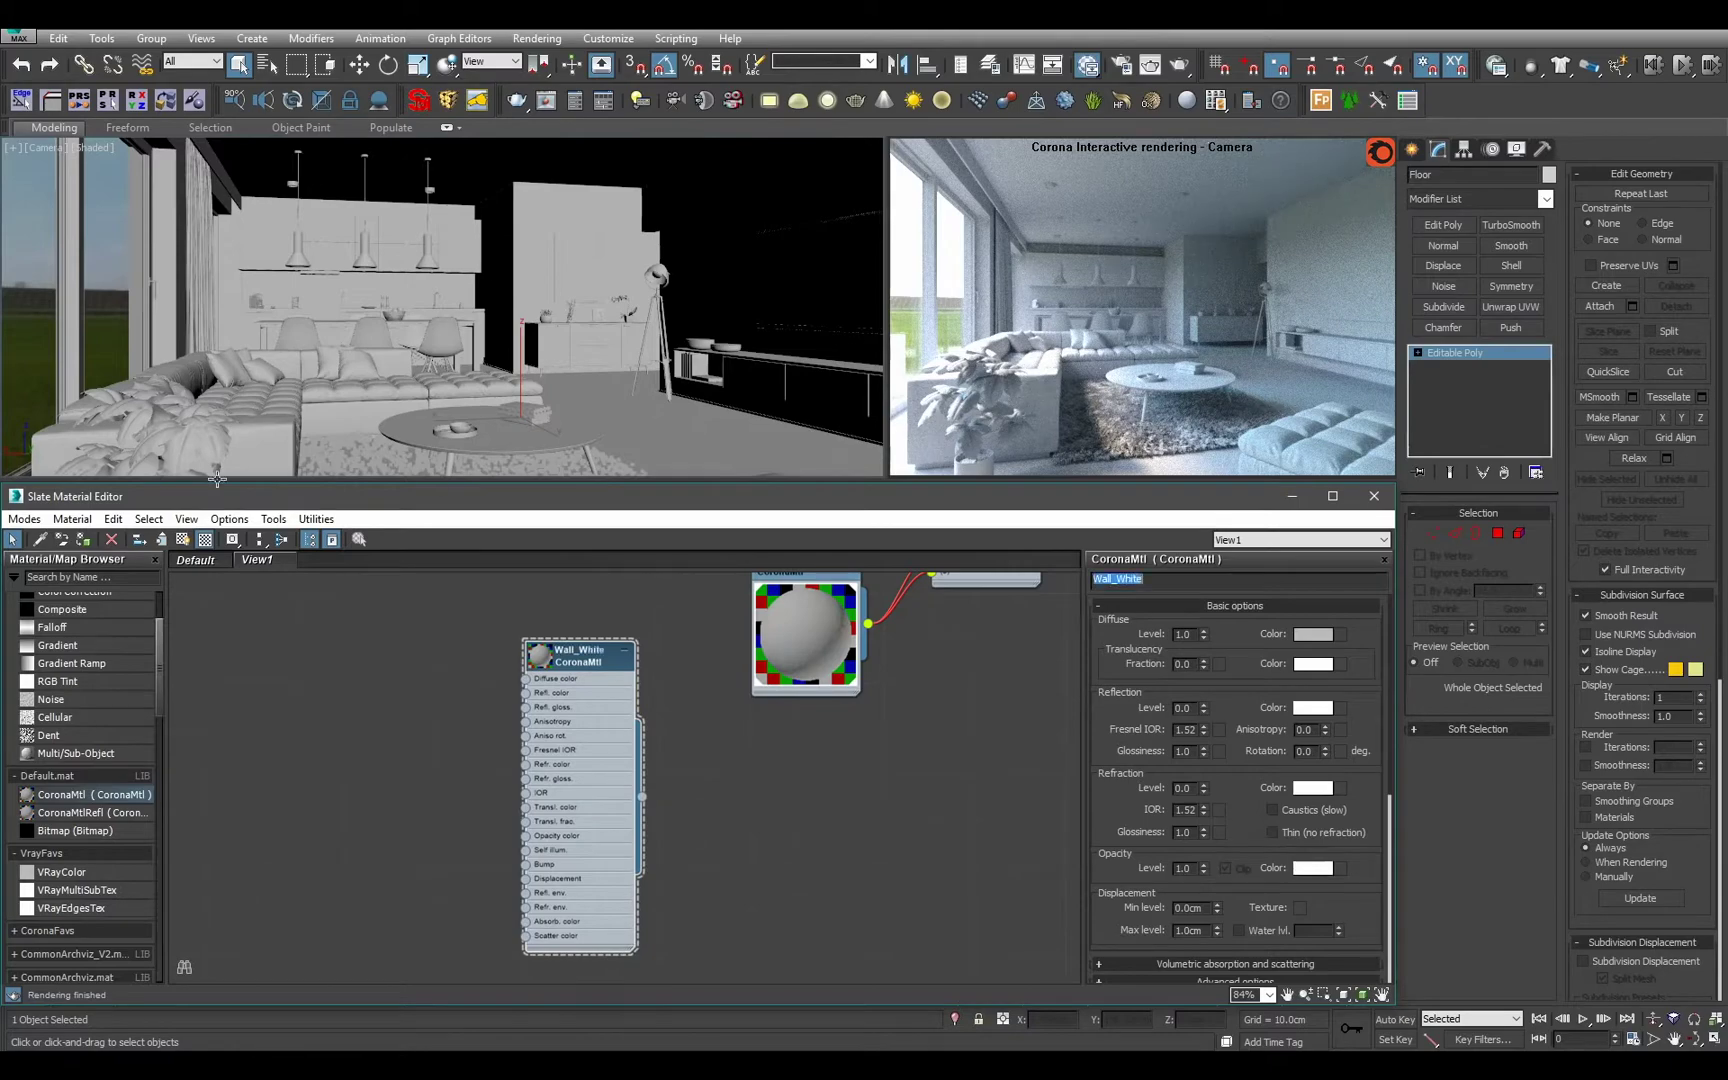
Add a Bitmap map beside the Wall_White material and load PaintedPlaster.jpg from the library's Plaster folder.
scroll(474, 802, up, 2)
scroll(140, 690, up, 2)
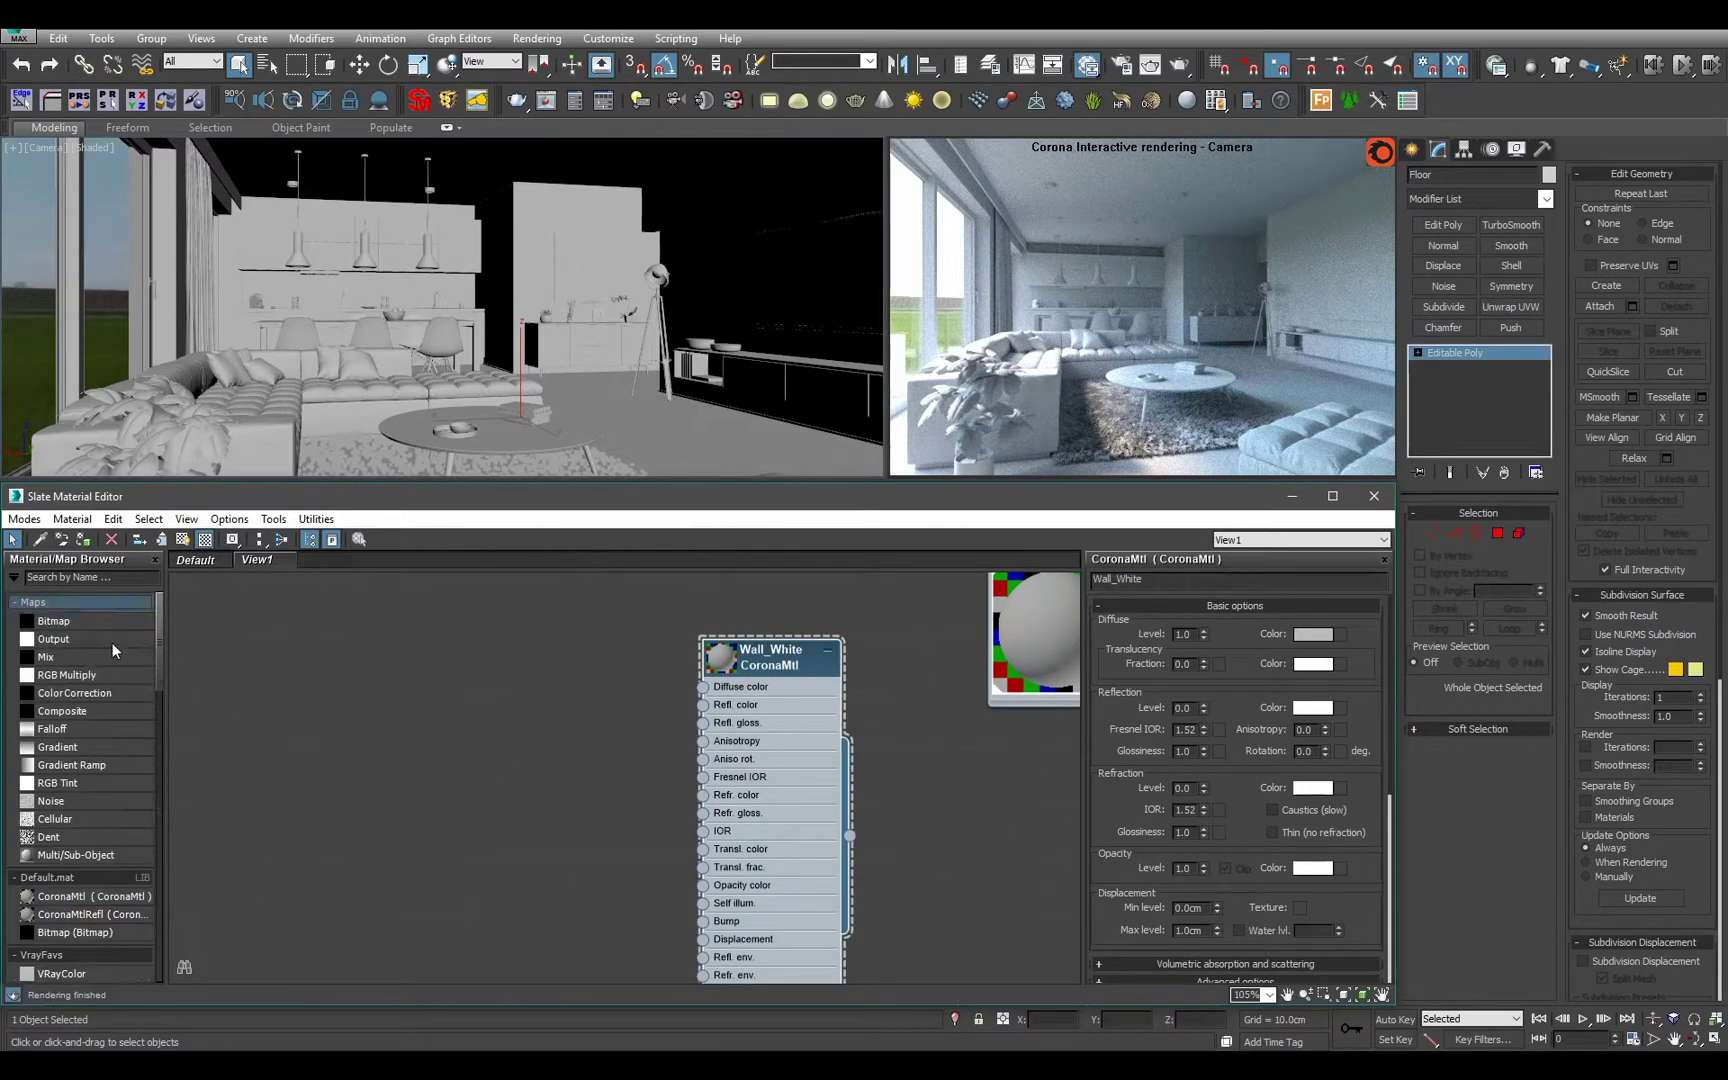
drag(126, 628, 991, 745)
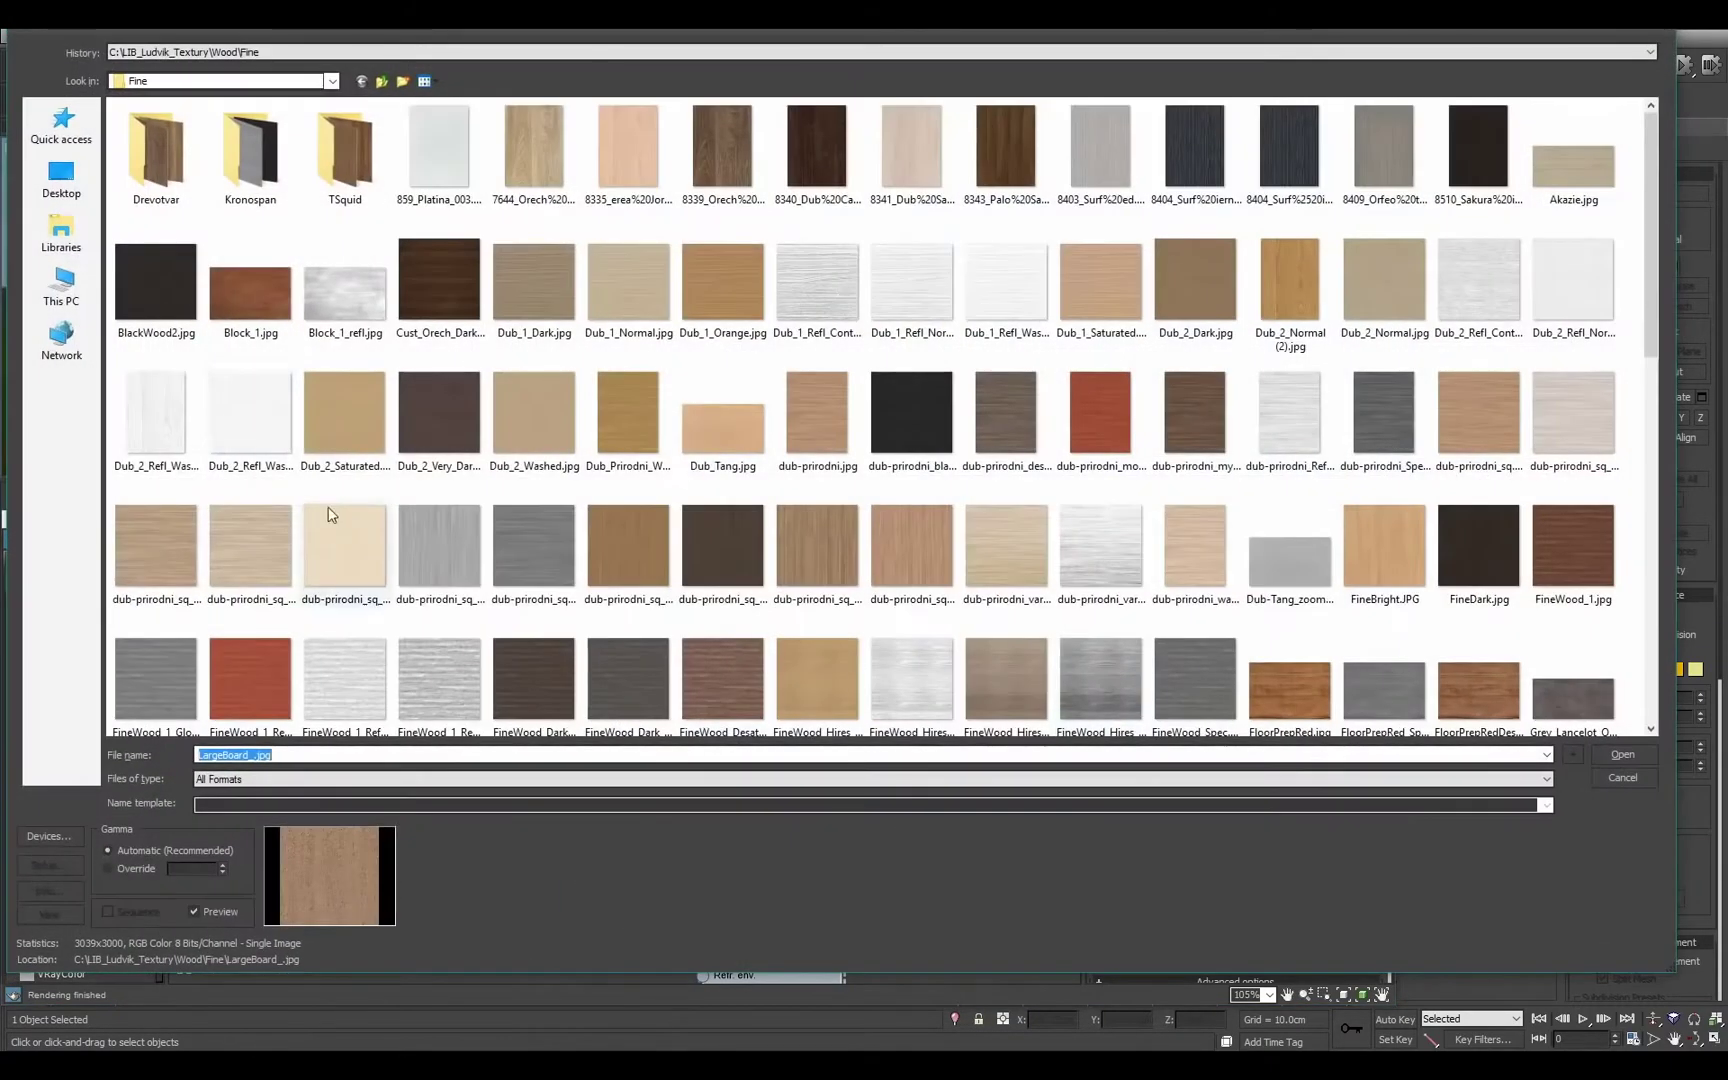
click(382, 81)
click(382, 81)
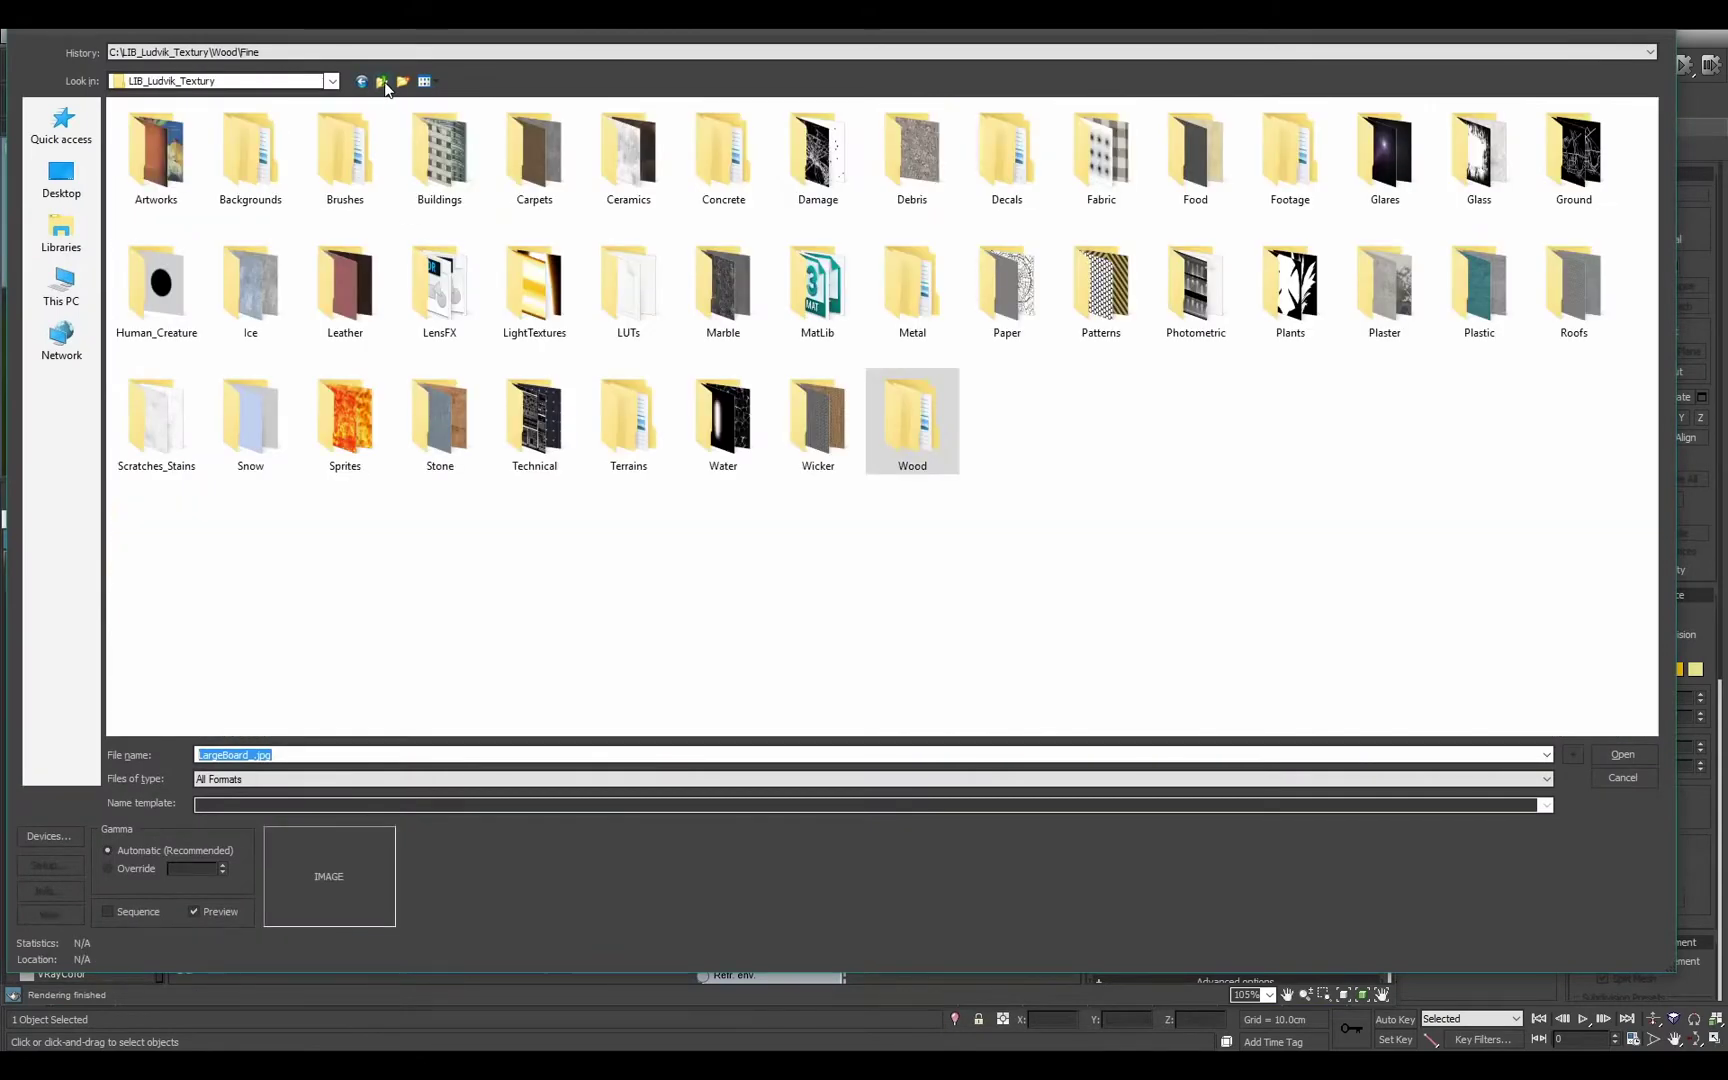
click(1000, 303)
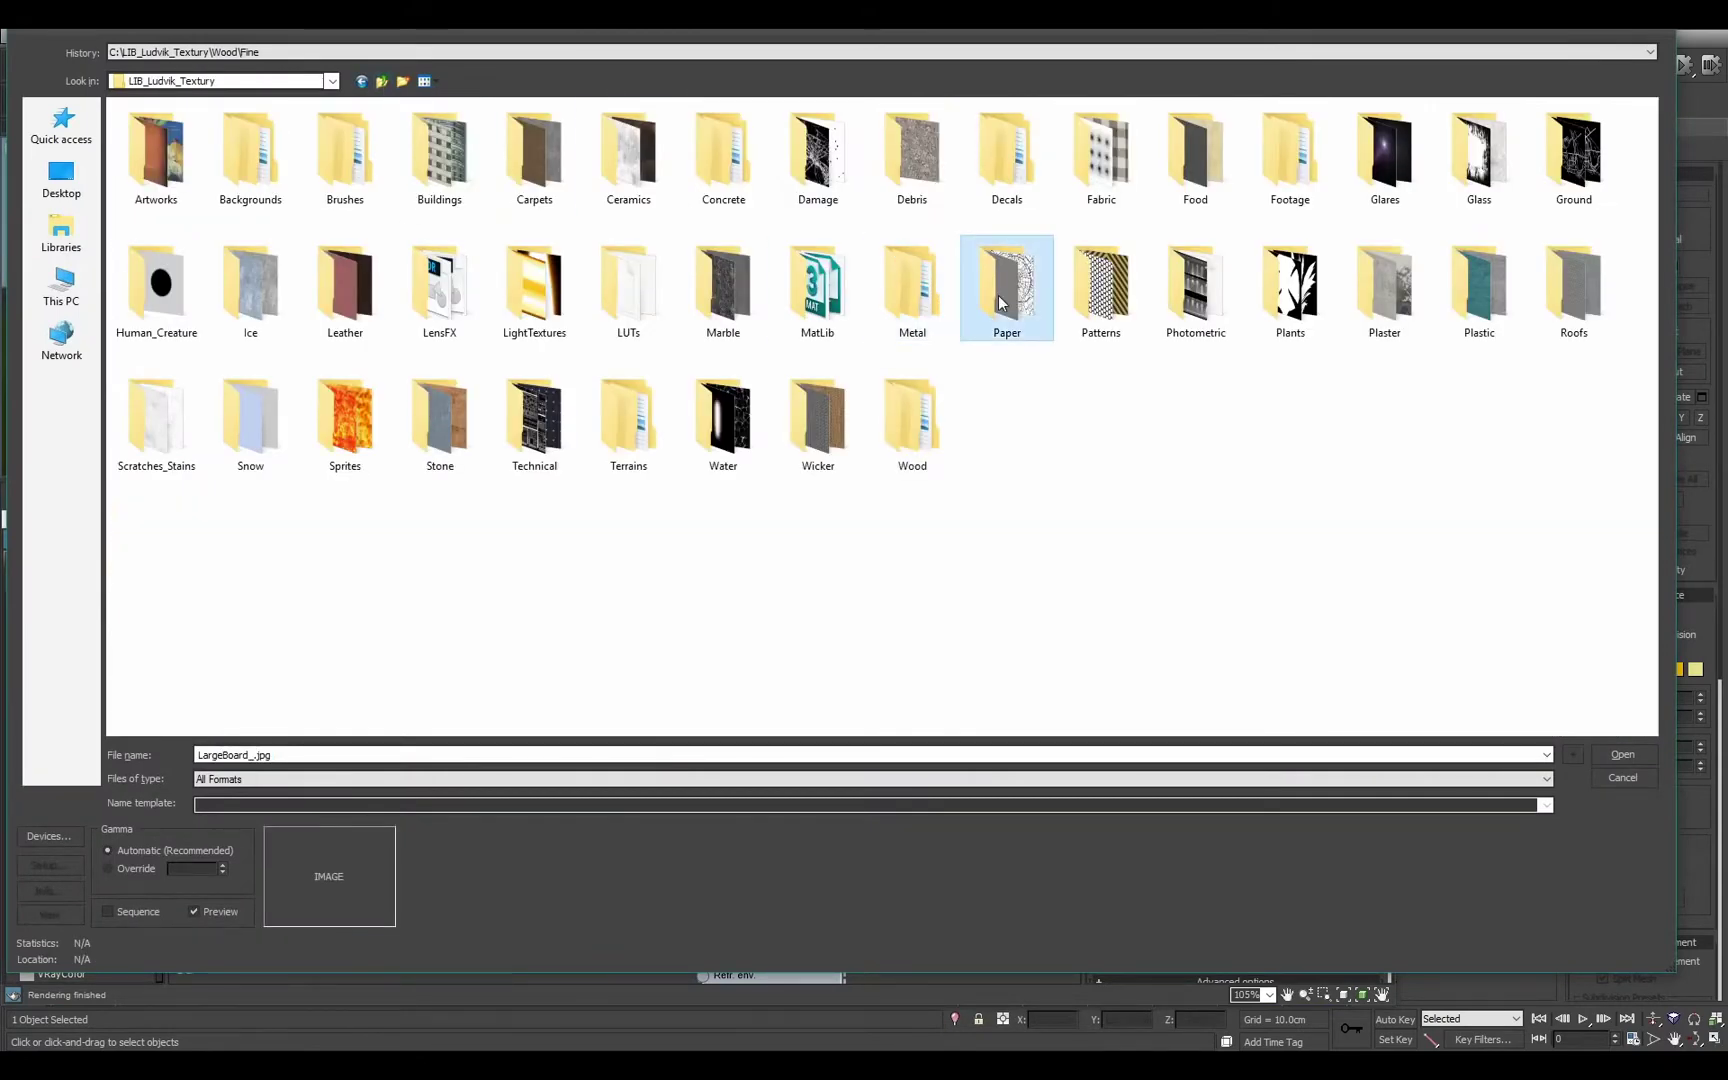
double_click(1386, 288)
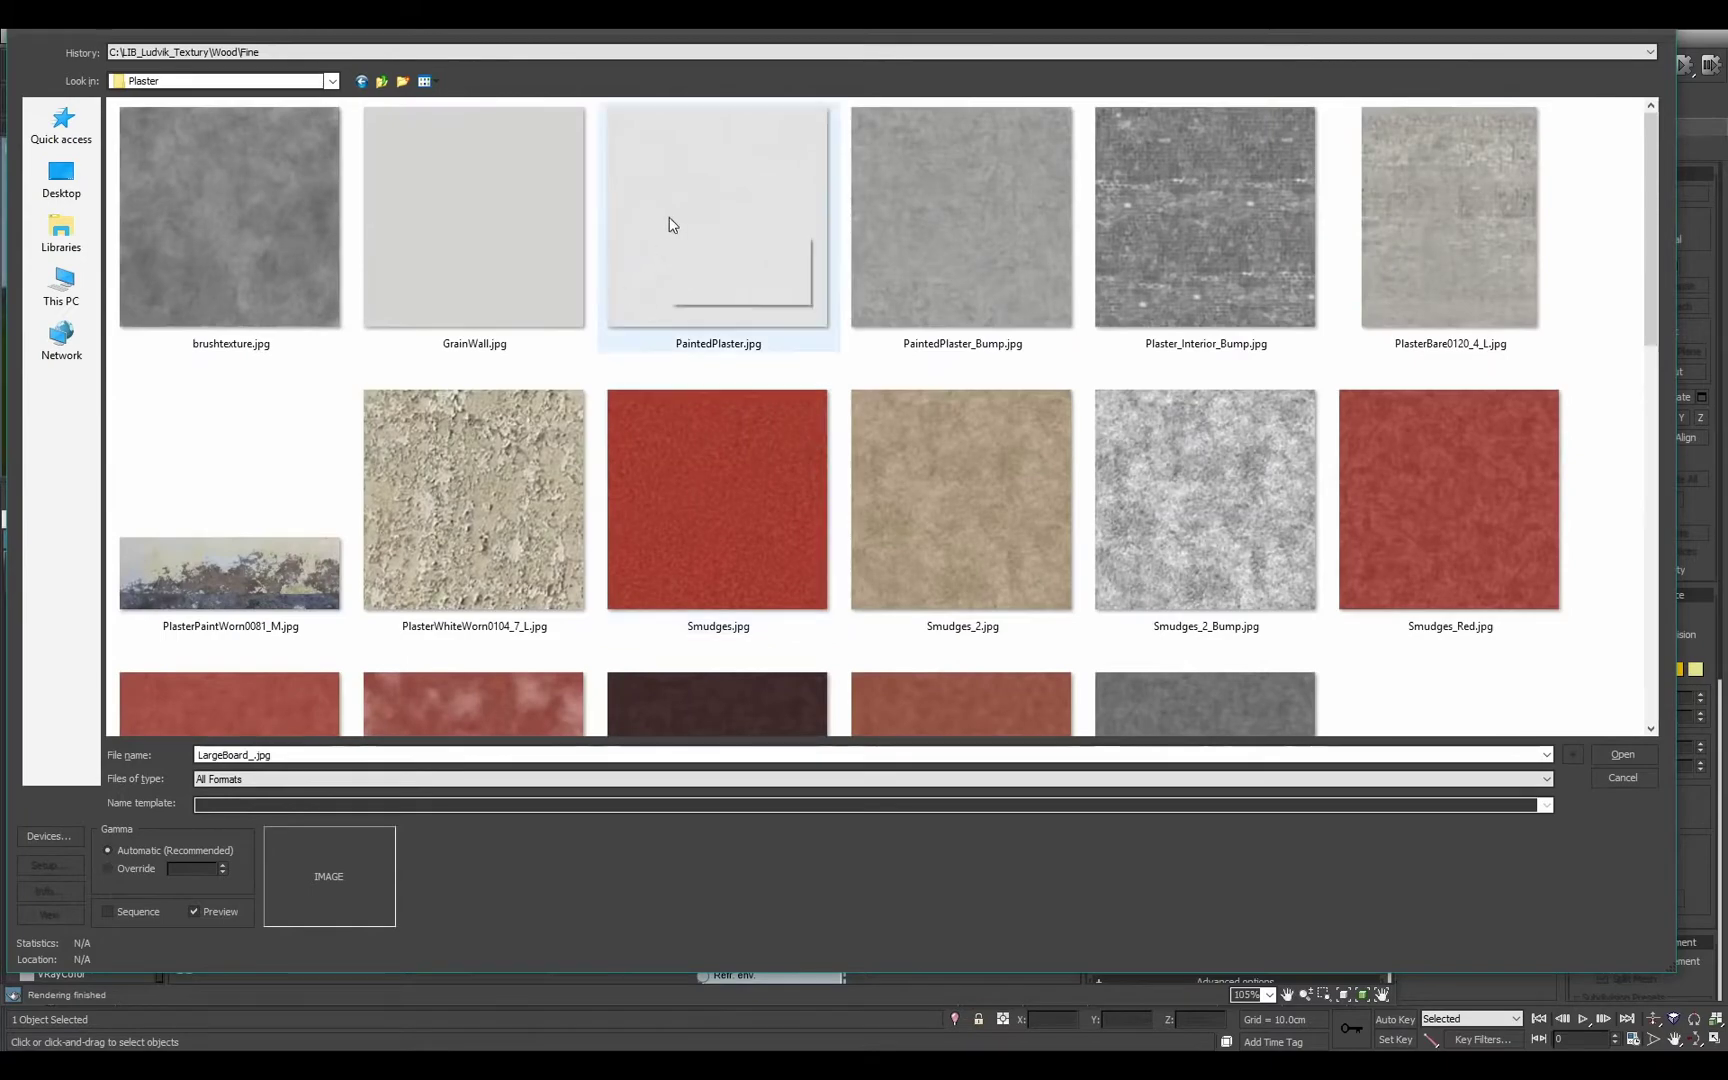
click(670, 220)
double_click(670, 220)
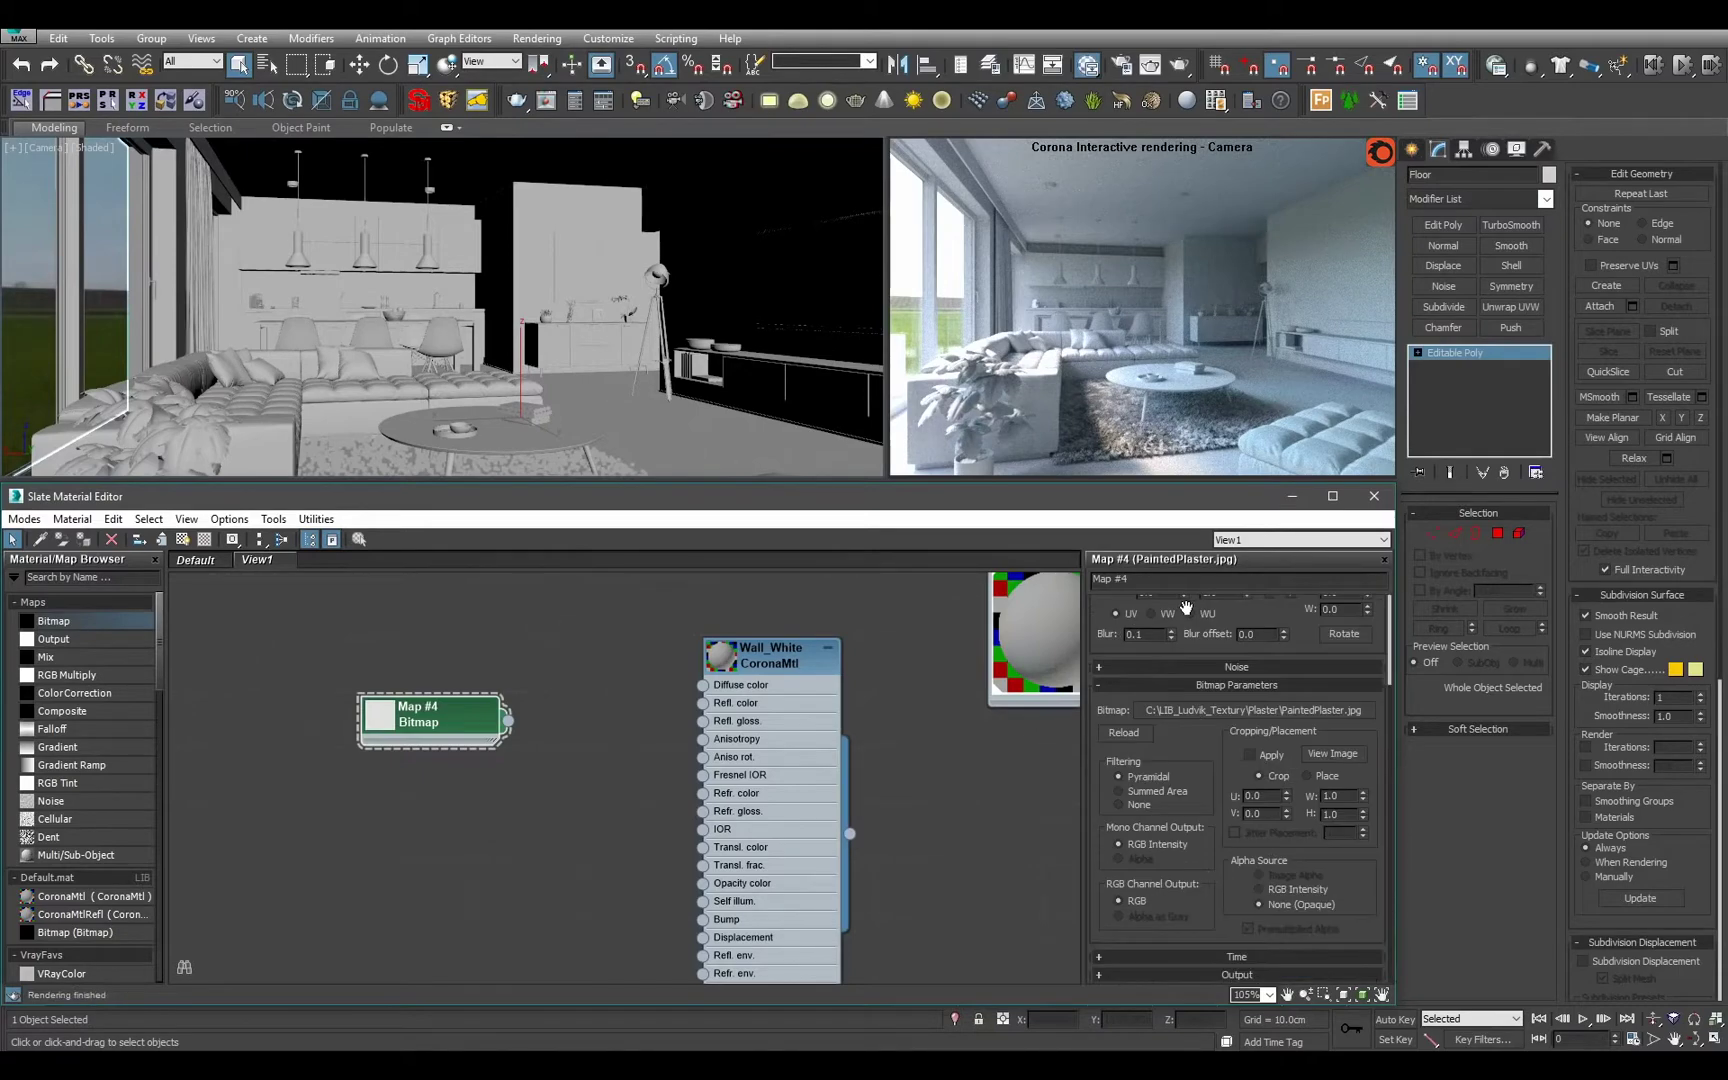
Preview the PaintedPlaster.jpg image and connect its map to Wall_White's Diffuse color.
click(1334, 873)
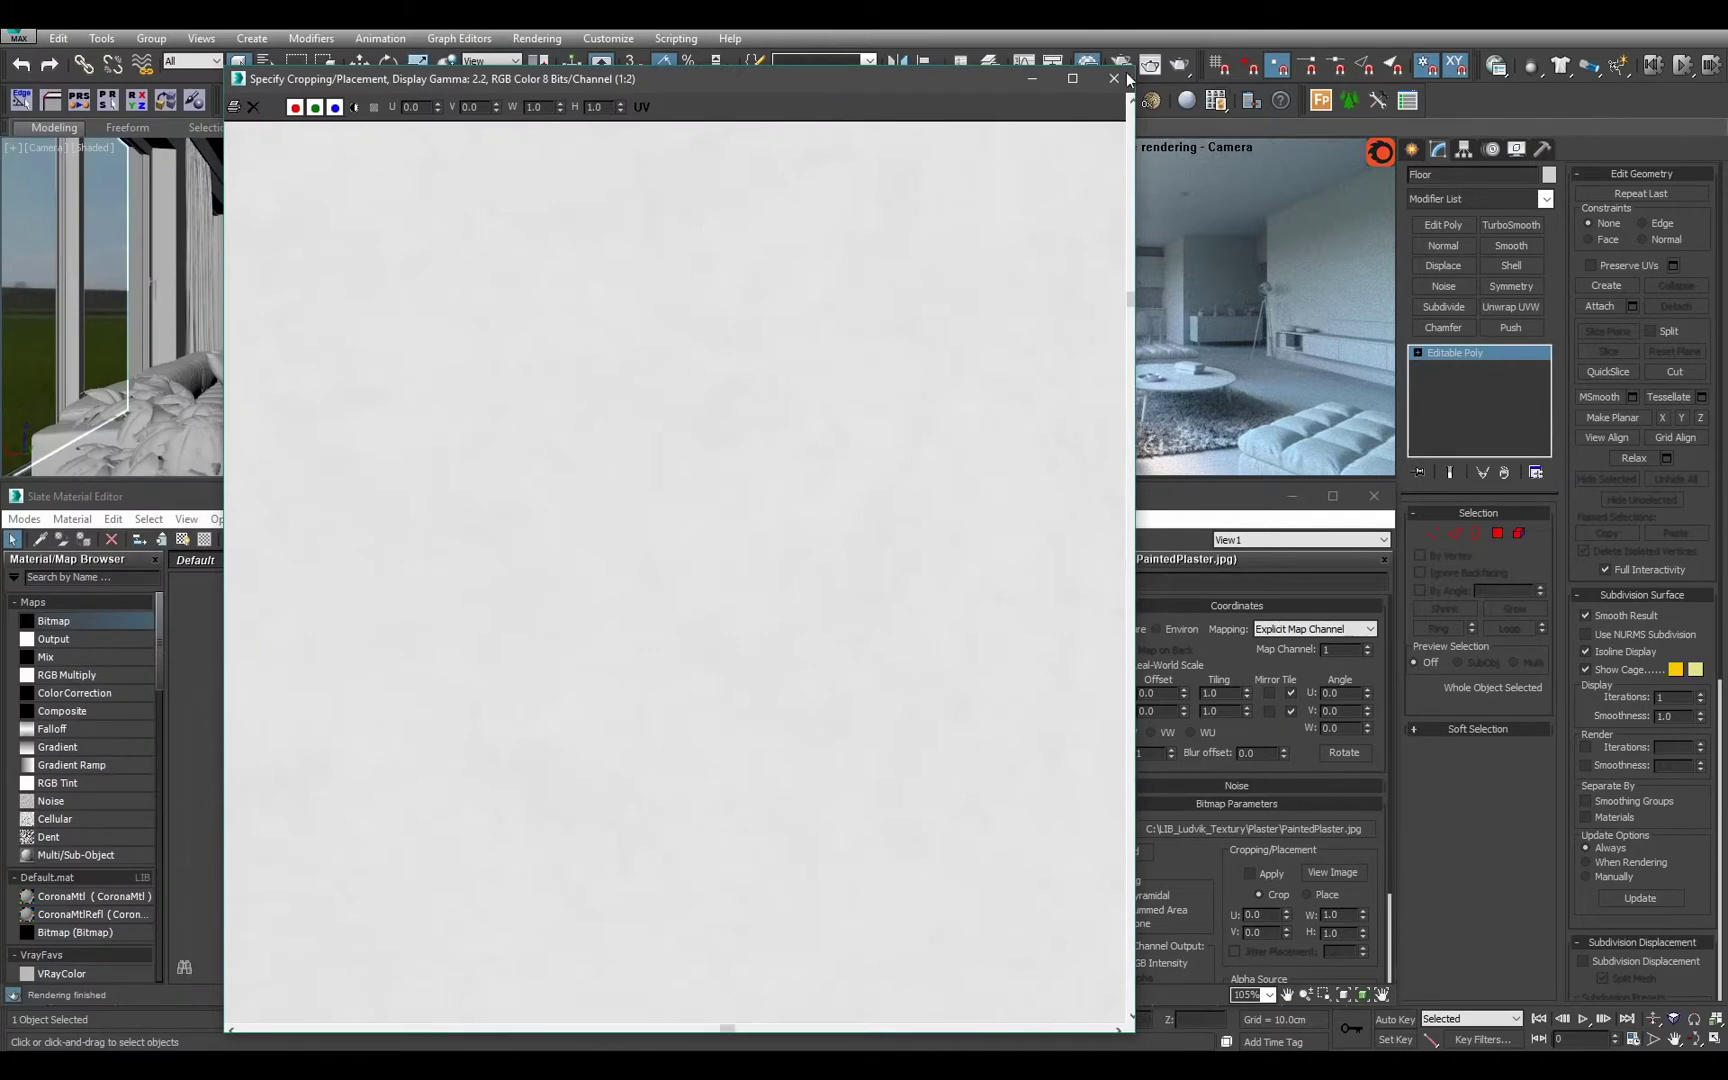
click(1126, 76)
scroll(552, 732, up, 2)
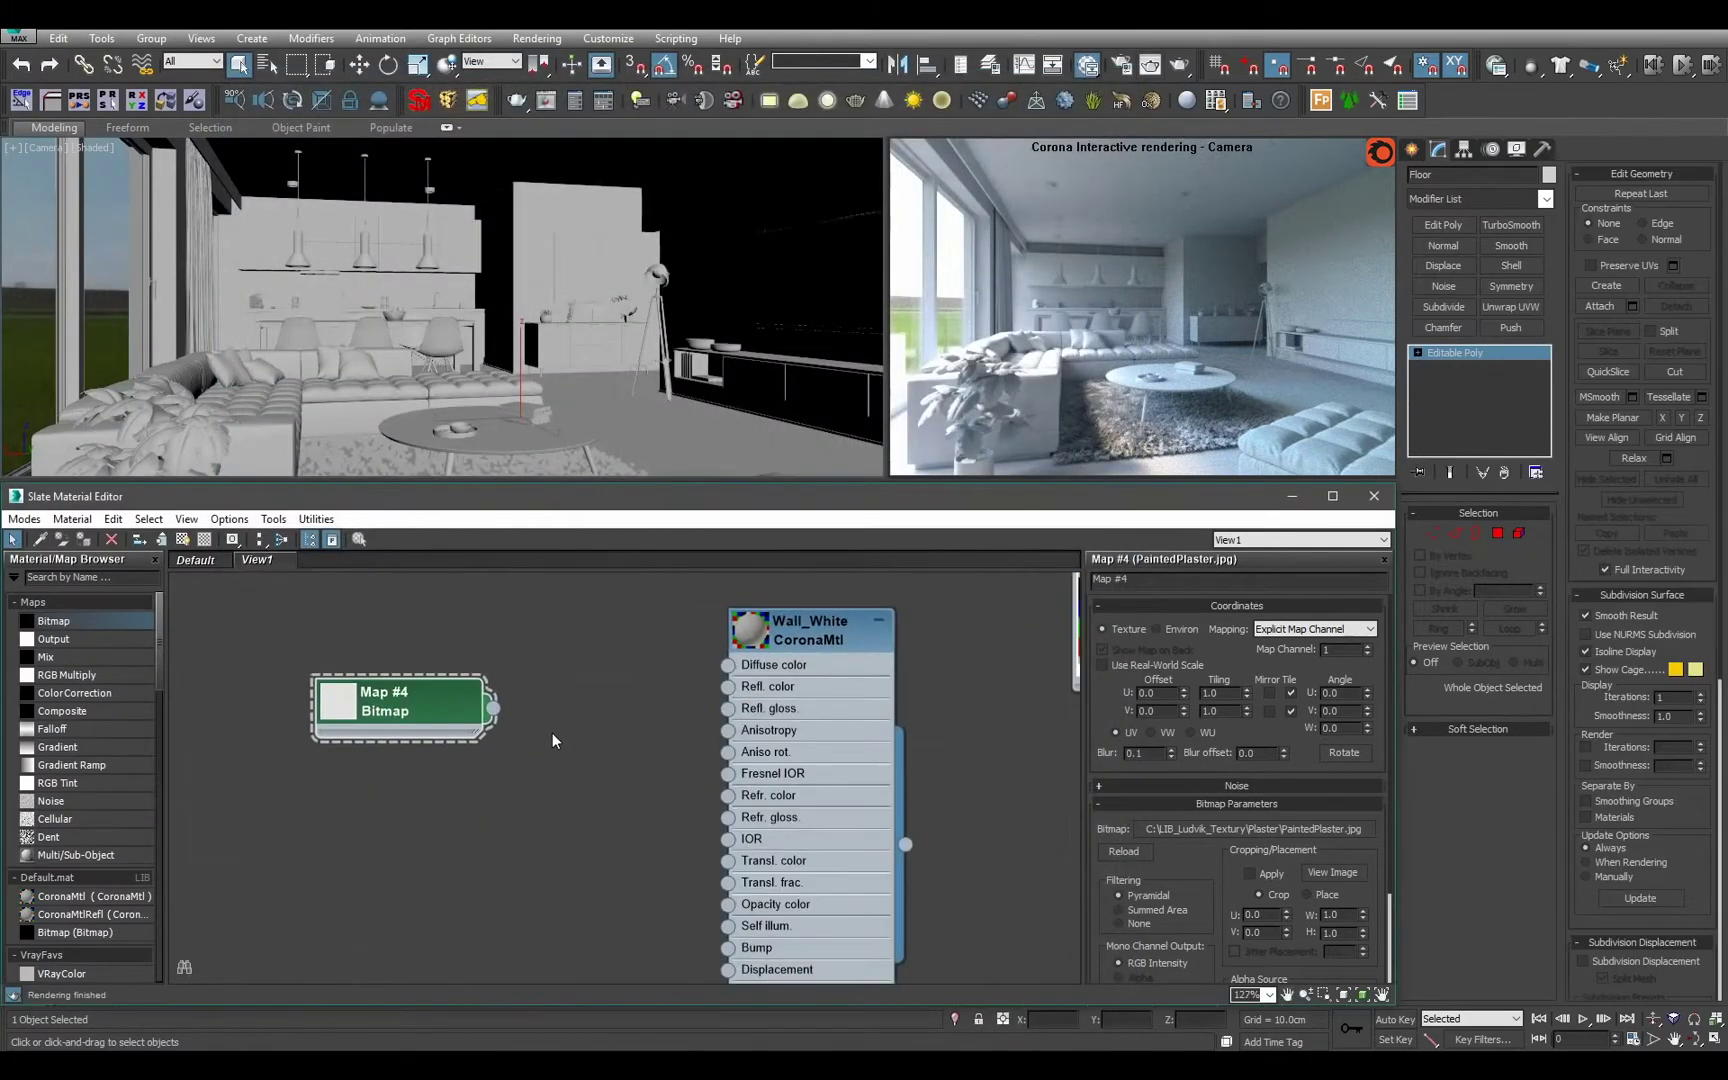
drag(492, 708, 729, 666)
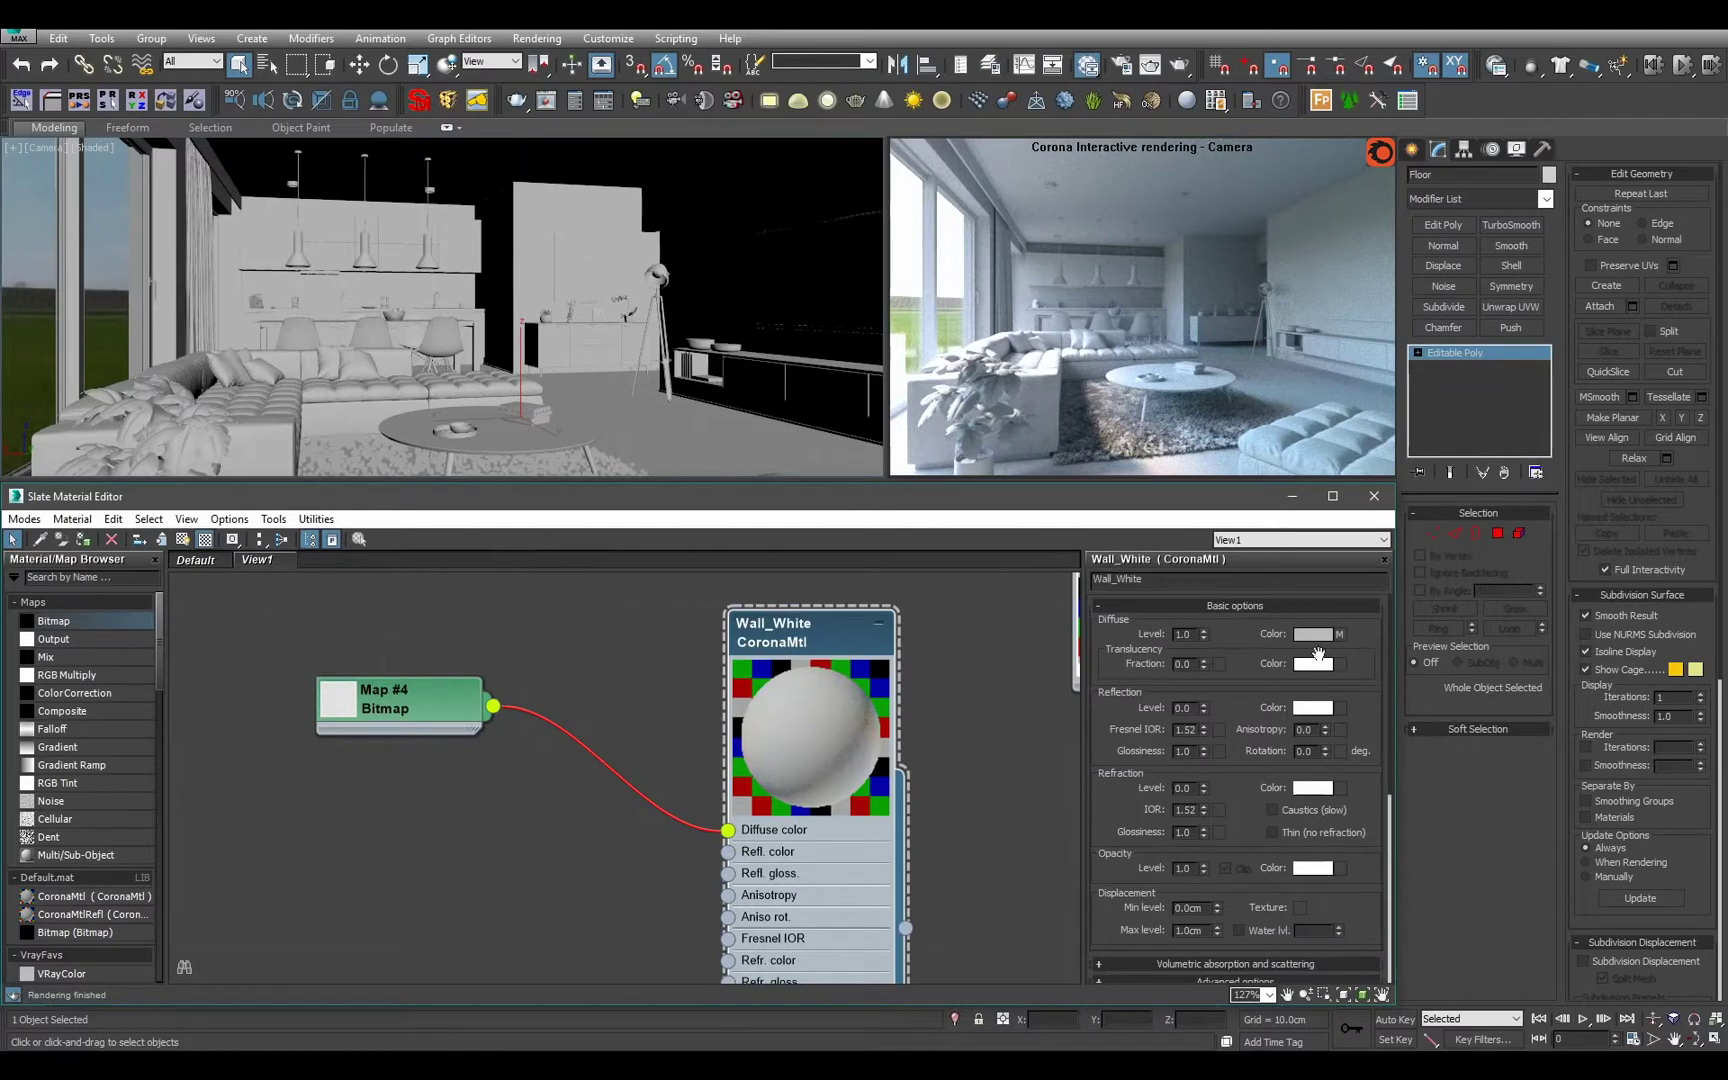
Sample the plaster map's thumbnail with Wall_White's diffuse color eyedropper to check its brightness, and cancel the color change.
click(1313, 636)
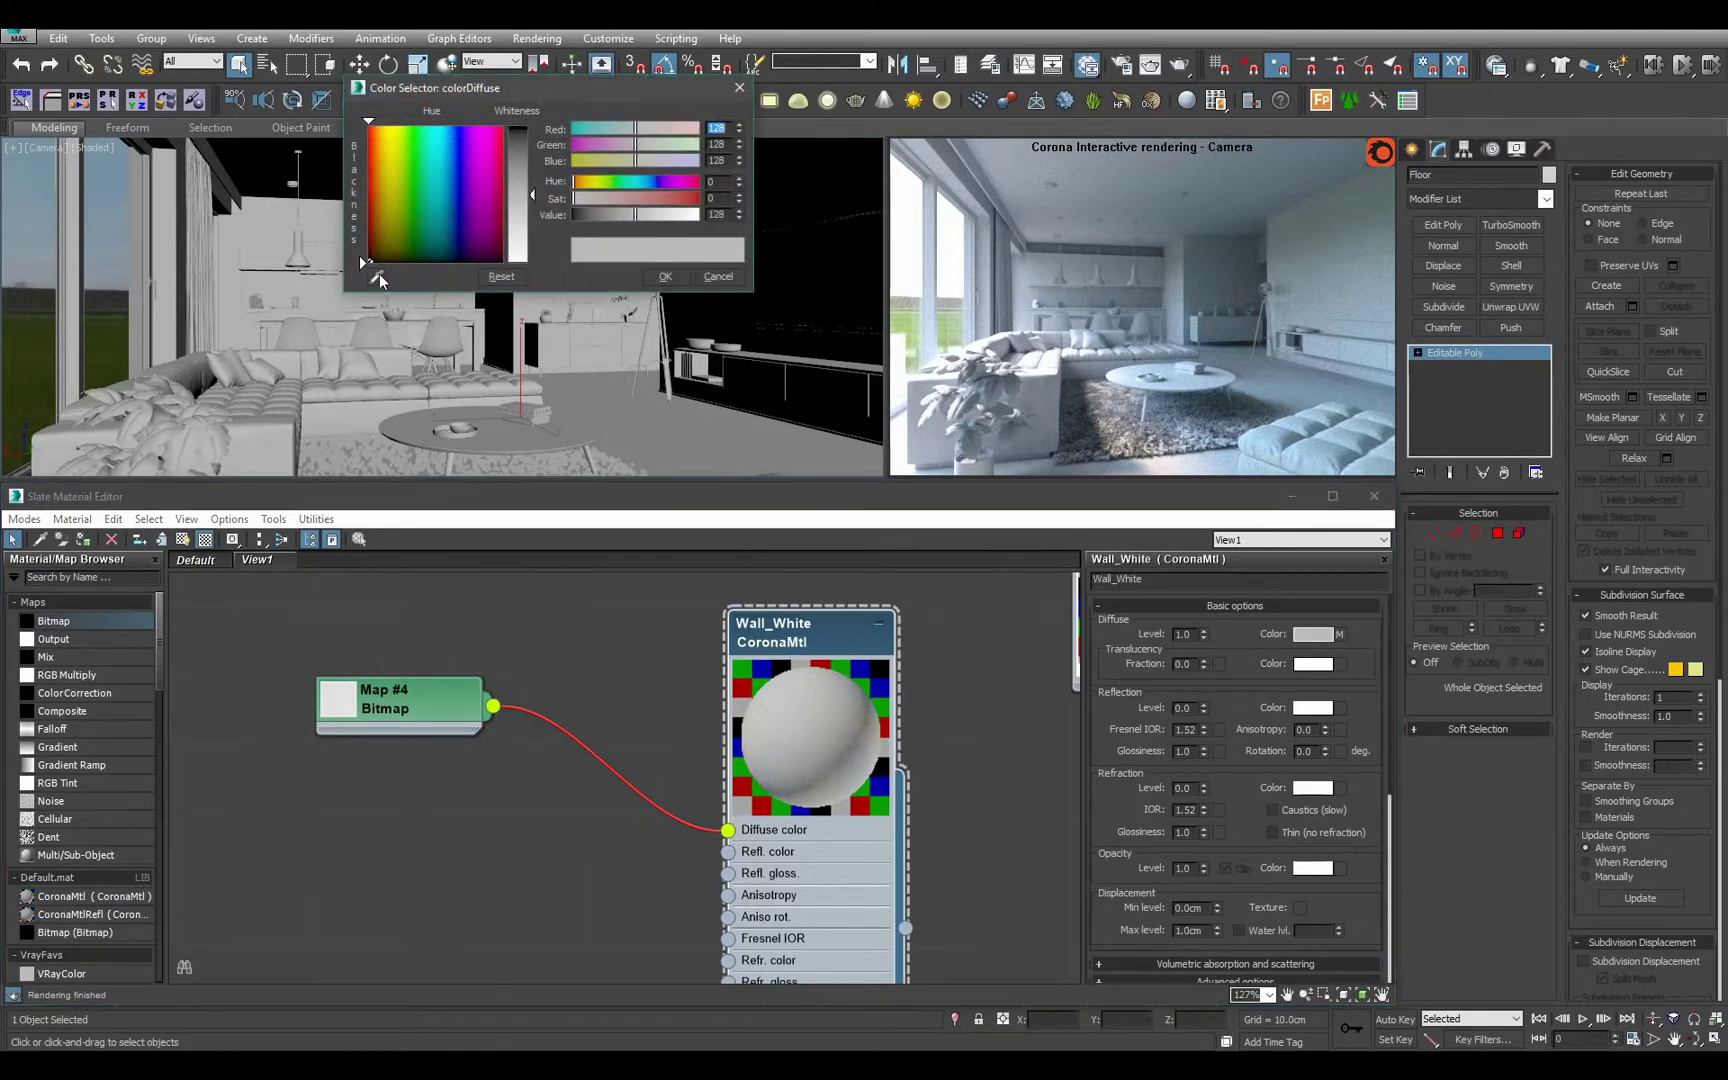
click(377, 277)
click(345, 686)
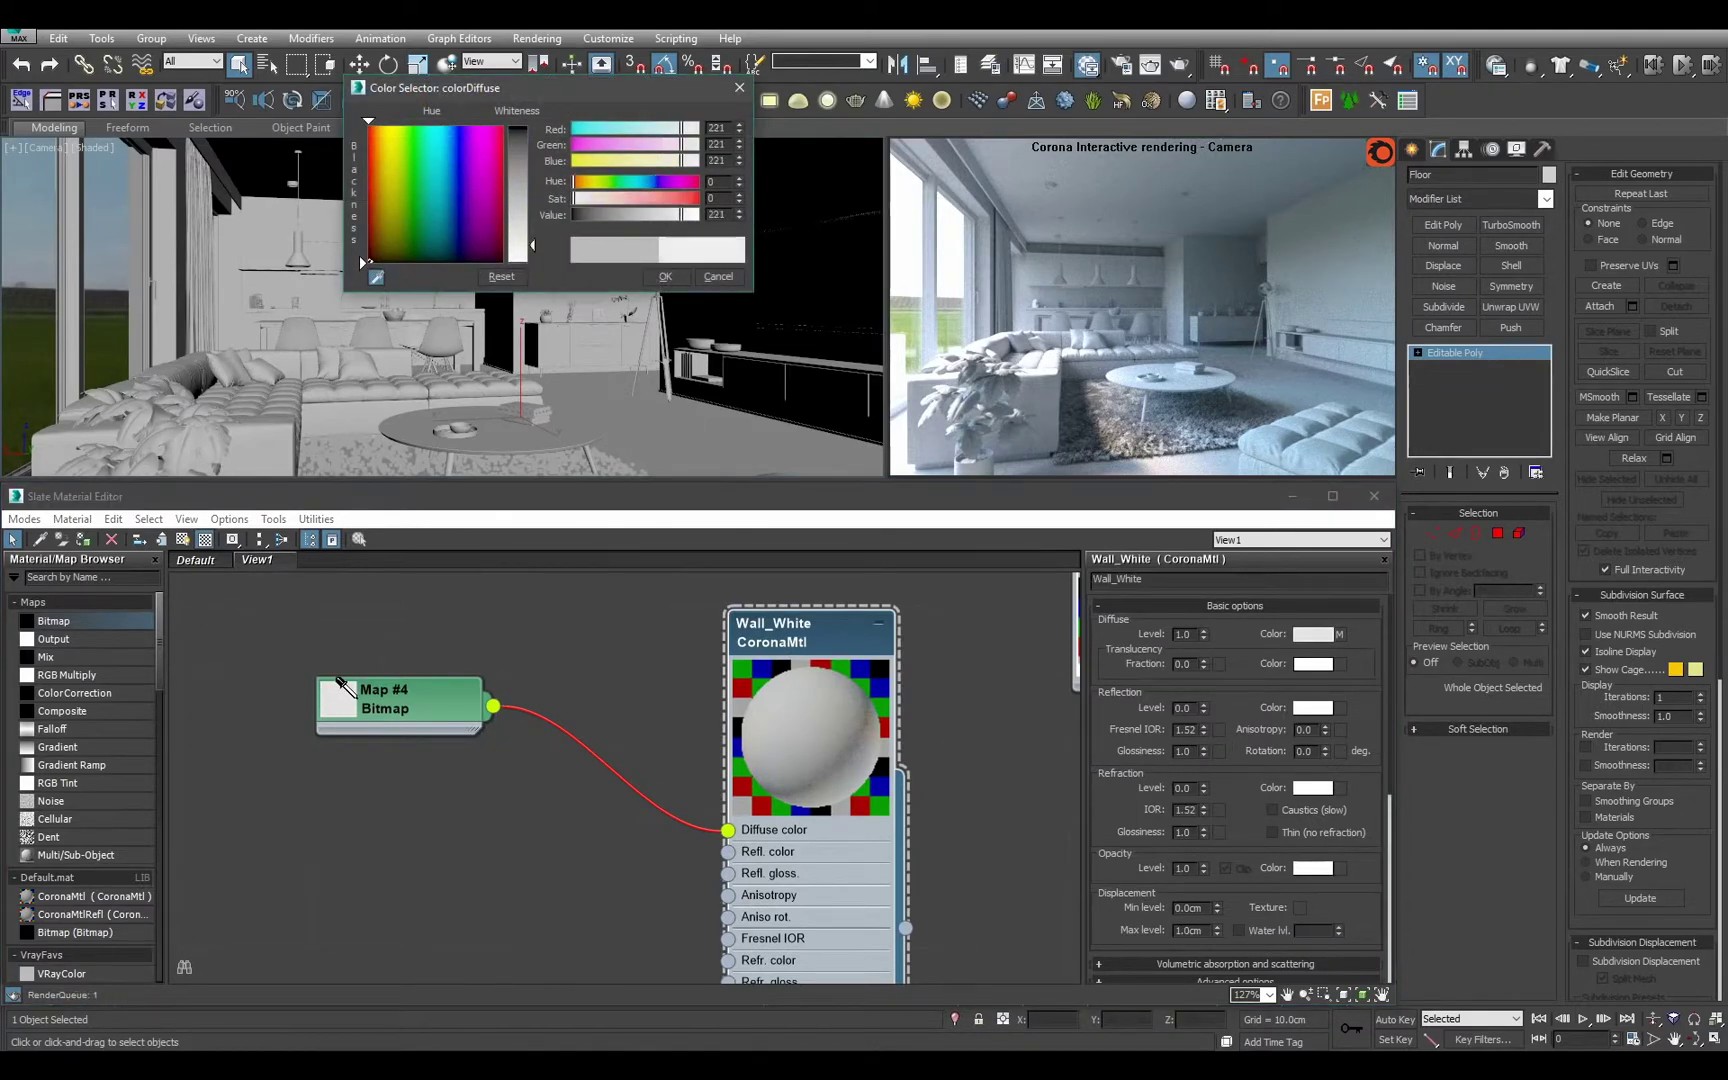
click(329, 678)
click(326, 683)
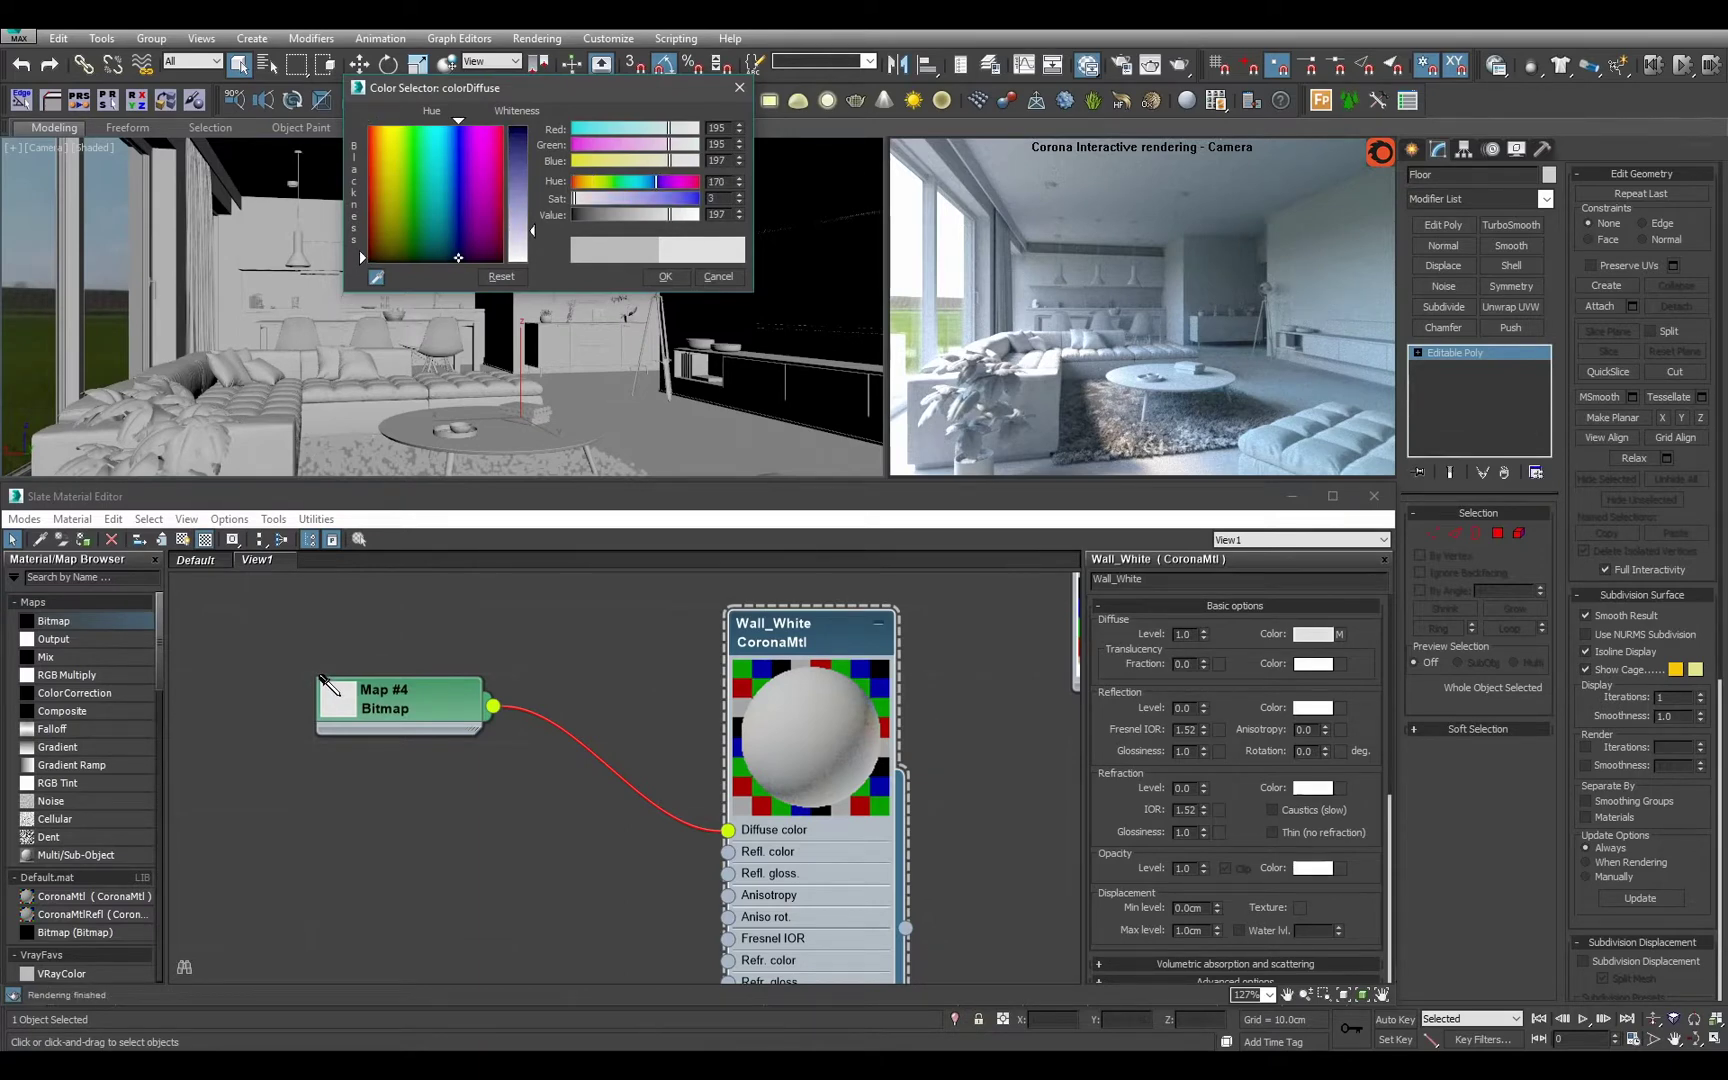
click(321, 680)
click(321, 680)
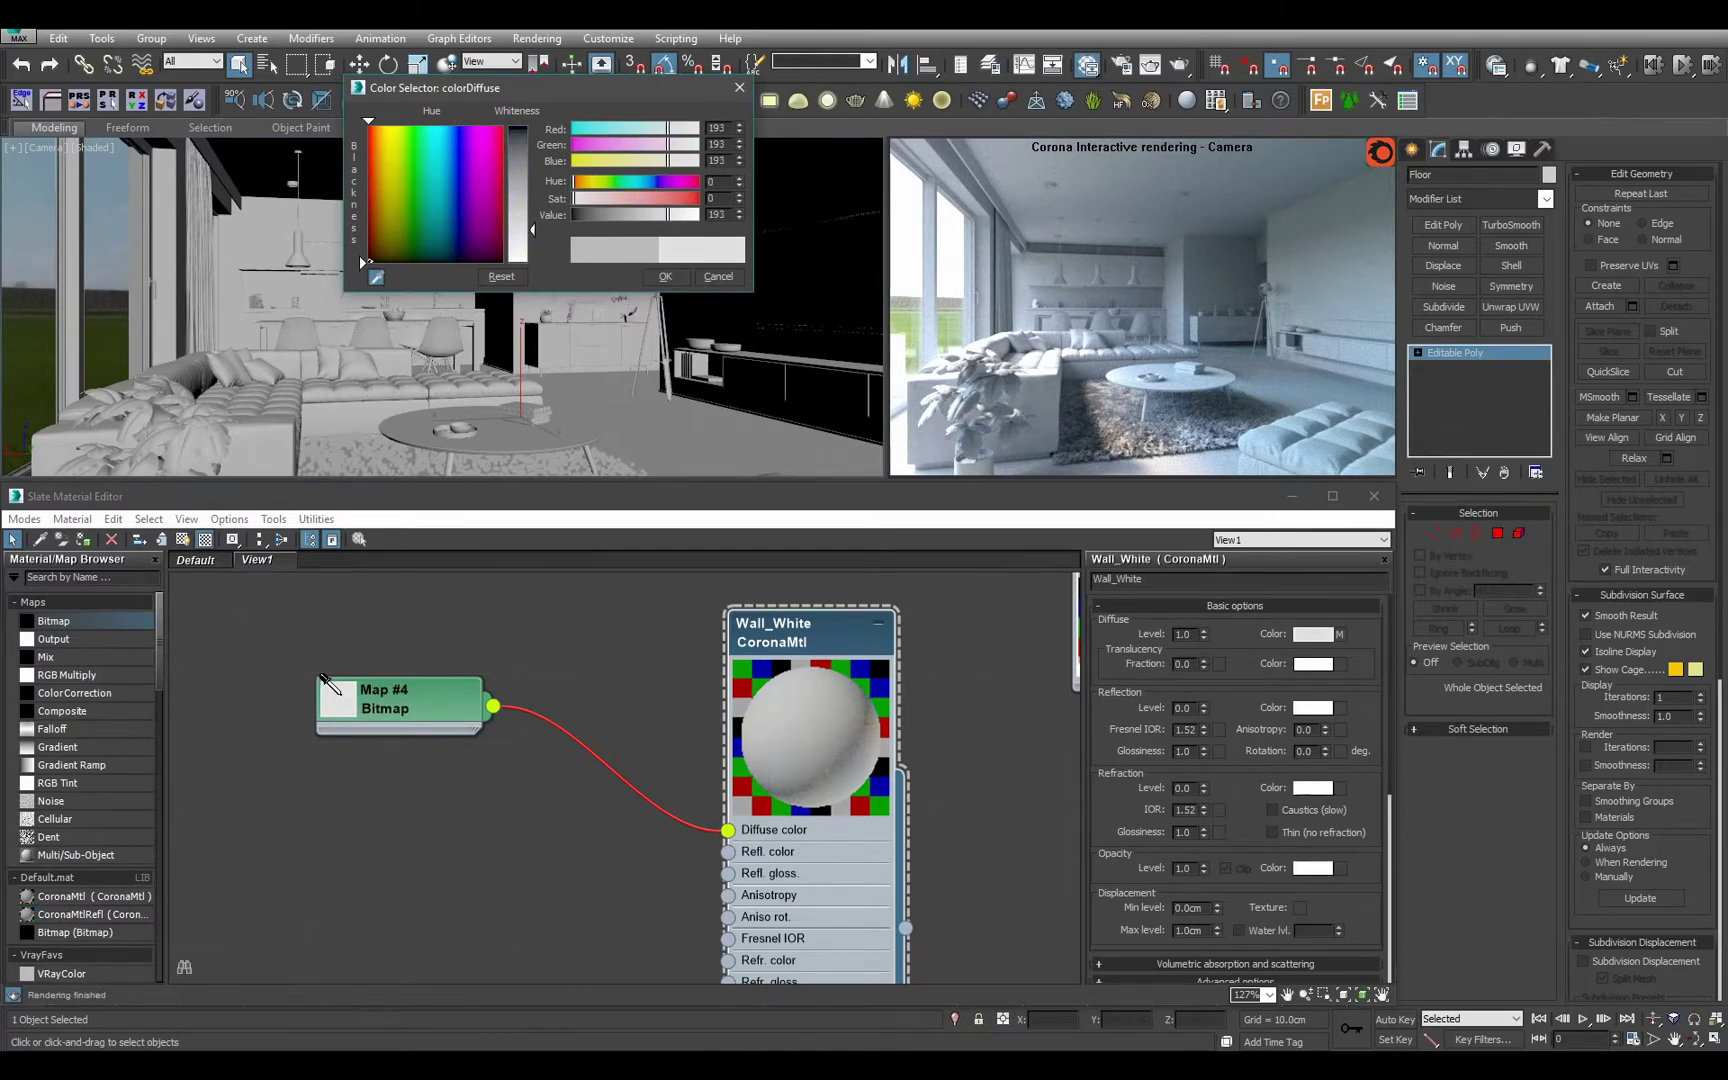
click(326, 683)
click(321, 677)
click(321, 678)
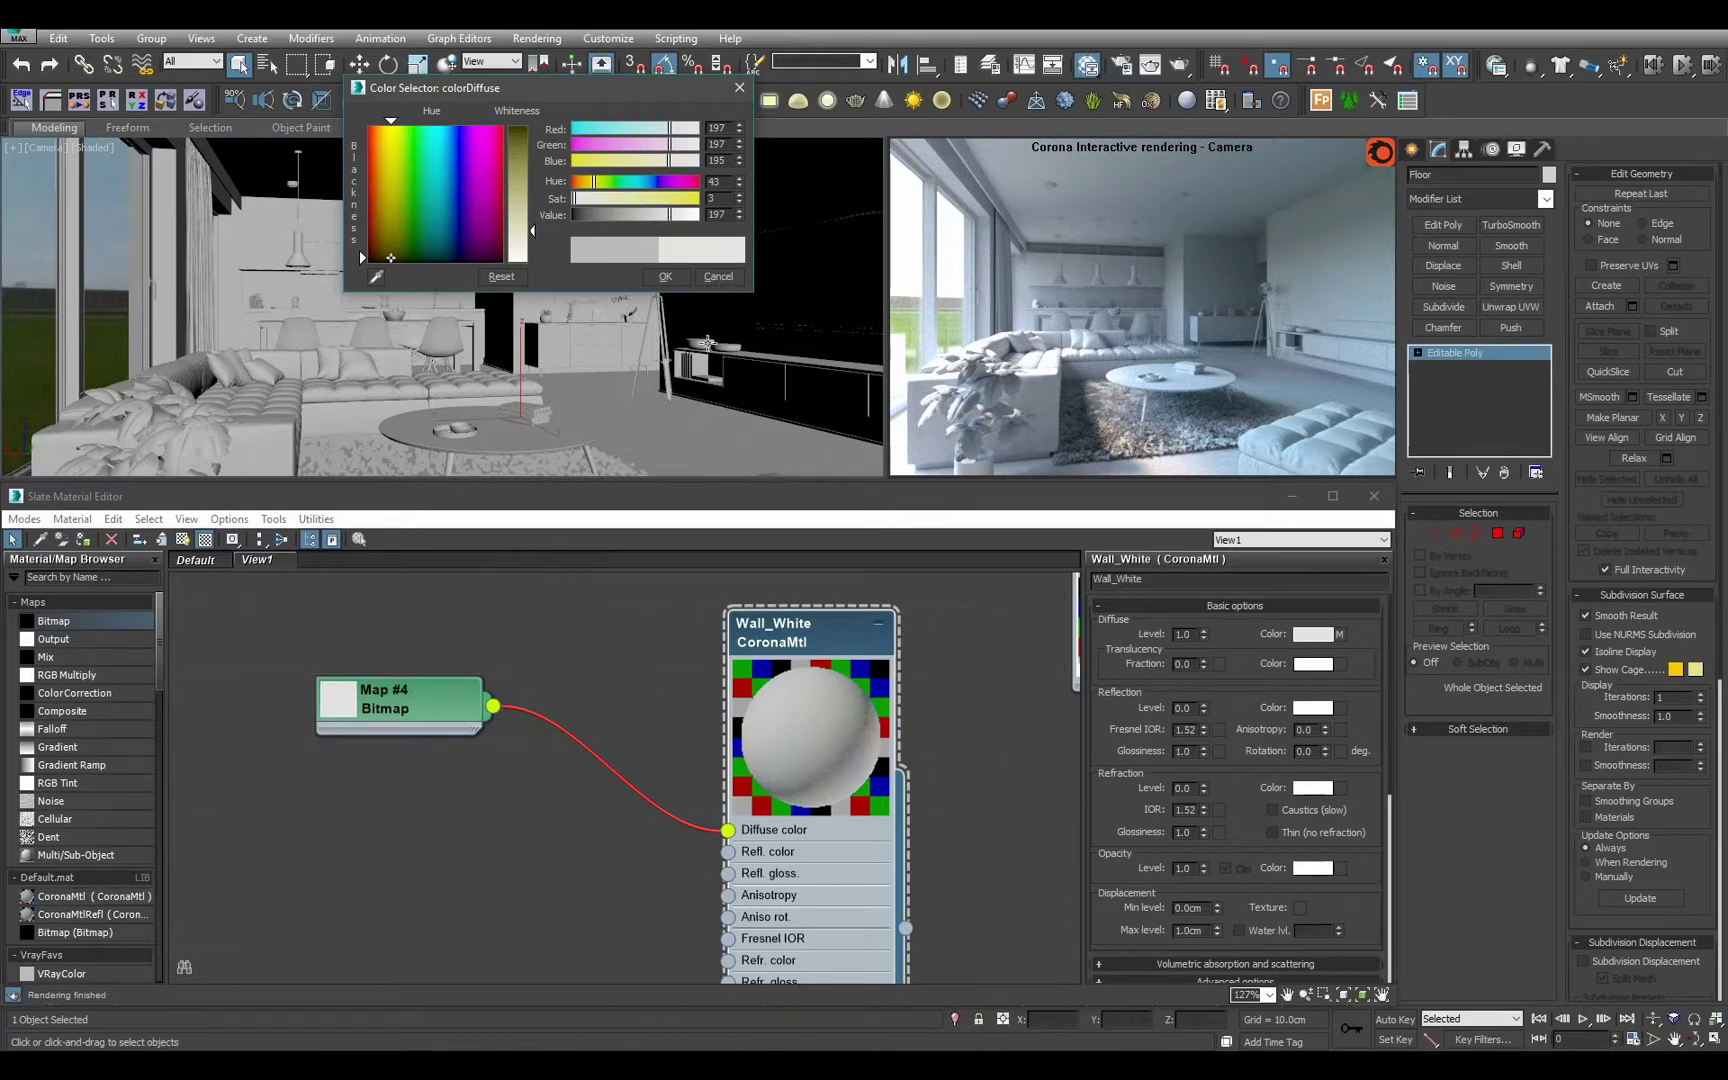
click(719, 278)
scroll(852, 706, down, 3)
scroll(776, 660, up, 2)
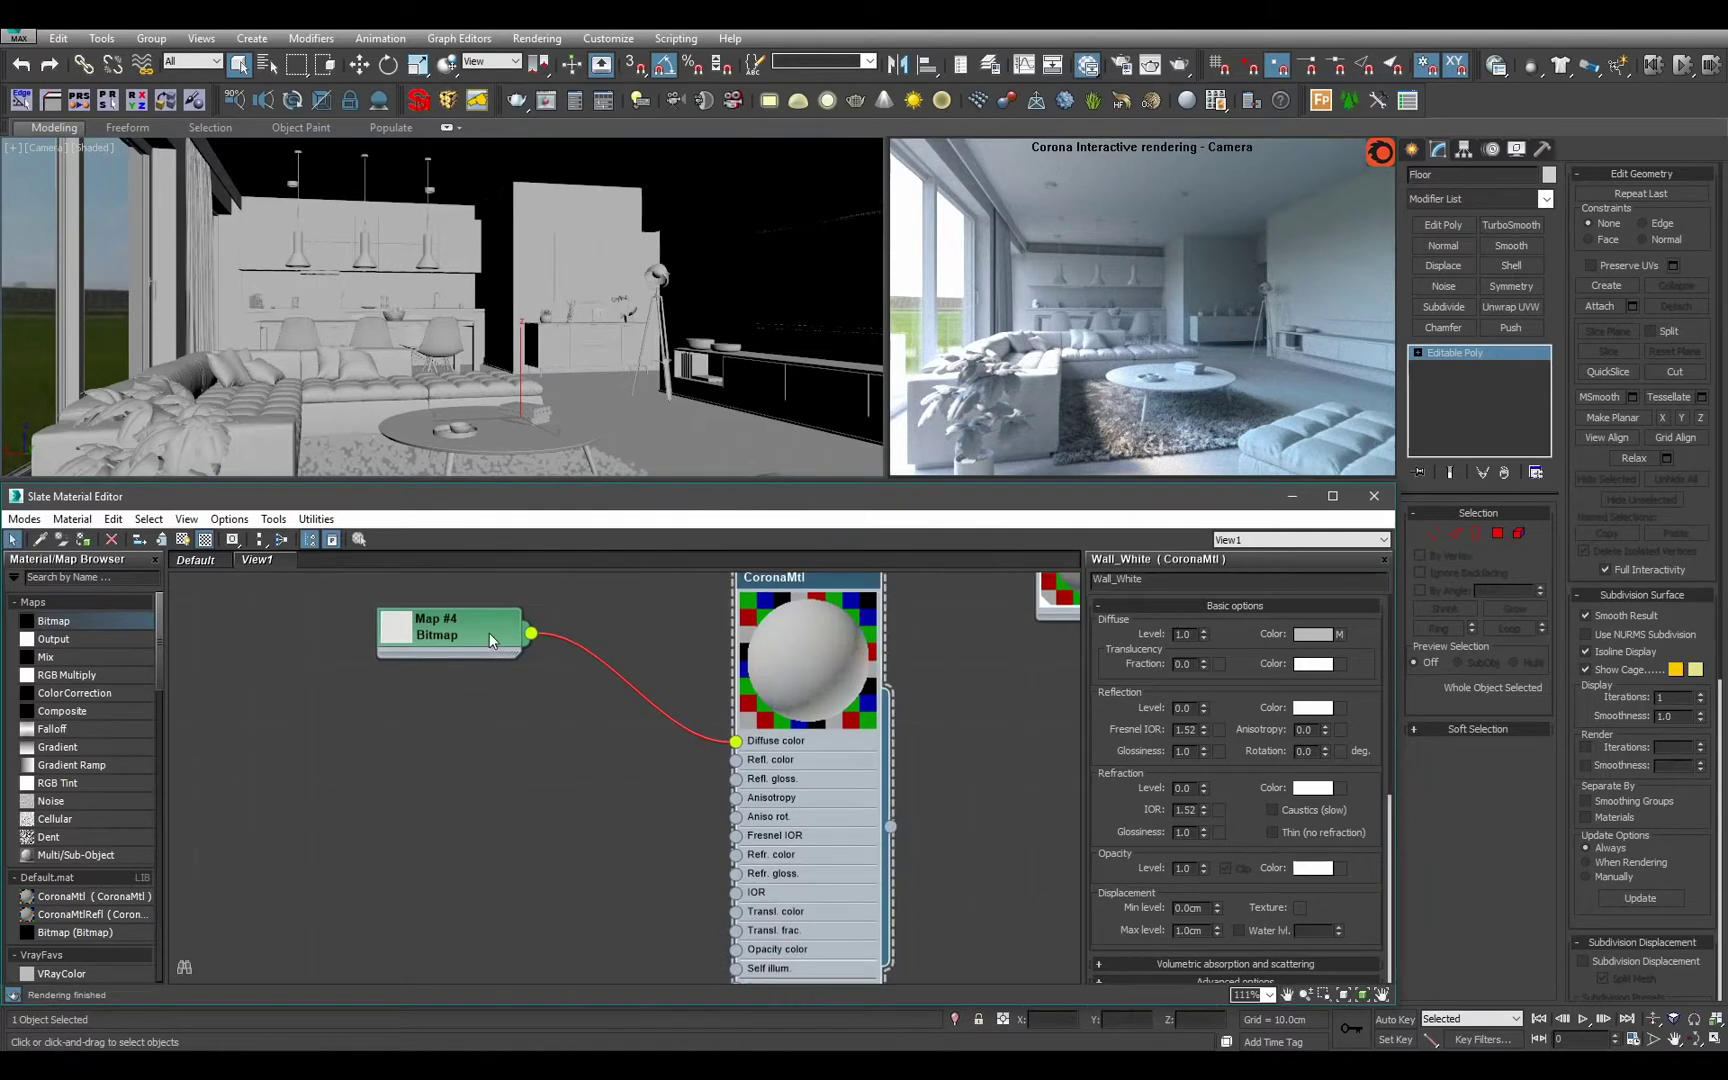
Connect the PaintedPlaster map to the Bump slot of the Wall_White material as well.
scroll(586, 747, up, 1)
drag(479, 654, 693, 900)
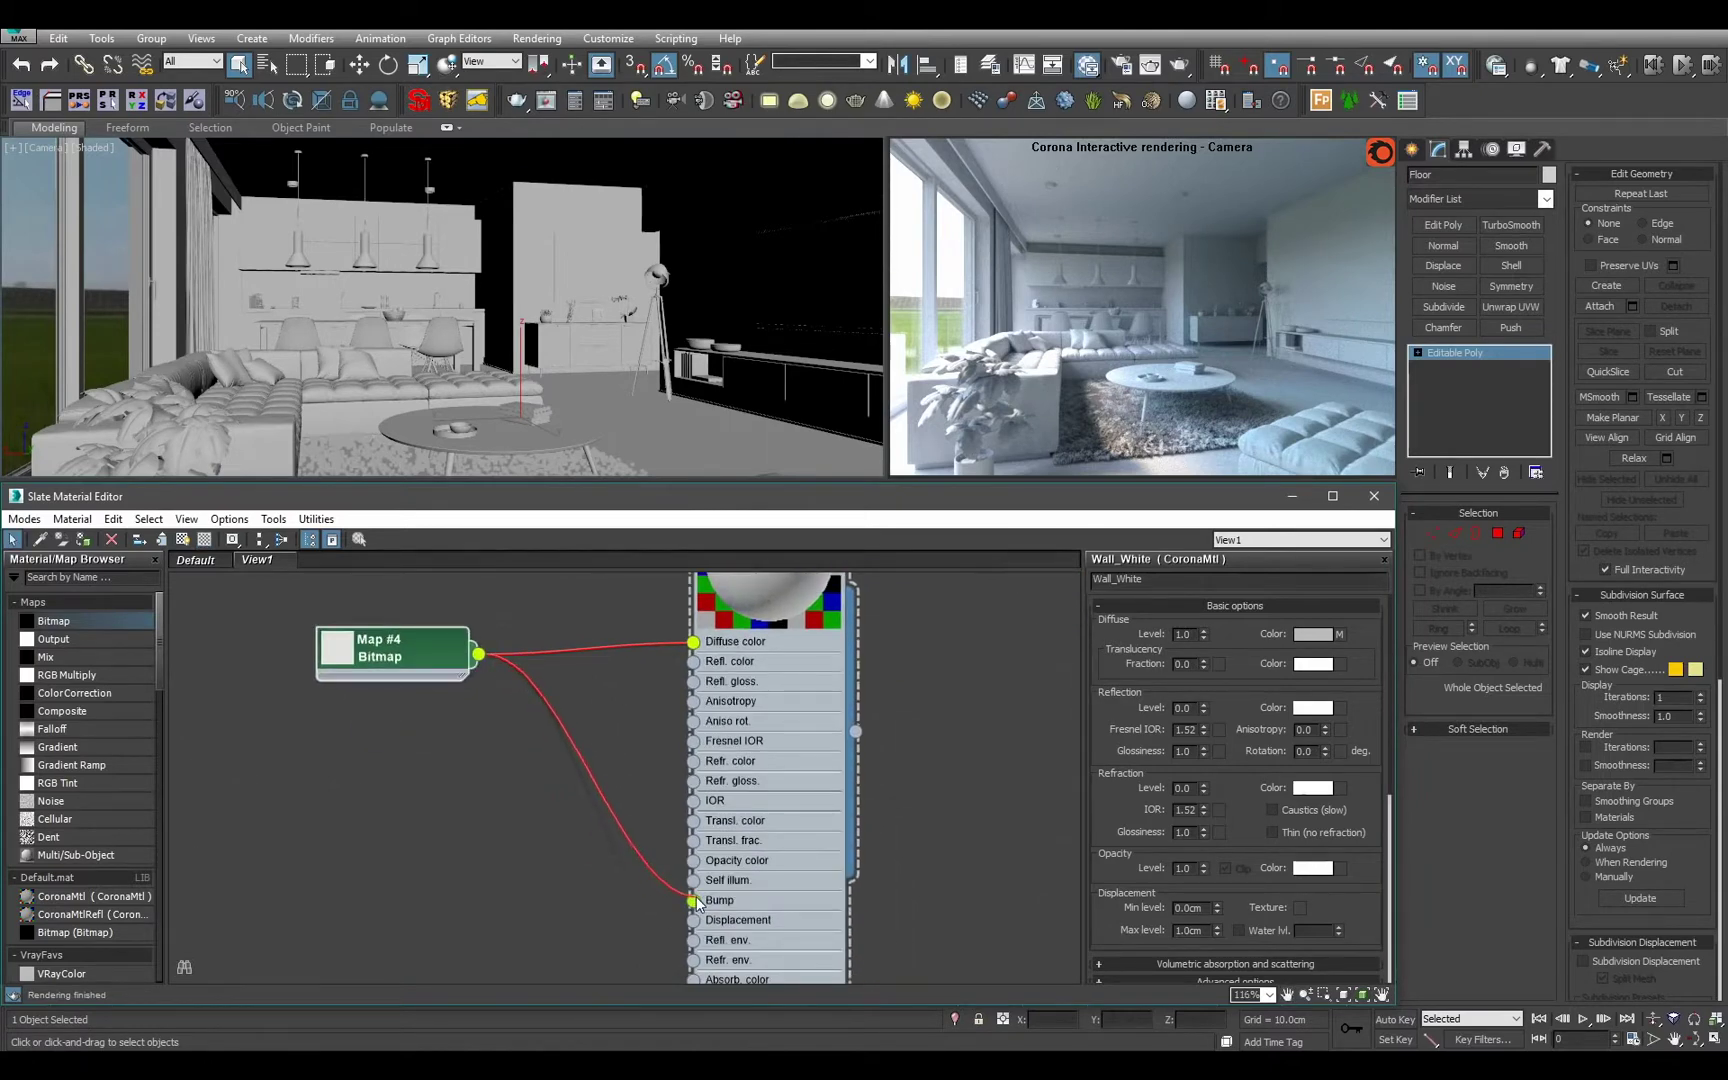
middle_drag(716, 648, 716, 737)
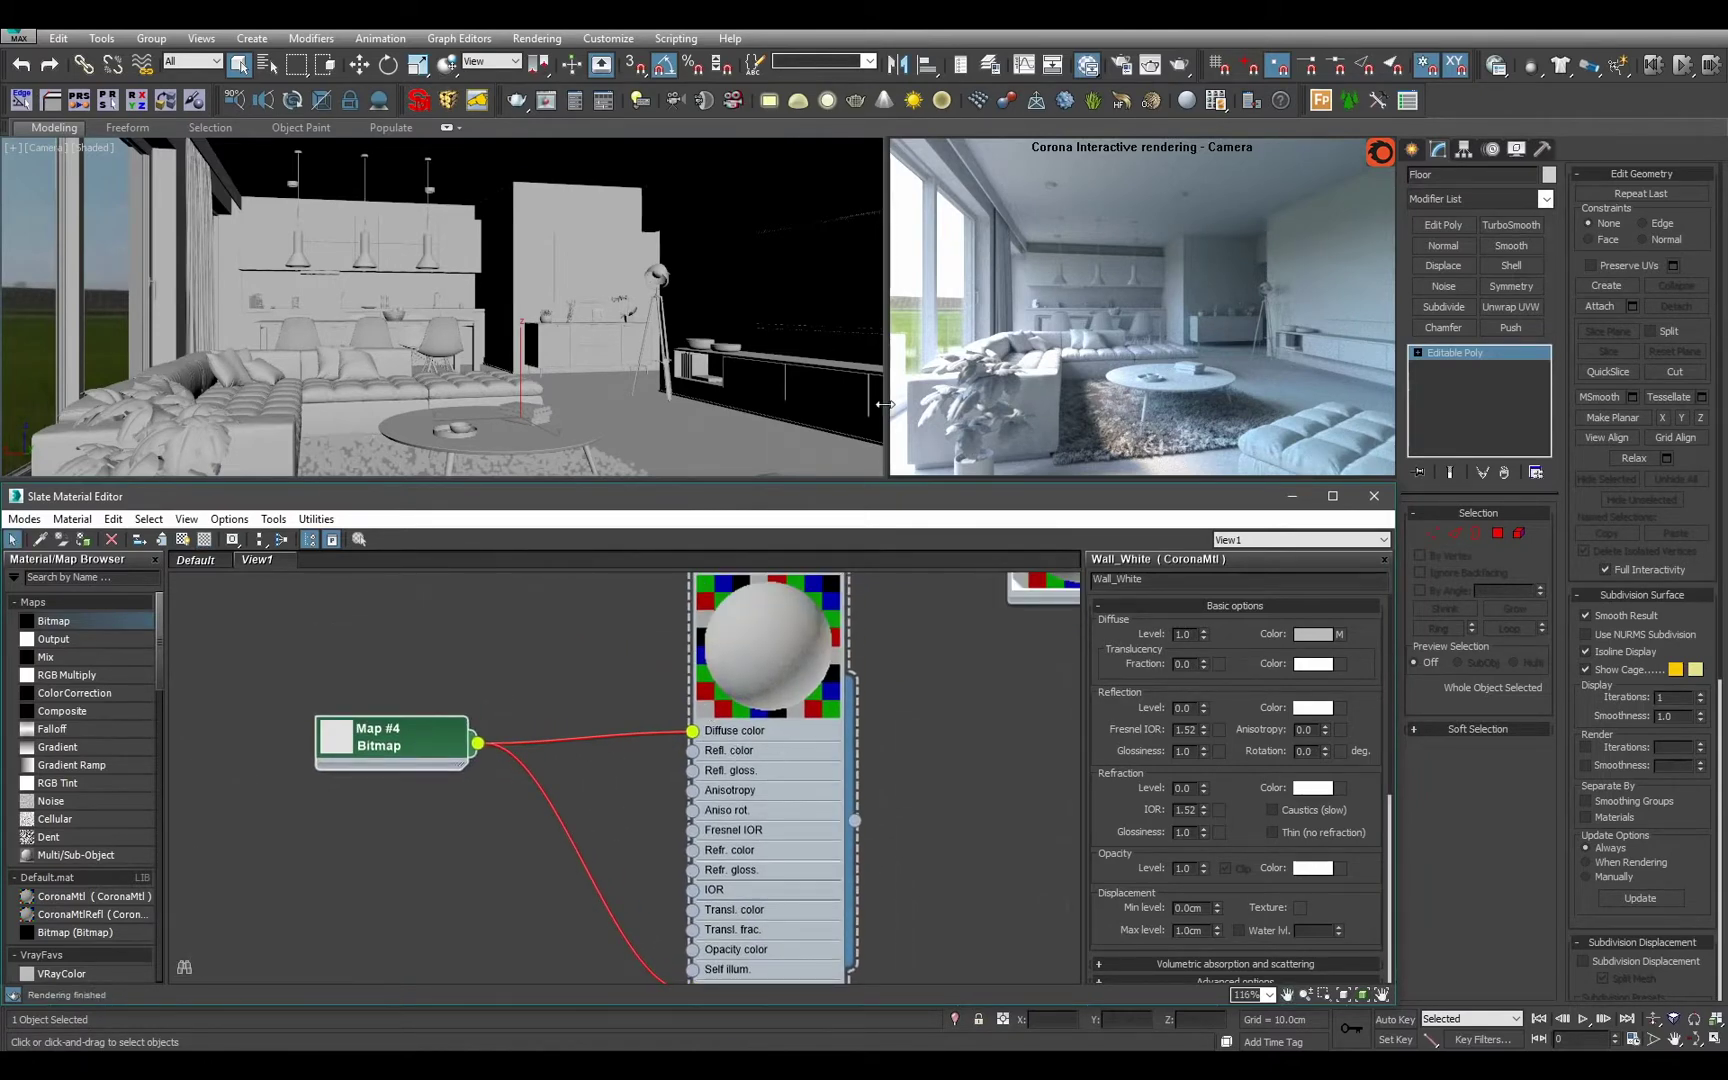
scroll(760, 670, down, 12)
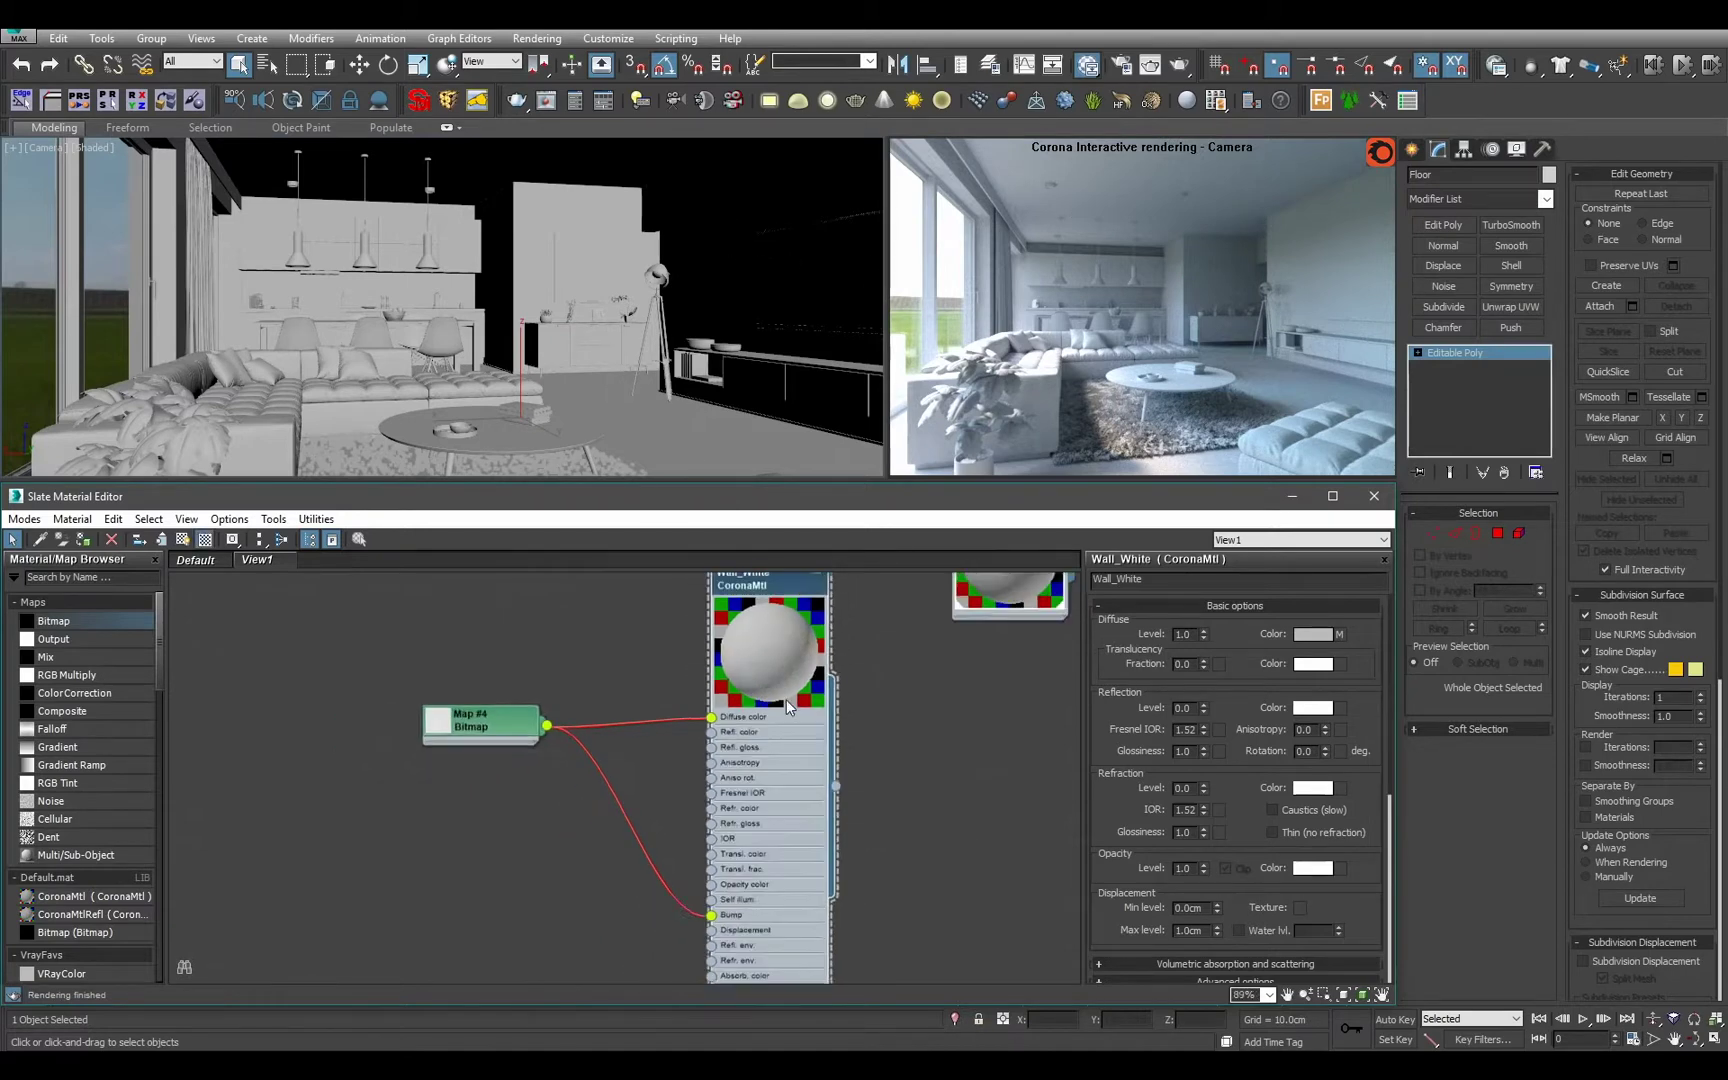
Hide the unused slots of Wall_White and tidy it with its plaster map in an empty area of the graph.
key(h)
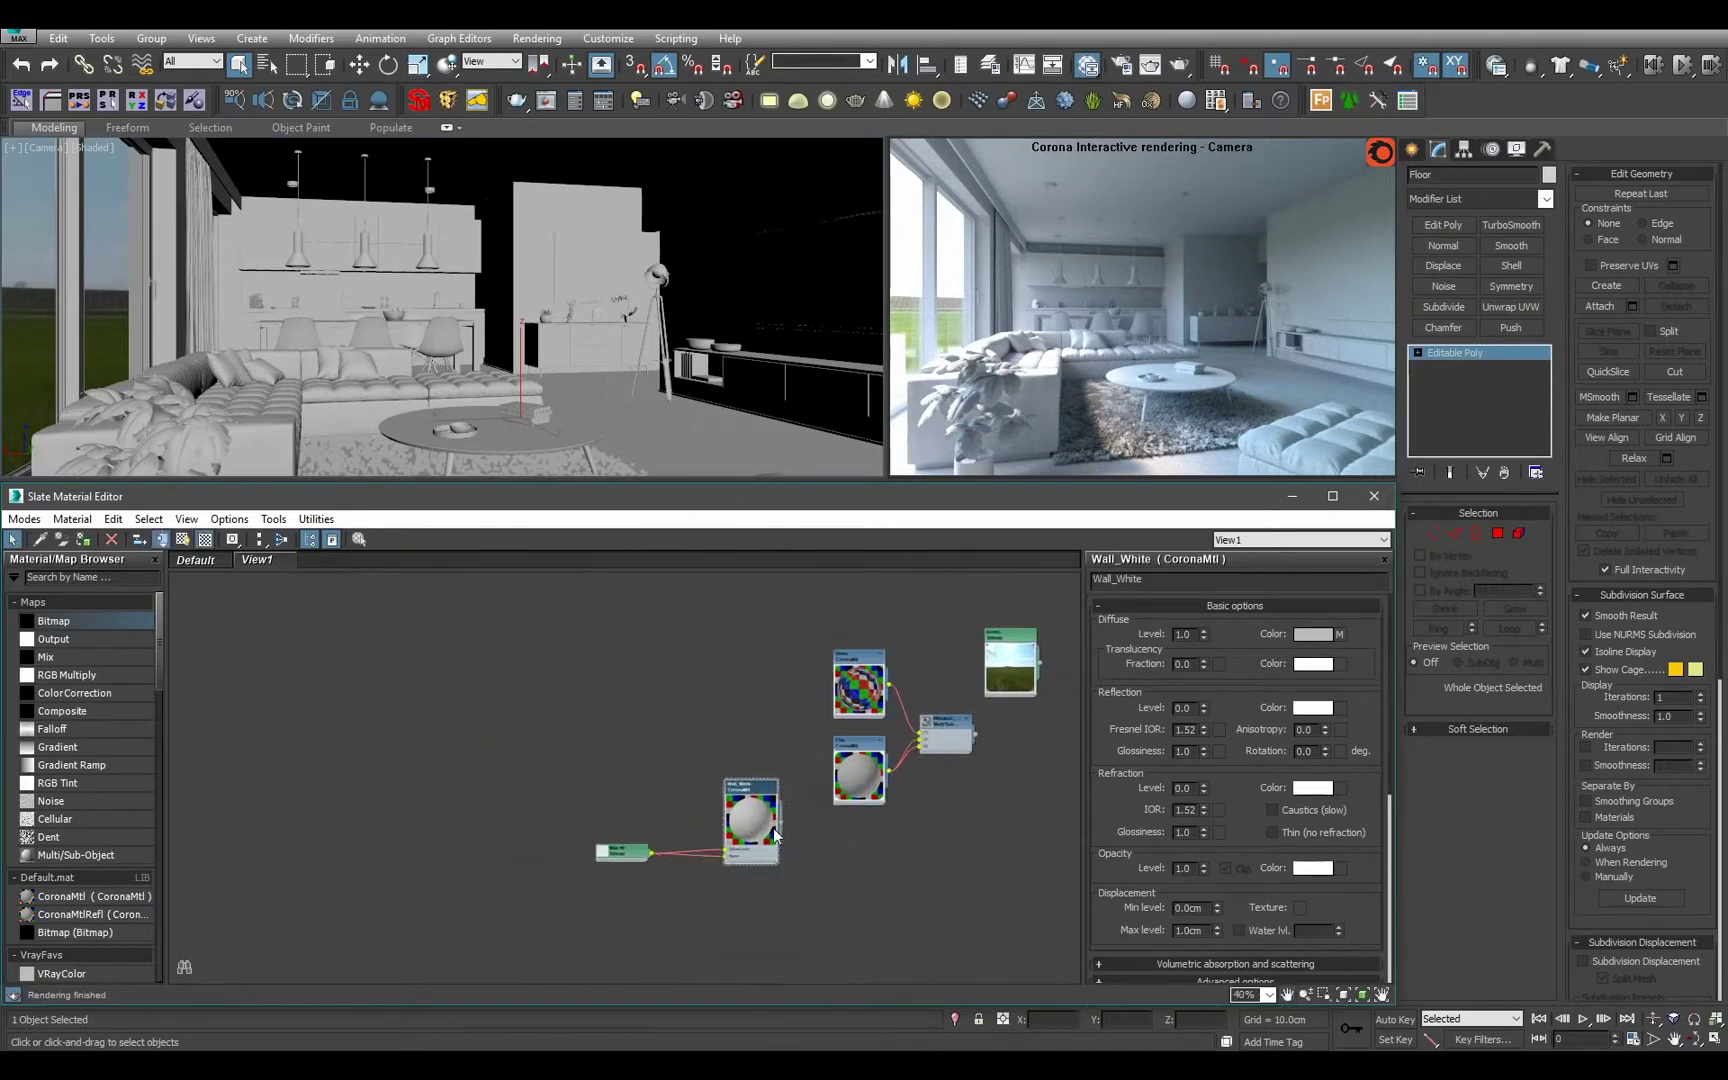
scroll(757, 821, up, 4)
drag(757, 821, 604, 704)
drag(565, 860, 474, 742)
middle_drag(474, 742, 593, 974)
drag(717, 932, 683, 832)
key(c)
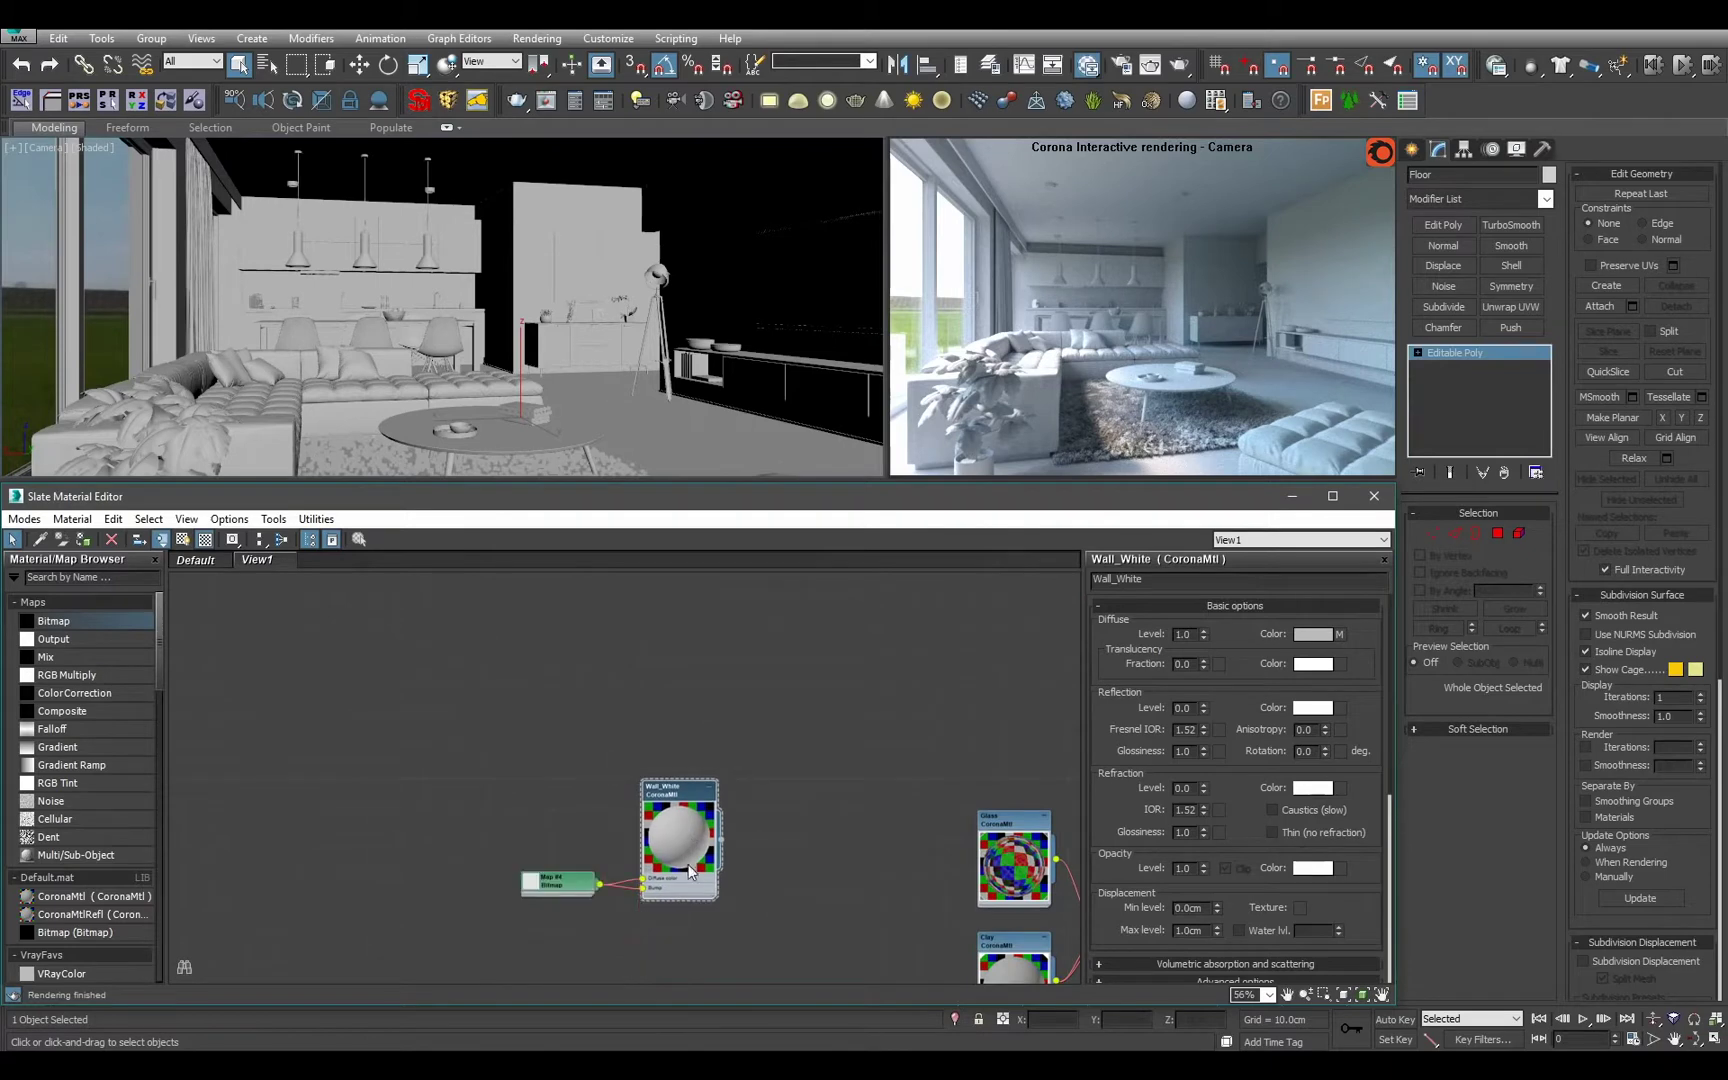
Apply Wall_White to the wall object with a 100 cm box UVW Map, showing its plaster bitmap in the viewport.
click(575, 208)
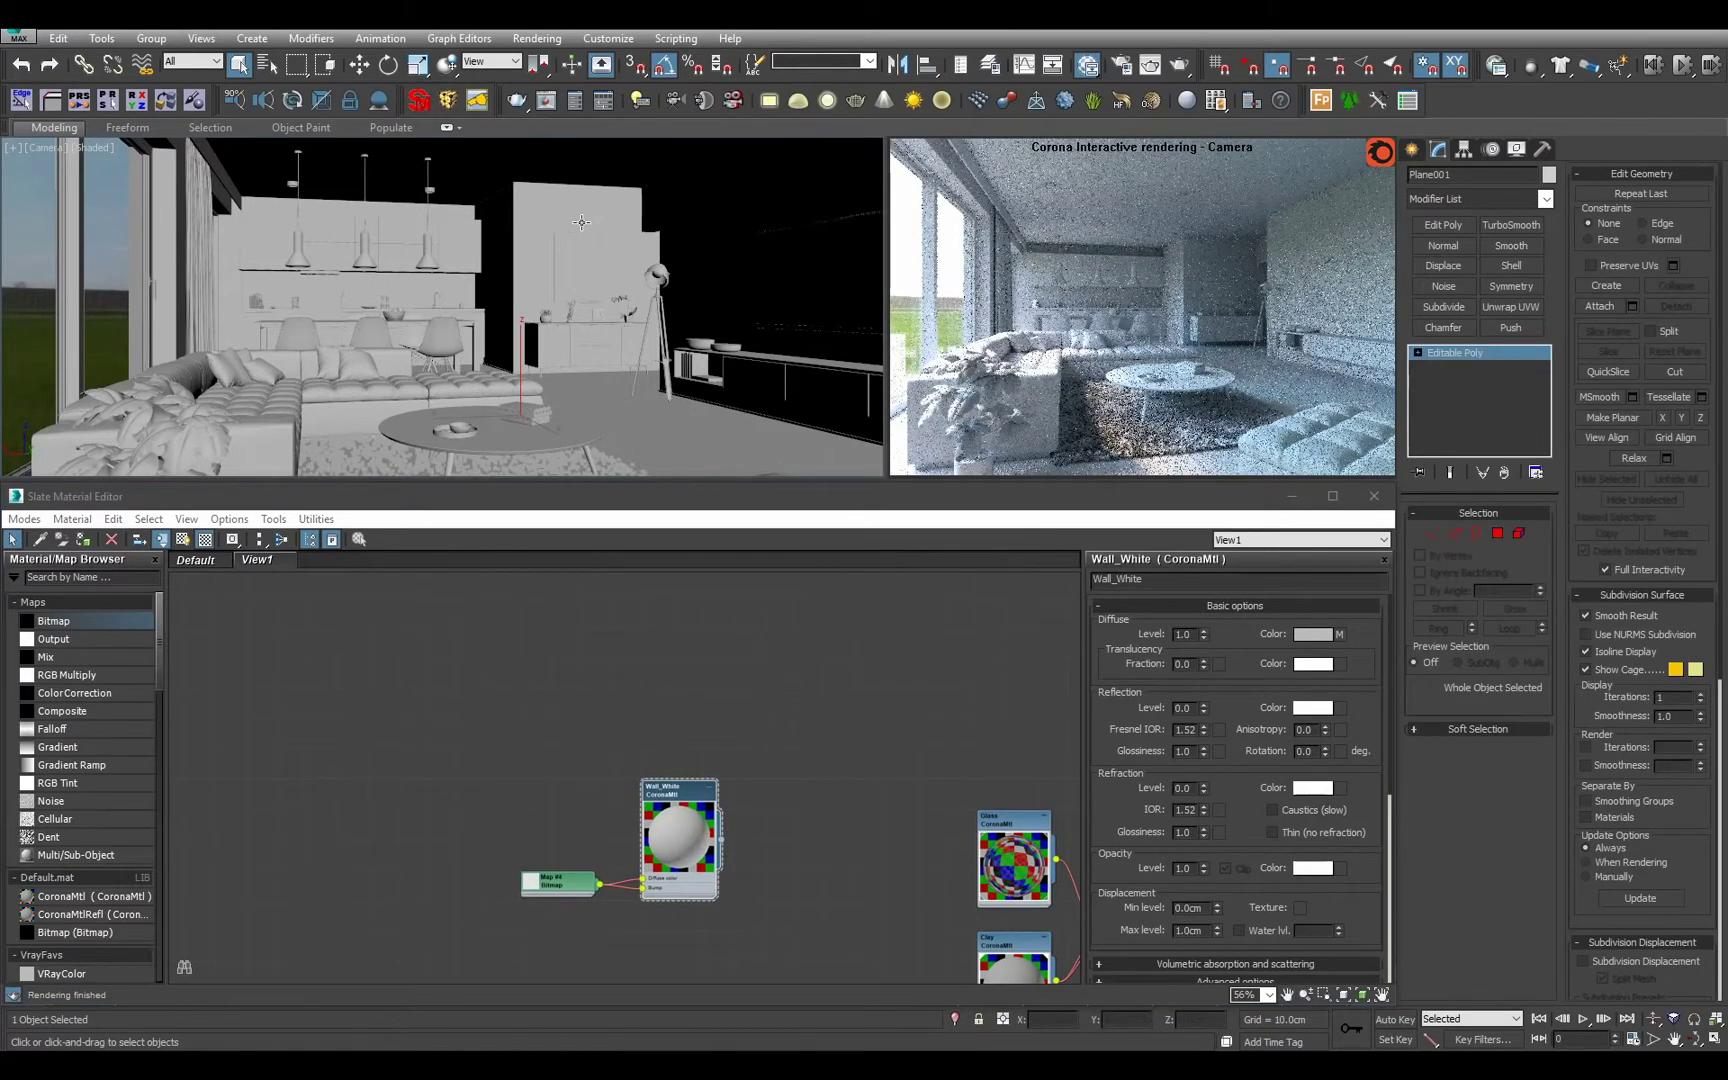
key(u)
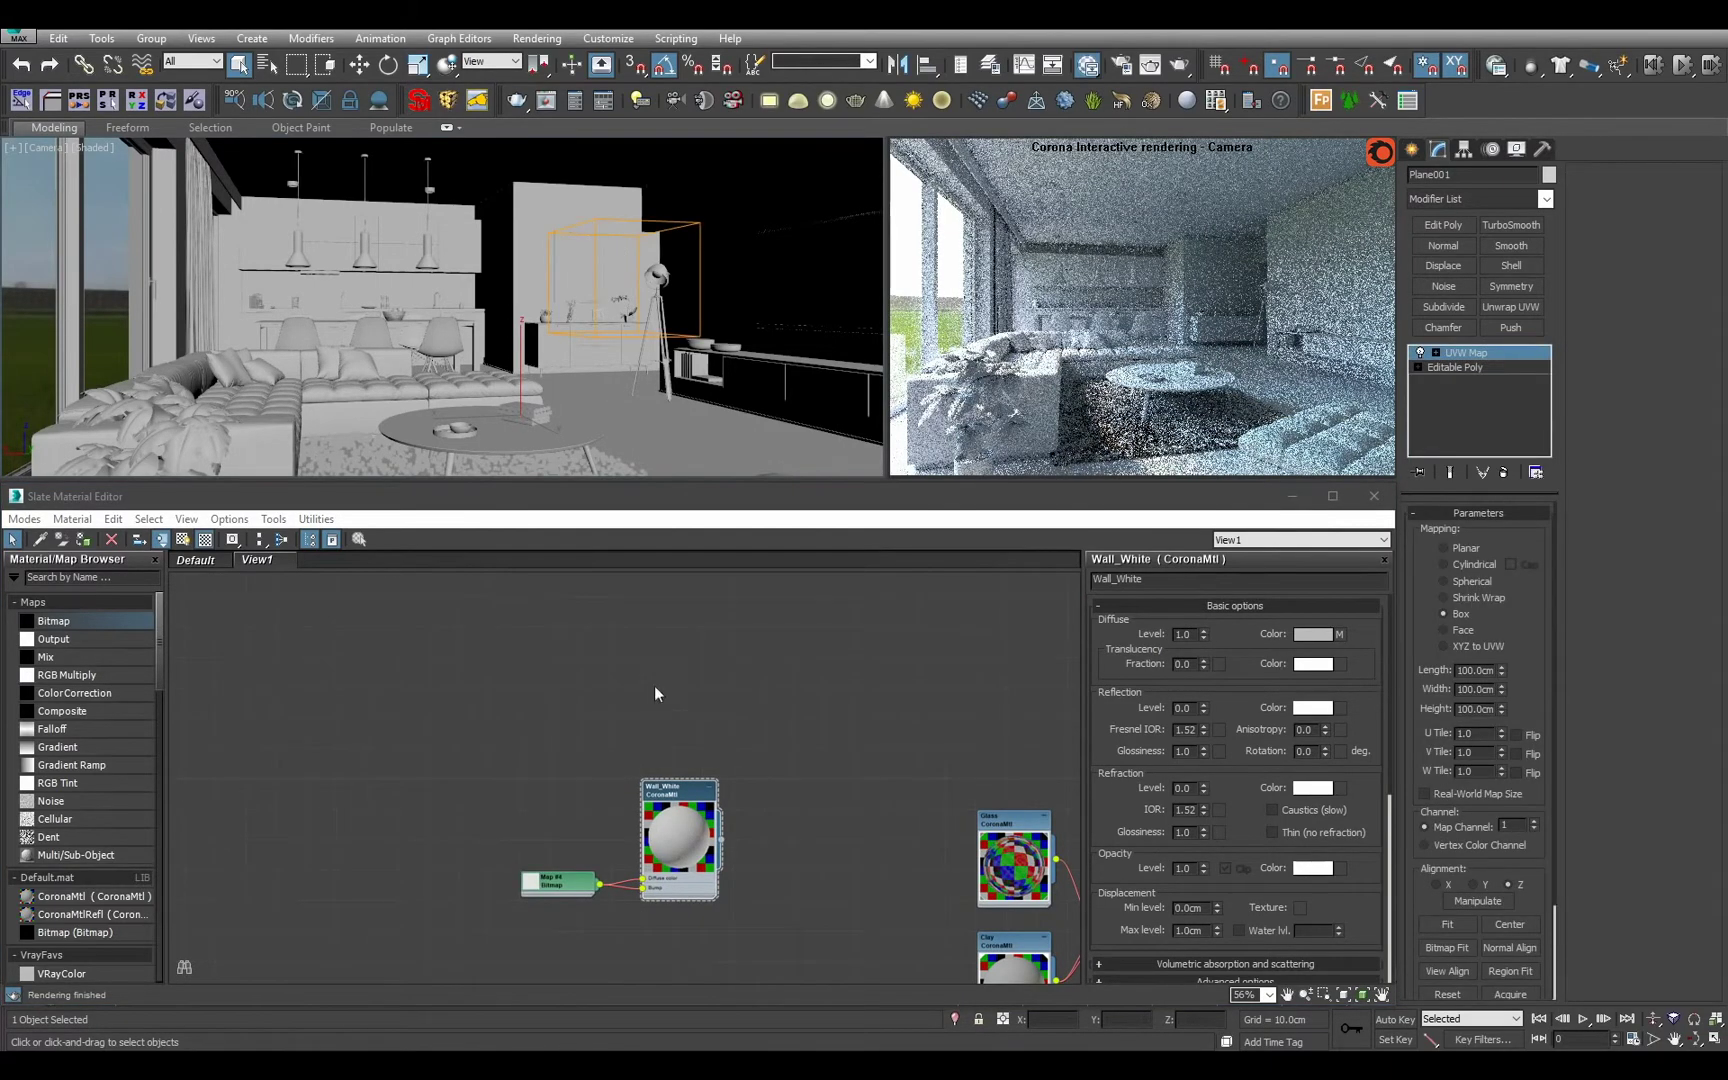
double_click(561, 887)
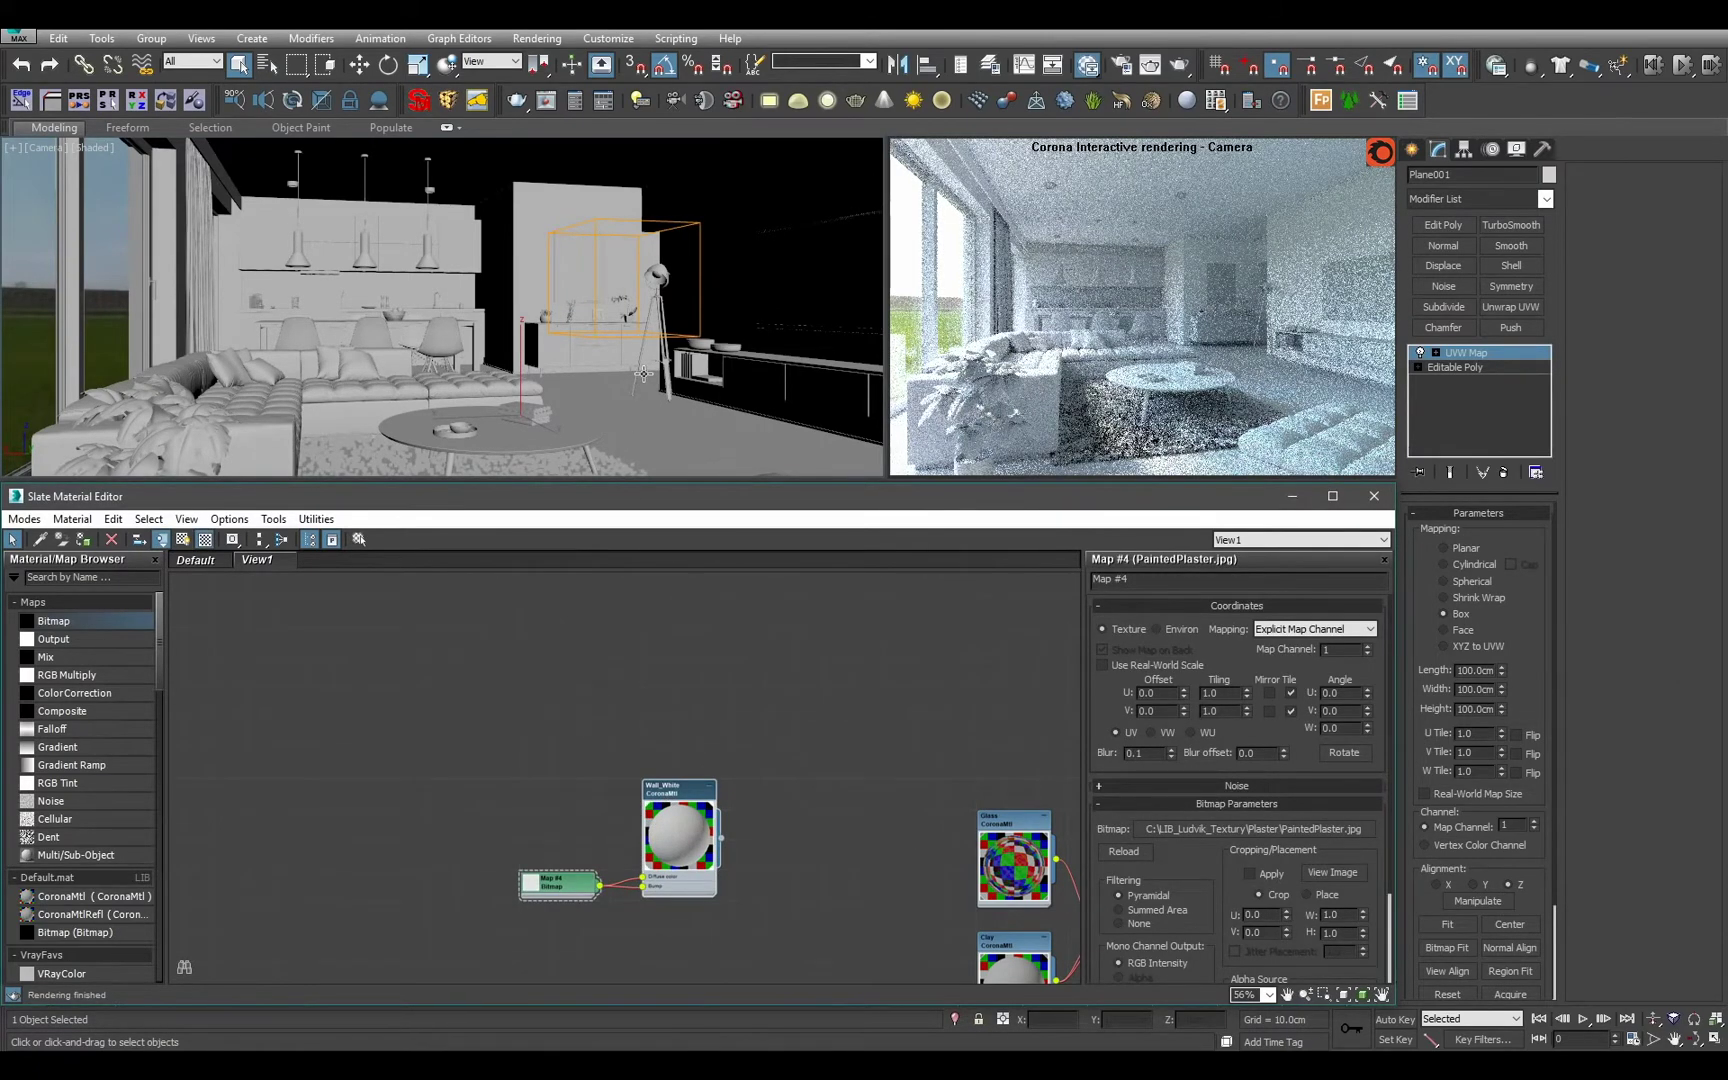
click(573, 887)
click(183, 540)
Examine the plaster texture on the wall up close in perspective and return to the camera view.
middle_click(623, 294)
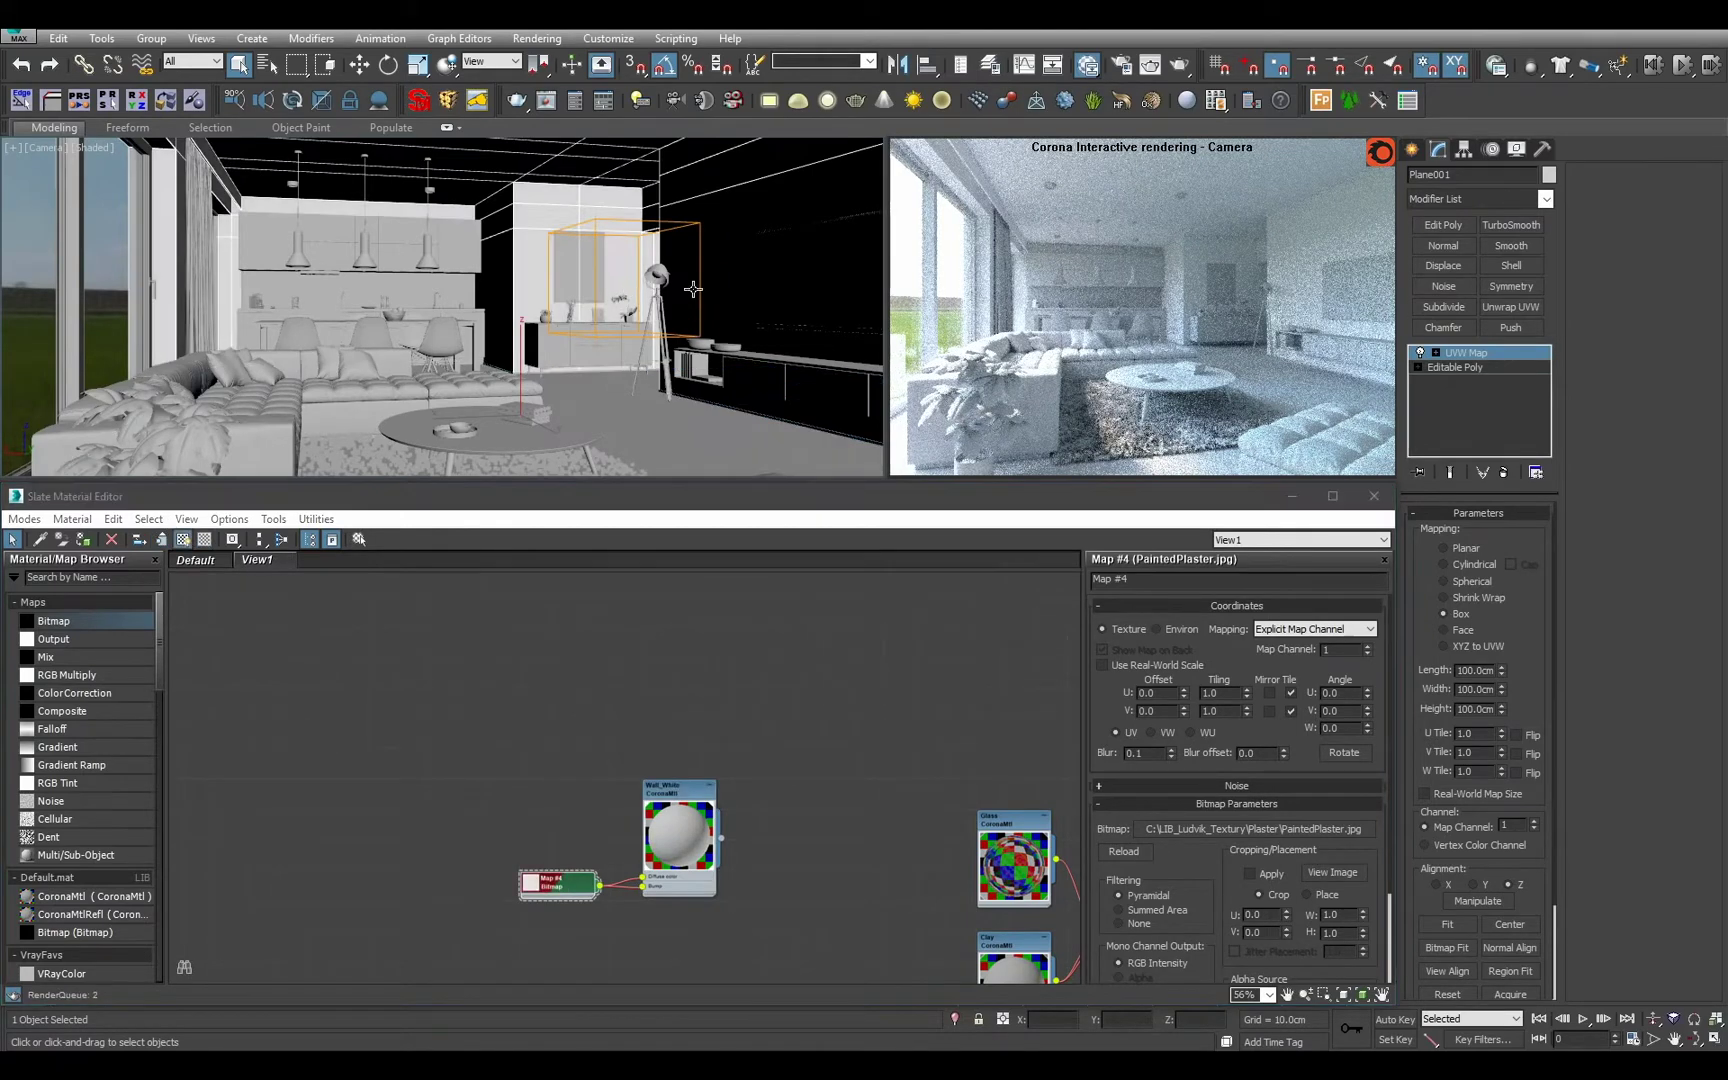
key(p)
key(z)
scroll(398, 370, up, 6)
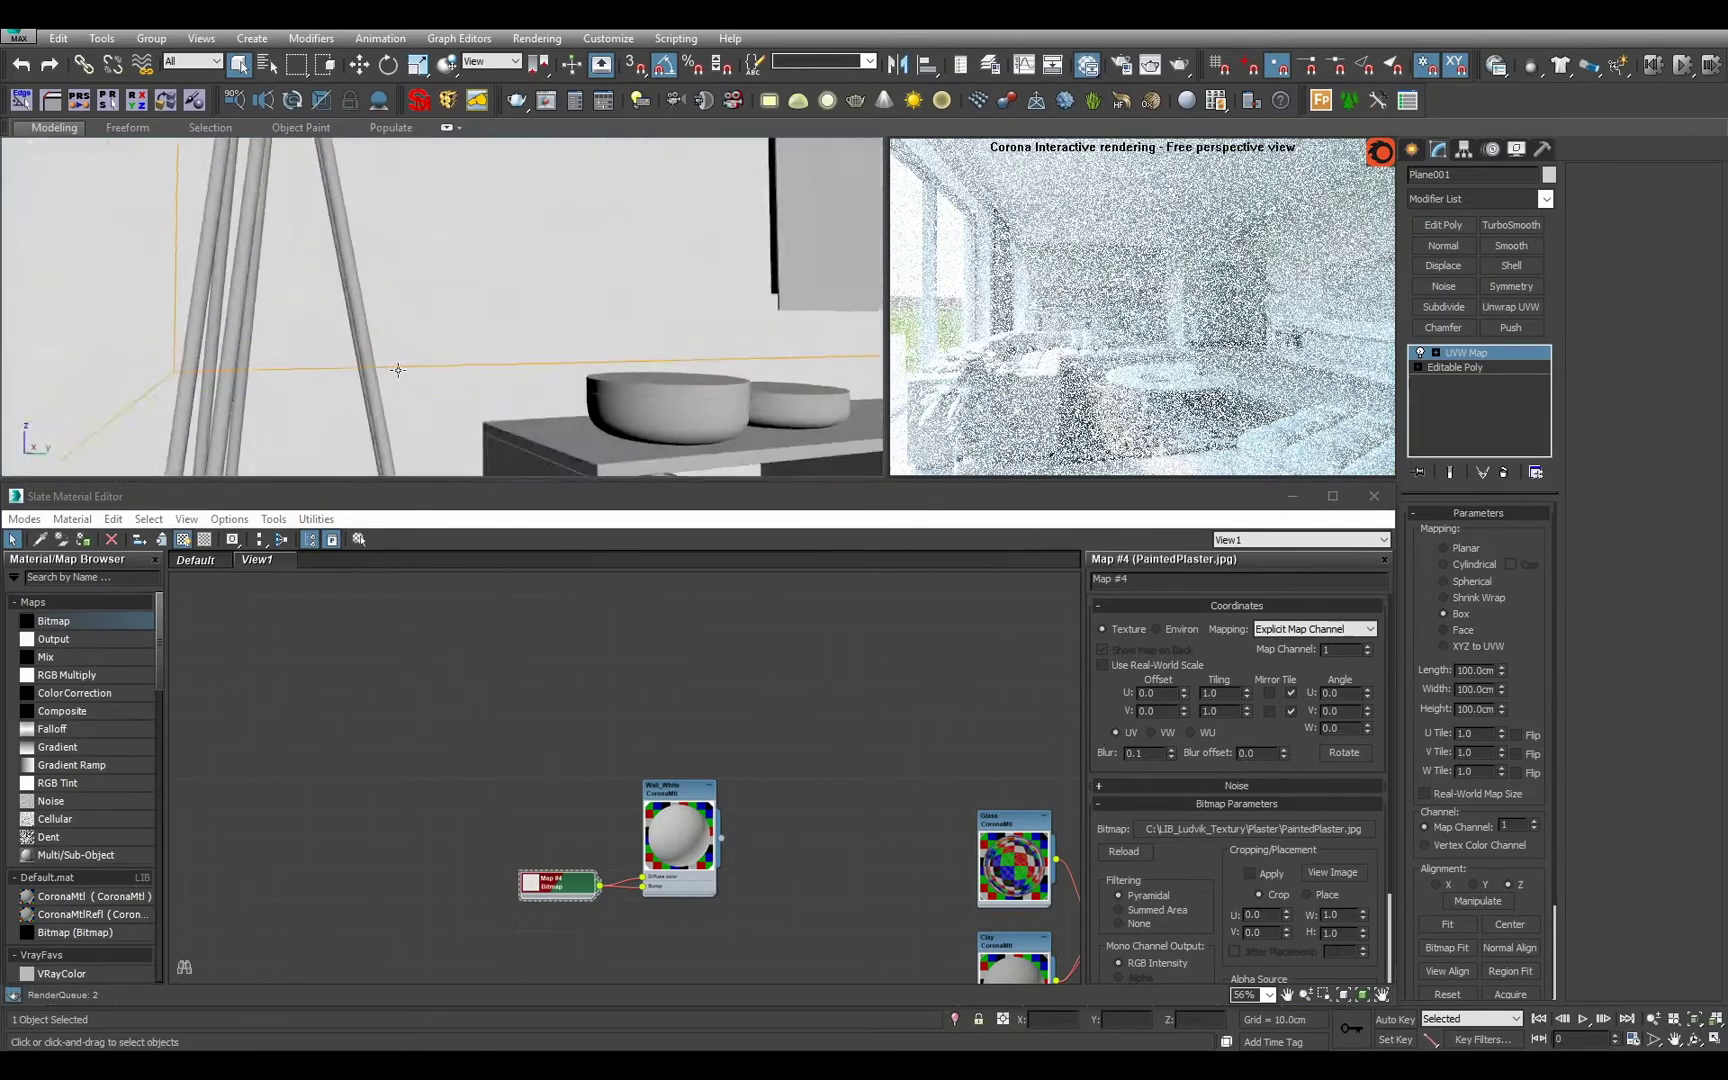
alt+middle_drag(398, 370, 575, 355)
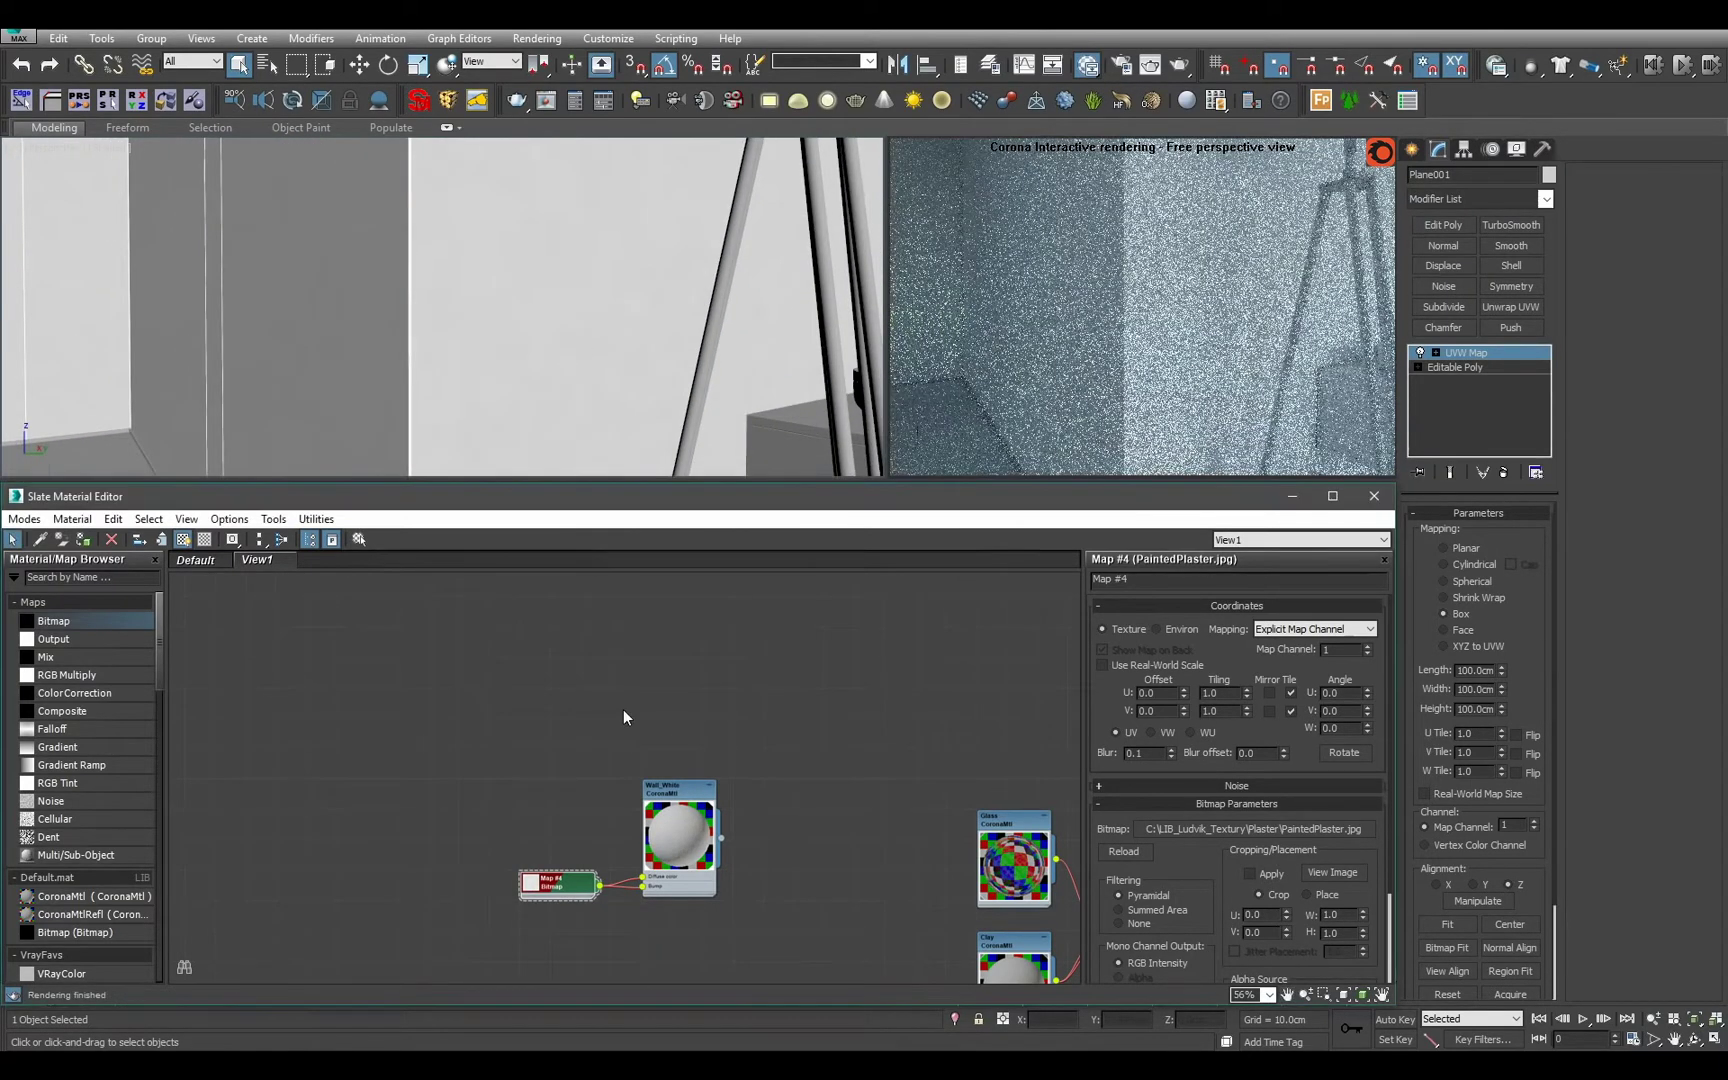
middle_click(561, 370)
key(c)
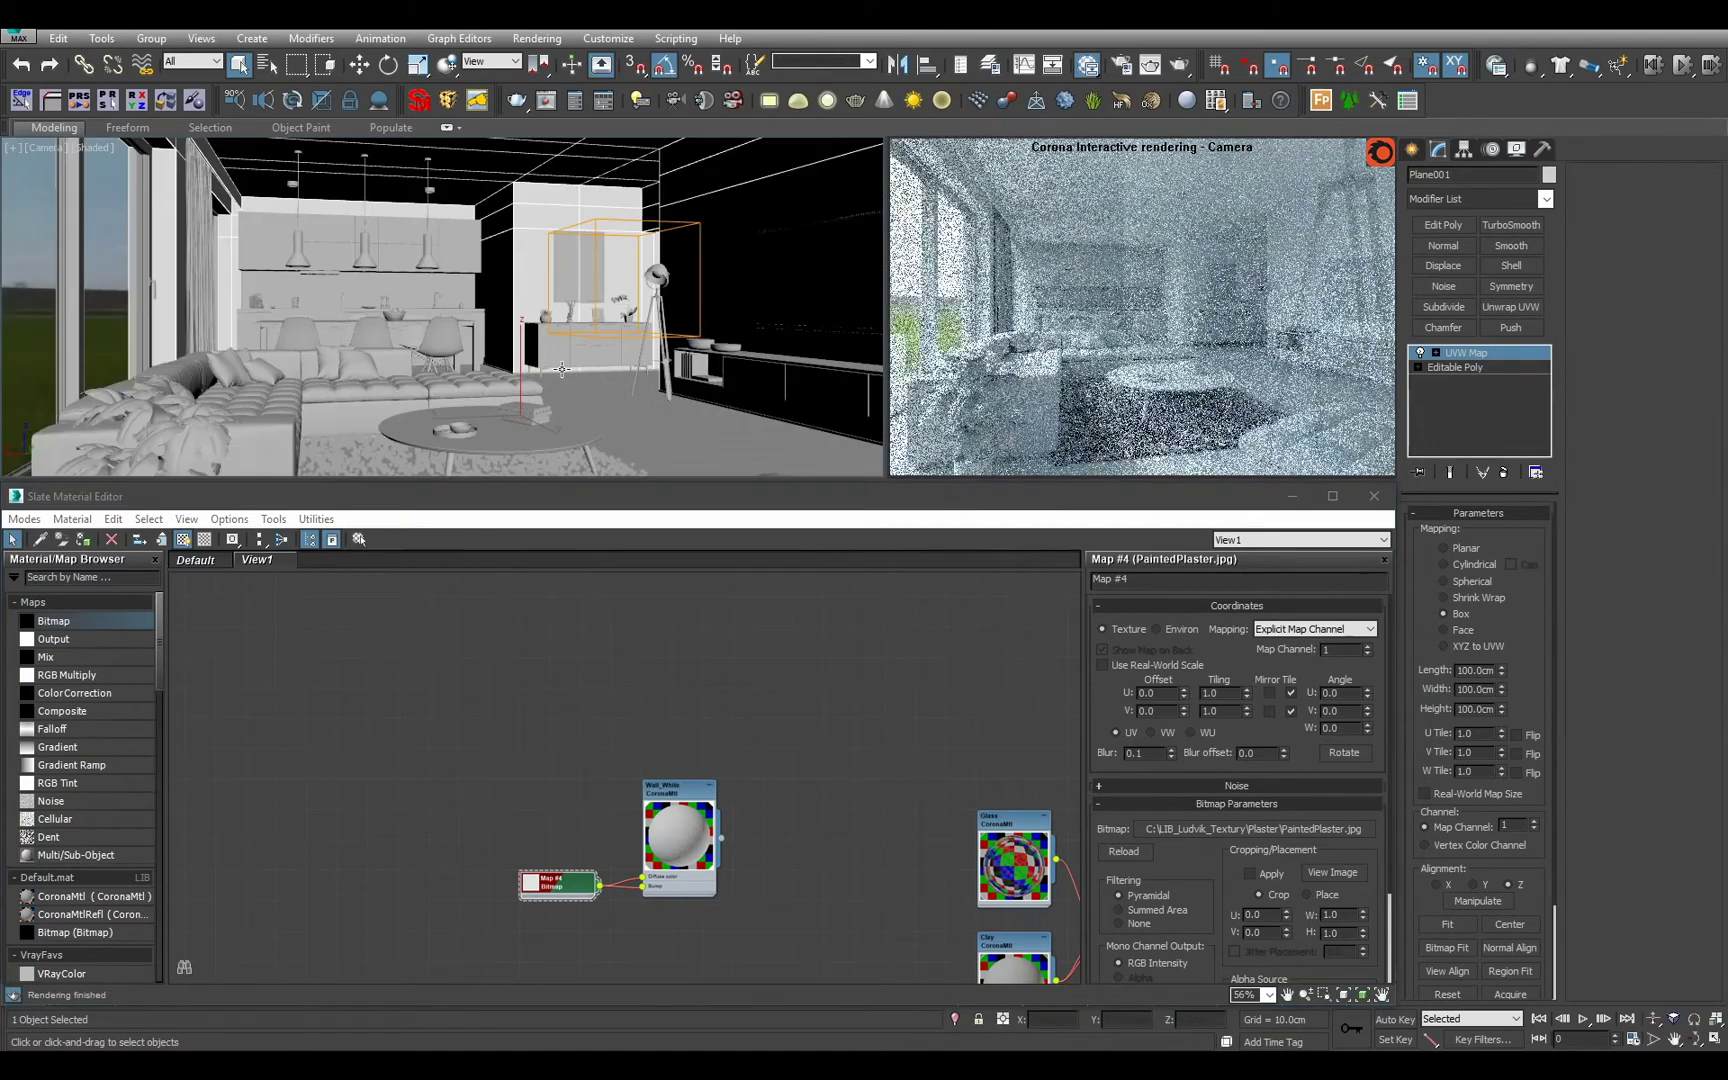
Move Wall_White together with its plaster map further away from the other material nodes.
scroll(668, 696, down, 10)
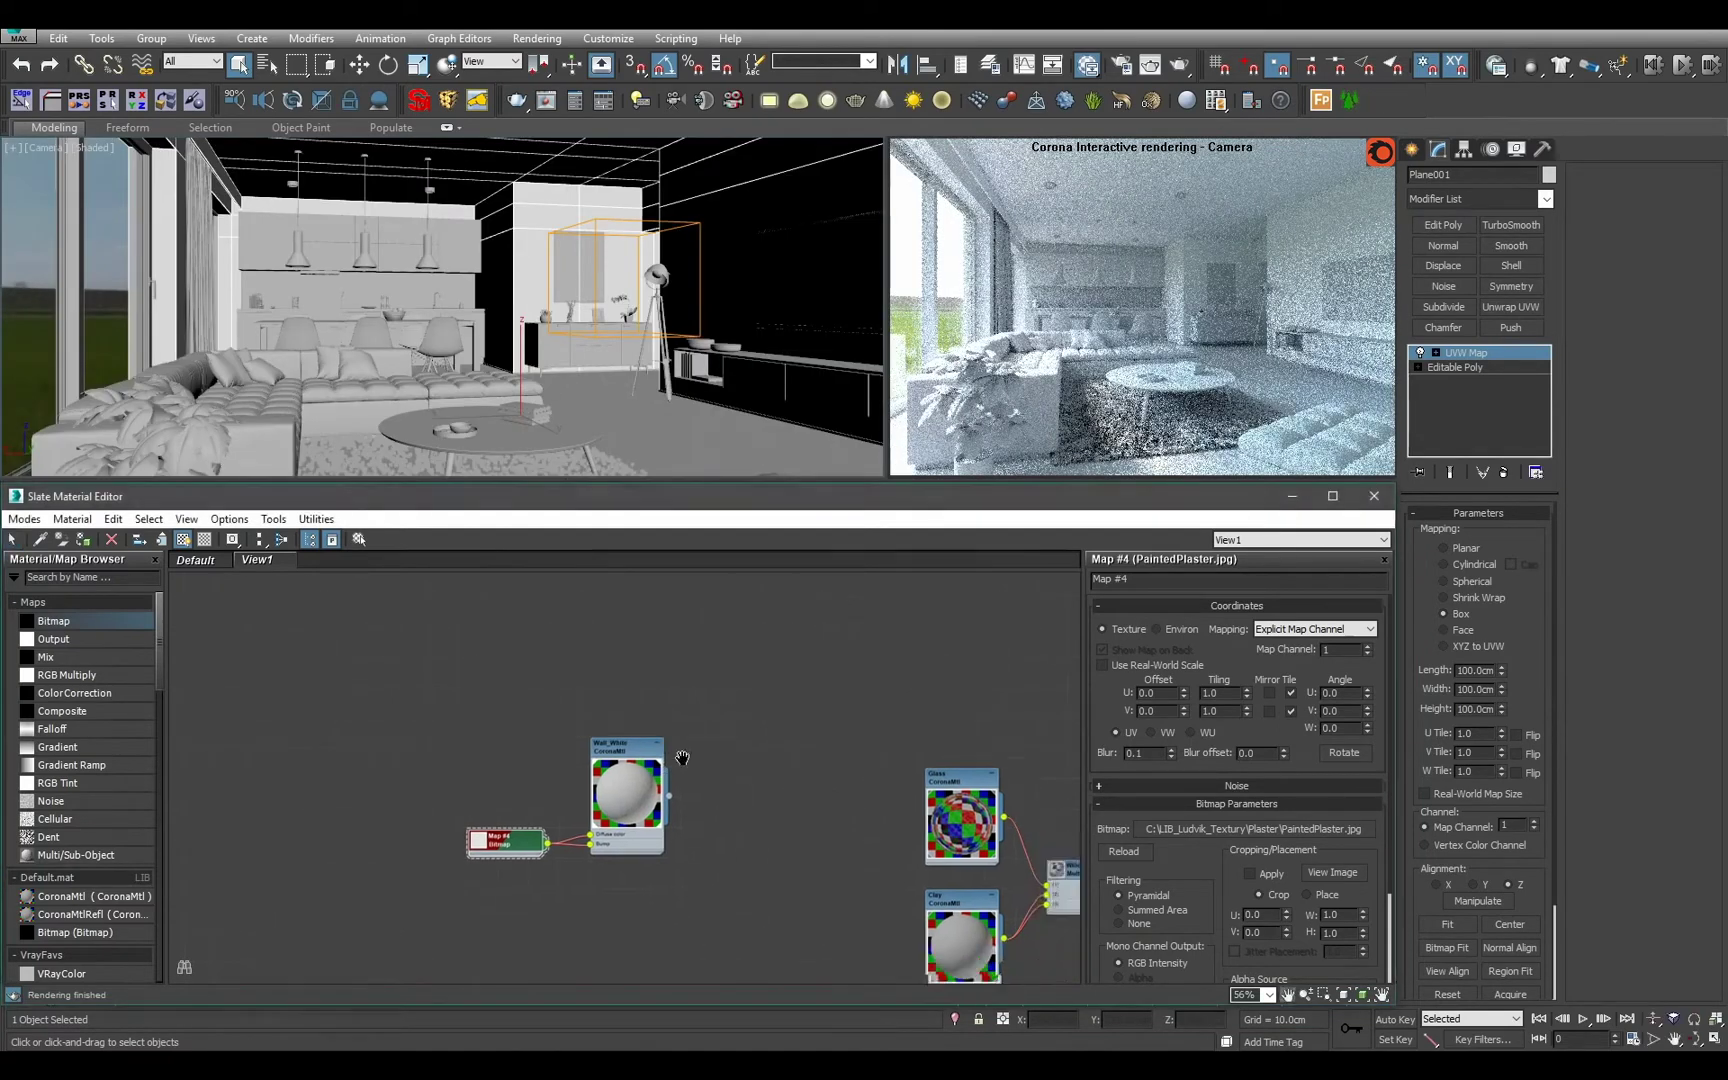
scroll(661, 722, up, 5)
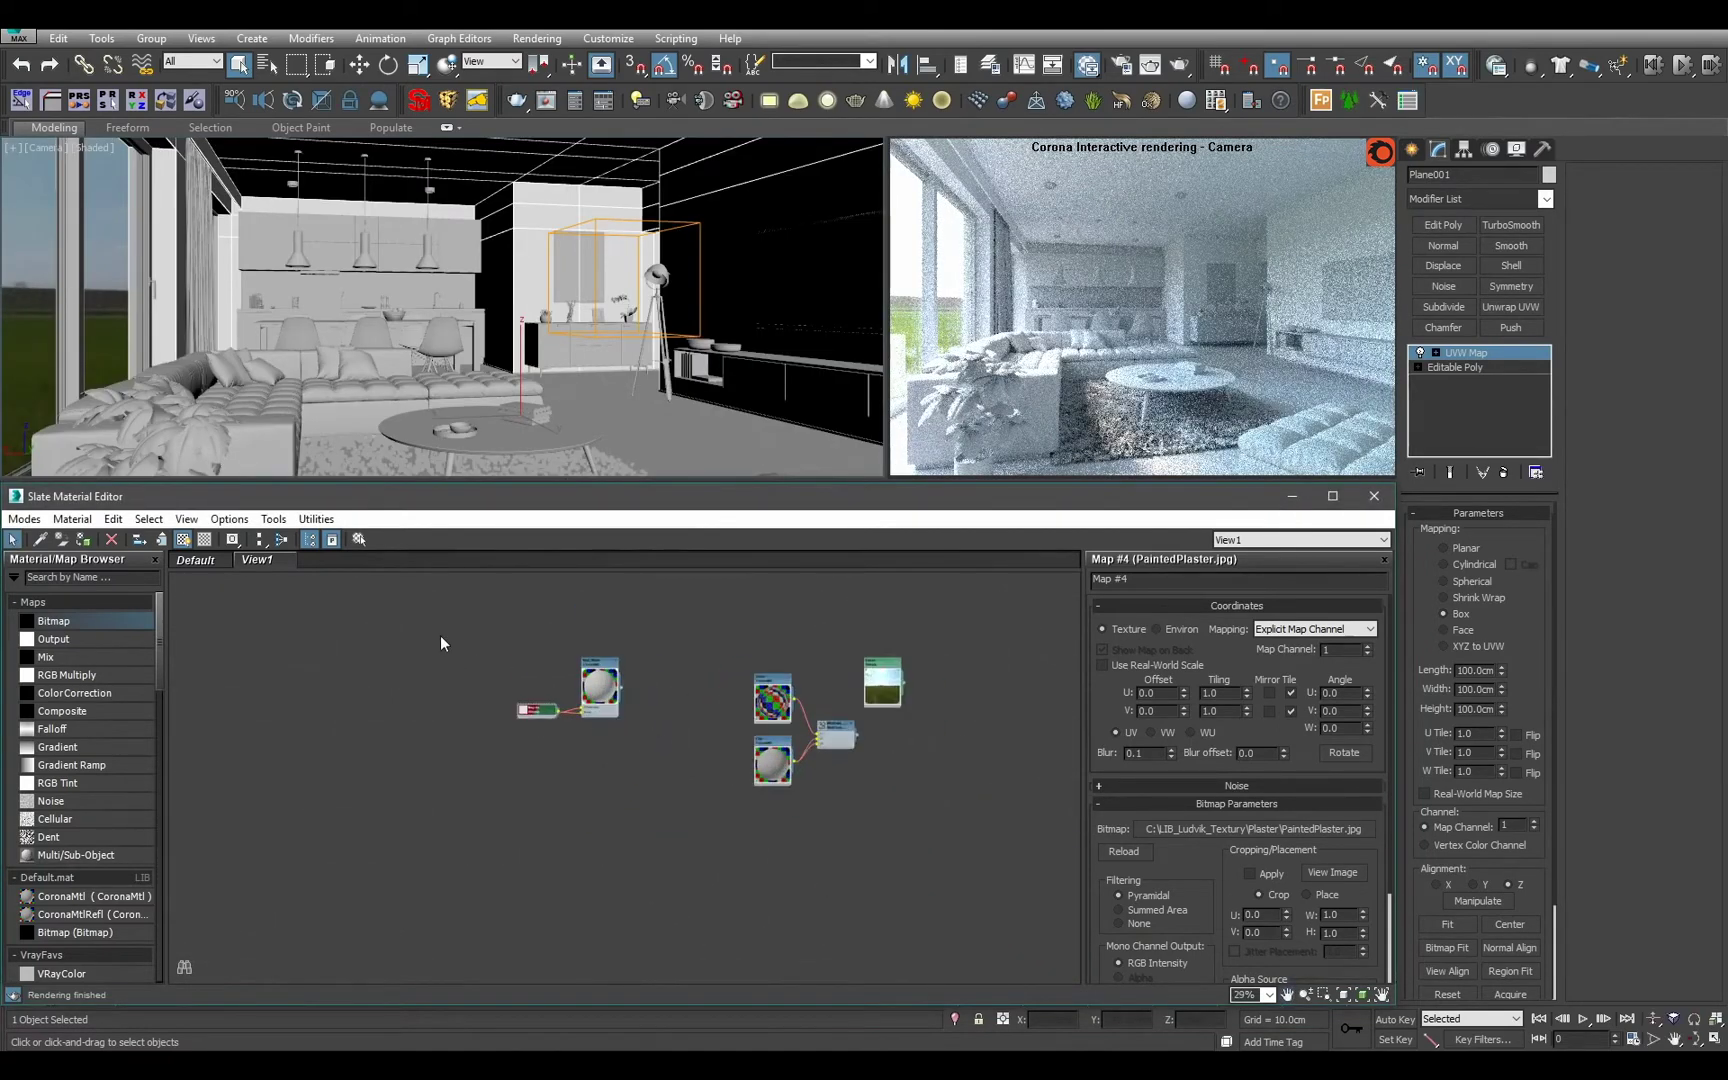
drag(599, 713, 473, 713)
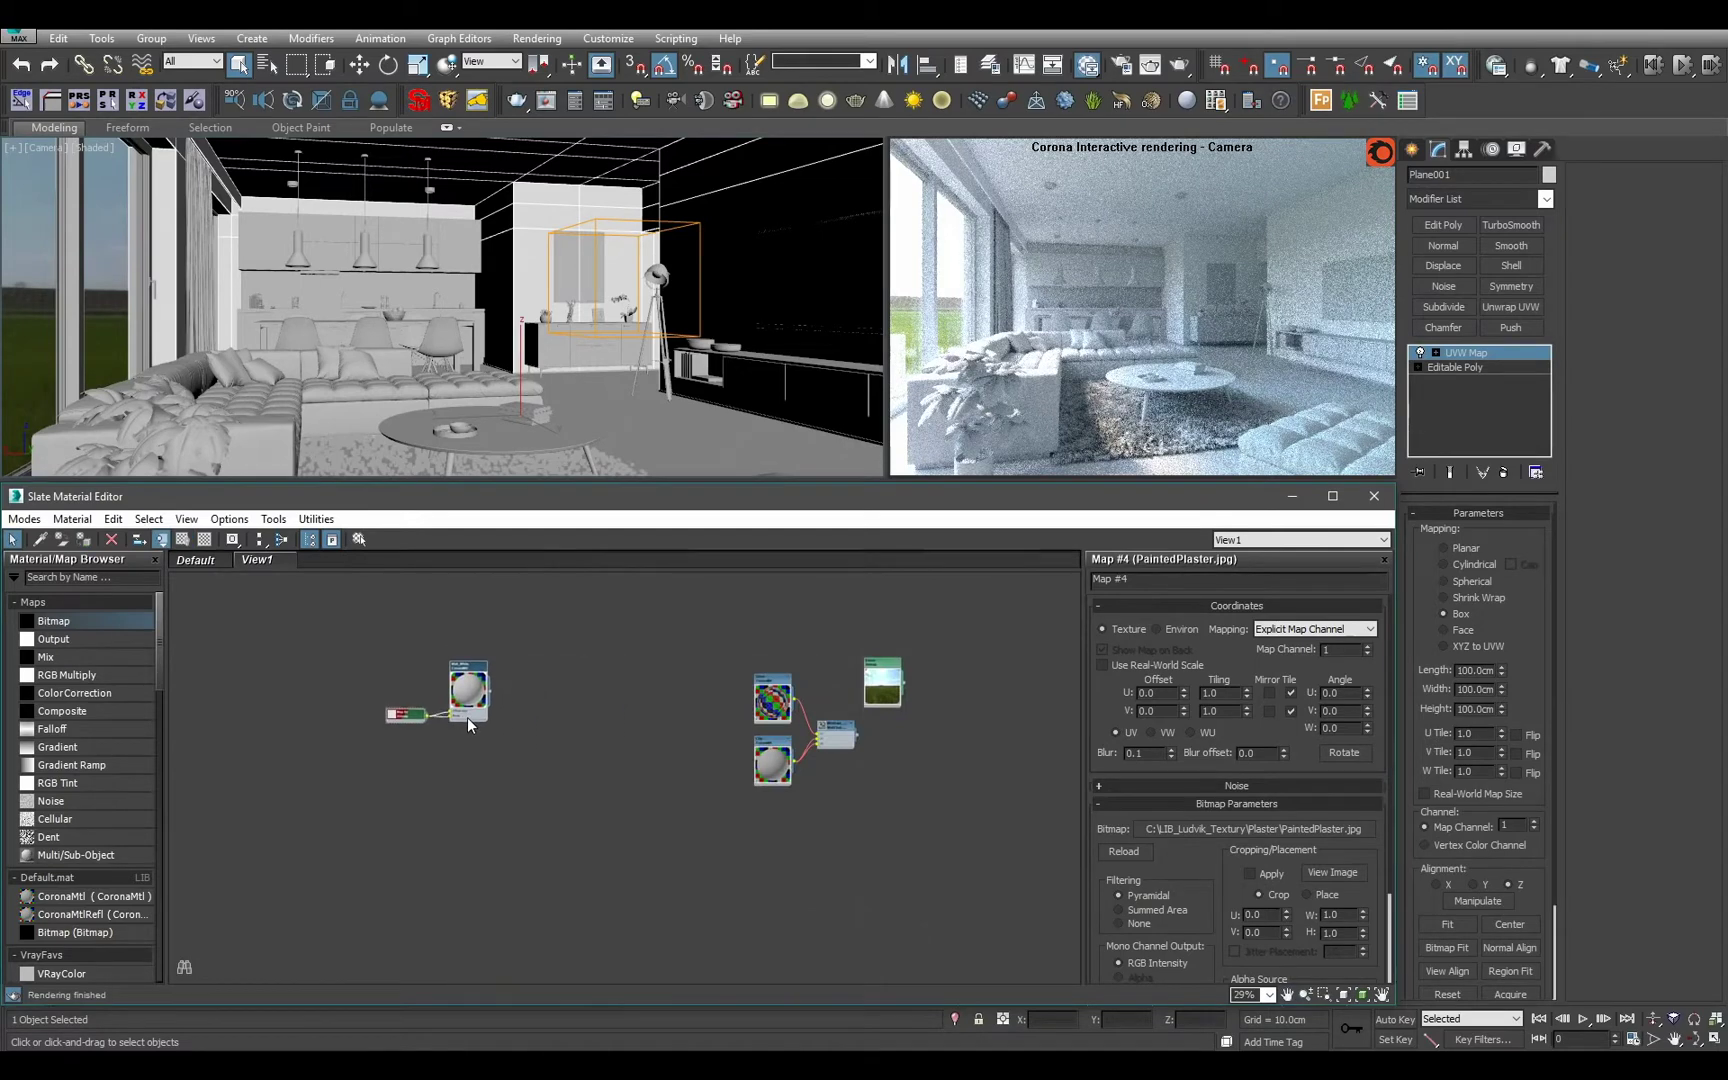
Select the floor, add a CoronaMtlRefl material in an empty area of the graph and name it Floor_Wood.
click(601, 435)
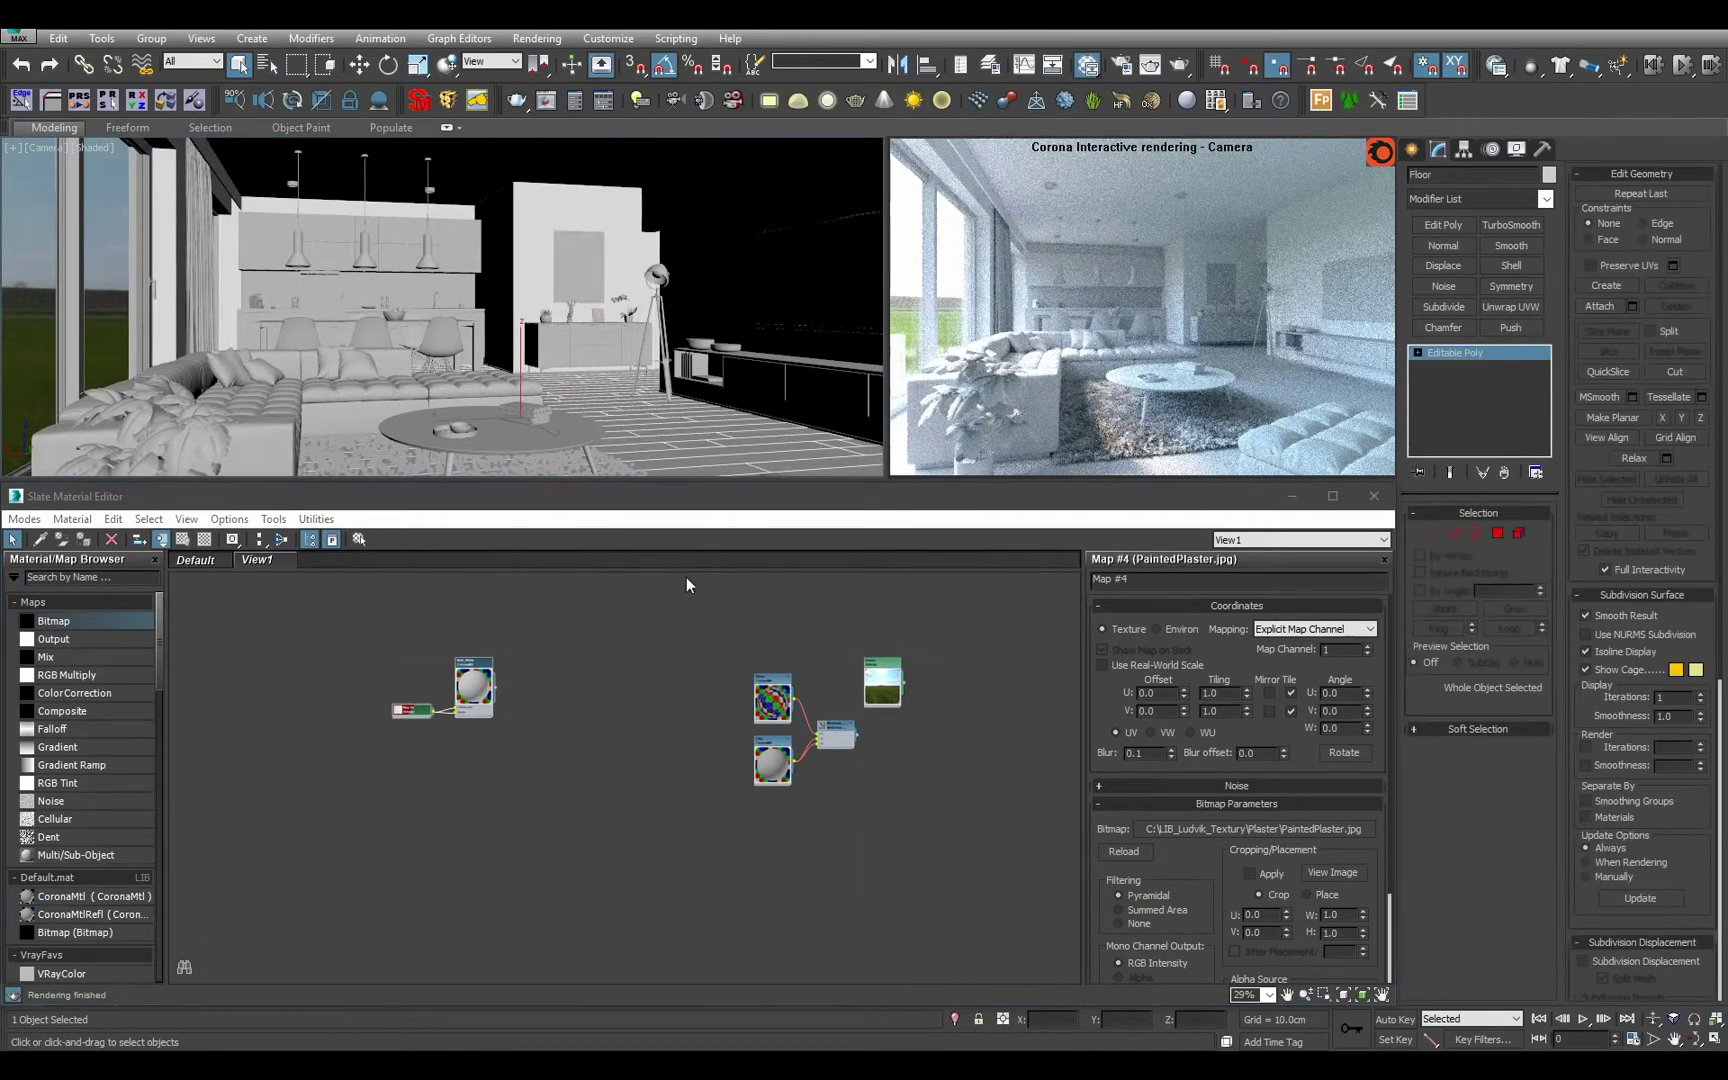
scroll(490, 735, up, 2)
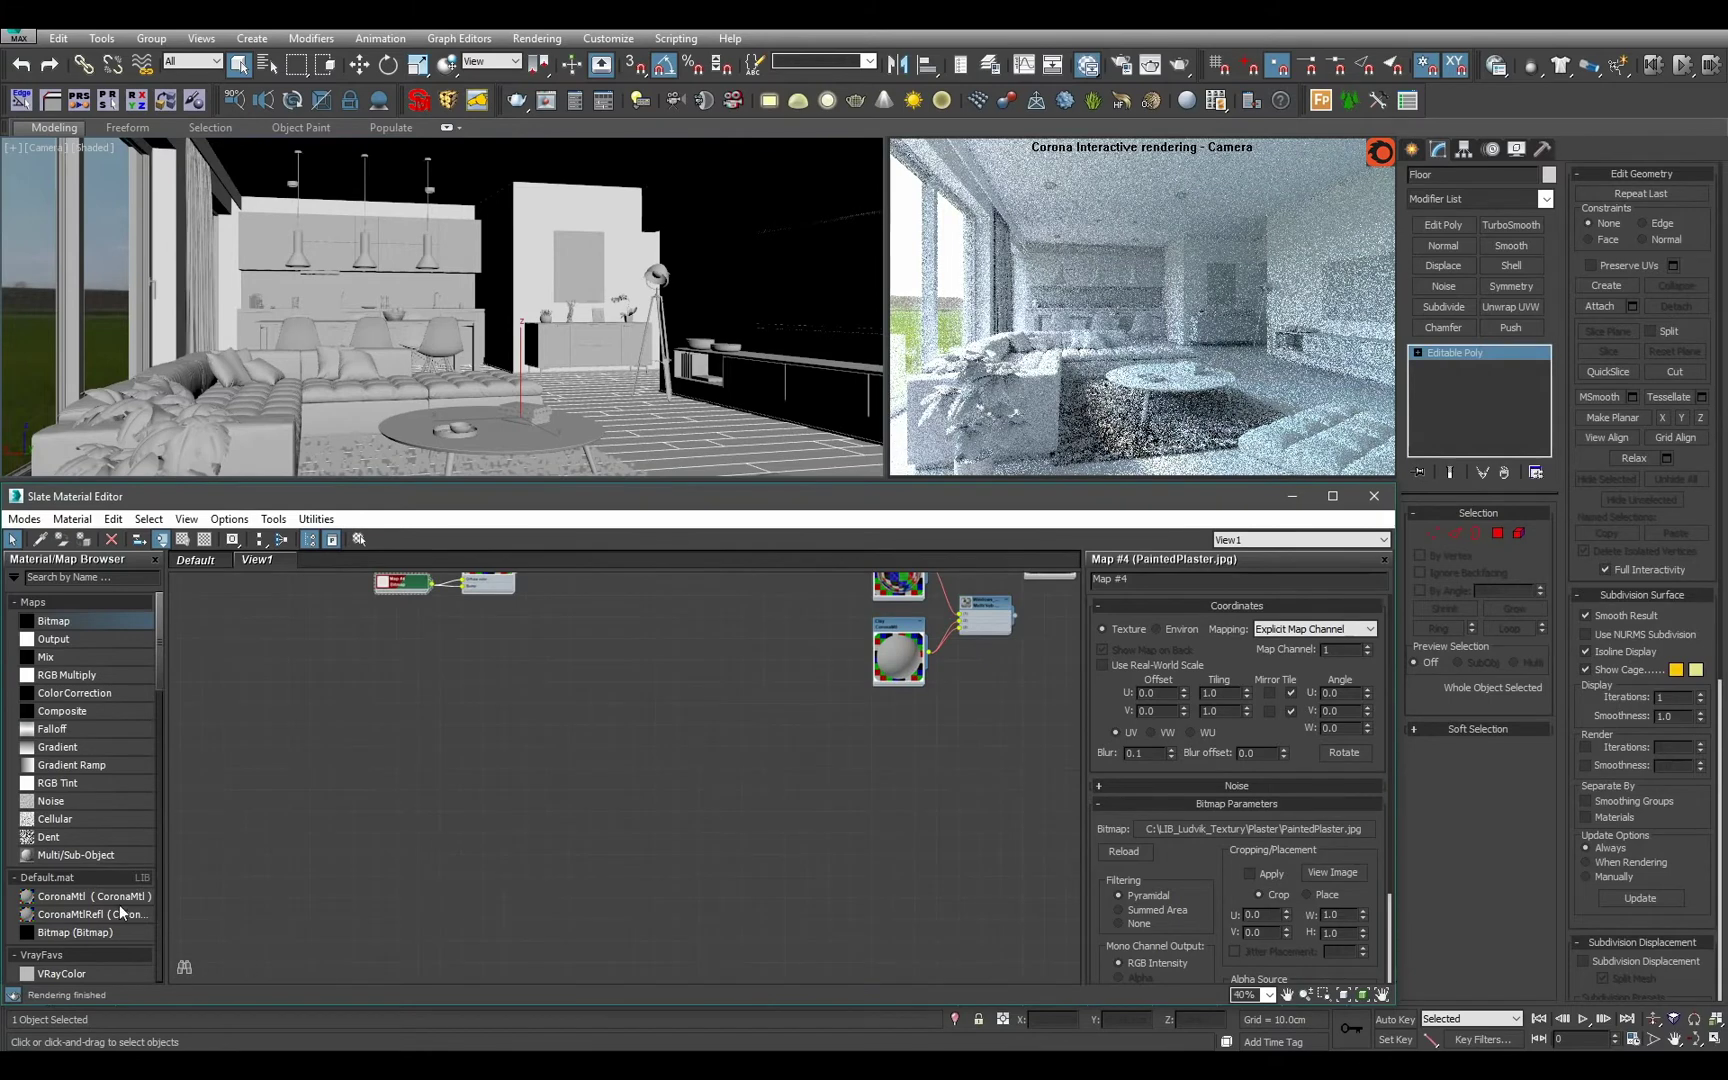
scroll(682, 690, up, 1)
drag(647, 626, 658, 738)
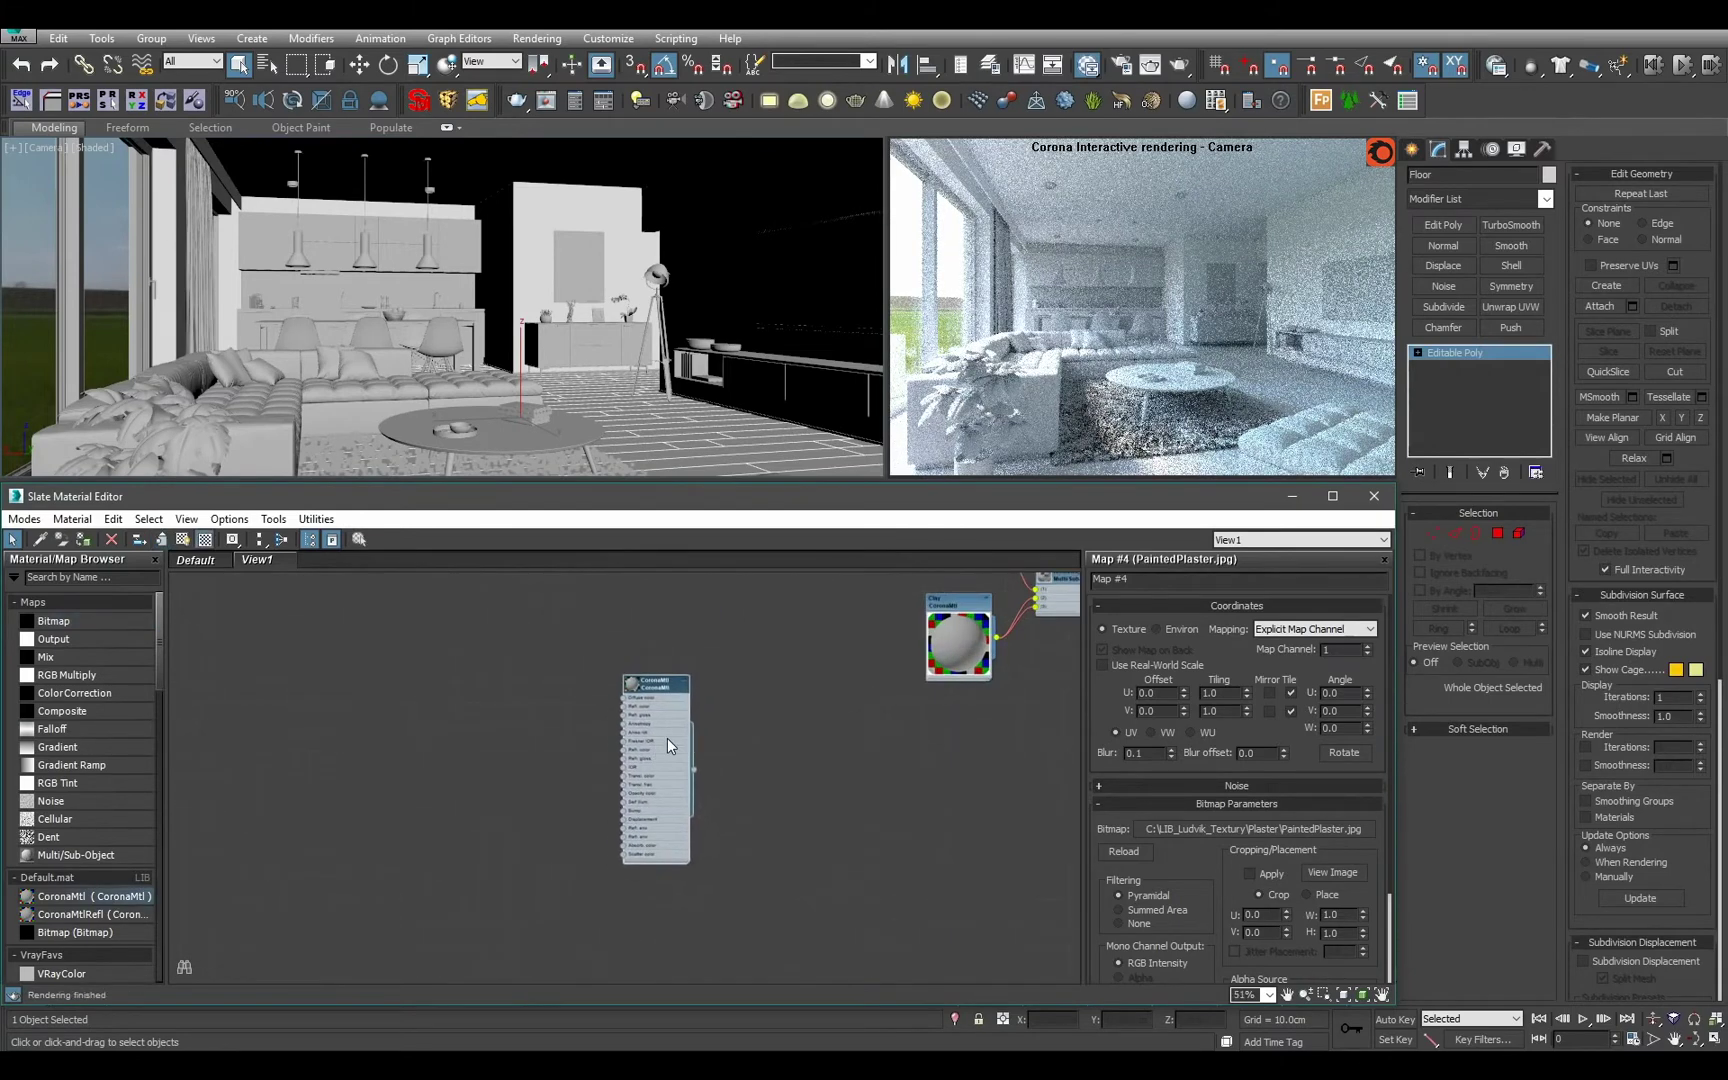
key(Delete)
drag(186, 903, 645, 691)
double_click(645, 691)
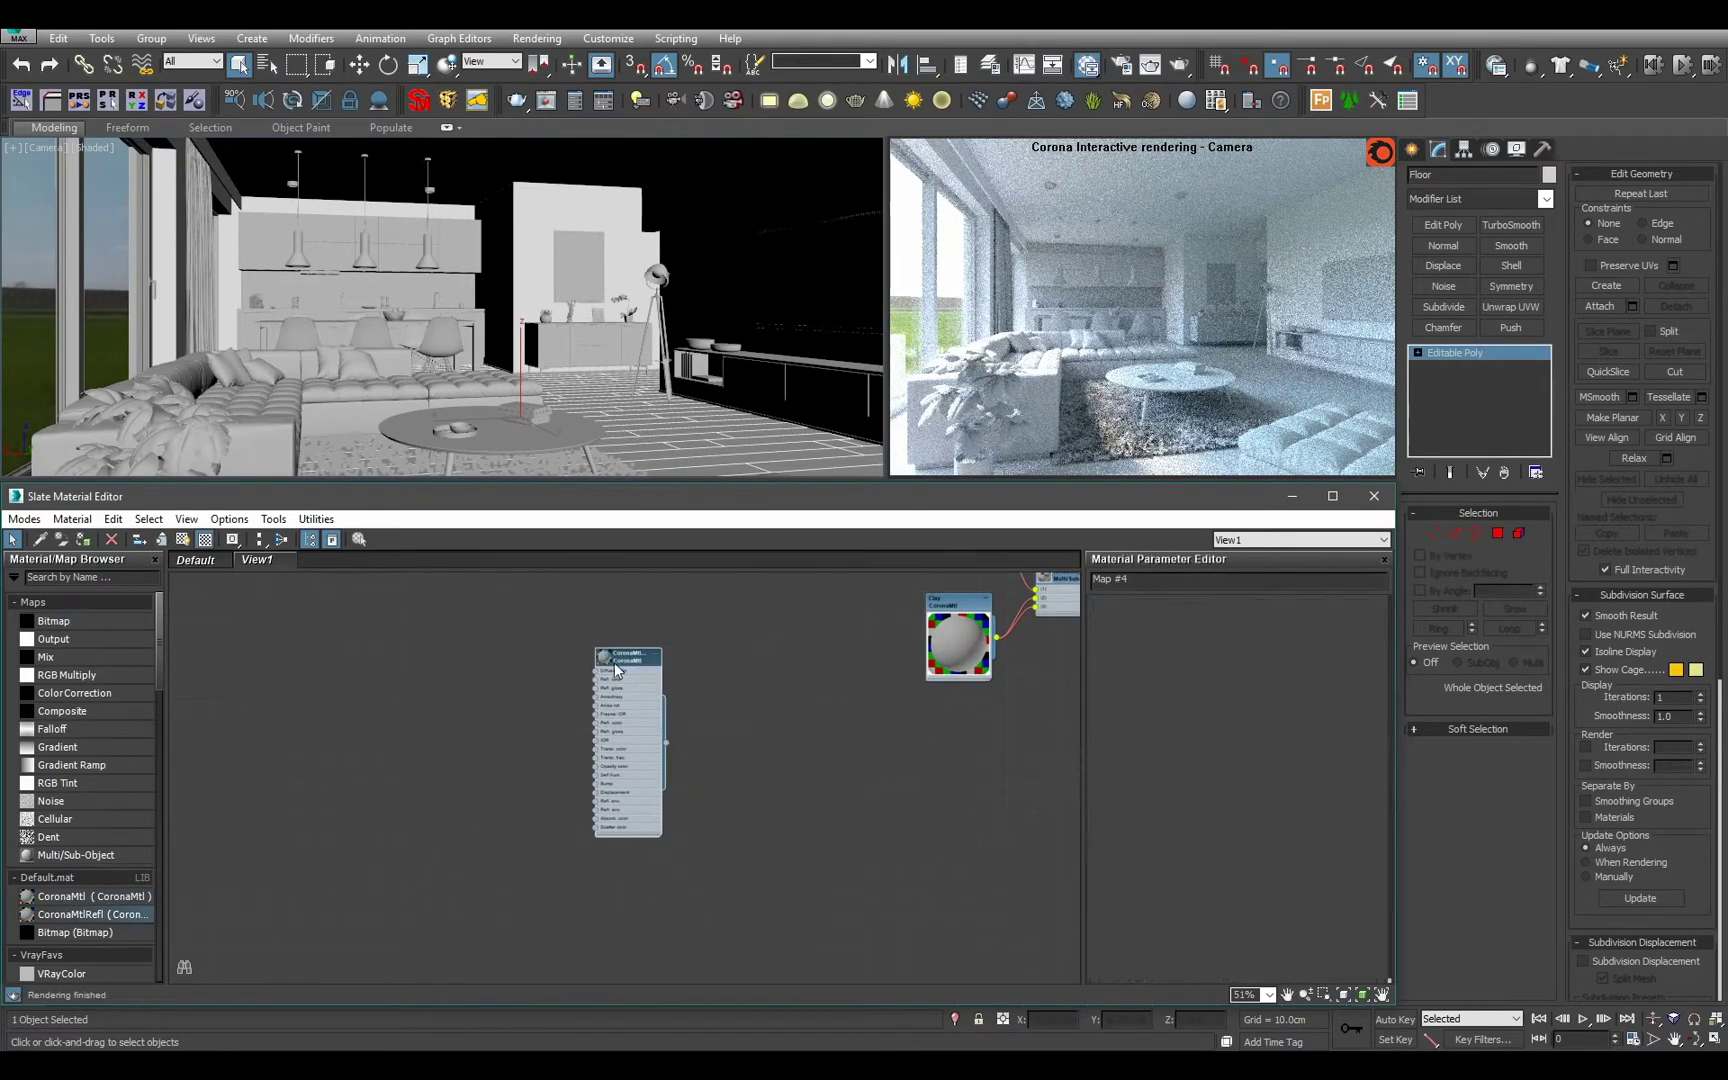
scroll(640, 760, up, 2)
scroll(866, 787, up, 1)
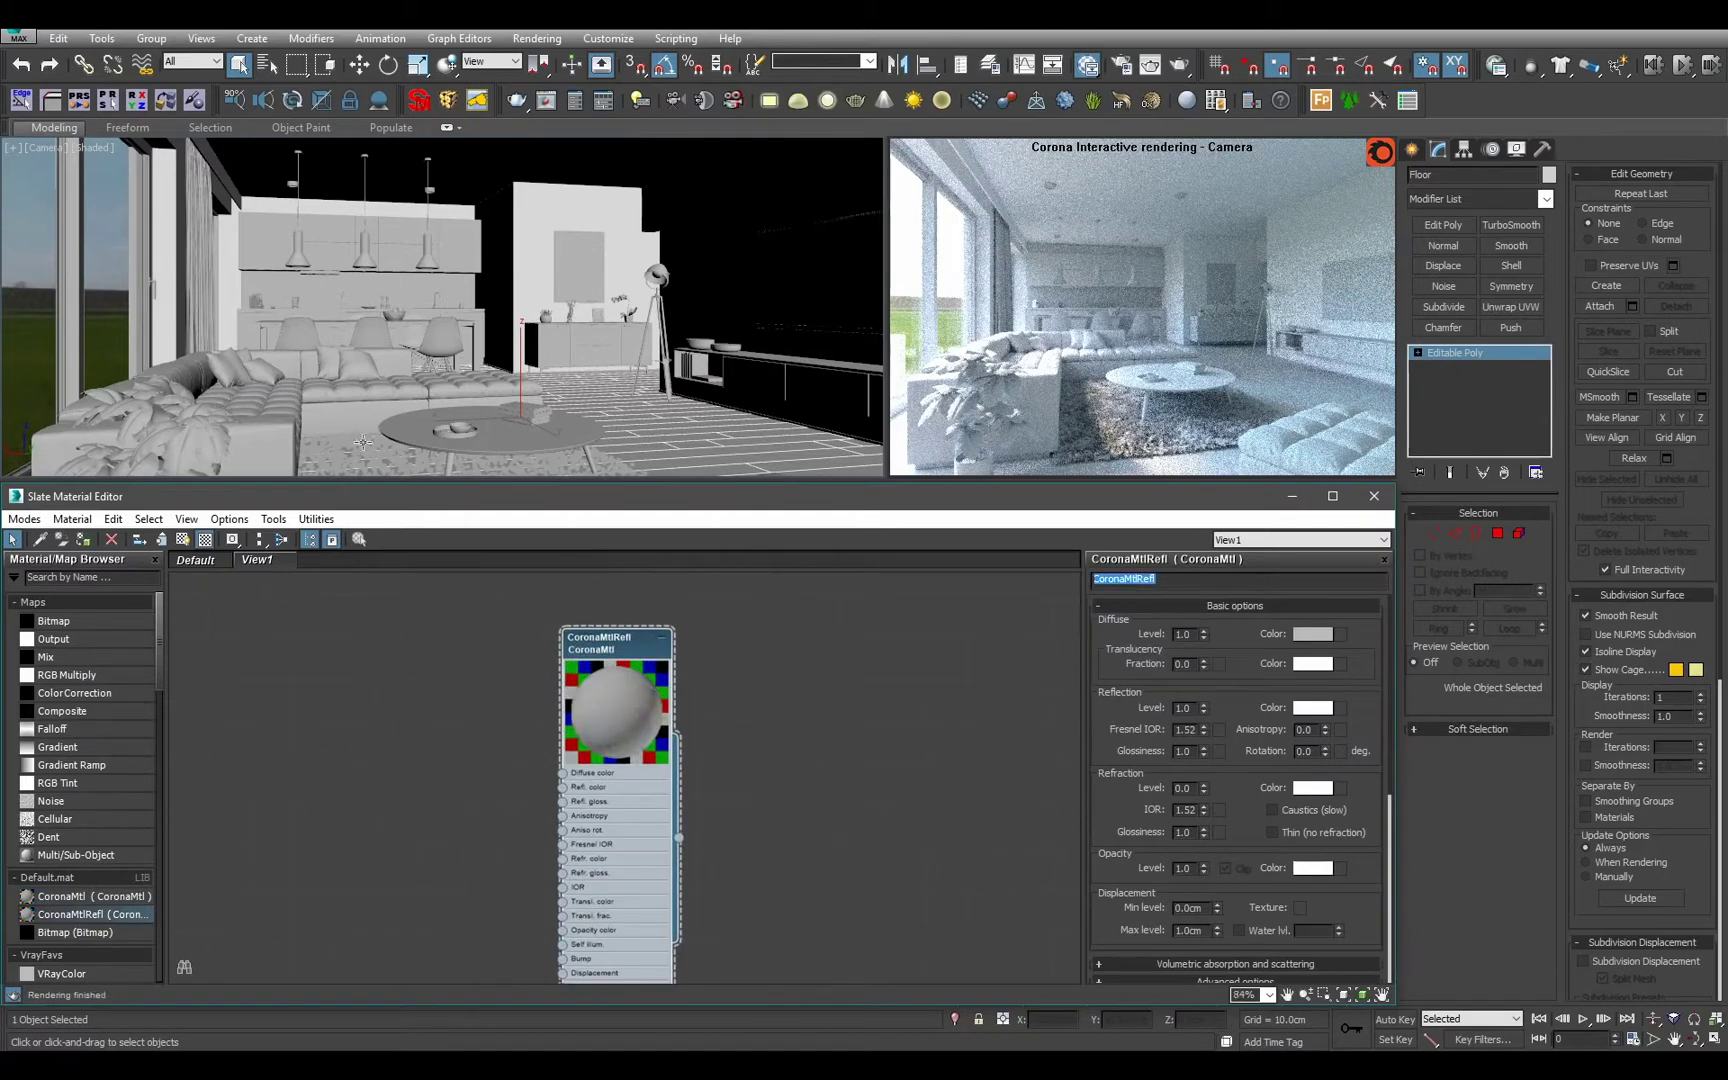
text(Floor_Wood)
Add a Bitmap map beside Floor_Wood and load Large_Older_Board_Brighter.jpg from the library's Wood\Fine folder.
drag(89, 618, 452, 606)
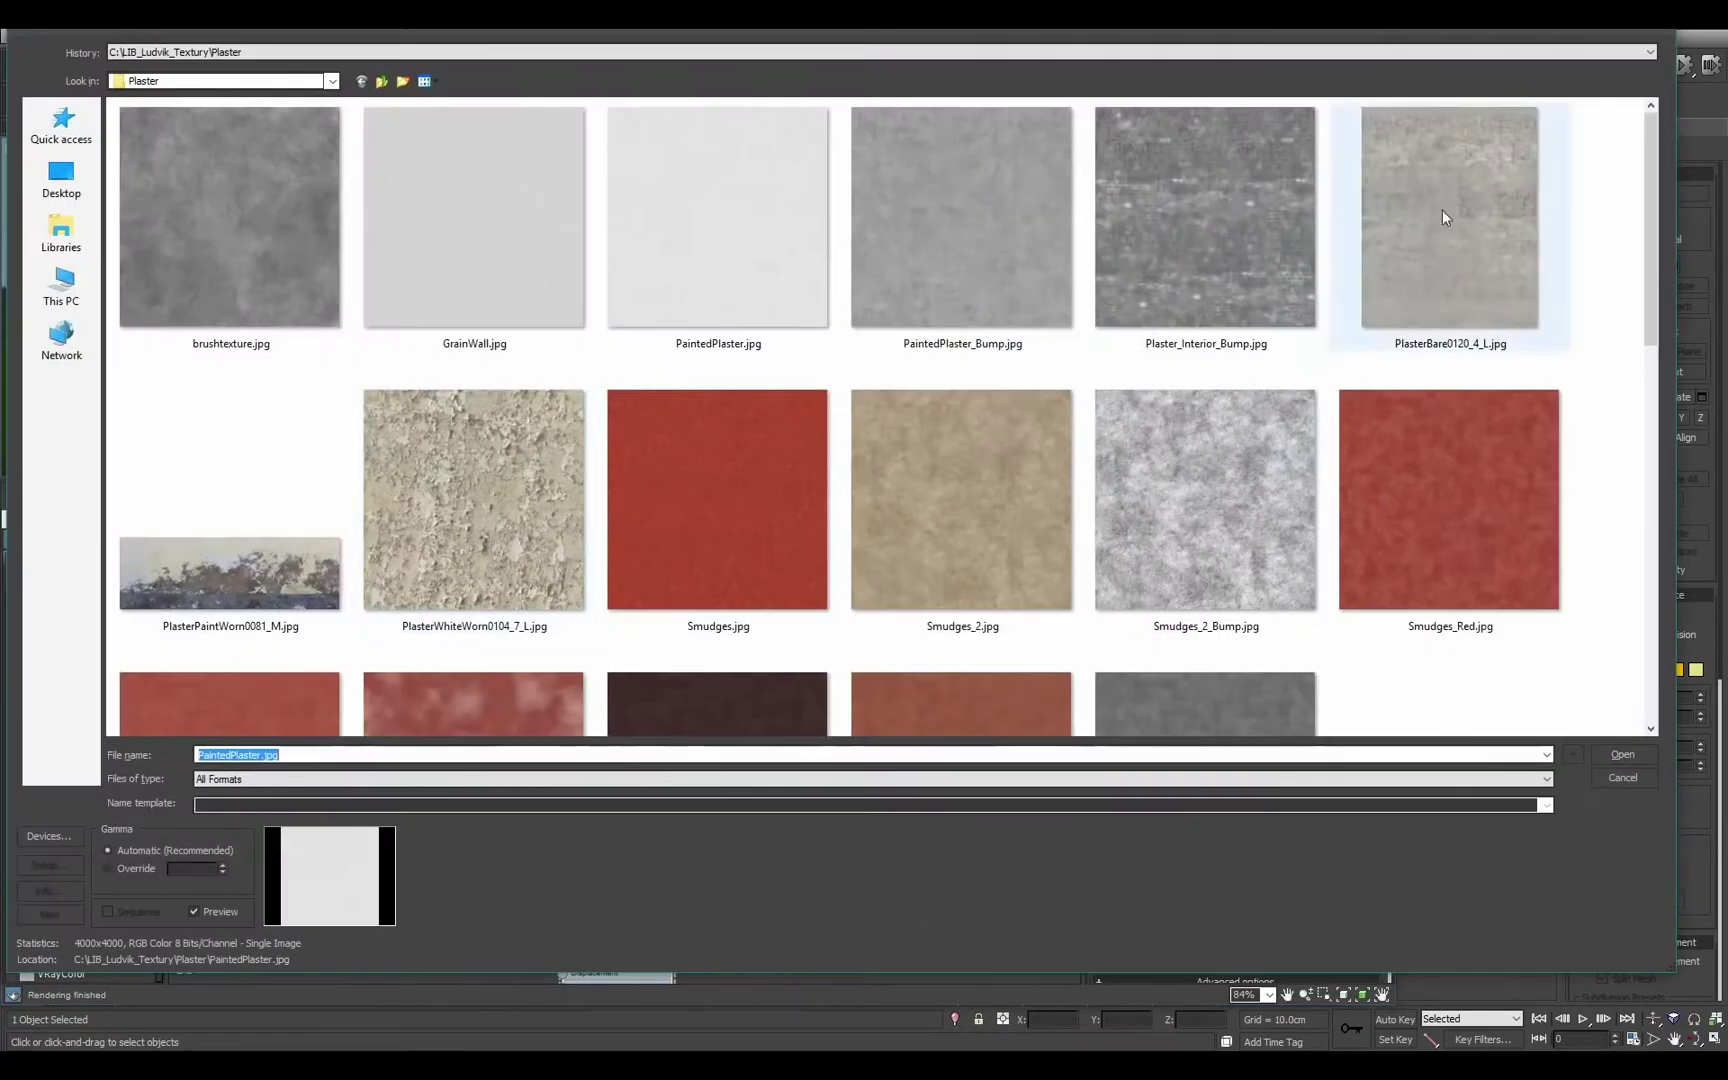
click(612, 52)
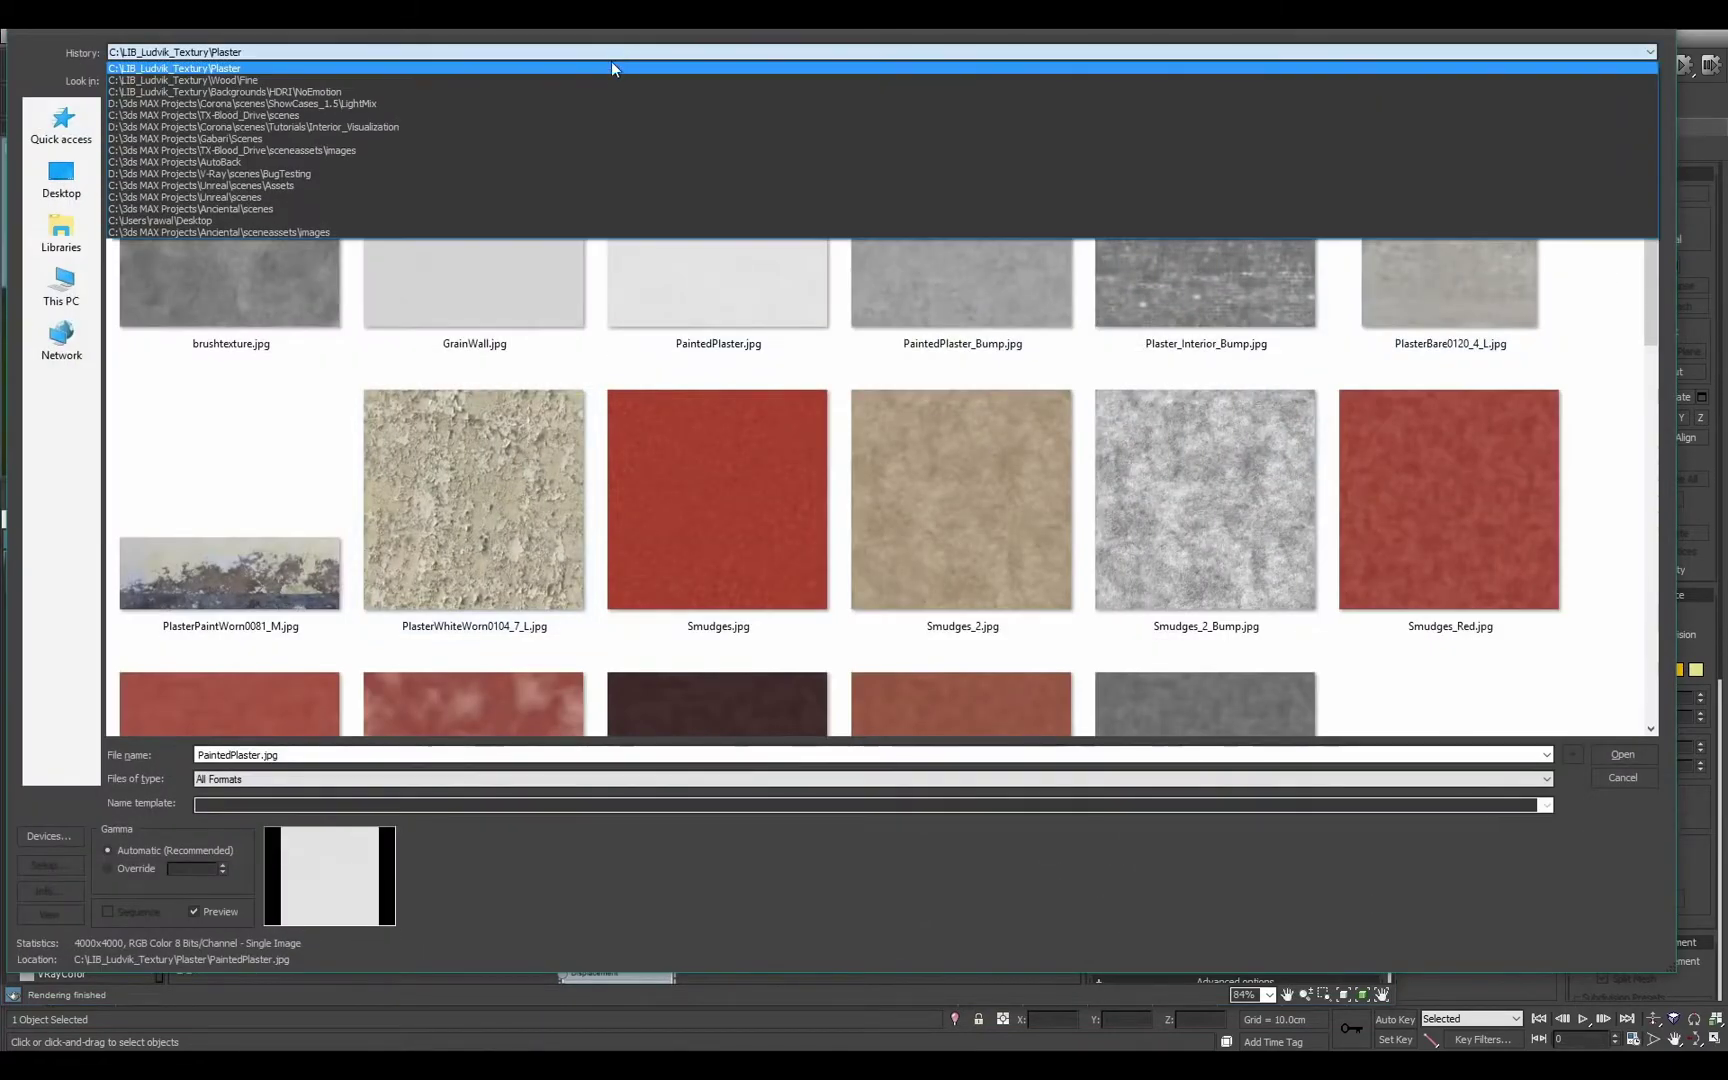
click(599, 88)
click(594, 57)
click(580, 80)
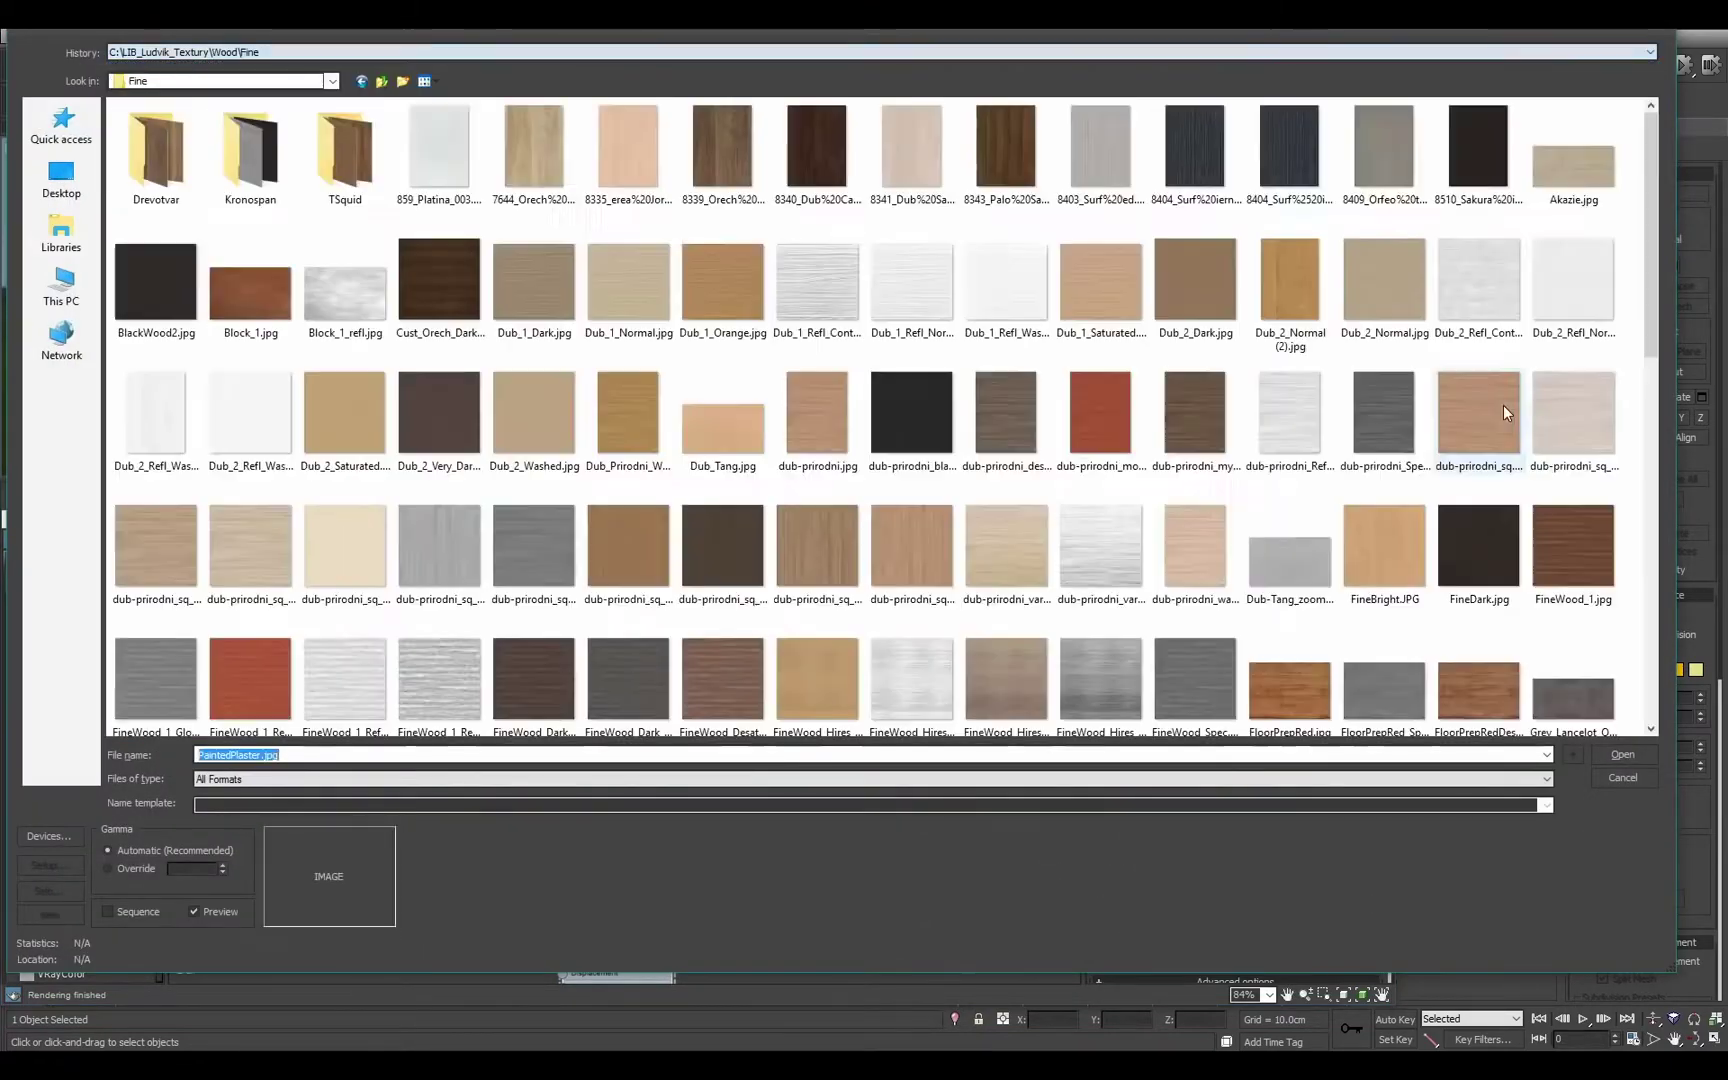
scroll(1628, 441, down, 5)
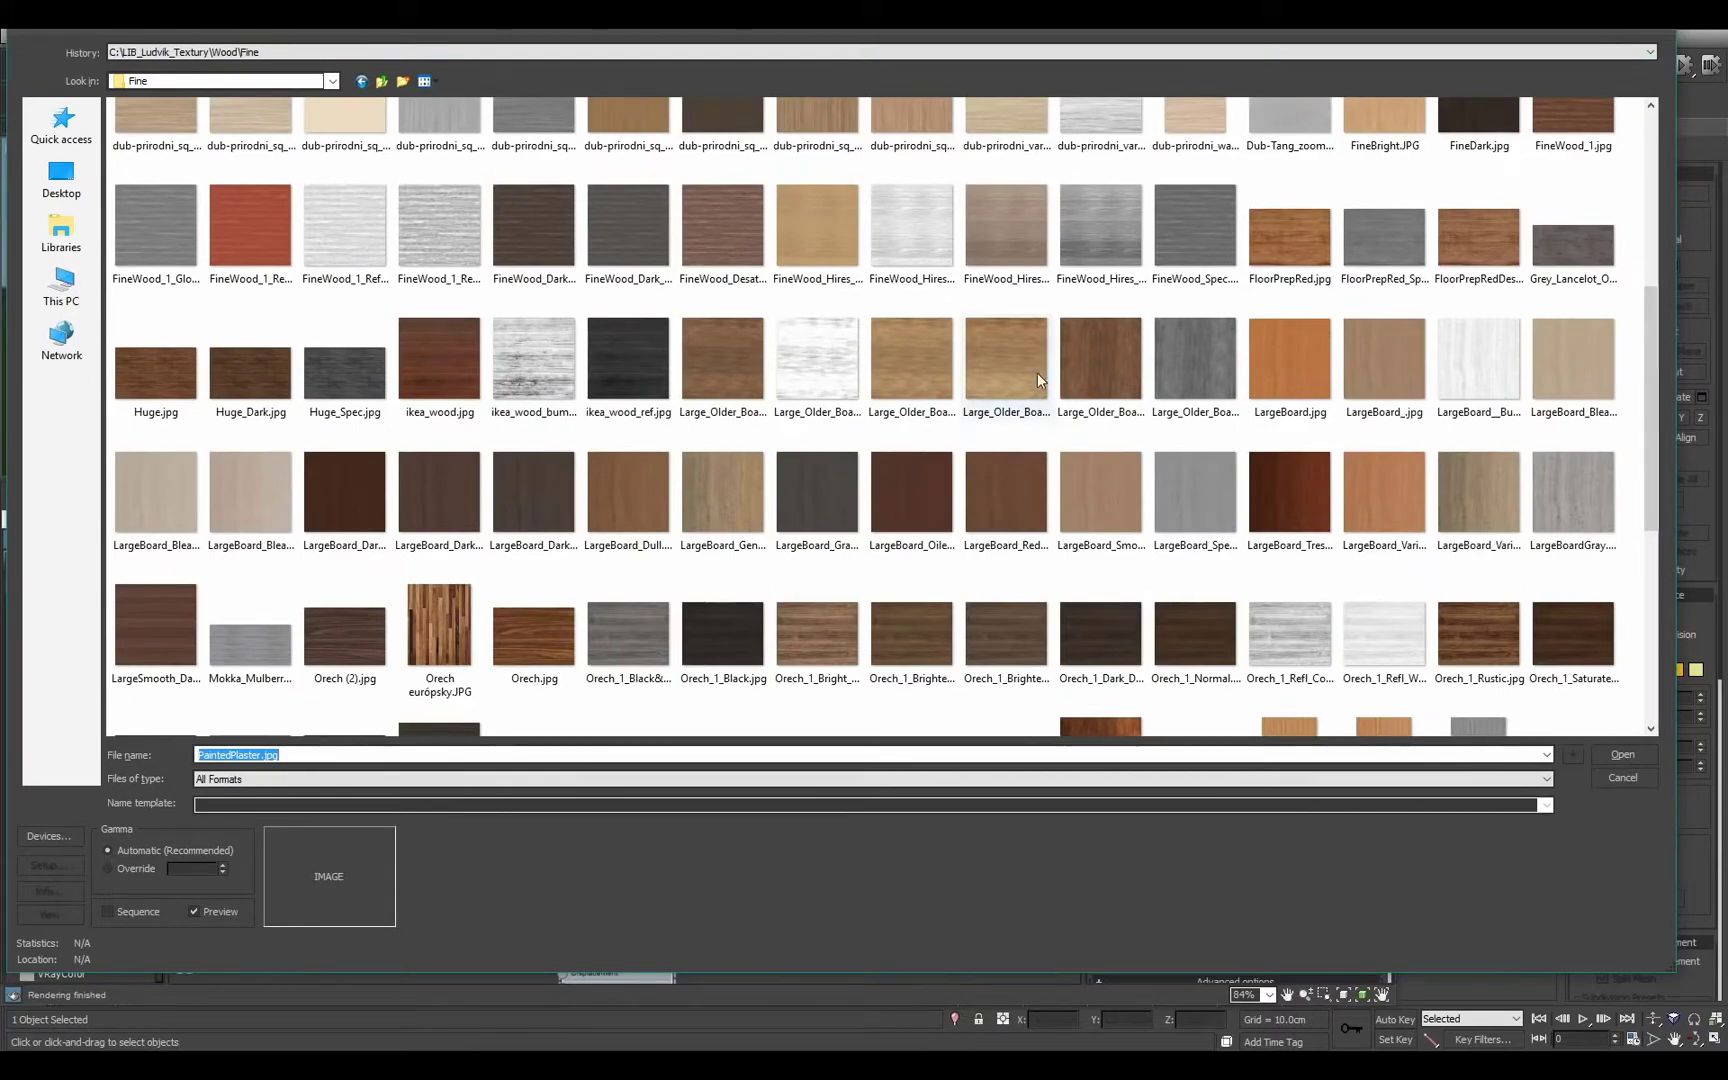
double_click(913, 364)
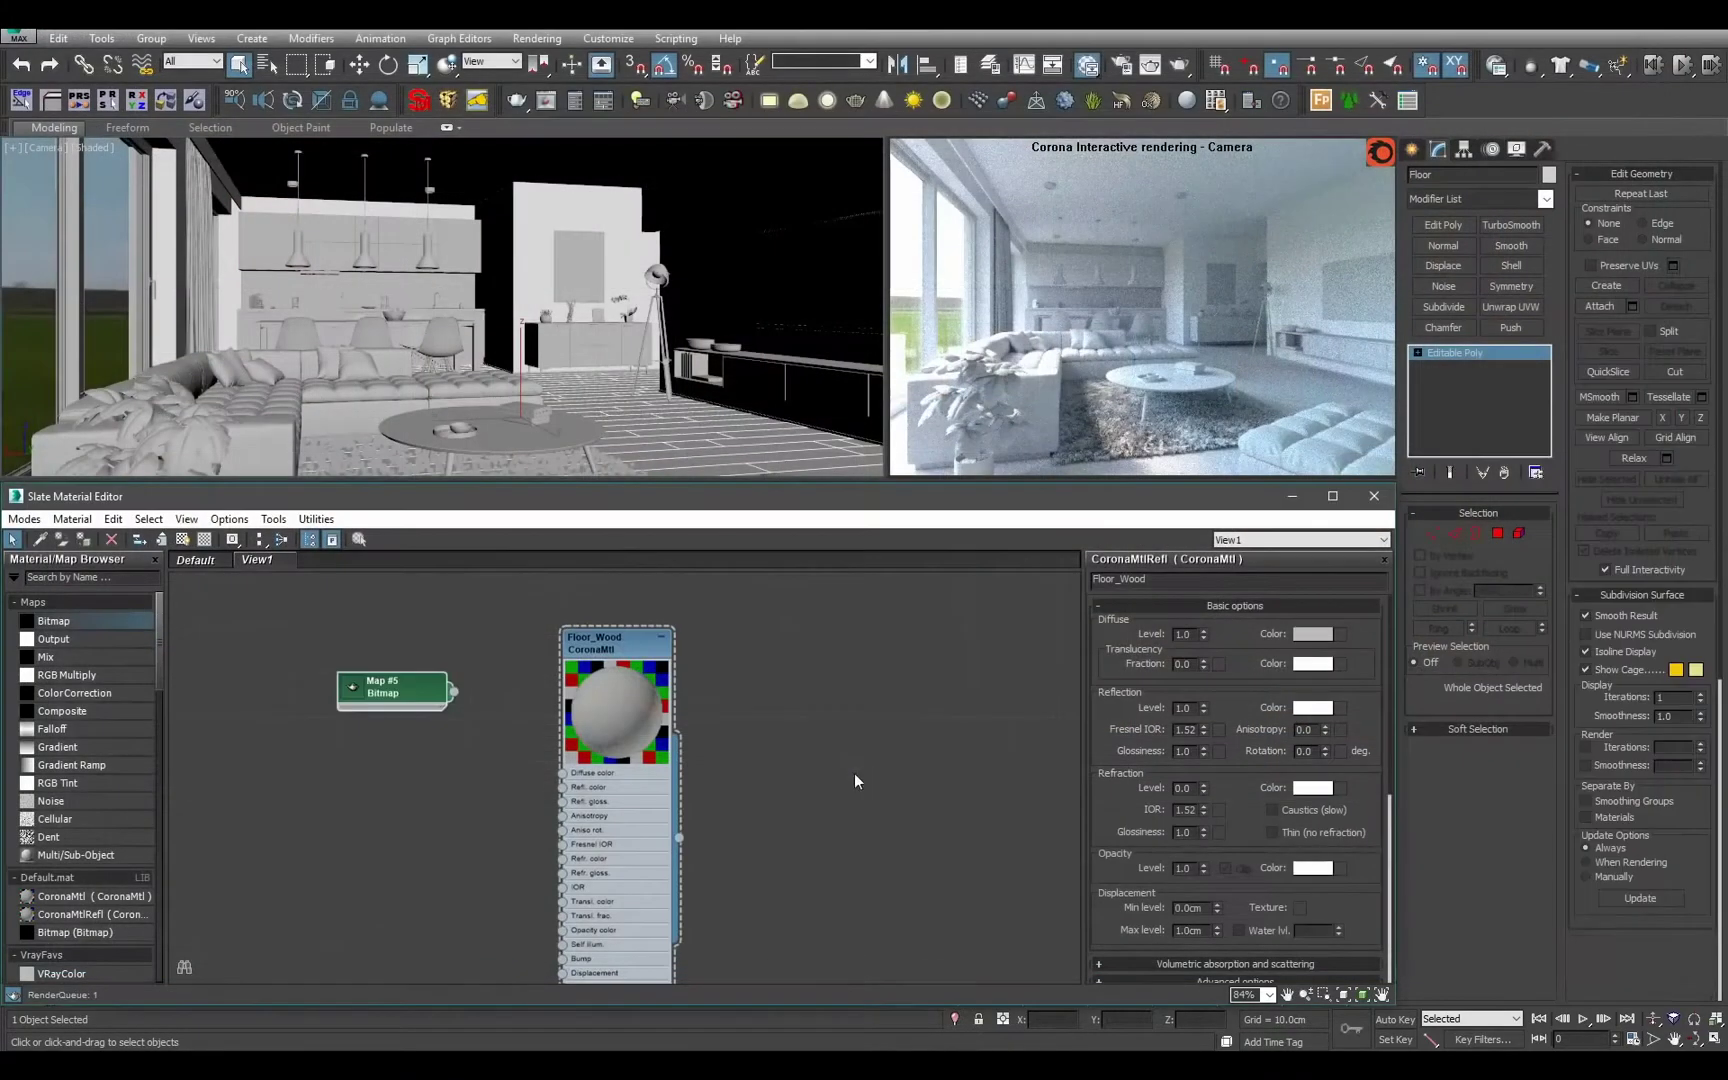
Connect the wood board map to Floor_Wood's Diffuse color.
middle_drag(855, 774, 990, 767)
scroll(990, 767, up, 1)
drag(531, 677, 710, 761)
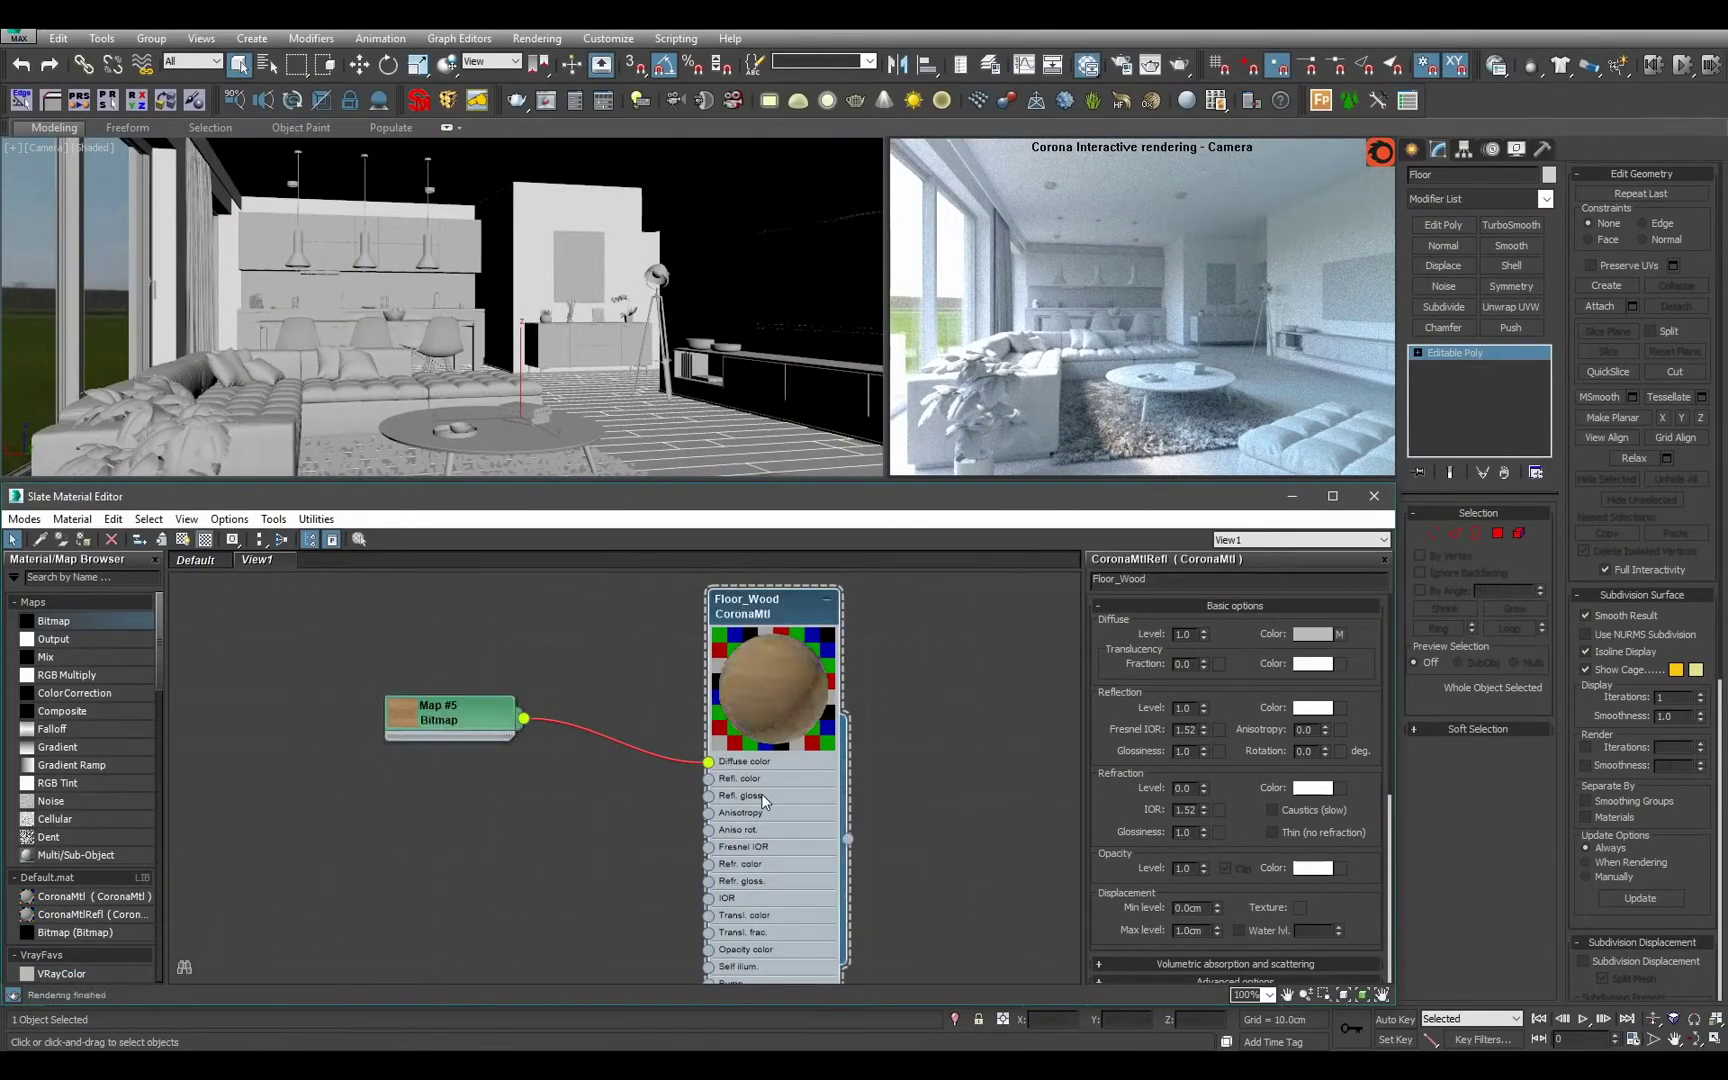
Apply Floor_Wood to the selected floor and show its wood map in the viewport, viewing the planks in perspective.
double_click(503, 700)
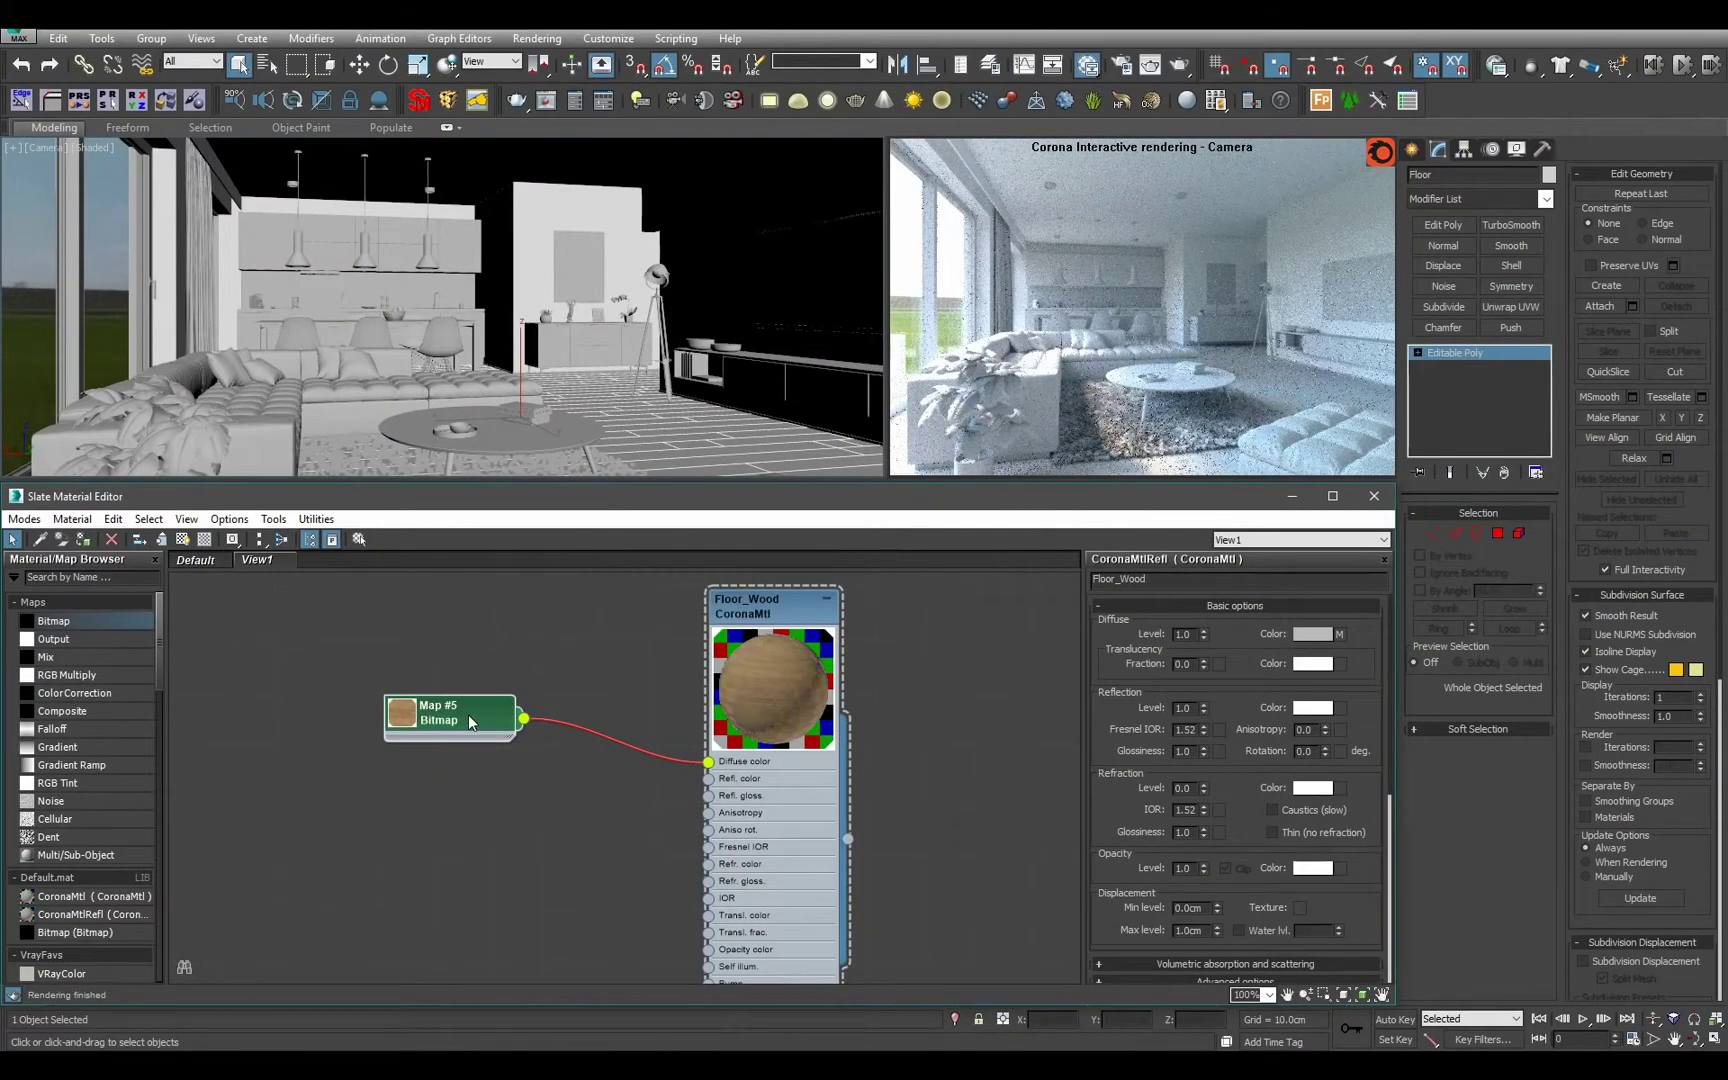
click(183, 539)
key(p)
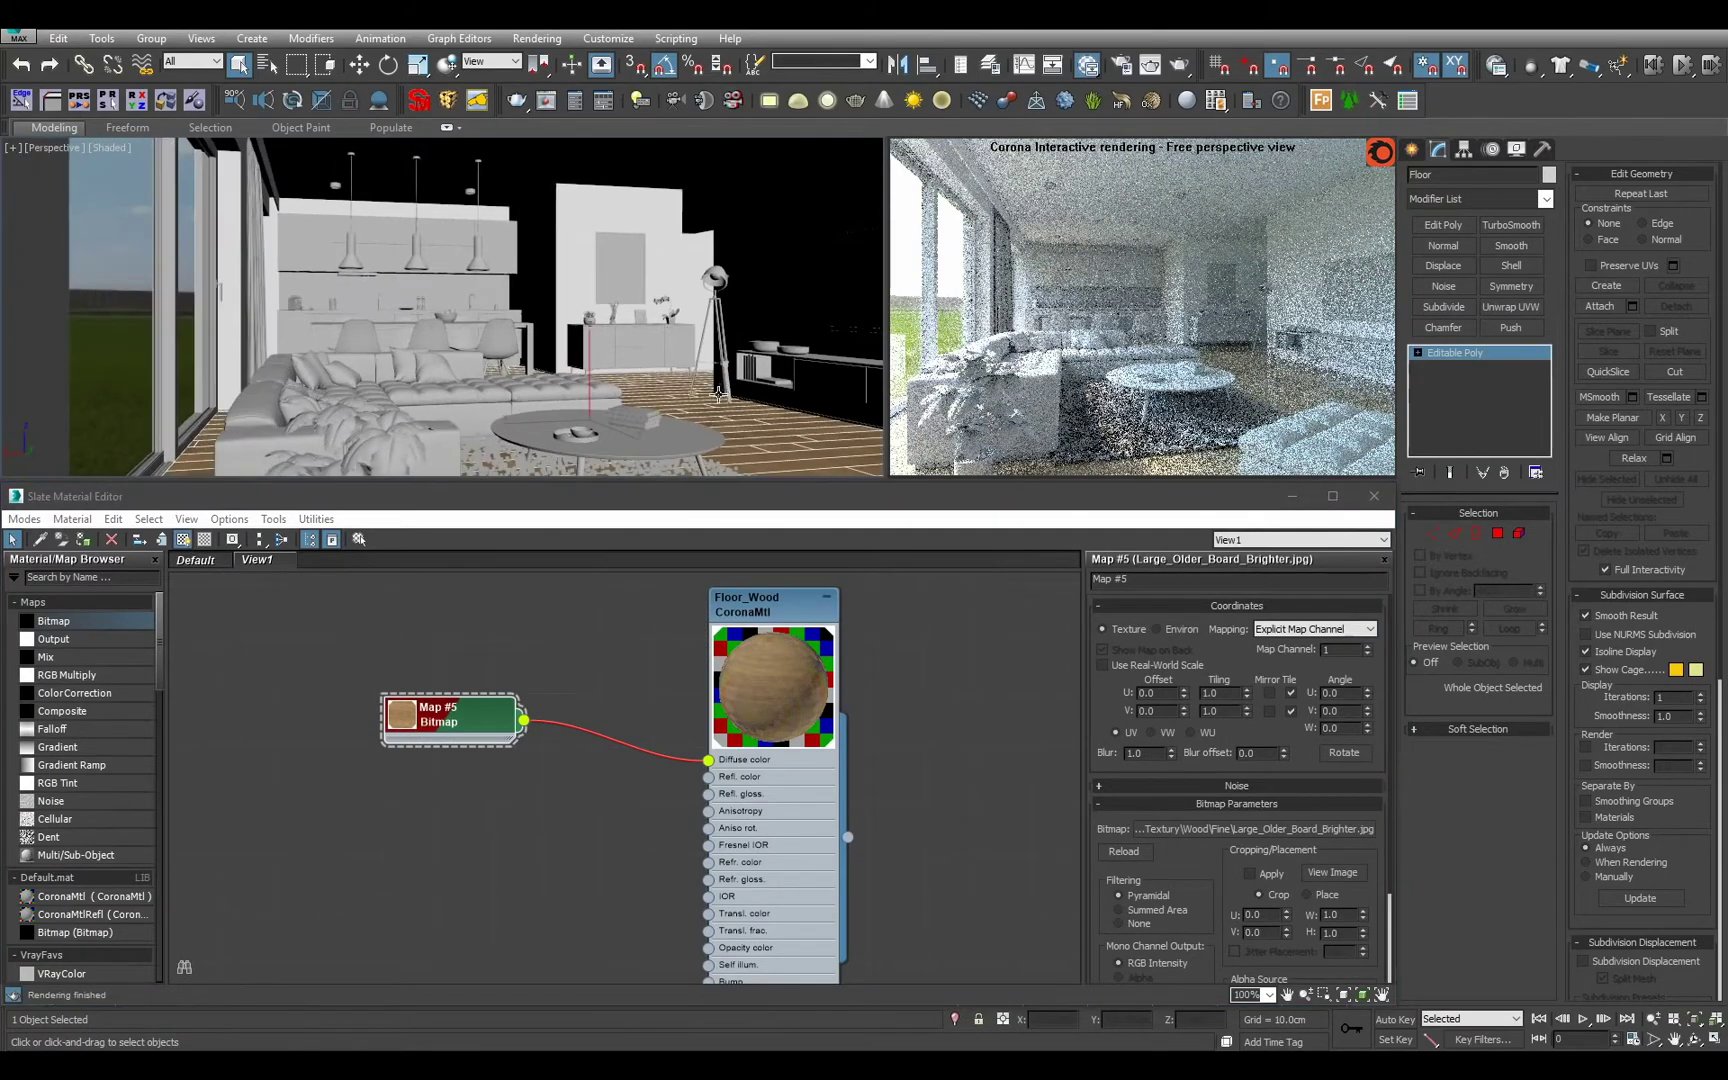
scroll(431, 266, up, 5)
scroll(431, 266, up, 5)
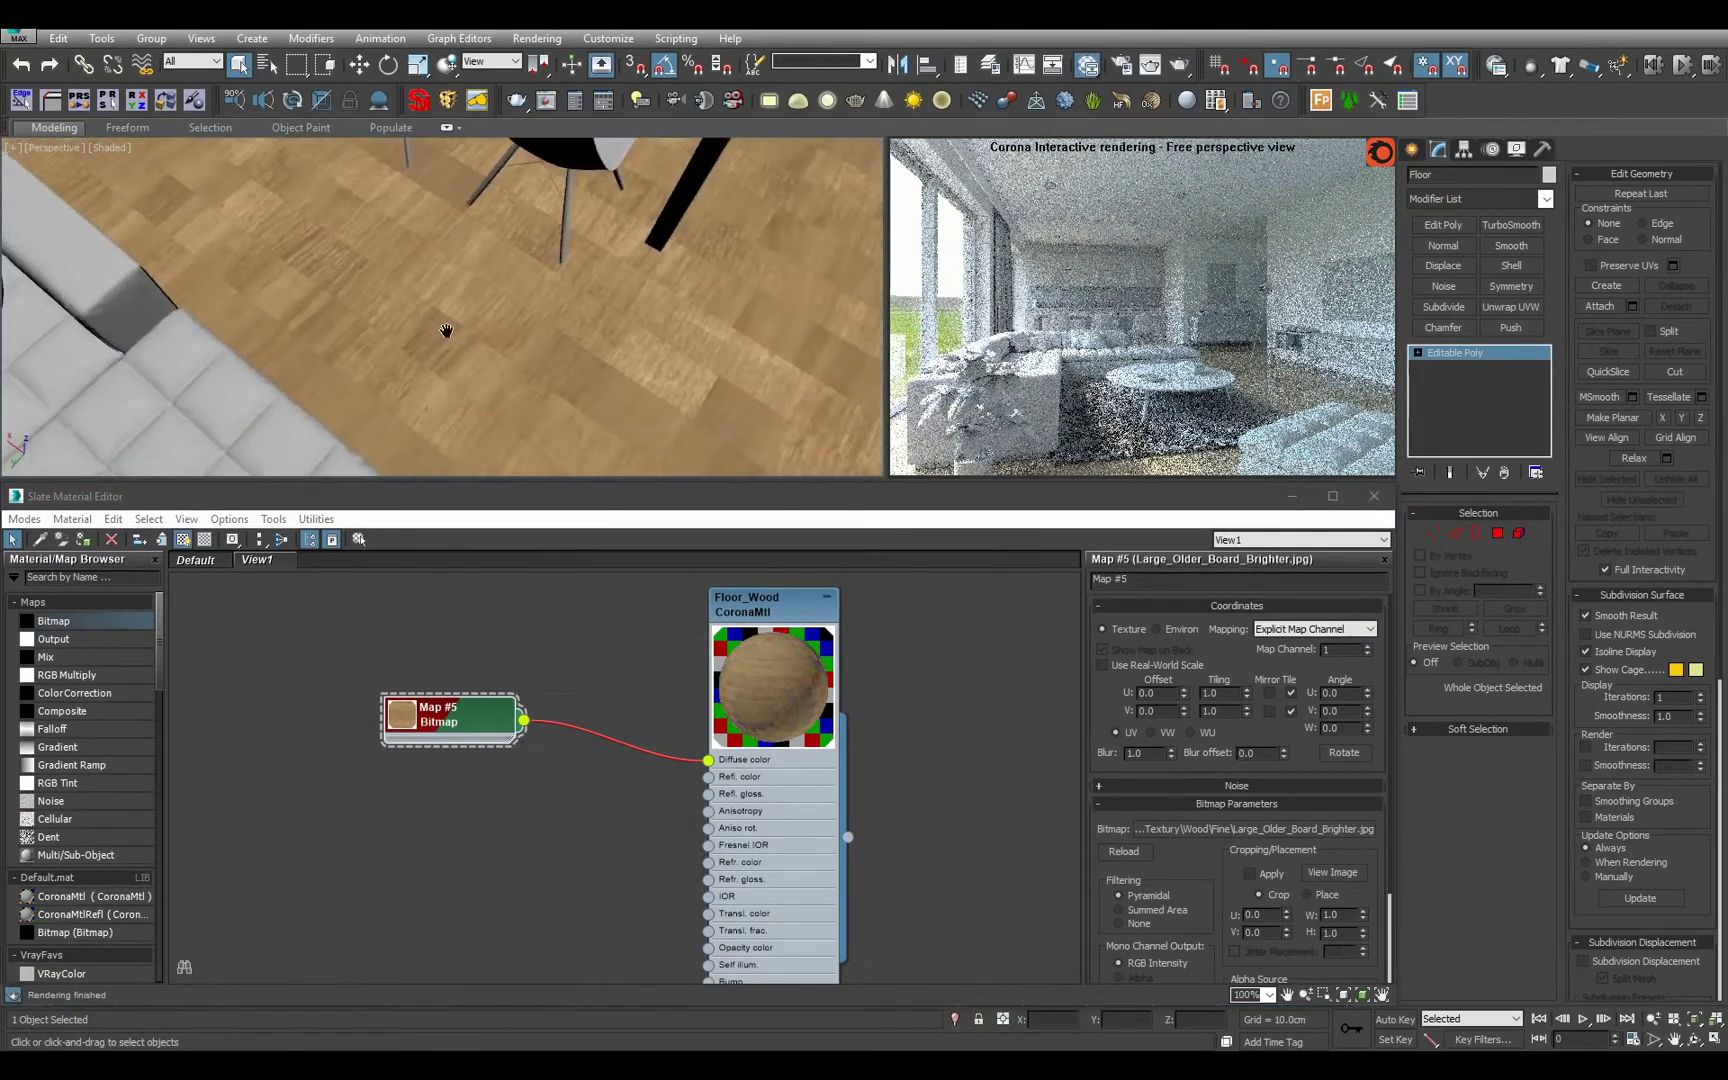
Set the wood map's W angle to 90 degrees and check the grain direction on the planks.
double_click(1332, 729)
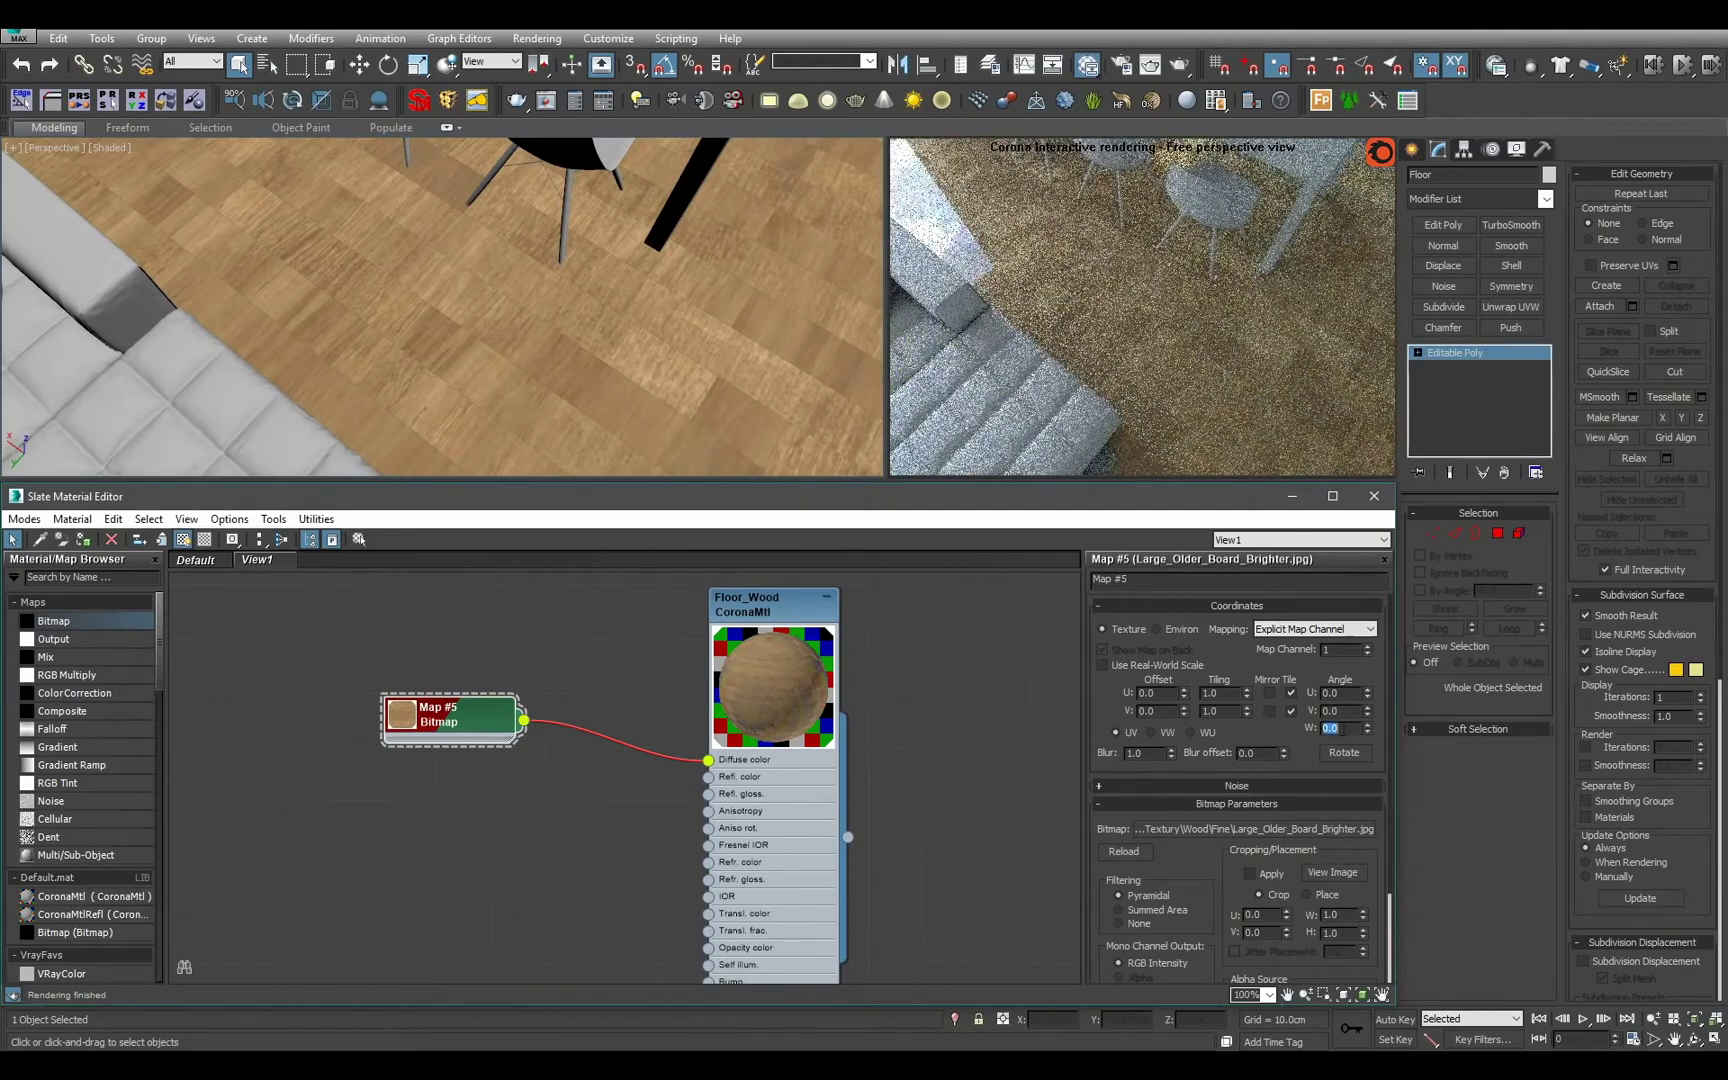
text(90)
key(Return)
middle_drag(547, 271, 561, 320)
scroll(561, 320, up, 5)
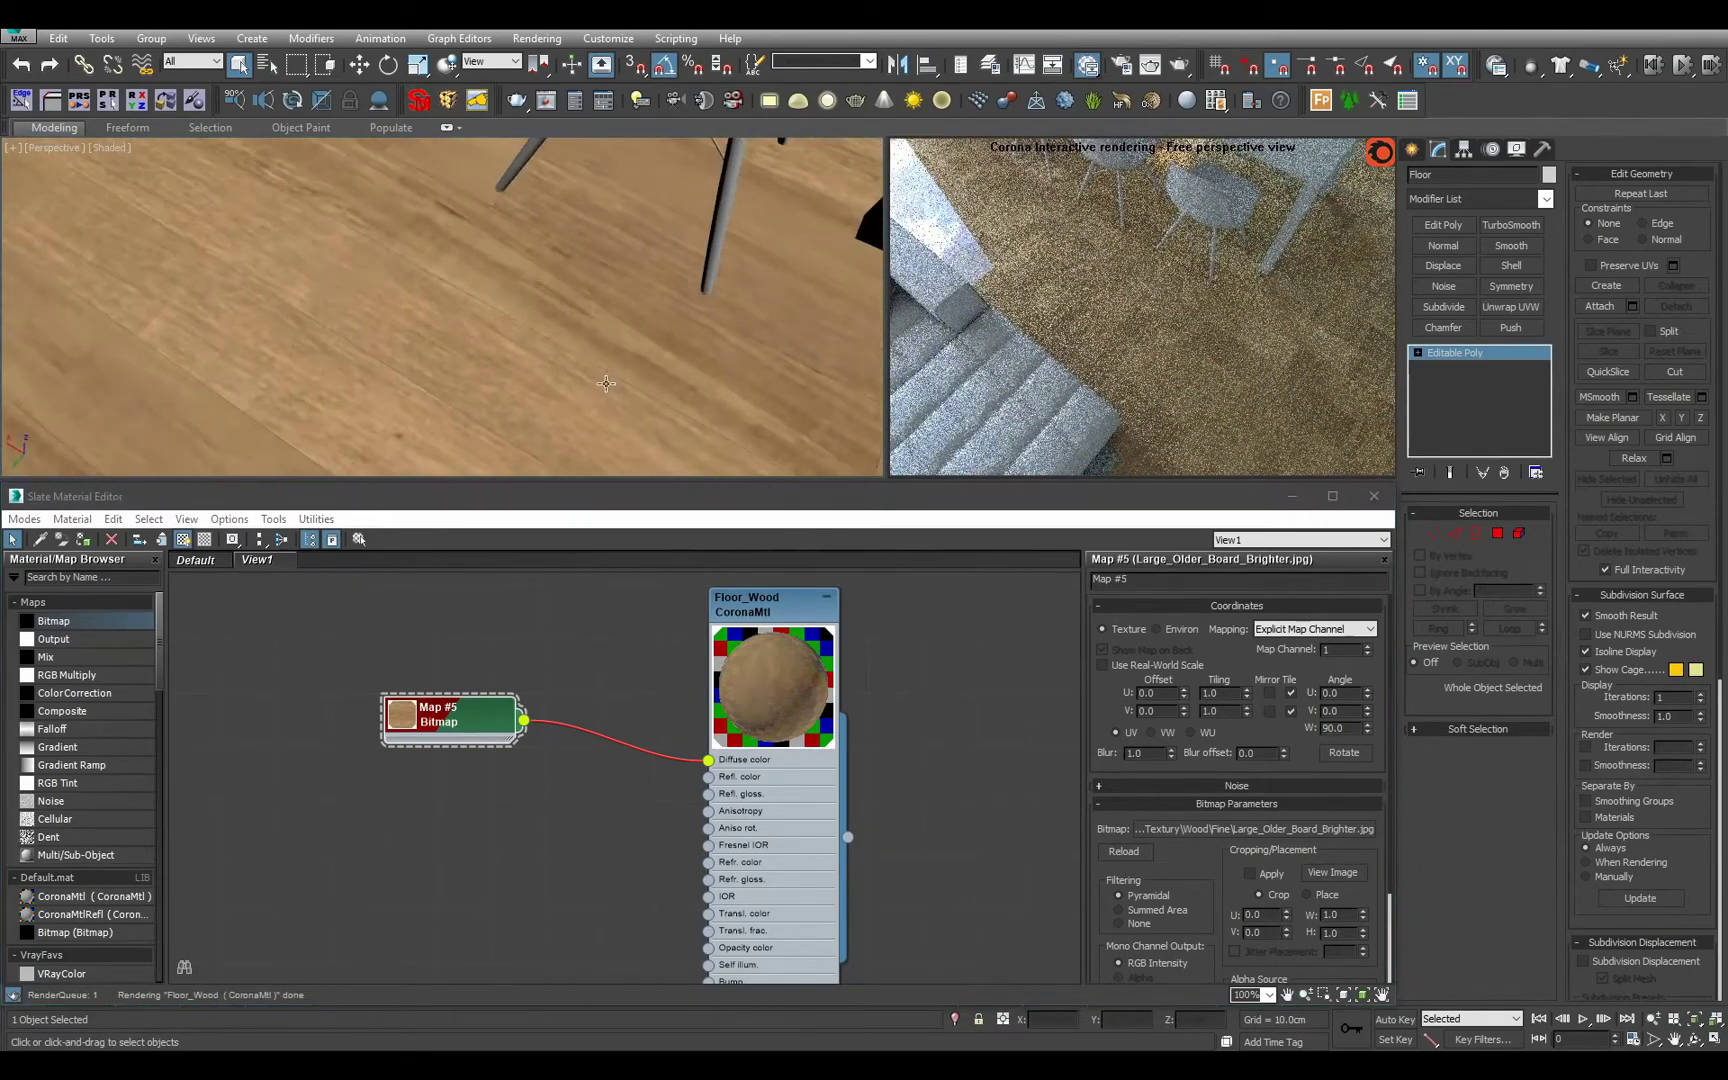
scroll(580, 366, down, 5)
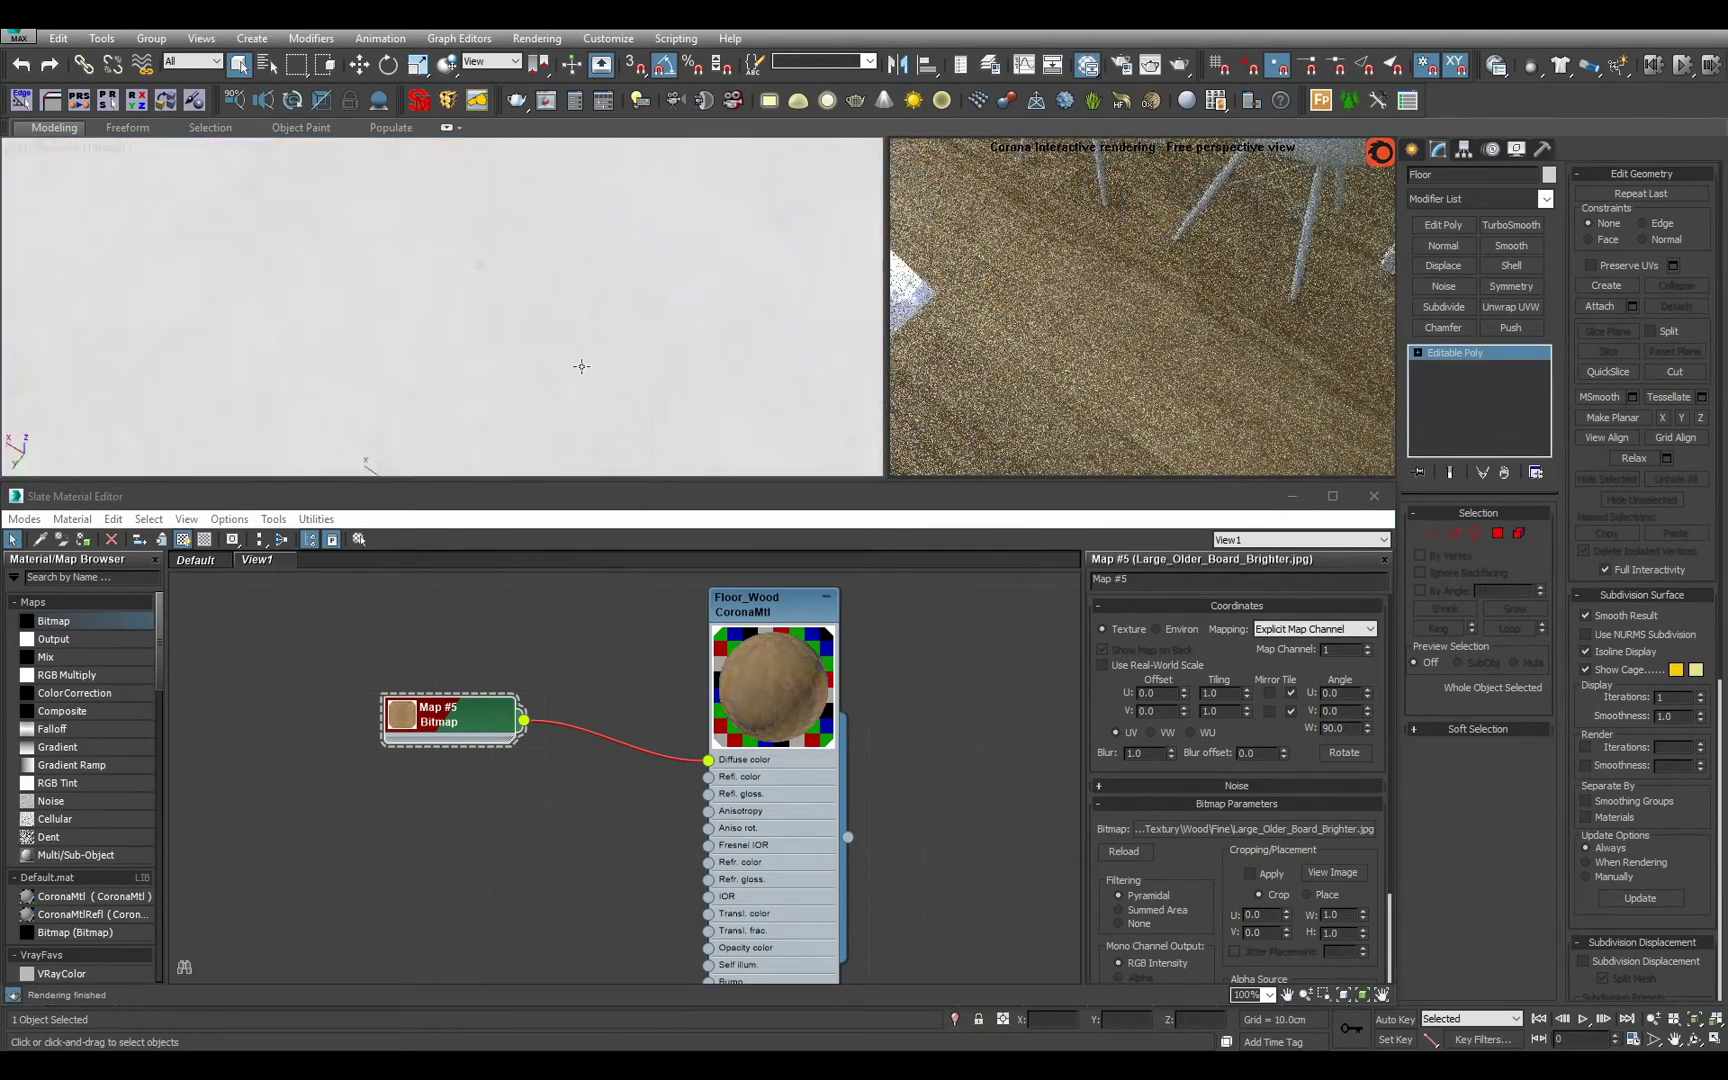
Set the wood map's U and V tiling to 1.5 and check the planks around the dining table.
middle_drag(580, 366, 608, 434)
double_click(1212, 694)
text(1.5)
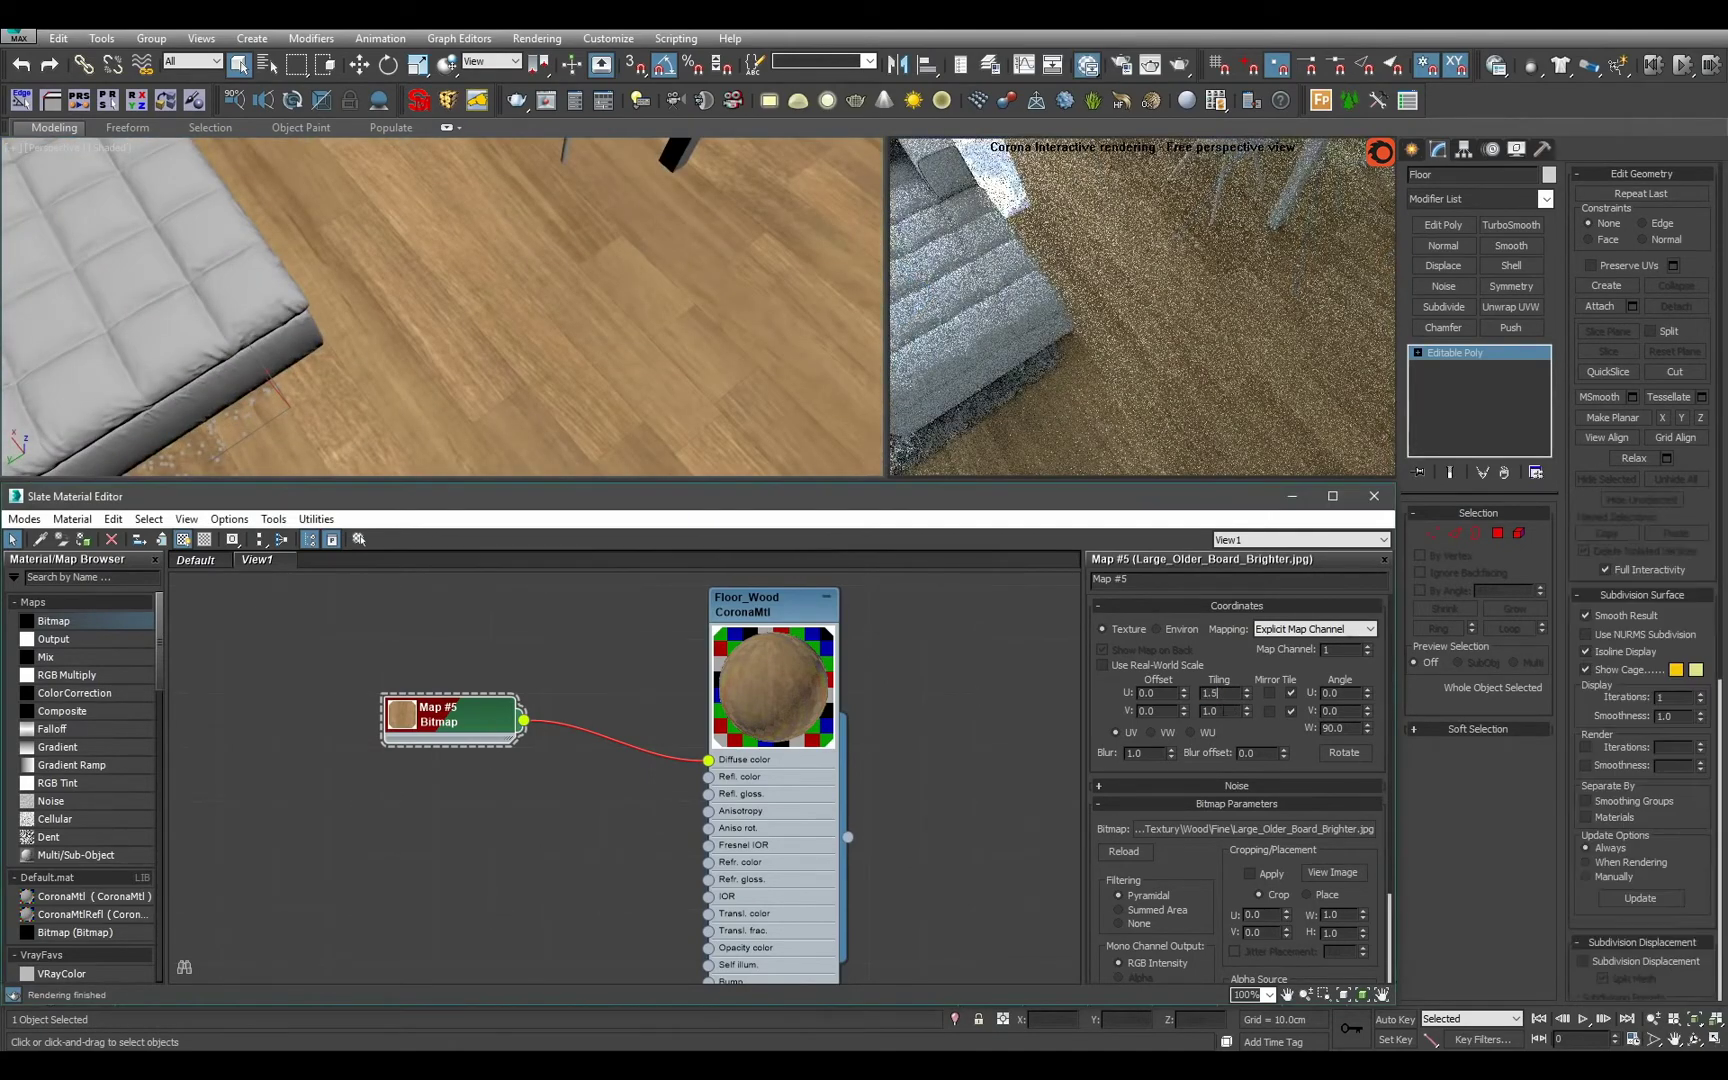
key(Tab)
text(1.5)
key(Return)
alt+middle_drag(500, 330, 446, 387)
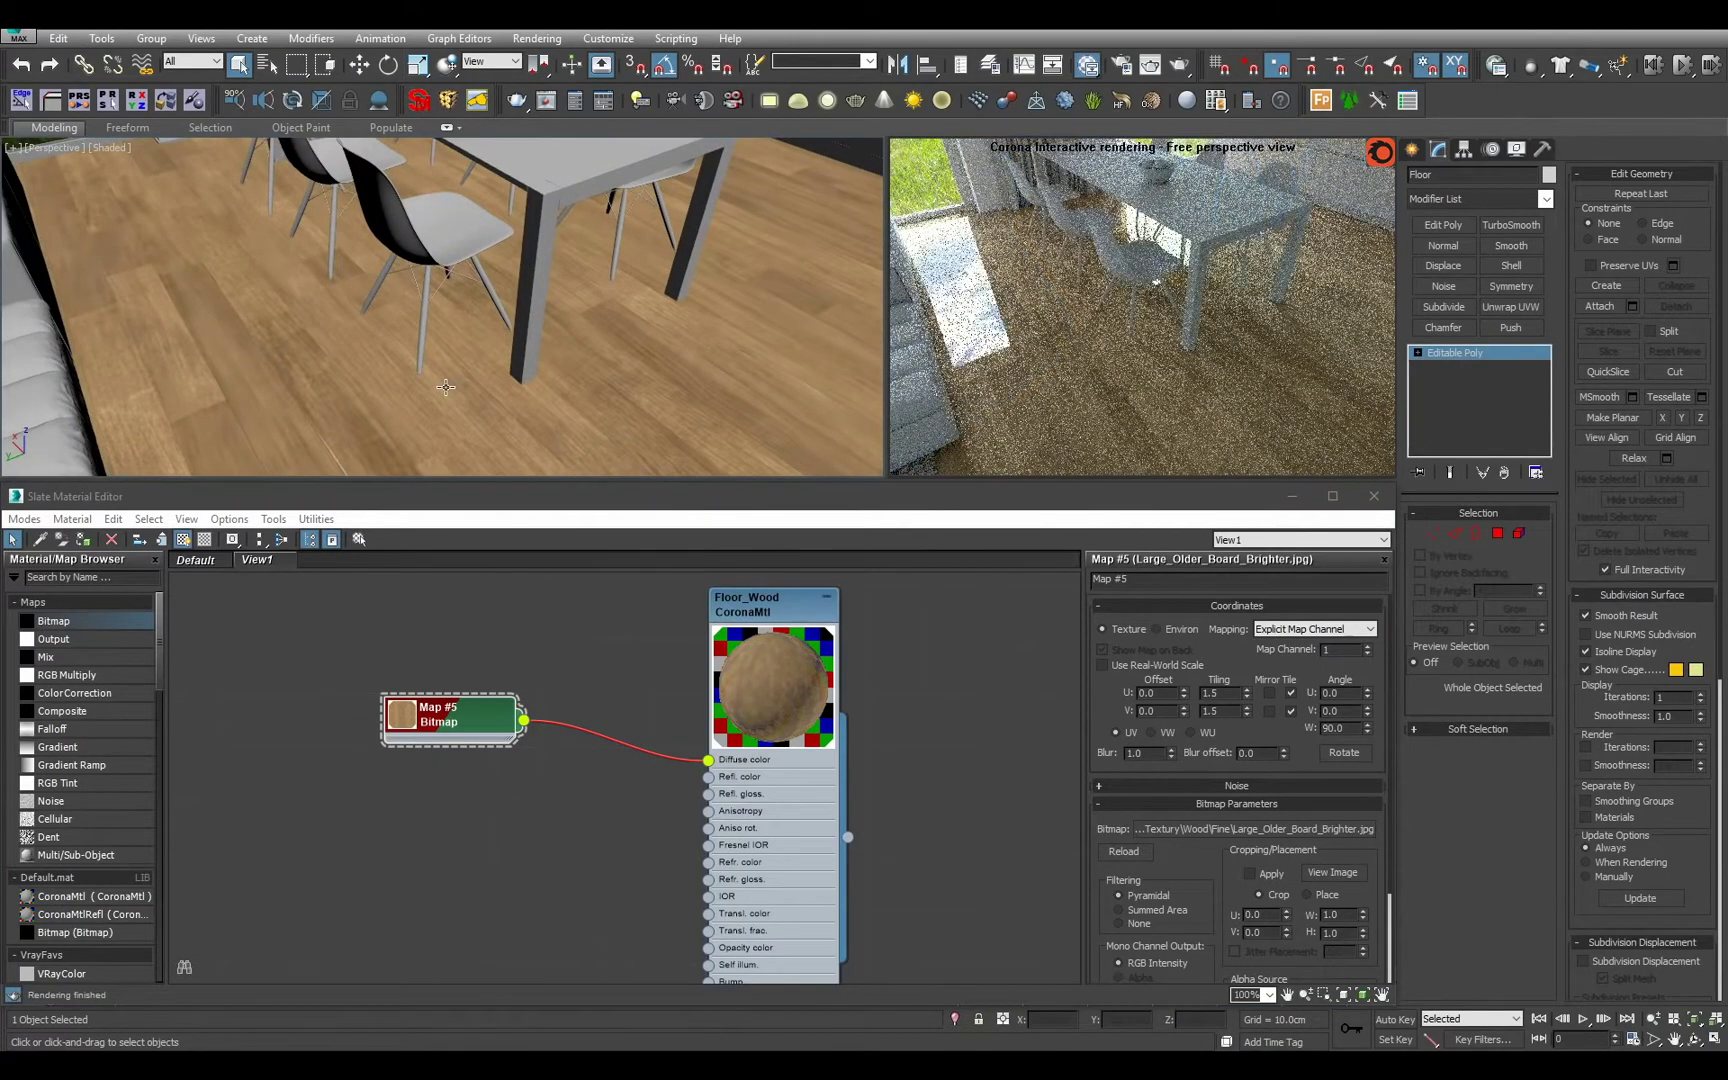
alt+middle_drag(369, 369, 481, 326)
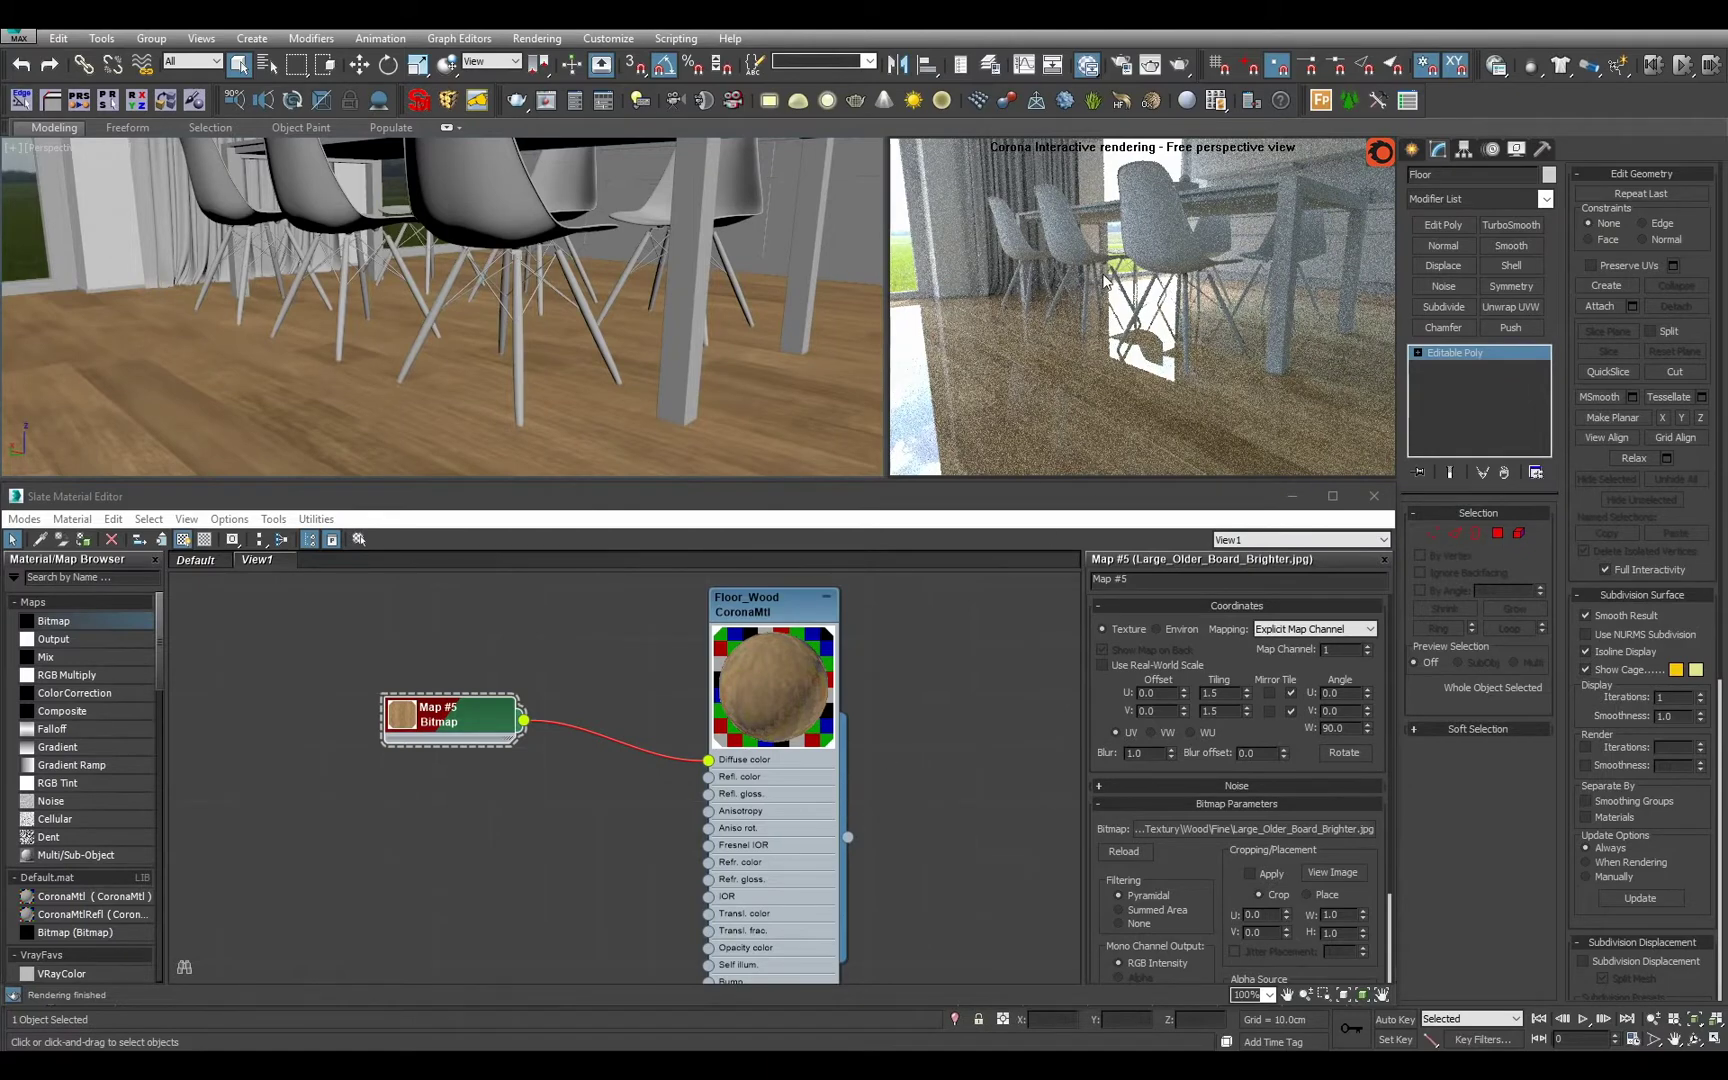
Reposition the wood bitmap node farther from Floor_Wood and set its Blur to 0.1.
drag(445, 735, 280, 736)
middle_drag(383, 772, 564, 764)
scroll(562, 768, down, 1)
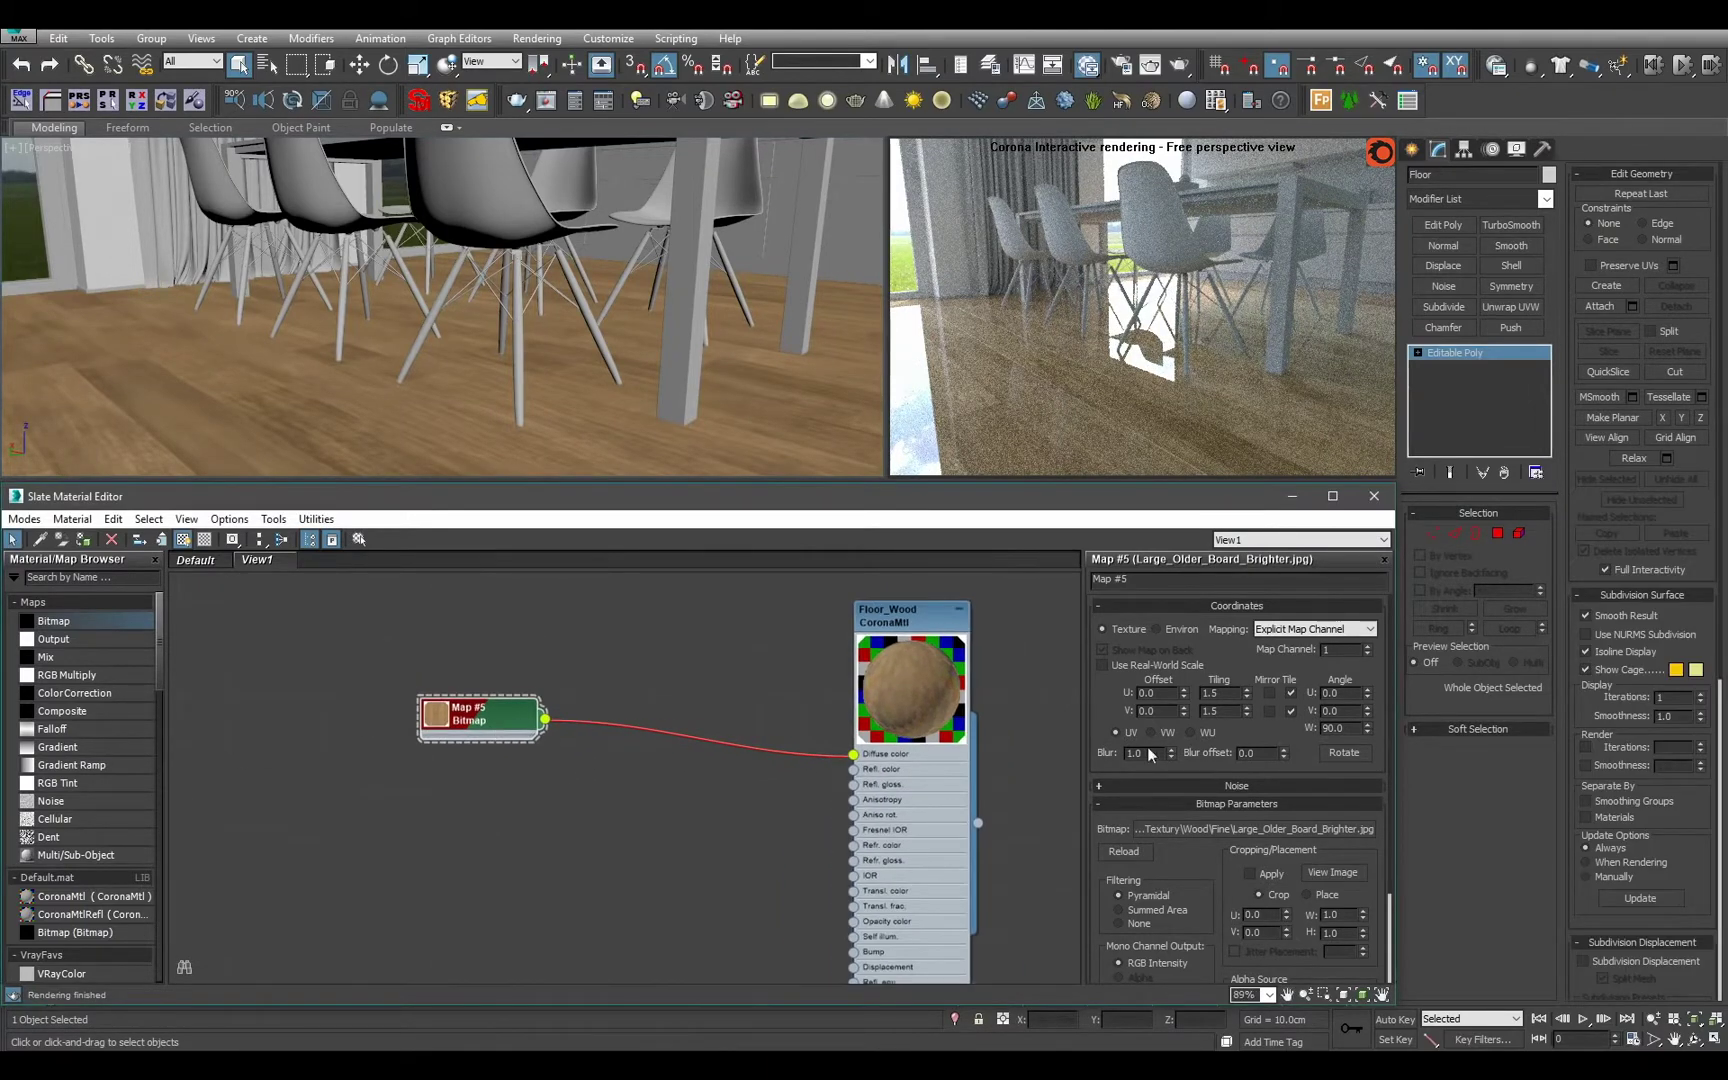
key(Return)
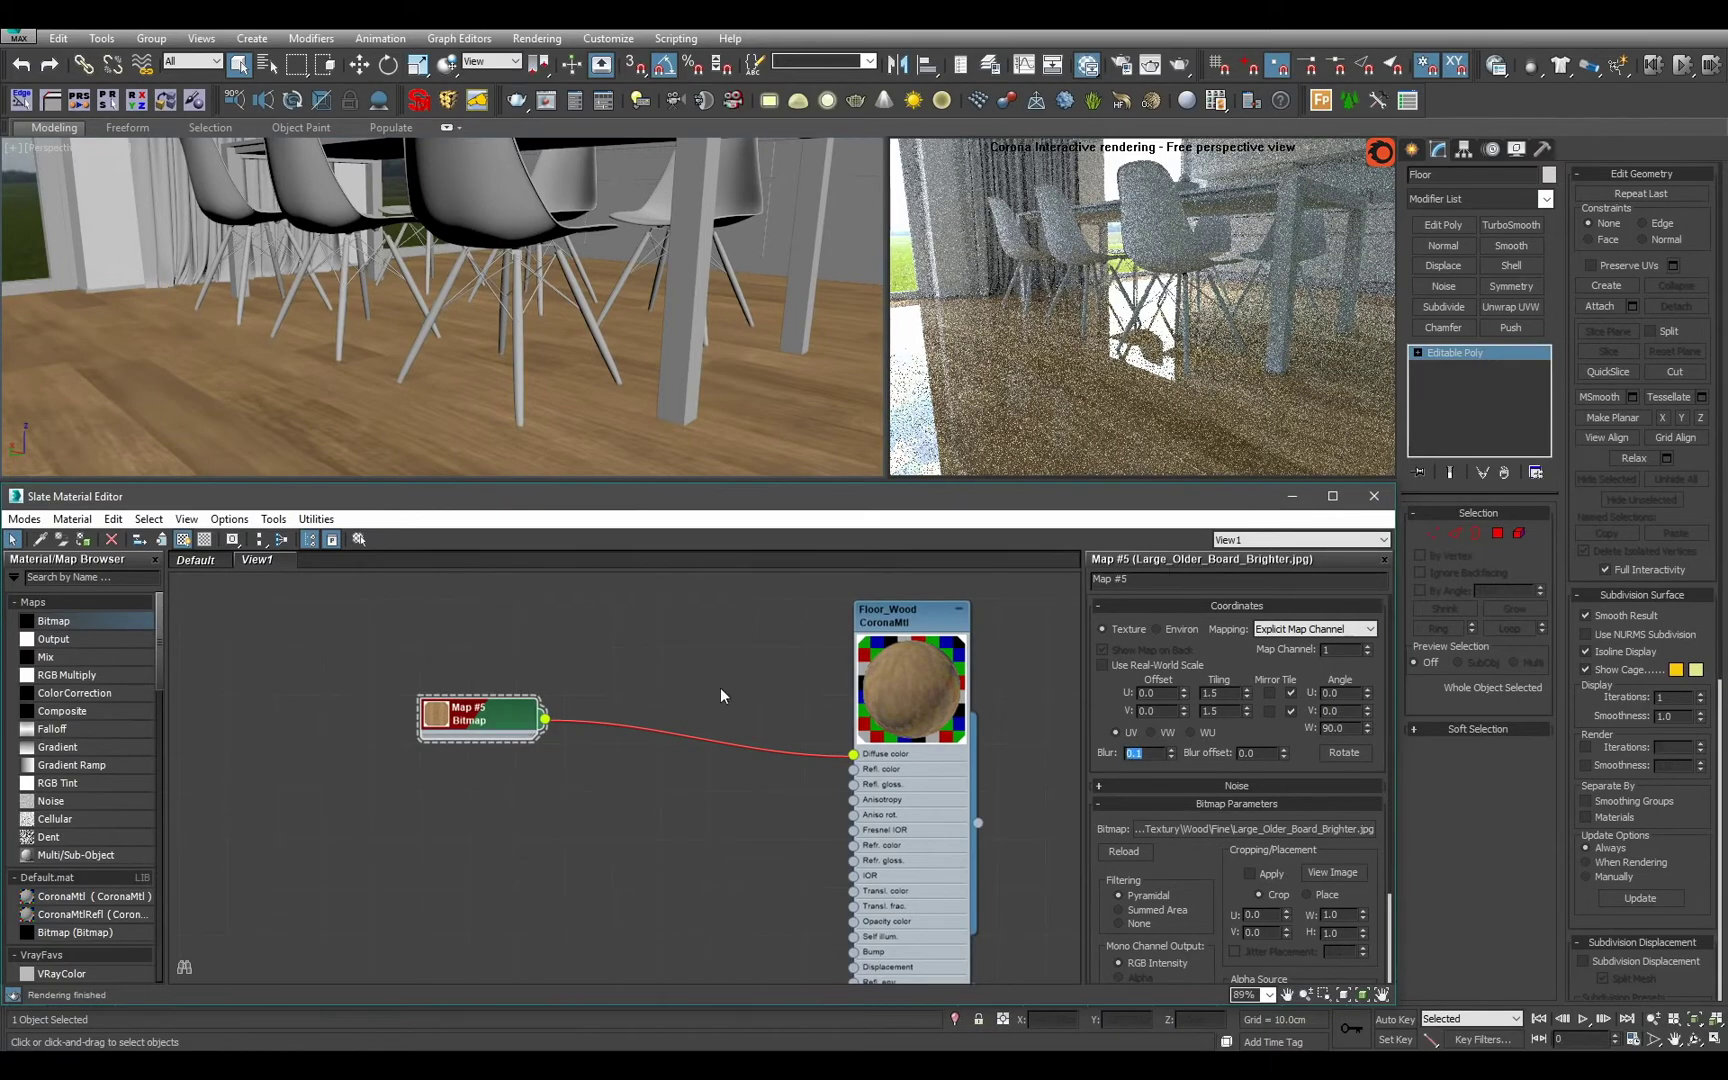
Set Floor_Wood's reflection Glossiness to 0.65.
drag(527, 735, 480, 733)
double_click(900, 613)
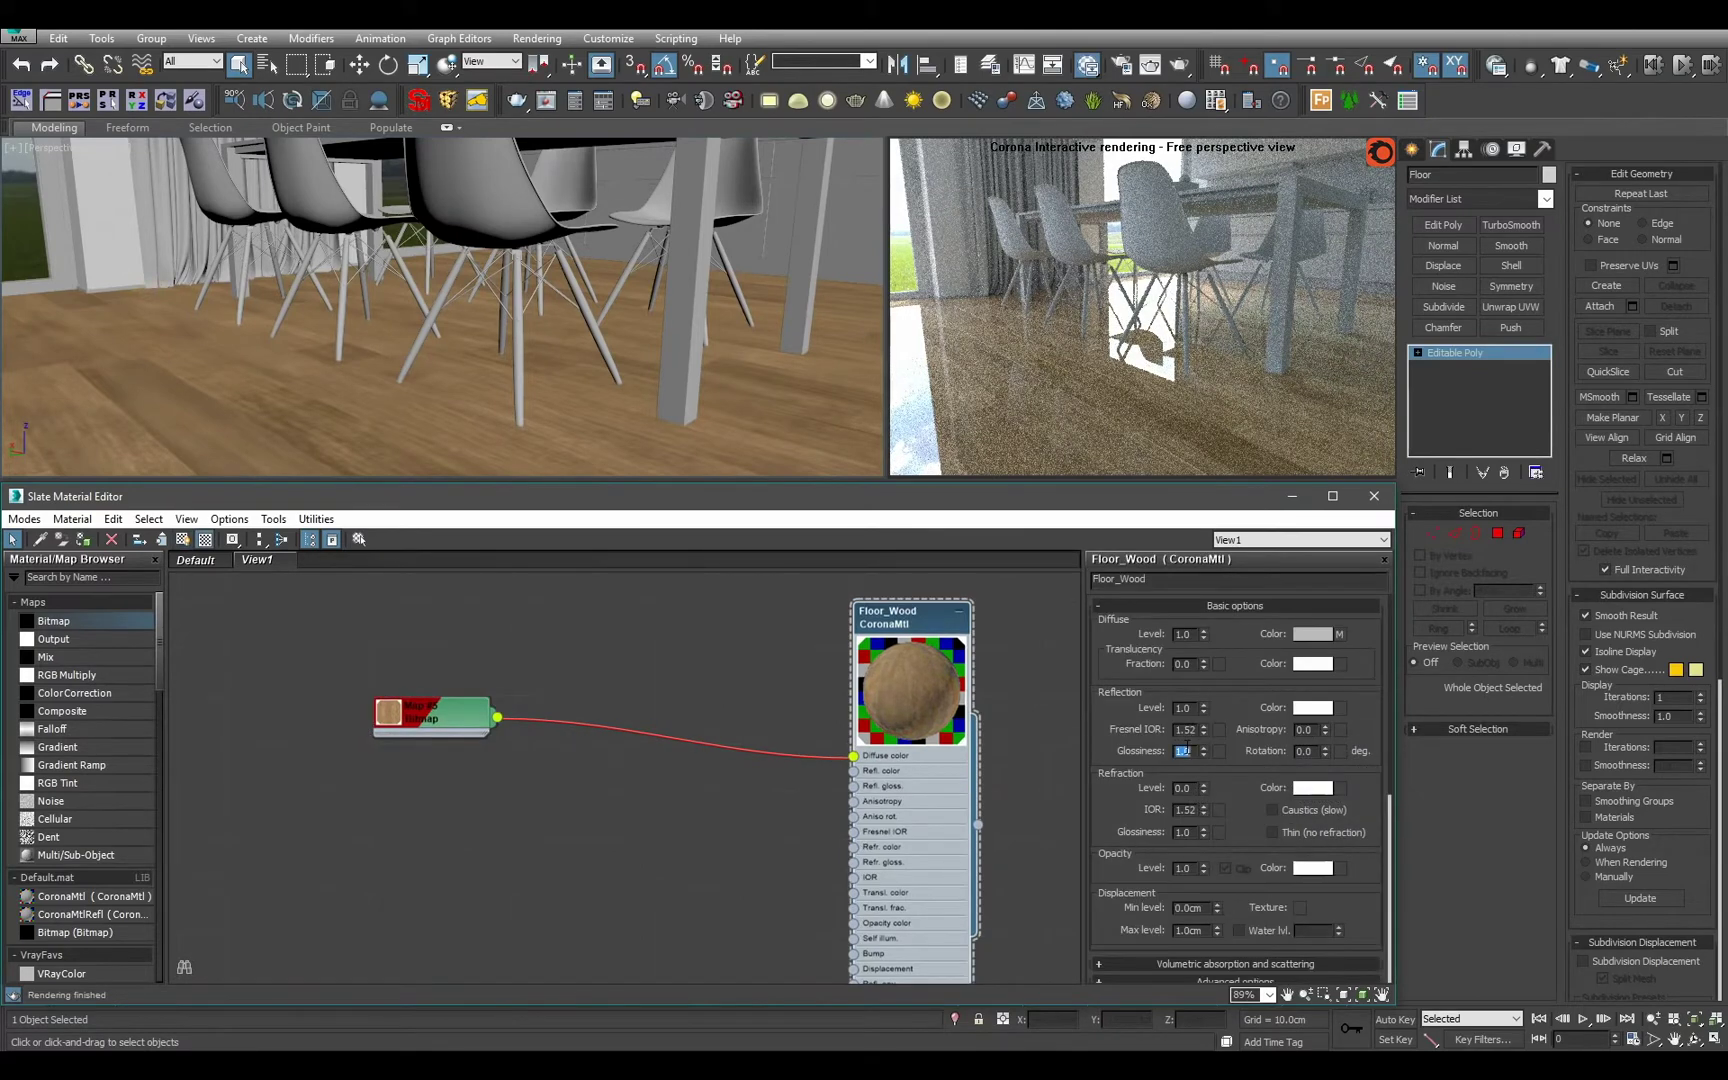
key(Return)
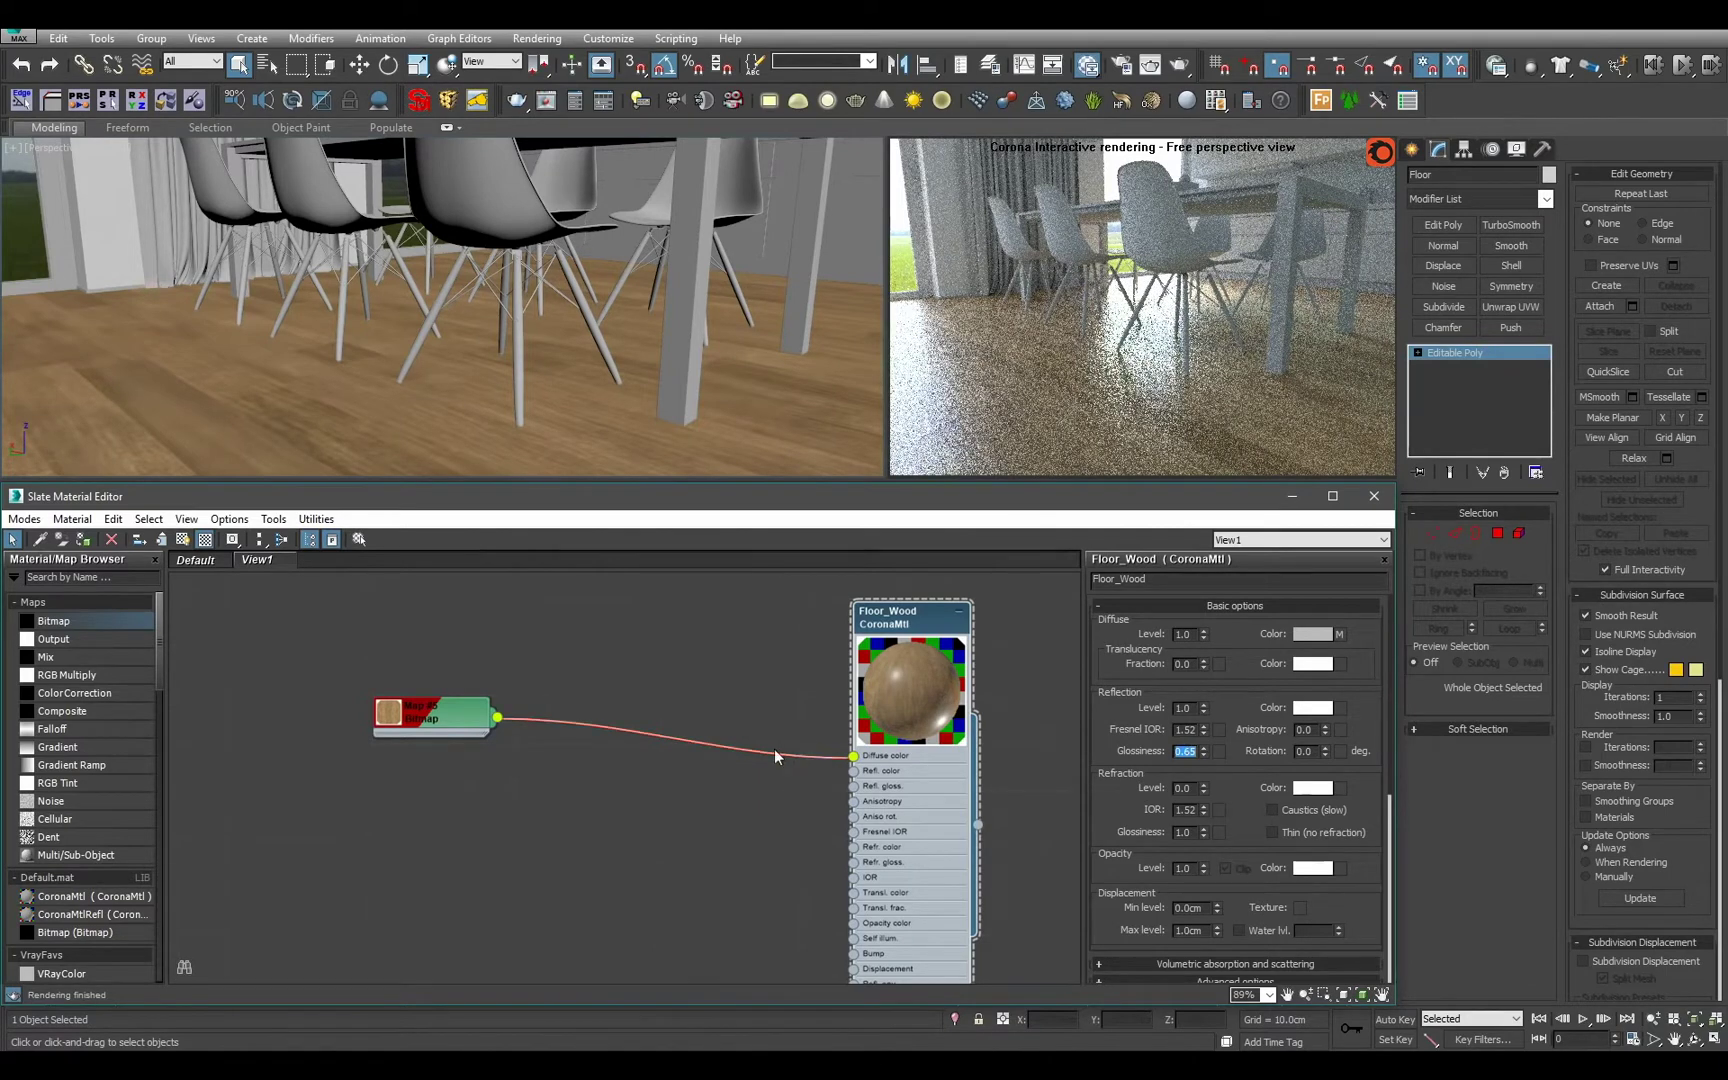
Branch an Output map off the wood bitmap and connect it to Floor_Wood's Anisotropy.
scroll(772, 742, up, 3)
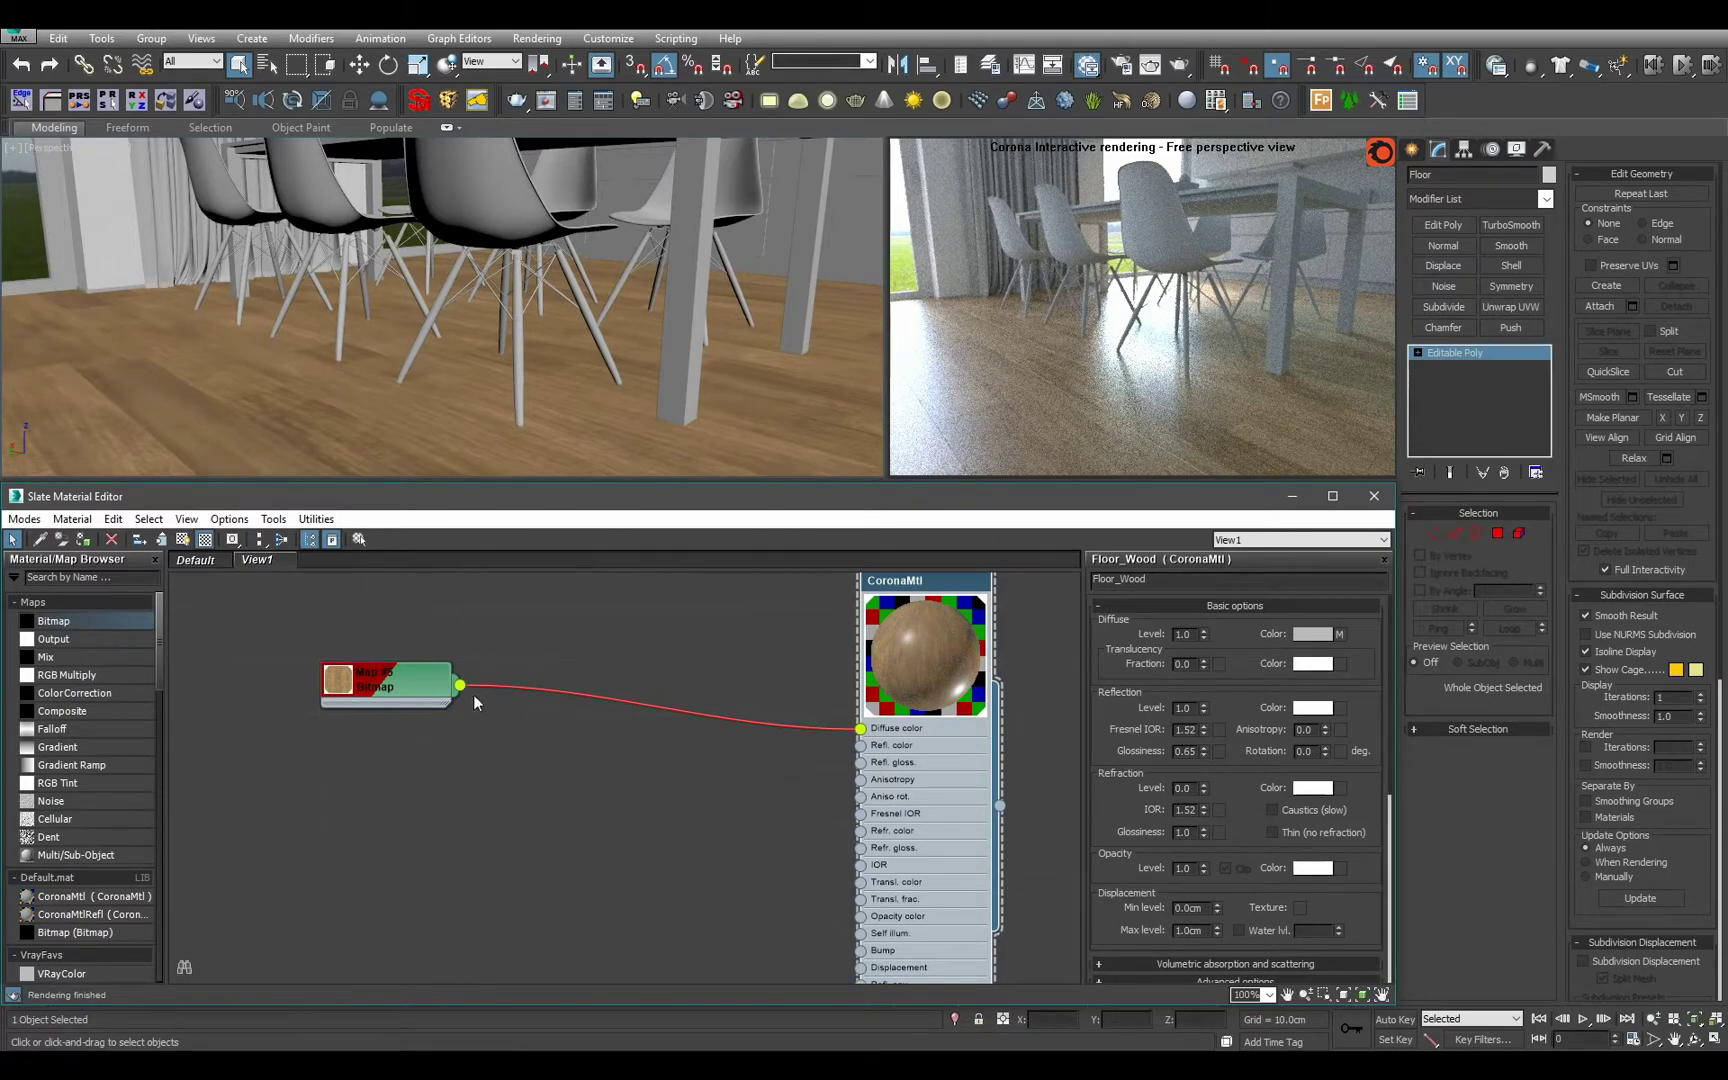
drag(562, 768, 561, 768)
mouse_move(602, 782)
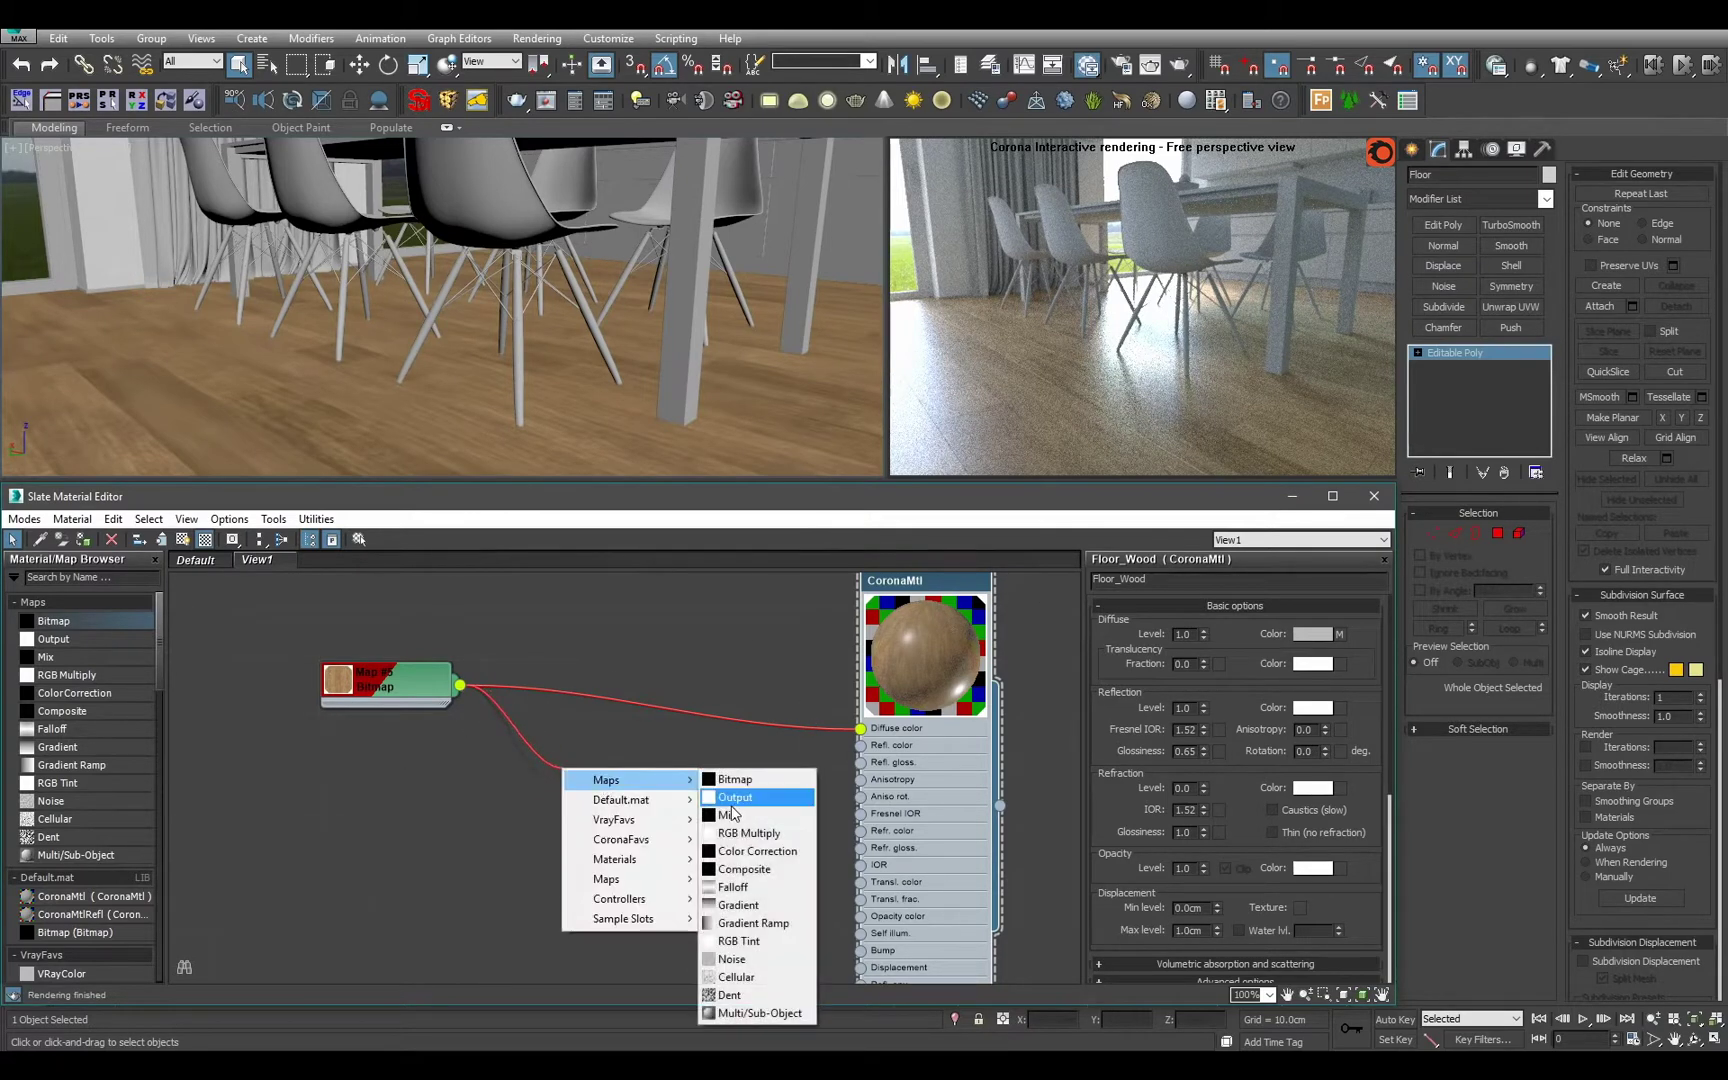
click(737, 797)
mouse_move(603, 811)
middle_down()
mouse_move(537, 797)
mouse_move(575, 805)
middle_up()
scroll(540, 798, up, 1)
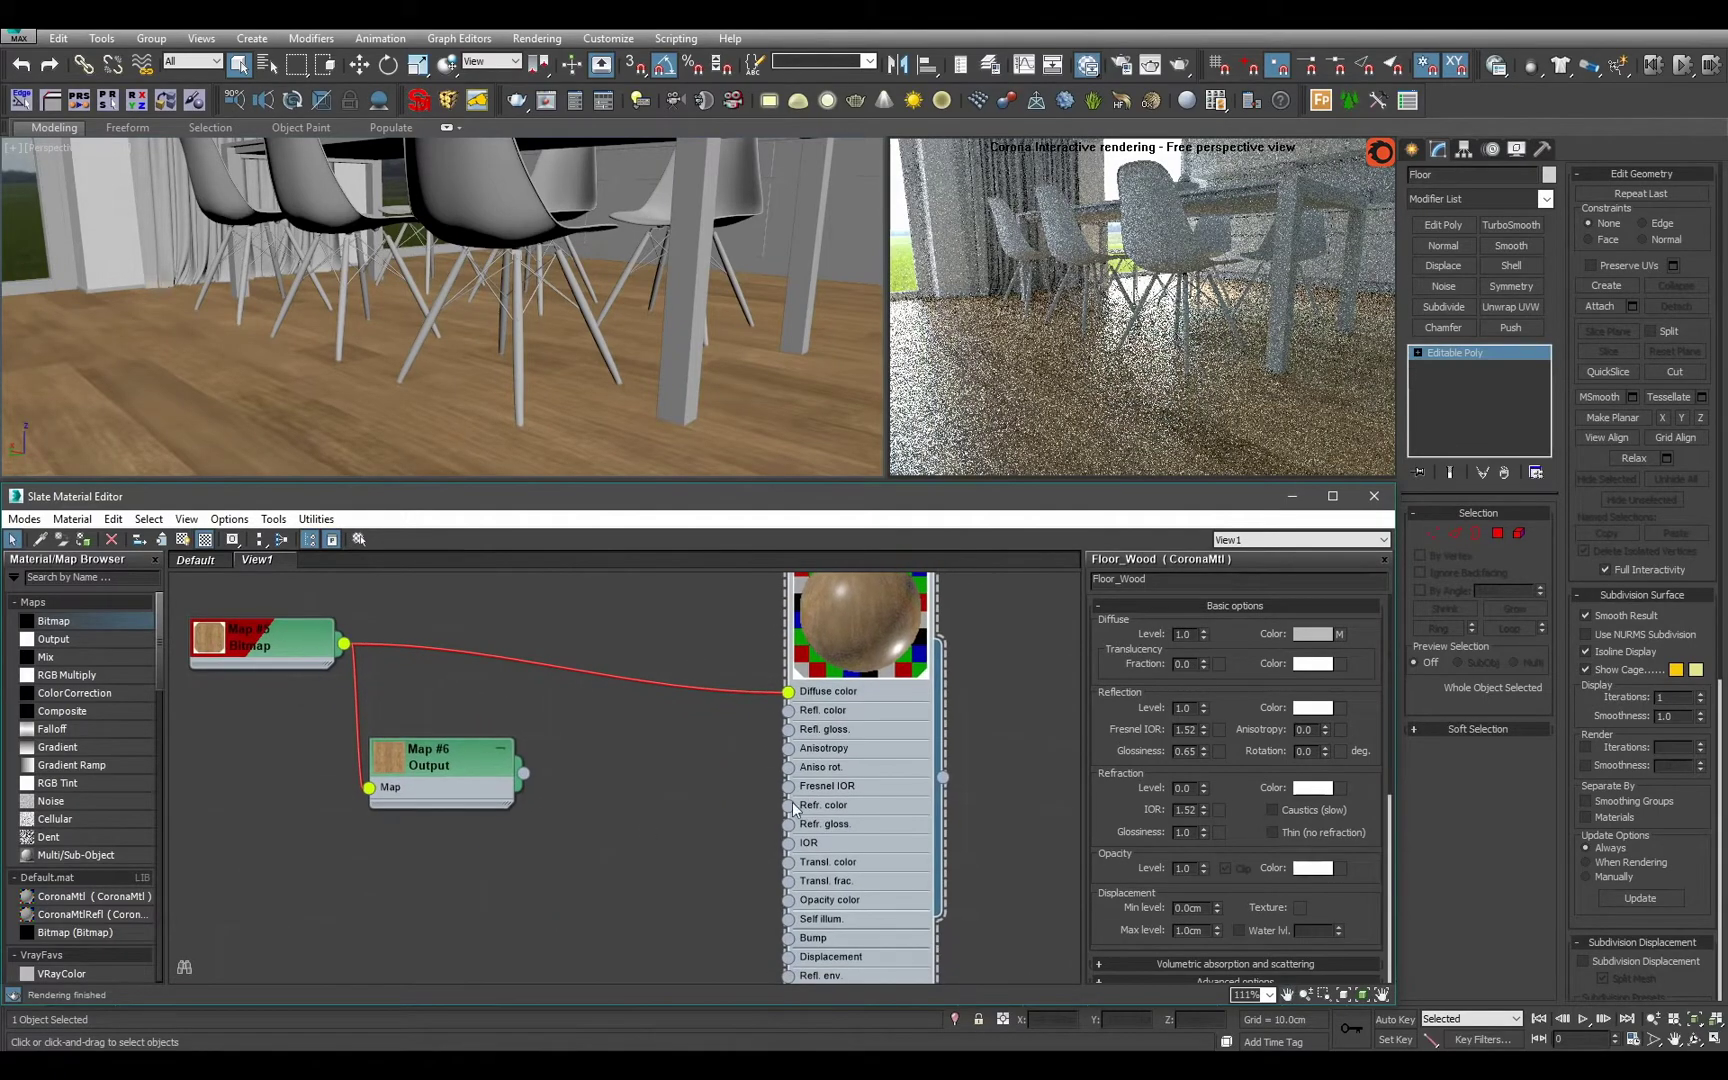
drag(522, 774, 789, 748)
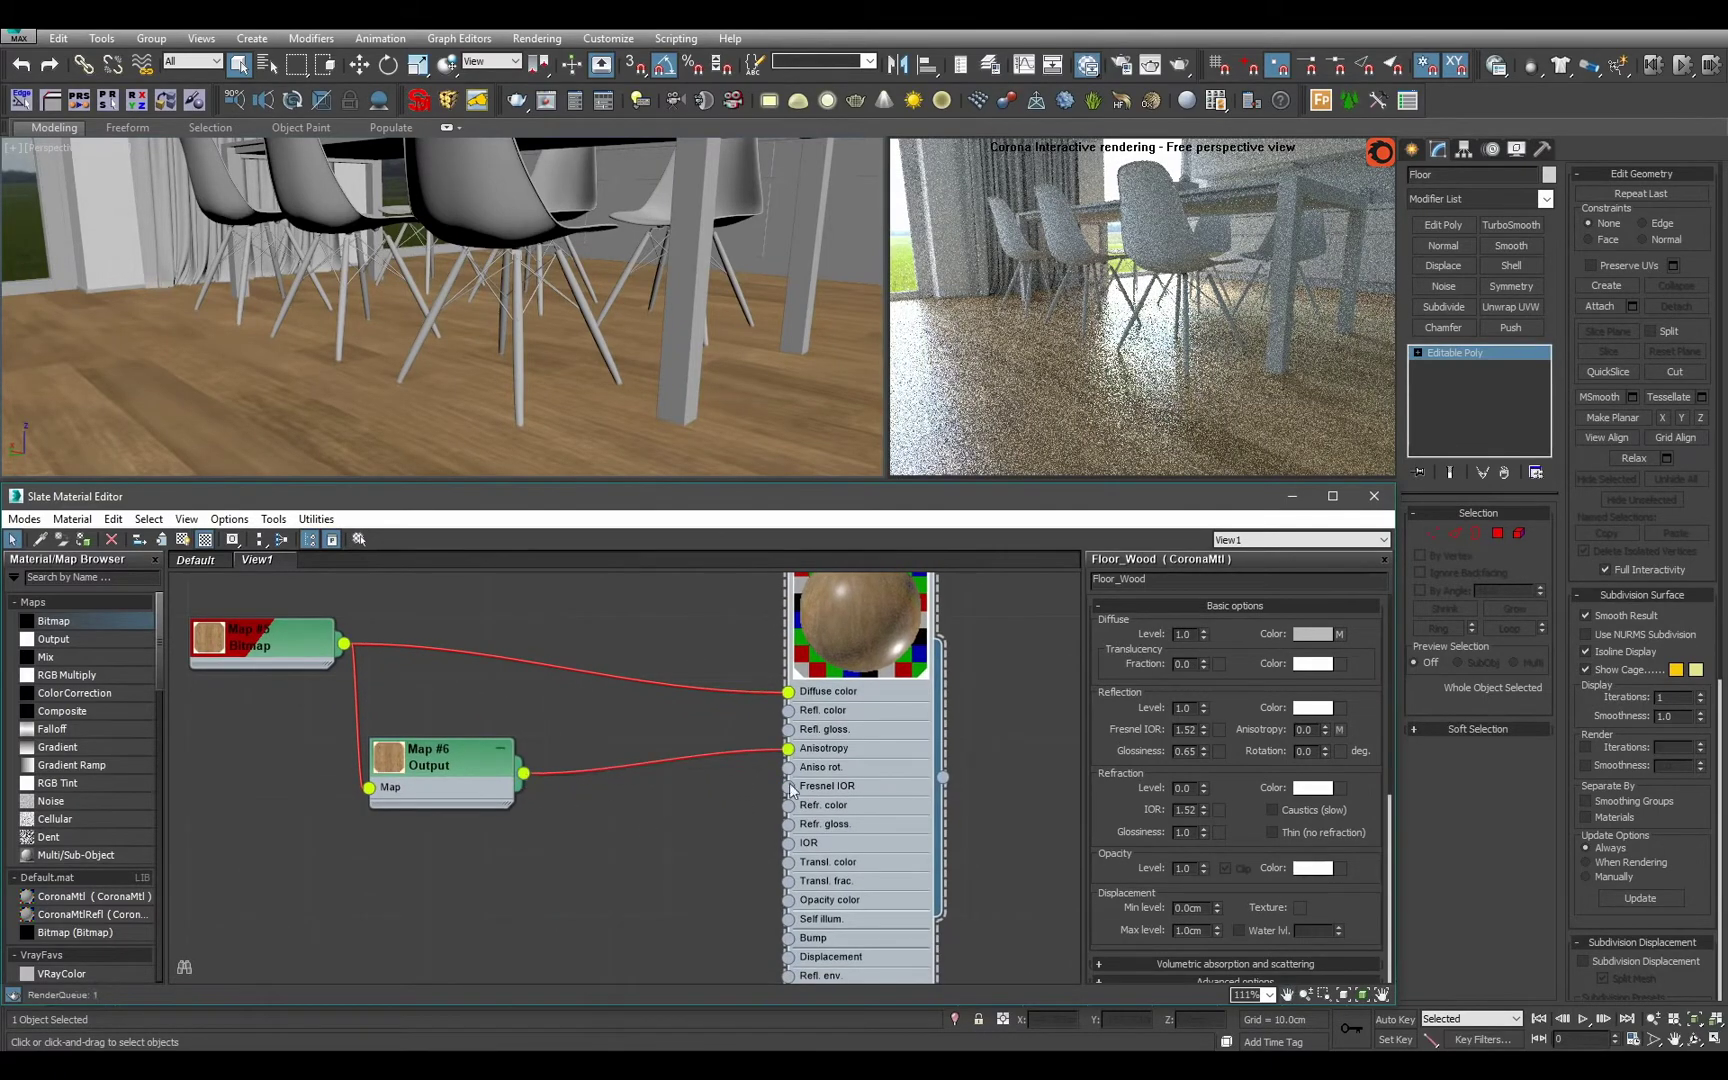
Set the Output map's RGB Level to 2 and move its node closer to Floor_Wood.
middle_drag(599, 675, 626, 737)
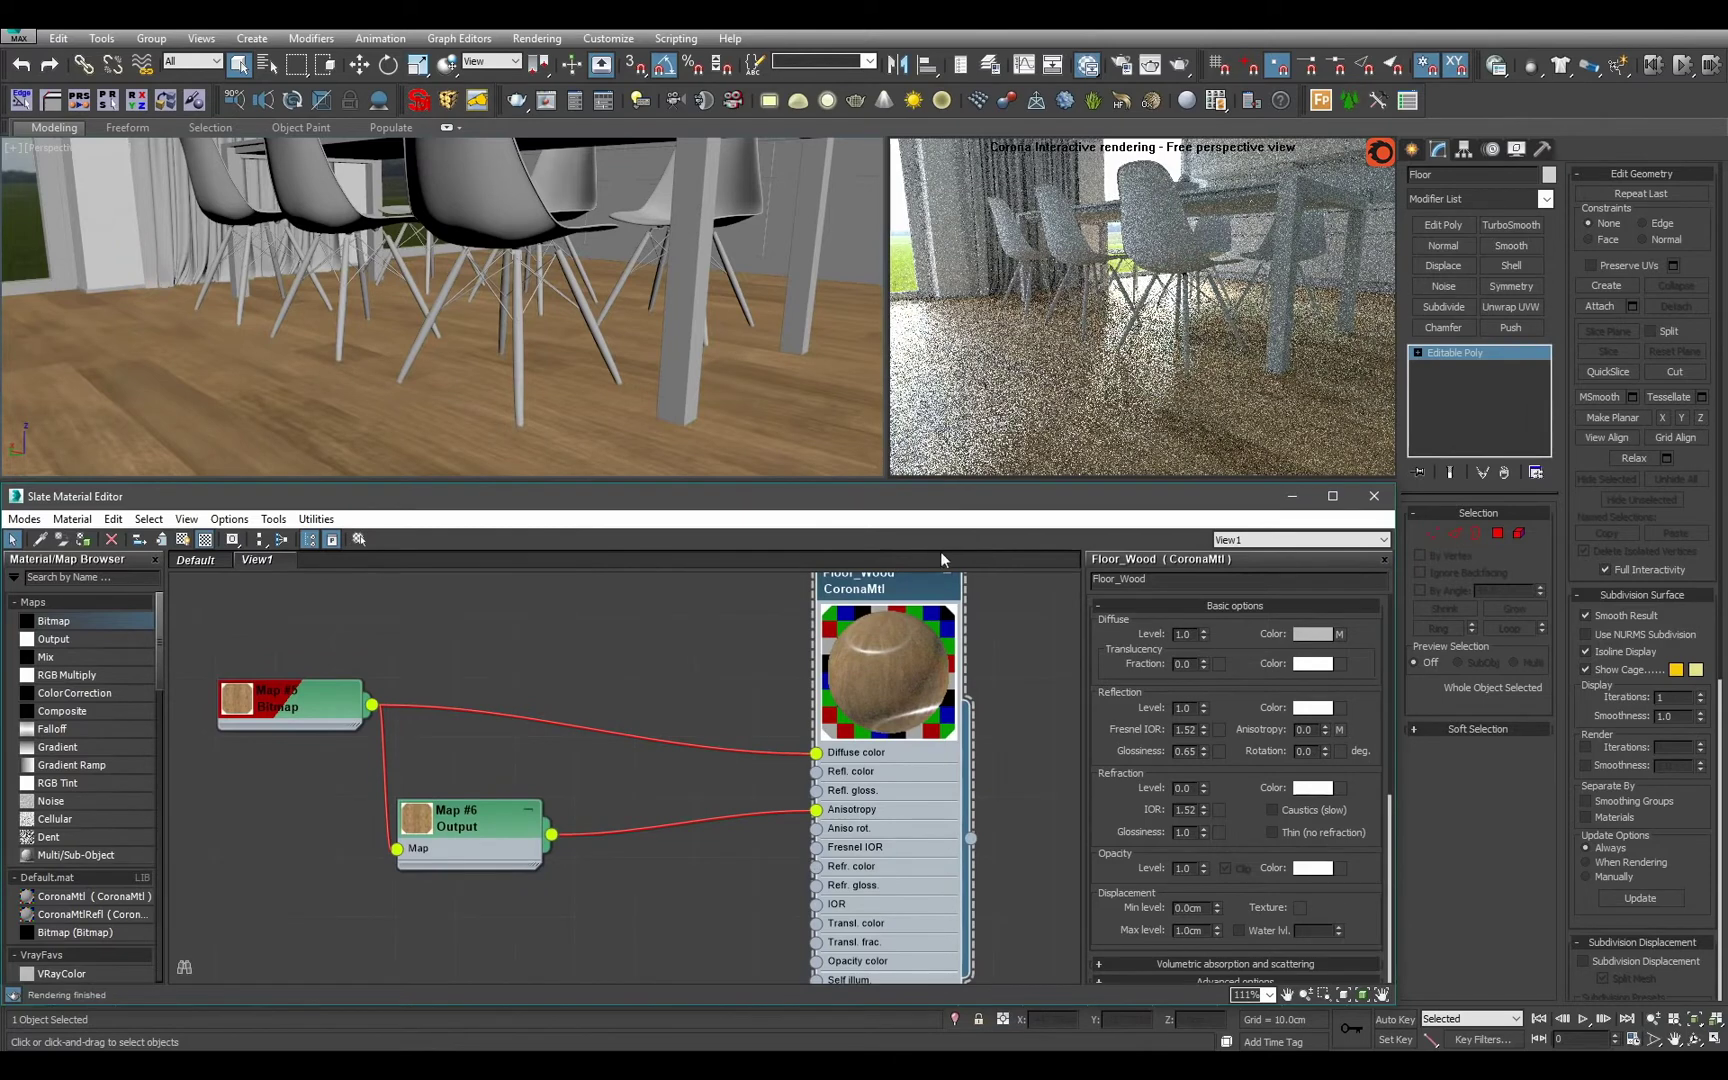
double_click(463, 842)
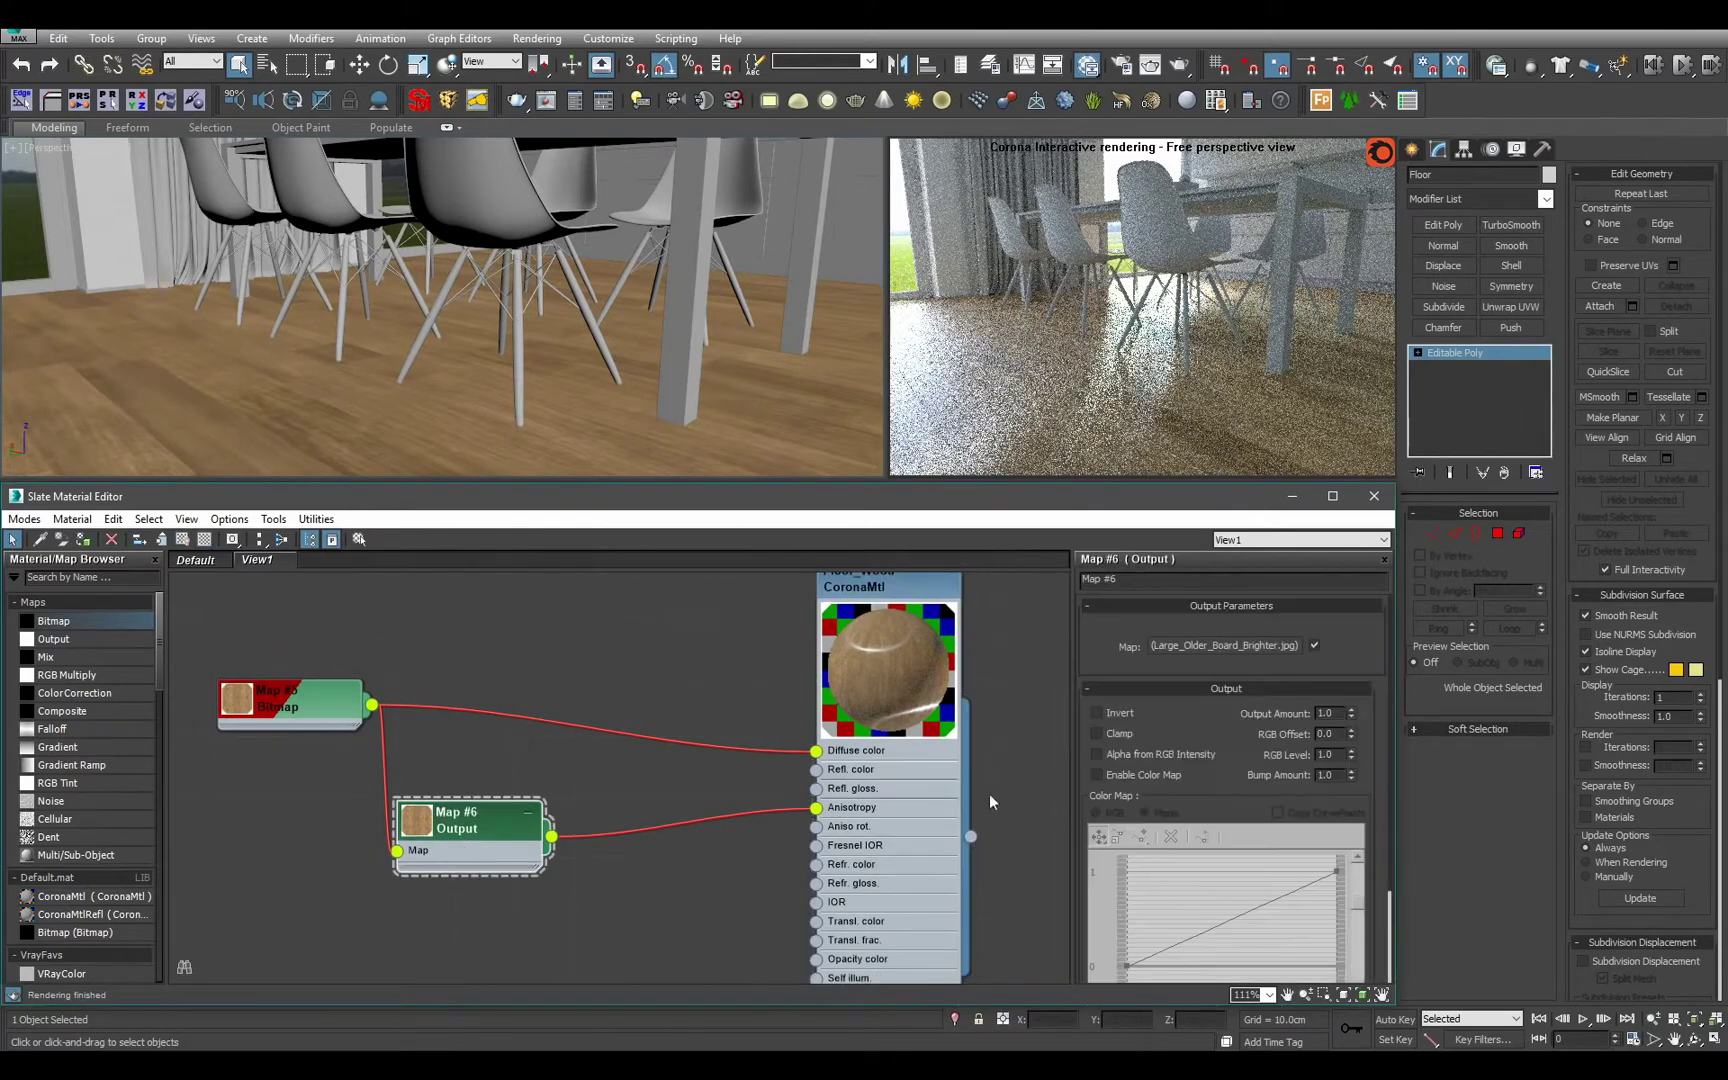
double_click(1333, 755)
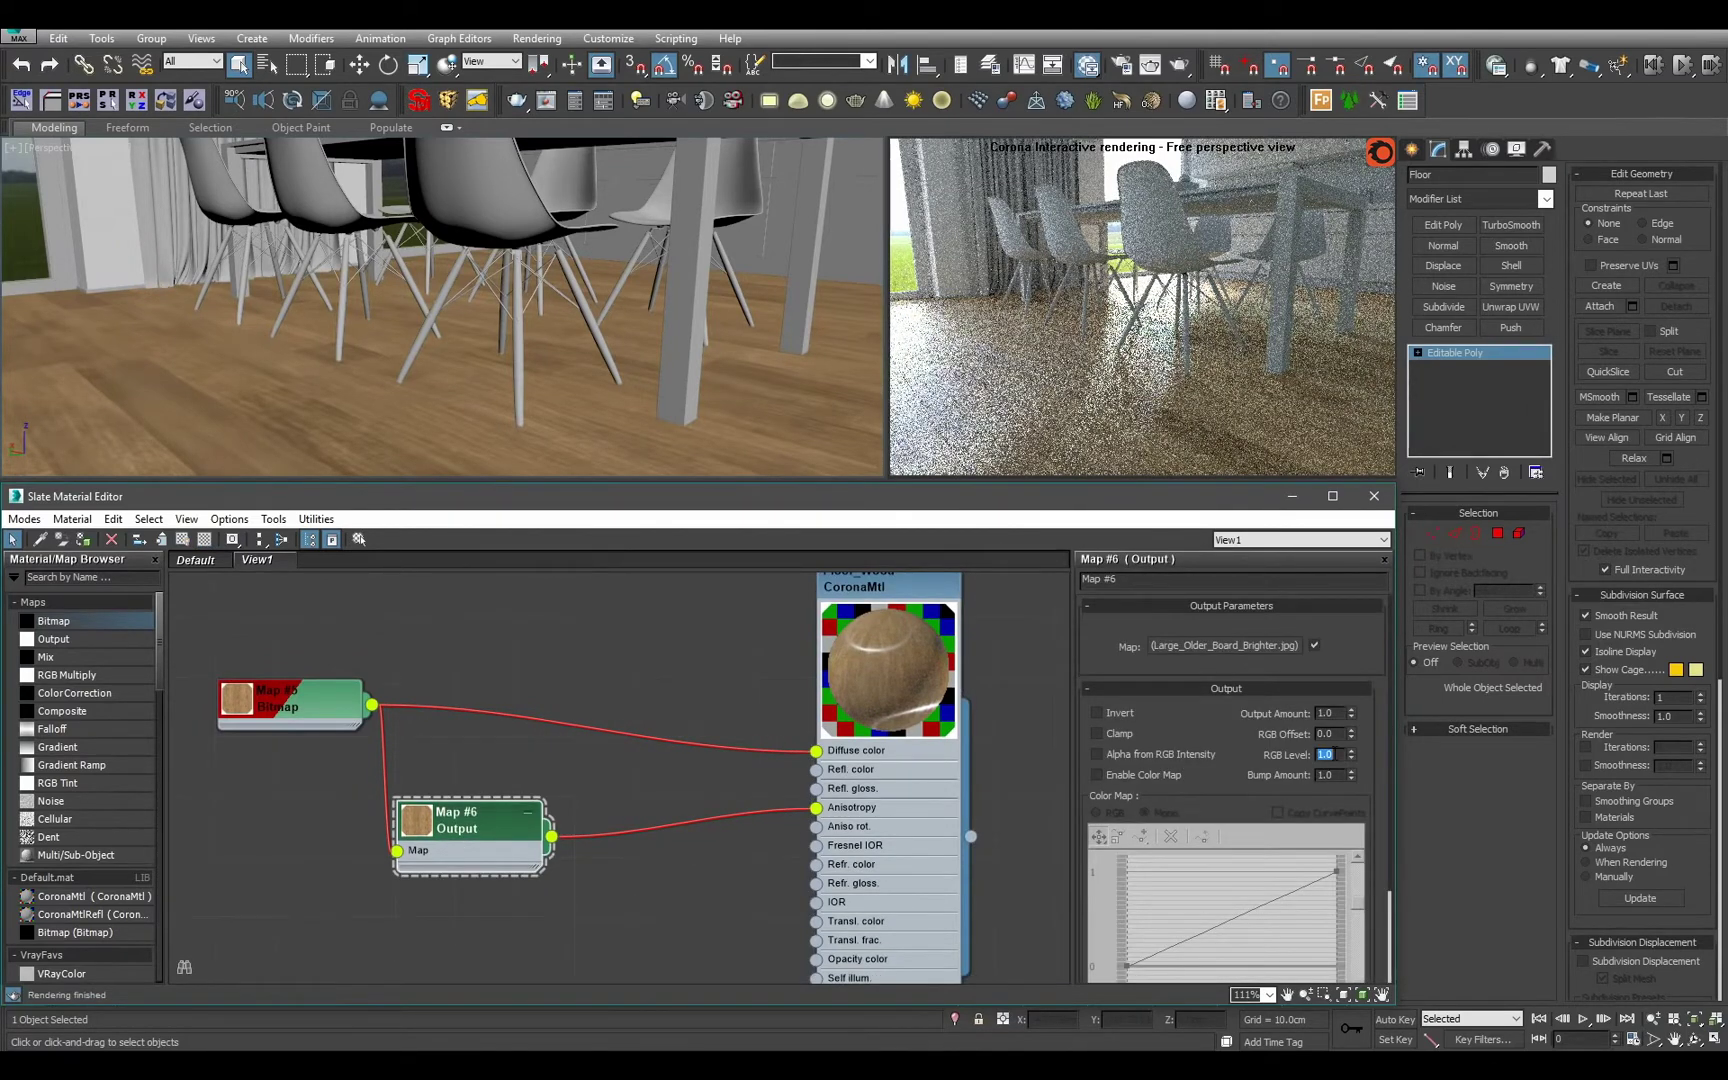
text(2)
key(Return)
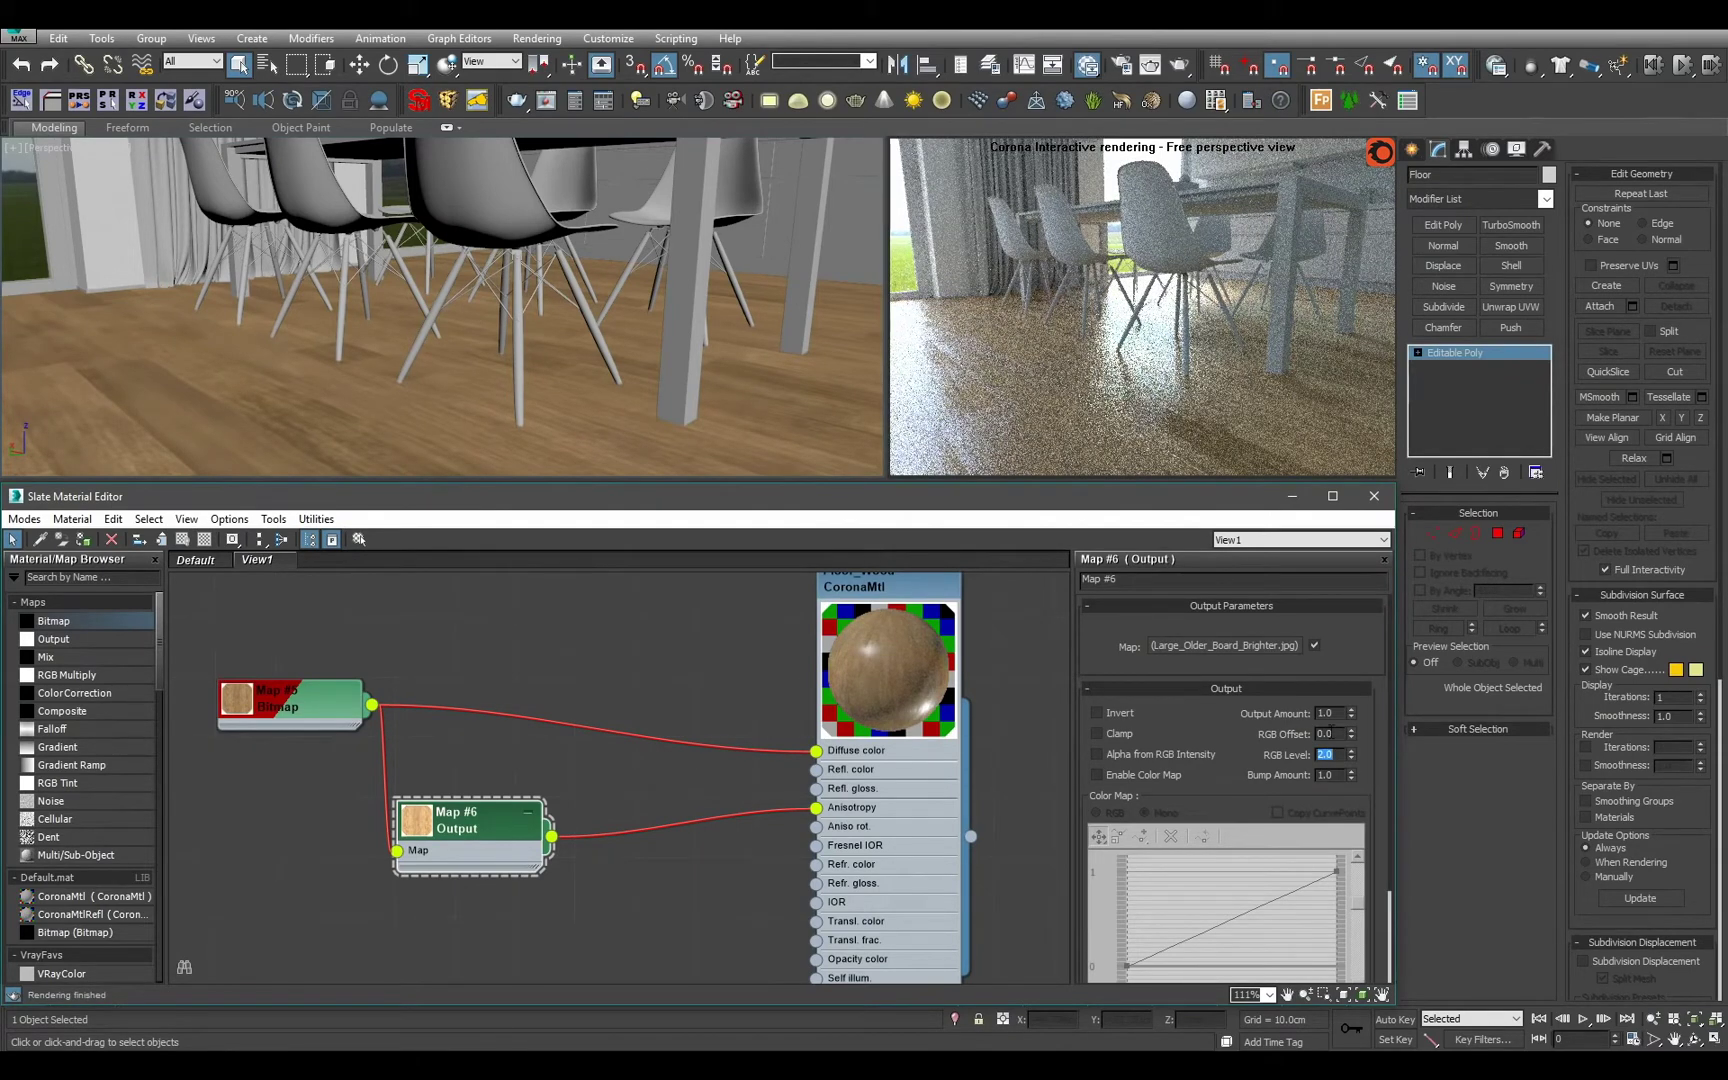
drag(427, 829, 487, 830)
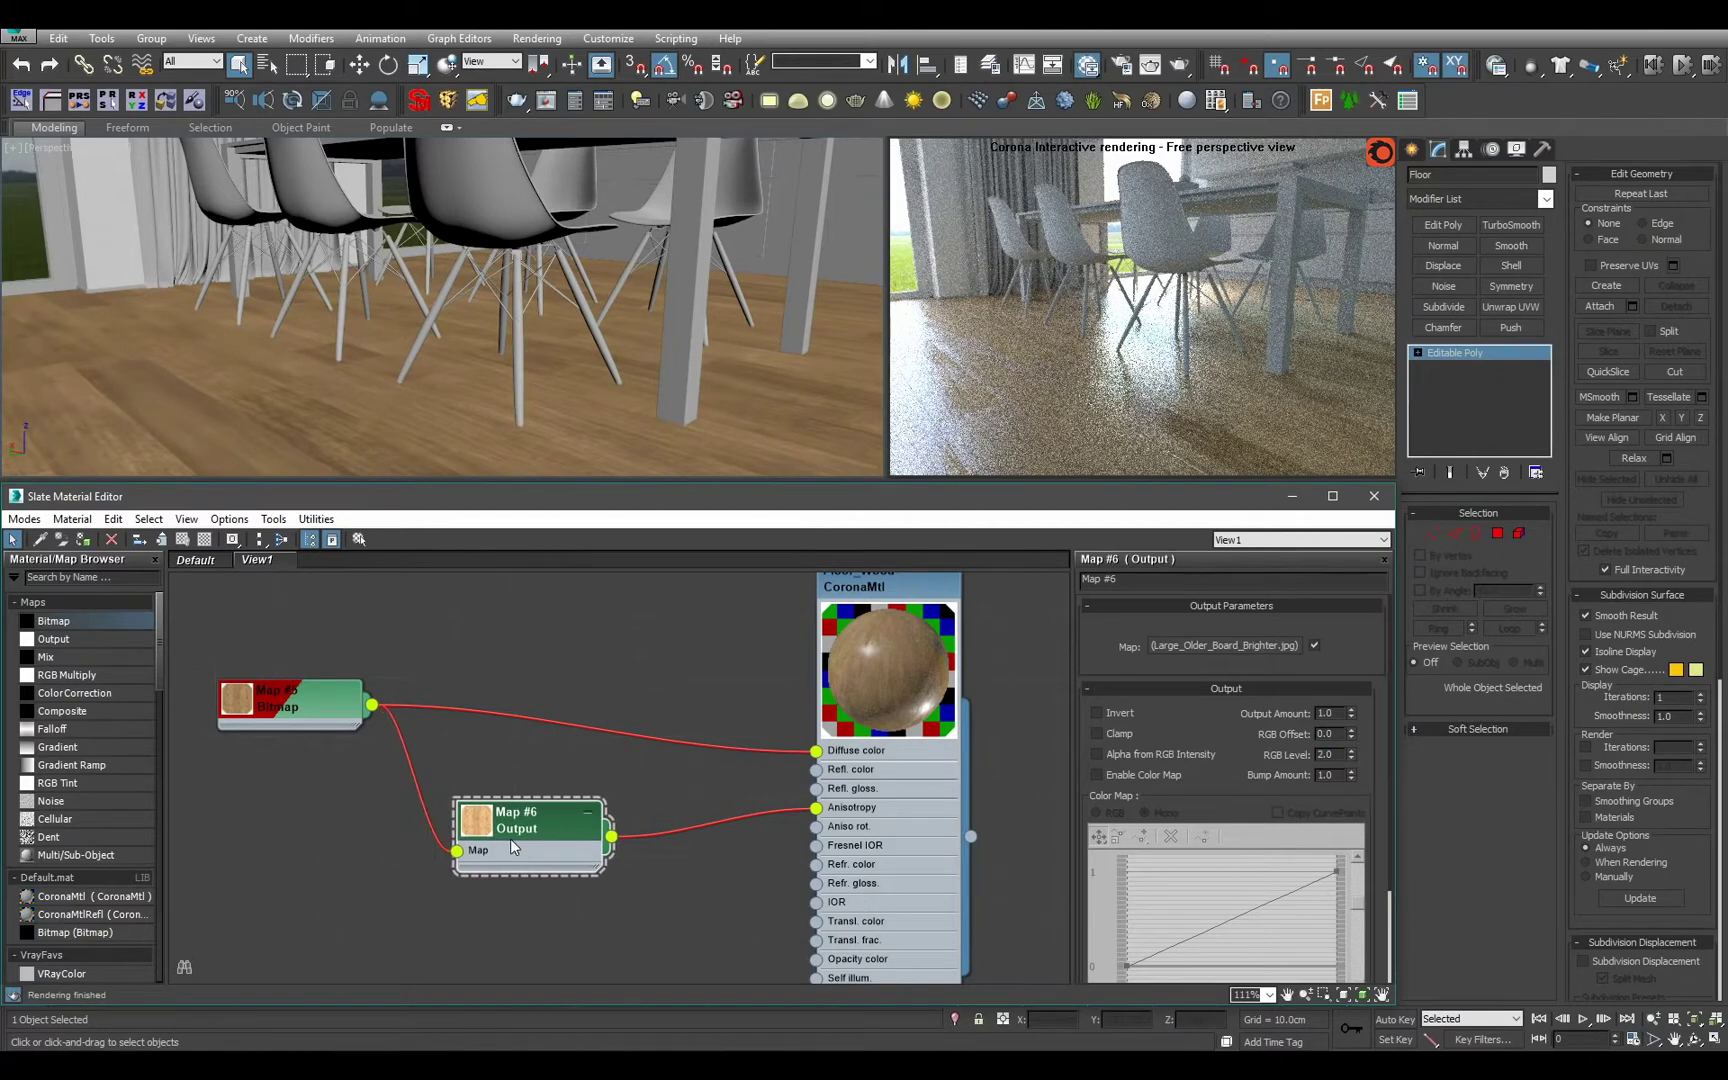
Set Floor_Wood's Diffuse level to 0 and inspect only the floor reflections from a steeper angle.
click(913, 725)
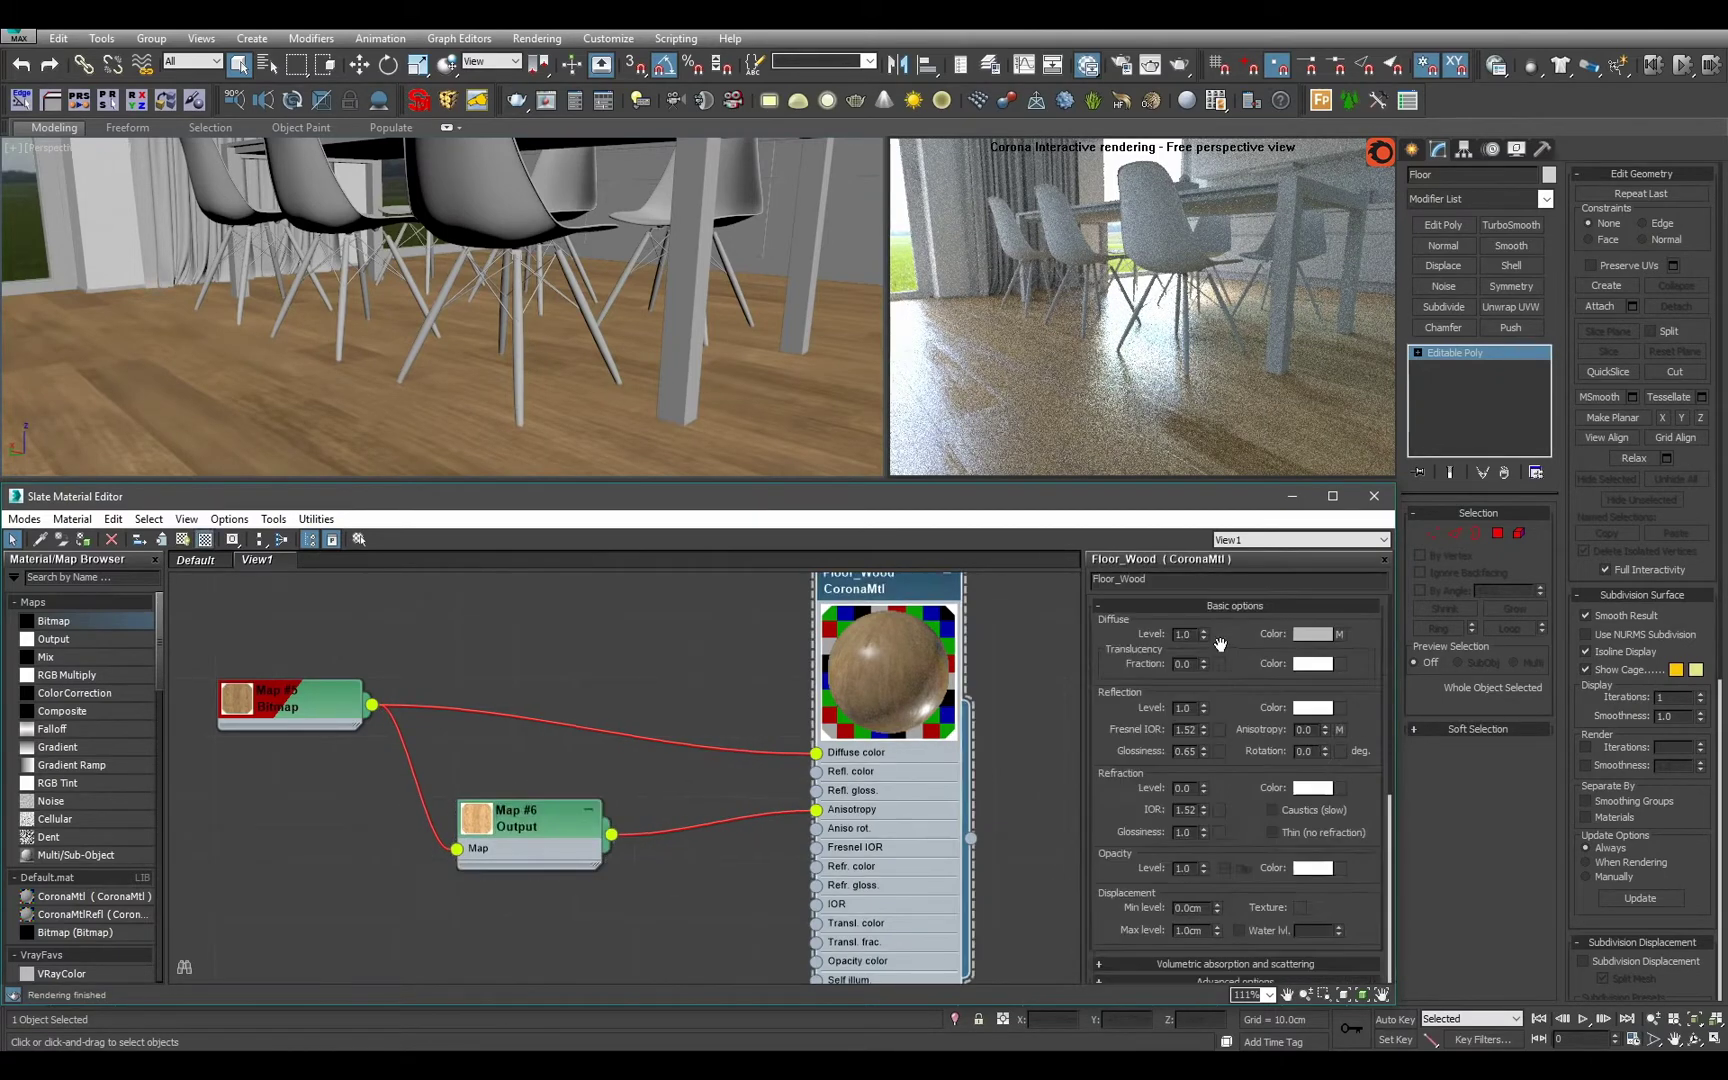
right_click(1205, 634)
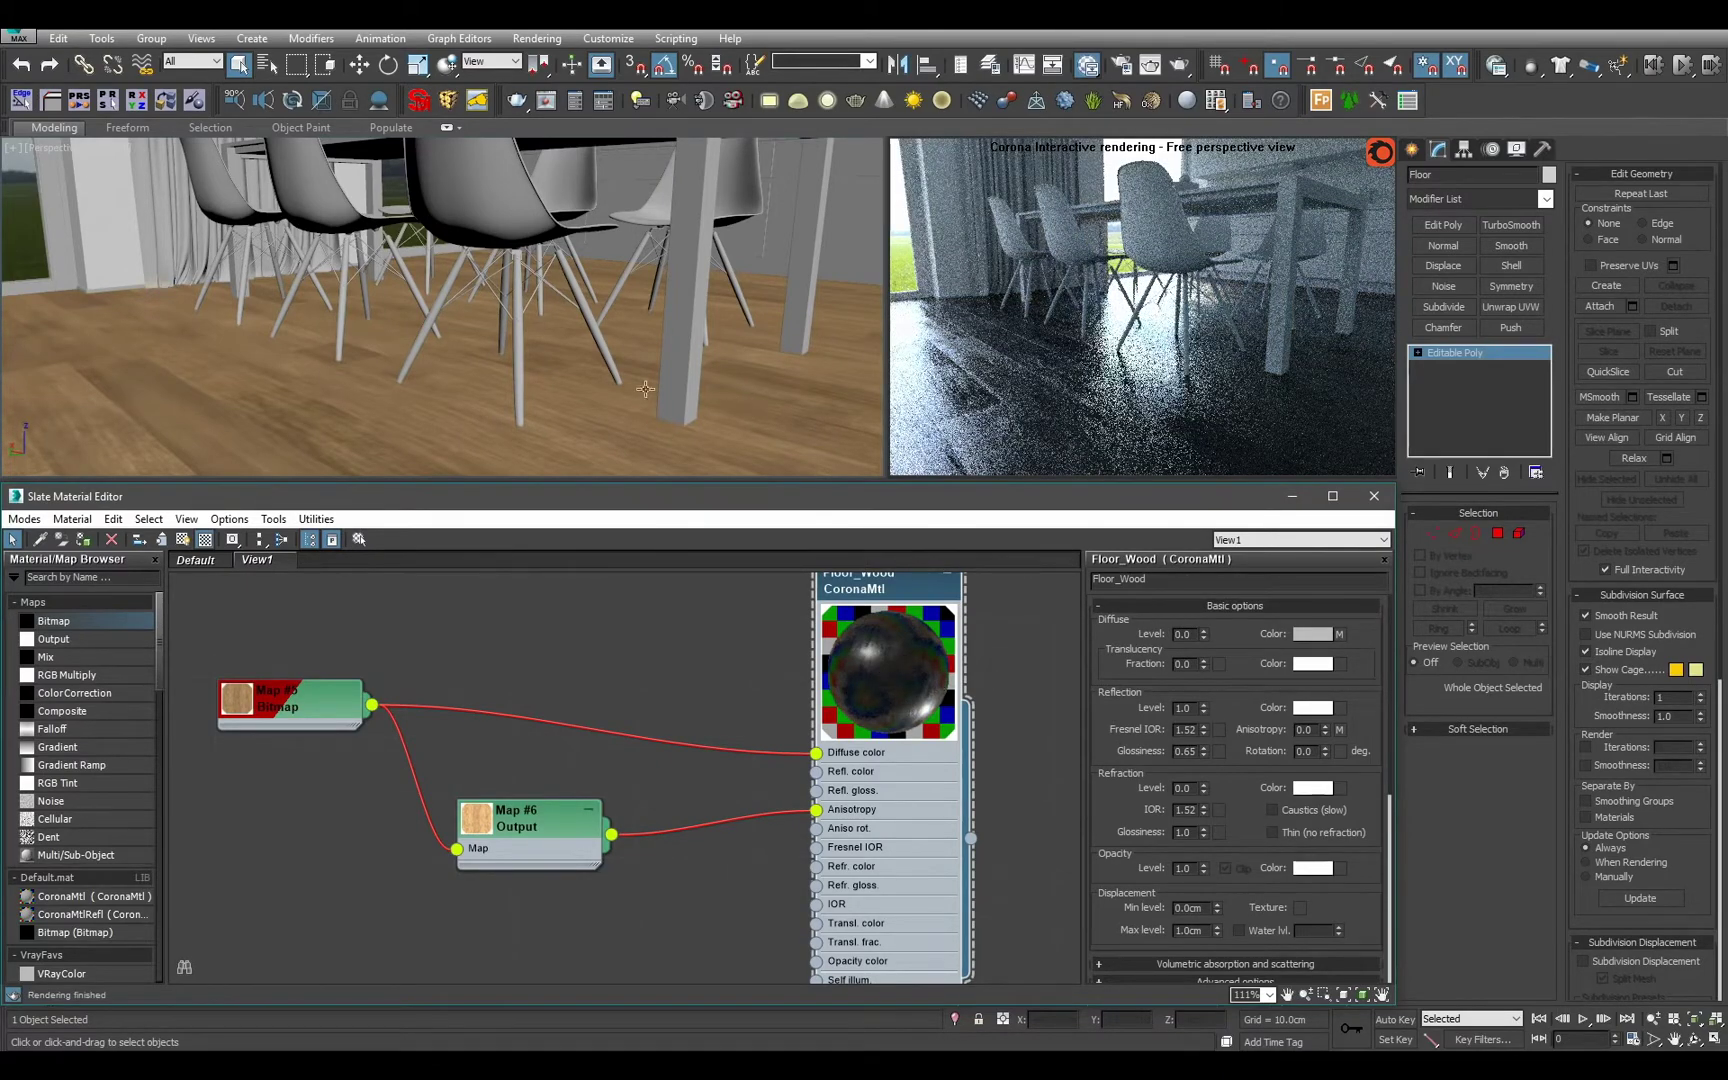
alt+middle_drag(645, 389, 440, 275)
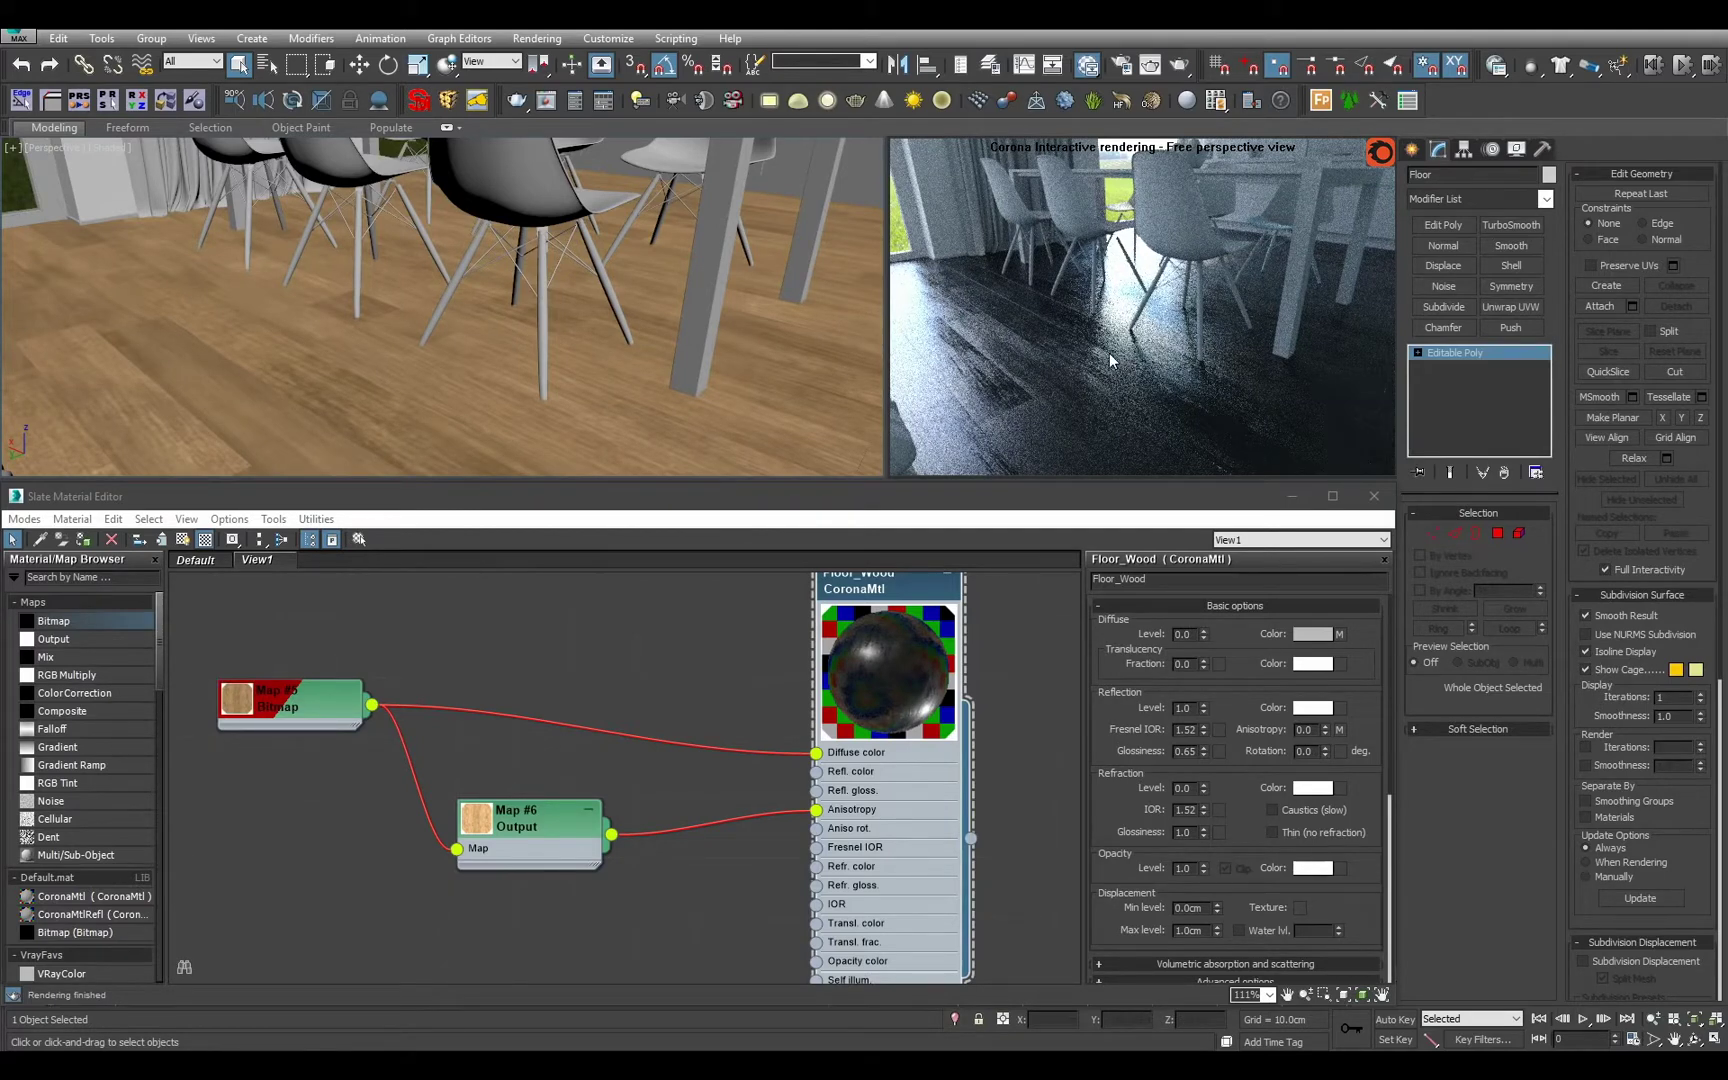
Try an RGB Offset of 0.15 and an RGB Level of 2.5 on the Output map.
click(559, 860)
text(-.1)
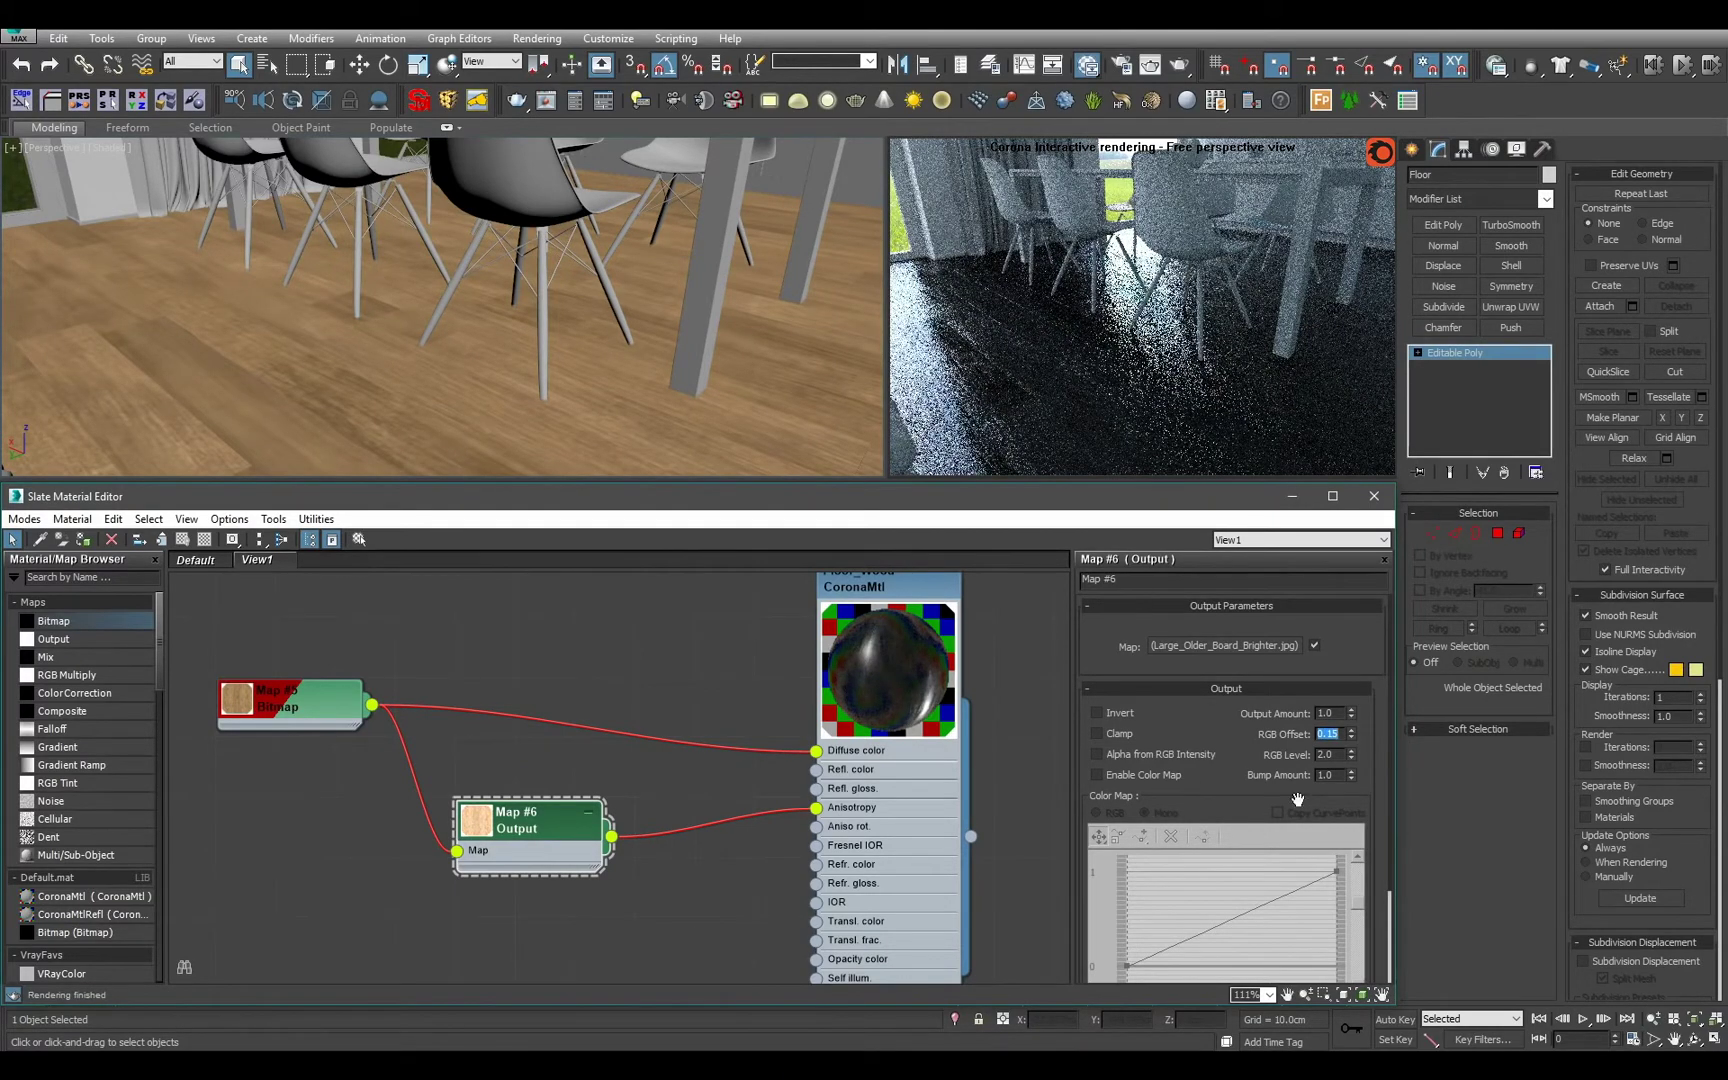
key(Tab)
text(2.5)
key(Return)
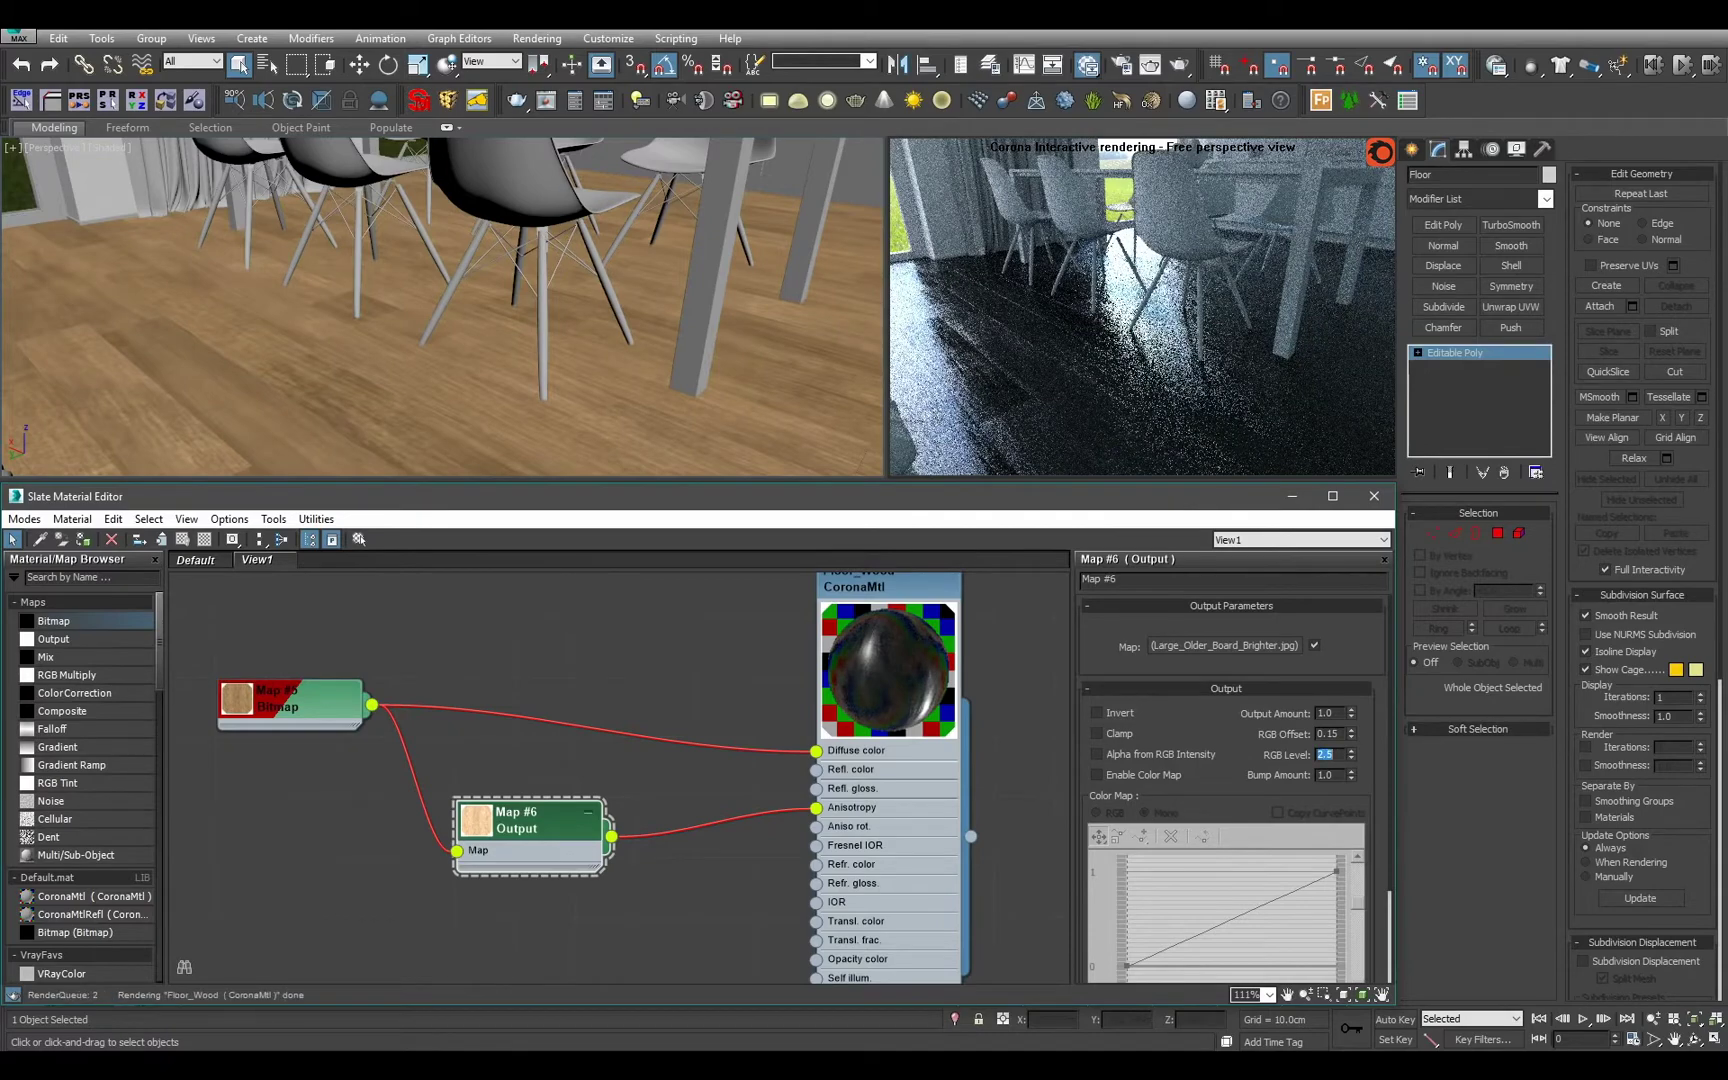
Try the Output map's RGB Level at 1.5, and settle on RGB Offset 0.2 with RGB Level 1.4.
text(1)
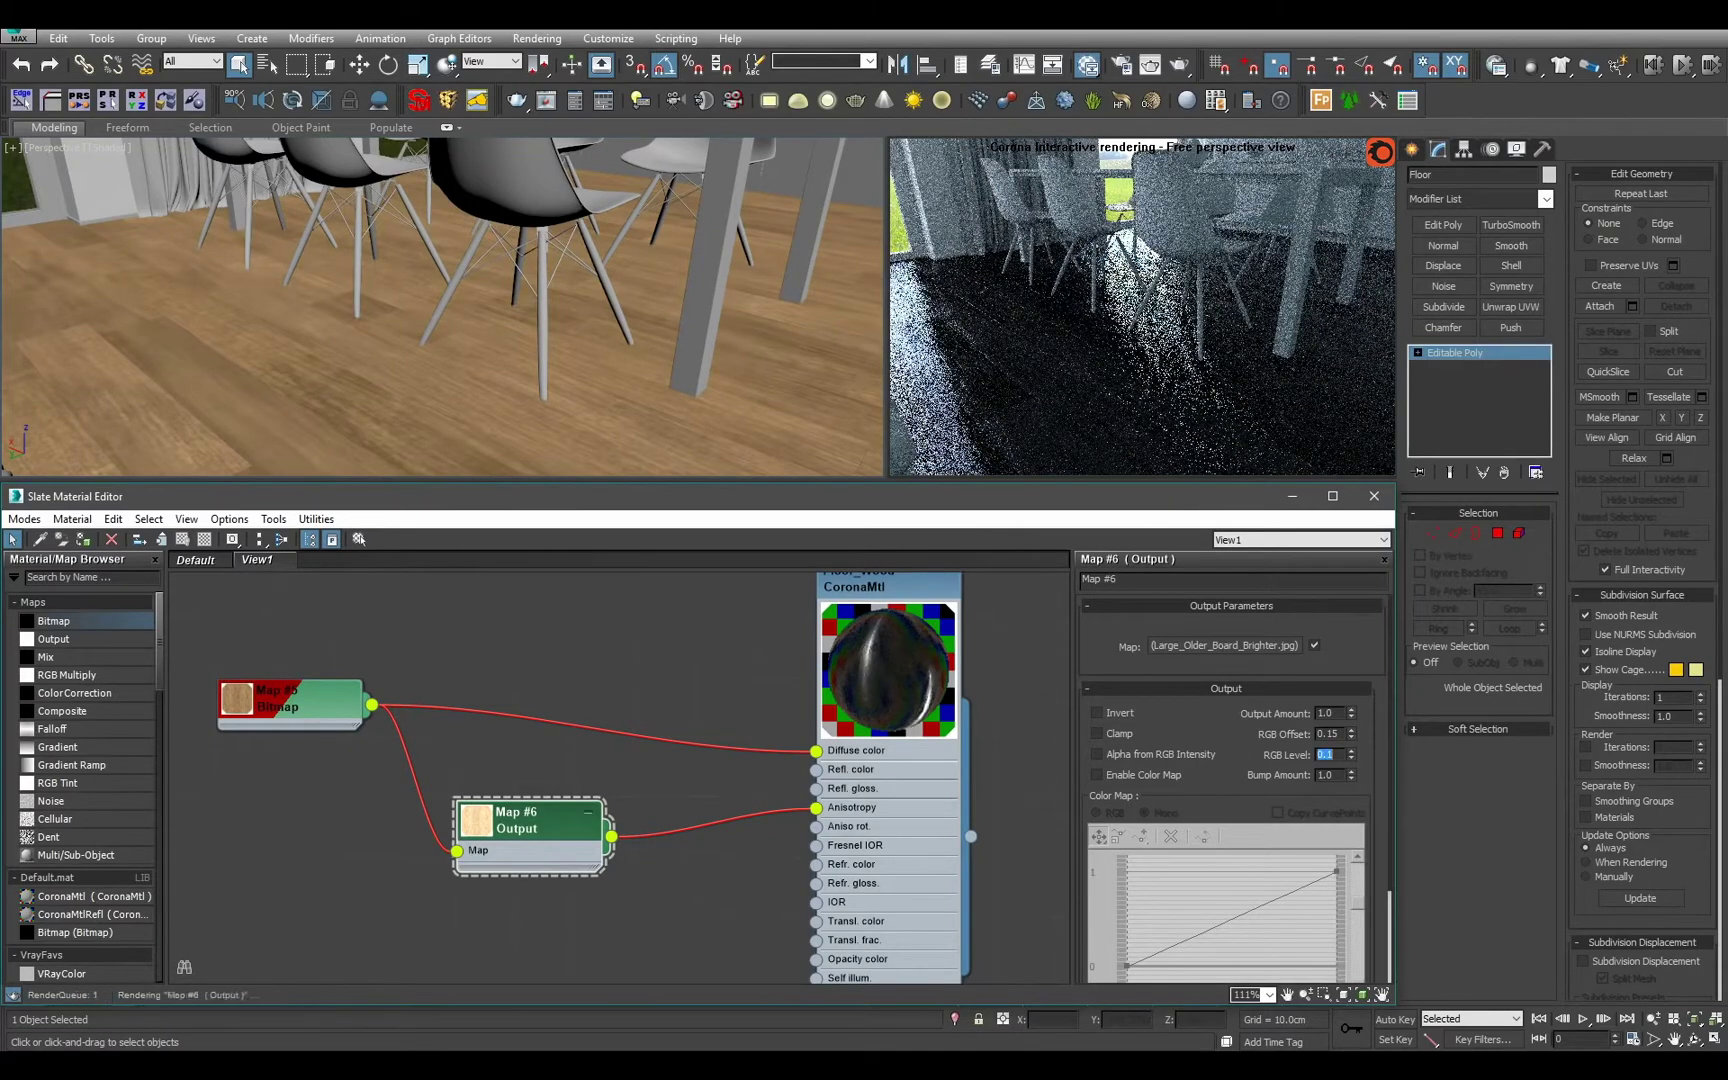
text(.5)
key(Return)
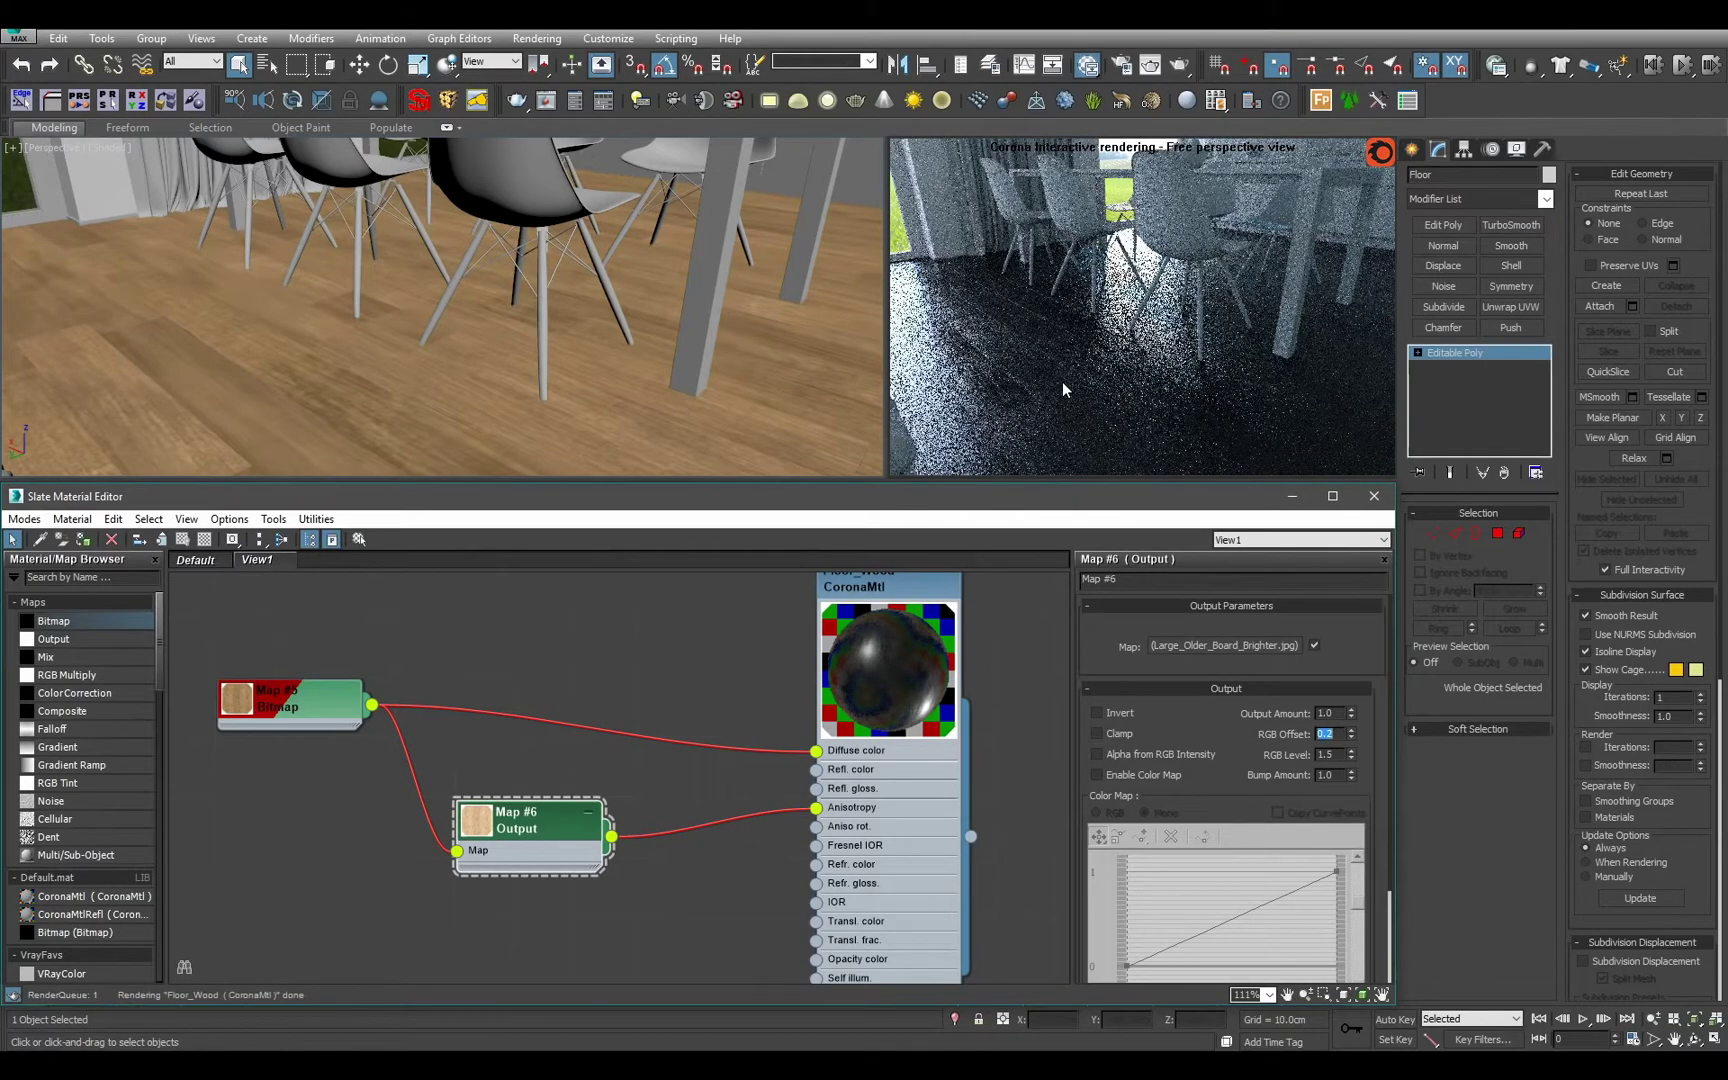
double_click(1329, 755)
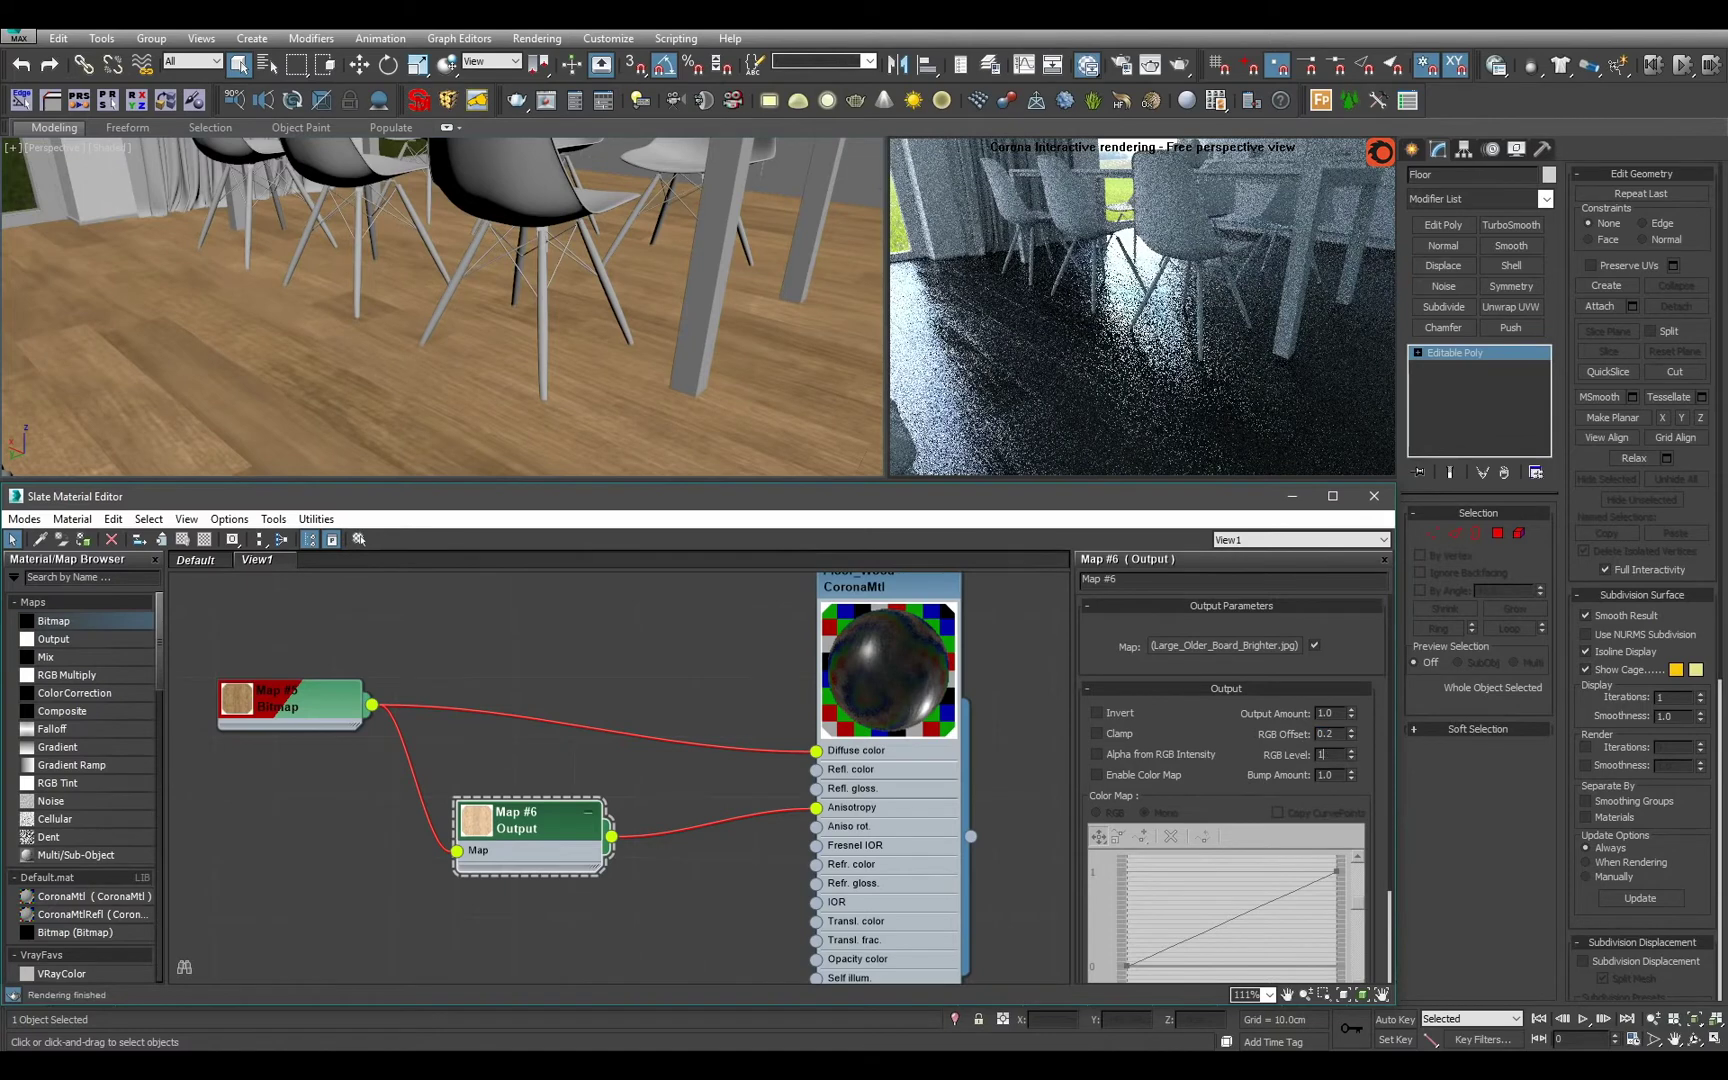
text(1.4)
key(Return)
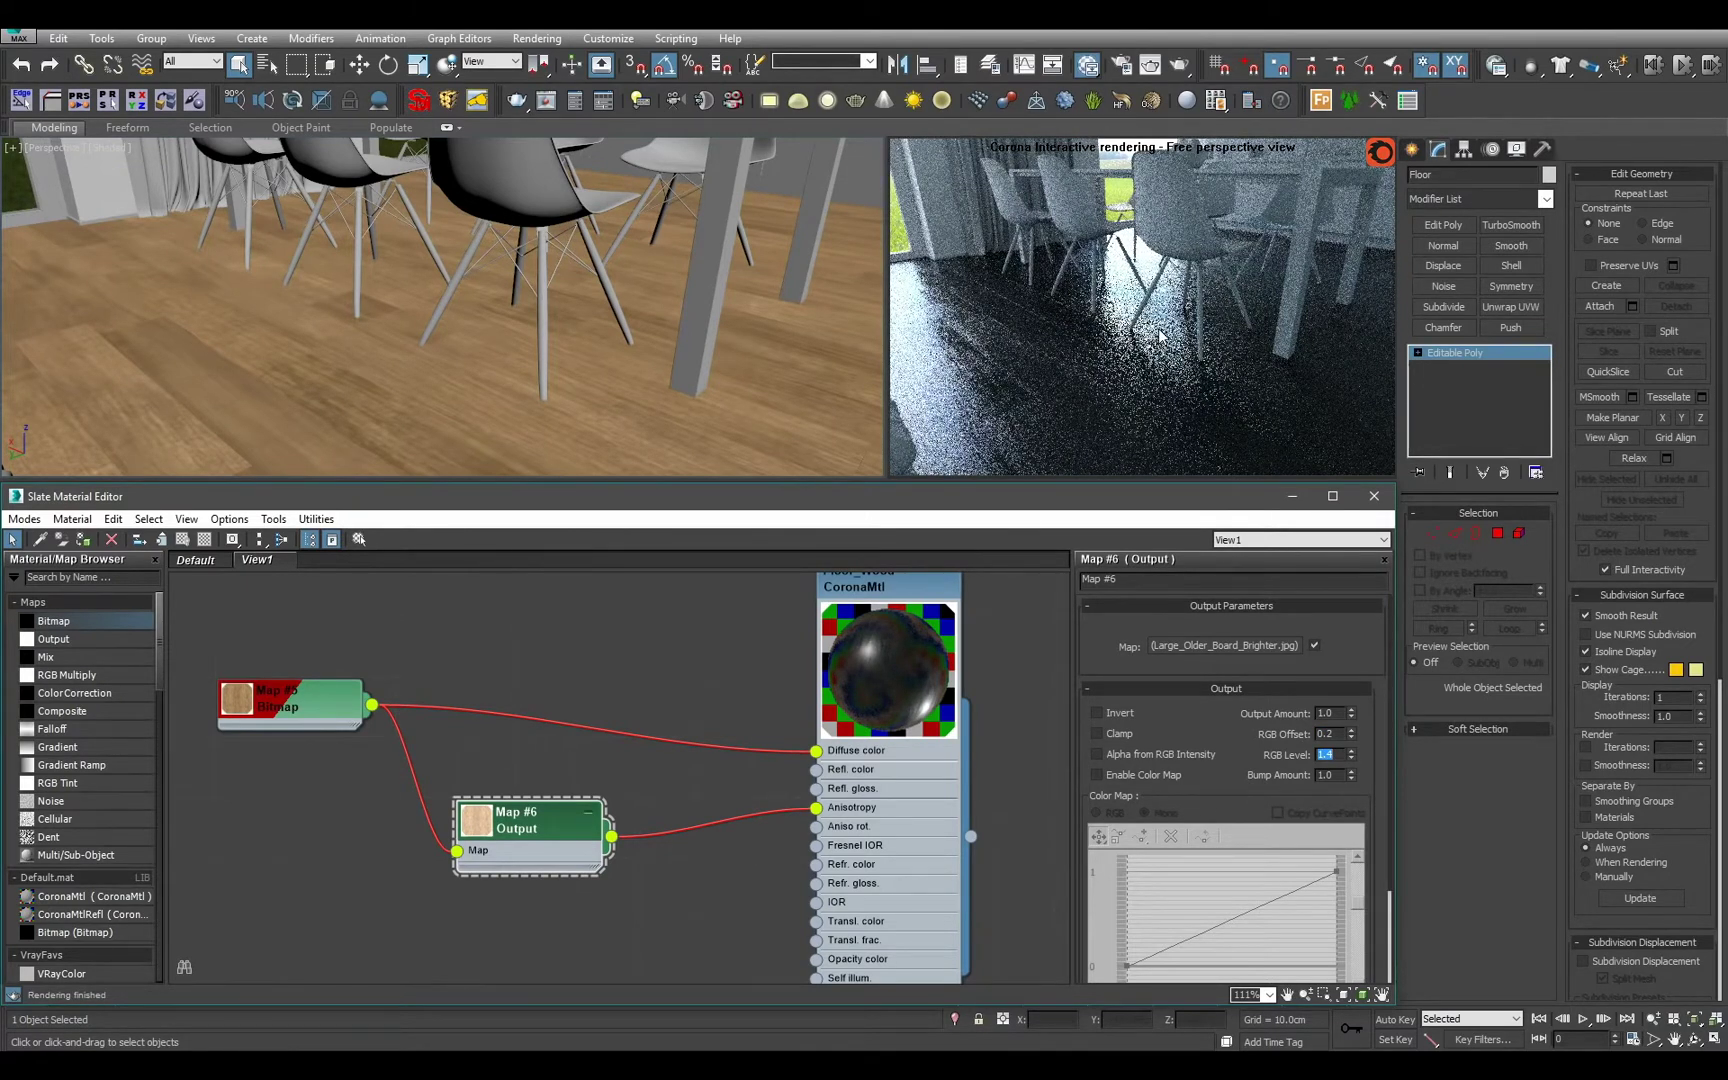
Render the perspective view, refine the floor reflections under the chairs with a movable render region, and close the frame buffer.
click(717, 352)
key(shift+q)
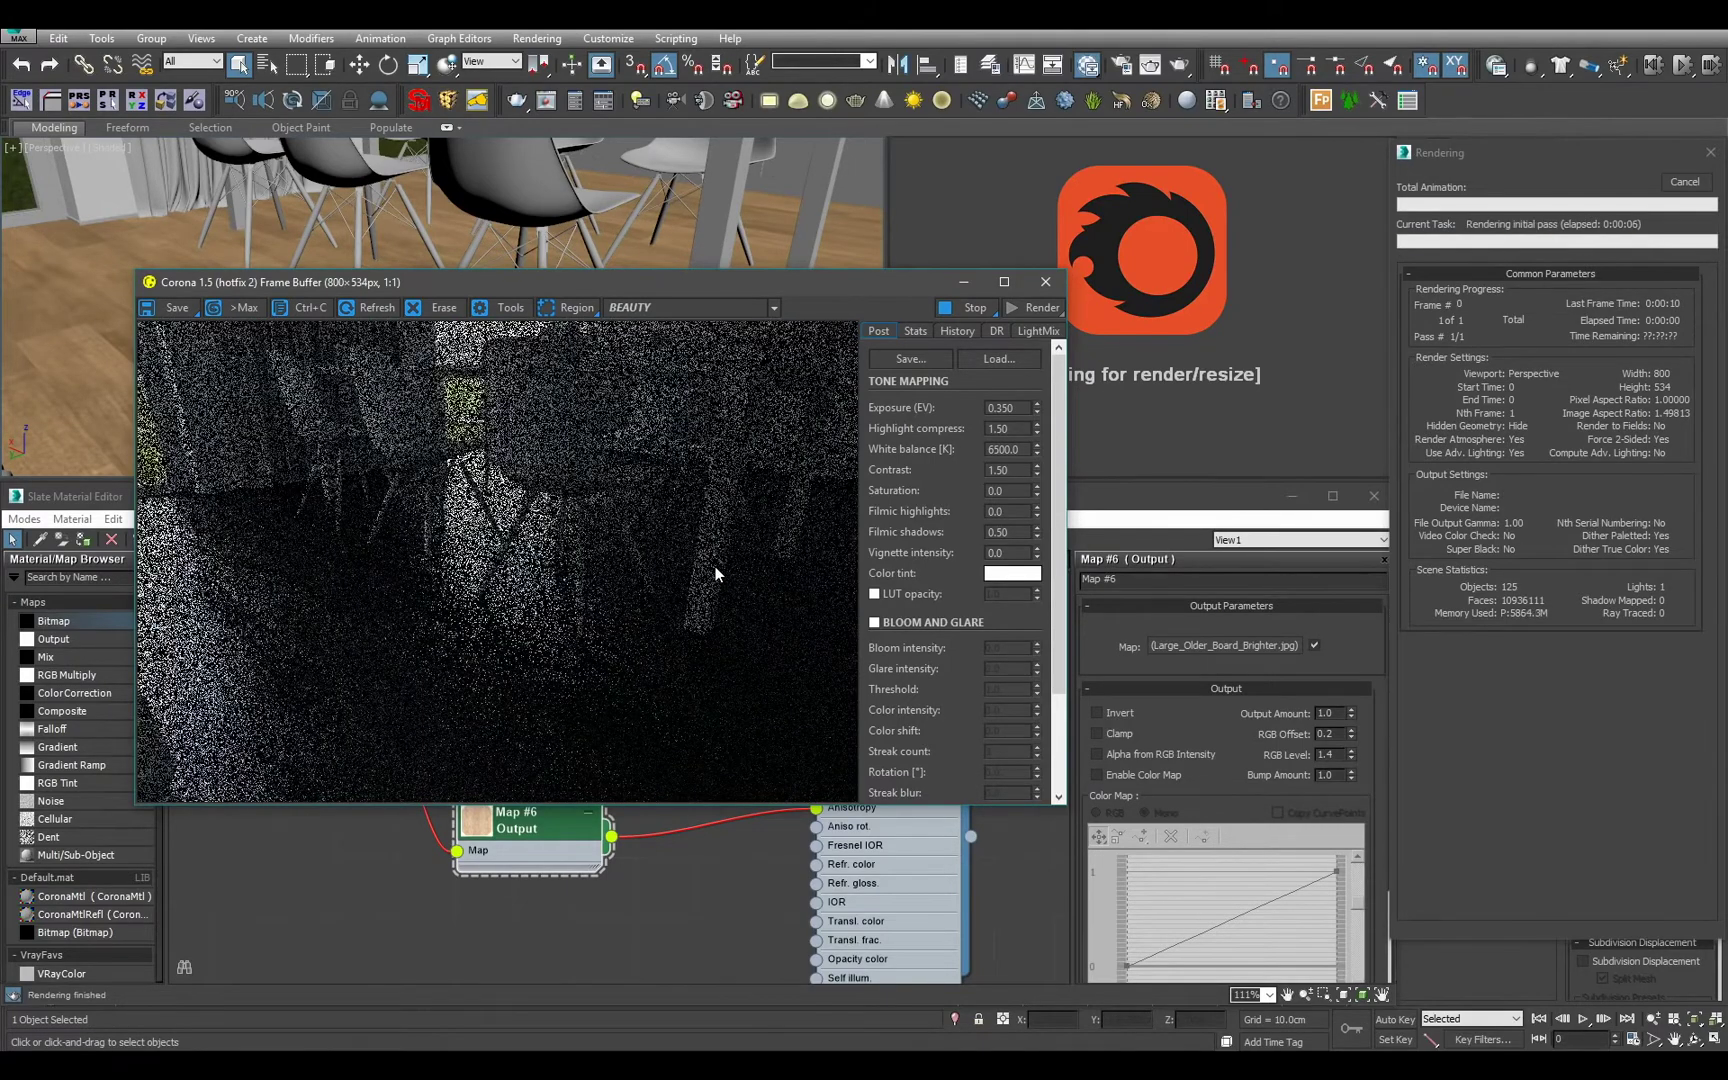
click(576, 308)
mouse_move(433, 525)
mouse_down()
mouse_move(634, 689)
mouse_move(572, 664)
mouse_up()
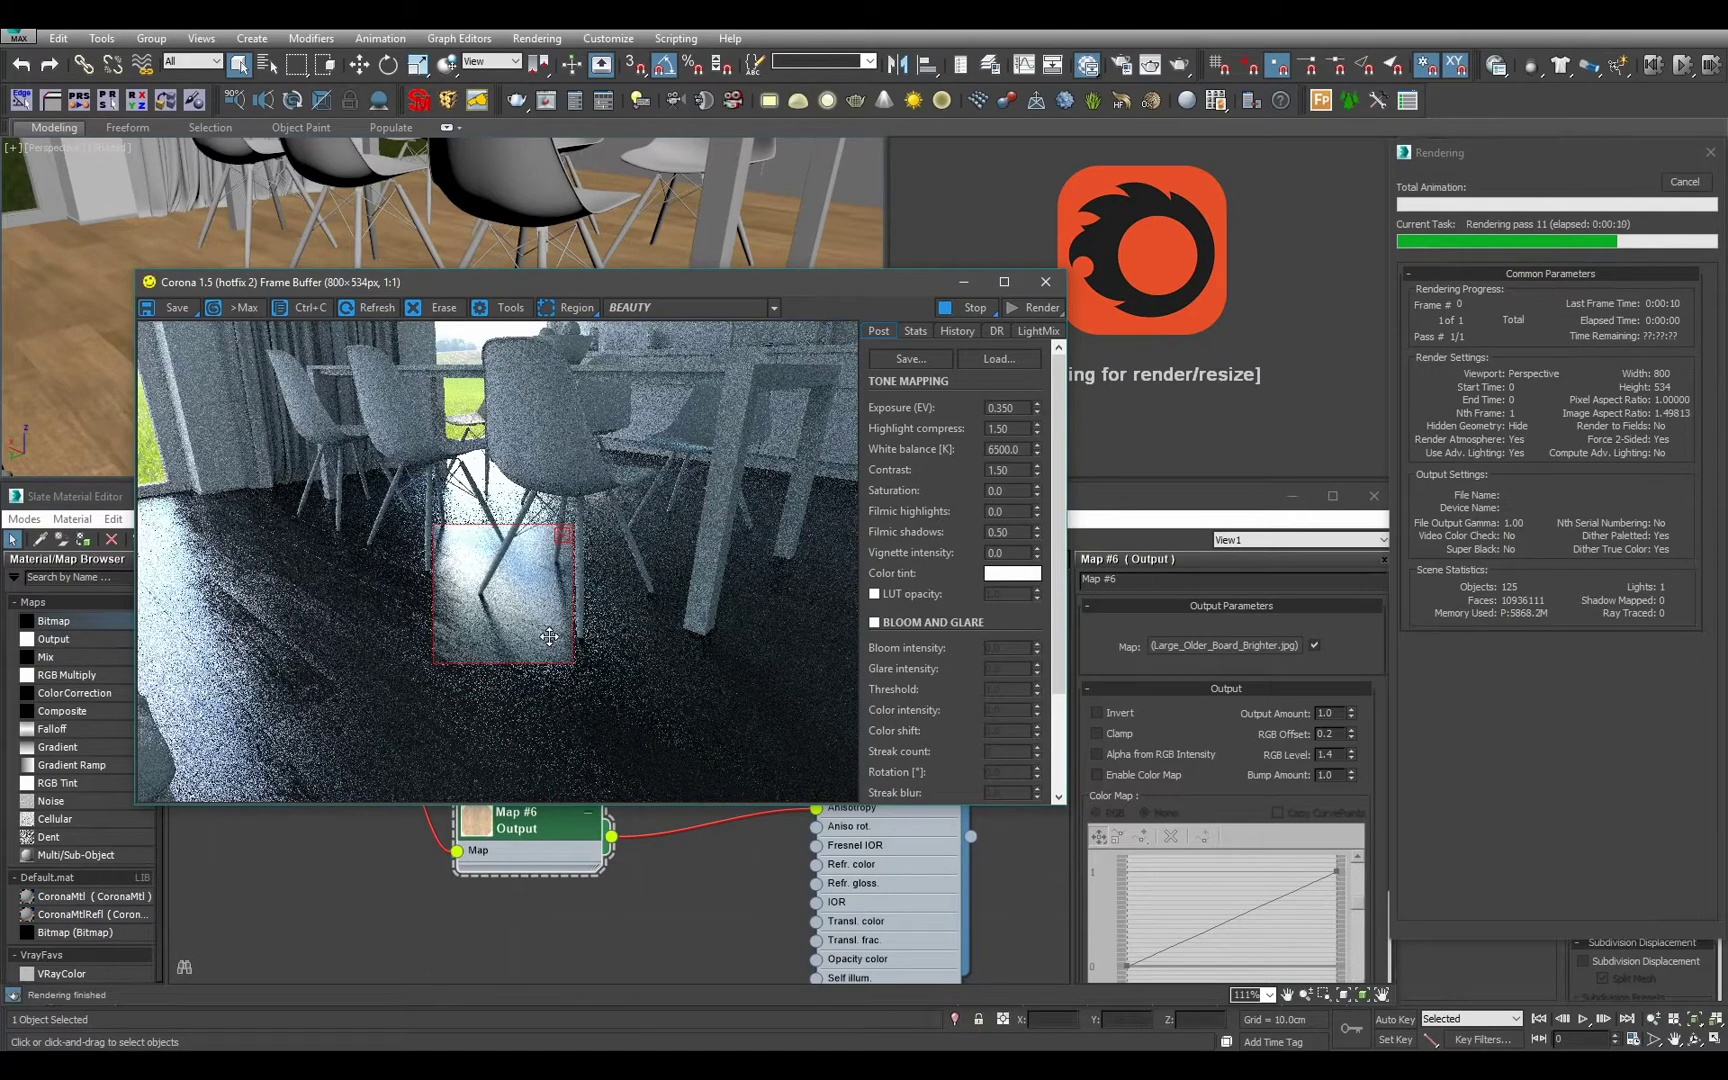
drag(549, 637, 625, 579)
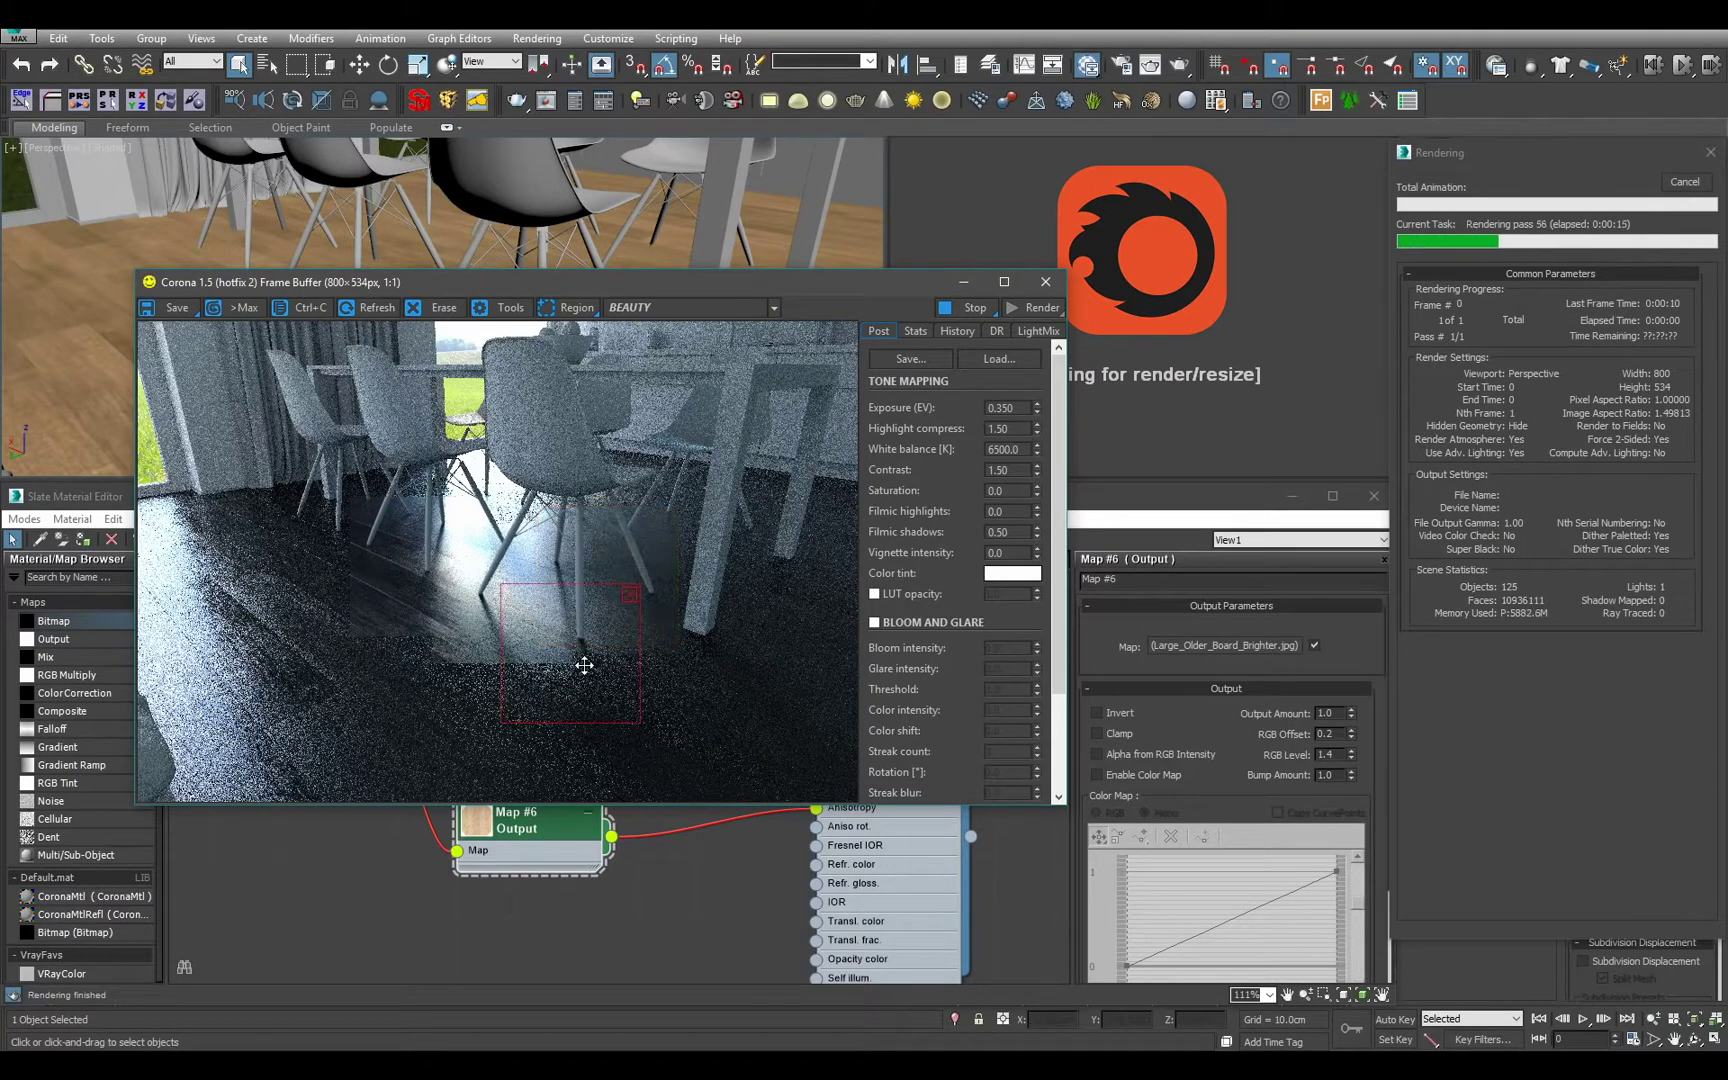
drag(584, 665, 482, 620)
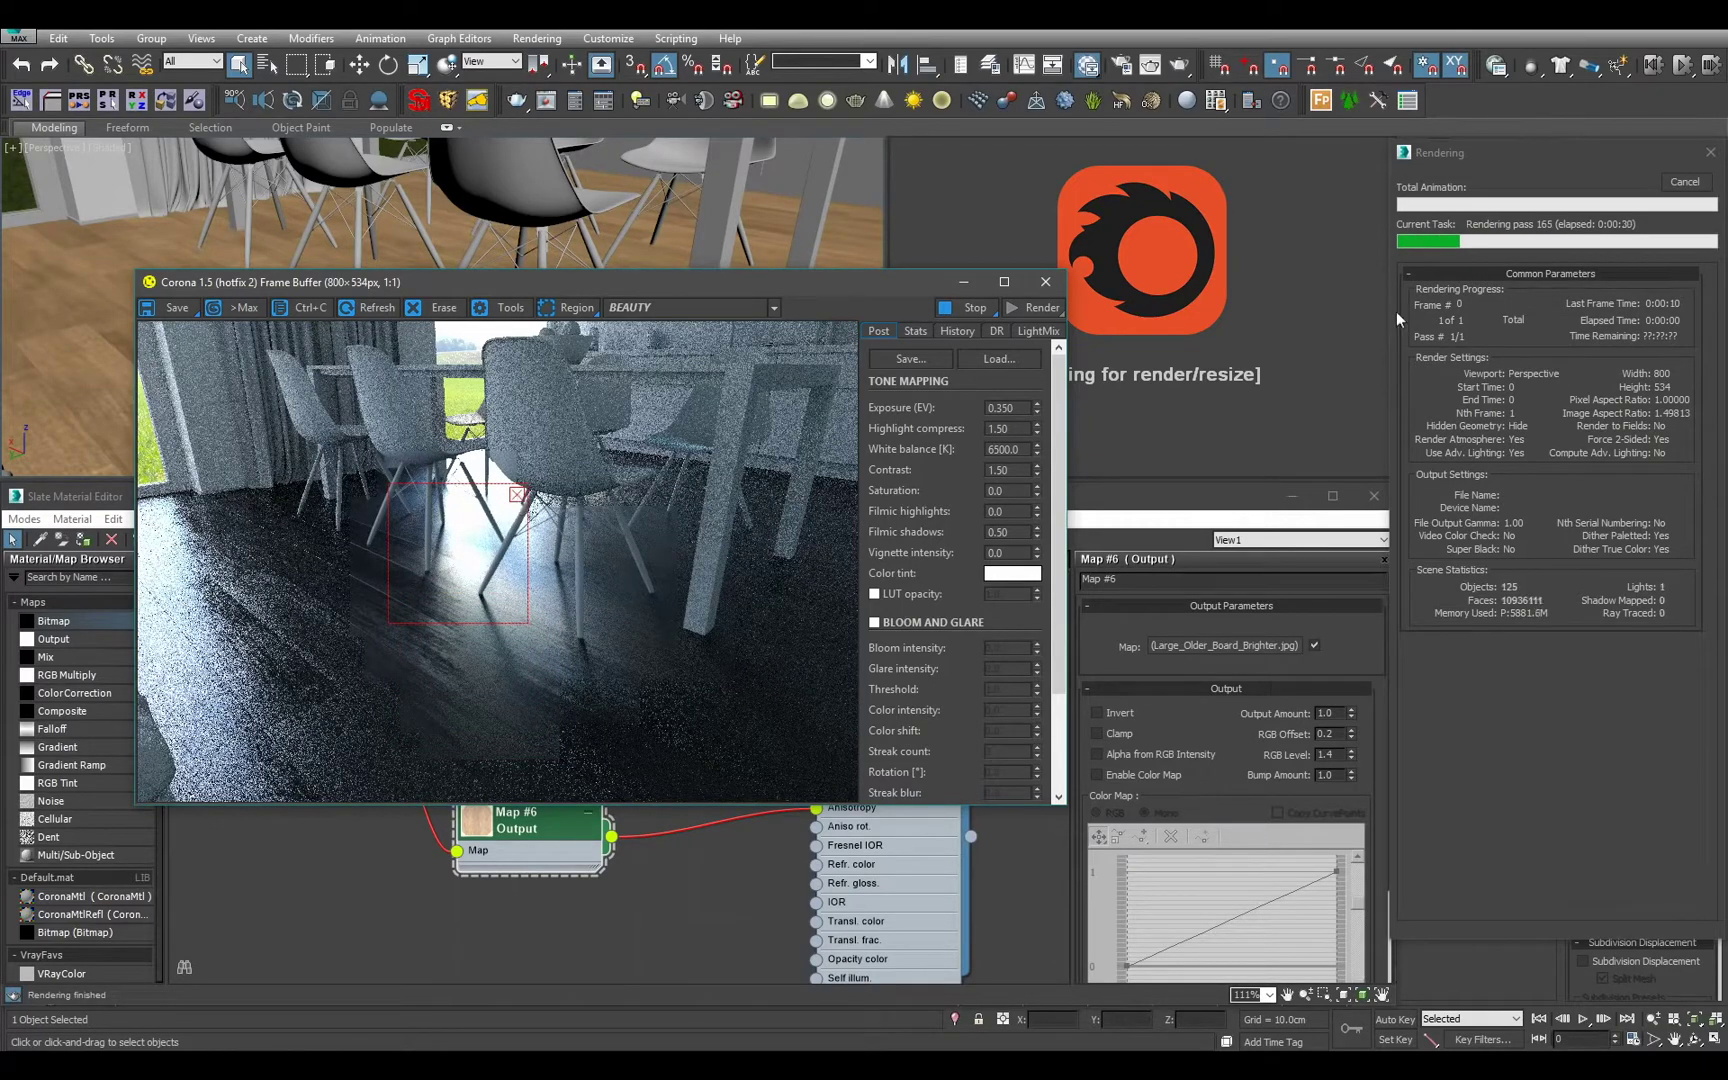
click(1684, 183)
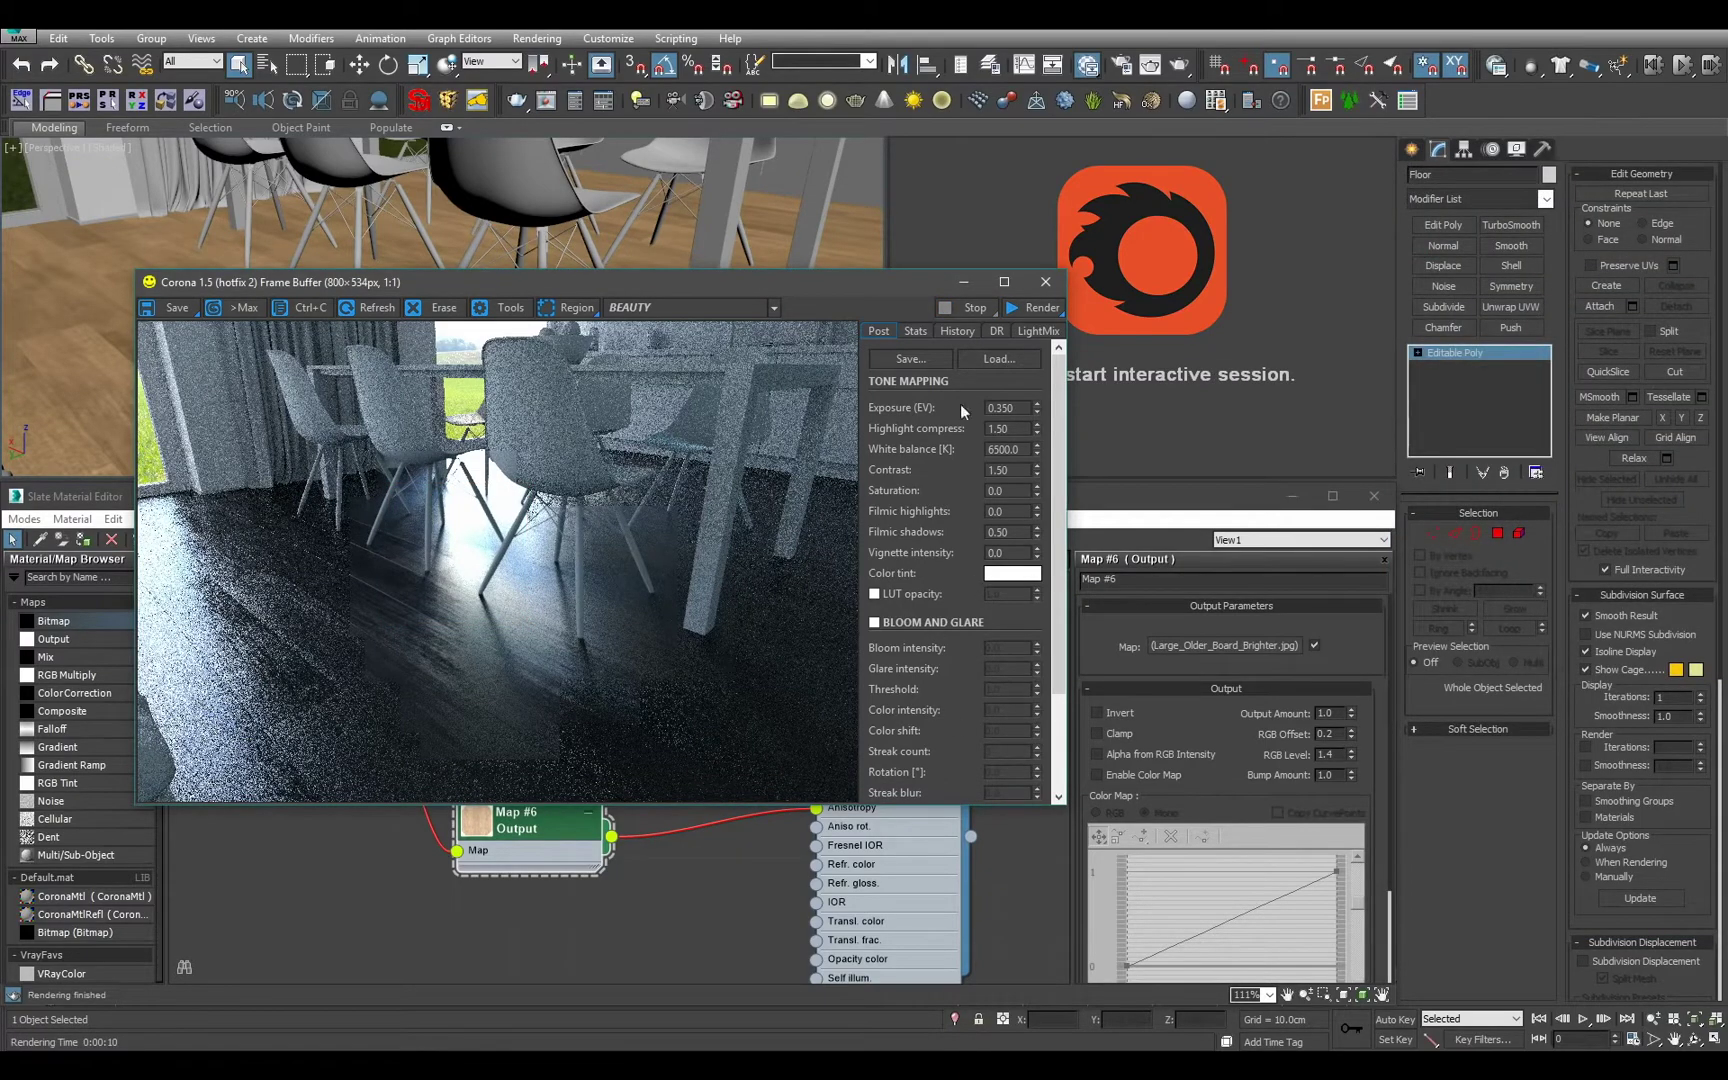
click(1045, 280)
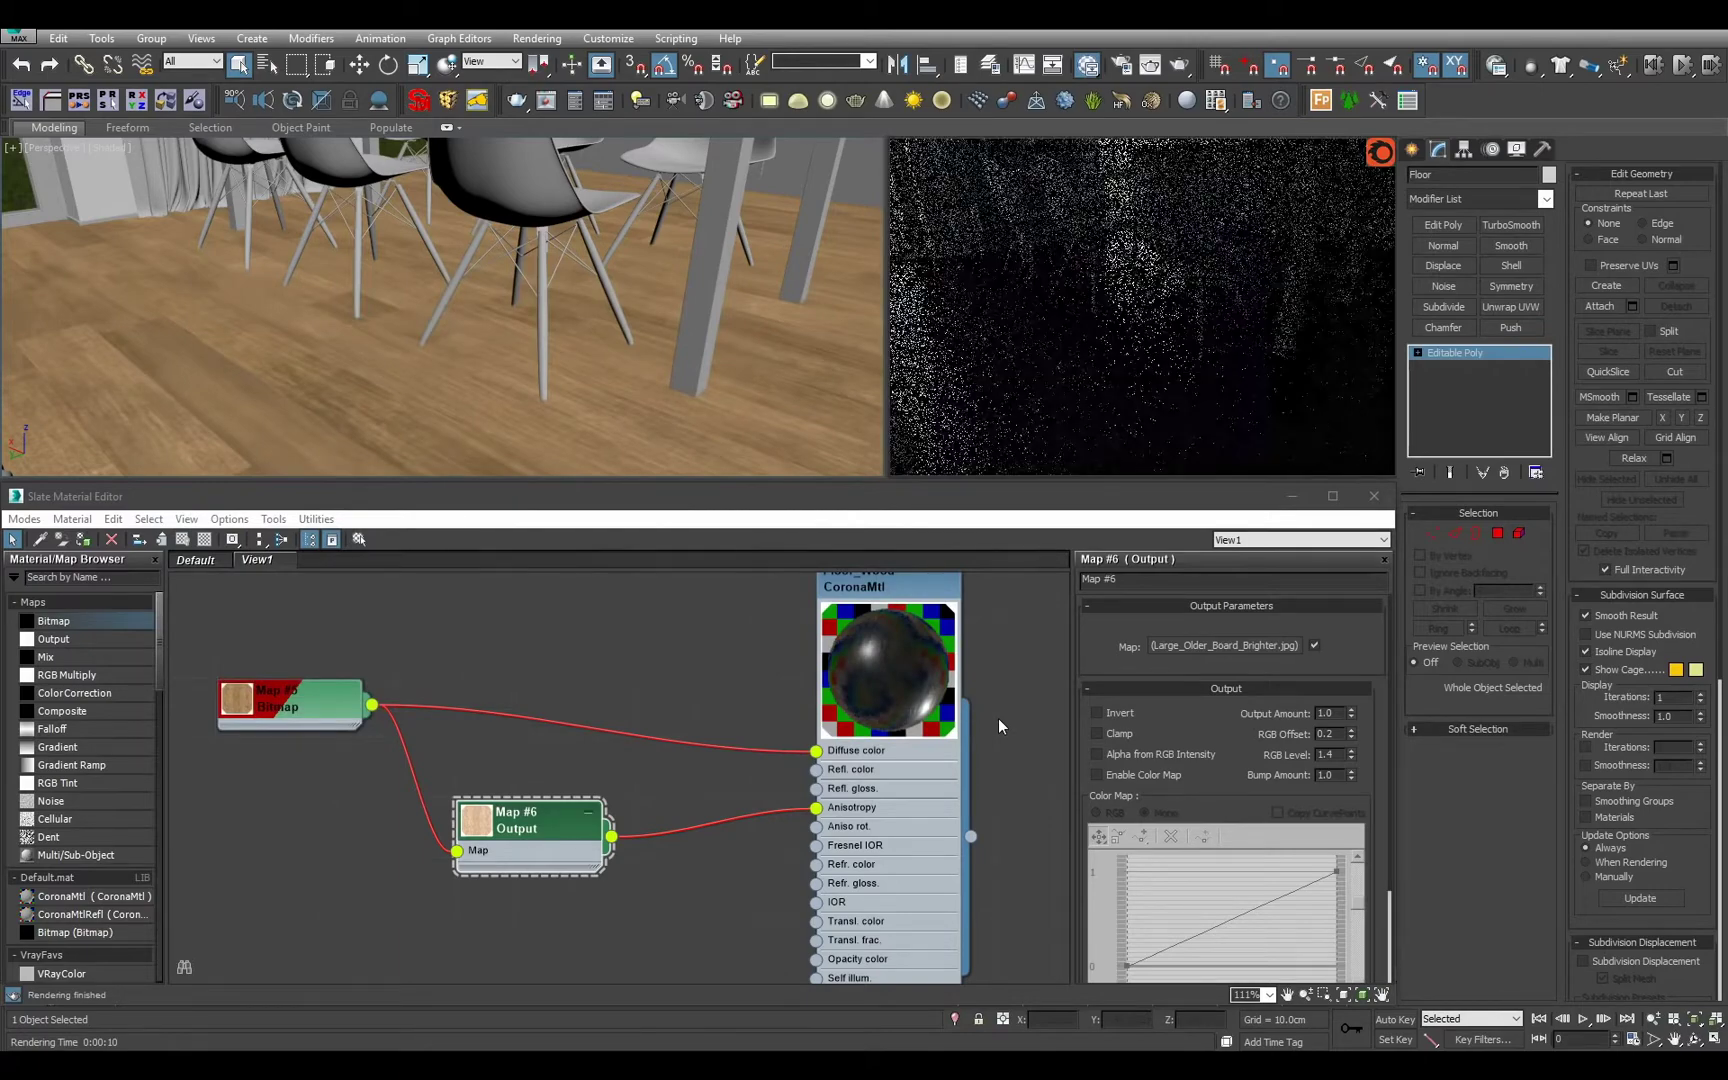
Set Floor_Wood's Diffuse level back to 1.
click(929, 887)
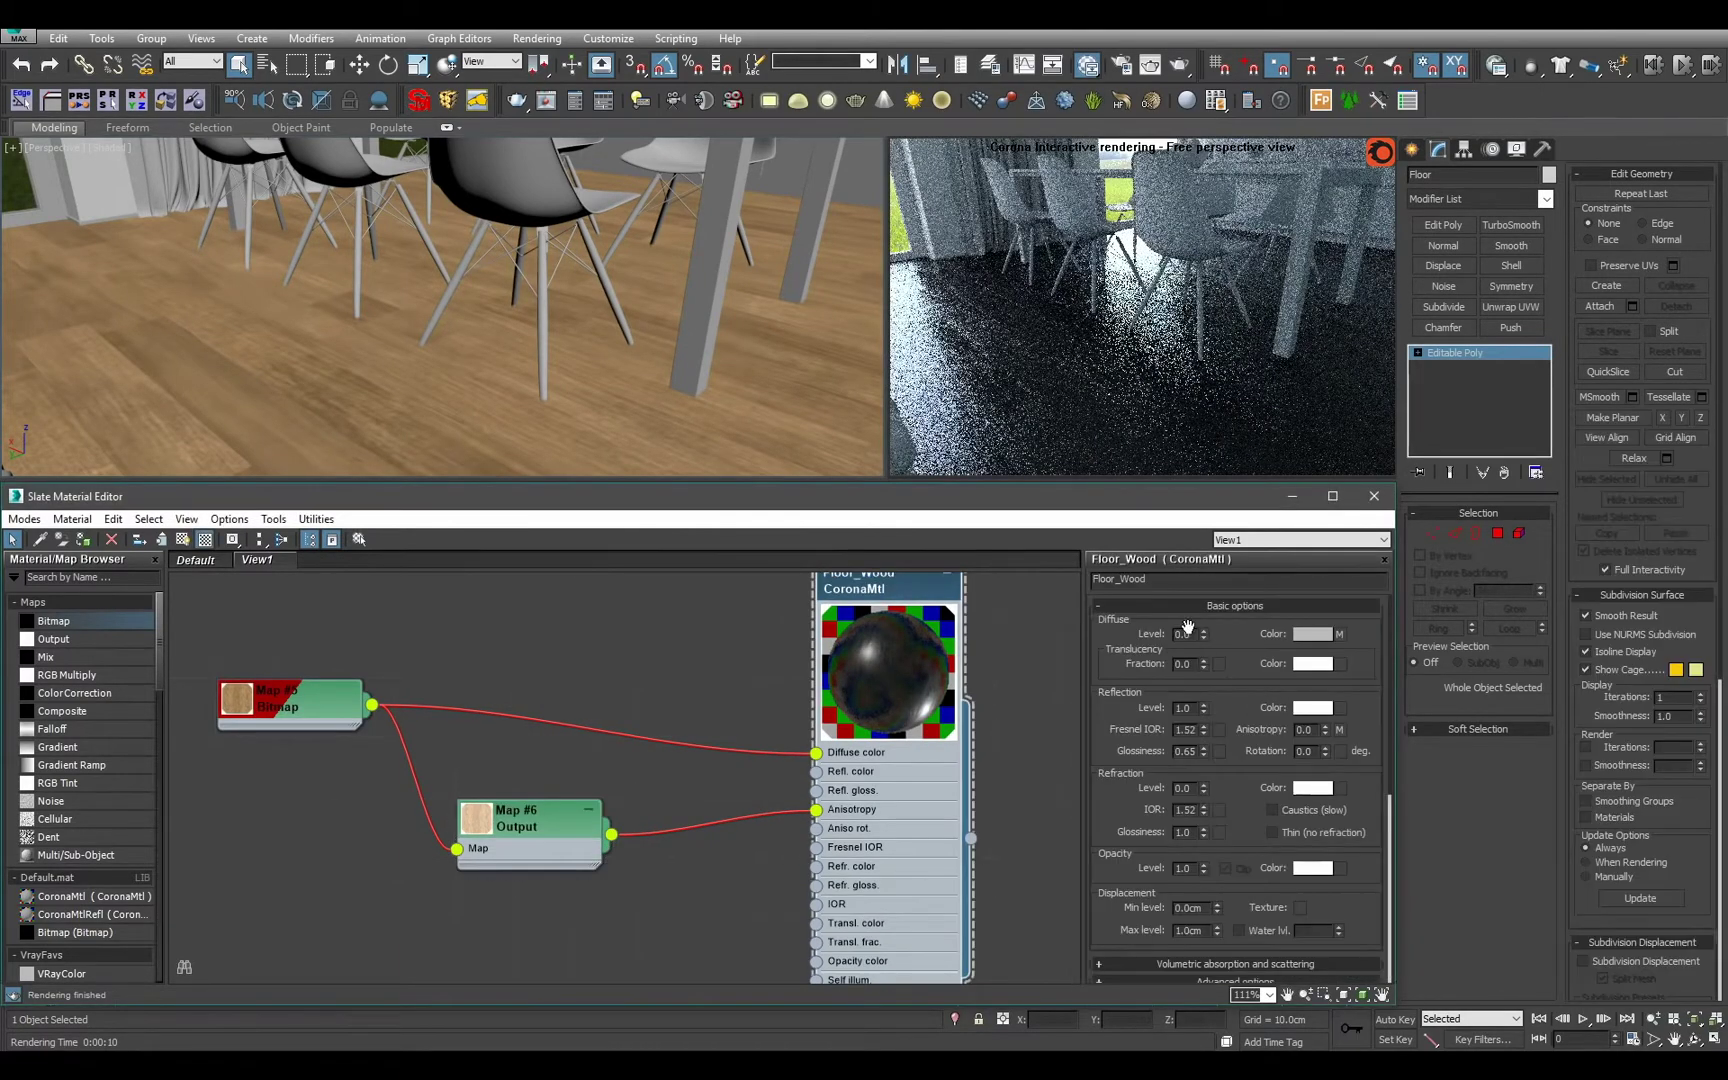
double_click(1186, 633)
text(1)
key(Return)
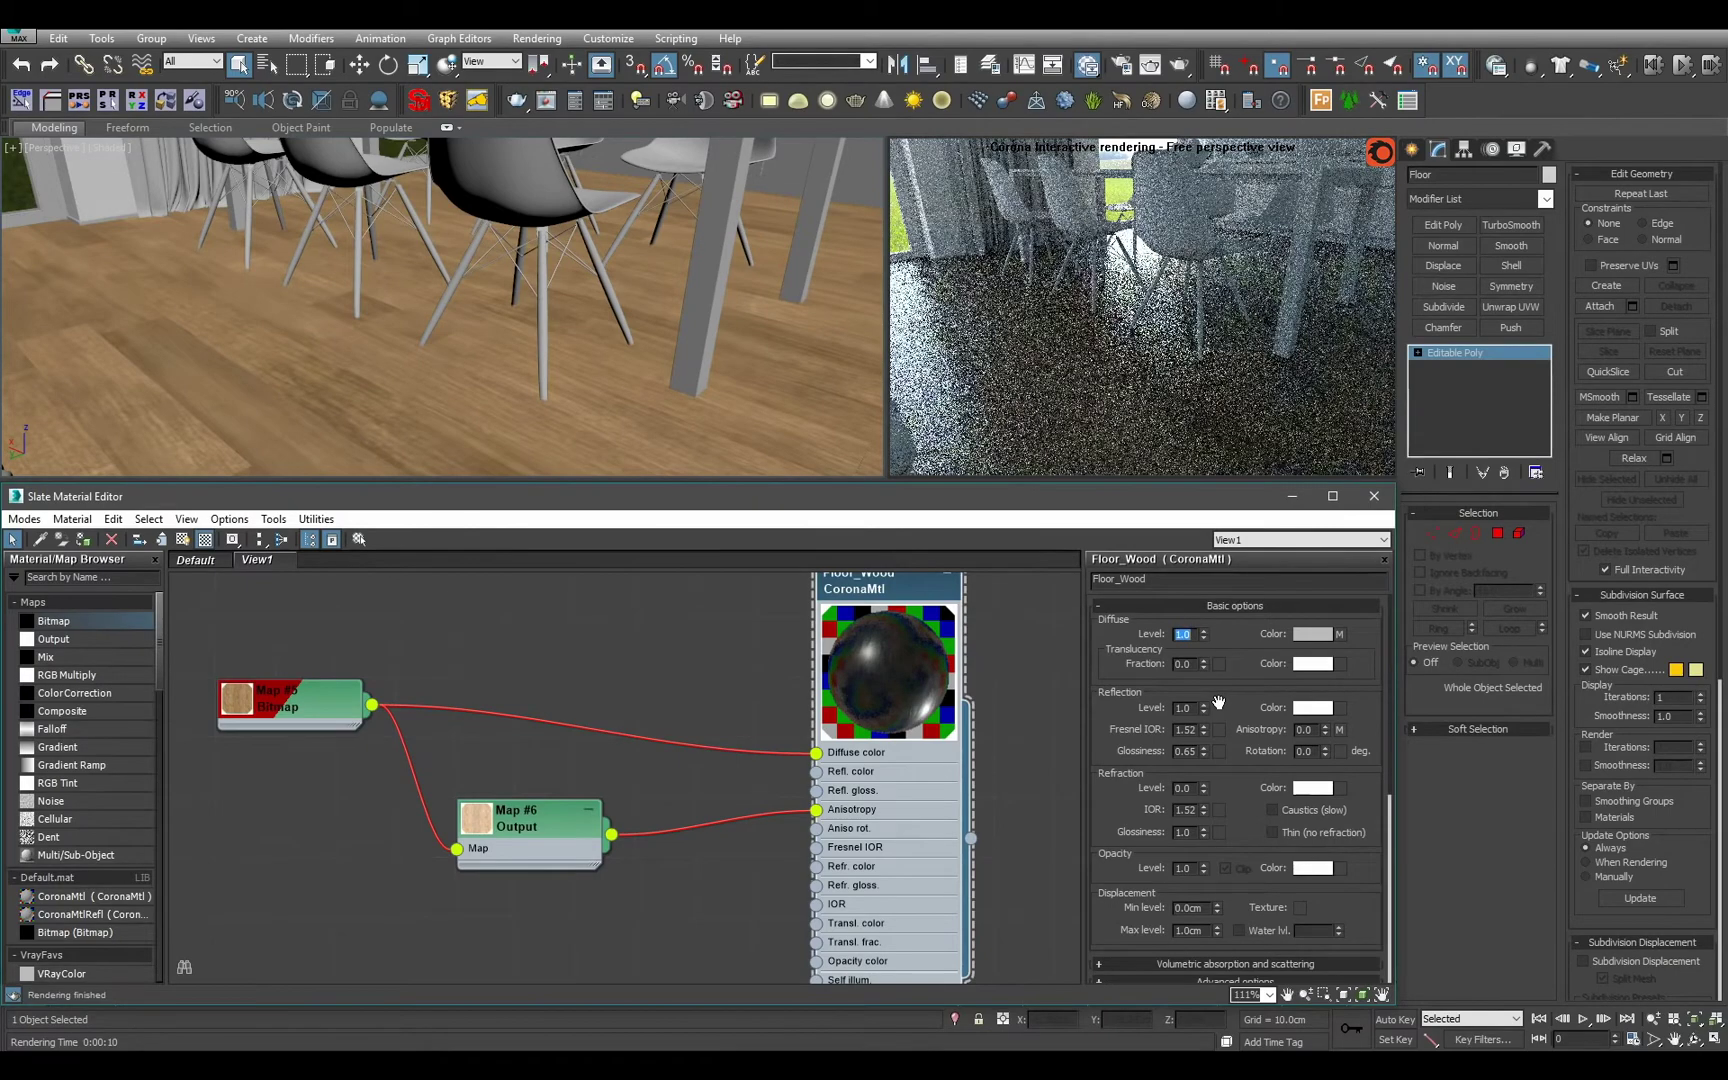
Connect the wood bitmap to Floor_Wood's Bump, set the Bump amount to 0.05, and check the planks up close.
scroll(726, 713, down, 2)
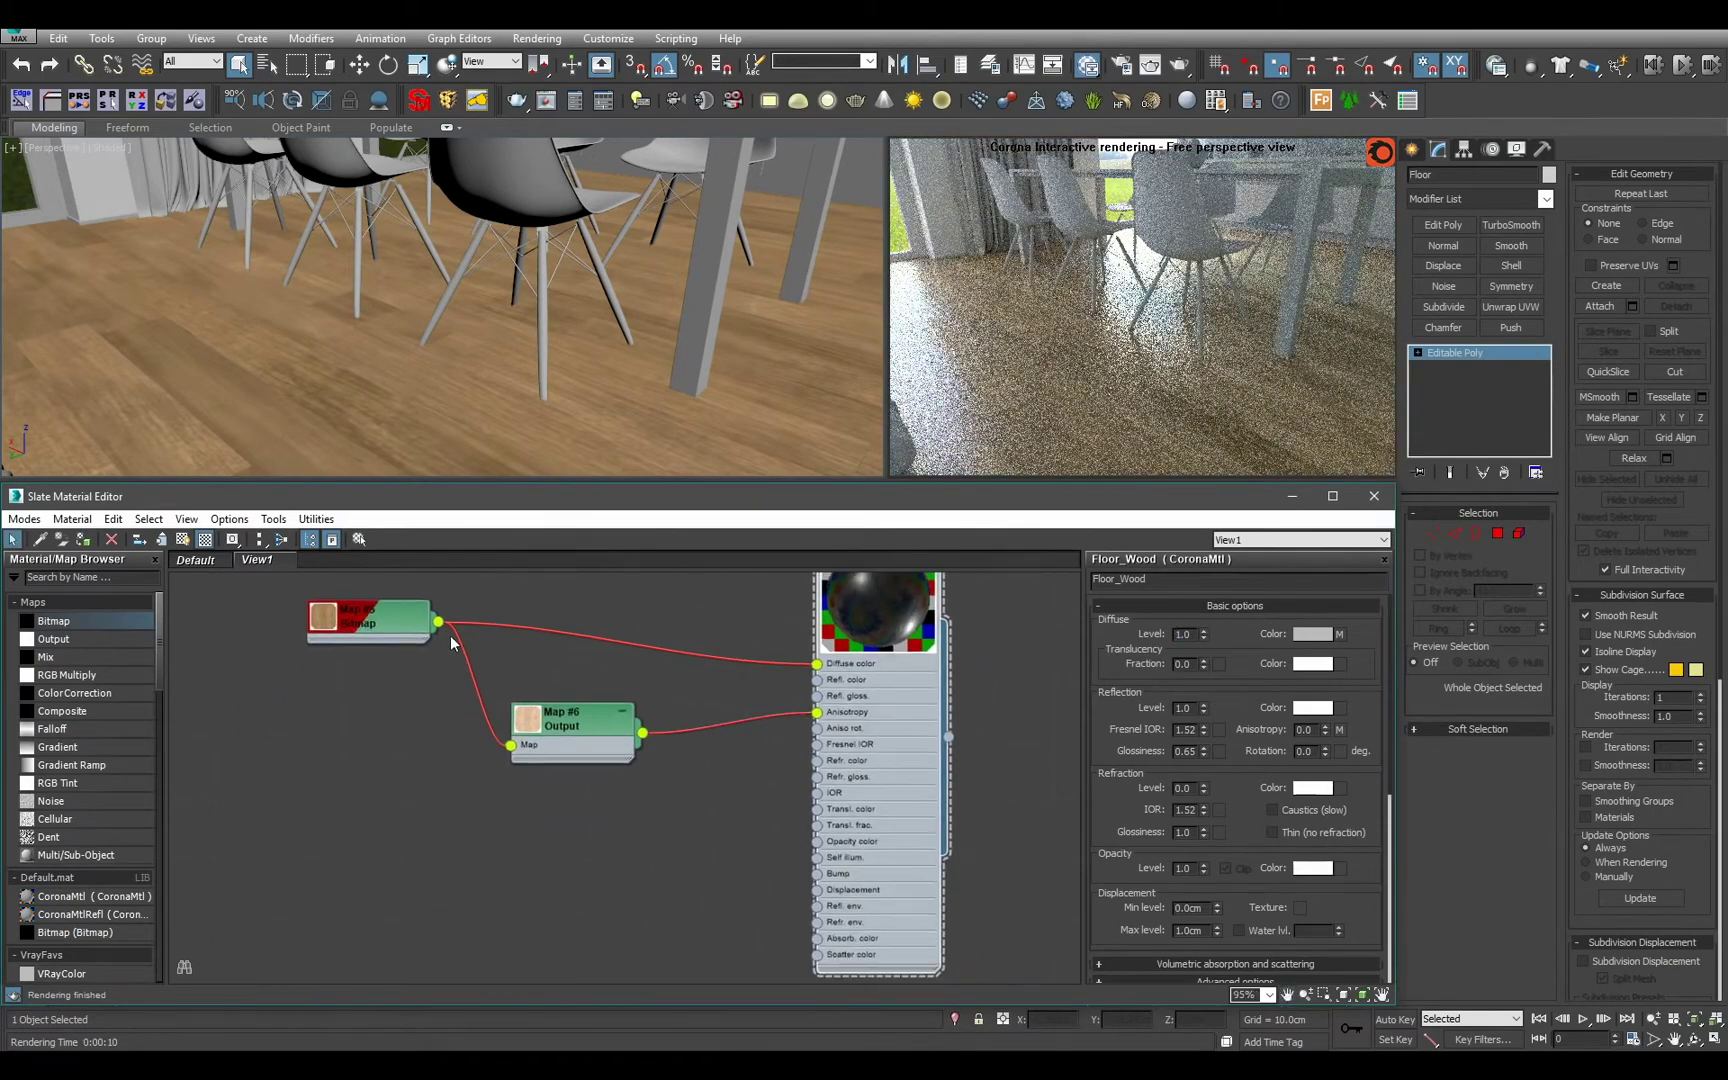
drag(693, 860, 817, 874)
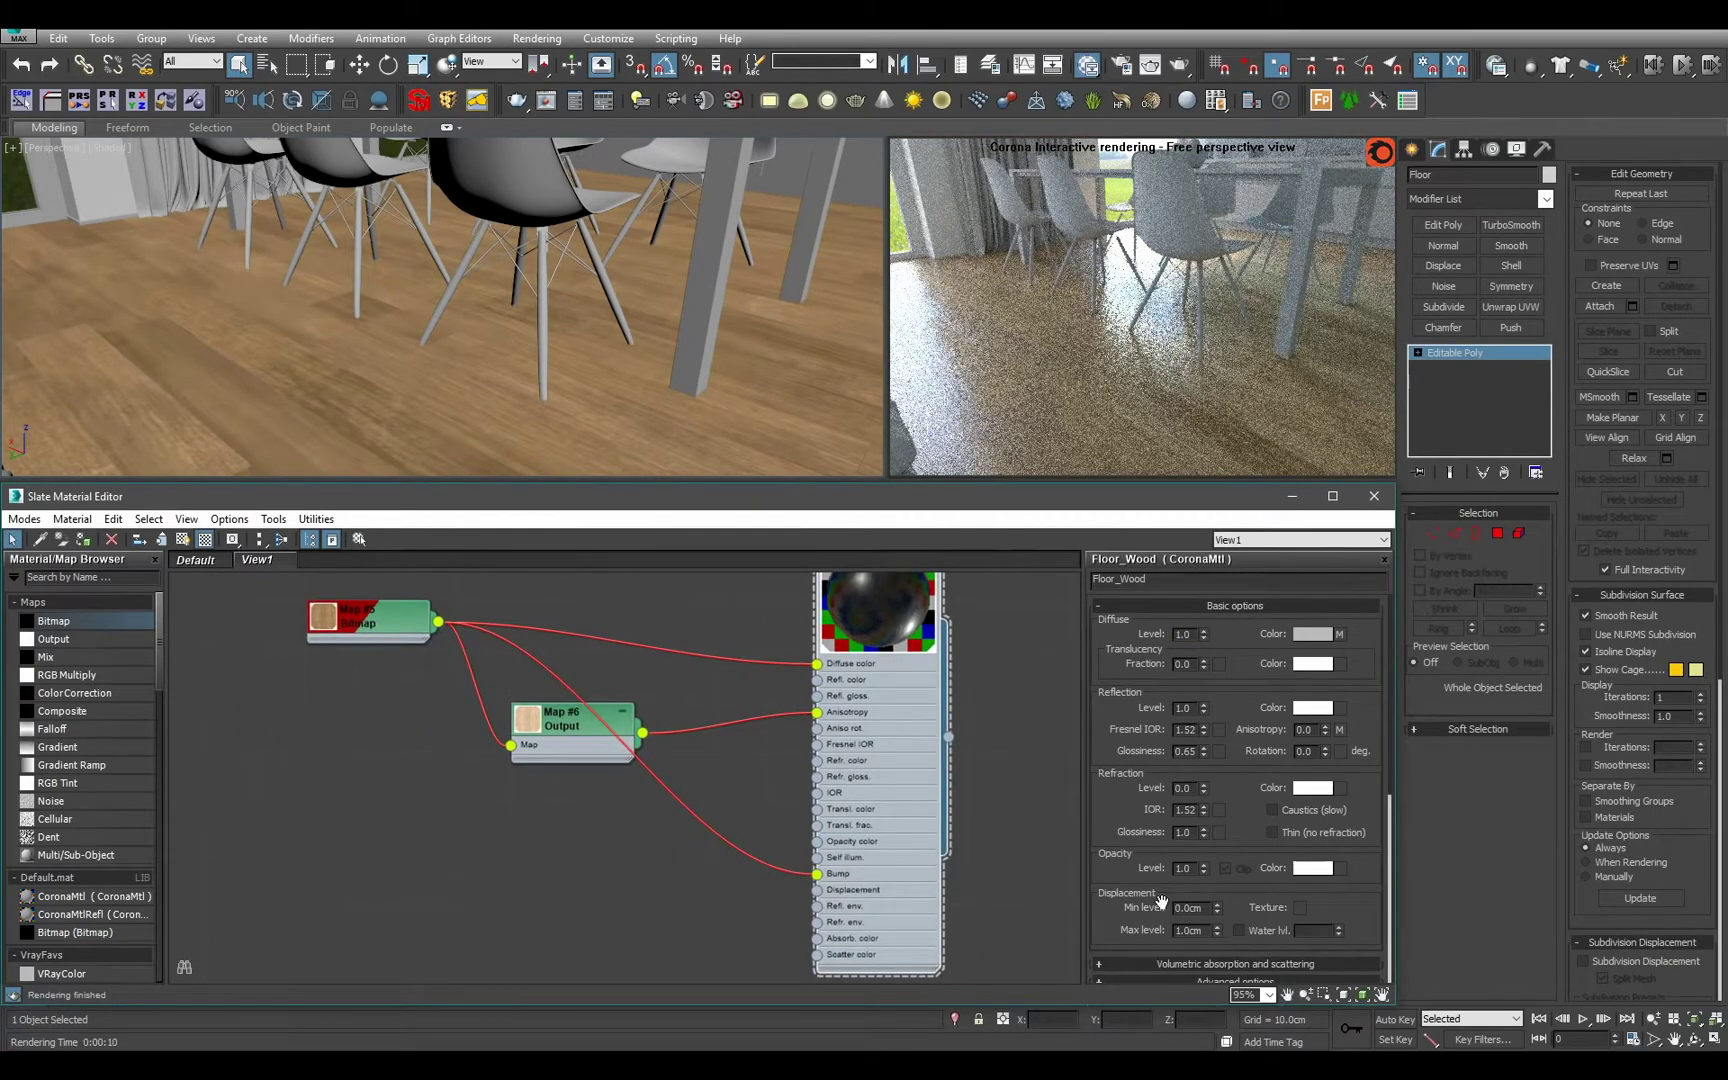
scroll(1189, 662, down, 5)
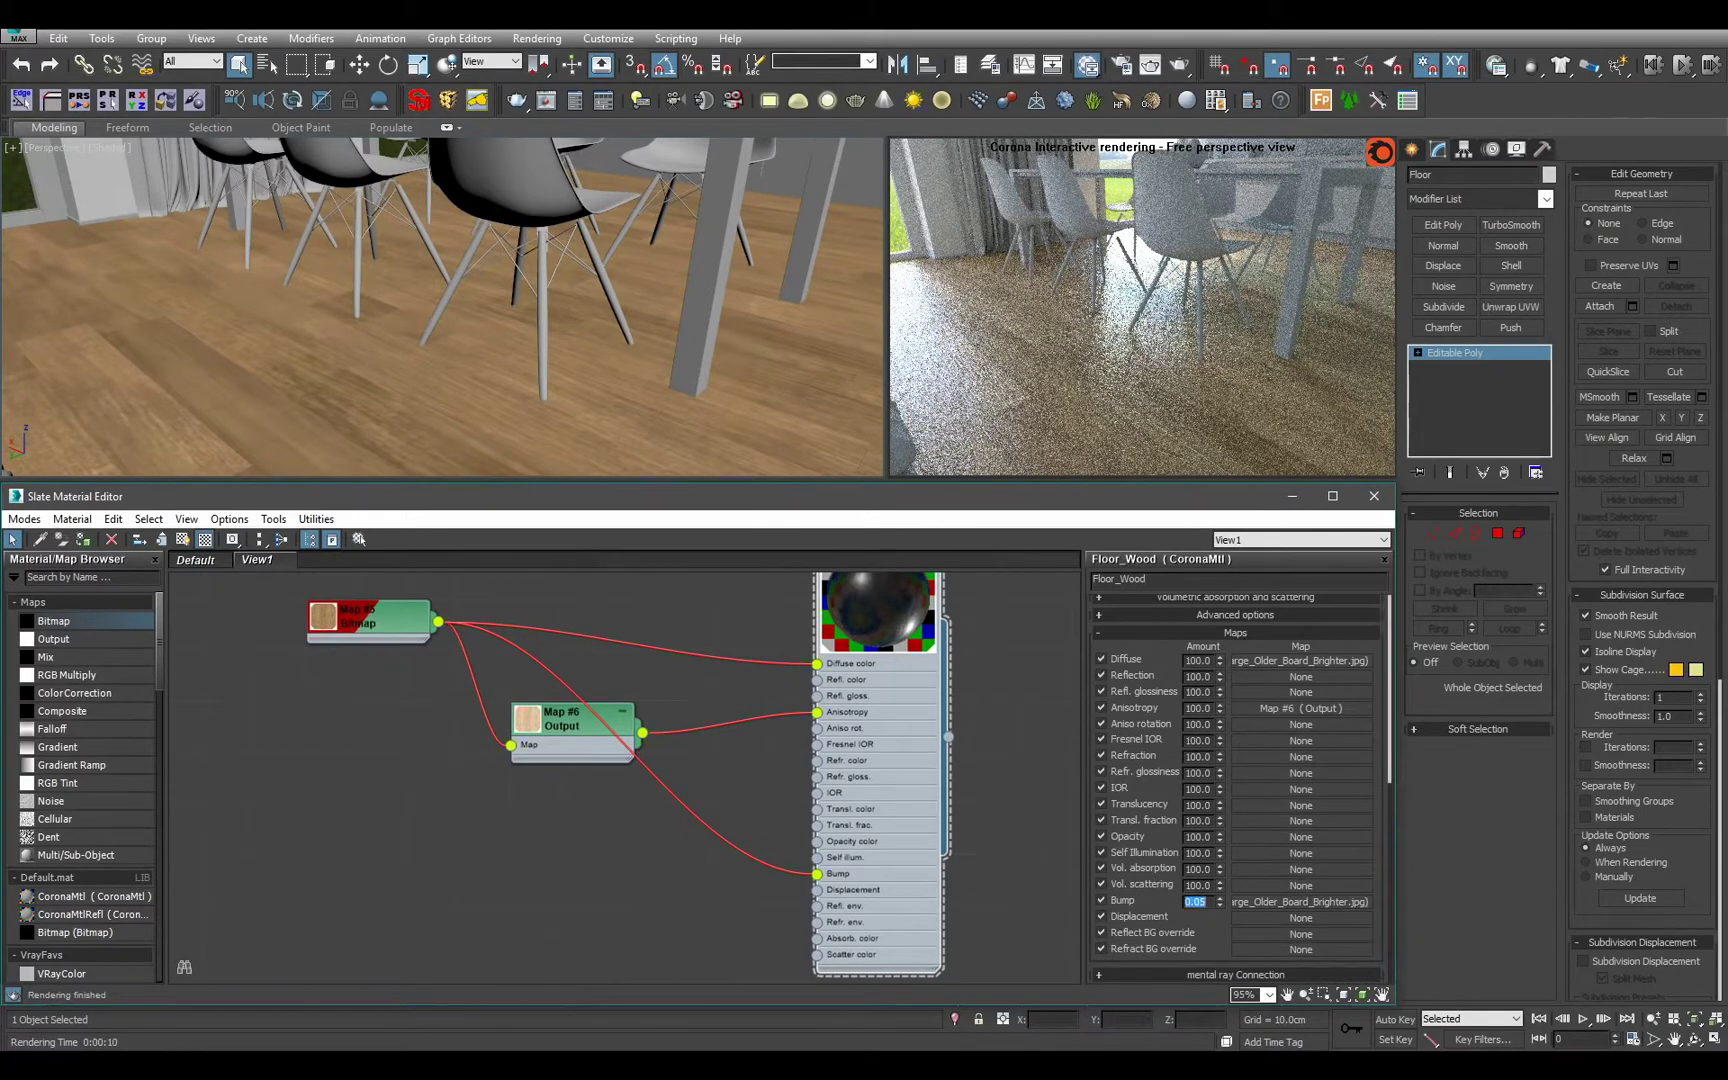
alt+middle_drag(318, 392, 459, 322)
scroll(373, 380, up, 3)
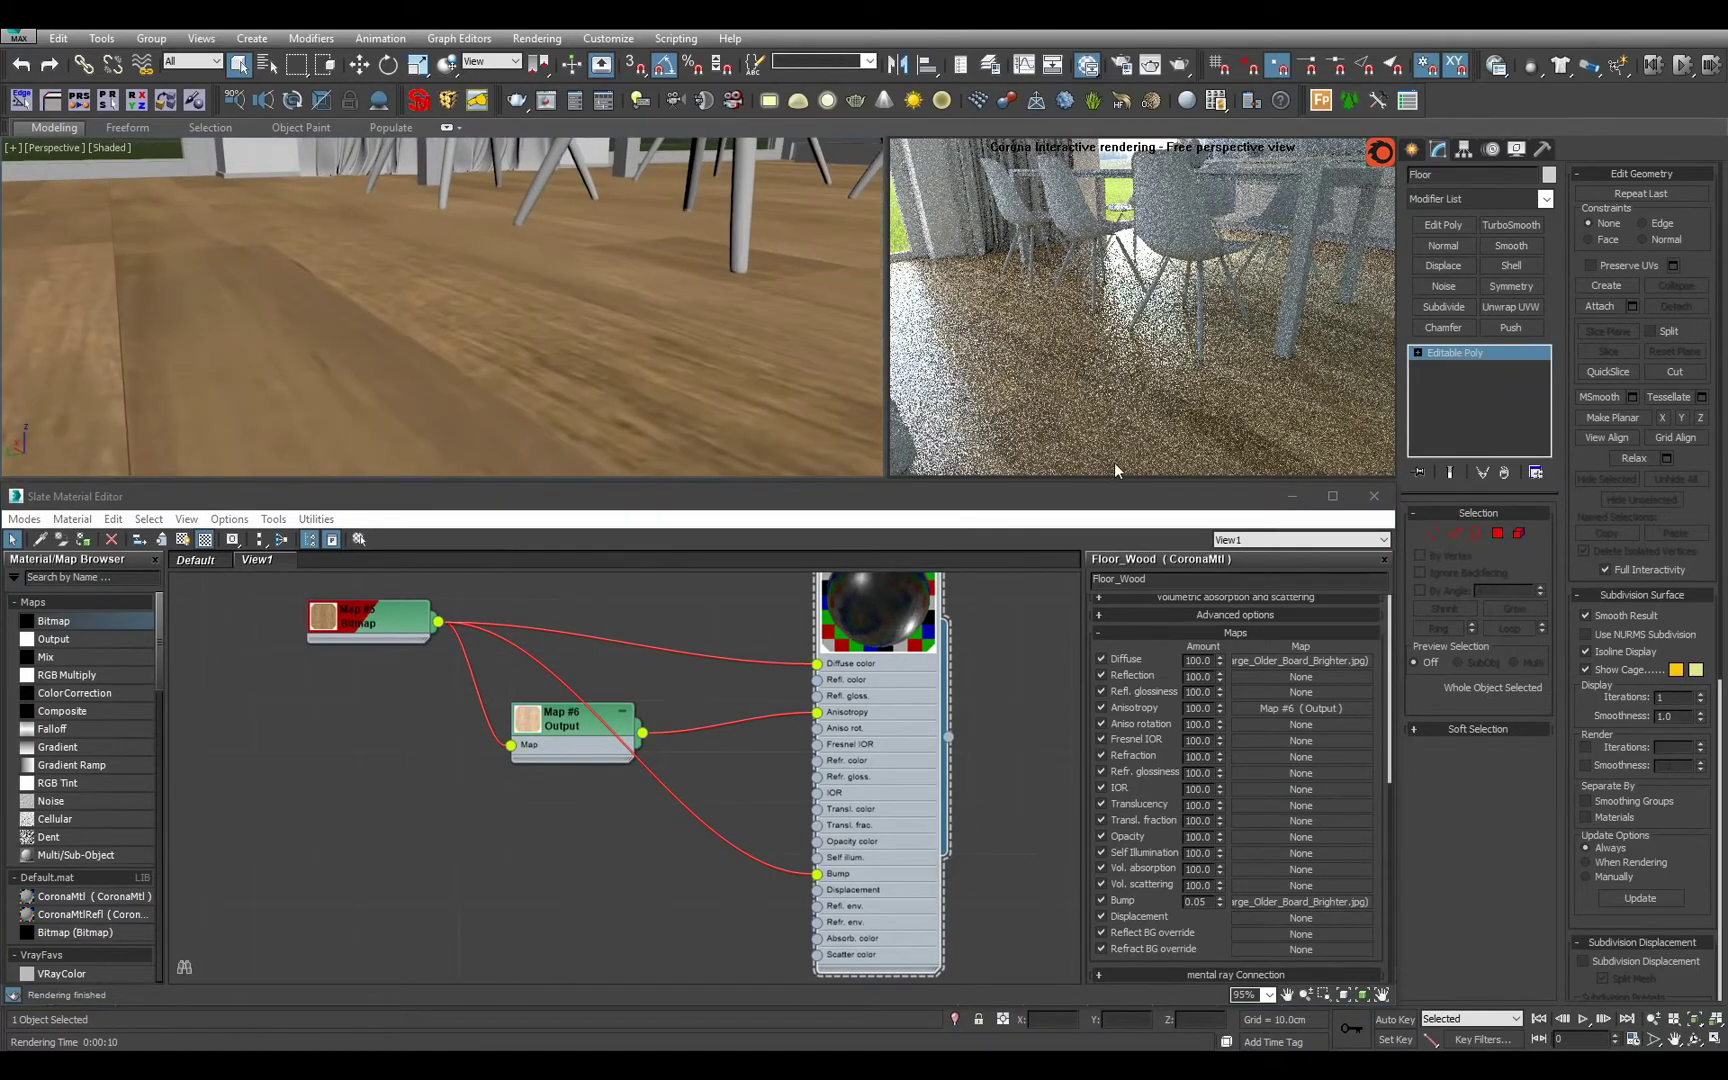
middle_drag(425, 391, 728, 486)
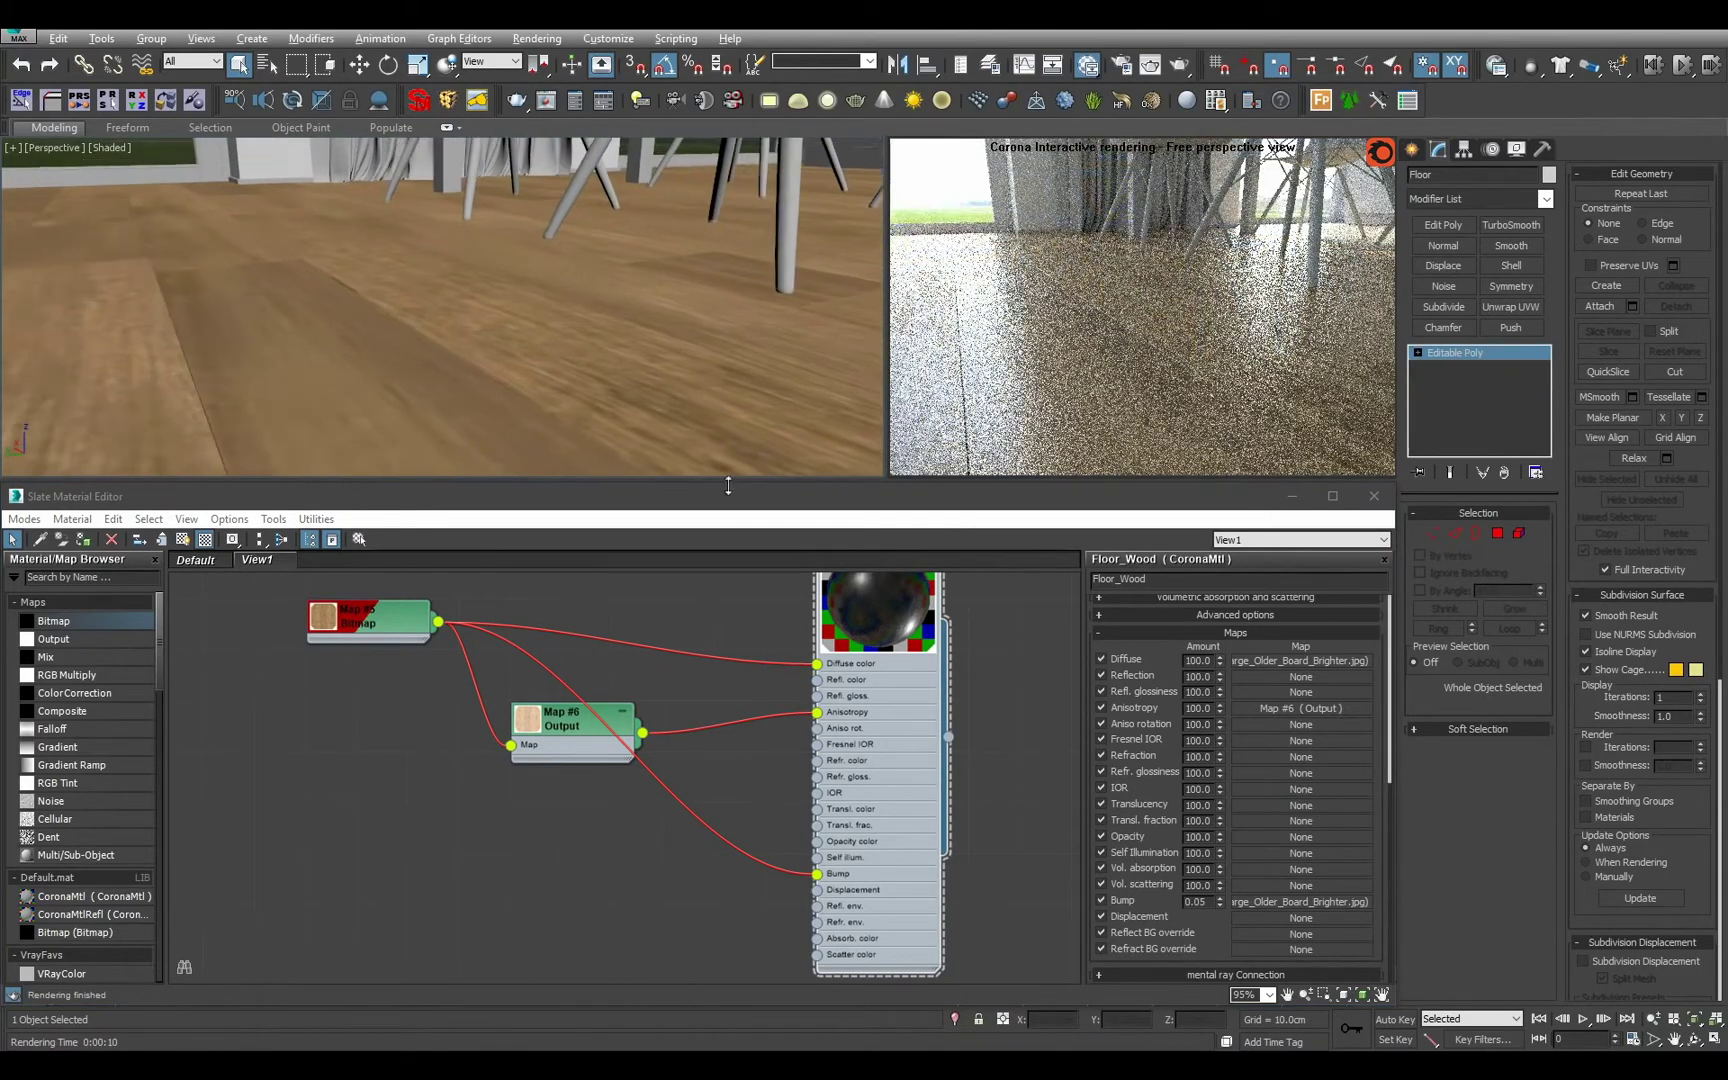
Check the wood floor by the window and around the sofa, and hide the unused slots of the Floor_Wood node.
mouse_move(420, 333)
alt+middle_down()
mouse_move(440, 385)
mouse_move(415, 375)
mouse_move(414, 337)
alt+middle_up()
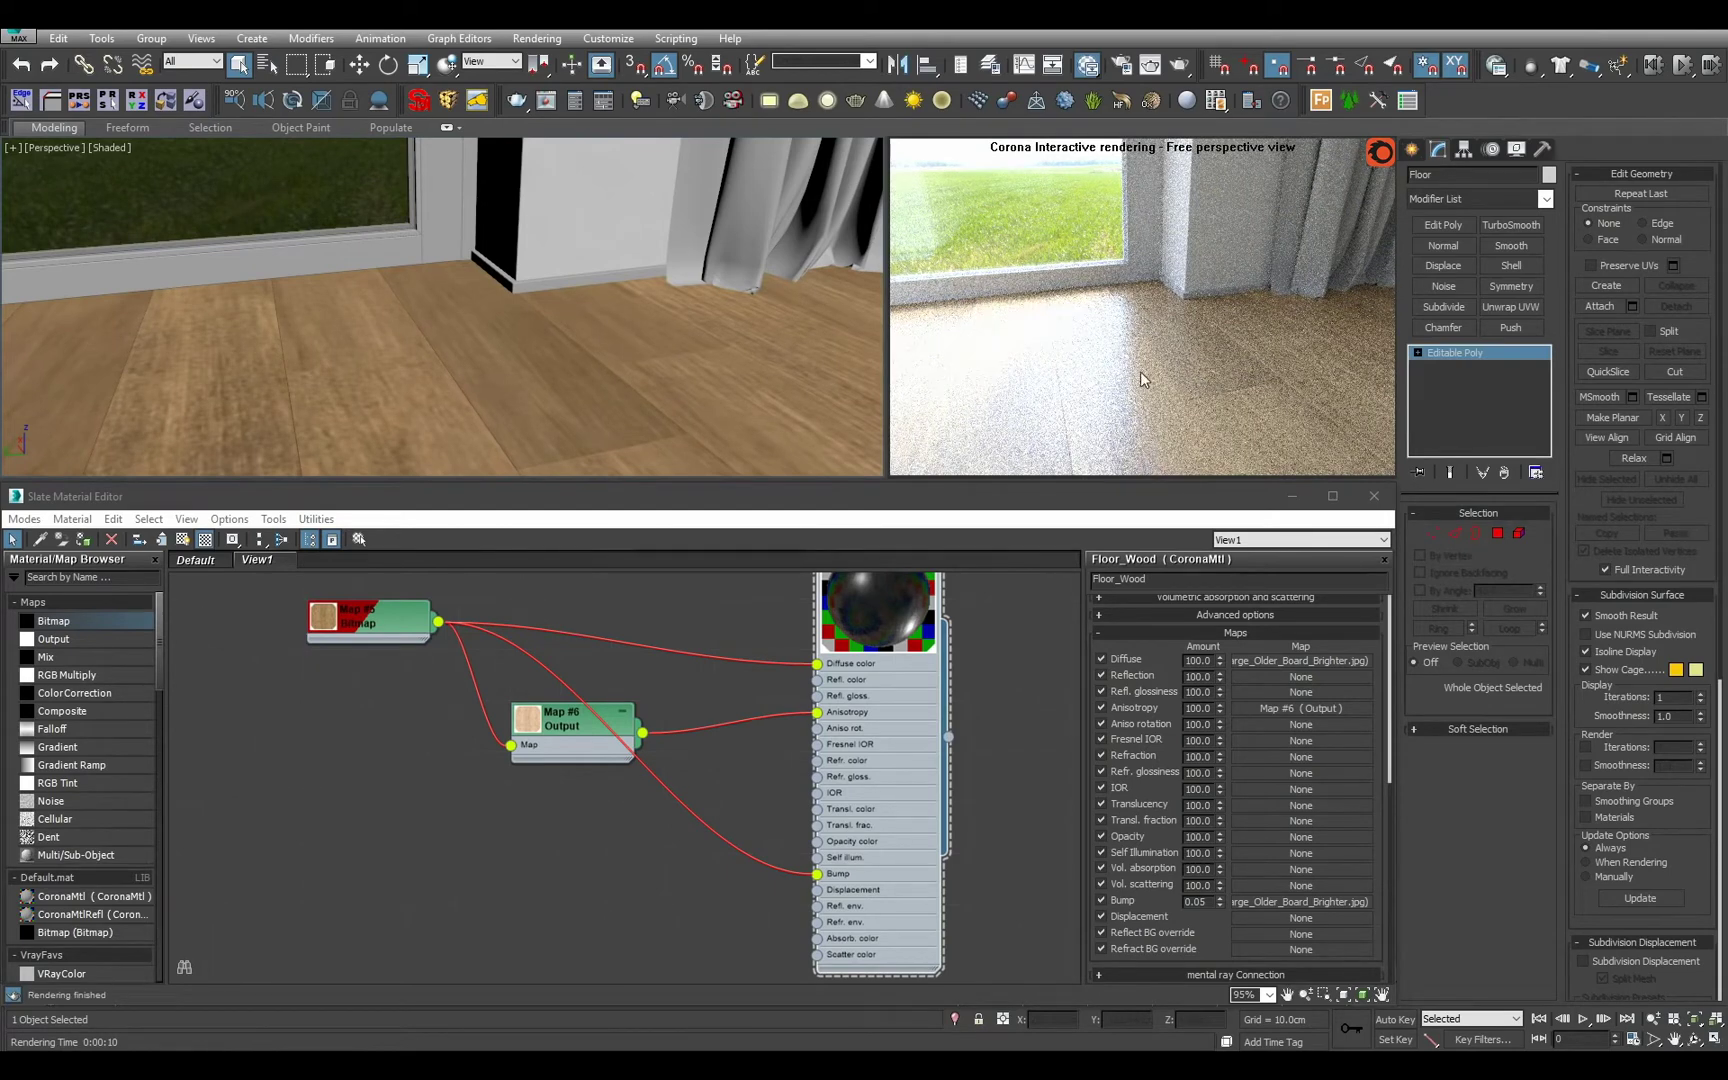
scroll(1193, 436, up, 3)
scroll(602, 329, down, 5)
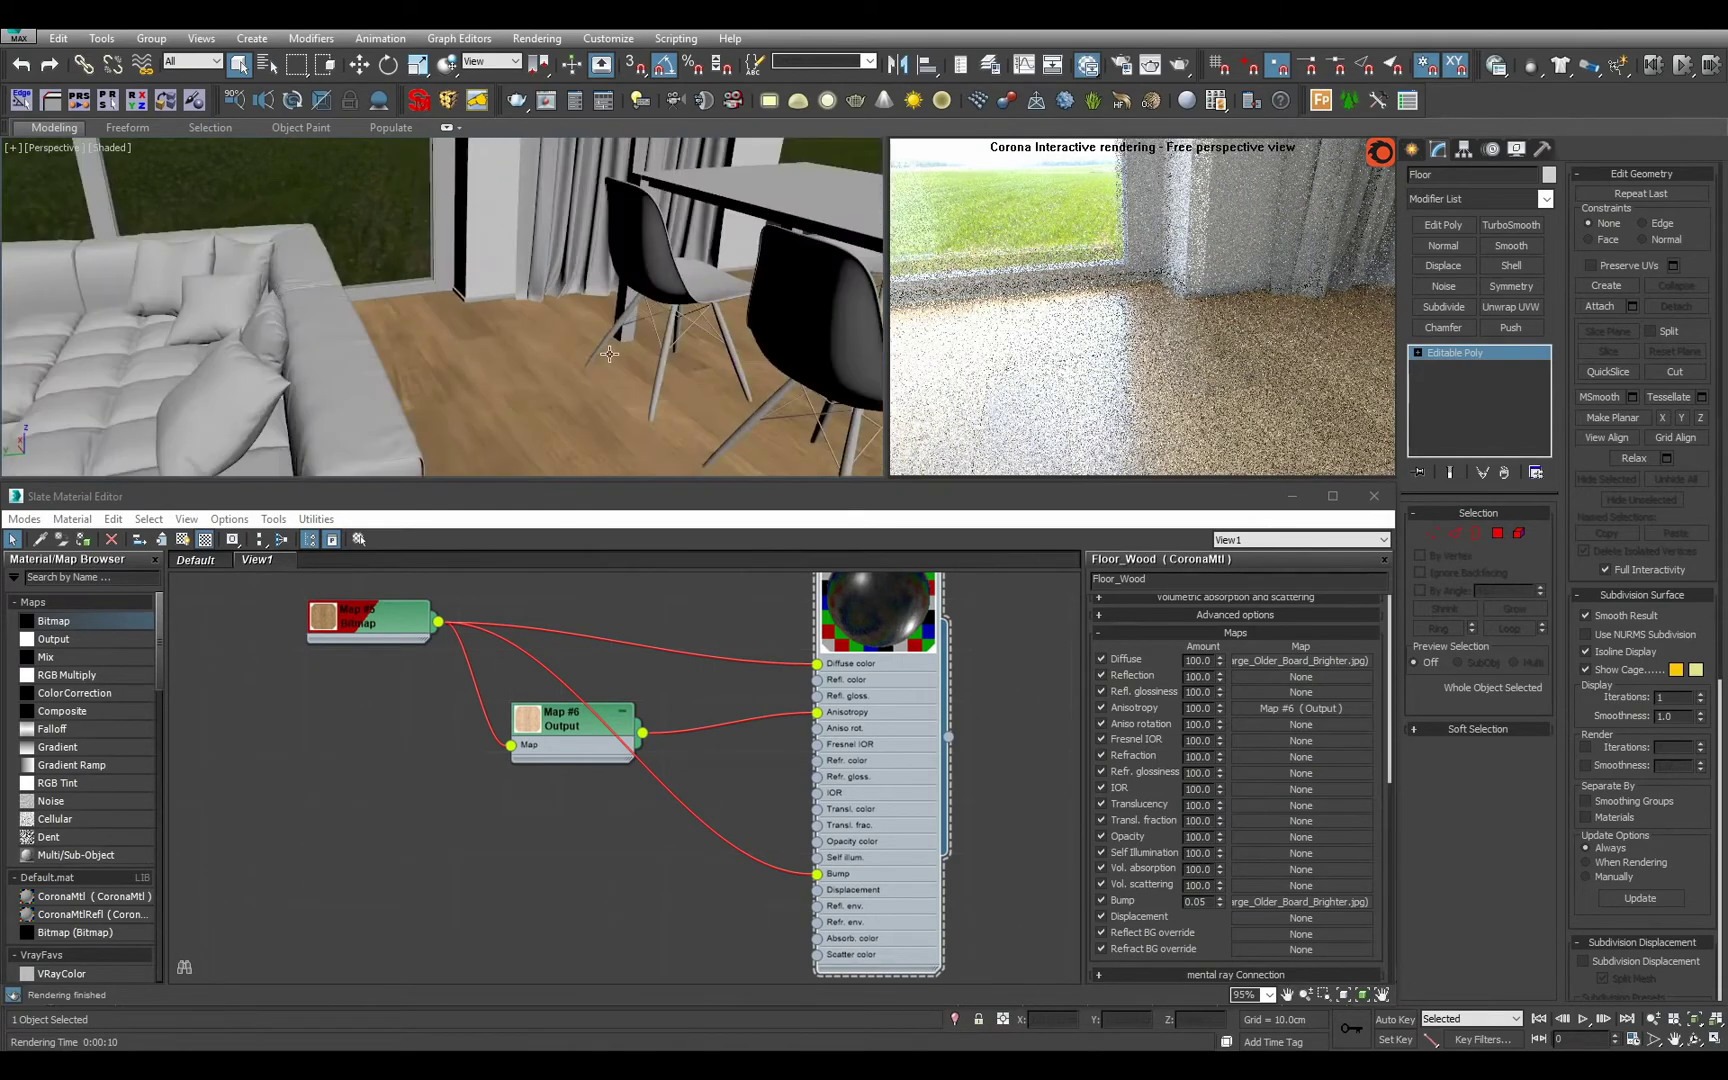
alt+middle_drag(602, 329, 335, 354)
middle_drag(885, 669, 753, 749)
key(h)
scroll(855, 792, down, 5)
right_click(752, 702)
click(828, 314)
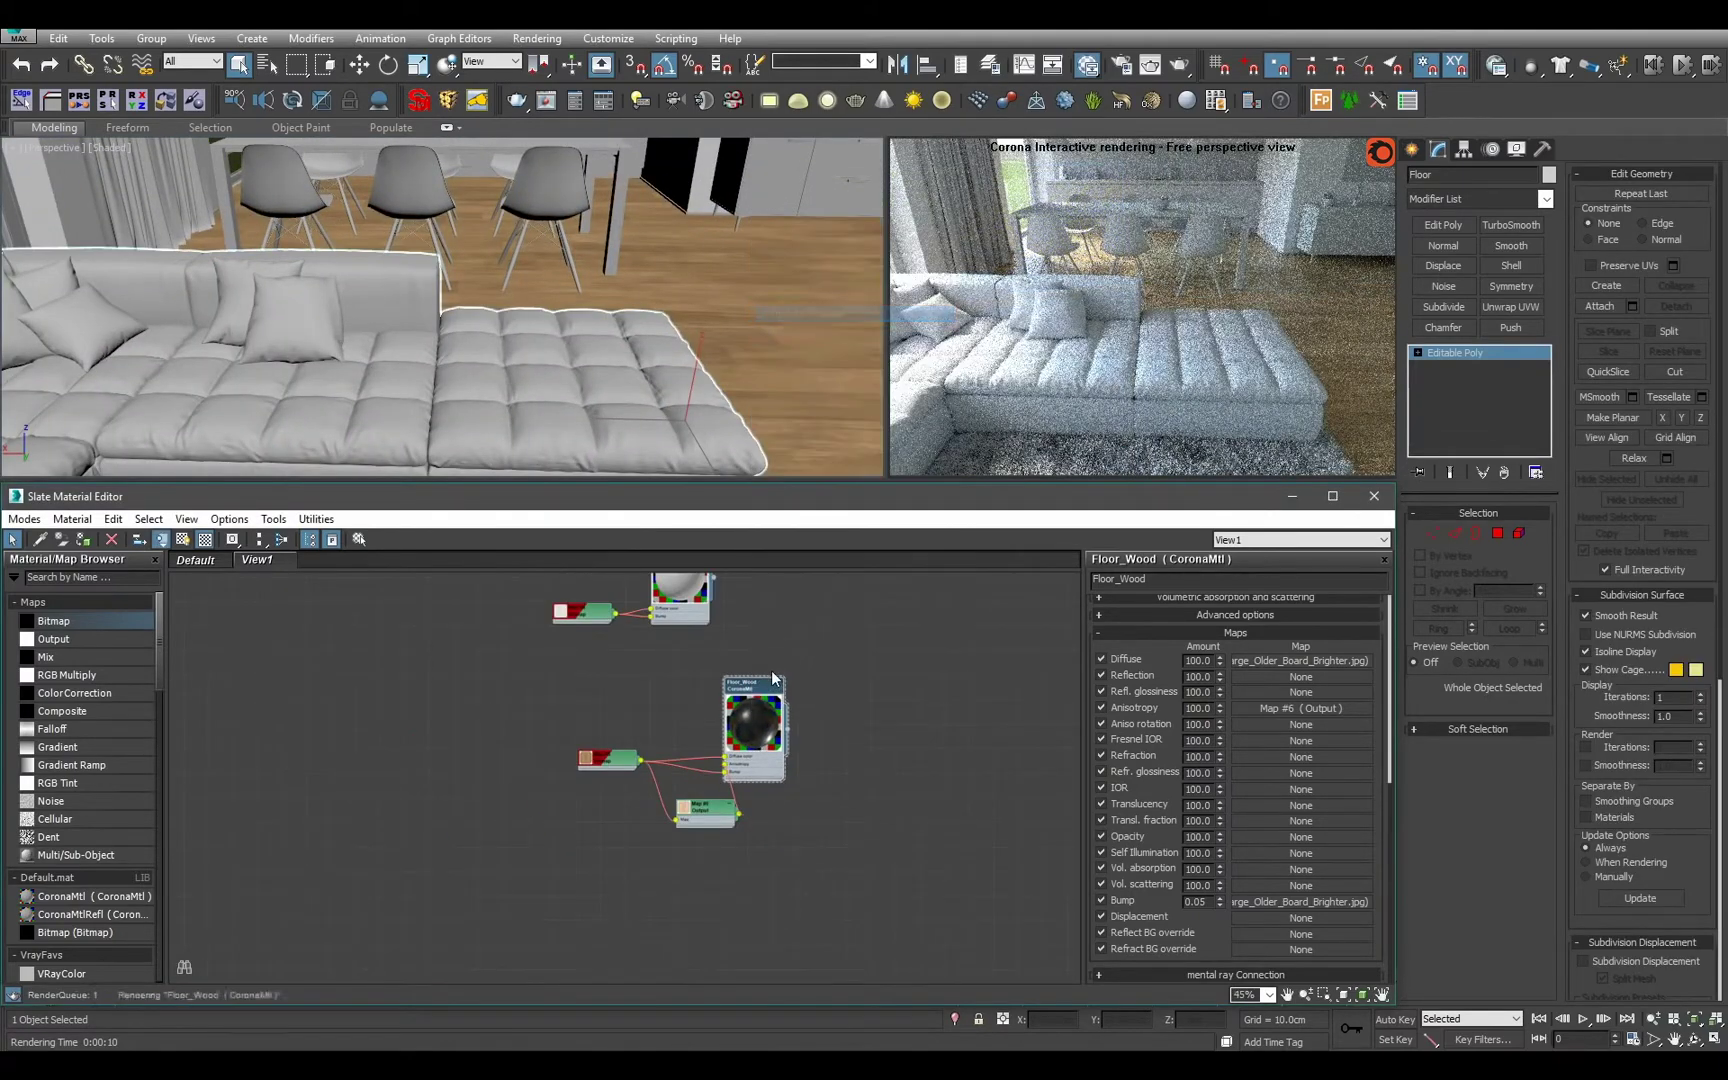
Move the Floor_Wood node above Wall_White and lay out its child maps next to it.
drag(748, 686, 451, 563)
middle_drag(487, 638, 580, 858)
drag(580, 858, 757, 670)
scroll(634, 817, down, 1)
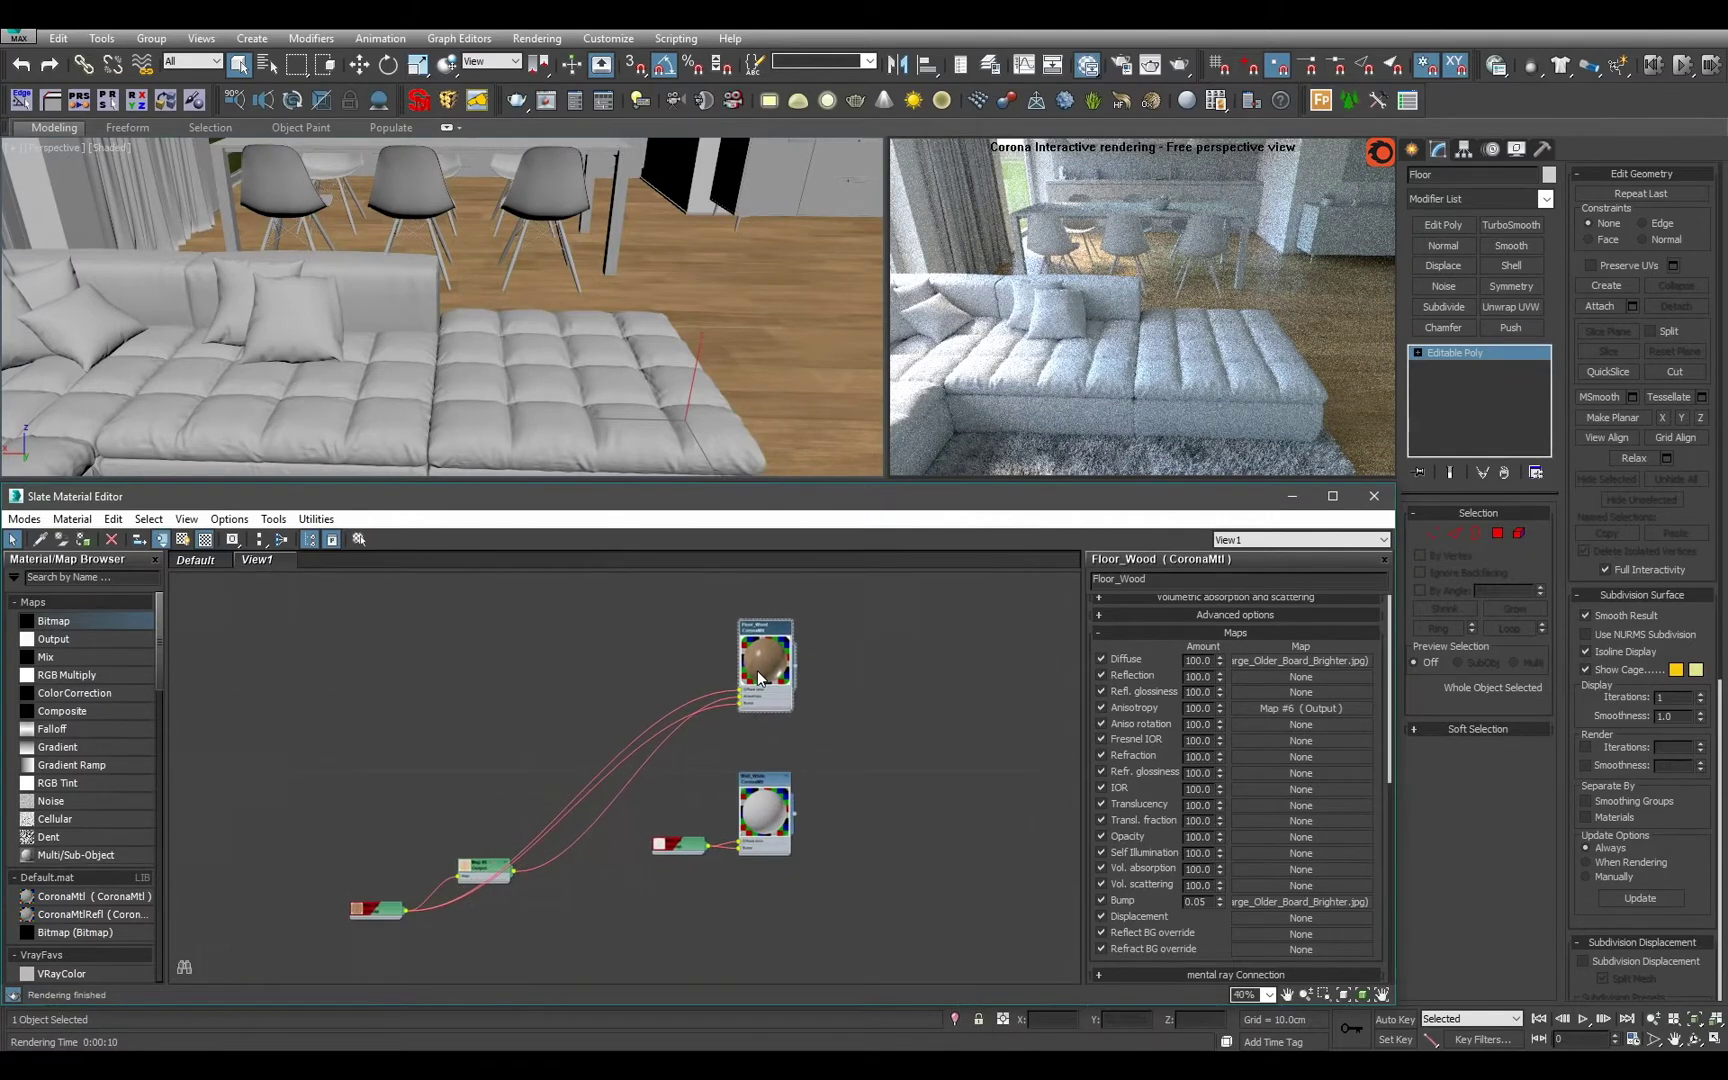
key(c)
scroll(745, 705, up, 2)
scroll(745, 705, up, 3)
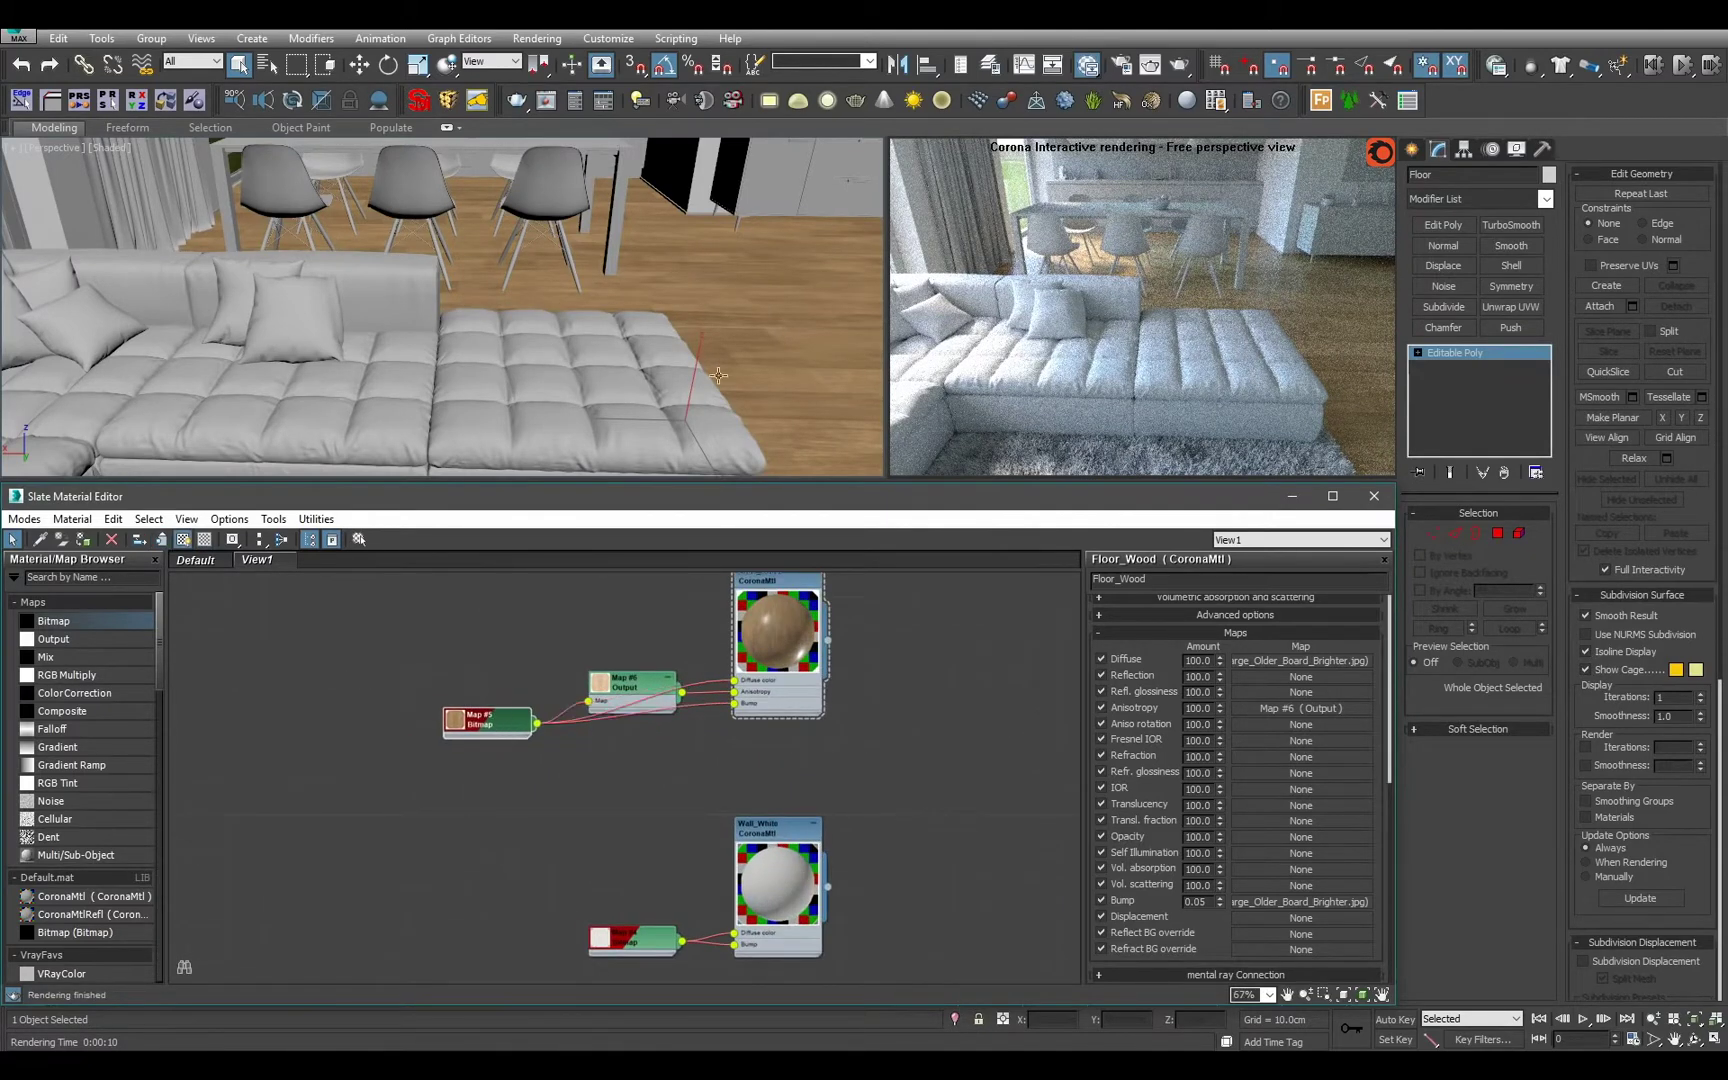
Inspect the floor reflections under the dining chairs, and return to the camera view of the room.
alt+middle_drag(470, 330, 600, 395)
scroll(482, 378, up, 2)
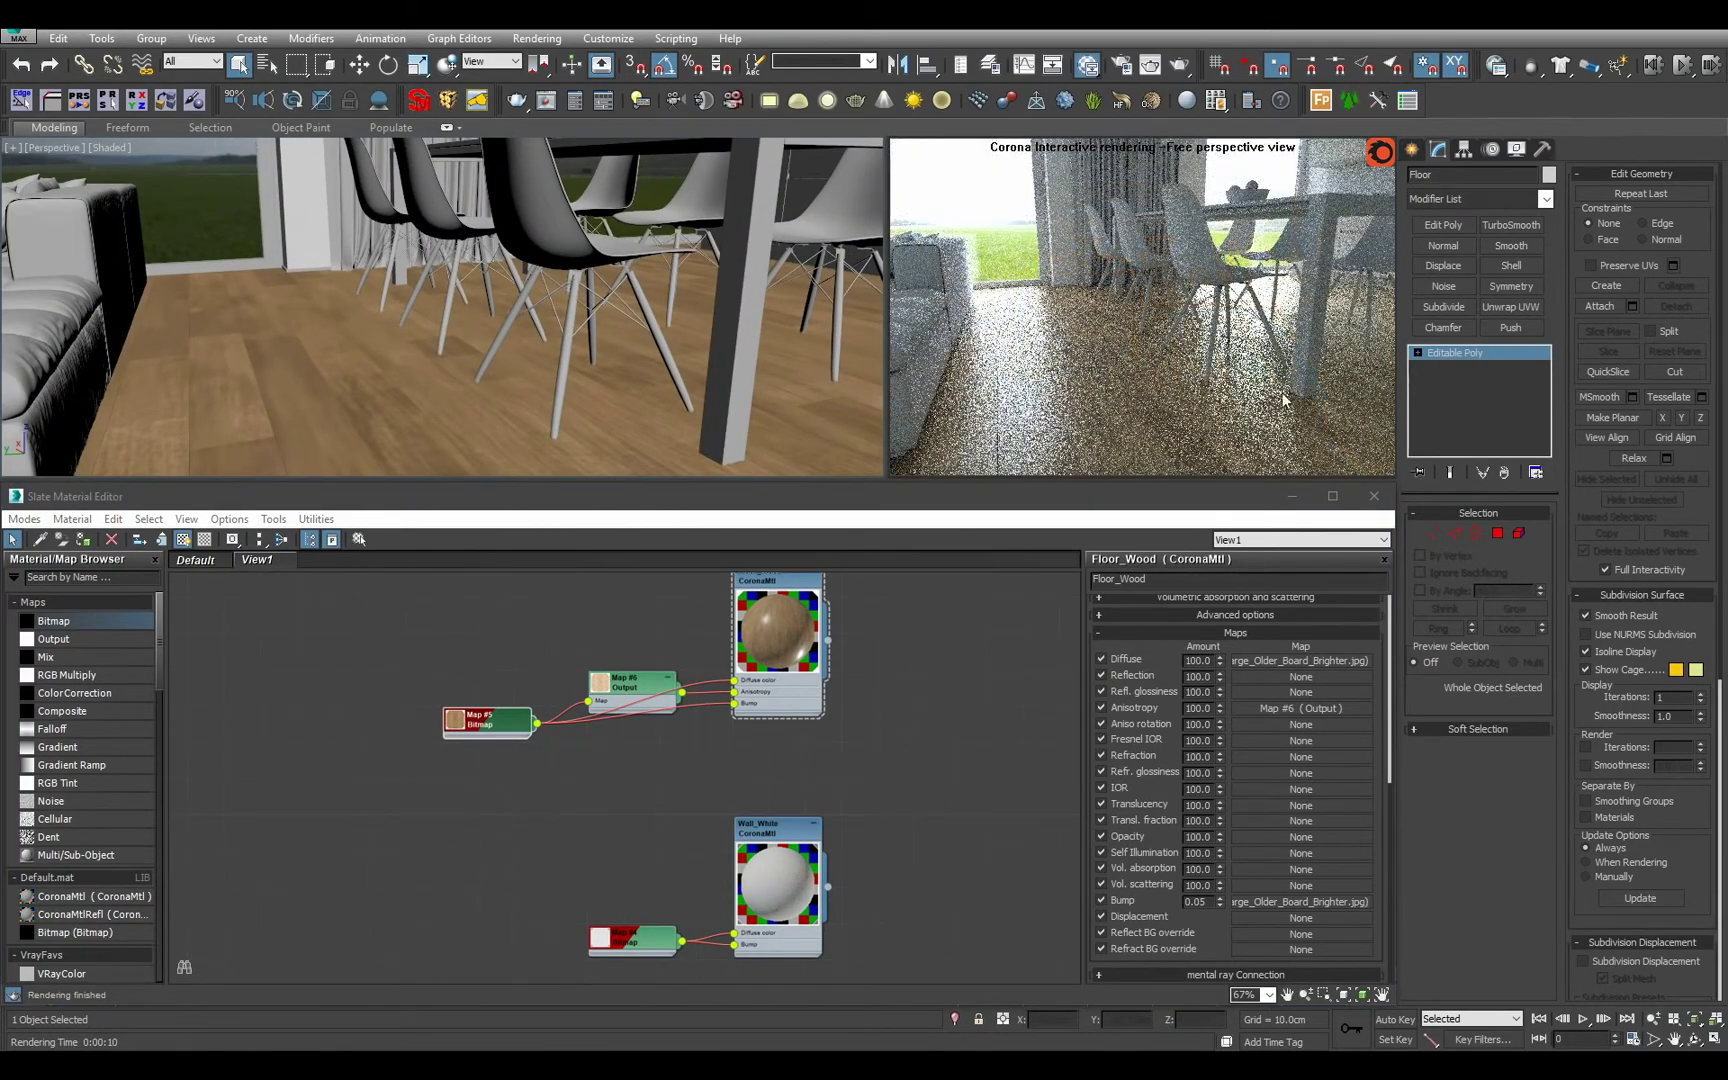
key(c)
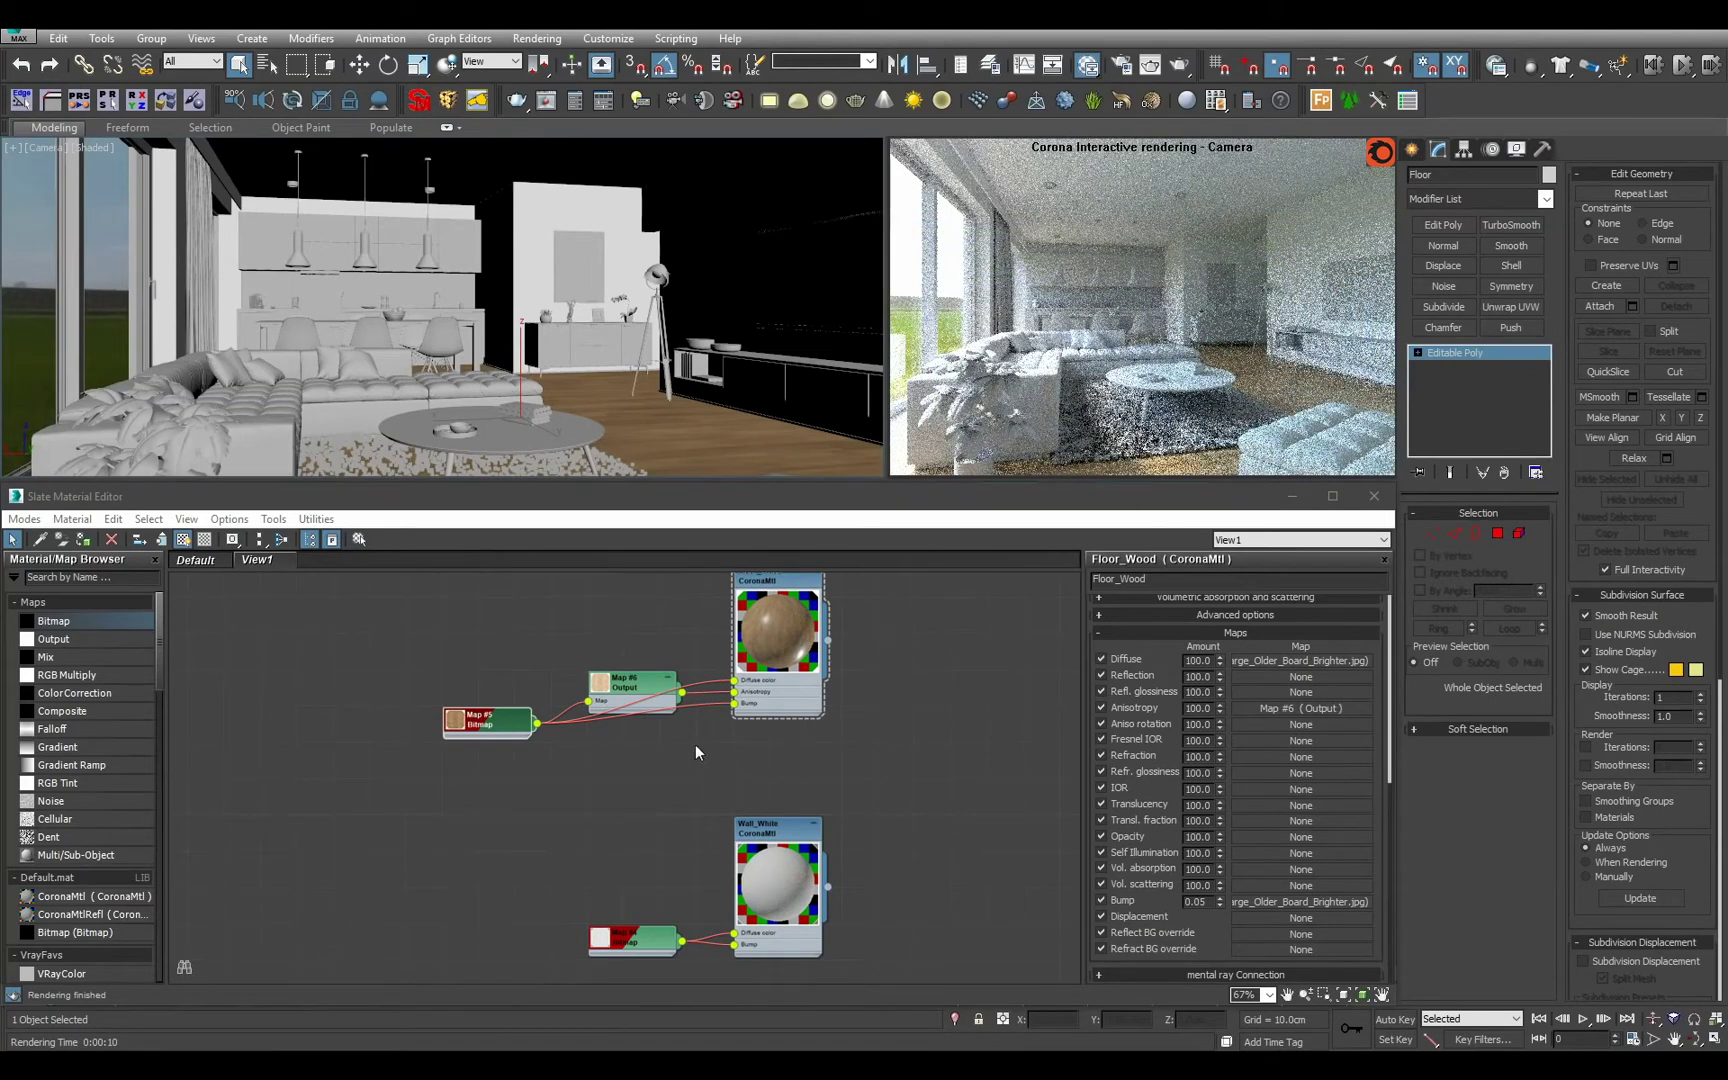
scroll(700, 780, down, 3)
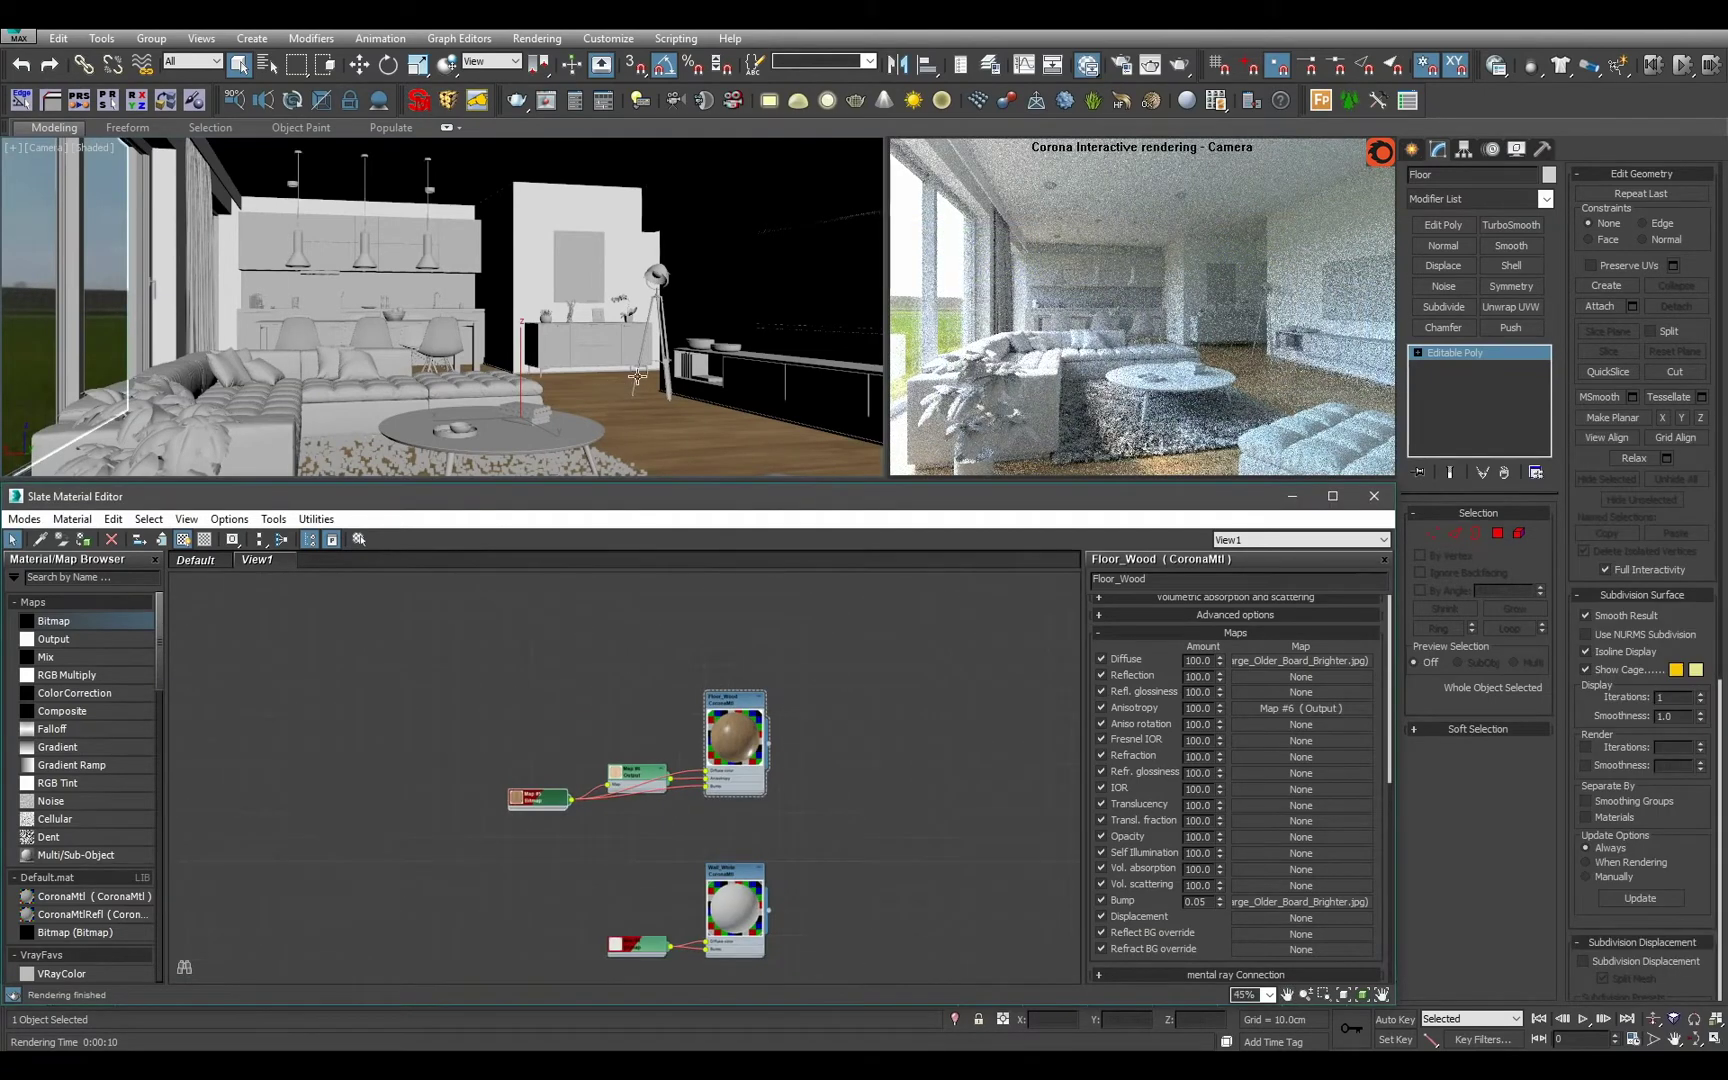
Select the Window001 object in the perspective view and frame its lower corner at the wood floor close up.
click(467, 329)
key(p)
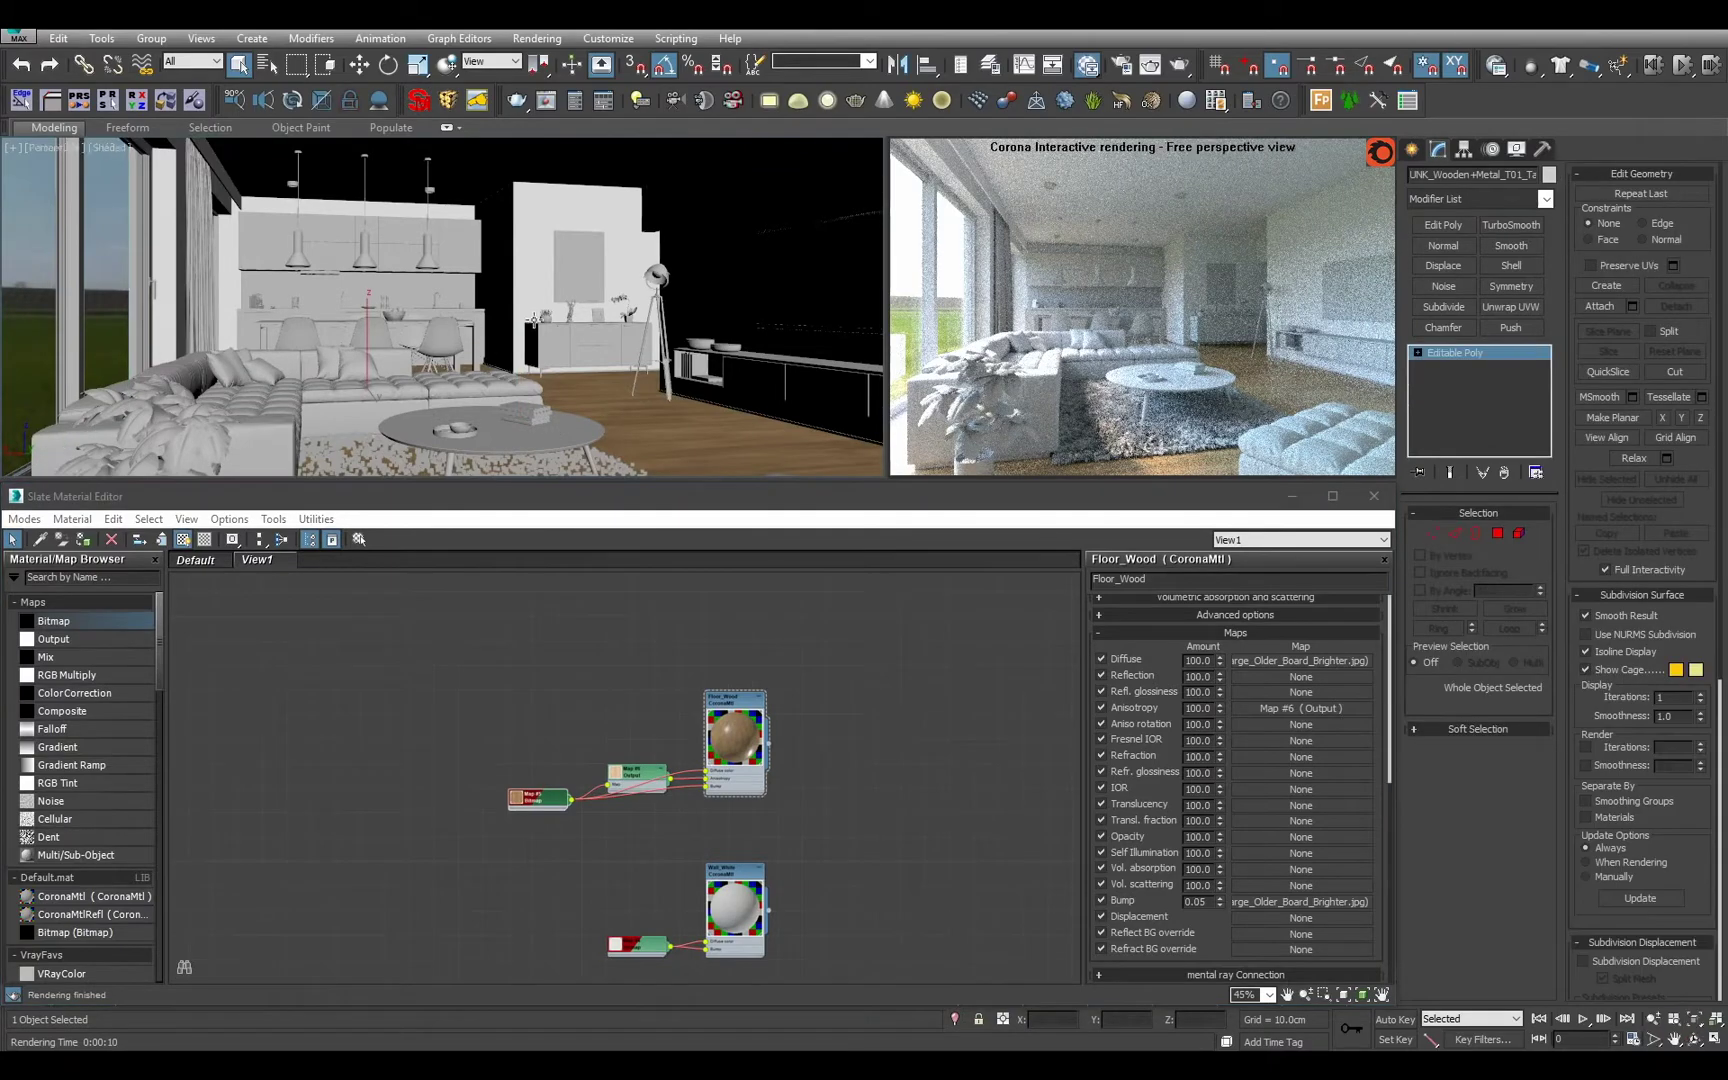
key(z)
middle_drag(467, 328, 263, 317)
click(263, 317)
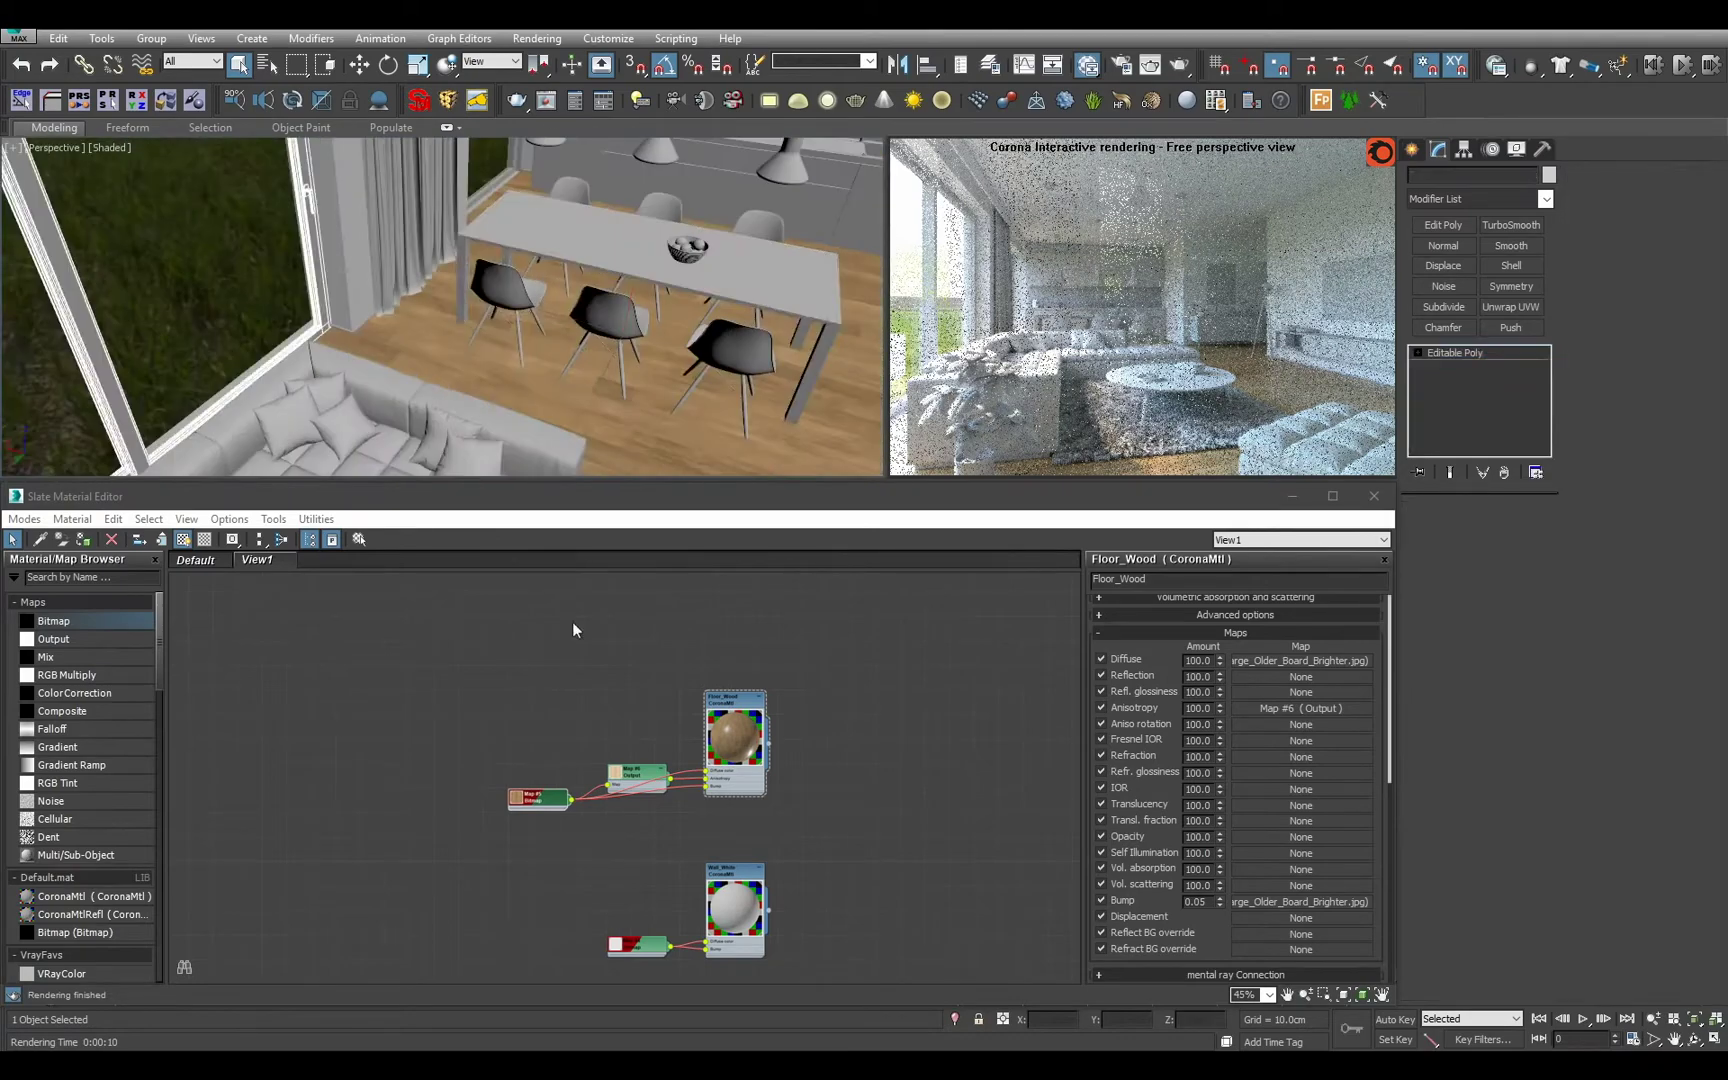
scroll(698, 818, up, 1)
key(z)
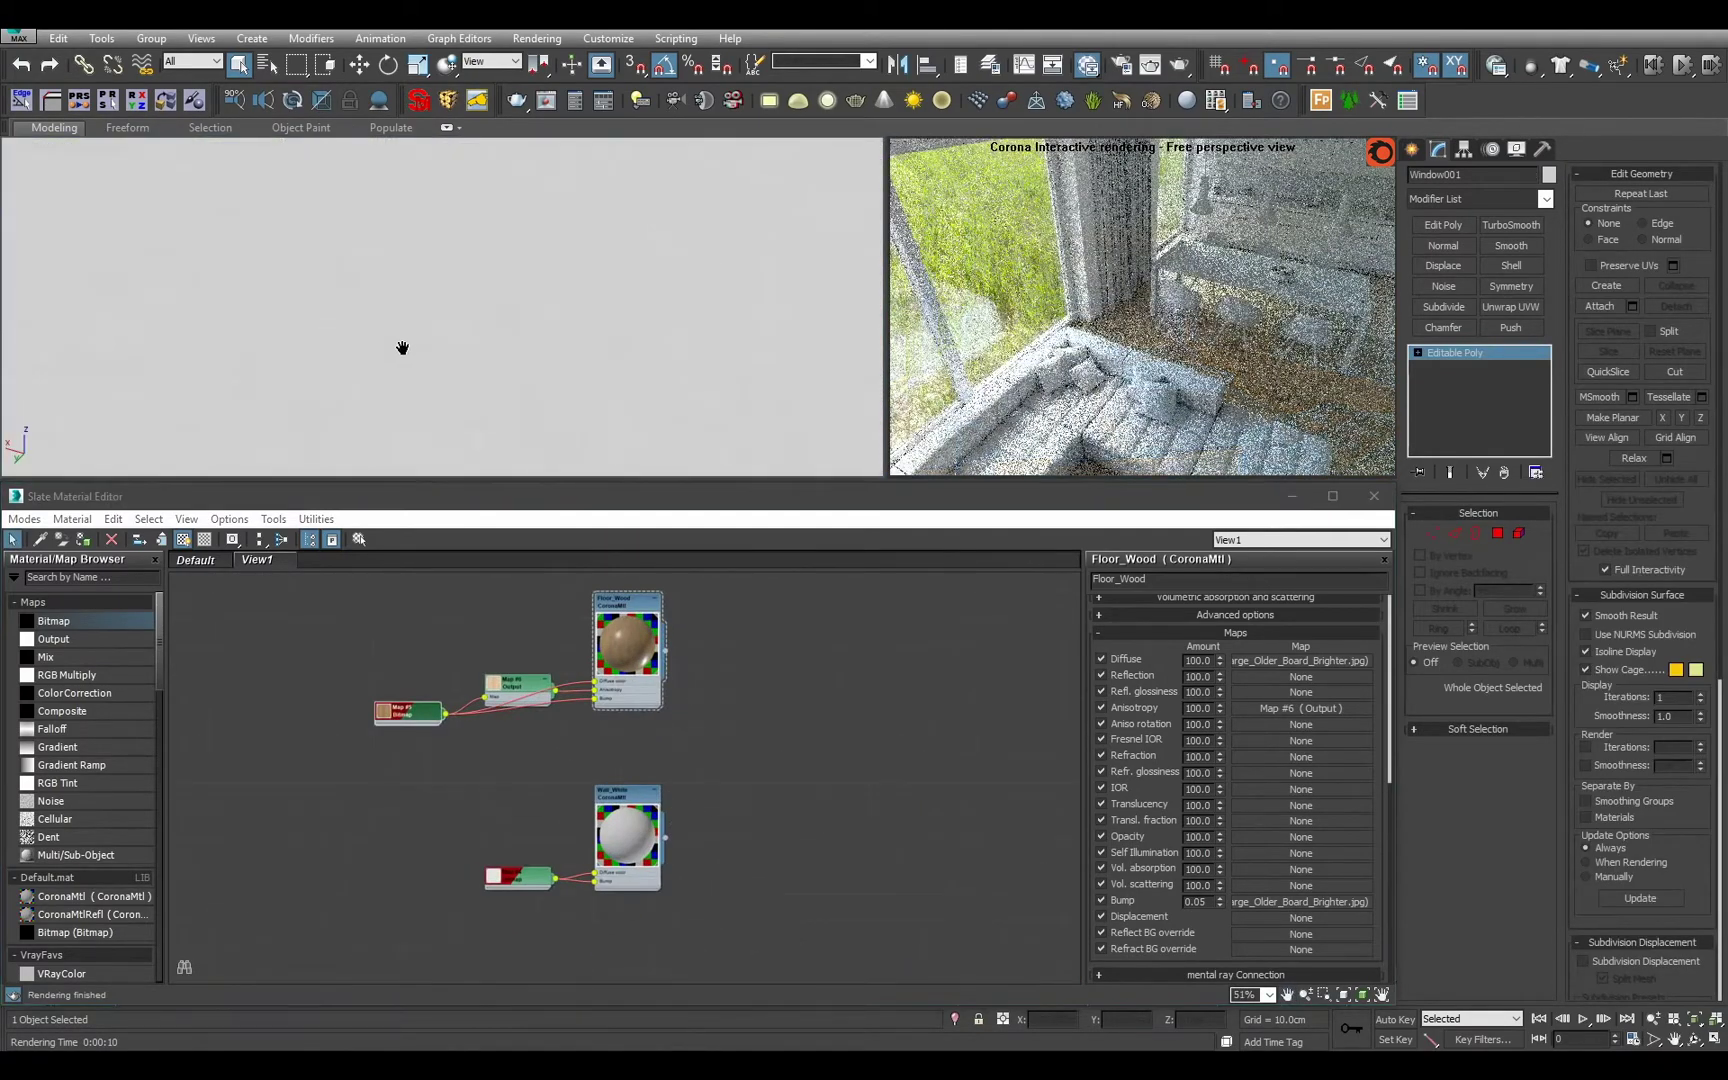
middle_drag(409, 324, 527, 417)
scroll(632, 358, up, 3)
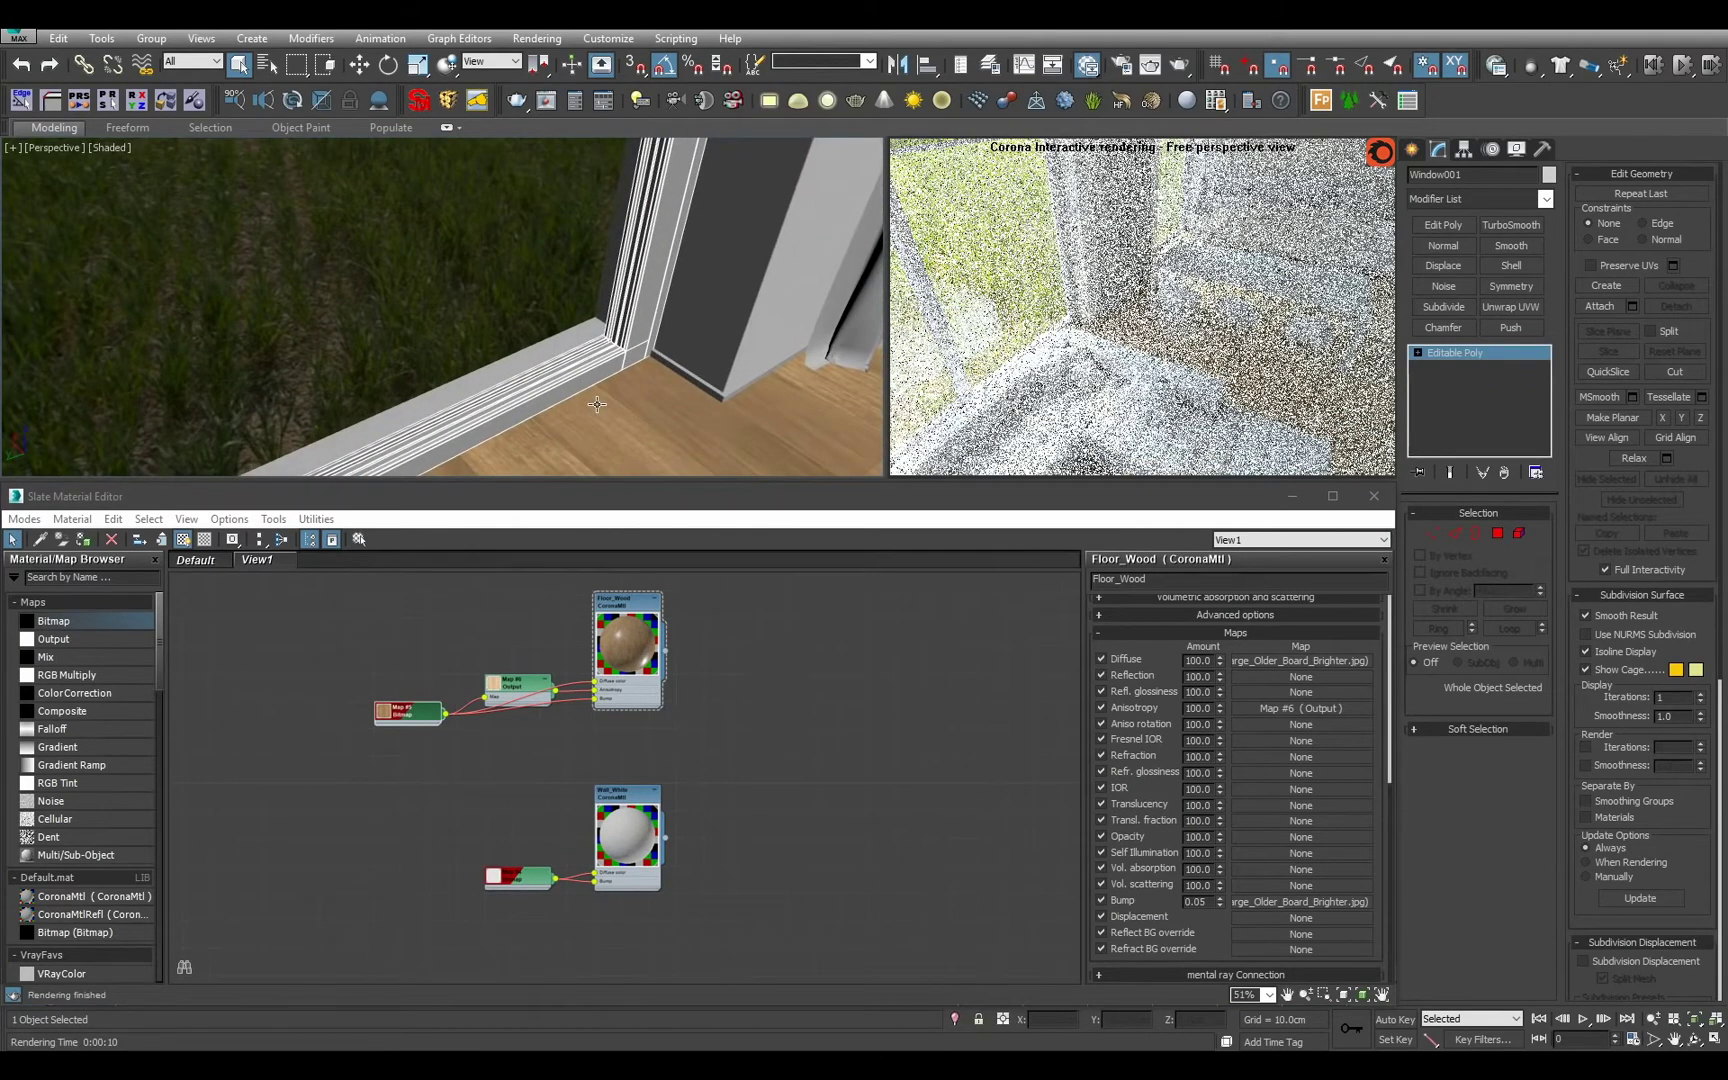
Add a CoronaMtlRefl material beside the Clay material that feeds the window's Multi/Sub-Object node.
middle_drag(1050, 786, 691, 863)
middle_drag(854, 846, 716, 703)
scroll(716, 703, down, 1)
scroll(742, 809, up, 3)
middle_drag(742, 809, 745, 819)
scroll(745, 819, up, 1)
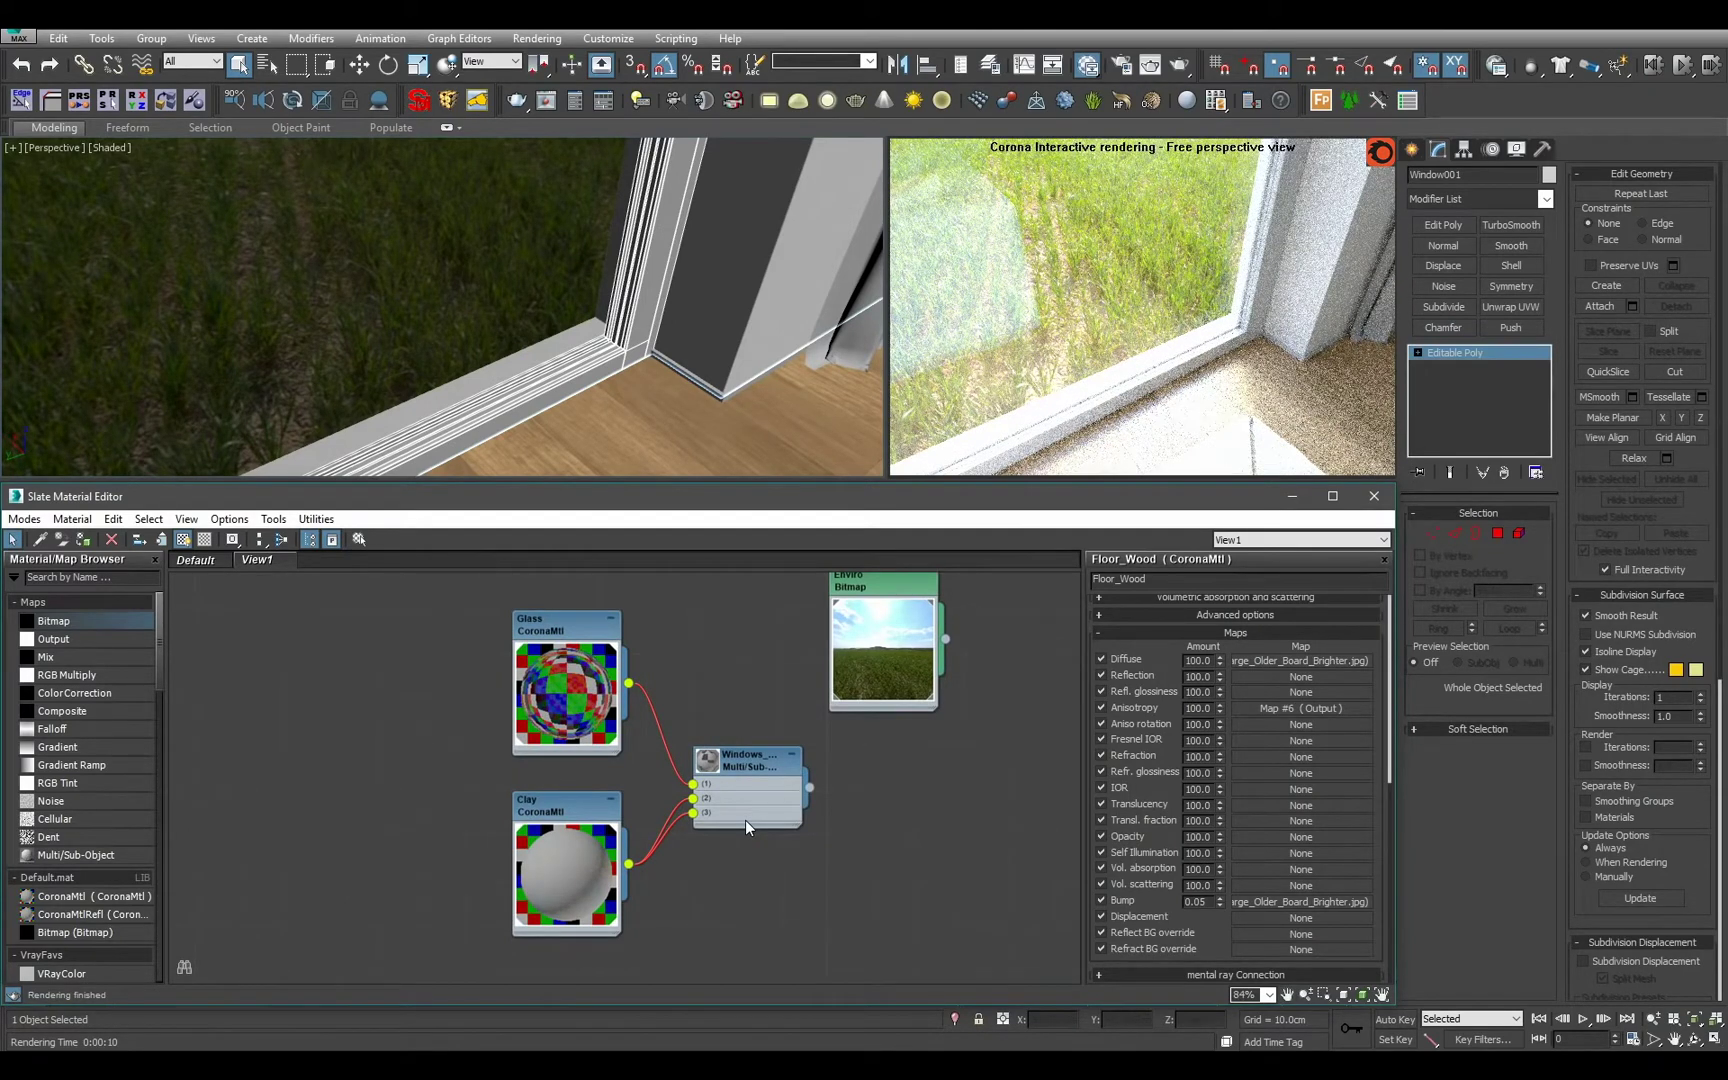
scroll(580, 808, down, 2)
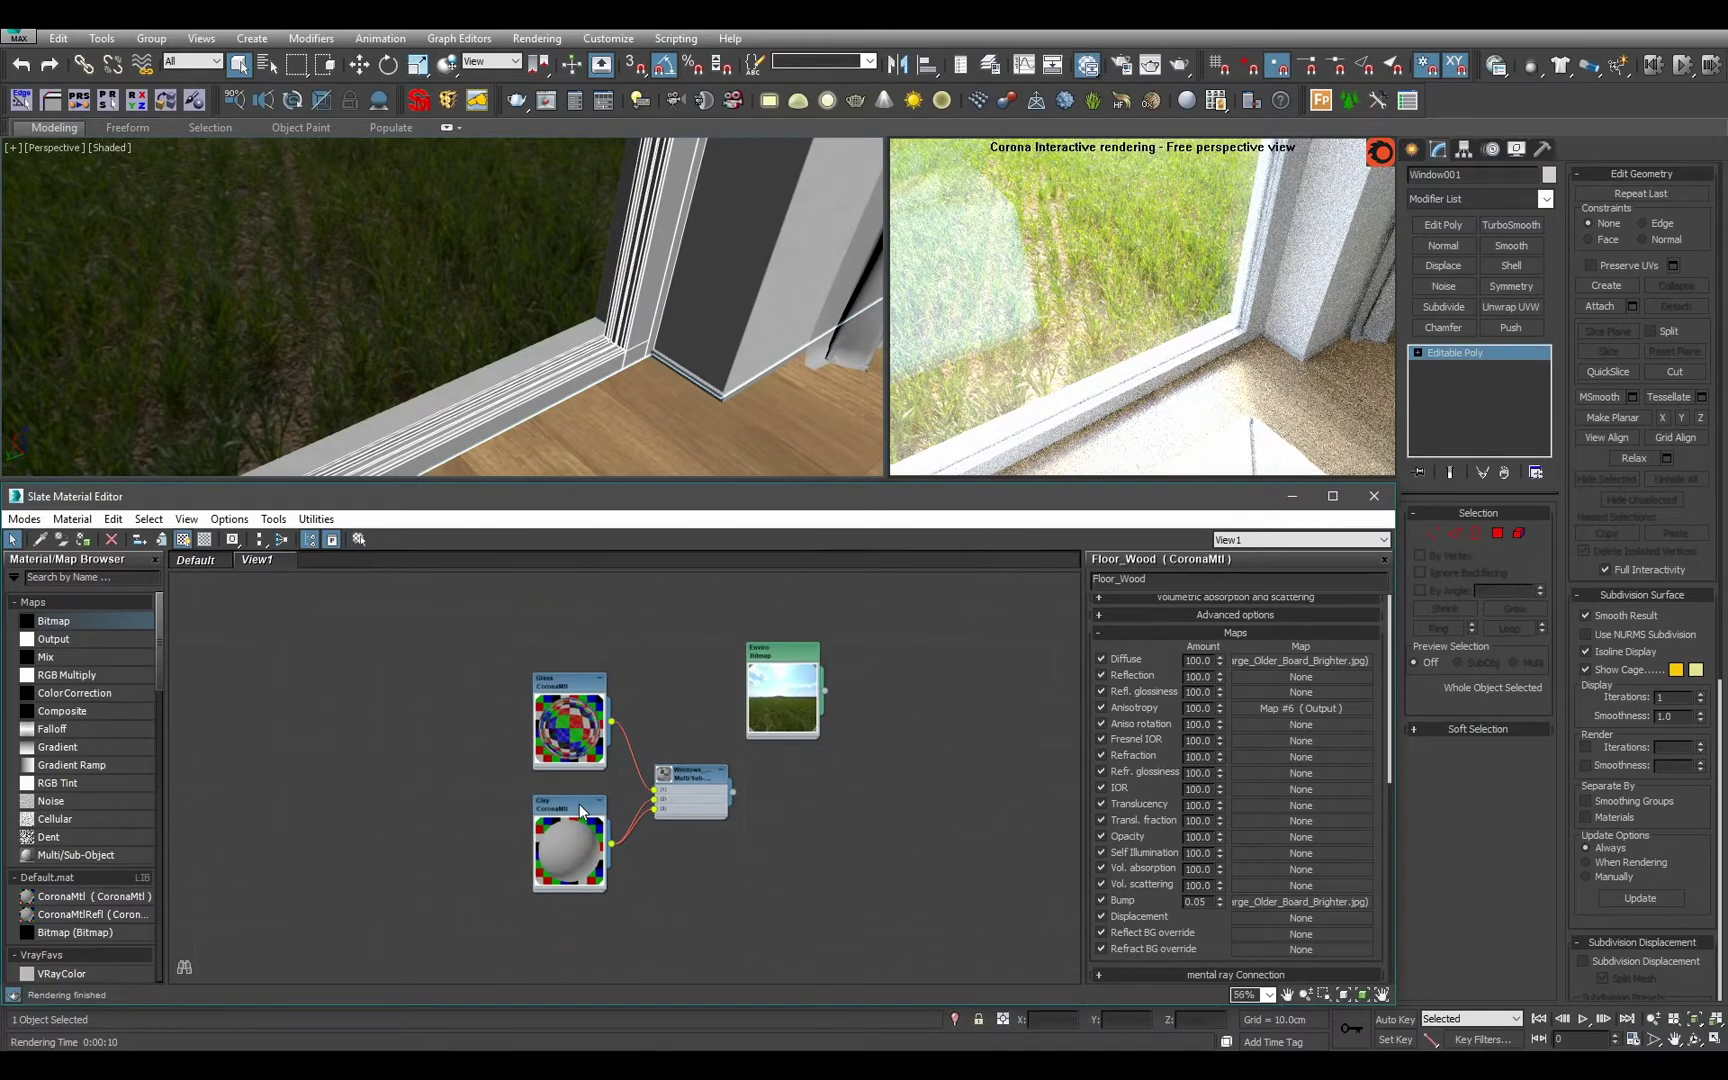
middle_drag(354, 827, 422, 758)
scroll(365, 787, up, 2)
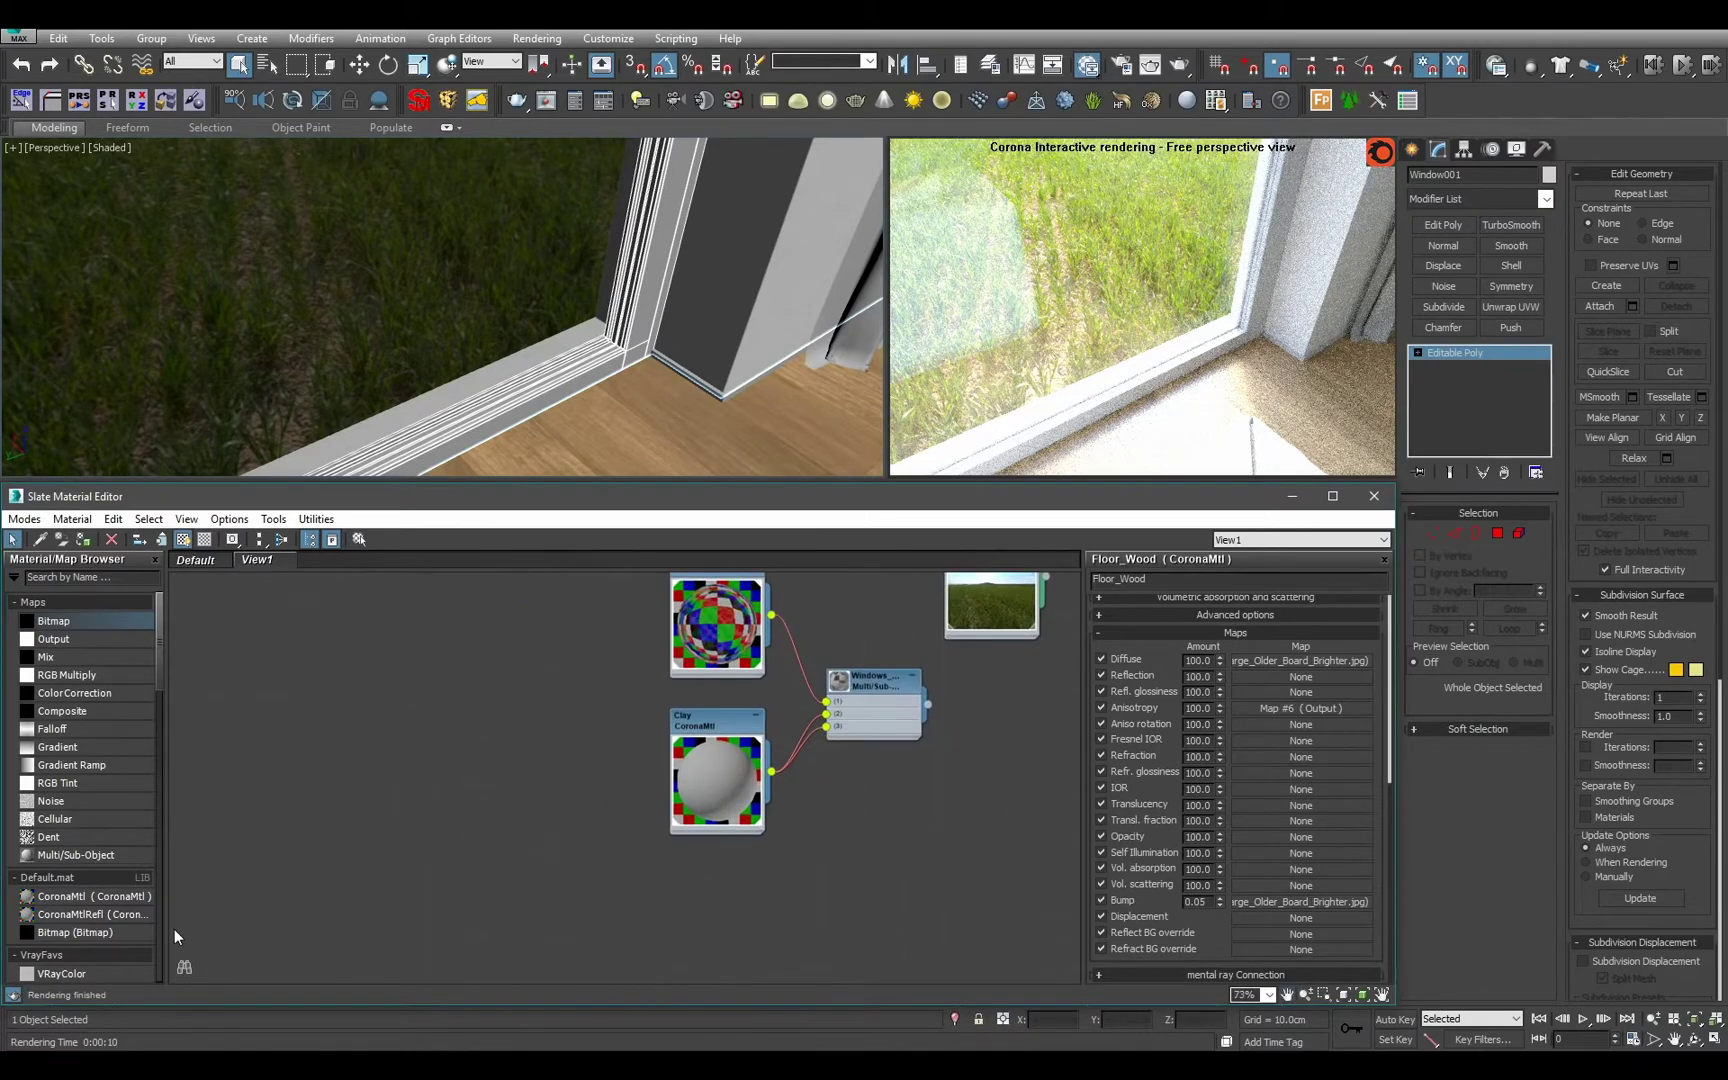
drag(453, 731, 452, 731)
scroll(452, 731, up, 1)
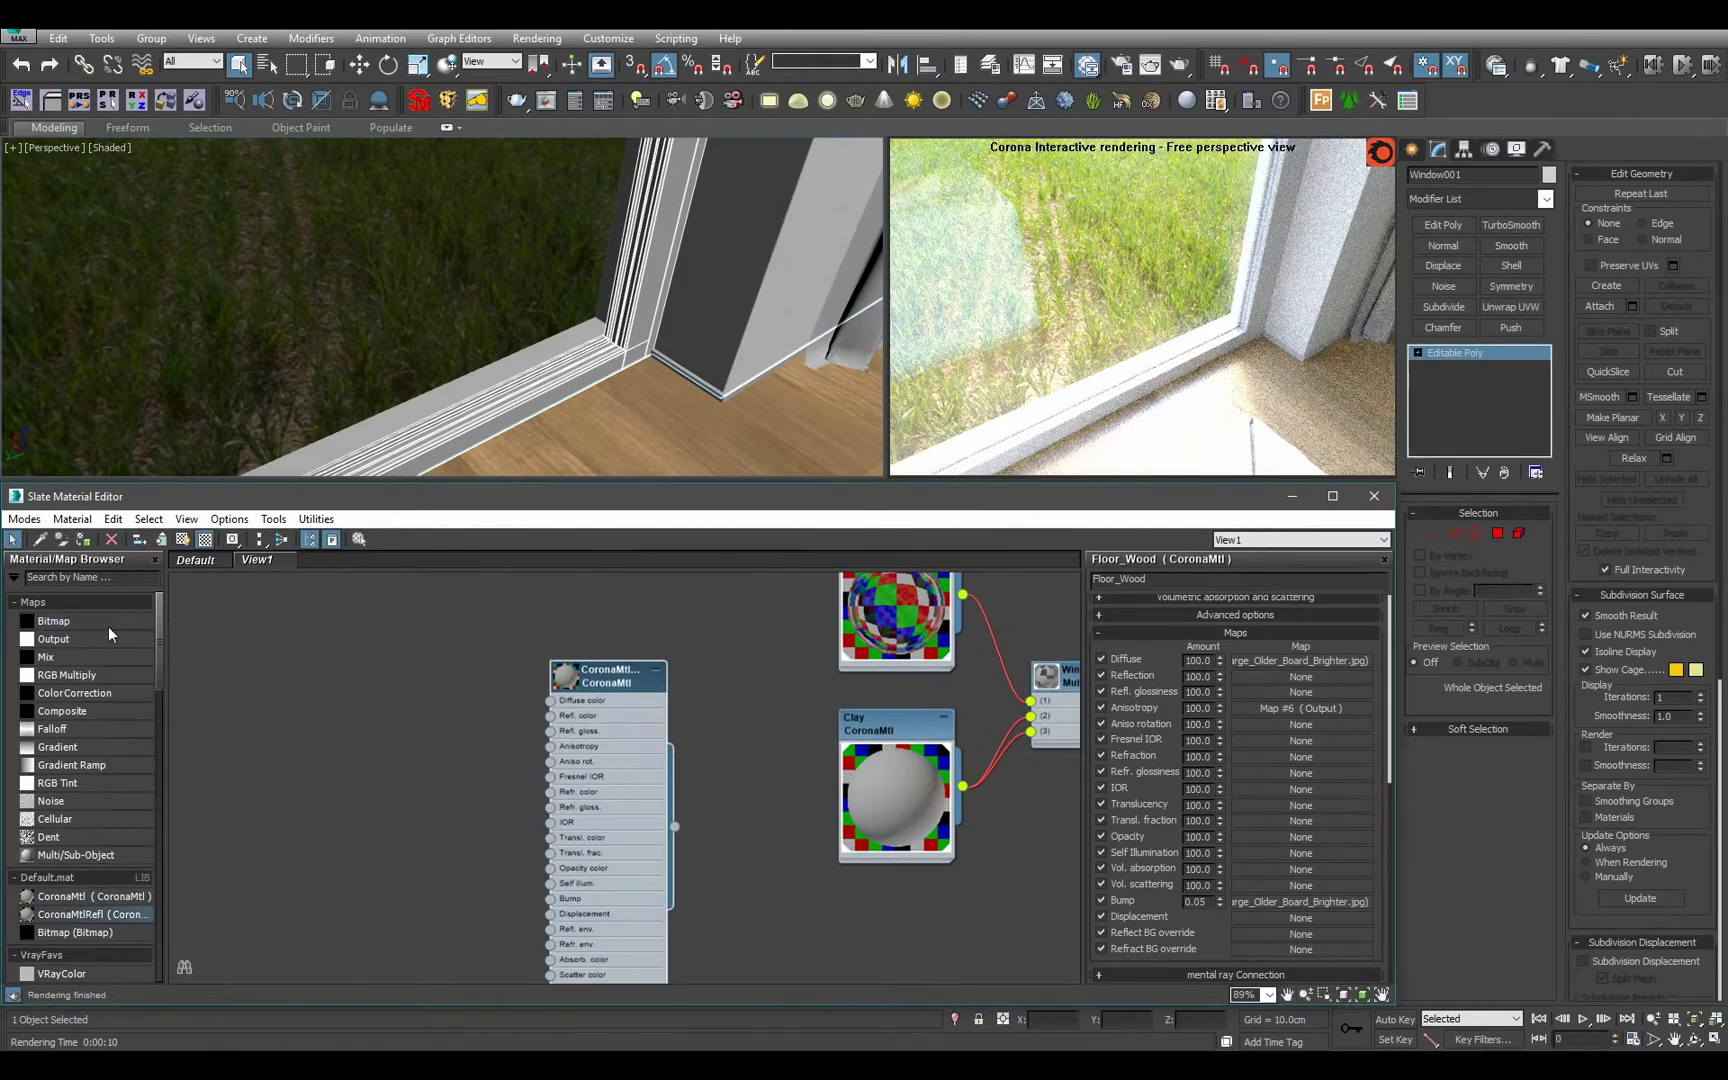
Add a Bitmap map loading HugeBare_Tiled_3.2.jpg from the Metal\Bare texture folder.
drag(342, 678, 343, 679)
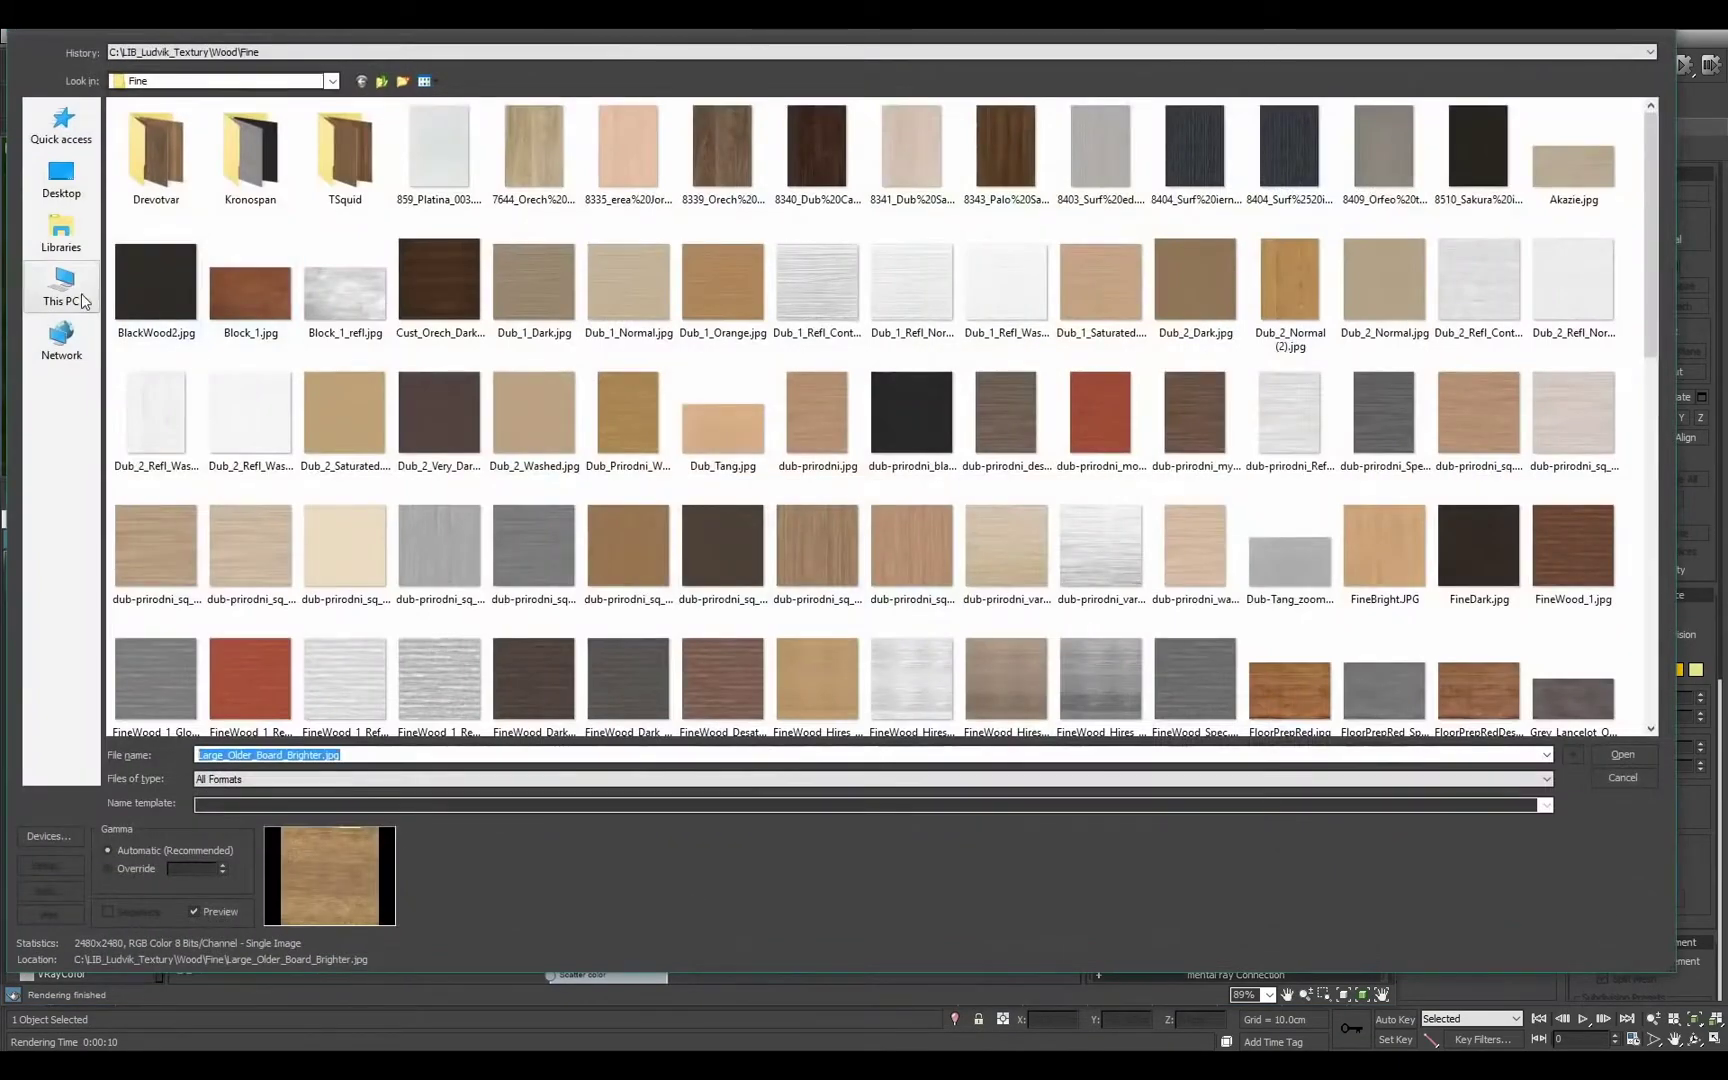
click(61, 285)
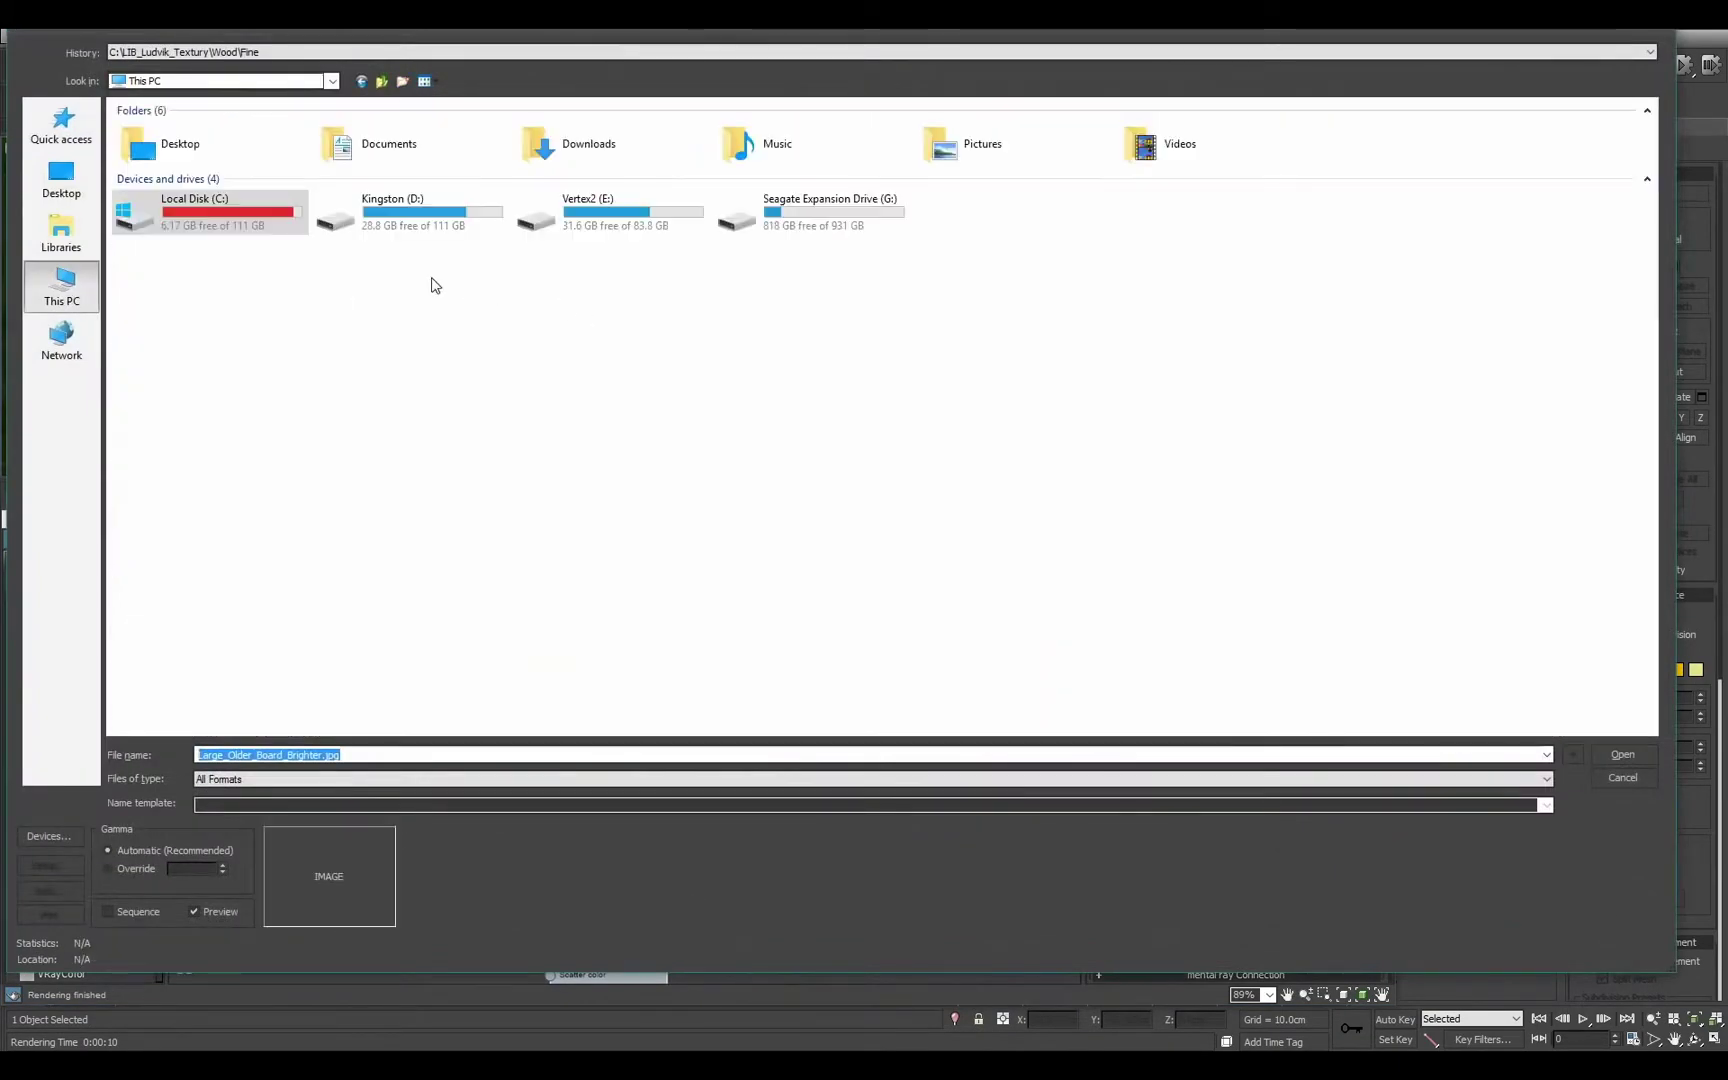
click(362, 81)
click(381, 81)
click(381, 81)
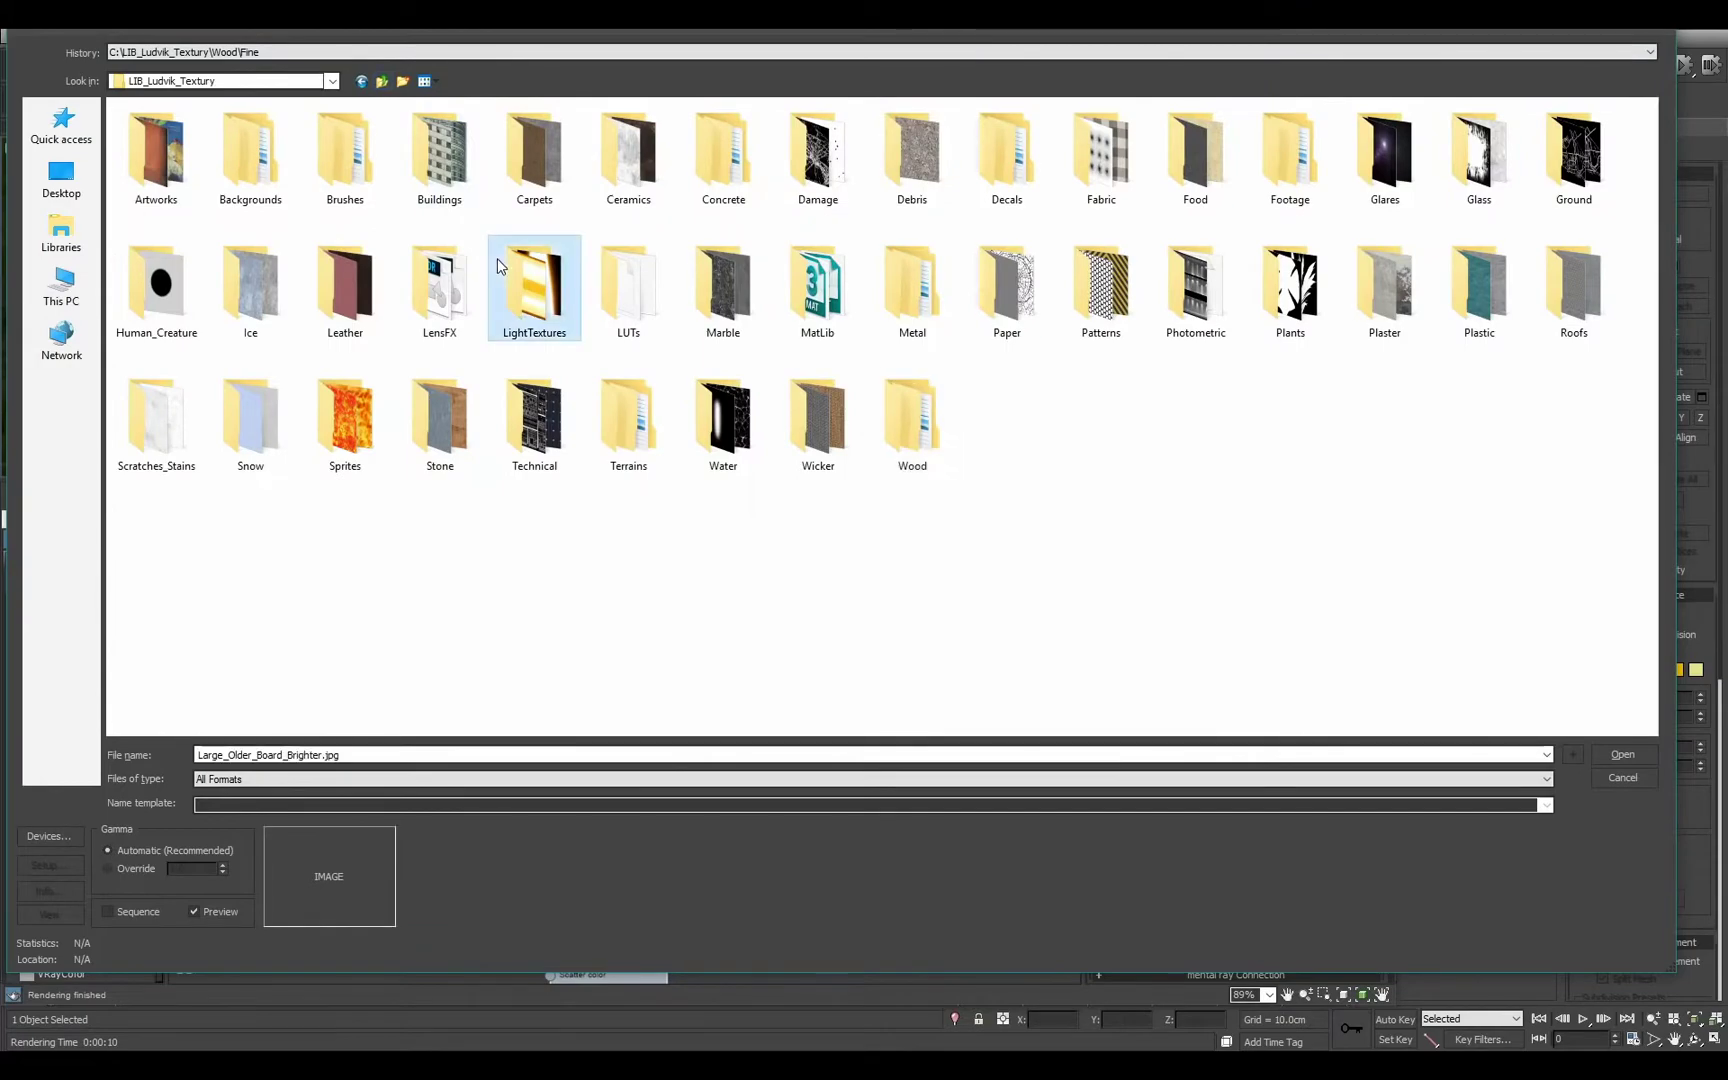
double_click(912, 288)
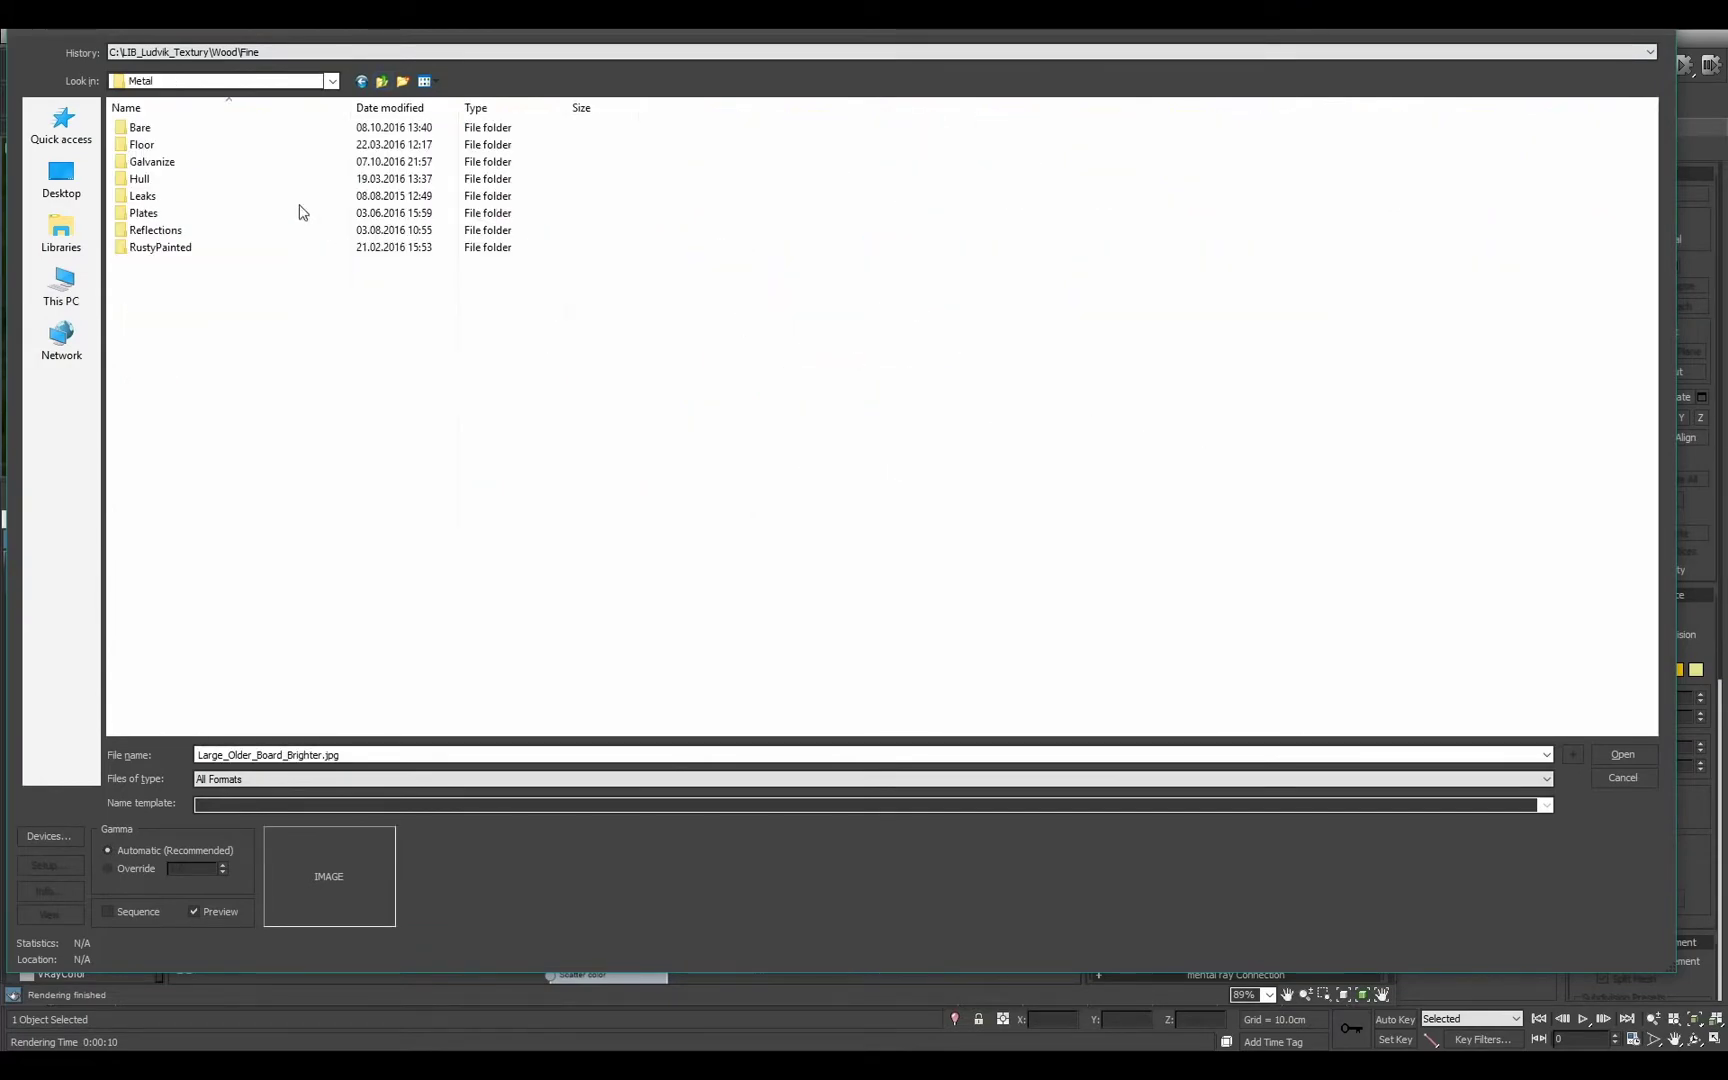
double_click(190, 131)
double_click(588, 338)
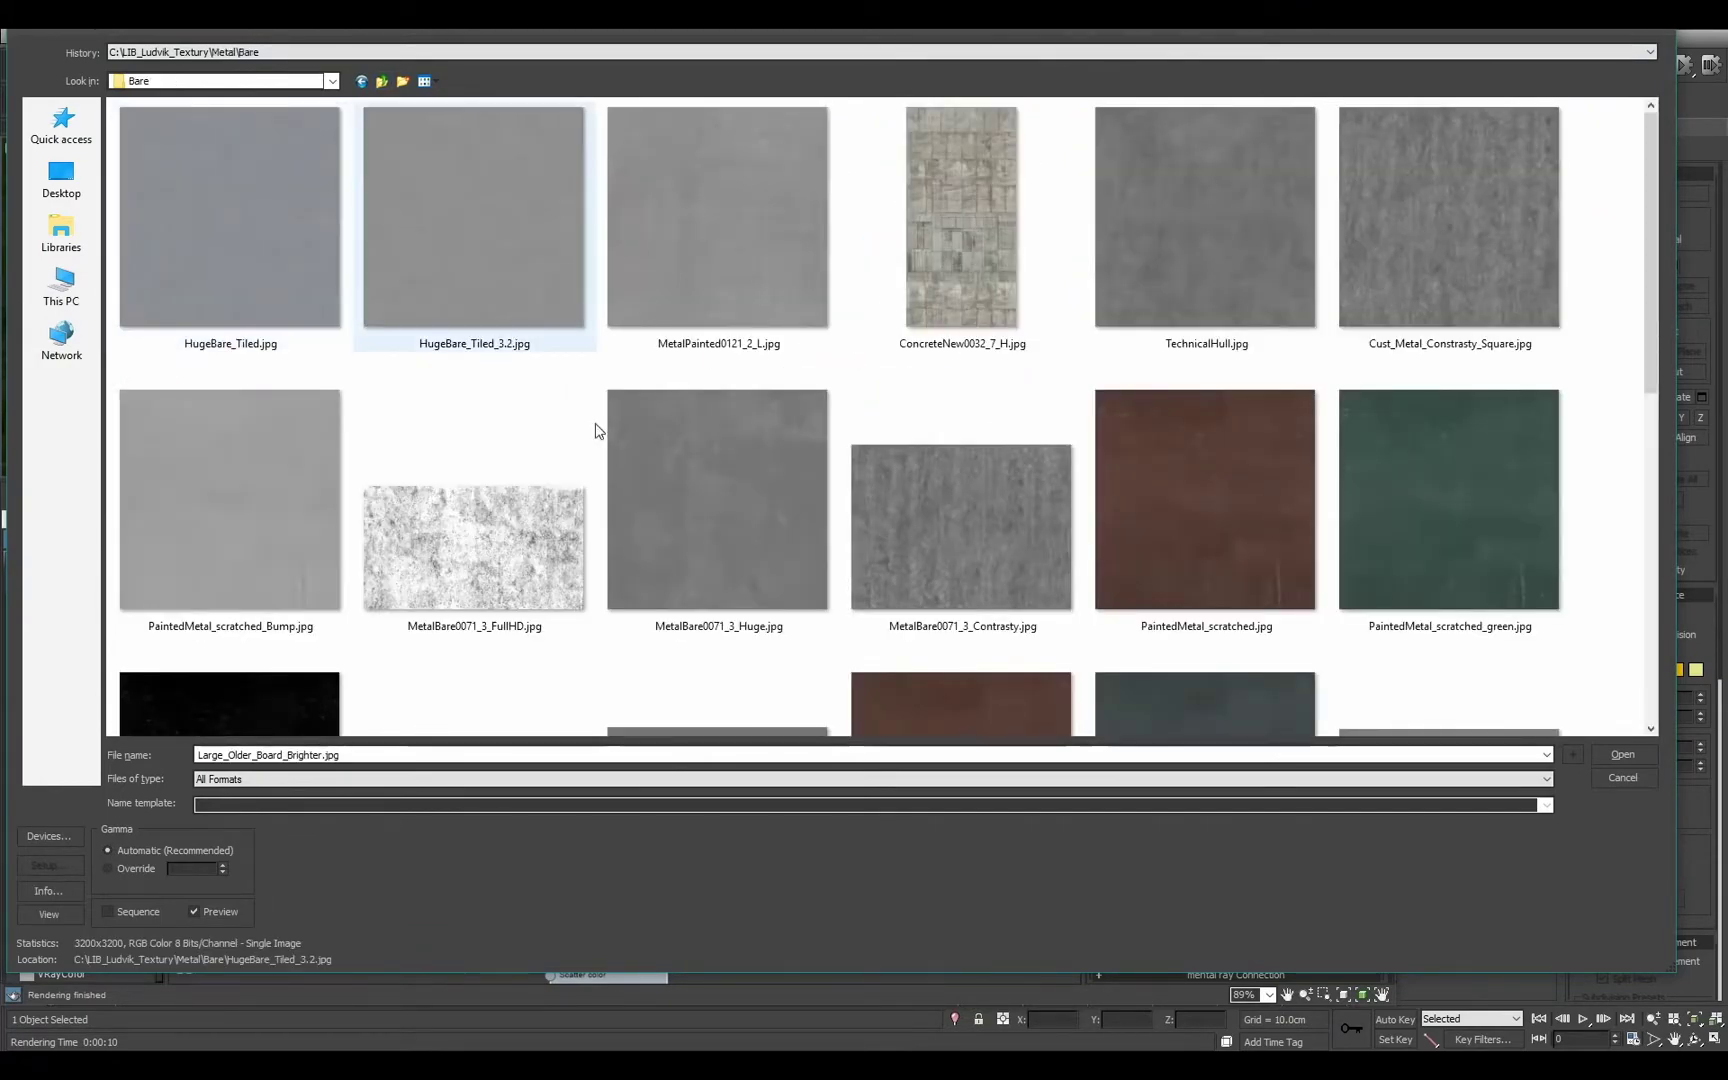
Feed the metal bitmap into an Output map and enable its color map.
scroll(643, 728, up, 2)
middle_drag(643, 728, 916, 714)
scroll(515, 670, up, 1)
middle_drag(515, 670, 496, 714)
drag(513, 687, 609, 694)
mouse_move(609, 694)
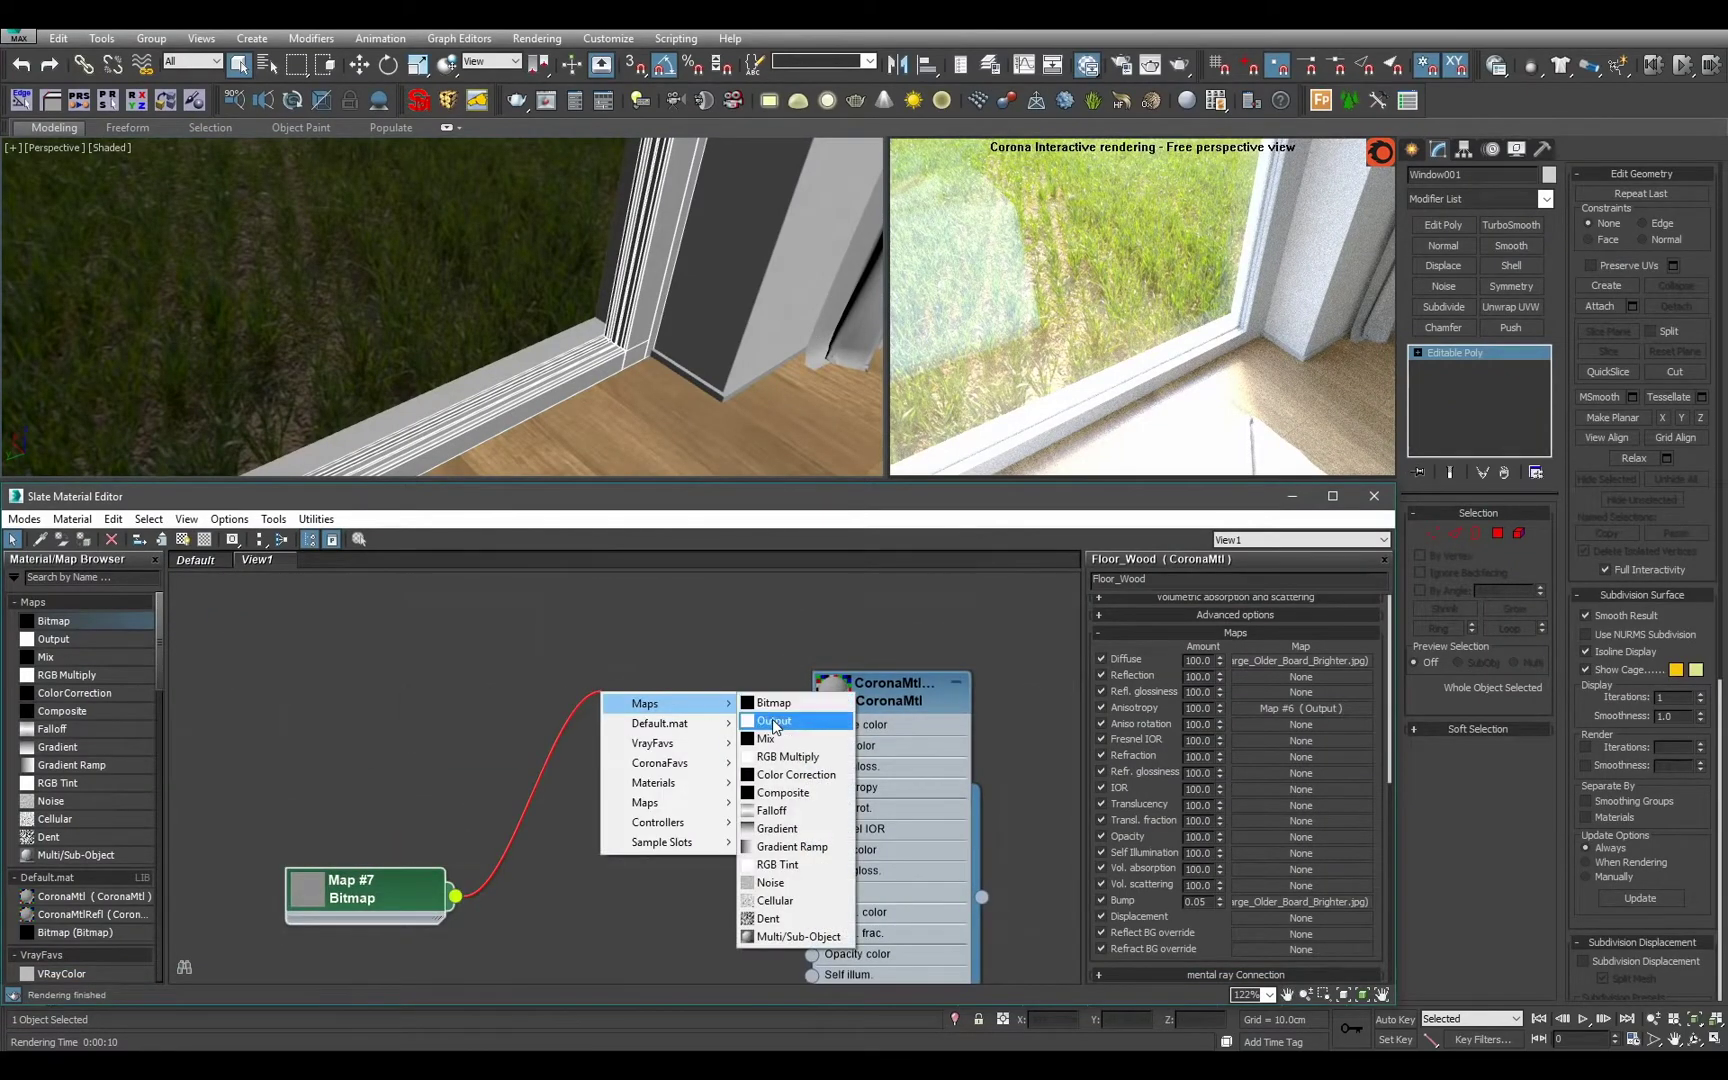
click(790, 718)
double_click(594, 722)
click(1097, 775)
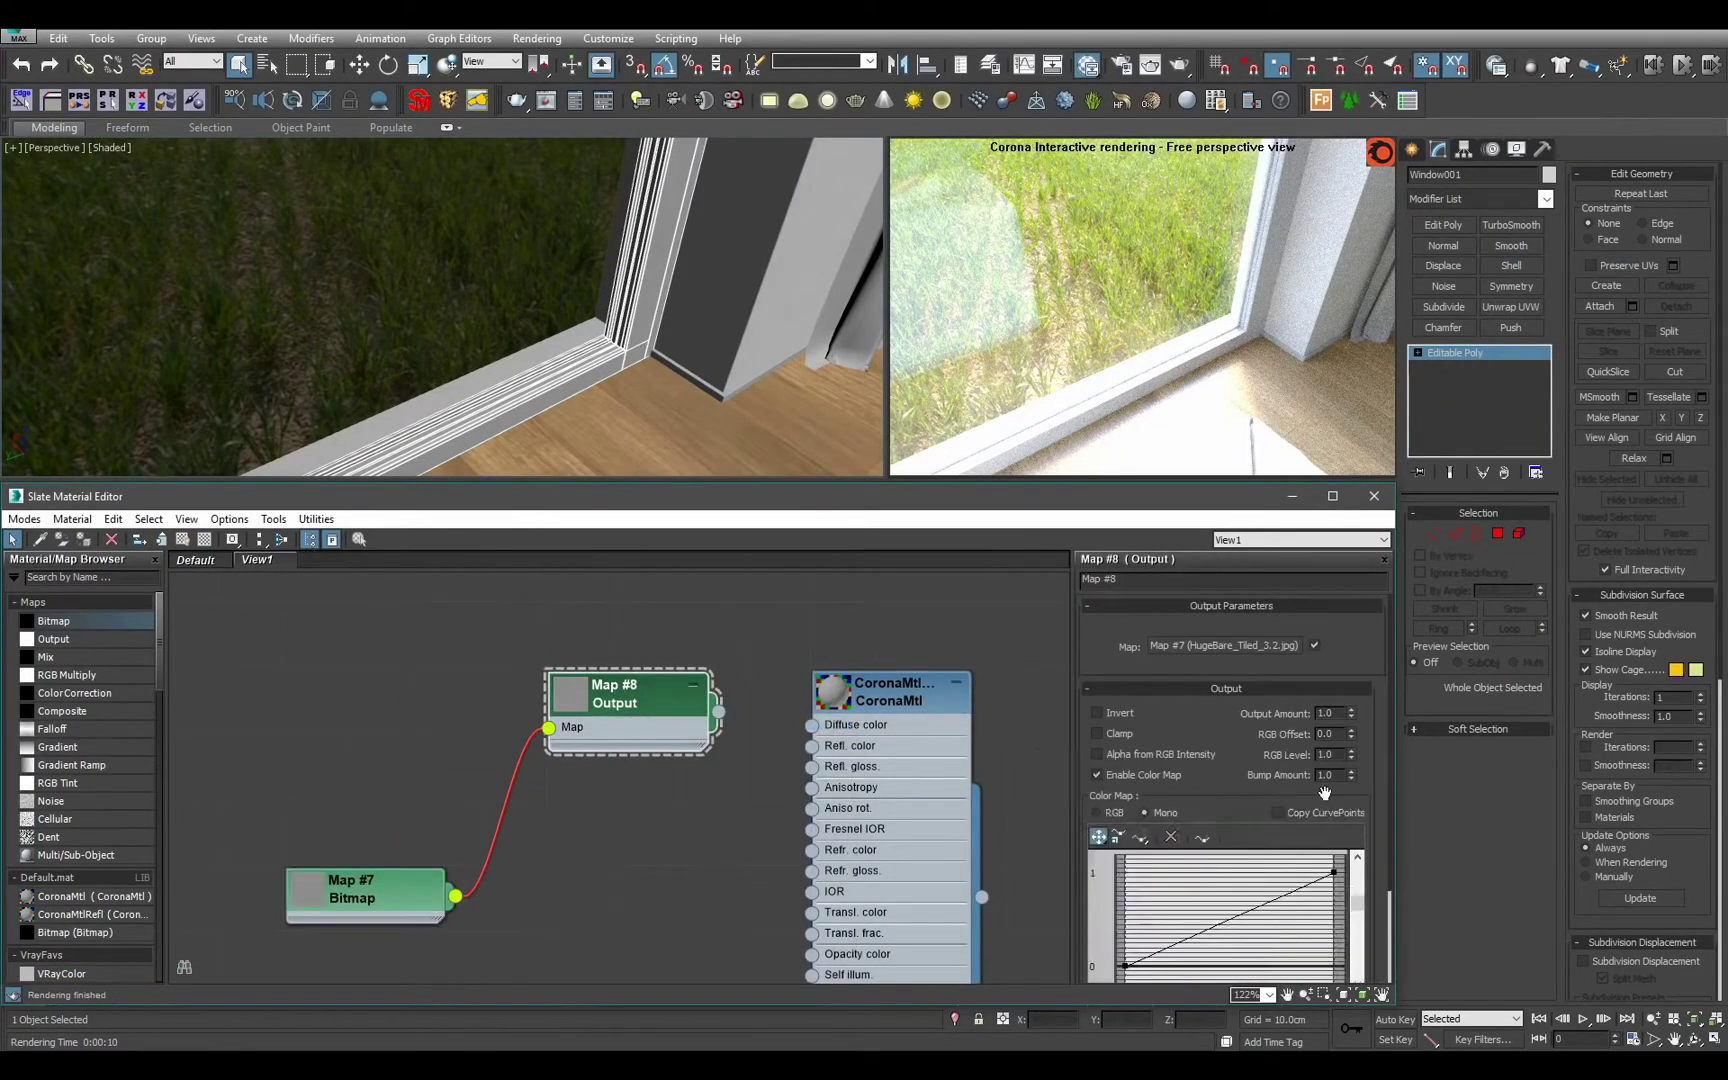
Bend the Output map's color curve downward into a smooth darkening arc, and set RGB Level to 0.6.
right_click(1336, 873)
click(1352, 925)
drag(1289, 893, 1336, 967)
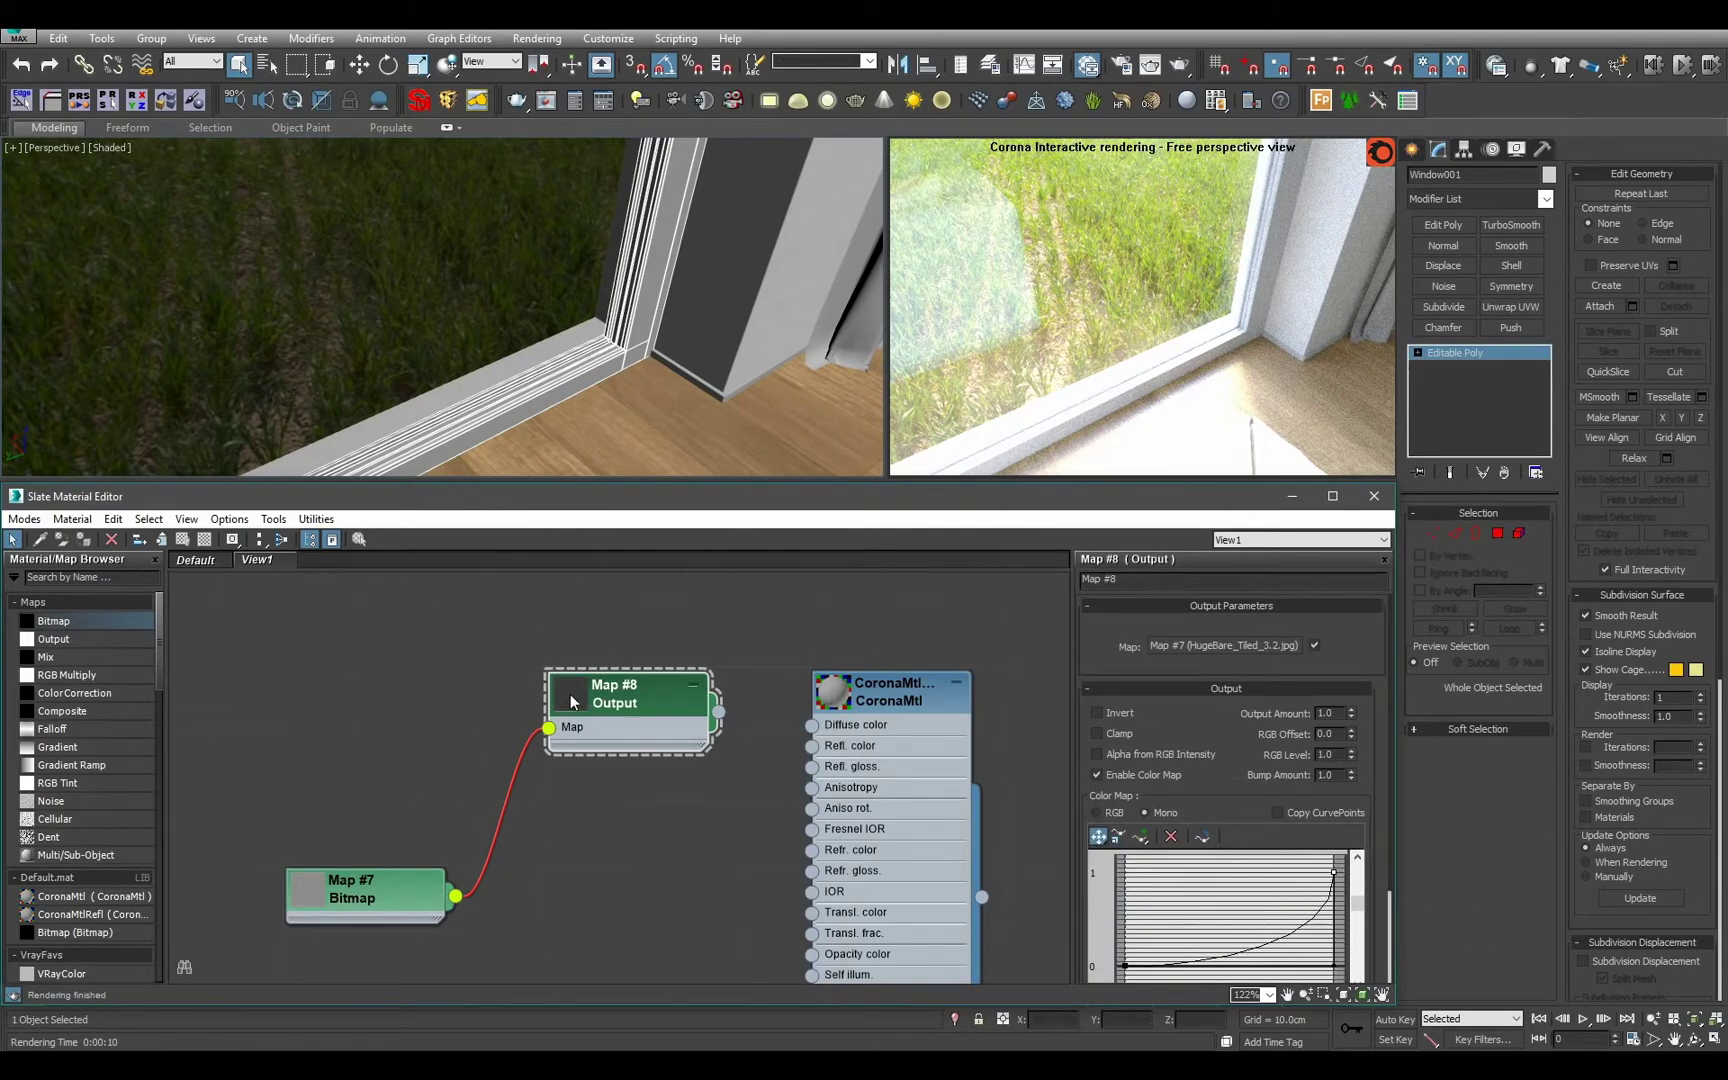
double_click(570, 694)
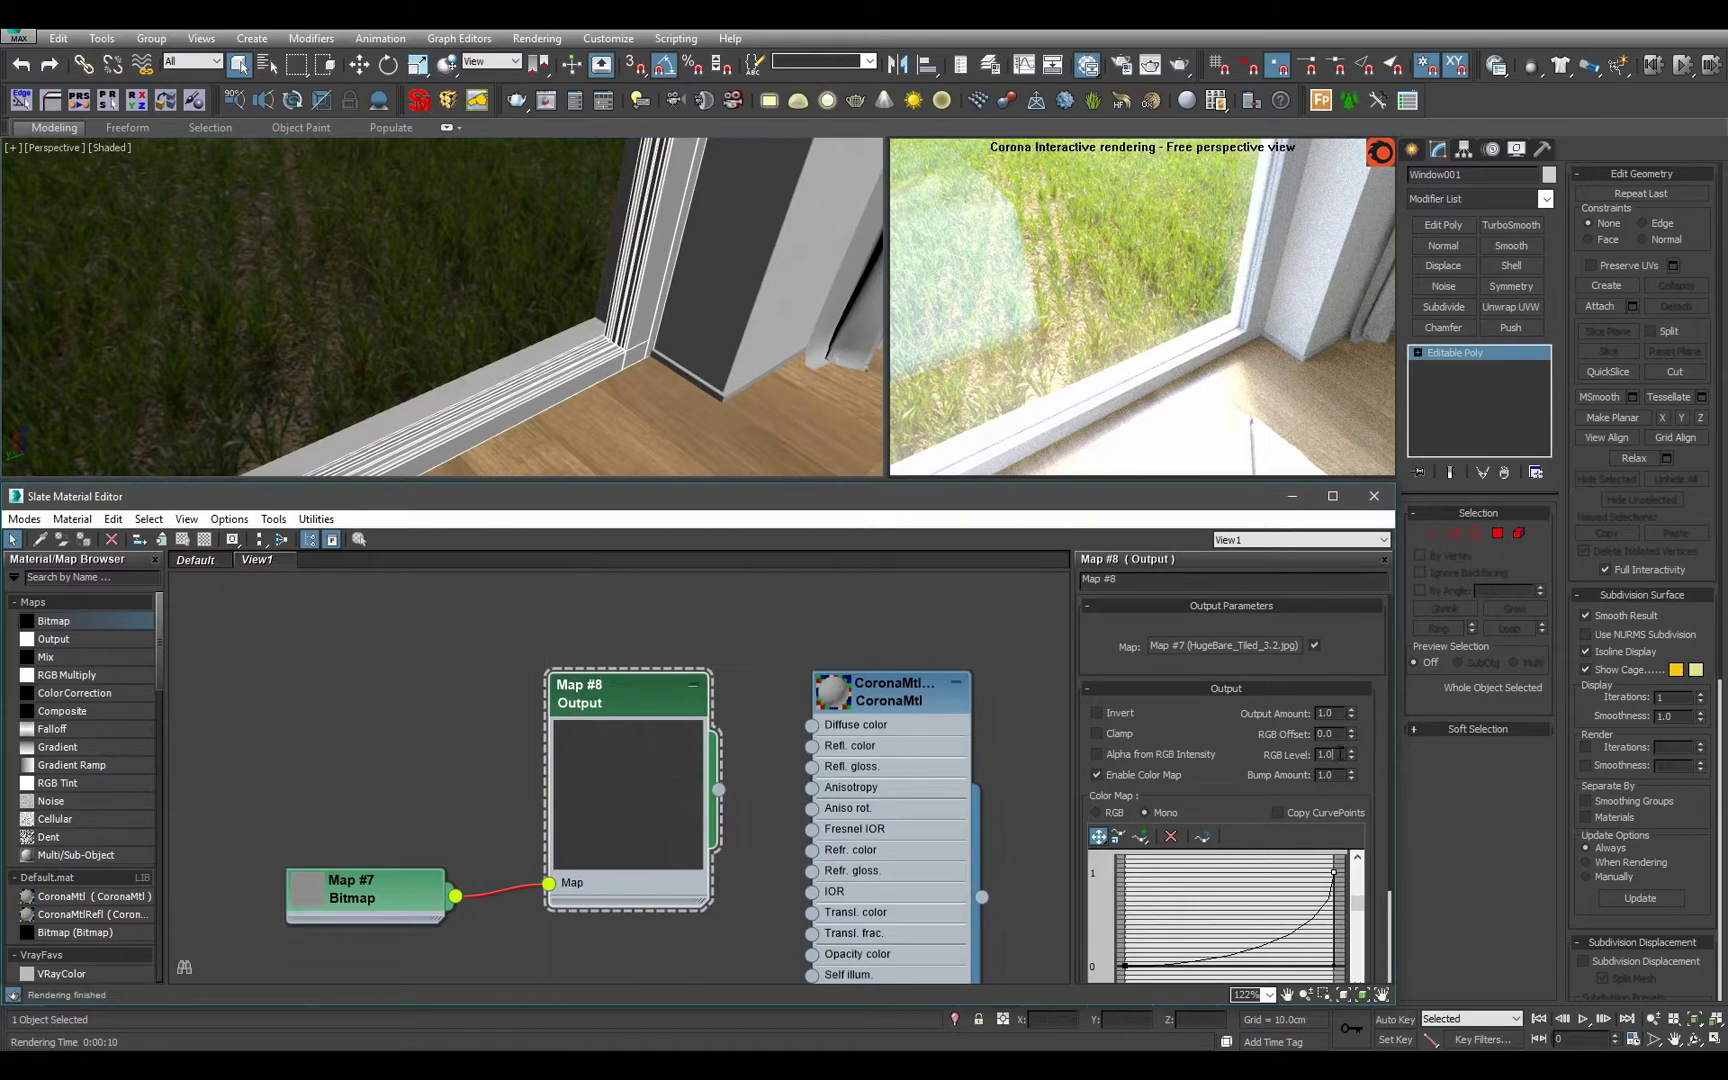
key(Return)
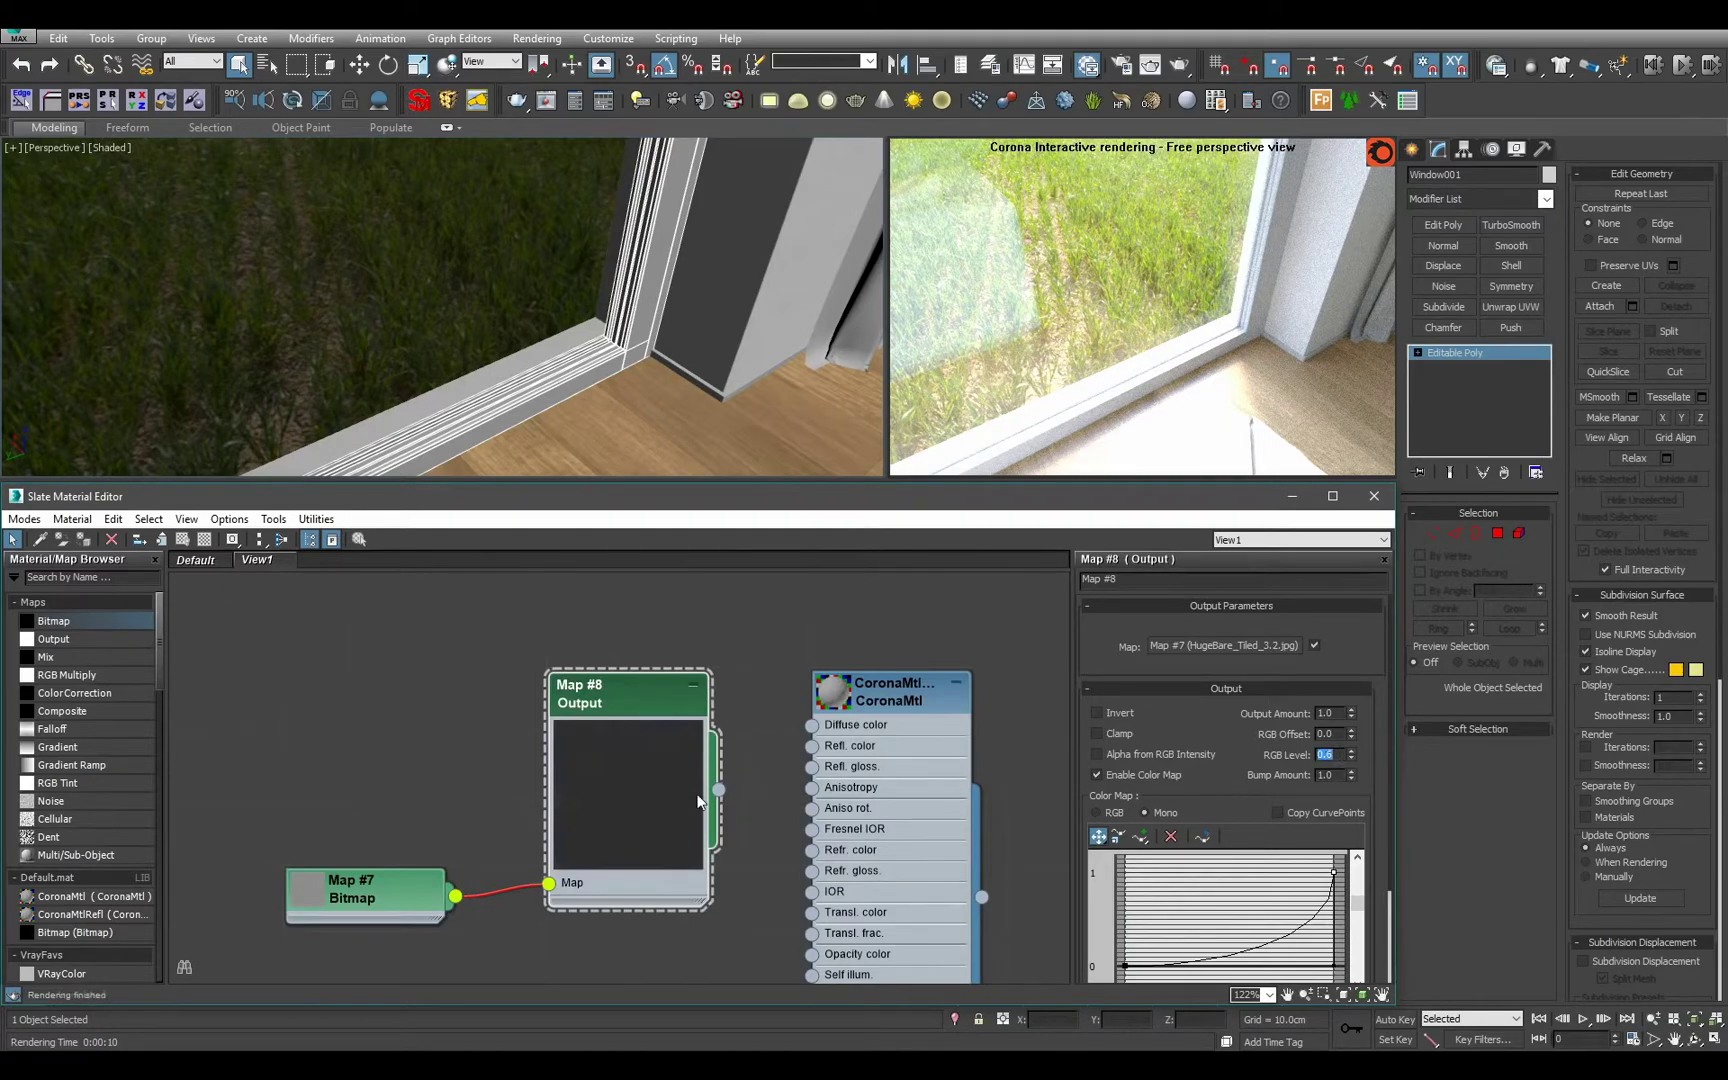
Connect the darkened Output map to the new material's Diffuse color, and feed the metal bitmap into a second Output map.
double_click(697, 800)
drag(718, 711, 812, 725)
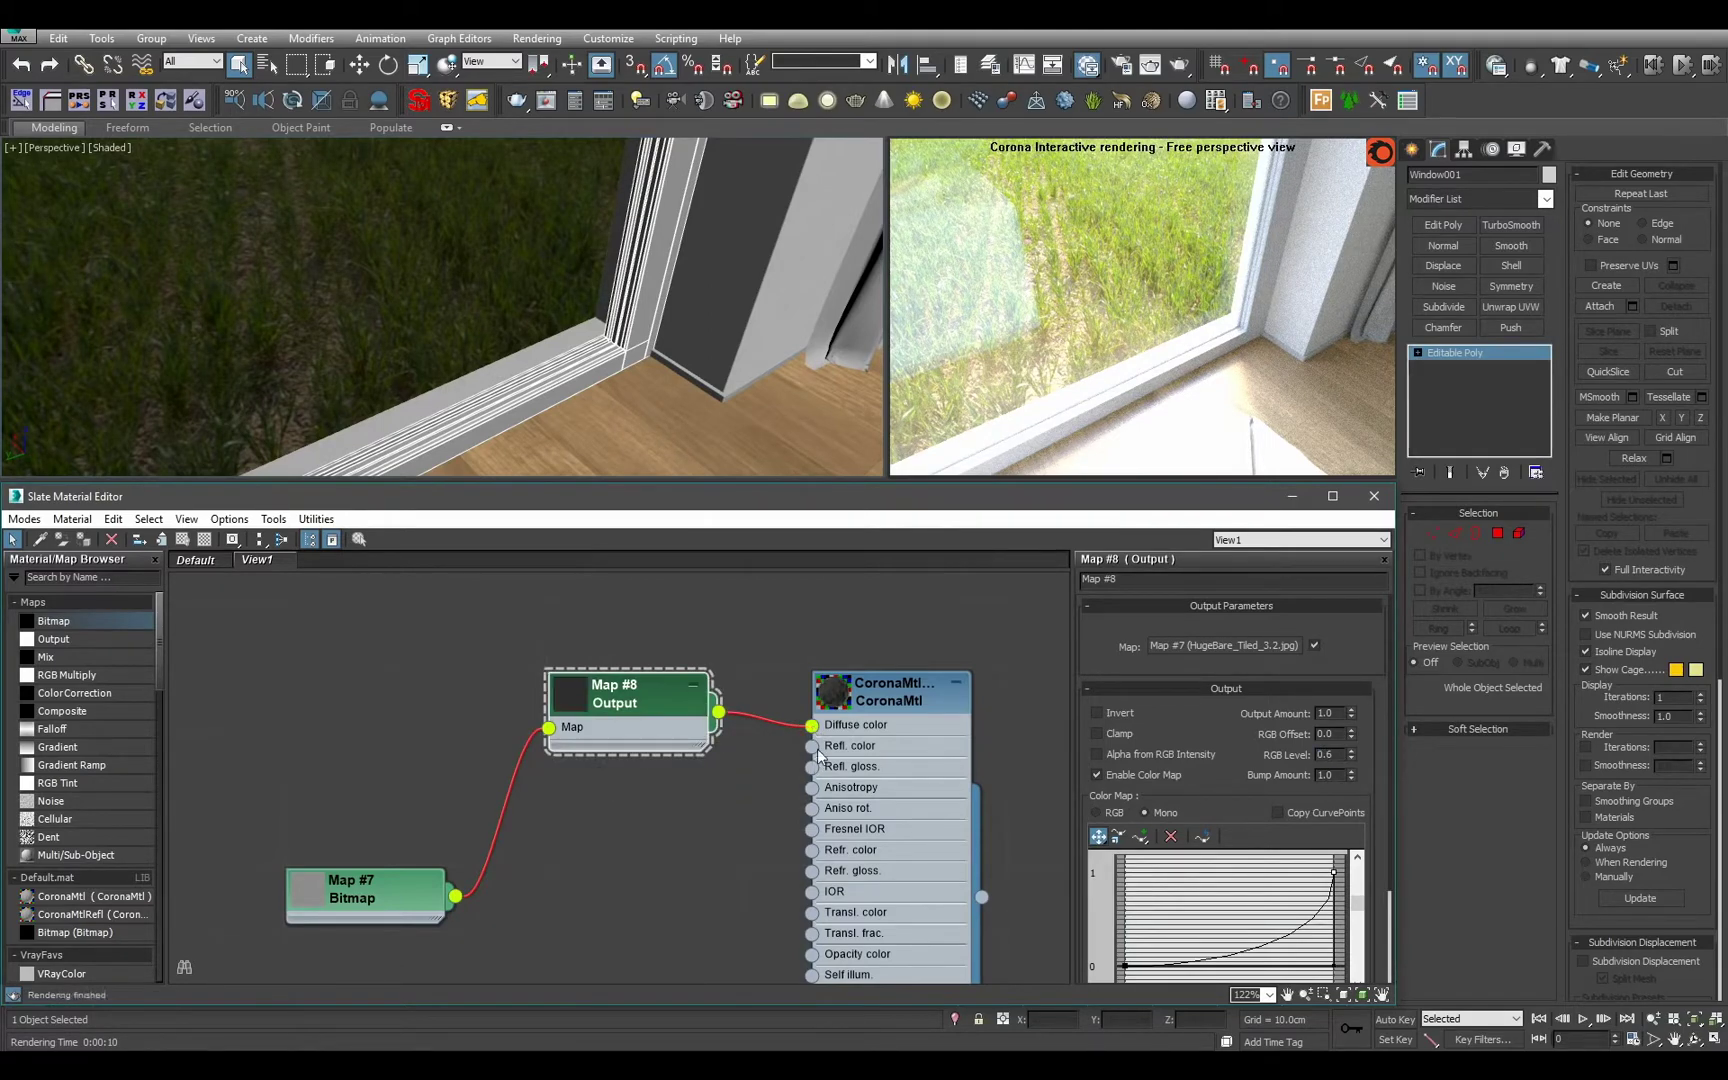
middle_drag(640, 754, 712, 684)
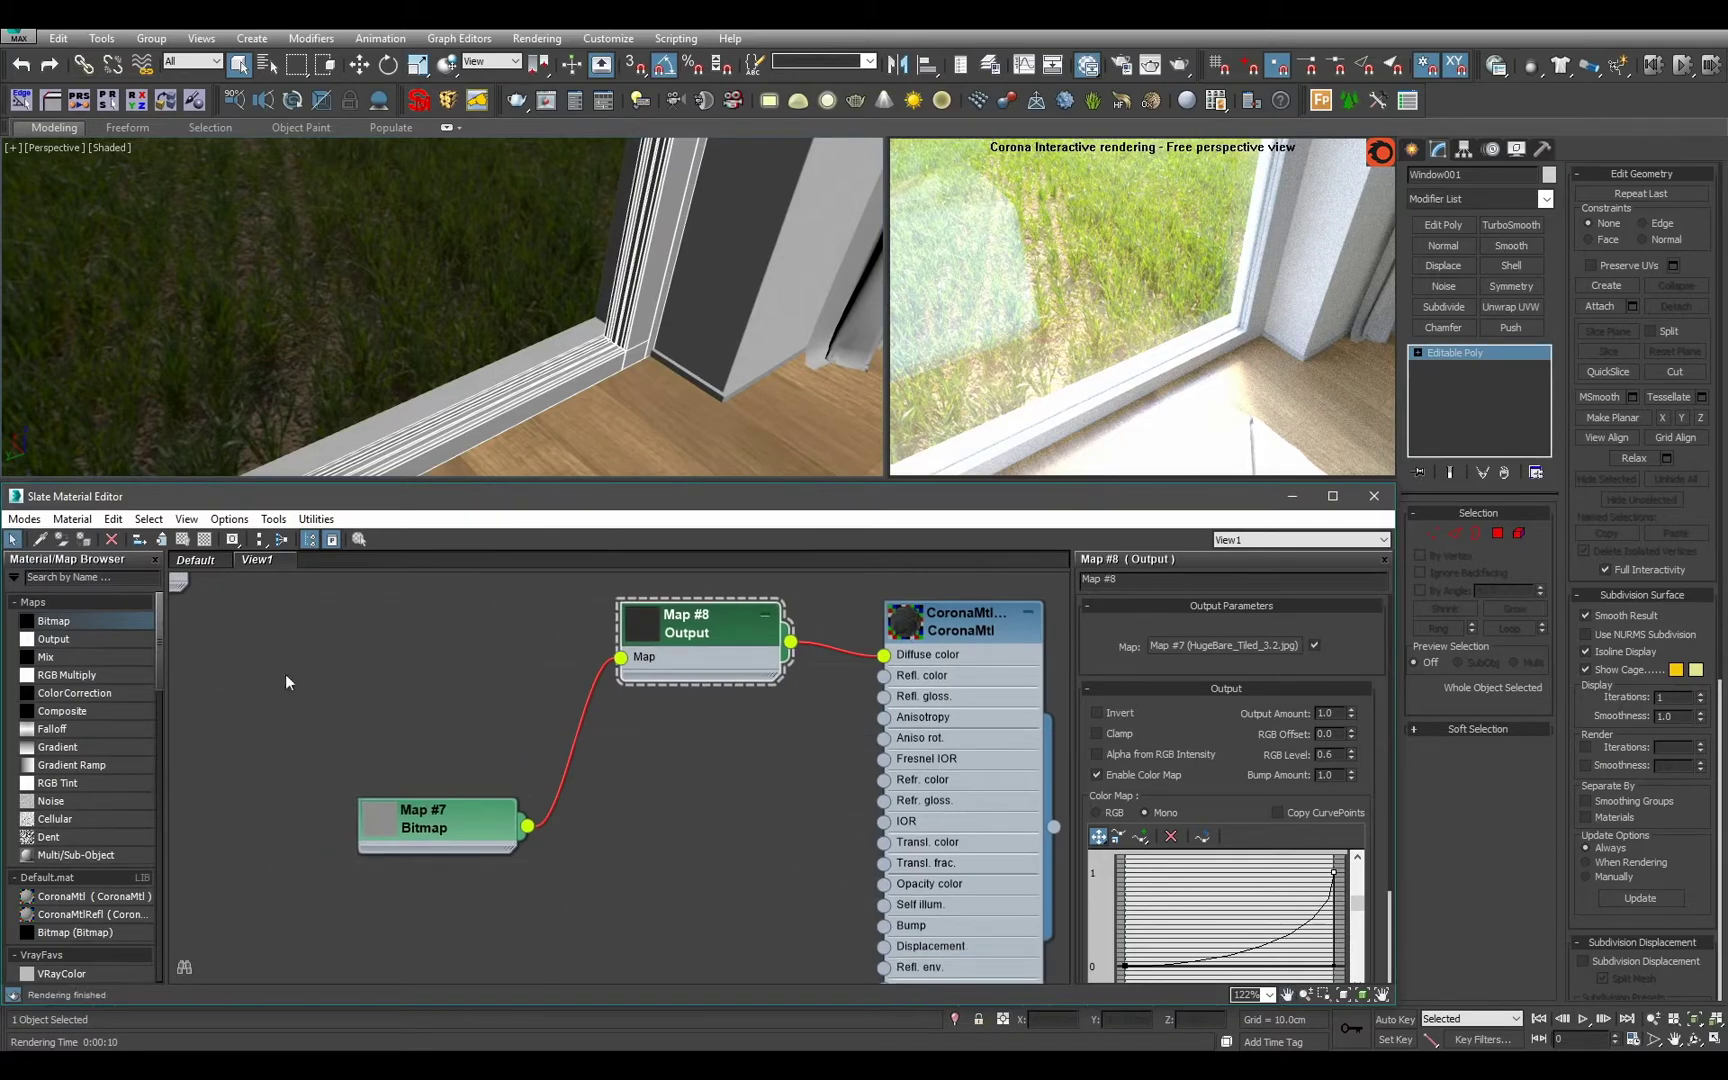
drag(105, 635, 660, 818)
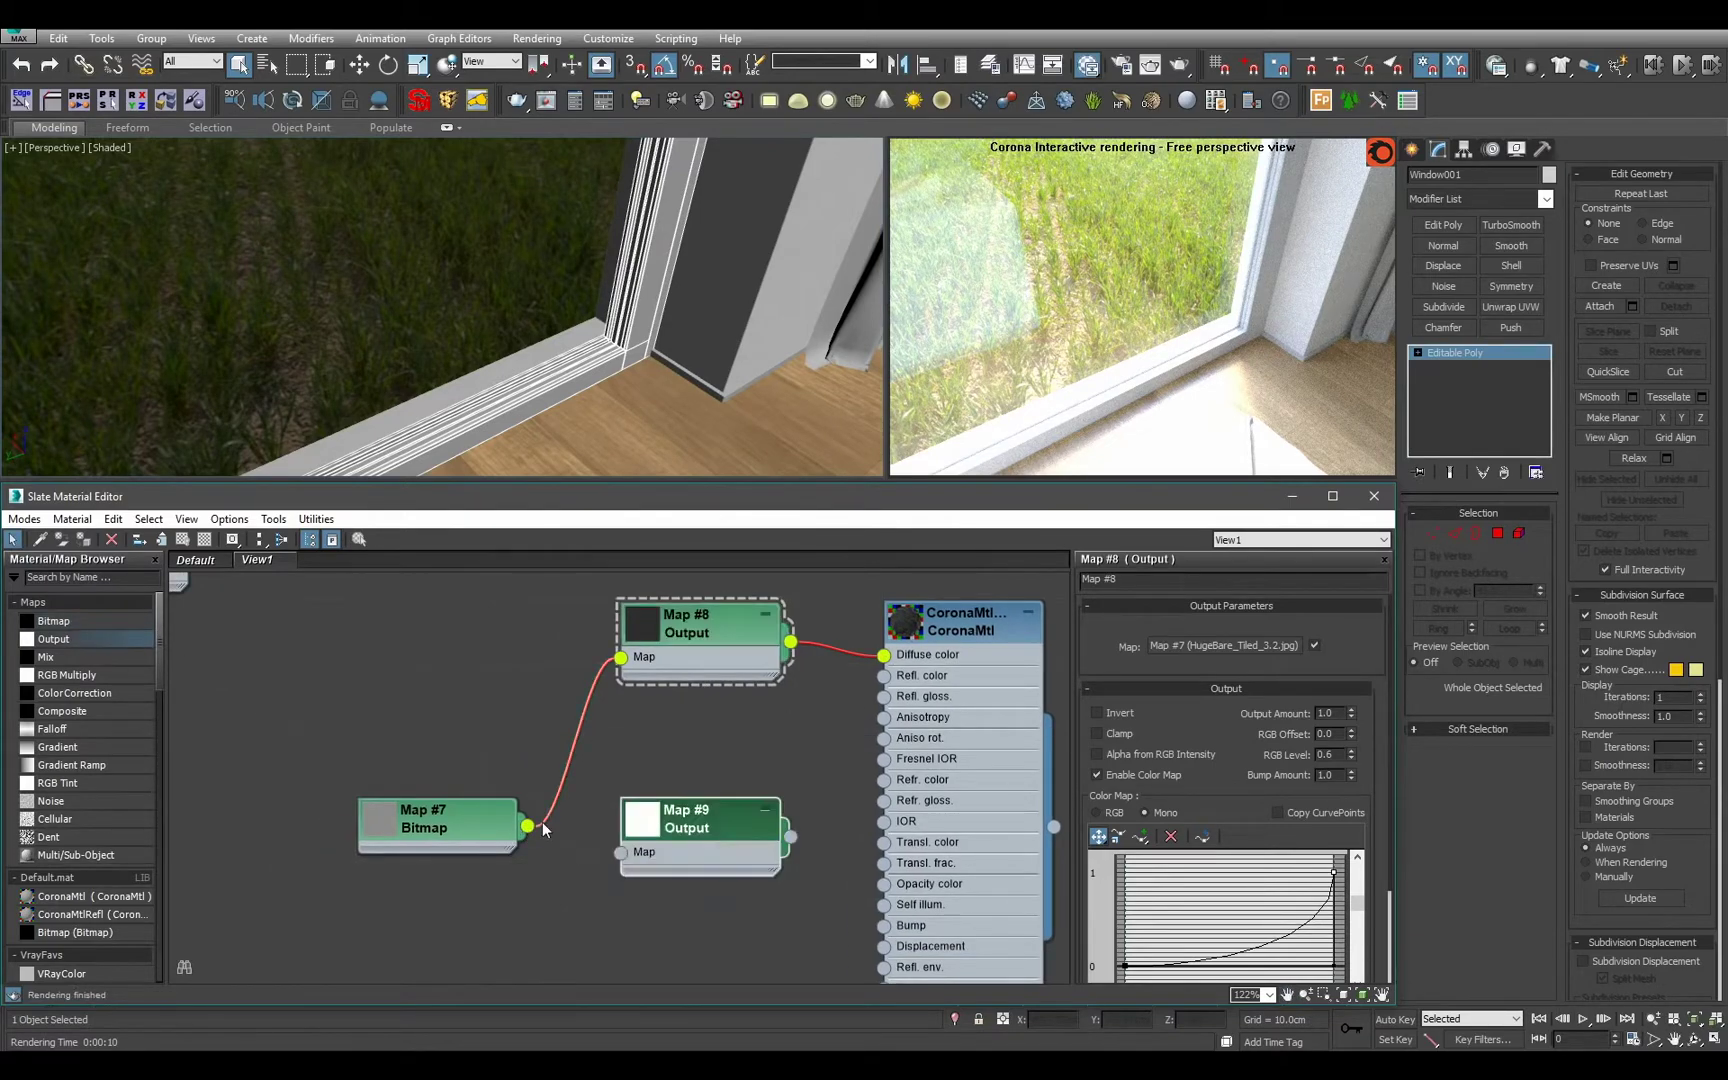
drag(527, 825, 620, 853)
Set the metal bitmap's Blur to 0.25, and connect the new CoronaMtlRefl material to slot 2 of the window's Multi/Sub-Object.
click(440, 820)
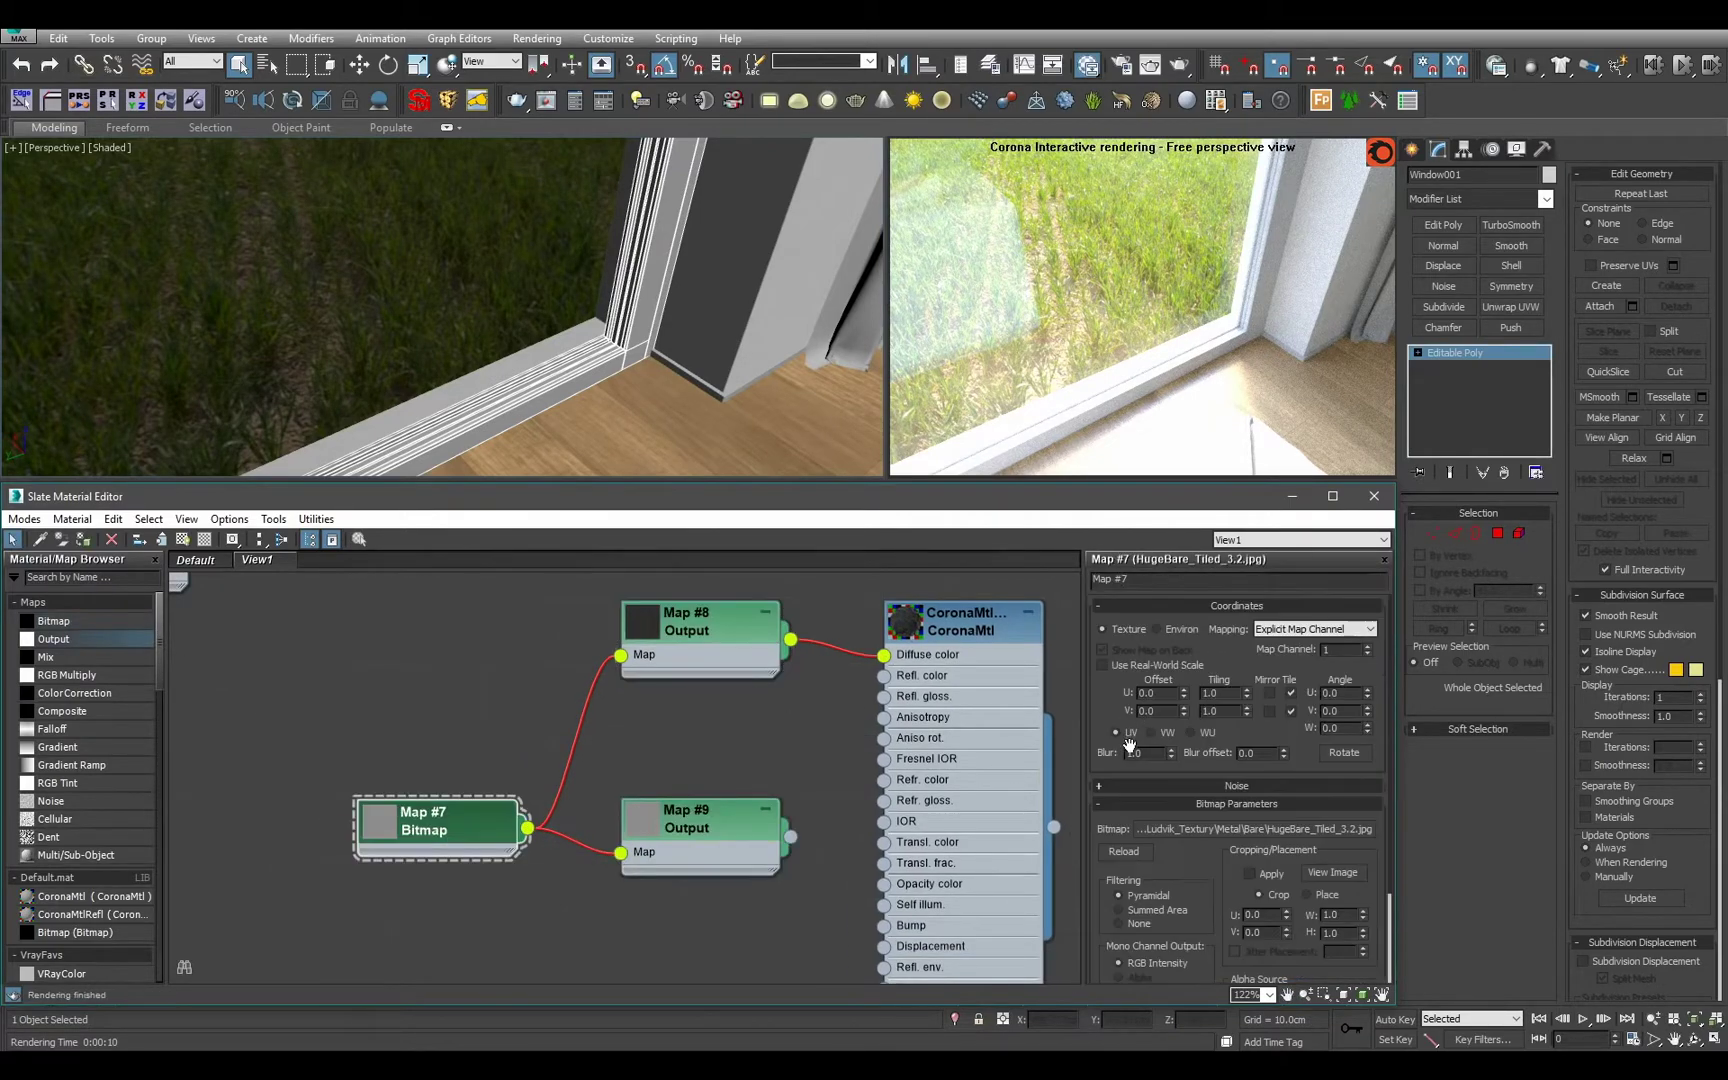
middle_drag(1010, 828, 762, 833)
scroll(762, 828, down, 3)
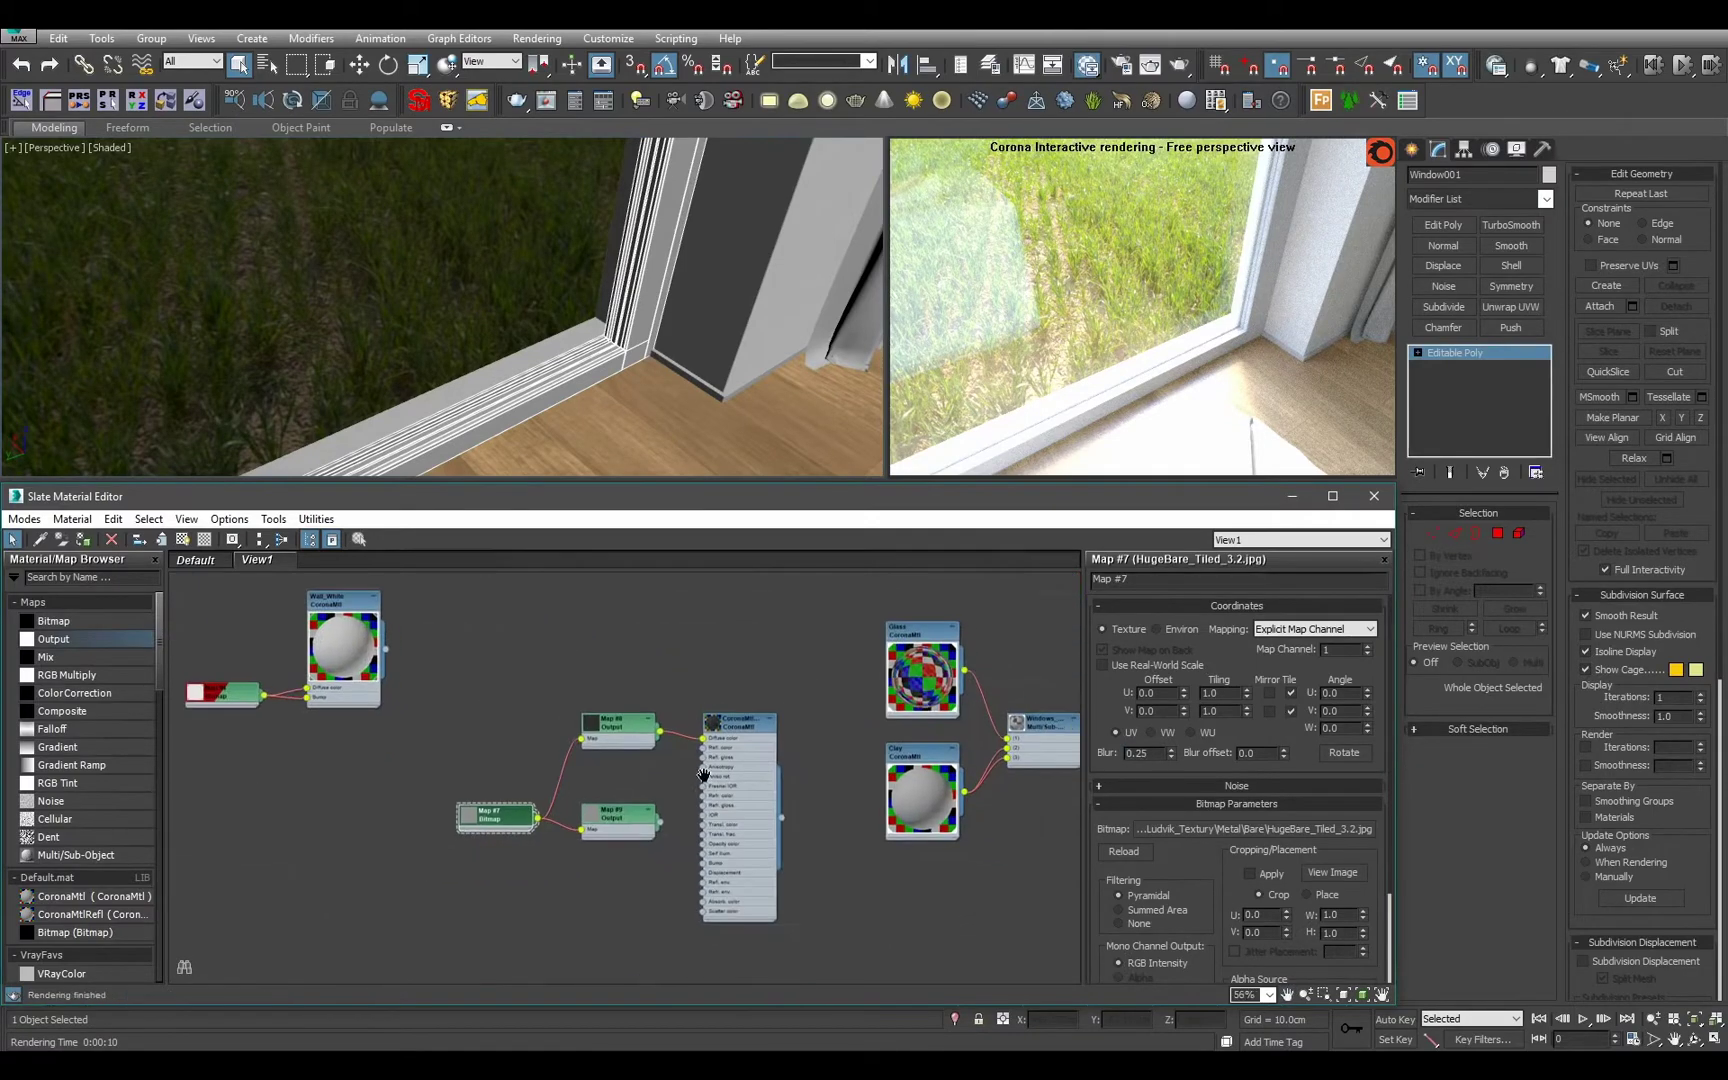
middle_drag(953, 796, 820, 768)
scroll(820, 768, up, 1)
drag(599, 798, 892, 708)
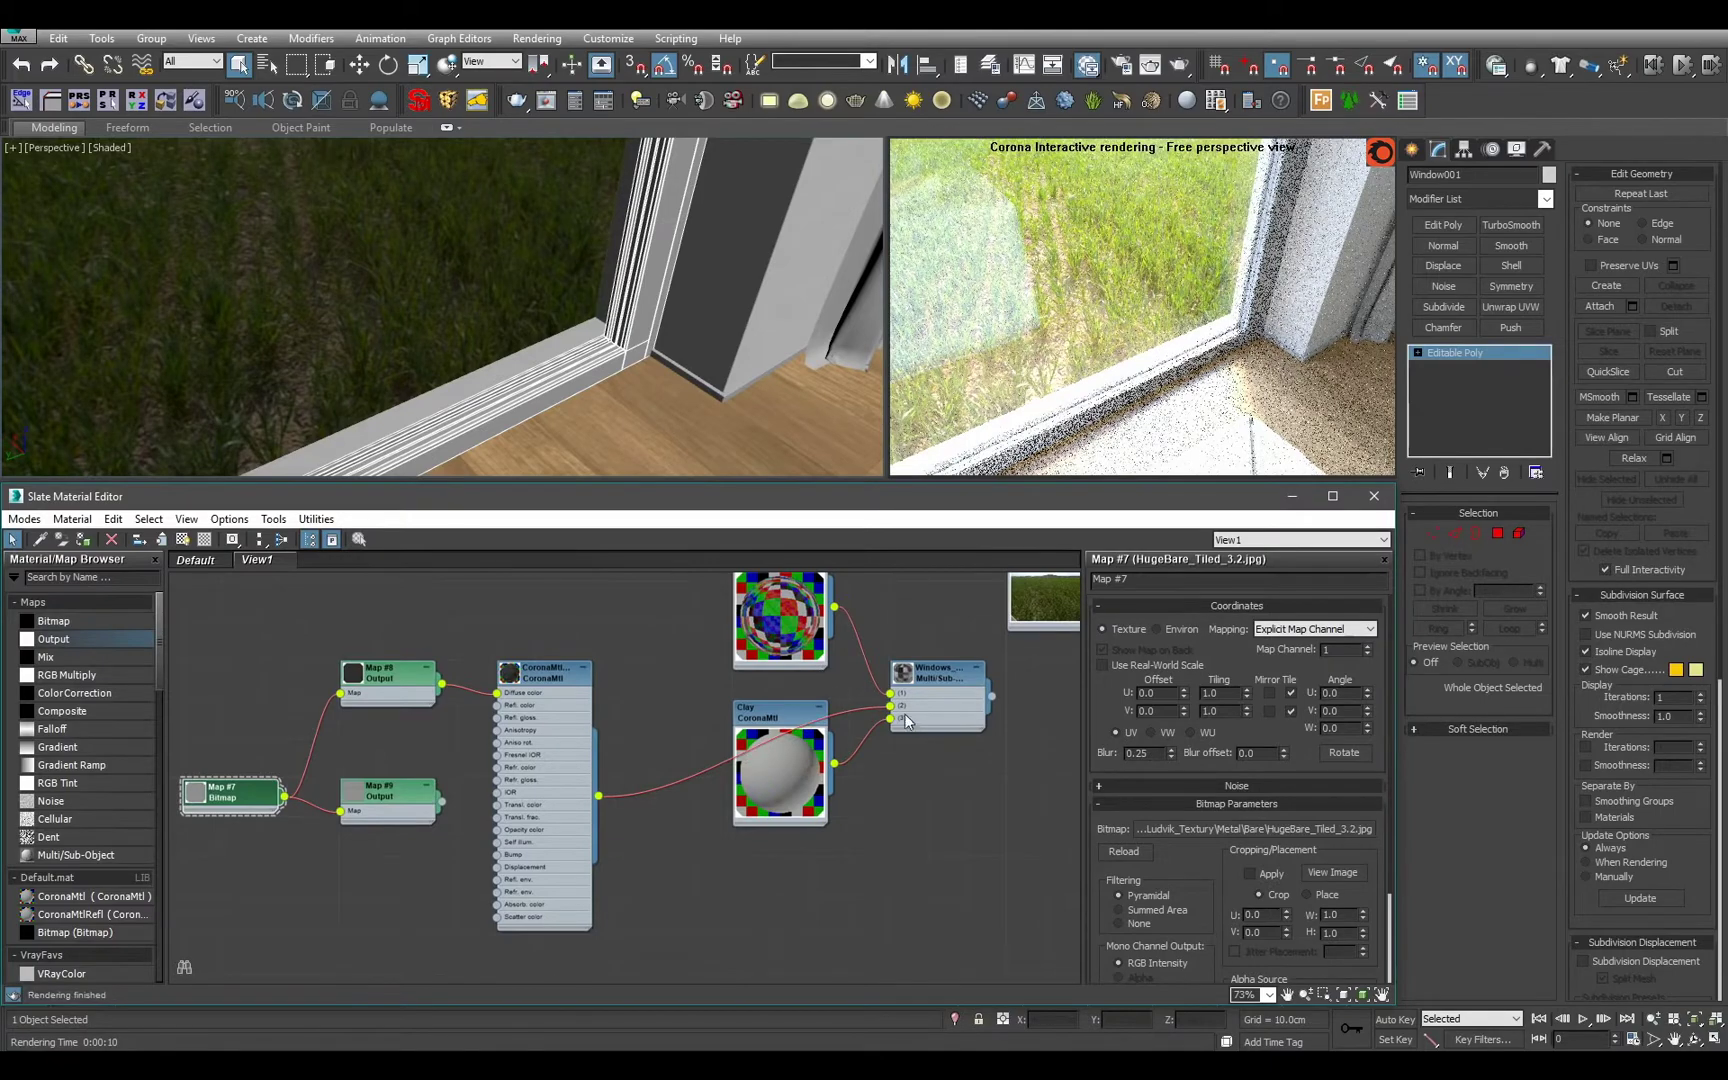
Show the metal bitmap in the viewport on Windows_Temp, and view the window frame up close.
alt+middle_drag(627, 368, 667, 320)
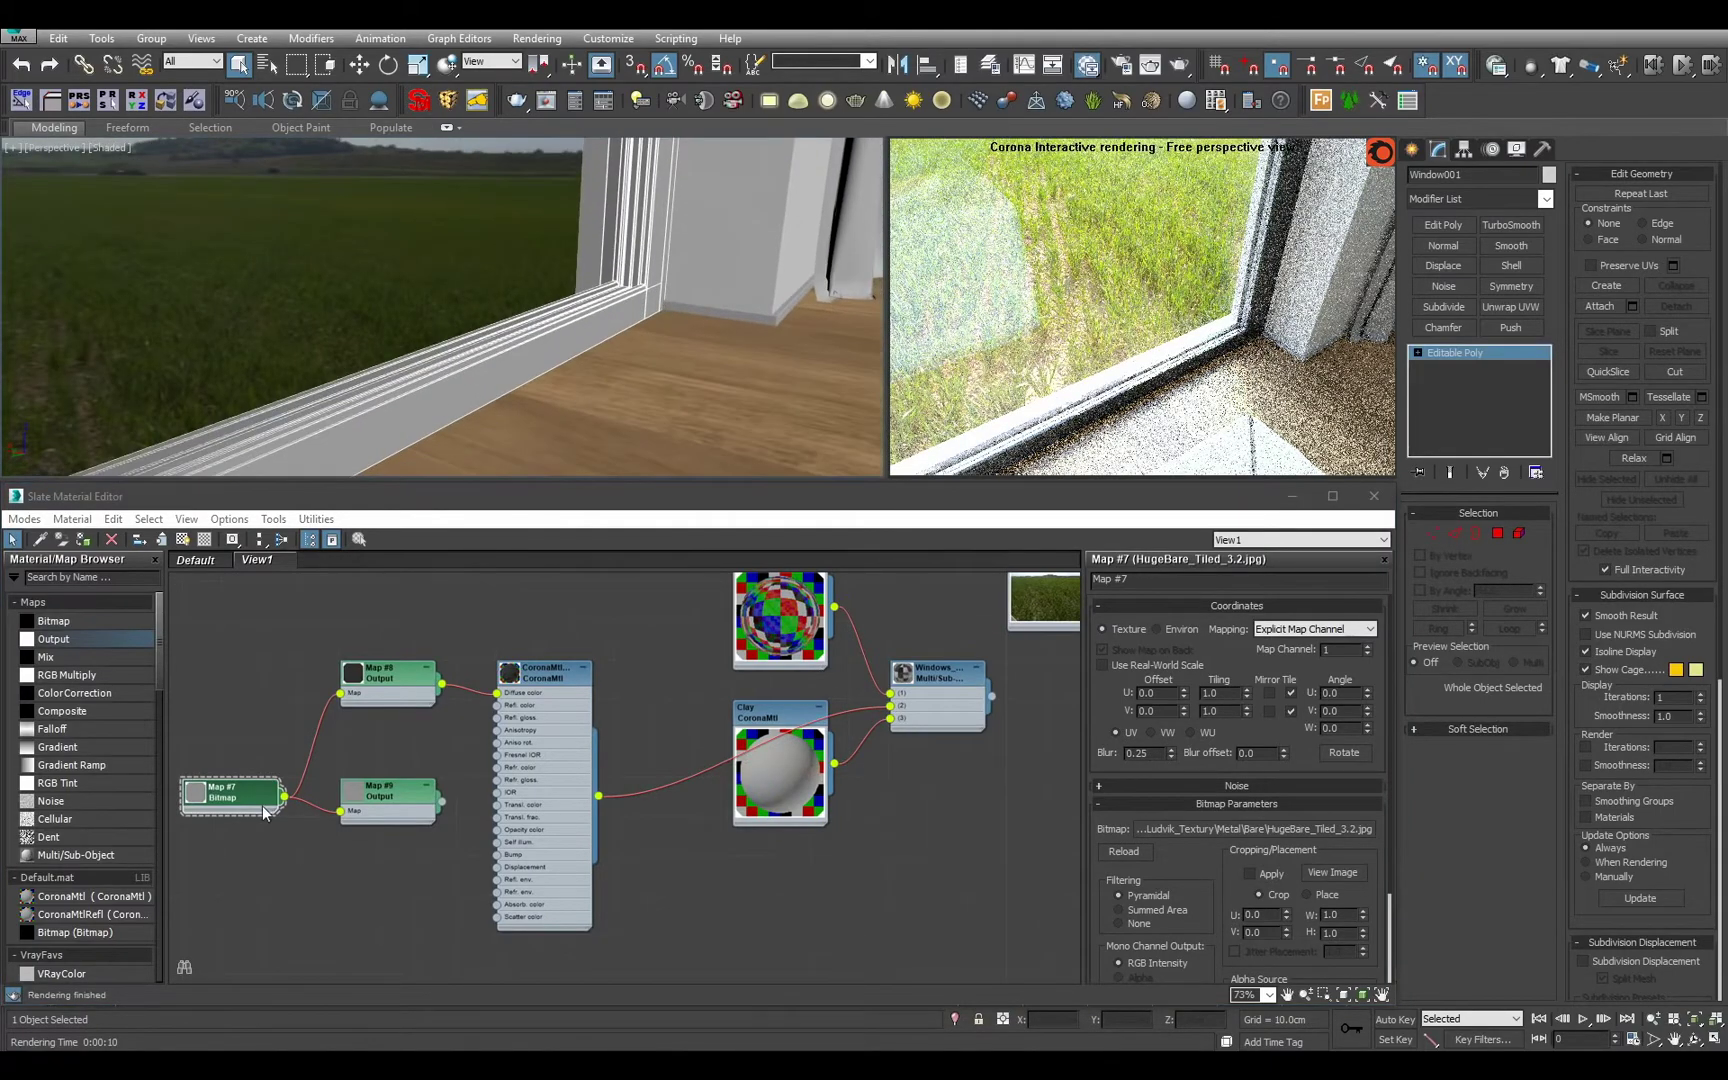
click(193, 541)
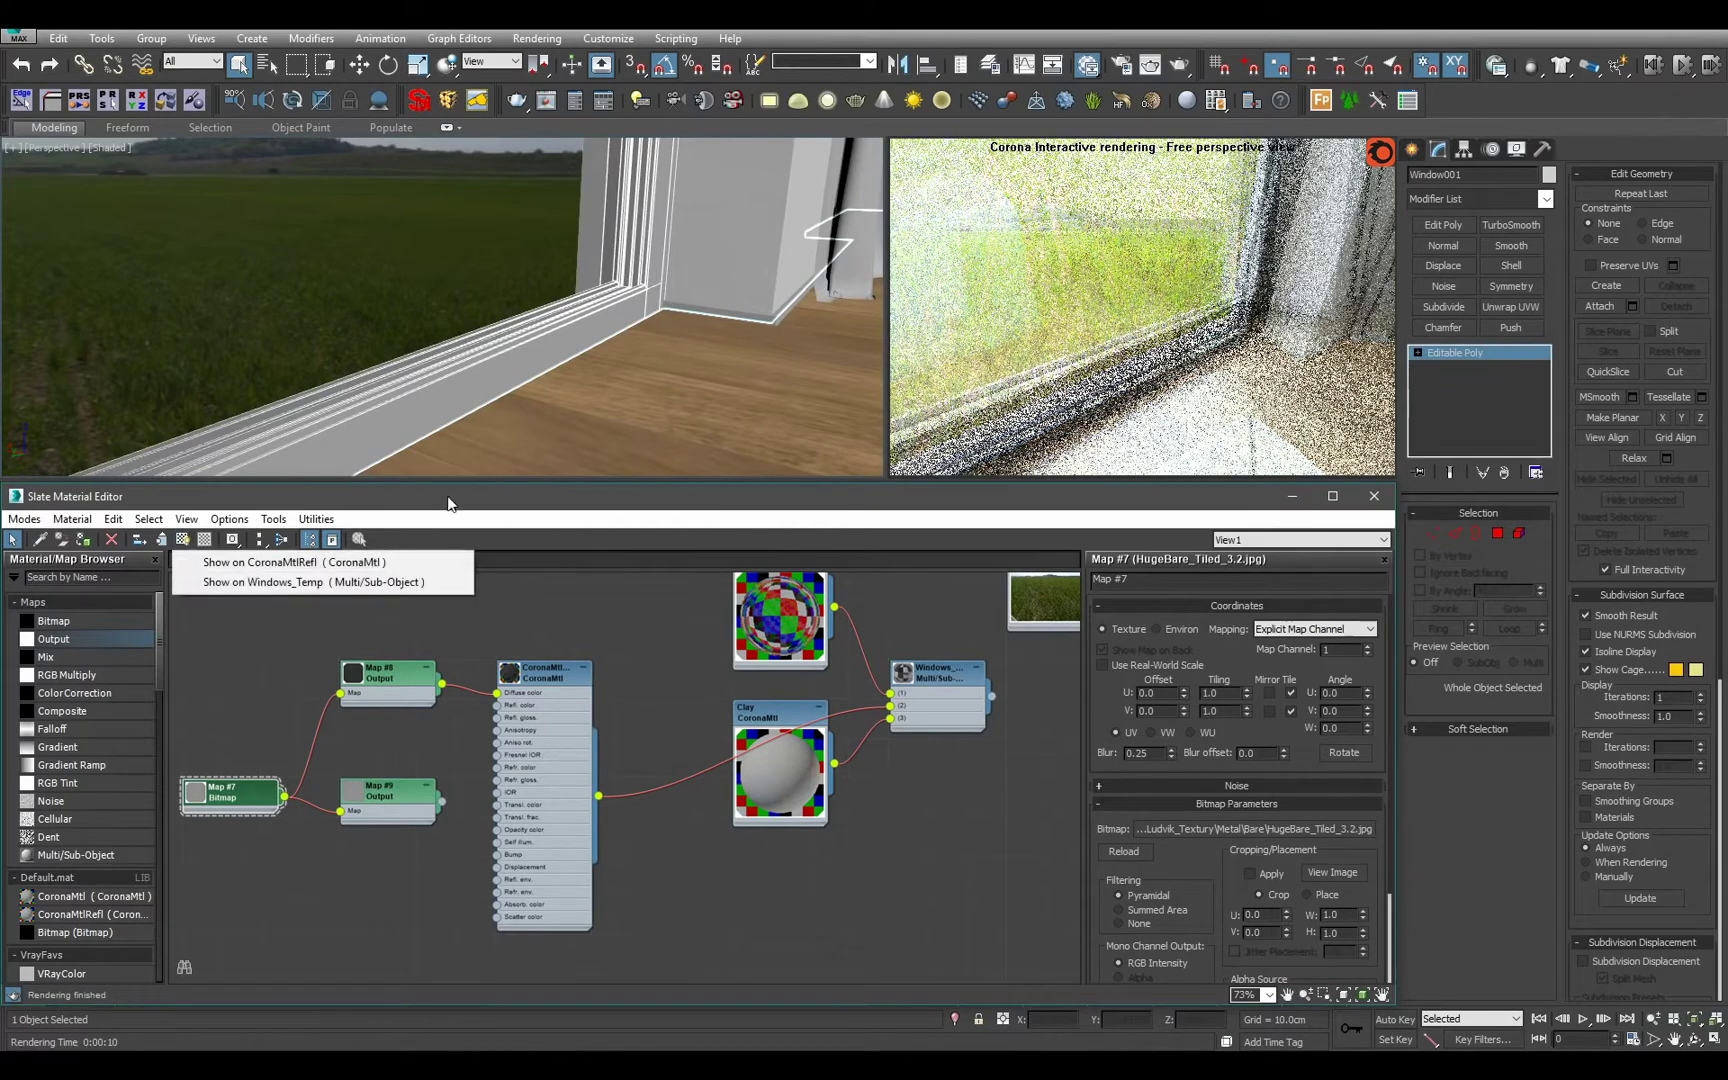
click(412, 580)
alt+middle_drag(554, 404, 660, 376)
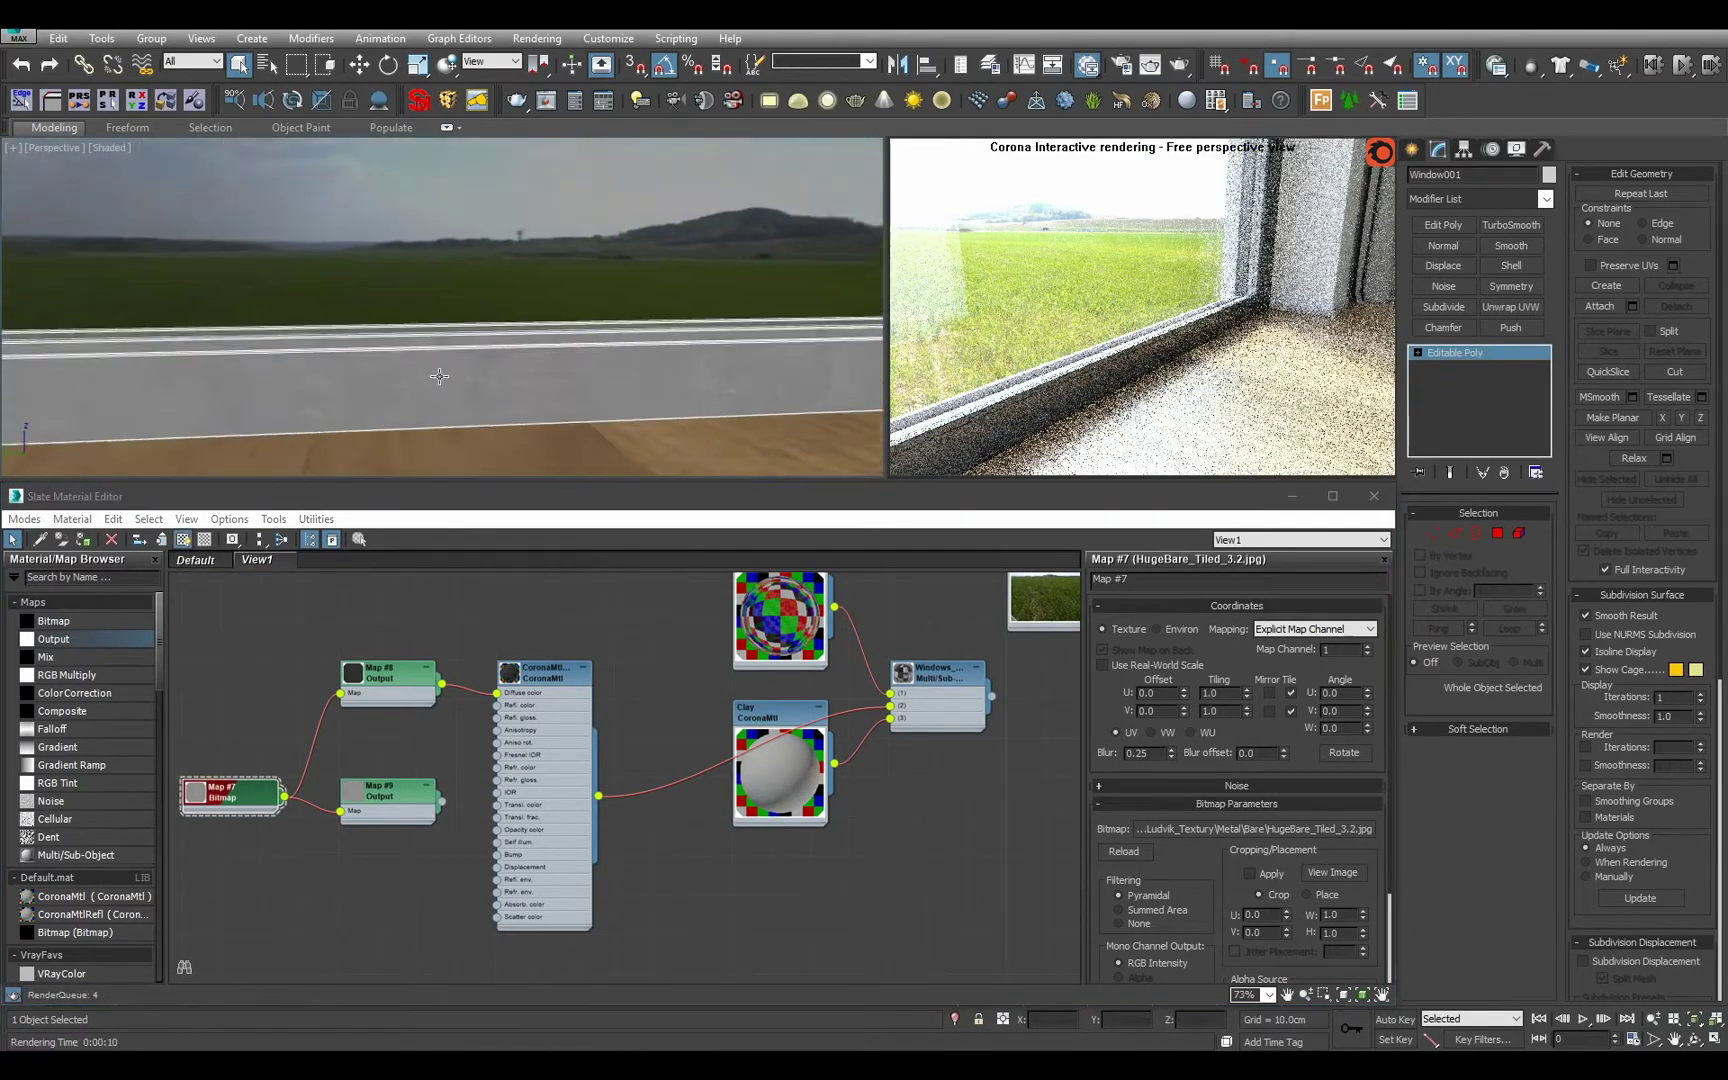
Connect the second Output map, fed by the metal bitmap, to the window-frame material's reflection glossiness.
alt+middle_drag(492, 391, 594, 428)
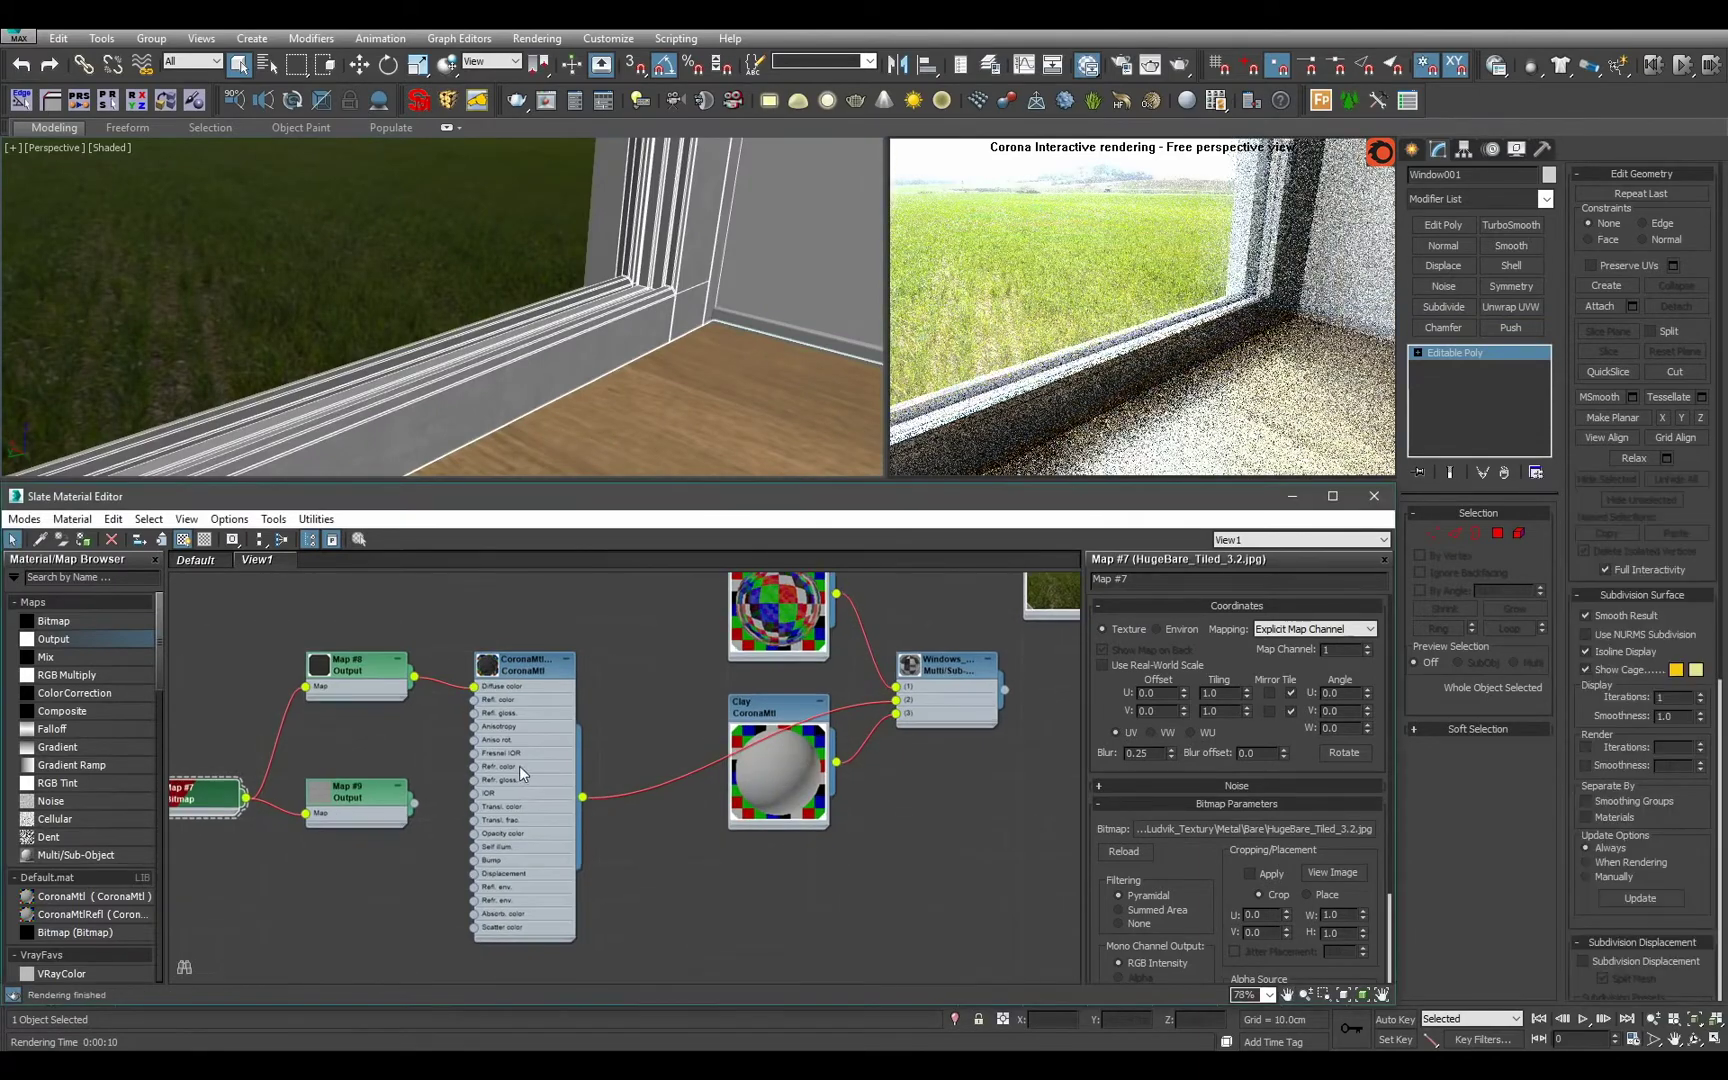
scroll(518, 765, up, 2)
scroll(621, 706, up, 1)
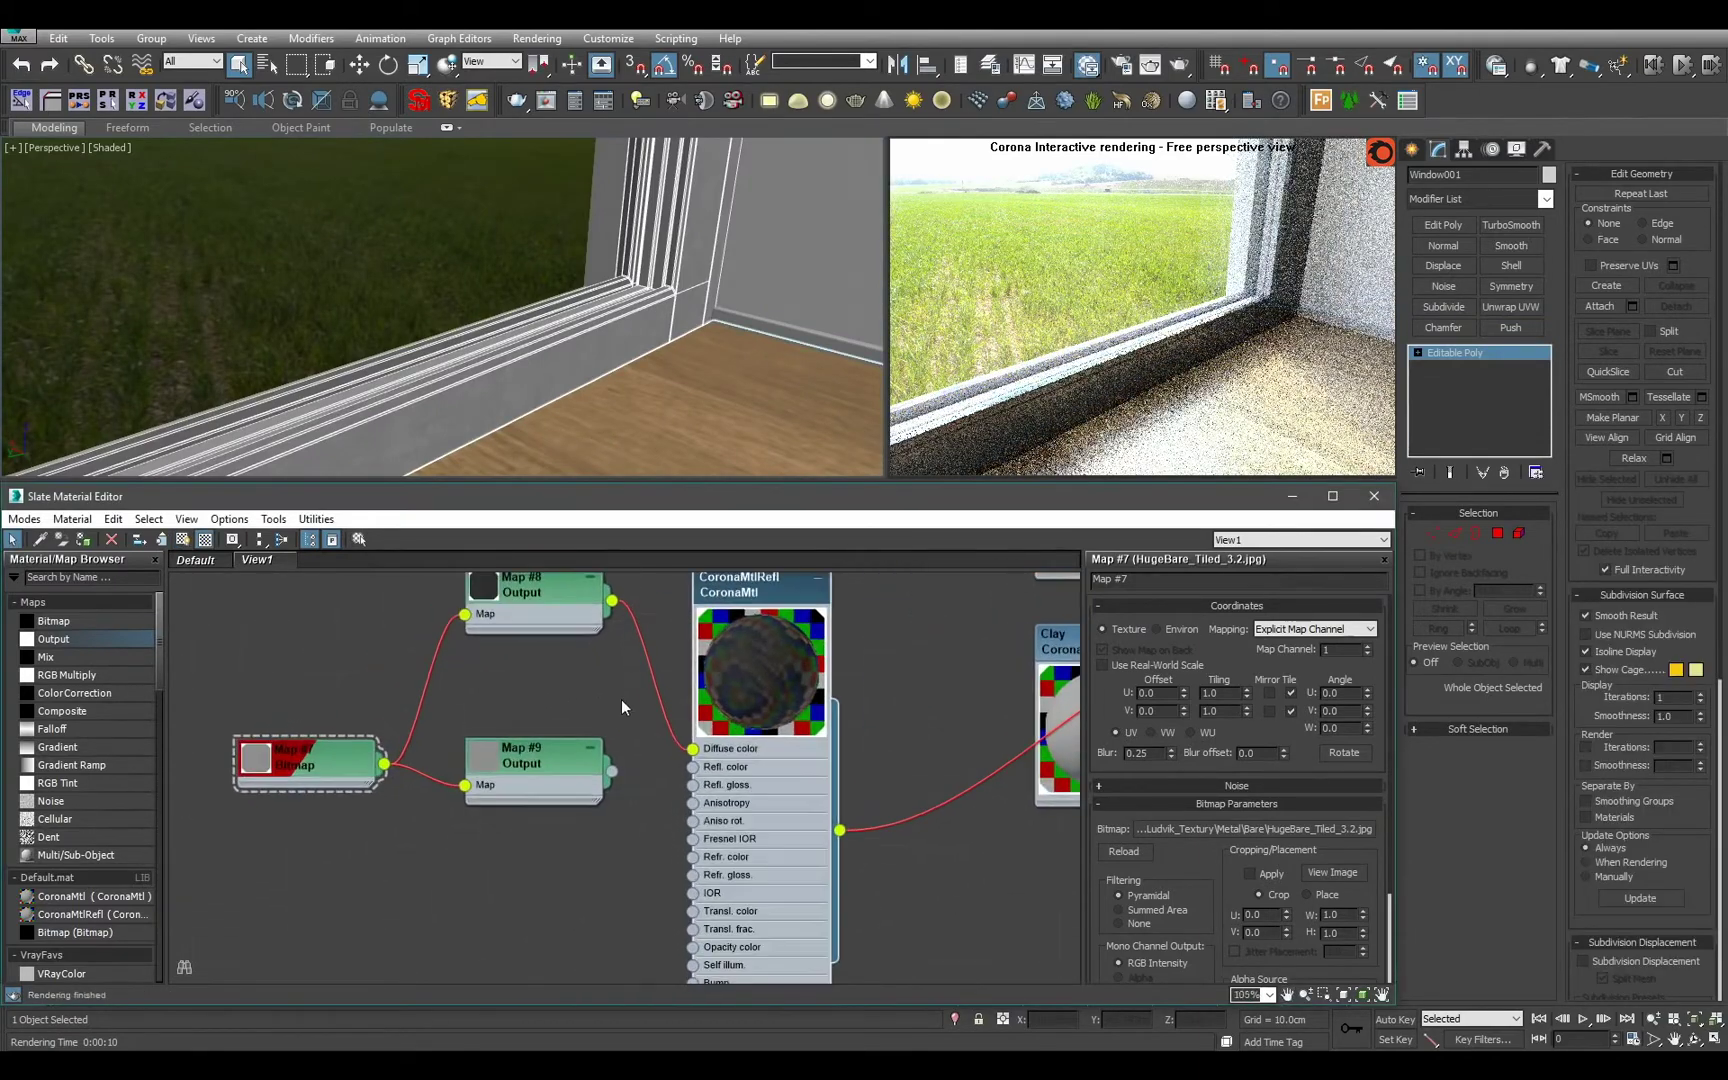
scroll(585, 752, up, 1)
drag(573, 795, 674, 820)
Set the glossiness Output map's RGB Offset to -0.2 and its RGB Level to 3.0.
double_click(510, 805)
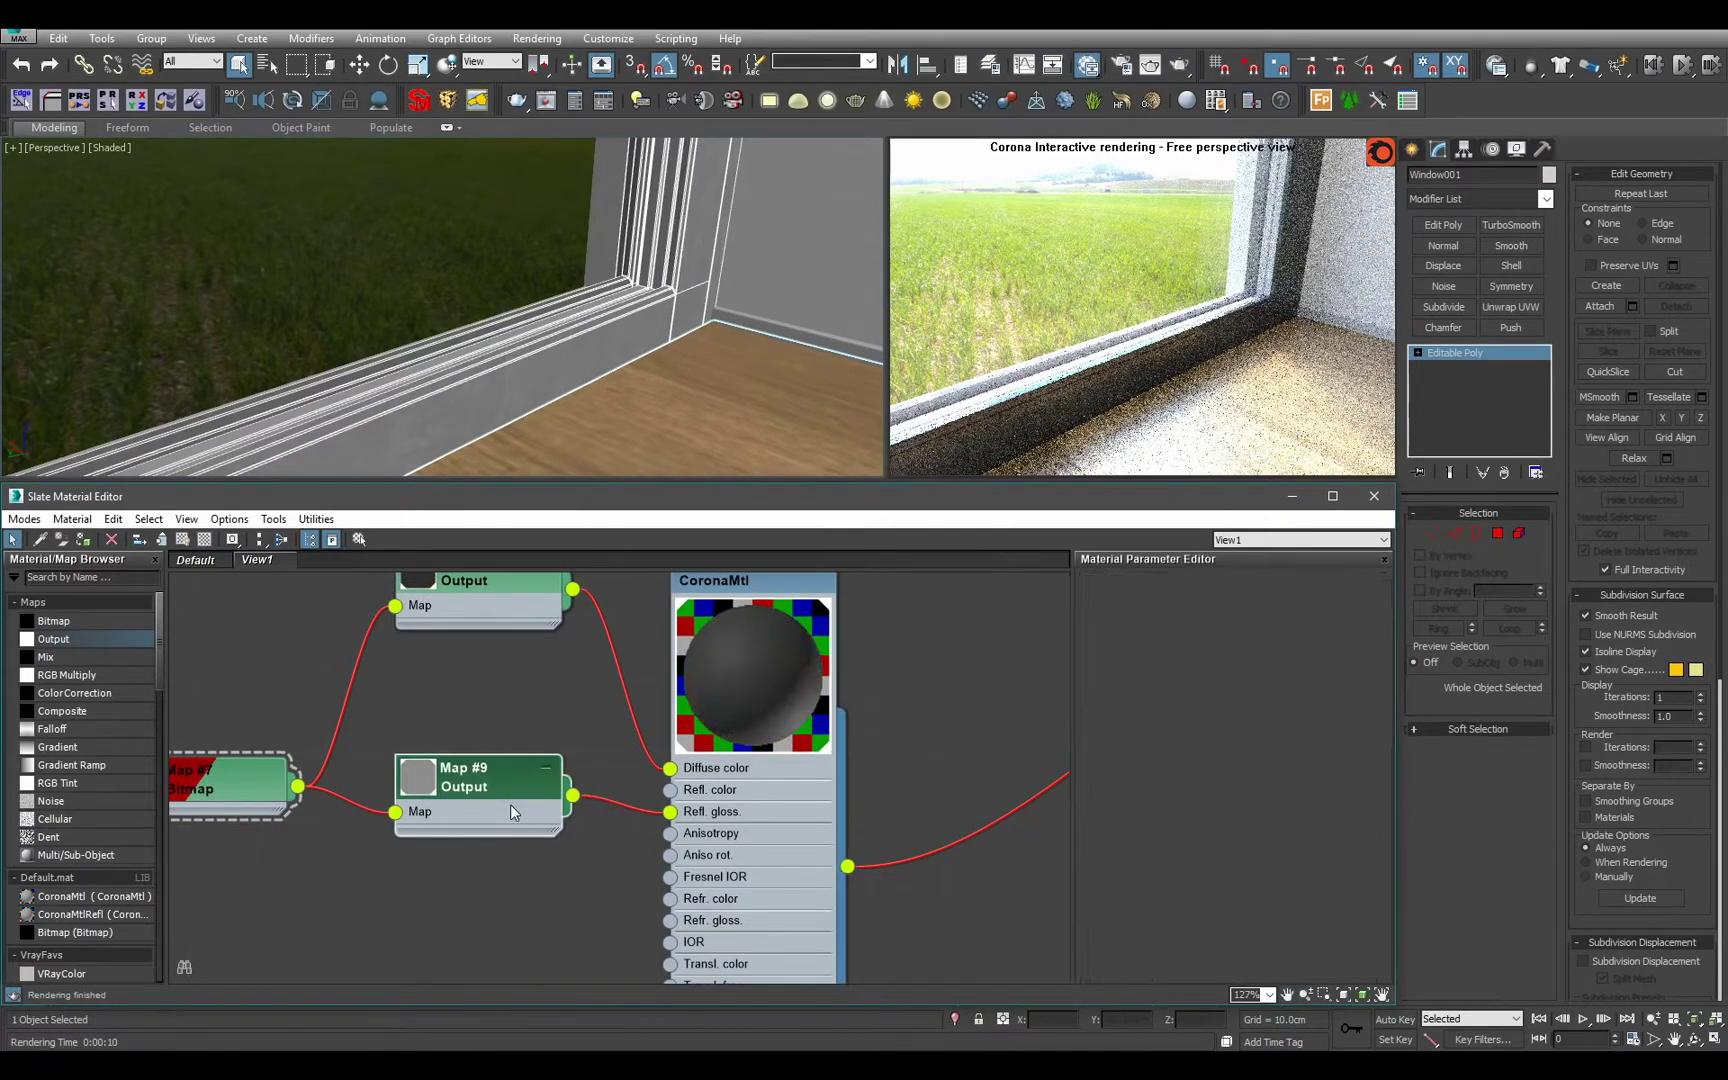
click(1237, 688)
double_click(1327, 668)
text(2.0)
key(Return)
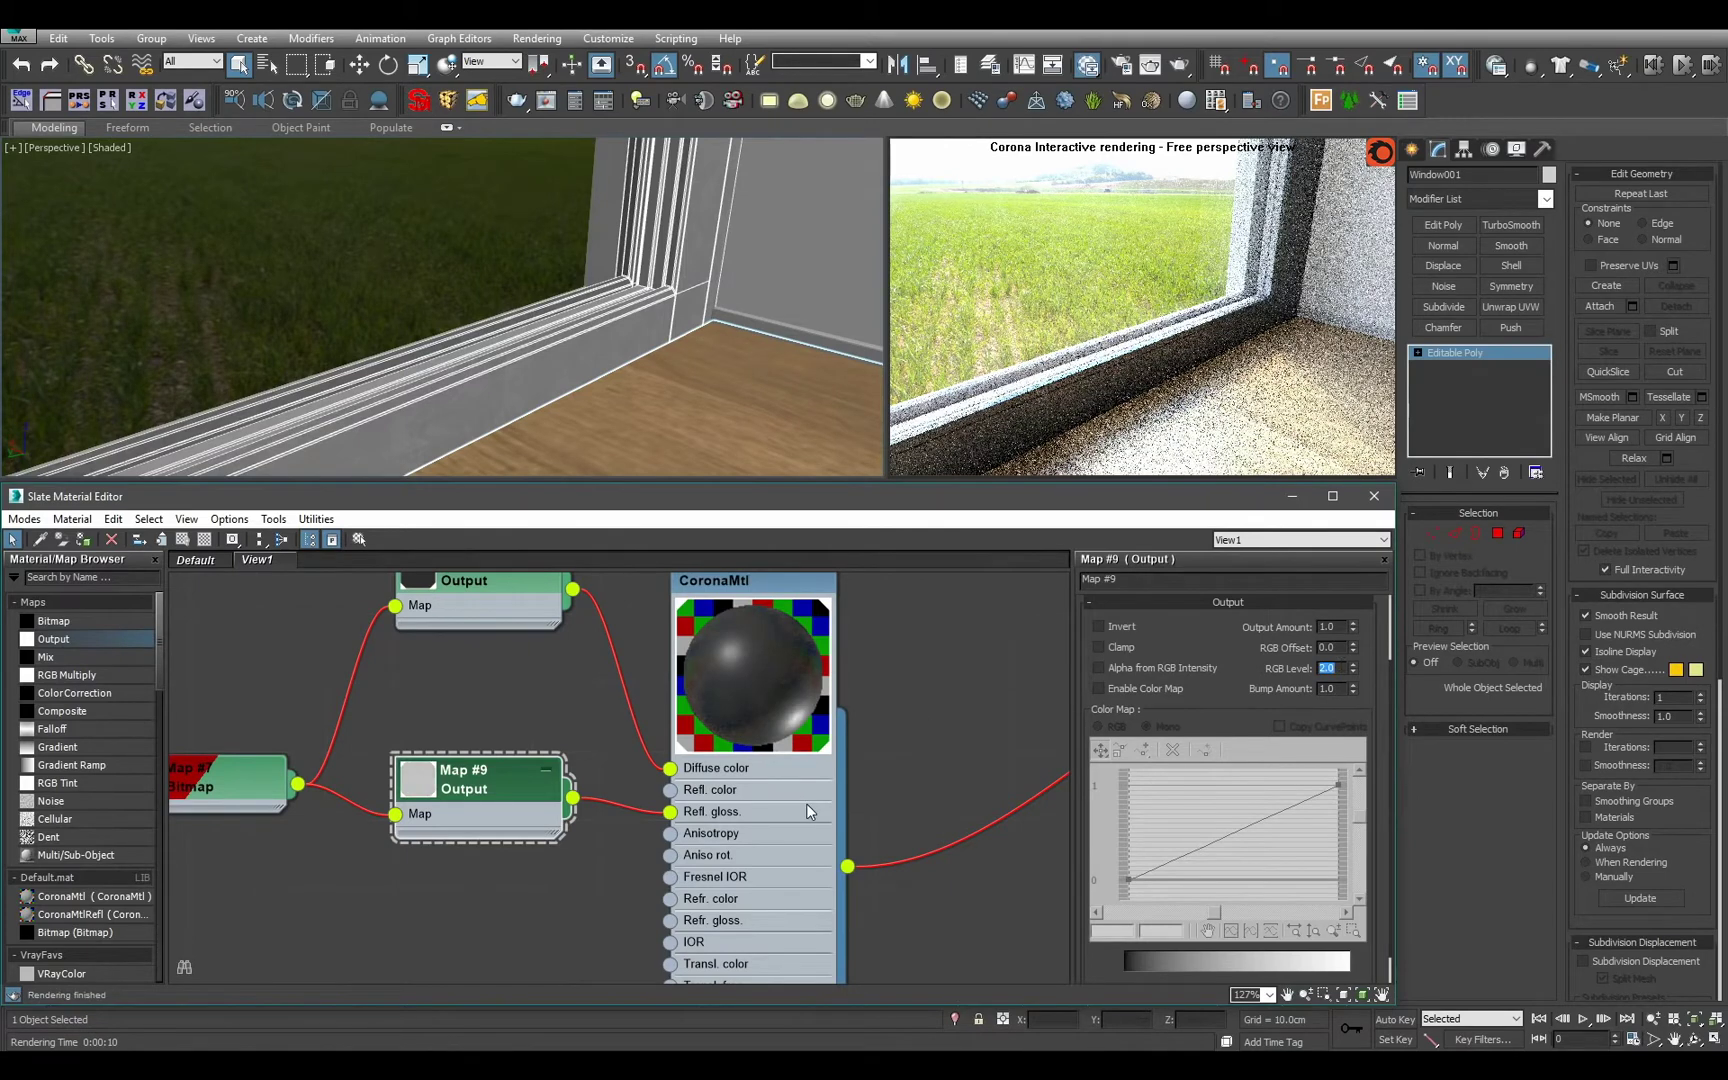
drag(1353, 648, 1353, 668)
text(3)
key(Return)
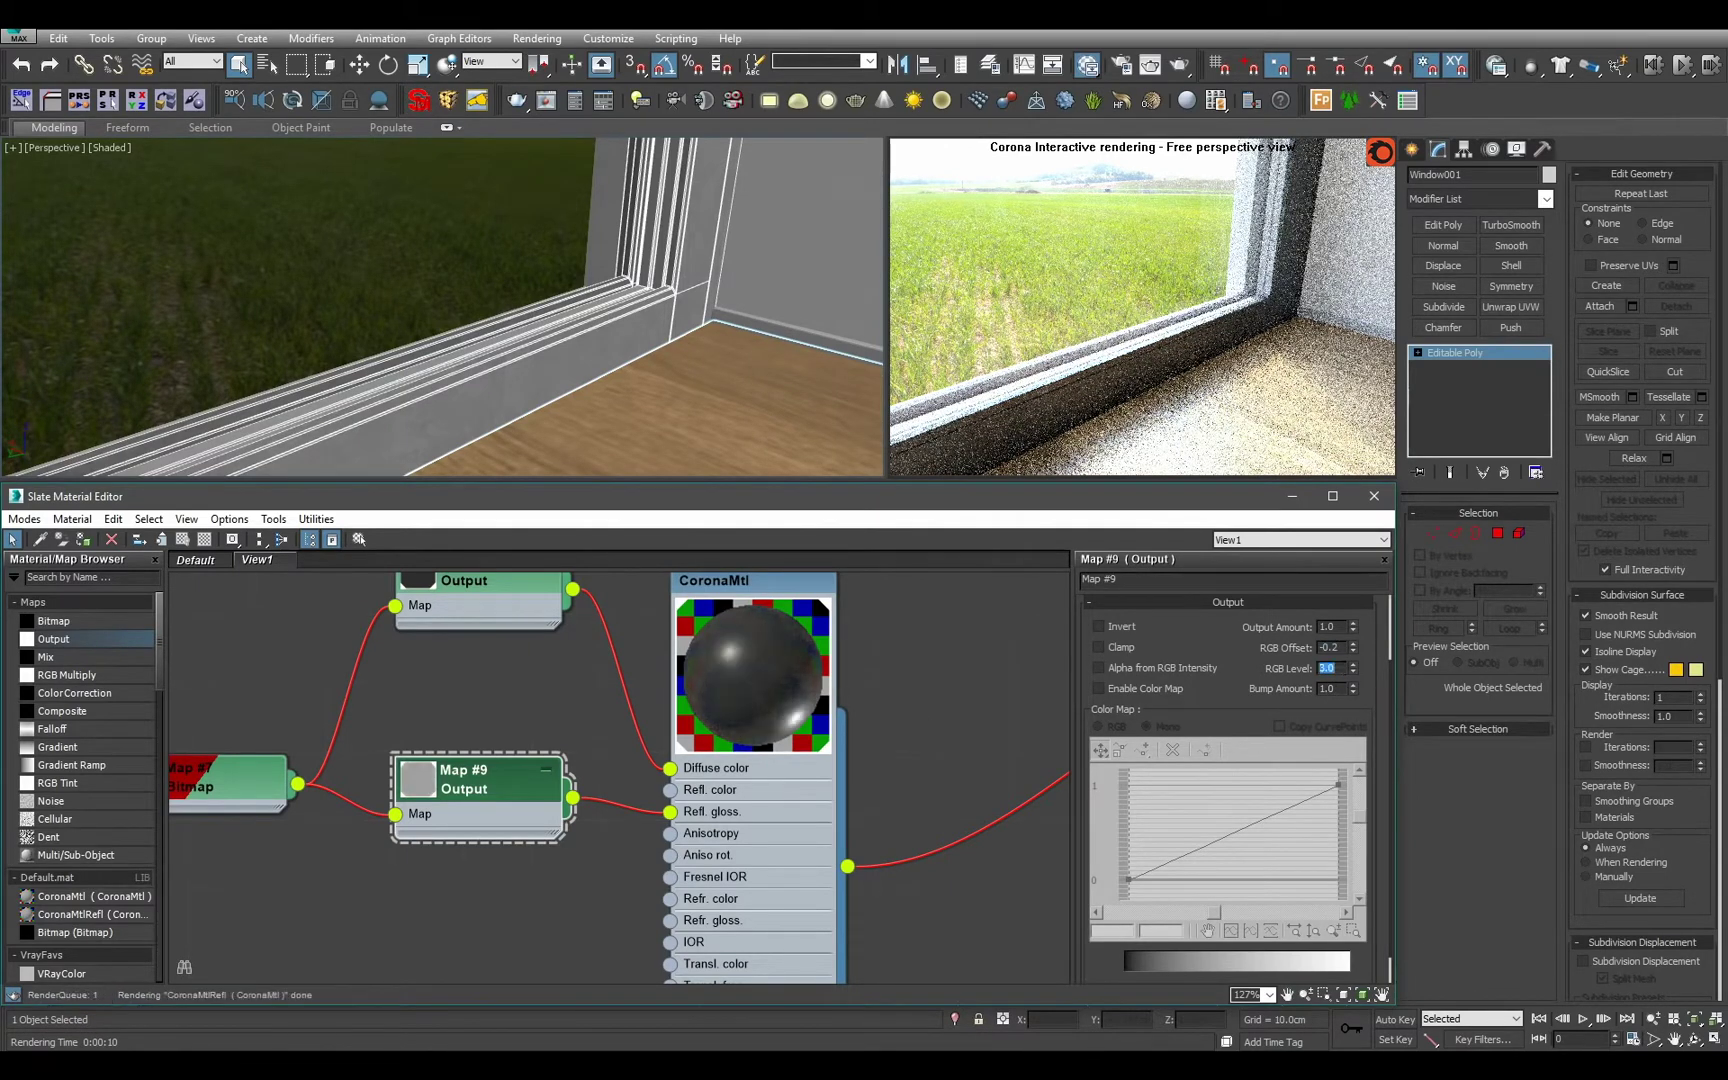
Set the Fresnel IOR of the CoronaMtlRefl window-frame material to 2.4, and view the frame corner from another angle.
click(815, 807)
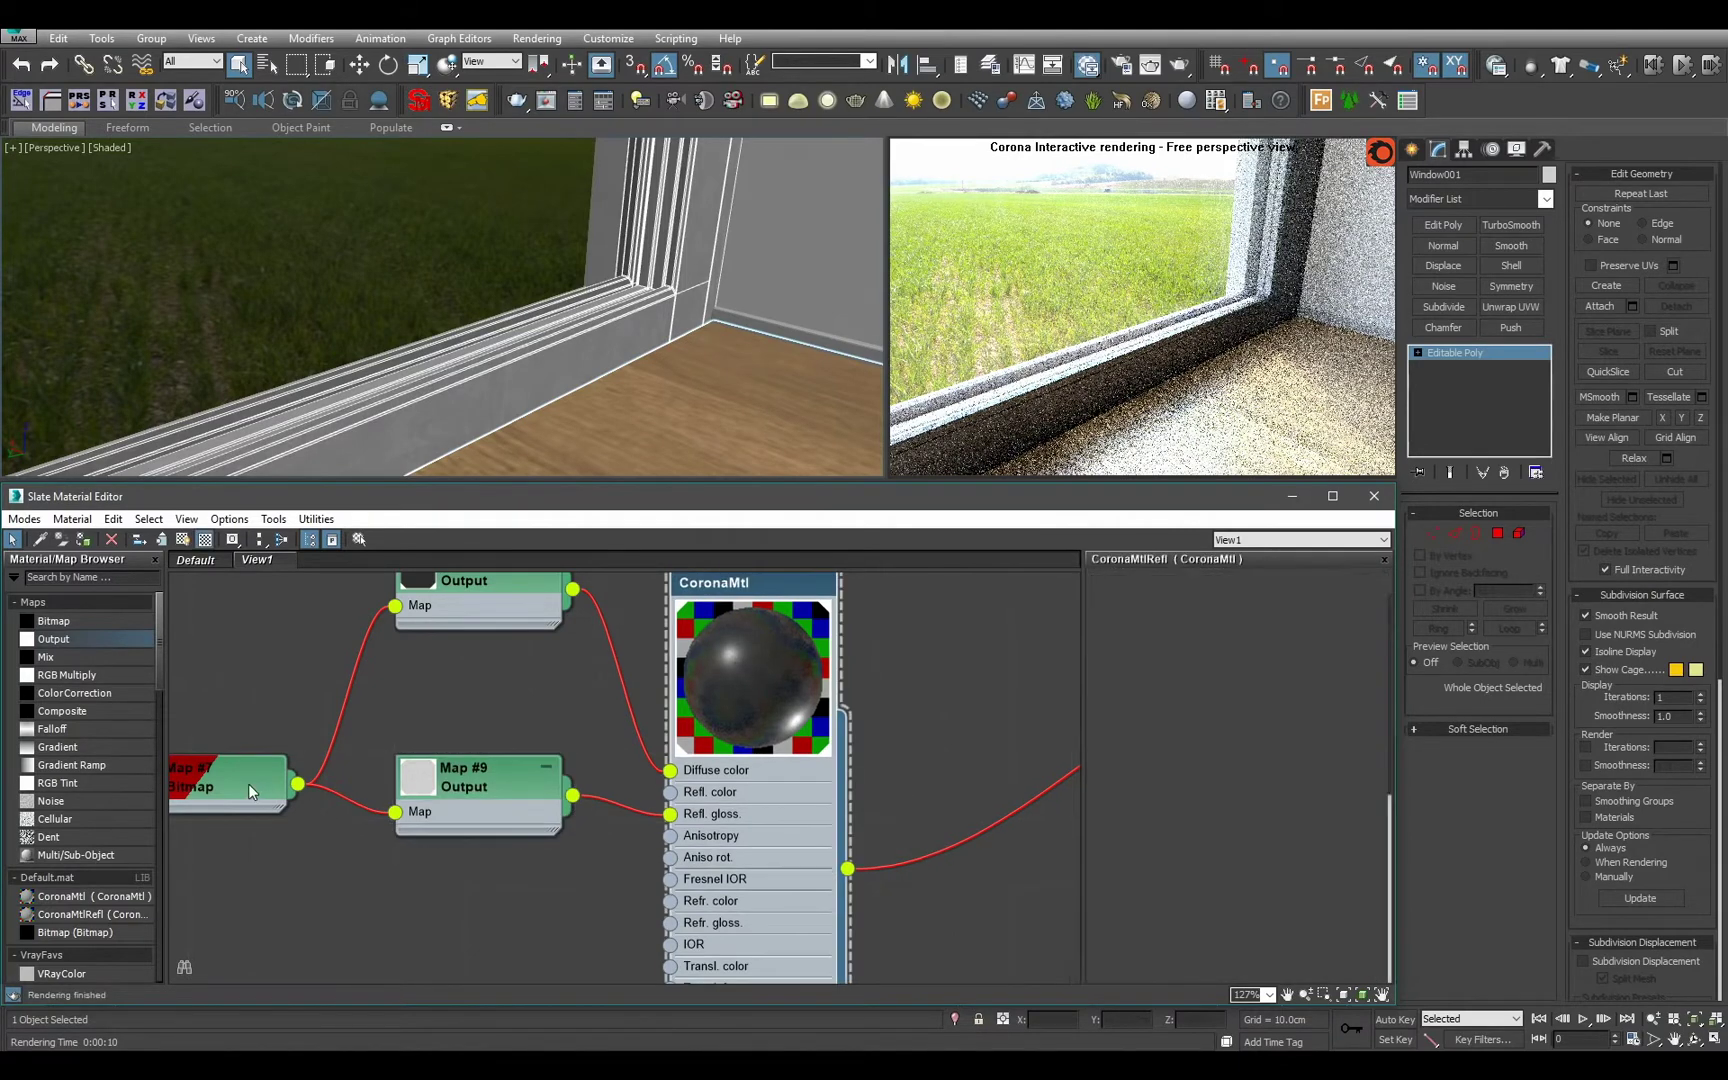
double_click(248, 783)
double_click(800, 840)
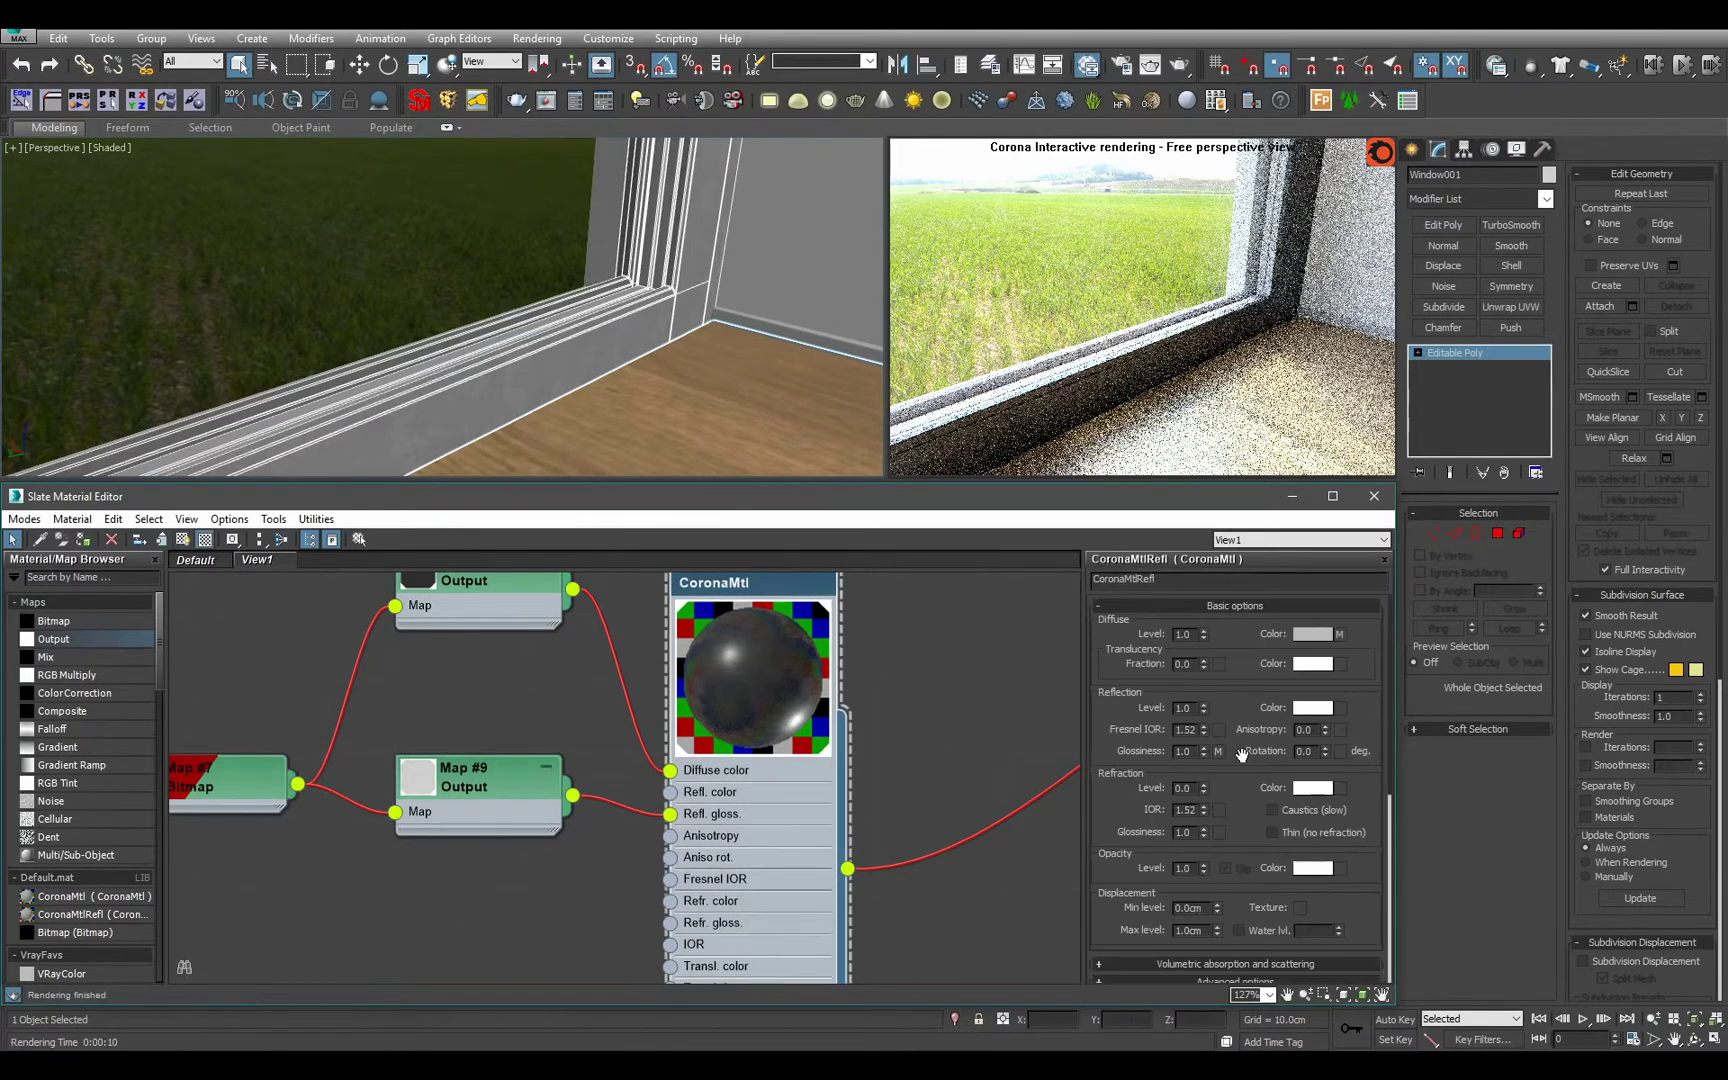
double_click(1197, 732)
text(2.4)
key(Return)
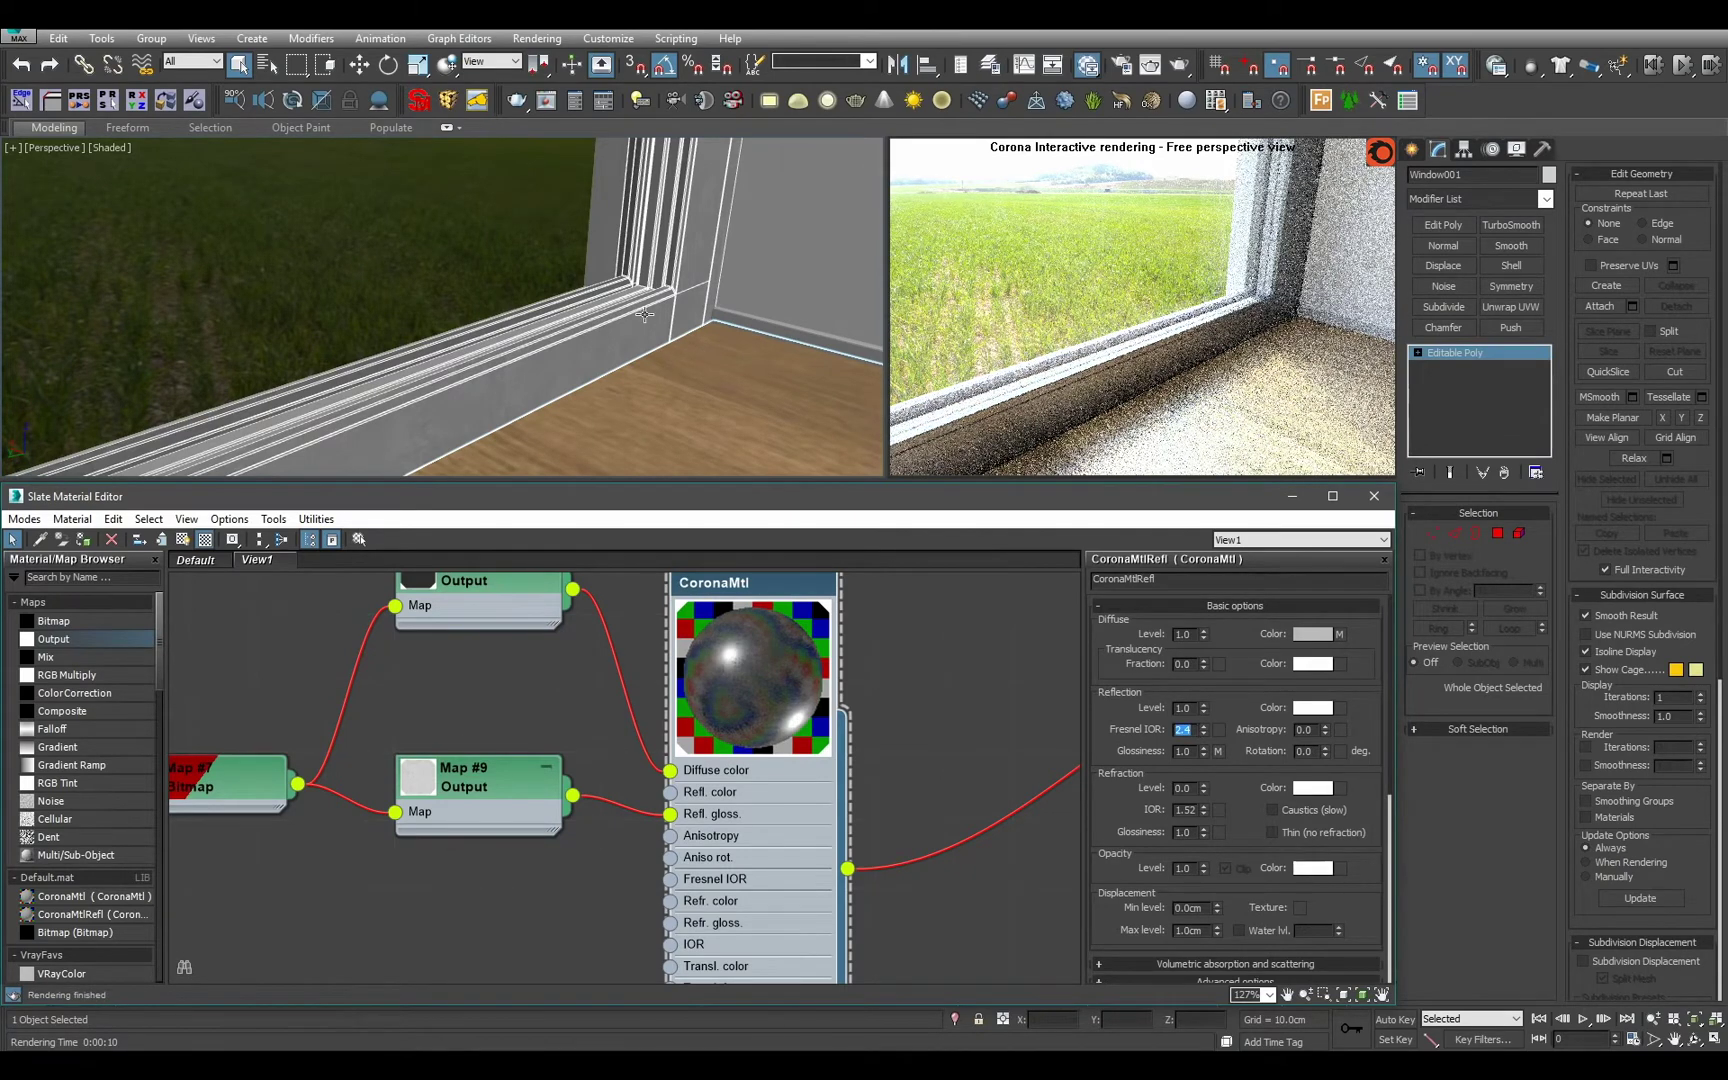
alt+middle_drag(588, 322, 592, 348)
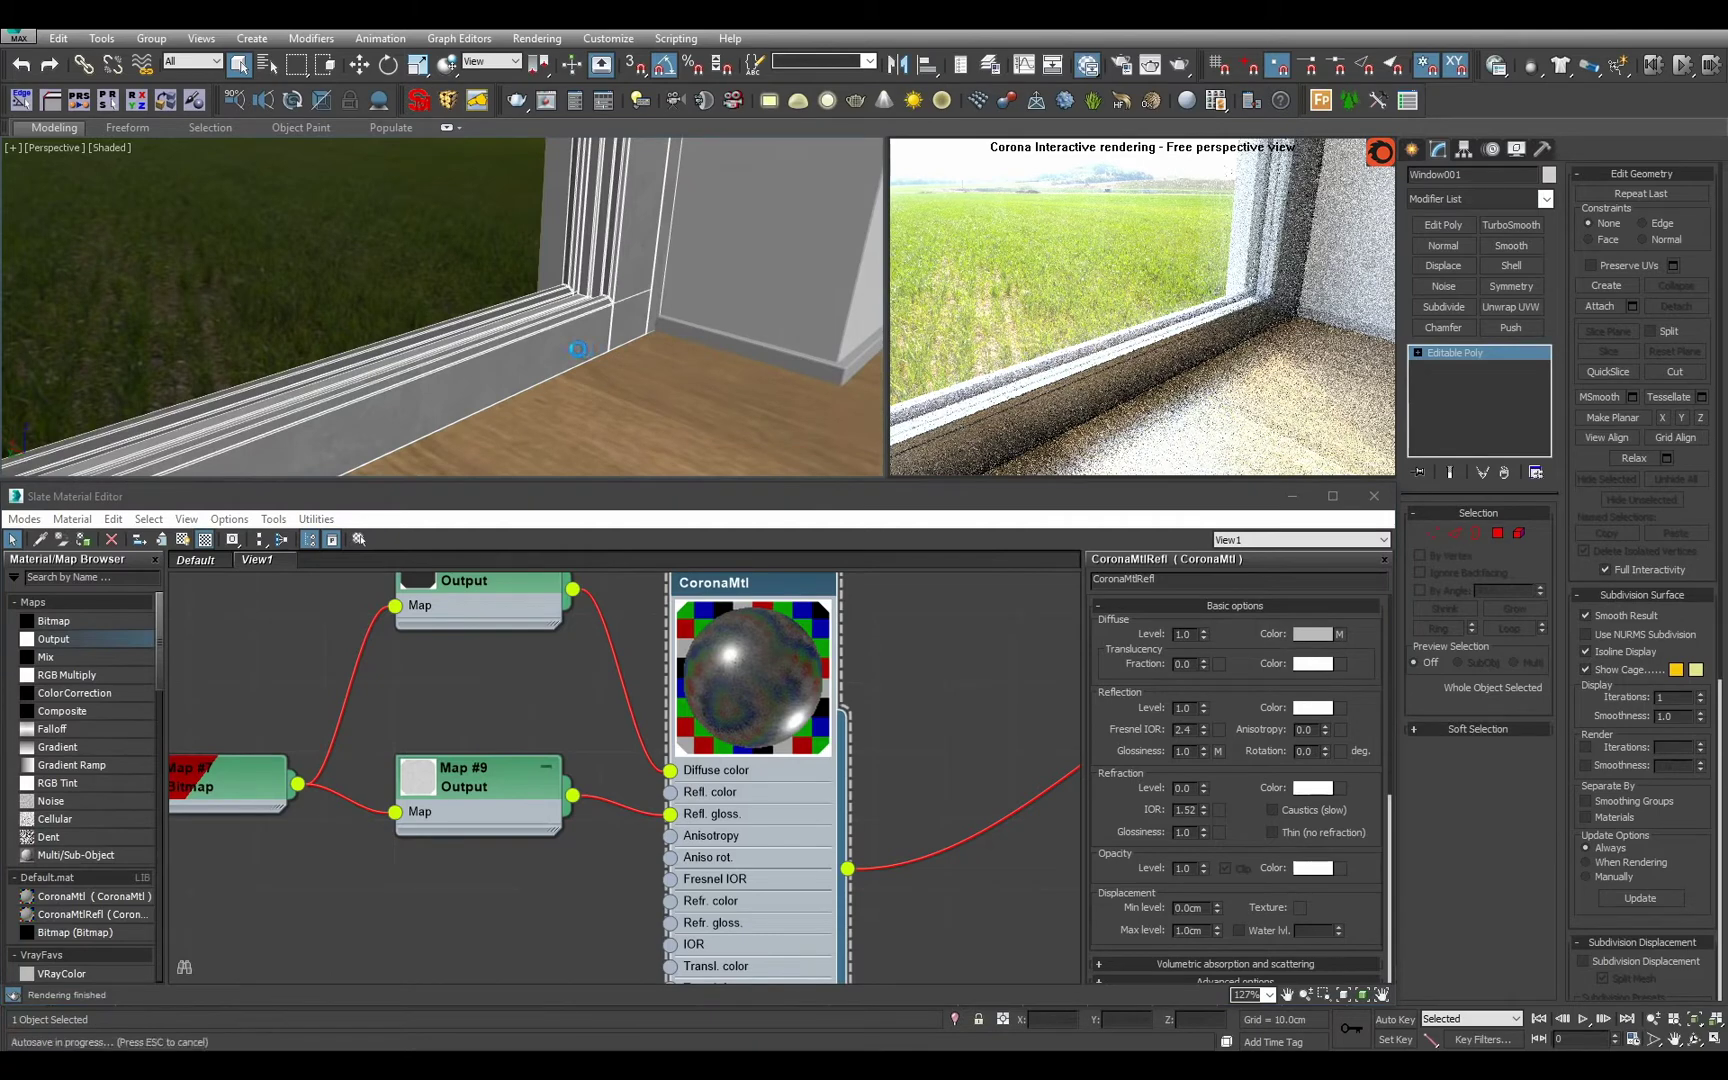
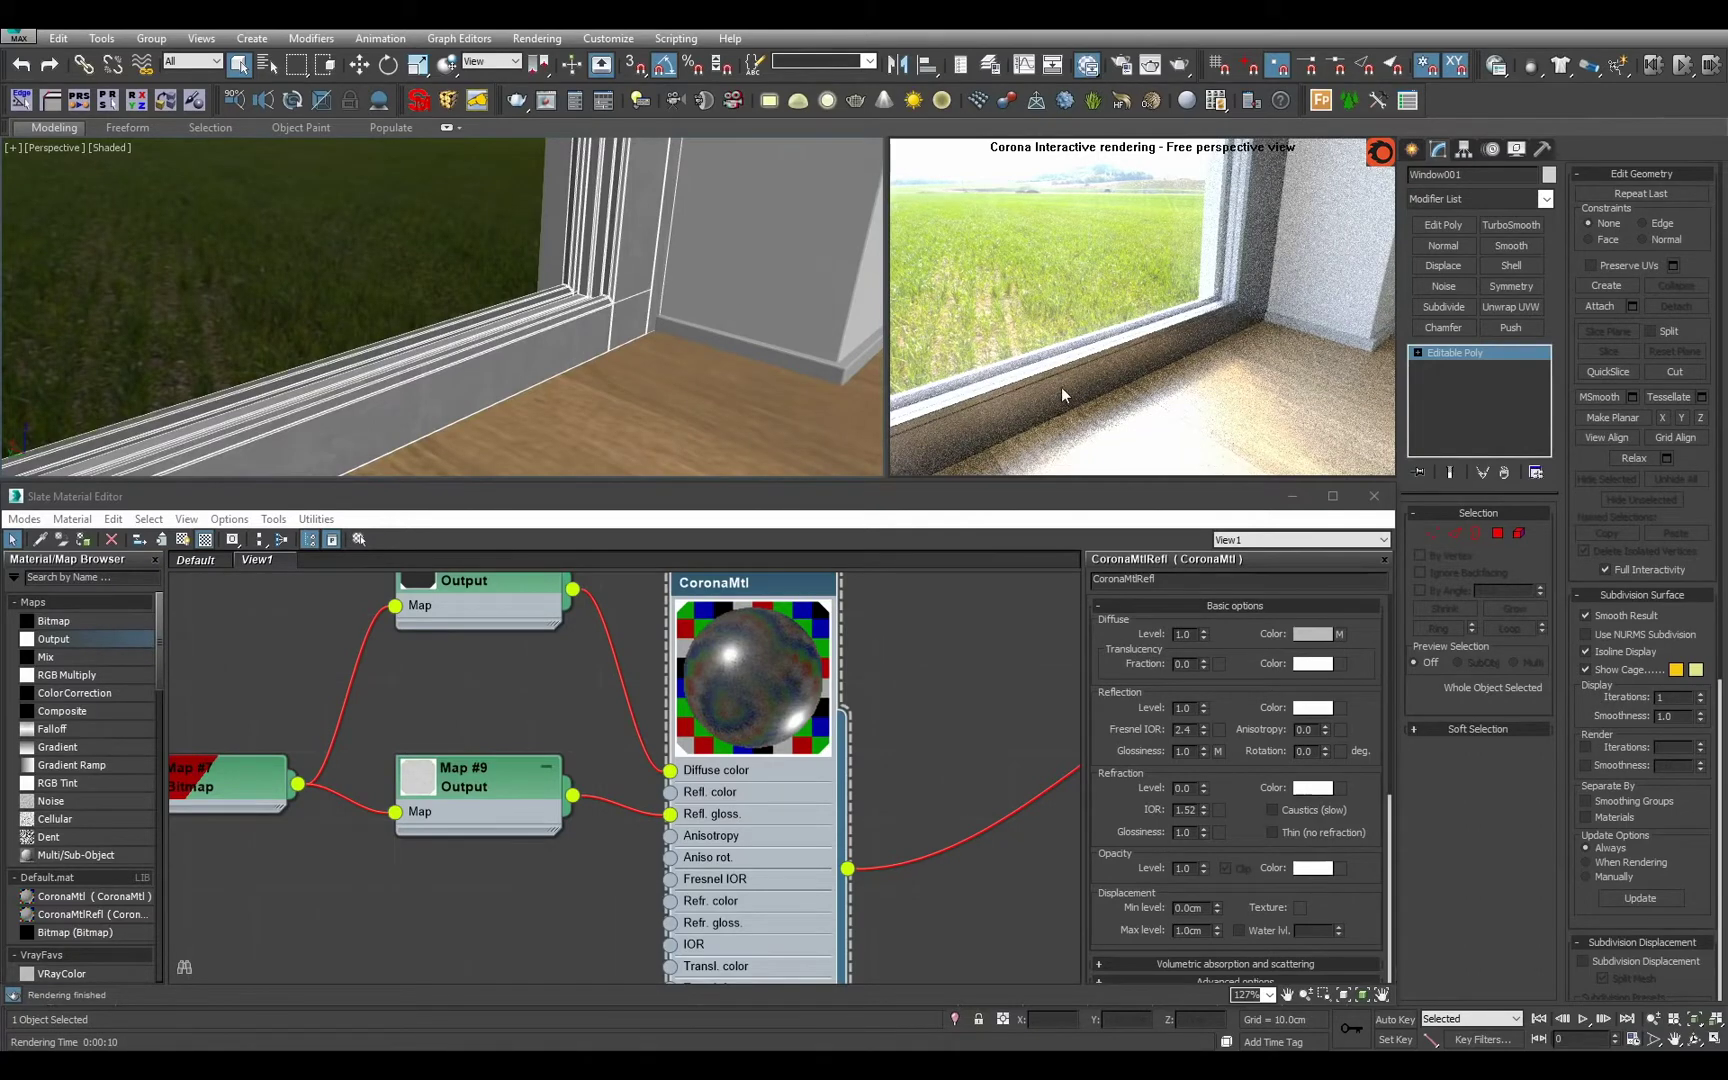
Hide the window-frame material's unused slots, and move the material with its maps below the wood and wall materials.
scroll(760, 702, down, 10)
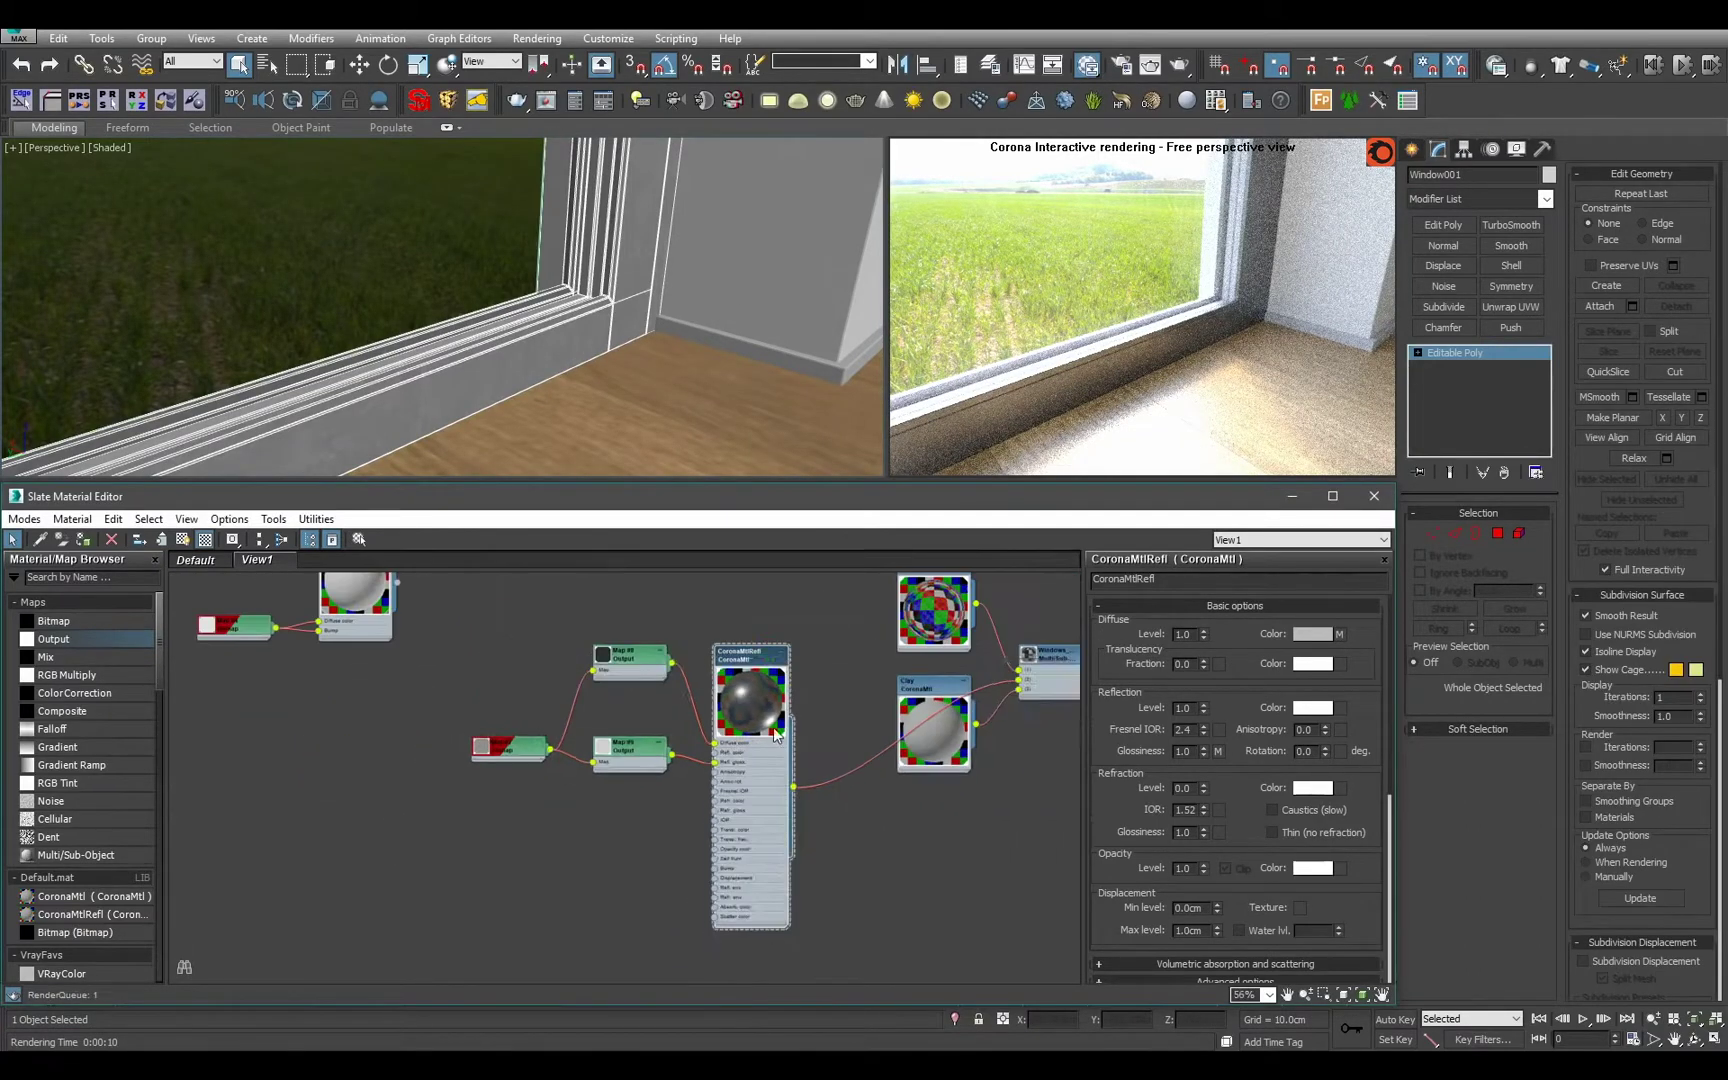
scroll(692, 832, up, 1)
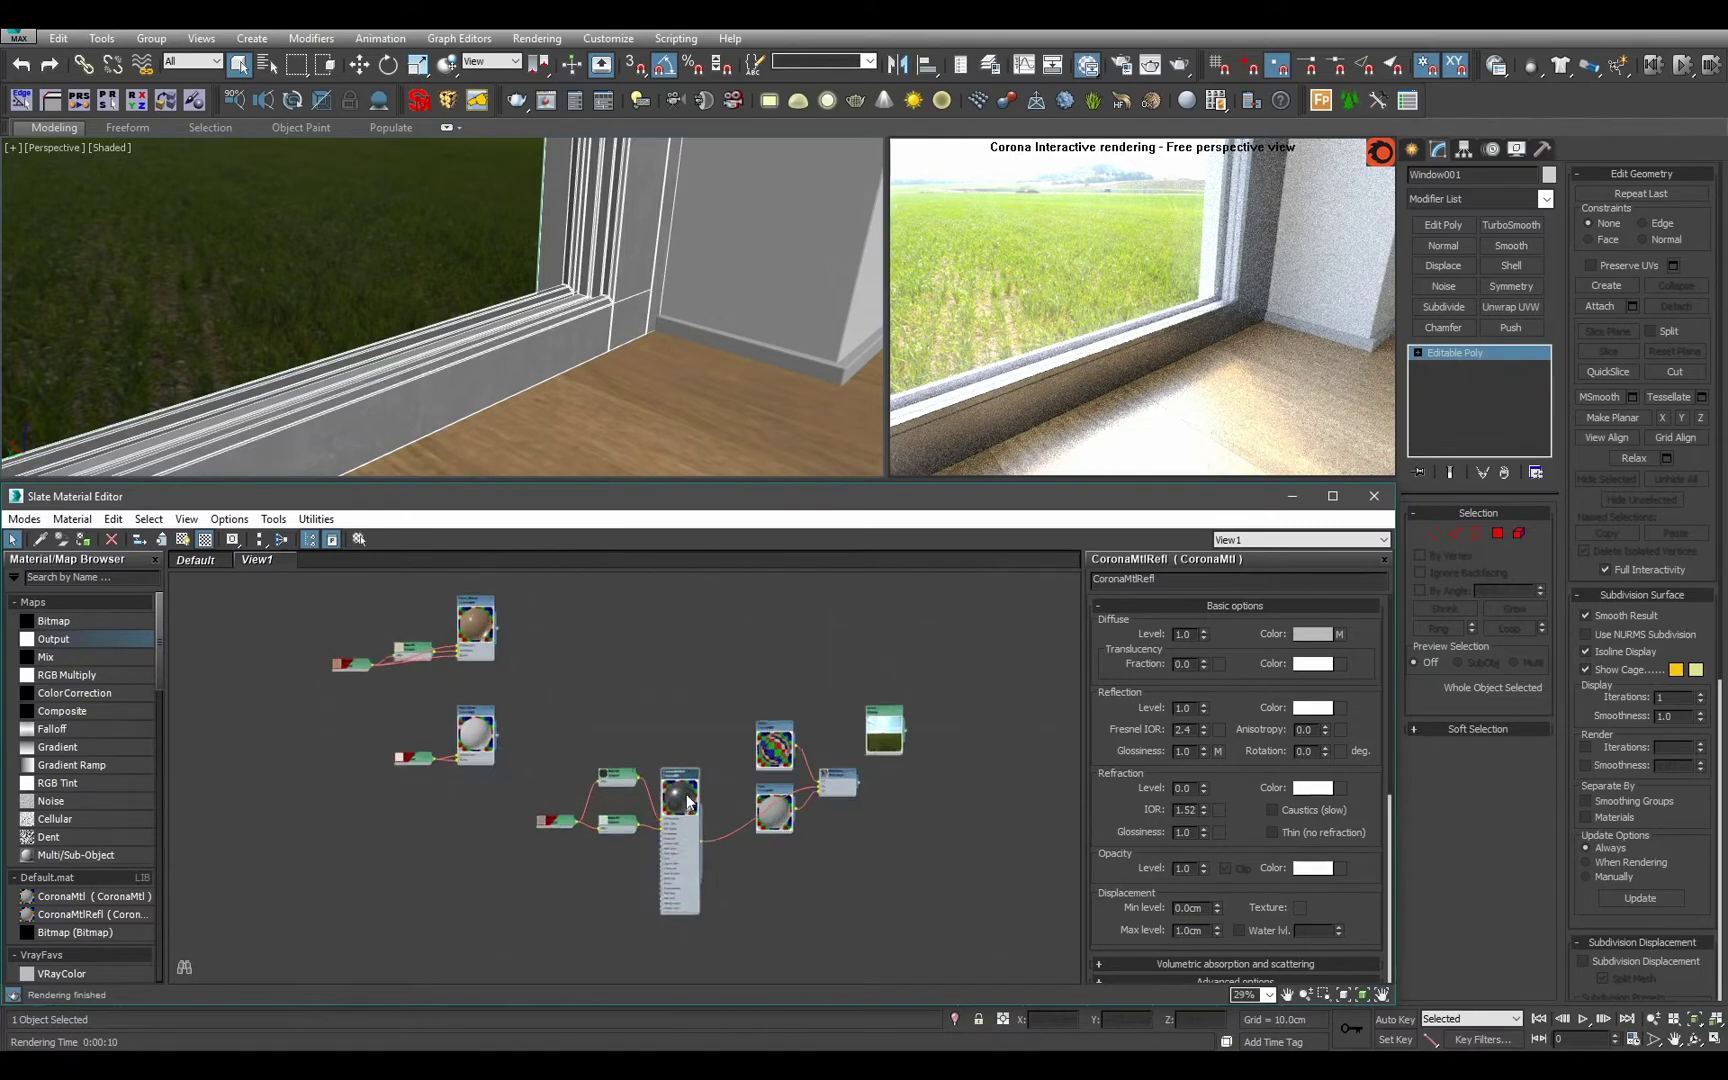
key(h)
drag(682, 810, 460, 858)
scroll(508, 838, down, 3)
scroll(521, 698, up, 2)
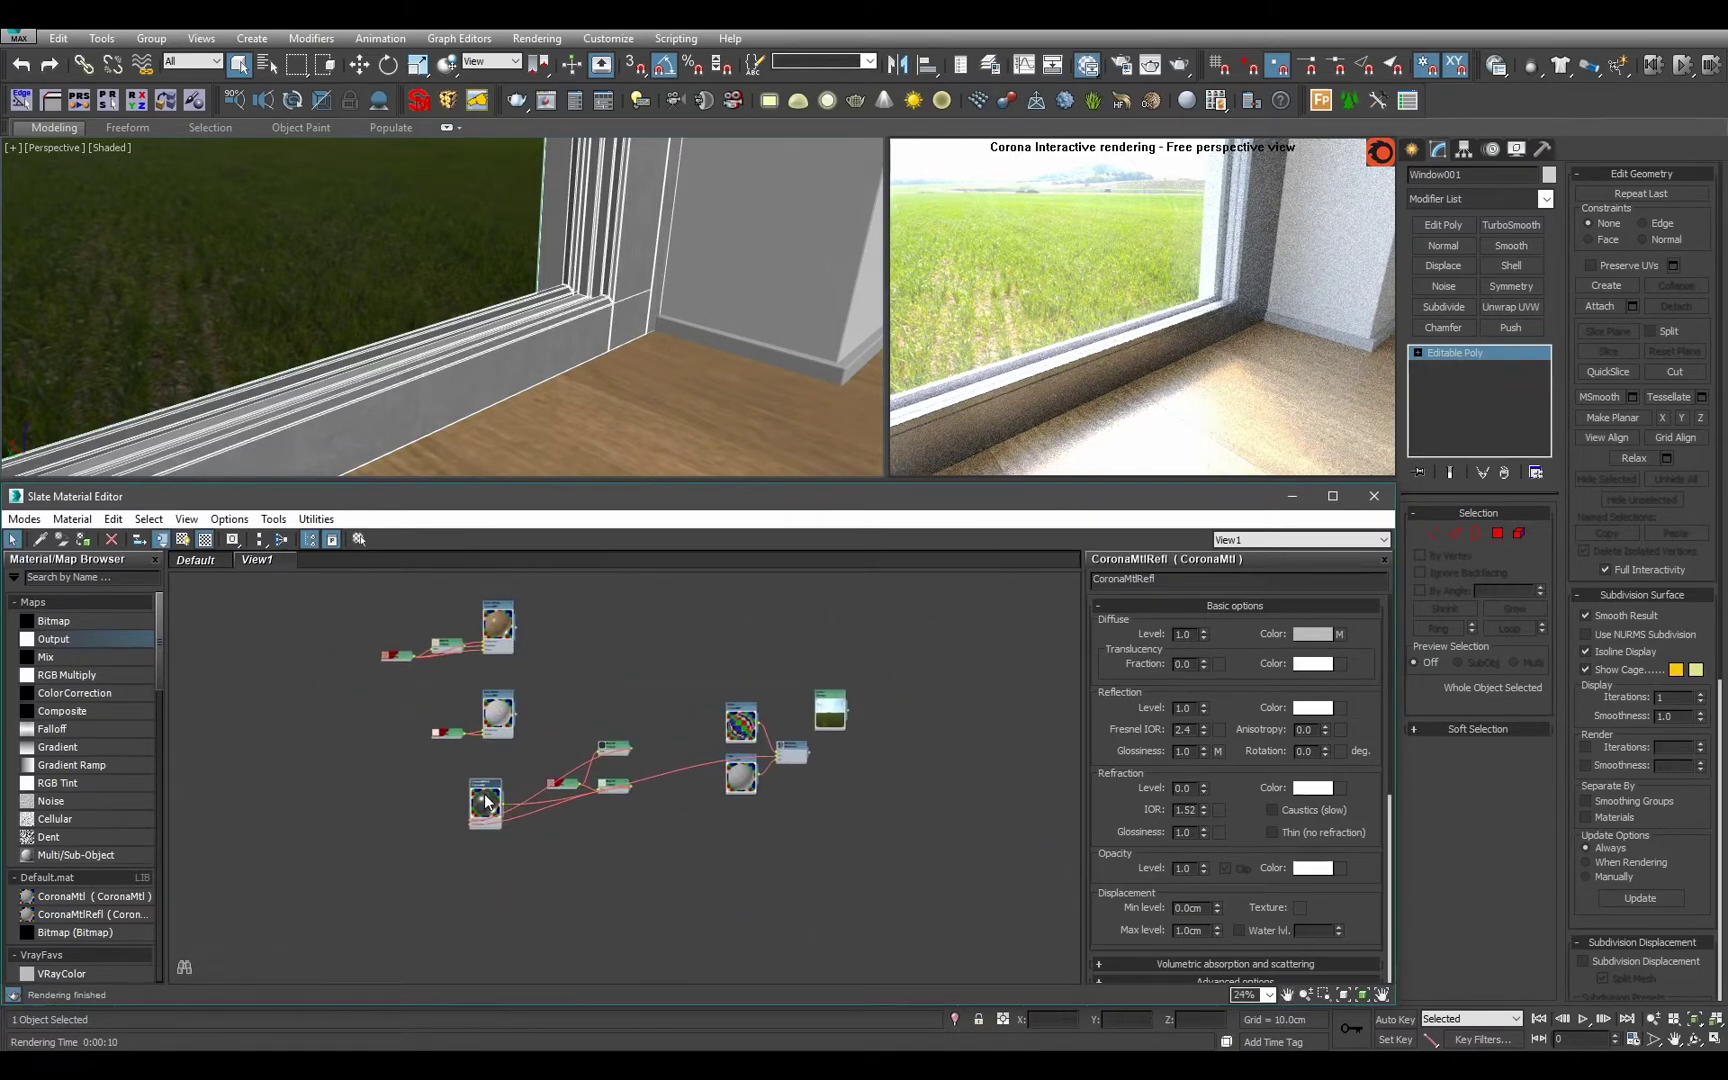
drag(490, 804, 506, 860)
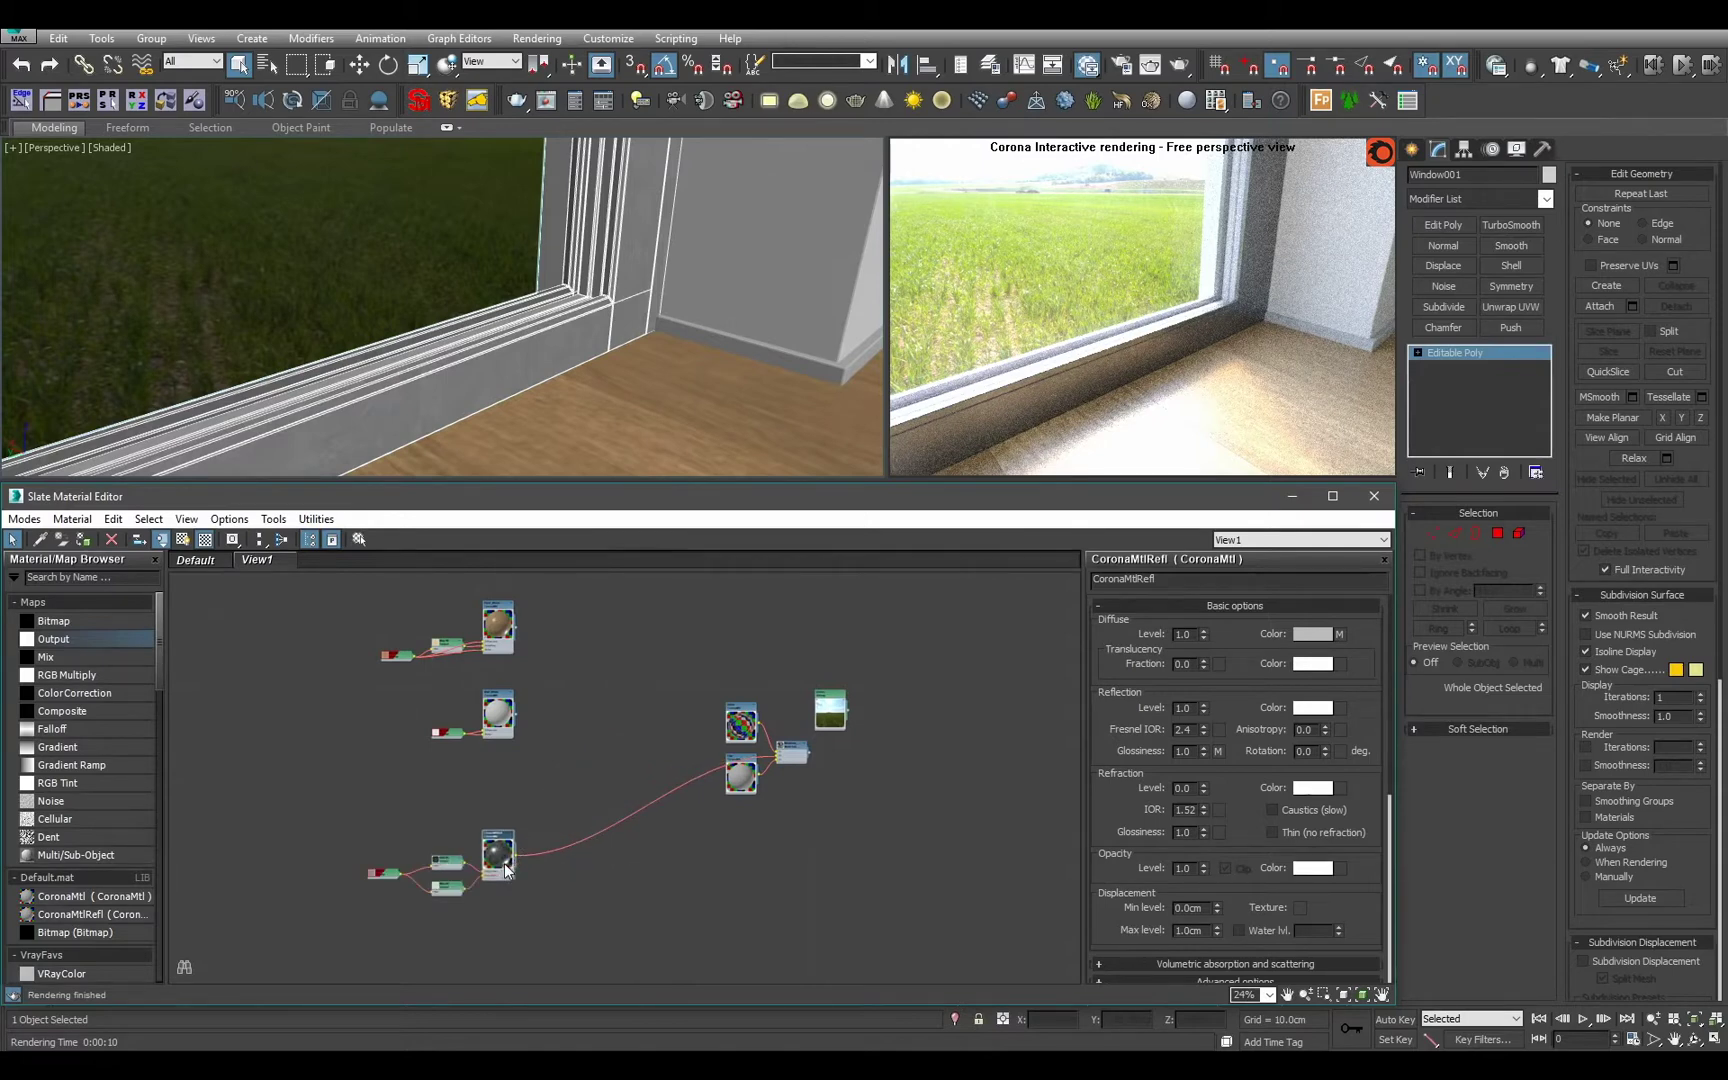
Examine which window polygons use material ID 3, then leave polygon selection.
scroll(810, 770, up, 5)
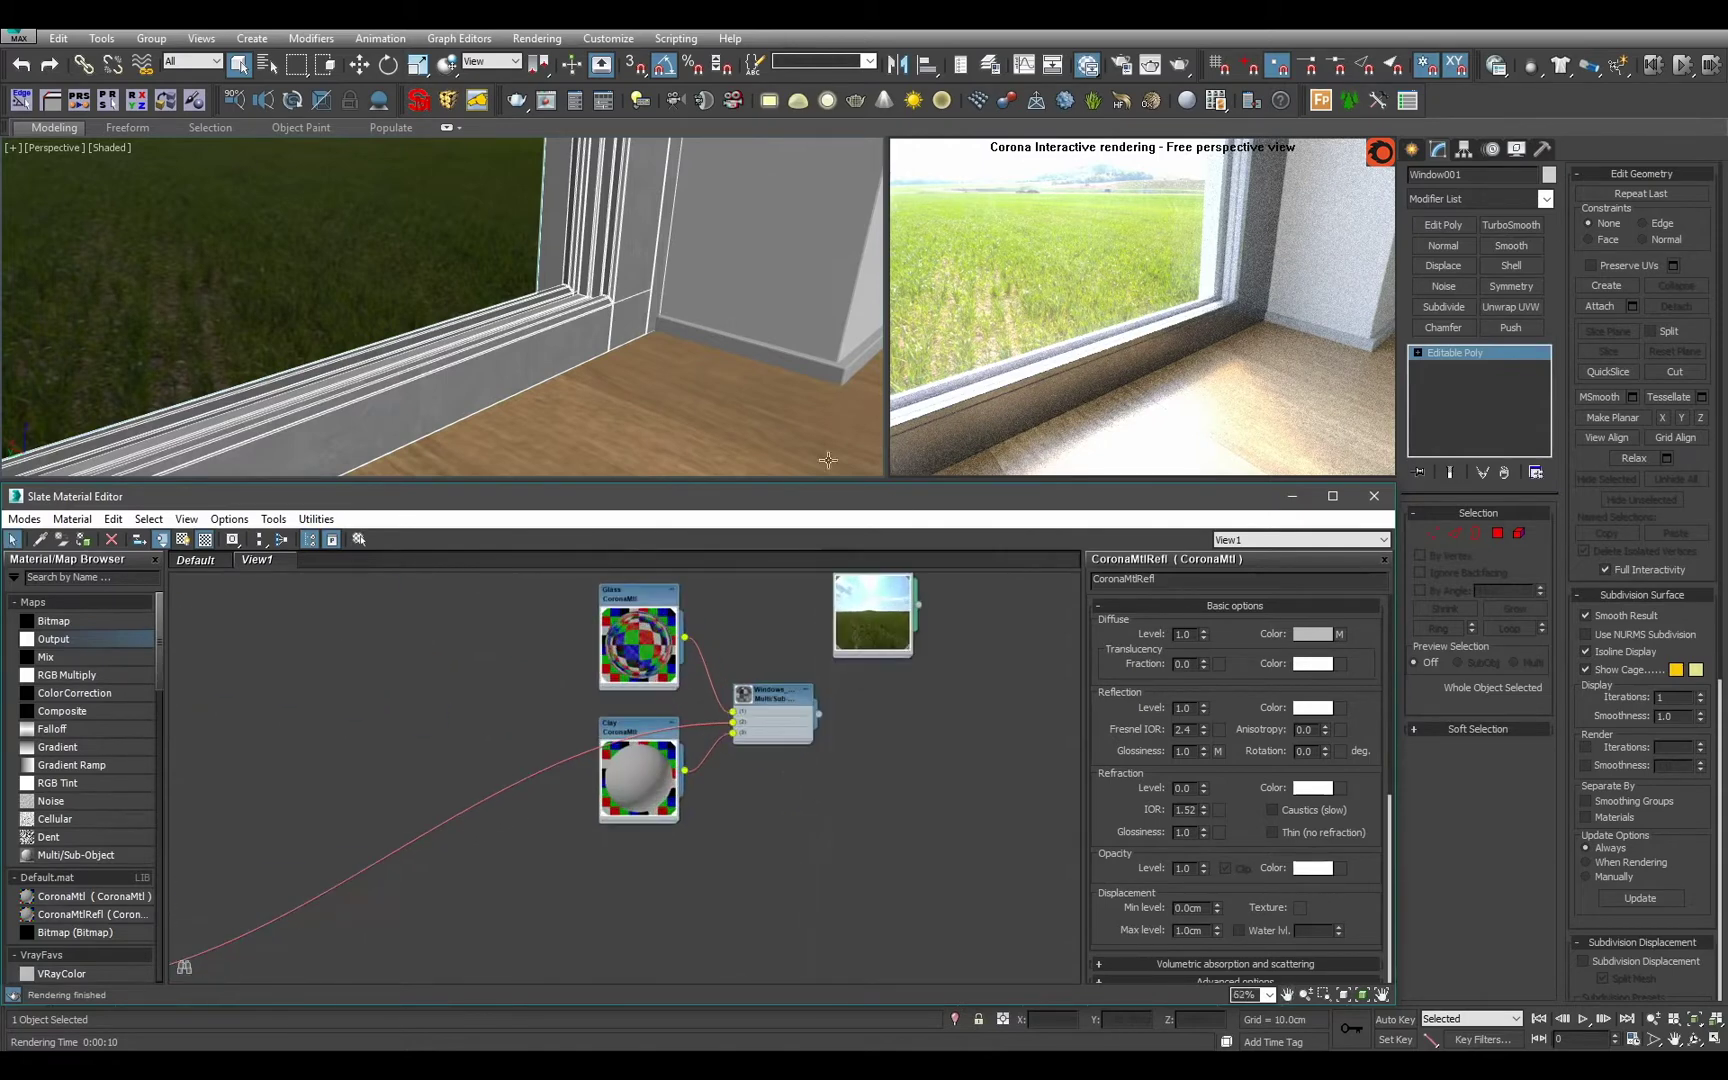
click(1490, 532)
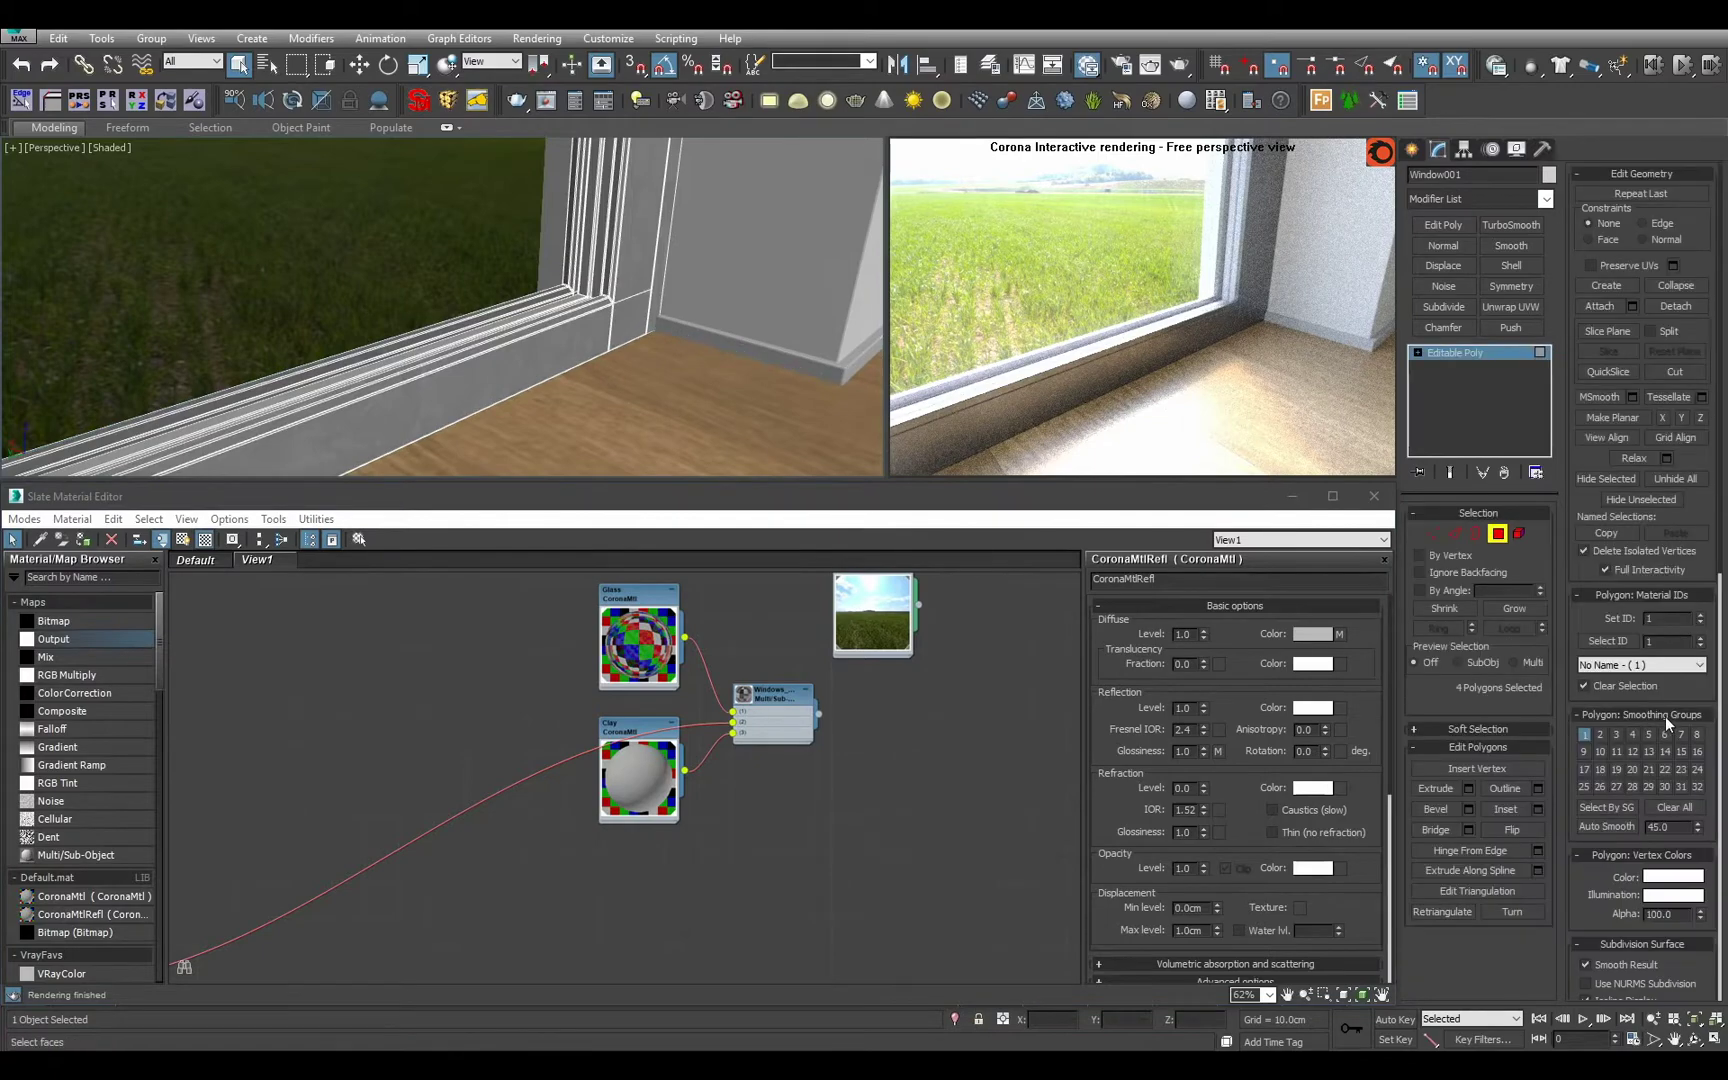
click(1606, 641)
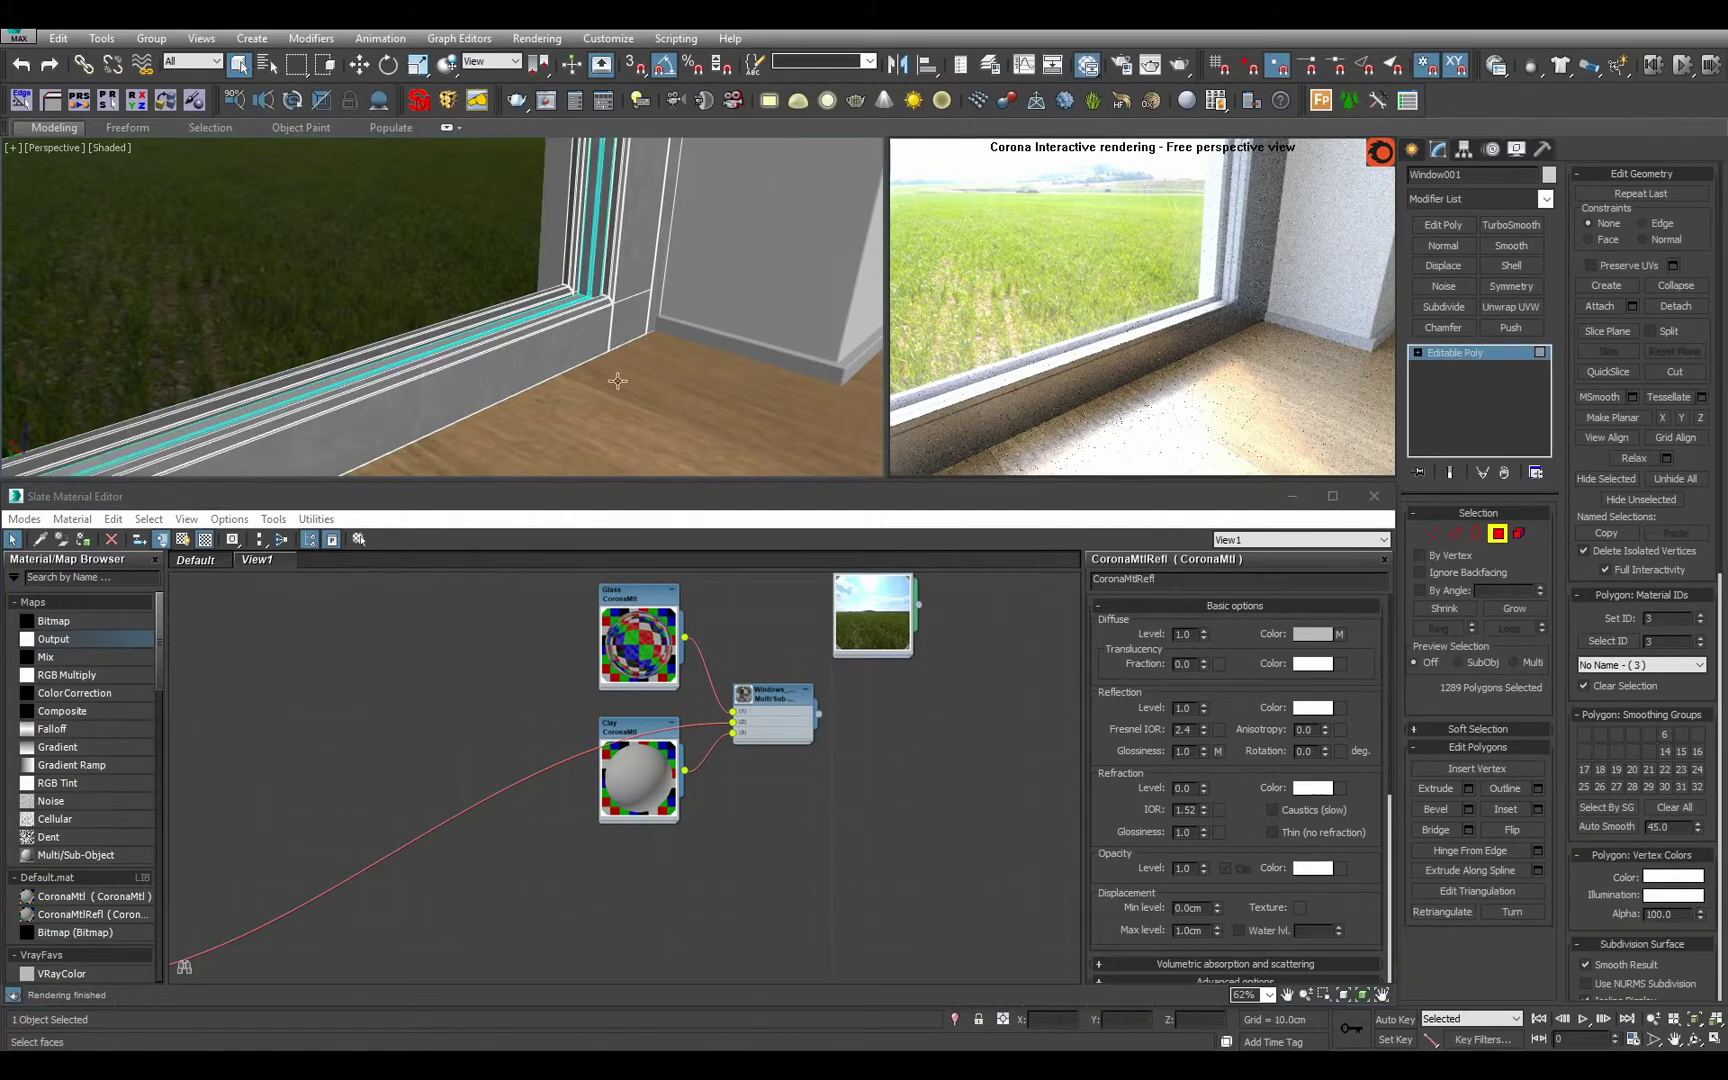
alt+middle_drag(450, 265, 492, 272)
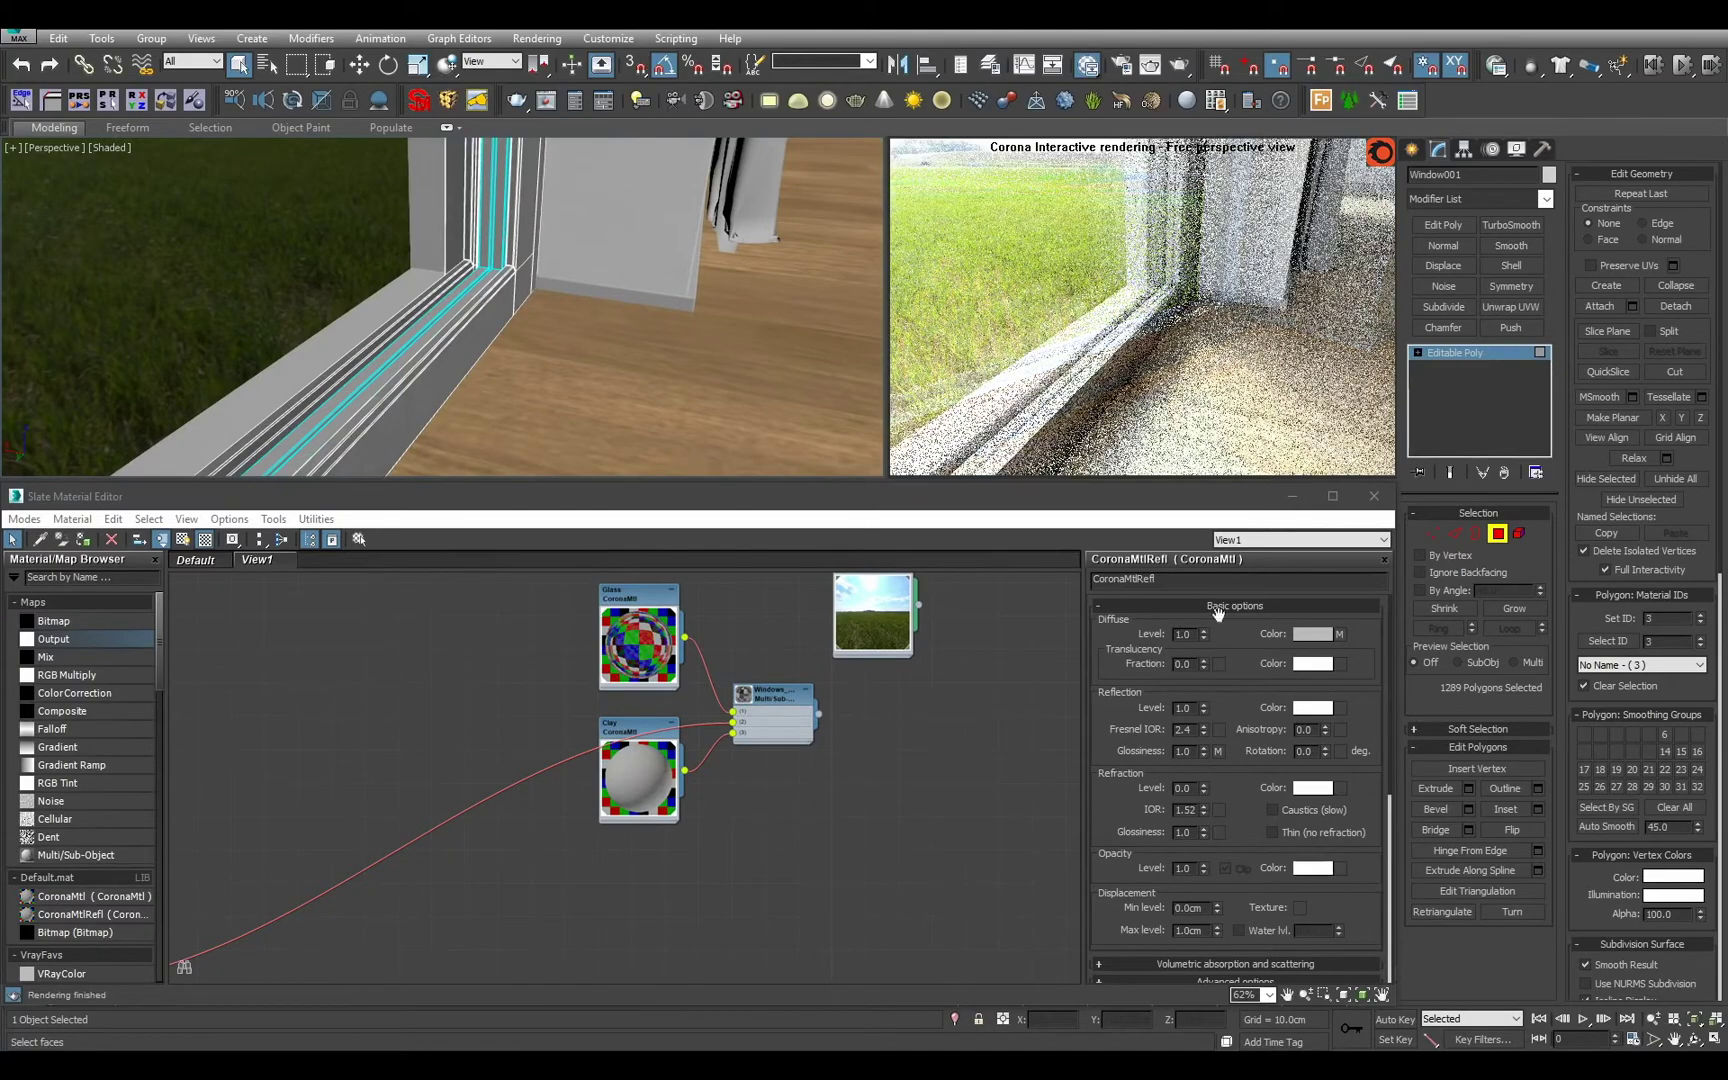
click(1480, 353)
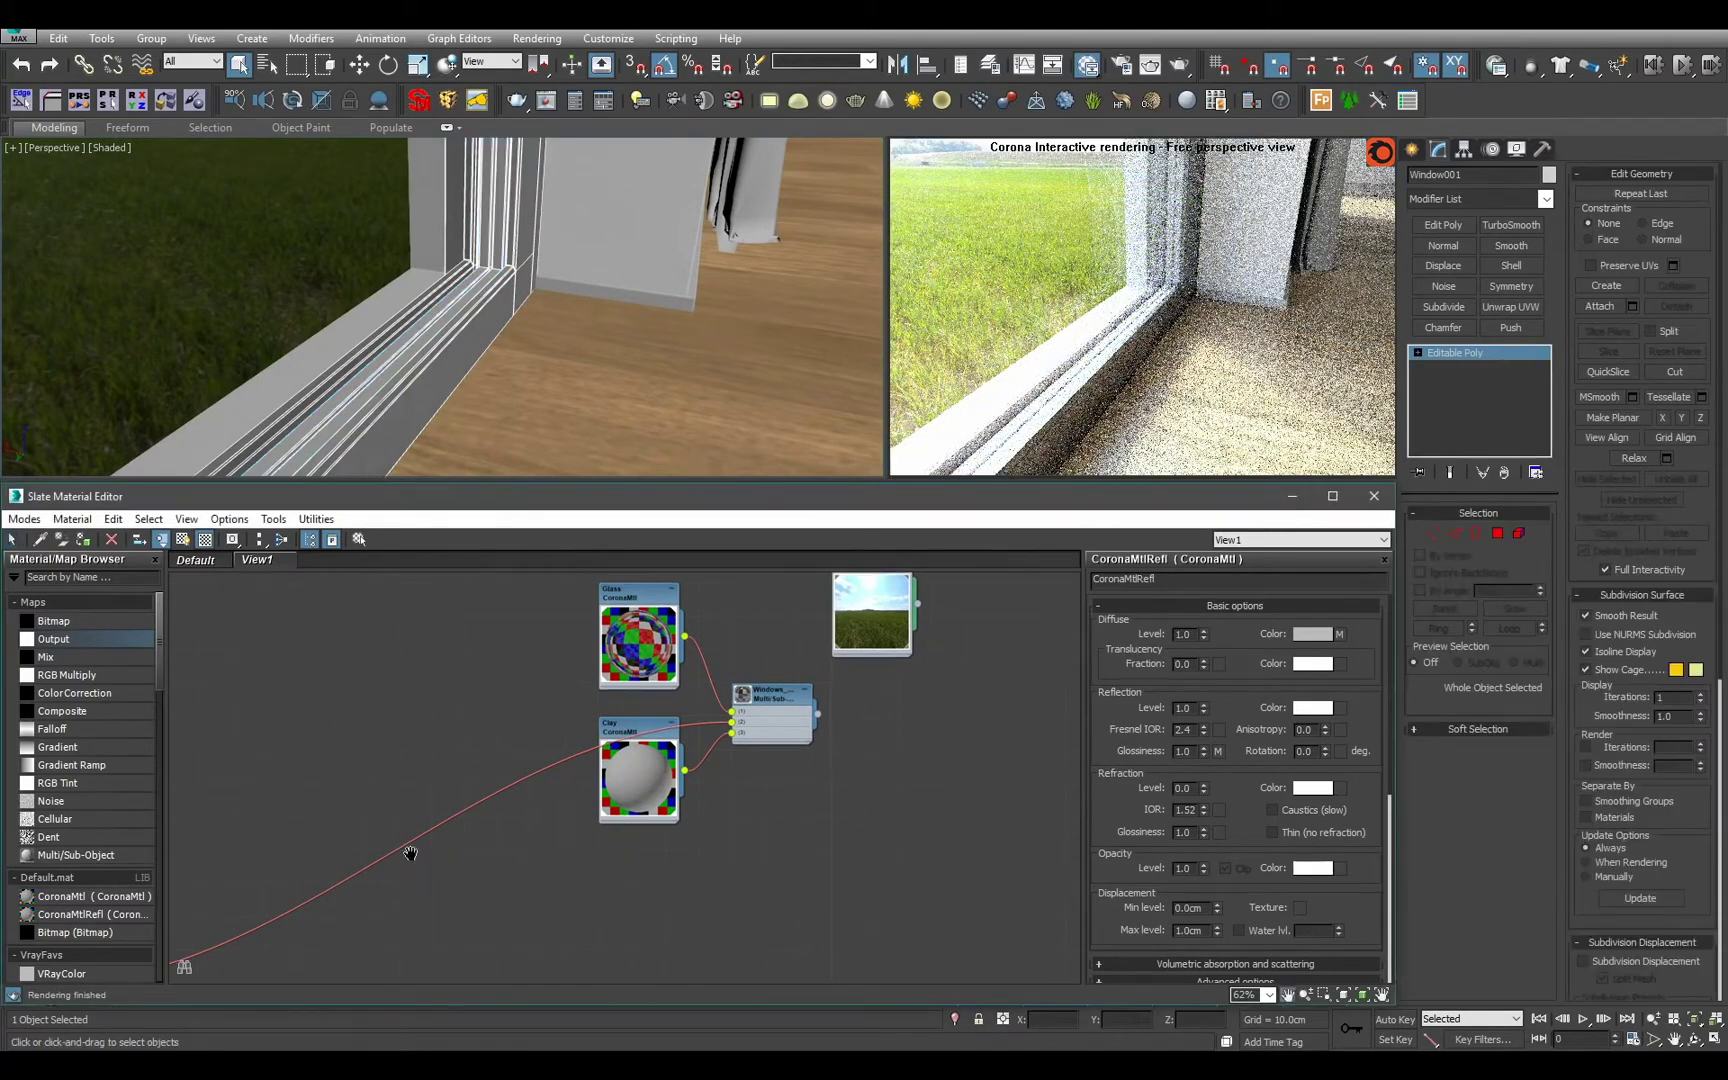
Add a new CoronaMtl below the Clay material, and rename the finished window-frame material Metal_Dark_Anthracite.
middle_drag(409, 845, 409, 755)
drag(85, 897, 706, 770)
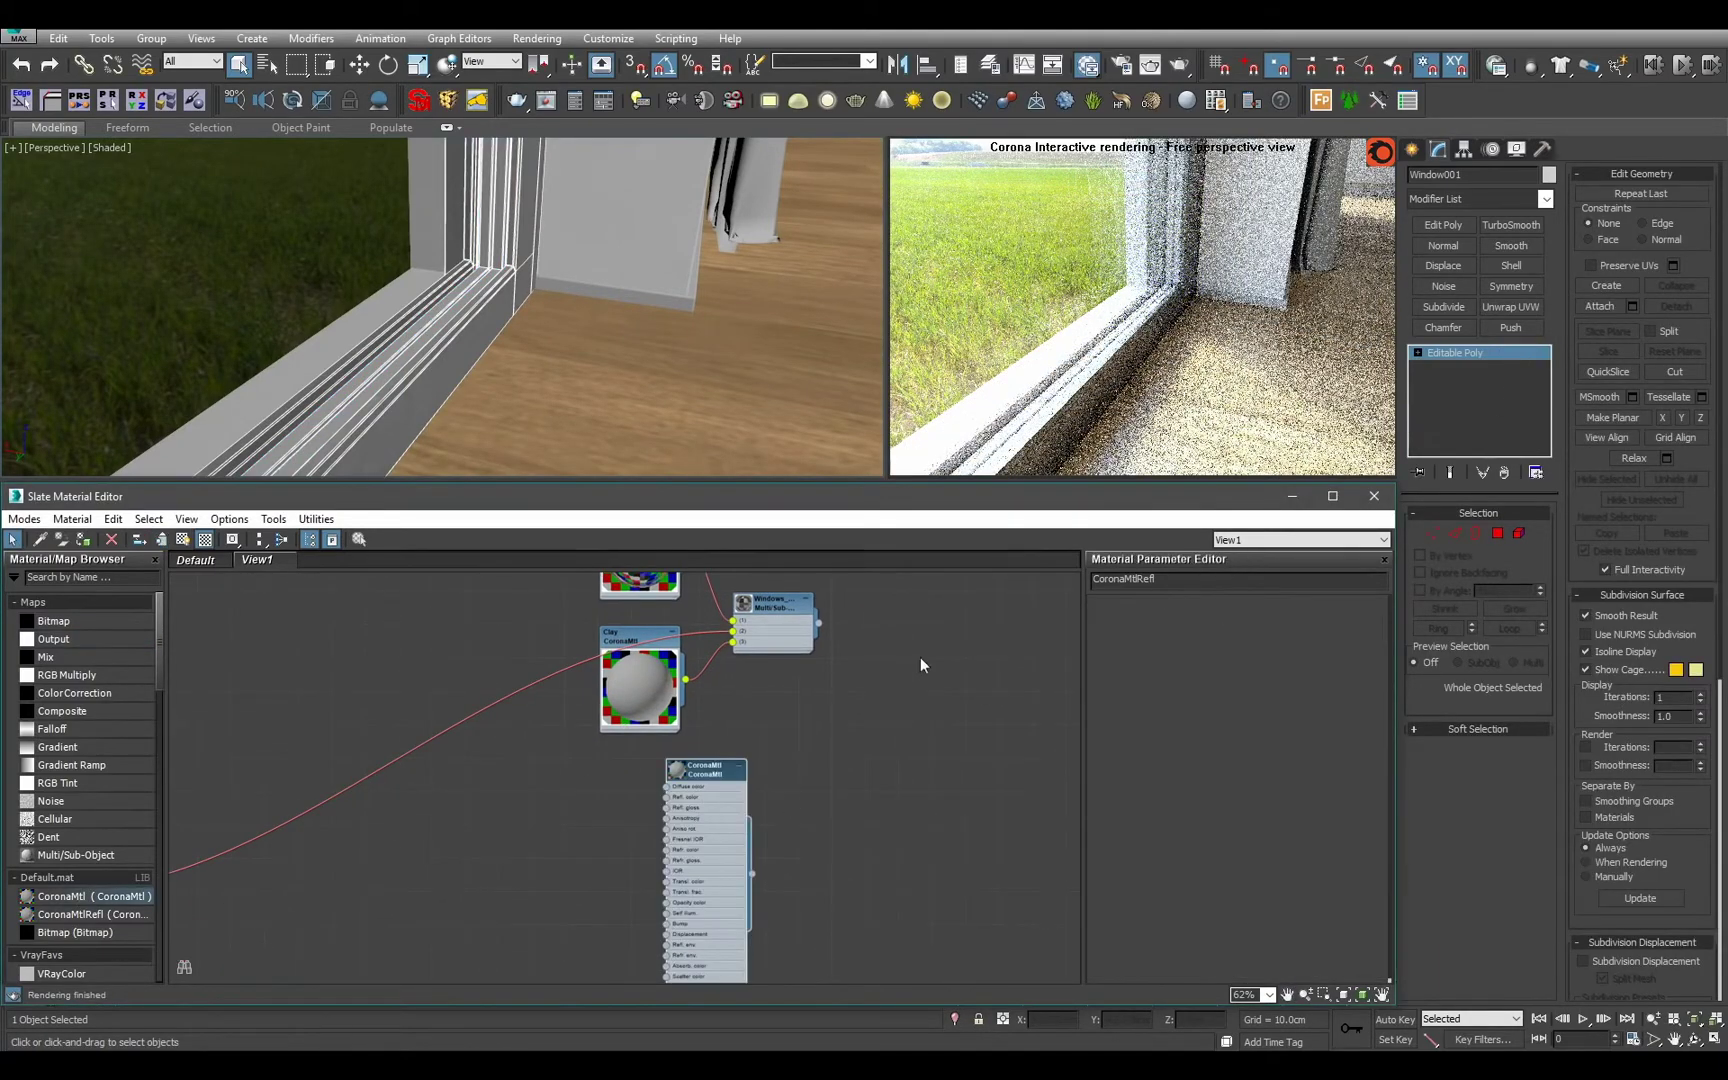
middle_drag(478, 812, 878, 712)
double_click(392, 745)
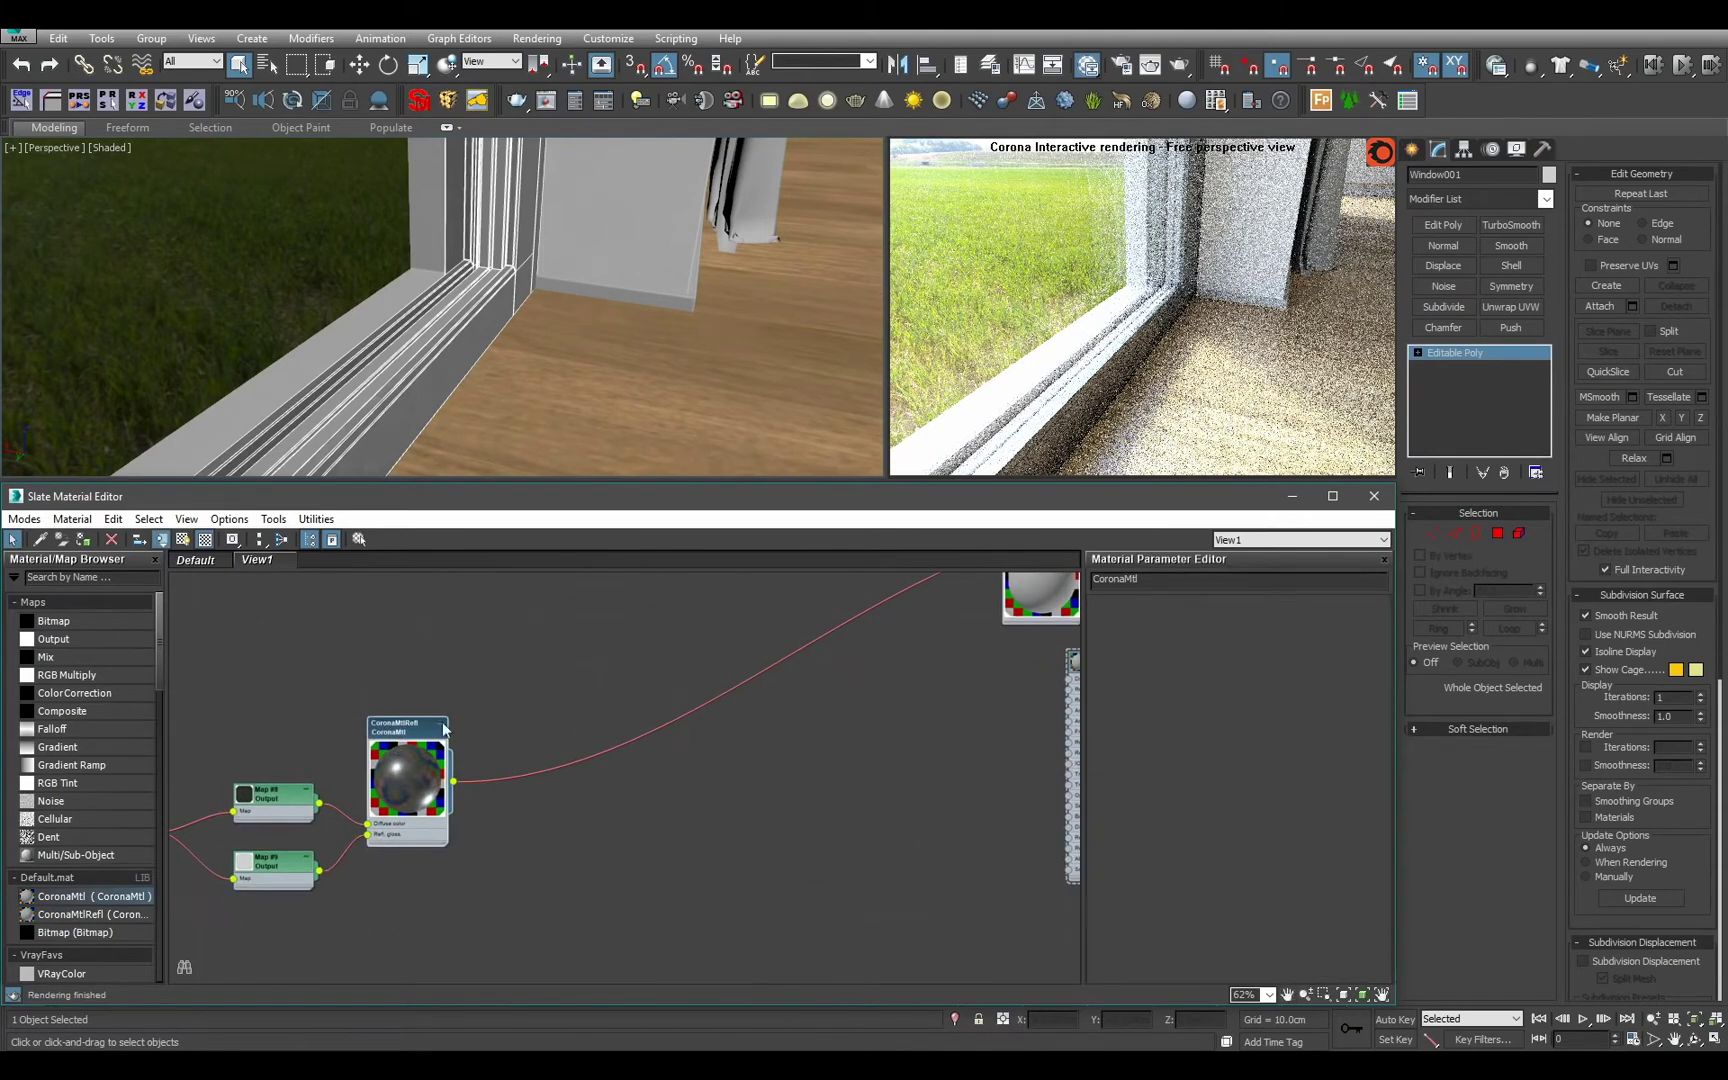
double_click(1193, 580)
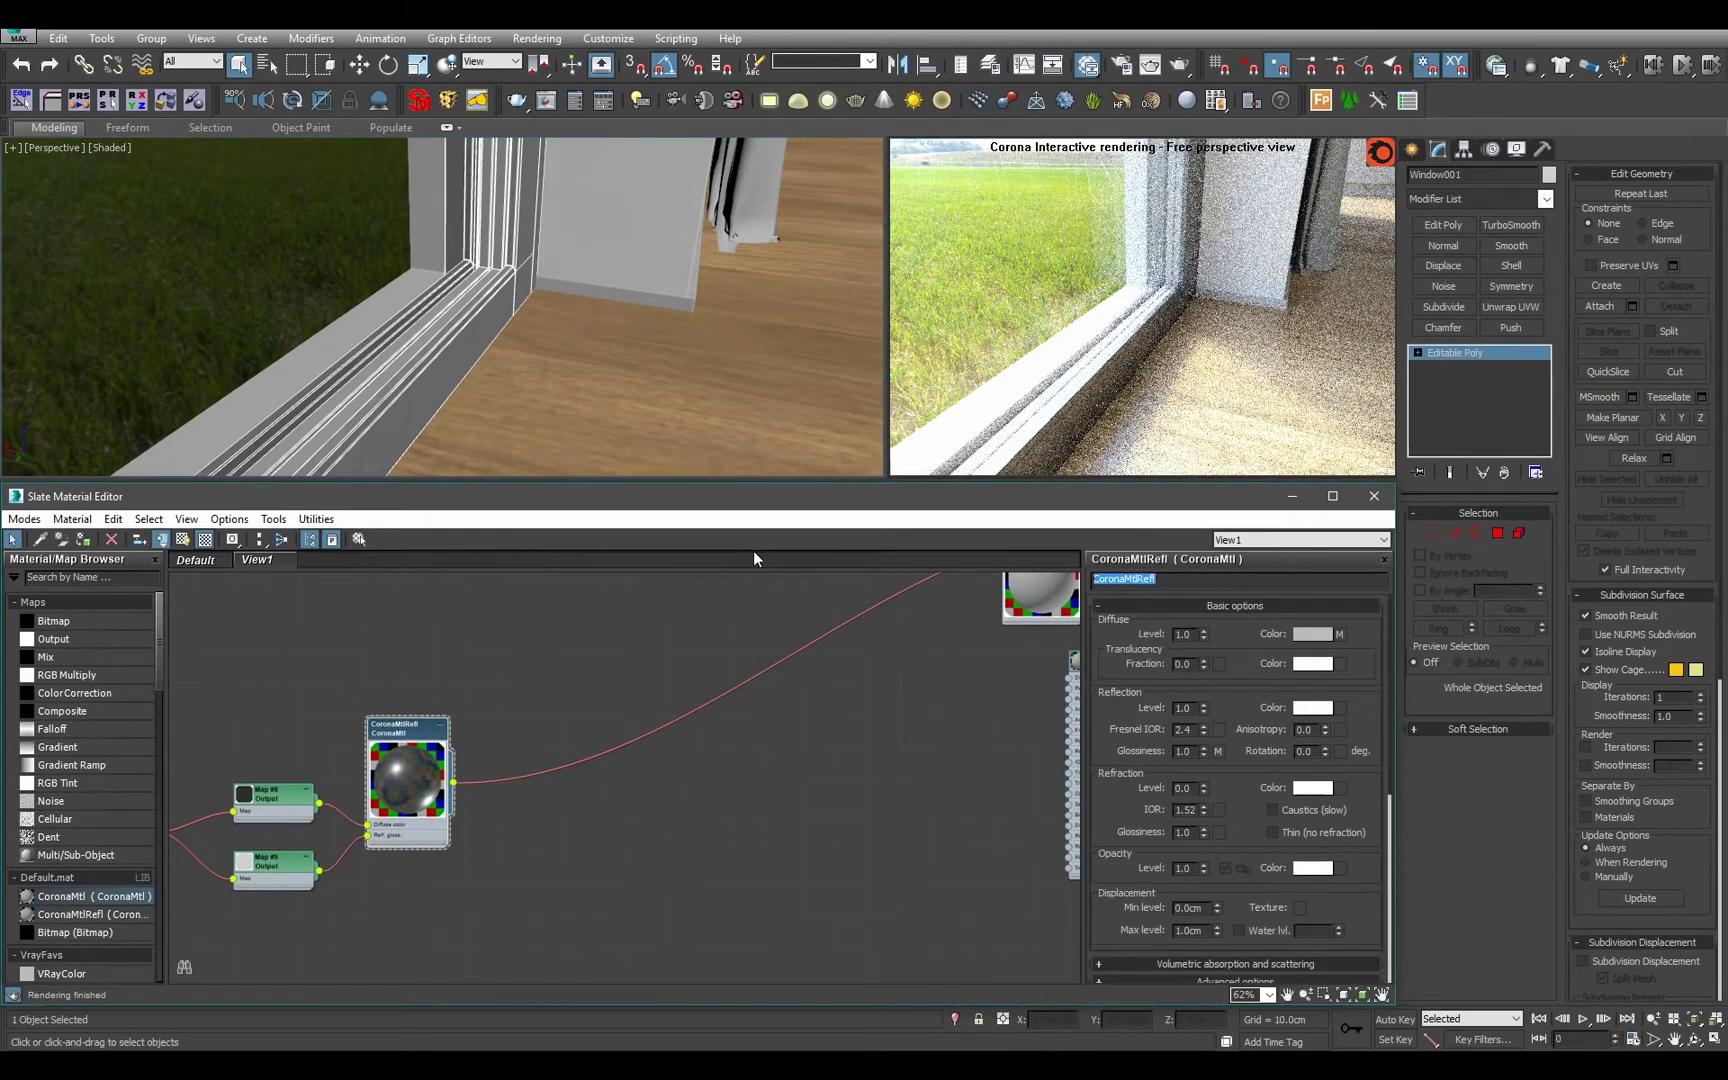
text(Metal_Dark_Anthr)
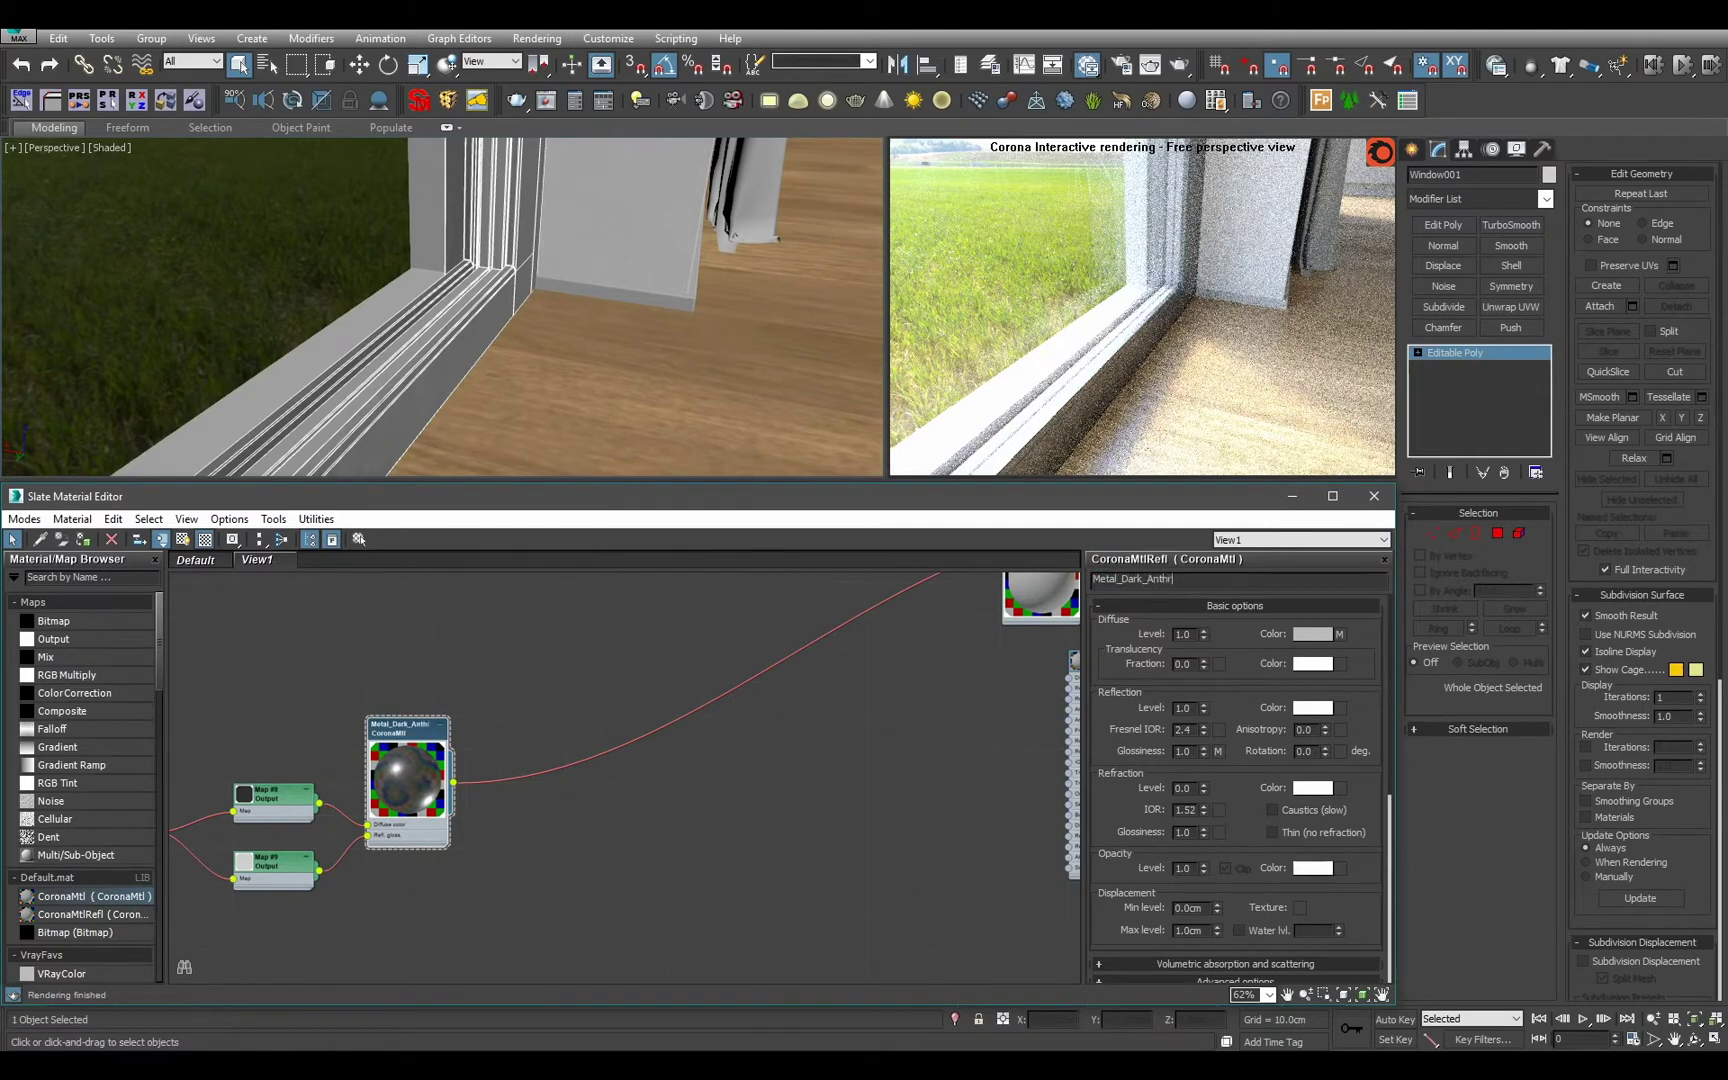
text(acites)
key(BackSpace)
key(Return)
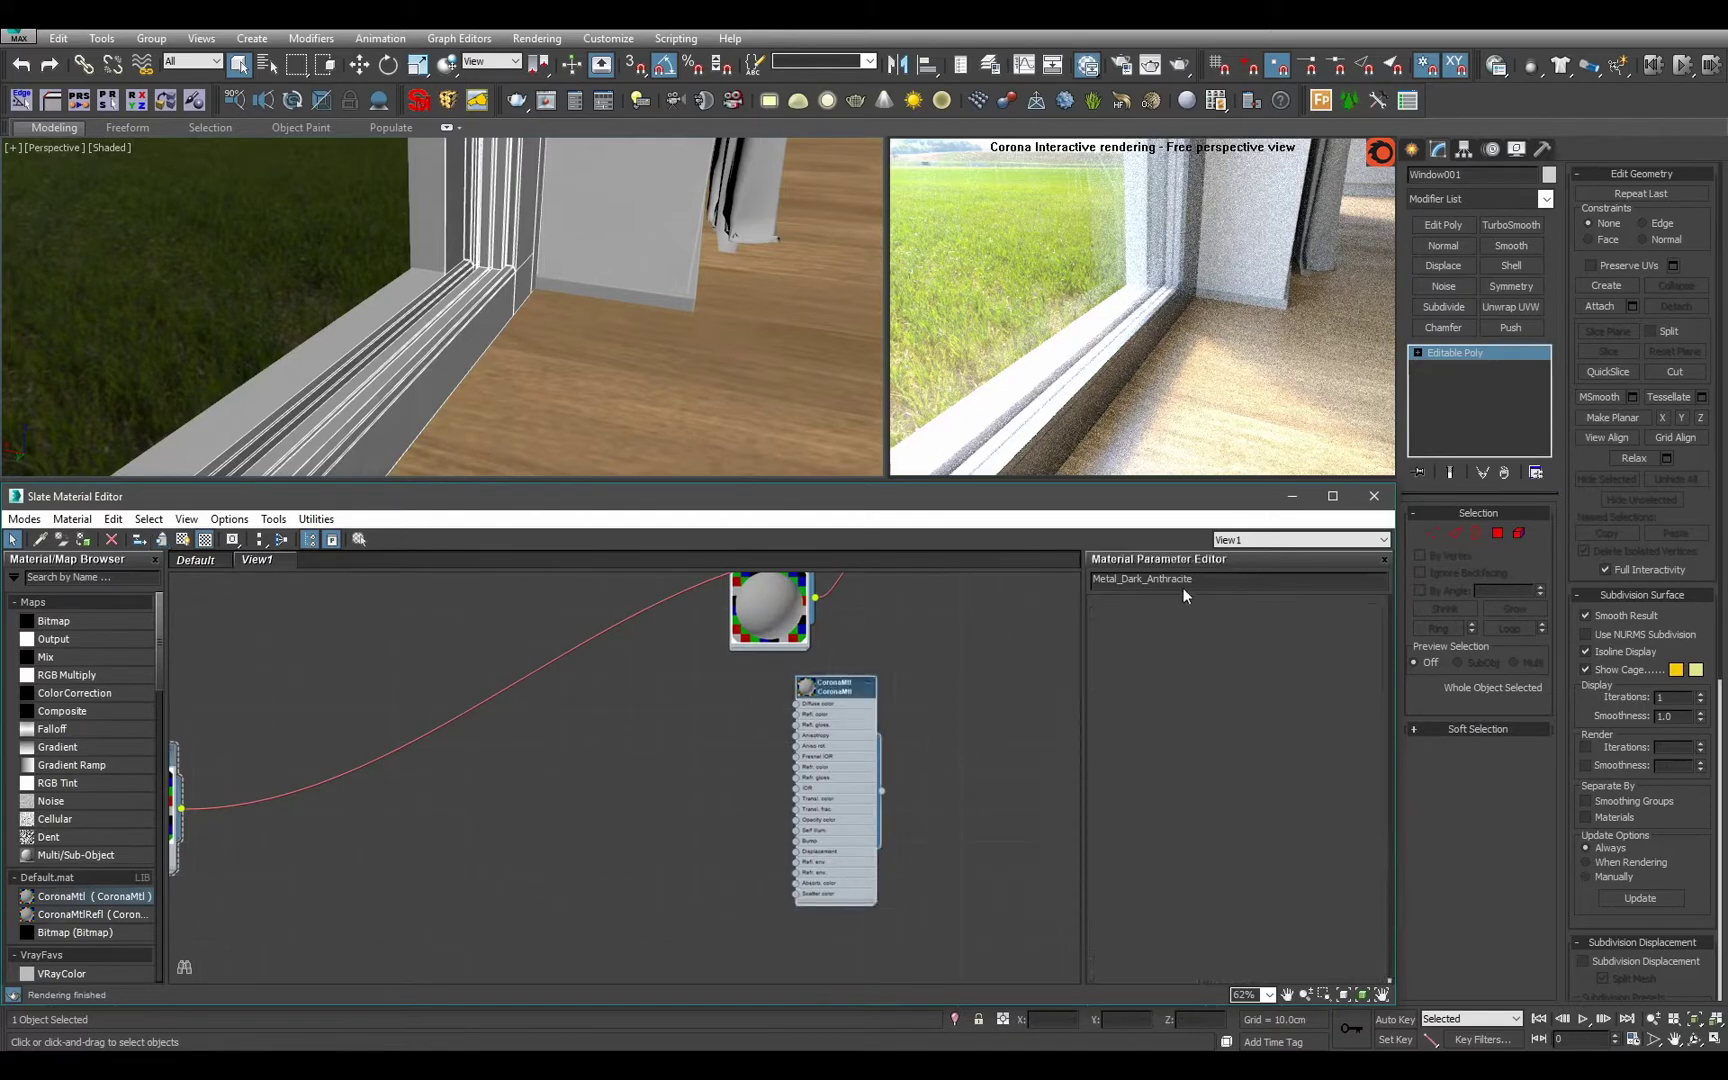
Rename the new CoronaMtl material Aluminium_Textured.
double_click(1185, 580)
text(Aluminium_)
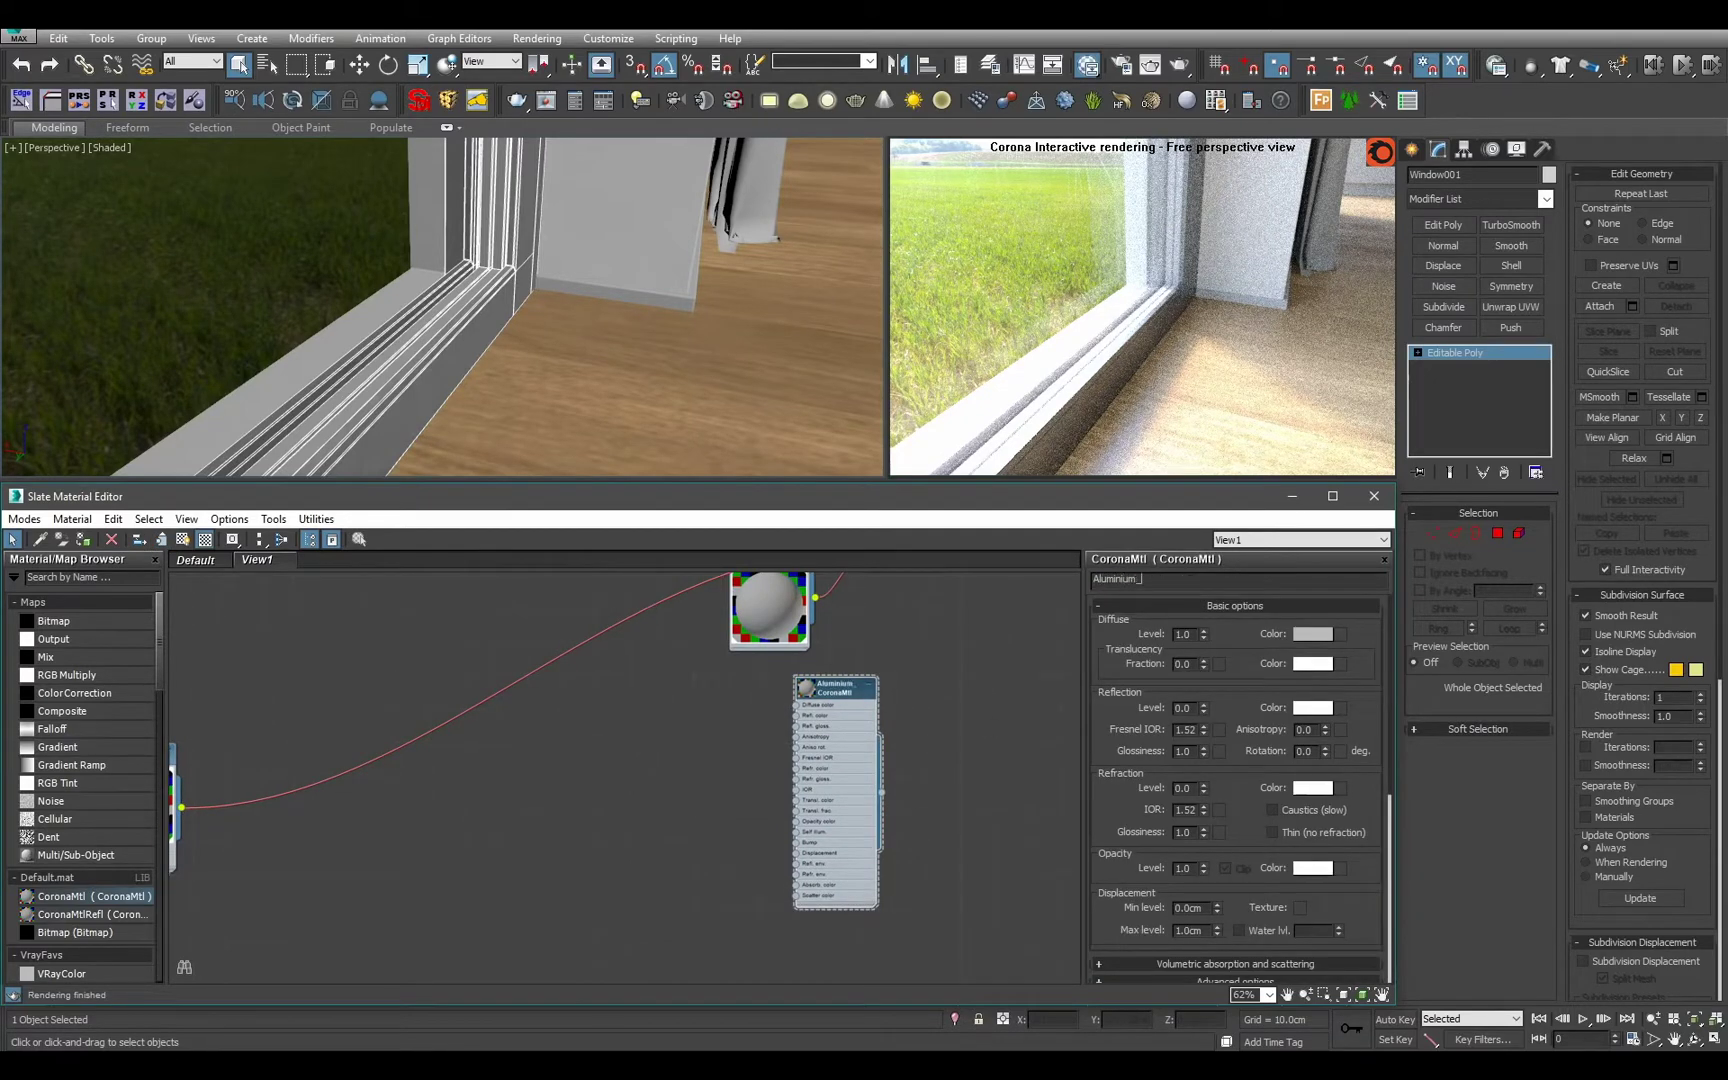
text(Textured)
key(Return)
Set Aluminium_Textured's diffuse level to 0, Fresnel IOR to 15 and reflection level to 1.
middle_drag(1036, 671, 1009, 705)
scroll(1009, 705, up, 1)
double_click(724, 727)
middle_drag(822, 860, 868, 787)
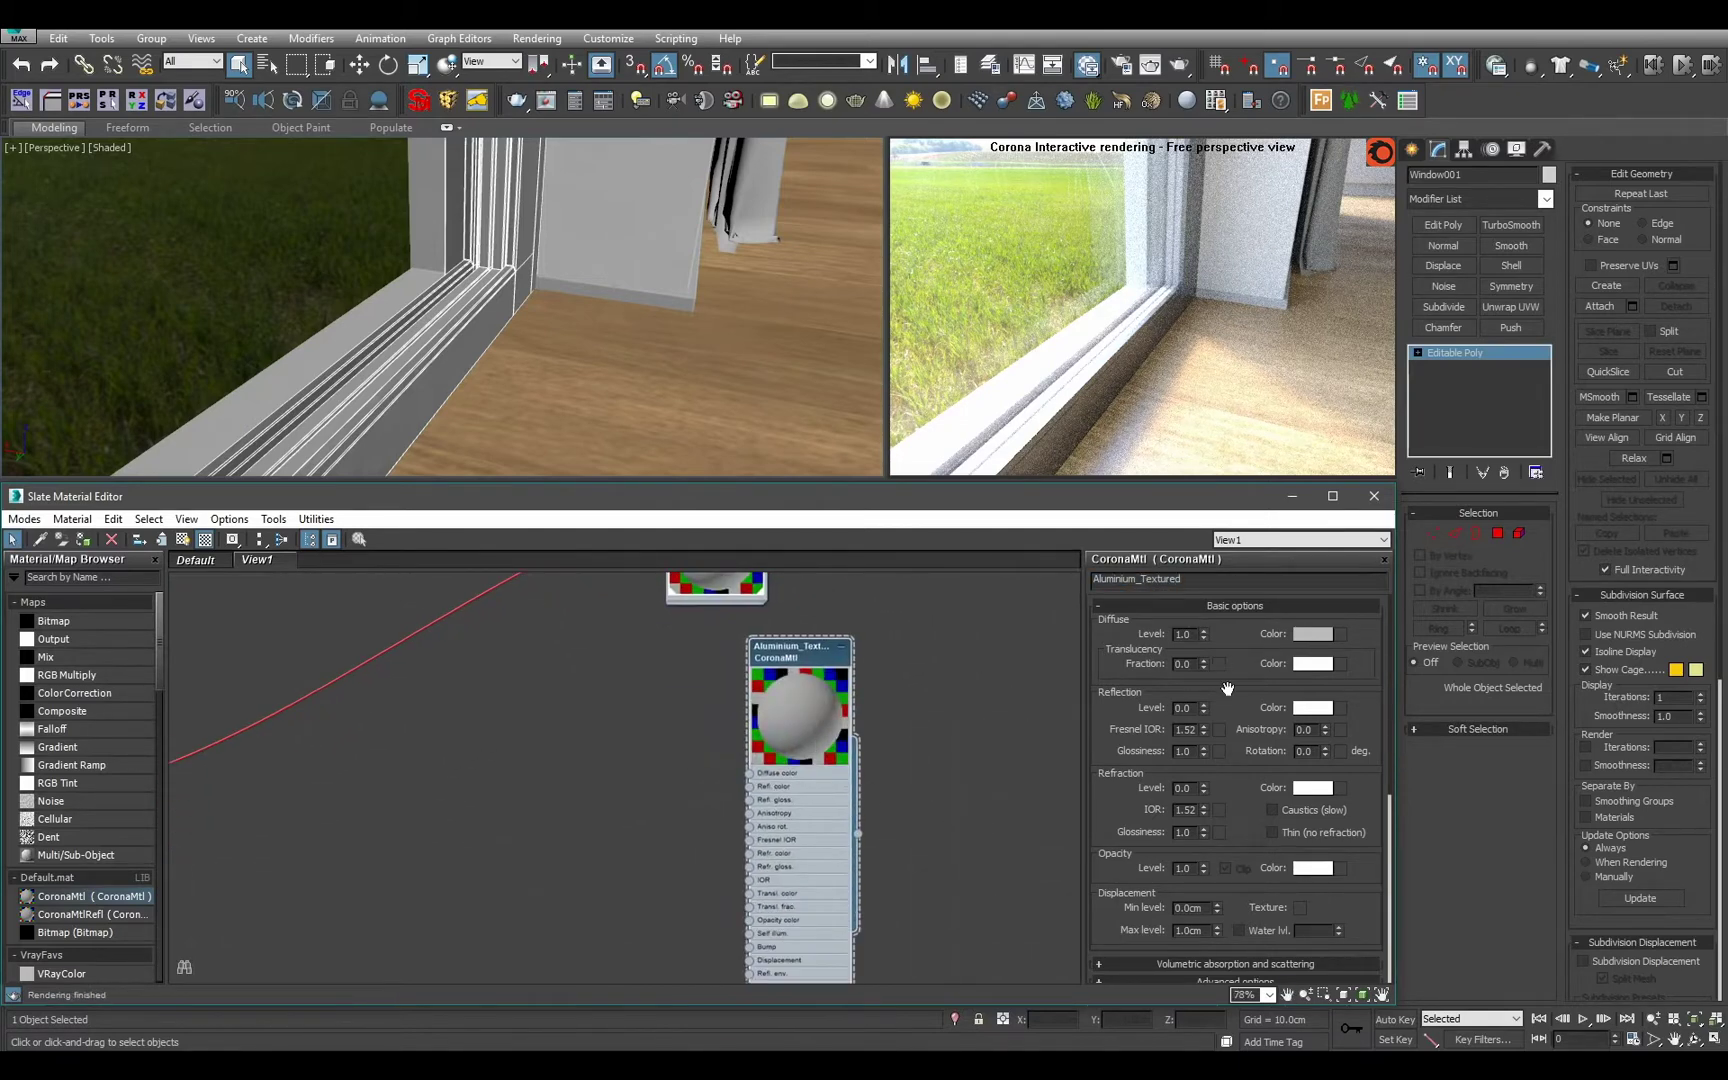
right_click(1205, 634)
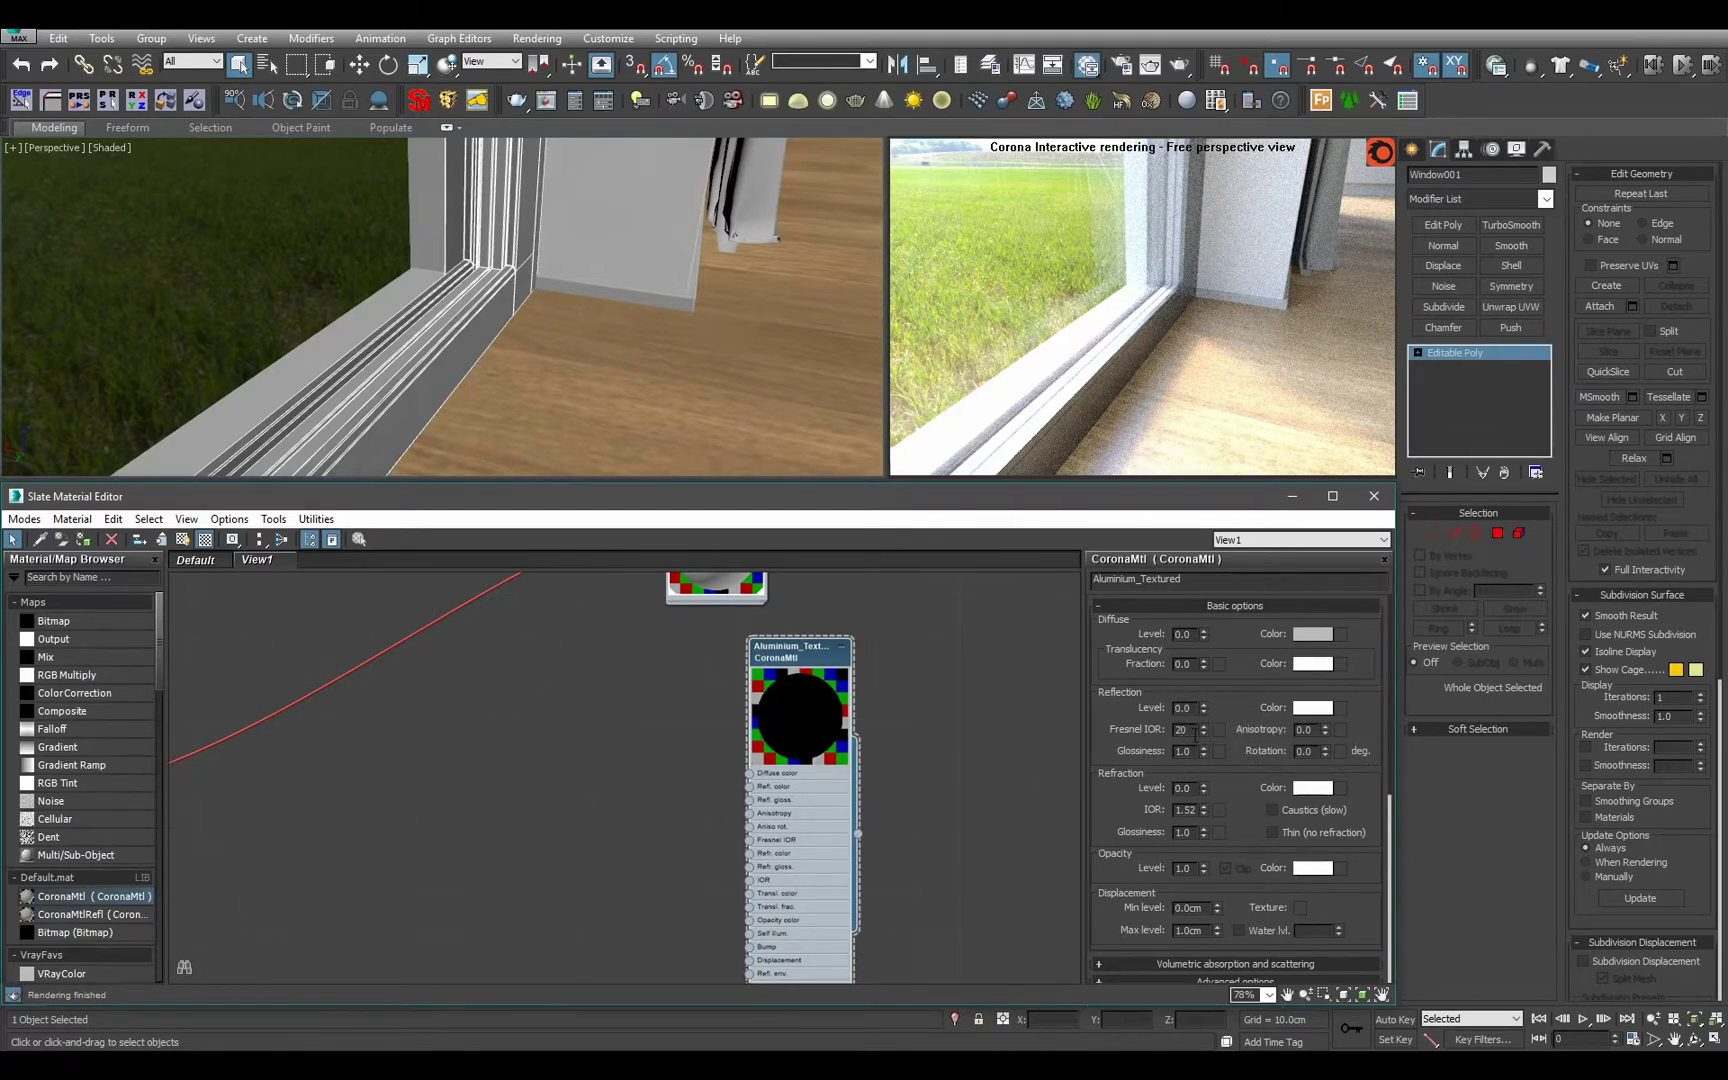
key(Return)
middle_drag(838, 800, 848, 800)
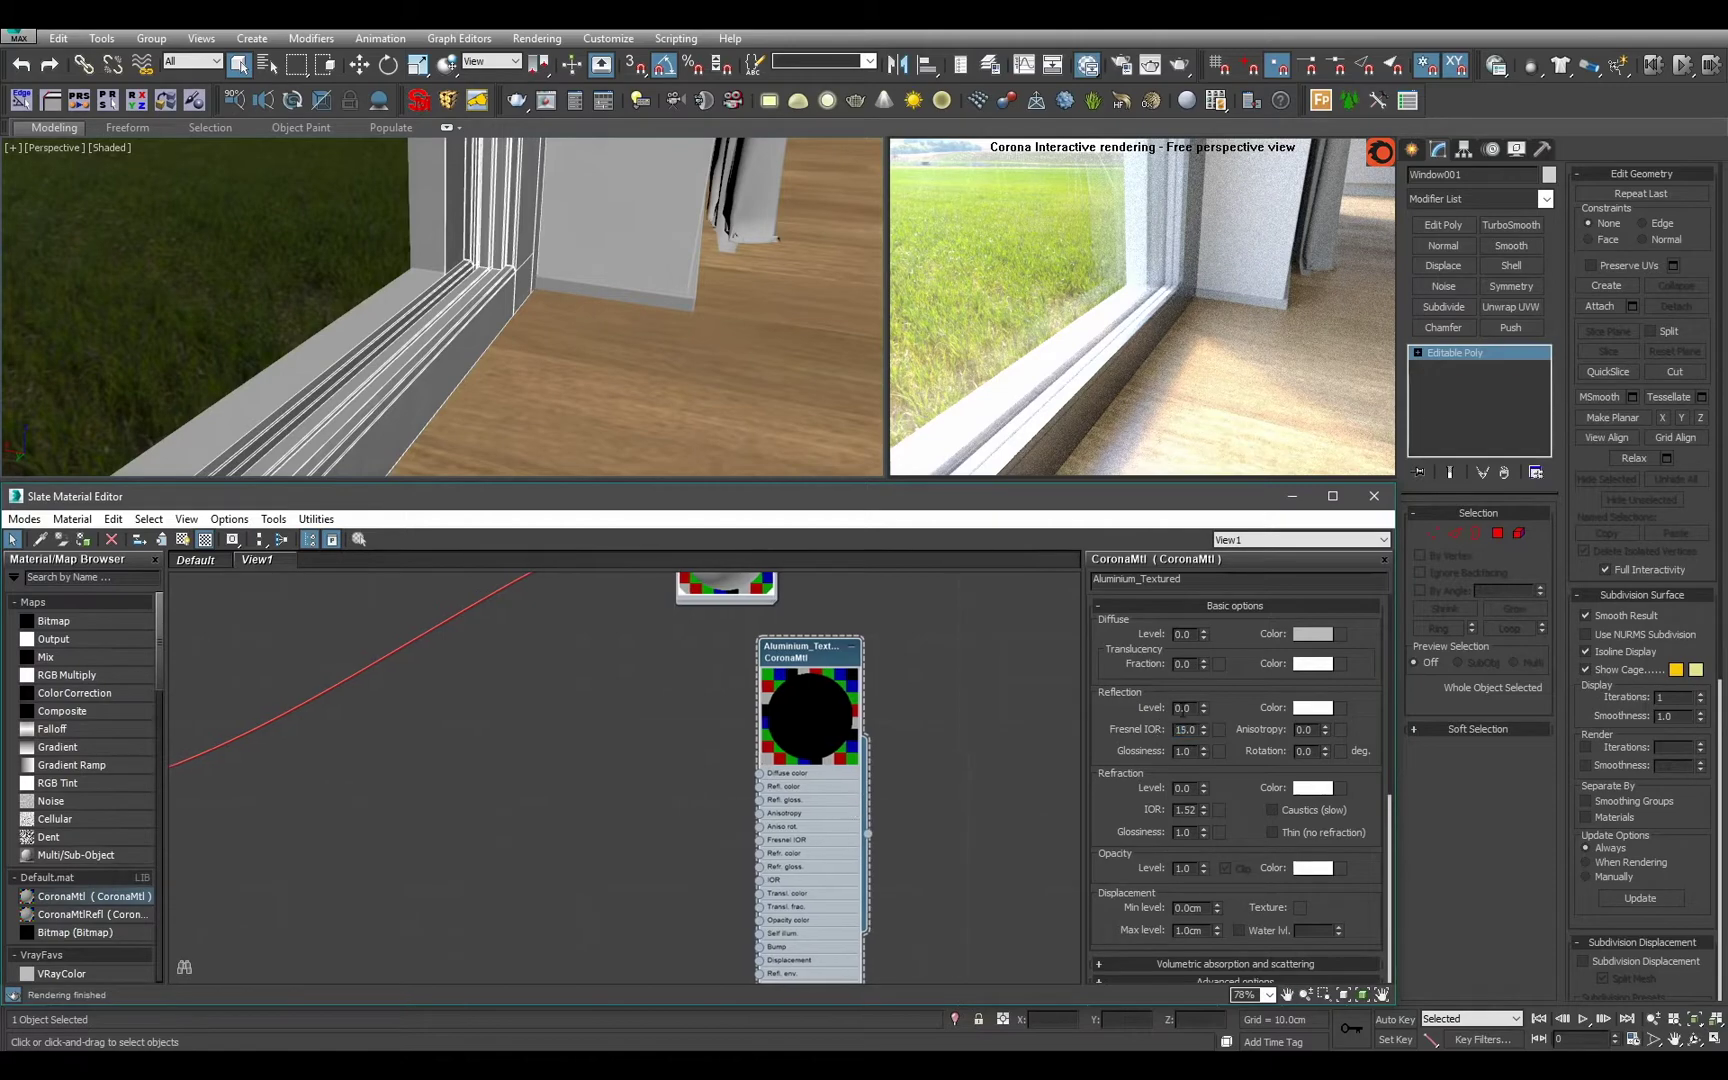
double_click(1183, 708)
text(1)
key(Return)
Add a Bitmap map with HugeBare_Tiled_3.2.jpg beside Aluminium_Textured, and set its Blur to 0.25.
drag(117, 621, 558, 770)
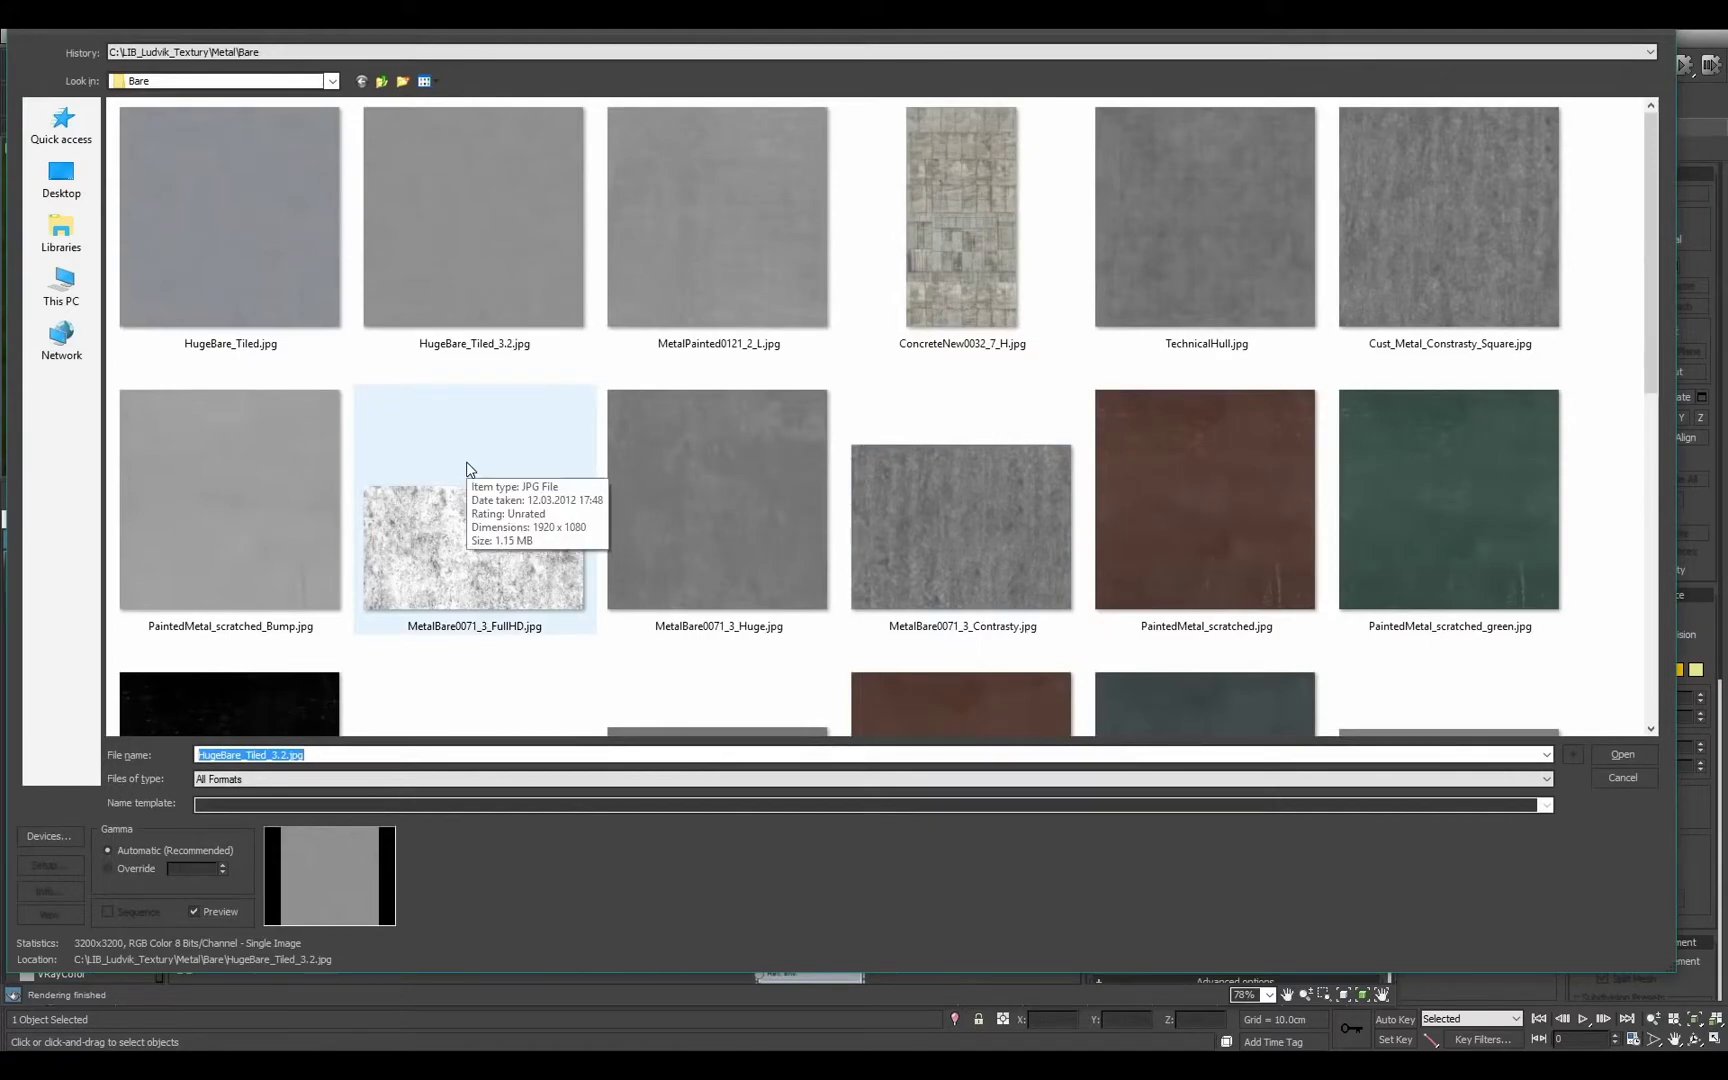
double_click(423, 273)
double_click(537, 702)
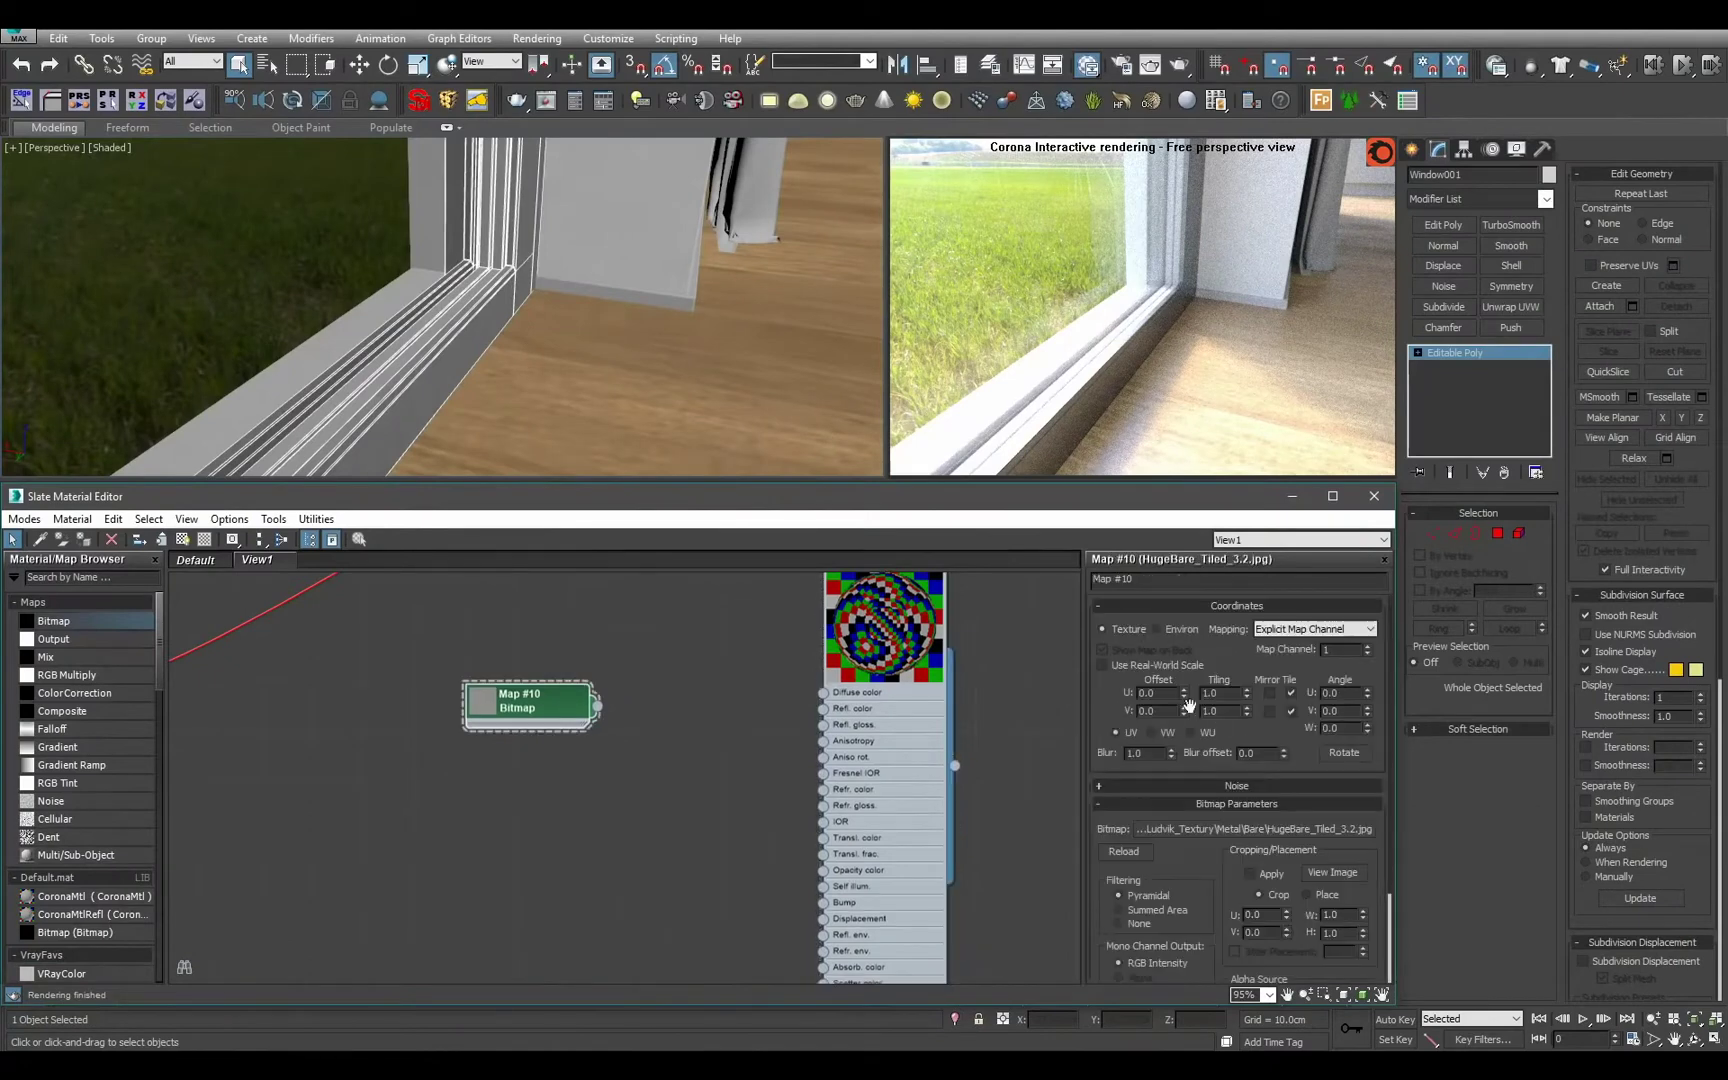
double_click(1151, 757)
text(.25)
key(Return)
Set the new bitmap's output RGB Offset to -0.25, and connect it to Aluminium_Textured's reflection glossiness.
scroll(1156, 601, down, 3)
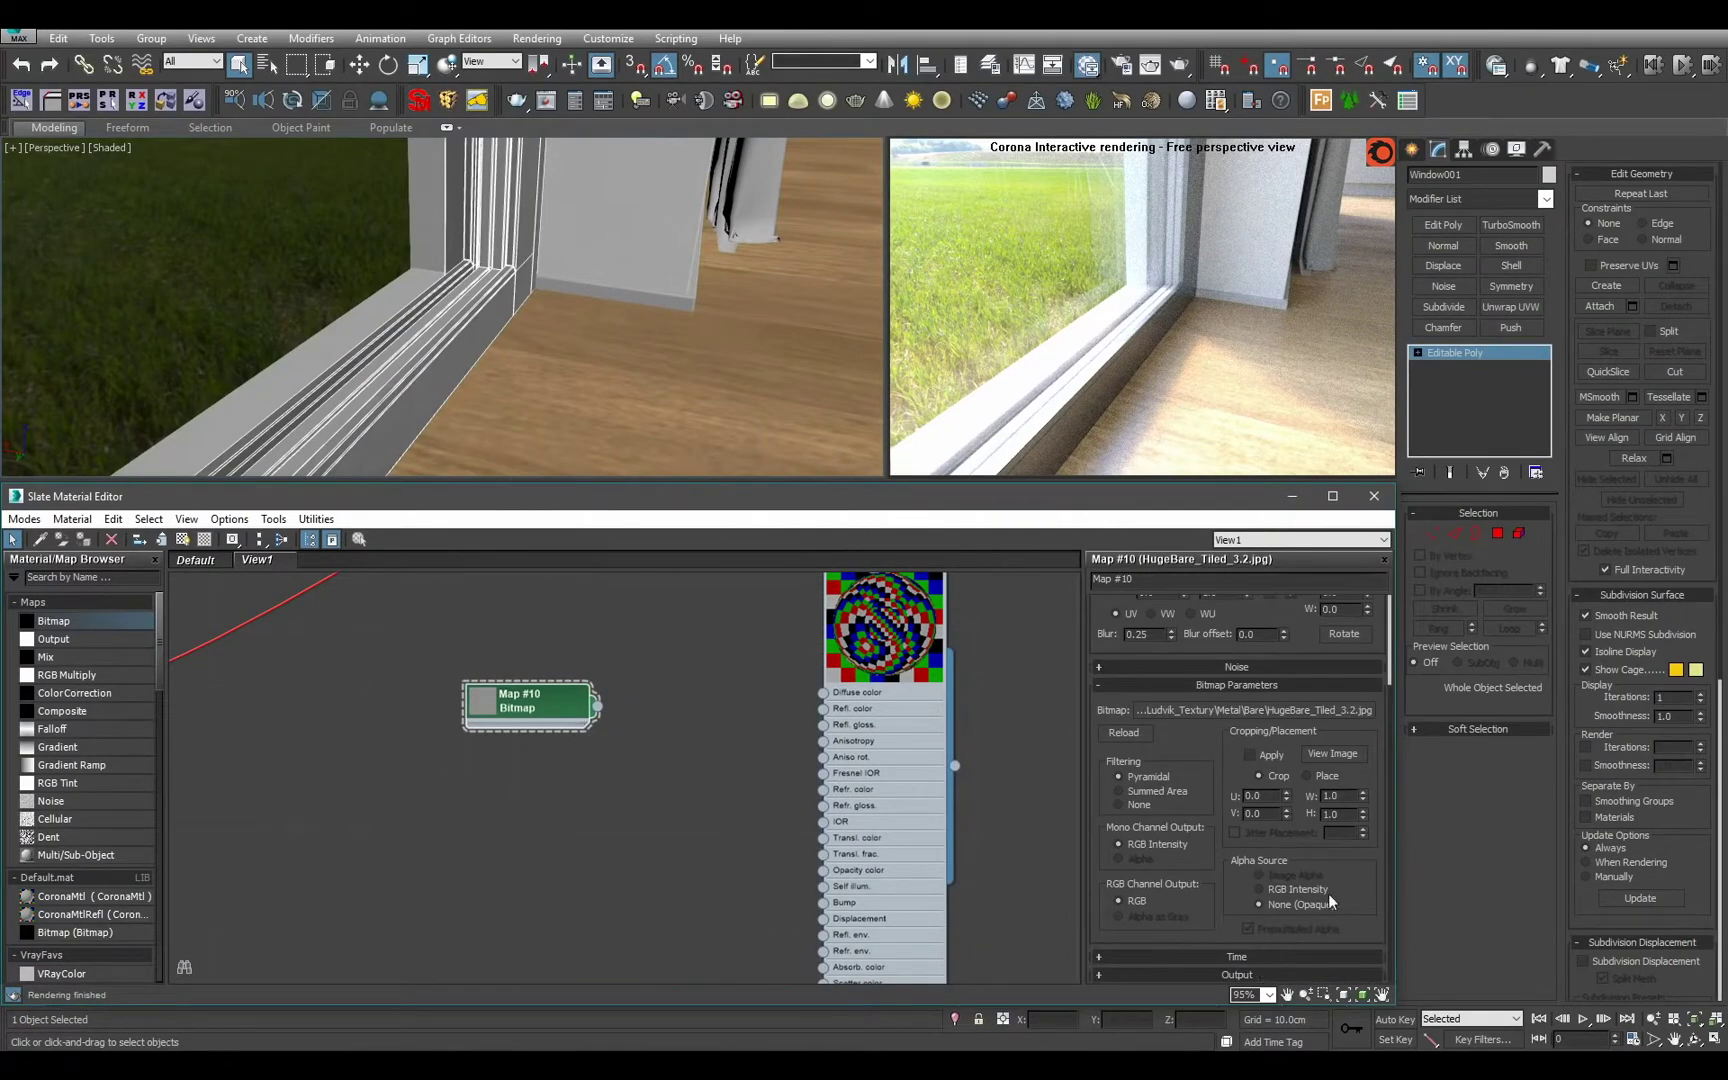
click(1274, 975)
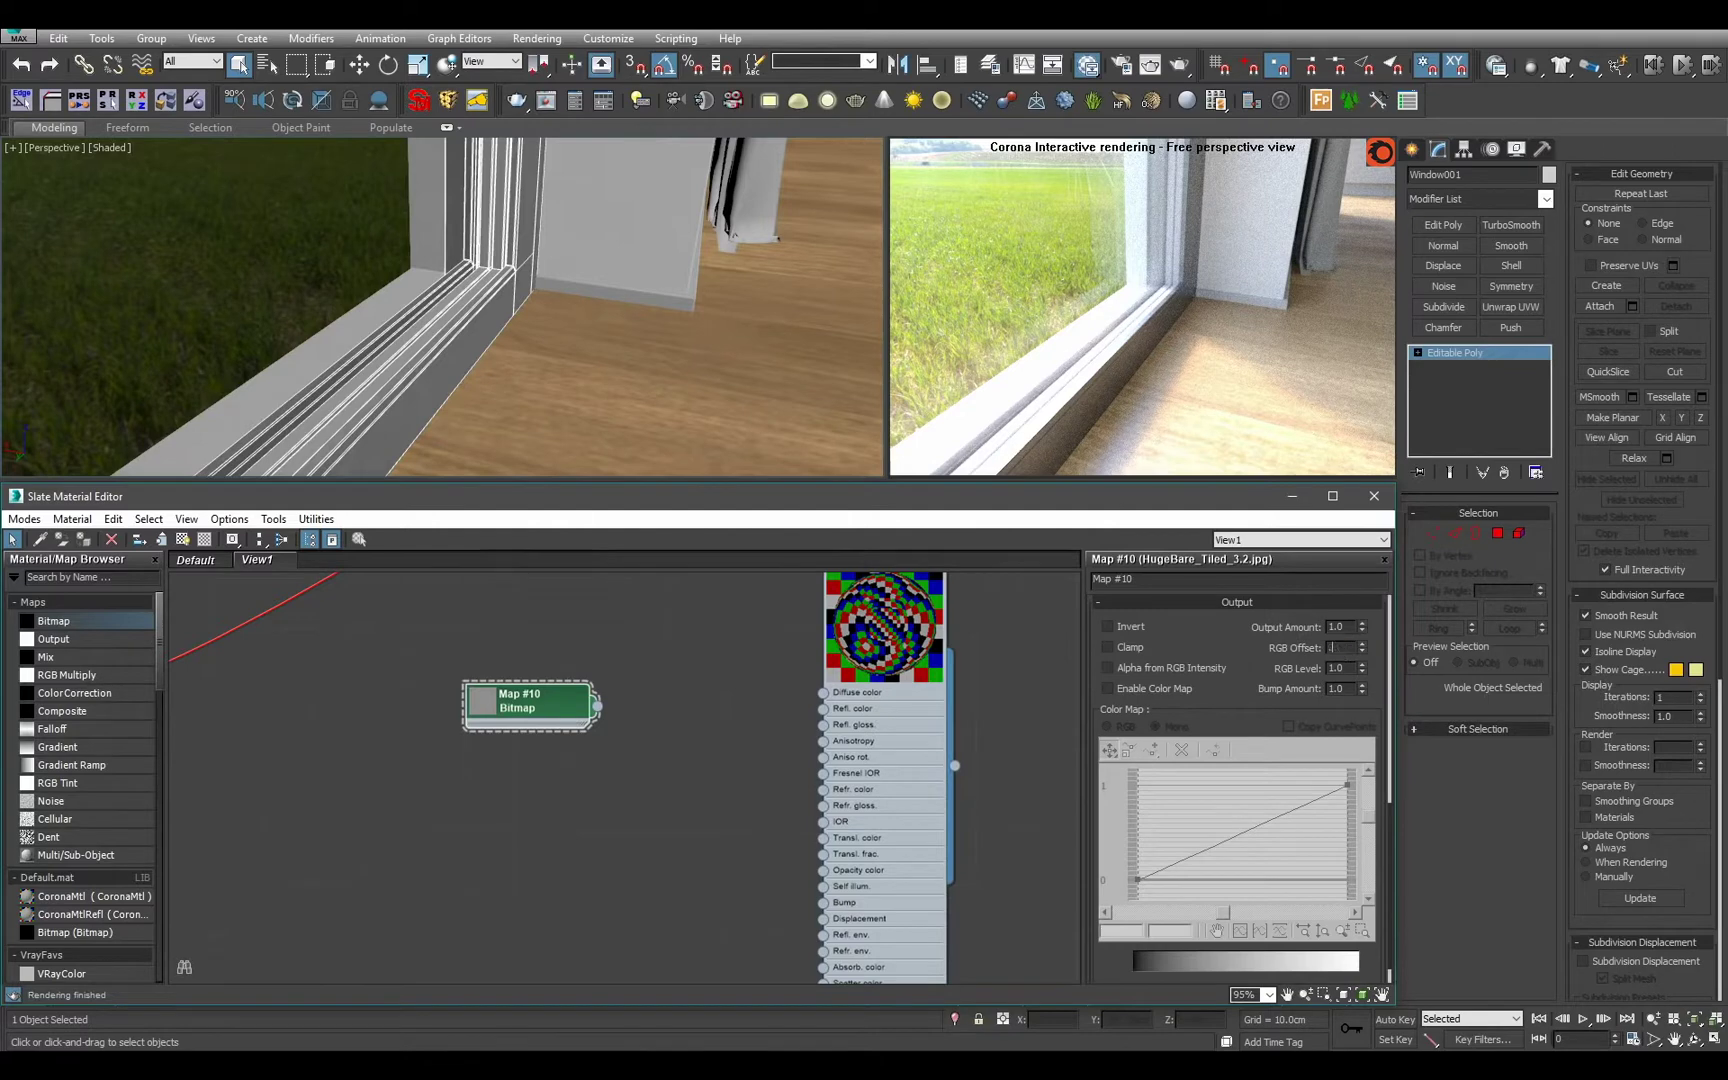
text(-0.25)
key(Return)
scroll(815, 735, up, 1)
drag(573, 716, 866, 706)
scroll(689, 830, up, 1)
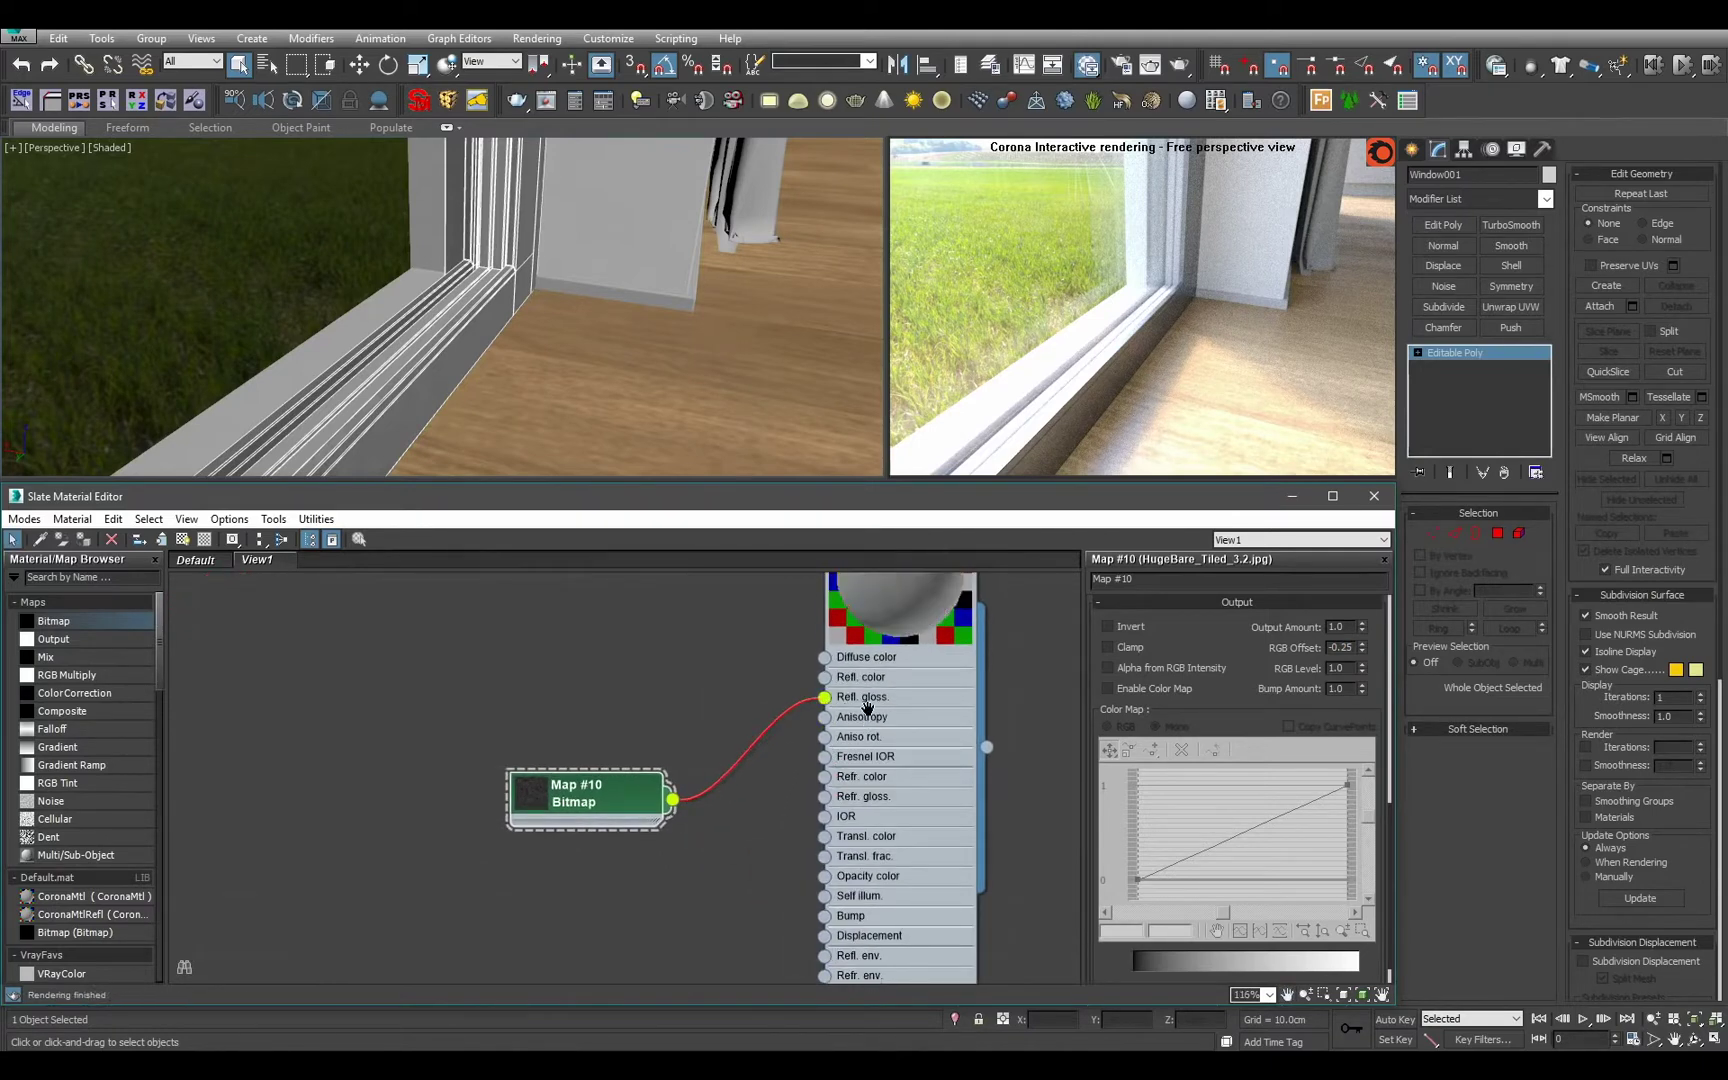
Set the RGB Level of the aluminium glossiness bitmap to 3.0.
middle_drag(867, 708, 829, 835)
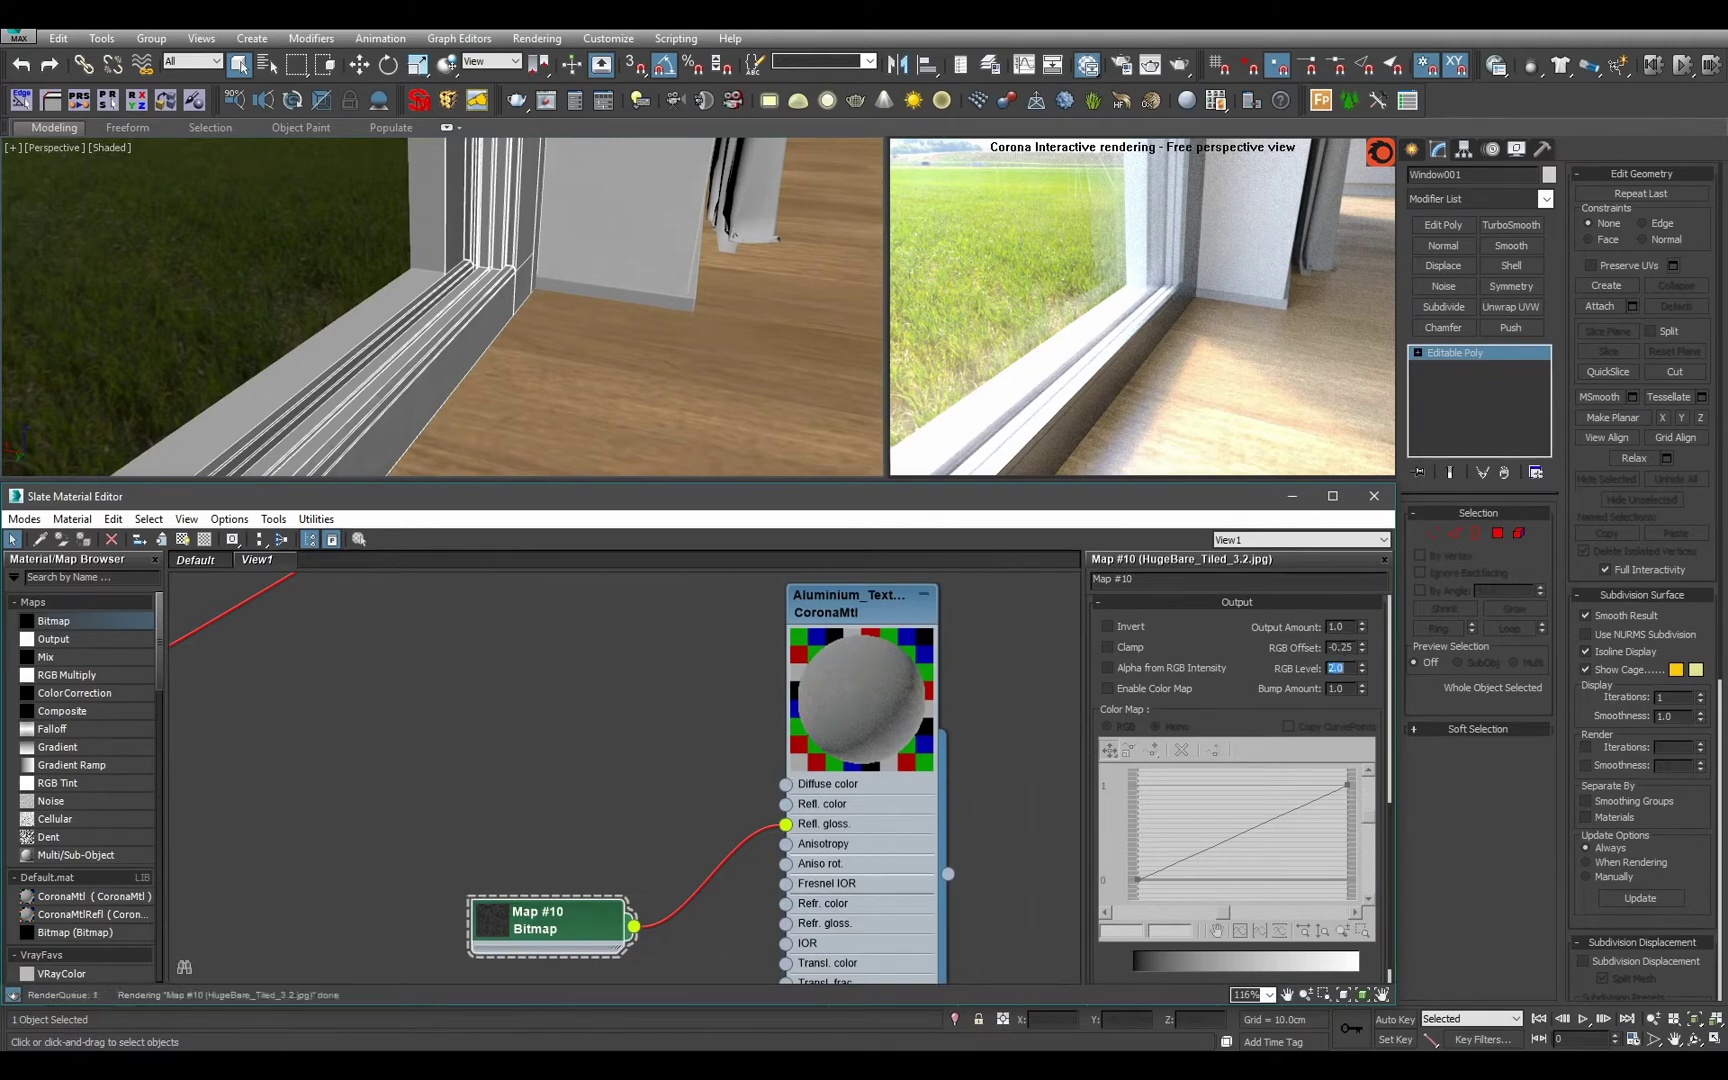
text(3)
key(Return)
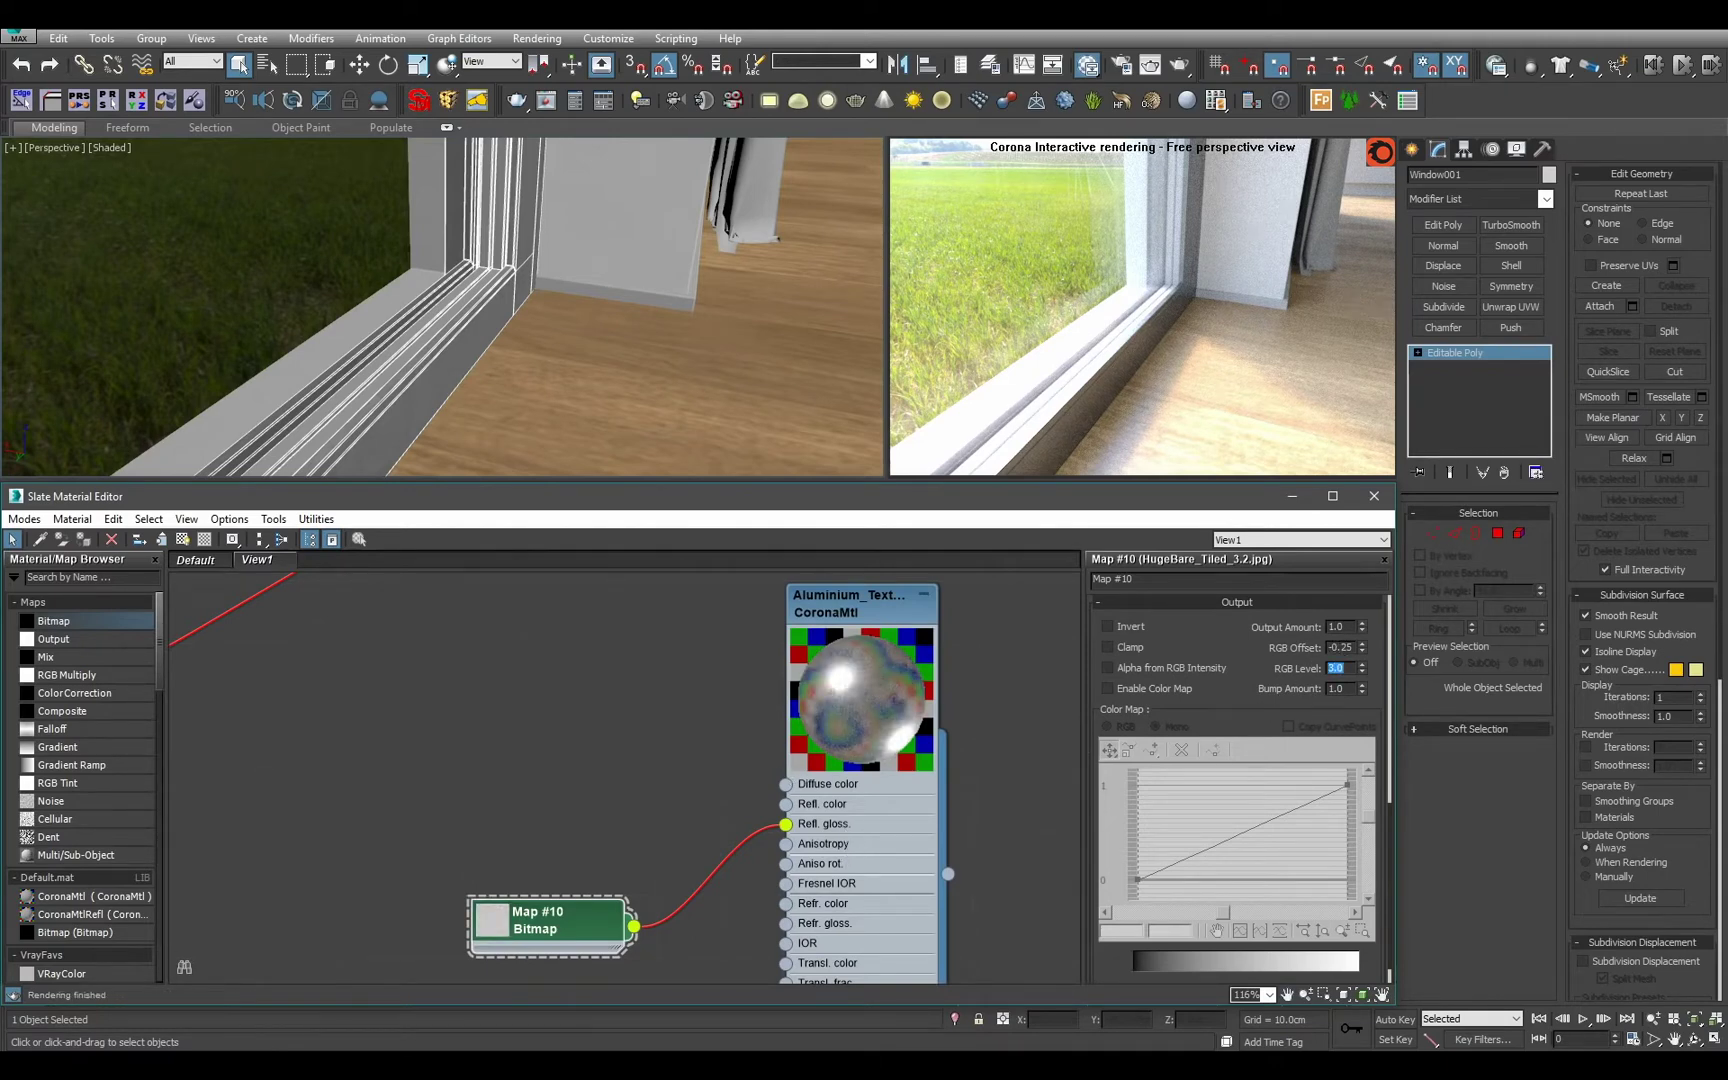
Set the RGB Level of the HugeBare_Tiled_3.2.jpg bitmap feeding Aluminium_Textured's glossiness to 3.5.
scroll(869, 716, down, 2)
scroll(791, 757, down, 2)
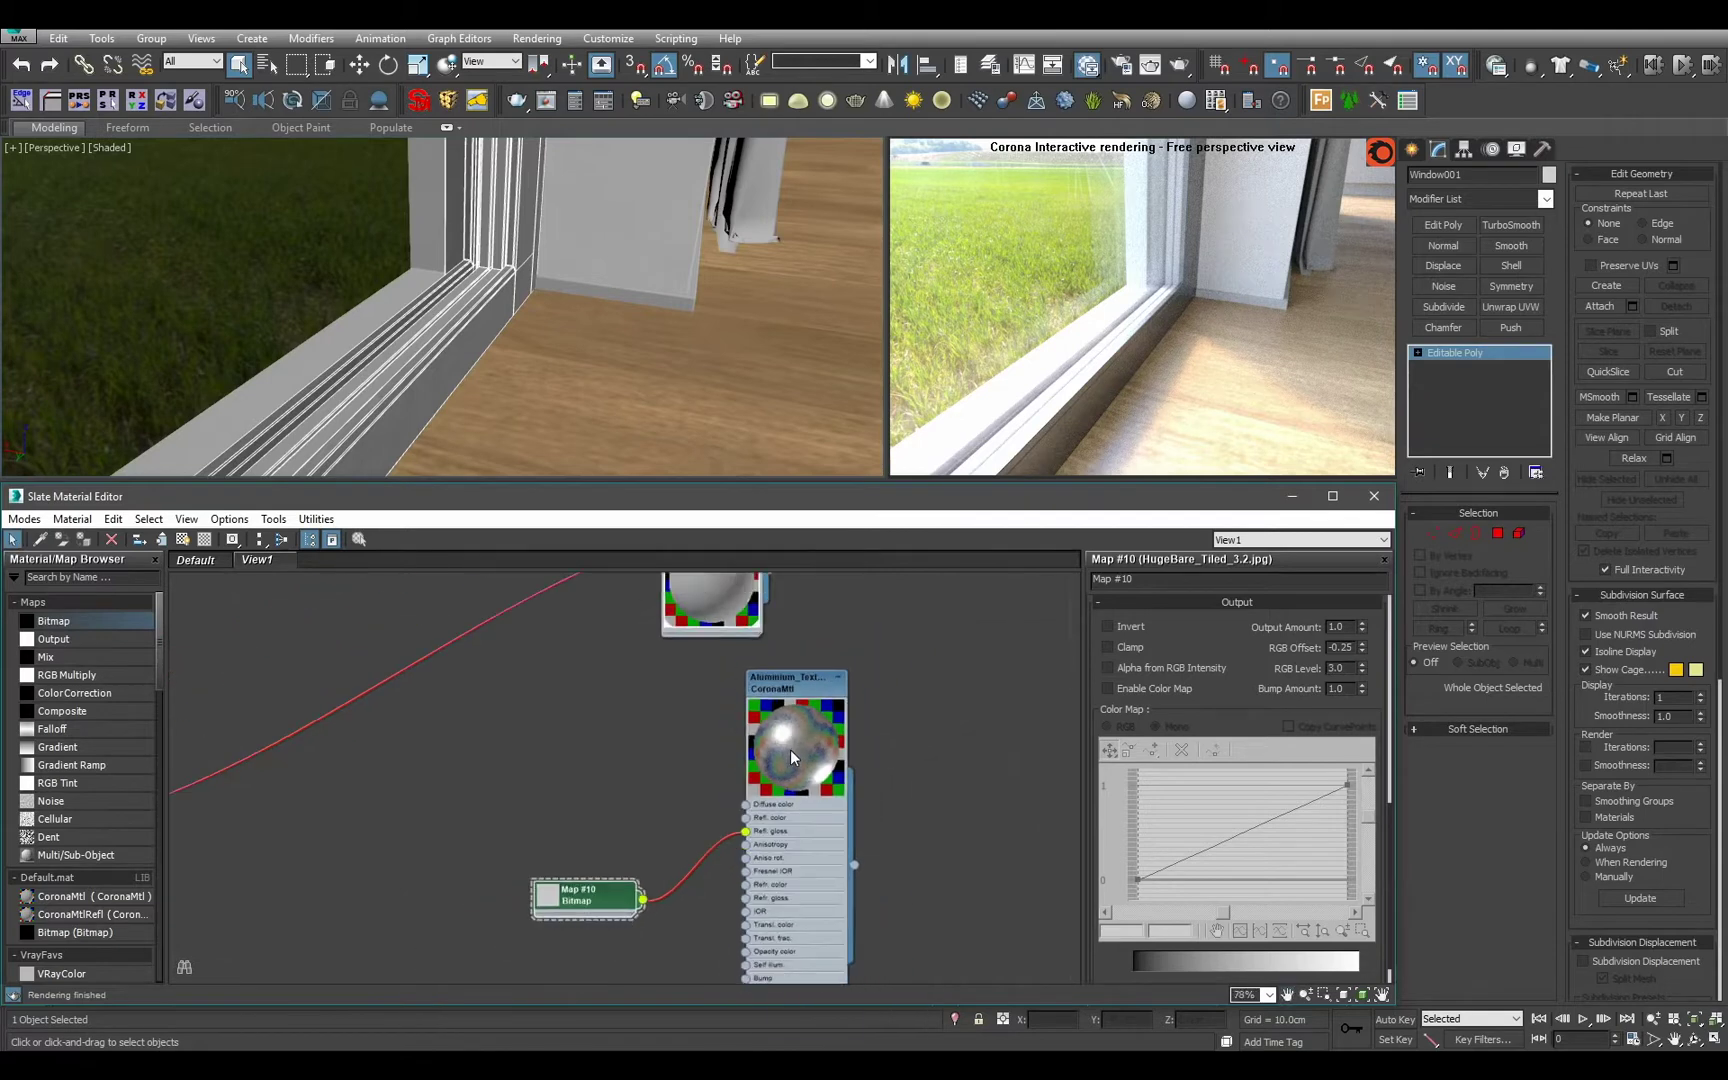
scroll(795, 762, down, 5)
scroll(802, 760, up, 4)
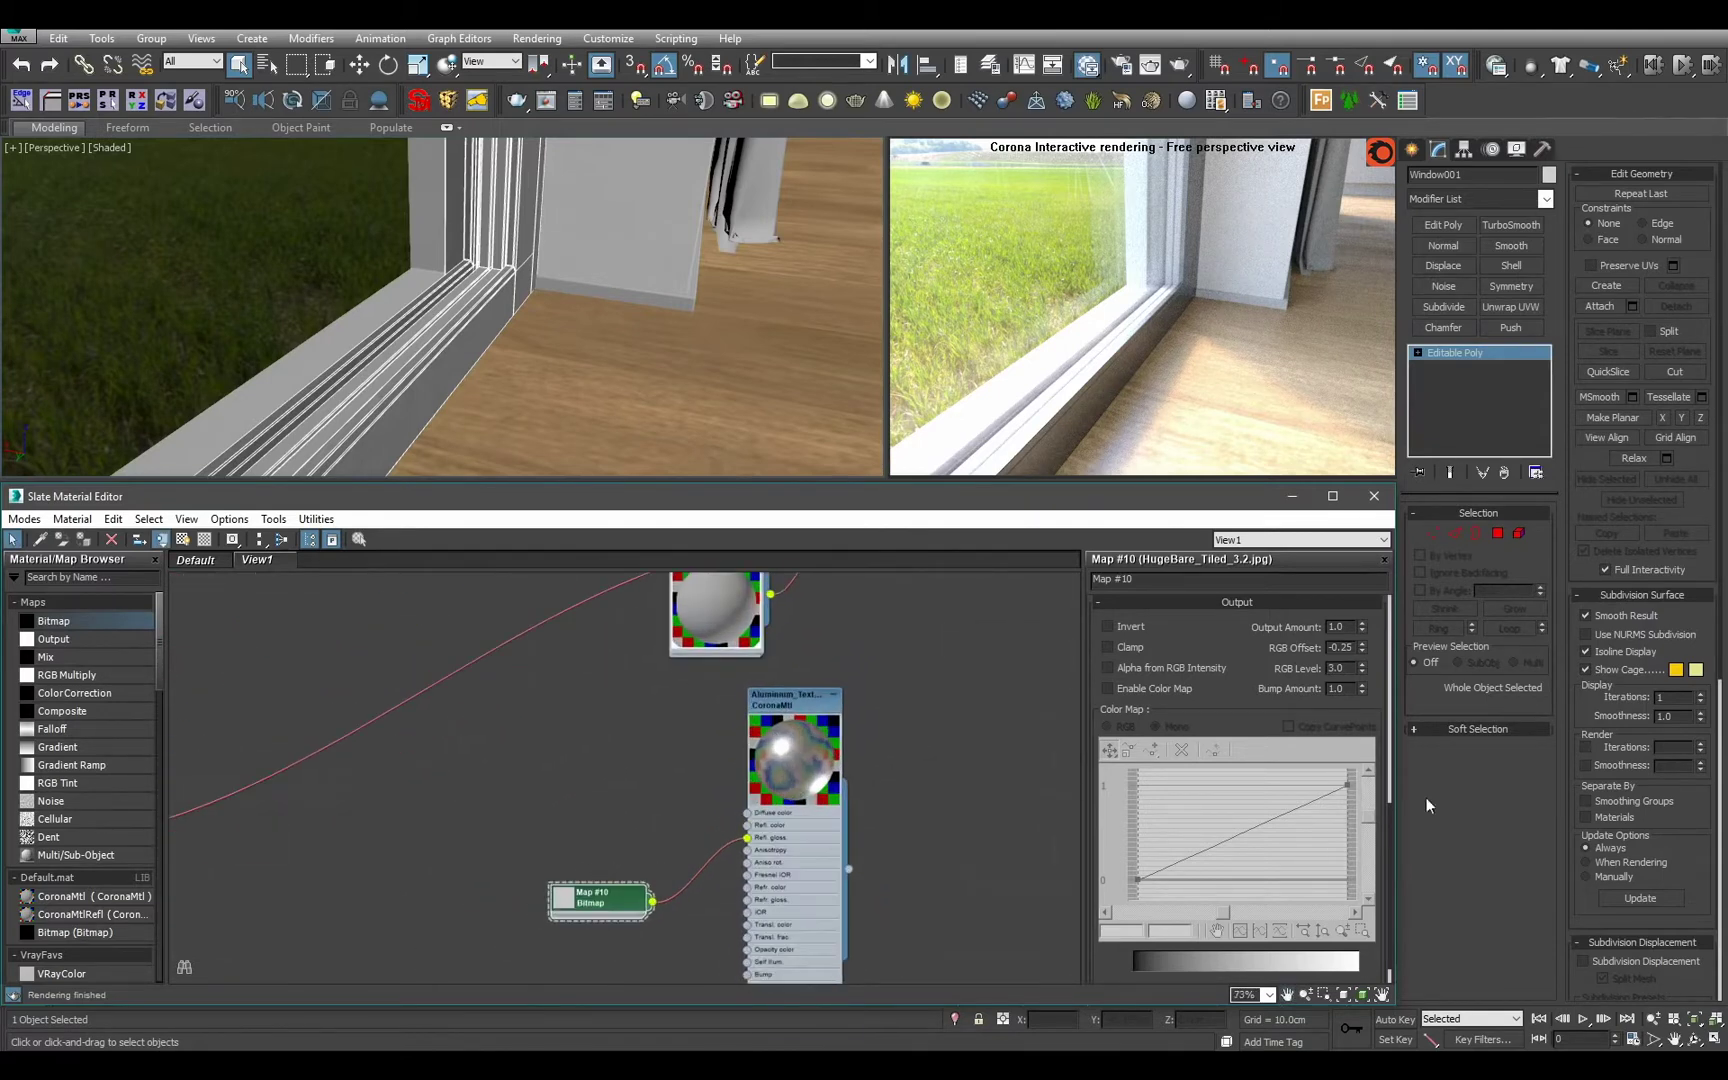
text(4)
key(Return)
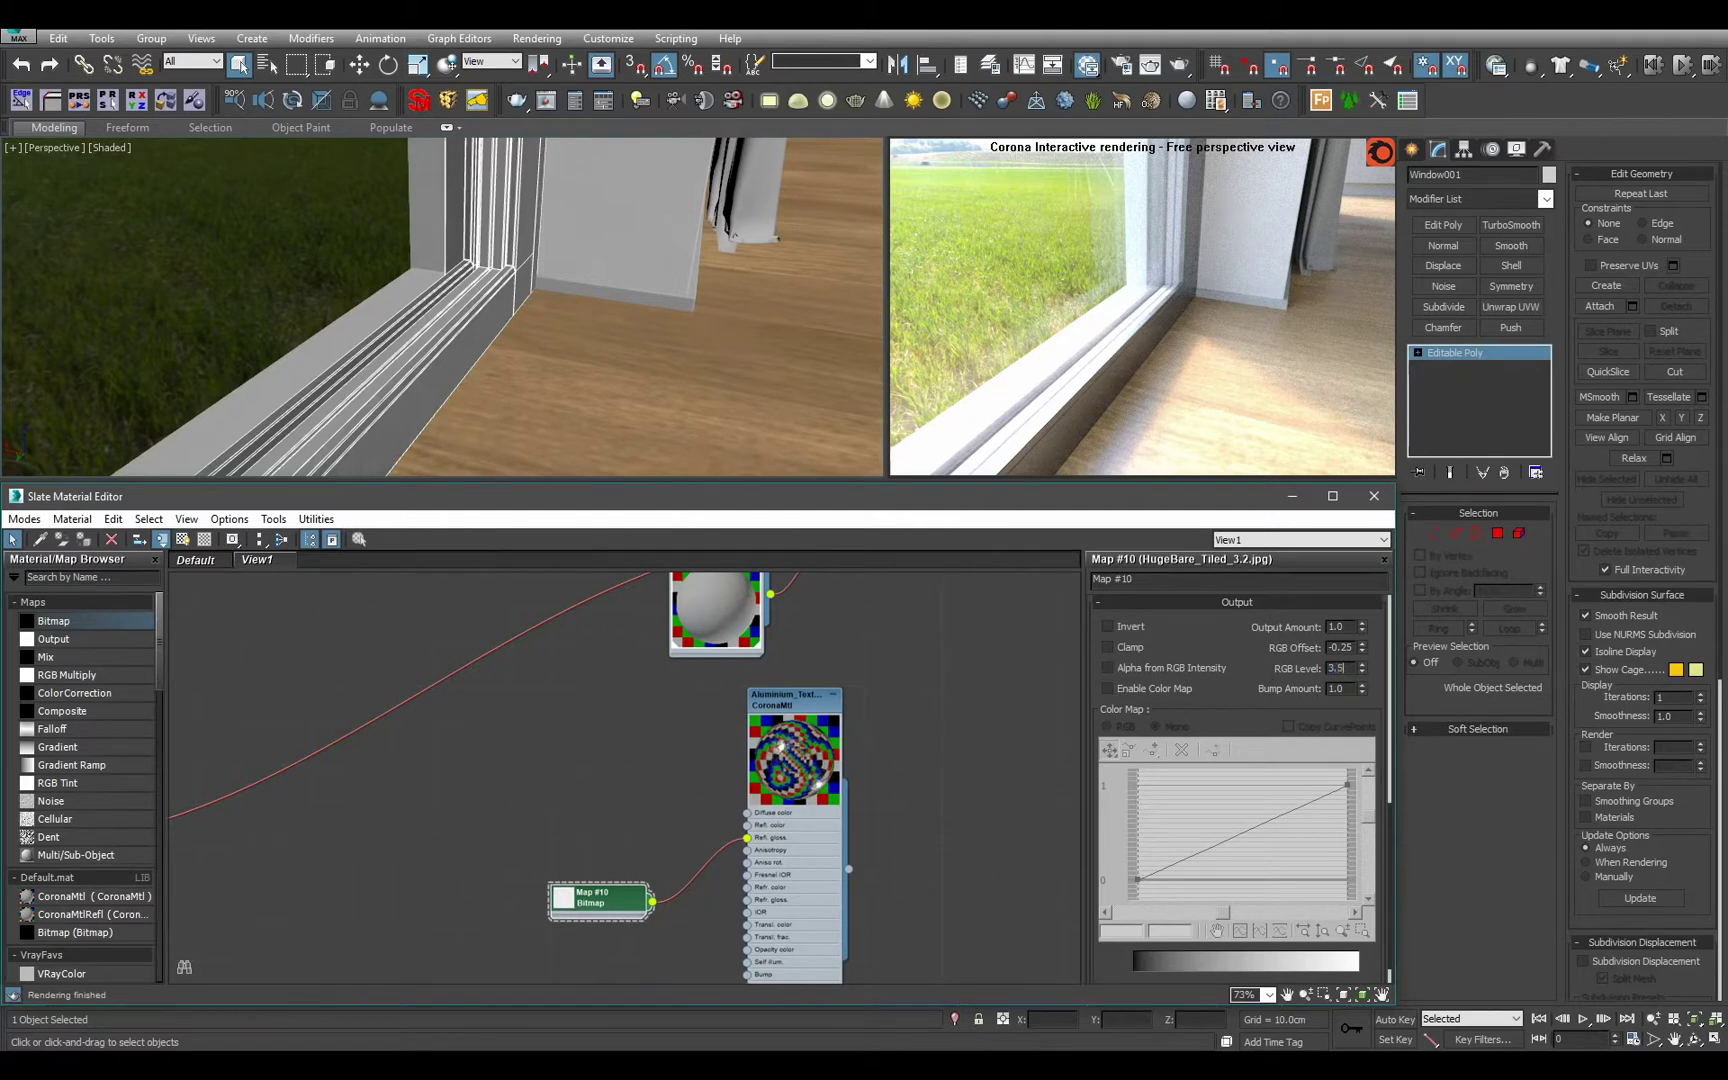
key(Return)
Move the Aluminium_Textured material and its bitmap into a tidy group directly beneath the Metal_Dark_Anthracite nodes.
scroll(800, 776, down, 7)
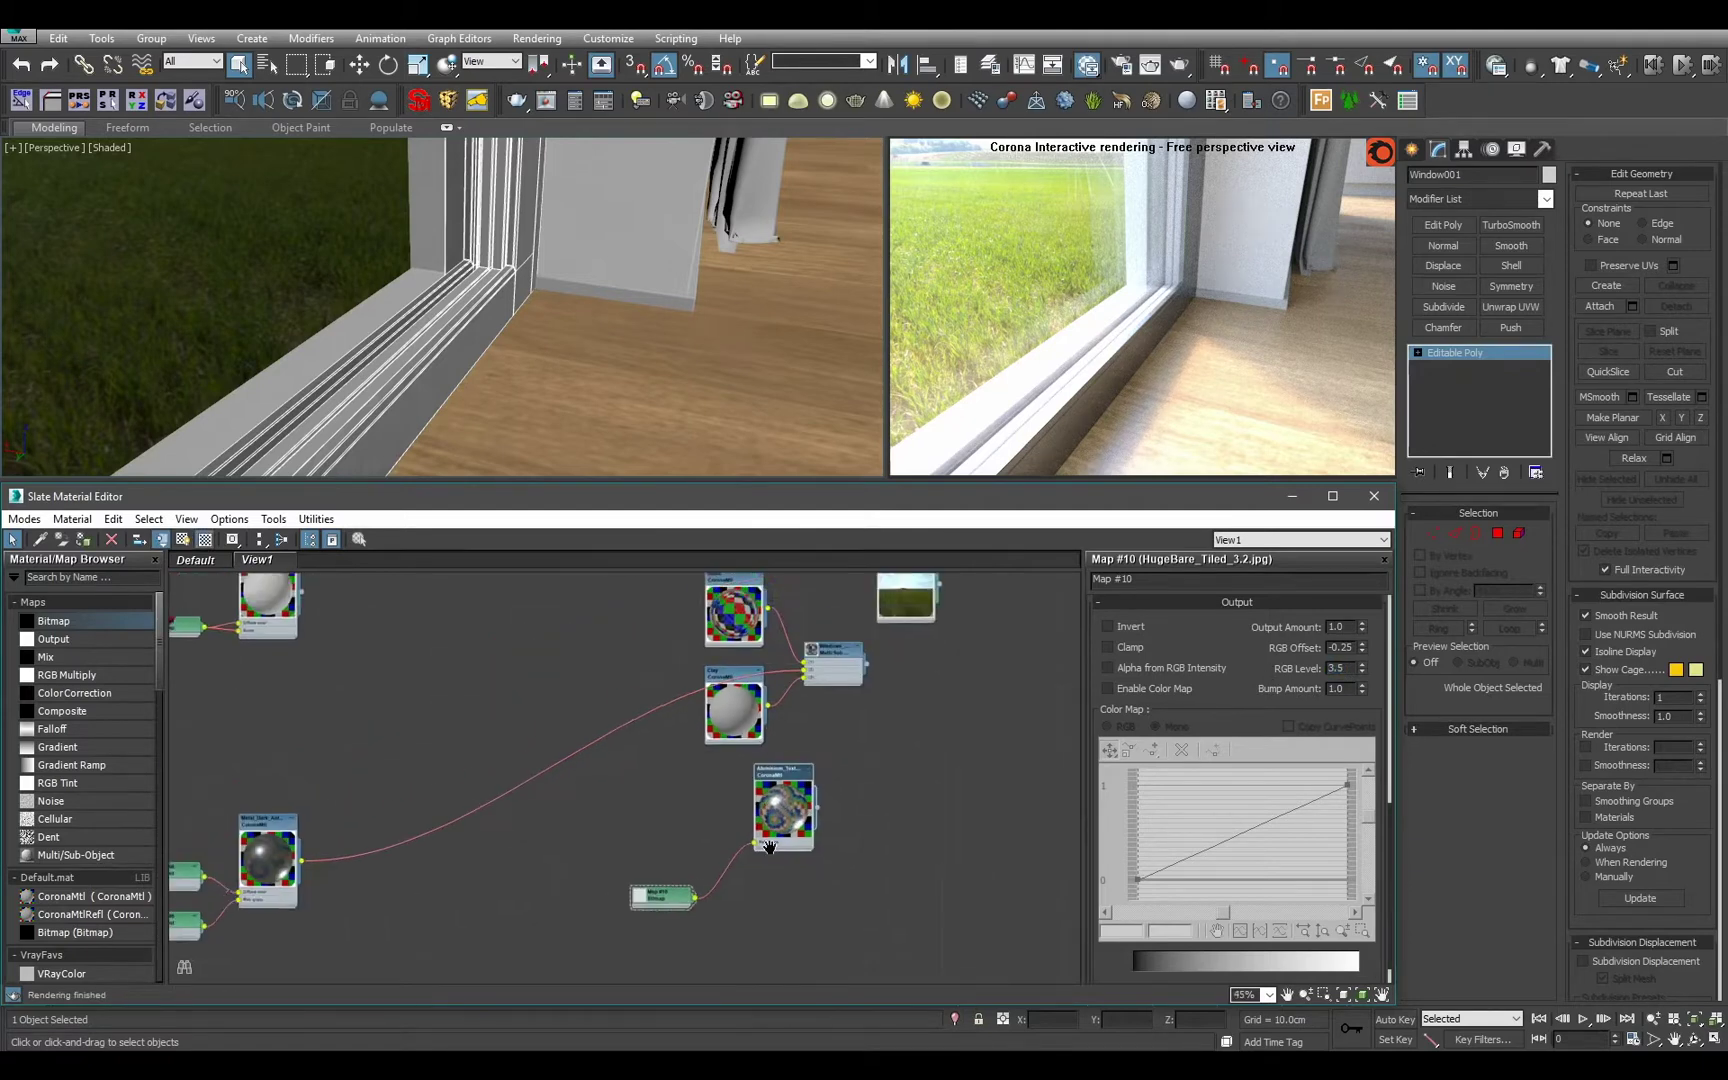
drag(677, 771, 446, 796)
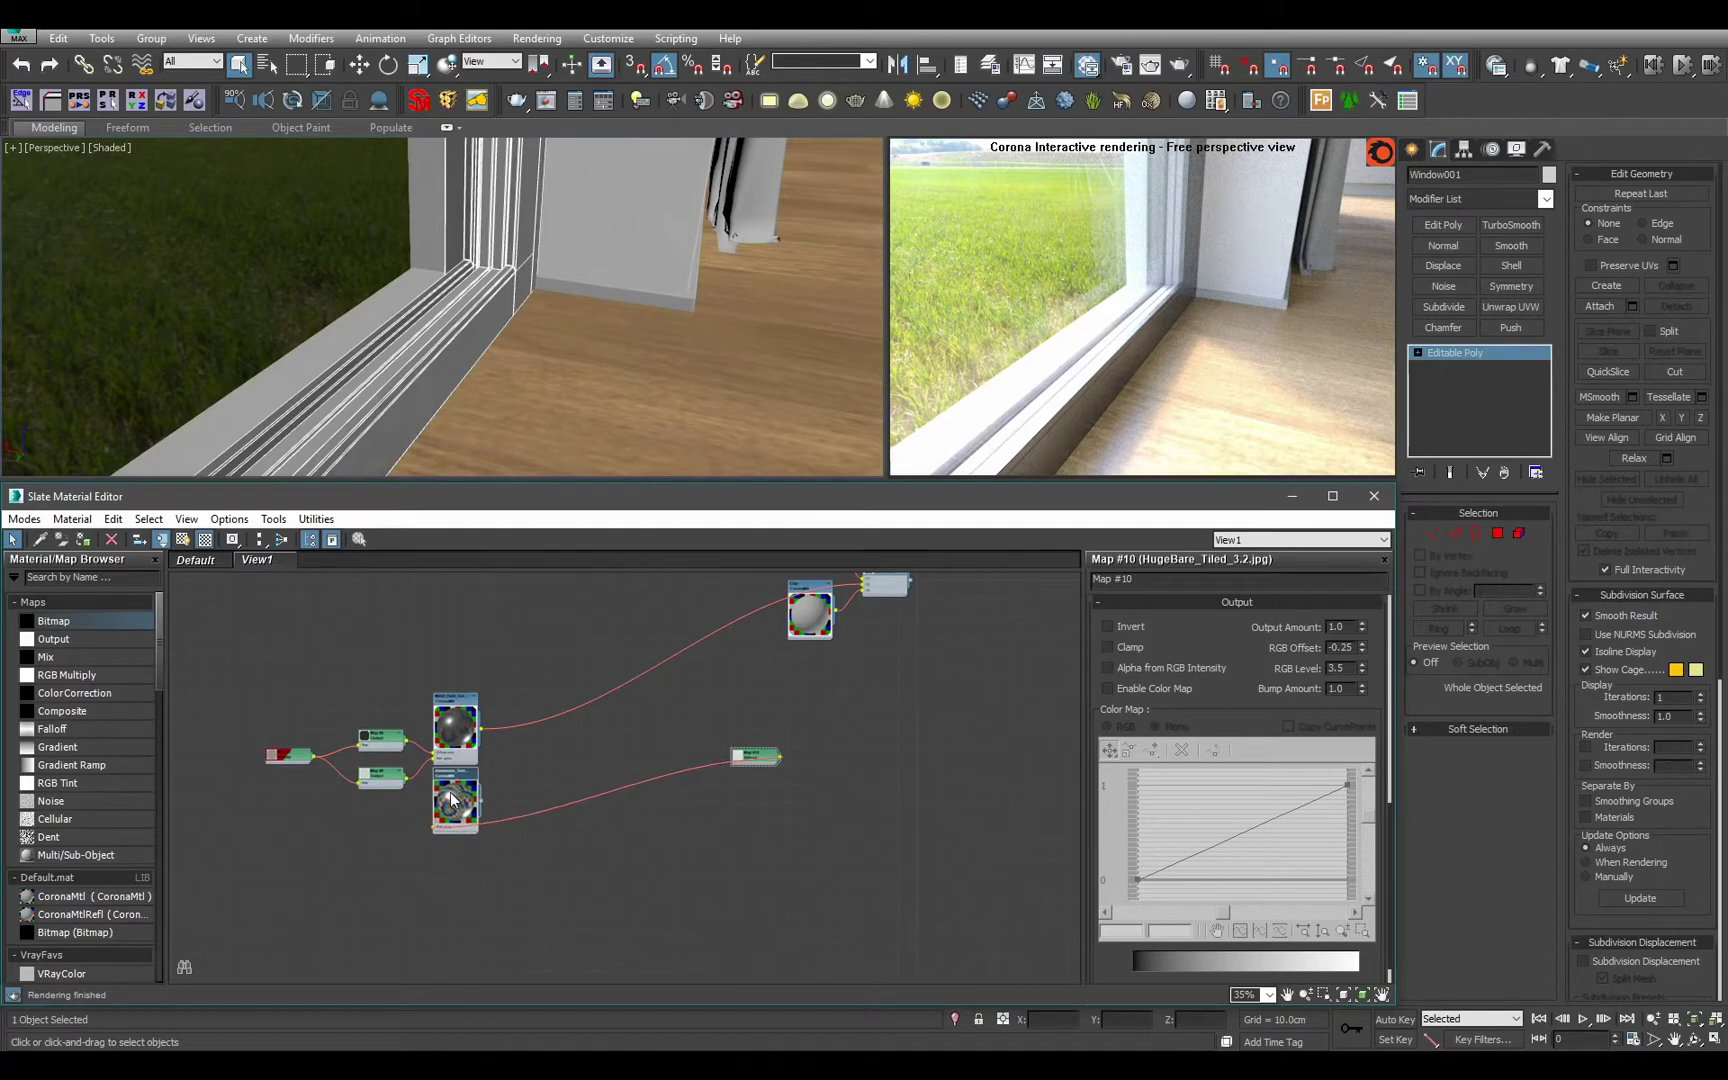
scroll(628, 727, up, 5)
drag(628, 725, 628, 690)
drag(526, 598, 624, 727)
drag(405, 683, 515, 642)
scroll(572, 747, down, 2)
middle_drag(572, 747, 444, 827)
drag(459, 899, 483, 887)
Connect Aluminium_Textured to the third slot of the window's Multi/Sub-Object material, replacing the plain grey material.
scroll(774, 806, down, 4)
middle_drag(774, 806, 592, 863)
scroll(592, 863, up, 1)
drag(449, 906, 893, 664)
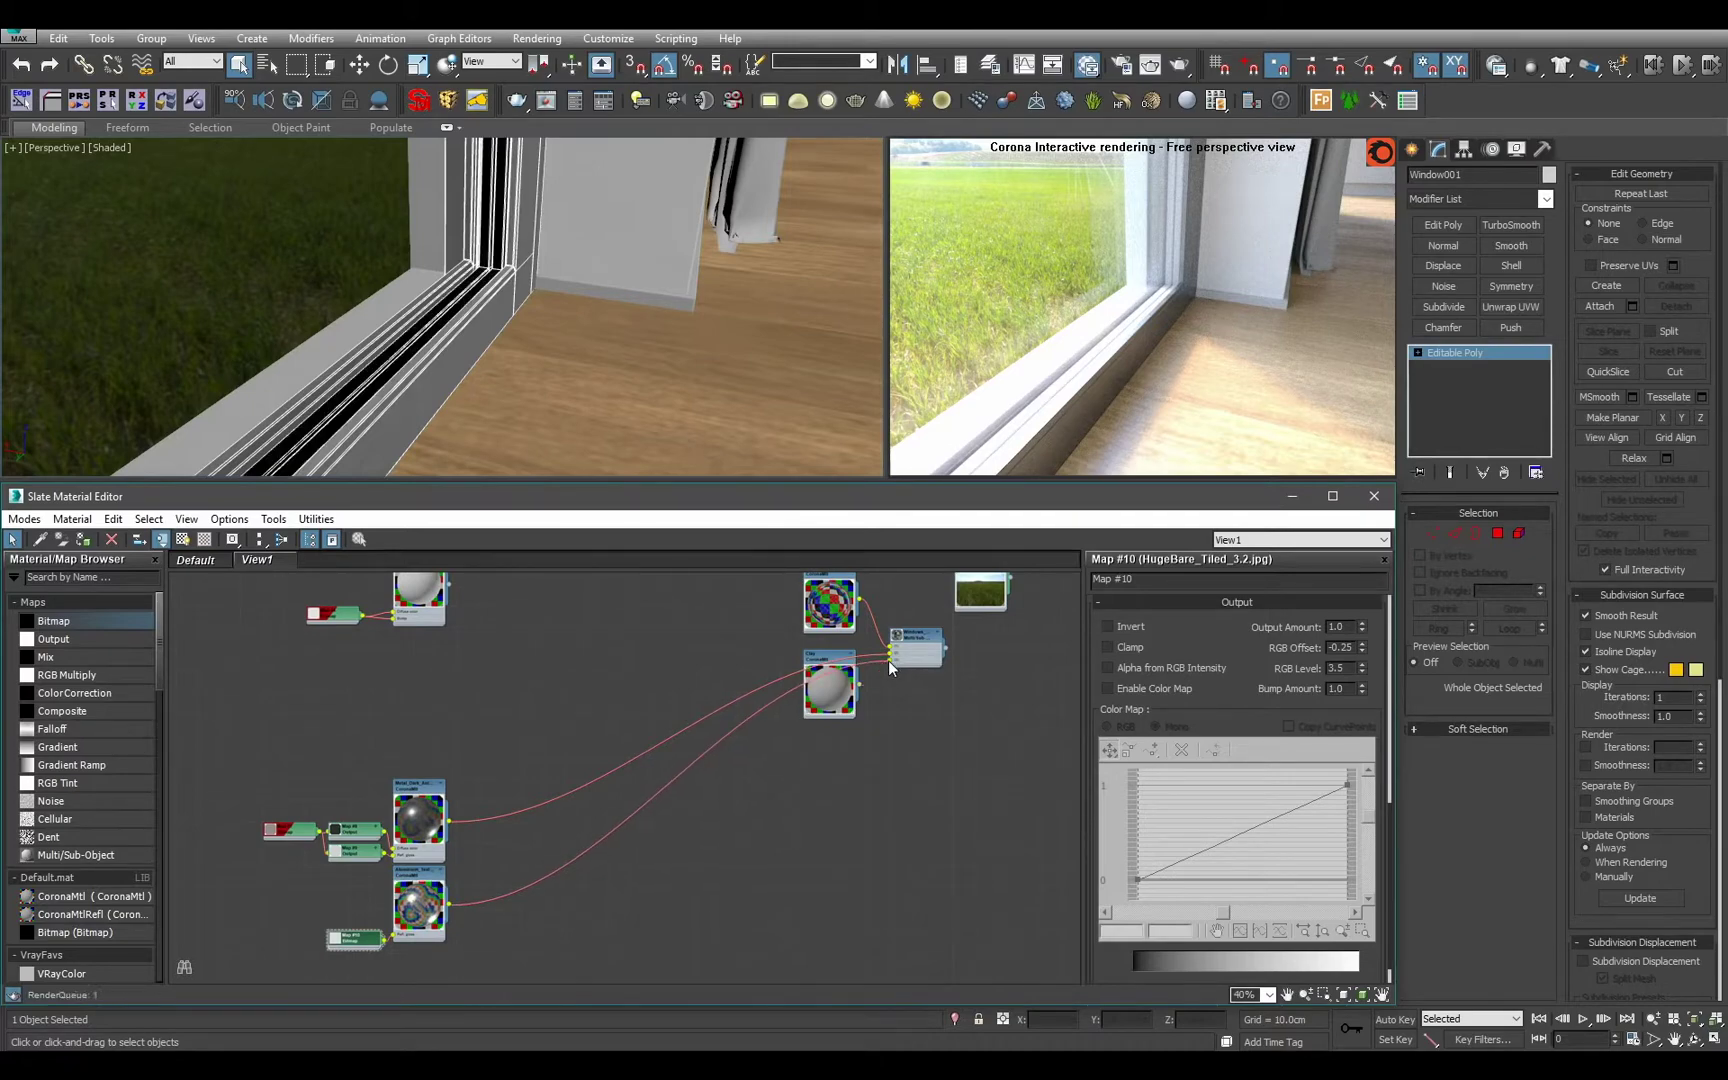
Set the plain grey material aside, move the transparent sub-material left, and place the window's Multi/Sub-Object beside the two metal materials.
mouse_move(842, 708)
middle_down()
mouse_move(805, 804)
mouse_move(743, 833)
middle_up()
drag(743, 833, 867, 948)
scroll(865, 690, down, 4)
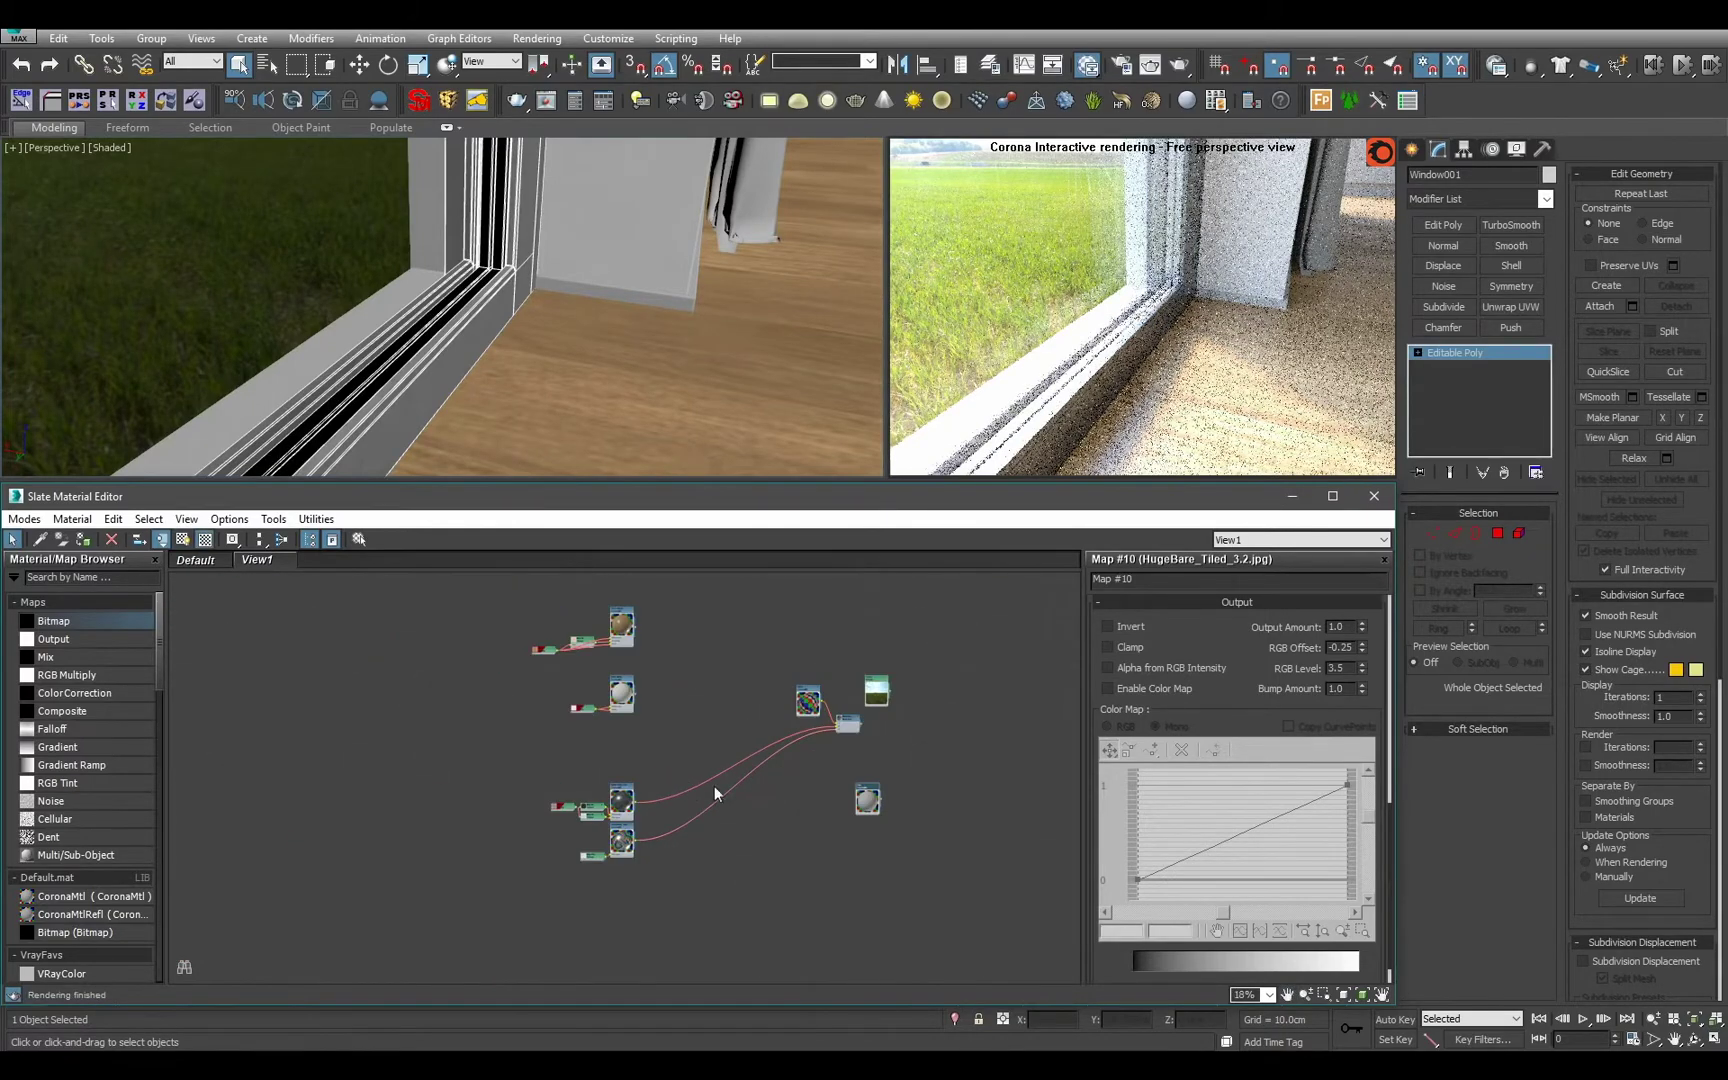
drag(812, 705, 316, 737)
scroll(670, 748, up, 4)
scroll(411, 740, down, 2)
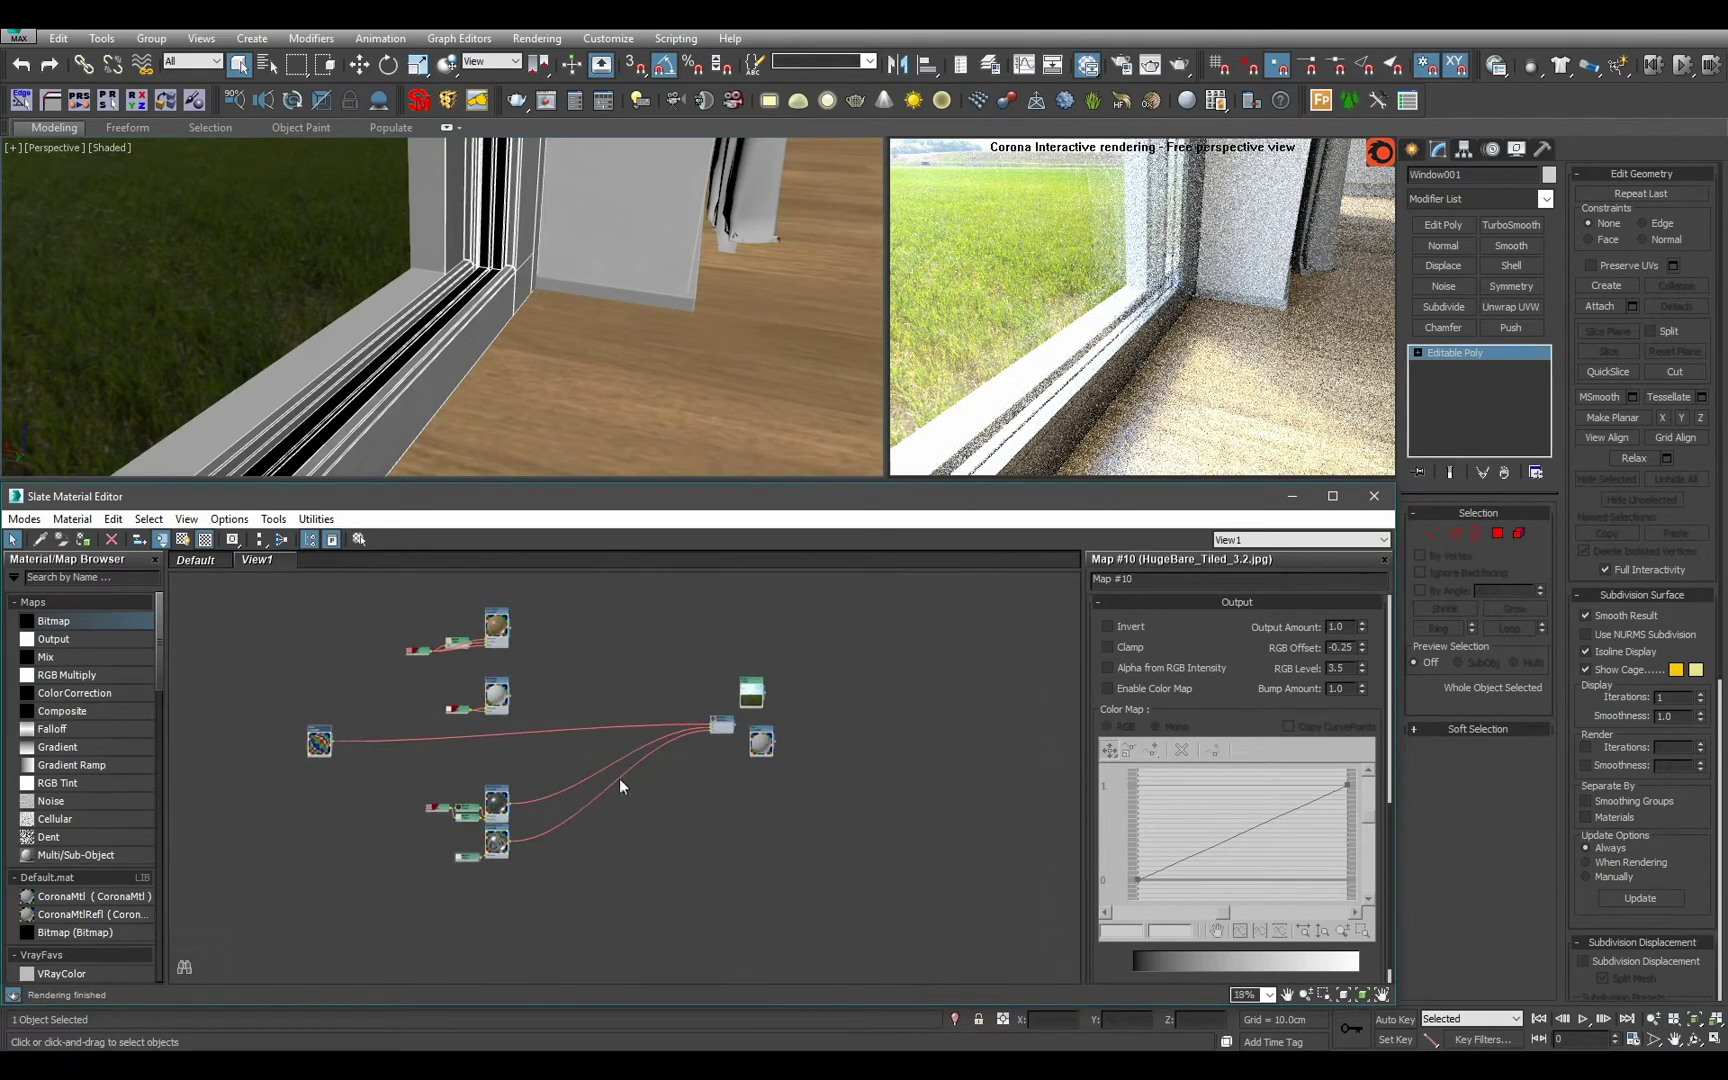
middle_drag(316, 737, 147, 720)
drag(740, 697, 452, 826)
middle_drag(453, 829, 577, 818)
Set the RGB Level of Aluminium_Textured's glossiness bitmap to 3.0.
alt+middle_drag(705, 335, 355, 357)
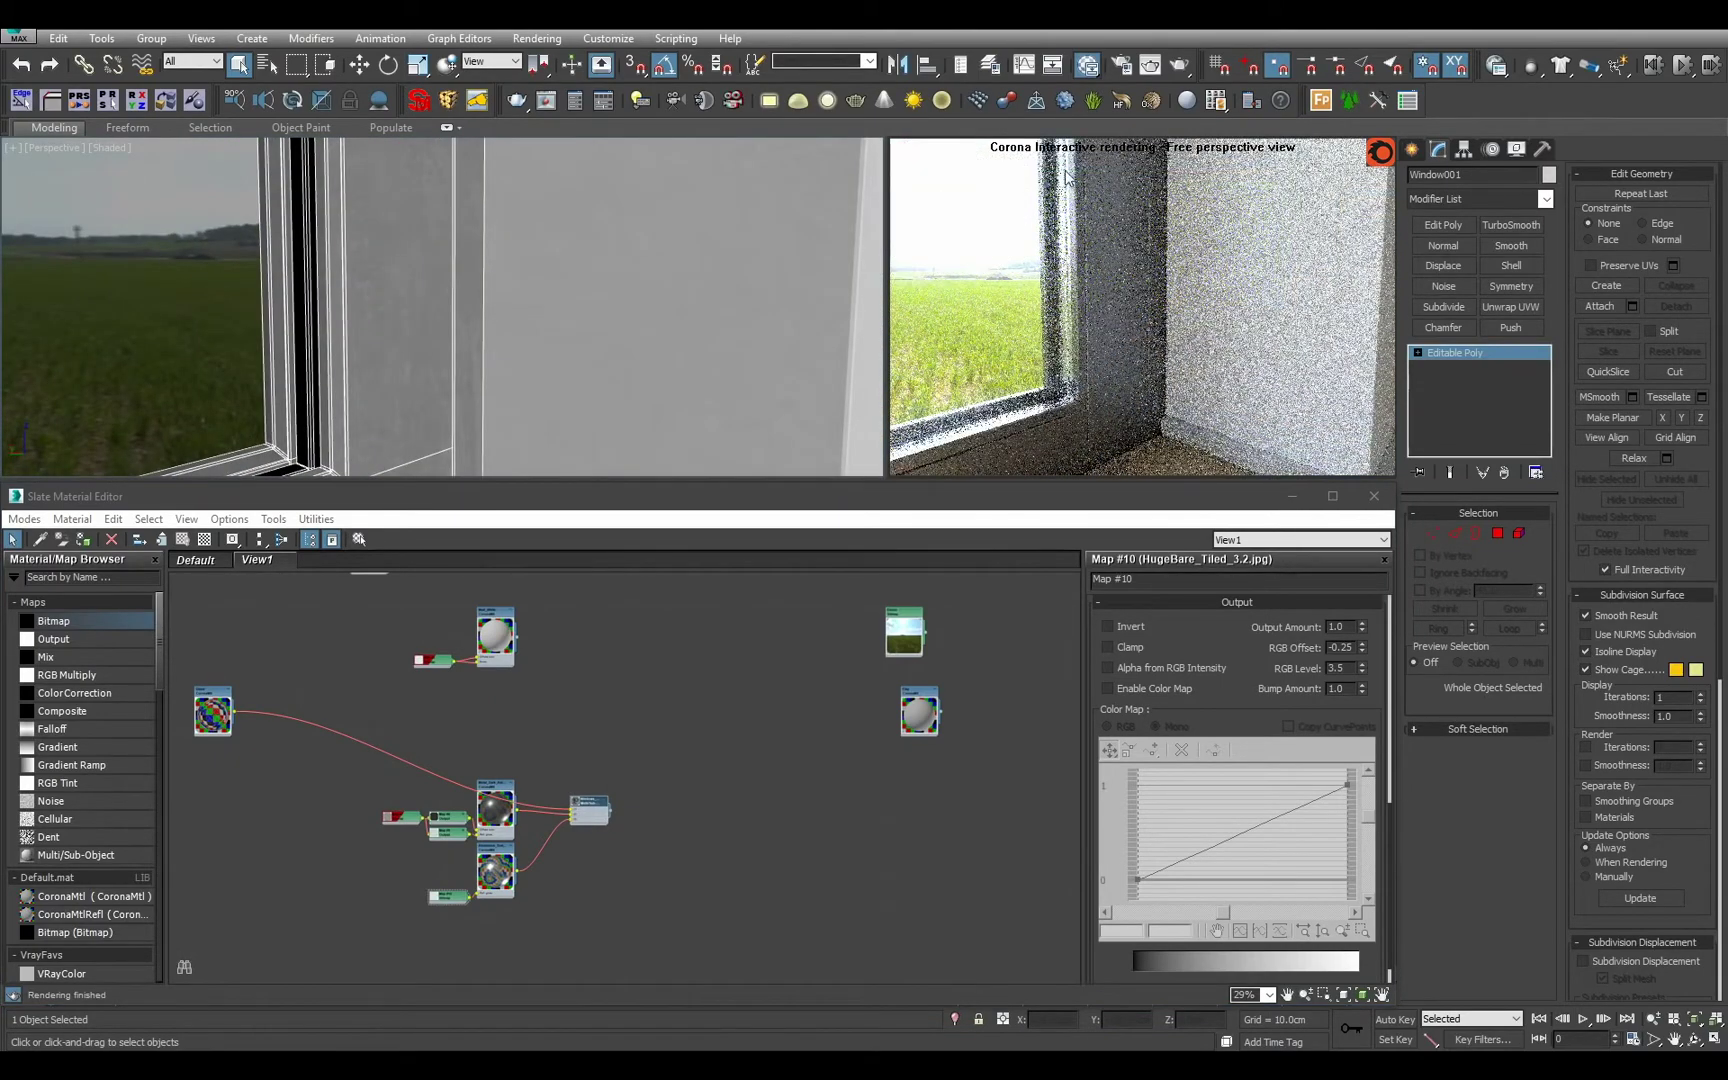
middle_drag(683, 740, 913, 717)
scroll(913, 717, up, 5)
middle_drag(618, 876, 905, 721)
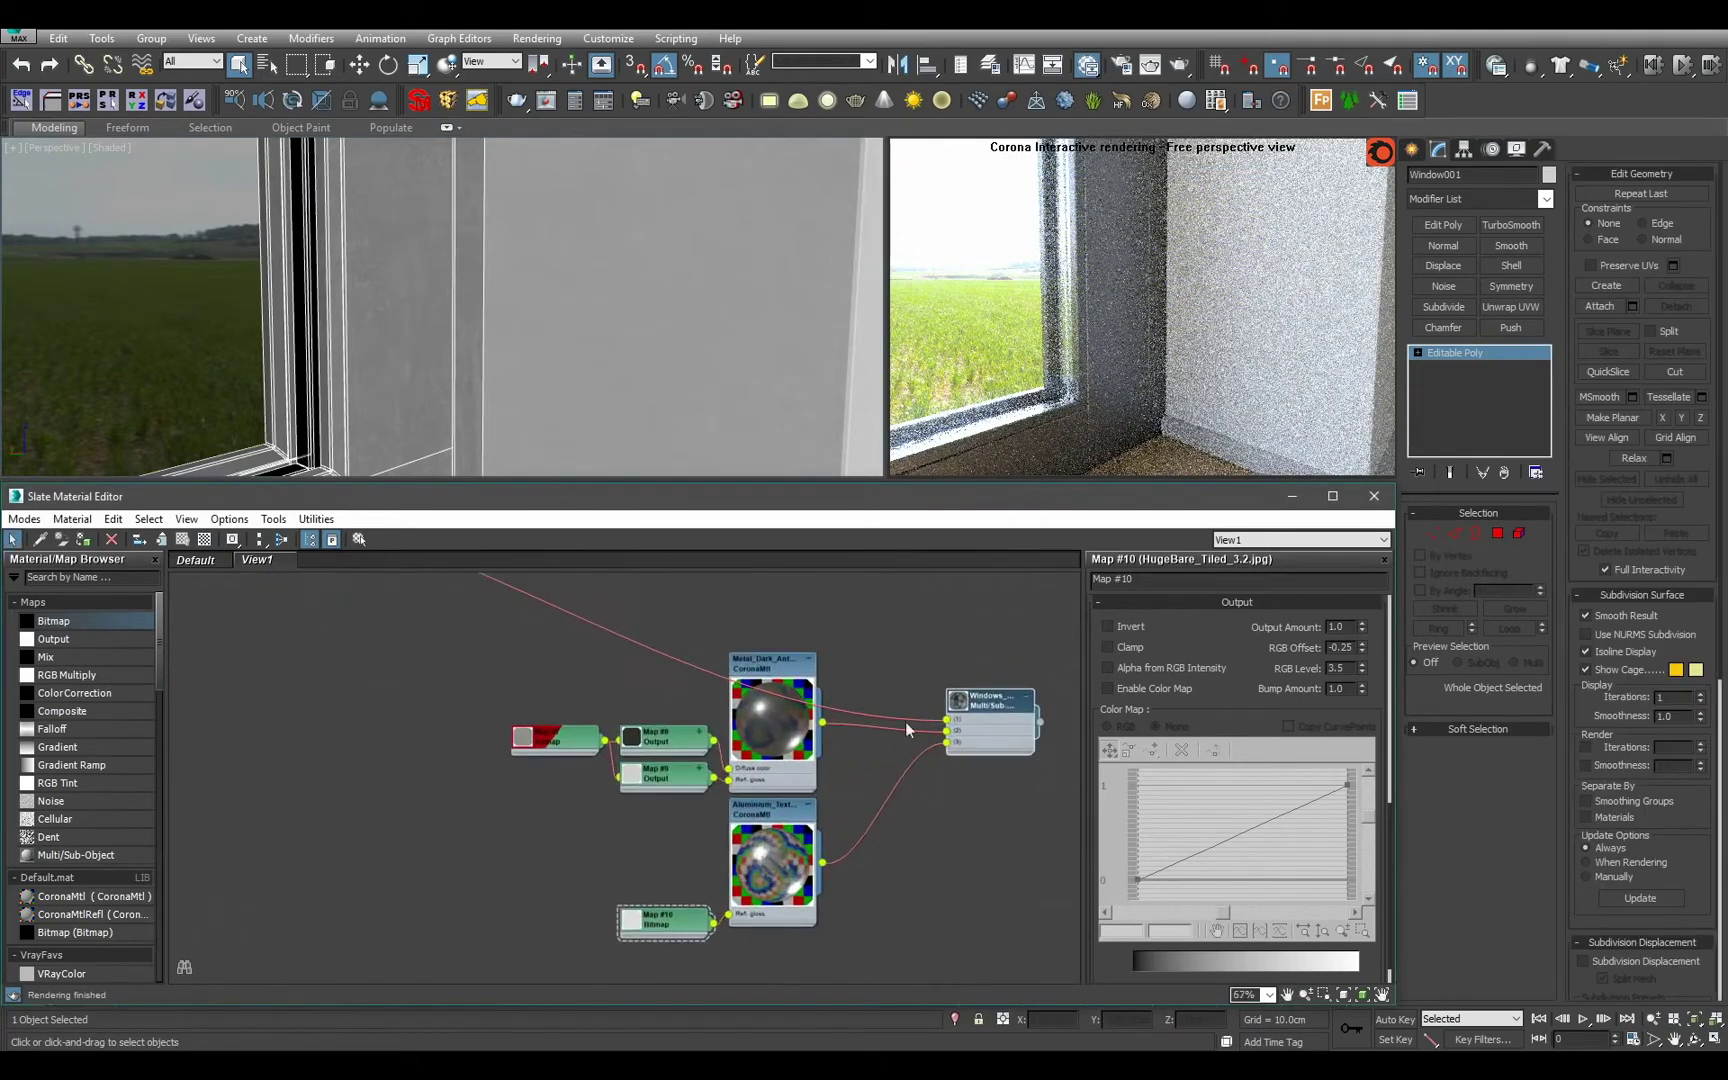
double_click(776, 816)
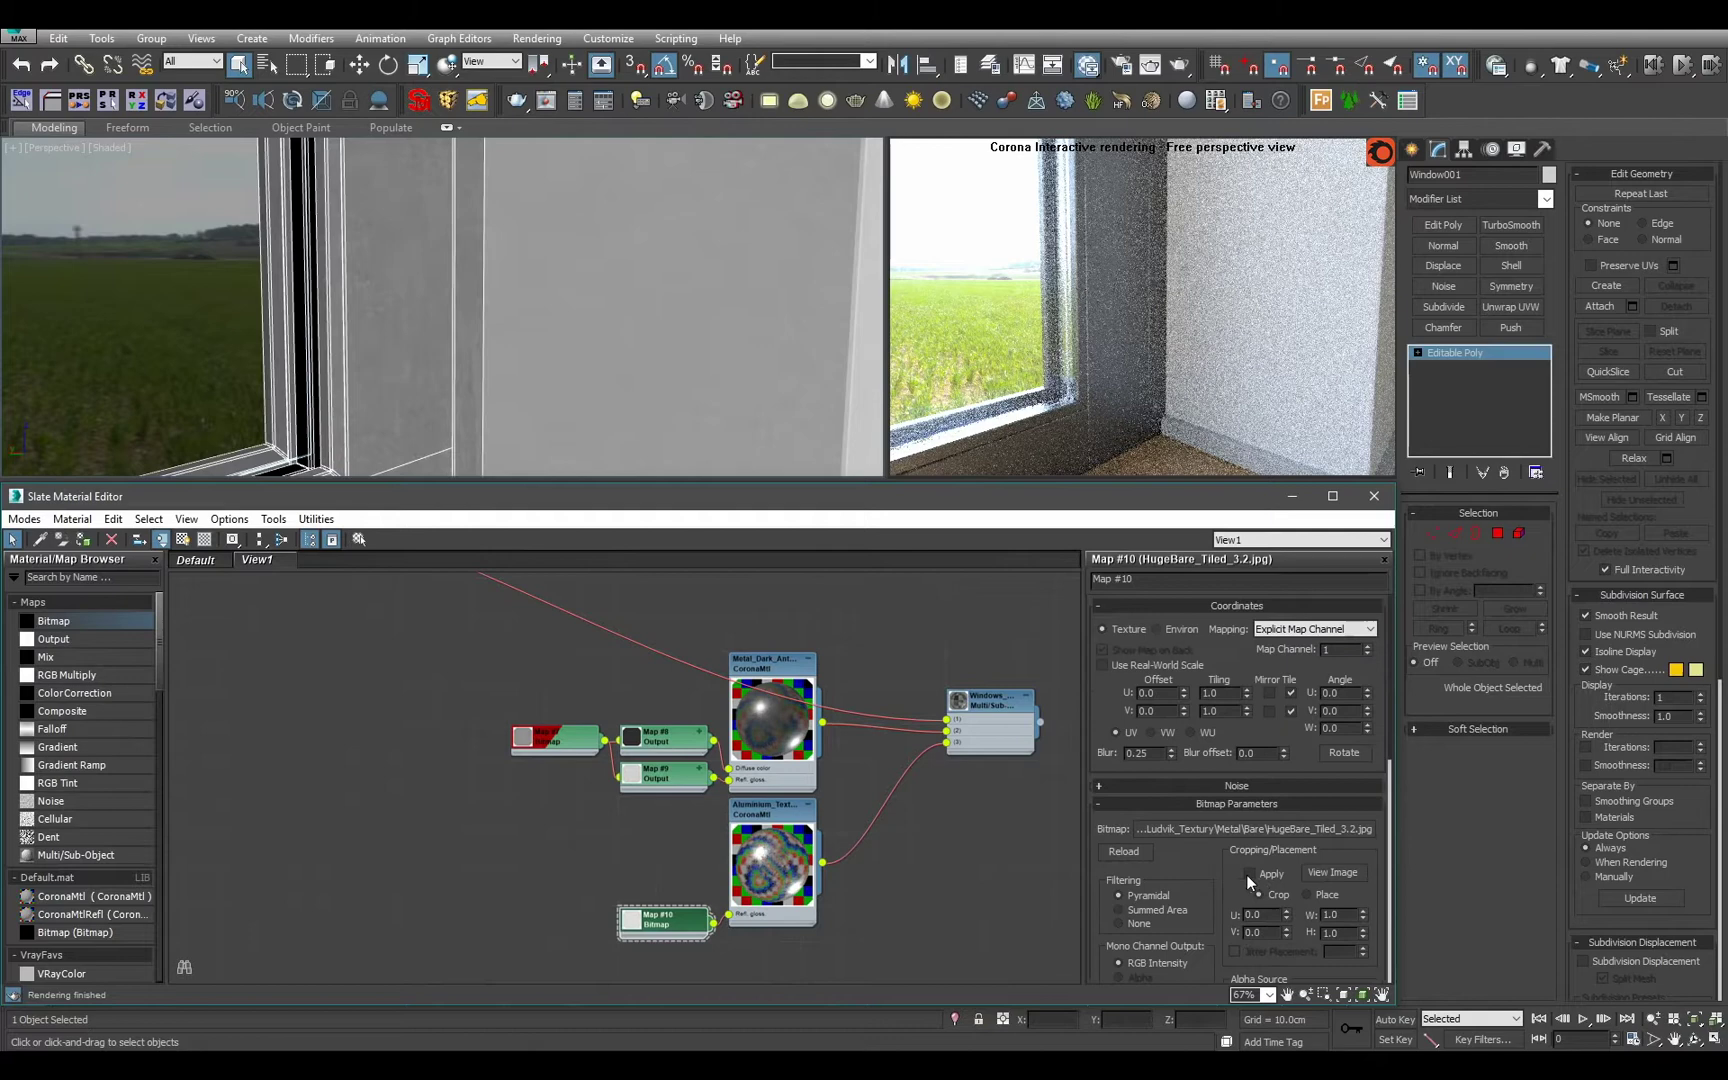
scroll(1246, 873, down, 10)
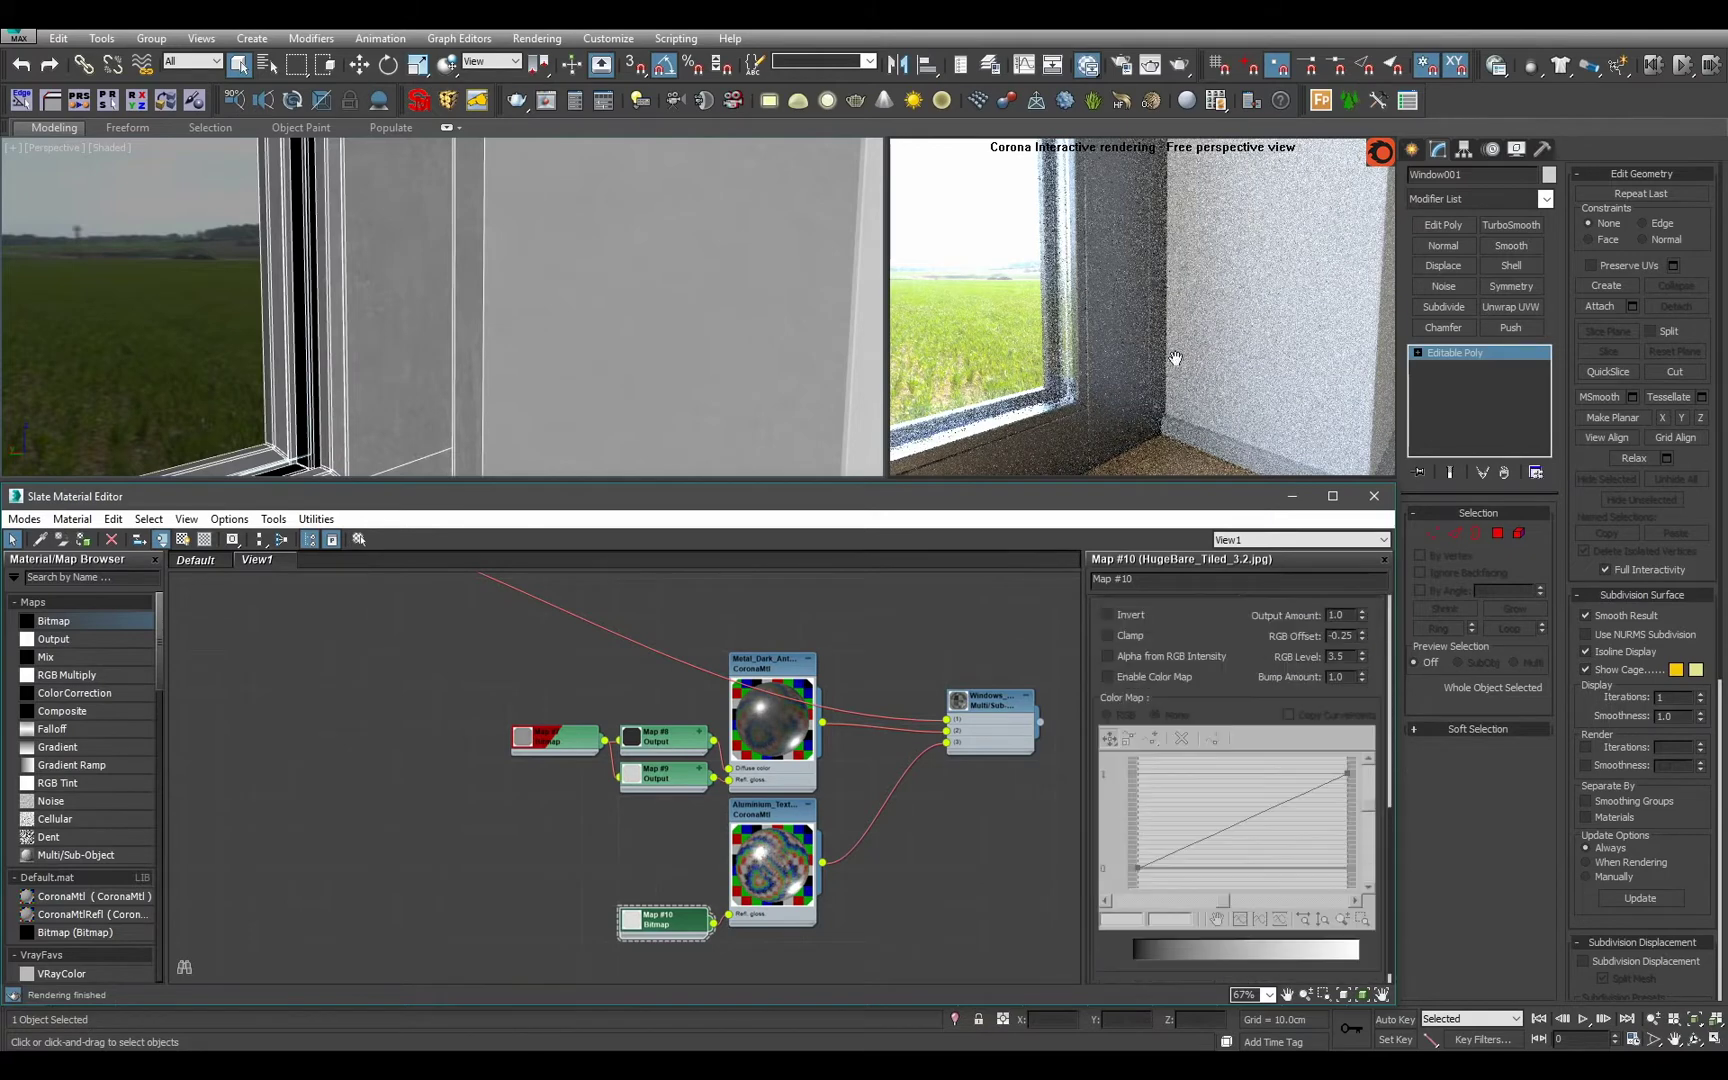
key(BackSpace)
text(0)
key(Return)
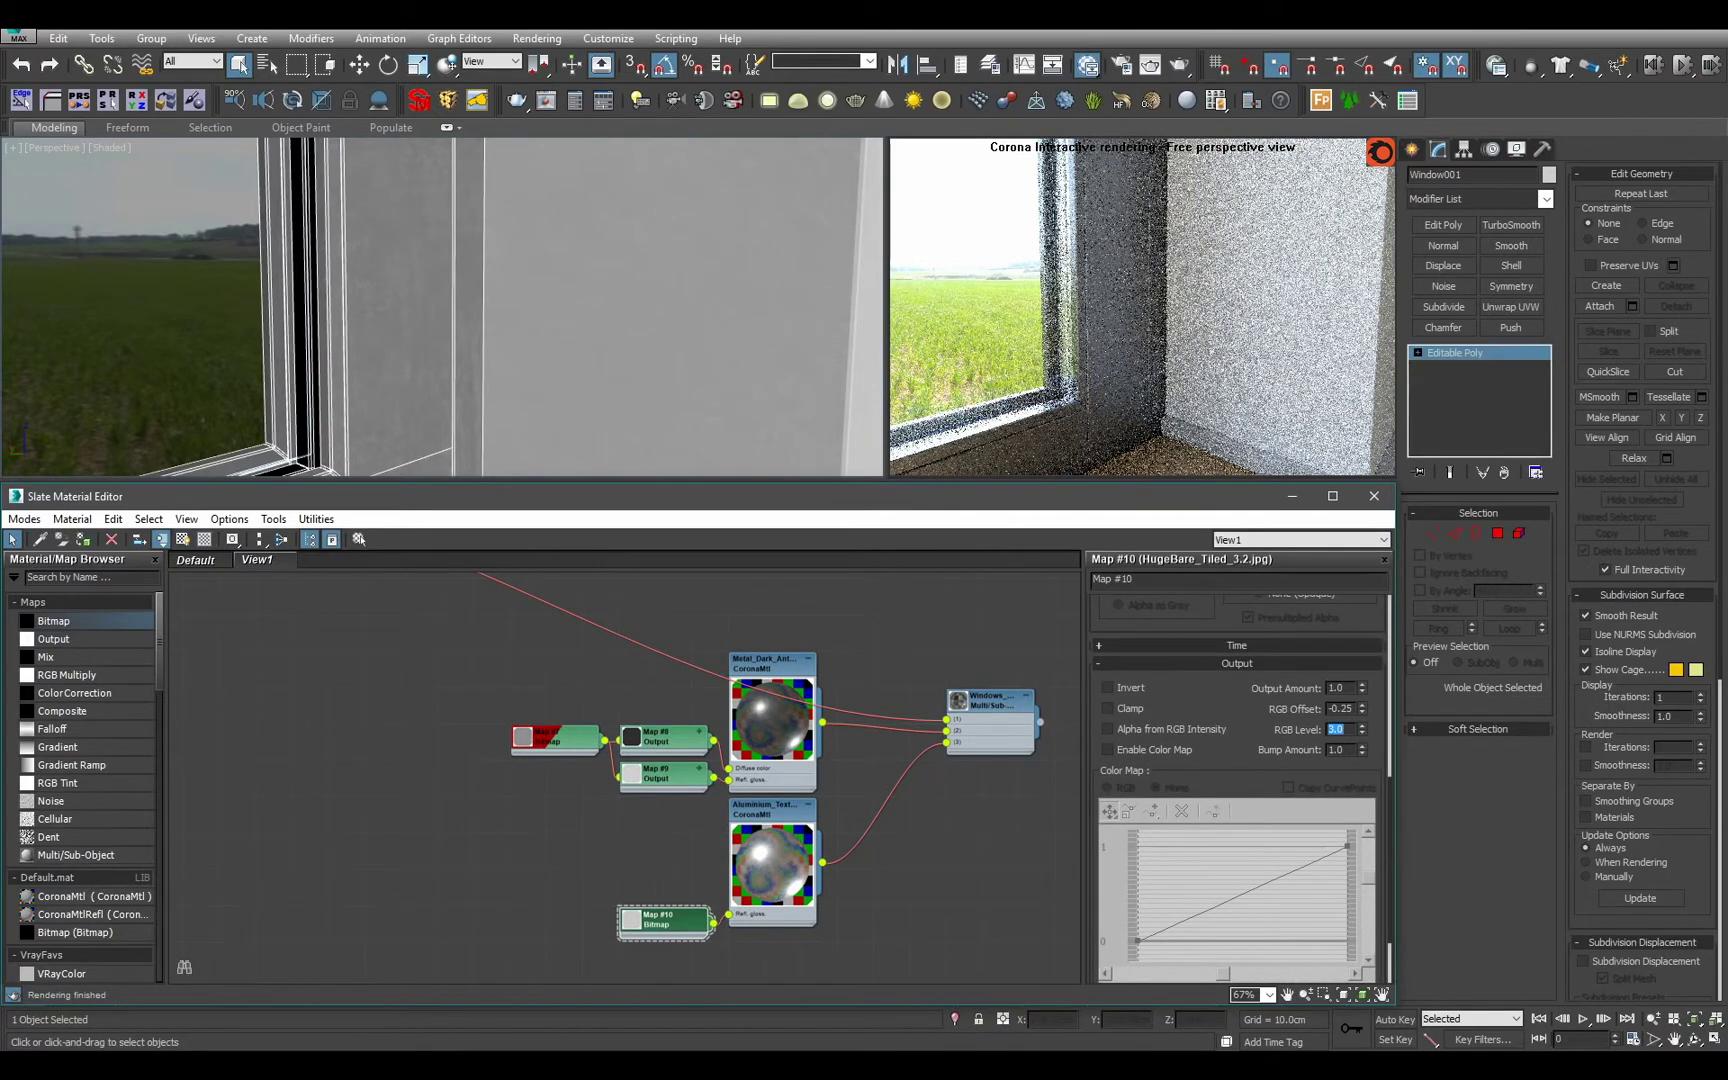
Remove the window's Multi/Sub-Object node from the material view.
middle_drag(641, 757, 721, 834)
scroll(721, 834, down, 3)
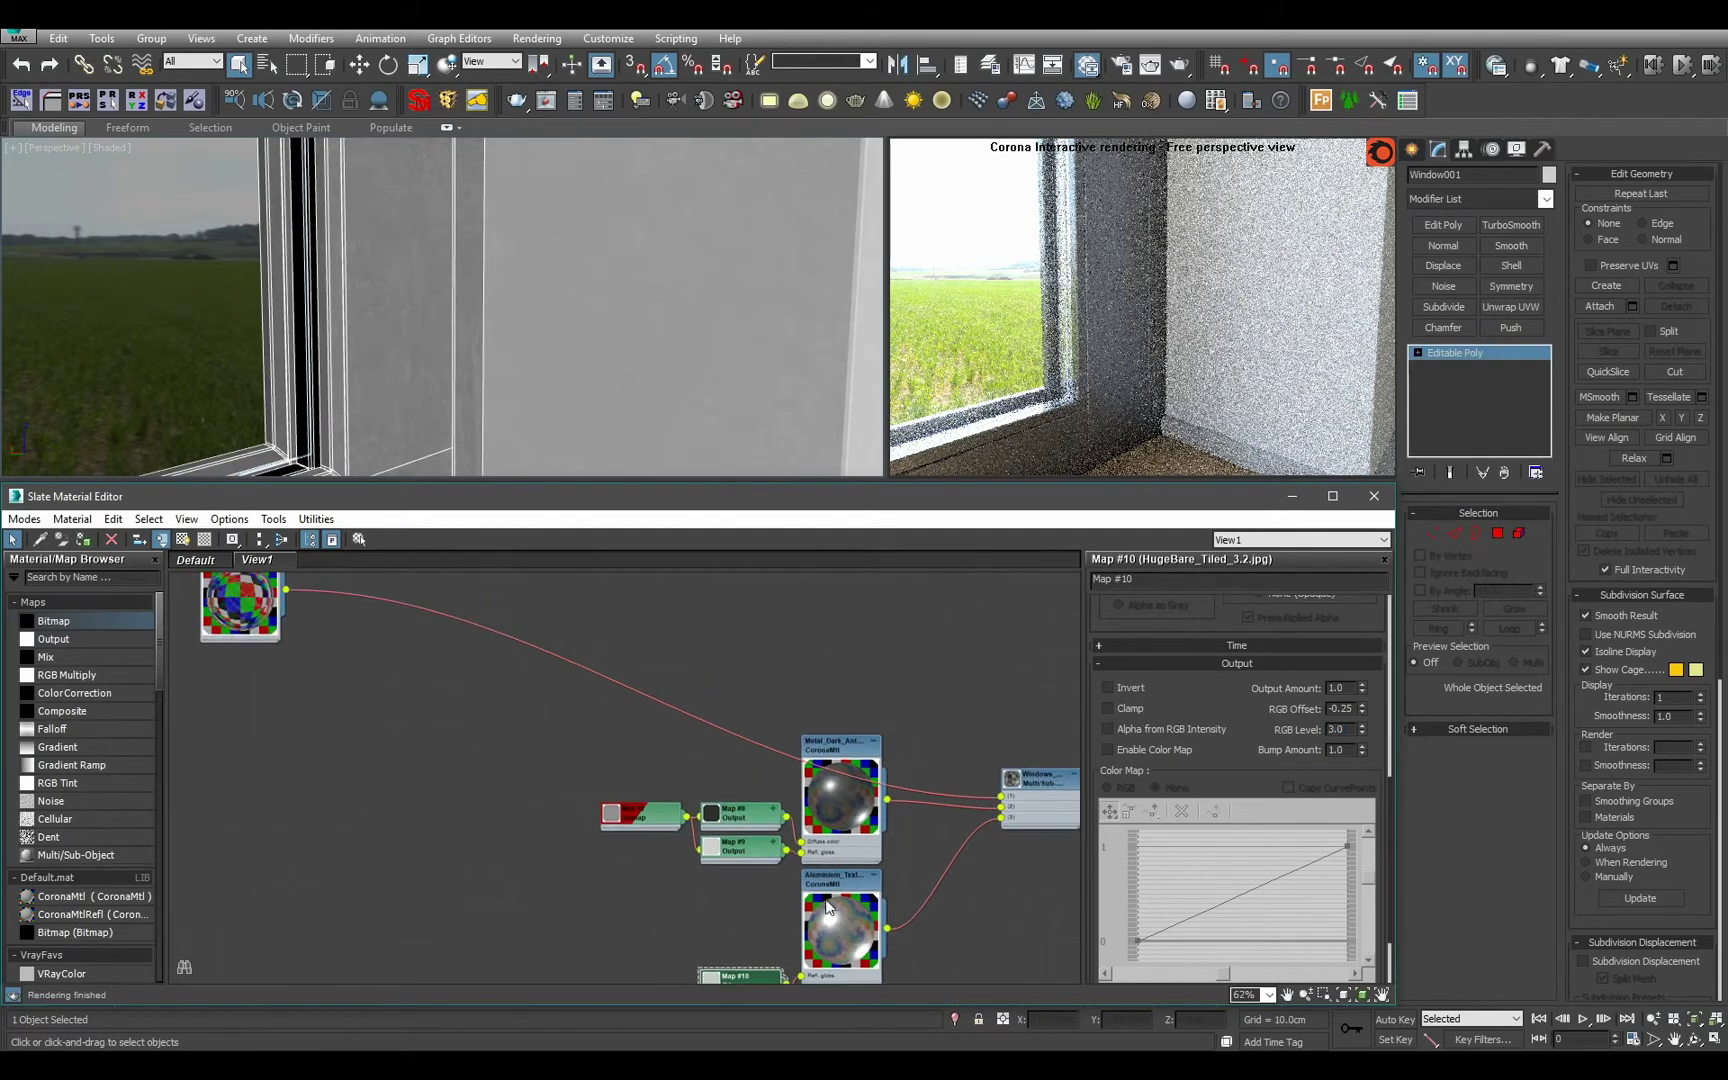
middle_drag(793, 787, 732, 801)
scroll(731, 799, up, 2)
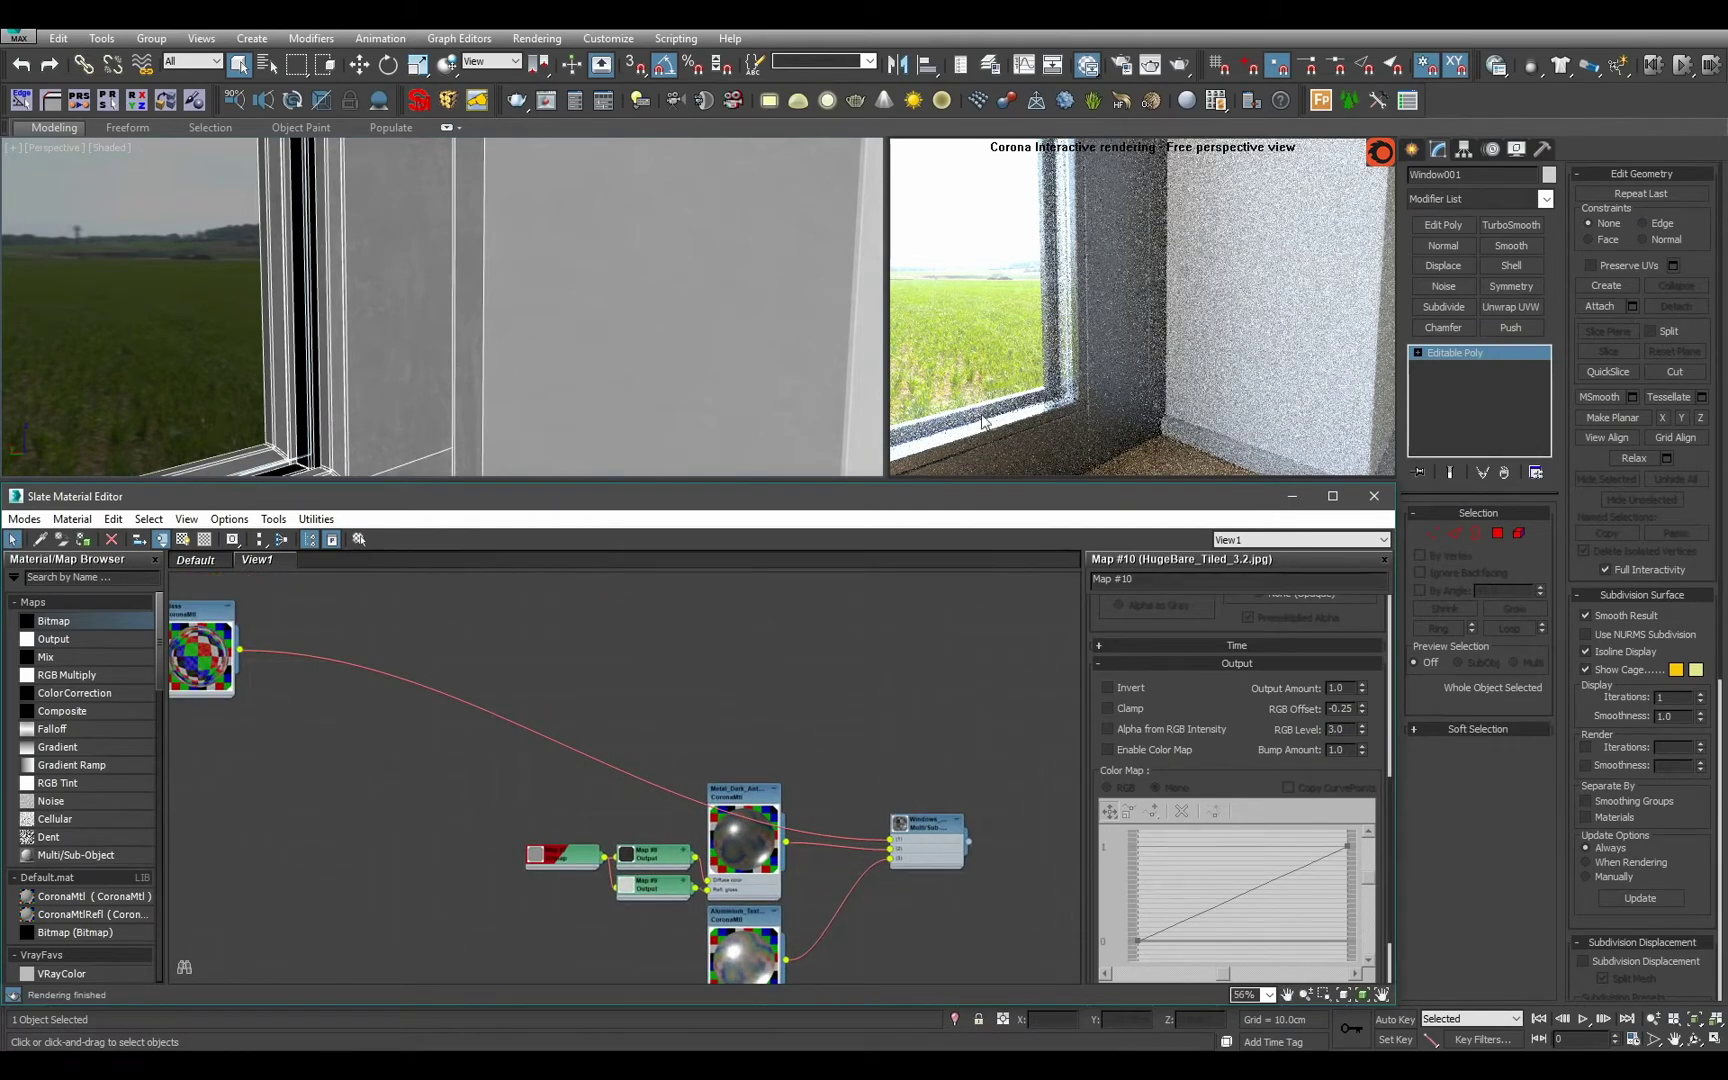
scroll(943, 827, down, 3)
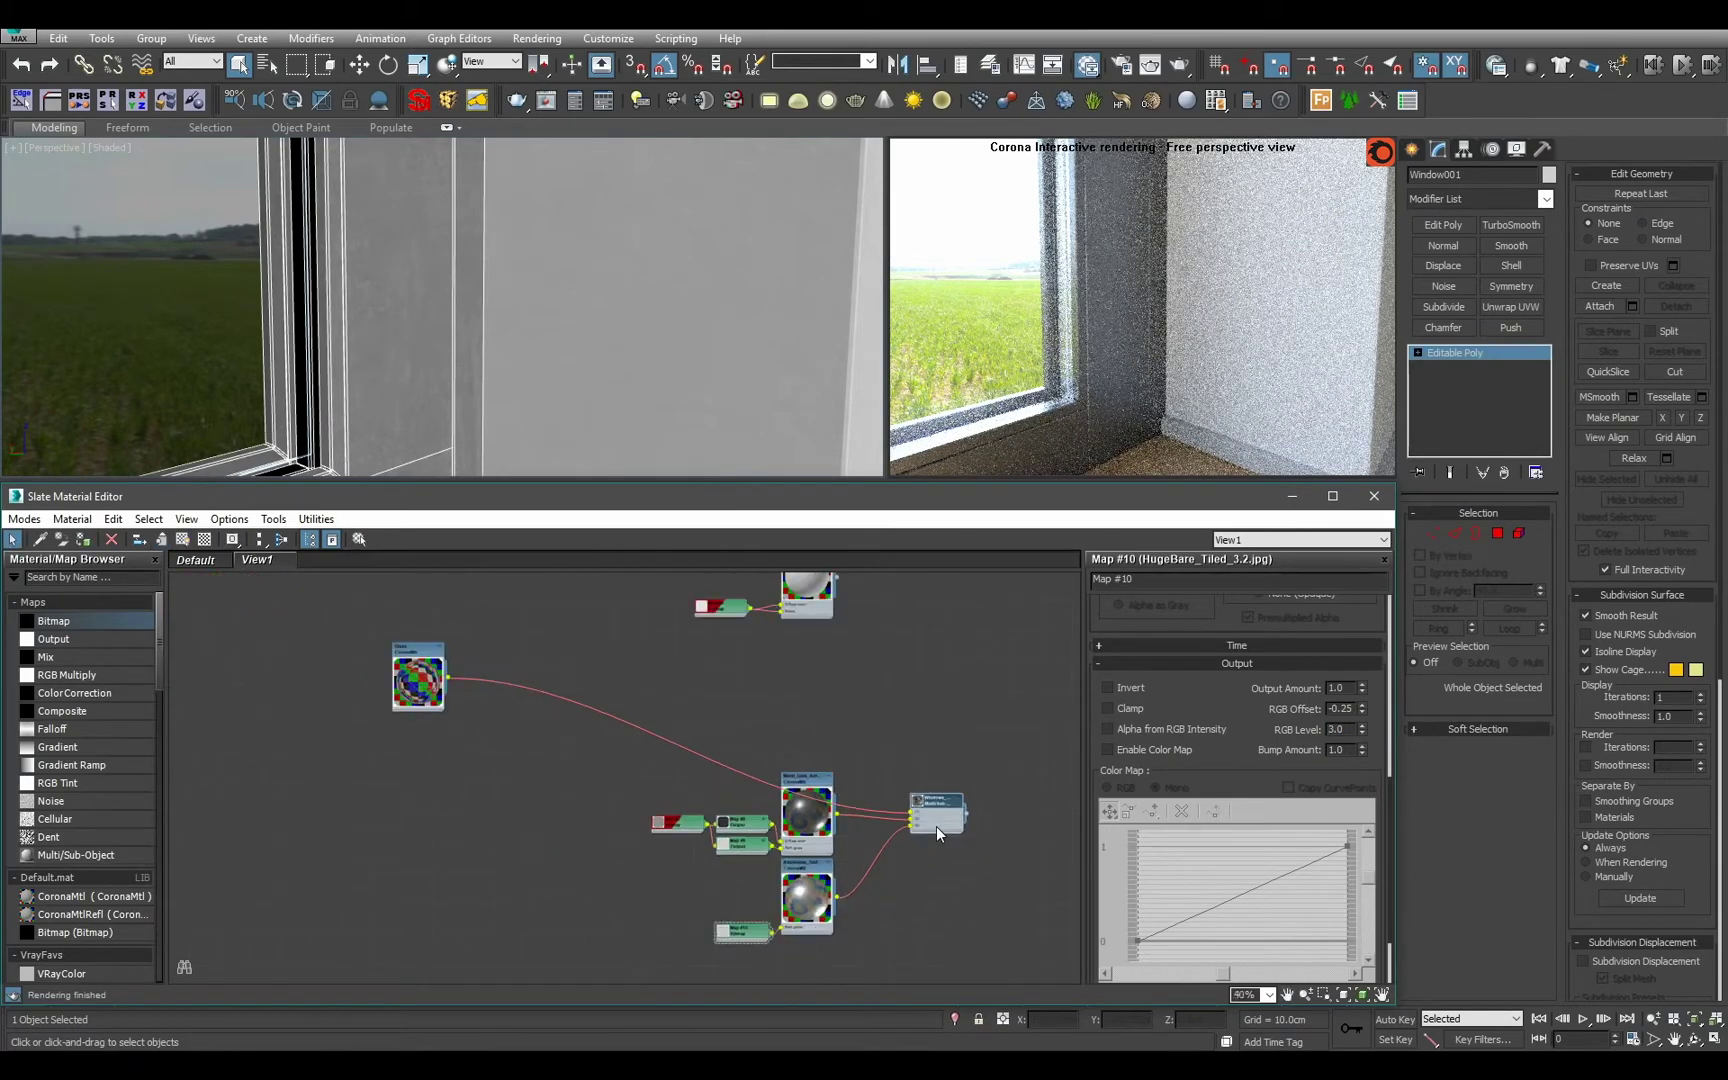
key(Delete)
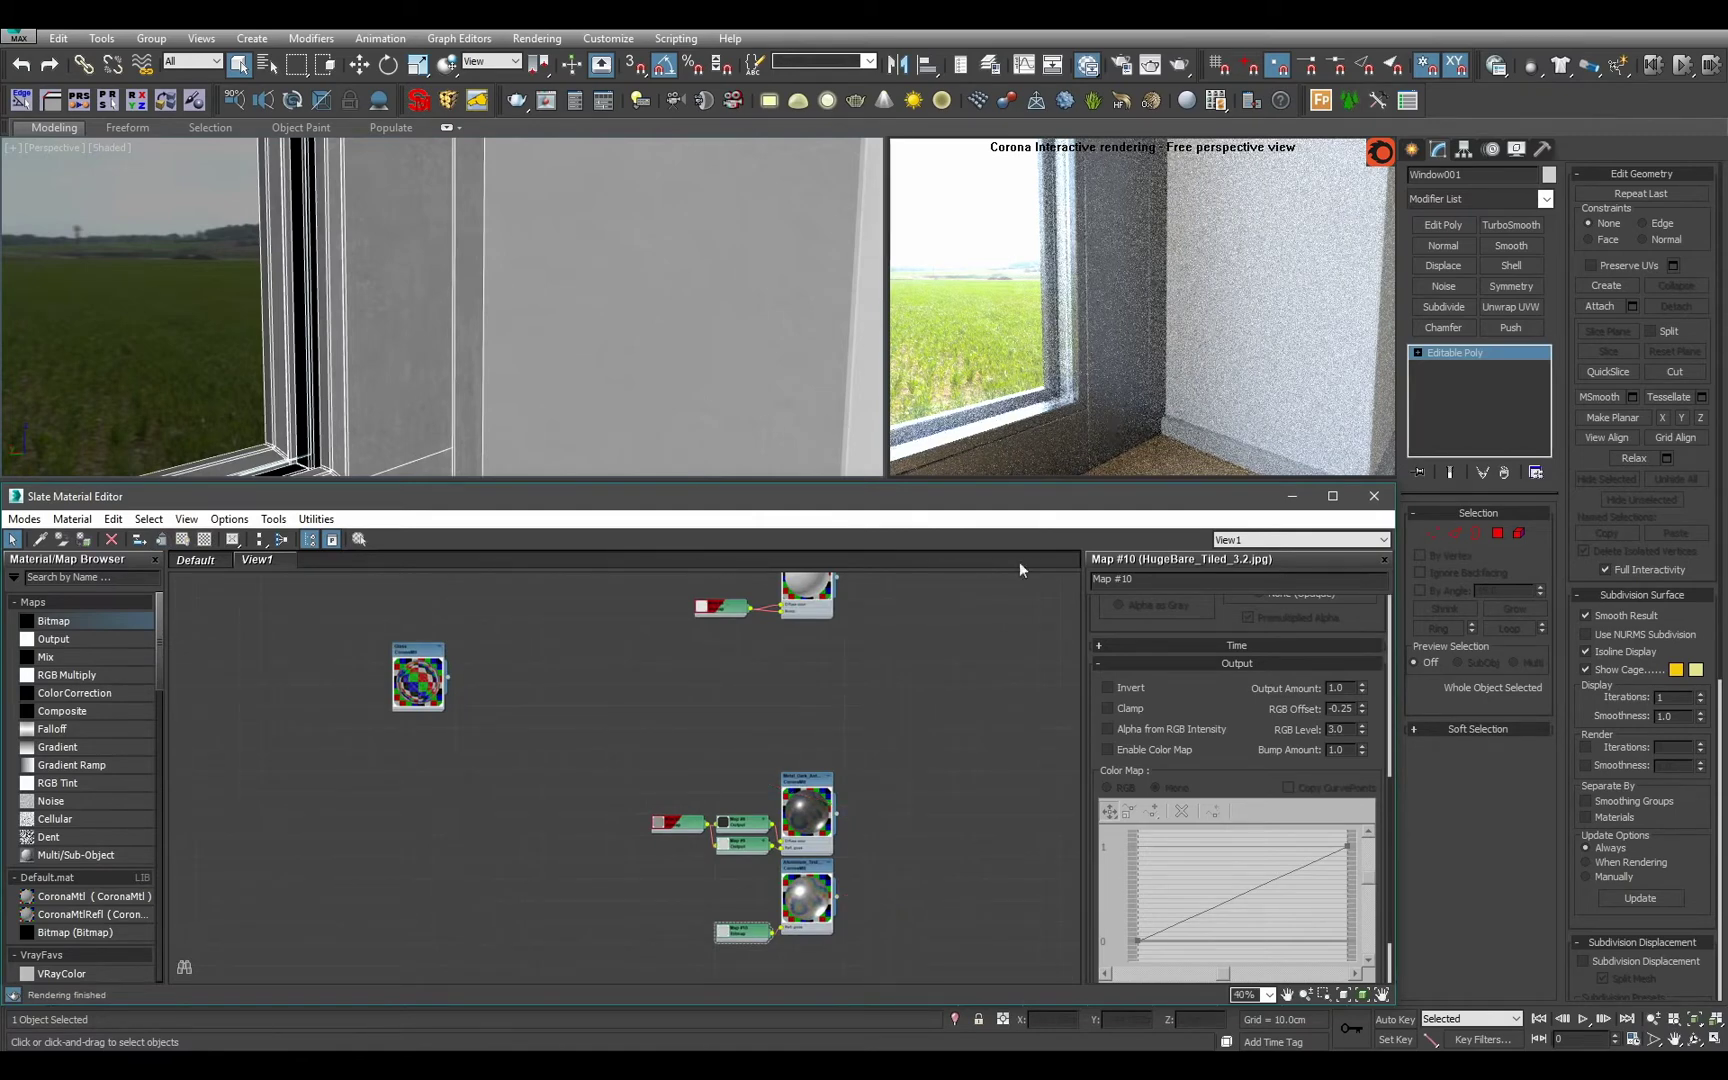
scroll(890, 702, down, 3)
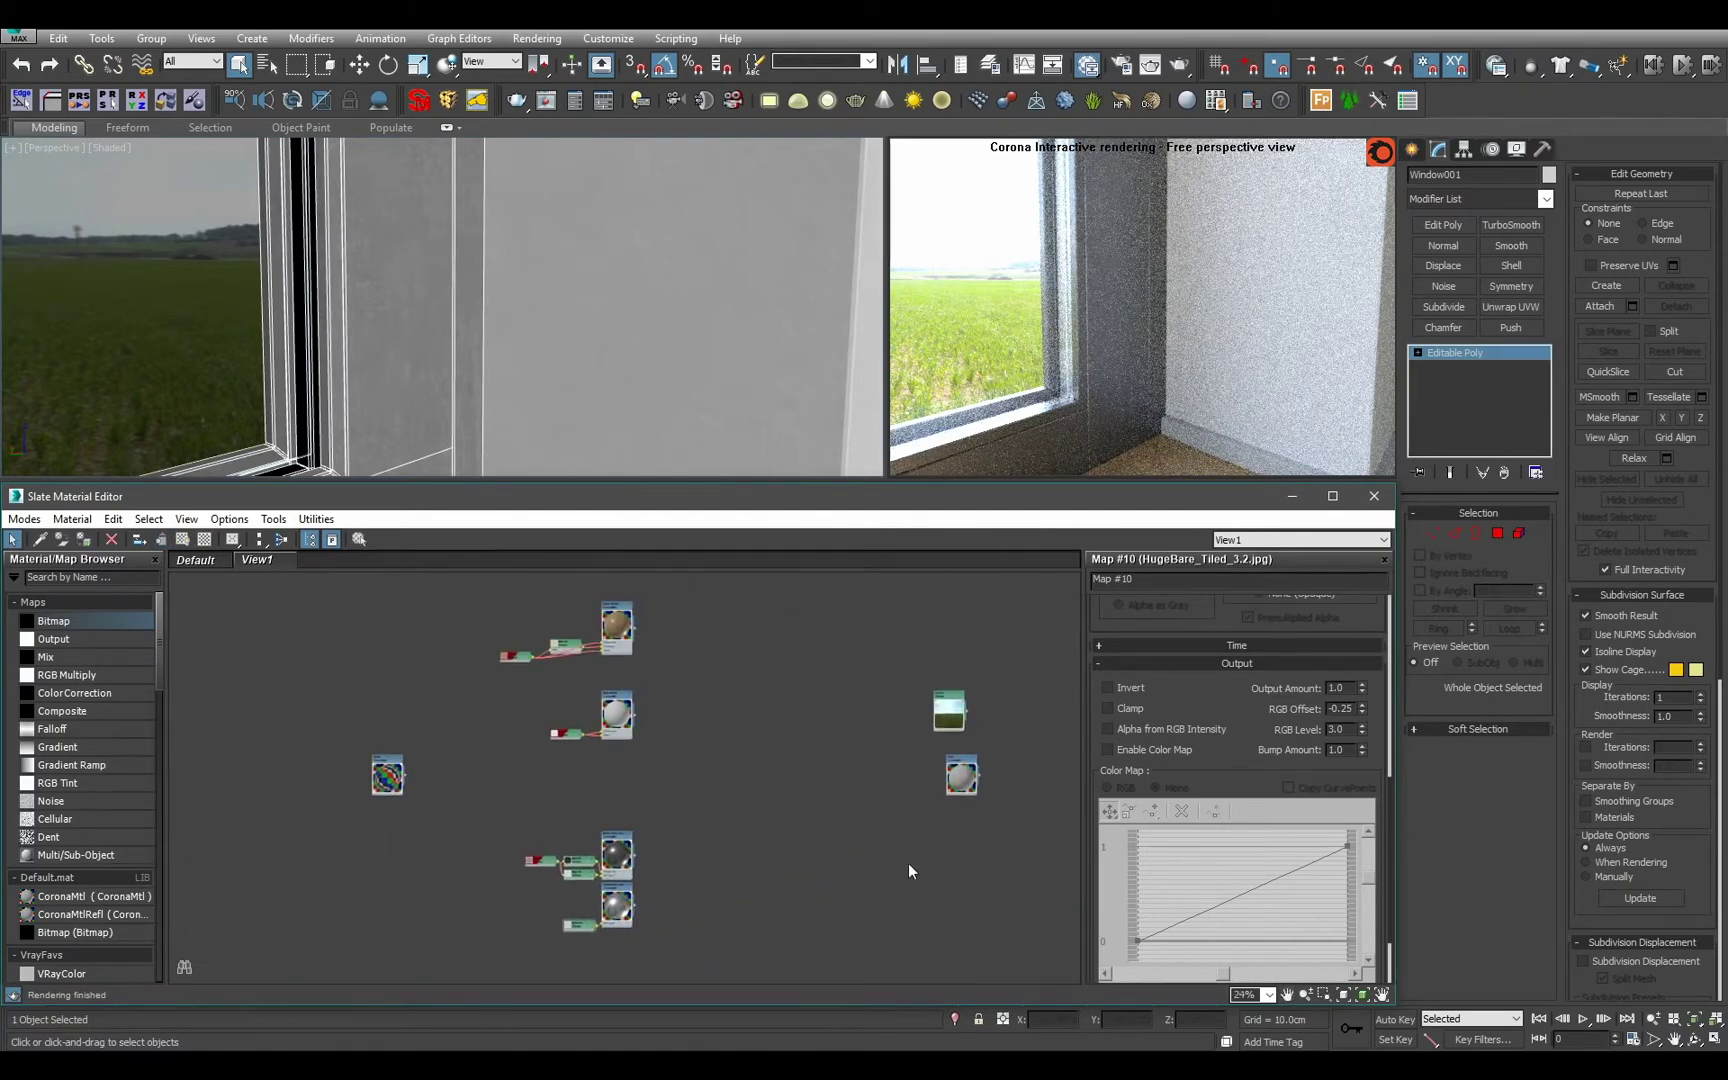
drag(968, 784, 958, 792)
Select a pendant lamp above the dining table, inspect it from below in isolation, and leave isolation mode.
alt+middle_drag(721, 359, 605, 362)
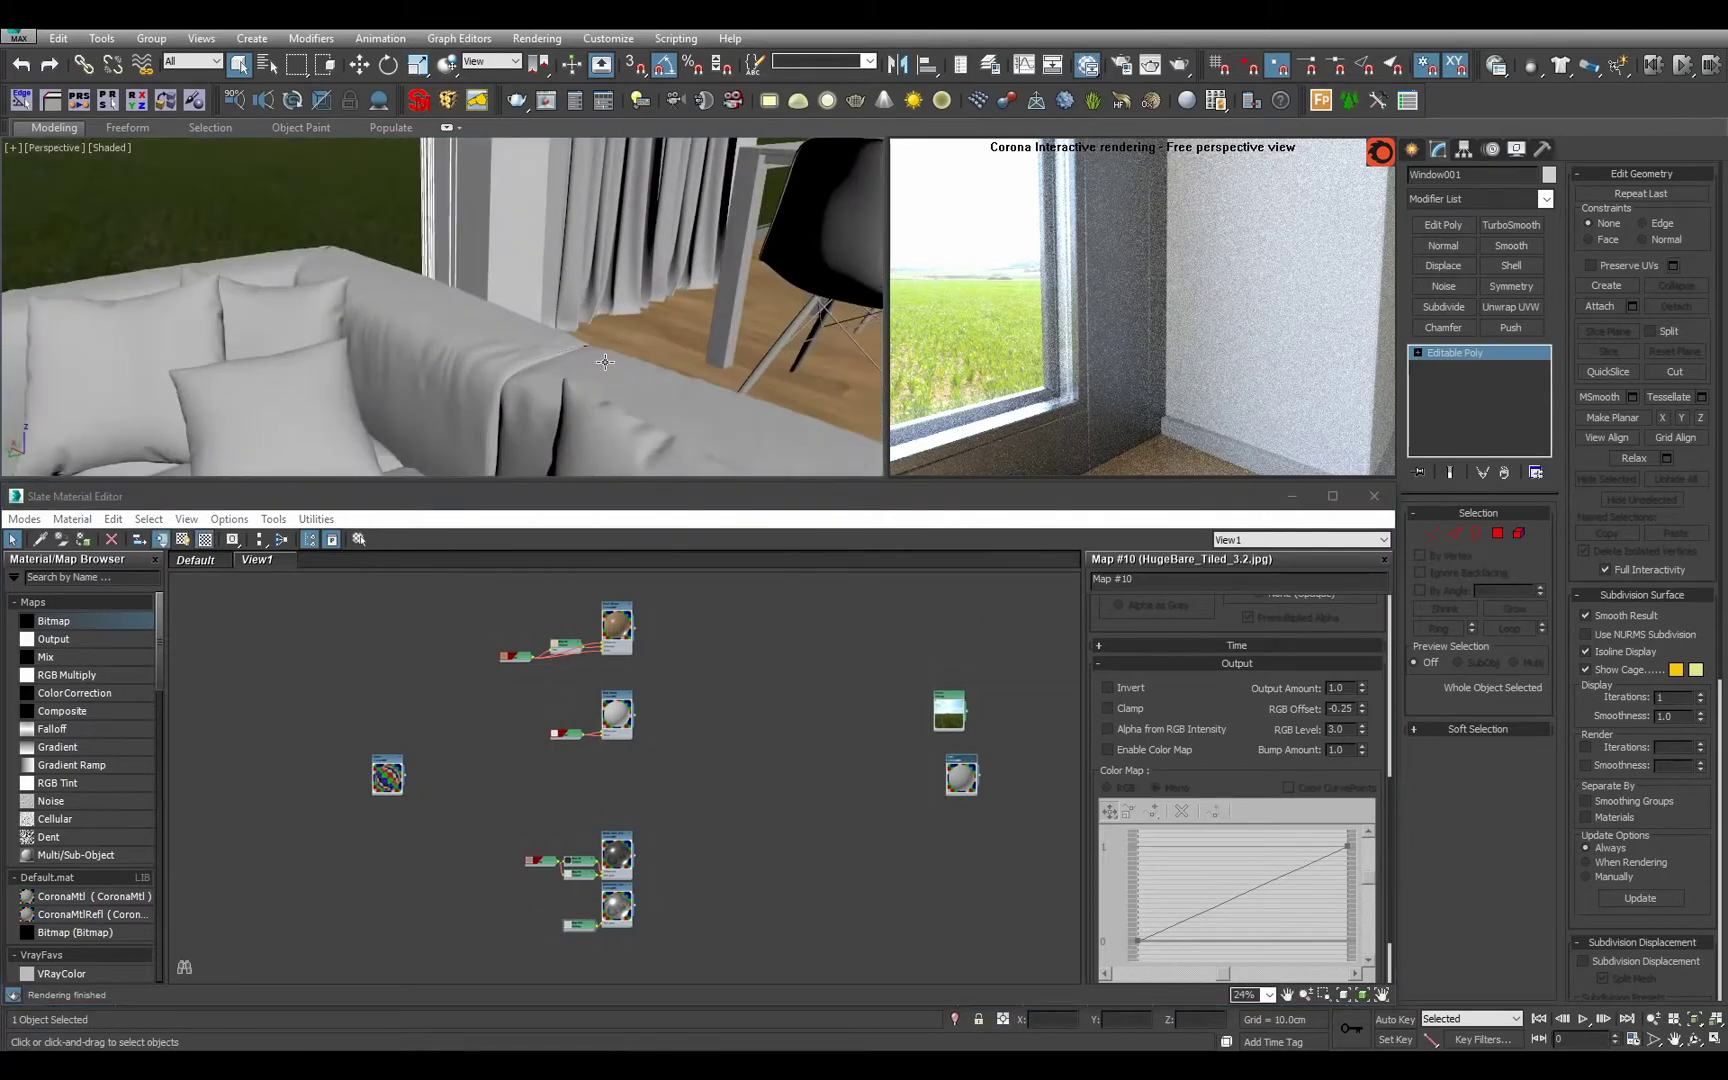
scroll(605, 362, down, 5)
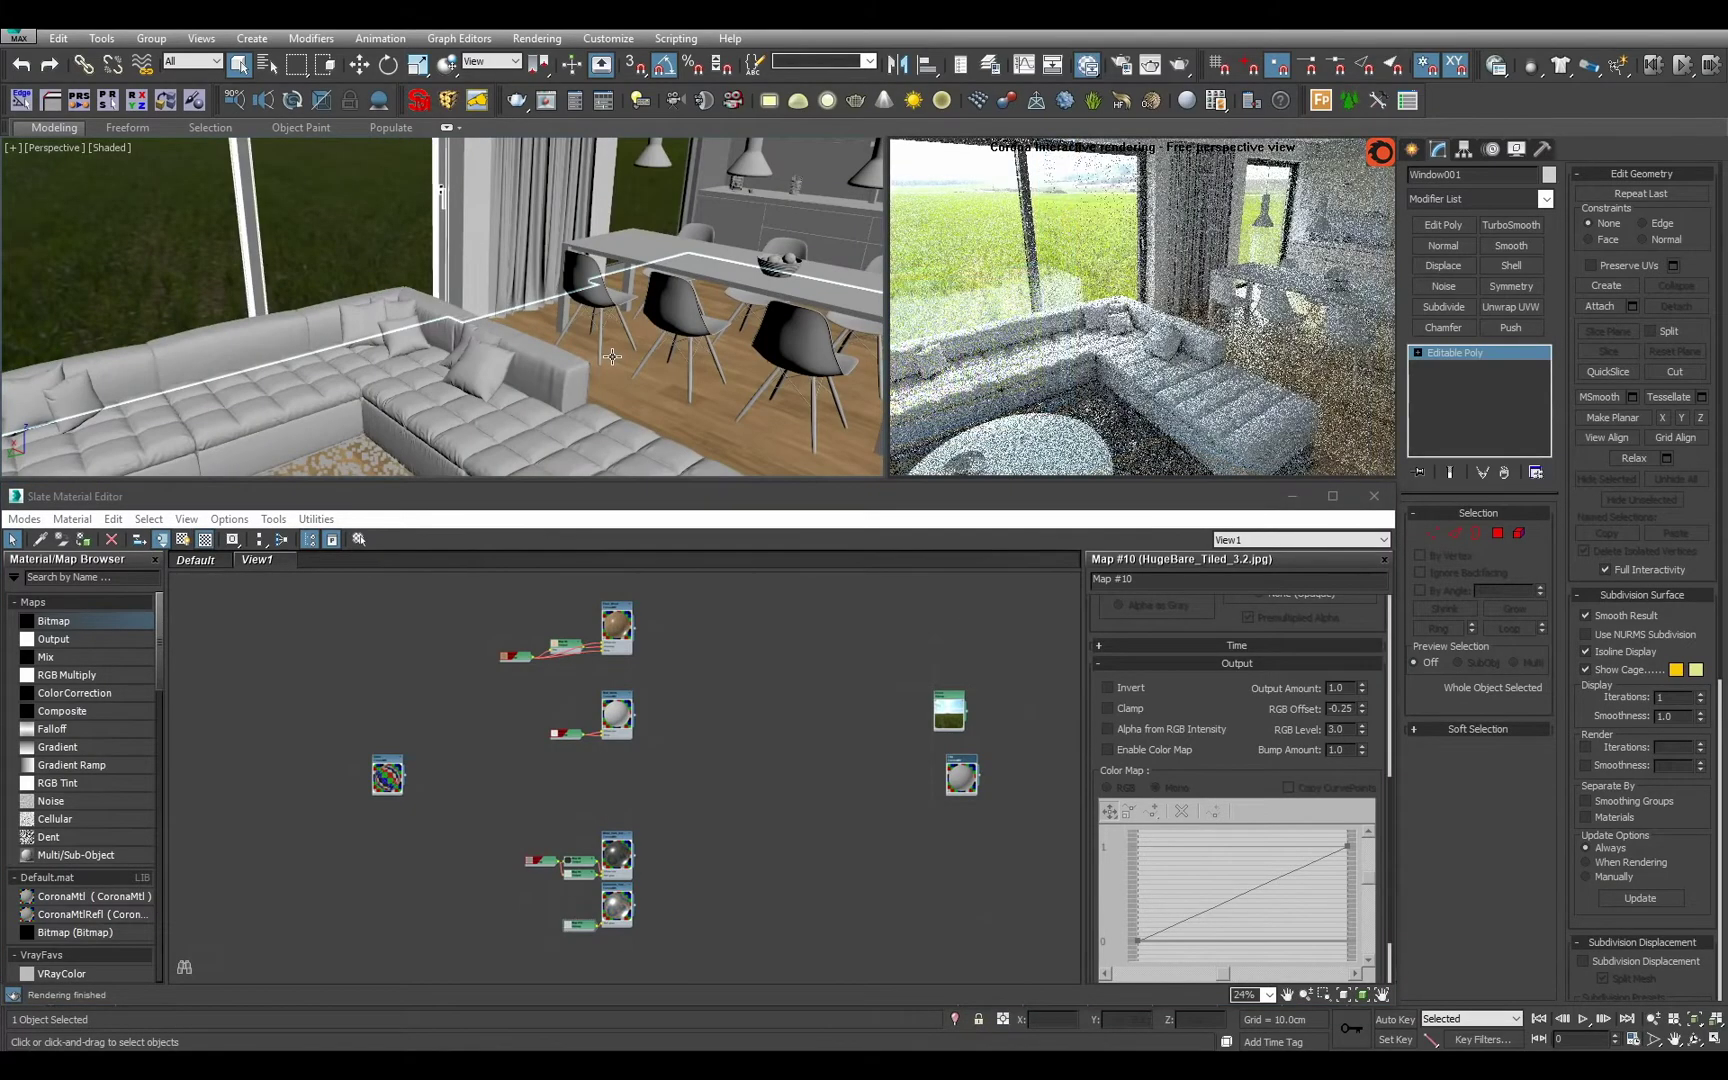
alt+middle_drag(612, 356, 513, 390)
alt+middle_drag(647, 377, 529, 370)
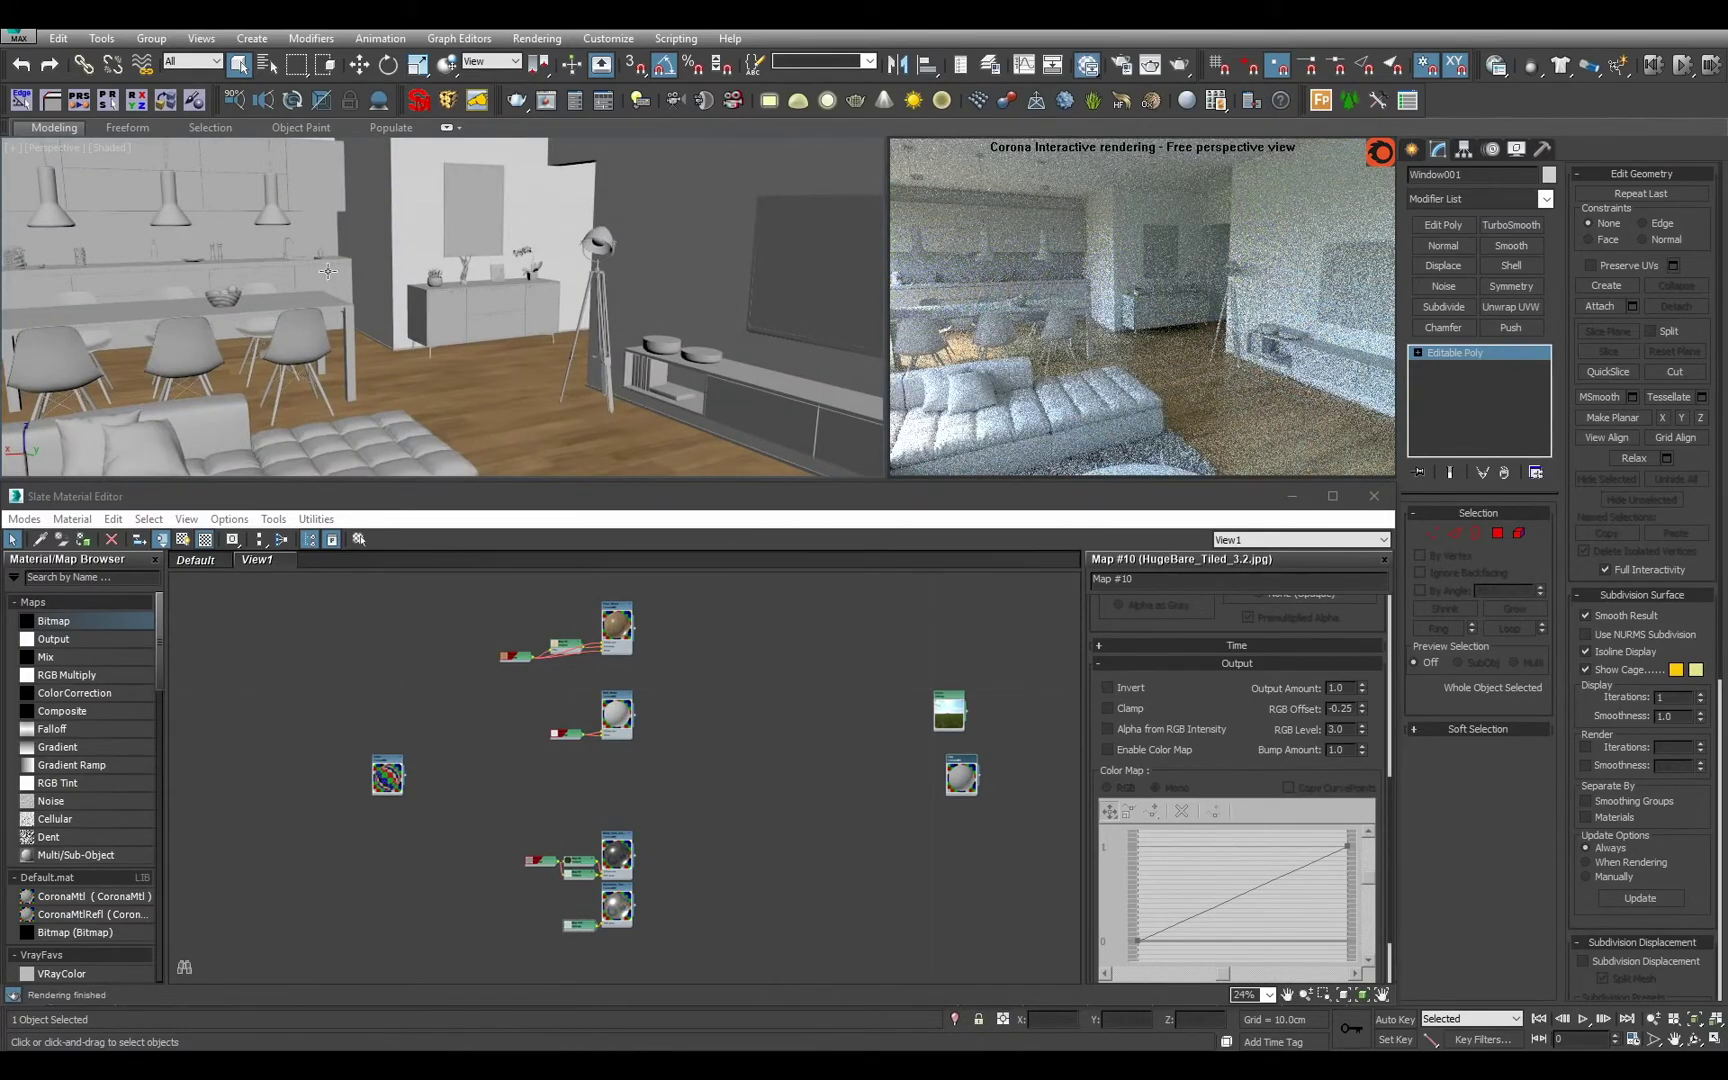
click(269, 207)
key(z)
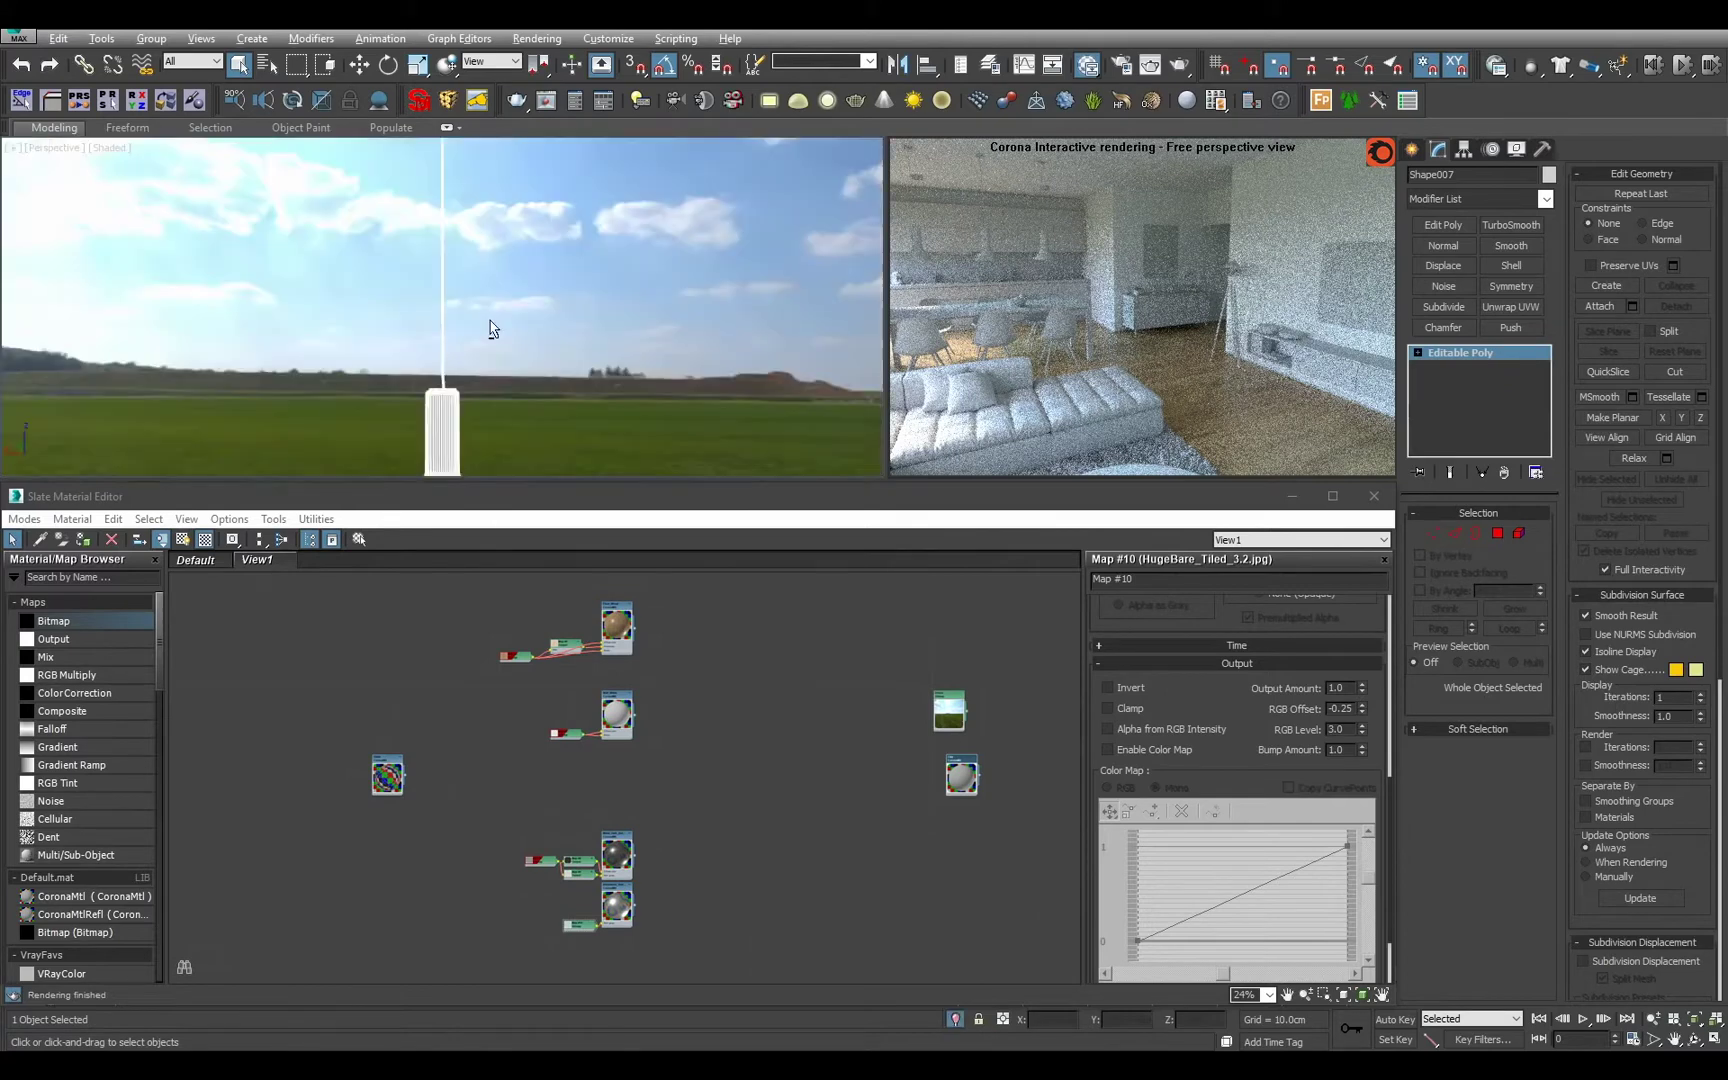
alt+middle_drag(509, 377, 532, 296)
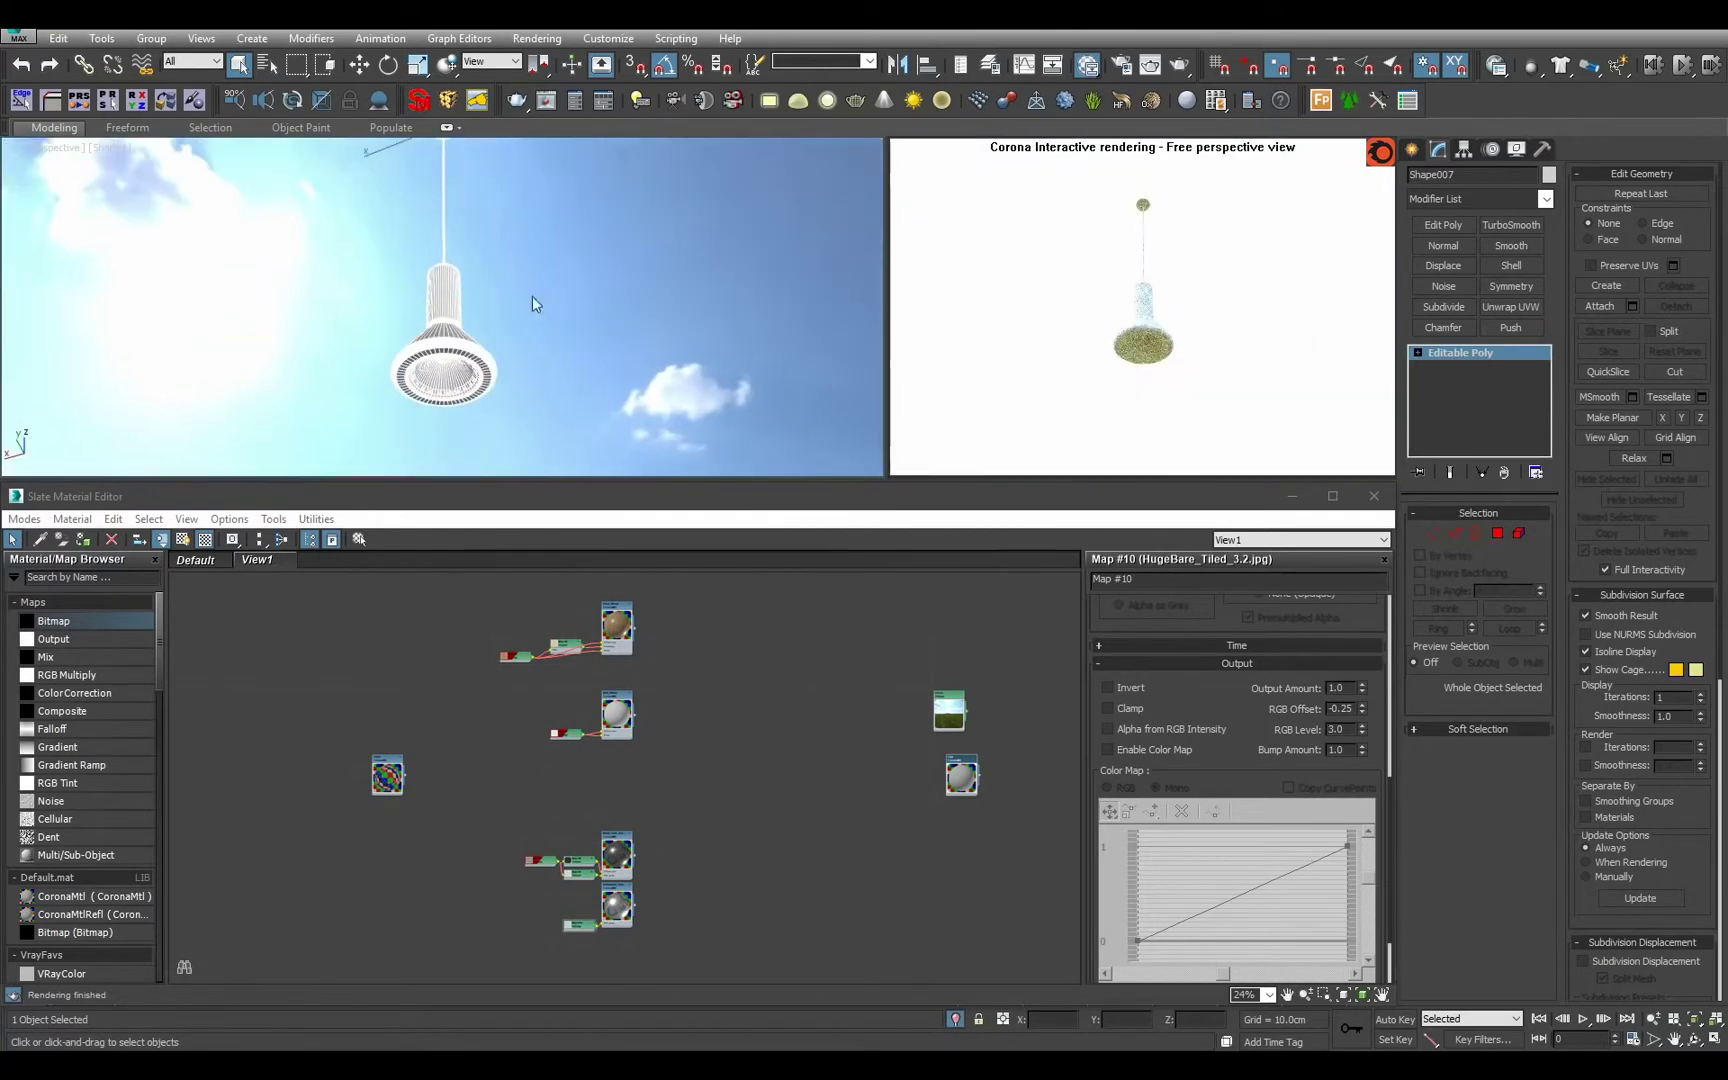
click(957, 1019)
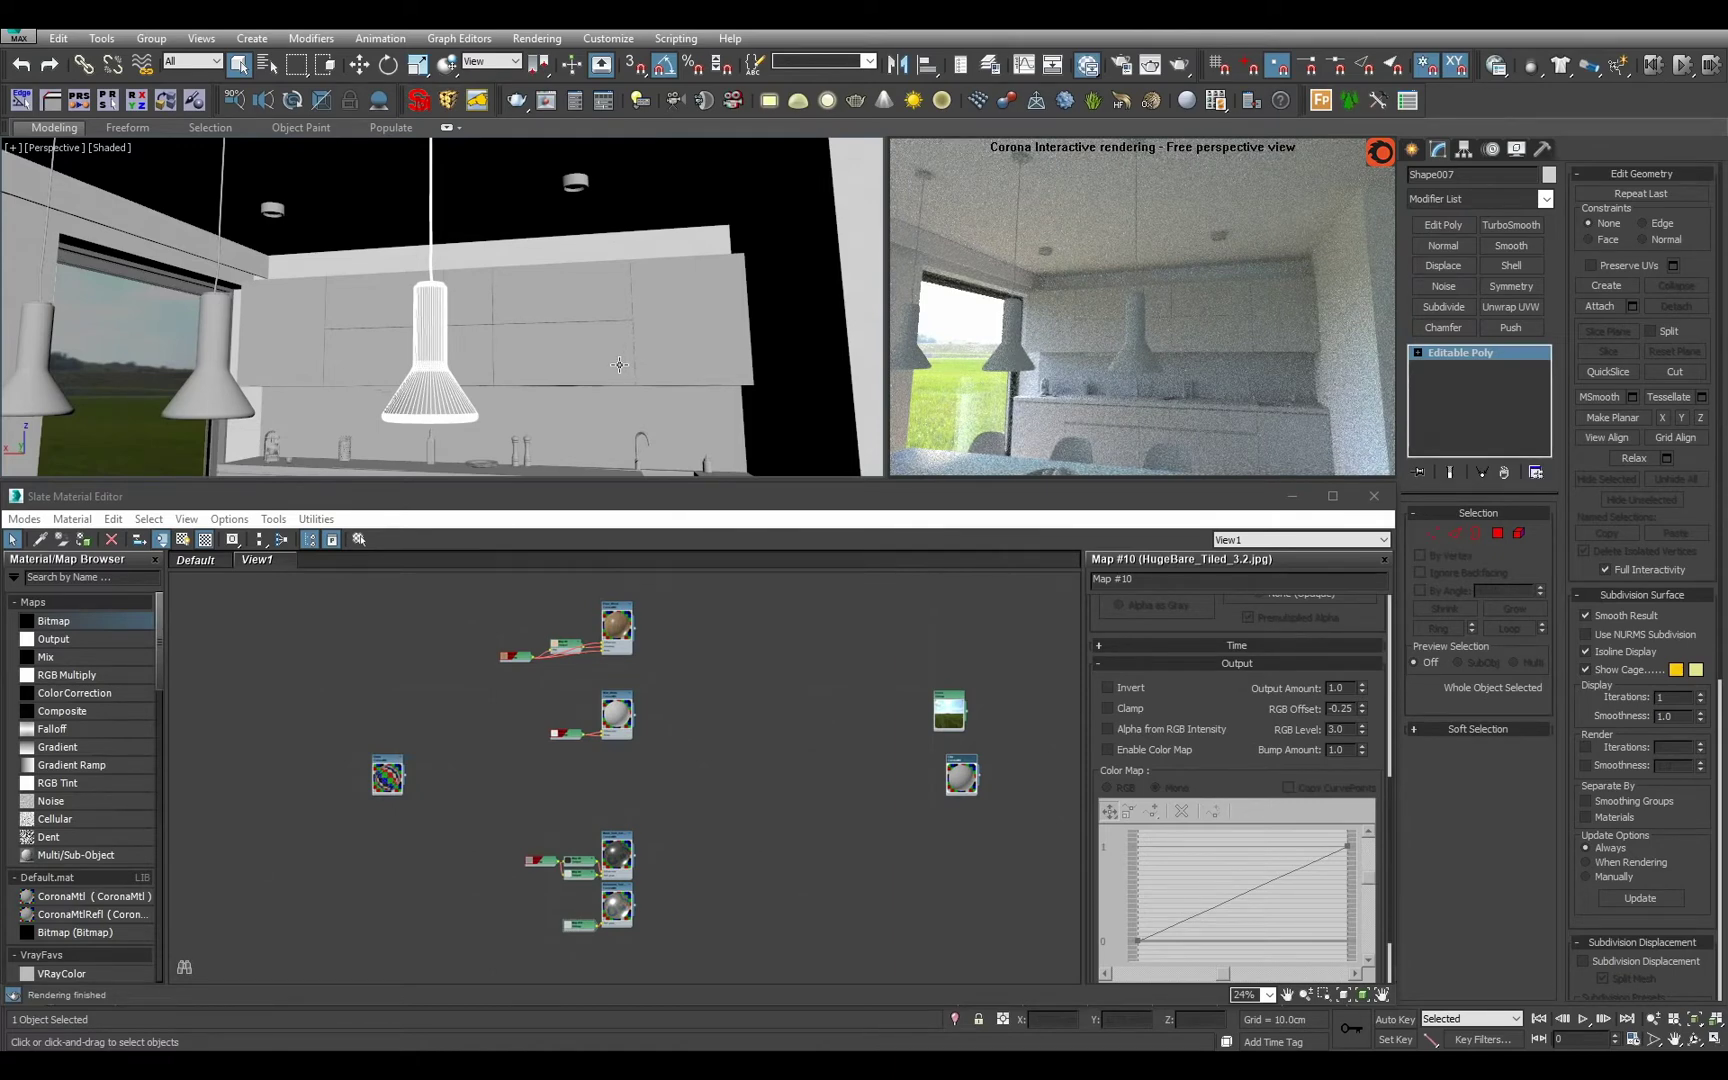
Check which polygons of the selected pendant lamp use material ID 1, and leave polygon editing.
click(1497, 533)
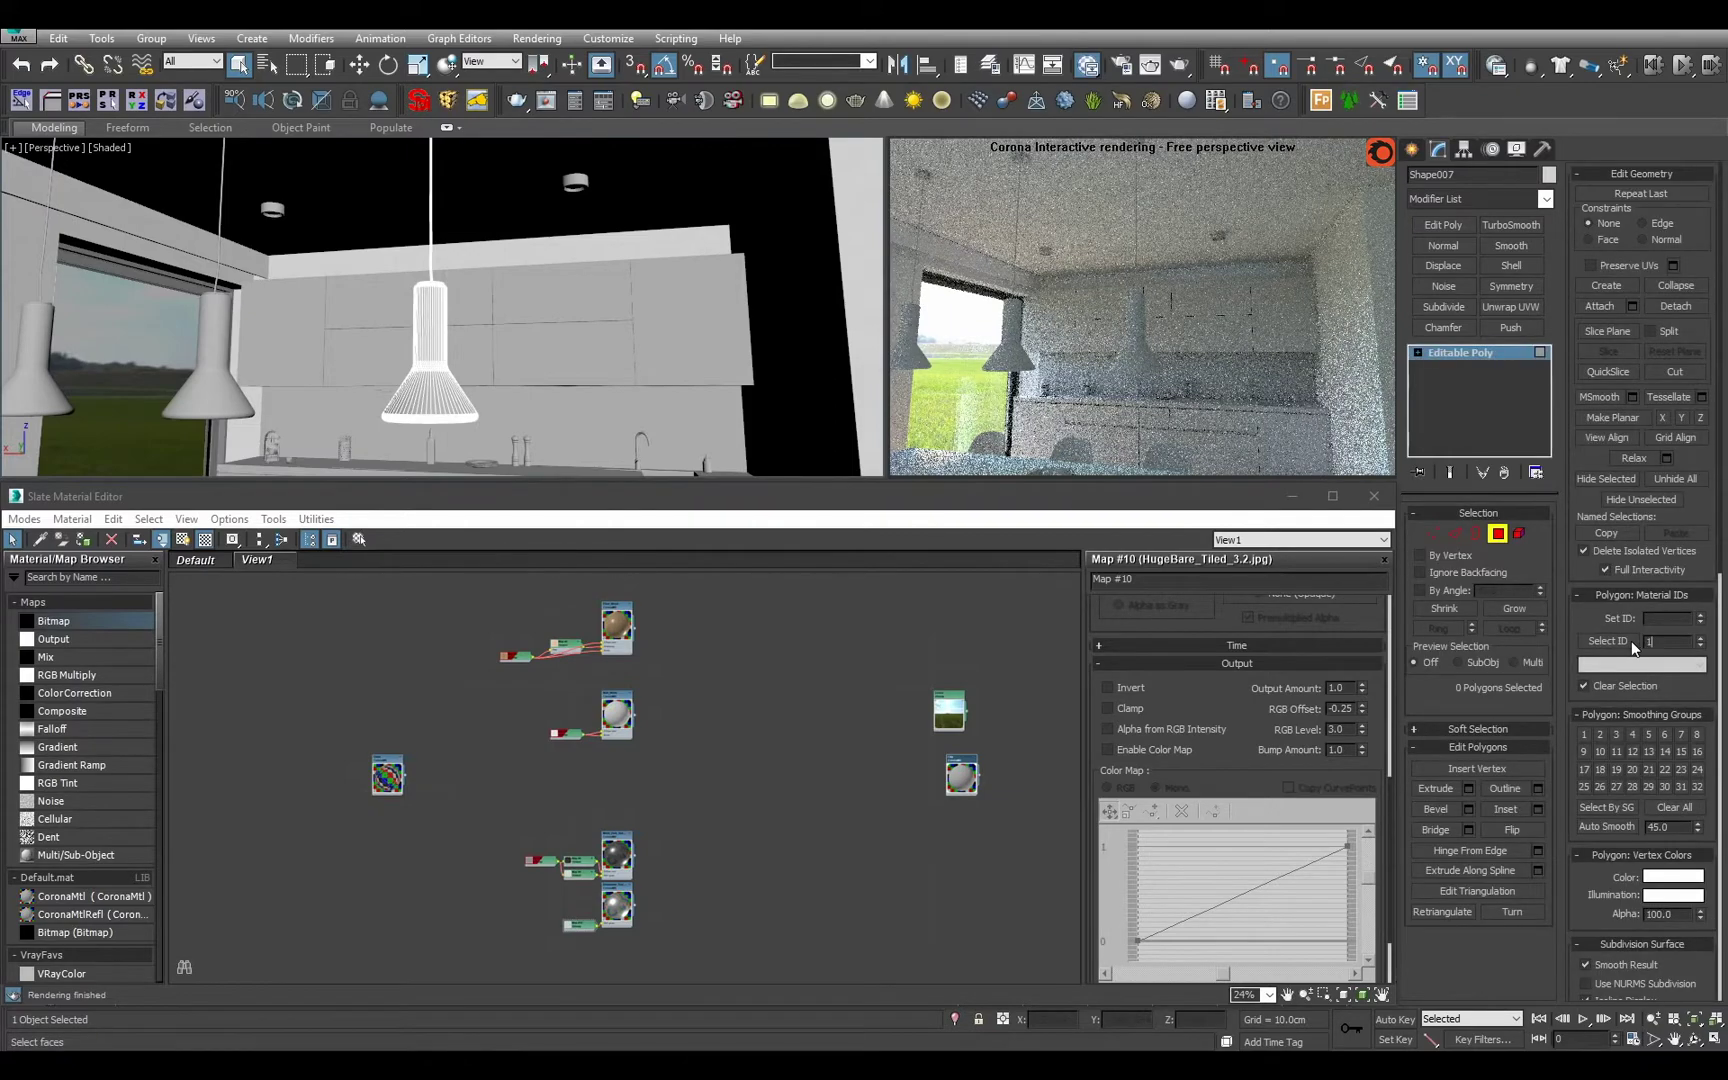
click(1631, 641)
scroll(572, 346, up, 5)
mouse_move(567, 335)
alt+middle_down()
mouse_move(571, 246)
mouse_move(574, 294)
mouse_move(540, 212)
mouse_move(478, 174)
mouse_move(465, 259)
mouse_move(526, 304)
mouse_move(329, 317)
mouse_move(555, 356)
mouse_move(452, 345)
alt+middle_up()
key(F3)
scroll(532, 307, down, 3)
key(4)
Select the pendant lamp Shape008 and examine its polygons with material ID 1.
click(455, 333)
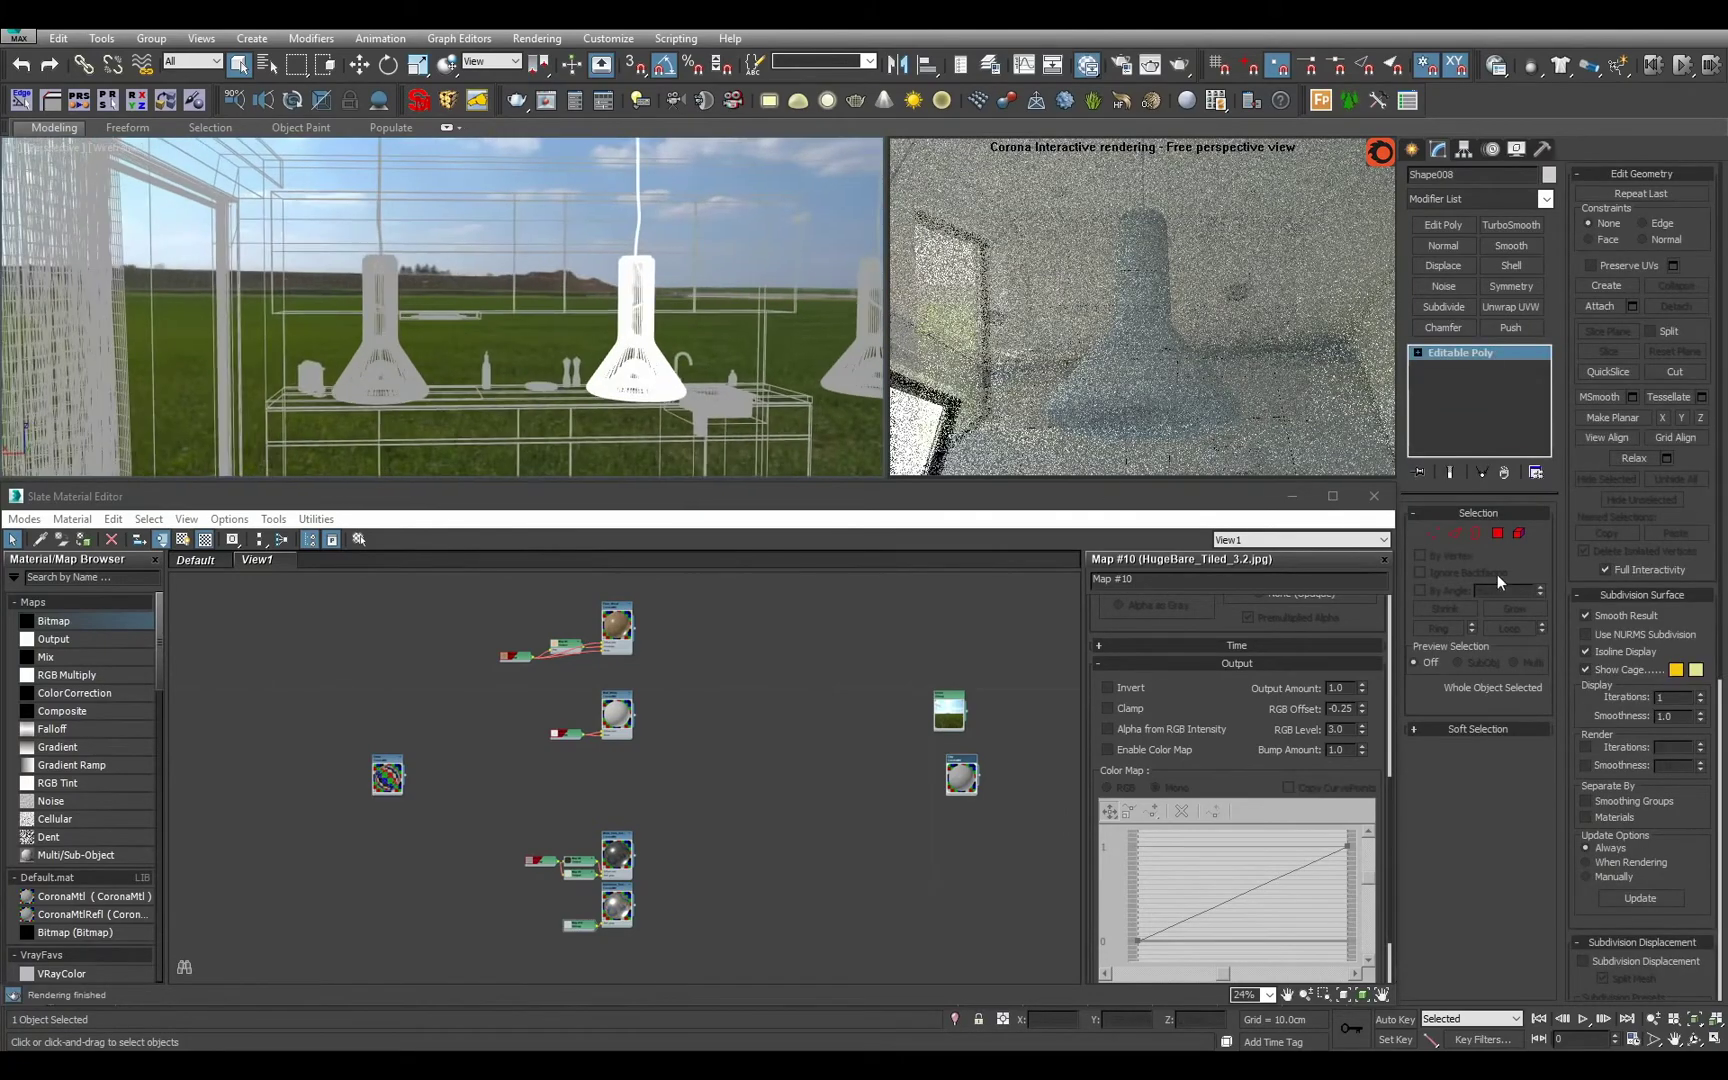
click(1497, 533)
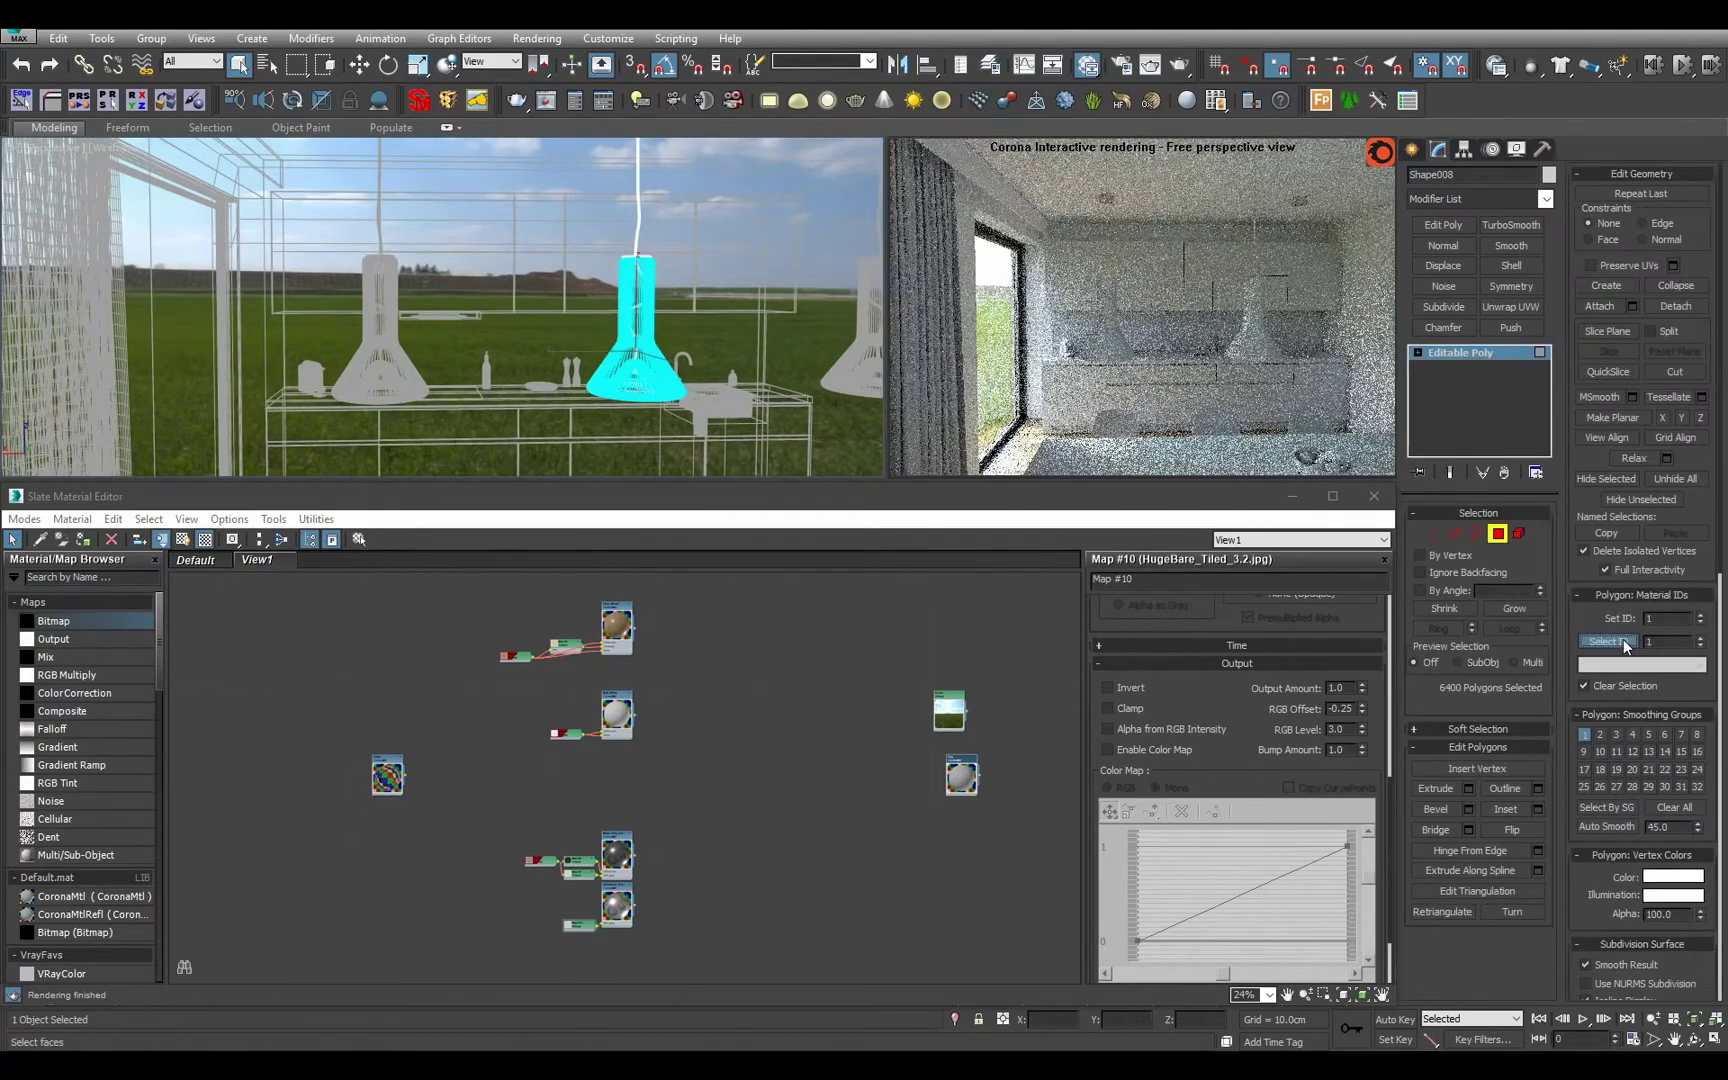
mouse_move(718, 405)
alt+middle_down()
mouse_move(649, 354)
mouse_move(637, 255)
mouse_move(587, 319)
mouse_move(565, 322)
mouse_move(555, 289)
mouse_move(505, 285)
mouse_move(559, 329)
mouse_move(825, 317)
mouse_move(755, 393)
mouse_move(599, 394)
mouse_move(645, 392)
alt+middle_up()
key(z)
key(F3)
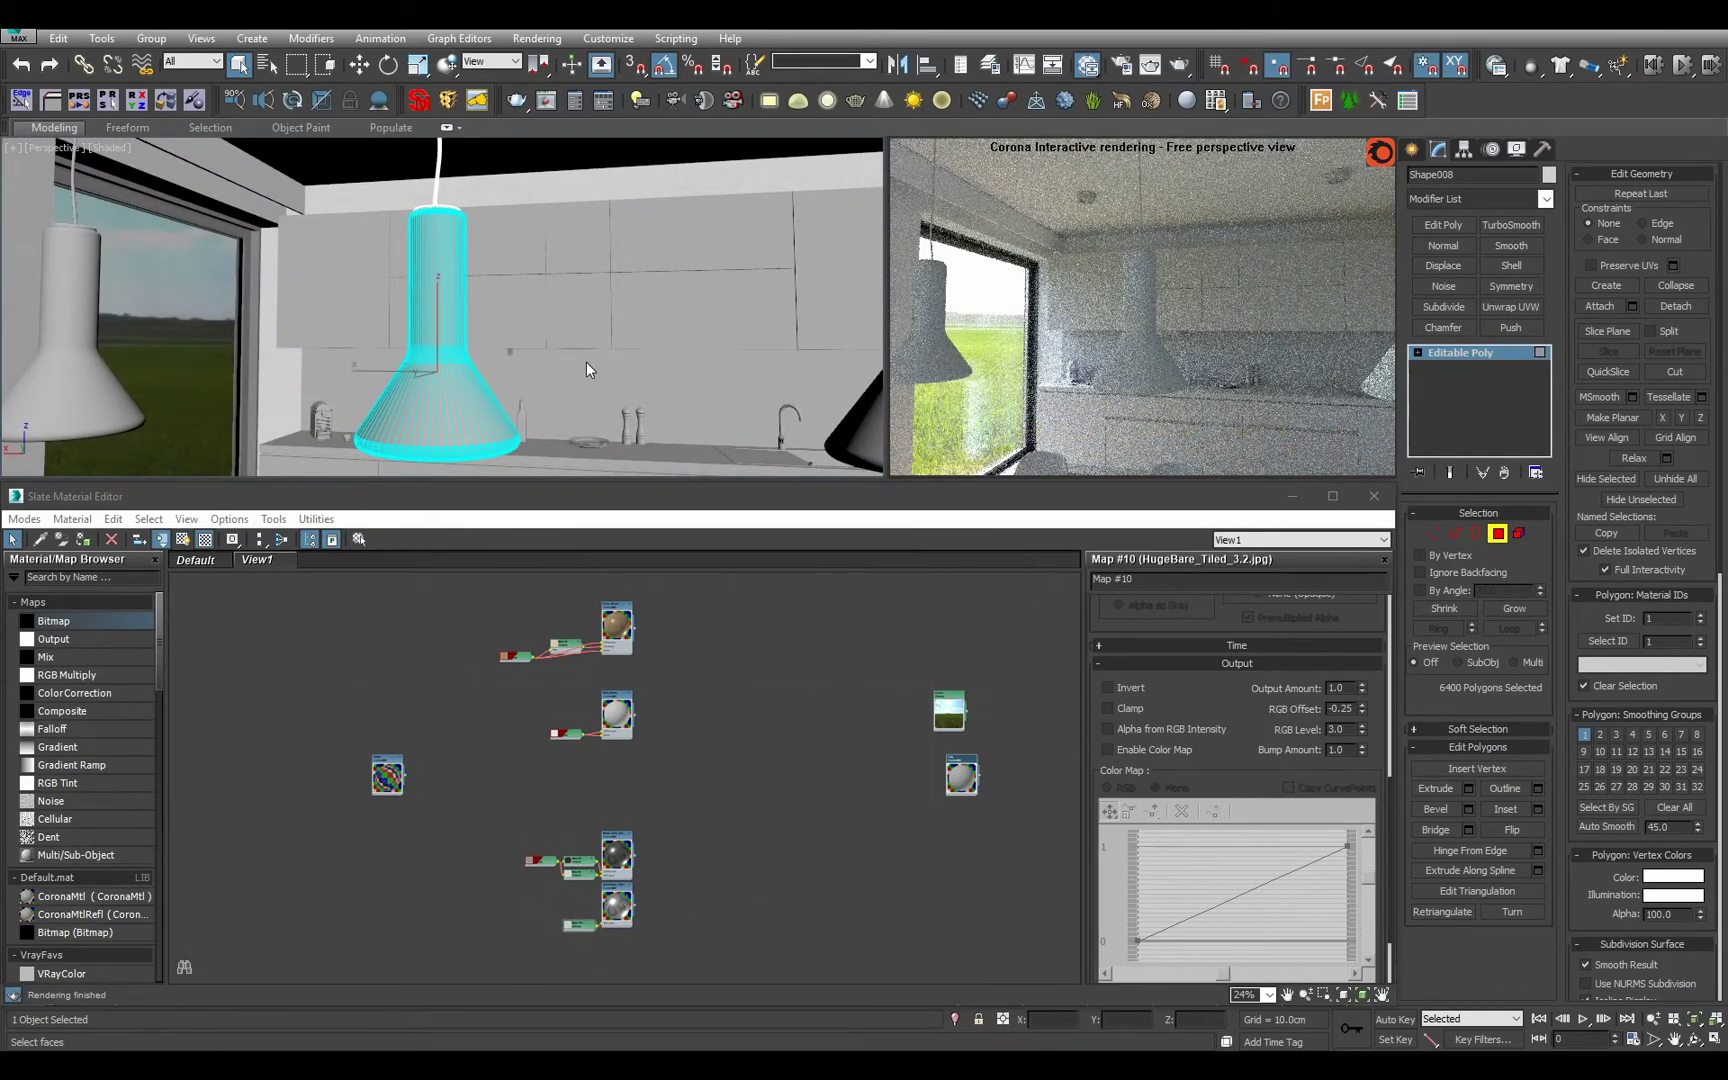
alt+middle_drag(586, 362, 575, 304)
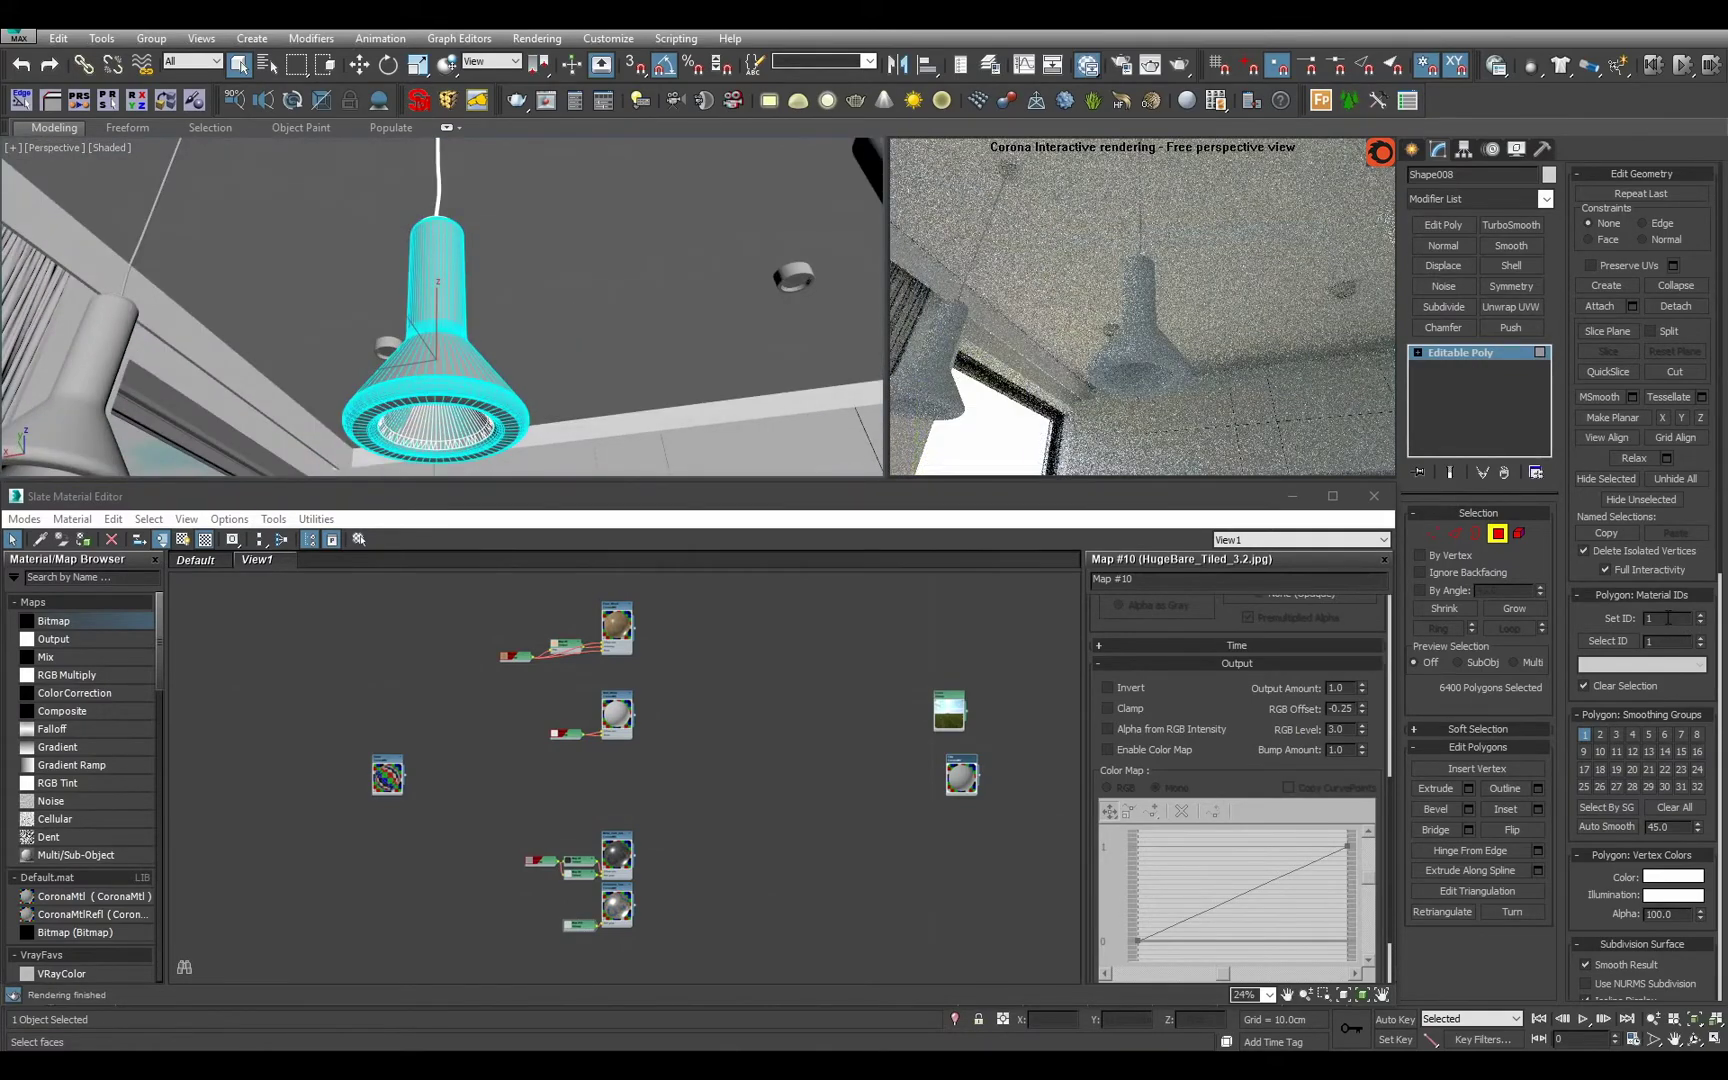
Select Shape008's polygons with material ID 2 and inspect them around the lampshade.
click(1597, 645)
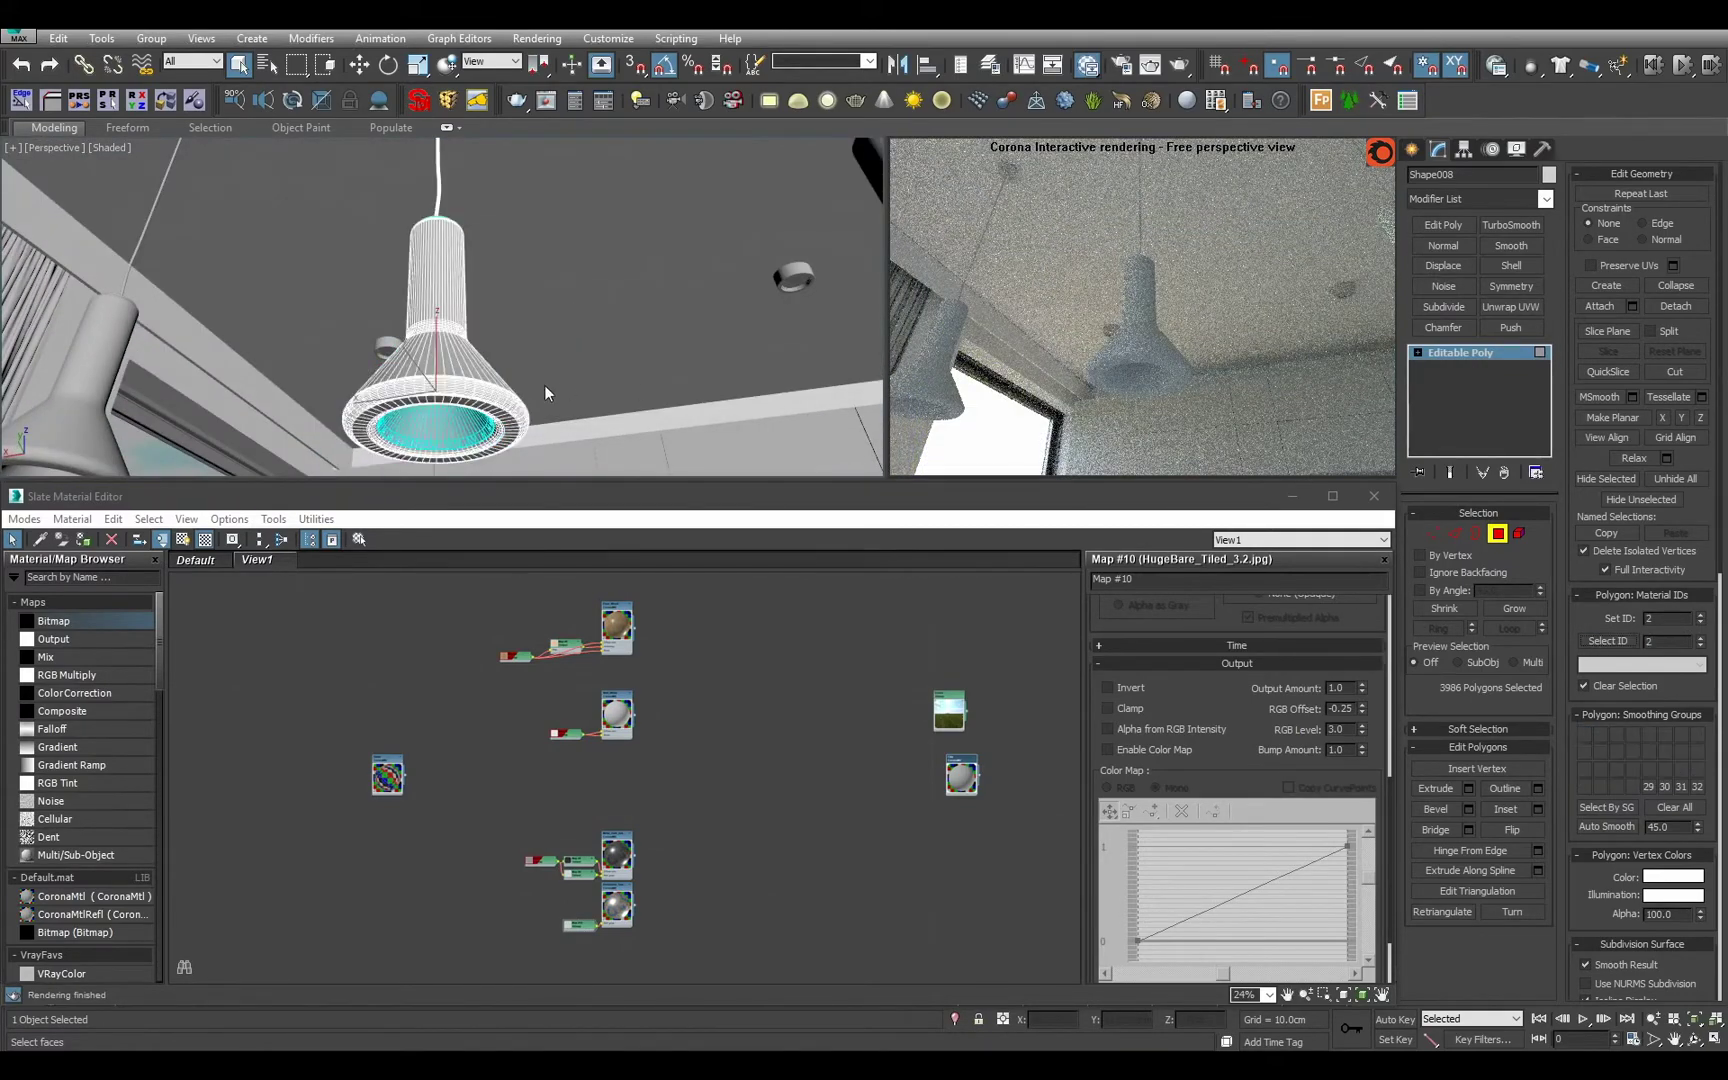
mouse_move(544, 385)
alt+middle_down()
mouse_move(527, 398)
mouse_move(509, 368)
mouse_move(554, 451)
alt+middle_up()
key(F3)
key(F3)
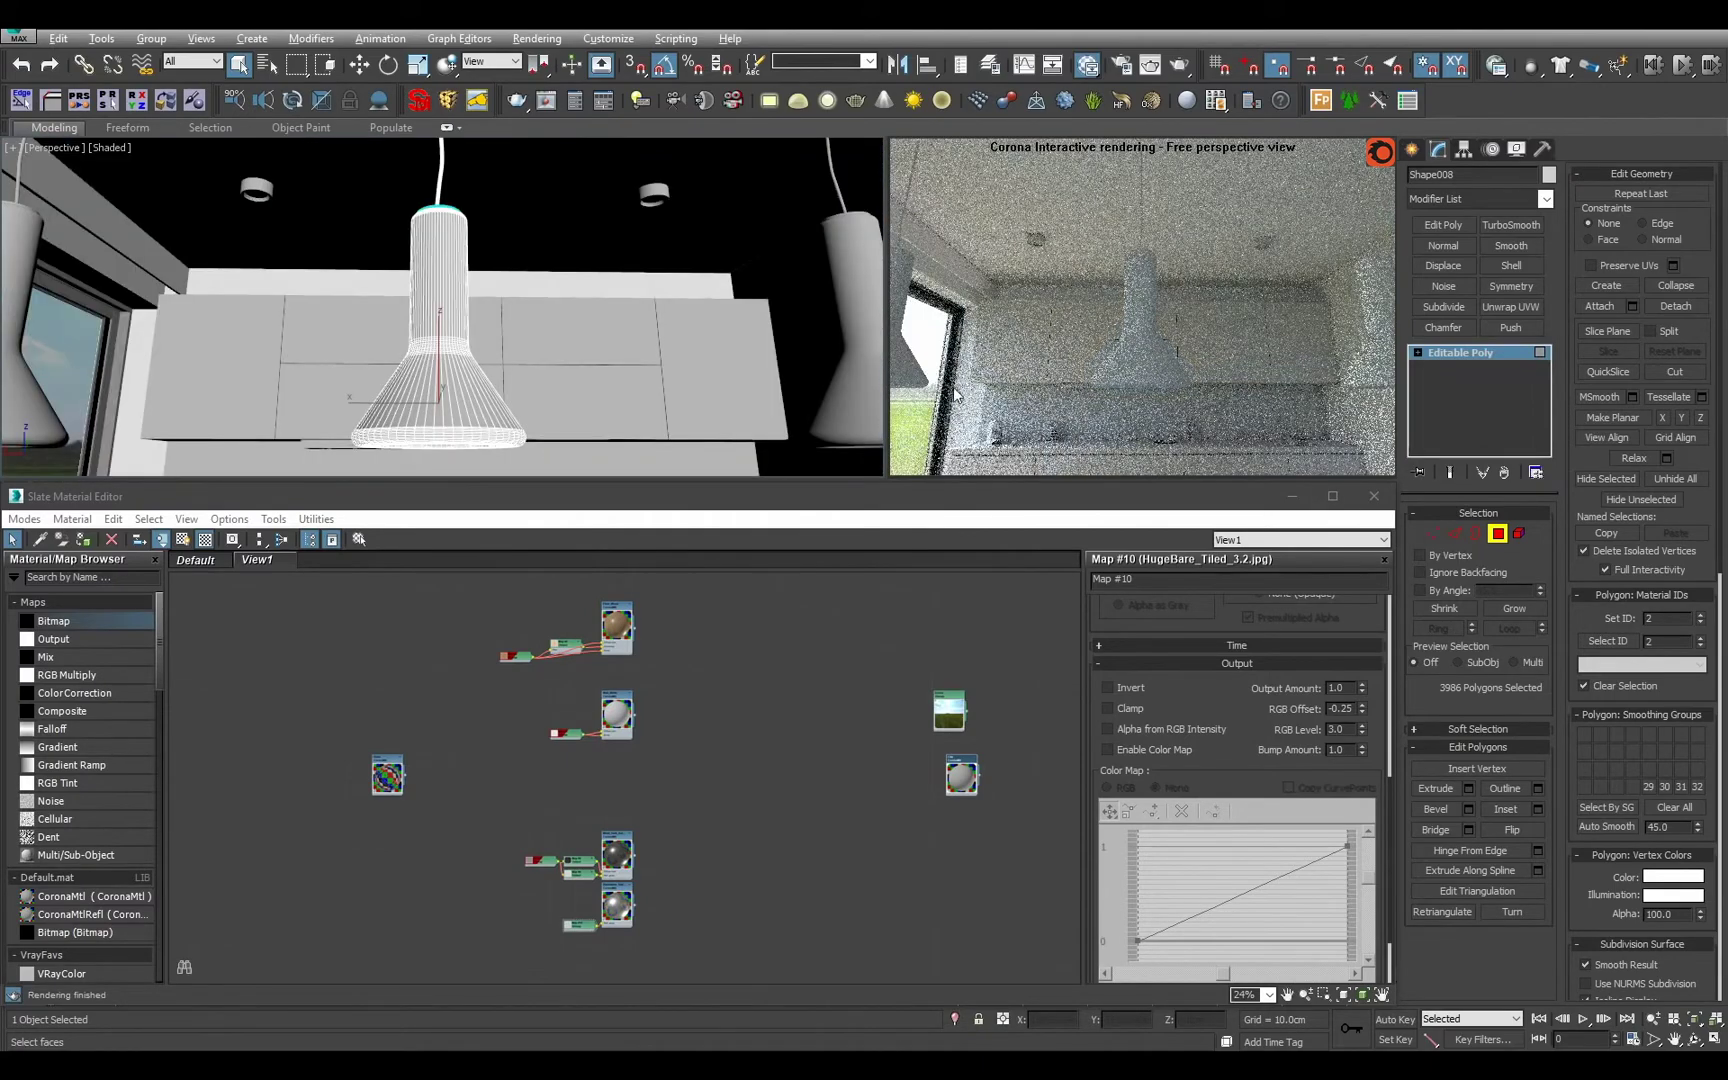
Check Shape008 for polygons using the material ID after 2, and clear the polygon selection.
mouse_move(688, 378)
alt+middle_down()
mouse_move(714, 380)
mouse_move(637, 259)
mouse_move(634, 329)
mouse_move(622, 198)
mouse_move(537, 232)
mouse_move(520, 221)
mouse_move(526, 278)
alt+middle_up()
click(1700, 637)
click(1607, 641)
key(F3)
key(F3)
click(722, 288)
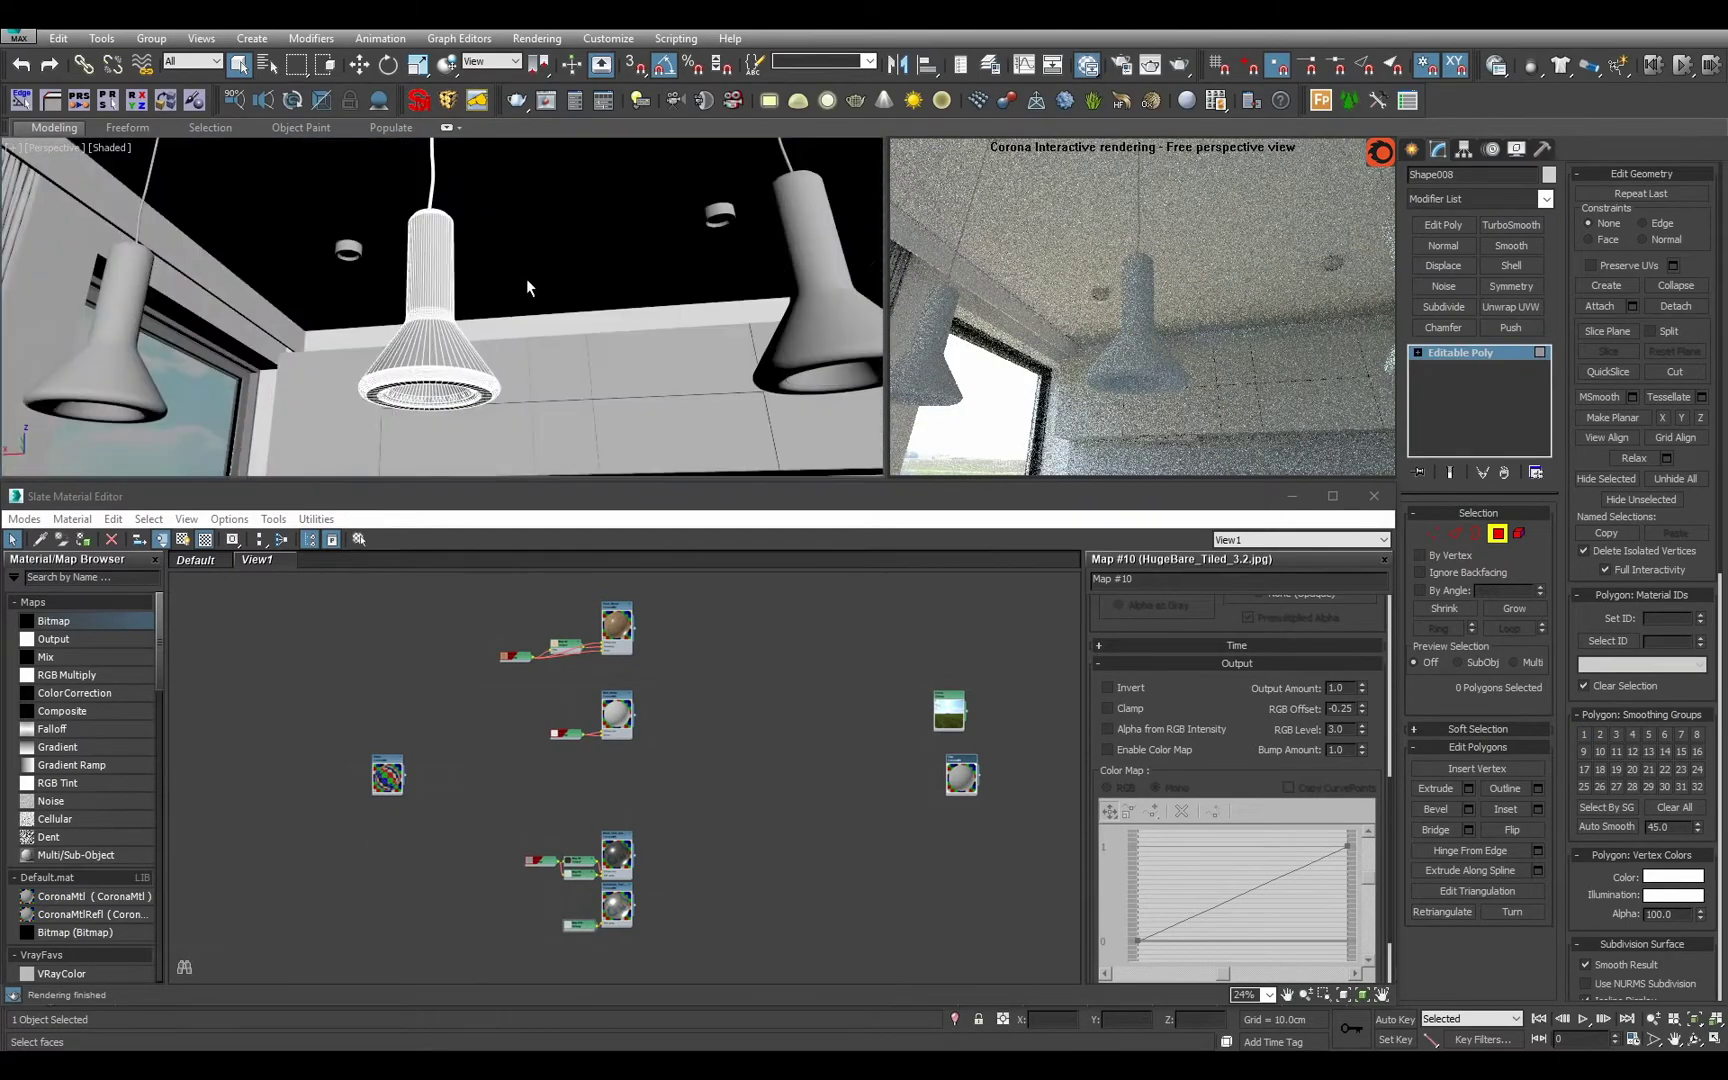
Inspect the pendant lamp's shade, cord and ceiling mount, and leave polygon editing.
scroll(434, 441, up, 3)
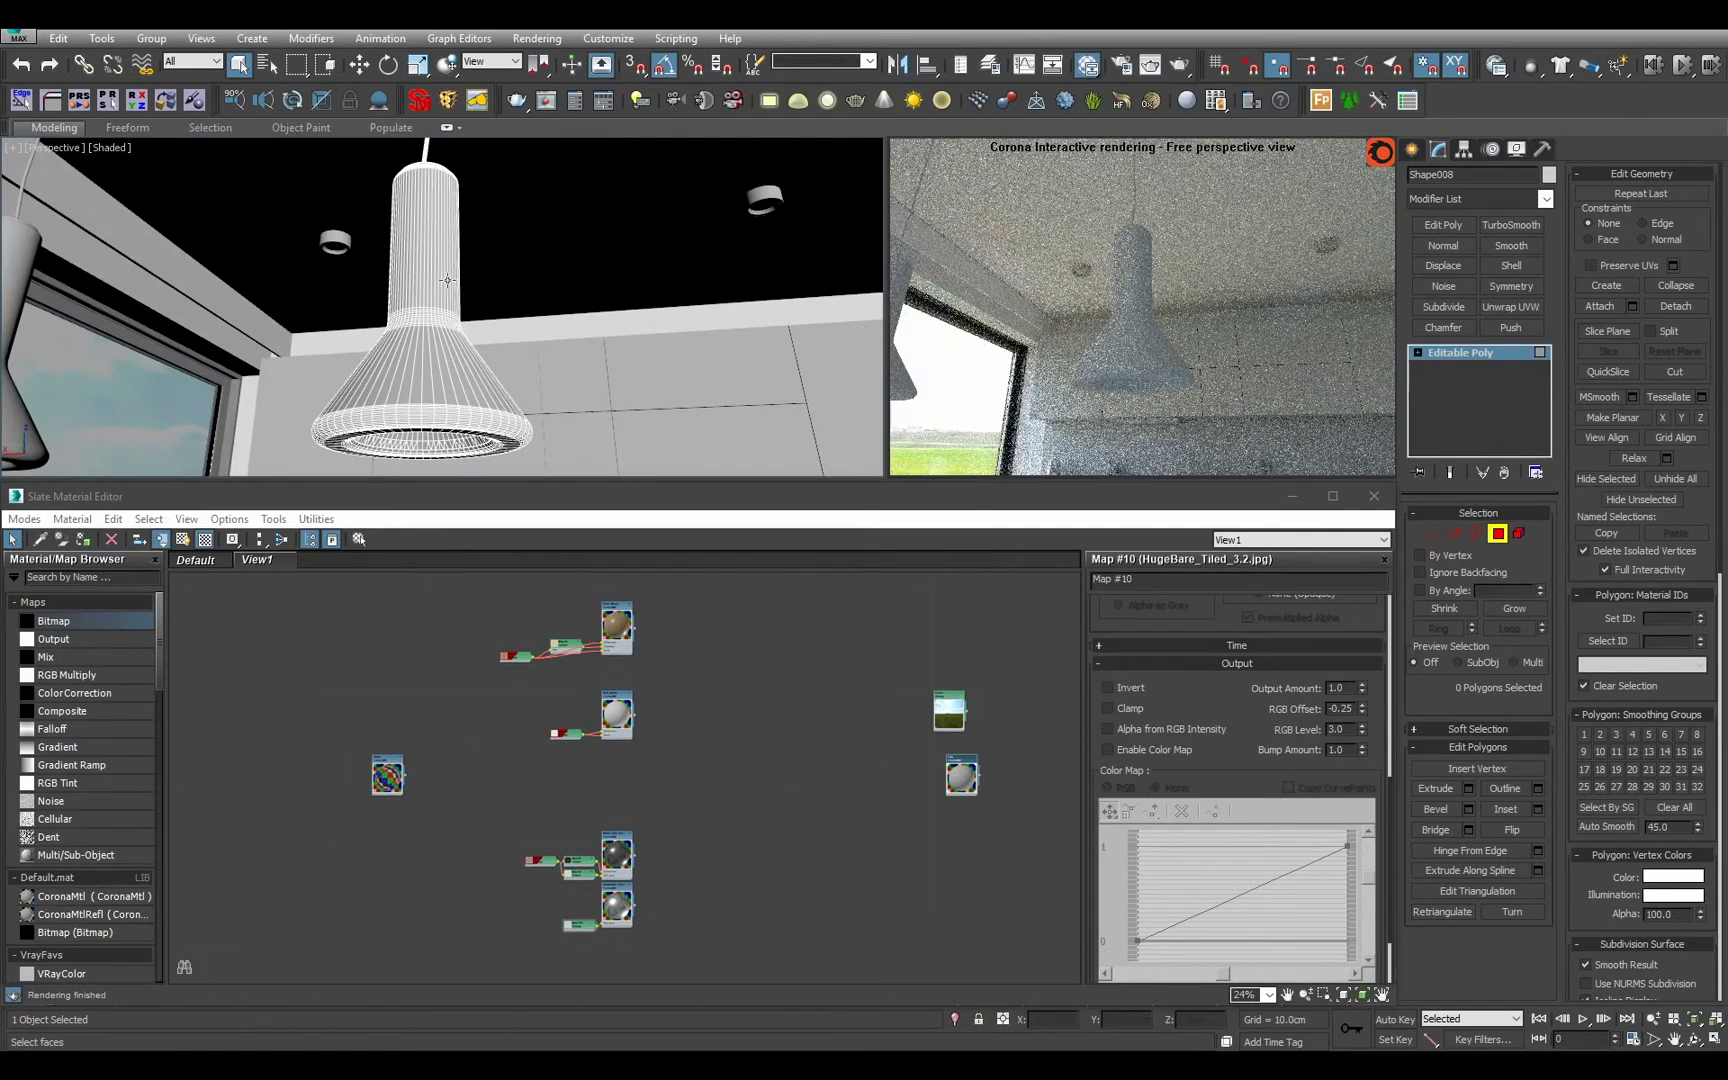
scroll(434, 431, down, 3)
middle_drag(450, 180, 451, 305)
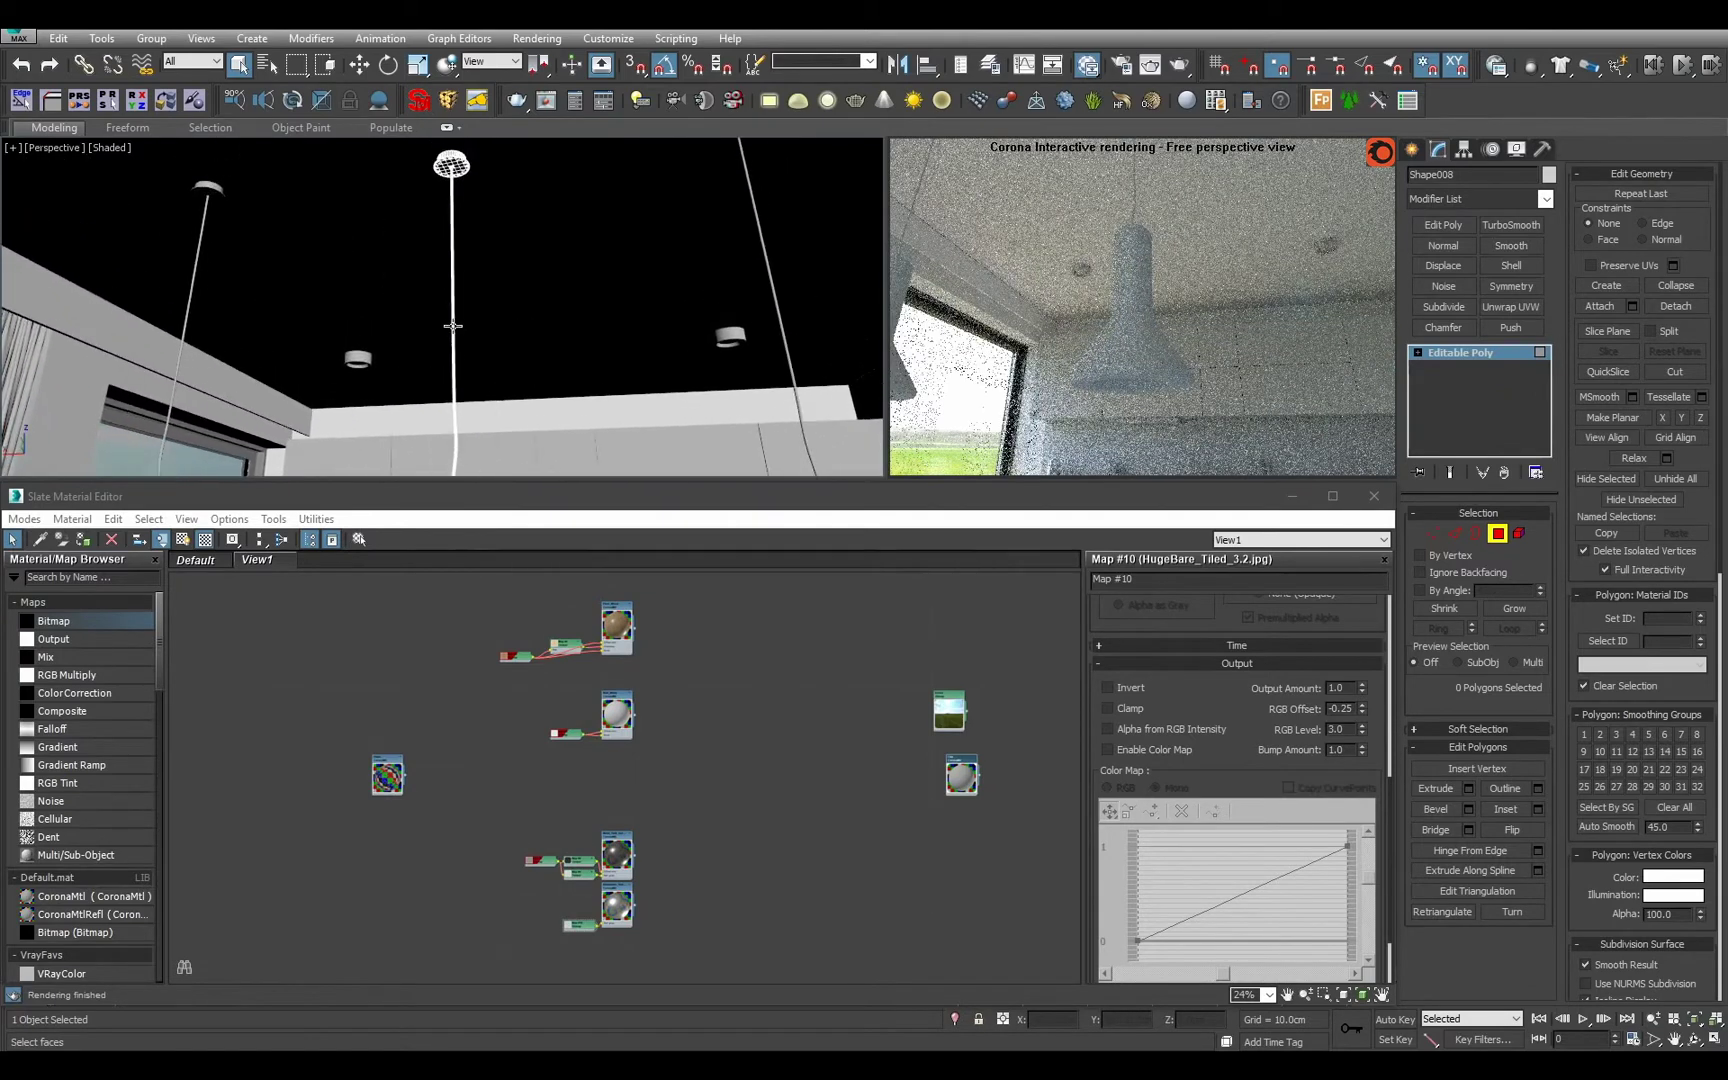
click(1492, 356)
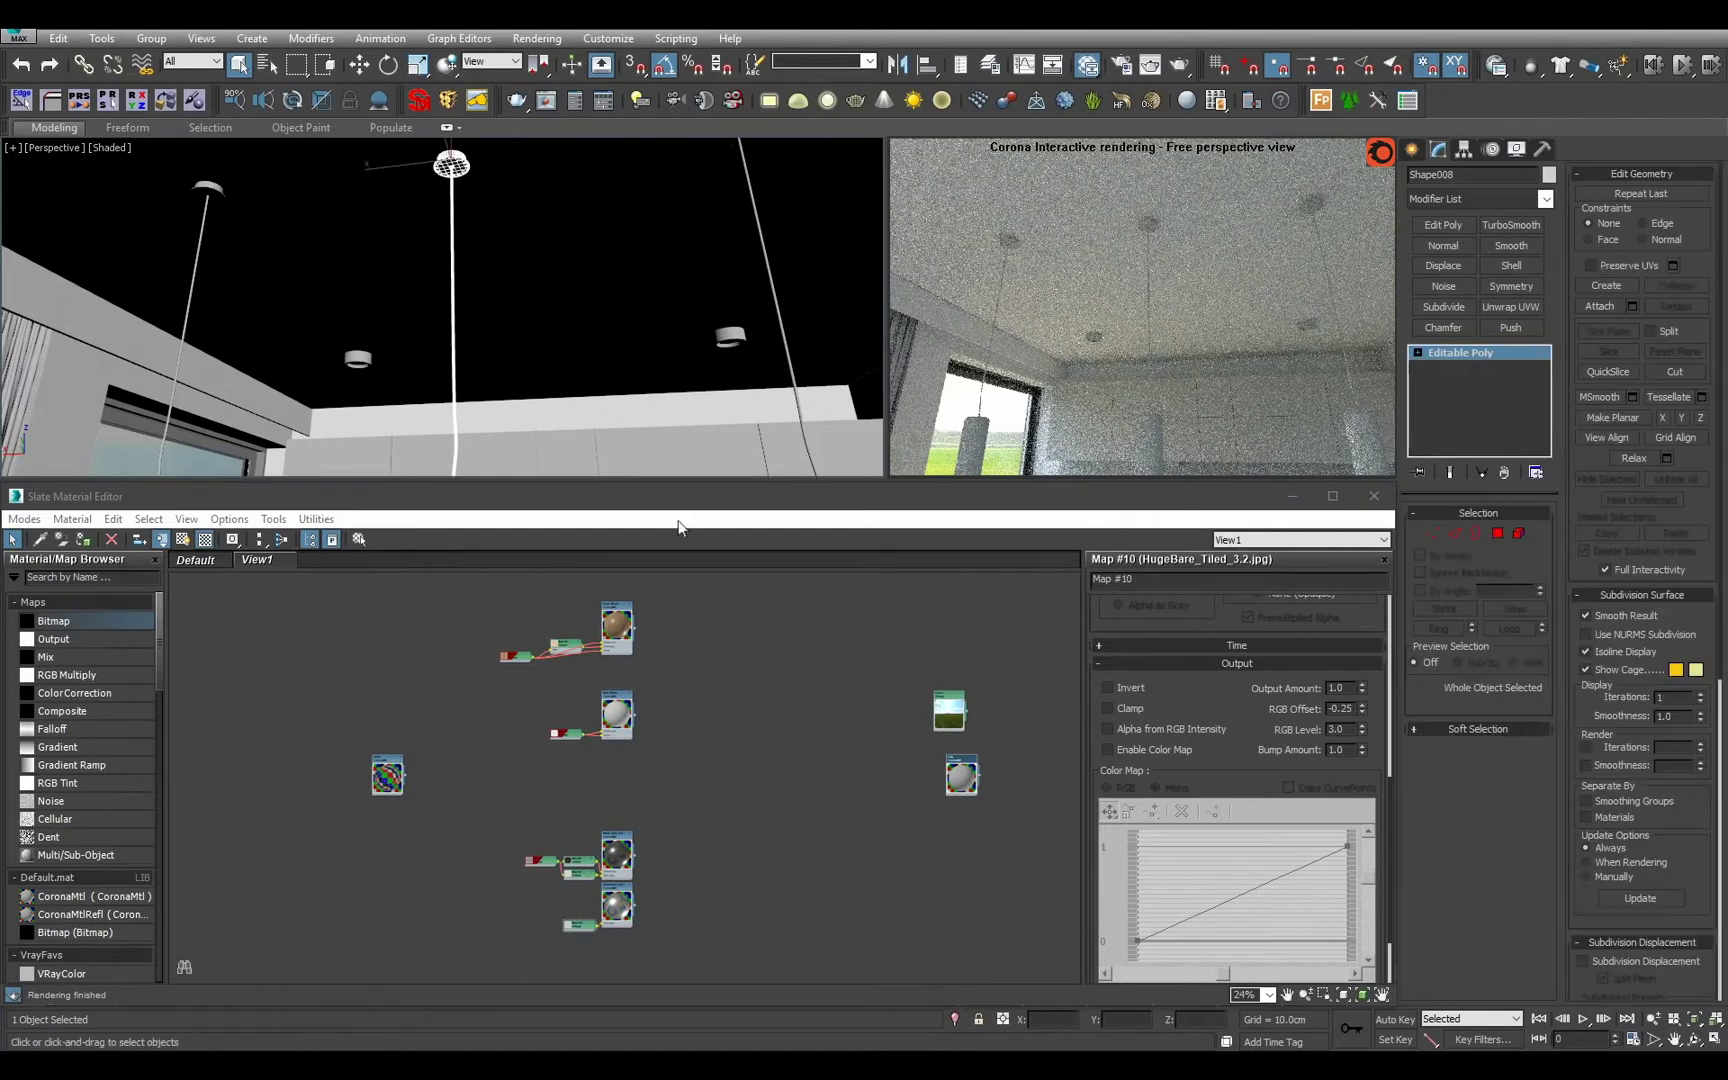
Add a Multi/Sub-Object material beside the Glass material node and name it Pendant_Lamps.
middle_drag(588, 432, 566, 305)
middle_drag(637, 742, 878, 780)
scroll(608, 760, up, 3)
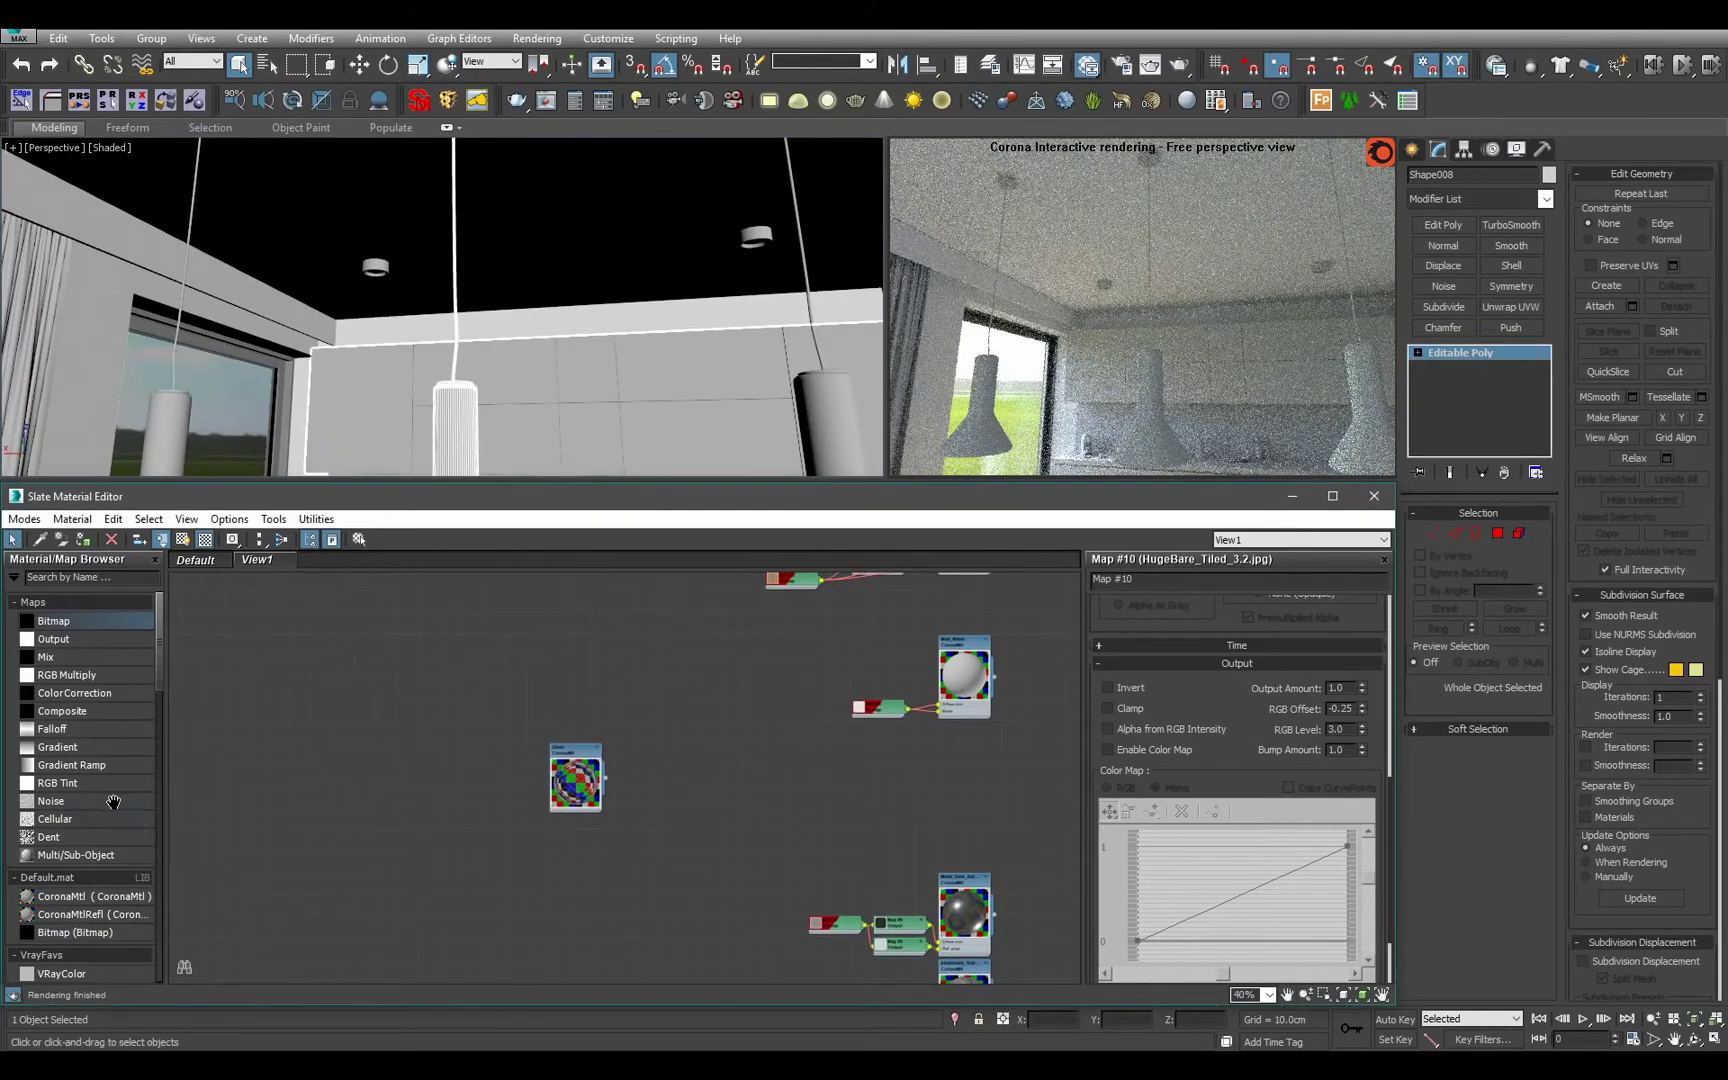
drag(75, 853, 803, 788)
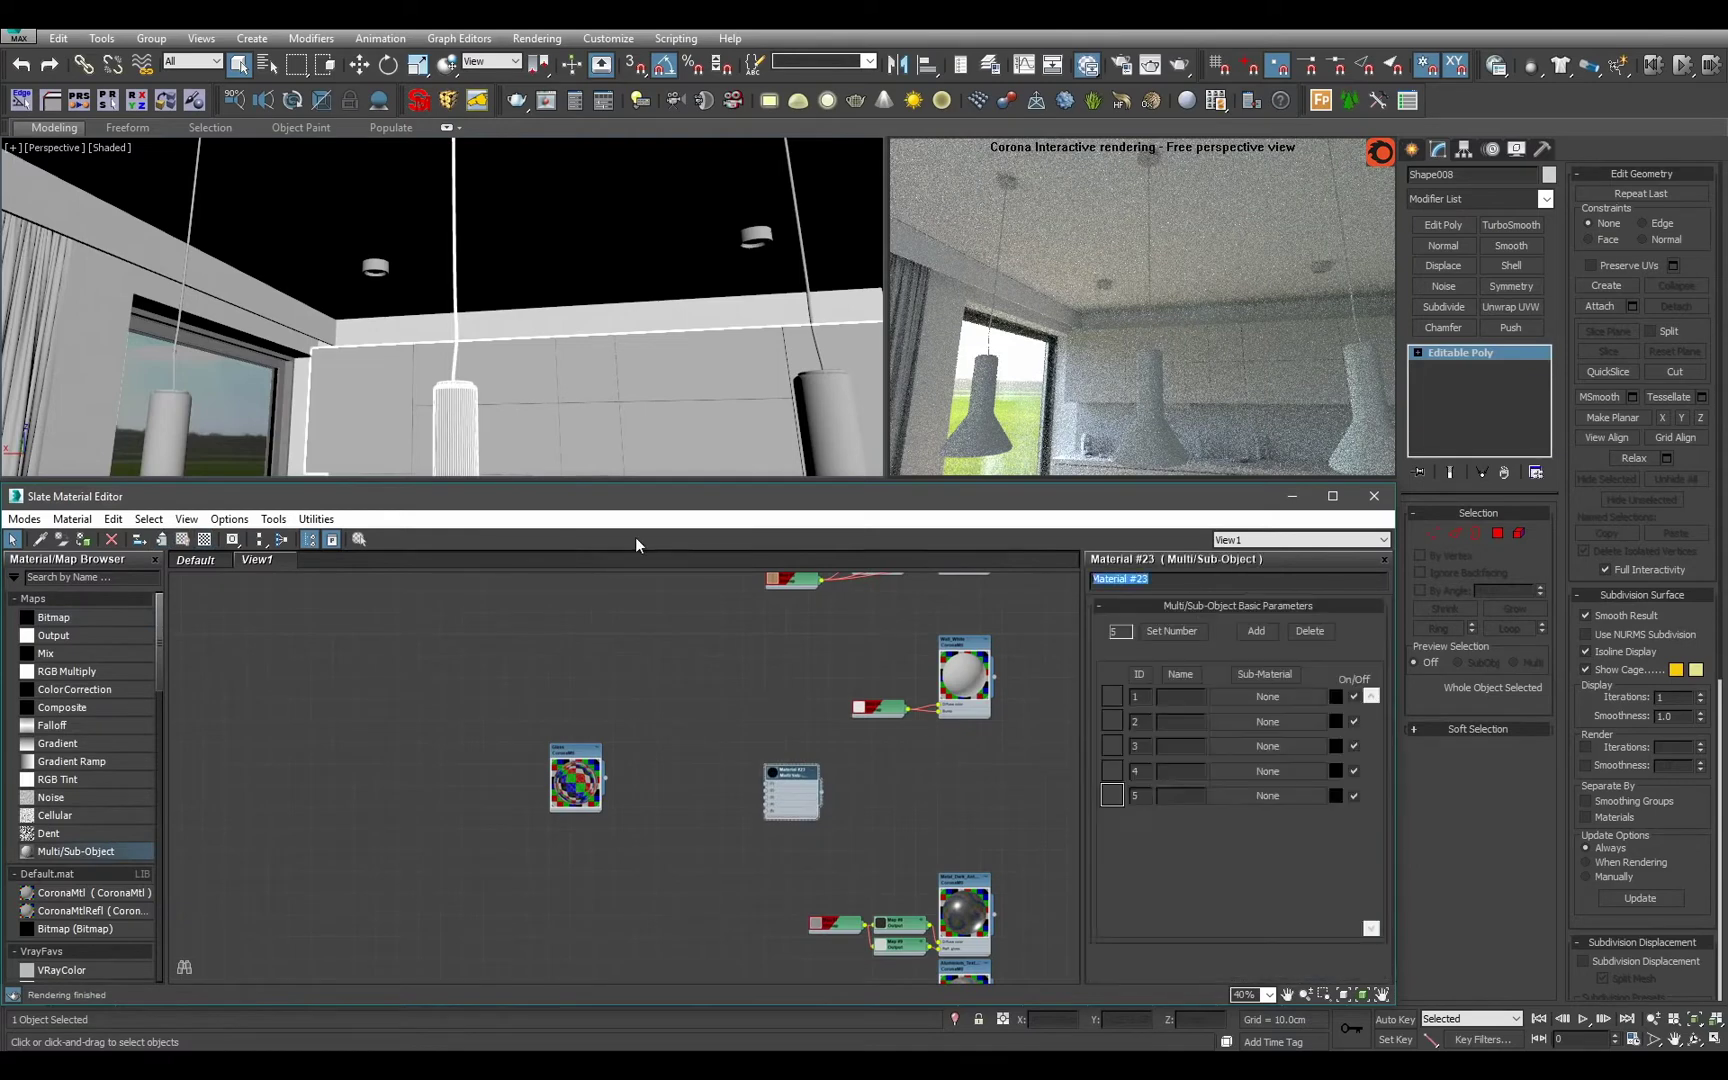
key(BackSpace)
text(Pendant_Lamps)
key(Return)
Set the number of sub-materials in Pendant_Lamps to 3 and reposition its node near the Glass material.
click(1193, 634)
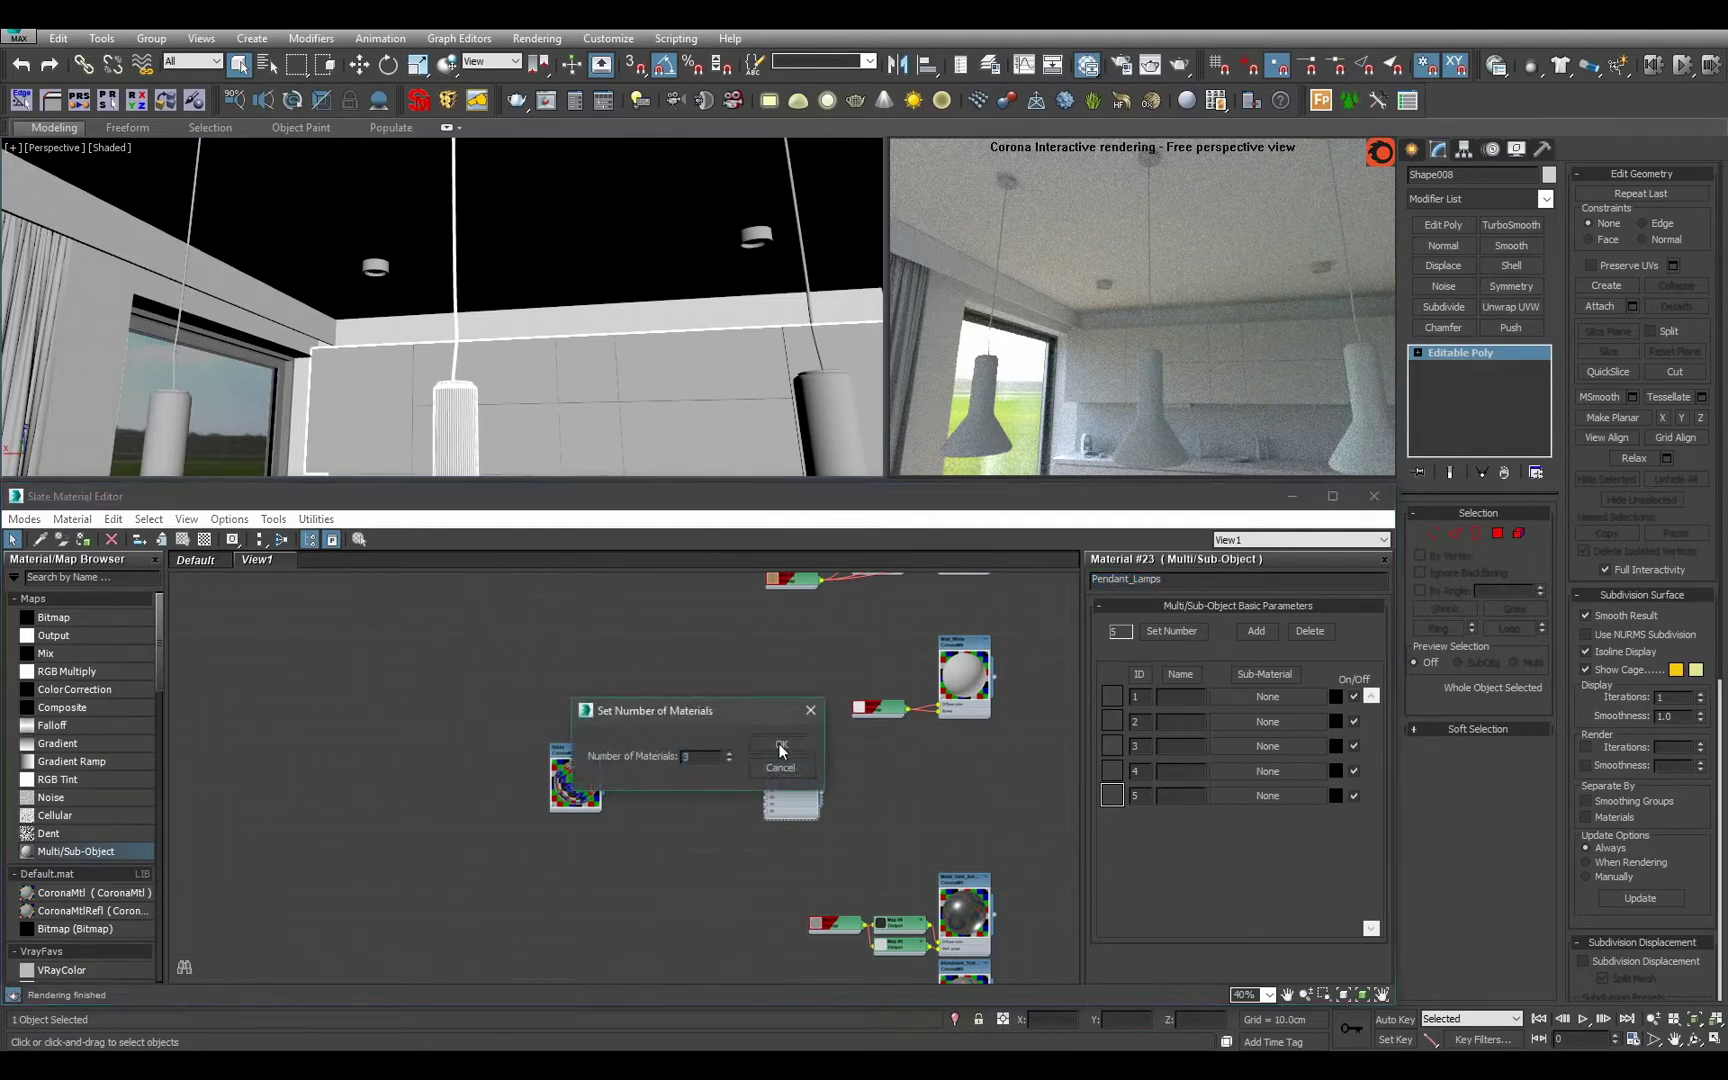
scroll(868, 795, up, 5)
drag(815, 748, 743, 784)
scroll(539, 401, down, 3)
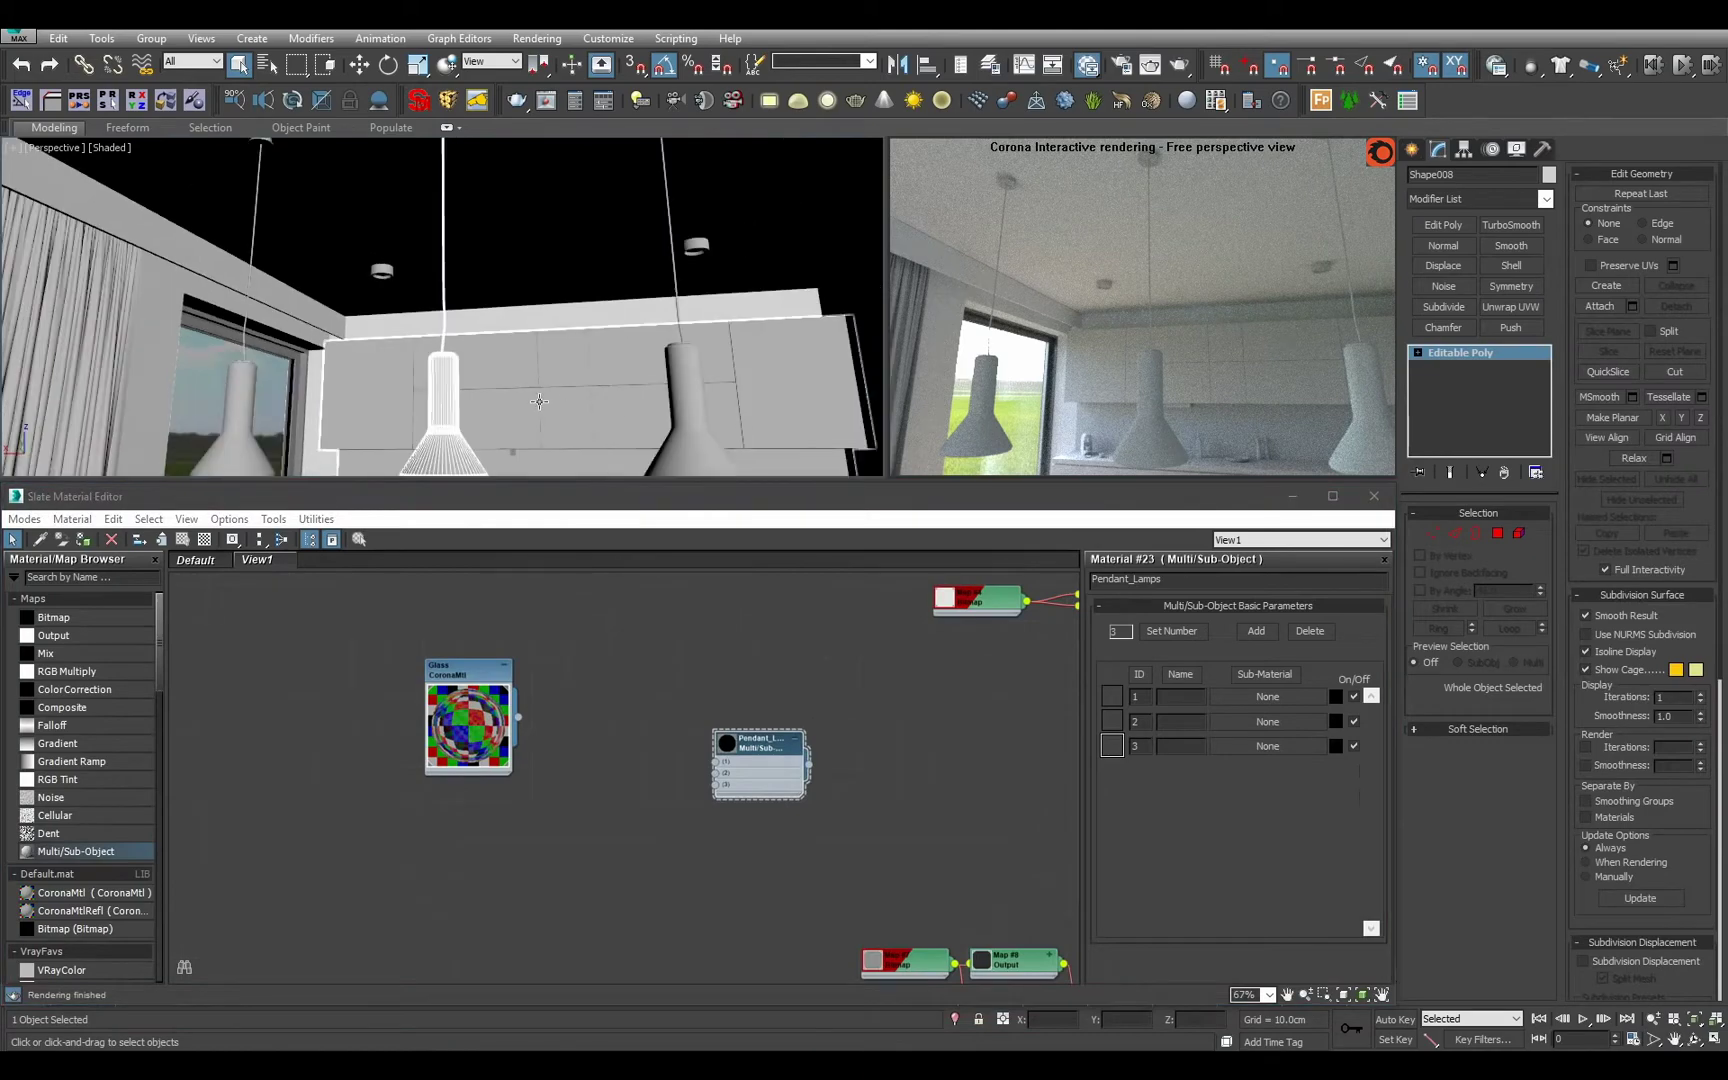
Assign Pendant_Lamps to all three pendant lamps and connect the Glass material as its sub-material 1.
key(ctrl+q)
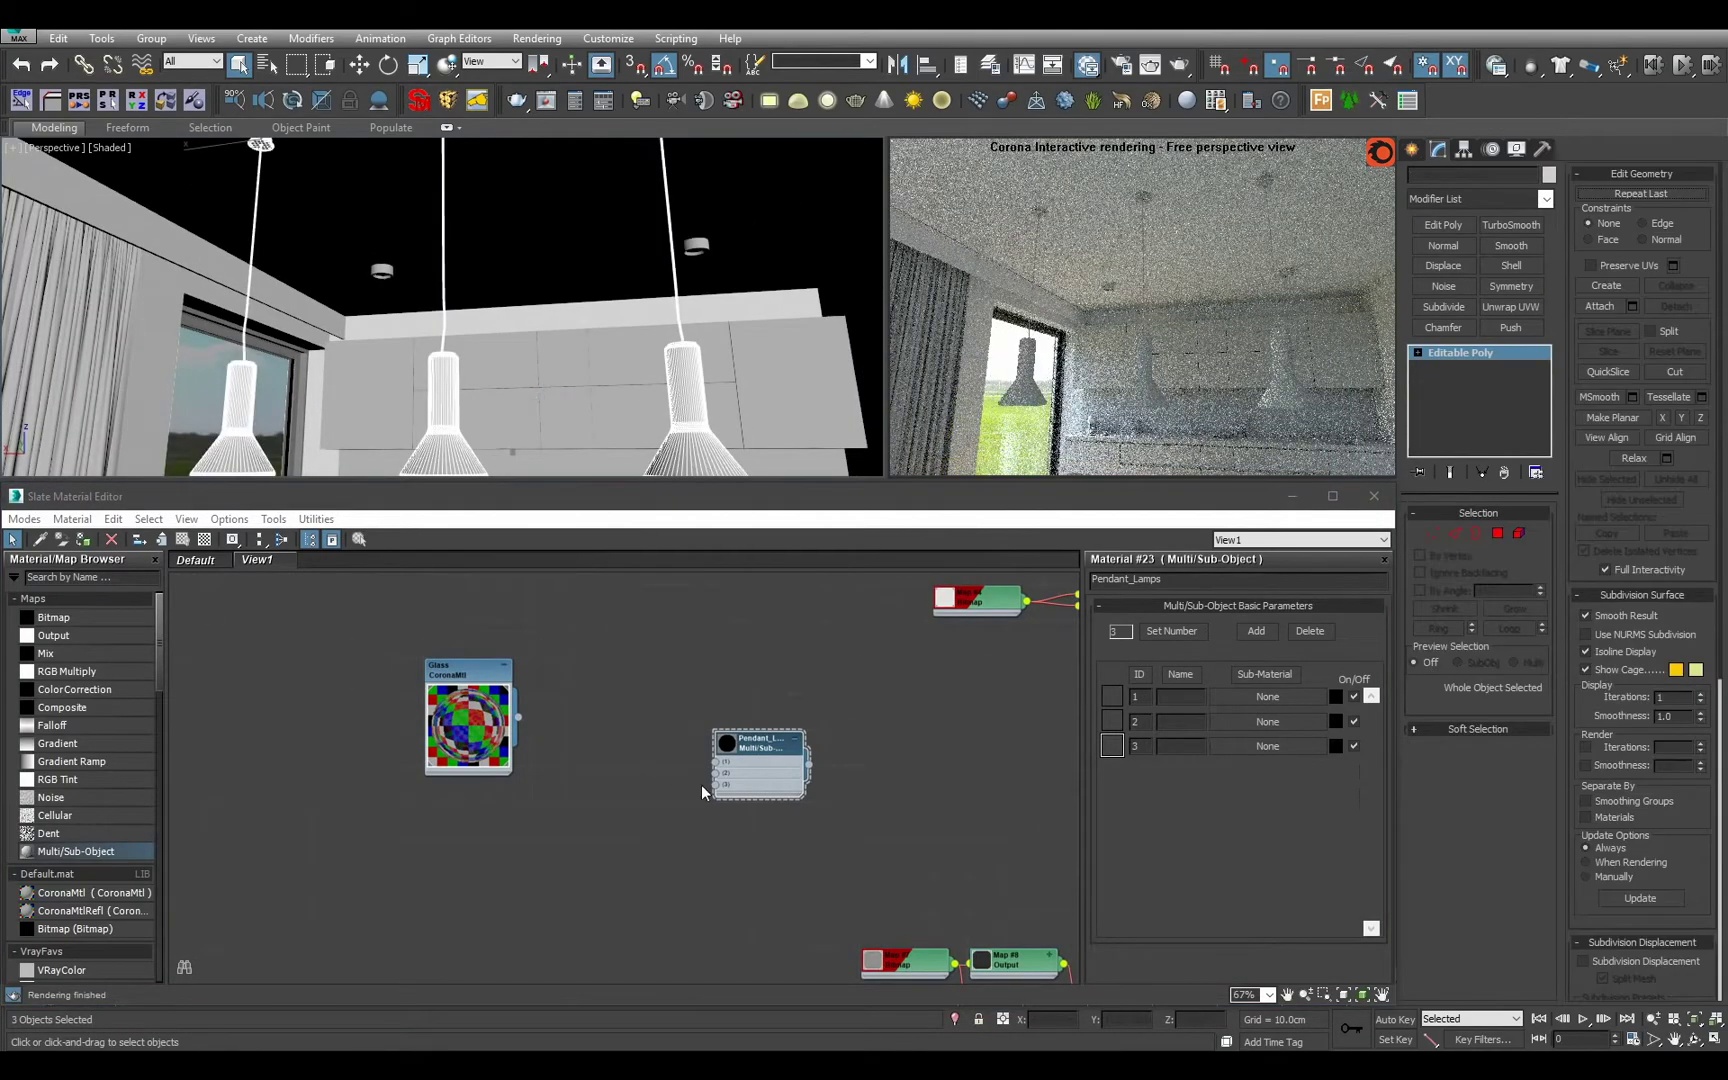
scroll(580, 745, up, 2)
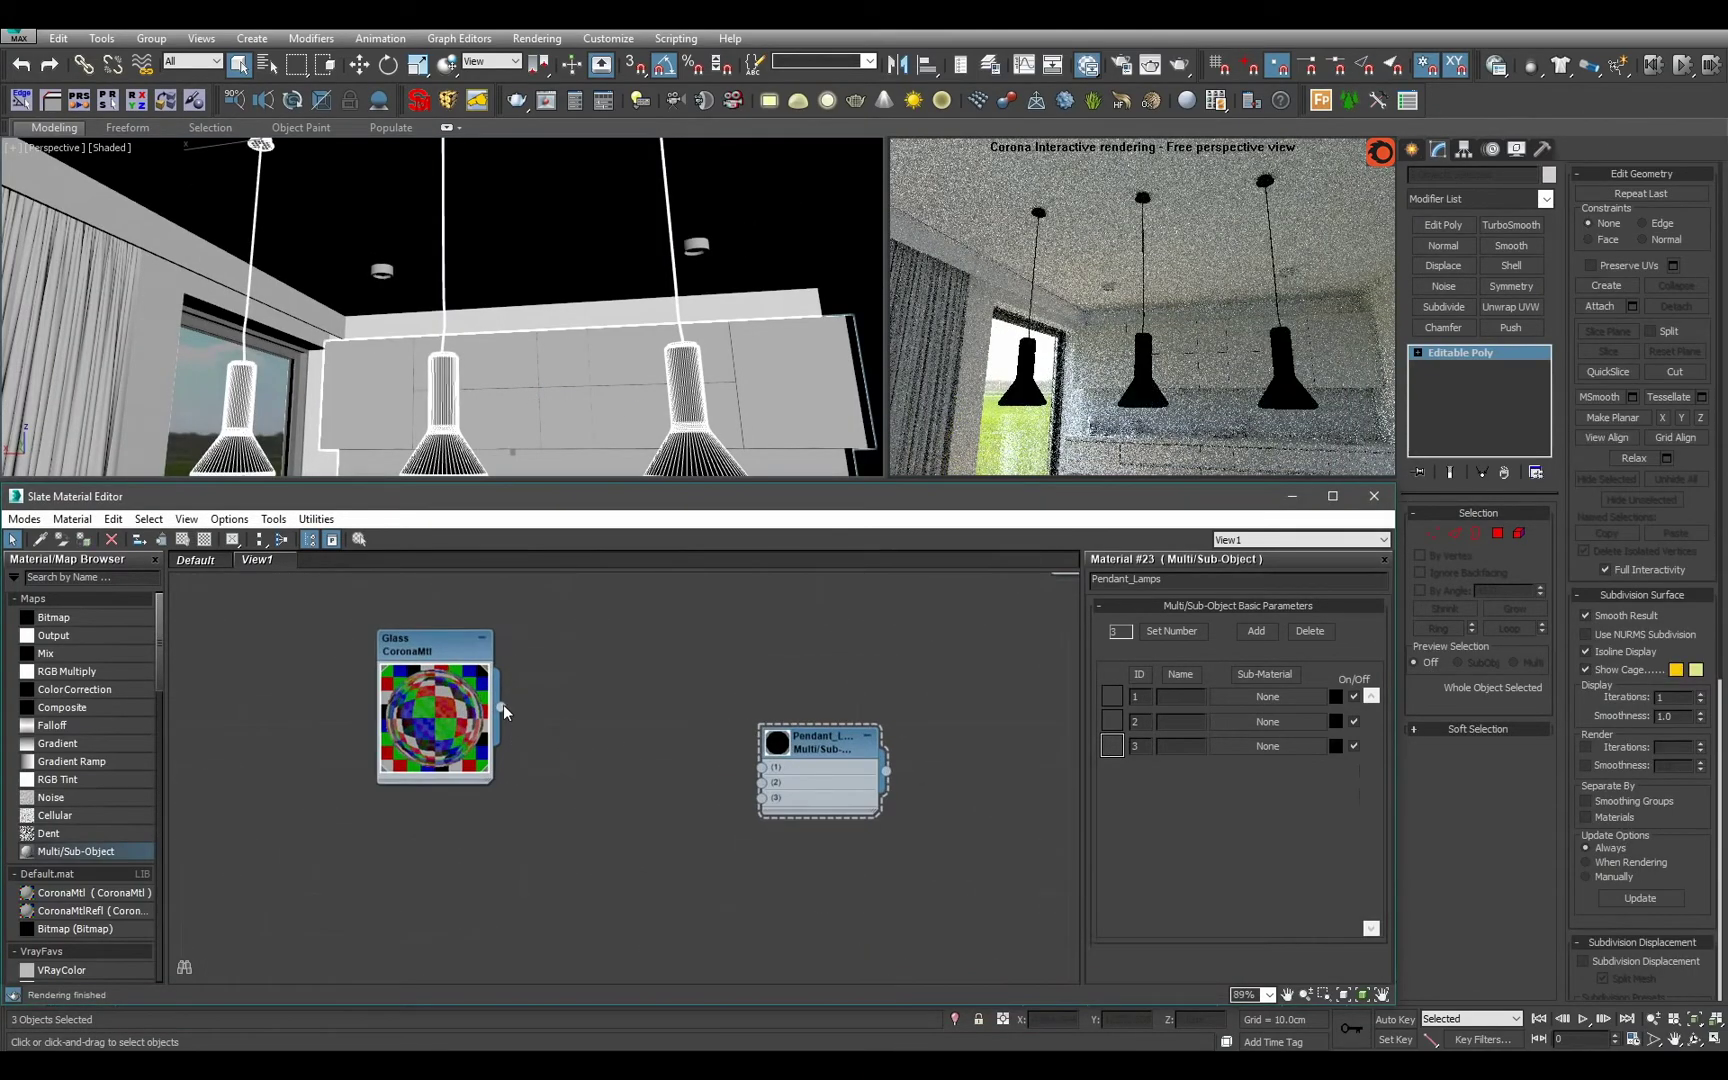
drag(502, 706, 763, 767)
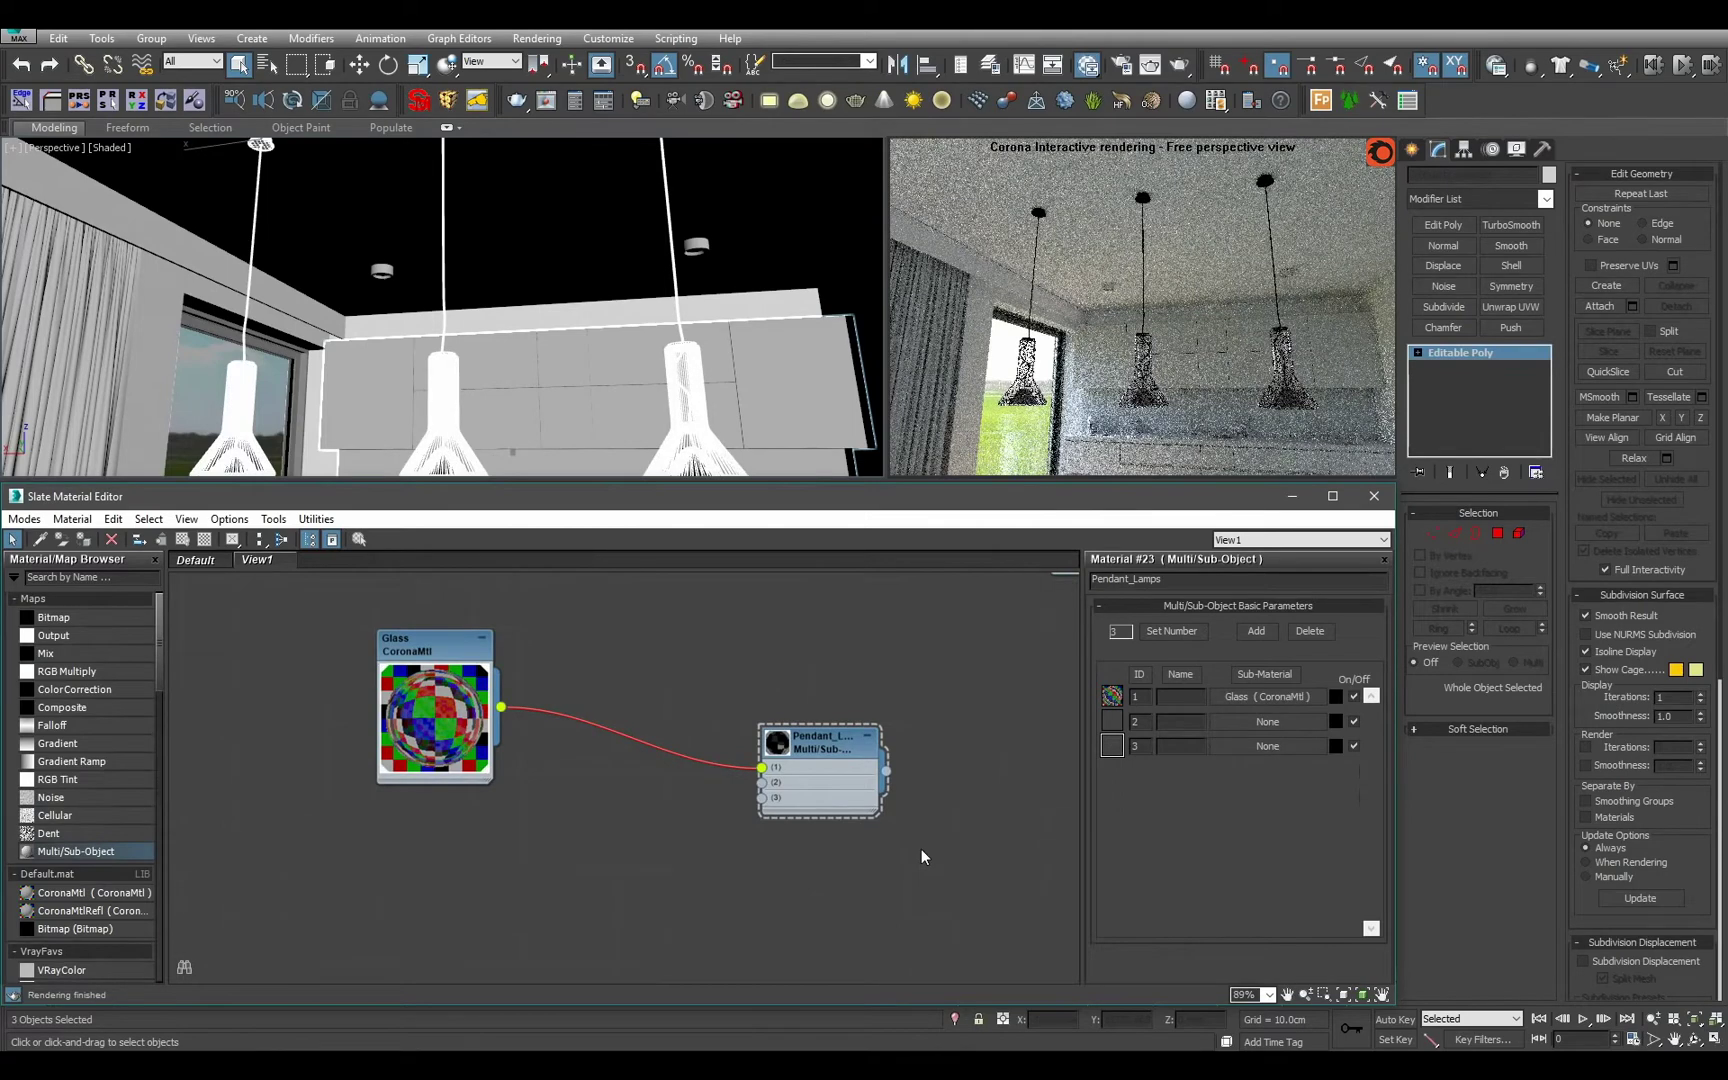
Add a CoronaMtlRefl material named Copper_Shiny_Textured below the Pendant_Lamps node and set its diffuse level to 0.
scroll(799, 829, down, 5)
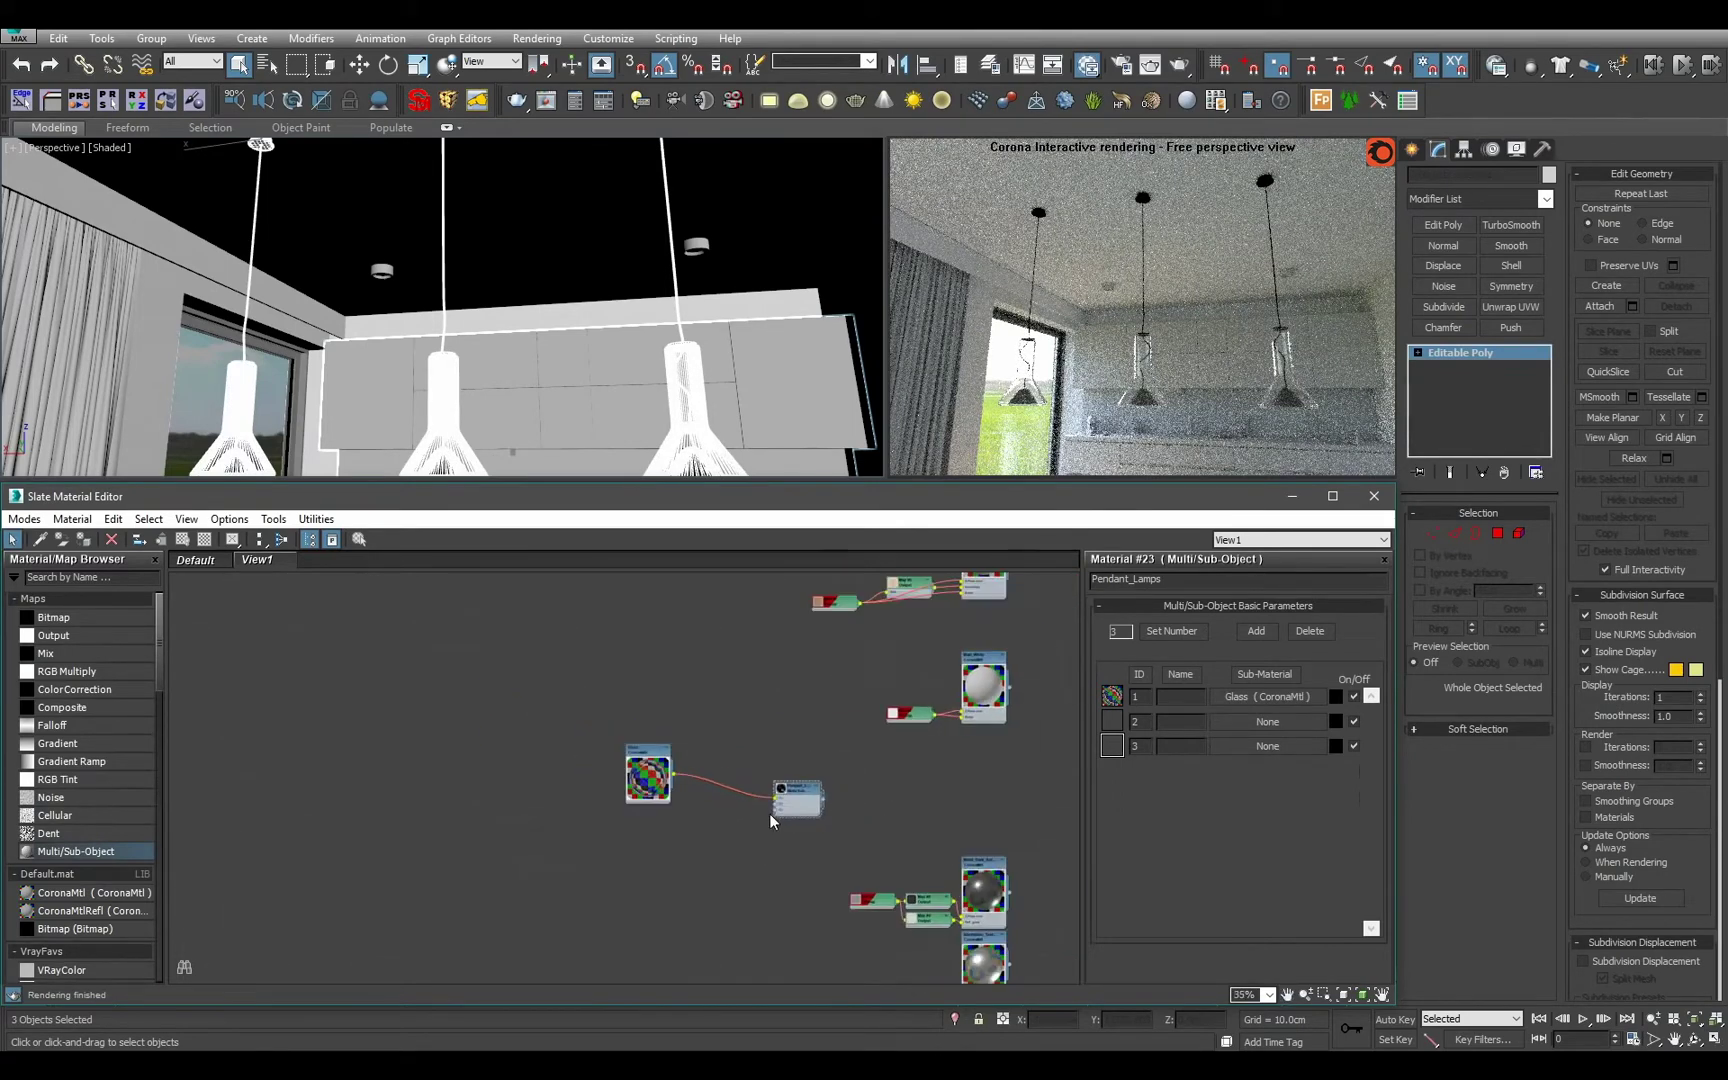
middle_drag(722, 787, 626, 782)
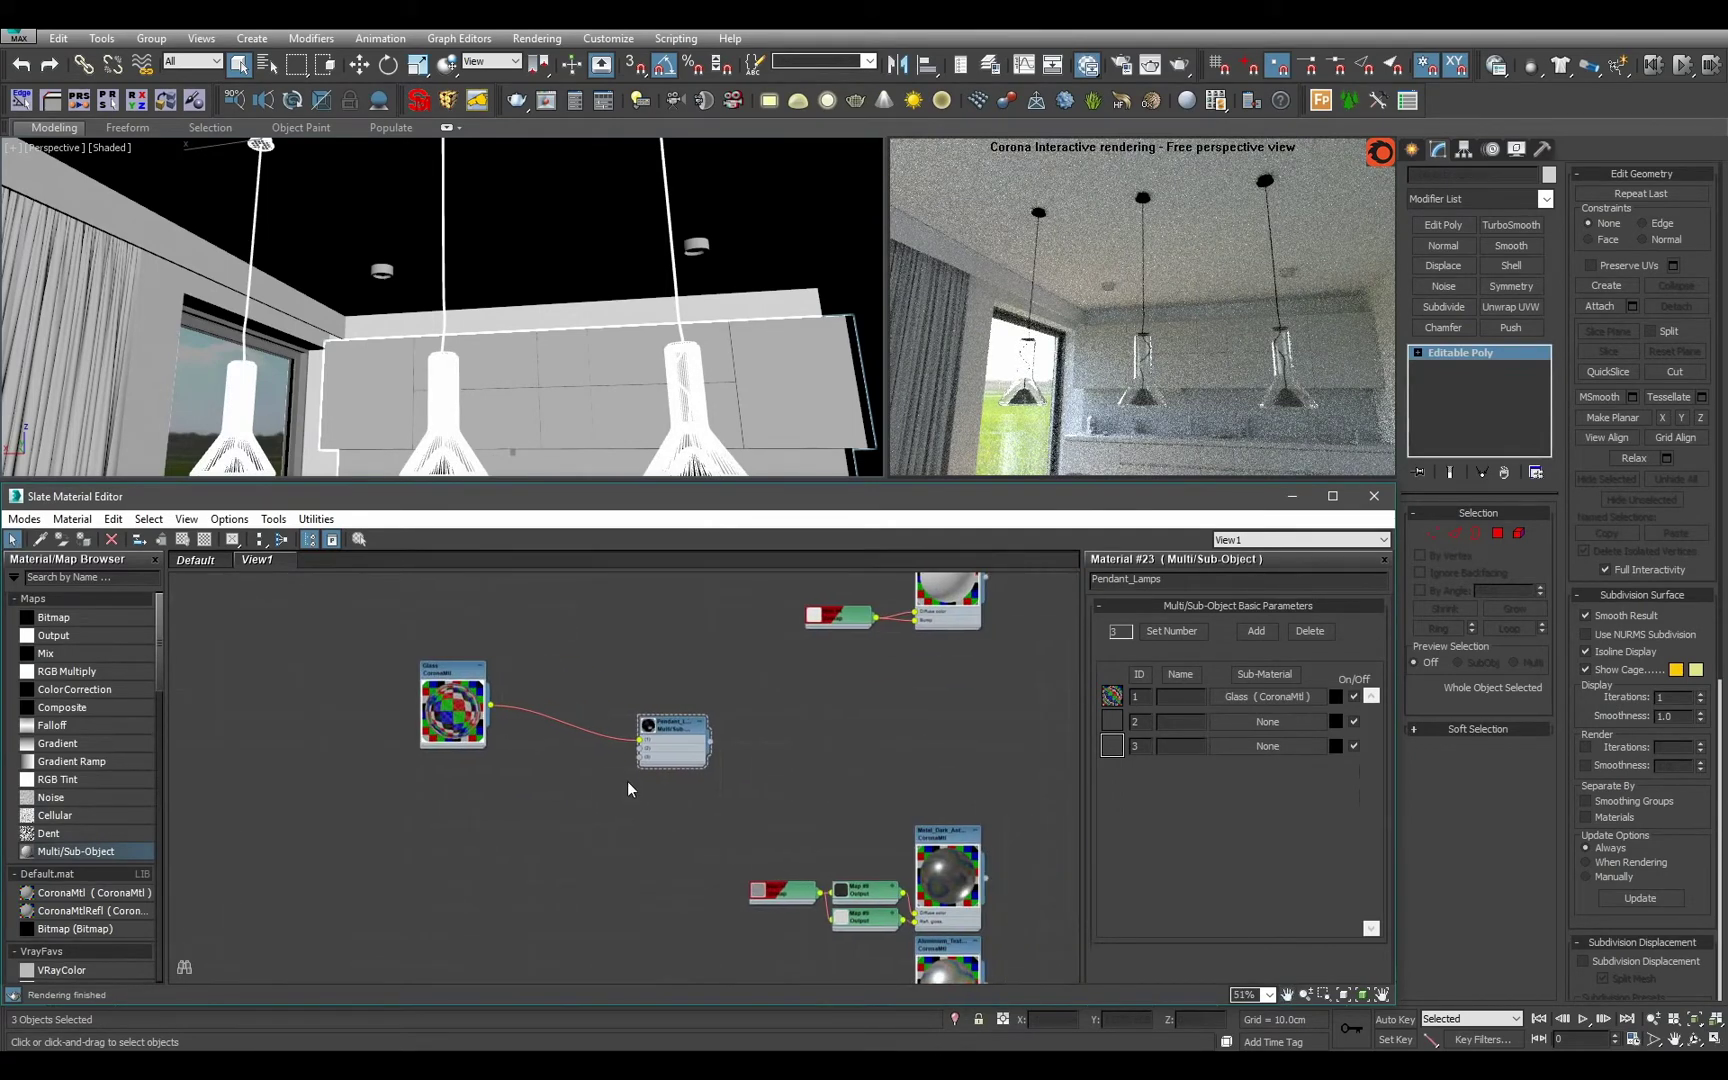
drag(153, 909, 578, 906)
double_click(1165, 576)
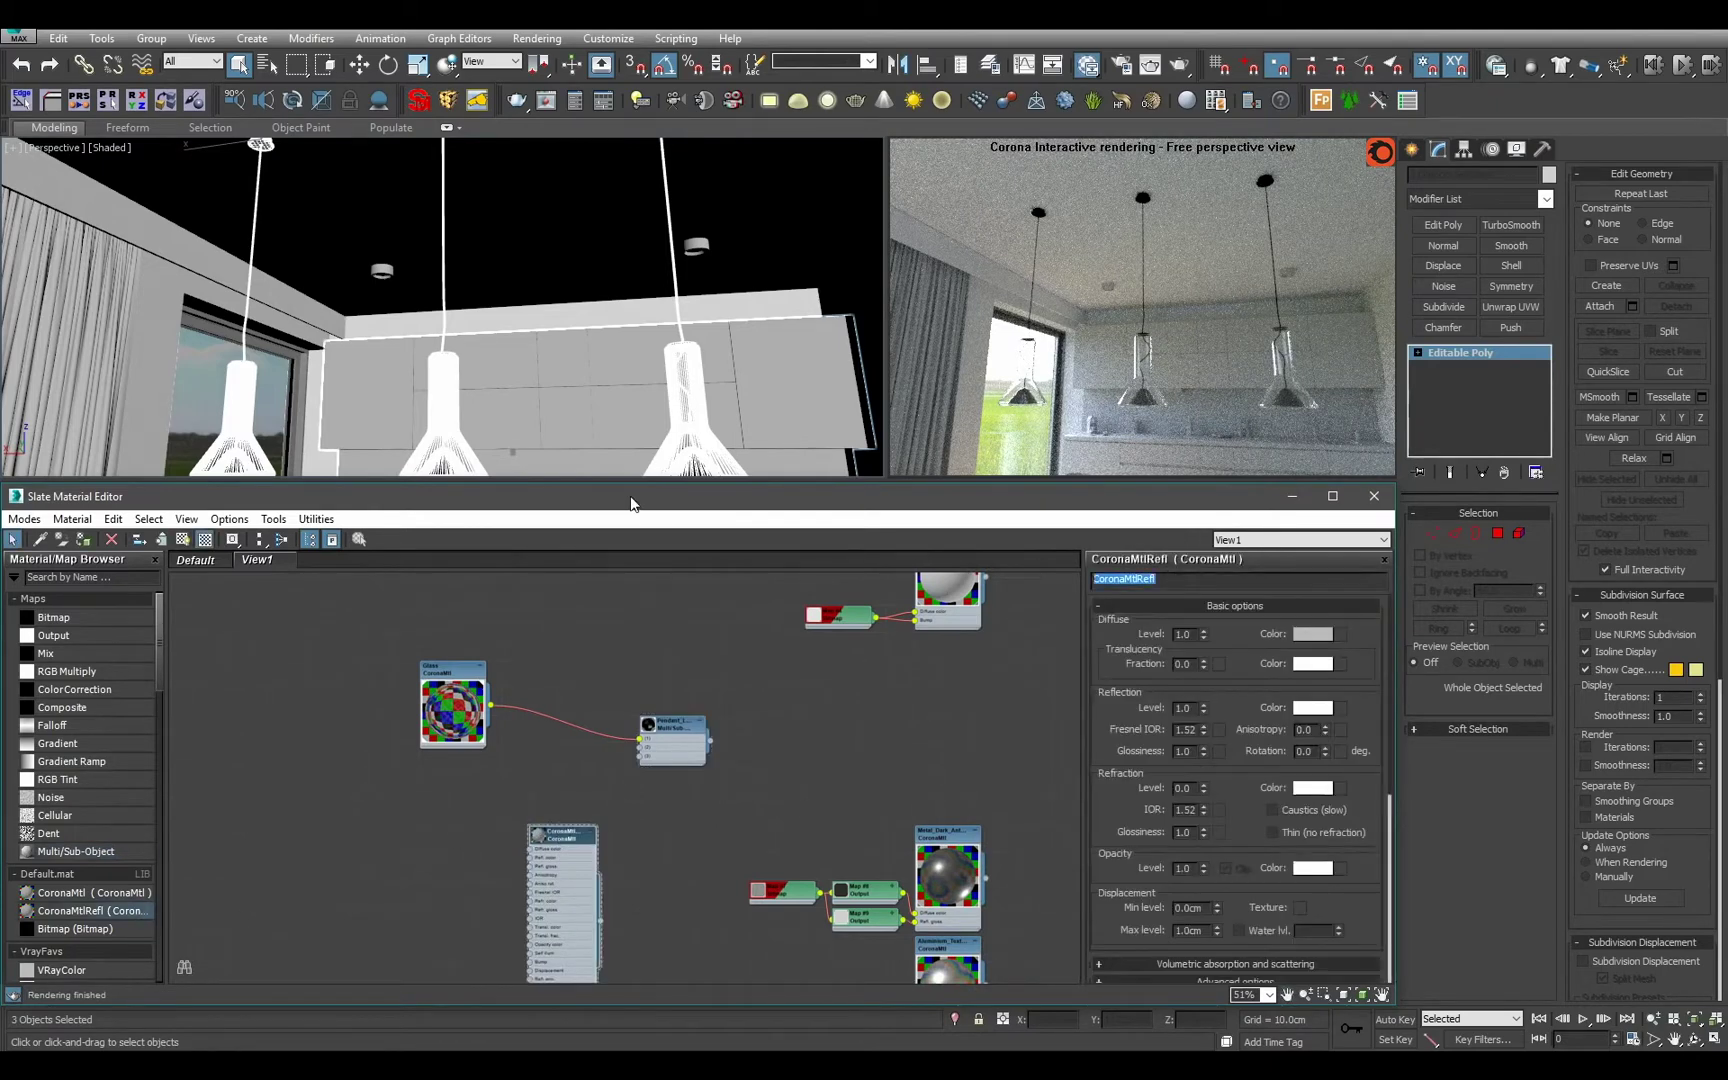
text(Copper_Shiny_Textured)
key(Return)
right_click(1203, 638)
Add a Bitmap map using Cust_Metal_Constrasty_Square.jpg next to the Copper_Shiny_Textured material.
middle_drag(624, 675, 651, 653)
drag(119, 619, 388, 888)
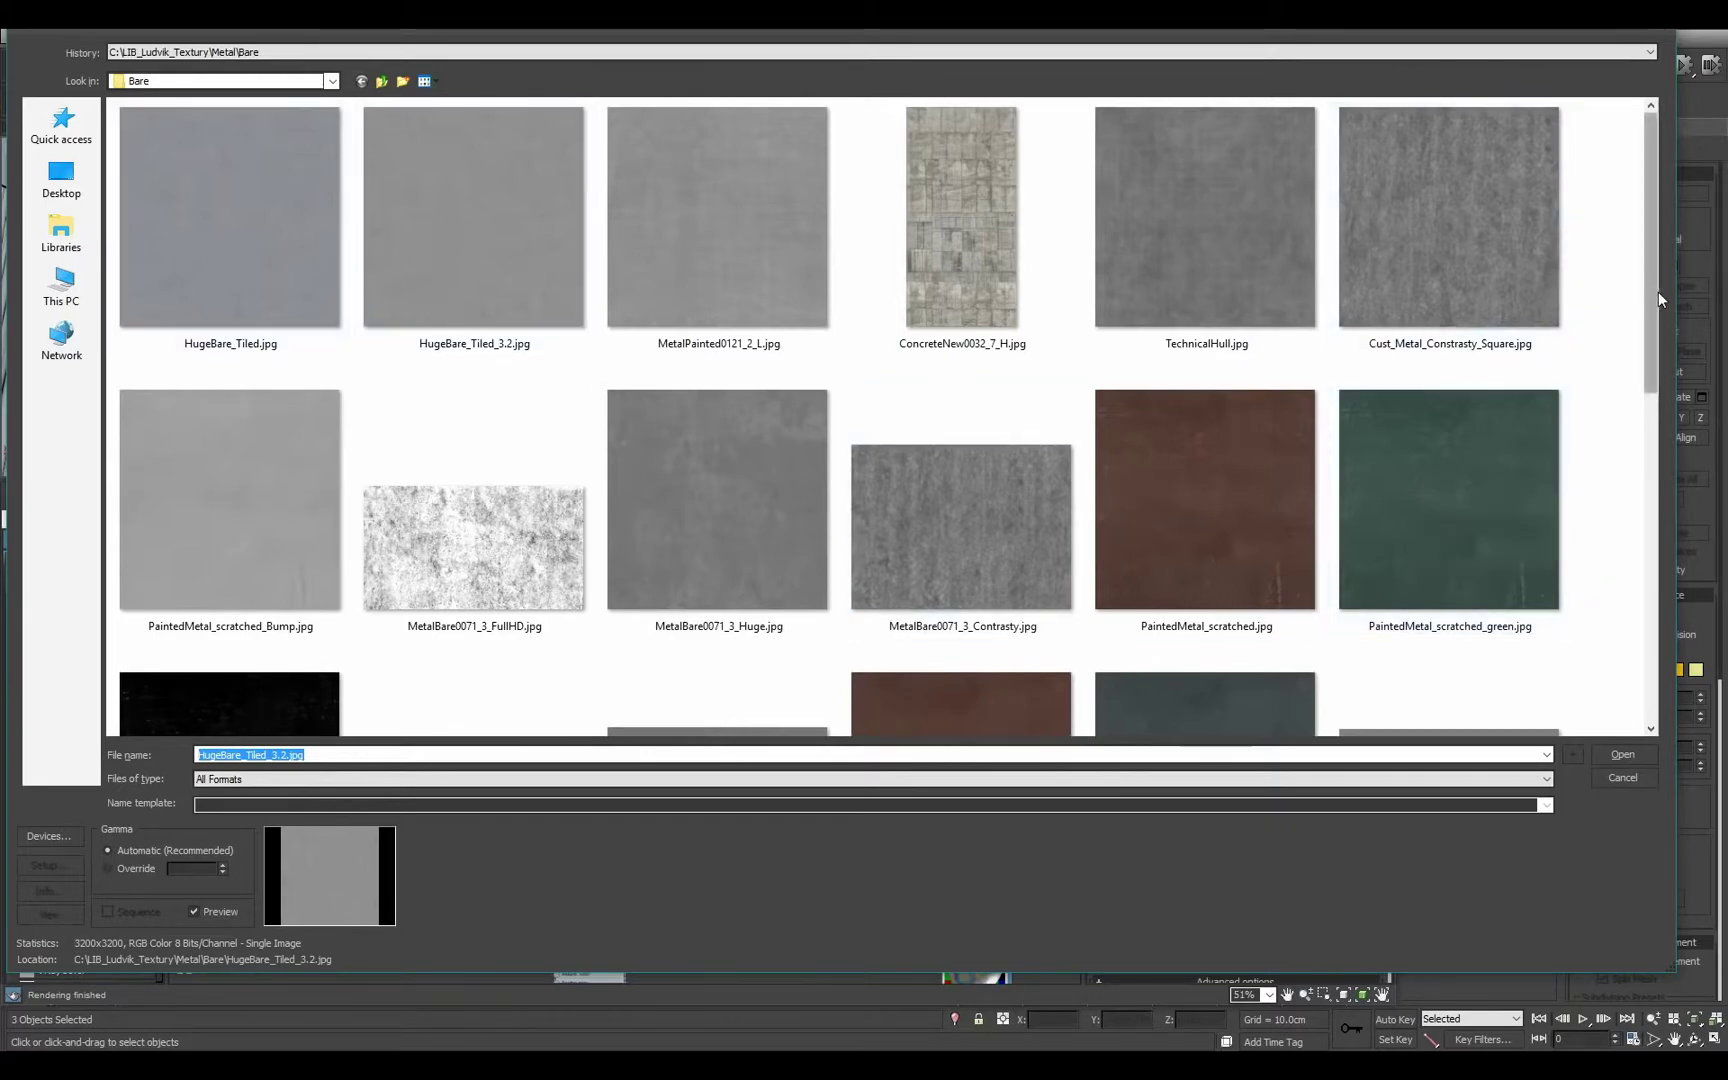
drag(1652, 292, 1562, 571)
scroll(1565, 570, up, 5)
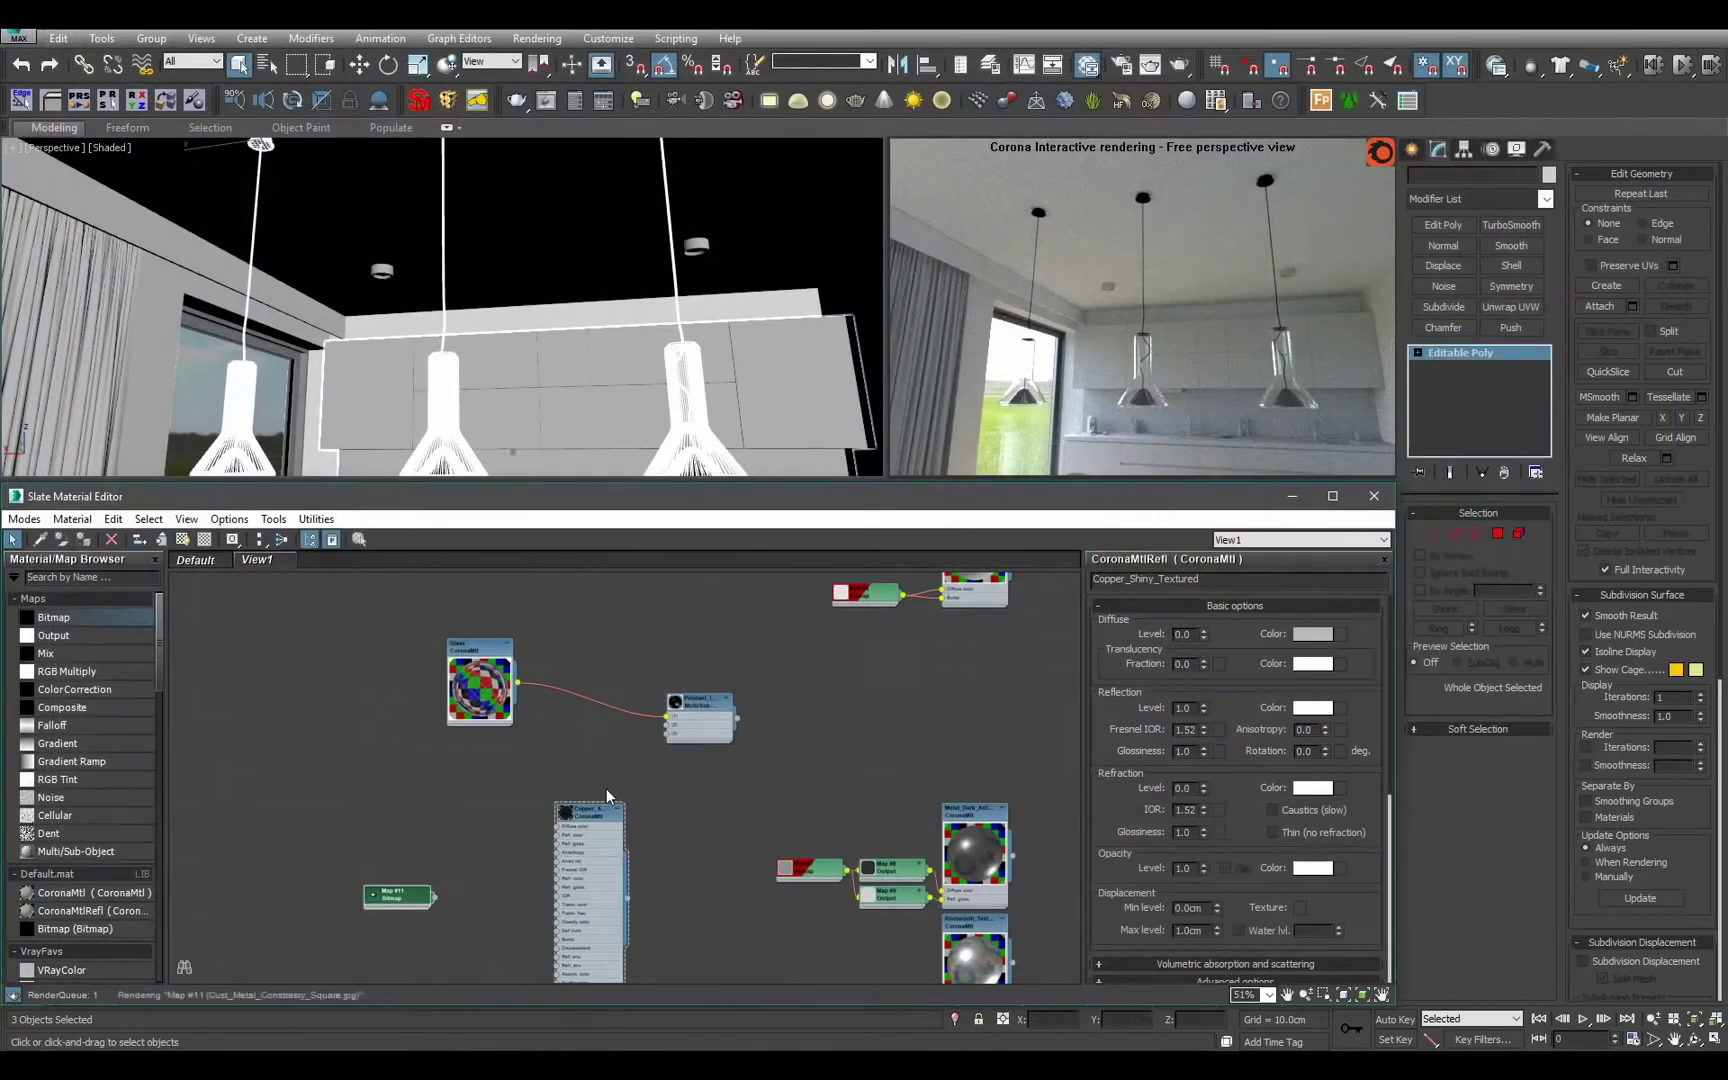
Set the Fresnel IOR of Copper_Shiny_Textured to 10.
middle_drag(680, 760, 968, 684)
scroll(964, 684, up, 3)
double_click(882, 645)
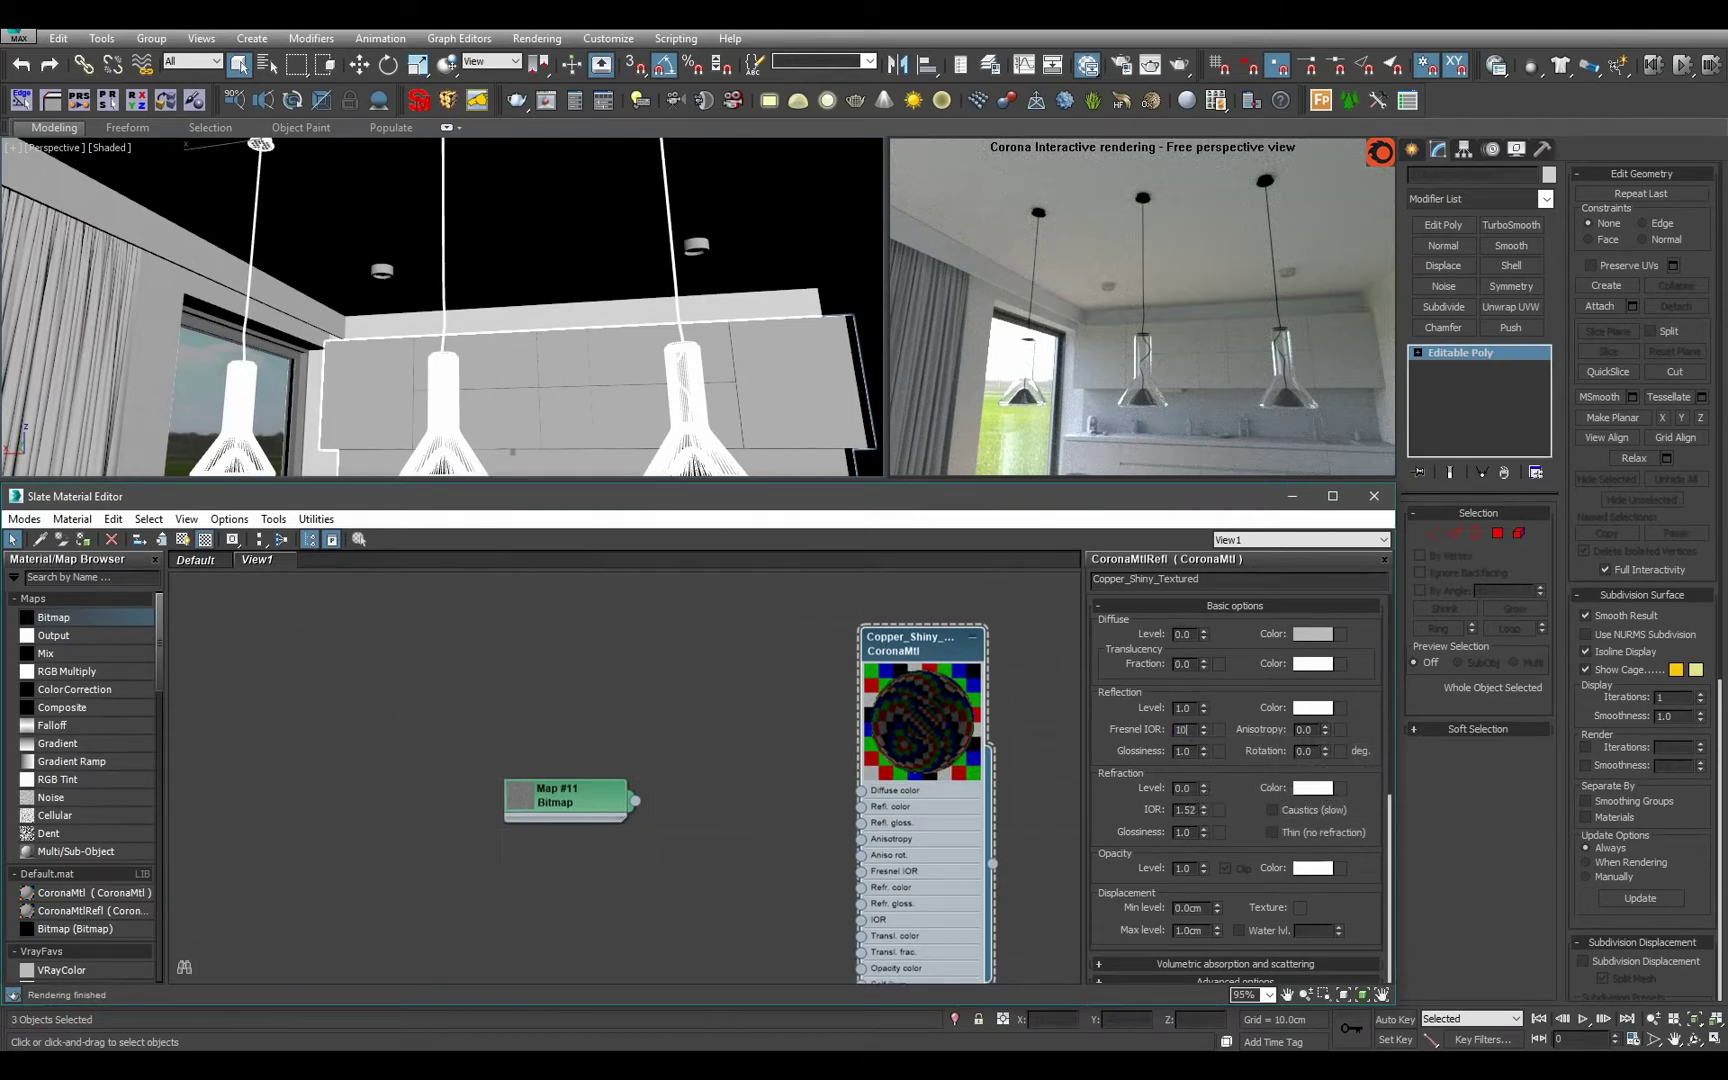
key(Return)
Connect the metal bitmap to the reflection glossiness input of Copper_Shiny_Textured.
scroll(801, 792, up, 1)
middle_drag(801, 792, 787, 695)
drag(546, 710, 546, 822)
middle_drag(611, 780, 605, 704)
drag(597, 743, 850, 655)
middle_drag(706, 652, 699, 766)
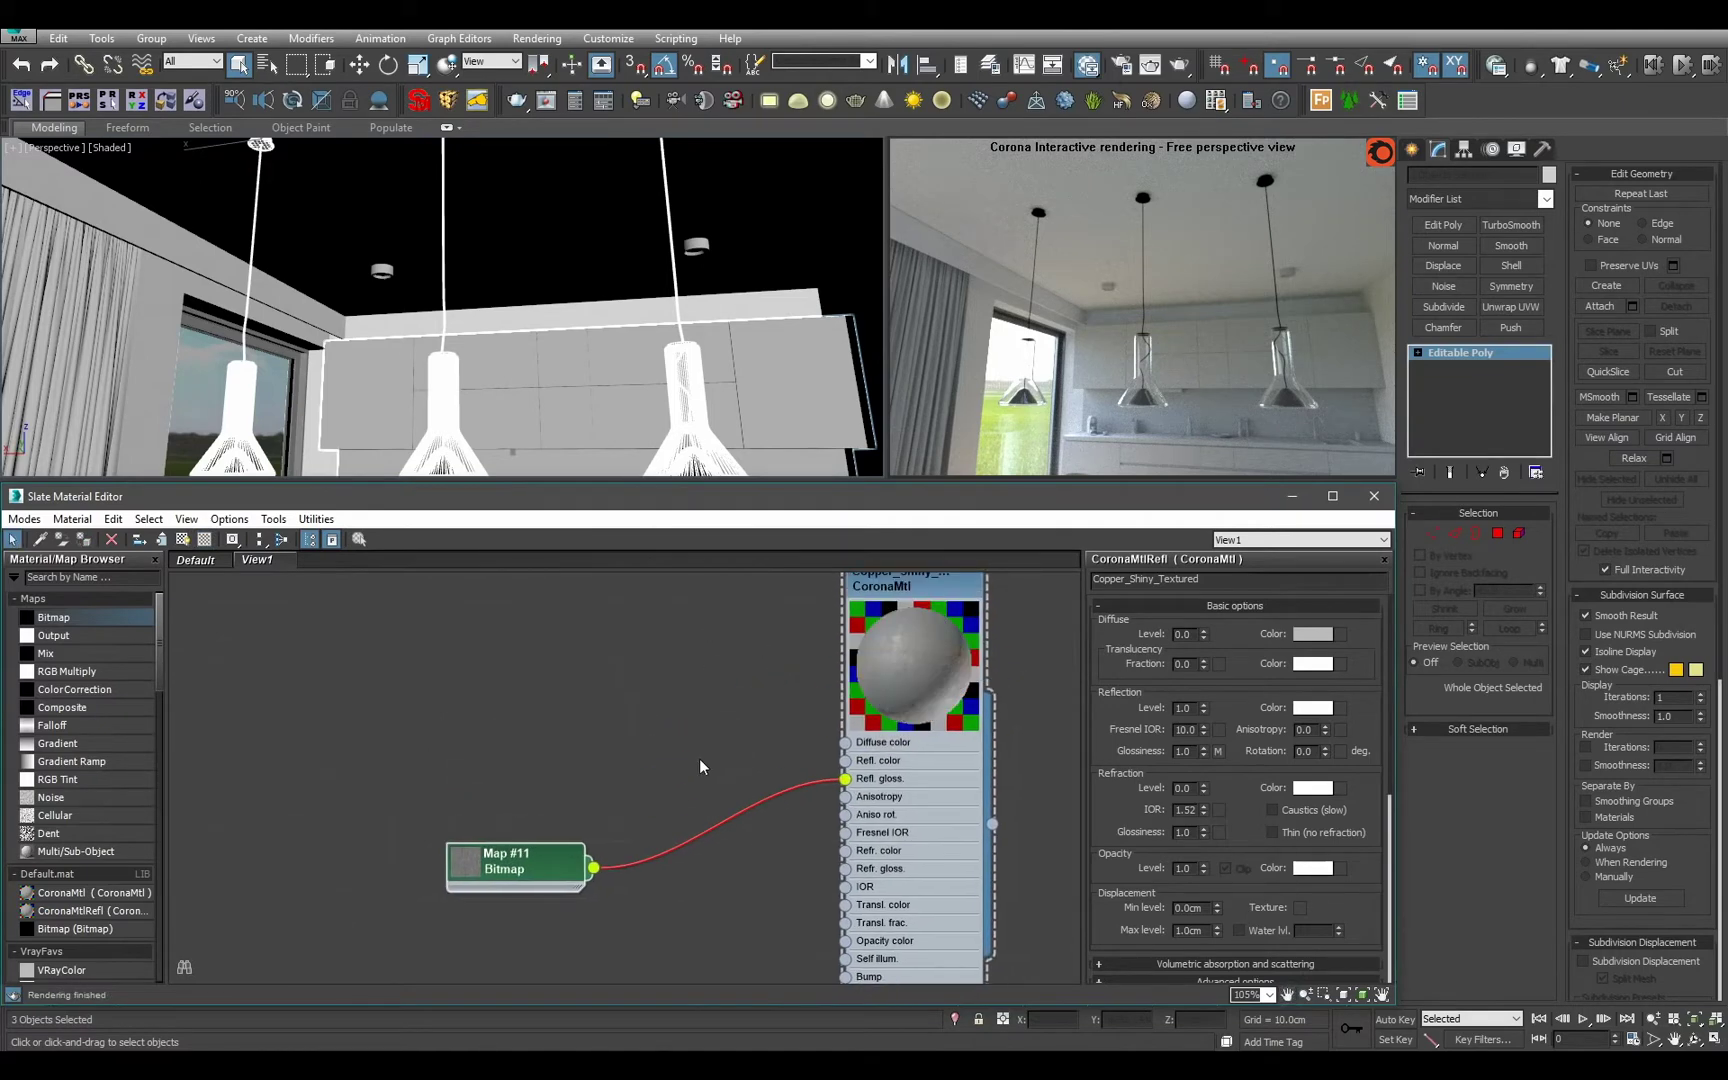
Set the metal bitmap's blur to 0.25 and its output RGB offset to 0.25.
double_click(537, 871)
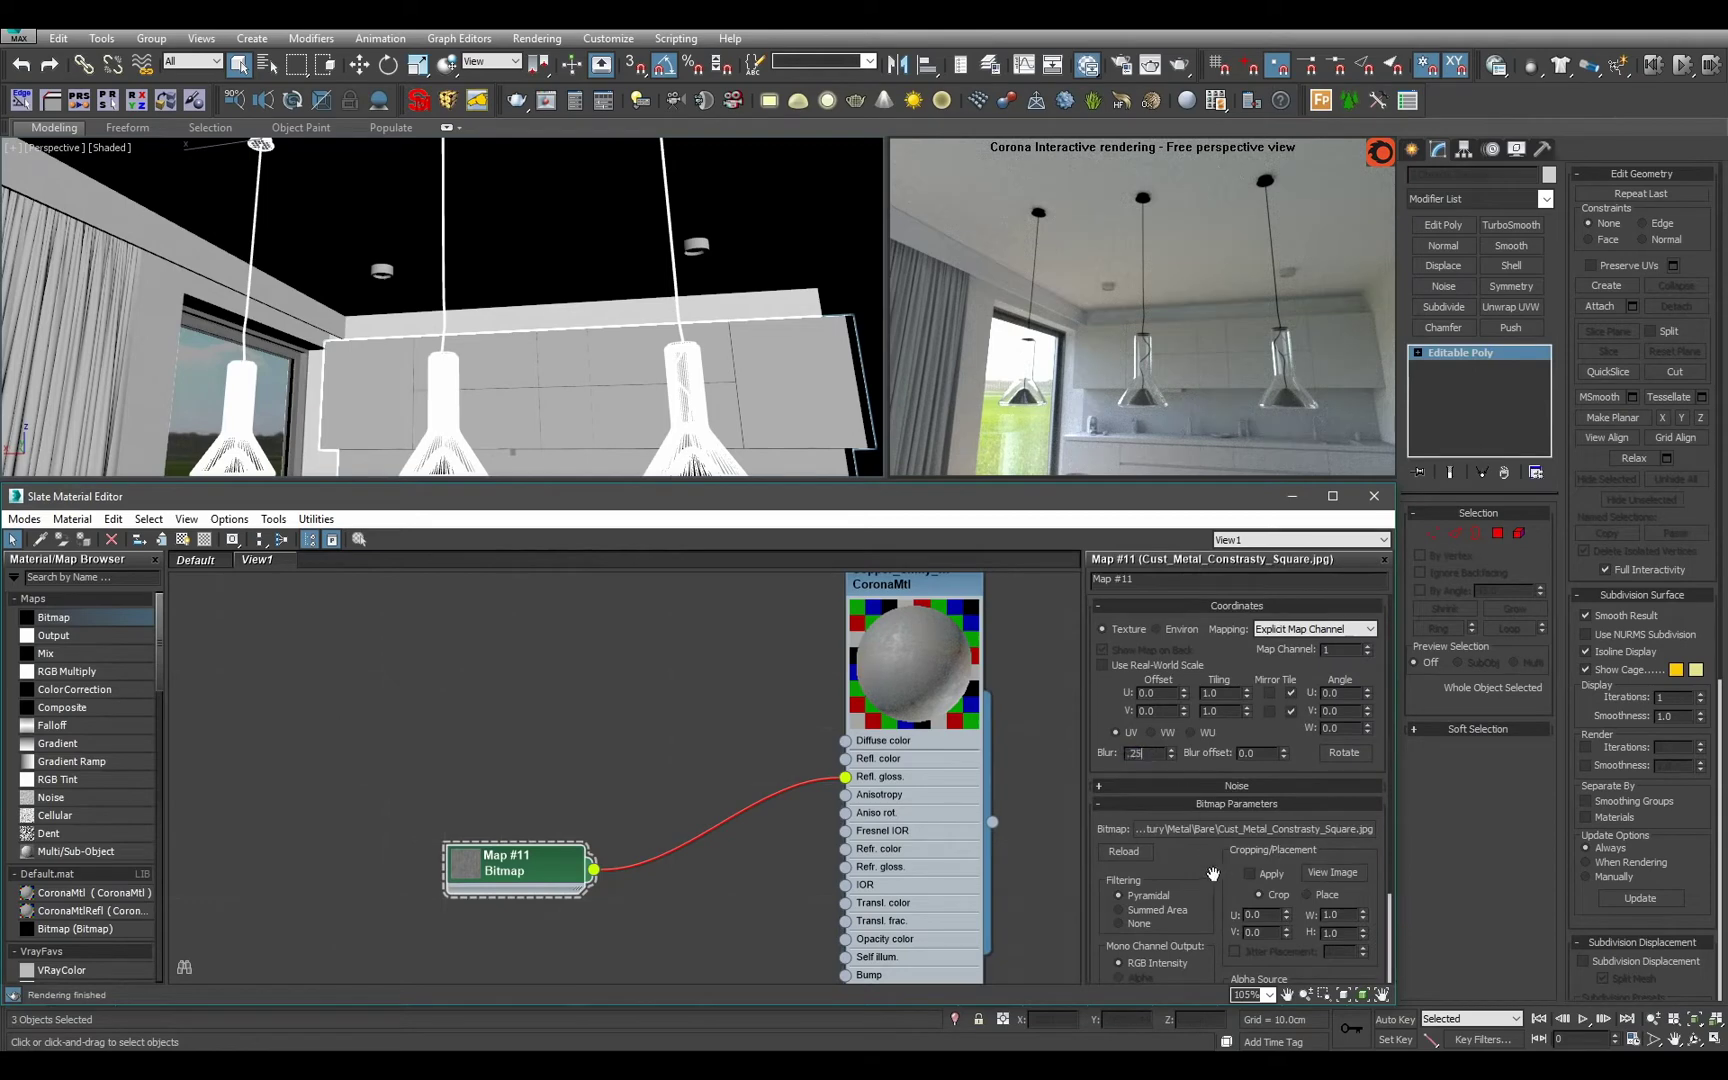
scroll(1355, 833, down, 10)
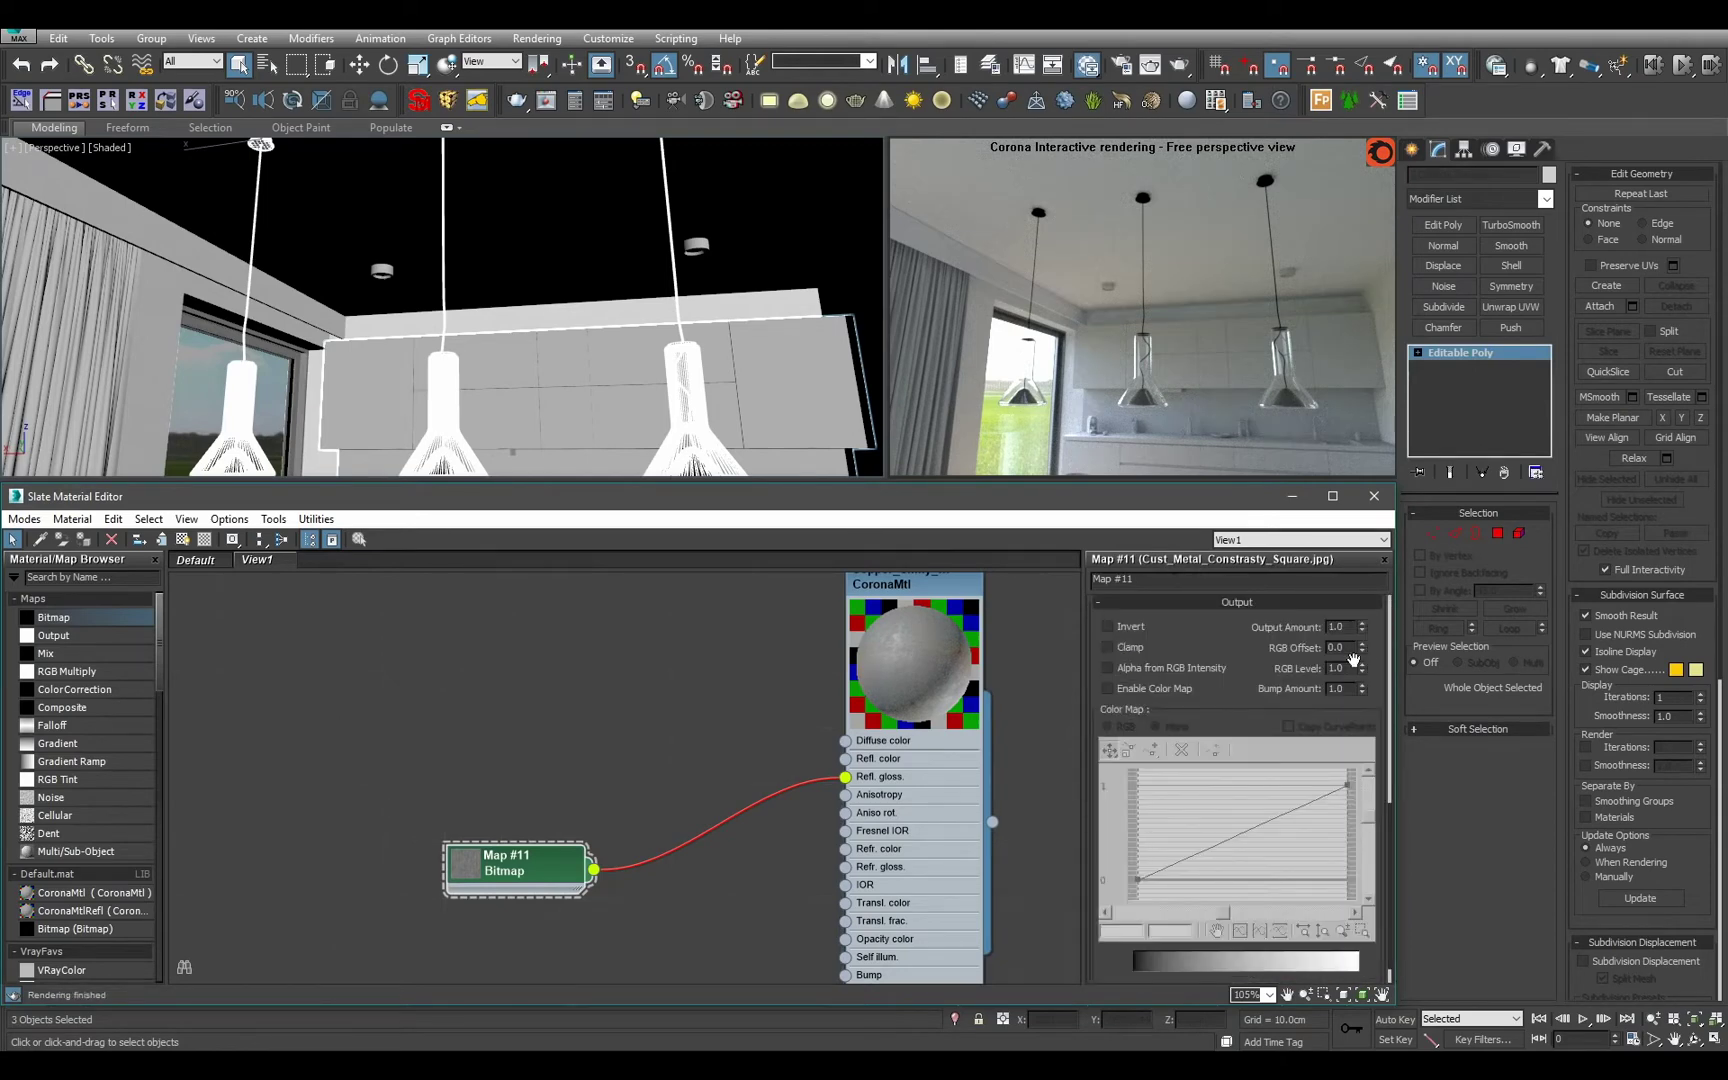
text(0.25)
key(Return)
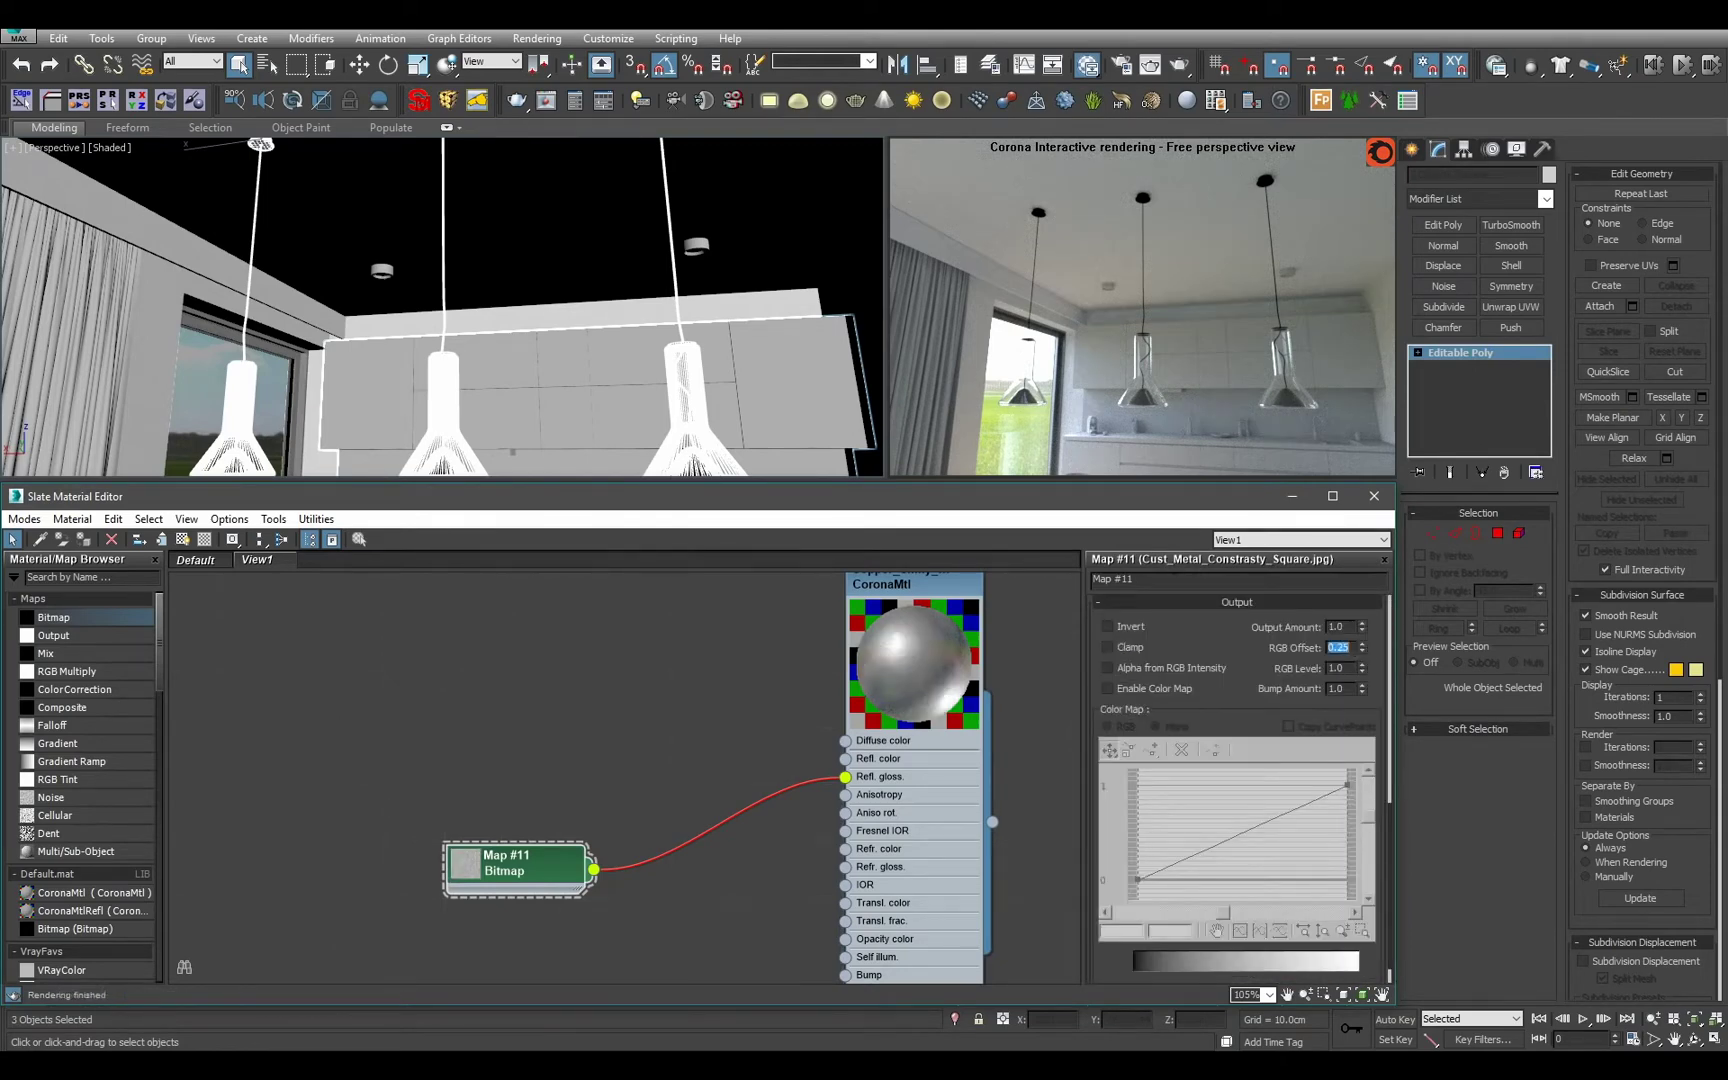
Try RGB levels of 2 and 3 on the metal bitmap's output.
double_click(1337, 668)
text(2)
key(Return)
text(3)
key(Return)
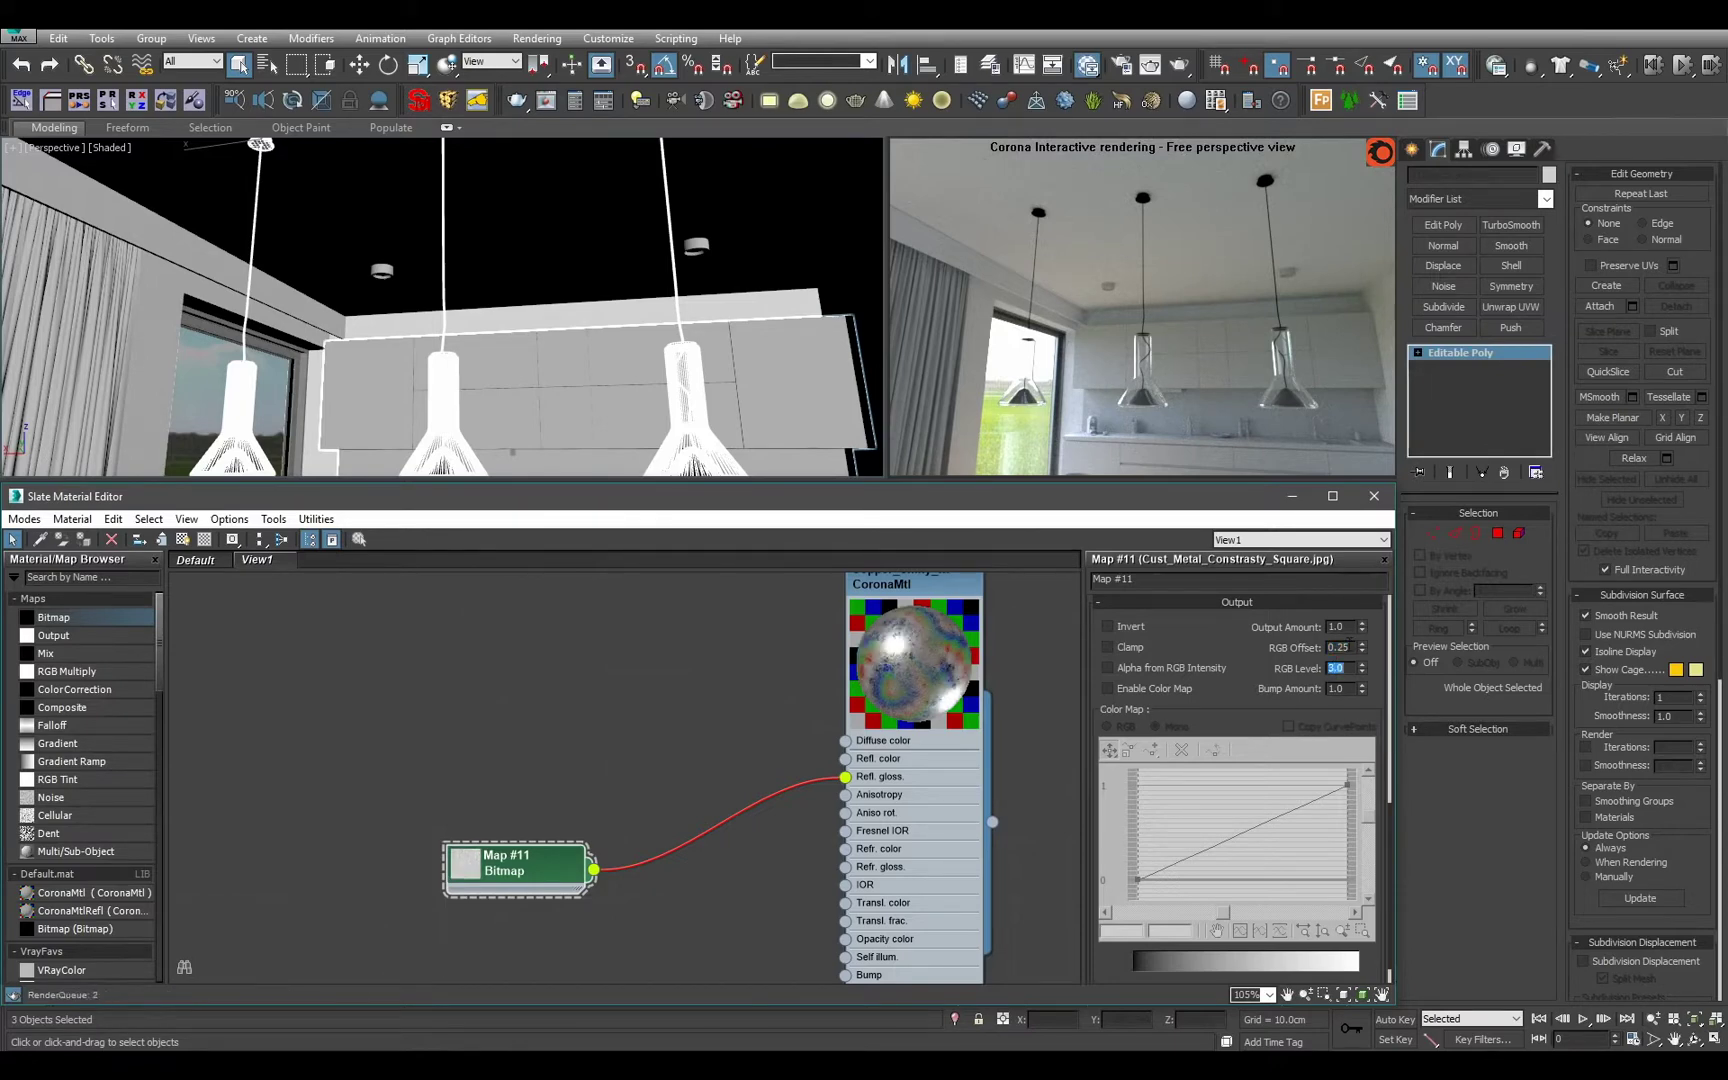
Set the metal bitmap's RGB offset to 0.5 and compare RGB levels of 2 and 3.
drag(1351, 648, 1342, 643)
text(5)
key(Tab)
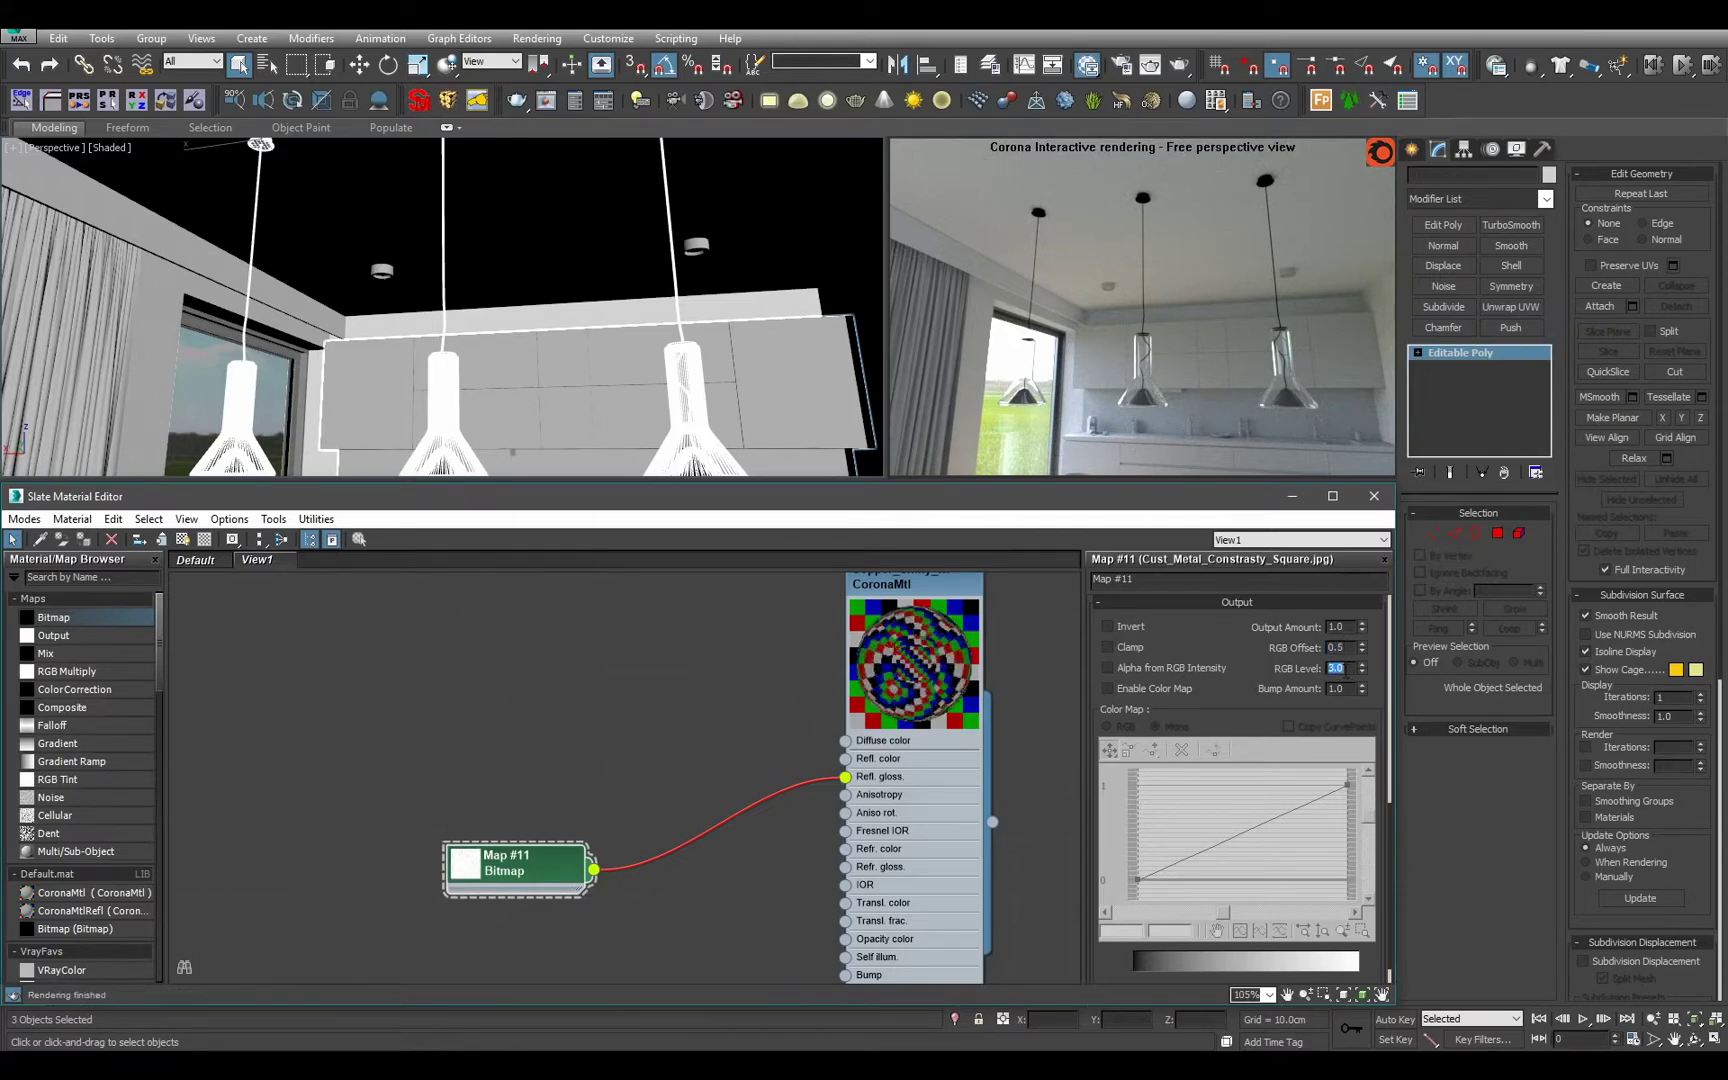
text(2)
key(Return)
text(3)
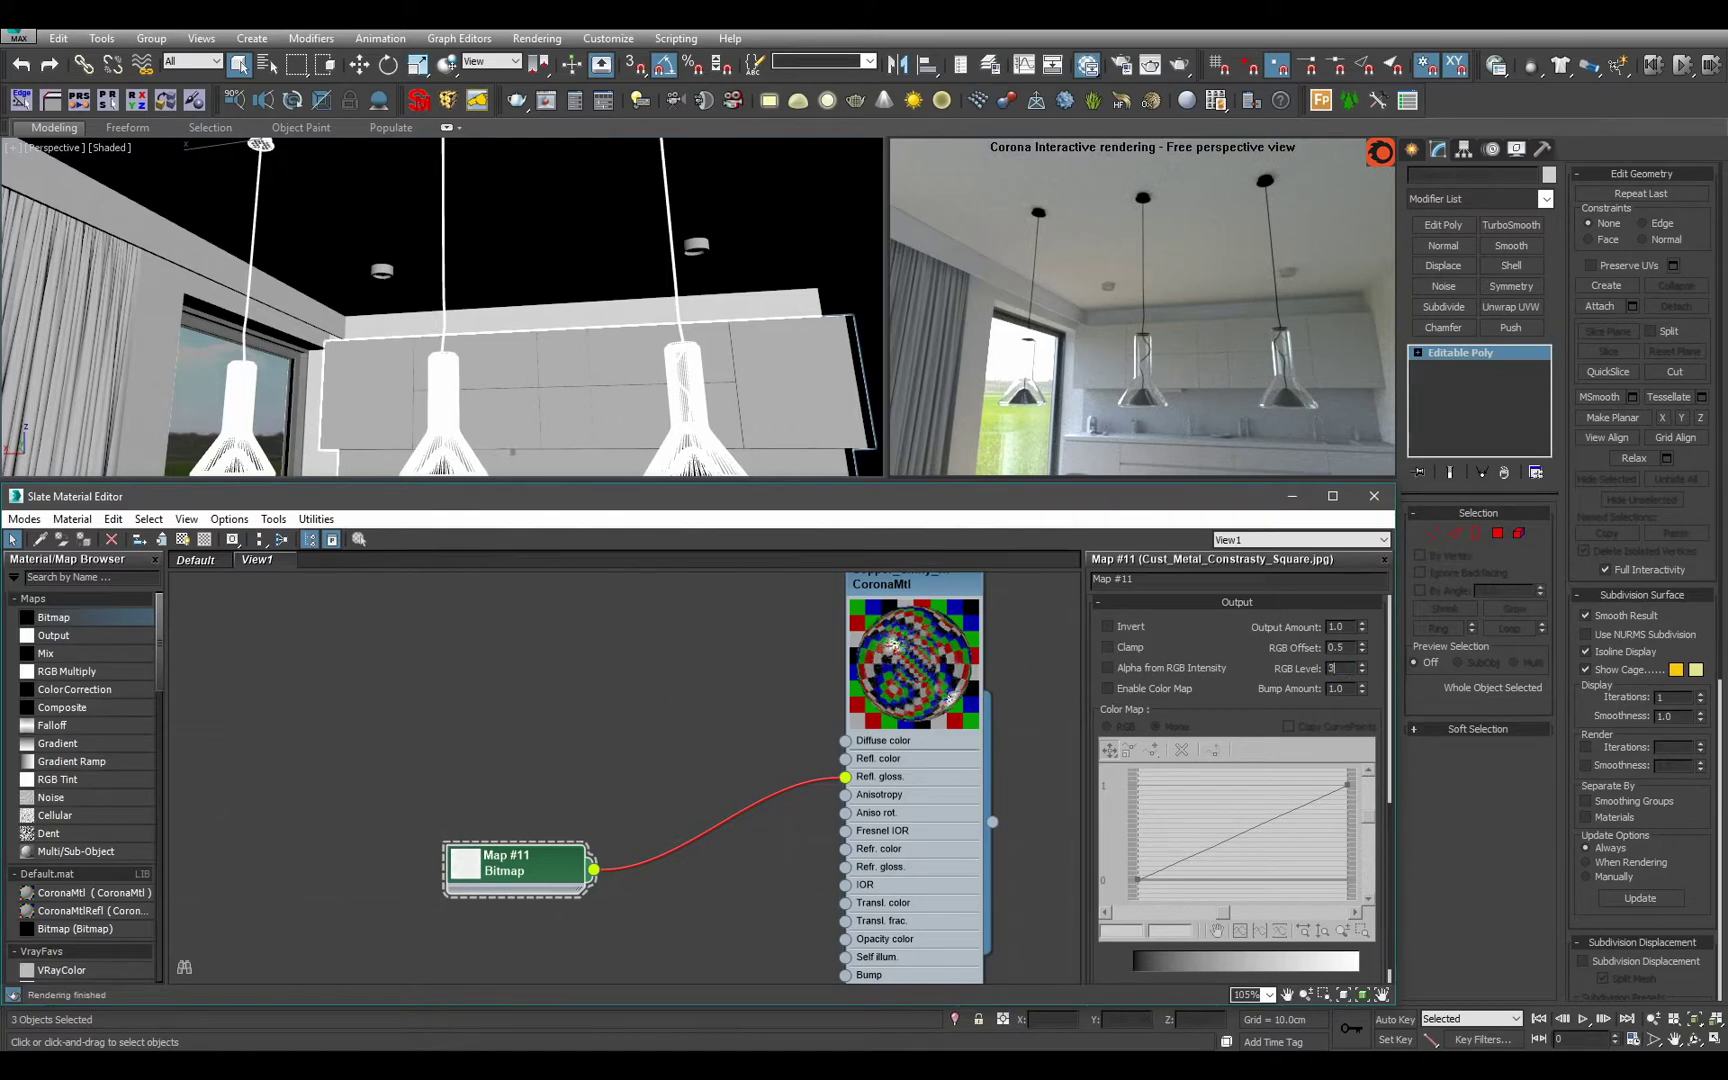
key(Return)
Try RGB levels of 1, 1.25 and 1.5 on the metal bitmap's output.
text(1)
key(Return)
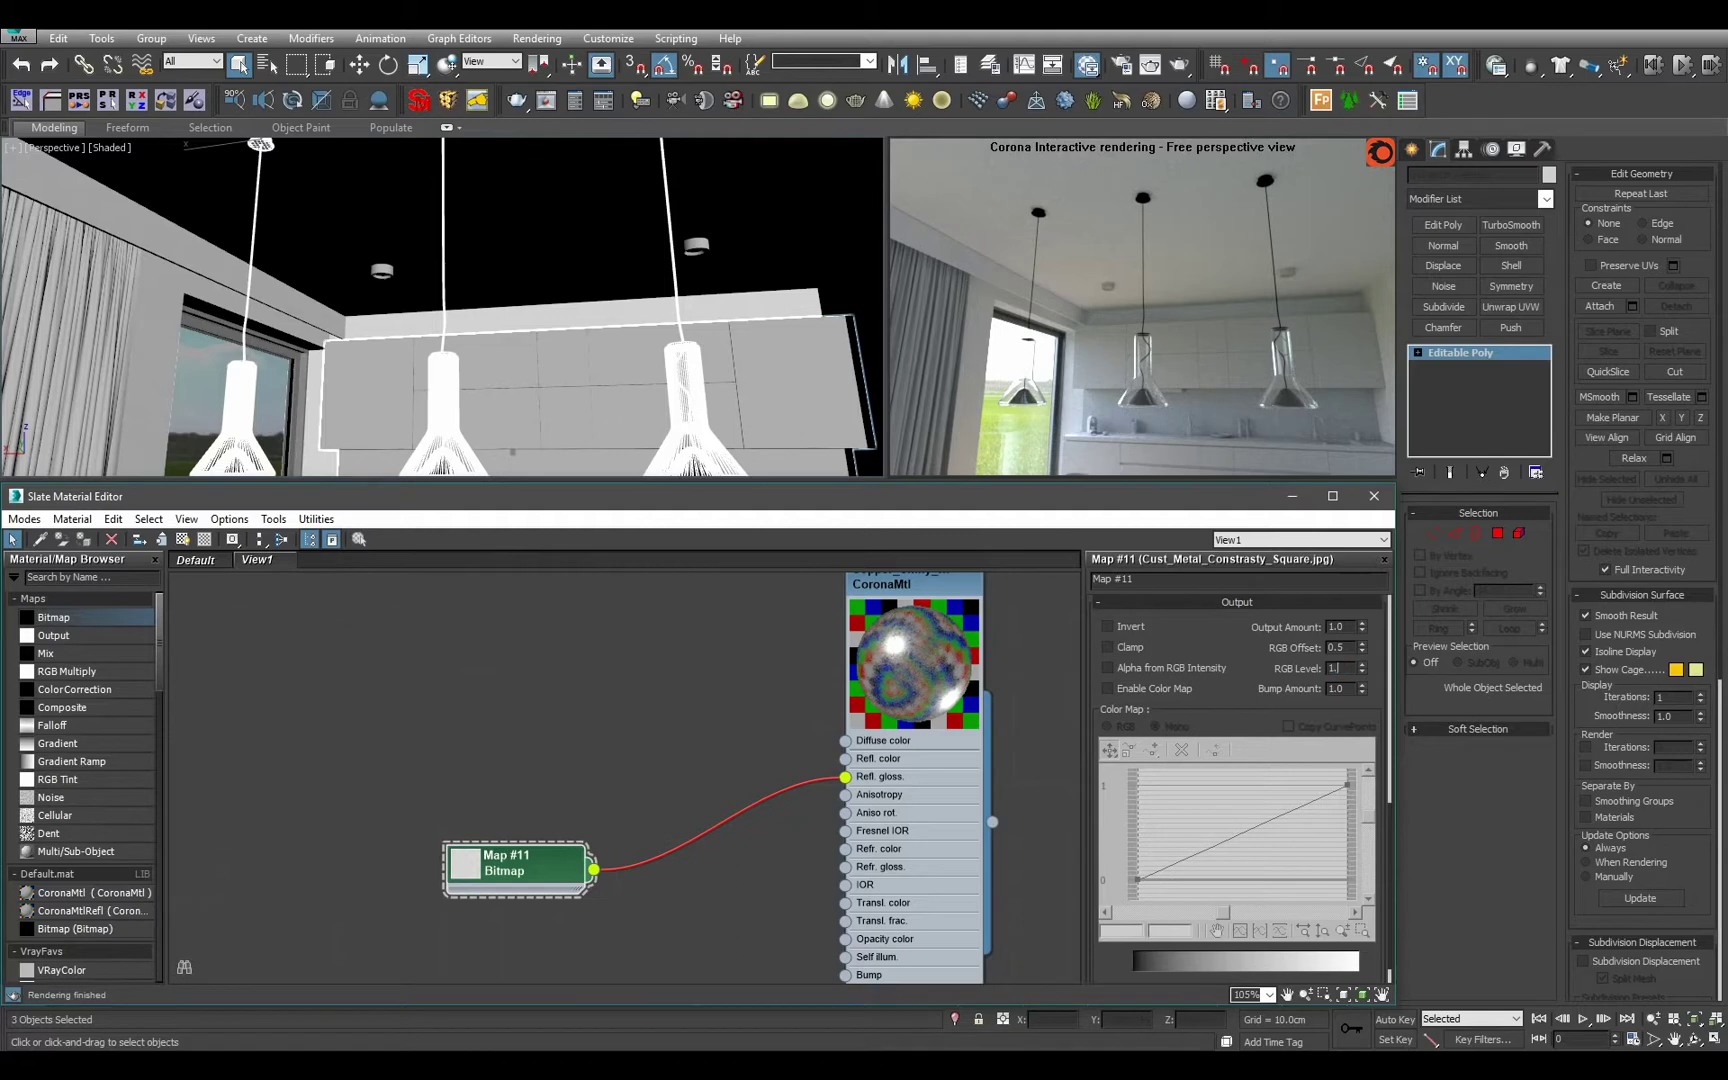
text(1.25)
key(Return)
text(1)
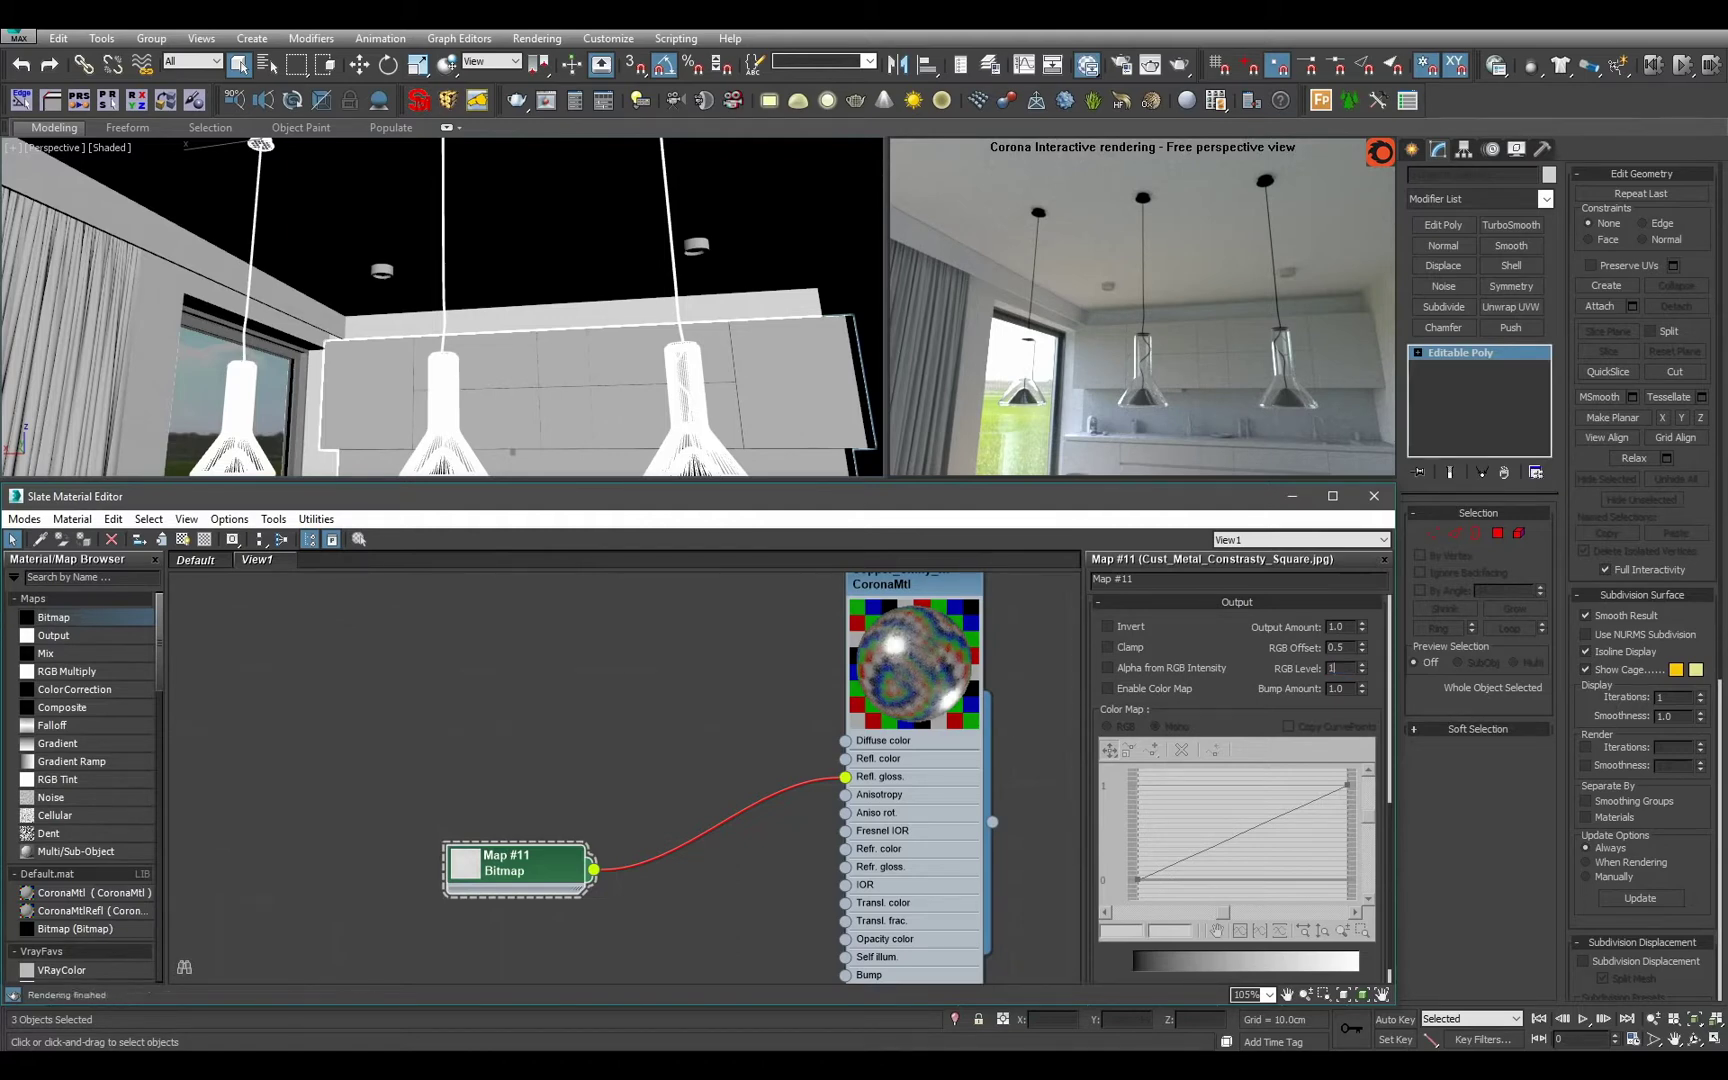
text(.5)
key(Return)
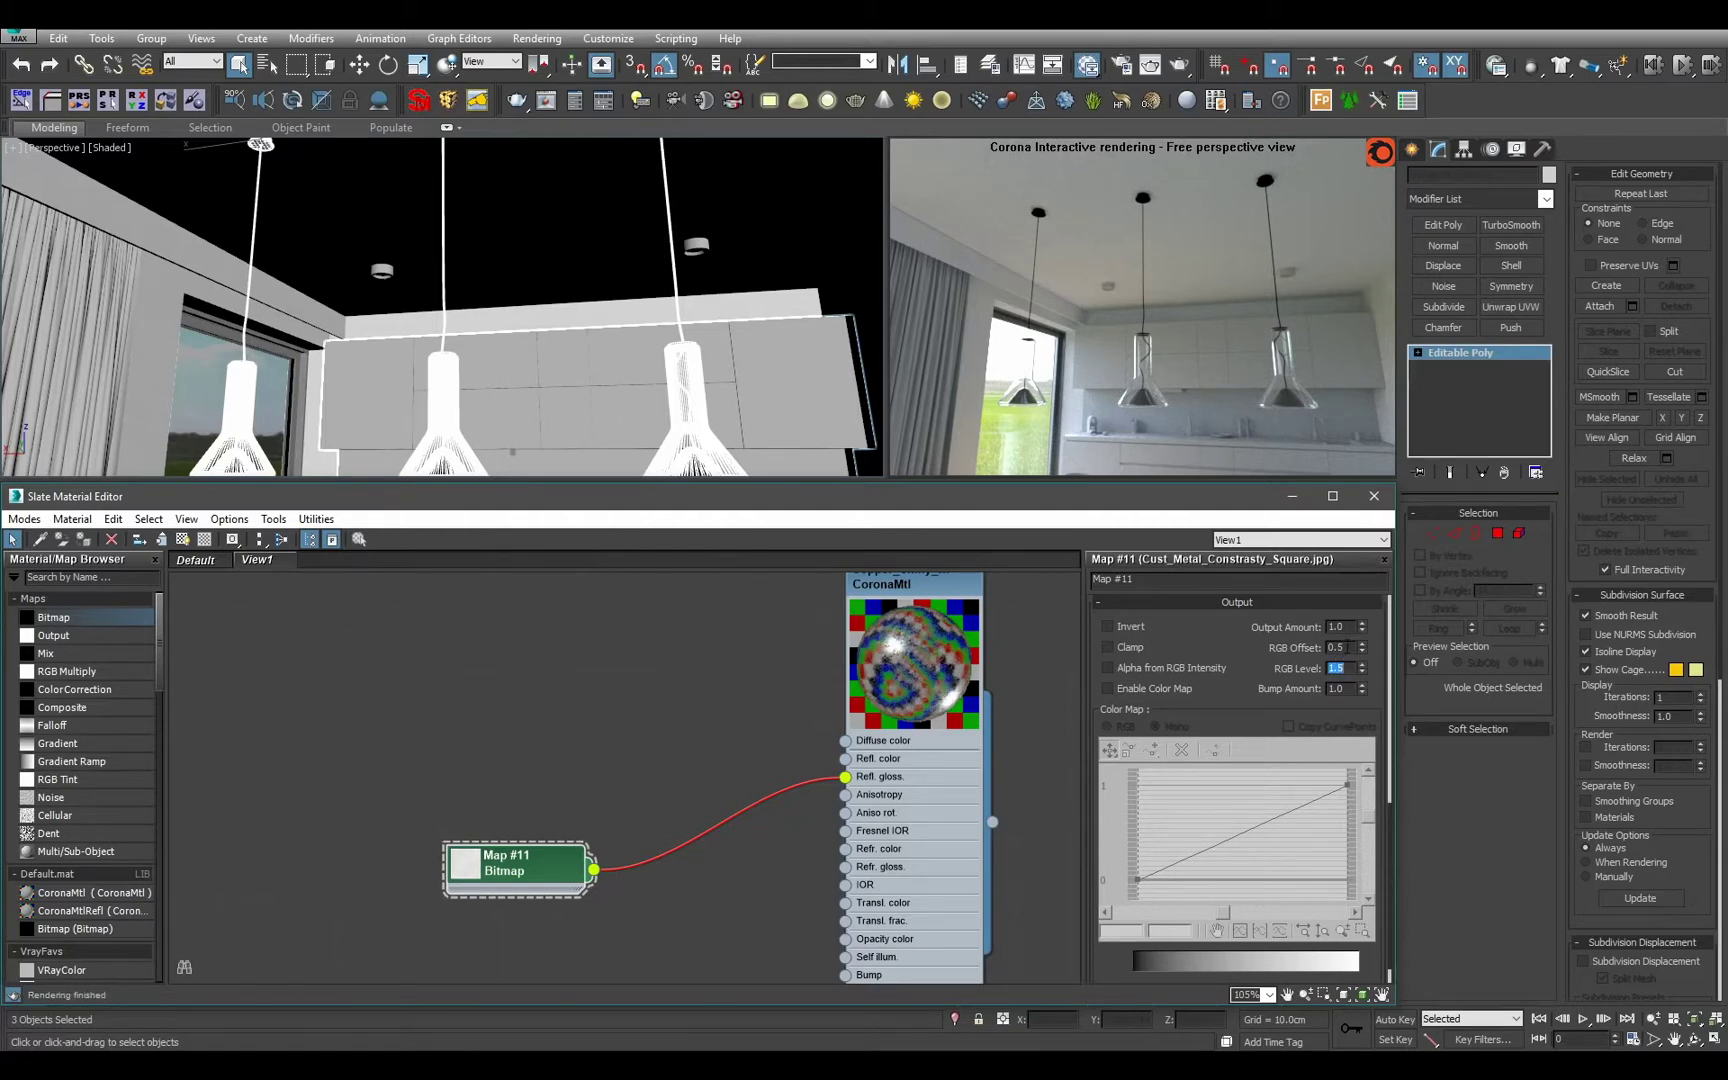
Set the metal bitmap's RGB offset to 0.8, try an RGB level of 1, and set the level to 0.5.
text(.8)
key(Return)
key(Tab)
text(1)
key(Return)
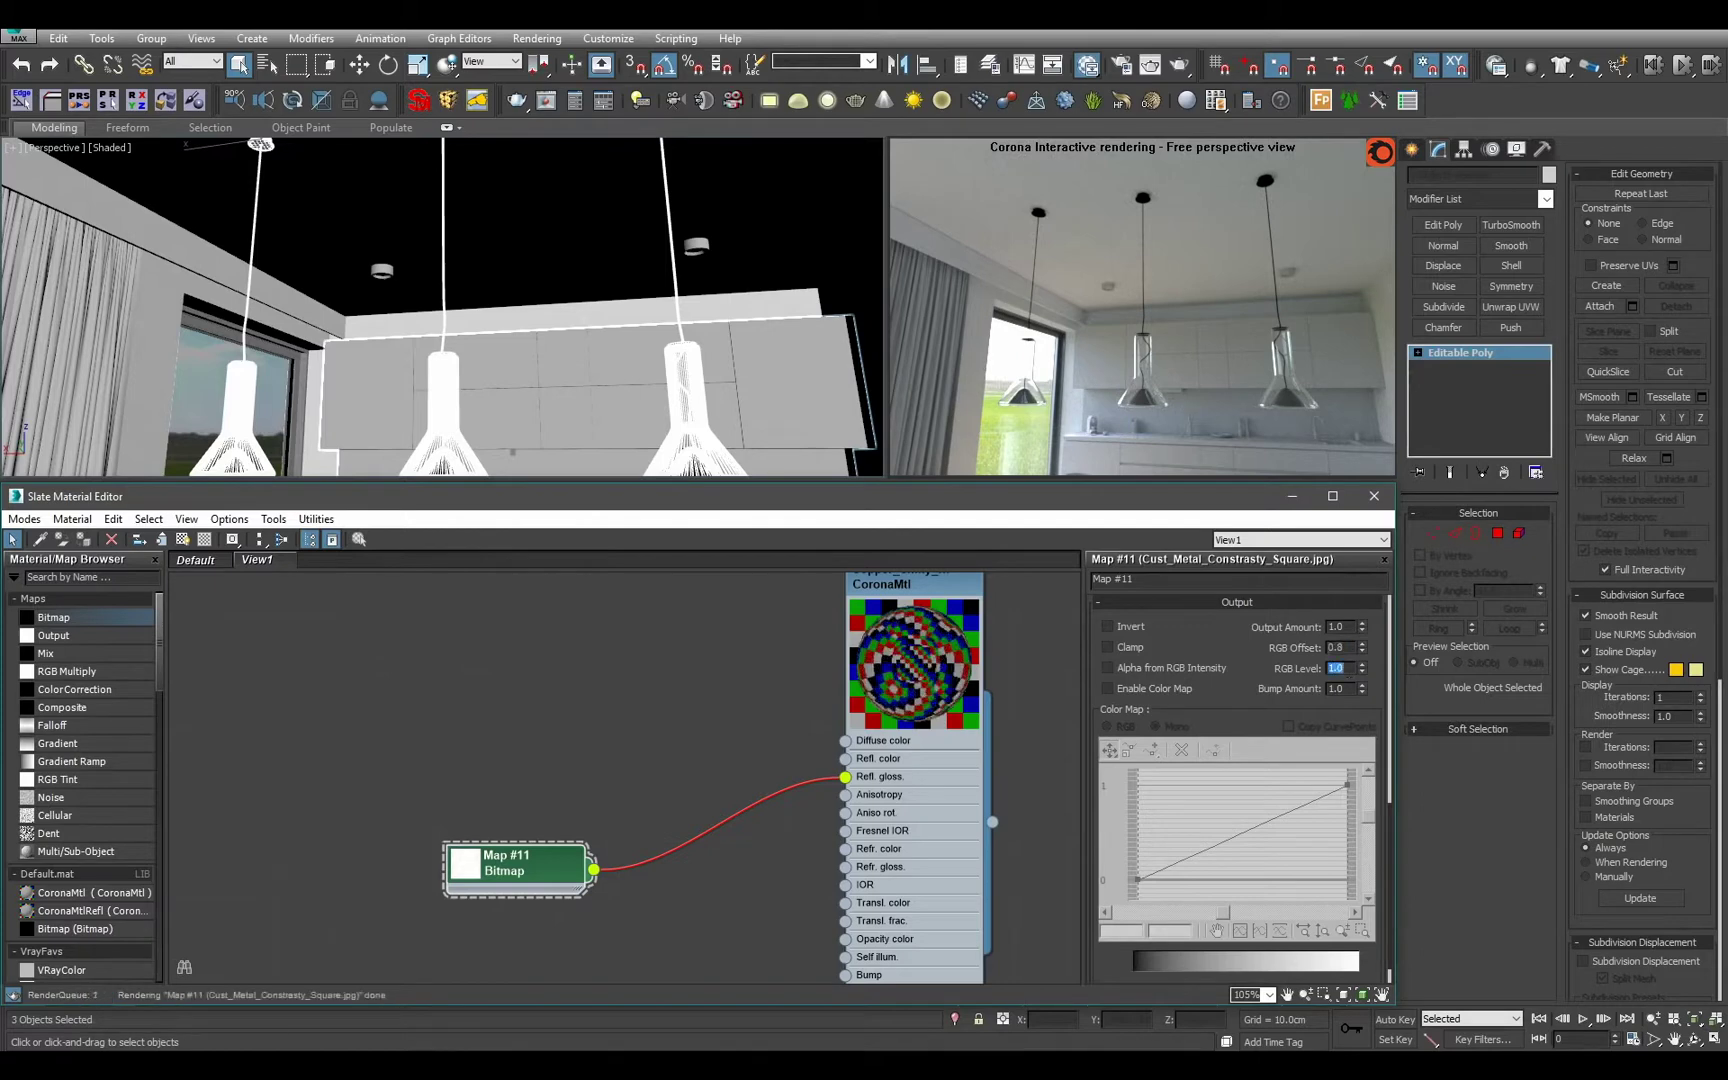
key(Return)
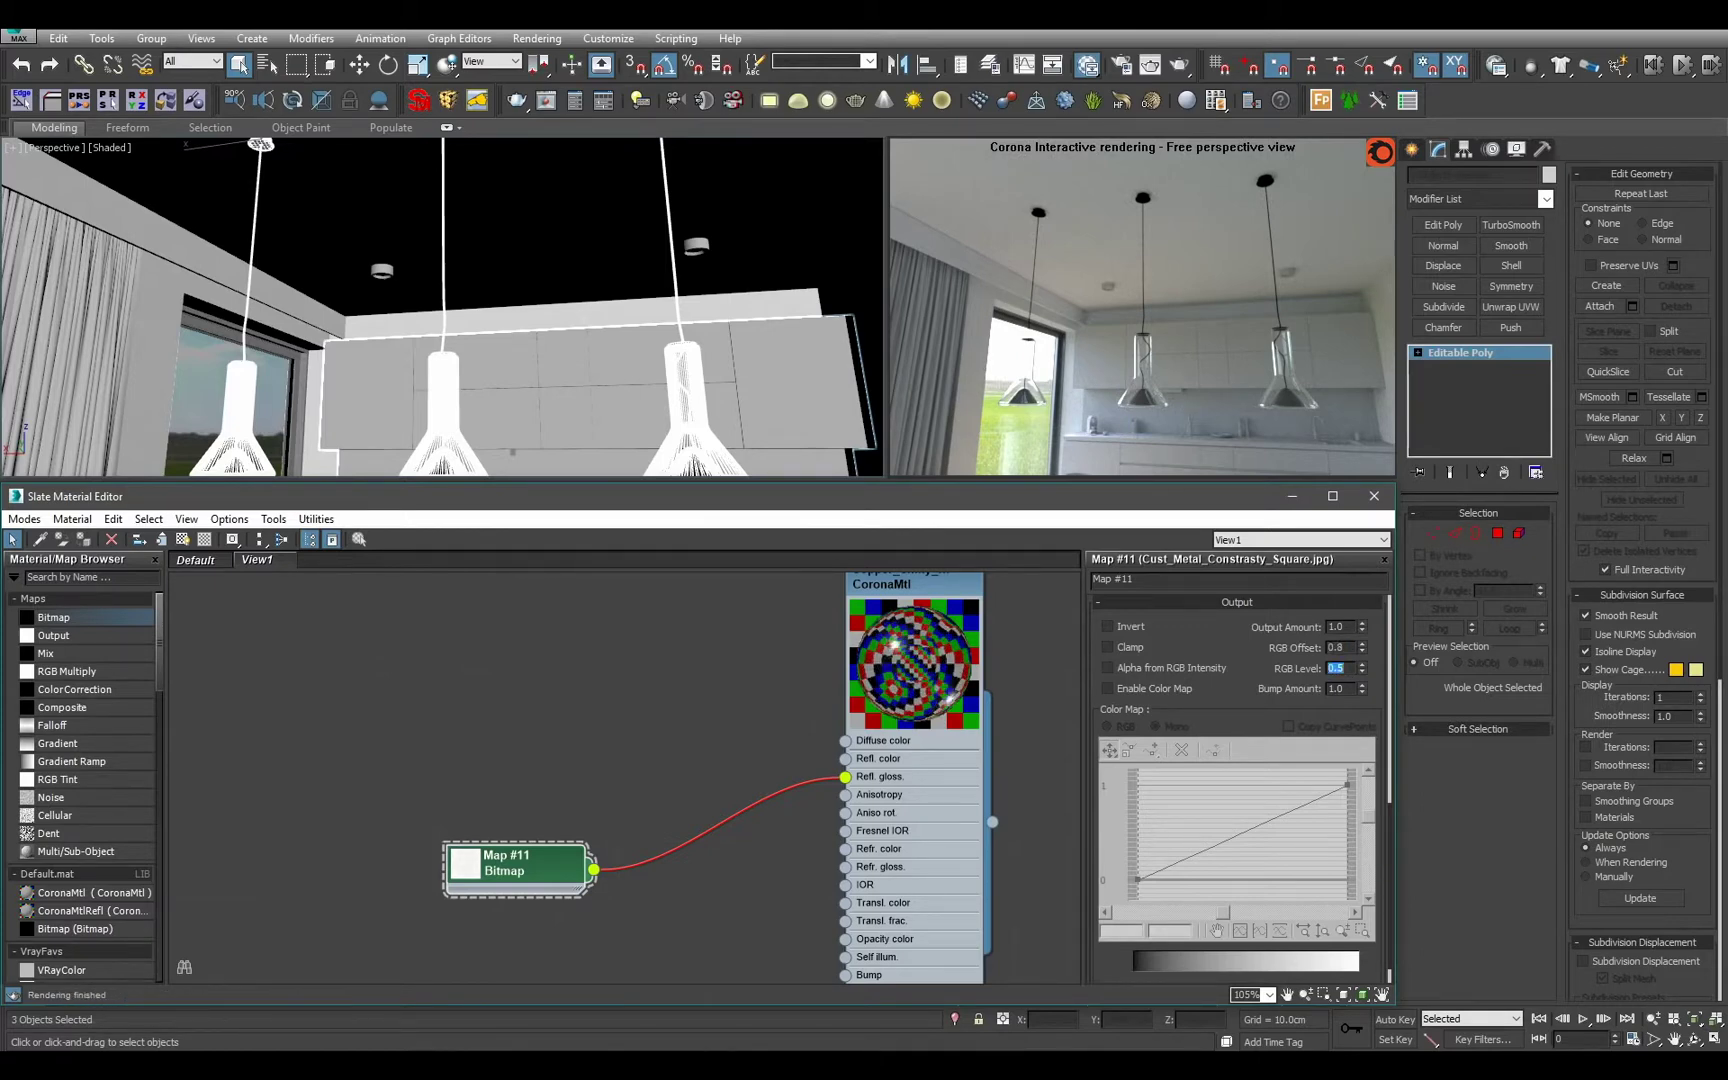
Set the RGB Offset of the Map #11 bitmap's output to 0.6.
click(1347, 649)
key(Tab)
click(1339, 647)
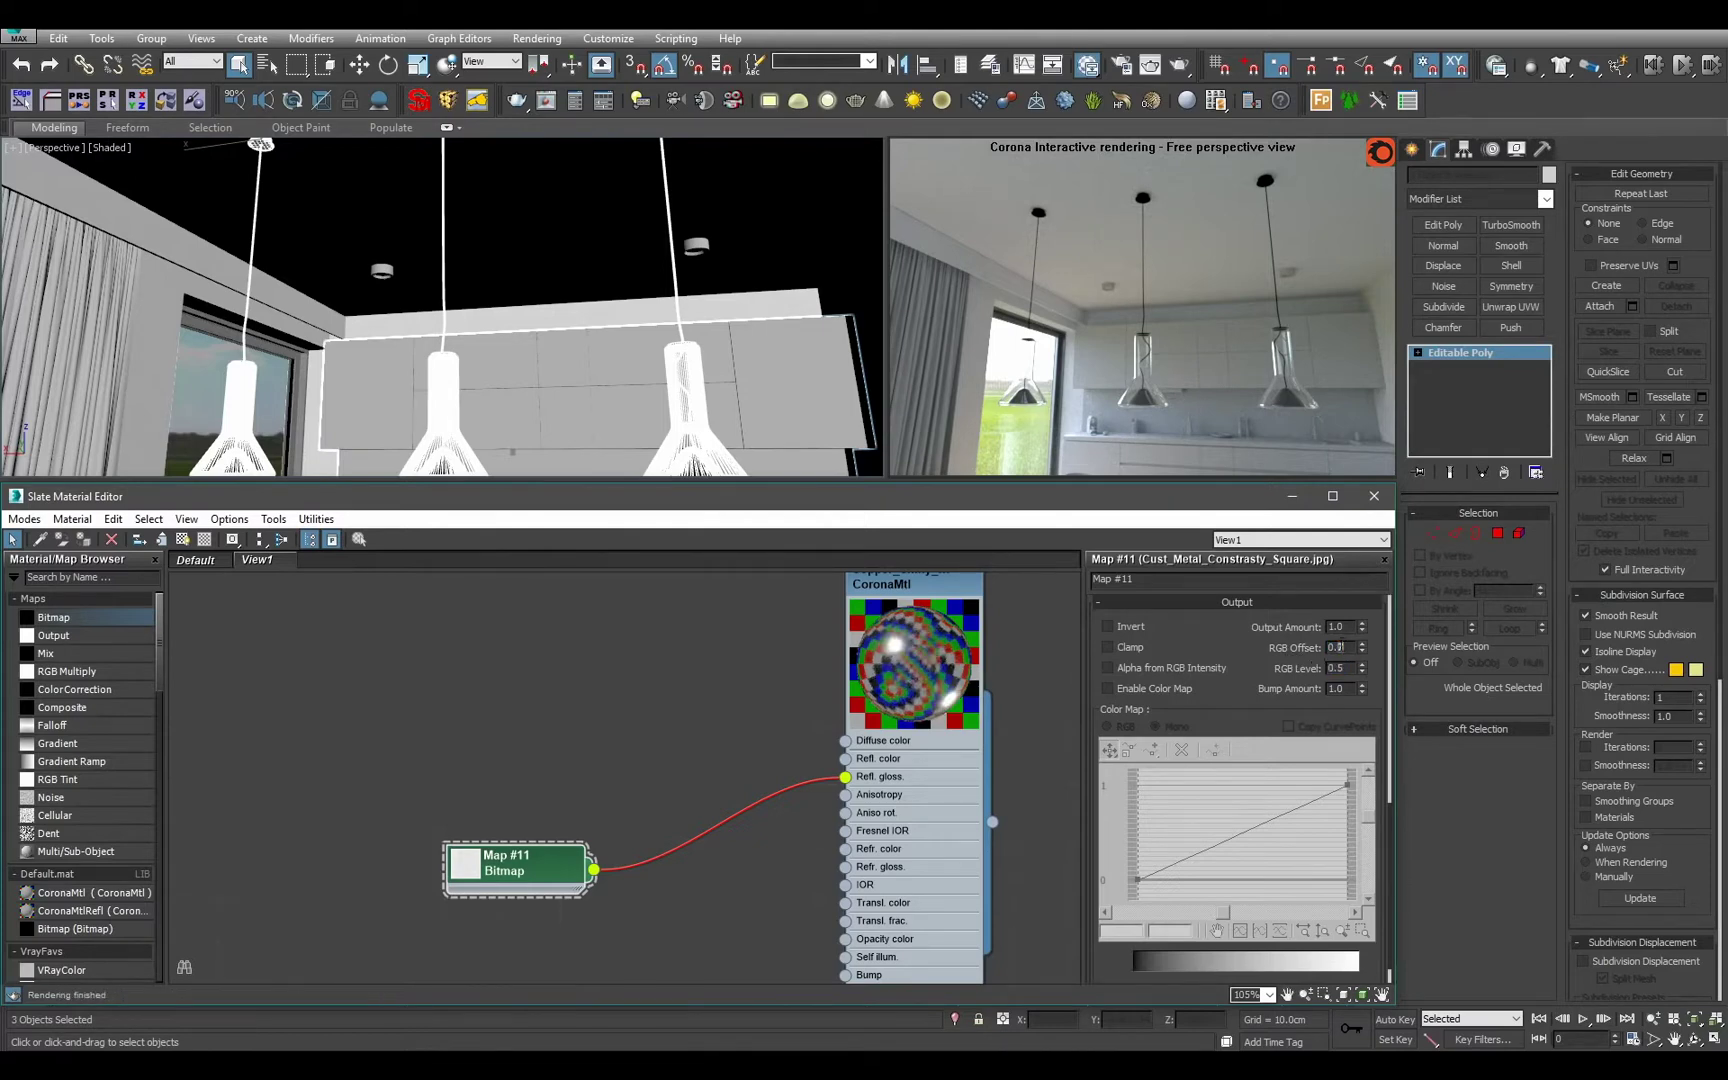
key(Return)
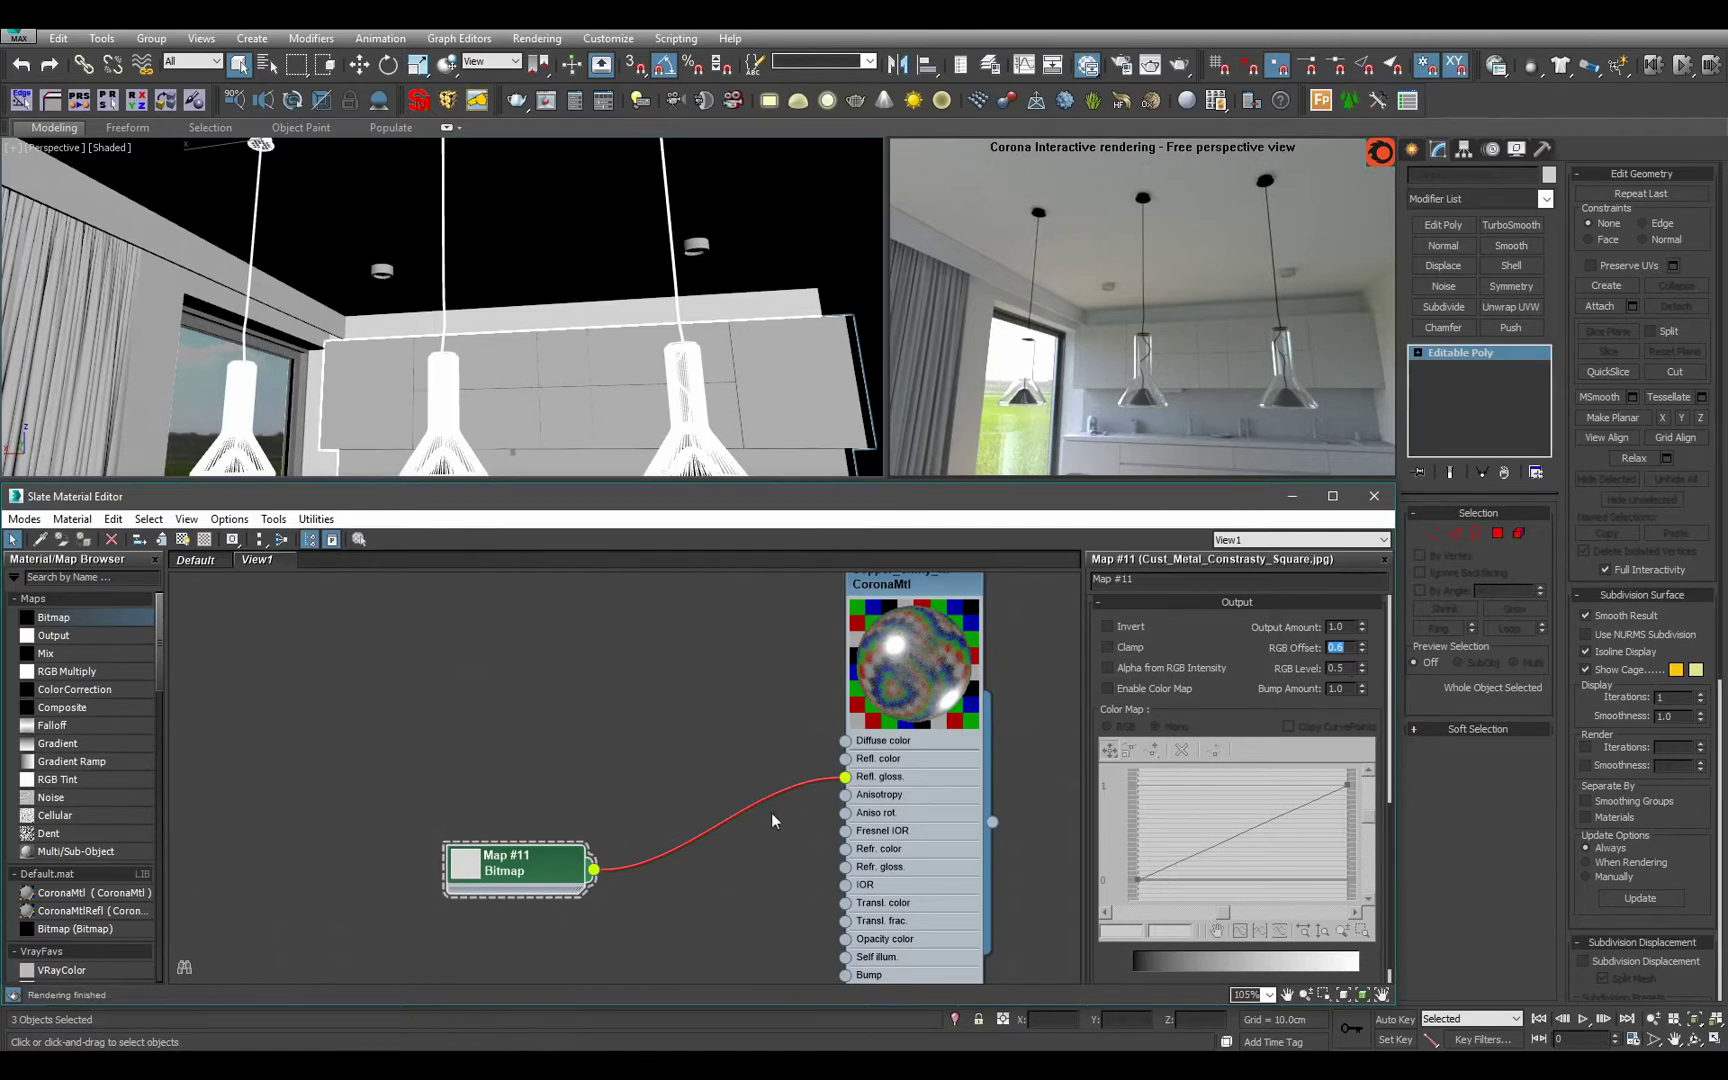
Set the Copper_Shiny_Textured material's reflection color to a copper orange with hue 12, saturation 181 and value 209.
double_click(909, 787)
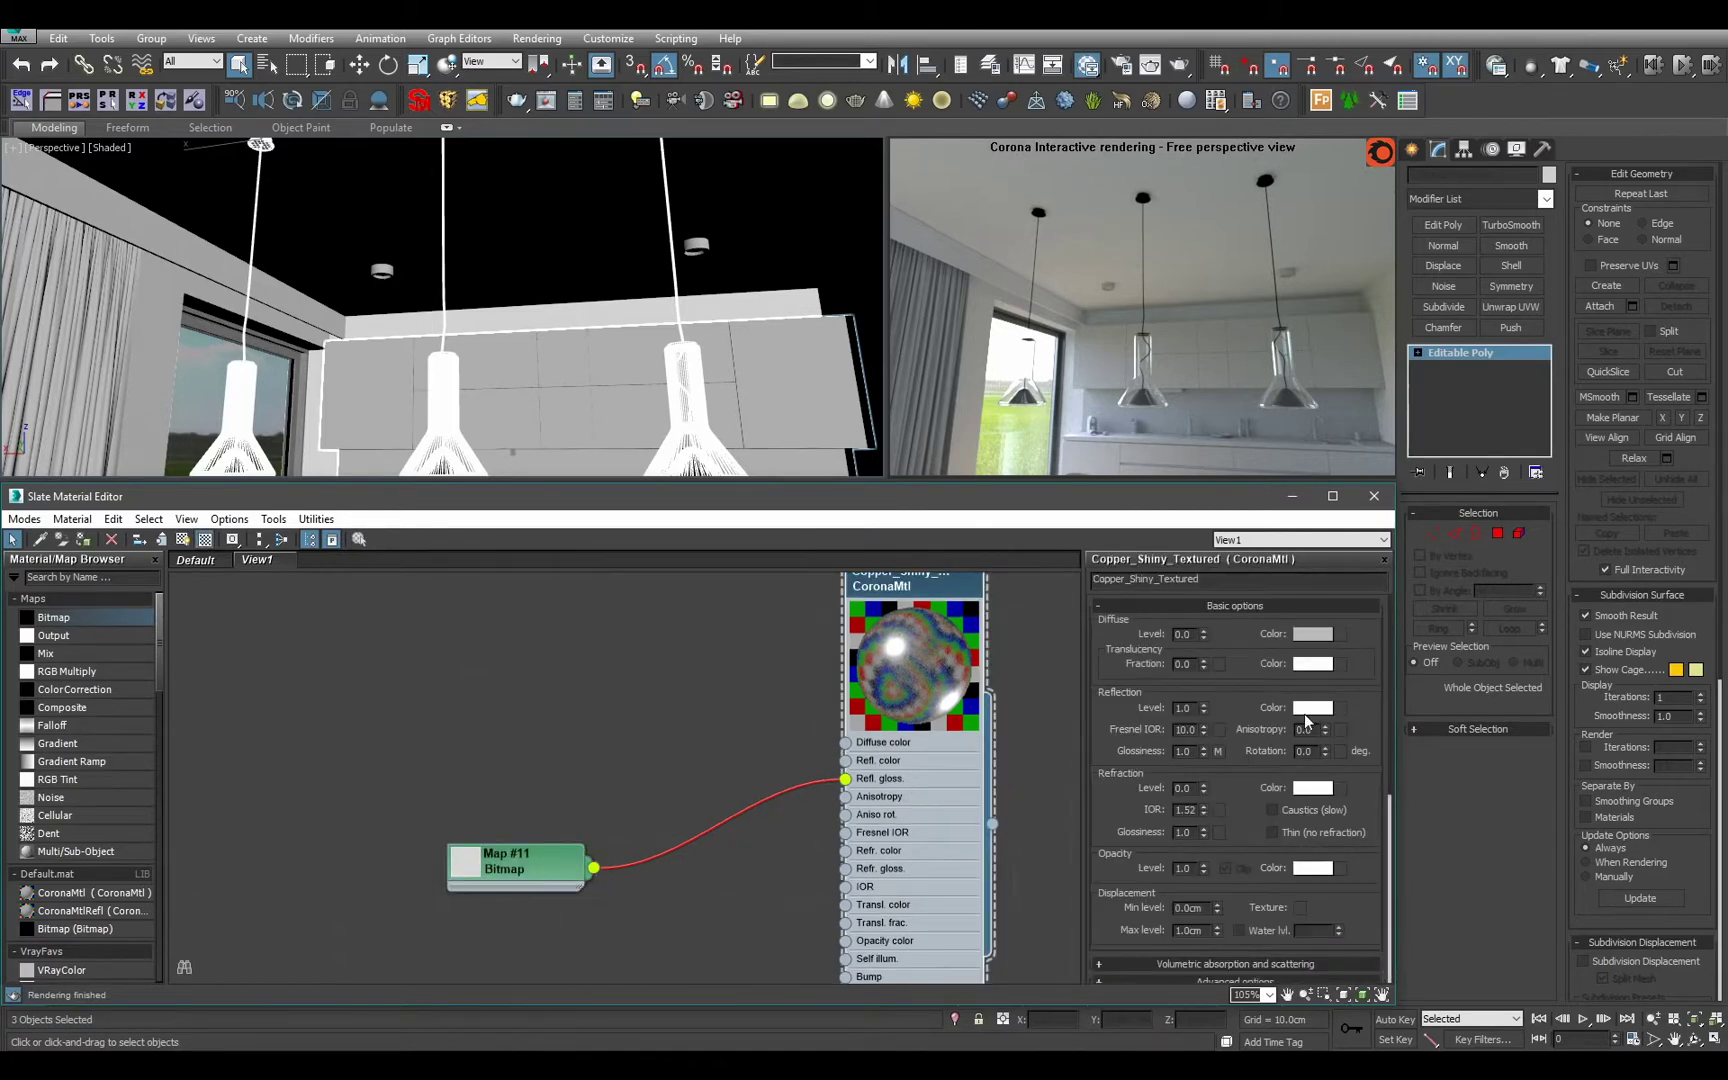
click(1311, 708)
mouse_move(586, 183)
mouse_down()
mouse_move(675, 206)
mouse_move(580, 185)
mouse_up()
drag(687, 217, 662, 207)
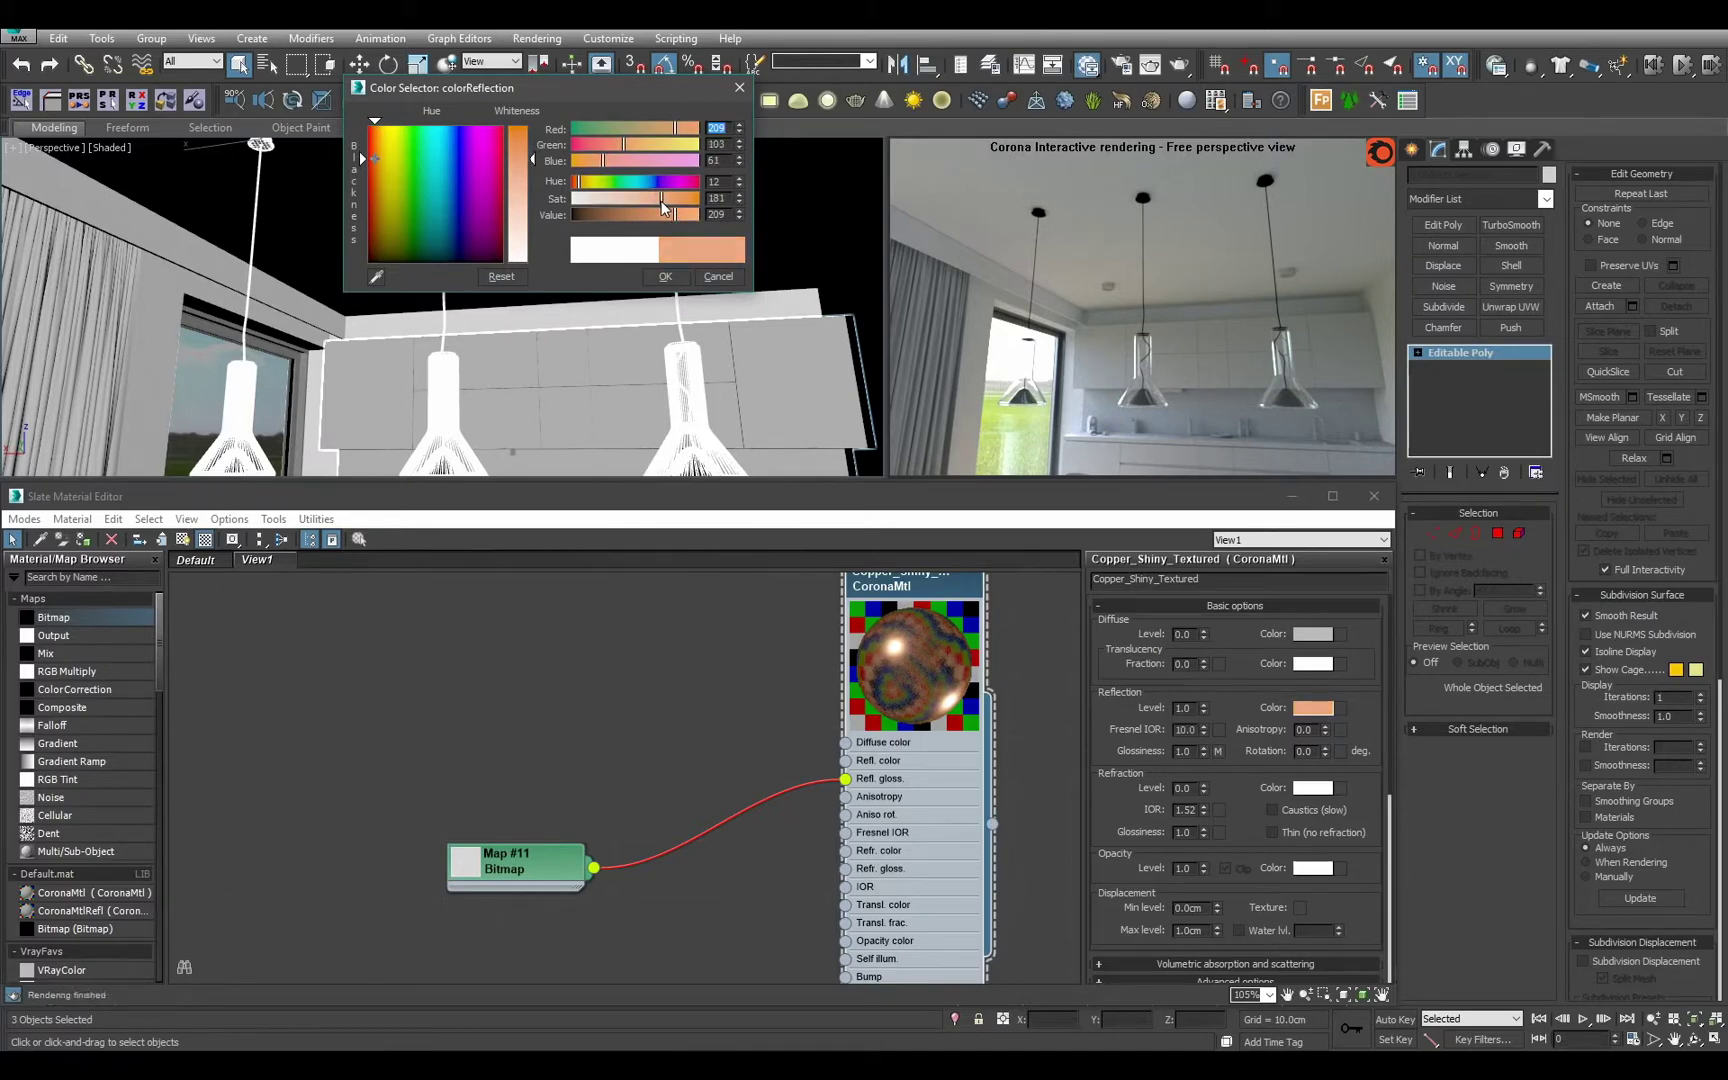
click(665, 276)
Set the RGB Offset of the copper material's glossiness bitmap to 0.4.
double_click(512, 860)
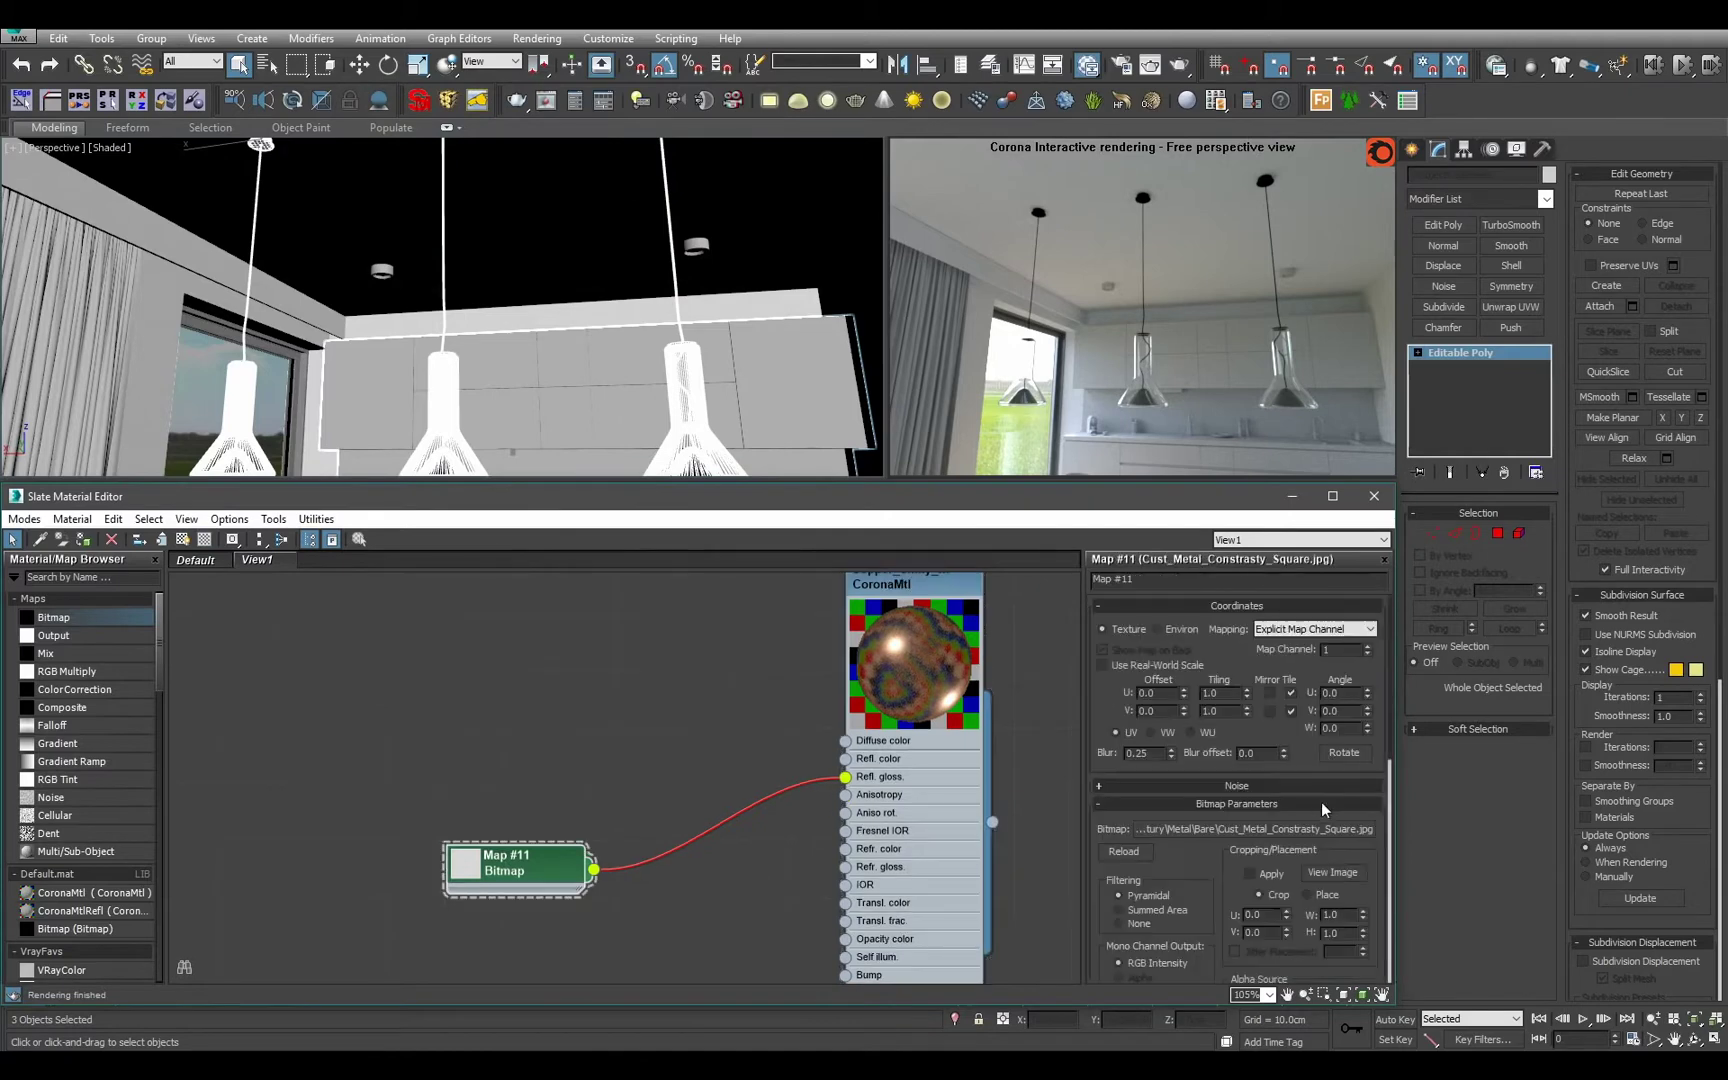
scroll(1238, 780, down, 5)
scroll(1275, 627, up, 2)
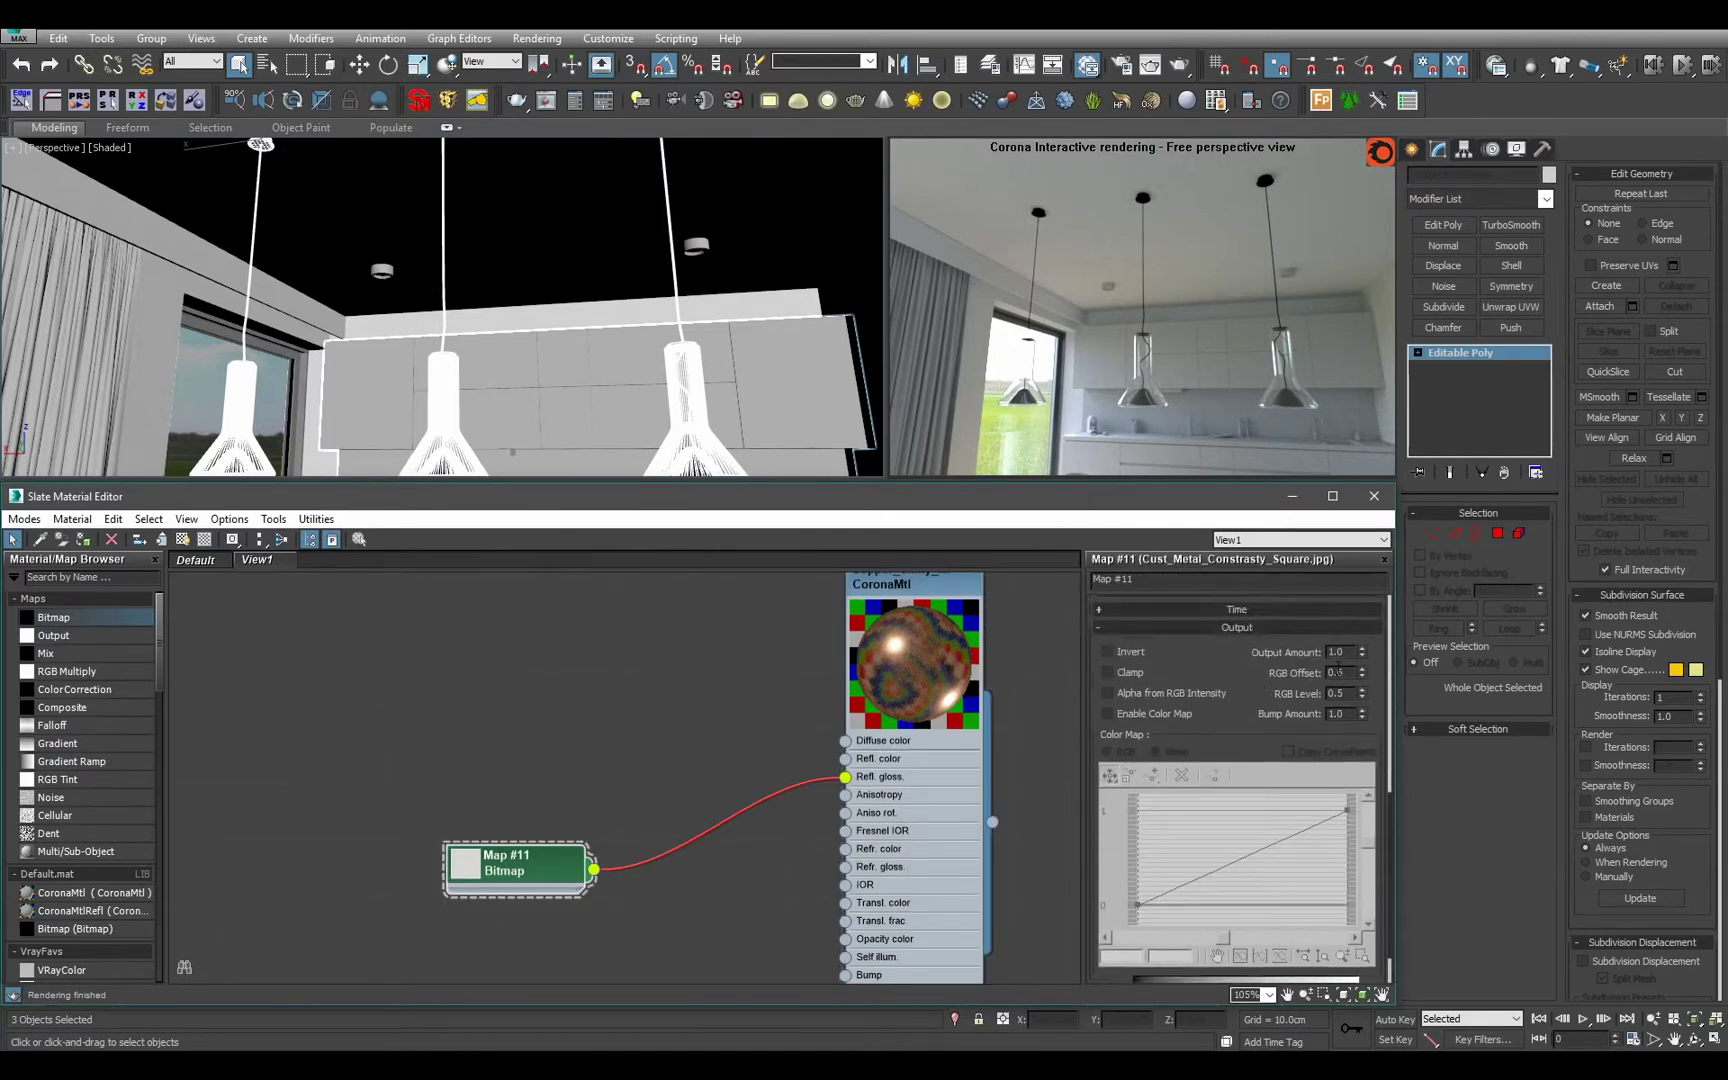
text(0.4)
key(Return)
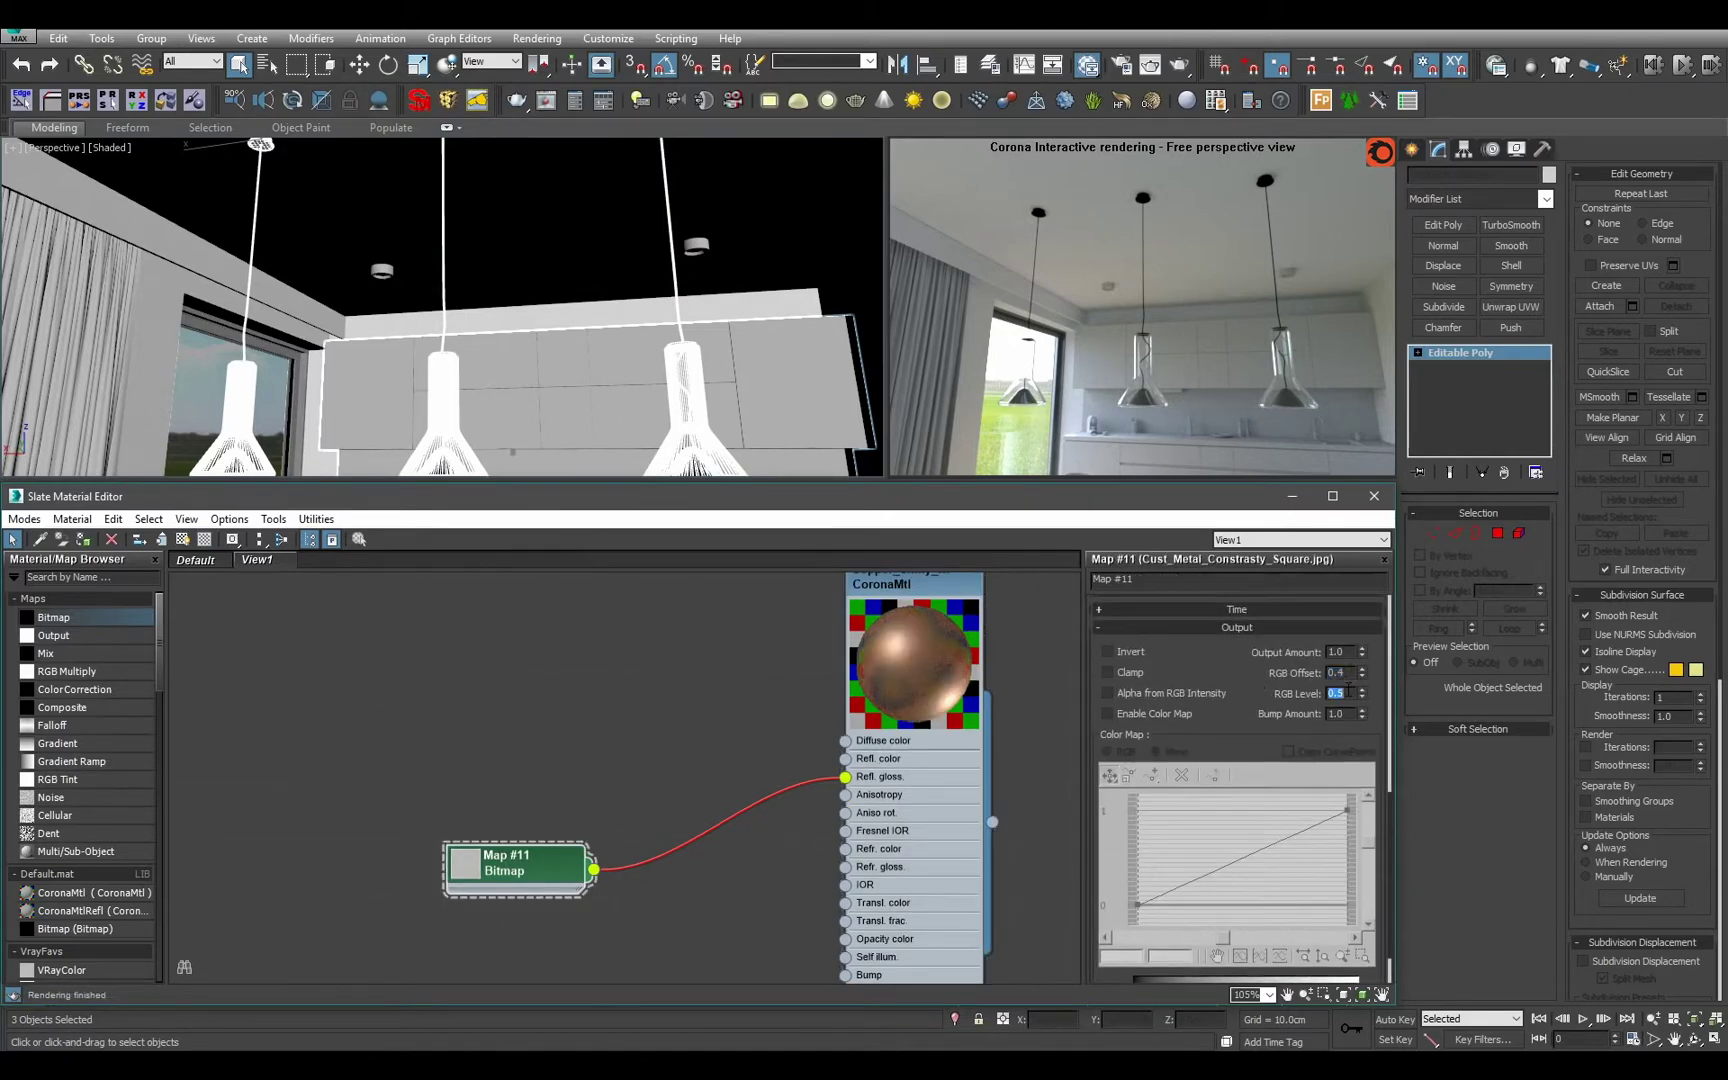
Try increasing RGB Level values on the Map #11 bitmap's output, ending at 1.6.
text(0.7)
key(Return)
text(1)
key(Return)
text(2)
key(Return)
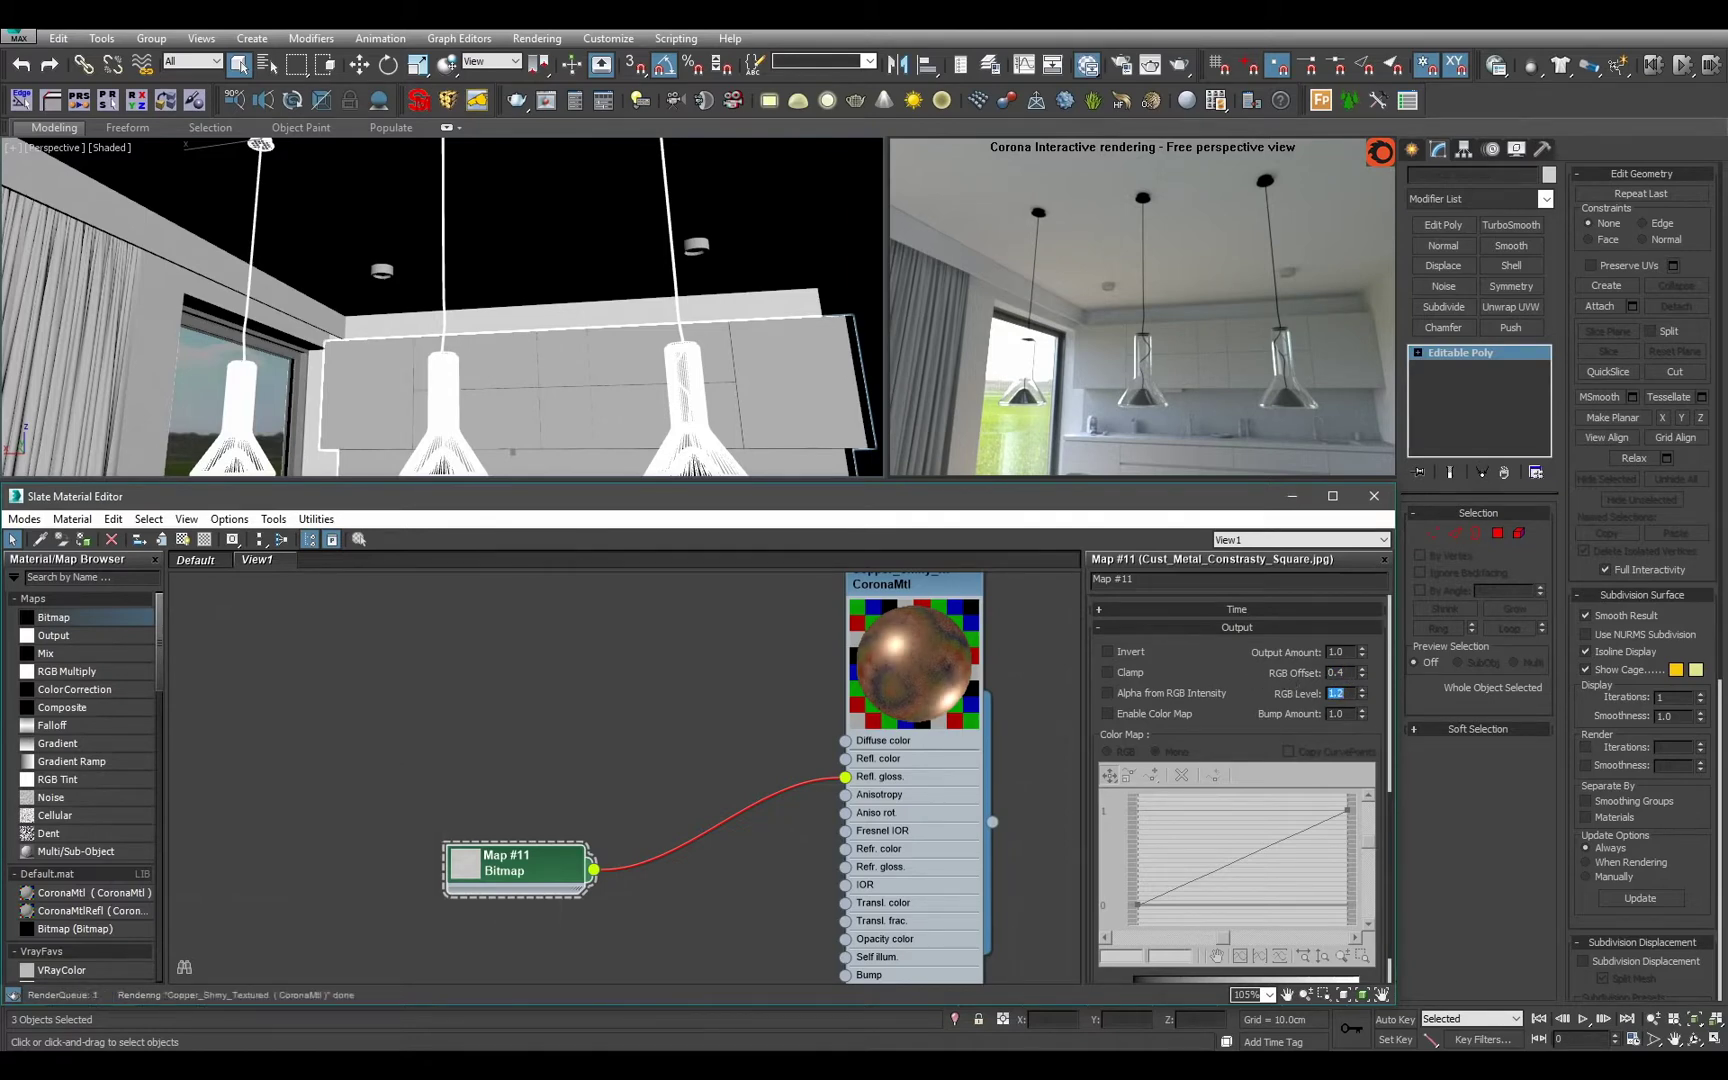
text(1.3)
key(Return)
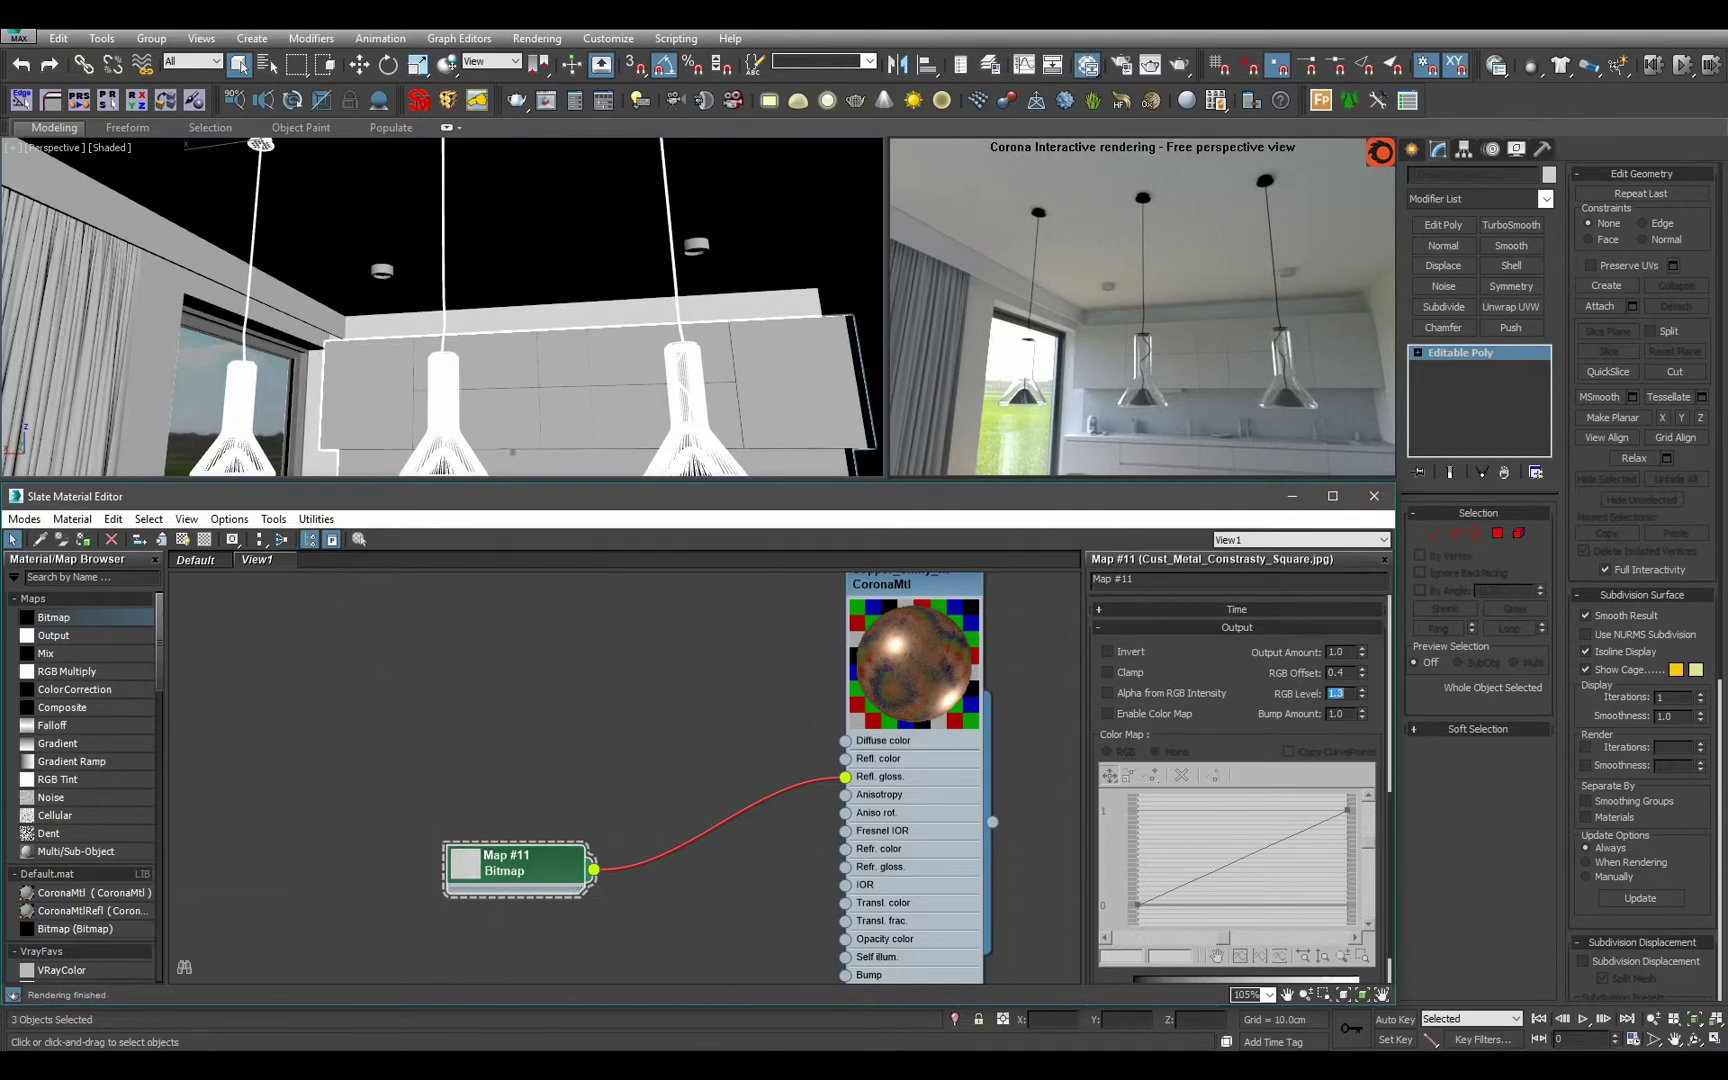
alt+middle_drag(763, 371, 660, 375)
text(1.5)
key(Return)
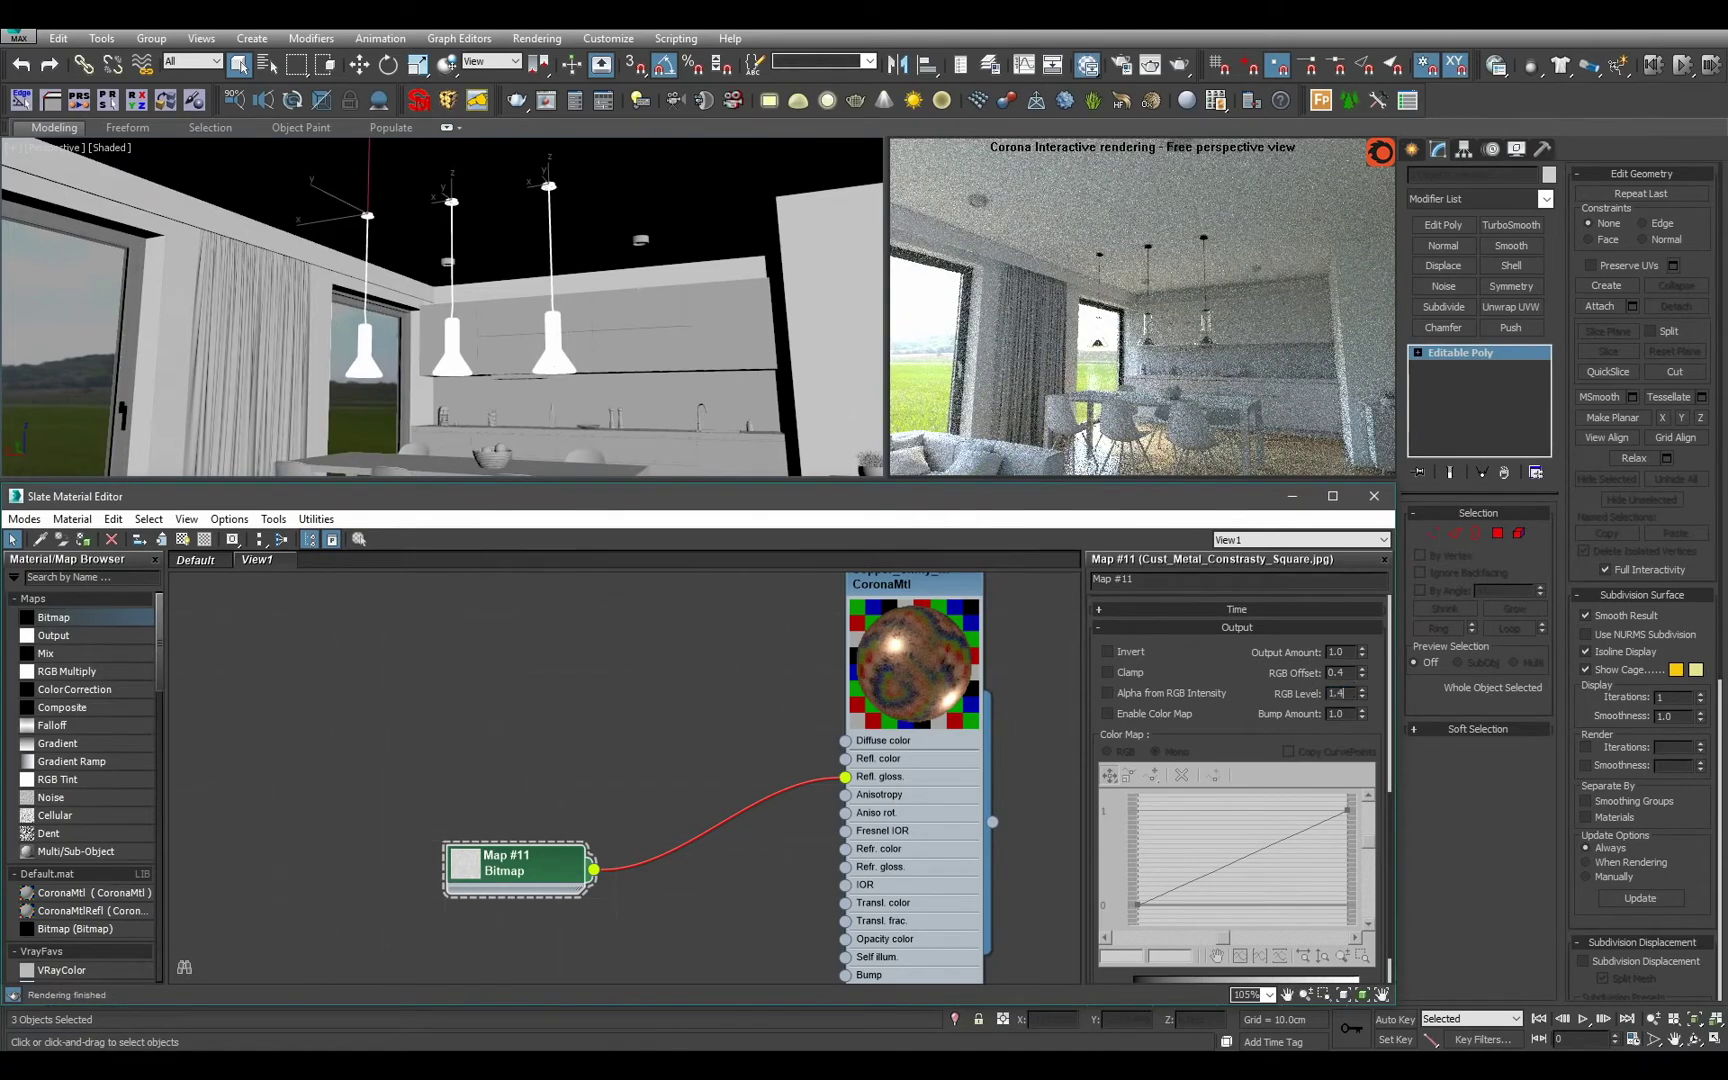
text(1)
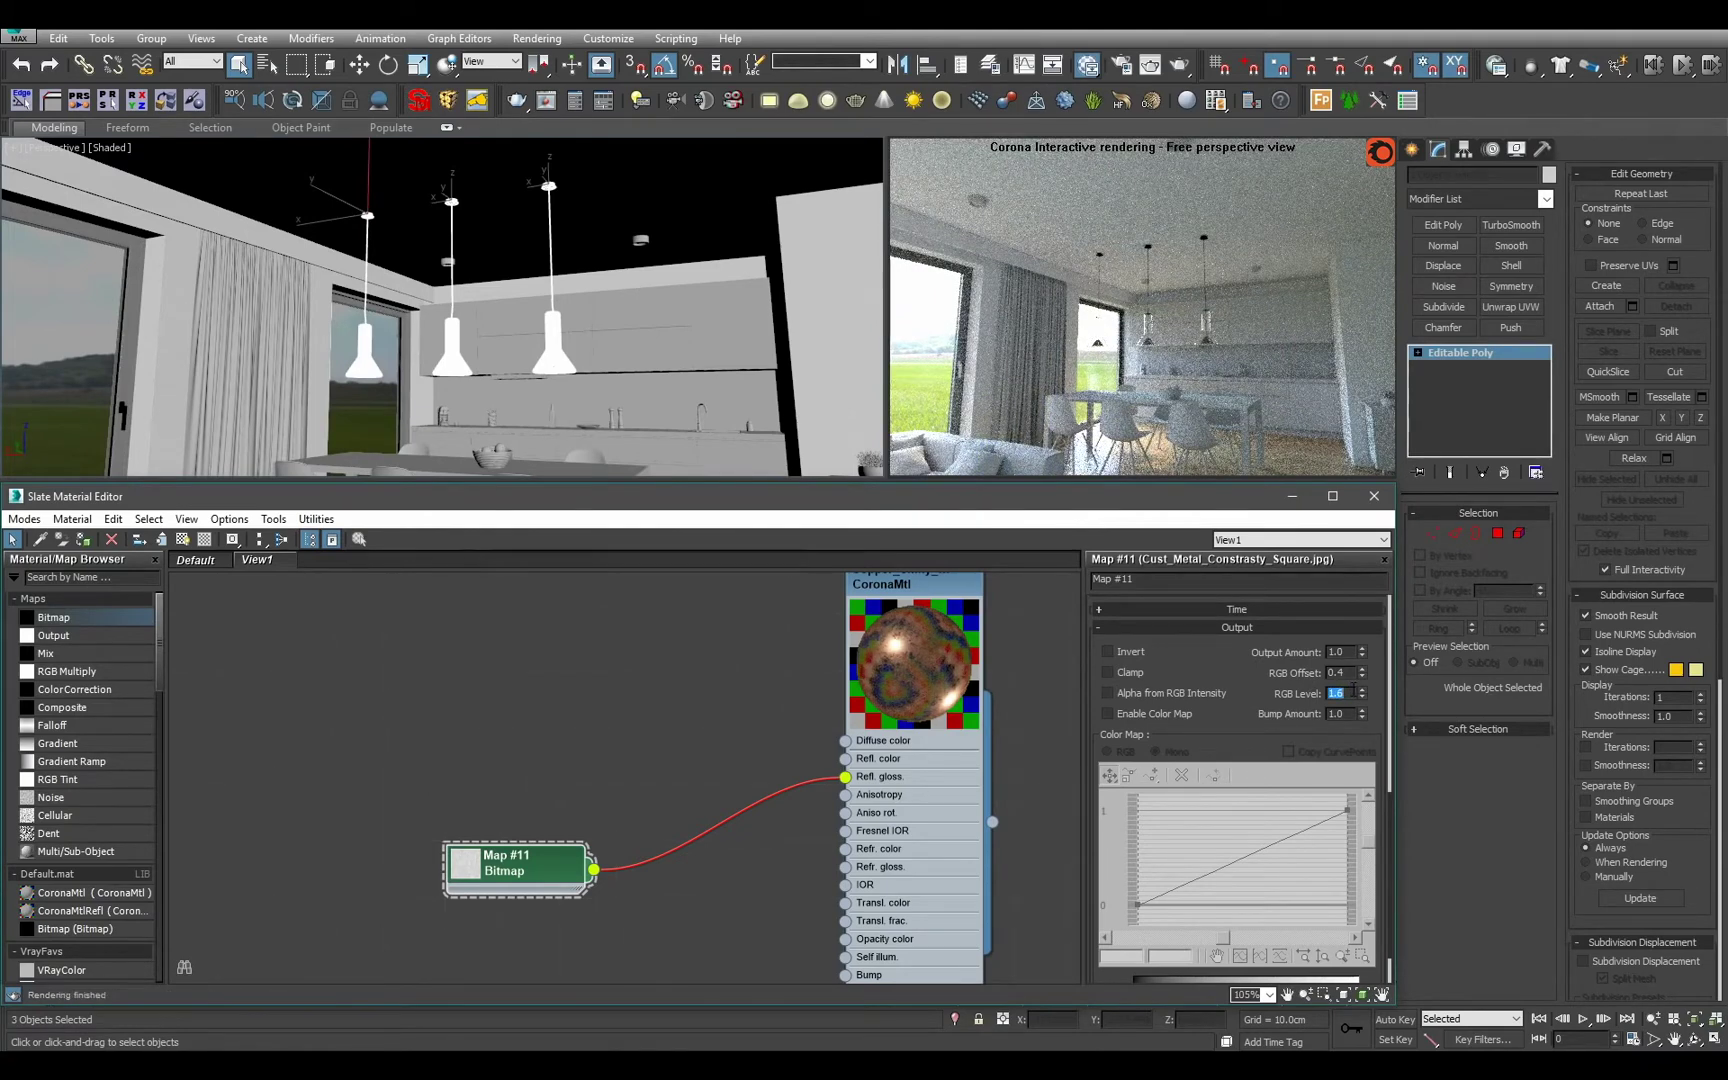
Connect the Copper_Shiny_Textured material to the second slot of the pendant's Multi/Sub-Object material.
alt+middle_drag(663, 355, 622, 320)
scroll(622, 320, up, 4)
scroll(699, 724, down, 6)
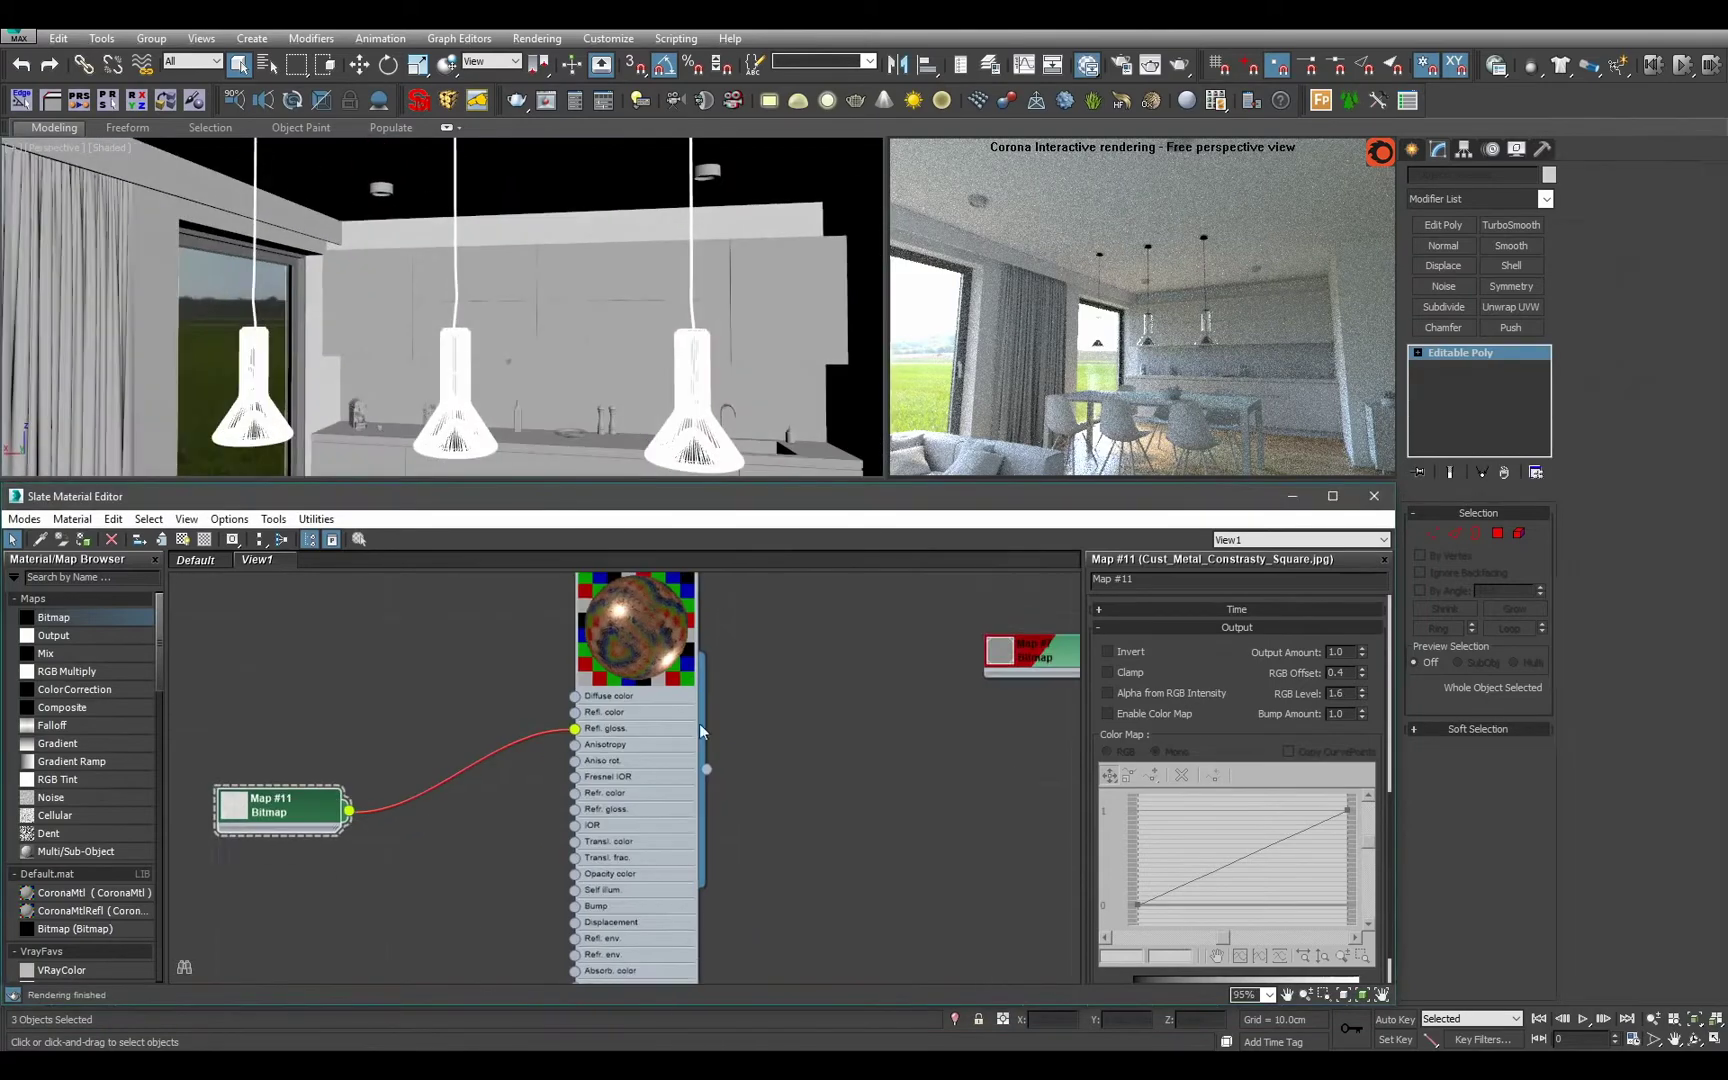
middle_drag(702, 713, 730, 884)
scroll(715, 845, up, 3)
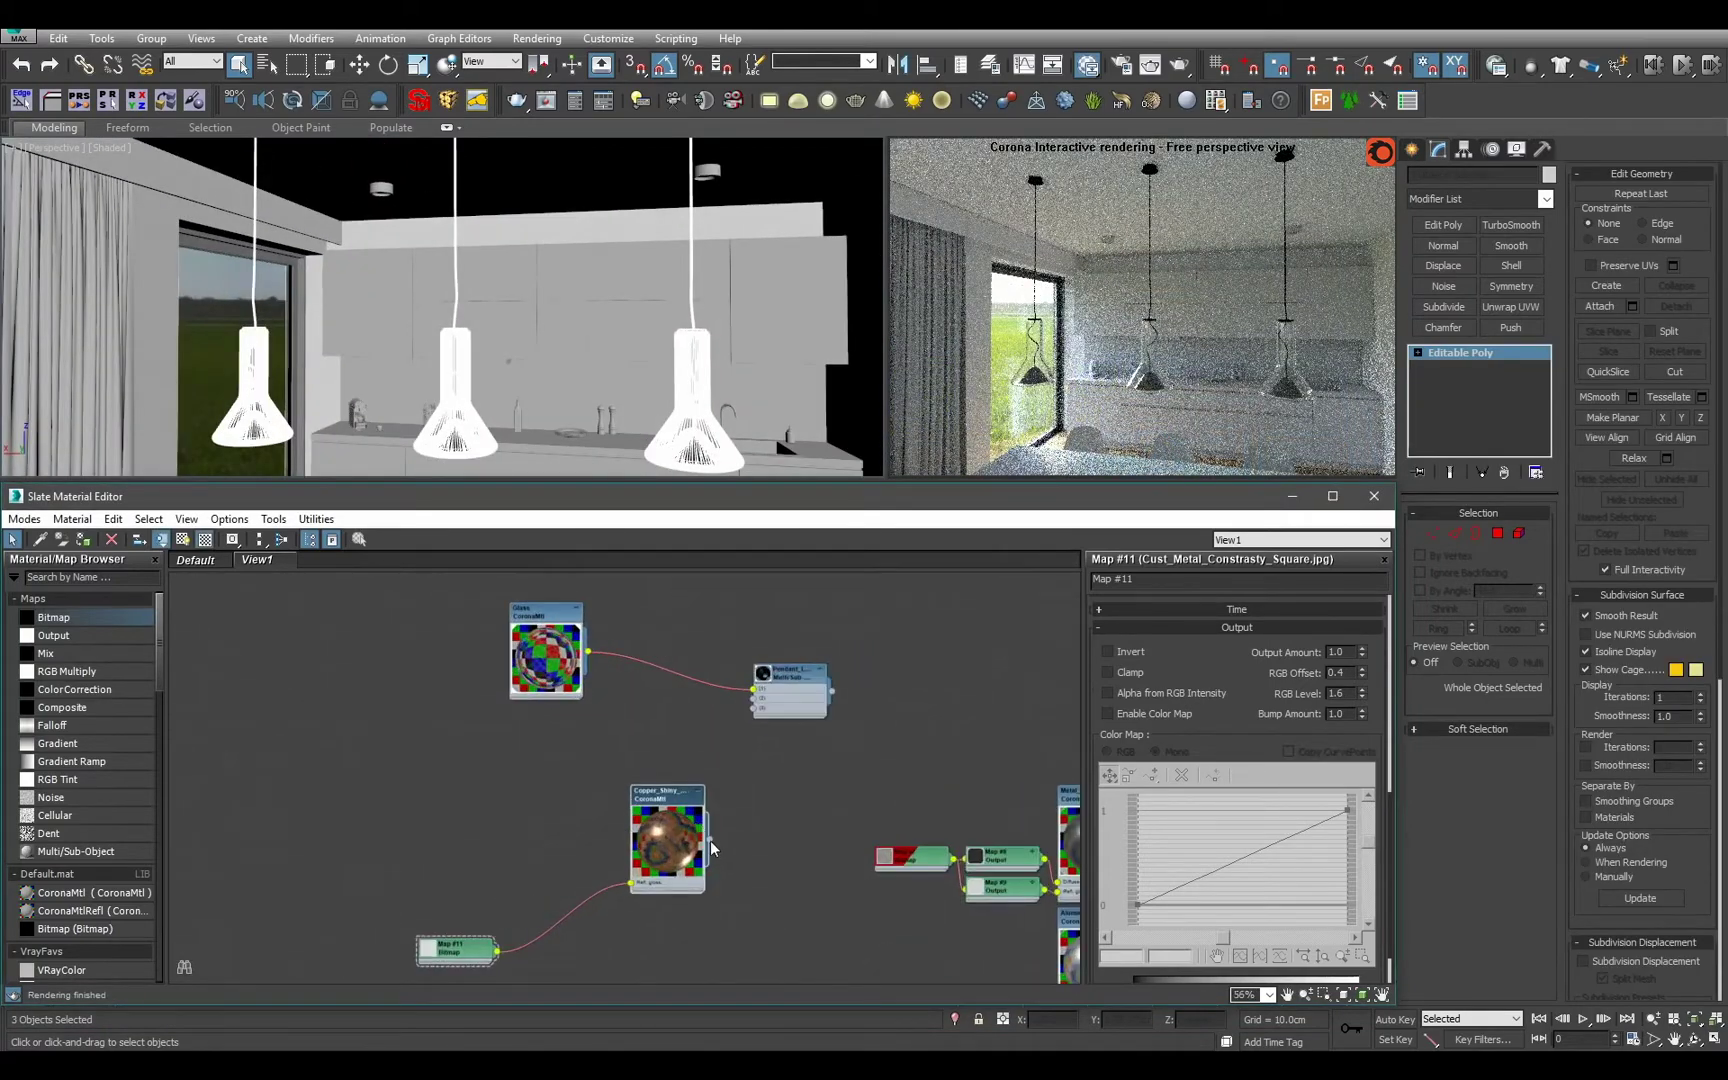
drag(710, 840, 757, 704)
Align the Map #11 node beside the copper material and set its RGB Level to 1.8.
scroll(512, 356, up, 5)
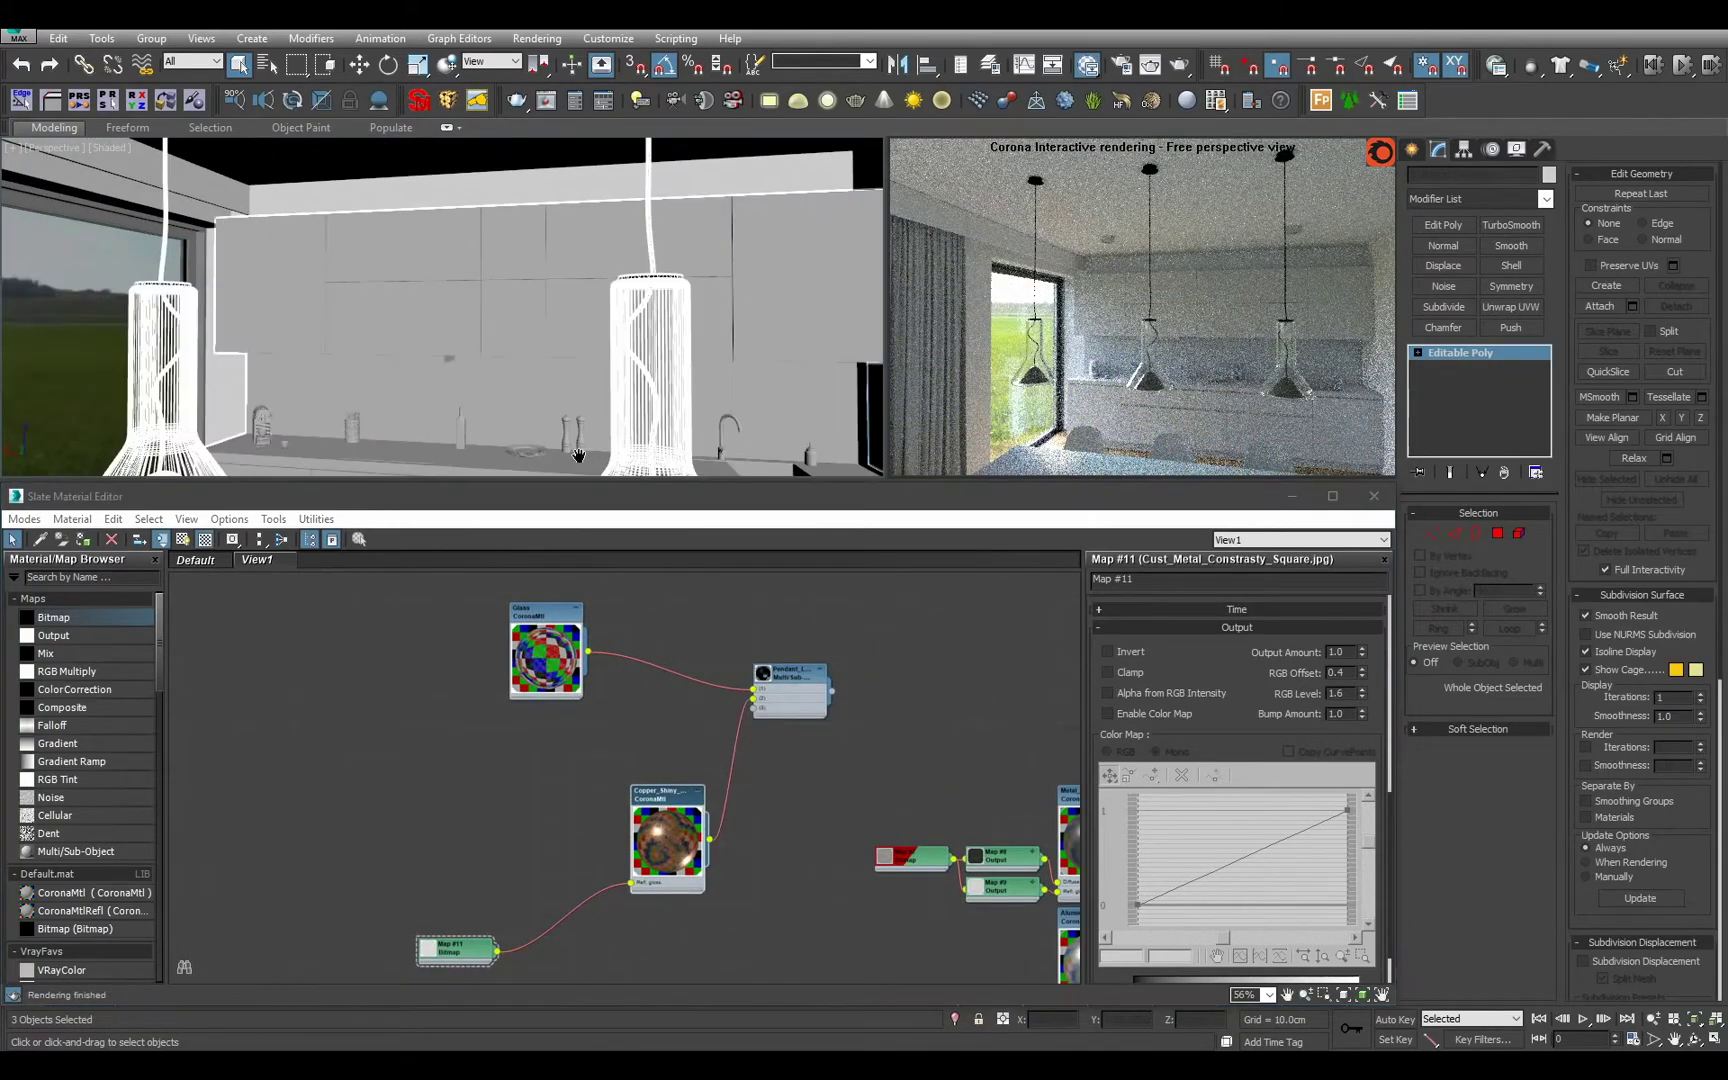
middle_drag(512, 356, 497, 305)
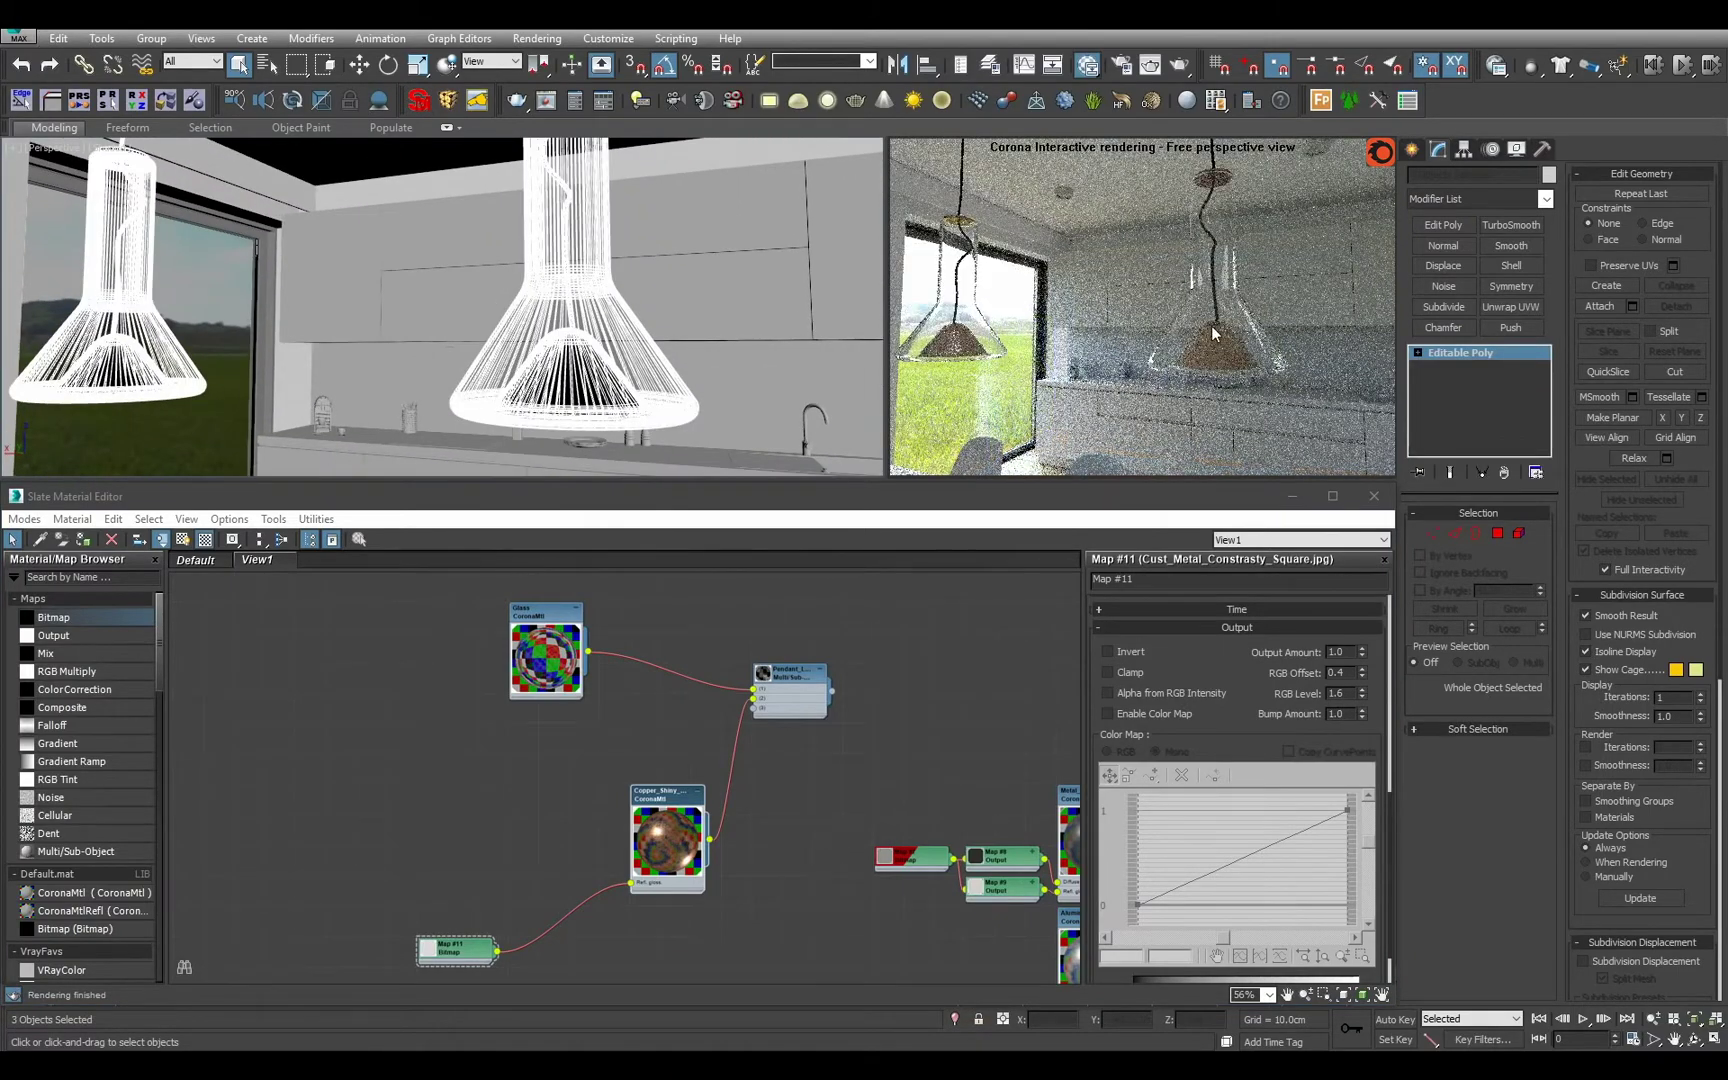
alt+middle_drag(577, 335, 714, 366)
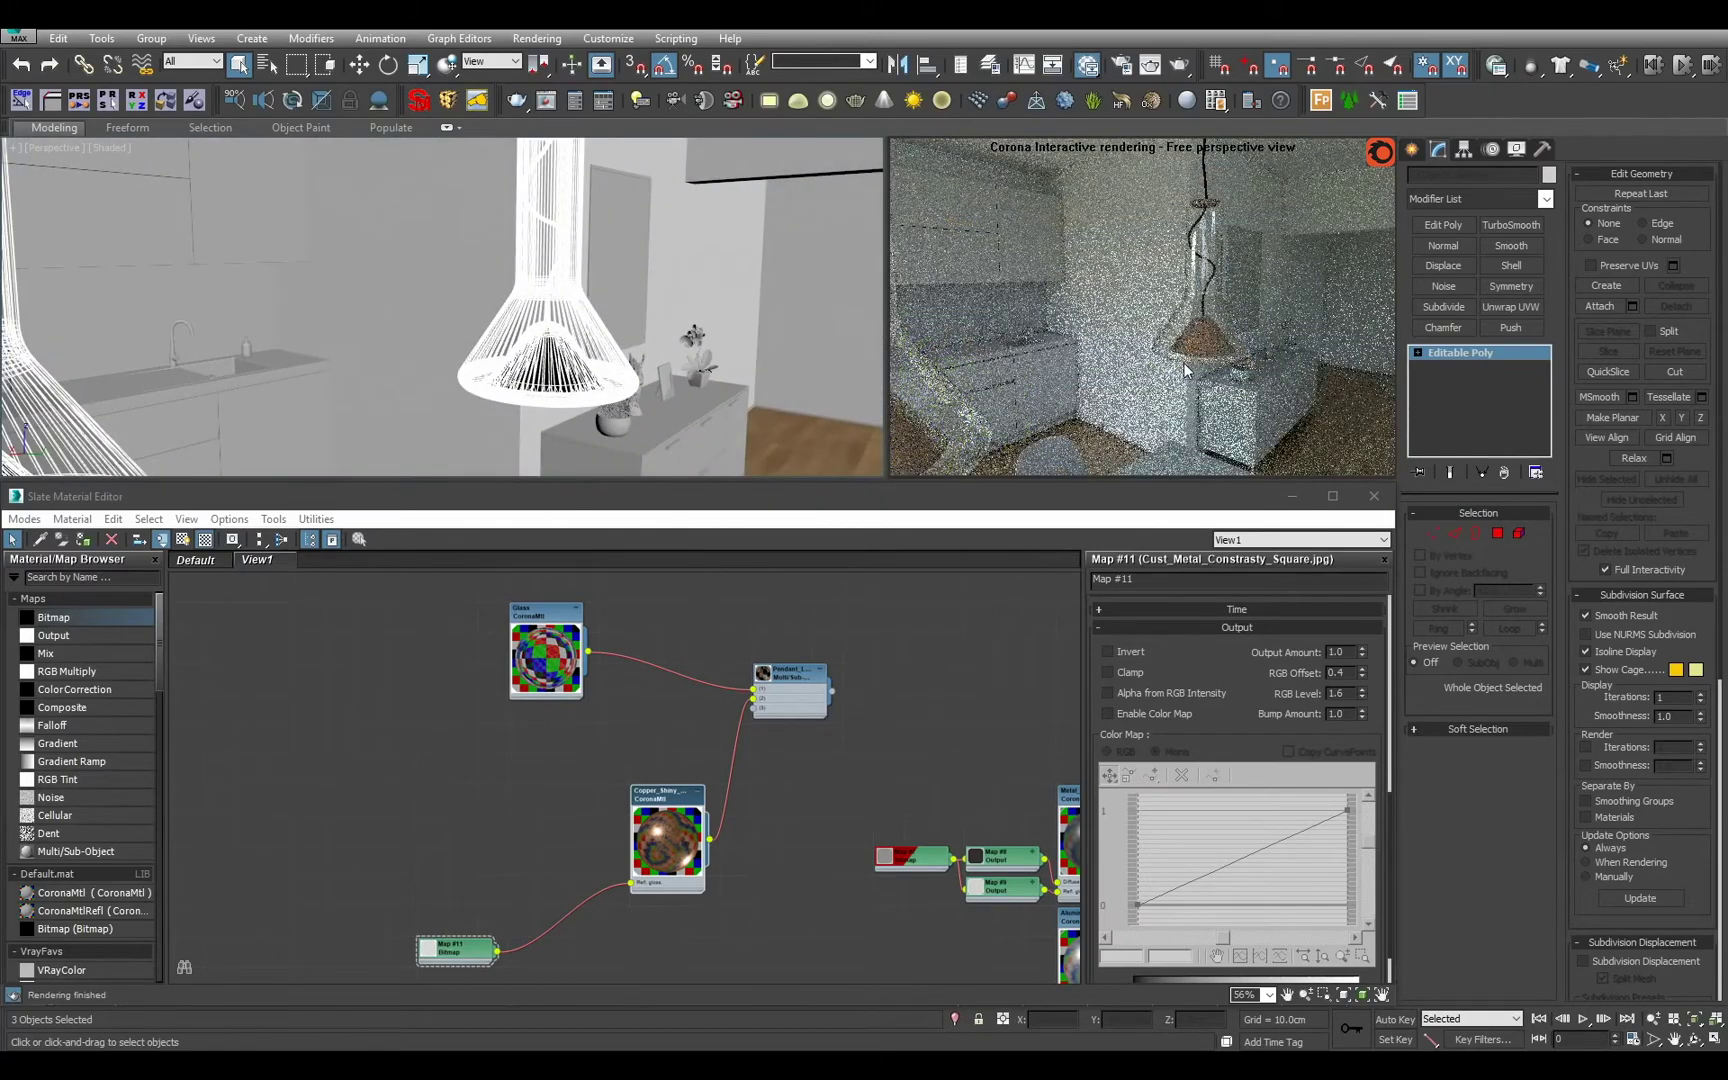
drag(458, 948, 458, 887)
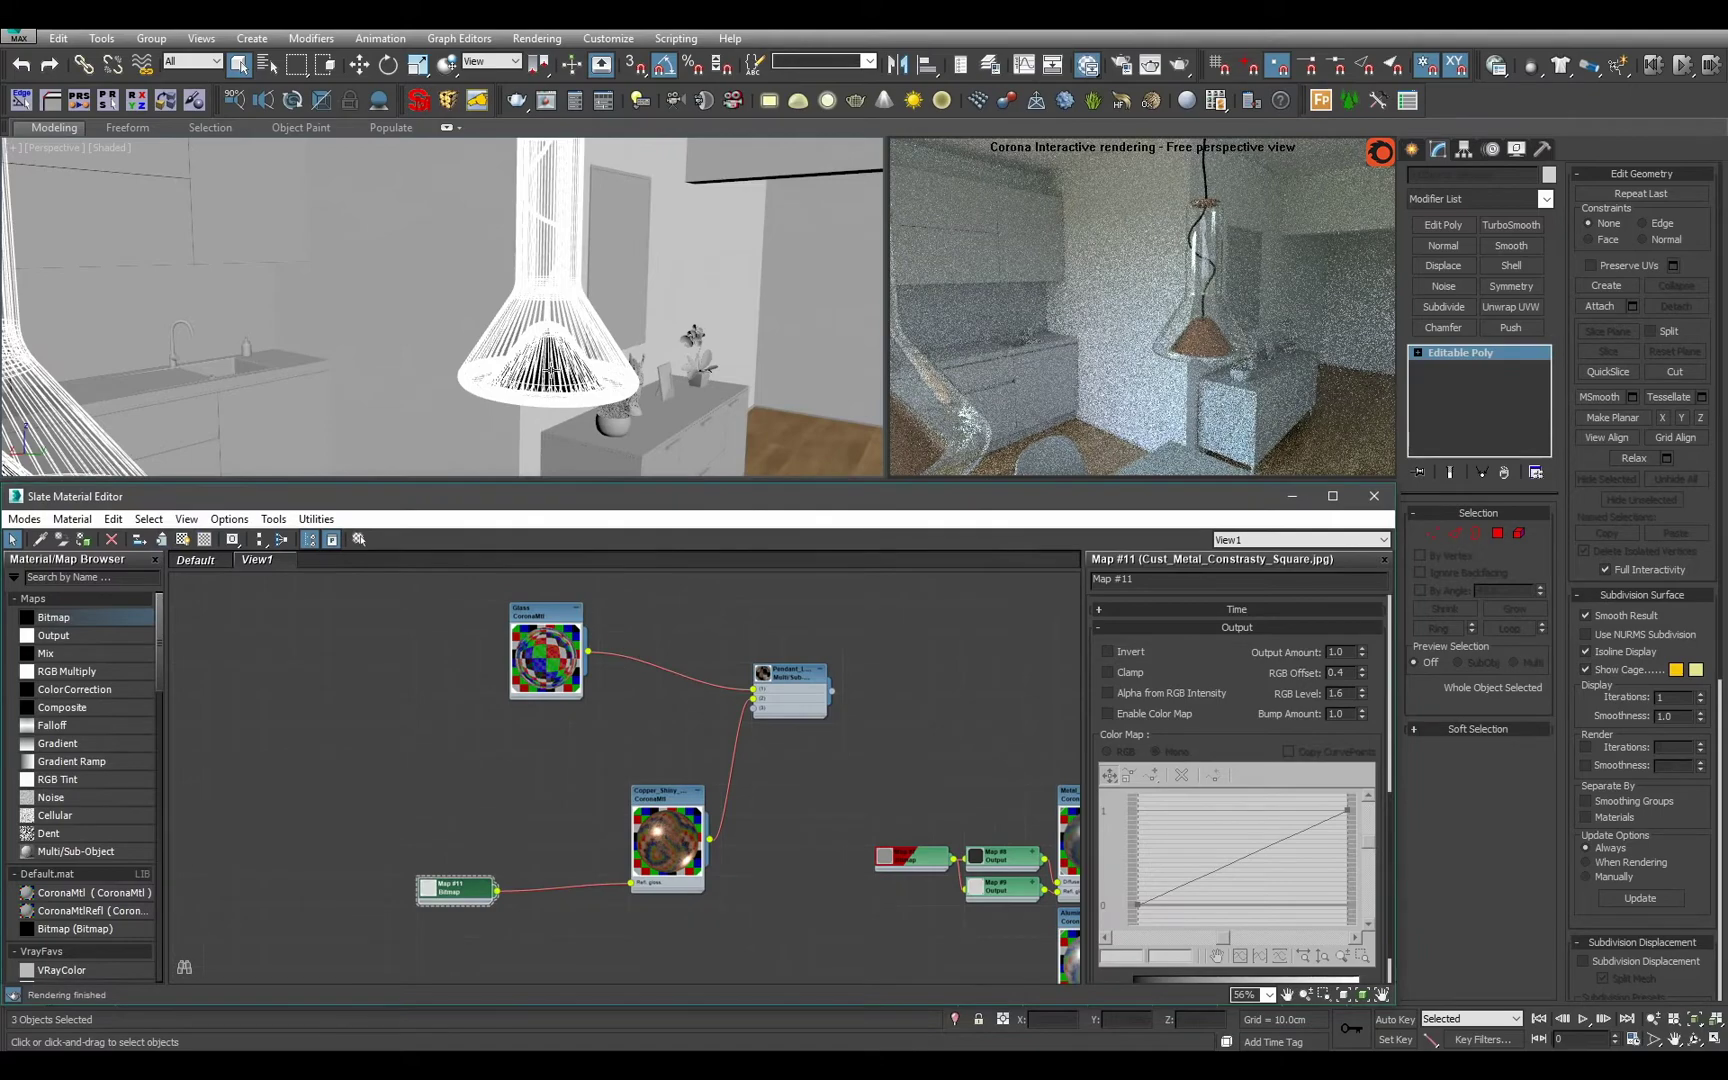
scroll(535, 400, down, 3)
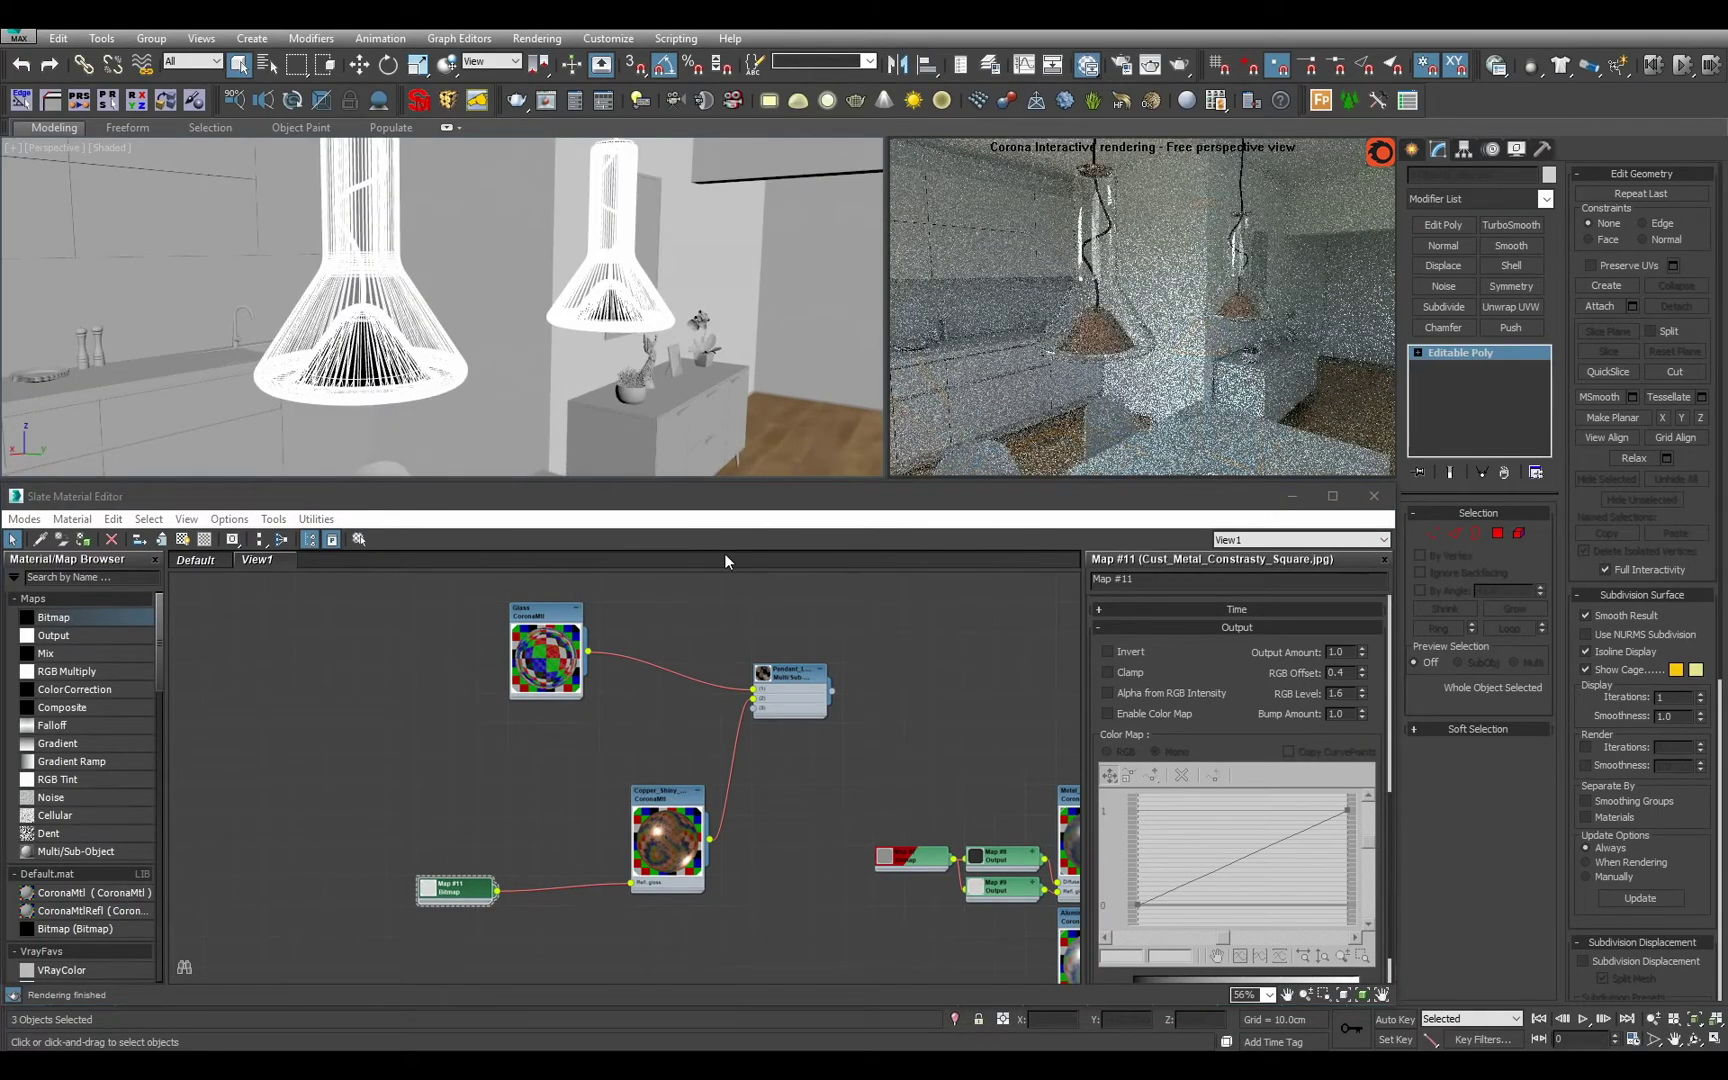
click(1348, 695)
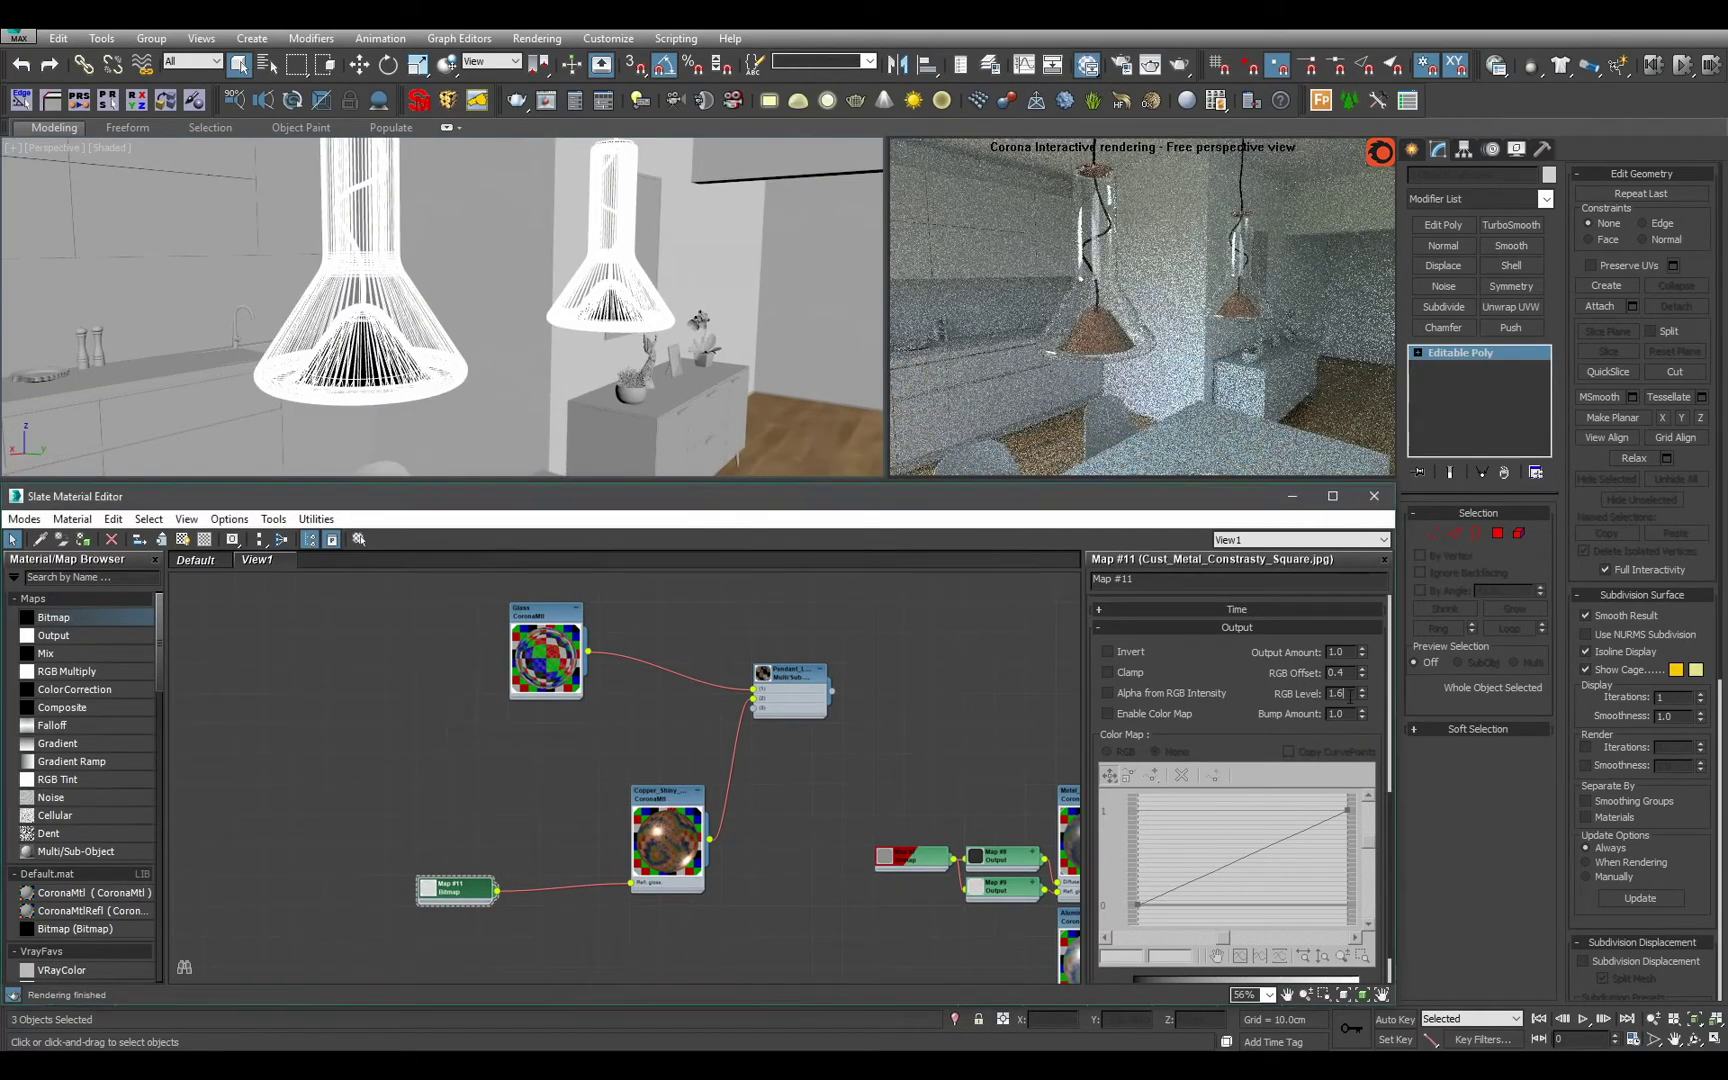
text(1.8)
key(Return)
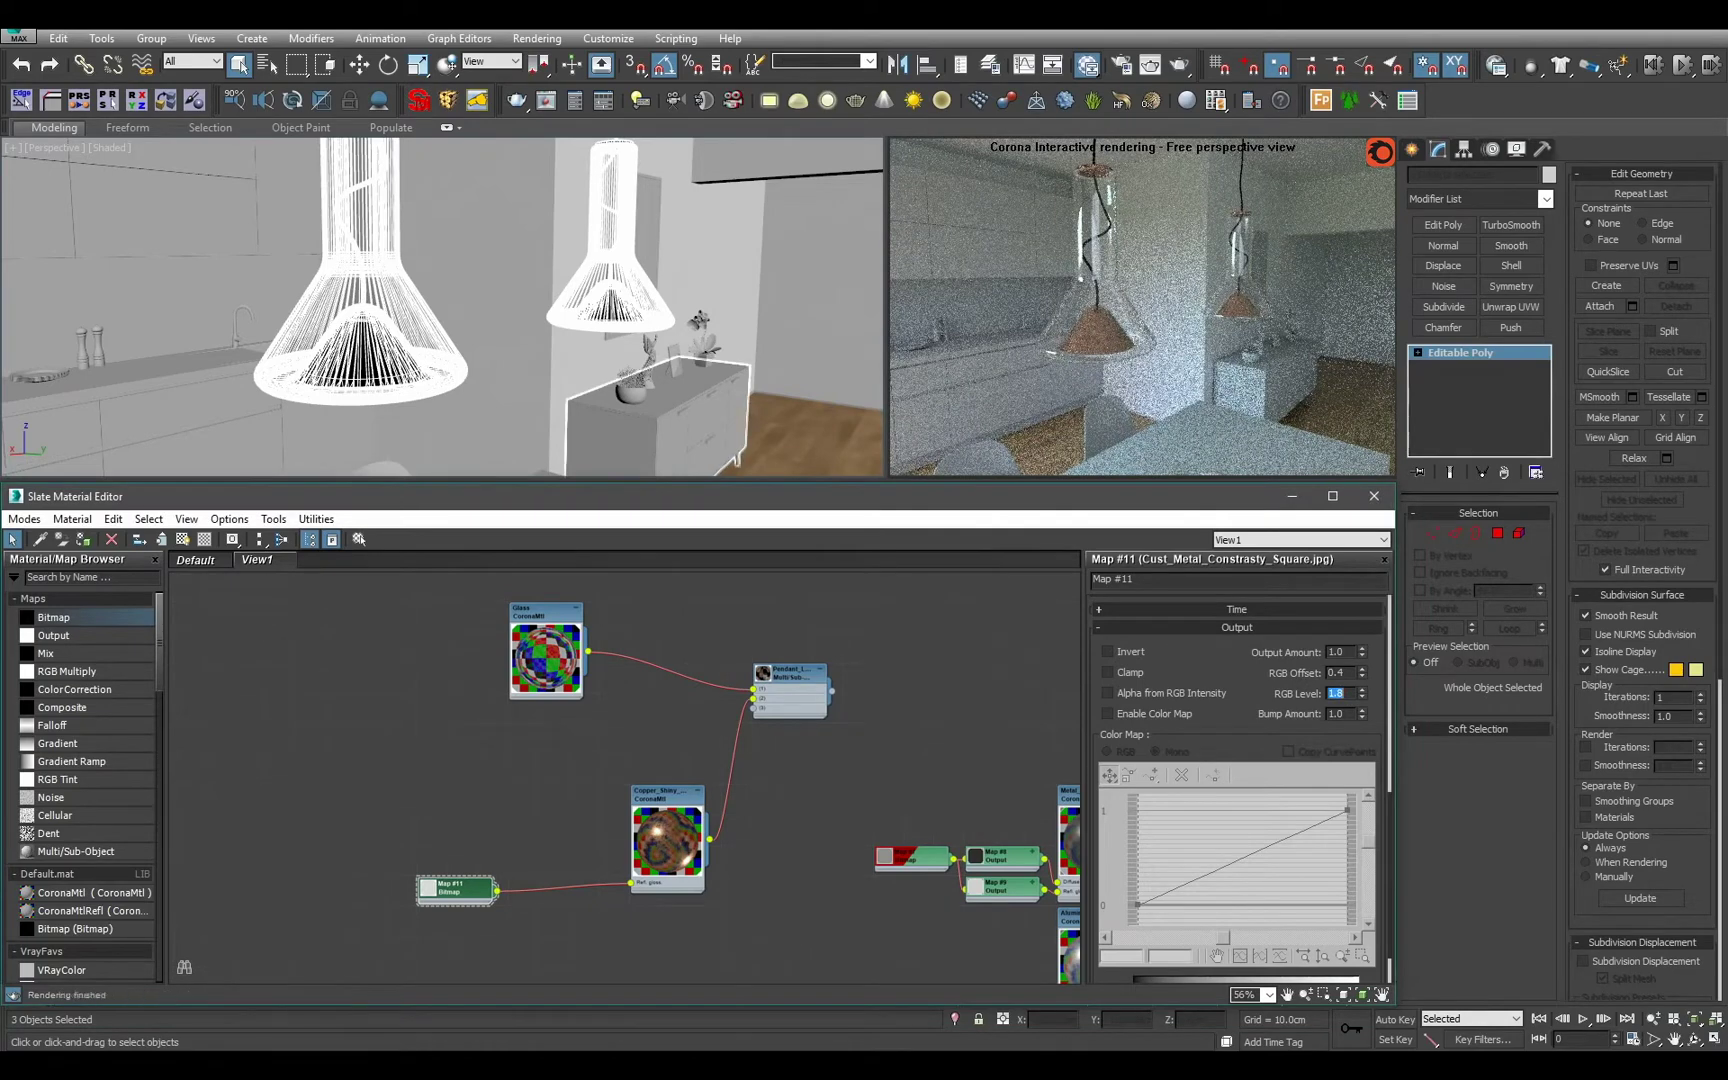
Tidy the pendant material's node layout, placing the copper material beneath the glass one and Map #11 close beside it.
scroll(558, 225, up, 5)
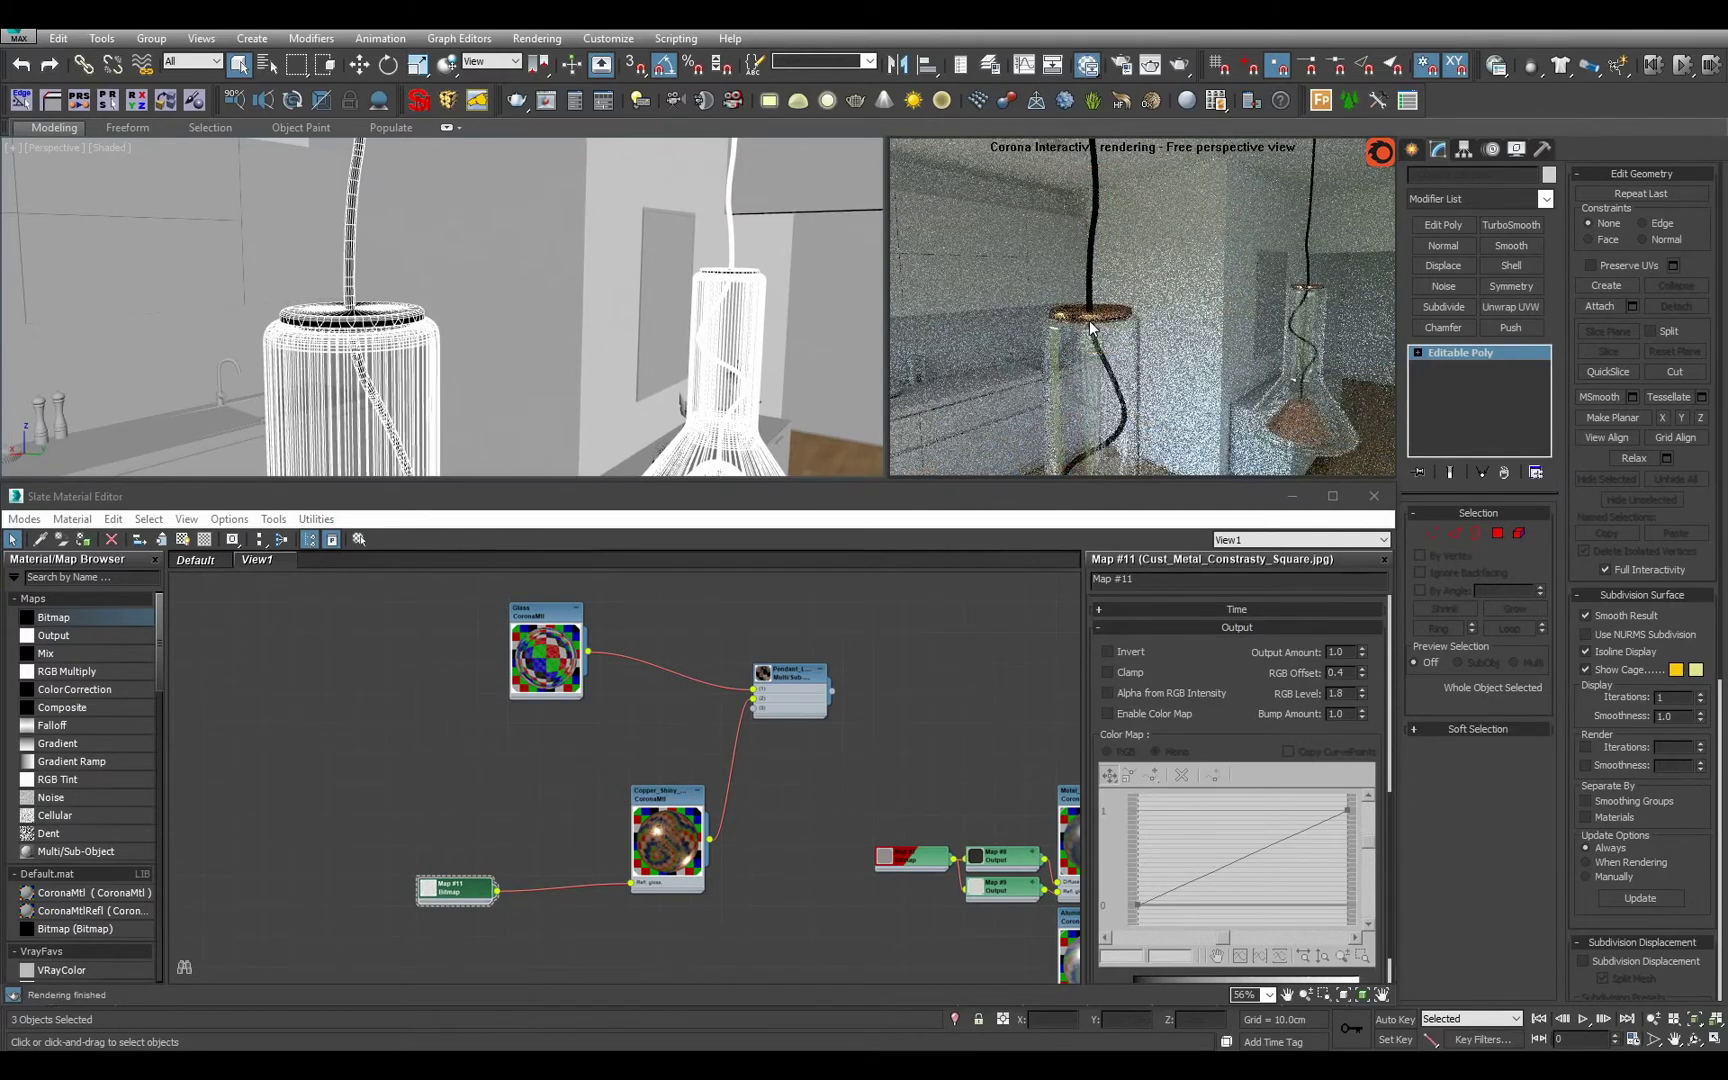
middle_drag(806, 706, 800, 725)
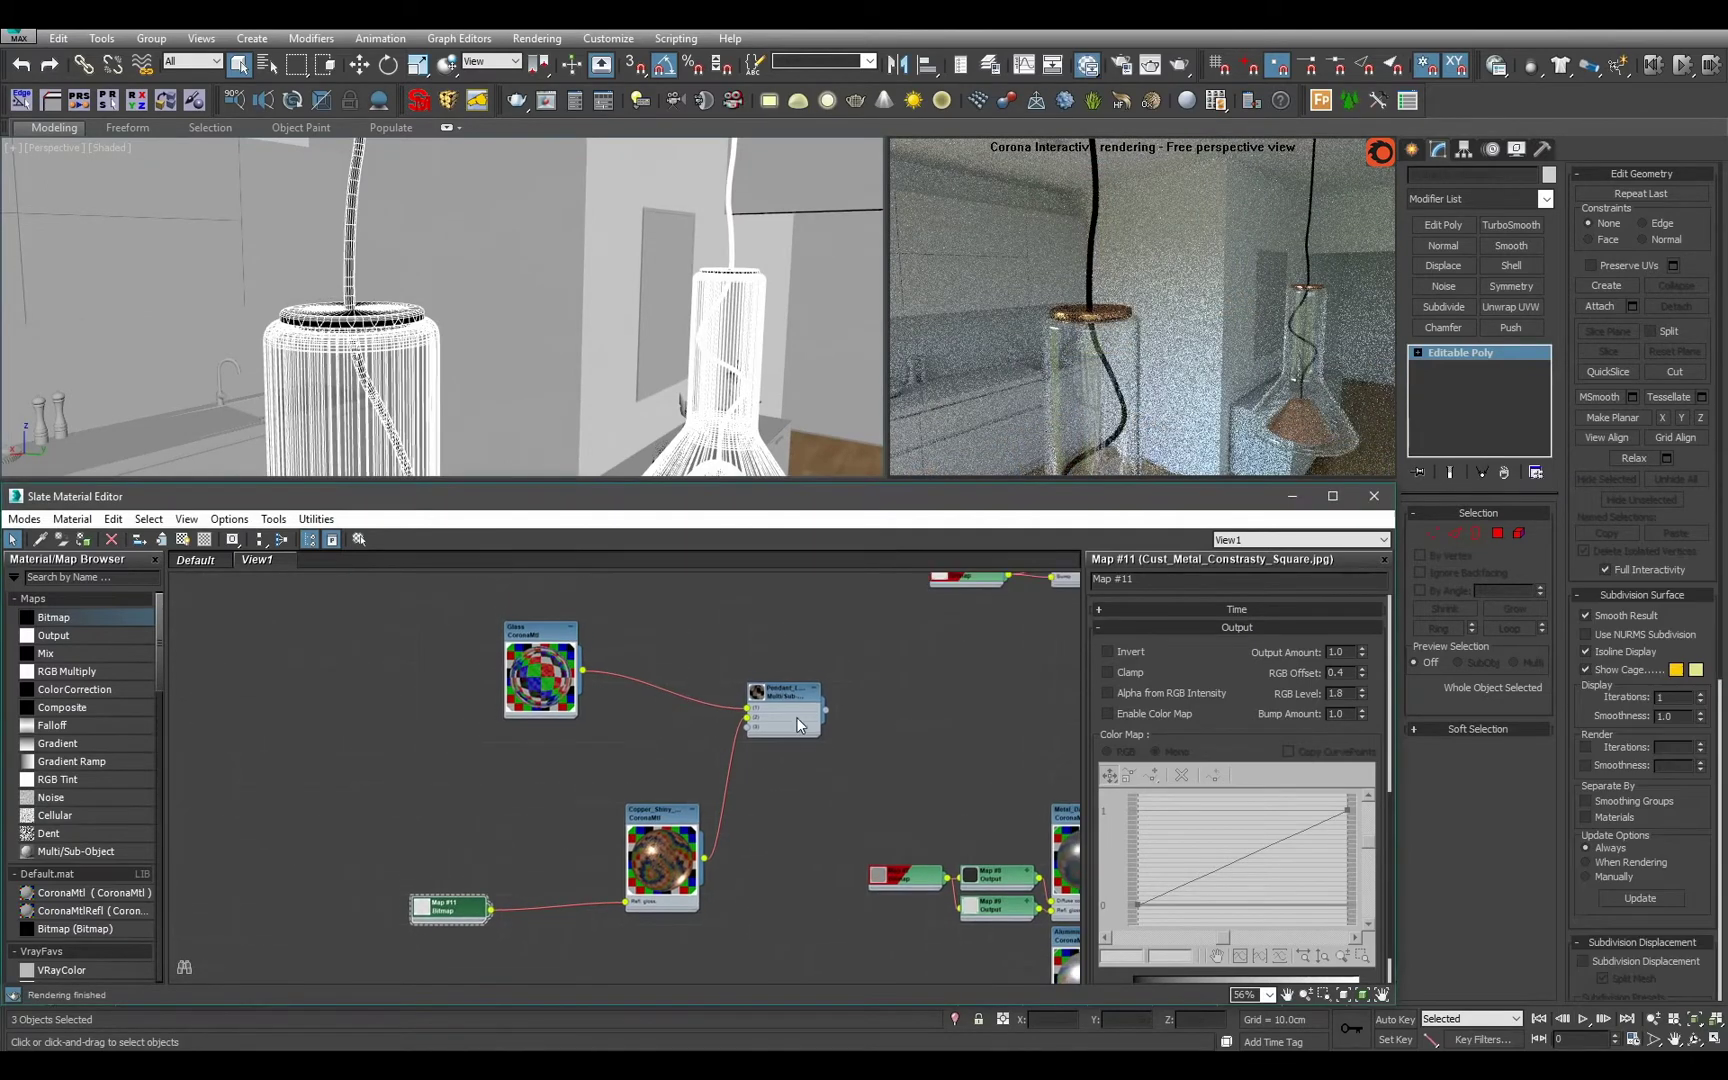
click(782, 718)
key(c)
scroll(525, 845, up, 1)
drag(541, 866, 578, 863)
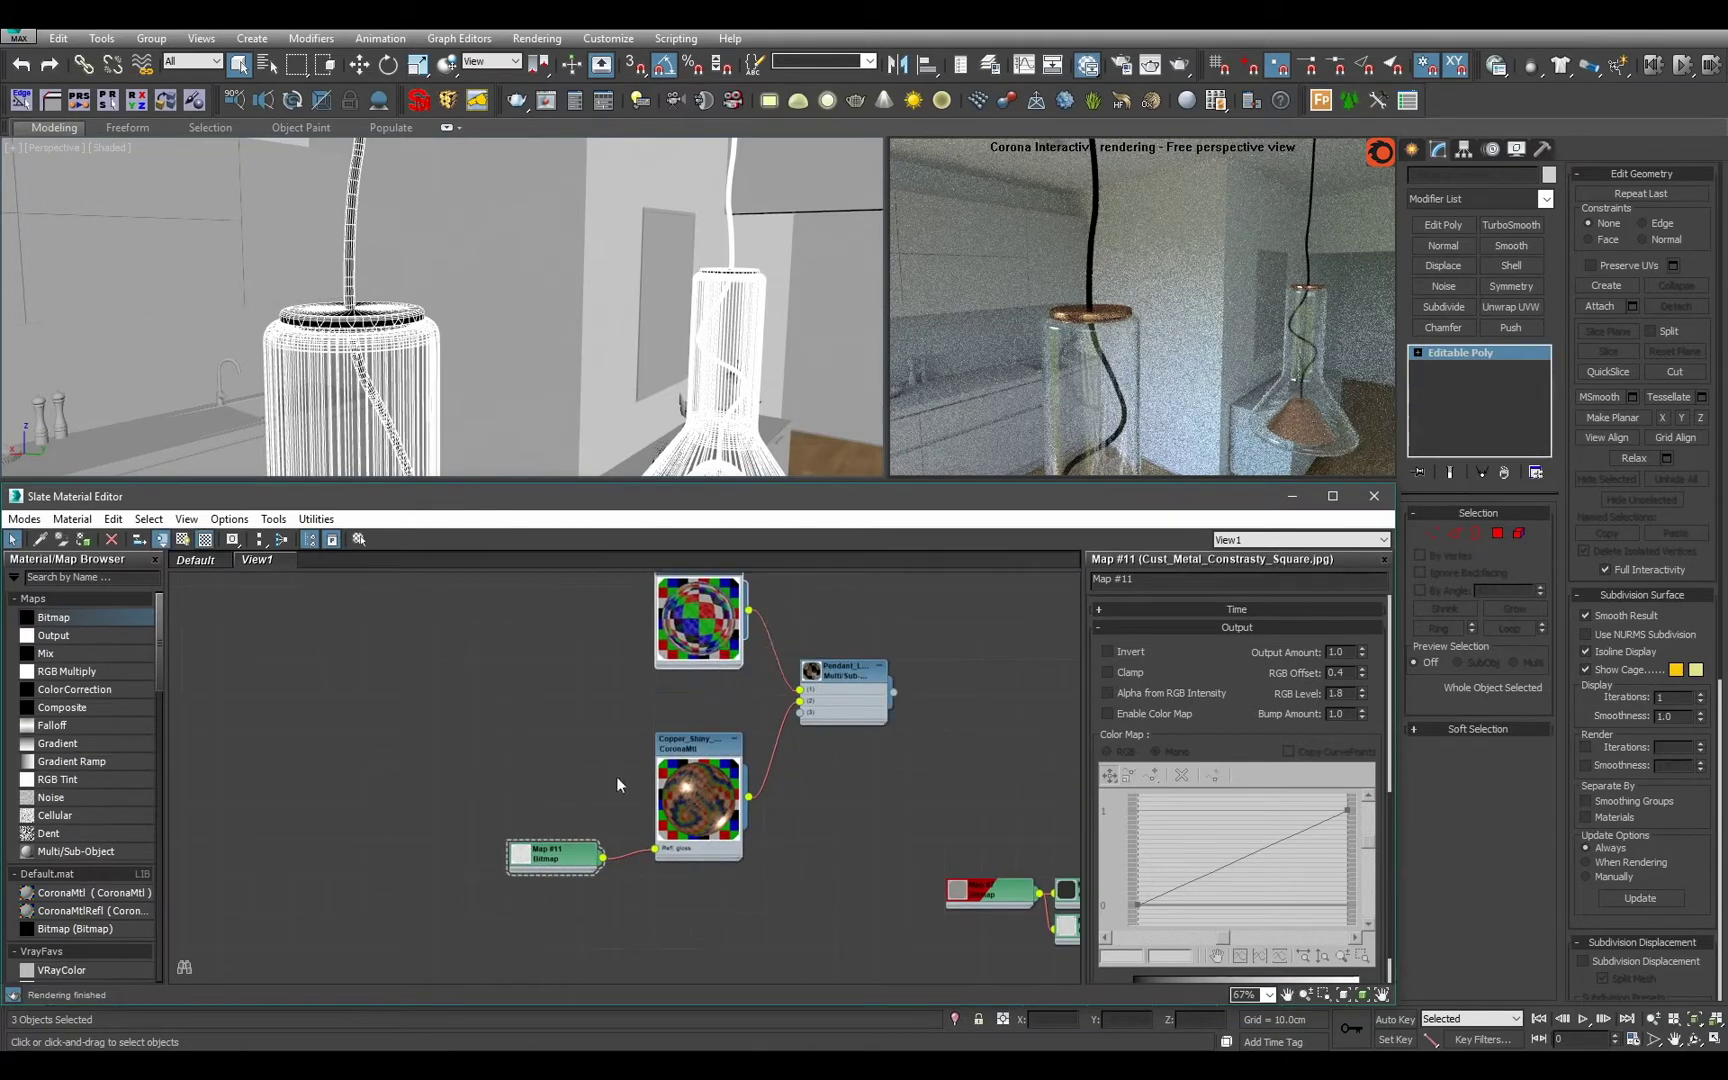
drag(588, 866, 599, 800)
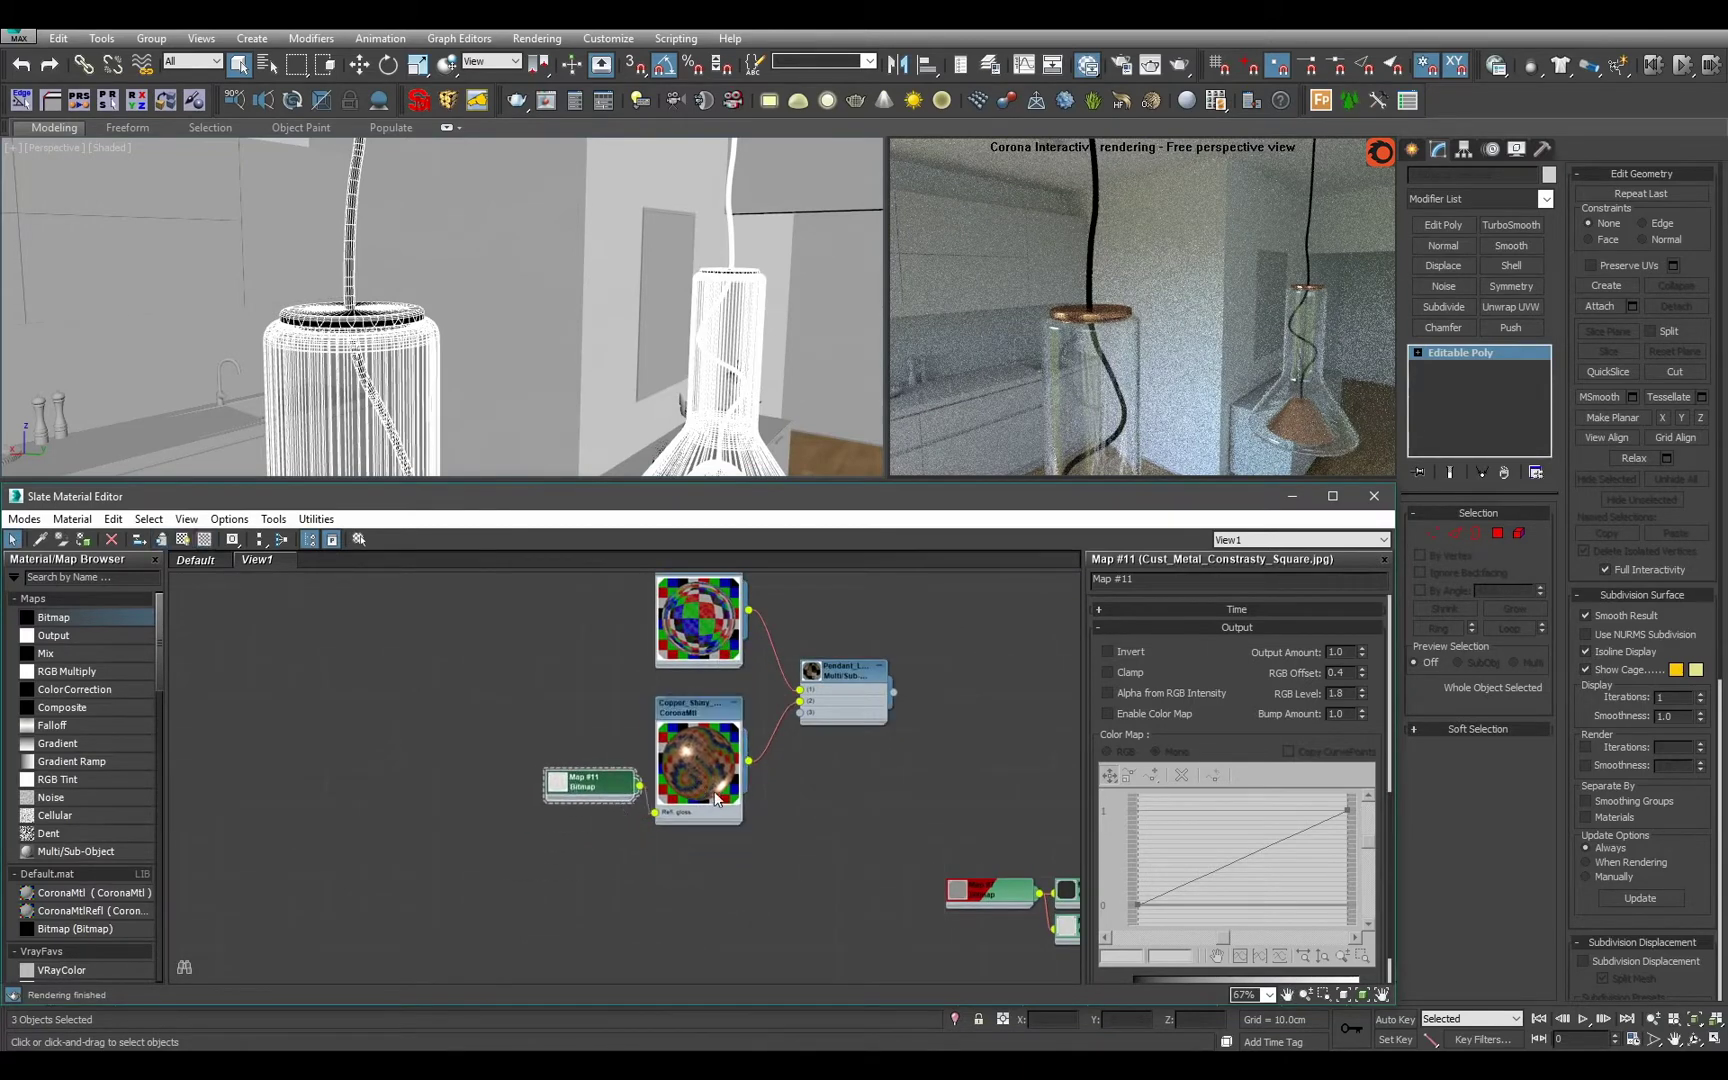
middle_drag(731, 760, 688, 822)
mouse_move(562, 837)
mouse_down()
mouse_move(544, 858)
mouse_move(562, 874)
mouse_up()
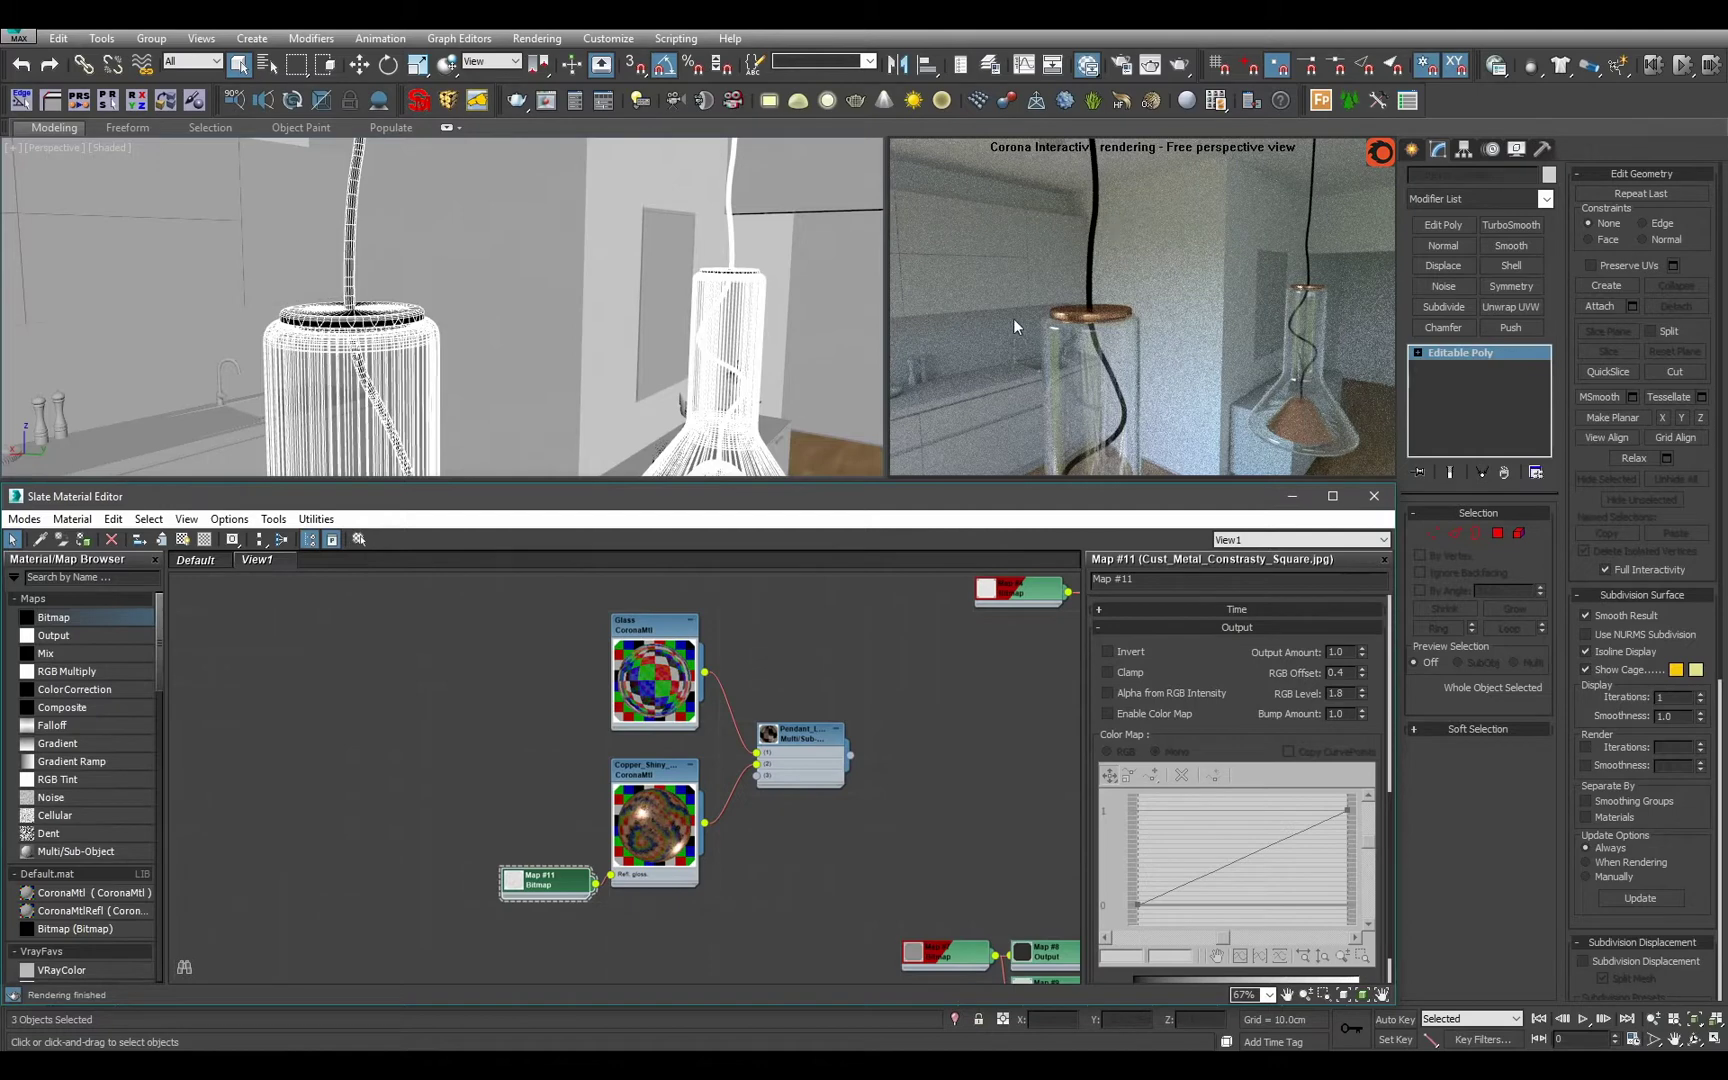
Add a CoronaMtlRefl material below the copper one, open its parameters and enlarge its preview.
middle_drag(522, 890, 499, 749)
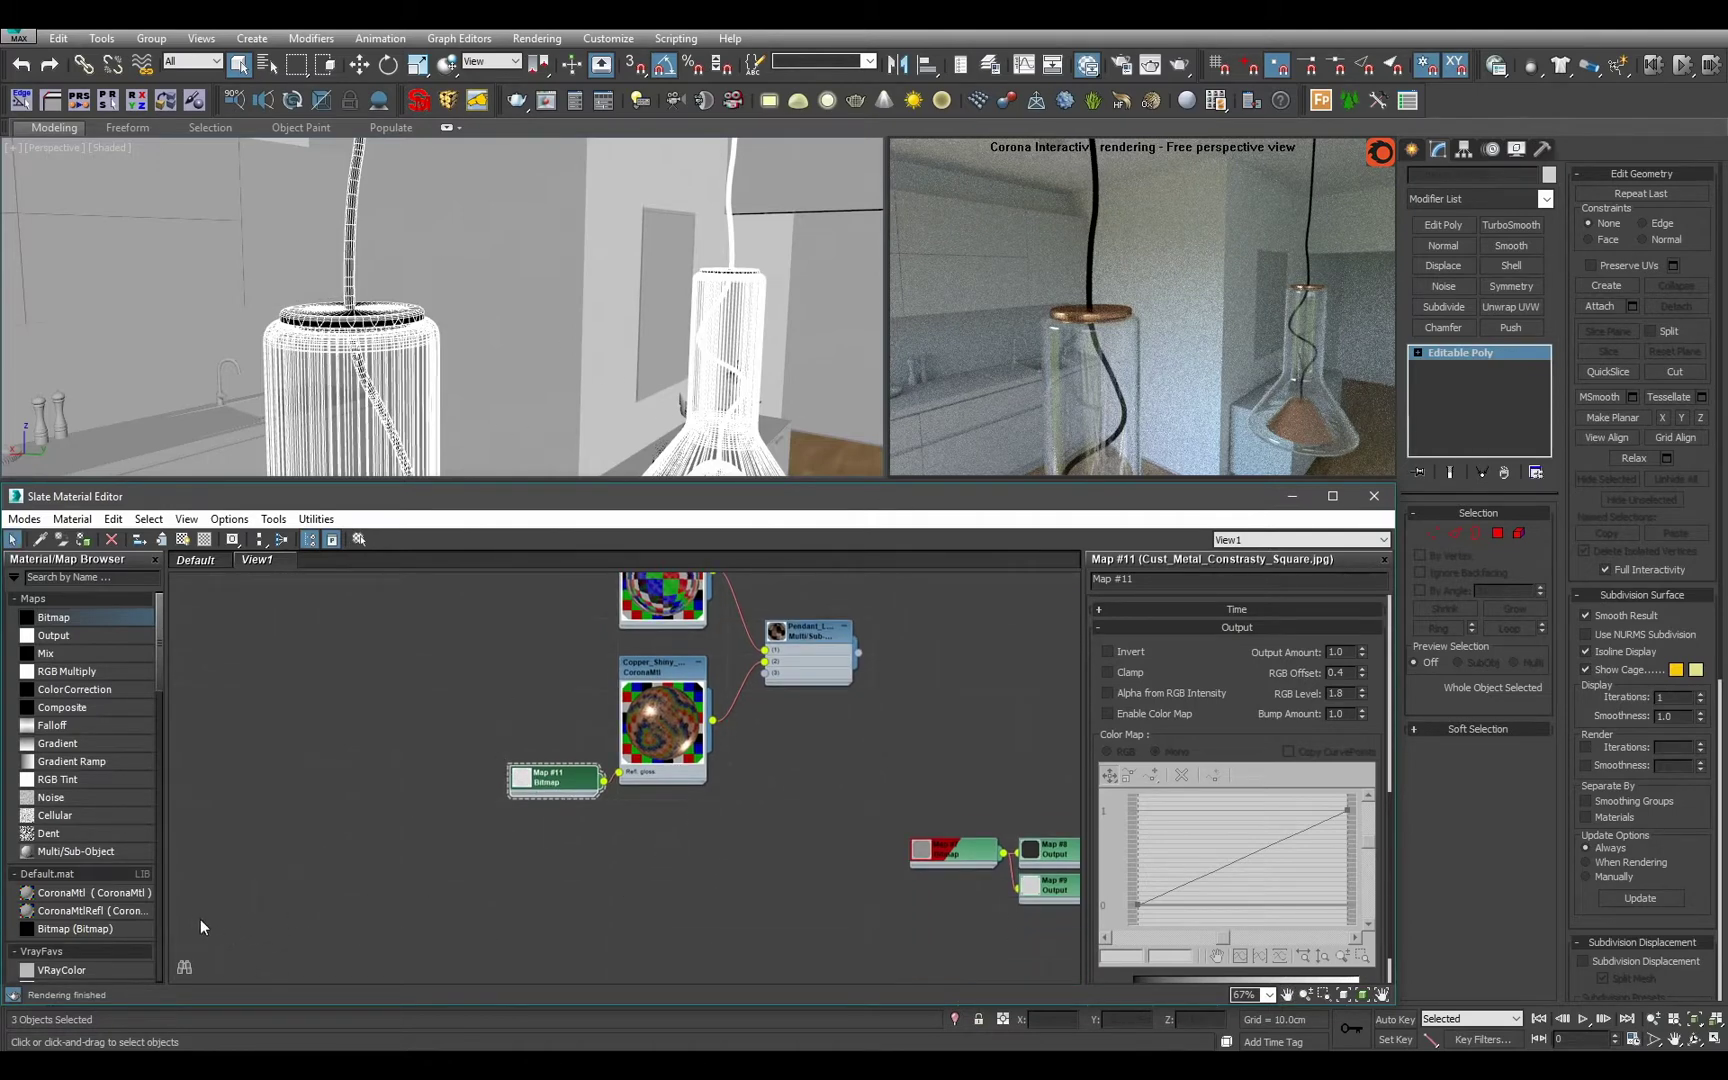
drag(113, 910, 724, 876)
scroll(730, 840, up, 2)
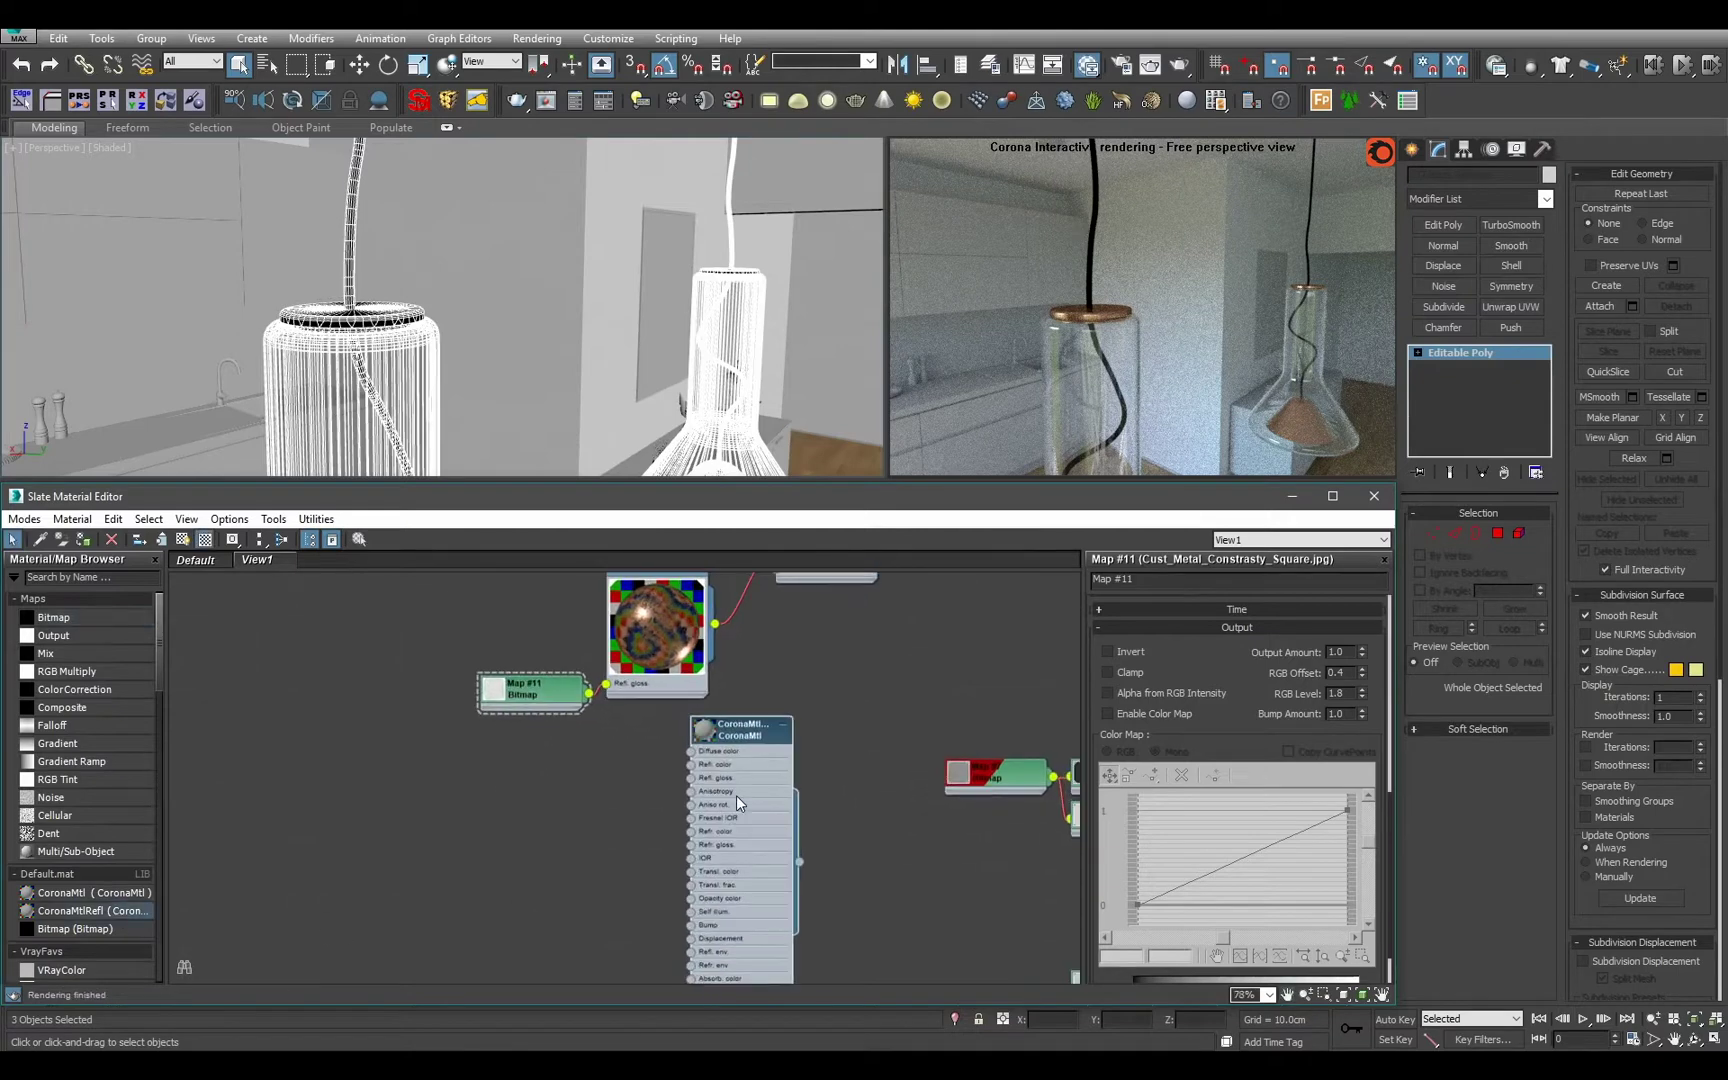
double_click(736, 795)
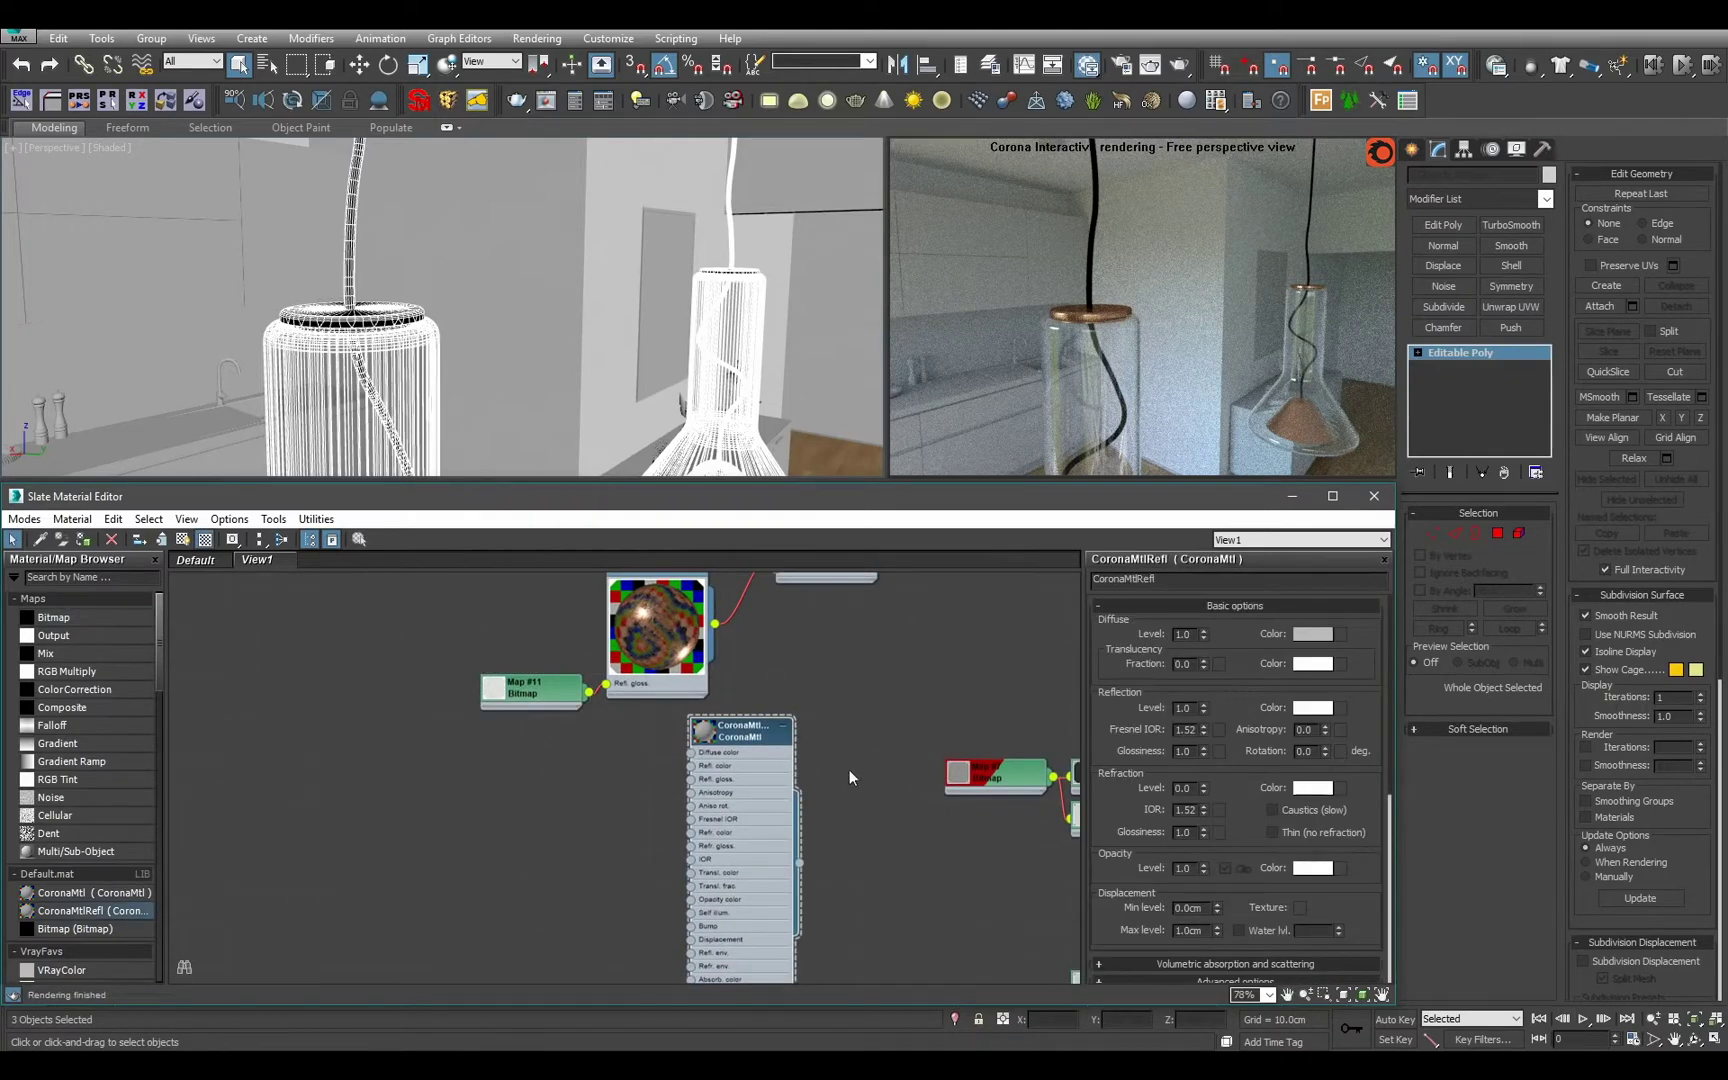
double_click(703, 737)
Darken the new CoronaMtlRefl material's diffuse color to near-black and adjust its Fresnel IOR.
click(1313, 633)
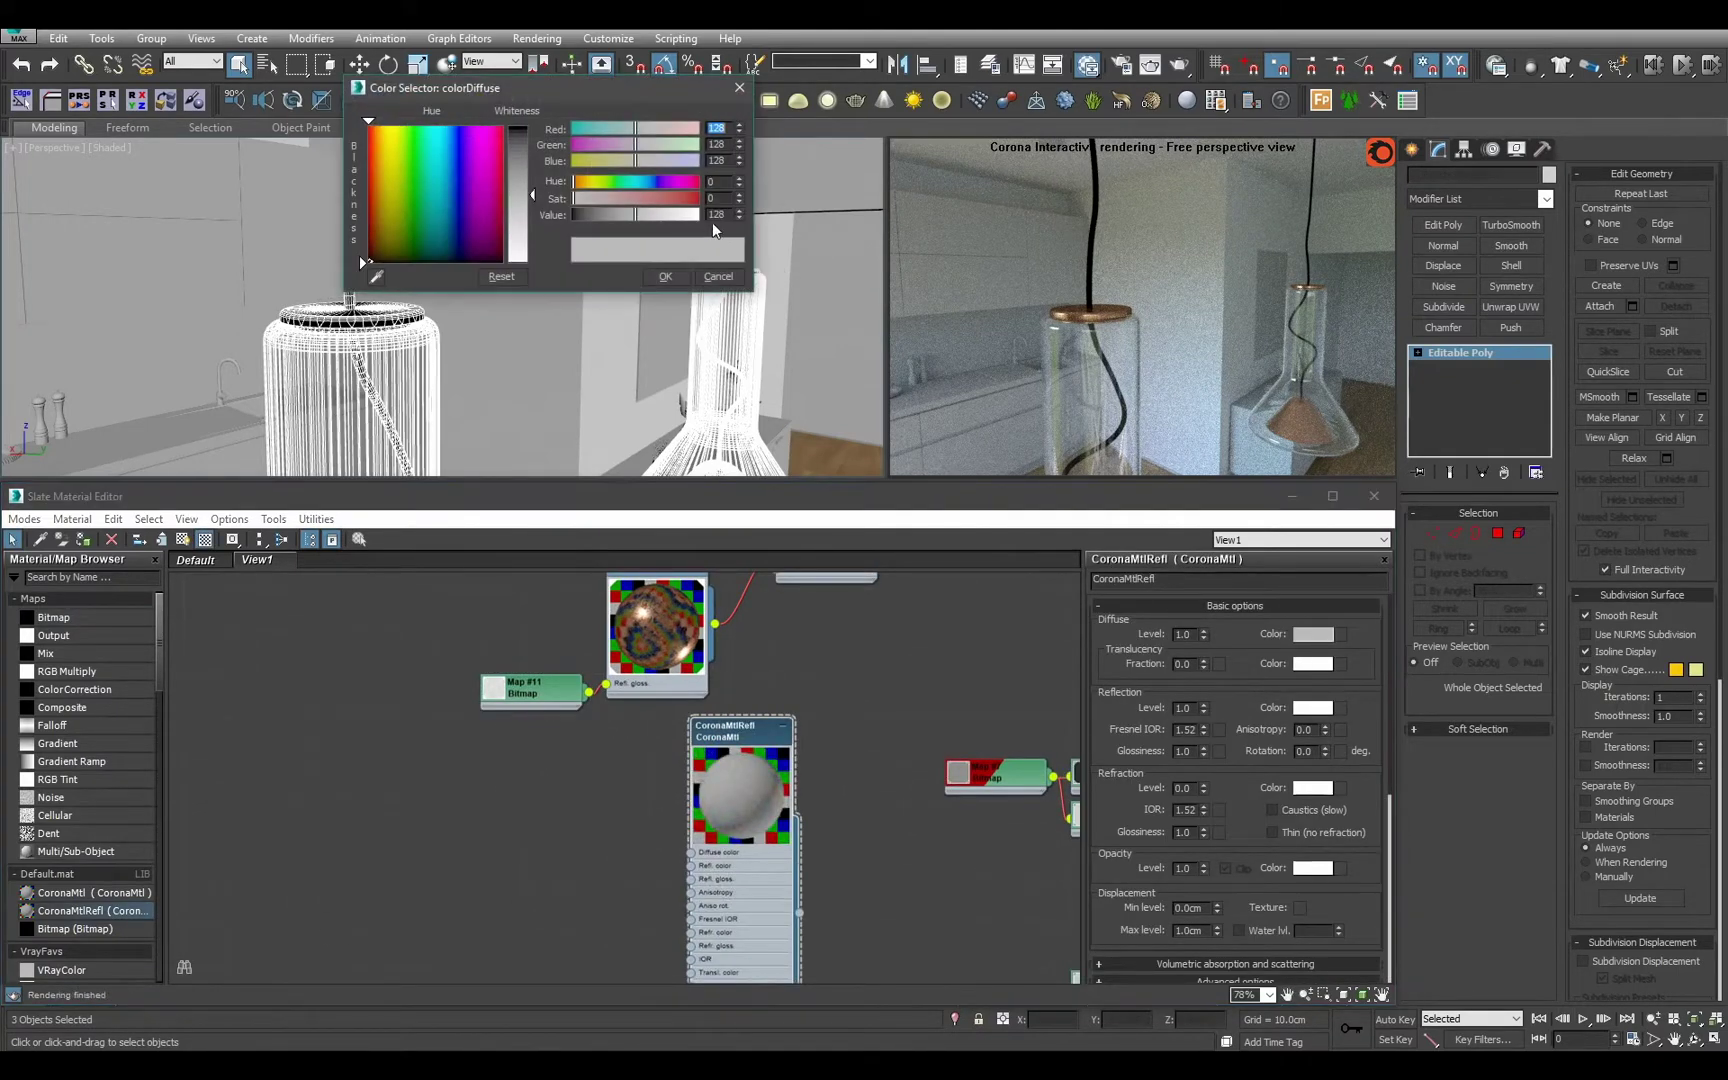
text(1)
key(Return)
click(665, 276)
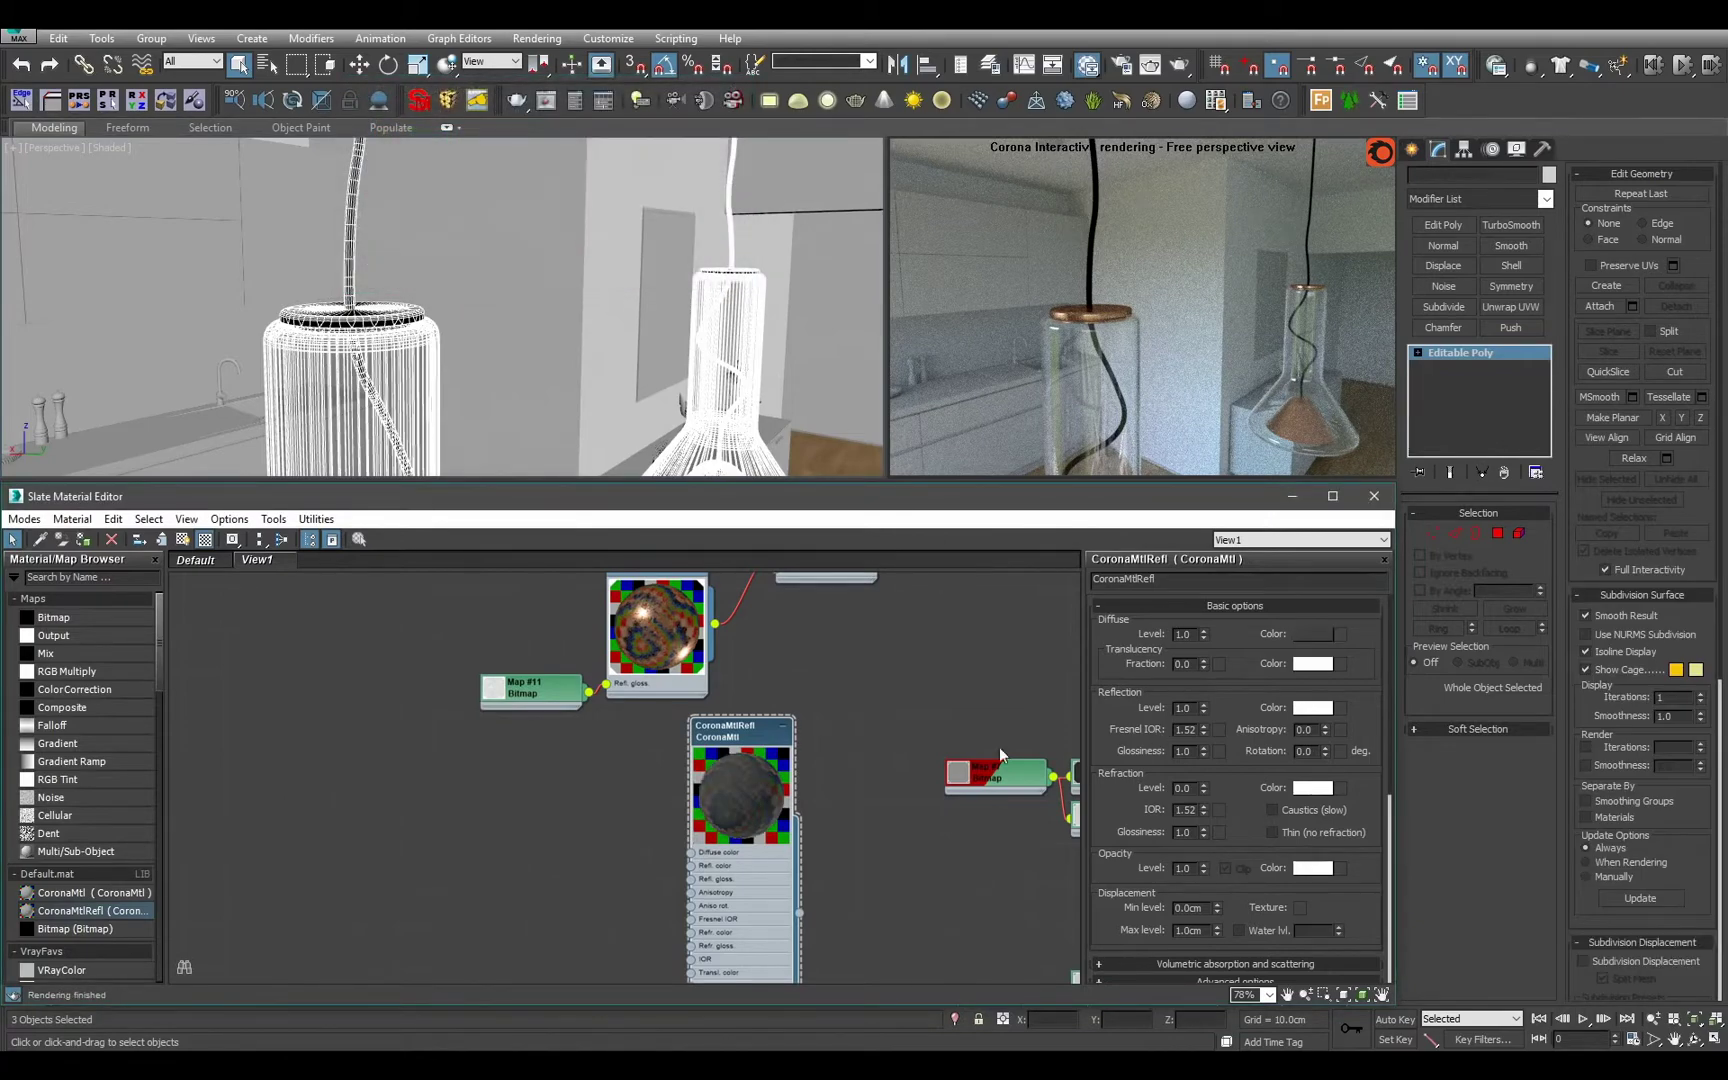
middle_drag(999, 747, 995, 686)
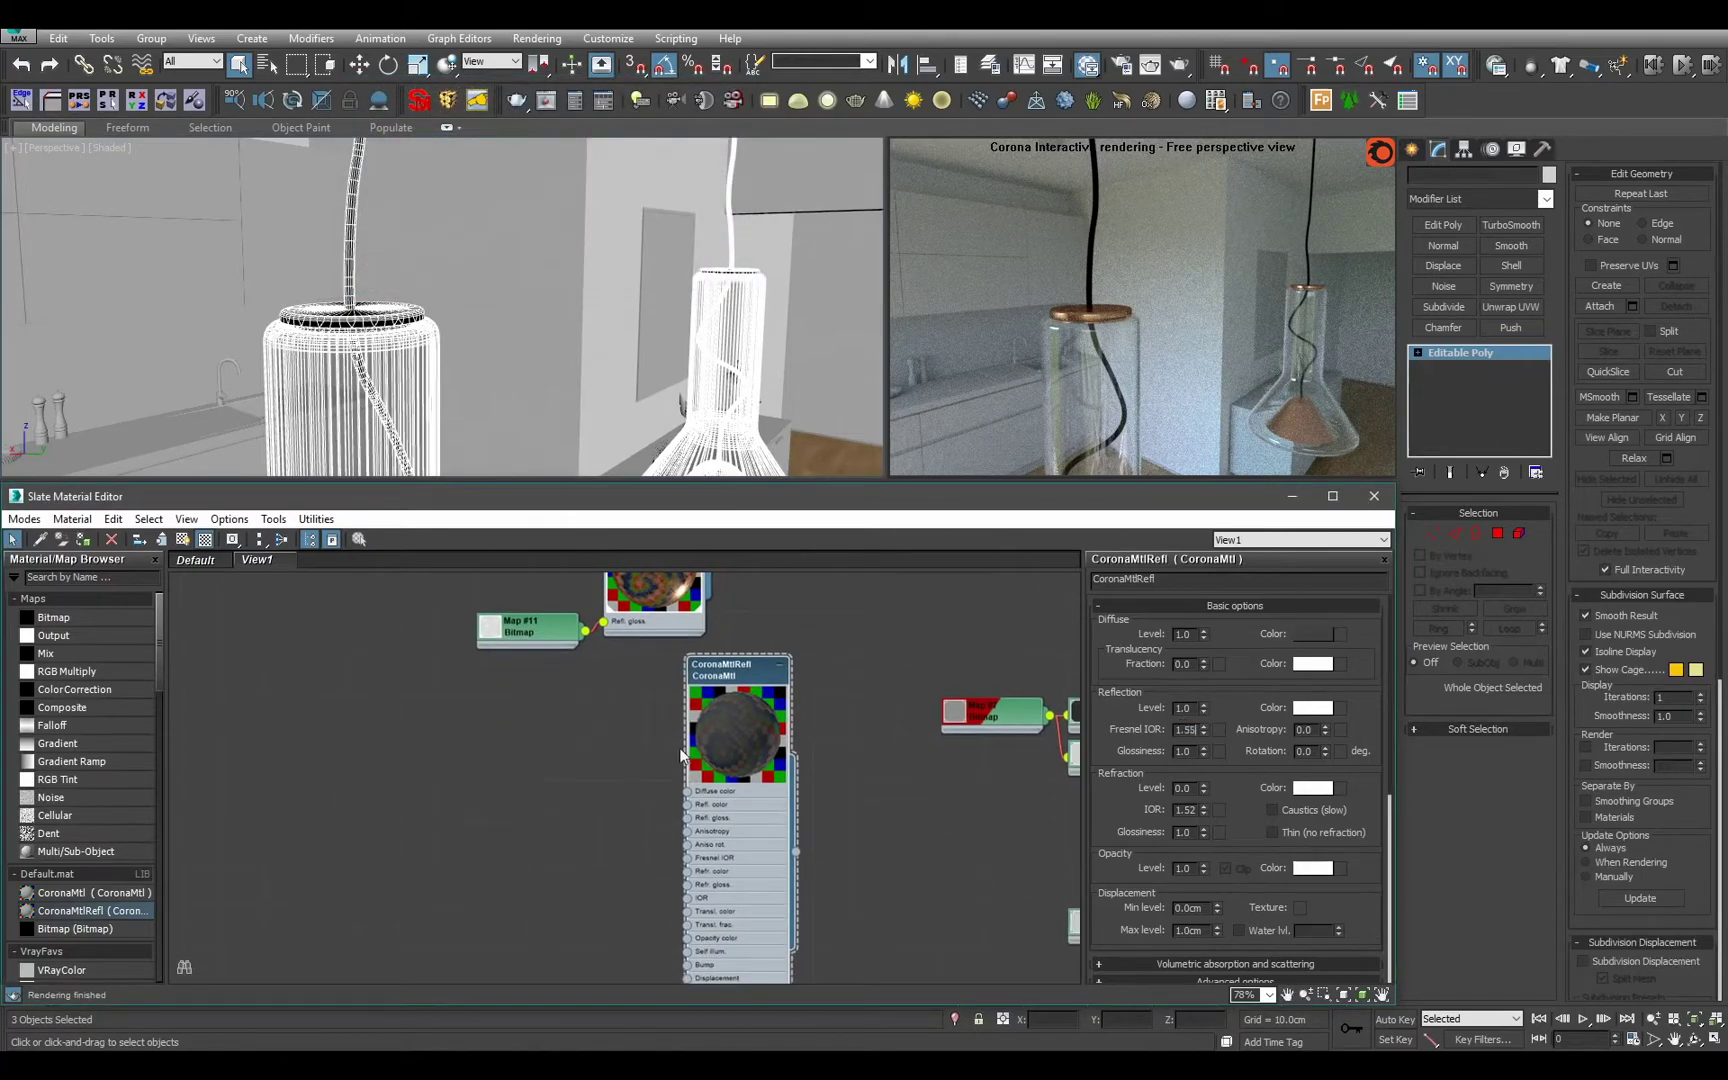
key(Return)
Add a Bitmap map that loads a gray scratches texture from the Scratches_Stains folder.
double_click(82, 622)
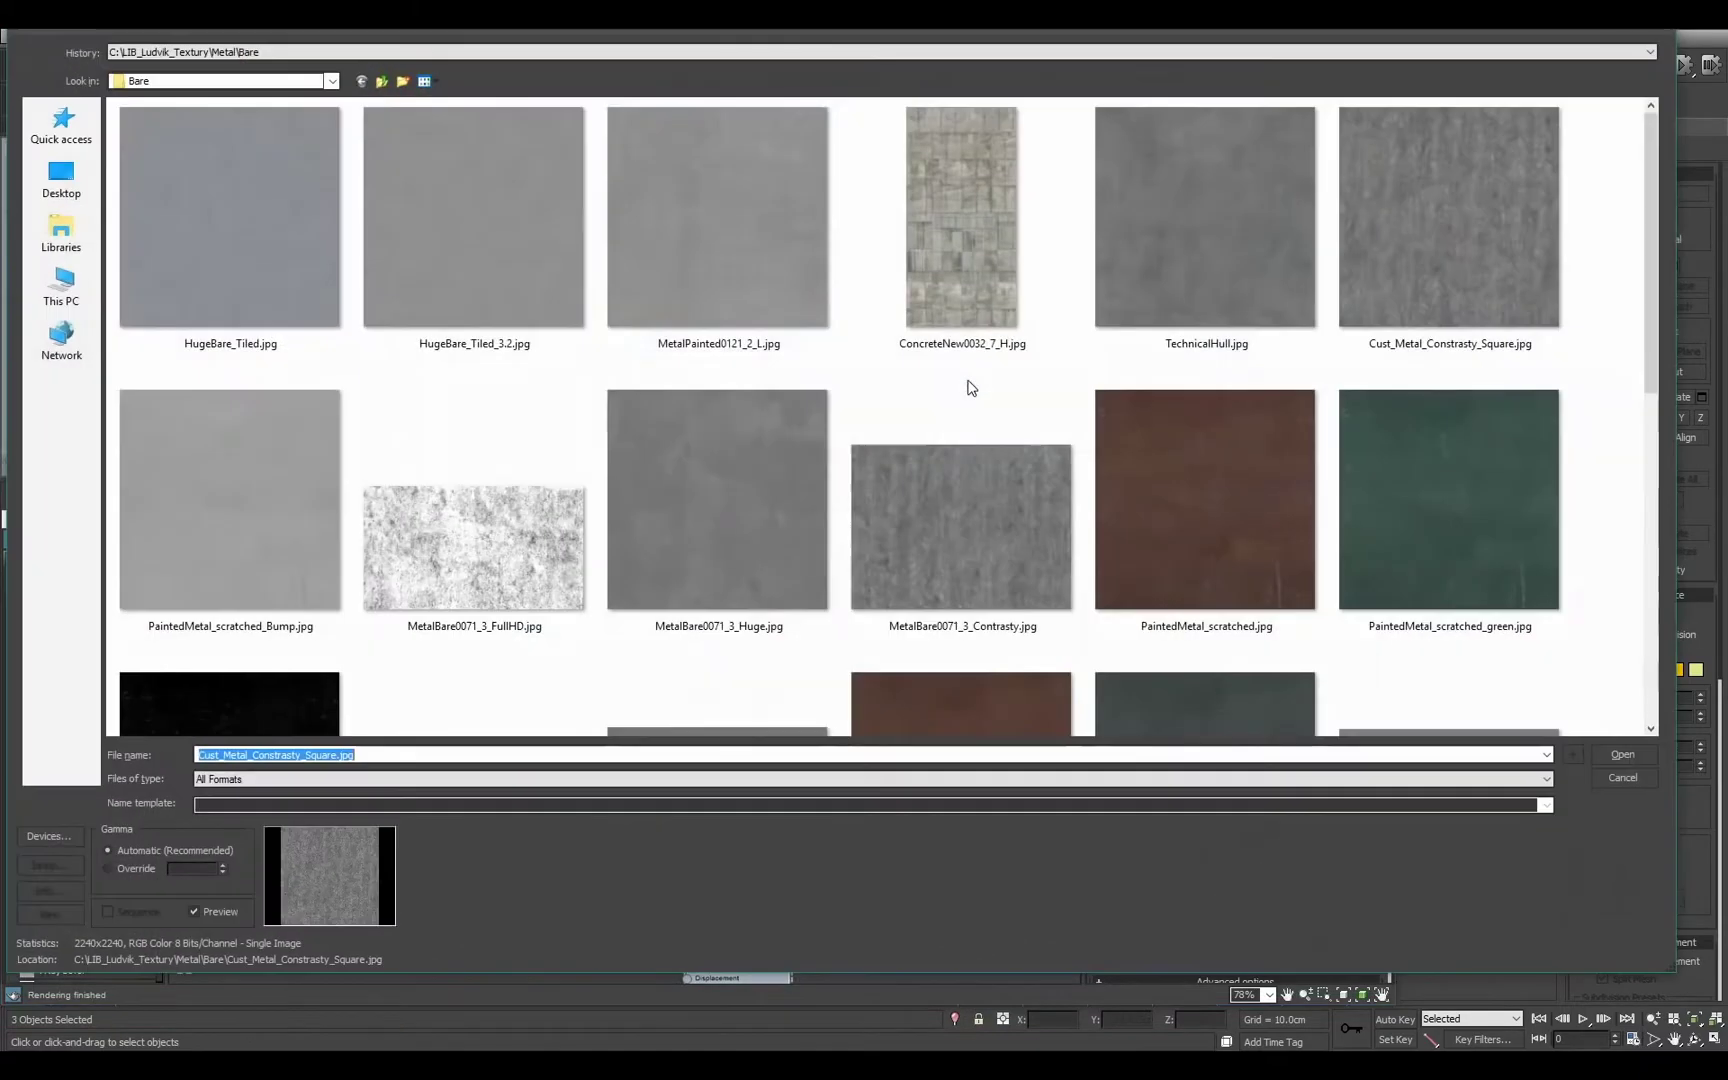
click(383, 82)
click(383, 82)
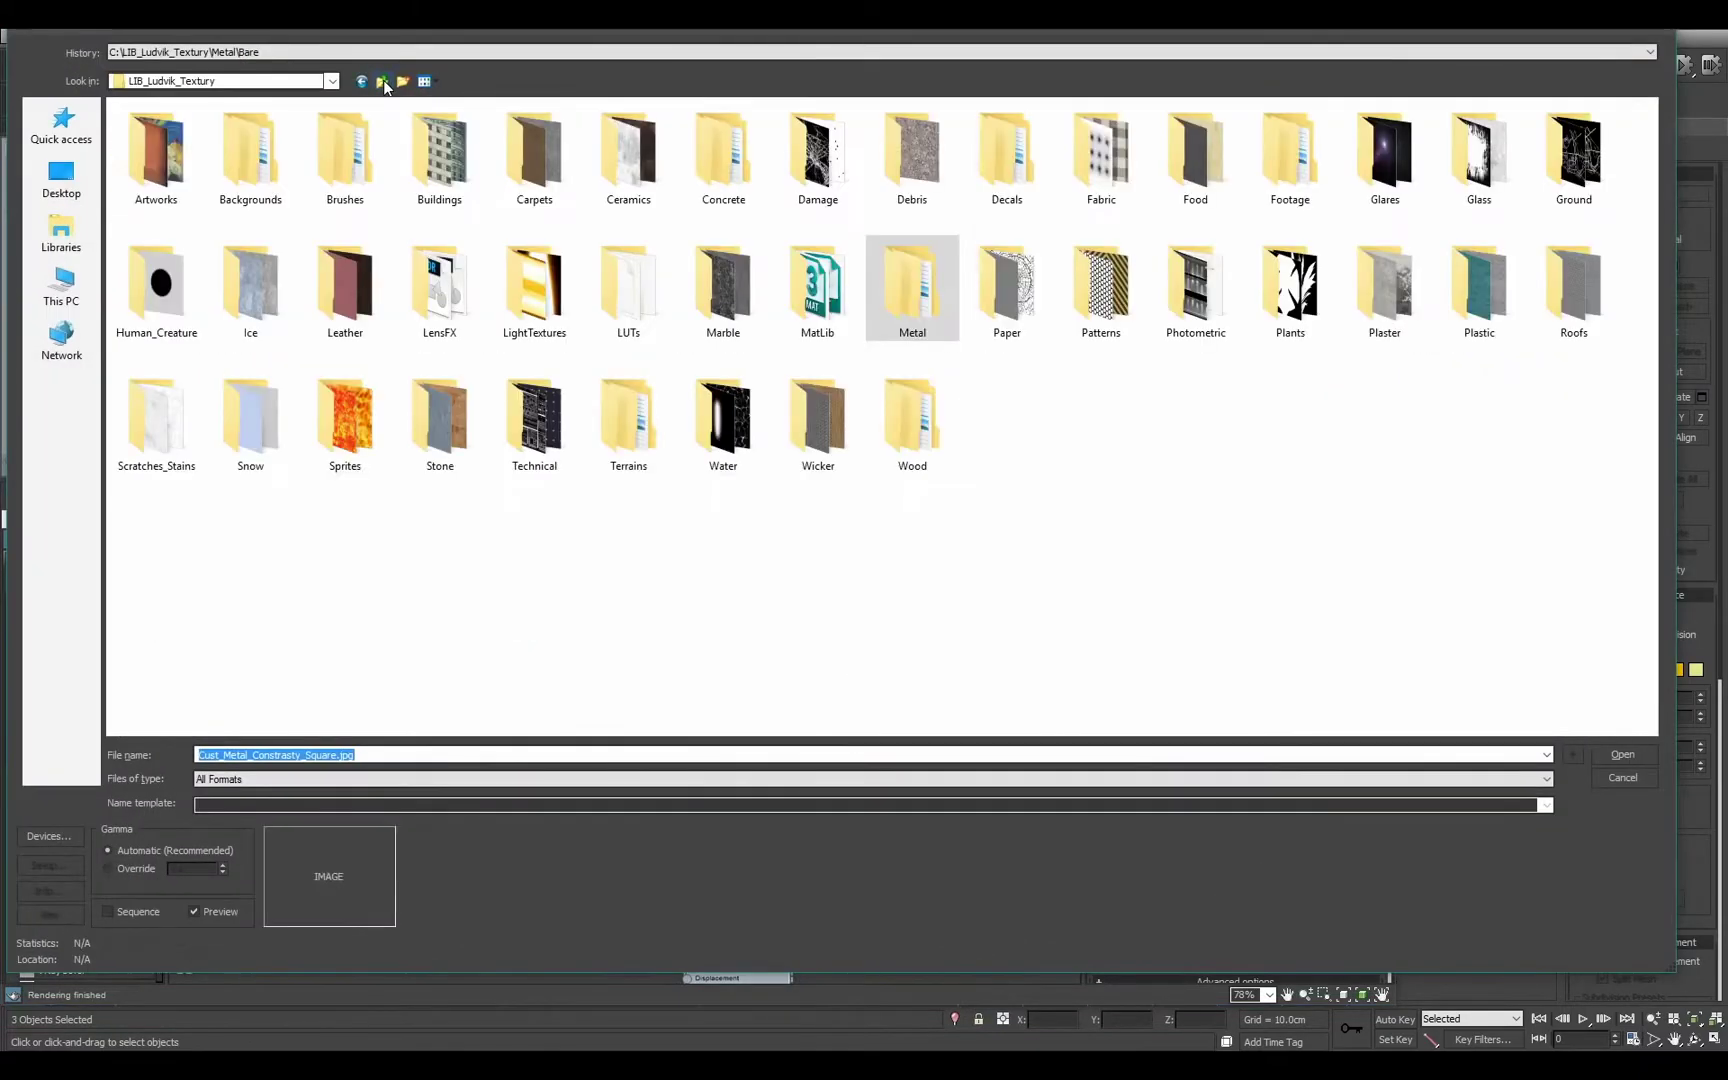
double_click(155, 448)
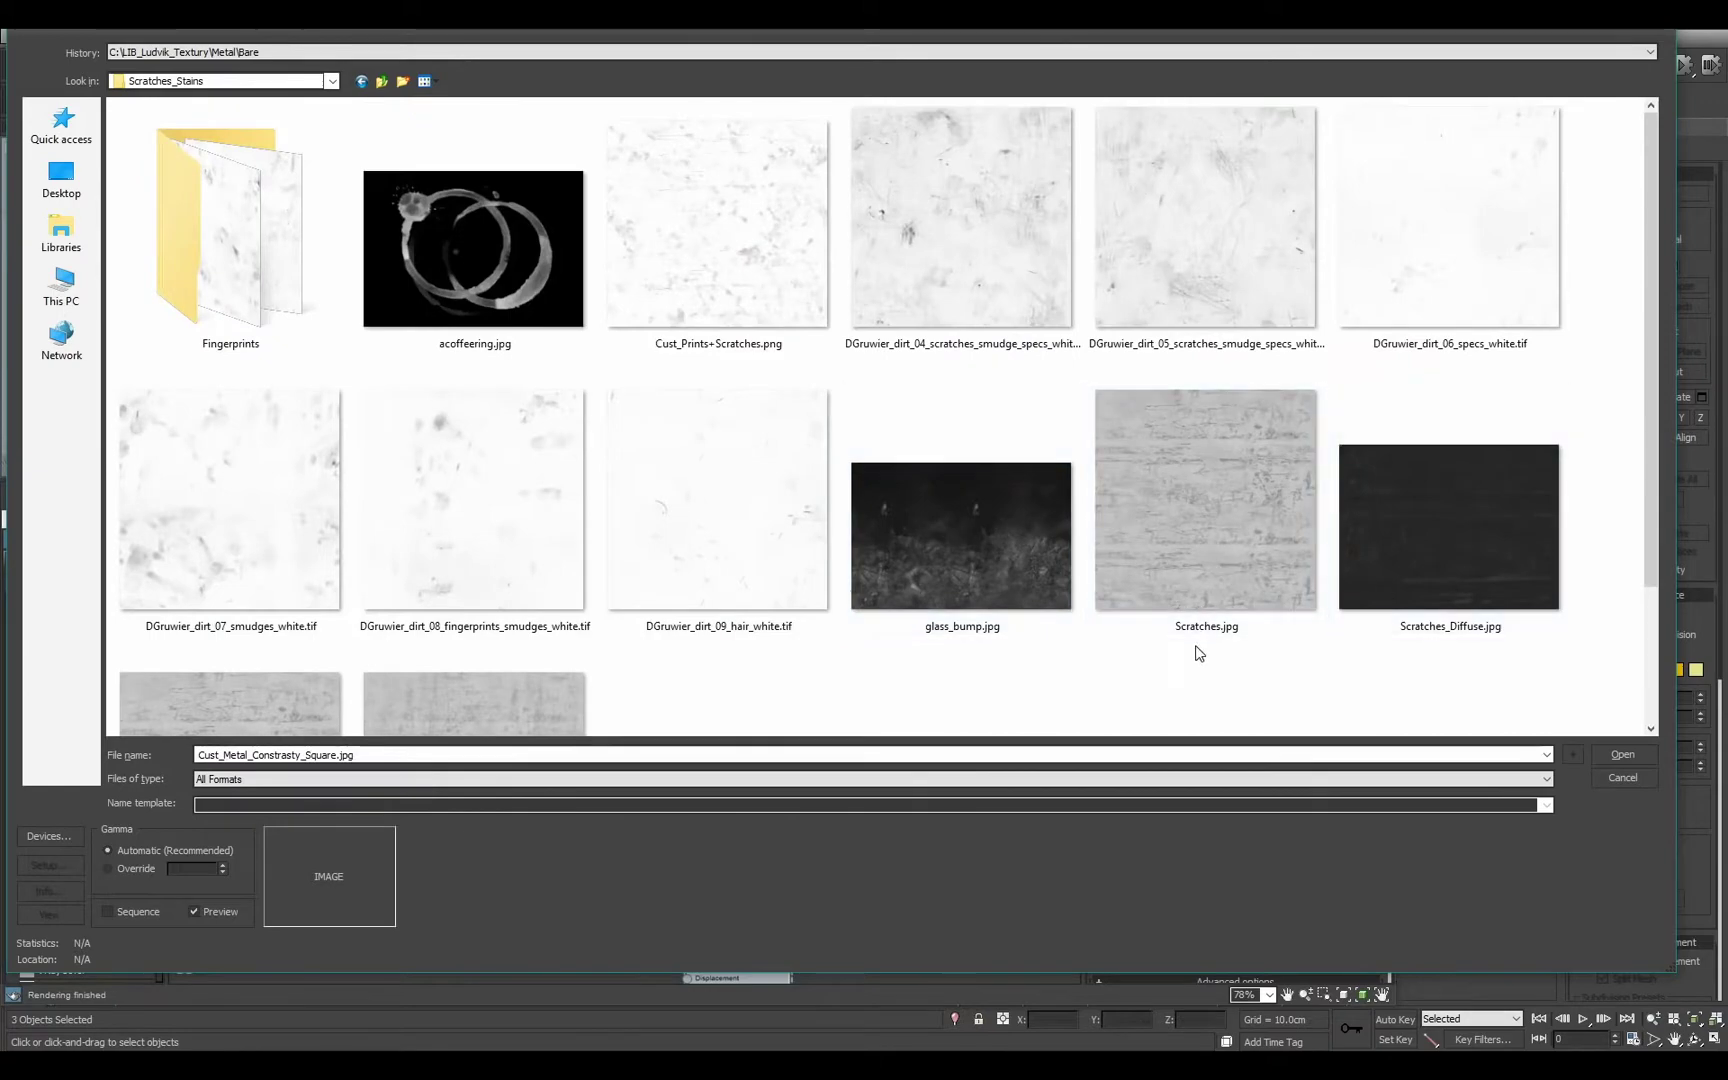
scroll(333, 600, down, 2)
double_click(466, 593)
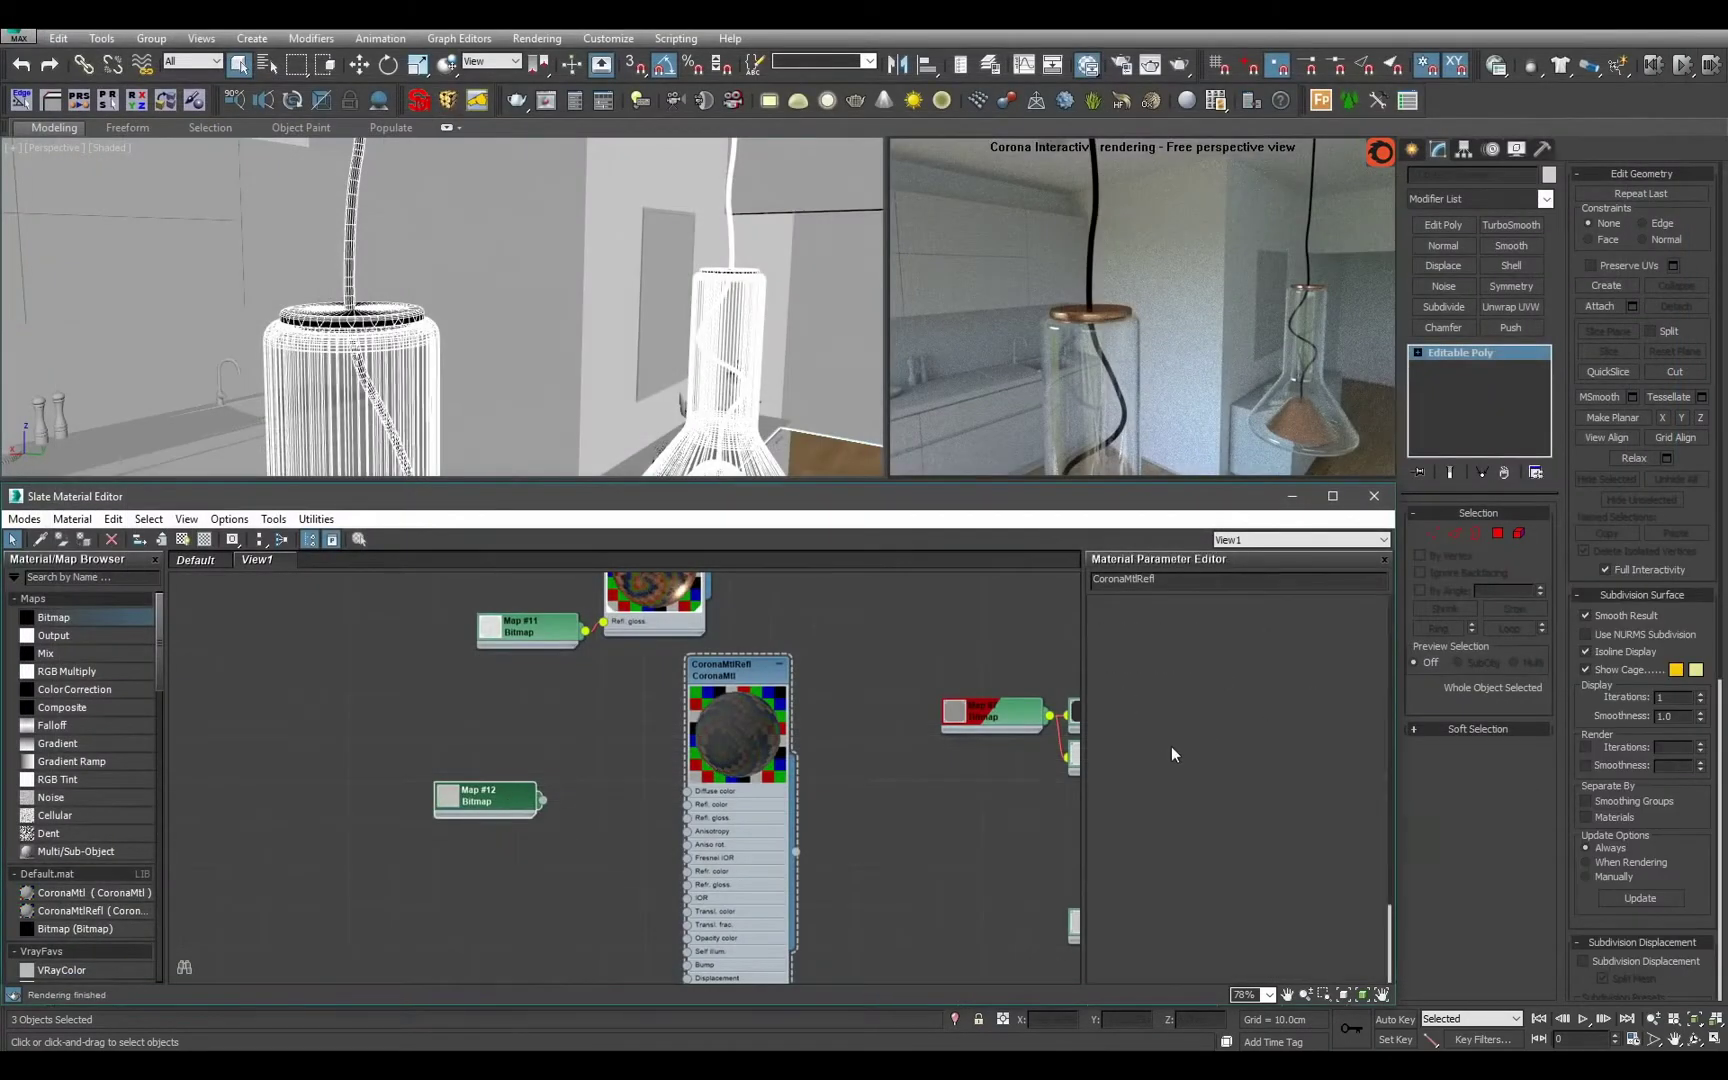
Set the scratches bitmap Map #12's blur to 0.25 and connect it to the new dark material's Refl. gloss slot.
click(1137, 760)
text(.25)
middle_drag(580, 821, 603, 678)
scroll(603, 694, up, 1)
drag(561, 656, 765, 674)
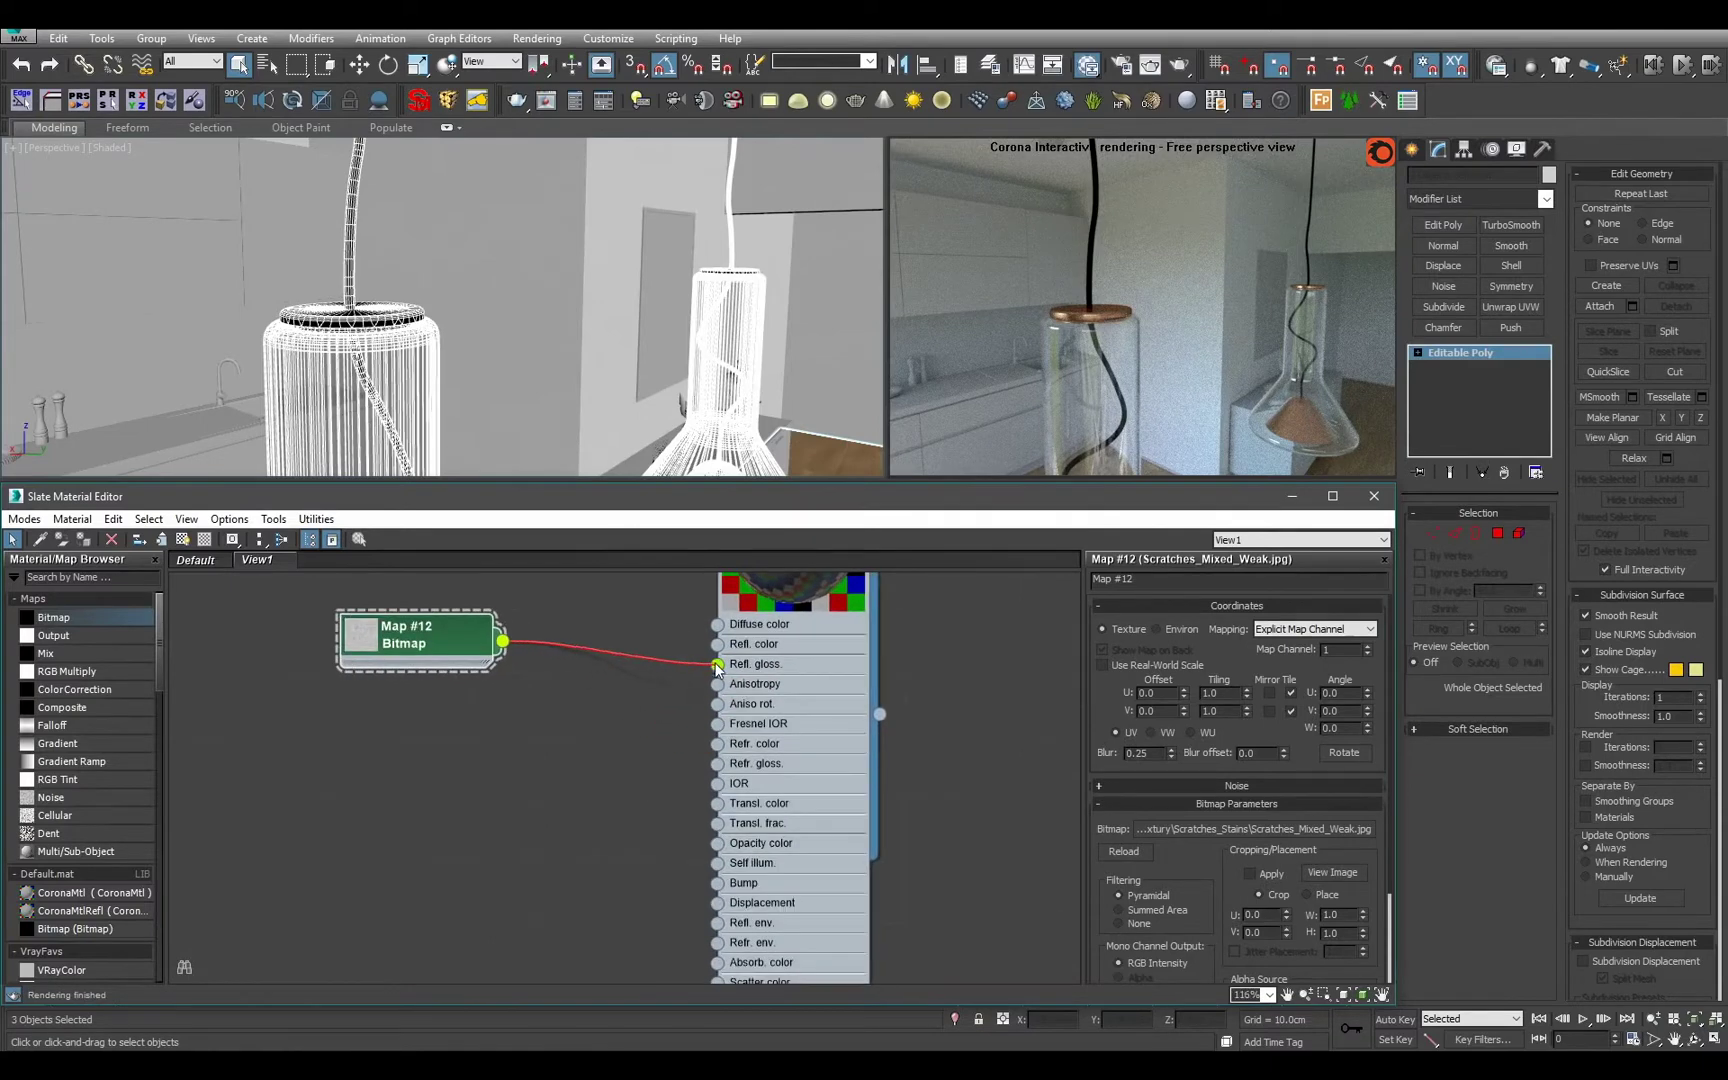
scroll(492, 824, up, 2)
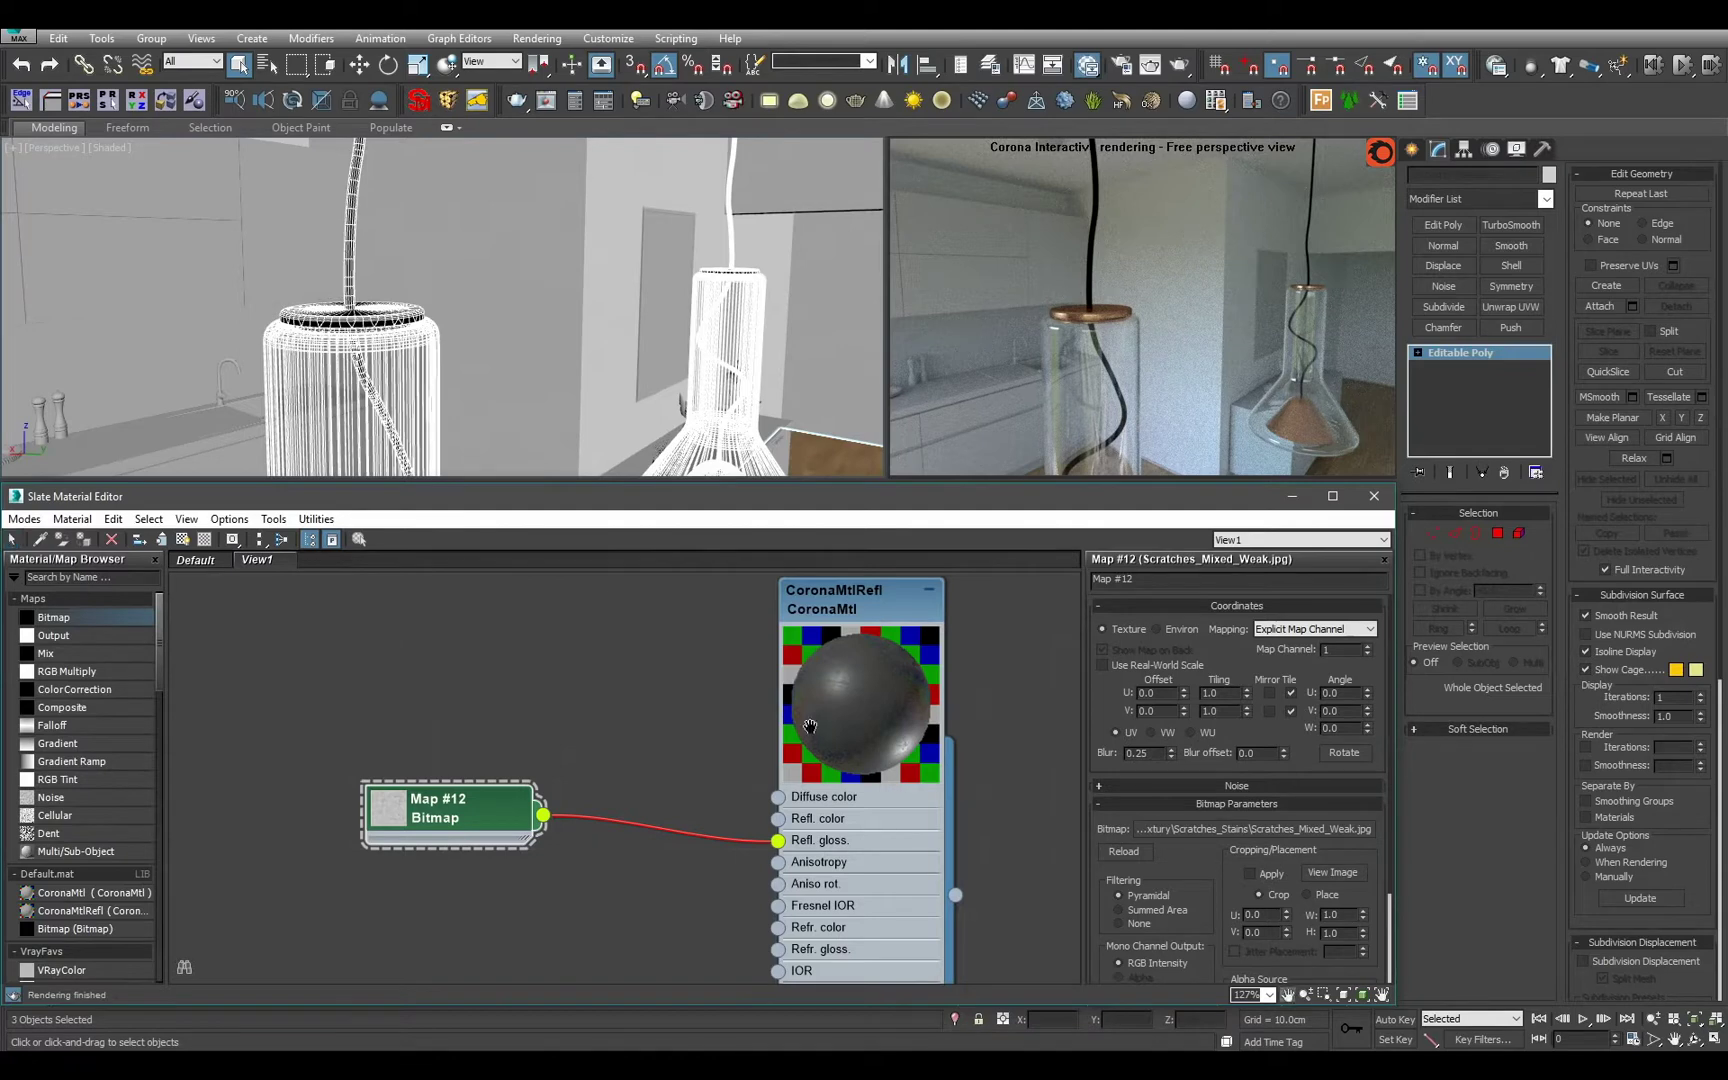
Open the new dark CoronaMtlRefl material's parameters and rename it Rubber_Dark.
middle_drag(806, 721, 811, 781)
scroll(811, 781, down, 1)
double_click(842, 863)
double_click(1173, 580)
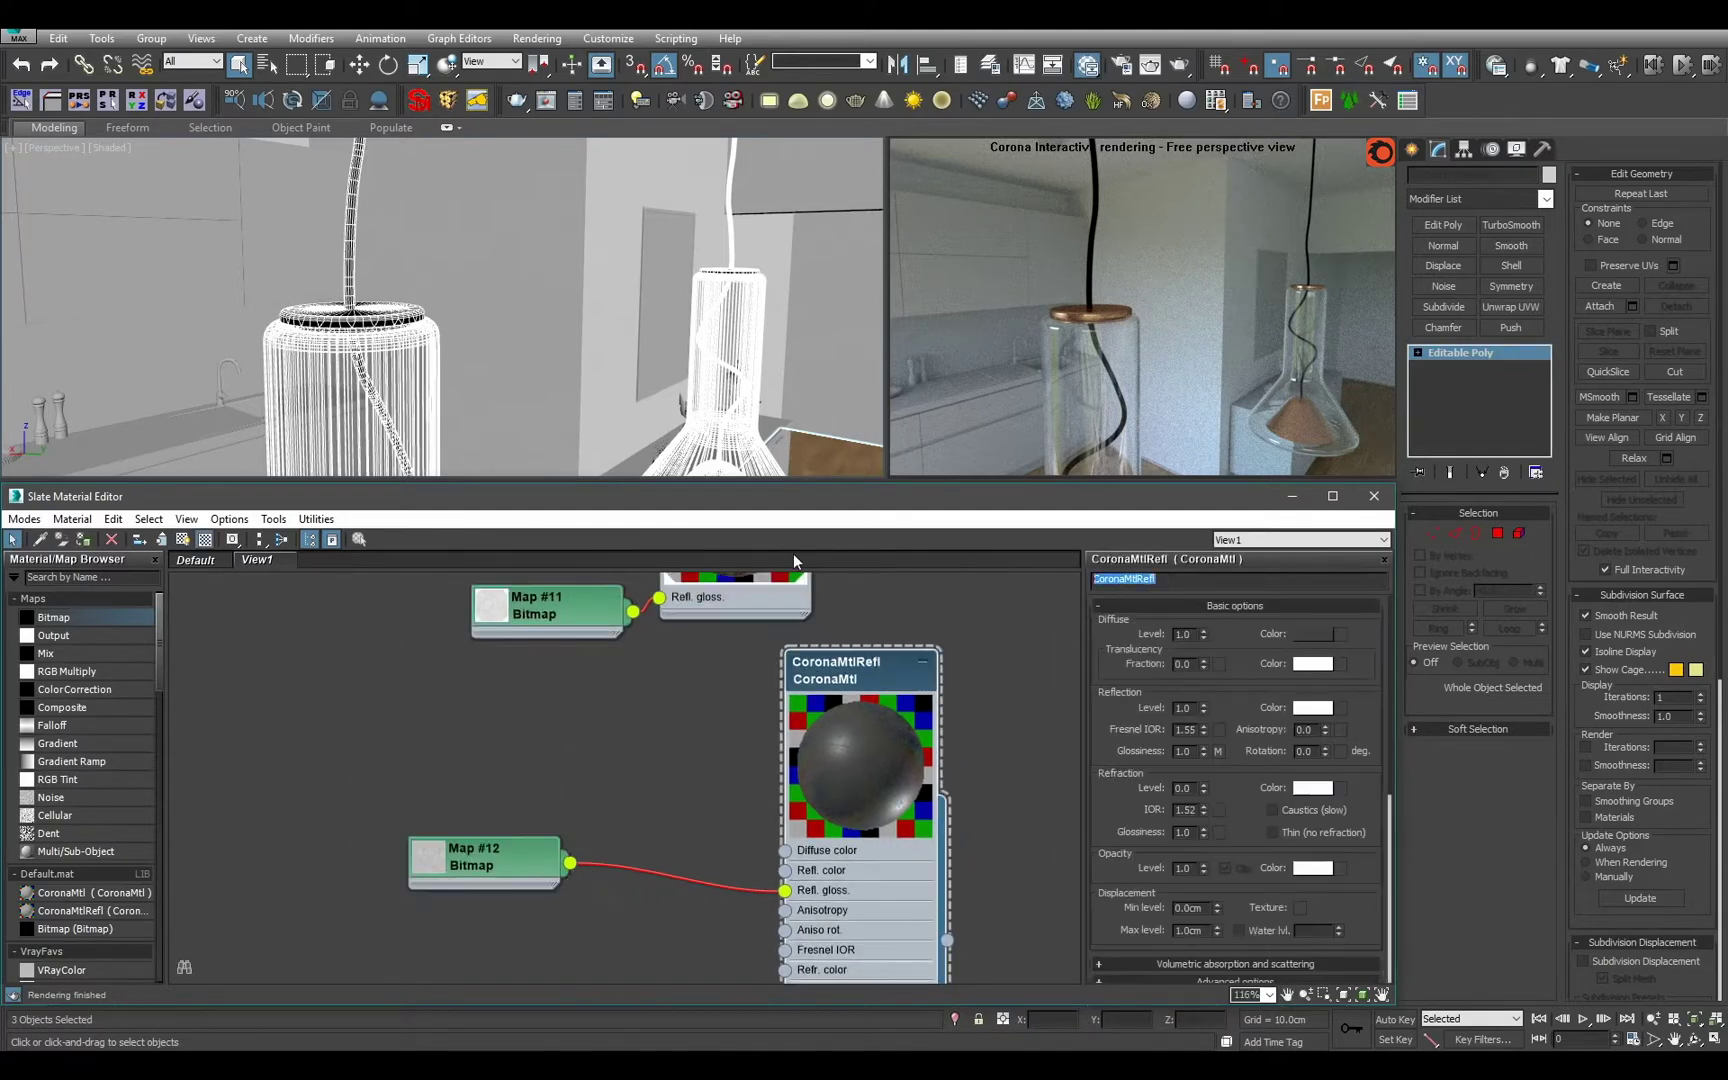
text(Rubber_Dark)
key(Return)
Connect Map #12 to Rubber_Dark's Bump slot as well and set the bump amount to 0.2.
middle_drag(572, 853, 564, 638)
drag(562, 645, 777, 891)
middle_drag(742, 717, 762, 799)
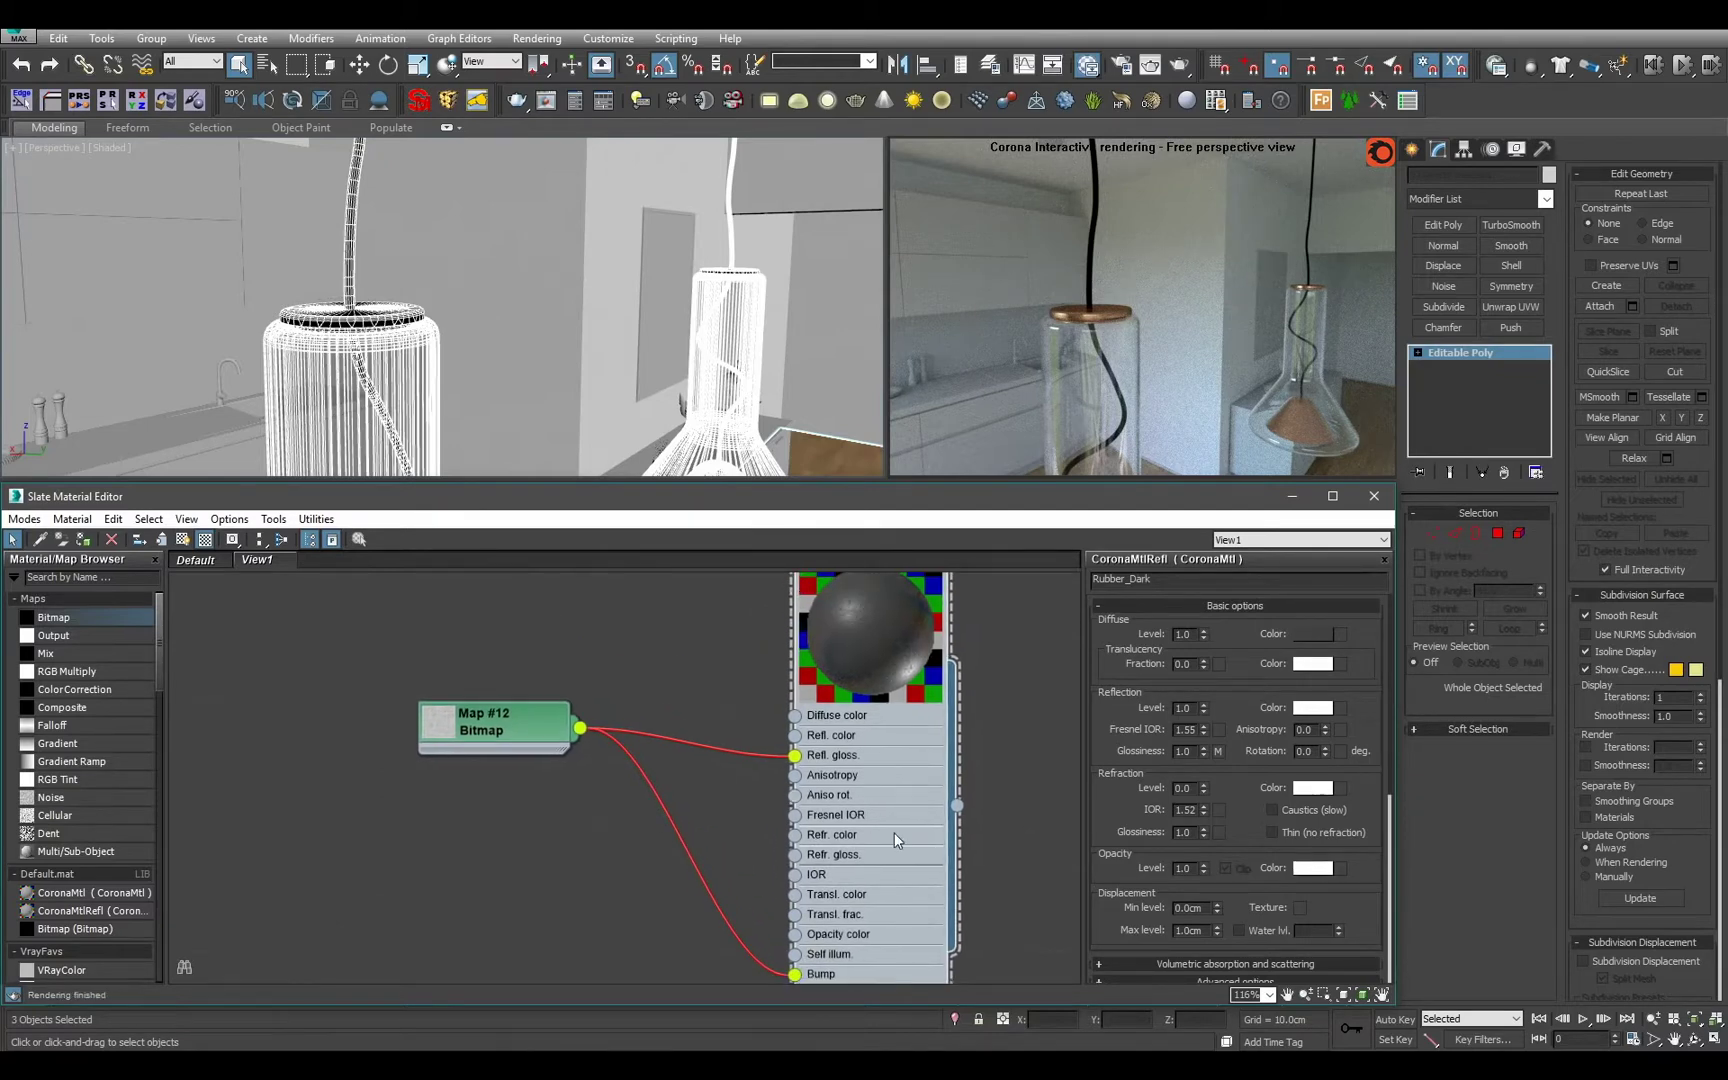
scroll(1241, 906, down, 5)
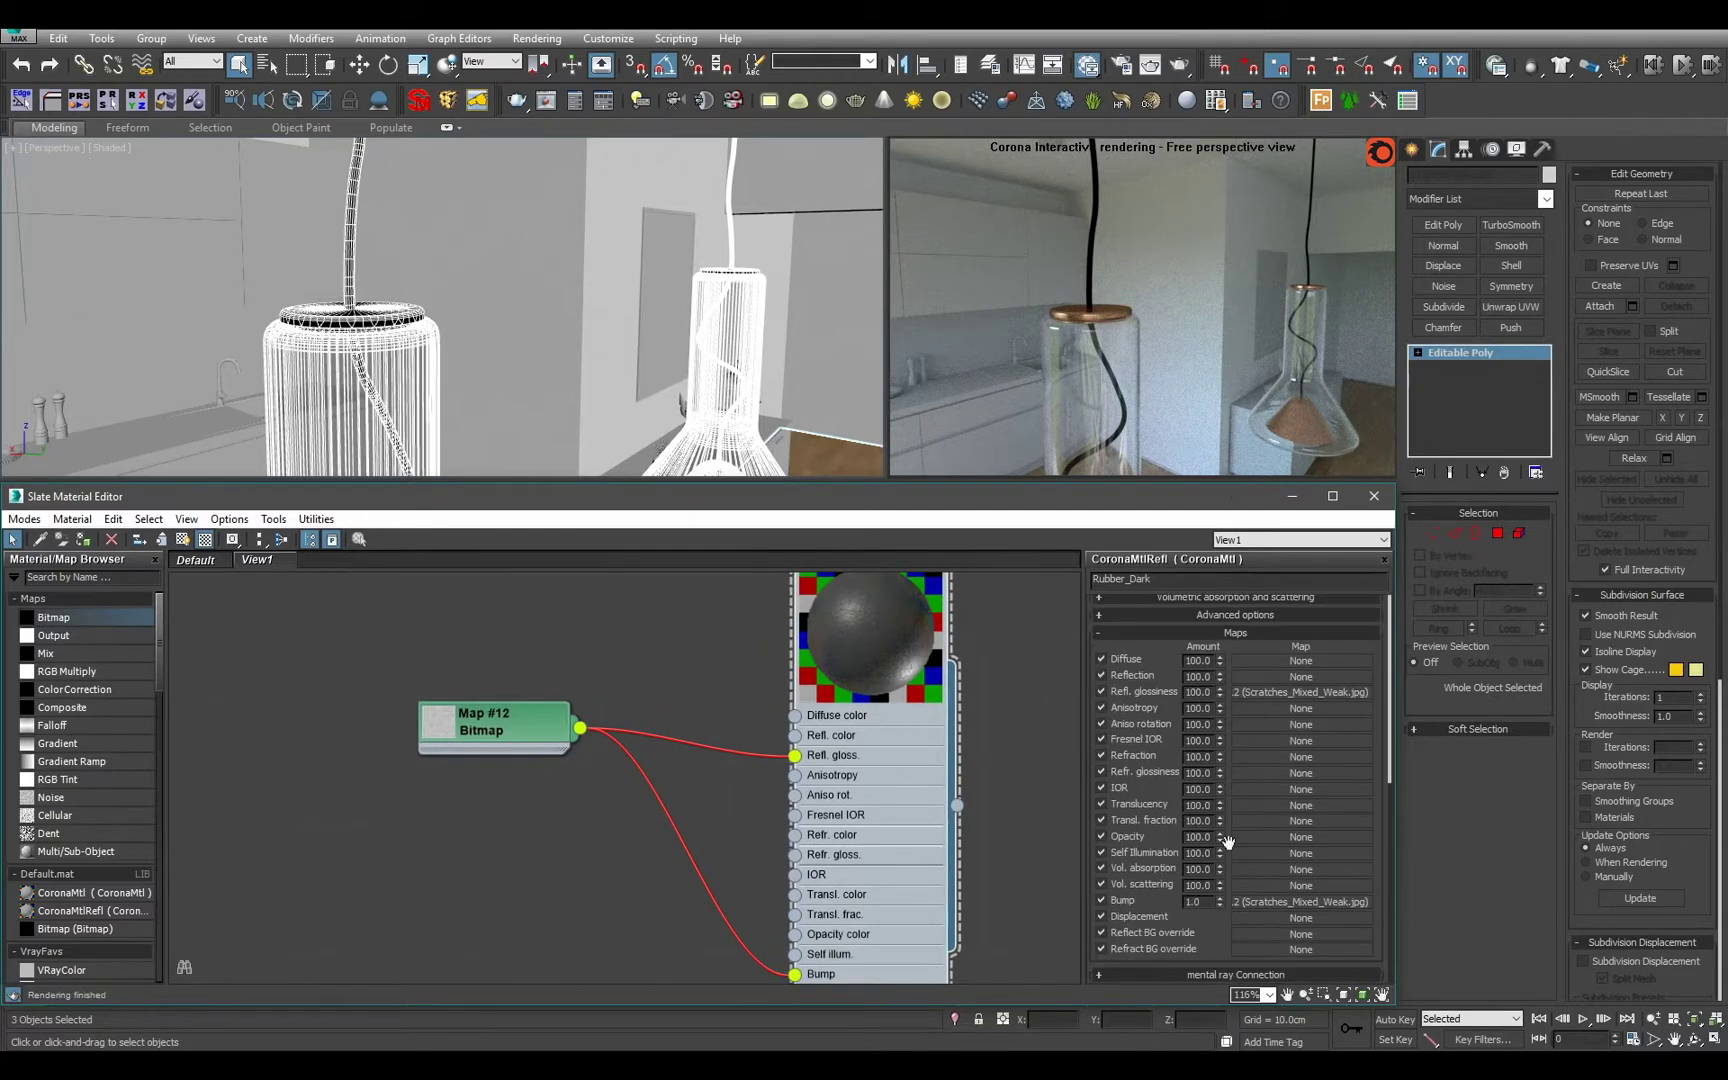
text(0.2)
scroll(584, 364, down, 5)
Bring all three pendant lamps into view and hide the unused slots of the Rubber_Dark node.
alt+middle_drag(583, 365, 562, 366)
scroll(852, 700, down, 1)
middle_drag(856, 672, 742, 802)
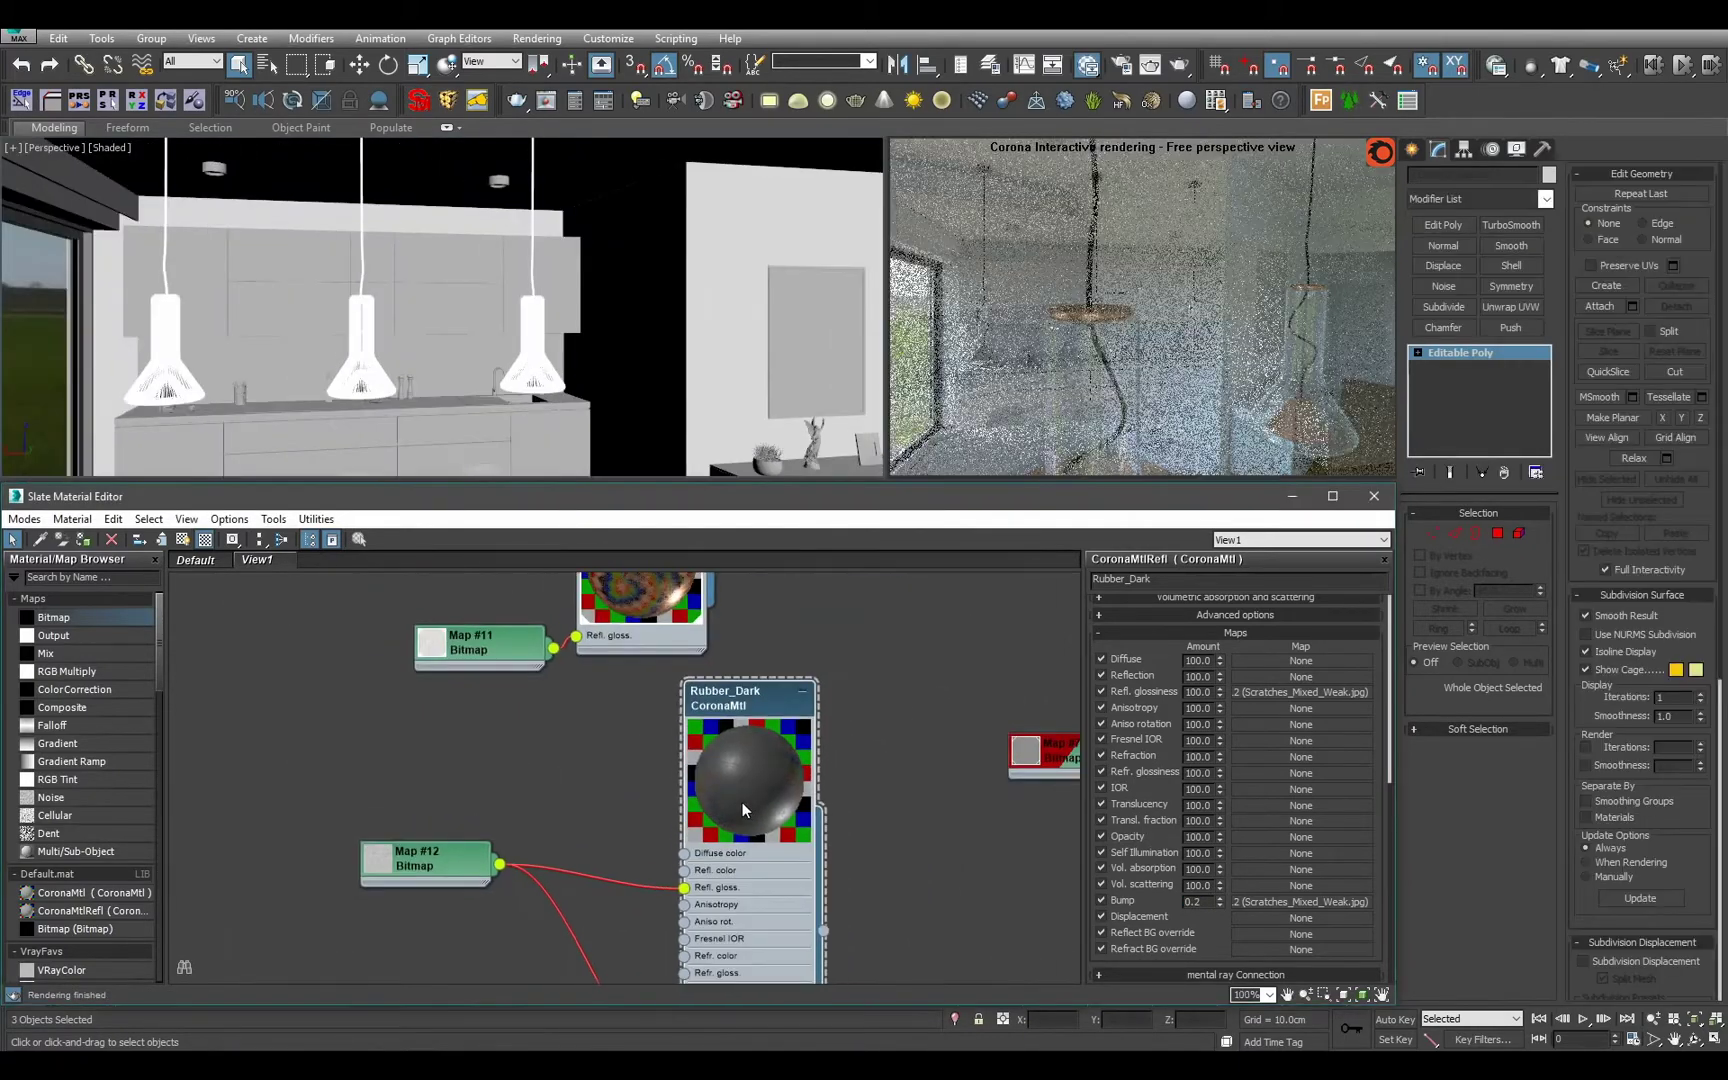
key(h)
scroll(742, 800, down, 1)
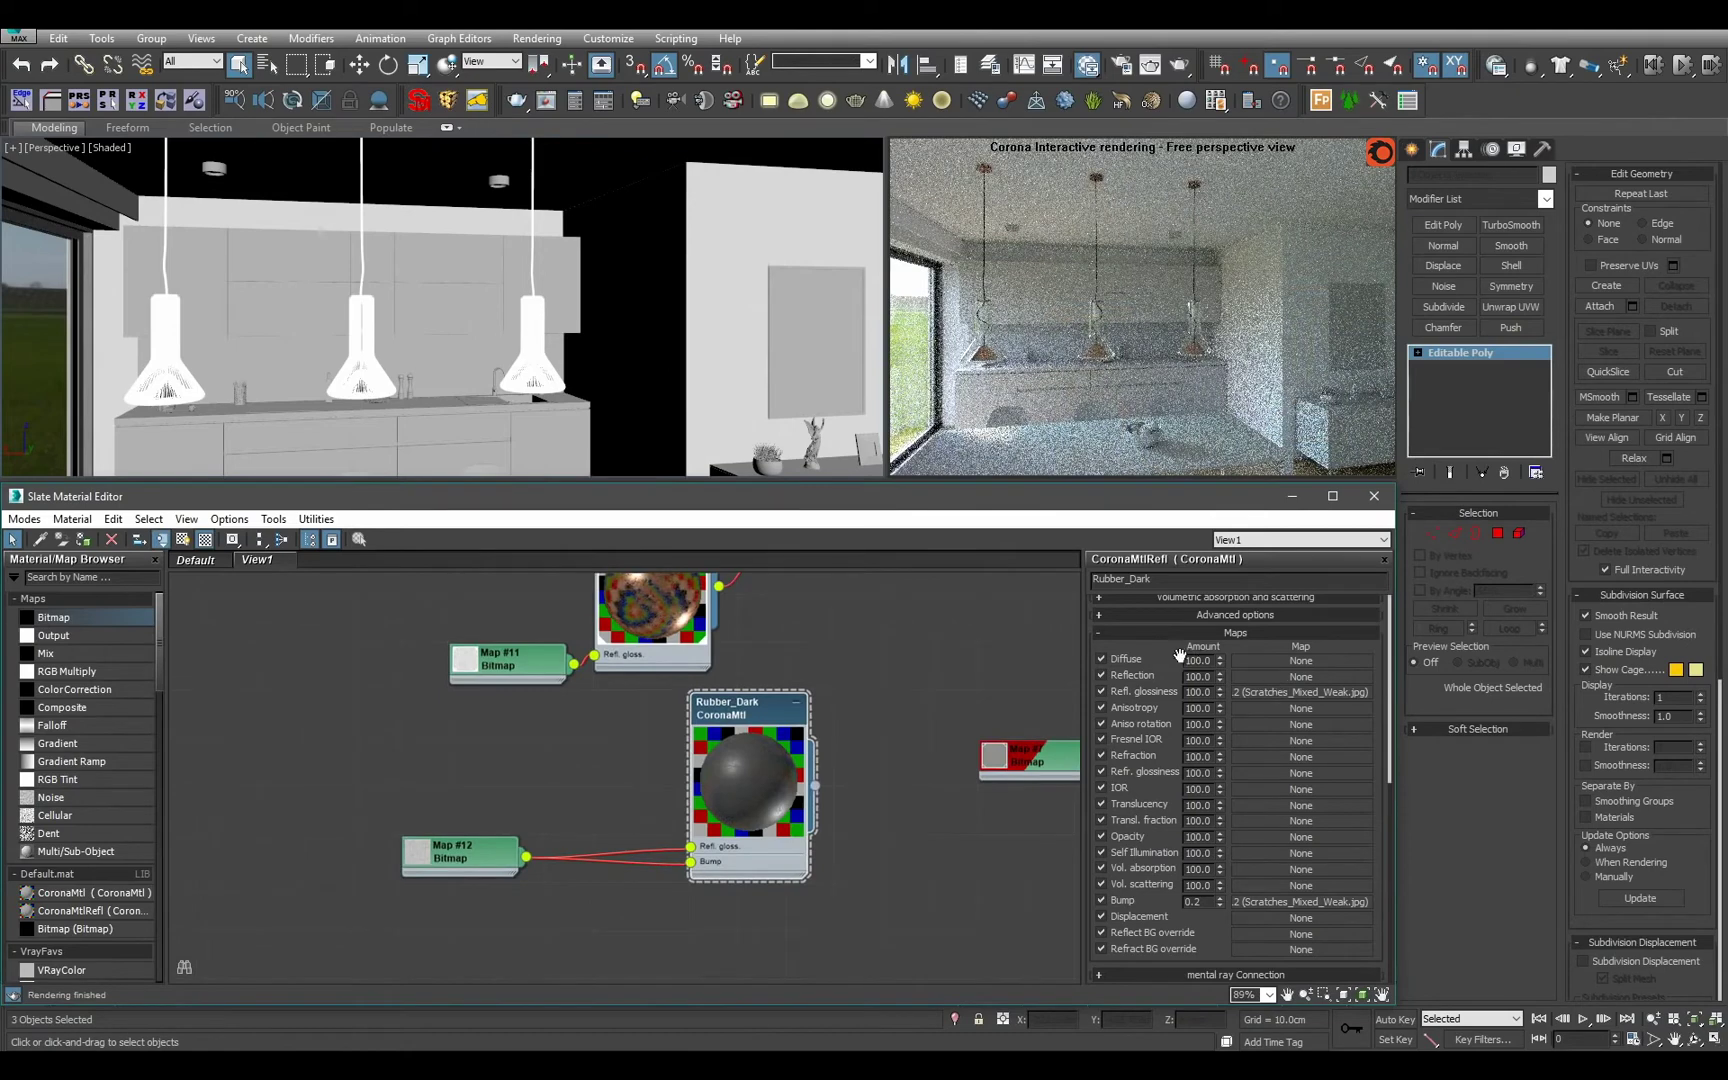
scroll(1180, 655, up, 5)
click(1307, 637)
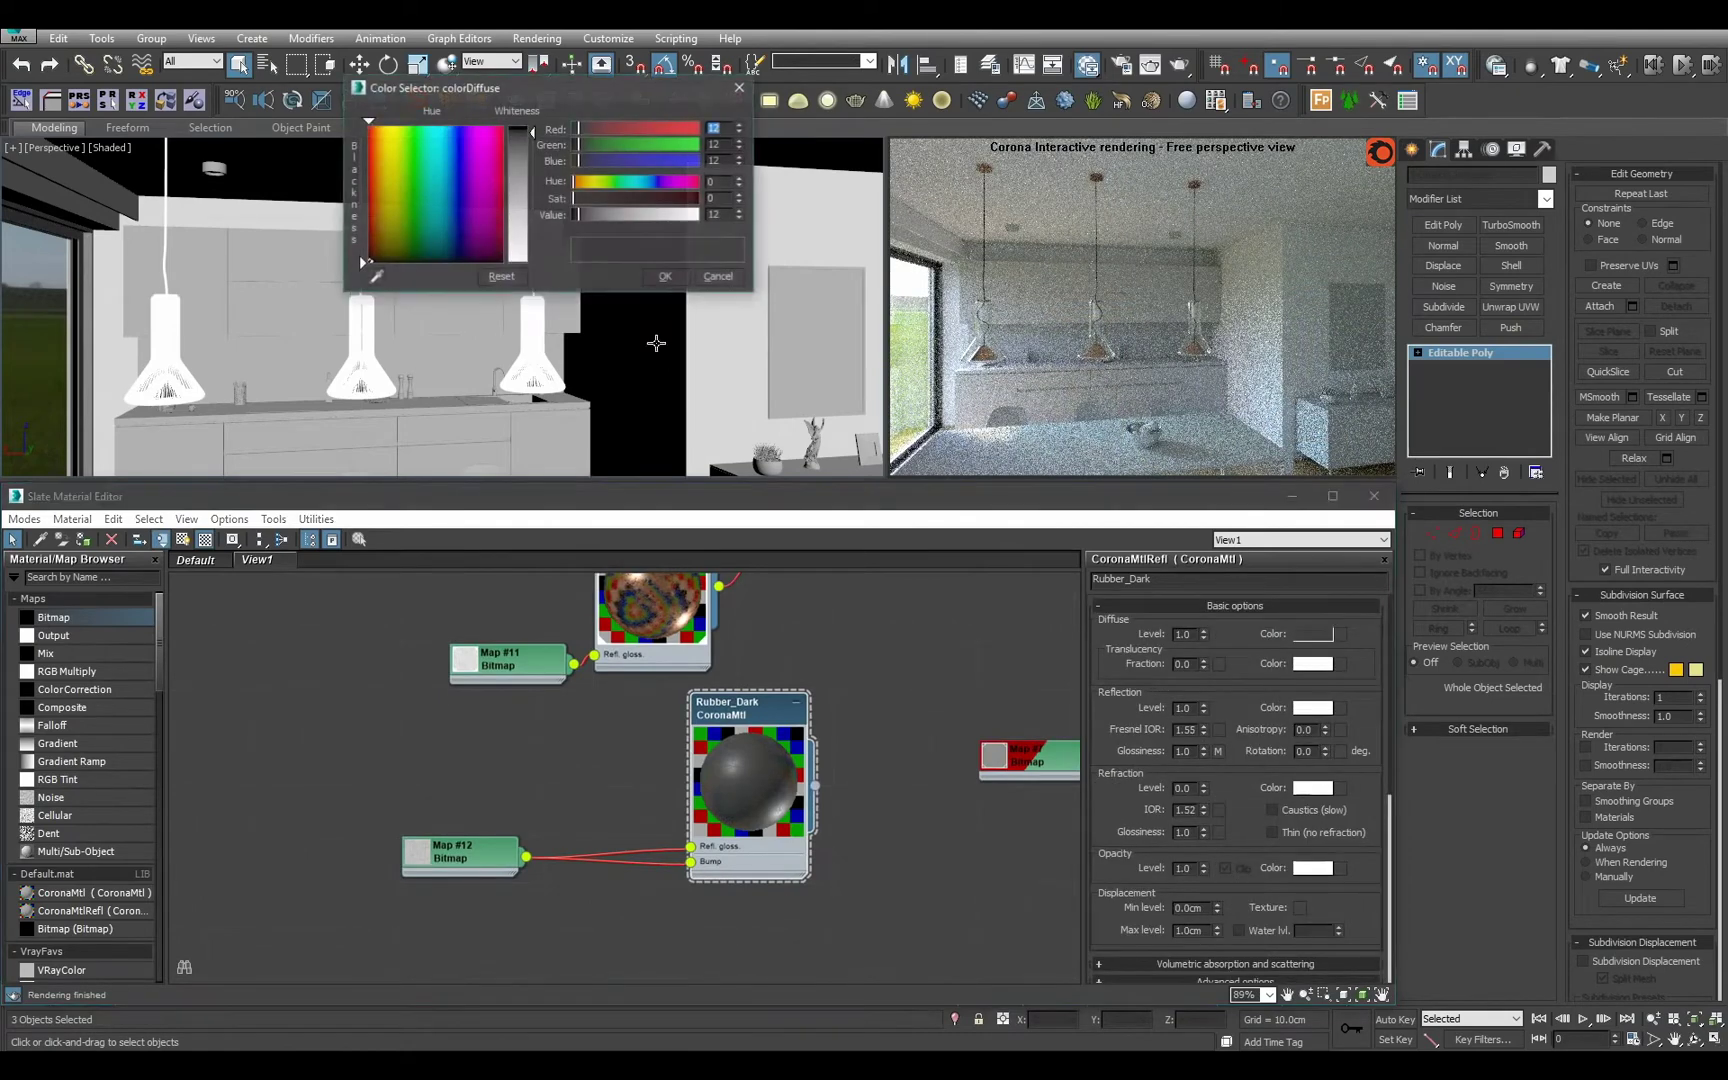
click(718, 277)
Connect Rubber_Dark to the third slot of the pendant Multi/Sub-Object material and check the lamp cord in the interactive render.
scroll(698, 855, down, 2)
scroll(700, 855, up, 1)
drag(716, 882, 689, 650)
scroll(598, 343, up, 8)
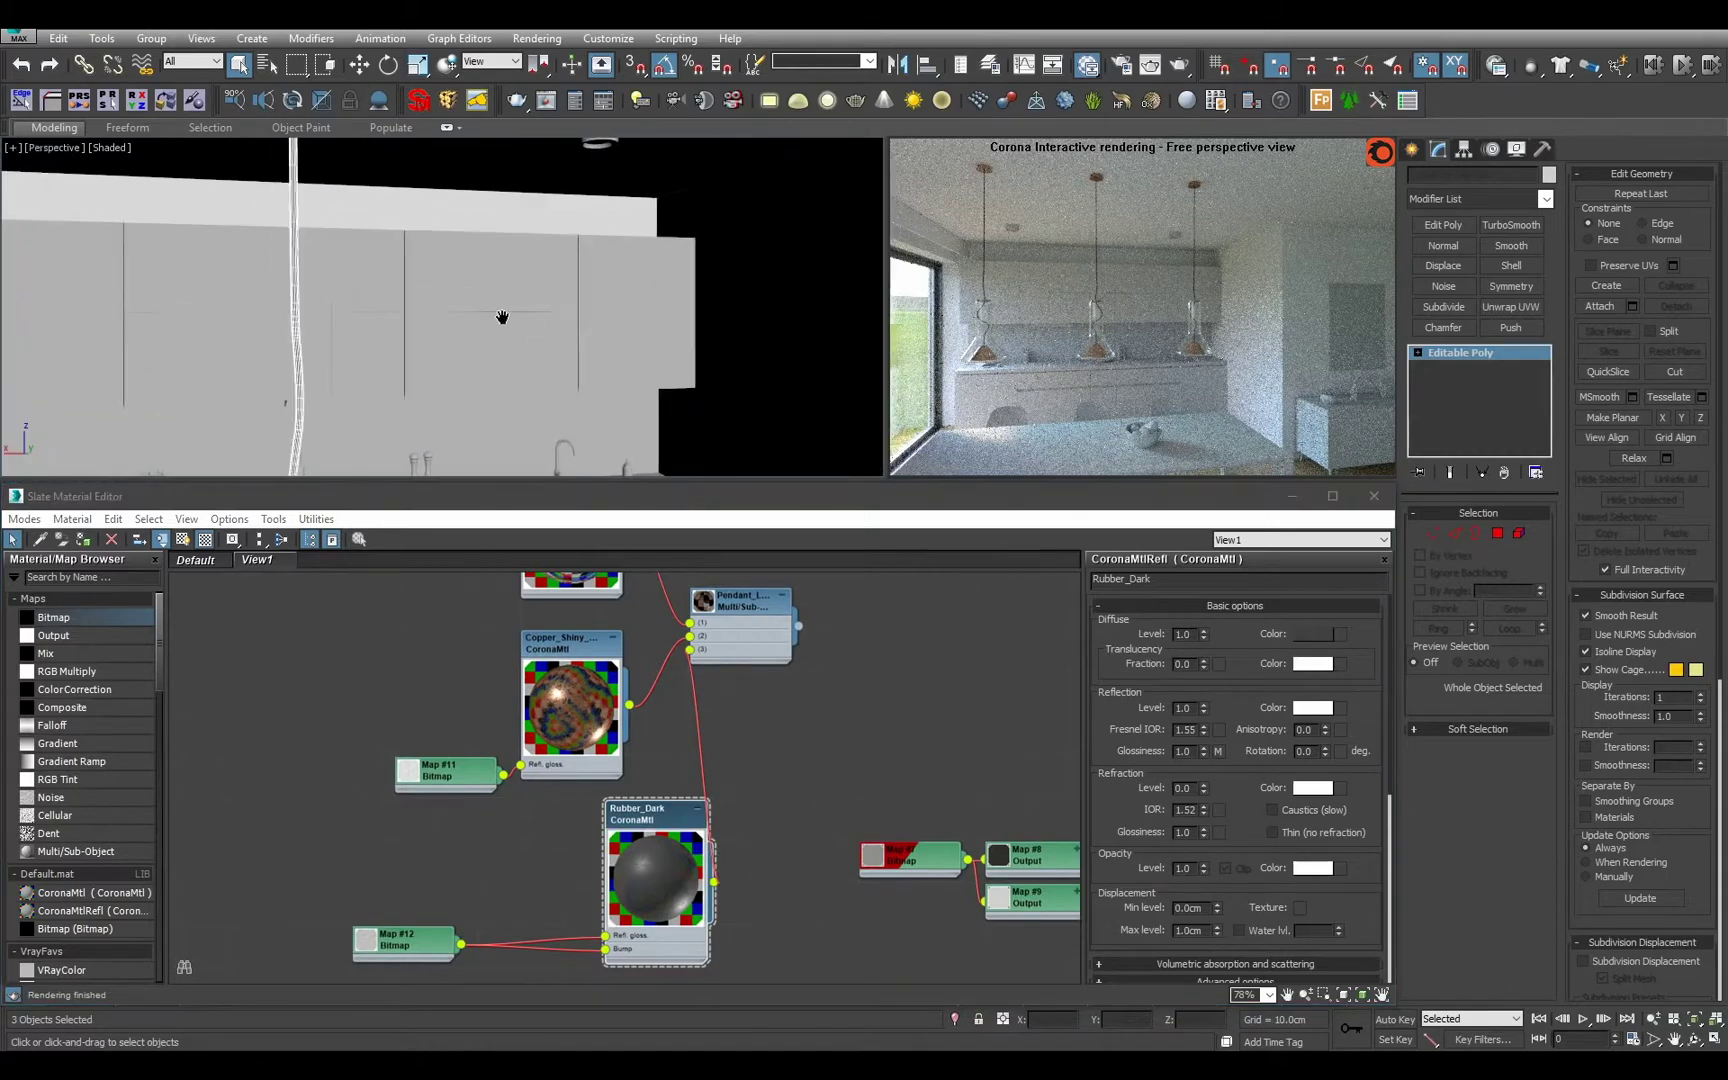
scroll(860, 350, up, 3)
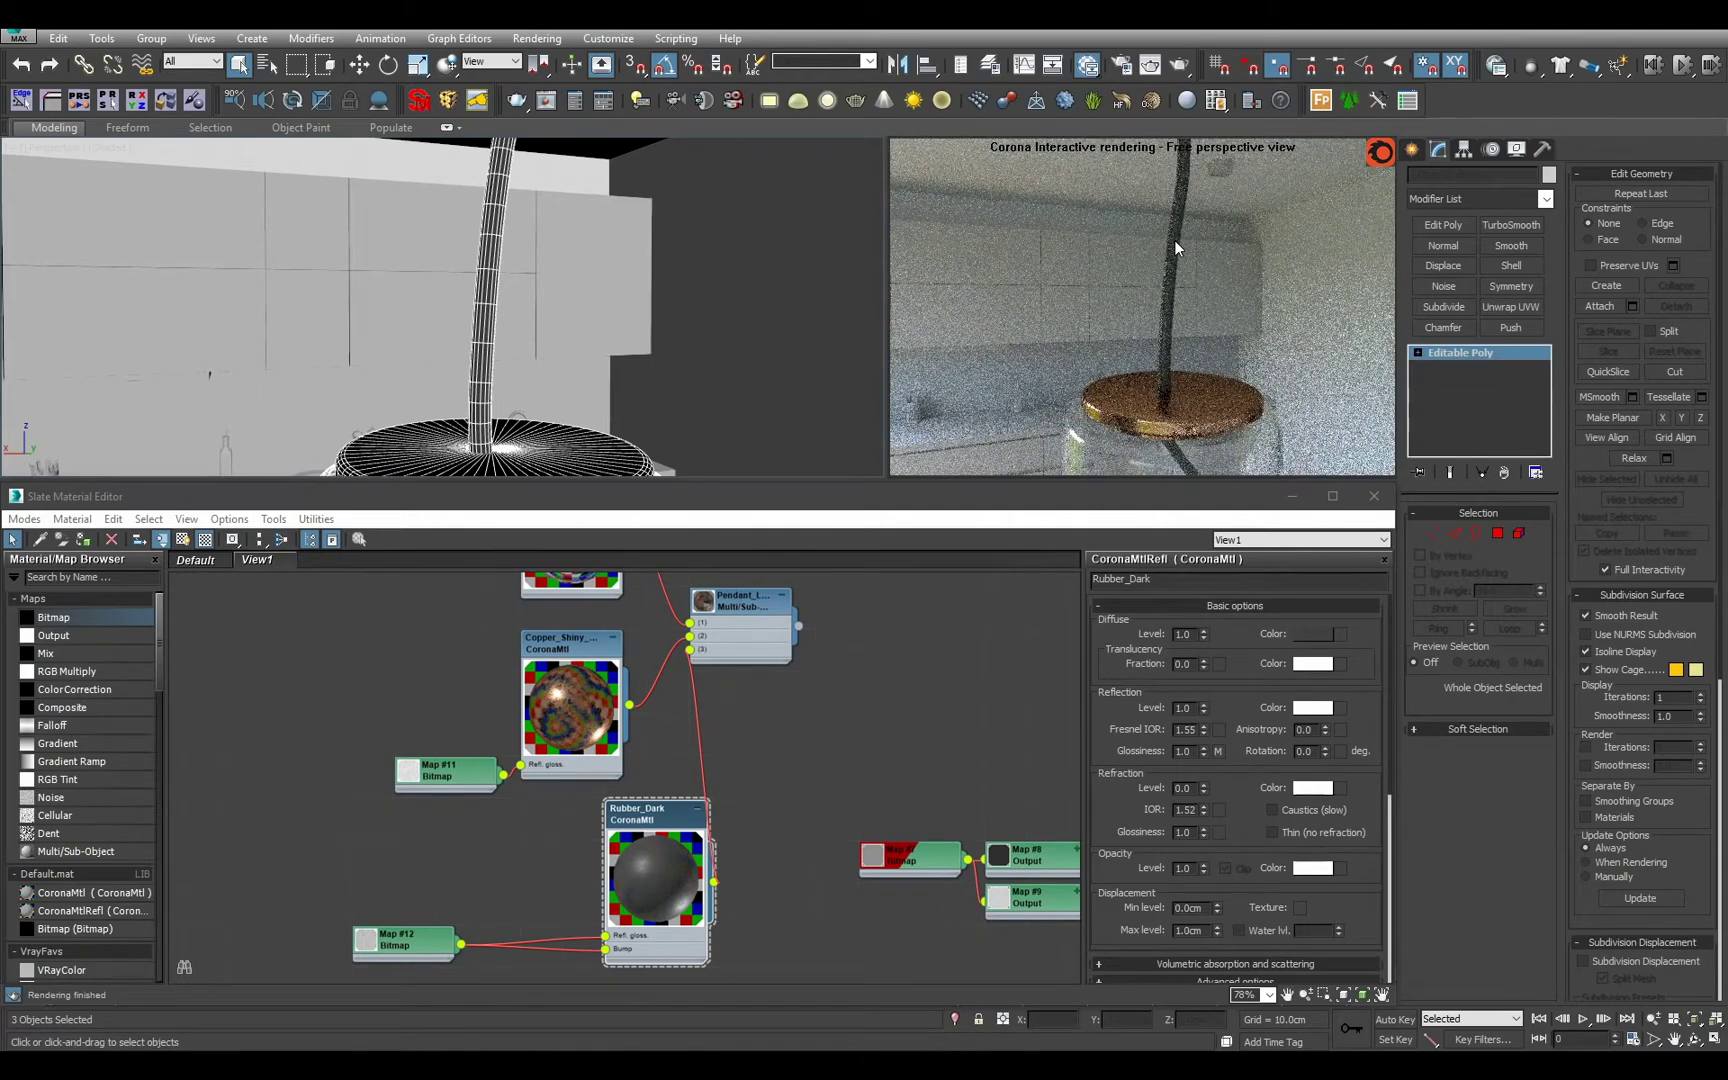
scroll(740, 775, down, 5)
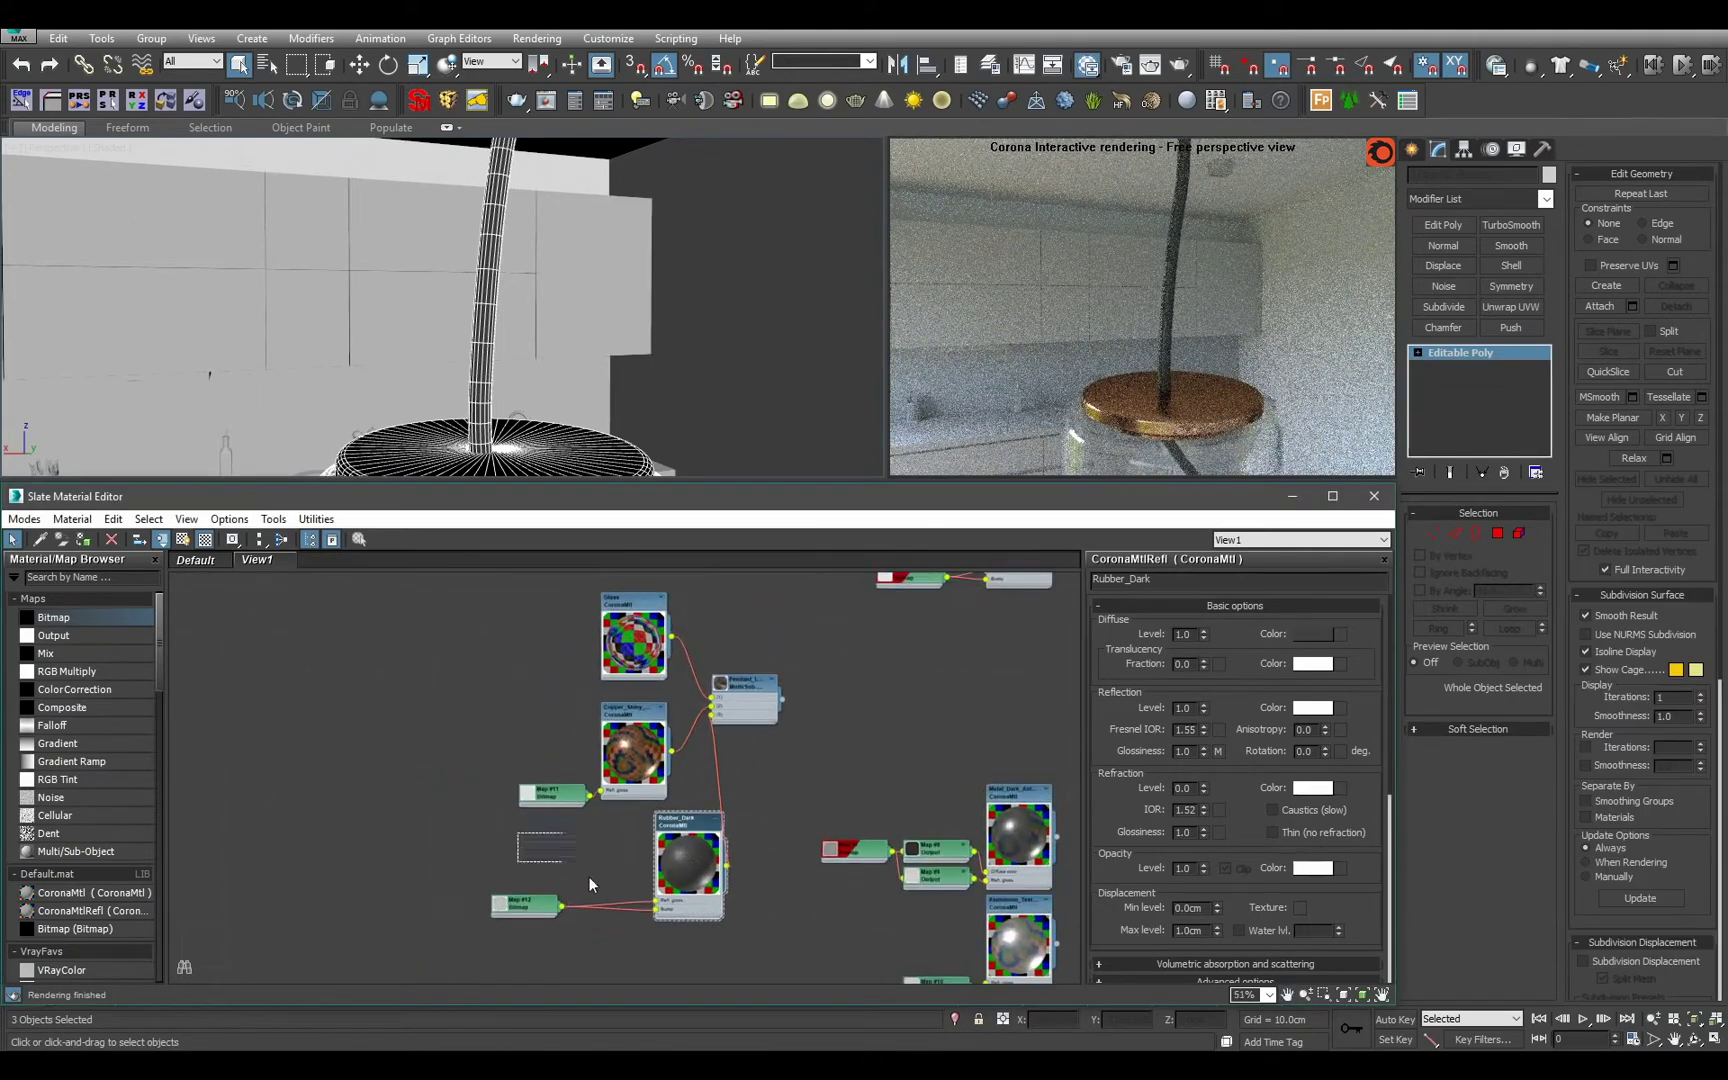
Line up Rubber_Dark beneath the copper material and place Map #12 close beside it.
drag(655, 905, 637, 905)
drag(466, 909, 529, 906)
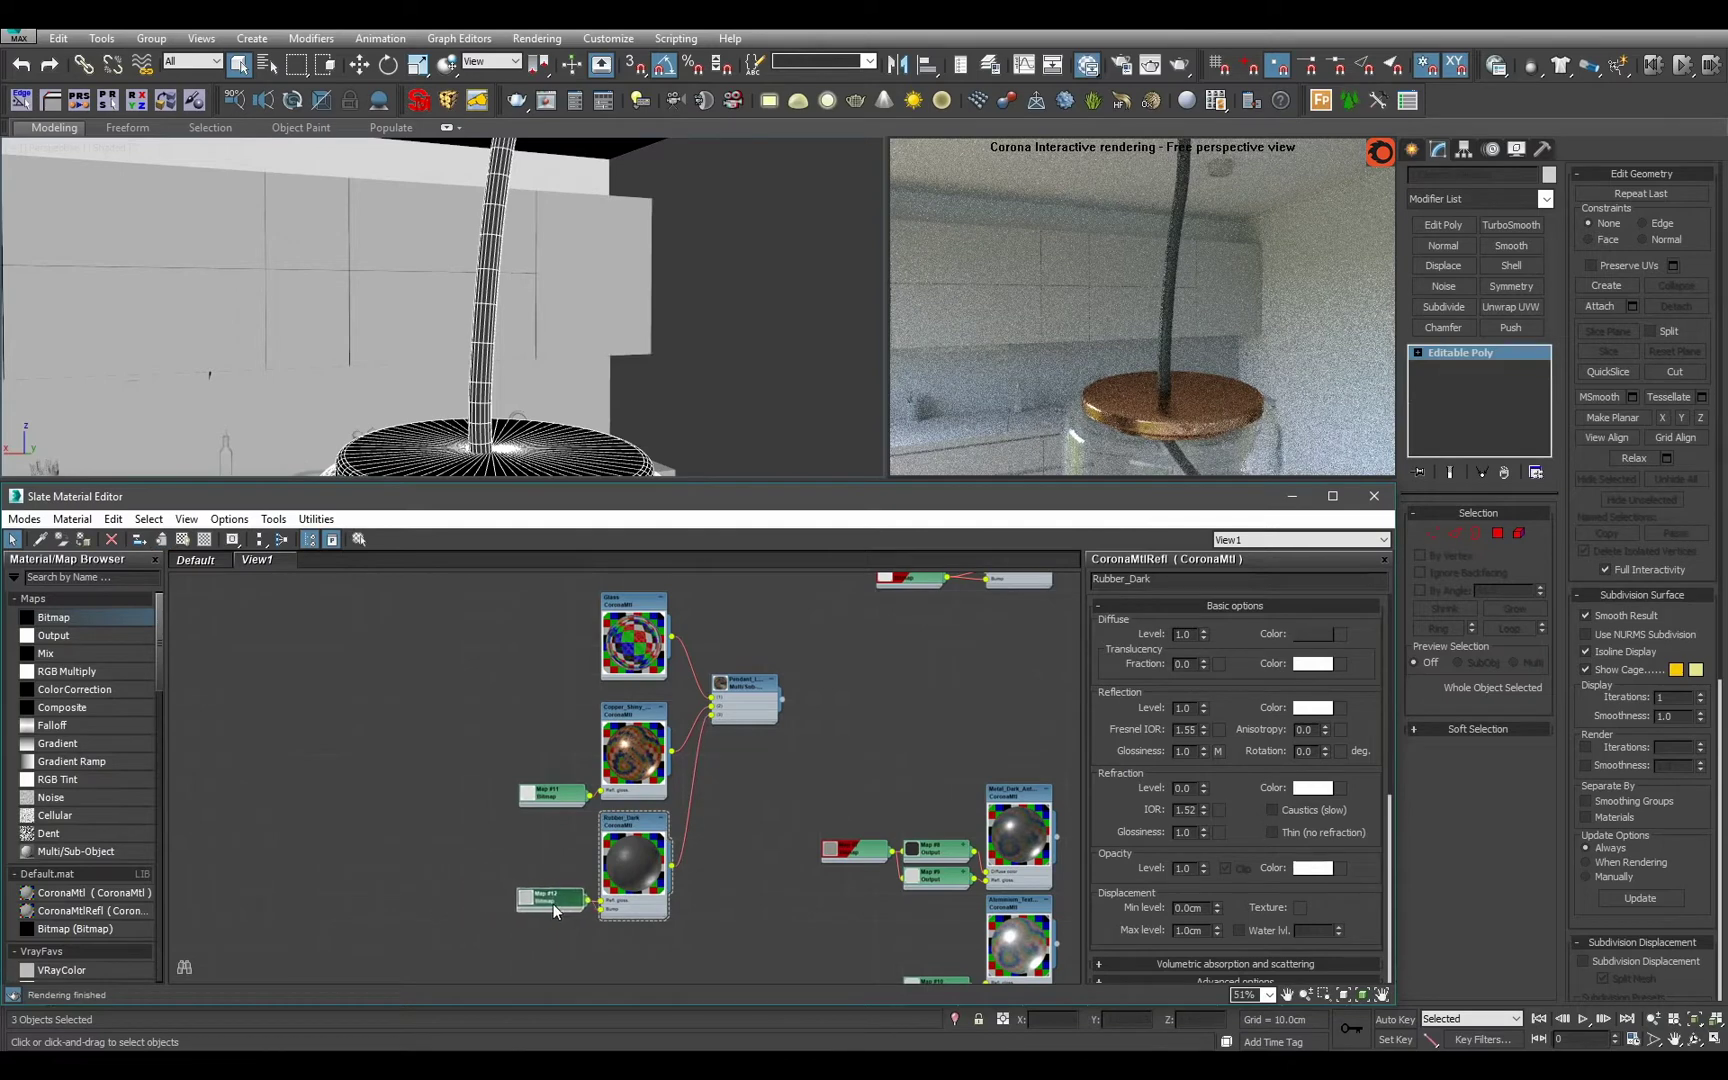
scroll(770, 811, down, 1)
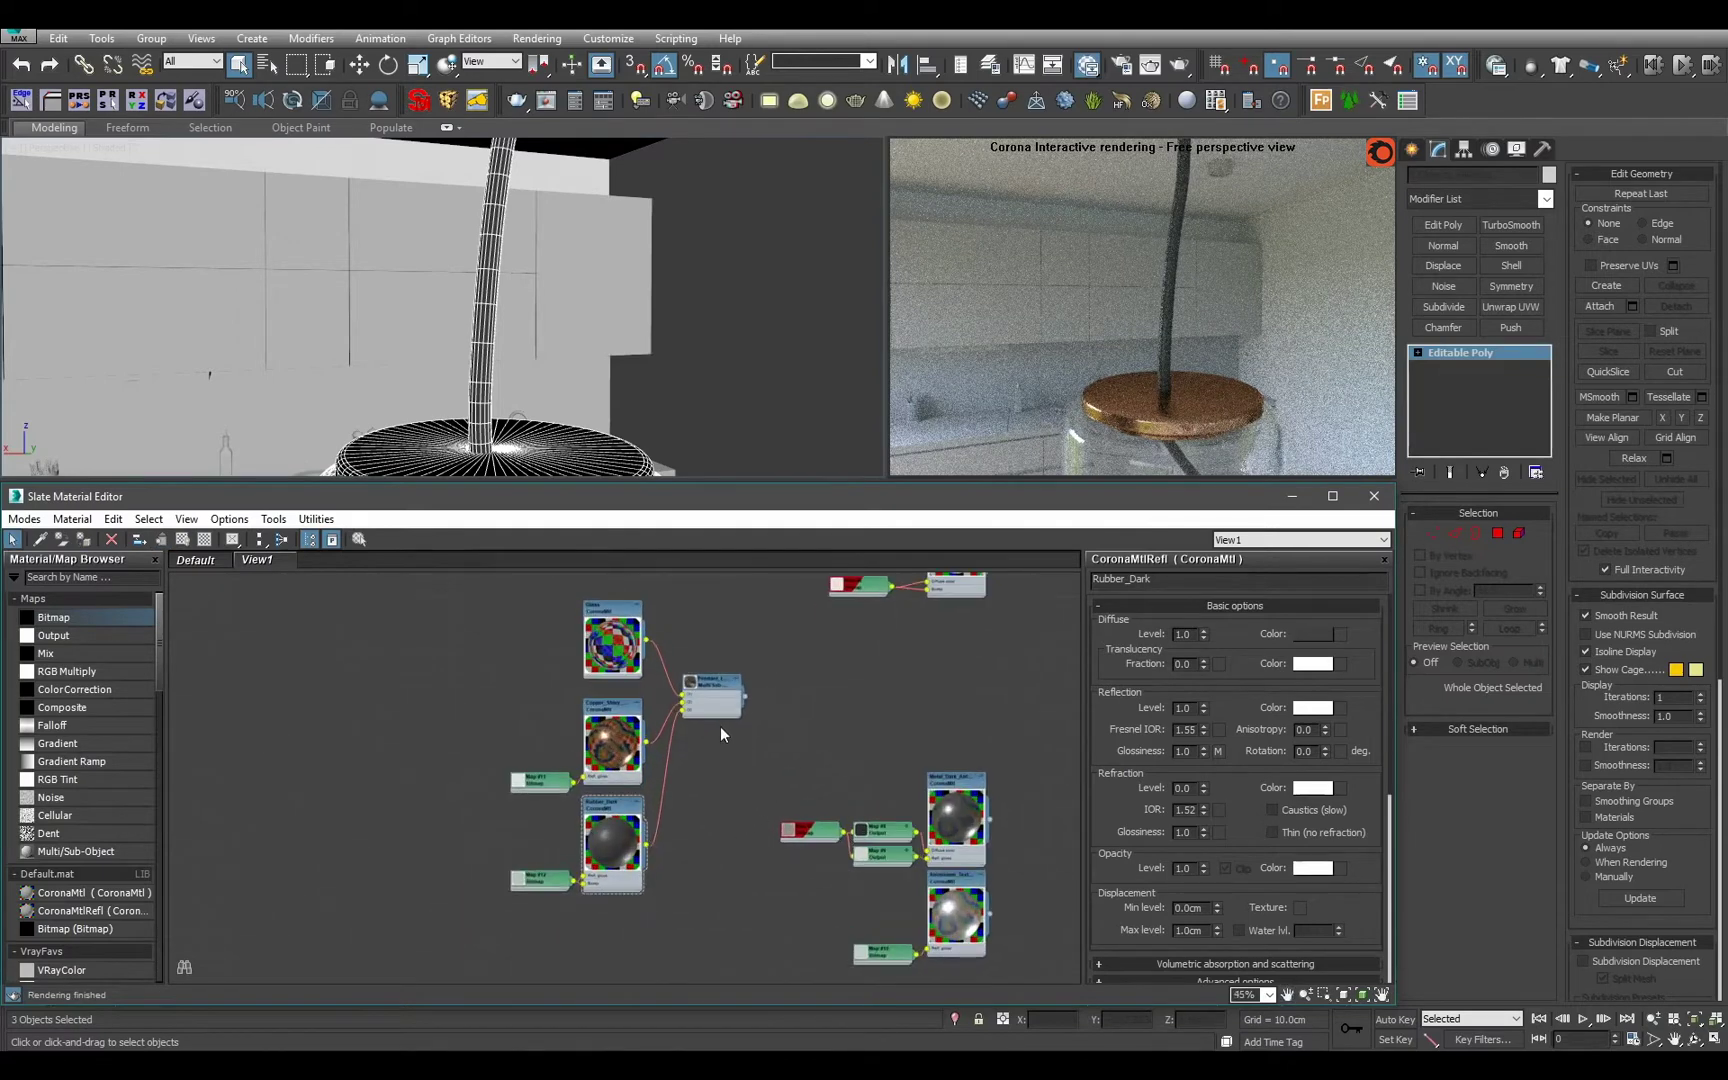
Delete the pendant Multi/Sub-Object node from the material view, keeping its three sub-materials.
click(716, 703)
key(Delete)
scroll(751, 759, down, 1)
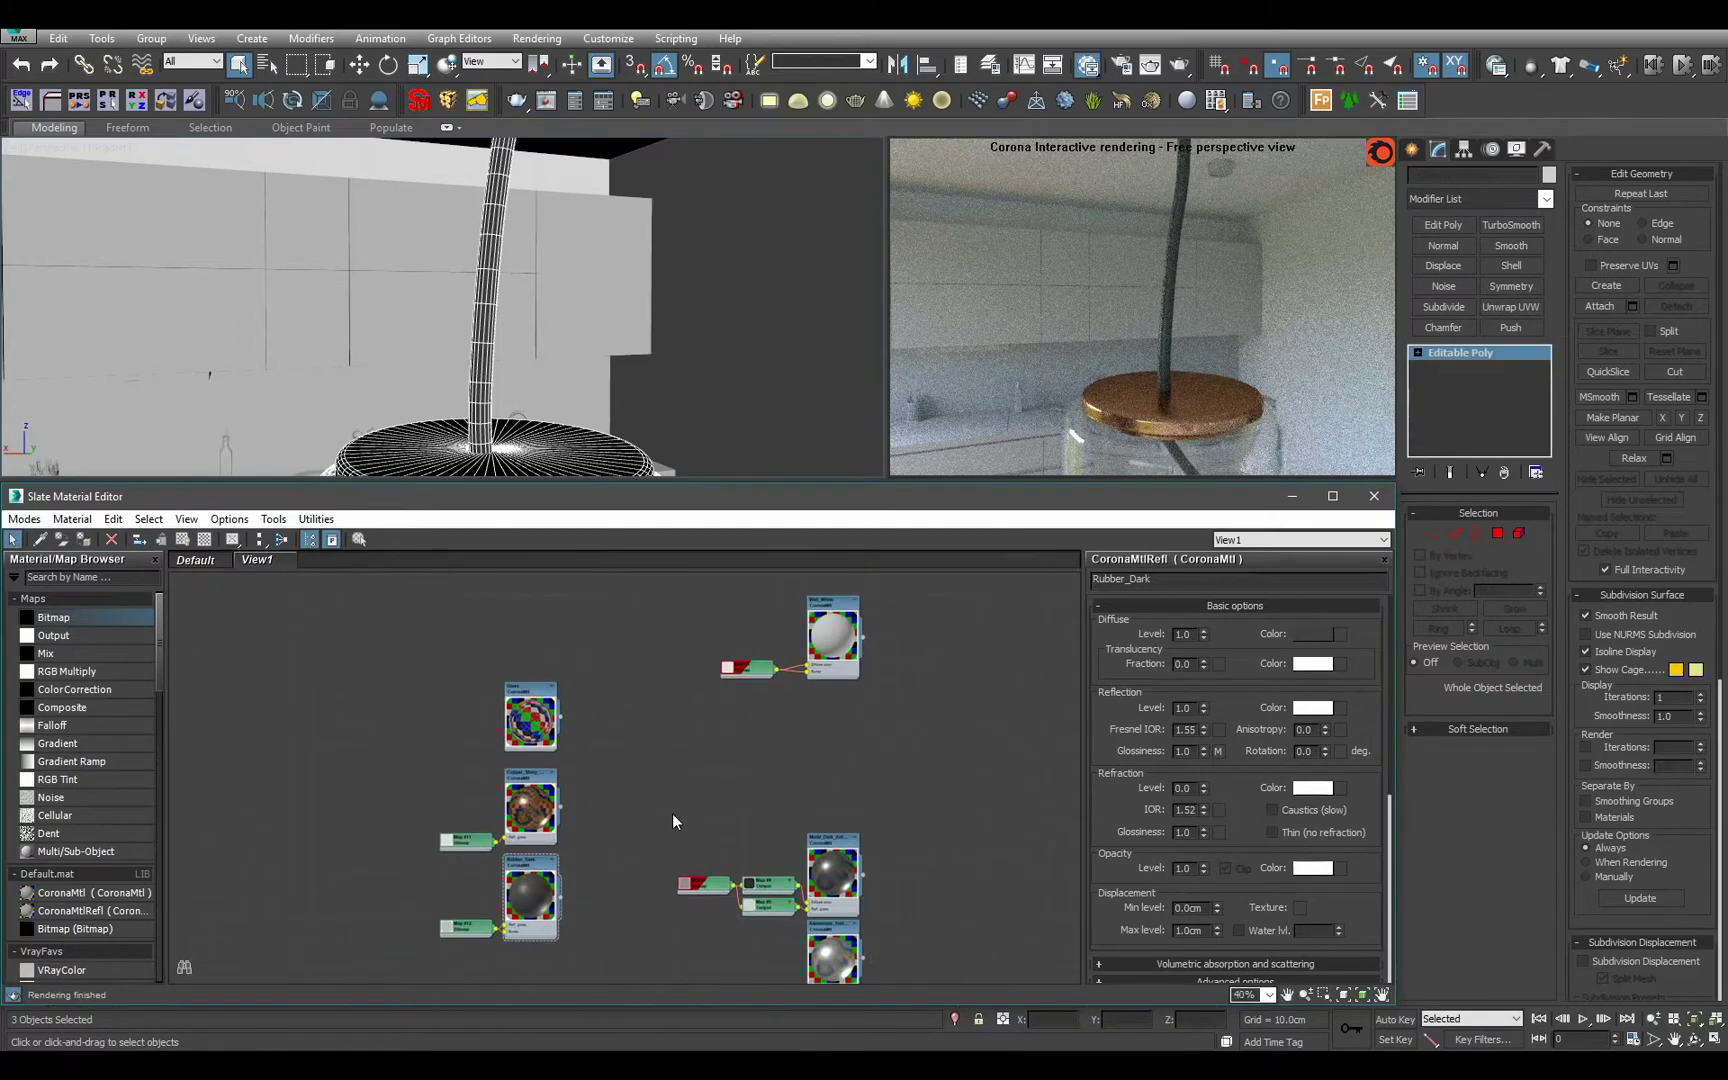
Move the shiny copper material and its bitmap beneath the other metal materials.
drag(467, 695, 552, 756)
middle_drag(551, 726, 547, 663)
drag(547, 663, 849, 899)
click(630, 785)
middle_drag(630, 785, 681, 908)
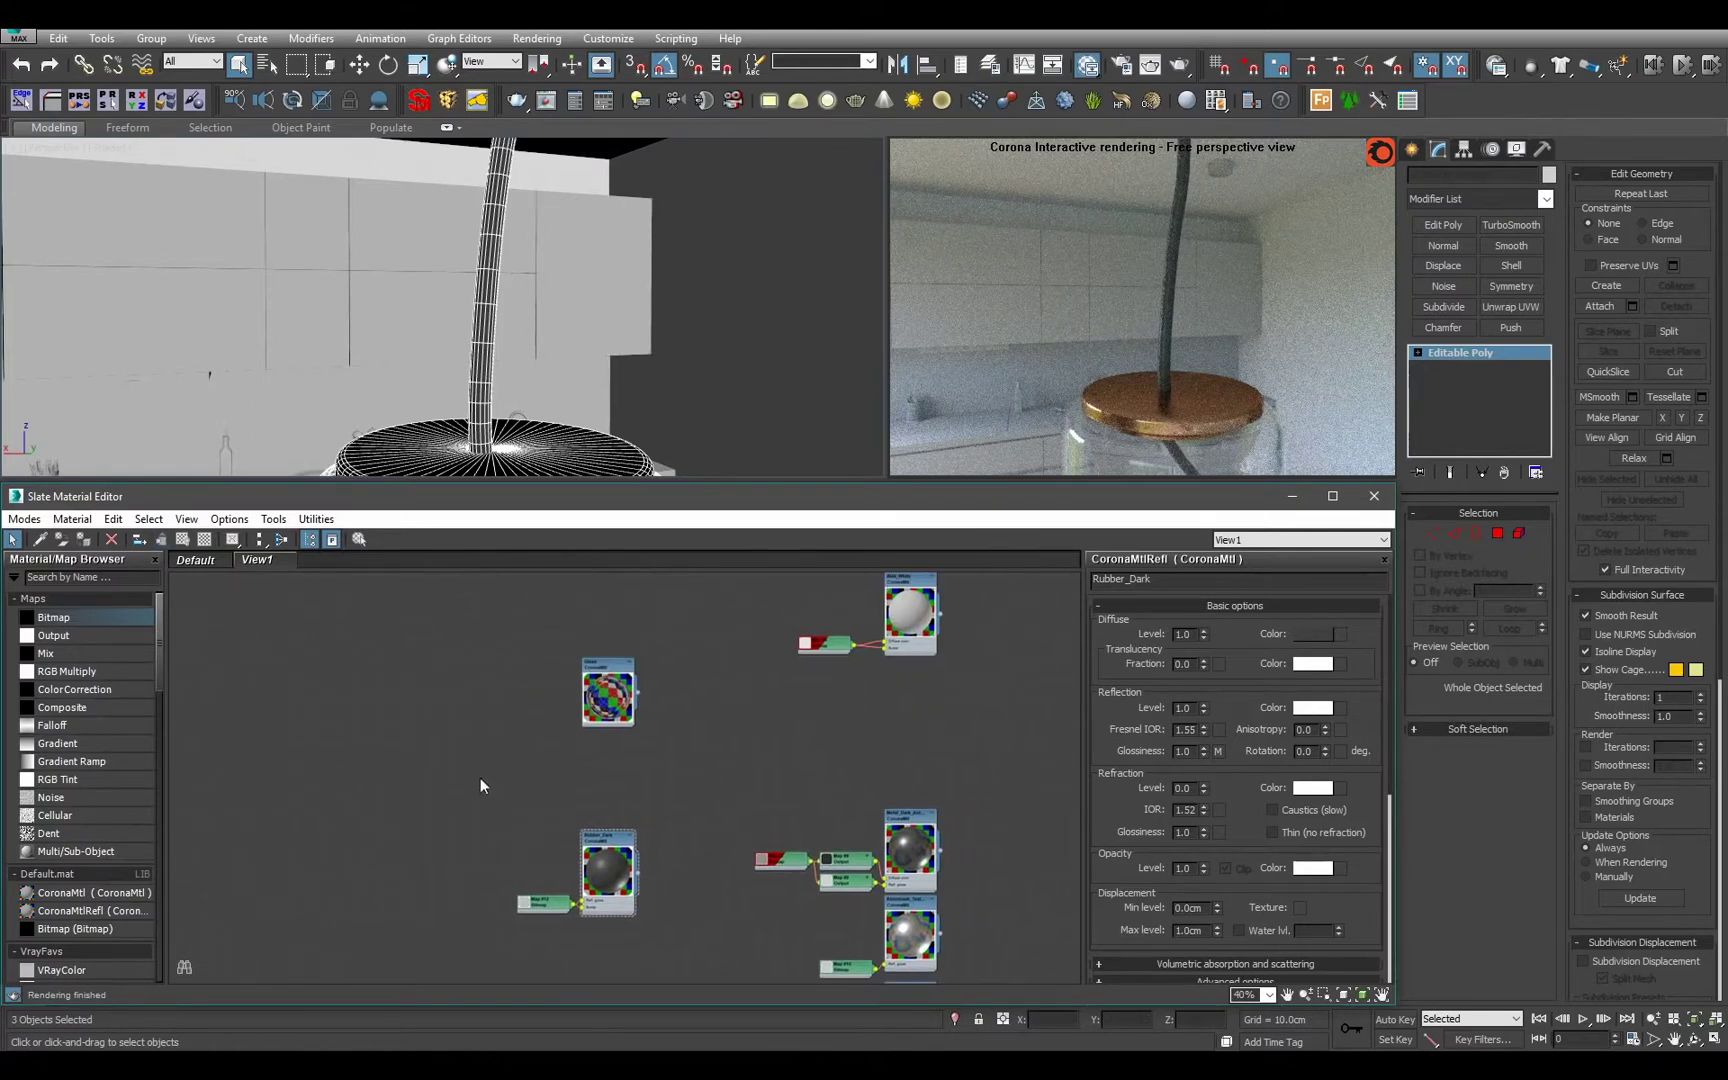
Move Rubber_Dark and its bitmap farther away from the column of metal materials.
drag(481, 778, 622, 903)
mouse_move(627, 906)
middle_down()
mouse_move(647, 826)
mouse_move(618, 883)
middle_up()
scroll(647, 826, down, 1)
drag(616, 872, 525, 890)
Align the Glass material above Rubber_Dark, leaving a gap between them, and clear the node selection.
middle_drag(608, 722, 589, 840)
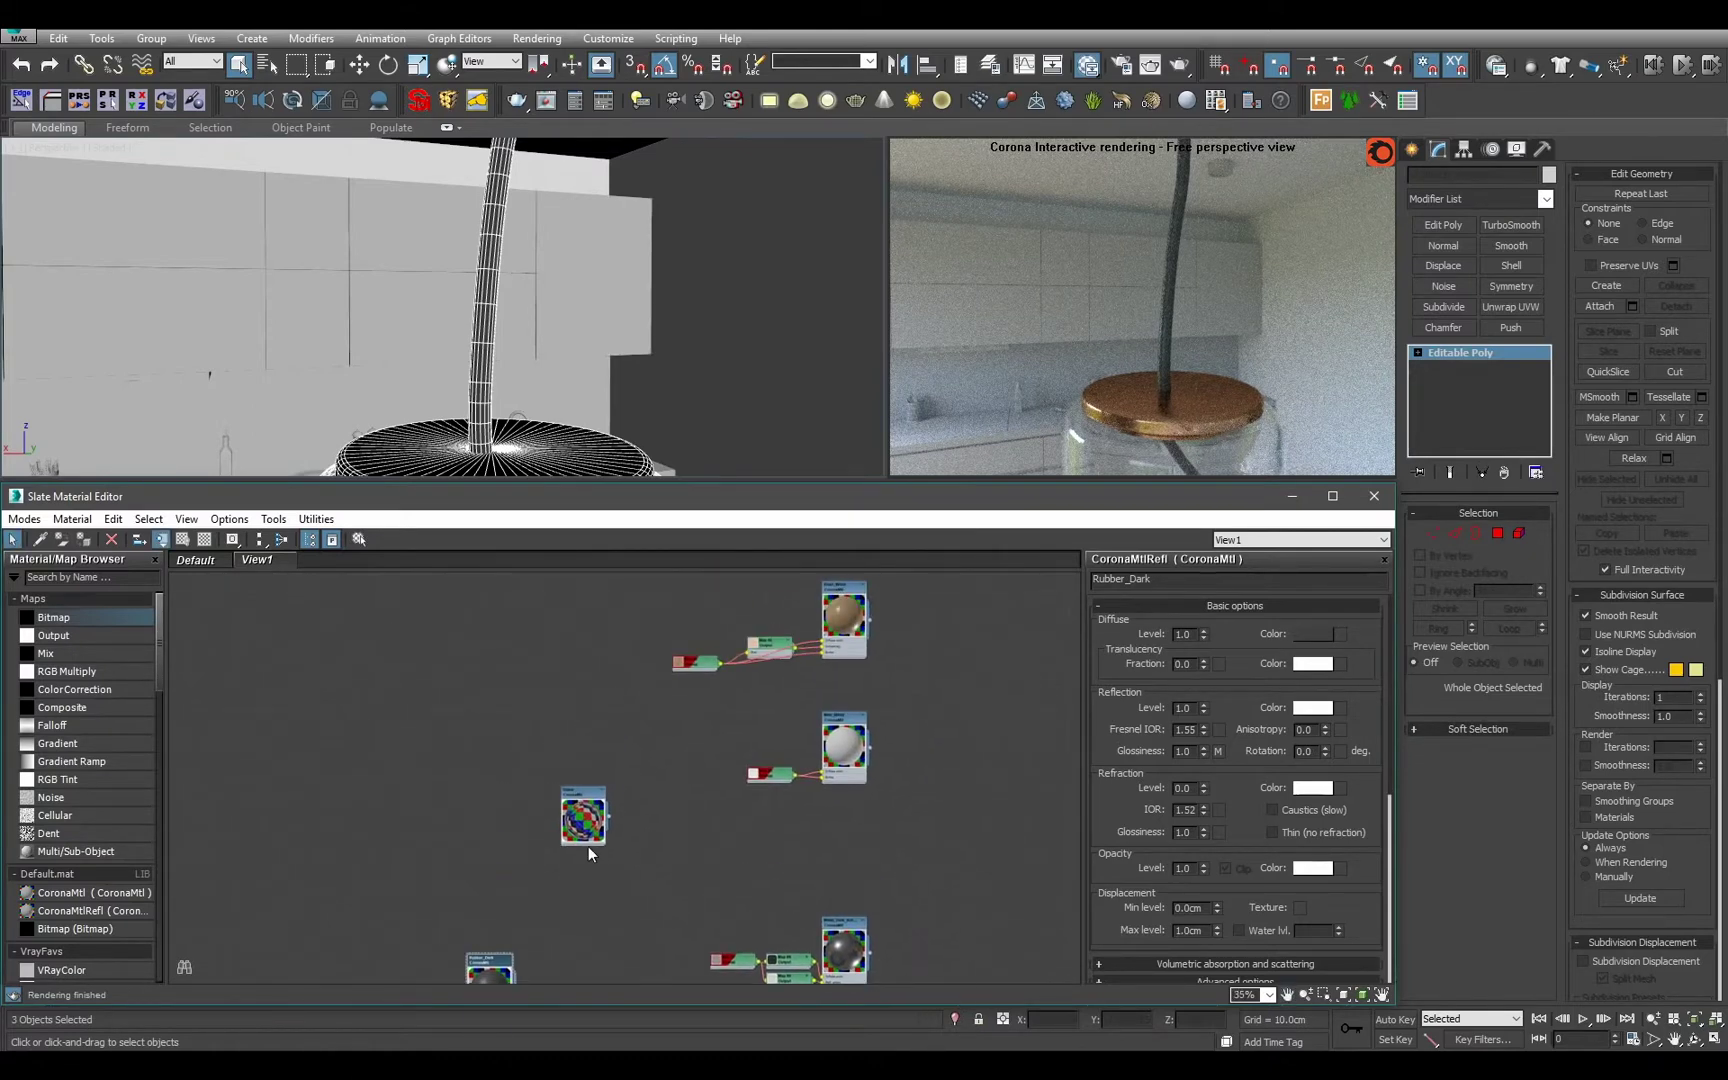
drag(589, 822, 591, 774)
middle_drag(650, 810, 598, 822)
scroll(575, 662, down, 5)
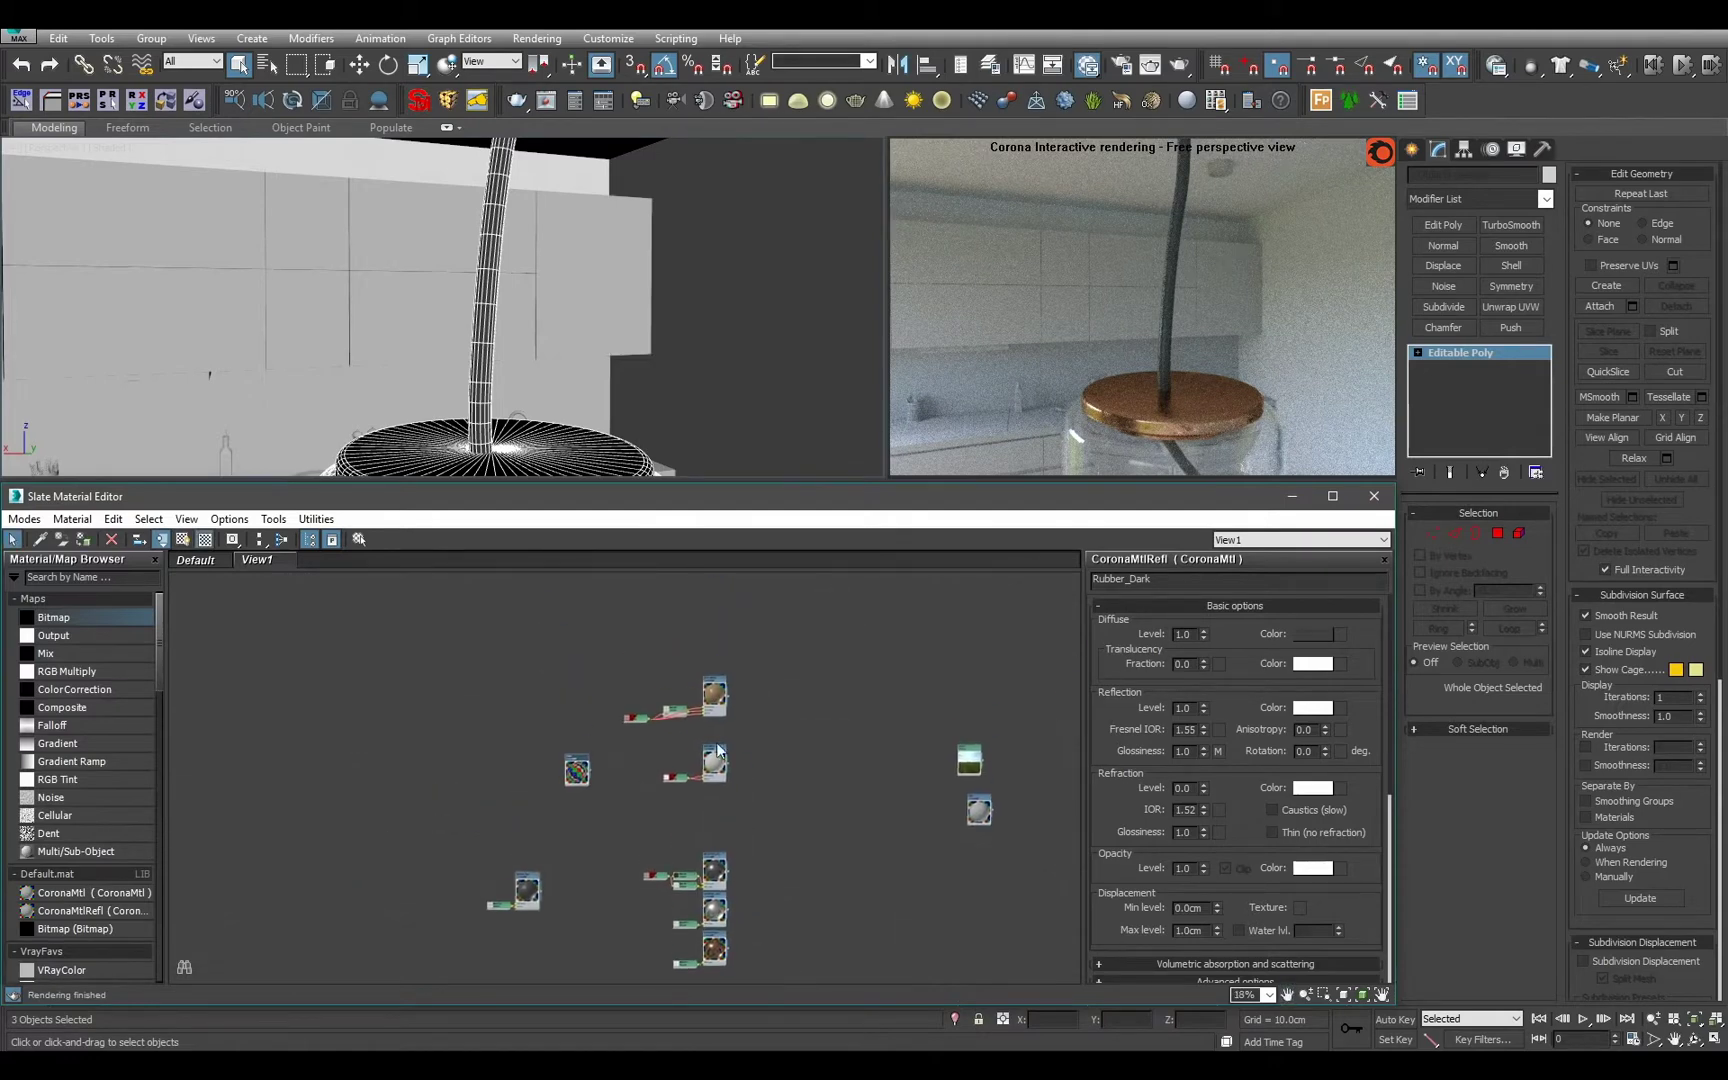
middle_drag(762, 777, 814, 767)
scroll(816, 768, up, 2)
middle_drag(643, 763, 715, 676)
drag(647, 674, 587, 673)
middle_drag(759, 683, 719, 753)
drag(726, 703, 782, 755)
click(875, 822)
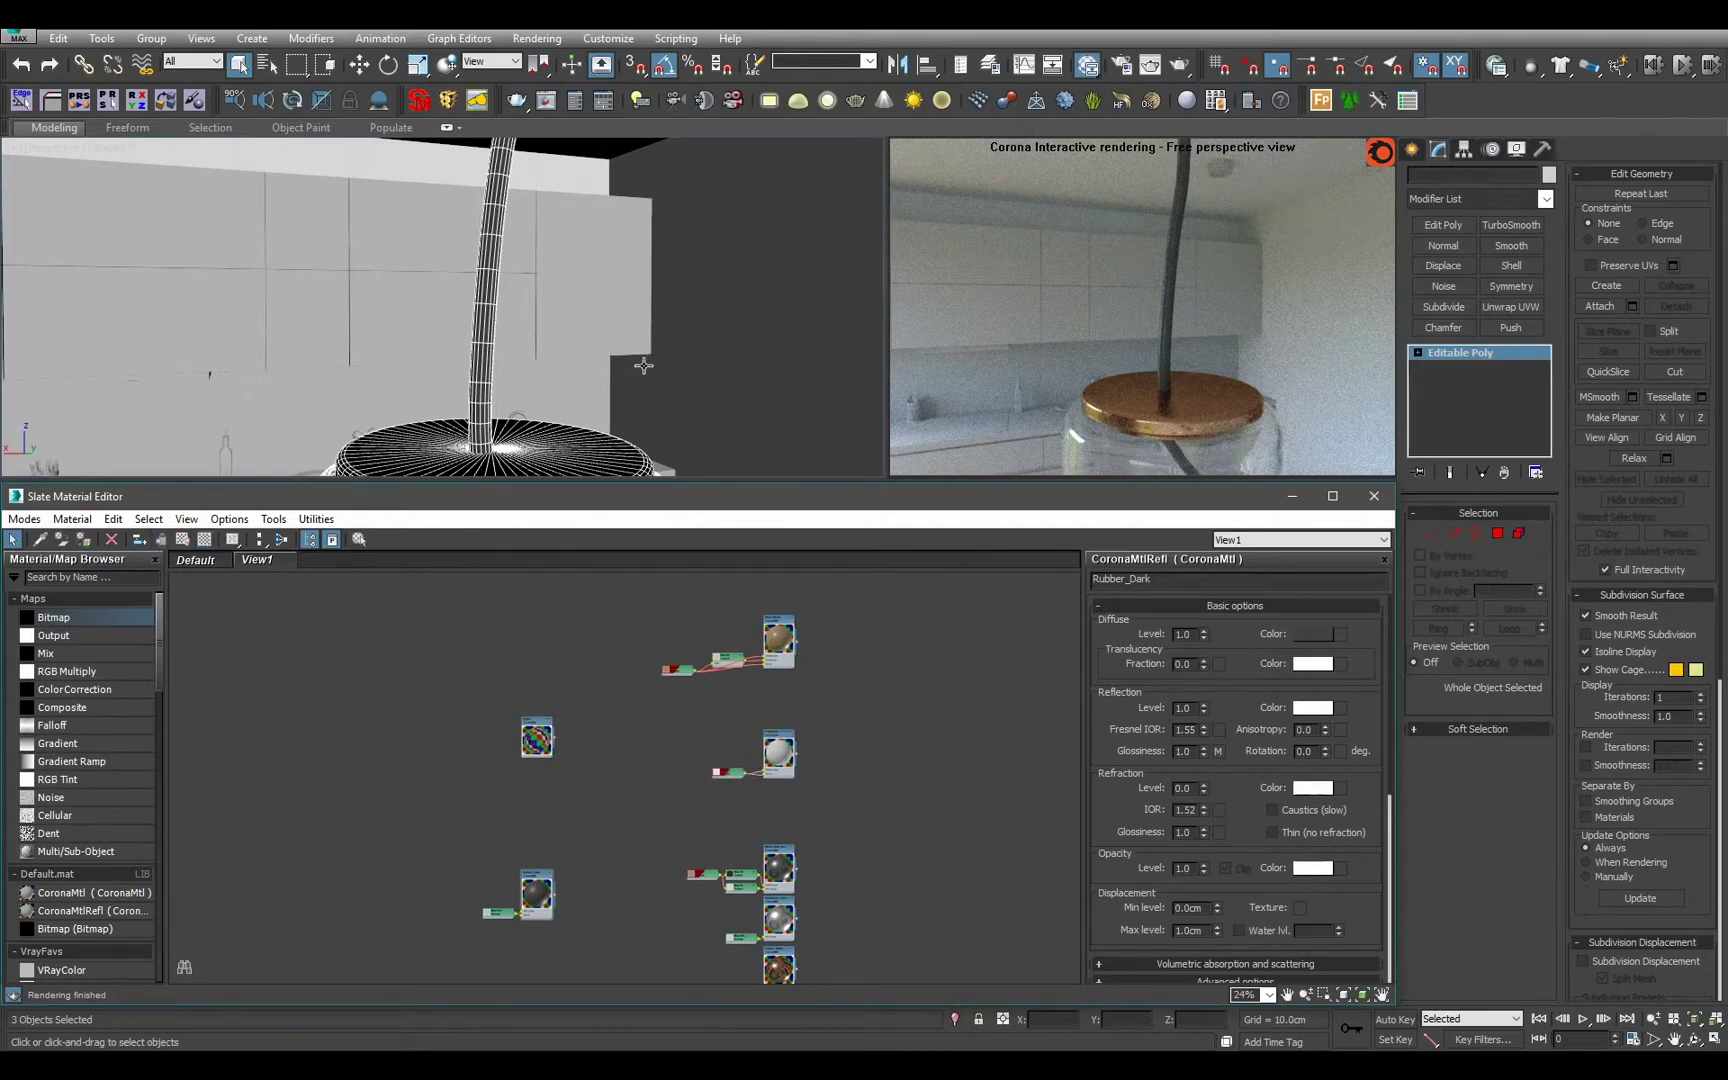
Select the dining table, inspect it in isolation, and return to the full scene.
scroll(643, 365, down, 10)
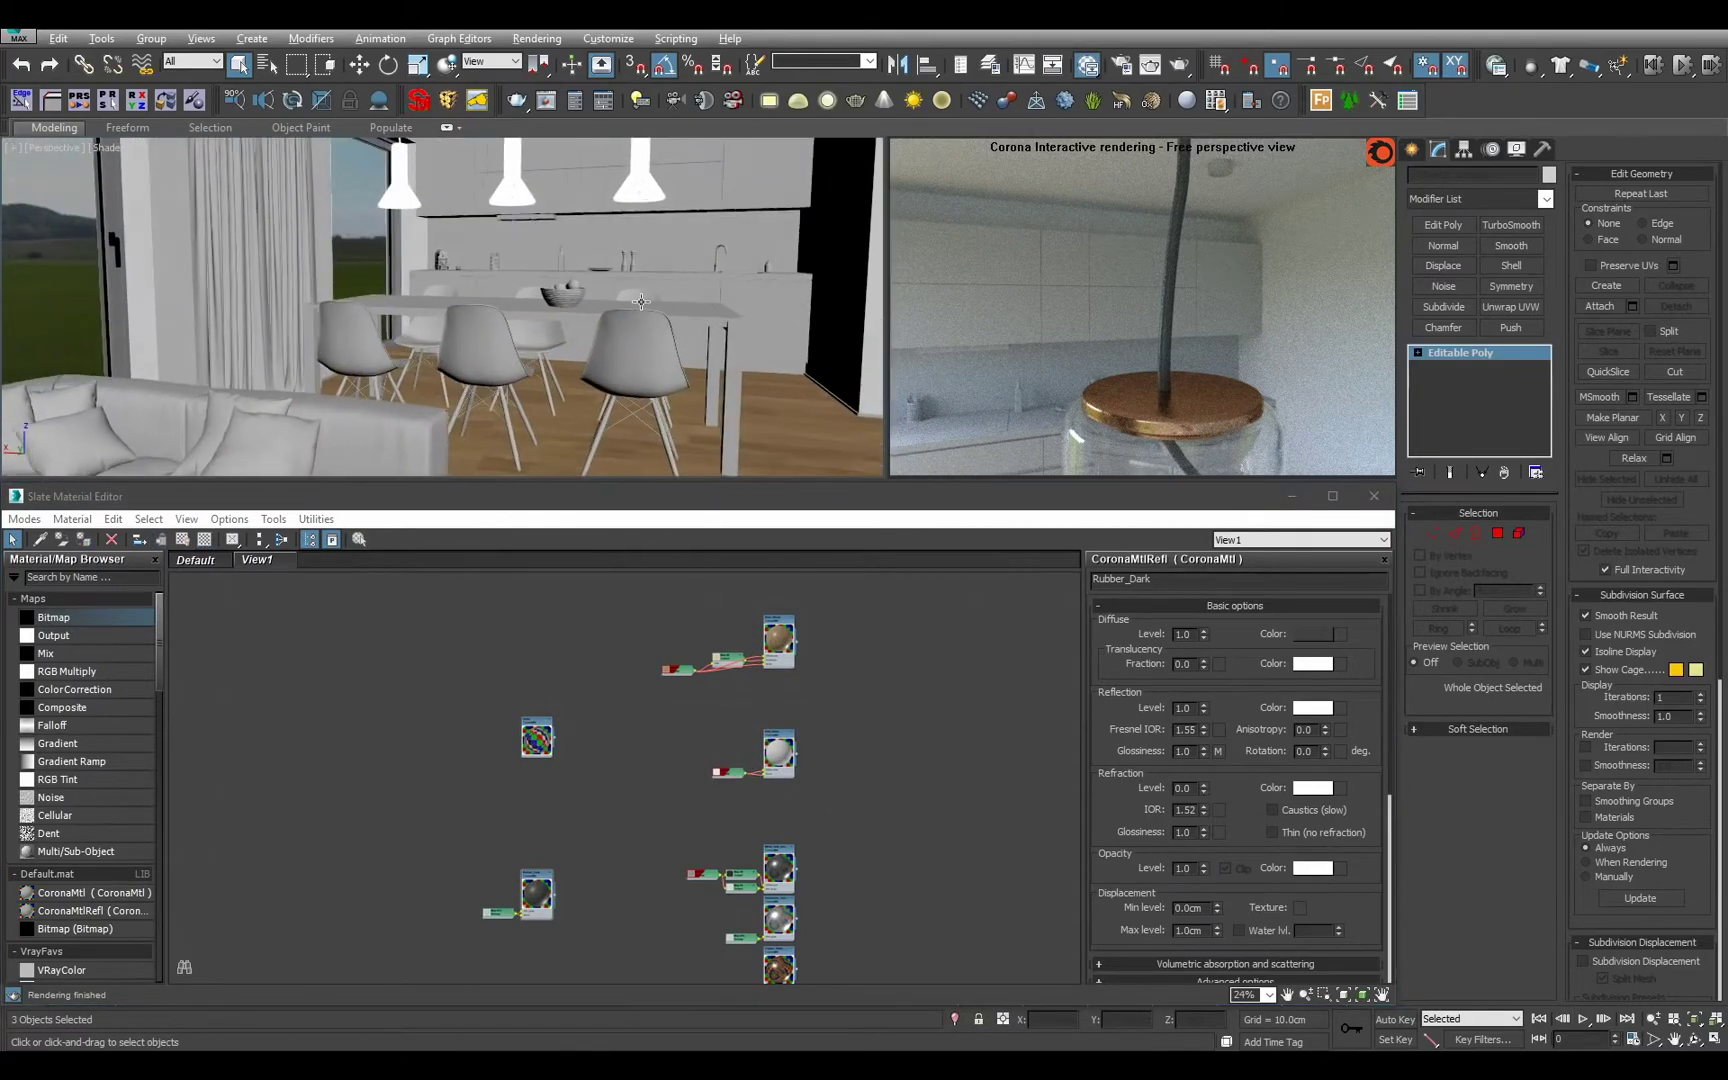
alt+middle_drag(641, 301, 668, 339)
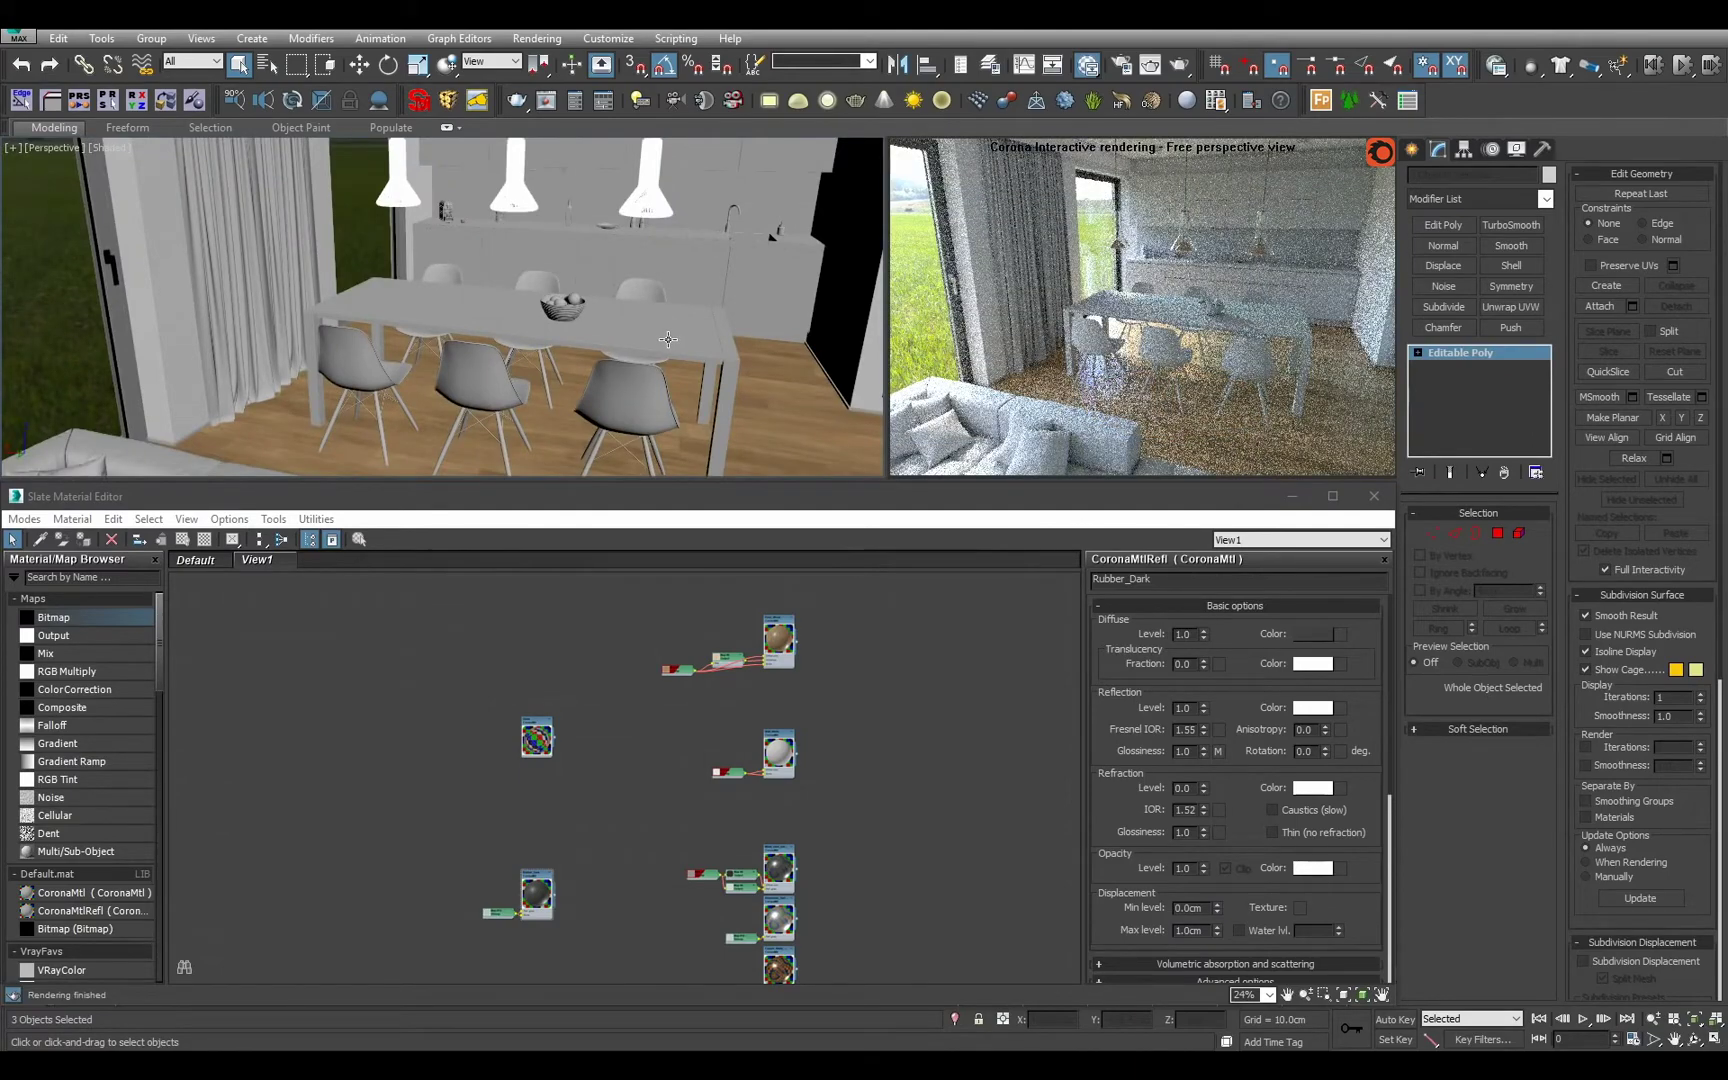
click(668, 339)
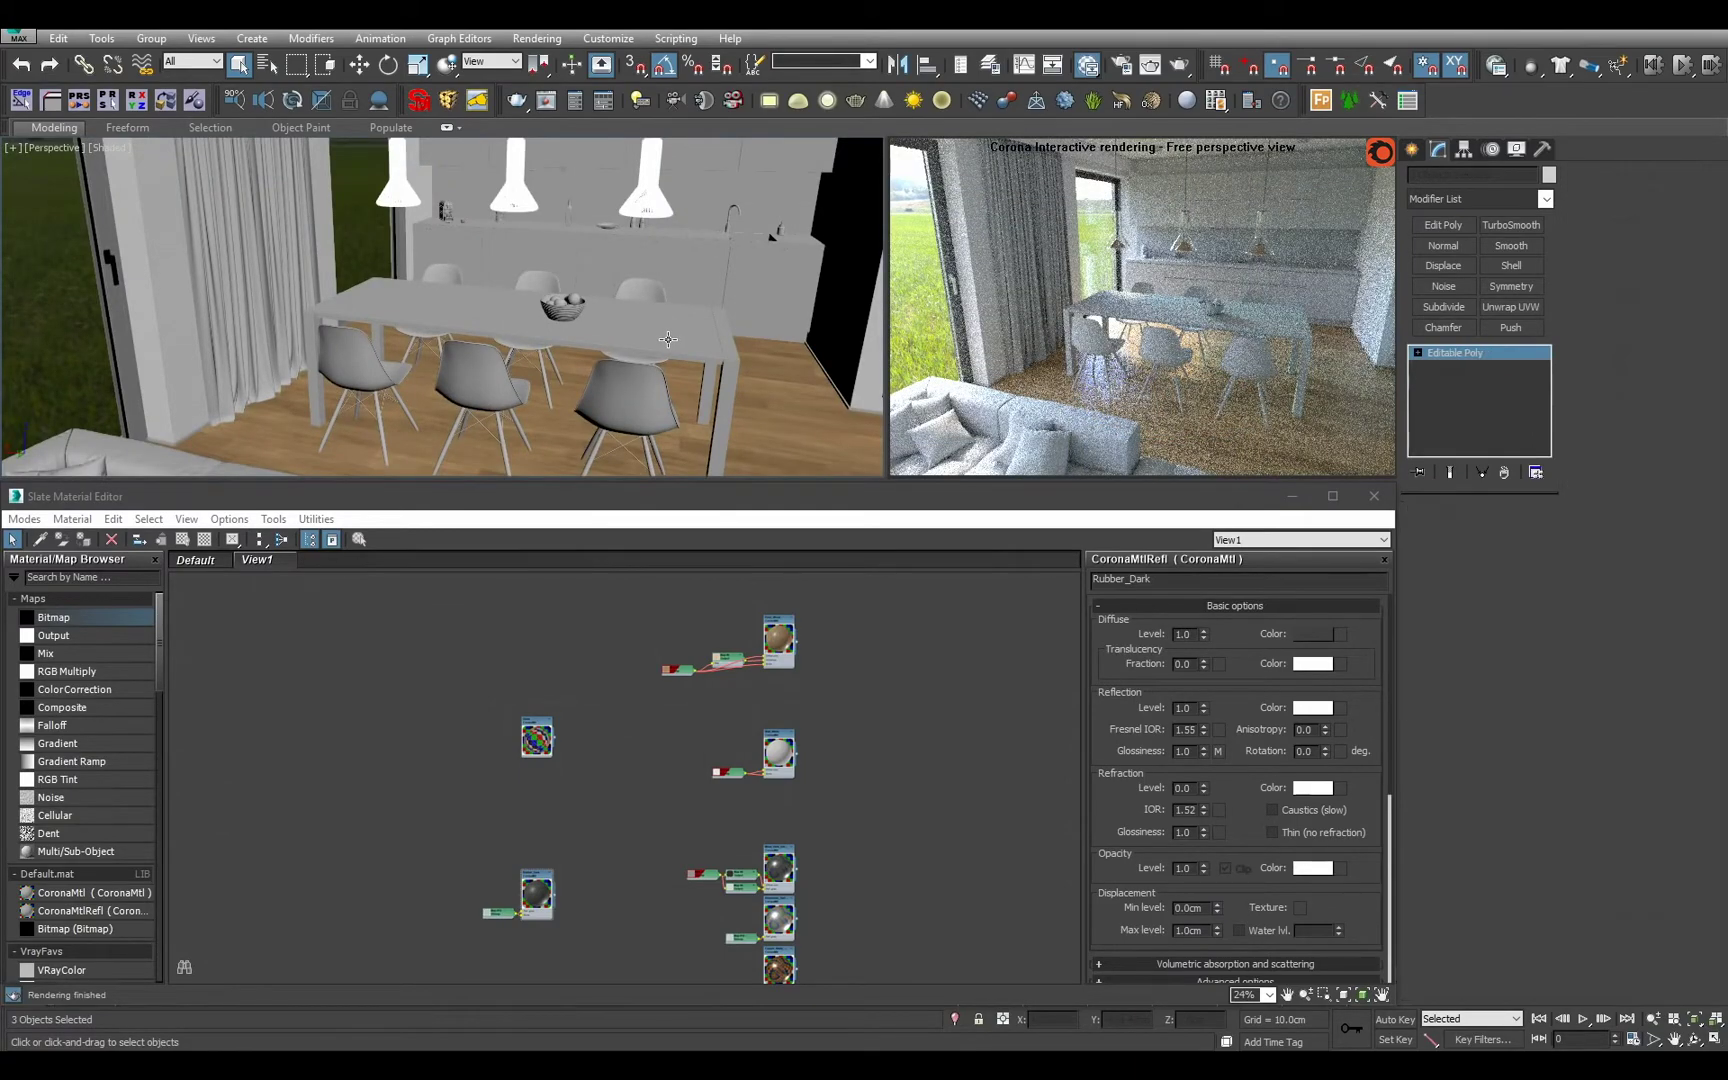
scroll(668, 339, up, 8)
alt+middle_drag(668, 339, 545, 327)
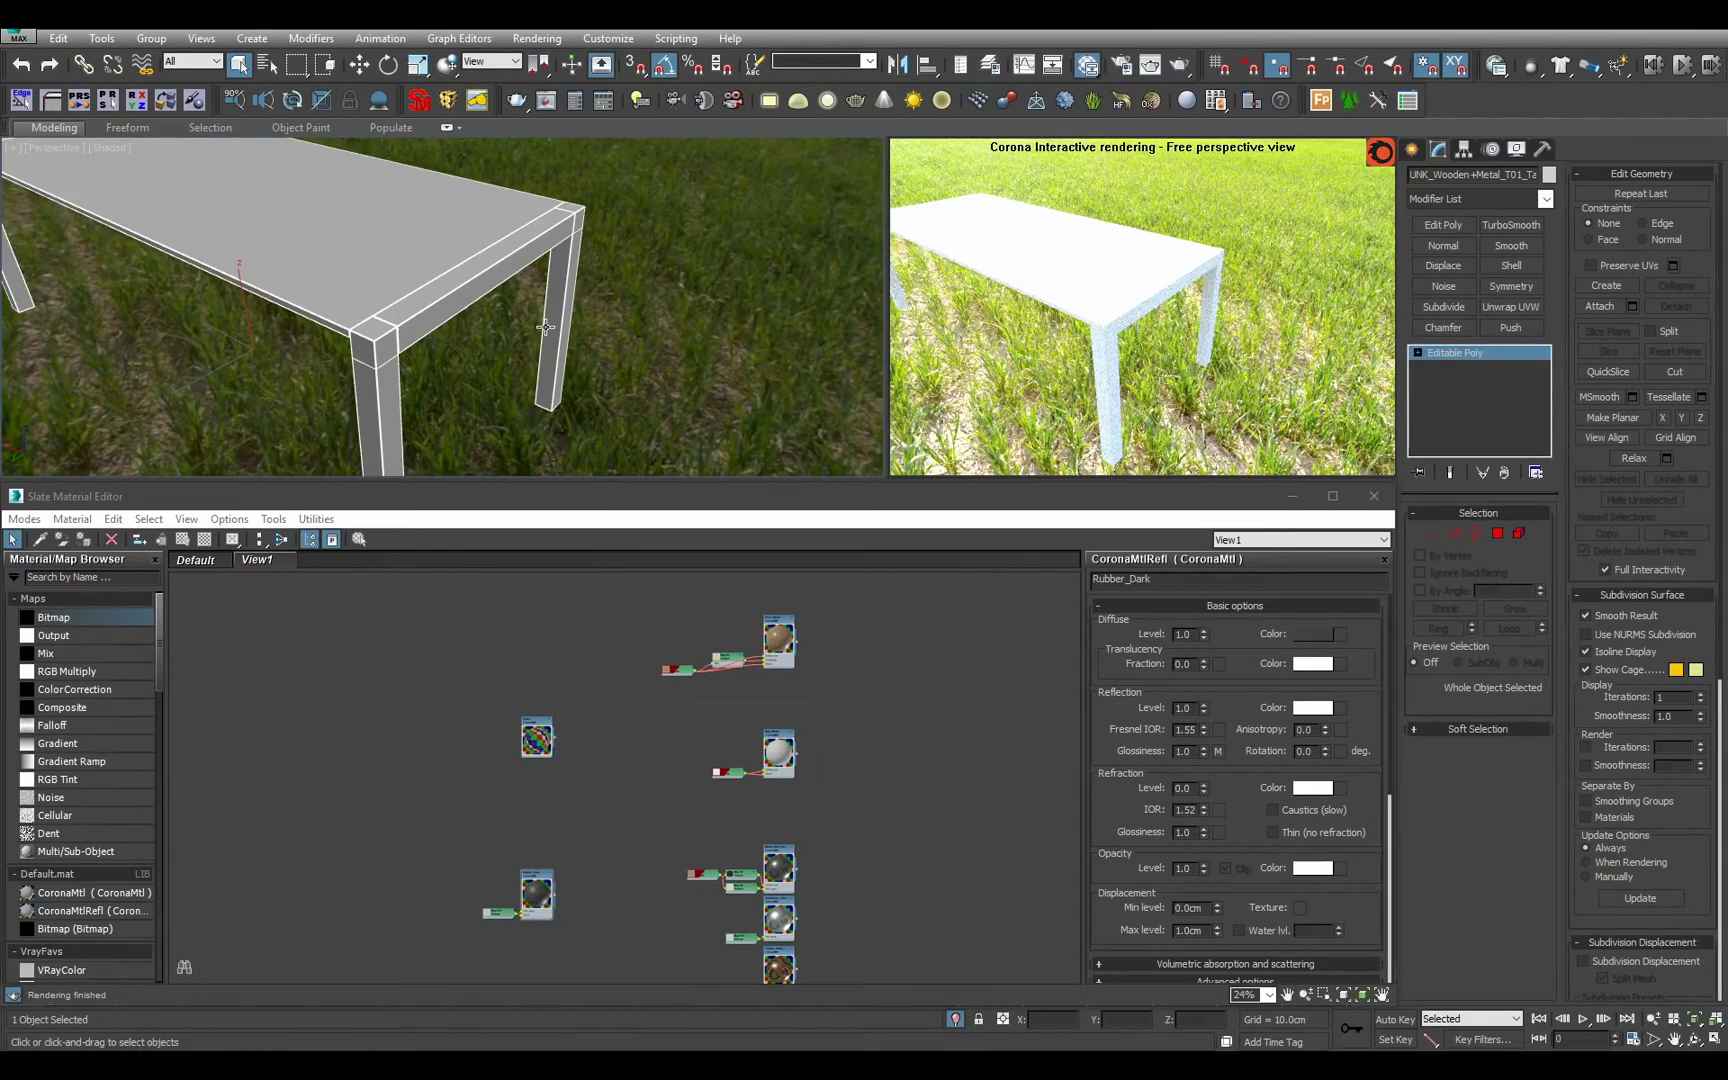
click(954, 1019)
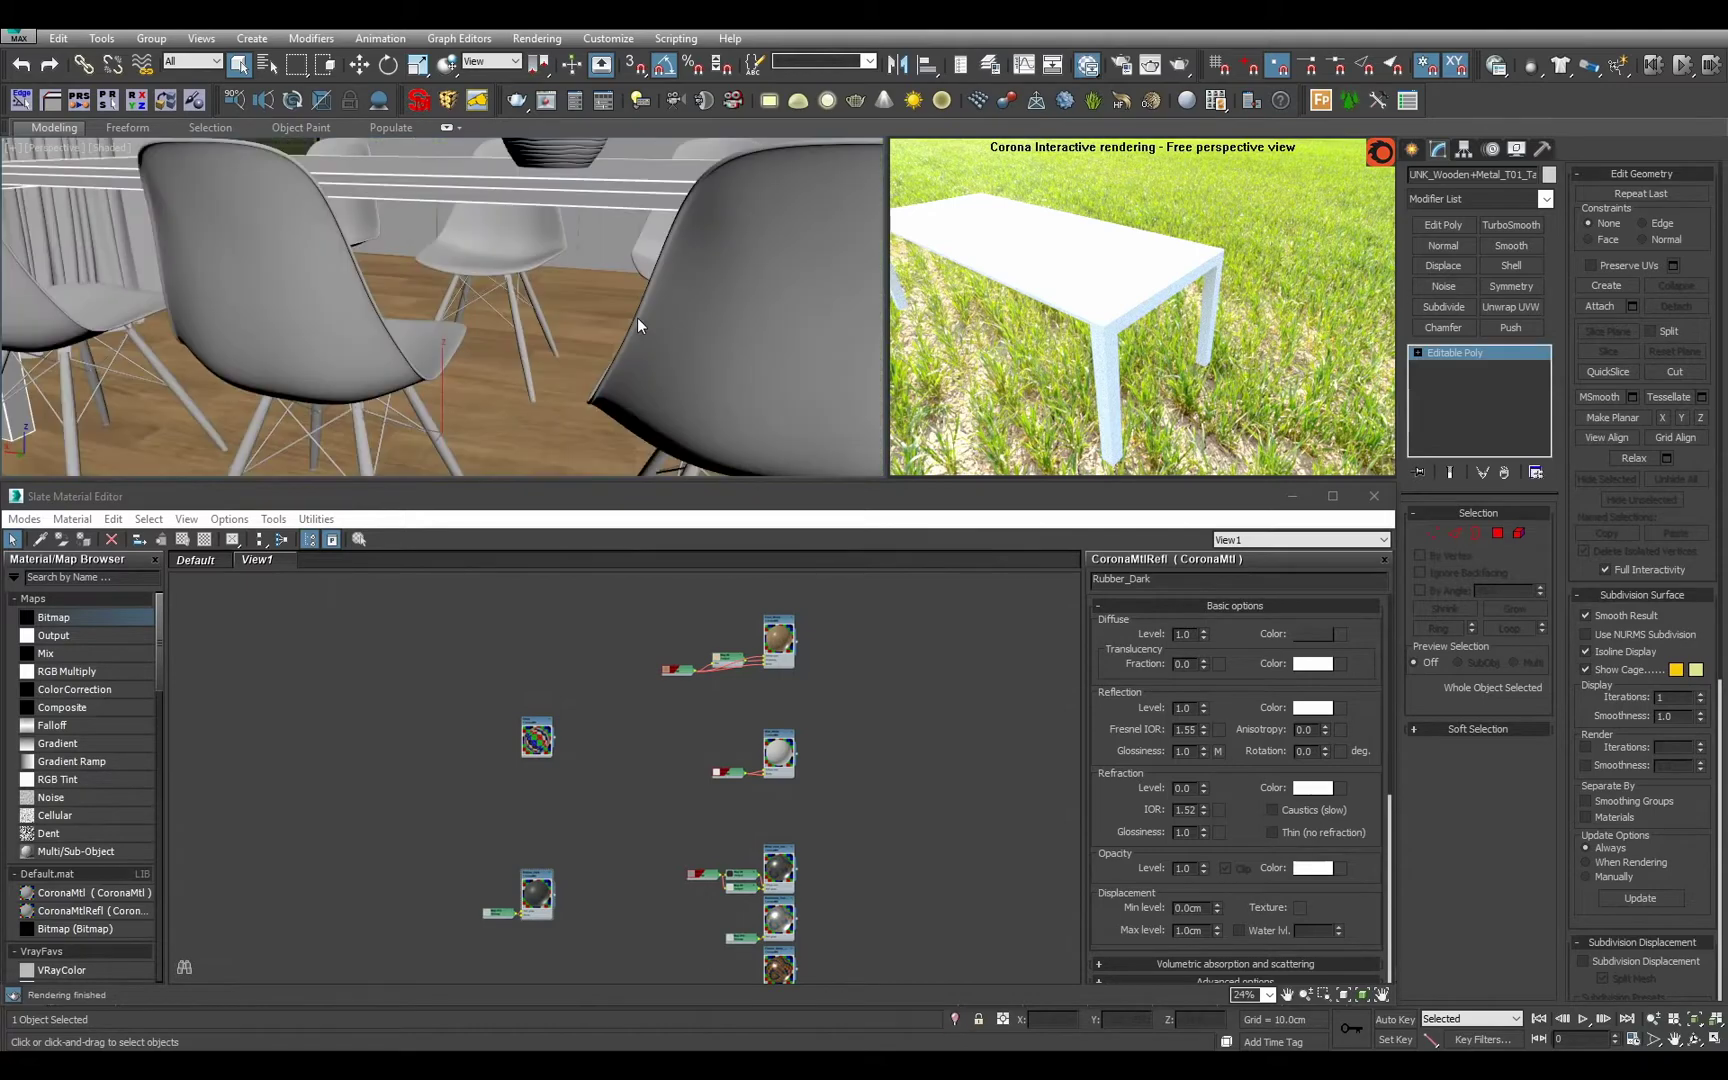
scroll(651, 309, down, 8)
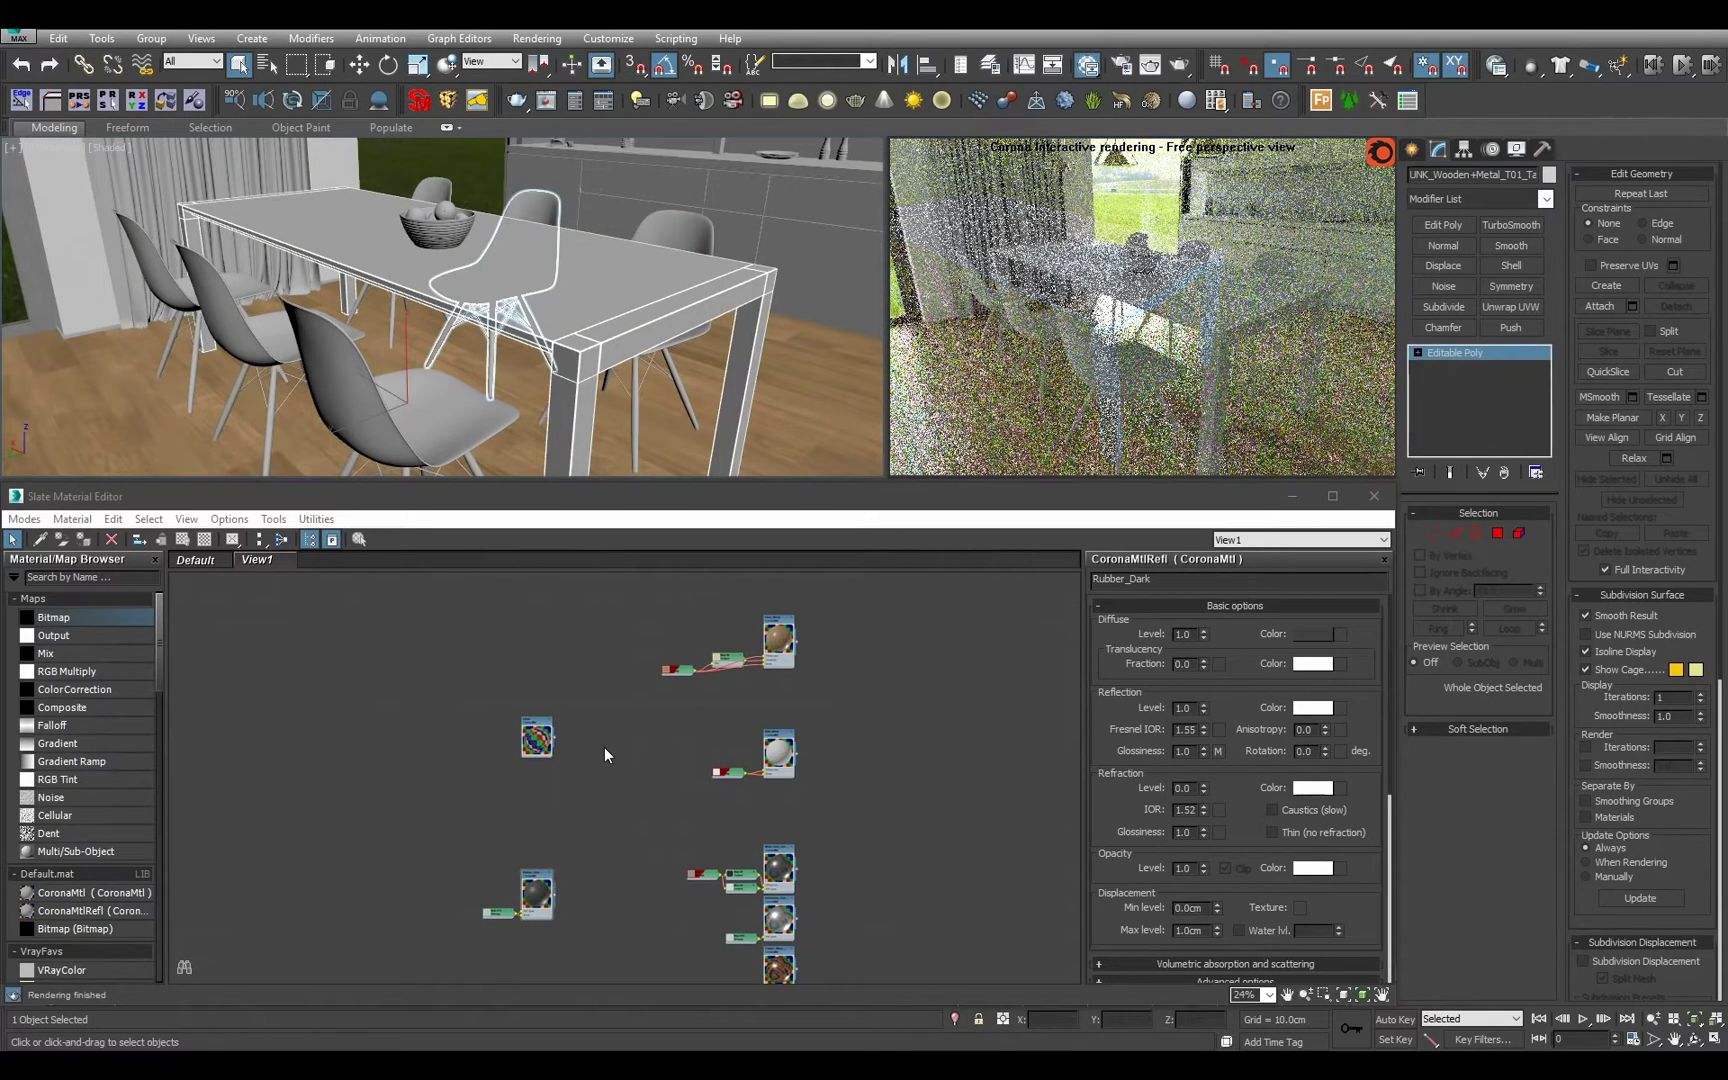
Change the perspective viewport's field of view and reframe the dining table.
click(262, 101)
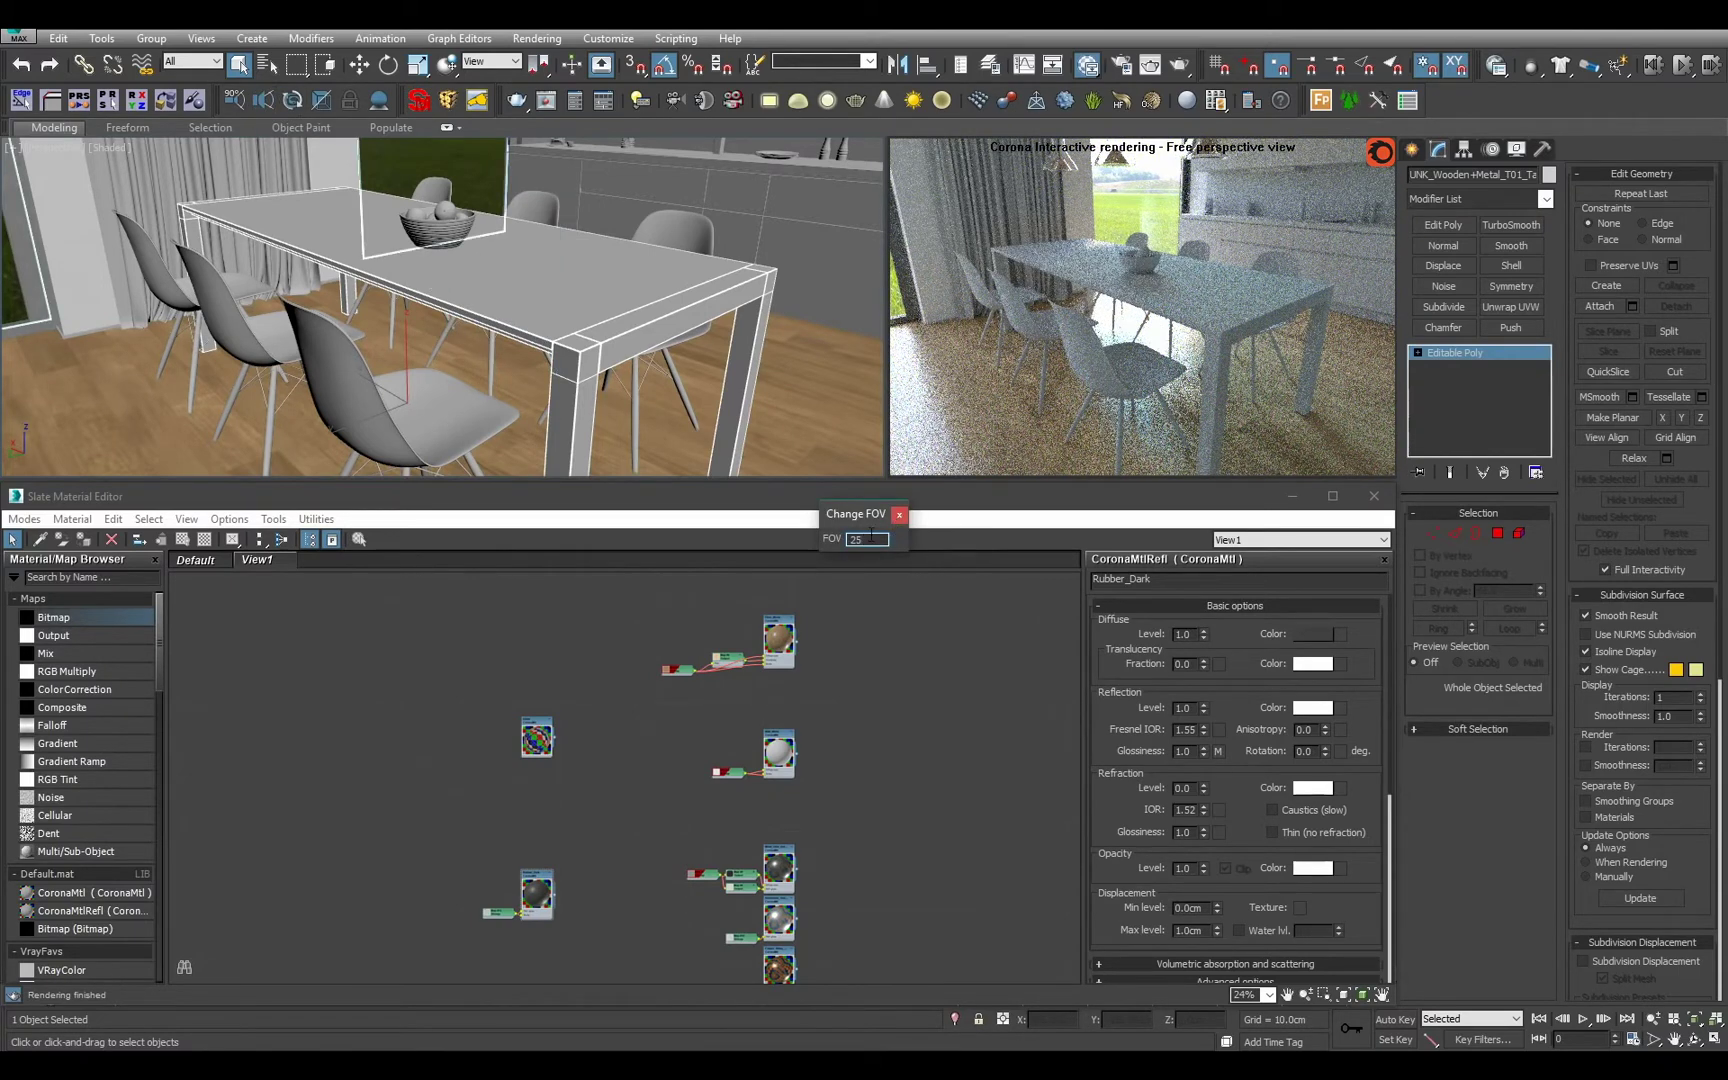
text(30)
key(Return)
click(899, 515)
scroll(625, 310, down, 3)
alt+middle_drag(625, 310, 575, 324)
Set the perspective viewport's field of view to 45 and frame the dining table with its chairs.
click(262, 101)
double_click(872, 540)
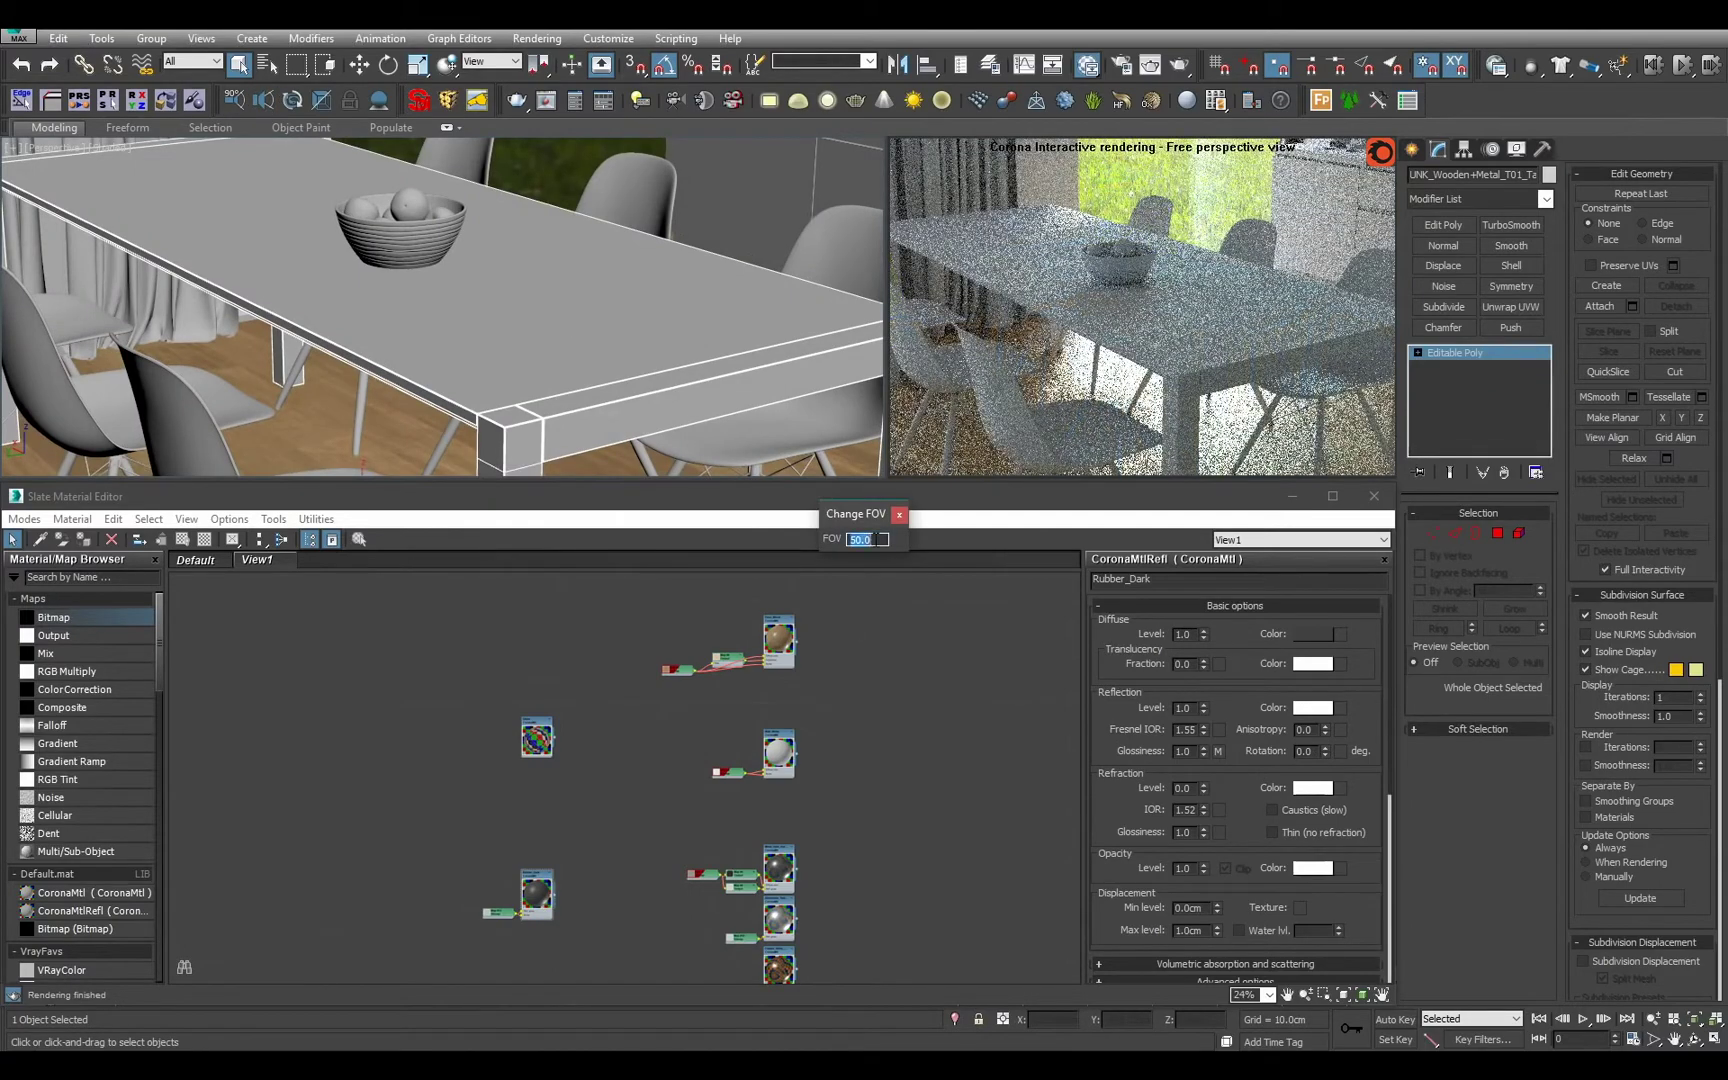
text(45)
key(Return)
click(898, 517)
scroll(700, 400, up, 1)
alt+middle_drag(740, 420, 714, 500)
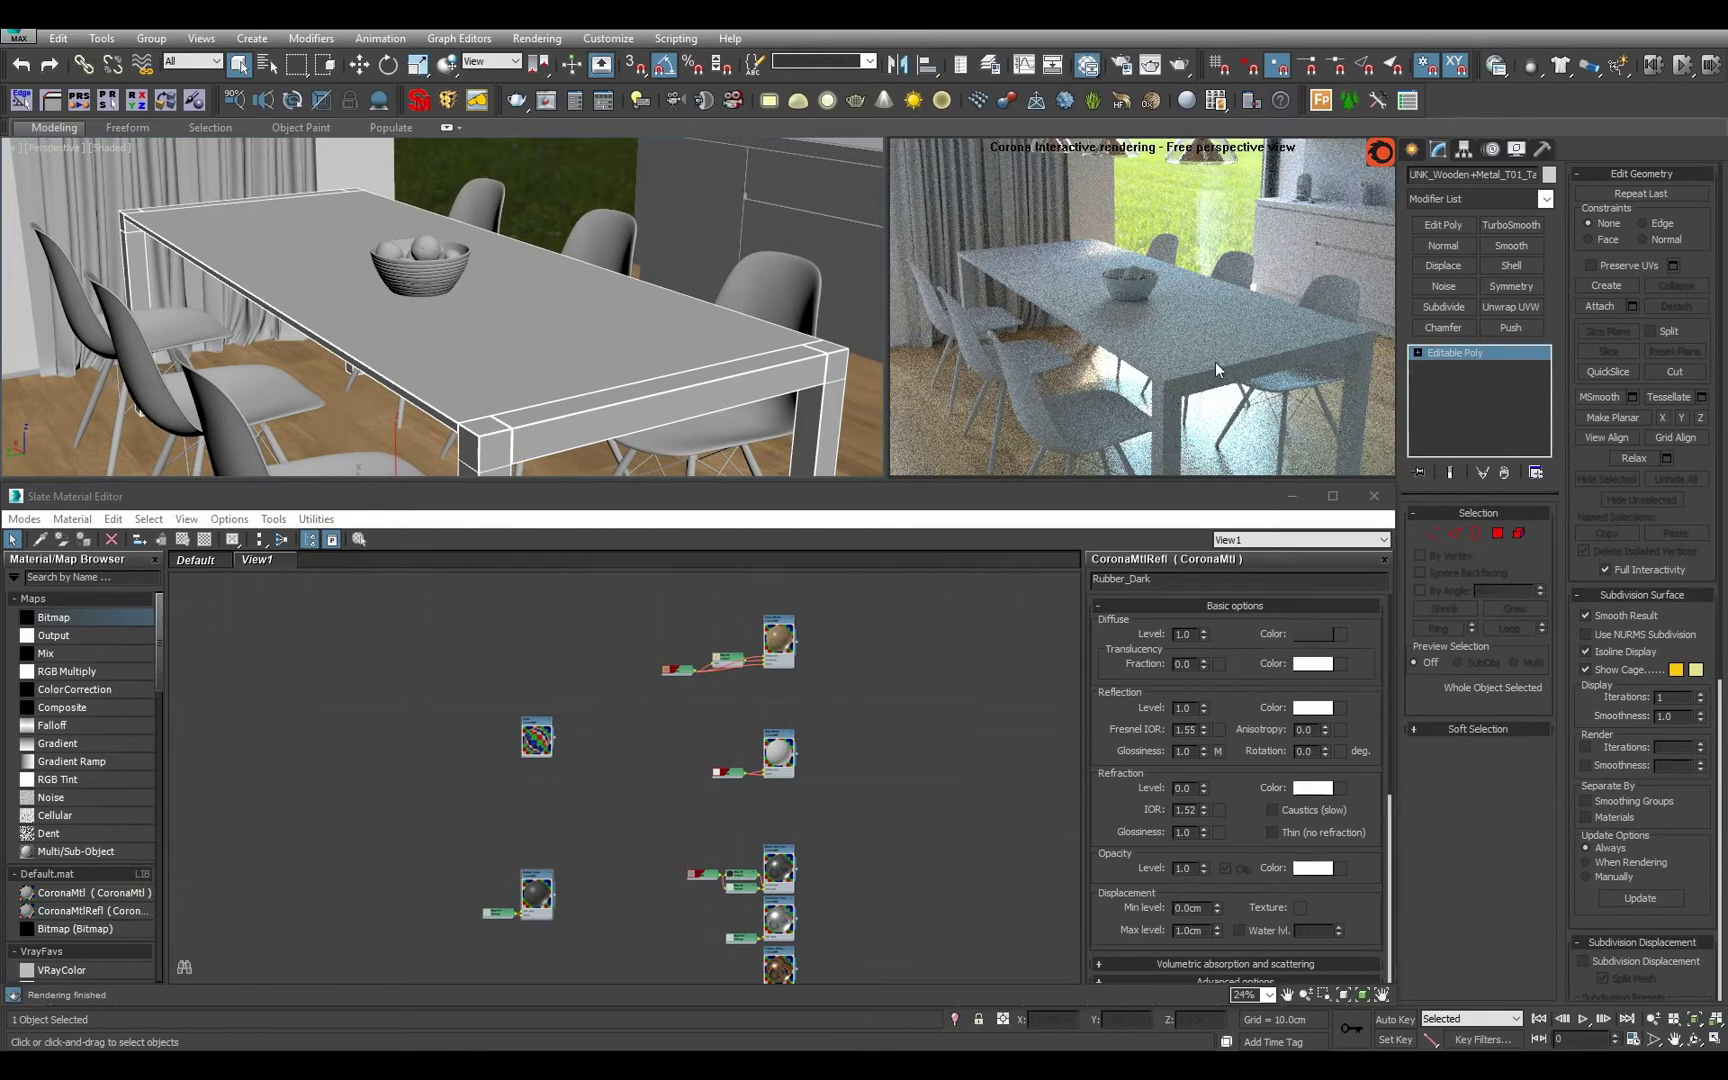
Check the material ID of the dining table's top polygon and leave polygon editing.
click(1497, 532)
click(630, 332)
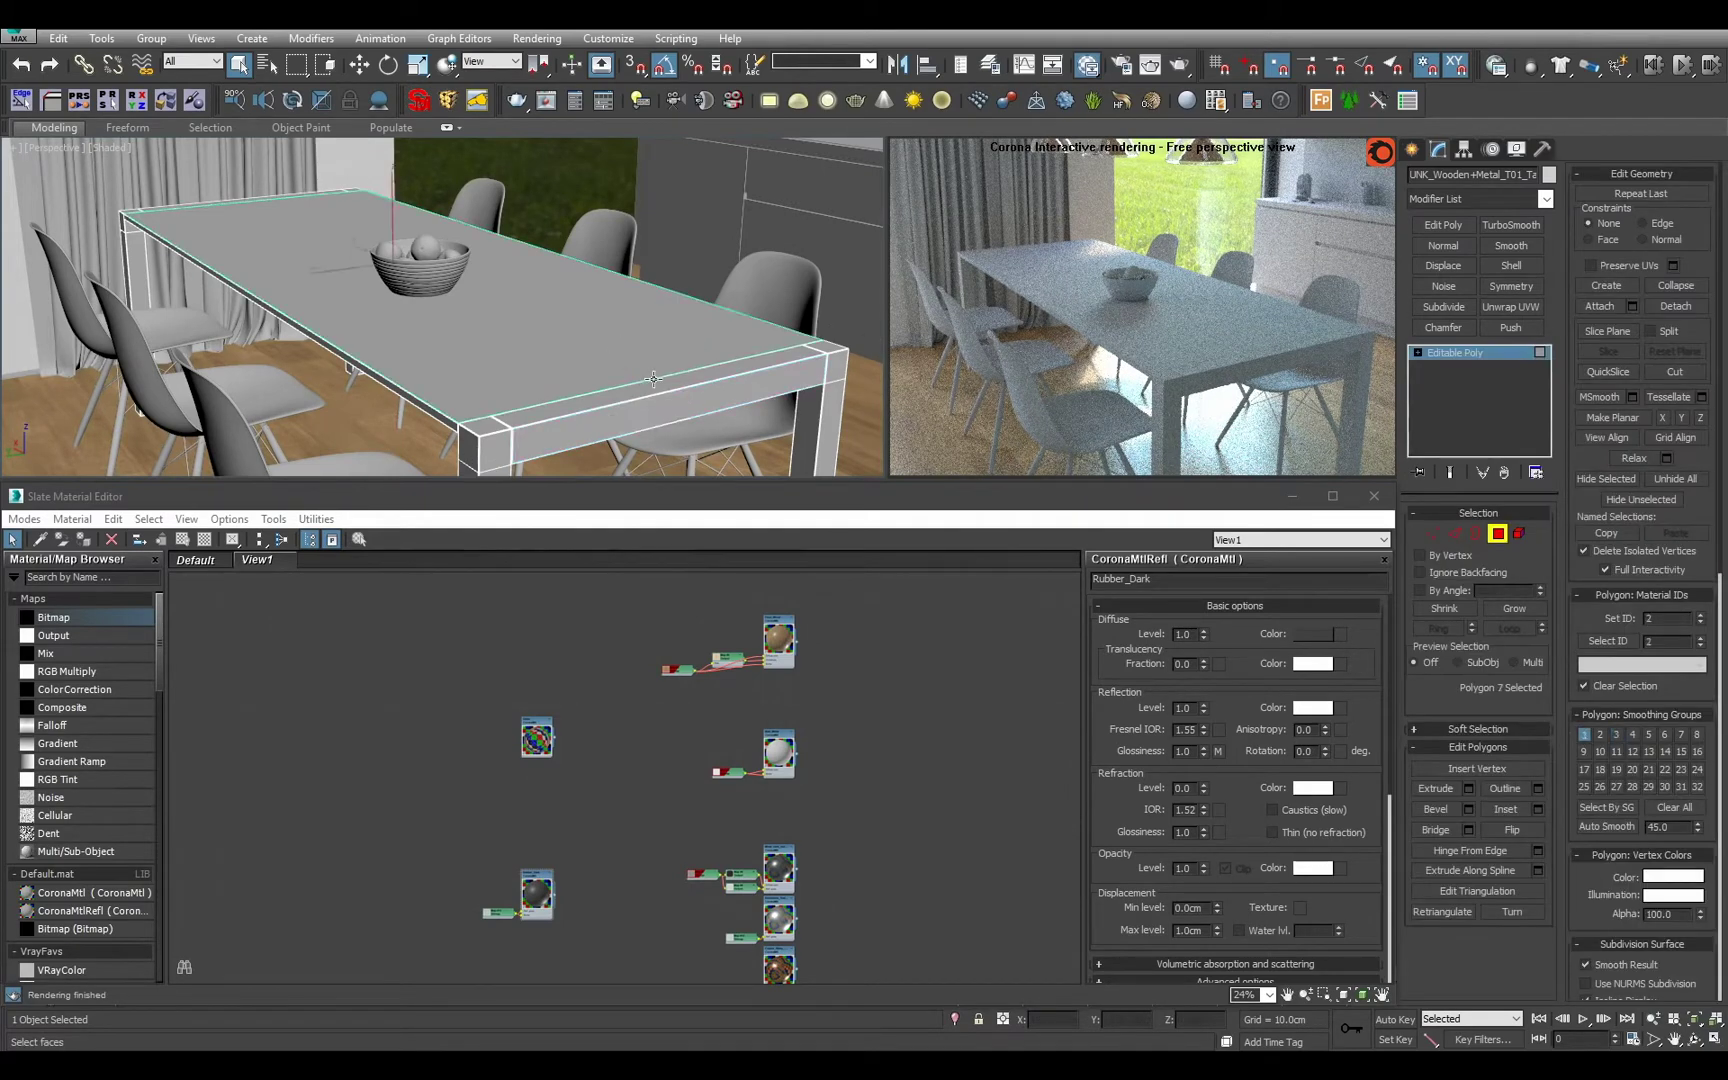
click(1458, 350)
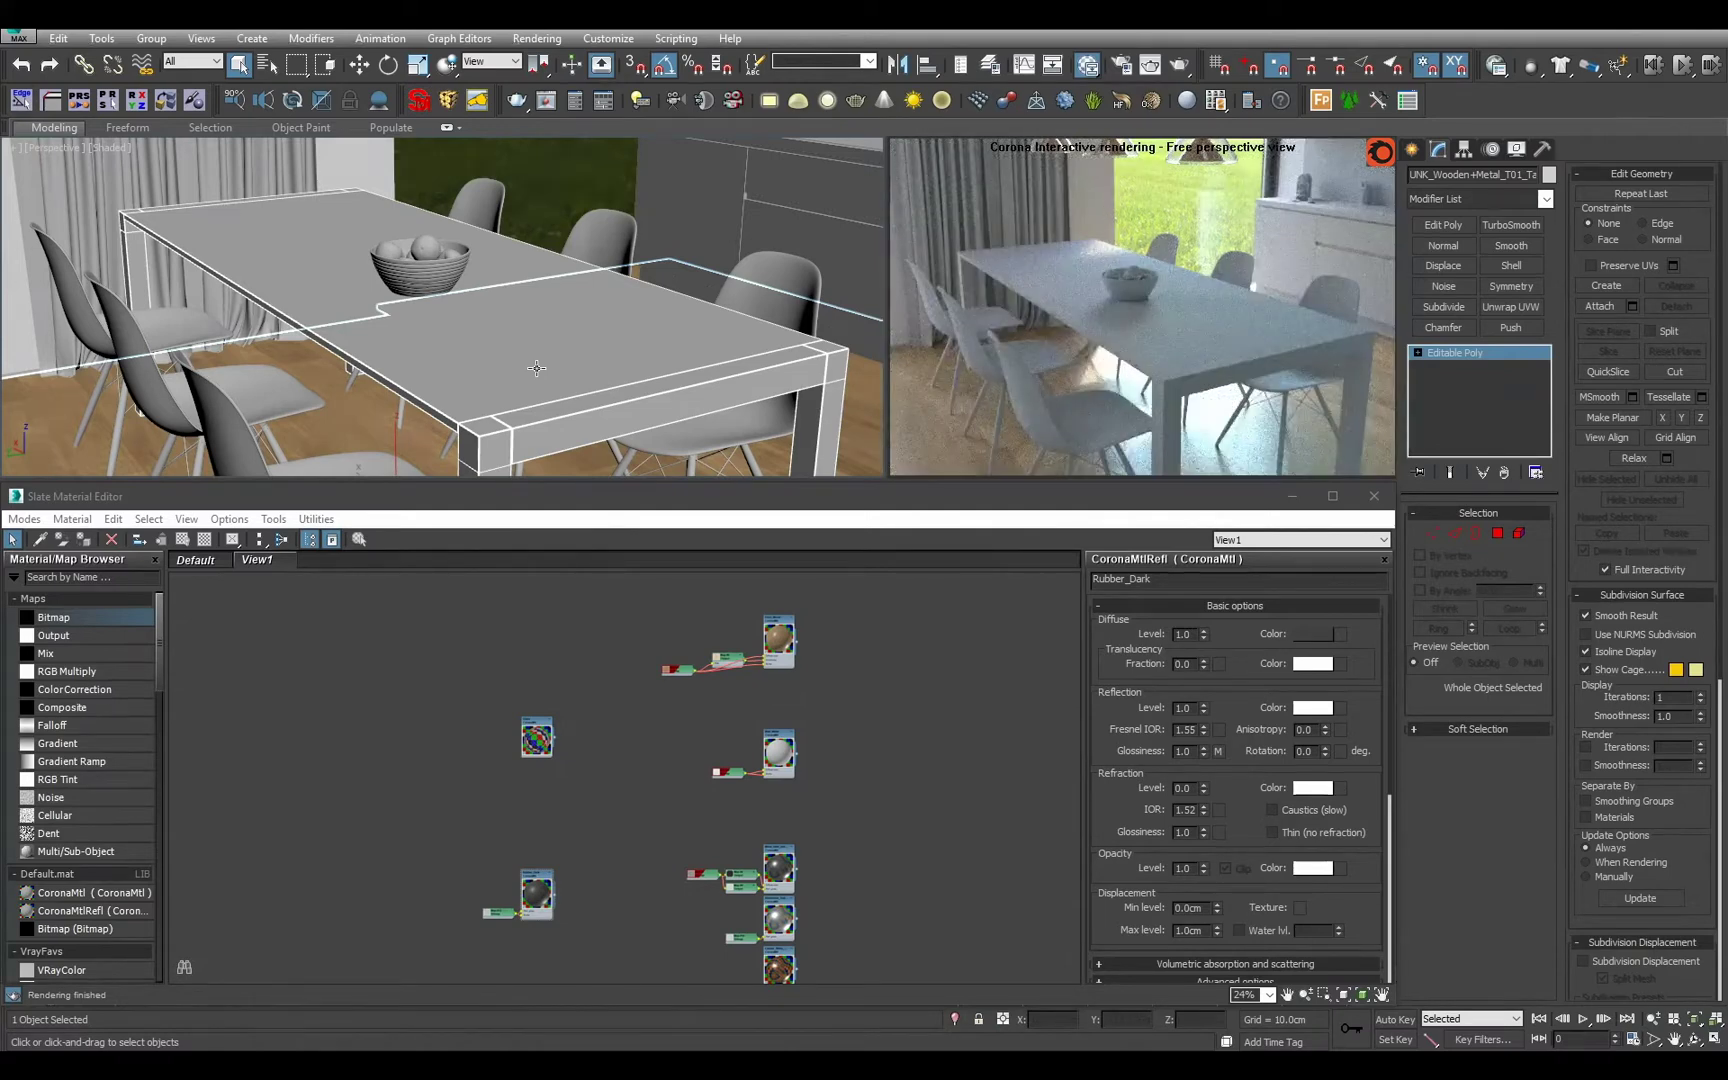
Add a CoronaMtlRefl material beside the Glass one and enter Steel_Stainless as the name in the open material parameters.
scroll(373, 747, up, 3)
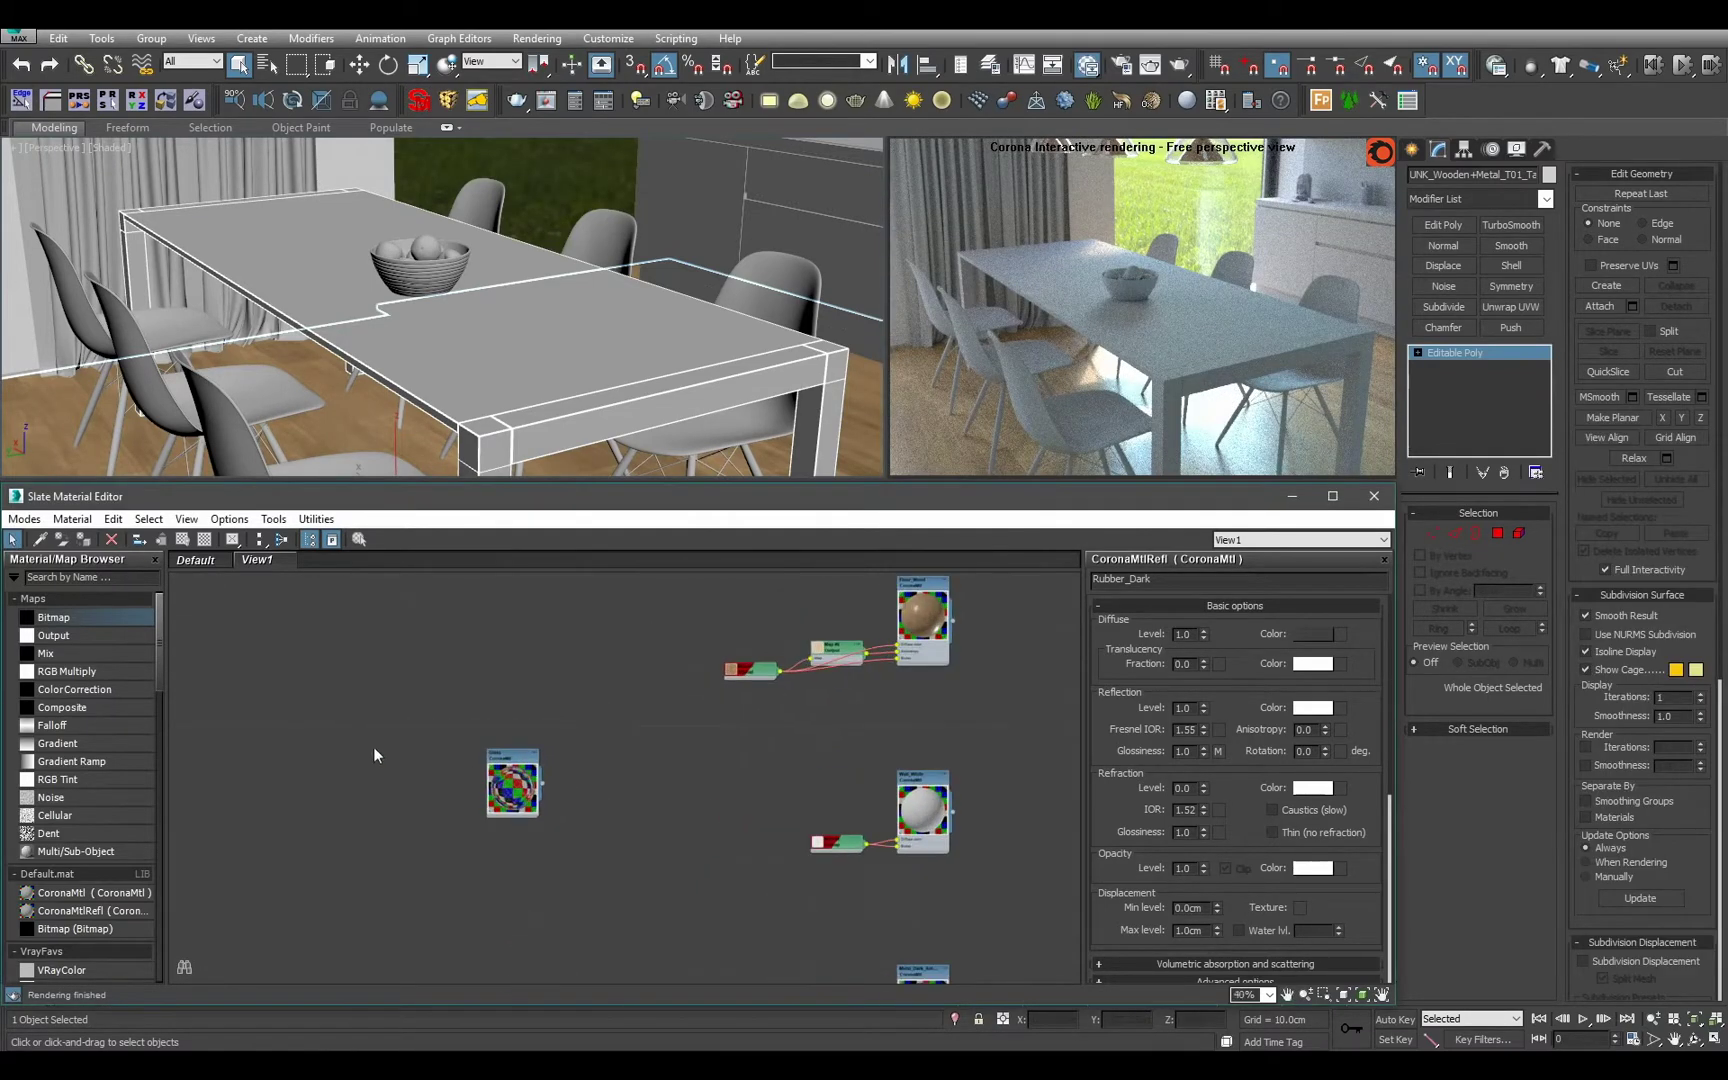
drag(103, 906, 625, 790)
scroll(660, 830, up, 2)
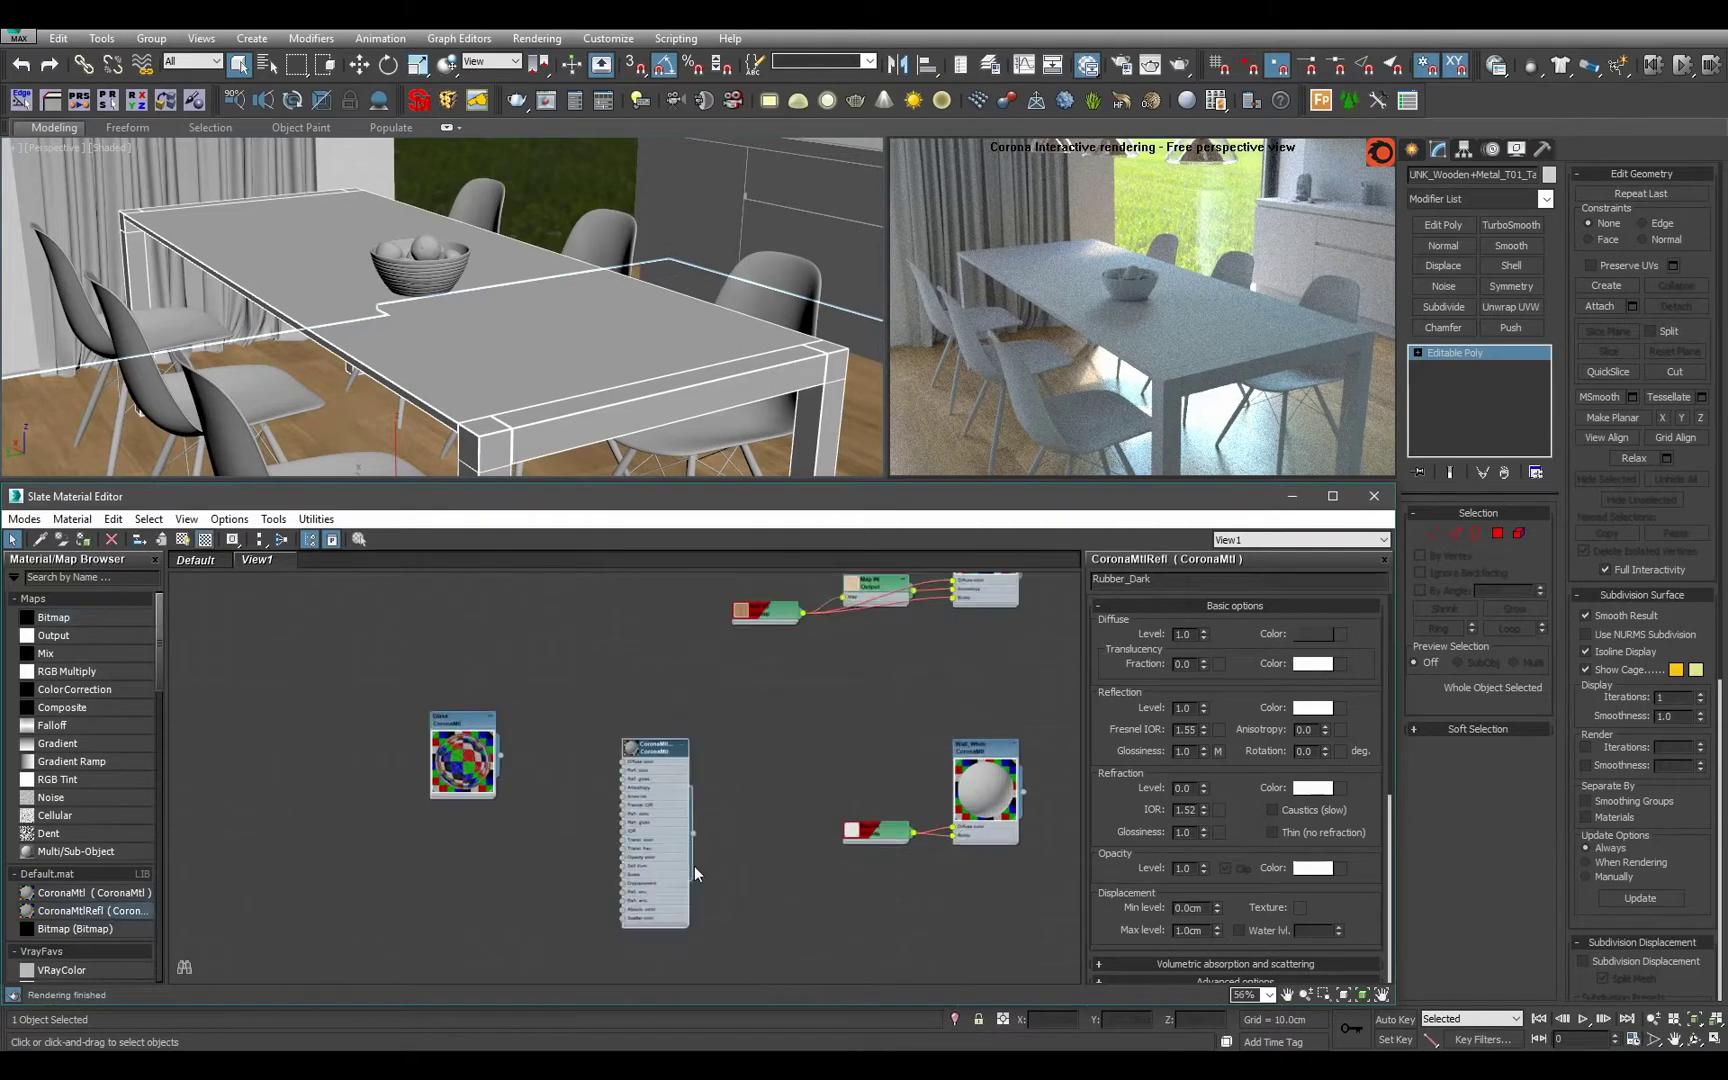
text(Steel_Stainless)
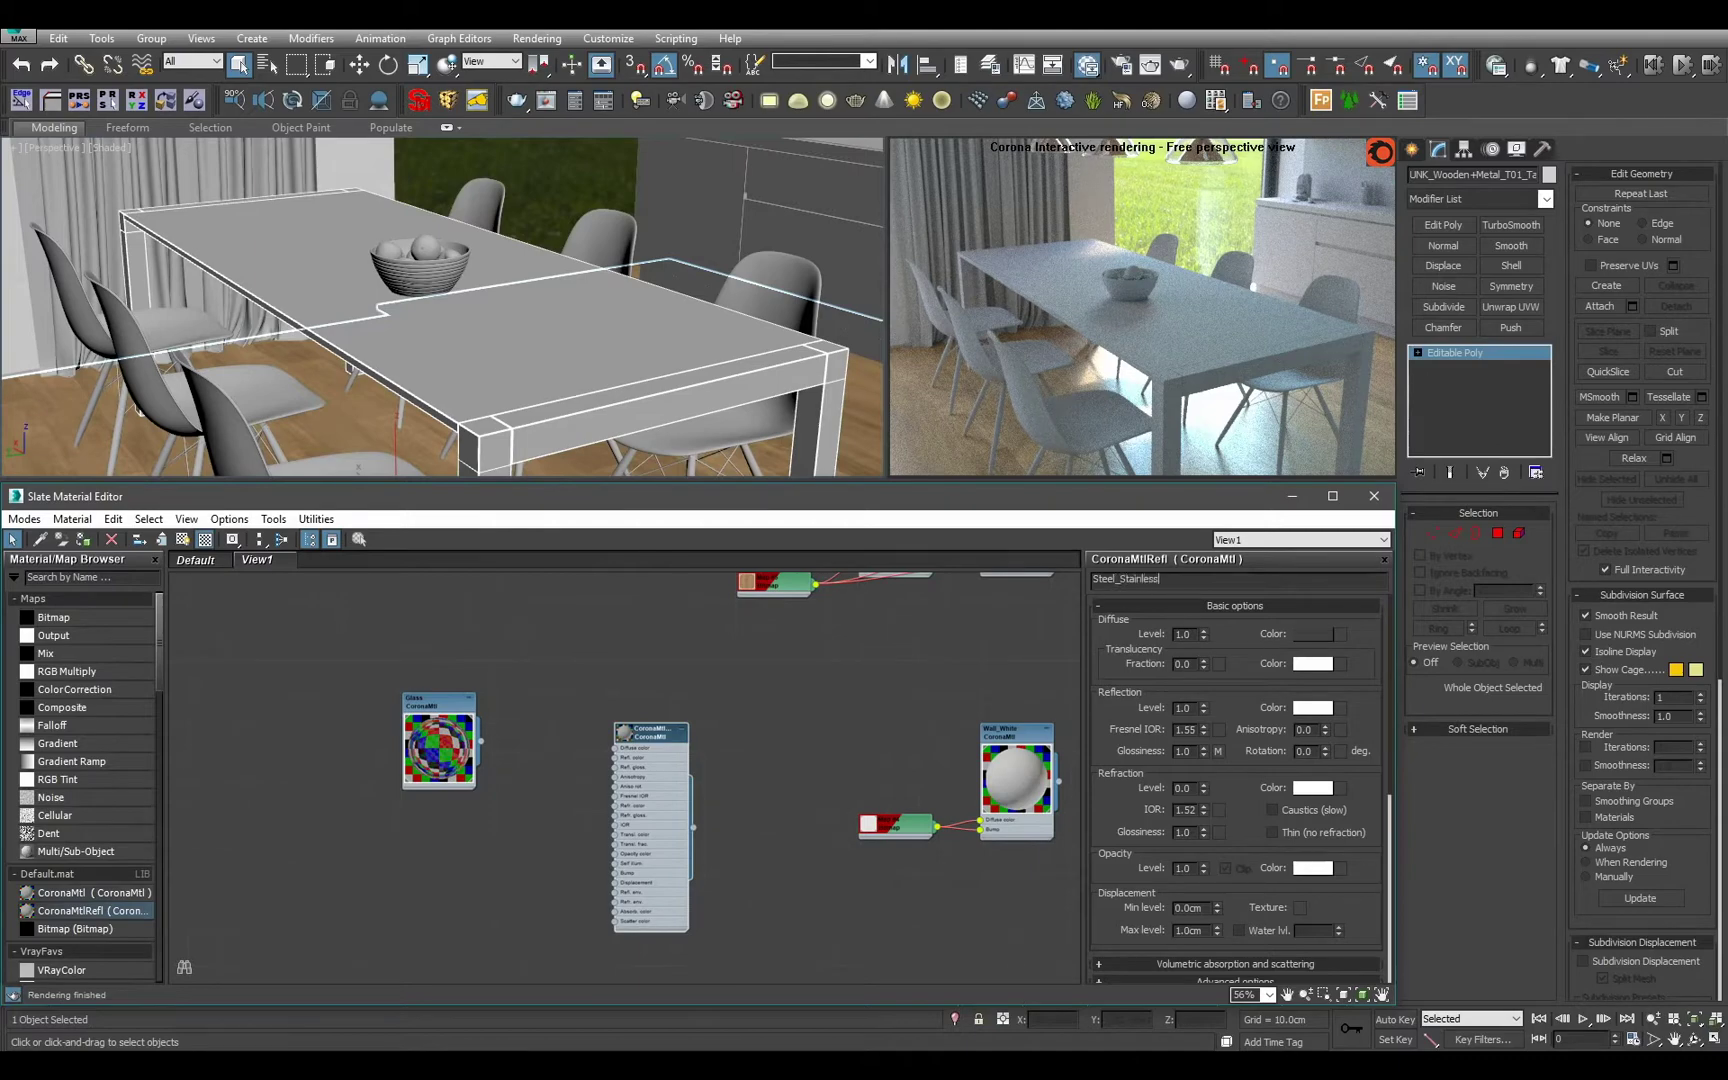
key(Return)
Add a Bitmap map loading Cust_Prints+Scratches.png below the Glass material and open its parameters.
drag(184, 634, 473, 859)
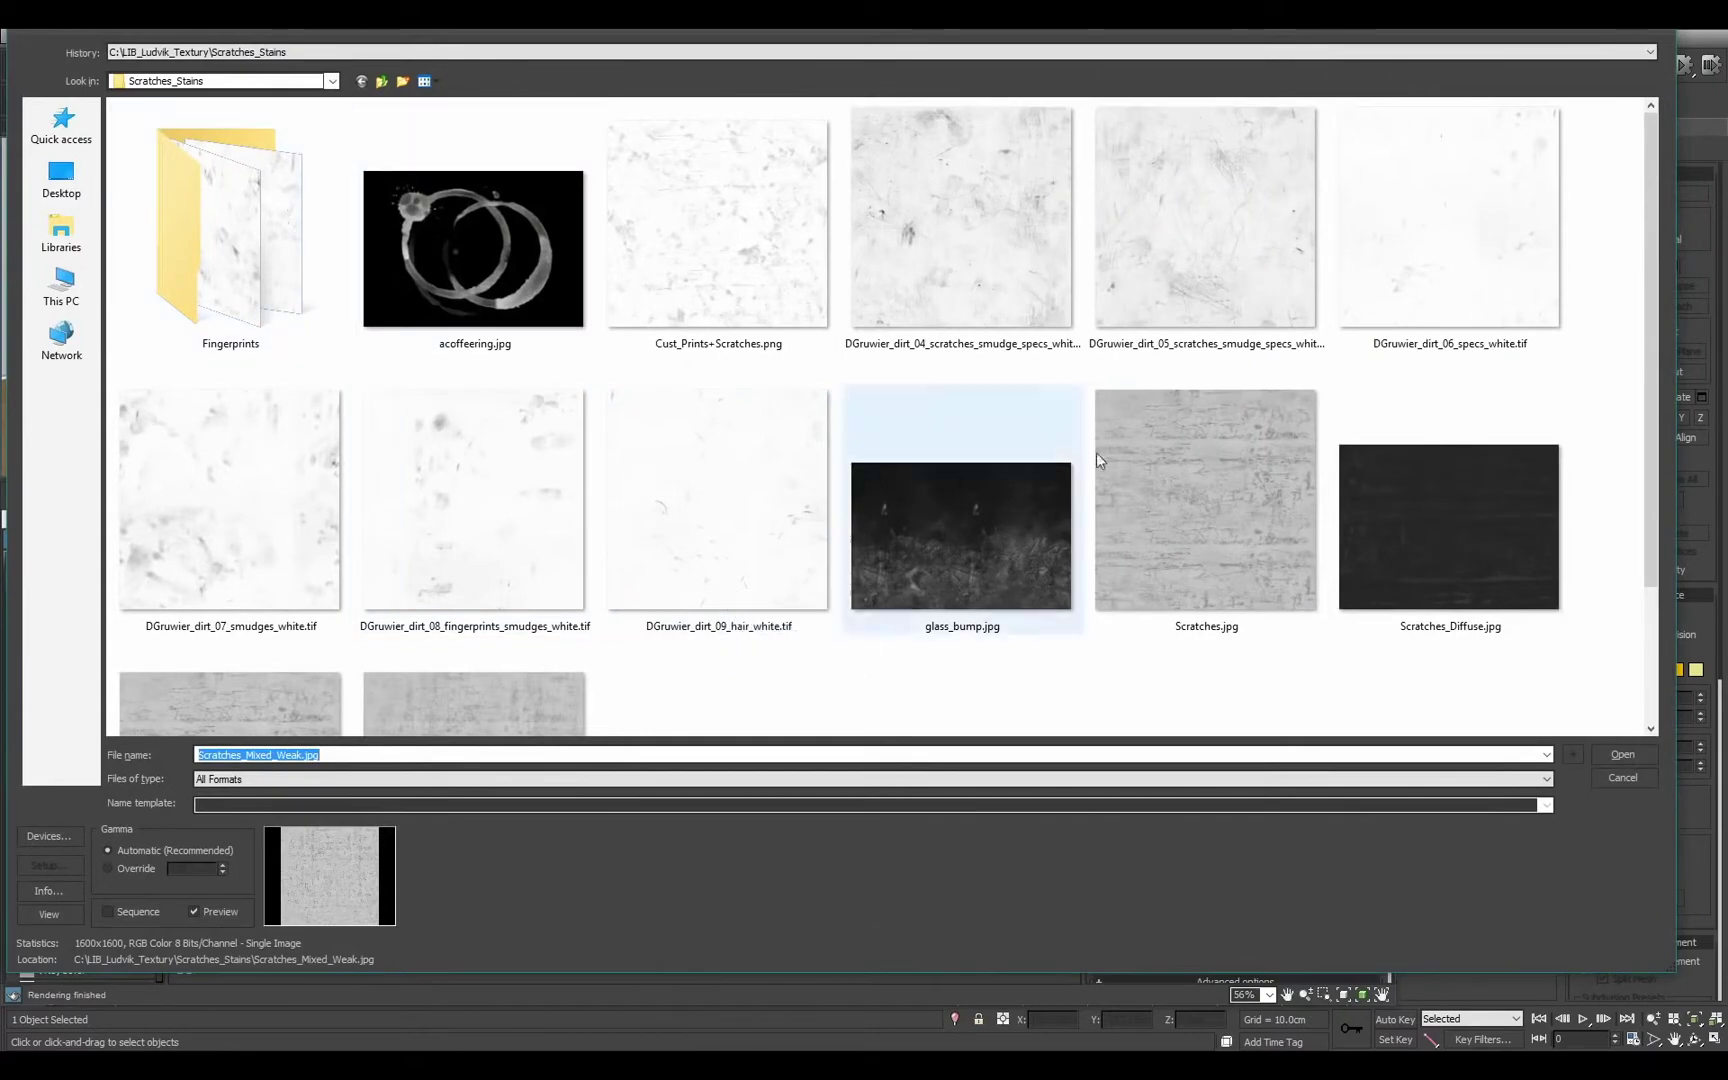
double_click(714, 292)
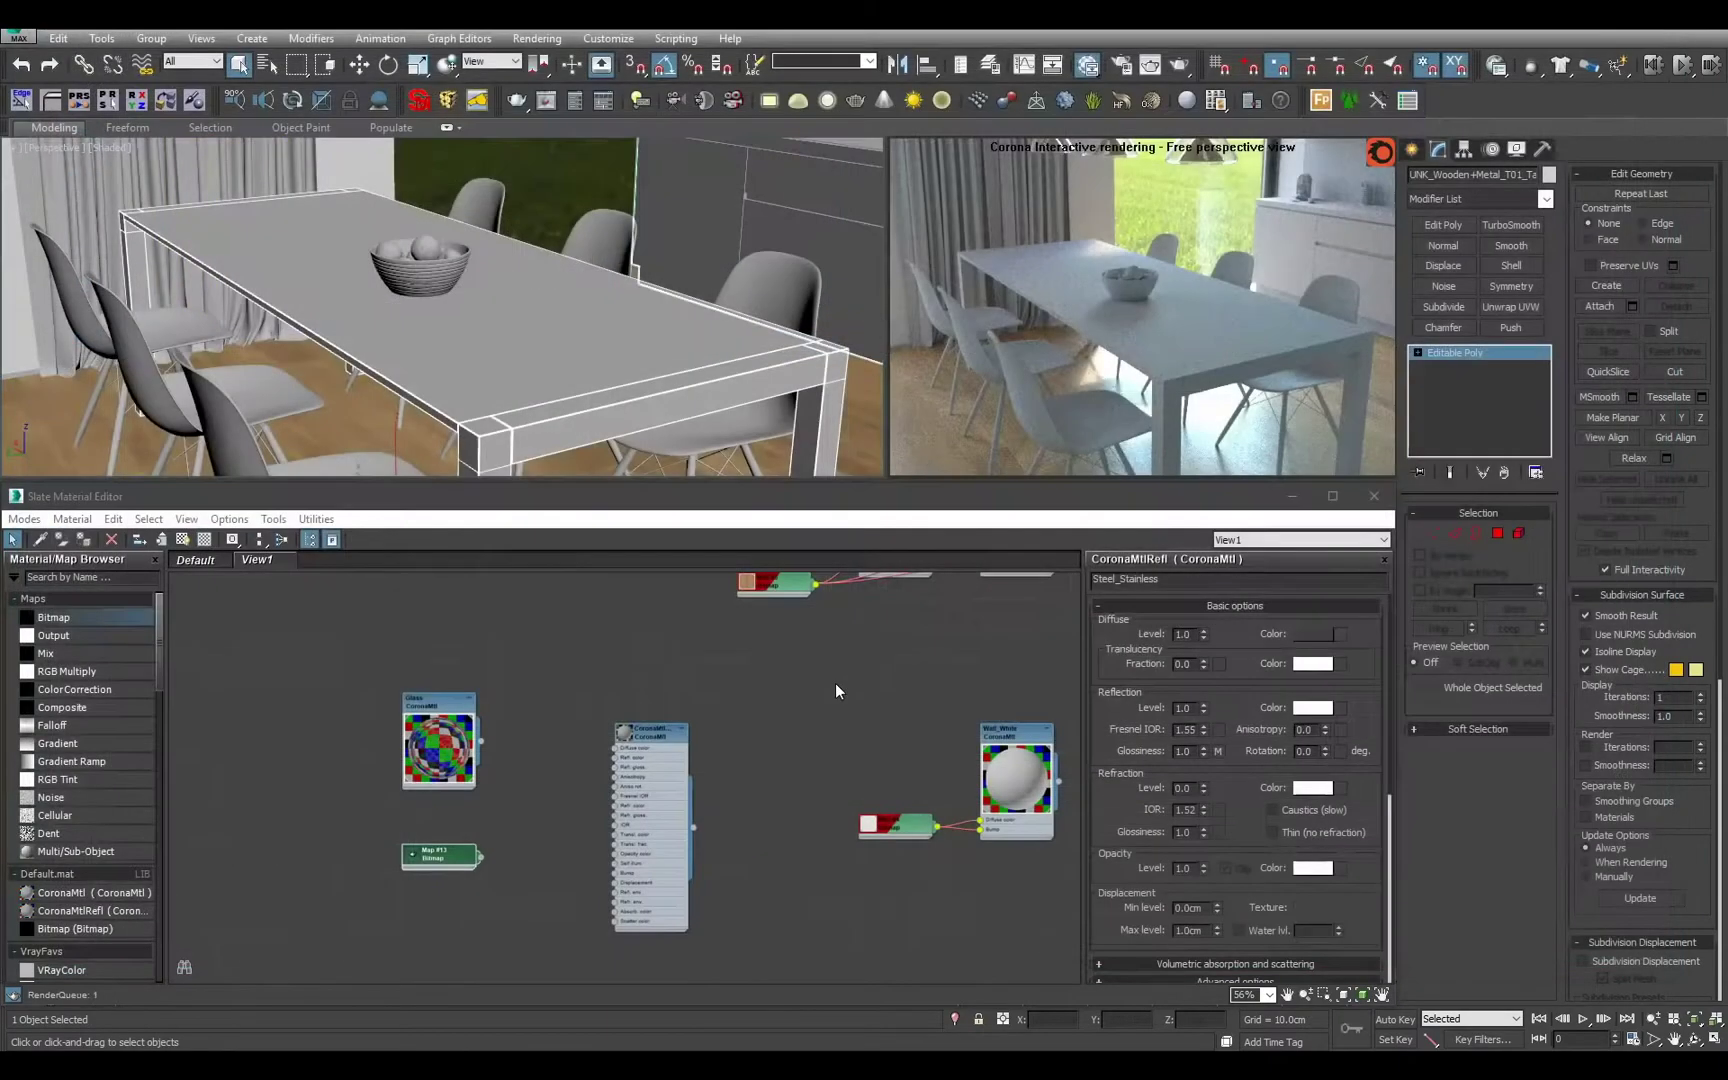
double_click(448, 857)
scroll(670, 771, up, 4)
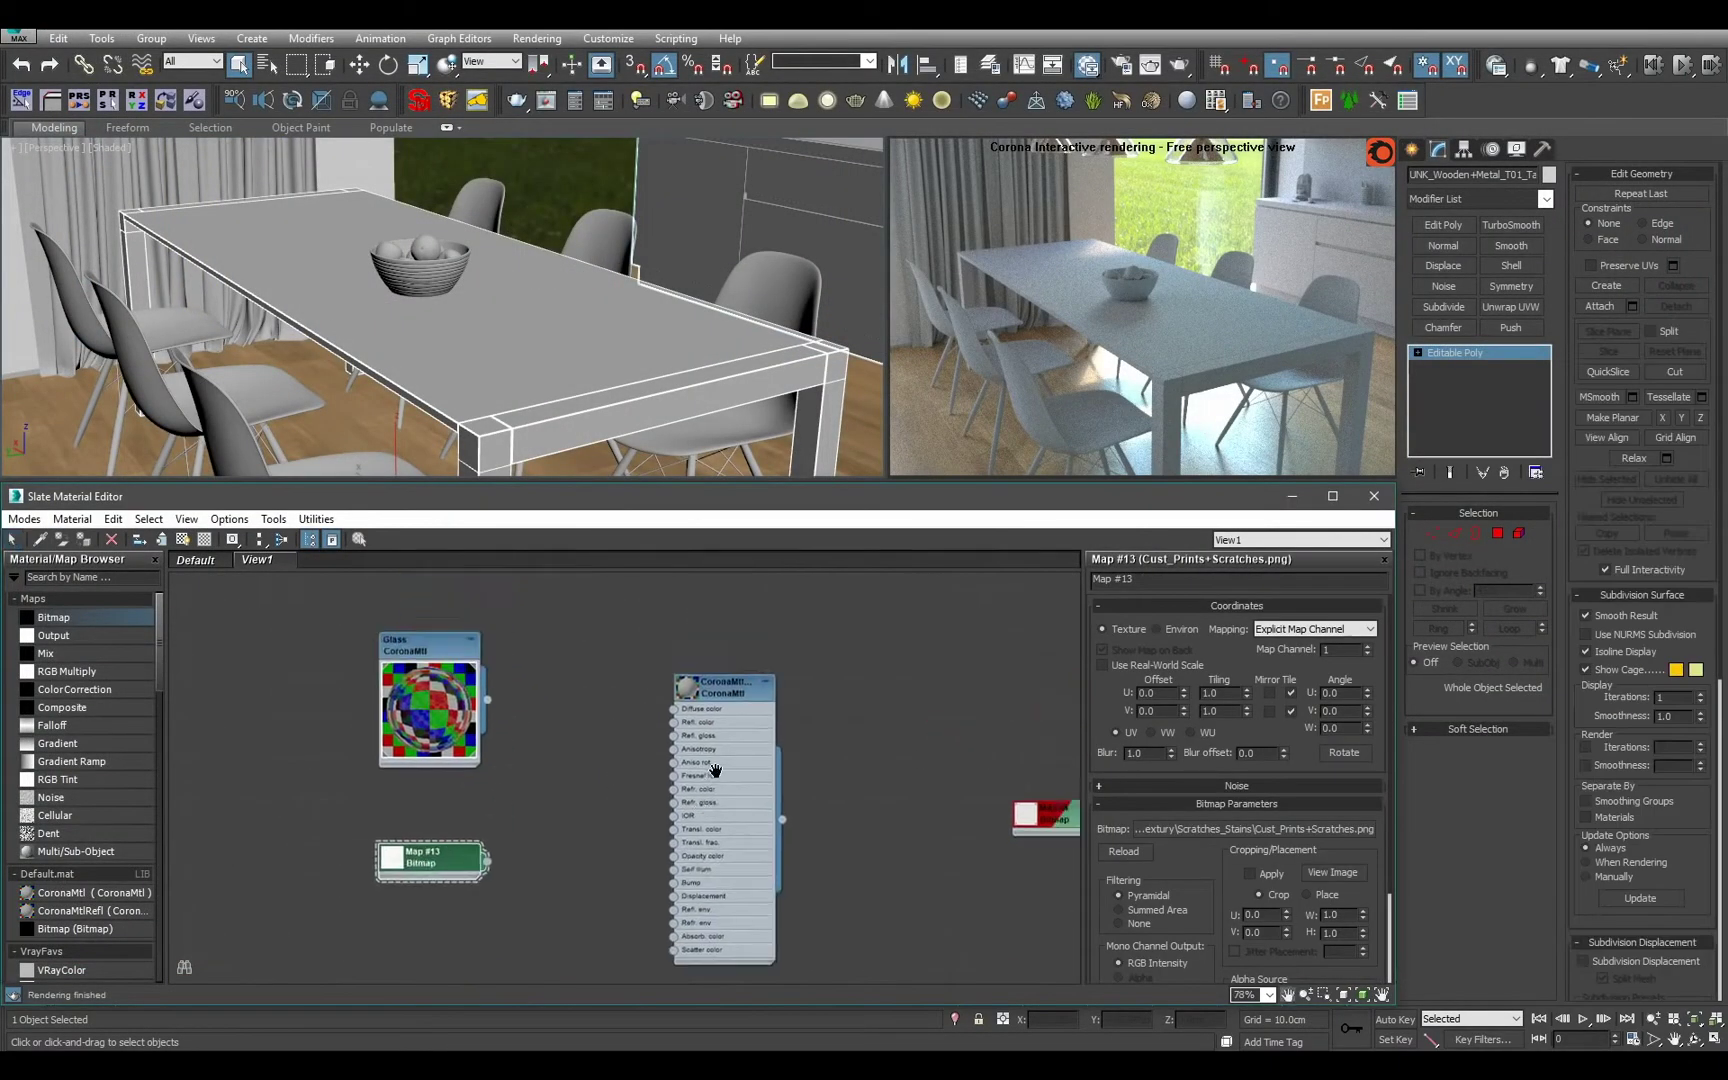
In the CoronaMtlRefl material's parameters, set the reflection Fresnel IOR to 6 and the diffuse level to 0.
double_click(686, 684)
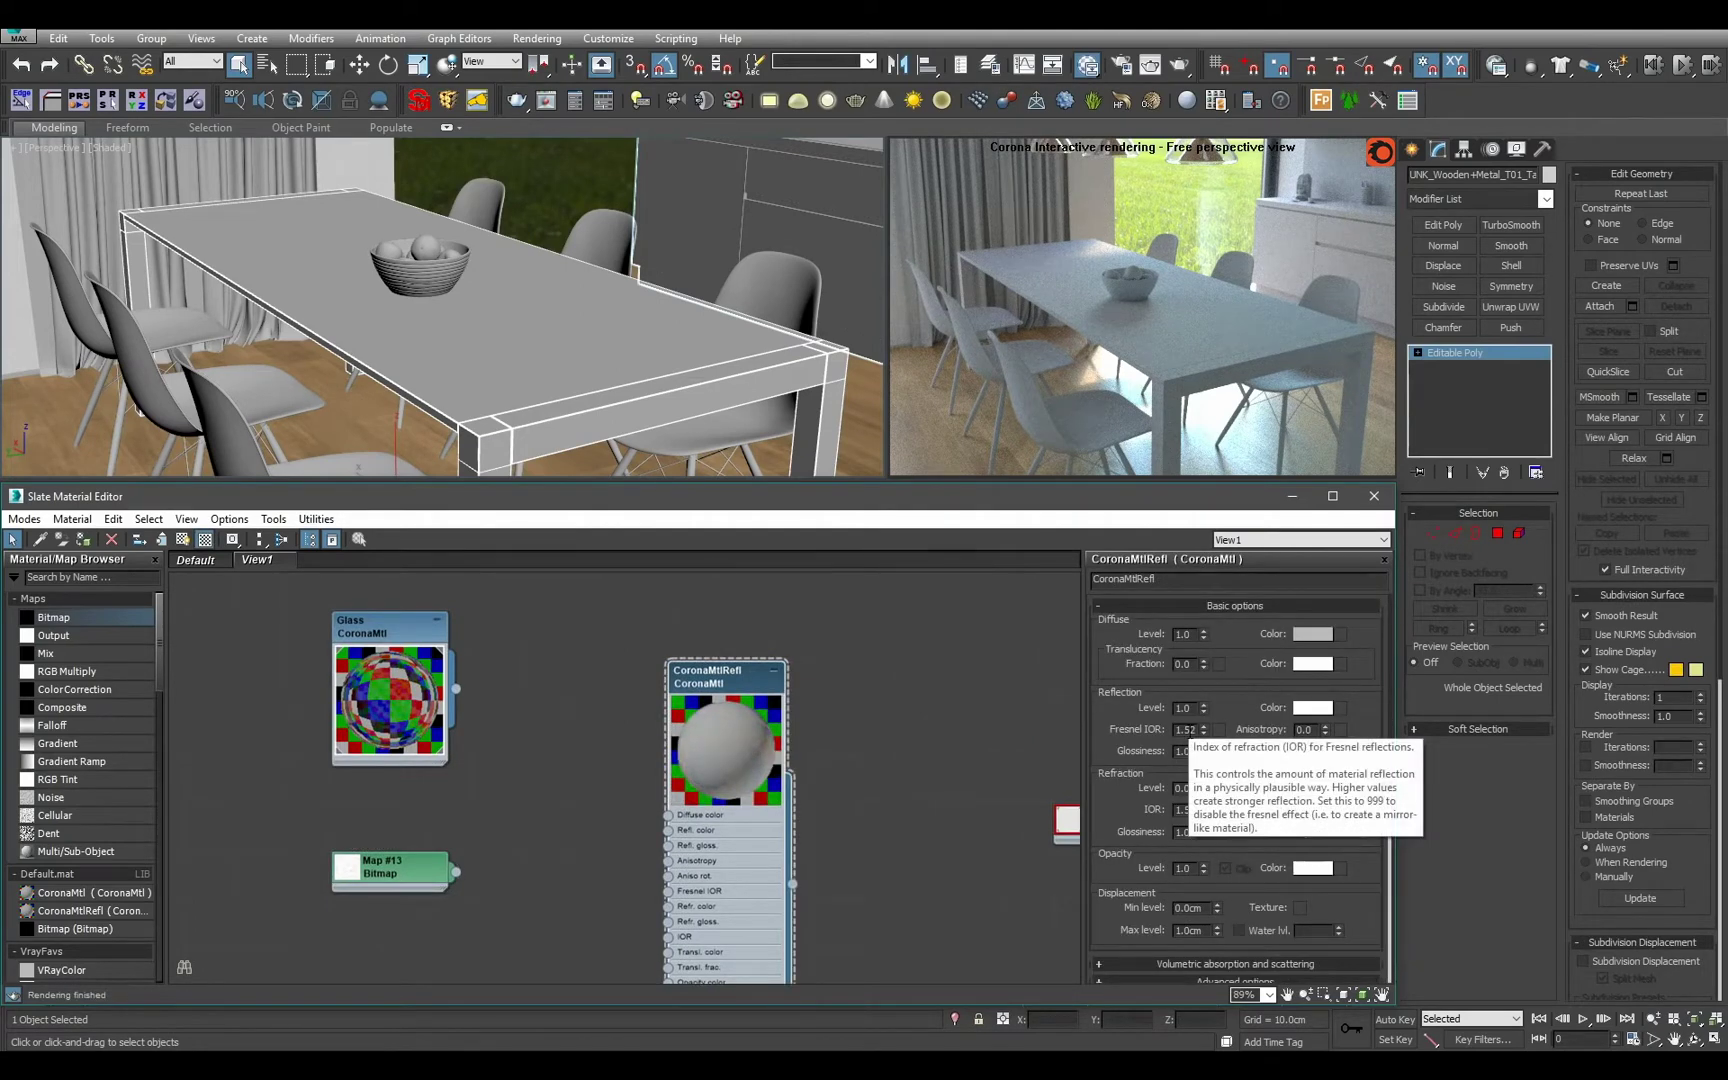
double_click(1184, 729)
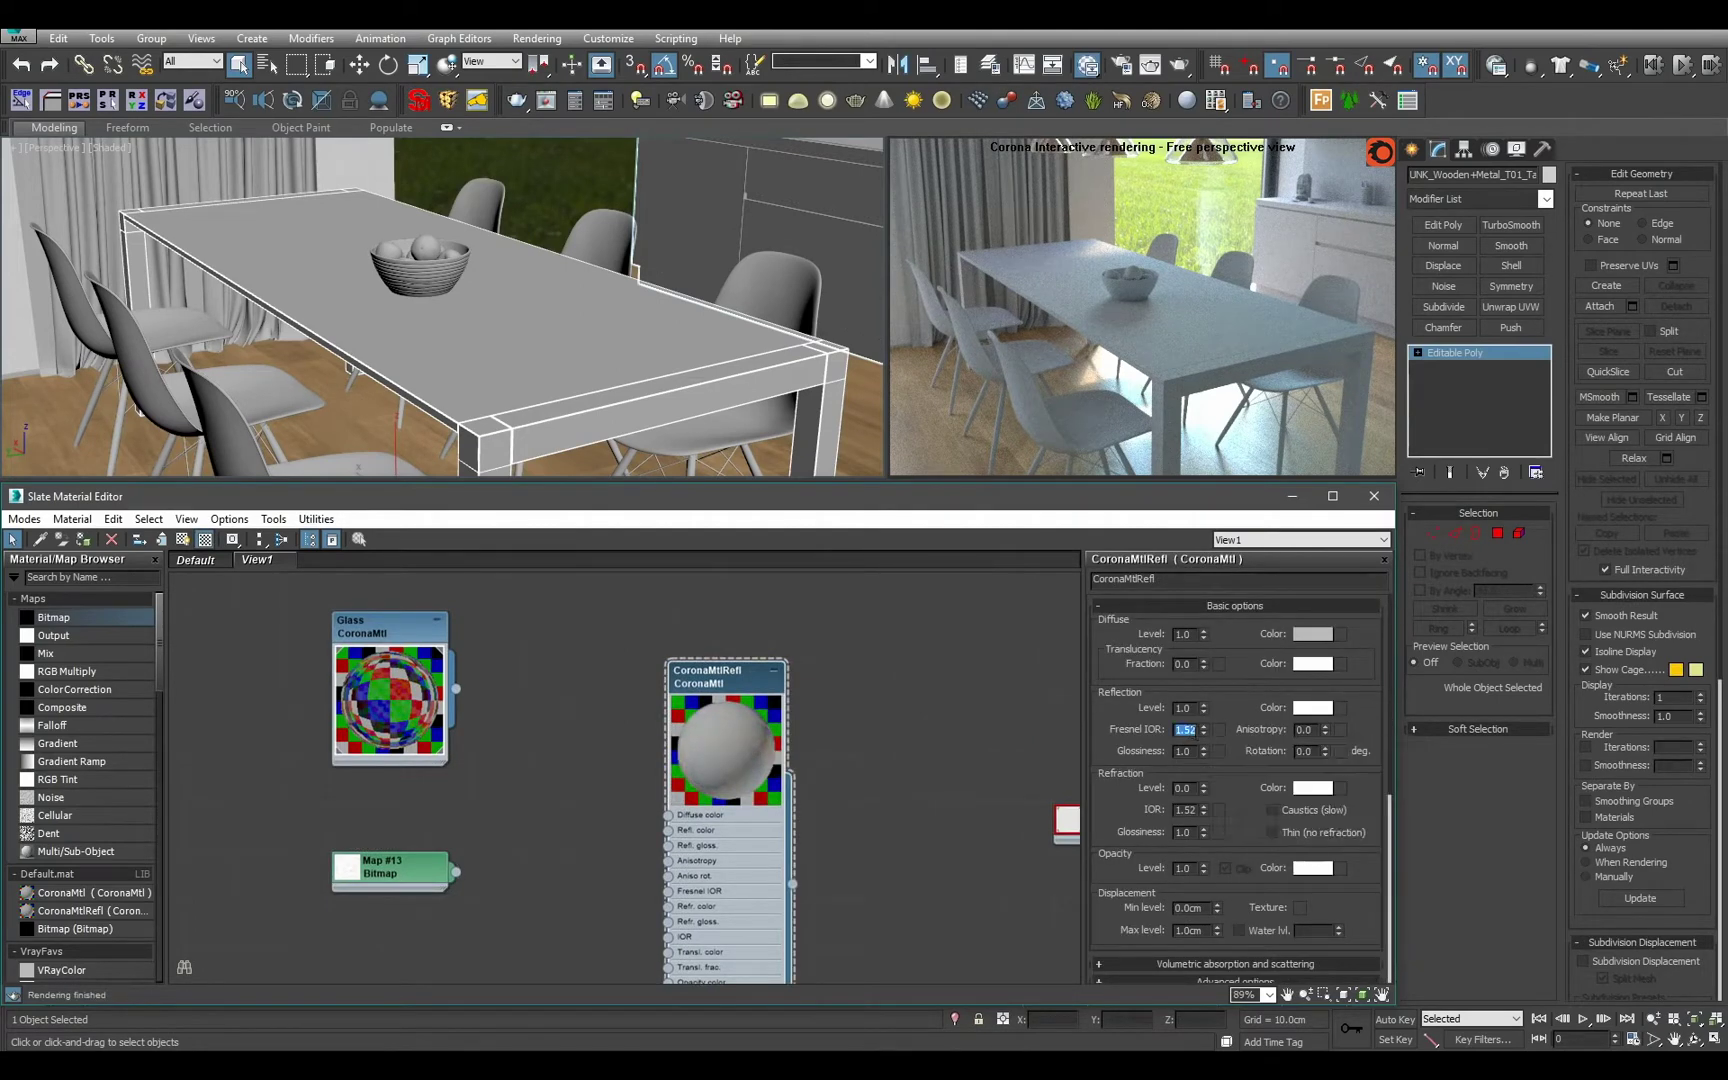
right_click(1202, 634)
scroll(734, 867, up, 1)
middle_drag(734, 867, 869, 793)
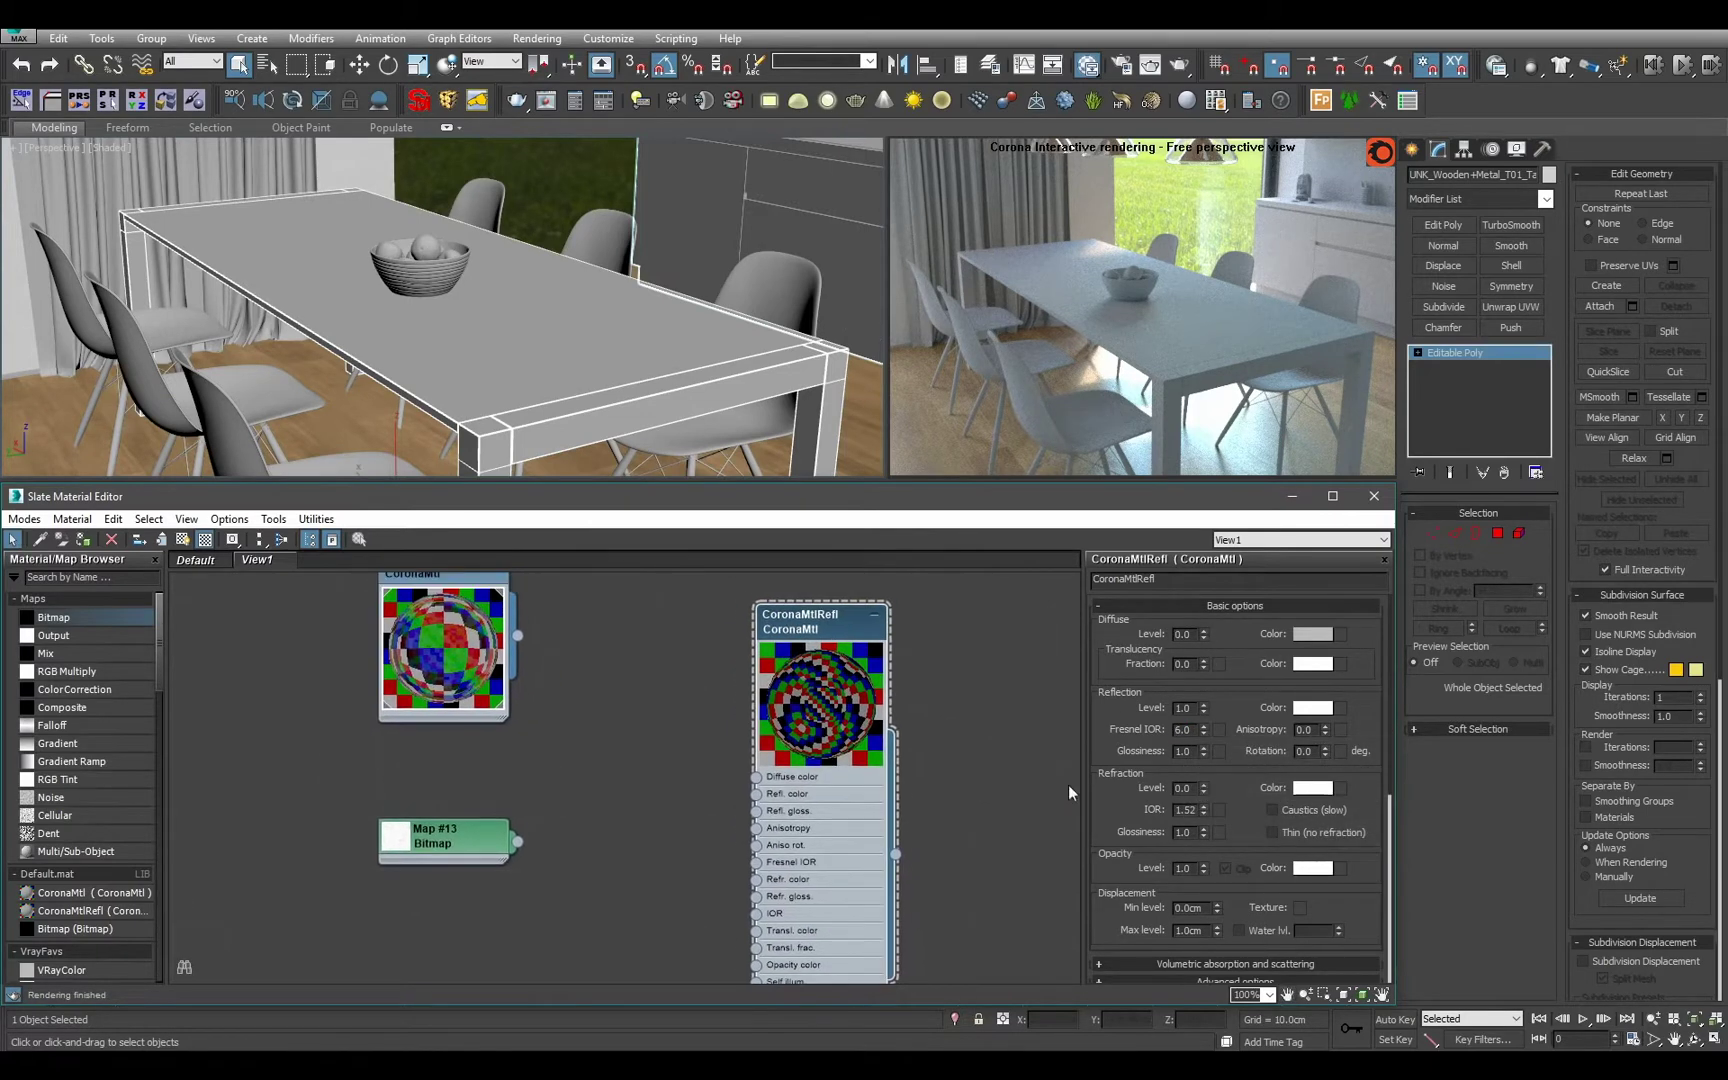
Try a Fresnel IOR of 999 and a reflection colour value of 210, cancel the colour change and return the IOR to 6.
click(1200, 735)
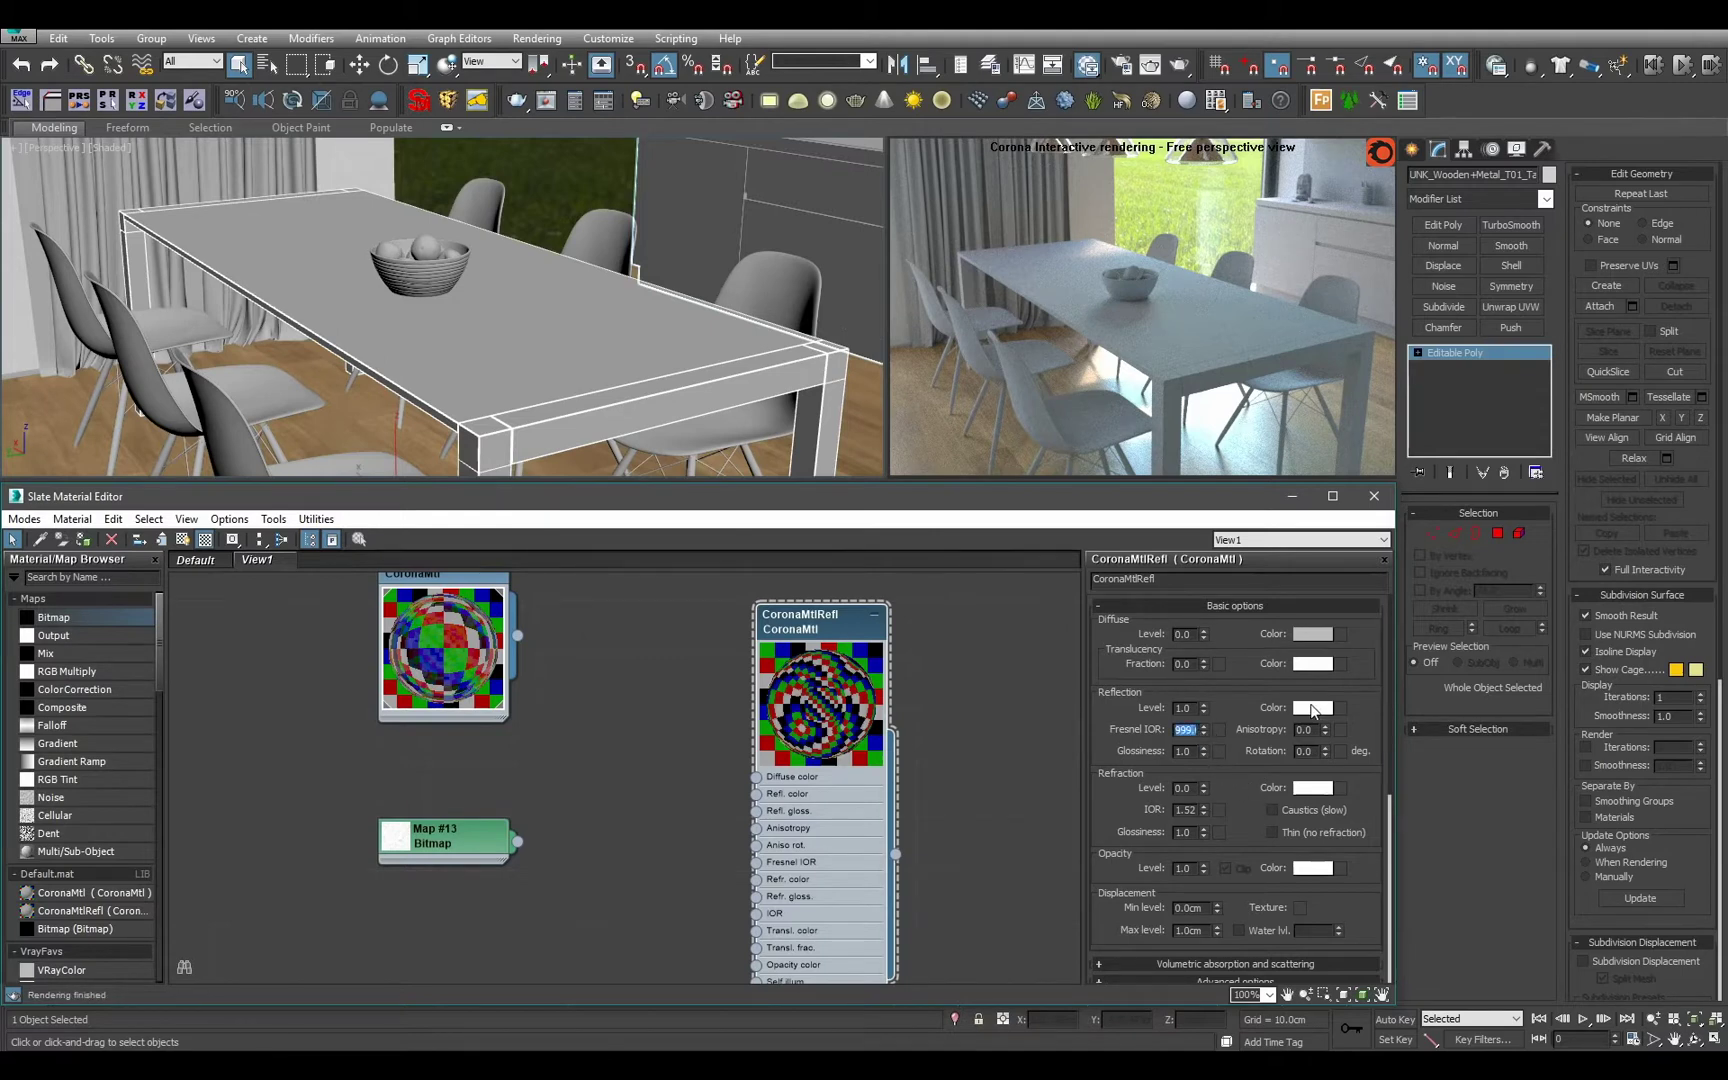
click(1312, 707)
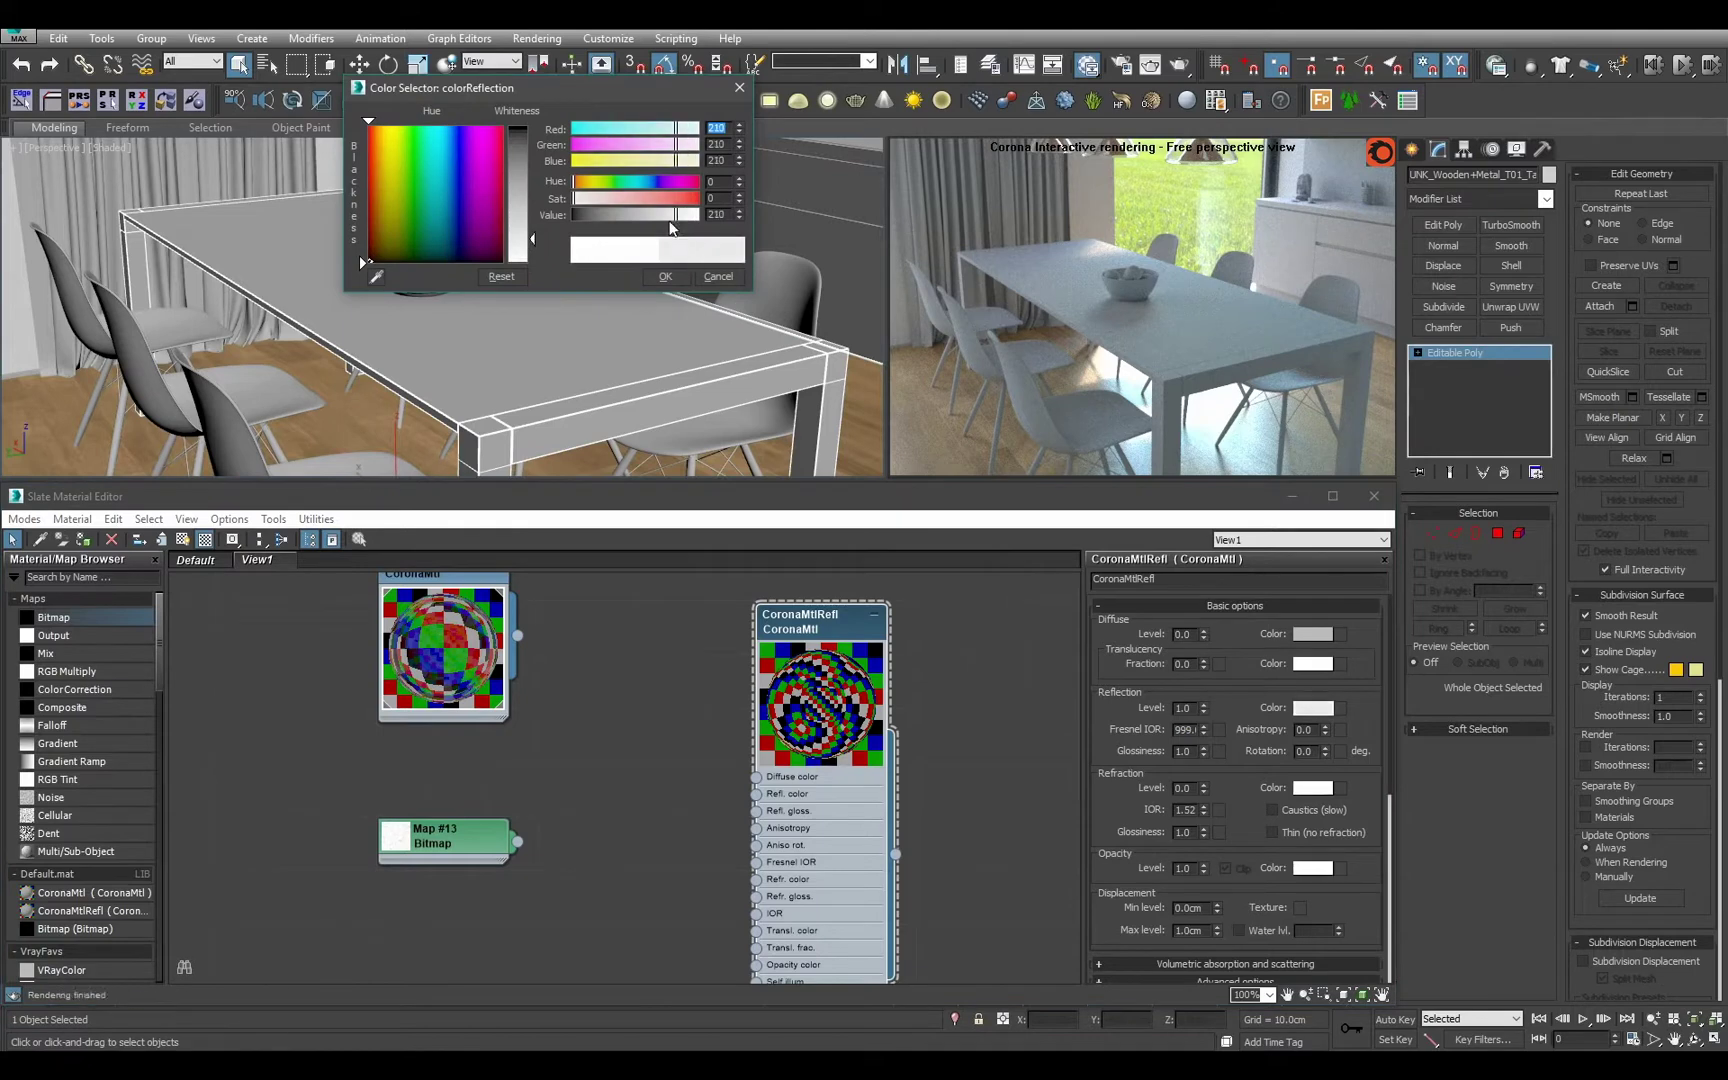
mouse_move(668, 214)
mouse_down()
mouse_move(636, 211)
mouse_move(700, 214)
mouse_up()
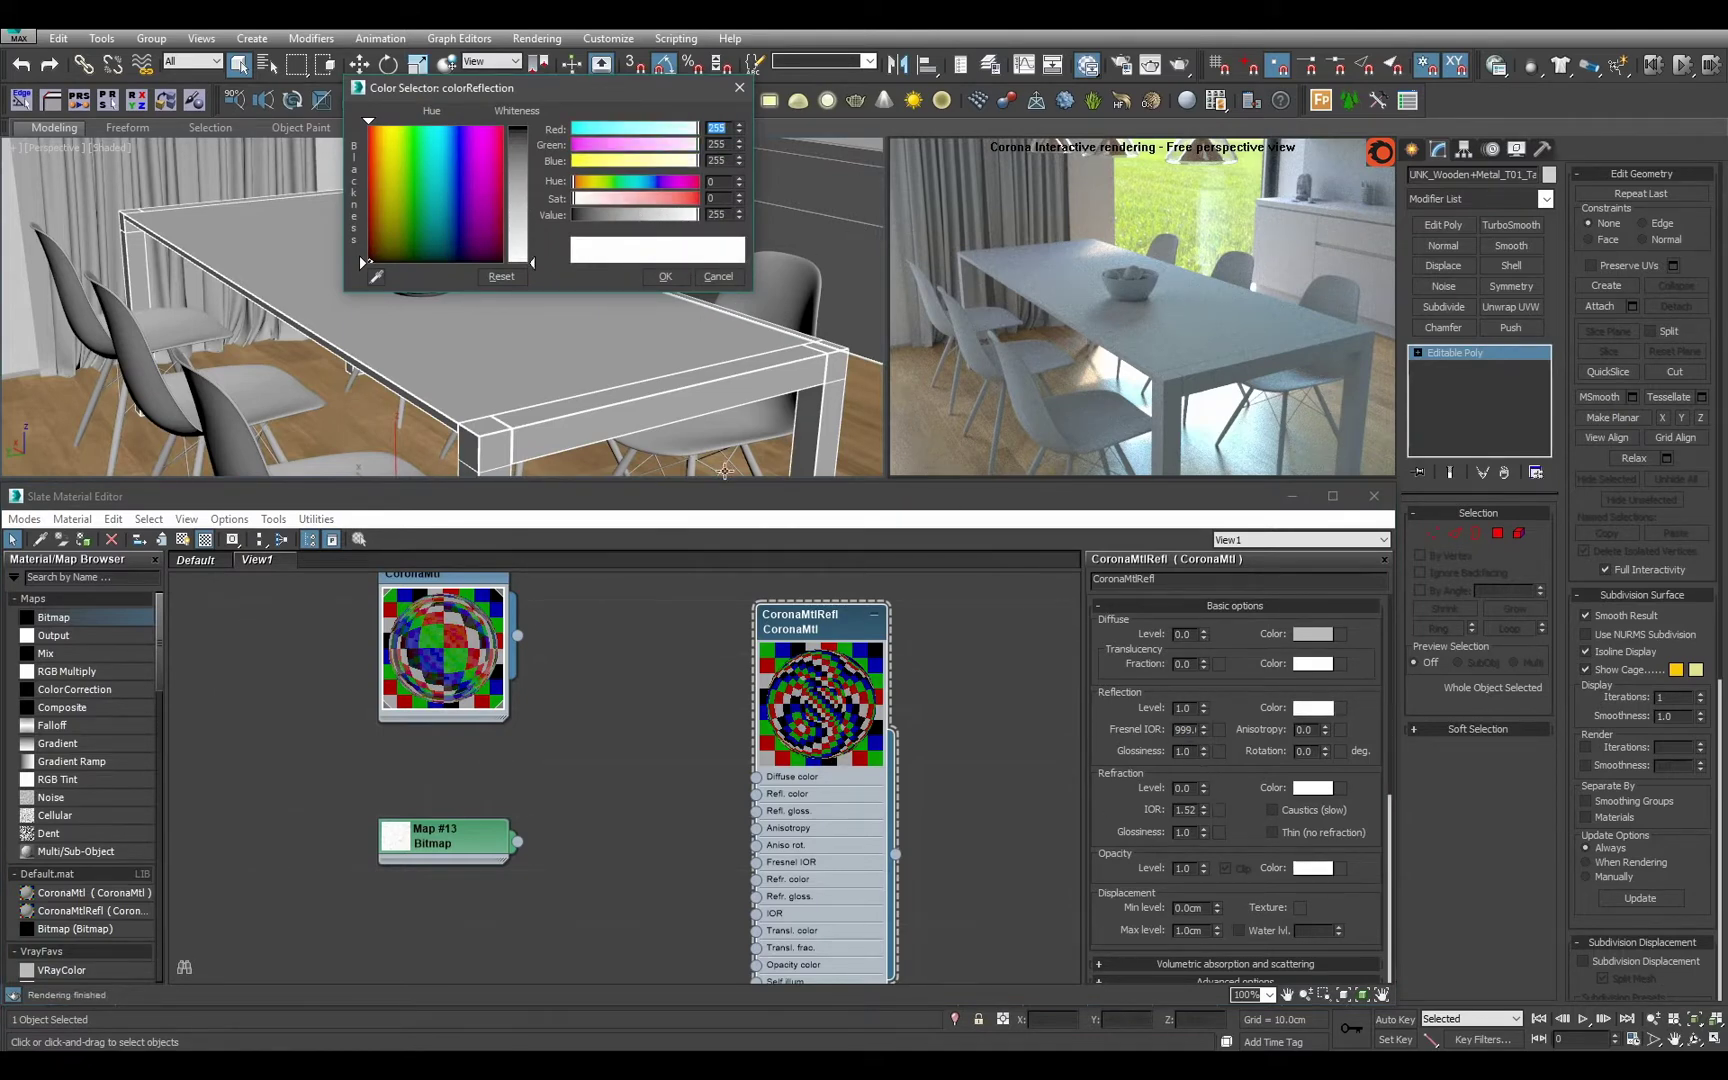
click(733, 275)
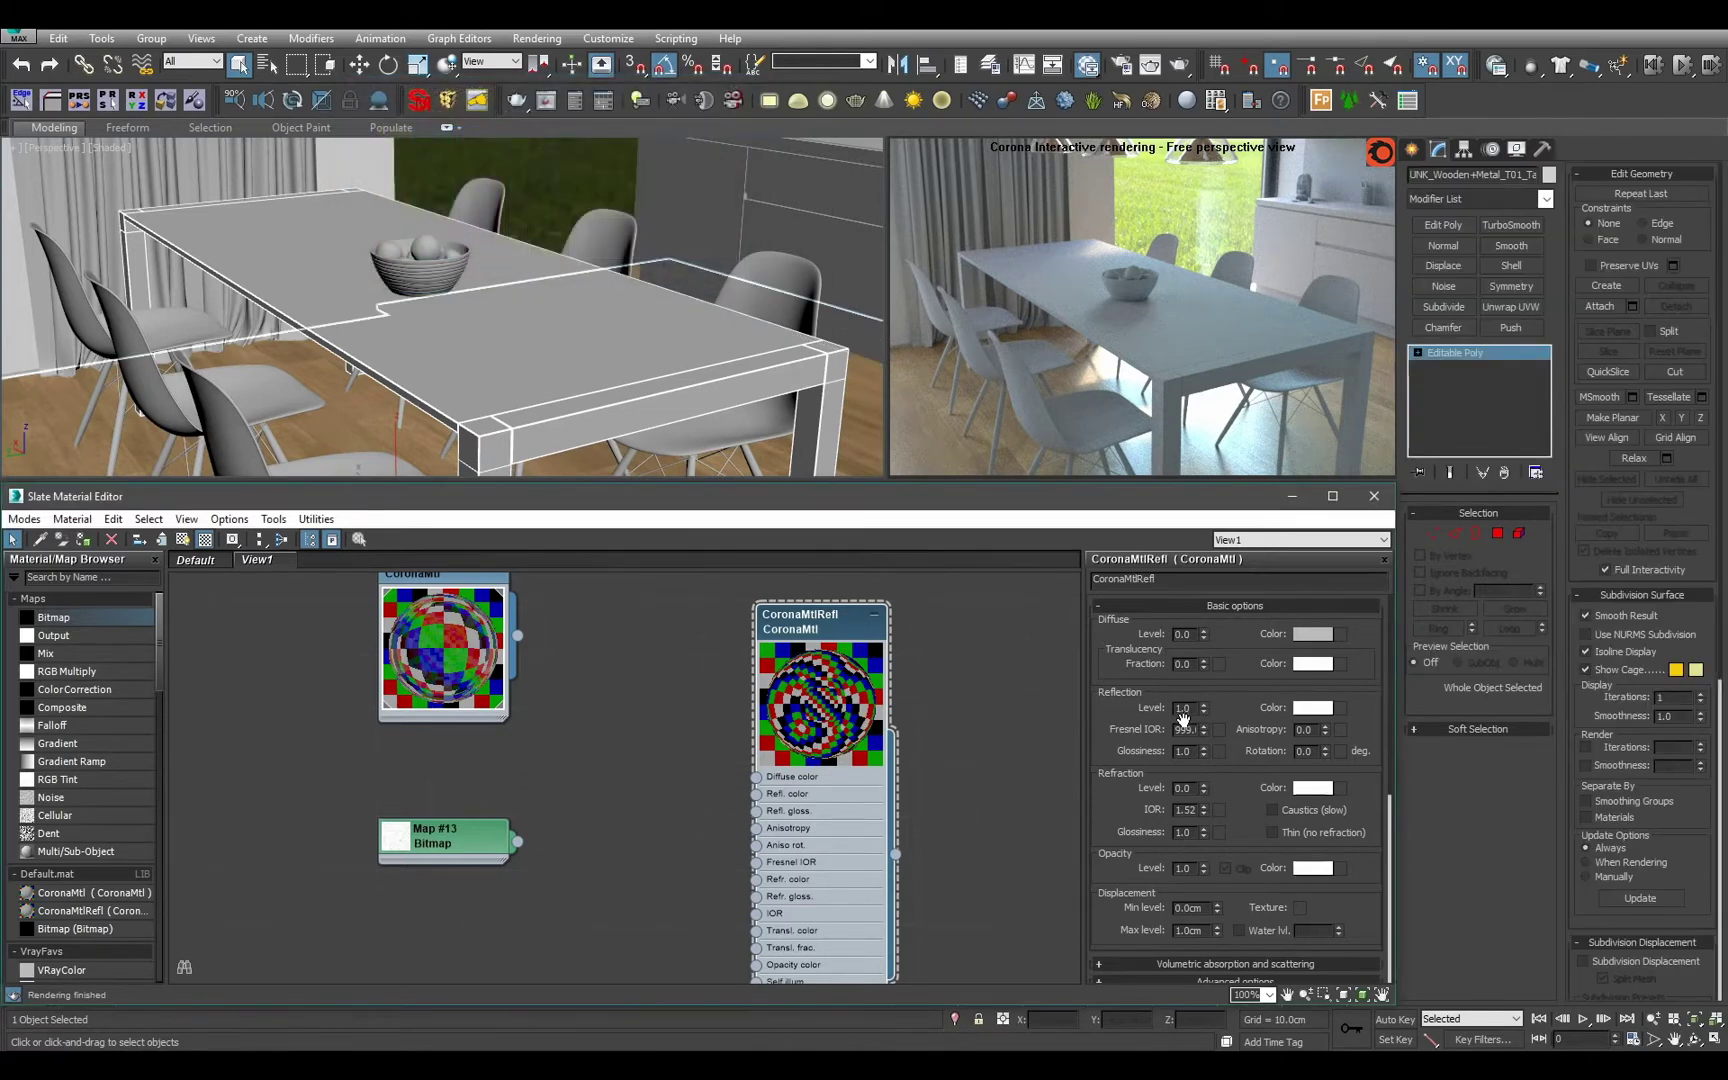
double_click(1184, 729)
text(6)
key(Return)
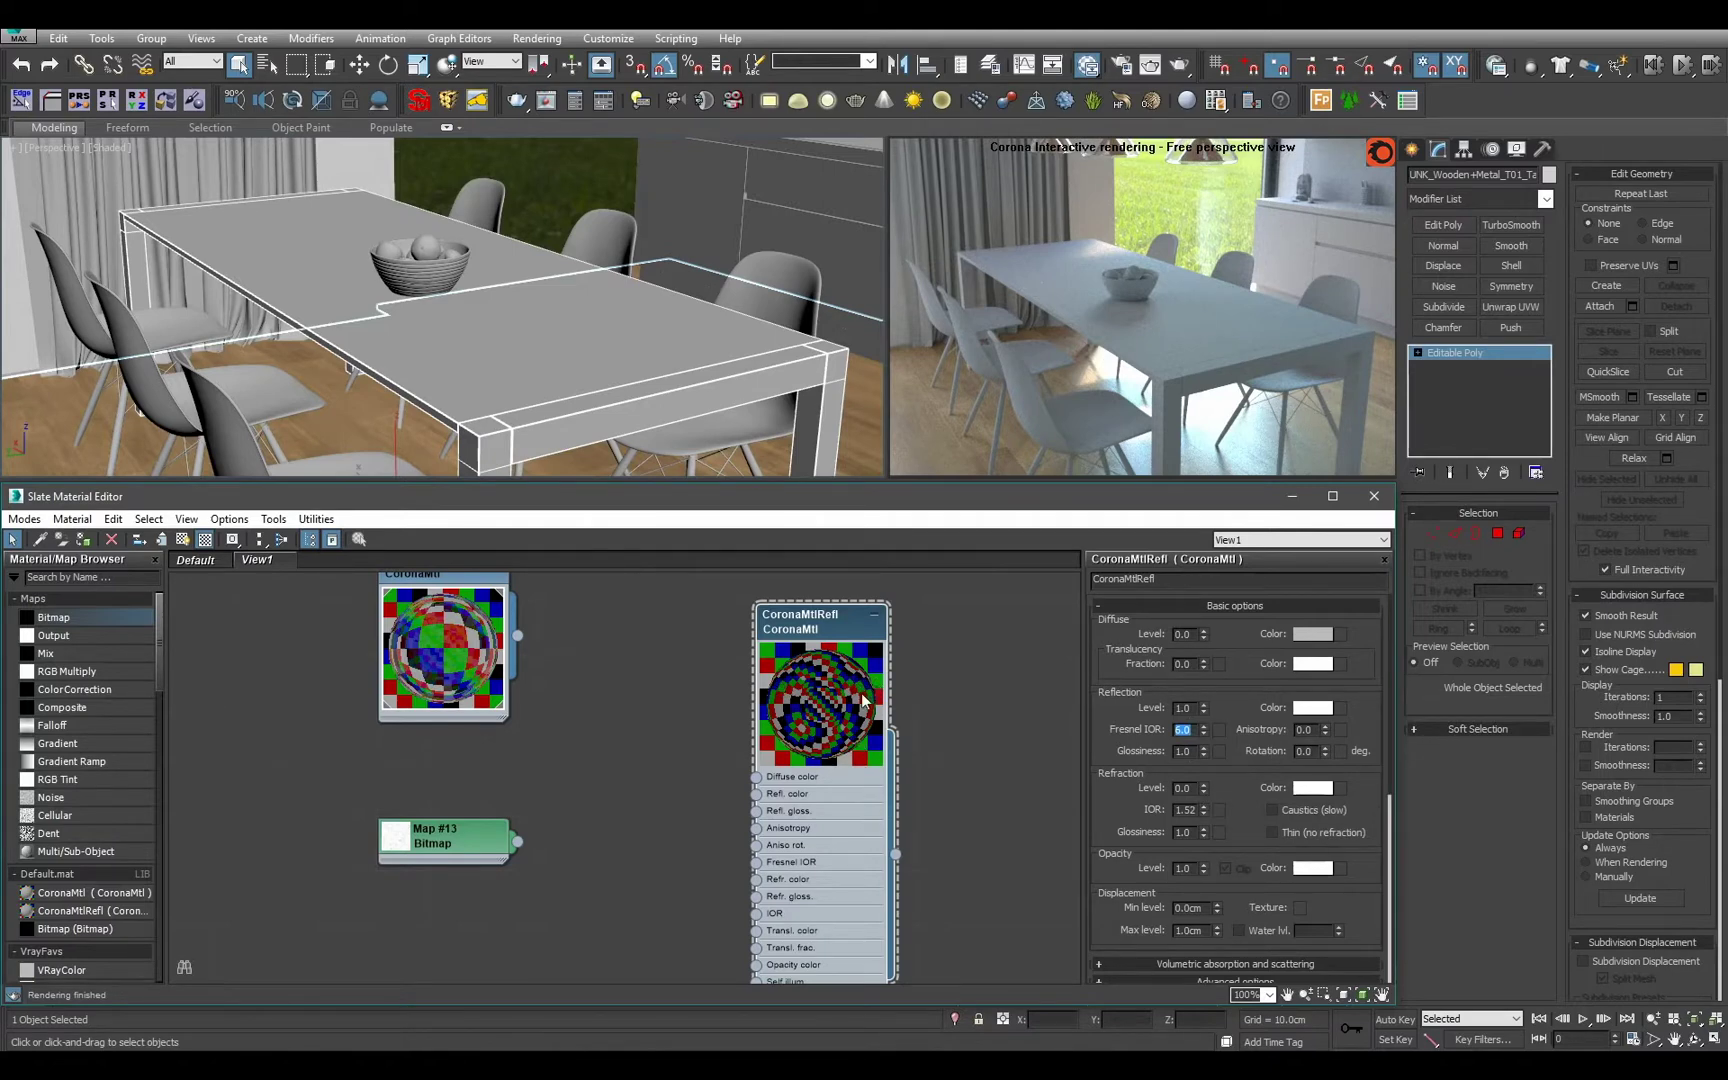
Try Fresnel IORs of 99 and 999 with a reflection colour value of 143, cancel the colour change and return the IOR to 6.
text(99)
key(Return)
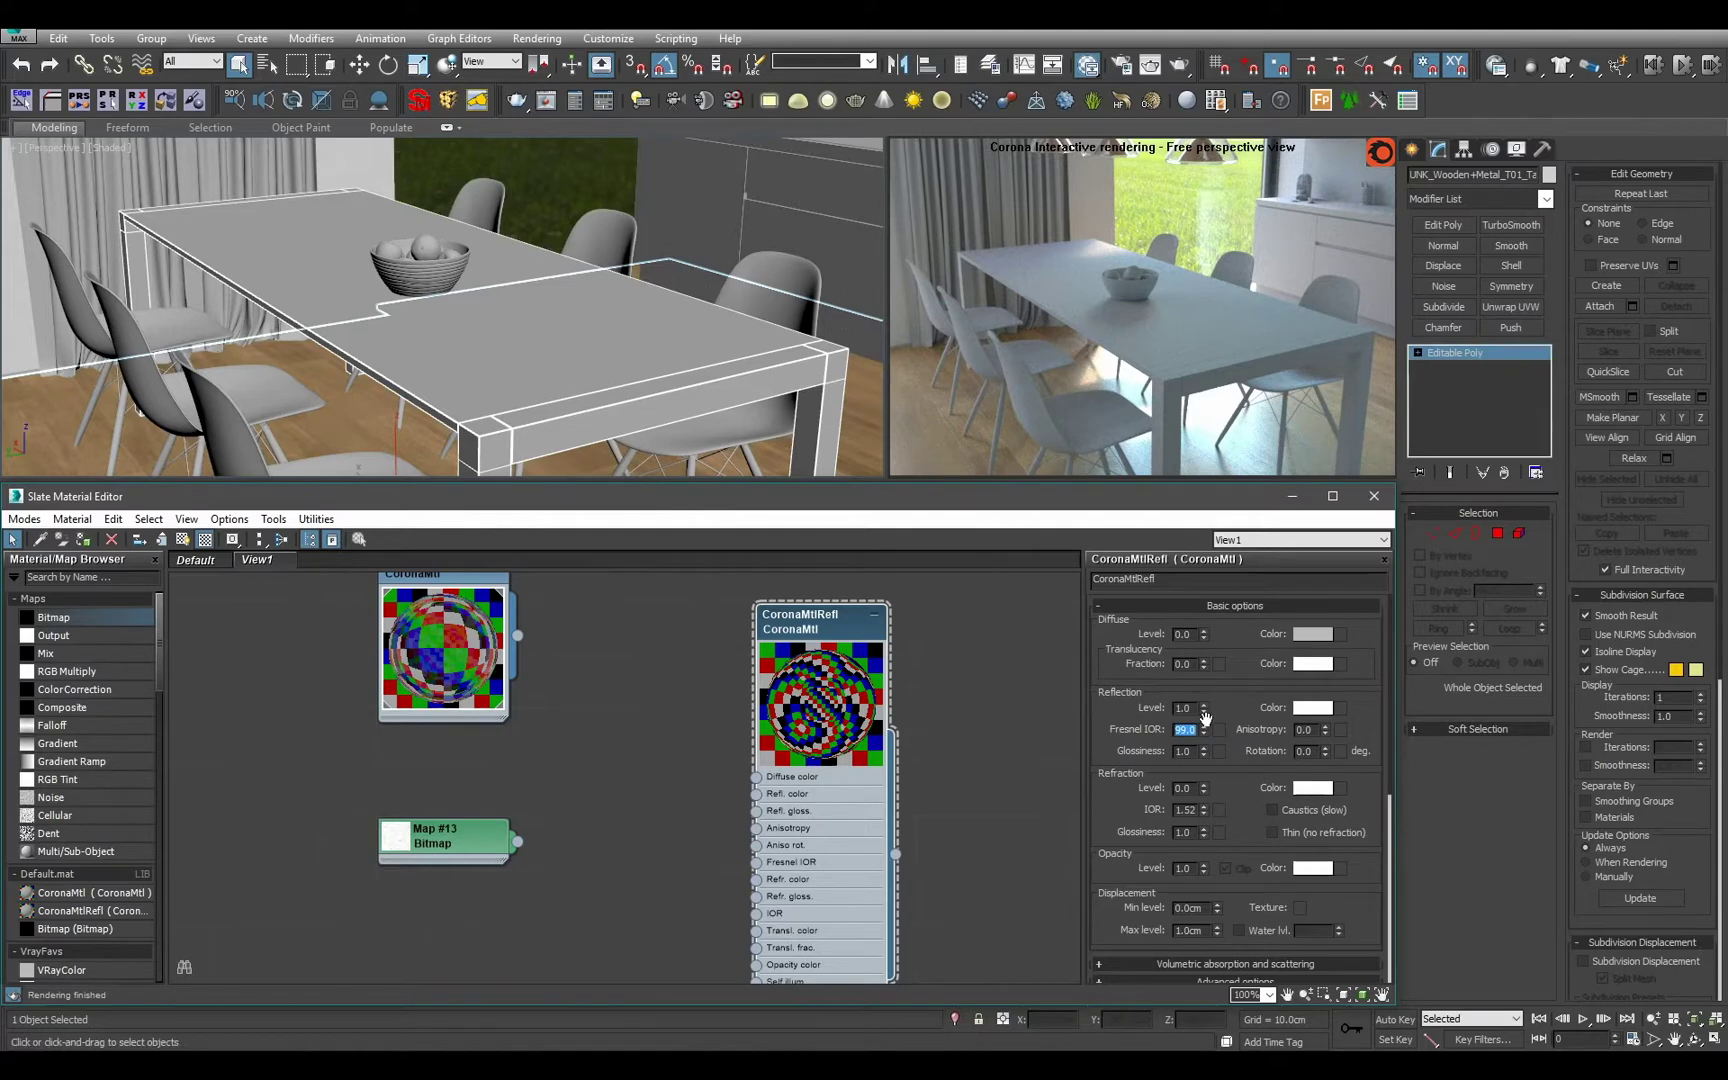
text(9)
key(Return)
click(1302, 716)
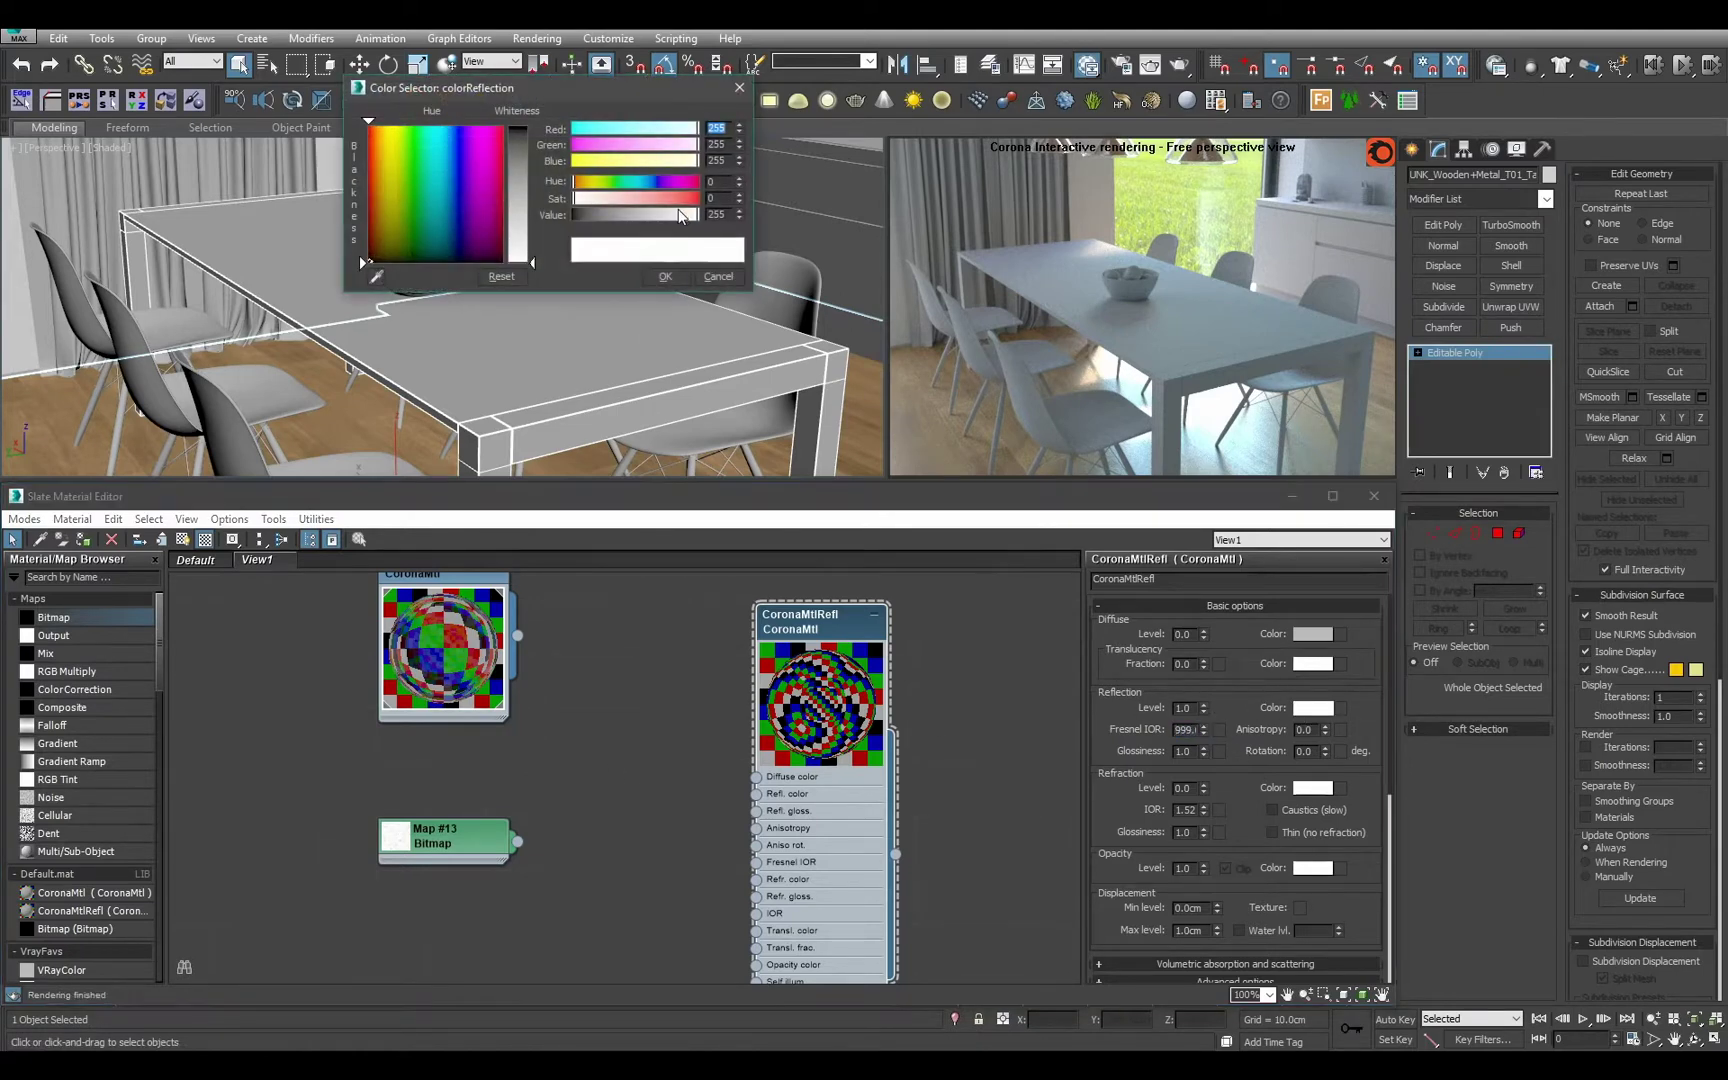
drag(680, 215, 643, 215)
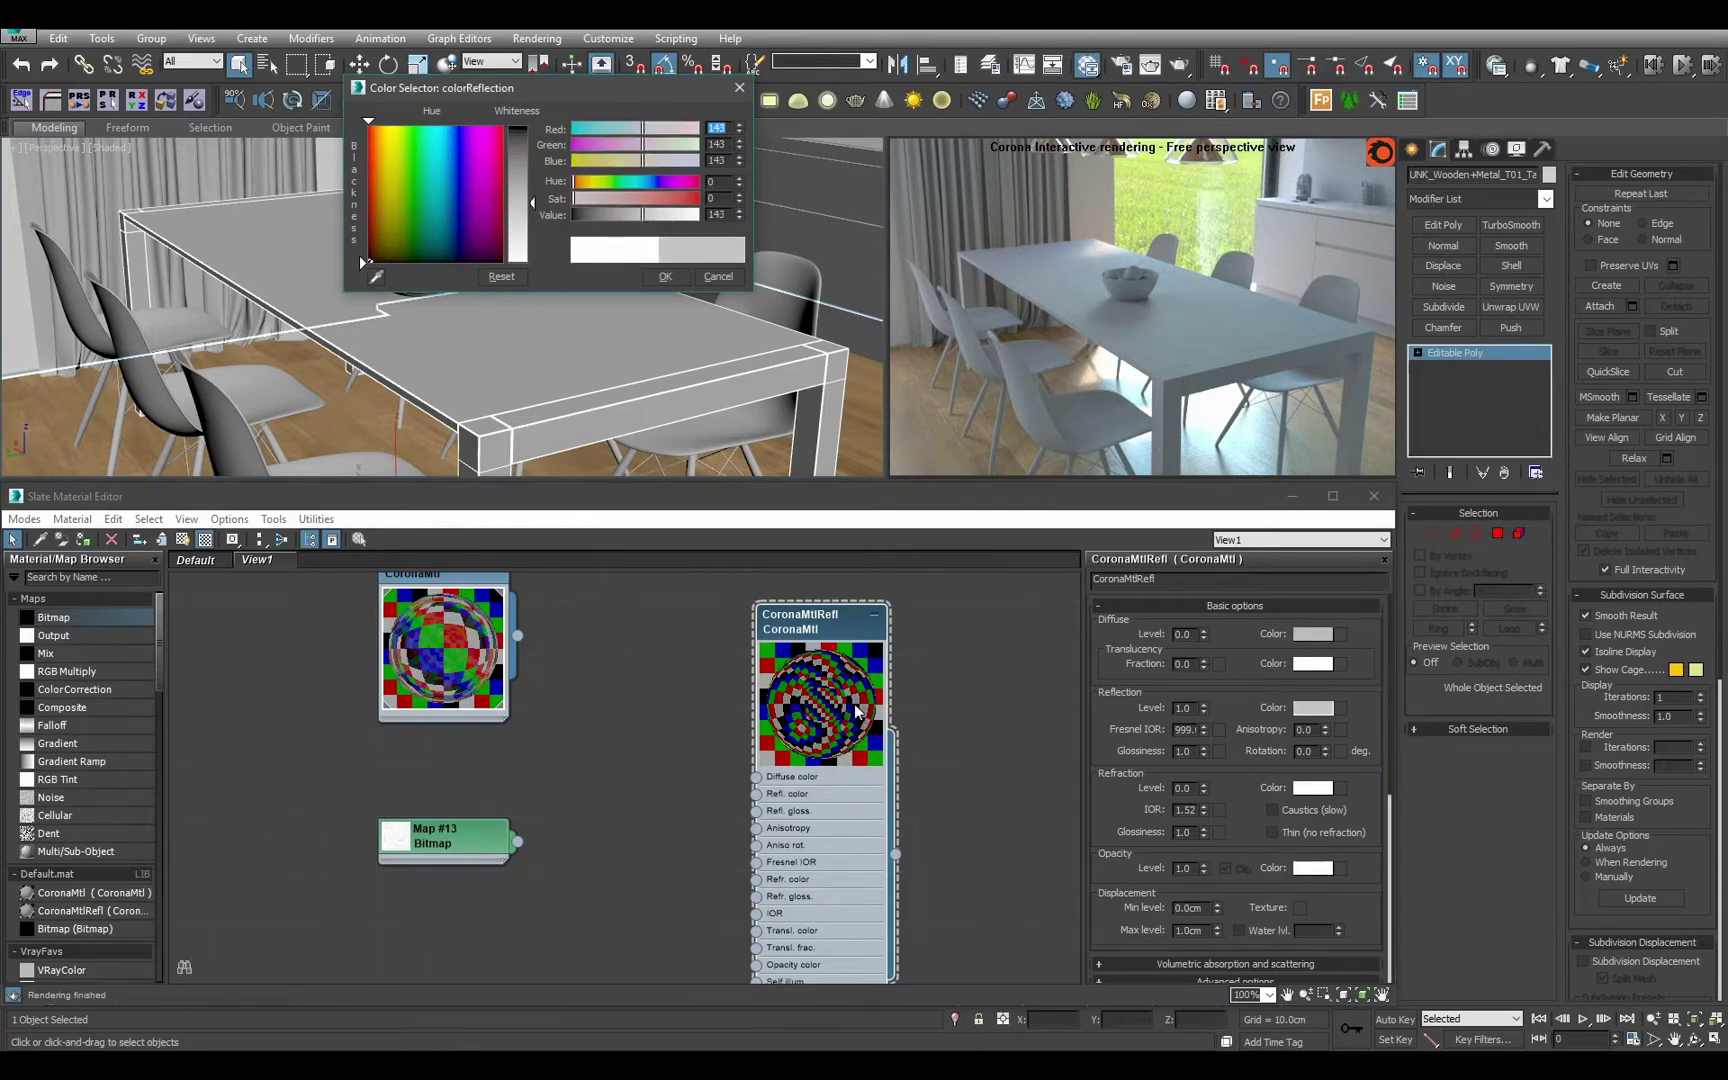
click(729, 277)
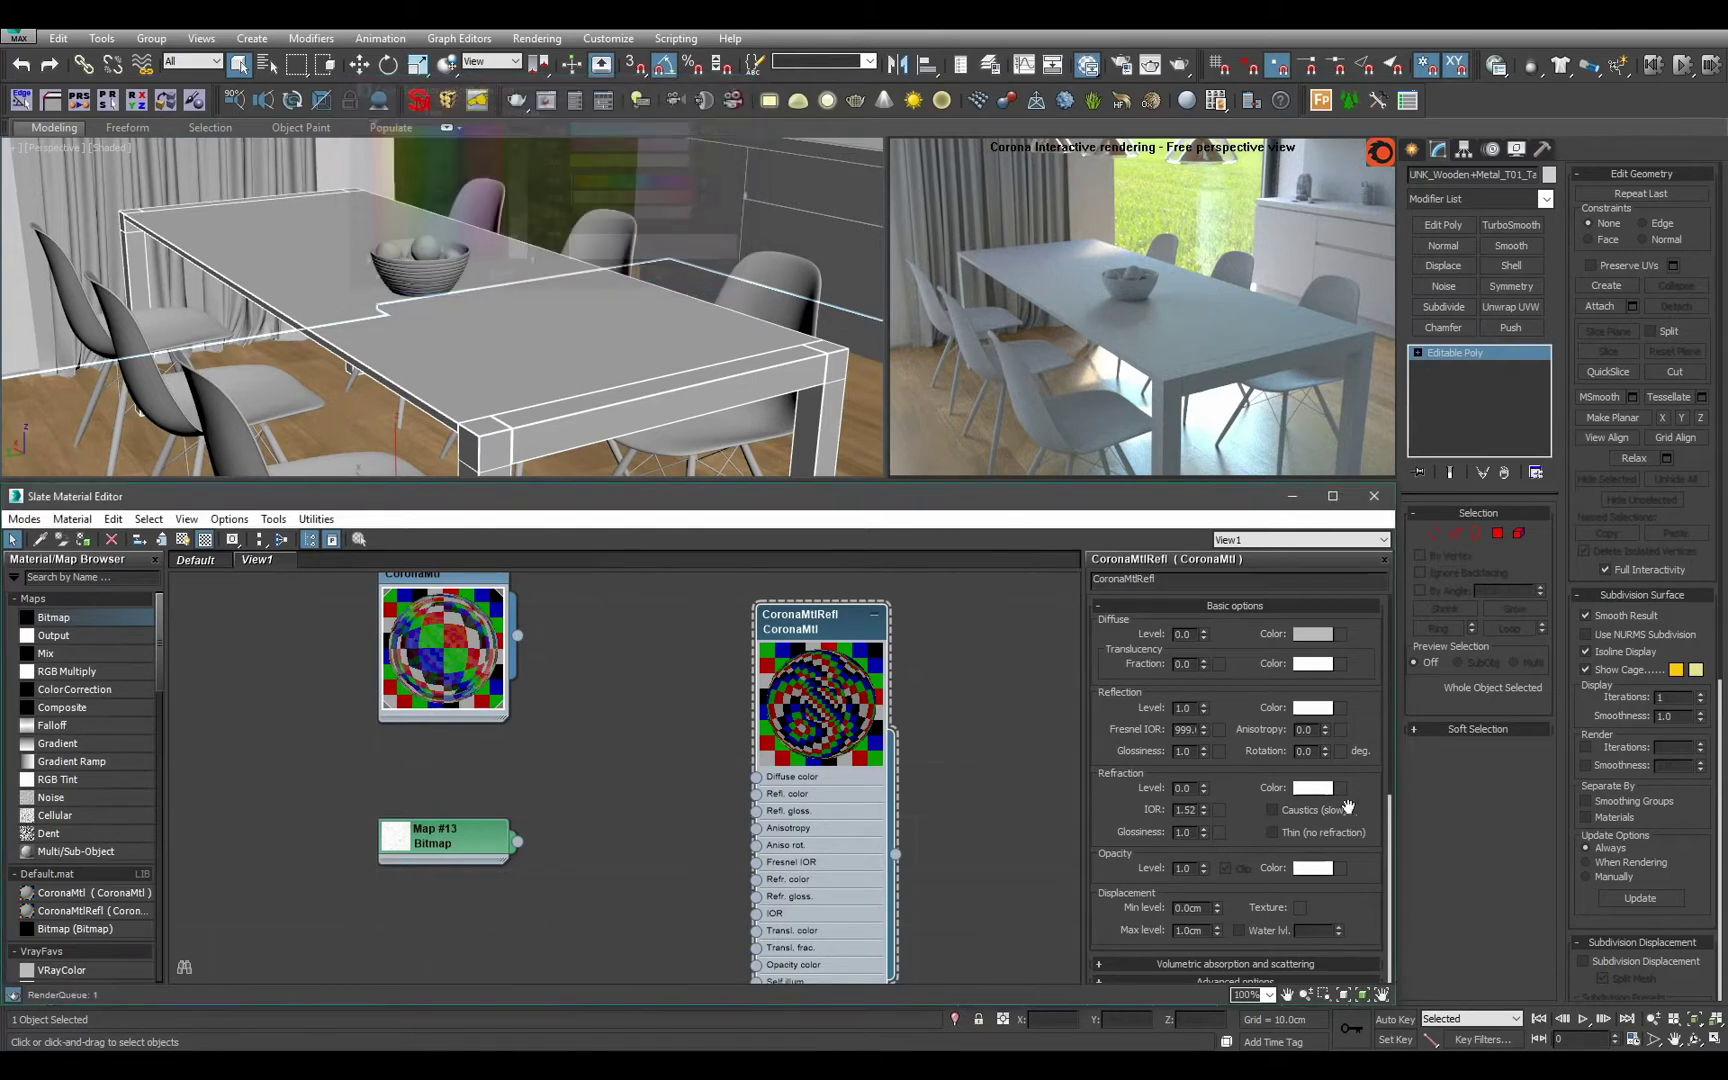
double_click(1185, 729)
text(6)
key(Return)
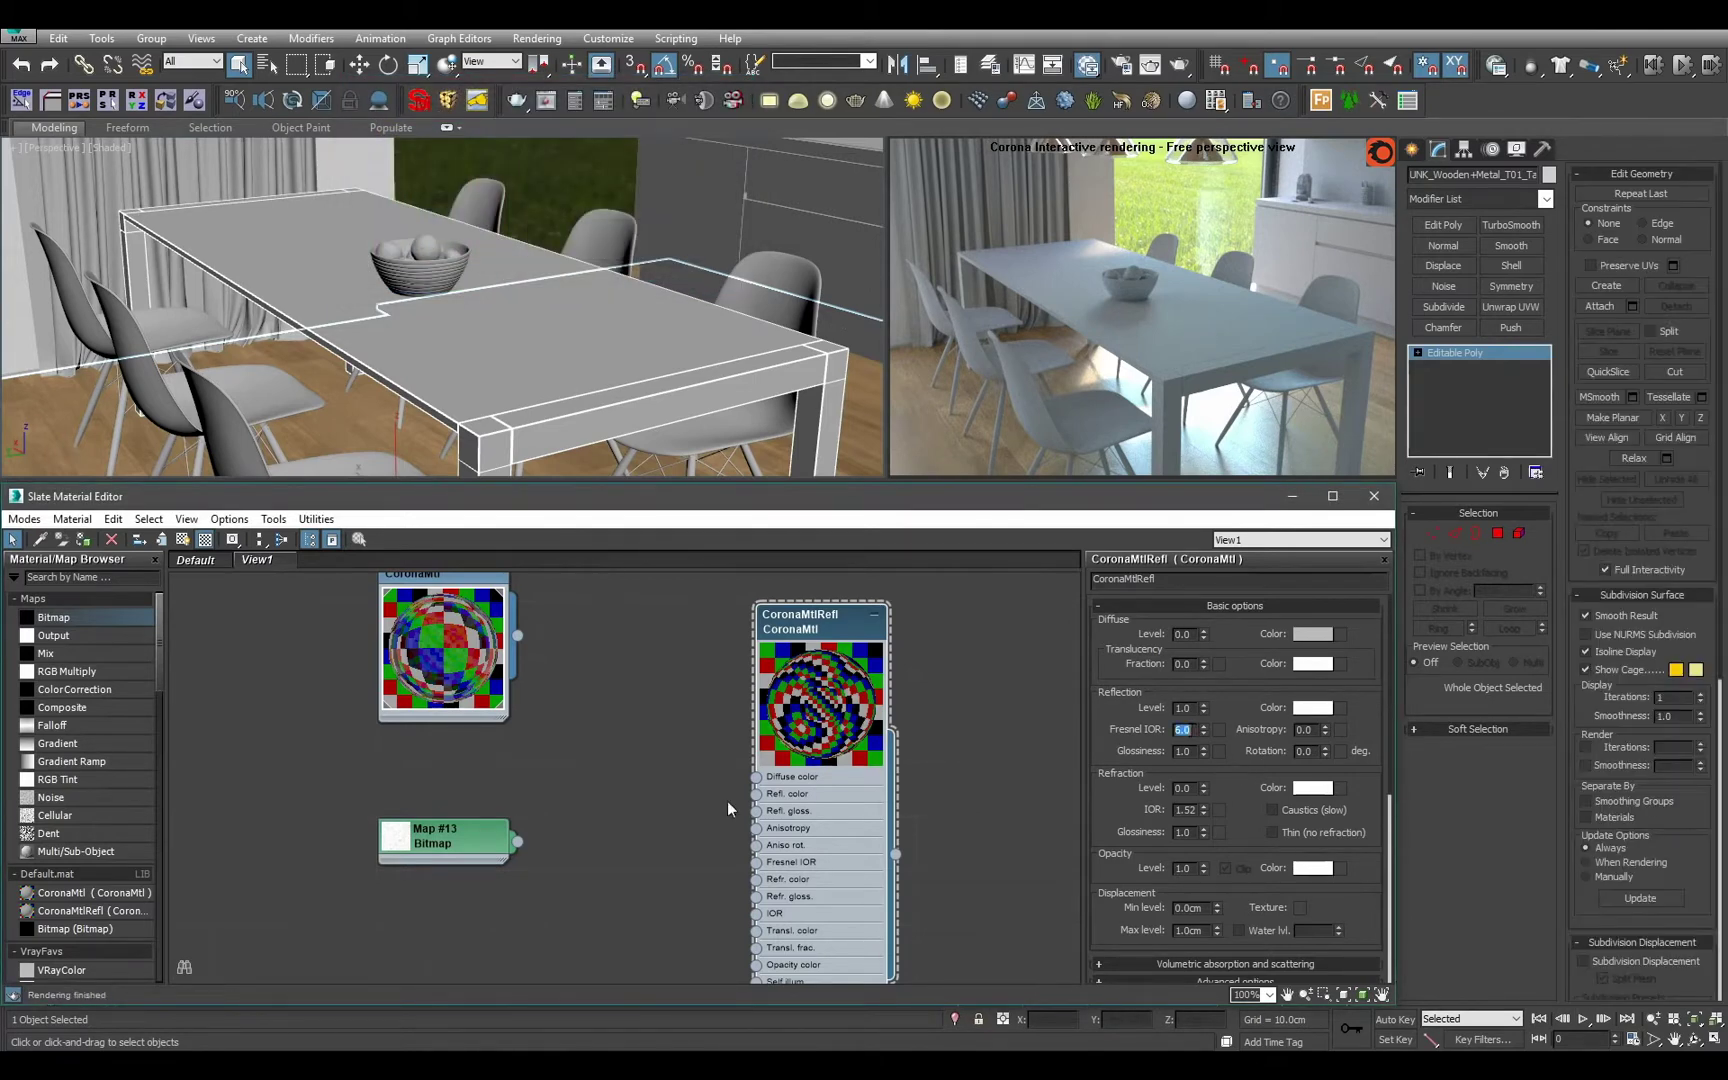
Set the blur of the Cust_Prints+Scratches bitmap to 0.25 and connect the map to the CoronaMtlRefl material's reflection glossiness.
scroll(462, 815, up, 1)
double_click(458, 842)
middle_drag(674, 850, 655, 796)
text(0.25)
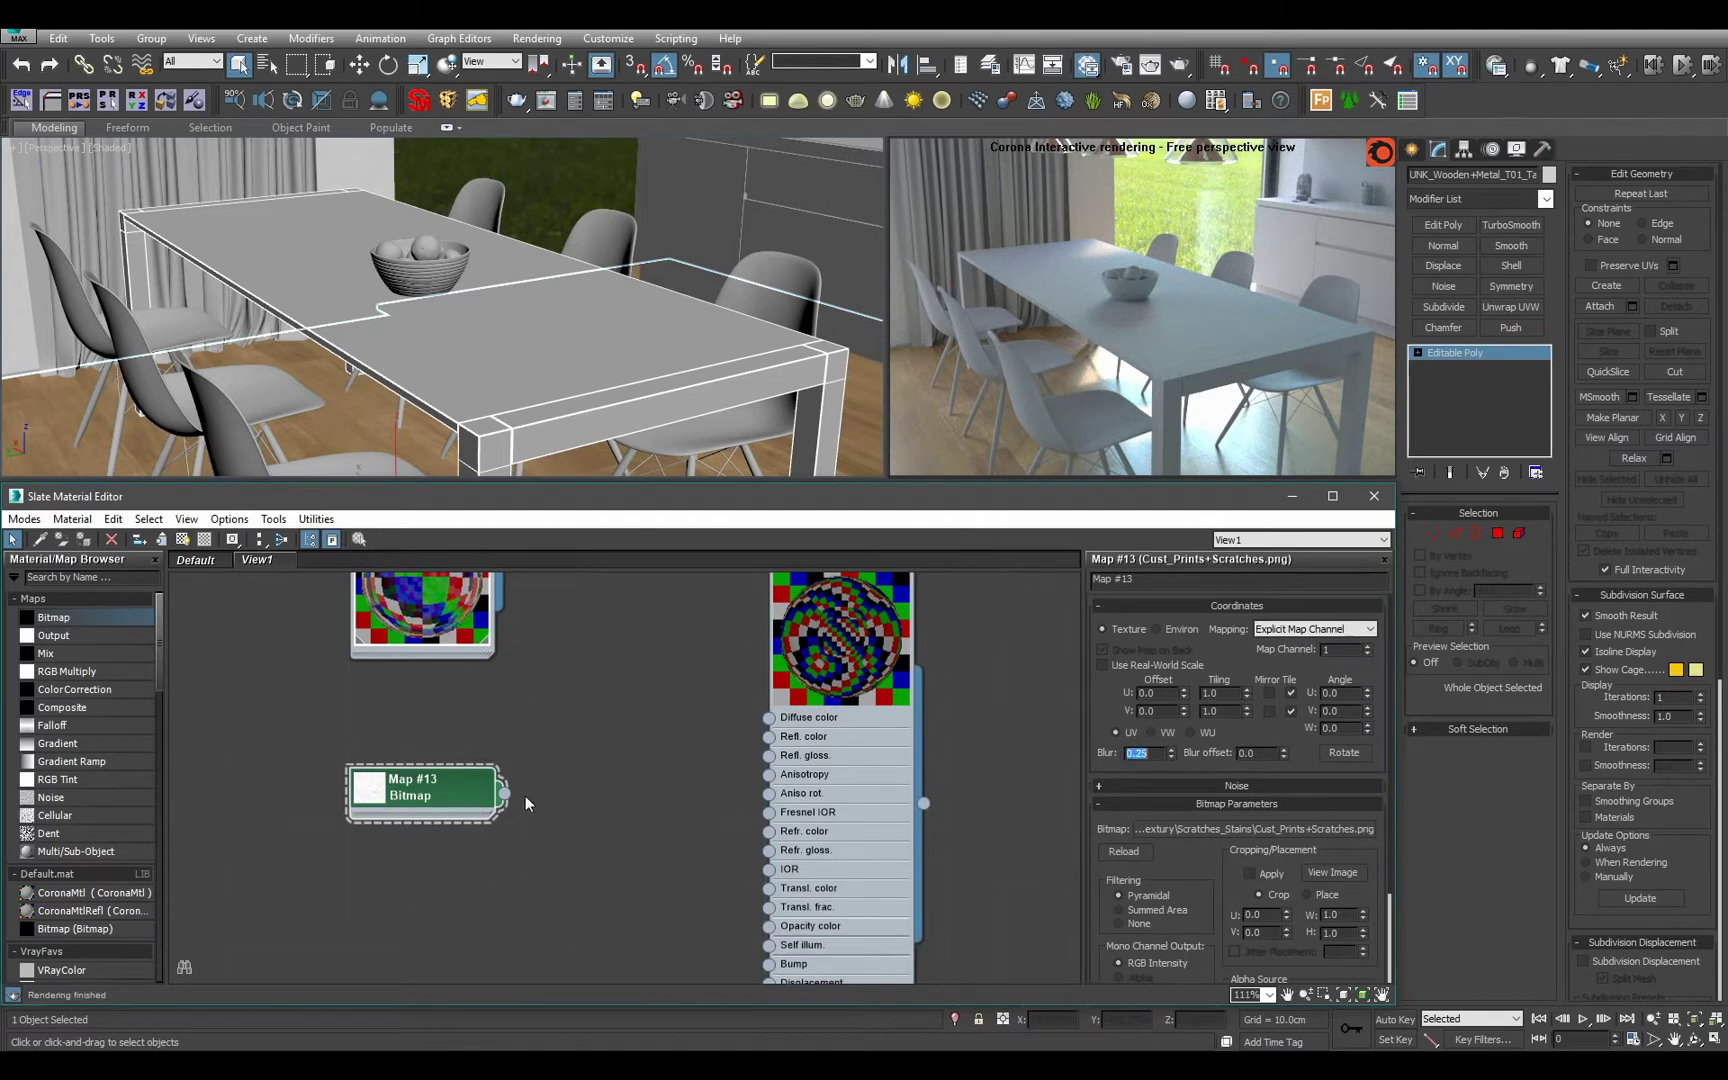
drag(504, 793, 768, 755)
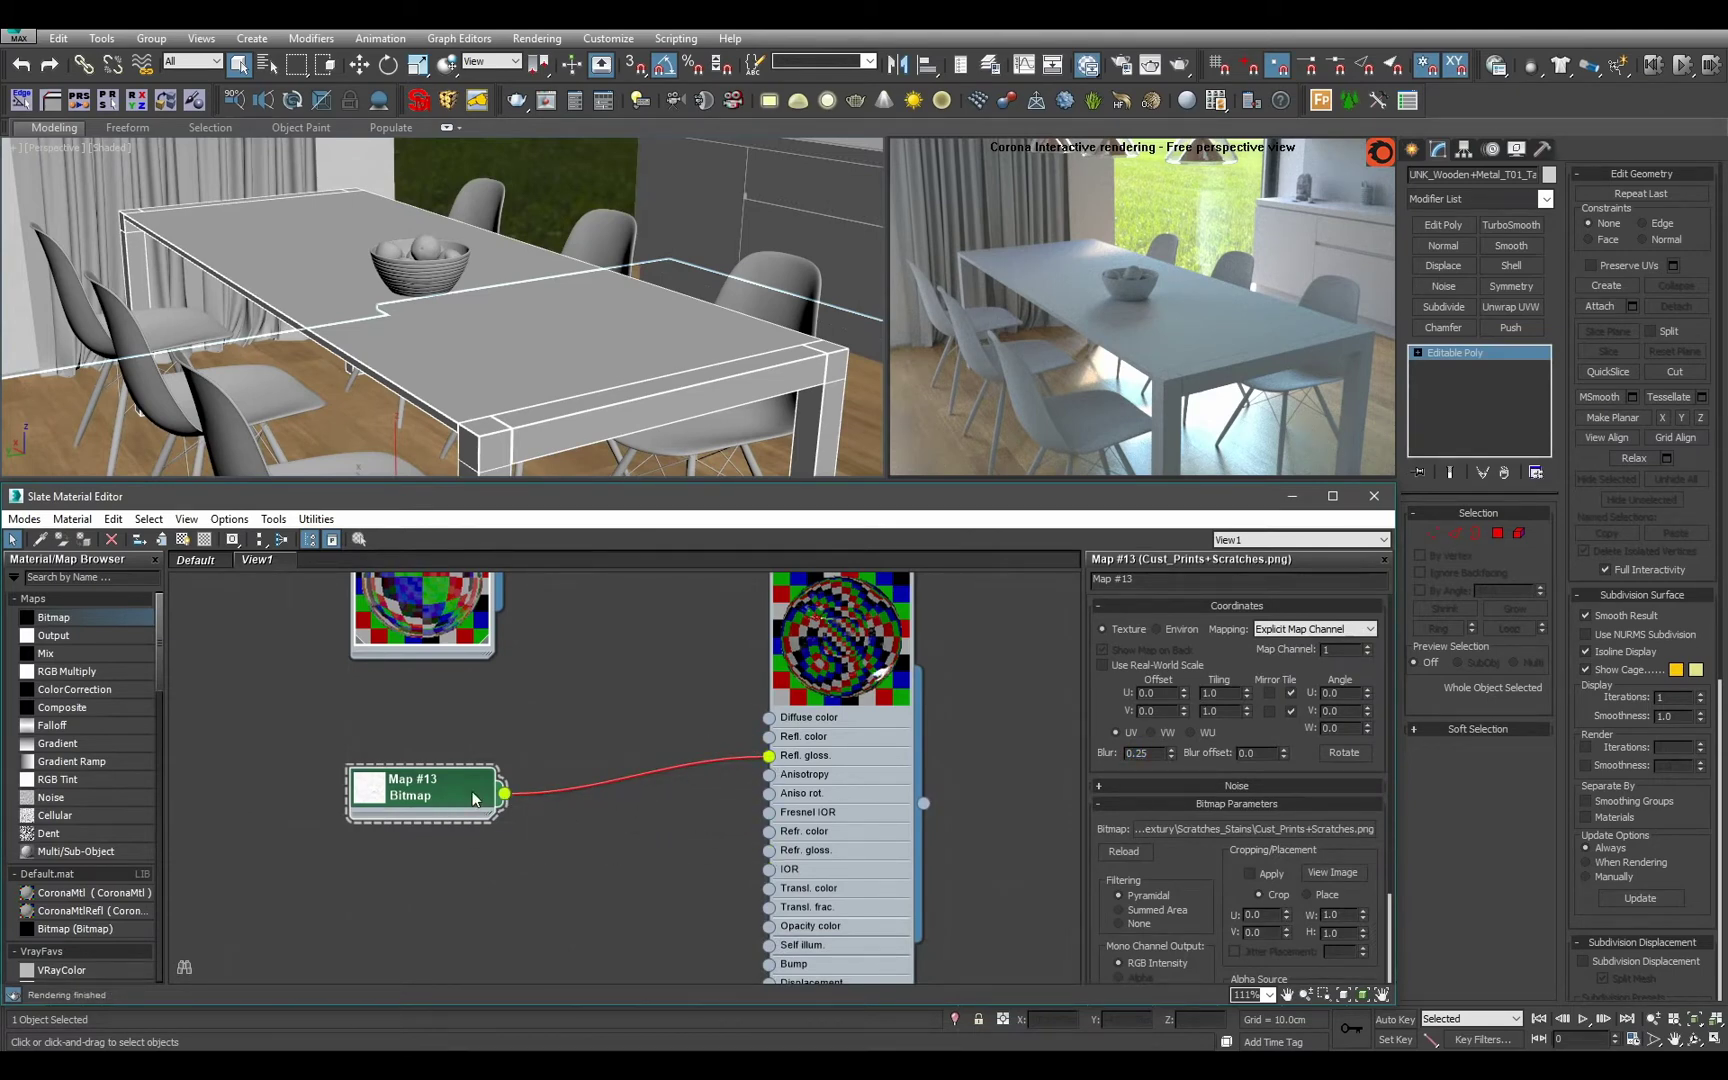
In the scratches bitmap's output settings, set the RGB Offset to 0.2 and the RGB Level to 0.5.
click(1220, 806)
click(1237, 841)
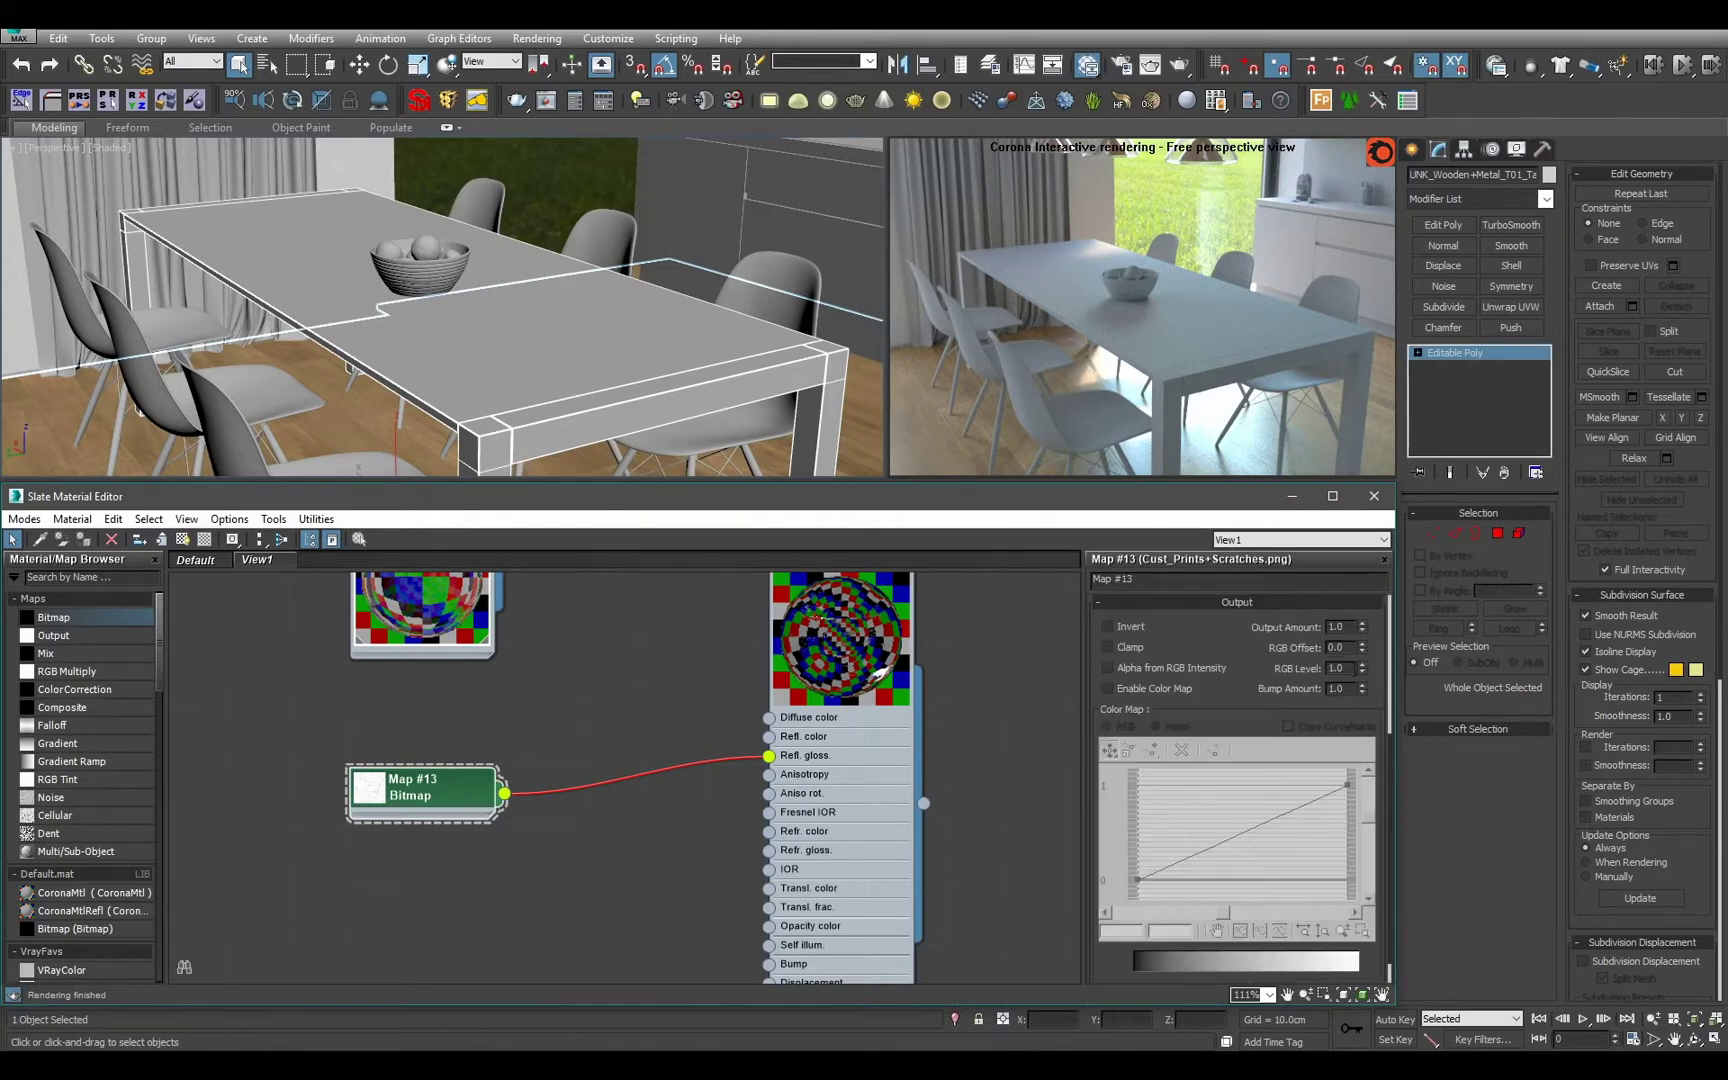
double_click(1346, 648)
text(.2)
key(Tab)
text(0.5)
key(Return)
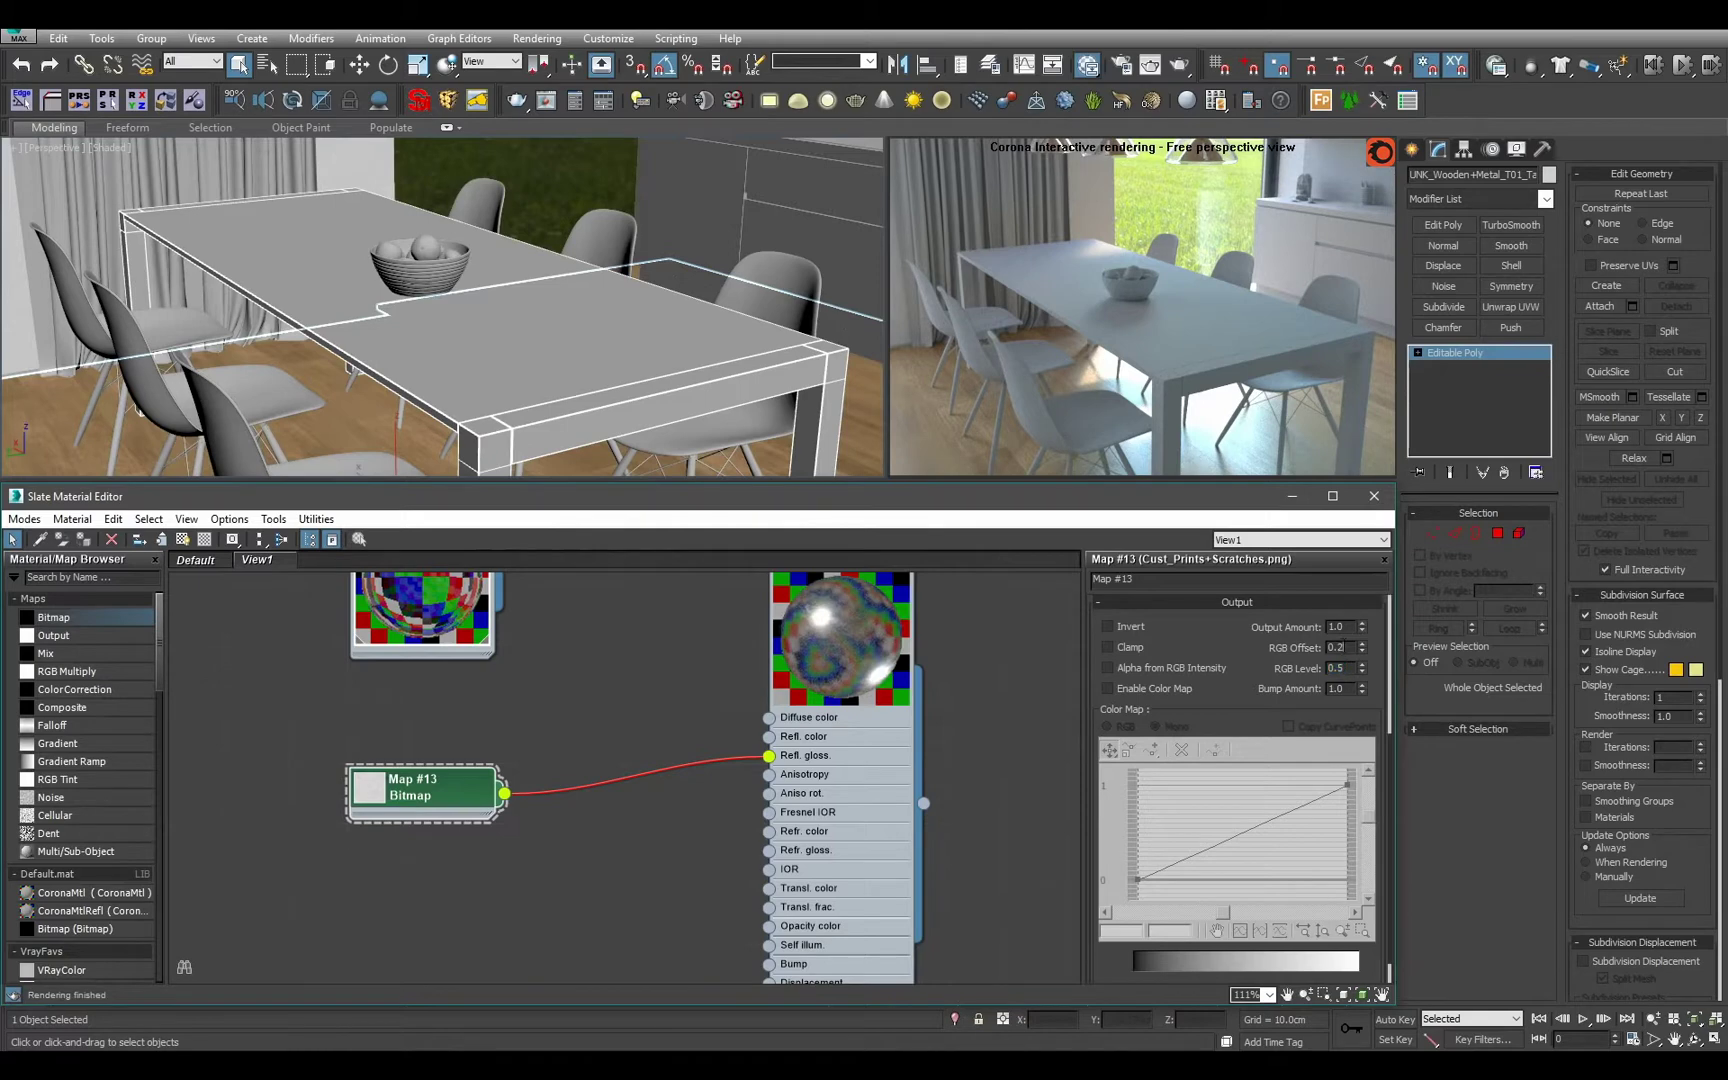
Set the scratches bitmap's RGB Offset to 0.15.
key(Return)
text(.15)
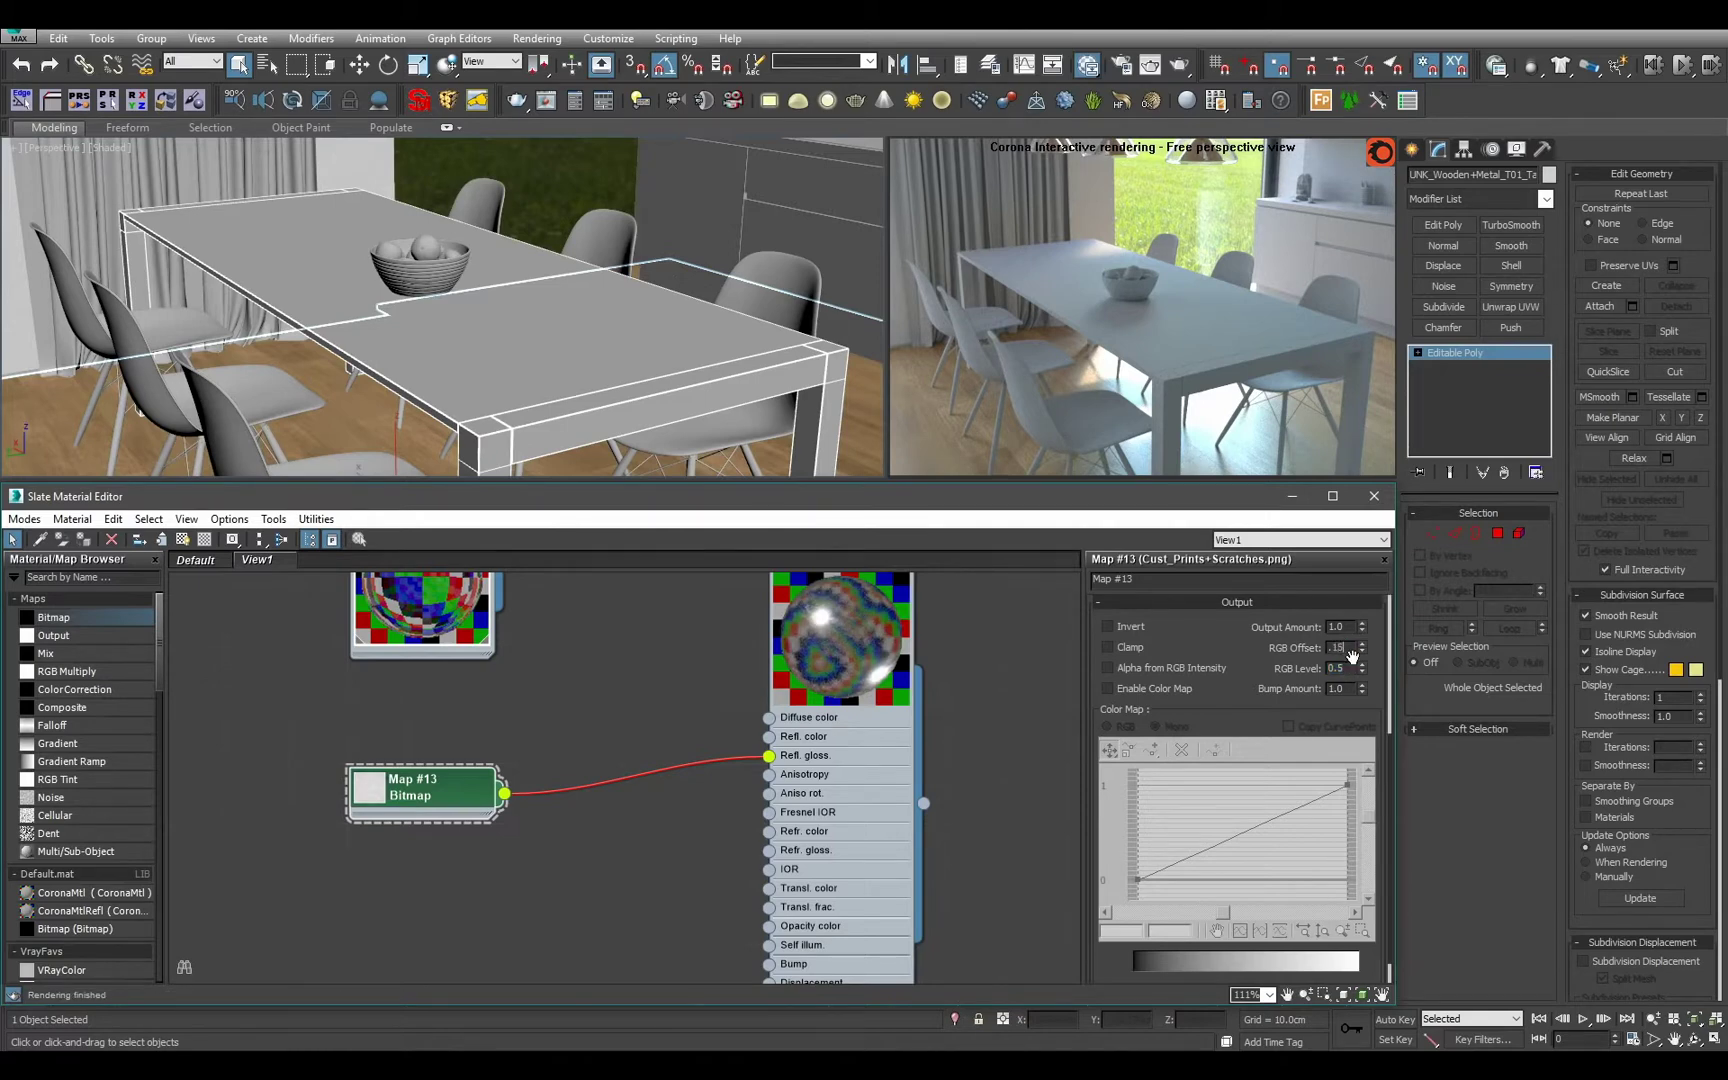
key(Return)
key(Tab)
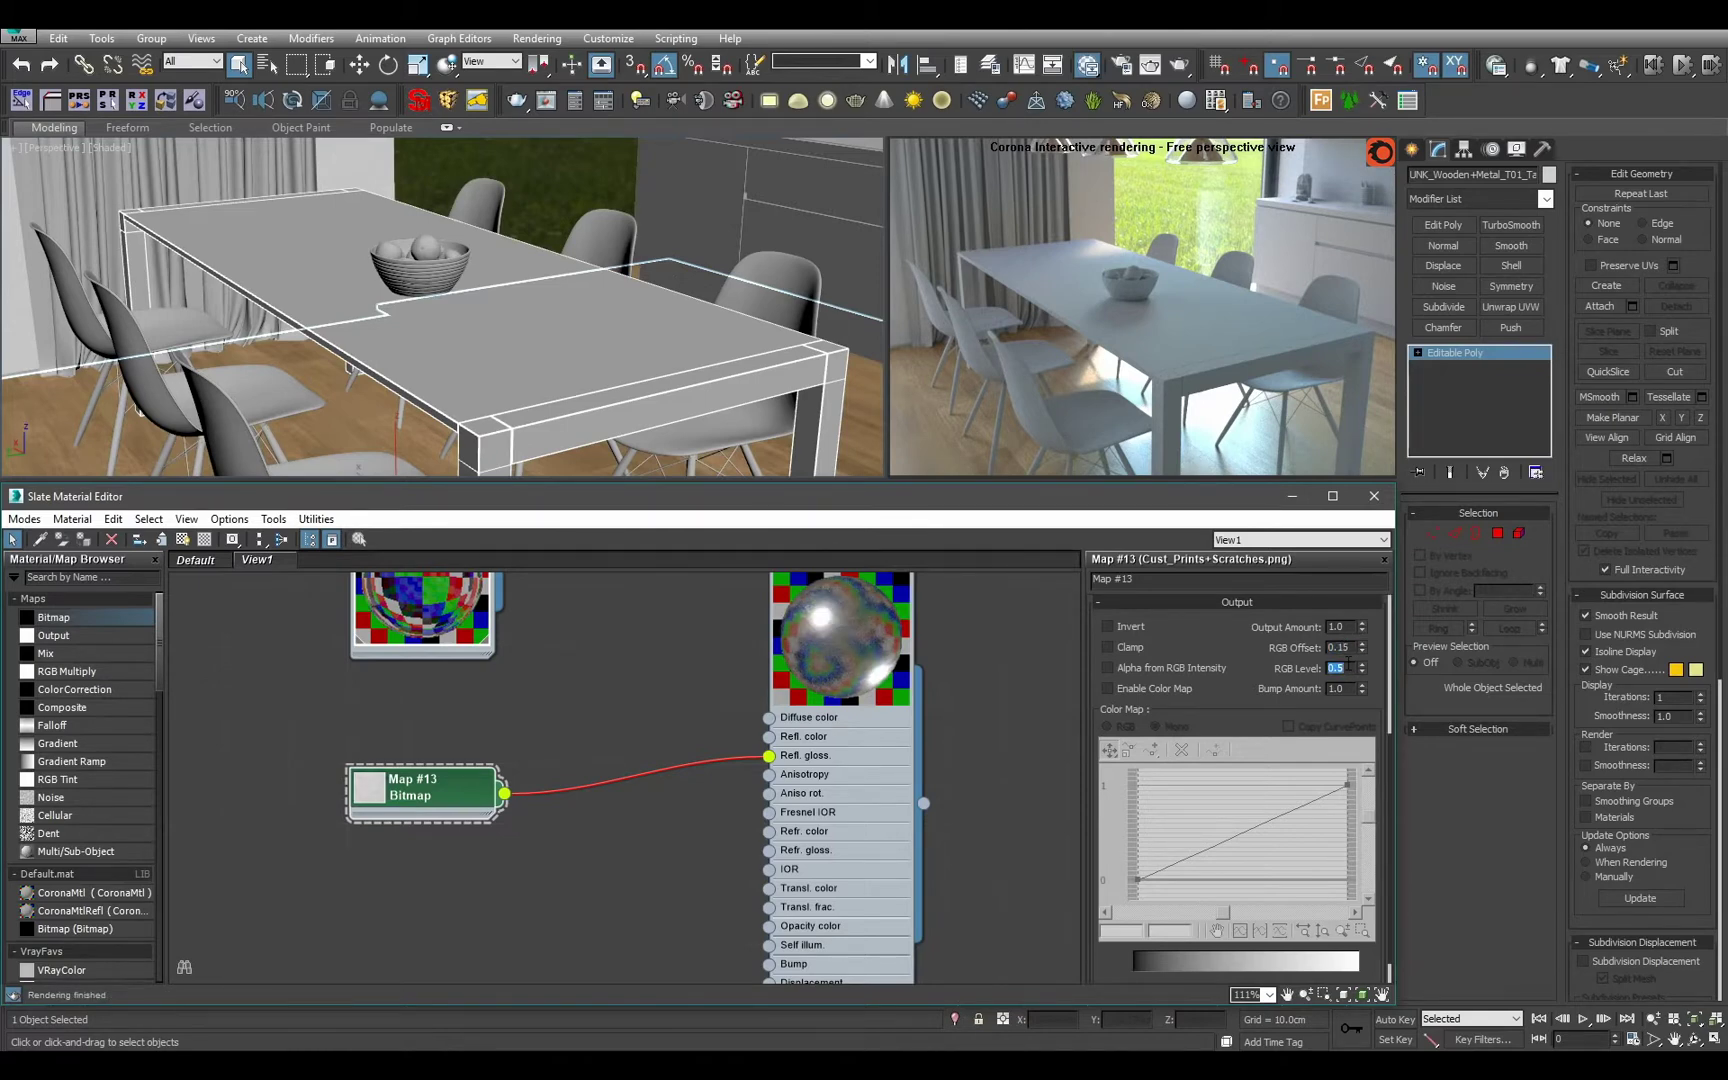
Try RGB Levels of 0.8, 0.7 and 0.6 on the scratches bitmap, settling on 0.65.
text(.8)
key(Return)
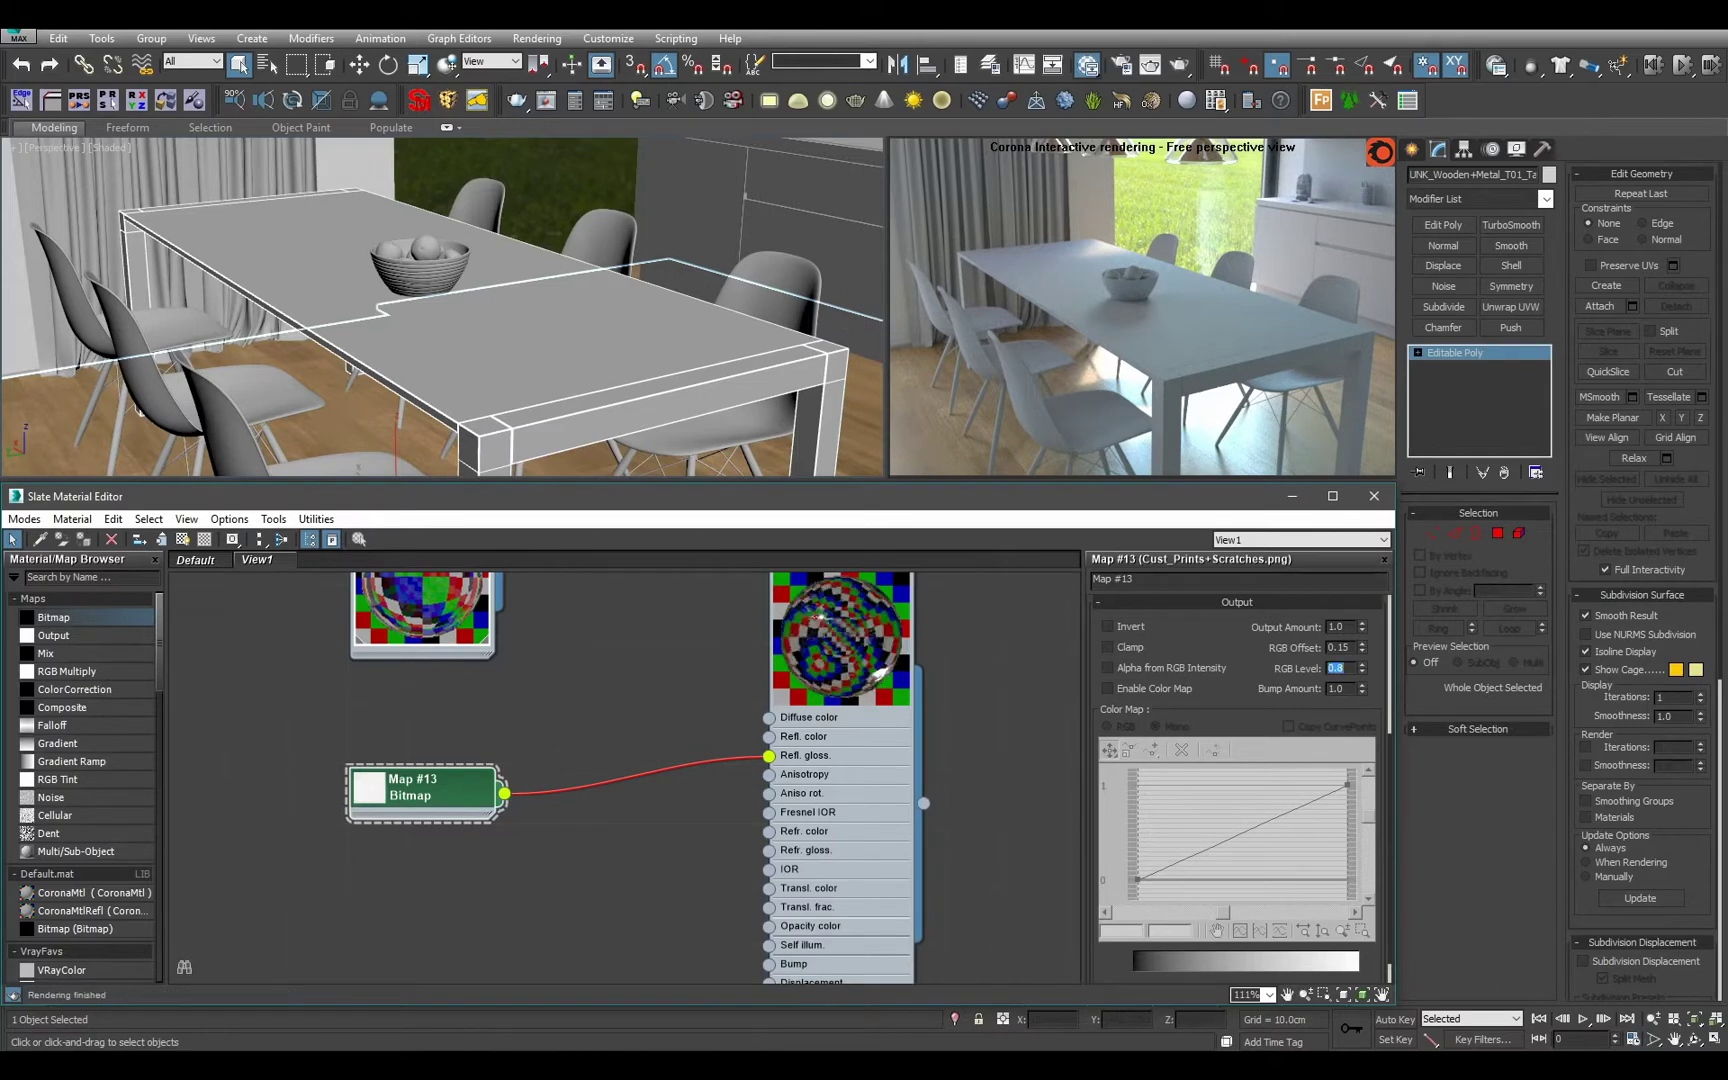
text(.7)
key(Return)
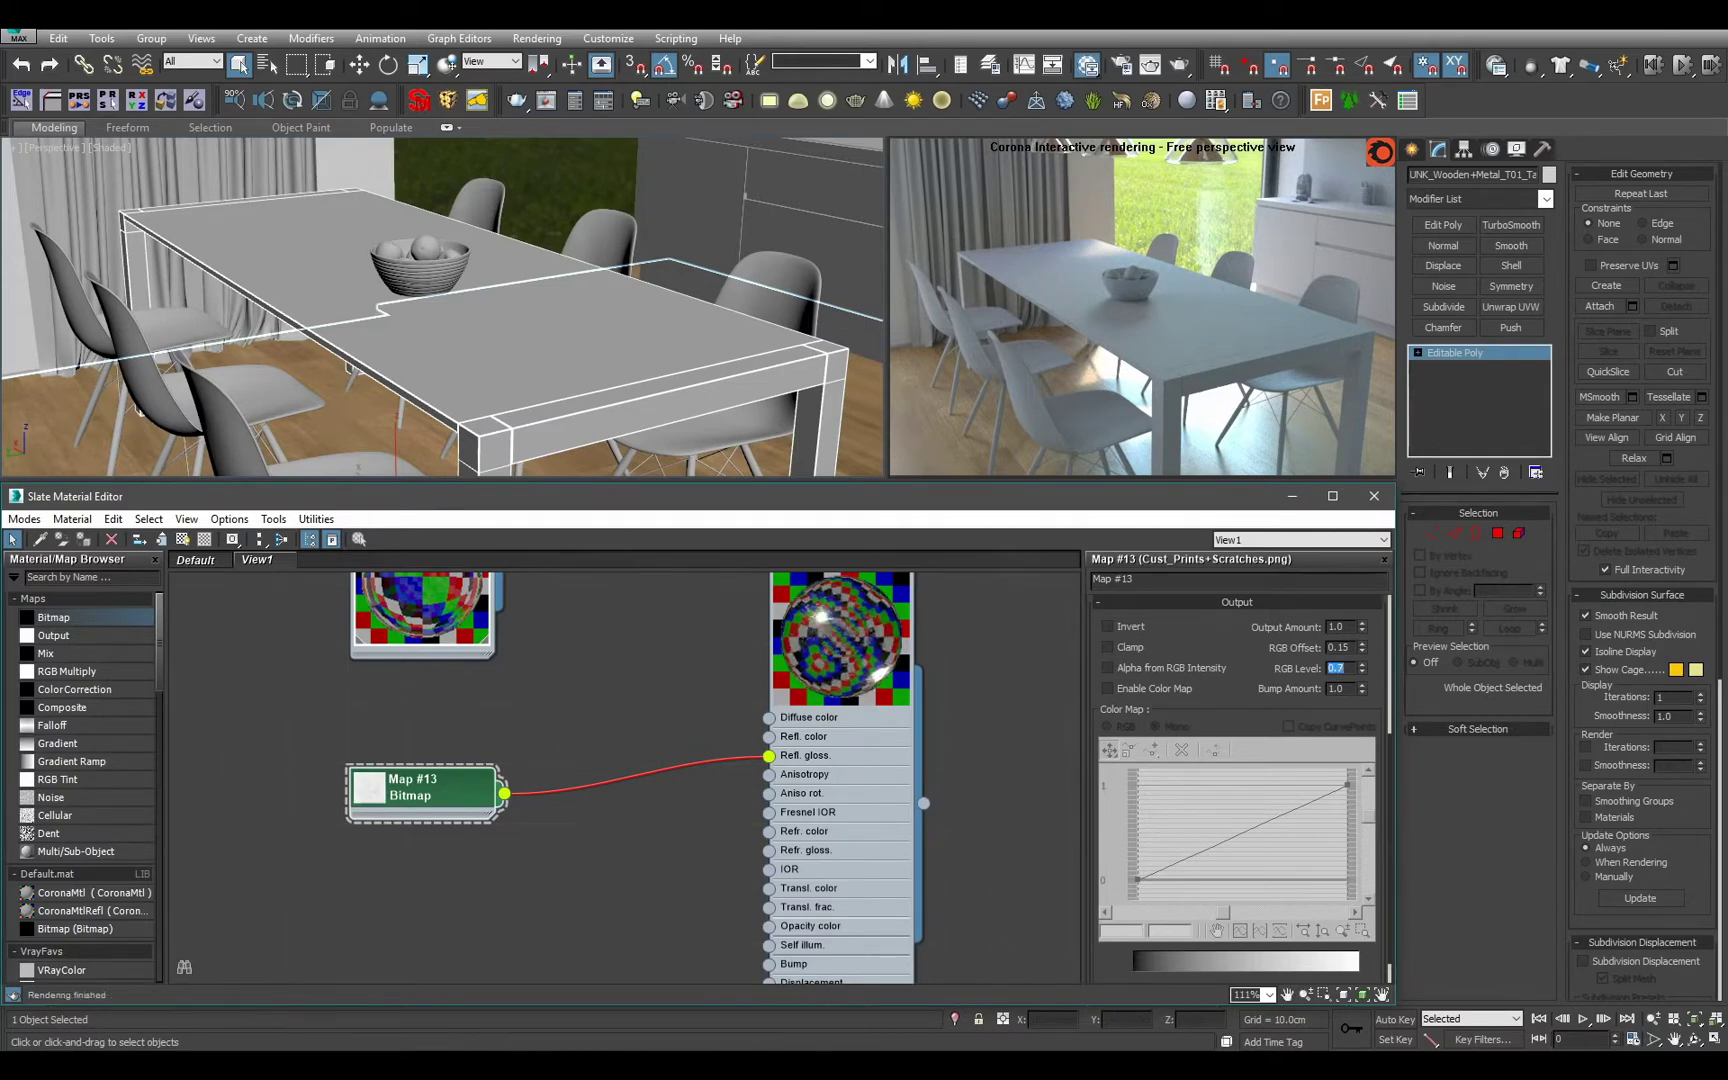
text(.6)
key(Return)
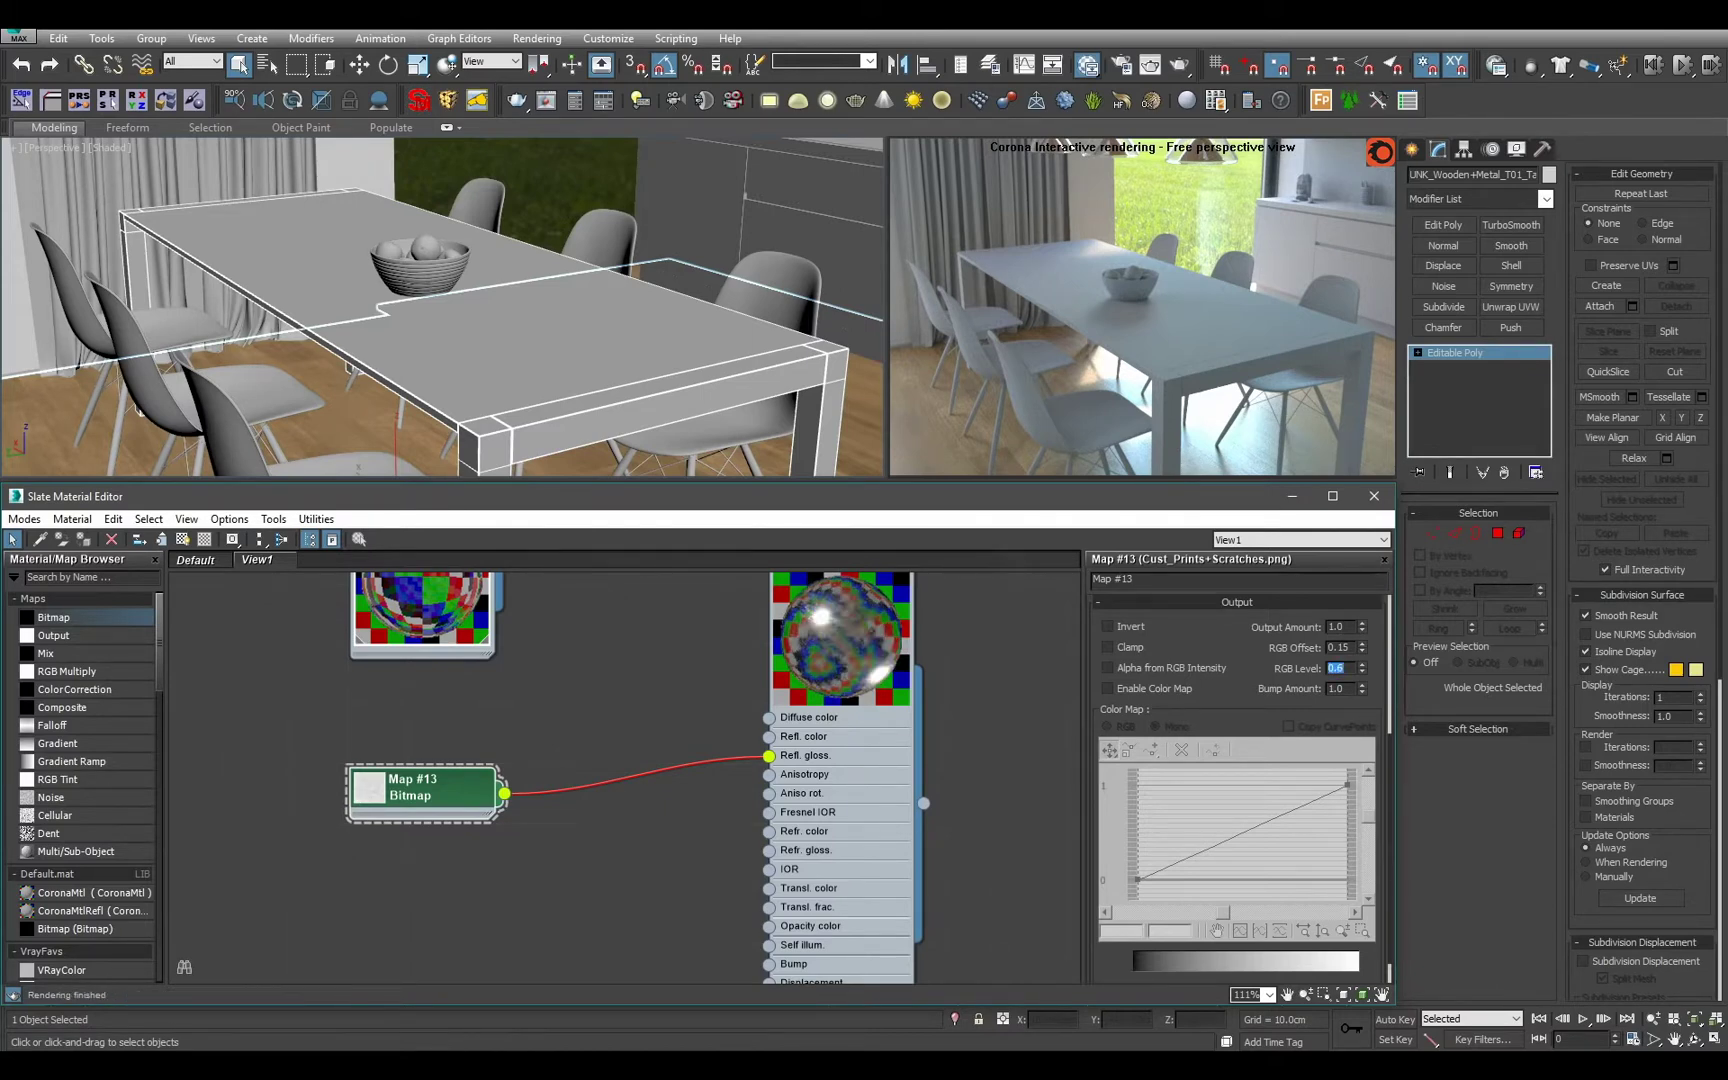
text(.65)
key(Return)
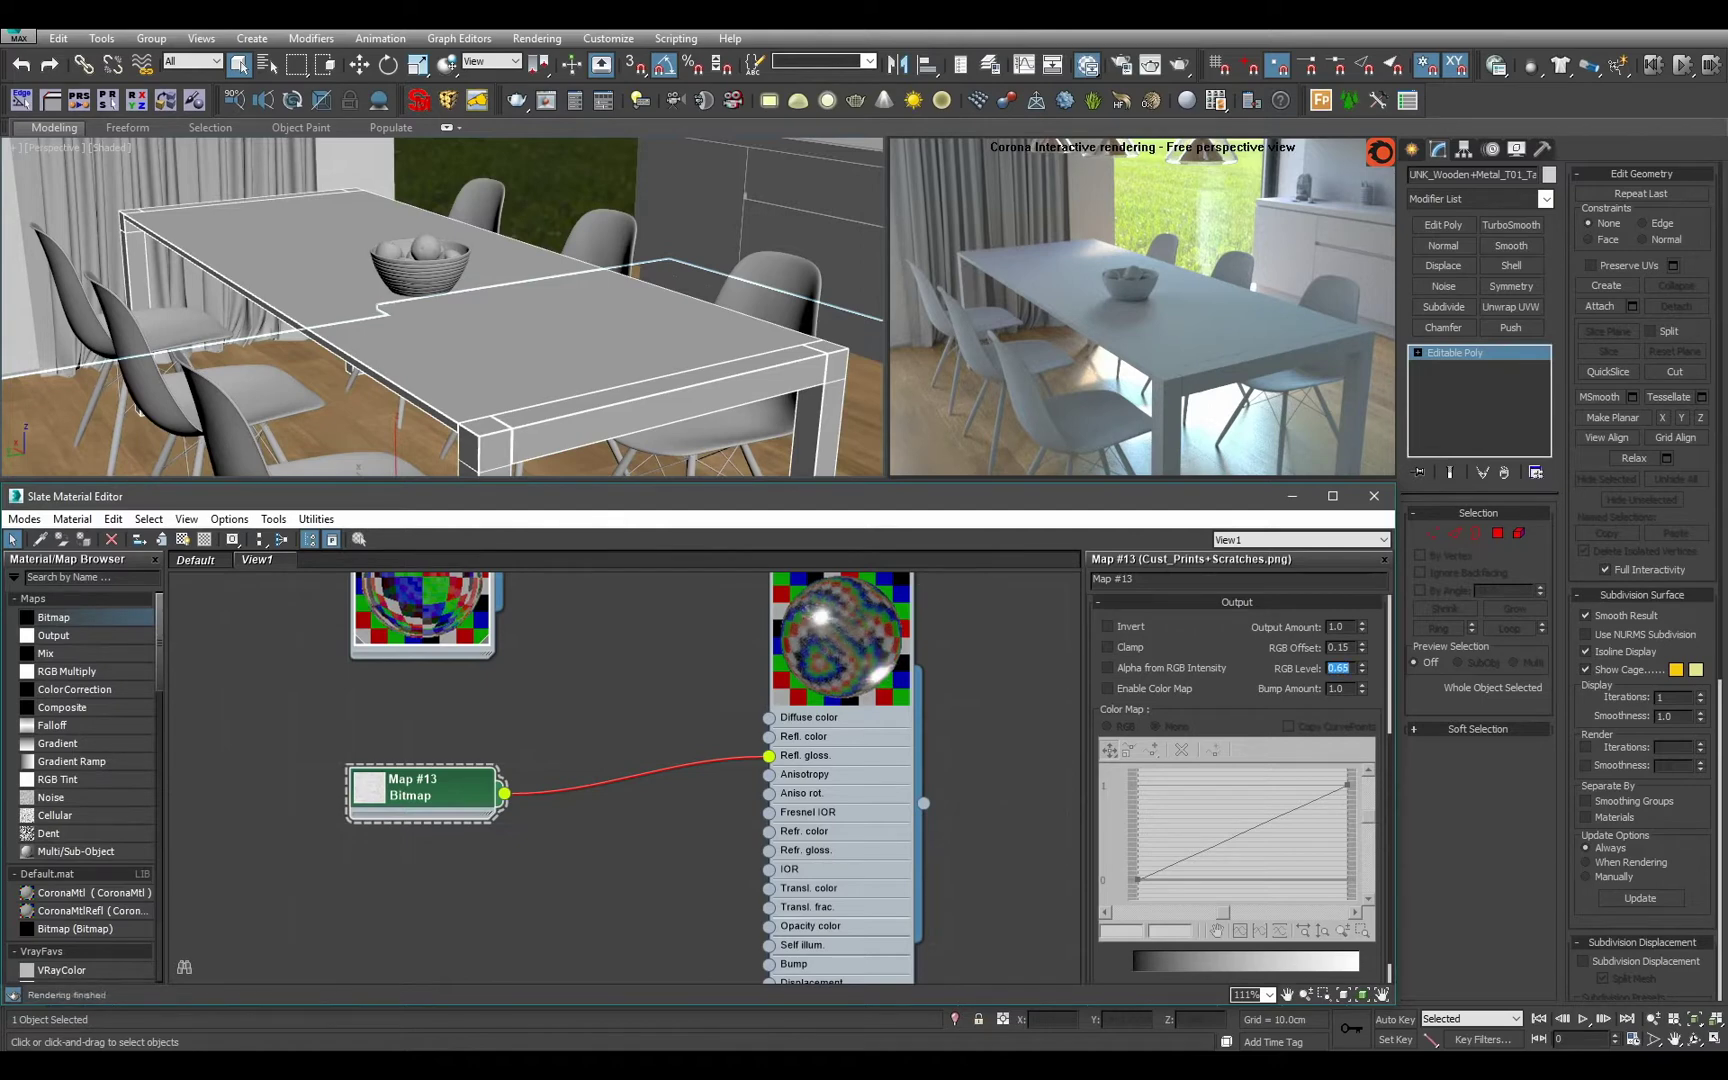
Rename the dark material below the Glass one, wrongly called Steel_Stainless, as Rubber_Dark.
middle_drag(883, 760, 894, 836)
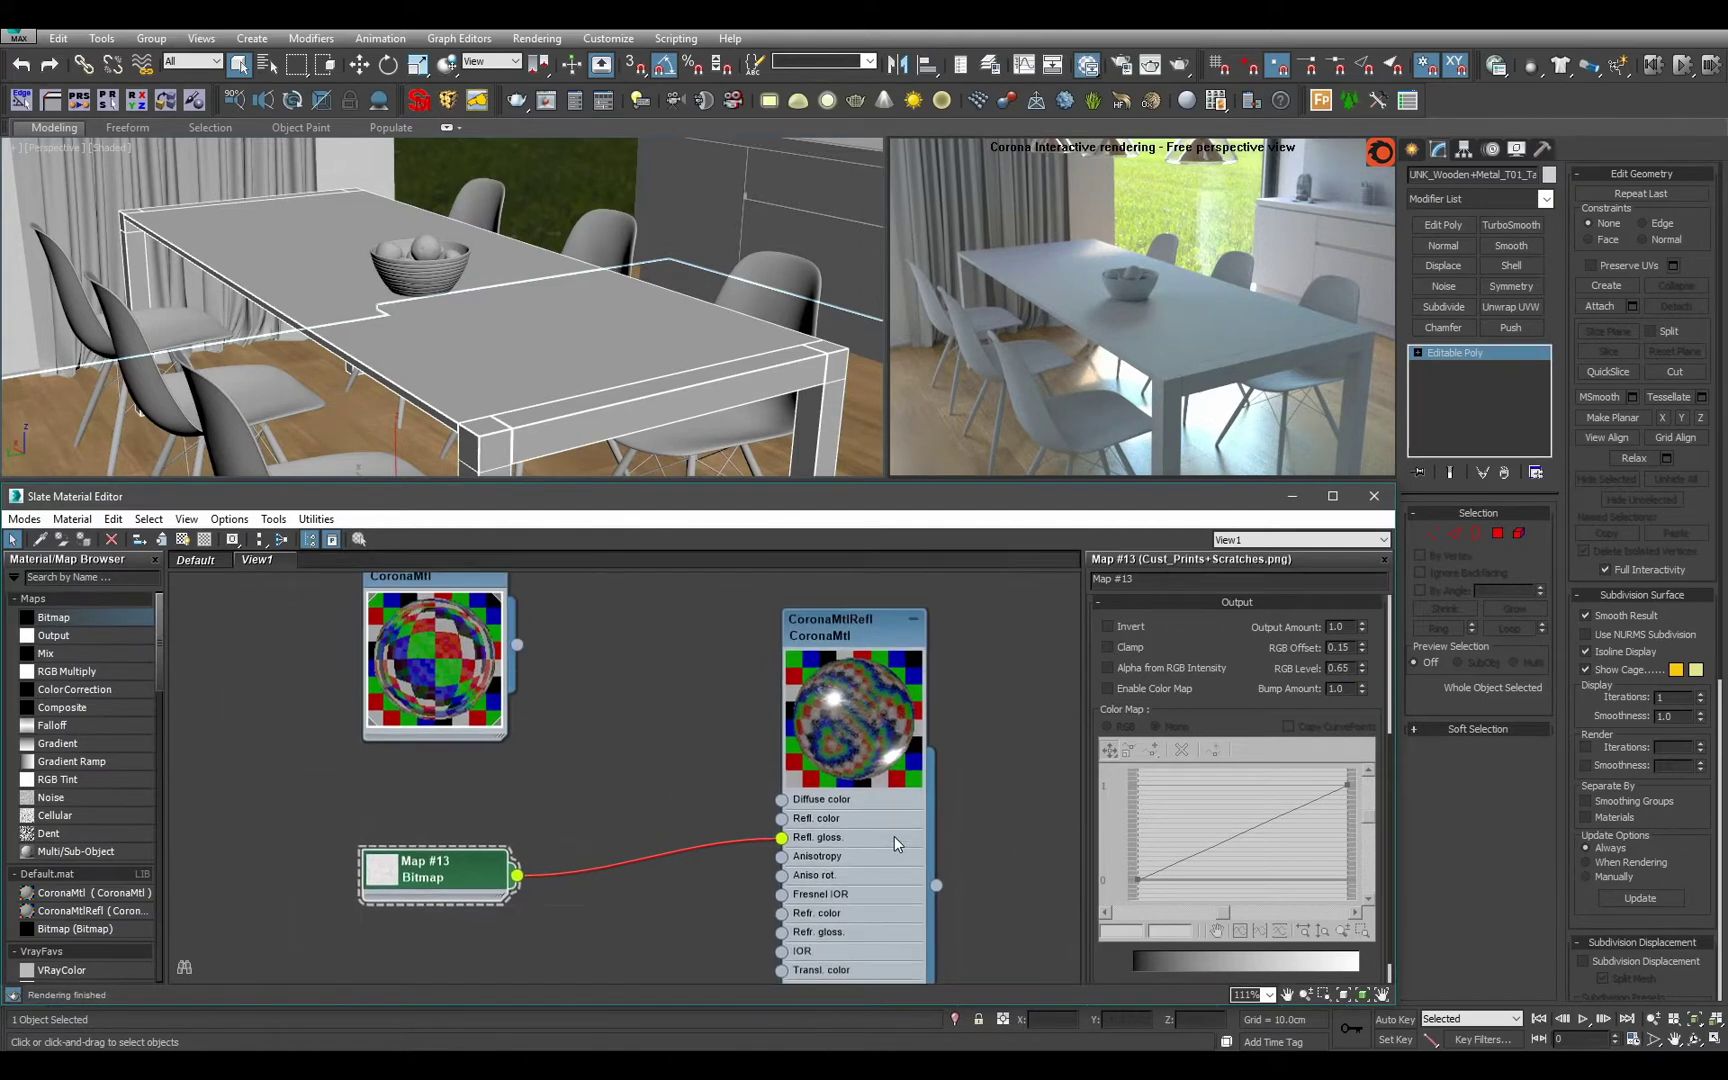
click(894, 836)
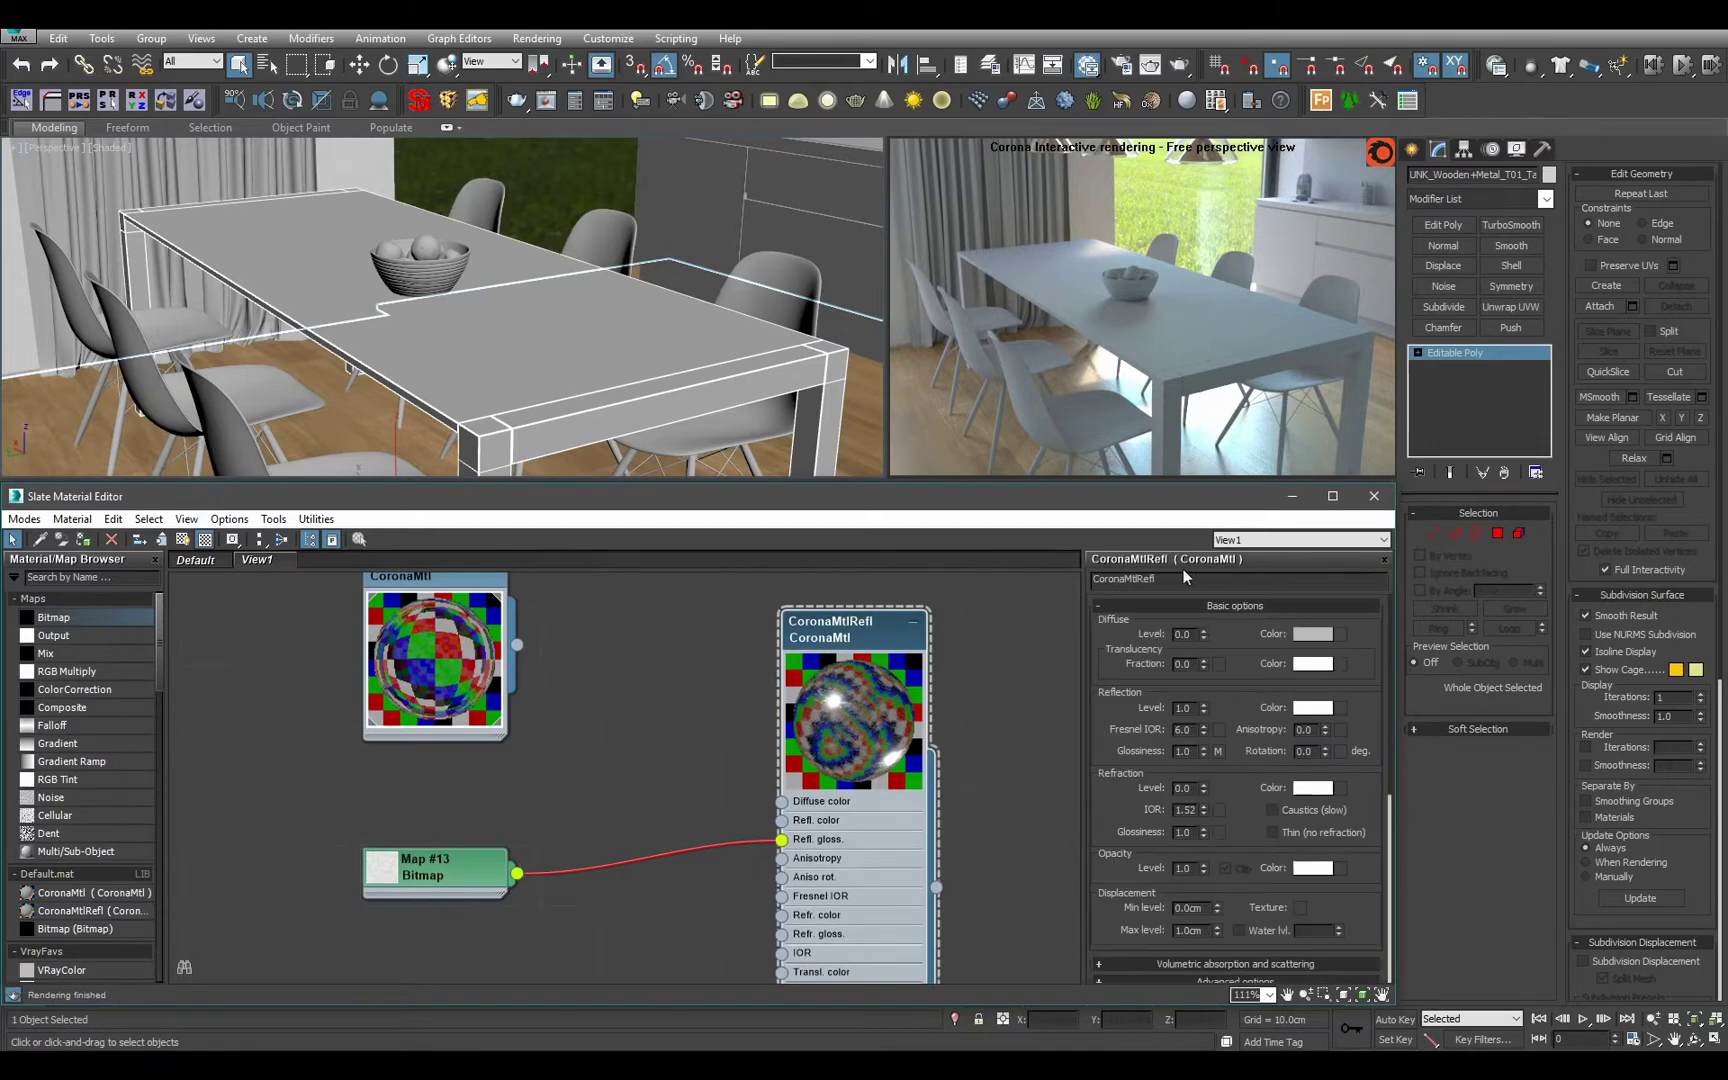
scroll(806, 640, down, 5)
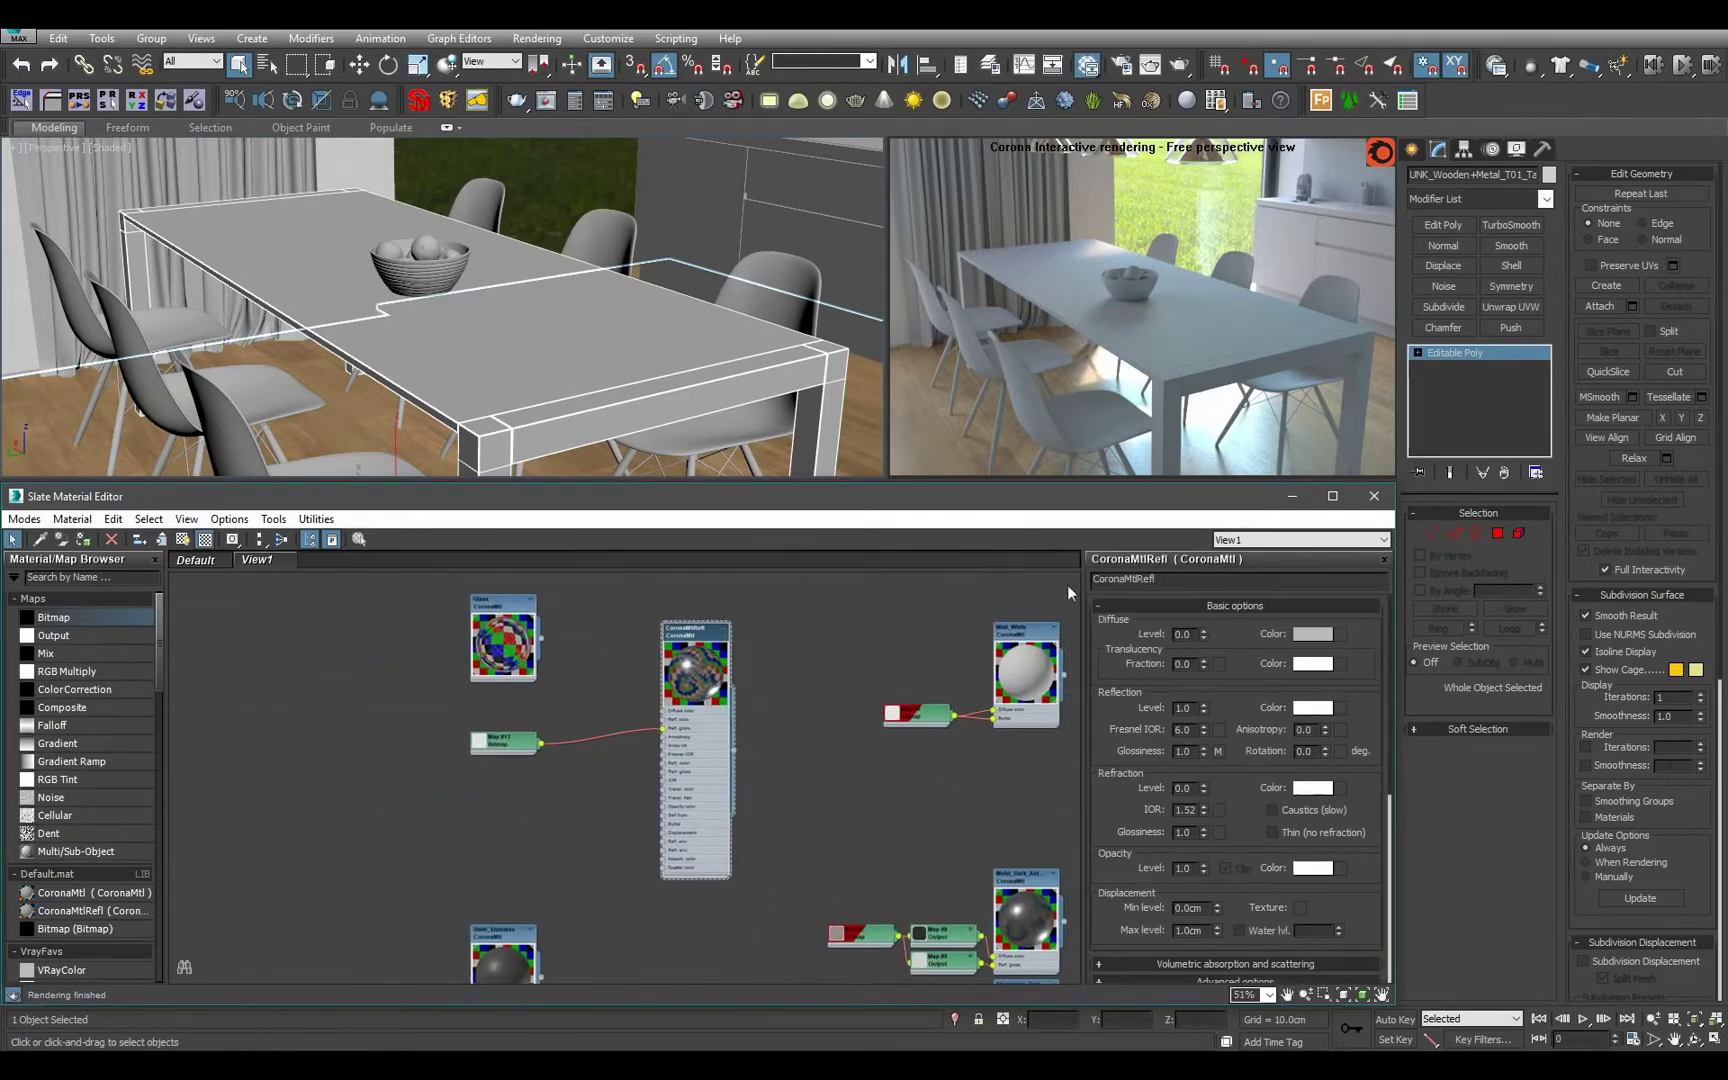
middle_drag(830, 842, 750, 777)
scroll(501, 872, up, 2)
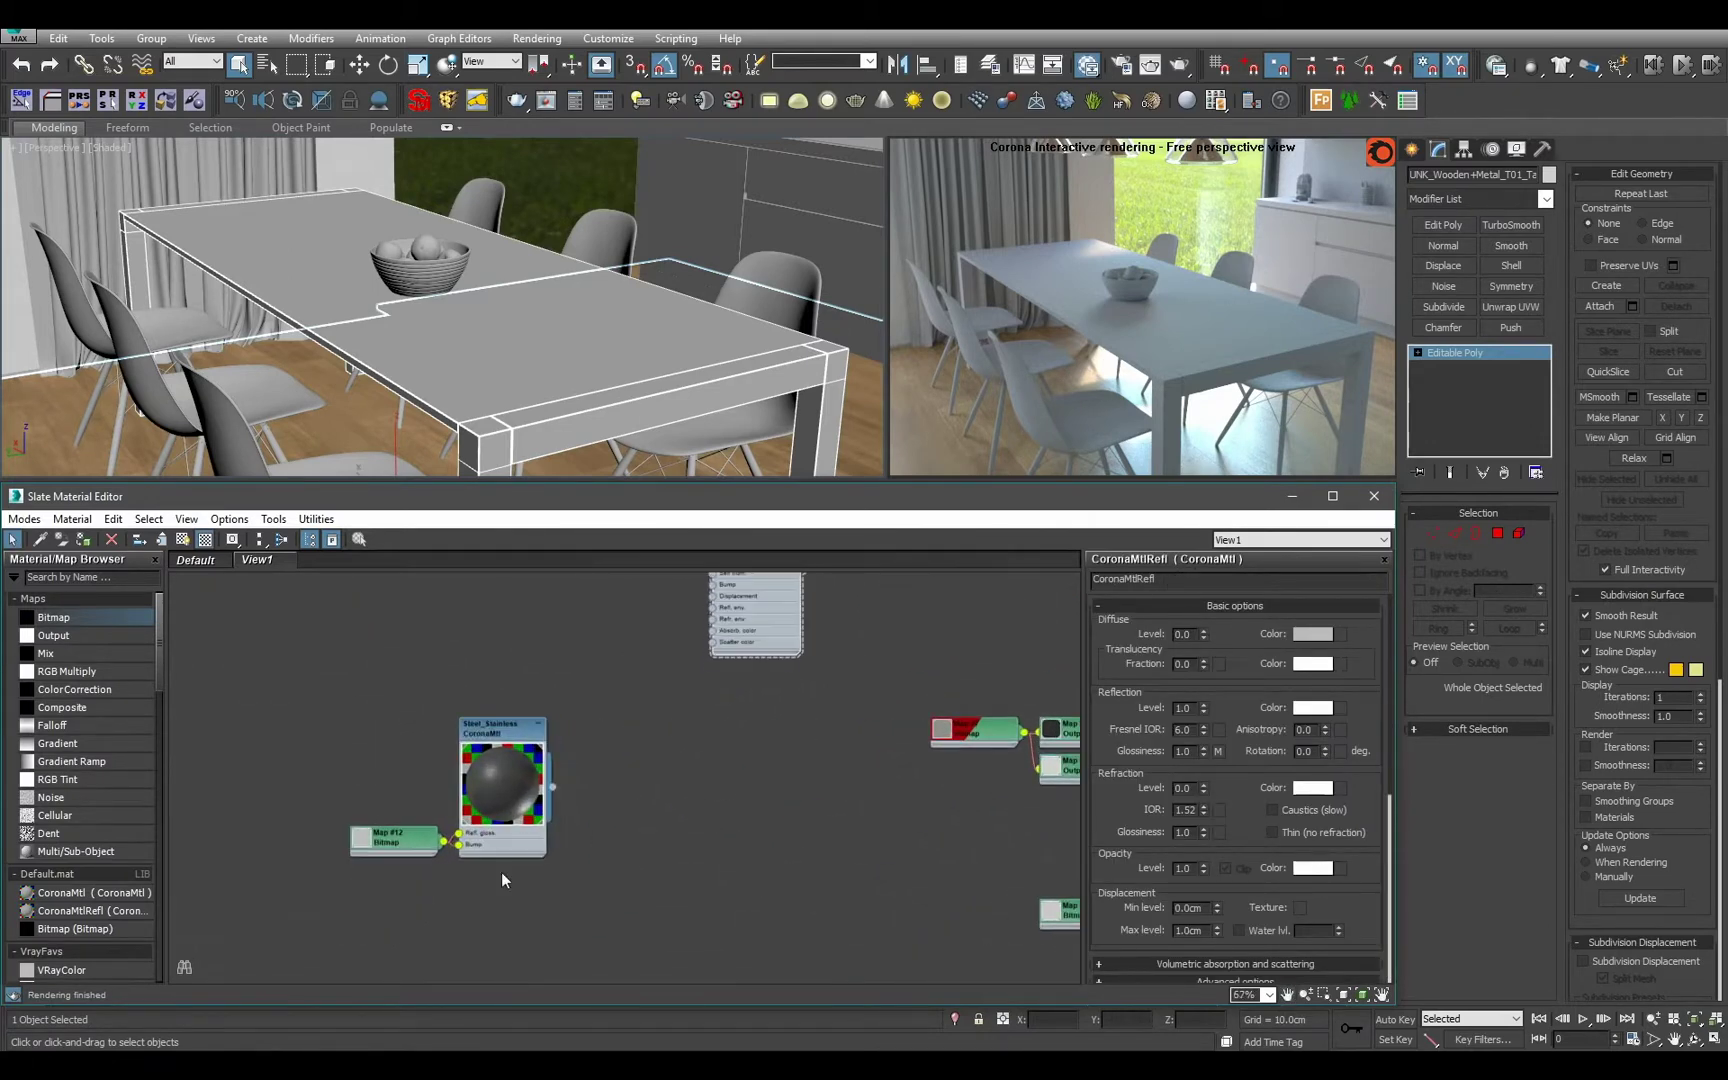
click(489, 850)
double_click(1190, 580)
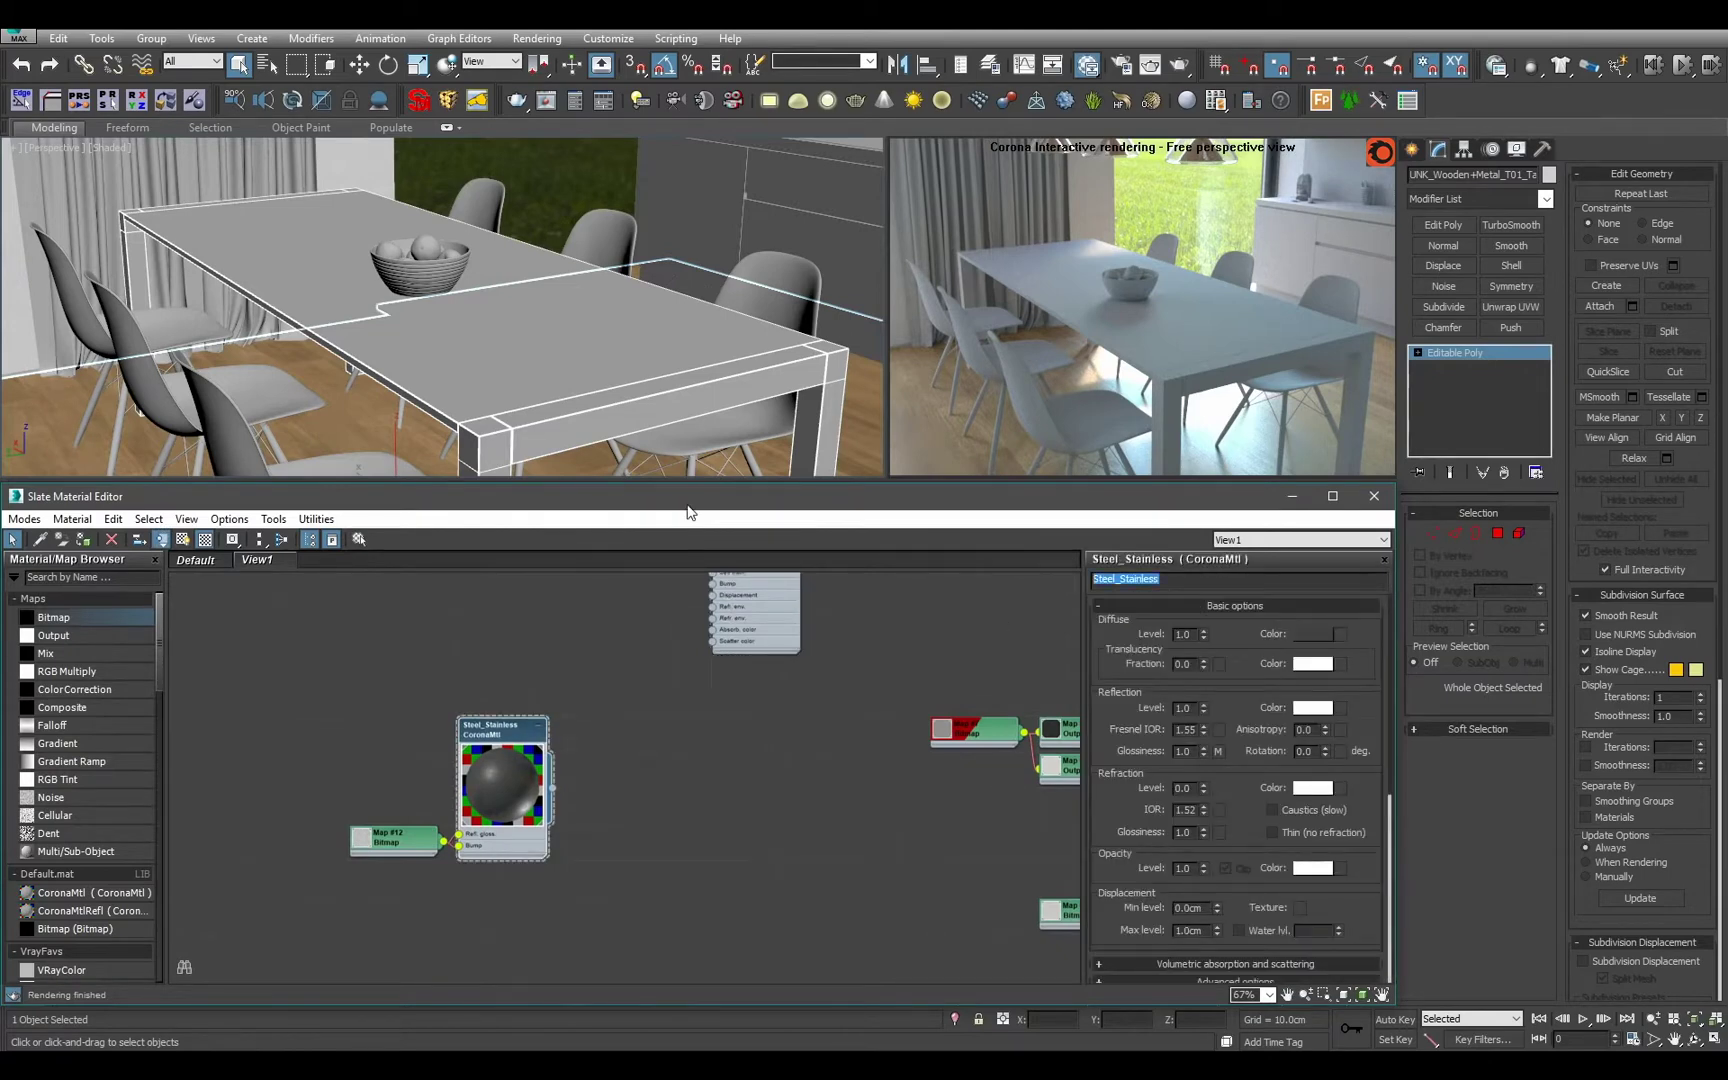
text(Rubber_dark)
key(Return)
click(1174, 585)
text(D)
key(Return)
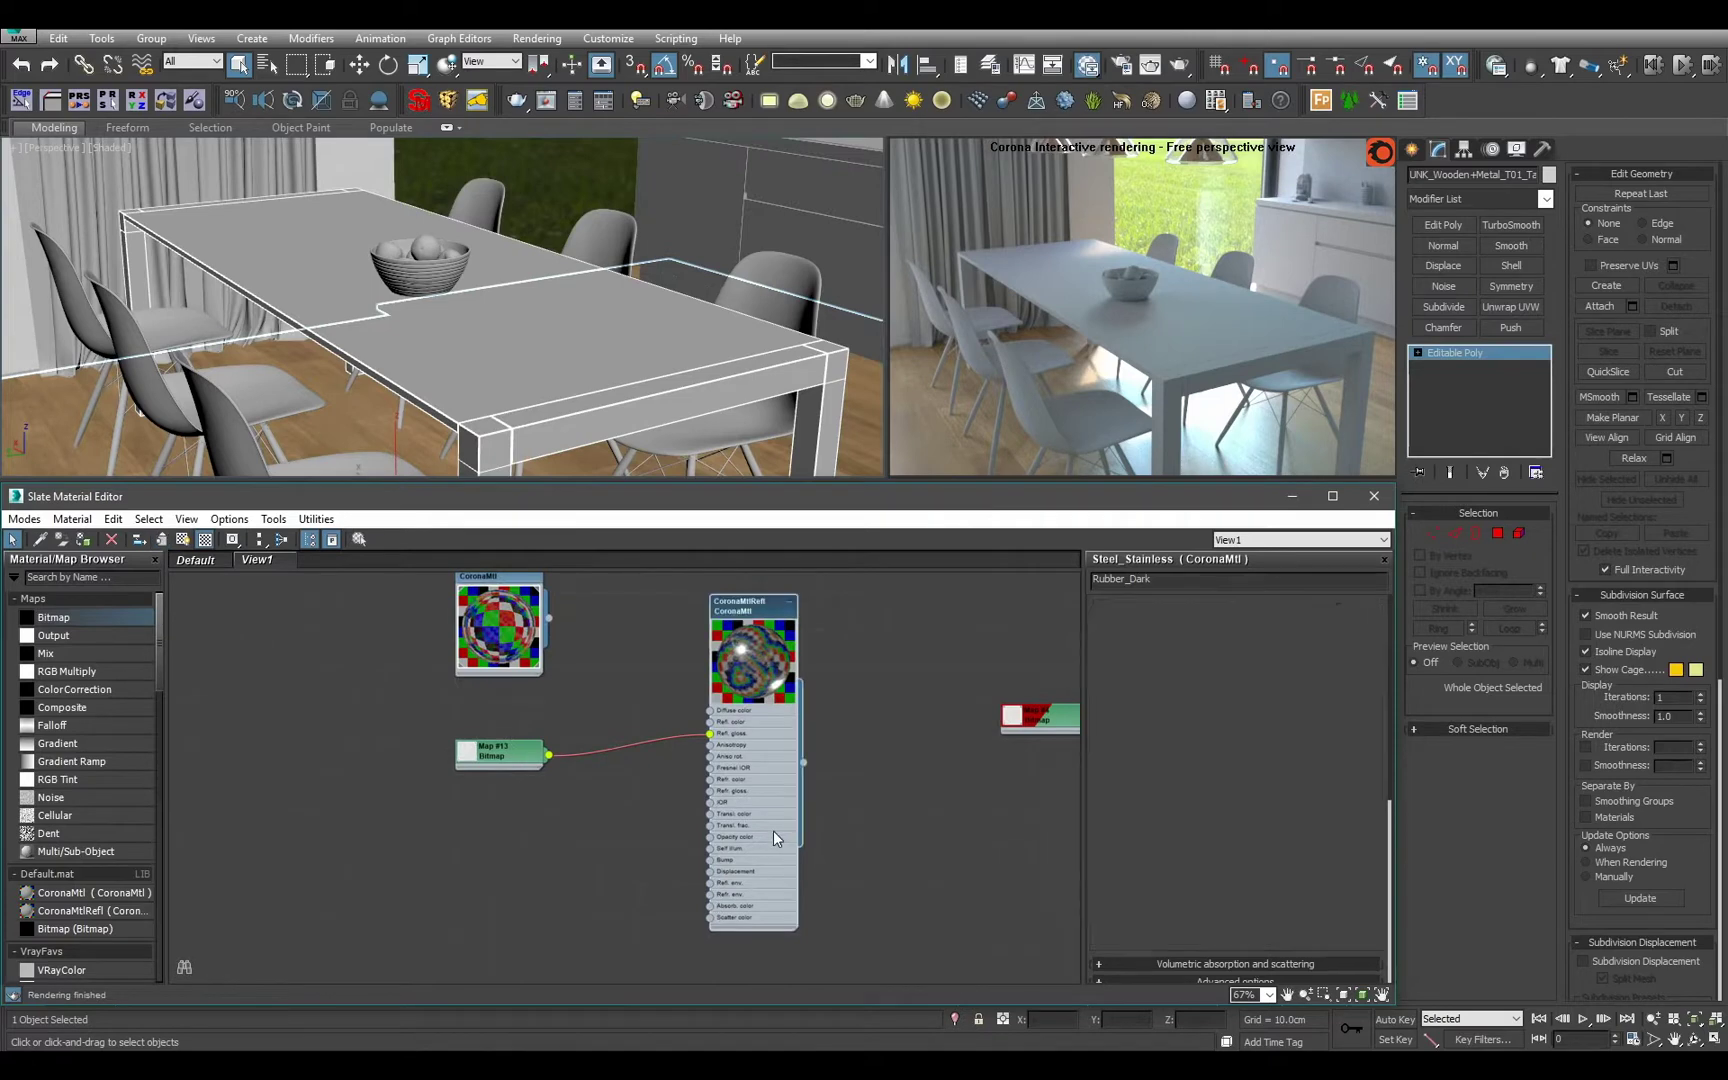
Rename the CoronaMtlRefl material with the scratches bitmap as Steel_Stainless_Texture.
double_click(774, 831)
double_click(1180, 581)
text(Steel_Stainless_Txtur)
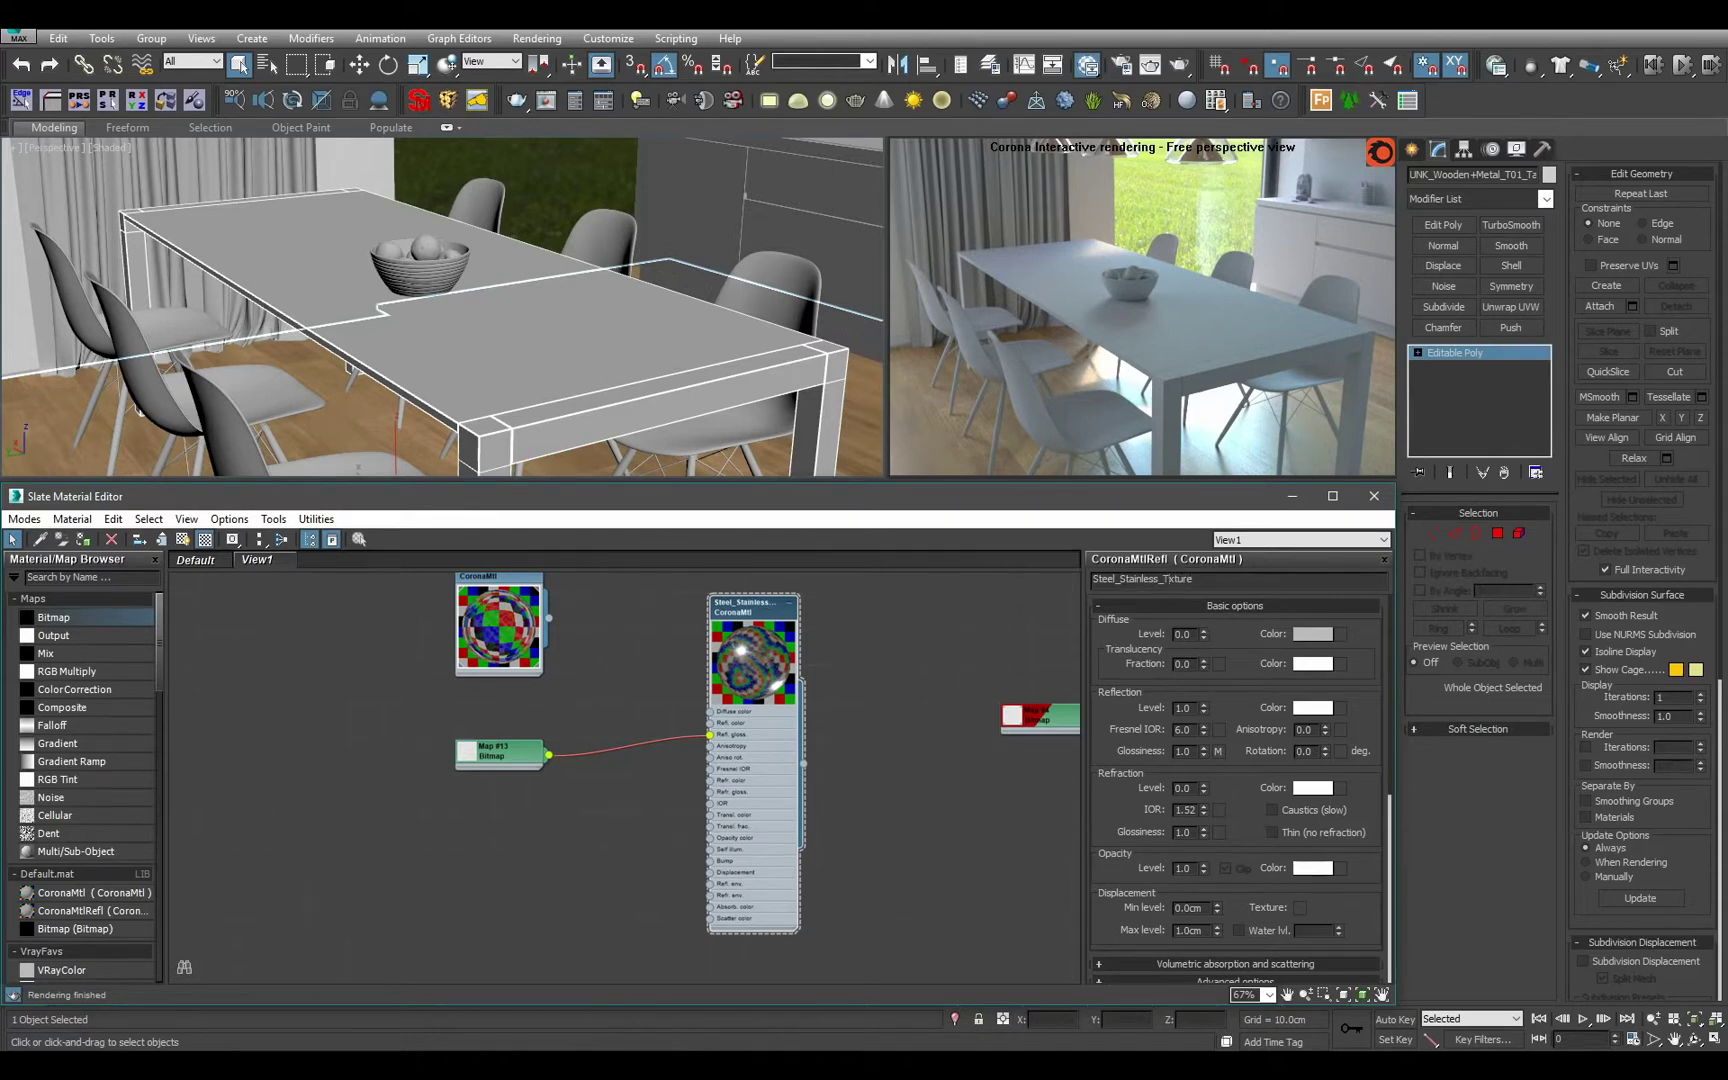
text(e)
key(Return)
Hide the unused slots of the Steel_Stainless_Texture node, place its bitmap closer beside it and move the Glass node farther away.
scroll(718, 786, down, 2)
middle_drag(712, 700, 728, 836)
scroll(758, 787, down, 2)
scroll(757, 790, up, 2)
key(h)
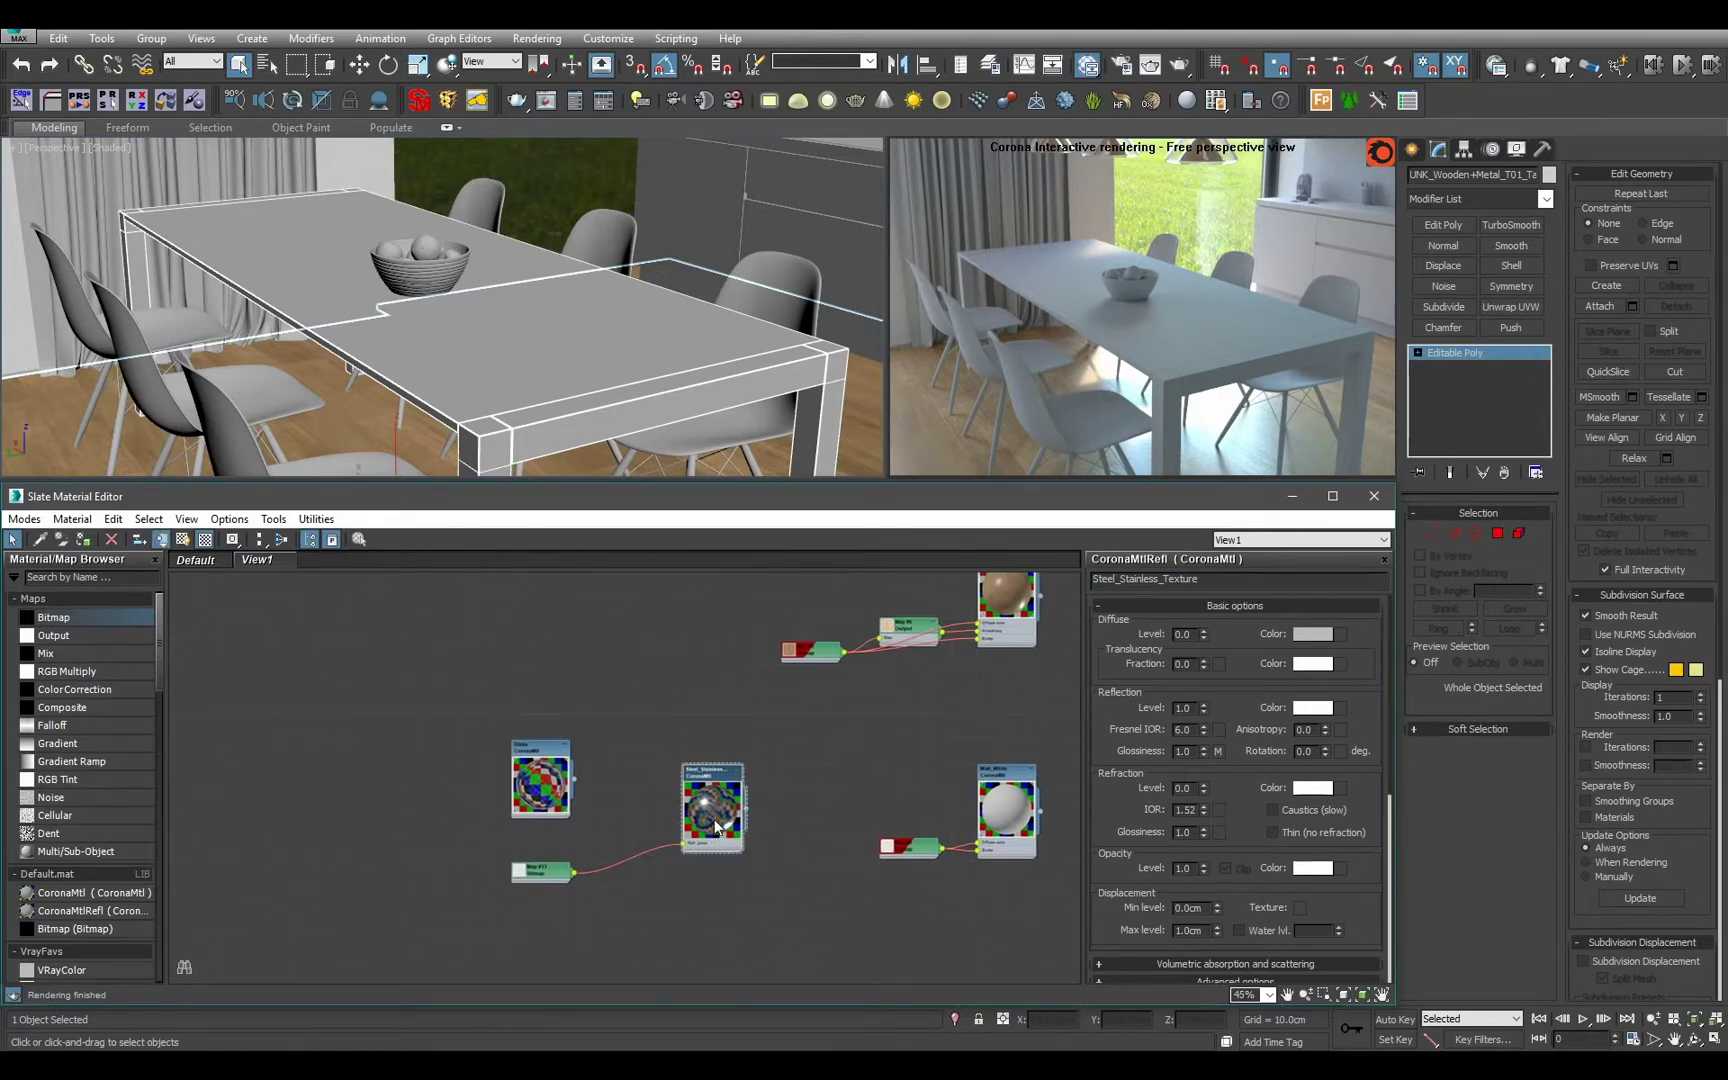
drag(543, 872, 617, 847)
drag(539, 783, 467, 758)
click(709, 795)
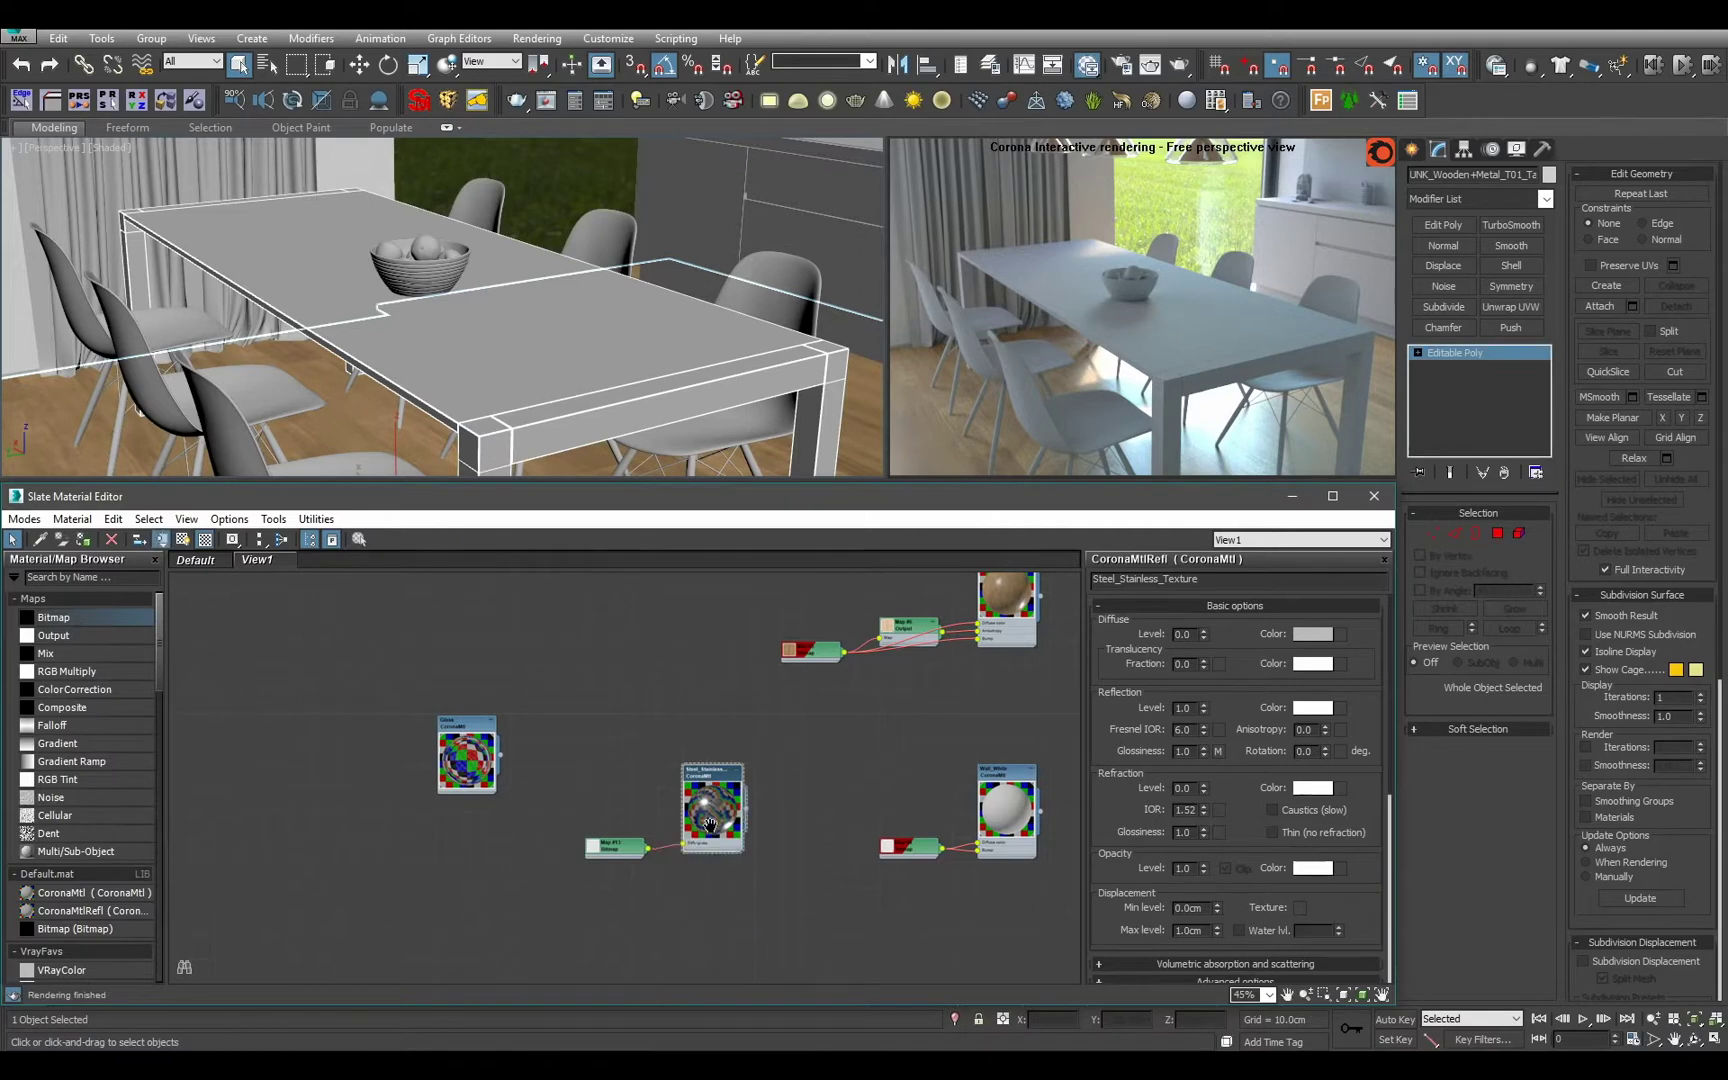
Add a Multi/Sub-Object material below the Steel_Stainless_Texture node and open its parameters.
scroll(707, 786, down, 3)
middle_drag(707, 786, 653, 765)
scroll(653, 765, up, 1)
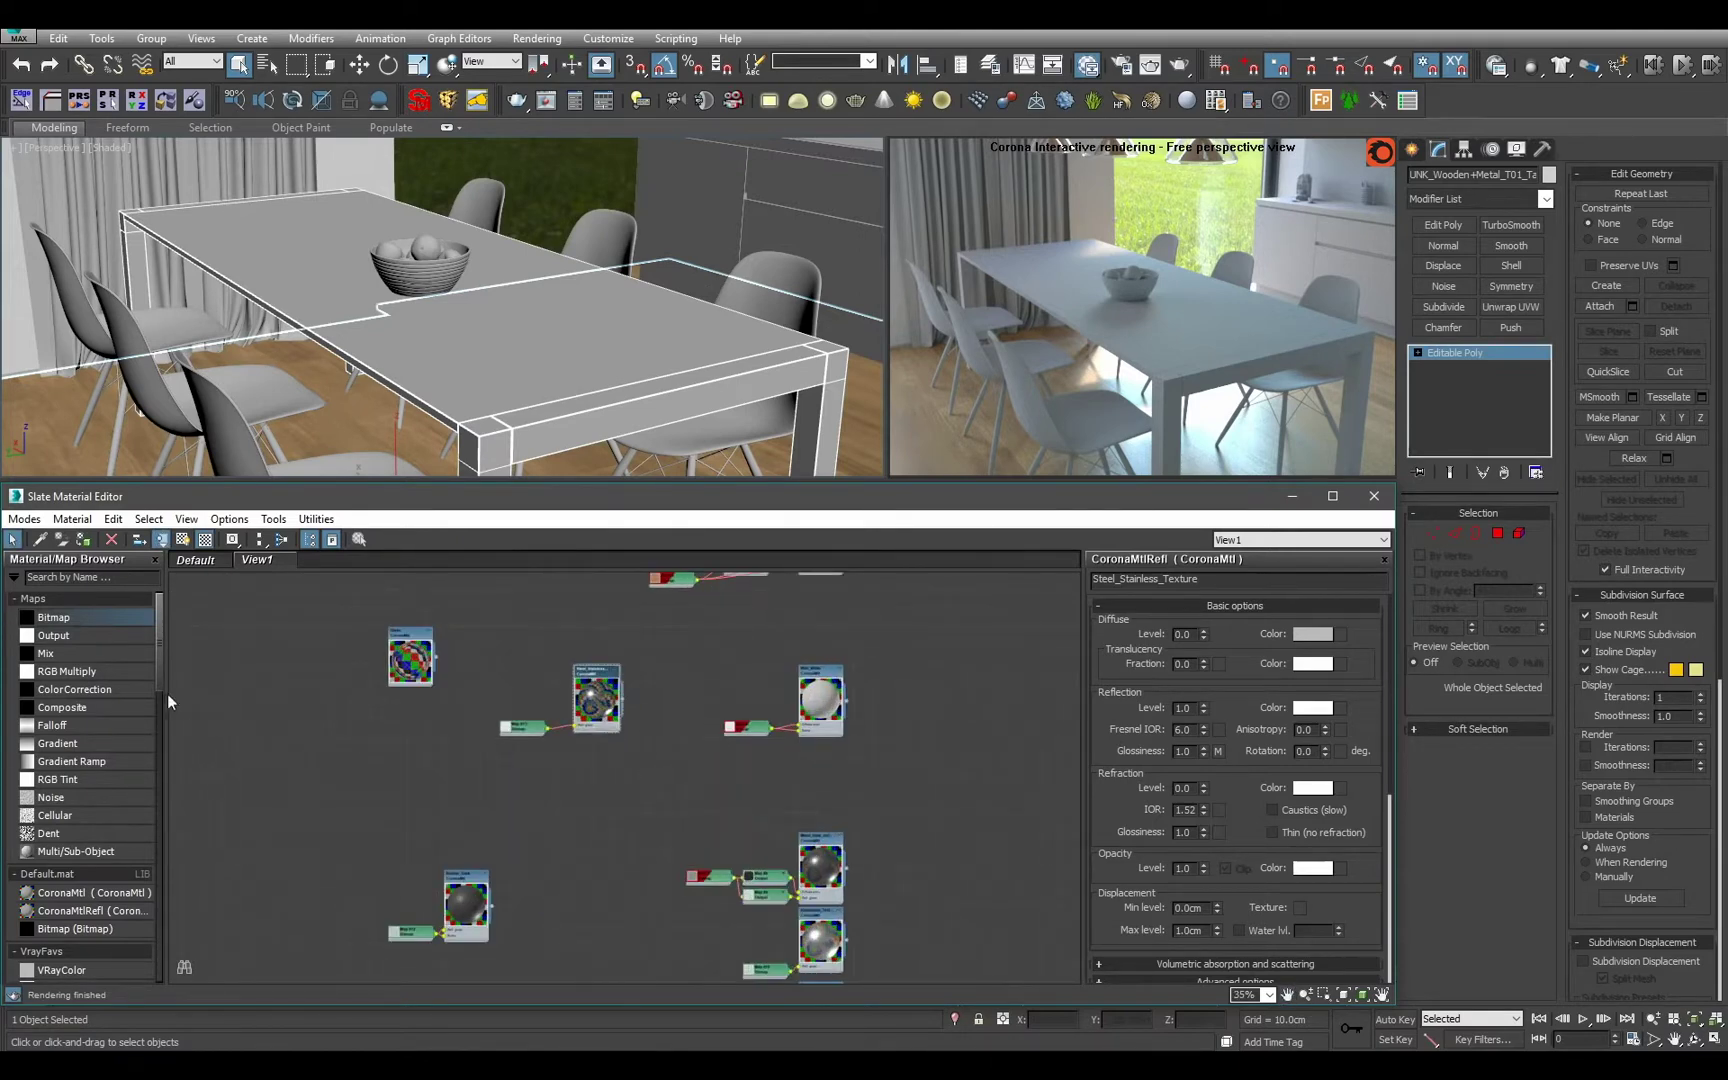
drag(88, 851, 663, 791)
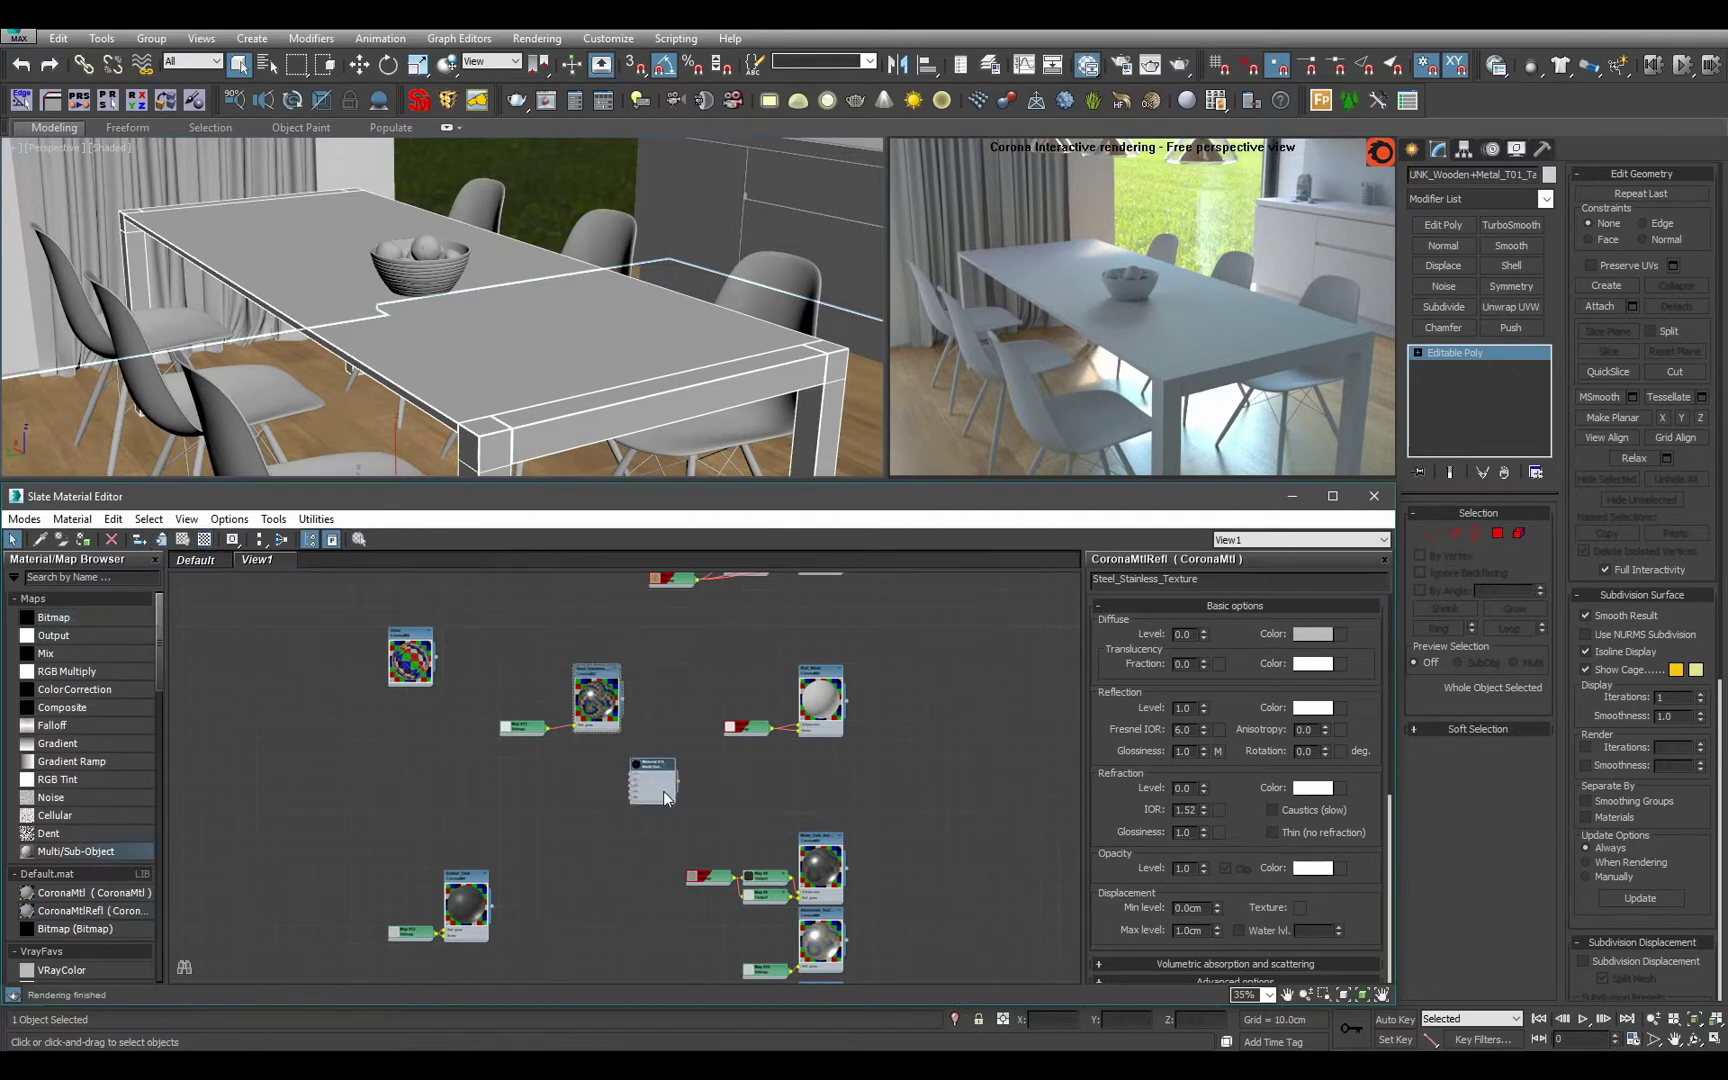
double_click(655, 797)
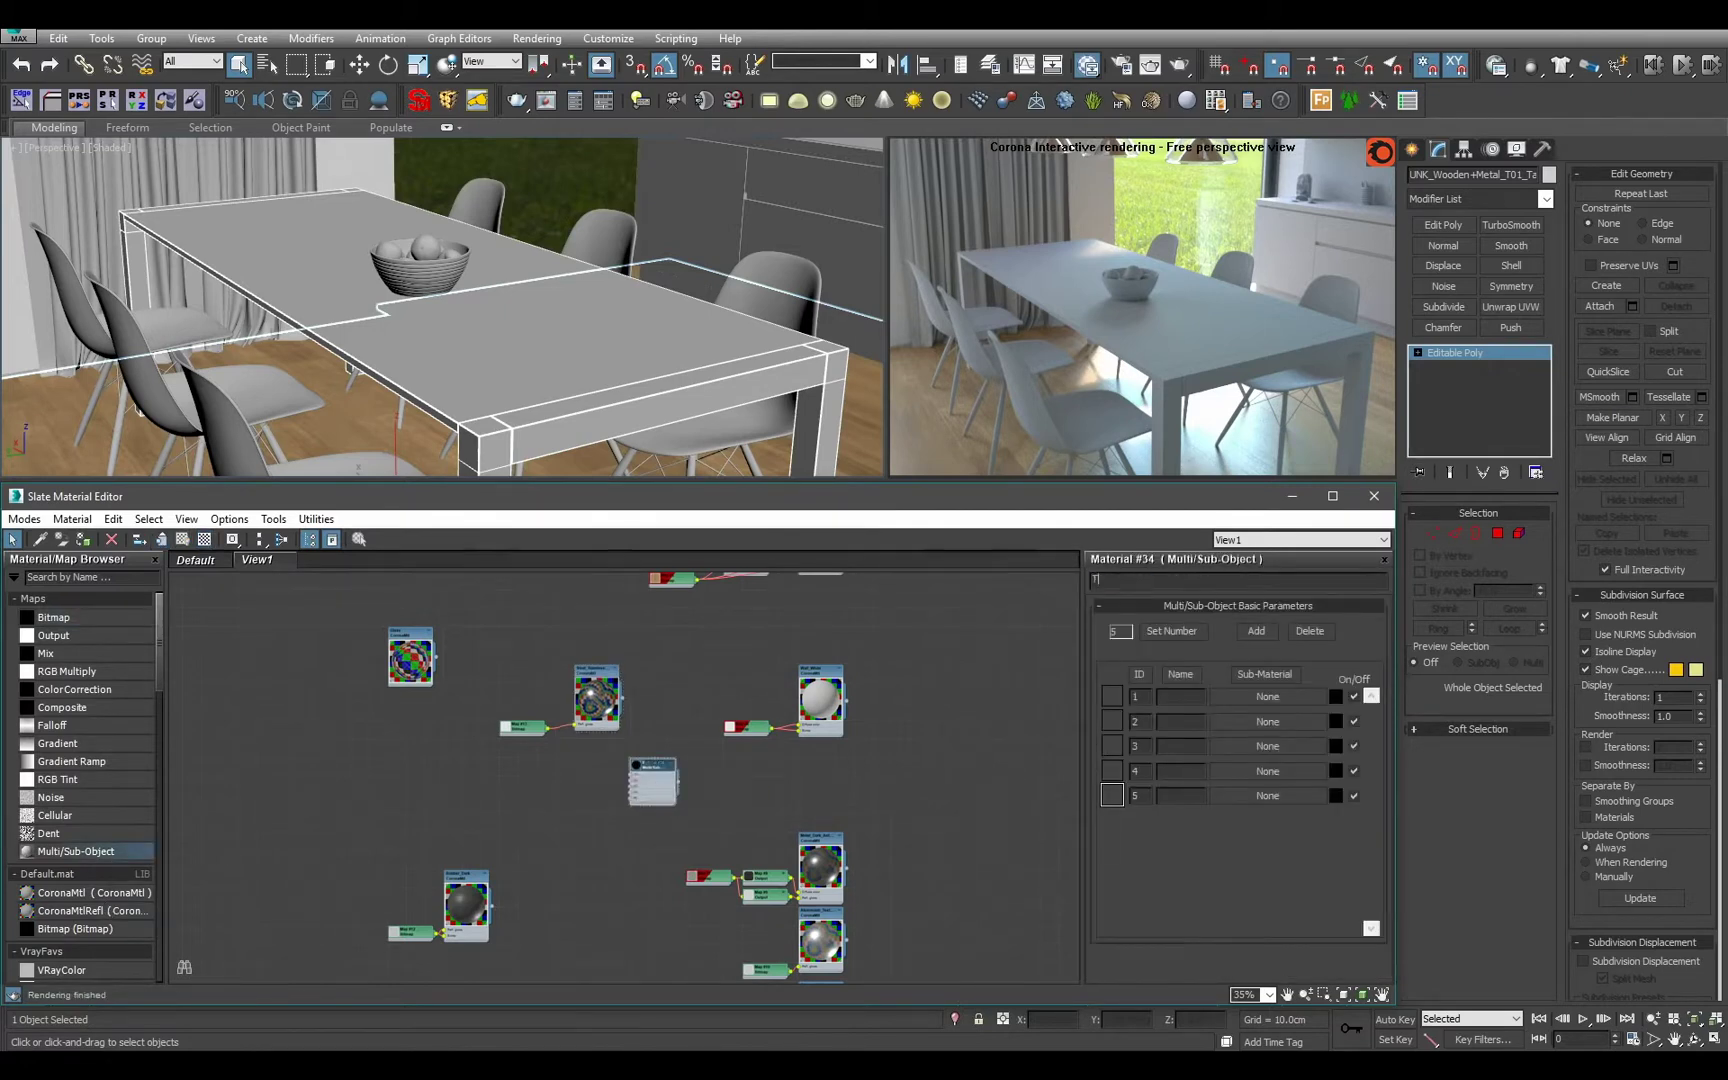
Rename the Multi/Sub-Object material as Table and set its number of sub-materials to 2.
text(Table)
key(Return)
click(1162, 632)
text(2)
Move the Table node slightly and connect Steel_Stainless_Texture to its first sub-material slot.
click(778, 720)
scroll(640, 770, up, 5)
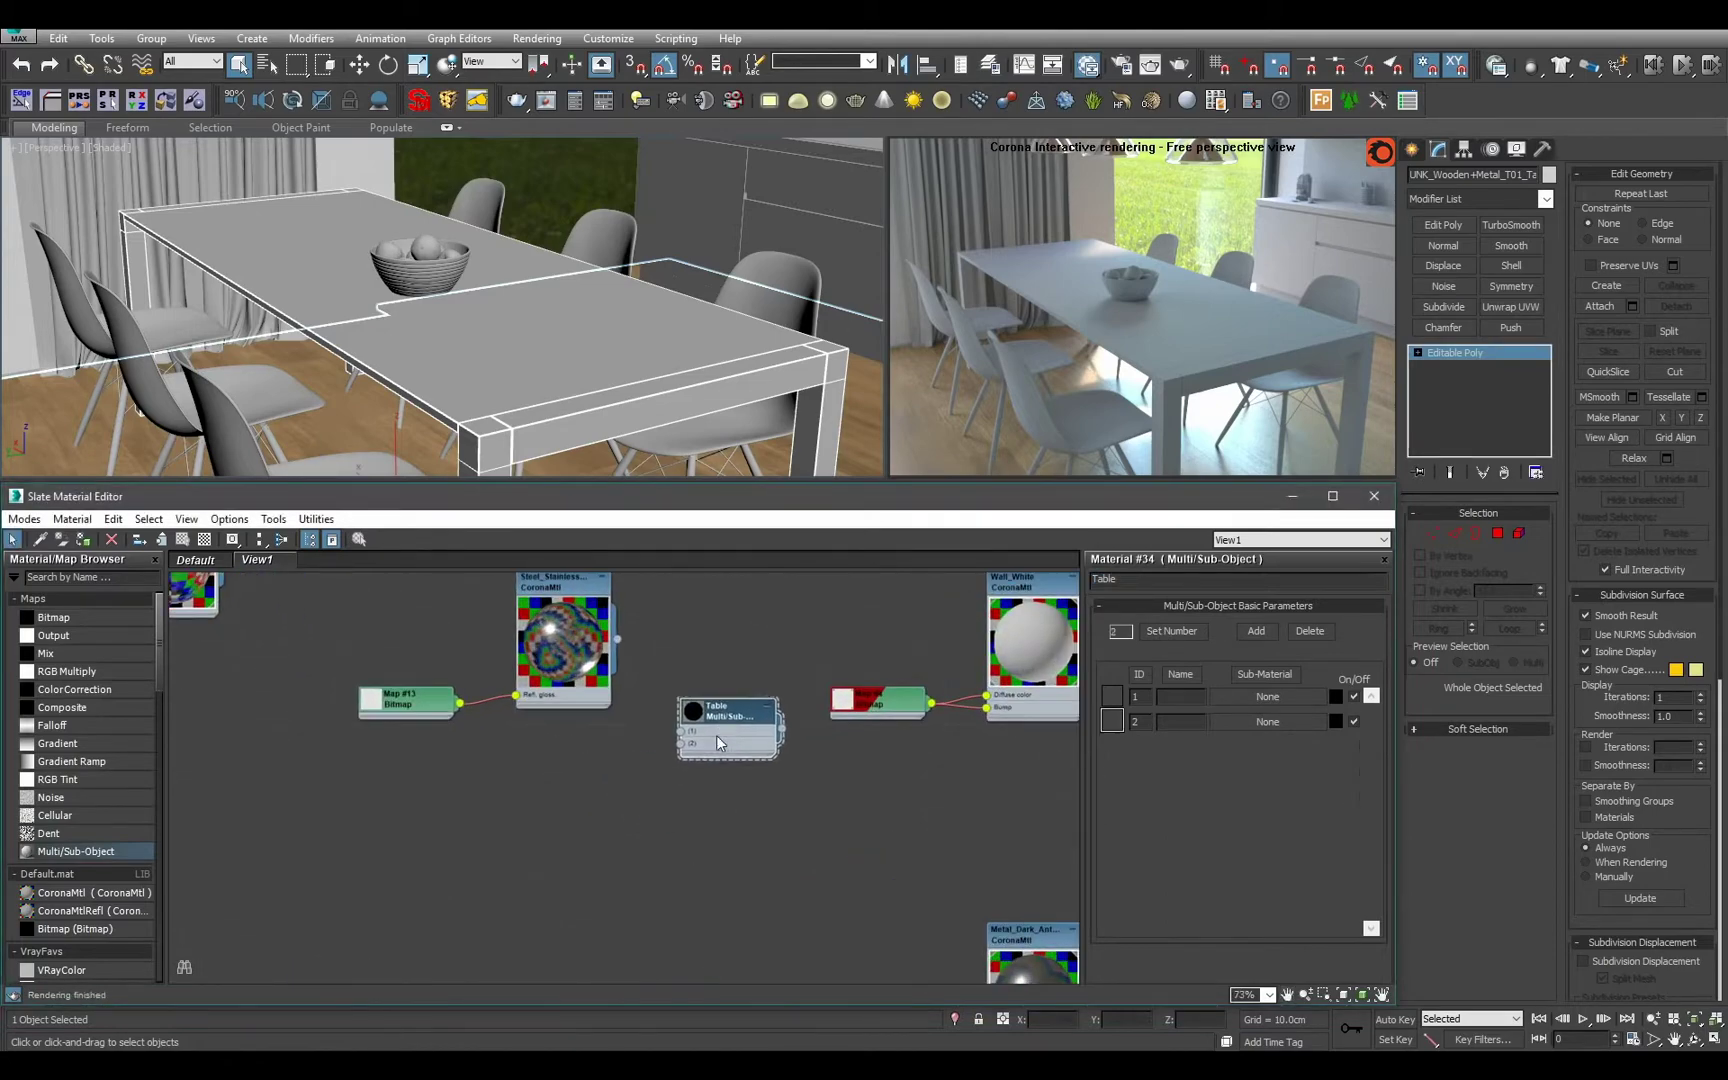
drag(717, 742, 709, 731)
drag(617, 638, 672, 720)
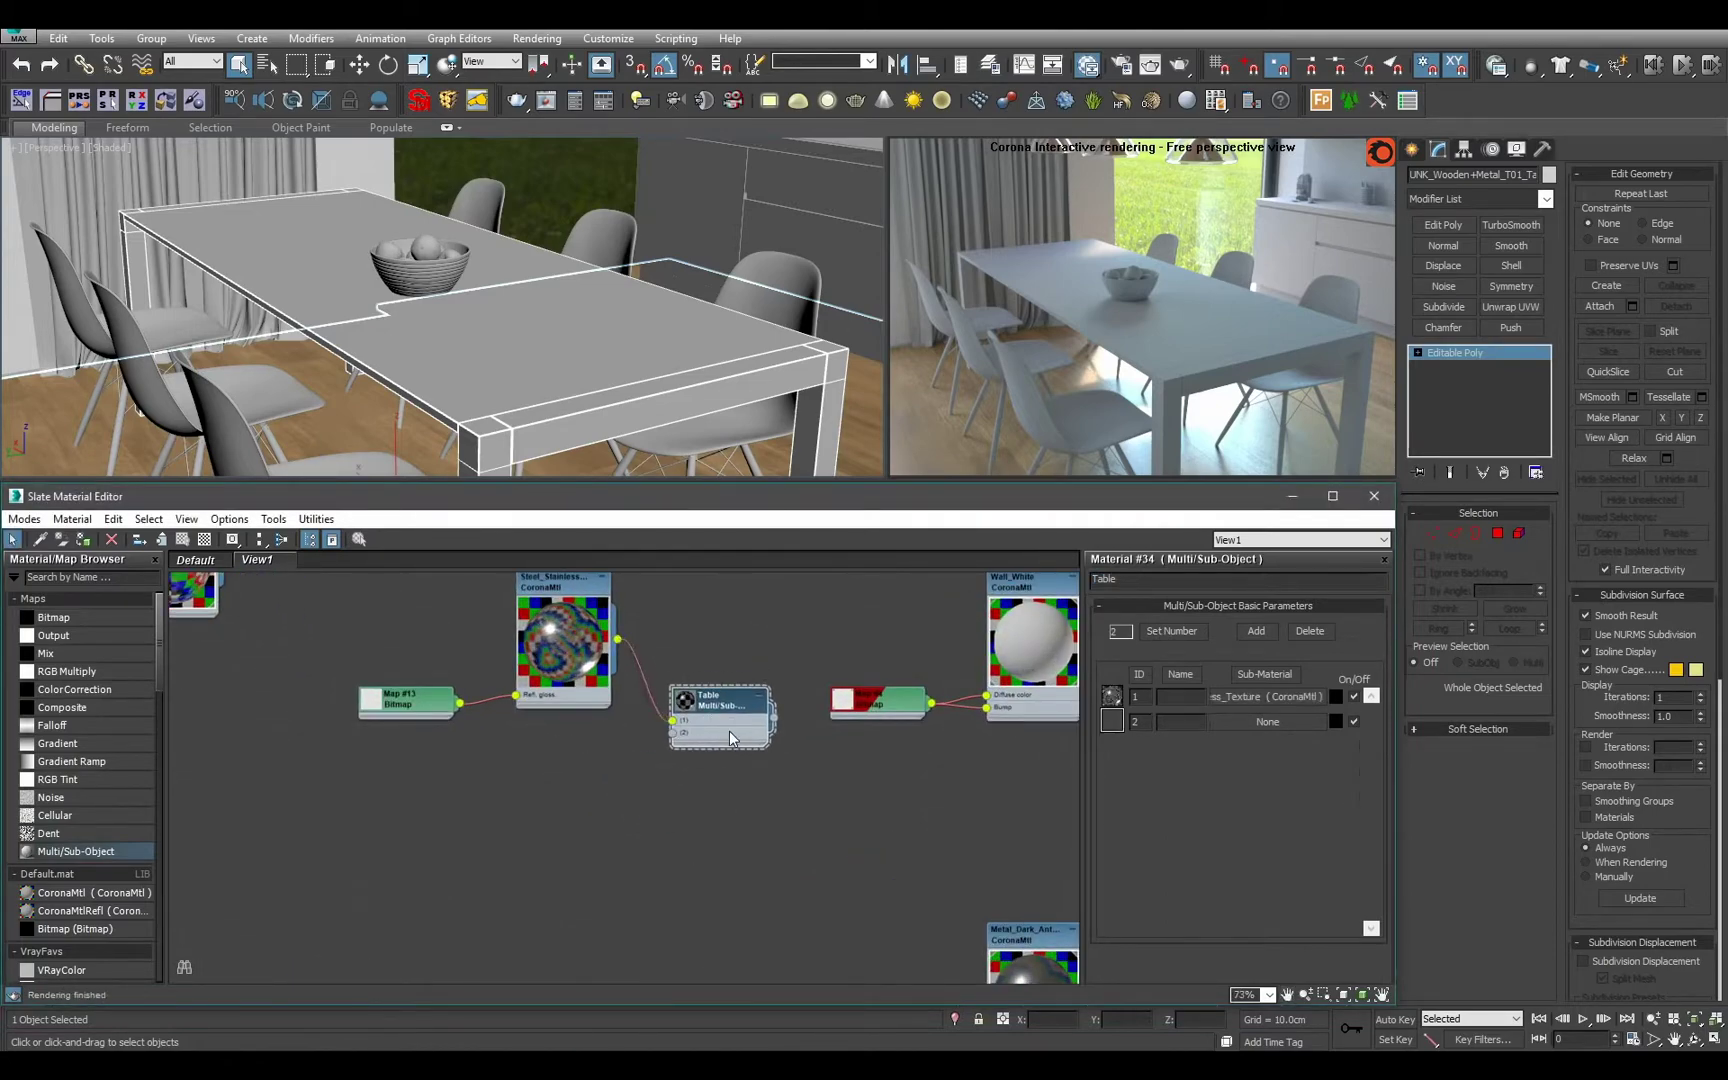
Assign the Table material to the selected dining table and show the Cust_Prints+Scratches.png bitmap on it in the viewport.
double_click(408, 700)
click(183, 541)
click(222, 563)
click(532, 393)
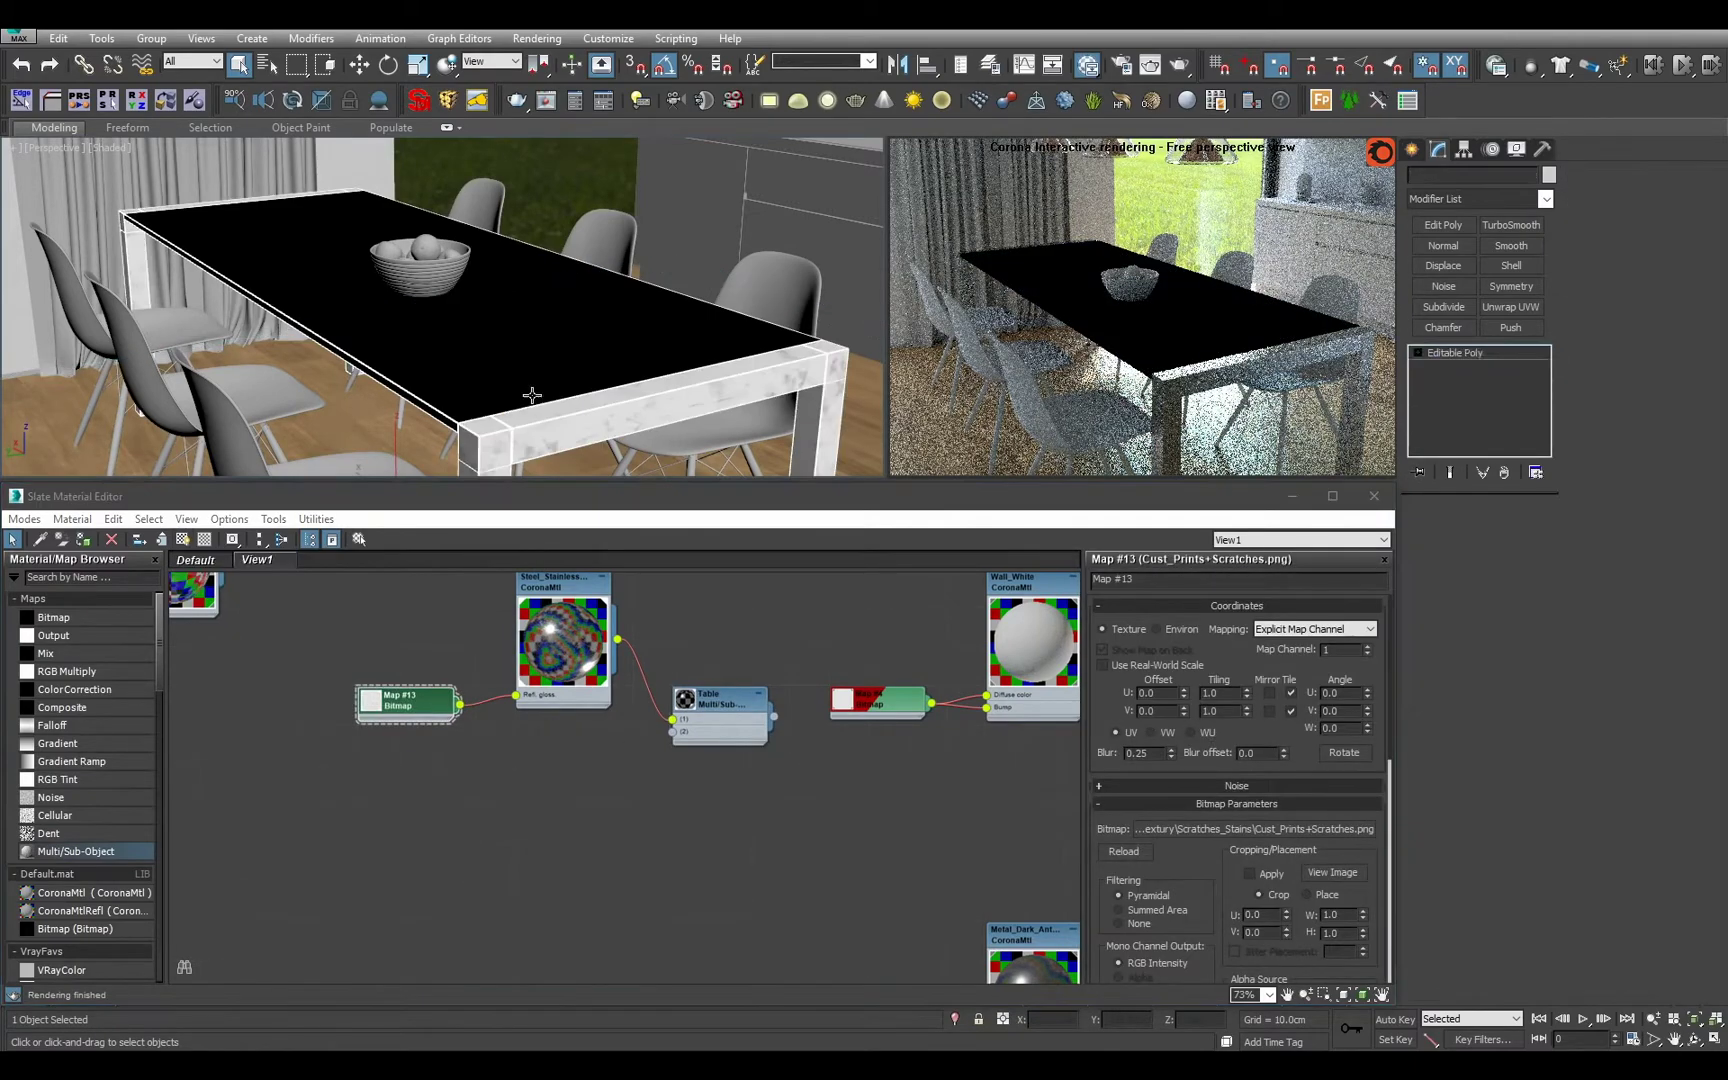
Set the scratches bitmap's U and V tiling to 2.0 while viewing the table frame up close.
scroll(532, 393, up, 5)
middle_drag(560, 400, 493, 416)
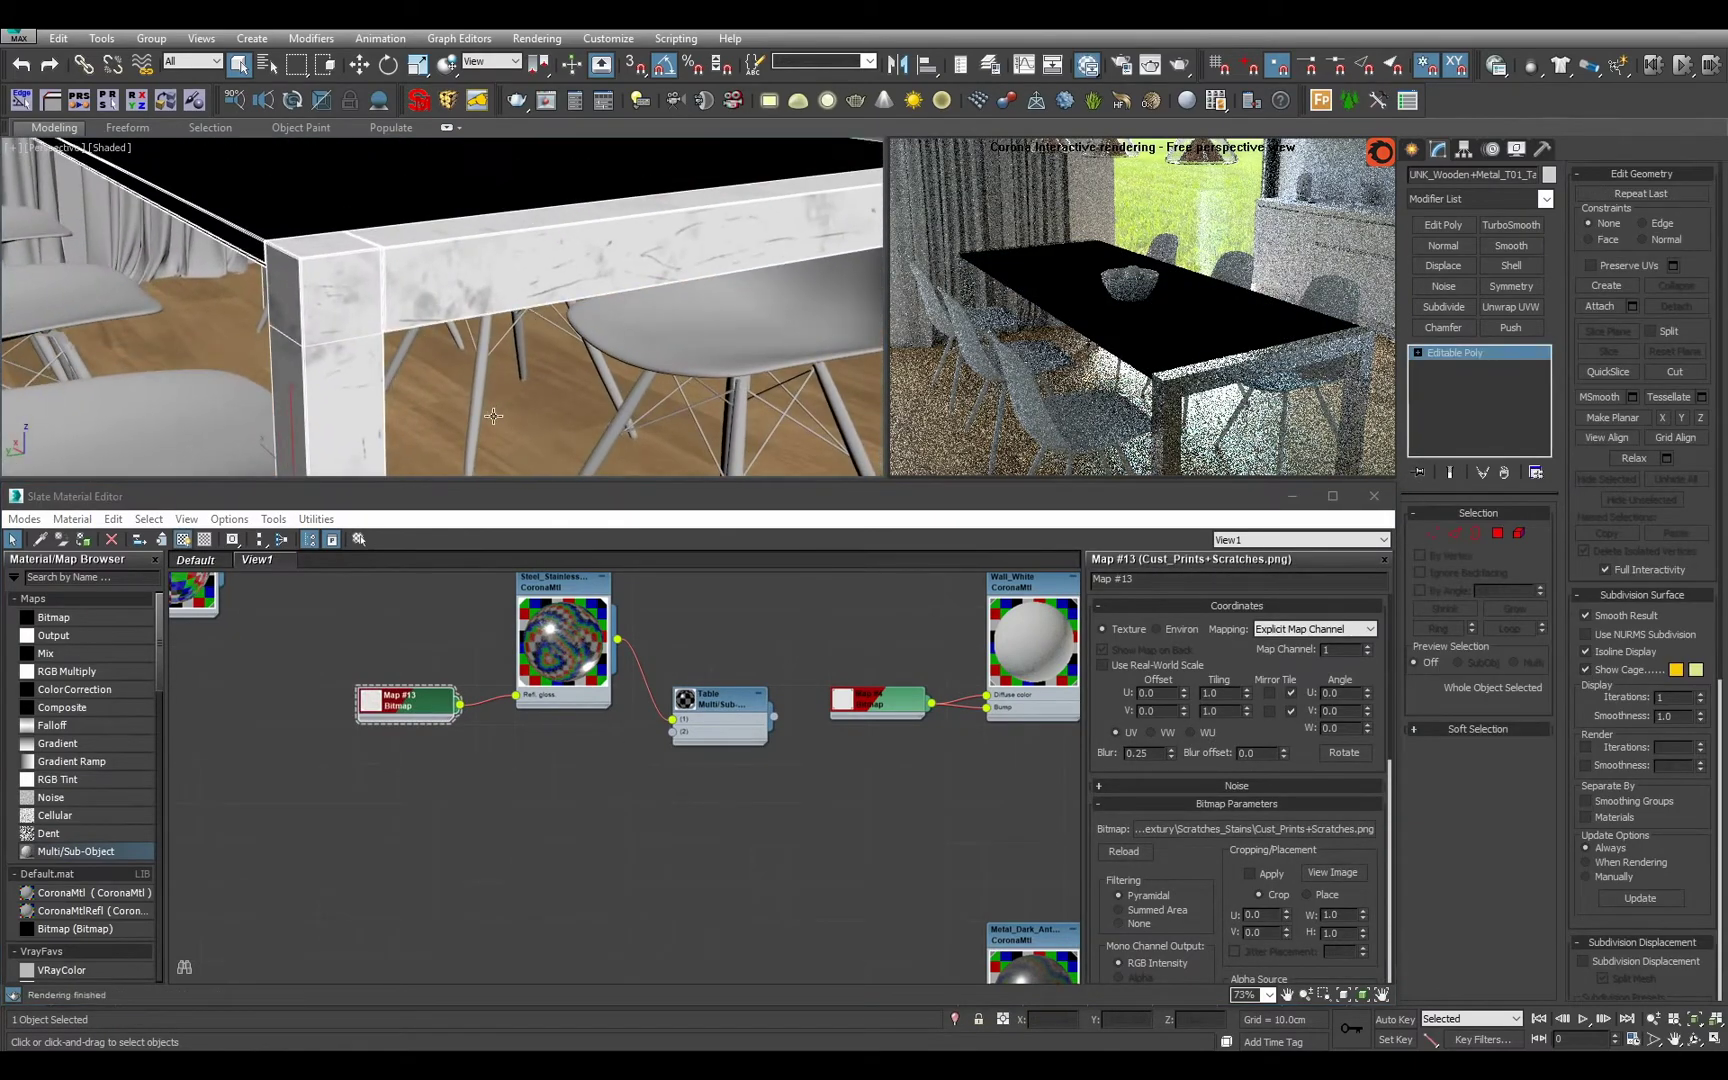
click(420, 712)
drag(1236, 692, 1114, 645)
text(2)
key(Tab)
text(2)
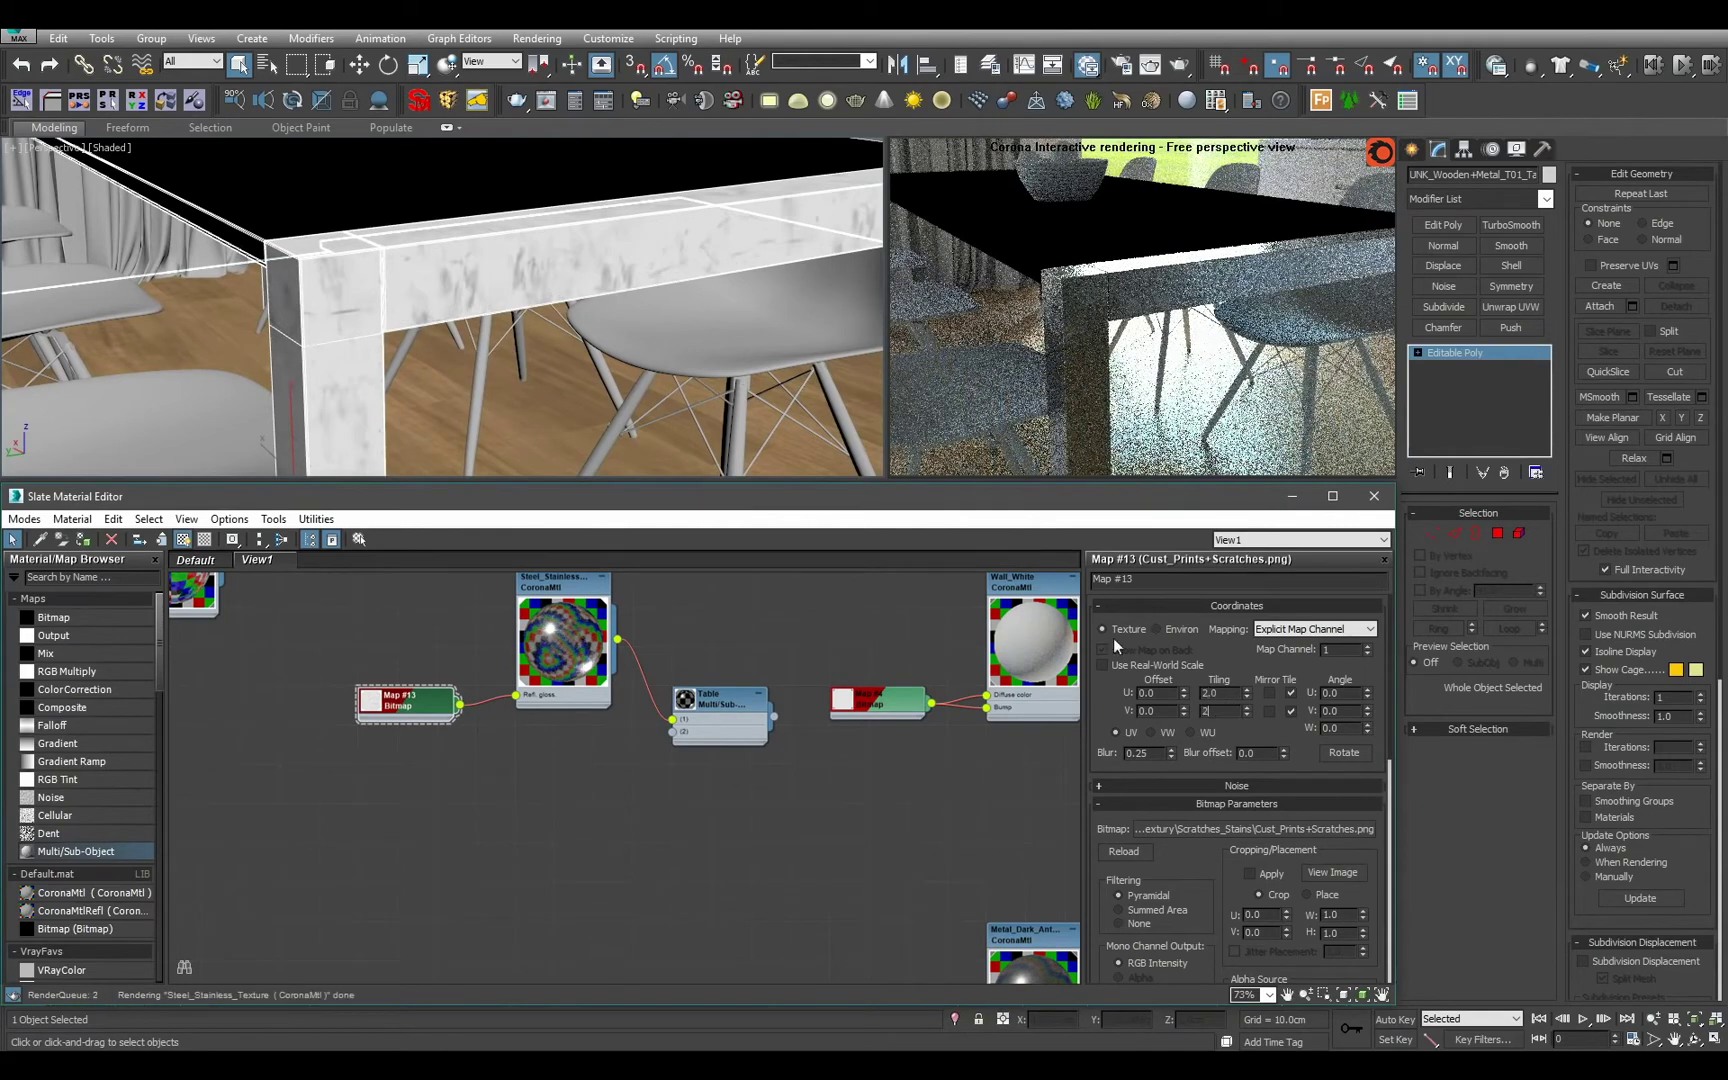
key(Return)
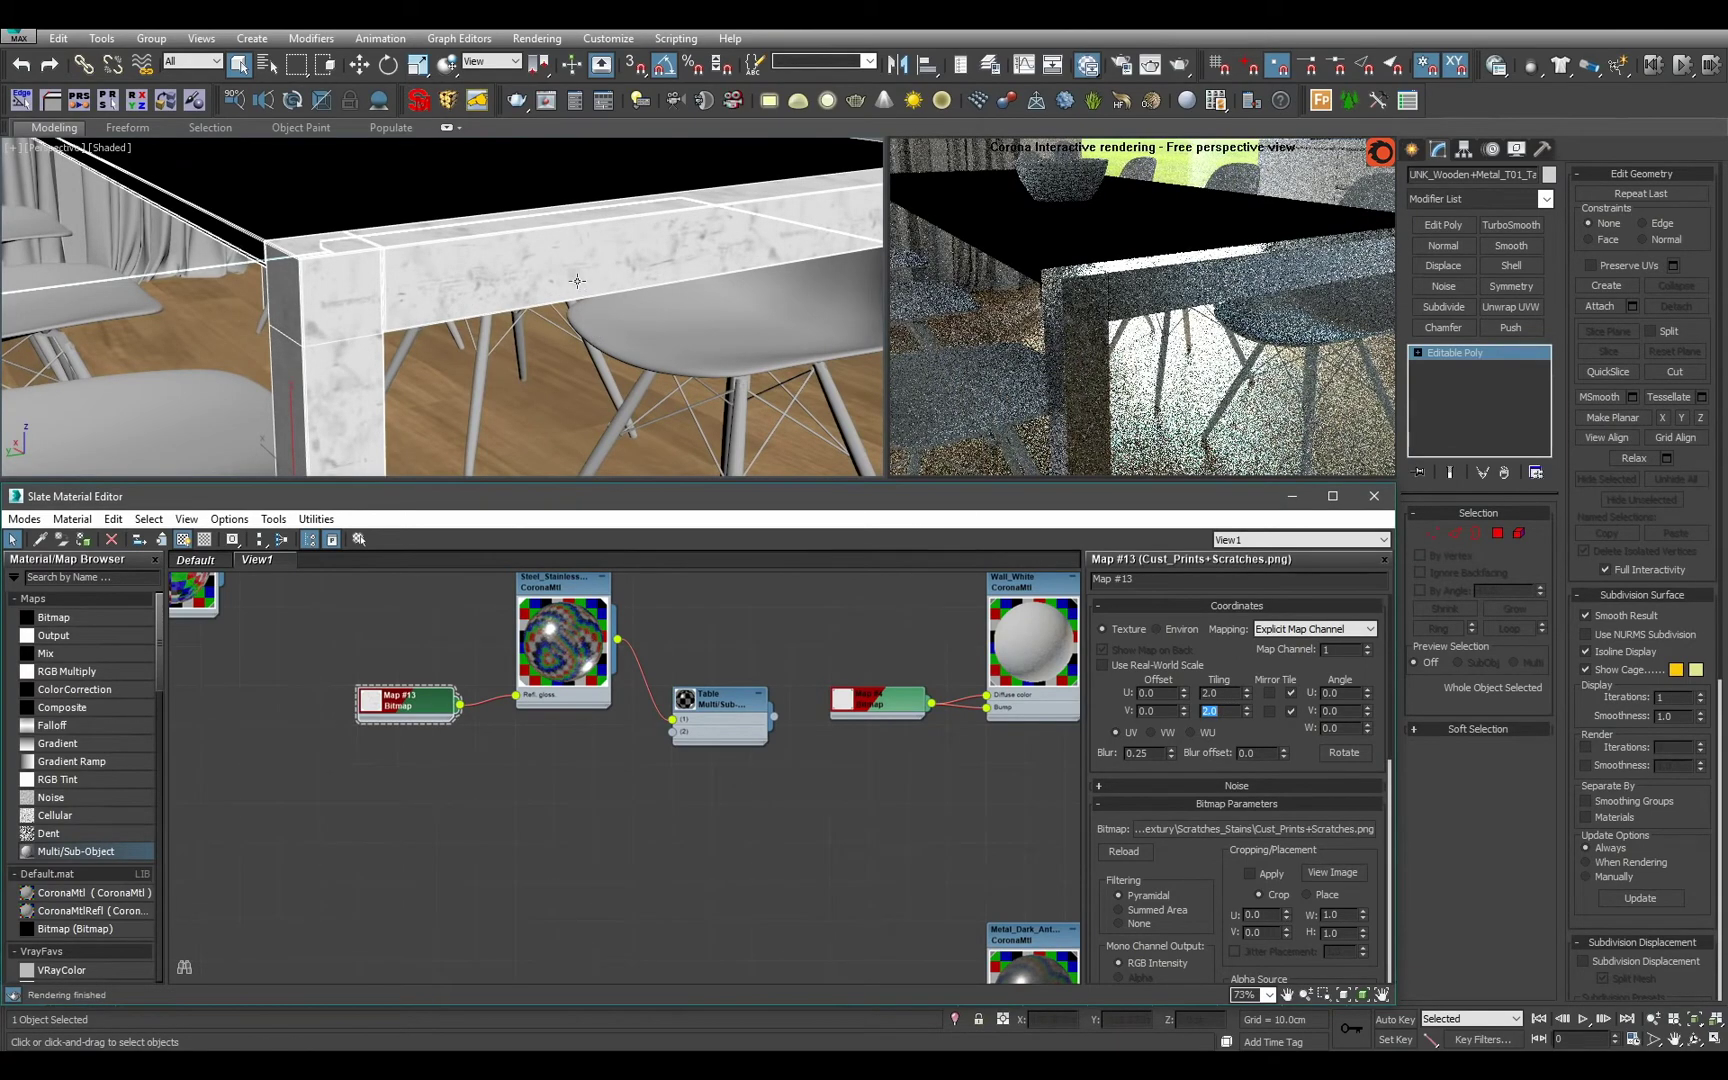
Inspect another corner of the table frame, then try an RGB offset of 0.3 on the scratches bitmap and settle on 0.5.
alt+middle_drag(577, 281, 350, 332)
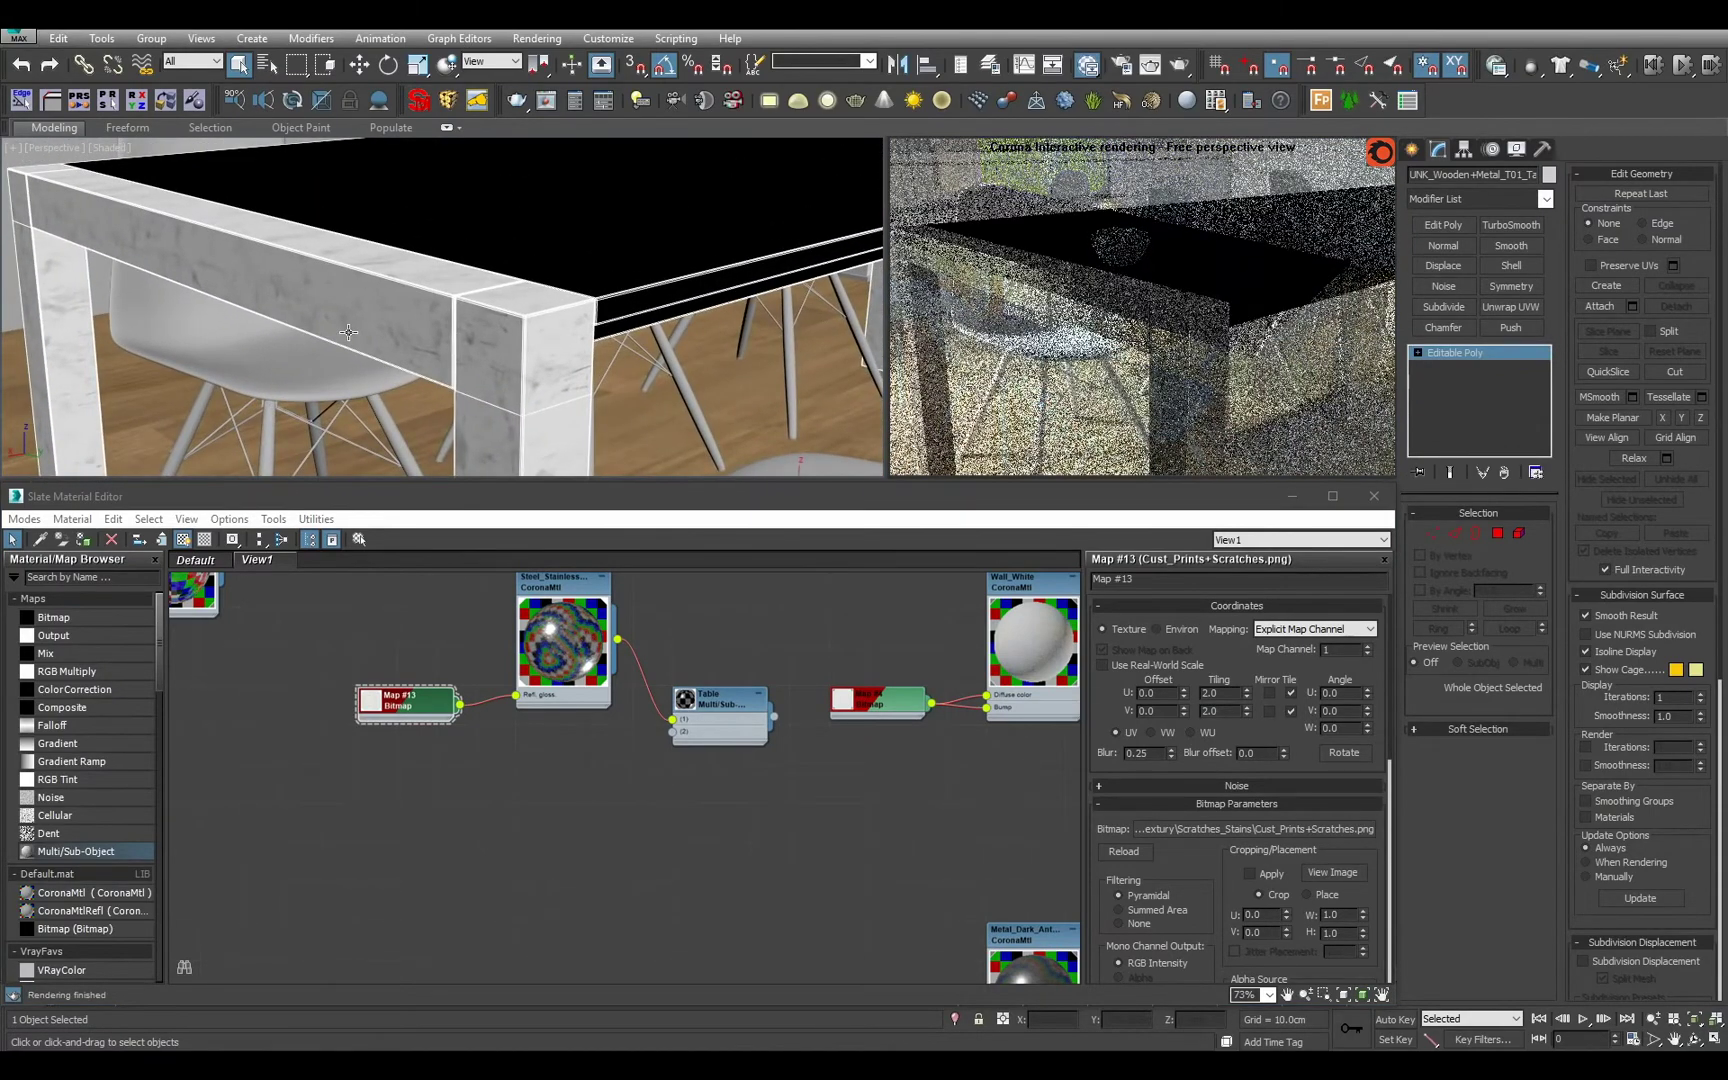
scroll(335, 329, up, 4)
middle_drag(335, 329, 562, 382)
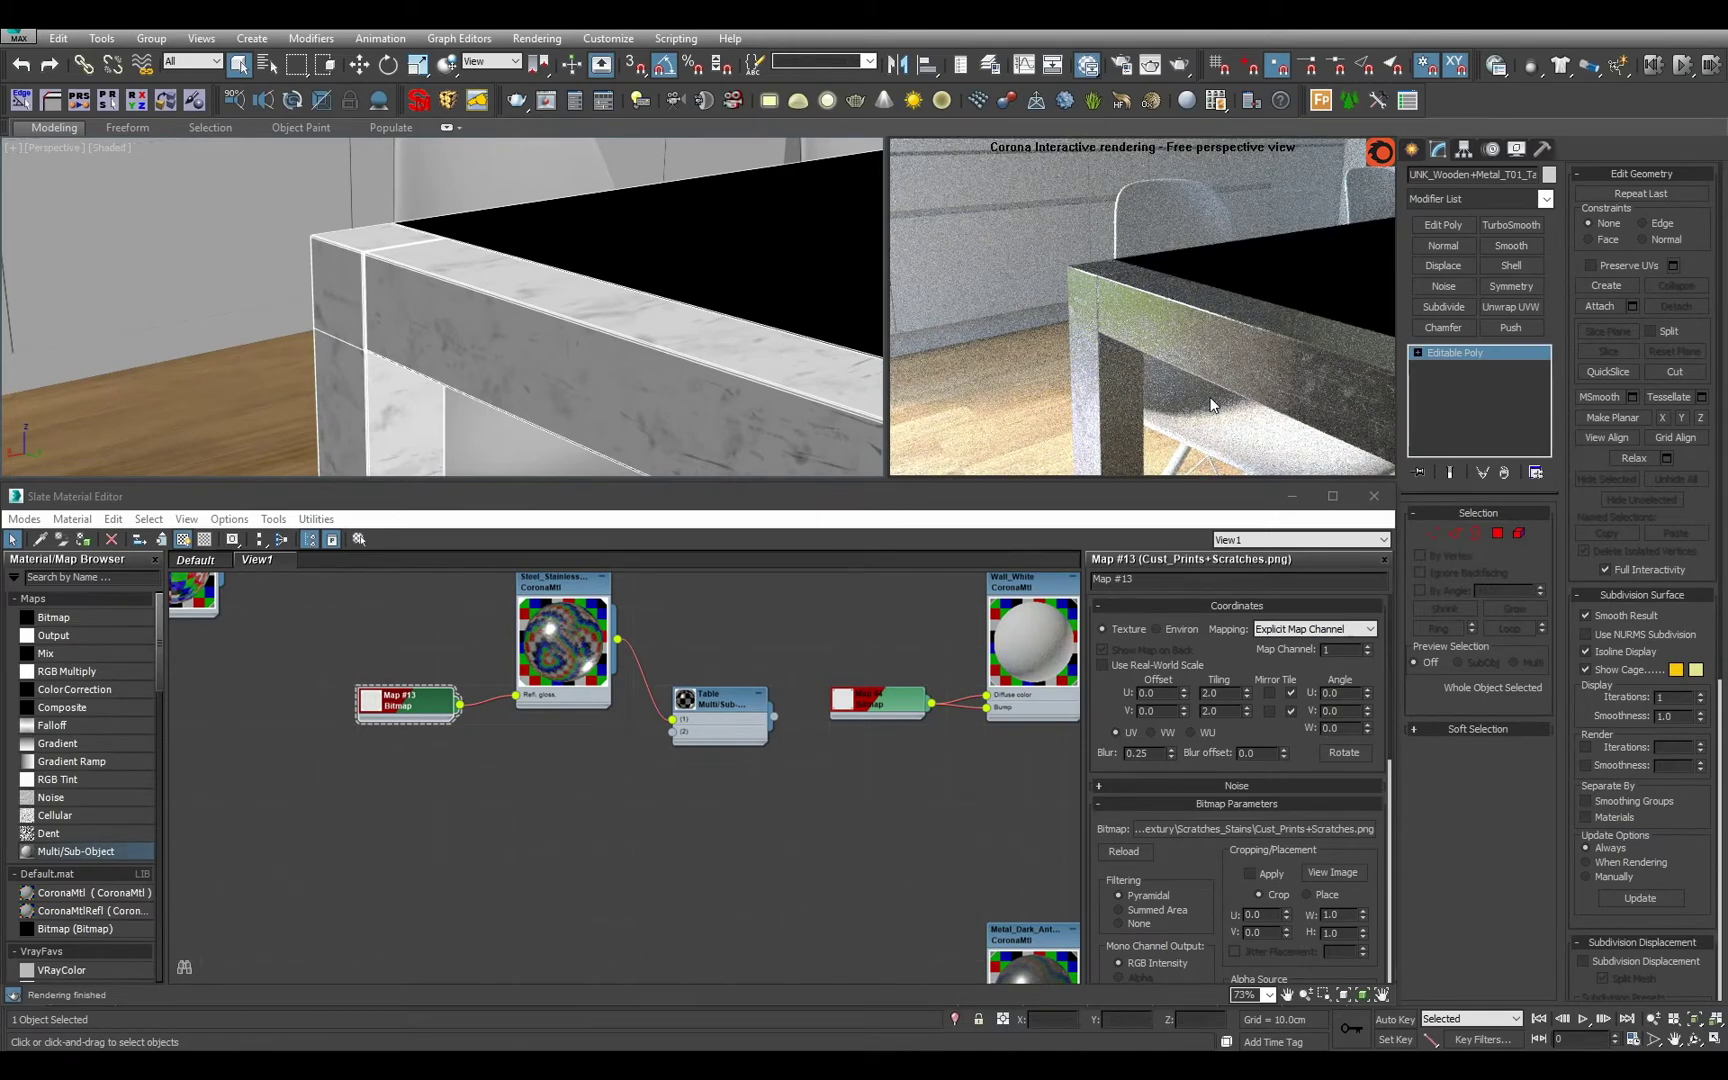
scroll(382, 869, up, 1)
middle_drag(396, 698, 556, 804)
scroll(556, 804, up, 1)
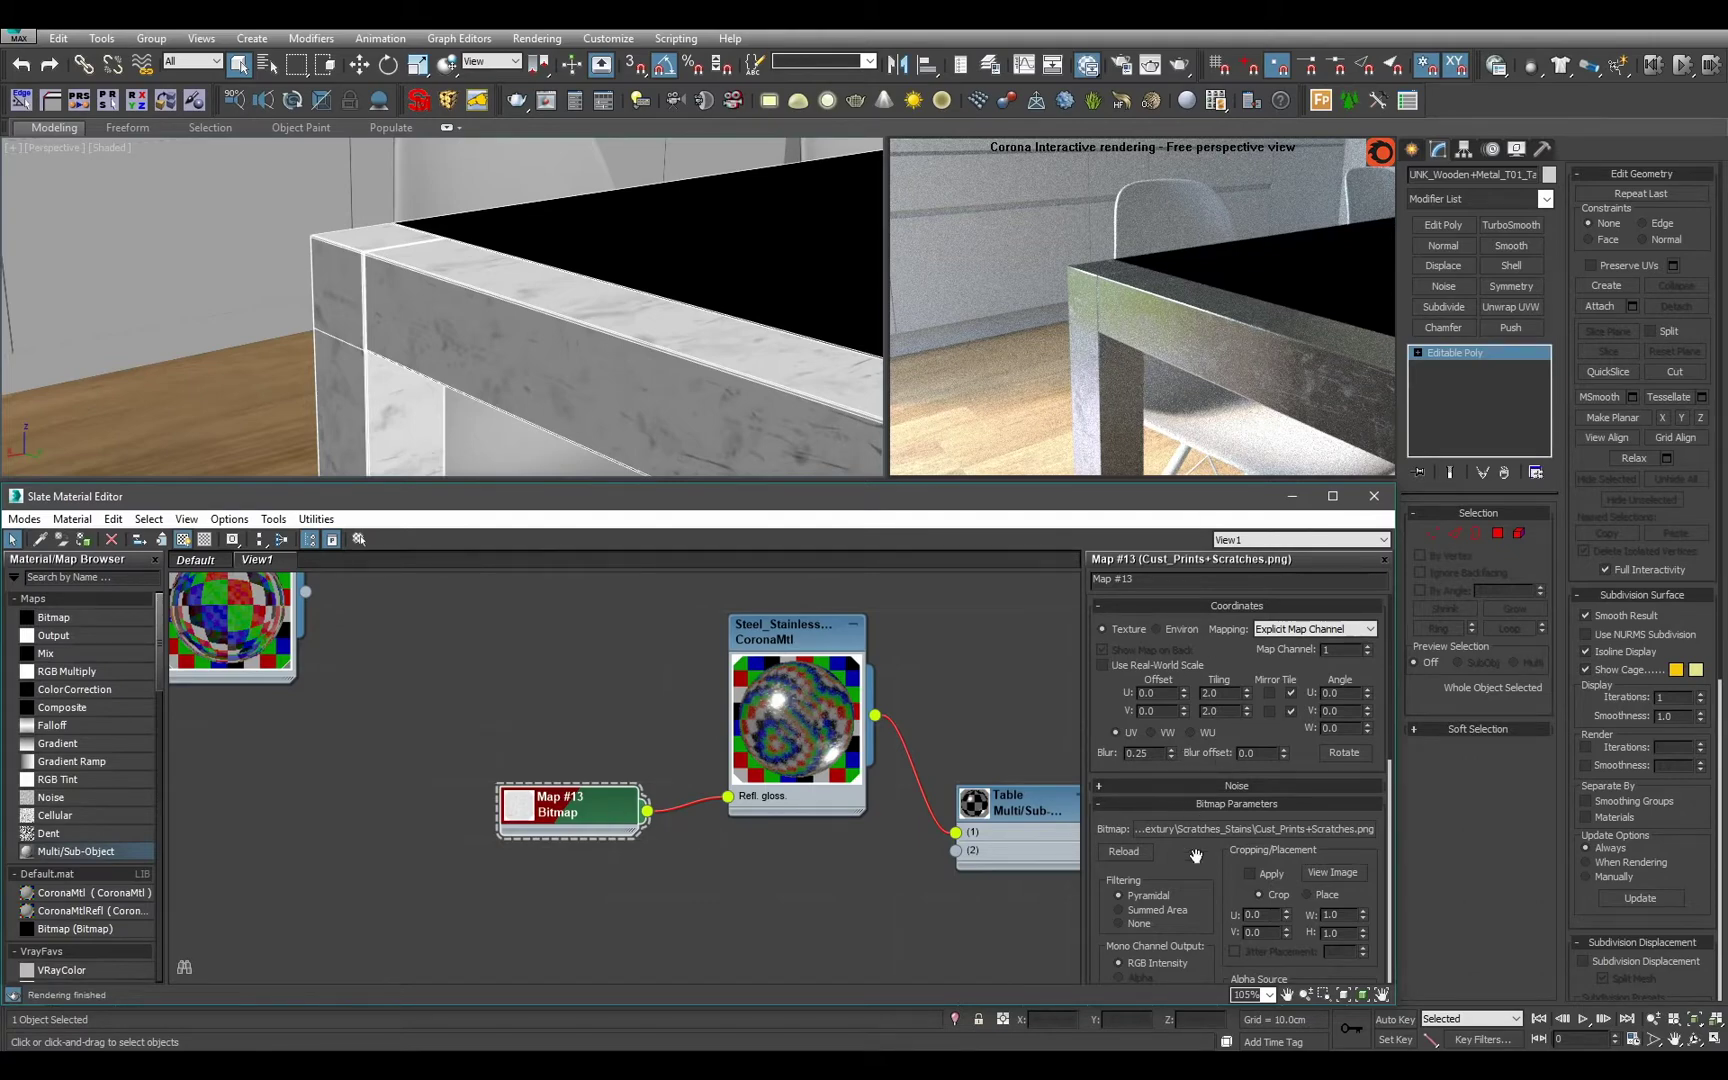
scroll(1195, 855, down, 5)
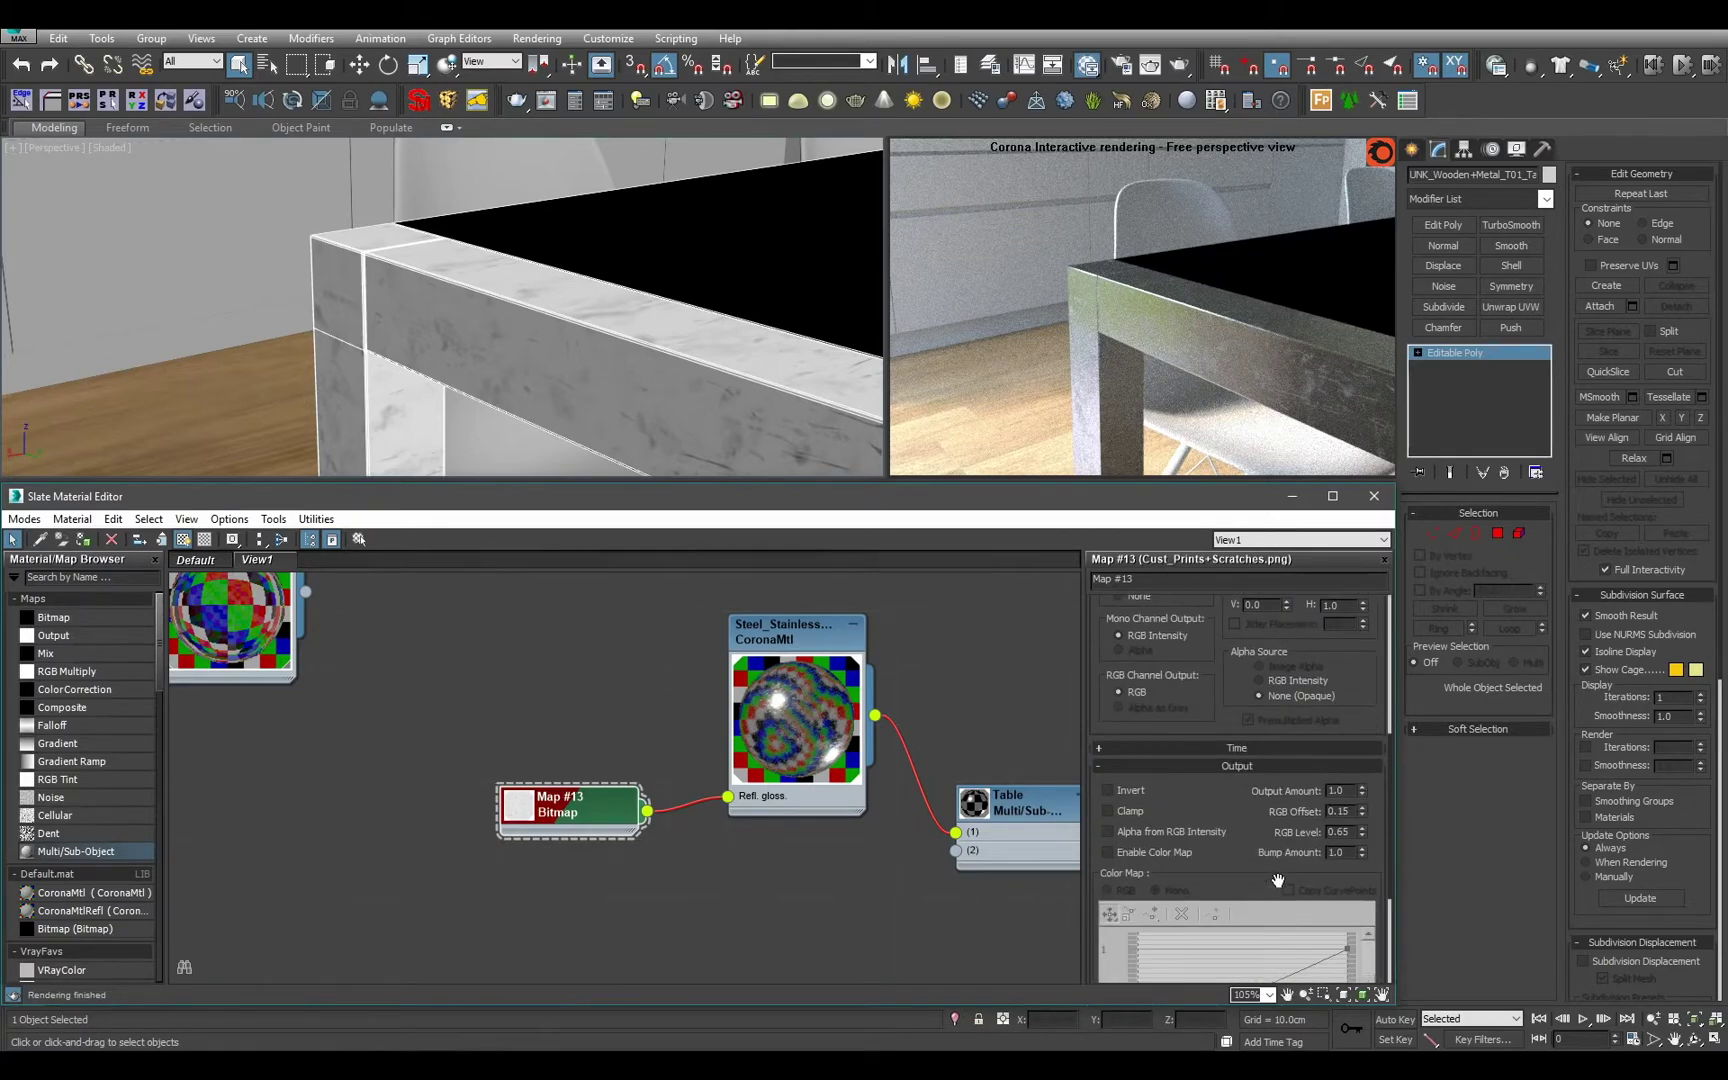
double_click(1345, 811)
text(0.3)
key(Return)
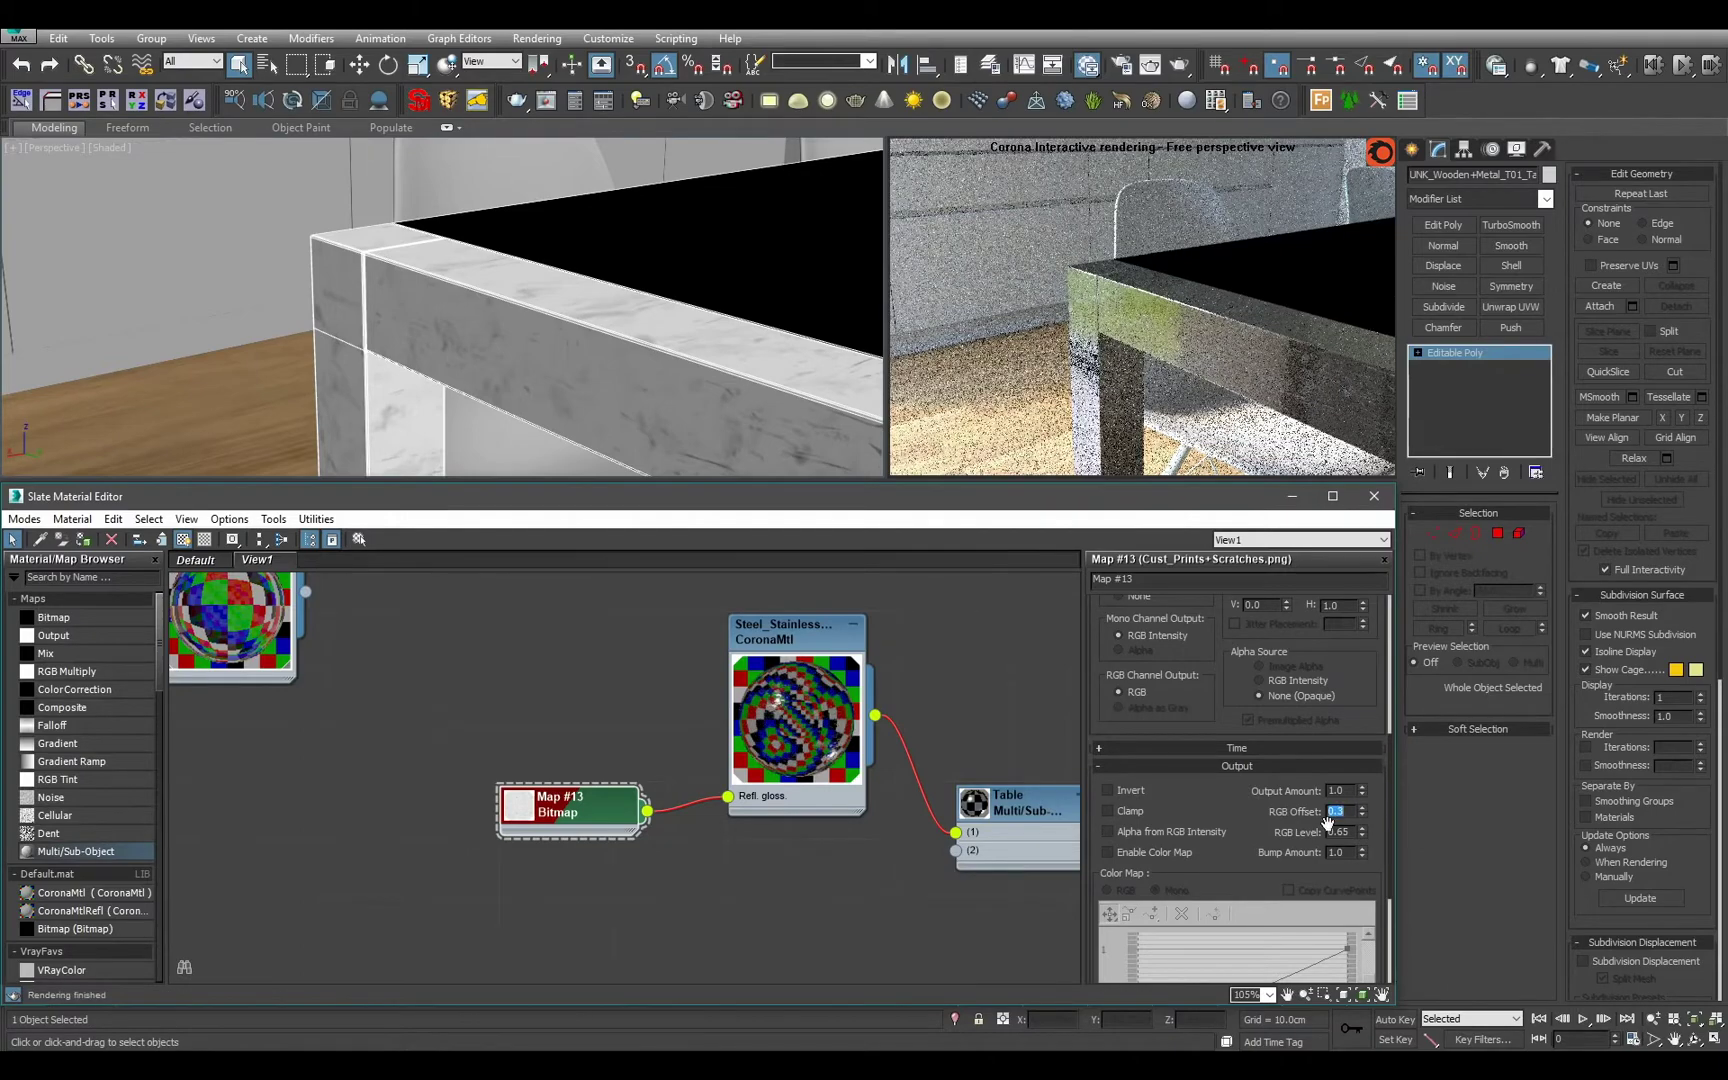
text(0.5)
key(Return)
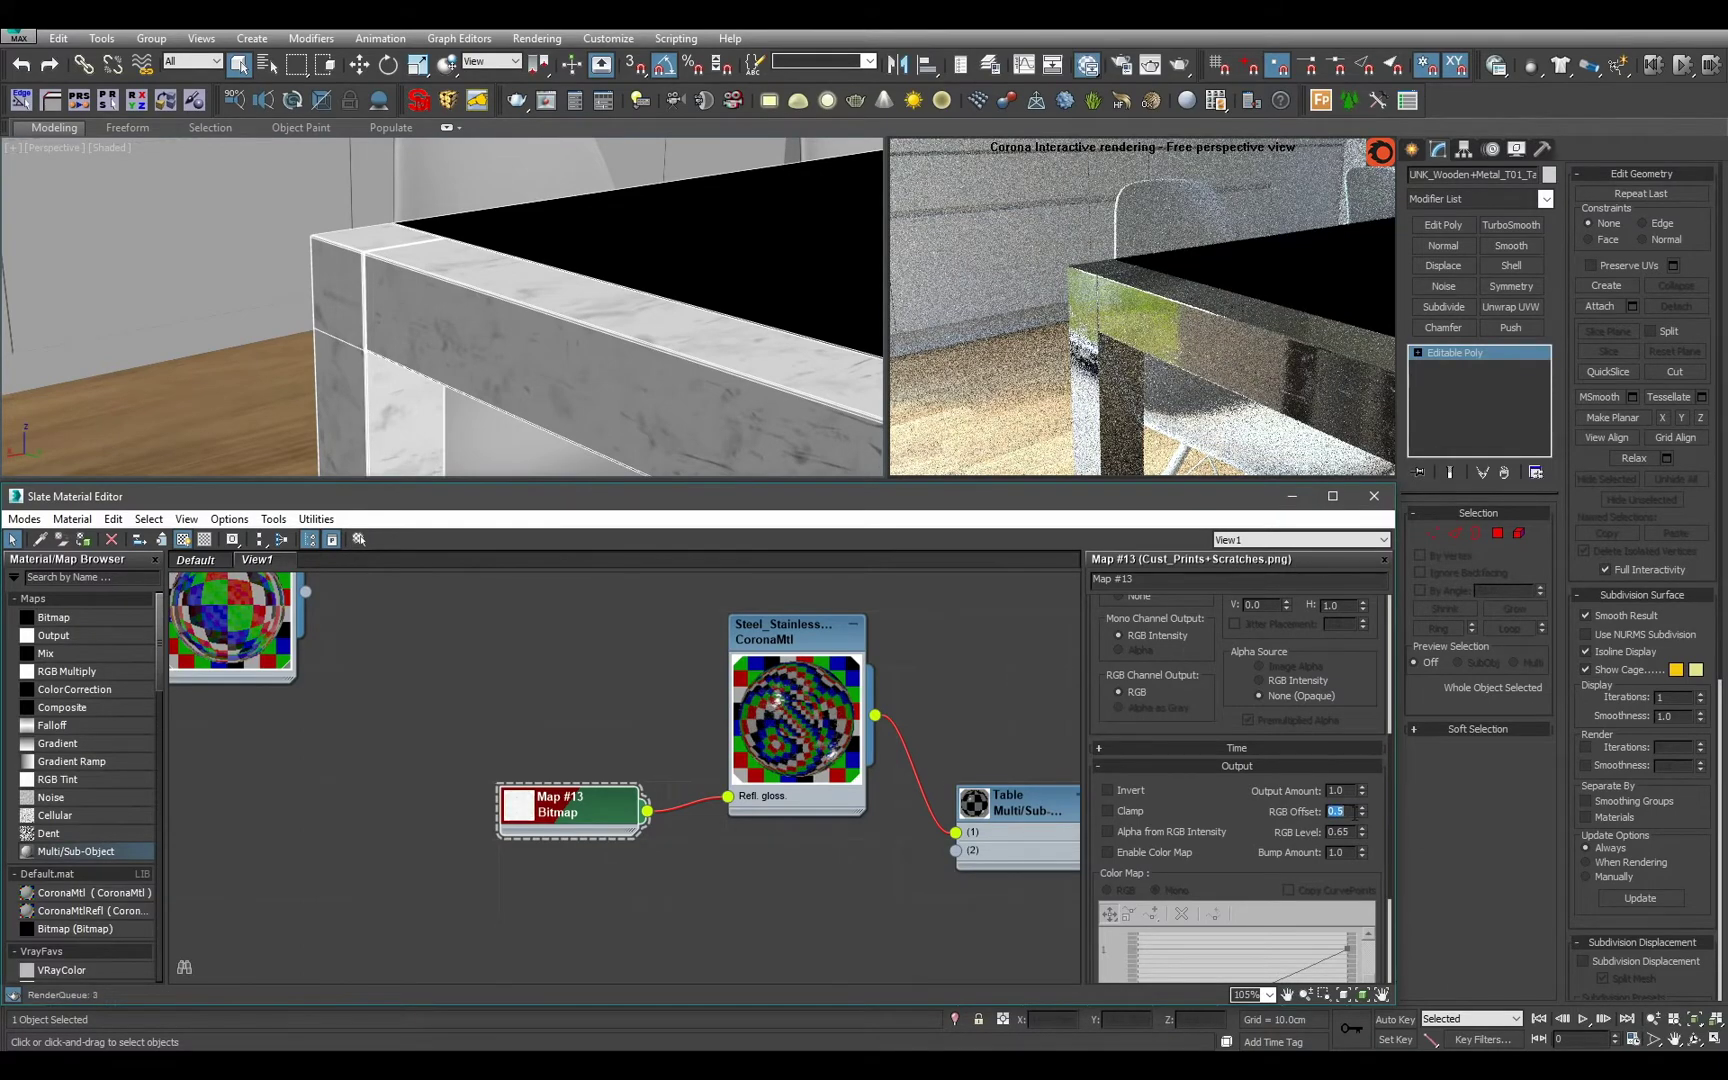
Try an RGB level of 0.4 on the scratches bitmap and settle on 0.35.
double_click(1345, 832)
text(.)
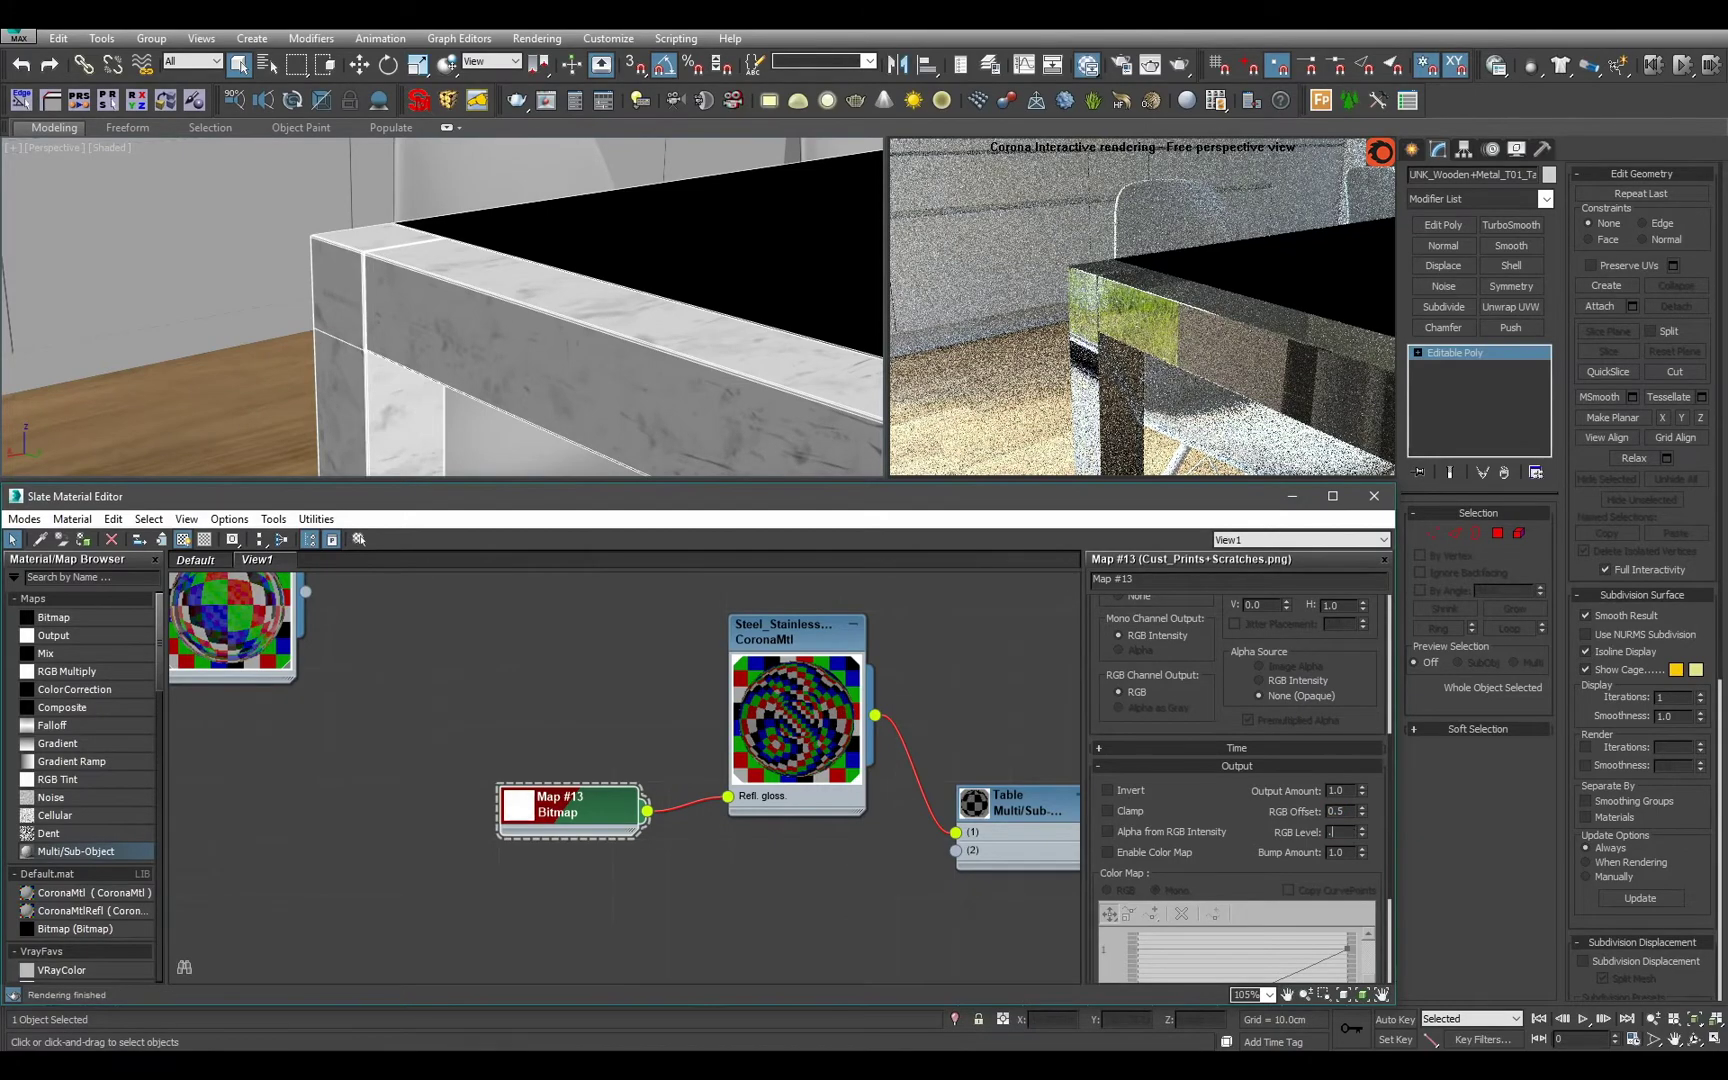
text(4)
key(Return)
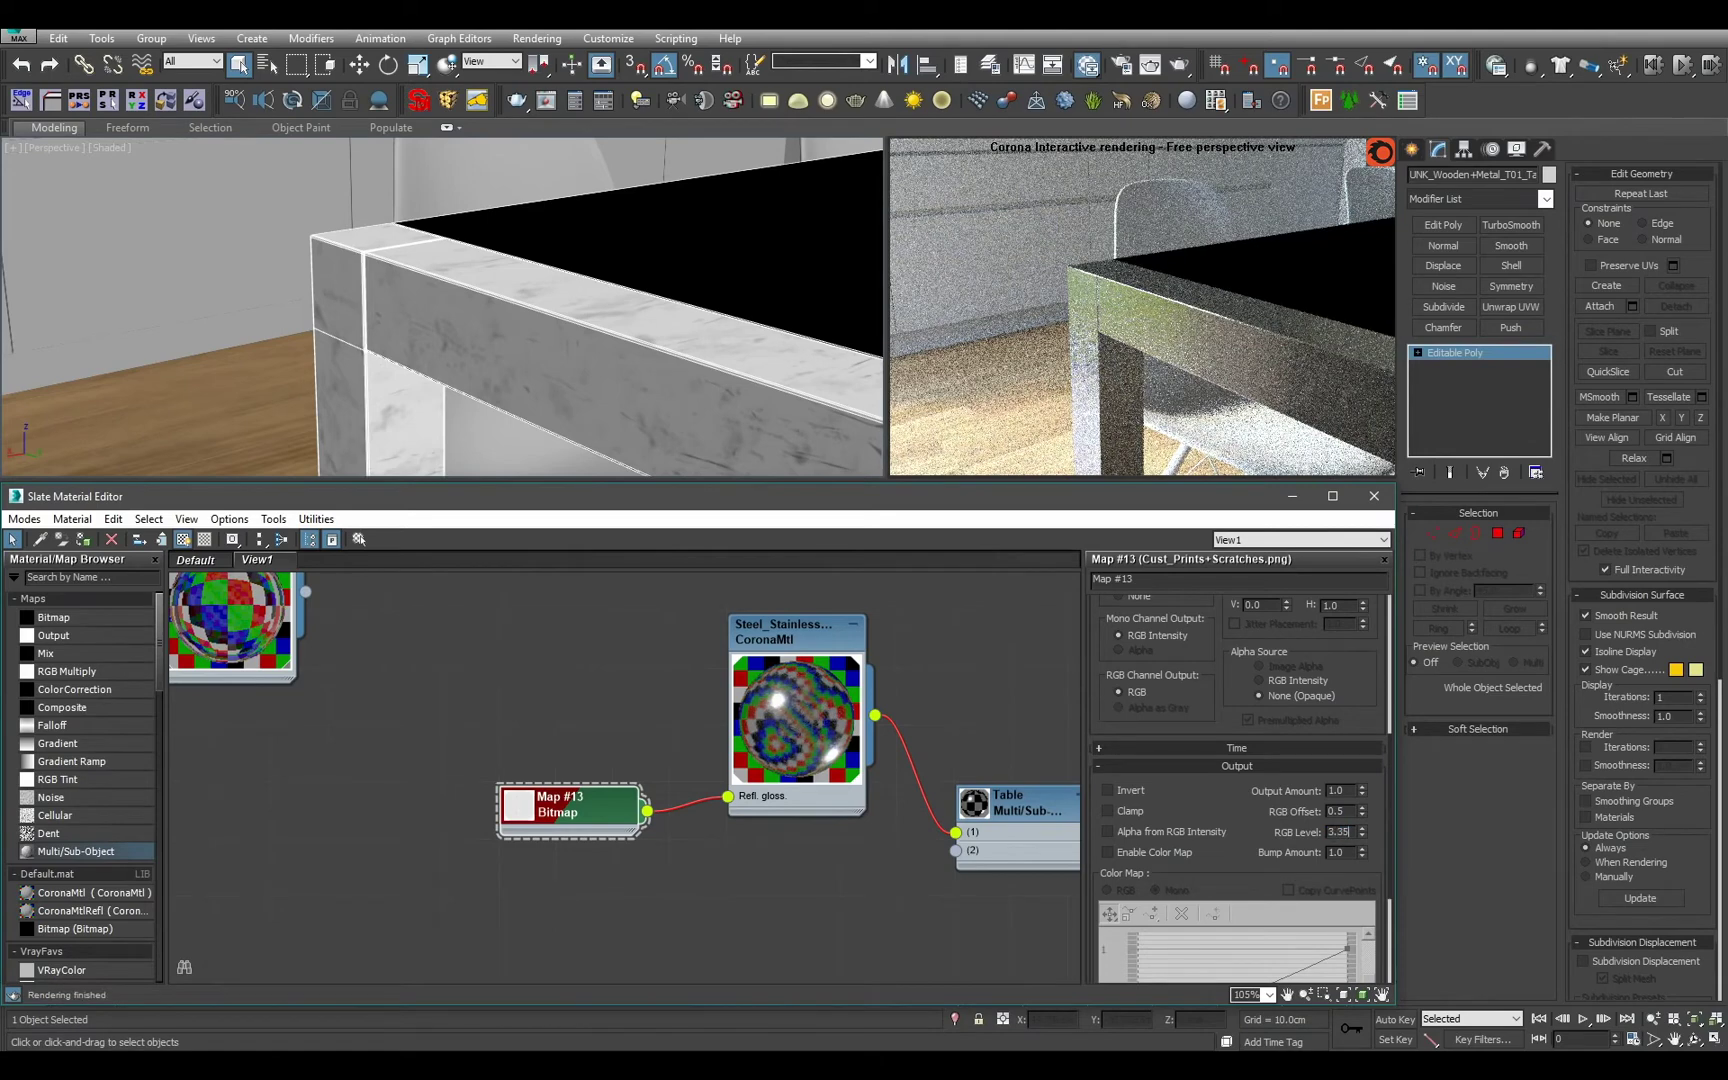
text(0.35)
key(Return)
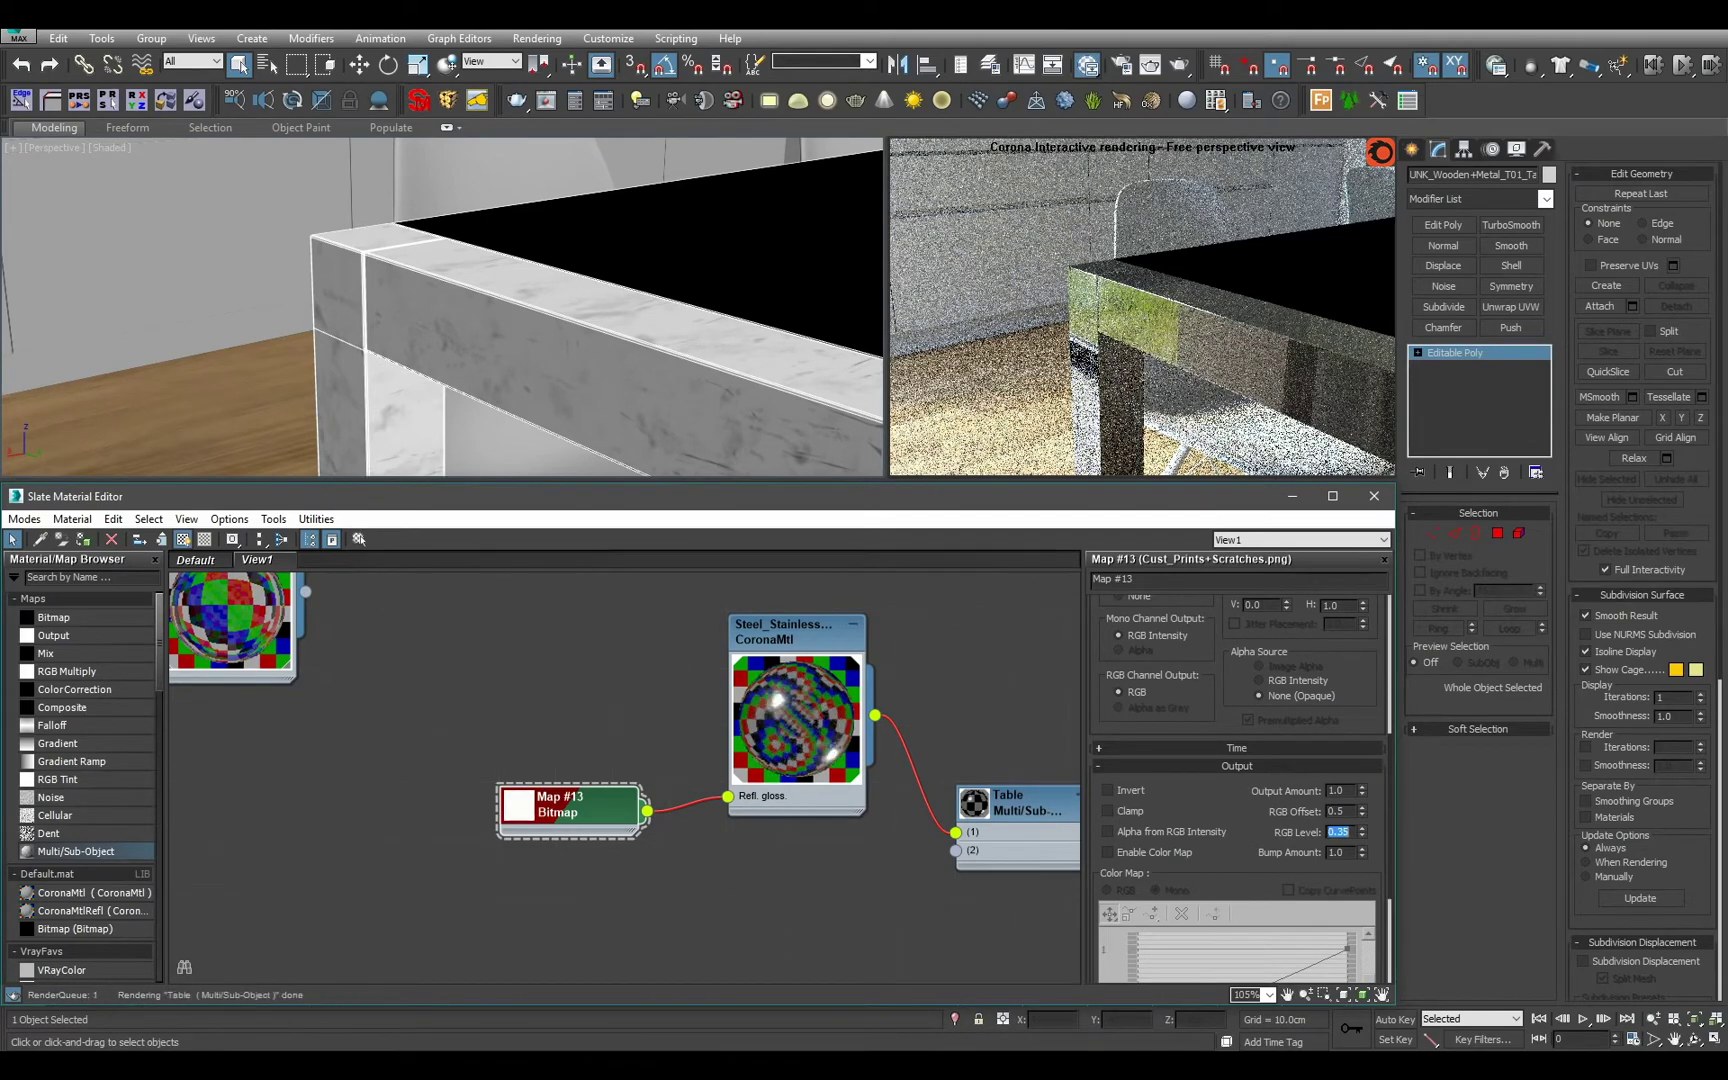
Render the perspective view, examine the steel scratches on the table corner with a movable render region, and close the frame buffer.
click(810, 462)
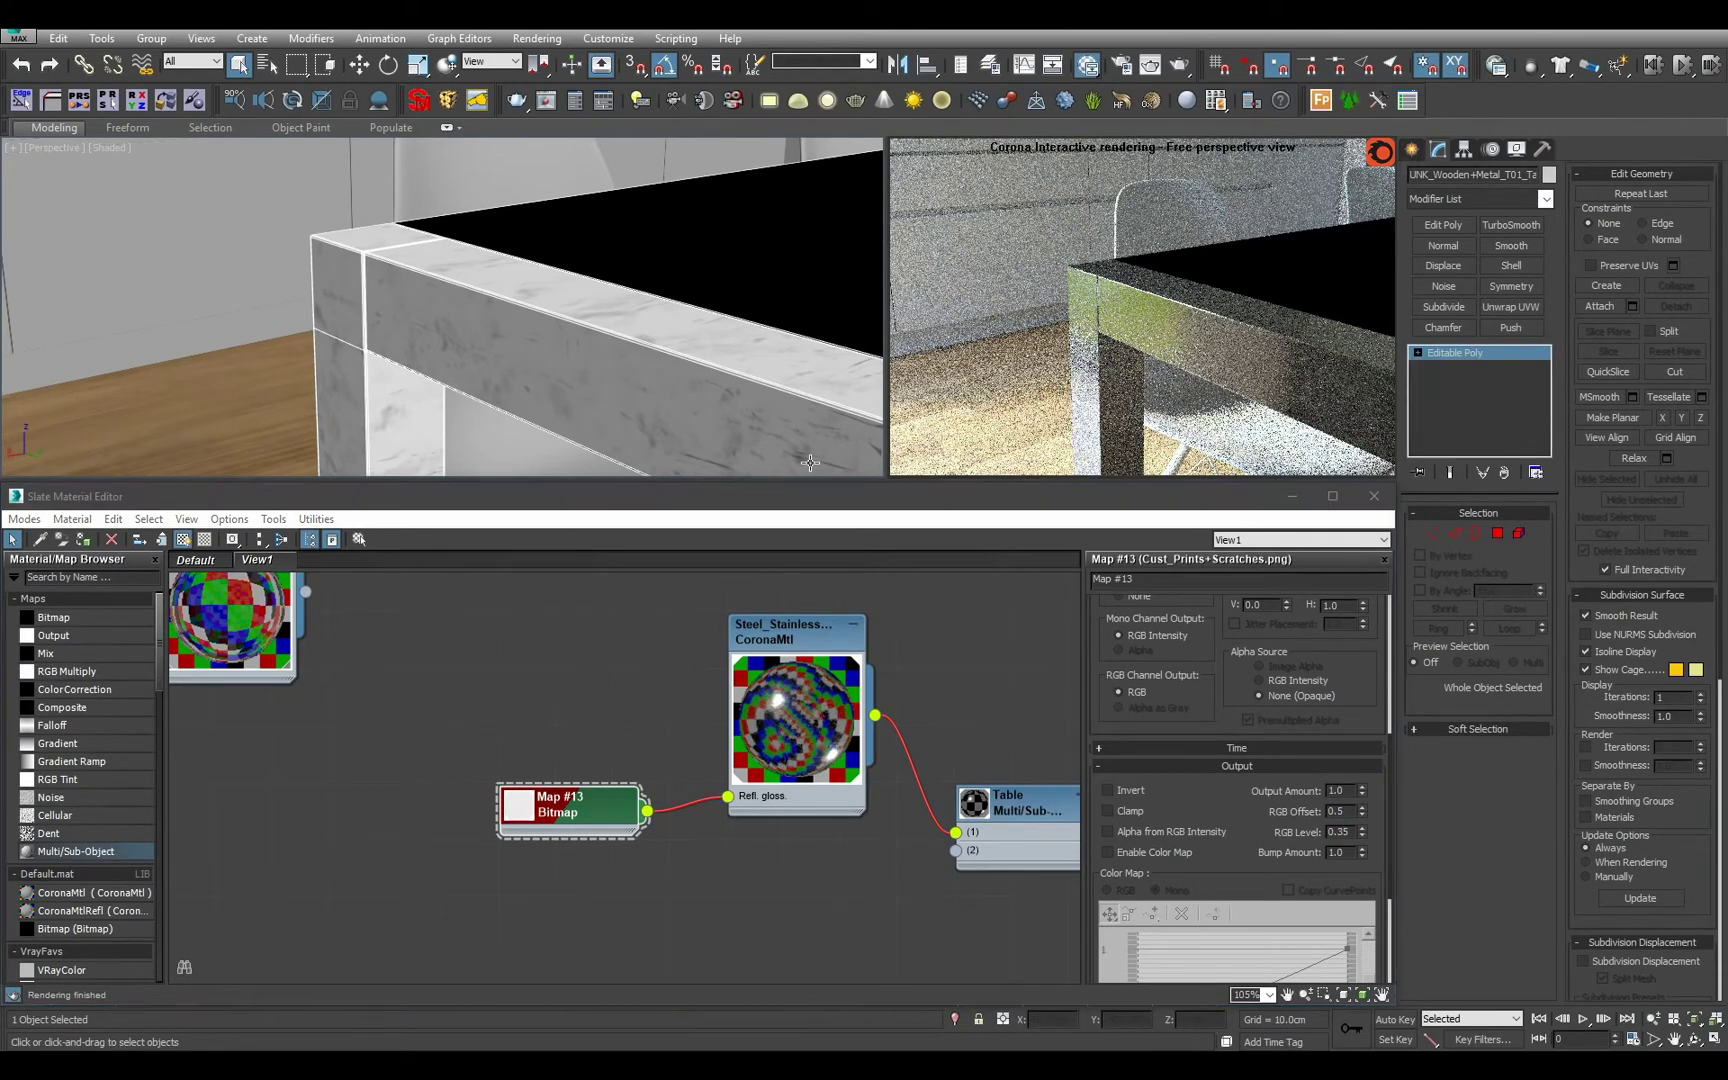
key(shift+q)
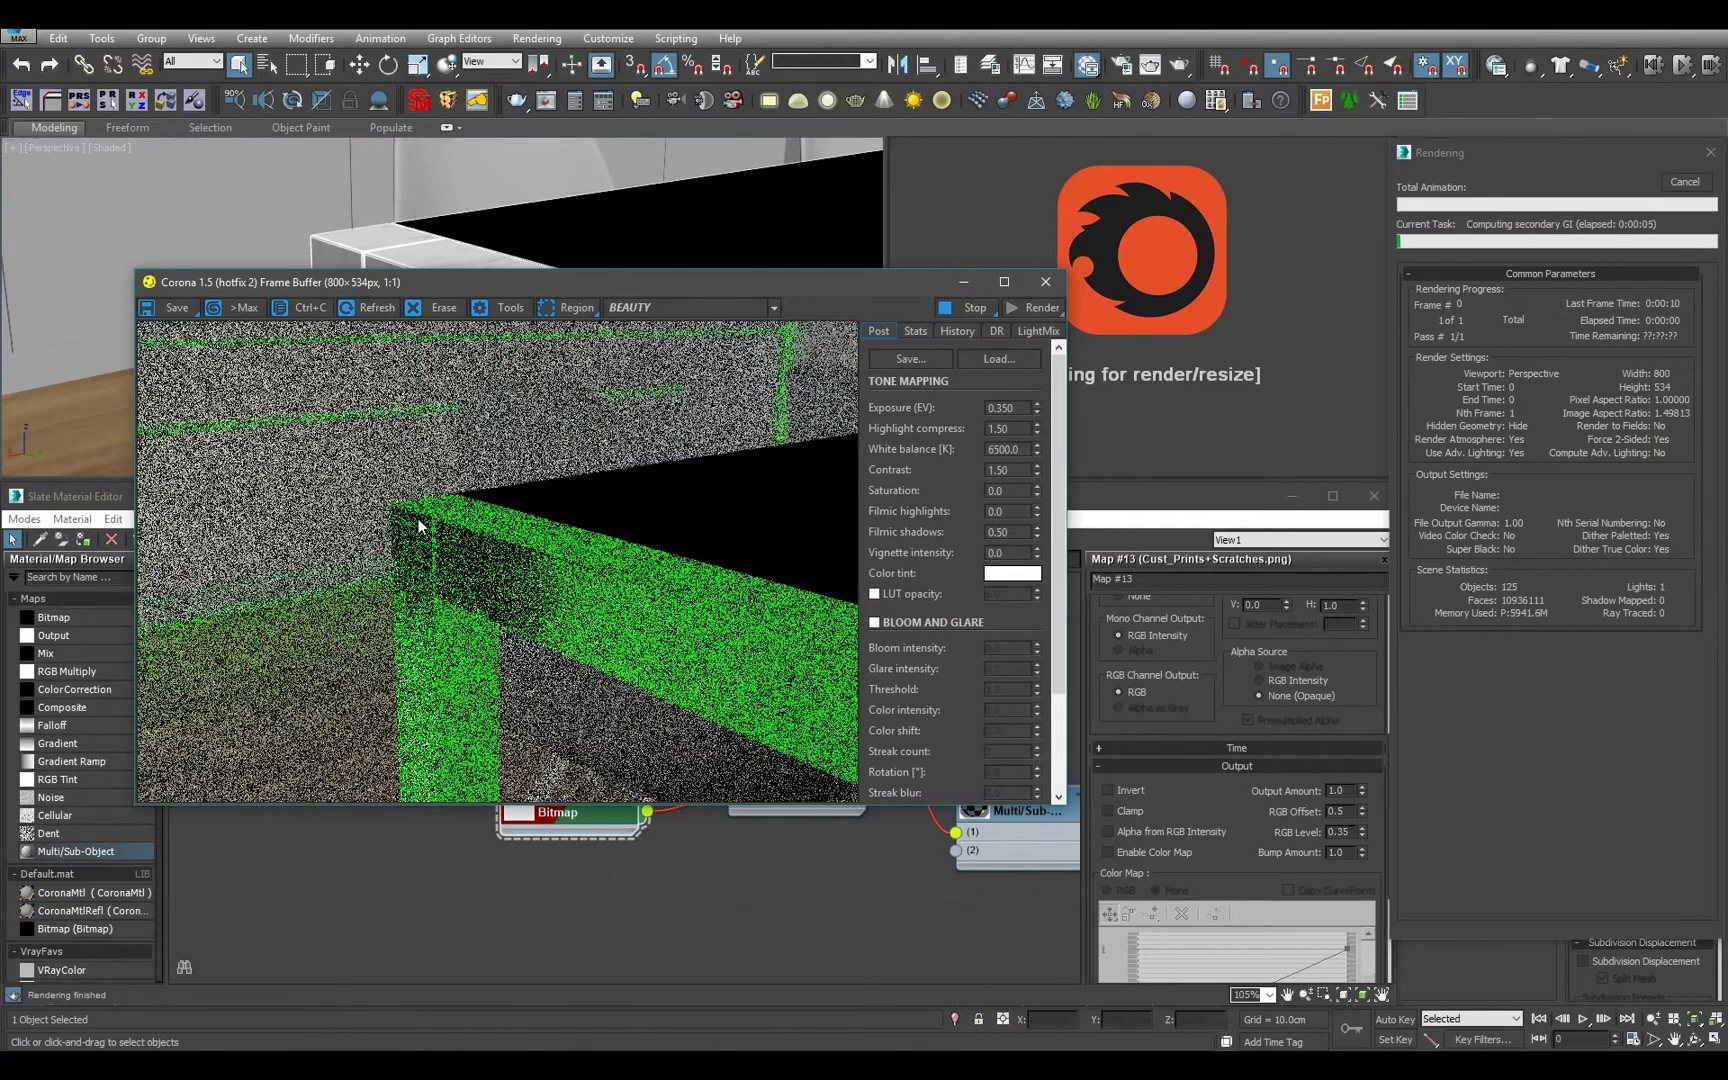
drag(412, 499, 604, 679)
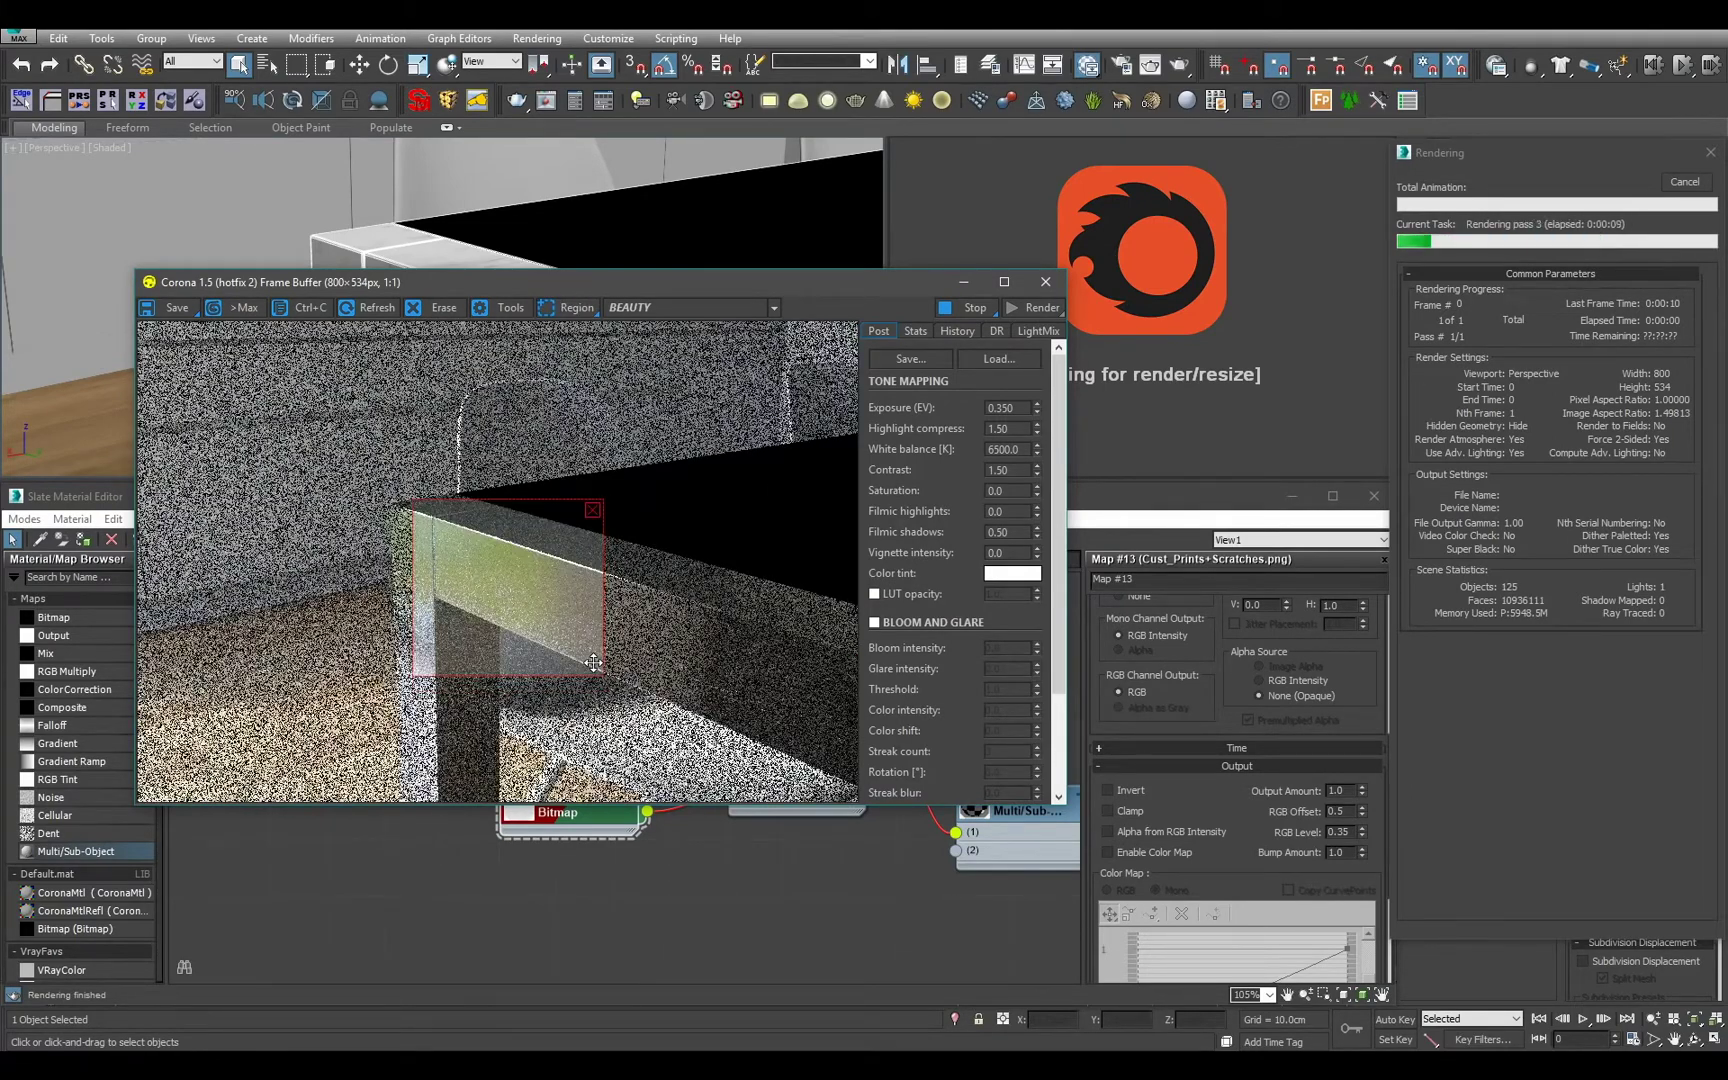
drag(593, 663, 562, 667)
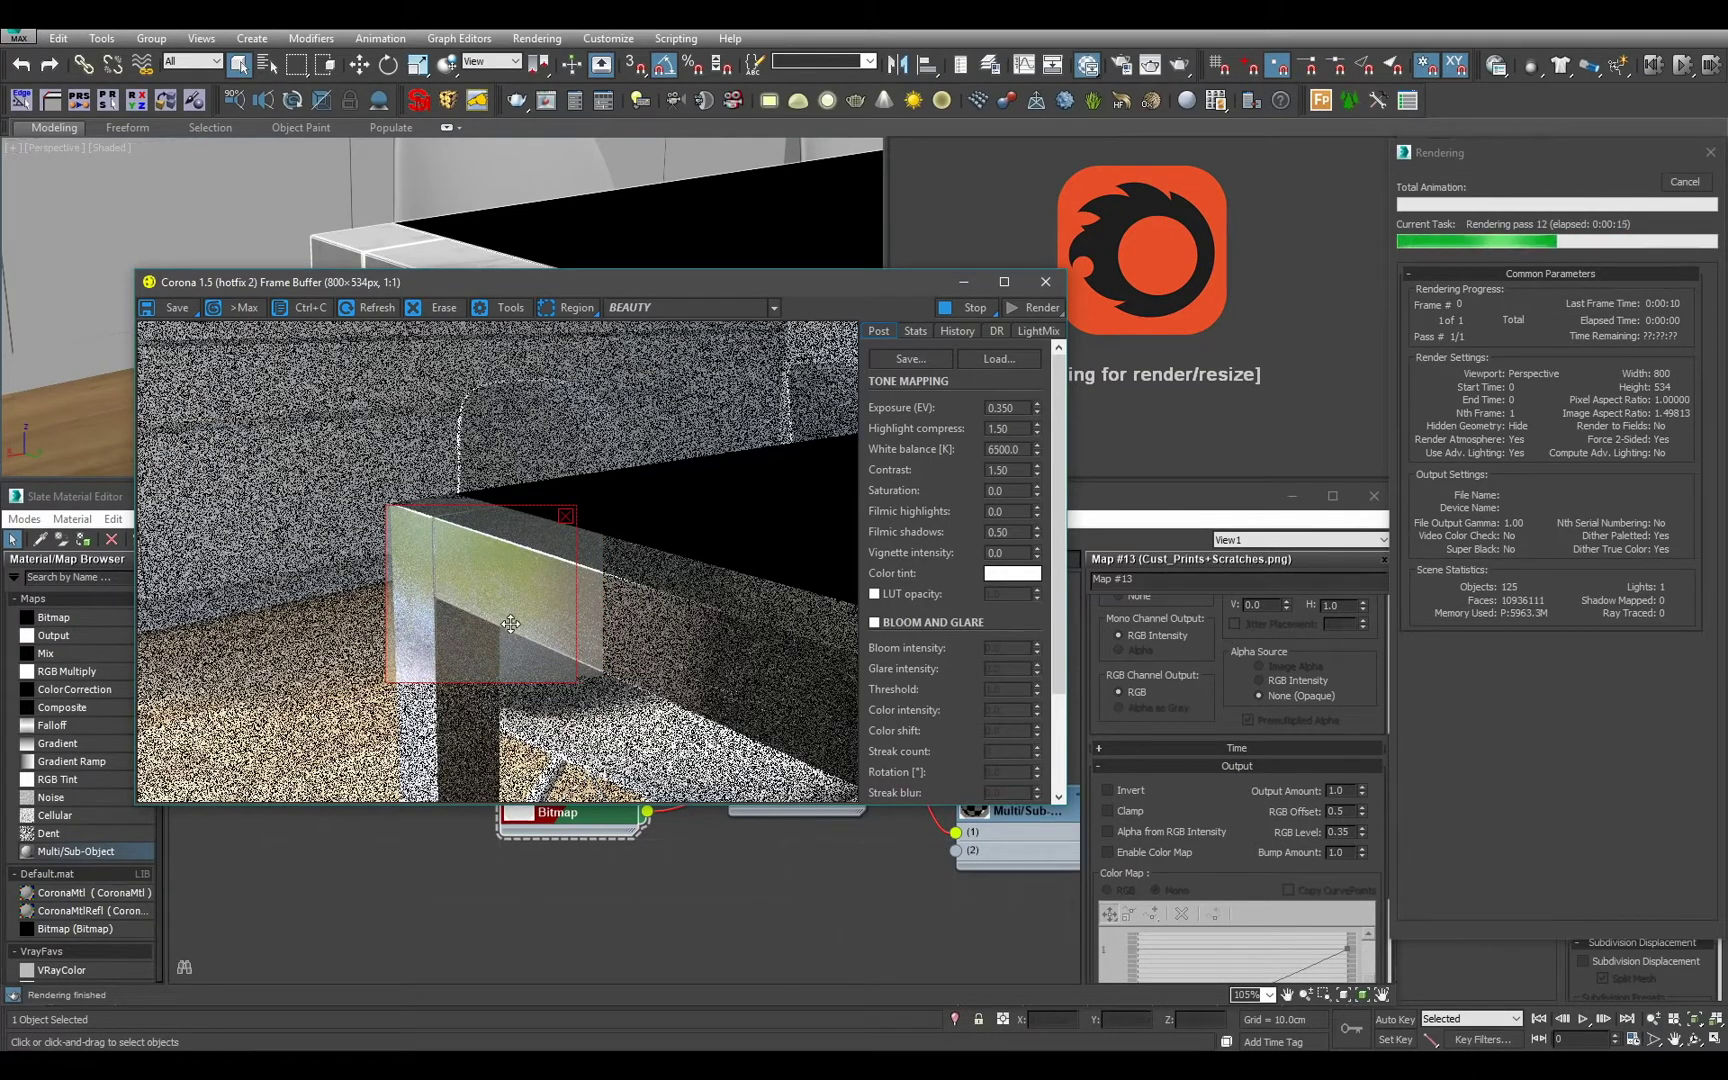
drag(509, 620, 680, 642)
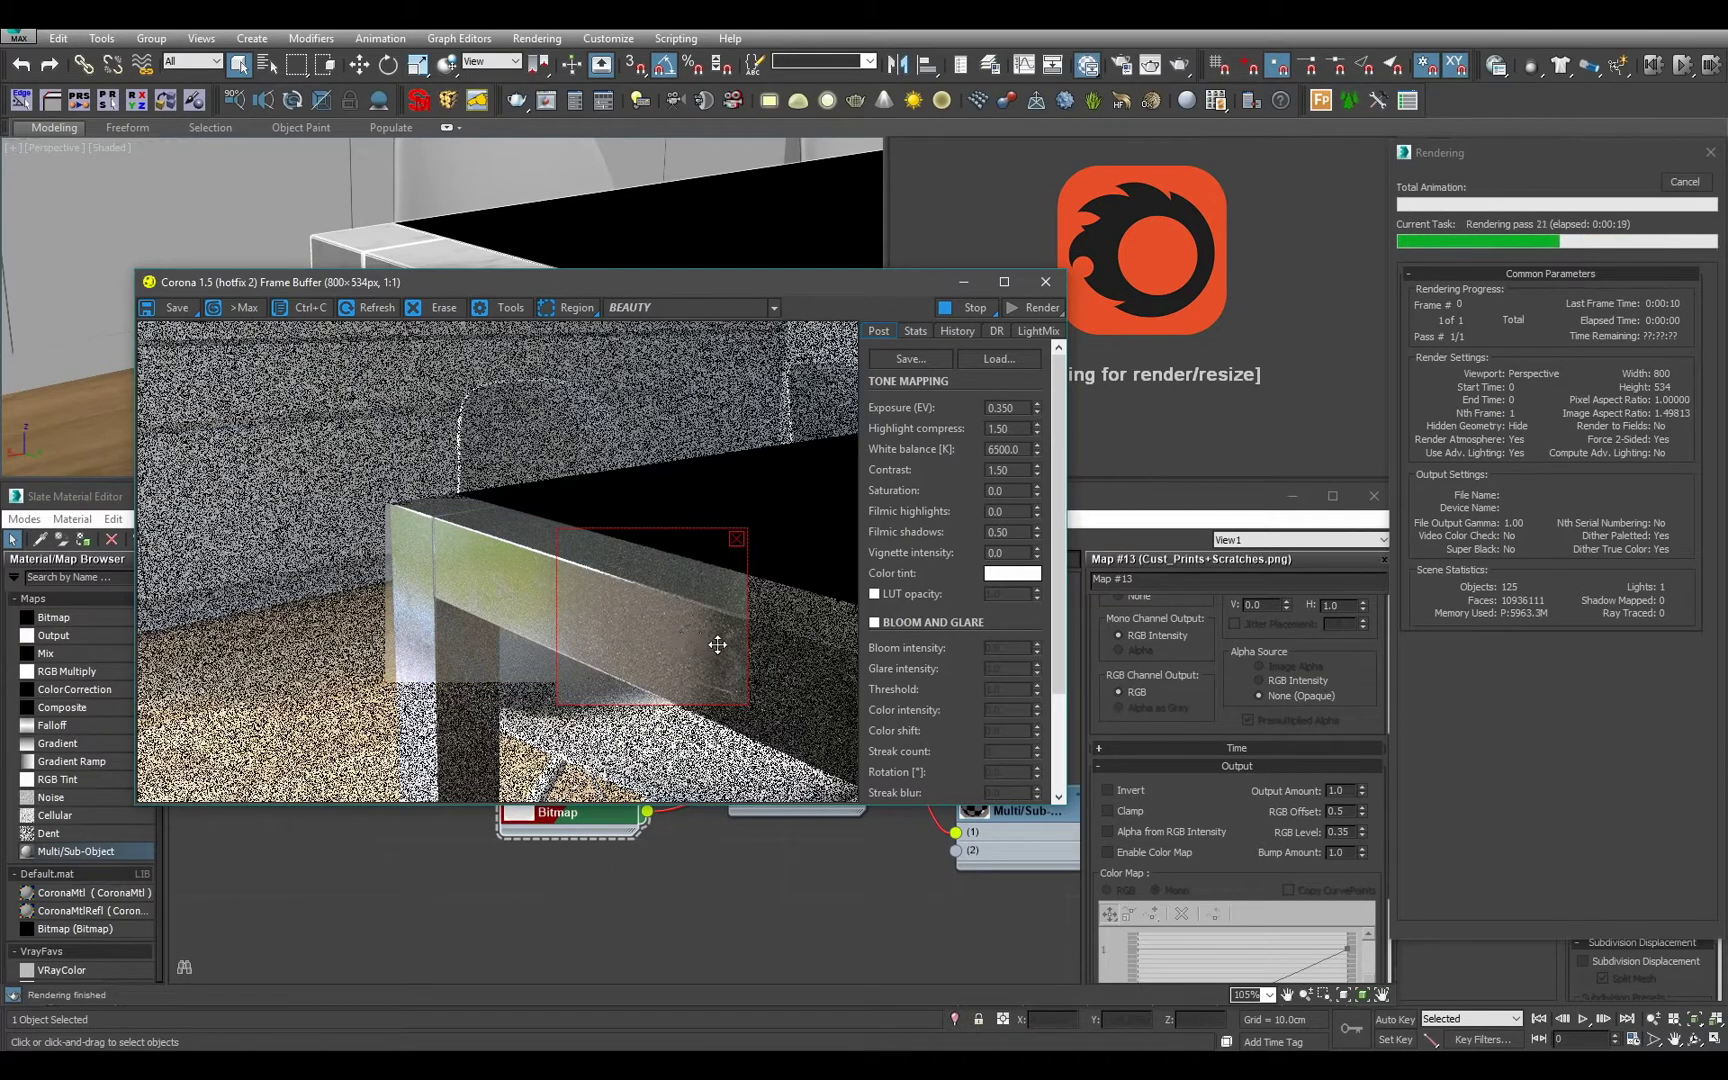
drag(567, 578, 472, 667)
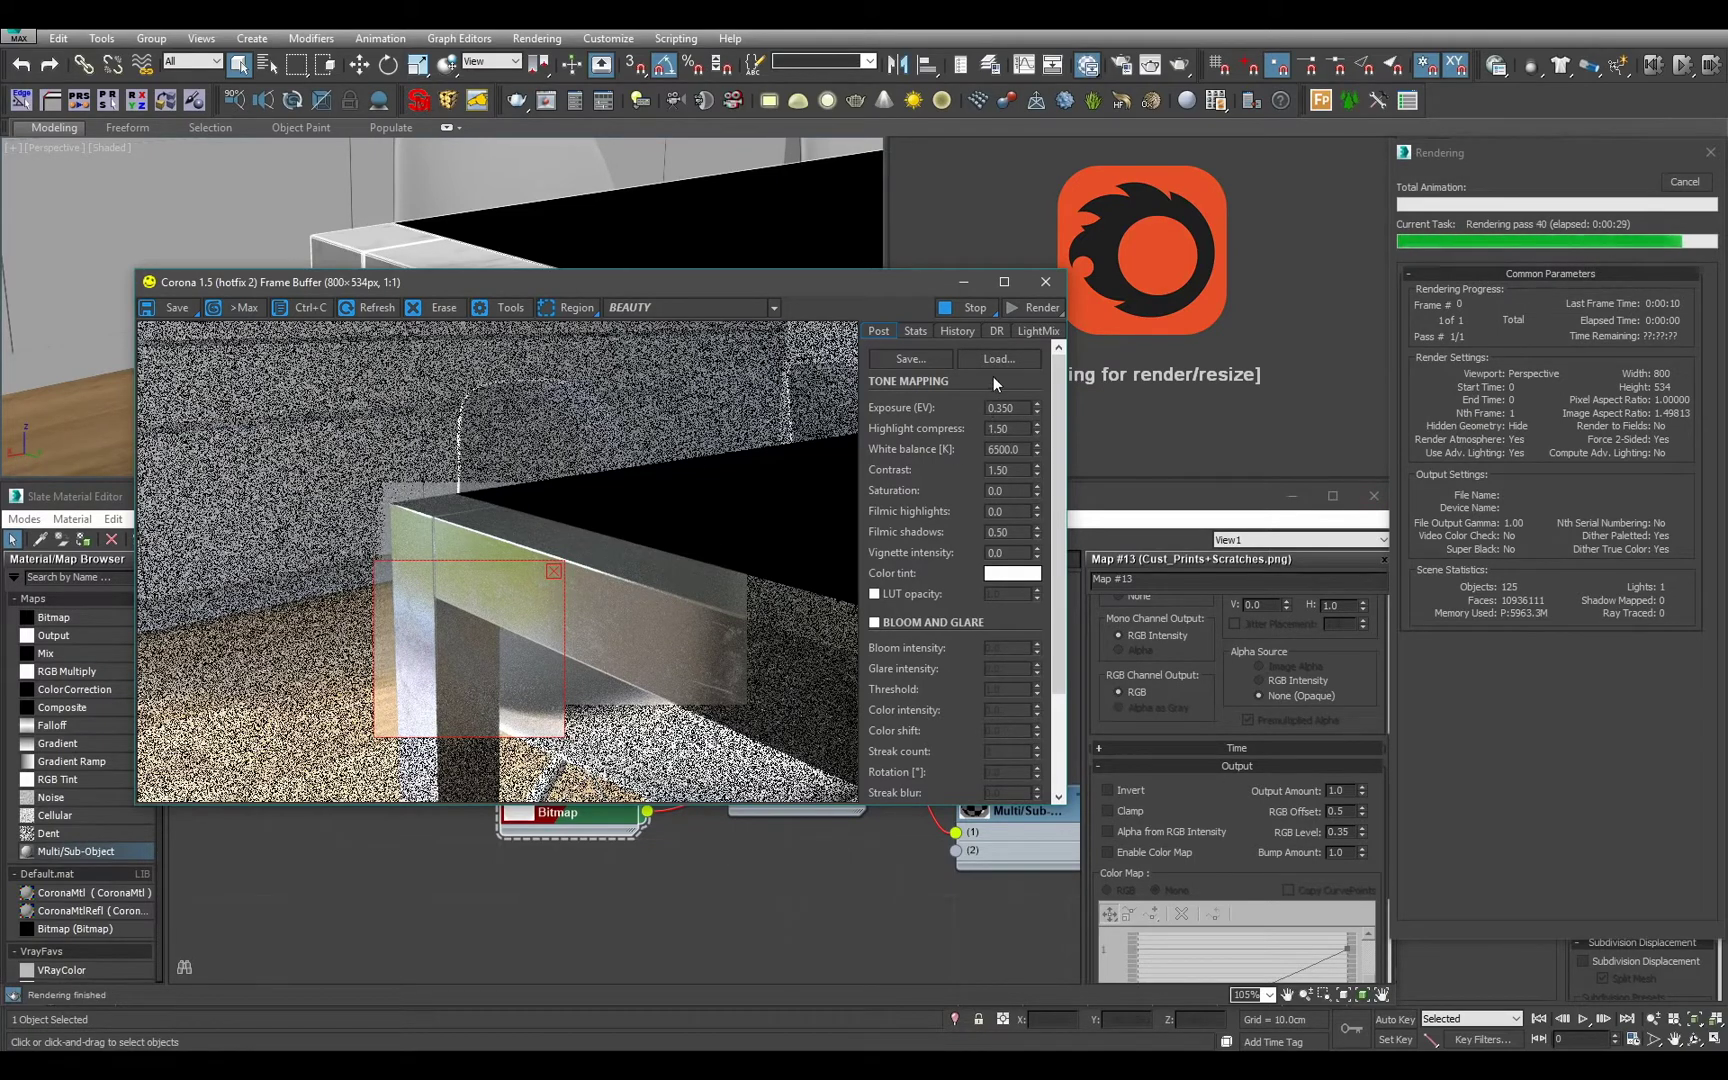
click(1045, 281)
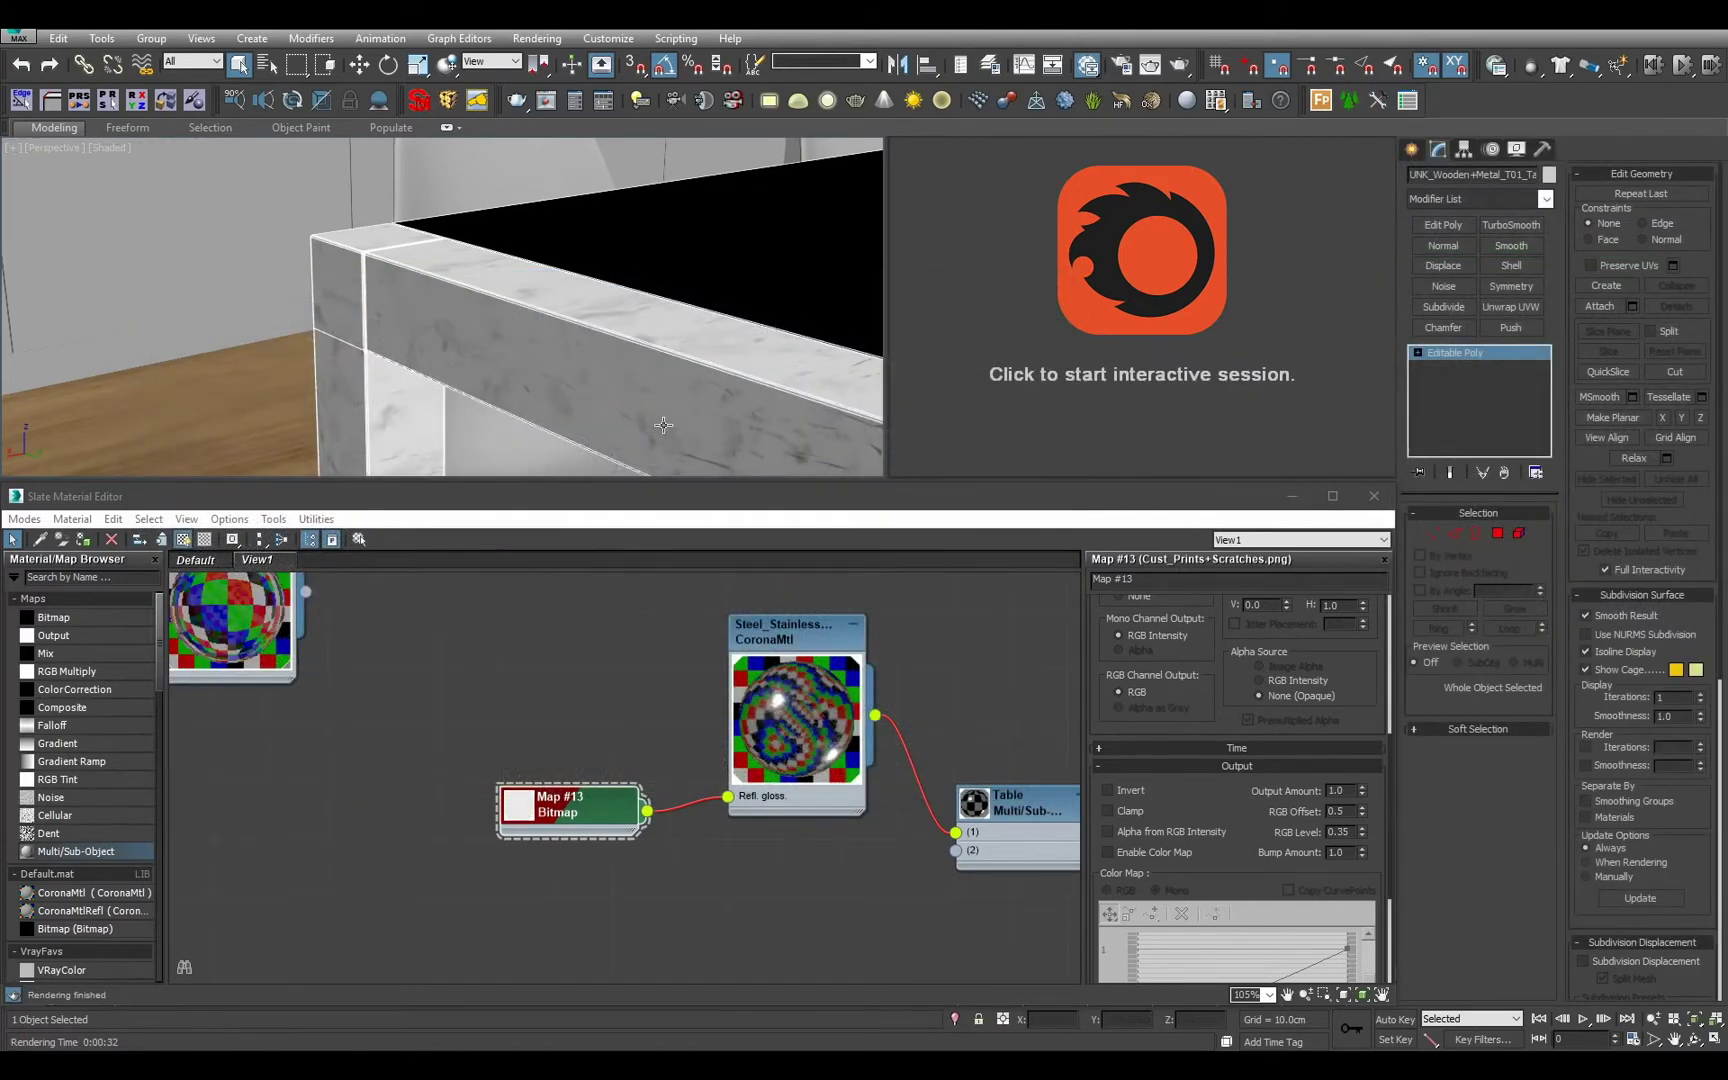
Restore the earlier viewport view showing the whole dining table and restart the interactive rendering session.
scroll(505, 821, down, 6)
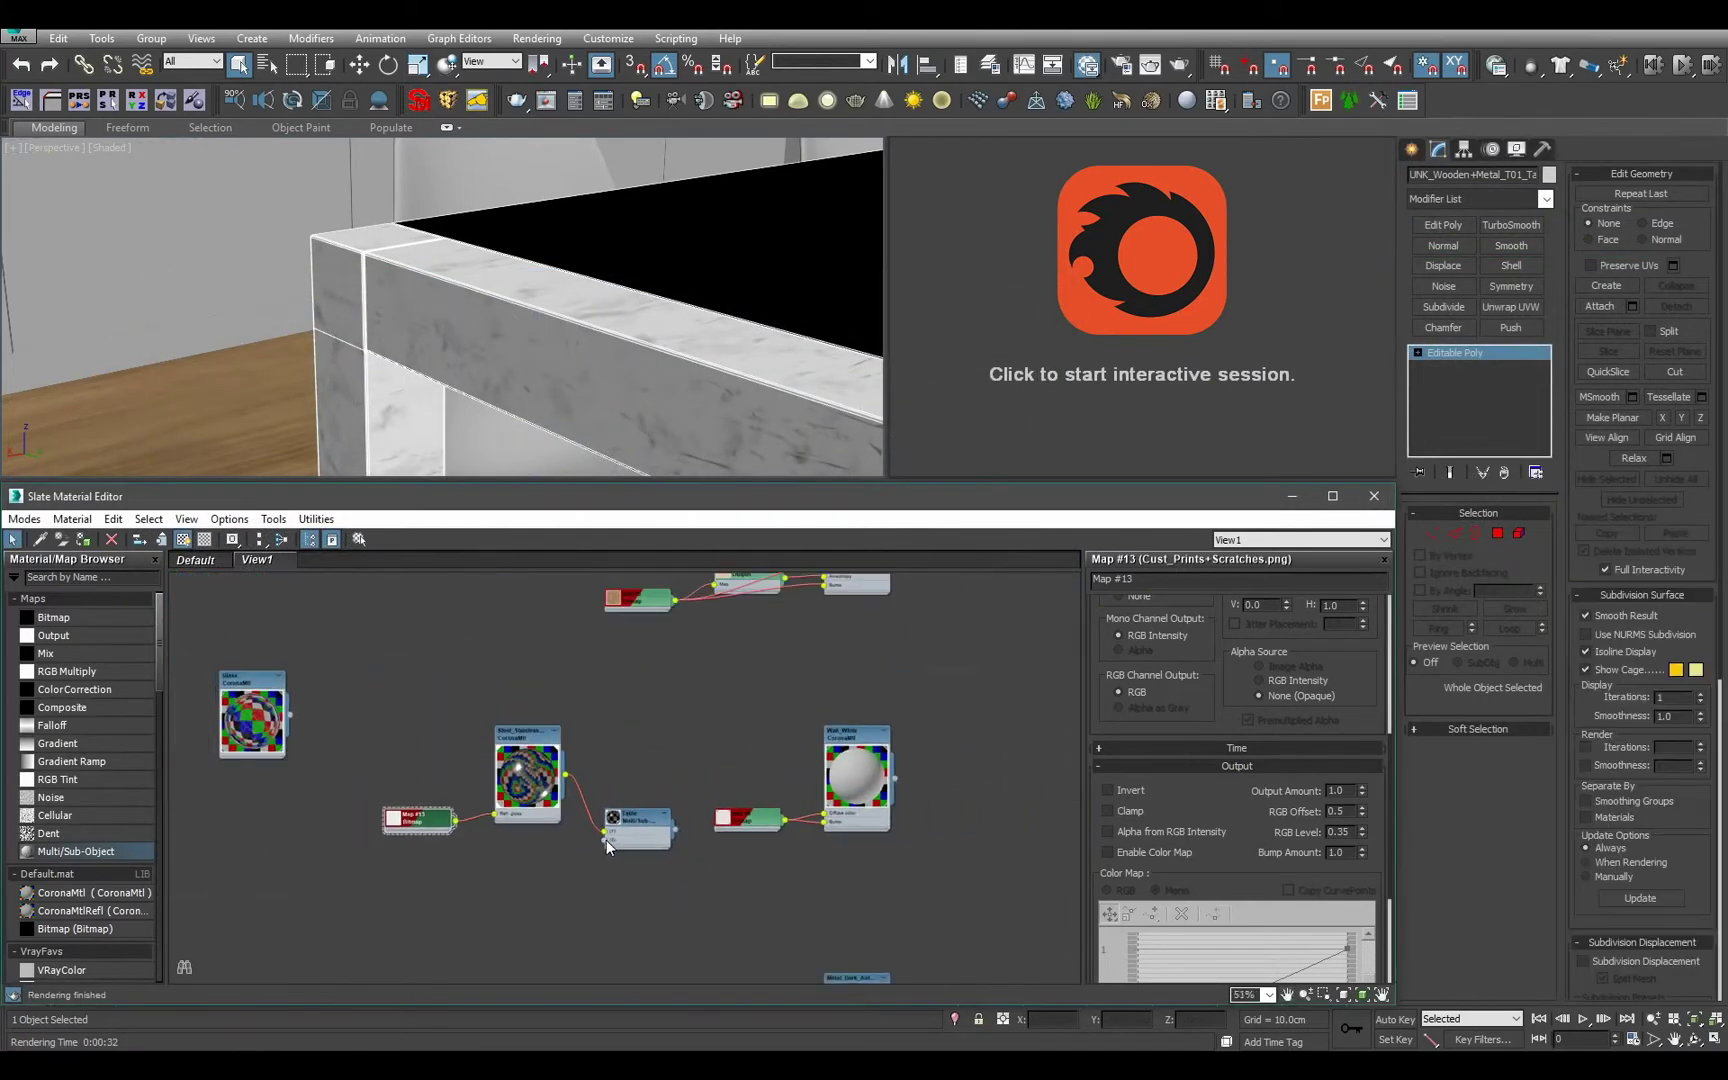
scroll(775, 818, up, 3)
scroll(893, 866, up, 2)
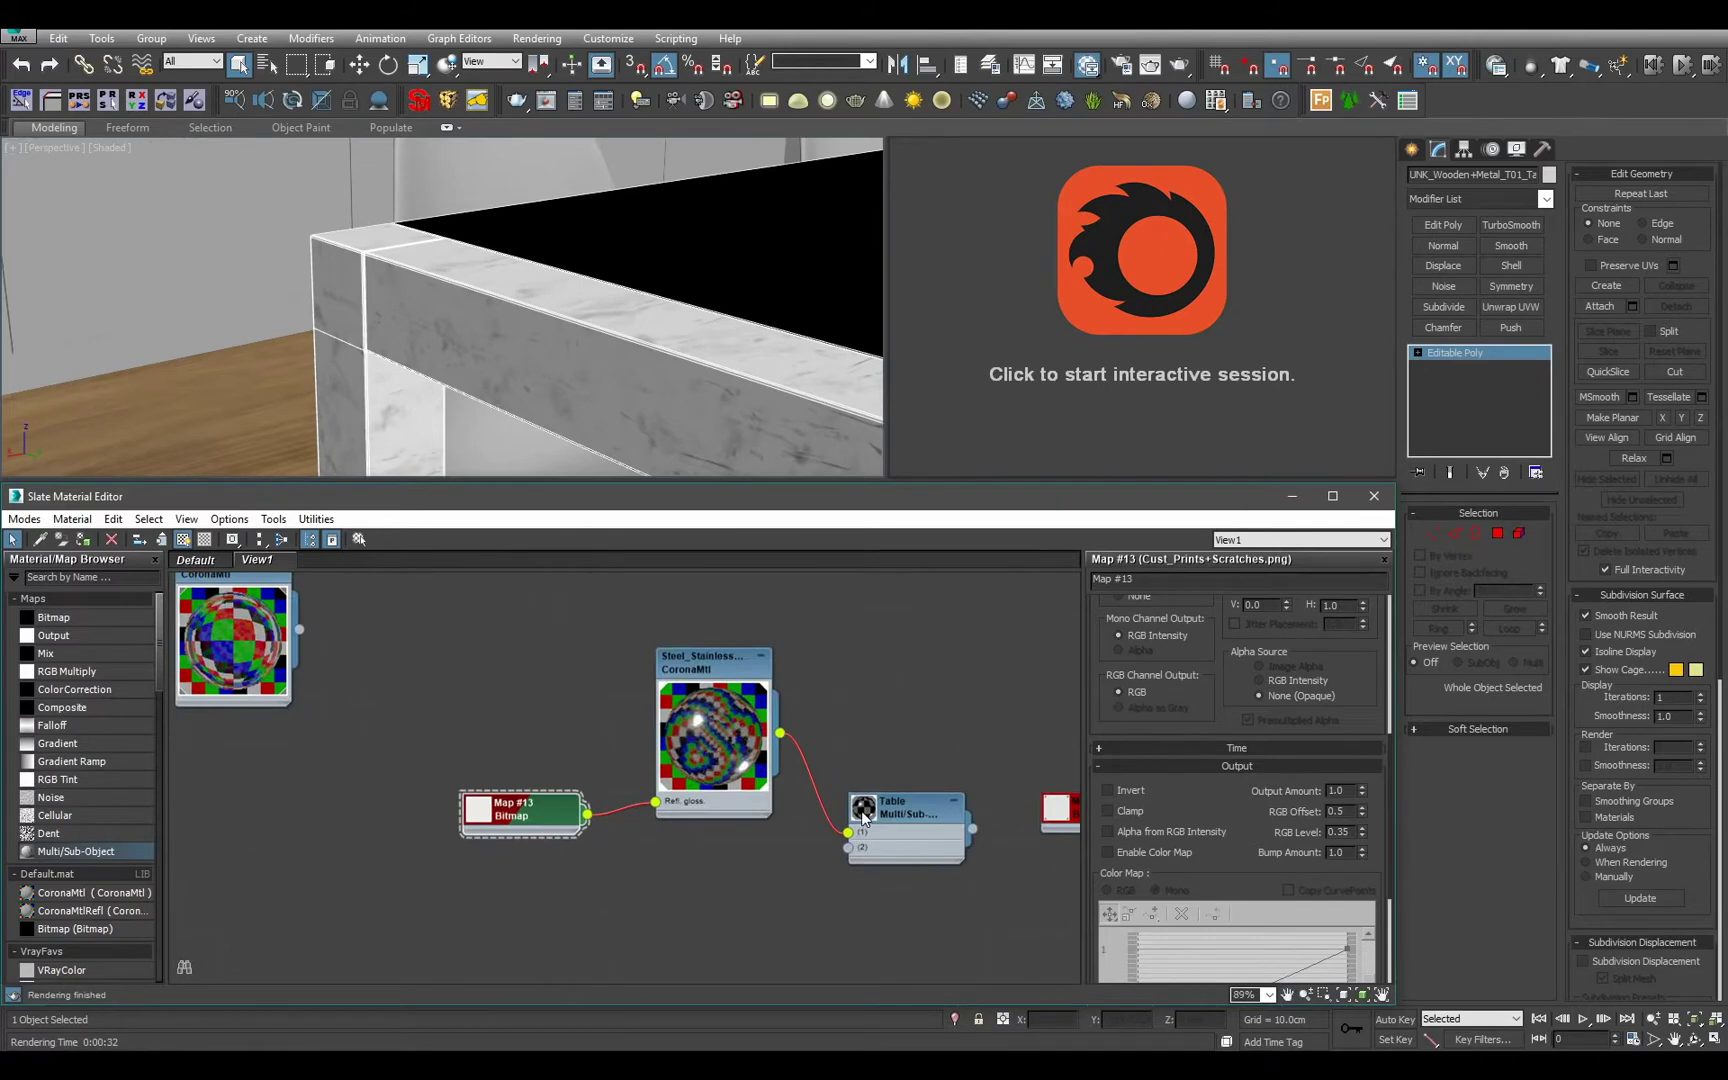
scroll(865, 818, down, 2)
scroll(630, 362, down, 5)
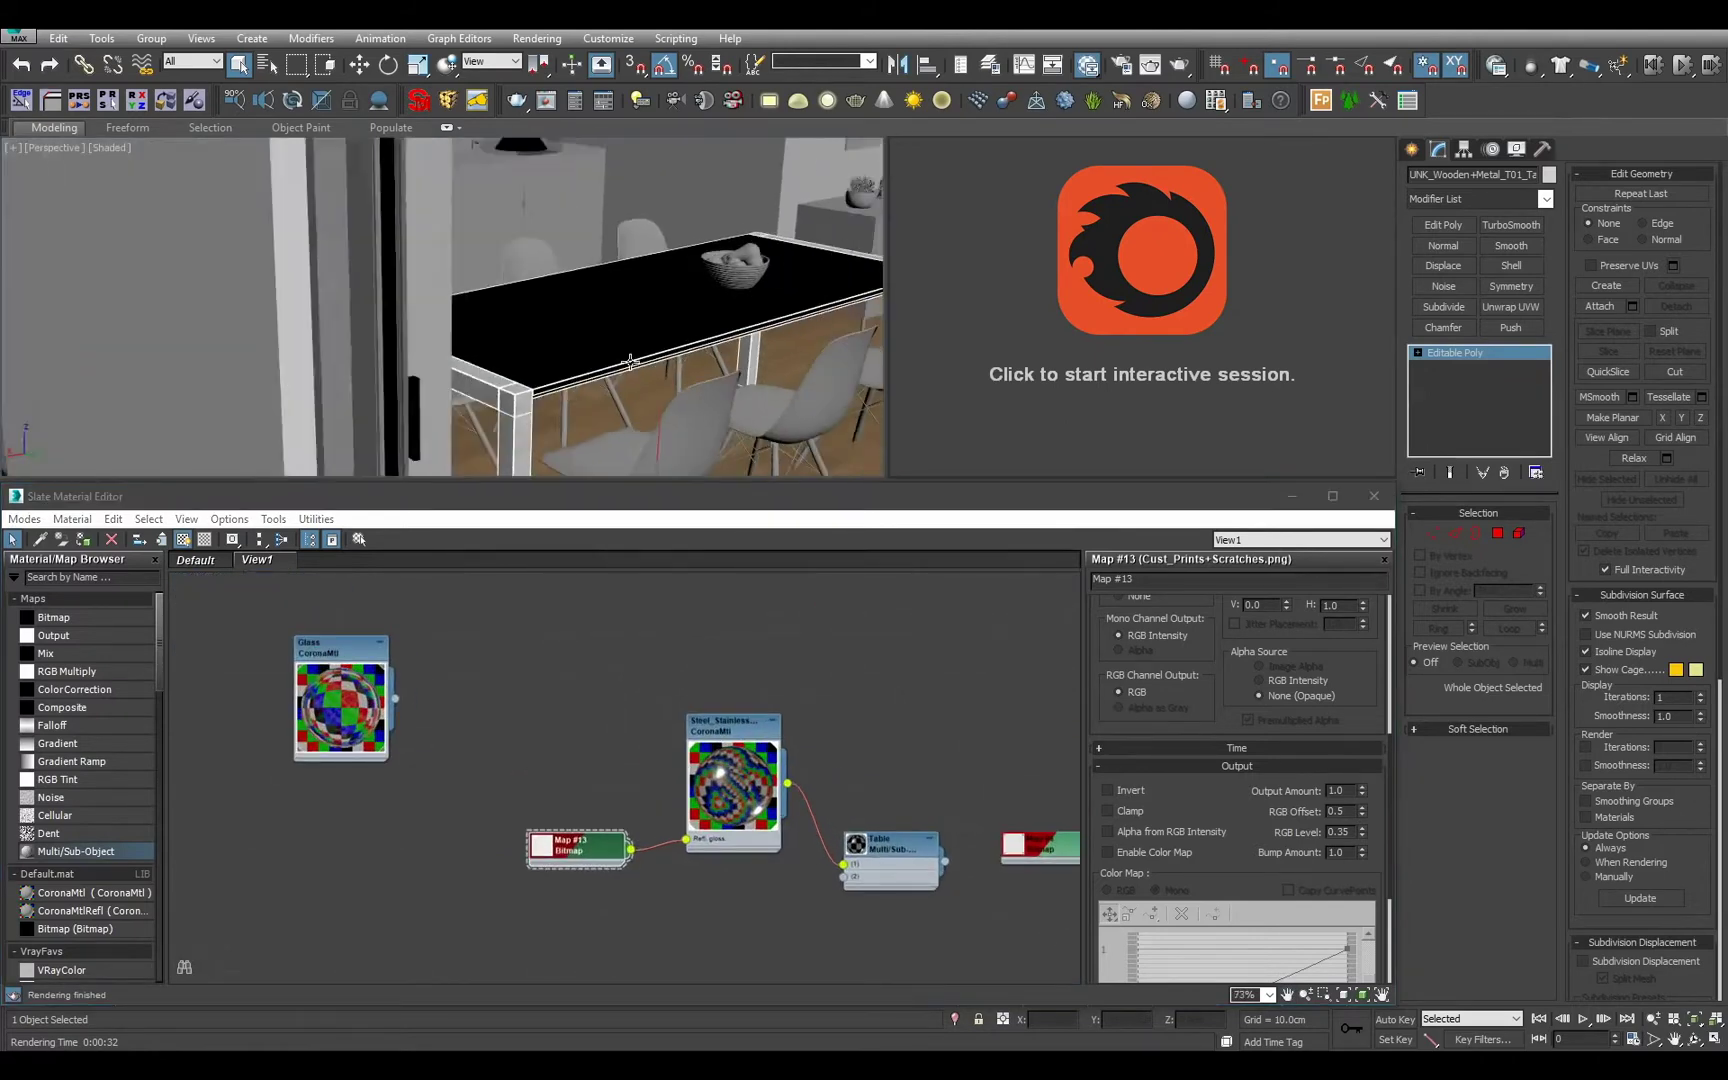
key(shift+z)
click(1126, 317)
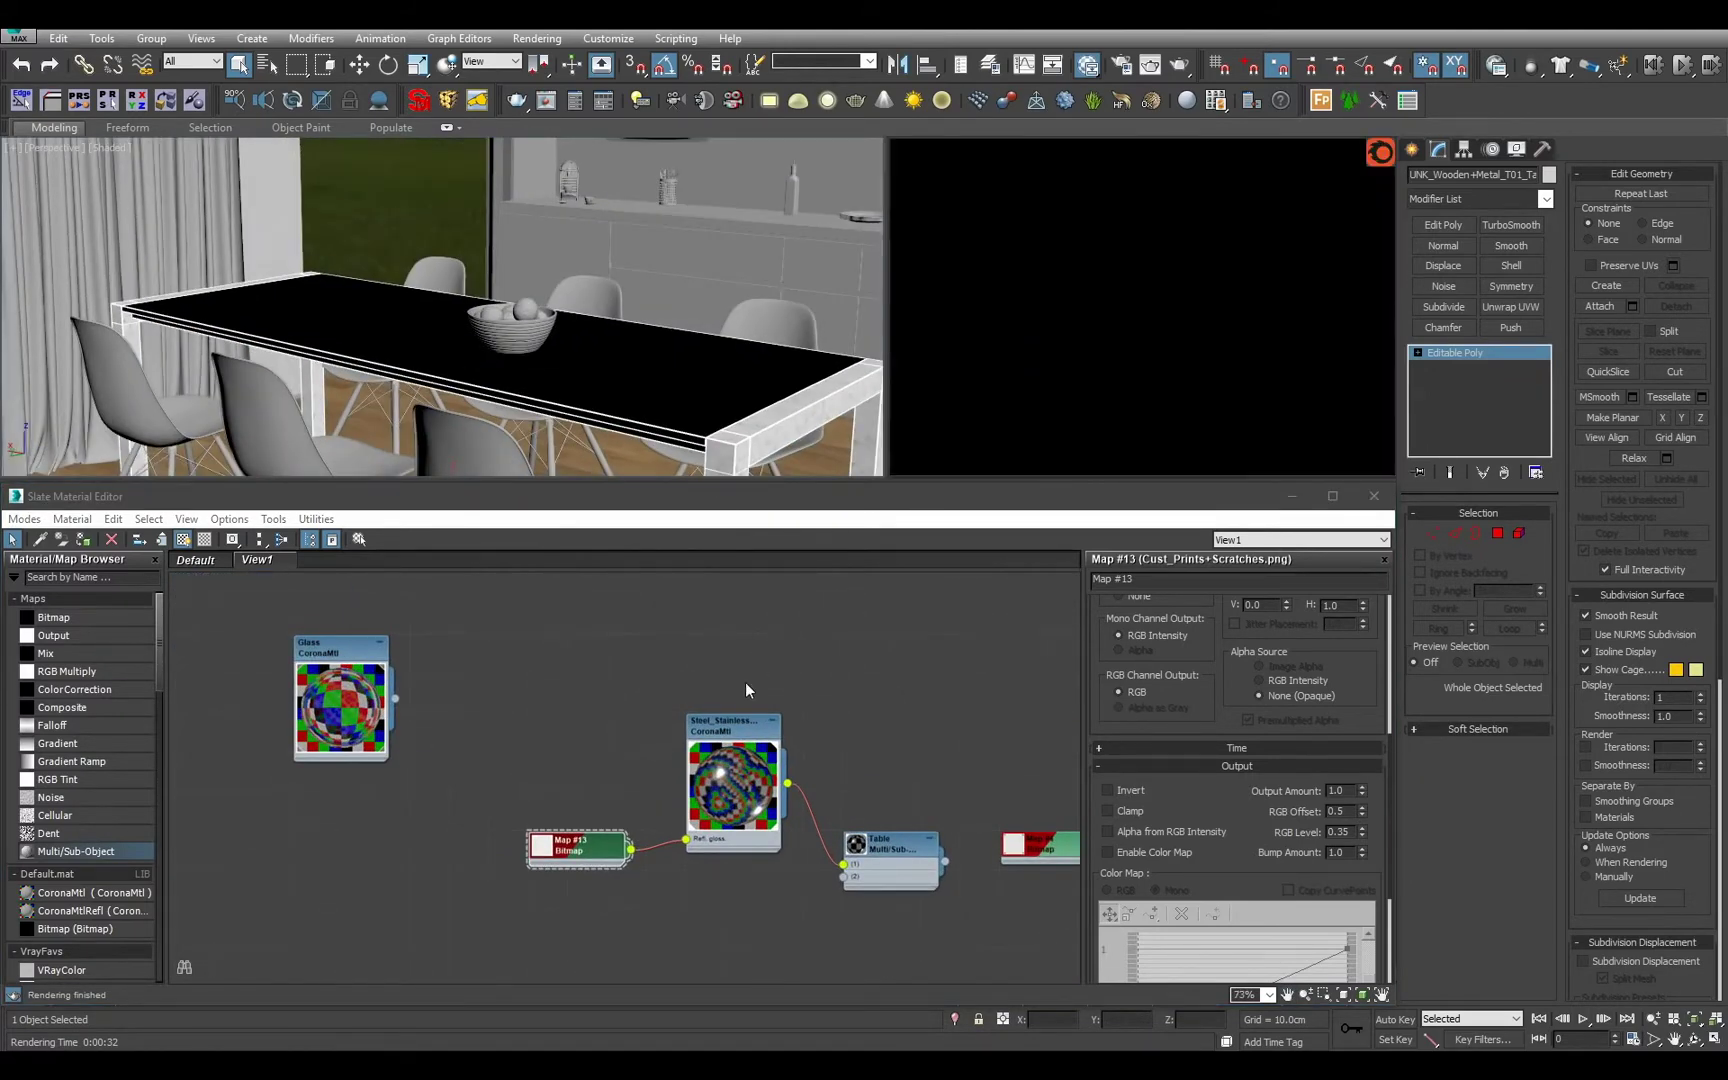
Add a new CoronaMtl material node below the Steel_Stainless_Texture node.
middle_drag(745, 688, 687, 674)
drag(107, 892, 657, 885)
middle_drag(595, 957, 623, 785)
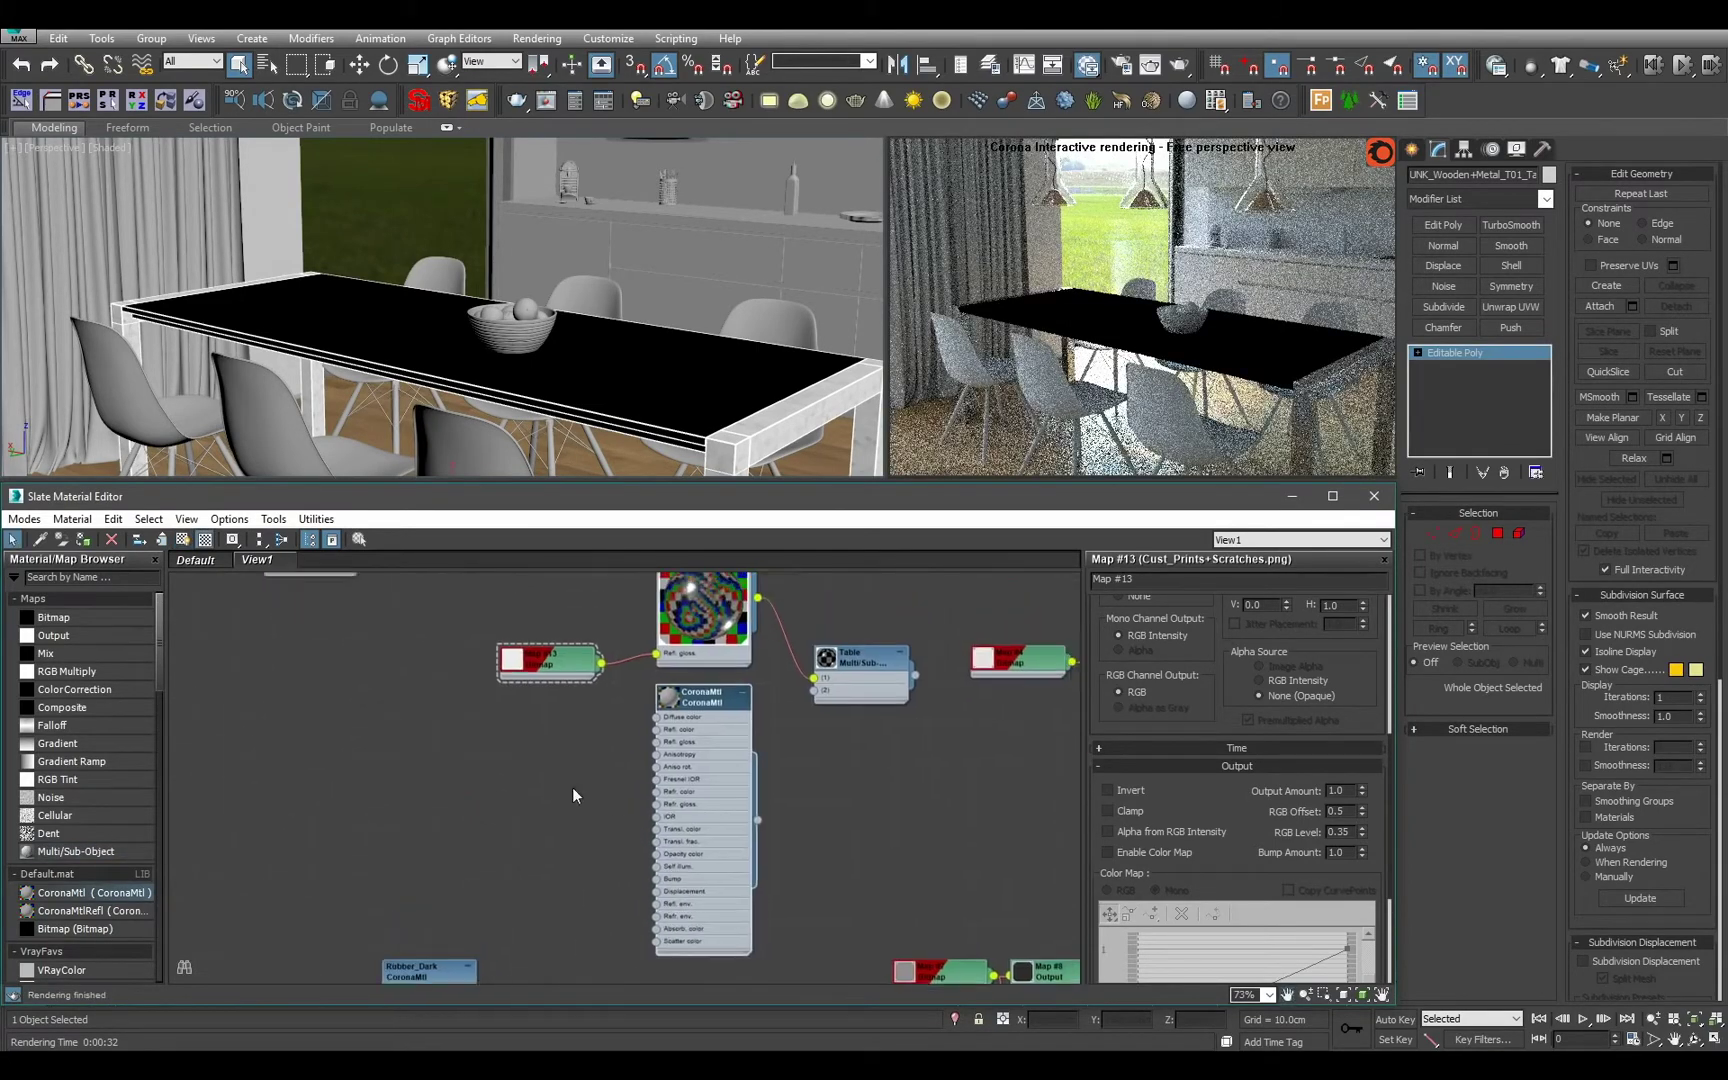
Add a Bitmap map node beside the new CoronaMtl, loading FineBright.JPG from the Wood\Fine texture folder.
scroll(572, 787, up, 1)
drag(74, 614, 536, 709)
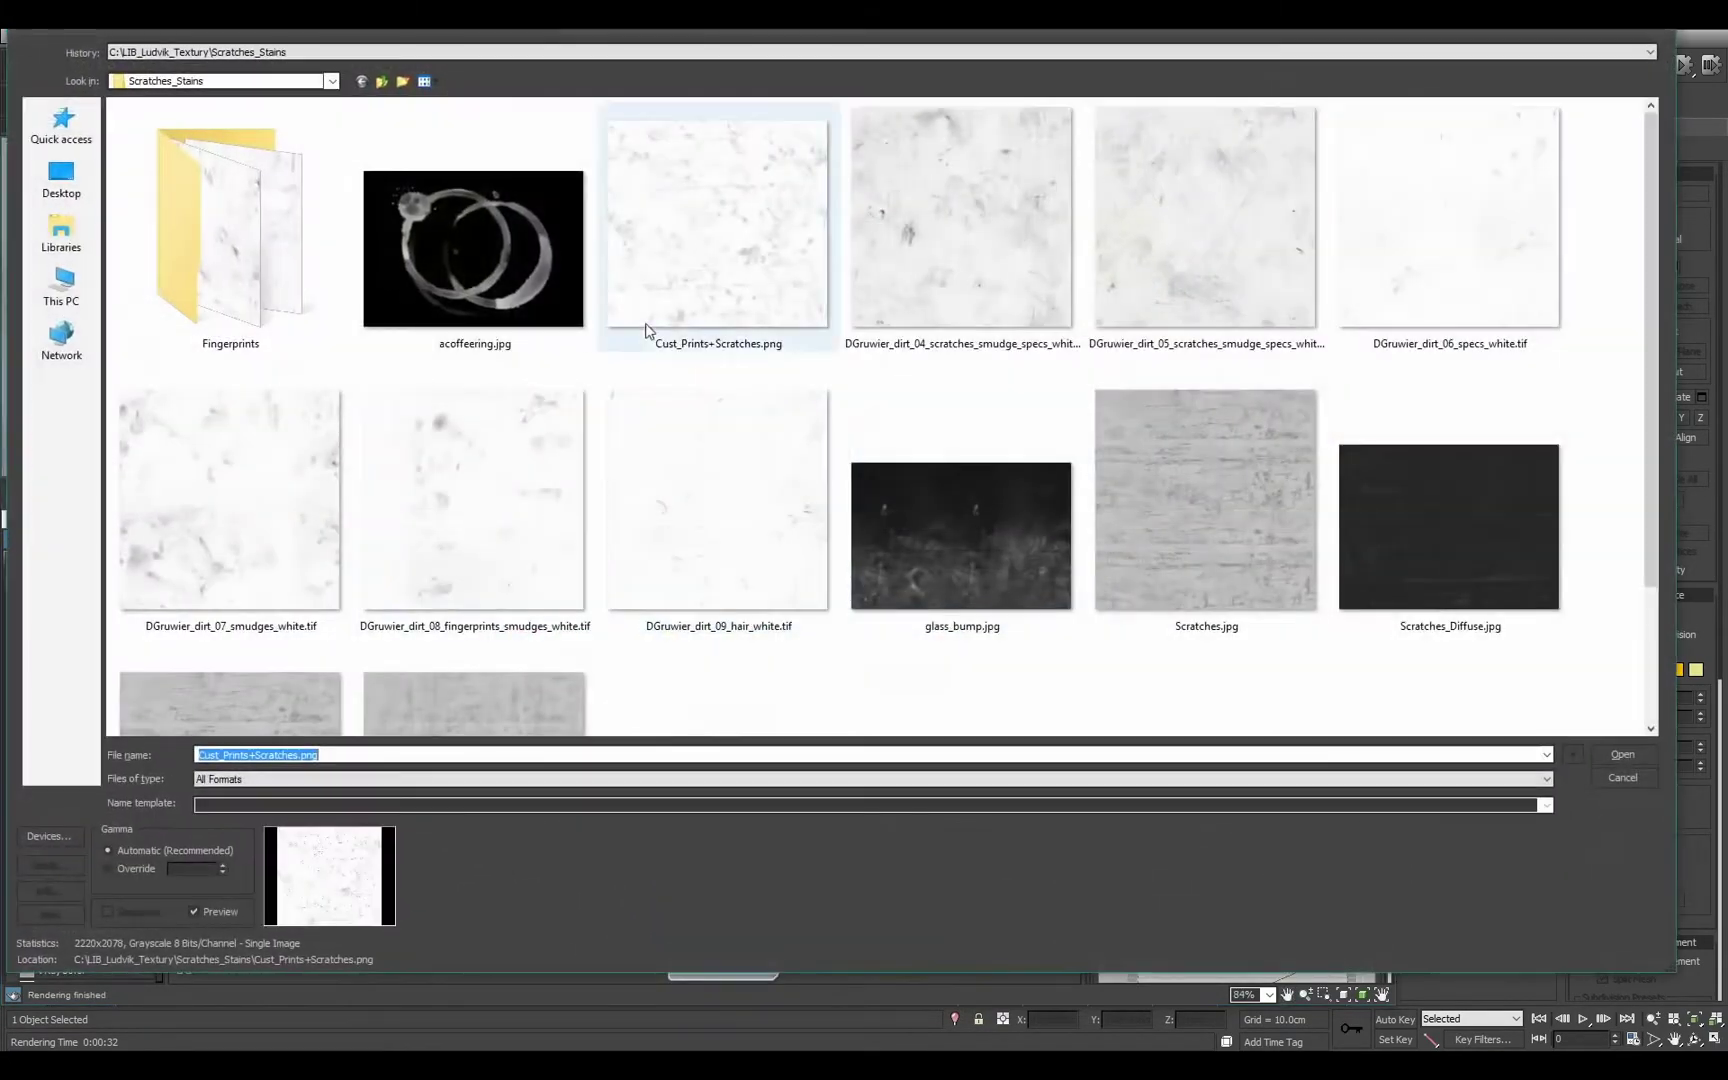
click(381, 81)
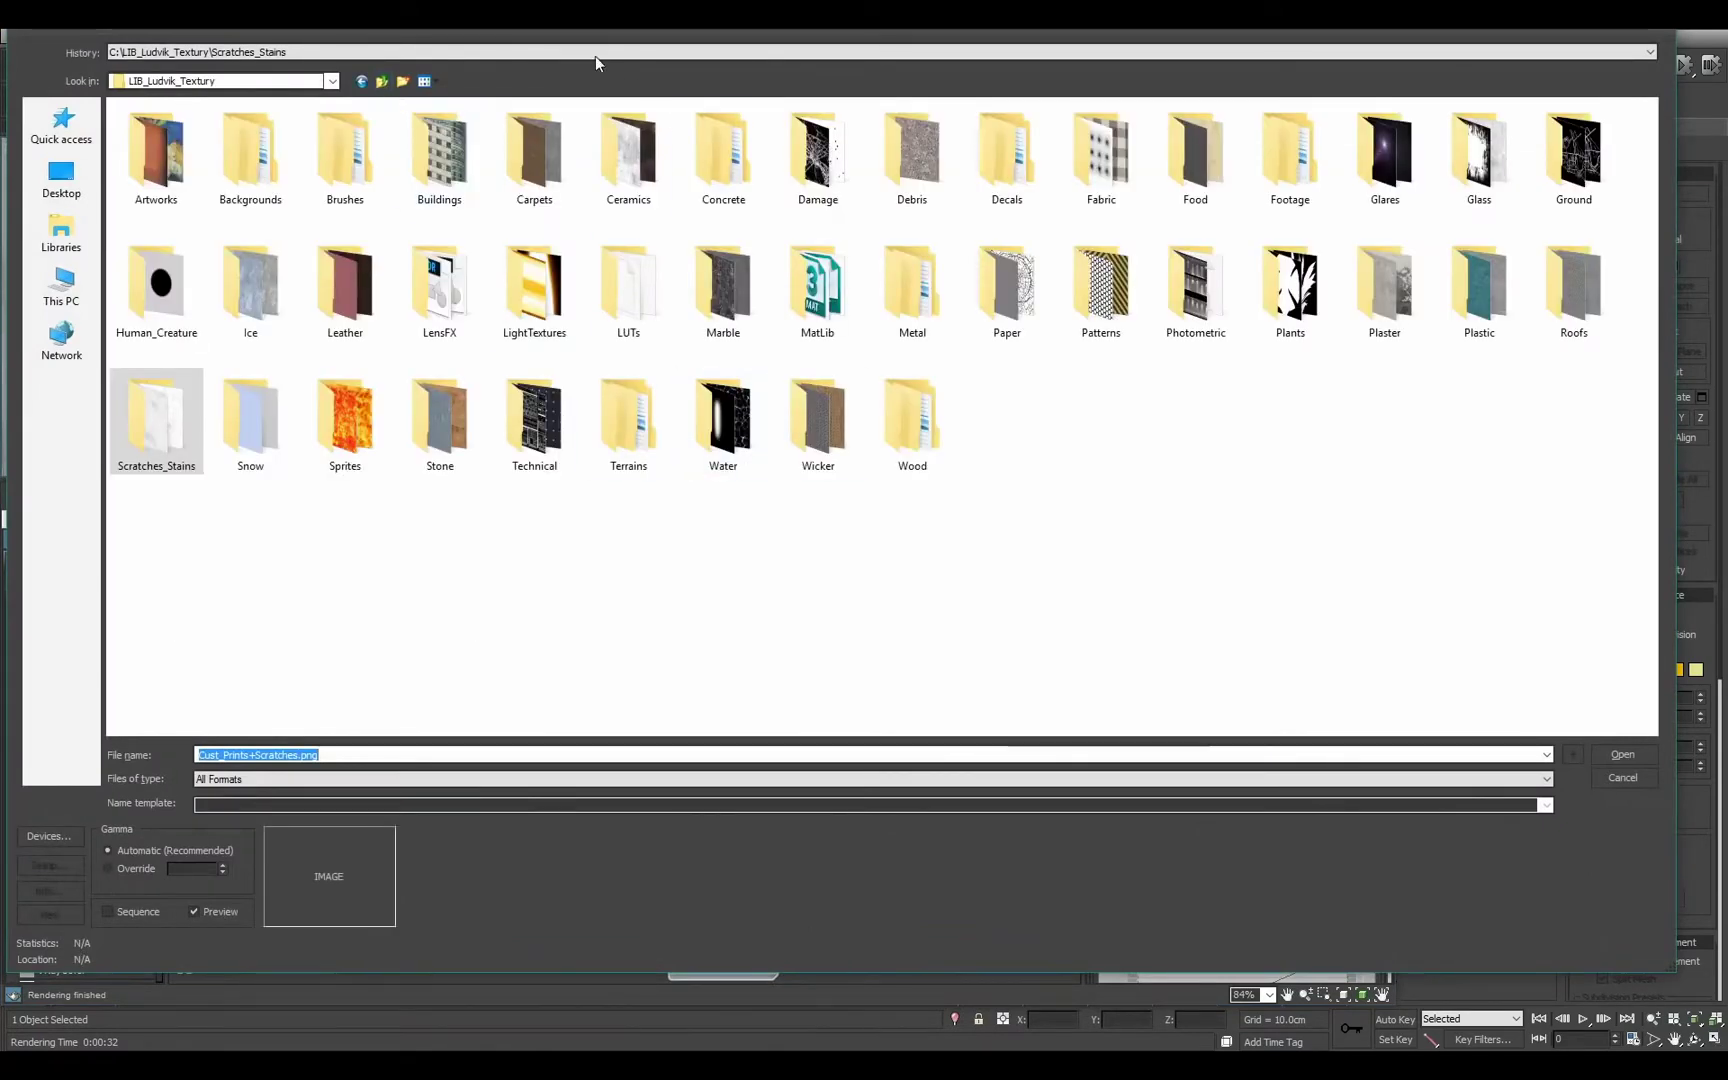
double_click(897, 421)
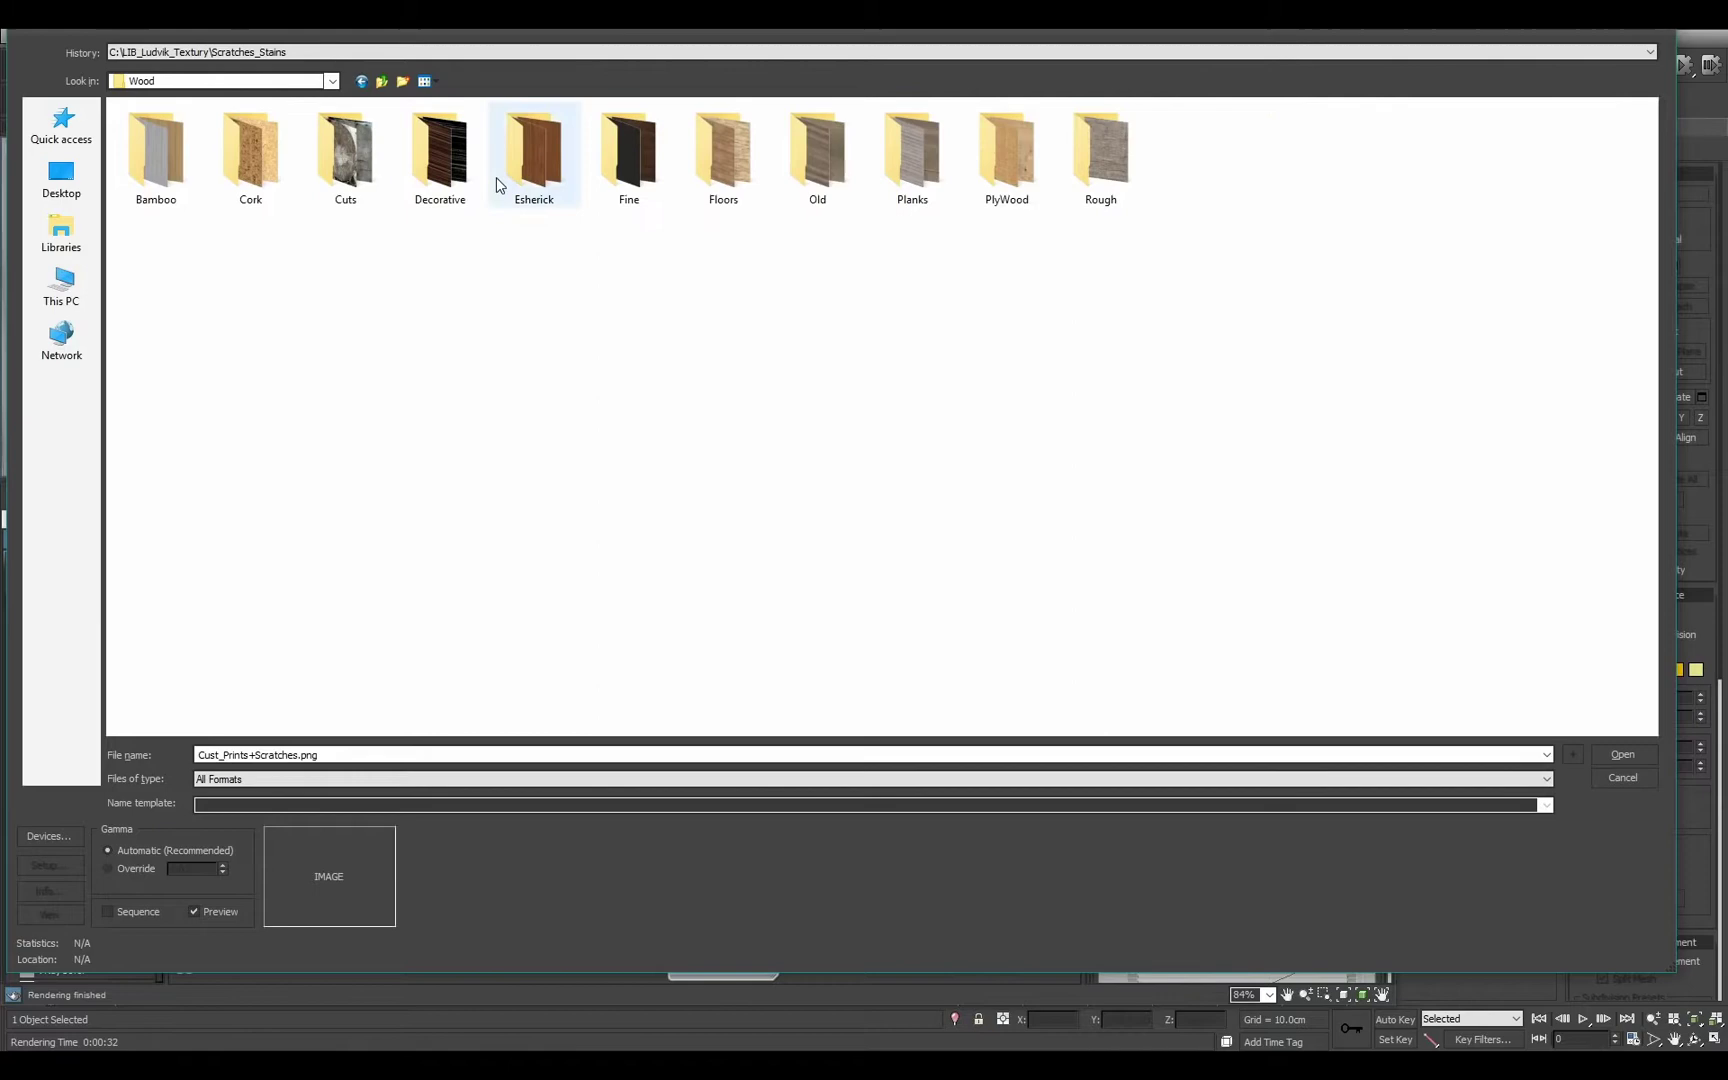
double_click(715, 165)
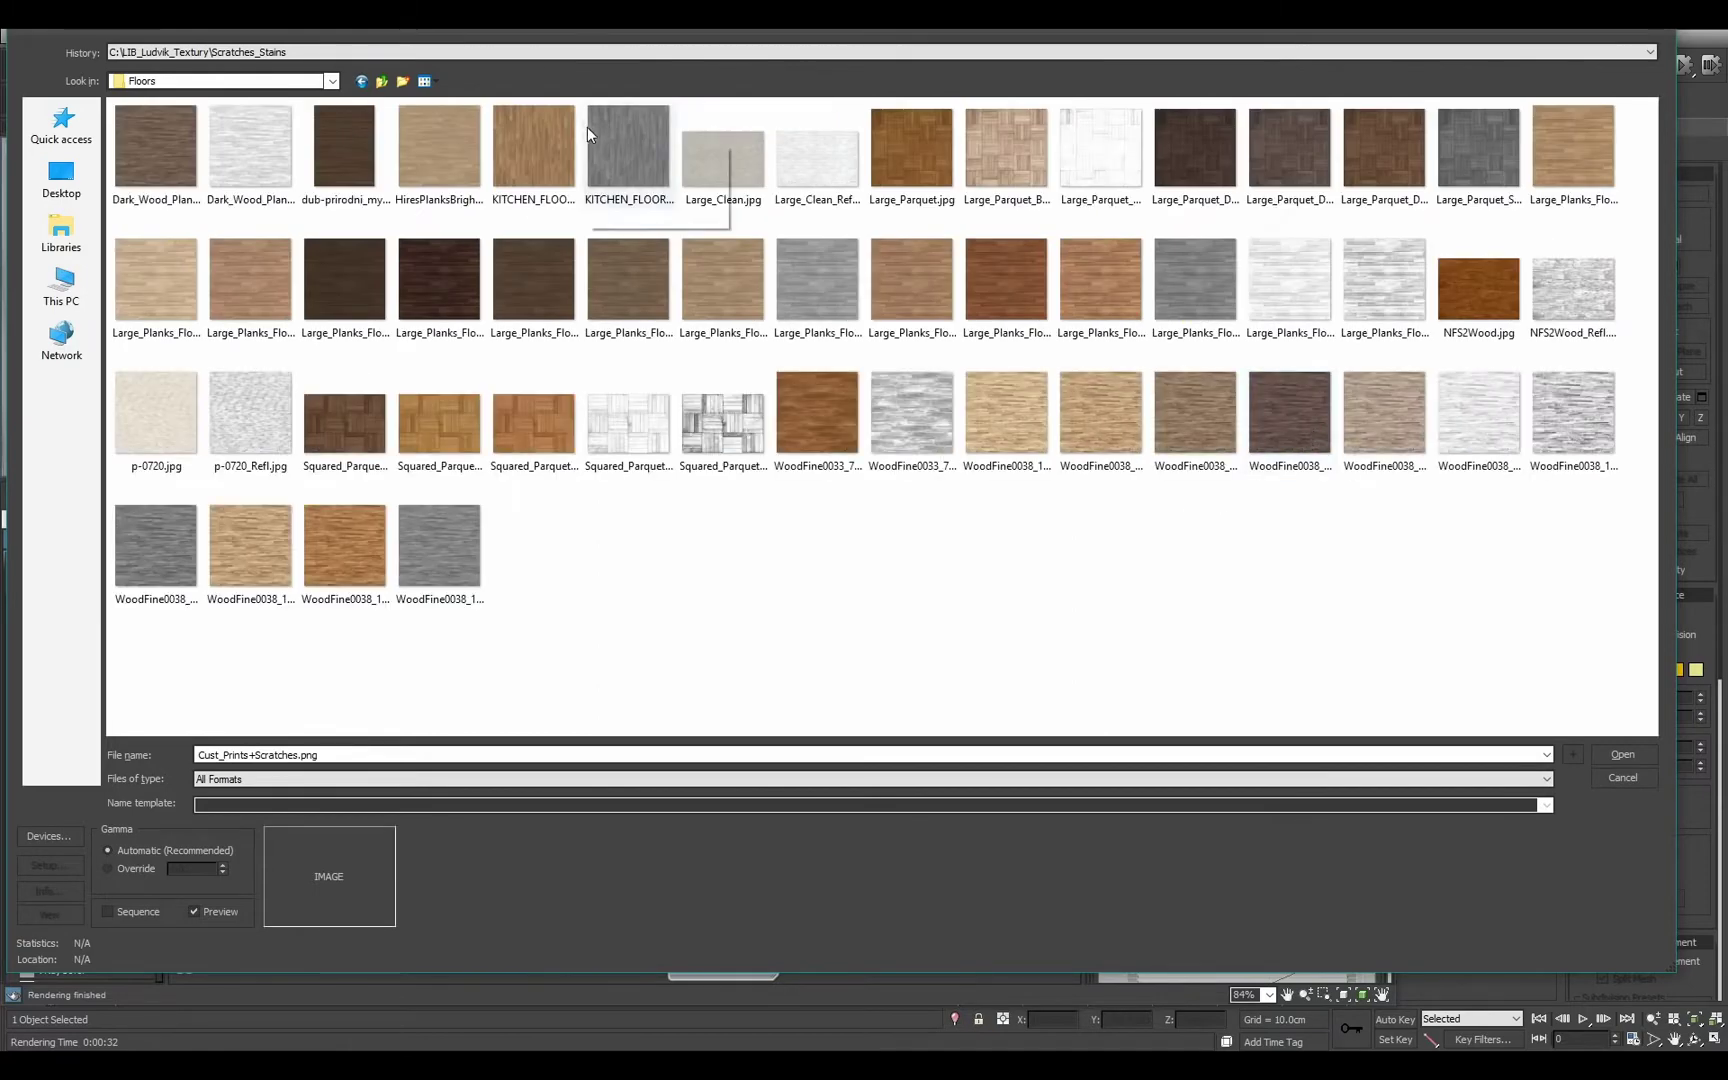
click(381, 81)
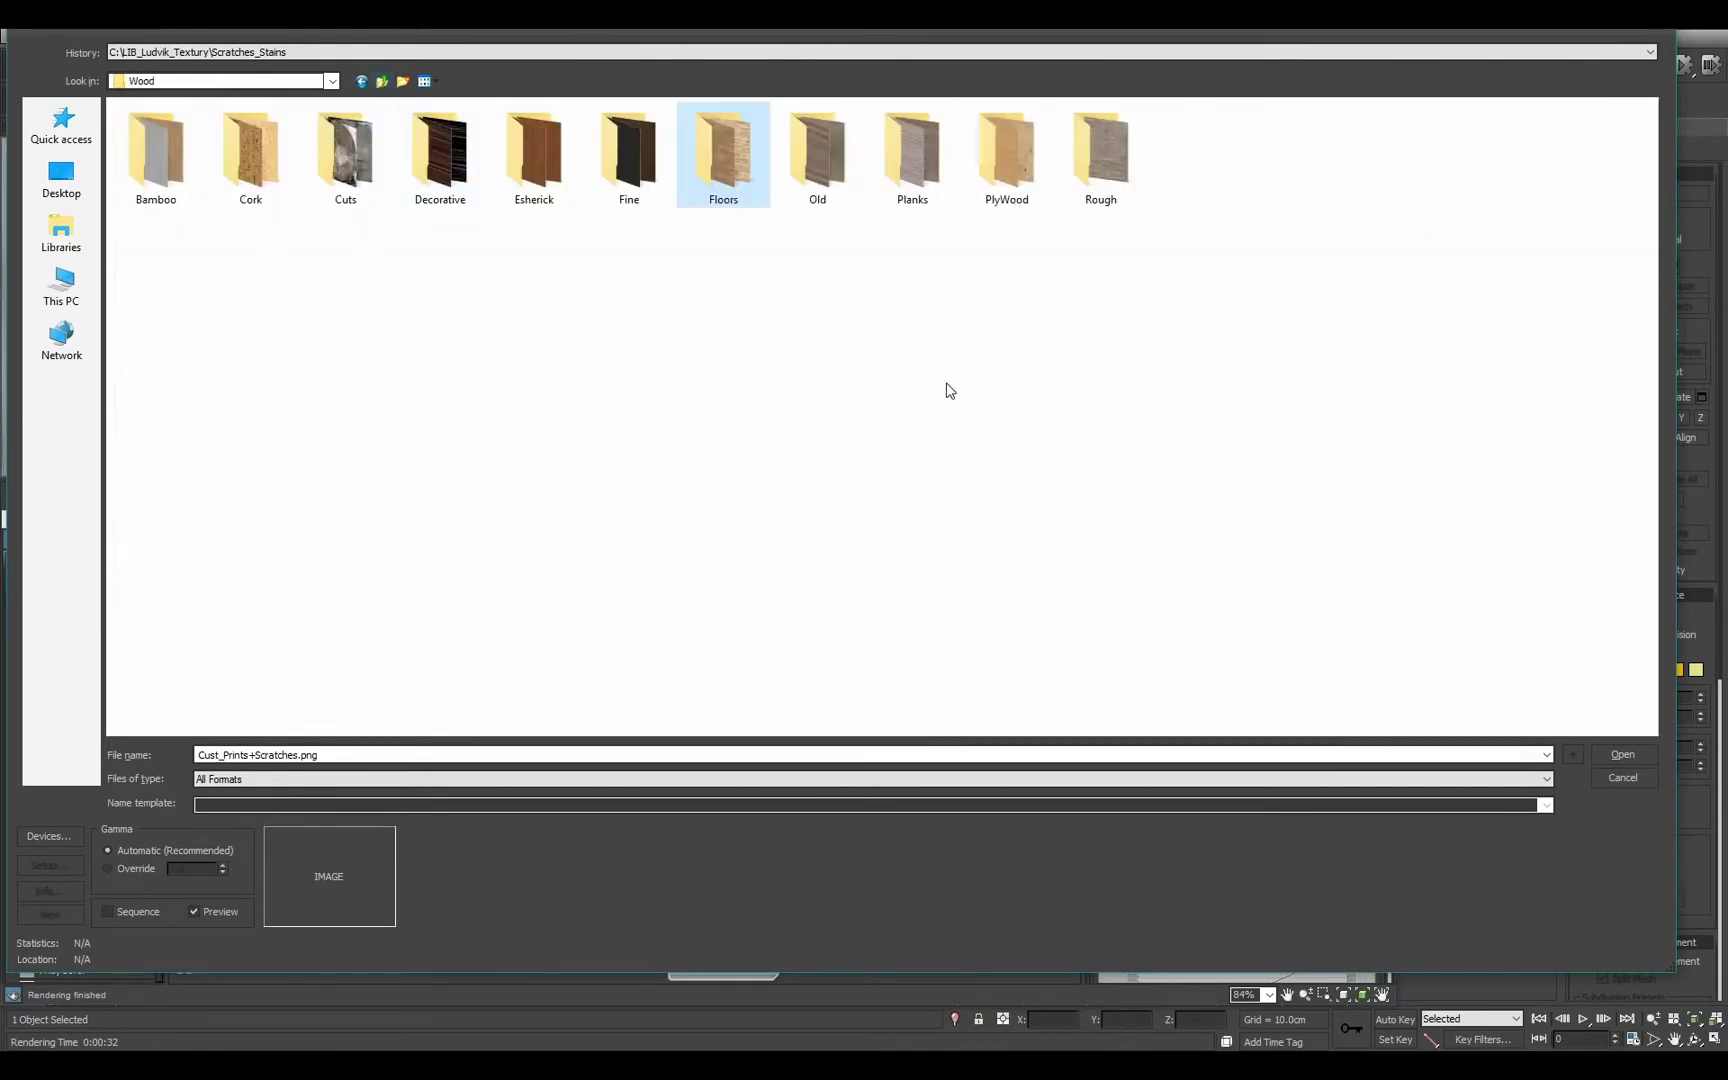
double_click(534, 160)
click(381, 81)
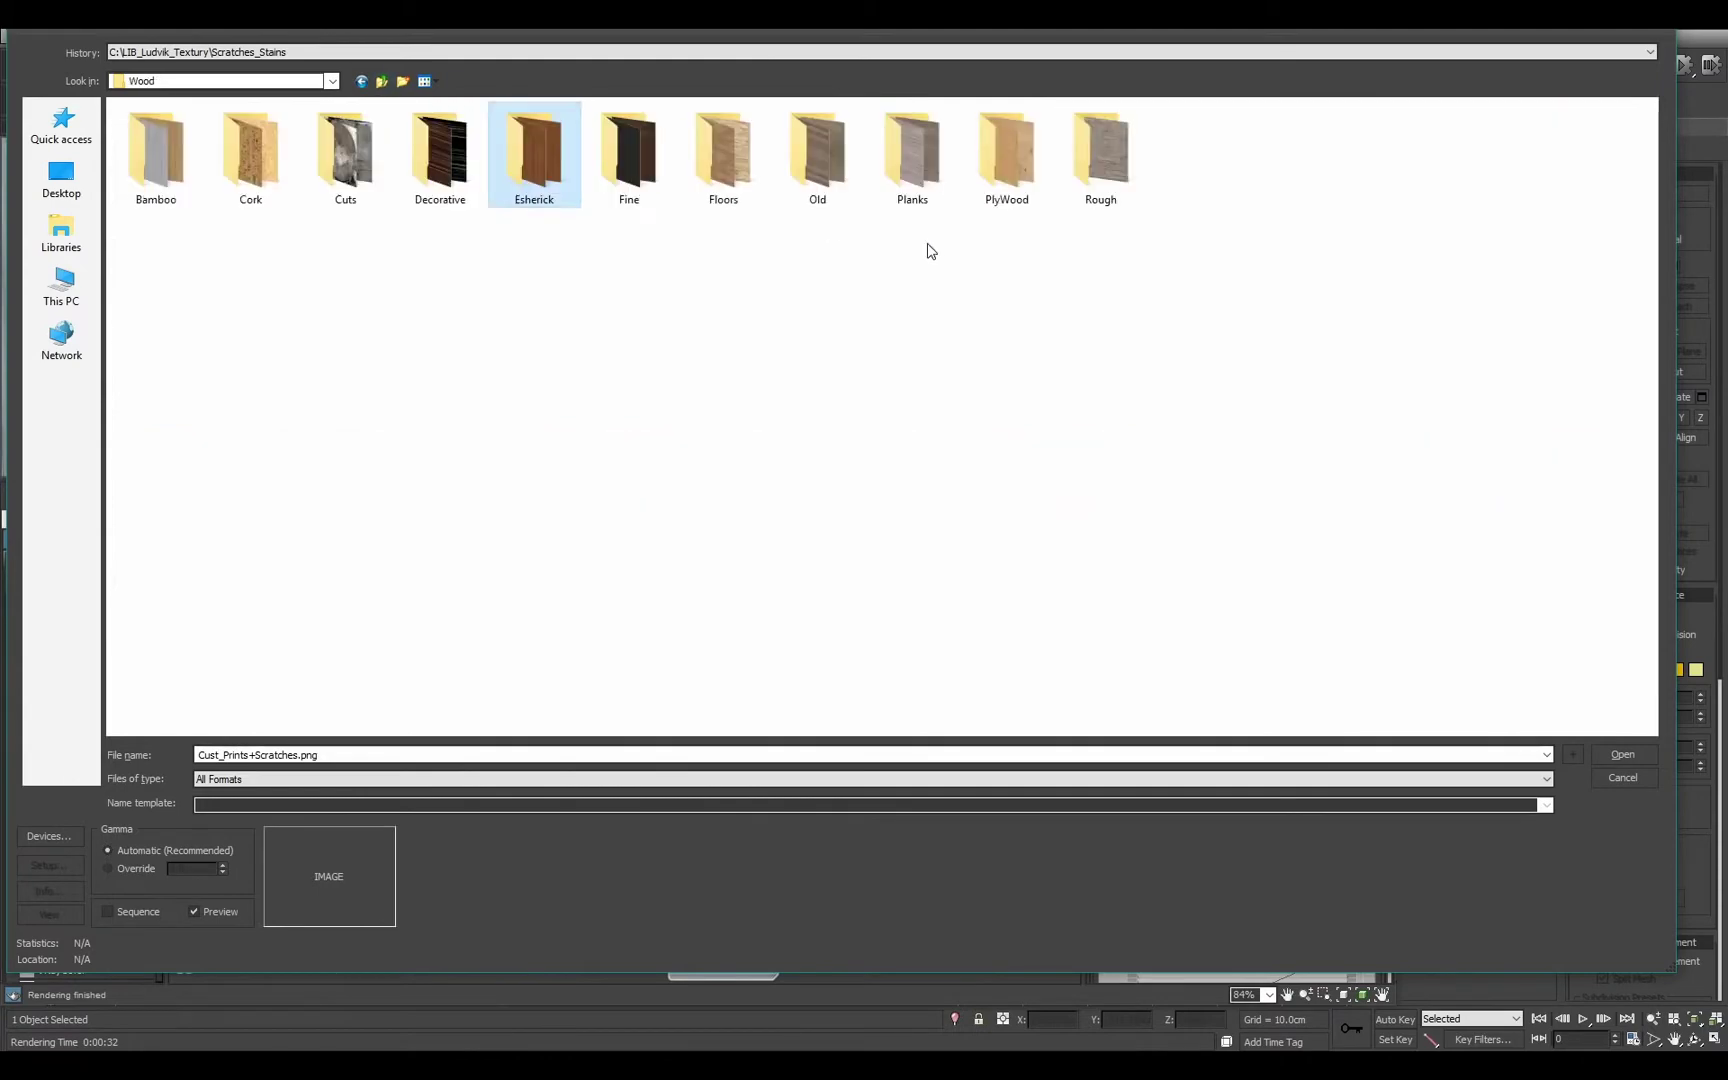
double_click(629, 155)
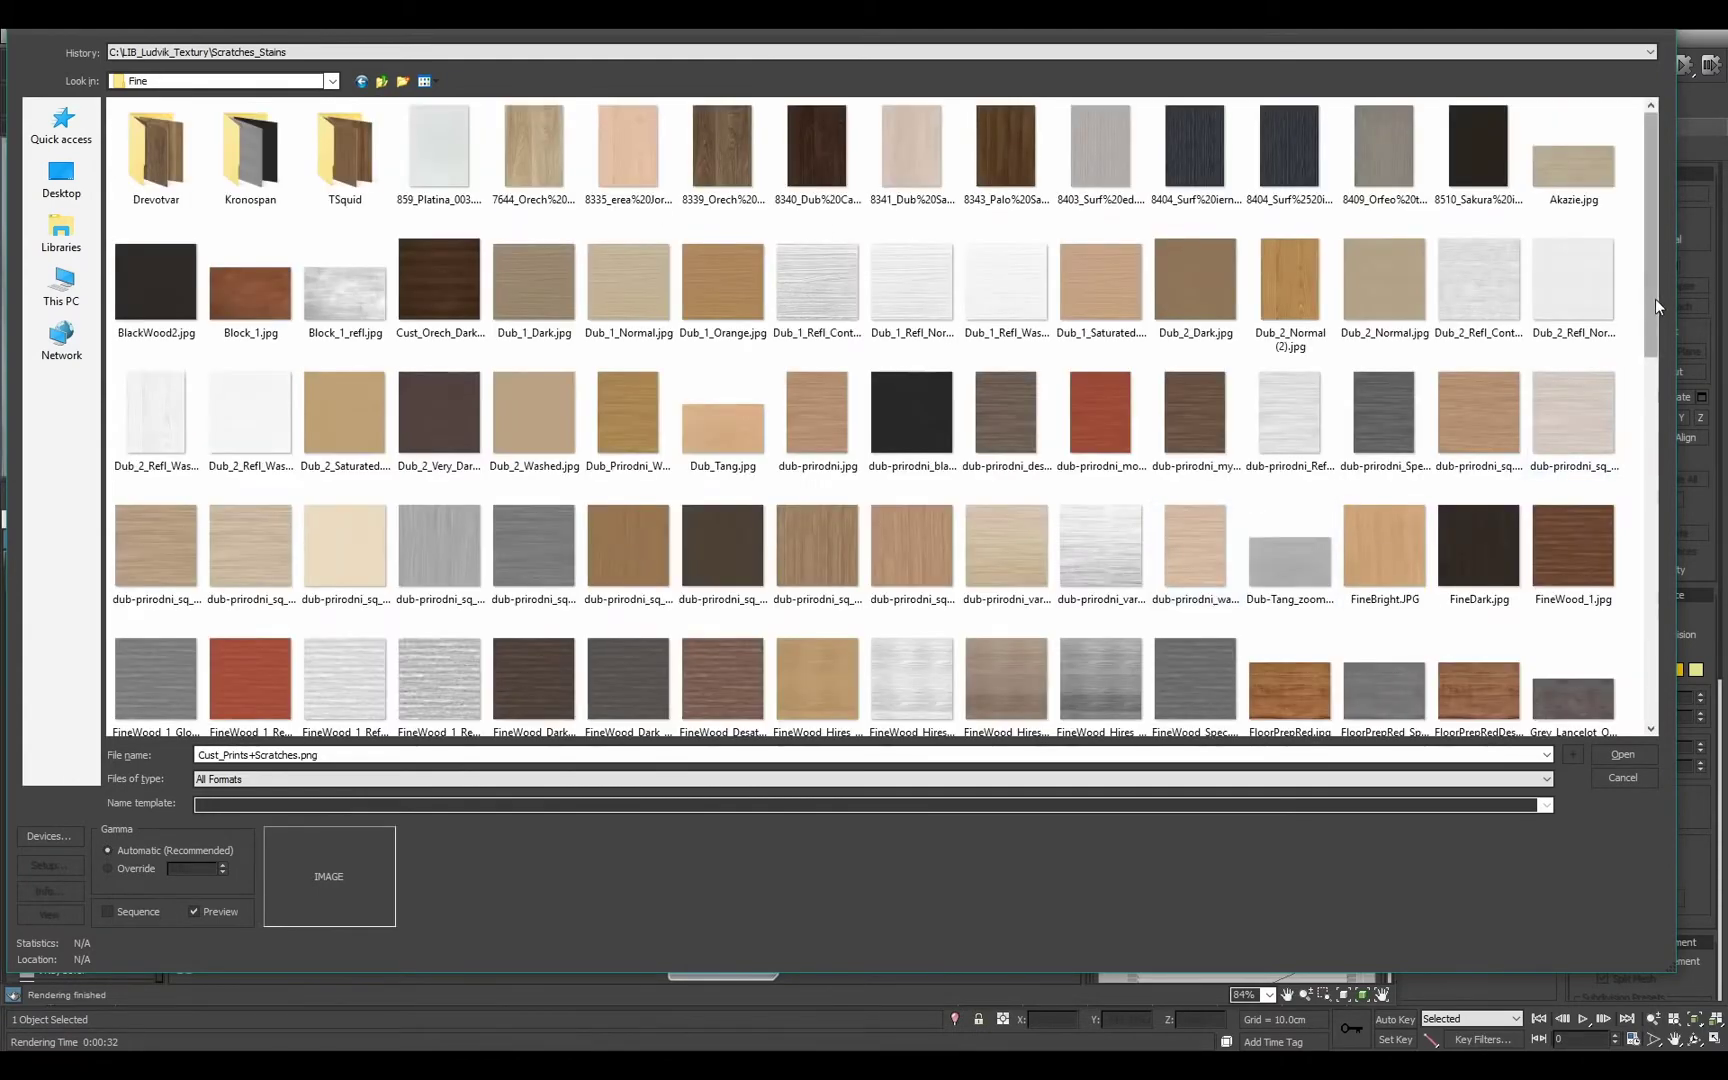
drag(1655, 298, 1612, 396)
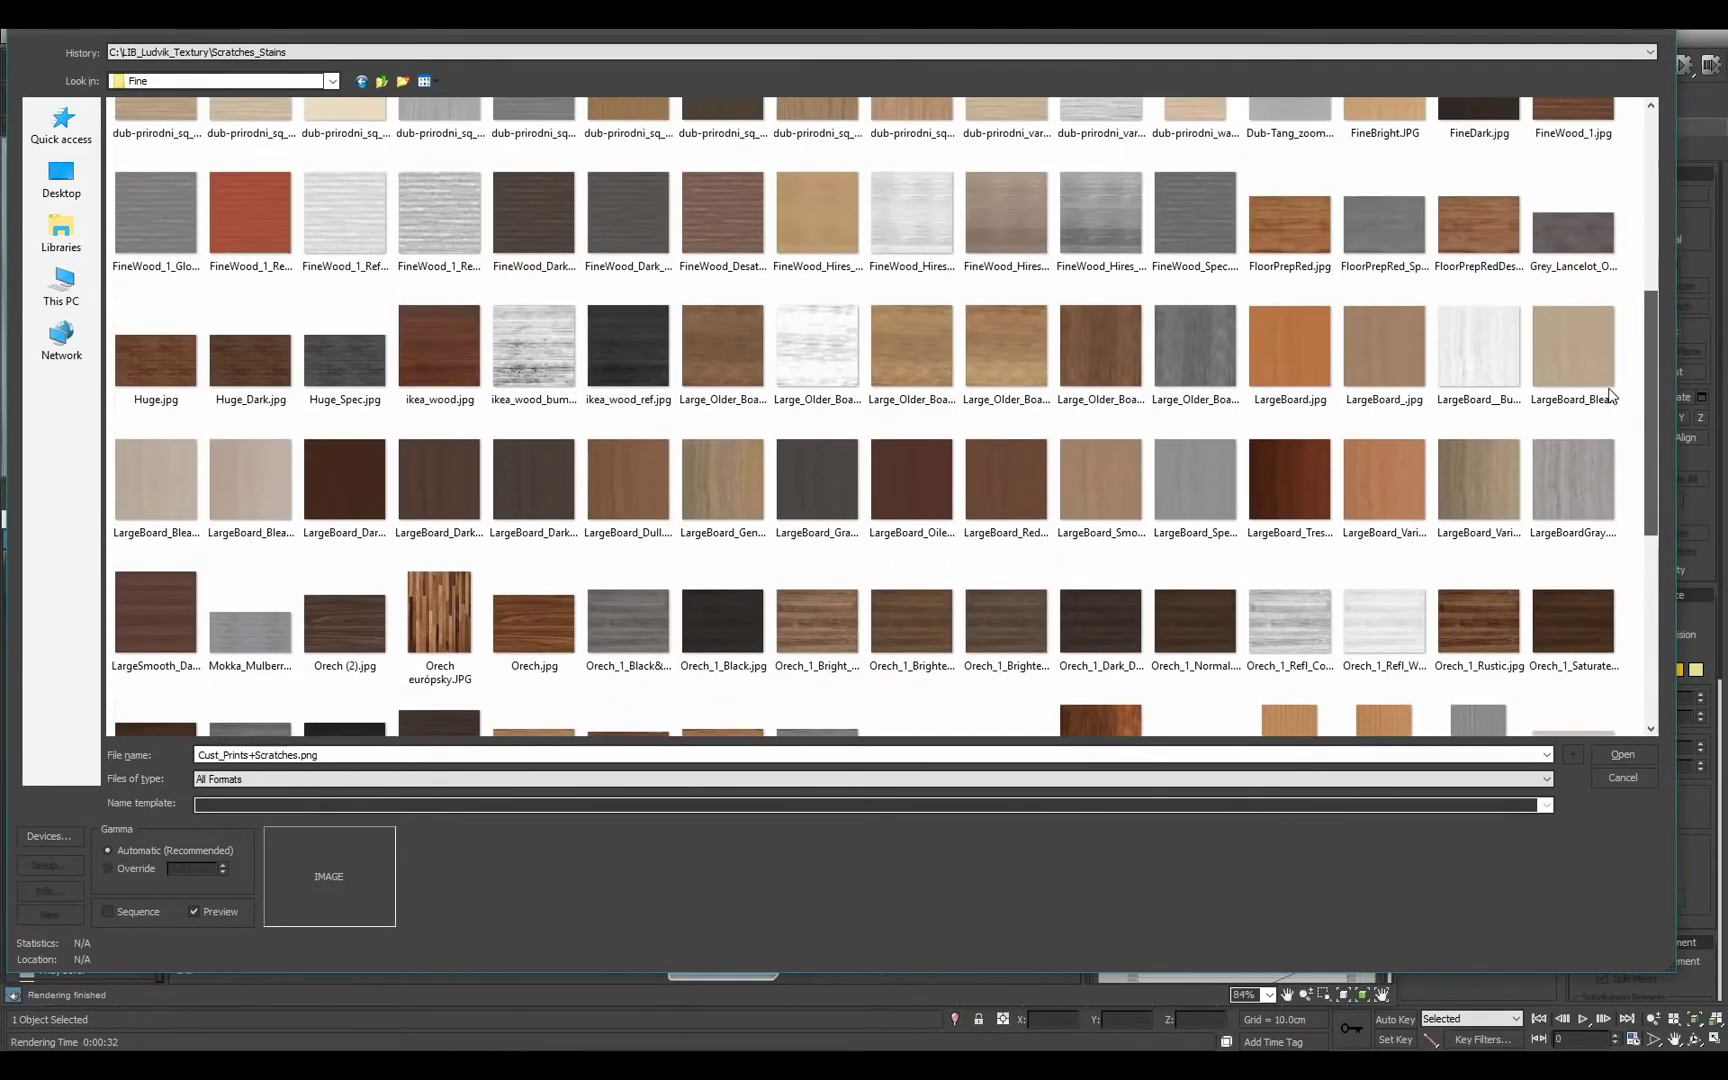
scroll(1605, 380, up, 3)
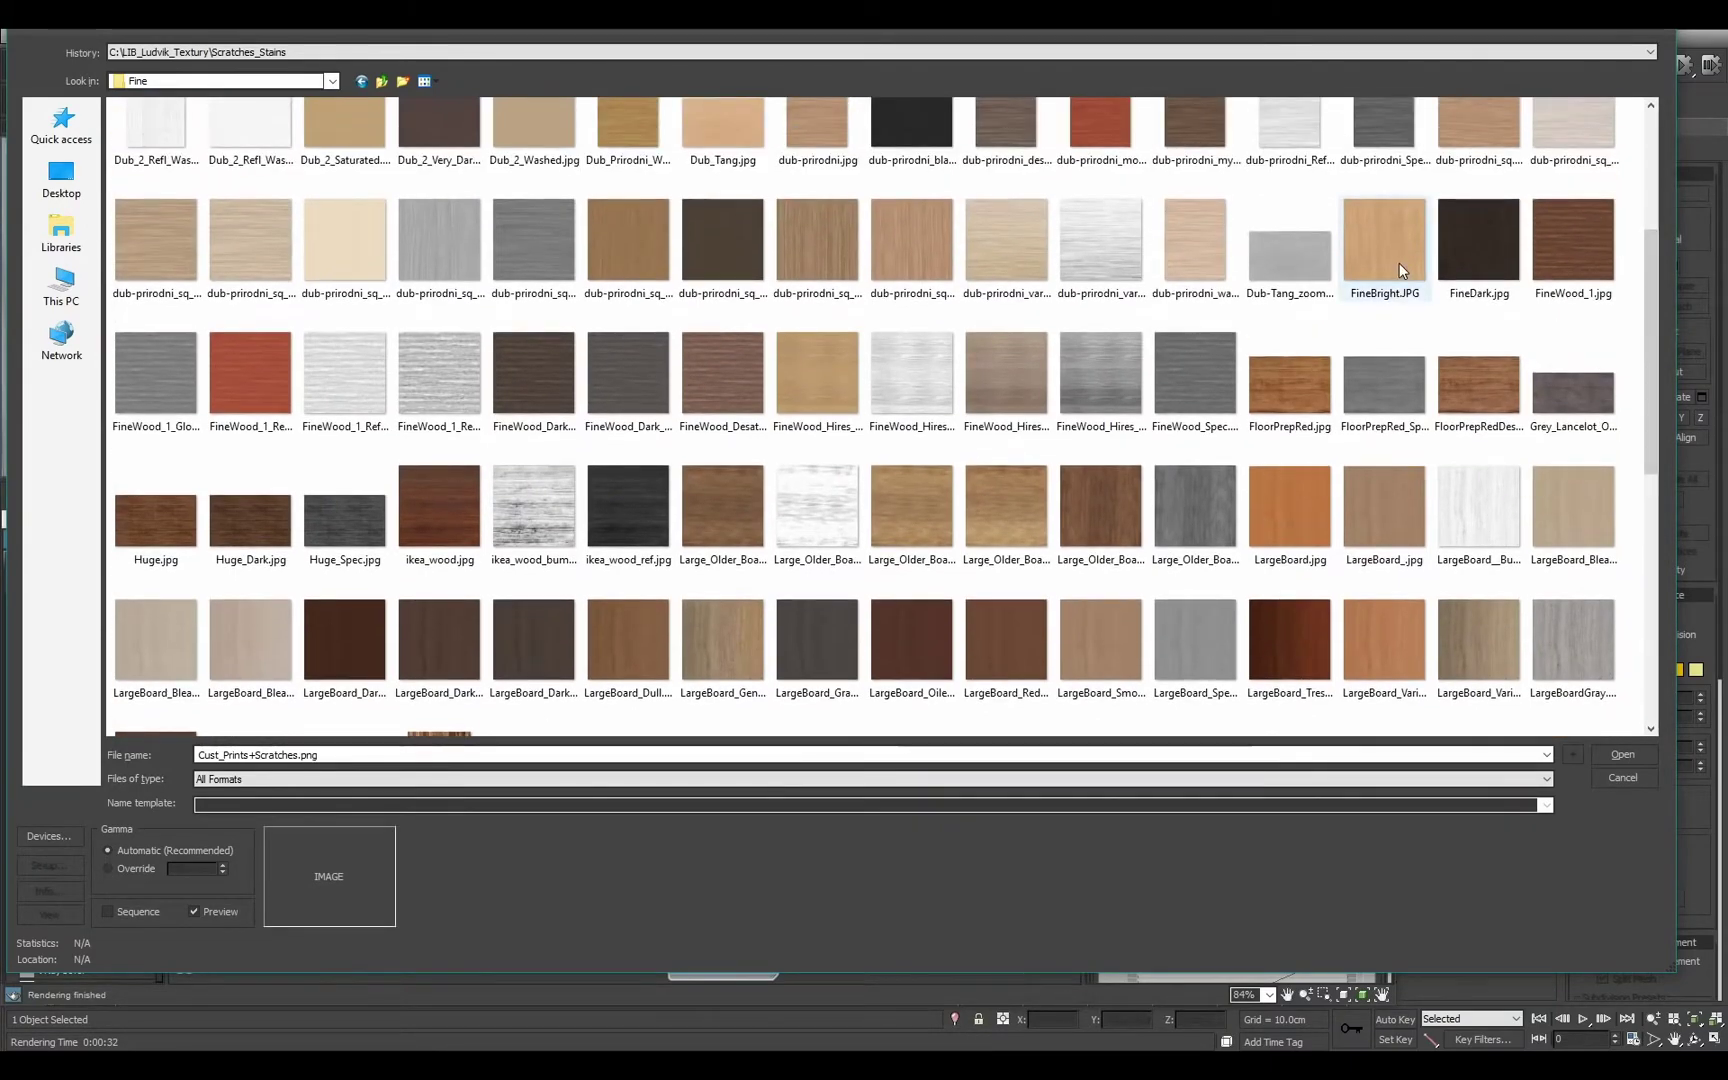
double_click(1399, 263)
scroll(564, 725, up, 2)
middle_drag(564, 725, 699, 705)
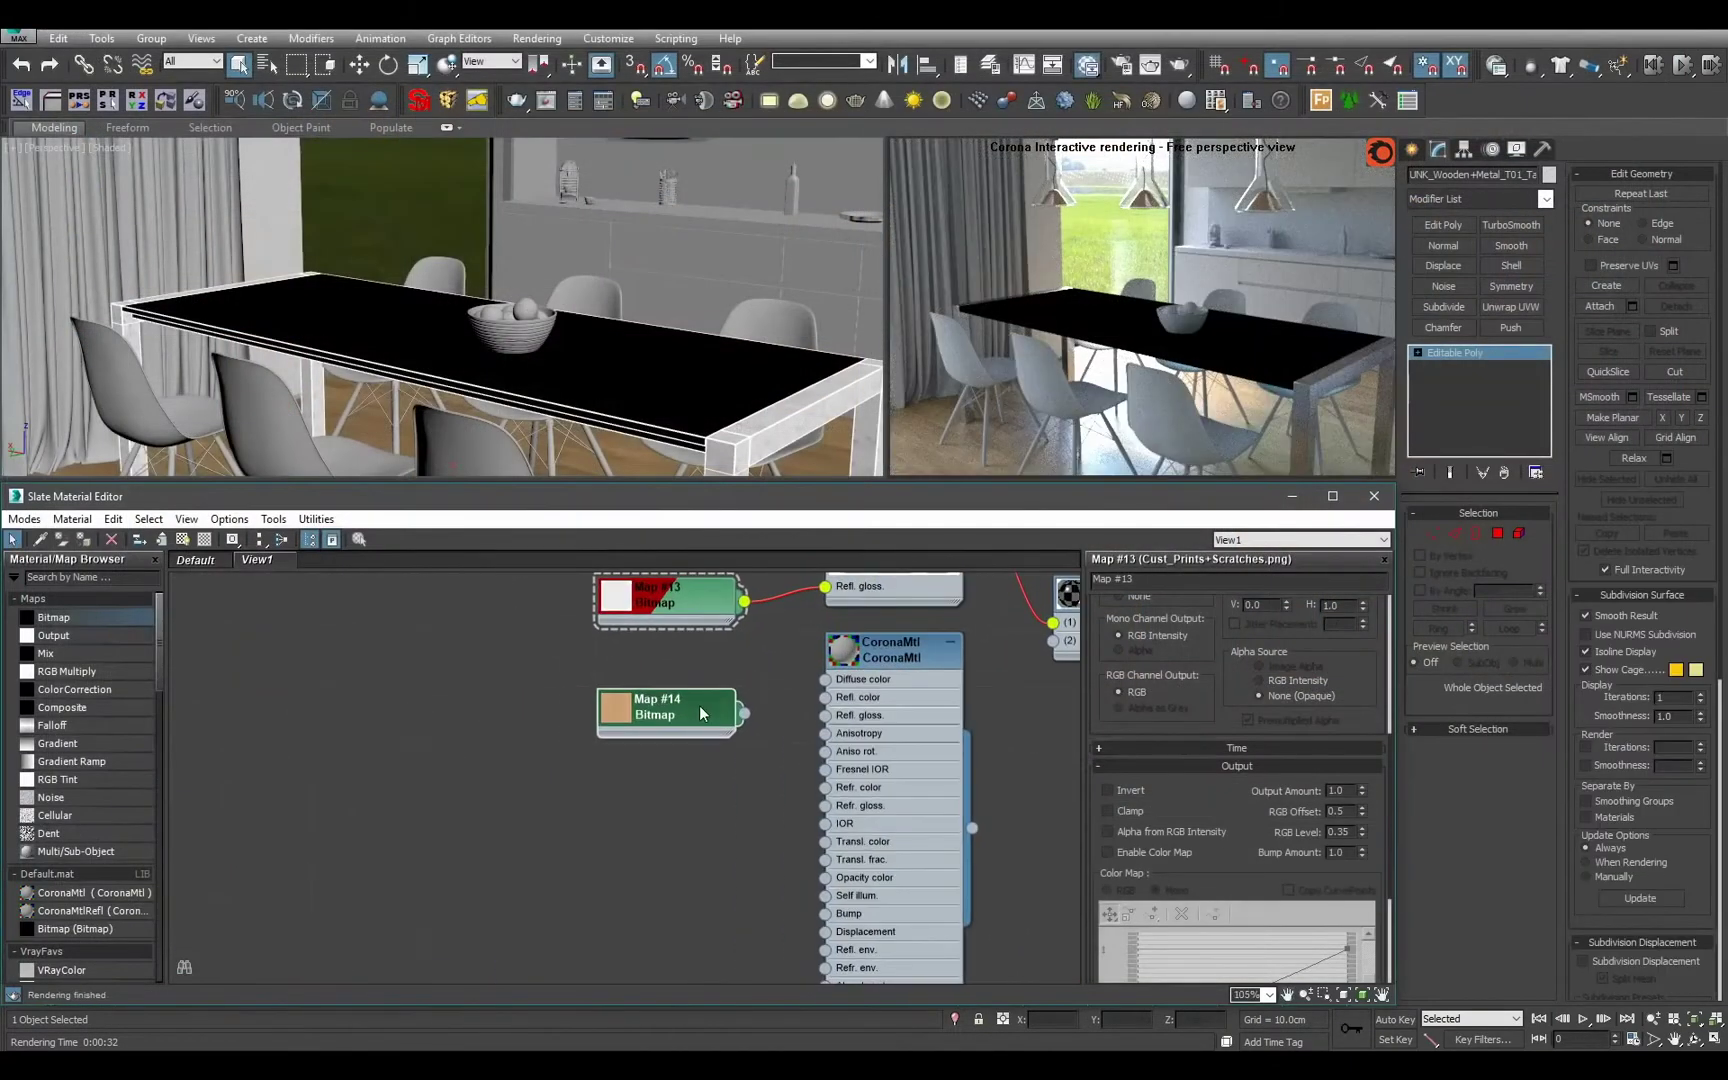
Enlarge the FineBright bitmap node's preview, set its blur to 0.25 and enable its output color map.
double_click(699, 705)
drag(699, 705, 641, 707)
scroll(582, 744, up, 1)
double_click(587, 730)
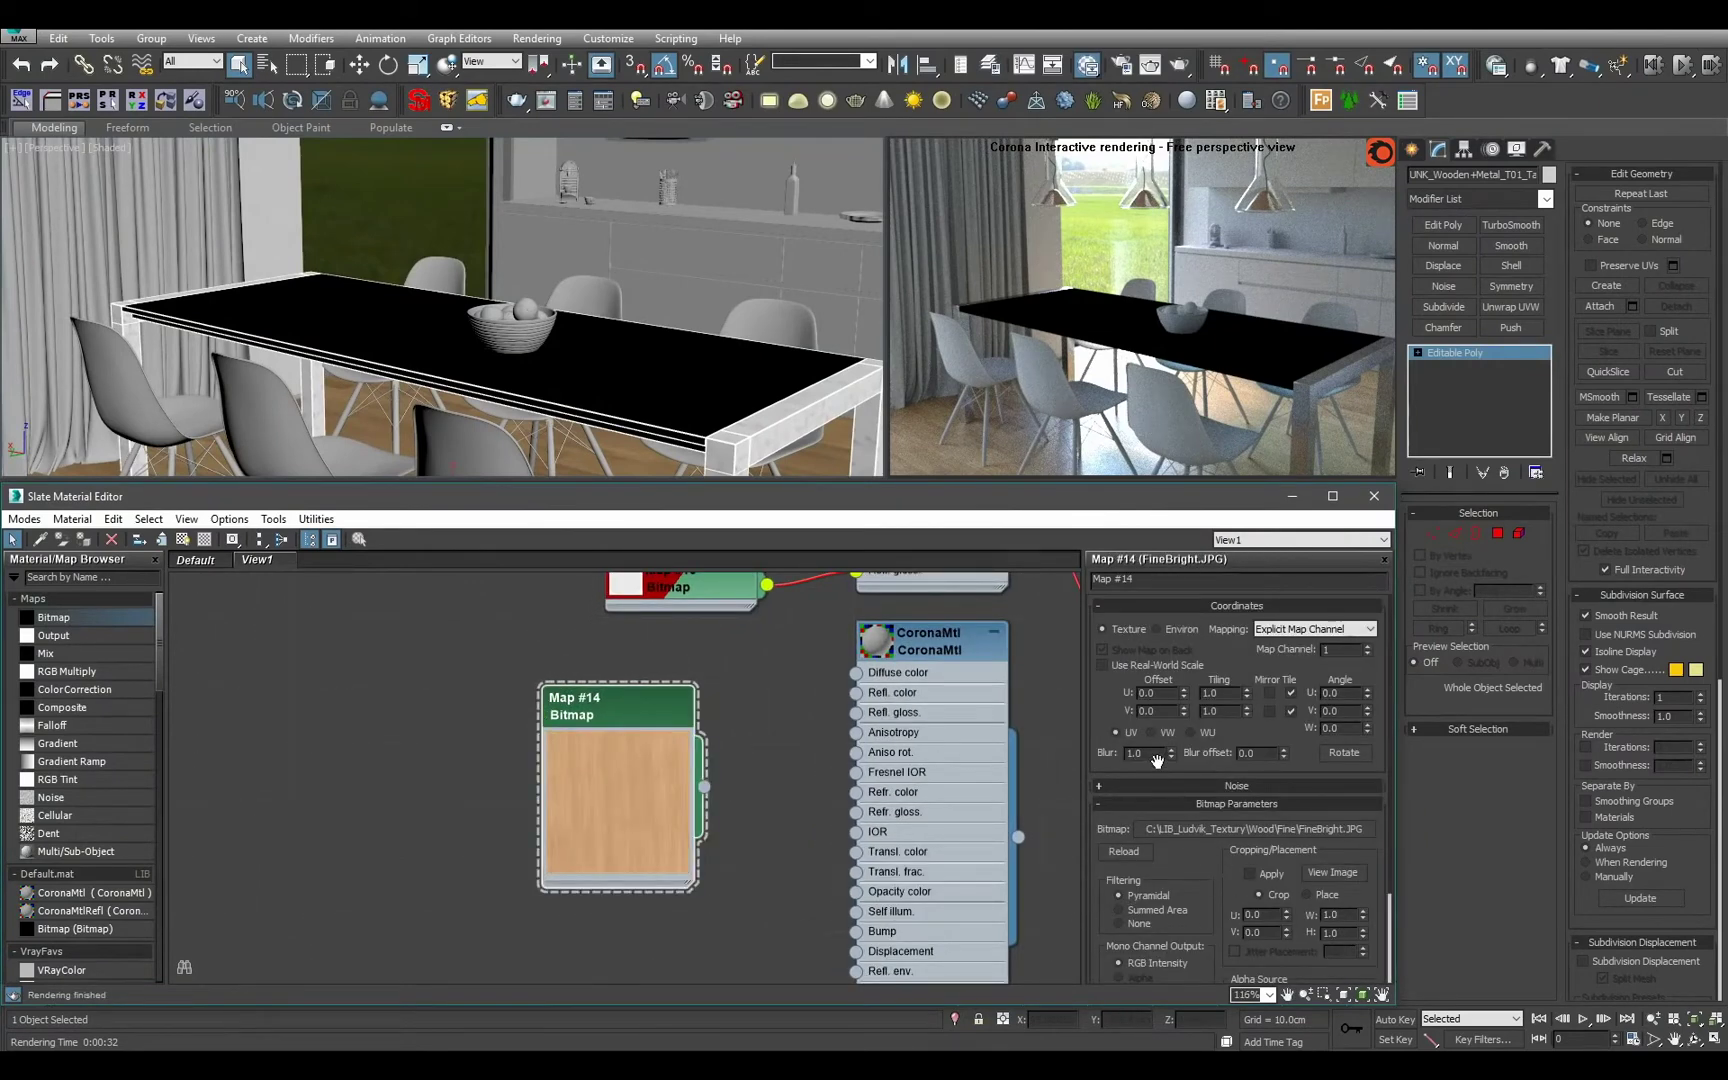
scroll(1211, 887, down, 8)
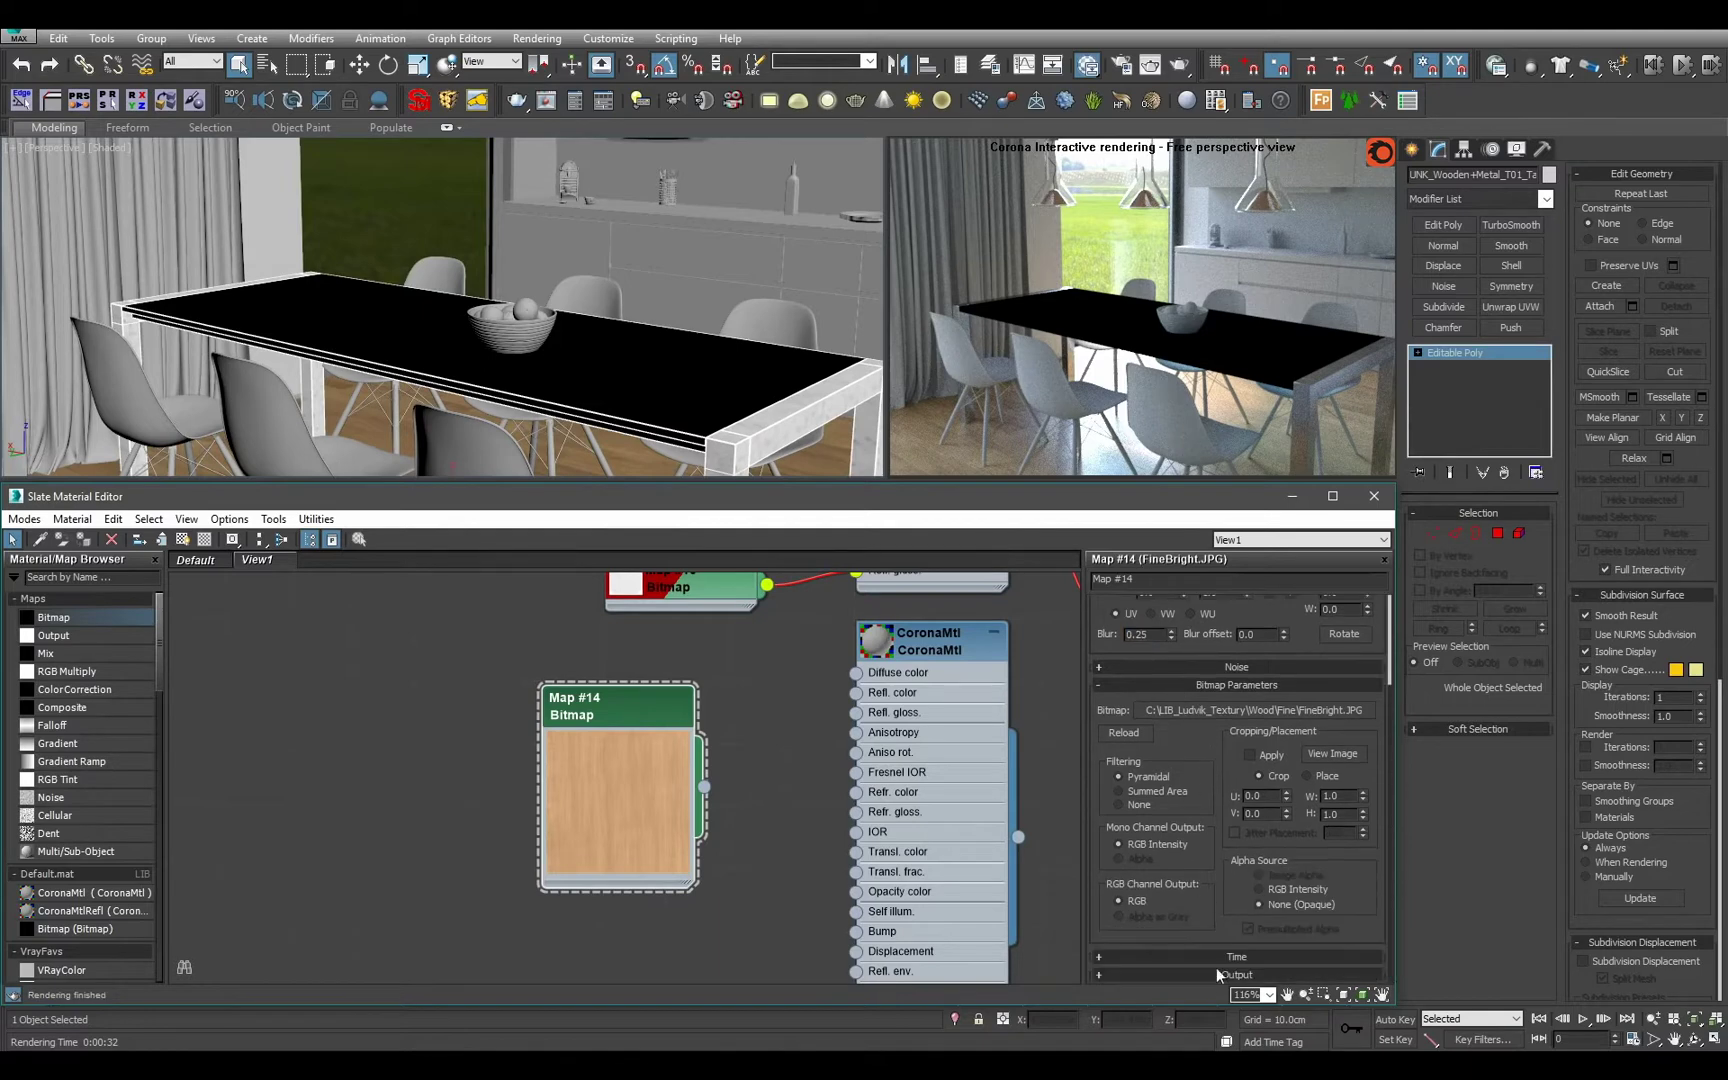
click(1107, 688)
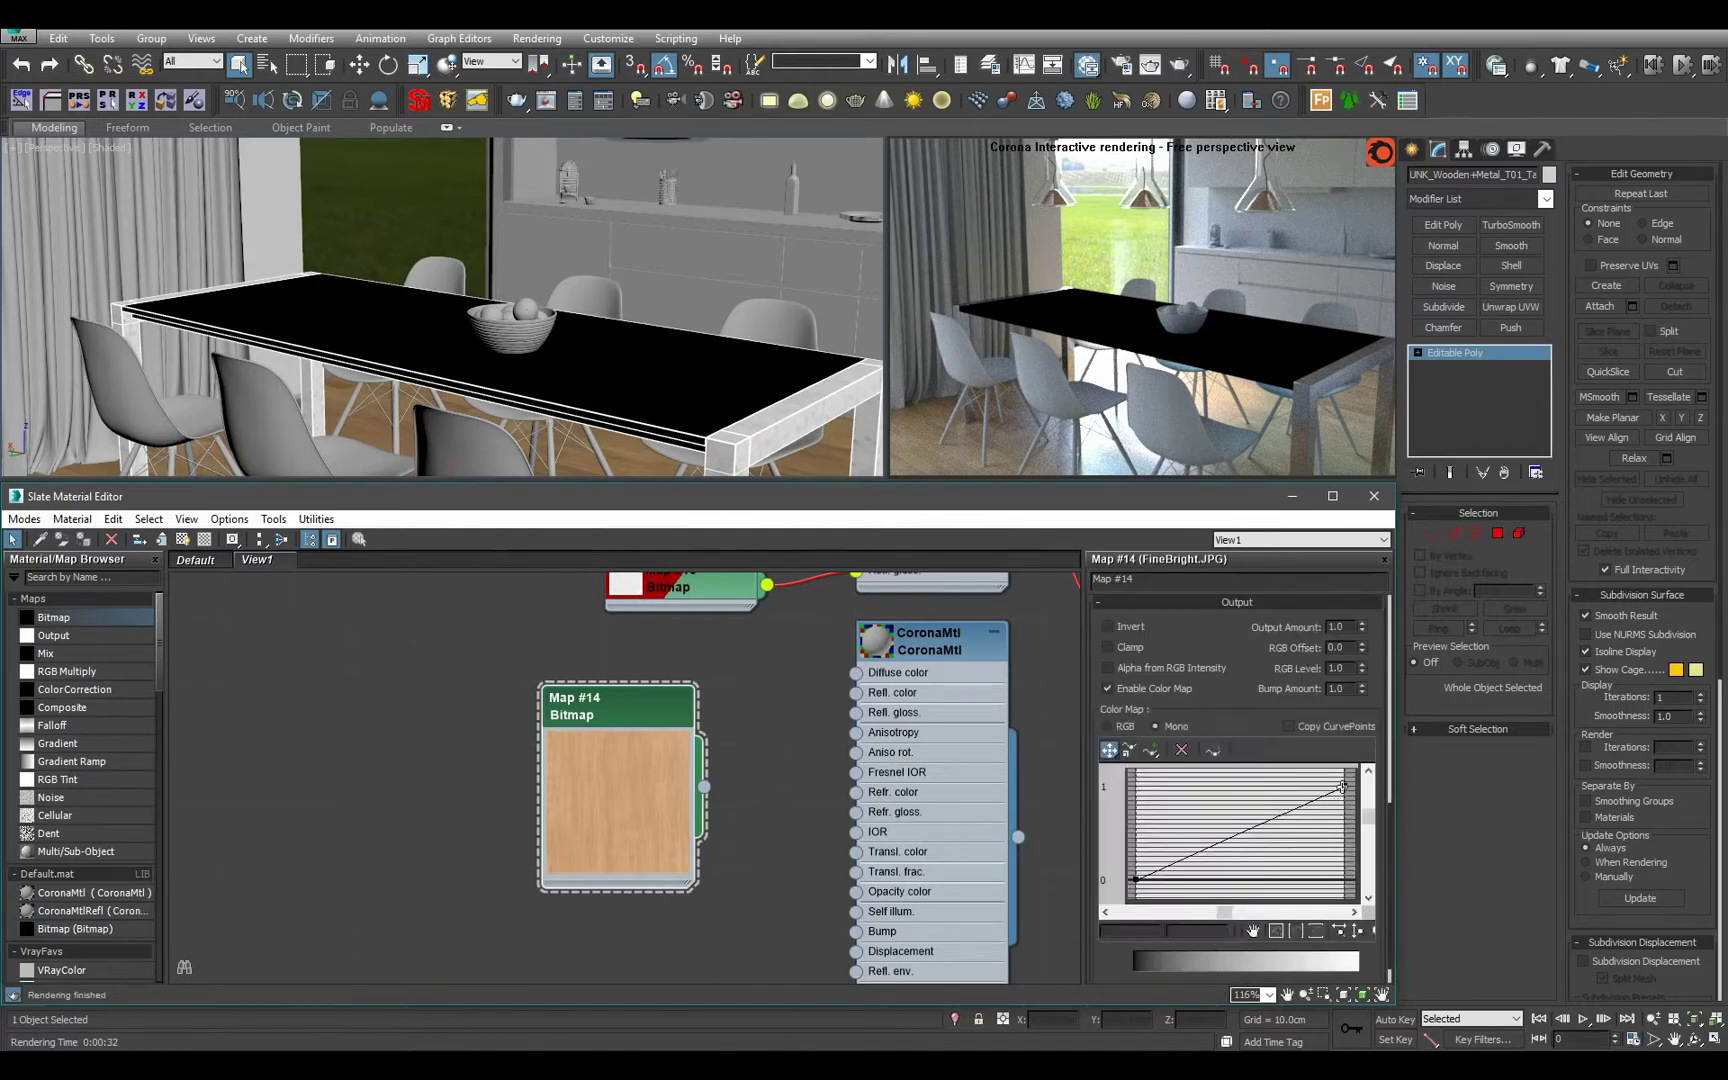
Bend the bitmap's color curve upward with a Bezier handle on its end point and set the RGB level to 0.6.
right_click(1341, 787)
click(1360, 846)
drag(1290, 810, 1203, 806)
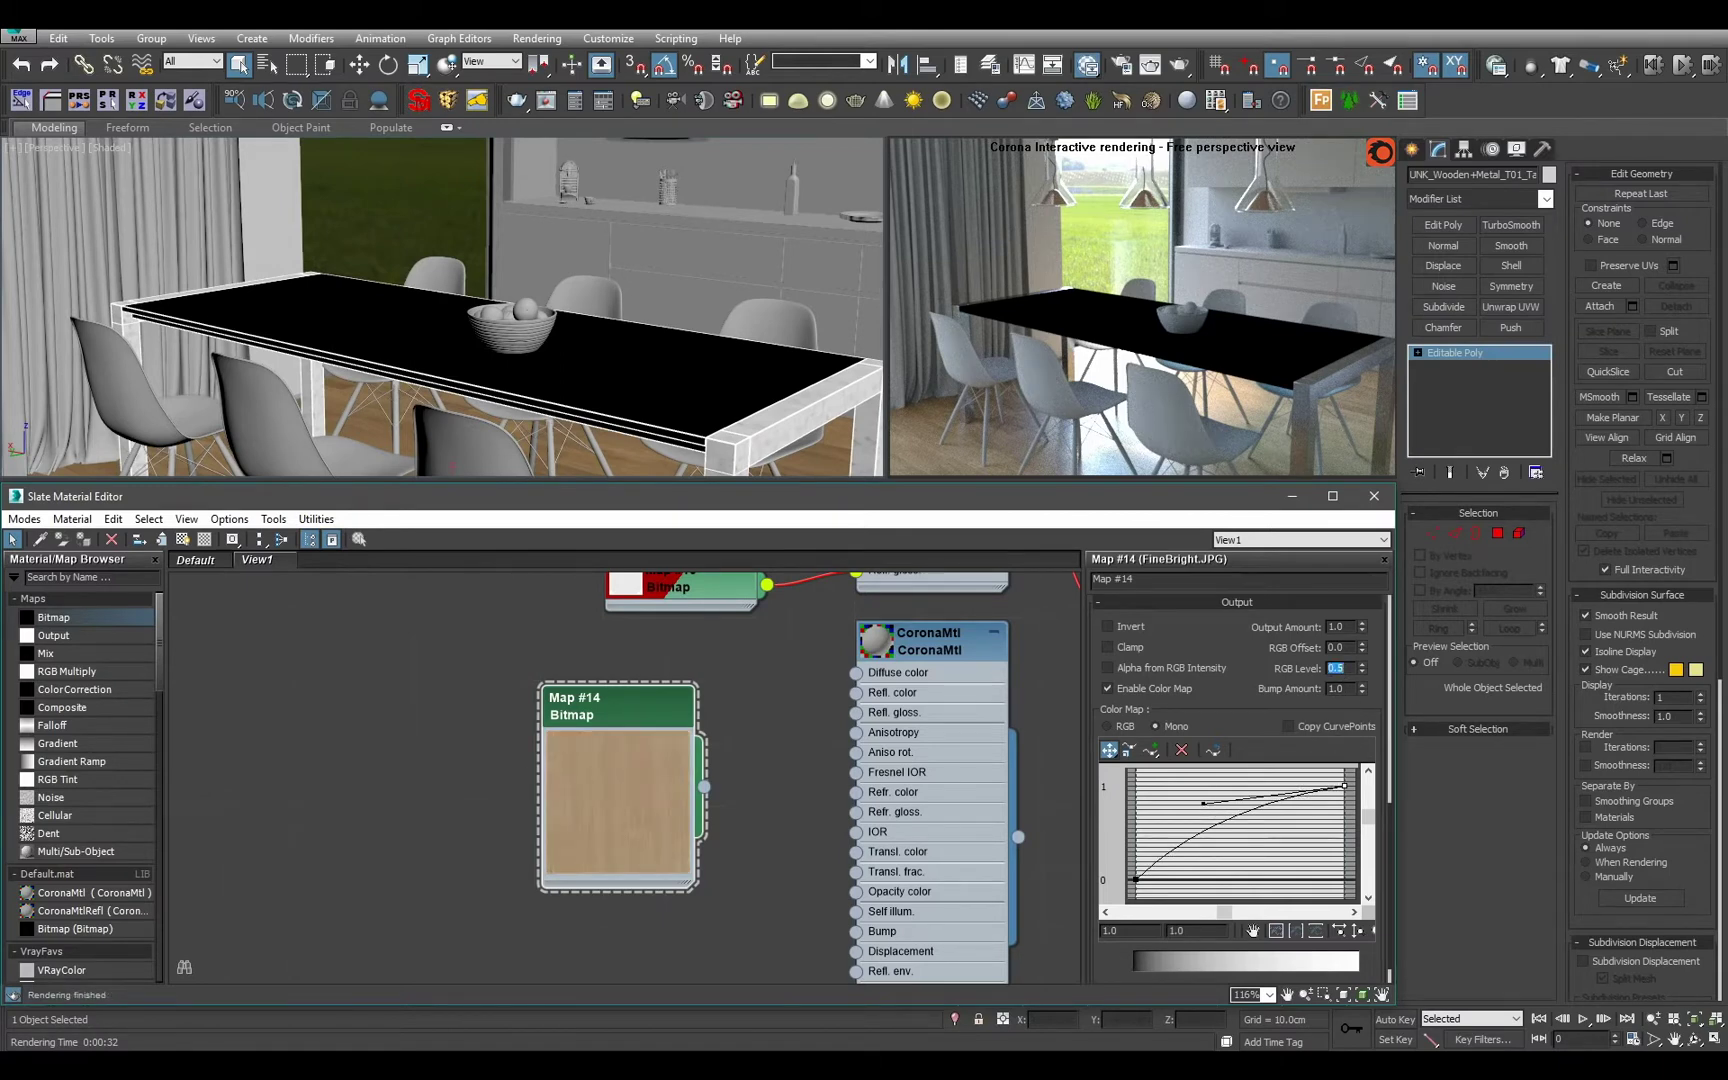
key(Return)
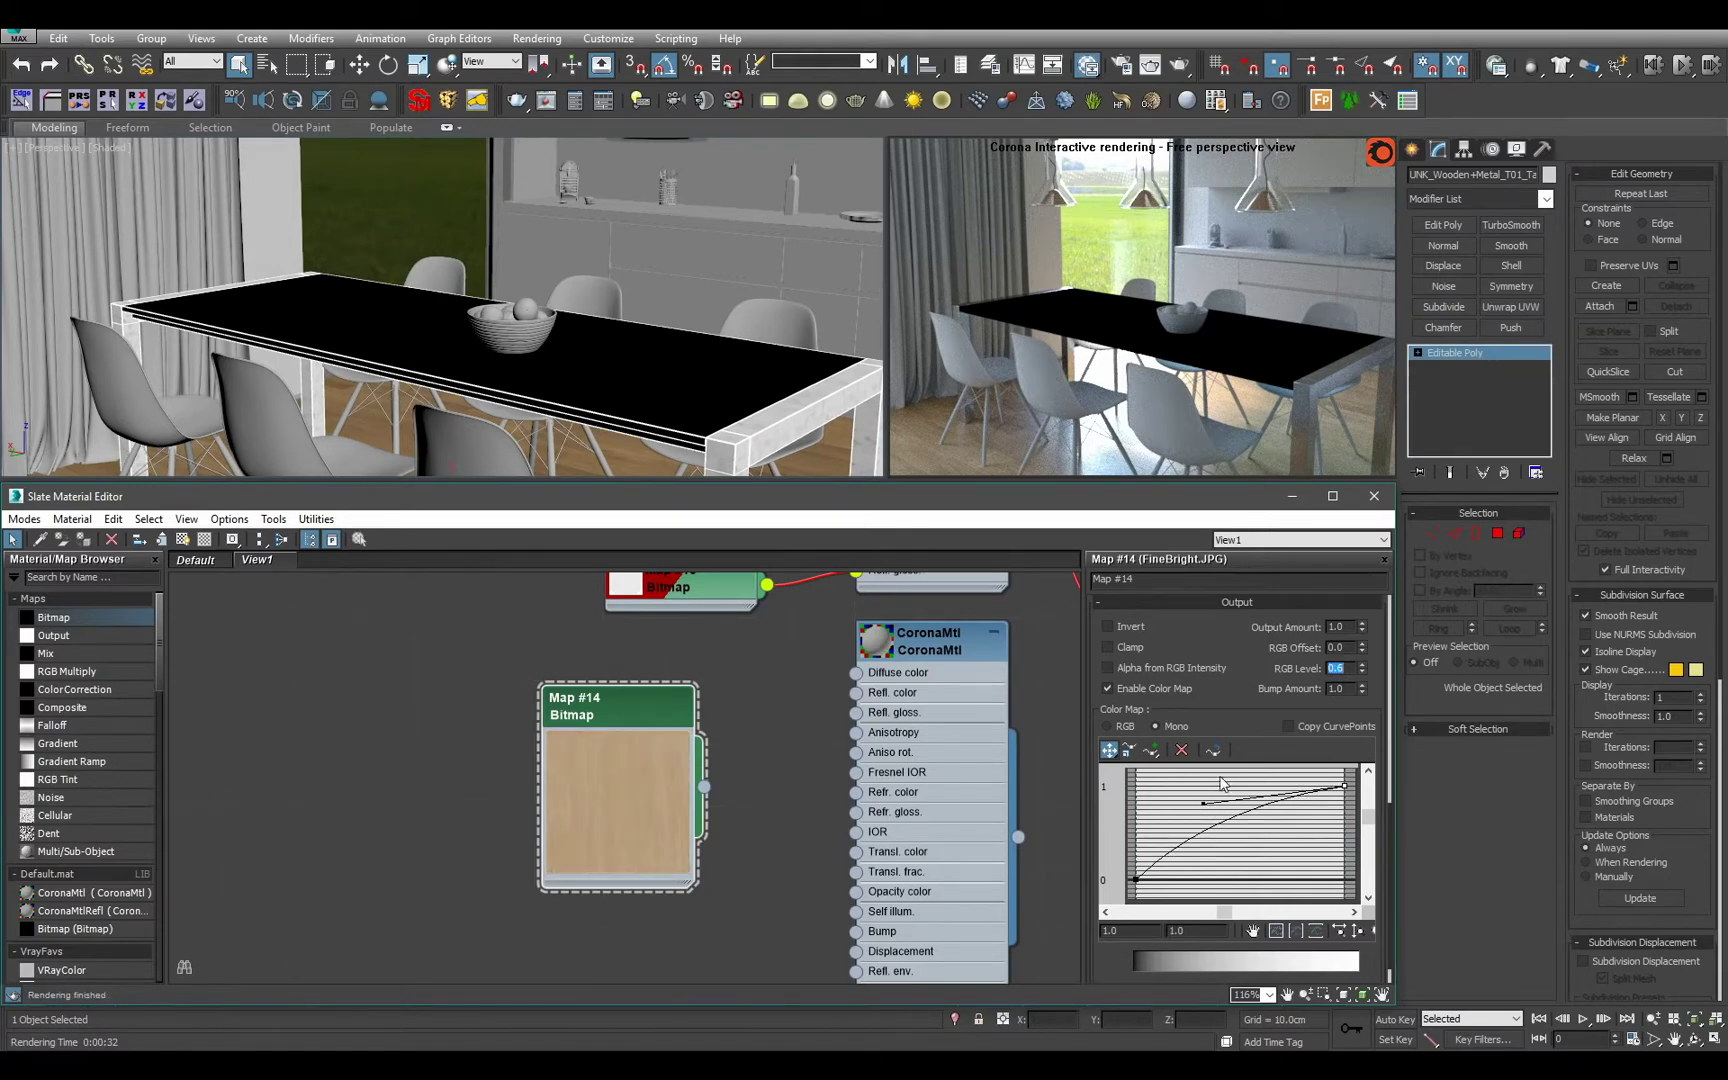
drag(1200, 801, 1213, 806)
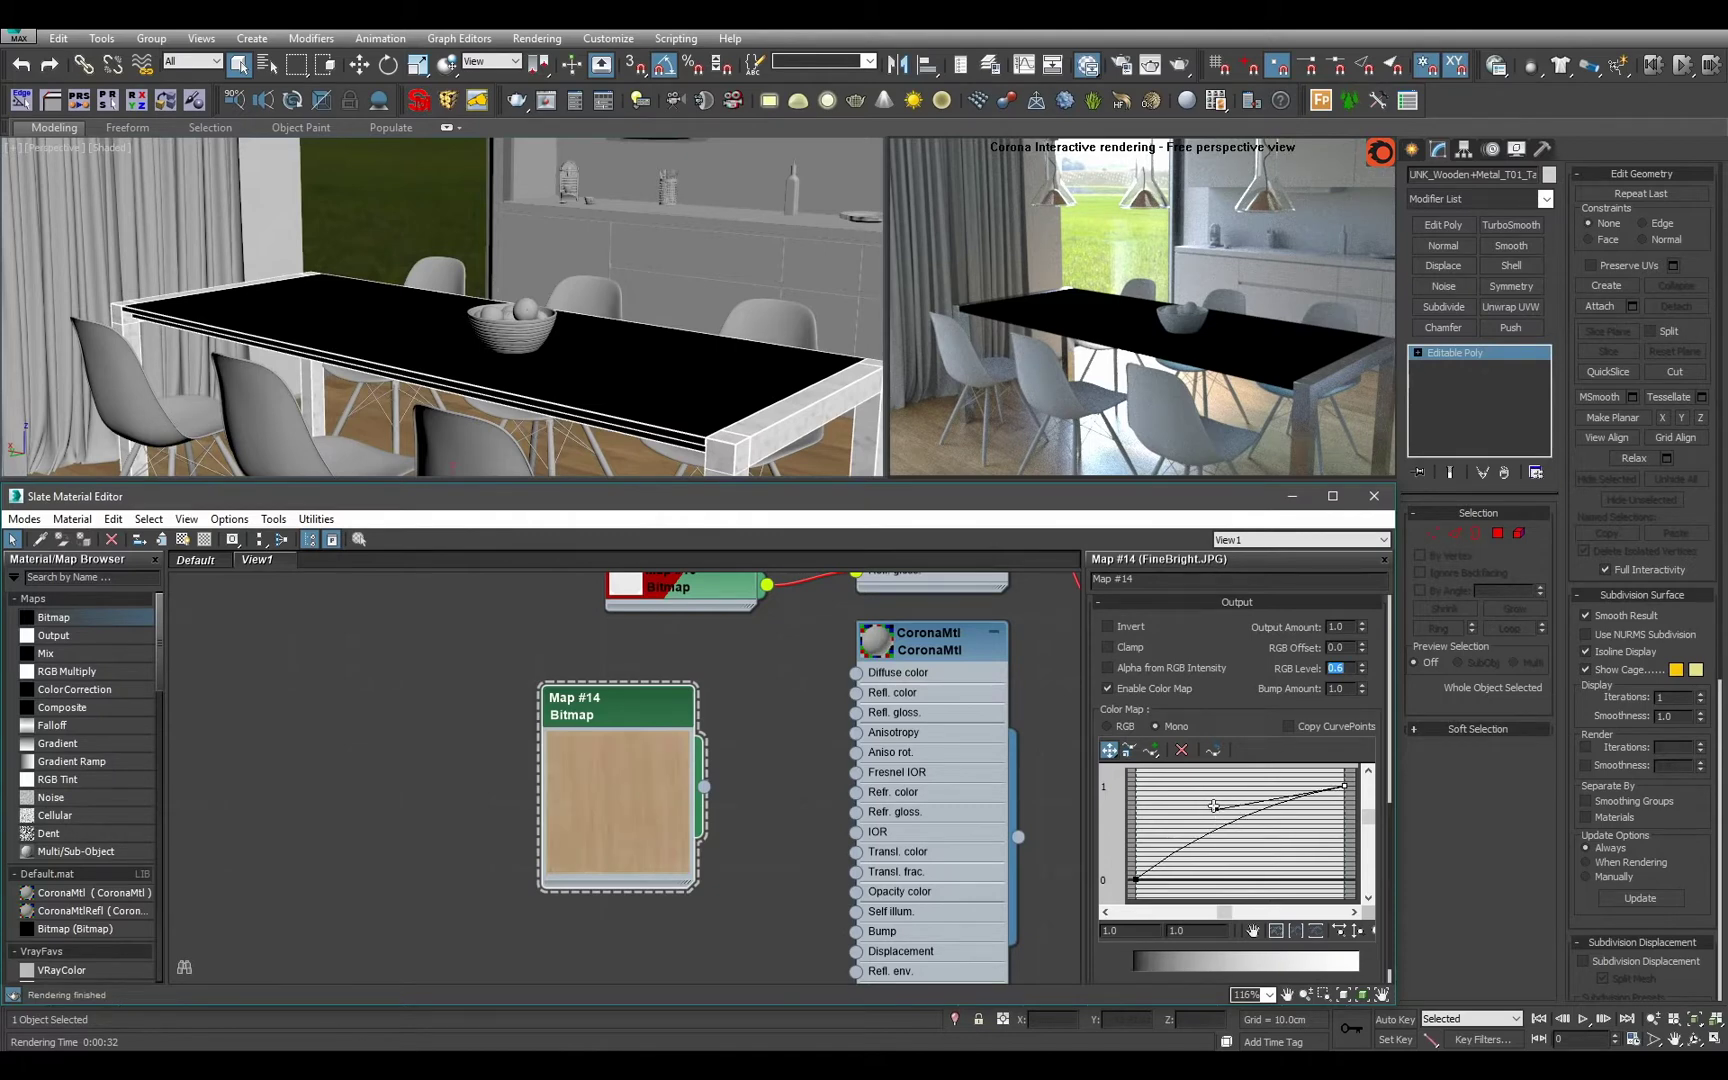
Connect the FineBright bitmap to the new CoronaMtl's diffuse color, enlarge the material preview and hide its unused slots.
mouse_move(719, 782)
middle_down()
mouse_move(738, 831)
mouse_move(727, 783)
middle_up()
scroll(758, 820, down, 5)
scroll(812, 856, up, 2)
scroll(727, 783, up, 2)
drag(670, 752, 806, 647)
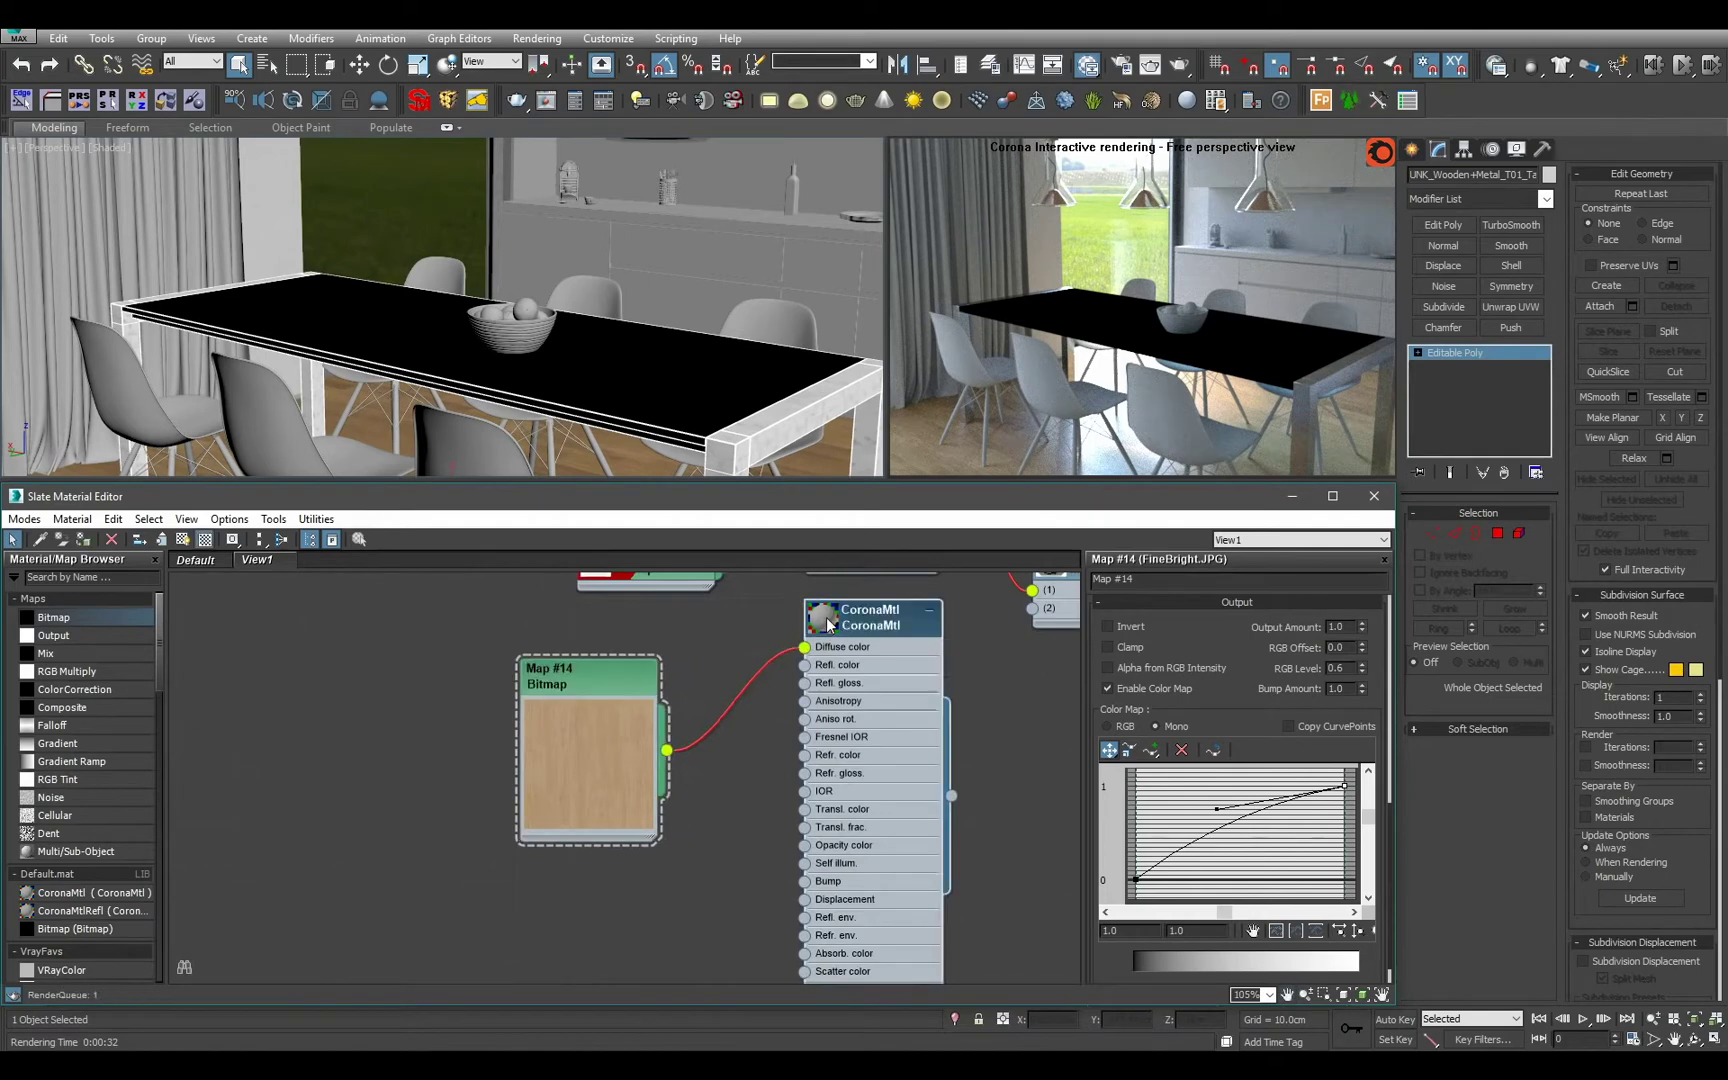
double_click(886, 810)
key(h)
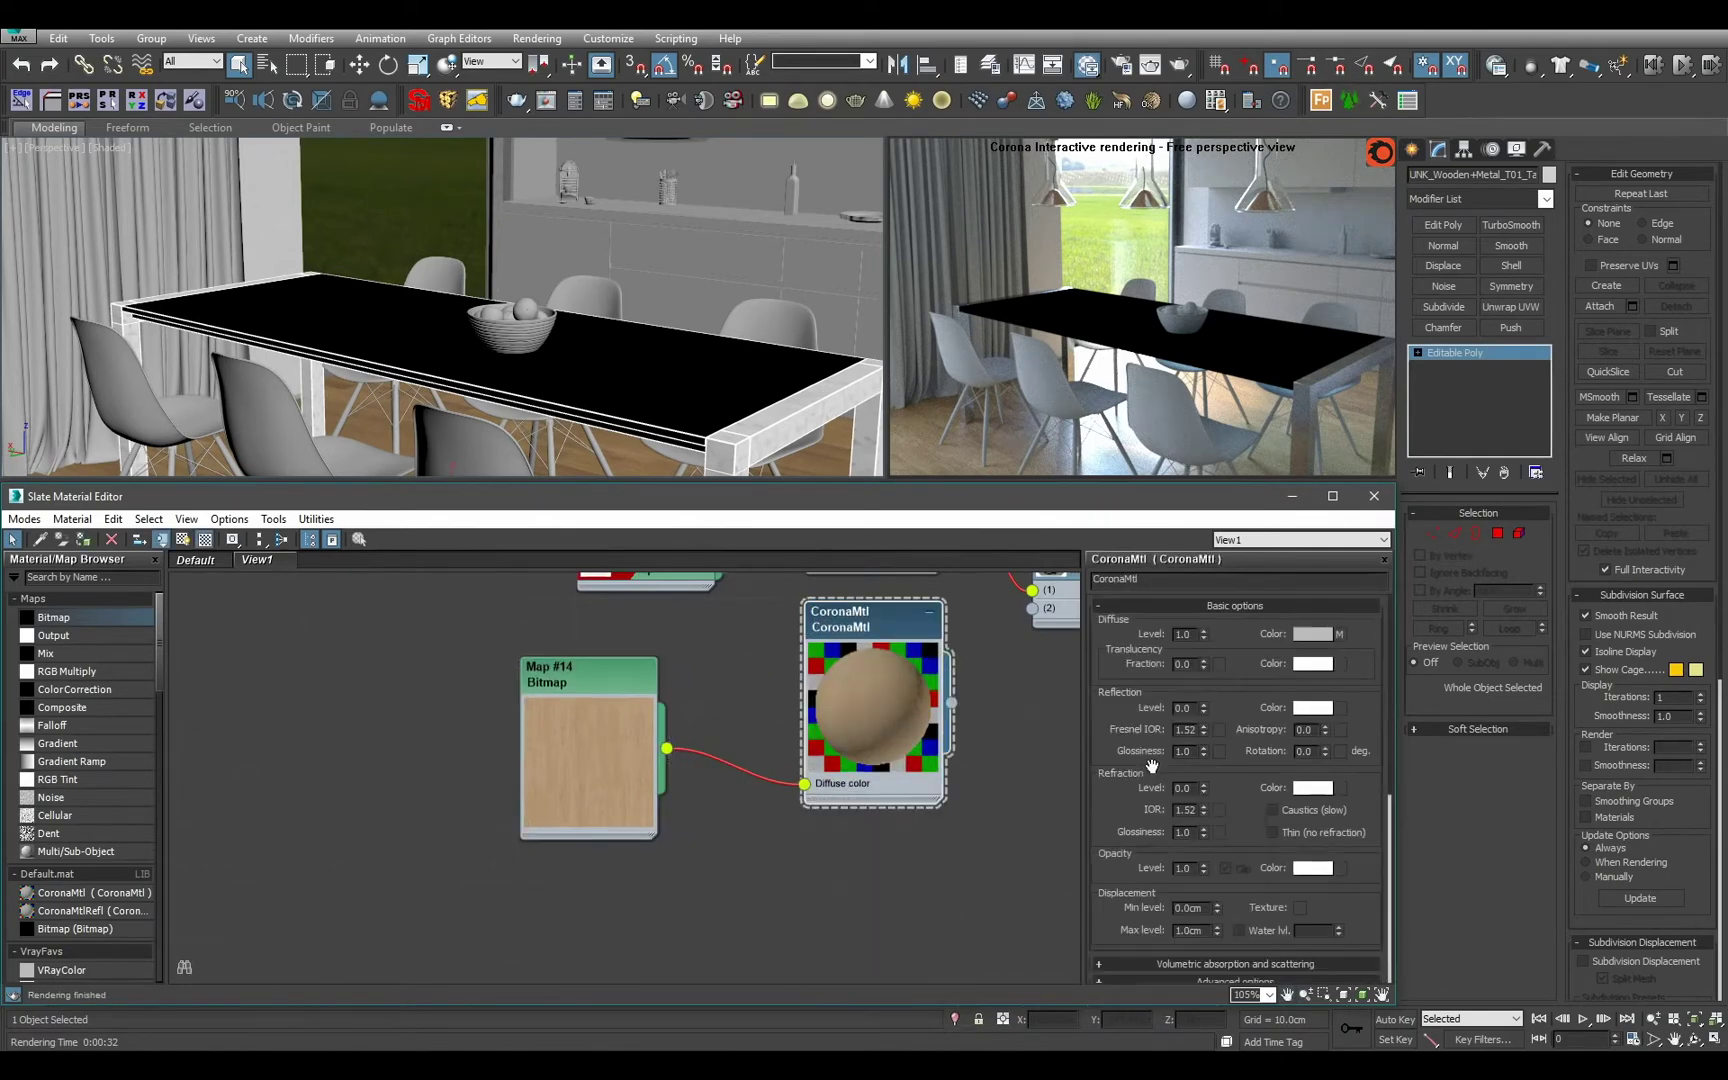
Move the wood bitmap node farther from the material and set the material's reflection level to 1.0 and Fresnel IOR to 1.6.
drag(626, 779, 397, 779)
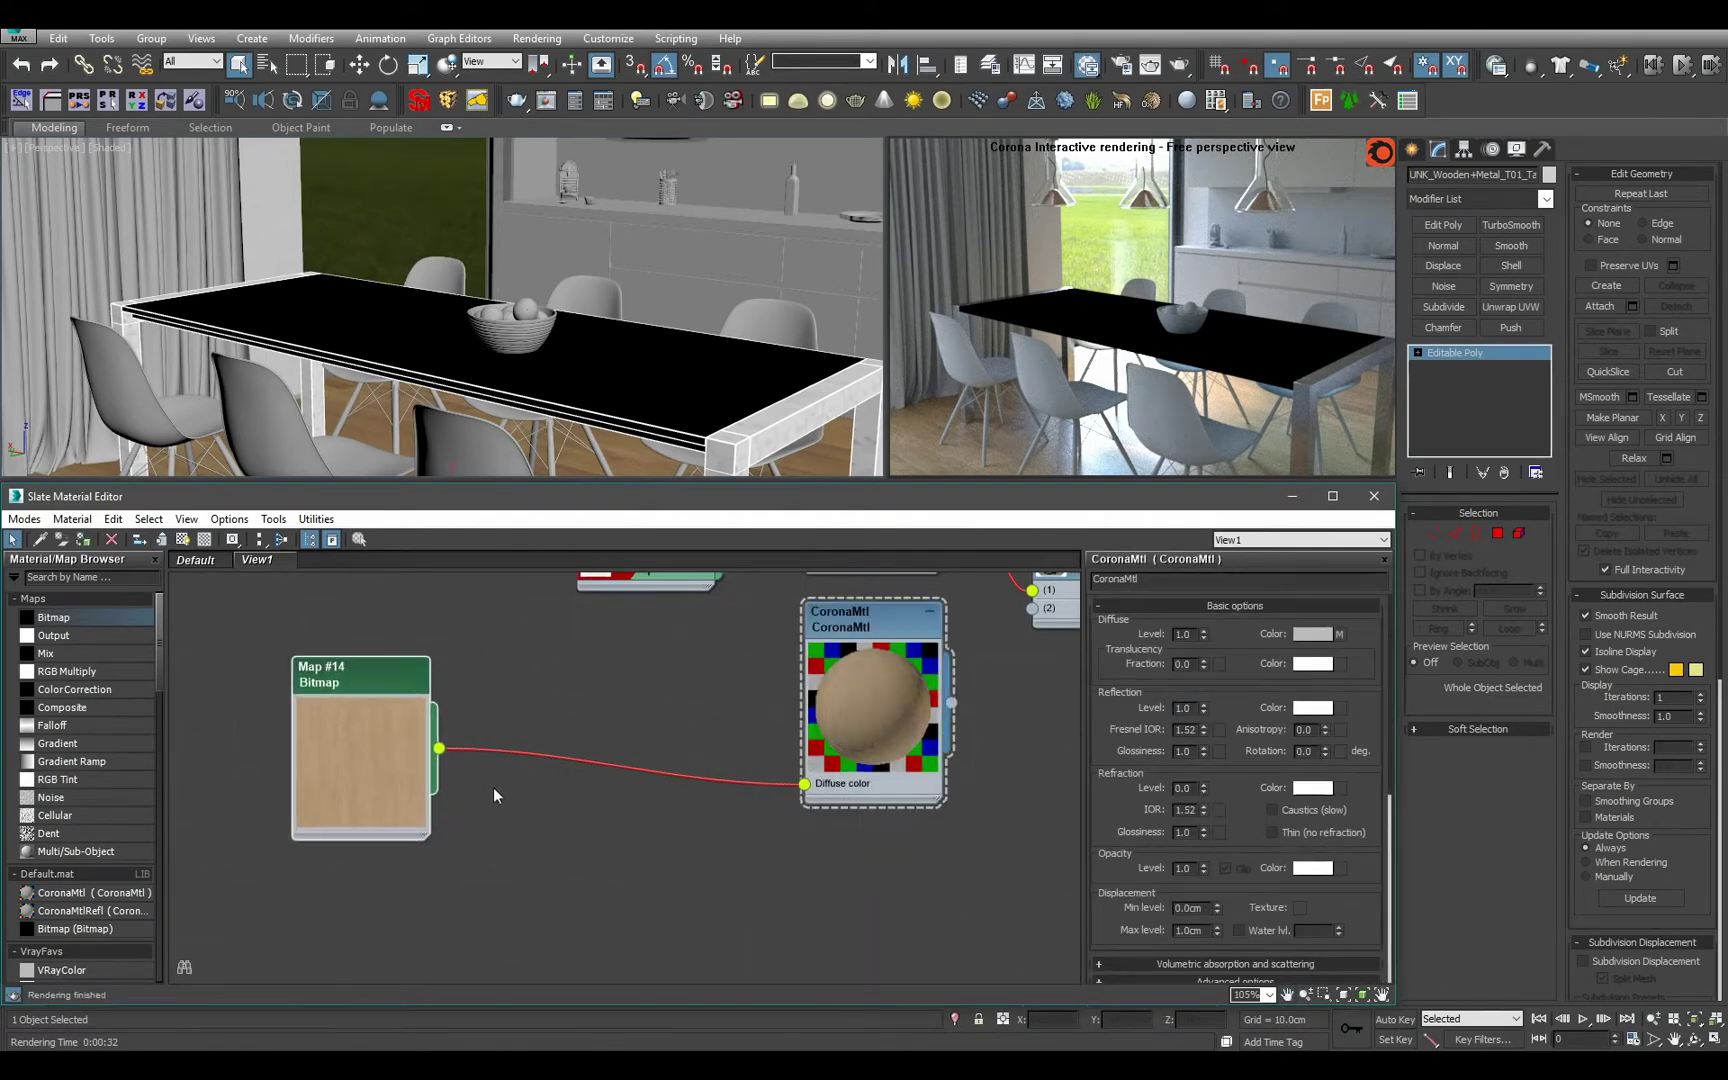
double_click(1186, 730)
text(1.6)
middle_drag(1048, 792, 1096, 715)
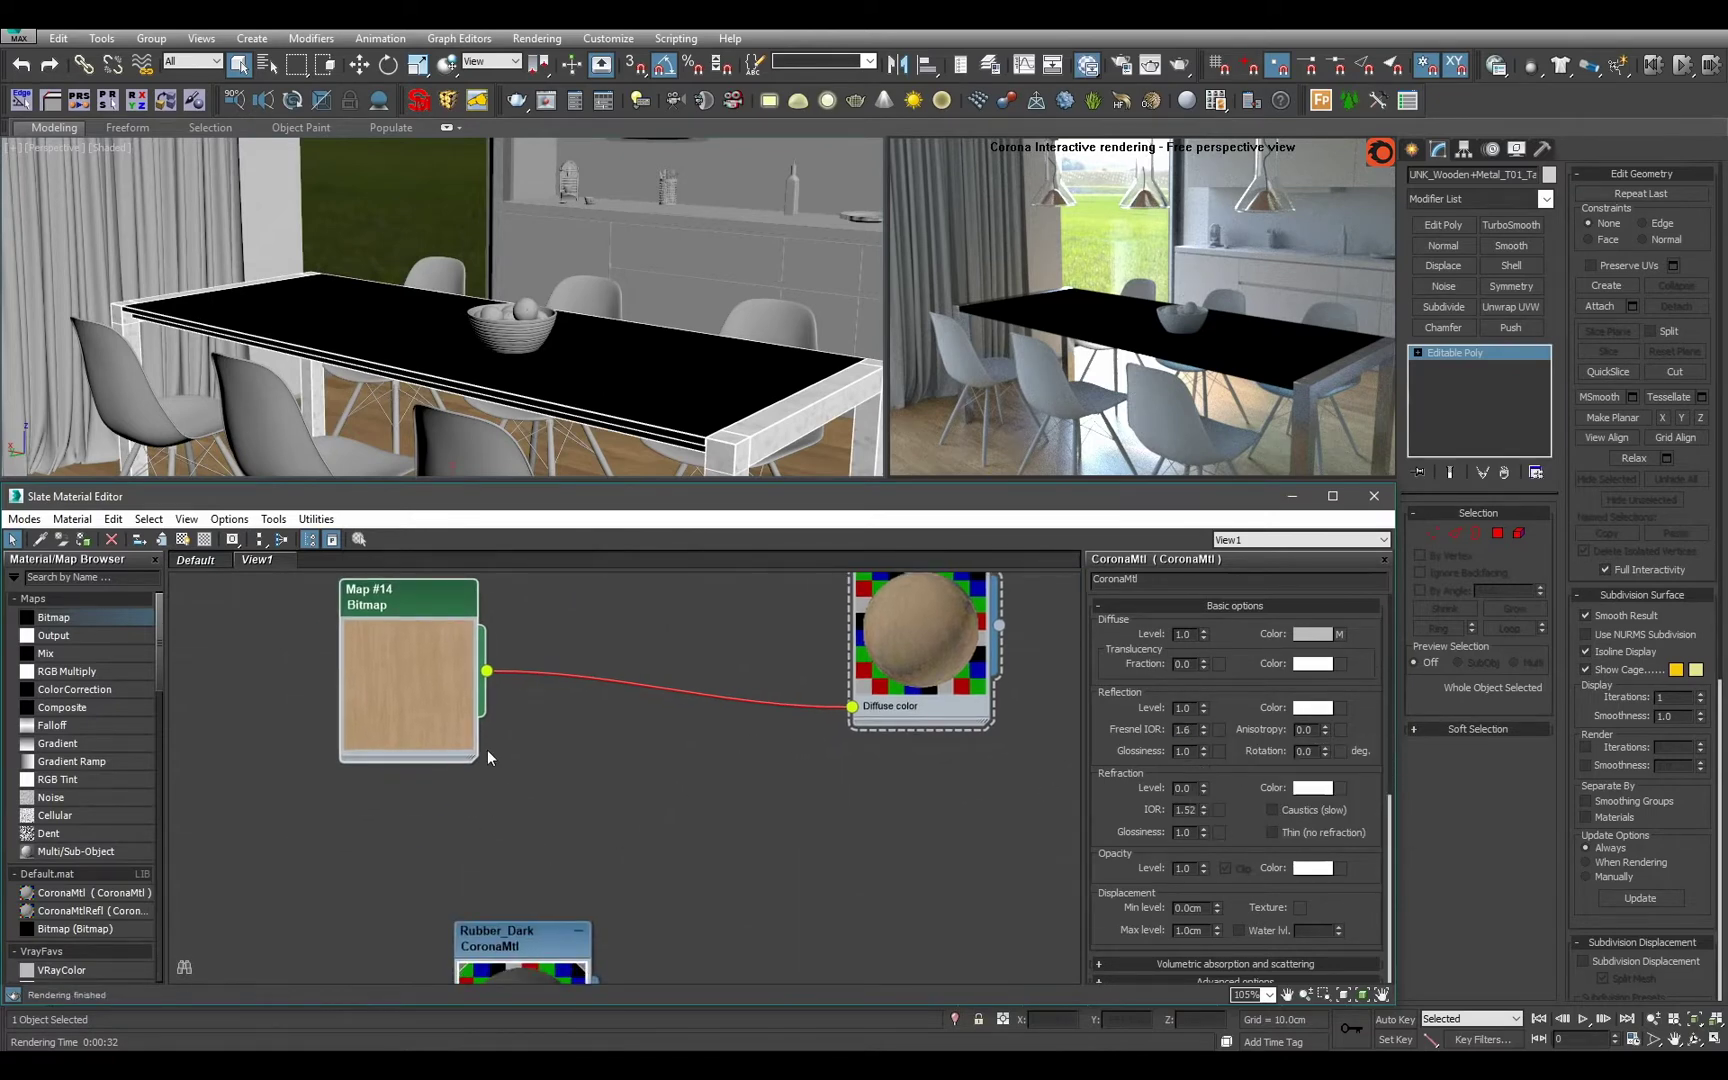
Add an Output map fed by the wood bitmap and connect it to the wood material's reflection glossiness.
middle_drag(487, 749, 489, 831)
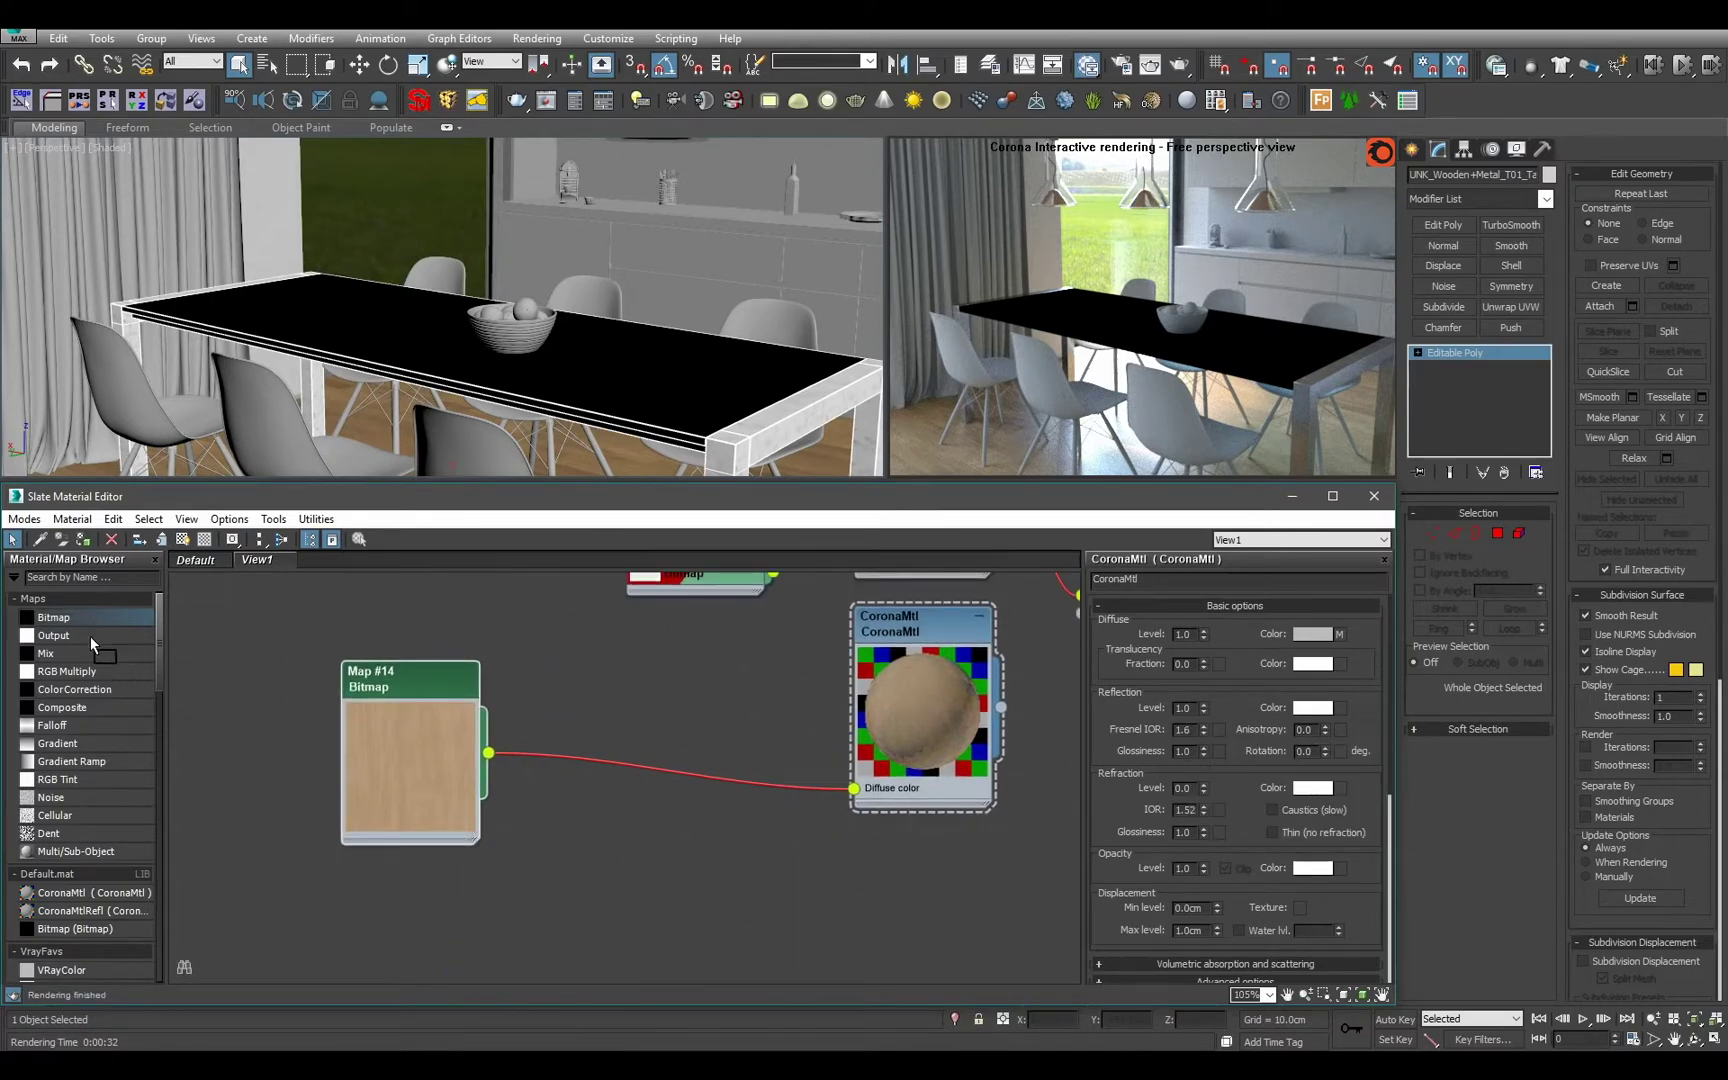
drag(93, 630, 627, 882)
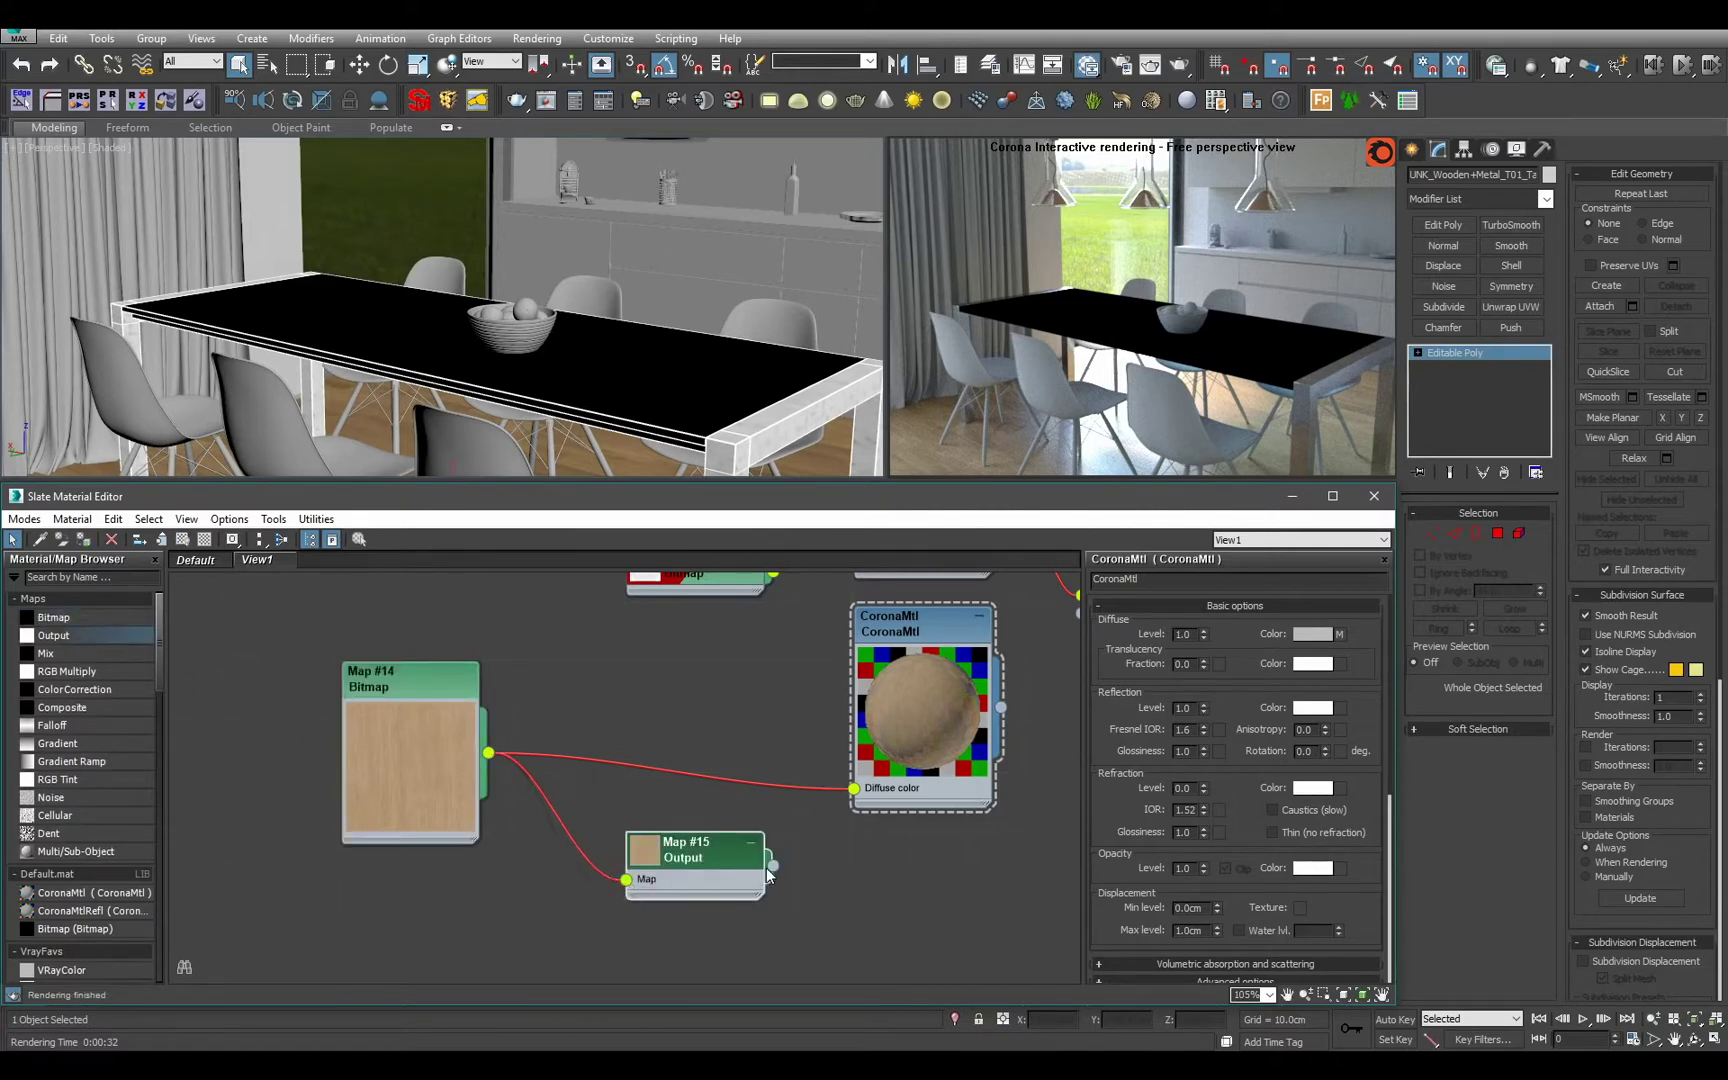
drag(921, 787, 854, 860)
Set the Output map's RGB offset to -0.3 and RGB level to 3.0, and collapse its node.
click(752, 883)
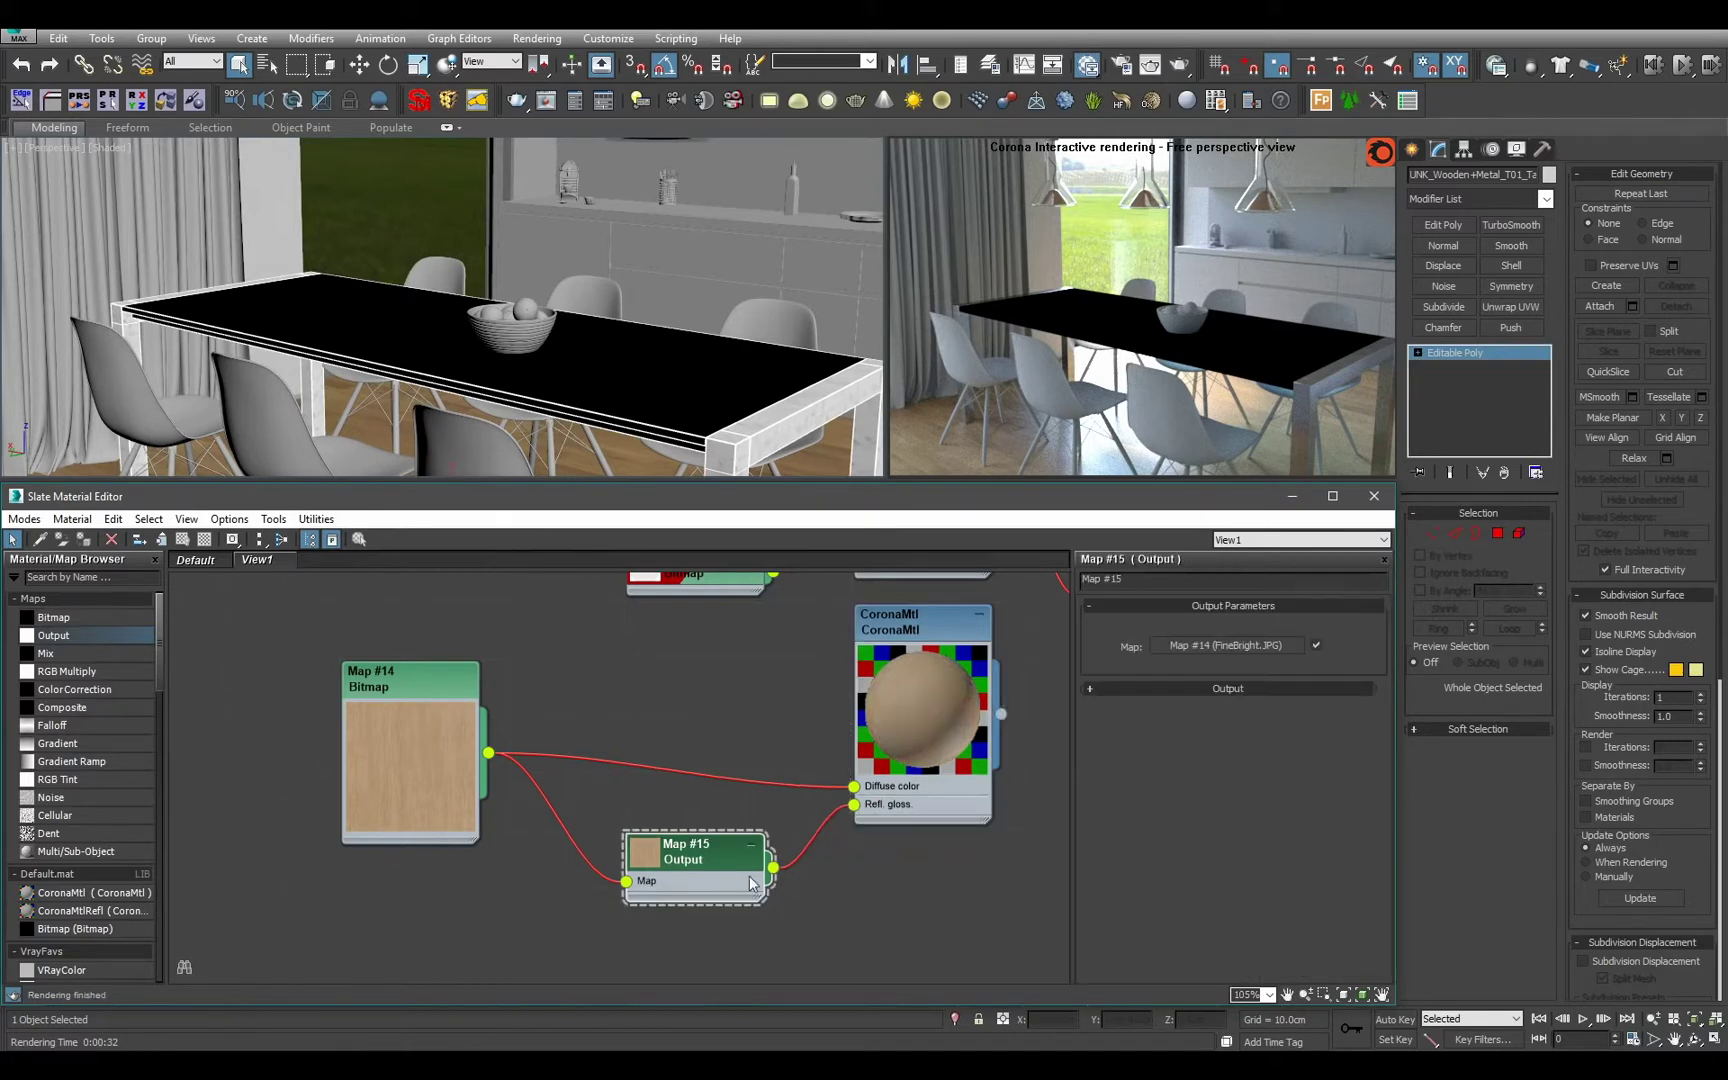
click(1270, 690)
text(2)
key(Return)
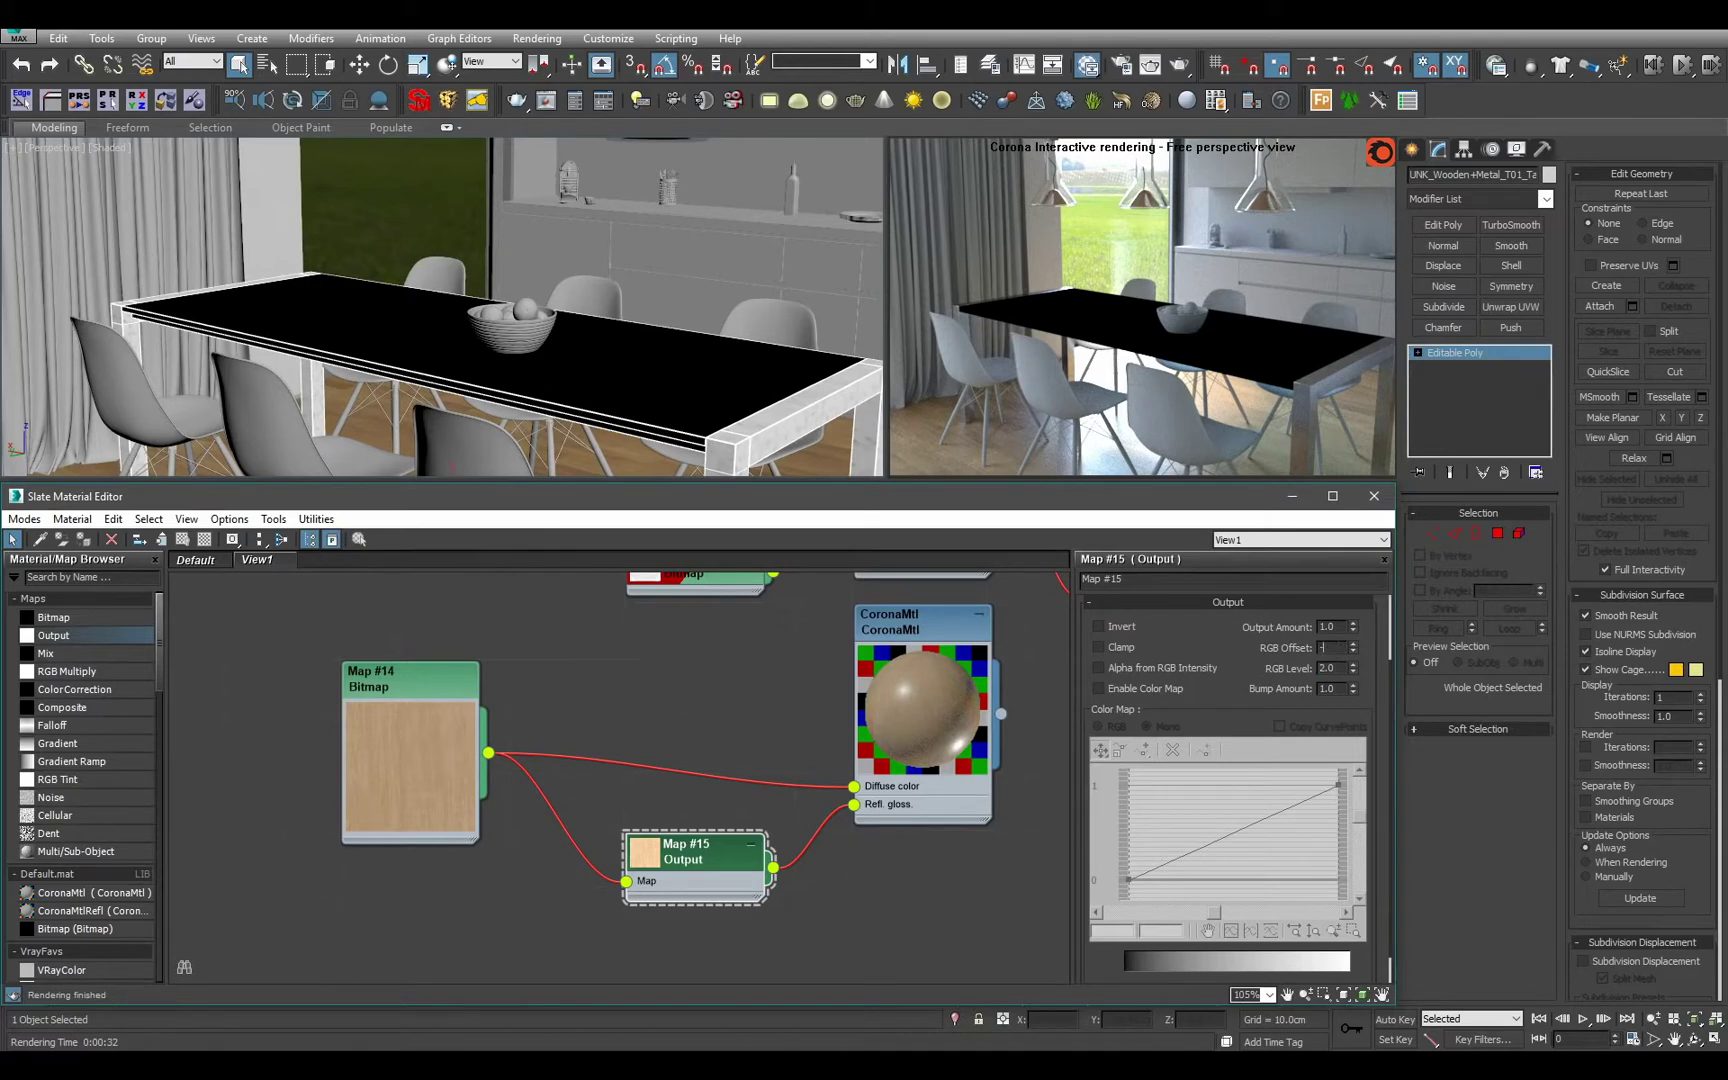
key(BackSpace)
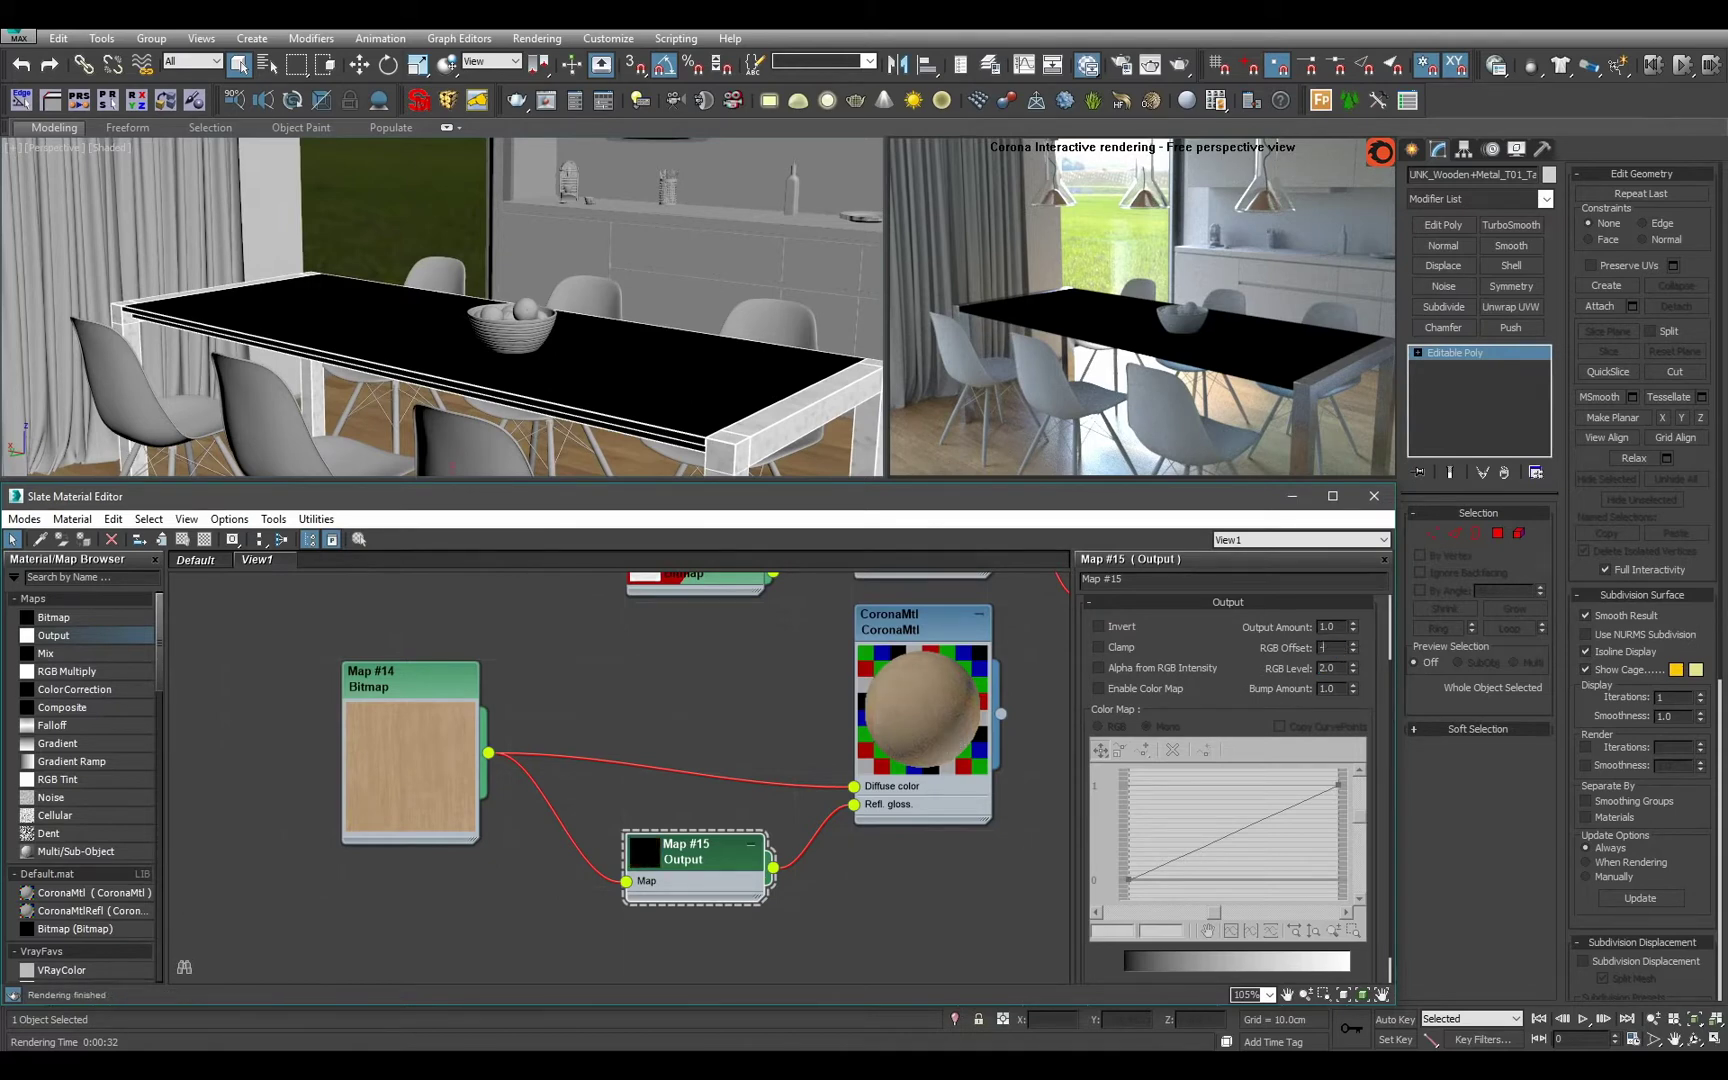
click(1328, 669)
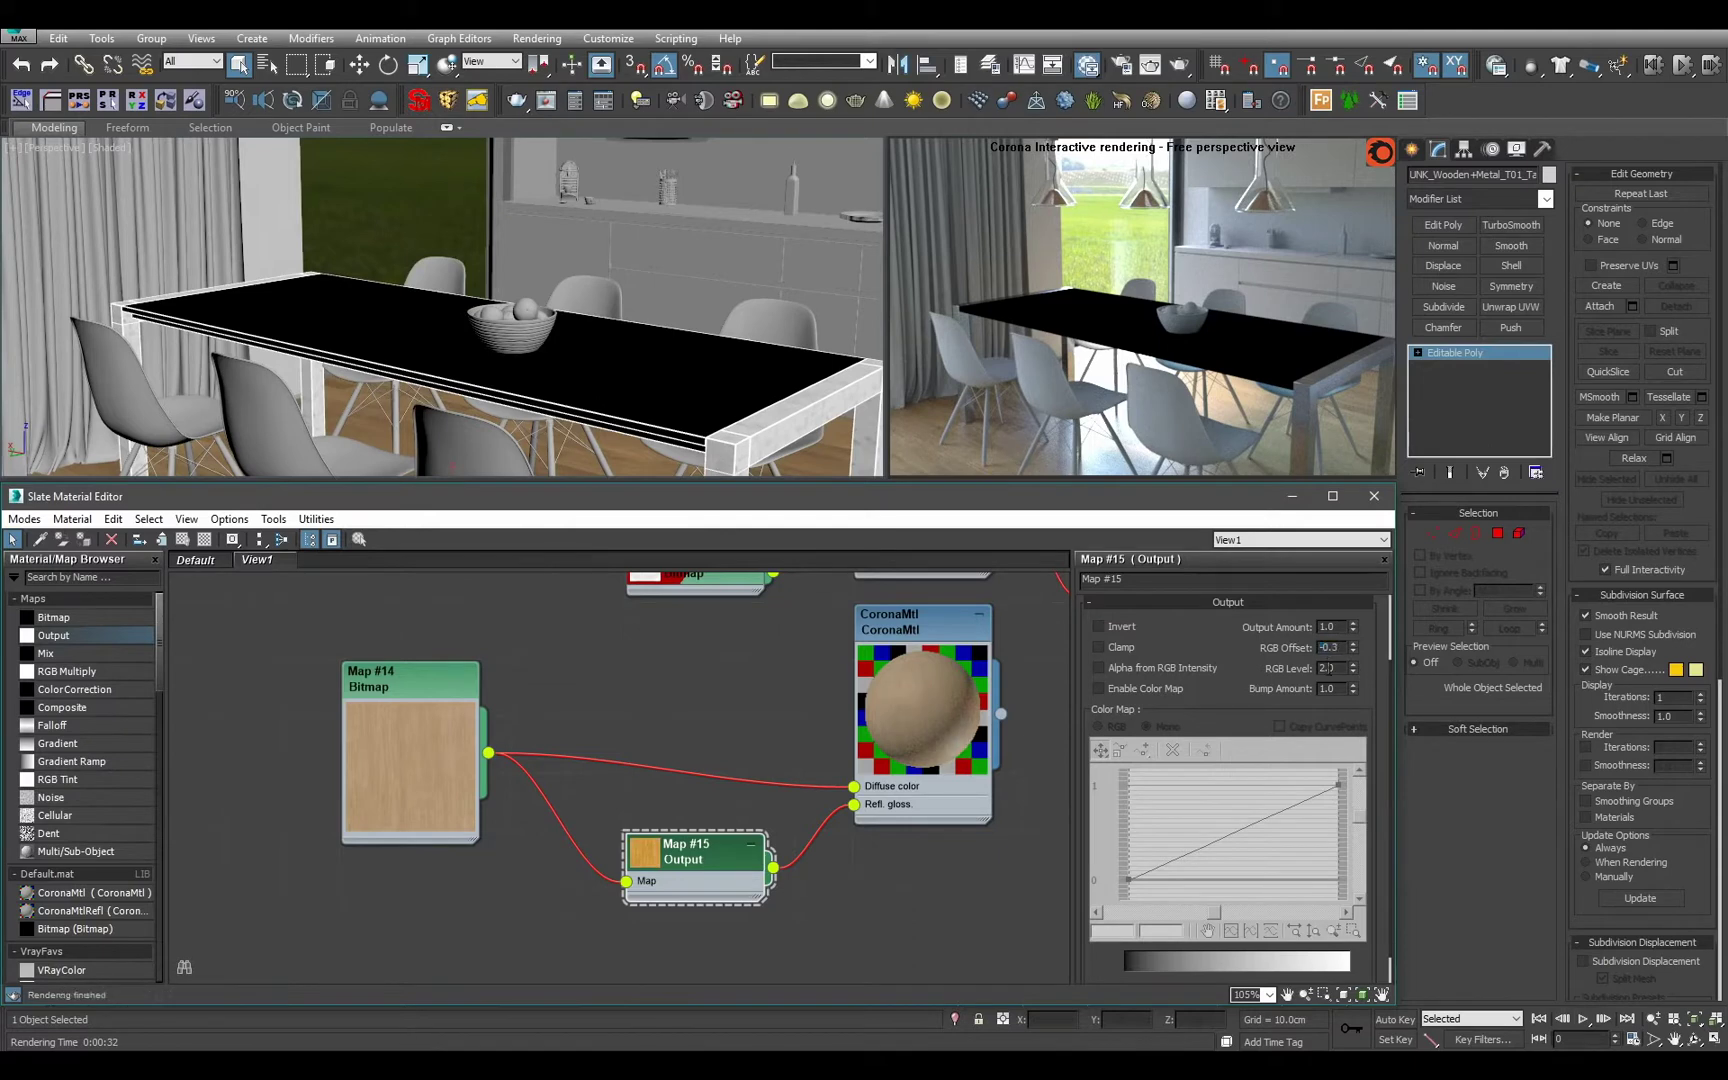
key(Return)
click(752, 848)
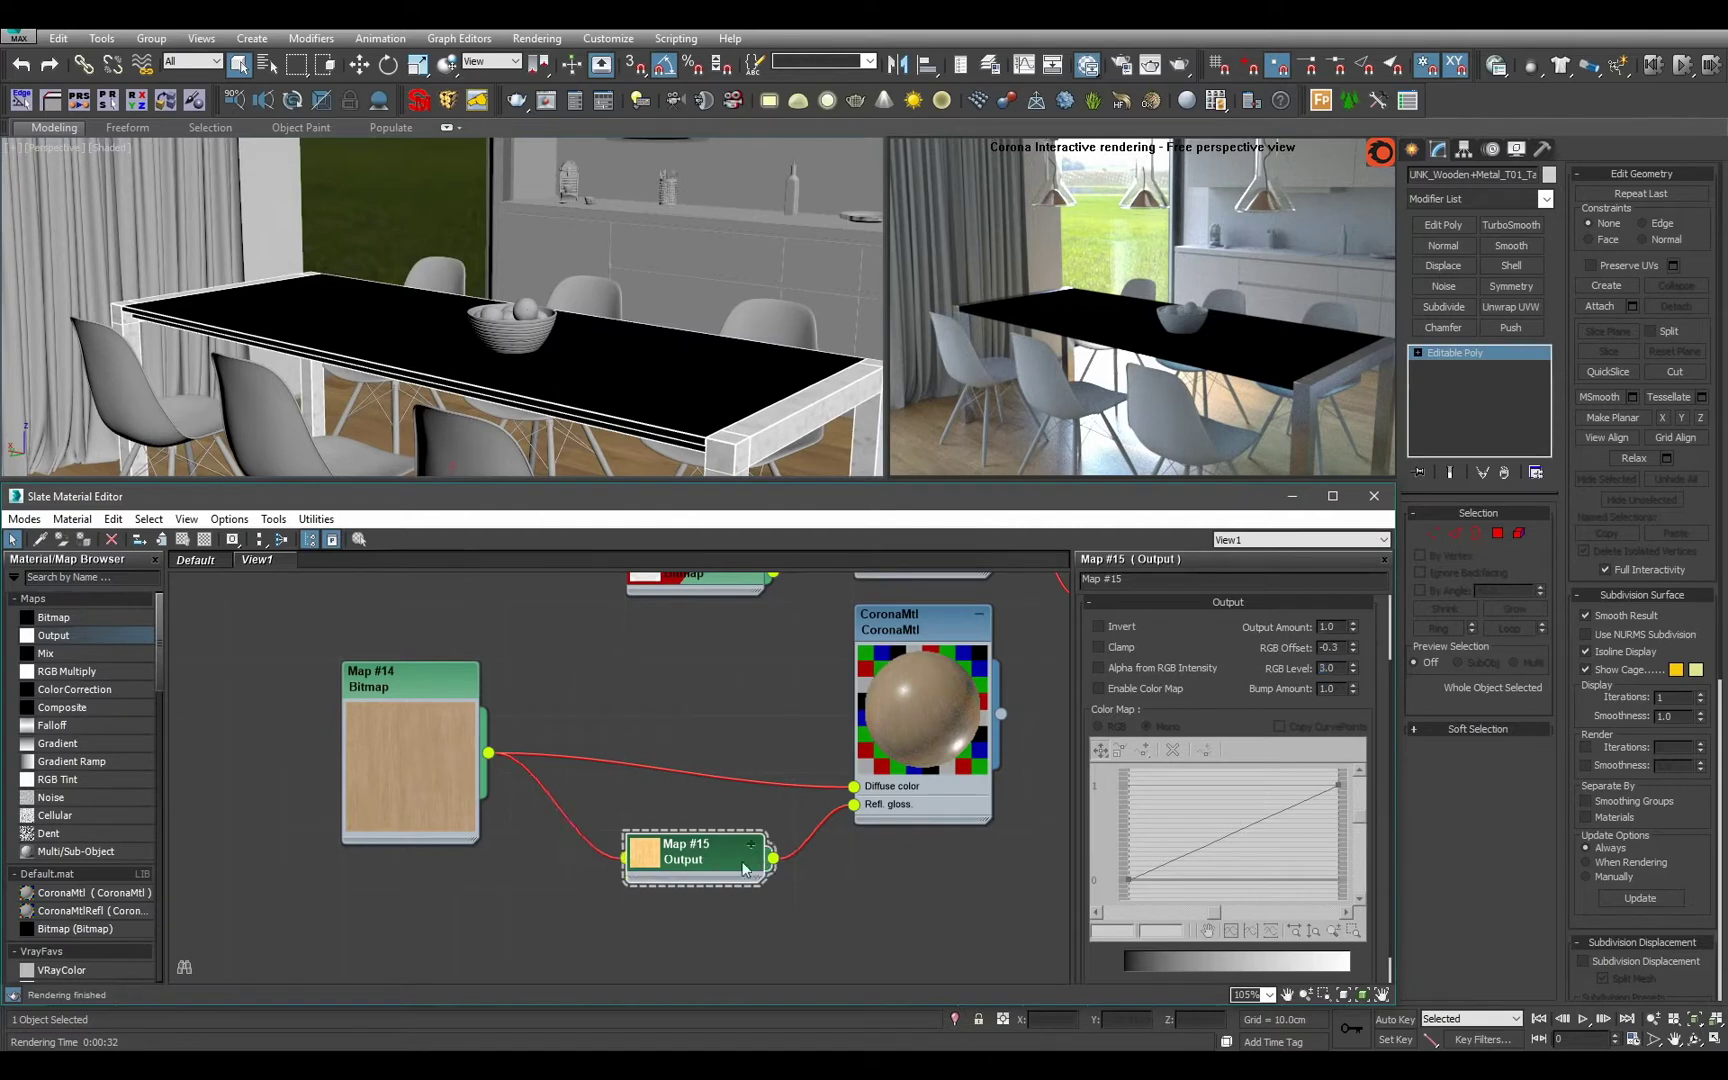
Rename the wood CoronaMtl as Wood_Bright_Simple.
double_click(929, 636)
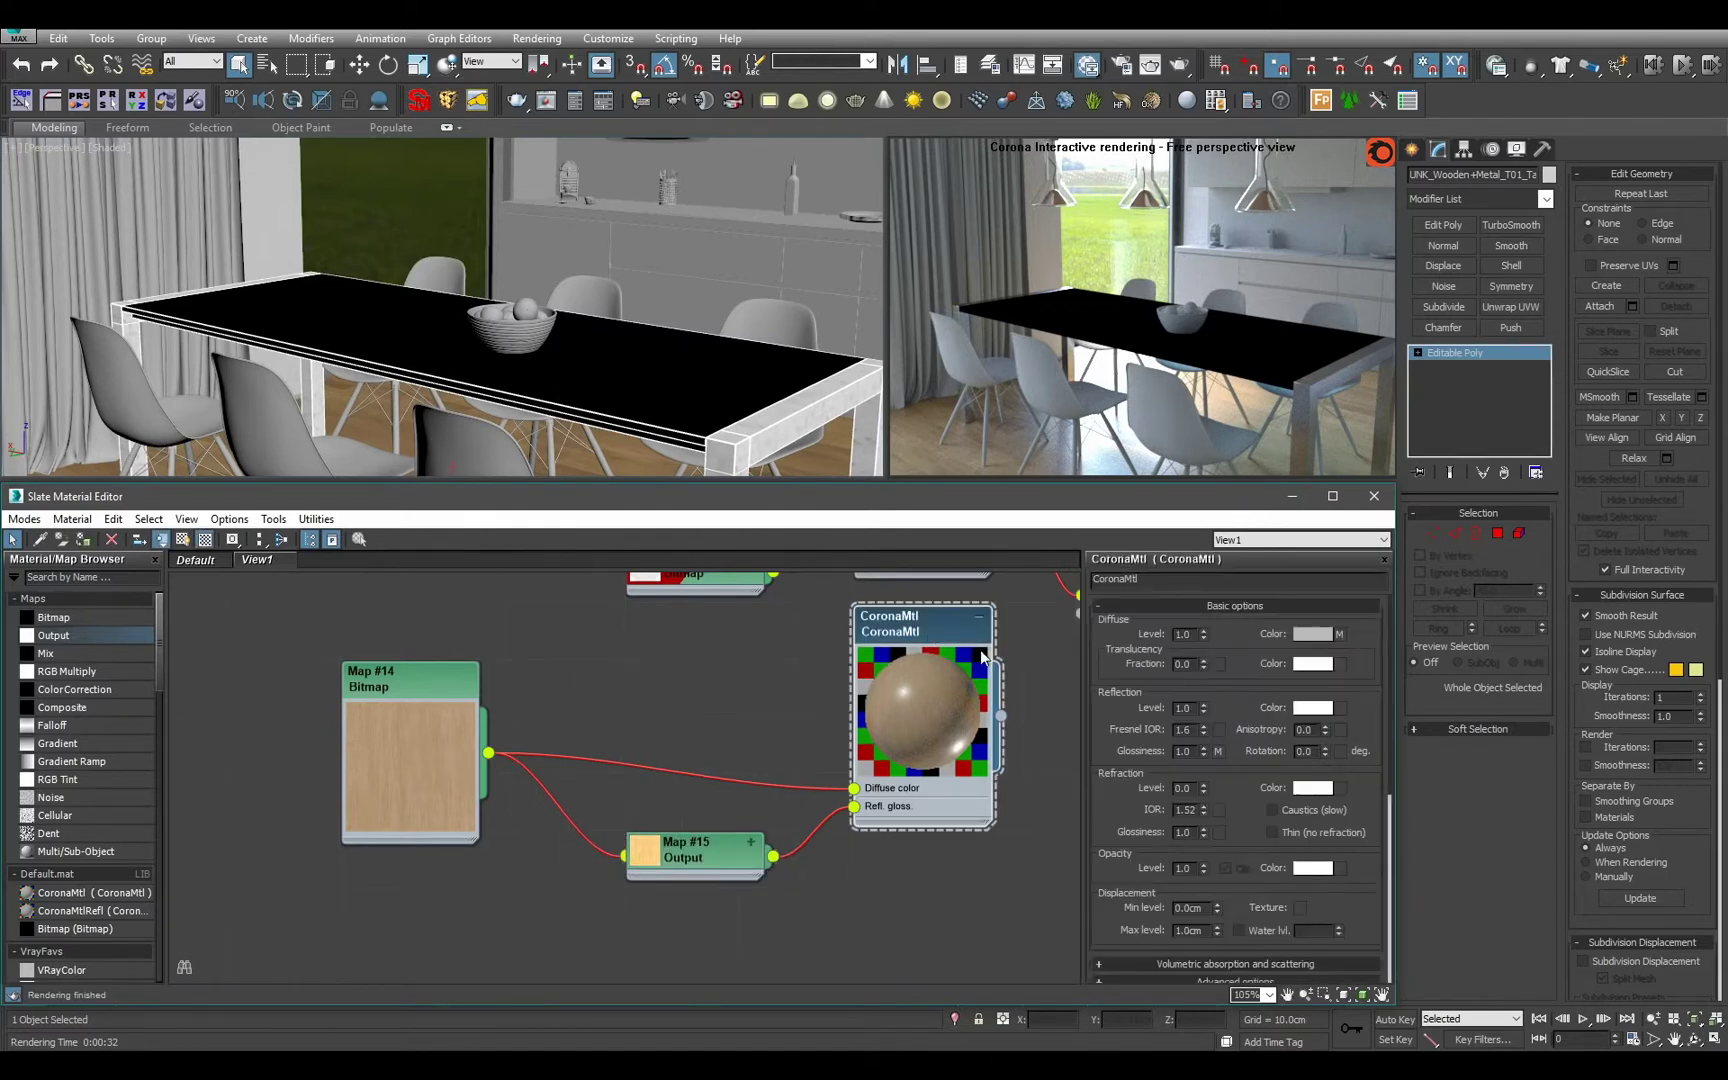
double_click(1155, 585)
text(Wood_Bright_Simple)
key(Return)
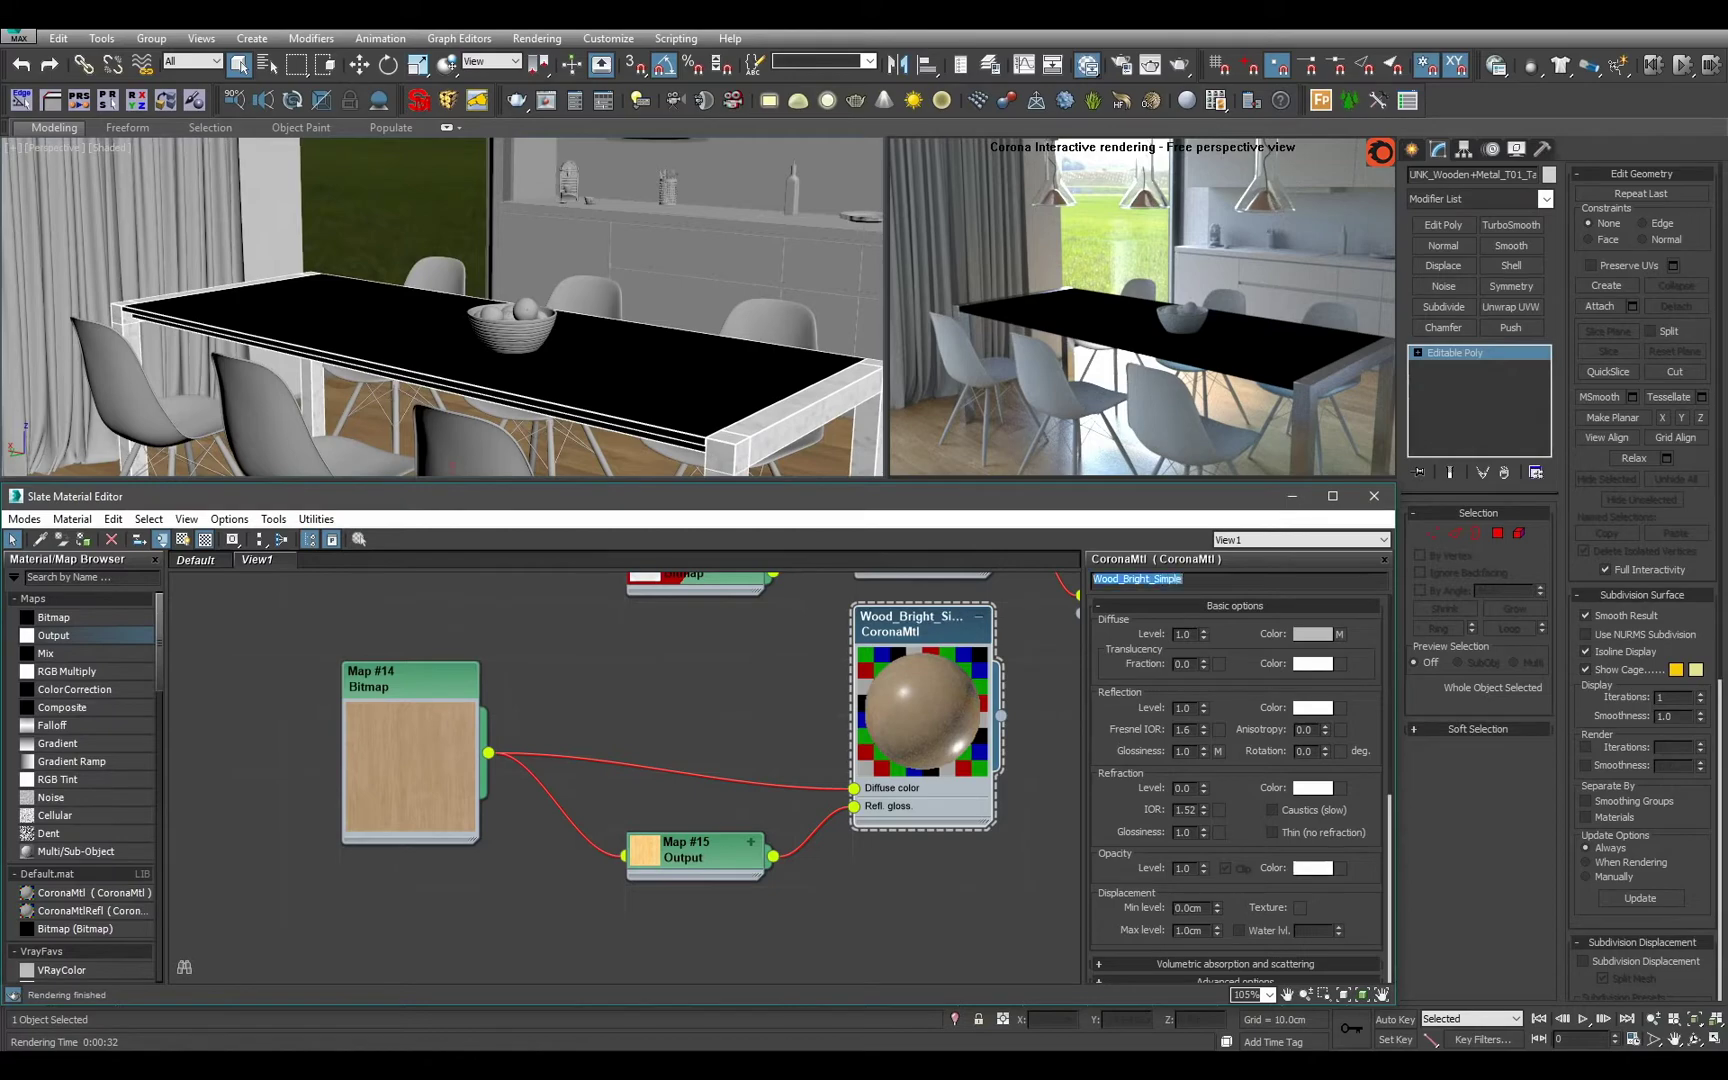
Connect Wood_Bright_Simple to the Table material's second slot and show the wood bitmap in the viewport.
scroll(938, 720, down, 1)
middle_drag(938, 720, 780, 884)
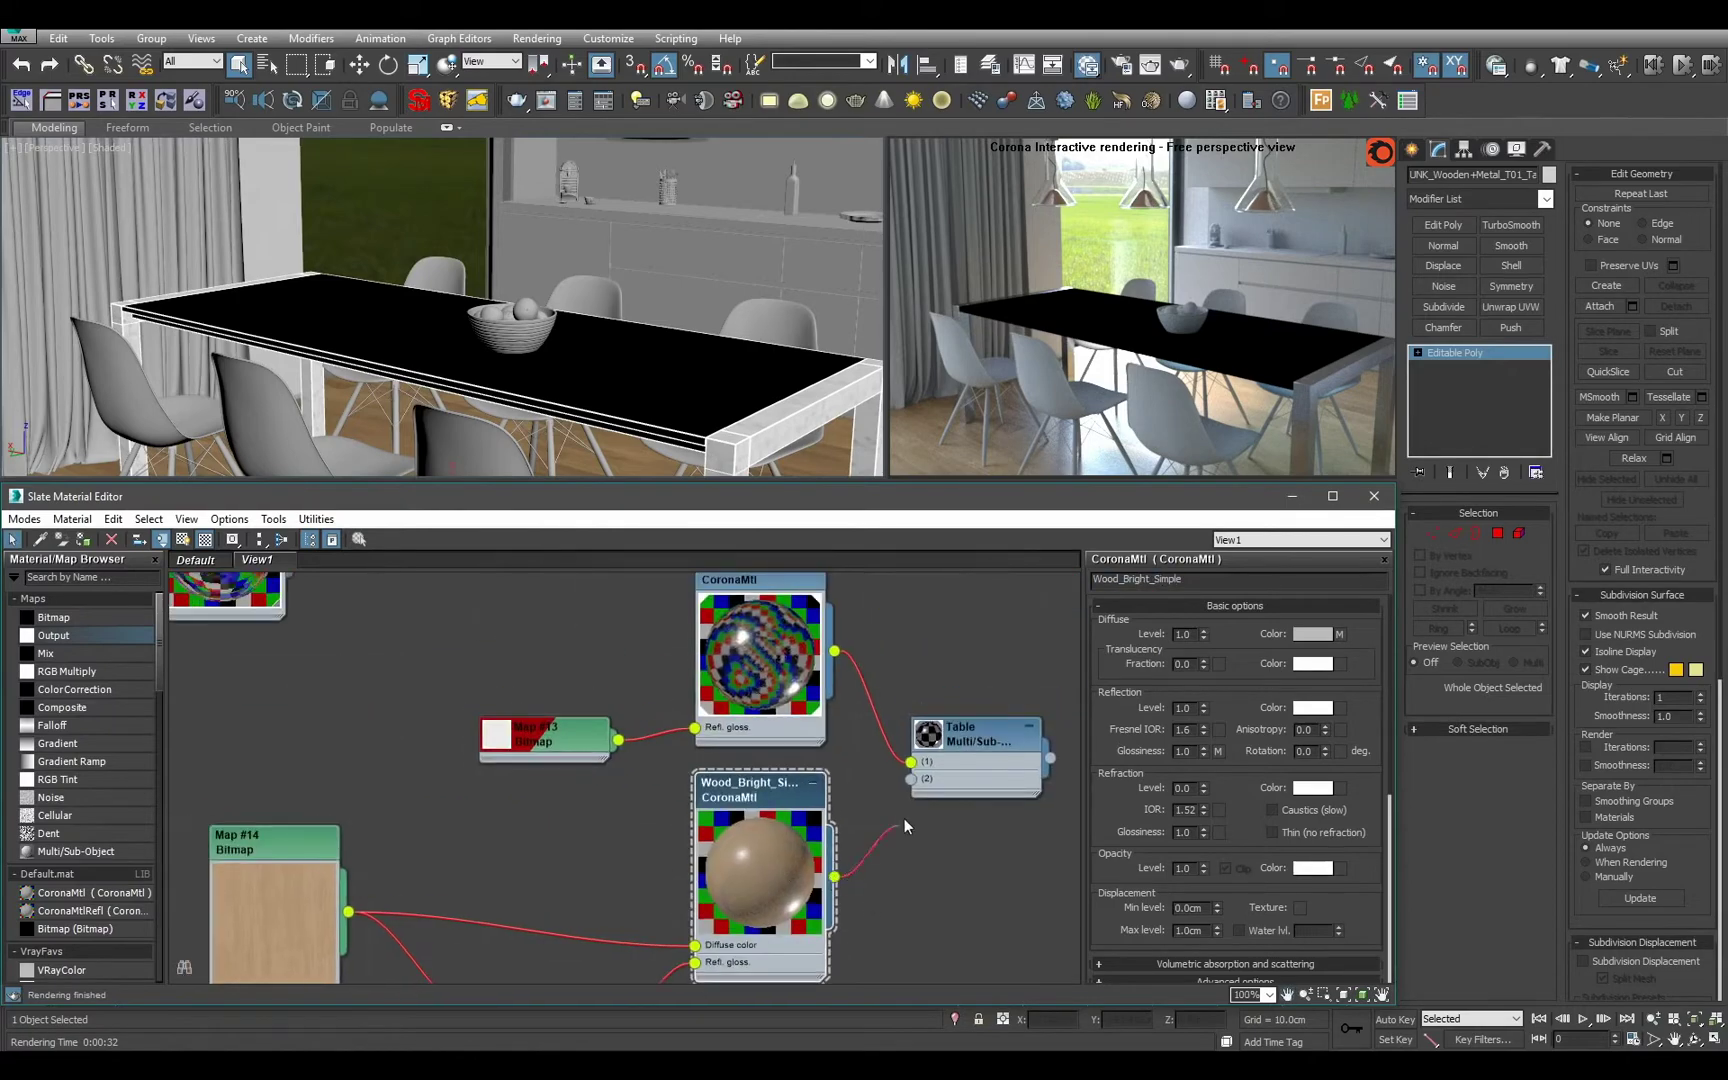
drag(905, 826, 910, 779)
double_click(278, 846)
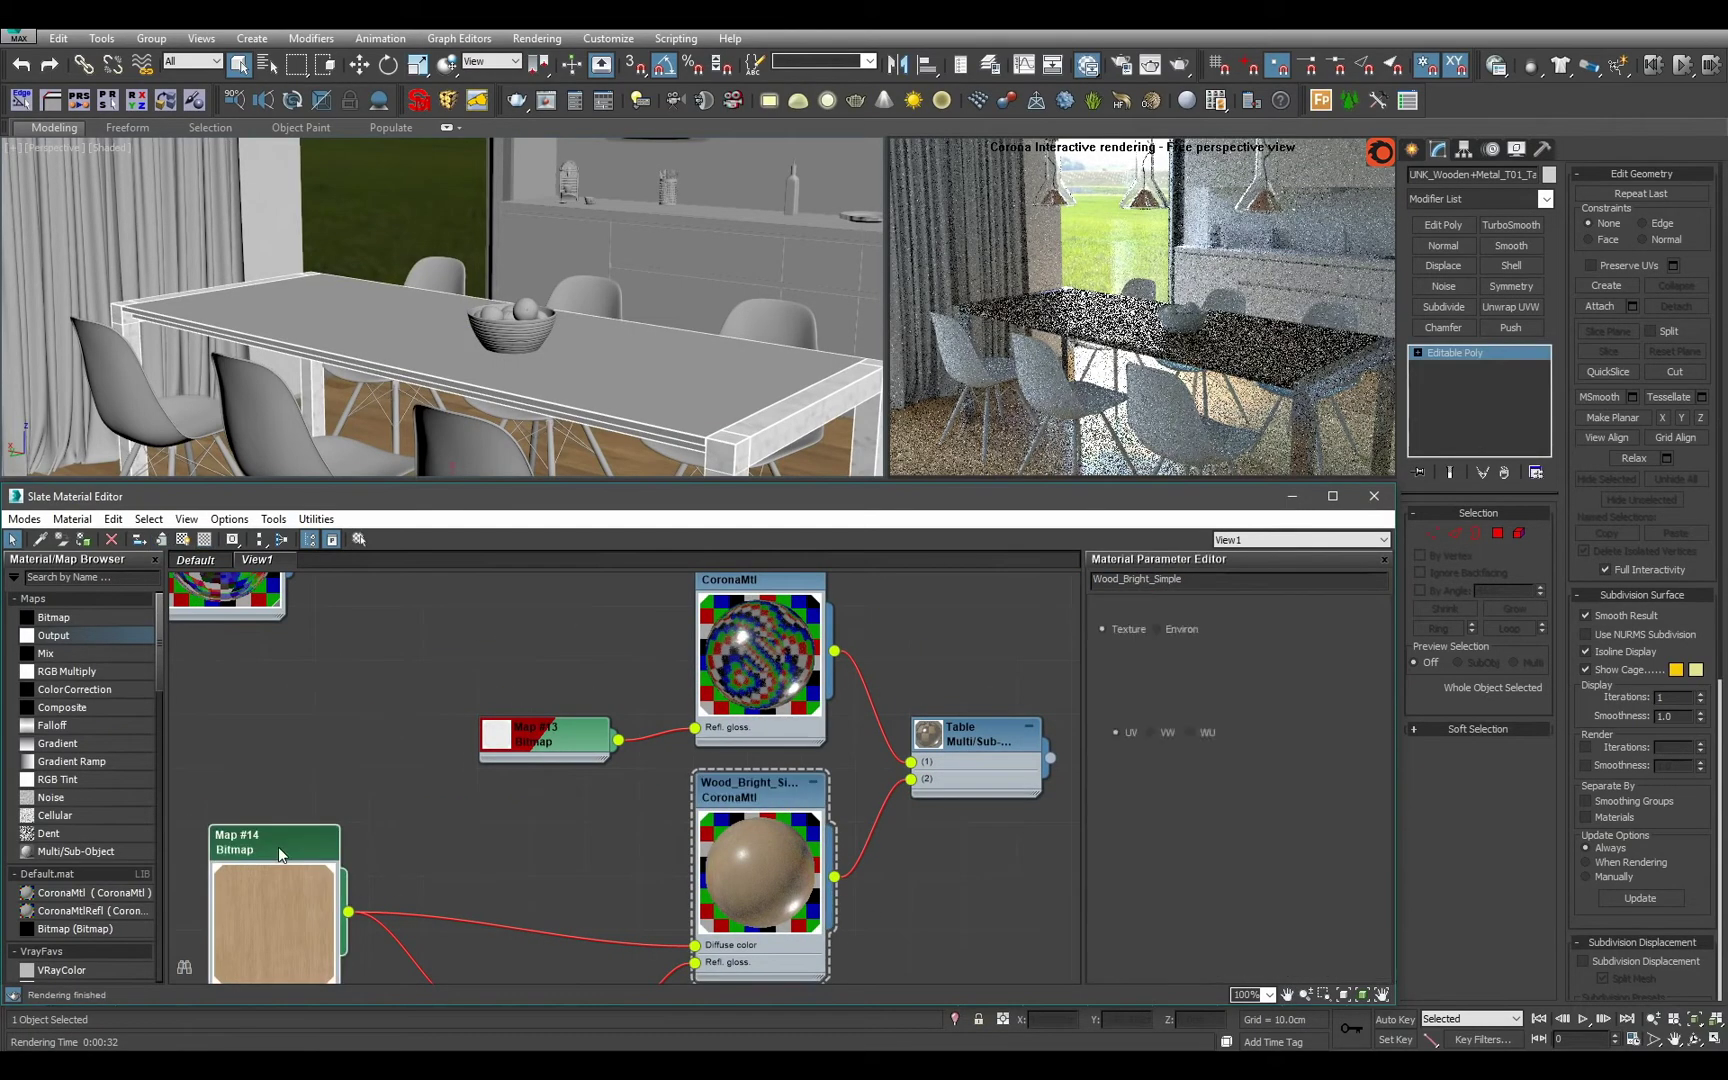
click(183, 539)
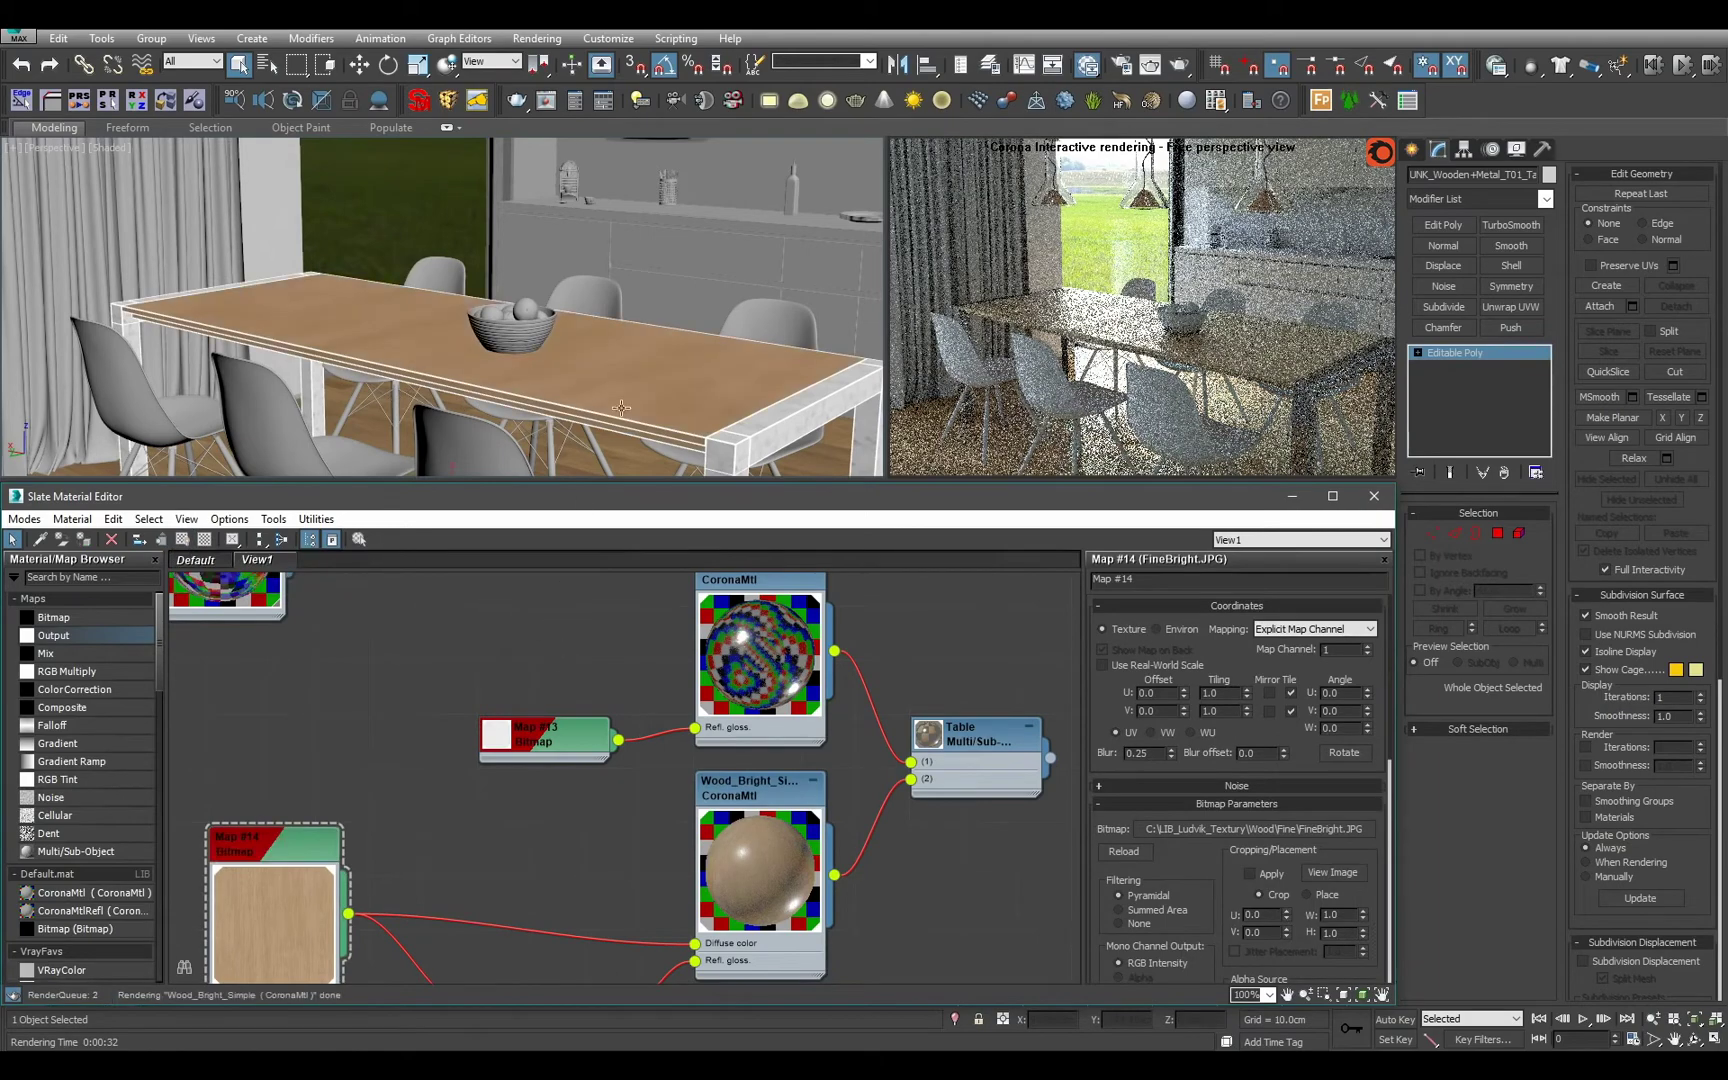
Hide the viewport edge display, set the wood bitmap's W angle to 90, and check the tabletop grain around the fruit bowl.
alt+middle_drag(621, 409, 538, 379)
key(F4)
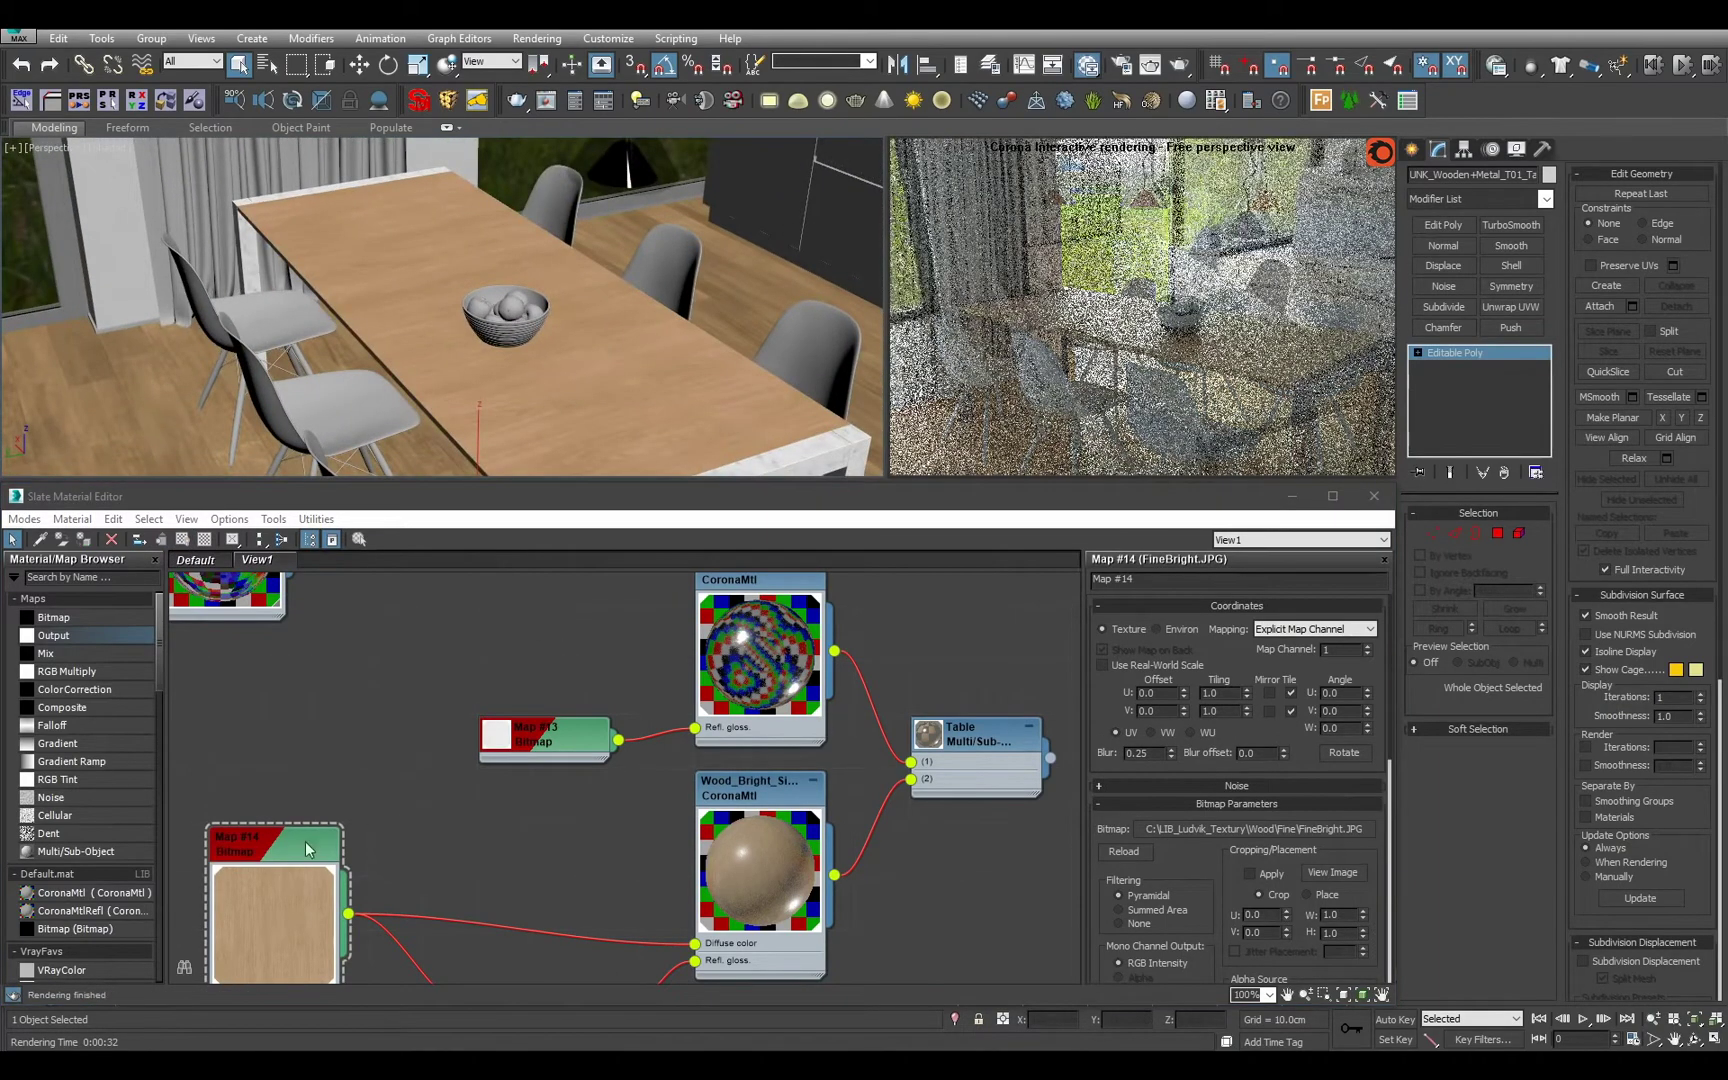
click(305, 841)
double_click(1333, 728)
text(90)
key(Return)
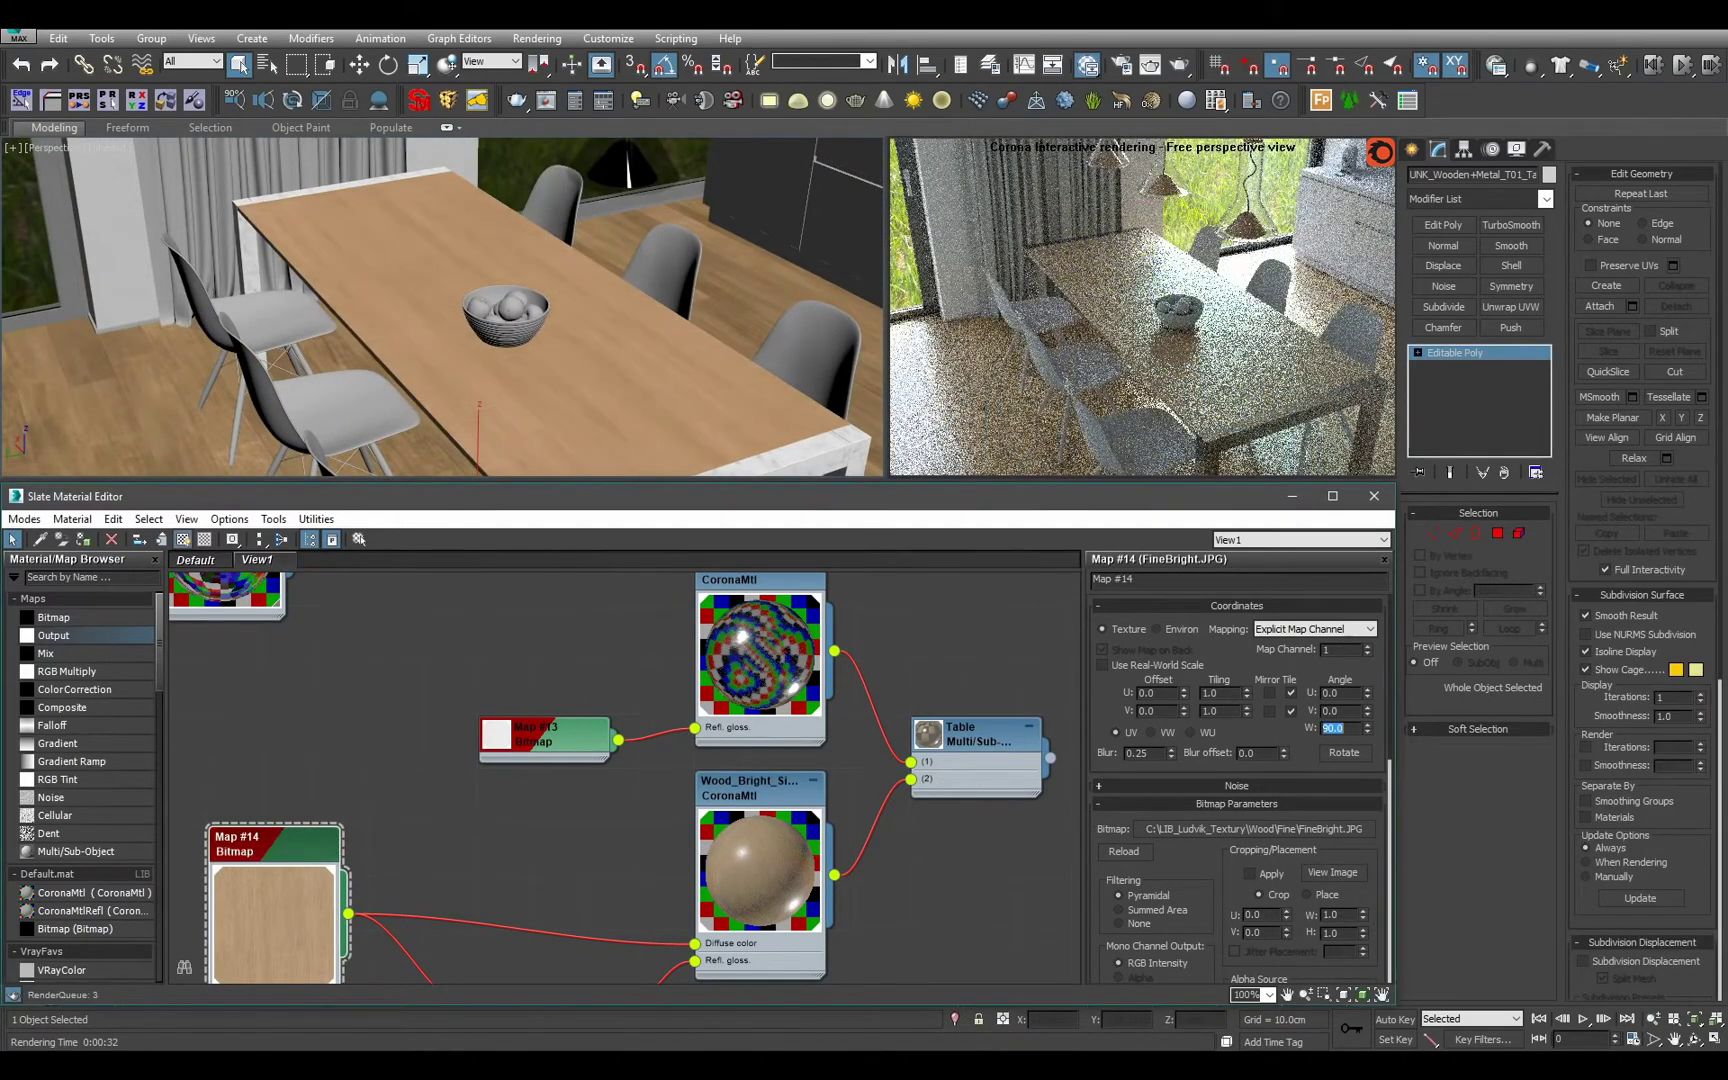
alt+middle_drag(620, 362, 581, 352)
scroll(581, 352, up, 8)
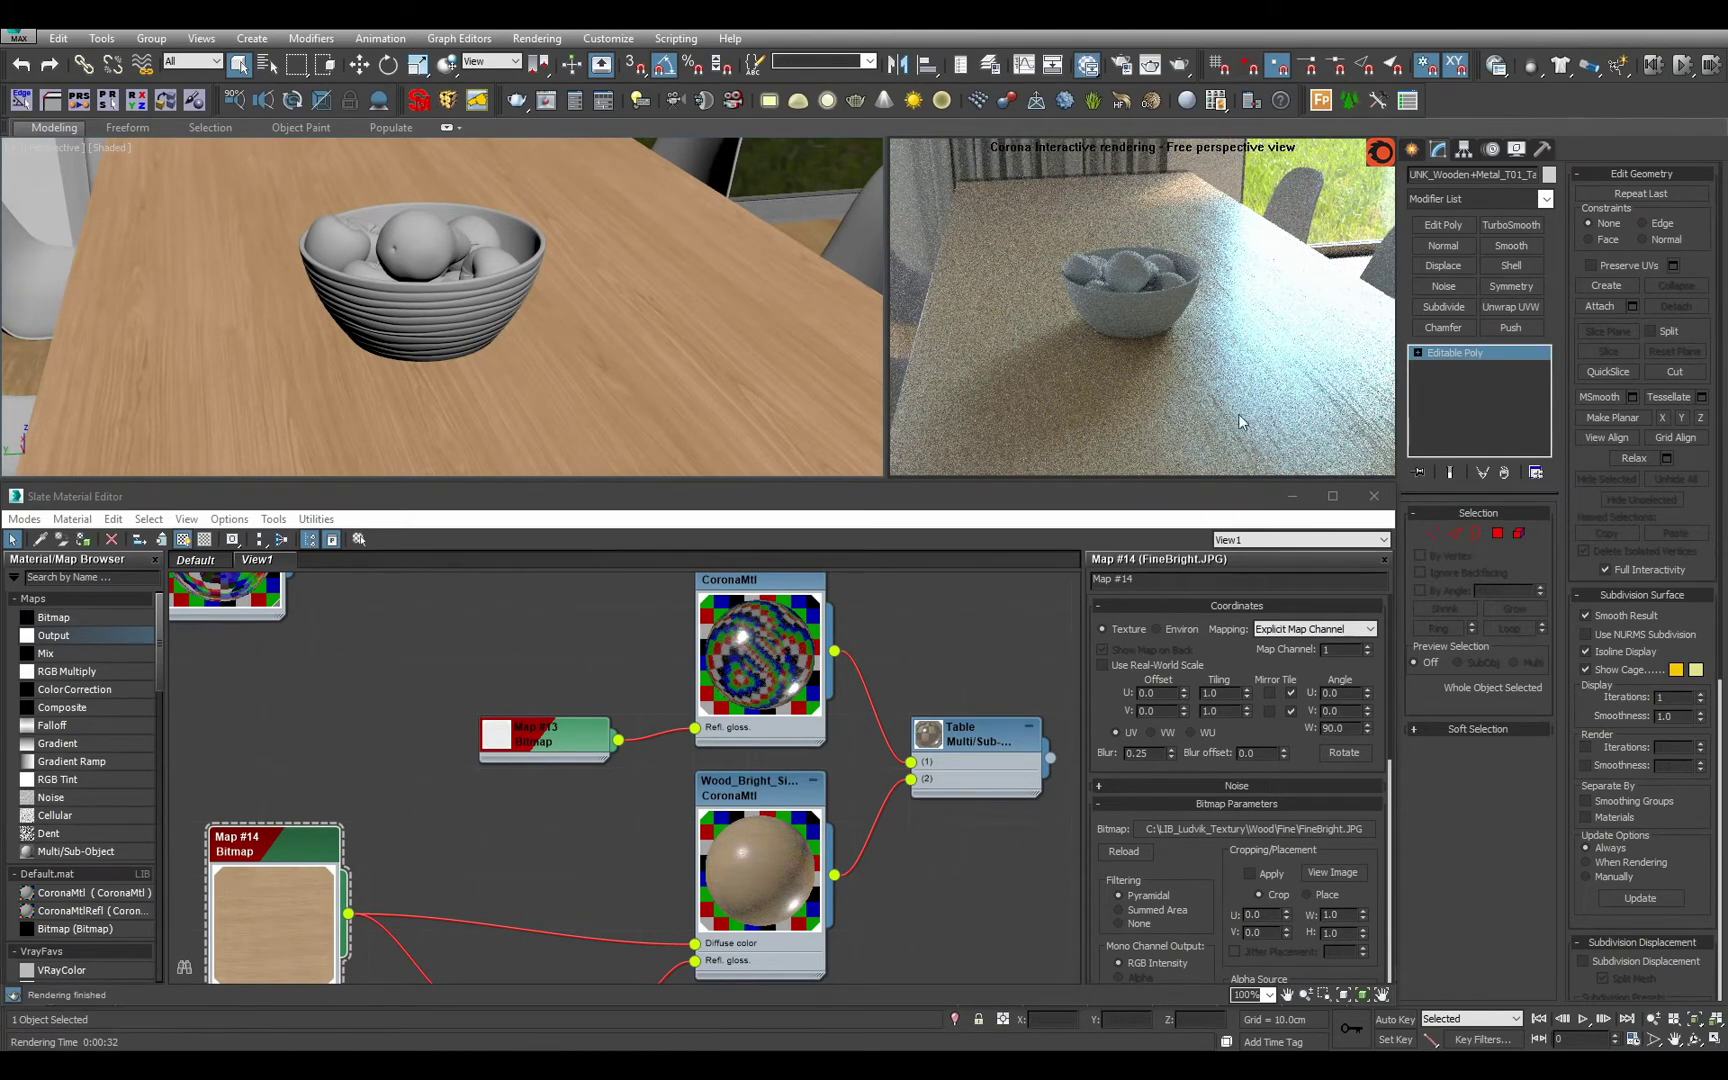
Collapse the wood bitmap's large preview and line up the bitmap and Output nodes beside Wood_Bright_Simple.
scroll(806, 879, down, 3)
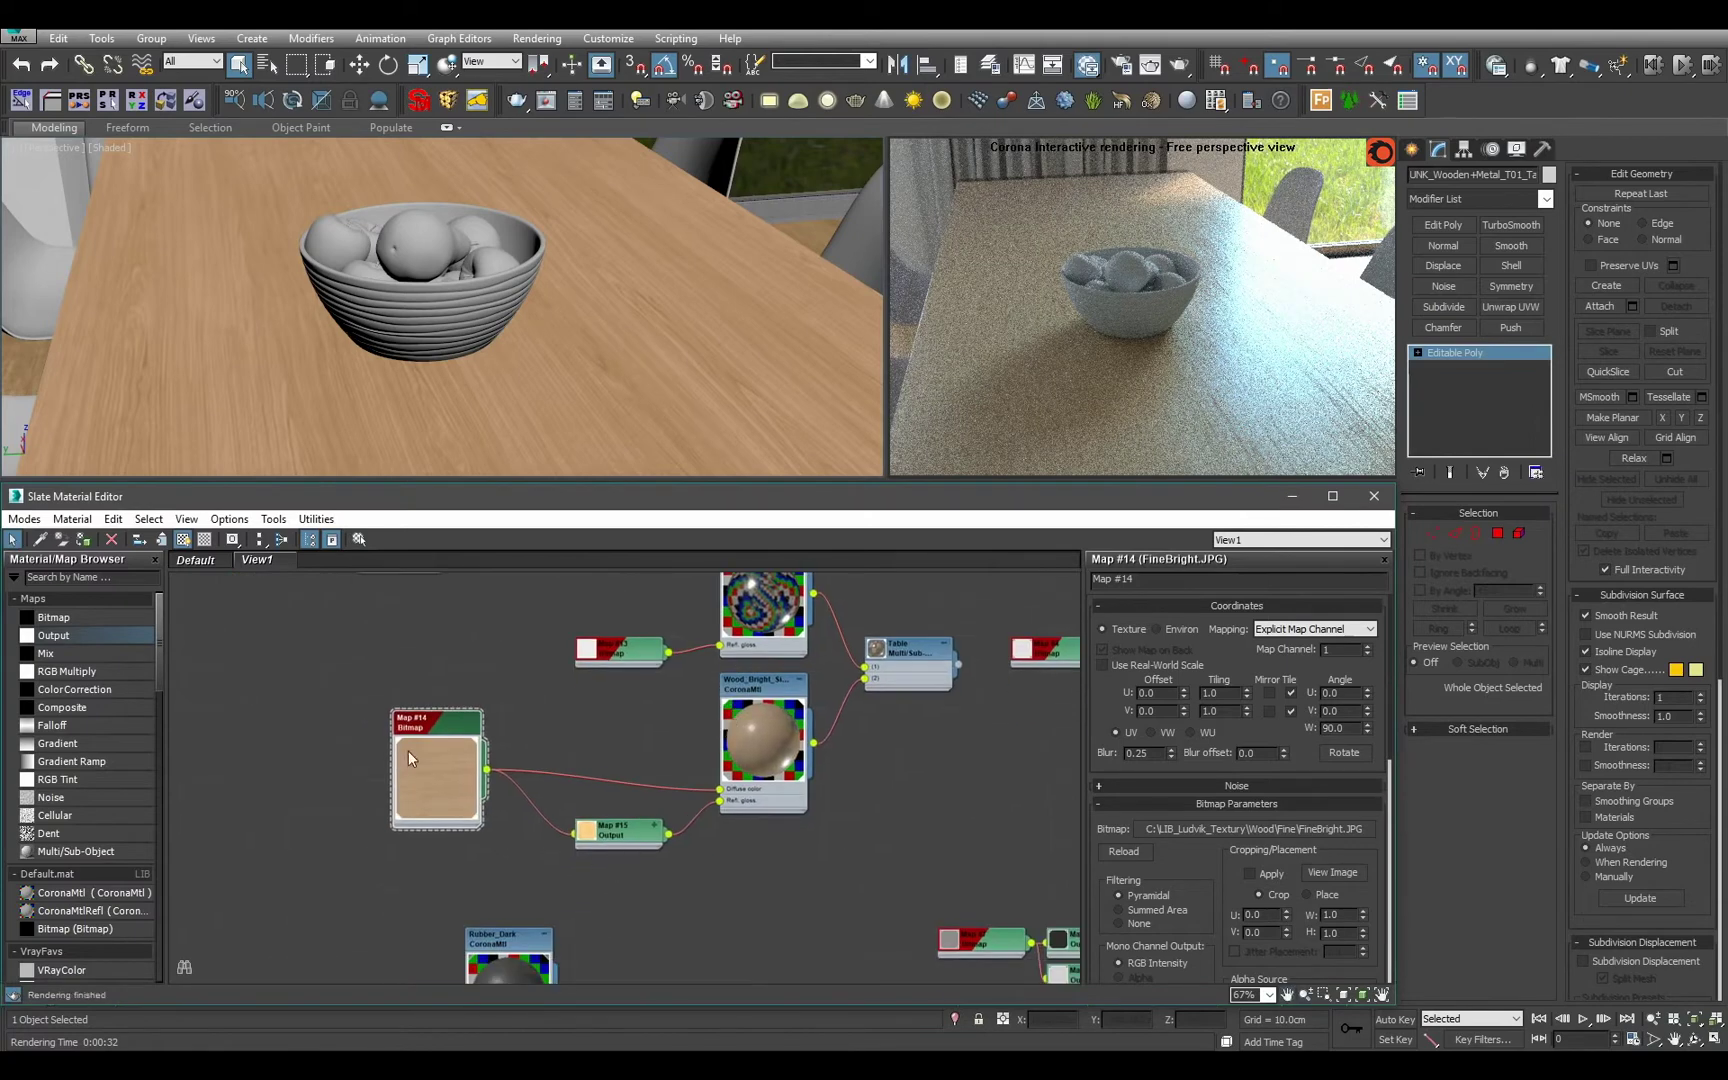
double_click(408, 751)
drag(634, 841, 634, 804)
drag(462, 732, 508, 806)
Delete the Table Multi/Sub-Object node from the material view.
middle_drag(767, 759, 697, 890)
scroll(700, 885, down, 1)
middle_drag(849, 834, 641, 860)
click(759, 772)
key(Delete)
scroll(733, 842, down, 3)
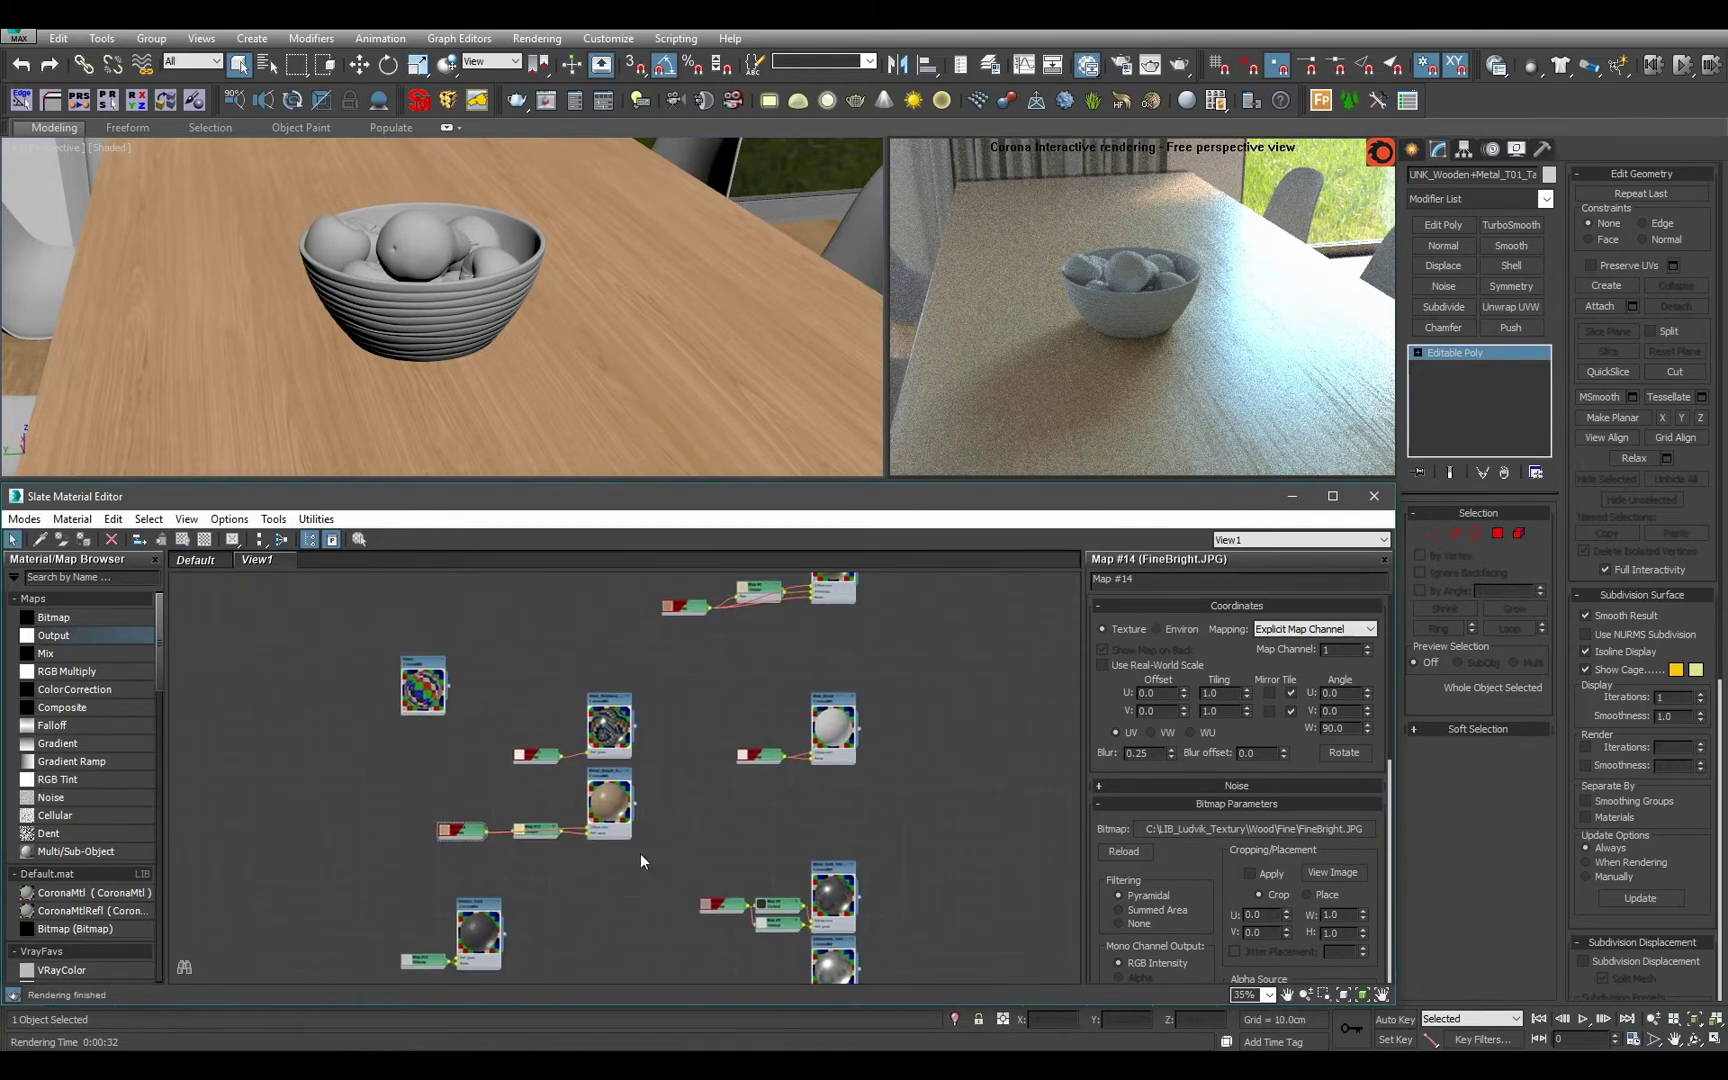
Place the Wood_Bright_Simple node tree below the other wood material, and move the white material's tree aside.
drag(610, 838, 613, 842)
middle_drag(612, 815, 570, 925)
drag(570, 925, 794, 777)
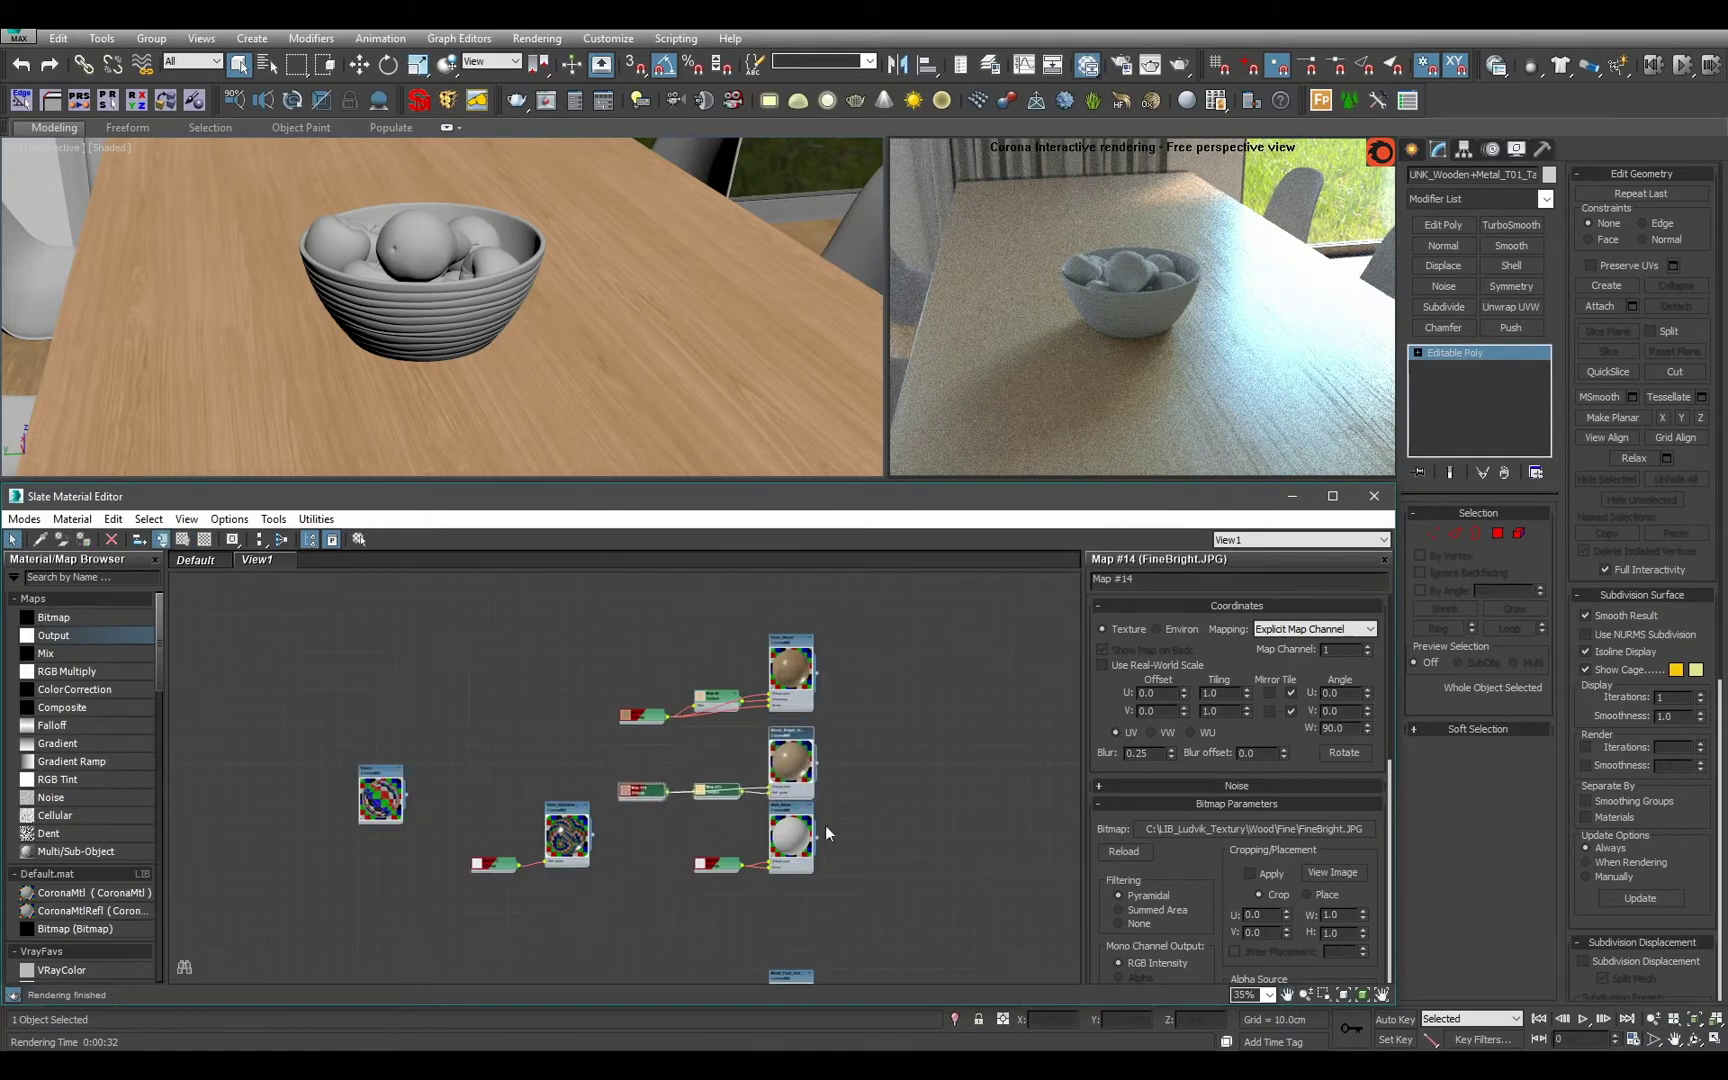
drag(709, 896, 812, 842)
scroll(812, 842, down, 4)
middle_drag(811, 836, 722, 719)
drag(718, 728, 868, 750)
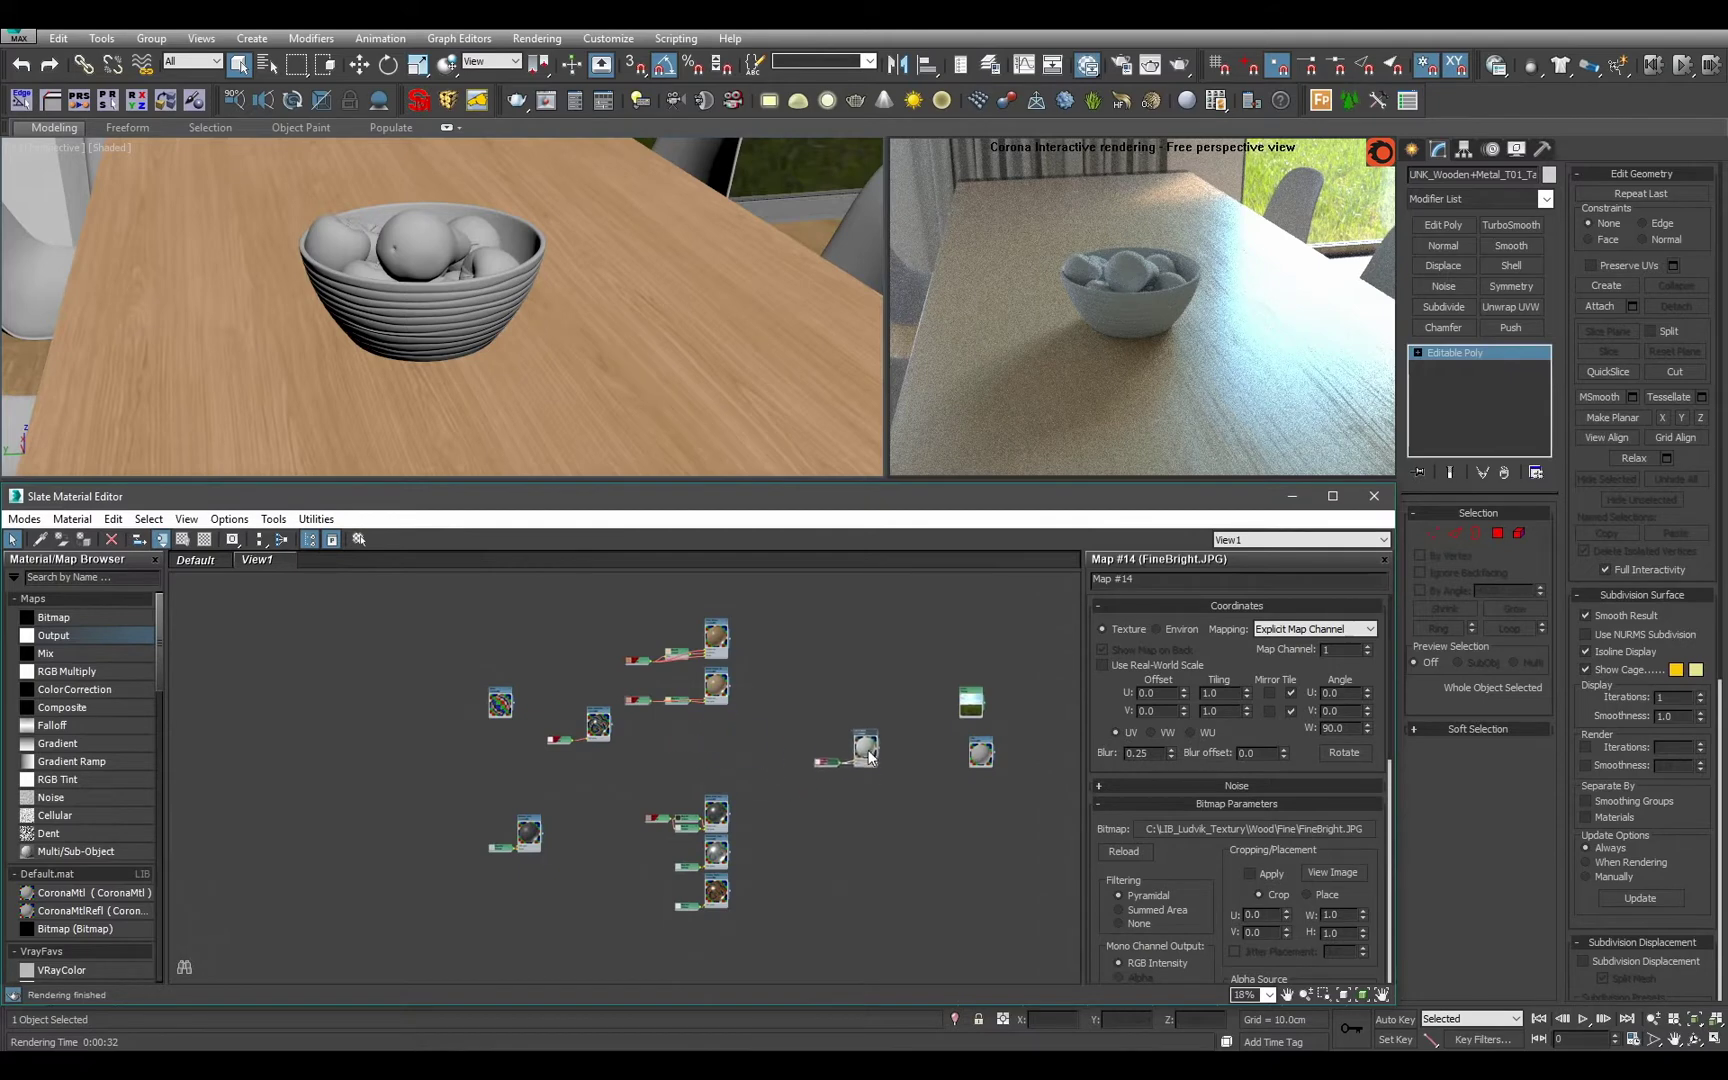
Move the scratched stainless steel material and its bitmap to the end of the metal materials column.
scroll(656, 756, up, 3)
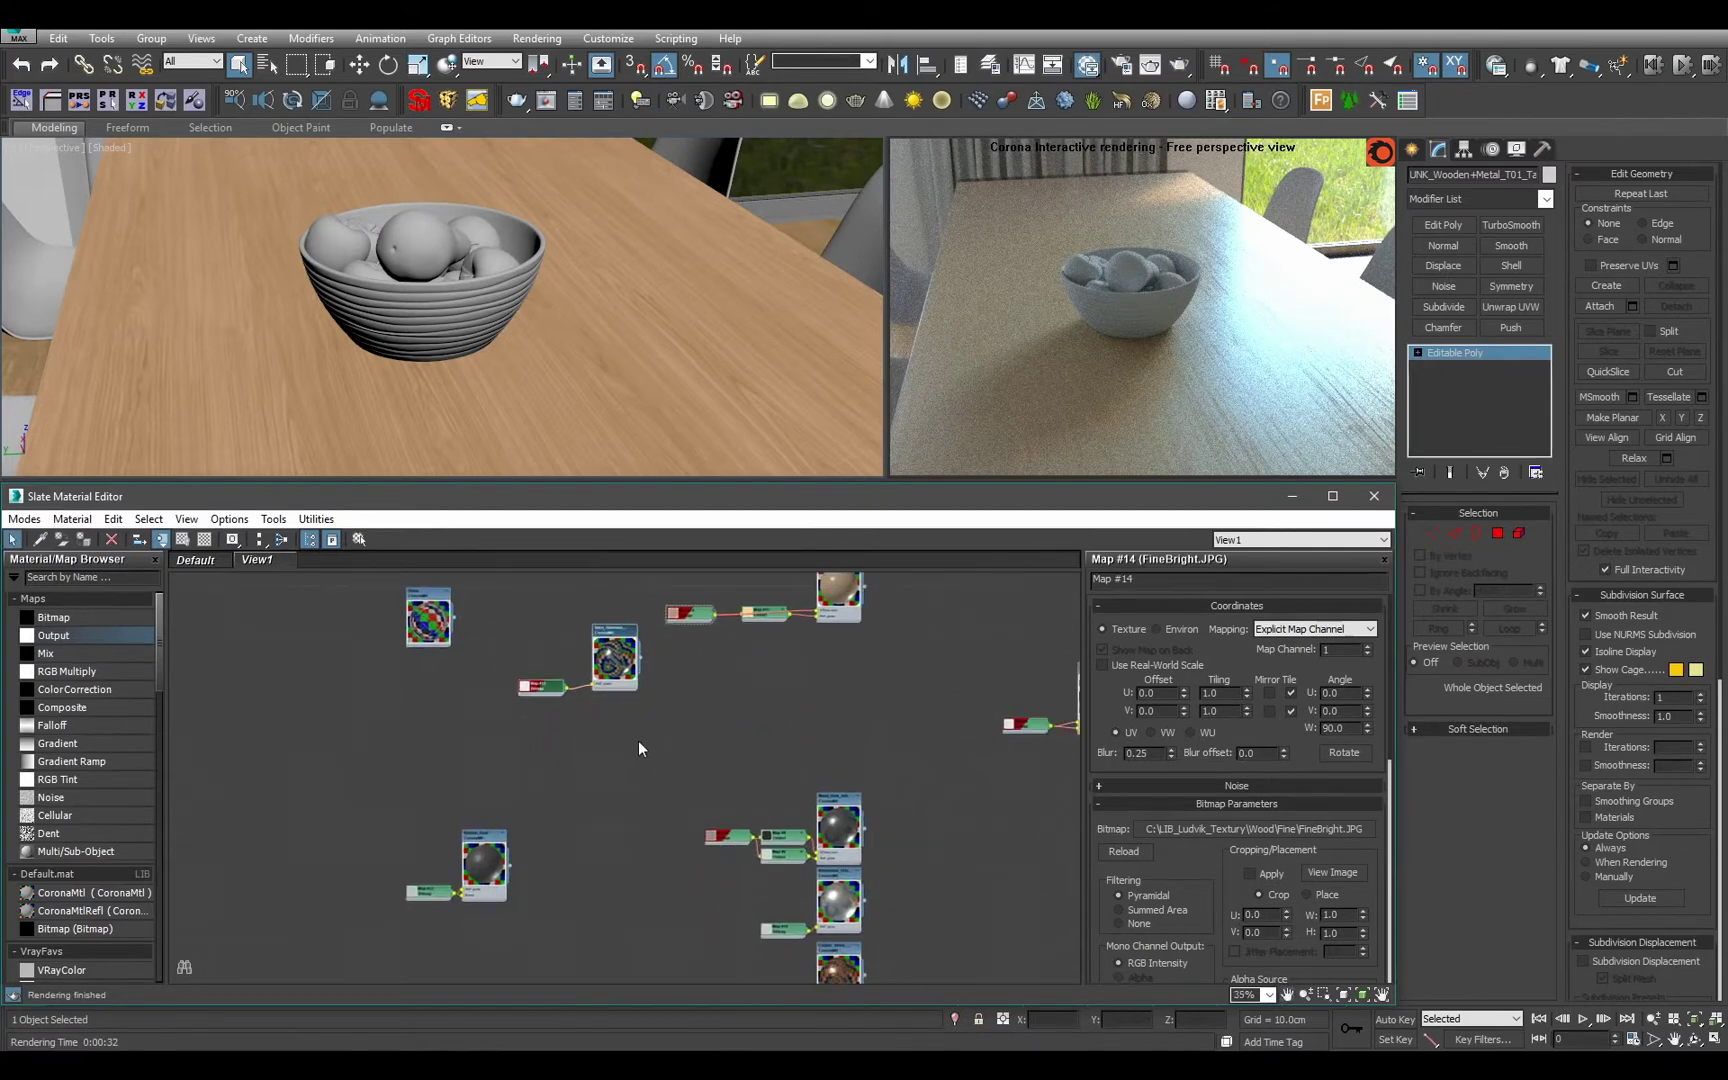
middle_drag(636, 744, 604, 594)
ctrl+alt+drag(603, 589, 792, 919)
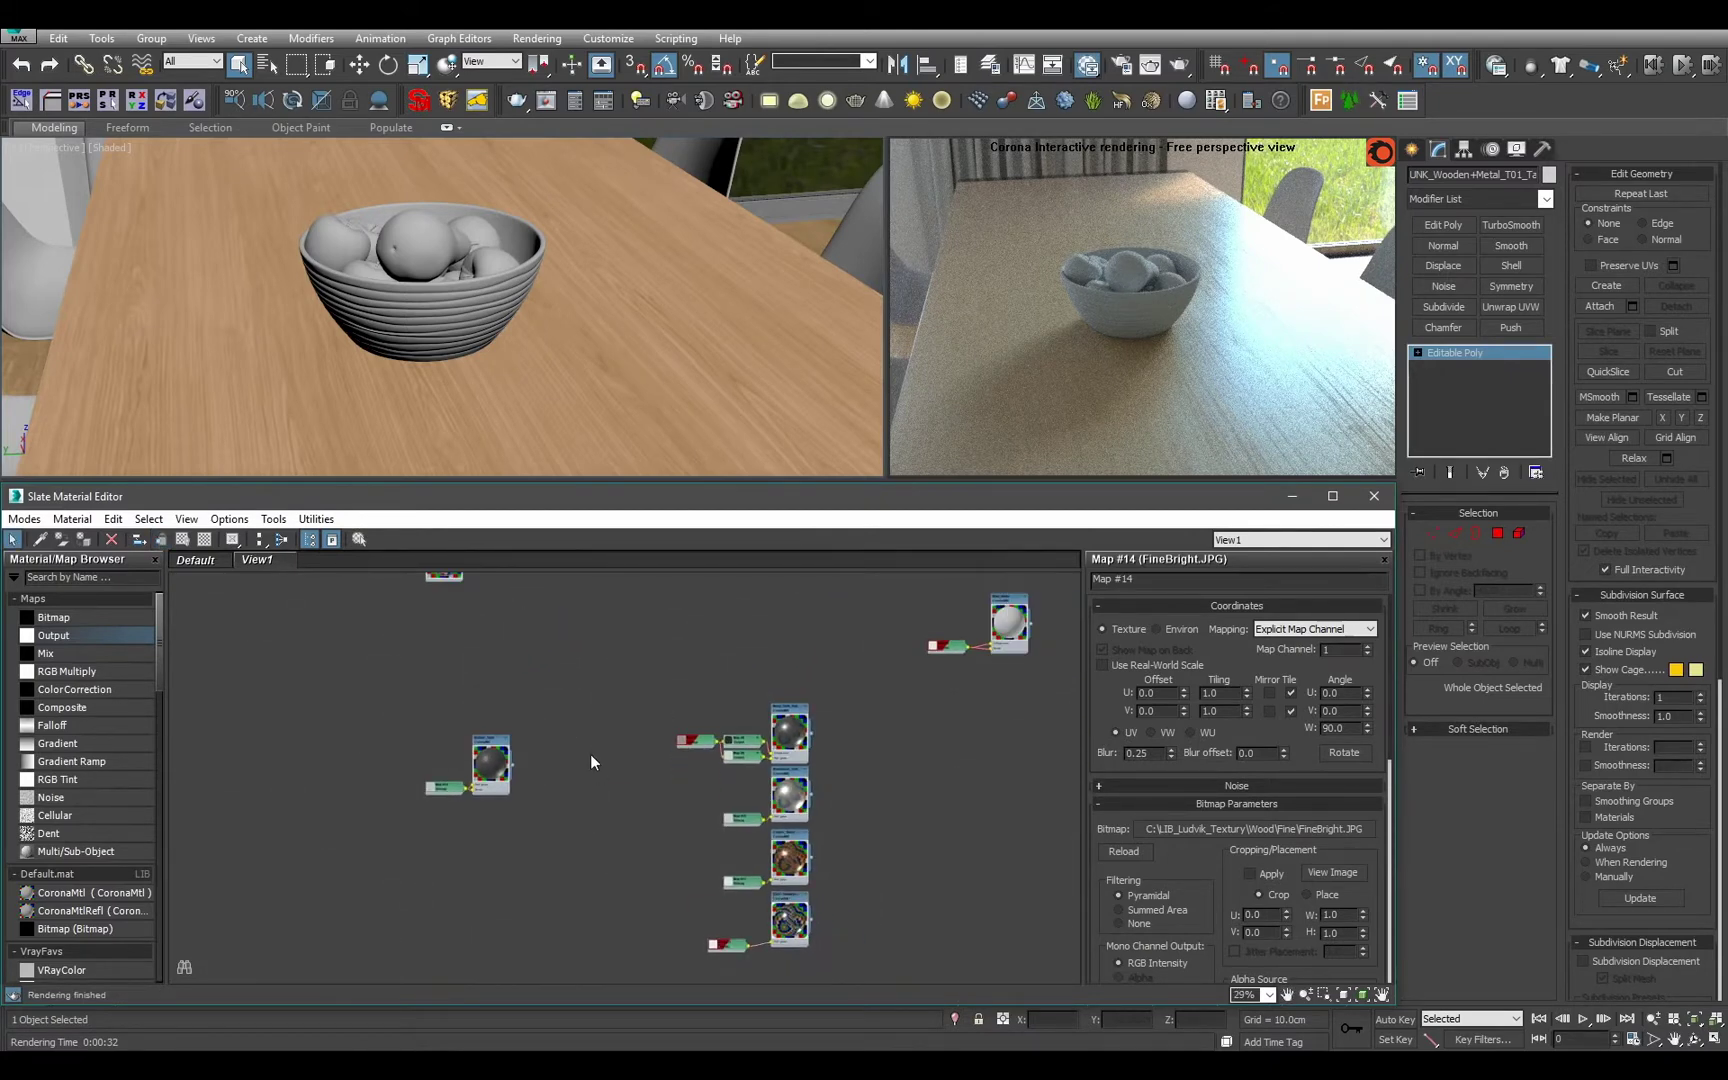
scroll(610, 756, down, 3)
middle_drag(628, 752, 649, 834)
scroll(648, 840, down, 2)
Select the front dining chair beside the table and isolate it.
scroll(603, 380, down, 10)
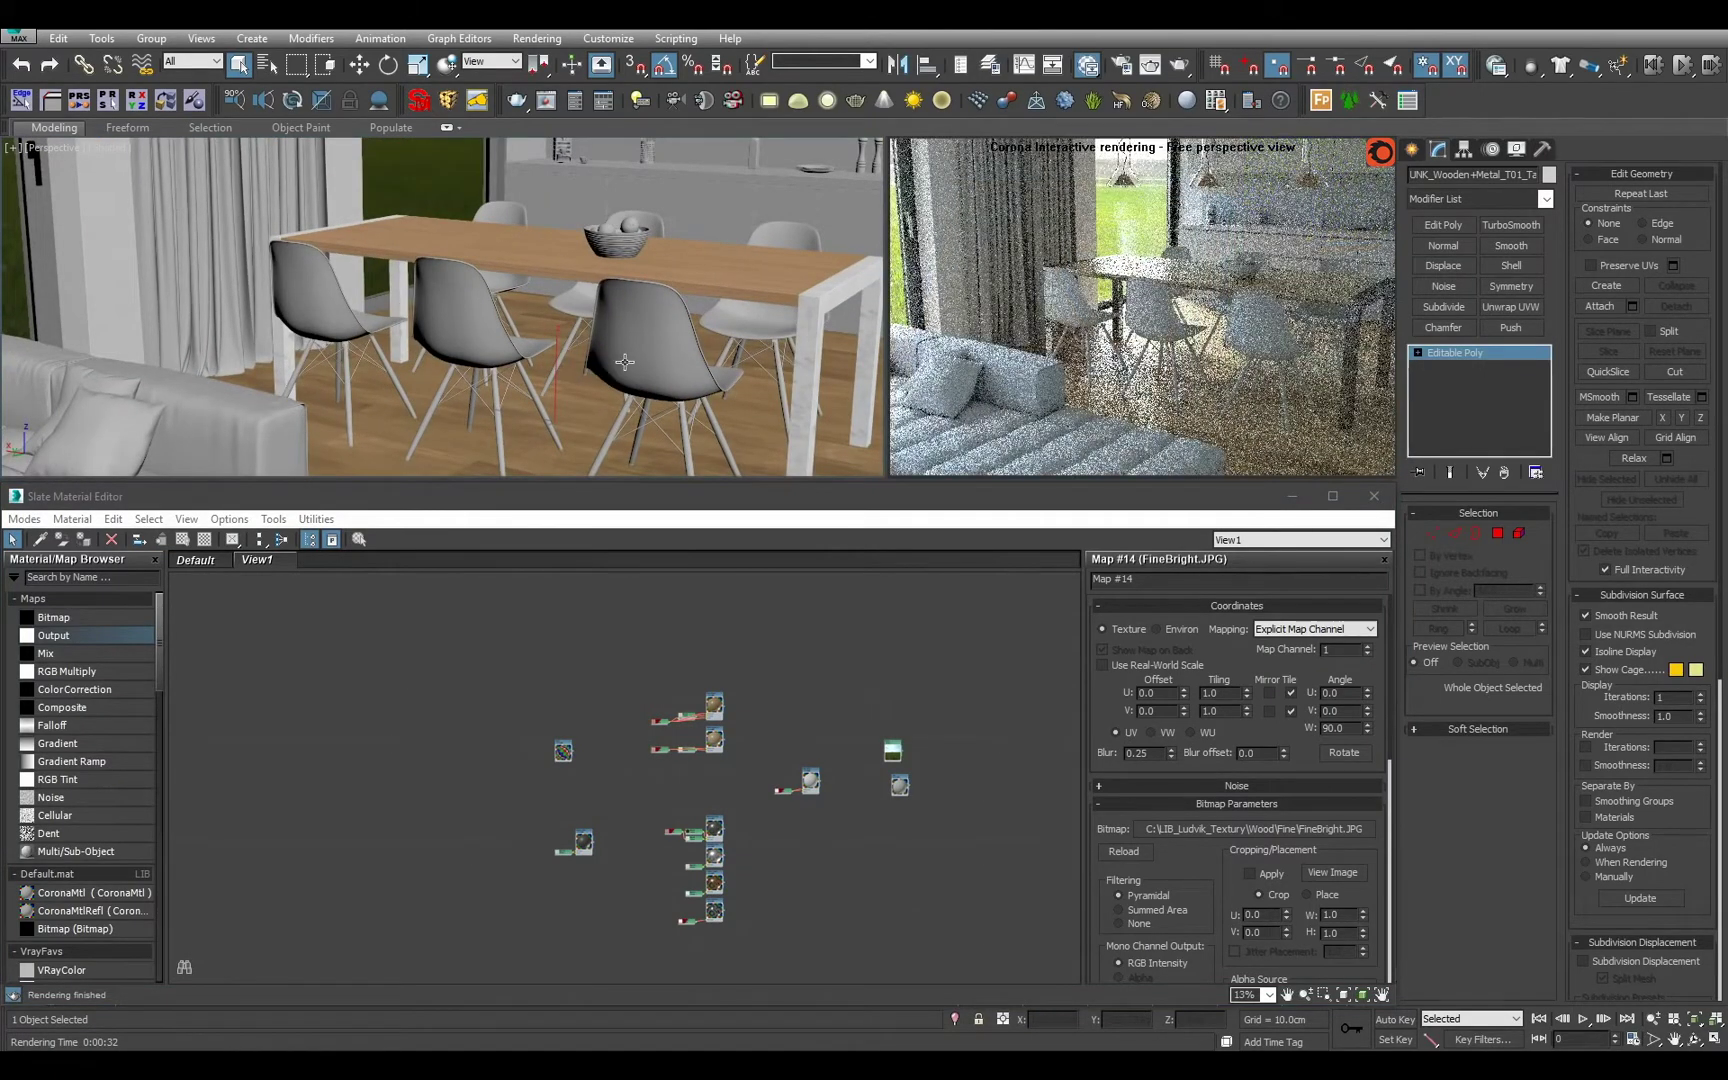
click(624, 362)
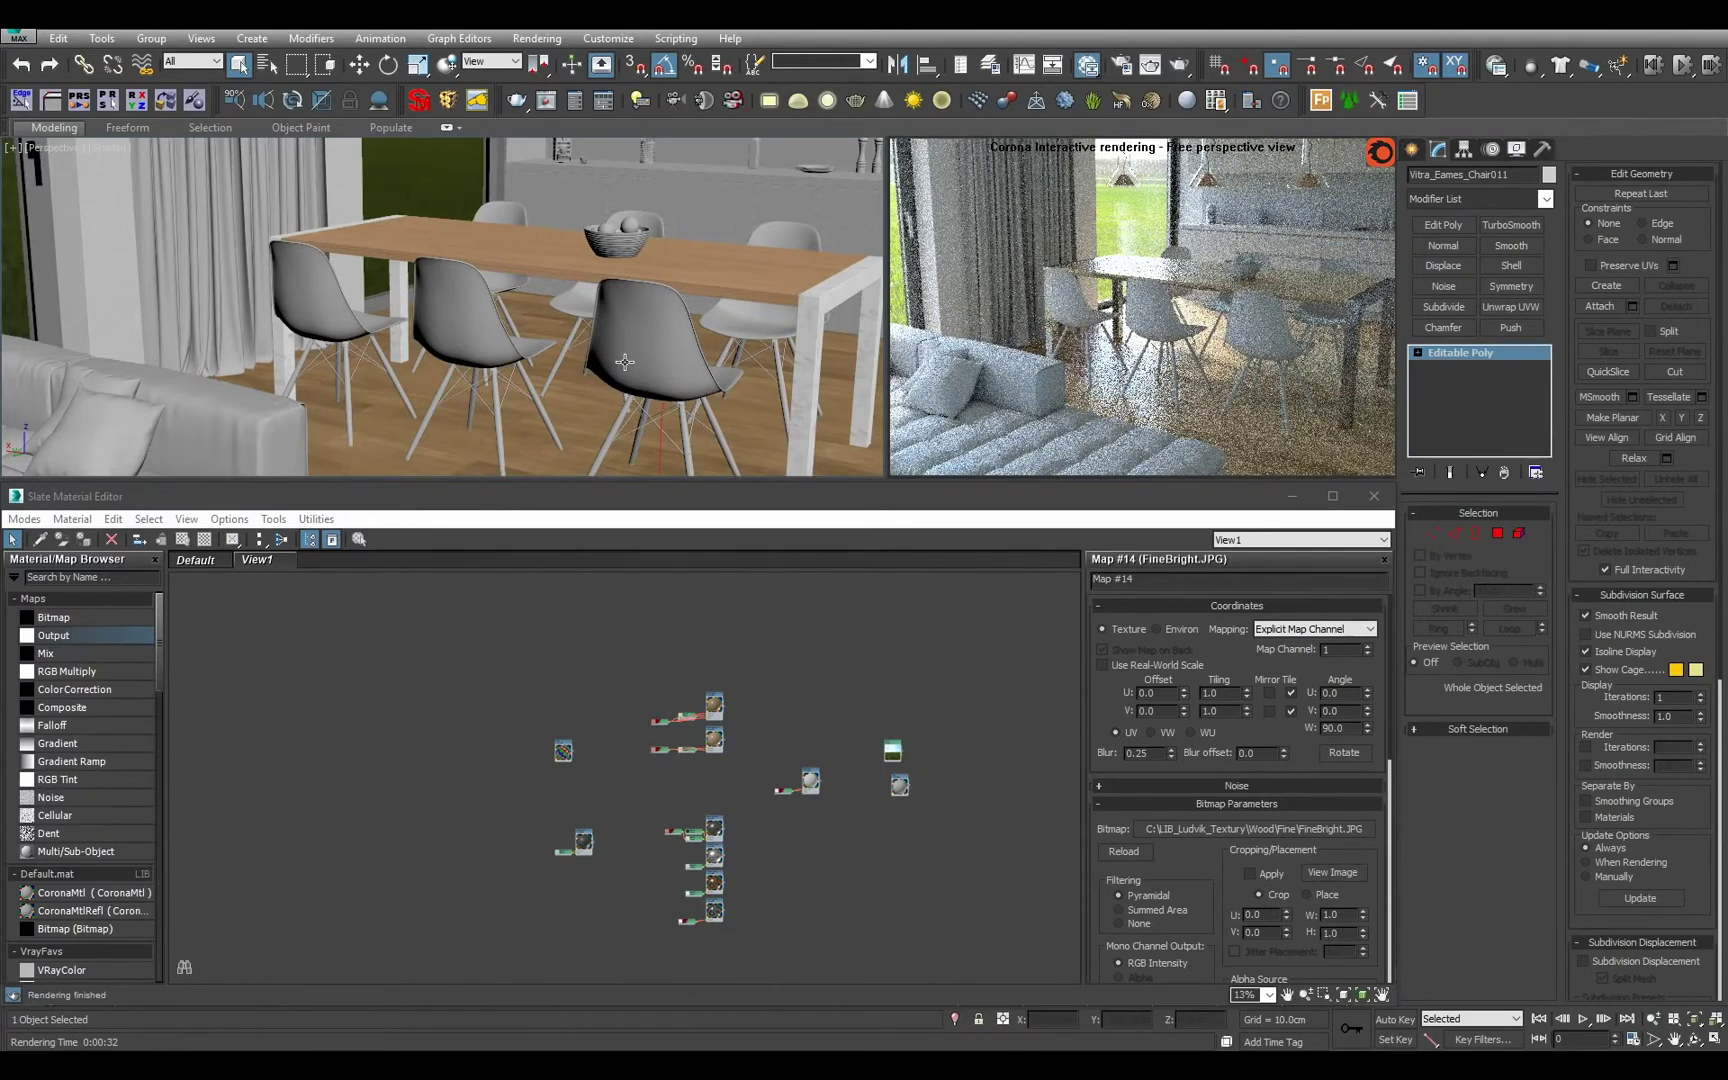
key(alt+q)
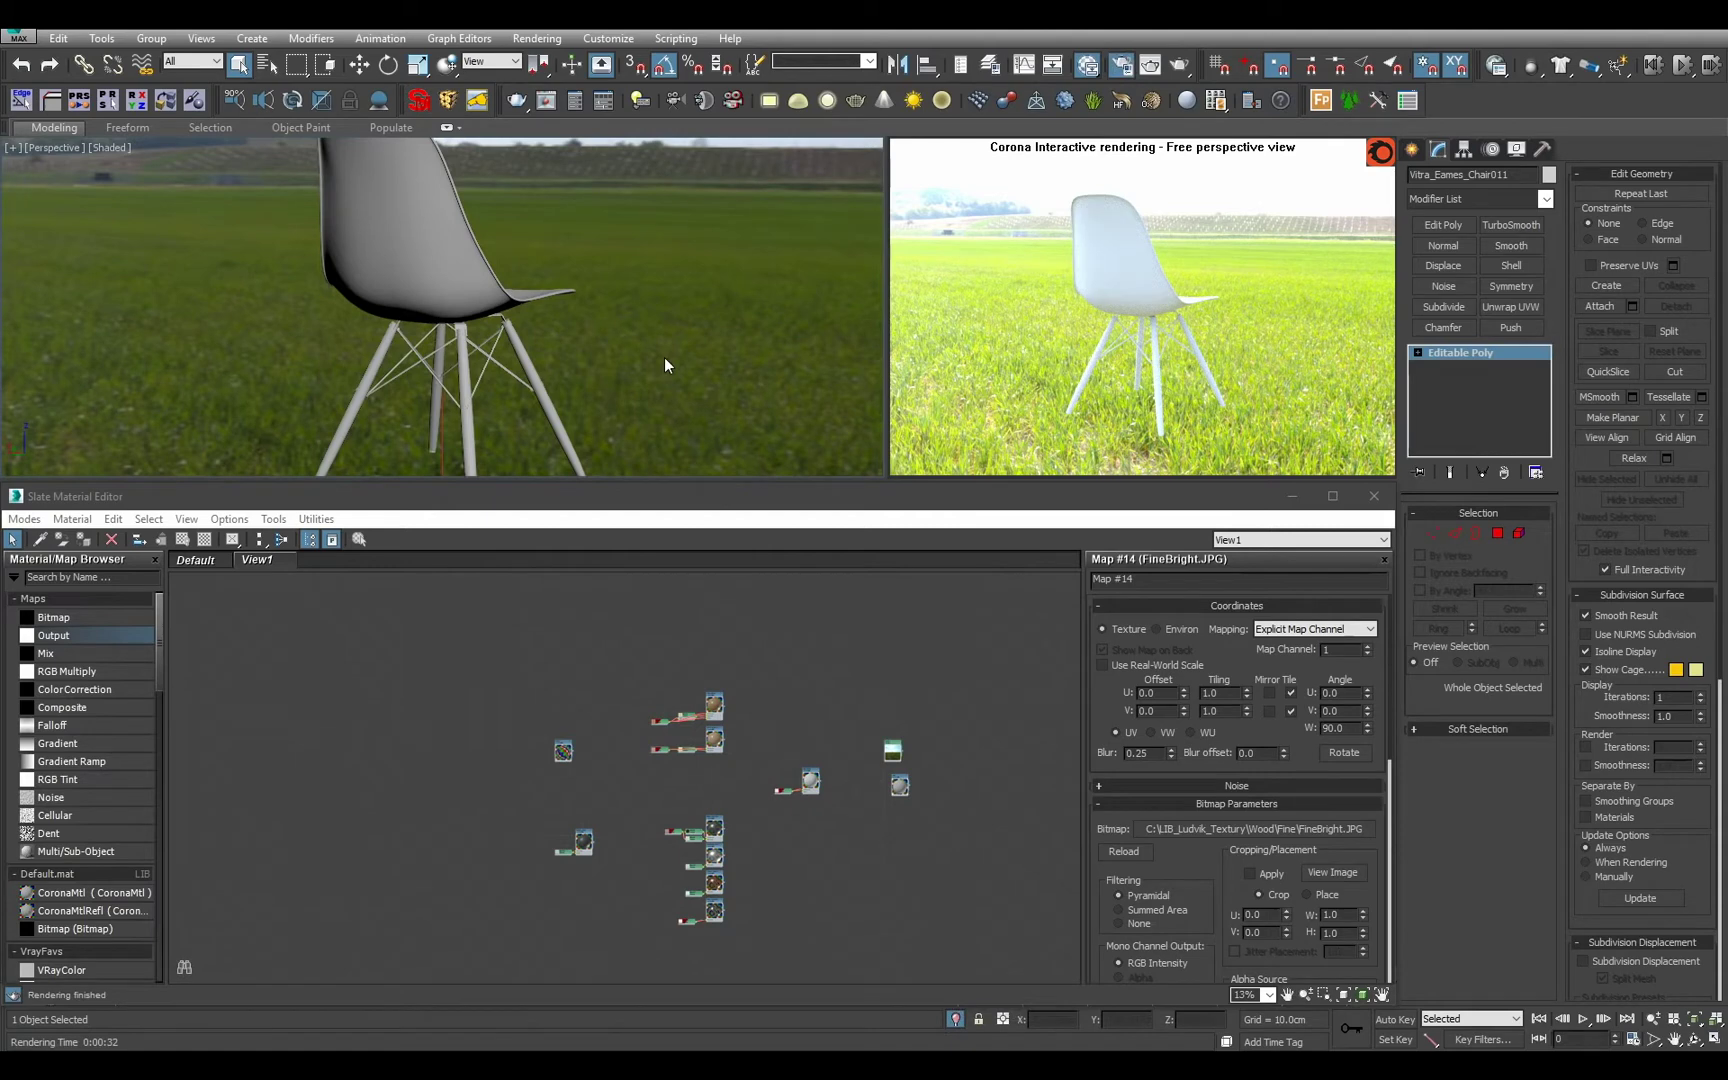
Try simple exposure values of -3, -2 and -1 EV in the Corona camera render settings.
key(F10)
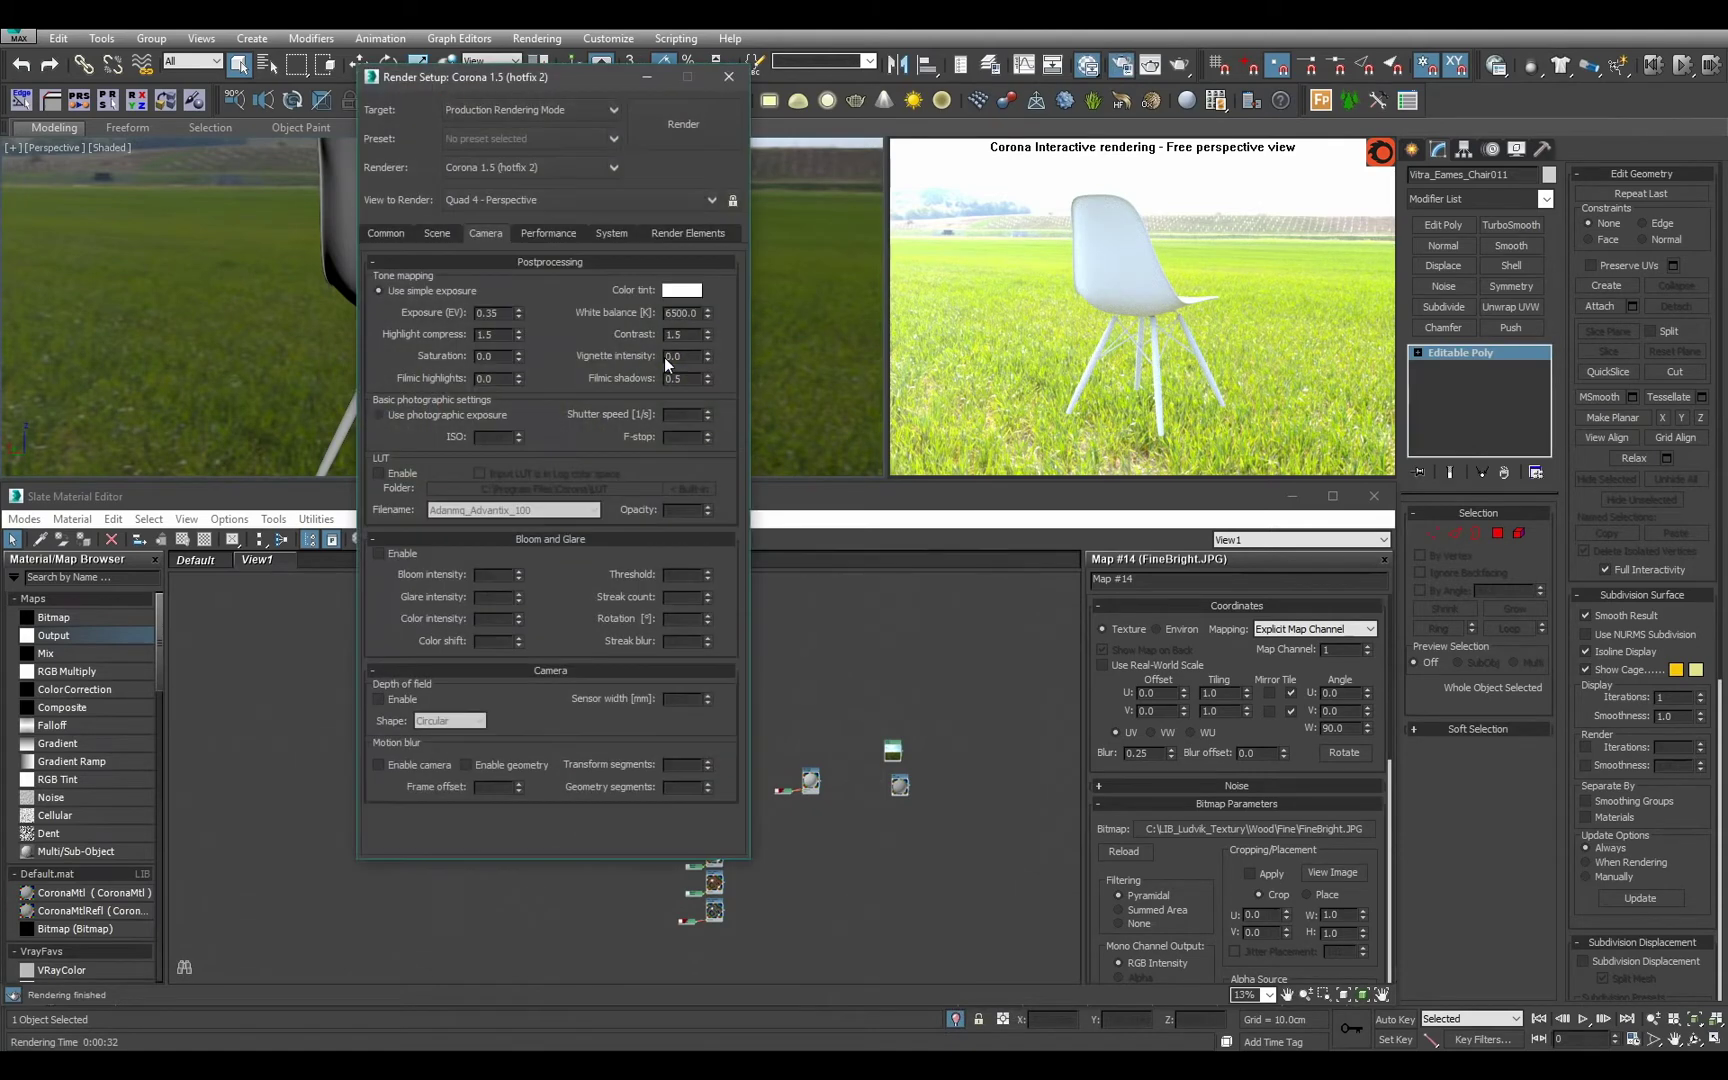
double_click(492, 313)
text(-3)
key(Return)
text(-)
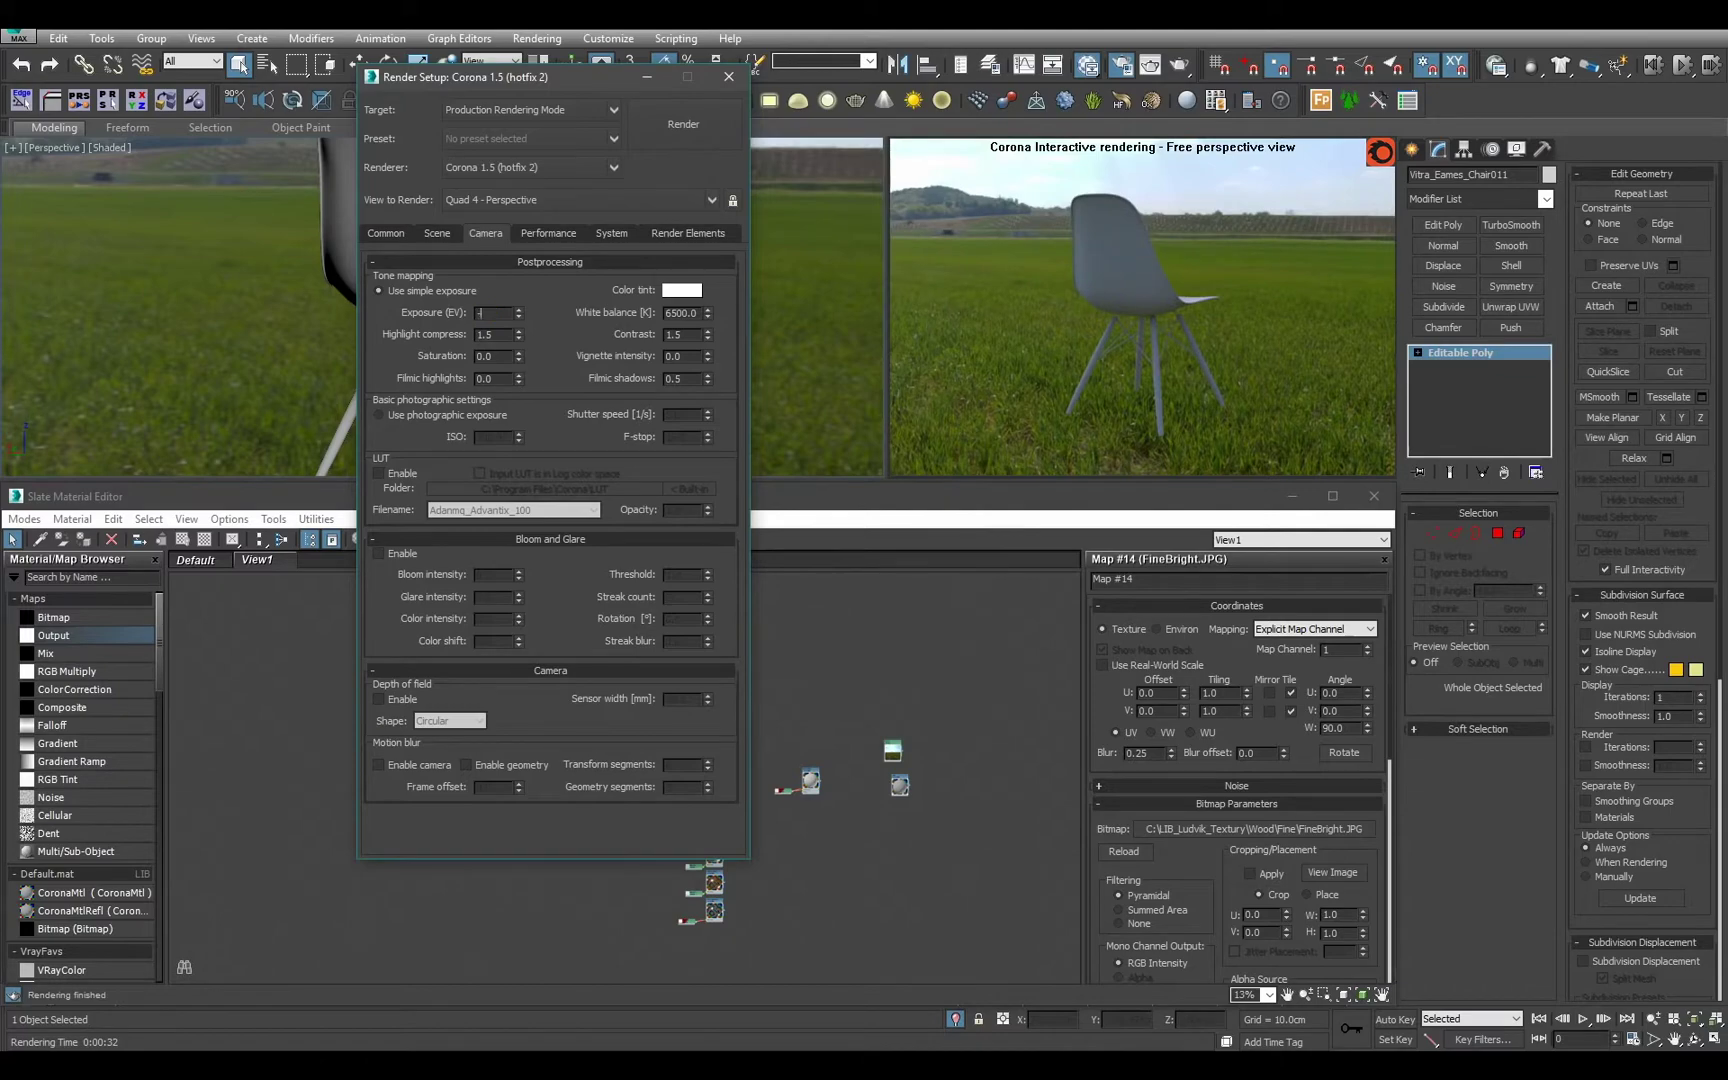
text(2)
key(Return)
text(-1)
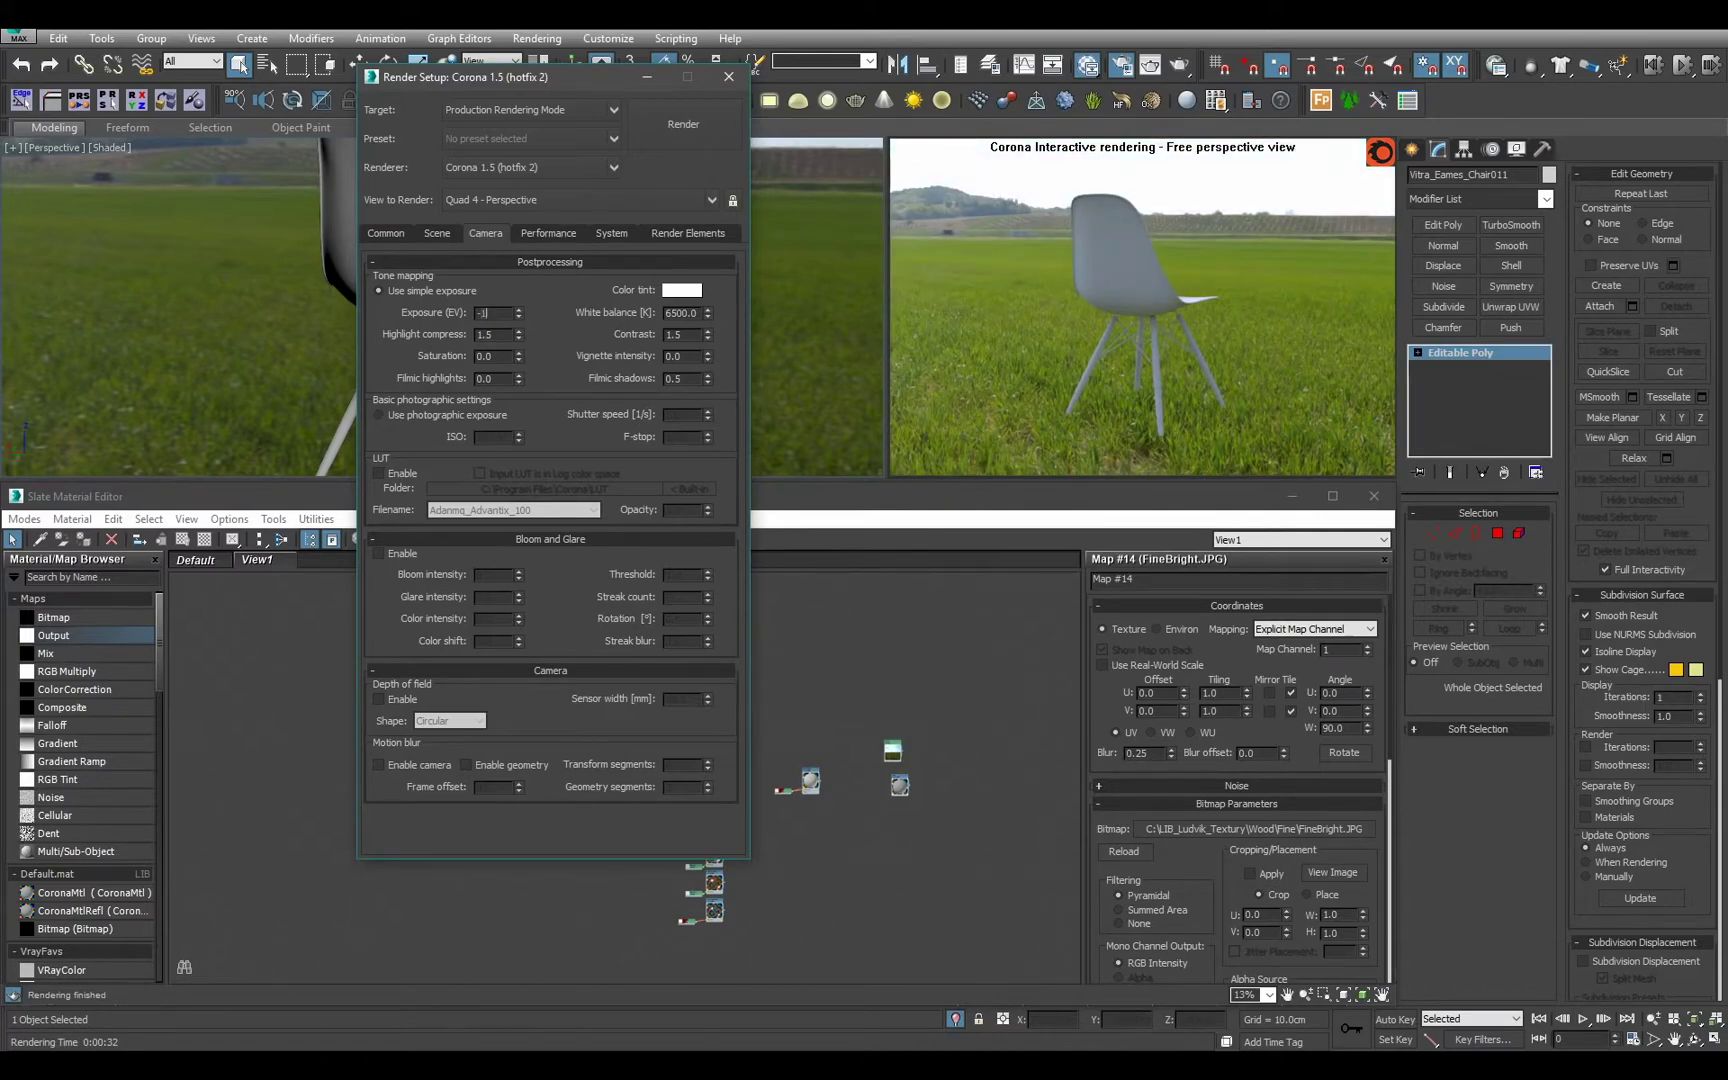
key(Return)
Set the Corona exposure to -2 EV for the isolated chair and minimize the render settings.
alt+middle_drag(841, 342, 749, 378)
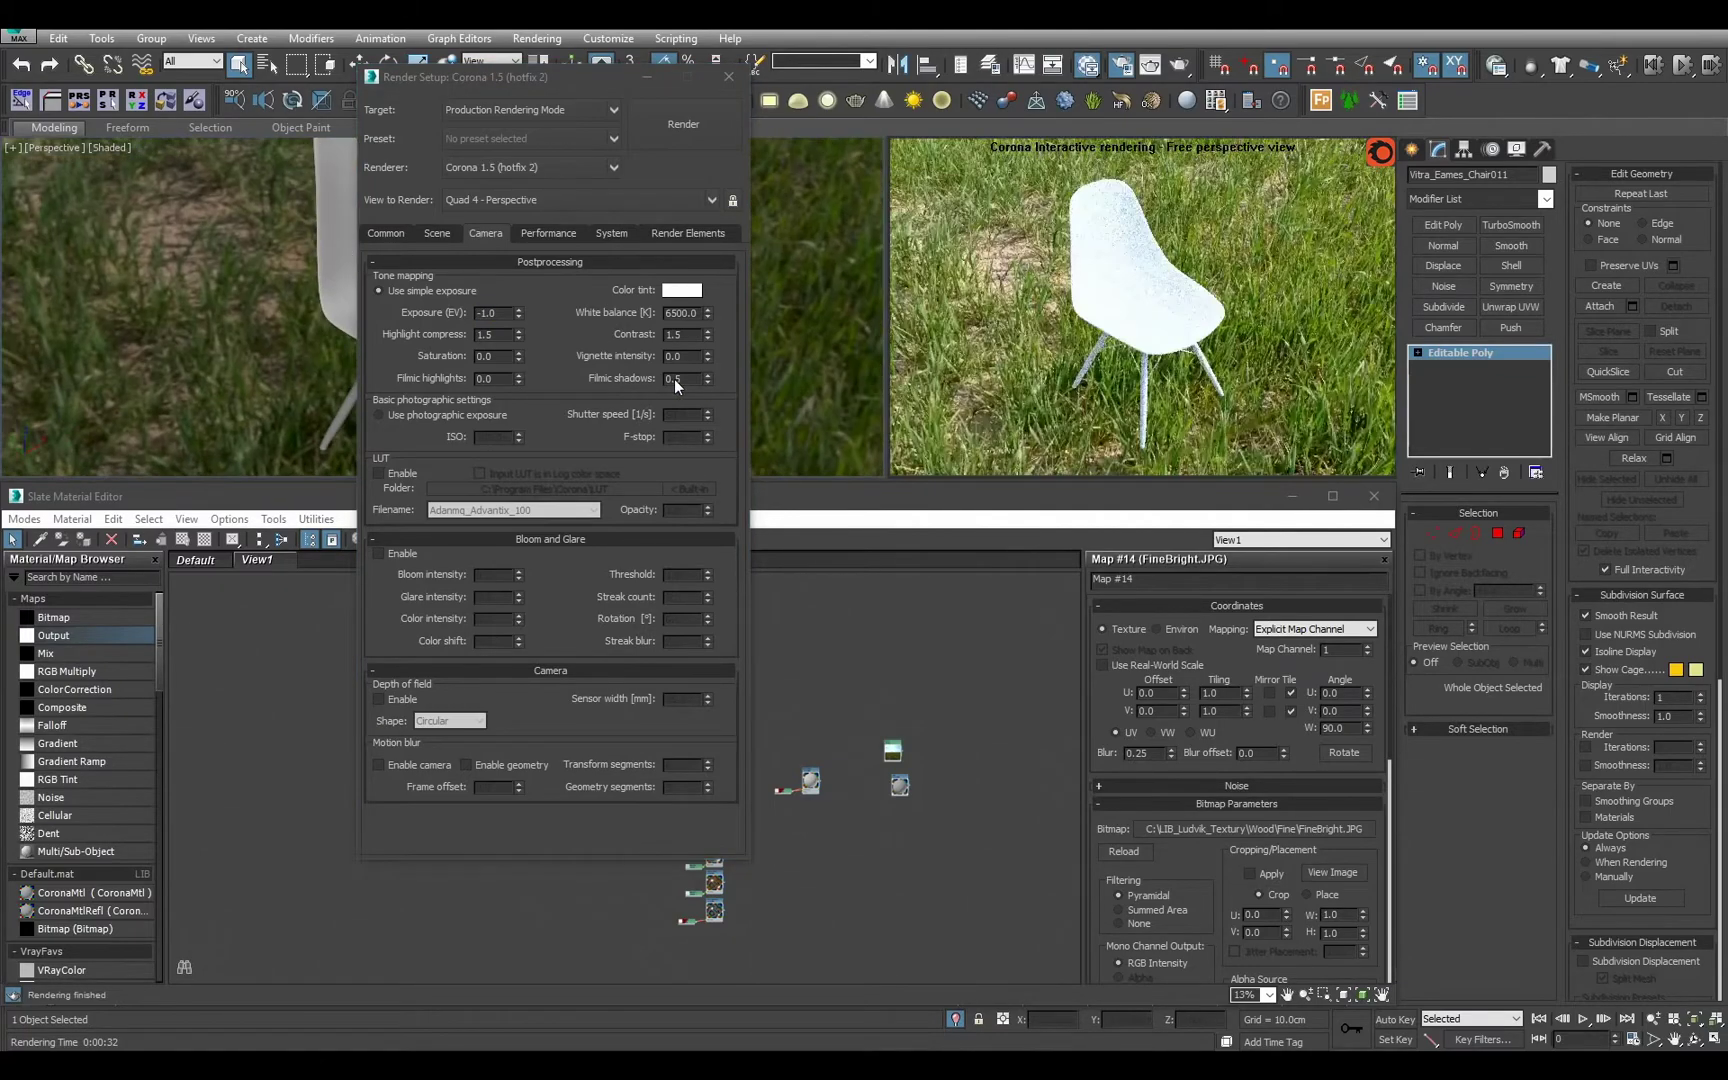
click(495, 319)
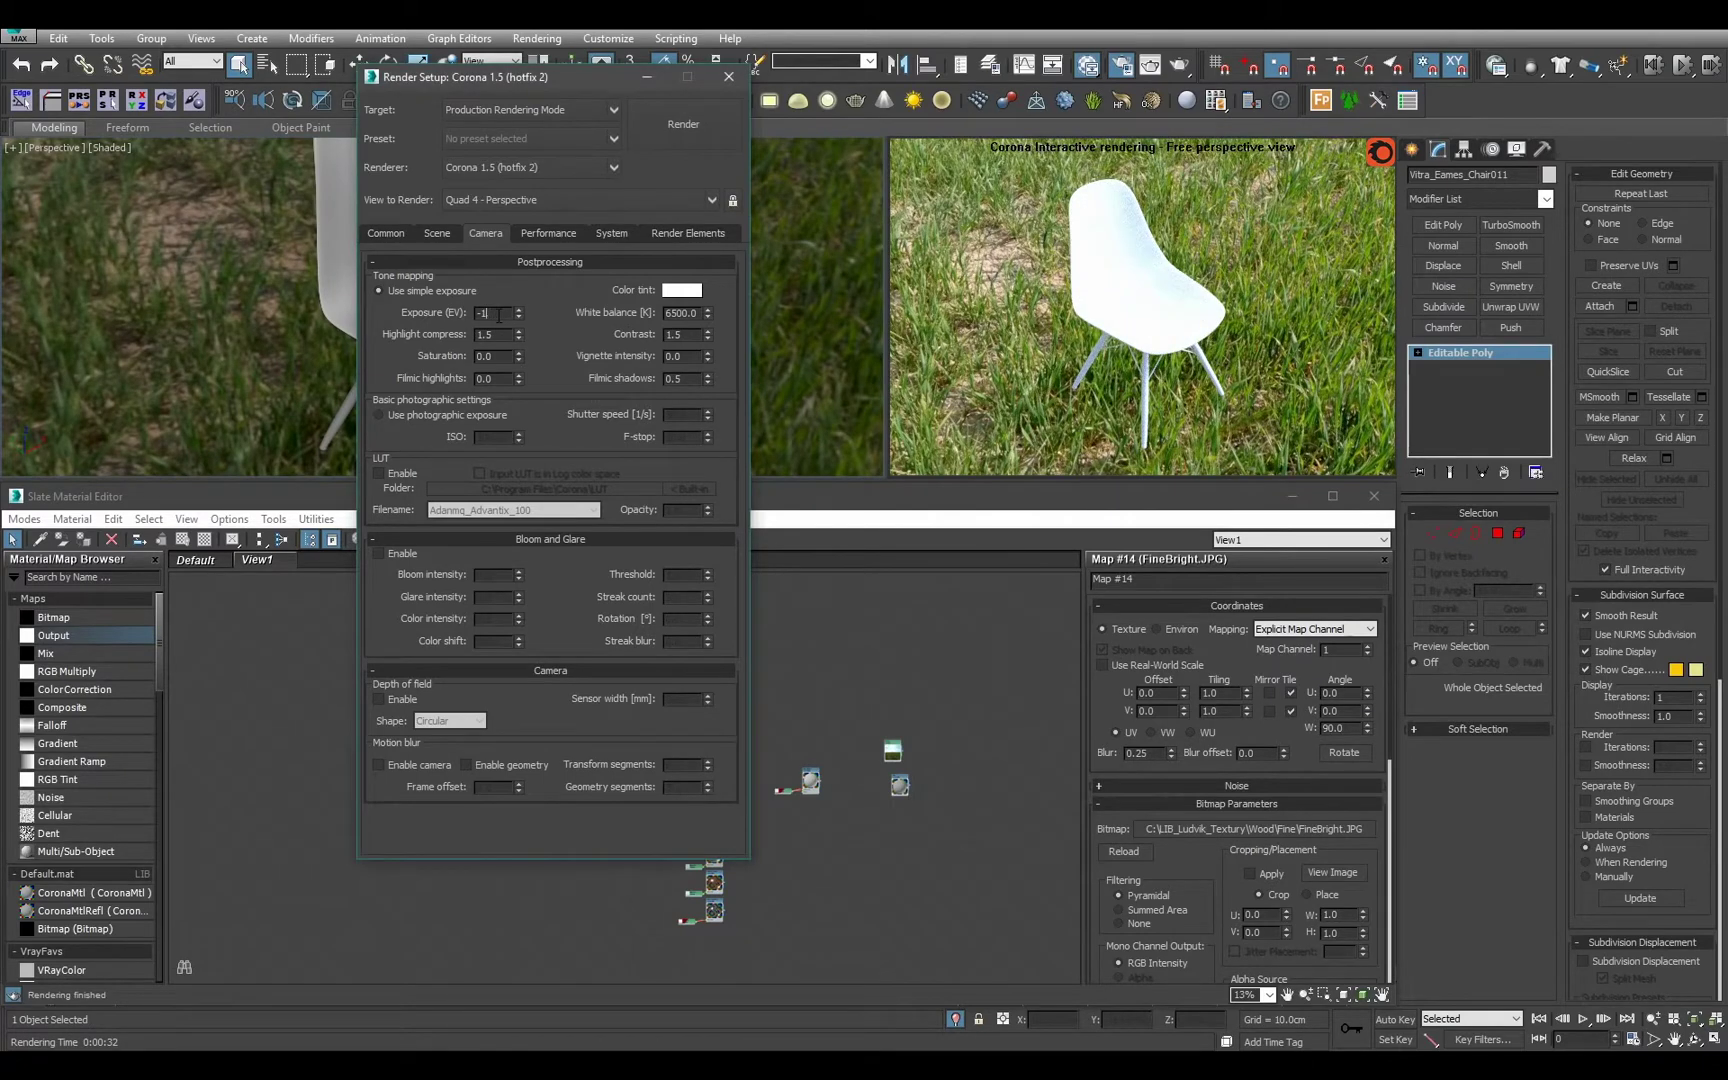
text(-2)
key(Return)
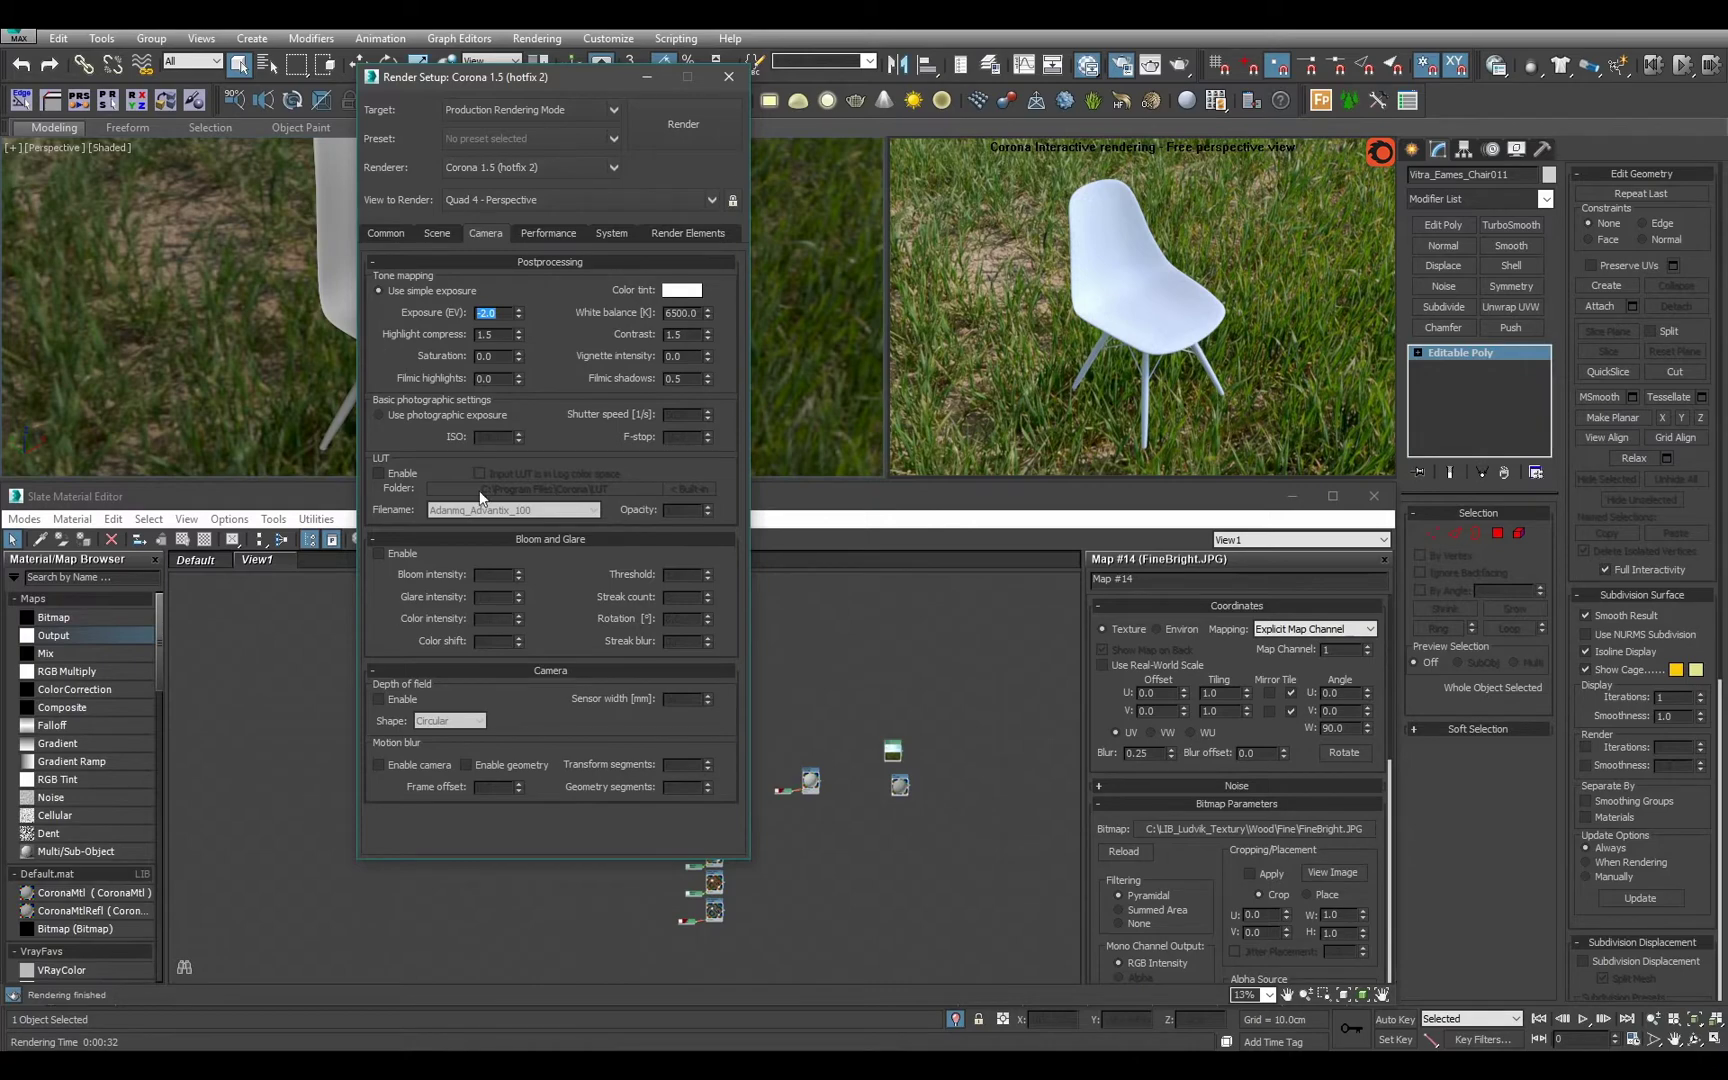
click(648, 78)
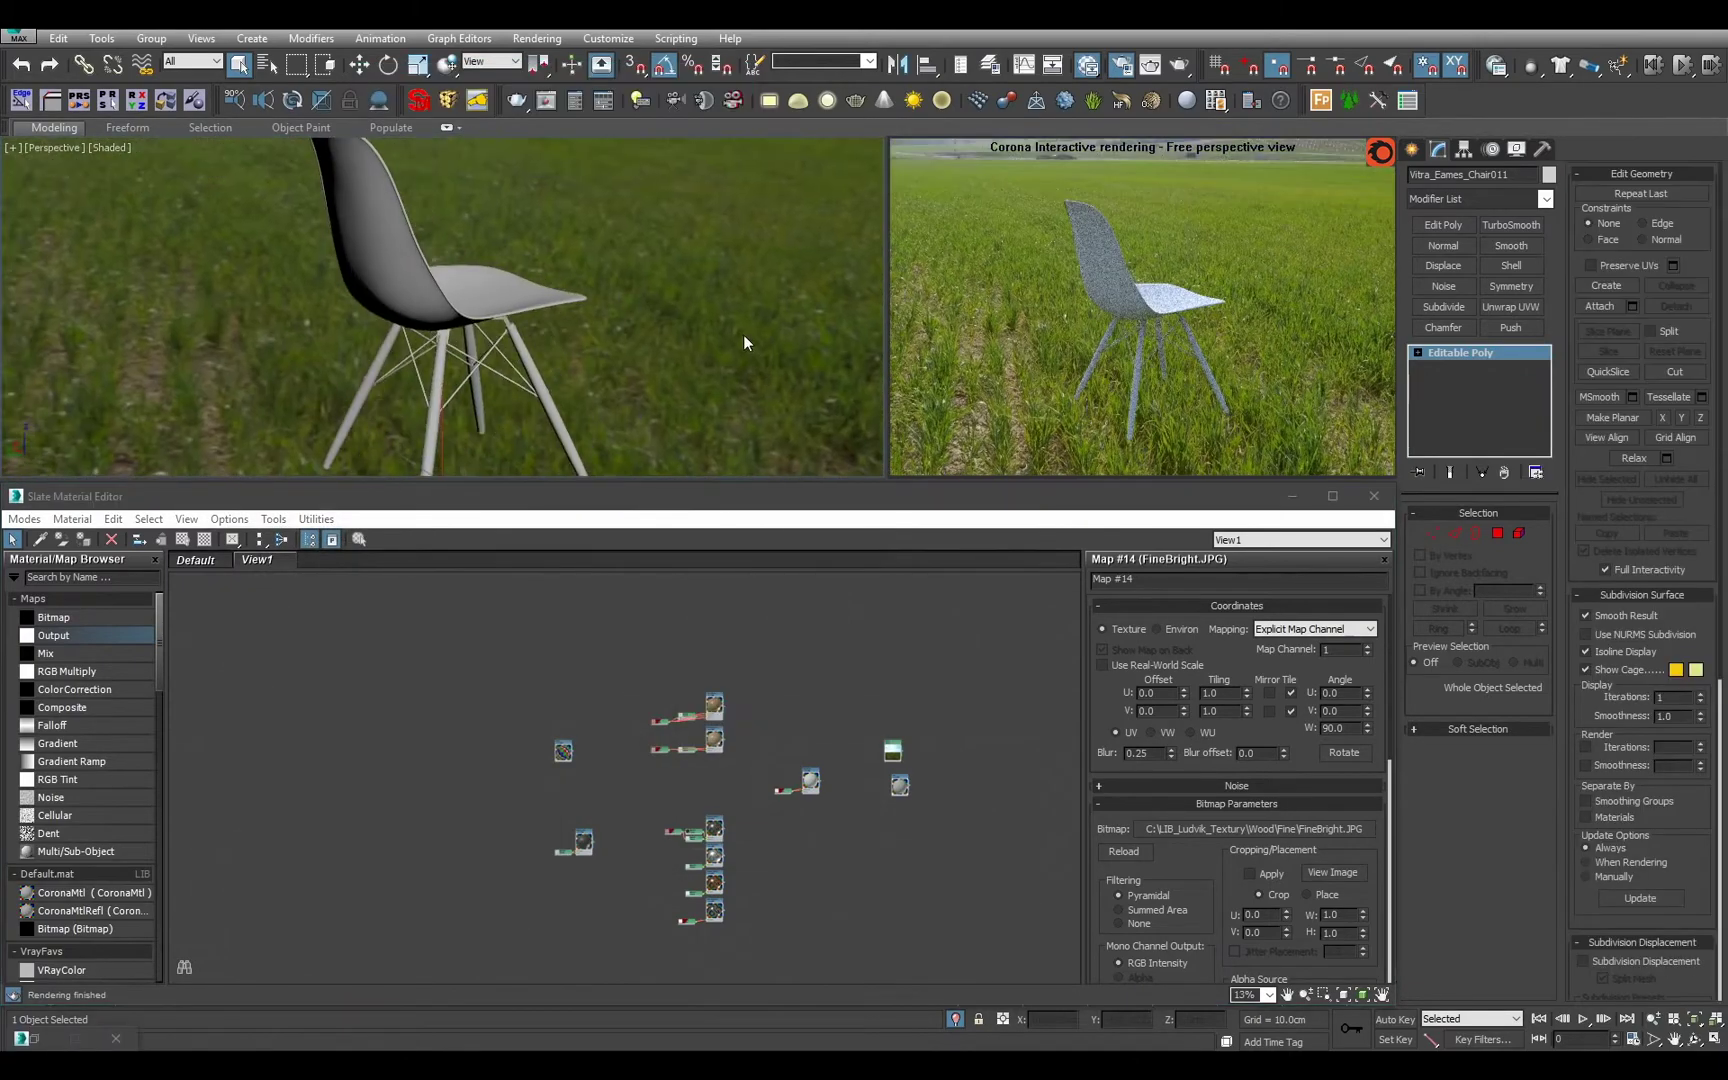
Select the chair's polygons by material IDs 1, 2 and 3 in turn to check which parts each ID covers.
alt+middle_drag(742, 333, 541, 366)
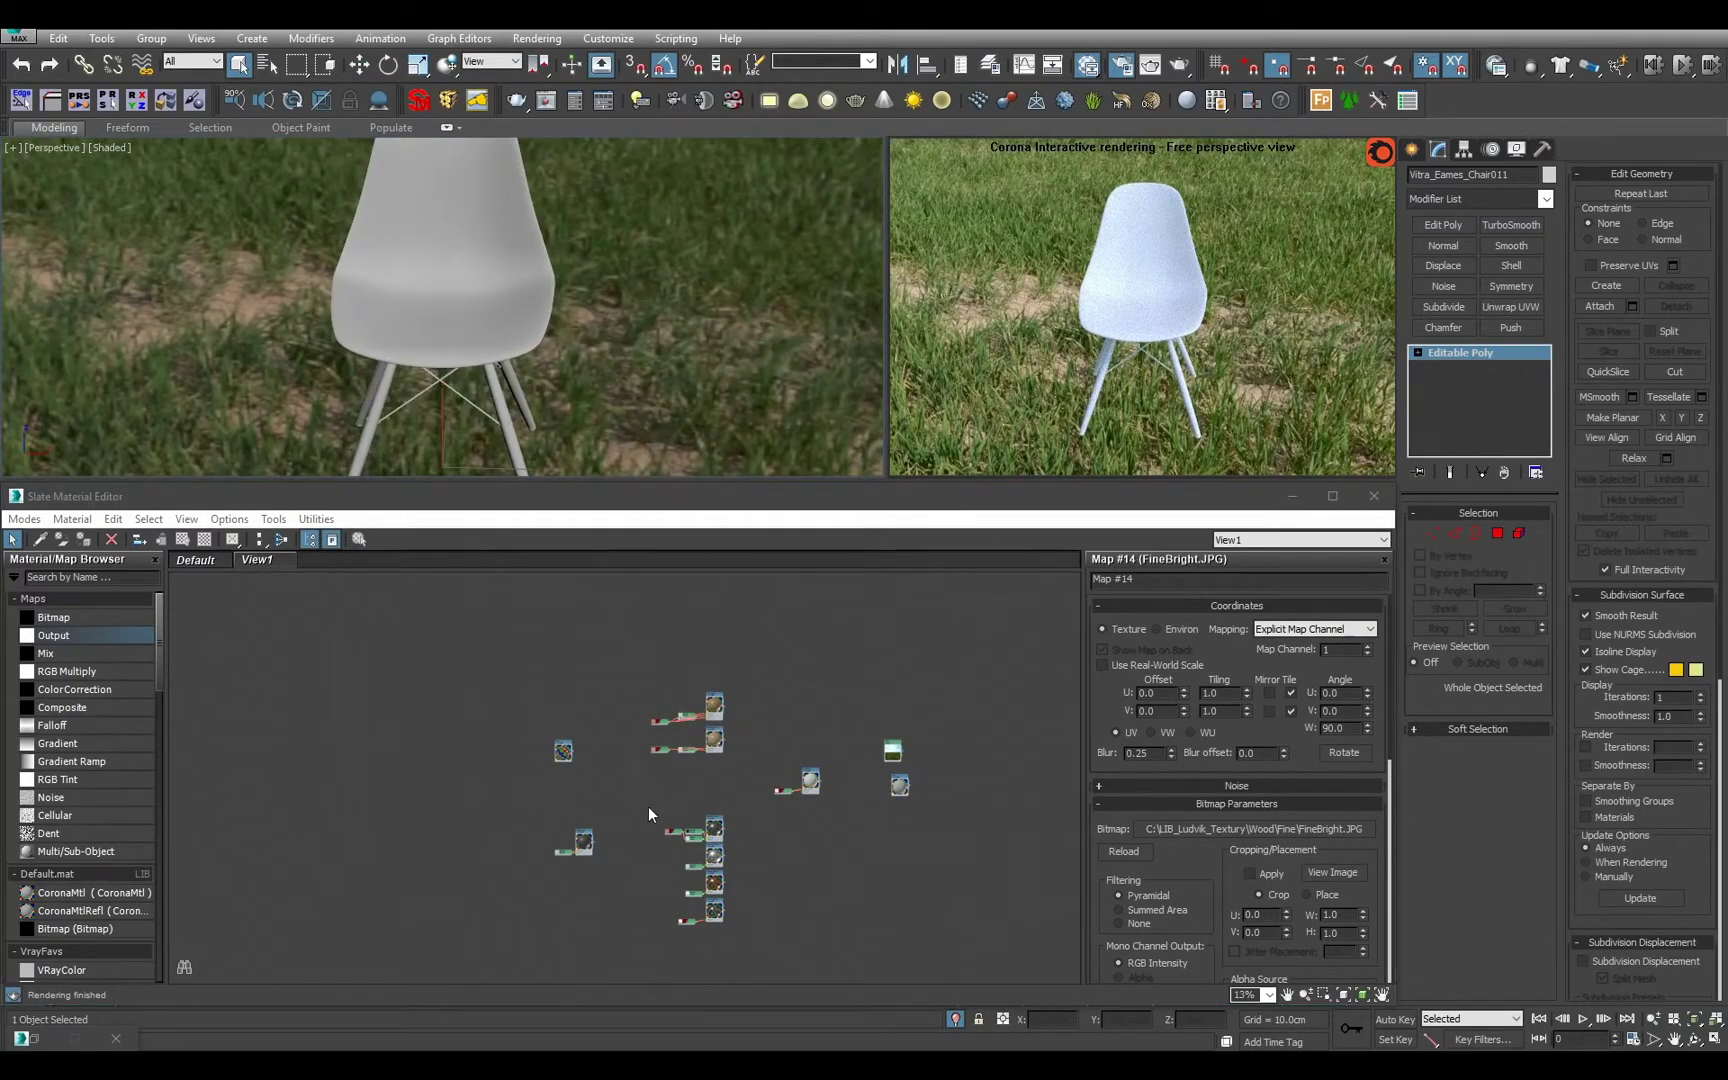
click(1497, 533)
key(ctrl+a)
alt+middle_drag(697, 369, 729, 292)
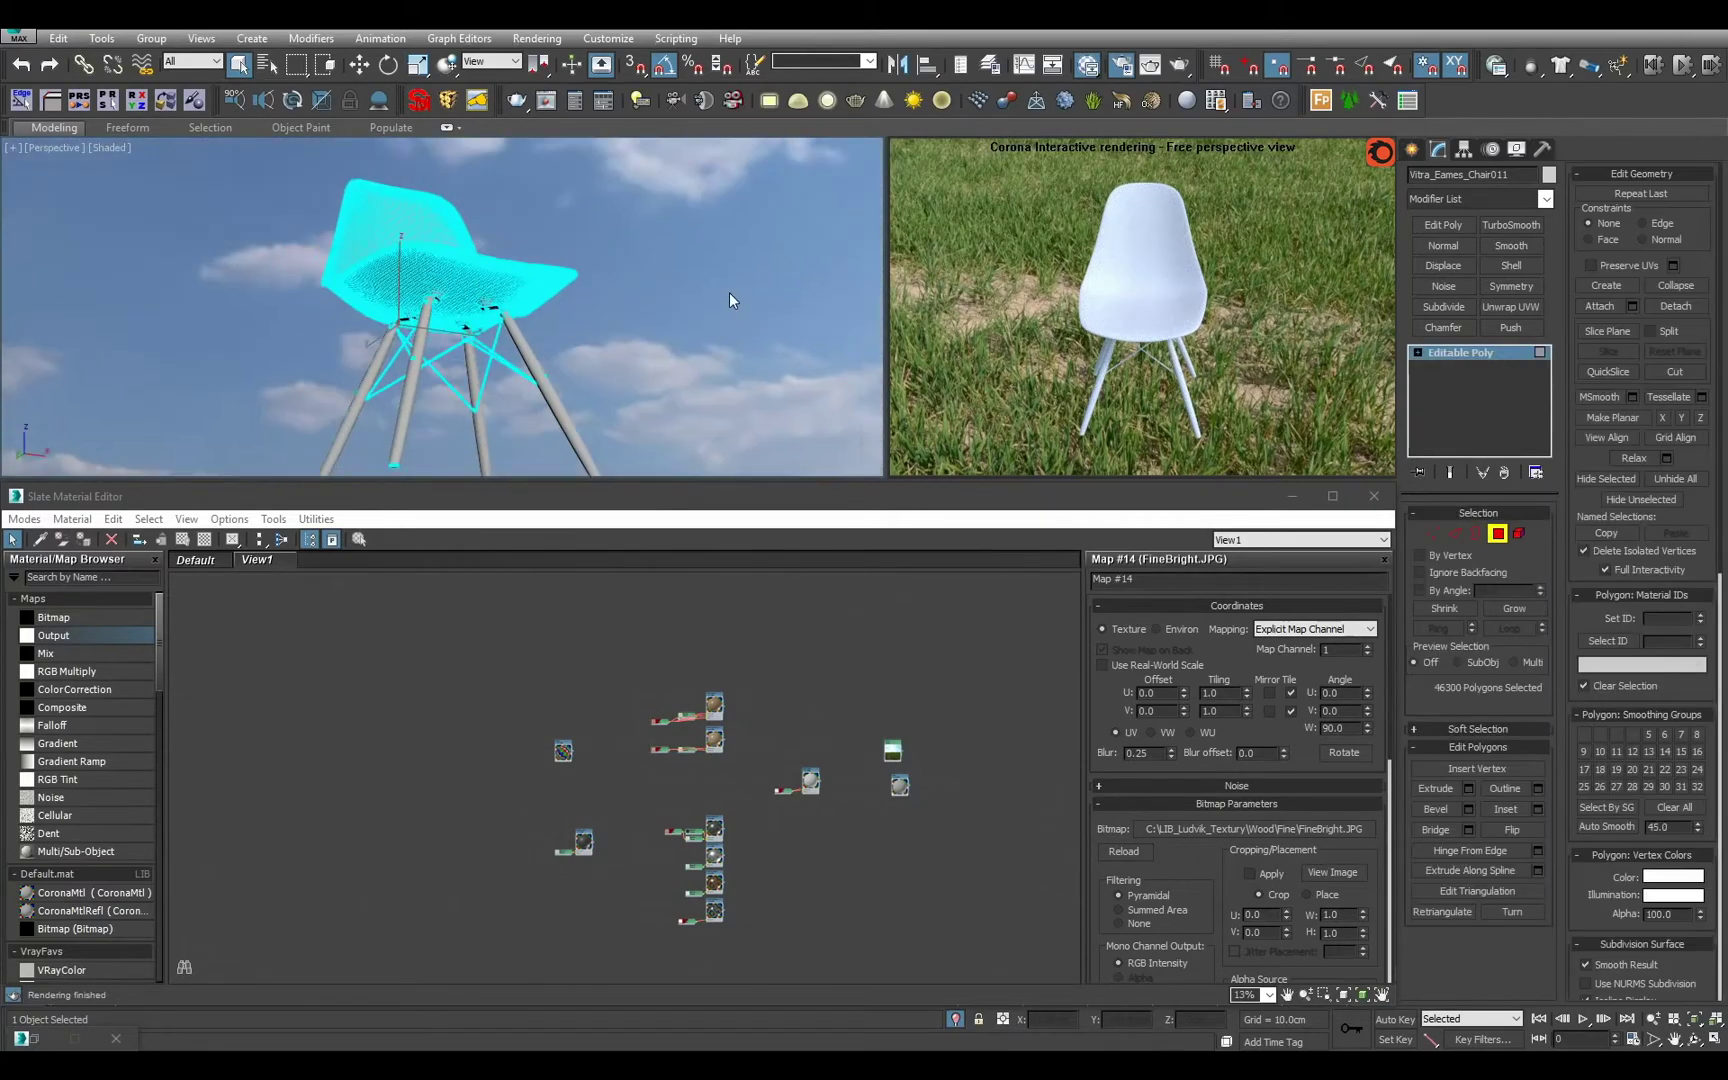
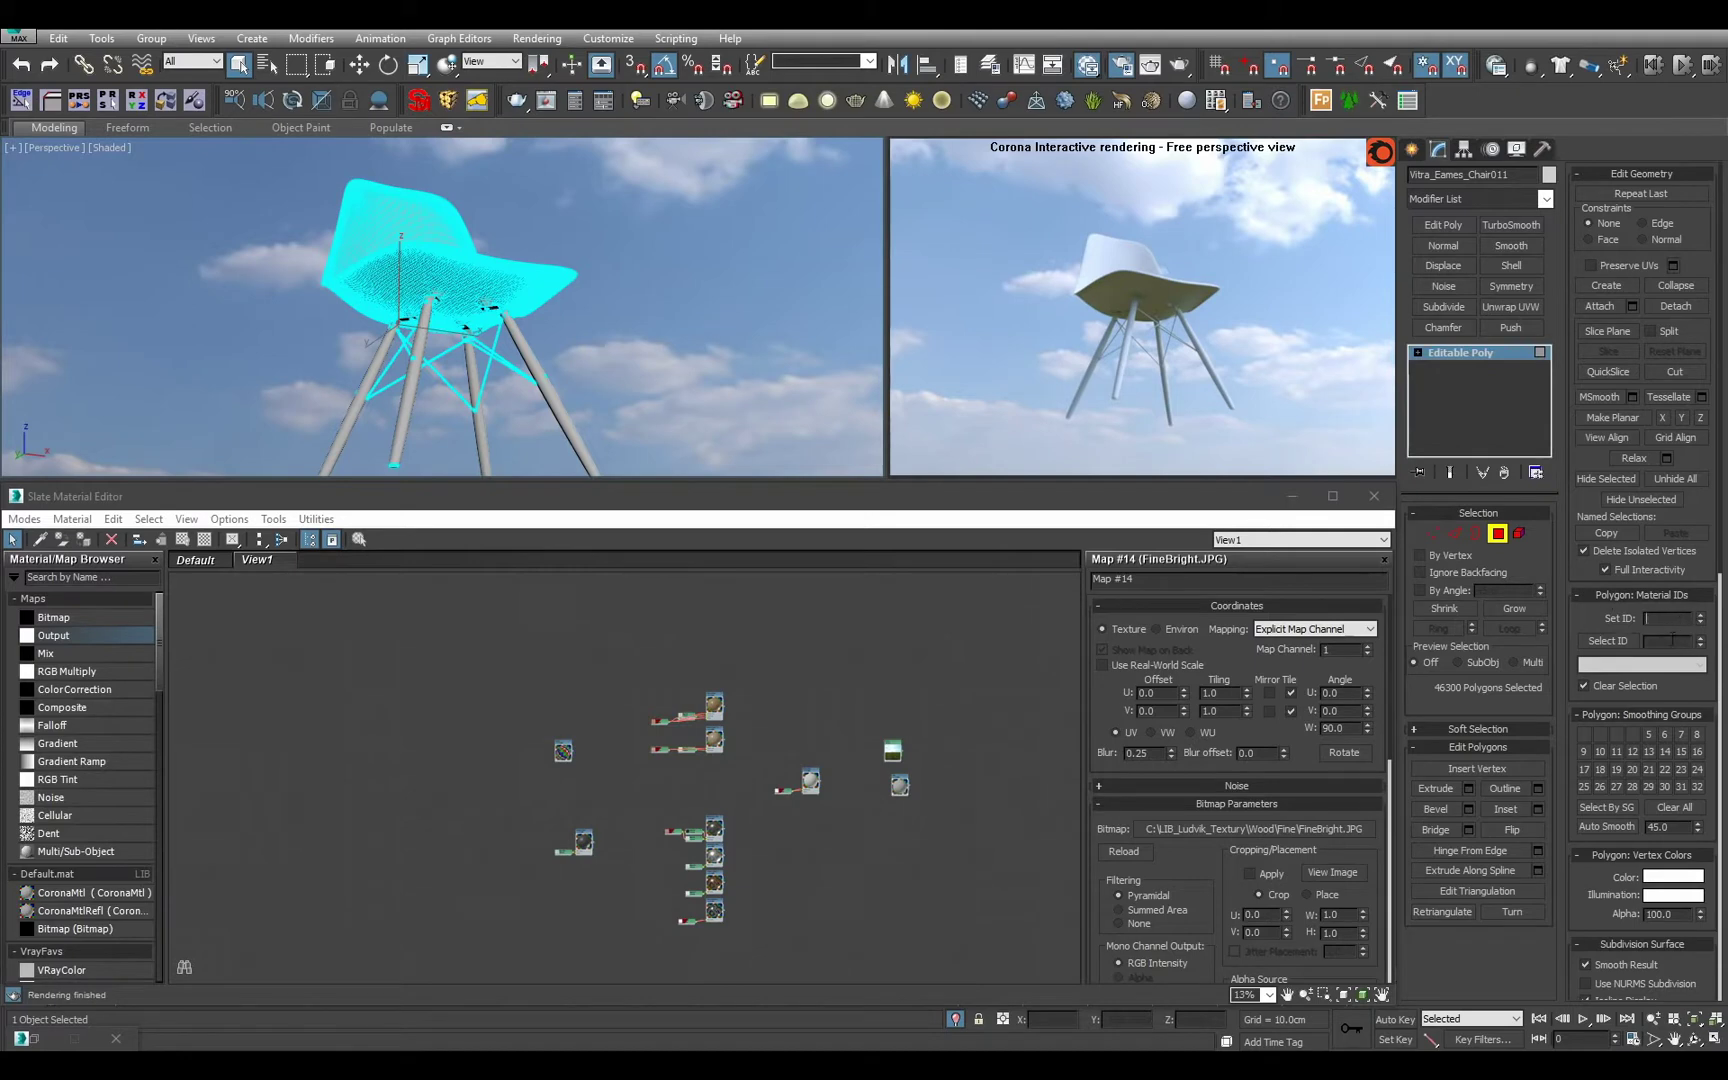
text(1)
click(1607, 640)
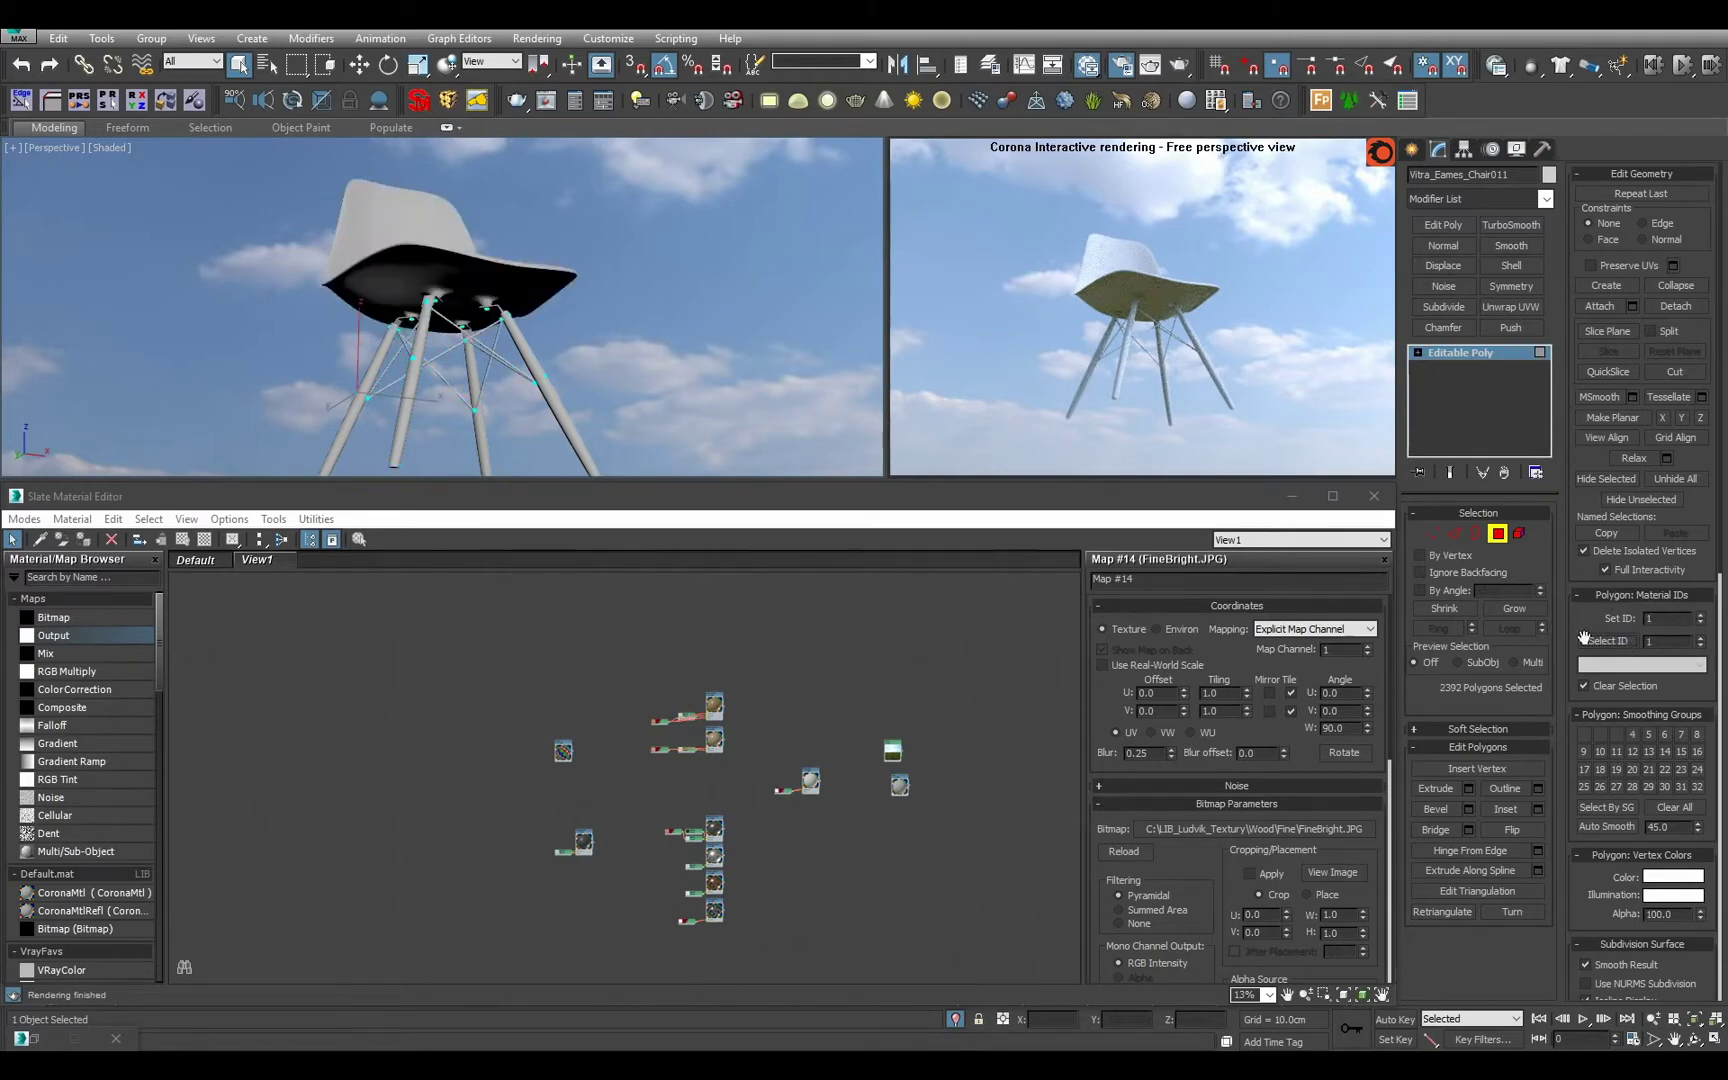
text(2)
click(1605, 640)
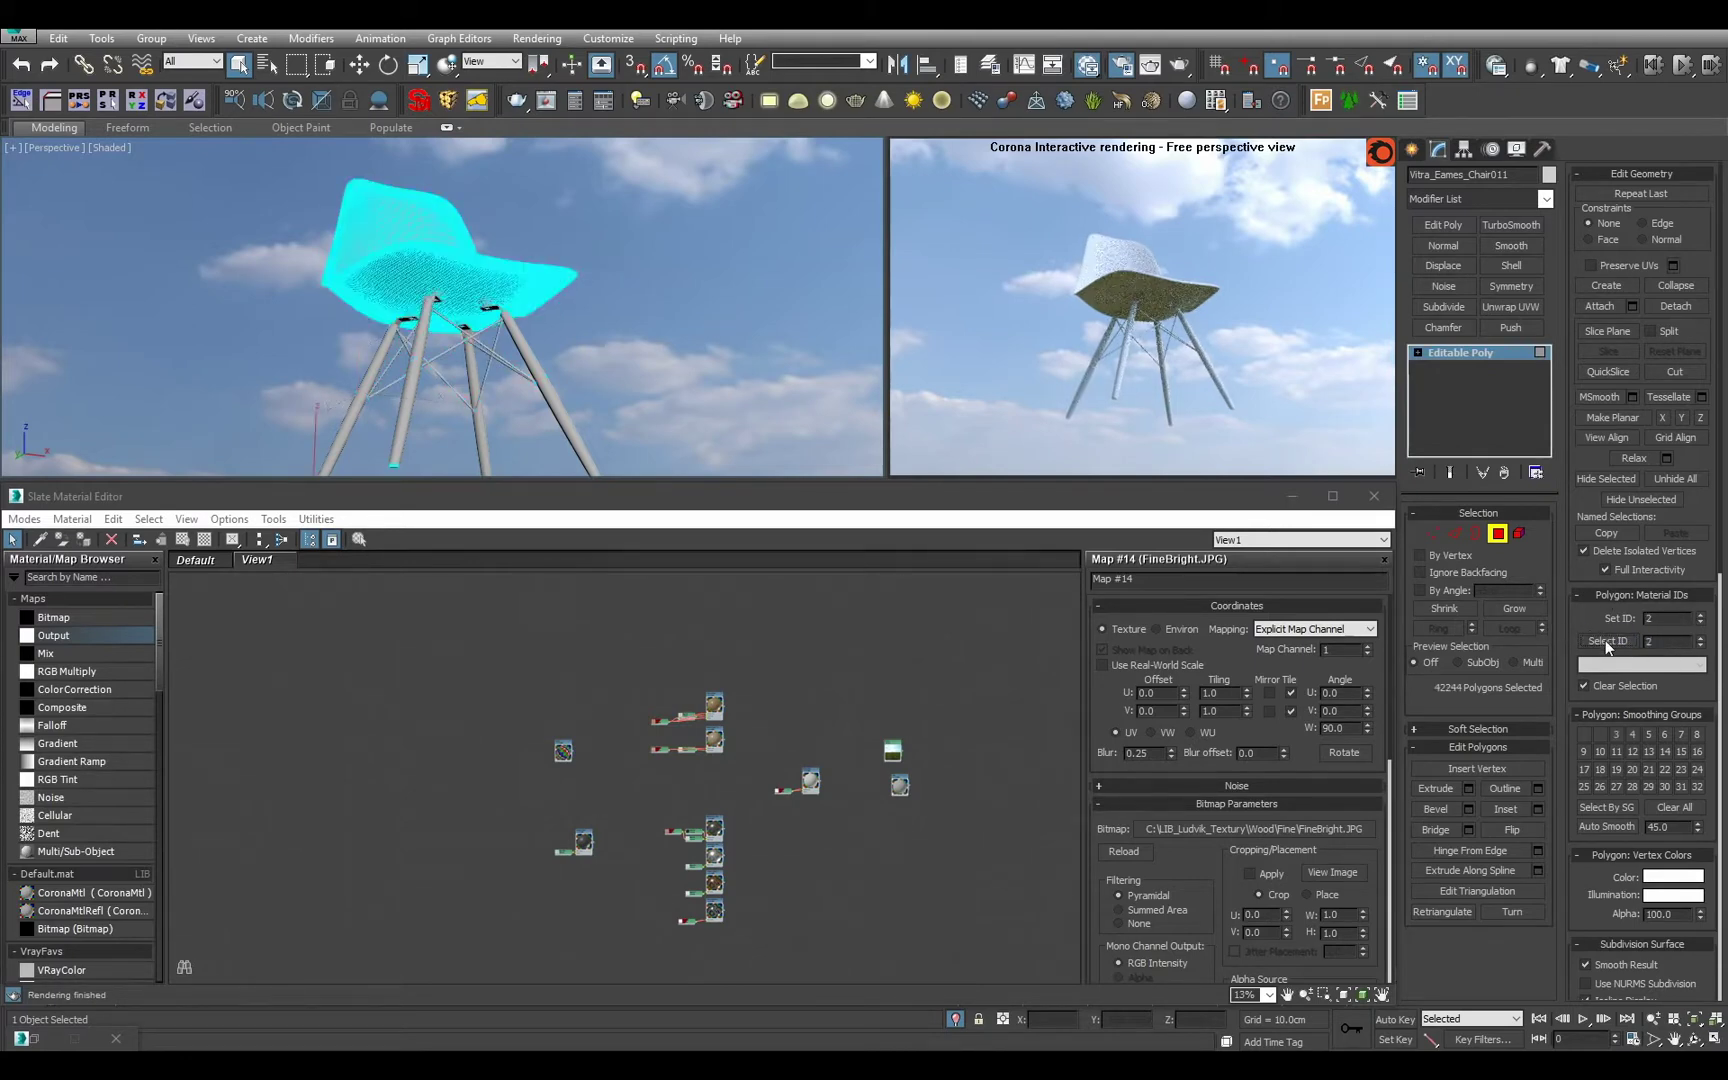
double_click(1665, 641)
text(3)
click(1606, 641)
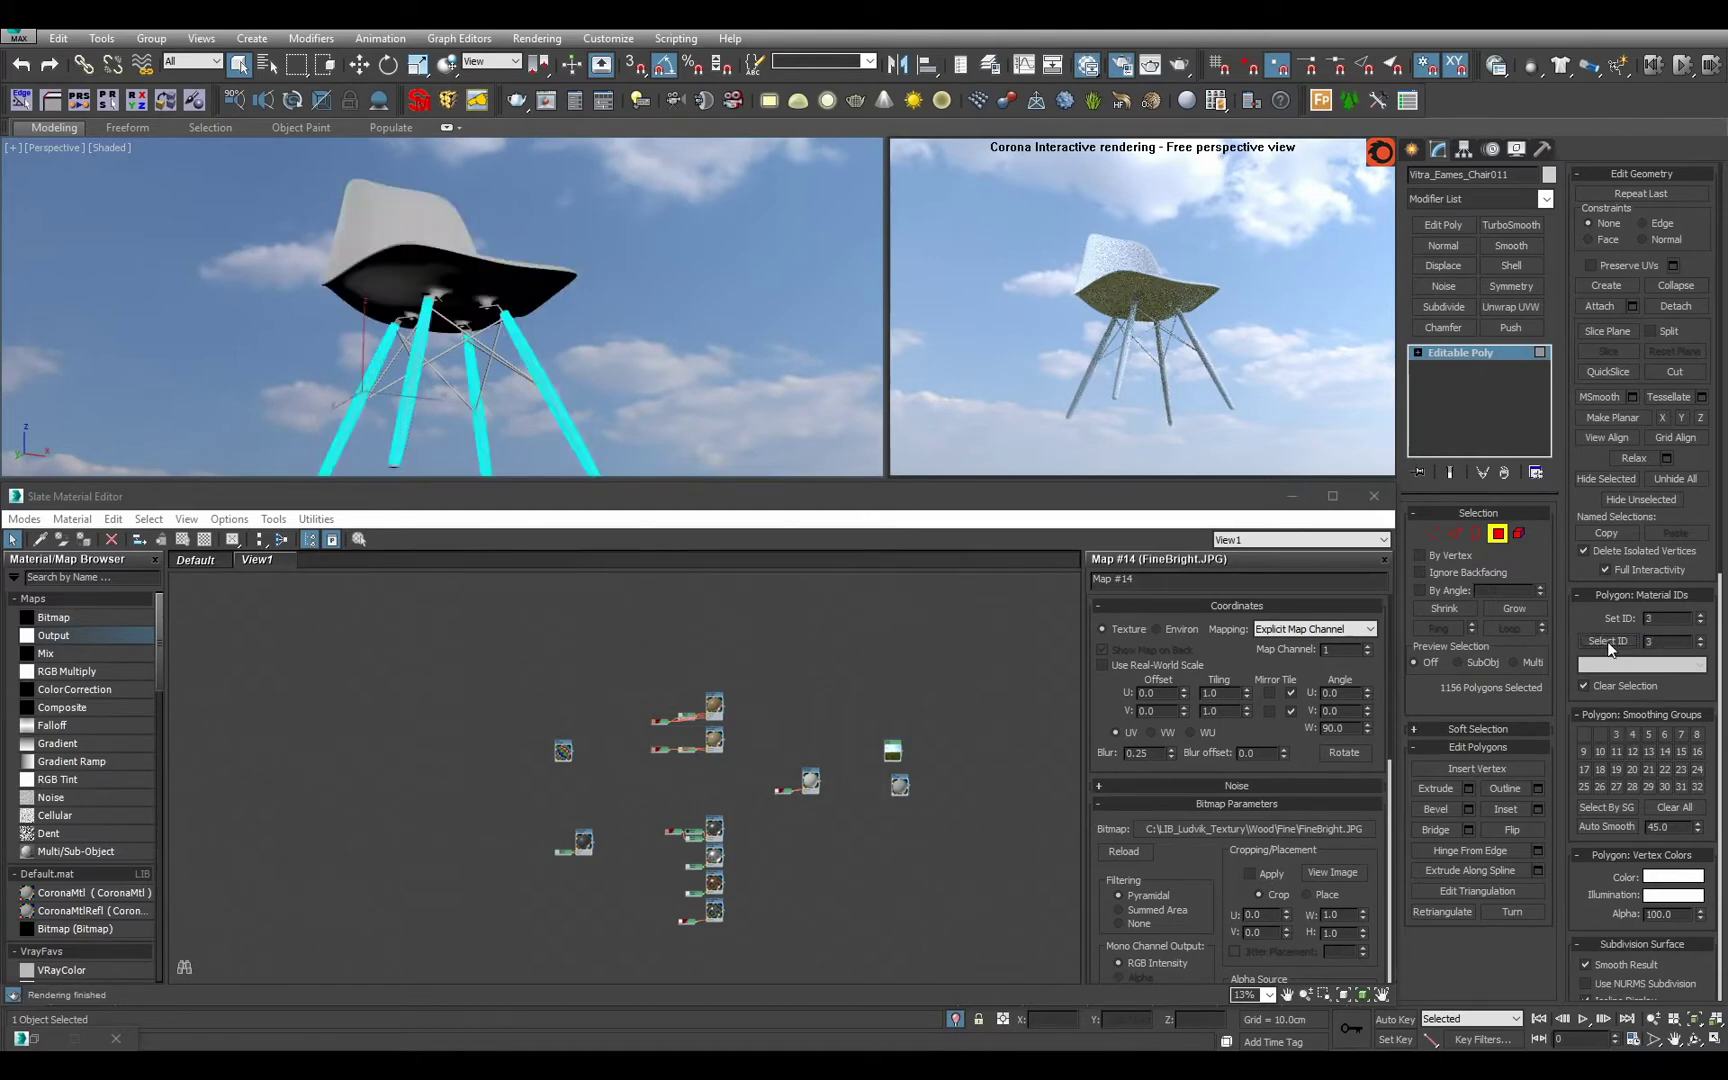
click(1500, 354)
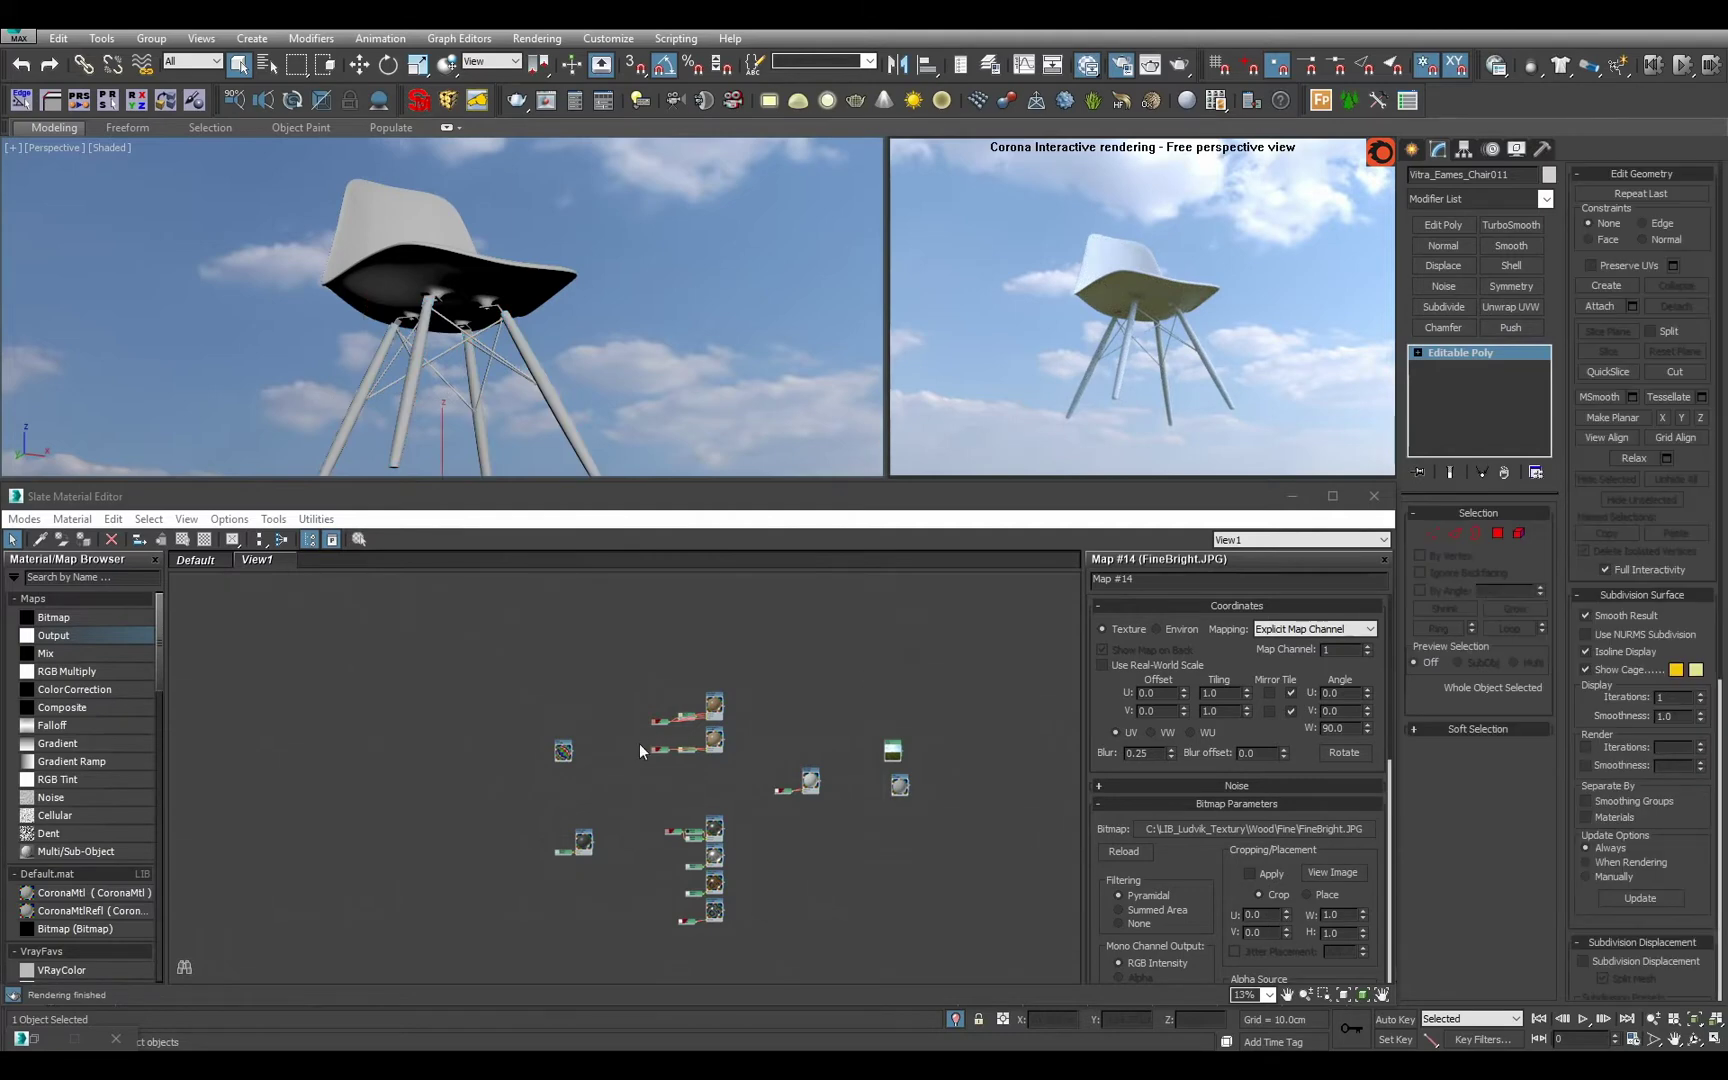
Recheck the chair polygons assigned to material IDs 1 and 2, and leave polygon editing.
click(1498, 533)
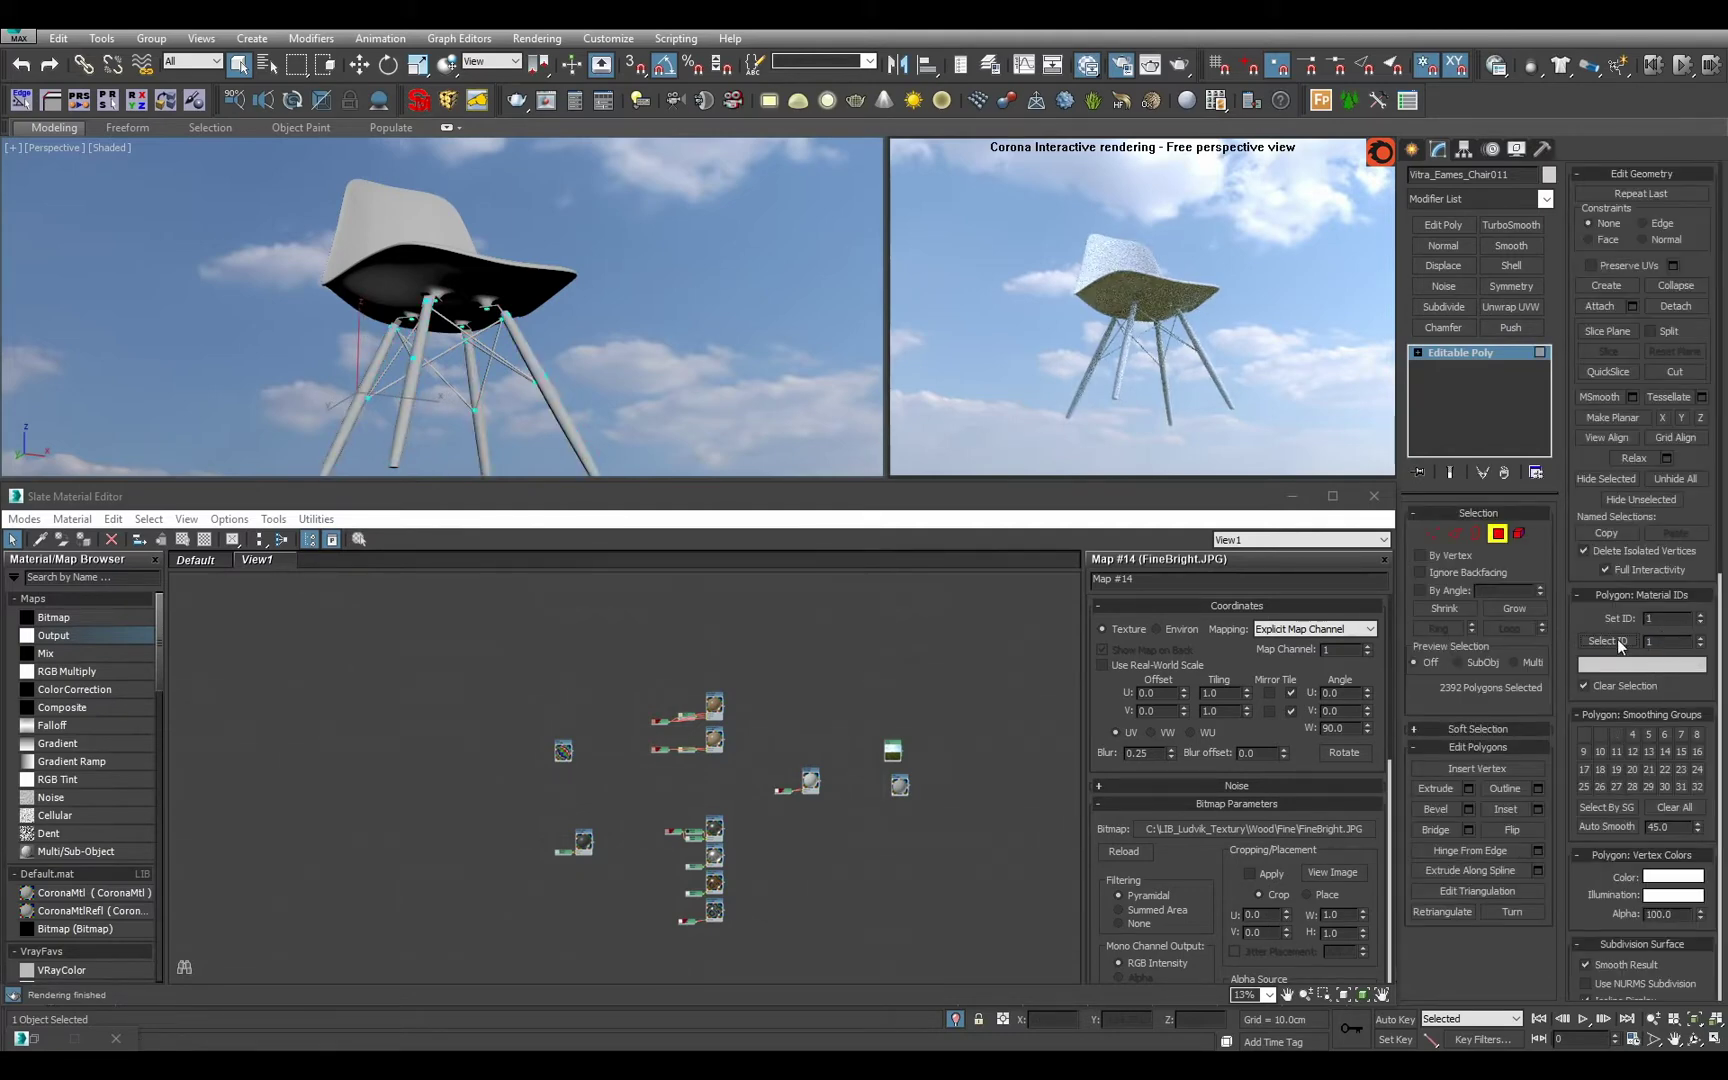
text(2)
click(1634, 643)
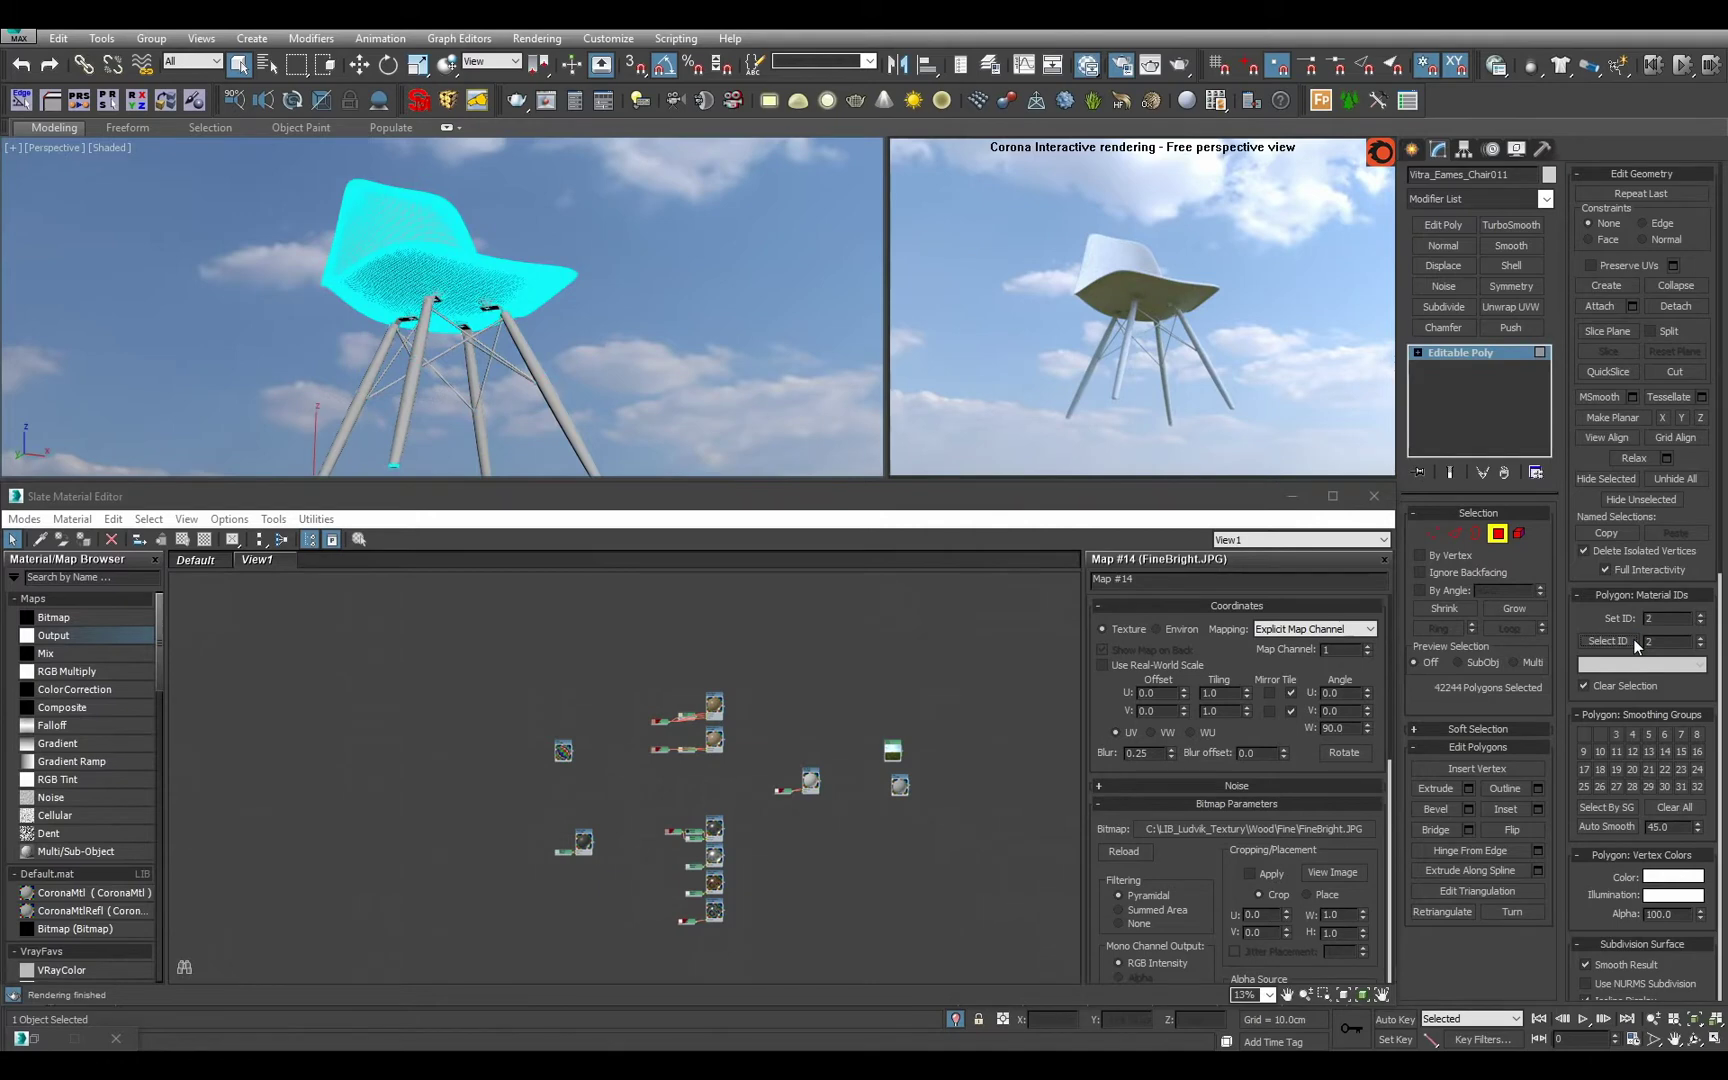
click(1463, 352)
Open the parameters of Wood_Bright_Simple and review its settings and the surrounding material nodes.
scroll(834, 737, up, 5)
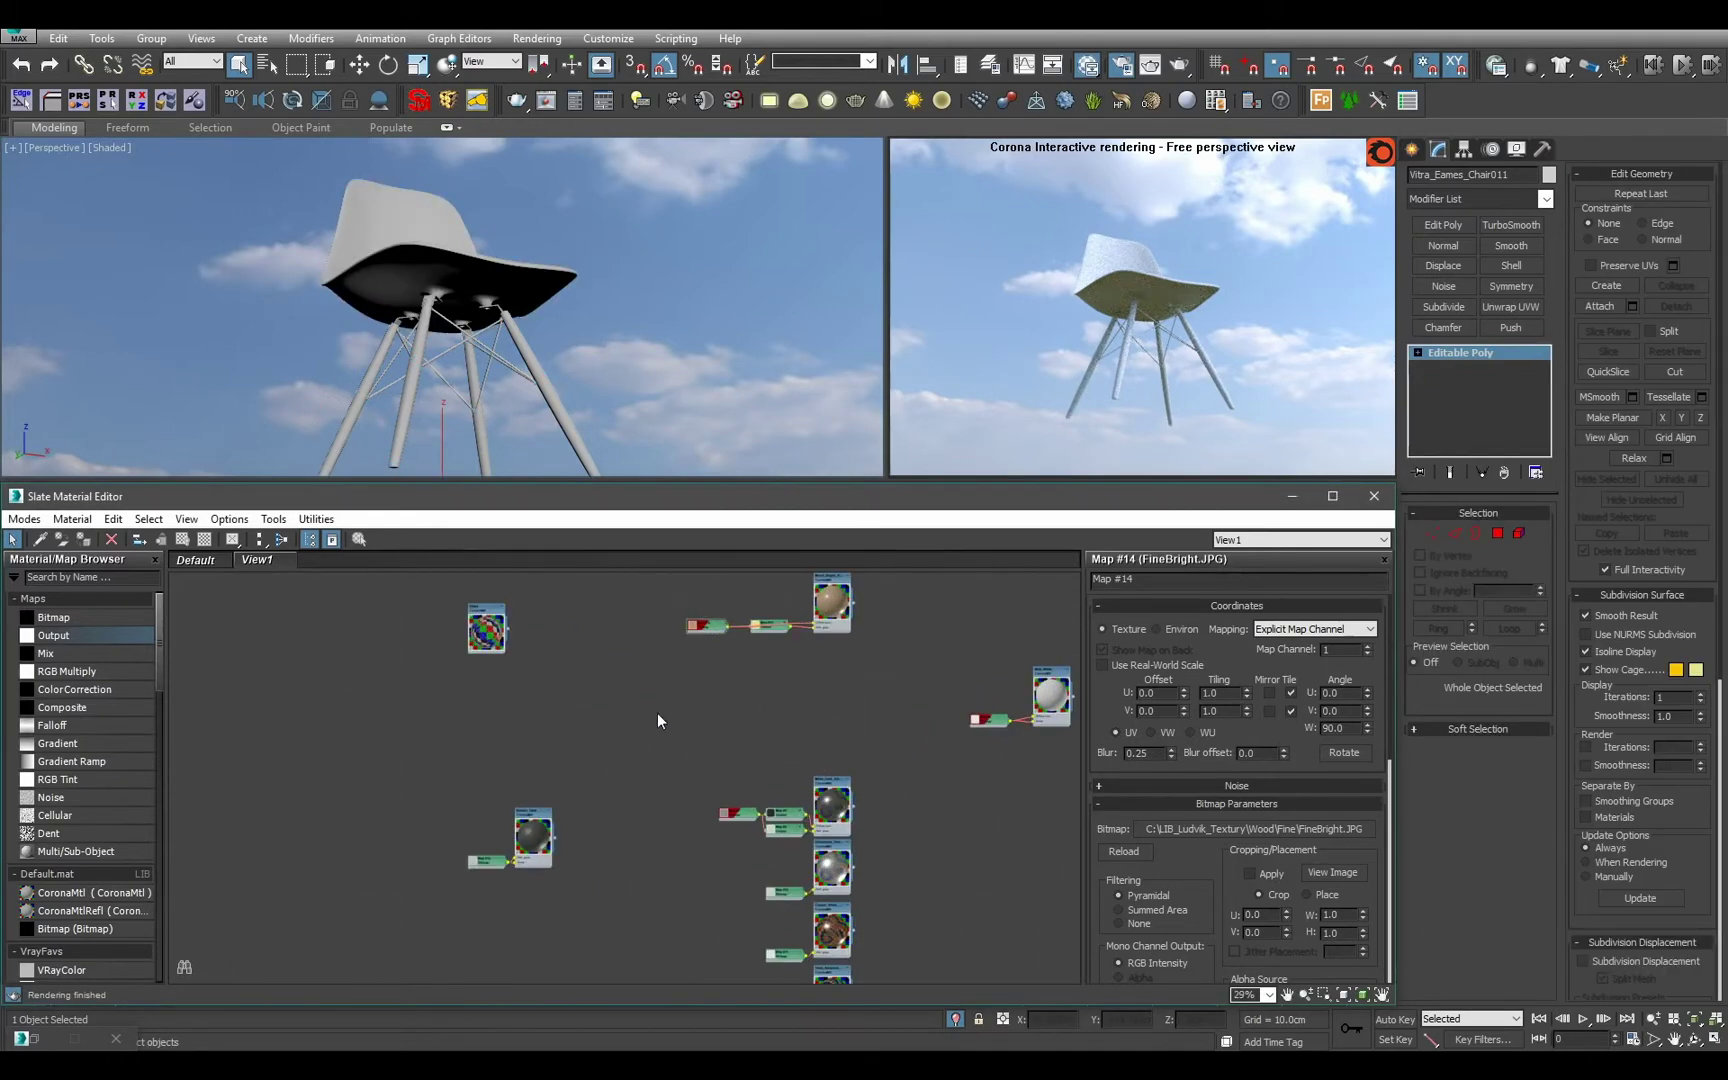
scroll(830, 622, up, 3)
middle_drag(830, 622, 772, 772)
scroll(766, 717, up, 1)
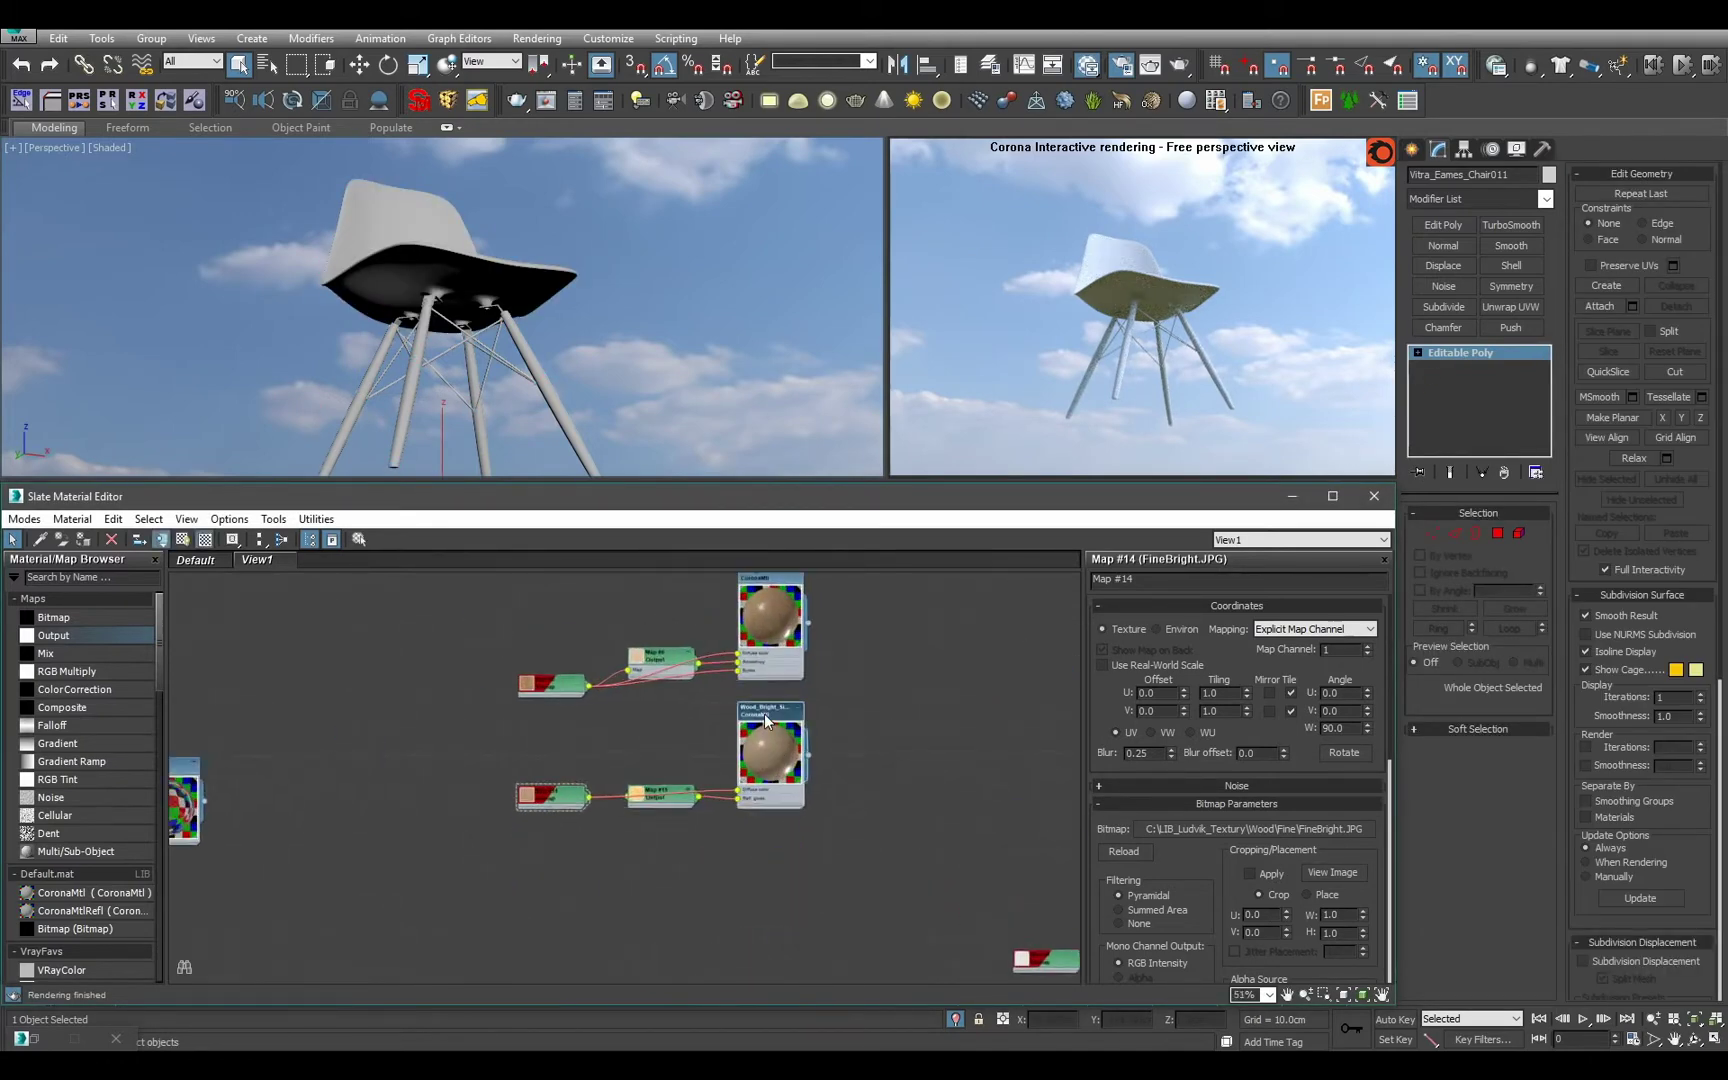
double_click(765, 715)
scroll(865, 757, down, 3)
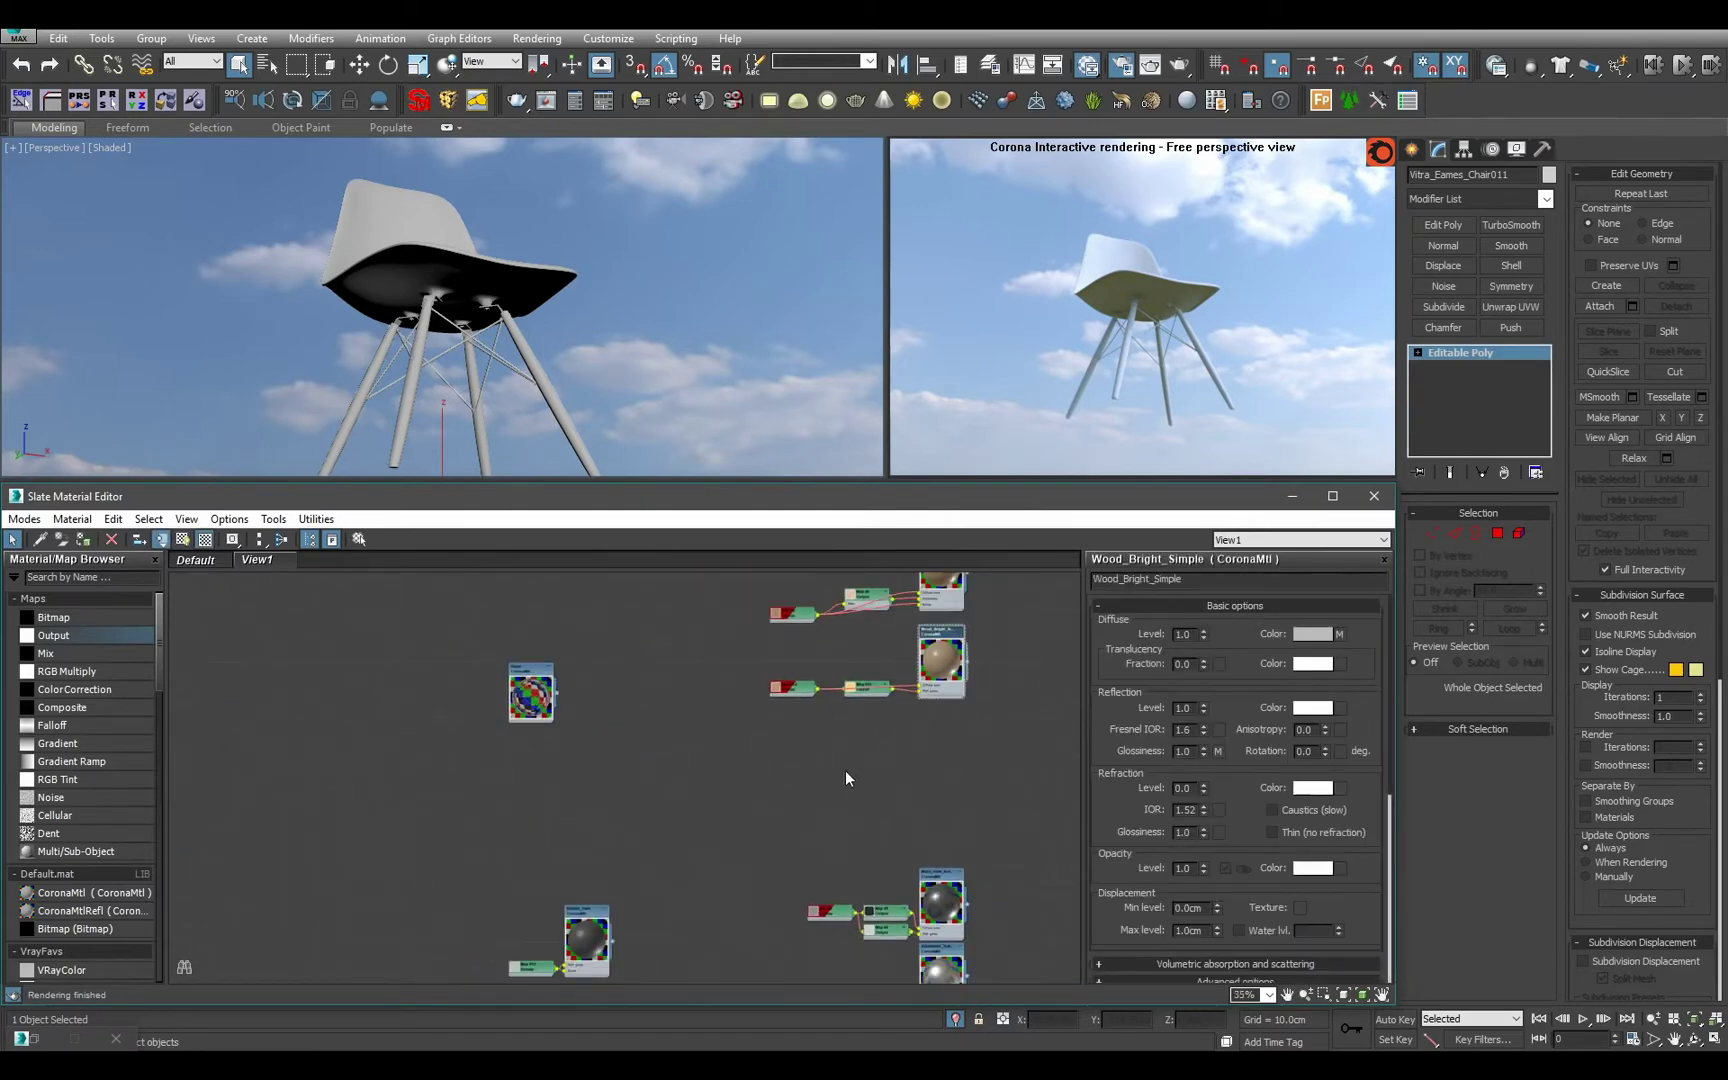
scroll(749, 774, up, 1)
middle_drag(749, 774, 813, 1077)
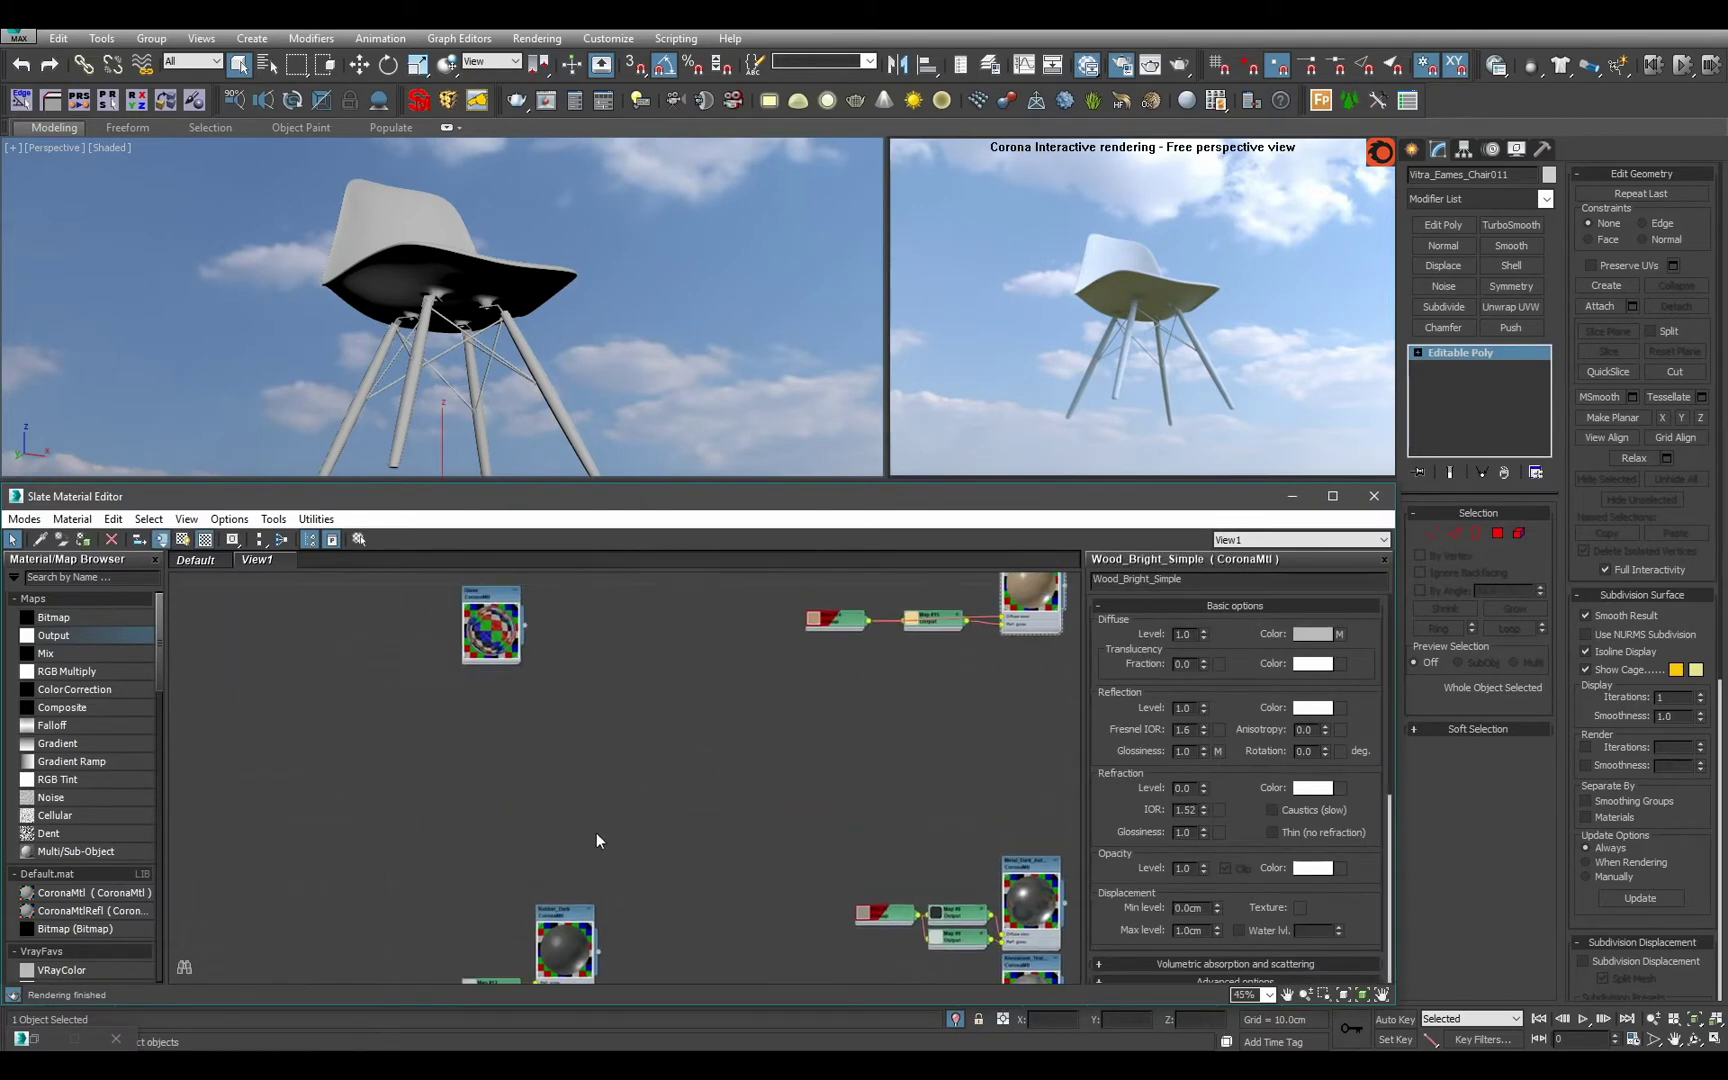
click(1498, 534)
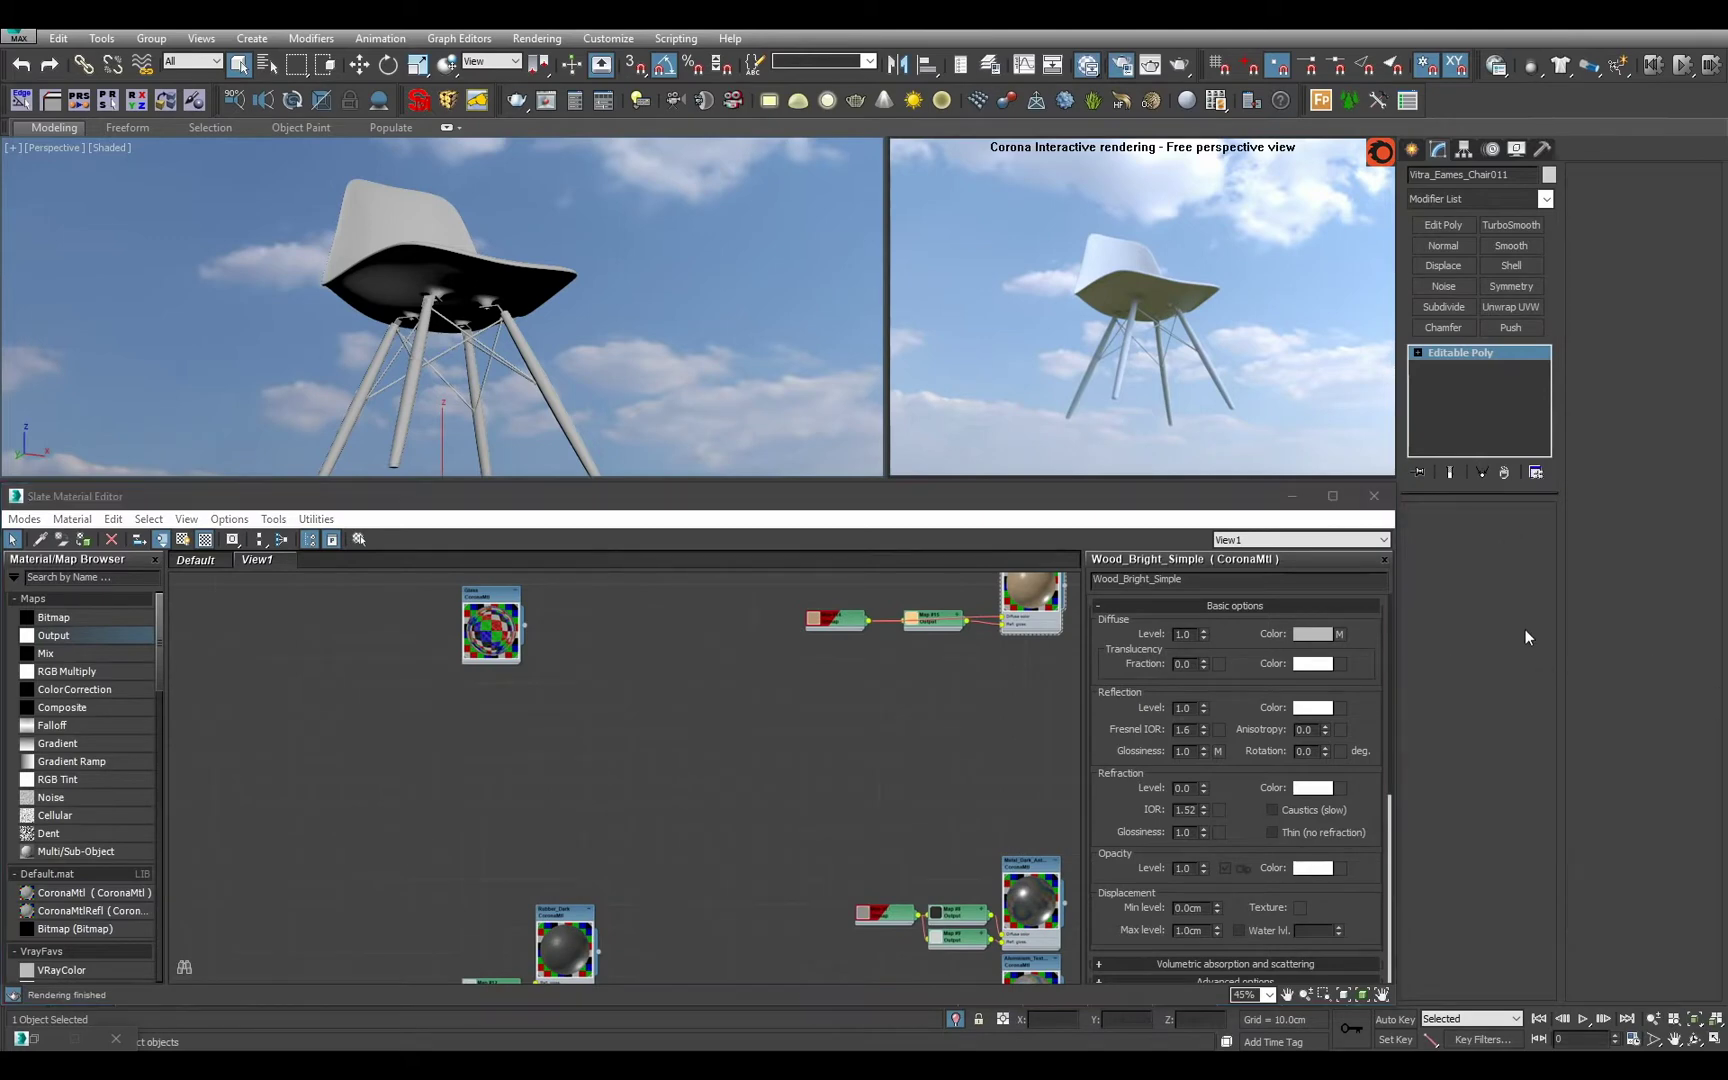
click(1443, 352)
Create a Multi/Sub-Object material named Chairs with 3 material slots.
middle_drag(615, 723, 590, 833)
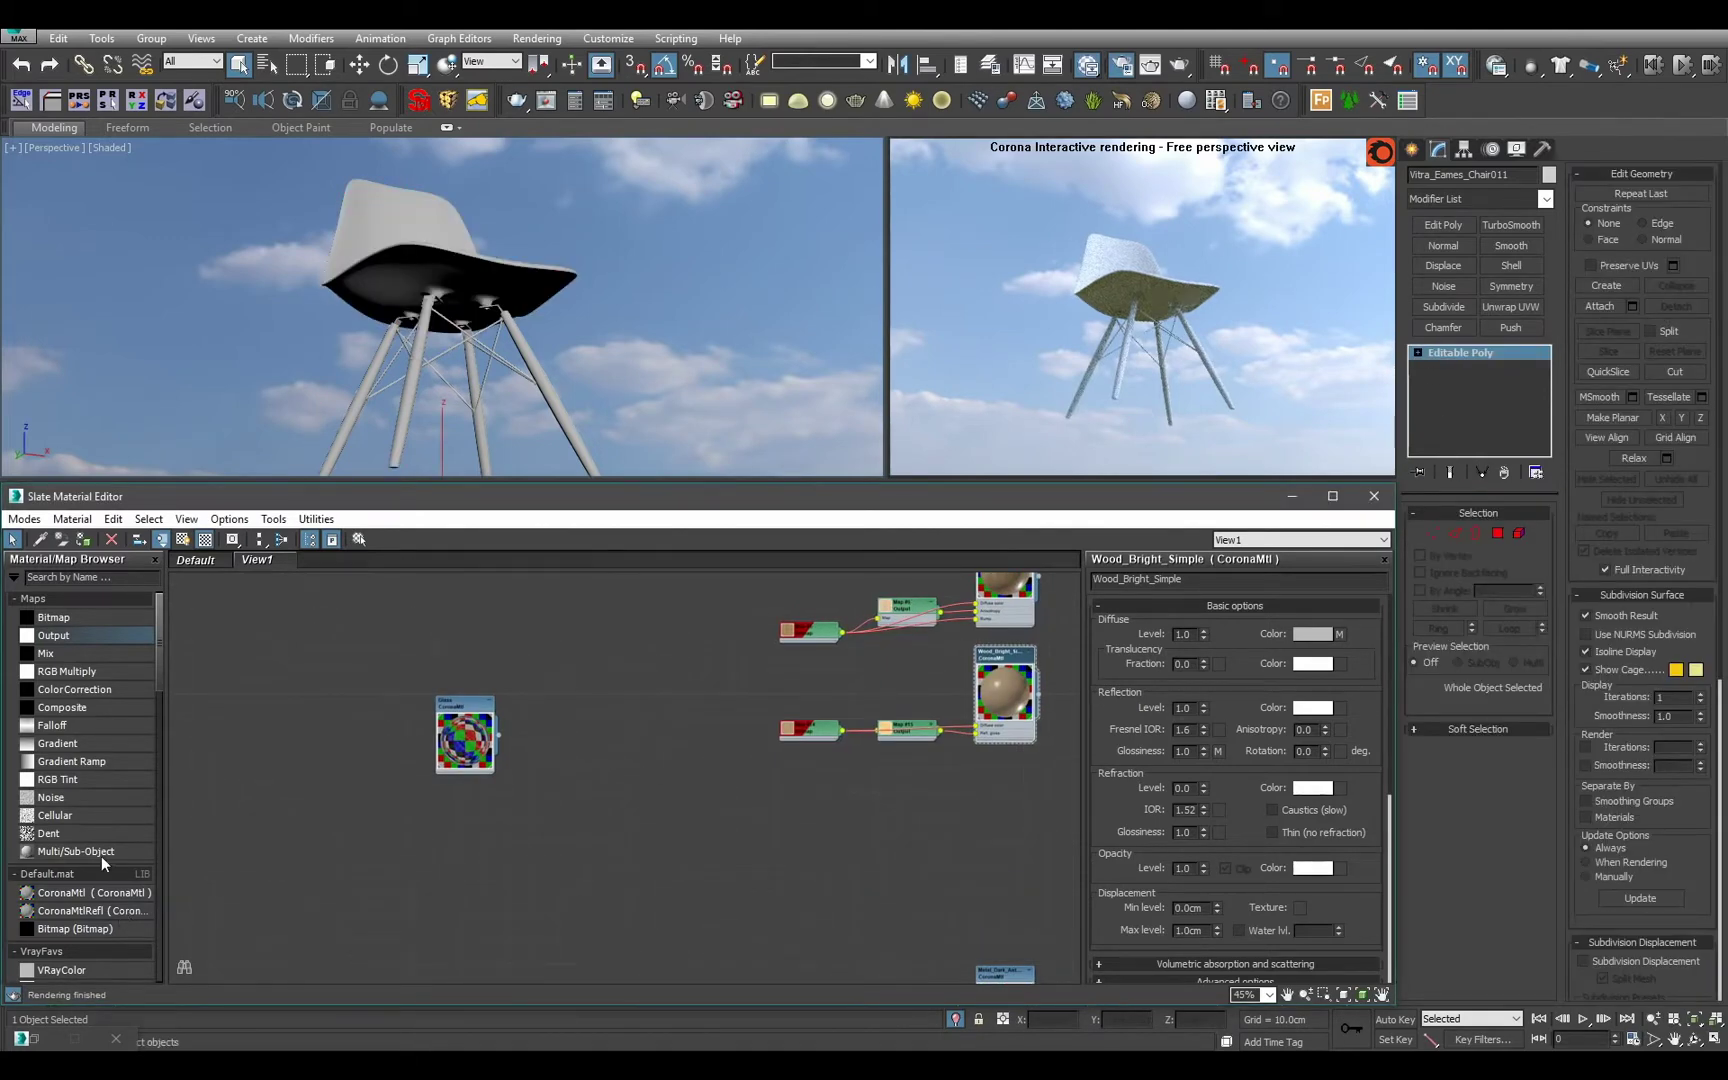
drag(101, 856, 616, 805)
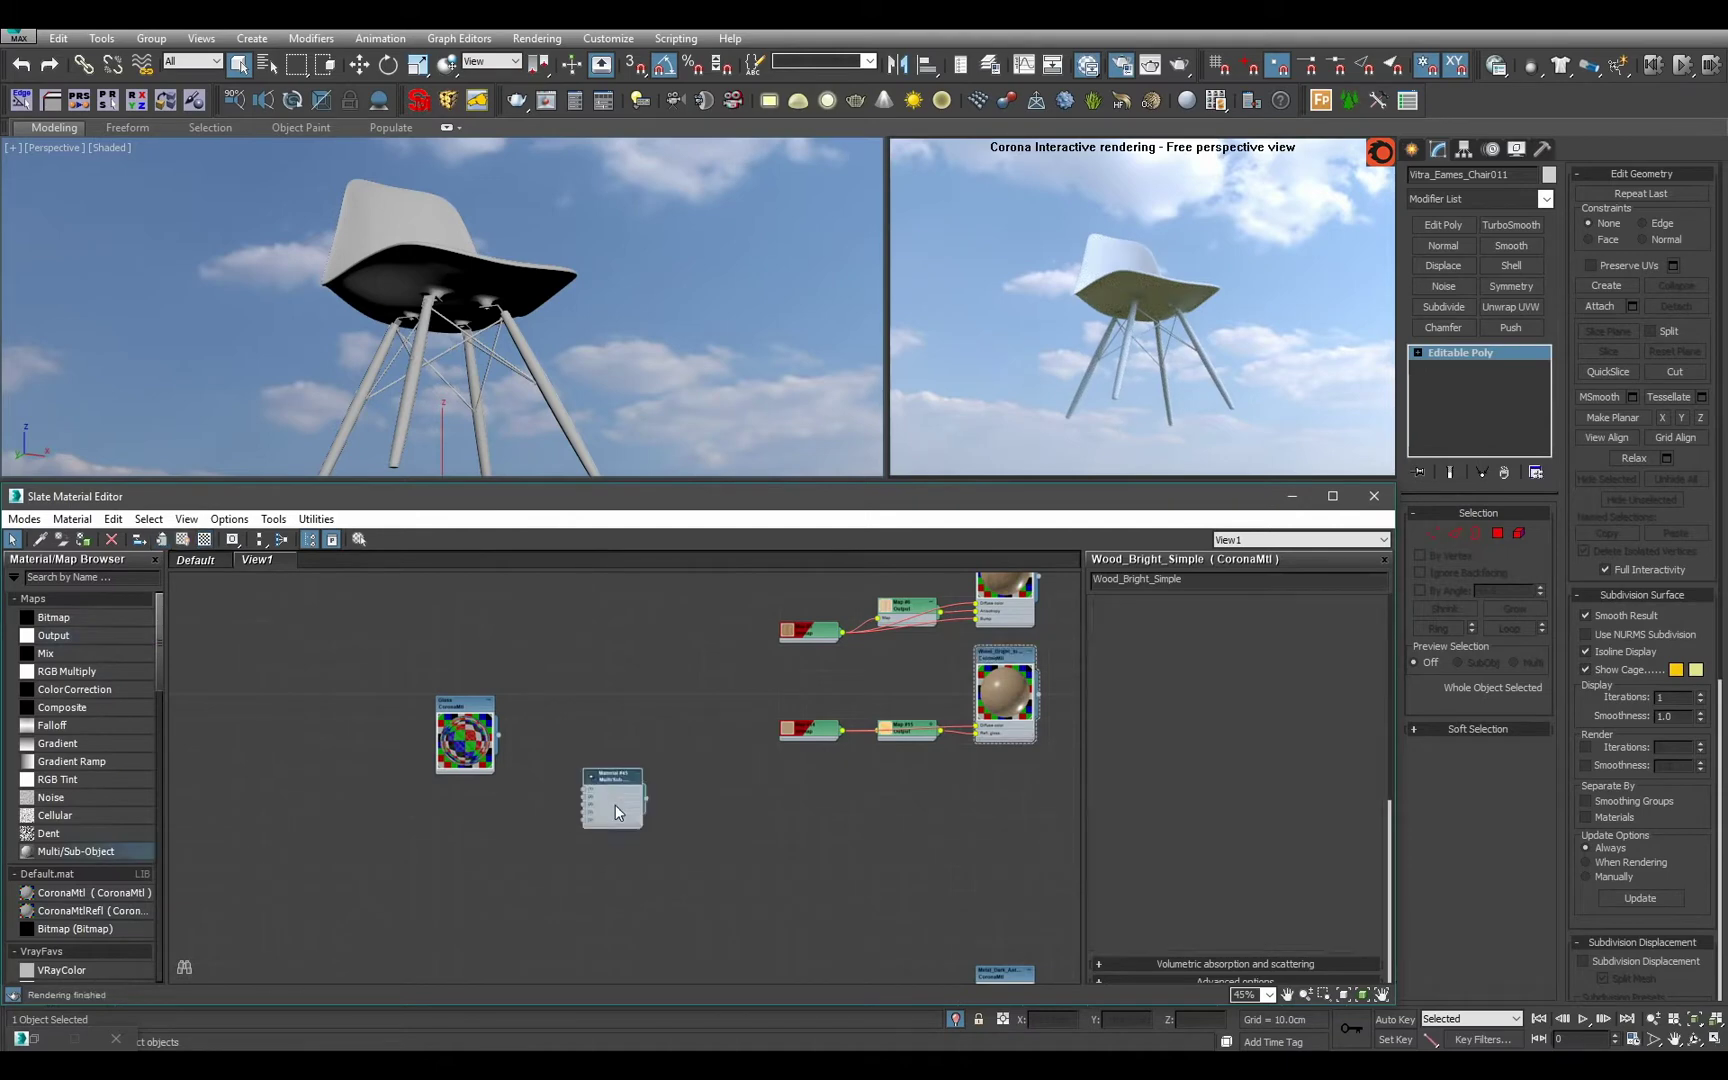
click(1207, 577)
text(Chairs)
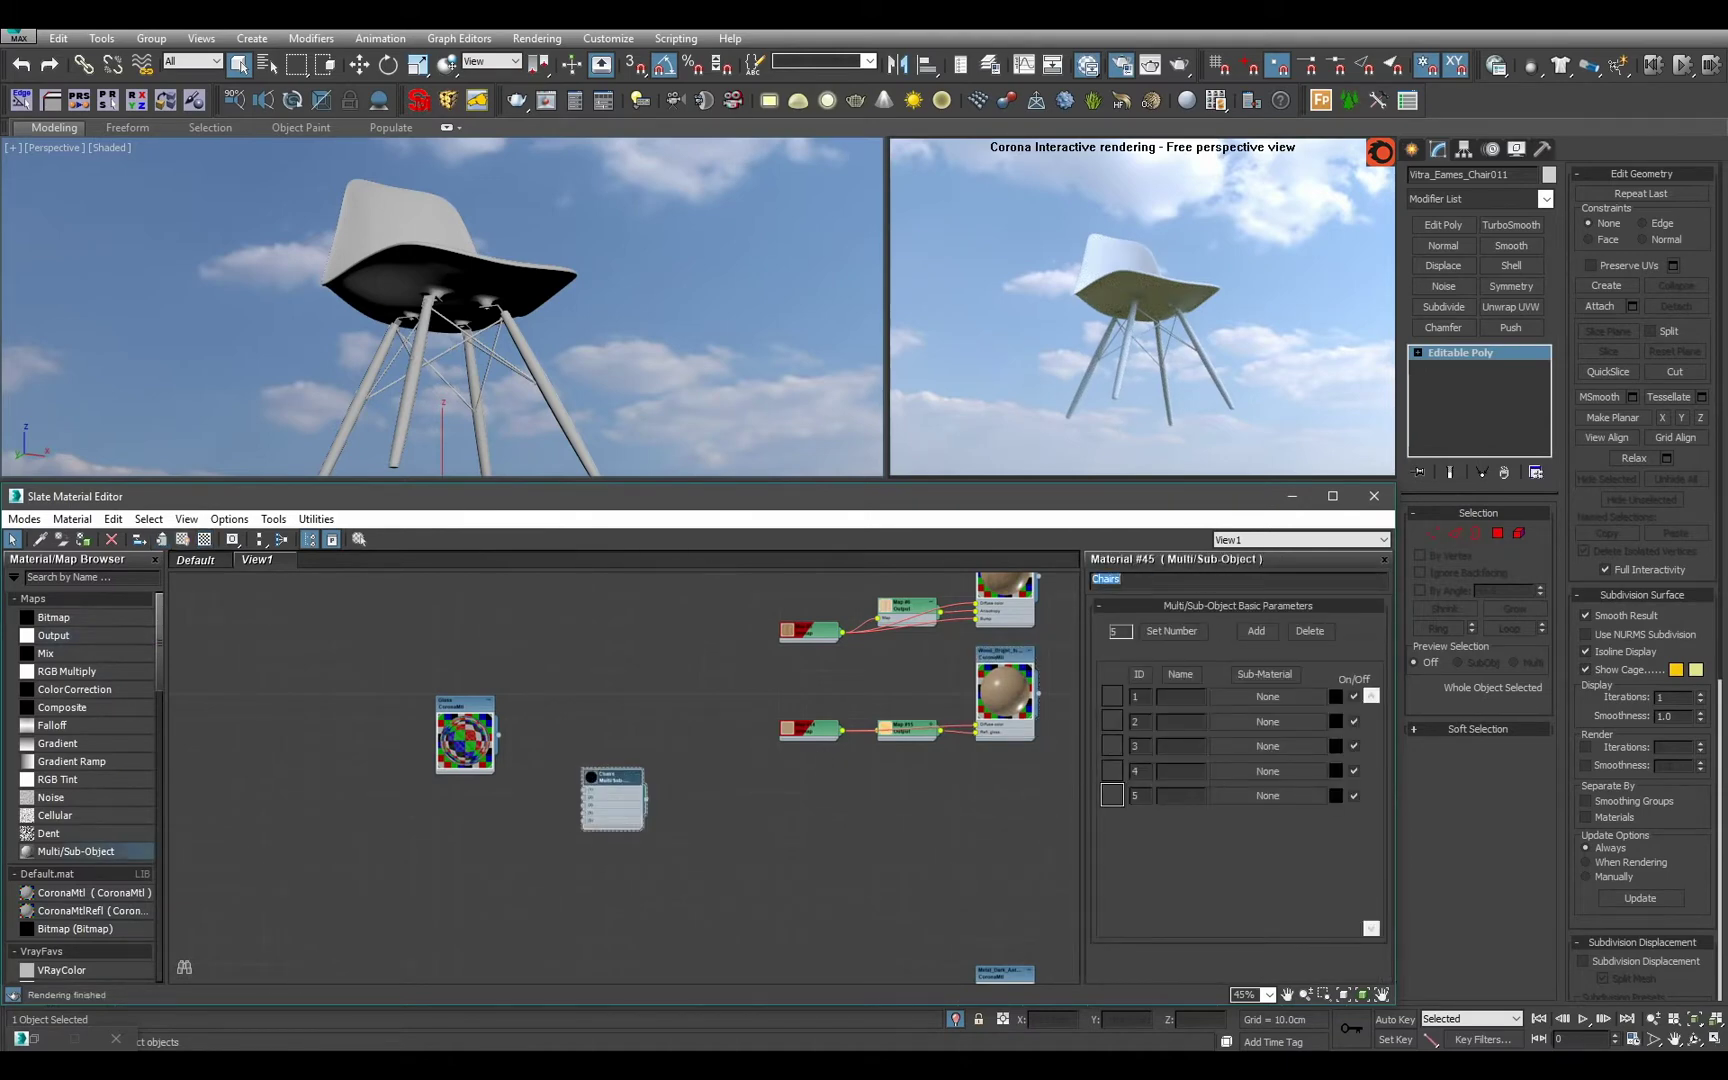
click(1171, 631)
click(780, 743)
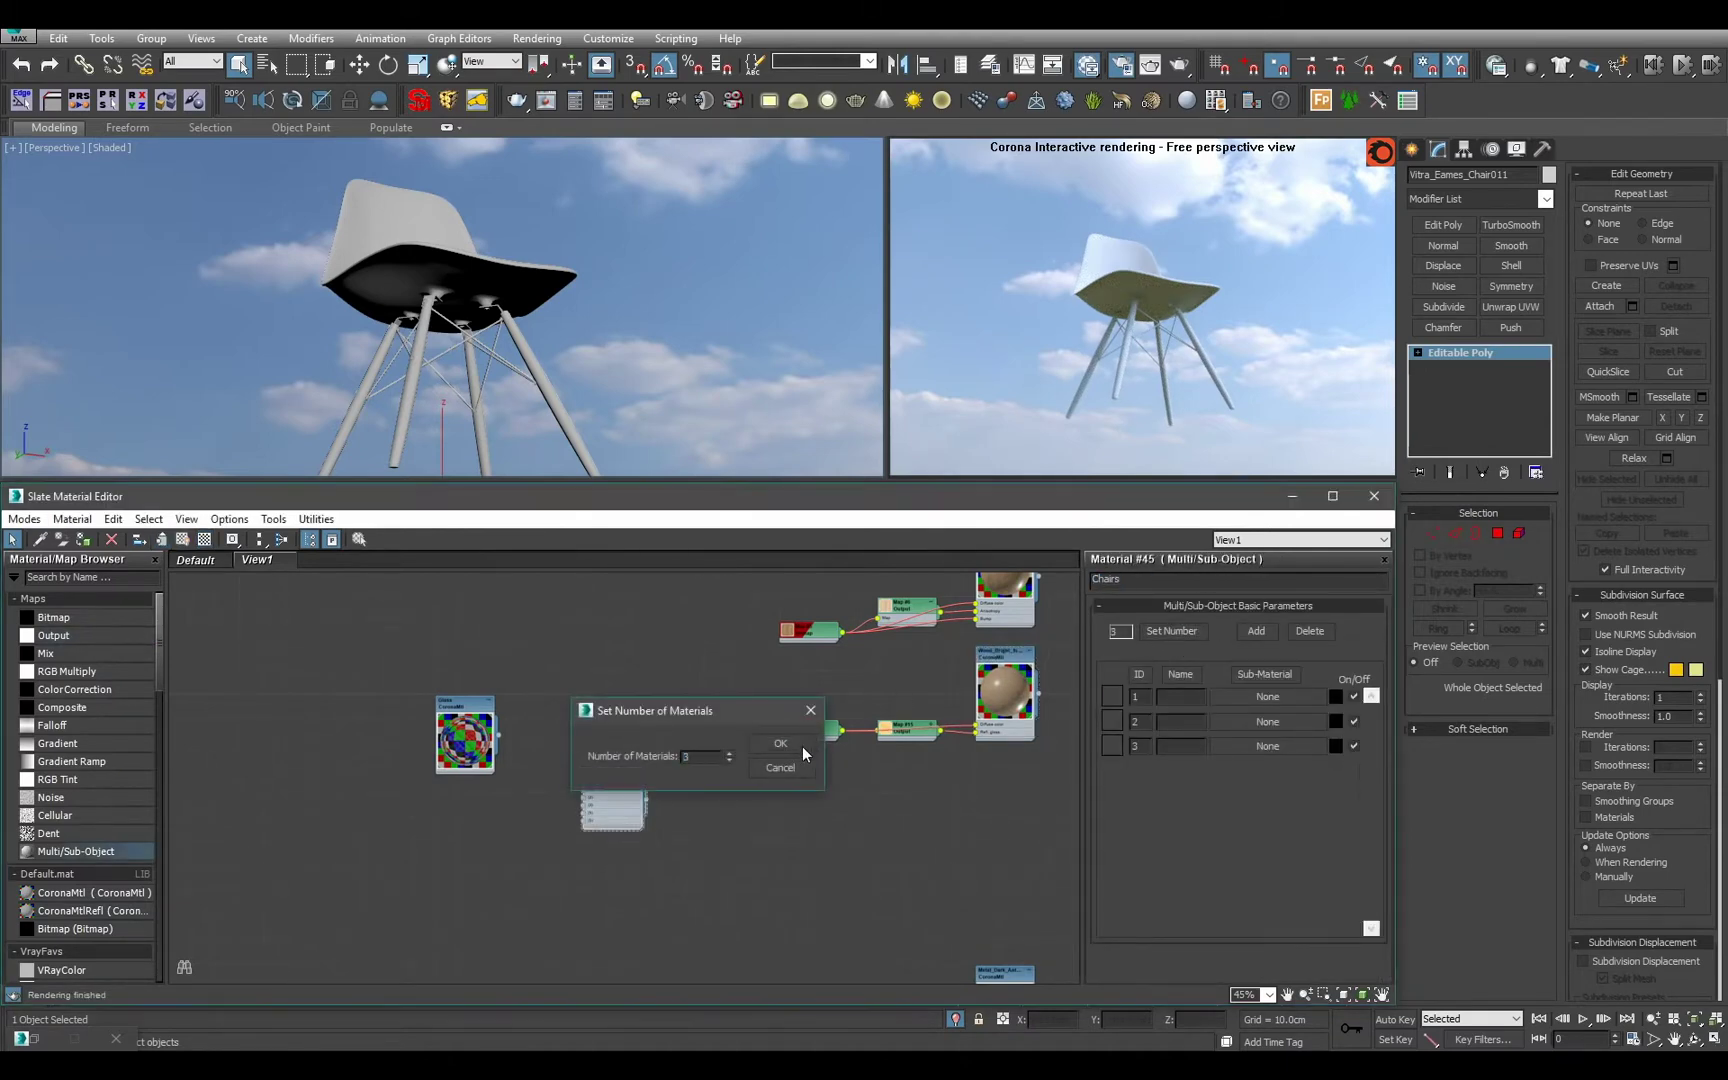
scroll(697, 787, down, 2)
scroll(706, 788, down, 3)
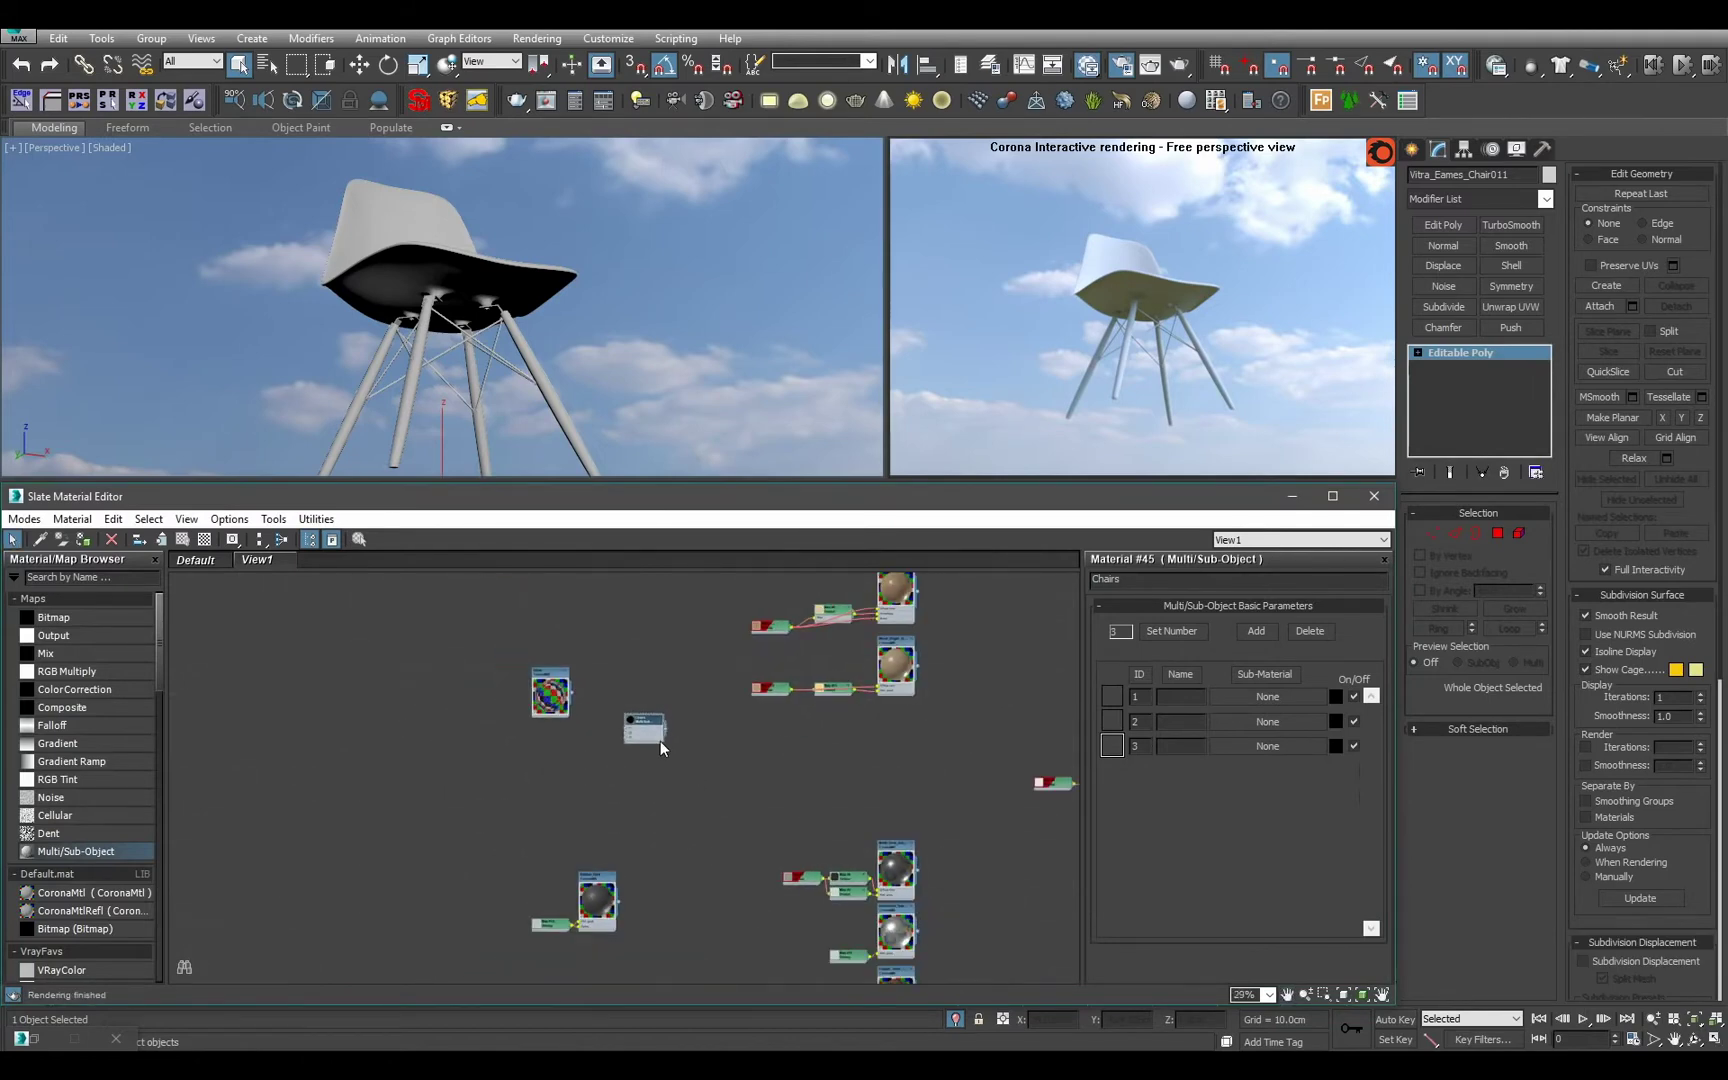
Position the Chairs node beside the metal materials and connect the lowest one, ending in _Texture, to its slot 1.
scroll(752, 806, up, 2)
middle_drag(752, 806, 585, 650)
drag(560, 643, 874, 846)
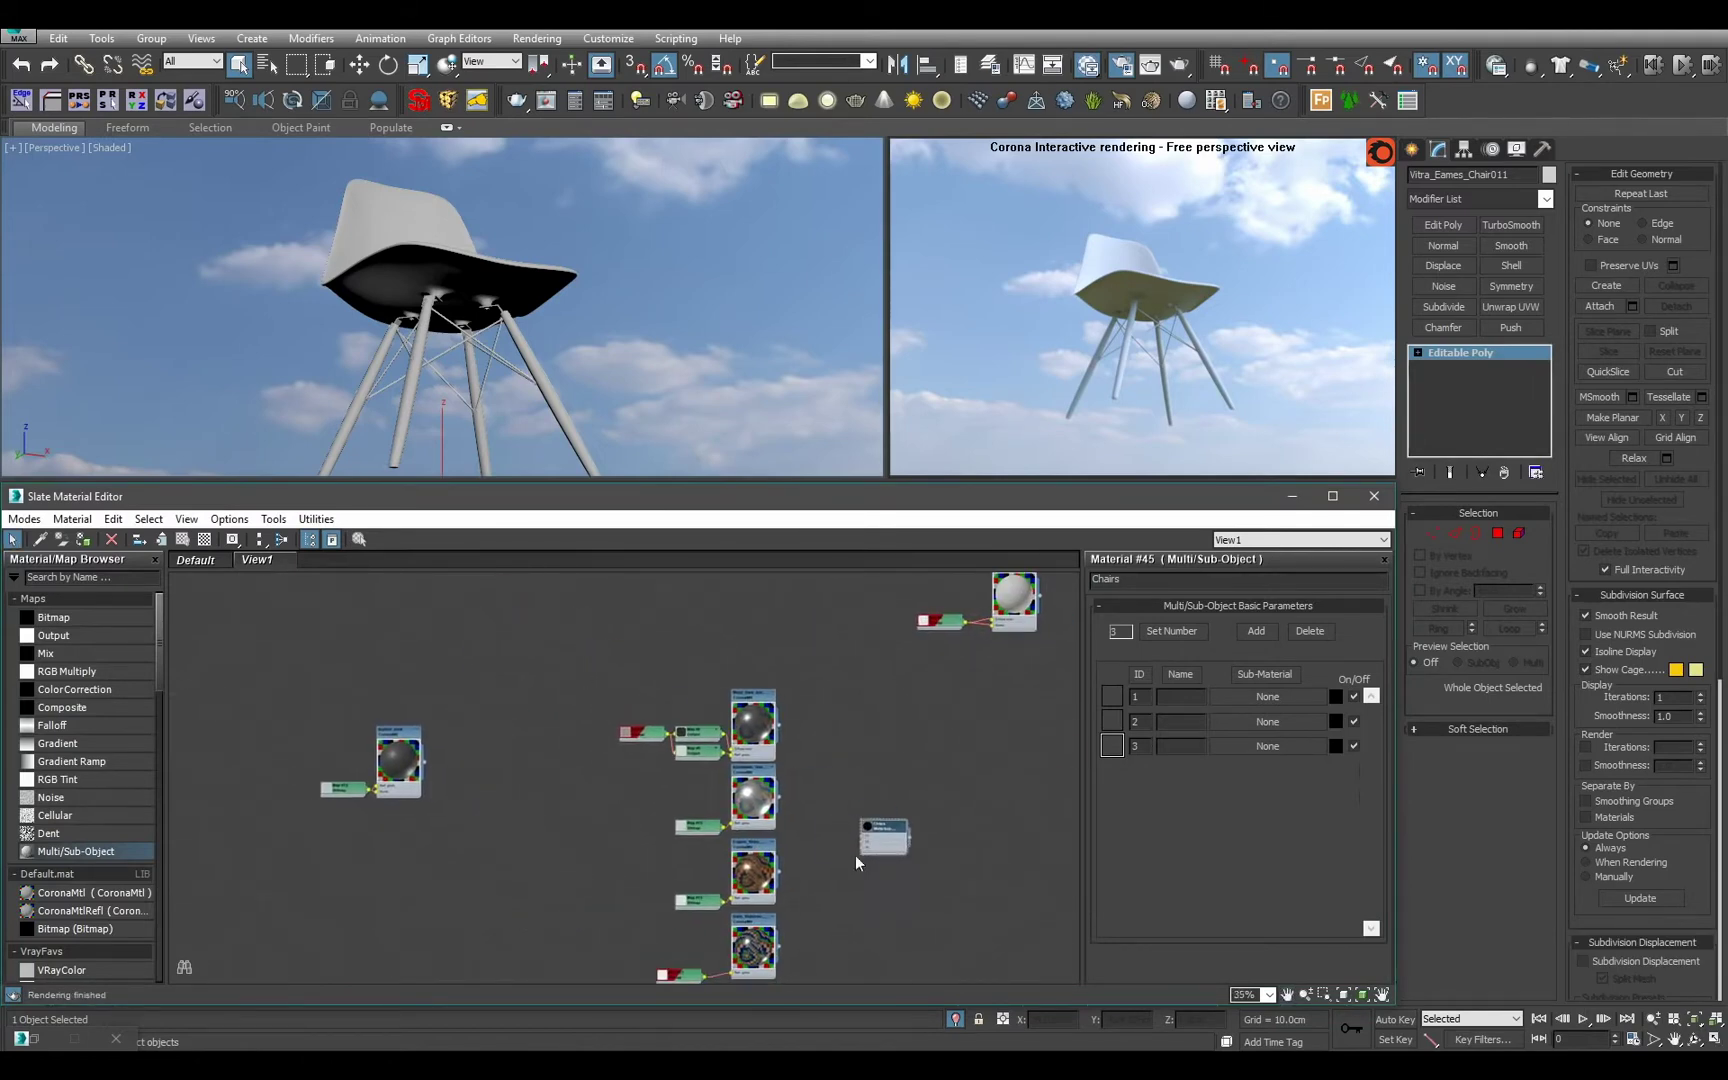
middle_drag(855, 855, 870, 717)
scroll(880, 721, up, 4)
drag(916, 685, 830, 845)
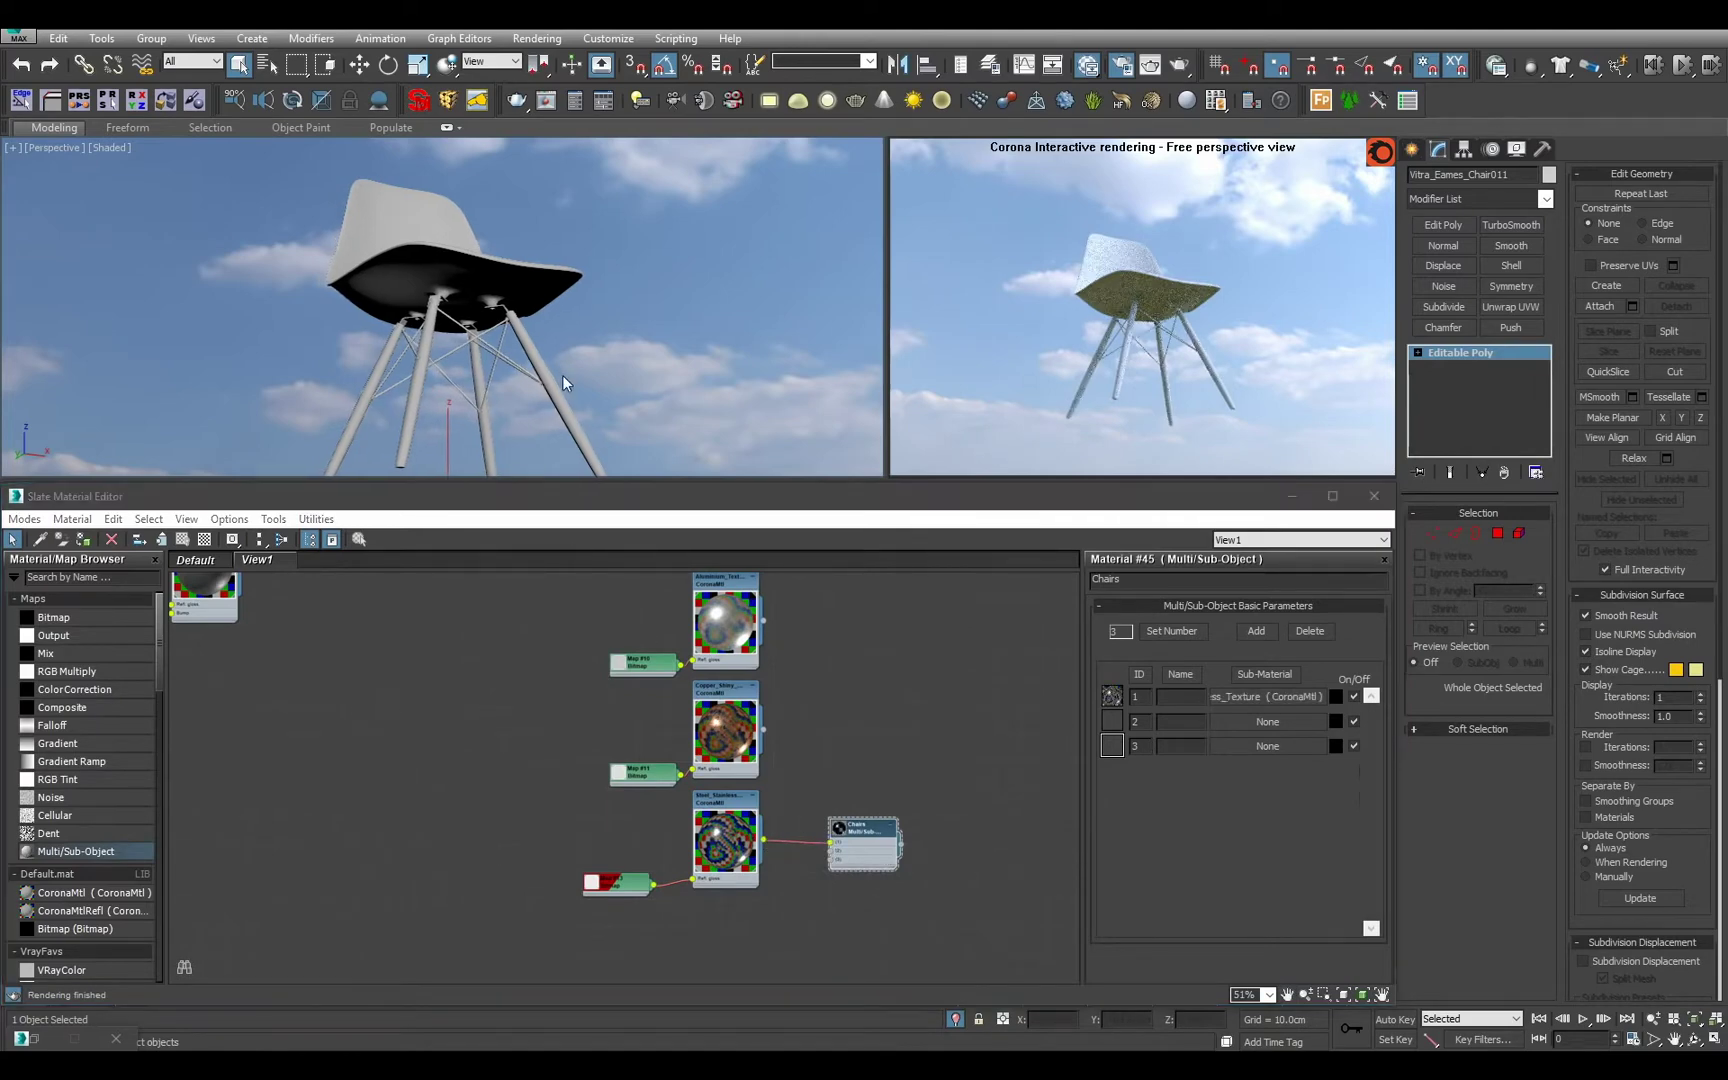
Assign the Chairs Multi/Sub-Object material to the selected chair.
scroll(564, 380, up, 5)
scroll(566, 381, up, 2)
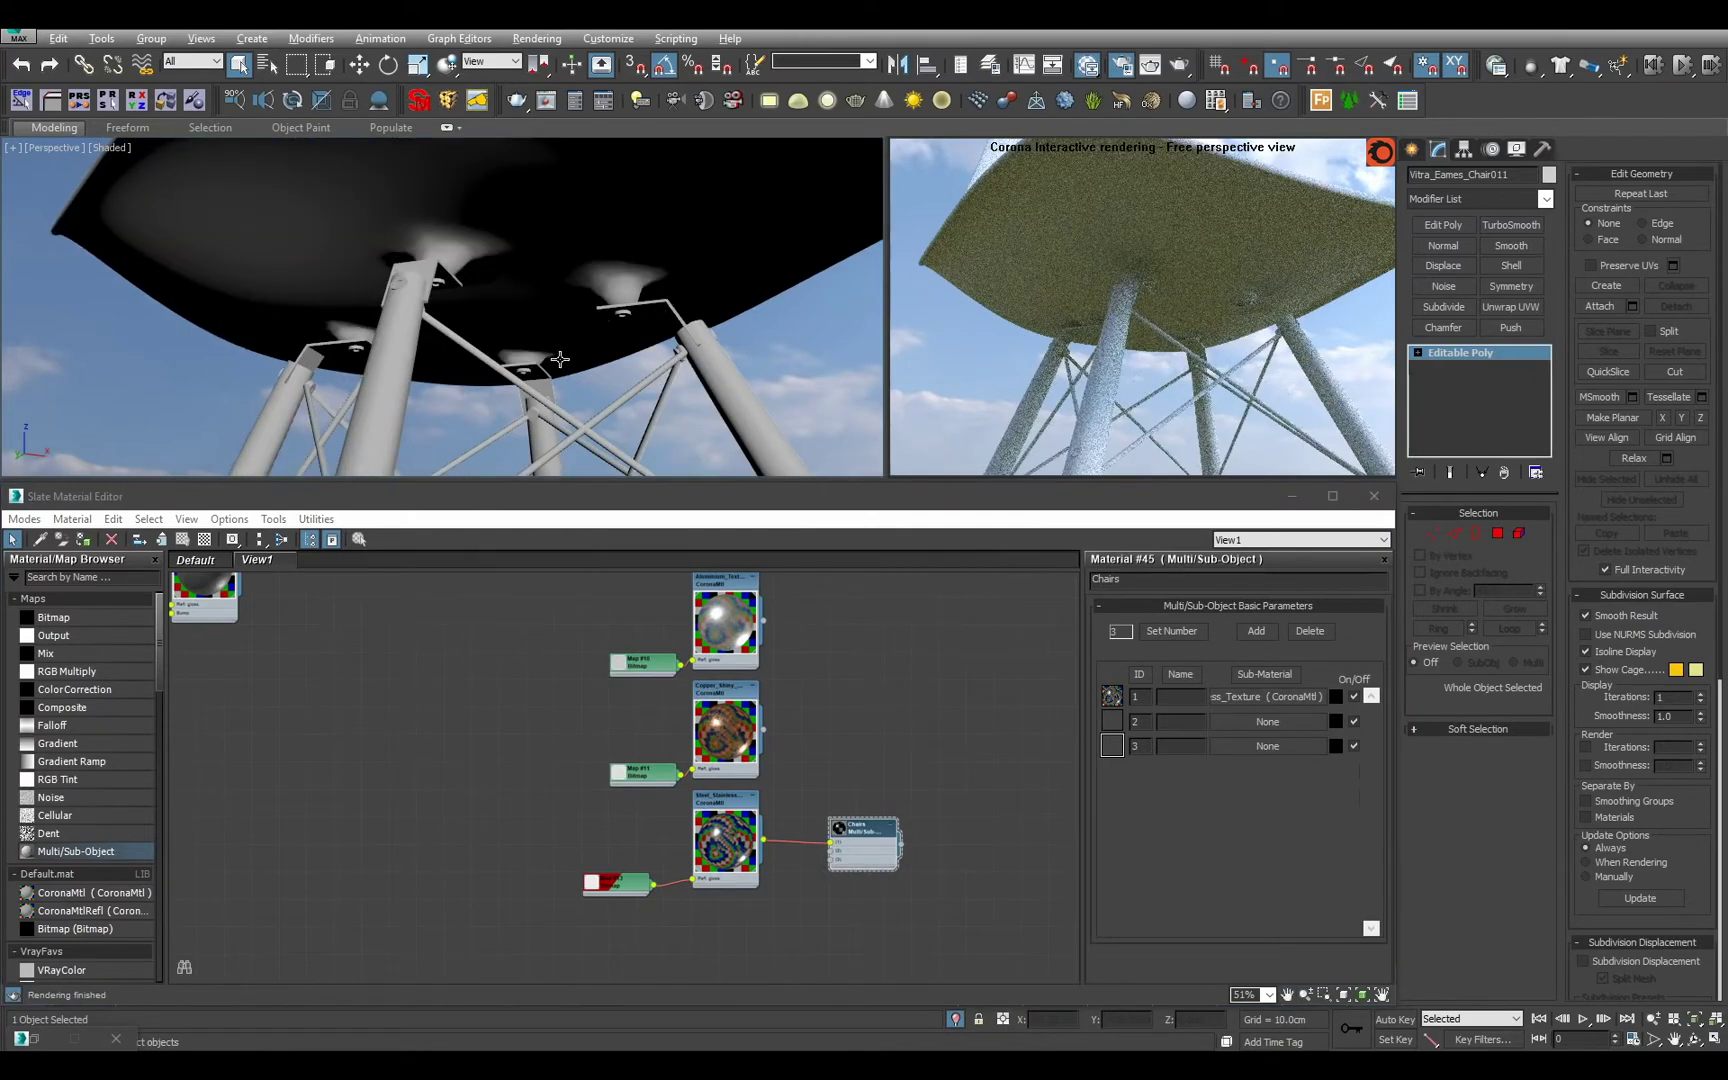
alt+middle_drag(561, 368, 701, 448)
click(705, 327)
click(869, 838)
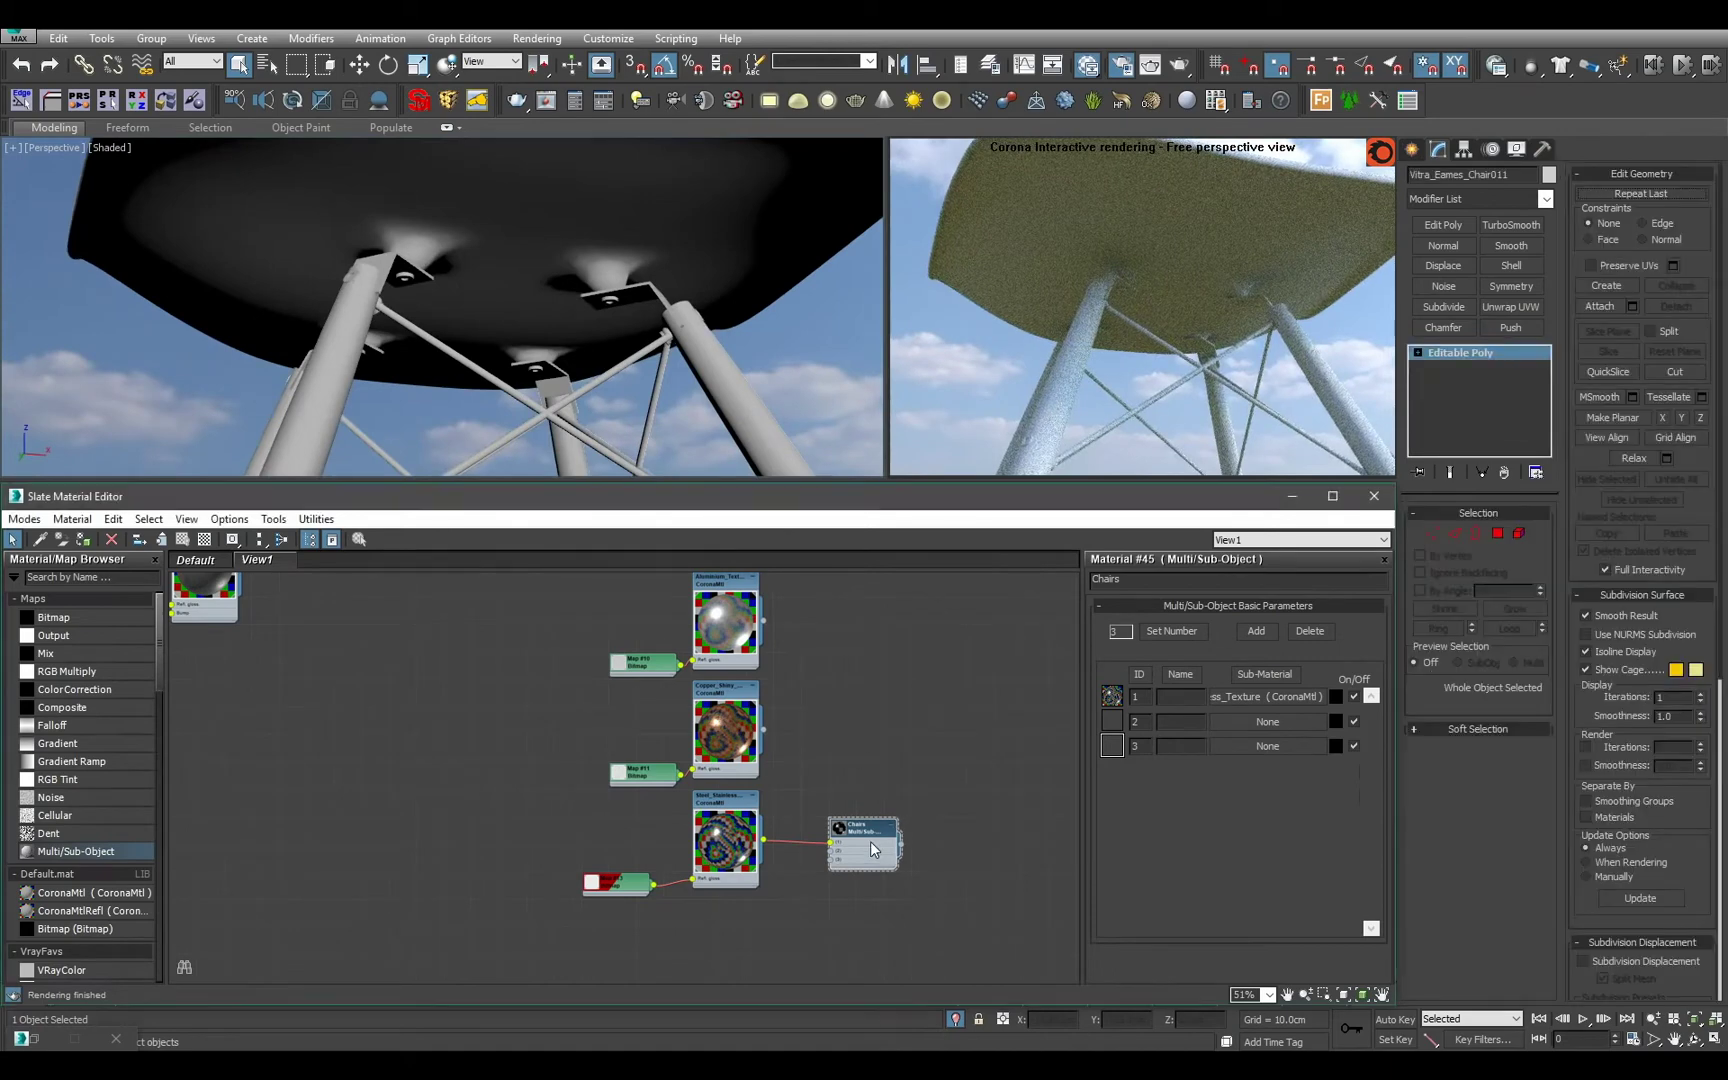
key(a)
mouse_move(733, 404)
alt+middle_down()
mouse_move(724, 430)
mouse_move(721, 408)
alt+middle_up()
scroll(721, 408, down, 6)
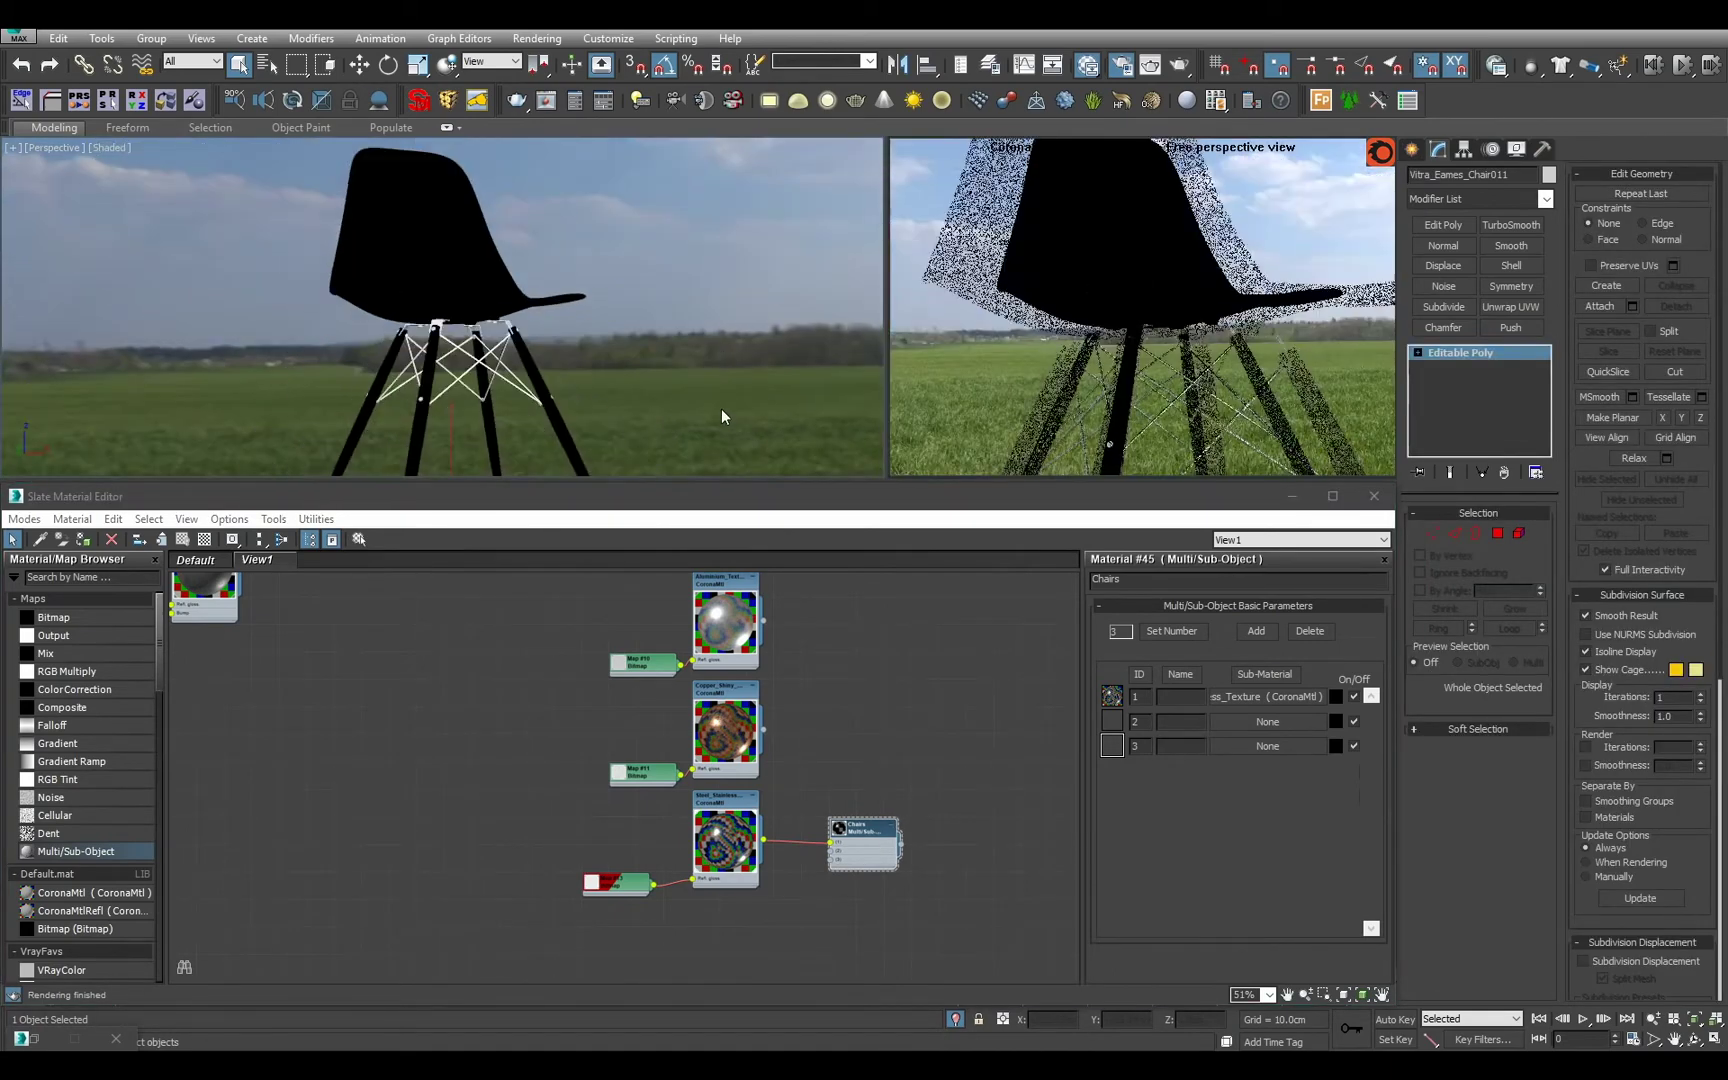
Bring the Chairs node near the wood materials and connect Wood_Bright_Simple to its slot 3.
middle_drag(843, 803, 866, 920)
scroll(866, 920, down, 1)
scroll(866, 920, down, 1)
drag(892, 956, 901, 693)
scroll(901, 693, down, 6)
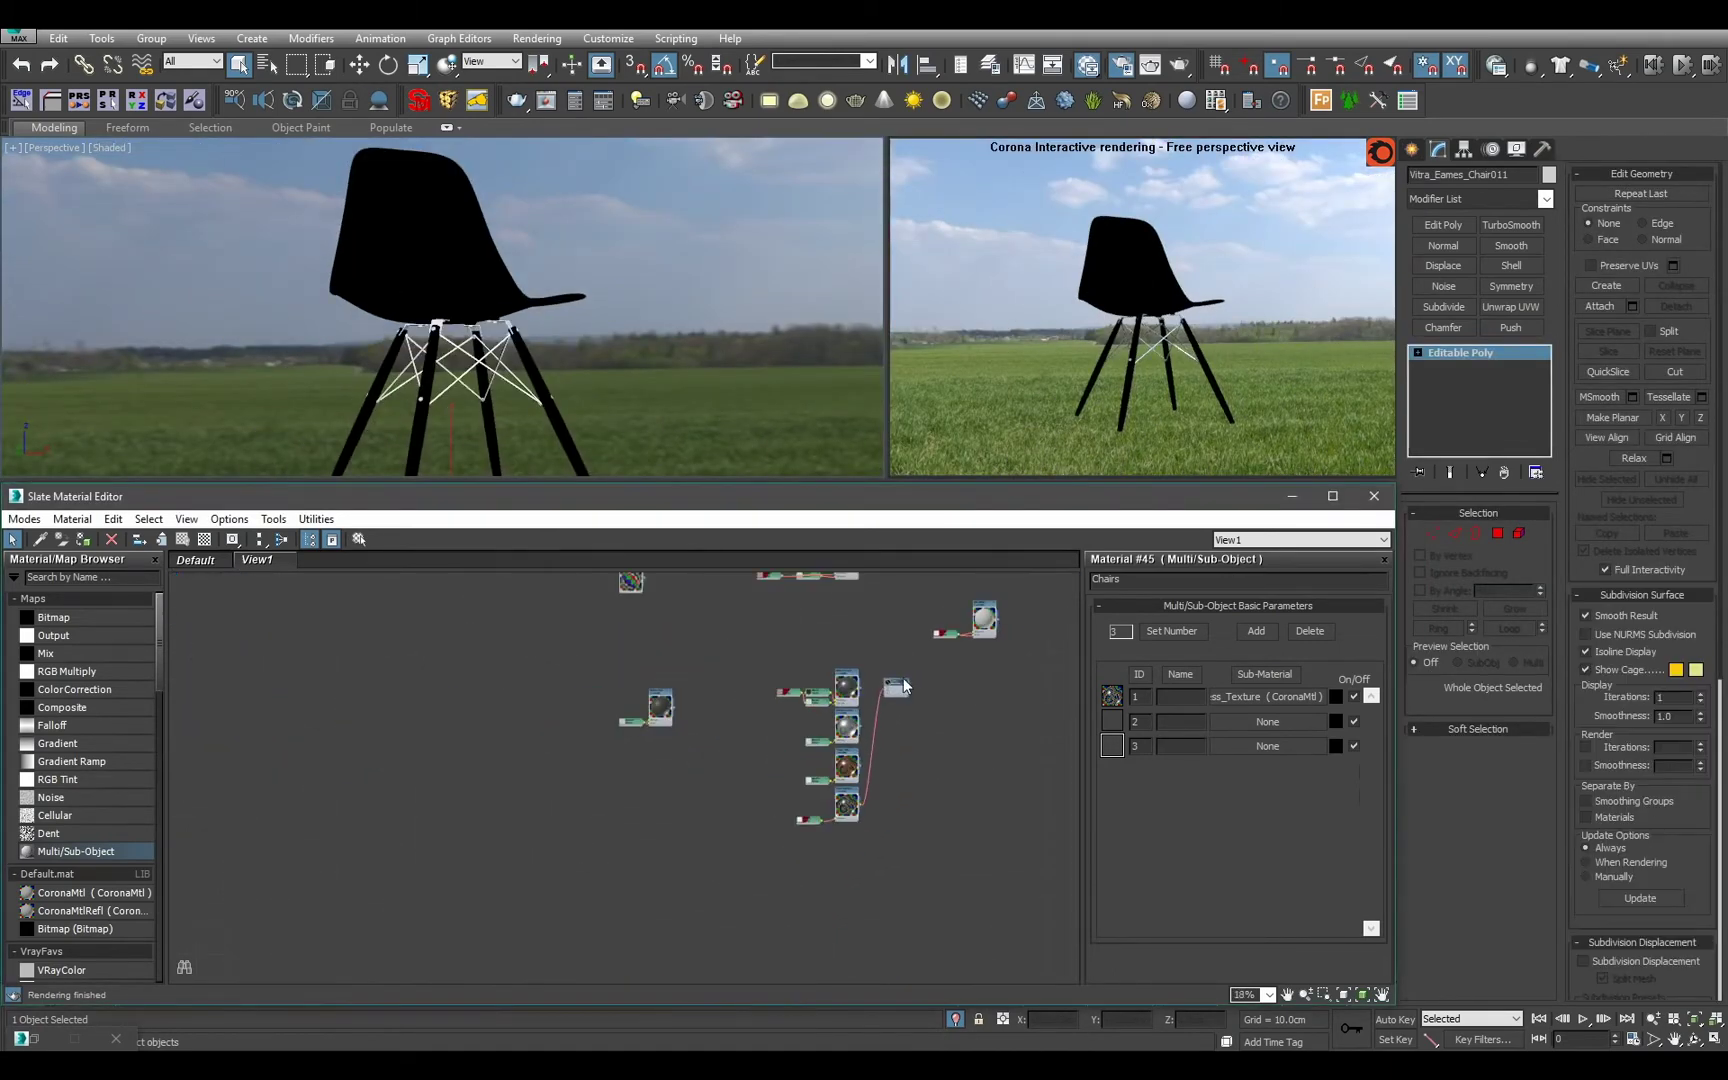
scroll(901, 693, up, 5)
middle_drag(900, 694, 775, 969)
drag(775, 957, 741, 603)
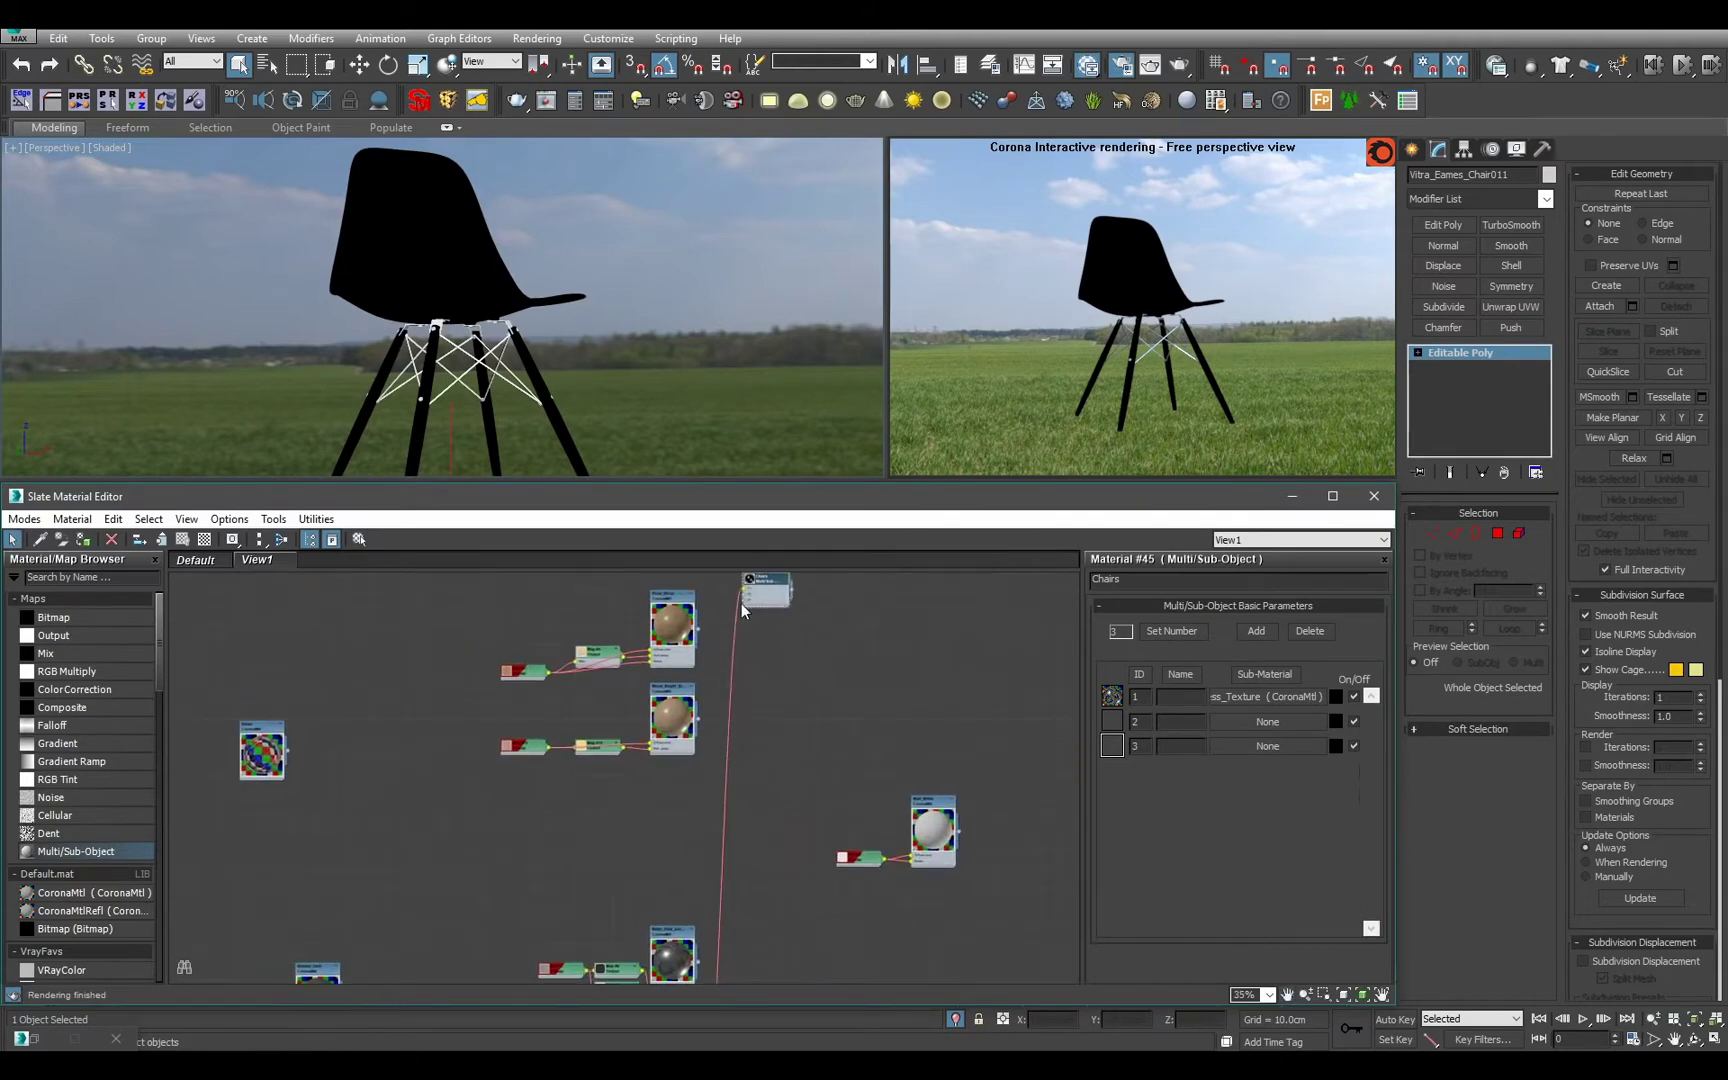
scroll(750, 640, up, 5)
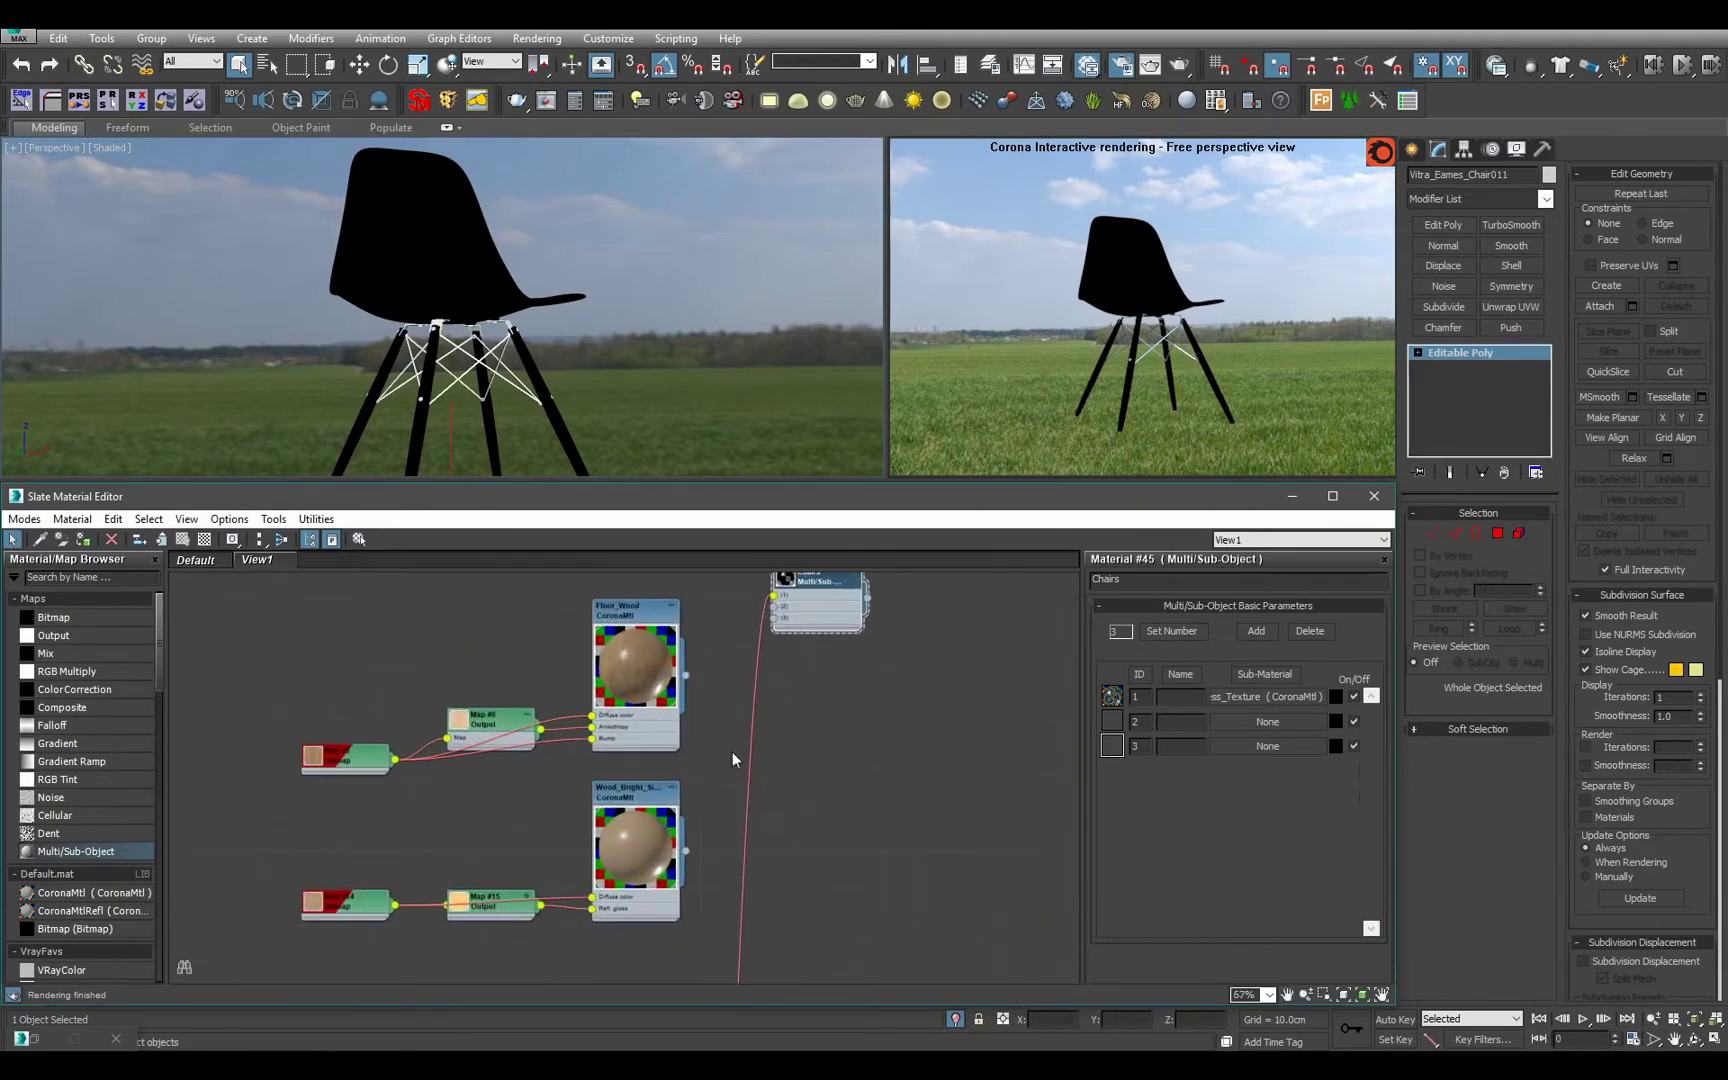
drag(686, 851, 775, 617)
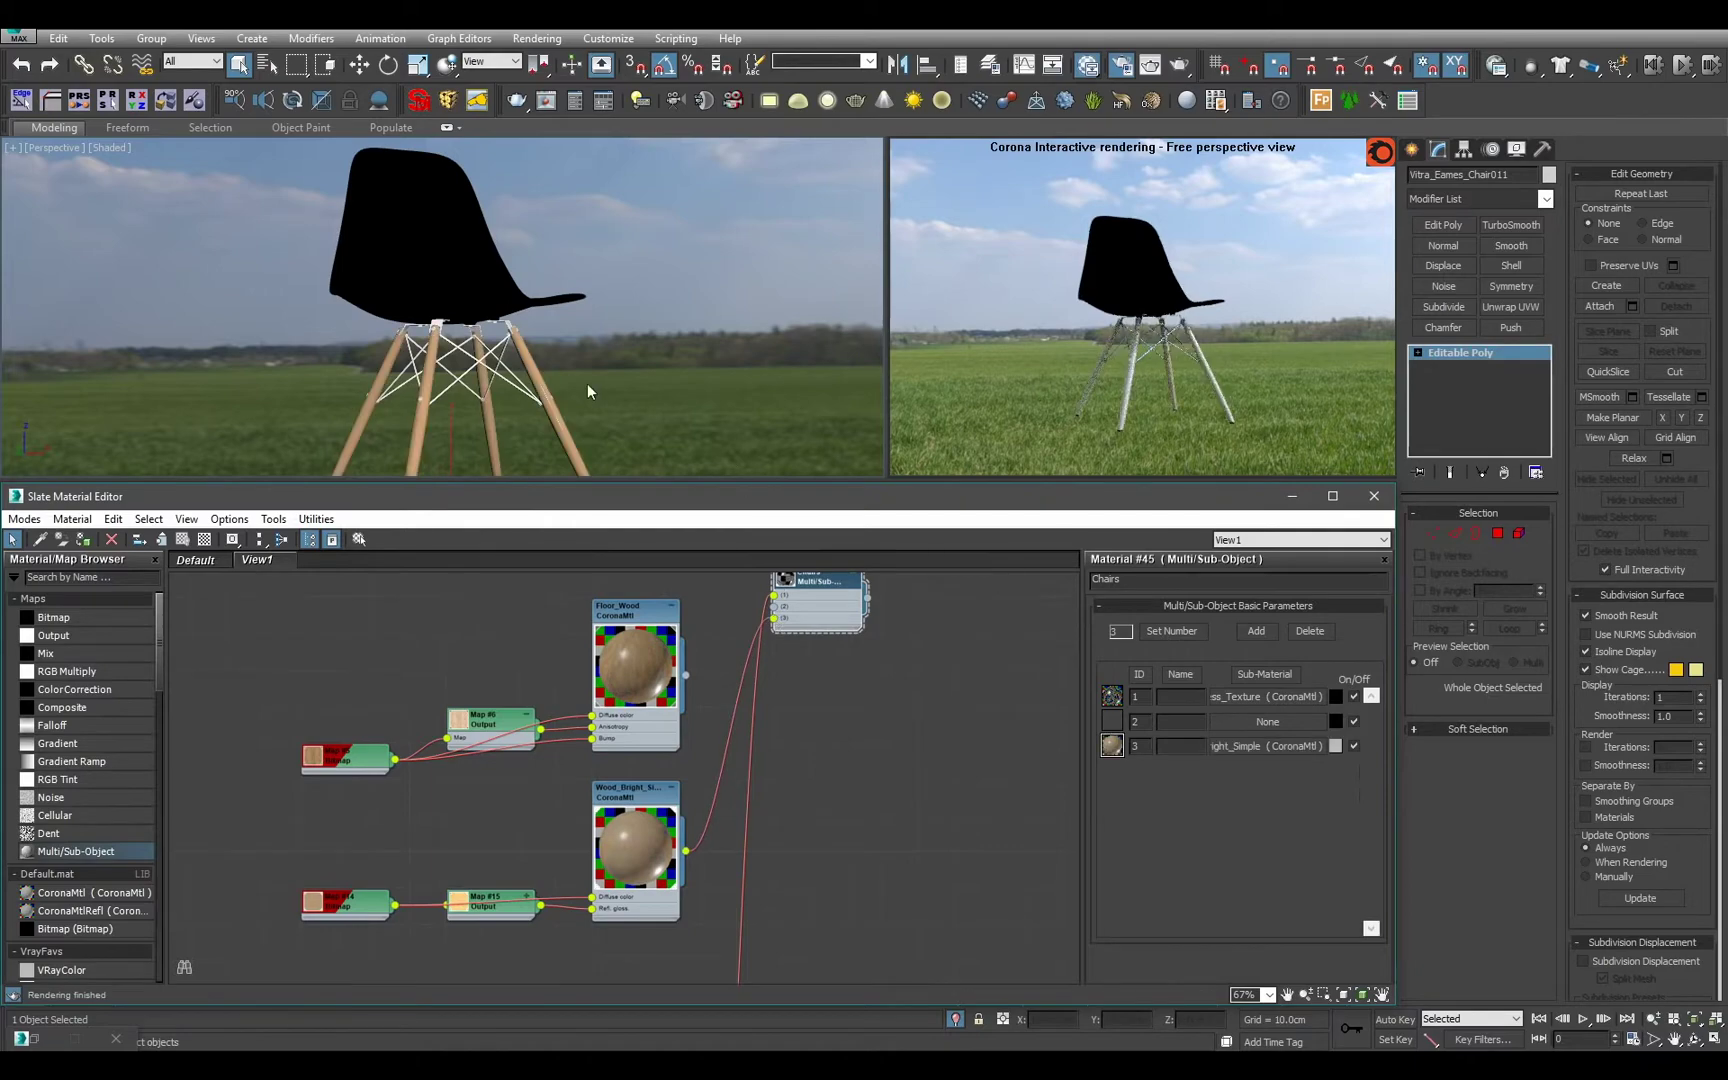
Examine the wood texture on the chair legs and the metal braces from several angles.
alt+middle_drag(587, 383, 556, 306)
scroll(672, 328, up, 5)
scroll(462, 296, down, 5)
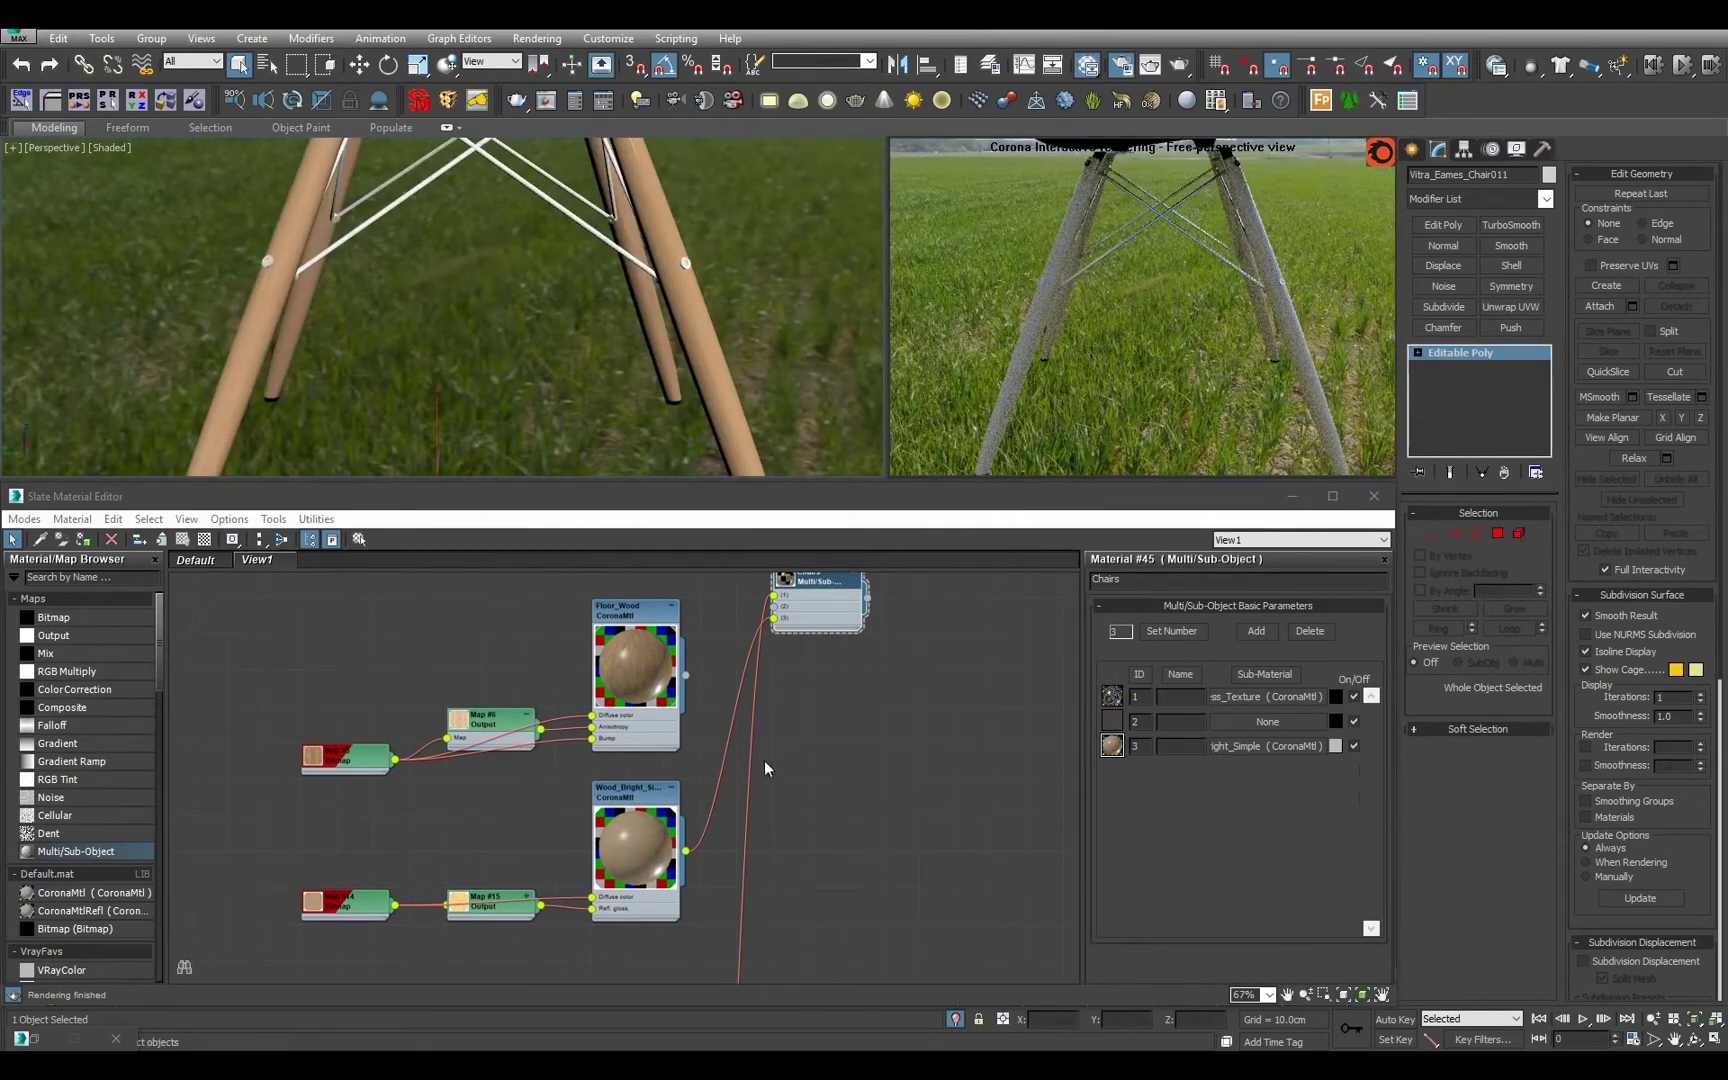
alt+middle_drag(713, 363, 503, 390)
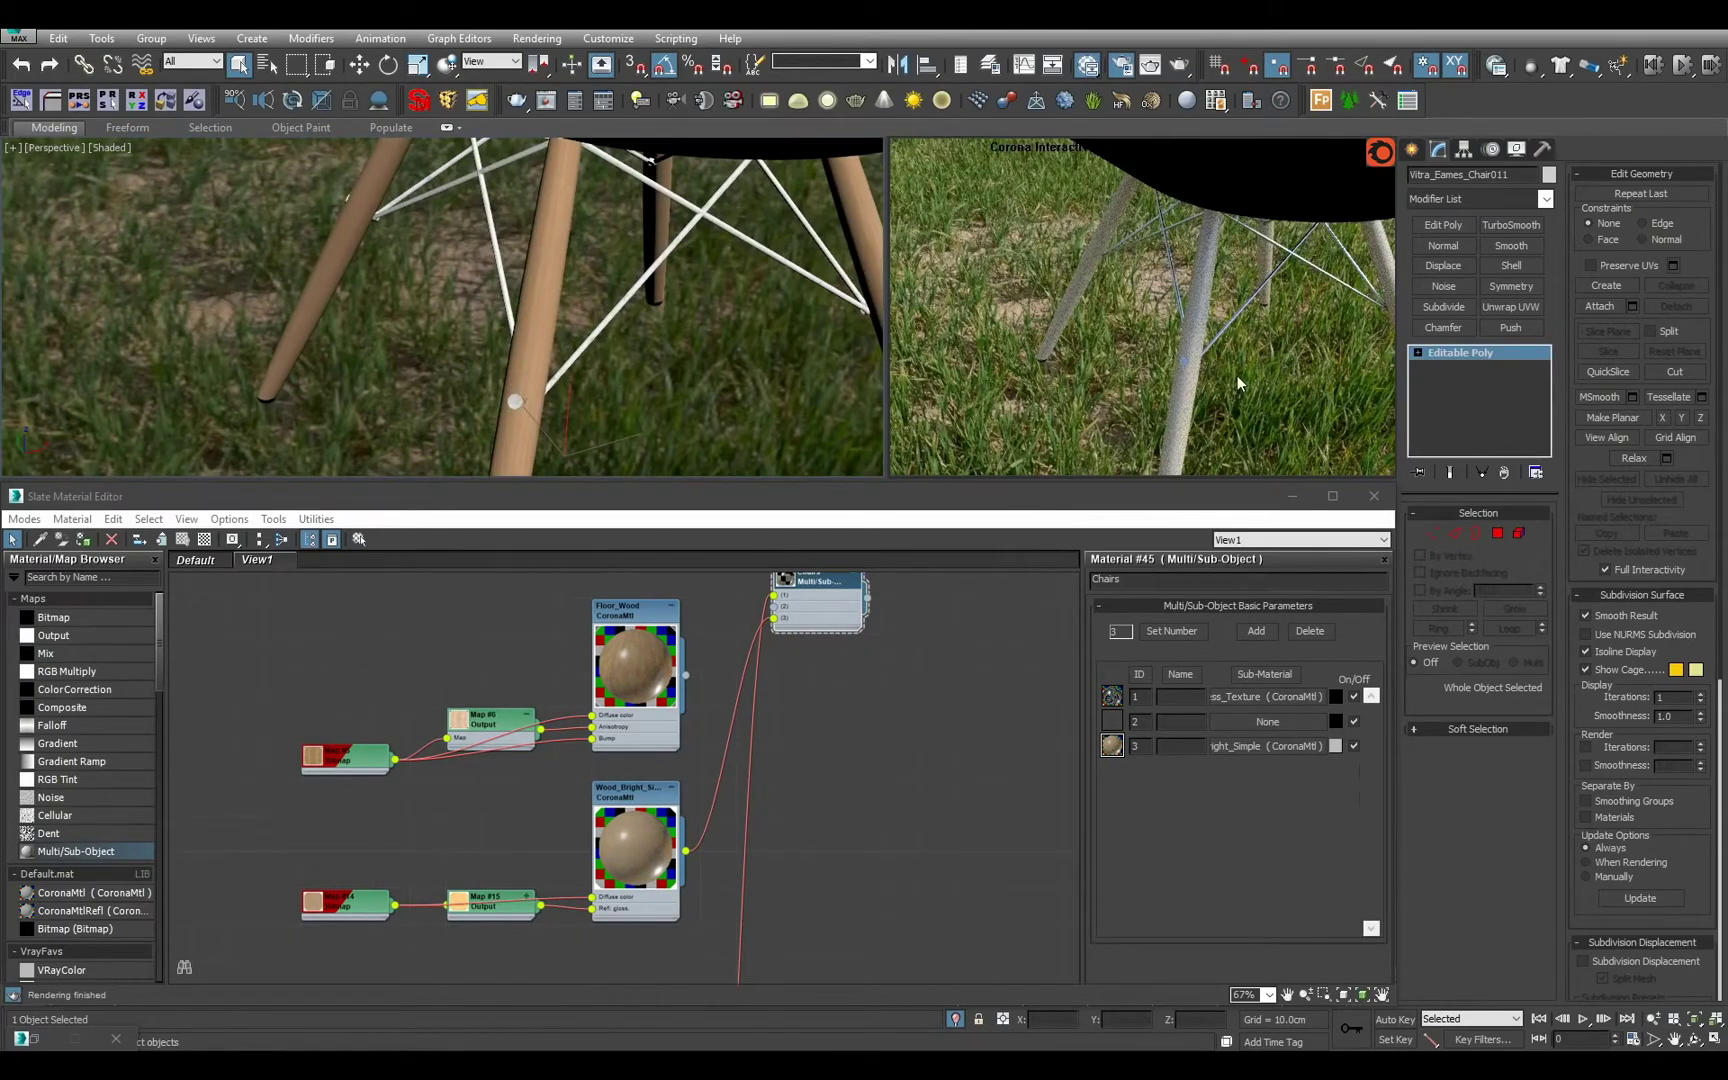
scroll(538, 322, down, 2)
scroll(541, 322, down, 4)
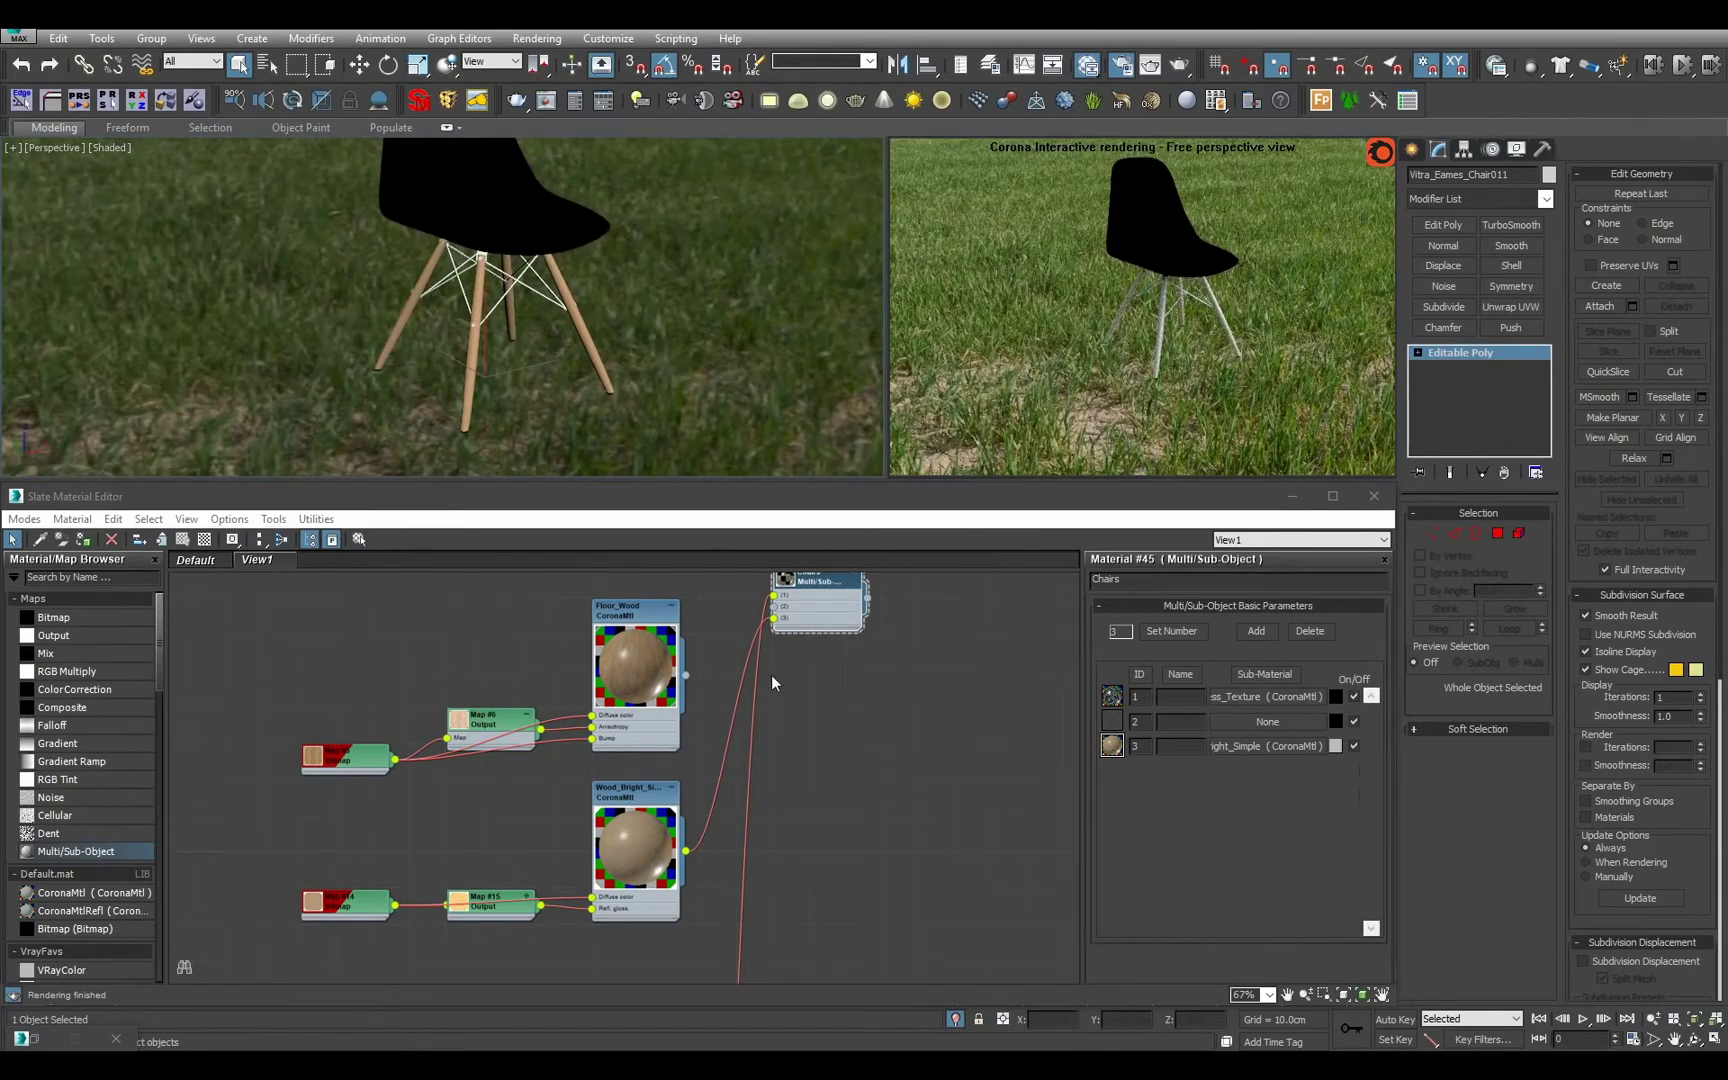
alt+middle_drag(537, 250, 553, 272)
scroll(552, 286, down, 2)
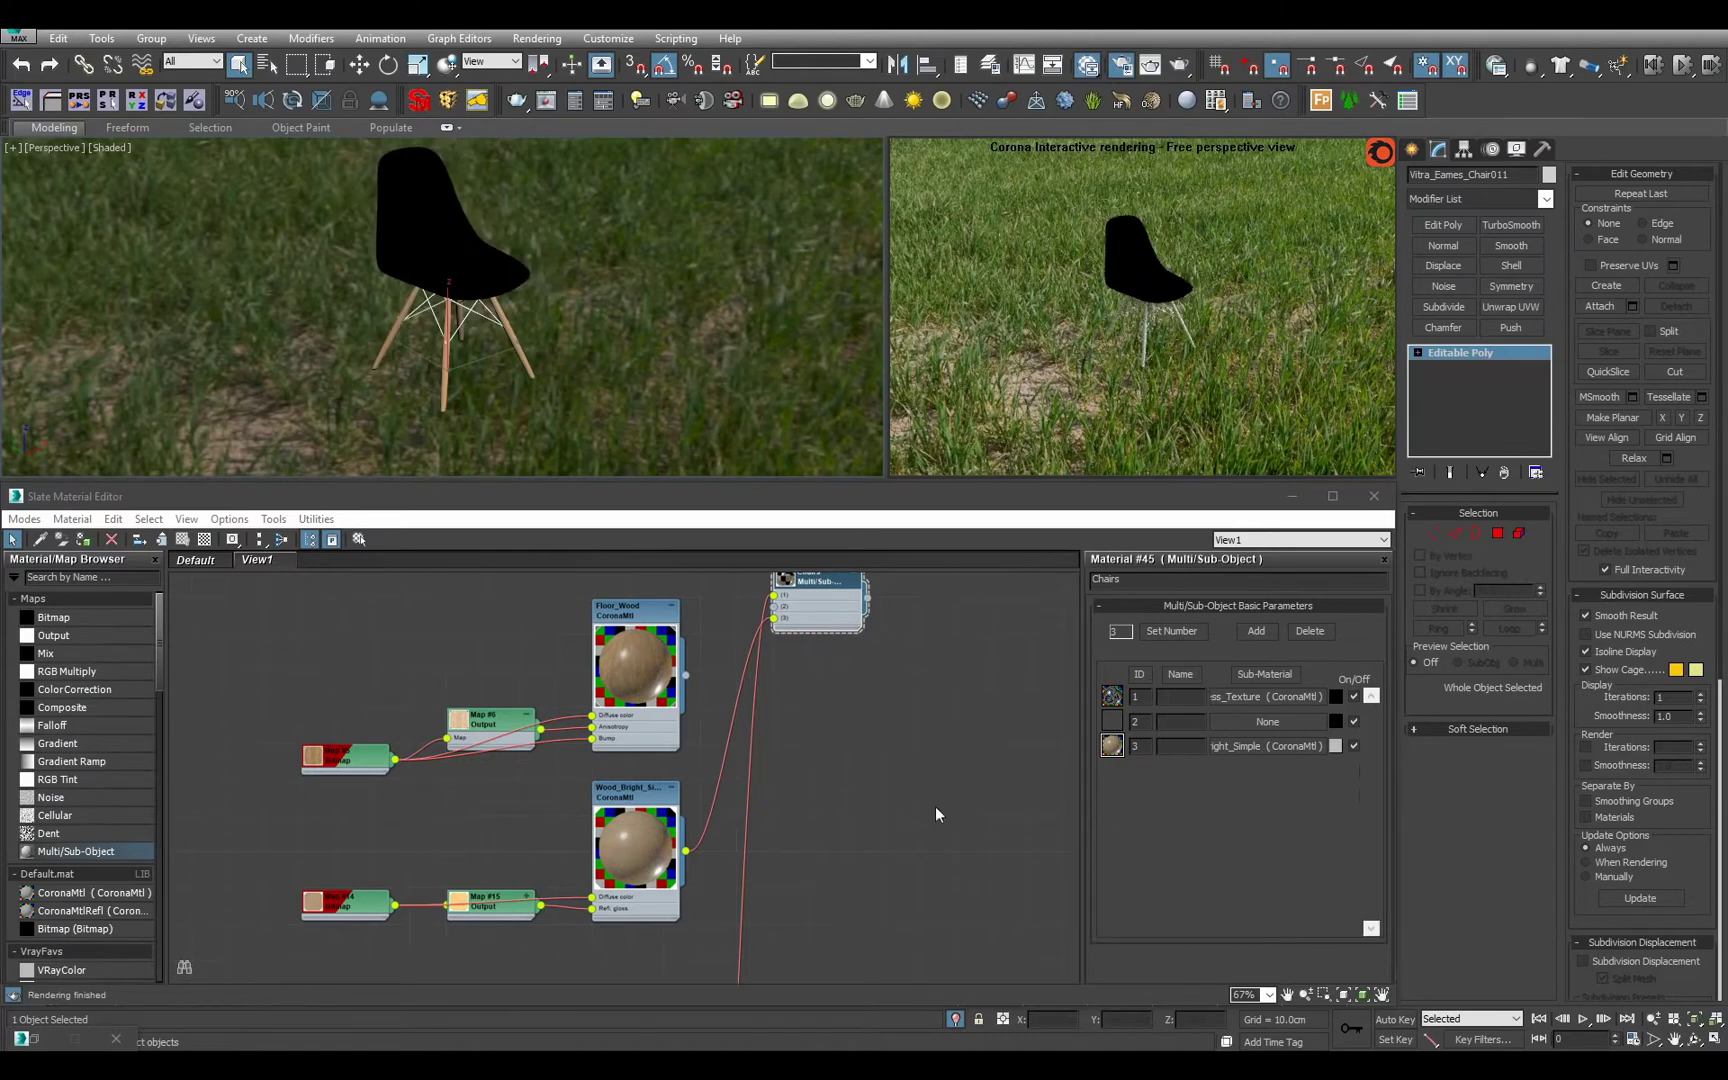
Move the Chairs node into free space and create a CoronaMtl named Plastic_White_SSS beside it.
scroll(936, 806, down, 8)
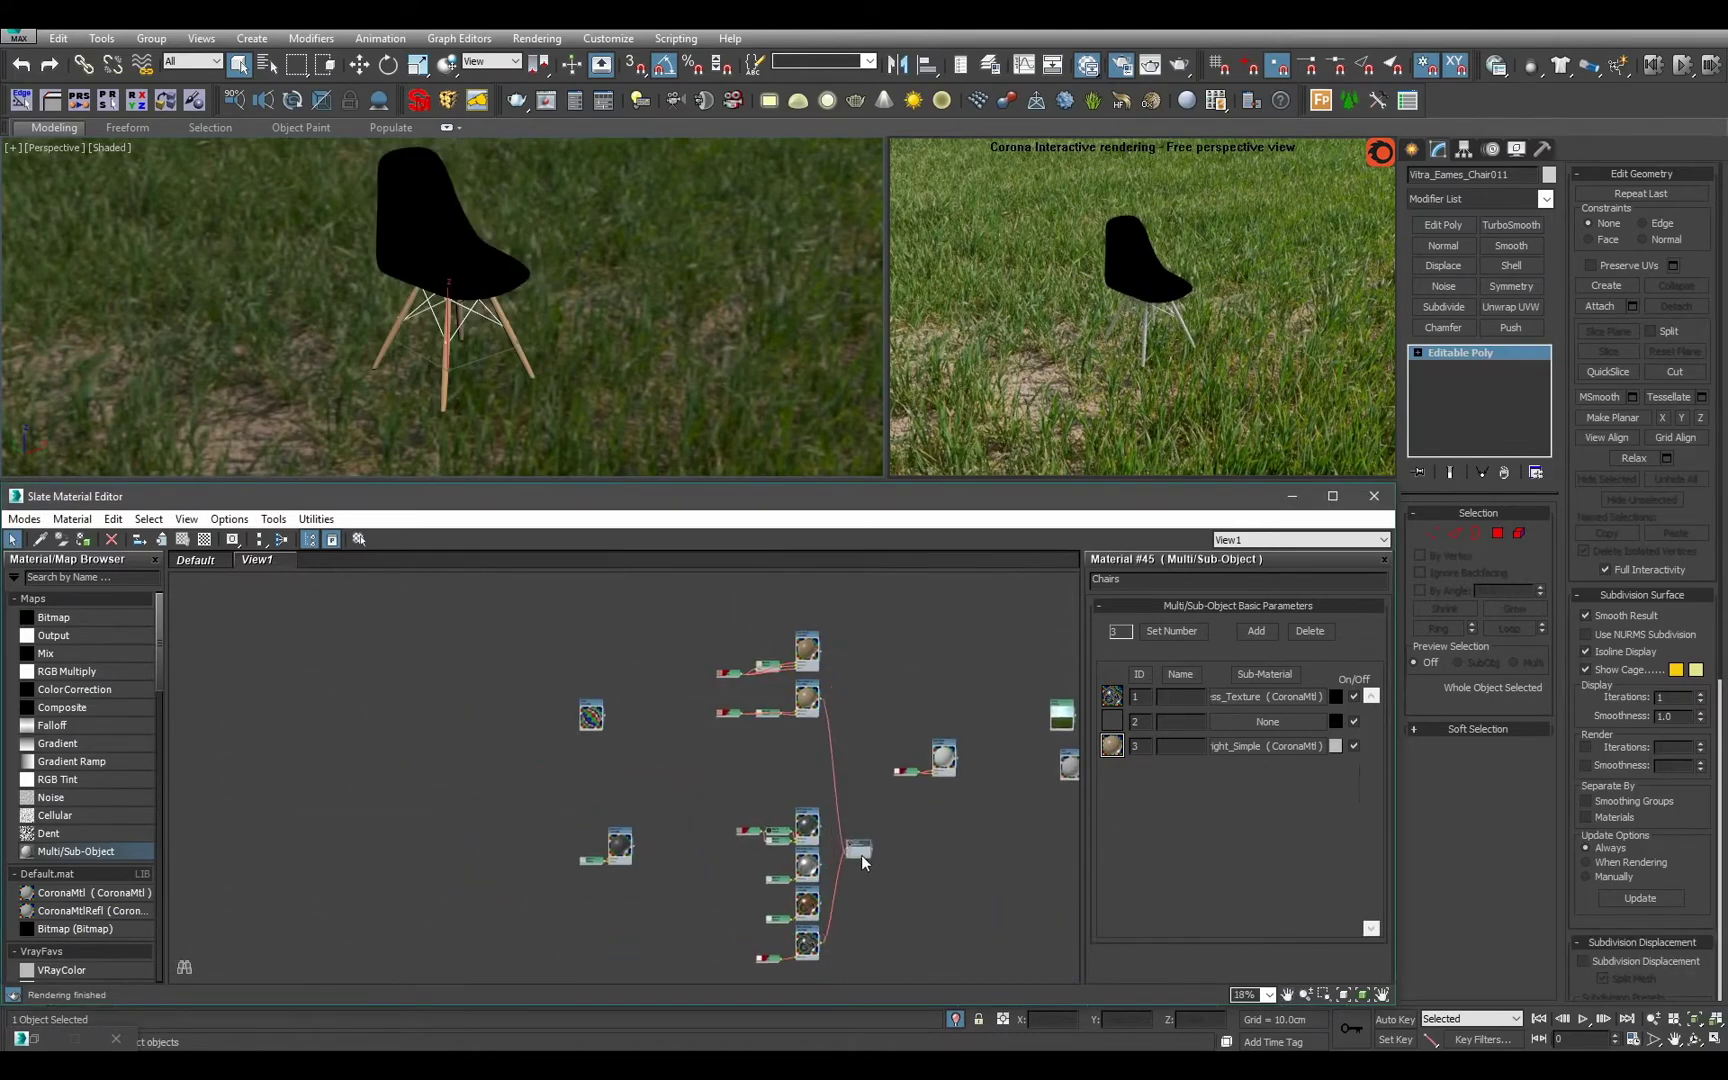
drag(861, 855, 711, 765)
scroll(711, 765, up, 7)
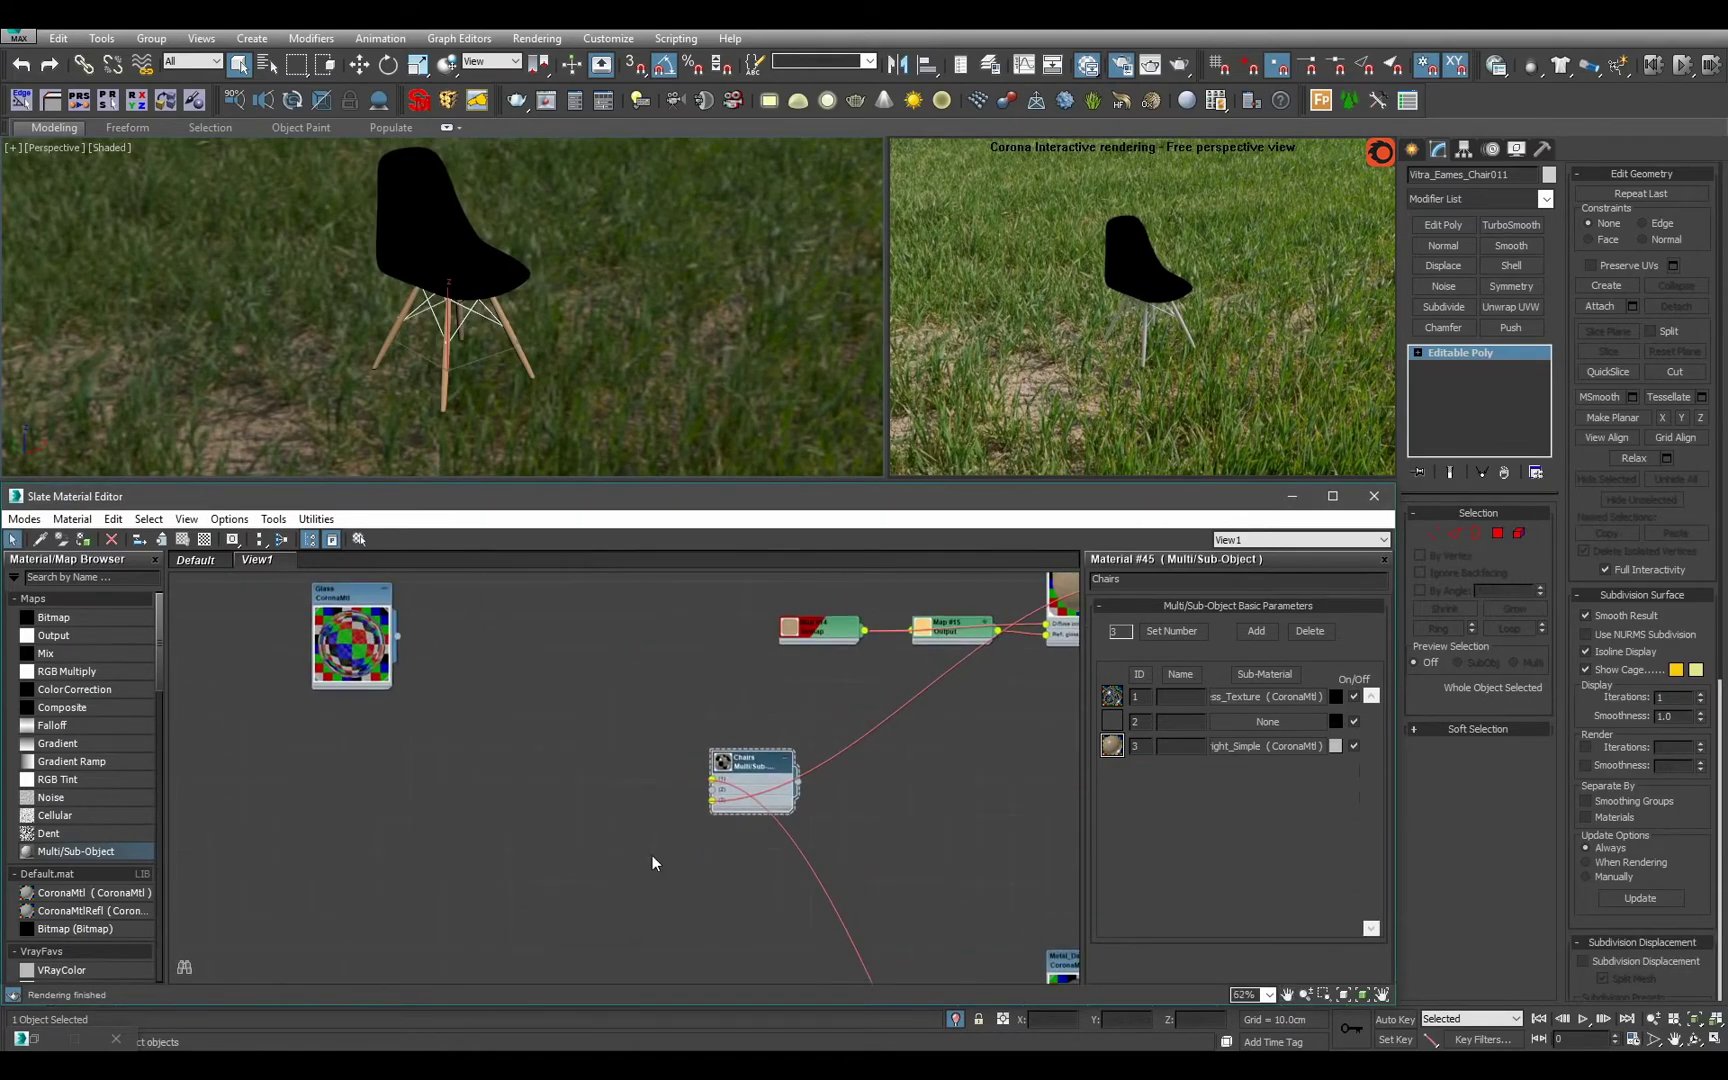
scroll(757, 783, up, 3)
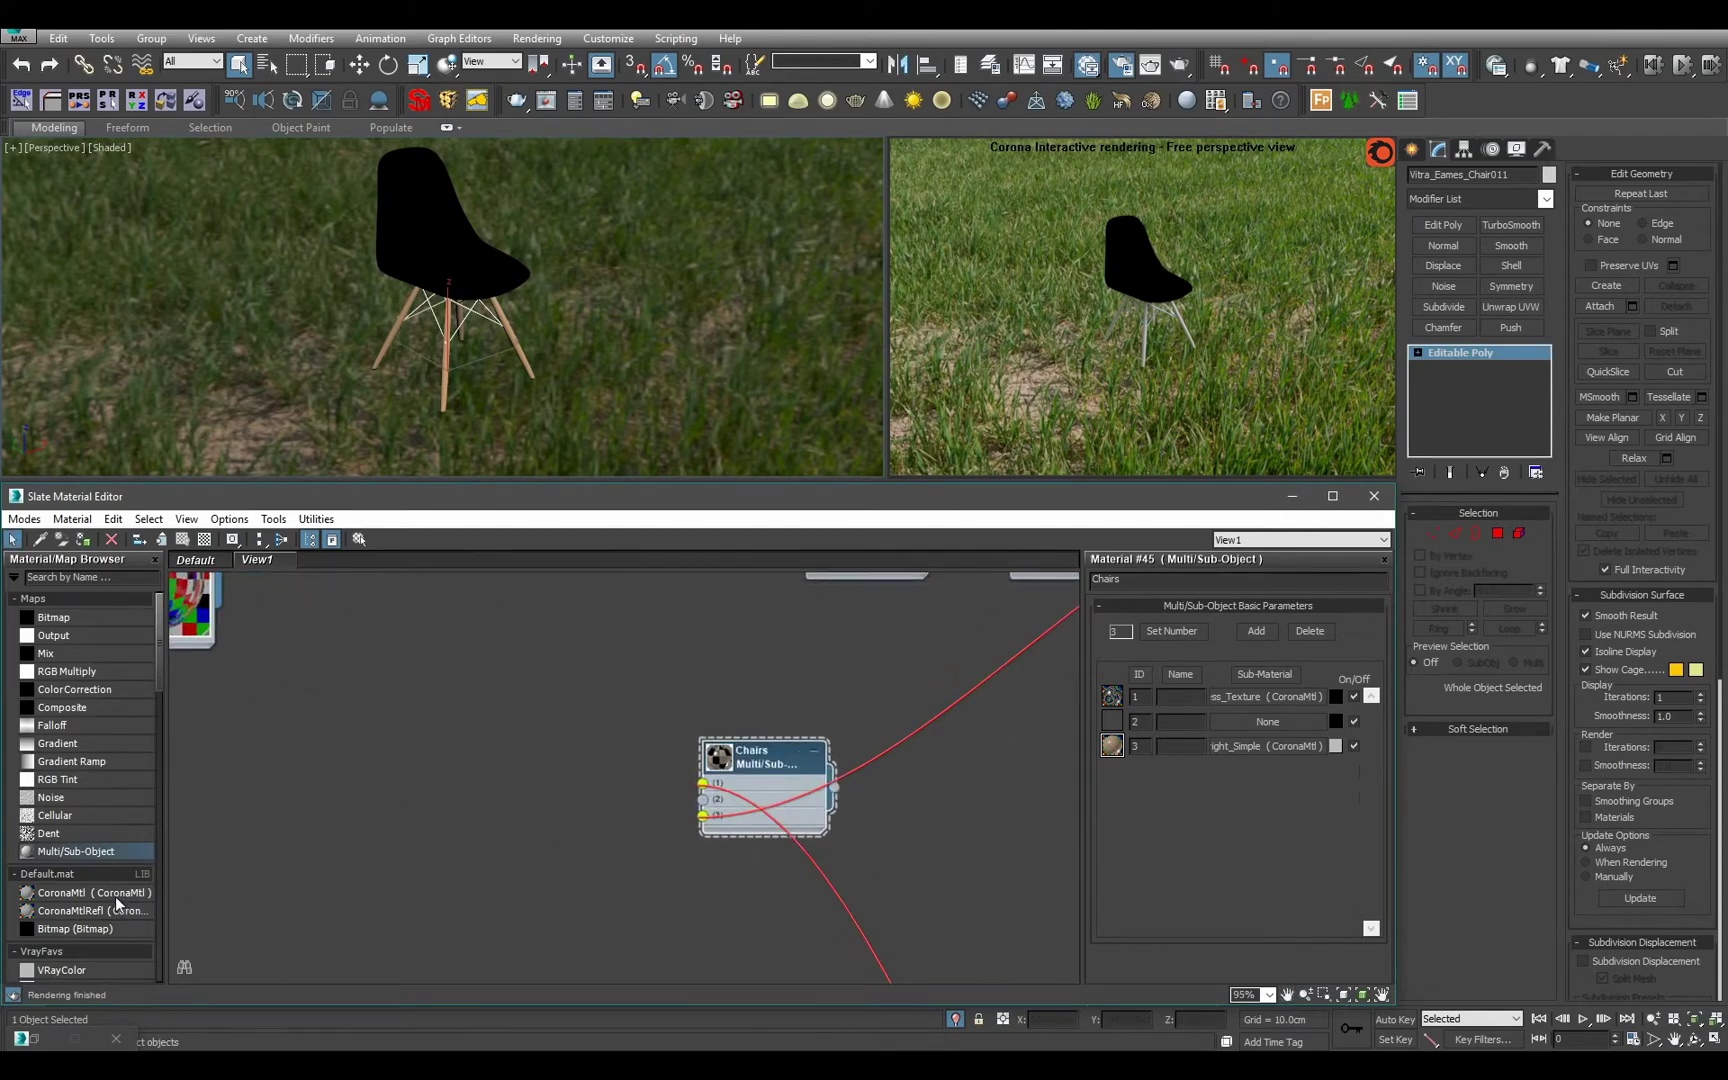
drag(115, 896, 521, 740)
double_click(520, 741)
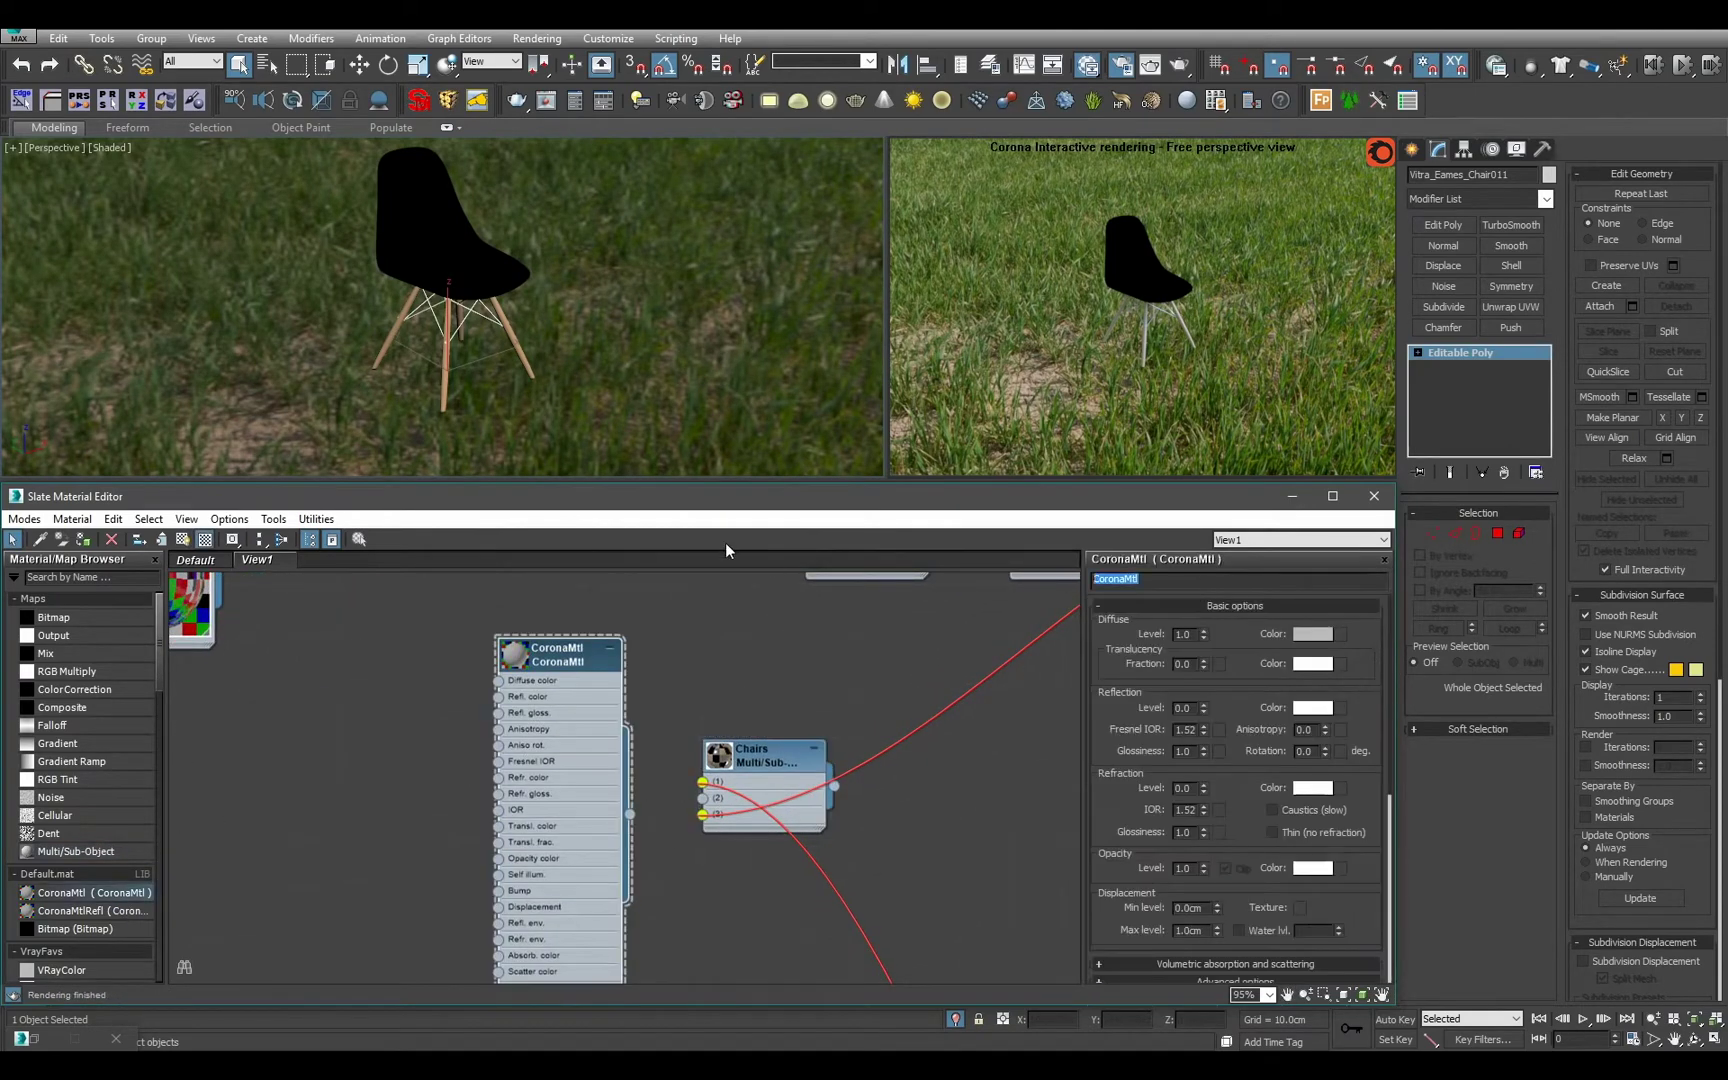
text(Plastic_White_SSS)
key(Return)
Set the diffuse color value of Plastic_White_SSS to 190.
click(1310, 635)
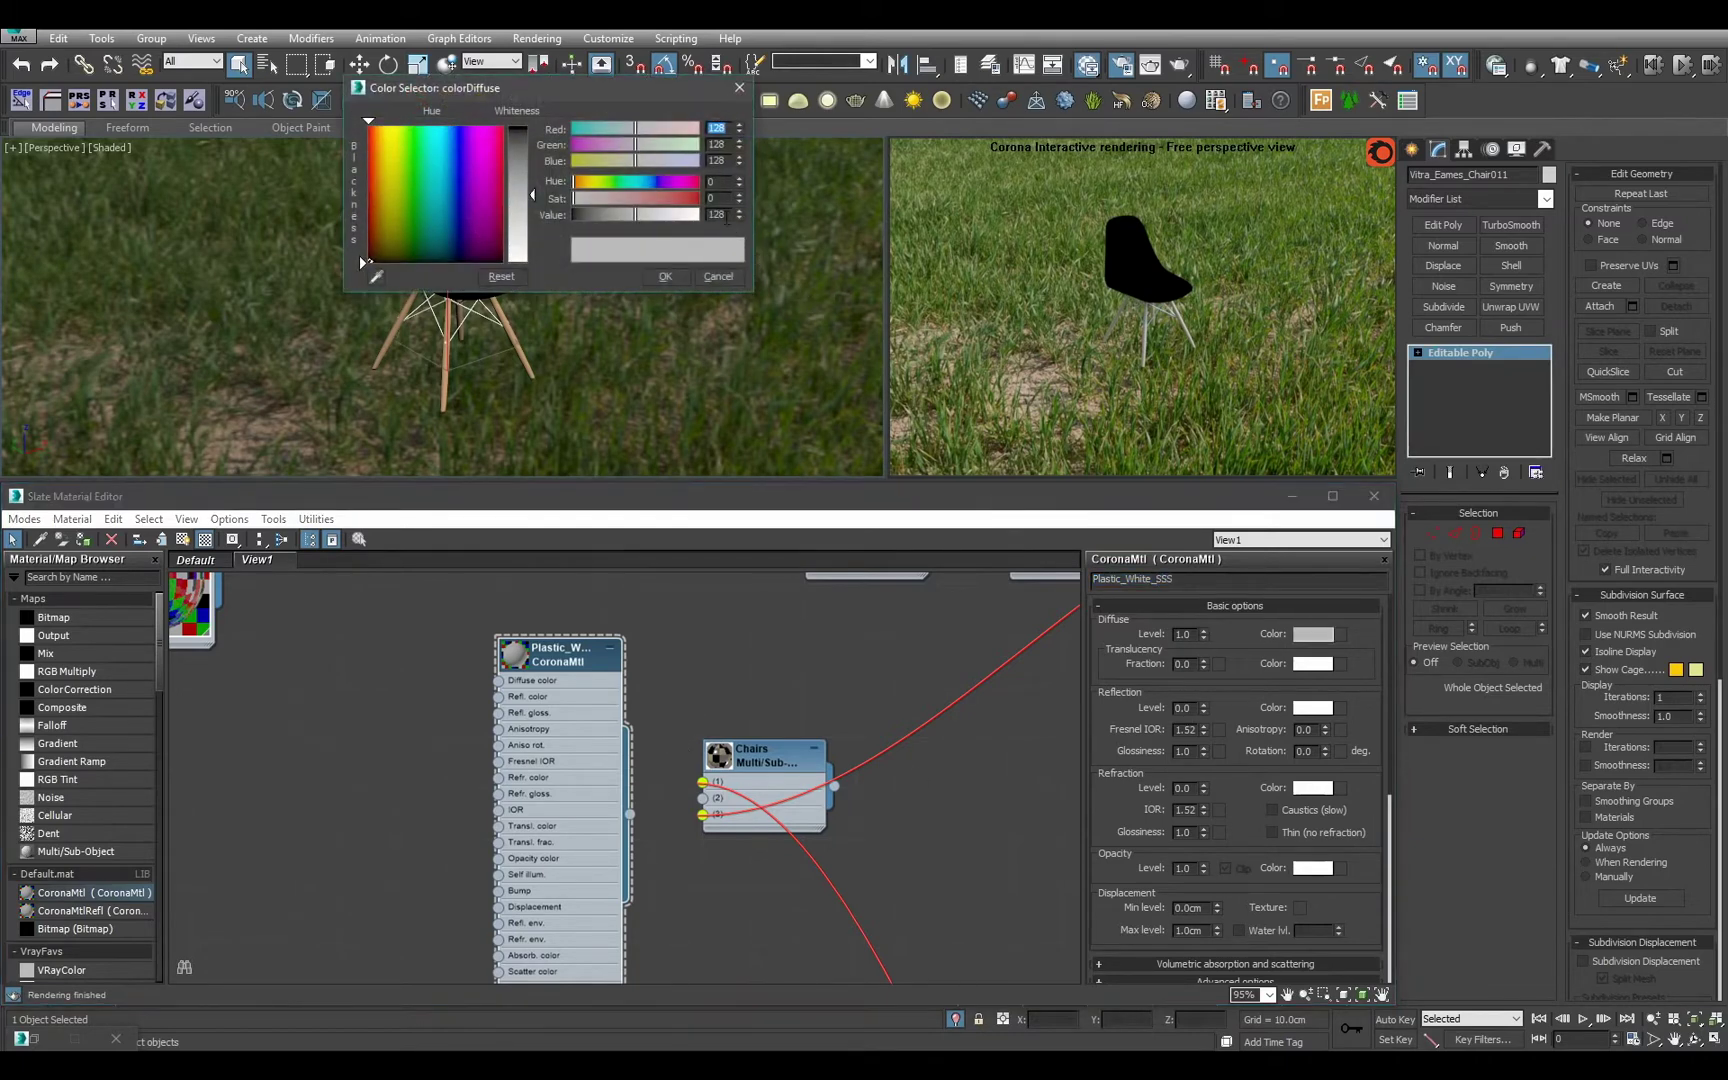
key(Tab)
key(Tab)
key(Tab)
key(Tab)
key(Tab)
text(190)
click(665, 276)
Connect Plastic_White_SSS to slot 2 of the Chairs material and check the seat in the render.
middle_drag(614, 690, 618, 689)
drag(635, 815, 707, 797)
scroll(462, 318, up, 5)
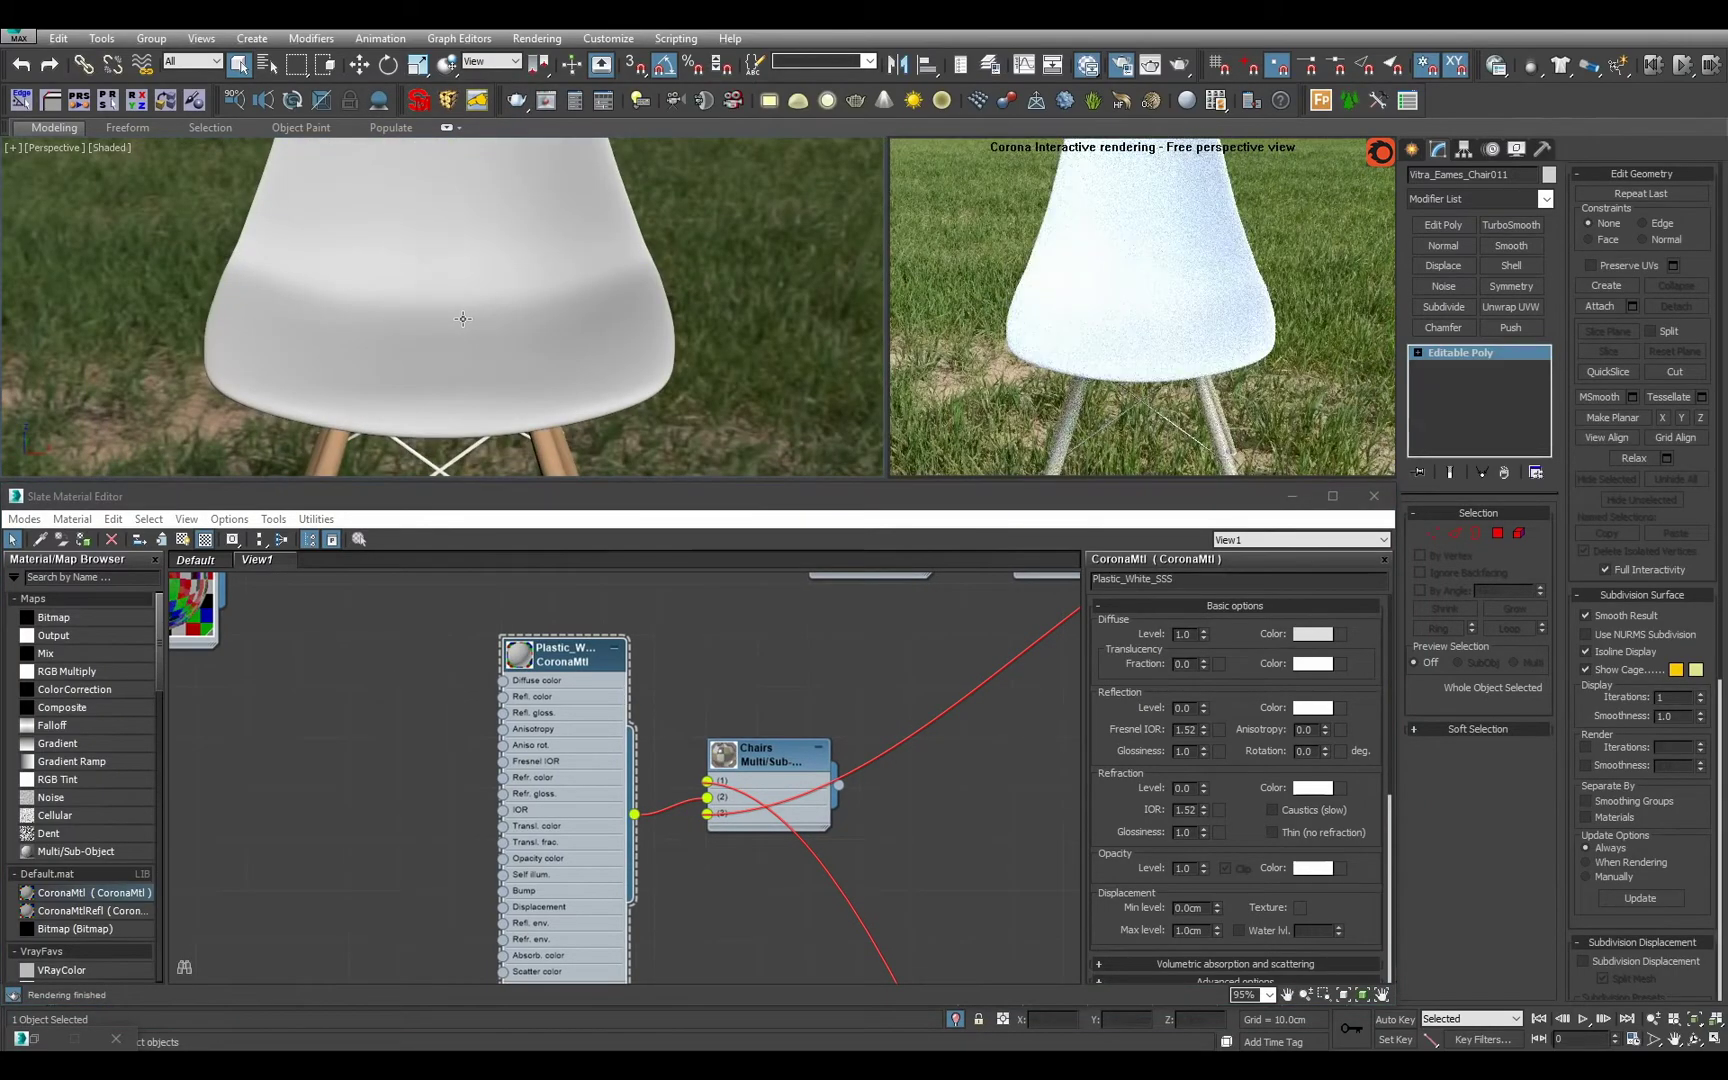
alt+middle_drag(462, 318, 561, 316)
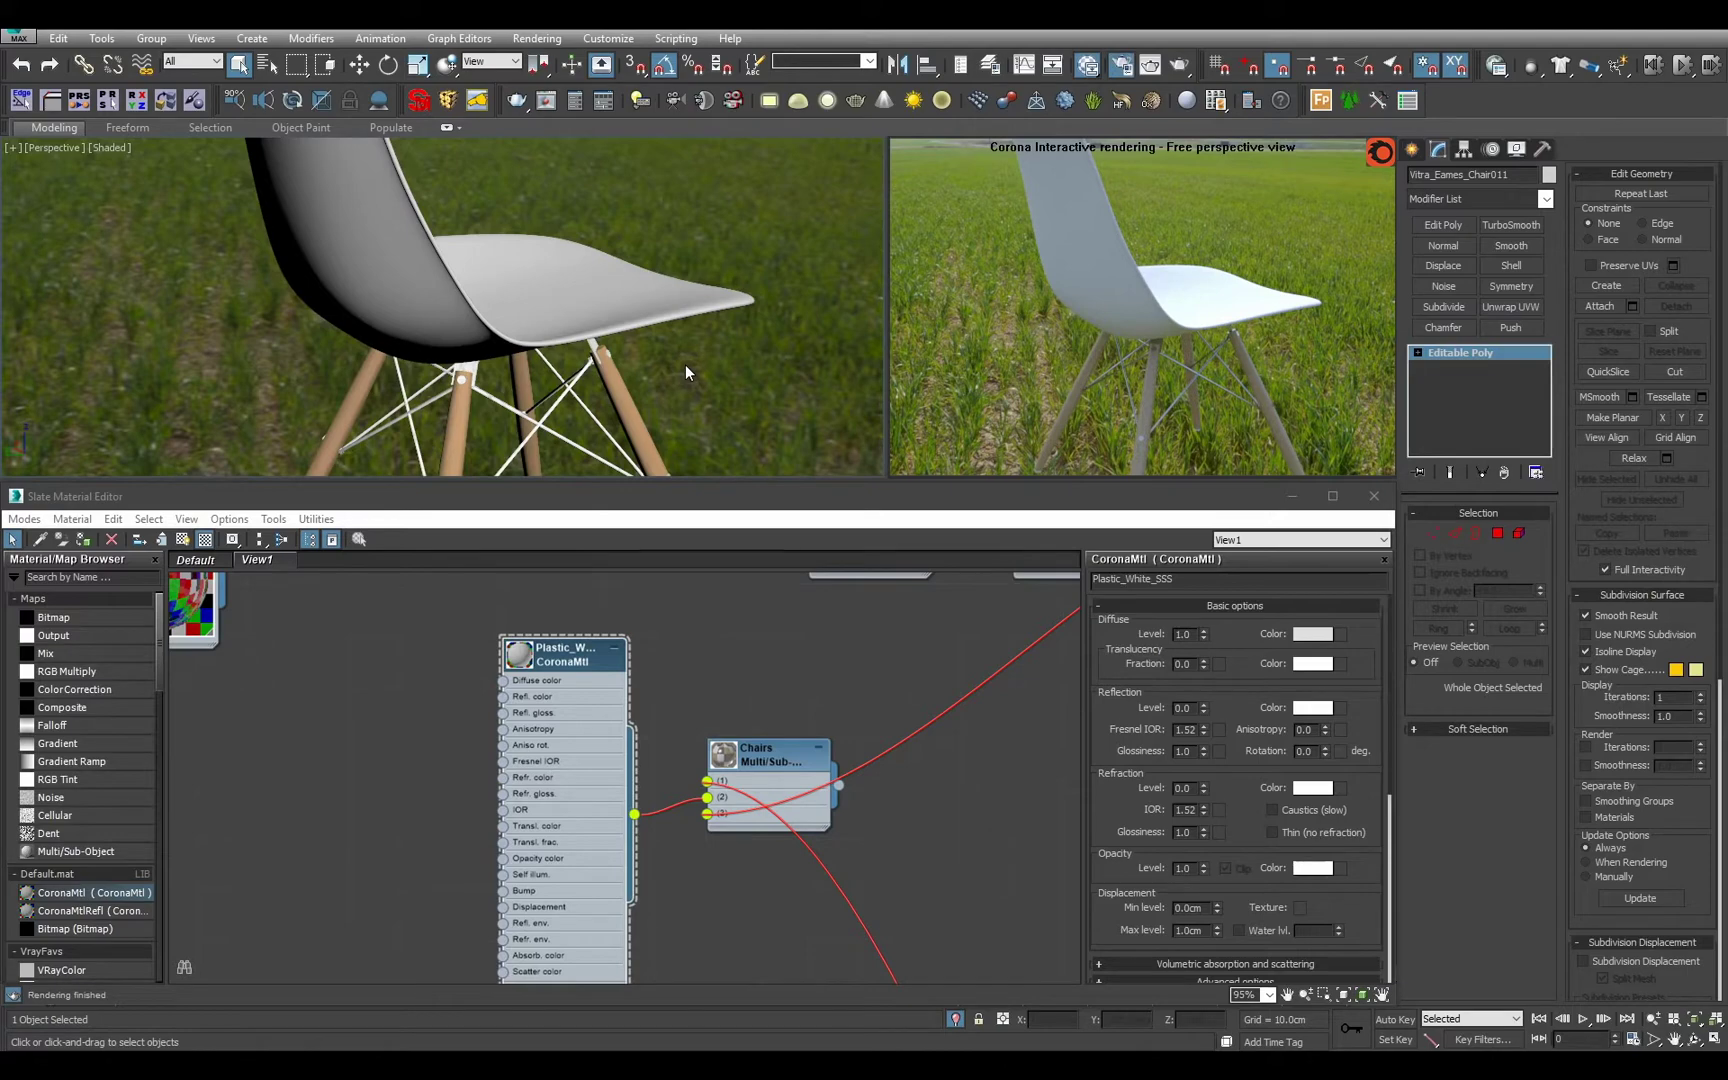
Set the simple exposure of the Corona render to -3.0 EV and minimize the render settings.
key(F10)
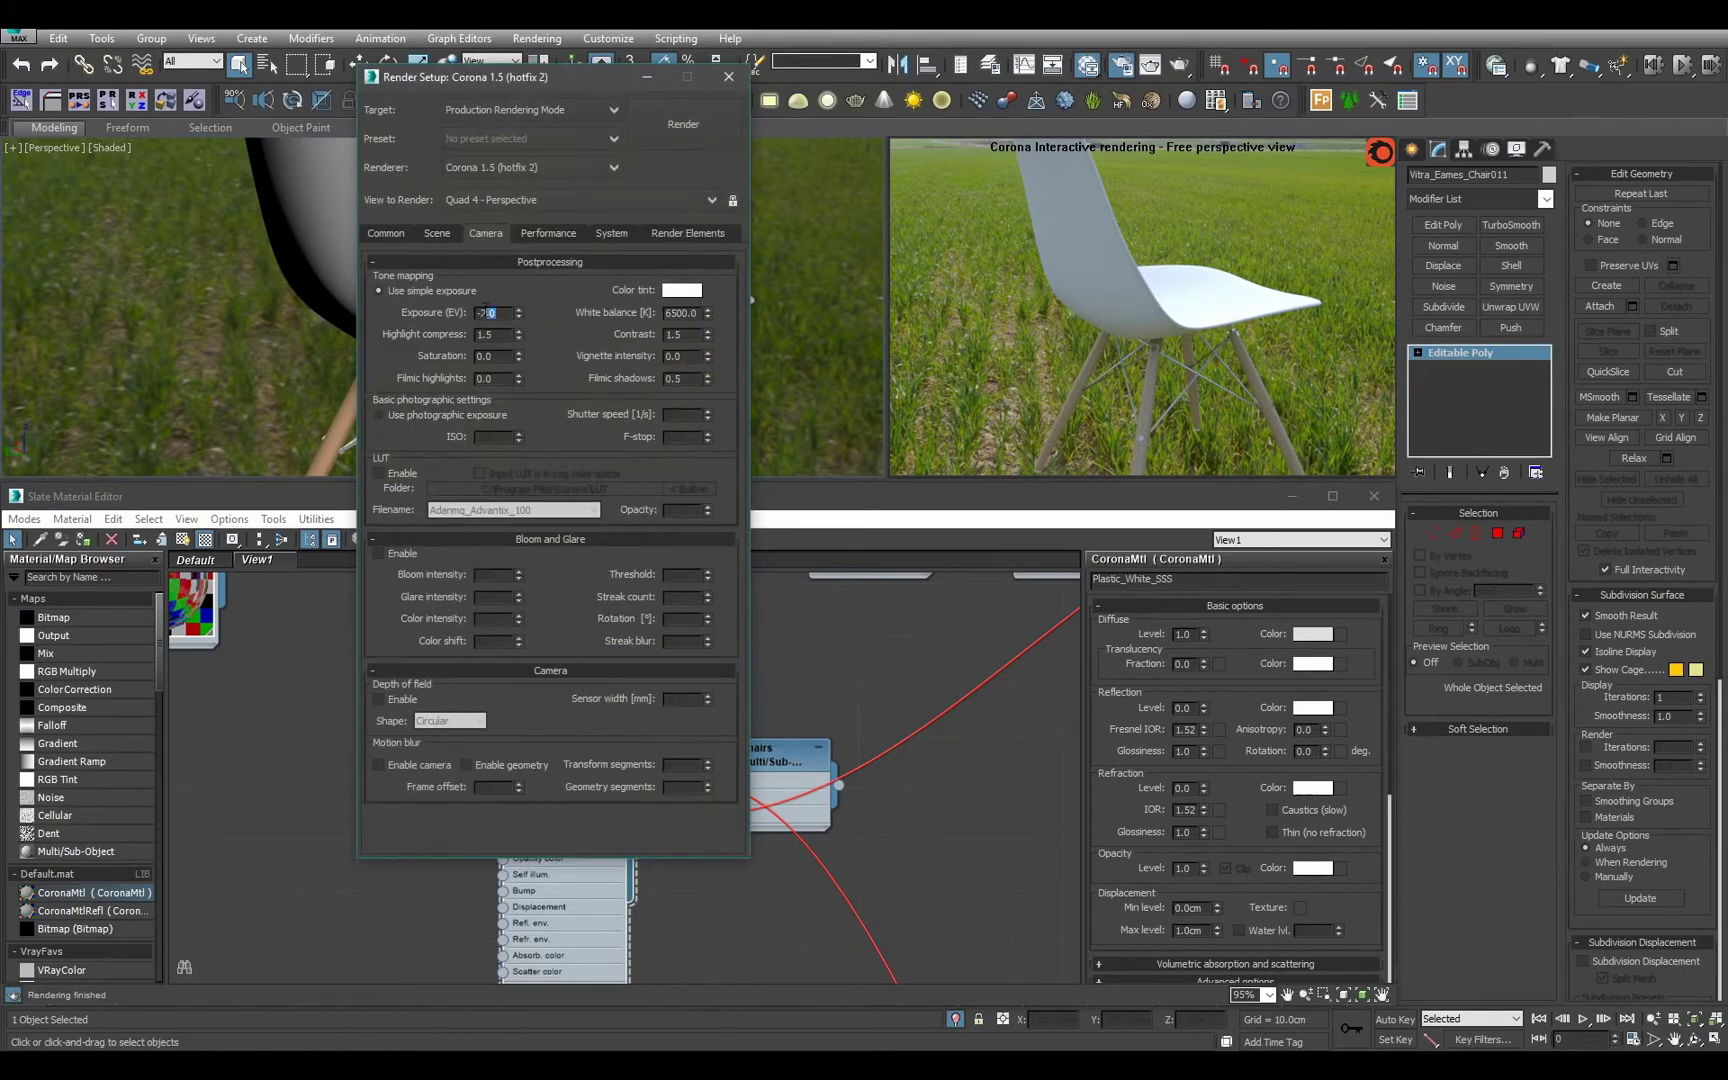
text(4)
key(Return)
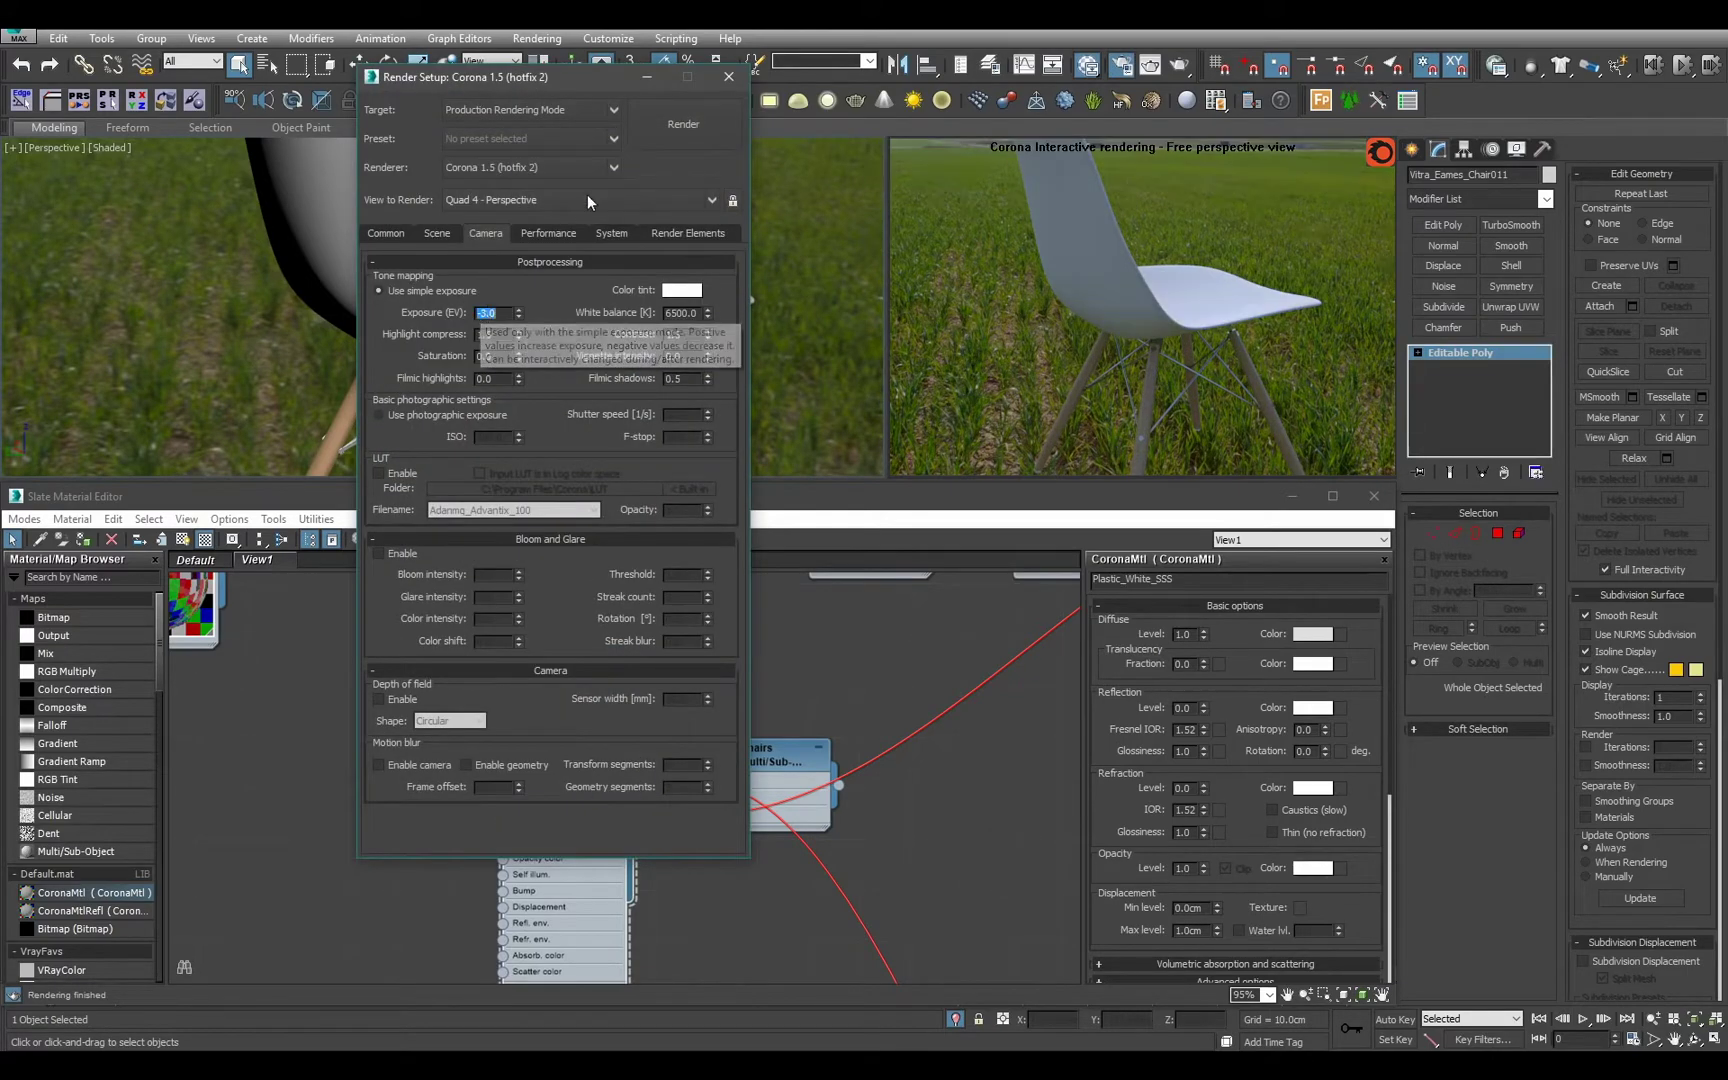
click(647, 77)
alt+middle_drag(736, 310, 571, 338)
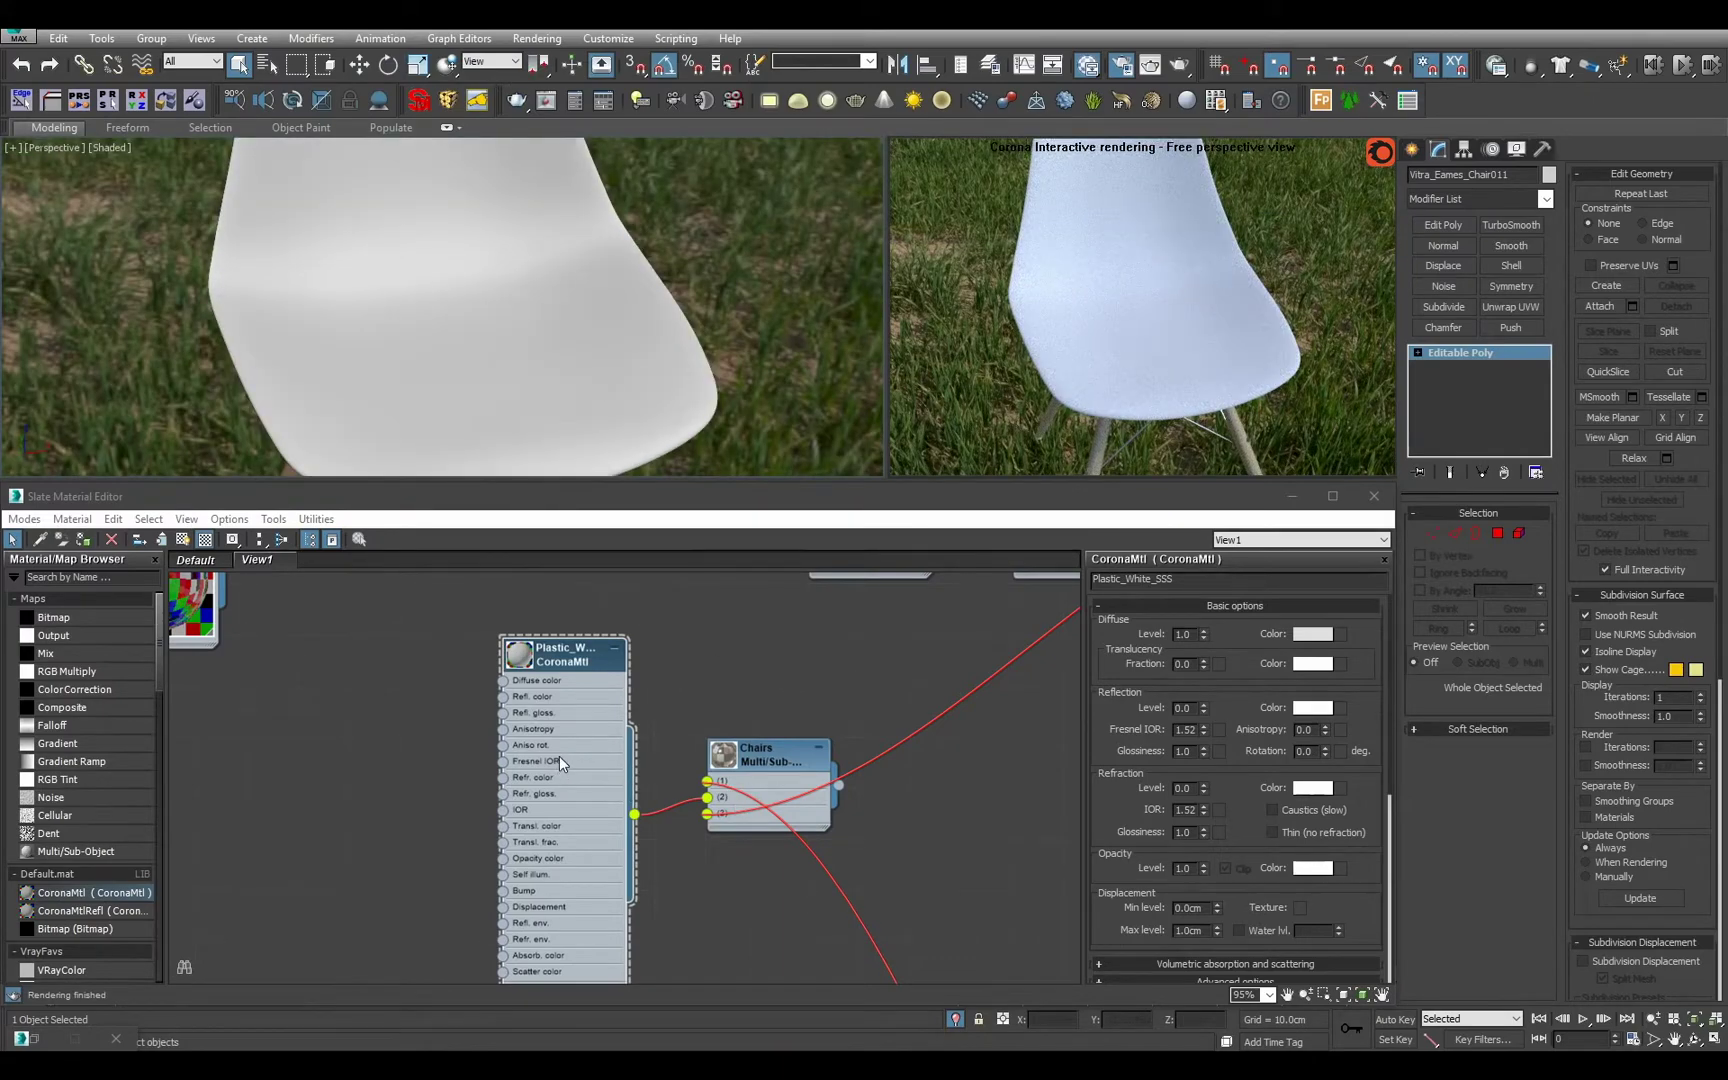
Set the plastic's reflection level to 1.0, Fresnel IOR to 1.45 and reflection glossiness to 0.6.
double_click(1184, 707)
text(1)
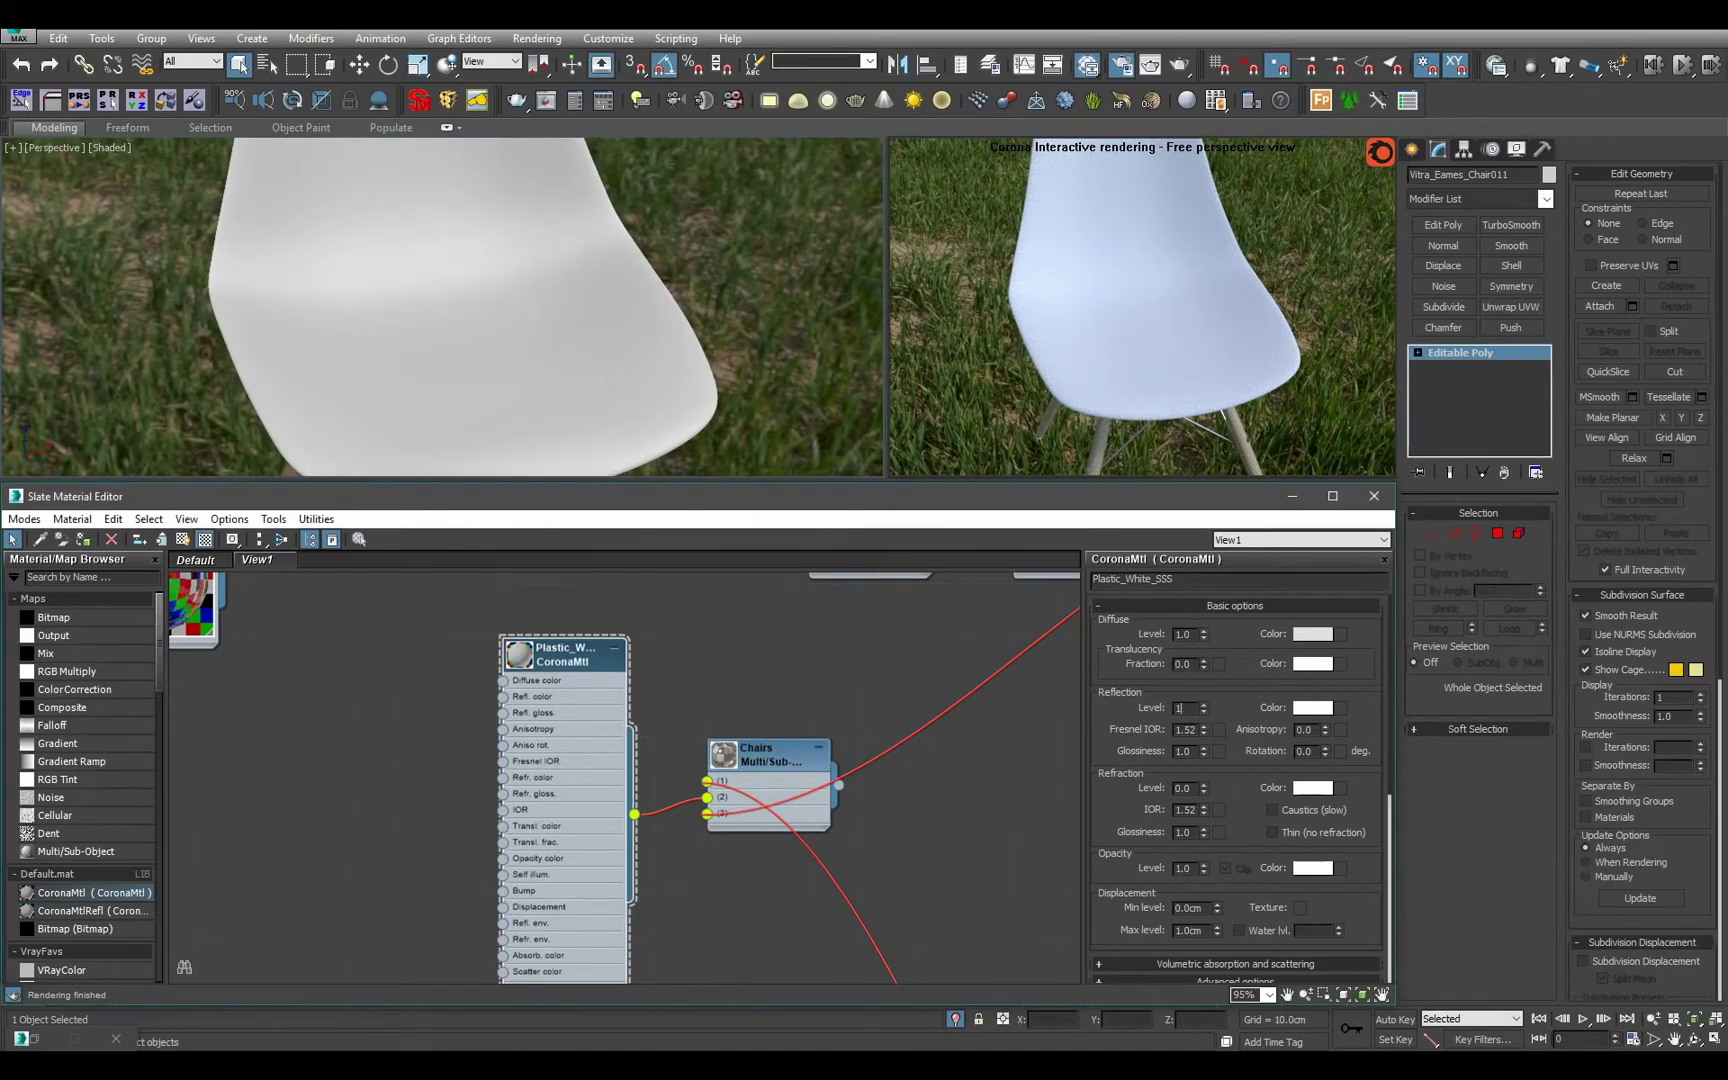
key(Return)
click(1195, 730)
text(45)
key(Return)
double_click(1196, 750)
text(.6)
key(Return)
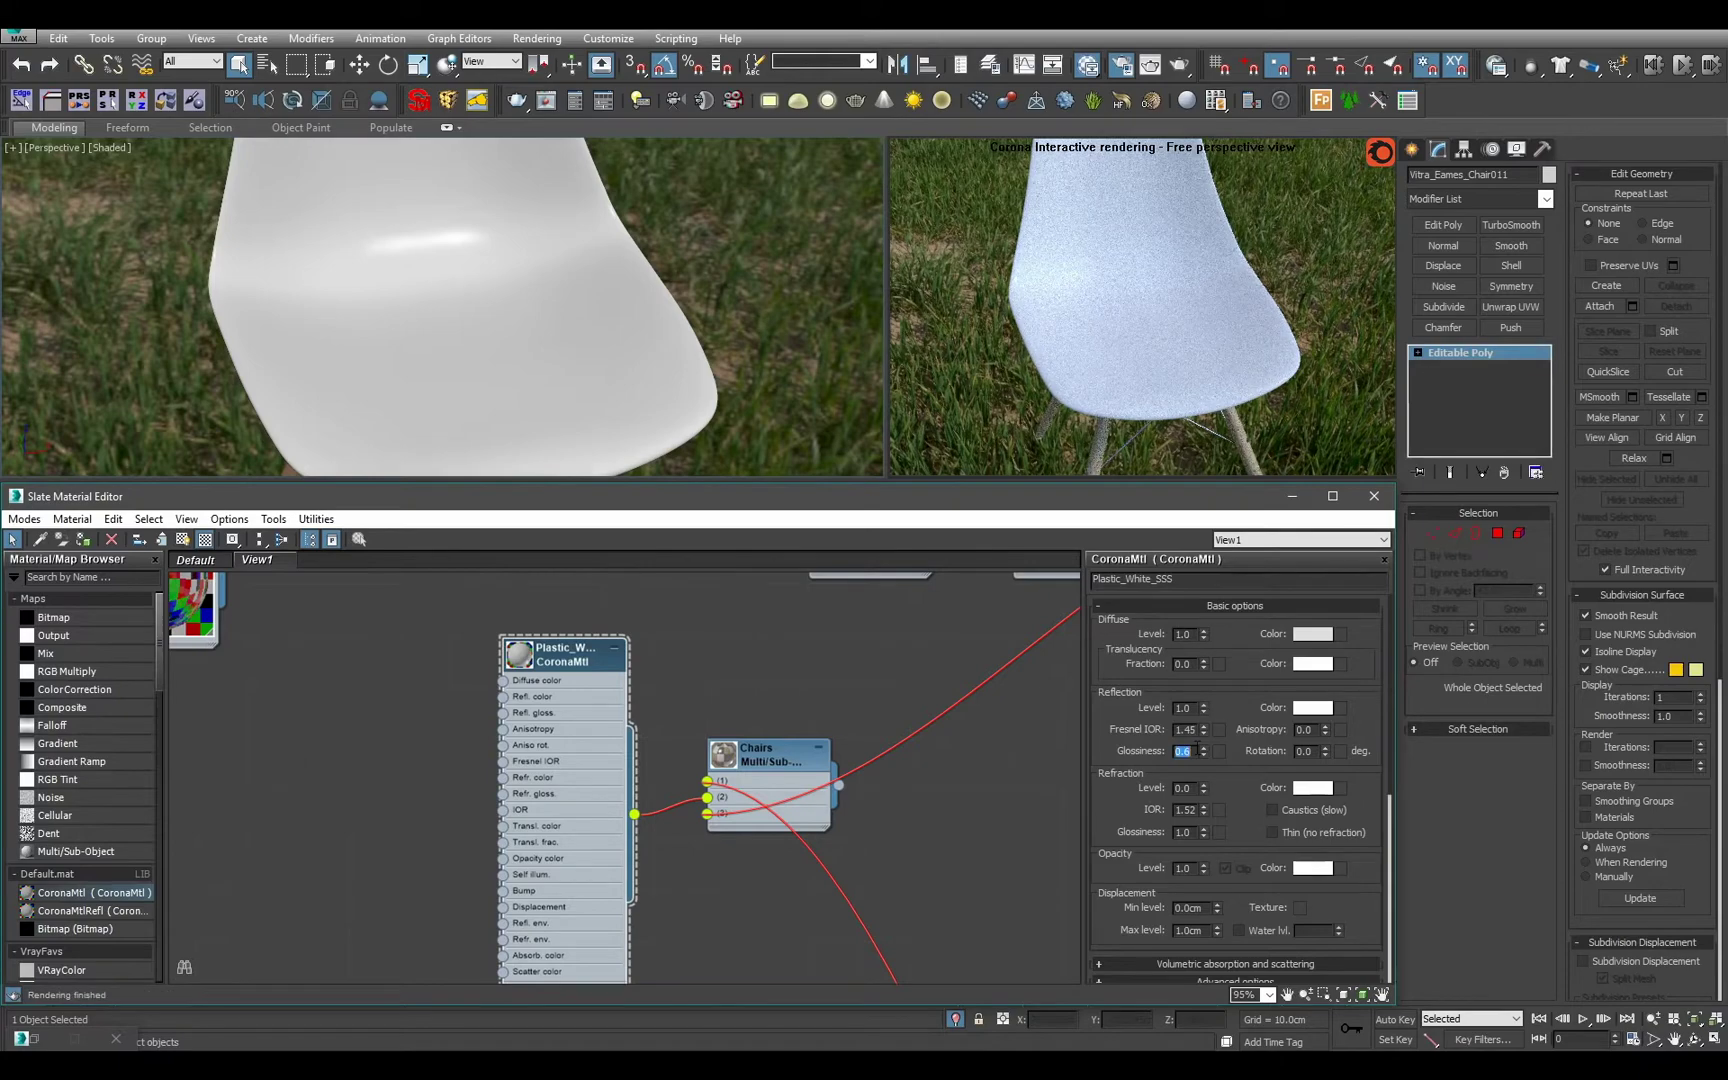
Check the seat's reflections from several angles and set the plastic's reflection glossiness to 0.65.
scroll(647, 295, down, 3)
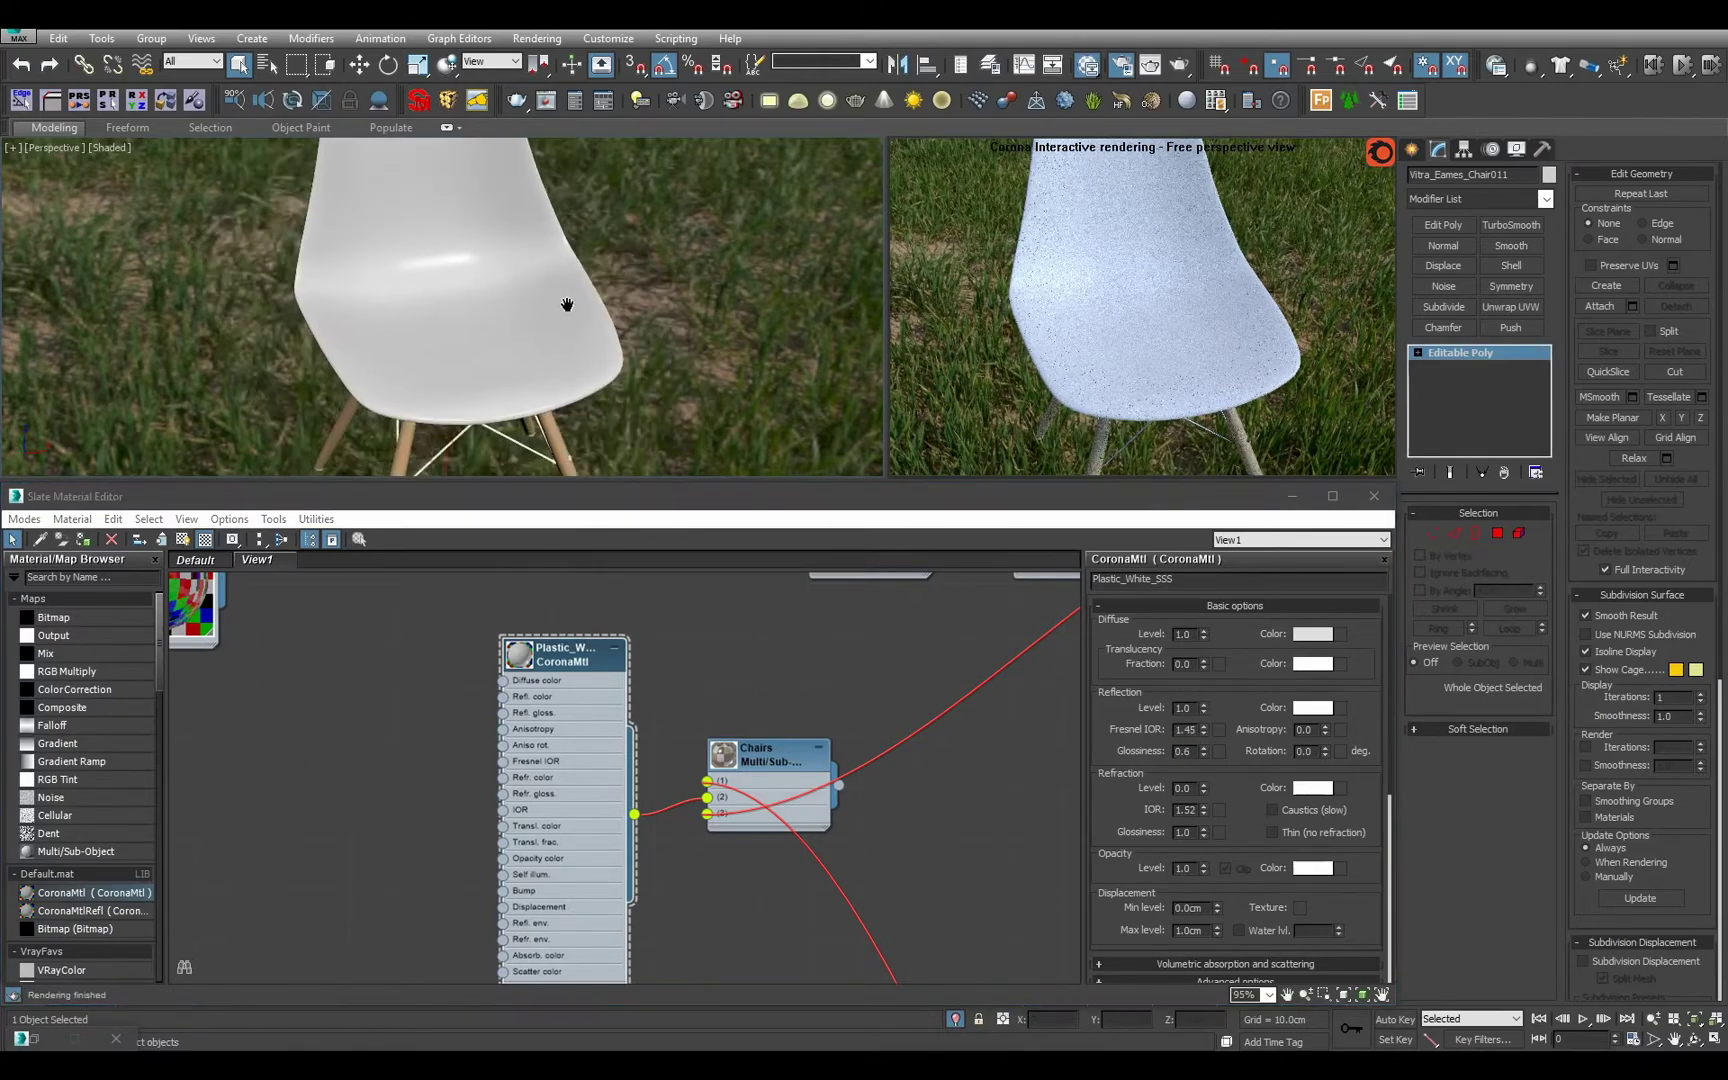
alt+middle_drag(567, 305, 751, 260)
alt+middle_drag(566, 263, 800, 300)
scroll(645, 254, up, 3)
scroll(476, 243, down, 3)
alt+middle_drag(476, 243, 490, 305)
scroll(560, 285, up, 3)
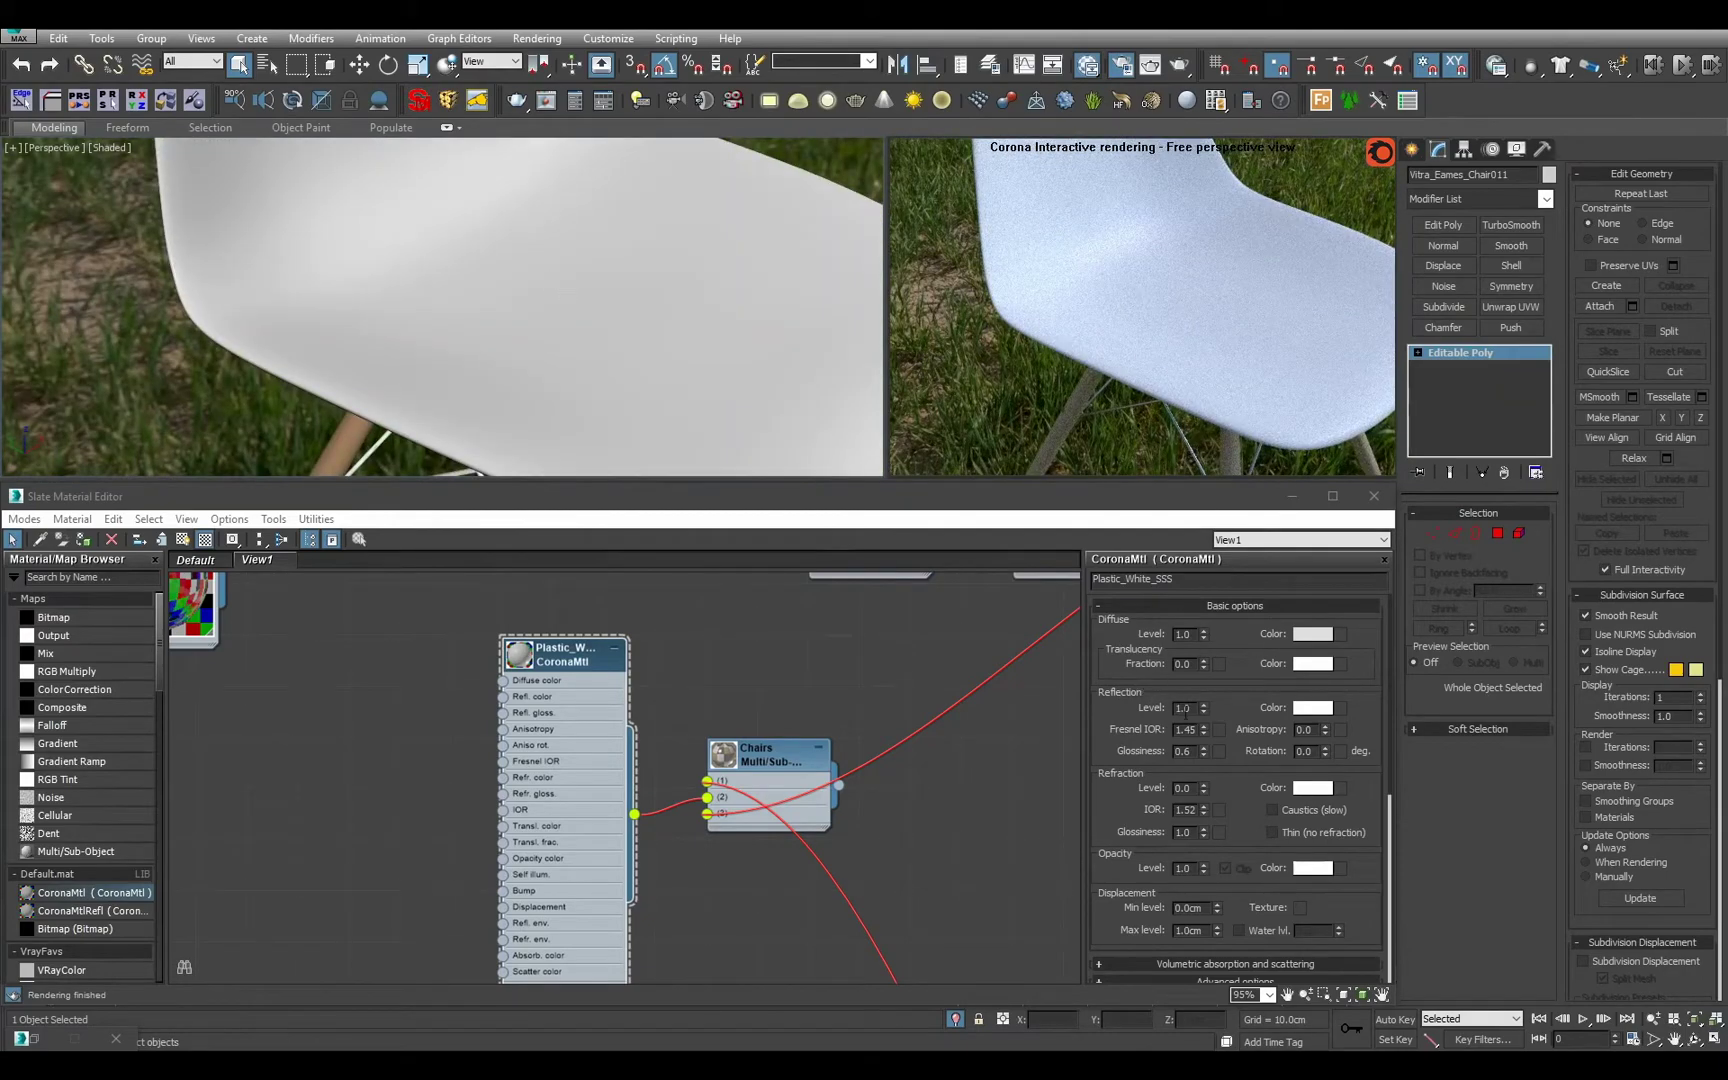
double_click(1185, 751)
text(0.65)
key(Return)
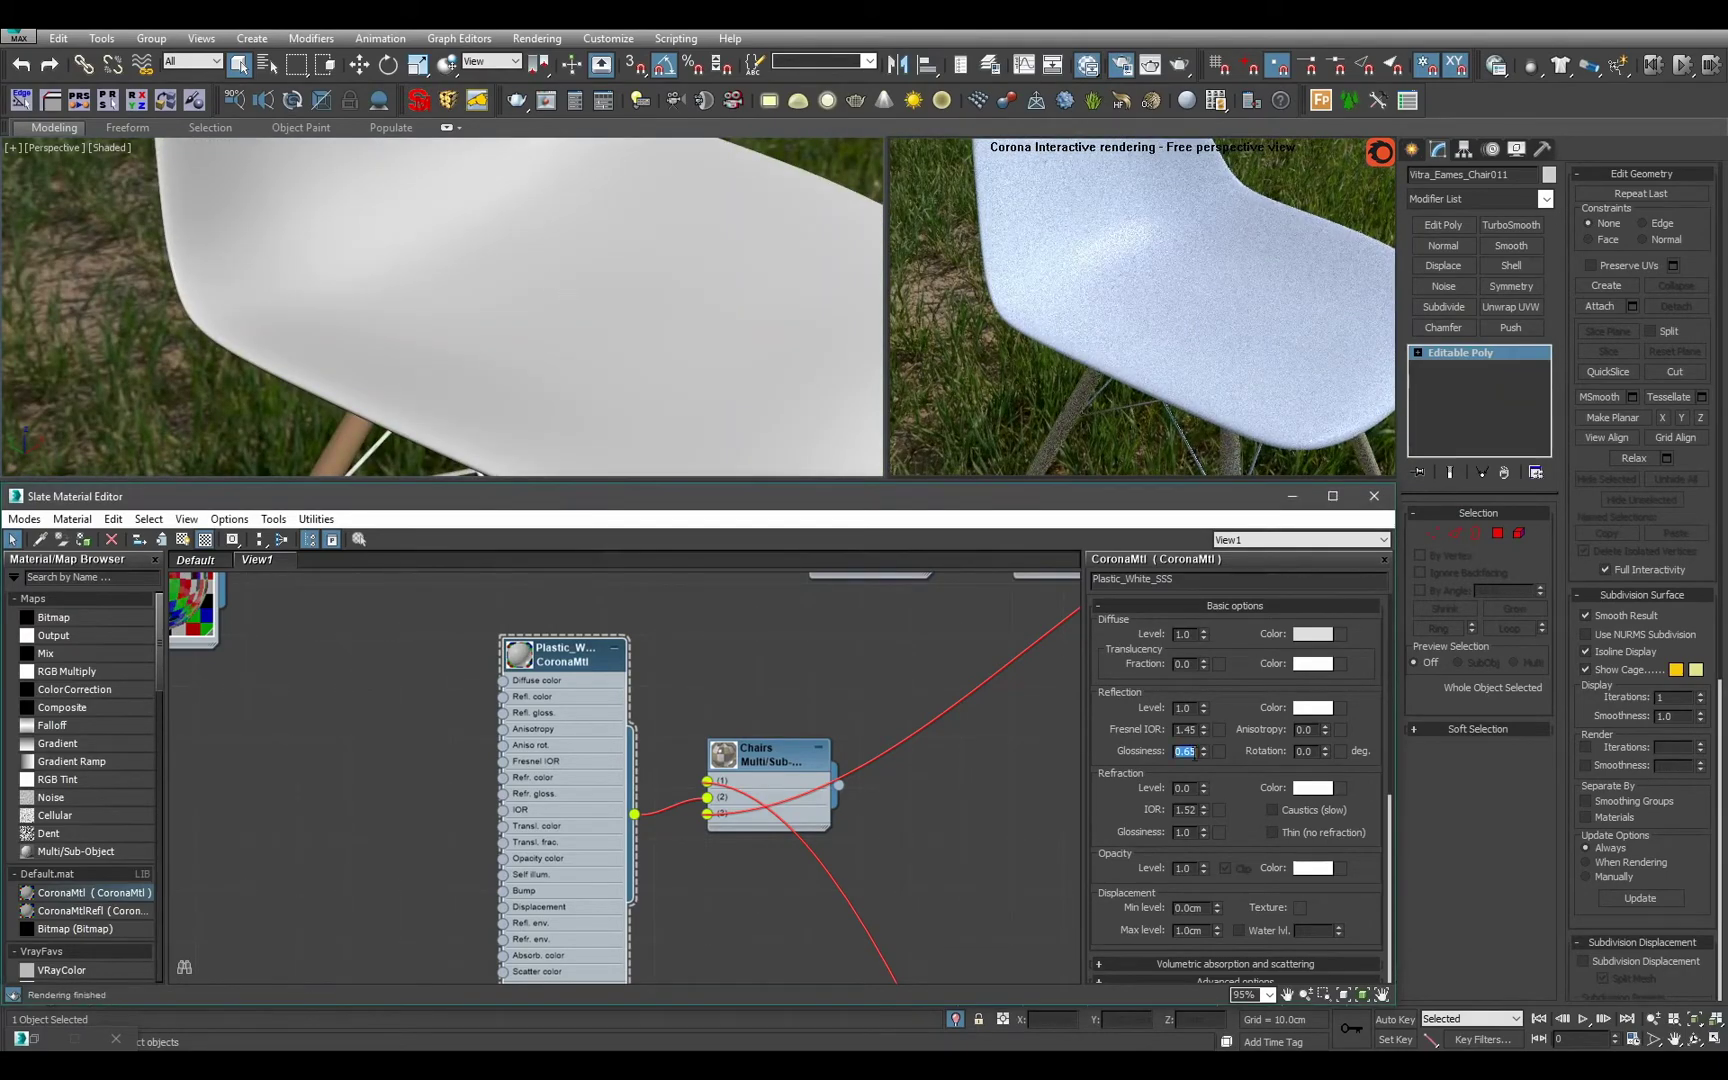
scroll(527, 279, down, 5)
alt+middle_drag(524, 278, 470, 278)
Set the plastic's opacity level to 0.0 and its volumetric absorption distance to 0.1 cm.
right_click(1205, 866)
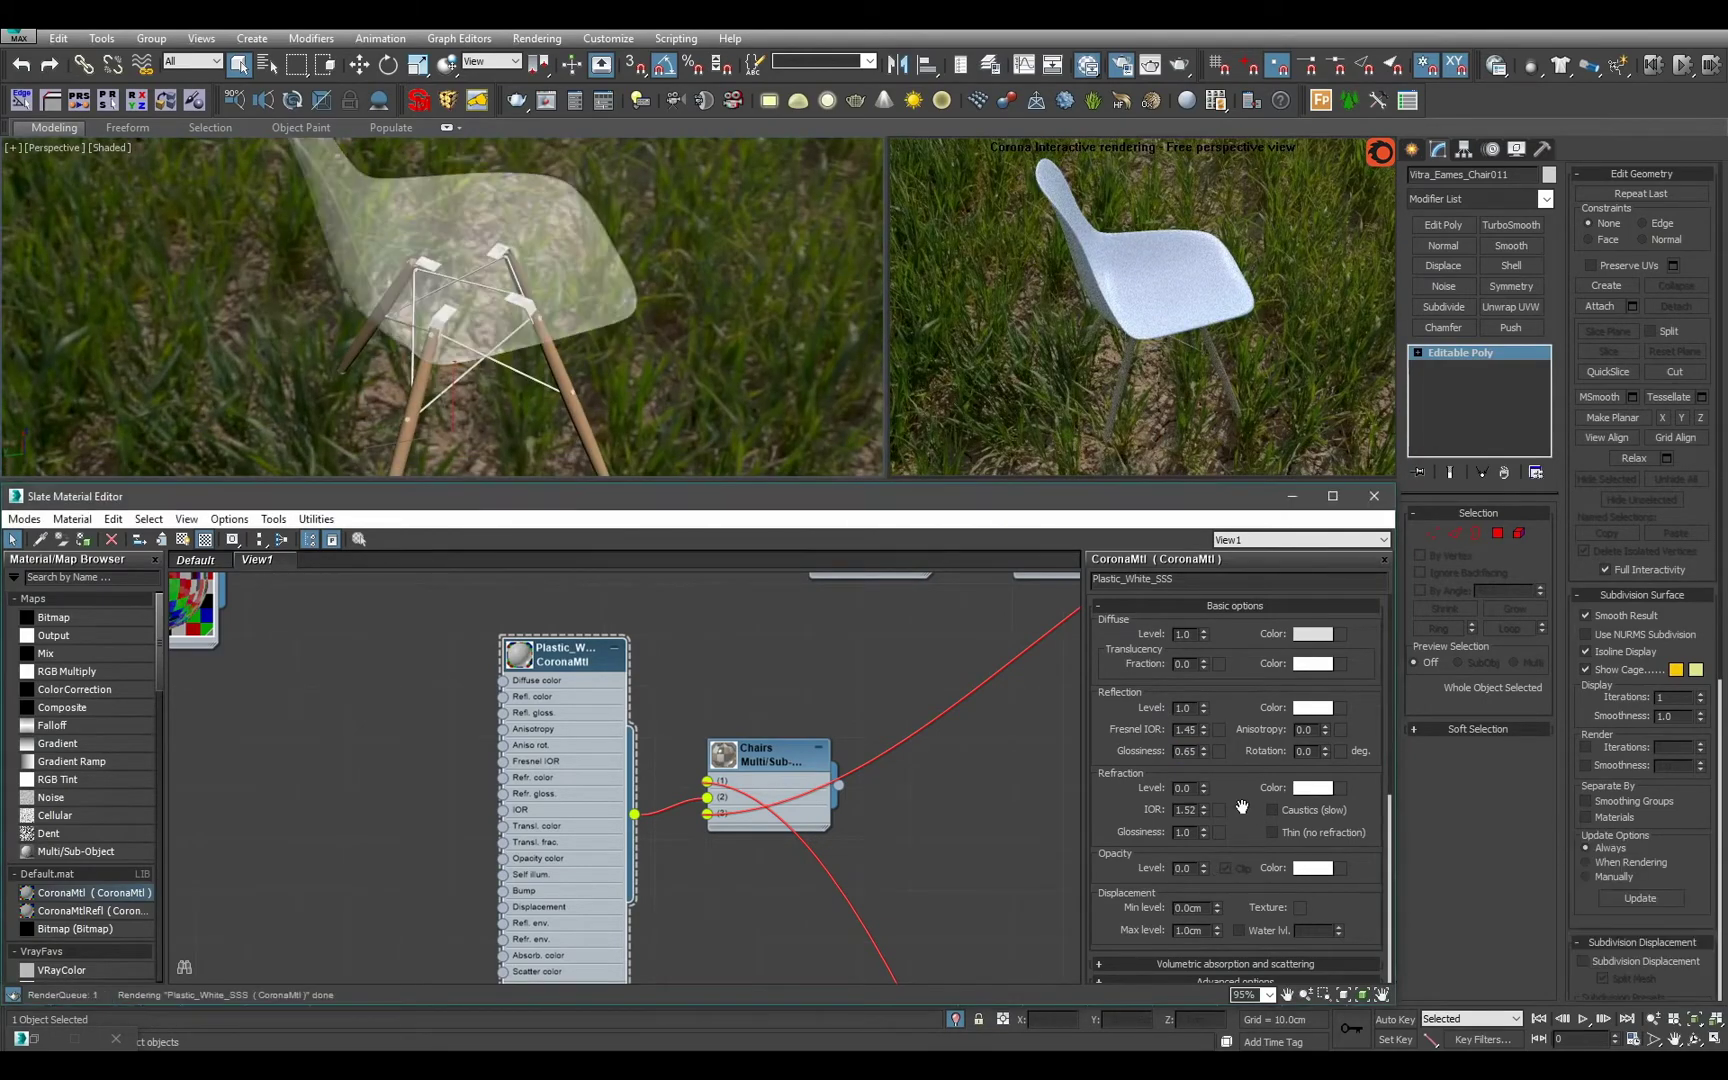
drag(1242, 806, 1186, 456)
drag(1207, 598, 1228, 792)
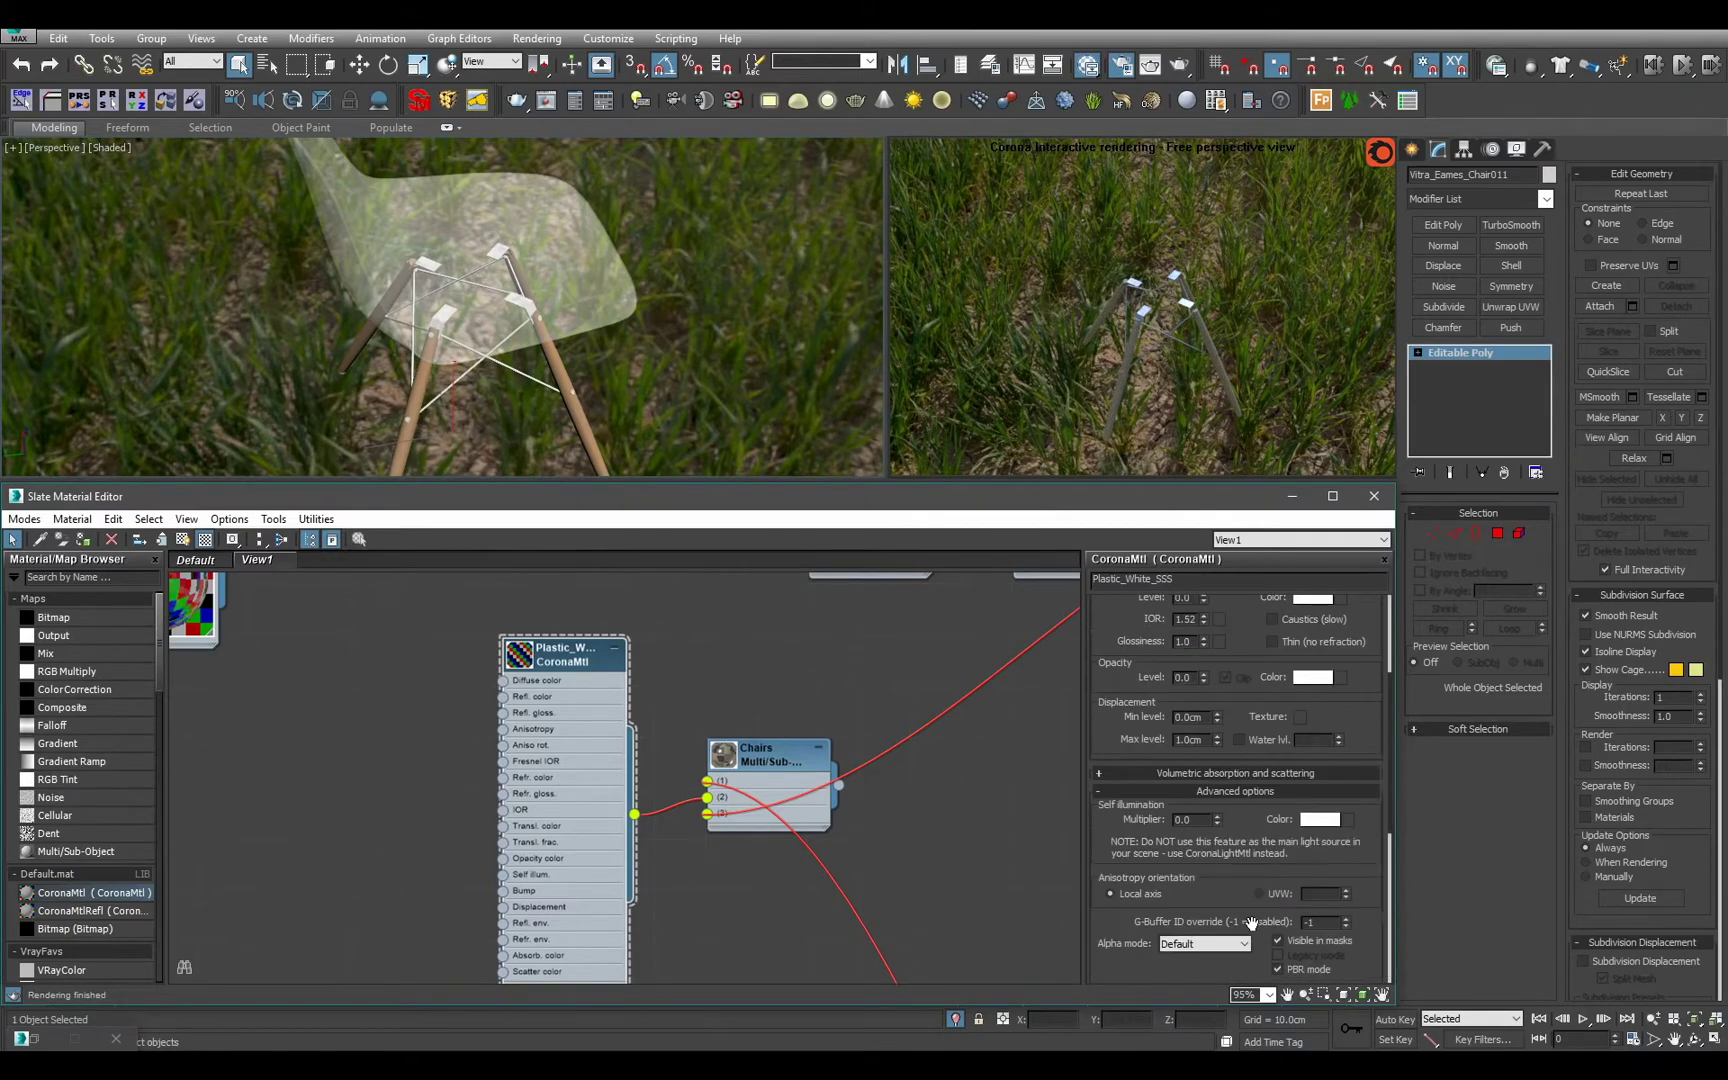
click(1233, 772)
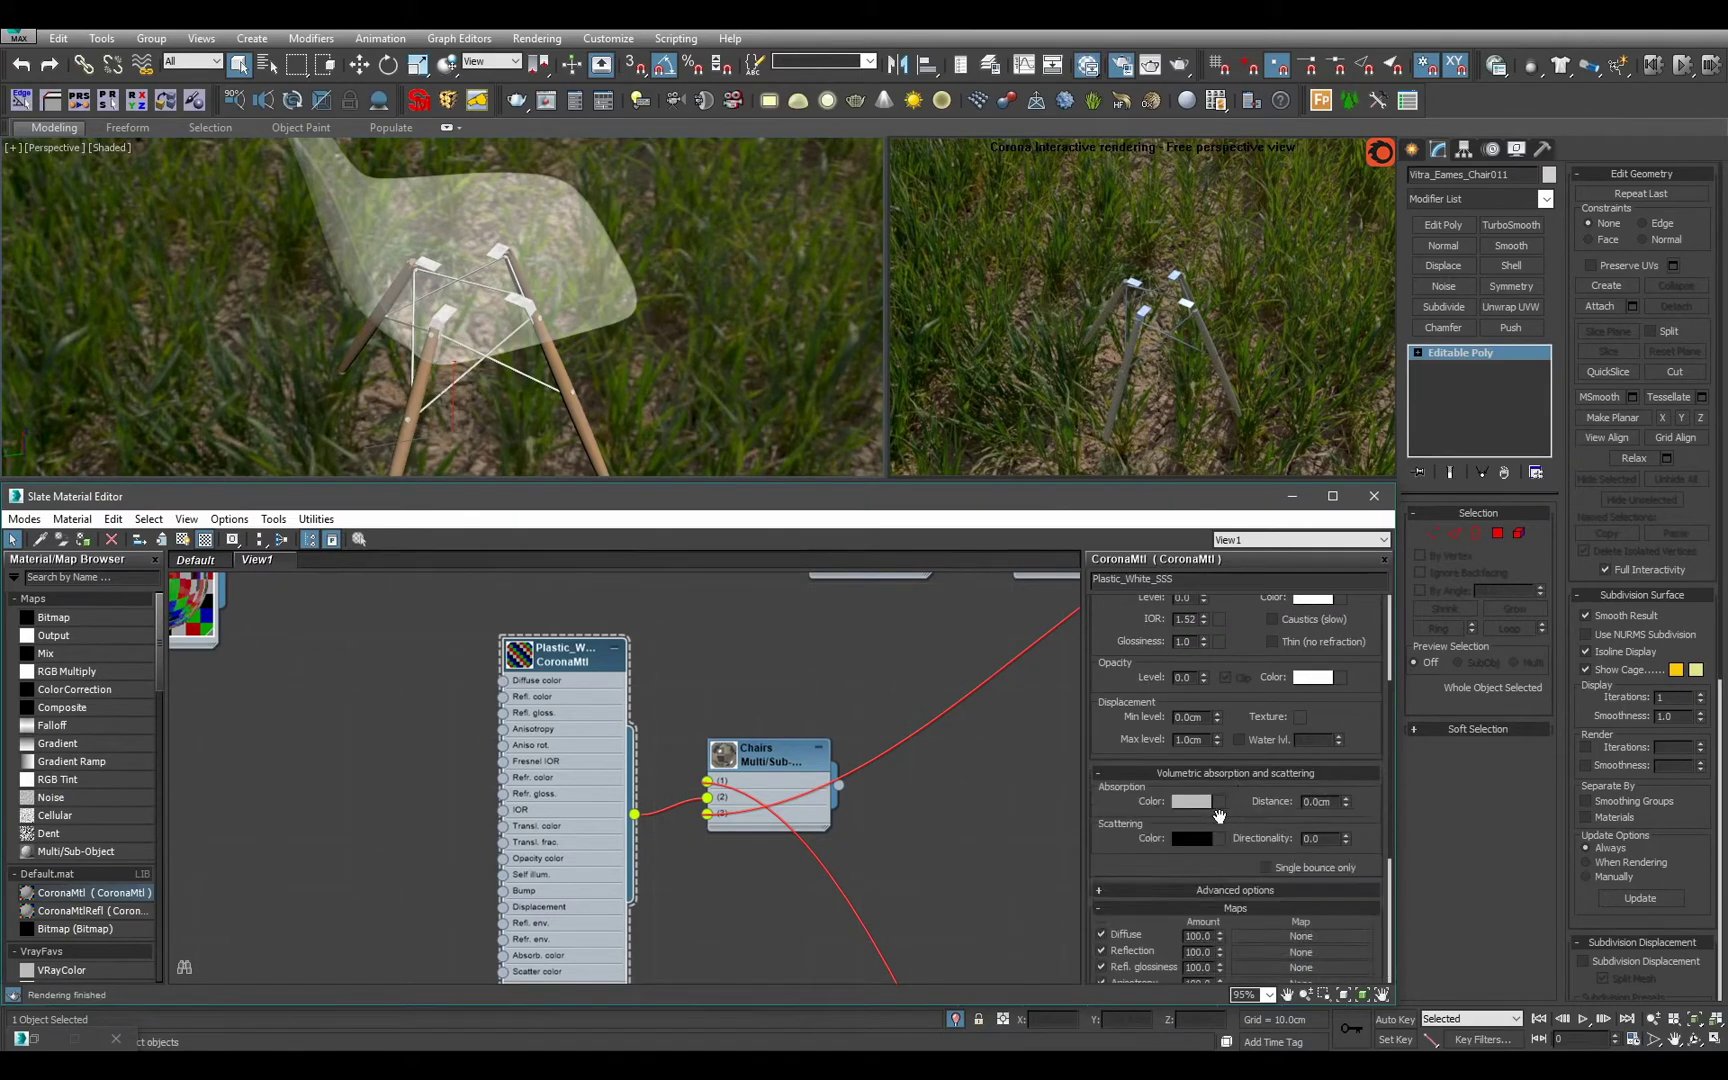
double_click(1325, 804)
text(0.1)
key(Return)
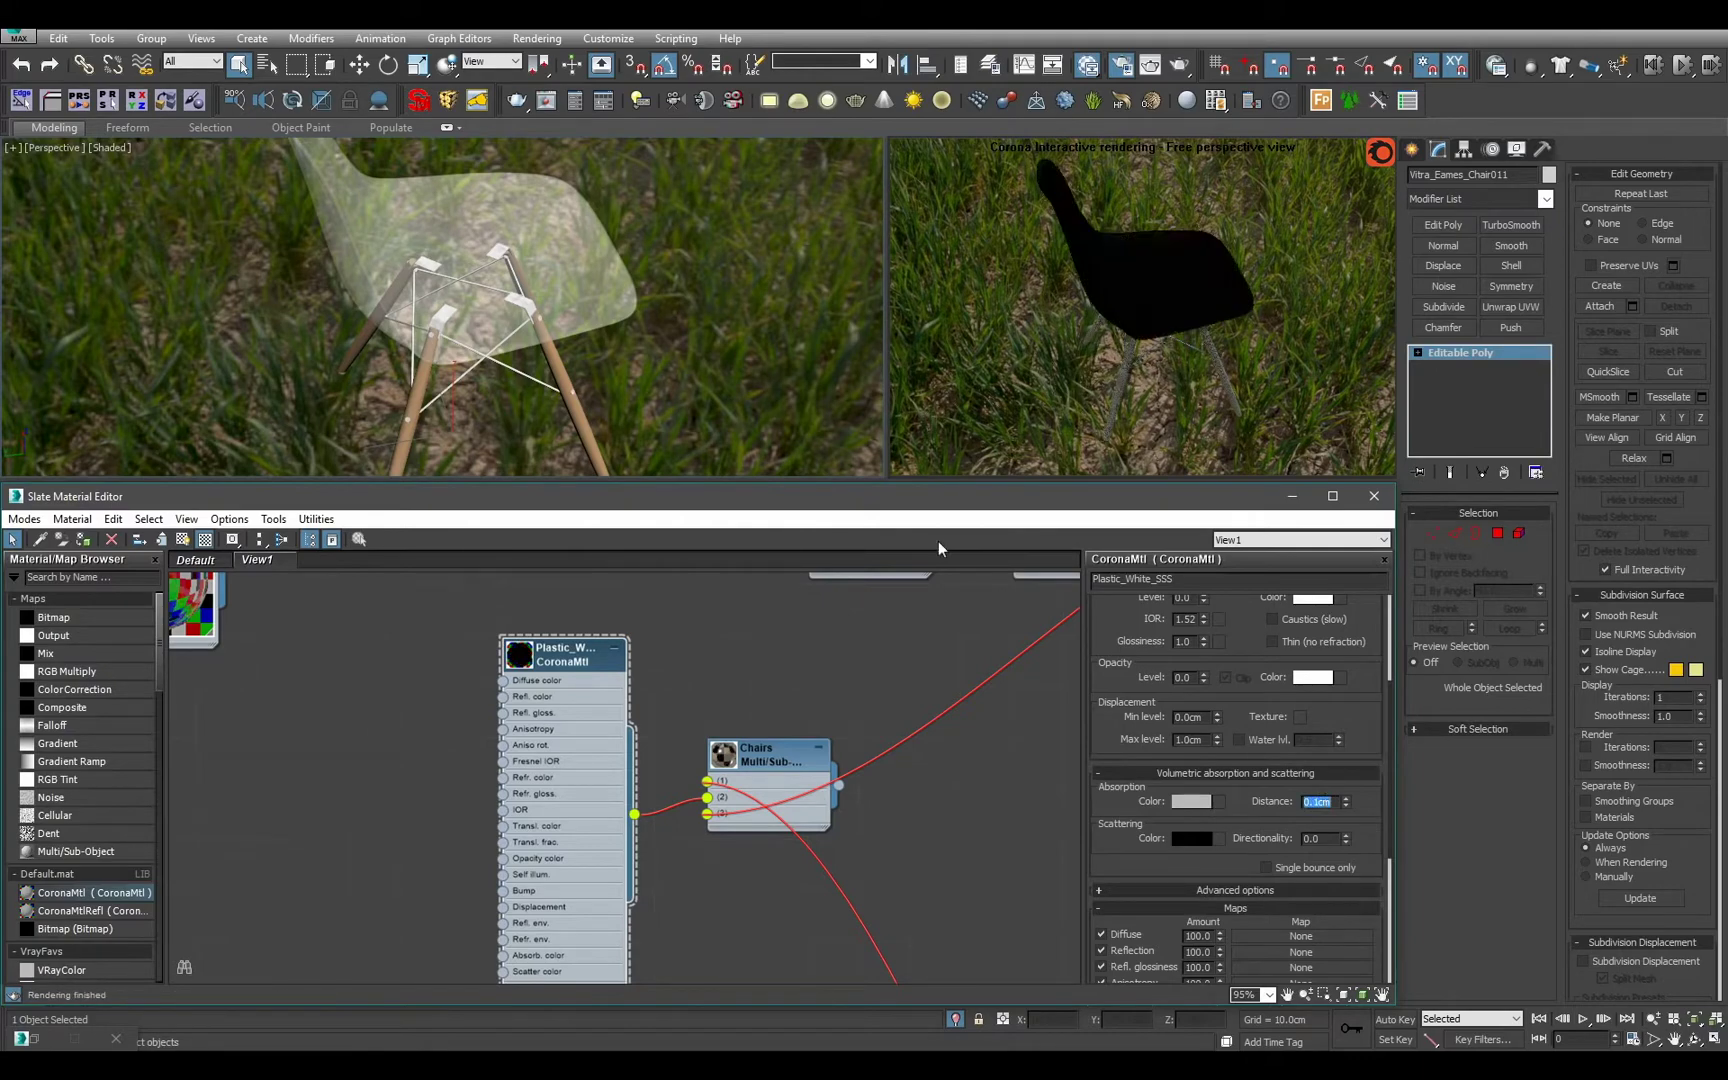
Inspect the seat from the side and set the plastic's absorption distance to 0.2 cm.
alt+middle_drag(587, 290, 422, 219)
scroll(422, 219, up, 10)
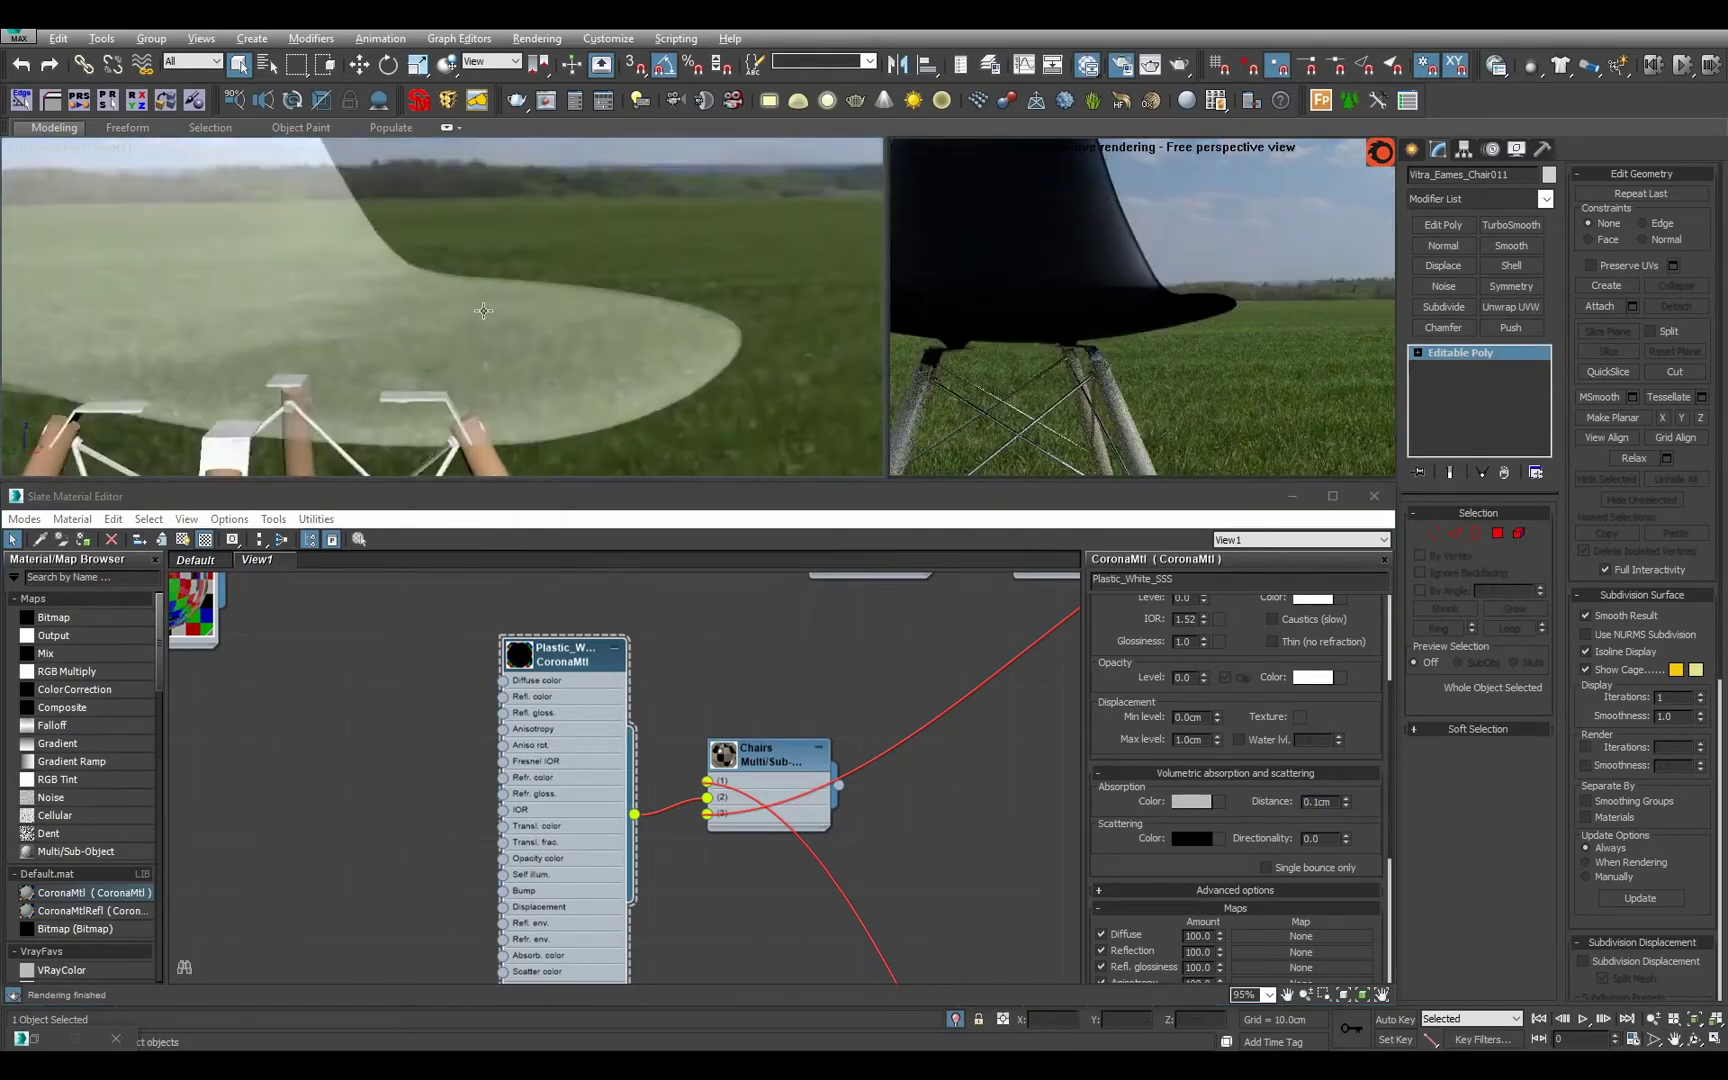
middle_drag(558, 364, 660, 205)
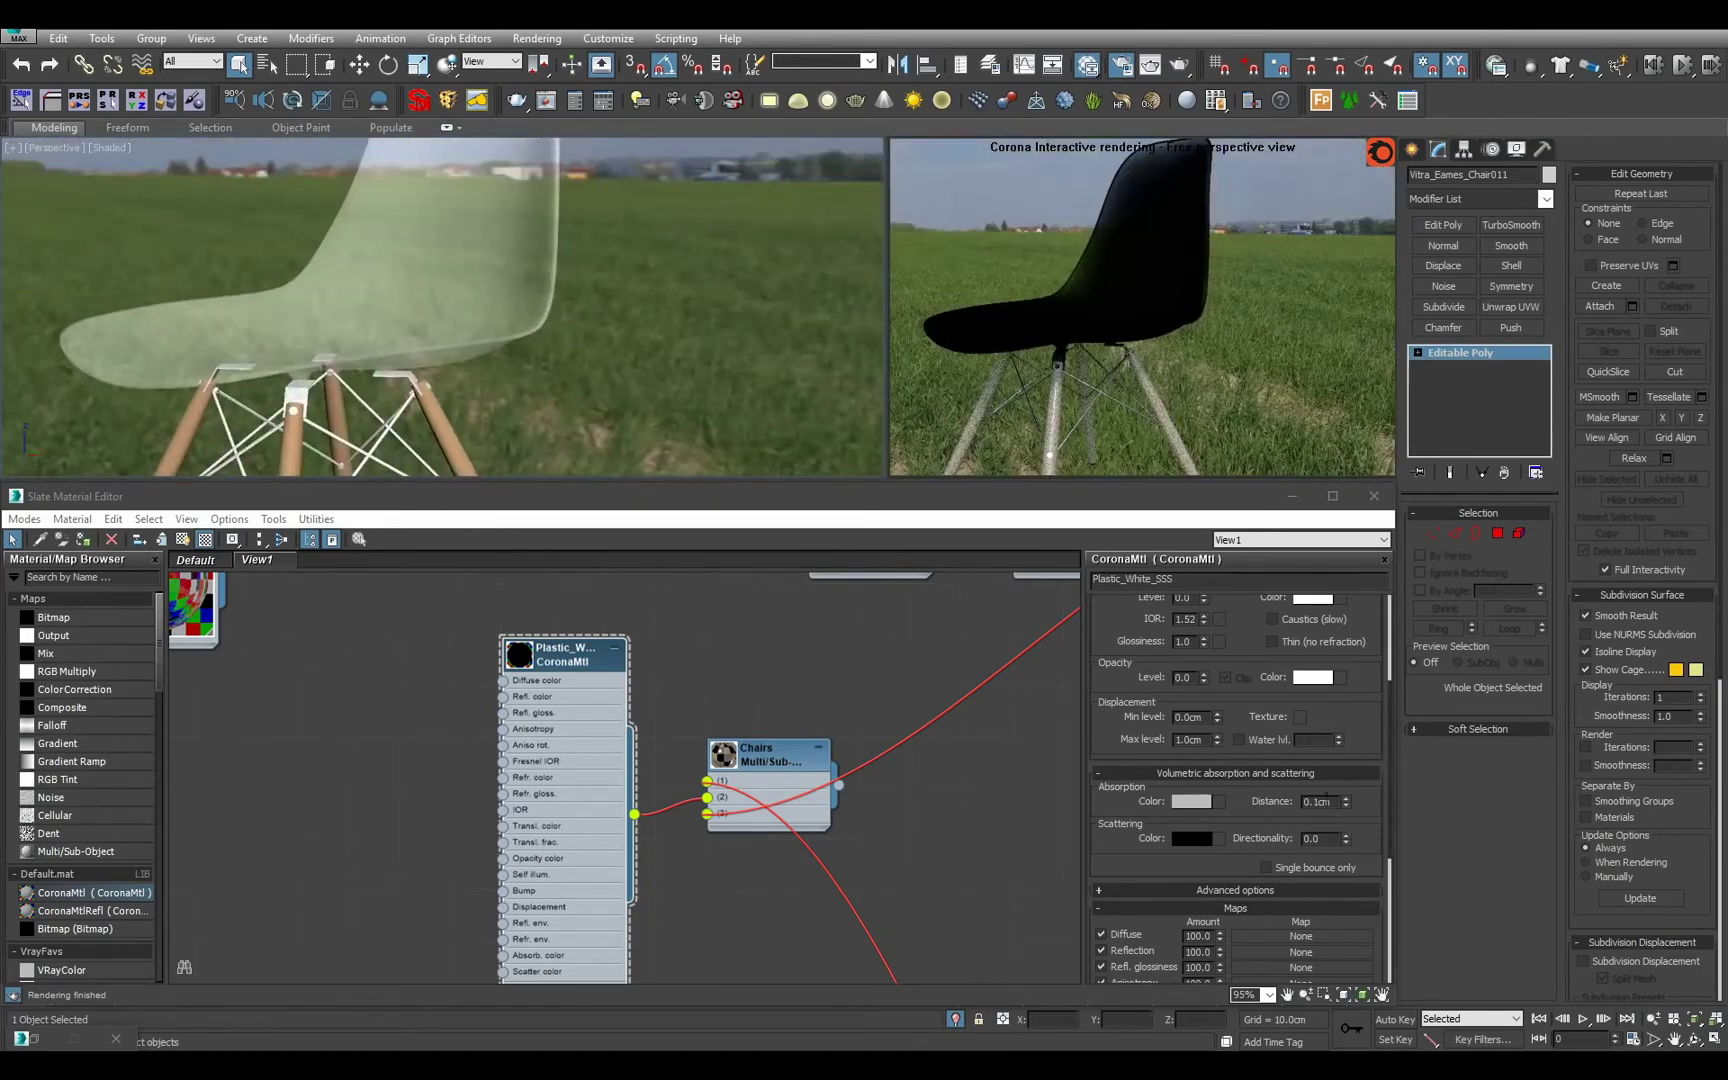
click(1320, 802)
key(BackSpace)
text(2)
key(Return)
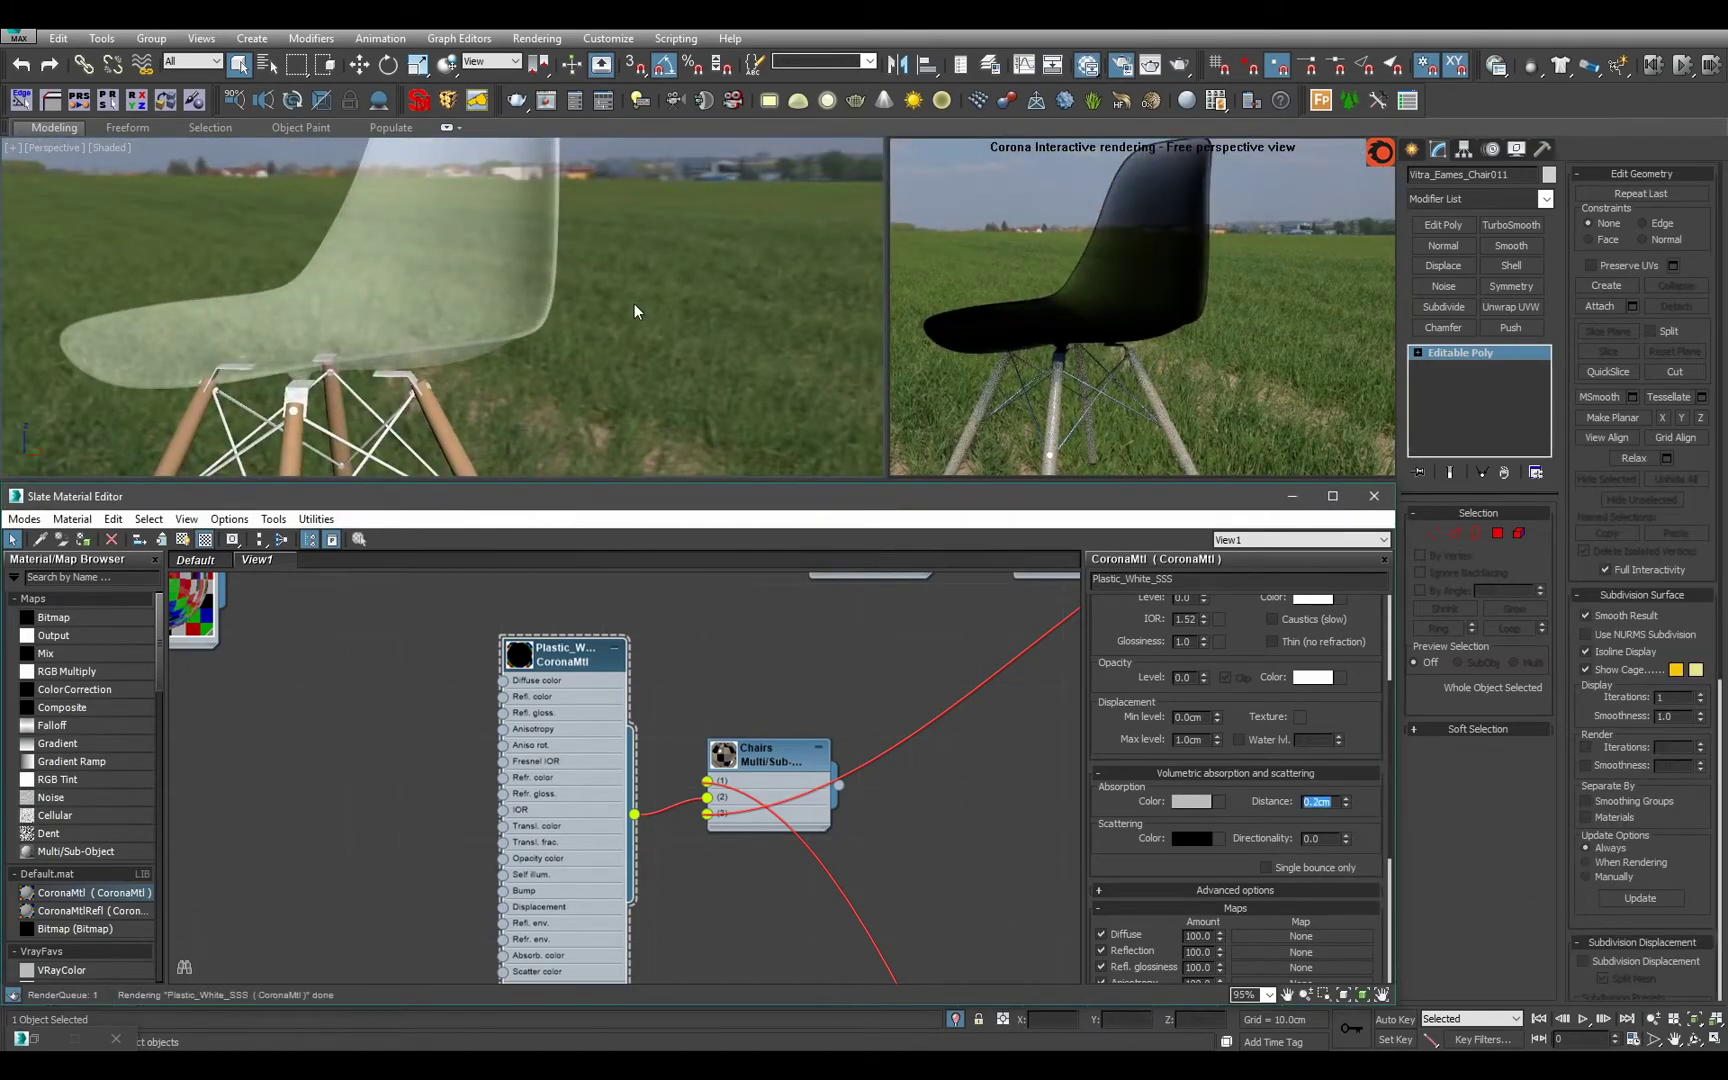
Set the white plastic's absorption distance to 0.1 cm and its scattering color to pure white, 255.
alt+middle_drag(634, 302, 299, 293)
alt+middle_drag(583, 364, 540, 371)
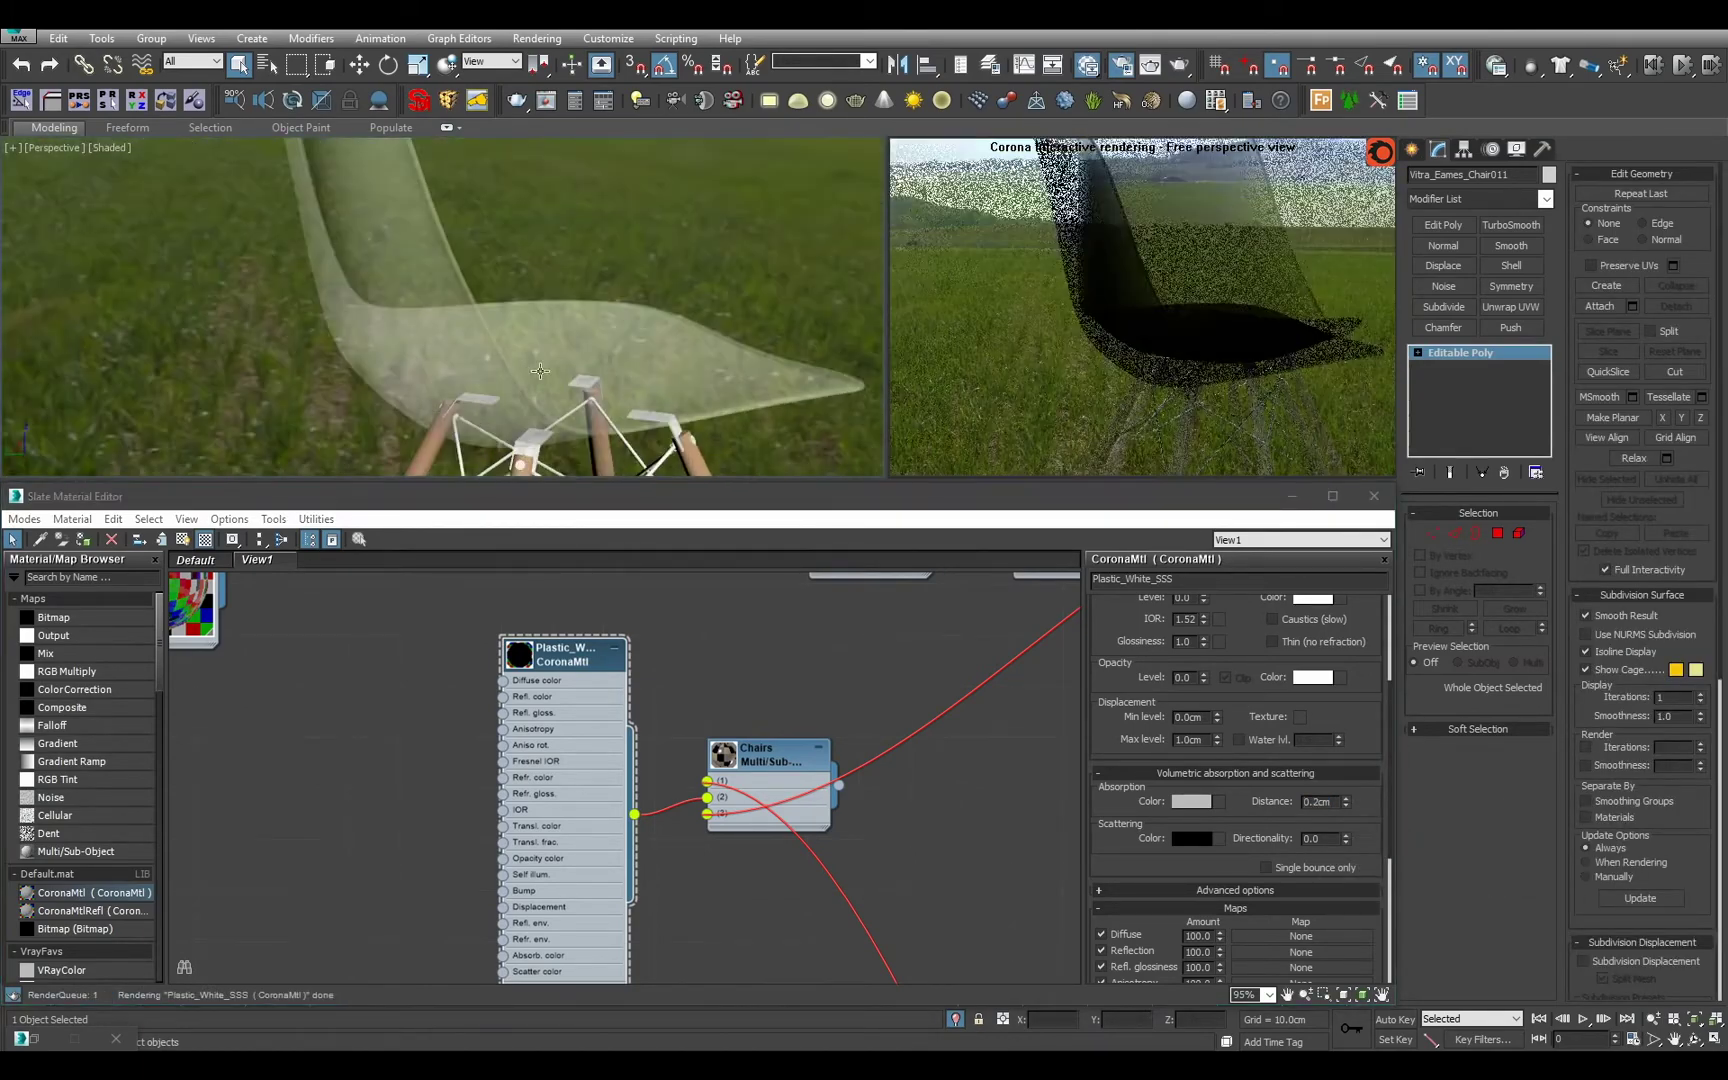
click(1317, 801)
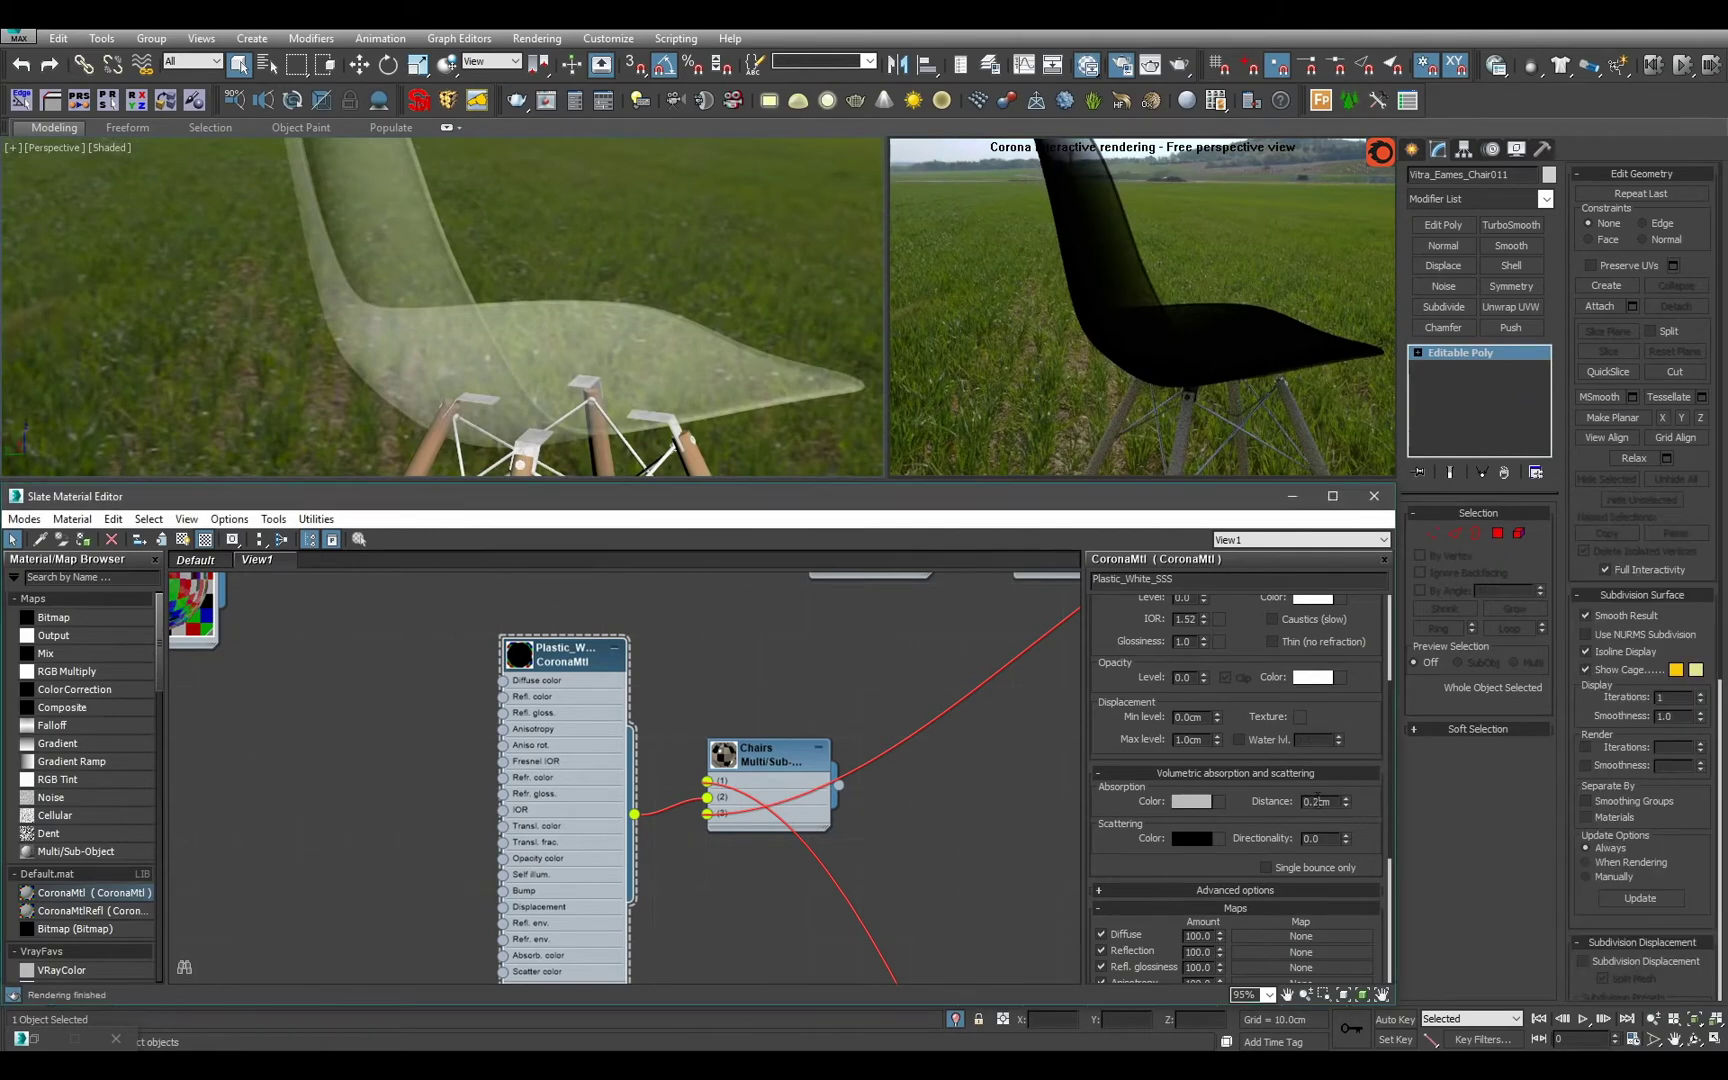
click(1199, 838)
drag(600, 214, 700, 216)
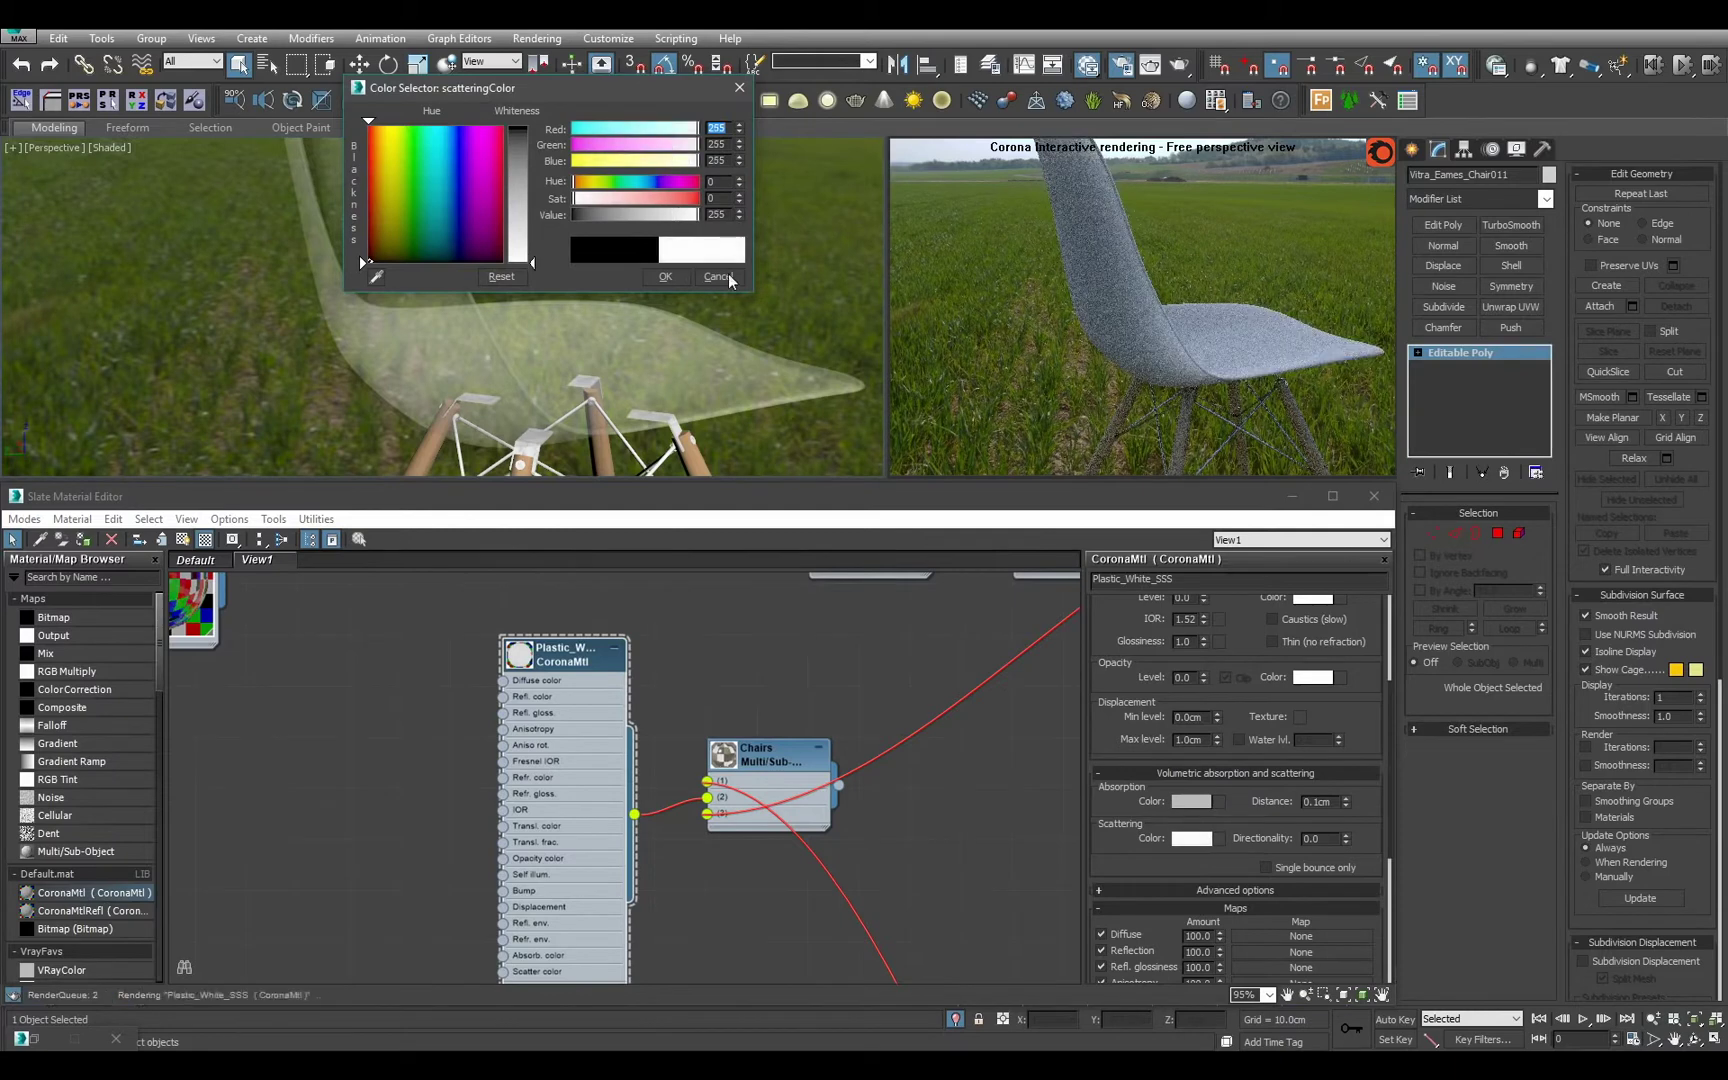
Try single-bounce-only scattering on the plastic and compare the seat from several angles with the option on and off.
click(1325, 866)
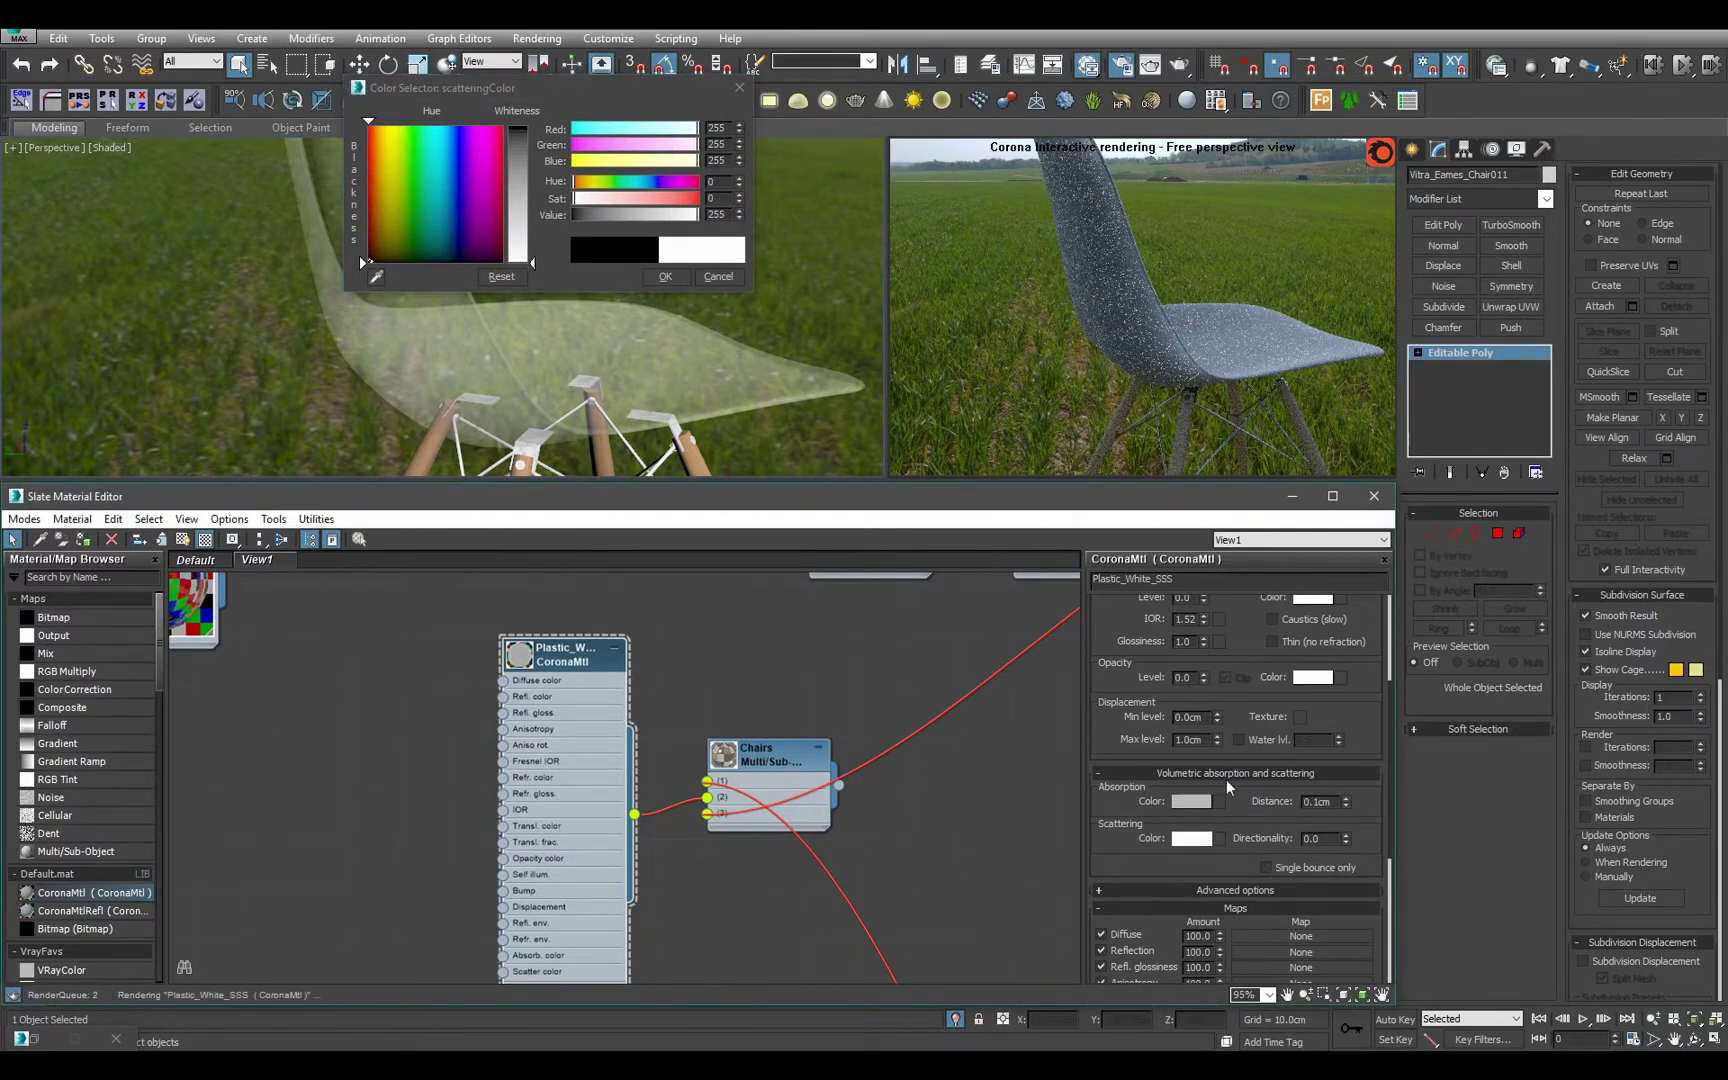
alt+middle_drag(790, 380, 613, 369)
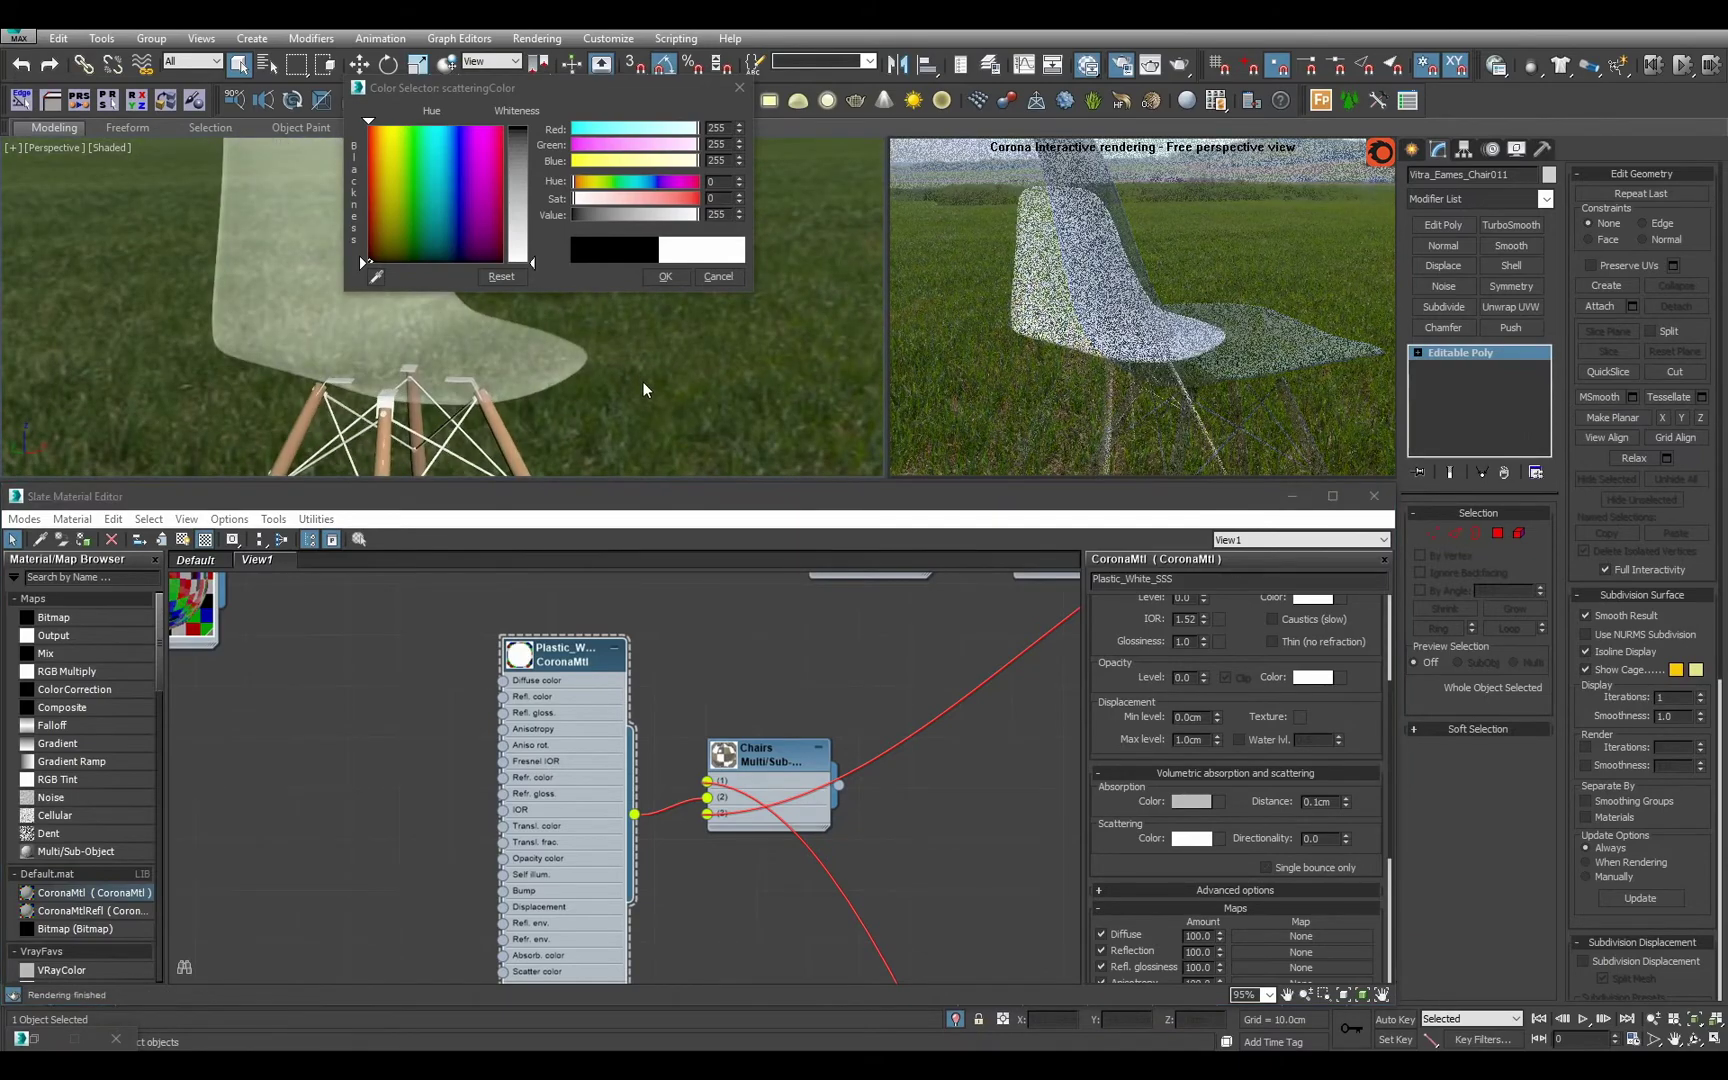
alt+middle_drag(672, 360, 848, 387)
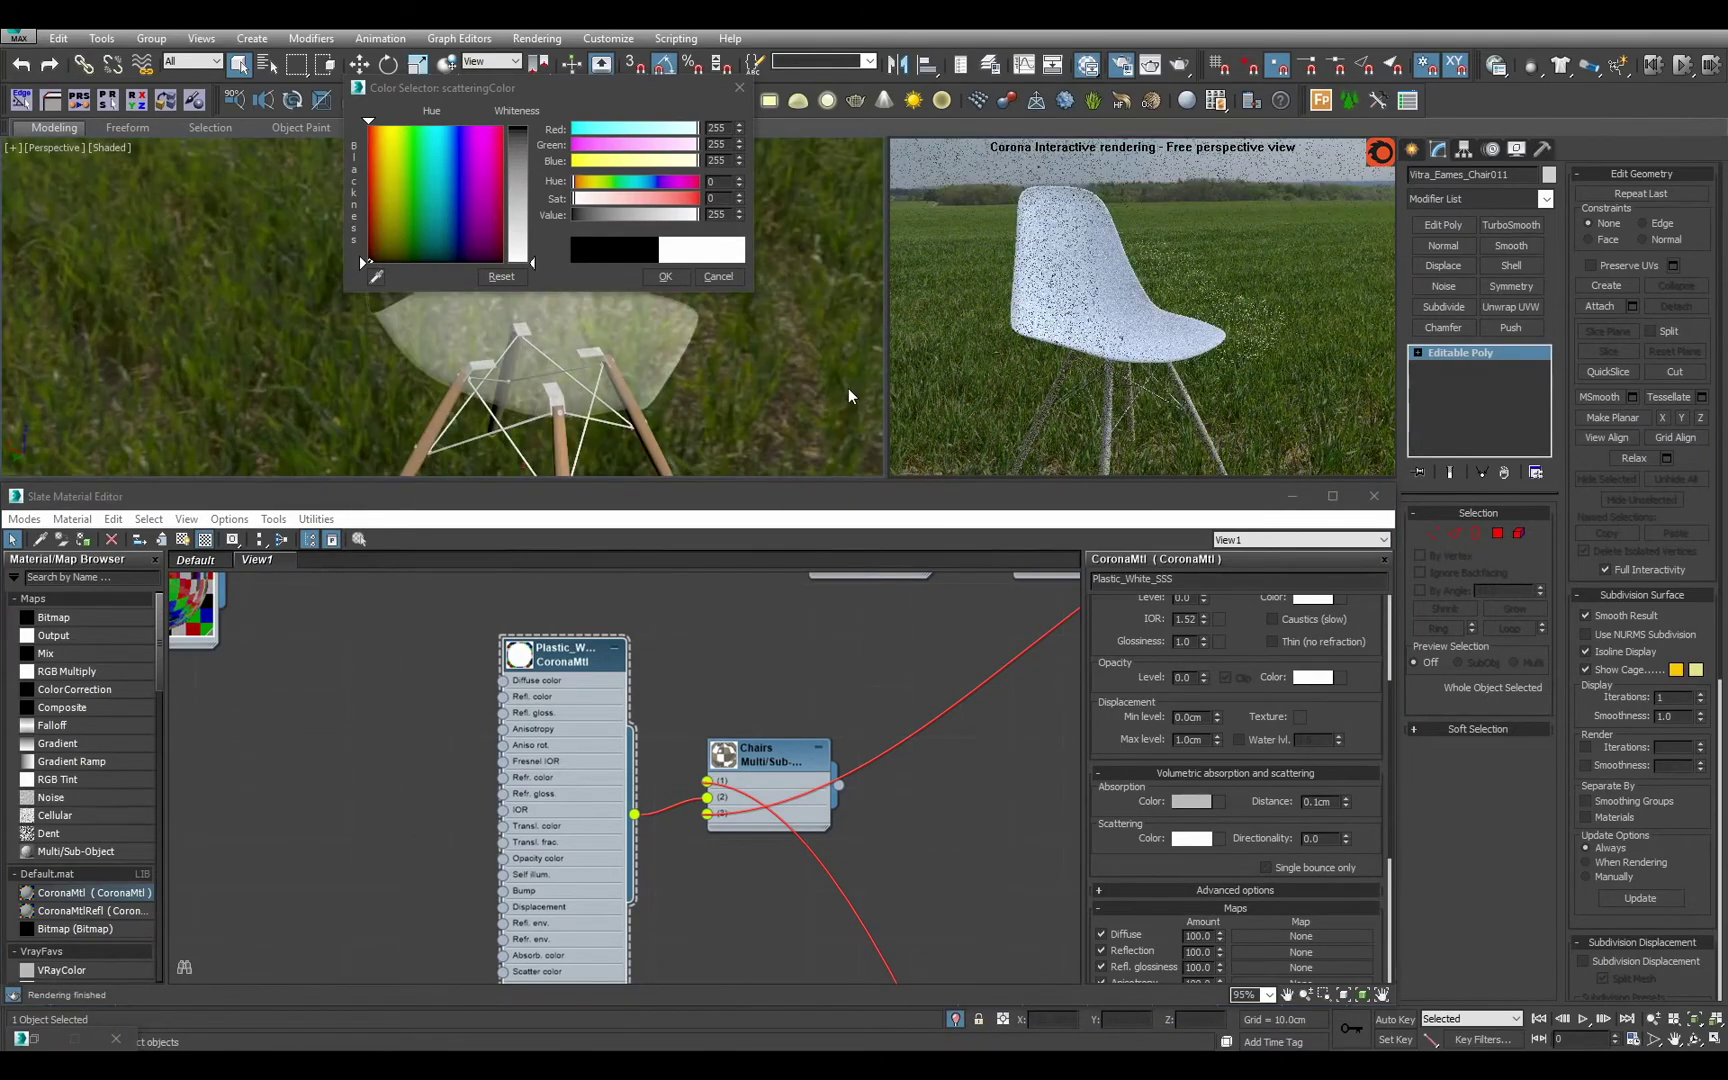
mouse_move(738, 370)
alt+middle_down()
mouse_move(783, 327)
mouse_move(605, 377)
mouse_move(753, 380)
alt+middle_up()
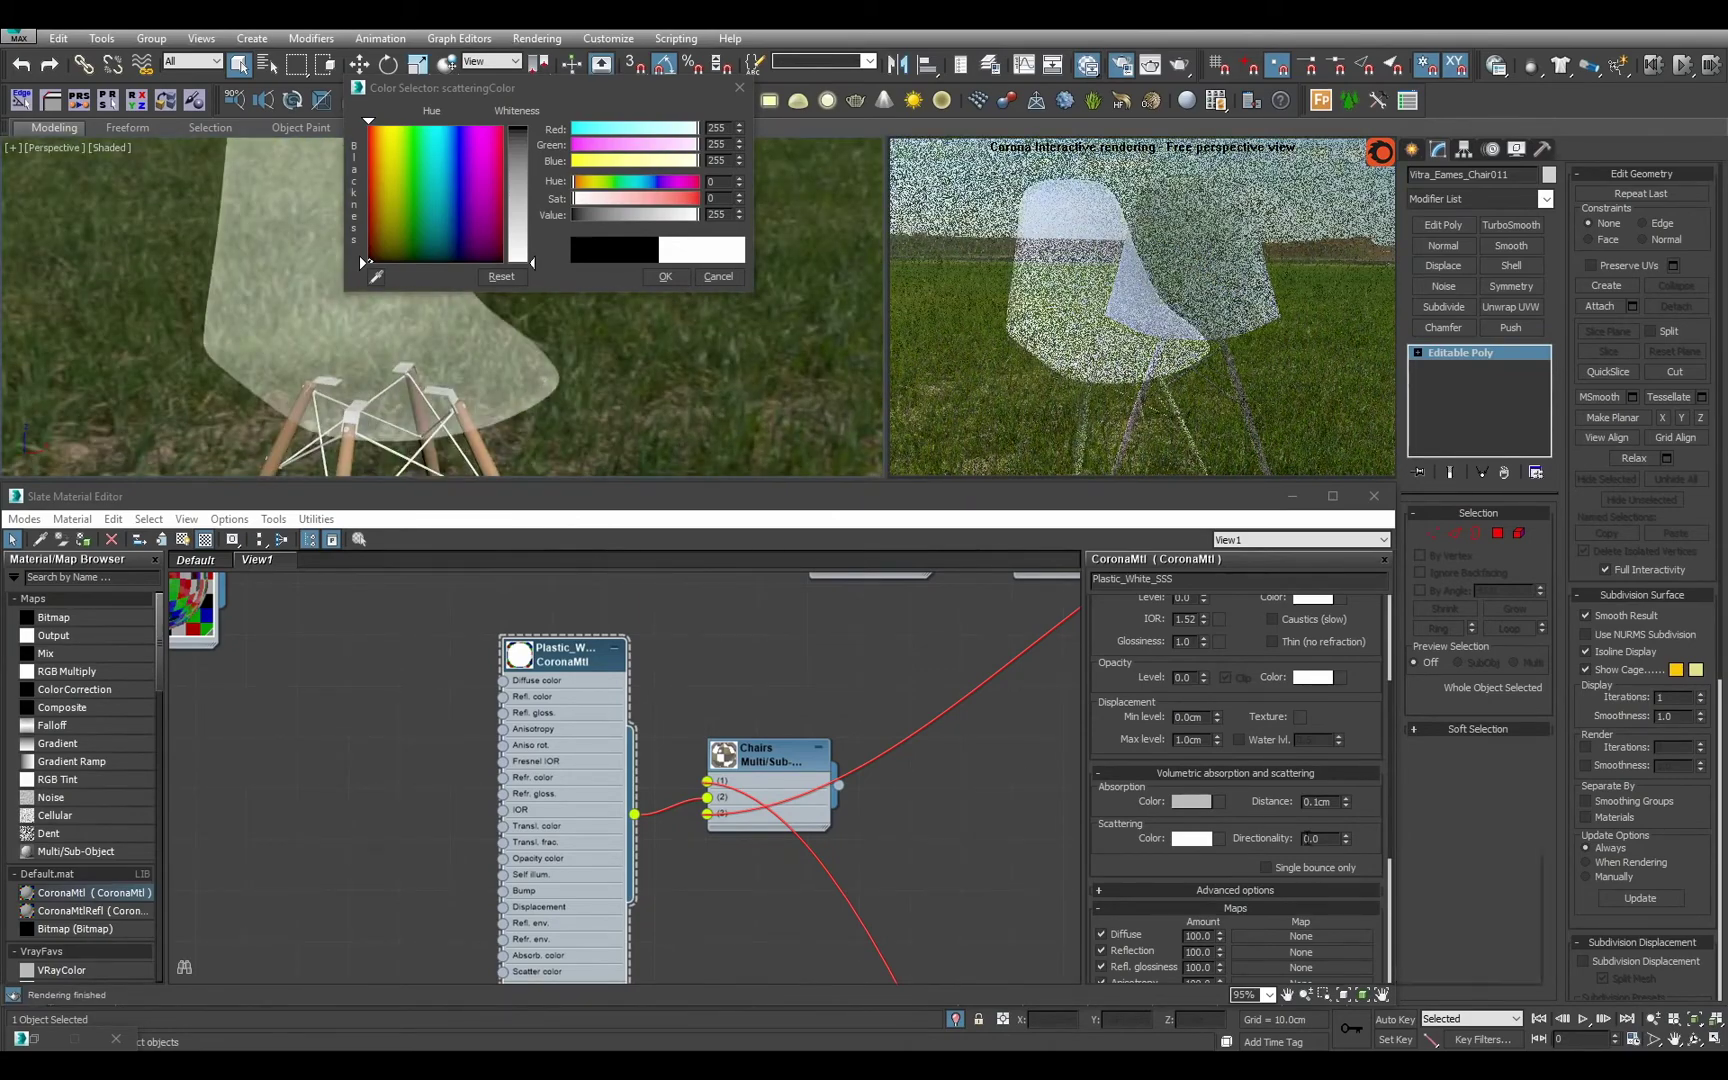
click(1281, 864)
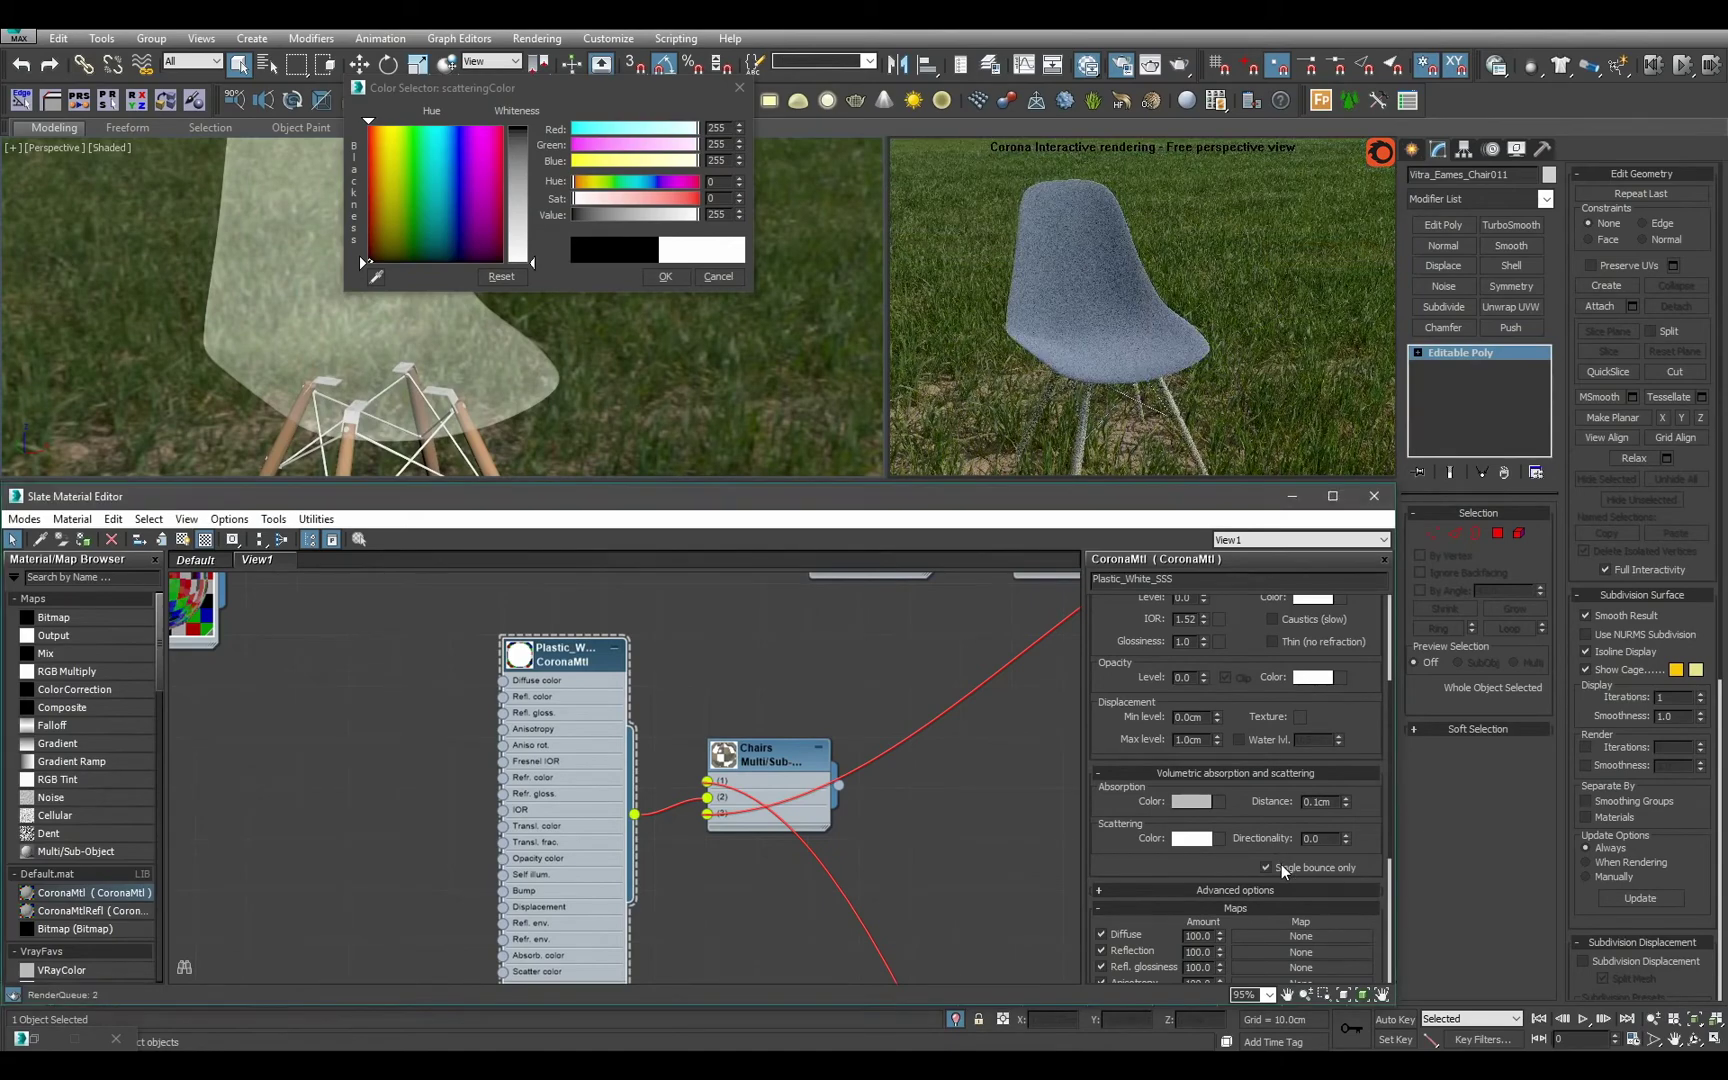
mouse_move(706, 430)
alt+middle_down()
mouse_move(702, 365)
mouse_move(699, 408)
alt+middle_up()
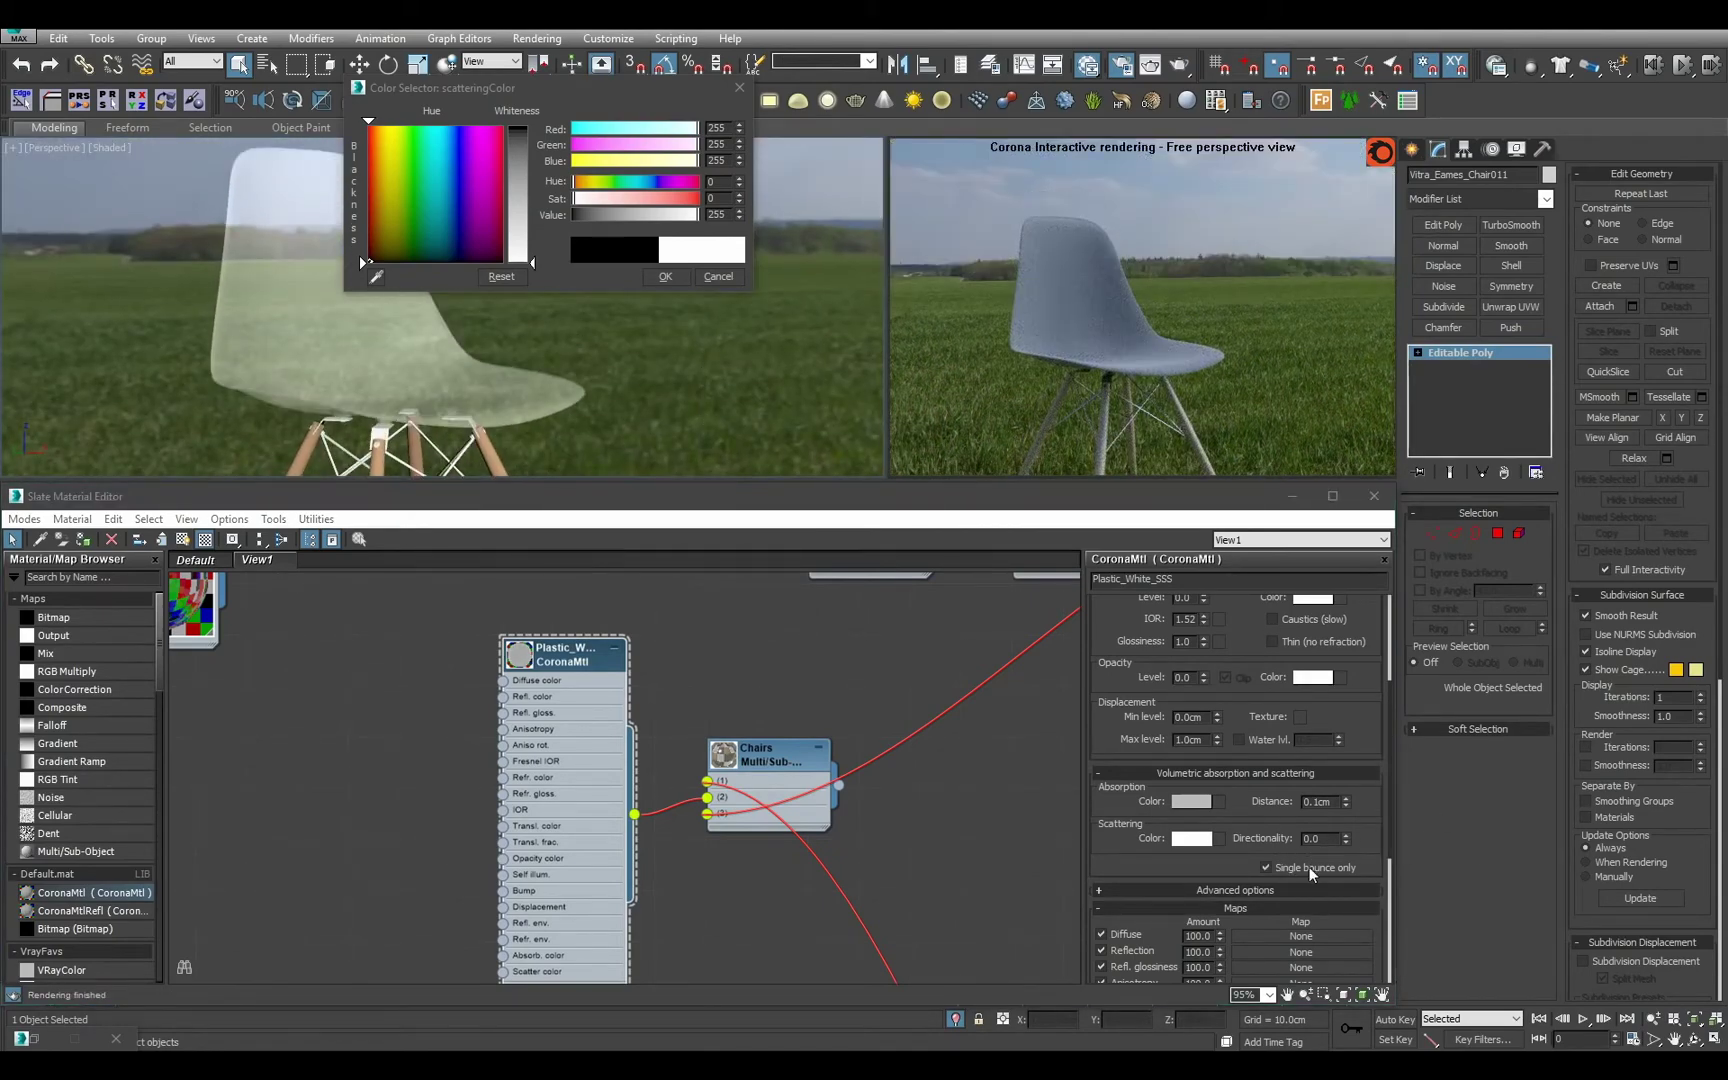
mouse_move(1310, 870)
alt+middle_drag(815, 390, 810, 405)
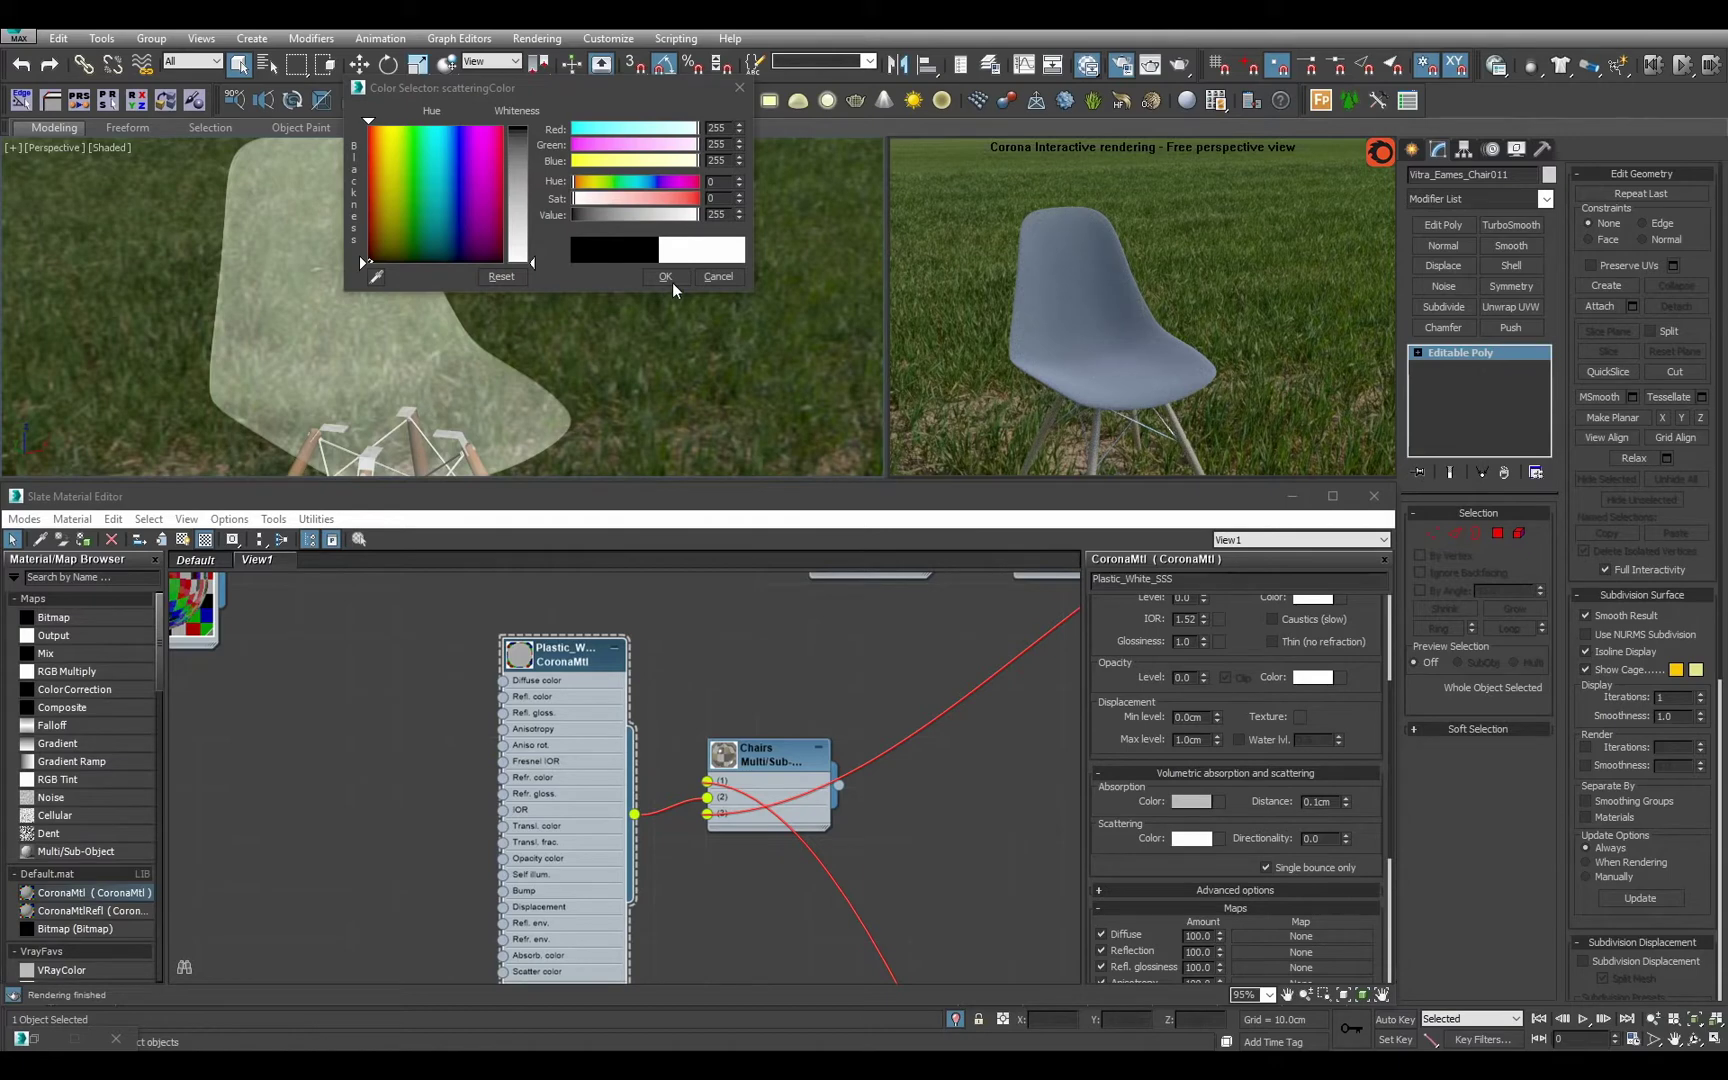
click(1299, 868)
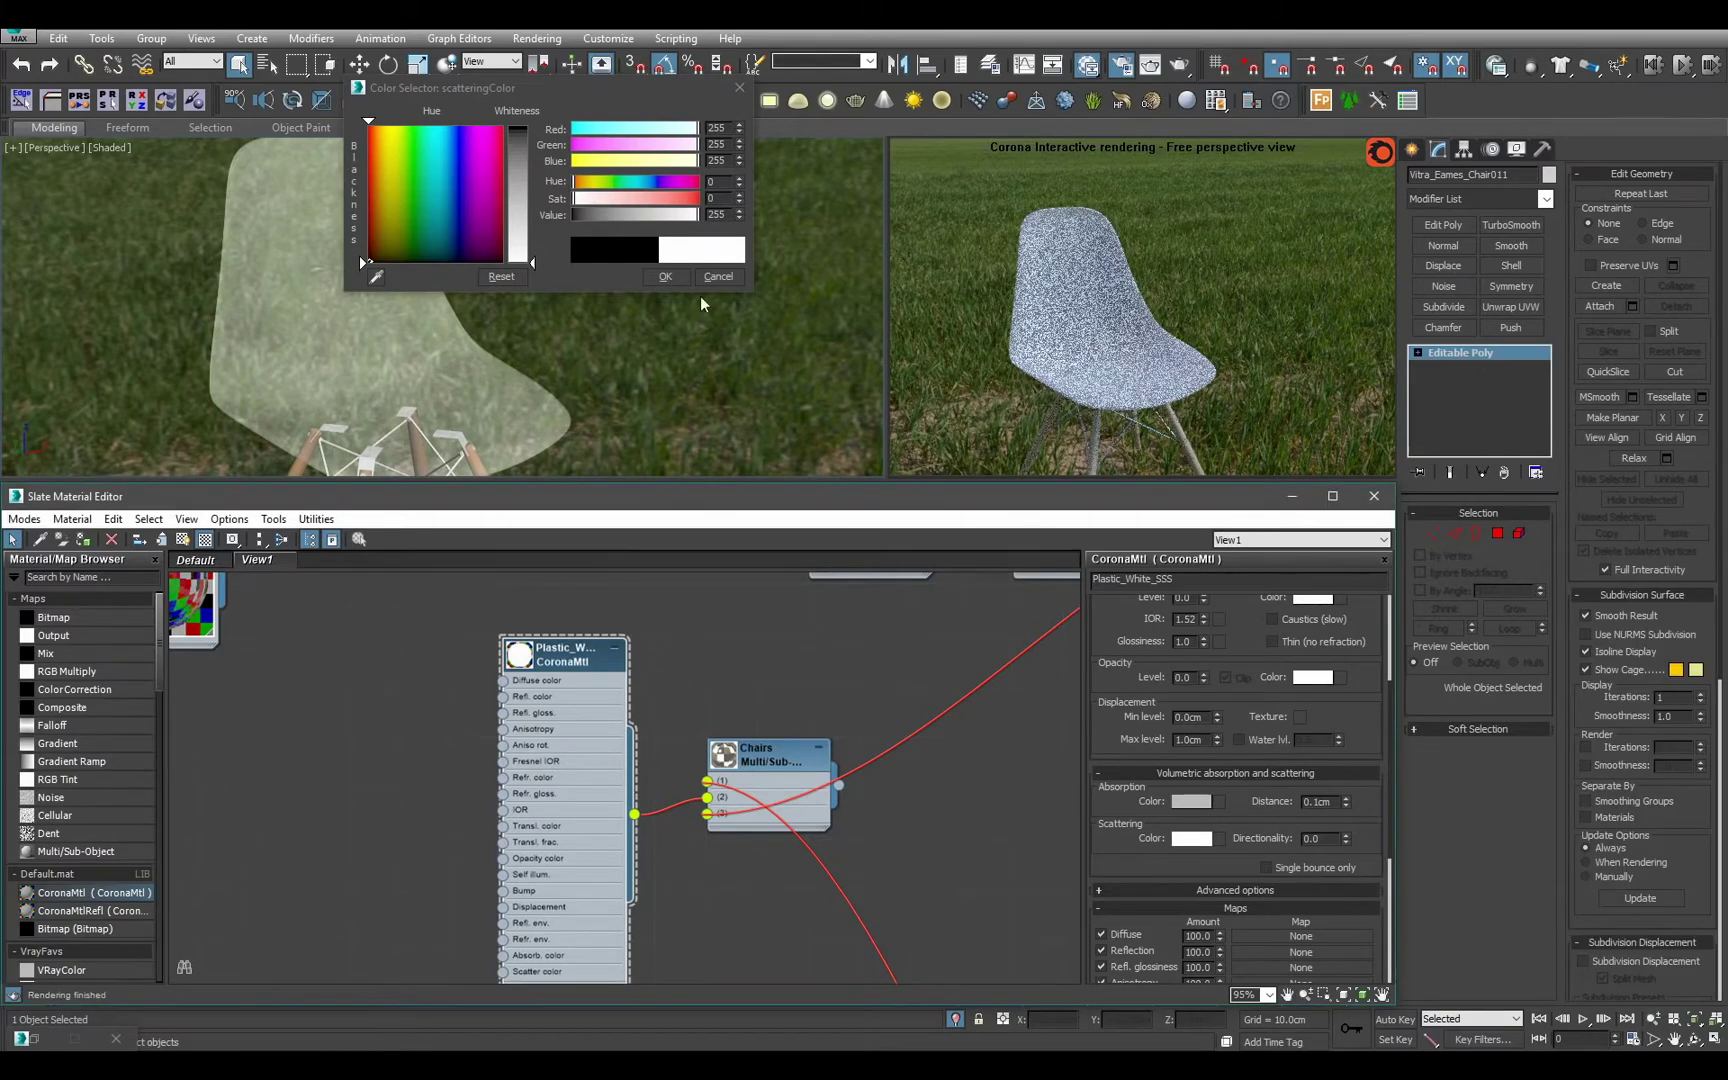
Set the scattering color's value to 200, accept it and view the chair against the sky.
double_click(718, 214)
text(200)
key(Return)
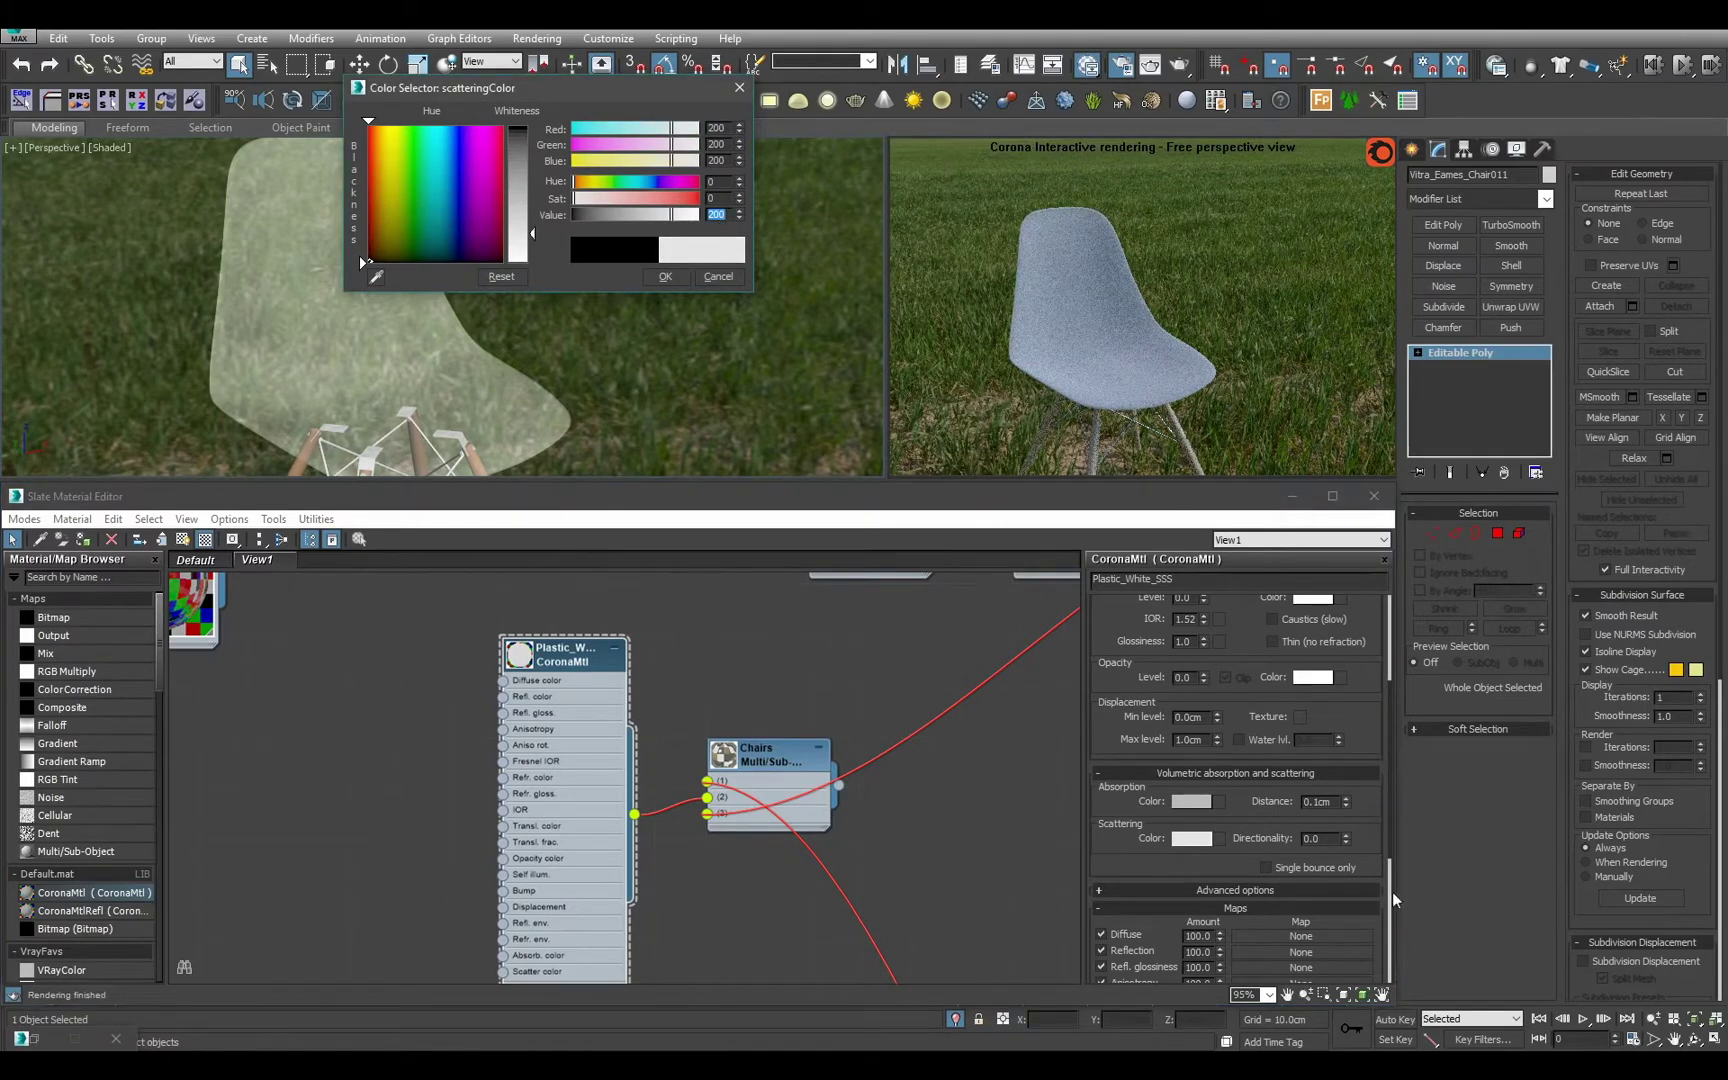
alt+middle_drag(701, 398, 655, 395)
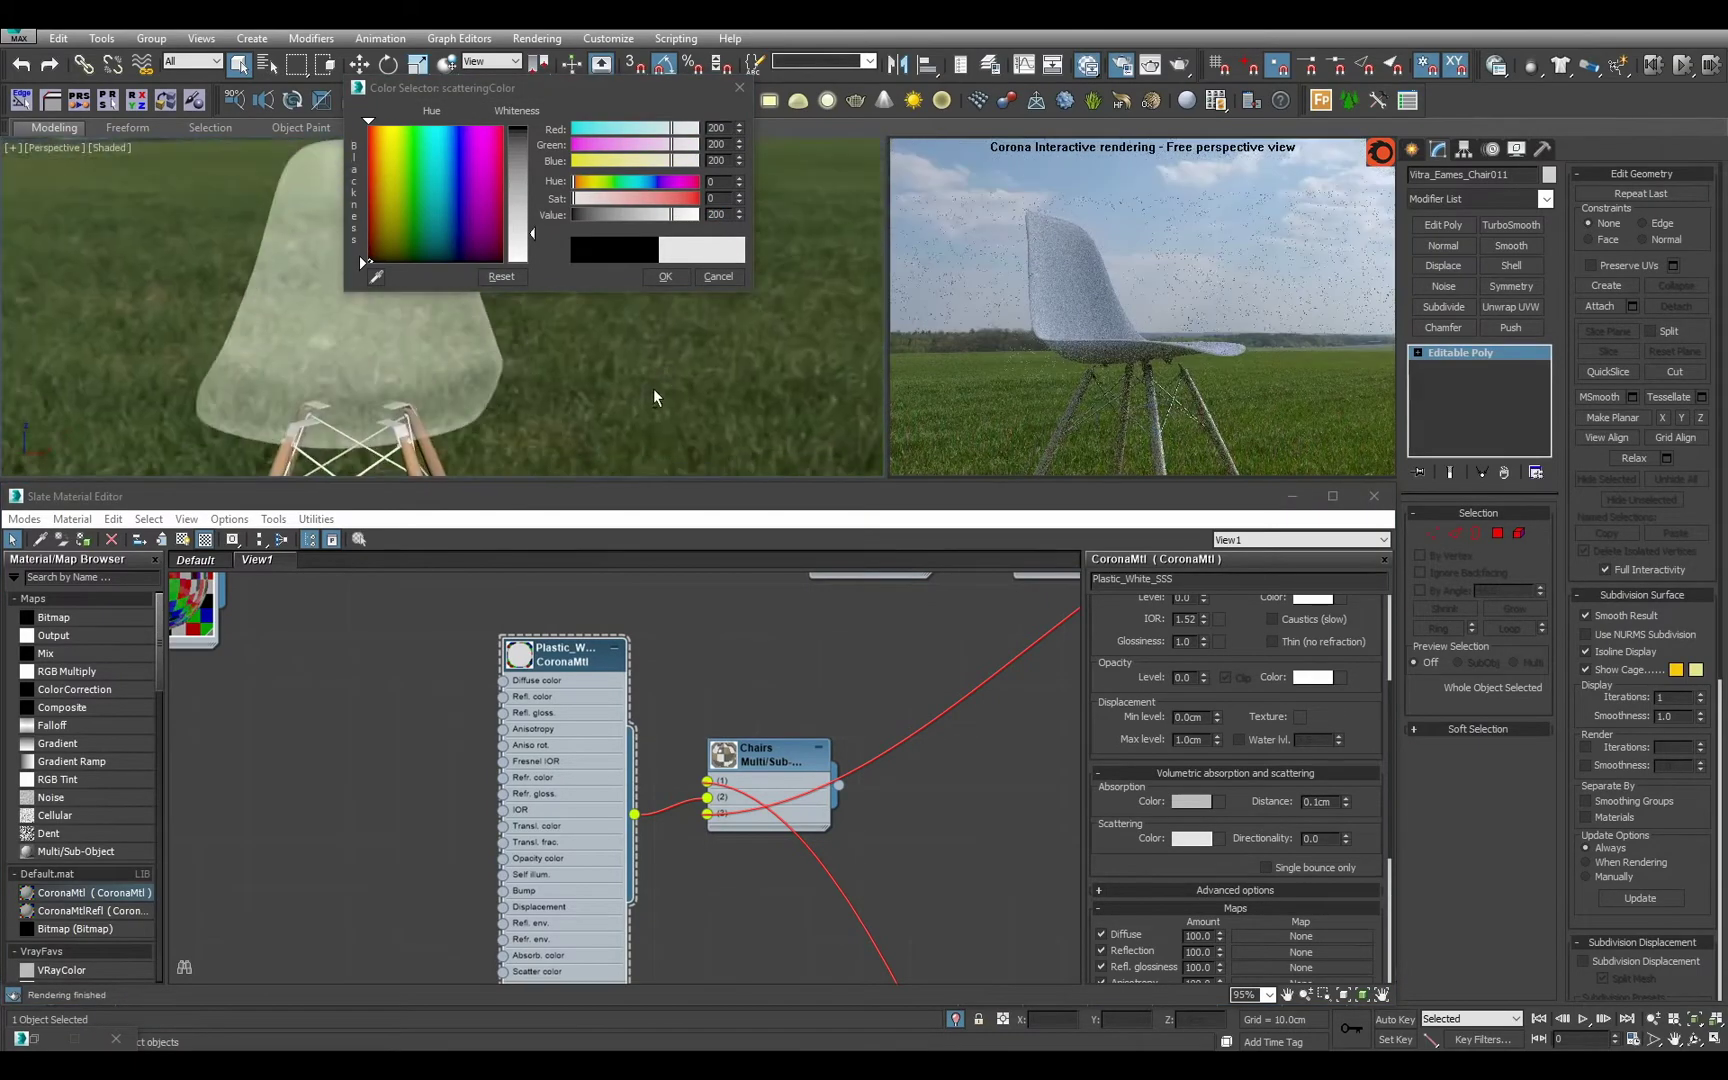
click(665, 276)
alt+middle_drag(670, 271, 749, 363)
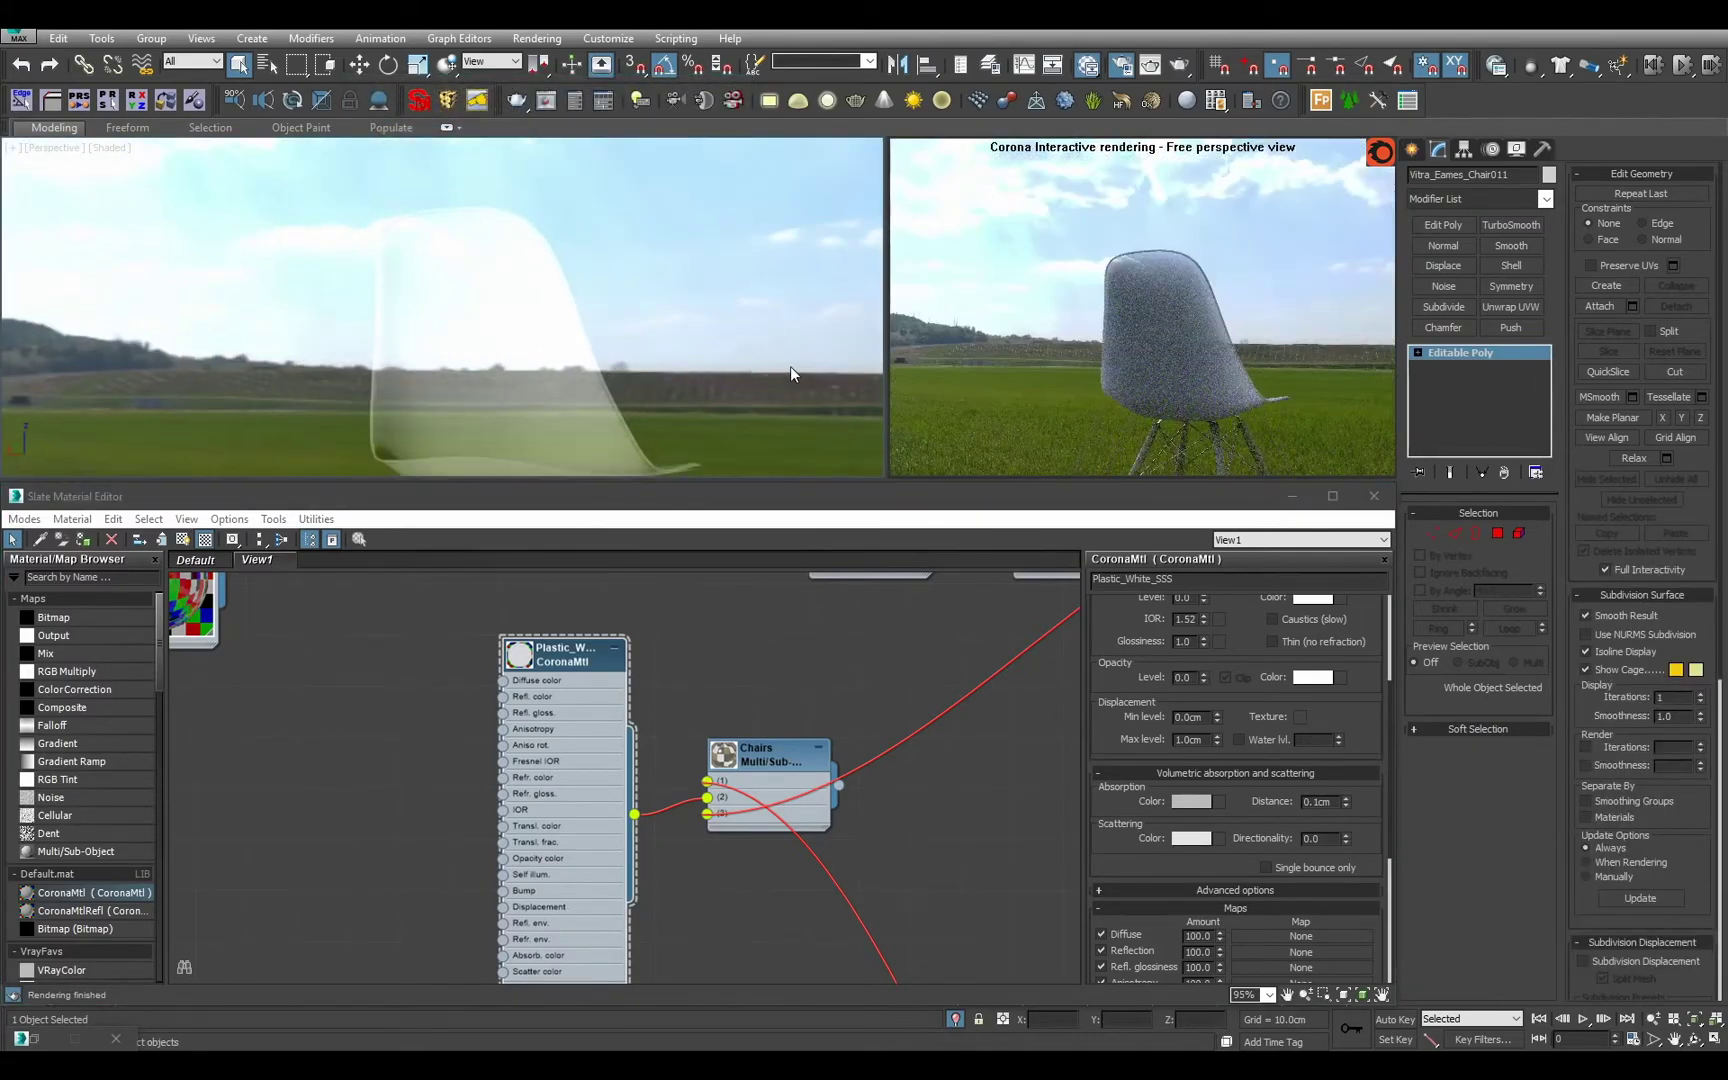
Set the plastic's absorption distance to 0.15 cm and check the seat from the front.
double_click(1320, 800)
text(5)
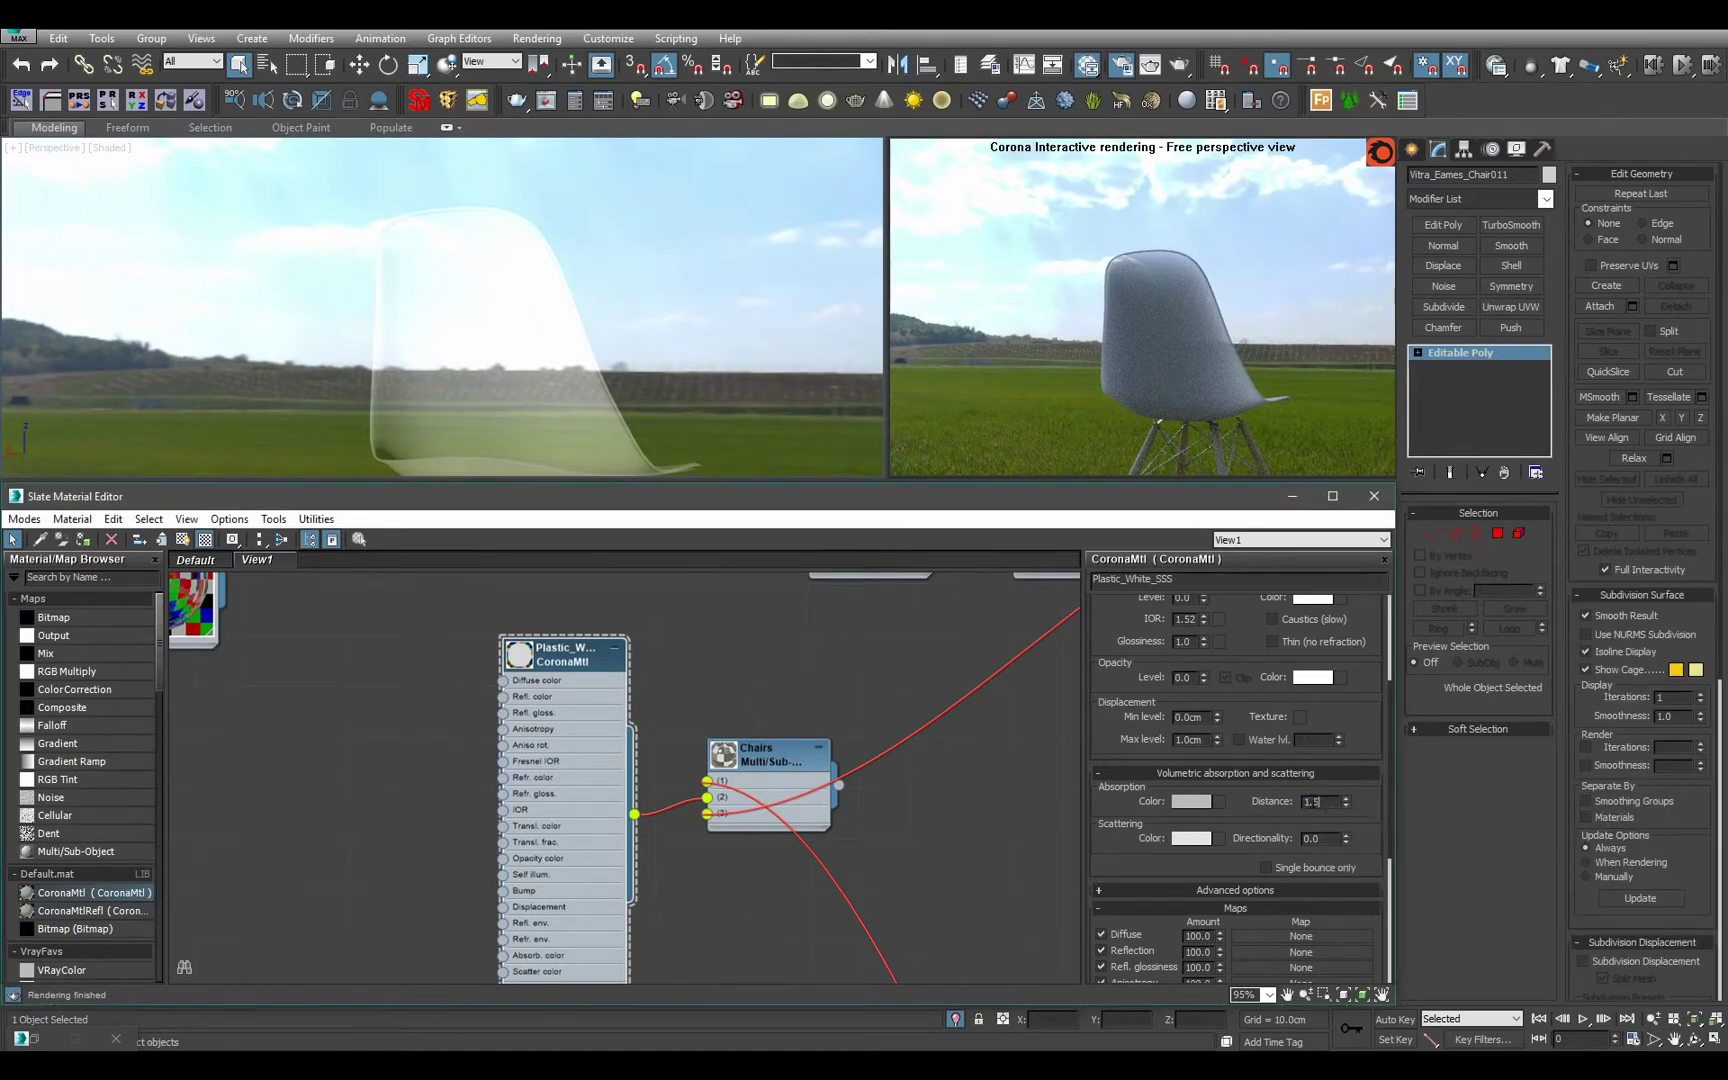
key(BackSpace)
key(BackSpace)
key(BackSpace)
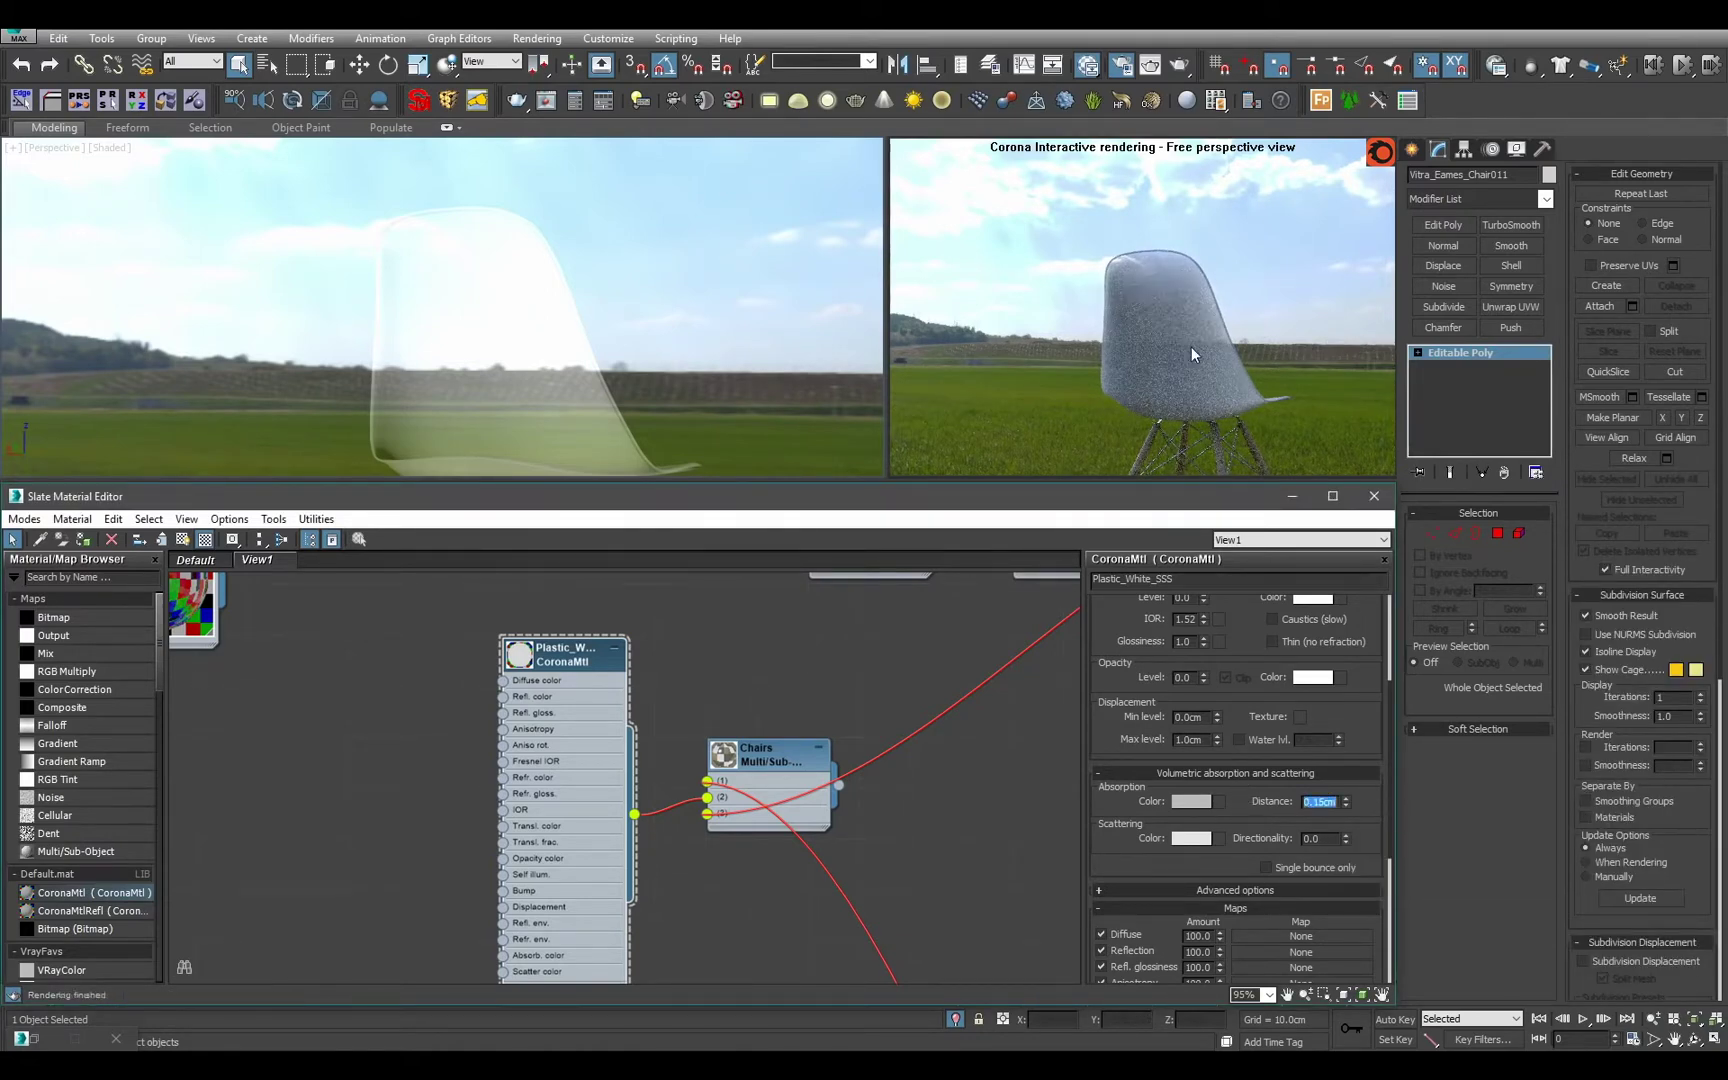
alt+middle_drag(828, 340, 599, 329)
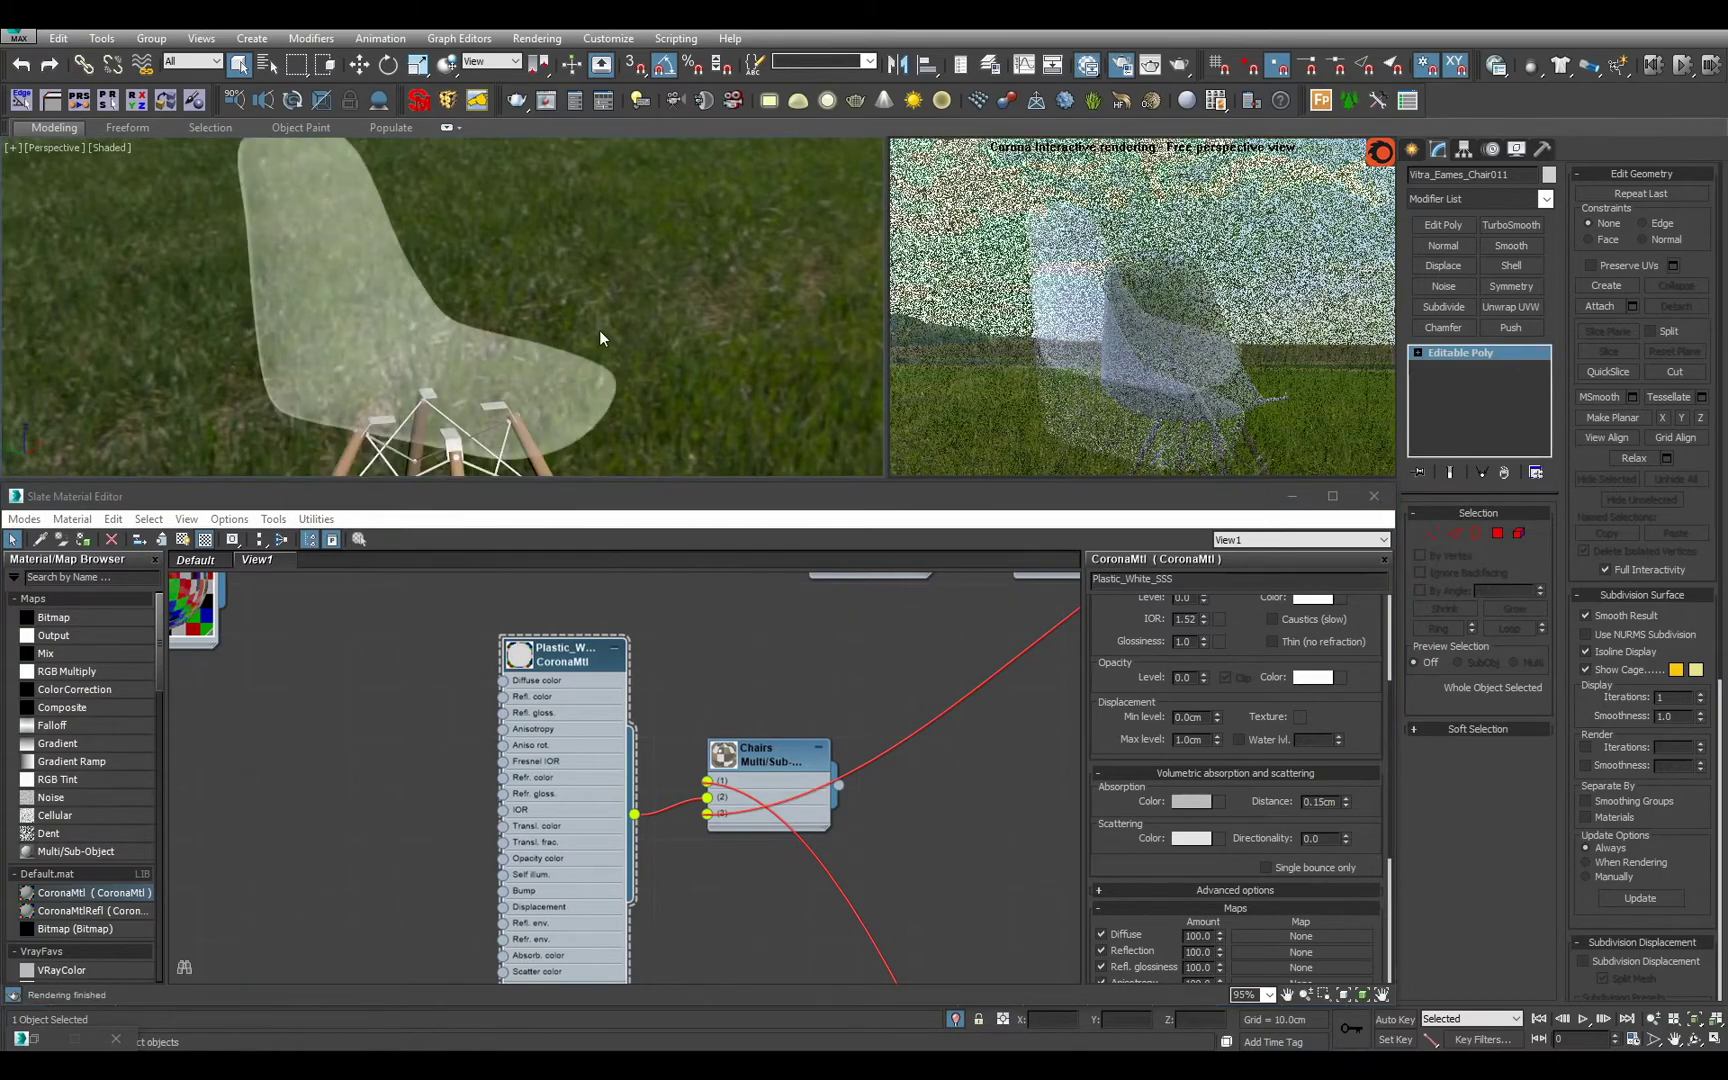
Set the plastic's opacity level to 1.0.
middle_drag(603, 725, 579, 770)
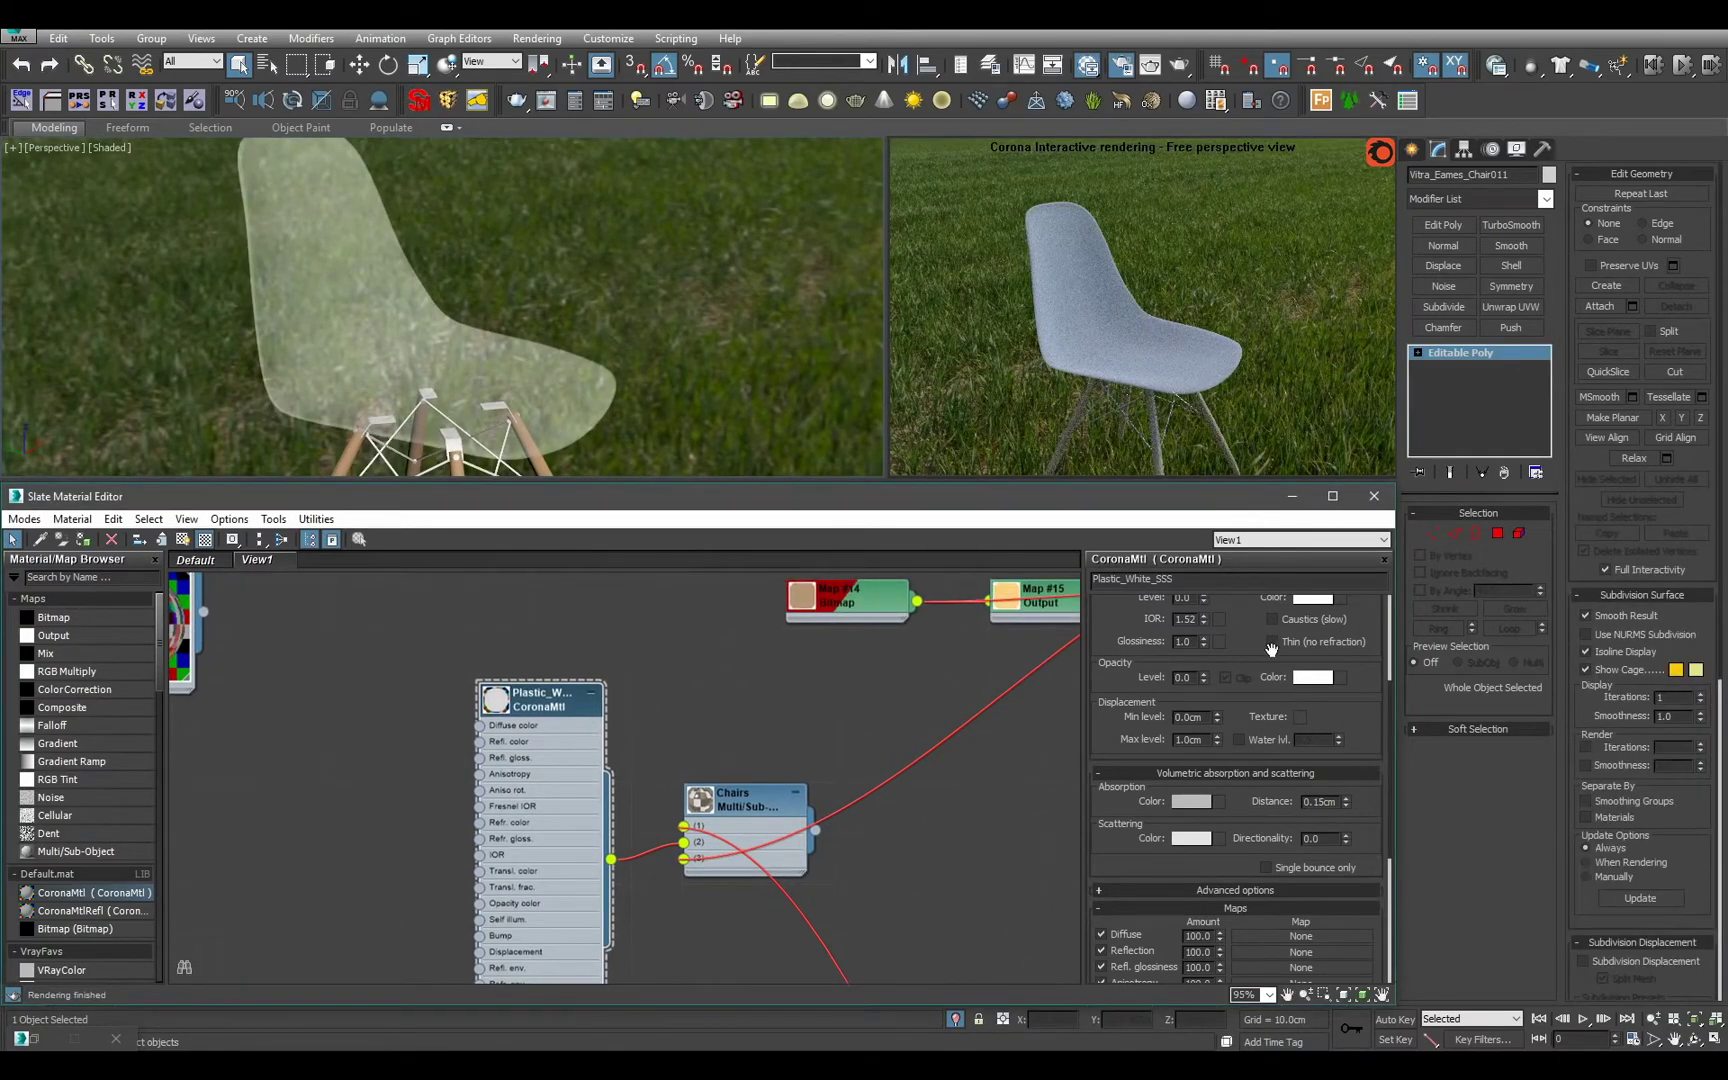
scroll(1258, 629, up, 5)
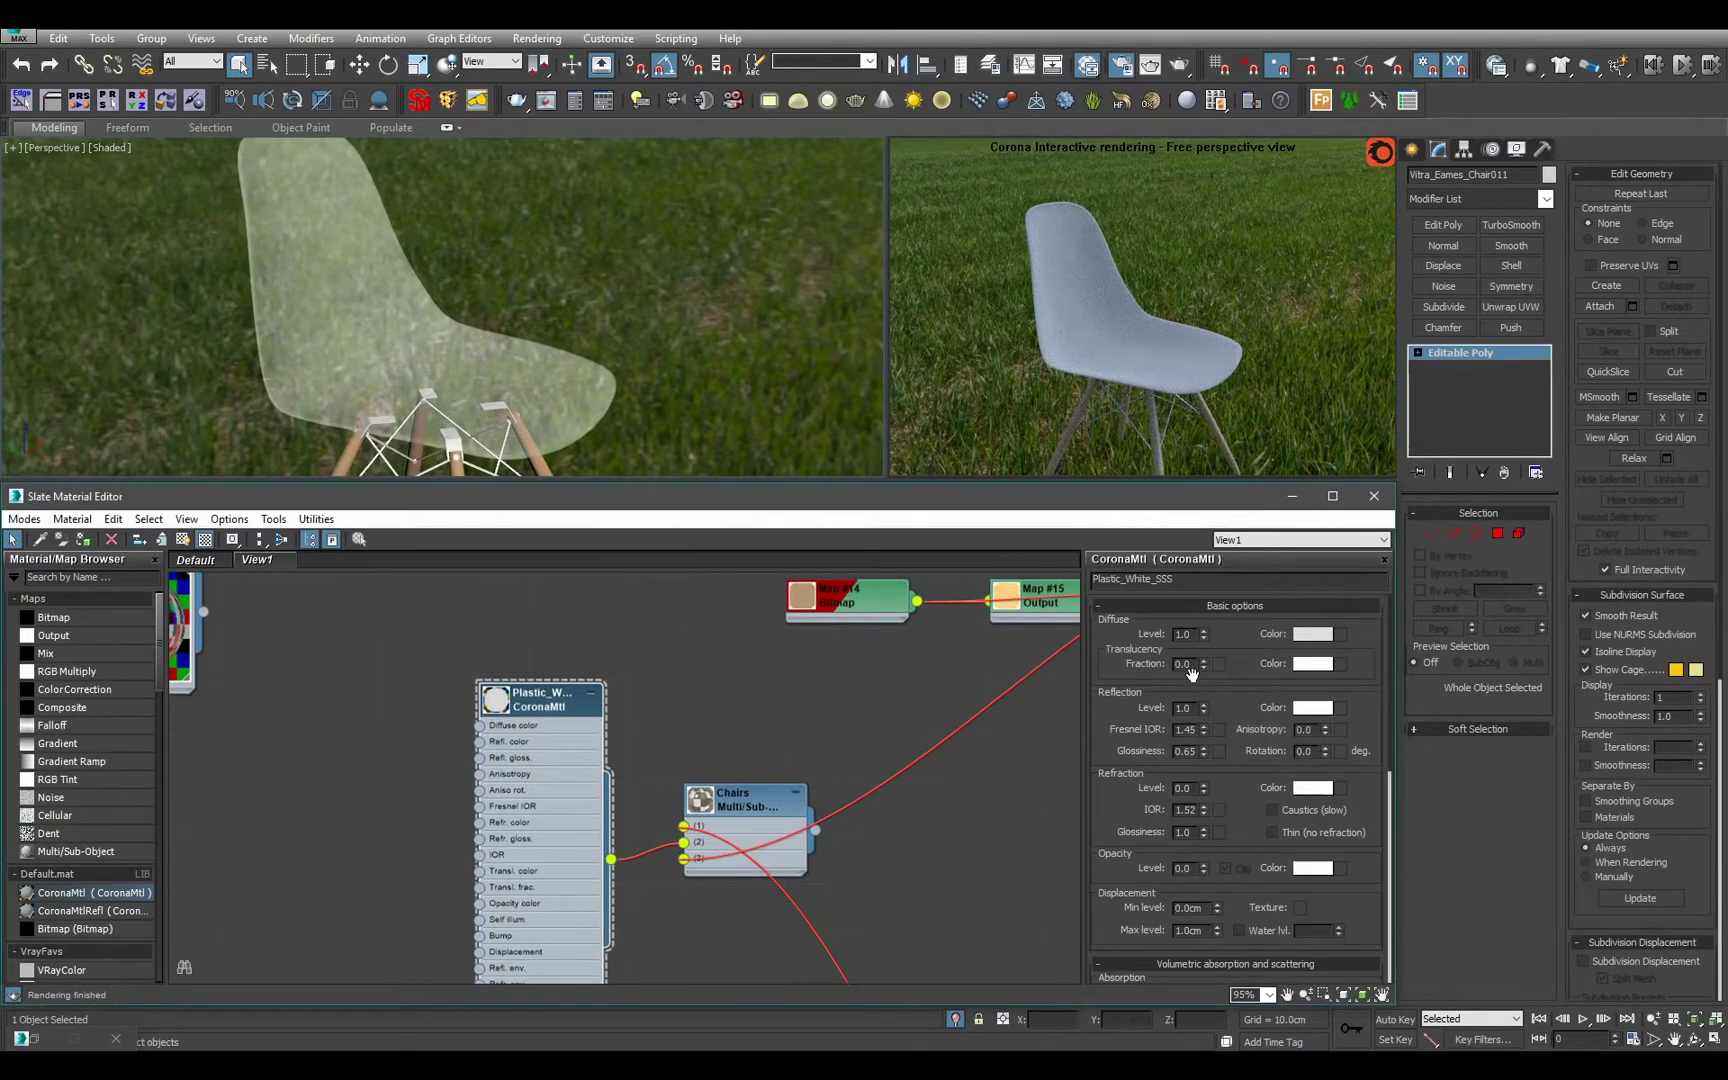
text(1)
key(Return)
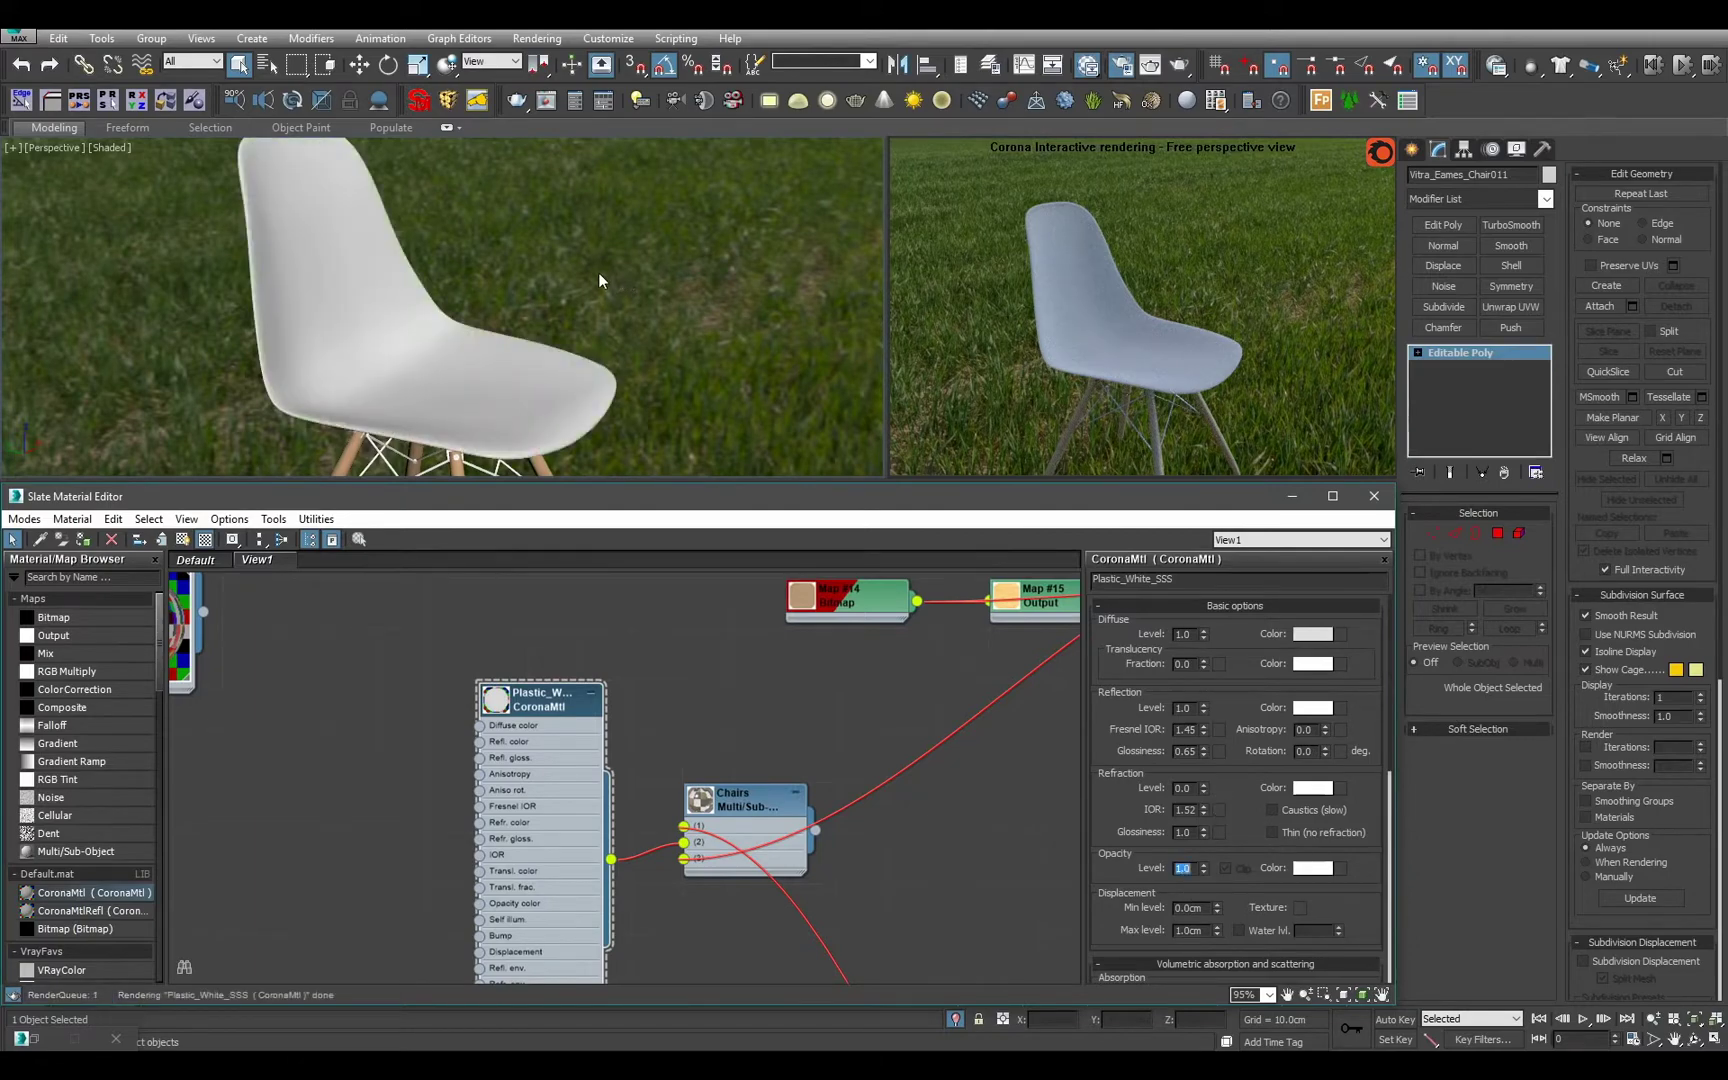
Set the plastic's translucency fraction to 0.5 and check the whole chair from behind, above and the side.
alt+middle_drag(598, 271, 767, 364)
scroll(791, 323, up, 3)
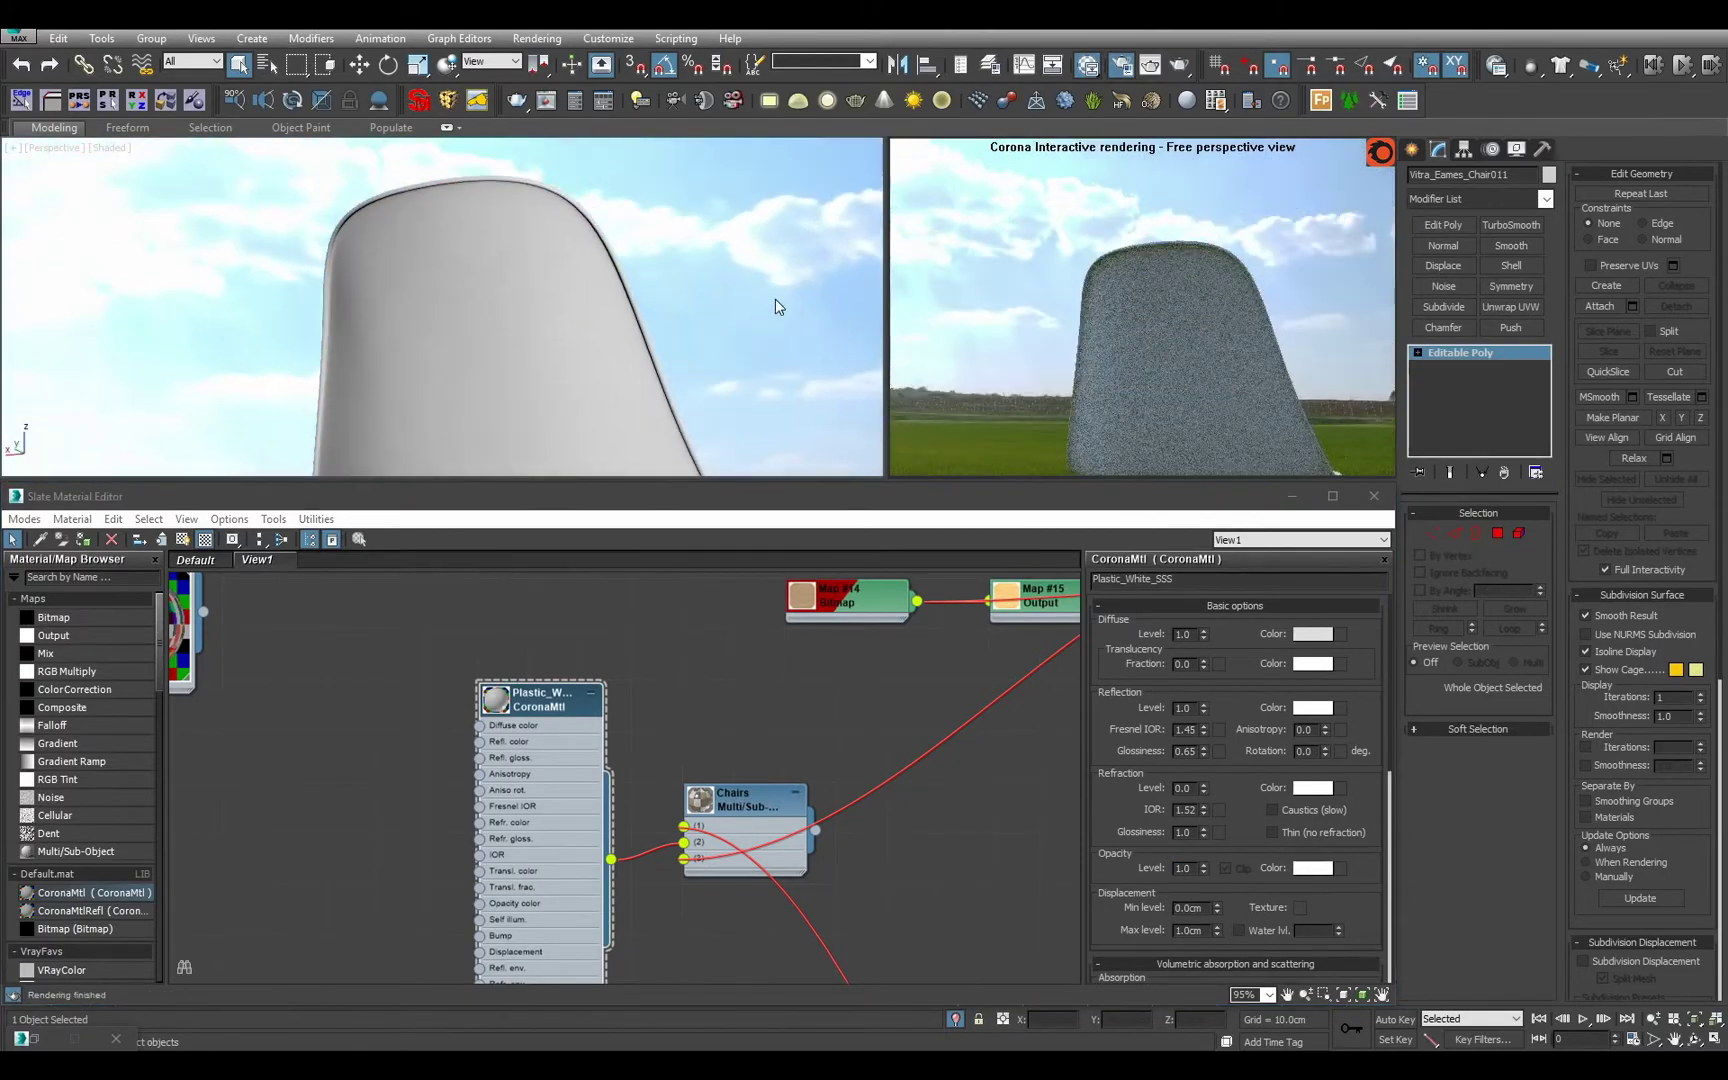
scroll(778, 306, up, 2)
double_click(1190, 665)
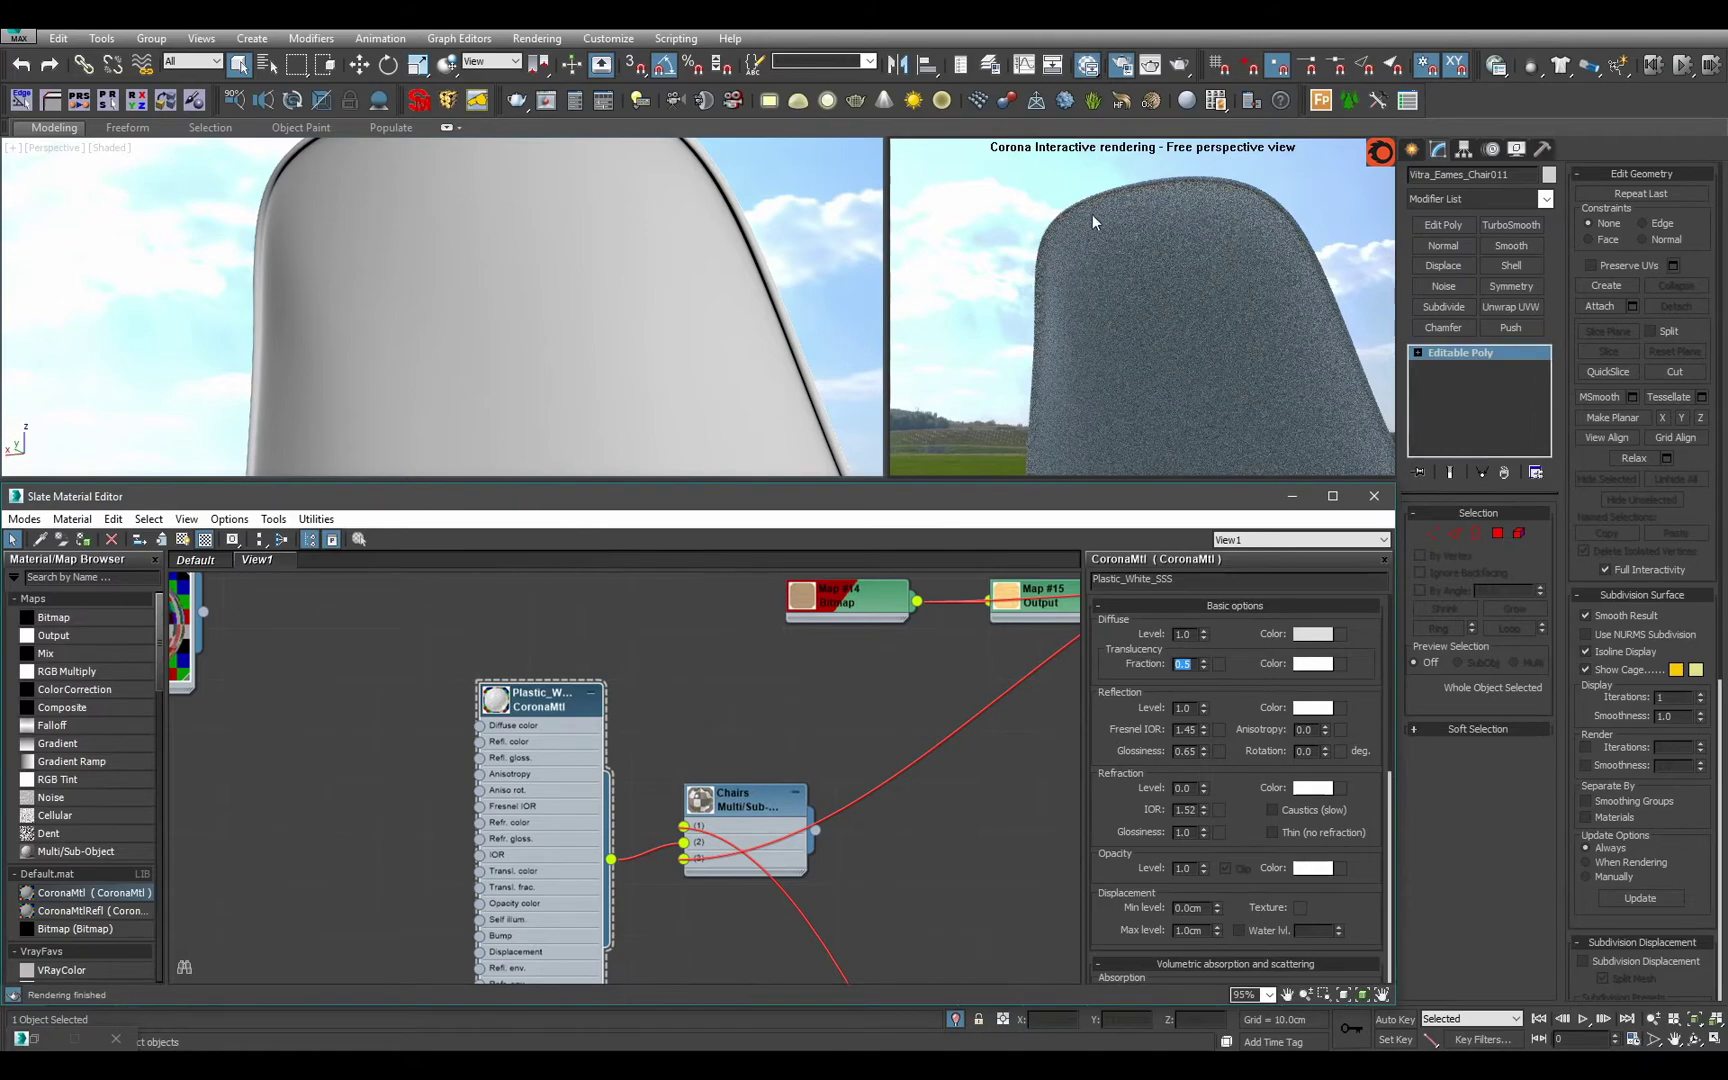
scroll(821, 267, down, 5)
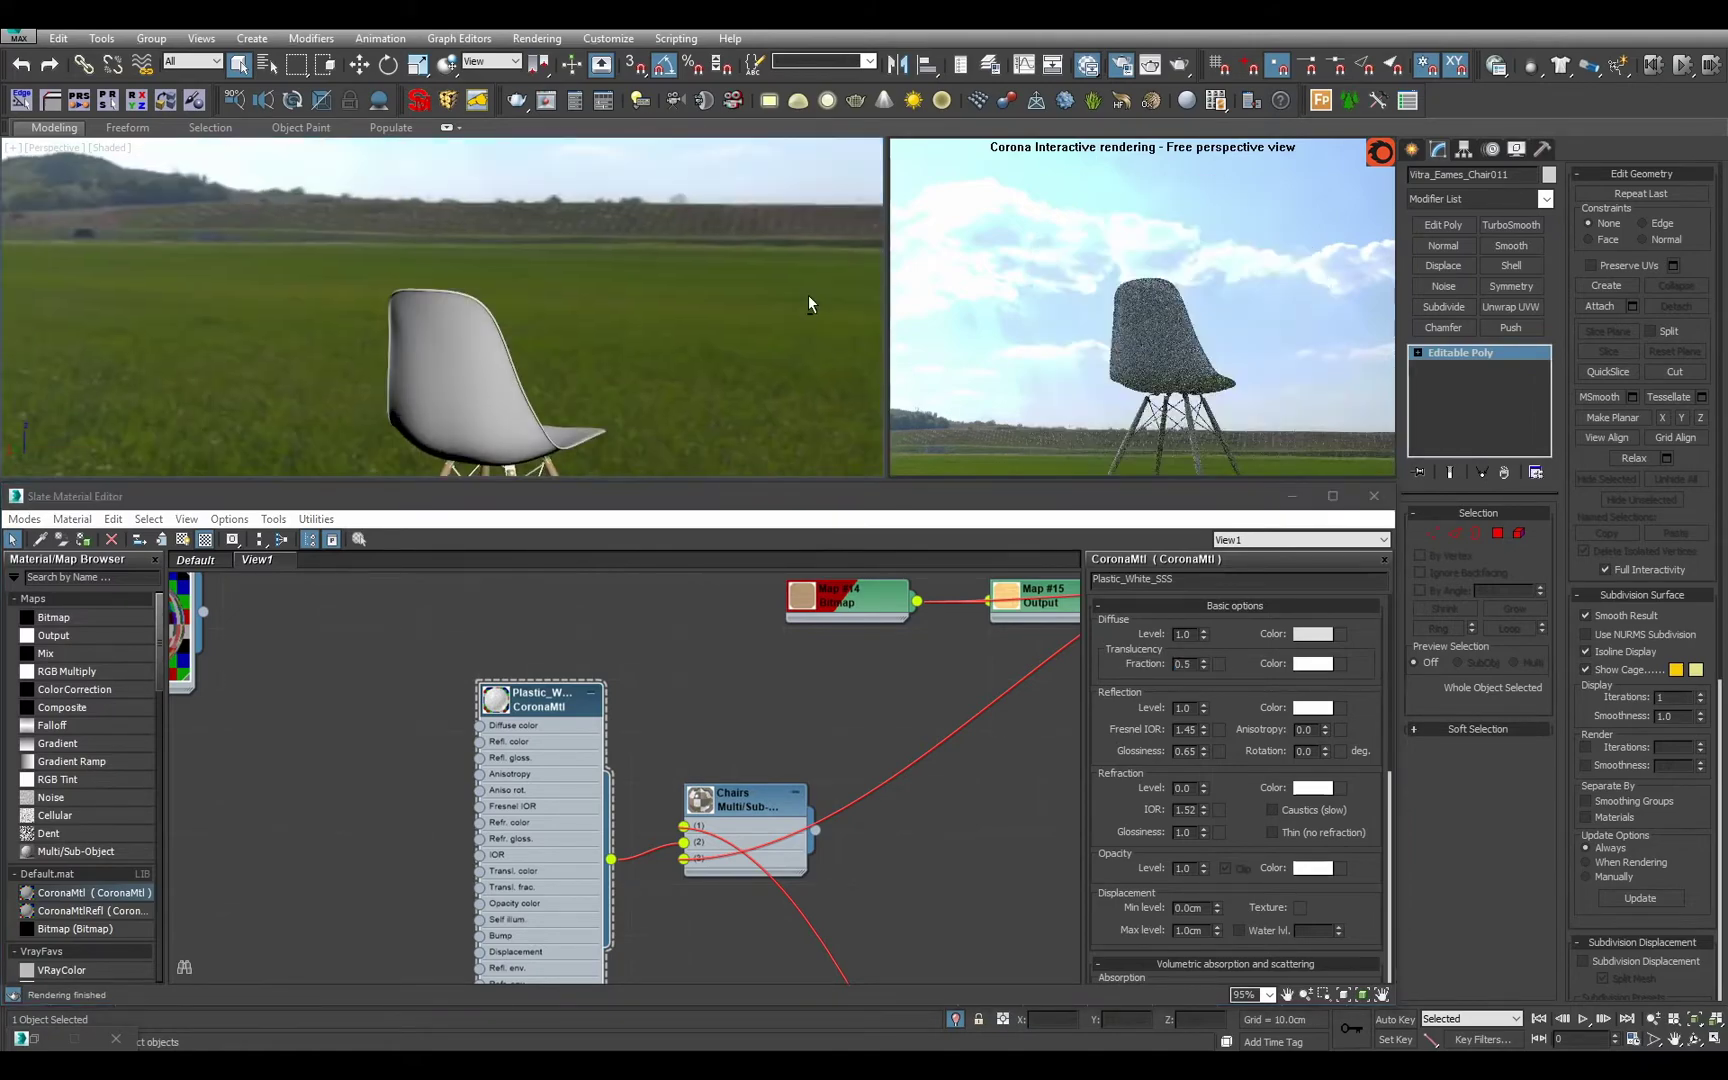
alt+middle_drag(563, 285, 756, 338)
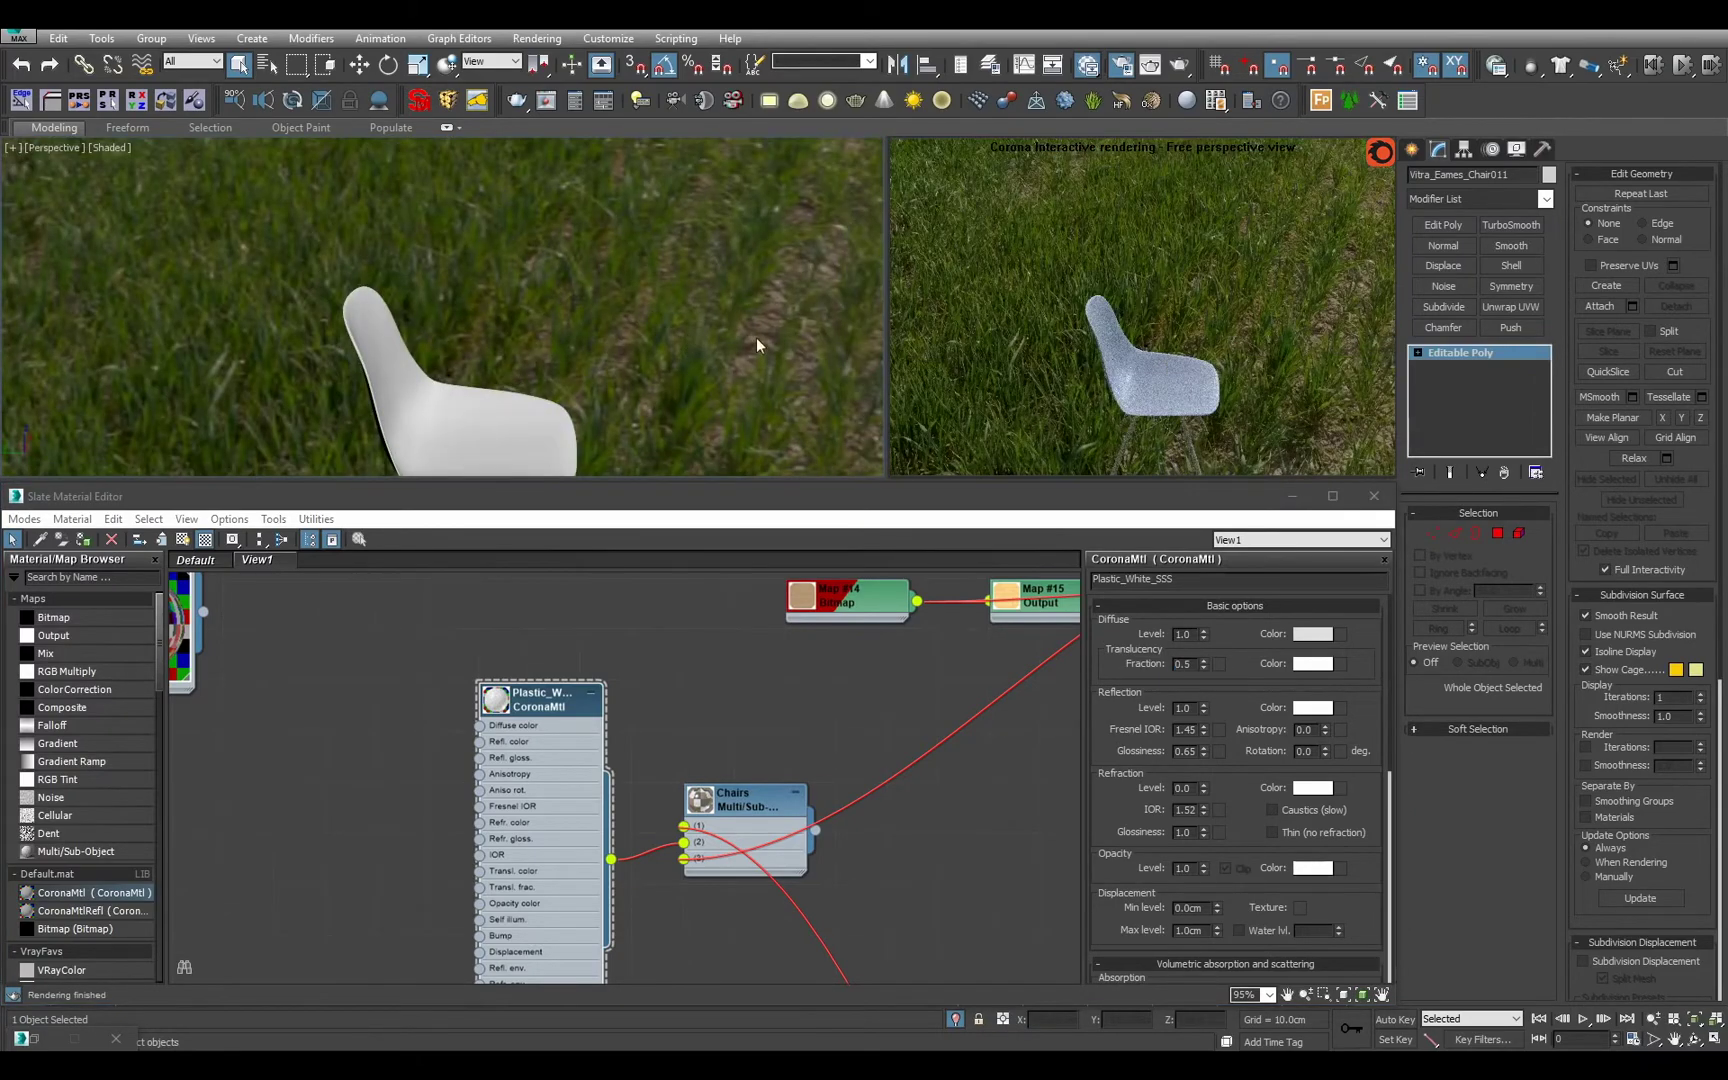
alt+middle_drag(896, 367, 725, 289)
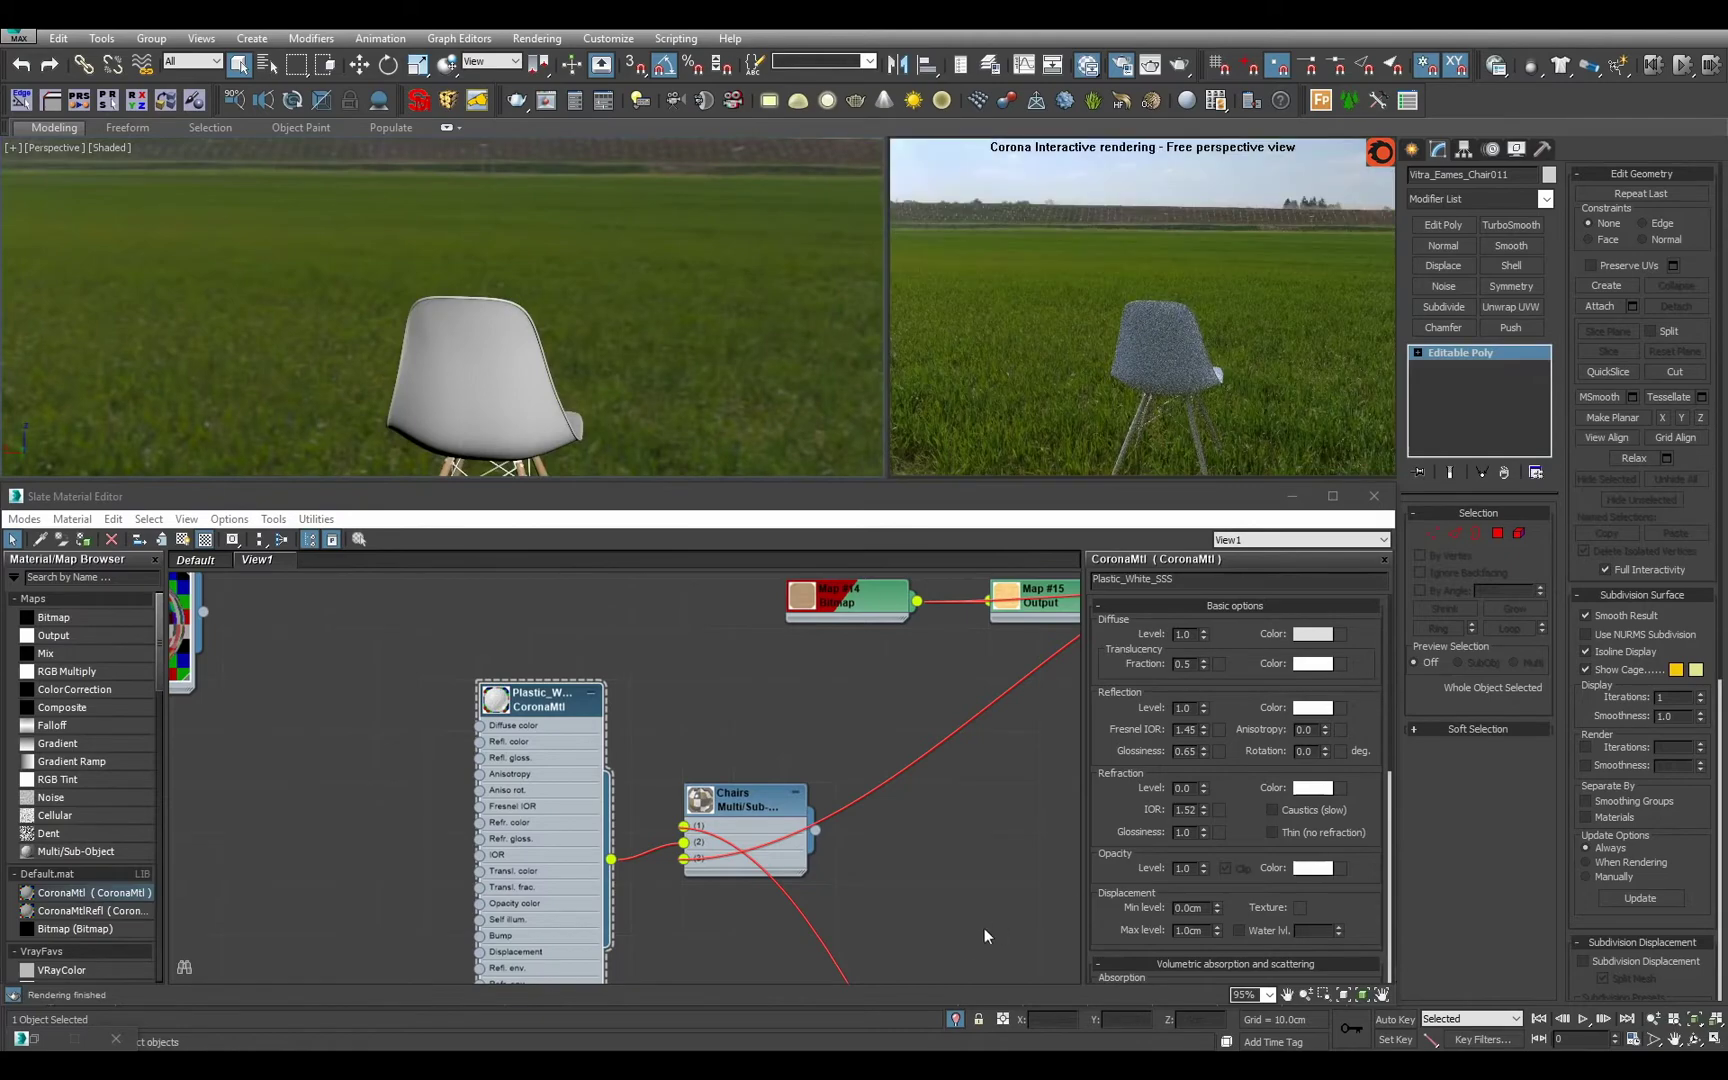
Set the render's simple exposure to 0.35 EV and leave isolation mode to show the full interior.
key(F10)
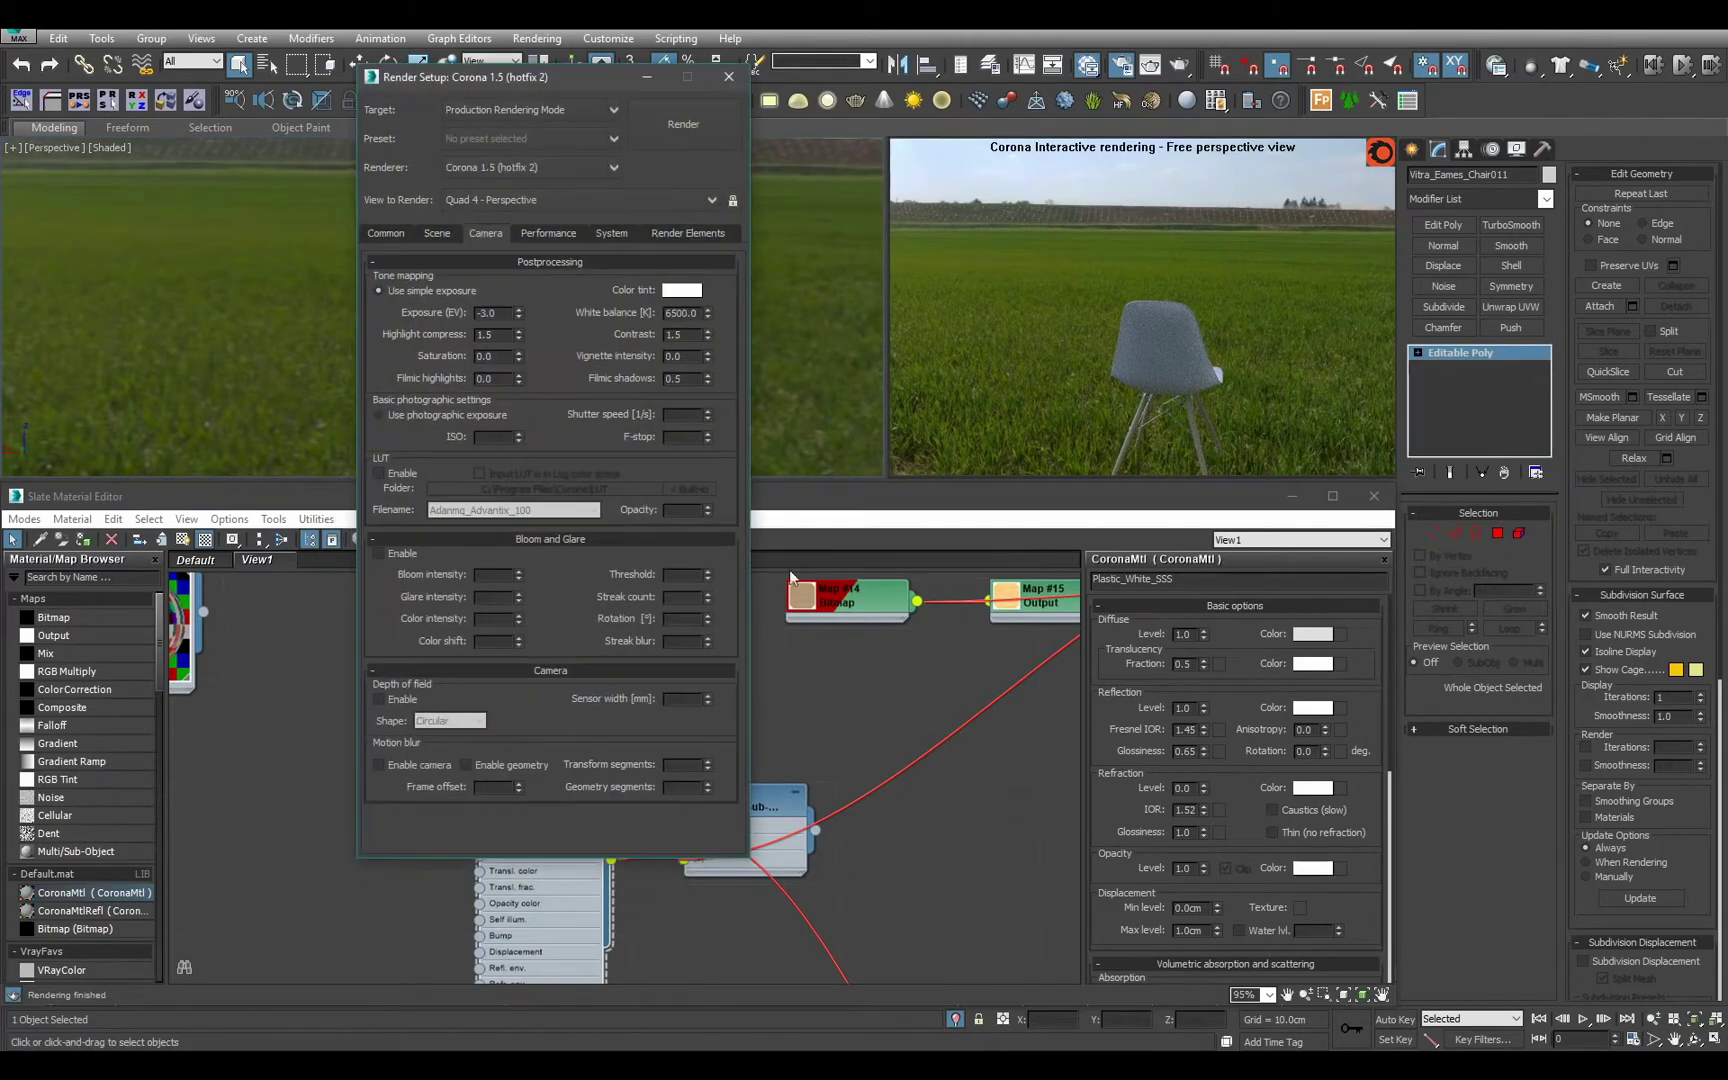
double_click(505, 318)
key(BackSpace)
text(.35)
key(Return)
click(822, 620)
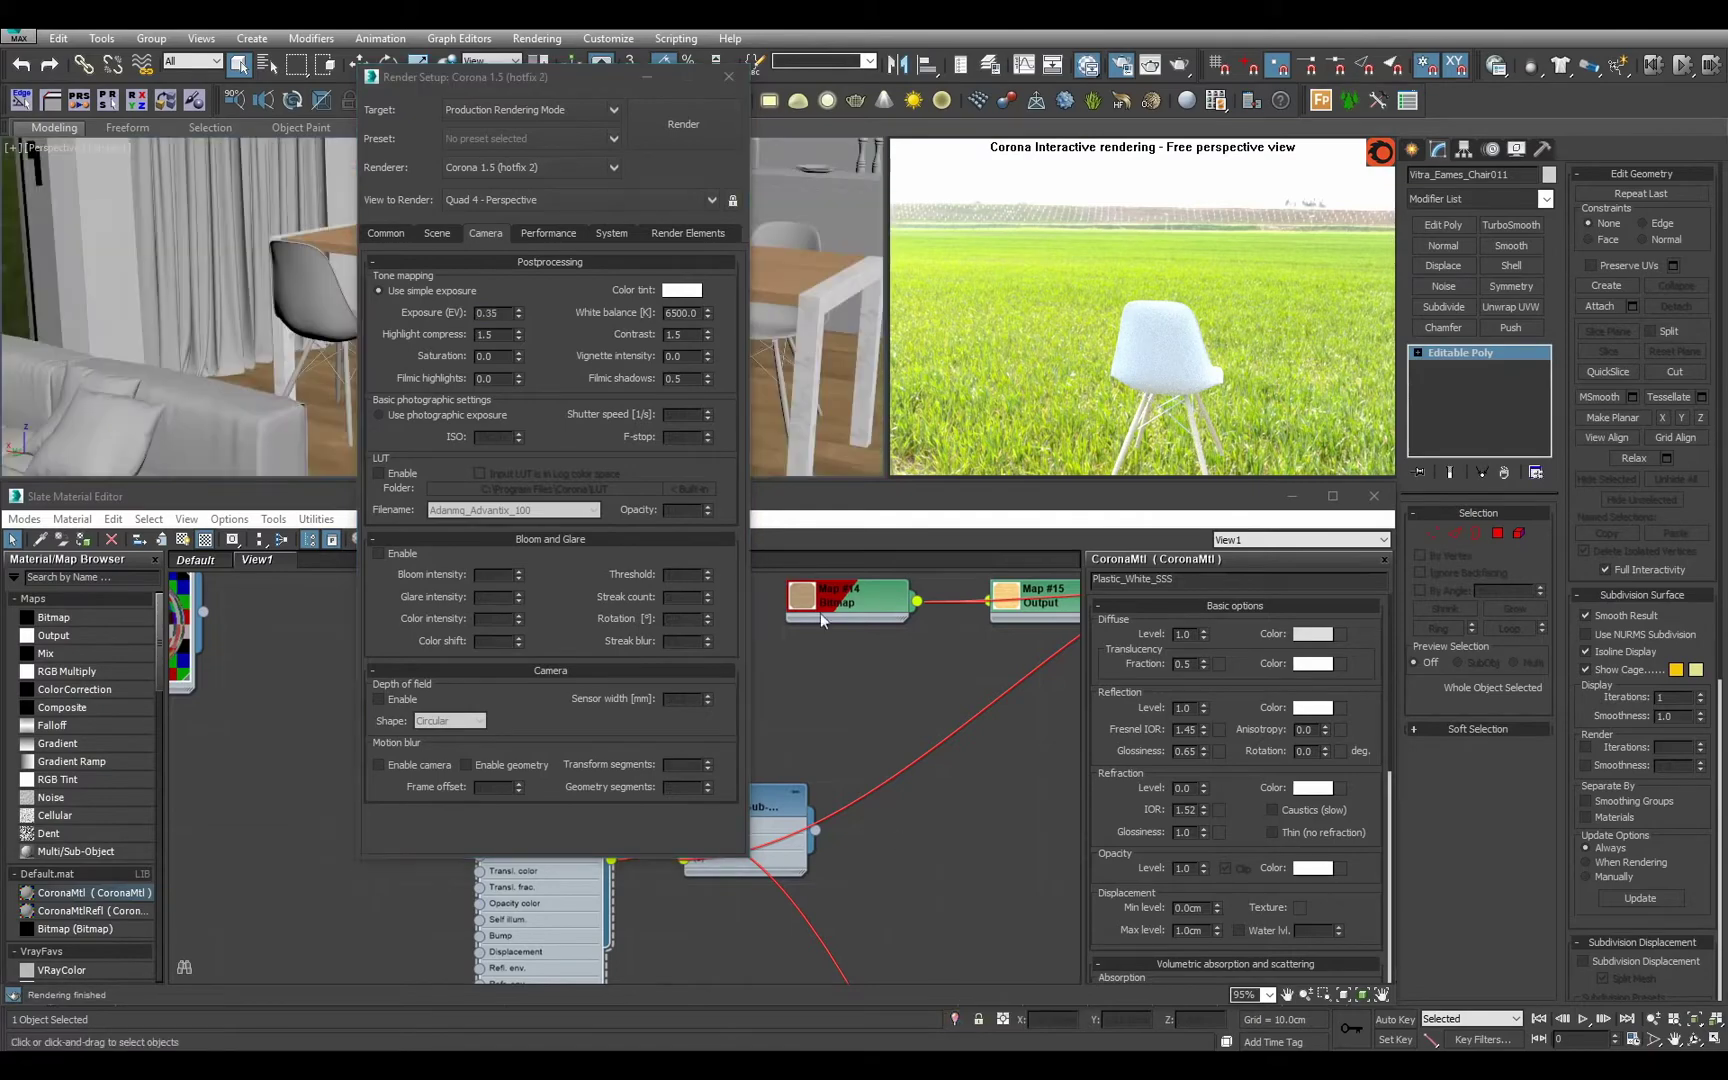
click(647, 76)
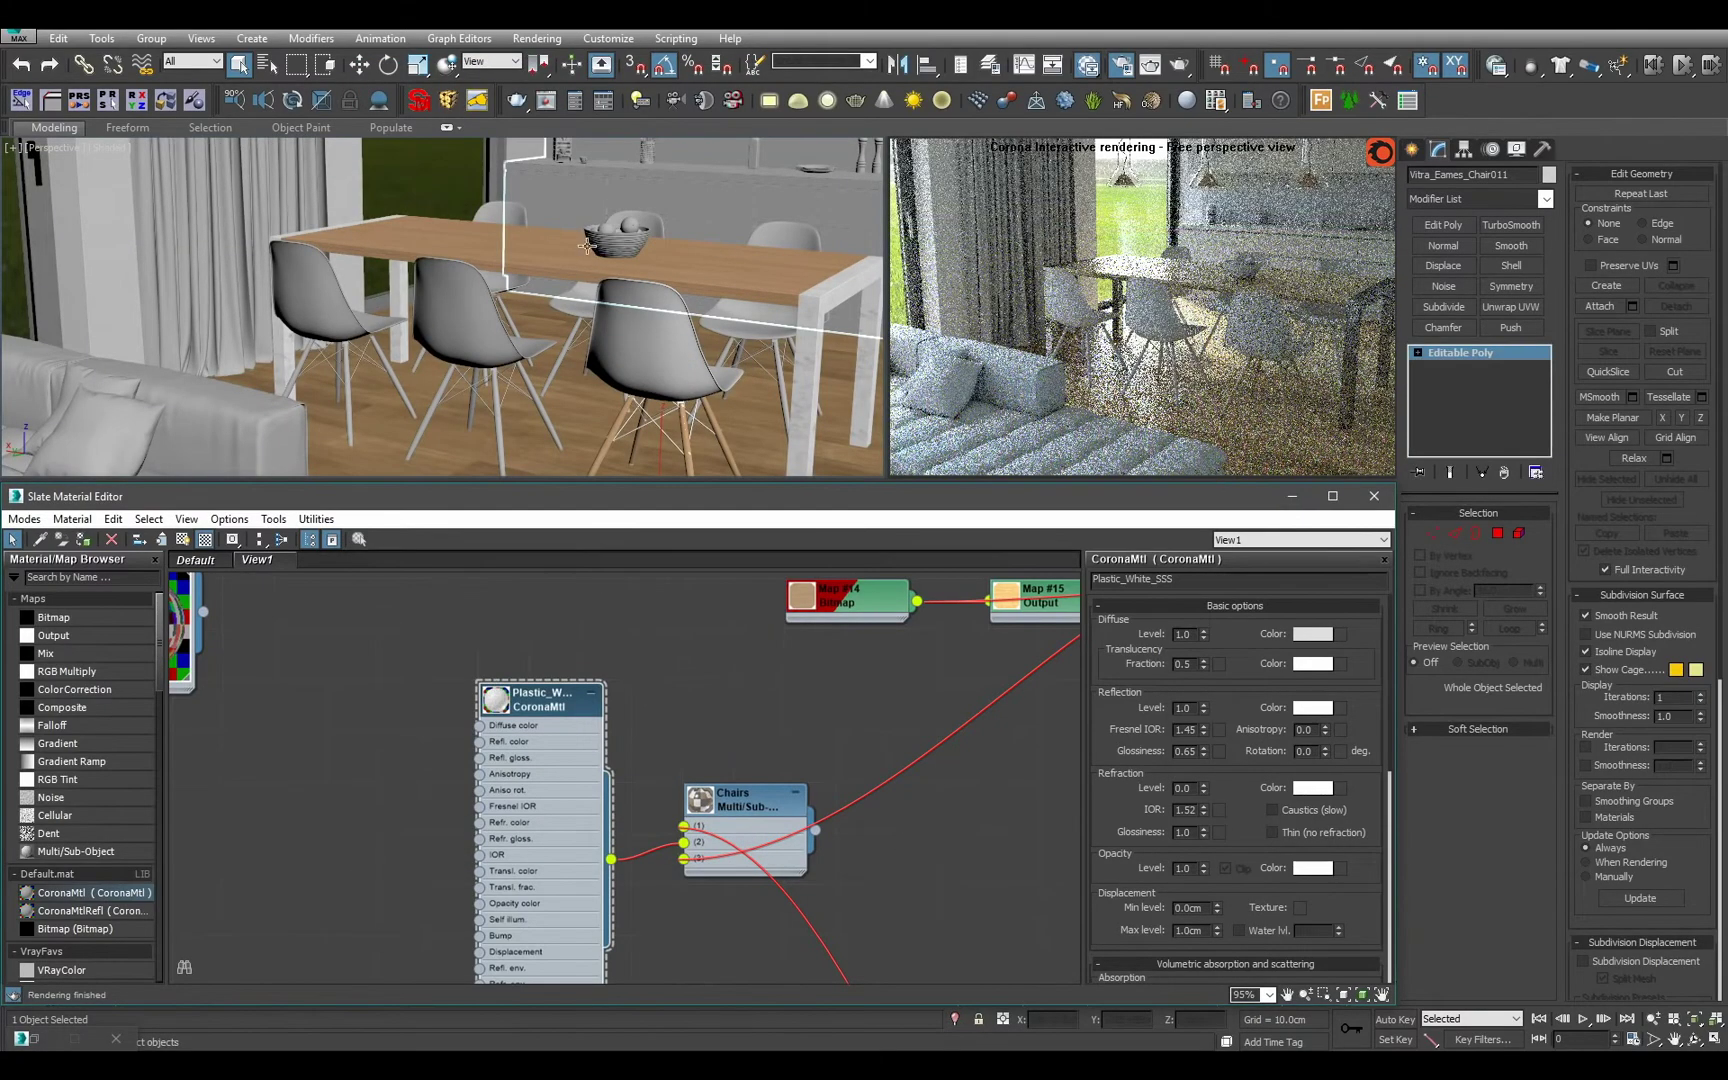
Select a chair on the far side of the dining table and move it towards the window, to about X 262 cm, Y -353 cm.
click(508, 218)
key(z)
alt+middle_drag(509, 223, 720, 341)
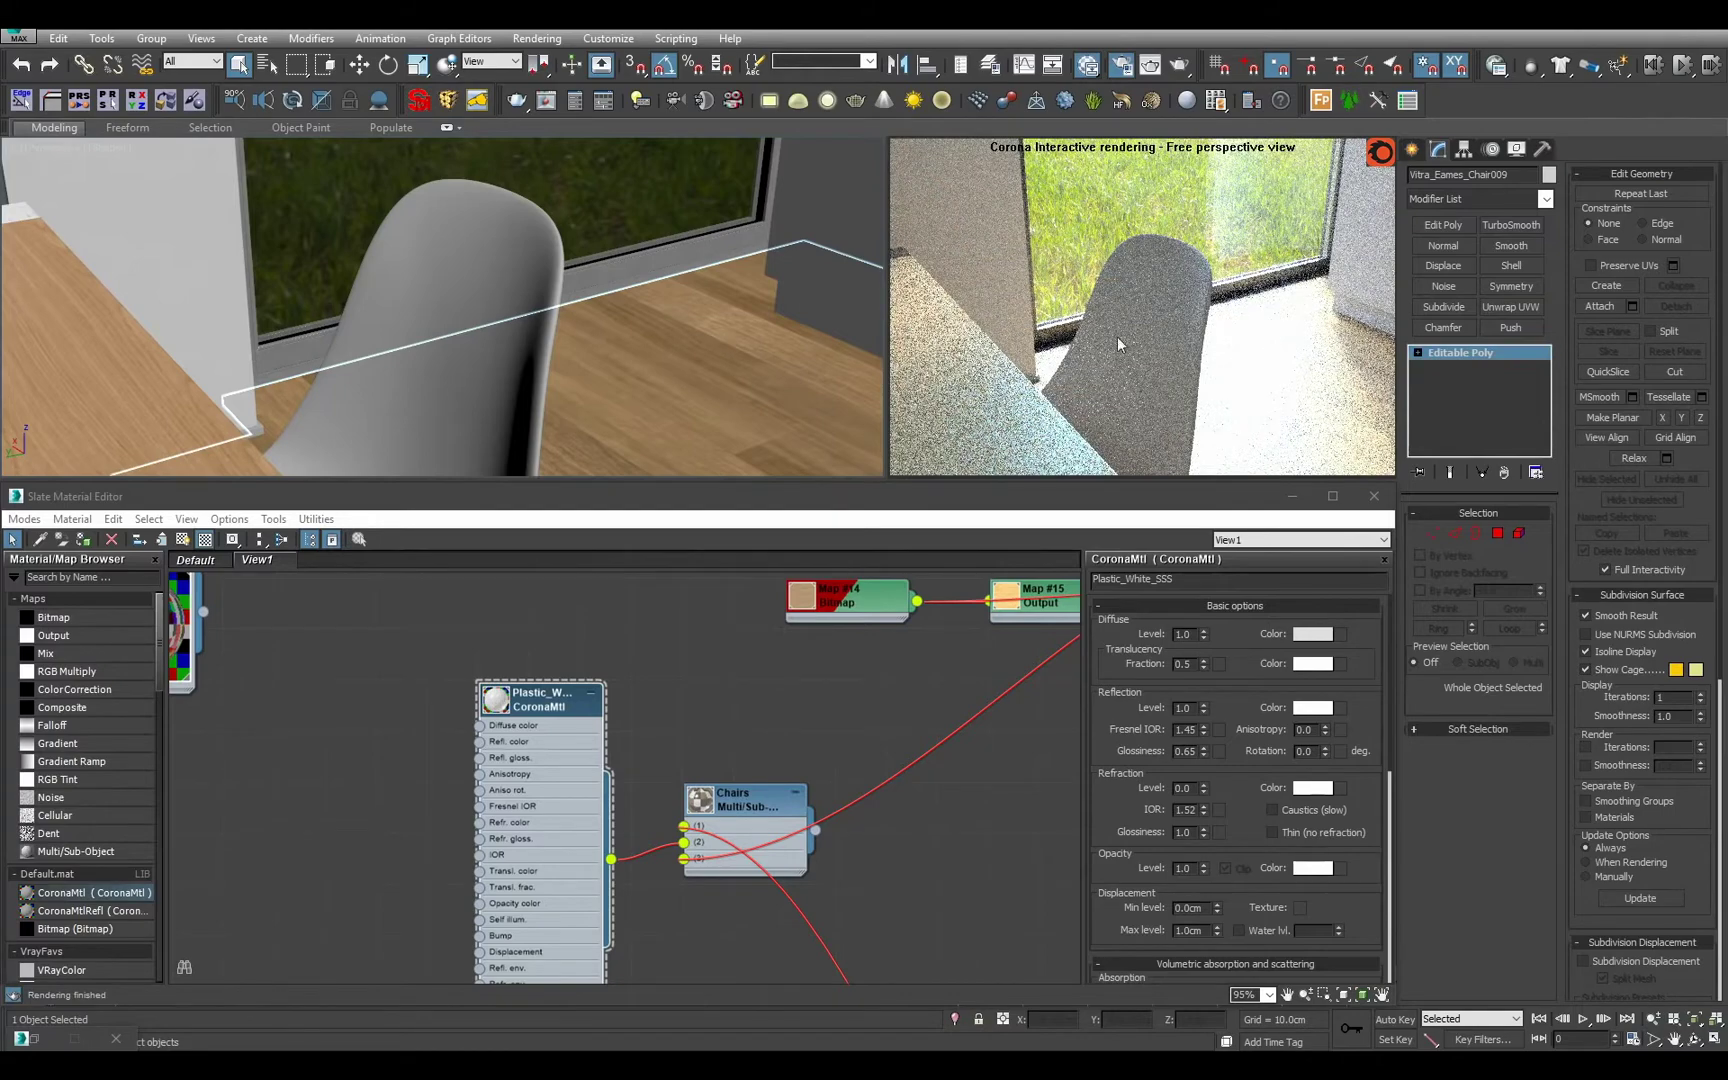
scroll(594, 285, down, 5)
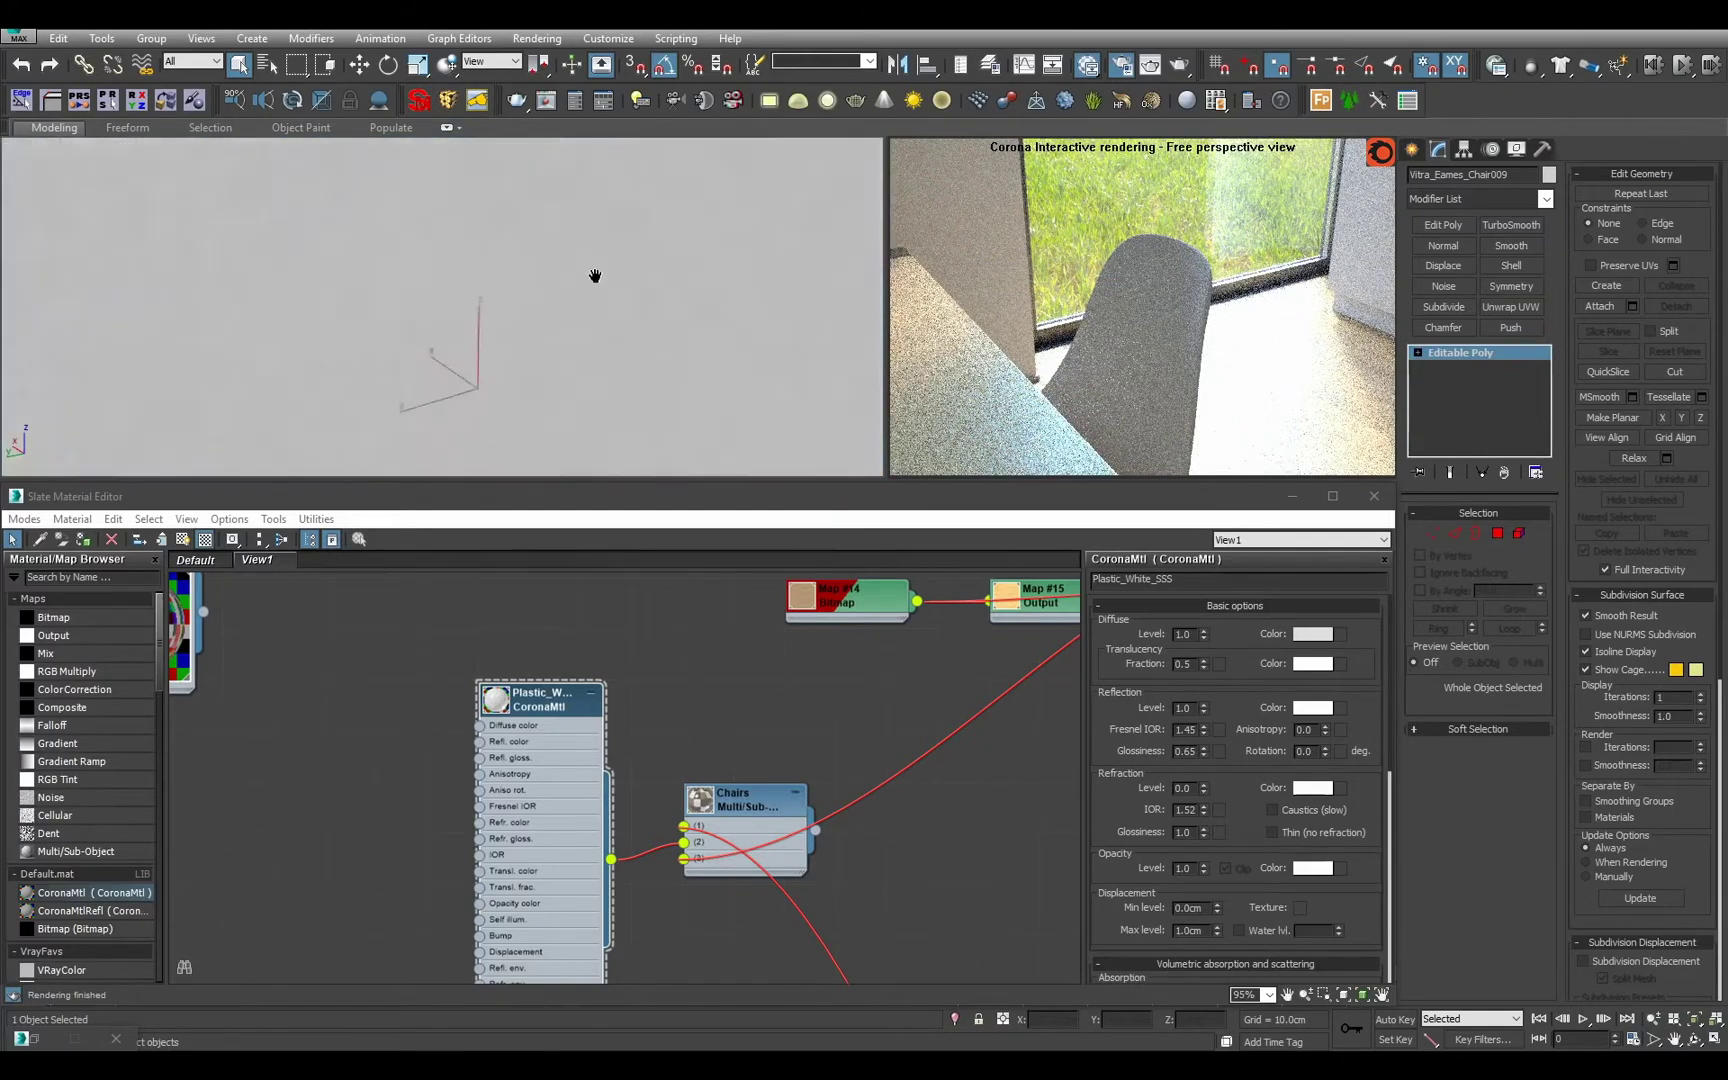
alt+middle_drag(594, 277, 544, 365)
alt+middle_drag(544, 365, 492, 349)
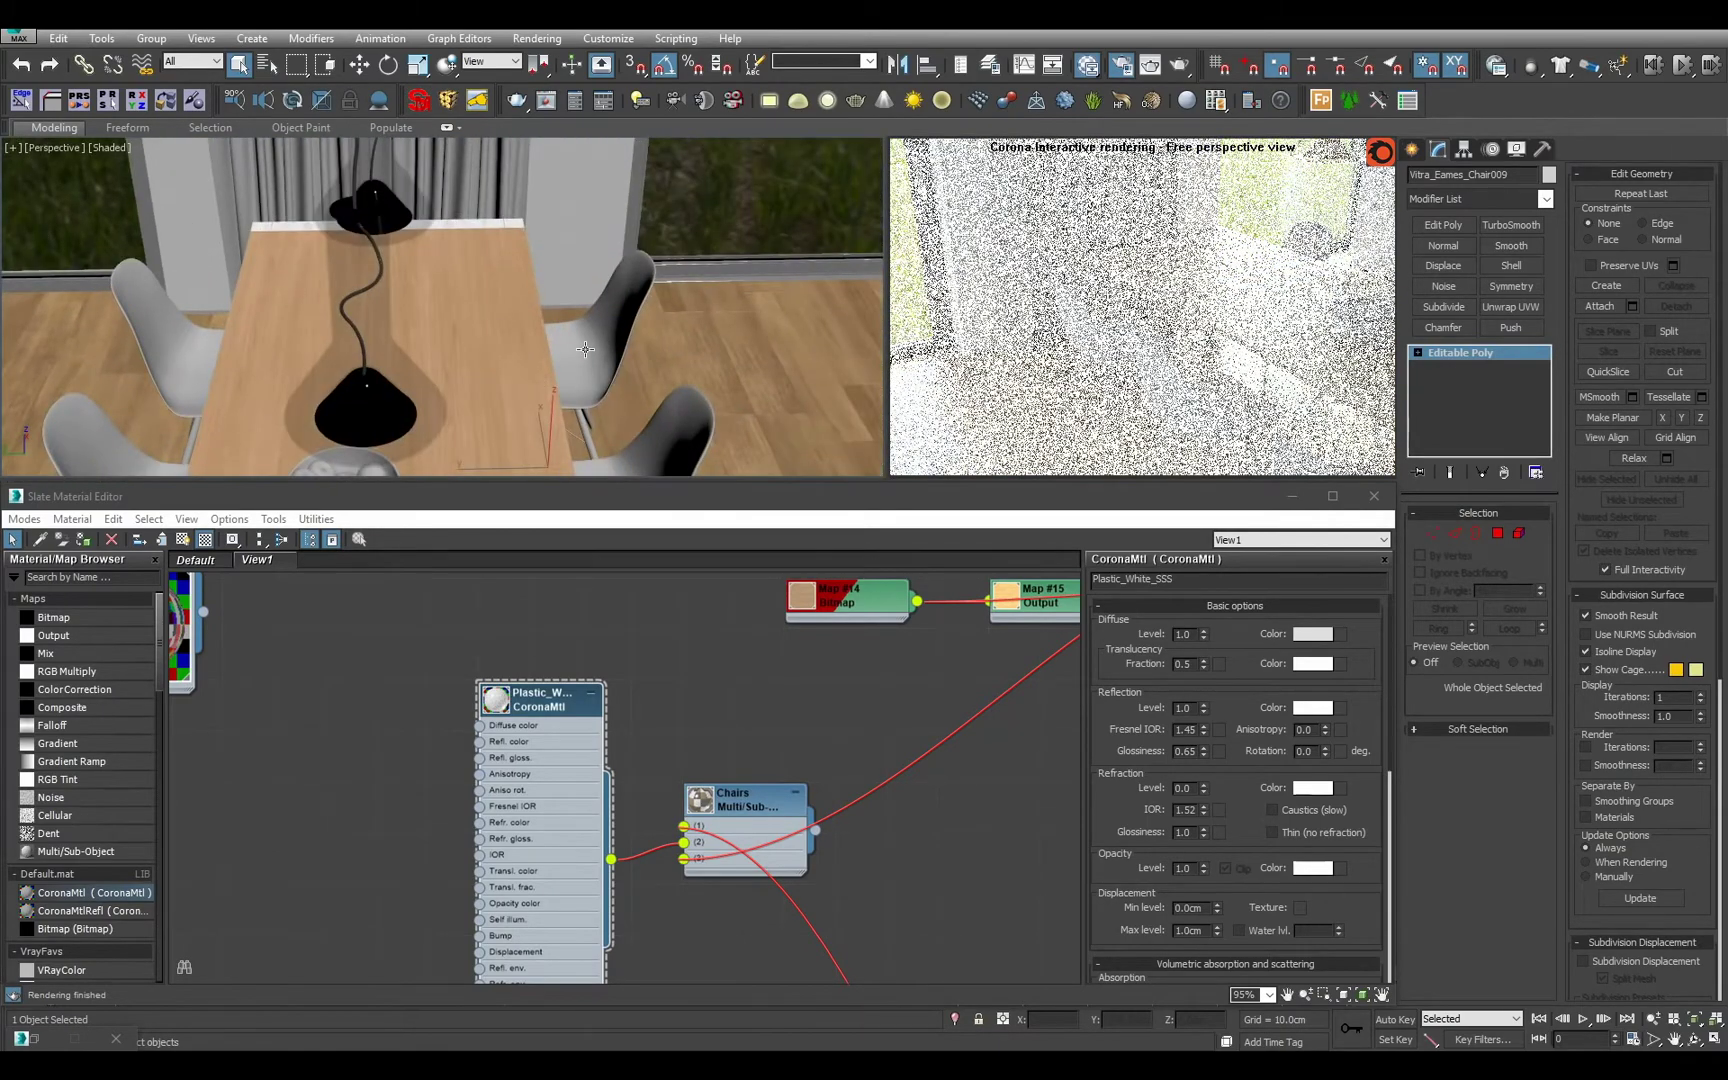
key(w)
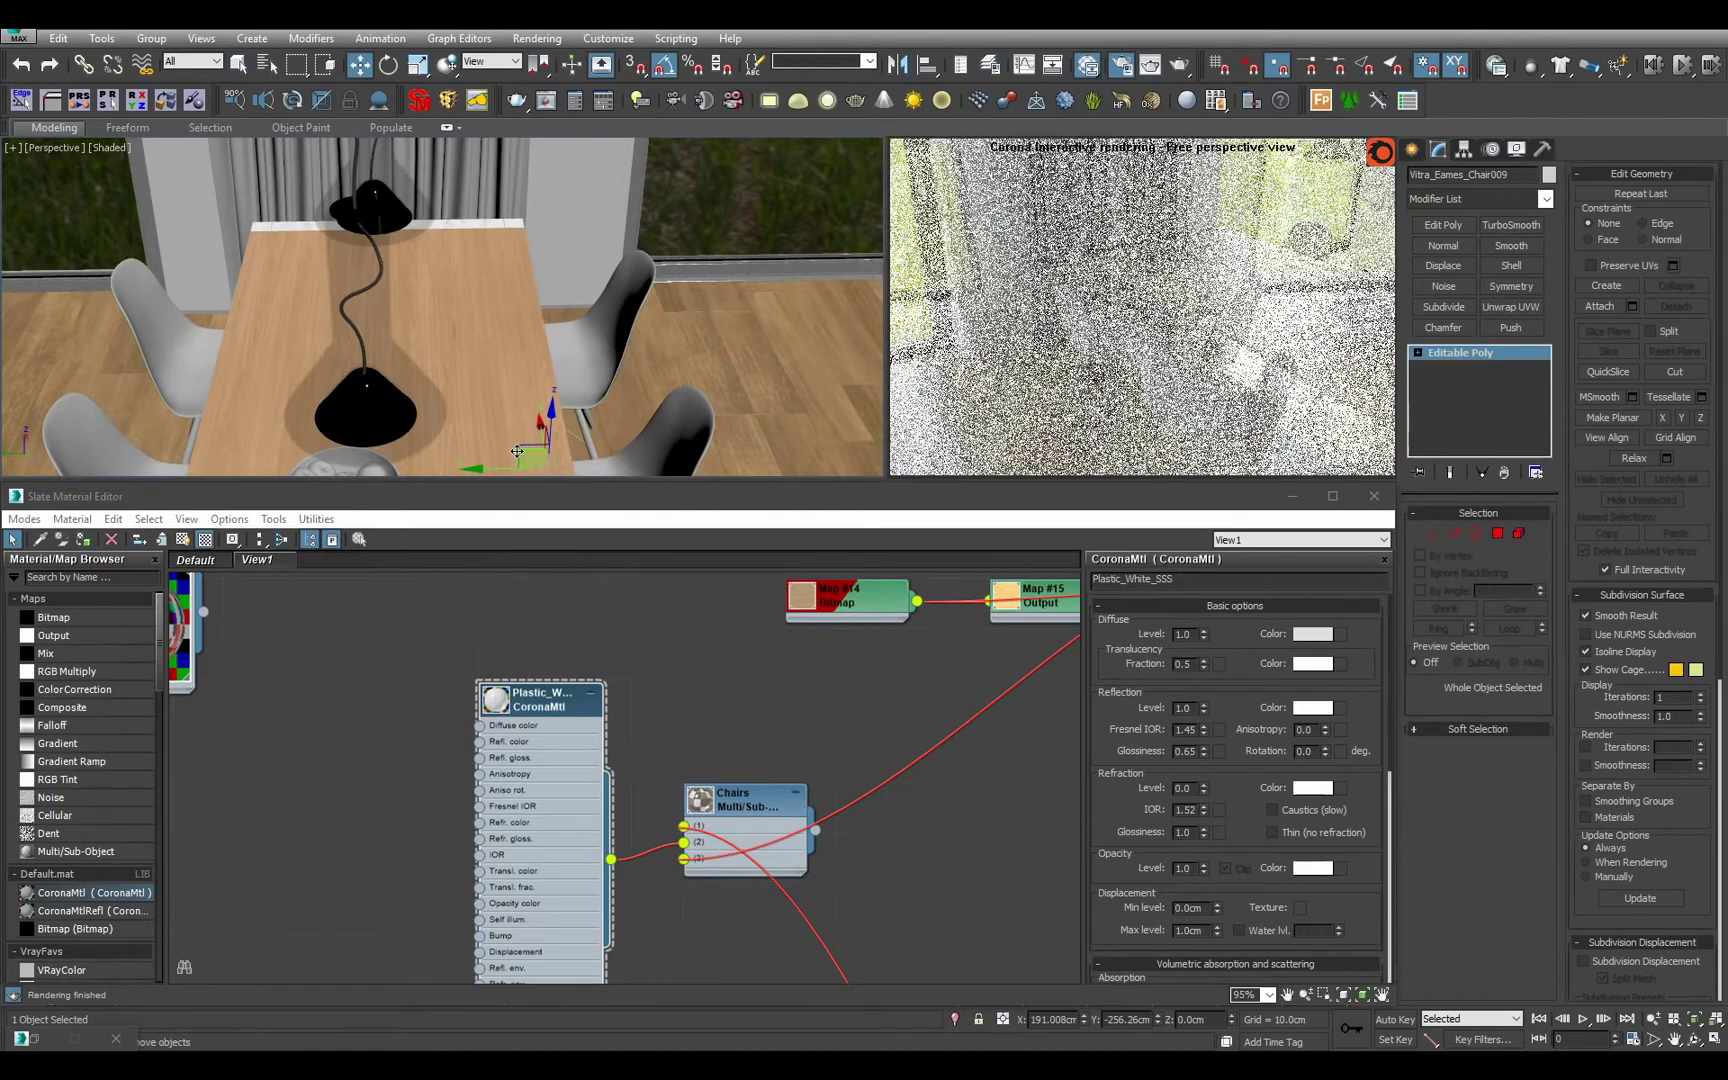
drag(518, 451, 726, 342)
Examine the moved chair's plastic seat against the window light from the side and from below.
alt+middle_drag(726, 342, 722, 312)
scroll(722, 312, up, 6)
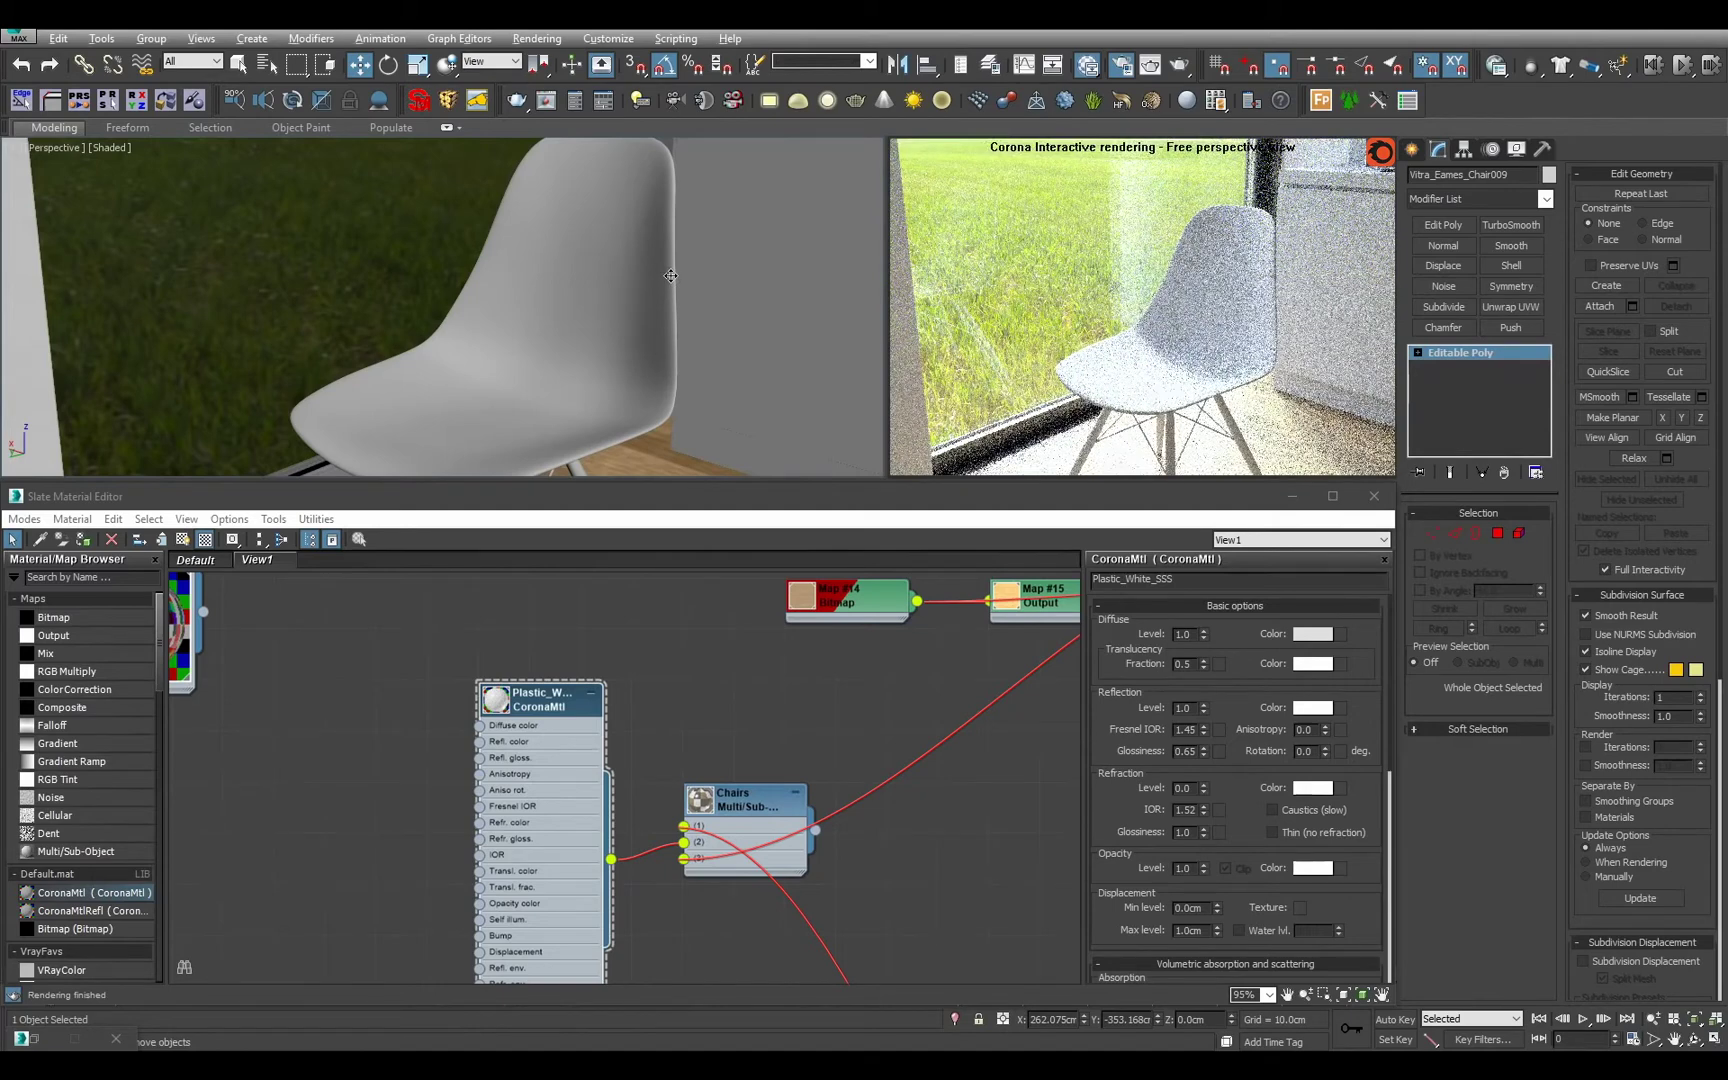
mouse_move(670, 275)
alt+middle_down()
mouse_move(659, 255)
mouse_move(639, 269)
alt+middle_up()
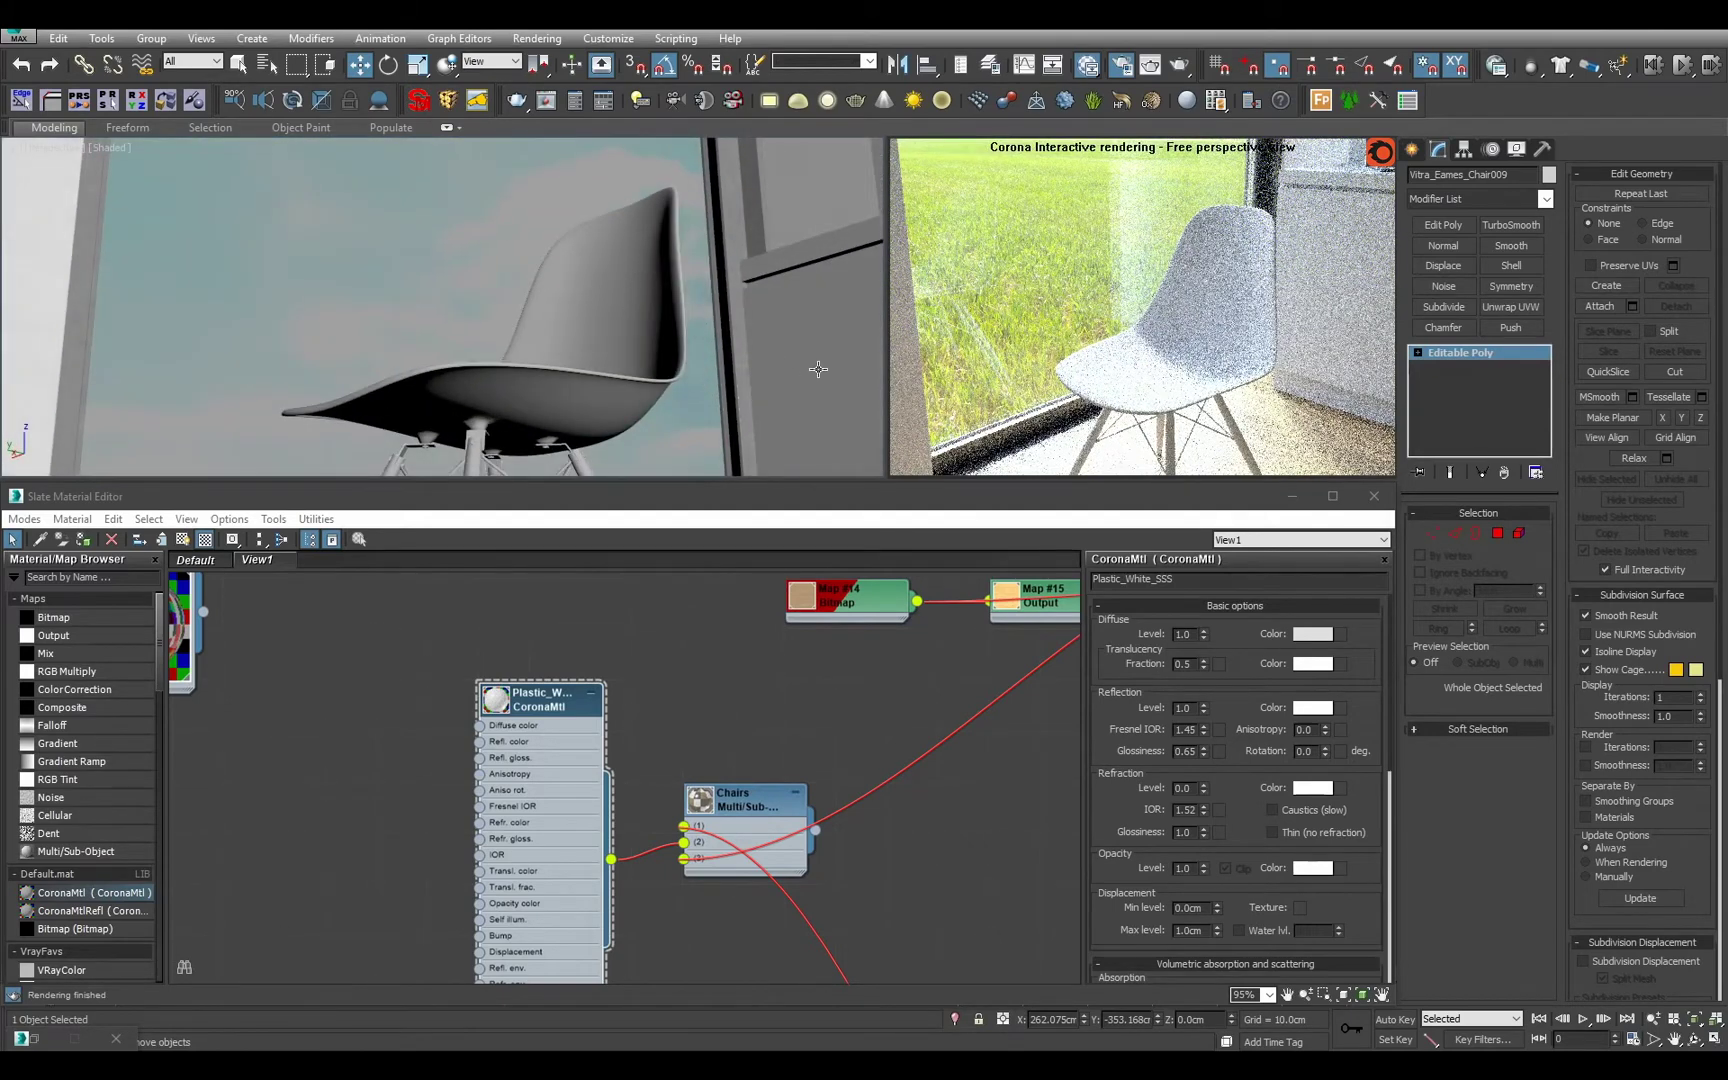
alt+middle_drag(818, 369, 745, 324)
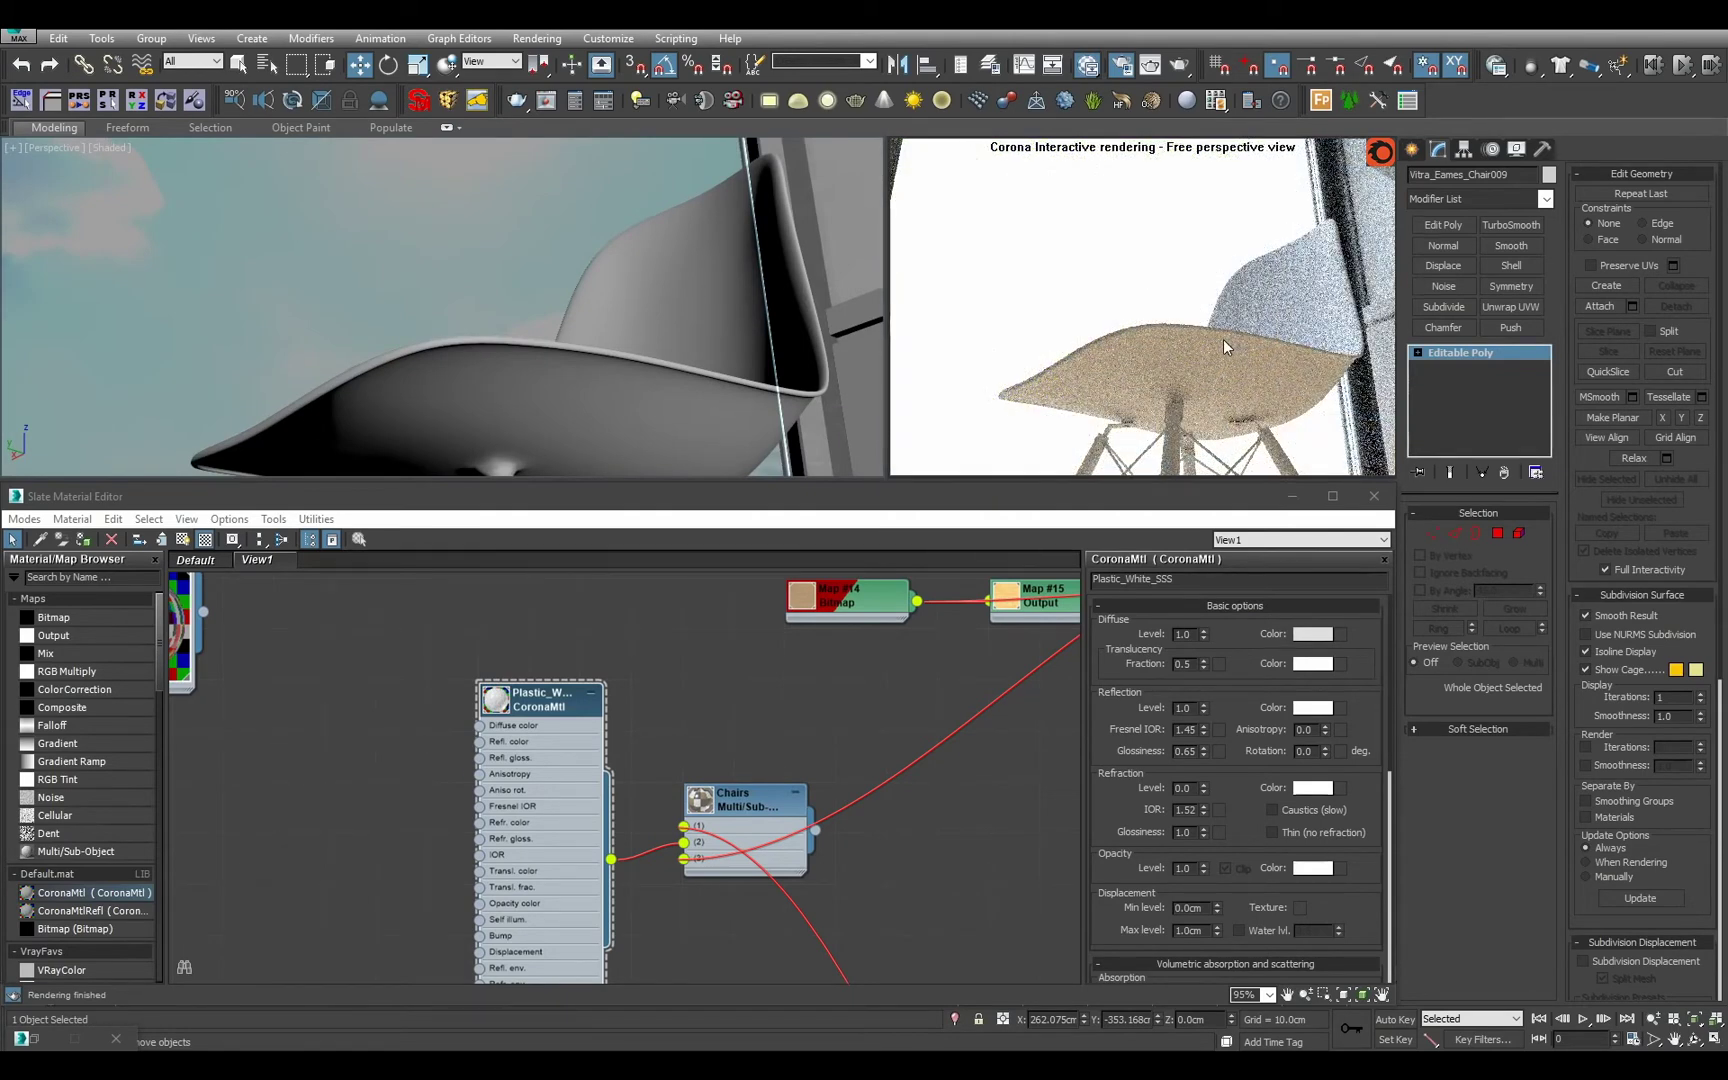
Select one dining chair and extend the selection to all similar chairs around the table.
alt+middle_drag(832, 318, 446, 394)
scroll(730, 291, down, 6)
key(q)
click(446, 394)
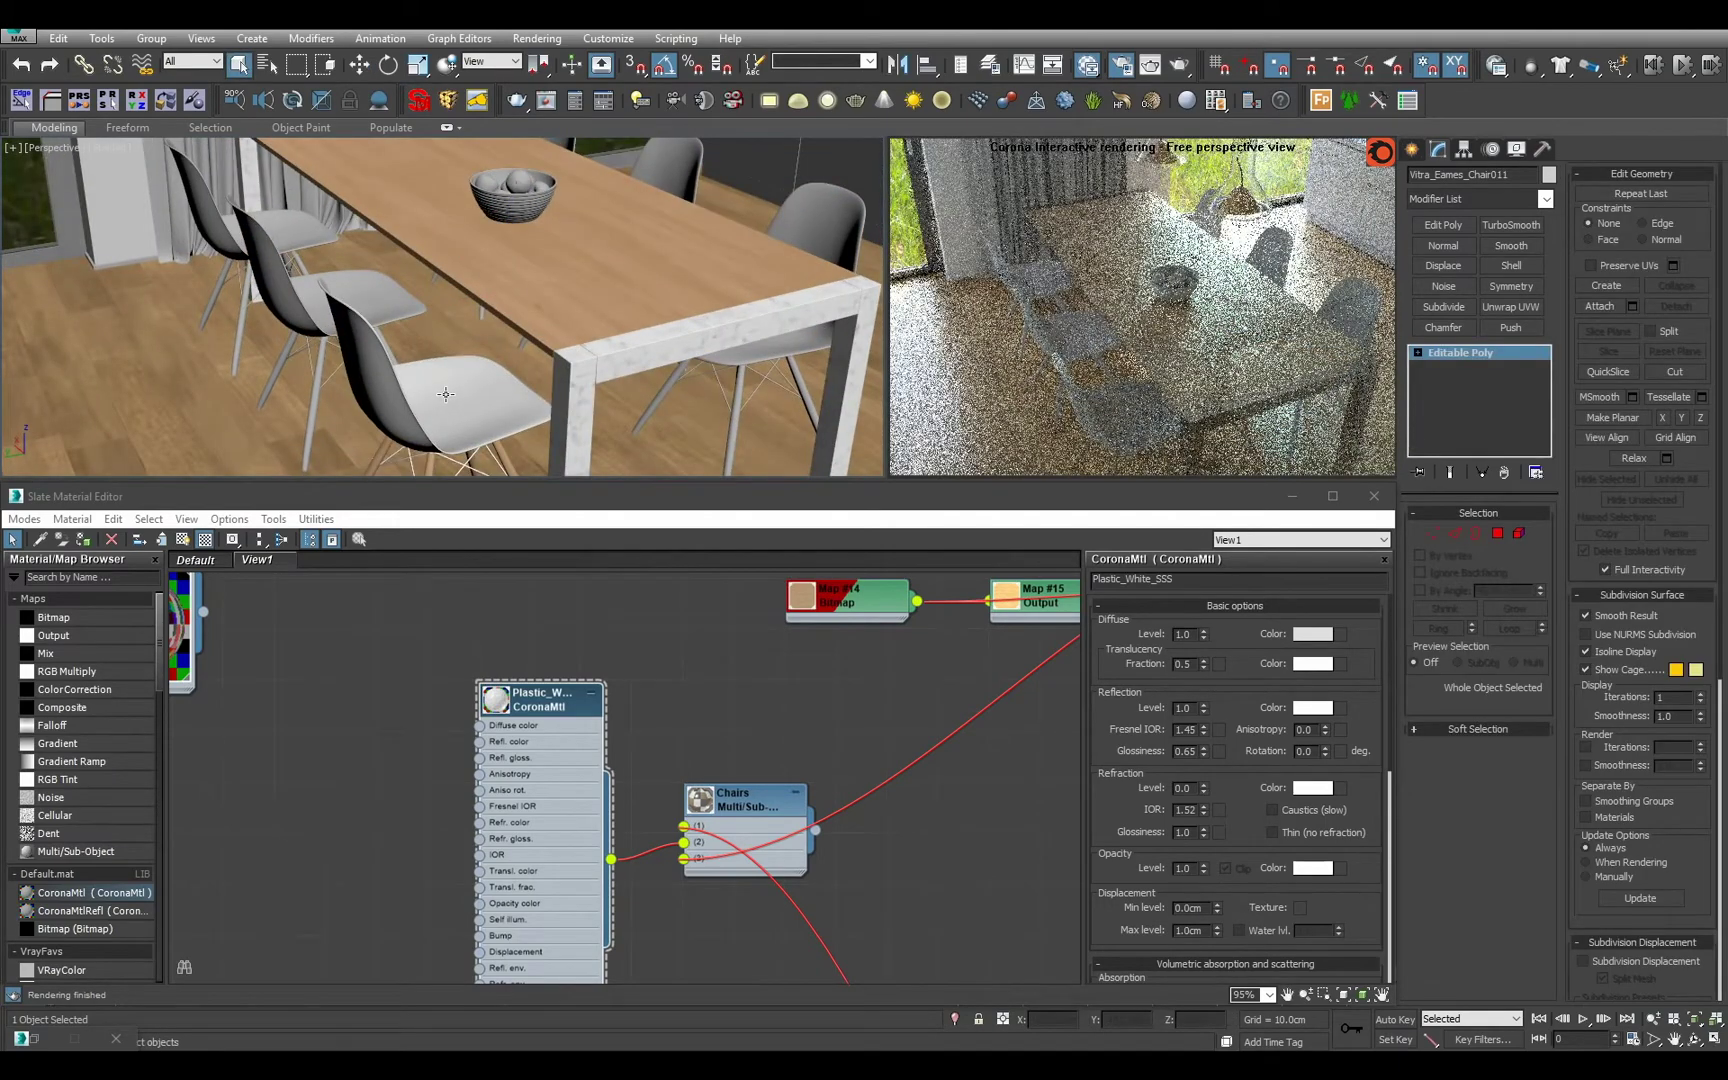
key(ctrl+q)
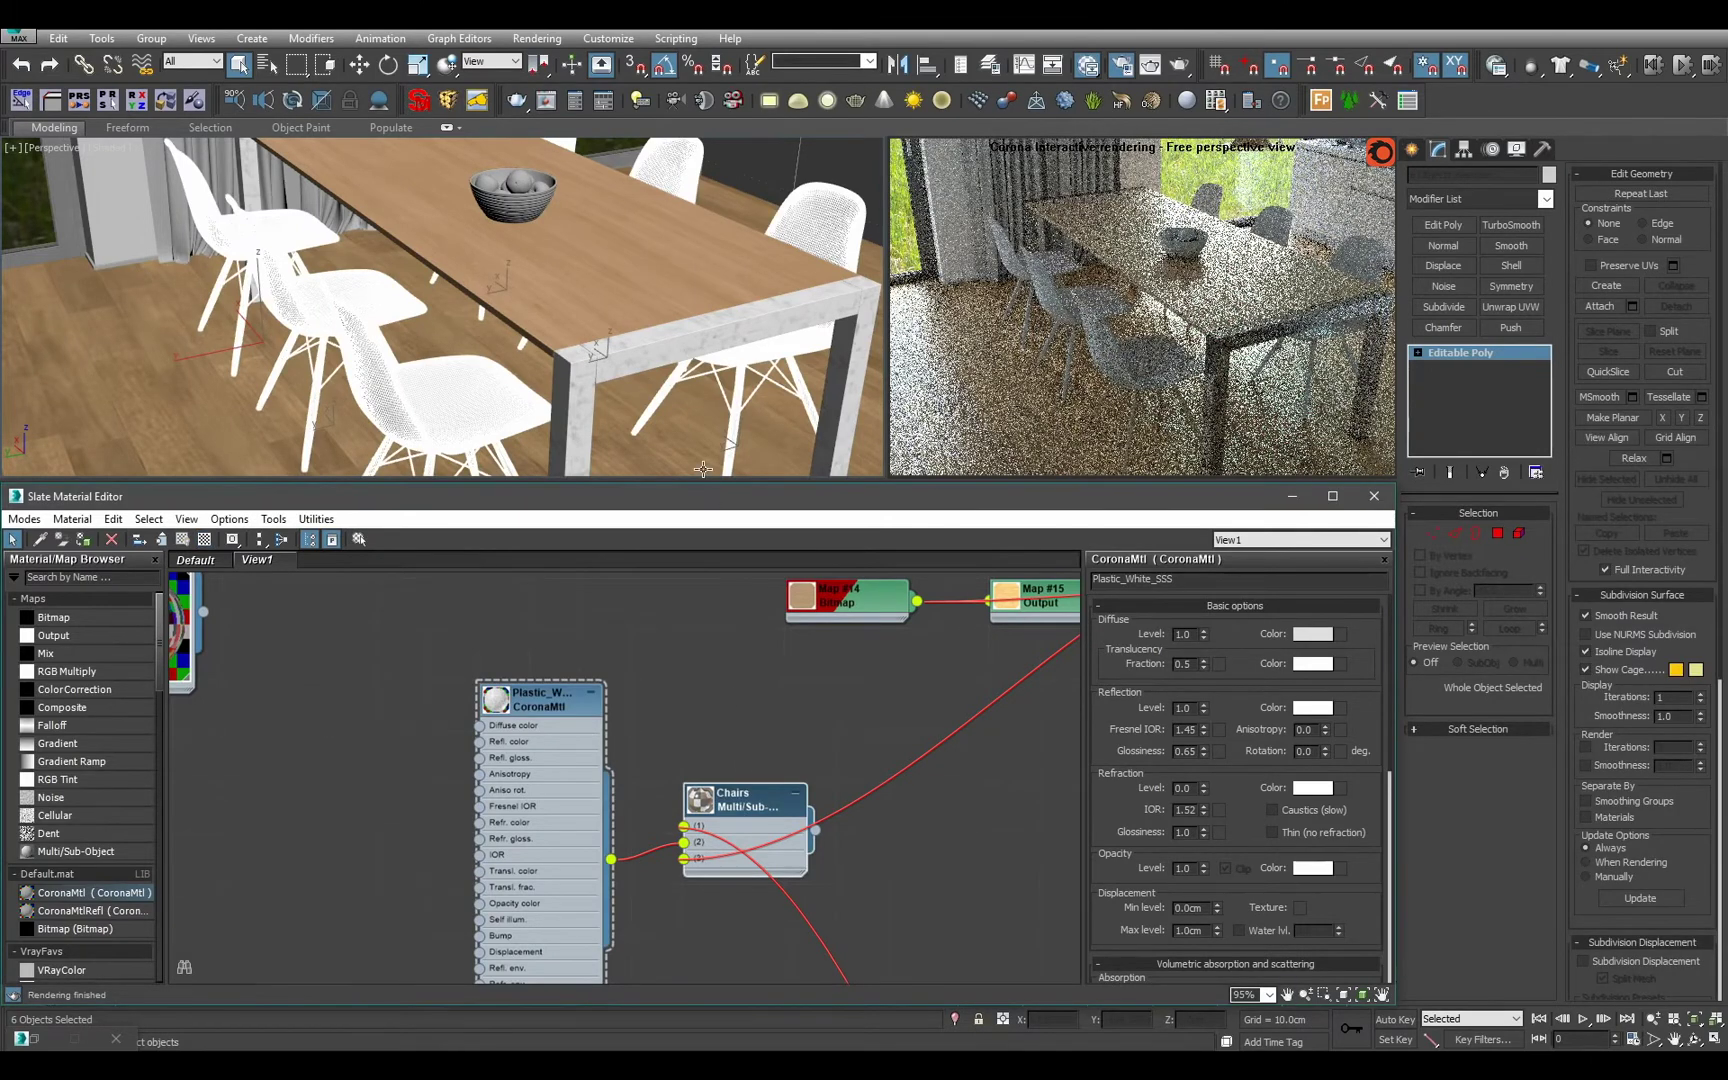
Move the dining chair nearest the window to about X 274 cm, Y -381 cm and check its plastic from below and the side.
middle_drag(651, 199, 694, 309)
click(593, 209)
scroll(597, 339, up, 8)
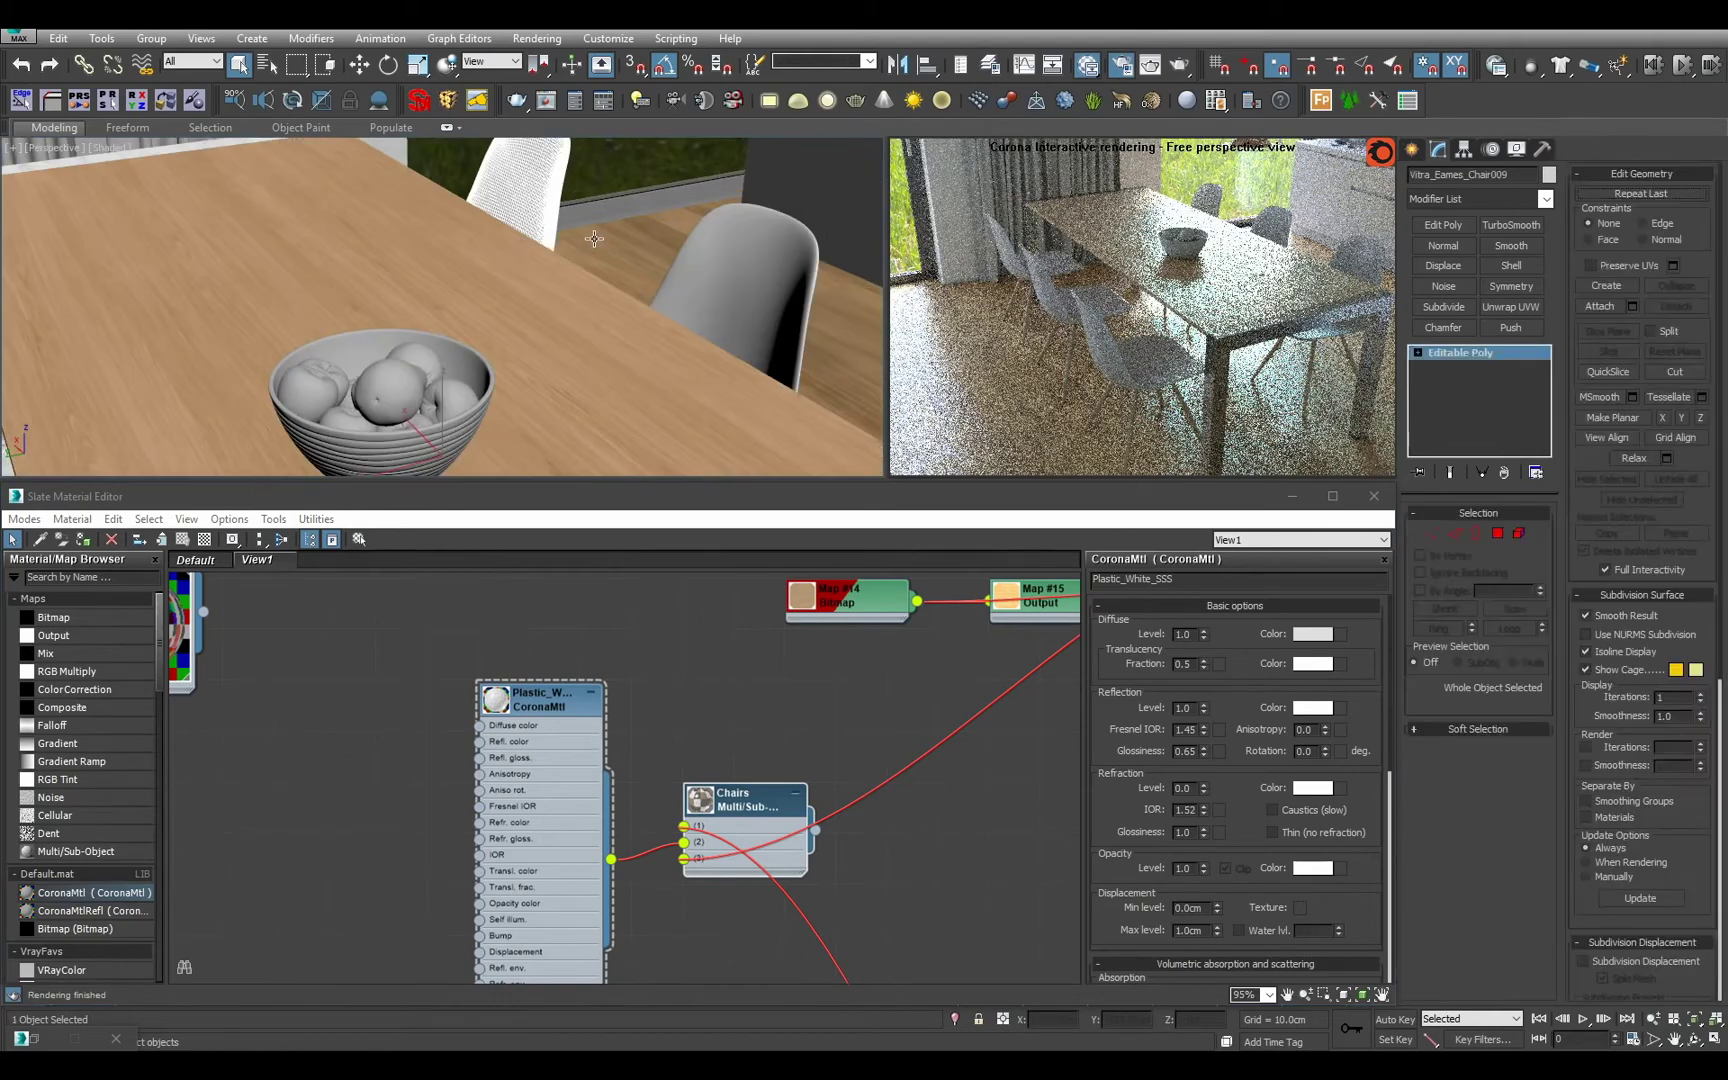
scroll(546, 342, up, 3)
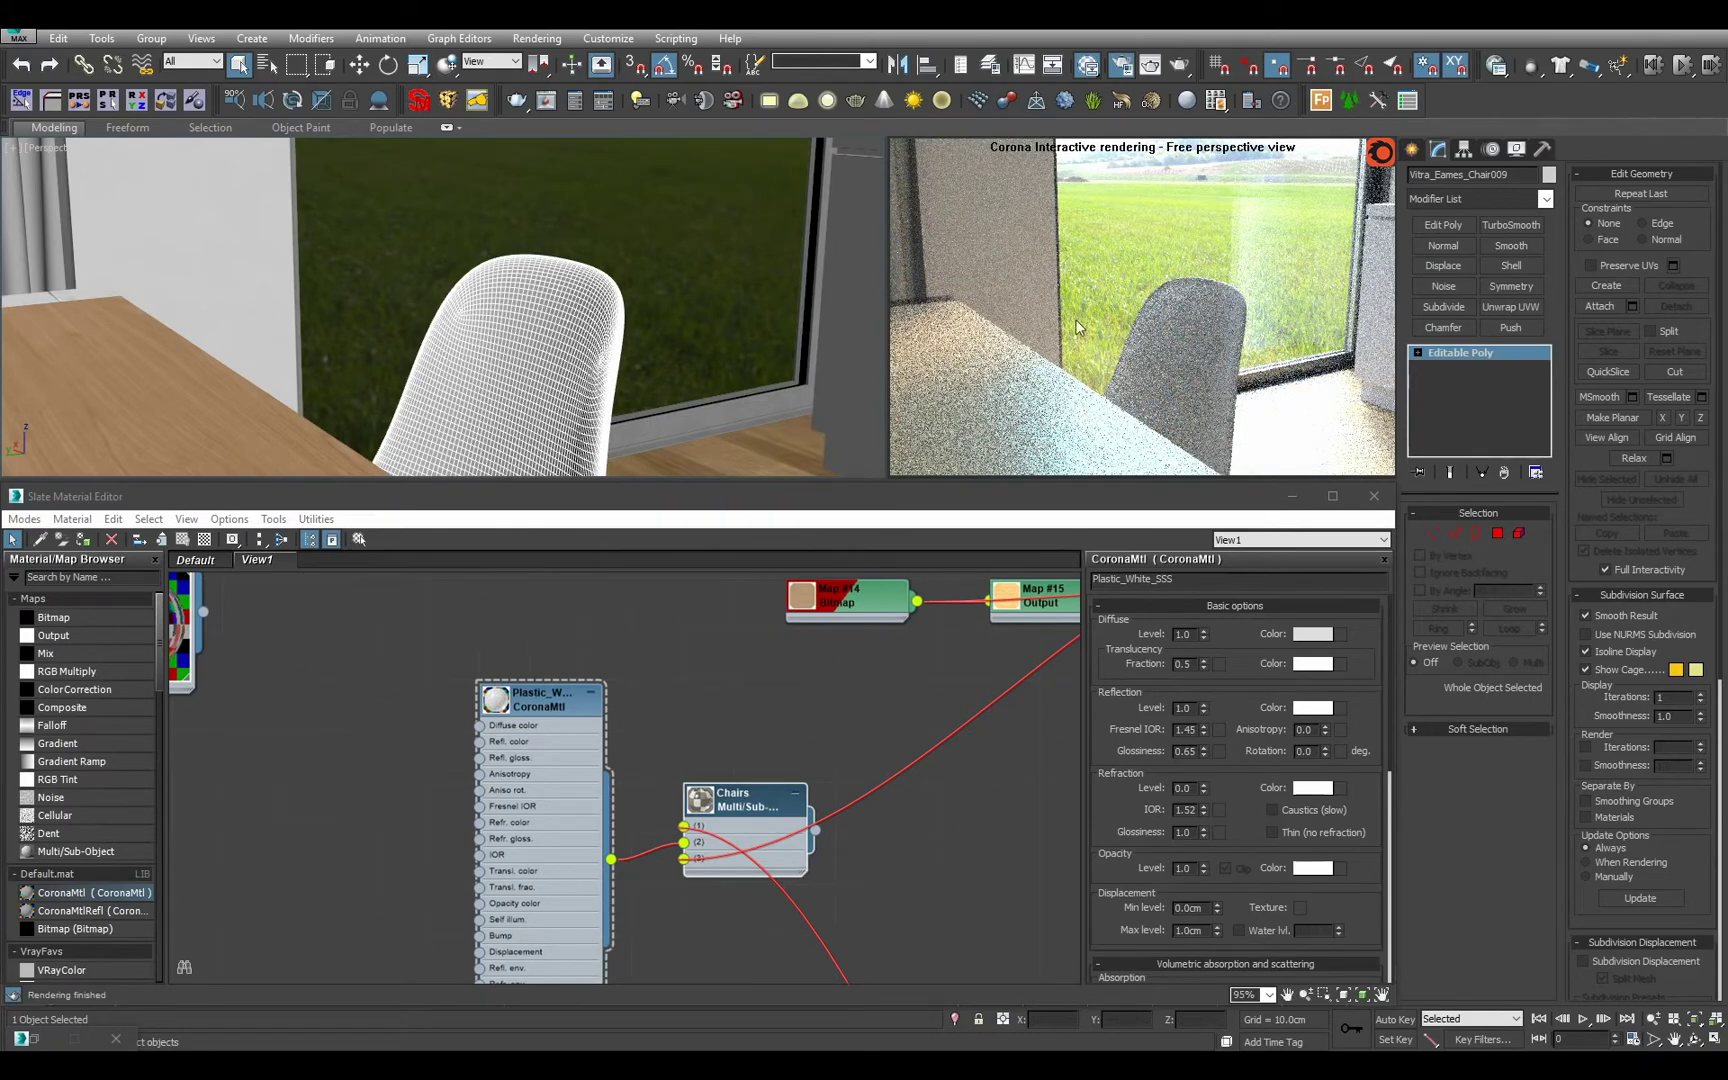
alt+middle_drag(686, 343, 417, 247)
scroll(530, 345, down, 3)
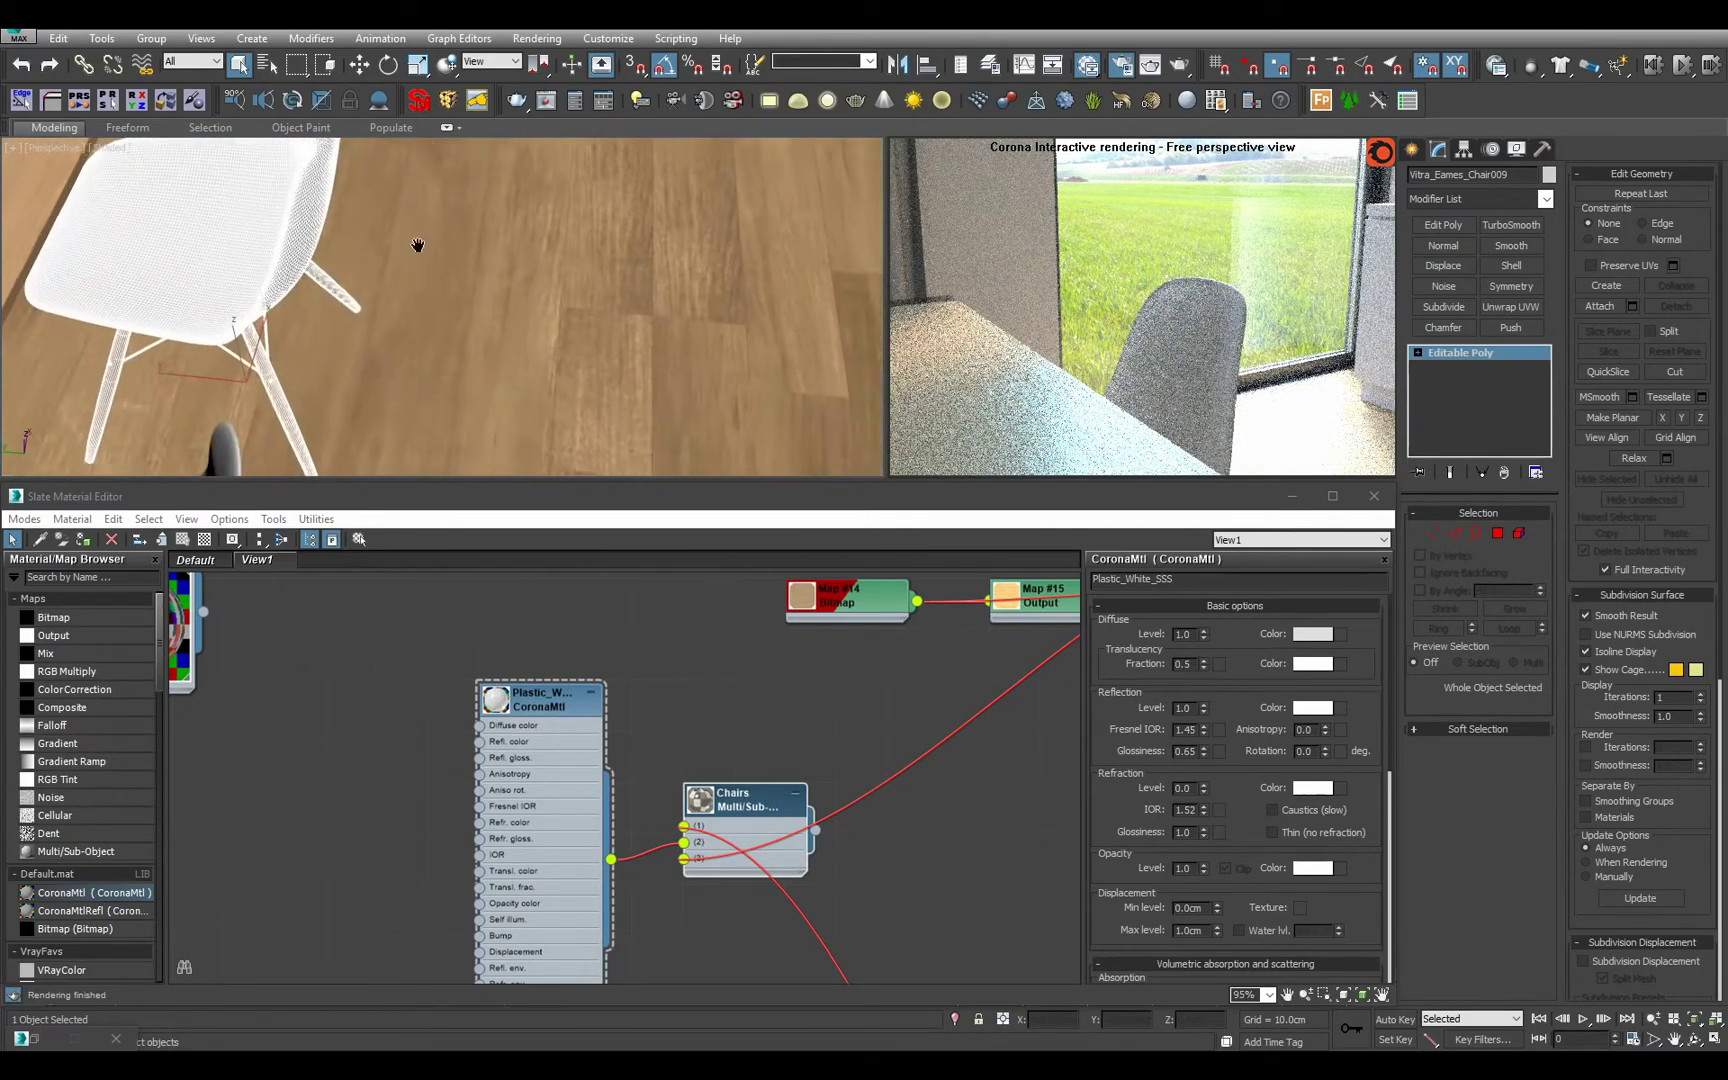
key(w)
alt+middle_drag(237, 358, 440, 382)
drag(408, 428, 433, 350)
alt+middle_drag(433, 350, 560, 250)
scroll(488, 262, up, 3)
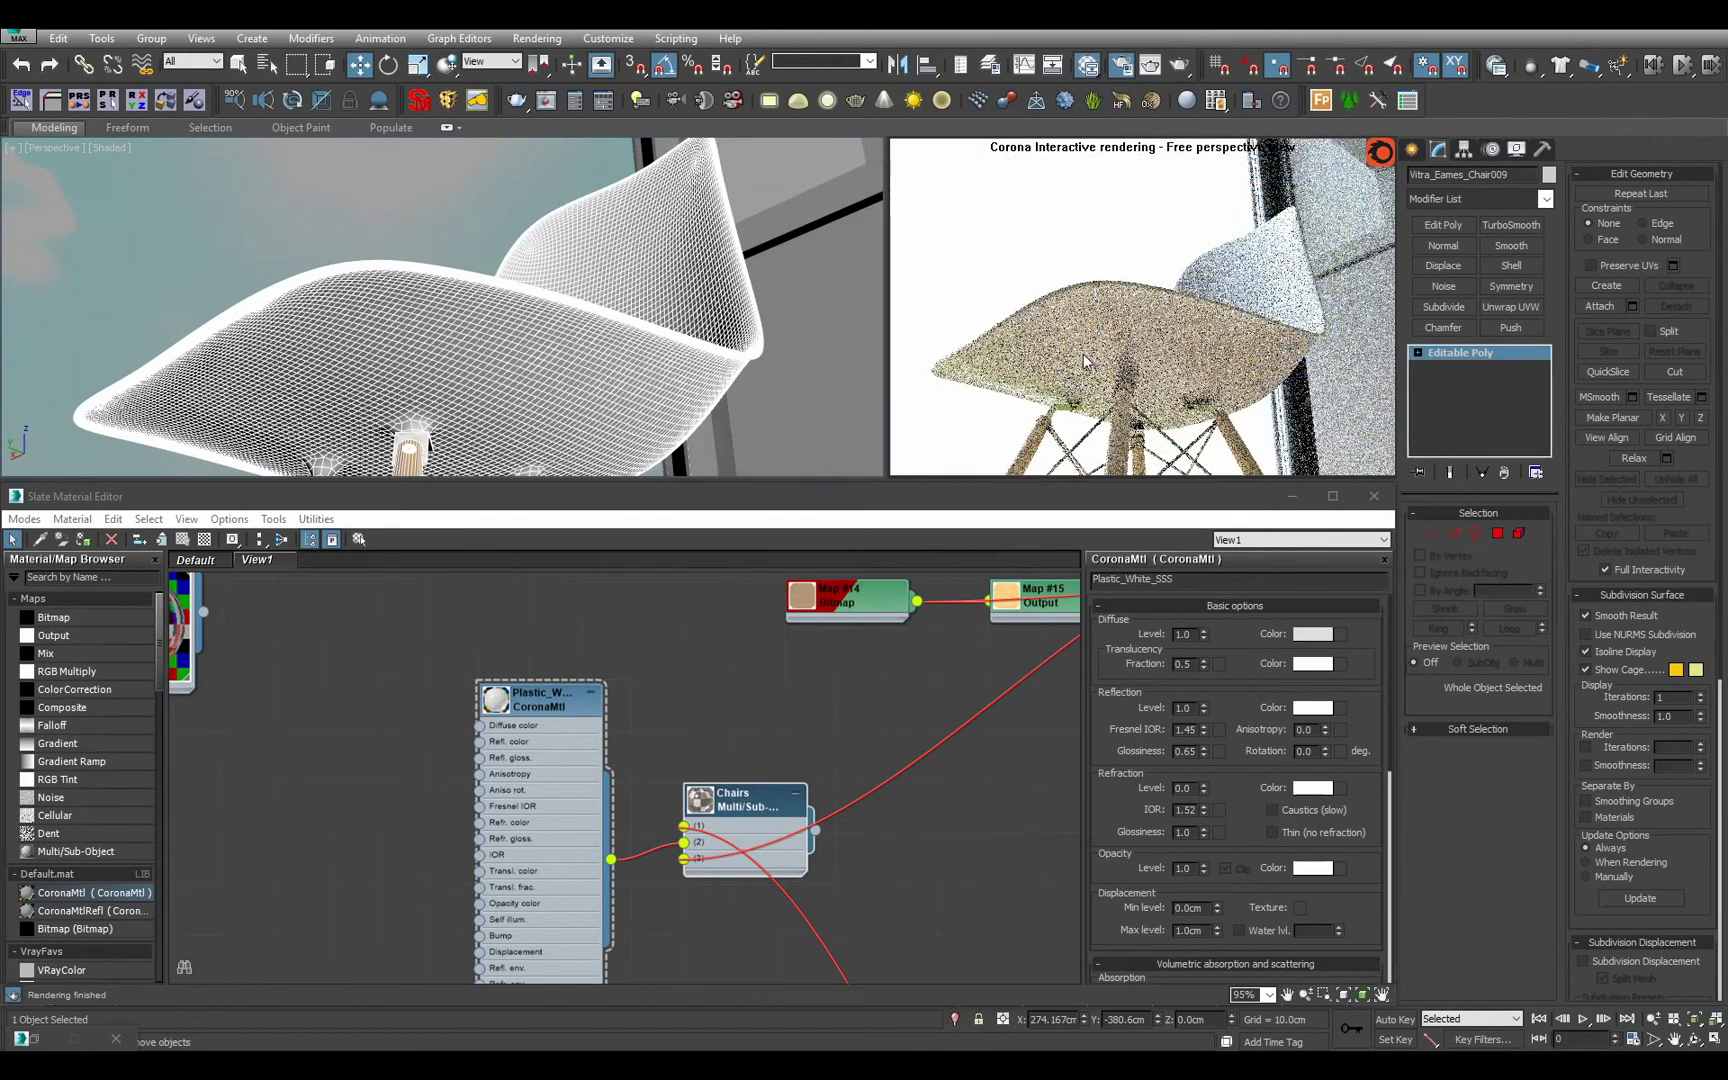
alt+middle_drag(860, 312, 765, 317)
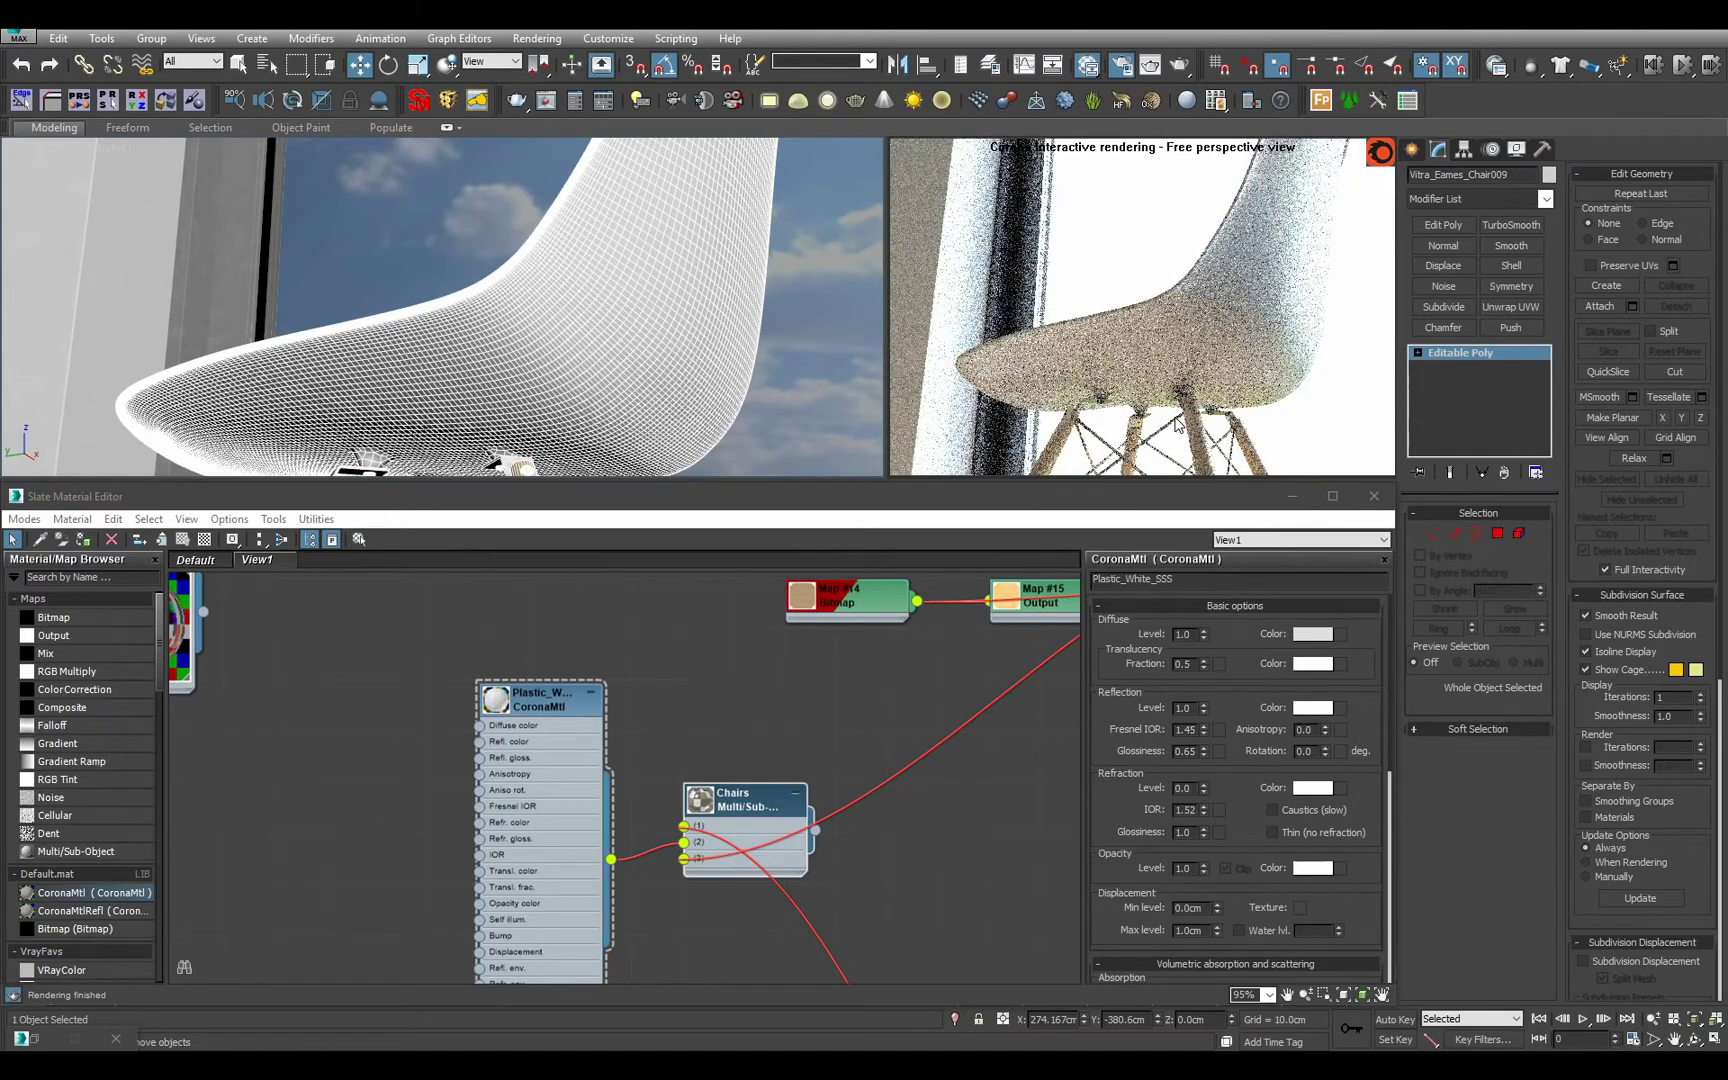
scroll(656, 339, down, 10)
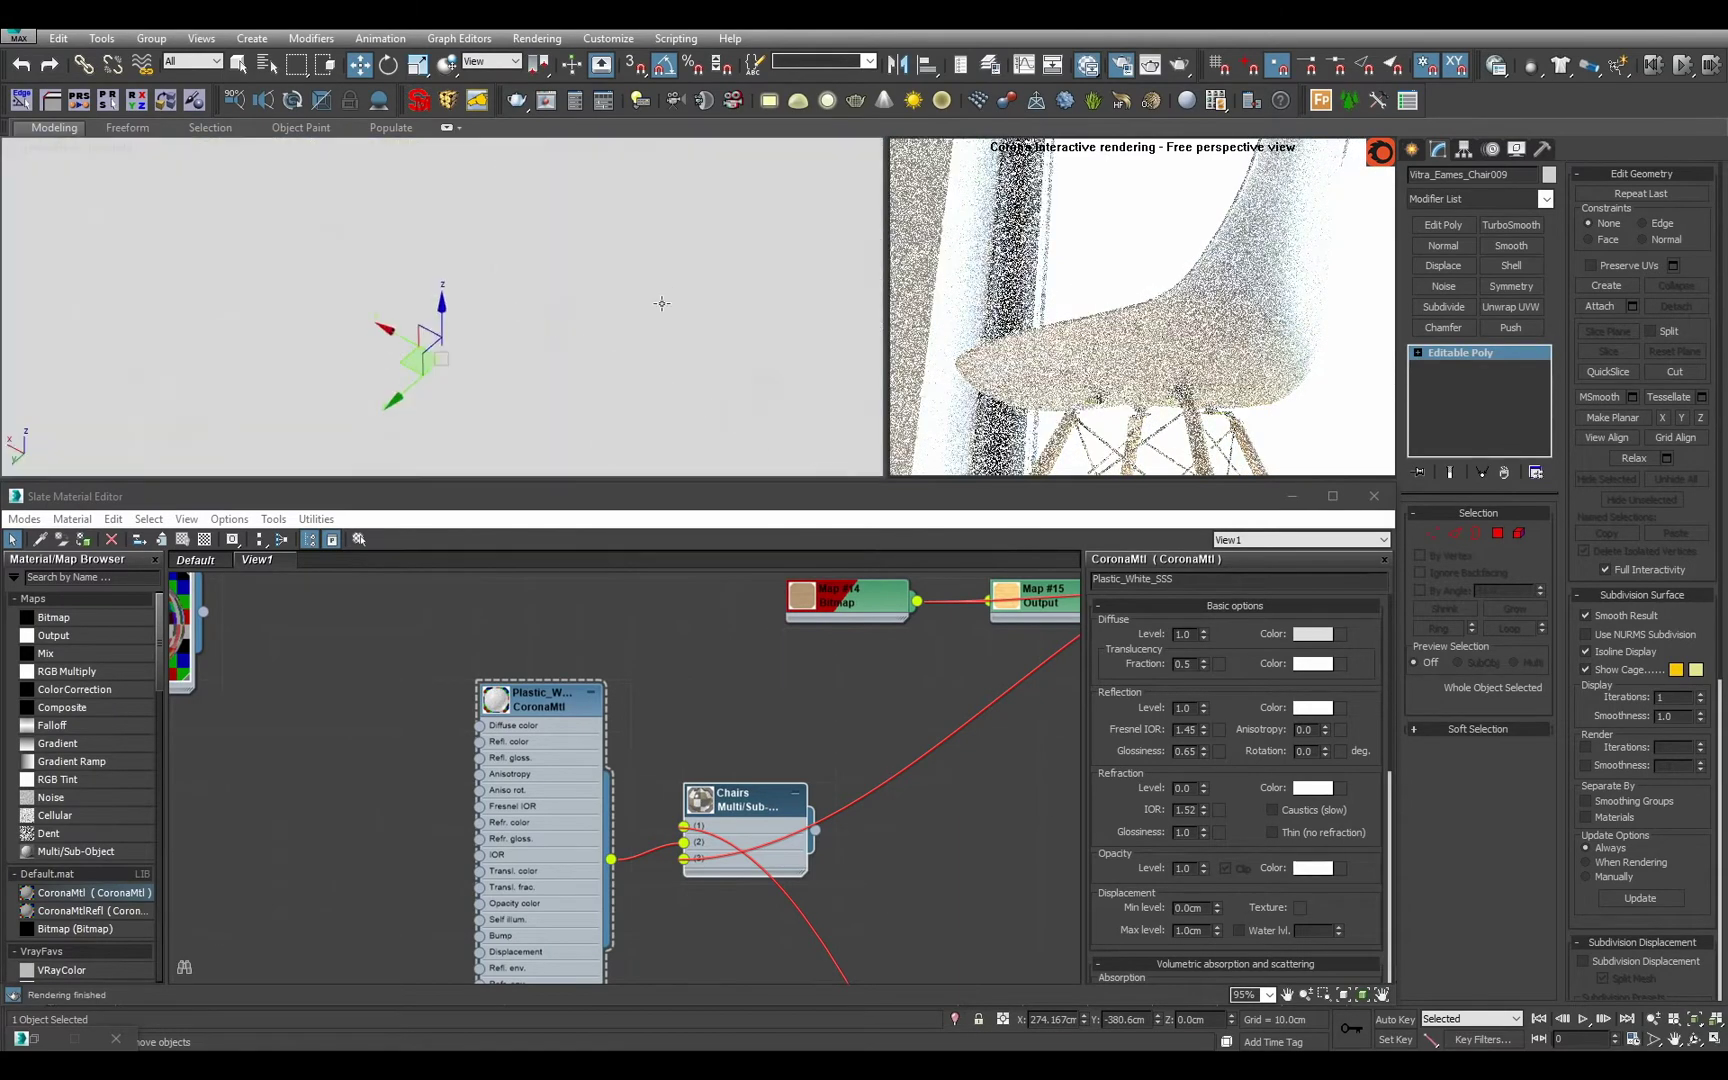
mouse_move(667, 251)
alt+middle_down()
mouse_move(600, 235)
mouse_move(676, 248)
alt+middle_up()
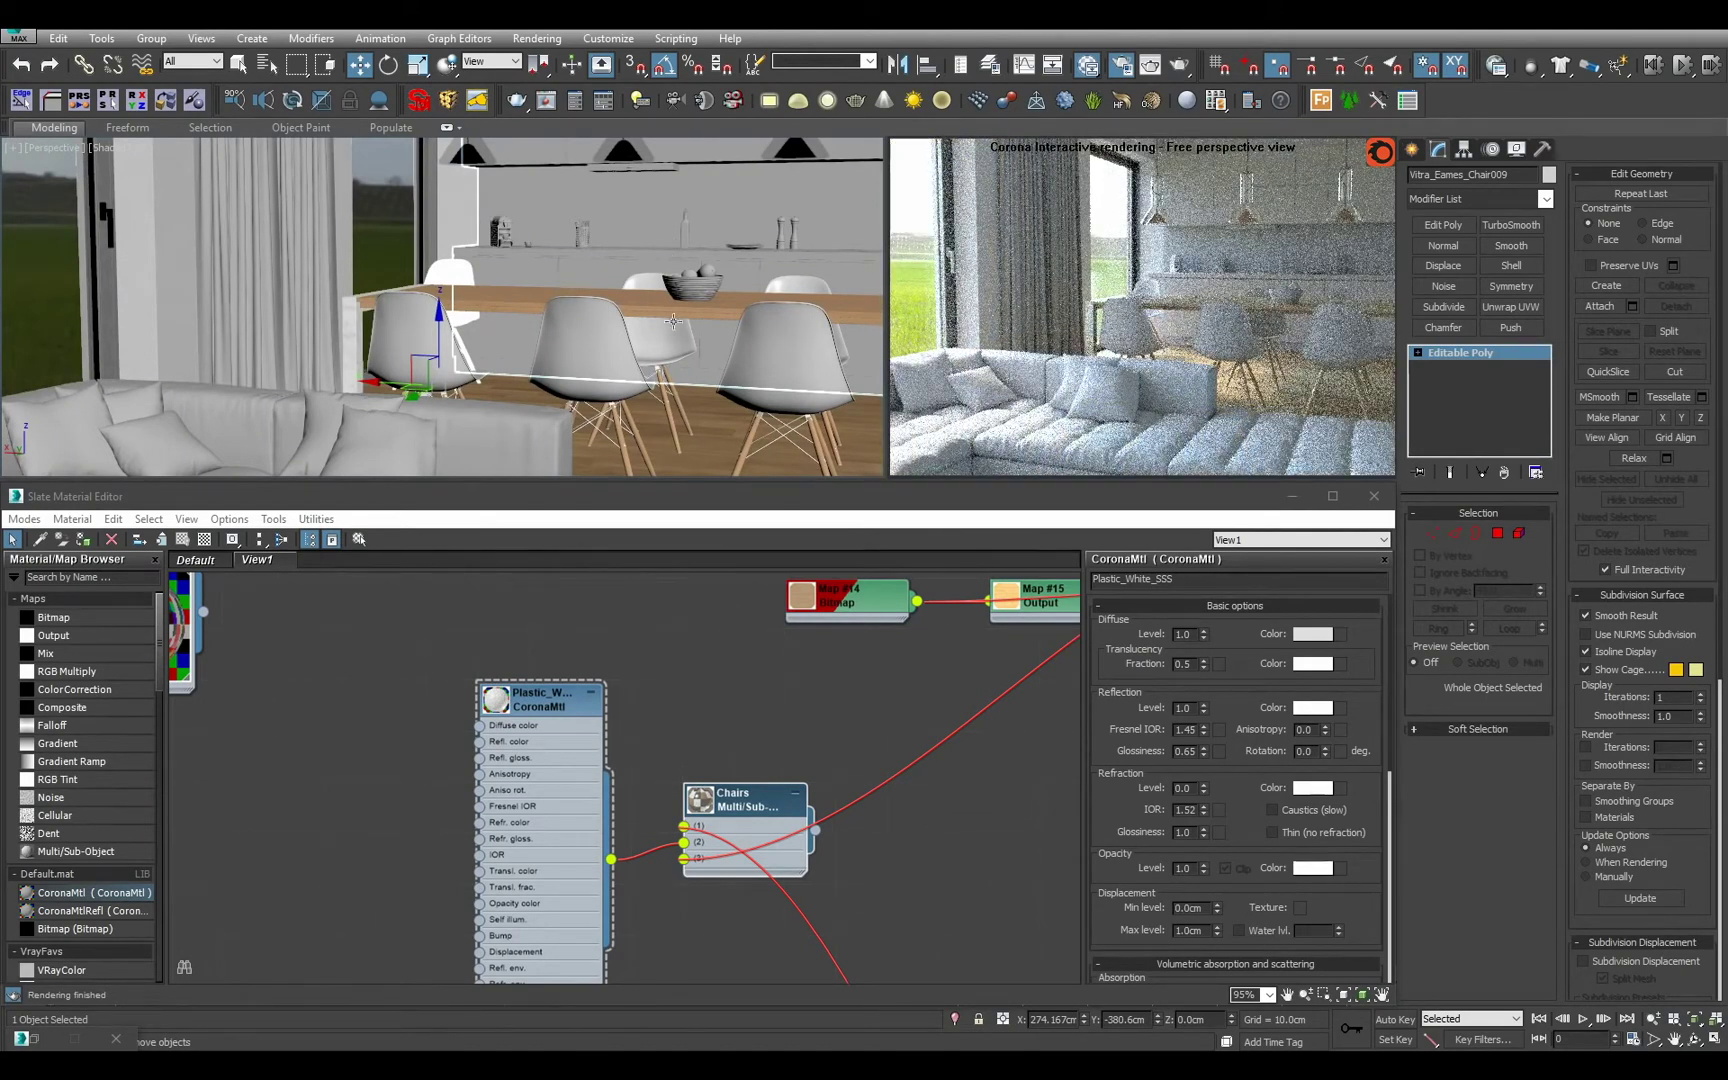
Open the Enviro bitmap's output settings and disable its color map.
scroll(662, 733, down, 10)
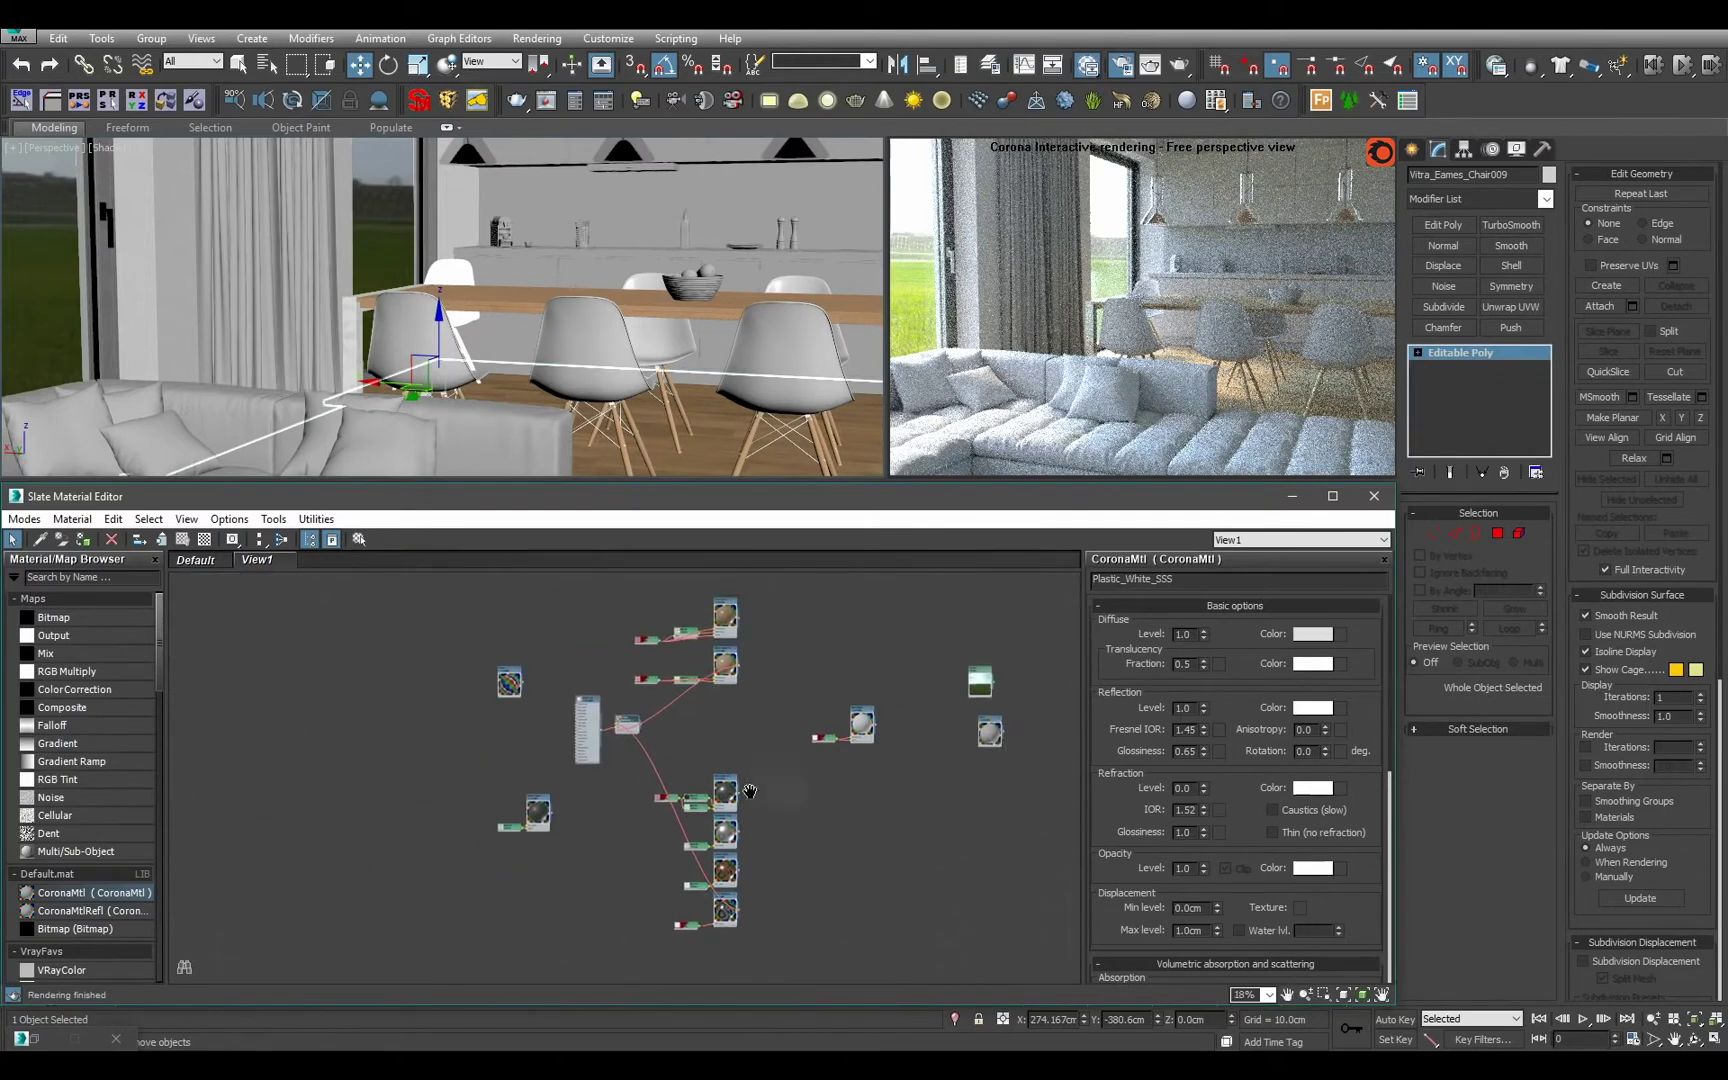
middle_drag(750, 791, 494, 866)
scroll(712, 782, up, 5)
double_click(714, 685)
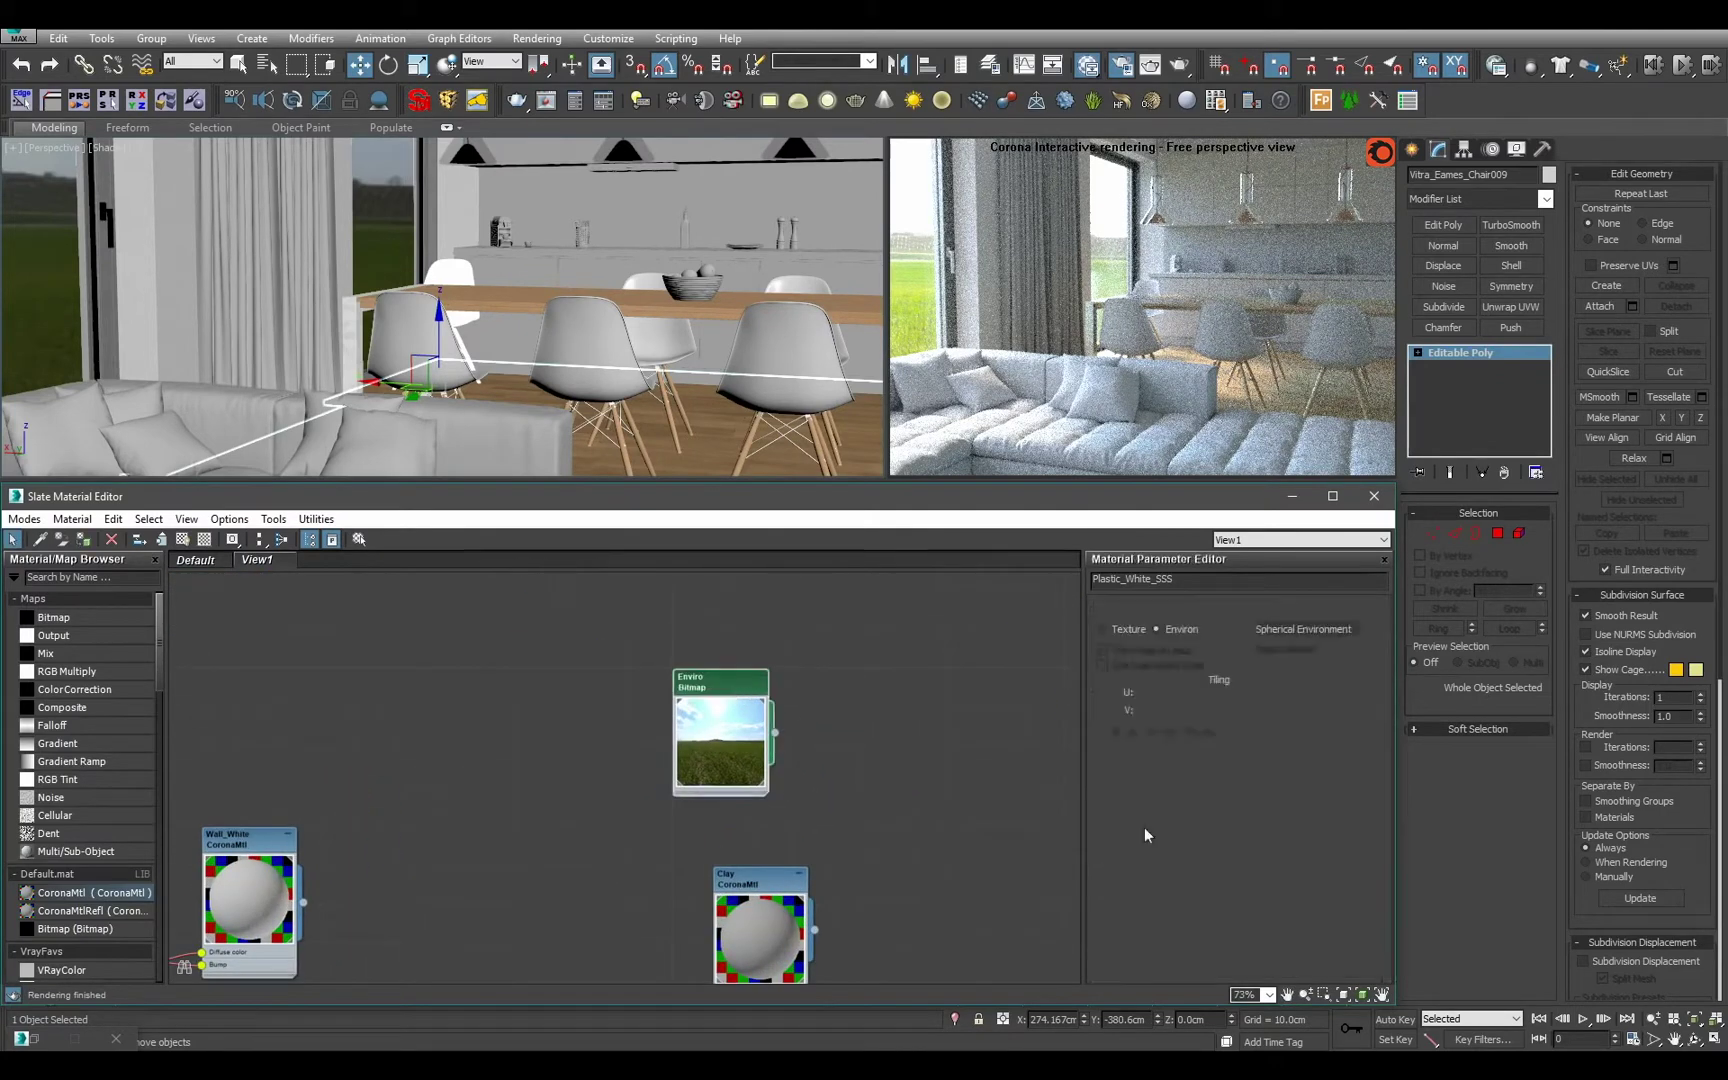
scroll(1156, 815, down, 5)
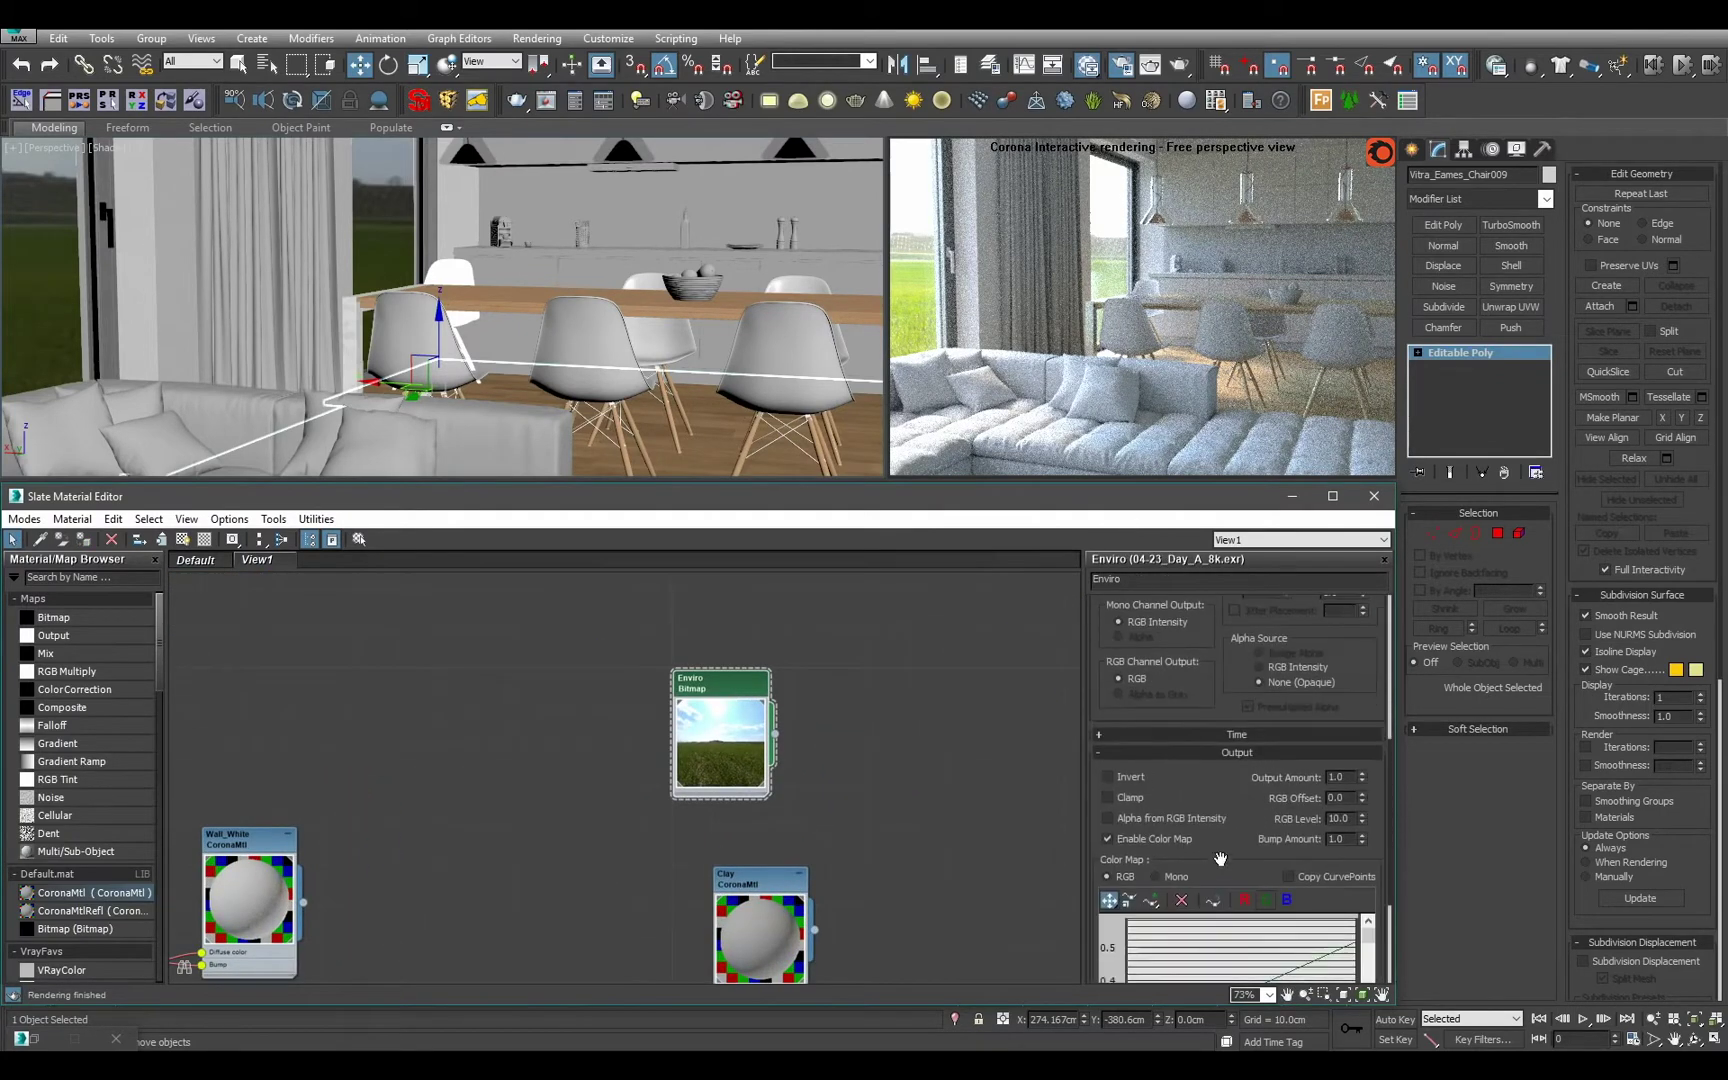
scroll(1156, 773, down, 1)
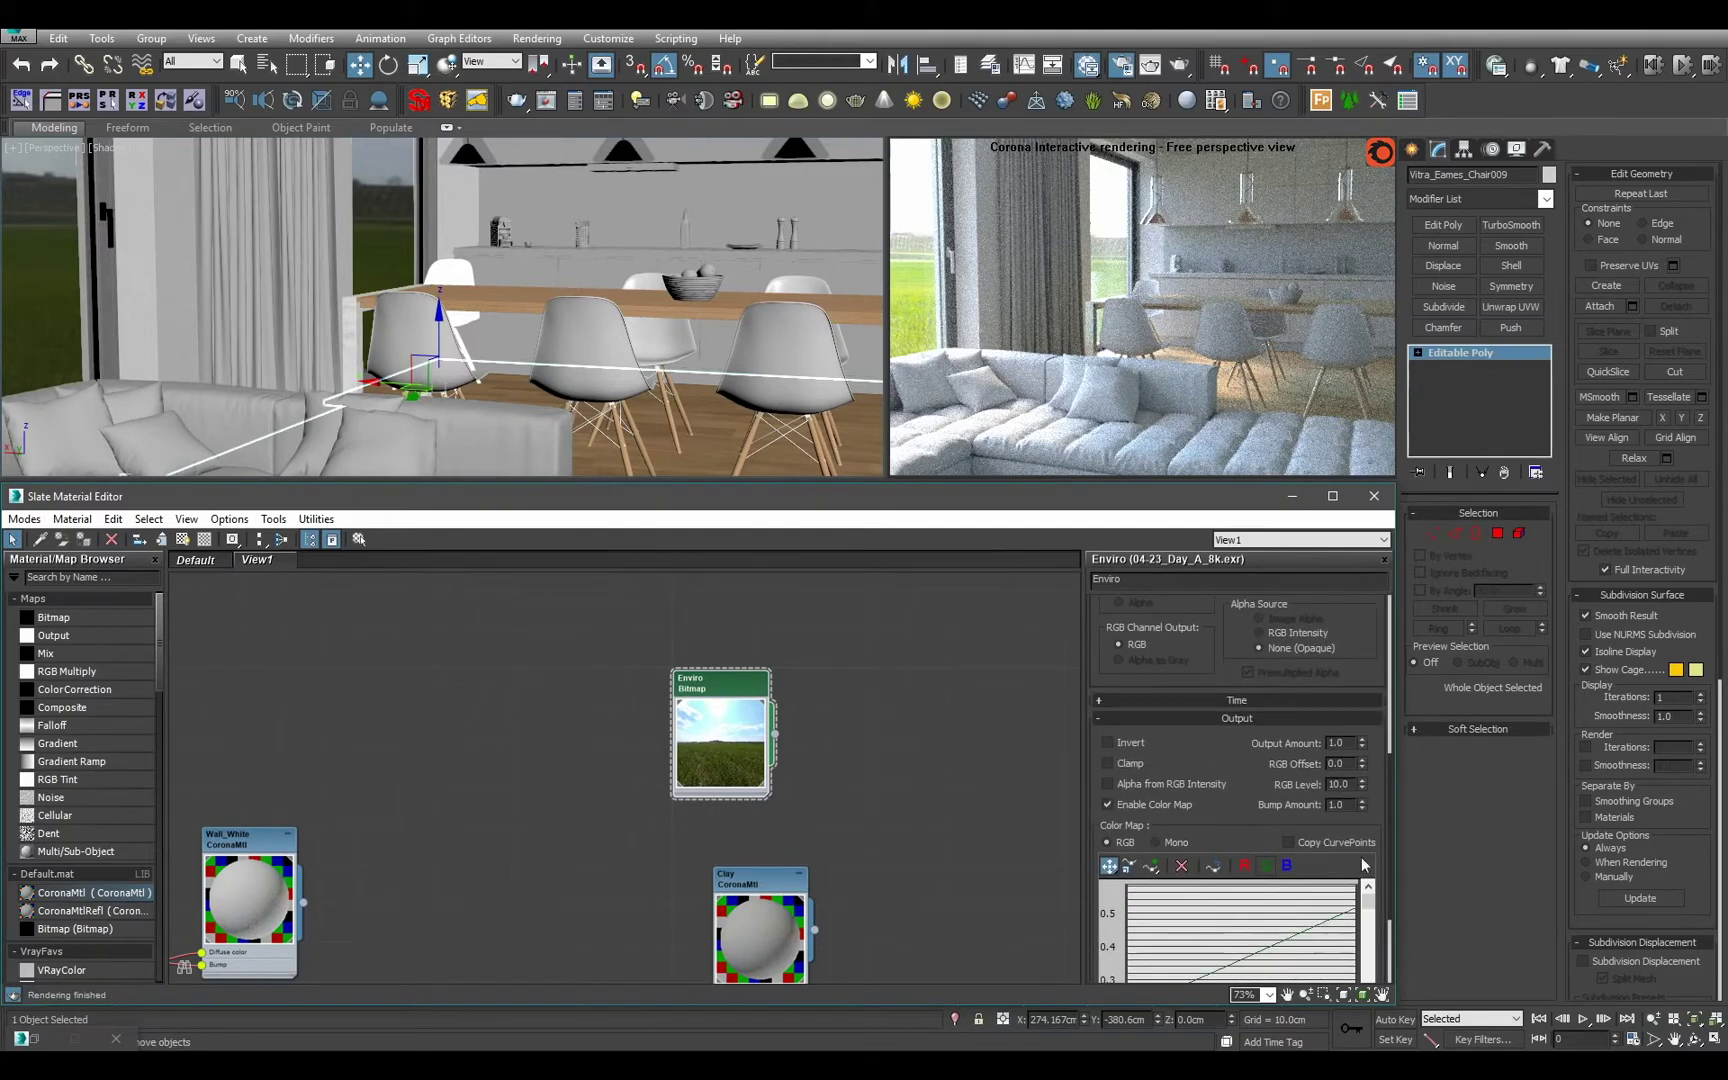
click(1174, 806)
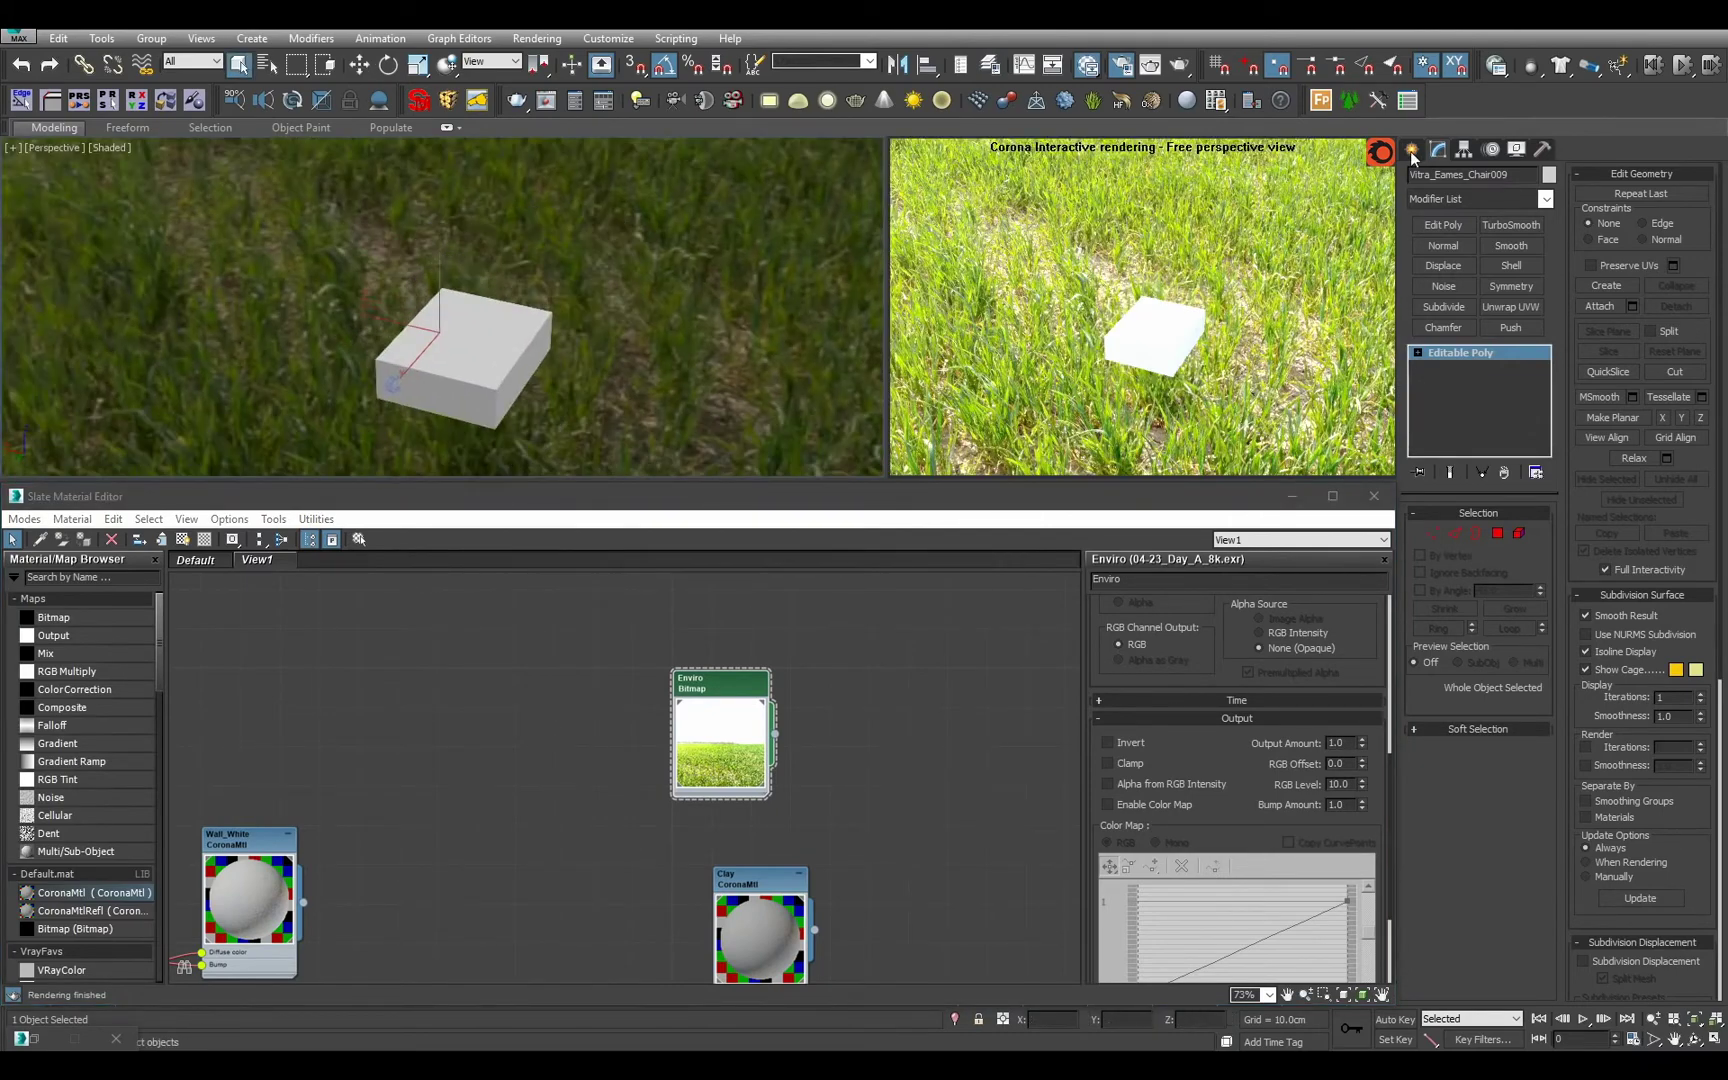
Create a targeted CoronaSun light in the scene.
click(1411, 150)
click(1460, 177)
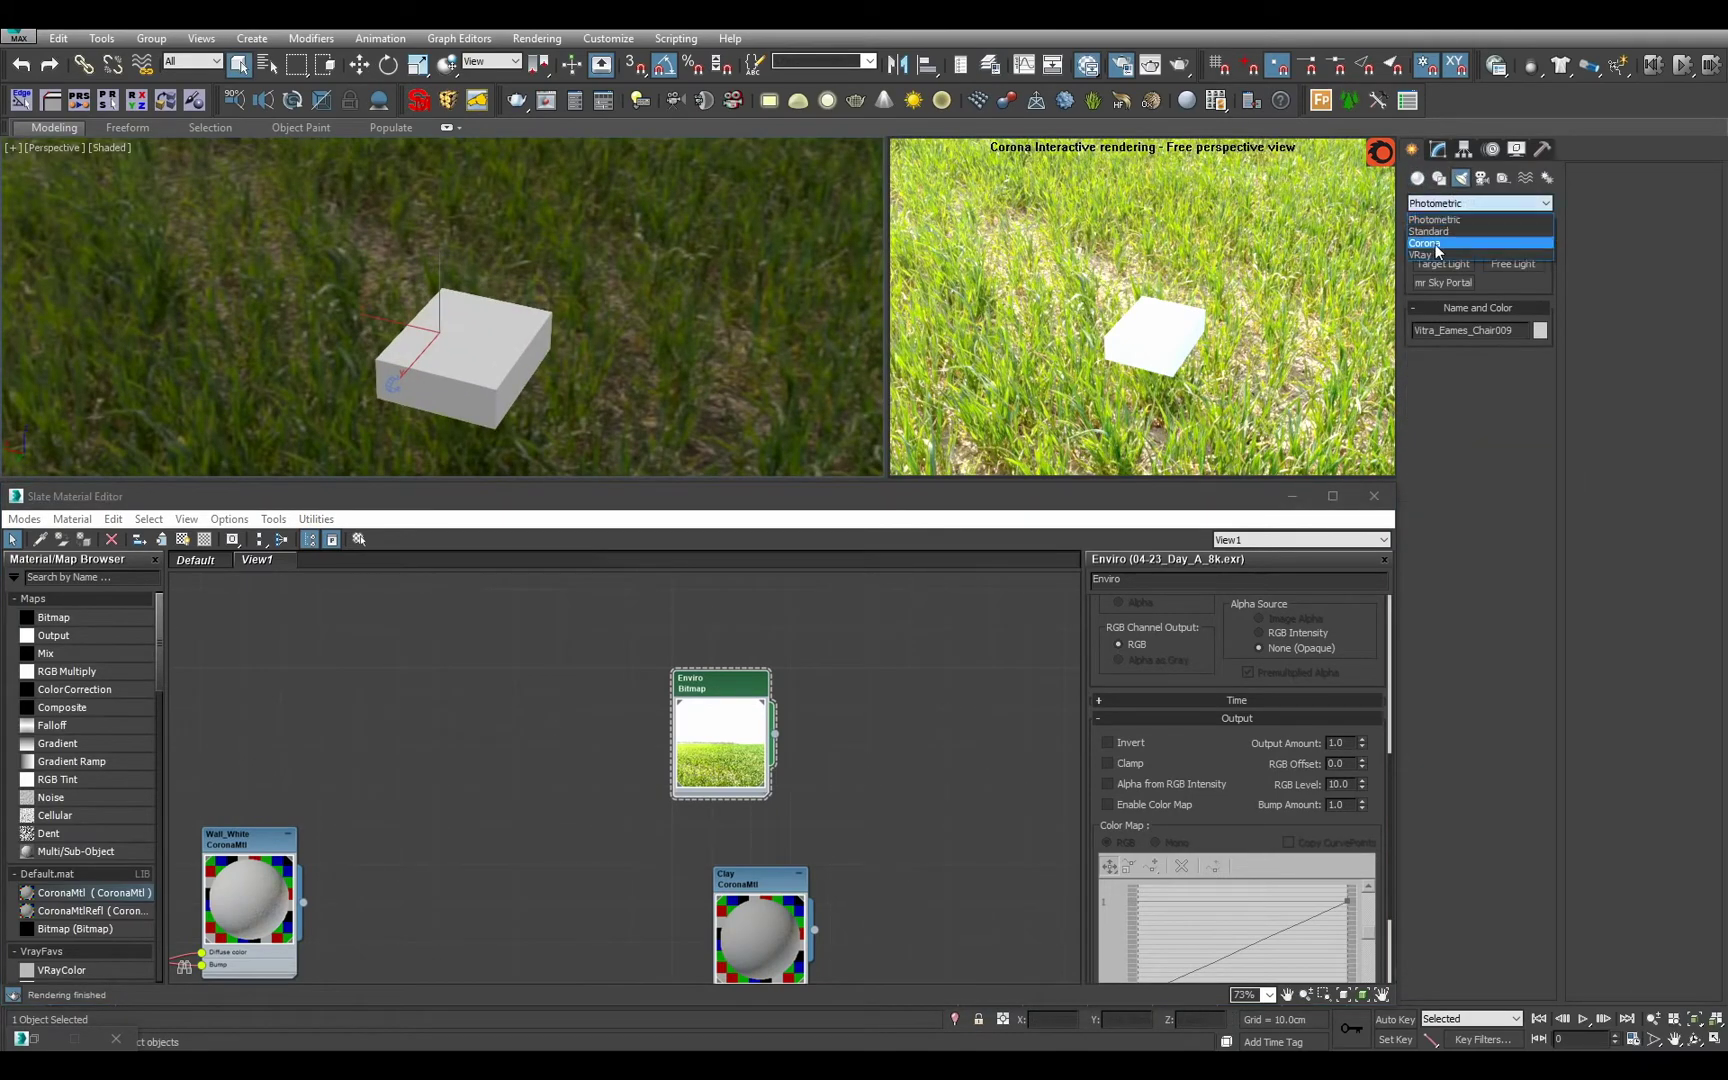
click(1430, 243)
click(1498, 267)
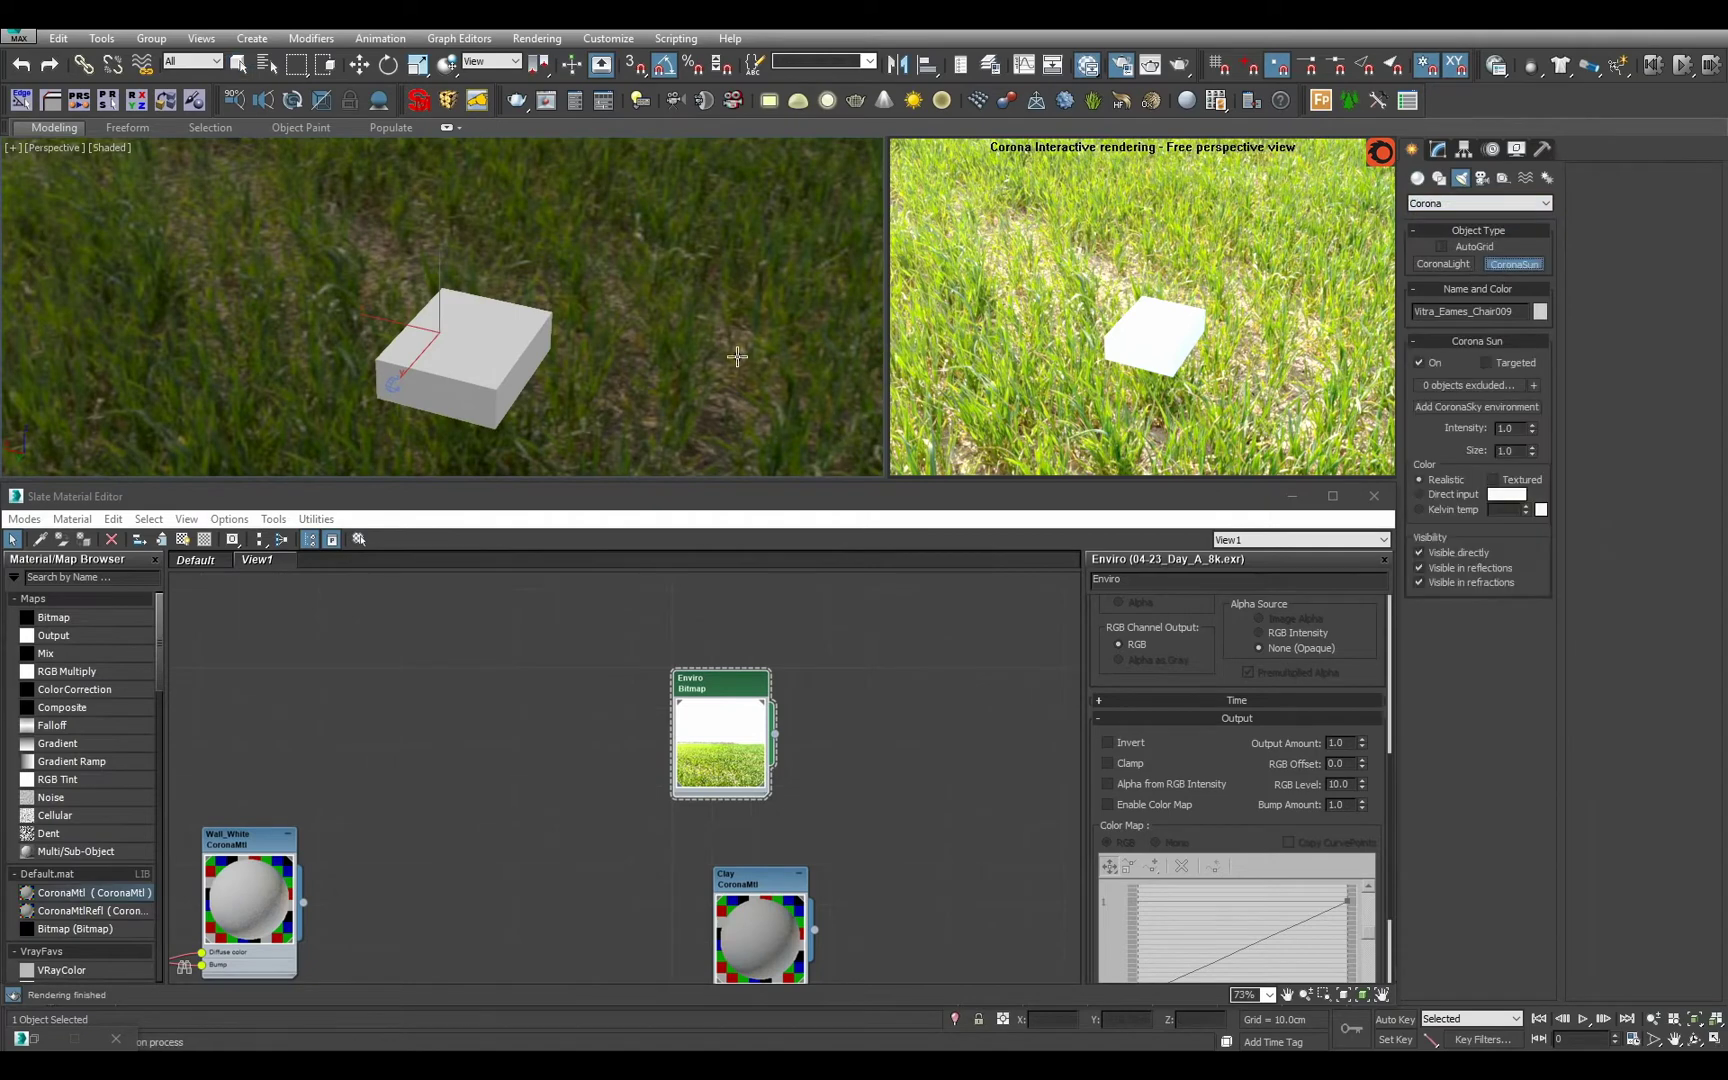
click(347, 182)
right_click(347, 182)
Select the sun's target and set its X and Y positions to 0 cm.
click(351, 229)
key(w)
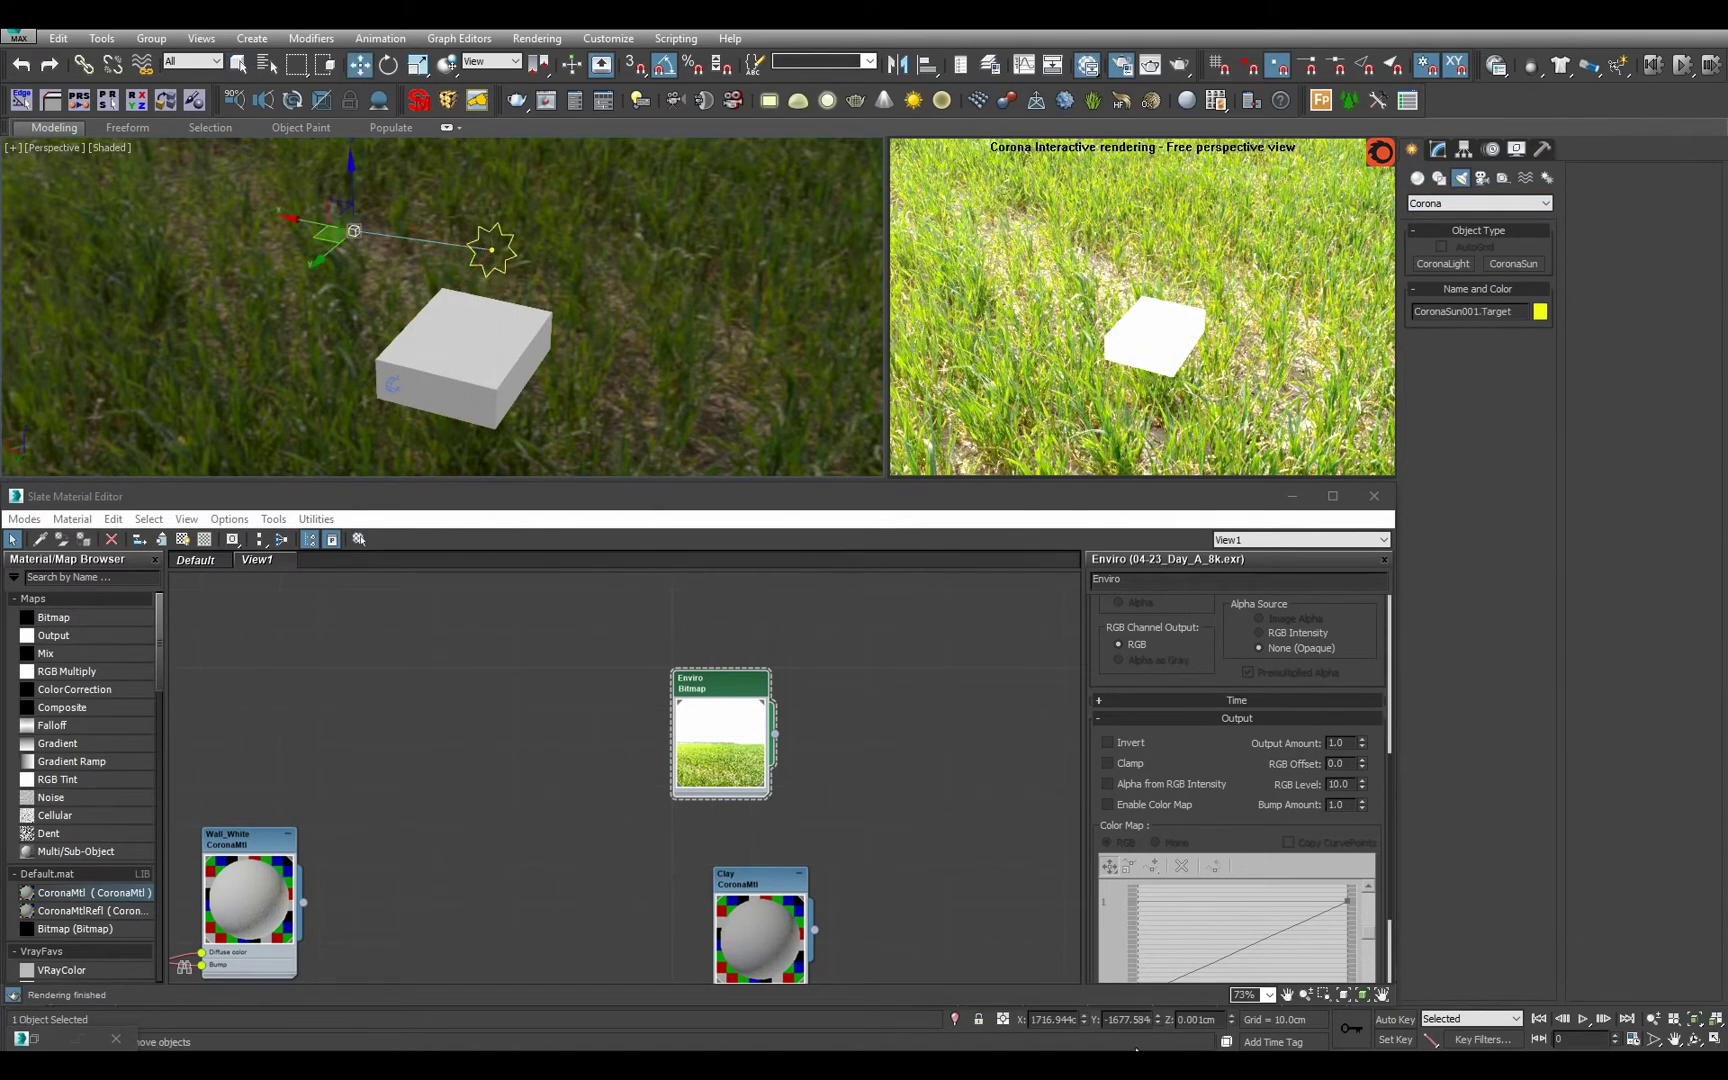
right_click(1087, 1019)
right_click(1160, 1019)
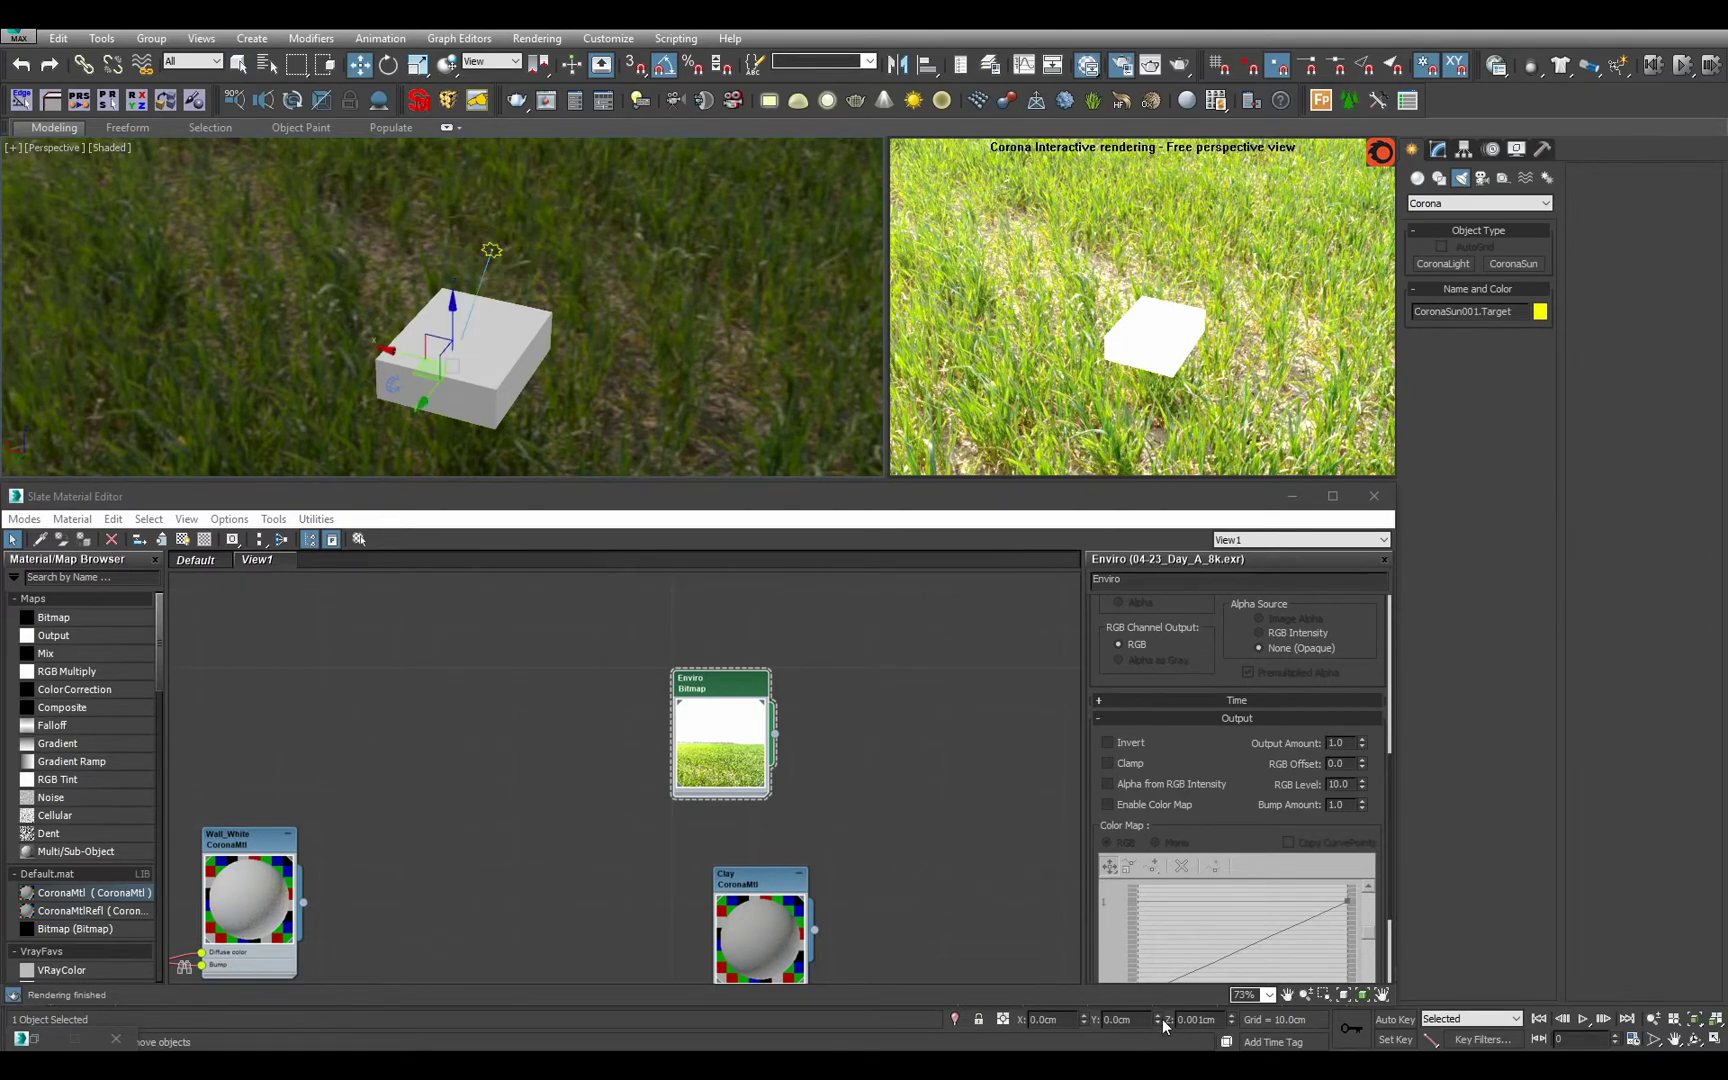
Isolate the Corona sun with its target and select the sun for moving.
alt+middle_drag(570, 369, 531, 256)
click(509, 224)
click(467, 305)
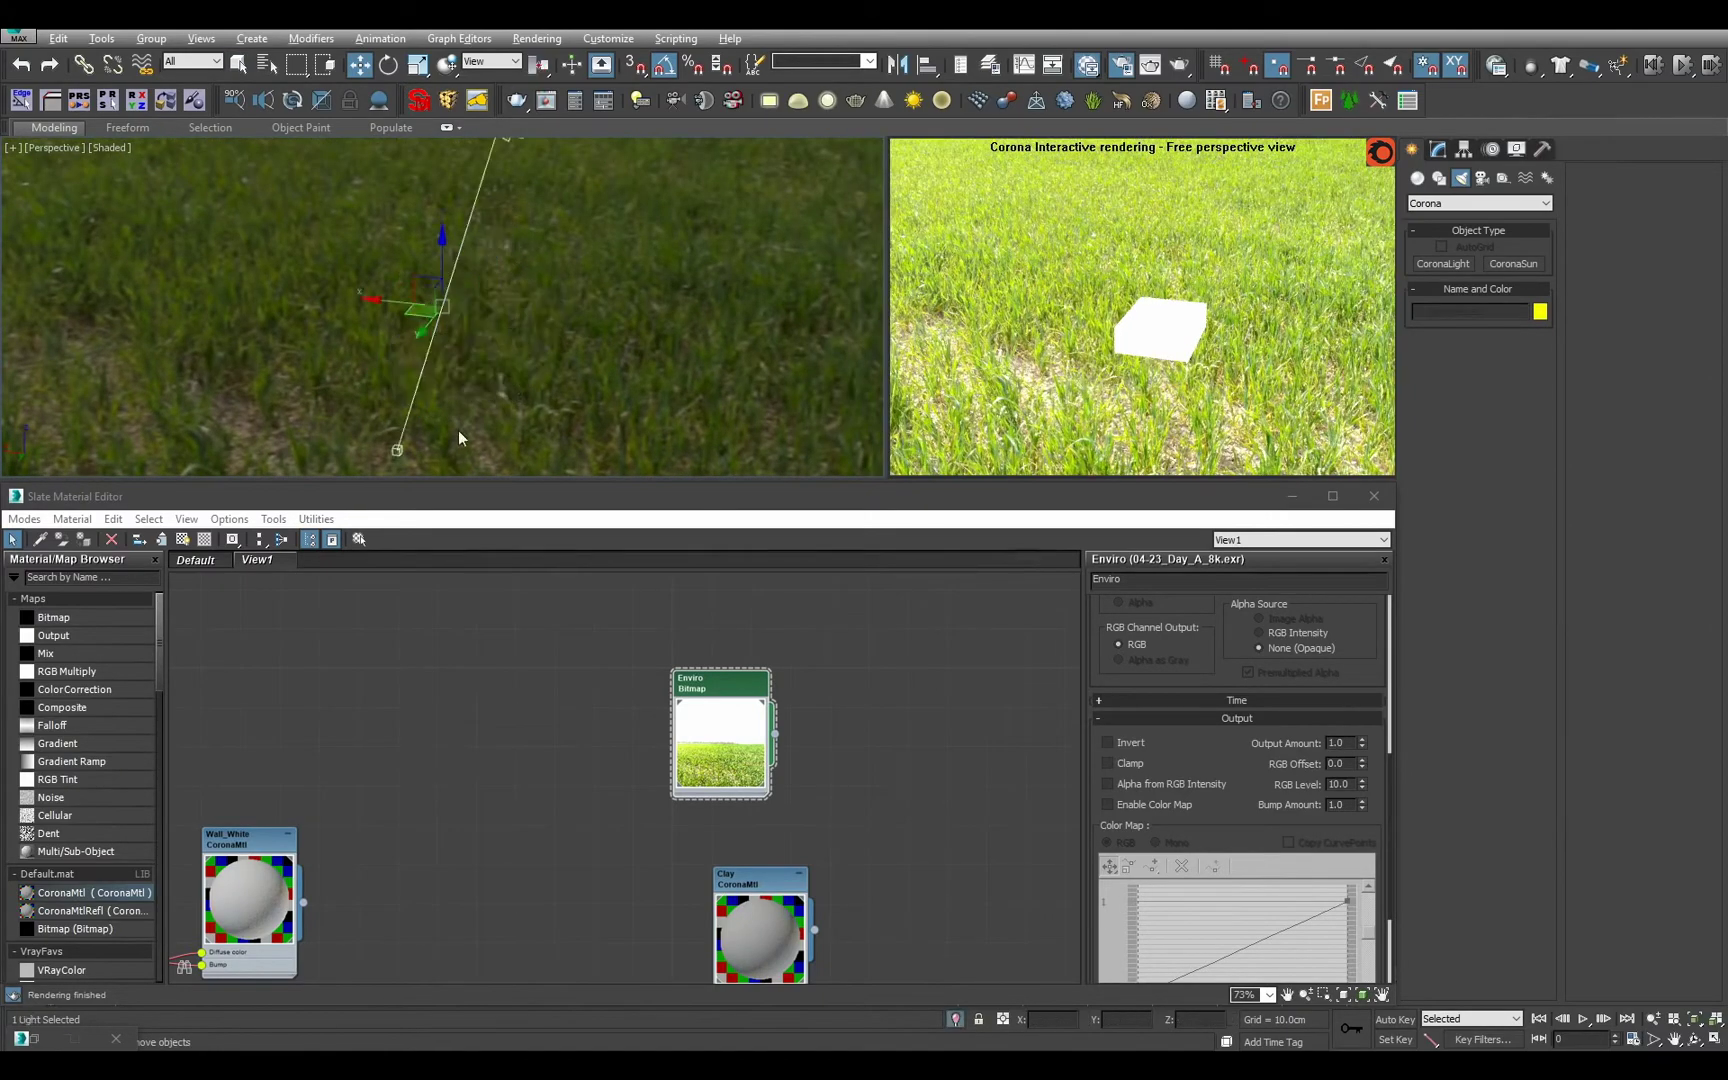
alt+middle_drag(470, 427, 477, 356)
click(453, 292)
click(453, 292)
key(q)
click(474, 293)
key(w)
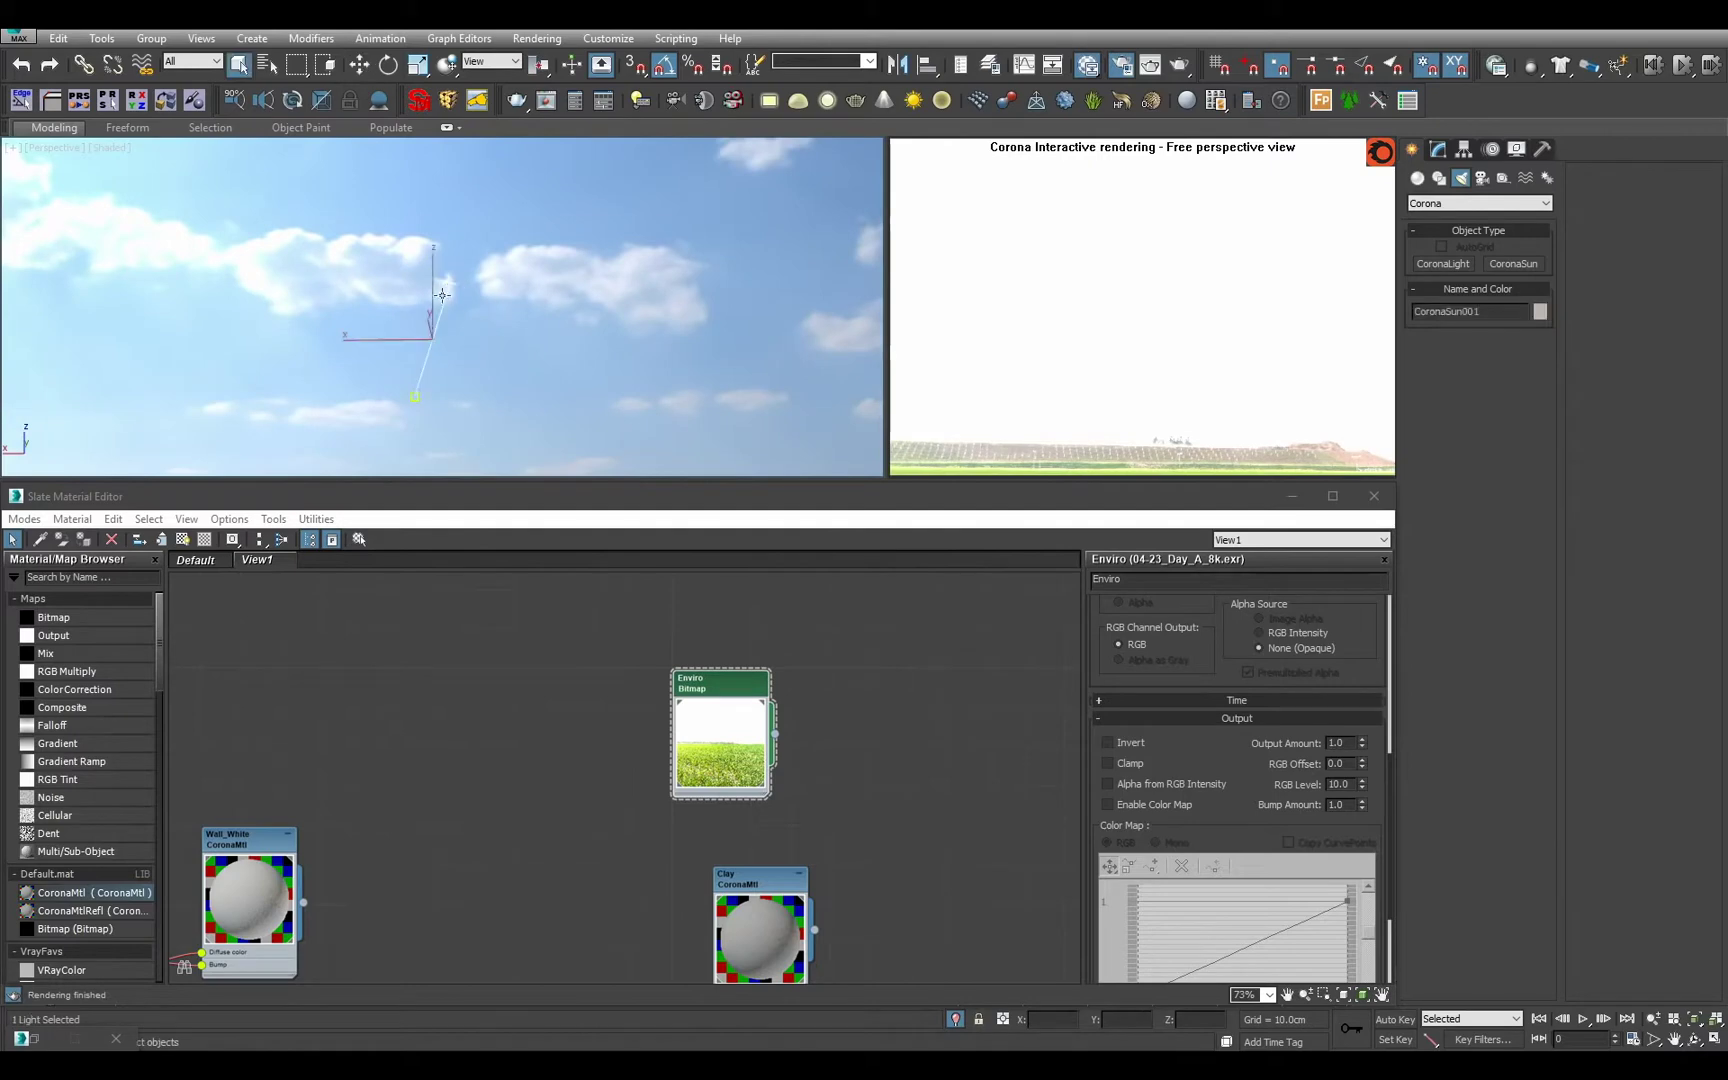
Align the sun with the bright spot of the sky image, at about X 506, Y -378, Z 532 cm, and end isolation.
drag(444, 292, 490, 392)
mouse_move(490, 392)
alt+middle_down()
mouse_move(541, 420)
mouse_move(544, 389)
mouse_move(428, 432)
mouse_move(445, 392)
mouse_move(490, 396)
mouse_move(491, 369)
mouse_move(477, 399)
alt+middle_up()
click(476, 402)
key(z)
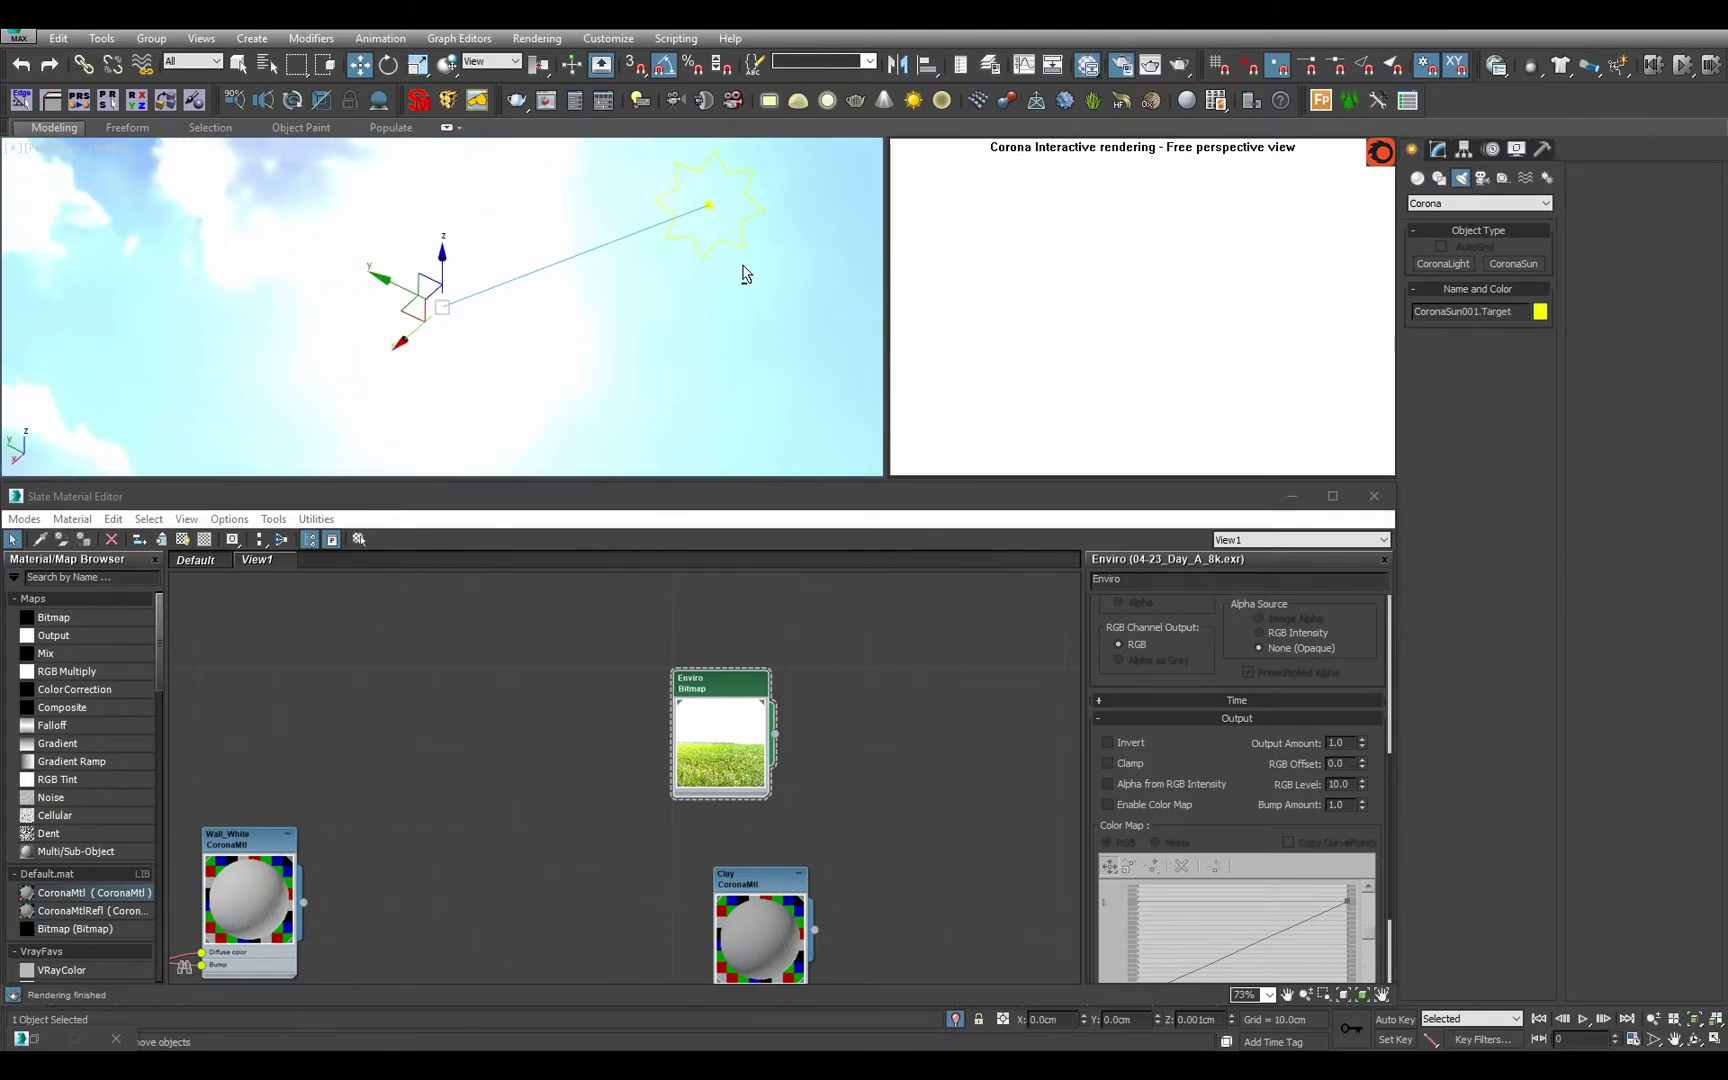
click(741, 268)
drag(672, 225, 550, 384)
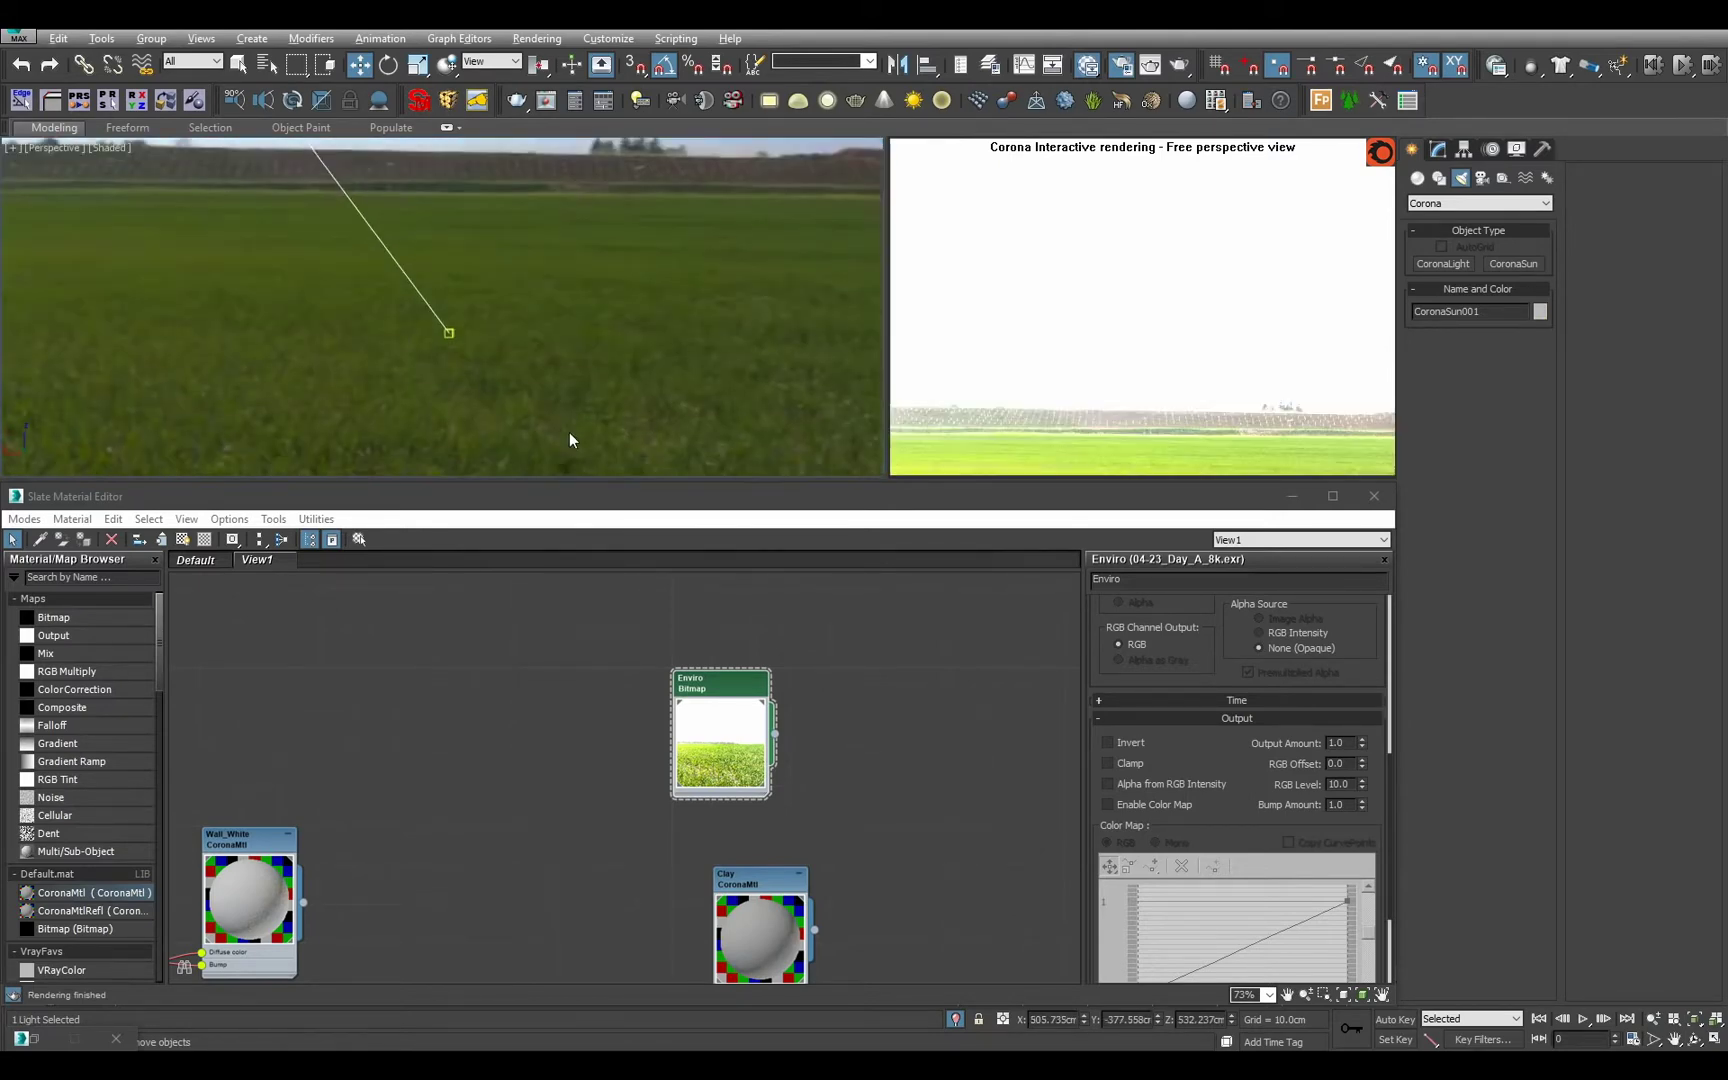
click(952, 1019)
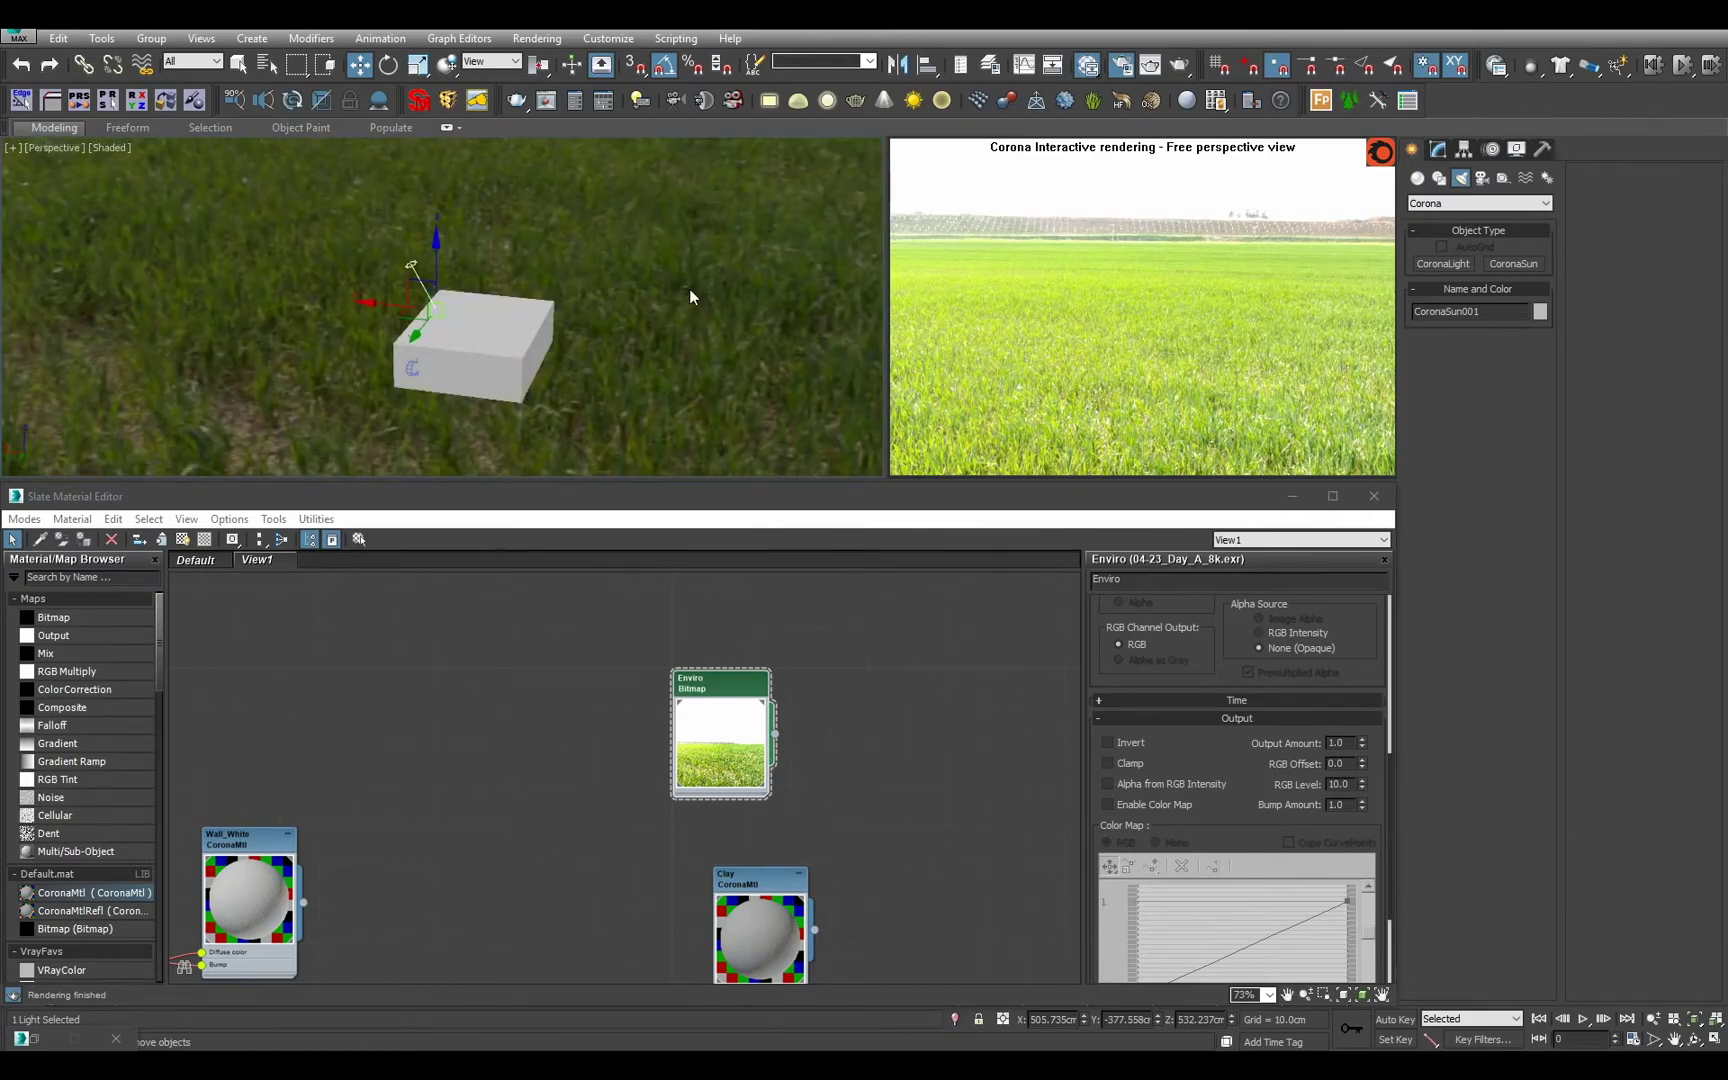
Show the interior through the camera and set the Corona sun's intensity to 0.2.
key(c)
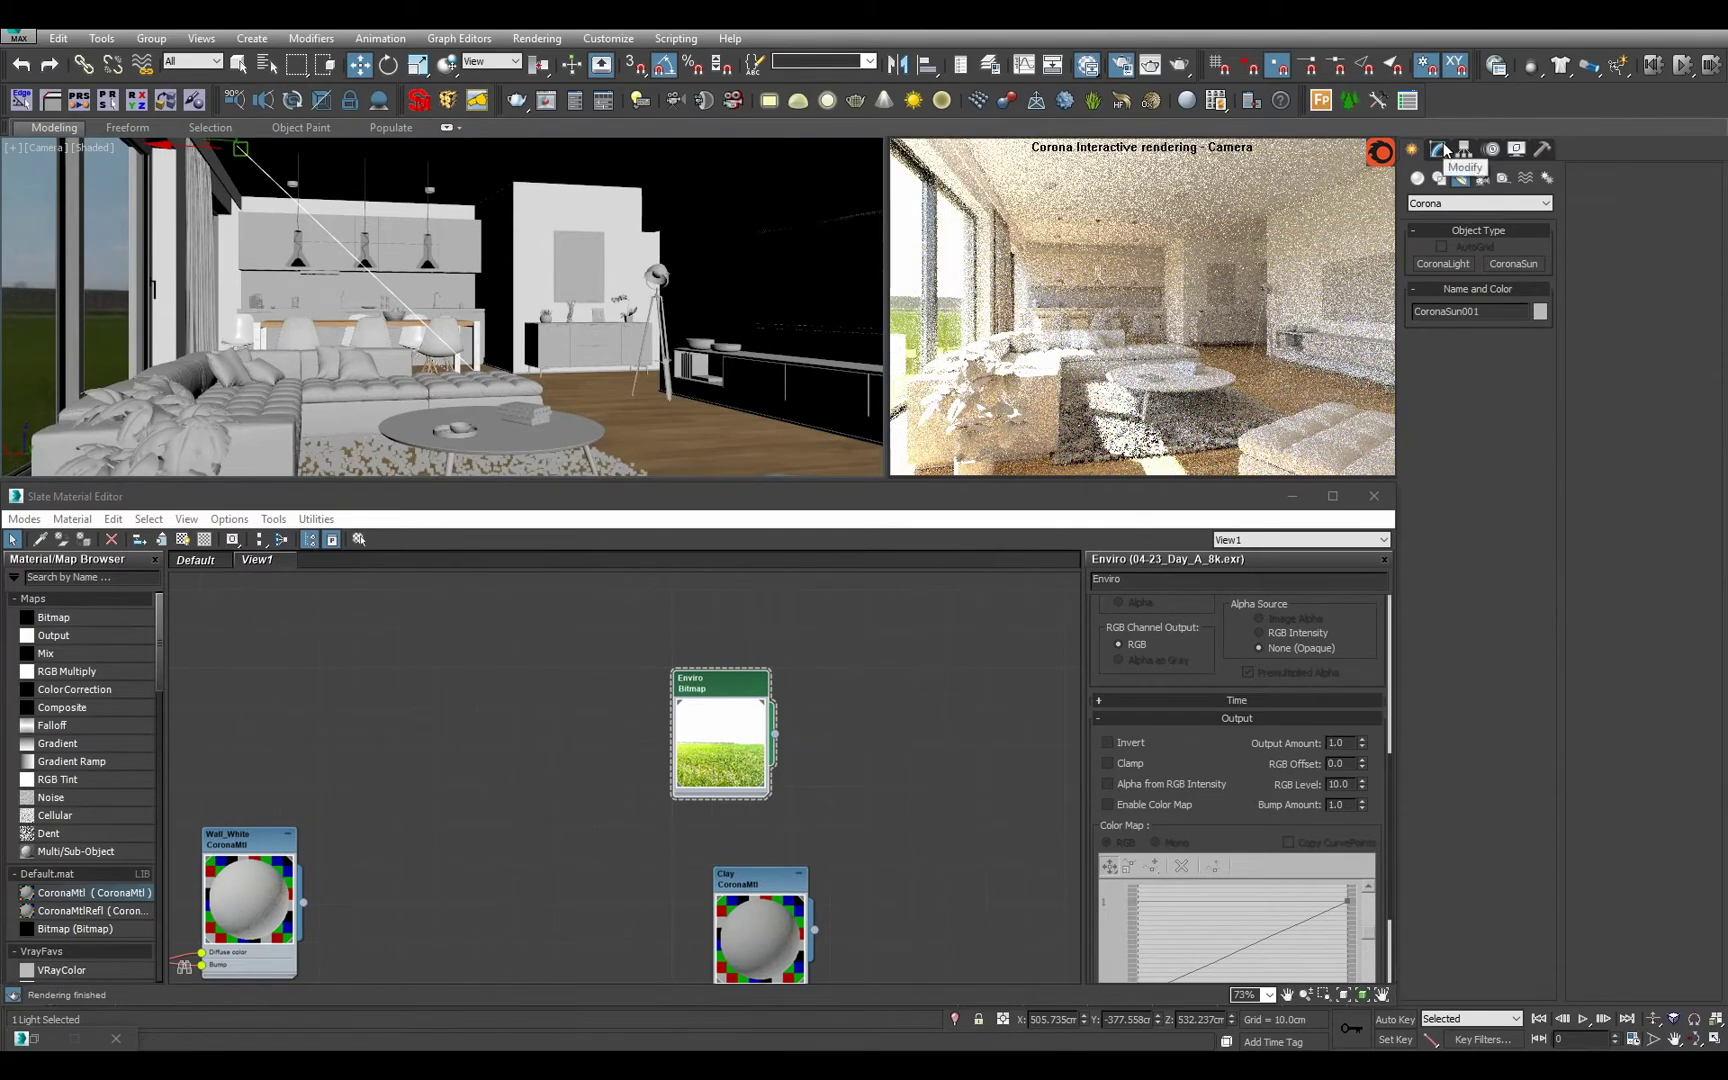
click(1440, 149)
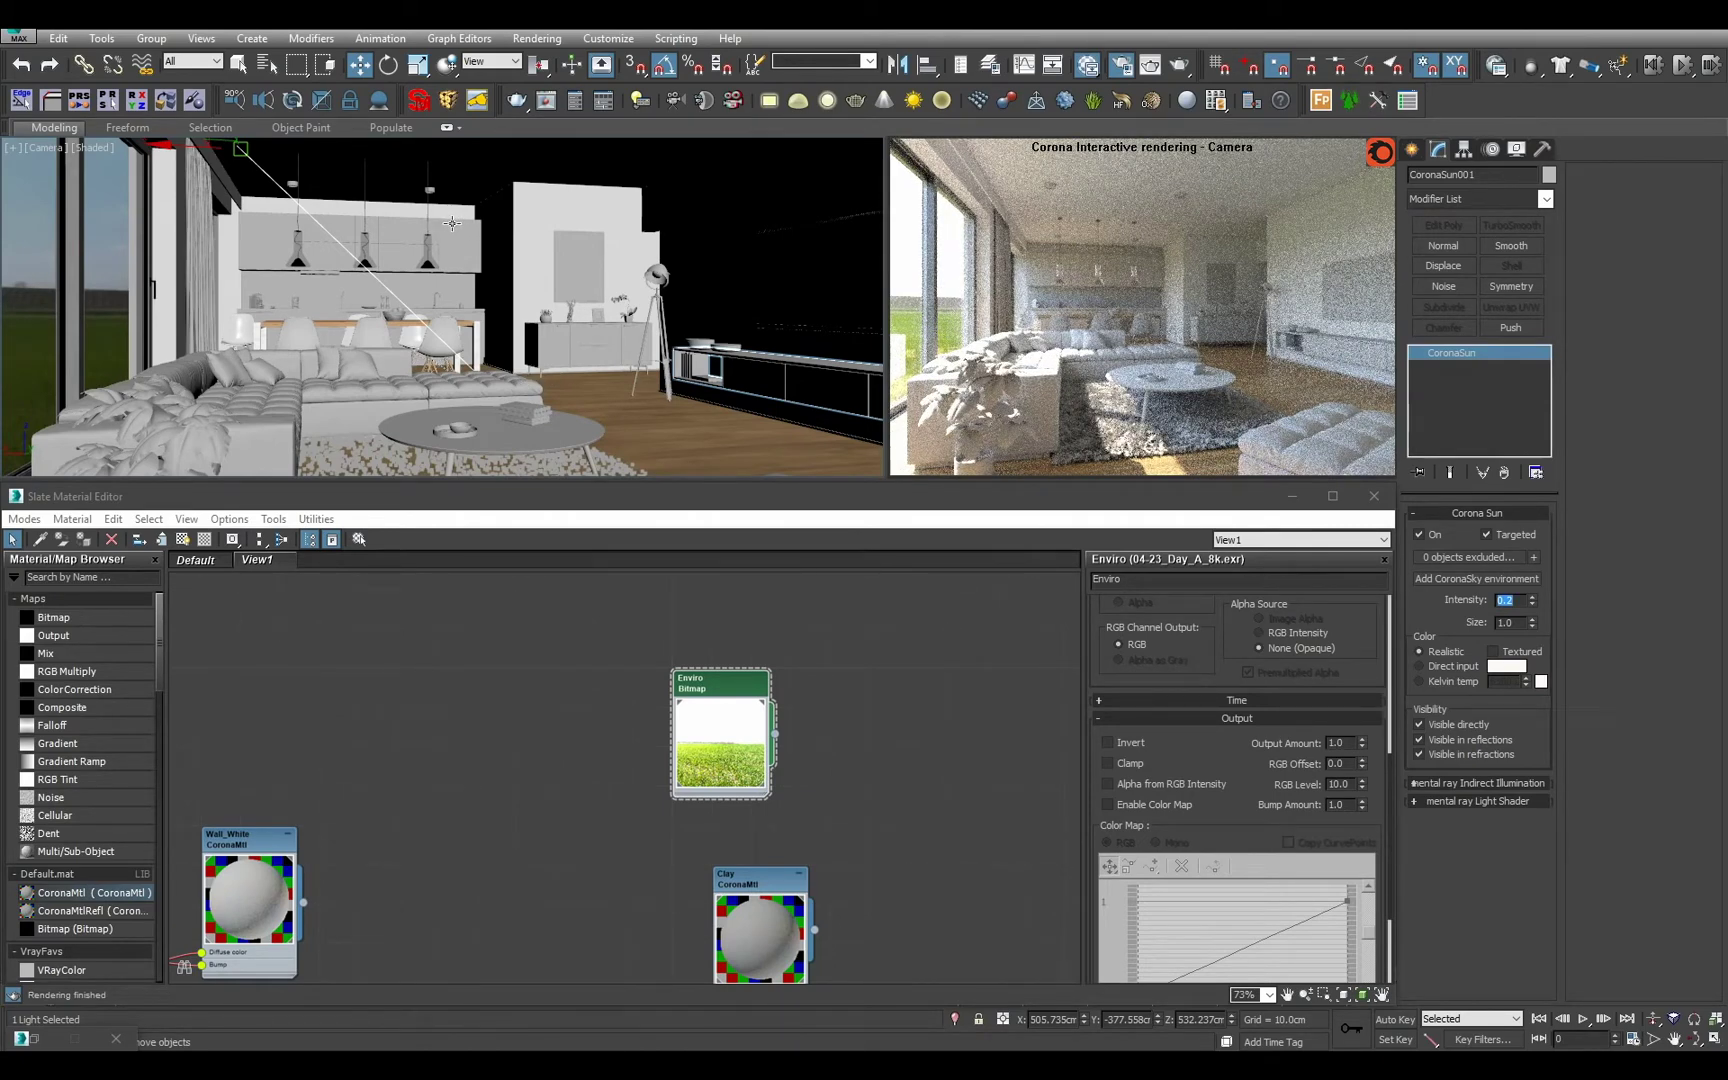
Select the chair beside the window and inspect its sunlit plastic seat from a low side view.
key(q)
click(244, 328)
key(p)
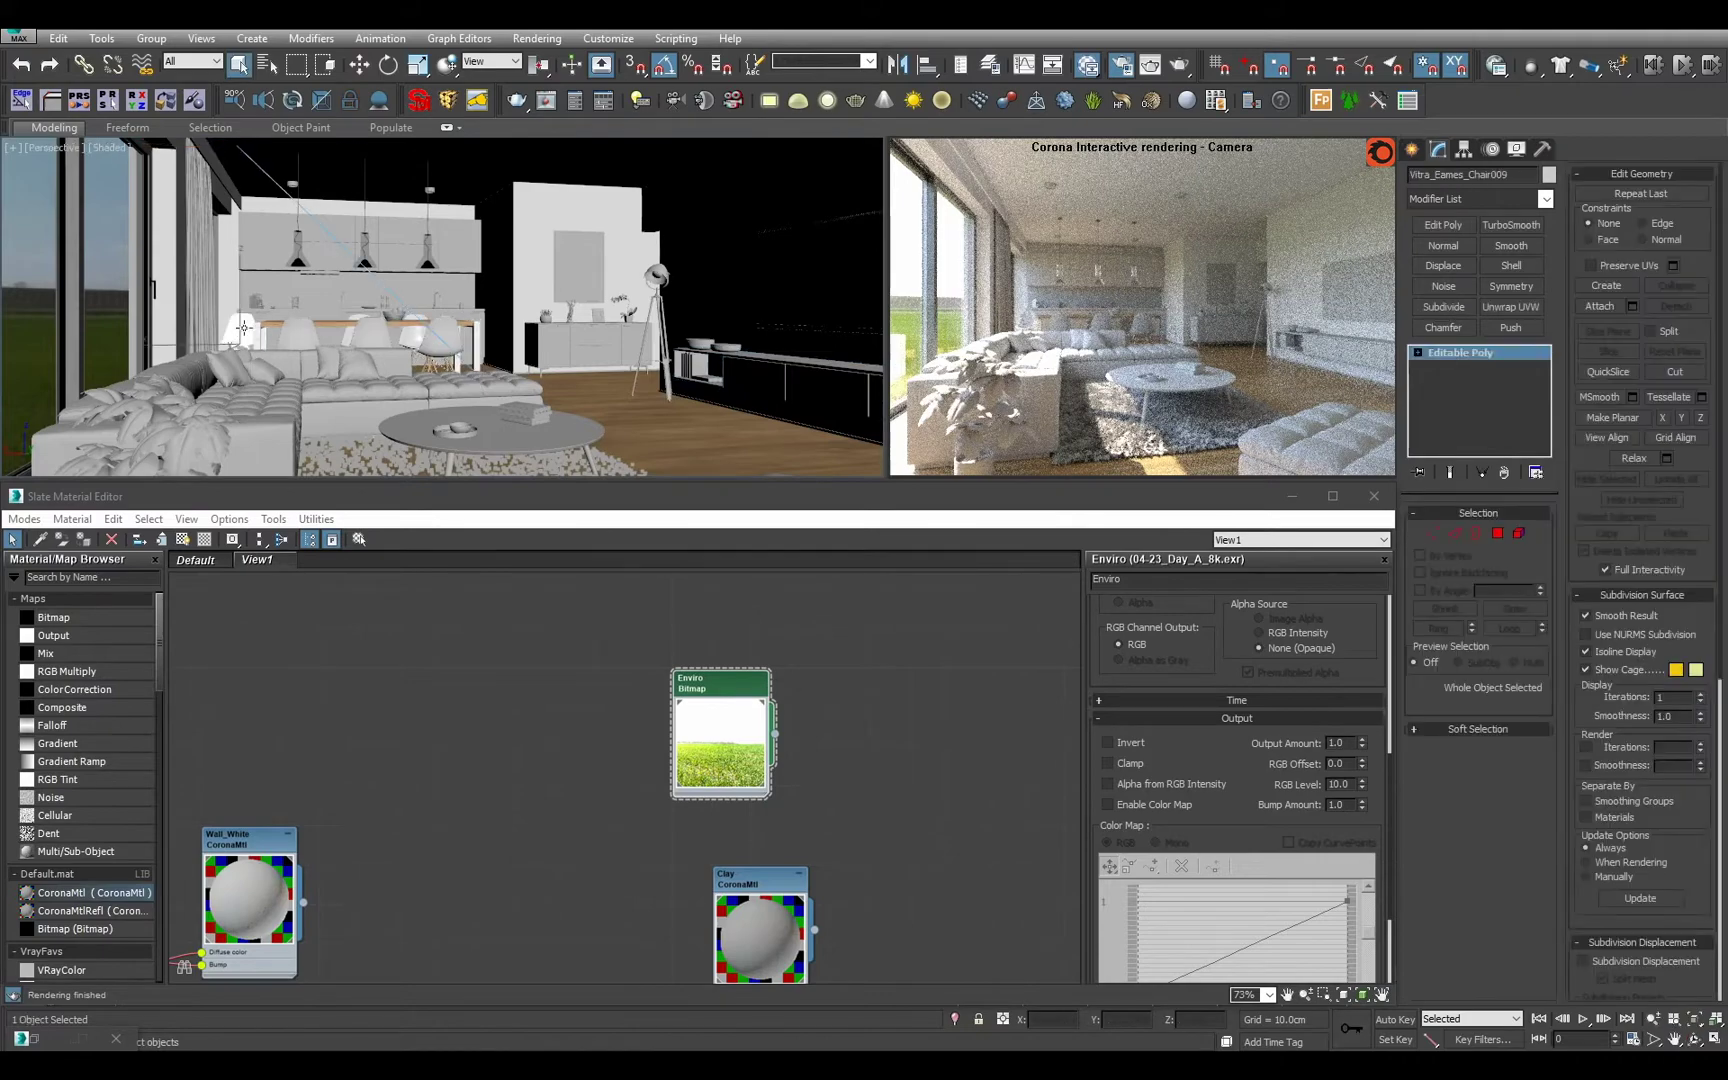
key(z)
alt+middle_drag(244, 328, 507, 331)
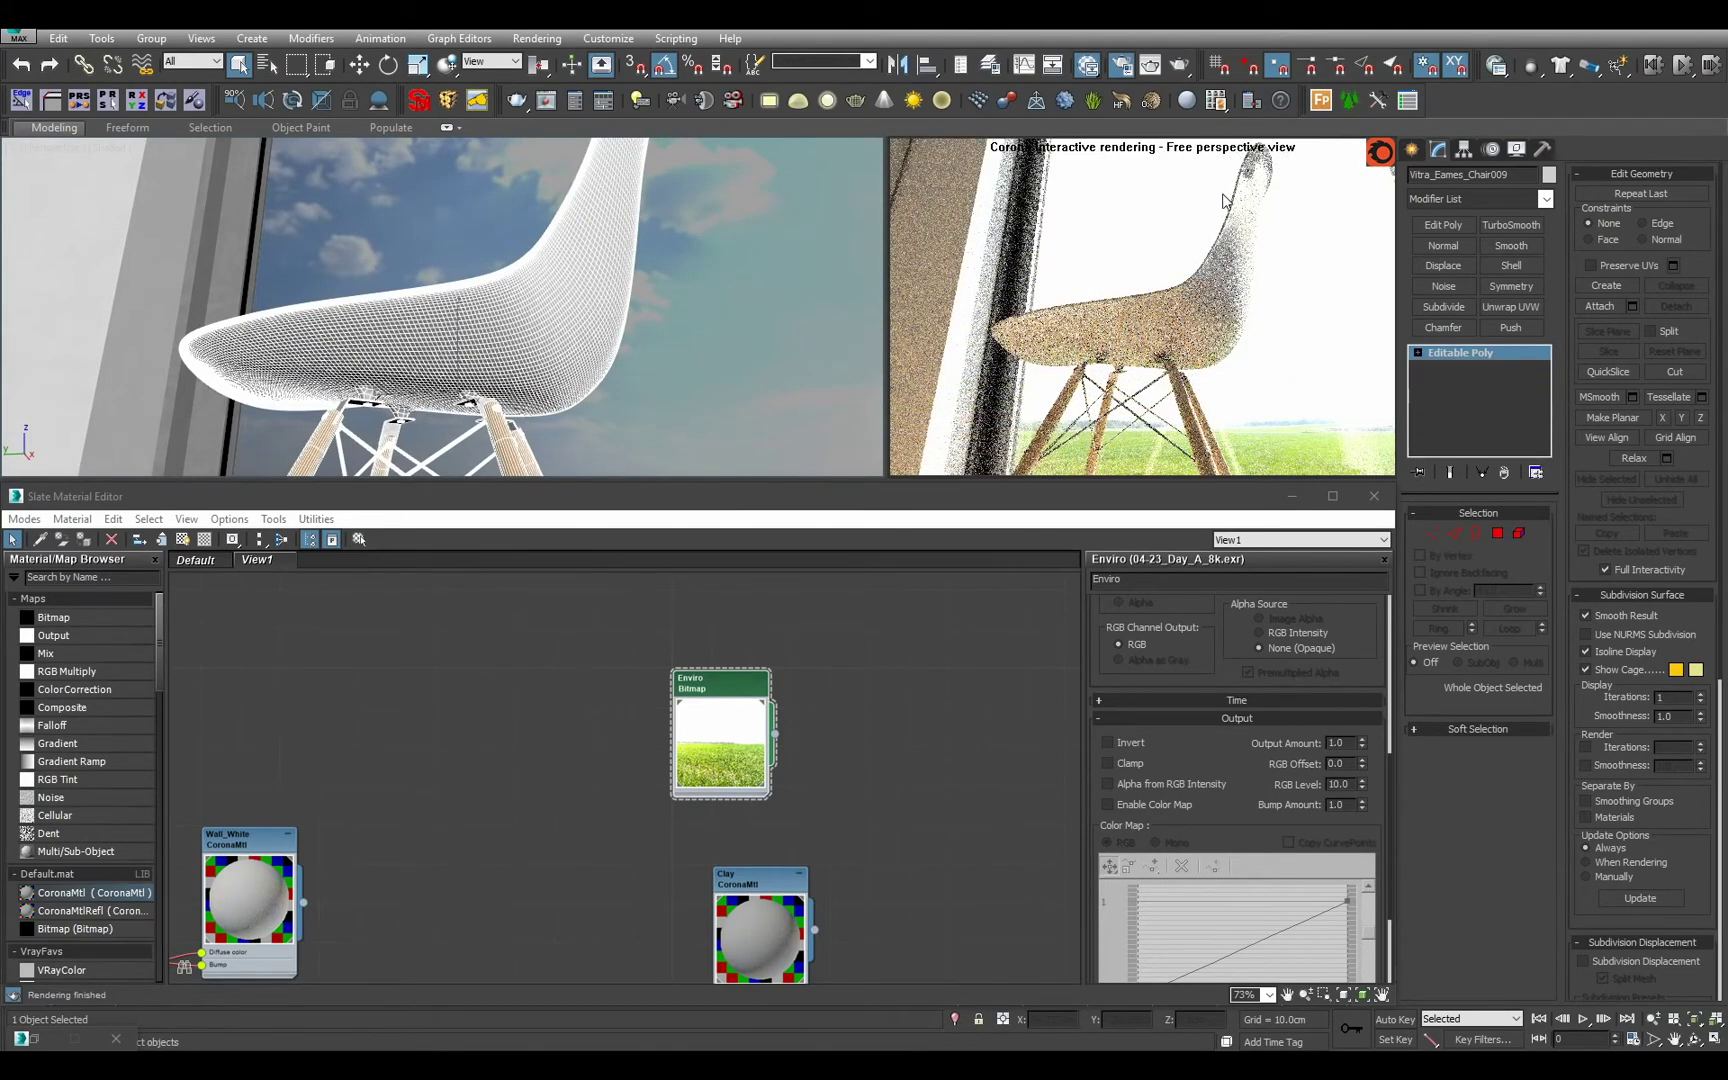
Move the chair back into its row at the table, to about X 190 cm, Y -256 cm, and return to the camera view.
alt+middle_drag(668, 240, 380, 350)
scroll(700, 354, down, 5)
middle_drag(380, 350, 707, 407)
key(w)
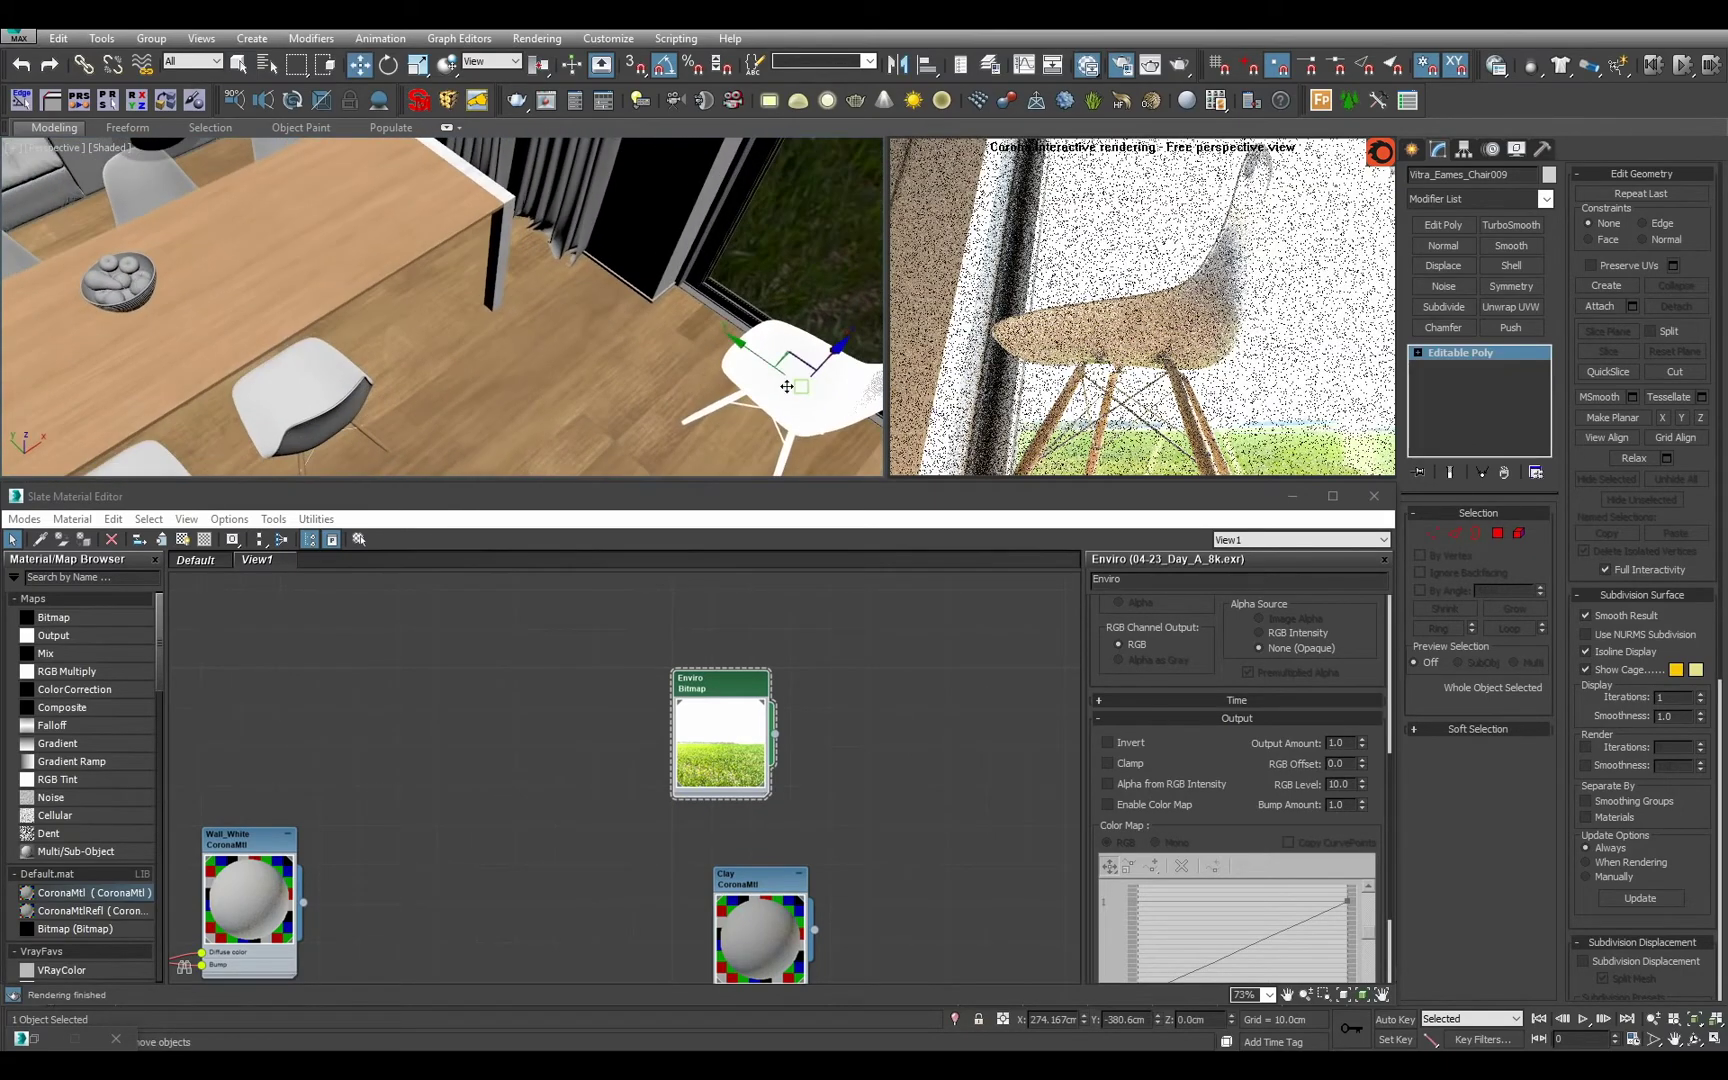
drag(790, 353, 462, 303)
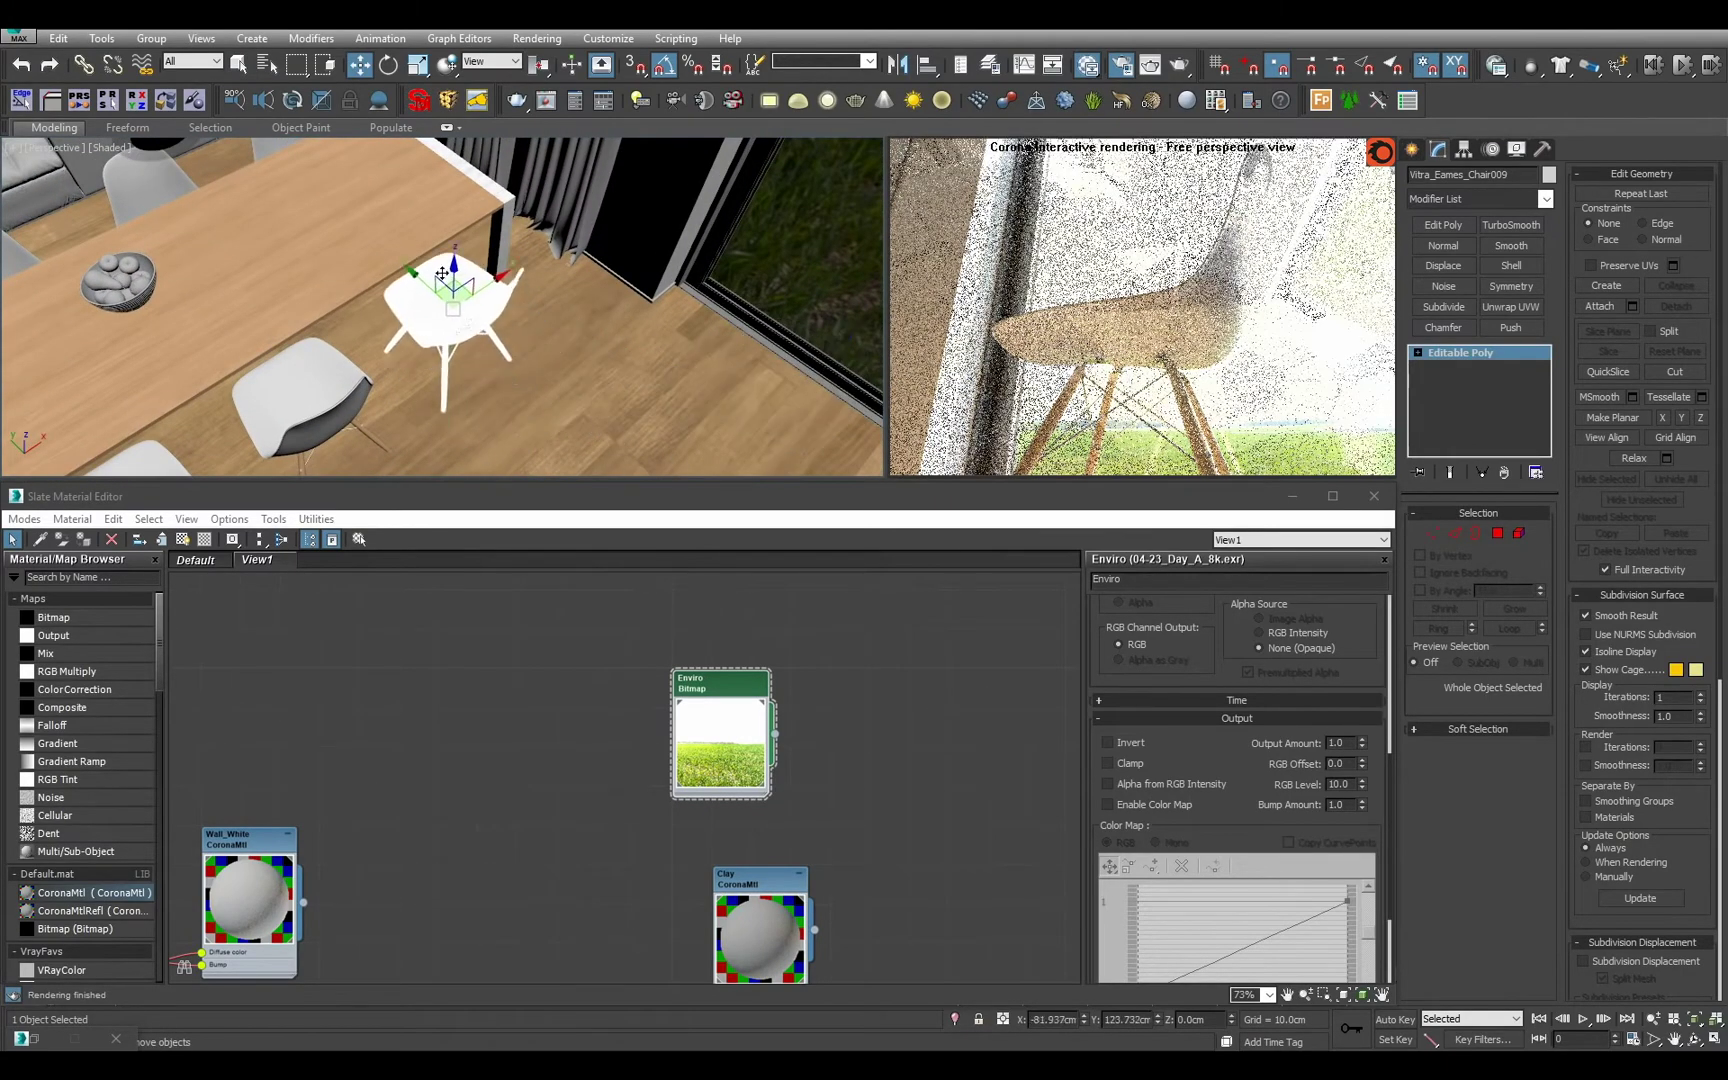
key(t)
scroll(535, 305, down, 4)
middle_drag(498, 292, 547, 365)
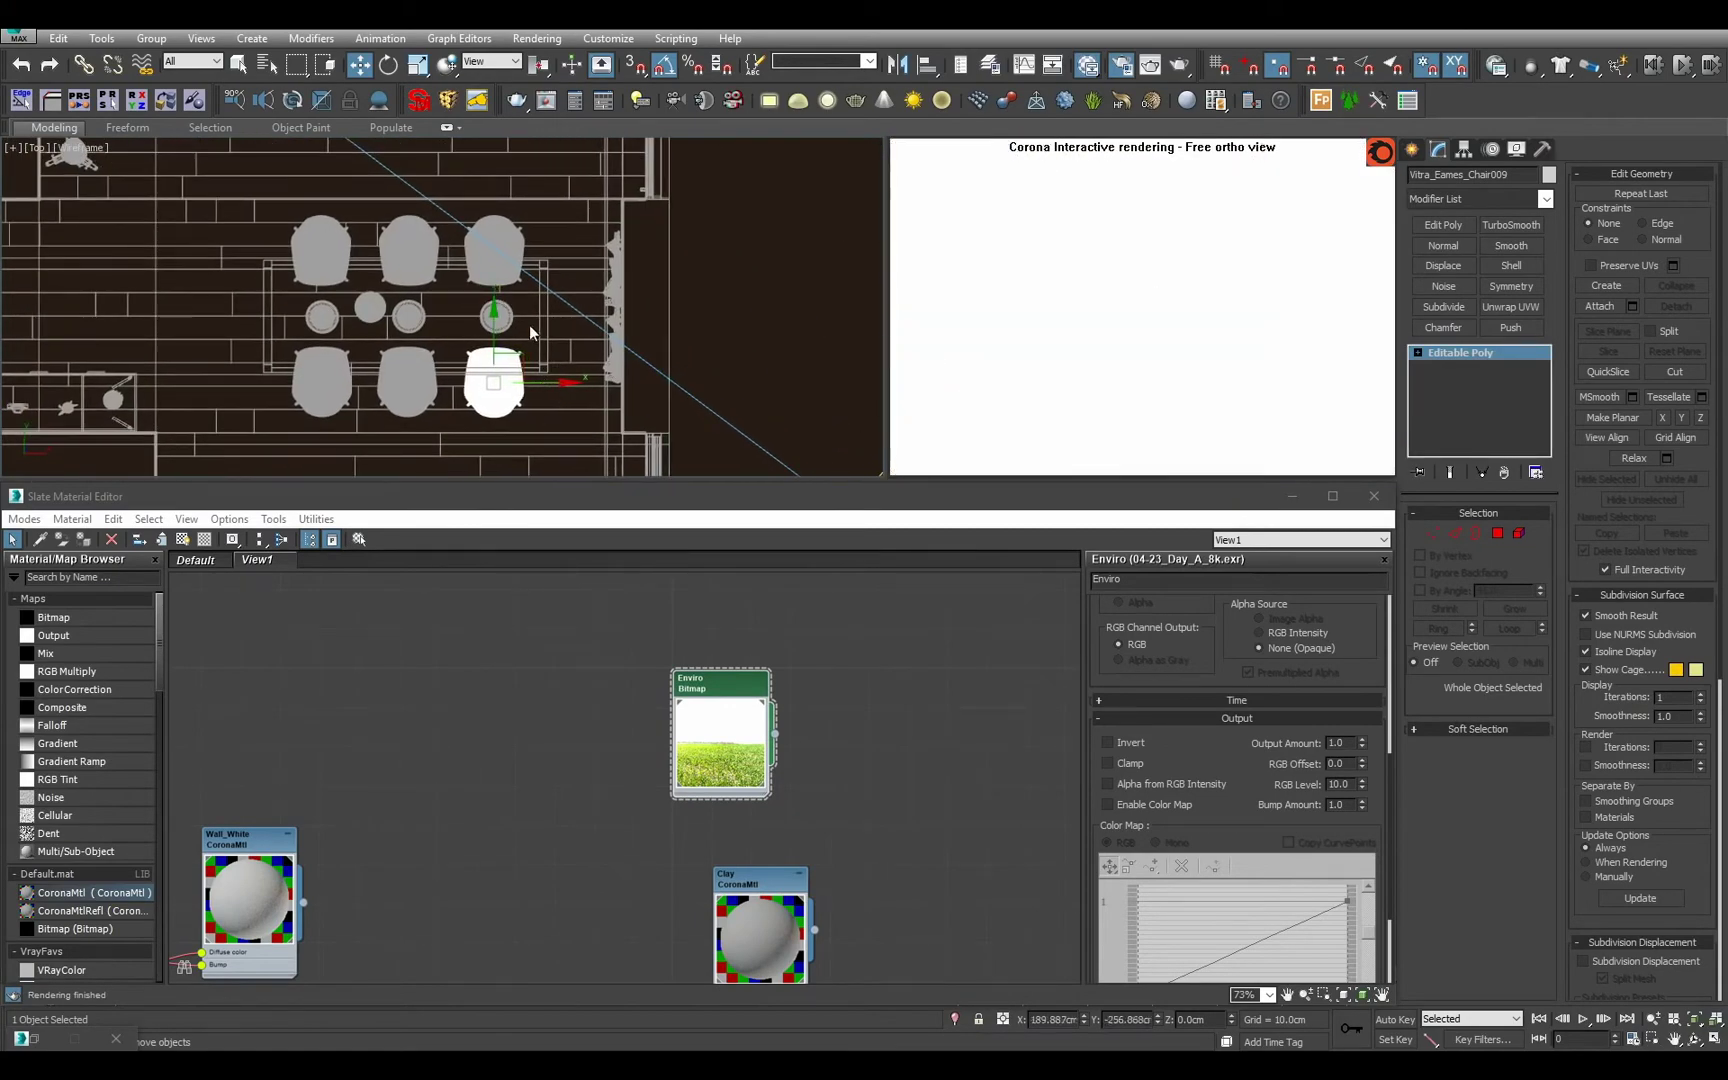
key(c)
key(q)
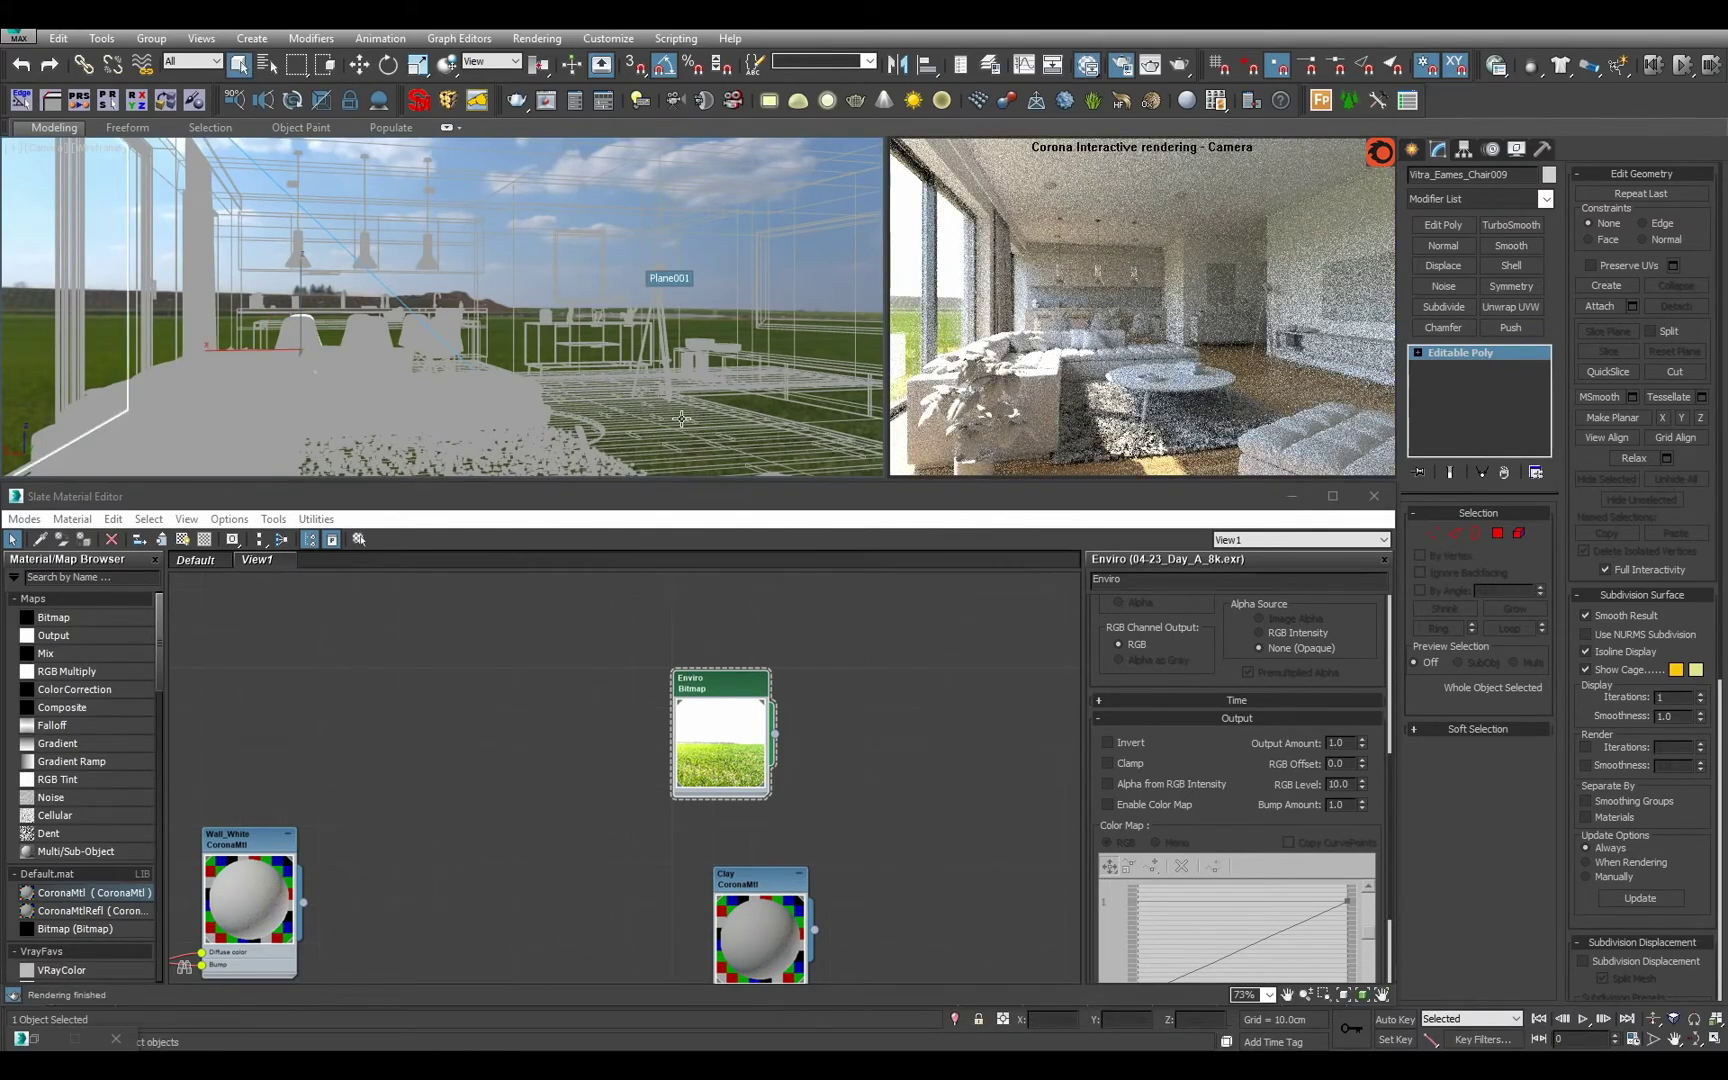
Bring the fruit bowl on the dining table into close view, open its group and select the bowl itself.
click(378, 330)
key(z)
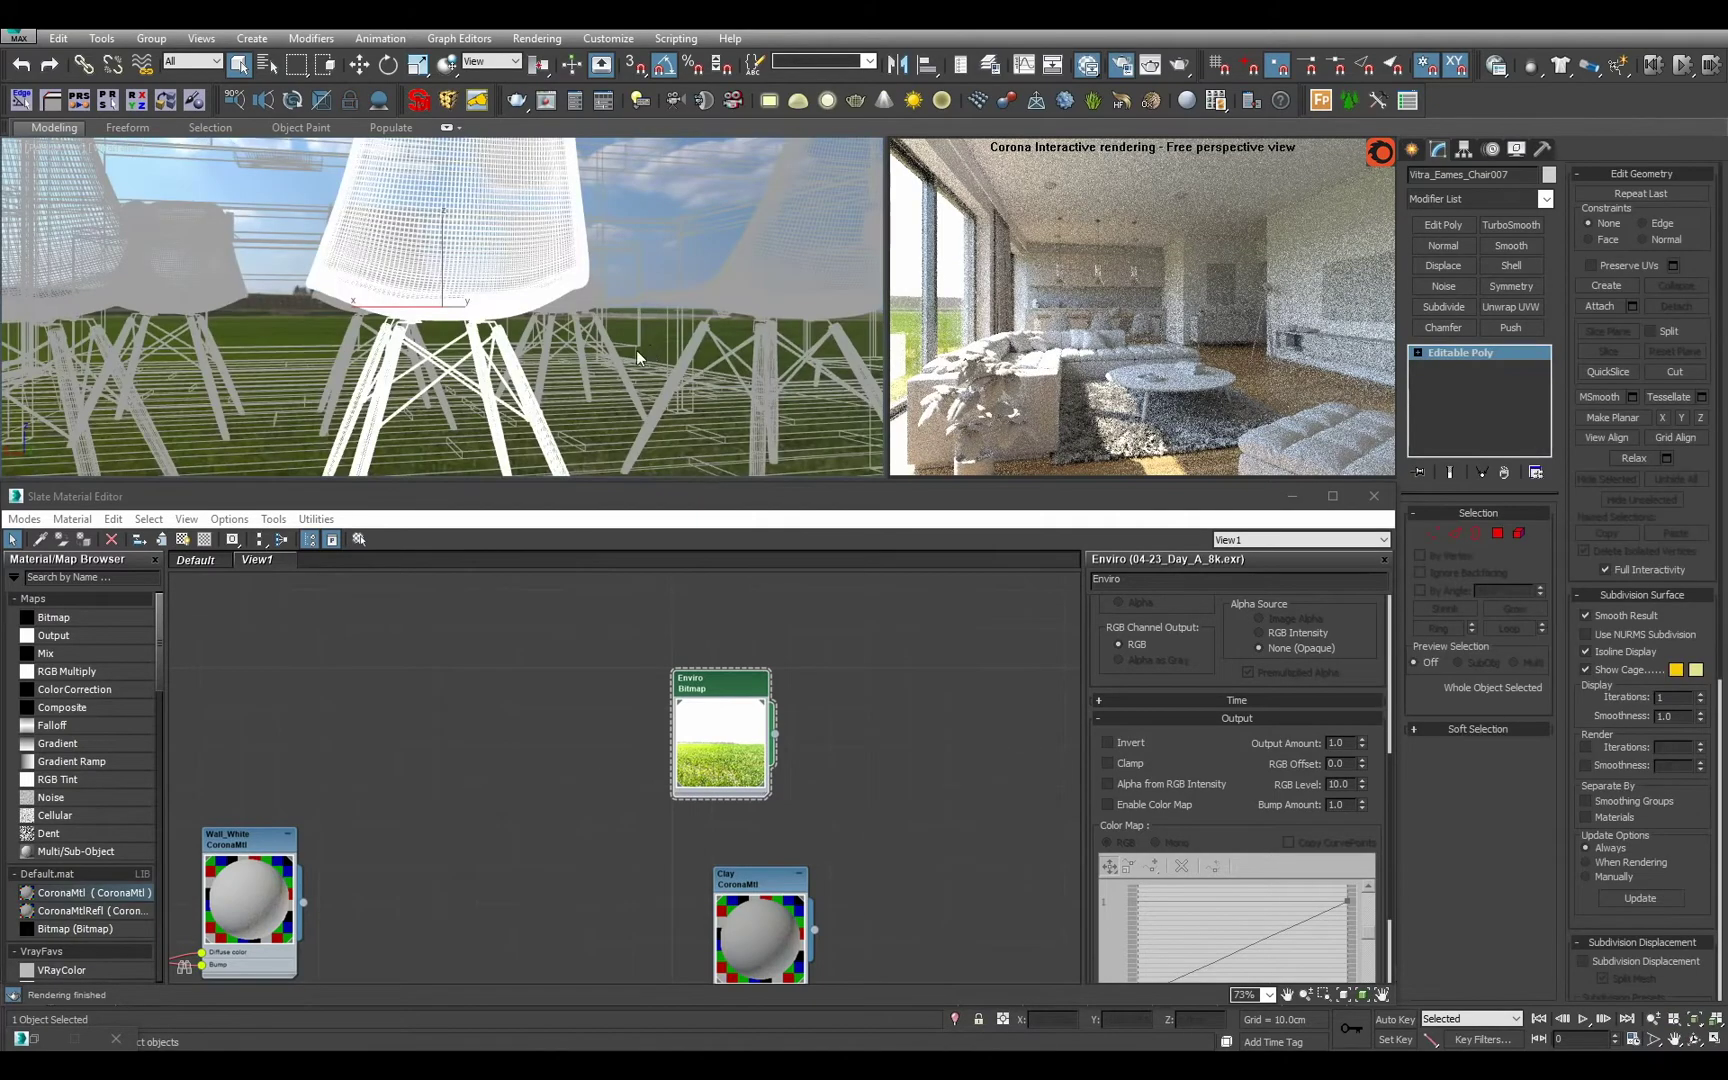
alt+middle_drag(572, 353, 578, 372)
scroll(572, 330, down, 3)
middle_drag(548, 300, 583, 326)
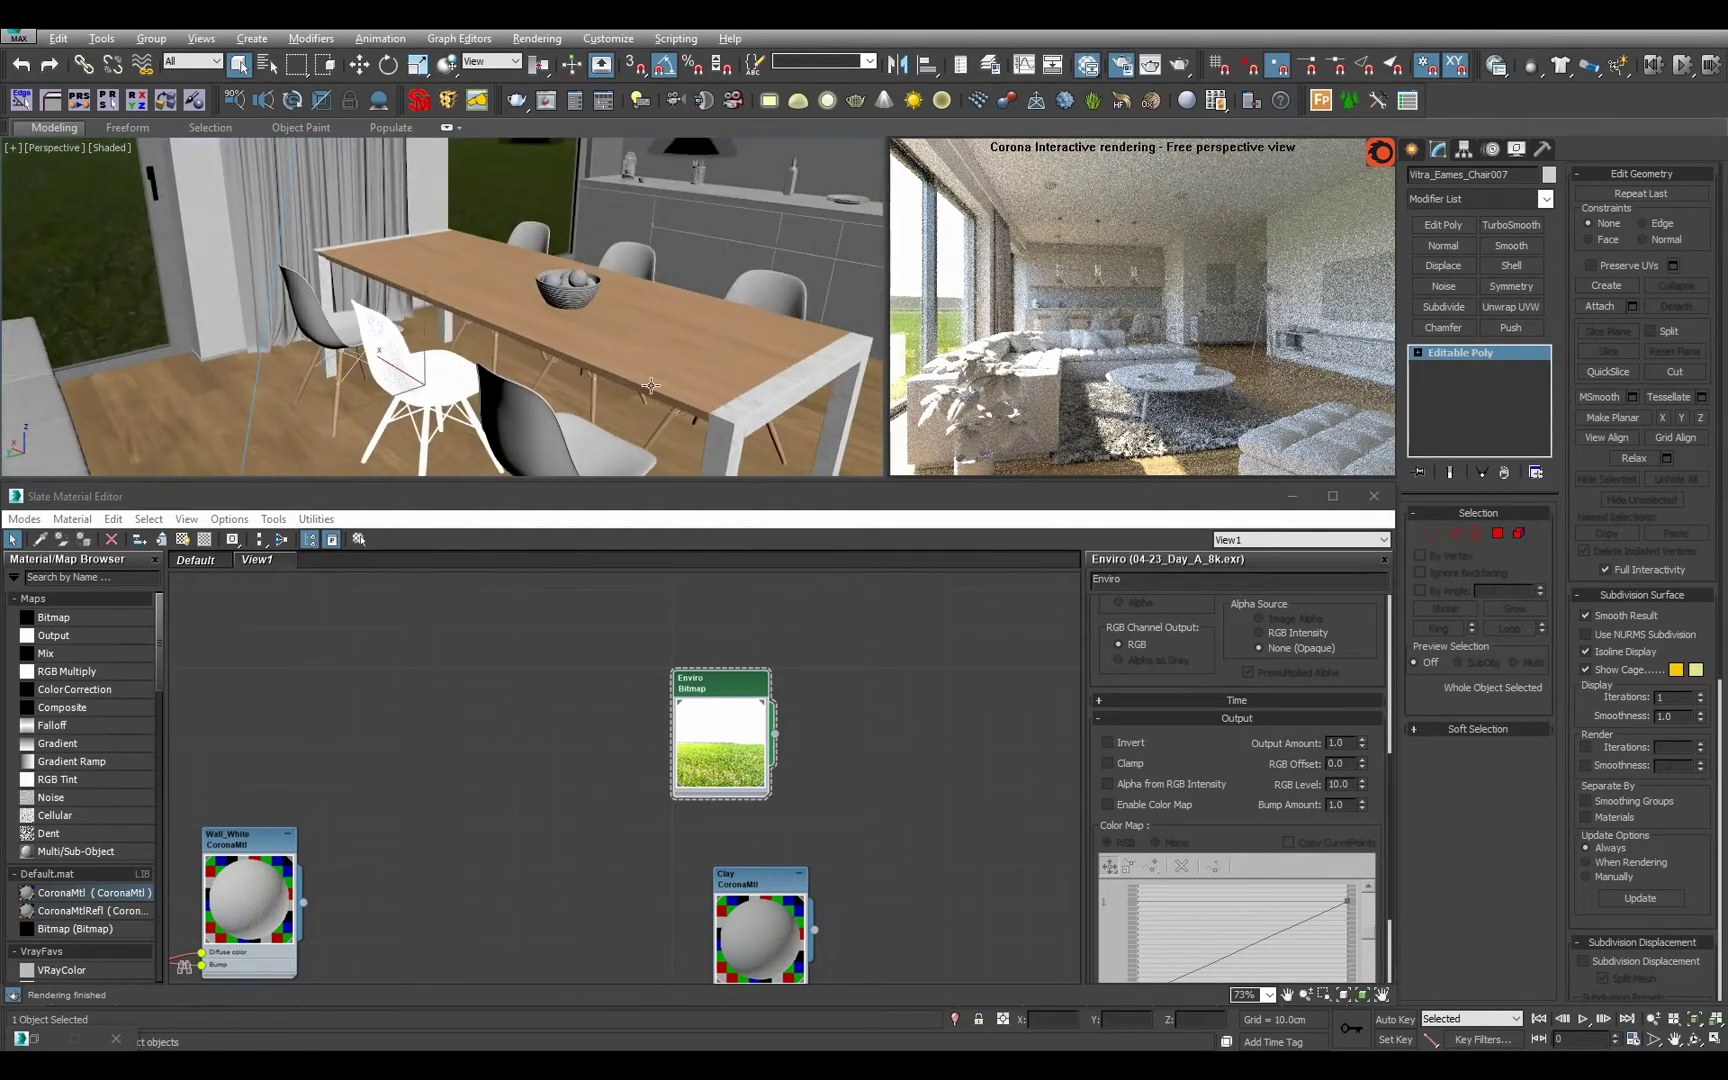
key(ctrl+d)
scroll(583, 326, up, 5)
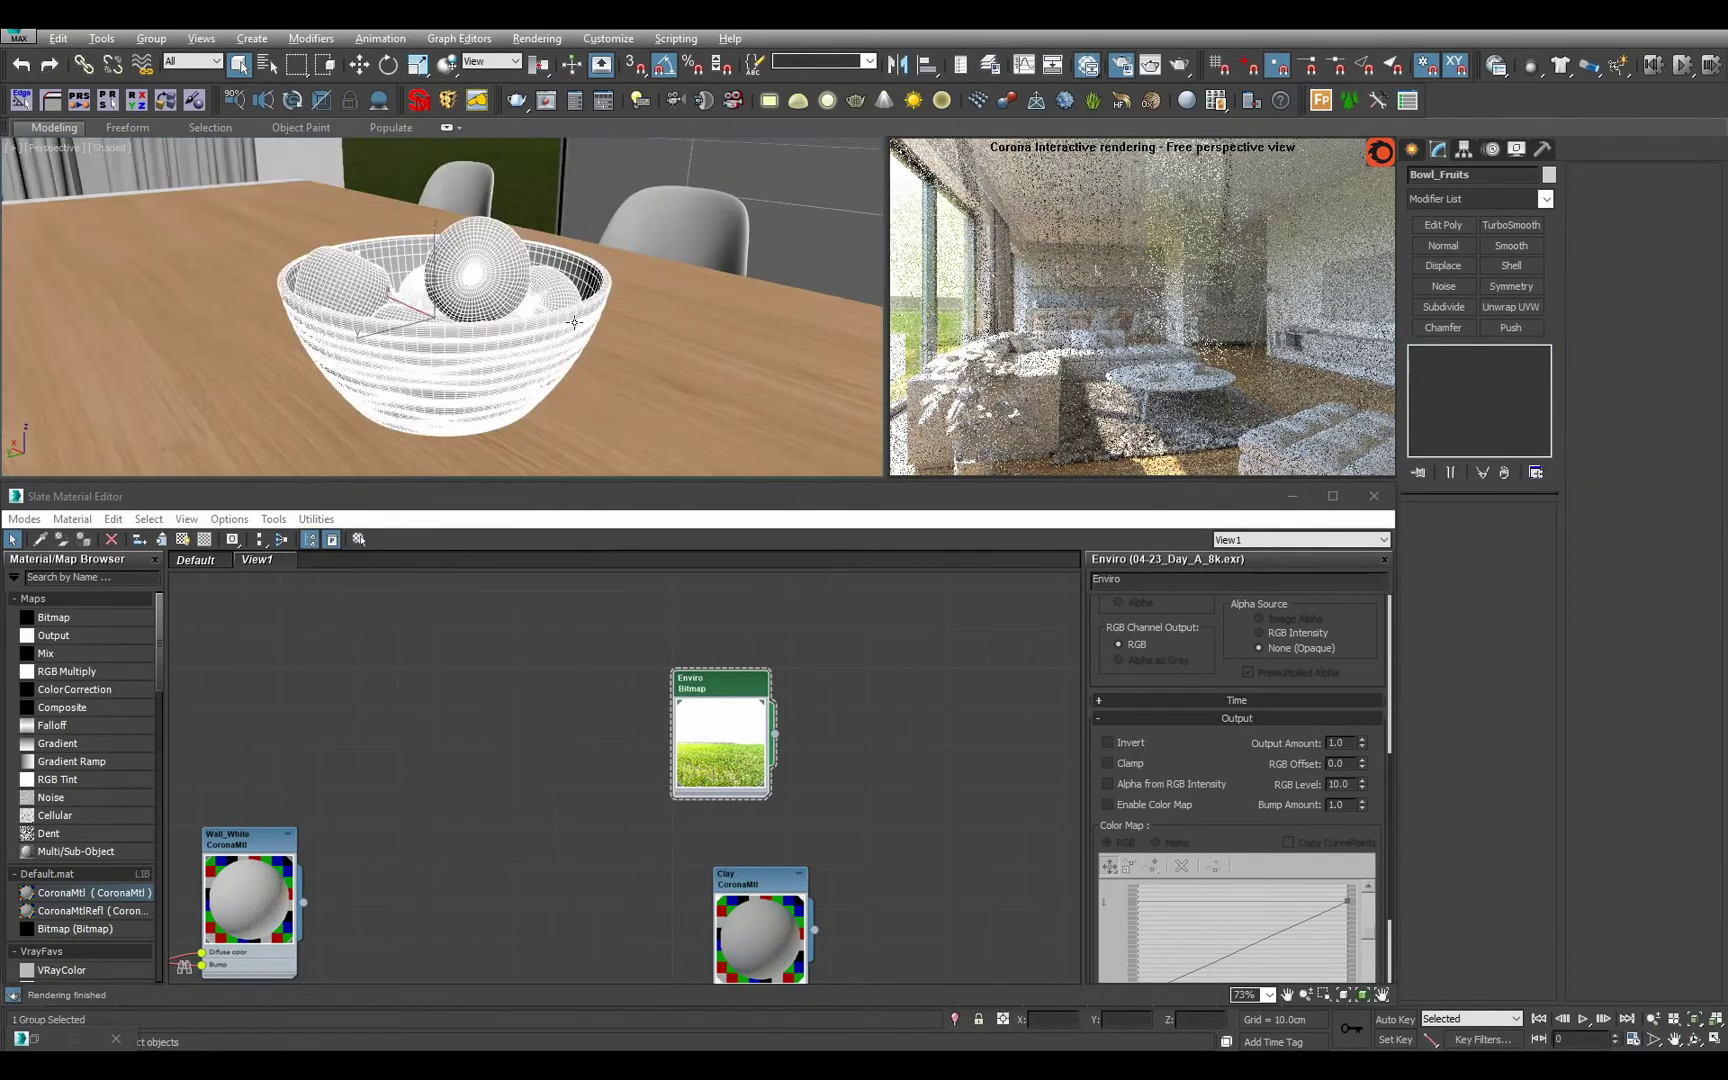
click(535, 346)
alt+middle_drag(535, 346, 597, 371)
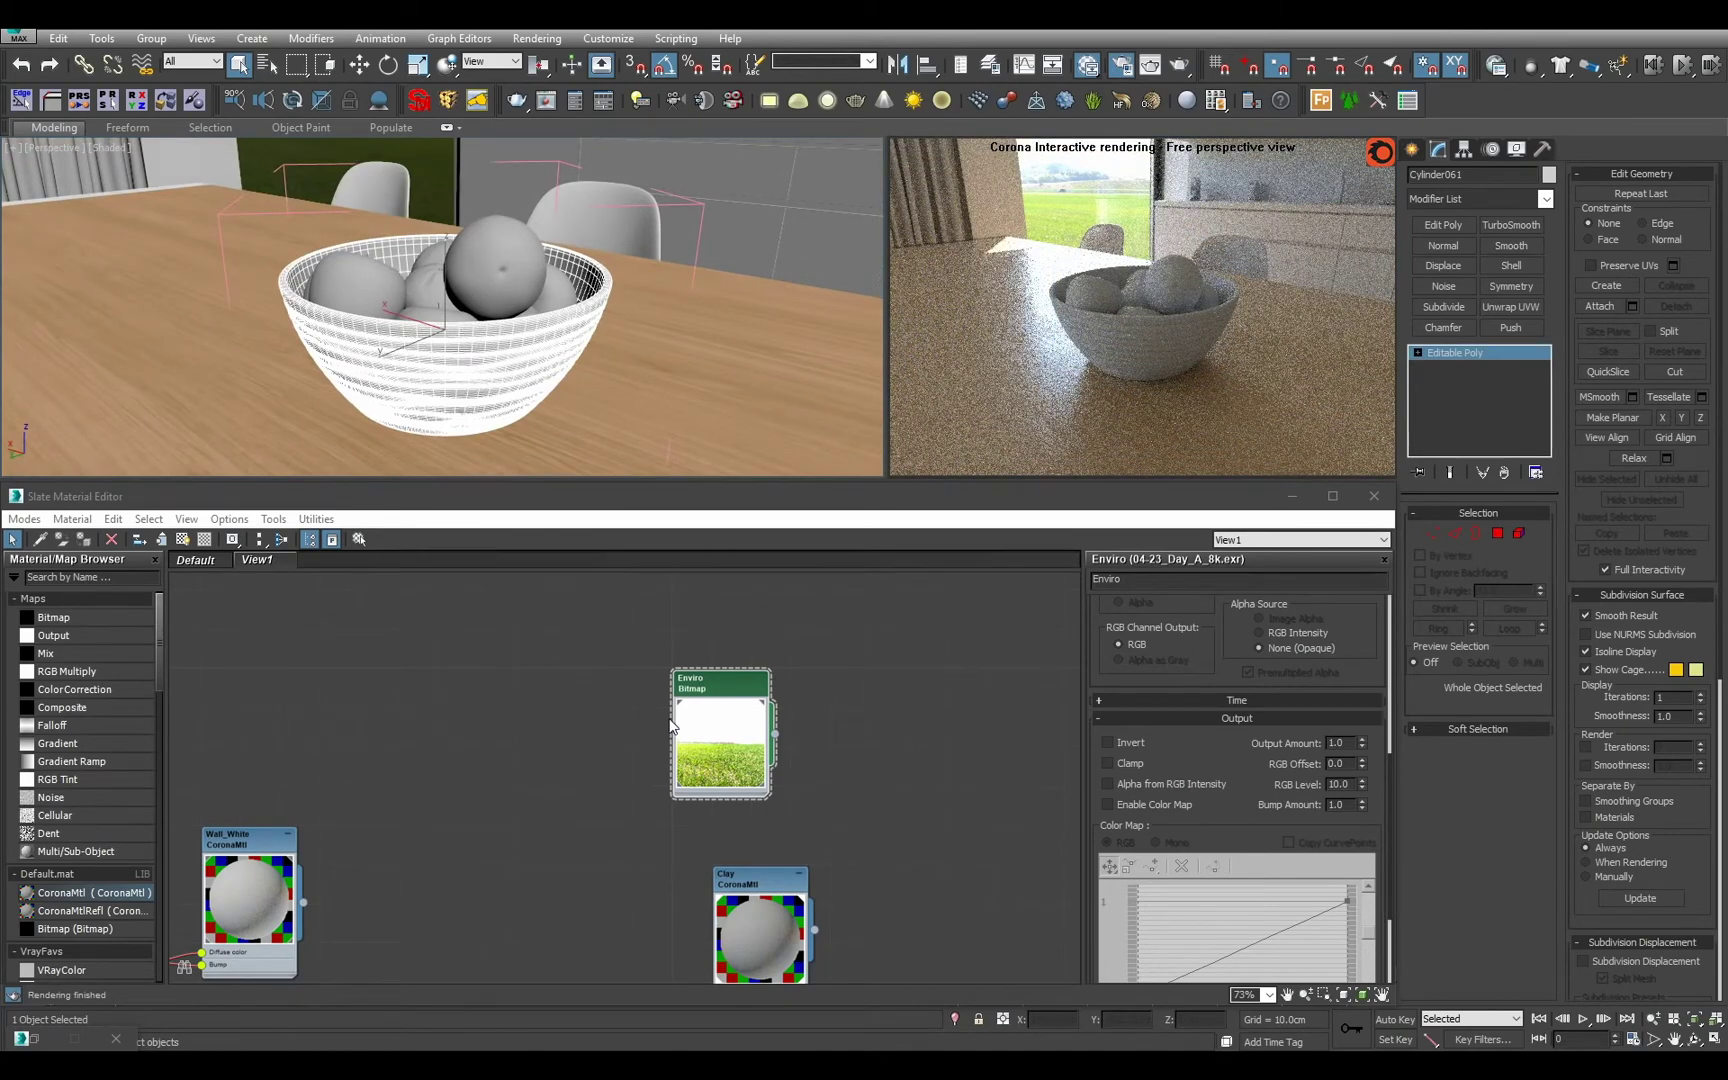
Copy the Glass material as Glass_Green, enable Caustics (slow) and assign it to the fruit bowl.
scroll(516, 801, down, 8)
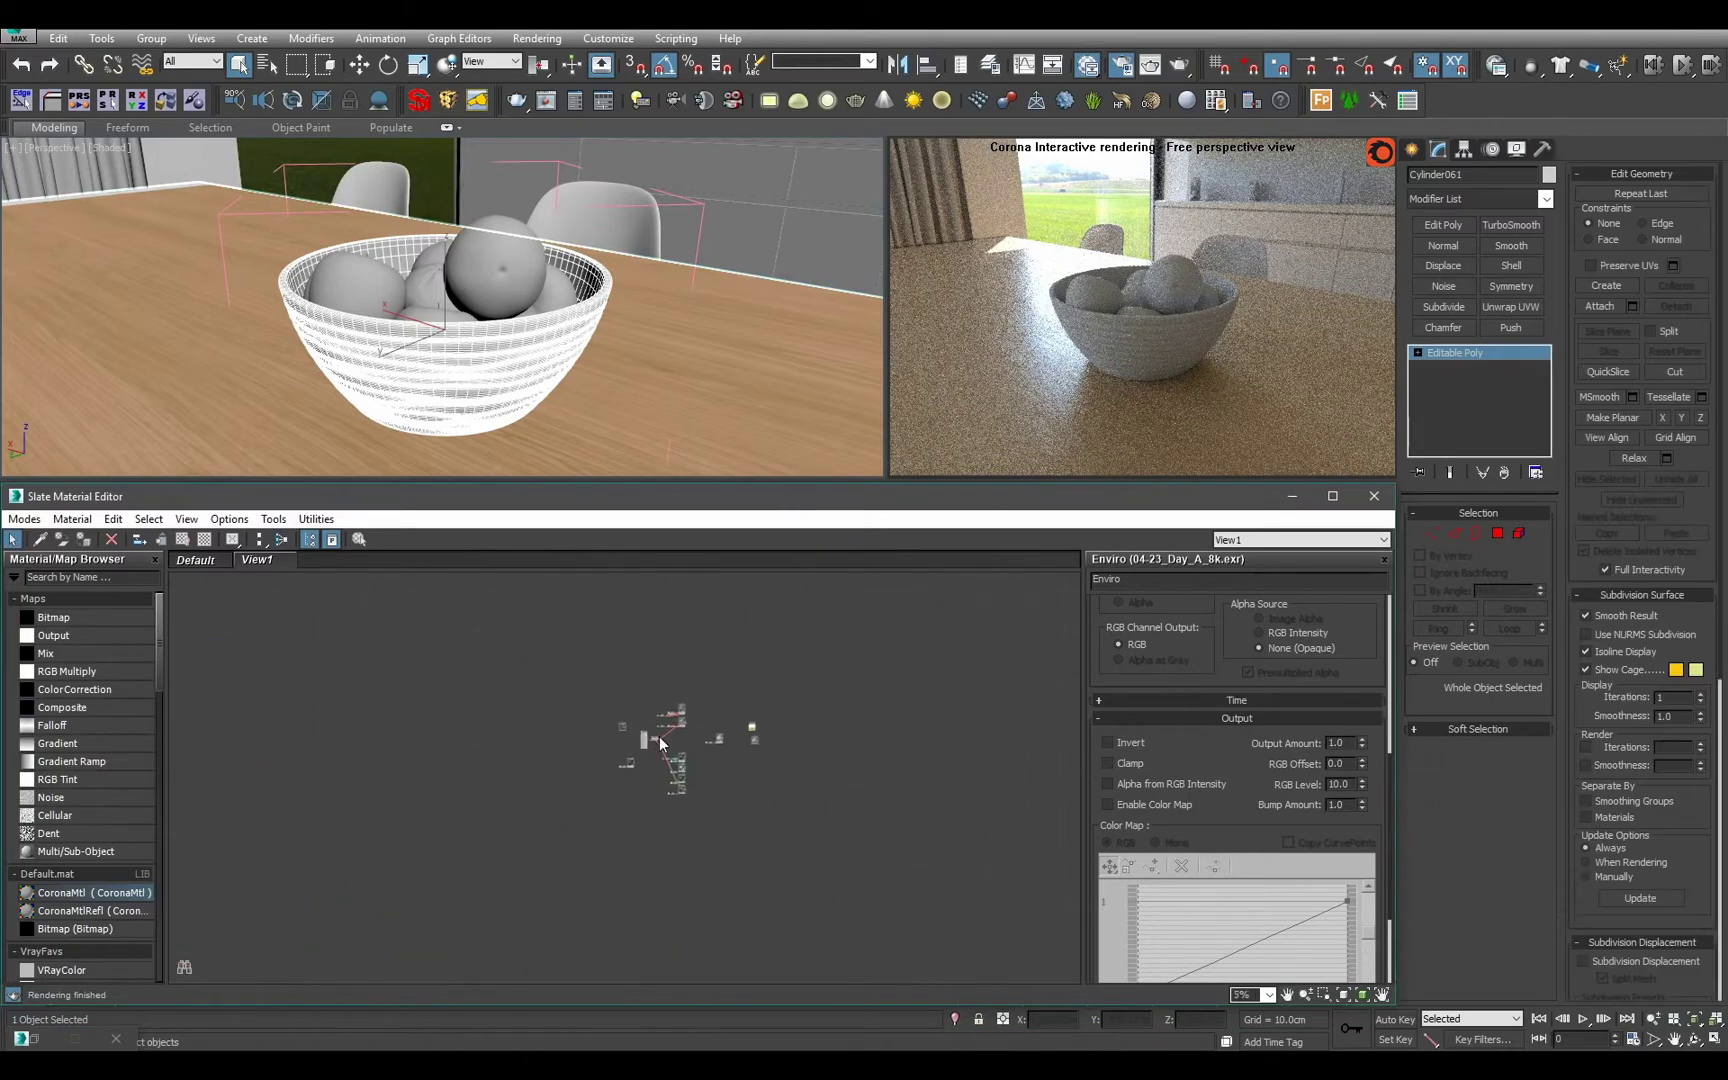
middle_drag(589, 818, 760, 902)
scroll(639, 740, up, 5)
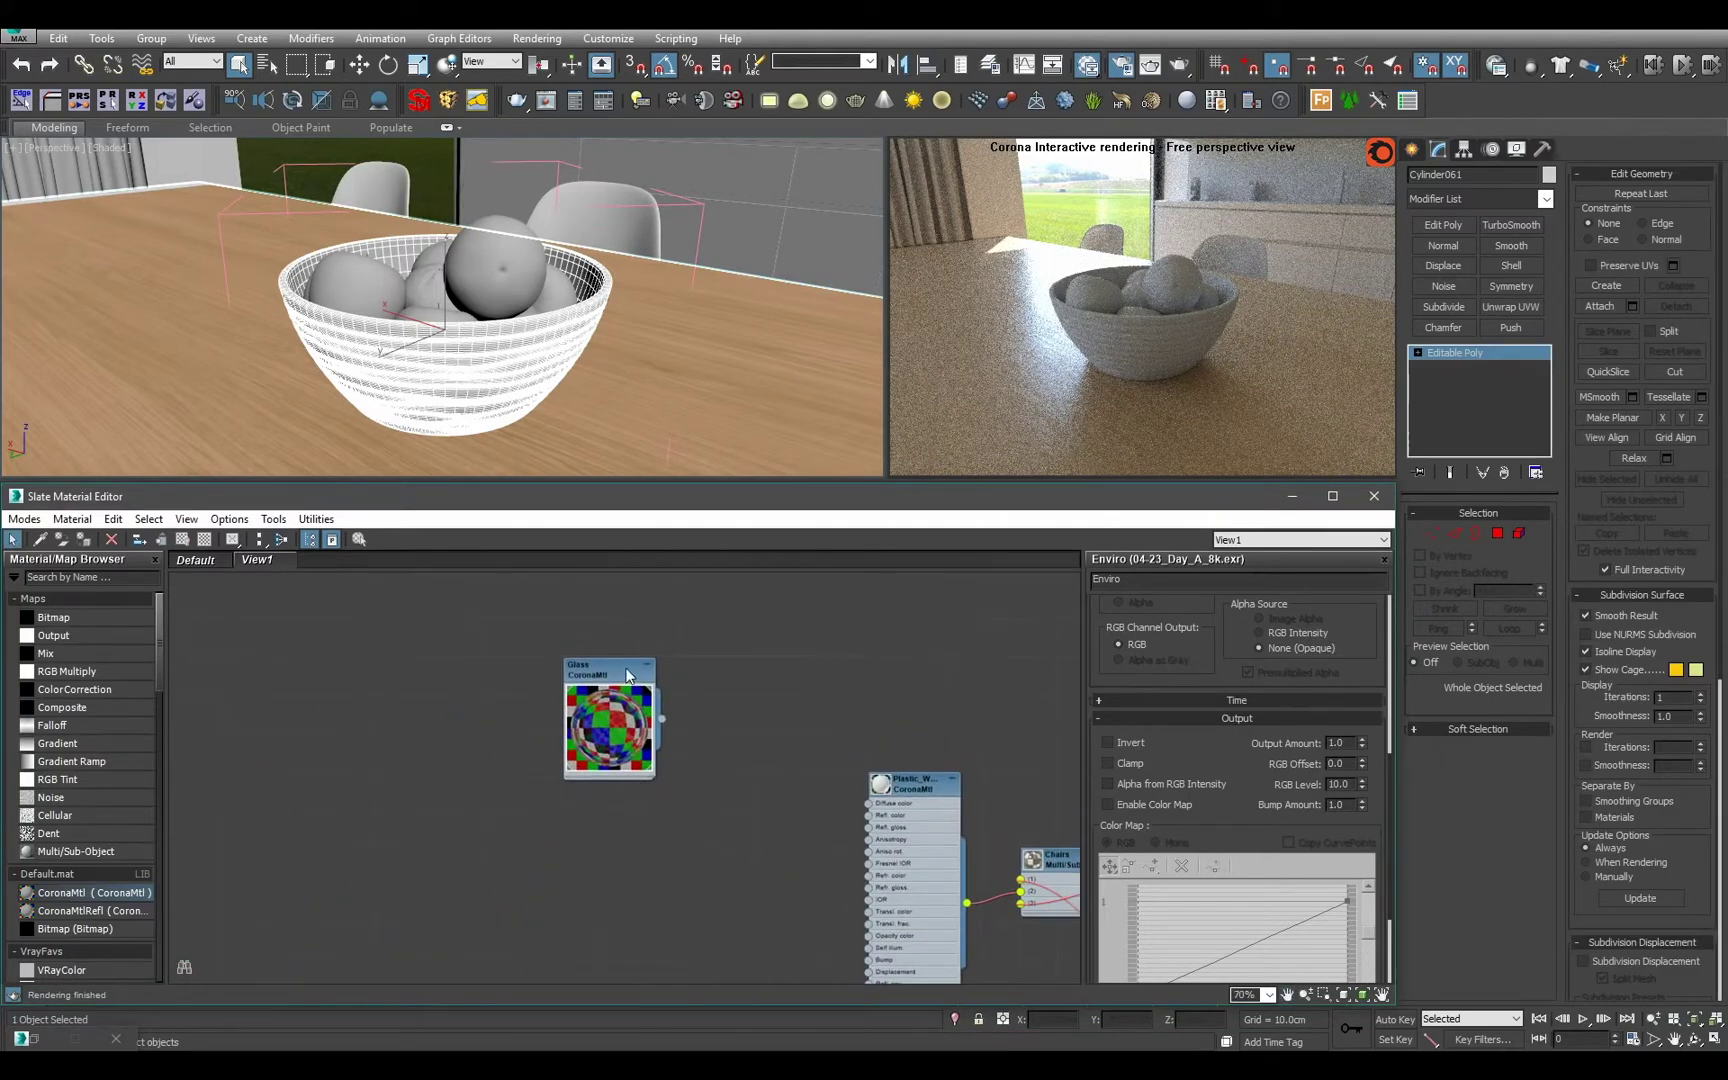
double_click(616, 849)
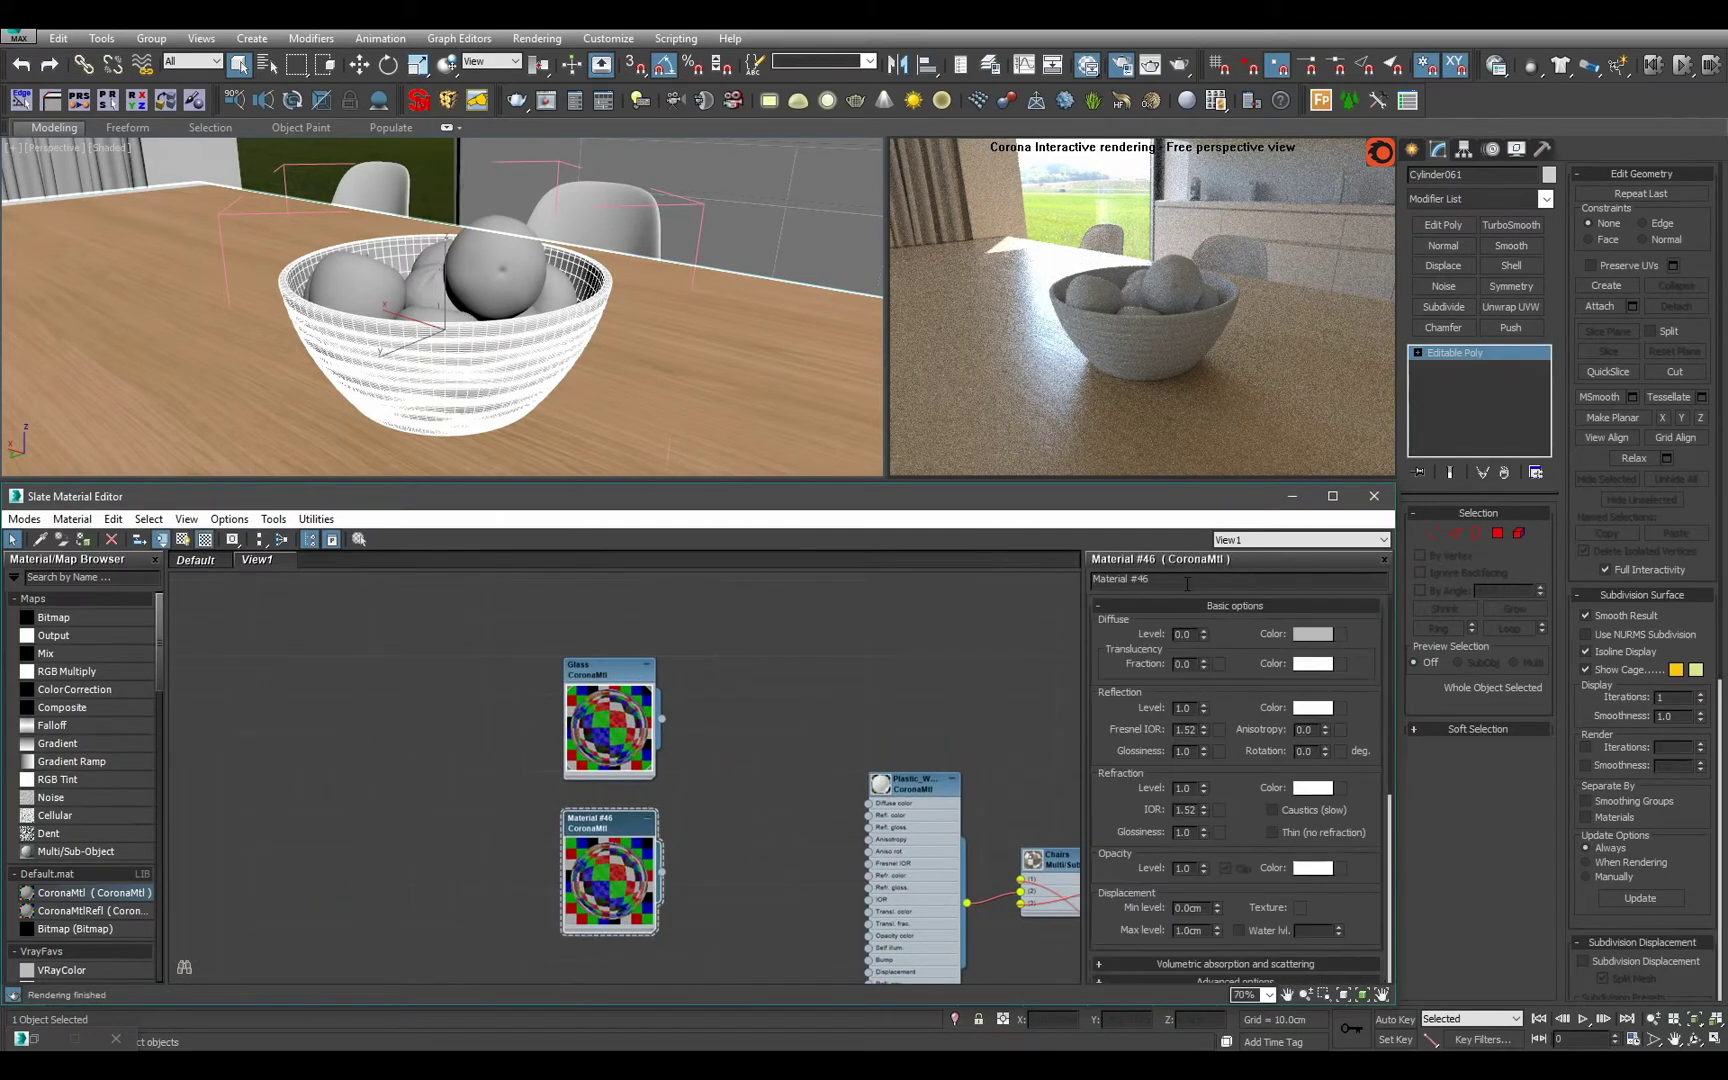
text(Glass_Green)
scroll(1246, 812, down, 3)
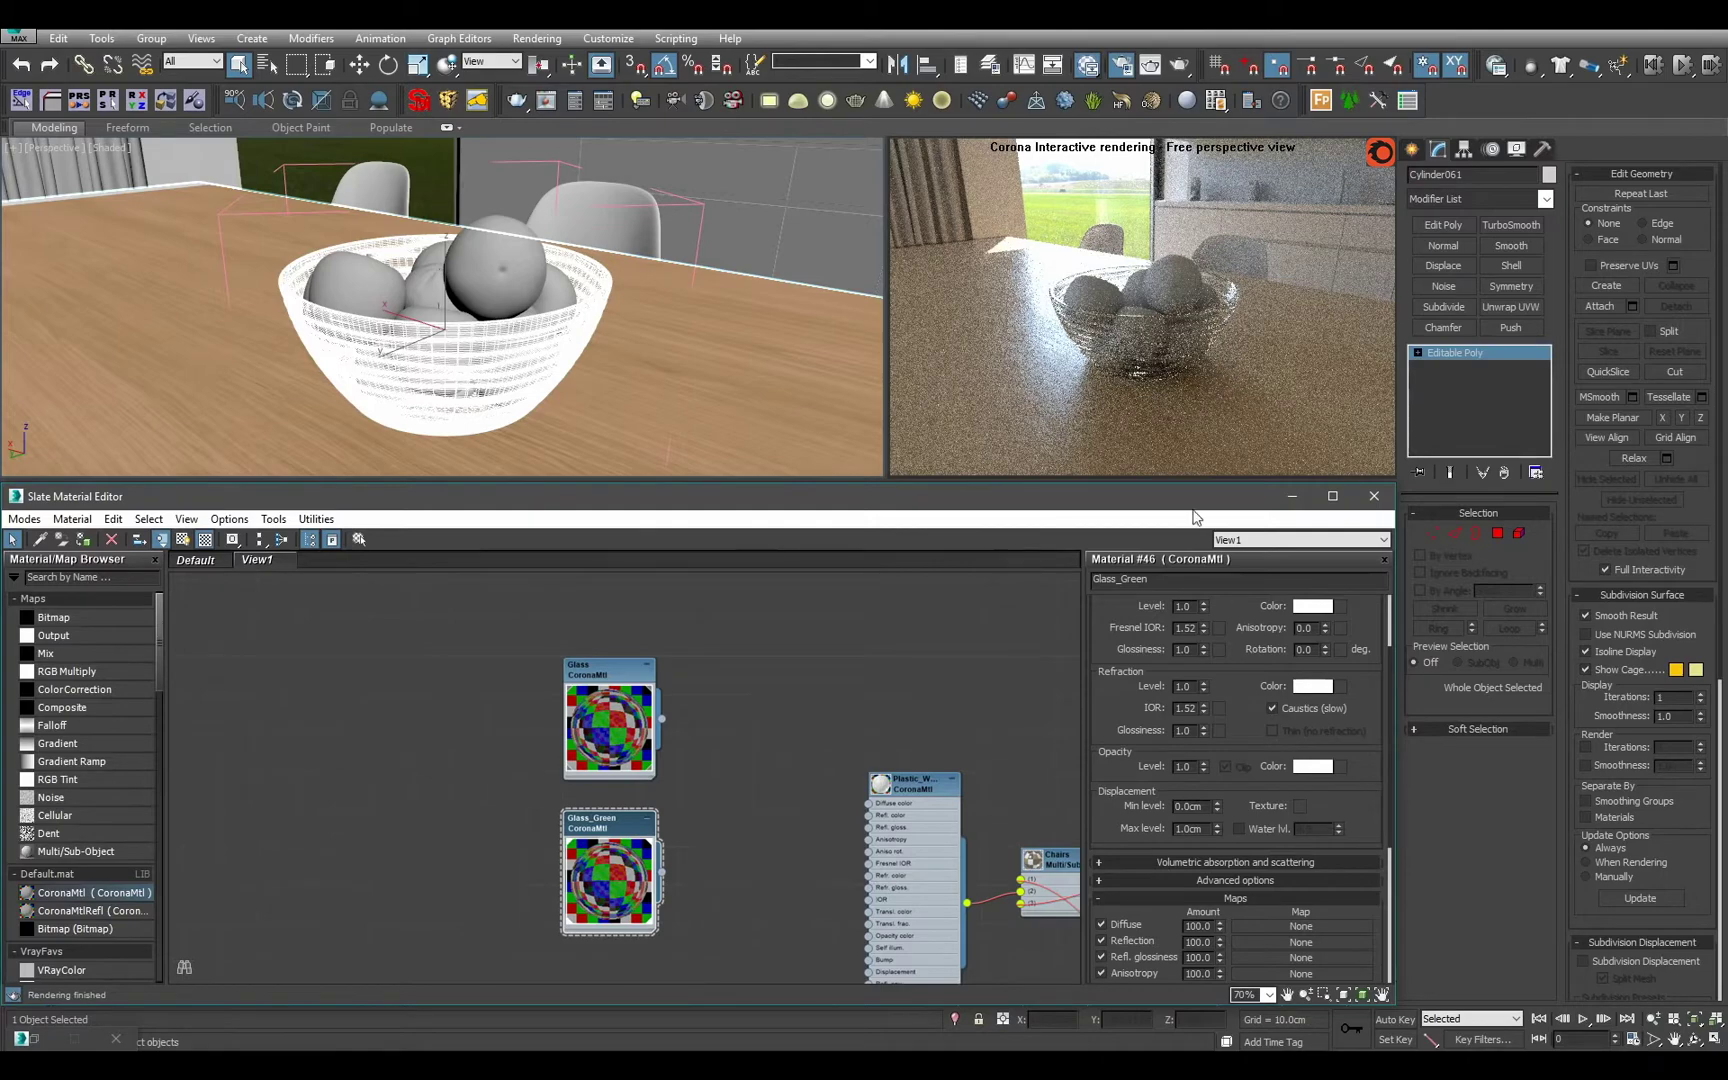
Select the large double window and the smaller window beside the dining table, and isolate both.
scroll(510, 328, down, 5)
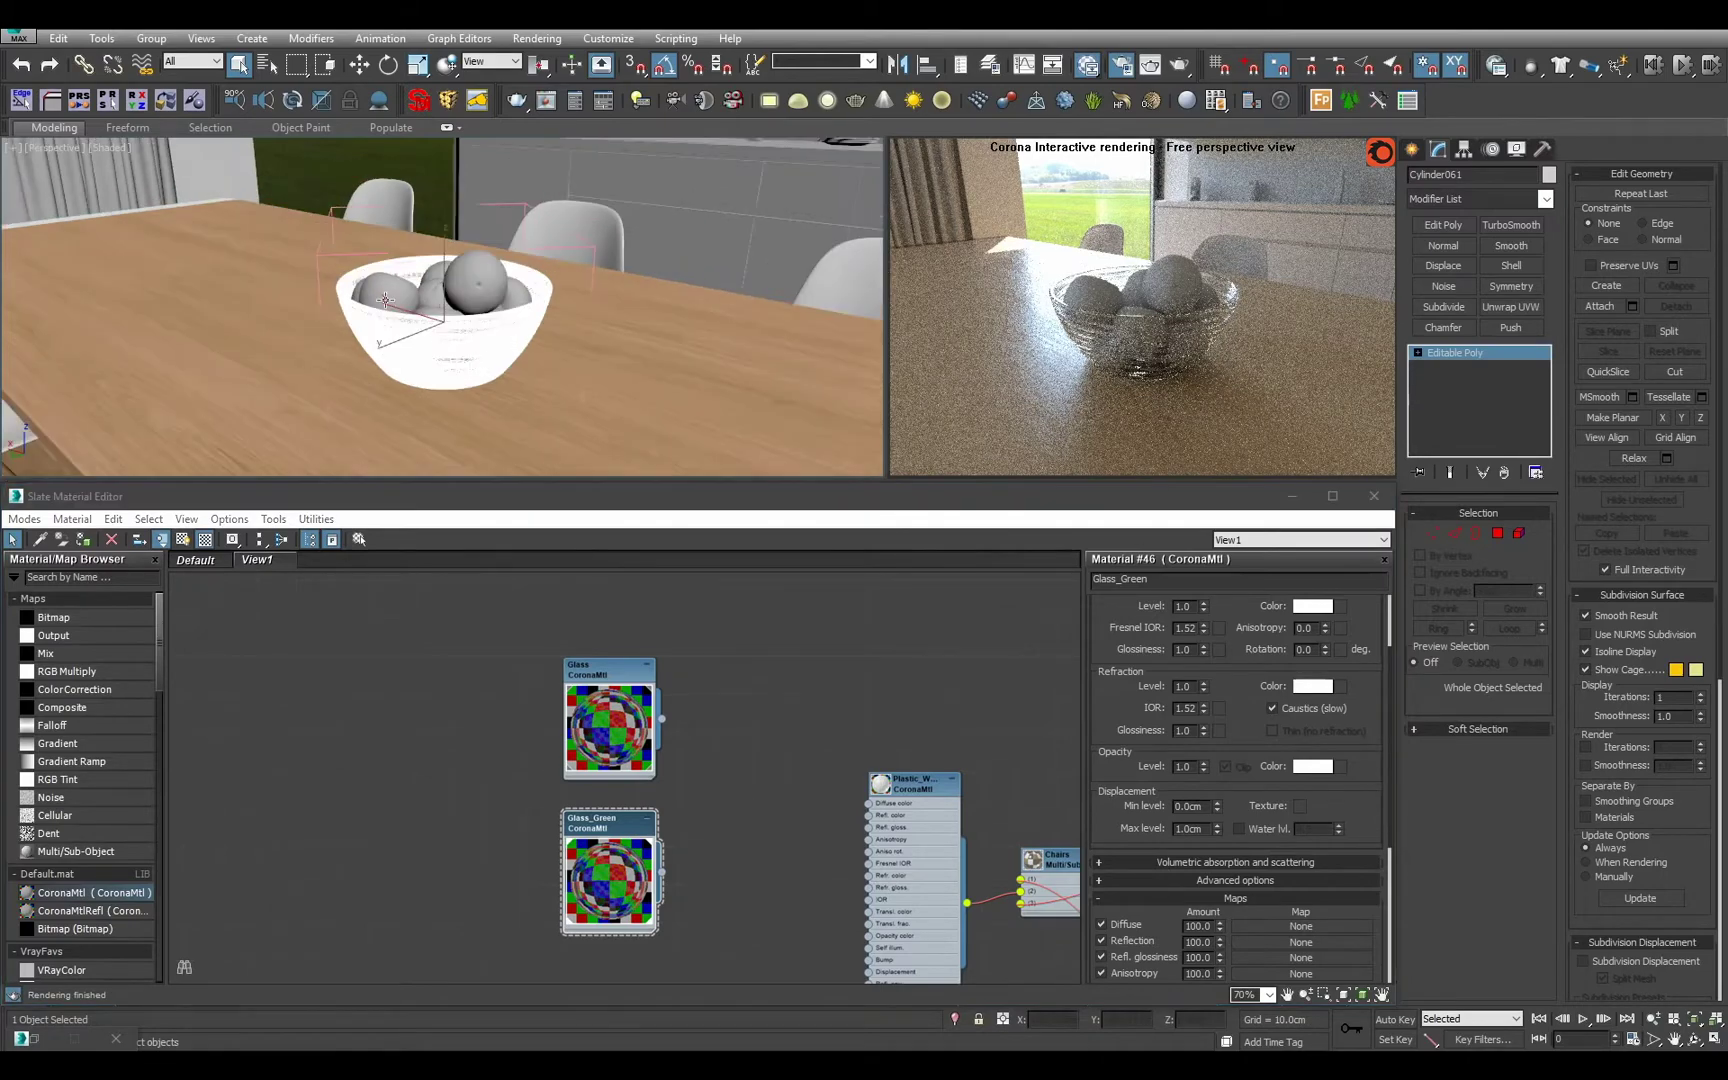
middle_drag(510, 328, 575, 350)
click(374, 290)
alt+middle_drag(425, 328, 678, 352)
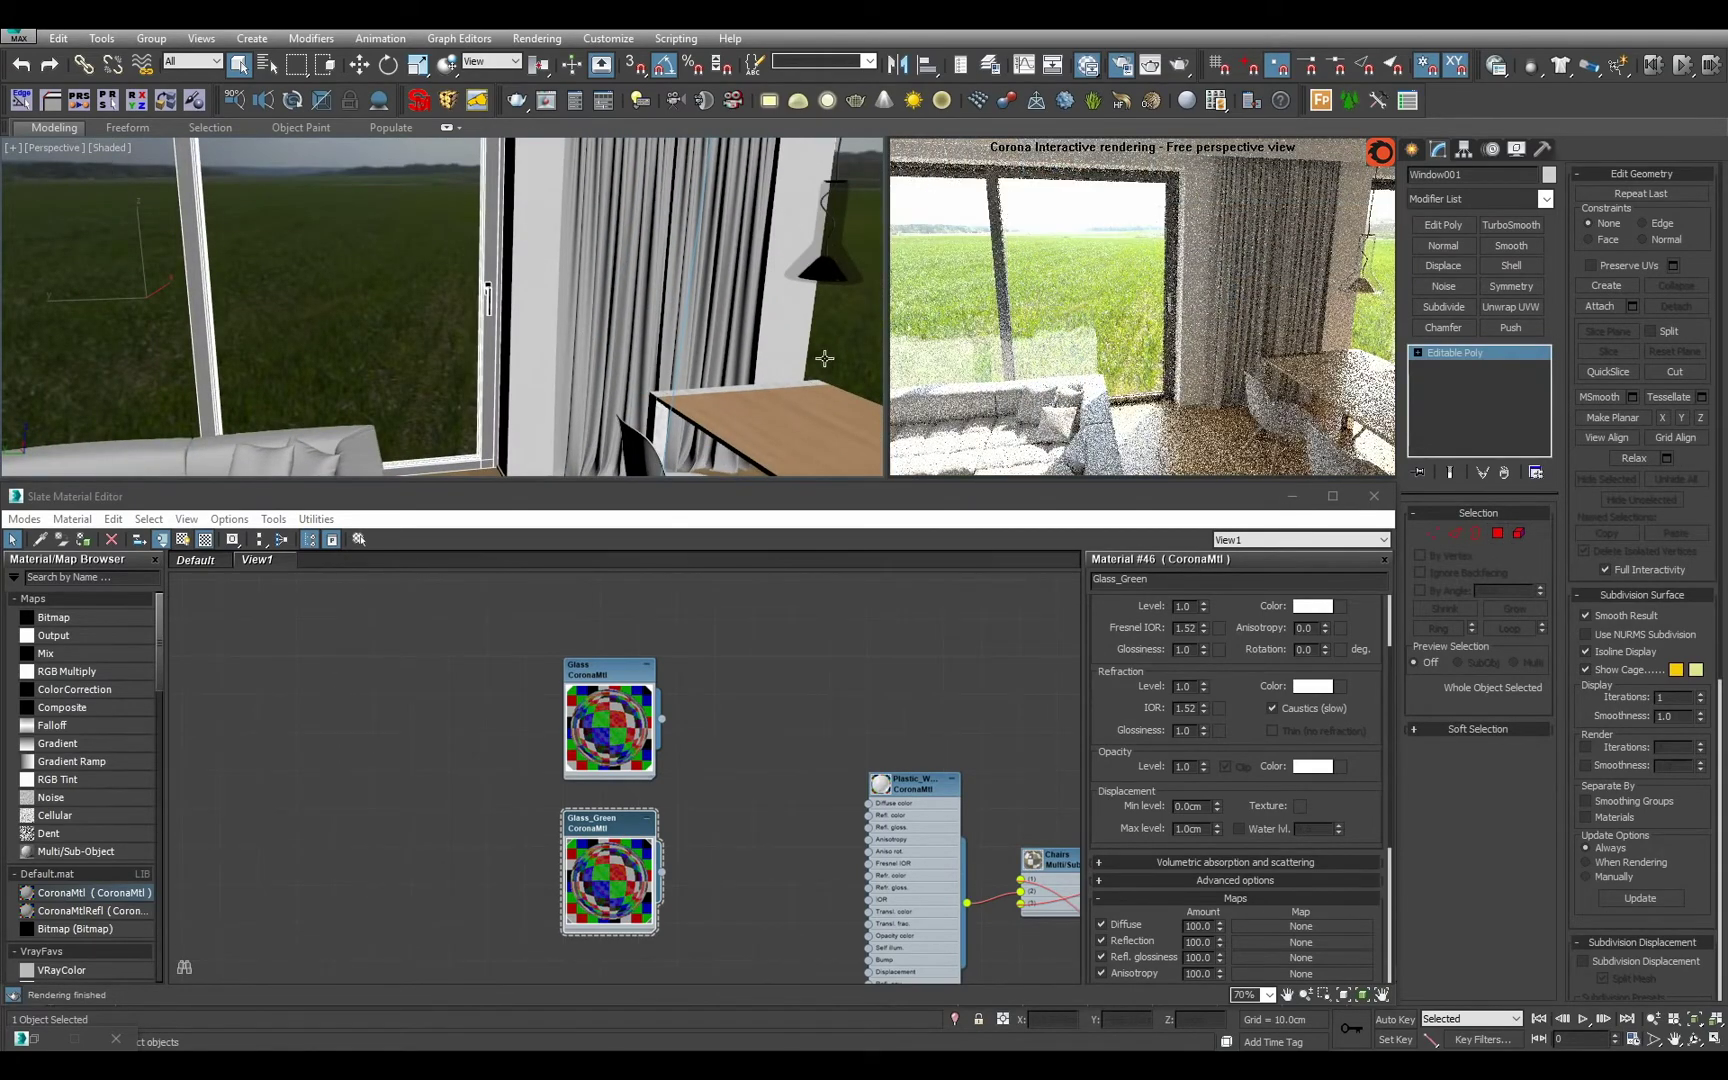
ctrl+click(853, 326)
key(alt+q)
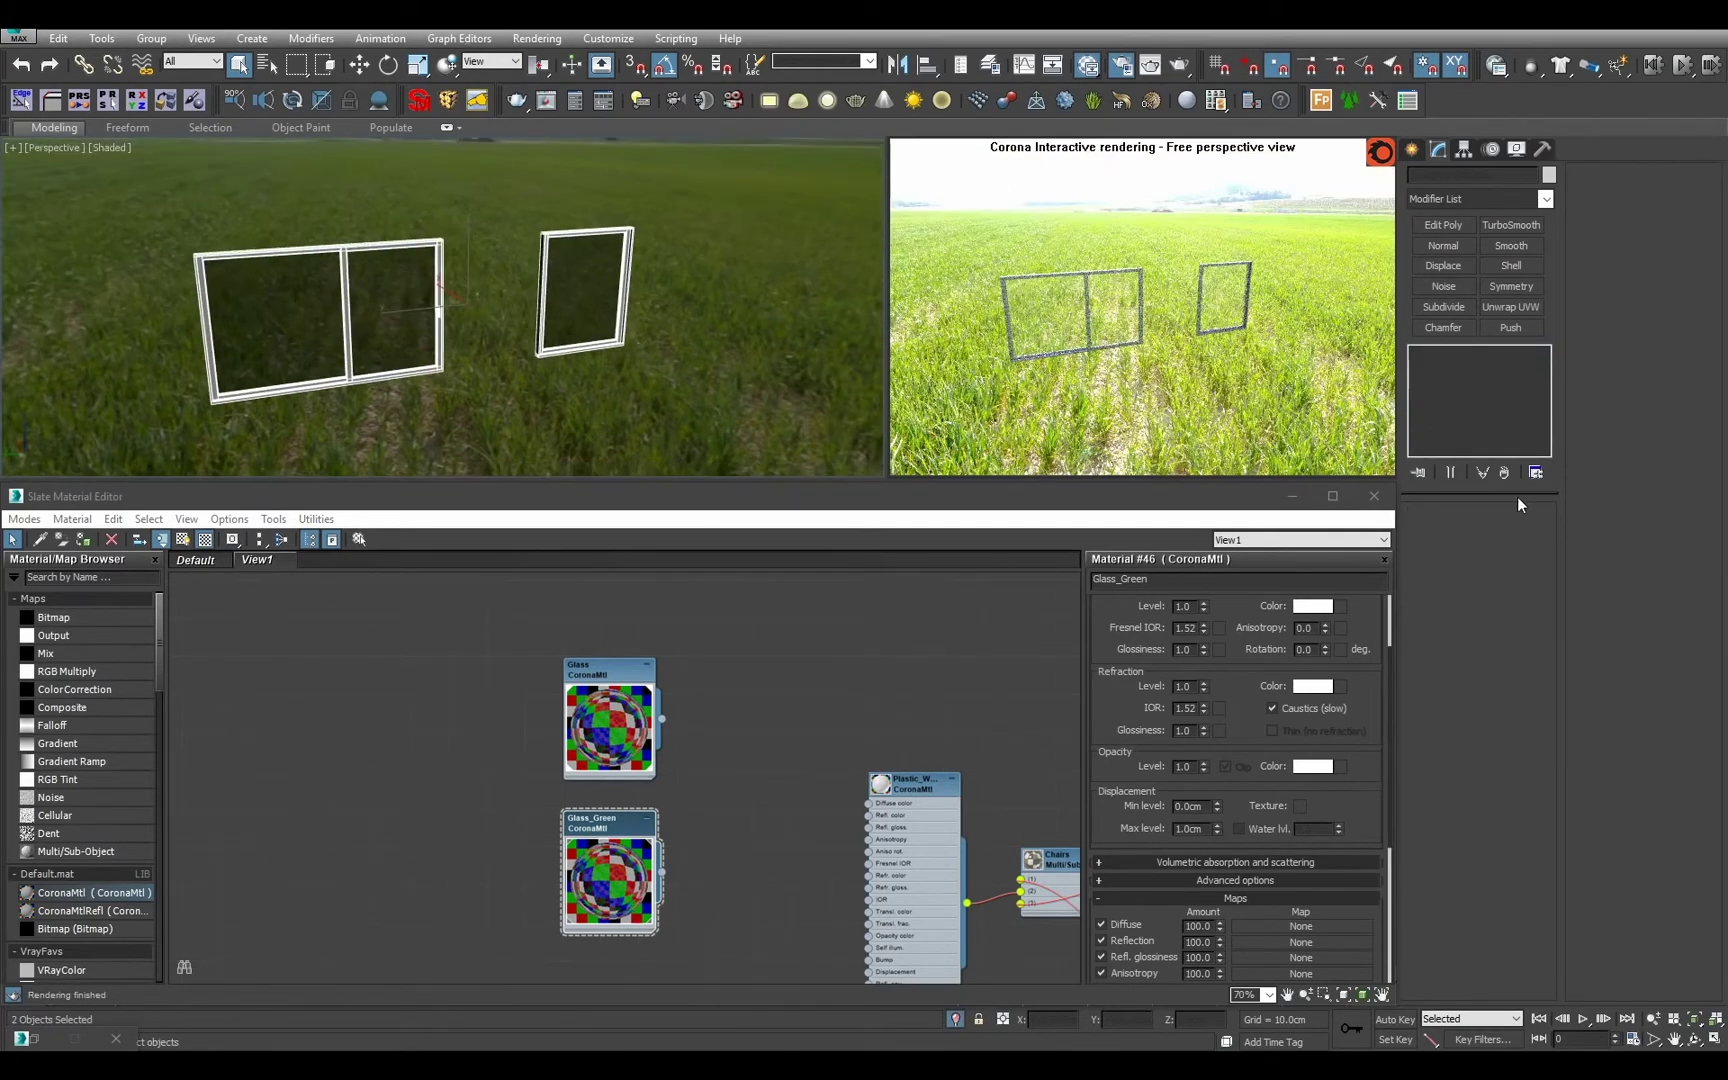
Check the glass elements of the small window and the large double window at element level.
click(615, 307)
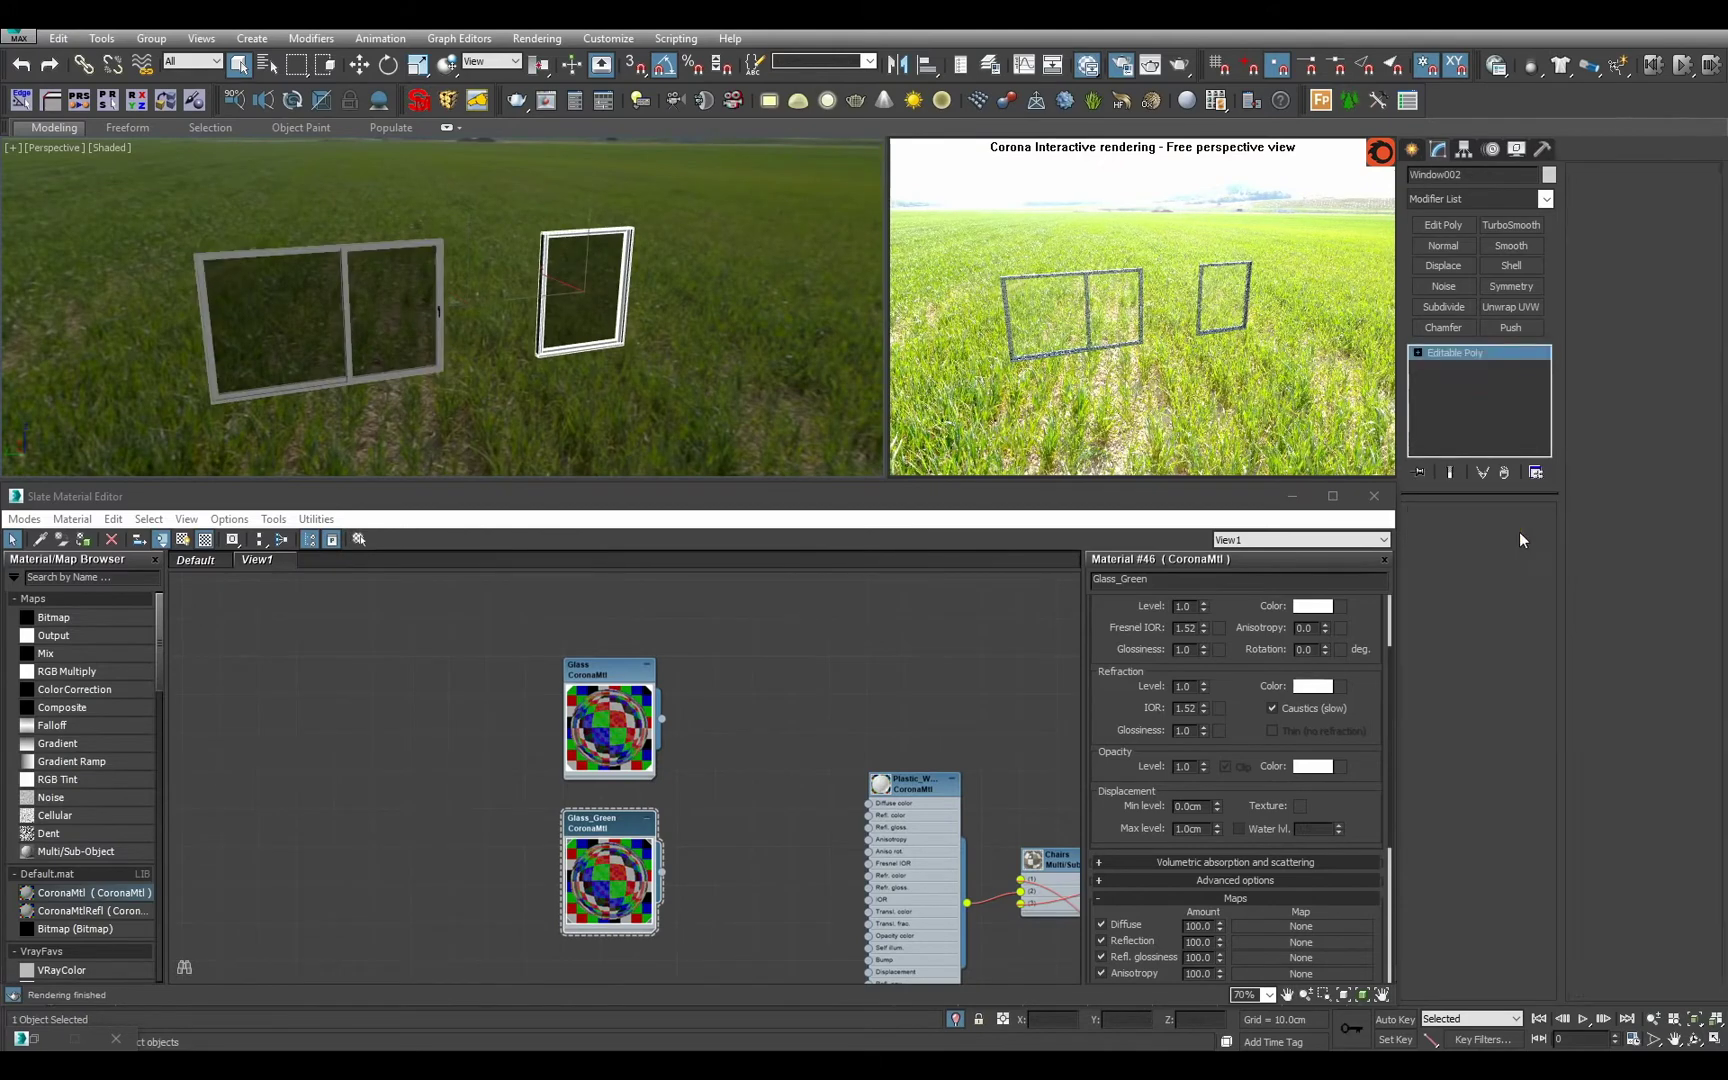
key(5)
click(616, 390)
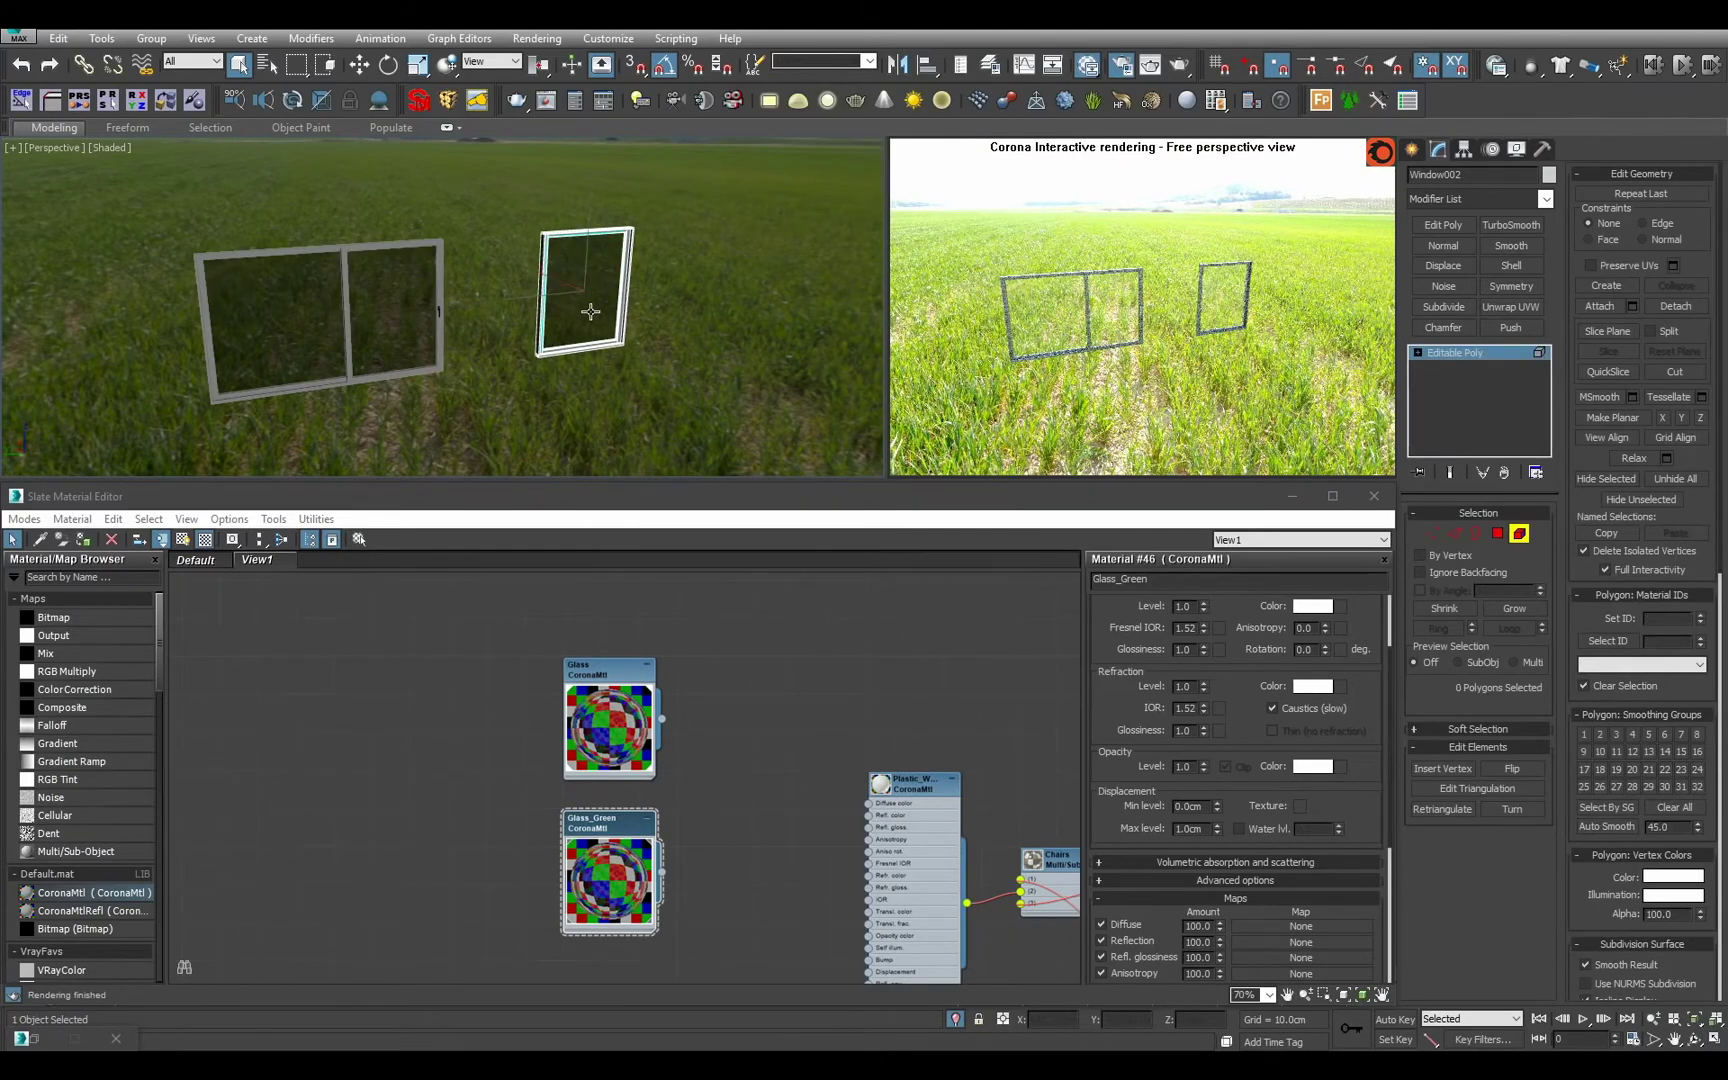
click(591, 312)
key(Delete)
key(6)
click(405, 348)
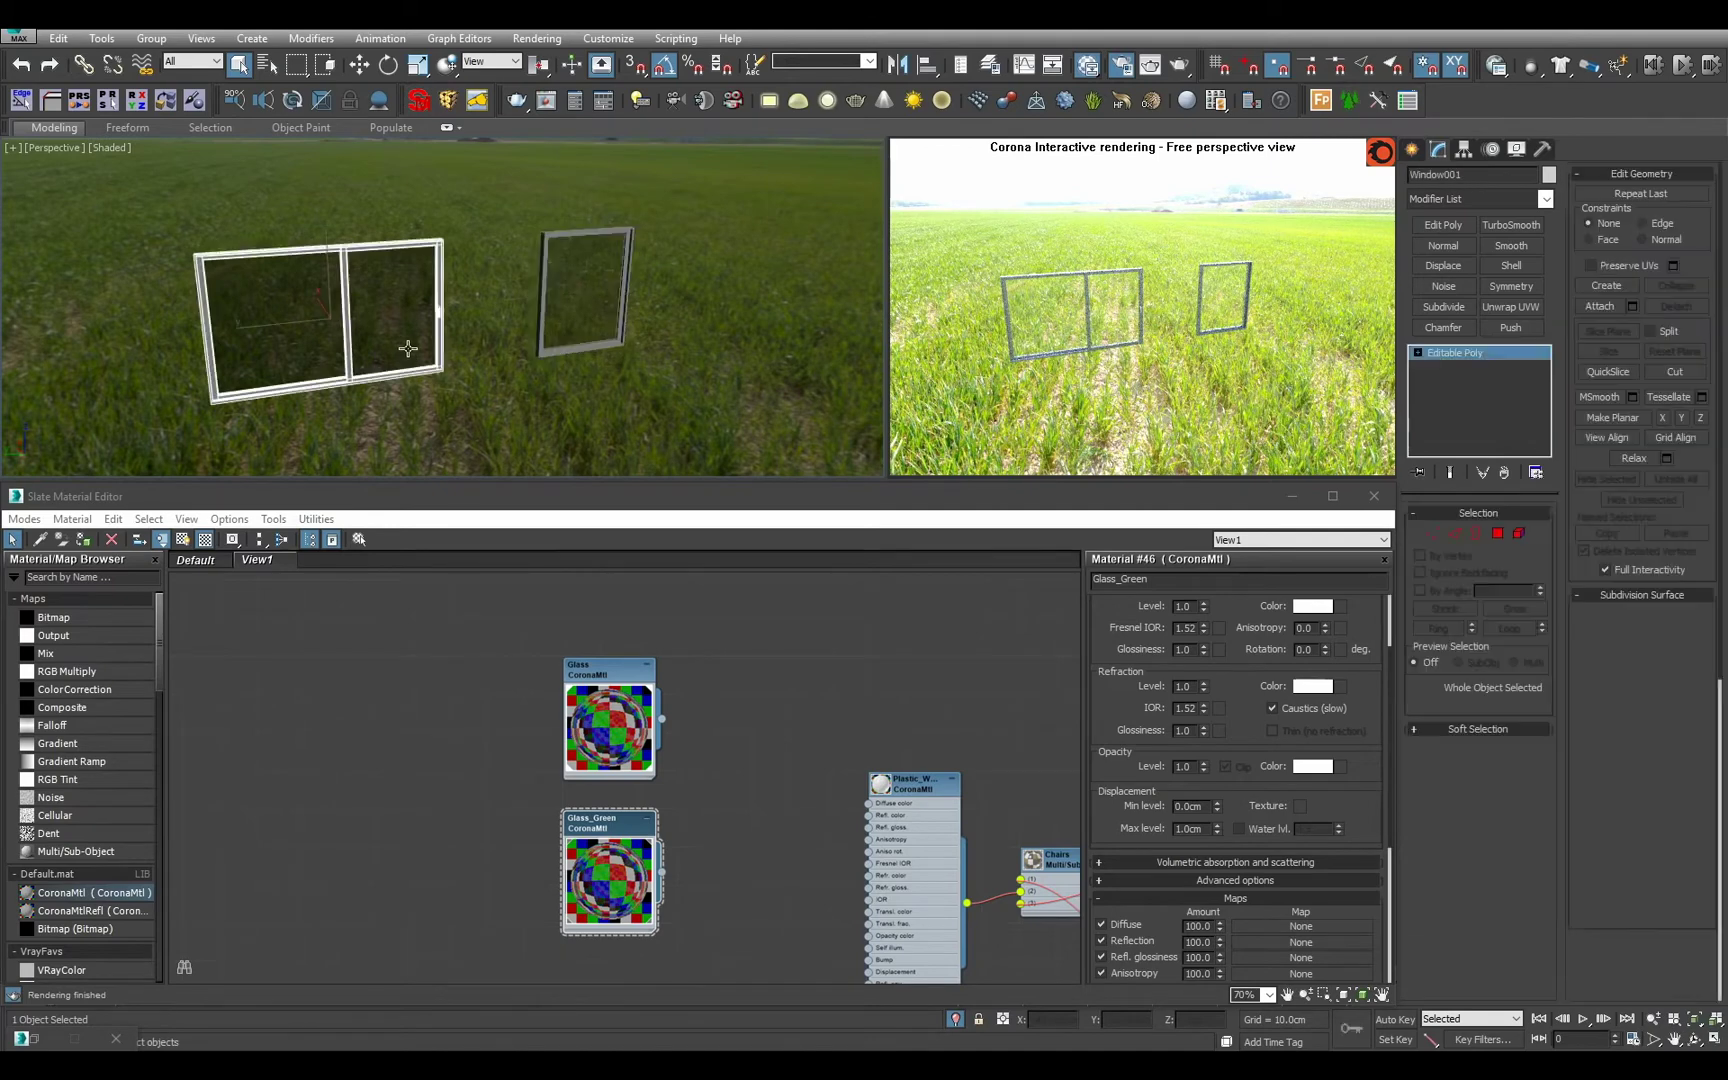
key(5)
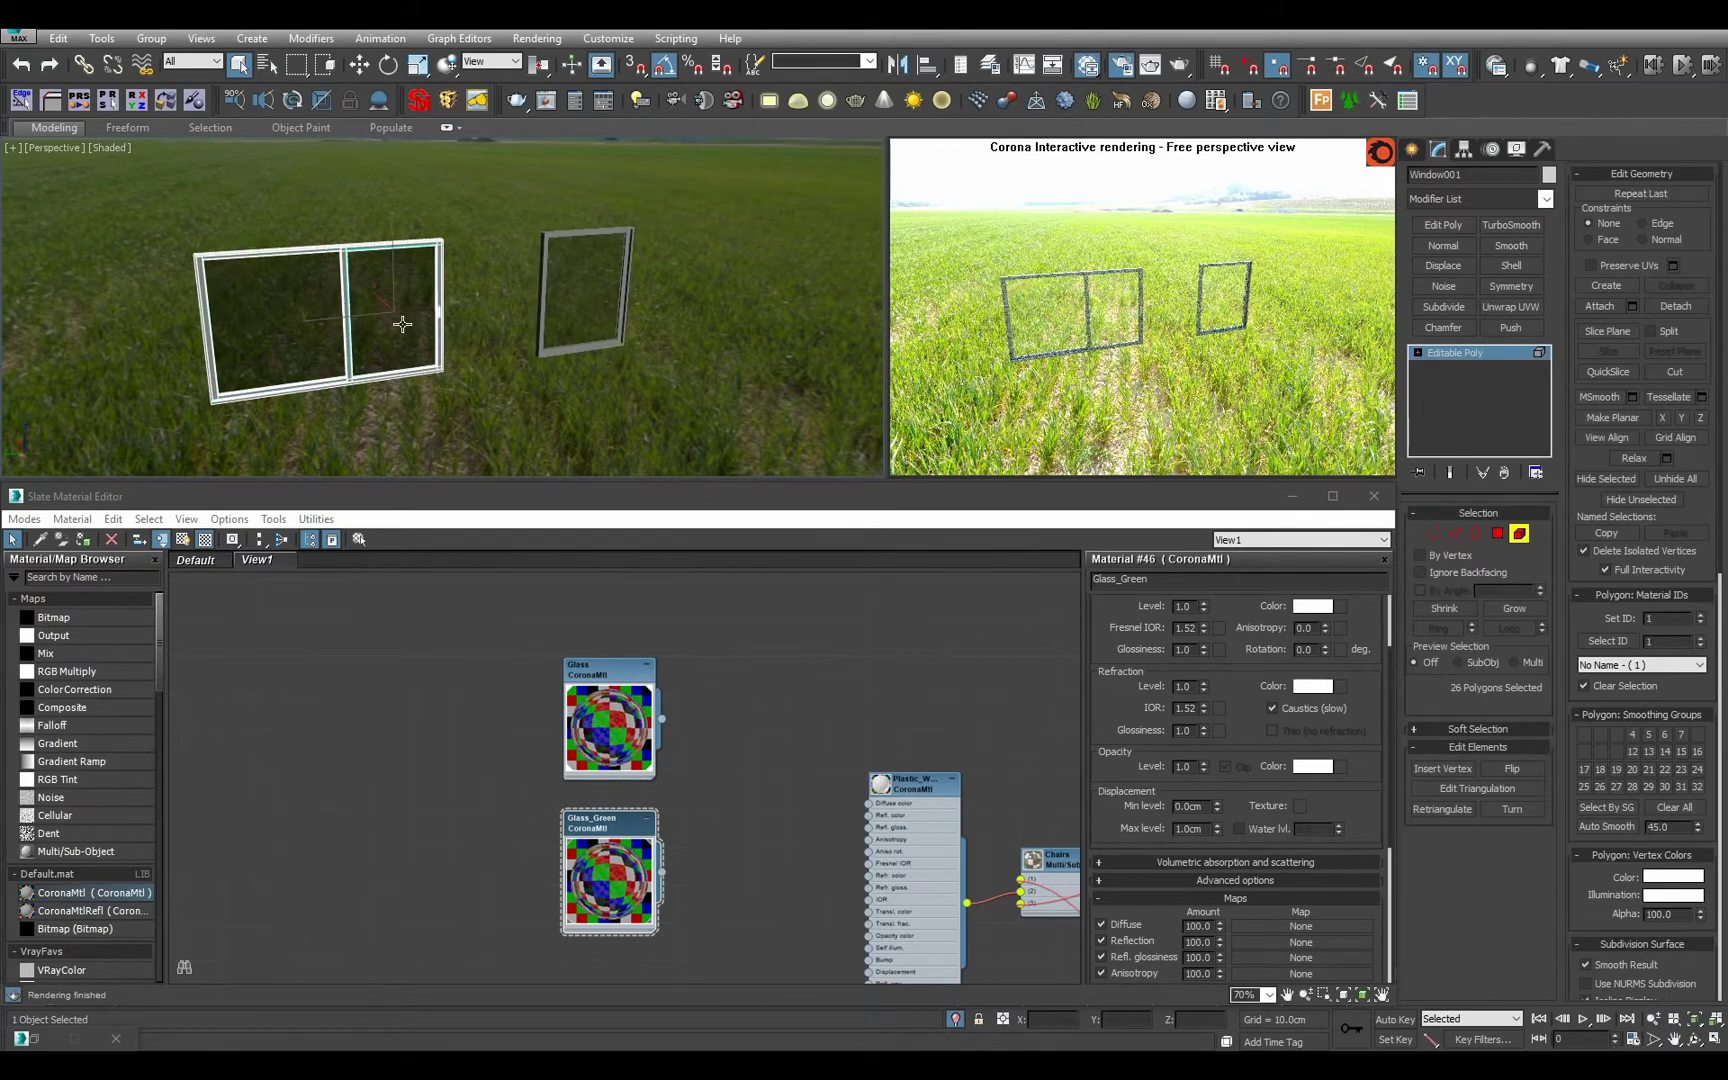
key(5)
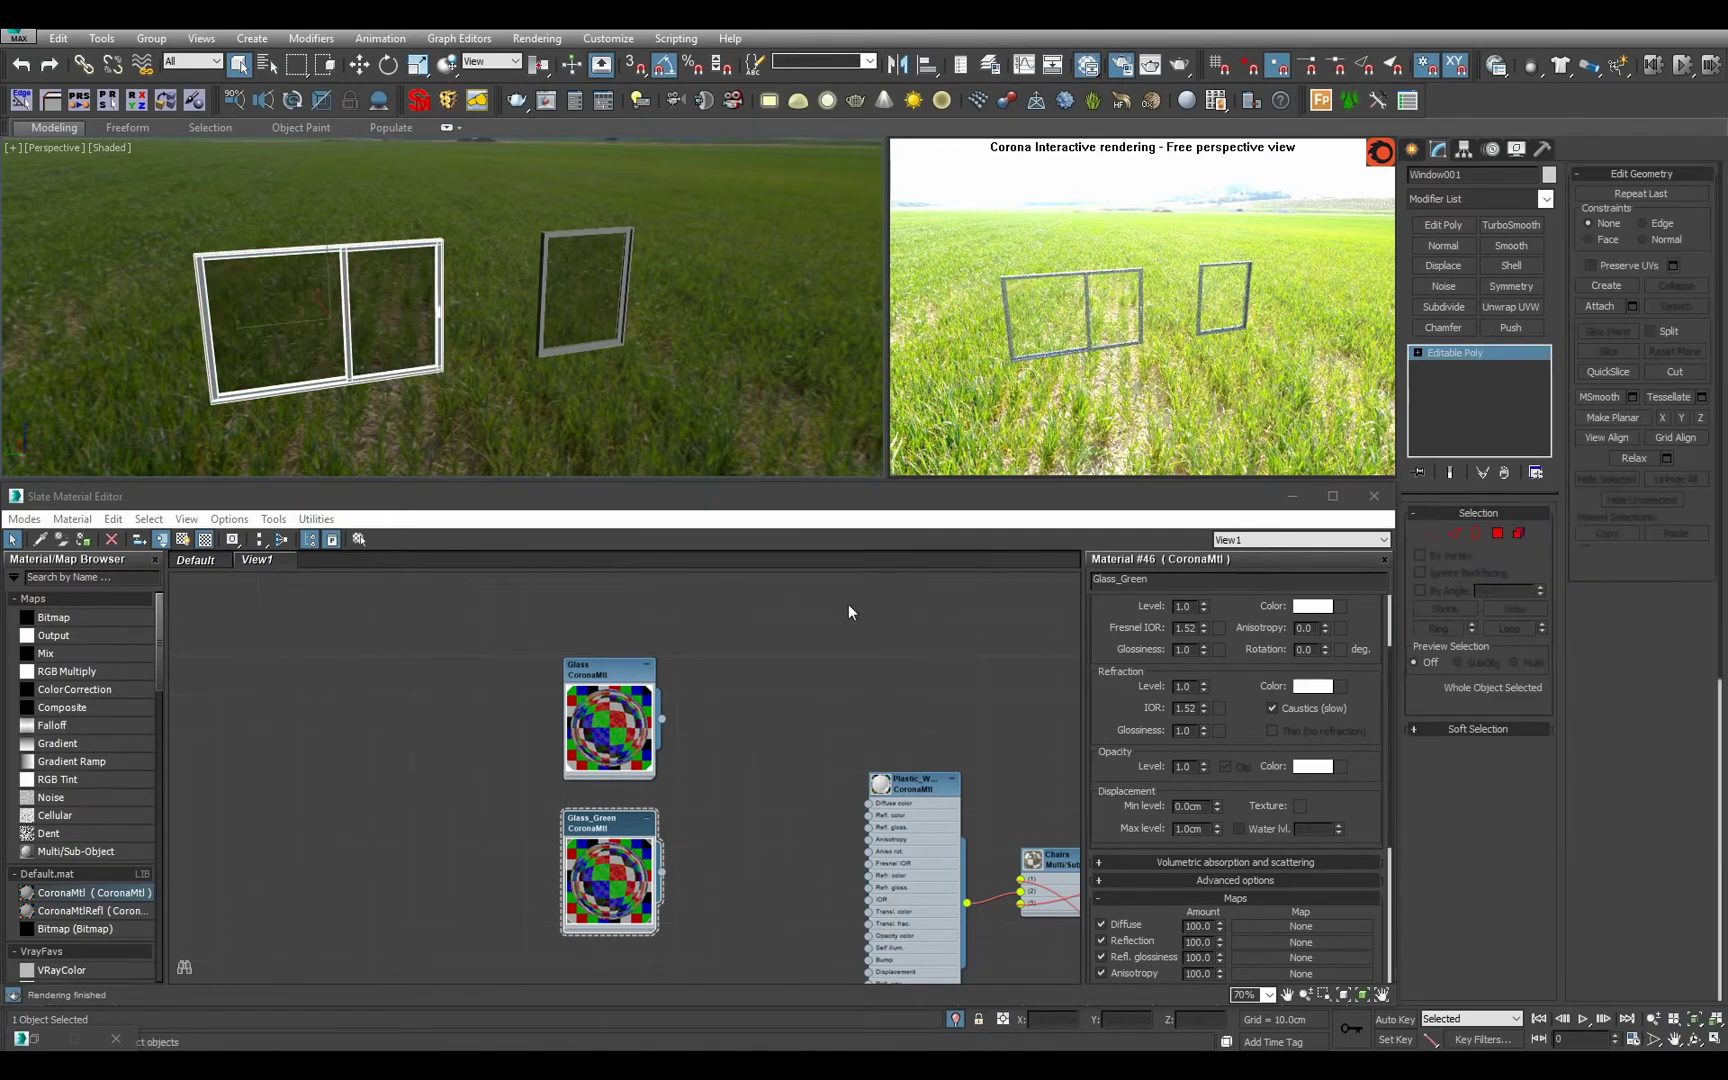
Pick the material from the large window and bring its Windows Multi/Sub-Object node tree into close view.
middle_drag(842, 622, 655, 816)
scroll(640, 820, down, 1)
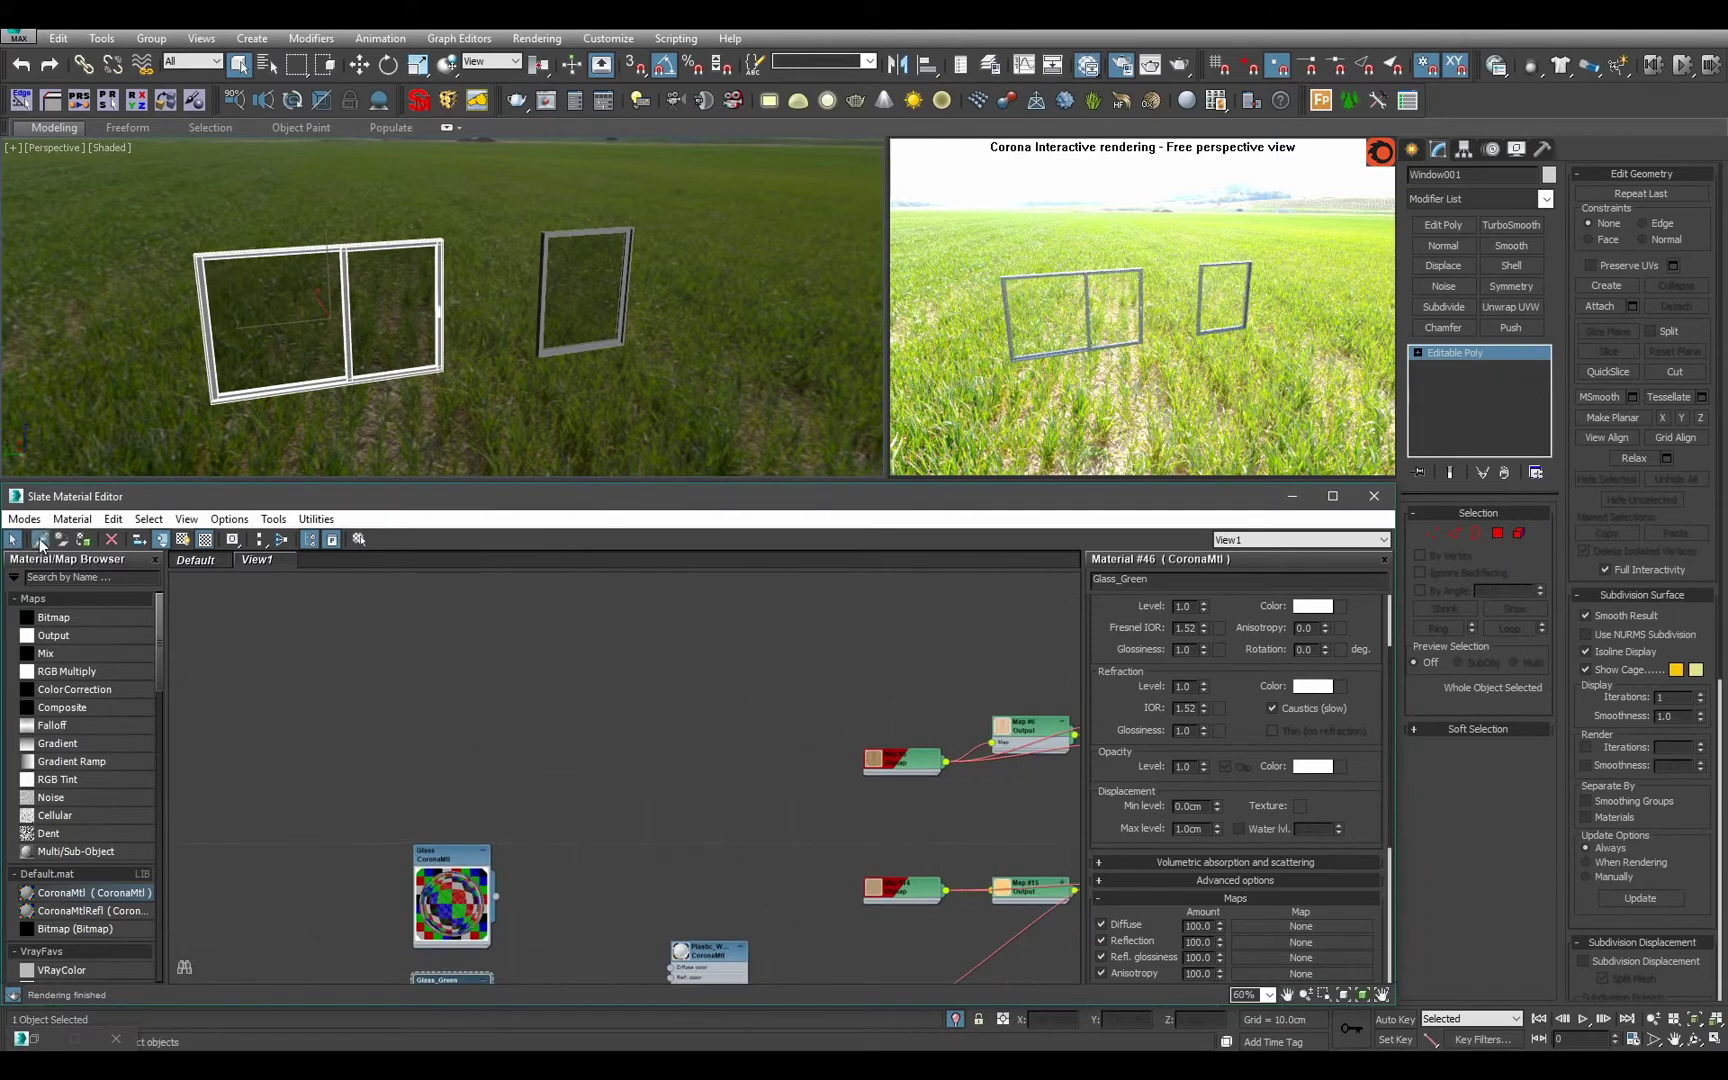
click(40, 540)
click(345, 345)
drag(600, 786, 608, 682)
middle_drag(608, 682, 919, 735)
scroll(747, 751, up, 2)
scroll(745, 855, down, 3)
scroll(749, 794, up, 2)
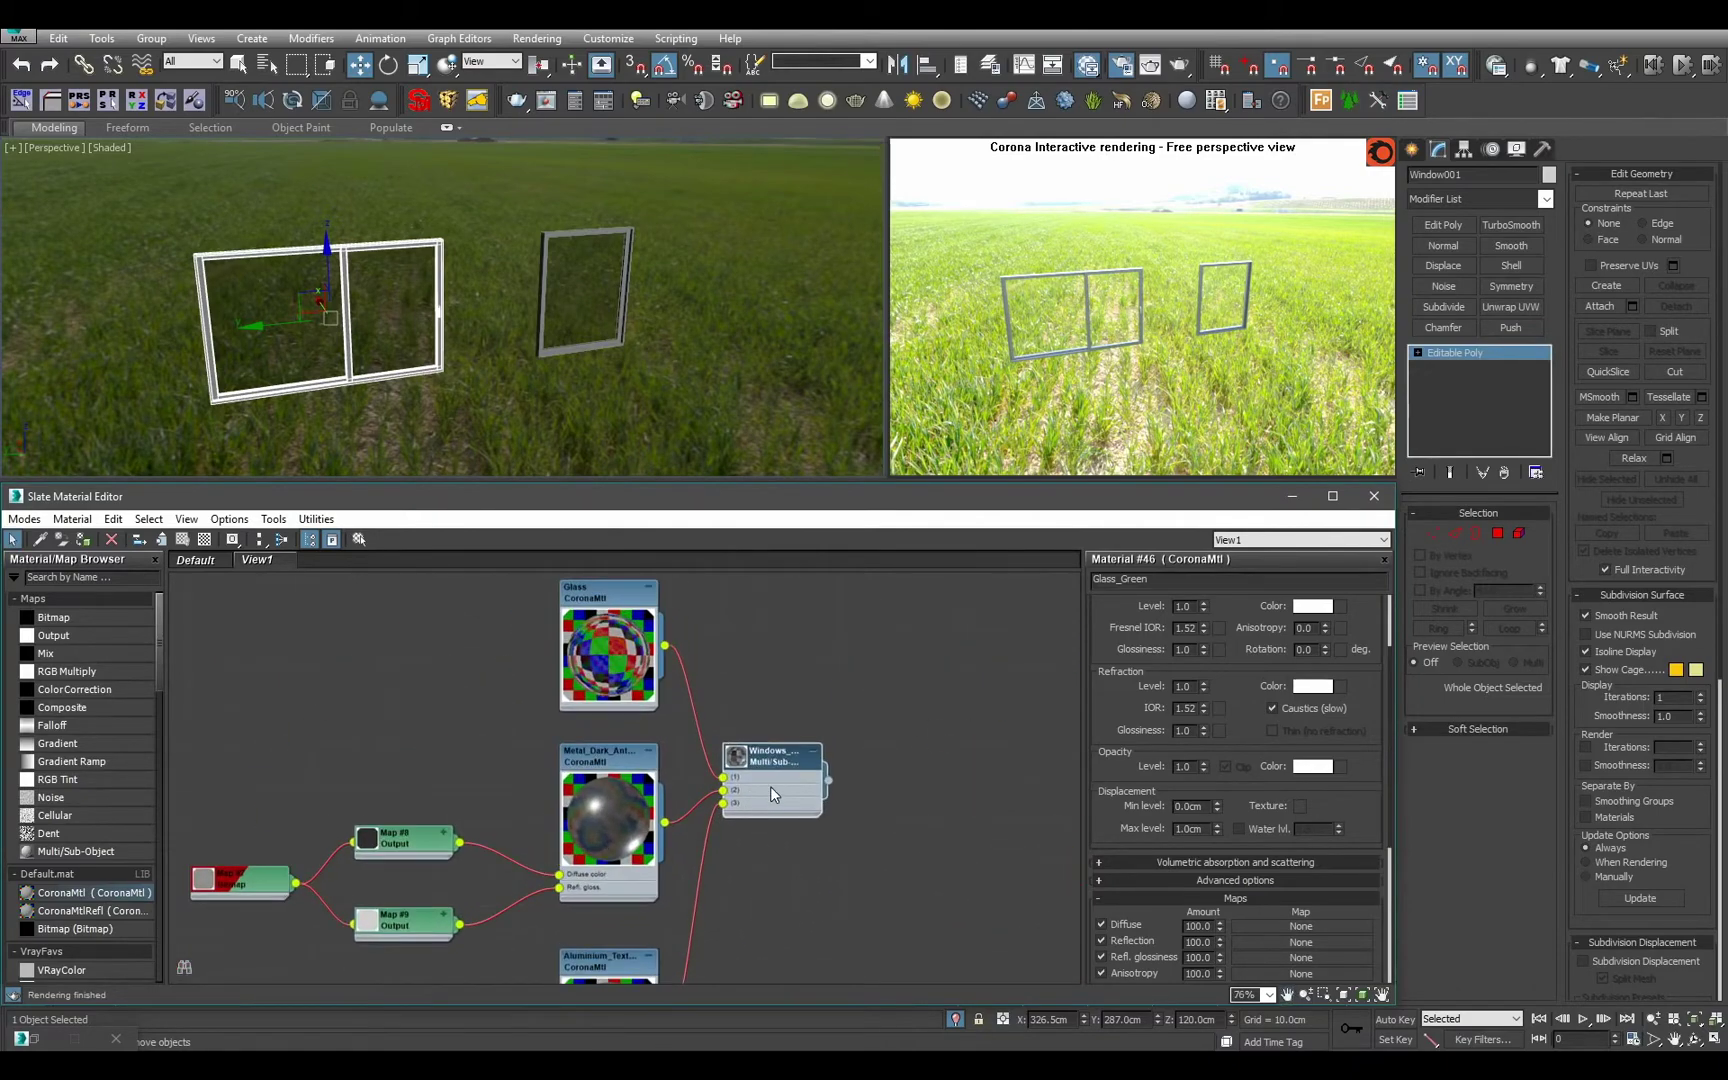
Copy the Glass material as Glass_Thin, enable Thin (no refraction) and connect it to the Windows material's first slot.
shift+drag(641, 608, 297, 601)
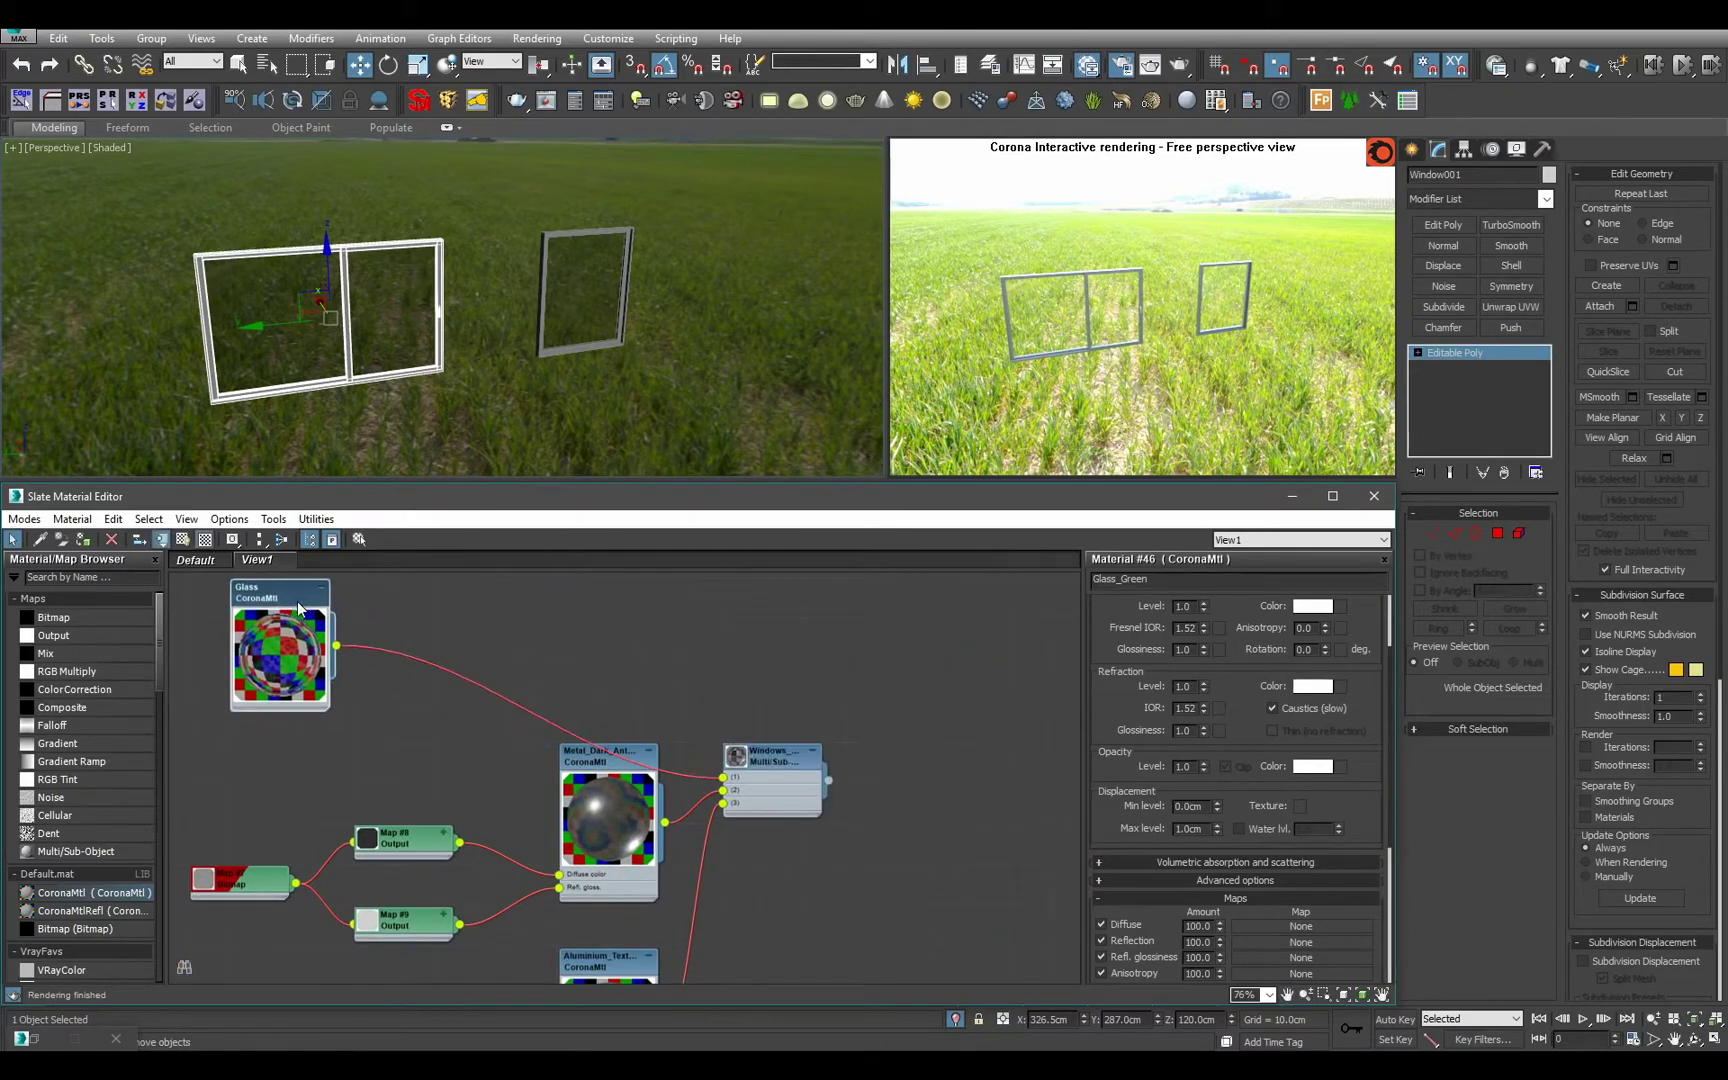
double_click(608, 640)
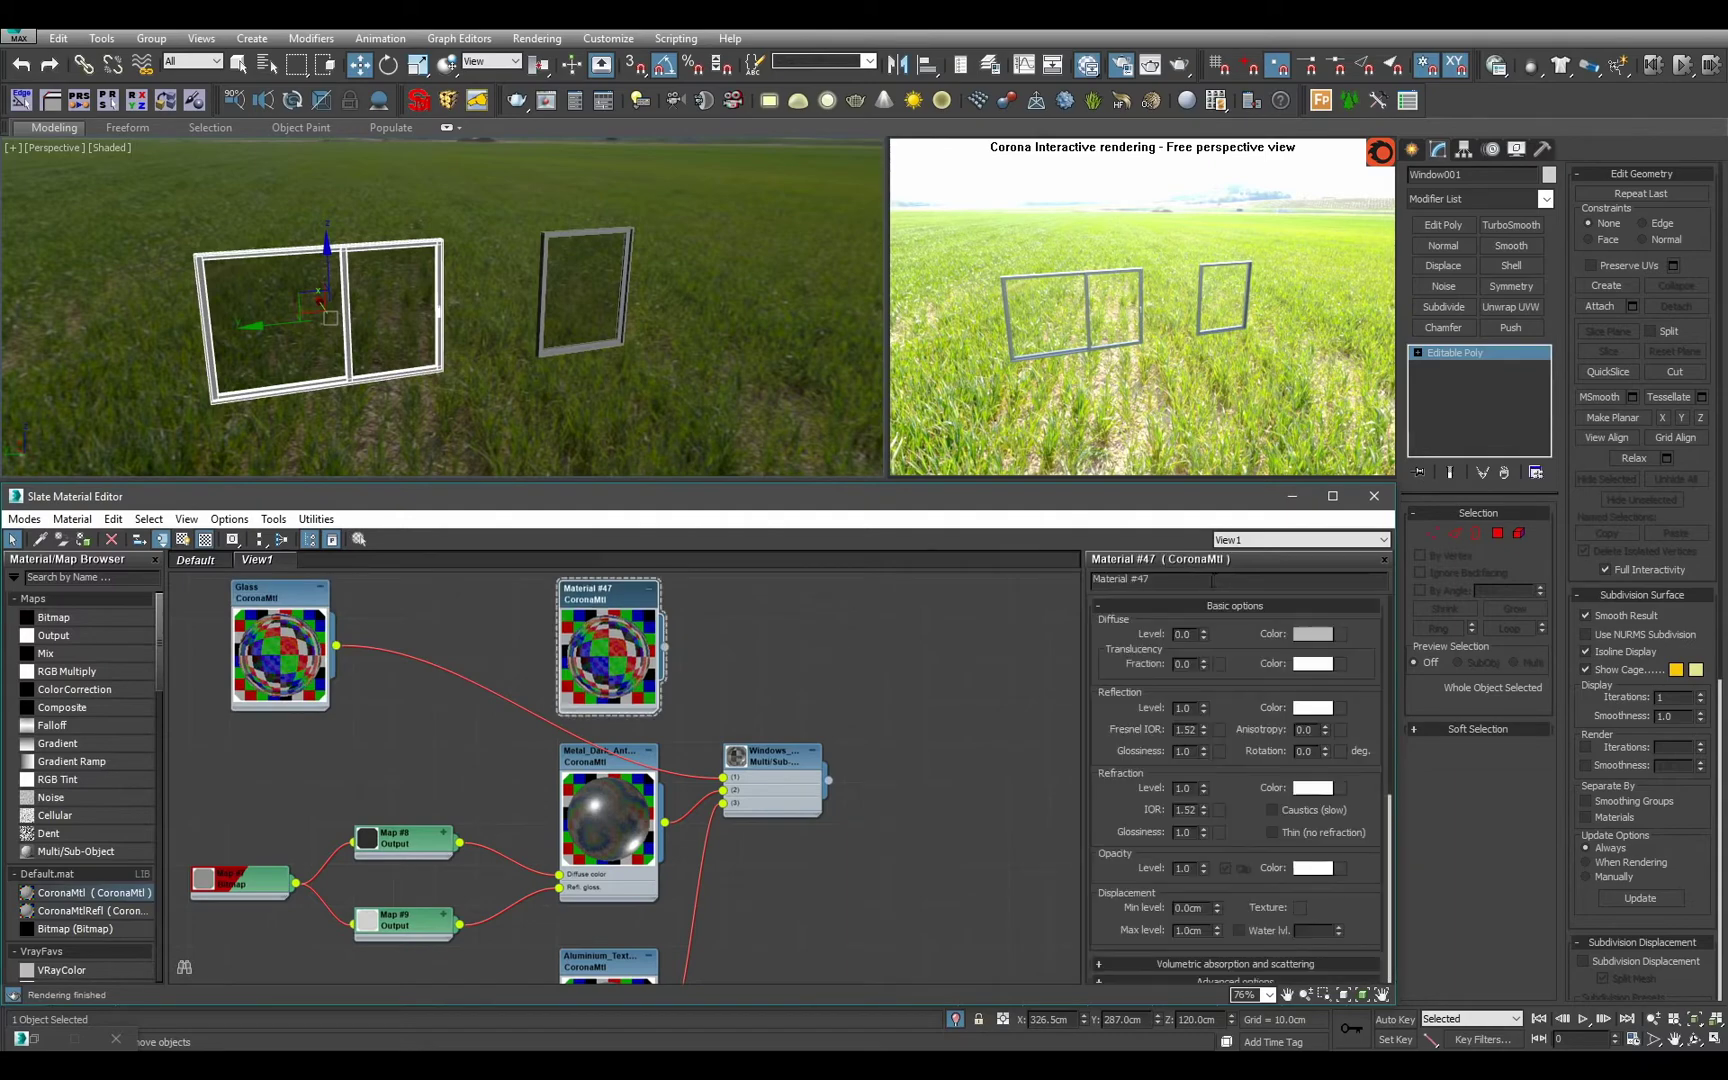
click(1150, 579)
text(Glass_Thin)
click(1303, 830)
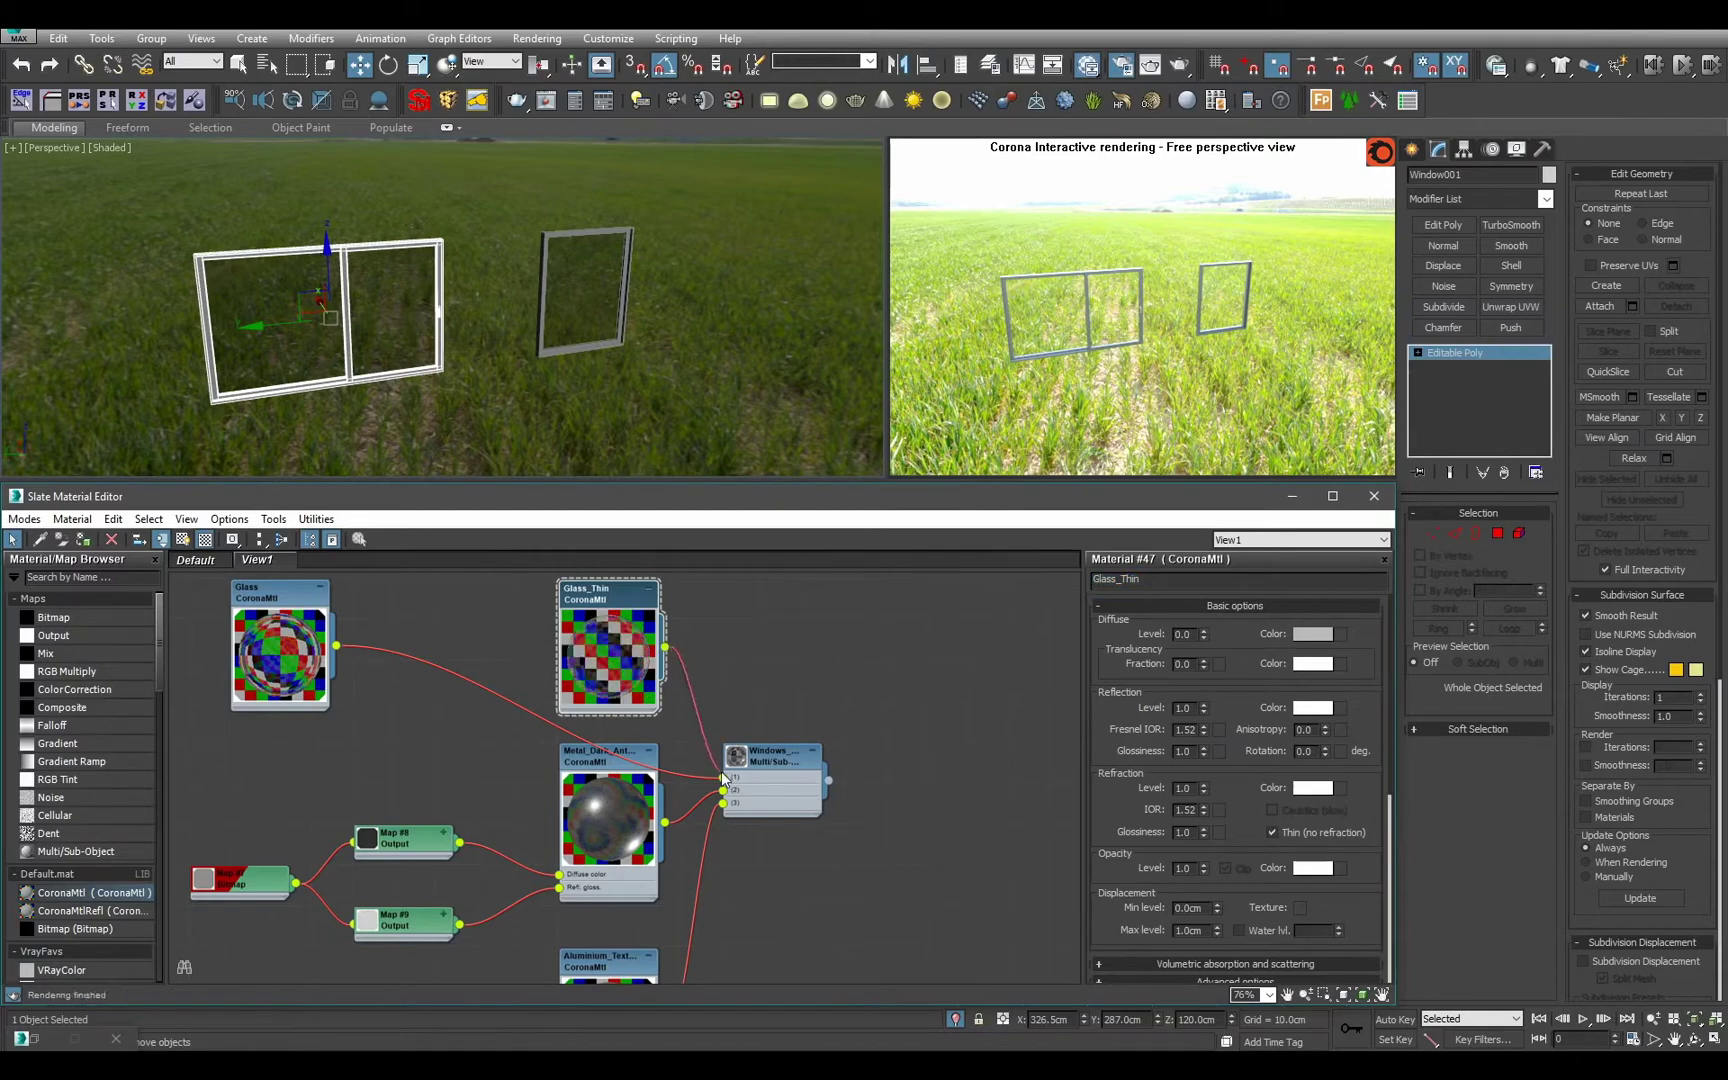
Move the original Glass material node across the node view to sit above the Wall_White material.
scroll(724, 697, down, 5)
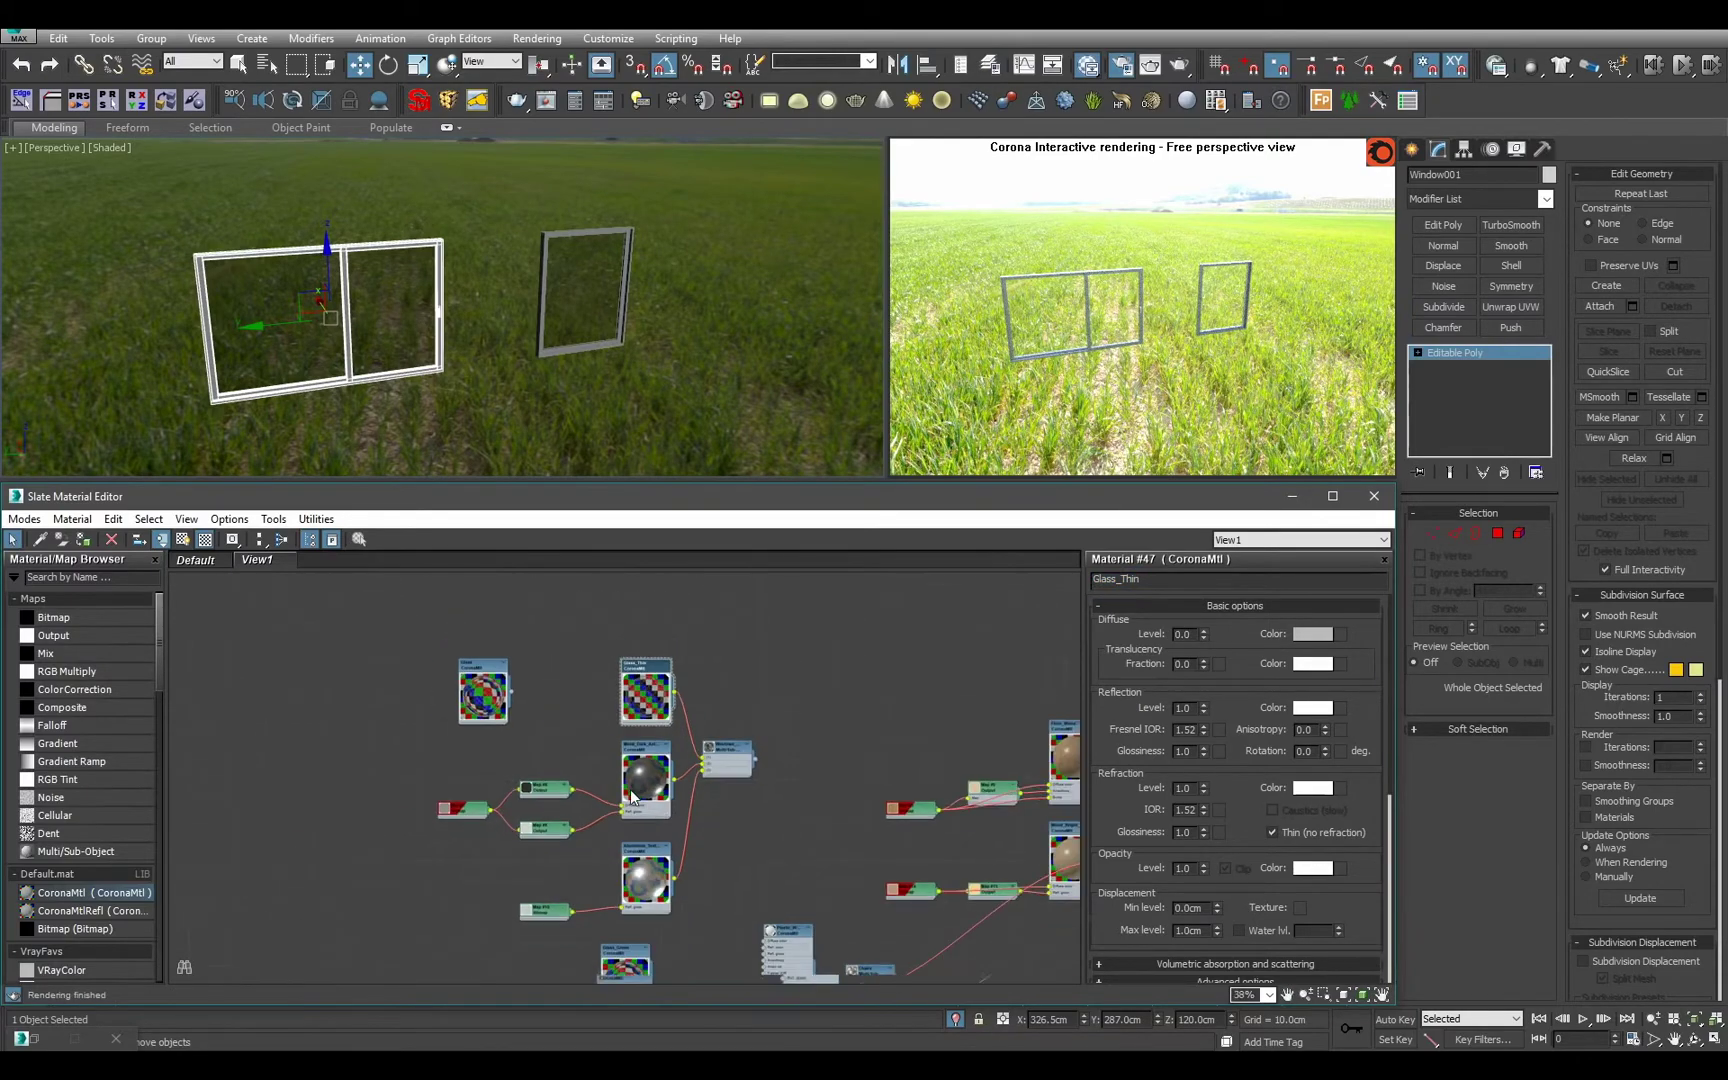
scroll(478, 671, down, 4)
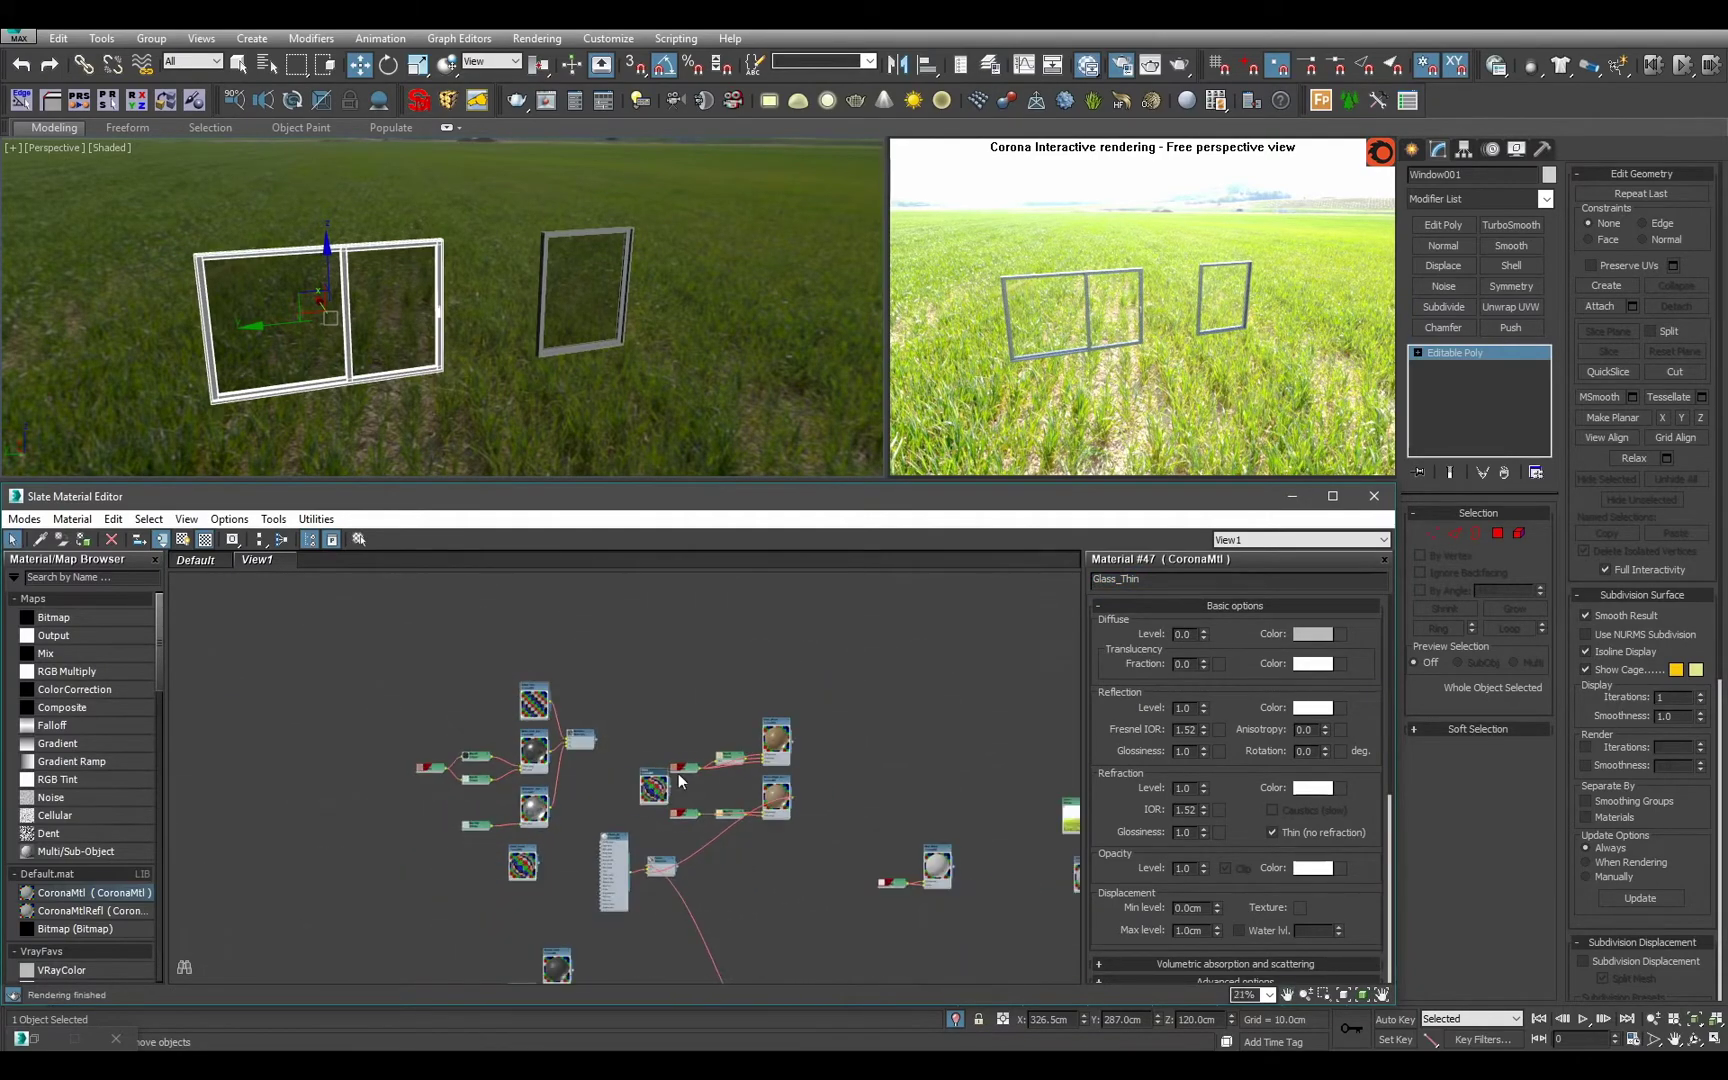
middle_drag(884, 712, 716, 660)
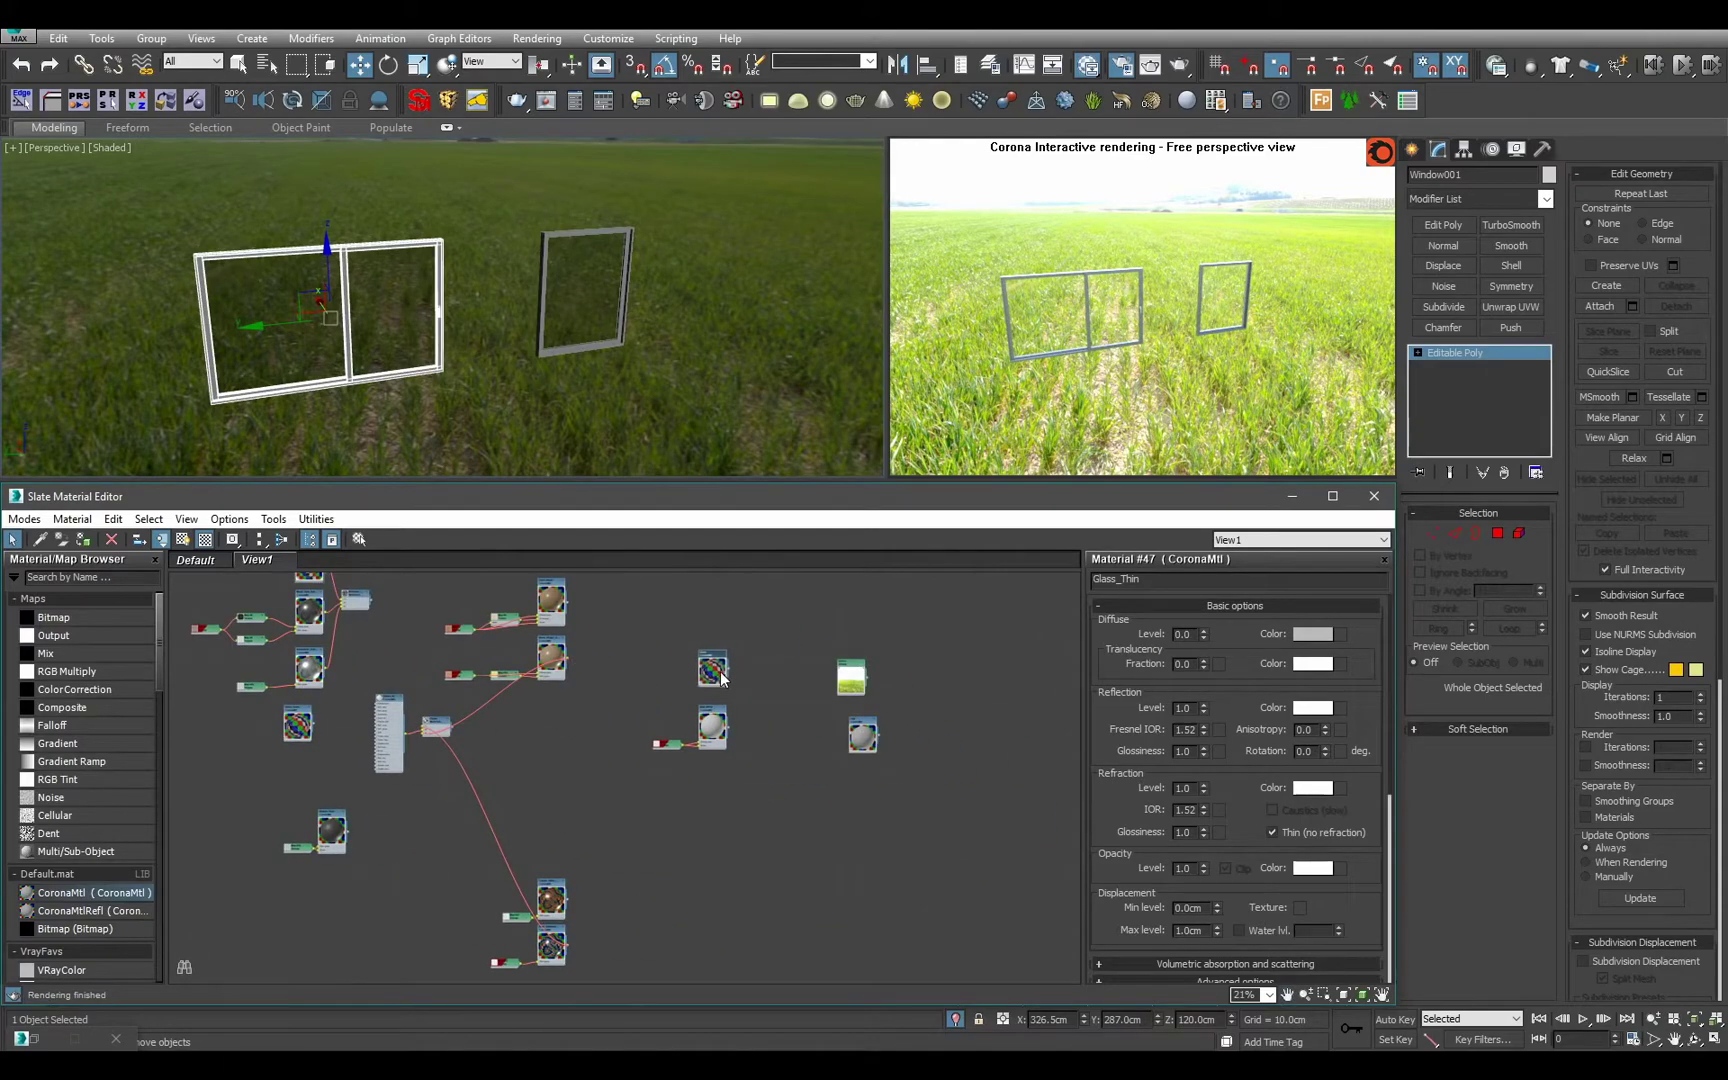
scroll(859, 782, up, 2)
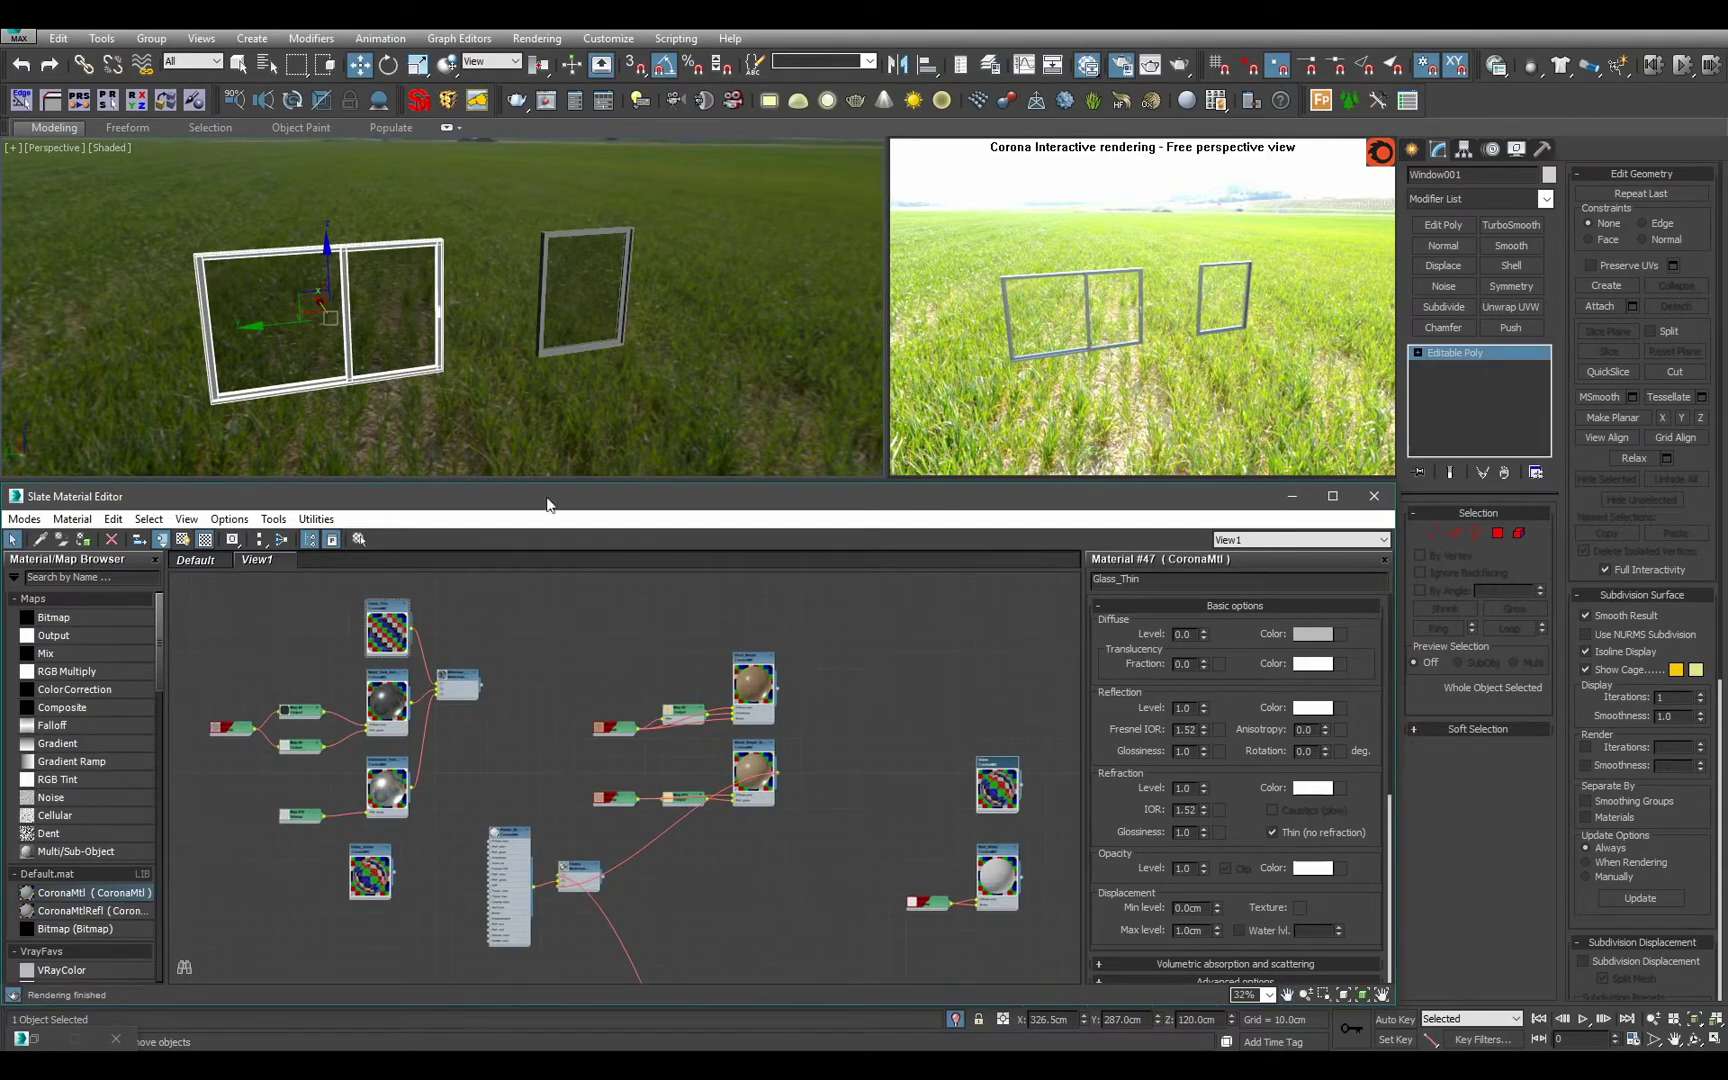
Examine the node layout from the Windows material tree across to the wood and wall materials.
middle_drag(349, 684, 406, 711)
scroll(578, 727, up, 2)
middle_drag(898, 790, 735, 817)
scroll(745, 814, down, 2)
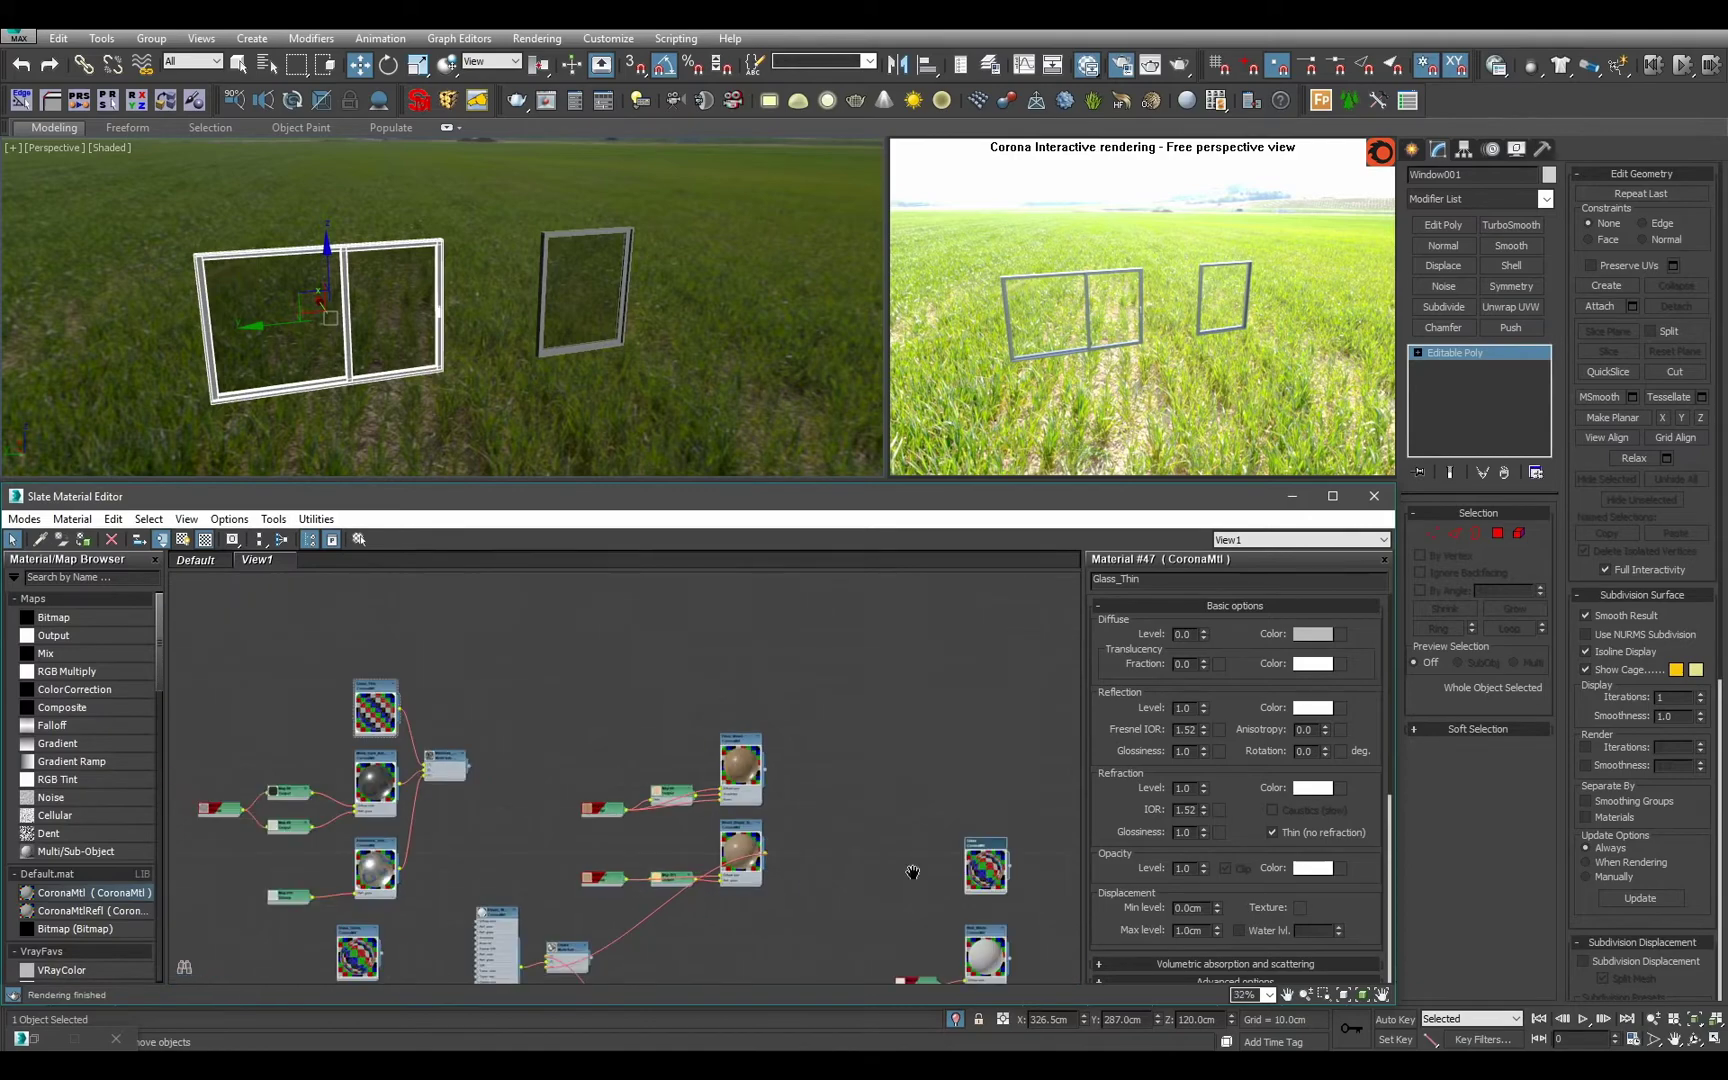
middle_drag(912, 872, 862, 797)
scroll(862, 797, up, 1)
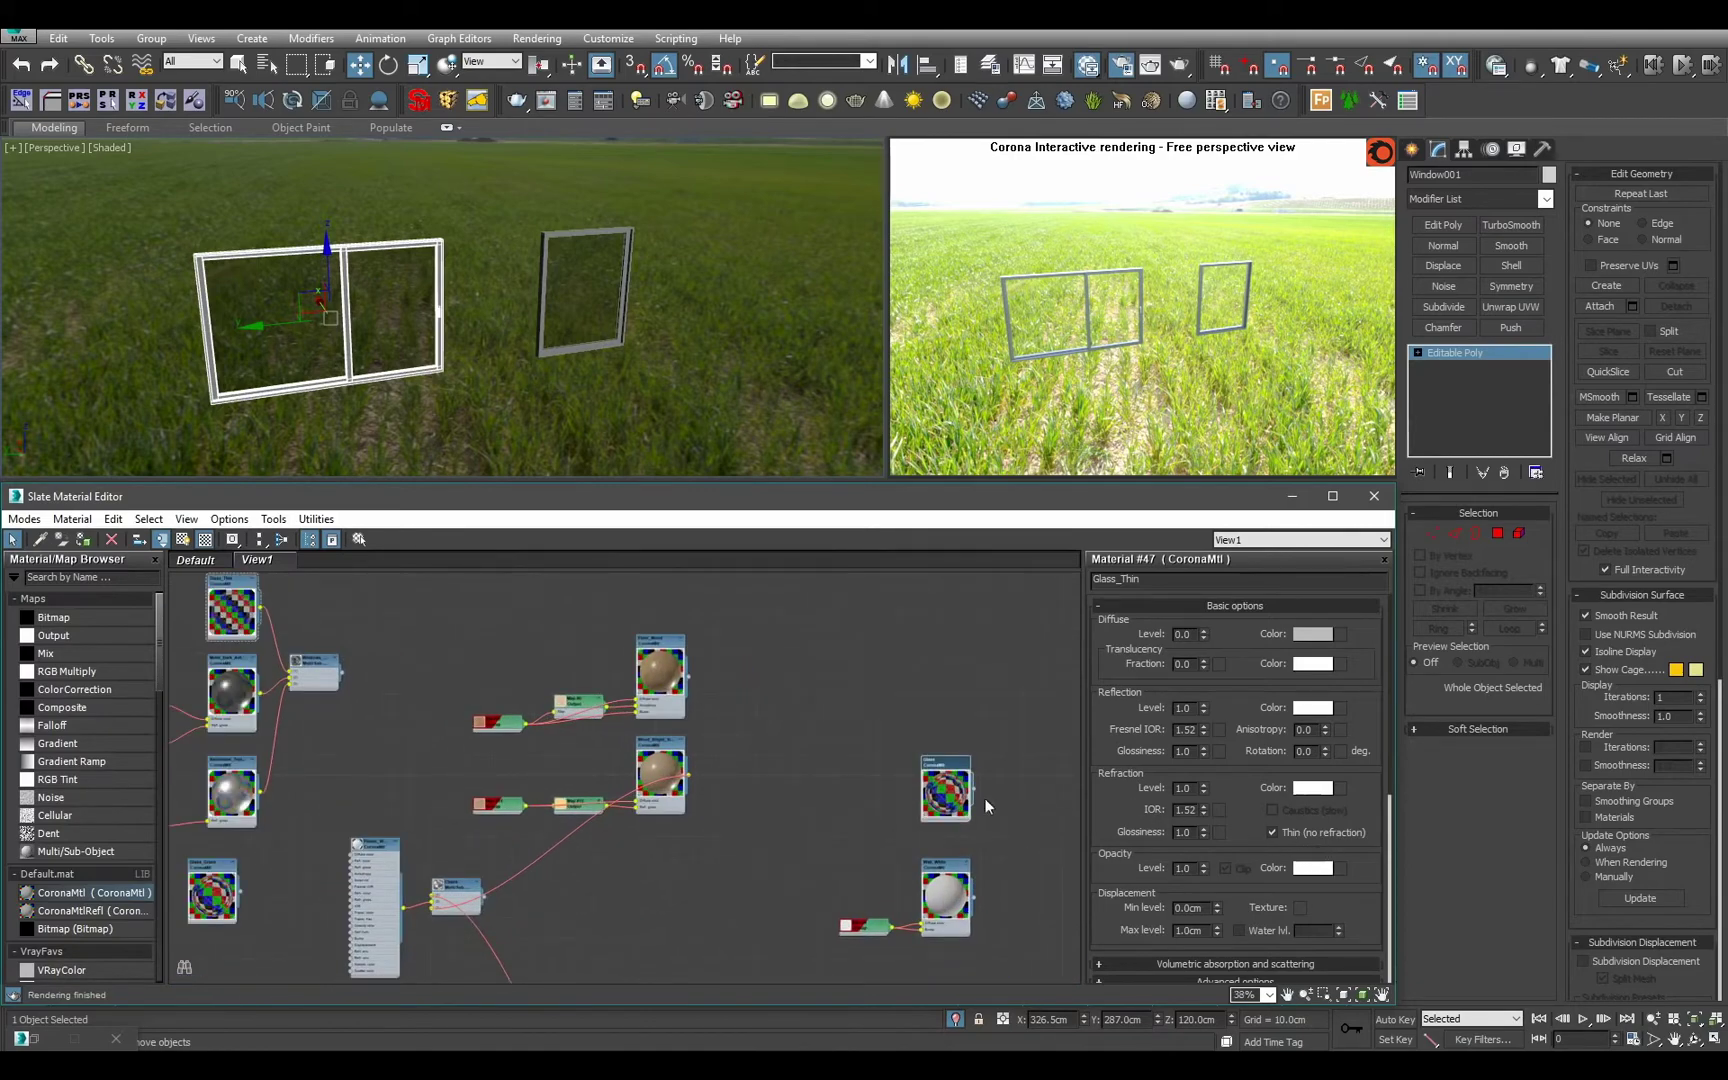
middle_drag(430, 711, 648, 756)
middle_drag(1042, 827, 887, 819)
middle_drag(449, 736, 604, 728)
scroll(490, 753, up, 2)
scroll(603, 727, down, 1)
scroll(603, 728, up, 2)
scroll(633, 737, down, 3)
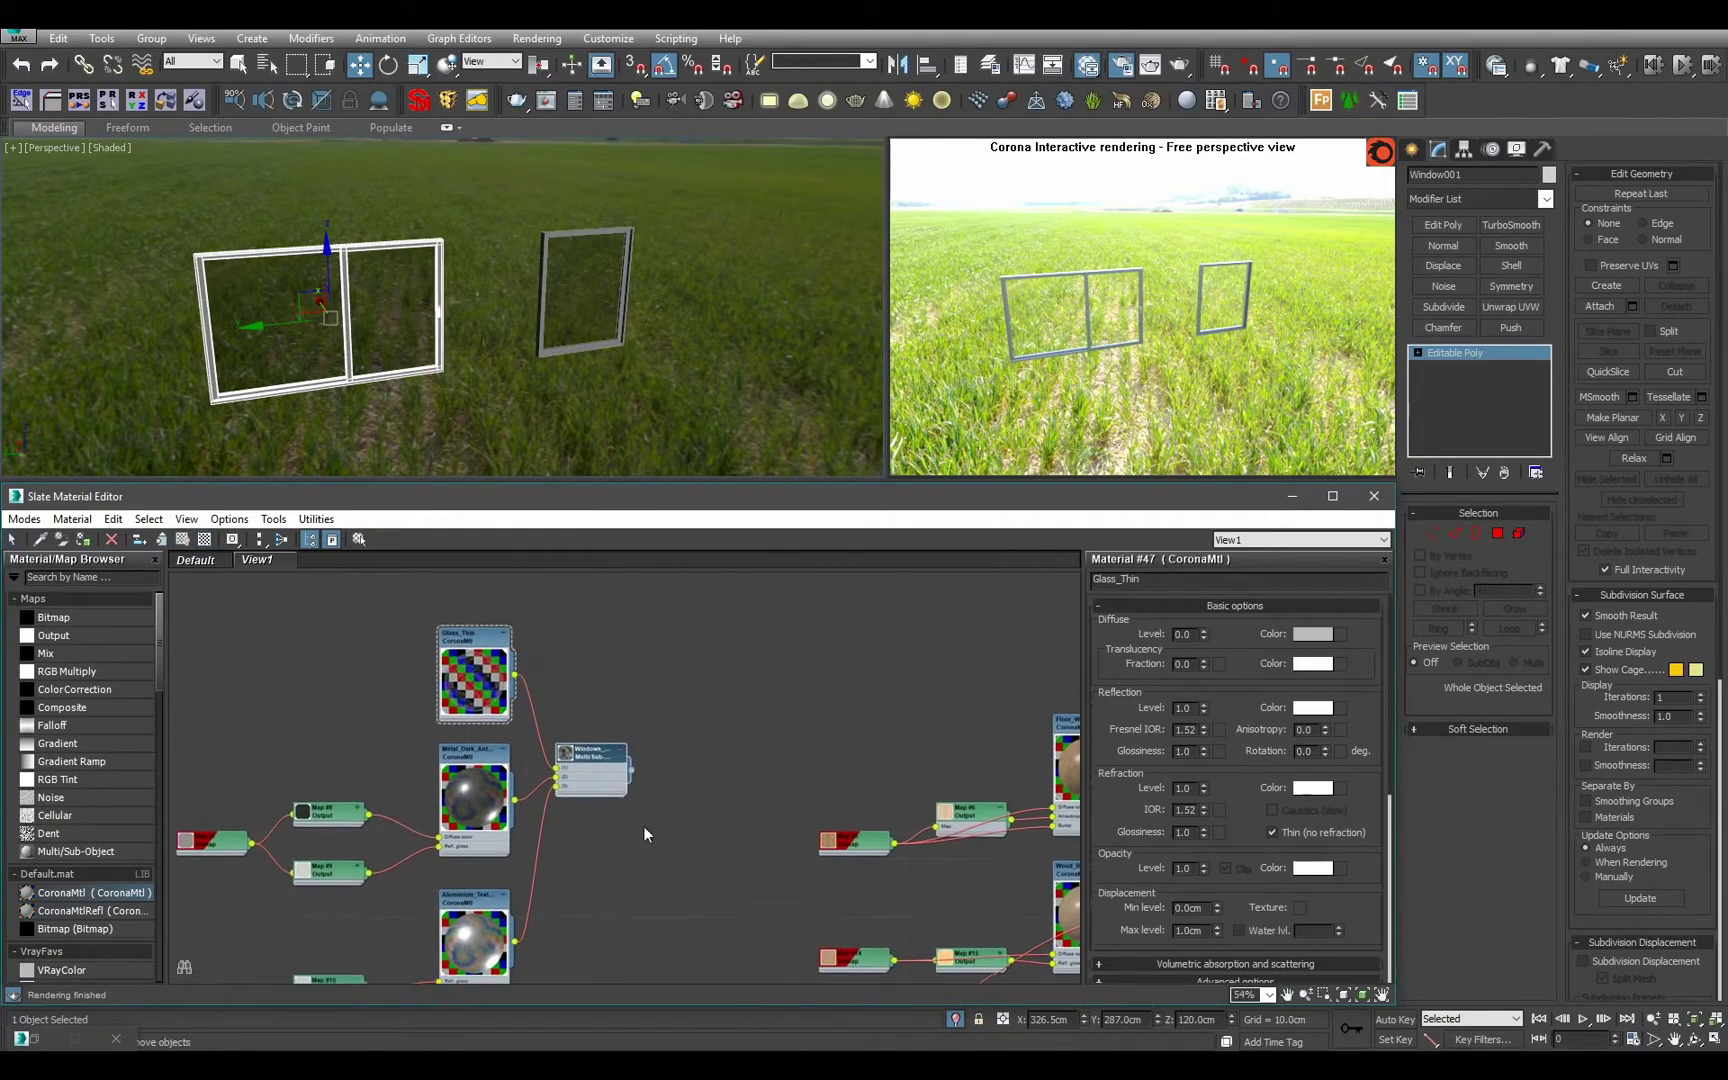
Remove the Windows Multi/Sub-Object node from the view and move Glass_Thin away from the metal materials.
scroll(605, 790, down, 2)
middle_drag(594, 798, 428, 707)
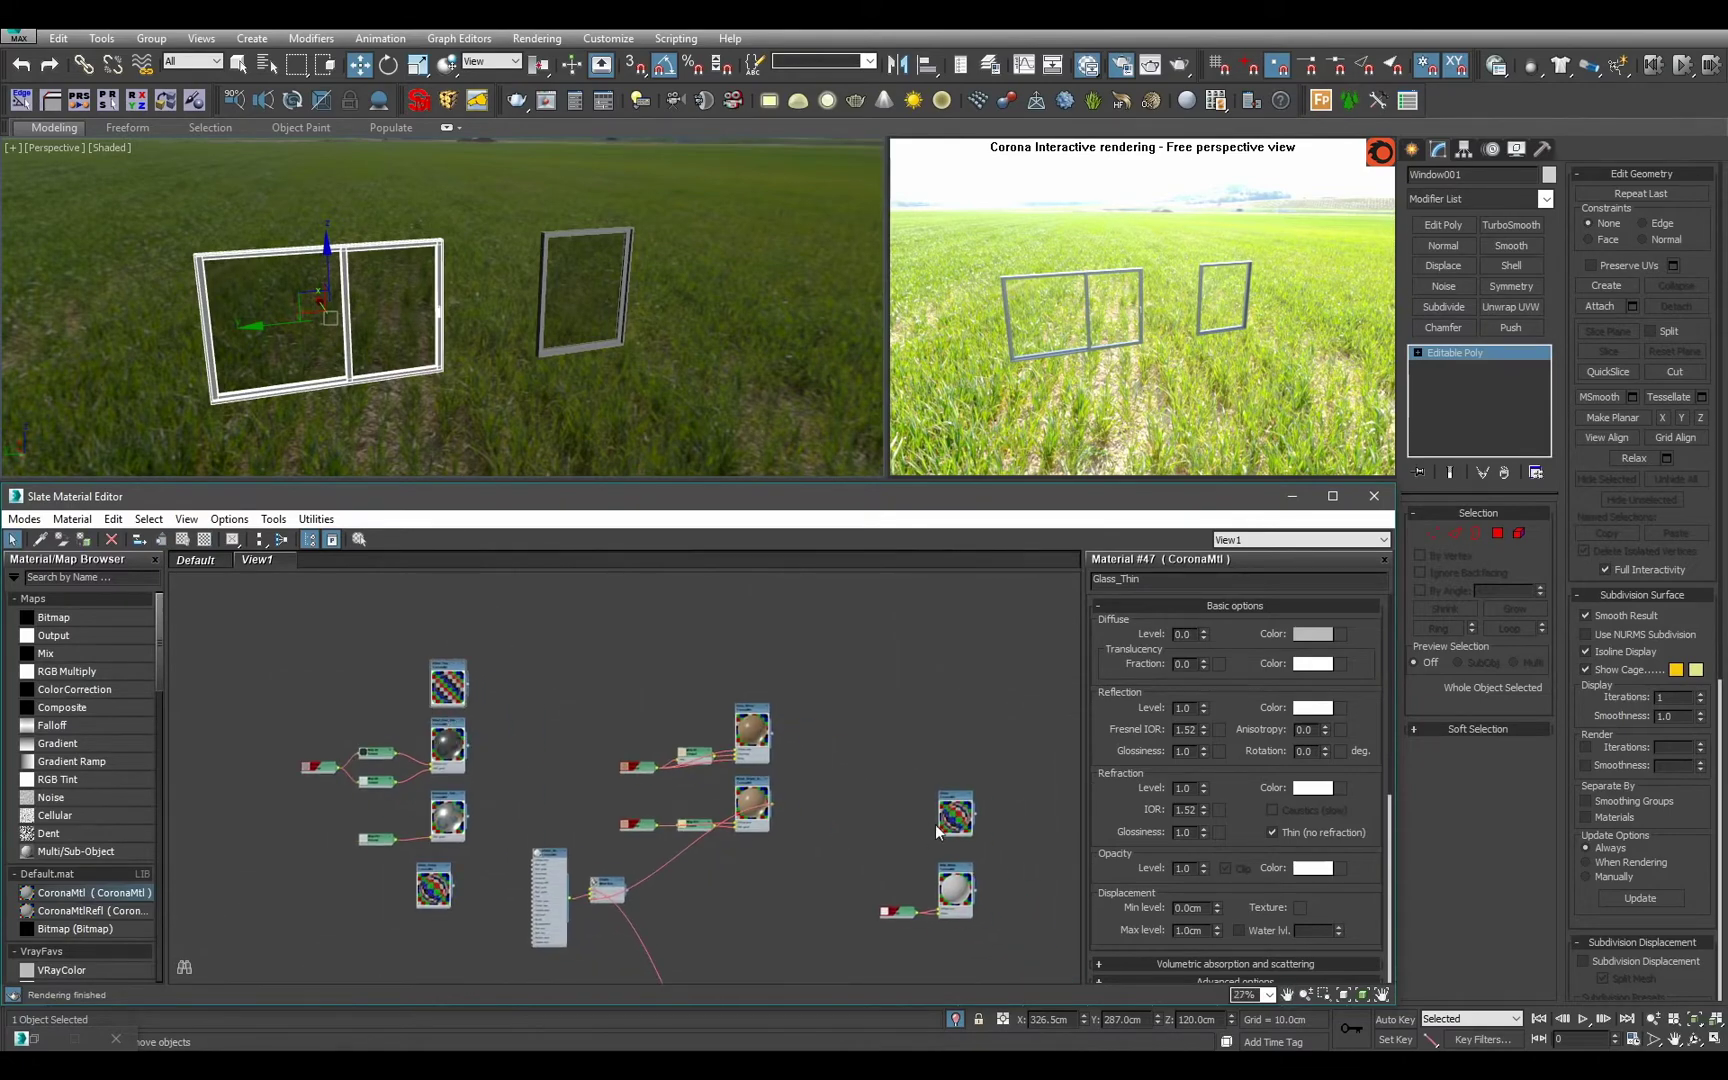
drag(448, 688, 333, 657)
Move the dark metal material with its maps above the copper material and tidy its map nodes.
drag(447, 778, 862, 946)
middle_drag(854, 932, 717, 548)
drag(706, 702, 589, 819)
scroll(682, 846, up, 5)
middle_drag(682, 846, 850, 788)
scroll(850, 787, up, 1)
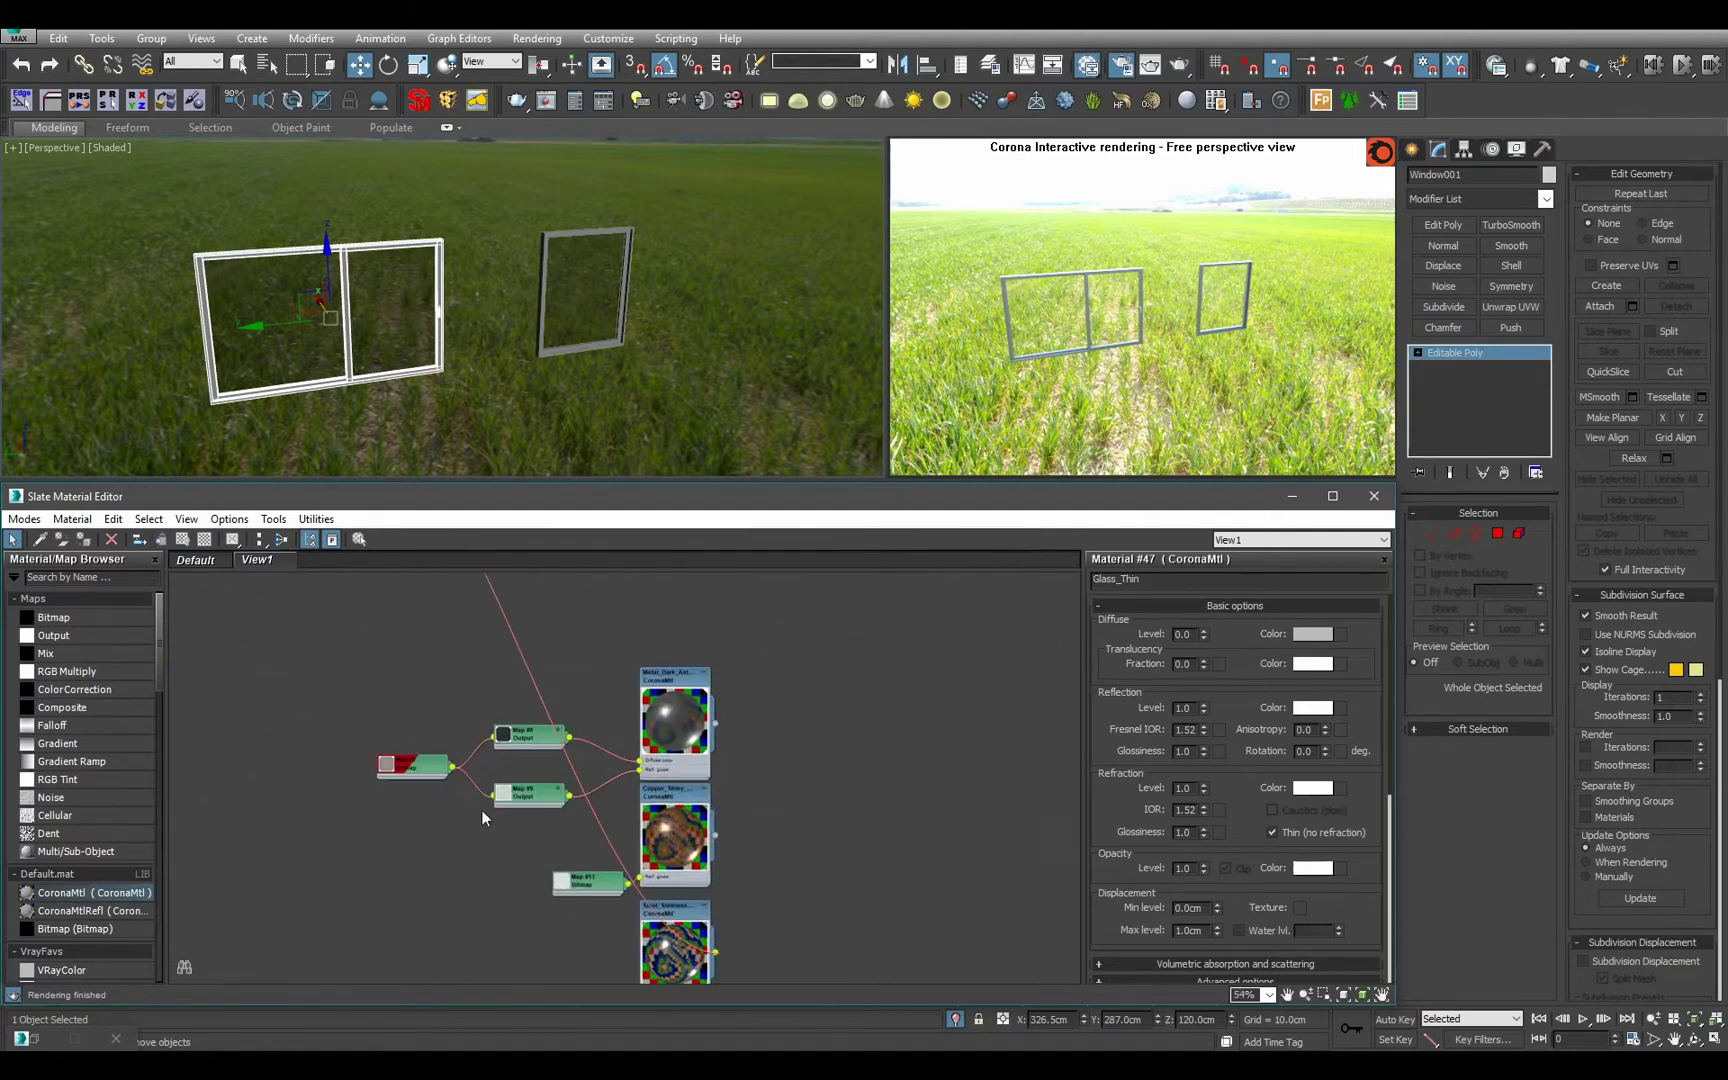
drag(534, 805, 537, 781)
drag(396, 710, 571, 770)
click(460, 771)
Move the textured aluminium material with its map to the end of the metal material column.
scroll(412, 724, down, 2)
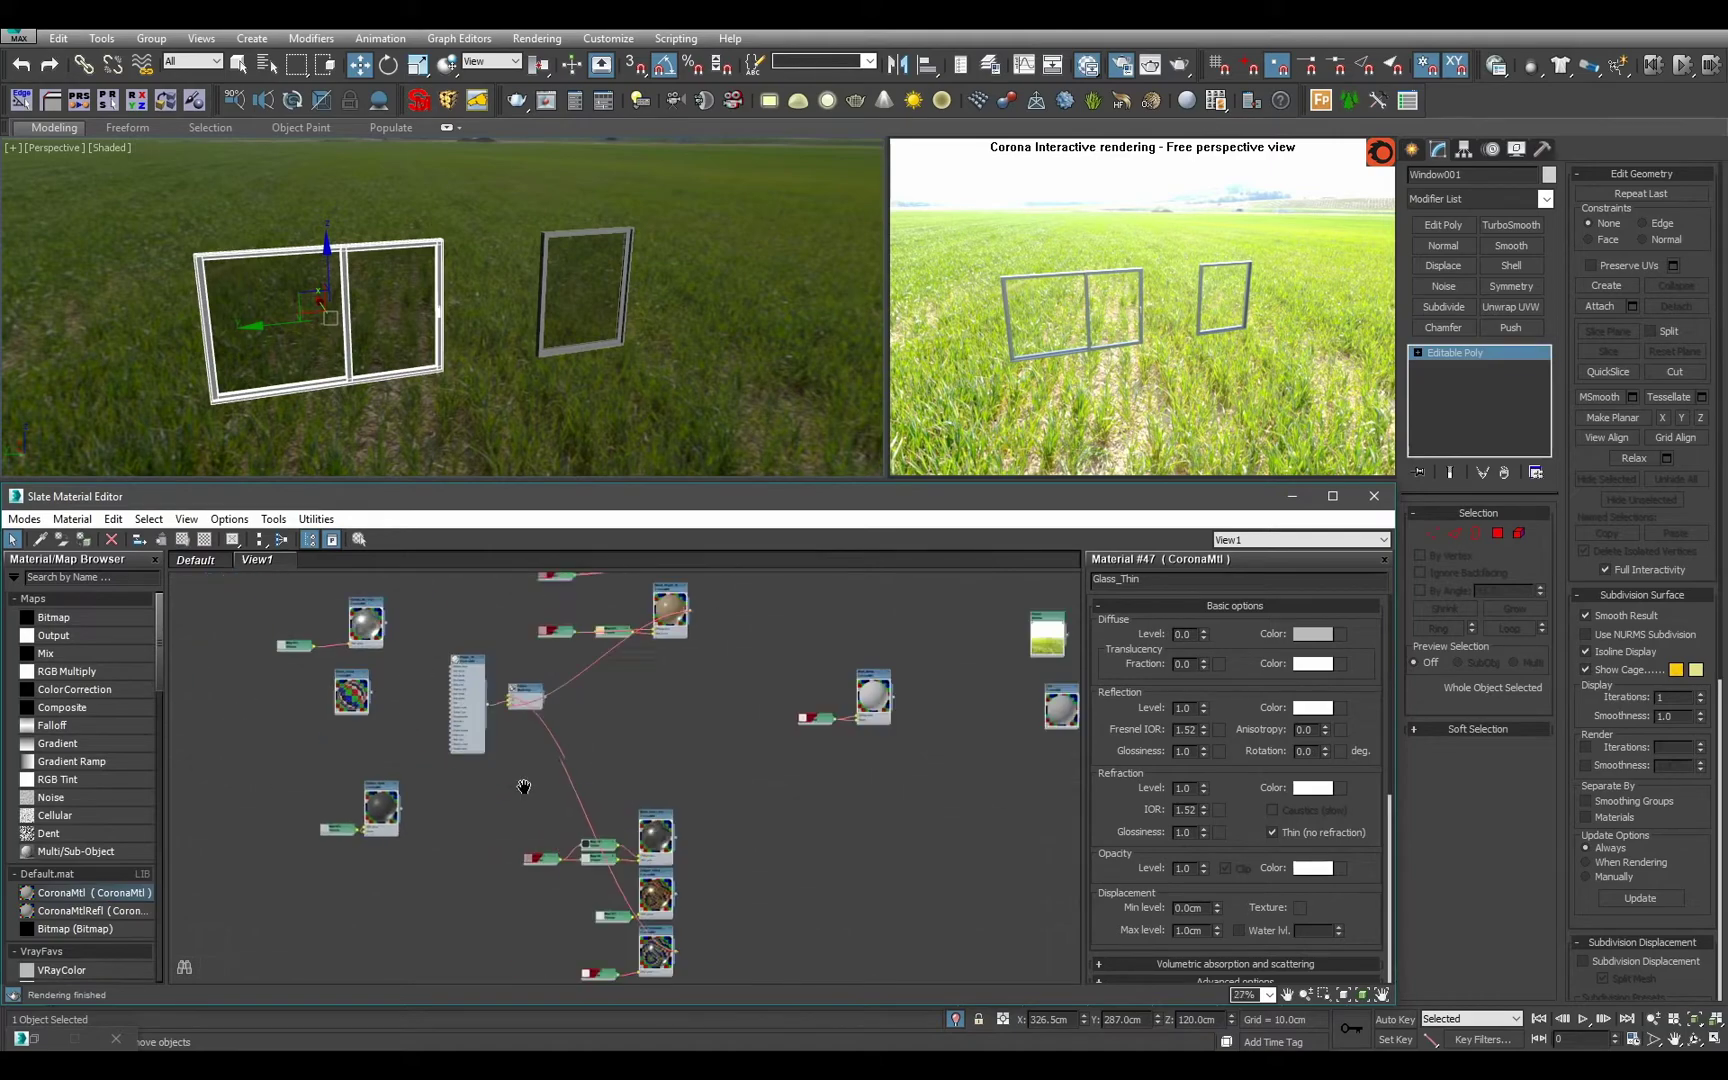
scroll(400, 737, down, 1)
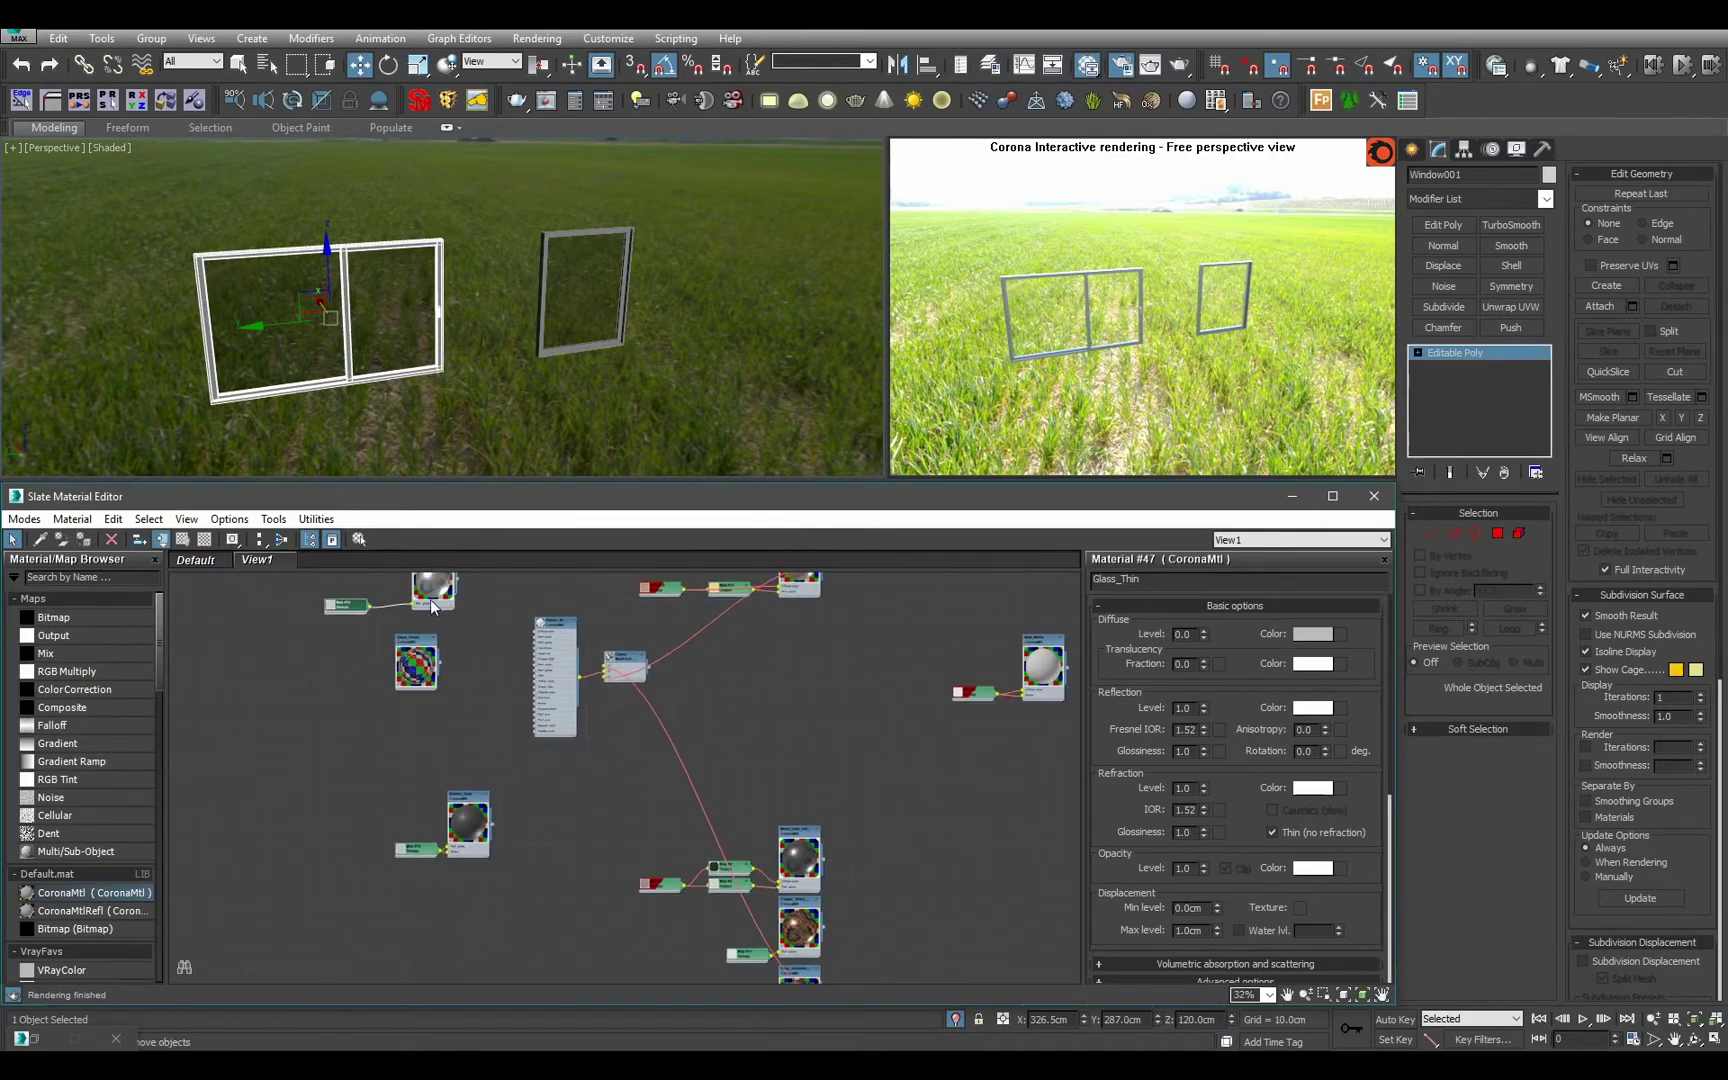
key(l)
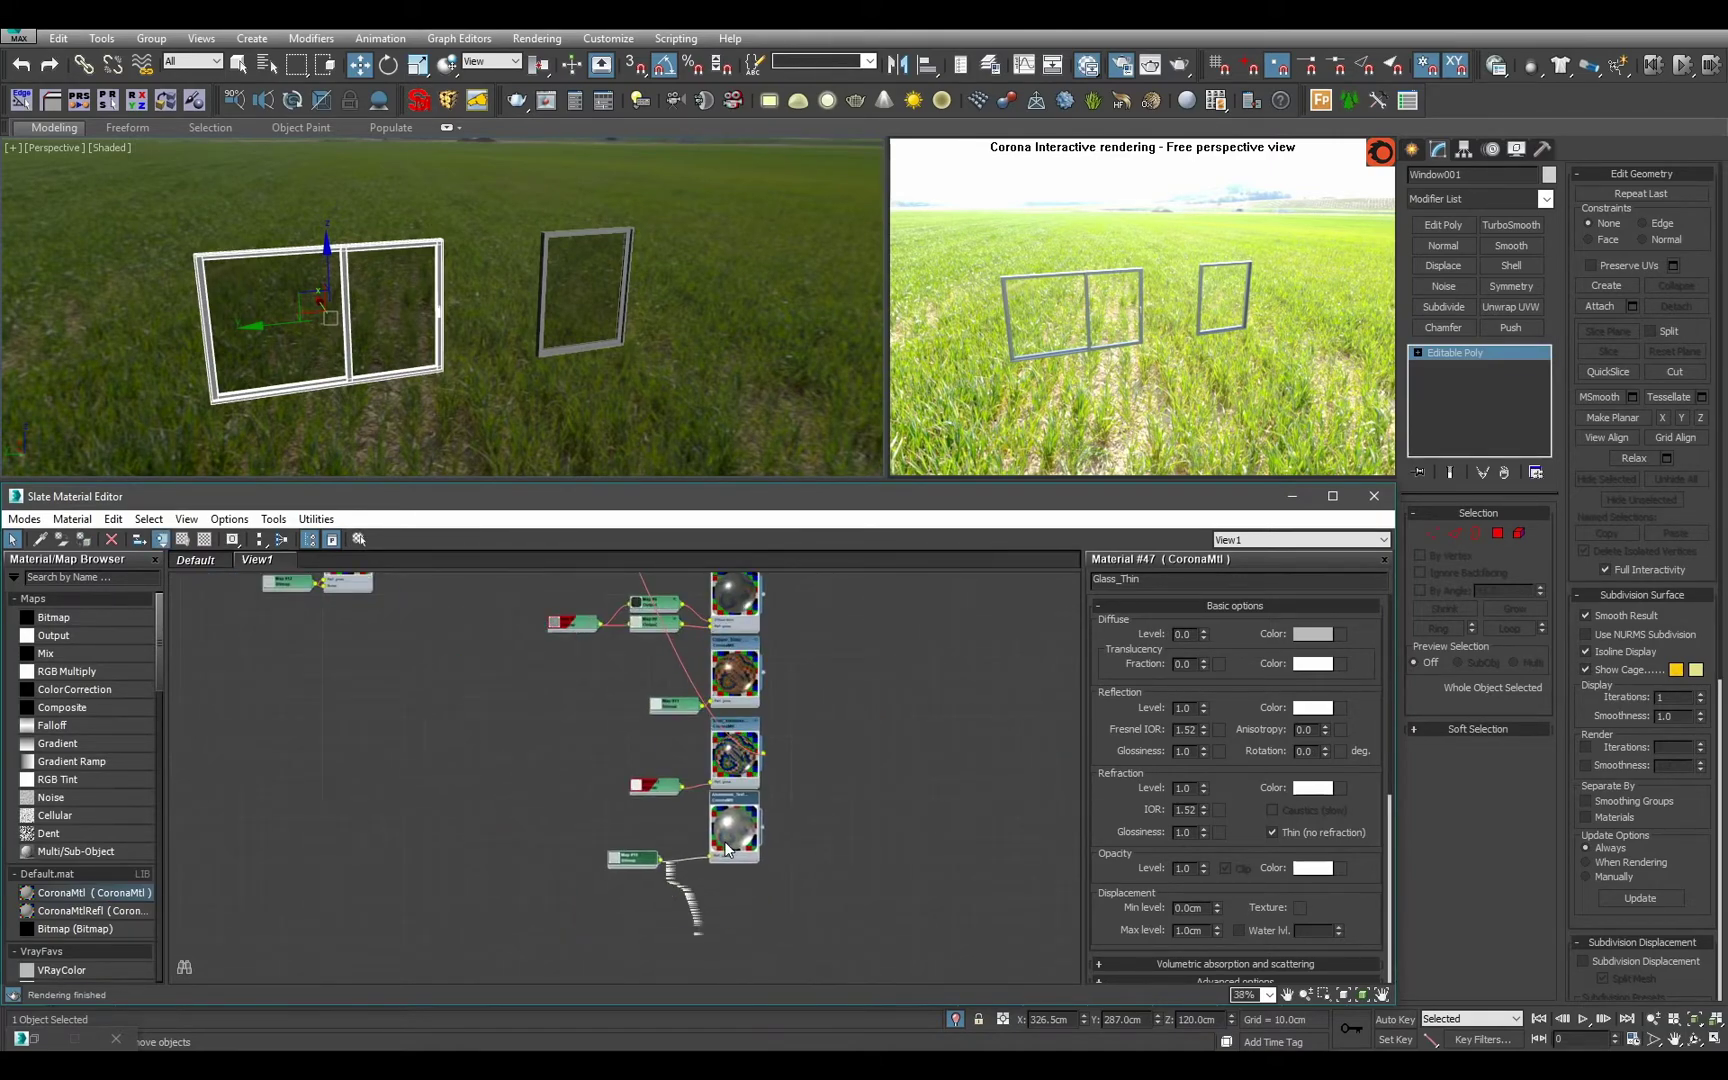
Open the Plastic_White_SSS material's parameters and place Glass_Green directly beneath Glass_Thin with the other glass materials.
middle_drag(562, 720, 567, 869)
double_click(610, 852)
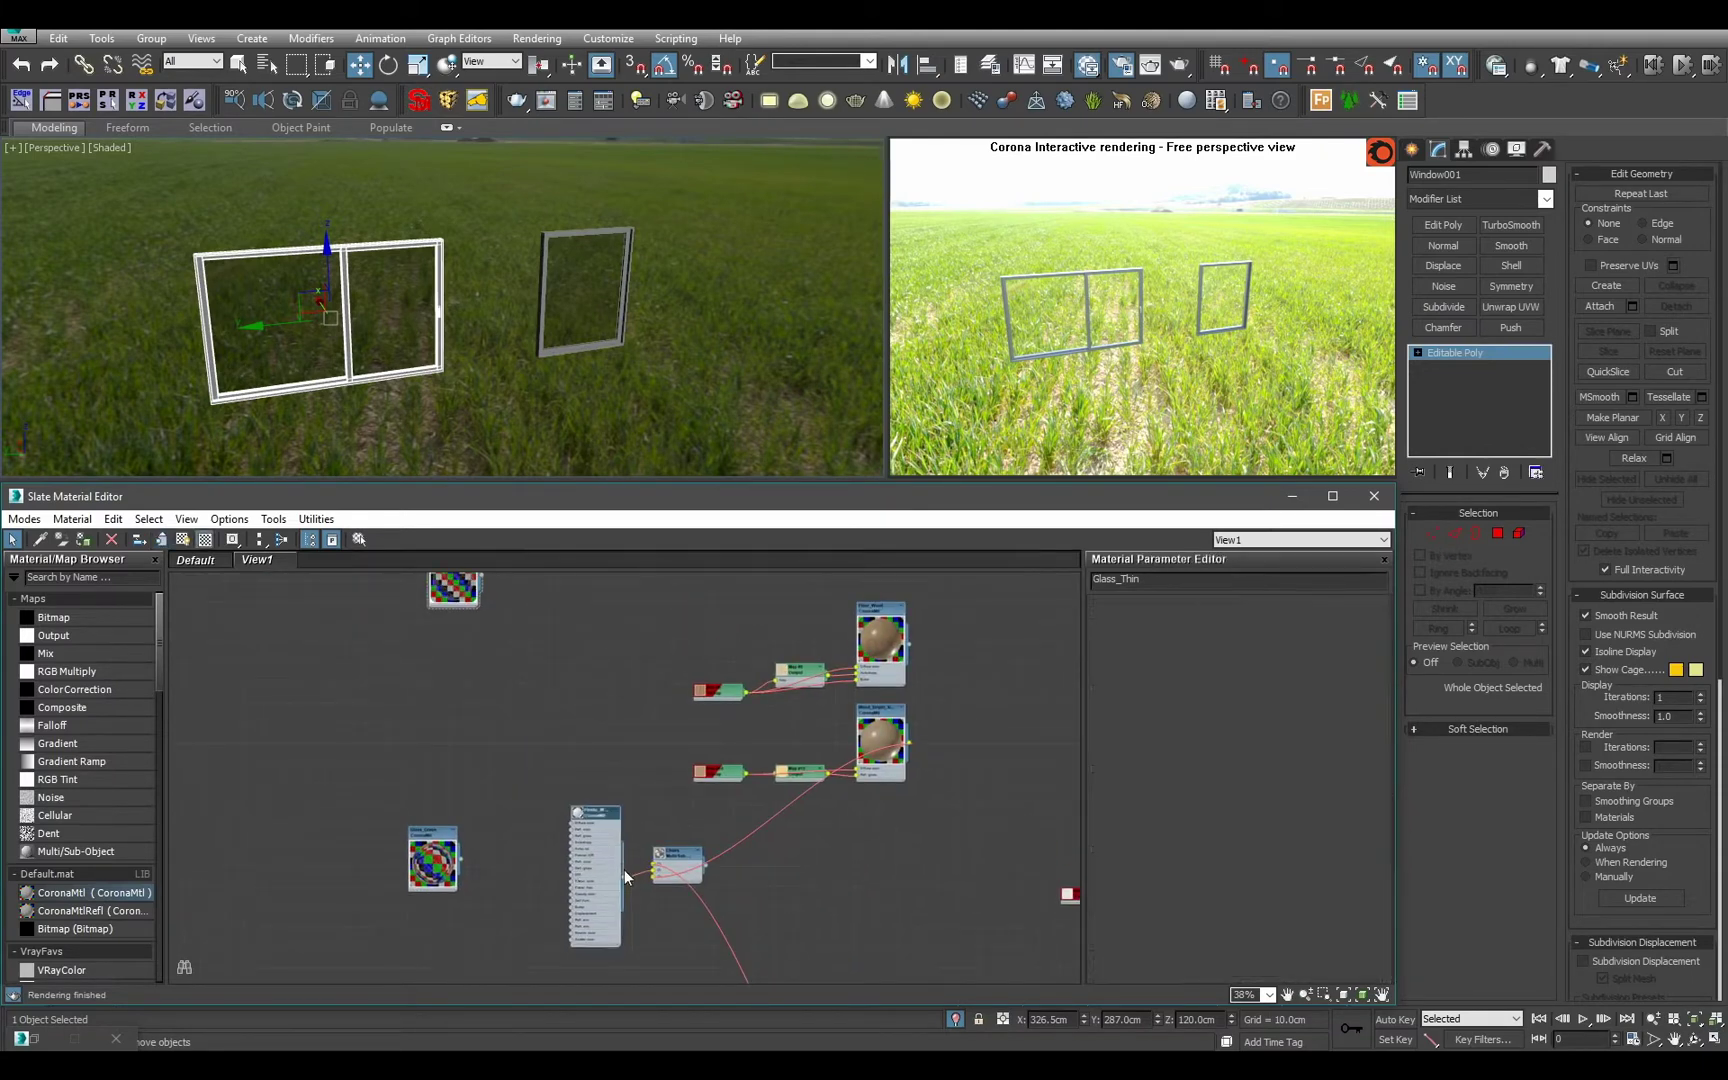
scroll(468, 814, down, 1)
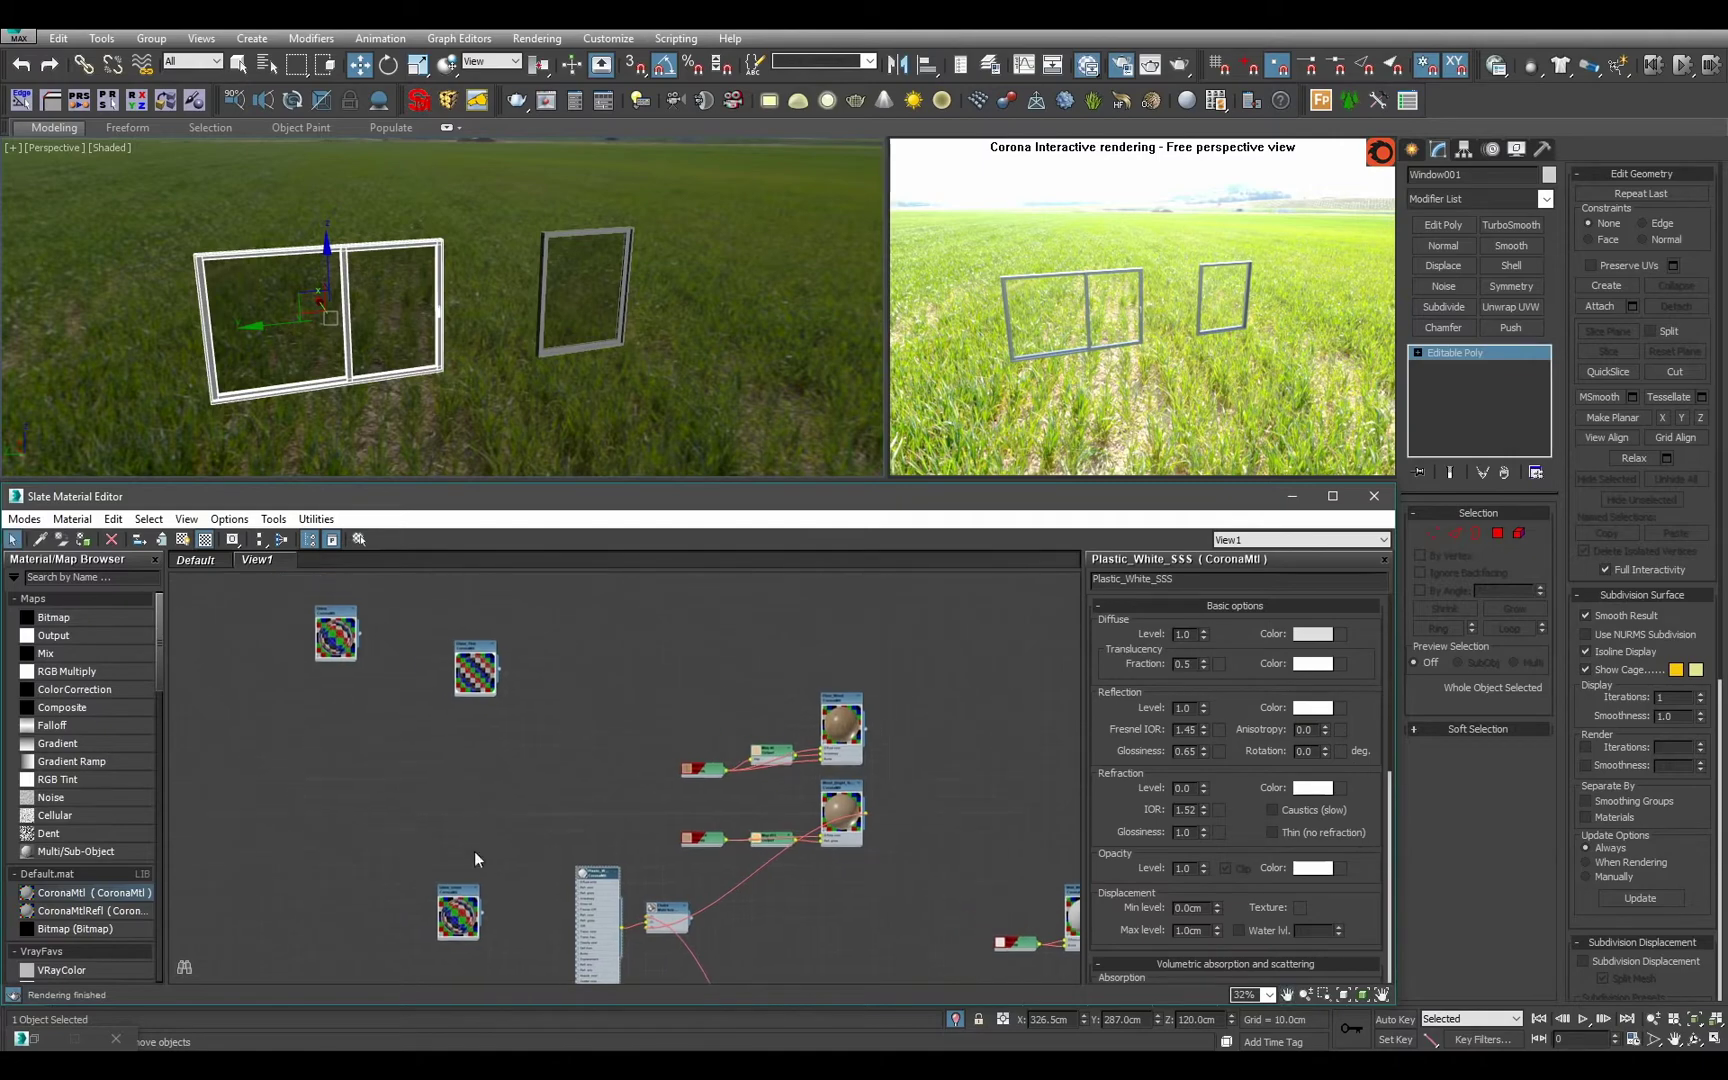
drag(440, 890, 473, 779)
scroll(440, 712, up, 2)
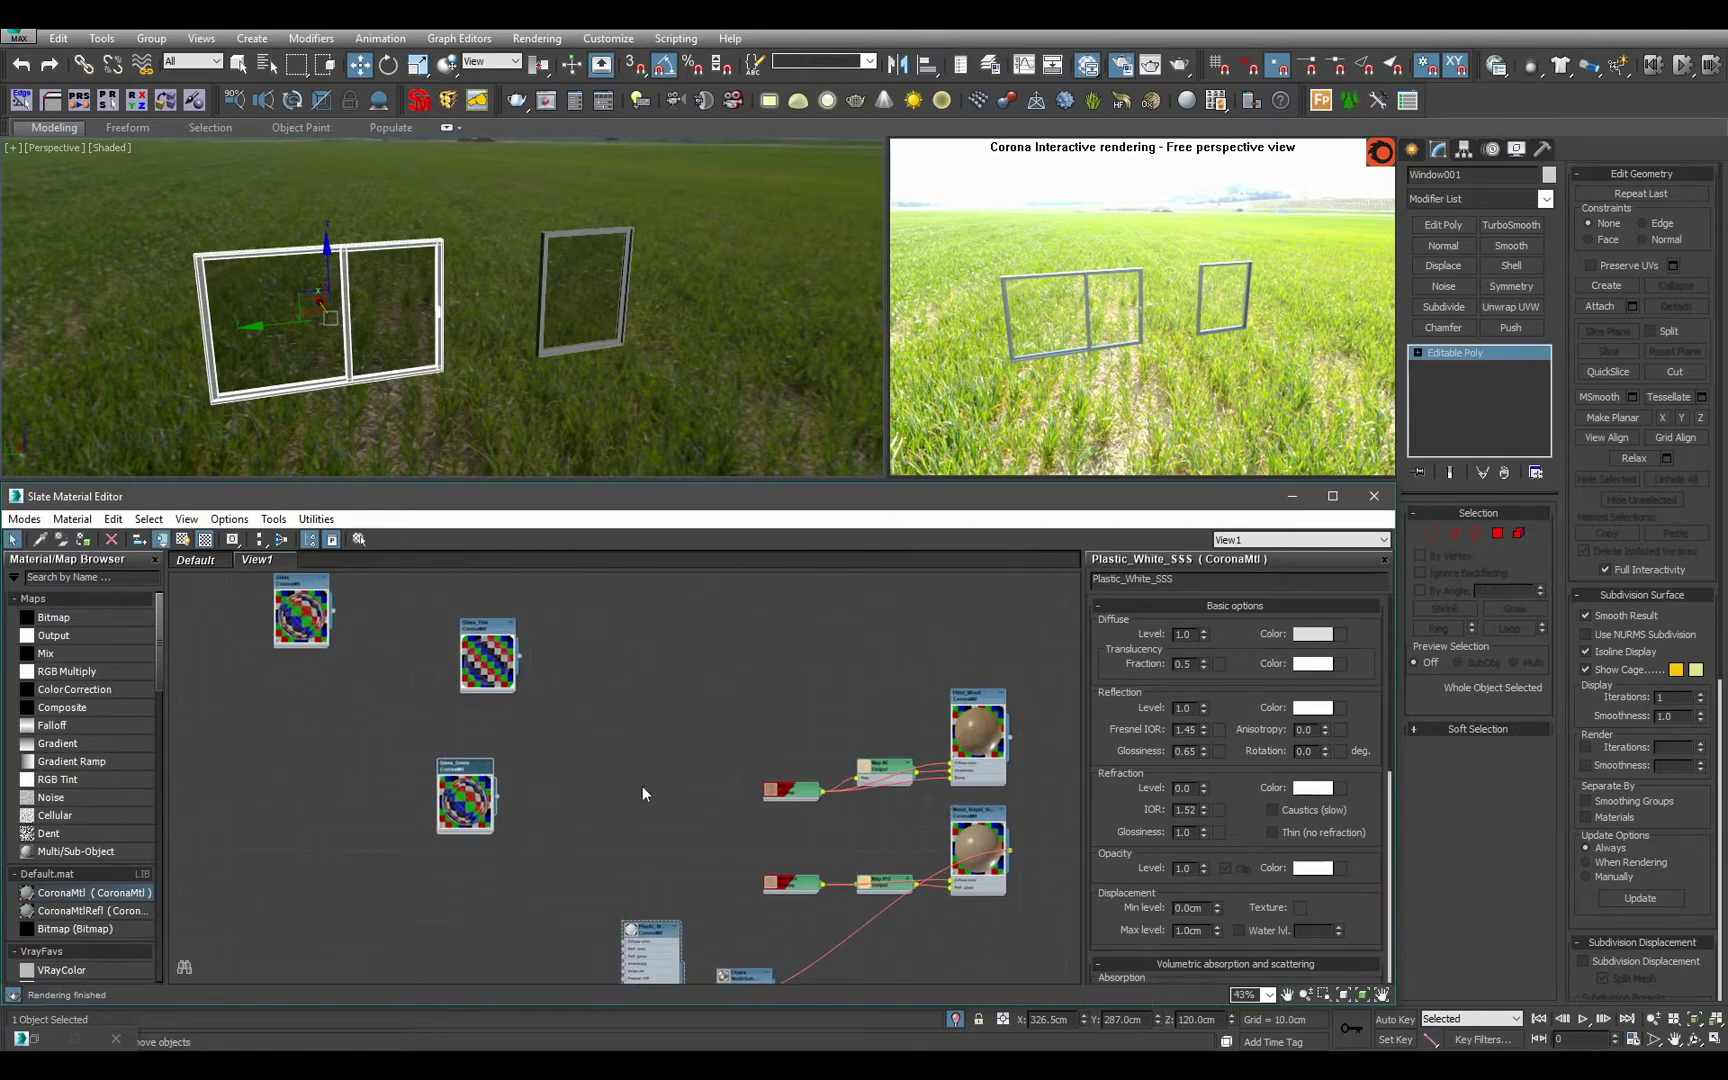
middle_drag(644, 791, 529, 776)
End the window isolation and bring the Chairs Multi/Sub-Object node with its plastic material into close view.
click(956, 1018)
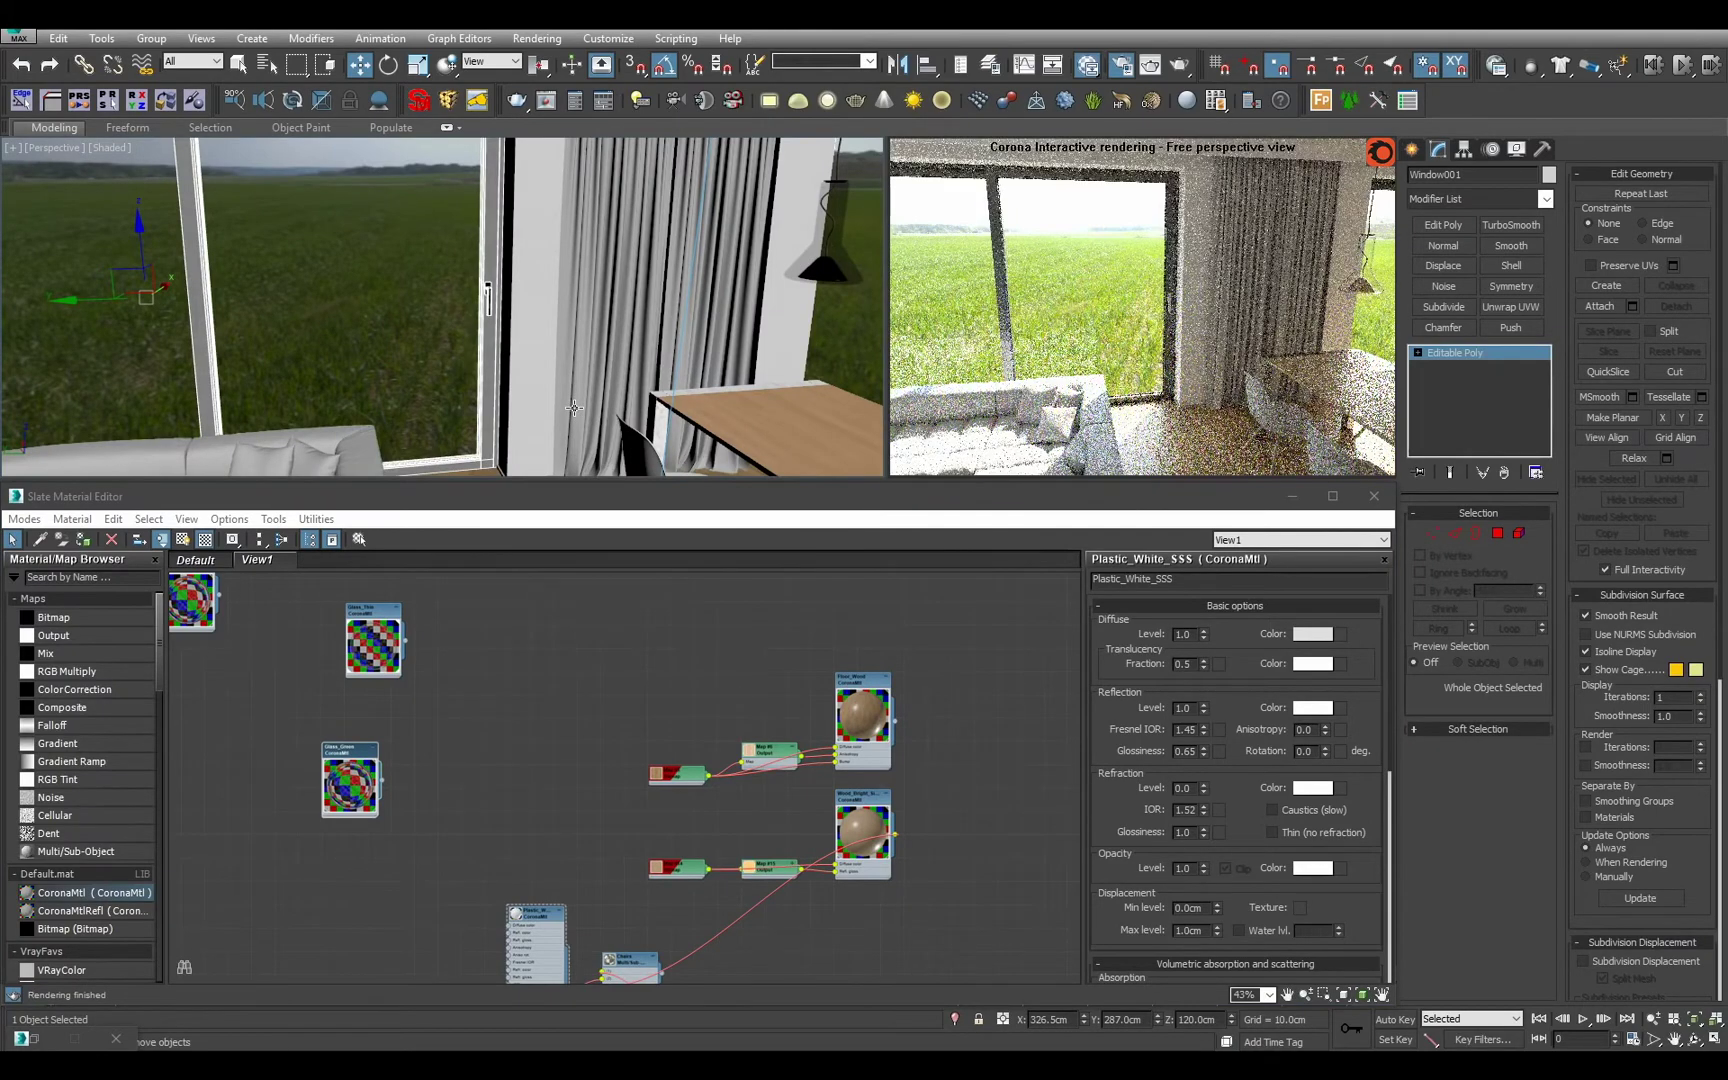
middle_drag(472, 765, 612, 739)
scroll(612, 739, down, 3)
middle_drag(696, 885, 614, 797)
scroll(608, 728, up, 4)
scroll(614, 797, up, 2)
scroll(614, 797, up, 1)
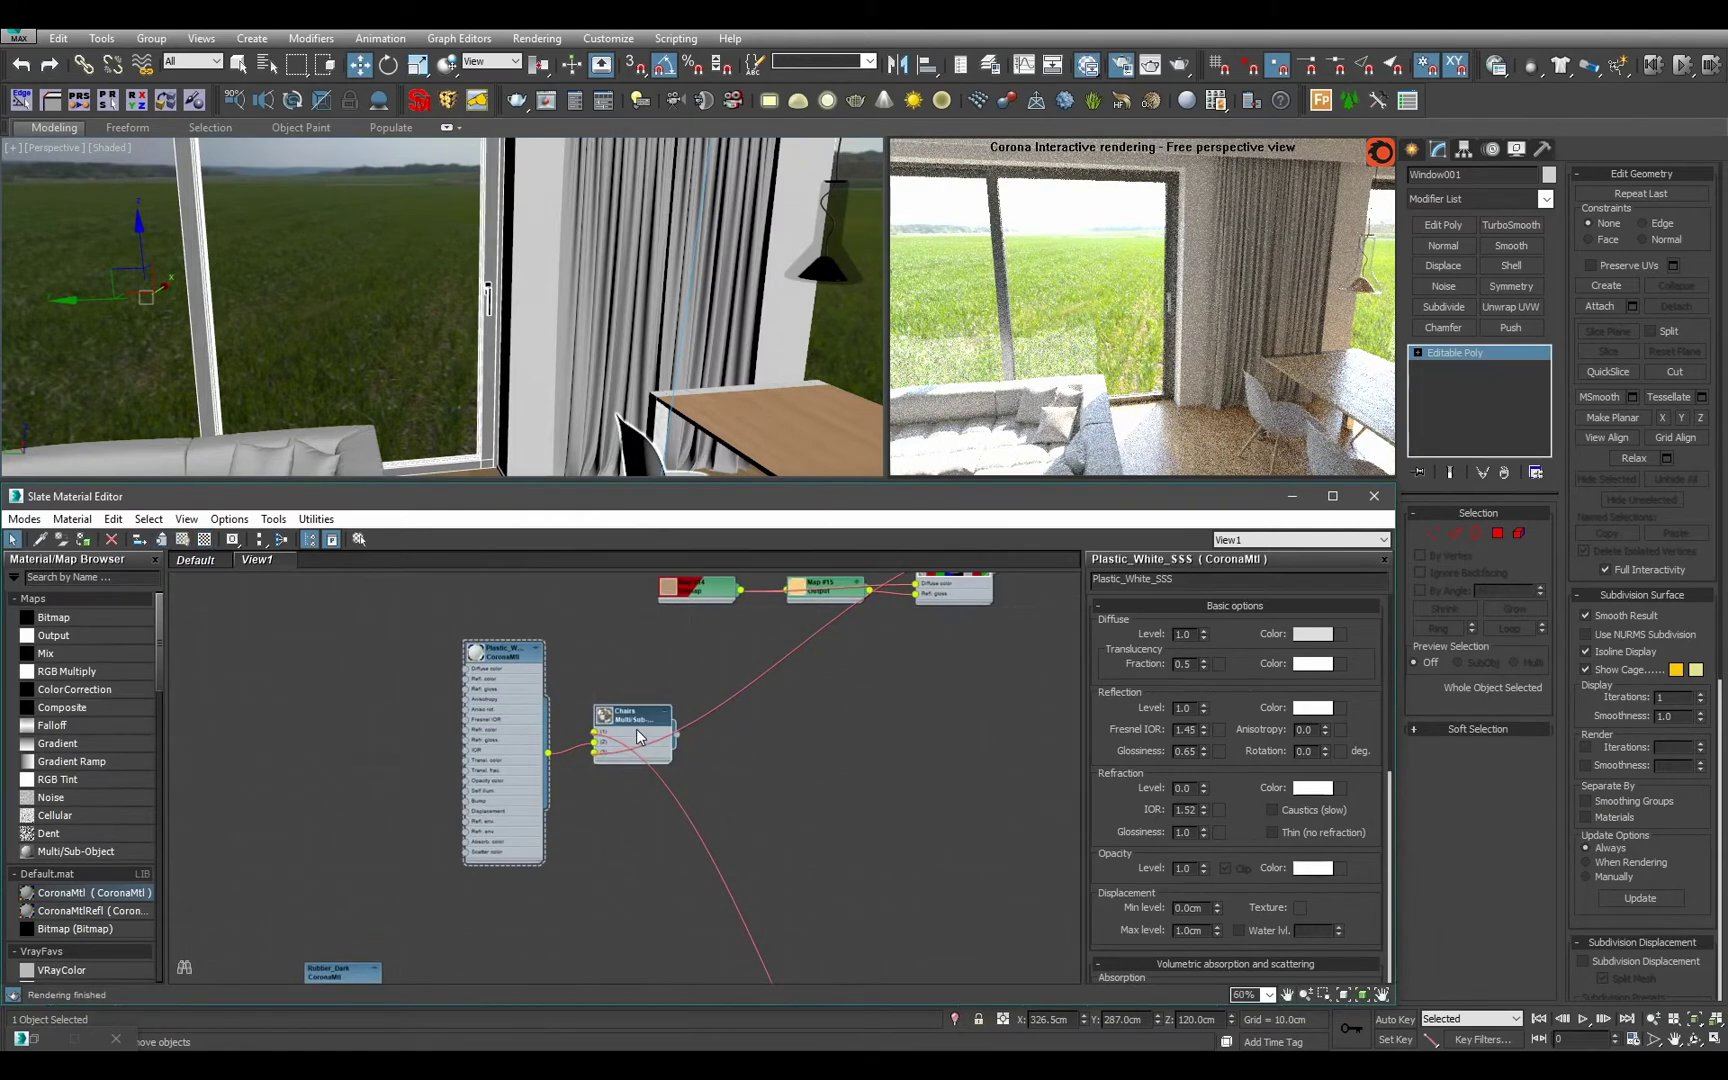
Delete the Chairs Multi/Sub-Object node and collapse the unused slots of the Plastic_White_SSS material.
click(638, 735)
key(Delete)
scroll(512, 752, down, 3)
key(h)
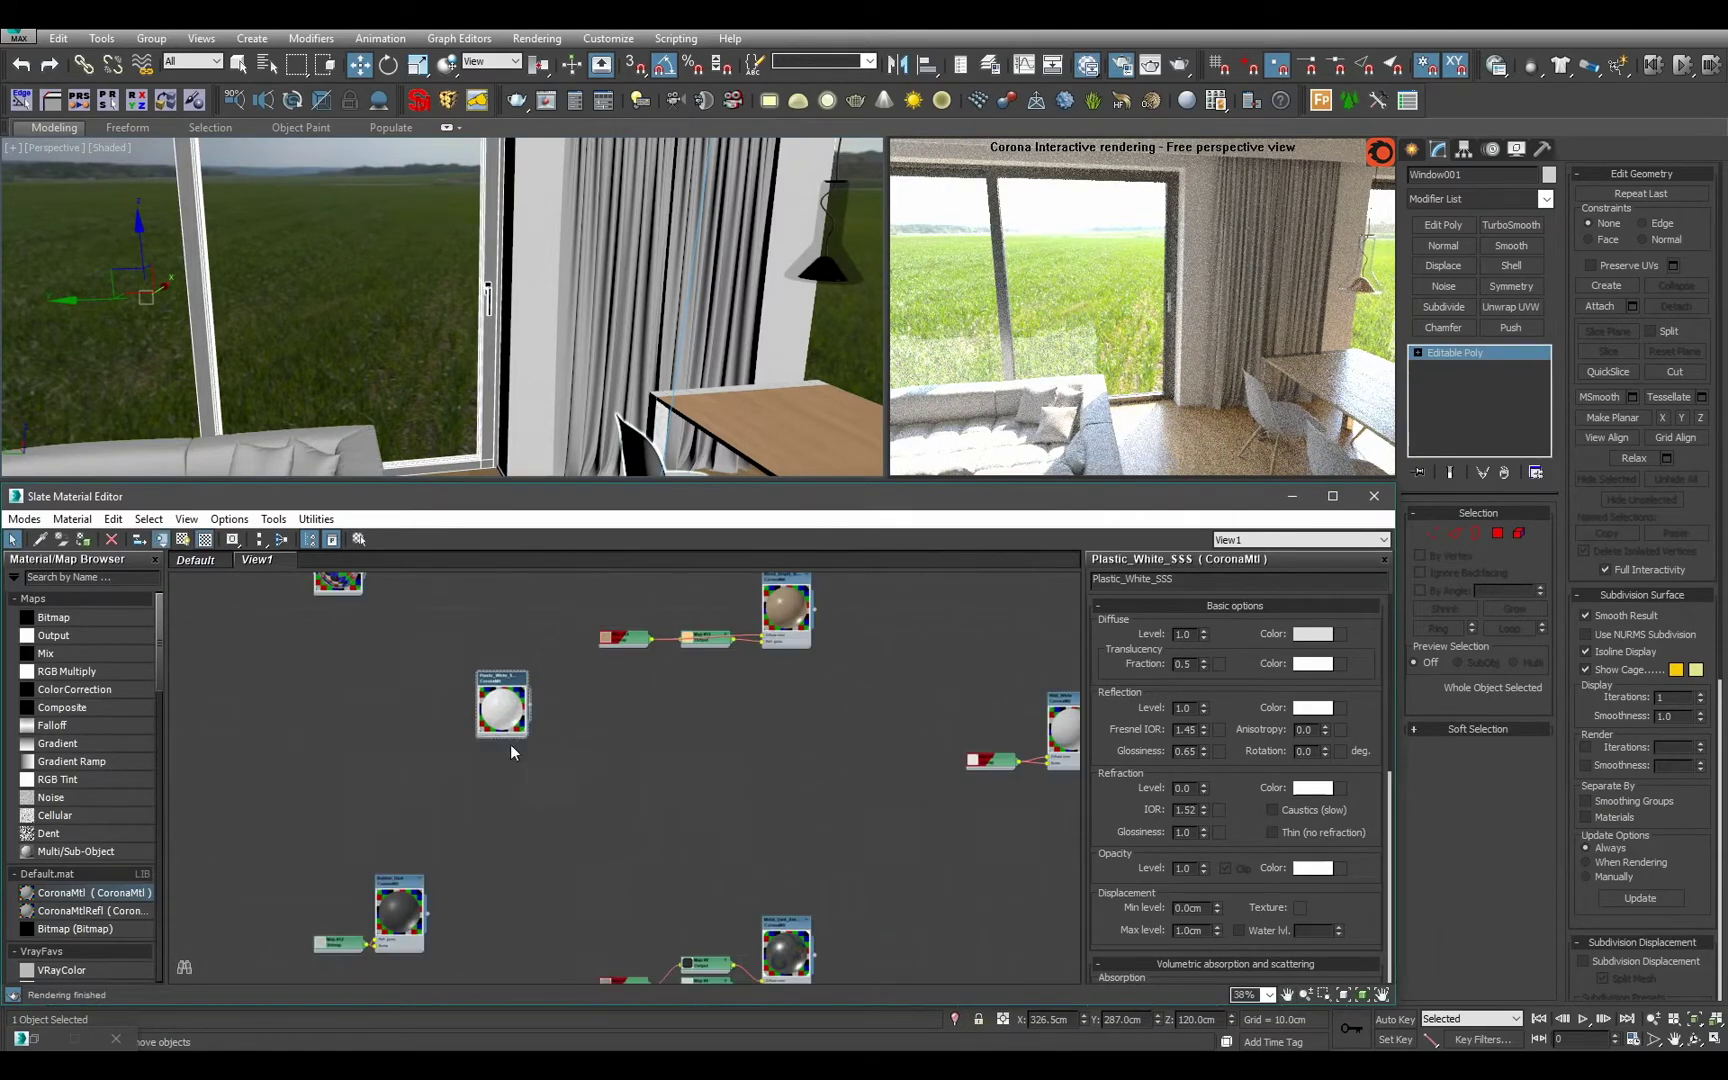
Move the Plastic_White_SSS node directly beside the dark rubber material.
middle_drag(510, 752, 454, 742)
drag(454, 742, 410, 818)
scroll(780, 792, down, 4)
middle_drag(435, 837, 691, 821)
scroll(691, 821, up, 4)
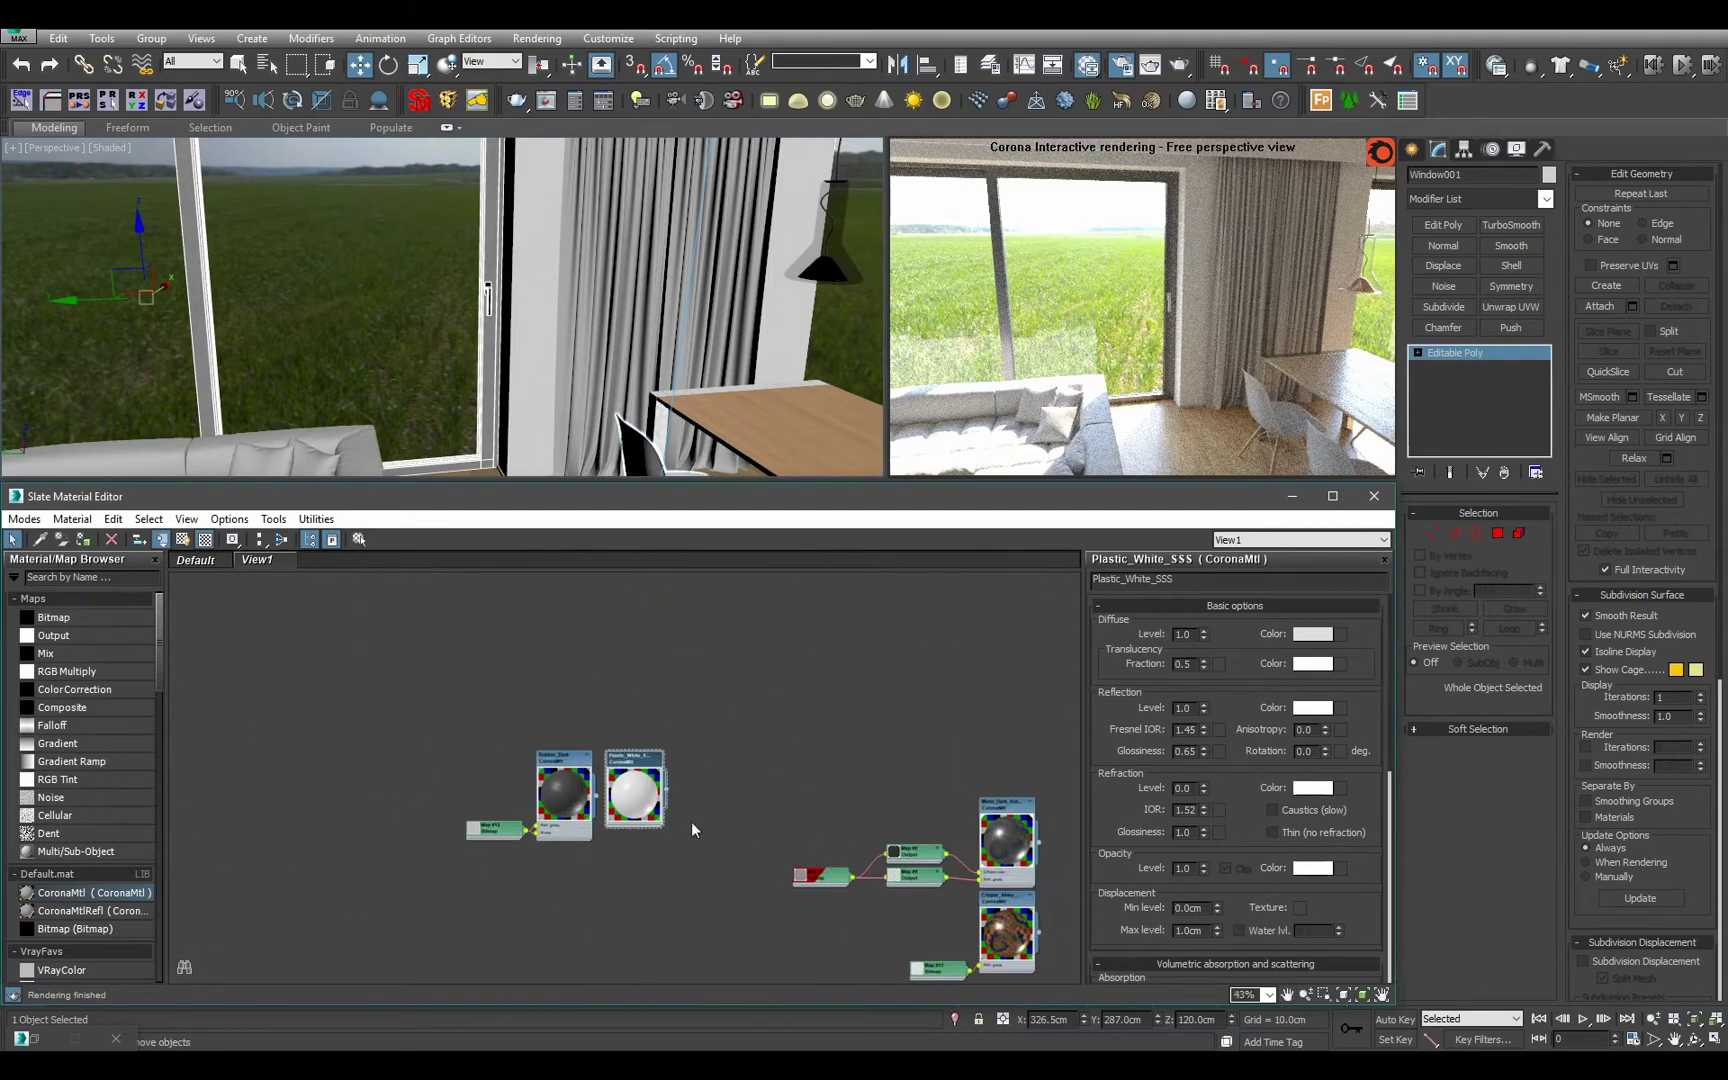
Group the glass materials by placing the Glass node next to the thin glass and Glass_Green beneath it.
scroll(691, 821, down, 1)
middle_drag(725, 620, 713, 849)
scroll(693, 842, up, 1)
middle_drag(579, 672, 670, 861)
scroll(670, 809, up, 3)
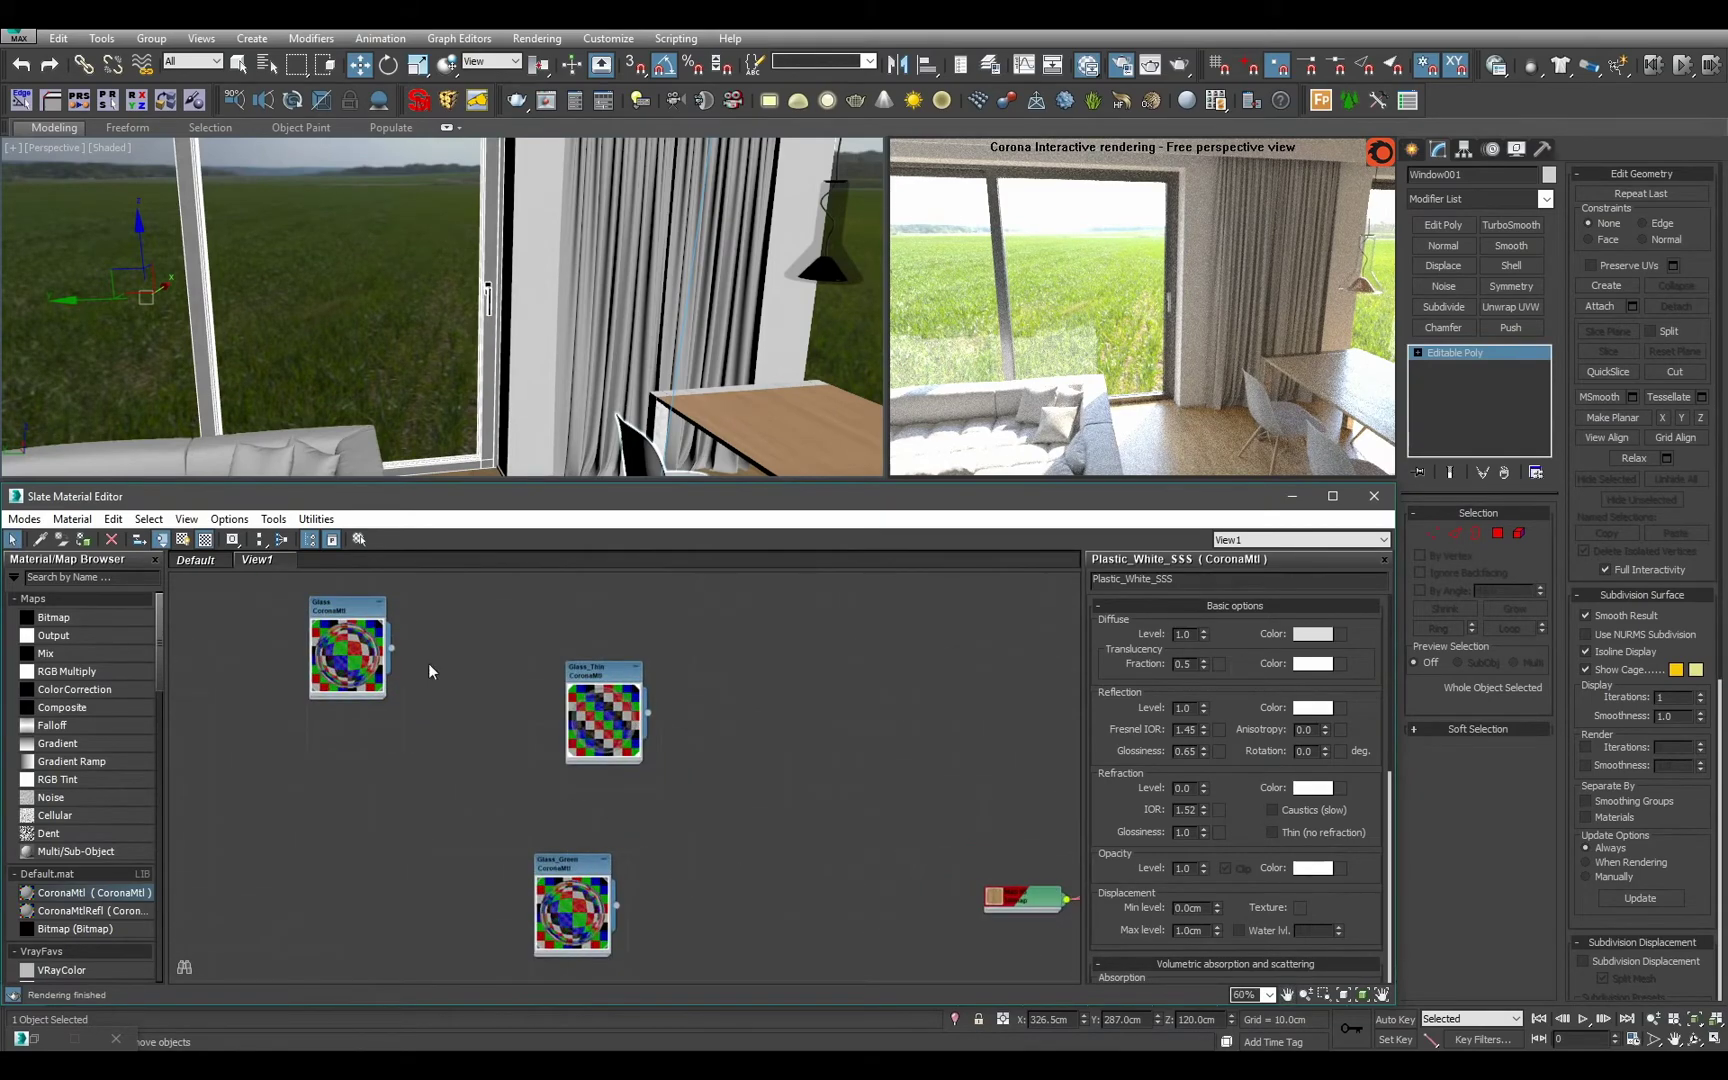
drag(360, 640, 711, 698)
scroll(711, 698, down, 3)
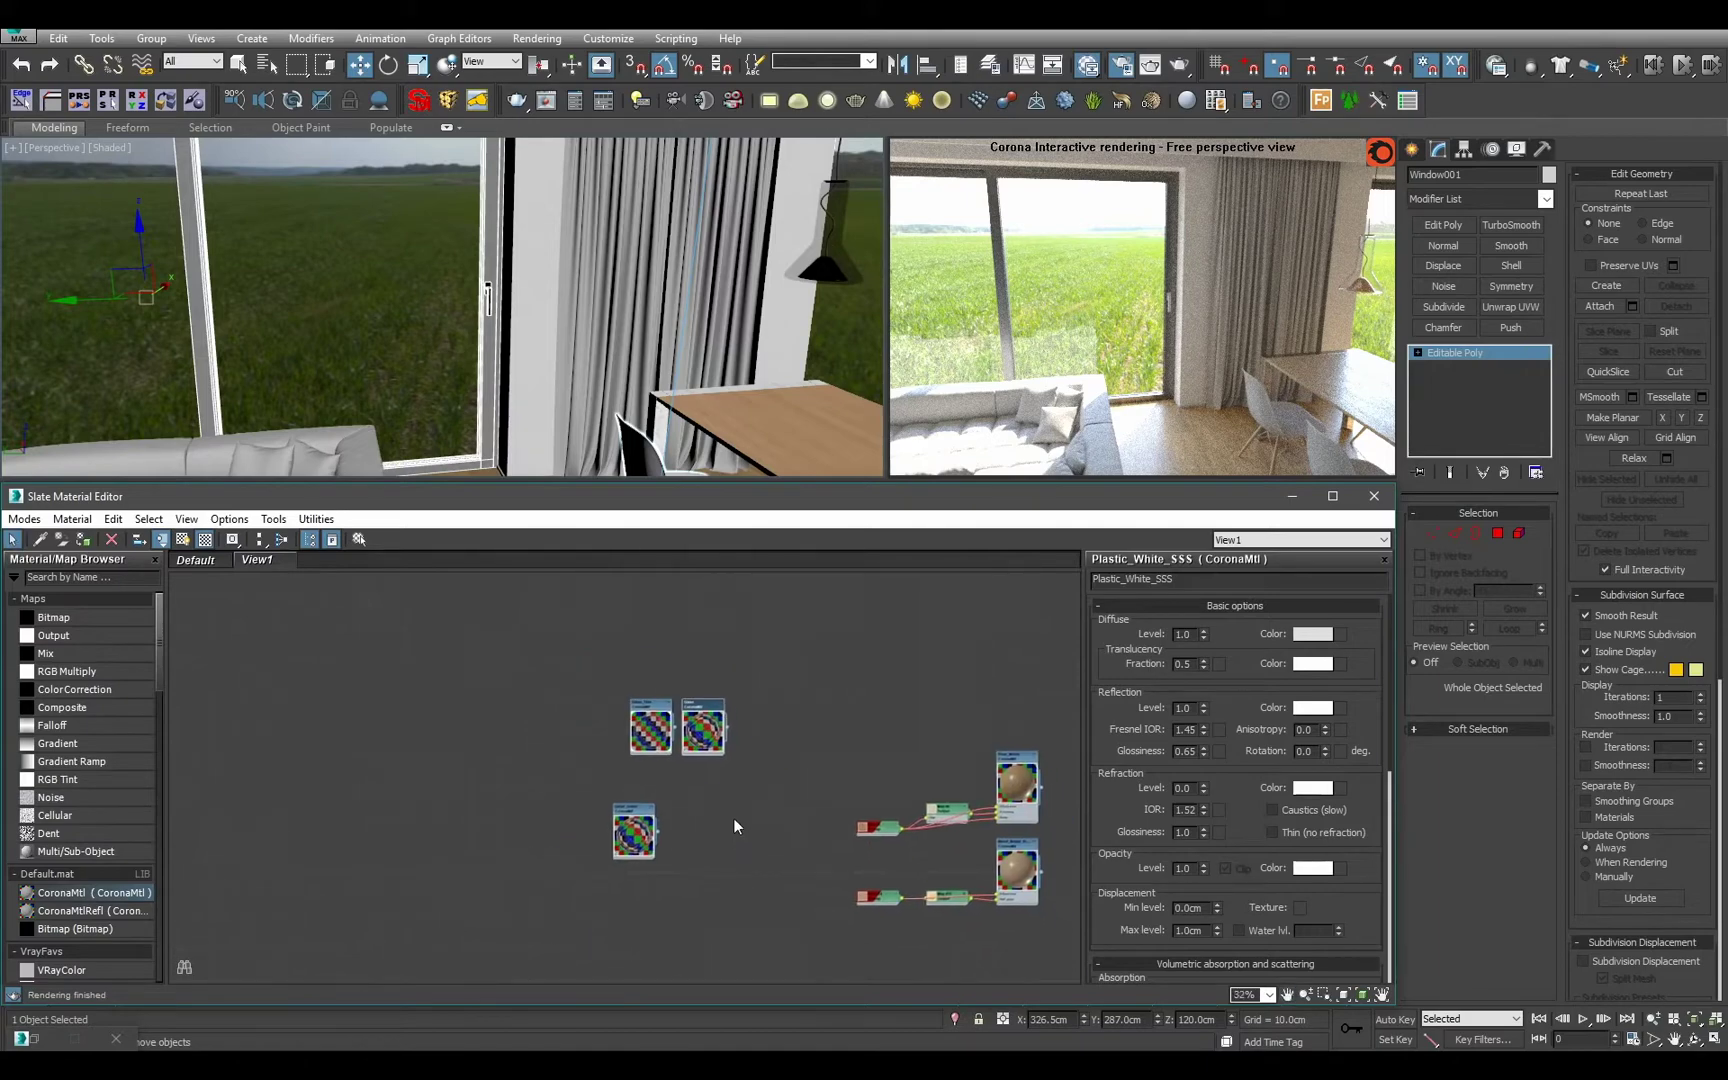
scroll(711, 801, up, 3)
drag(587, 816, 703, 756)
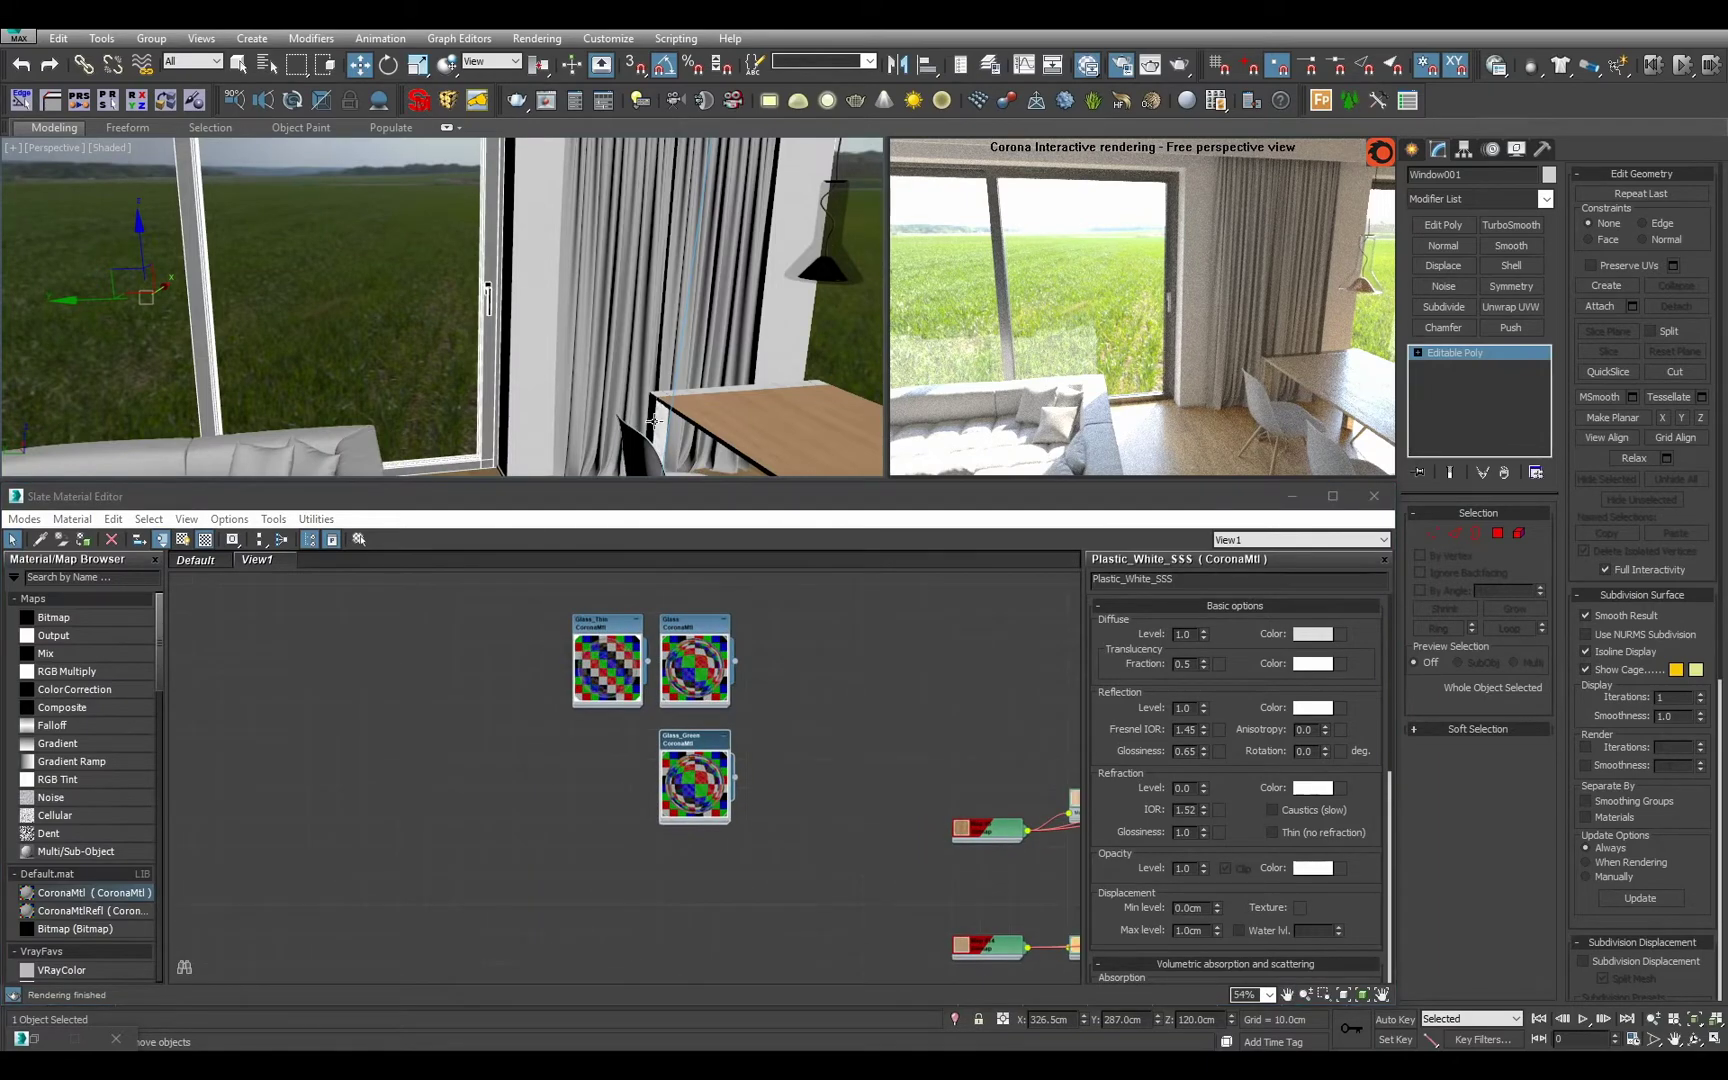
Select the fruit bowl on the dining table and frame it in the perspective view.
alt+middle_drag(654, 421, 721, 413)
click(853, 390)
key(z)
key(q)
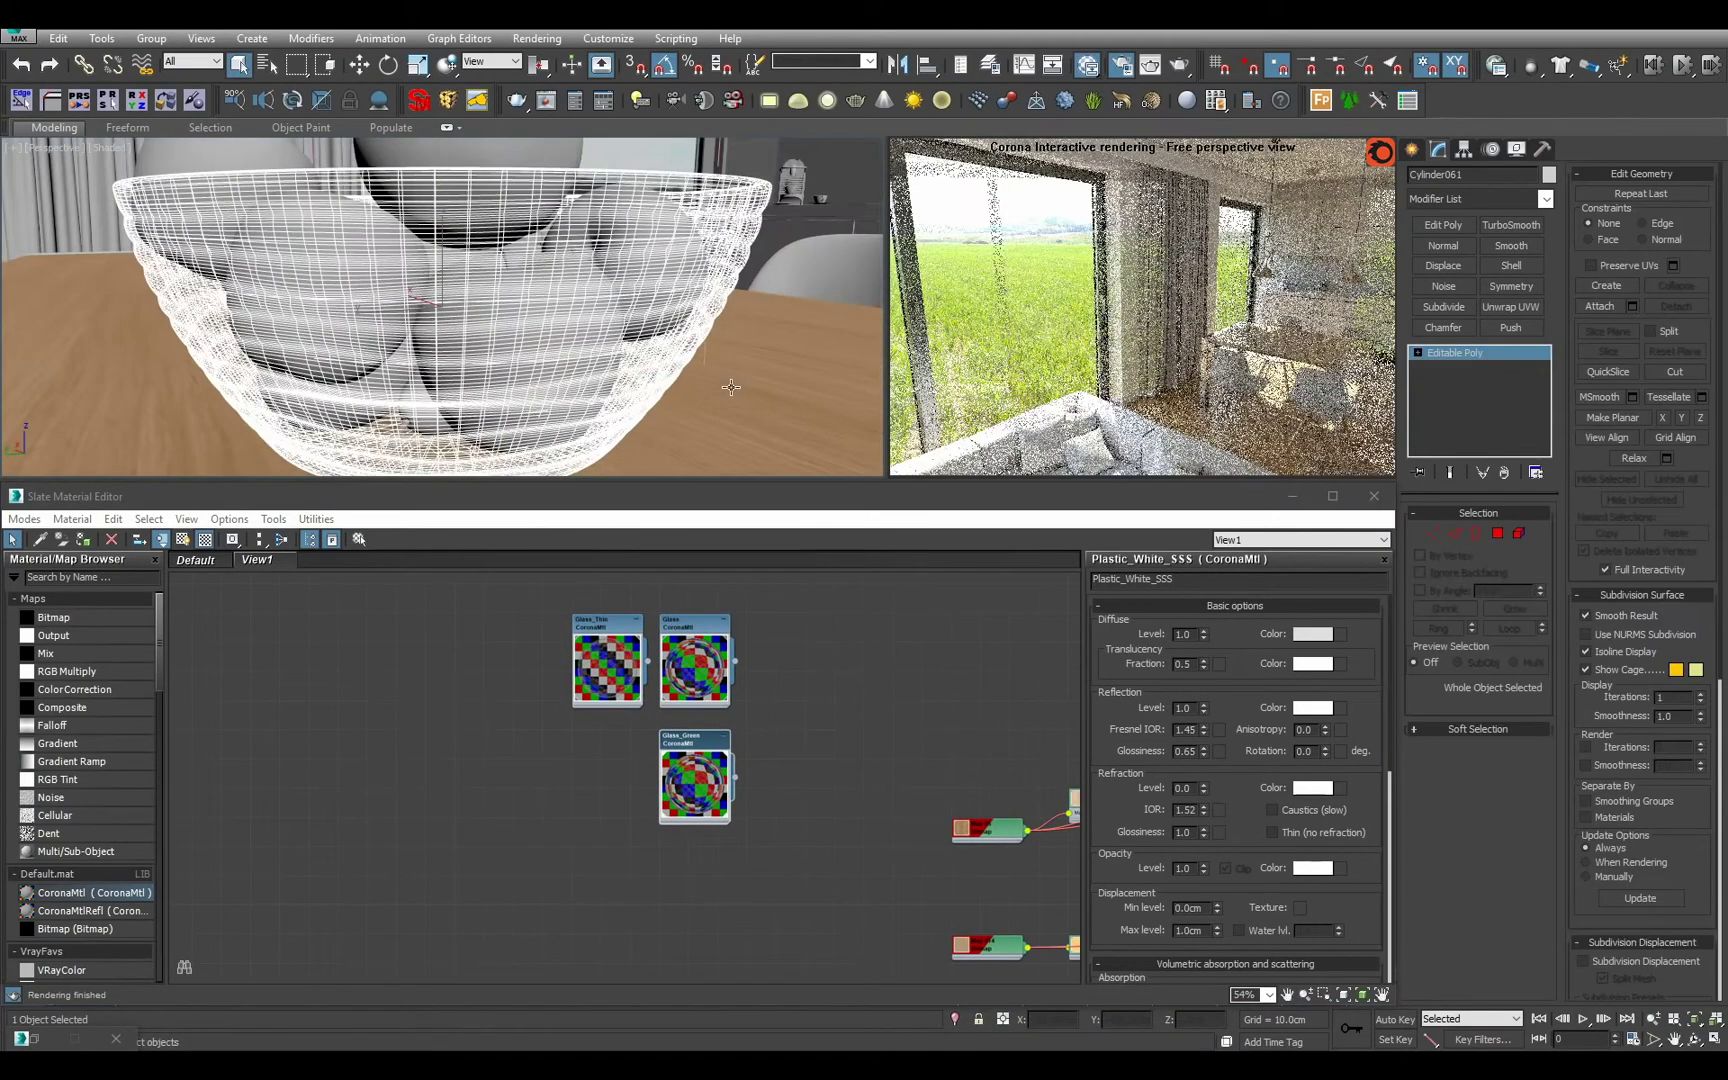
scroll(738, 459, down, 5)
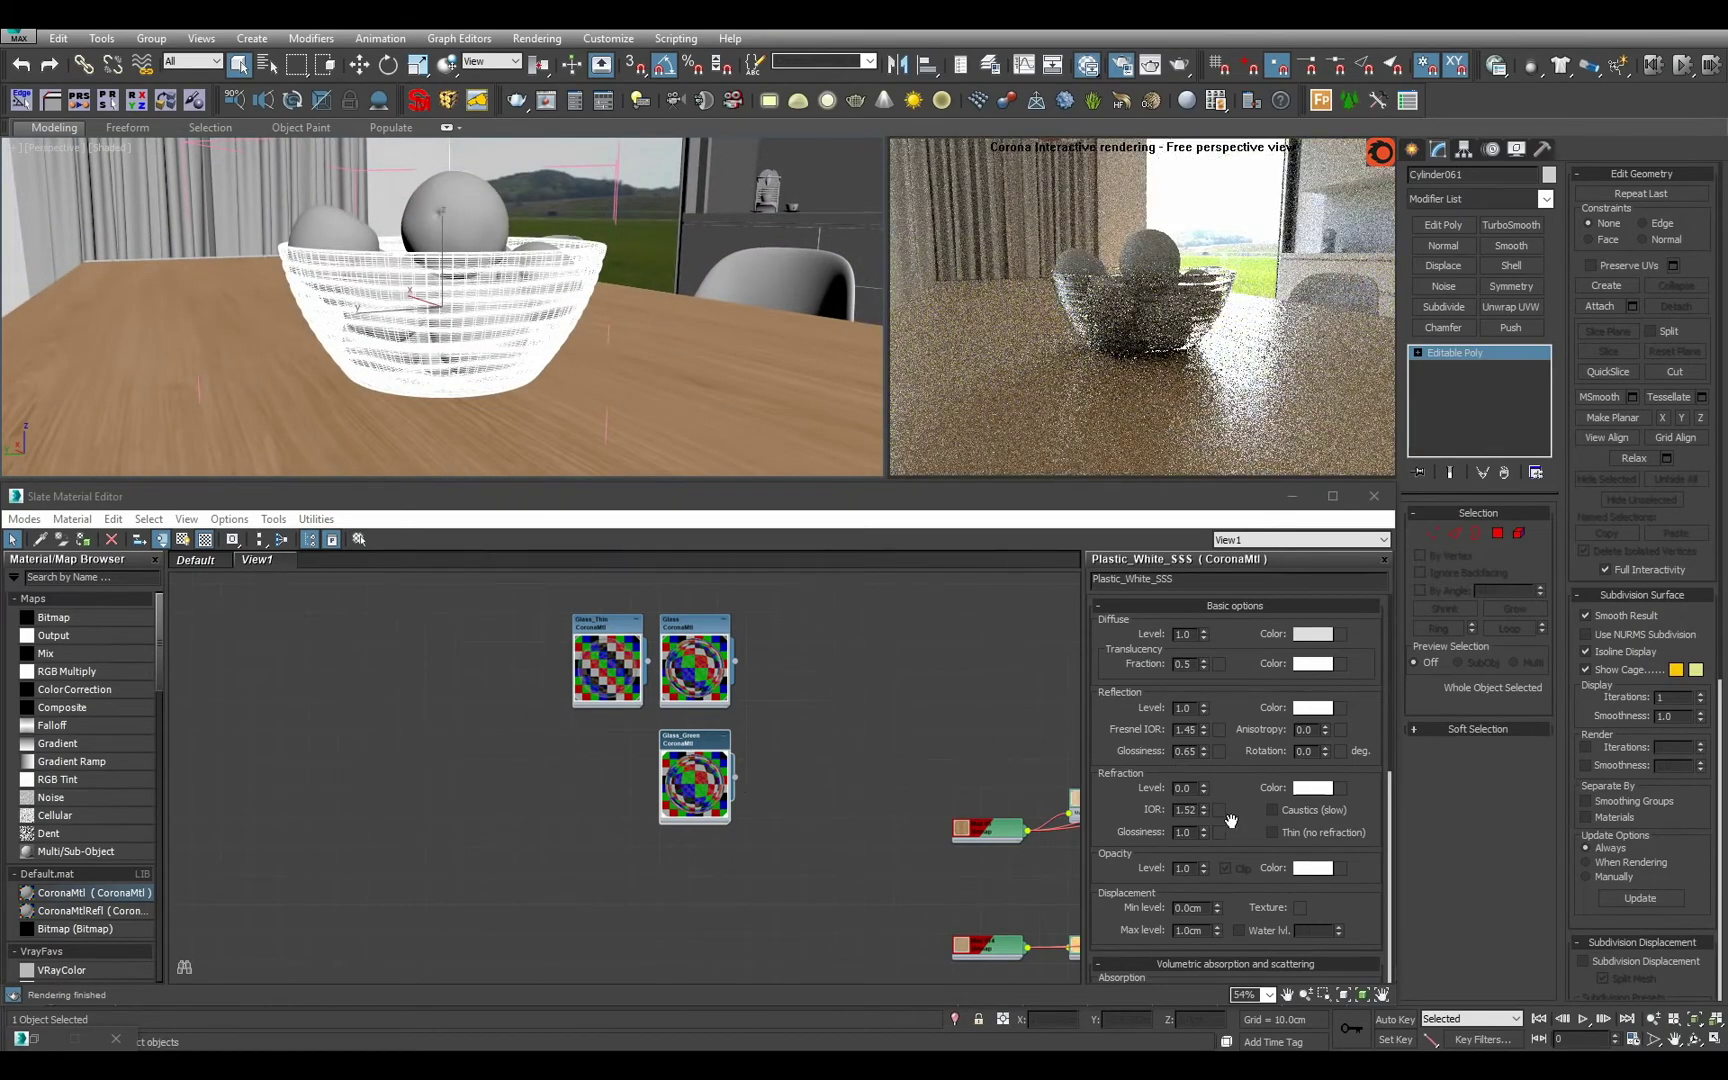
Set the volumetric absorption distance of the Glass_Green material to 1 cm.
scroll(1243, 753, down, 5)
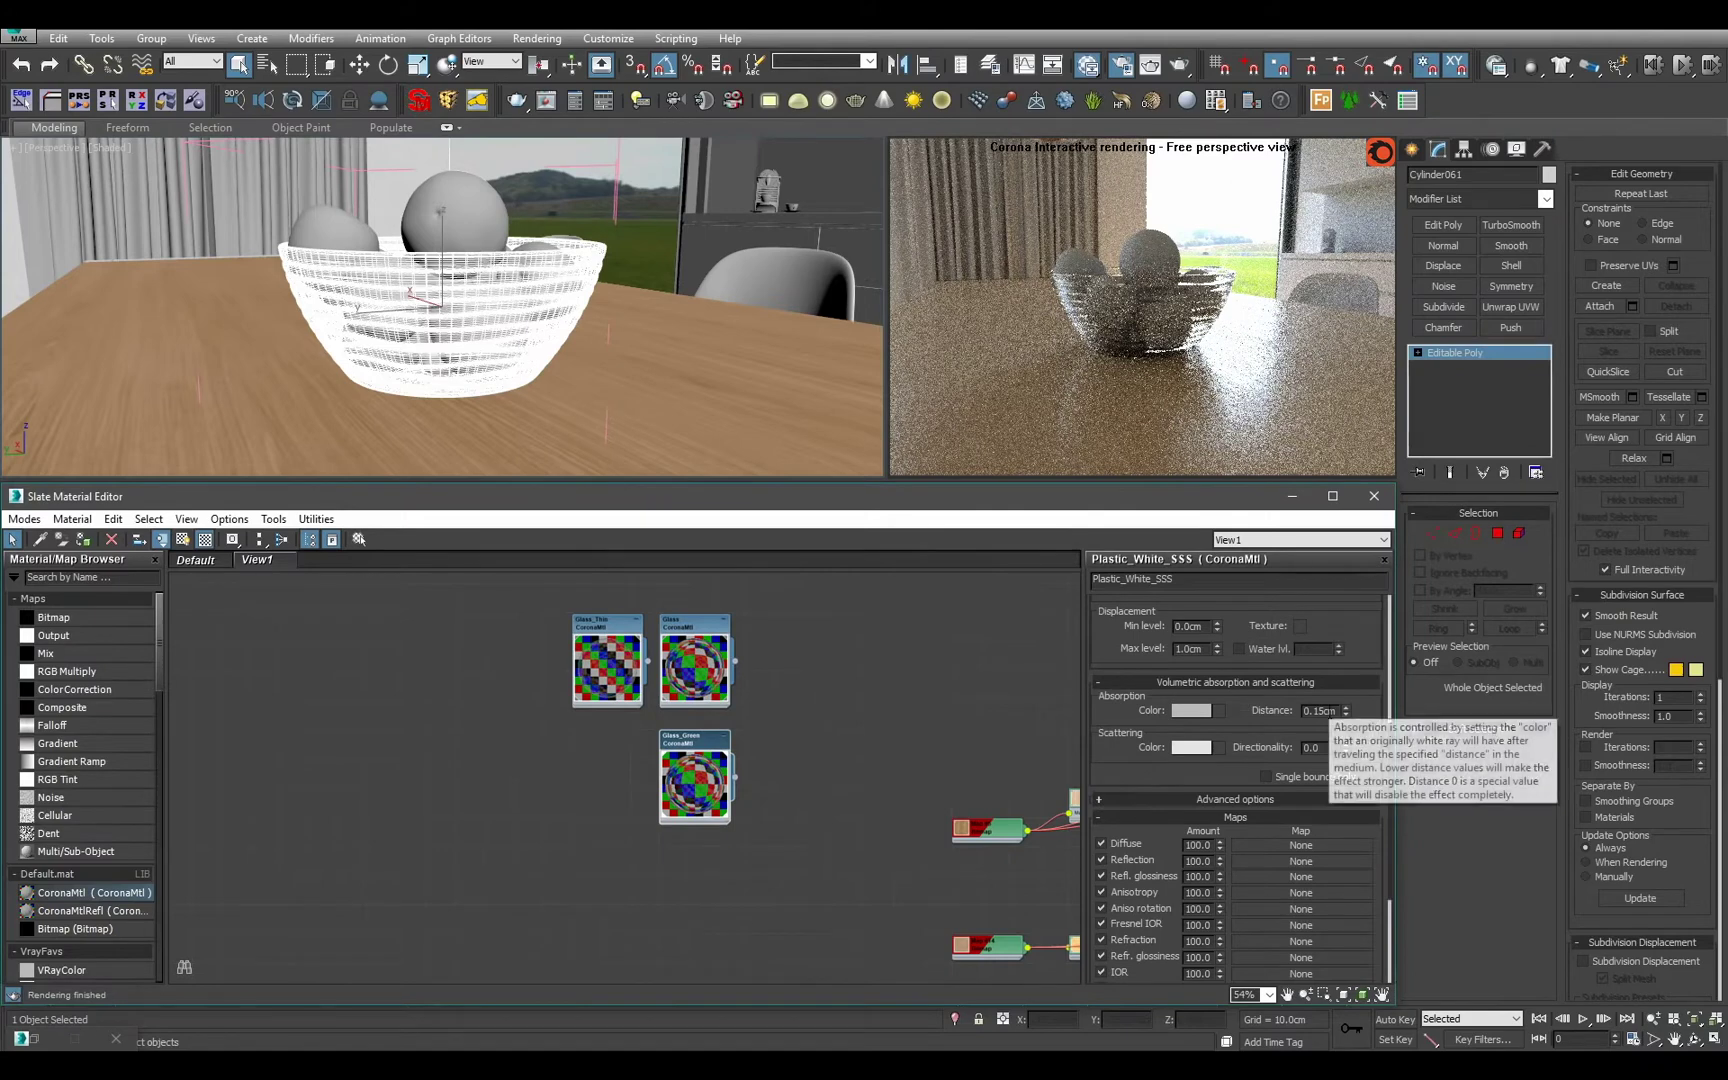
double_click(689, 735)
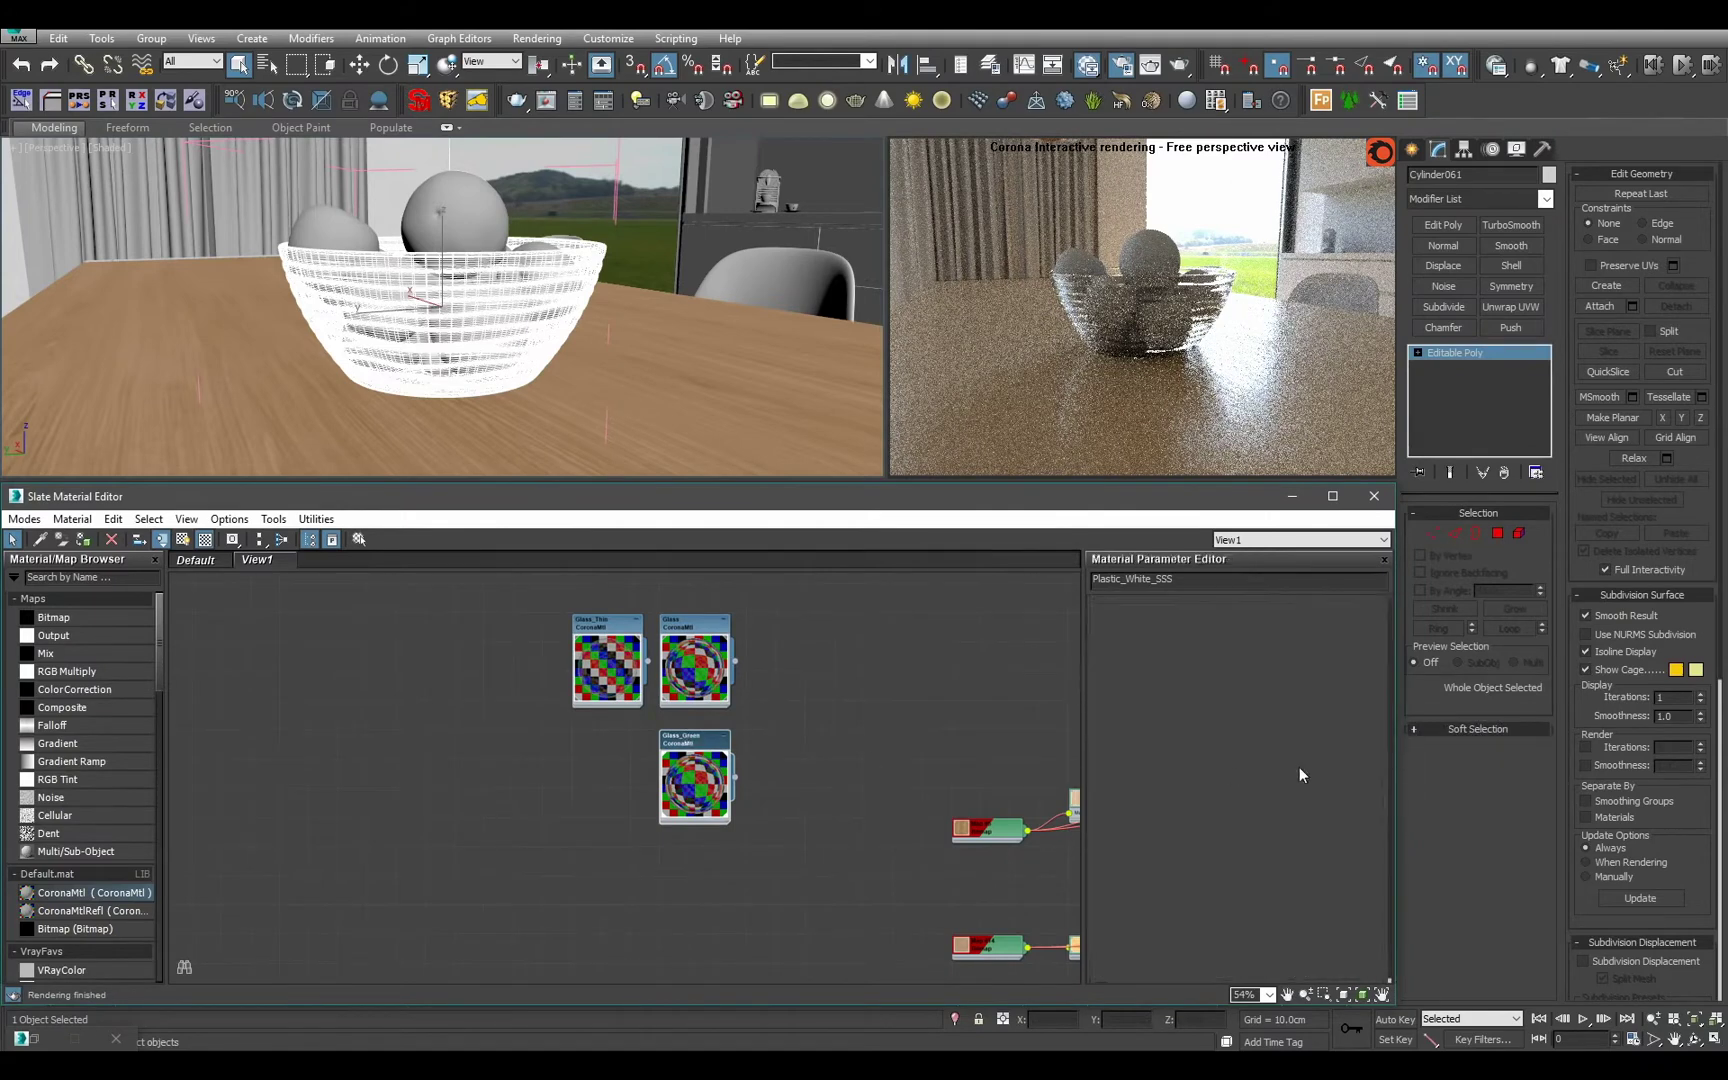
scroll(1296, 655, down, 4)
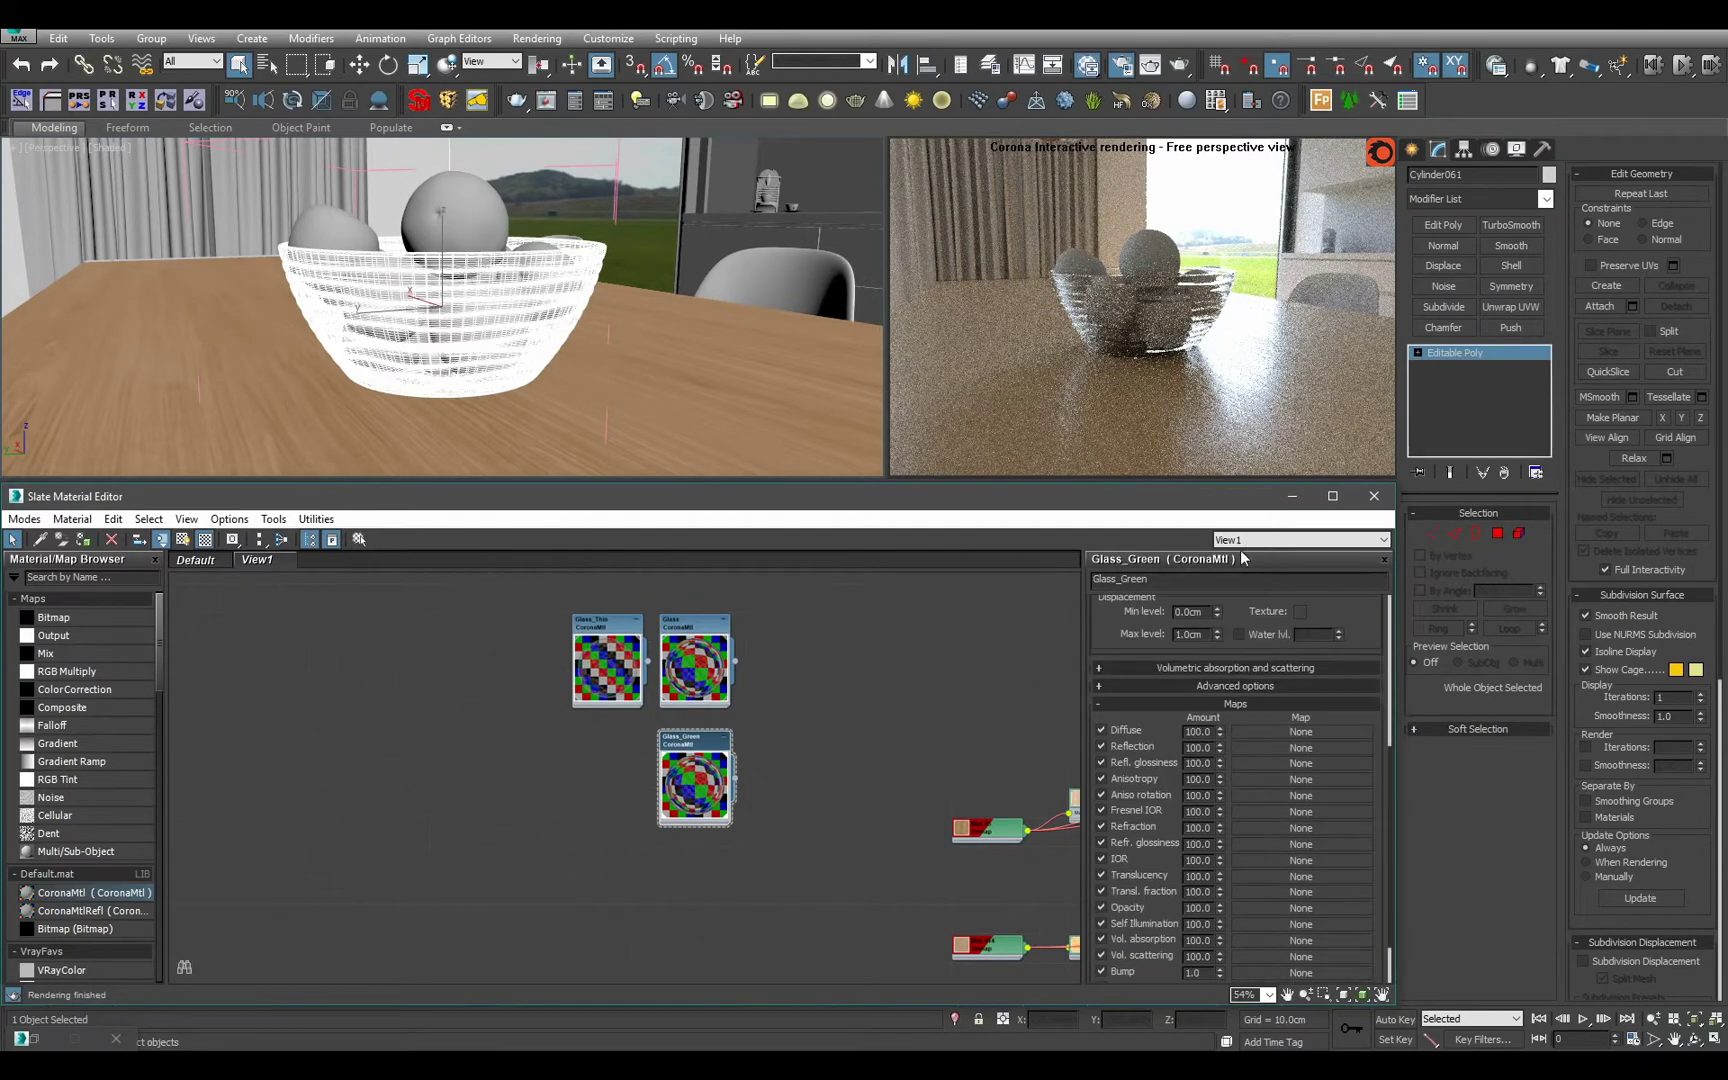
click(1218, 668)
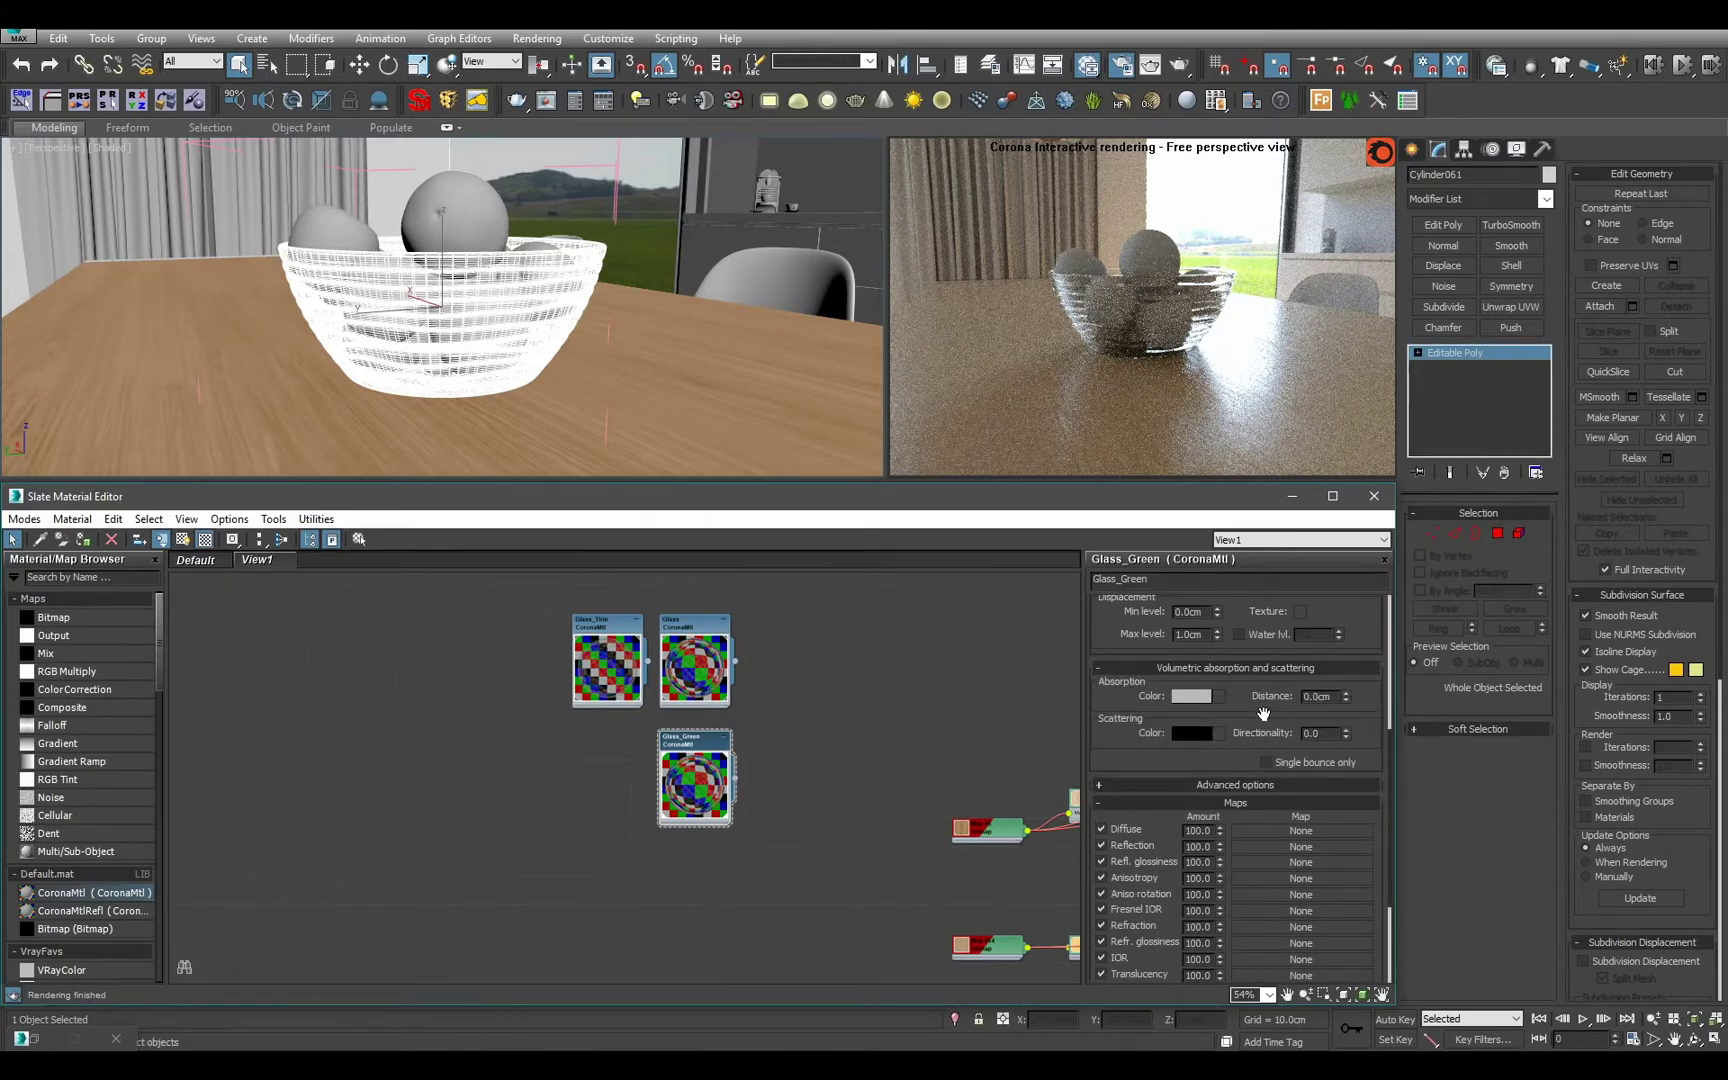
text(1)
key(Return)
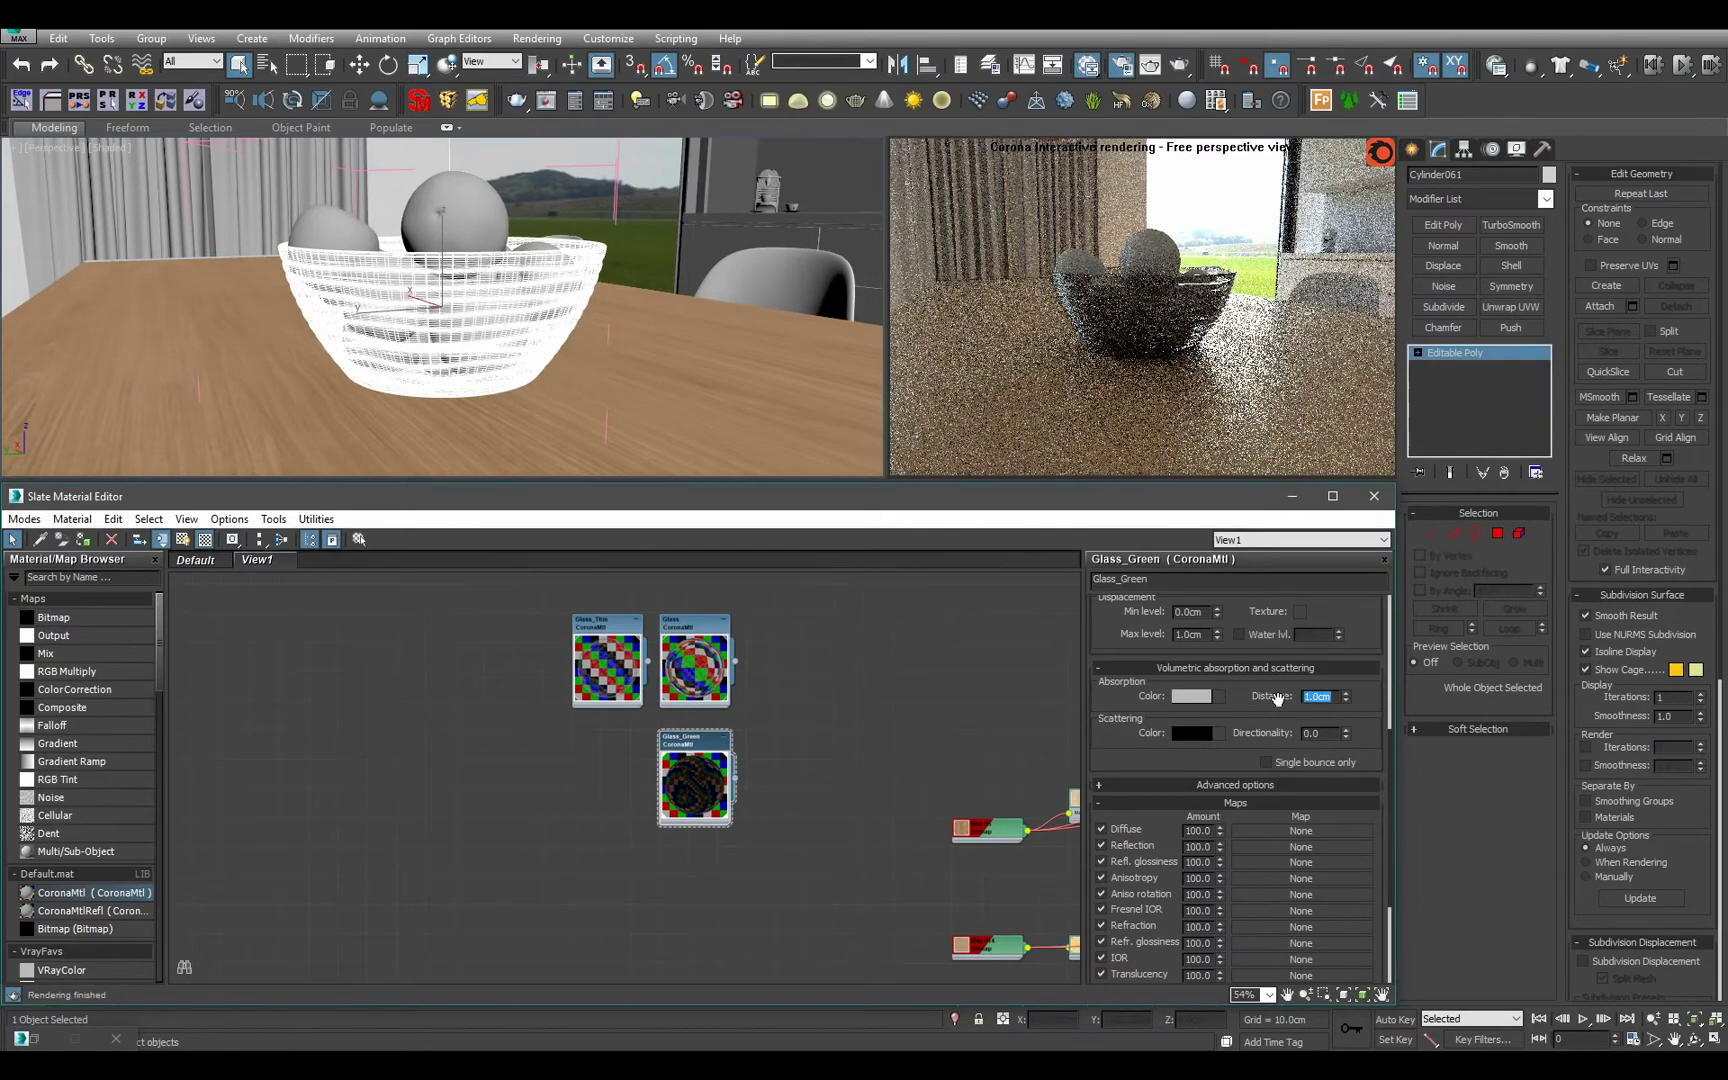
Set the absorption color of Glass_Green to a saturated green with hue 80, saturation 231 and value 128.
click(1193, 703)
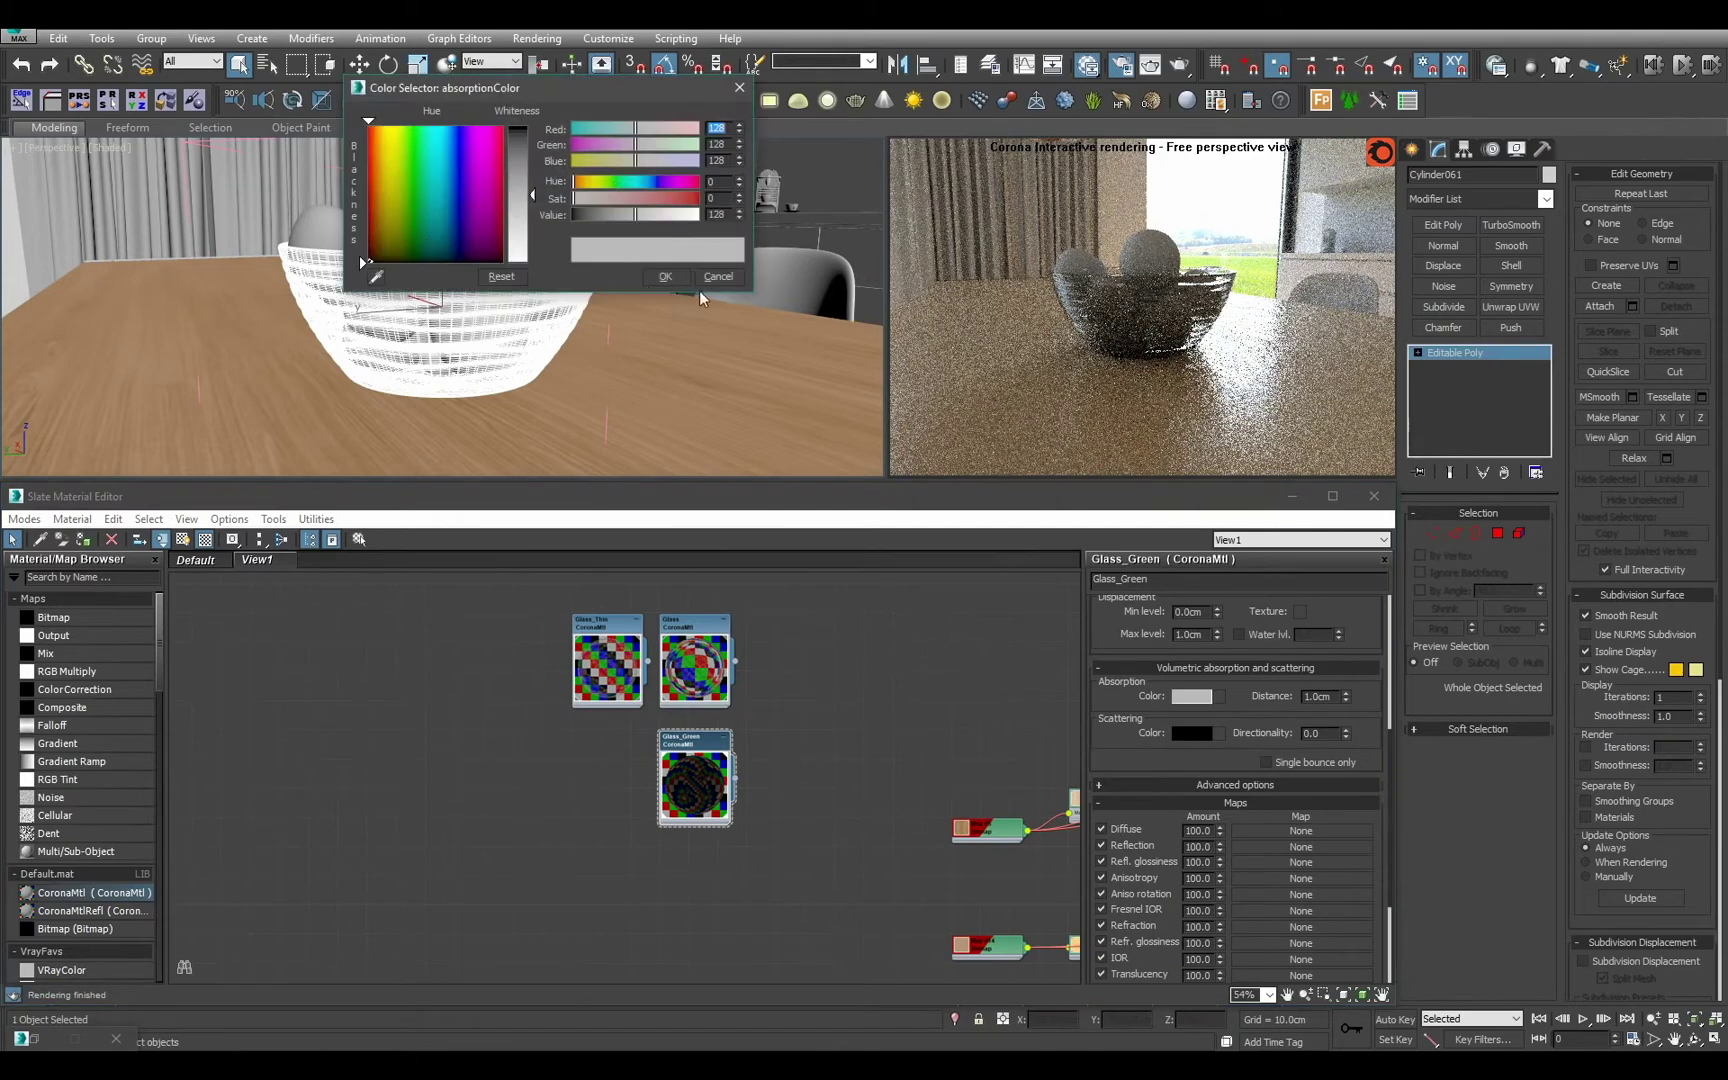
click(699, 290)
click(1190, 698)
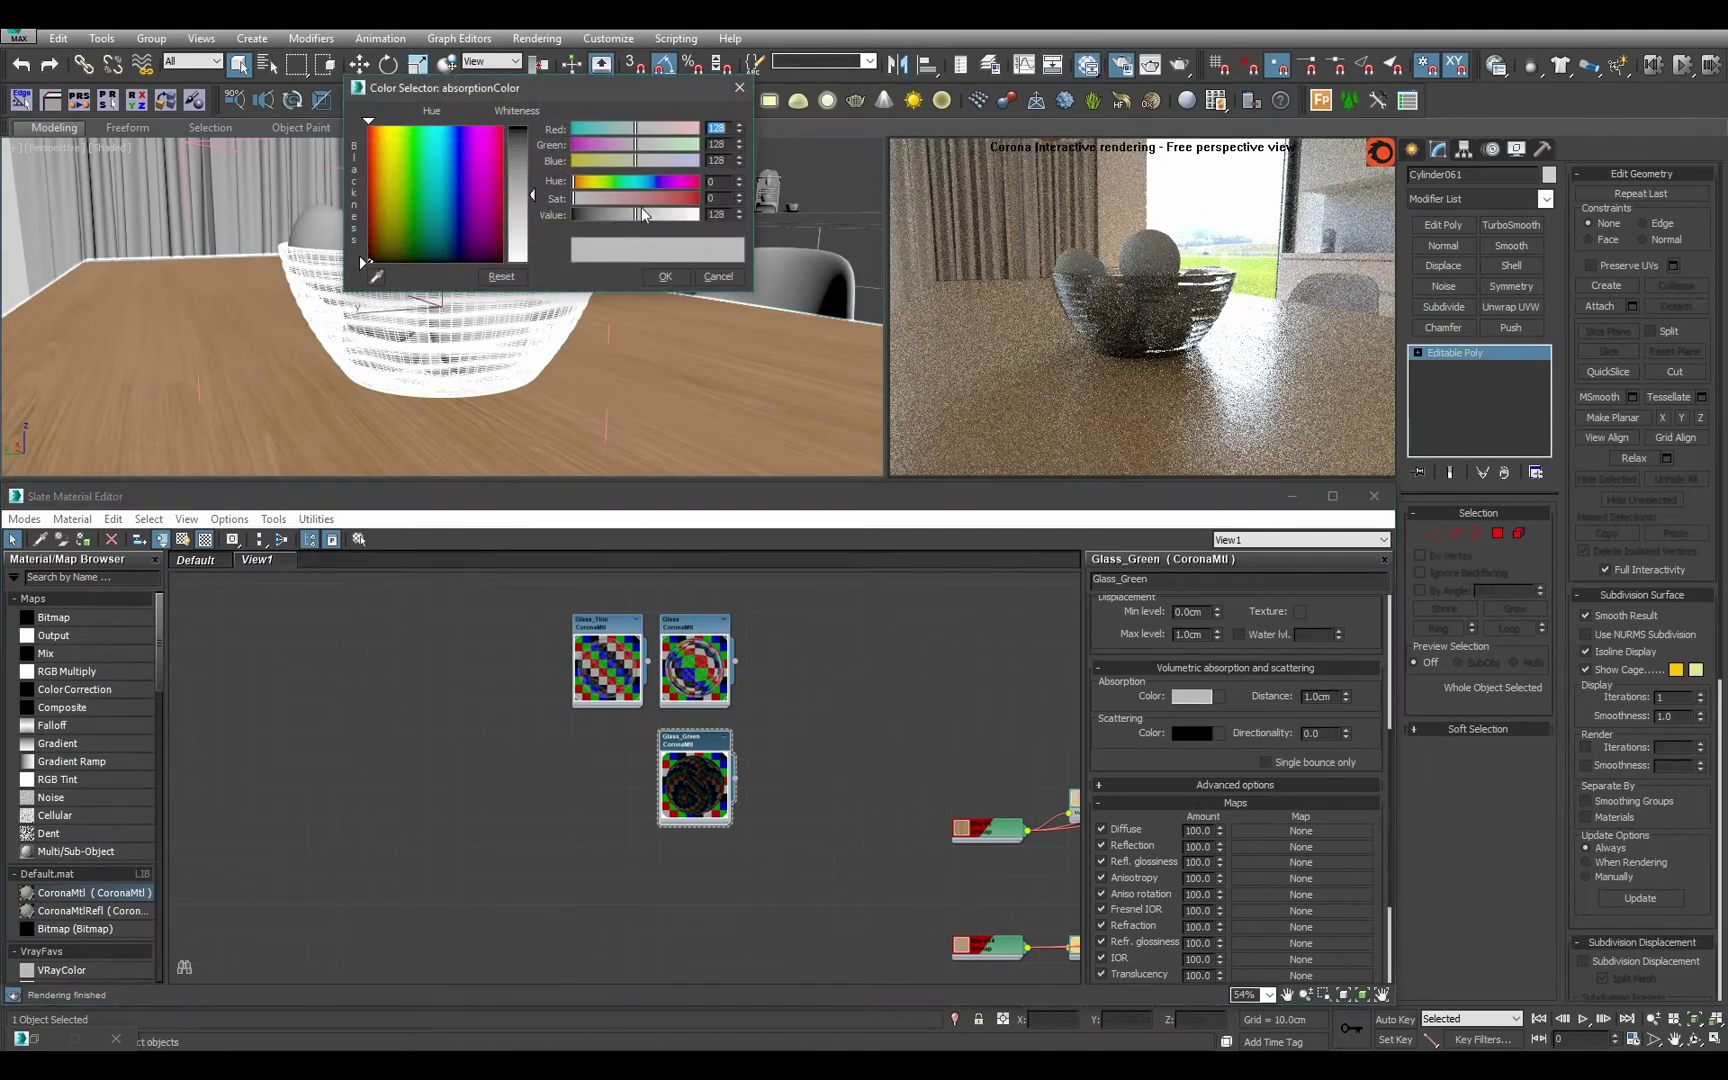
mouse_move(640, 198)
mouse_down()
mouse_move(686, 200)
mouse_move(612, 184)
mouse_up()
click(659, 278)
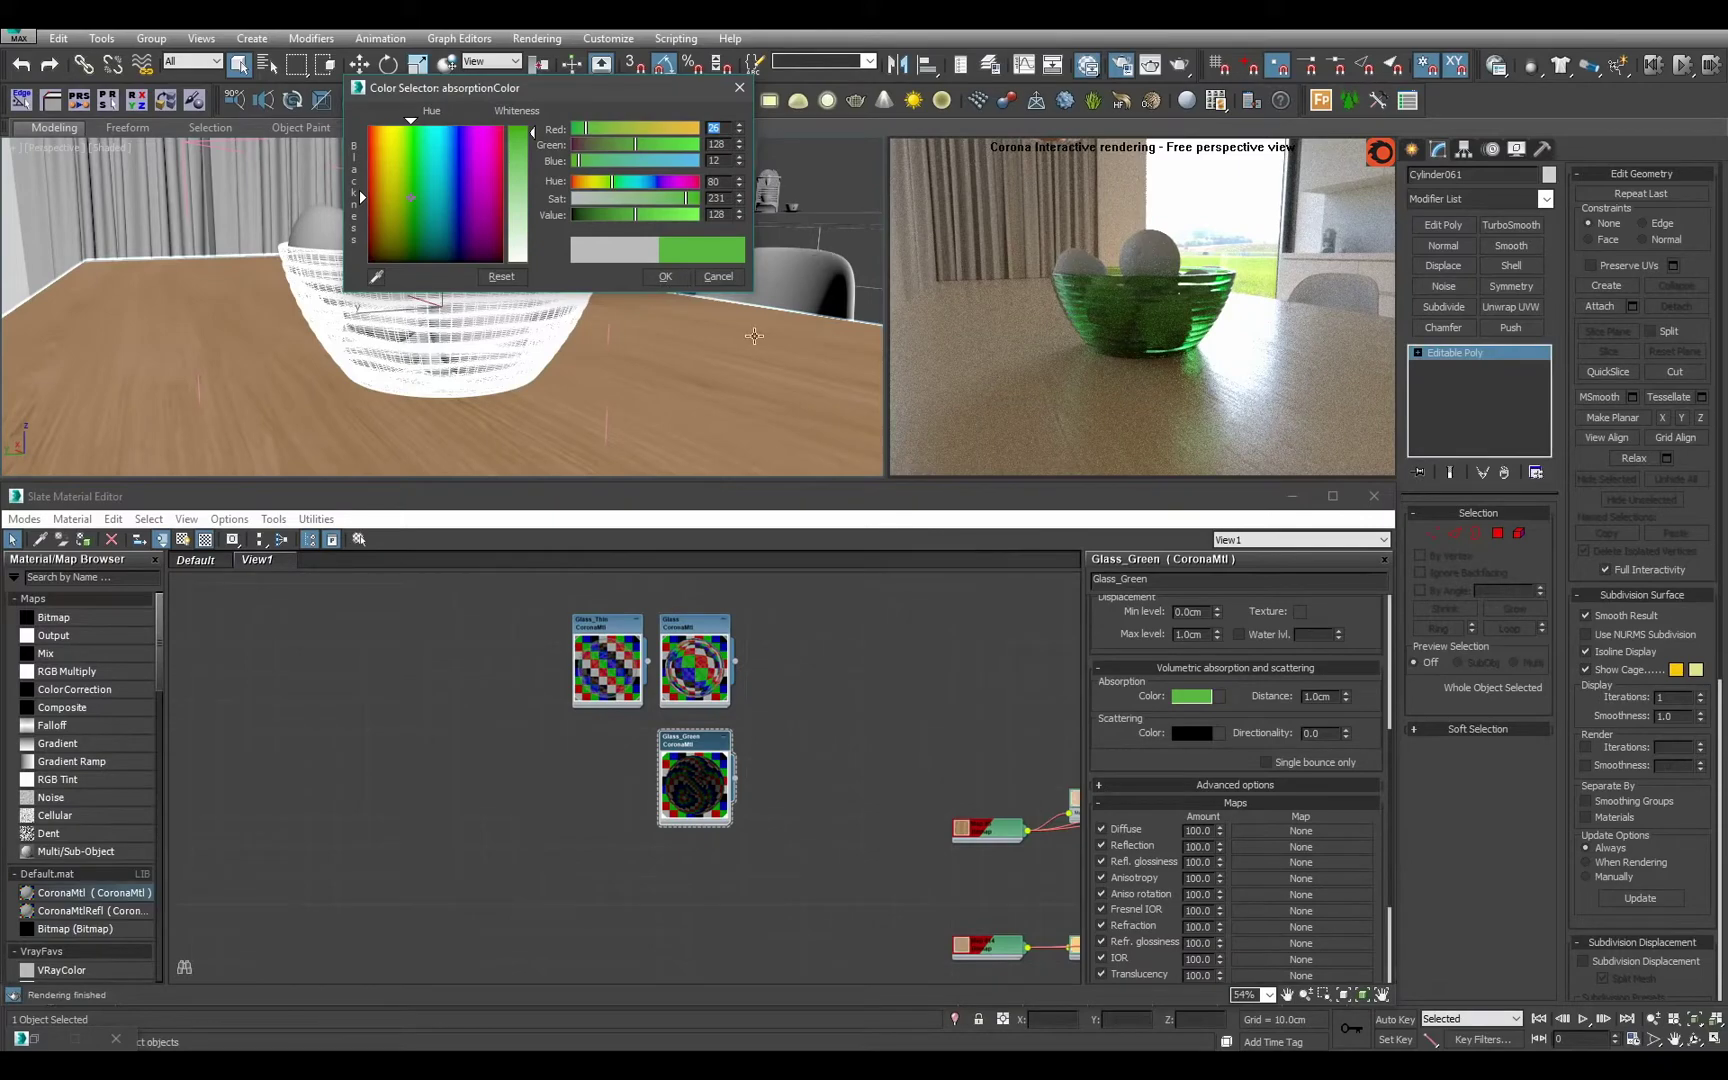
click(665, 277)
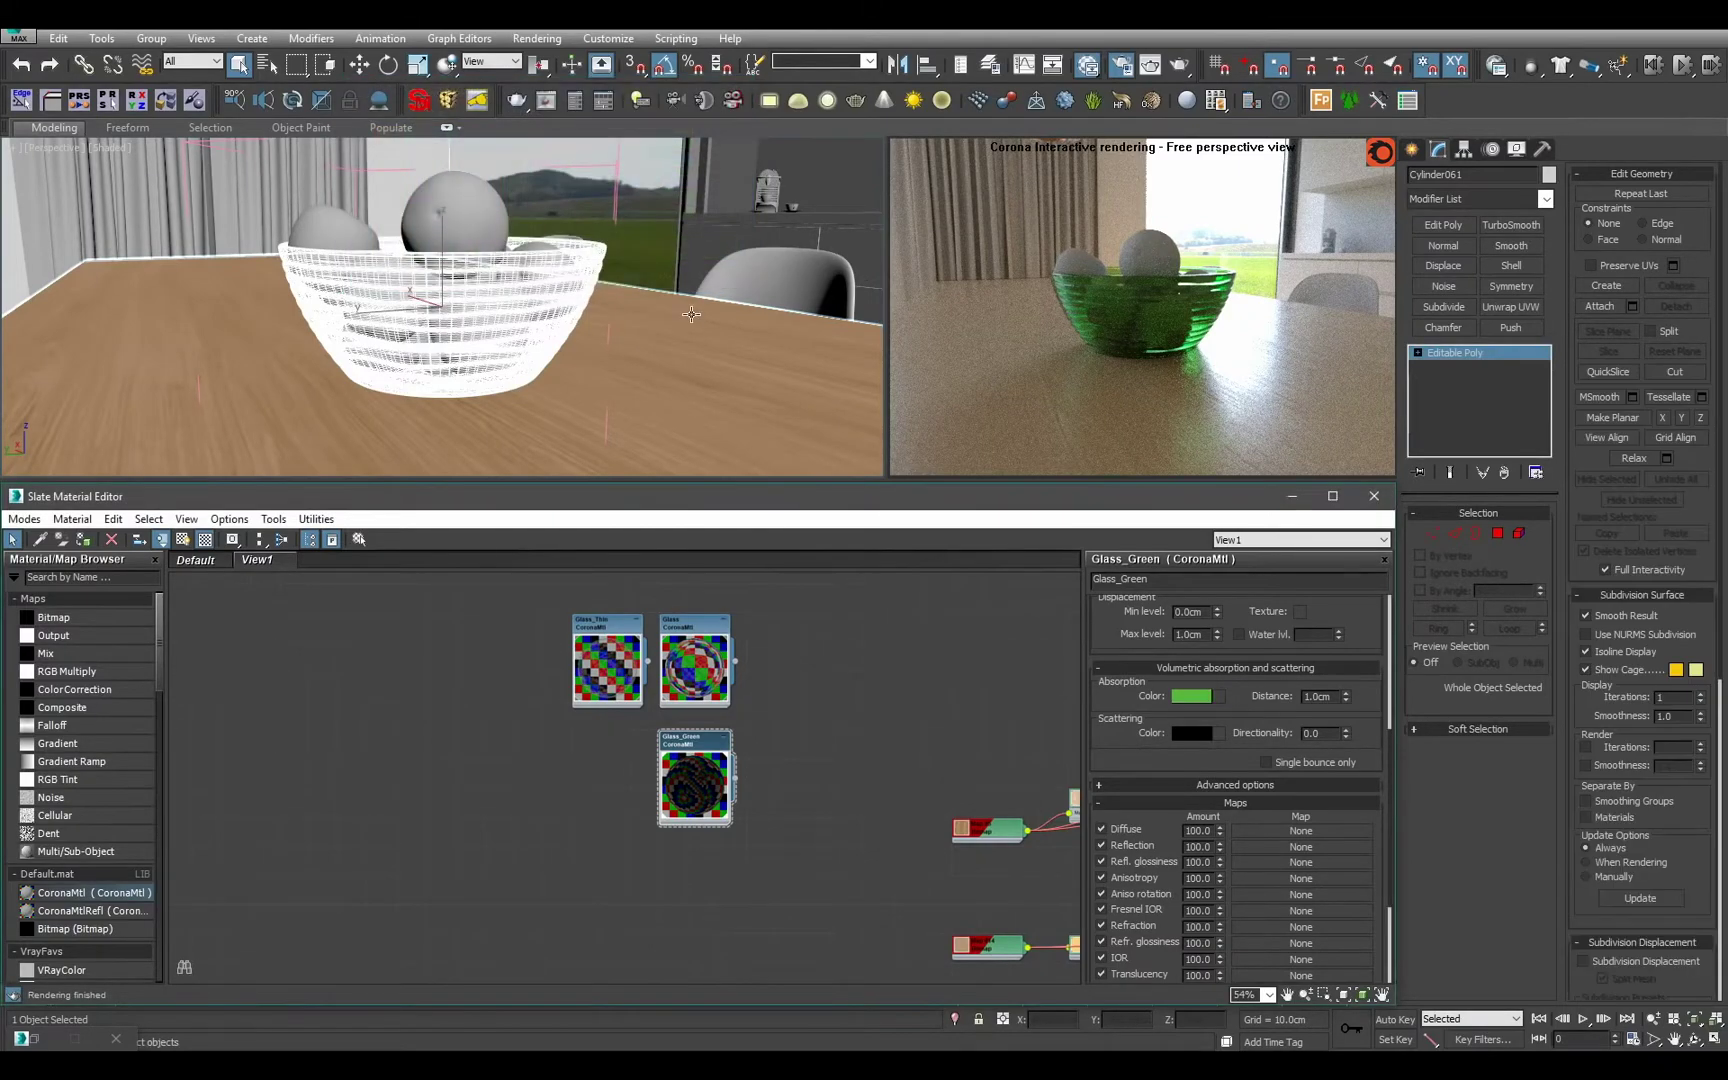
Select all ten fruit groups in the glass bowl and isolate them.
alt+middle_drag(667, 288, 715, 321)
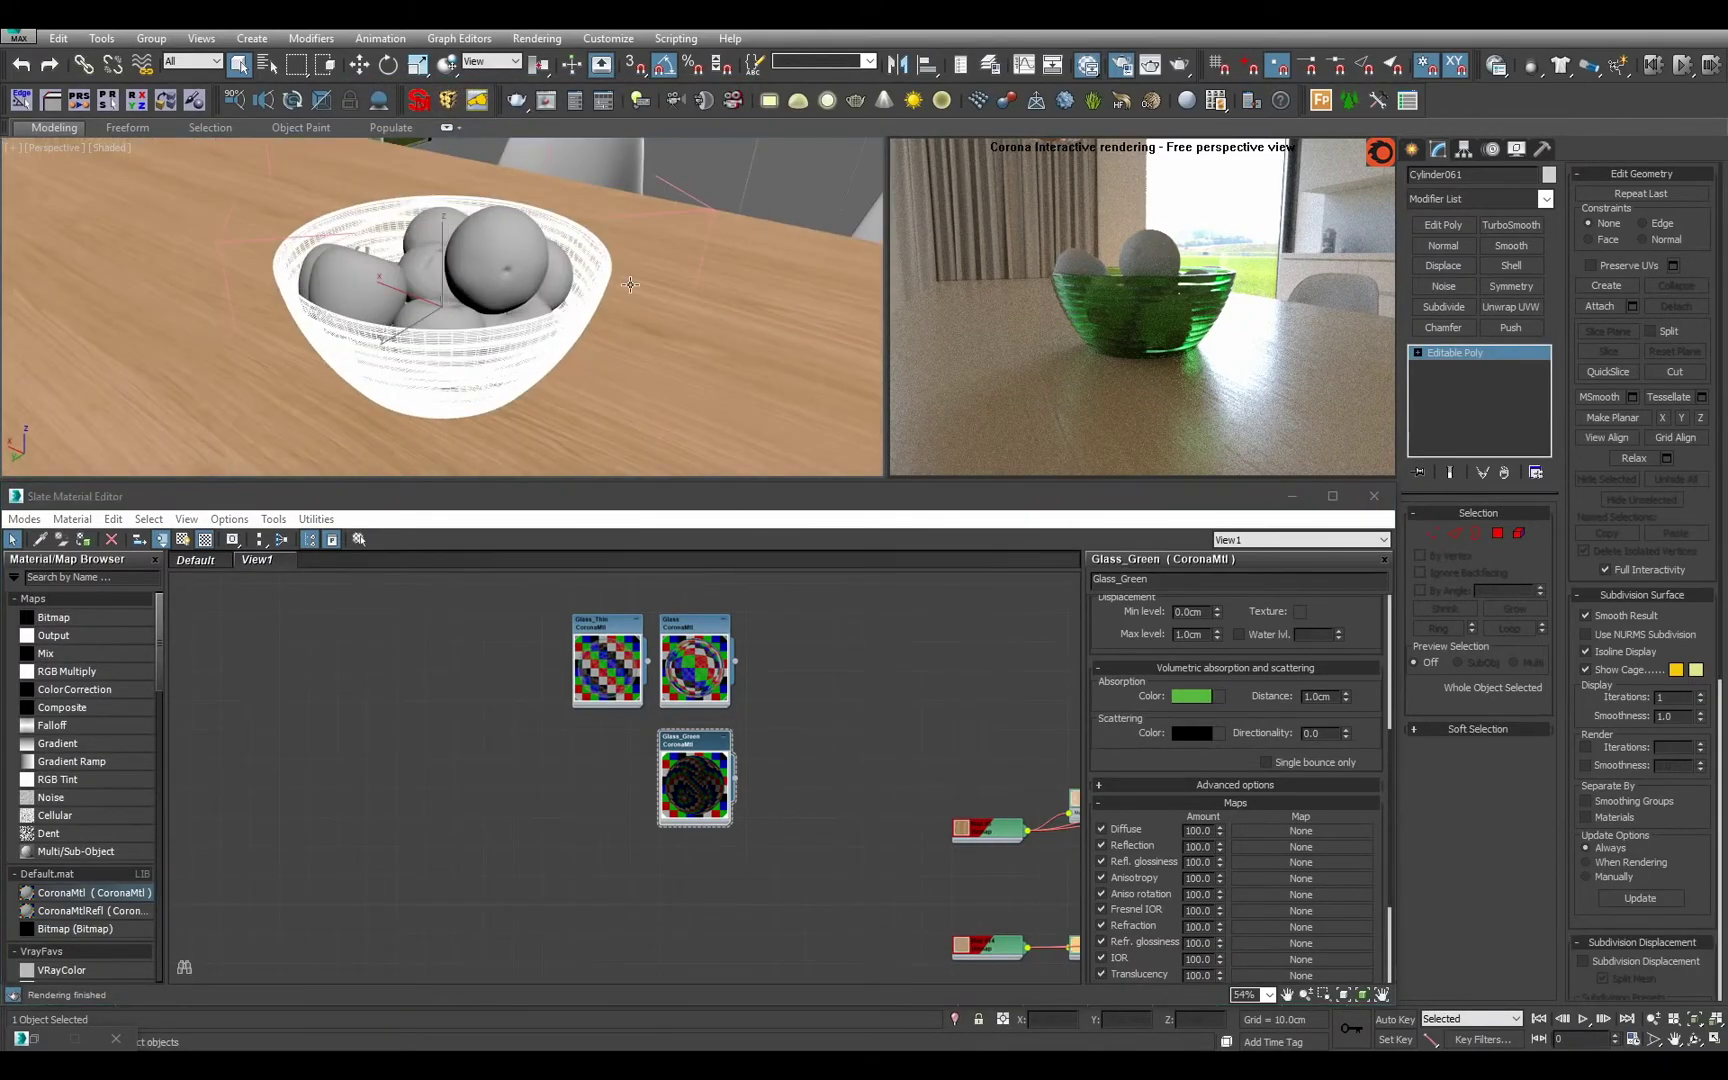
click(527, 263)
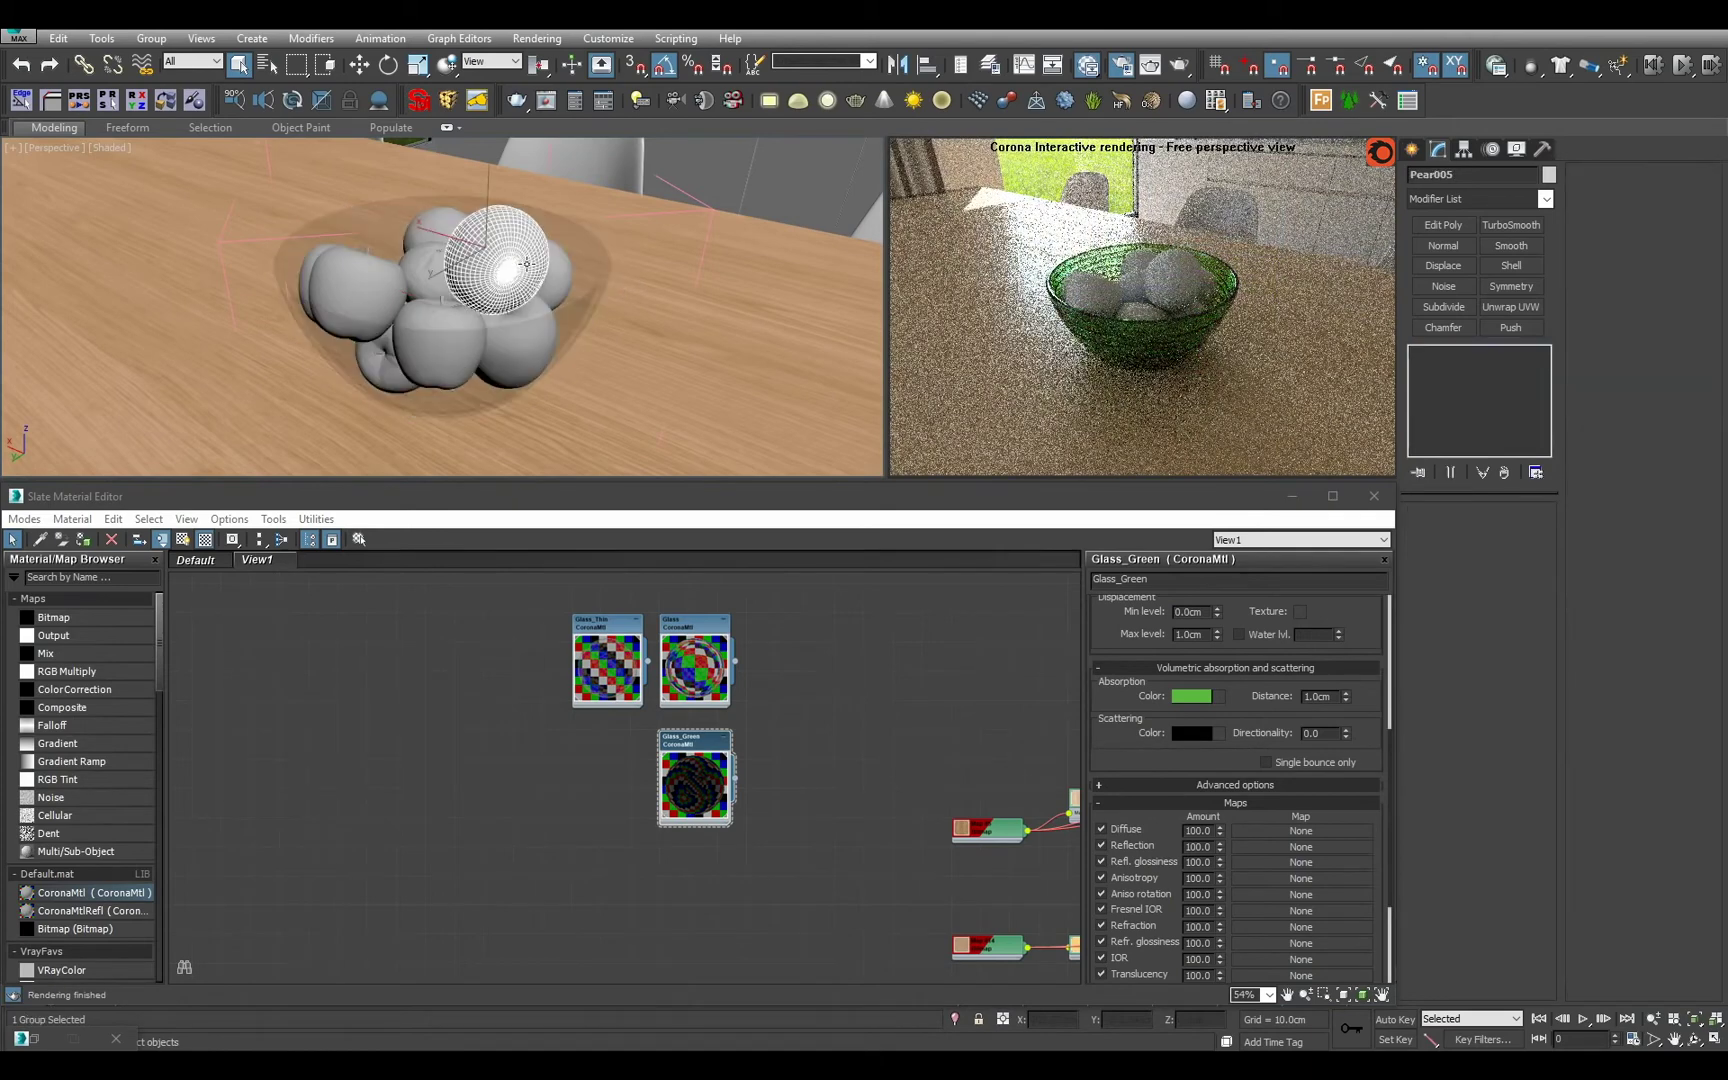
scroll(527, 263, up, 3)
alt+middle_drag(527, 263, 685, 331)
scroll(645, 361, down, 5)
scroll(645, 361, up, 3)
ctrl+click(513, 348)
ctrl+click(386, 384)
ctrl+click(499, 436)
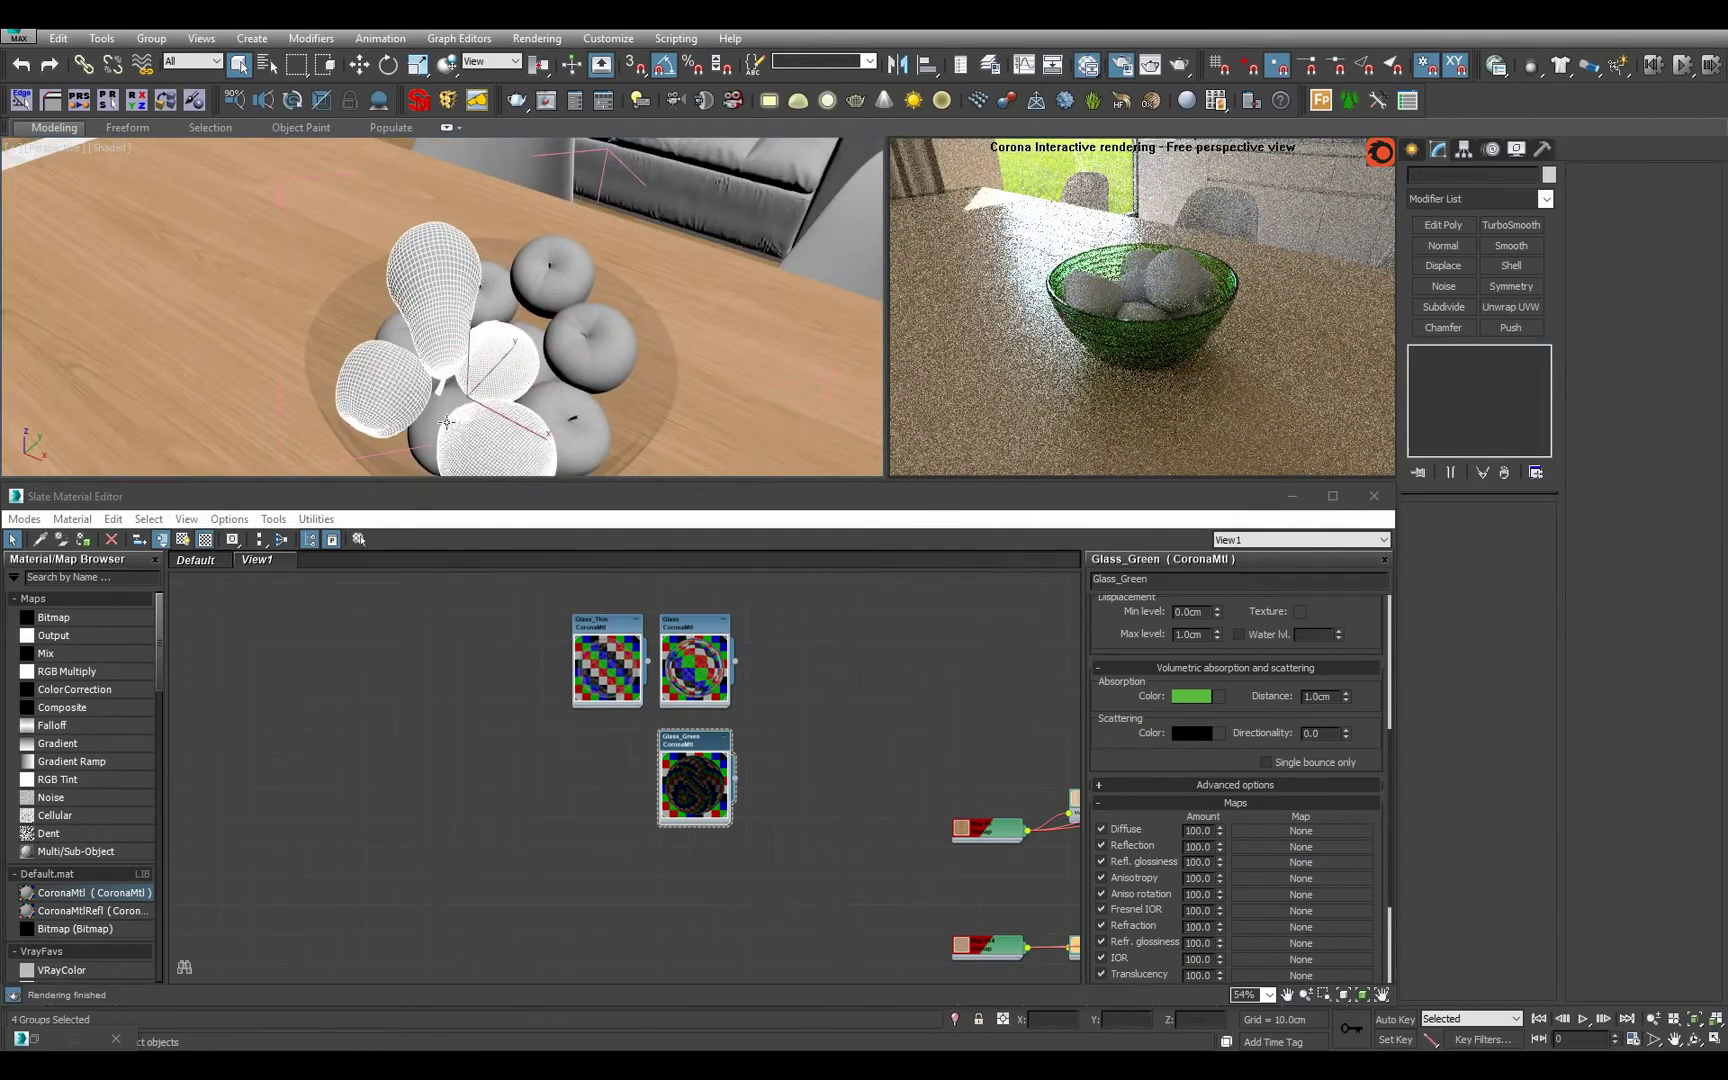
ctrl+click(427, 424)
ctrl+click(396, 332)
ctrl+click(500, 285)
ctrl+click(552, 265)
ctrl+click(592, 340)
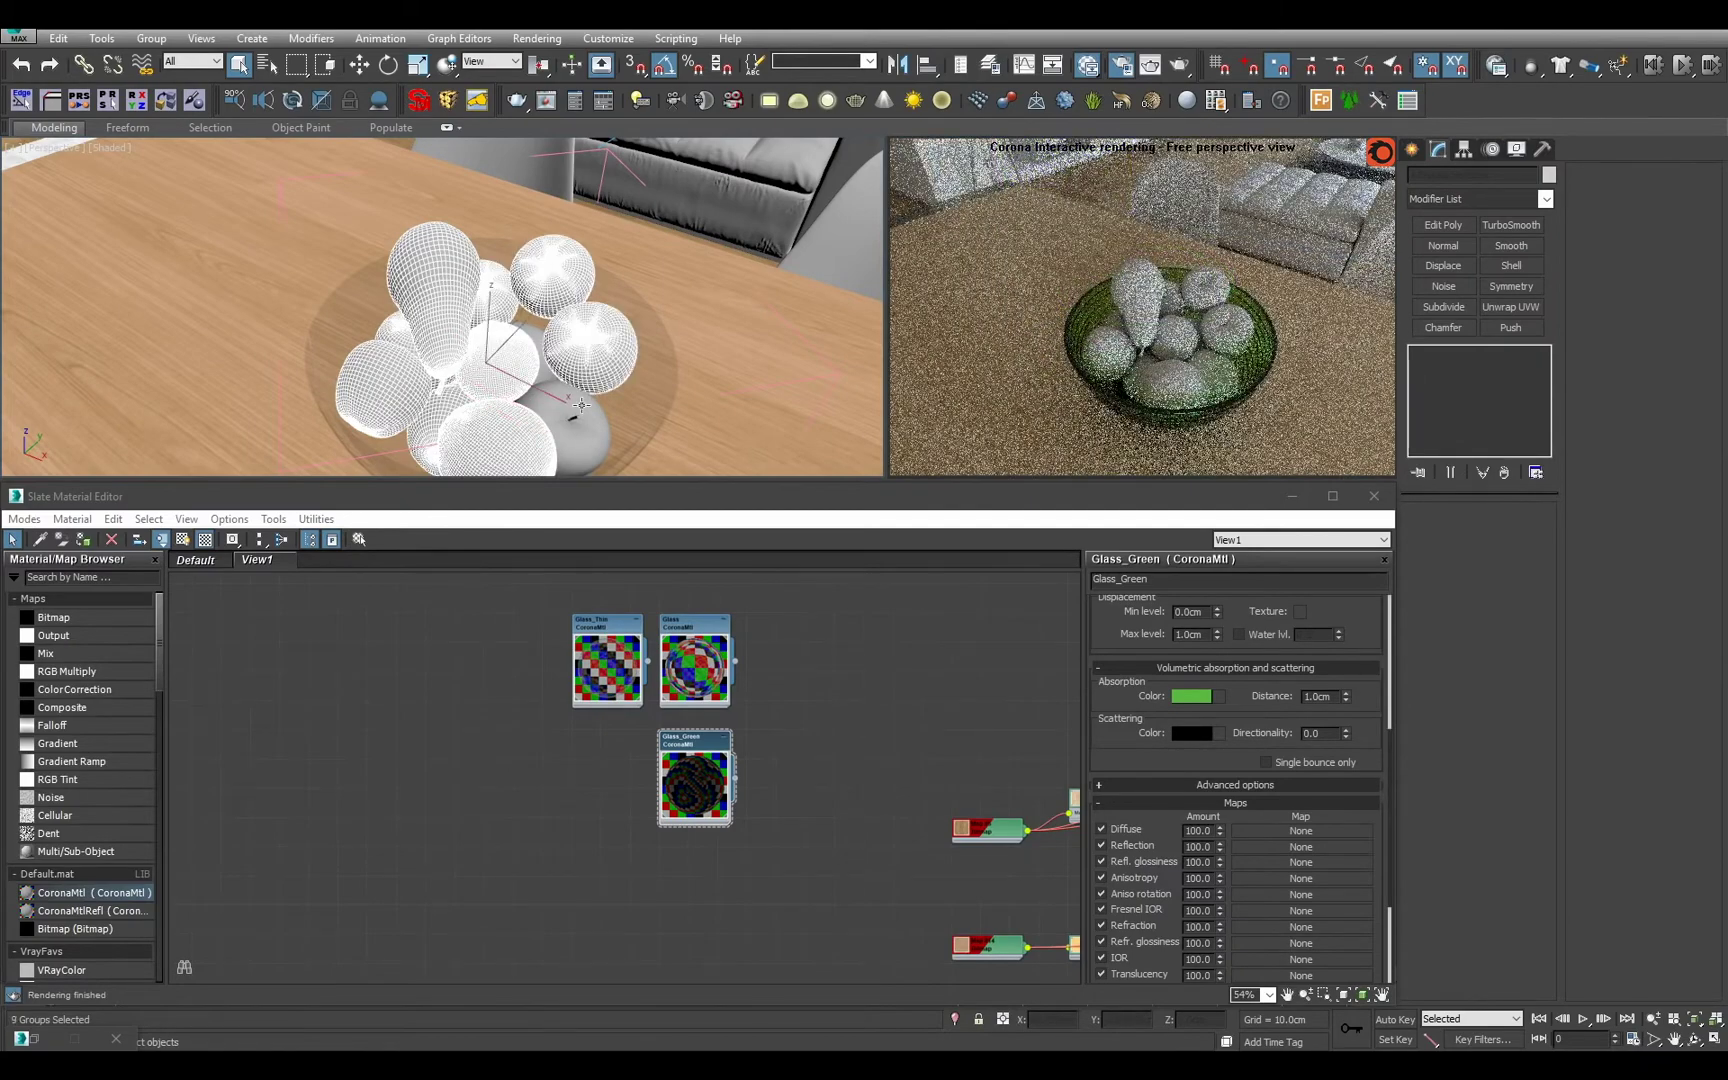
ctrl+click(575, 428)
alt+middle_drag(575, 428, 716, 373)
key(alt+q)
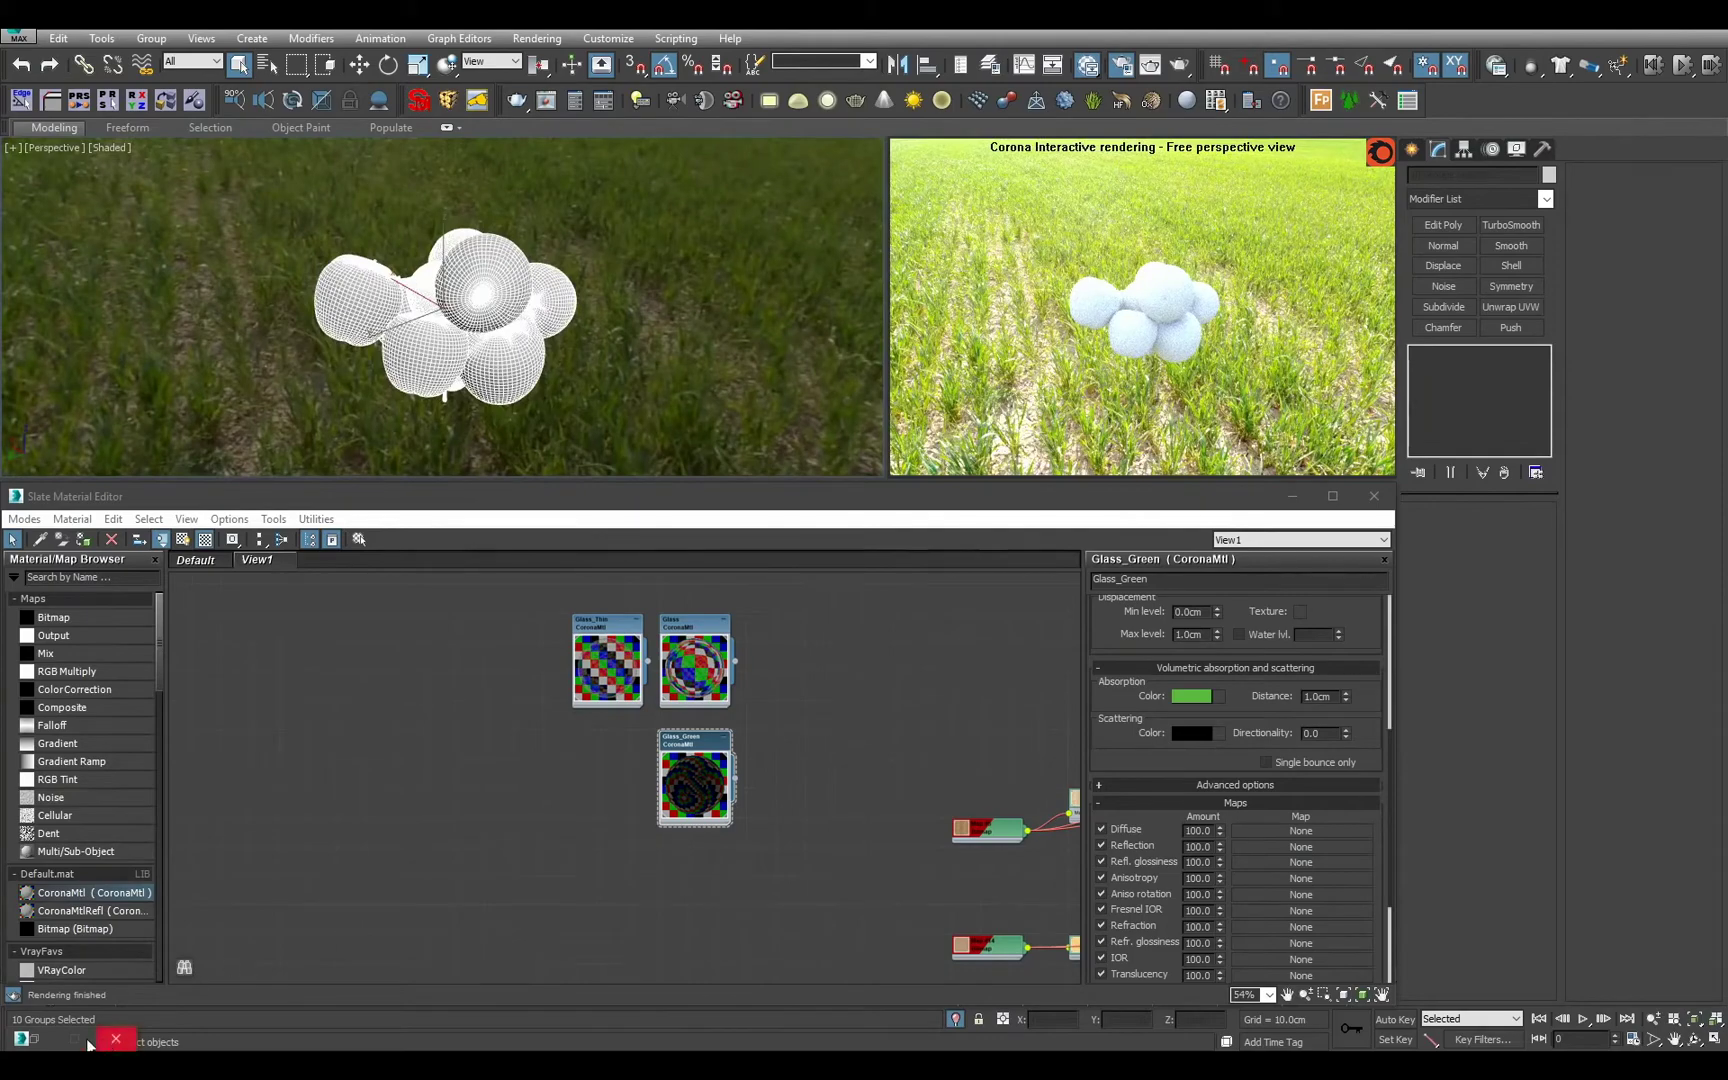
Set the Corona simple exposure to -2.5 EV in the render setup and deselect the fruits.
click(34, 1038)
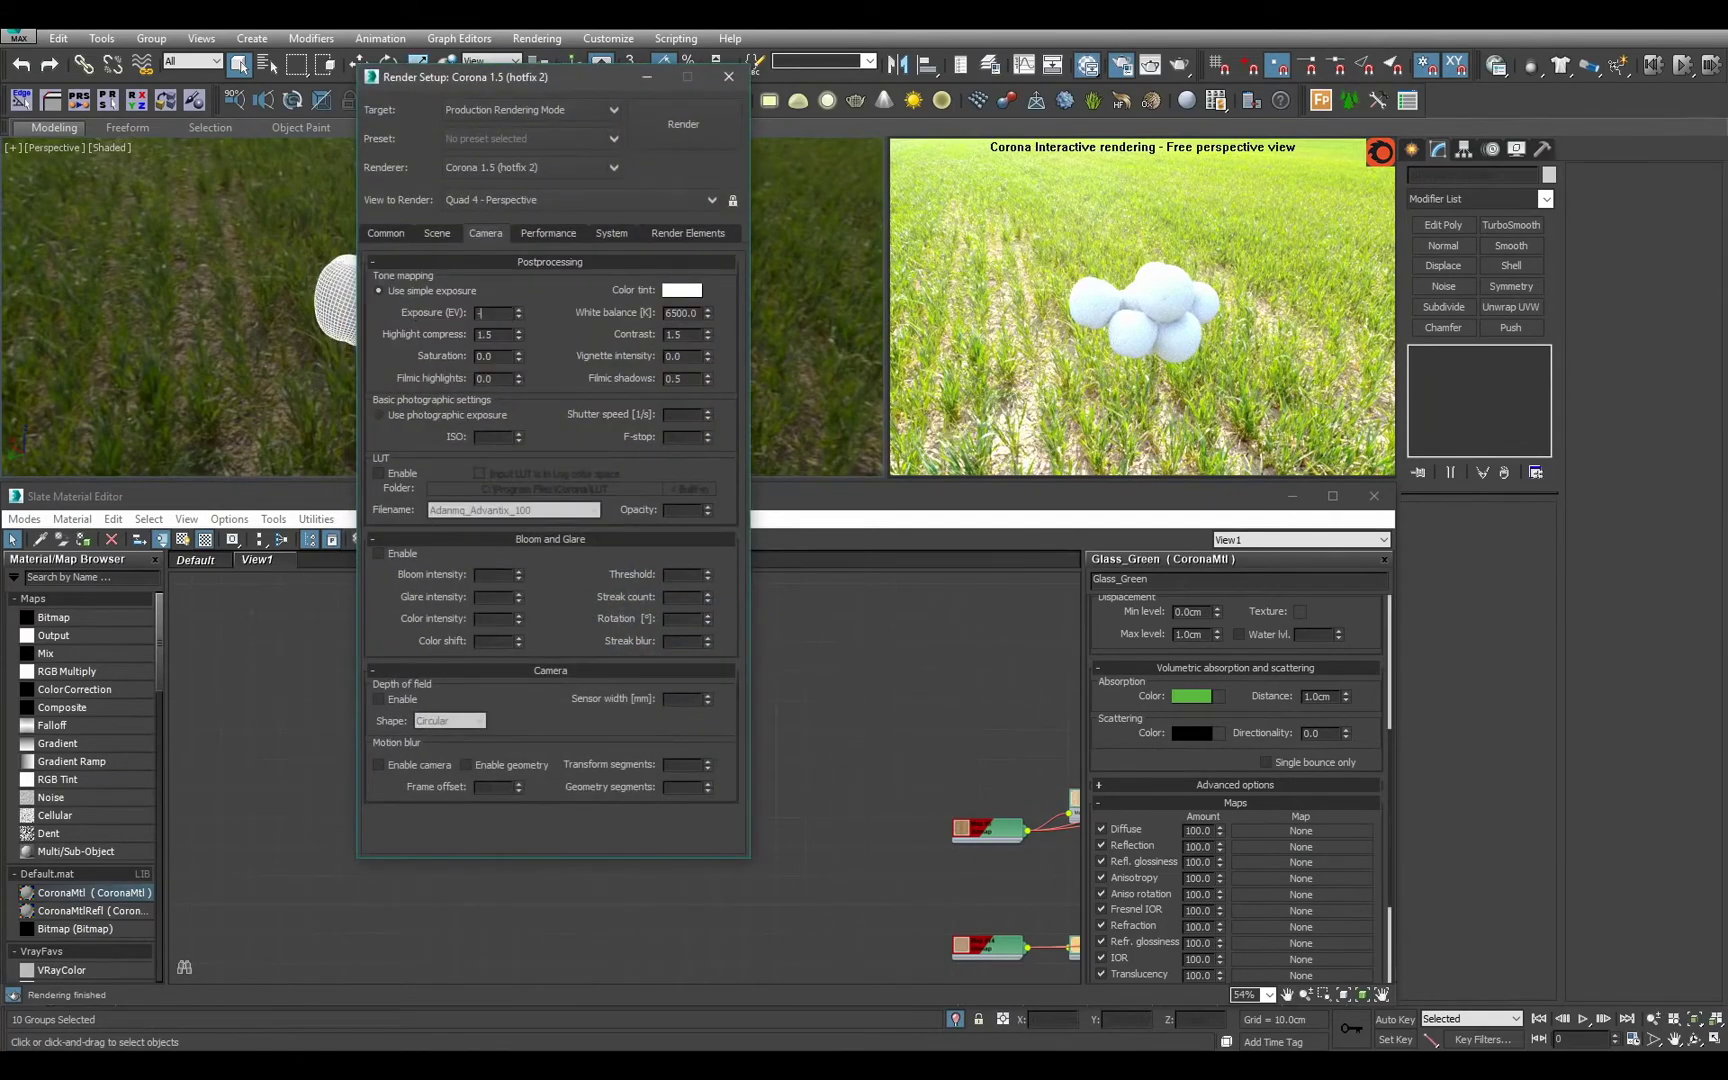
text(5)
key(Return)
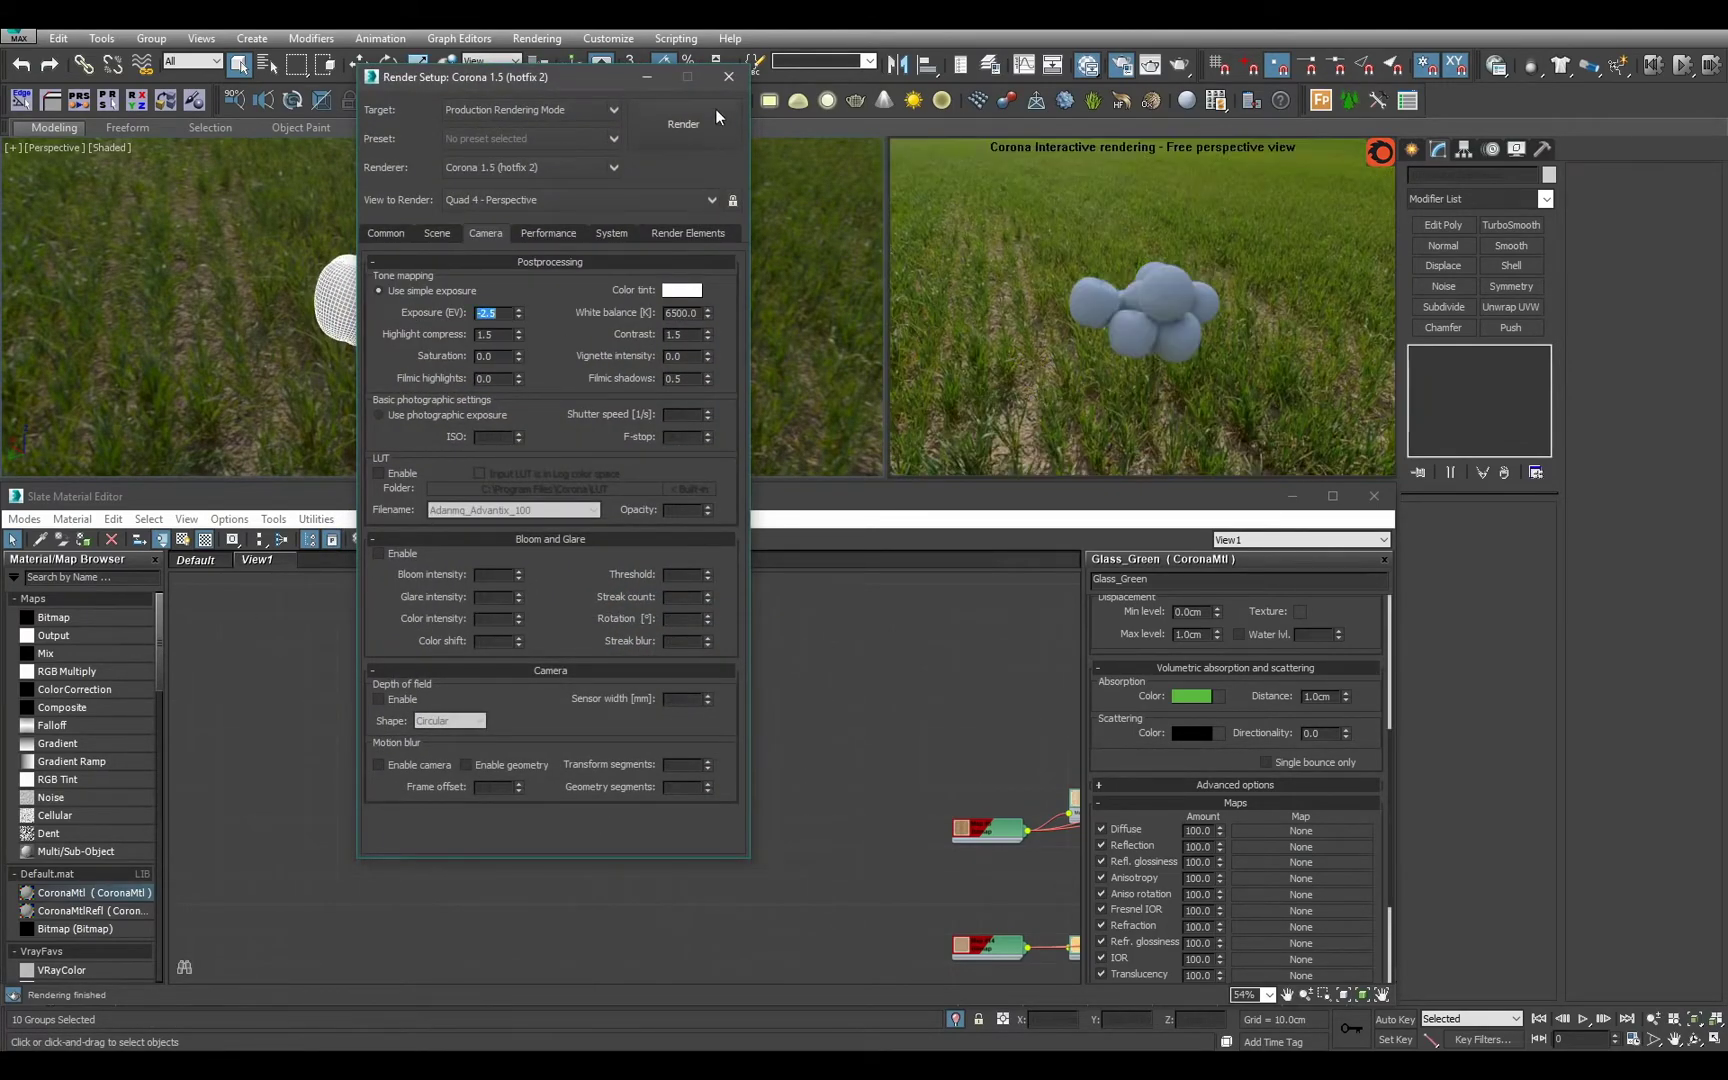
click(647, 76)
click(703, 308)
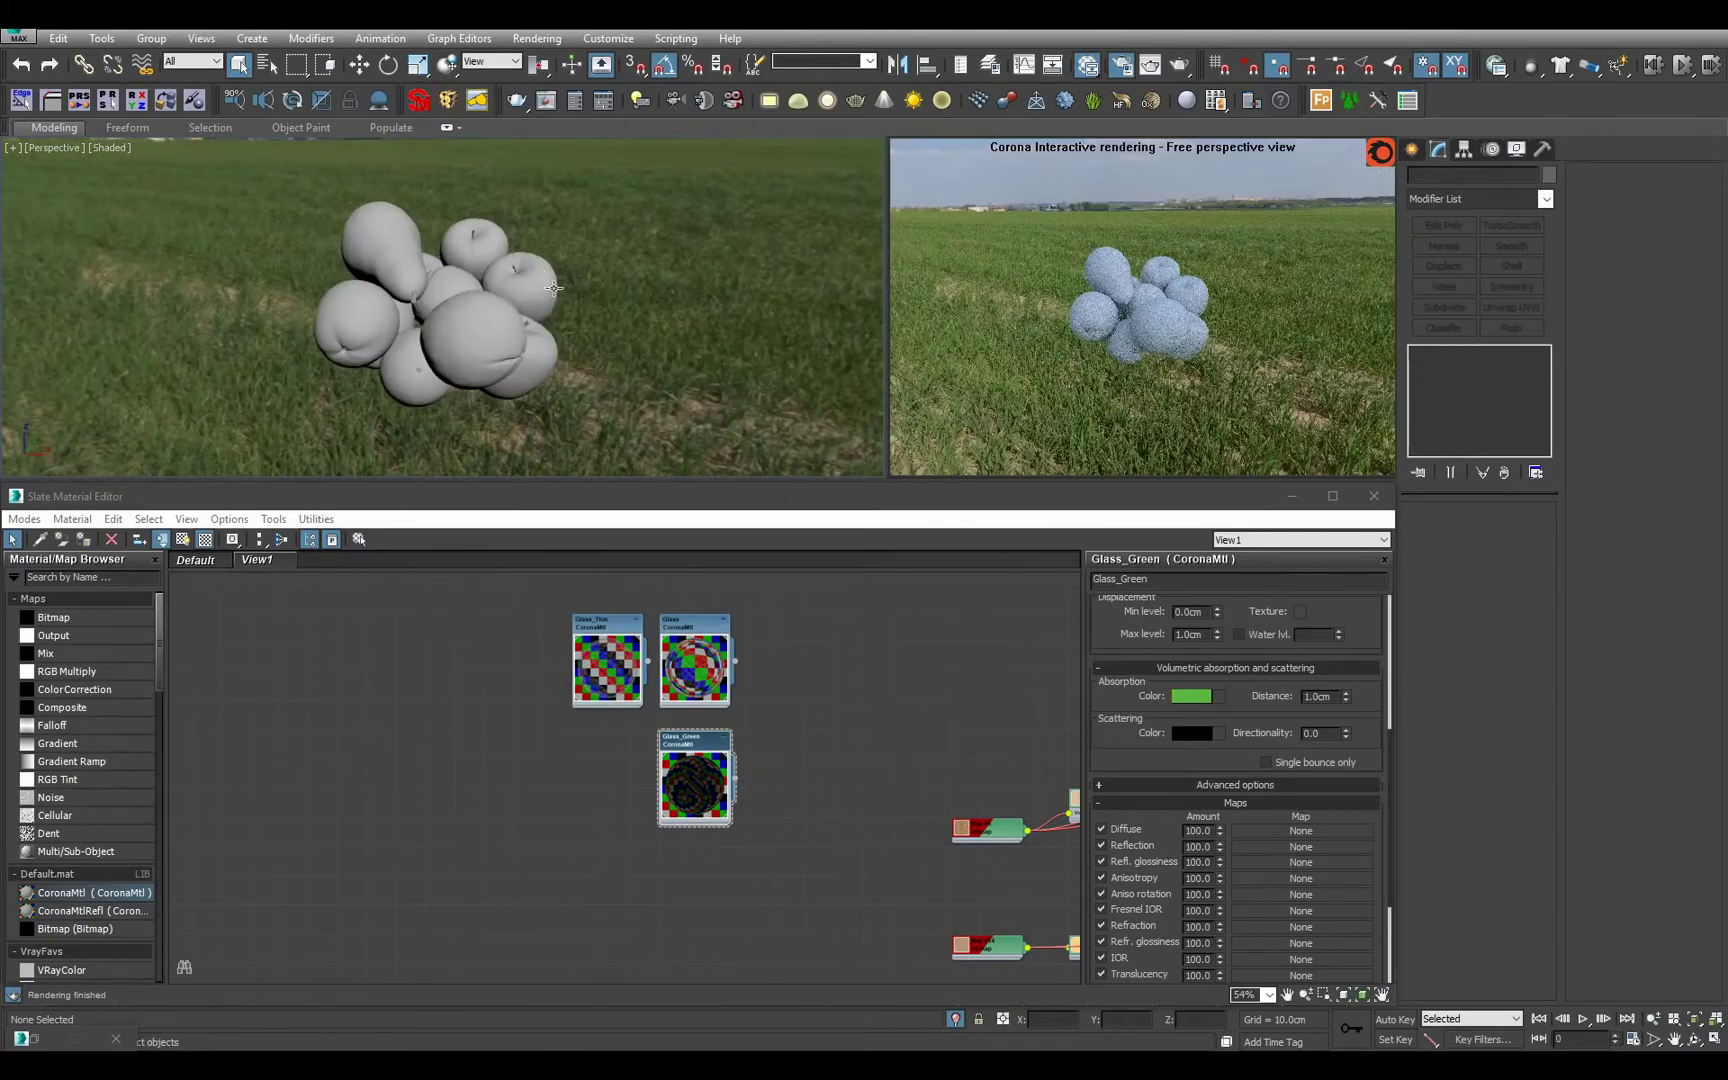
Open the group of the pear on top of the pile and select the pear's body mesh.
click(483, 328)
click(397, 270)
key(z)
alt+middle_drag(397, 270, 500, 274)
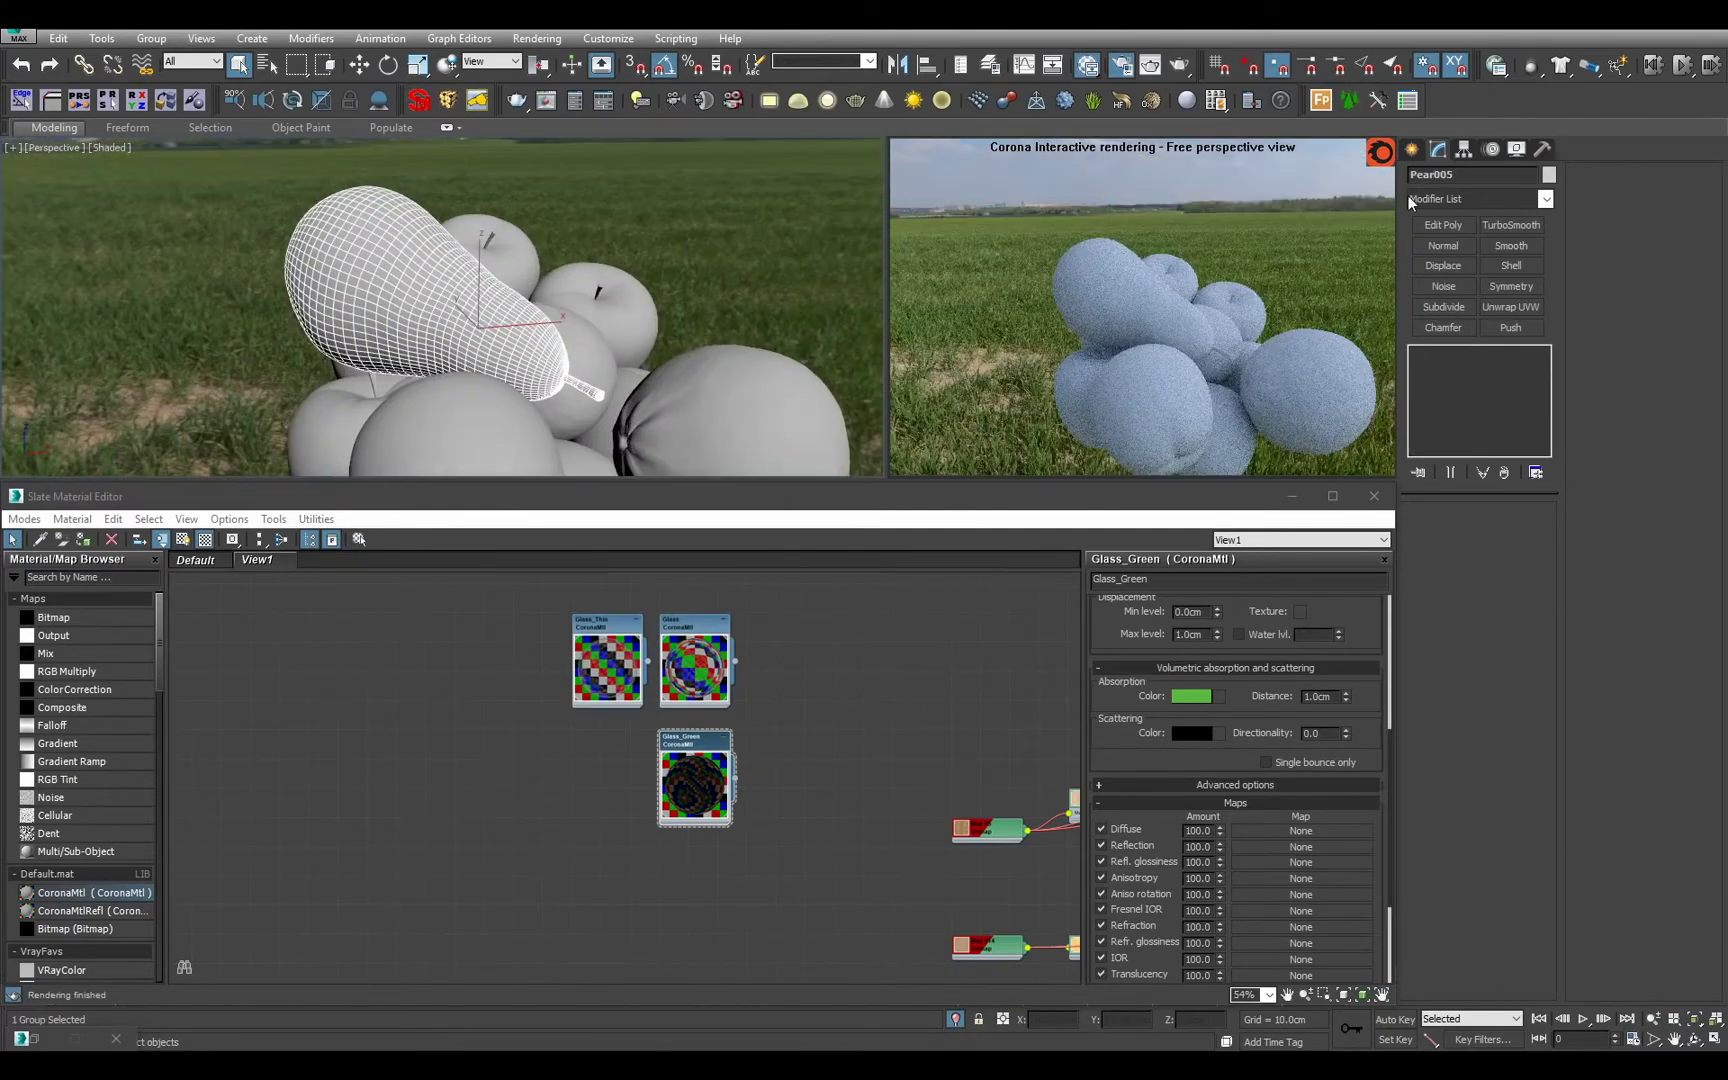
click(740, 327)
click(525, 325)
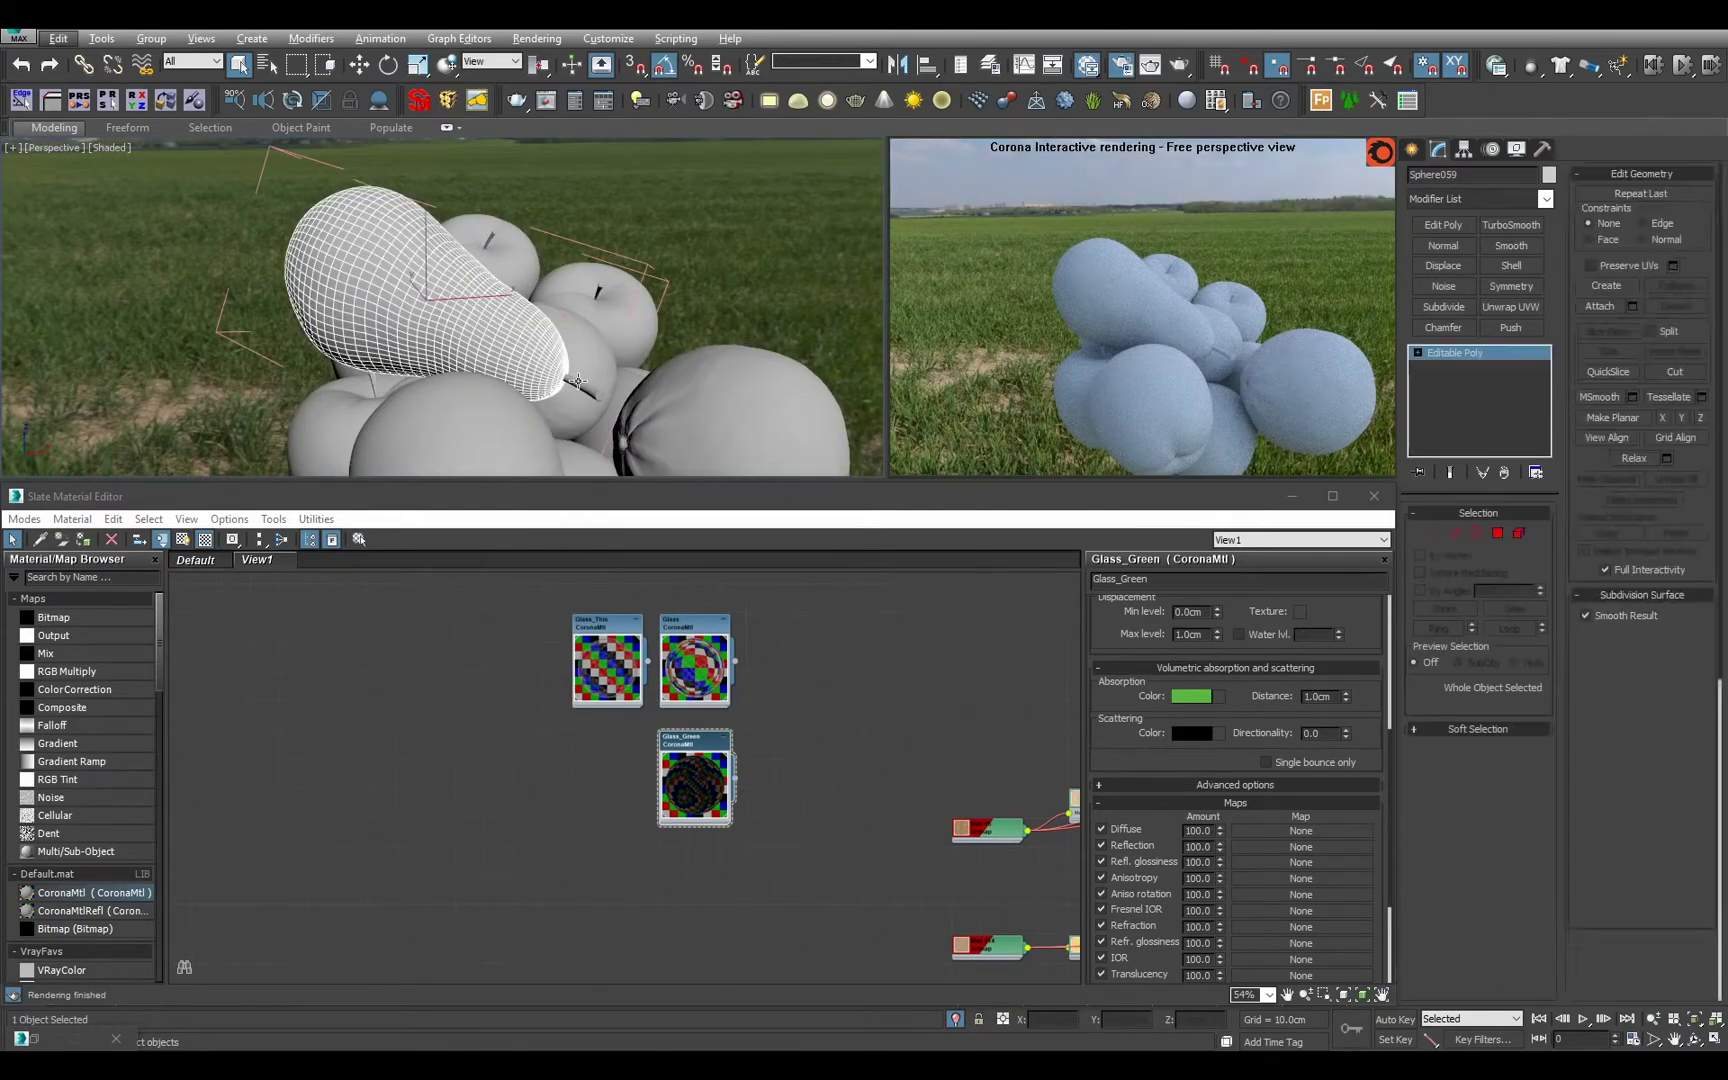
alt+middle_drag(525, 325, 535, 340)
Examine the orange, apples and other fruits in the isolated pile up close.
click(539, 347)
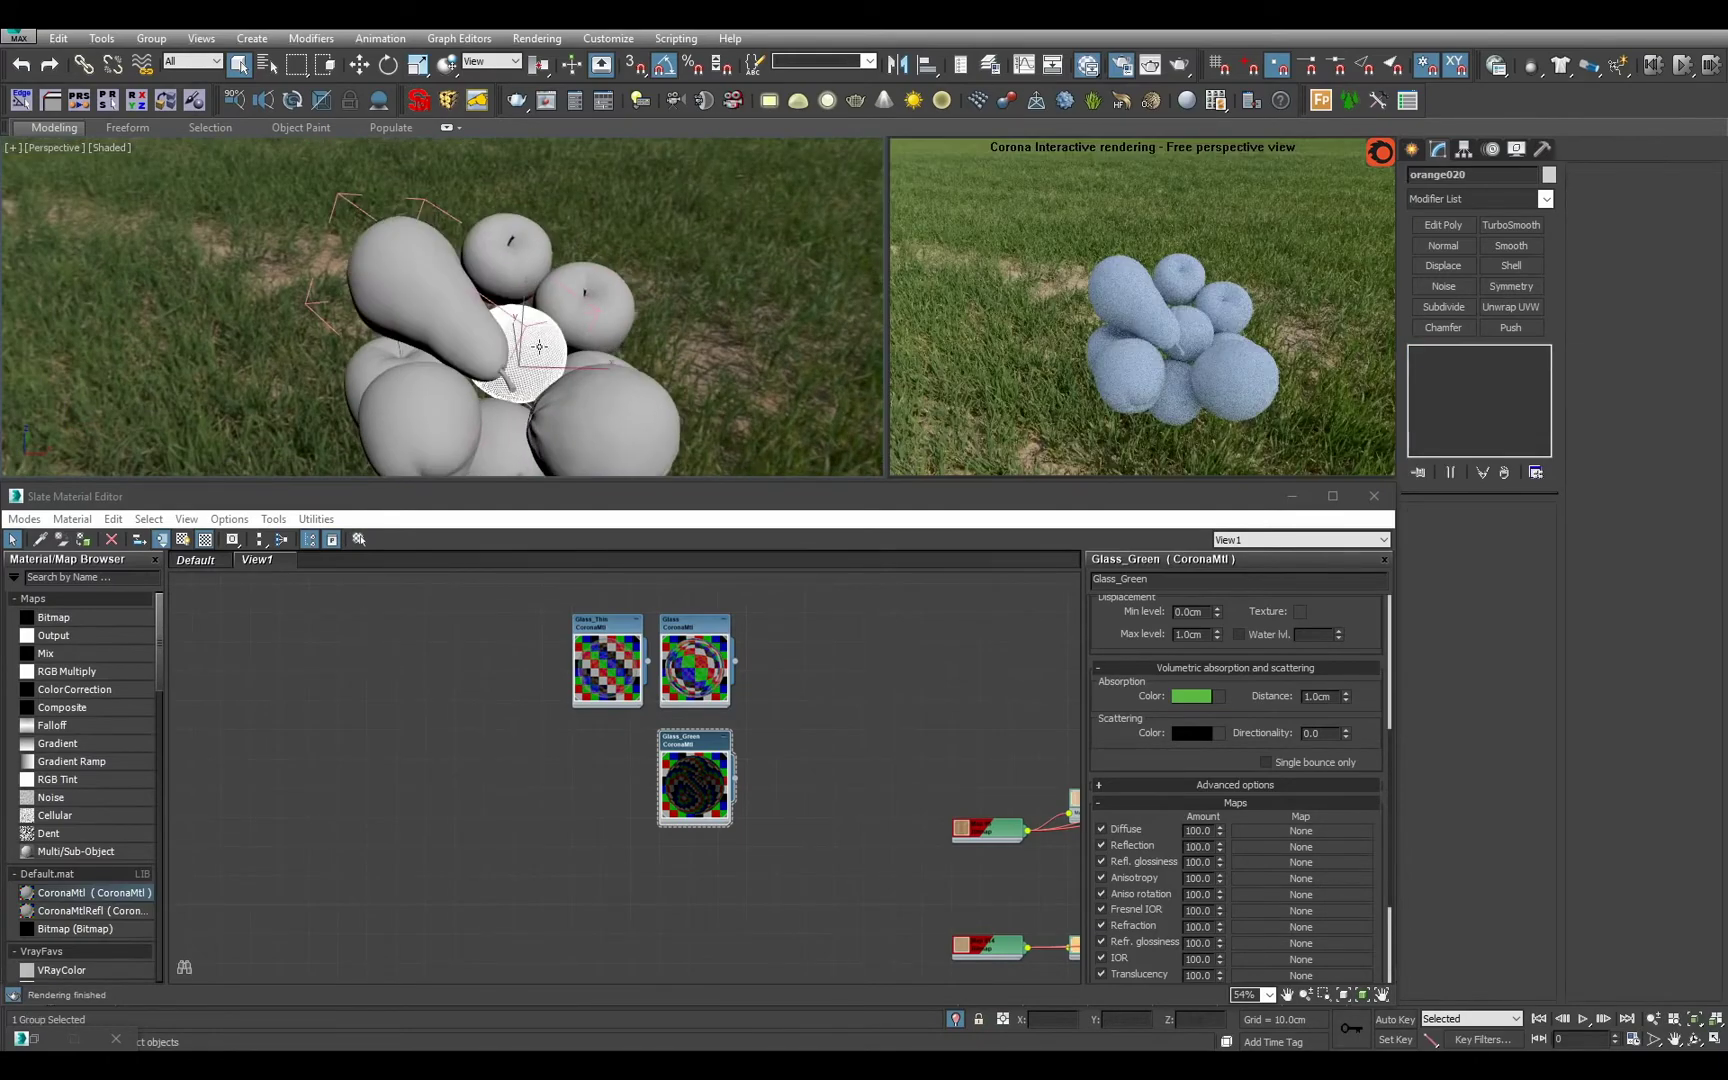
click(613, 307)
click(646, 245)
alt+middle_drag(646, 245, 689, 401)
click(539, 235)
key(z)
click(545, 342)
key(z)
scroll(571, 393, down, 5)
click(688, 393)
scroll(513, 335, down, 4)
alt+middle_drag(513, 335, 660, 327)
Select the upper pear's body and add a new CoronaMtl named Pear beside the glass materials.
click(444, 319)
middle_drag(796, 528, 597, 770)
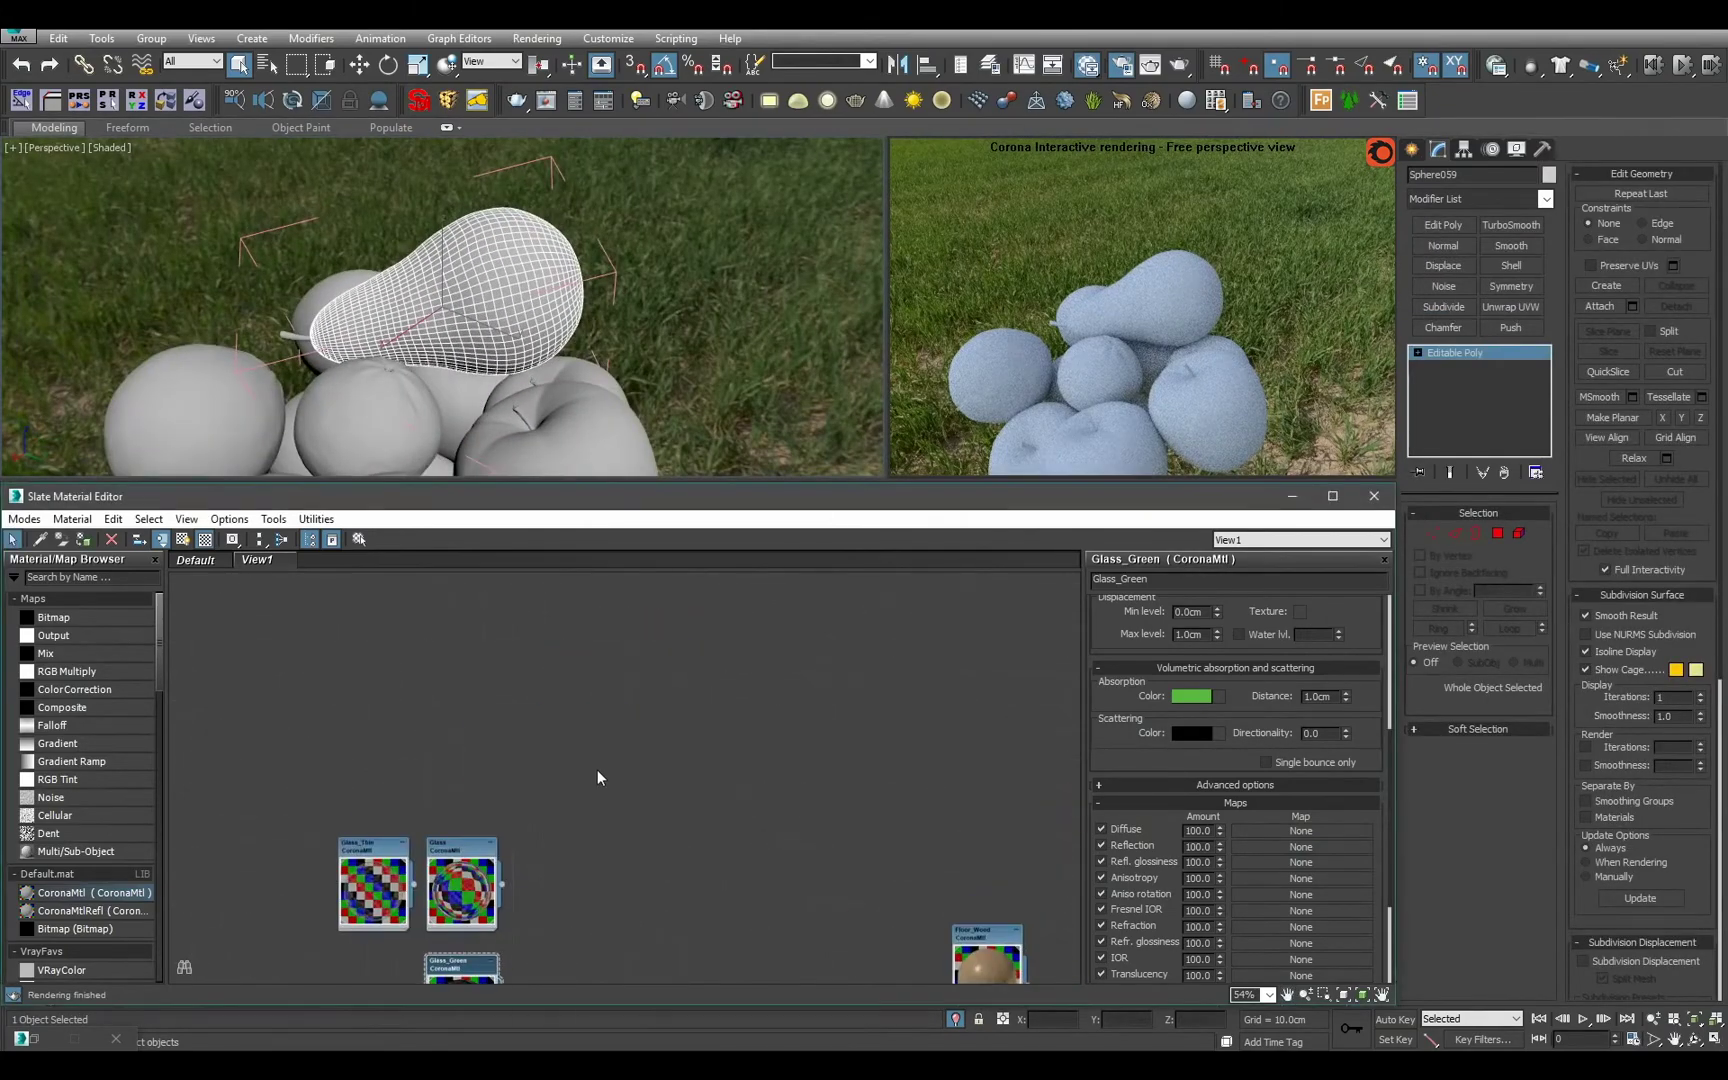
scroll(865, 747, down, 5)
scroll(740, 760, up, 4)
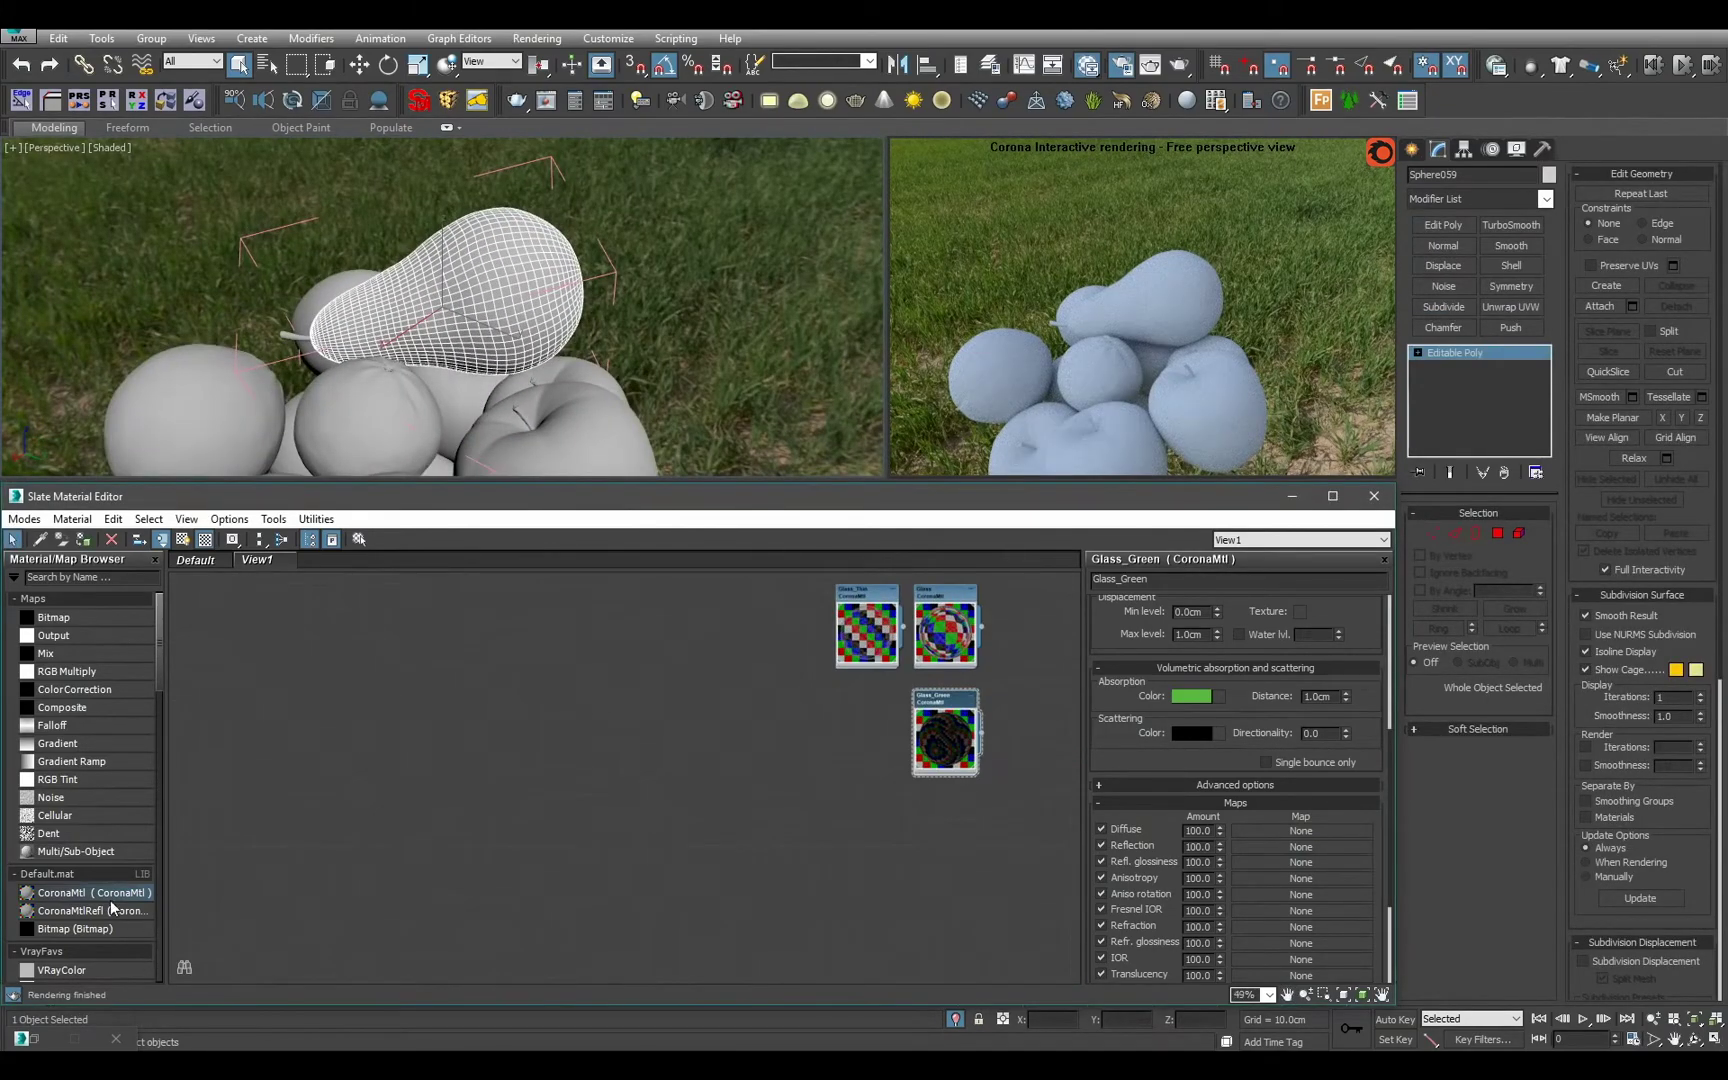
drag(582, 736, 584, 738)
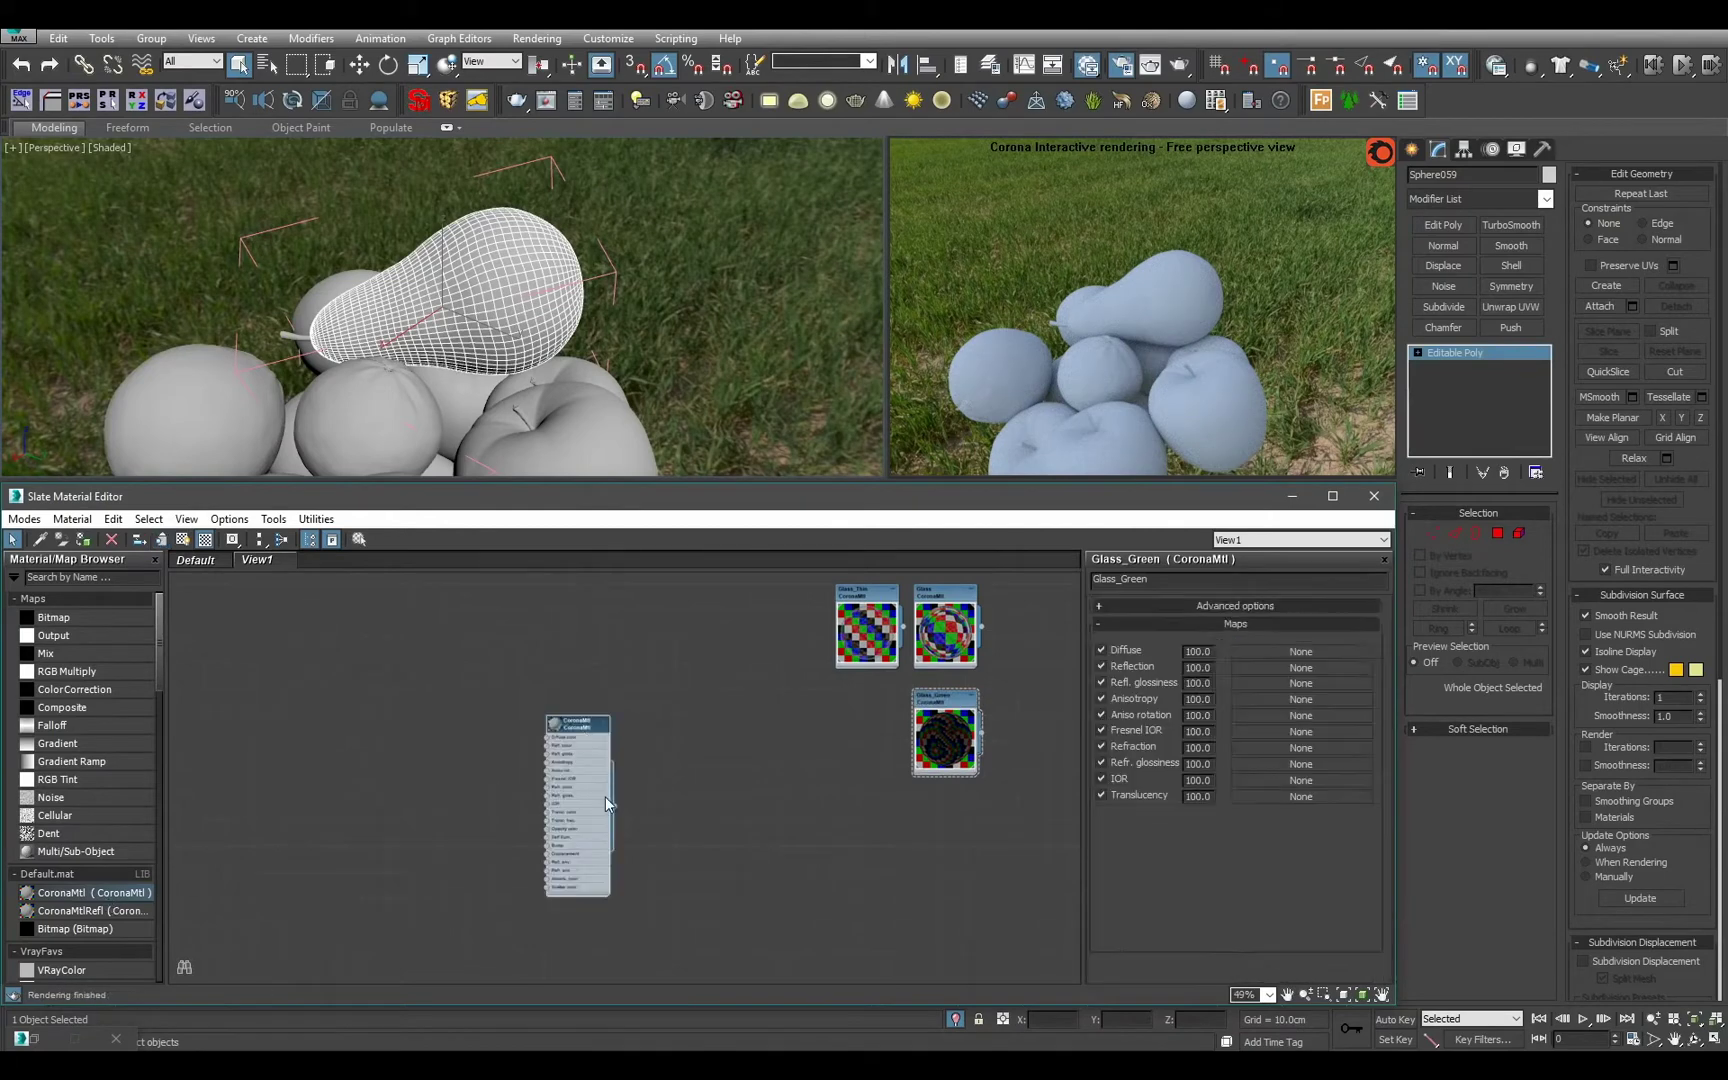
double_click(1203, 581)
text(Pear)
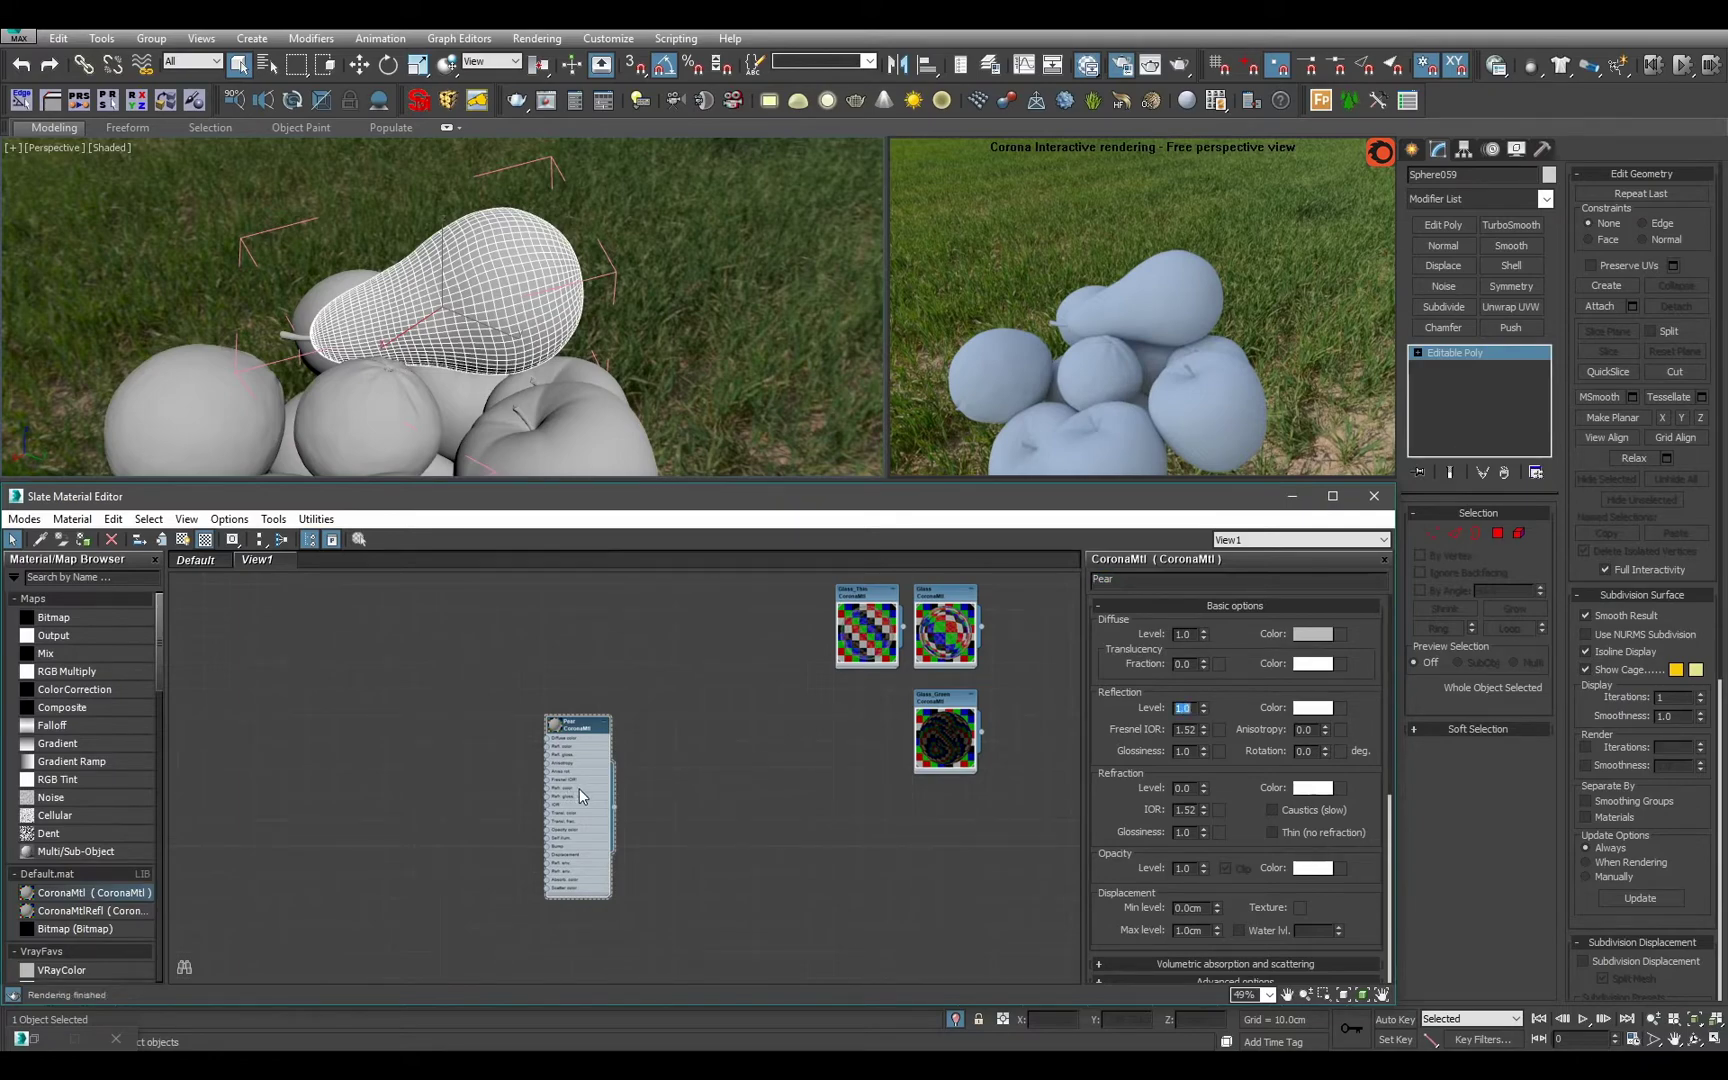
Select all the isolated fruits, open their groups and clear the selection.
scroll(595, 290, down, 8)
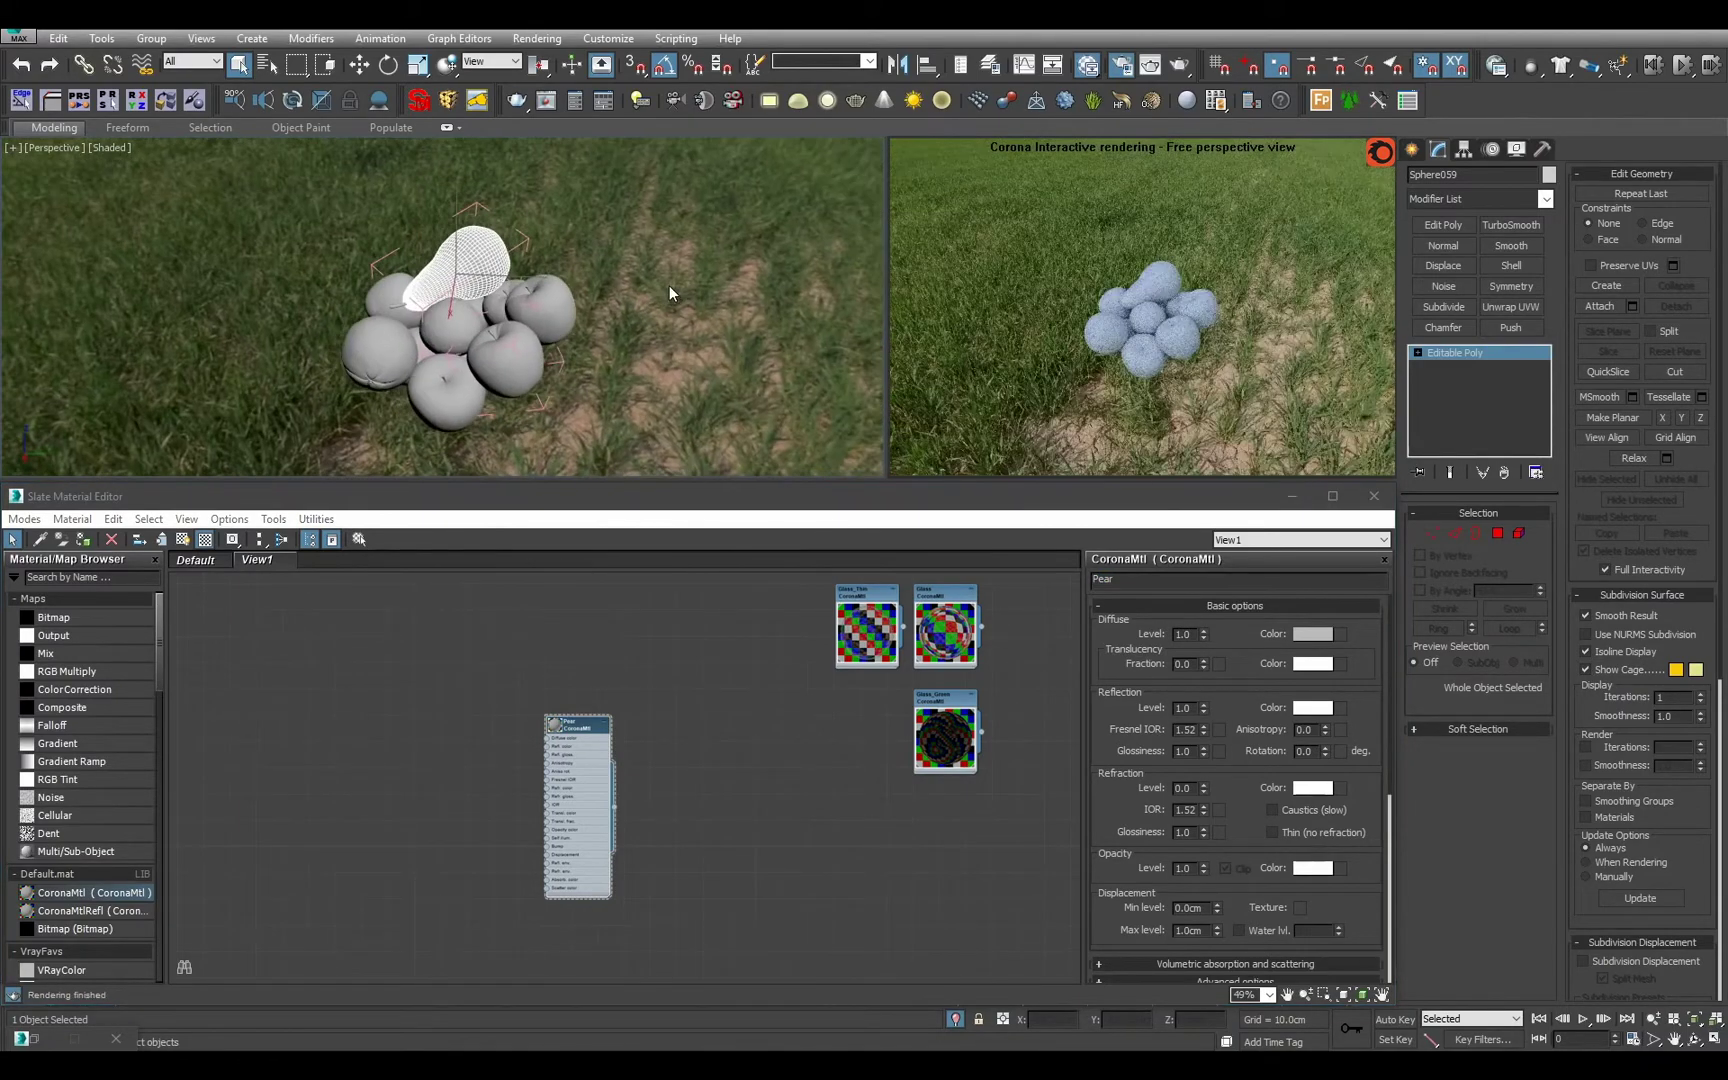
alt+middle_drag(670, 285, 668, 212)
click(427, 334)
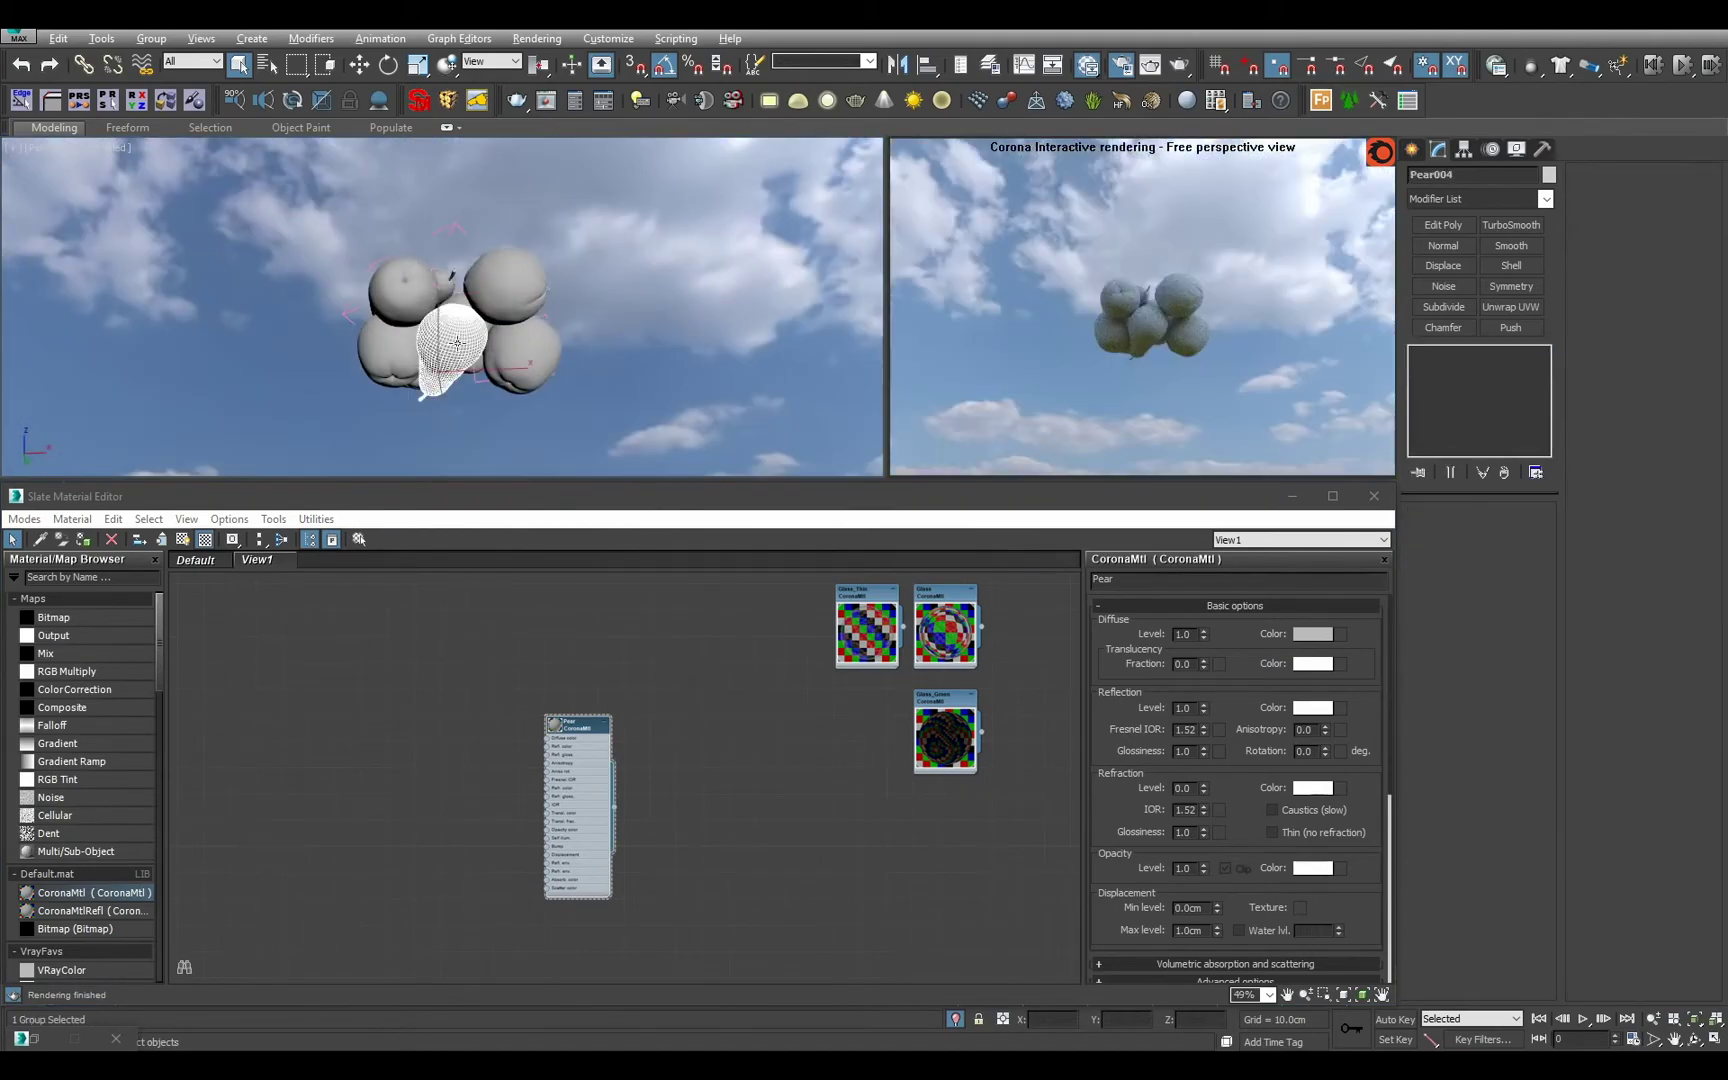
key(ctrl+a)
click(622, 414)
key(ctrl+a)
key(ctrl+d)
Select the body meshes of both pears in the fruit pile.
alt+middle_drag(482, 295, 518, 355)
click(420, 285)
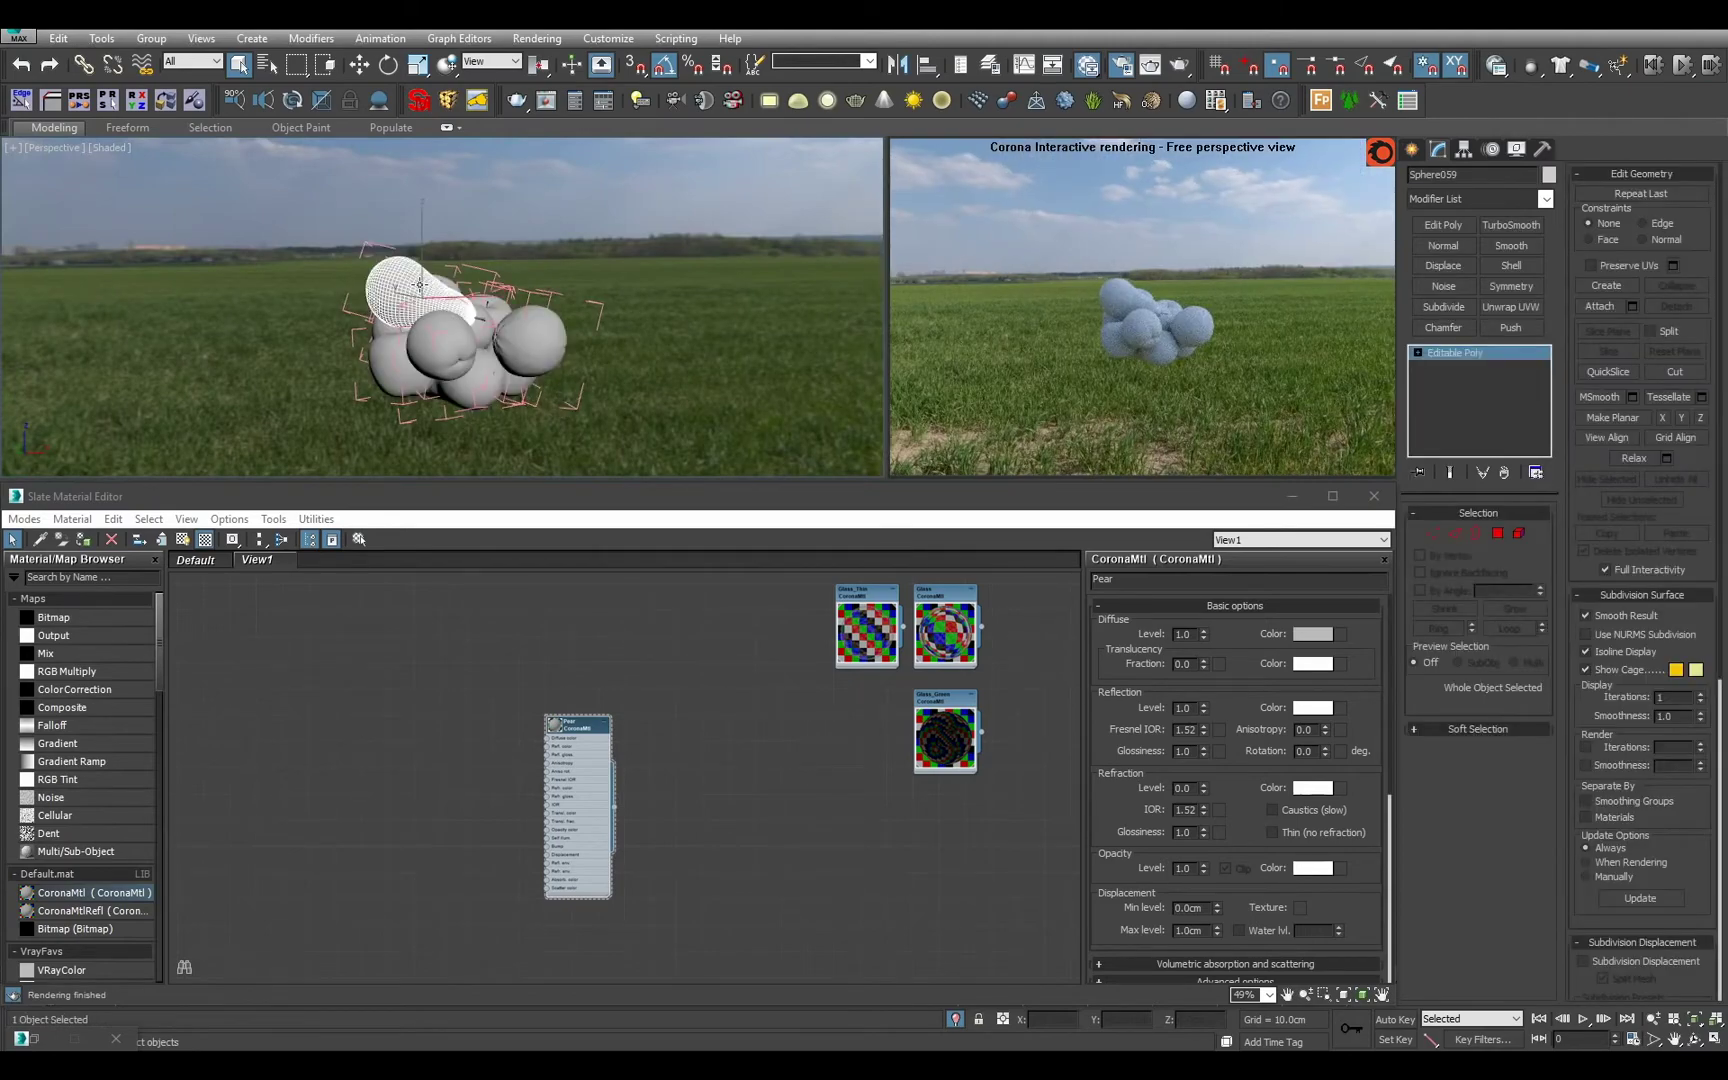
alt+middle_drag(570, 440, 589, 377)
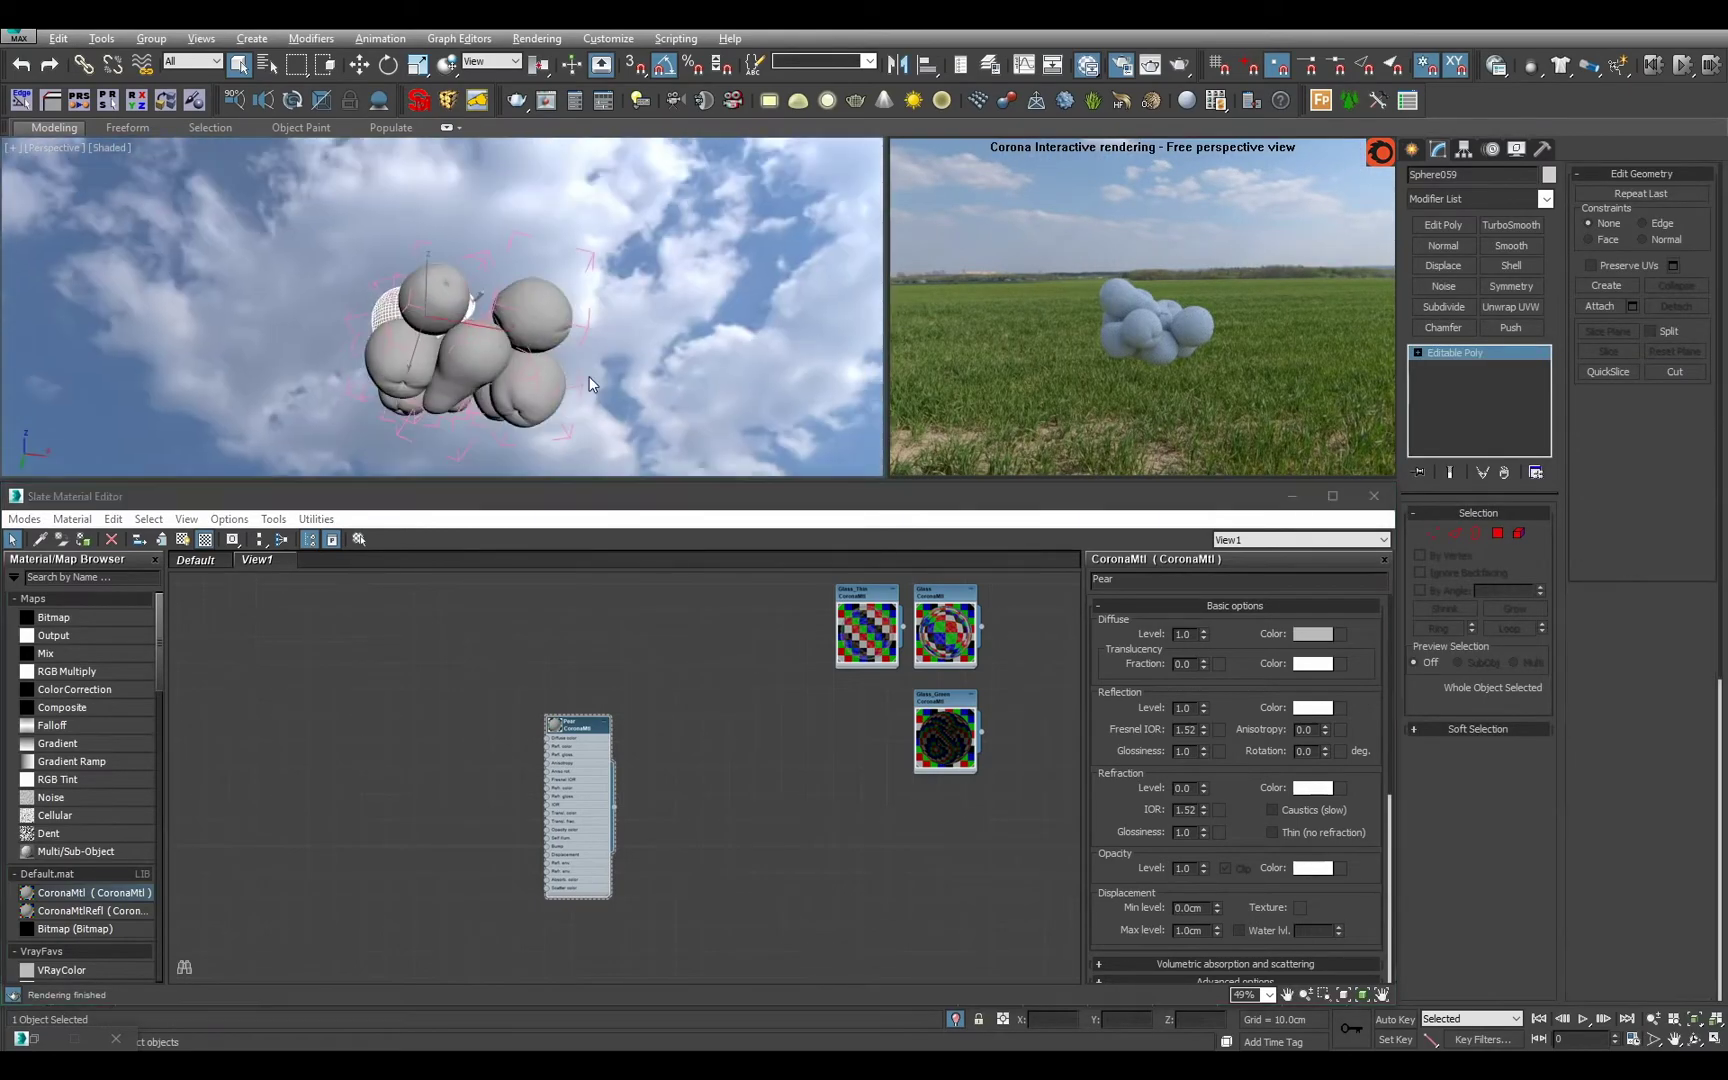
ctrl+click(494, 370)
alt+middle_drag(576, 293, 578, 420)
Add a Bitmap map beside the Pear material and load Pear.jpg from the texture library's Food folder.
scroll(636, 819, up, 5)
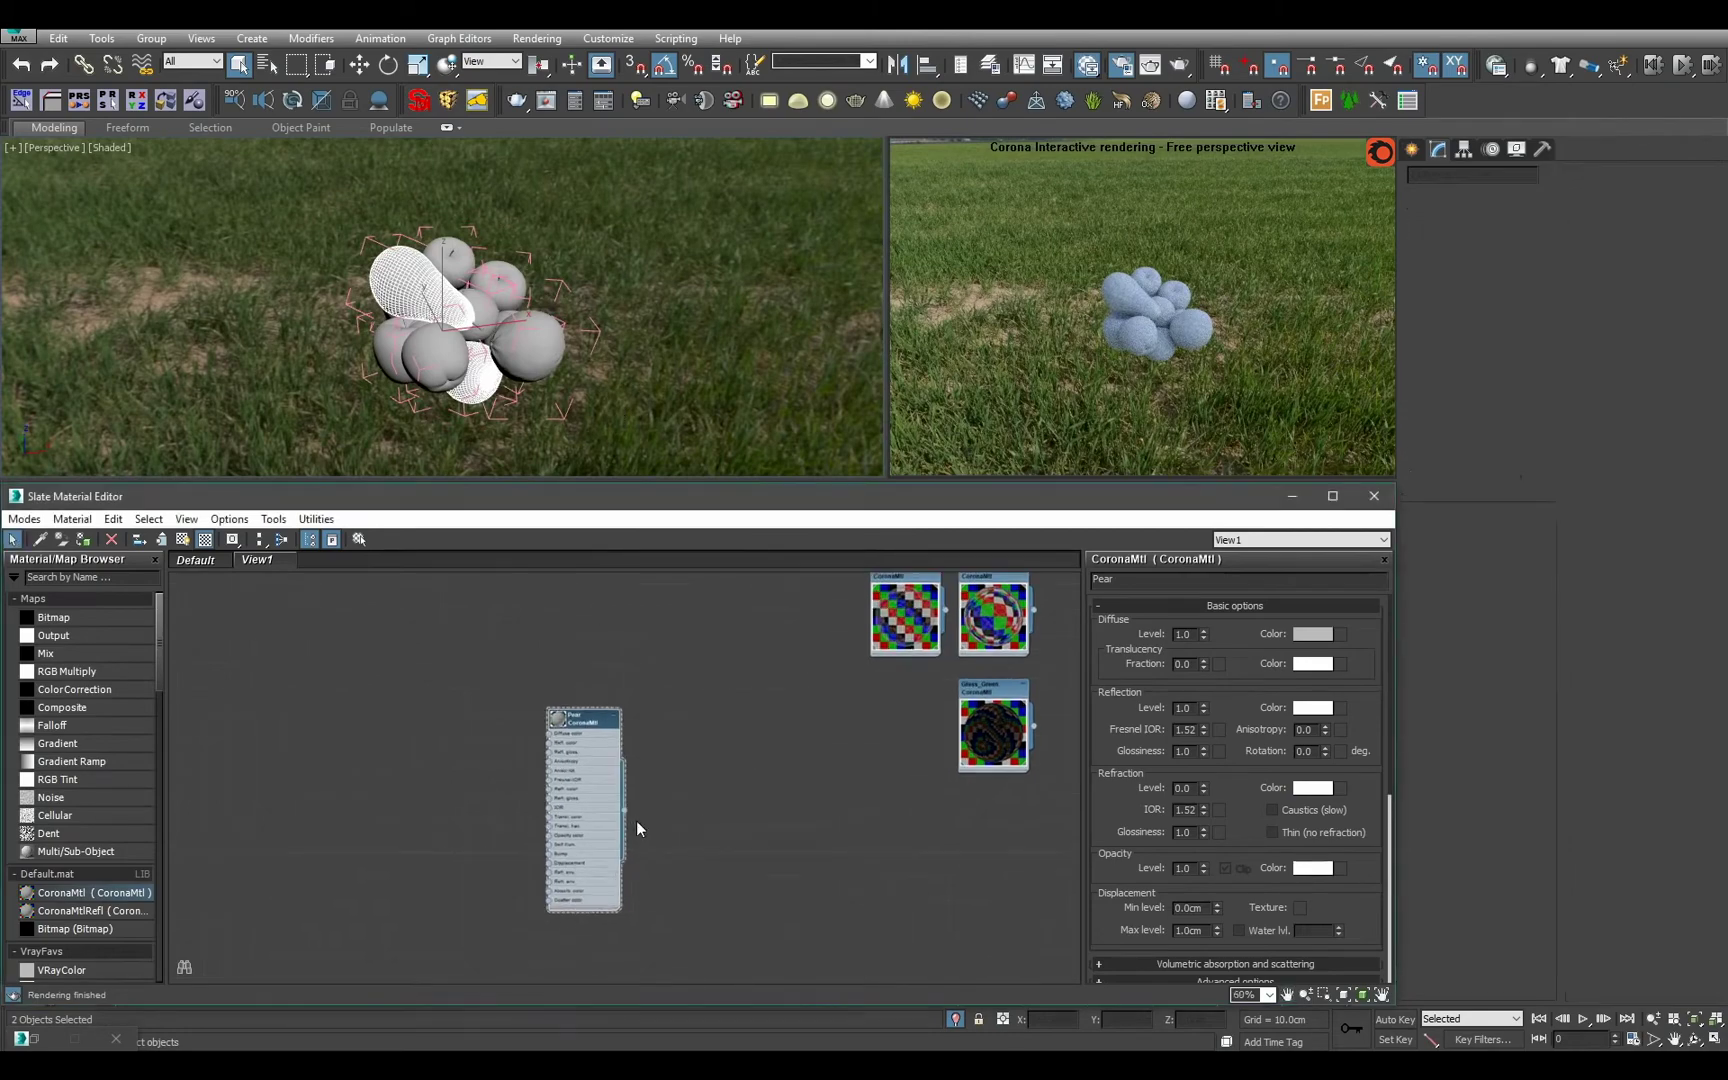
middle_drag(530, 734, 778, 767)
scroll(778, 767, up, 1)
drag(112, 620, 787, 605)
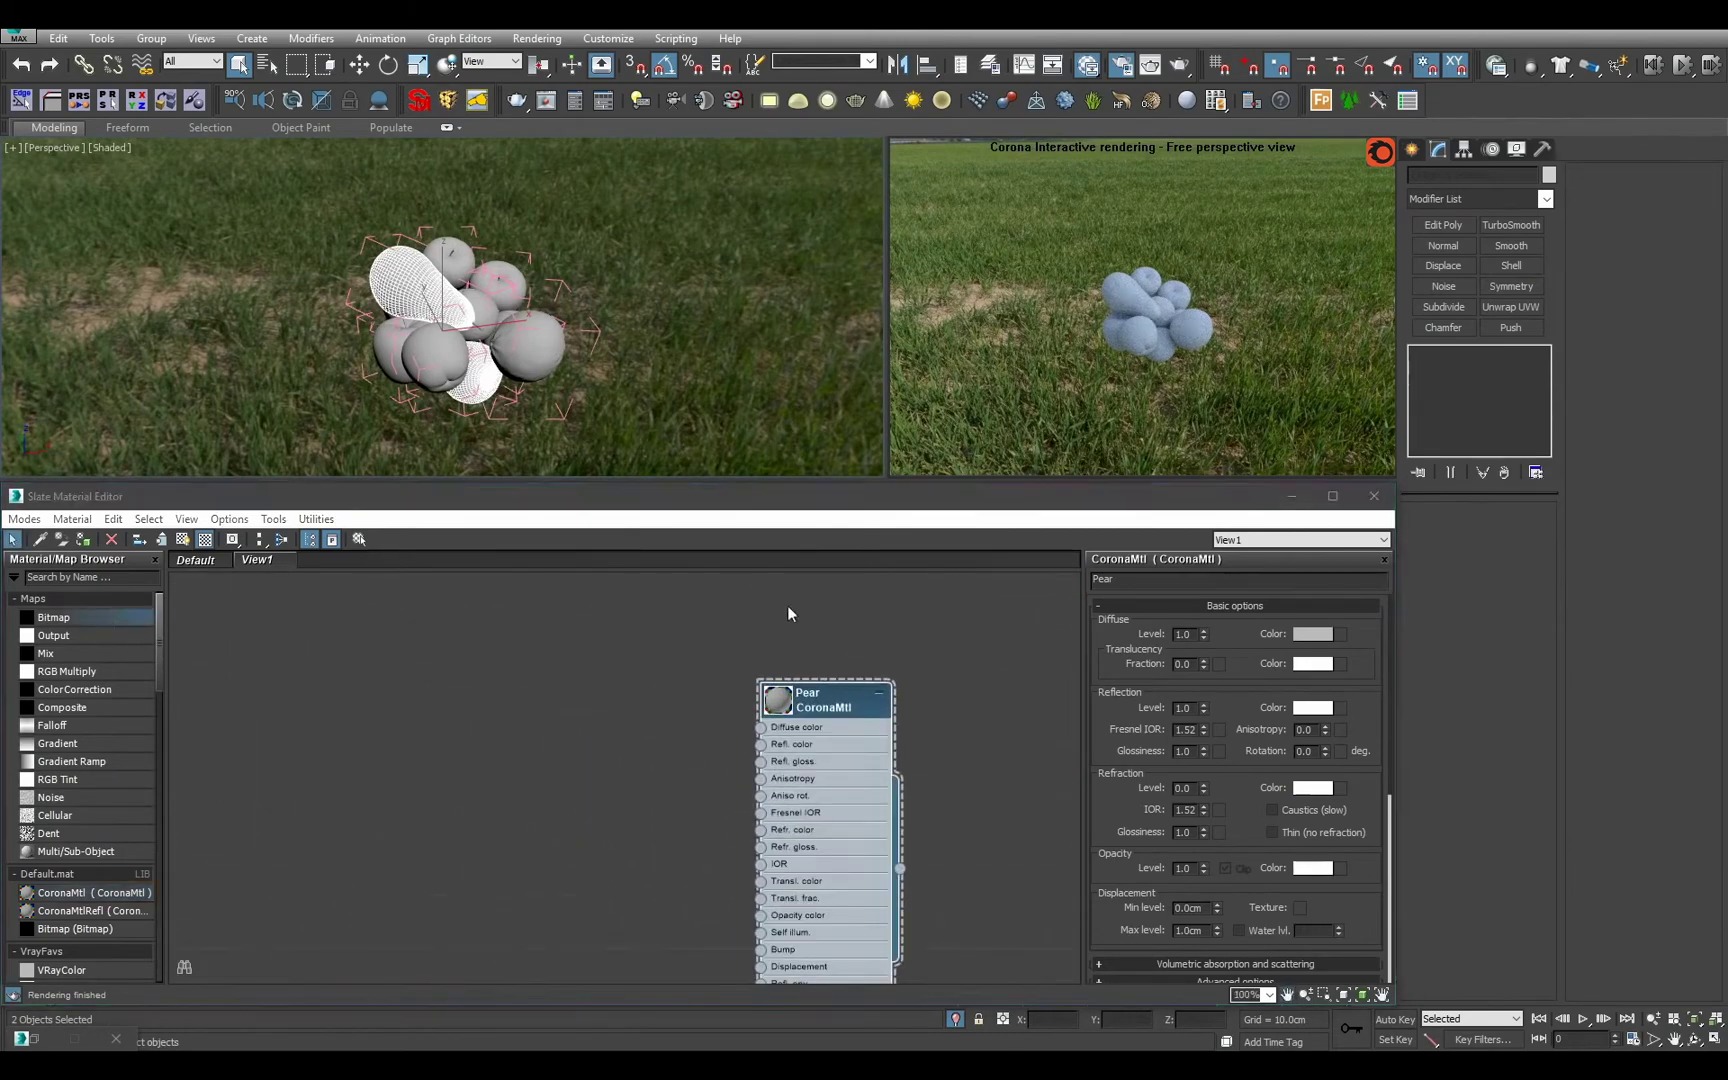
click(382, 81)
click(382, 81)
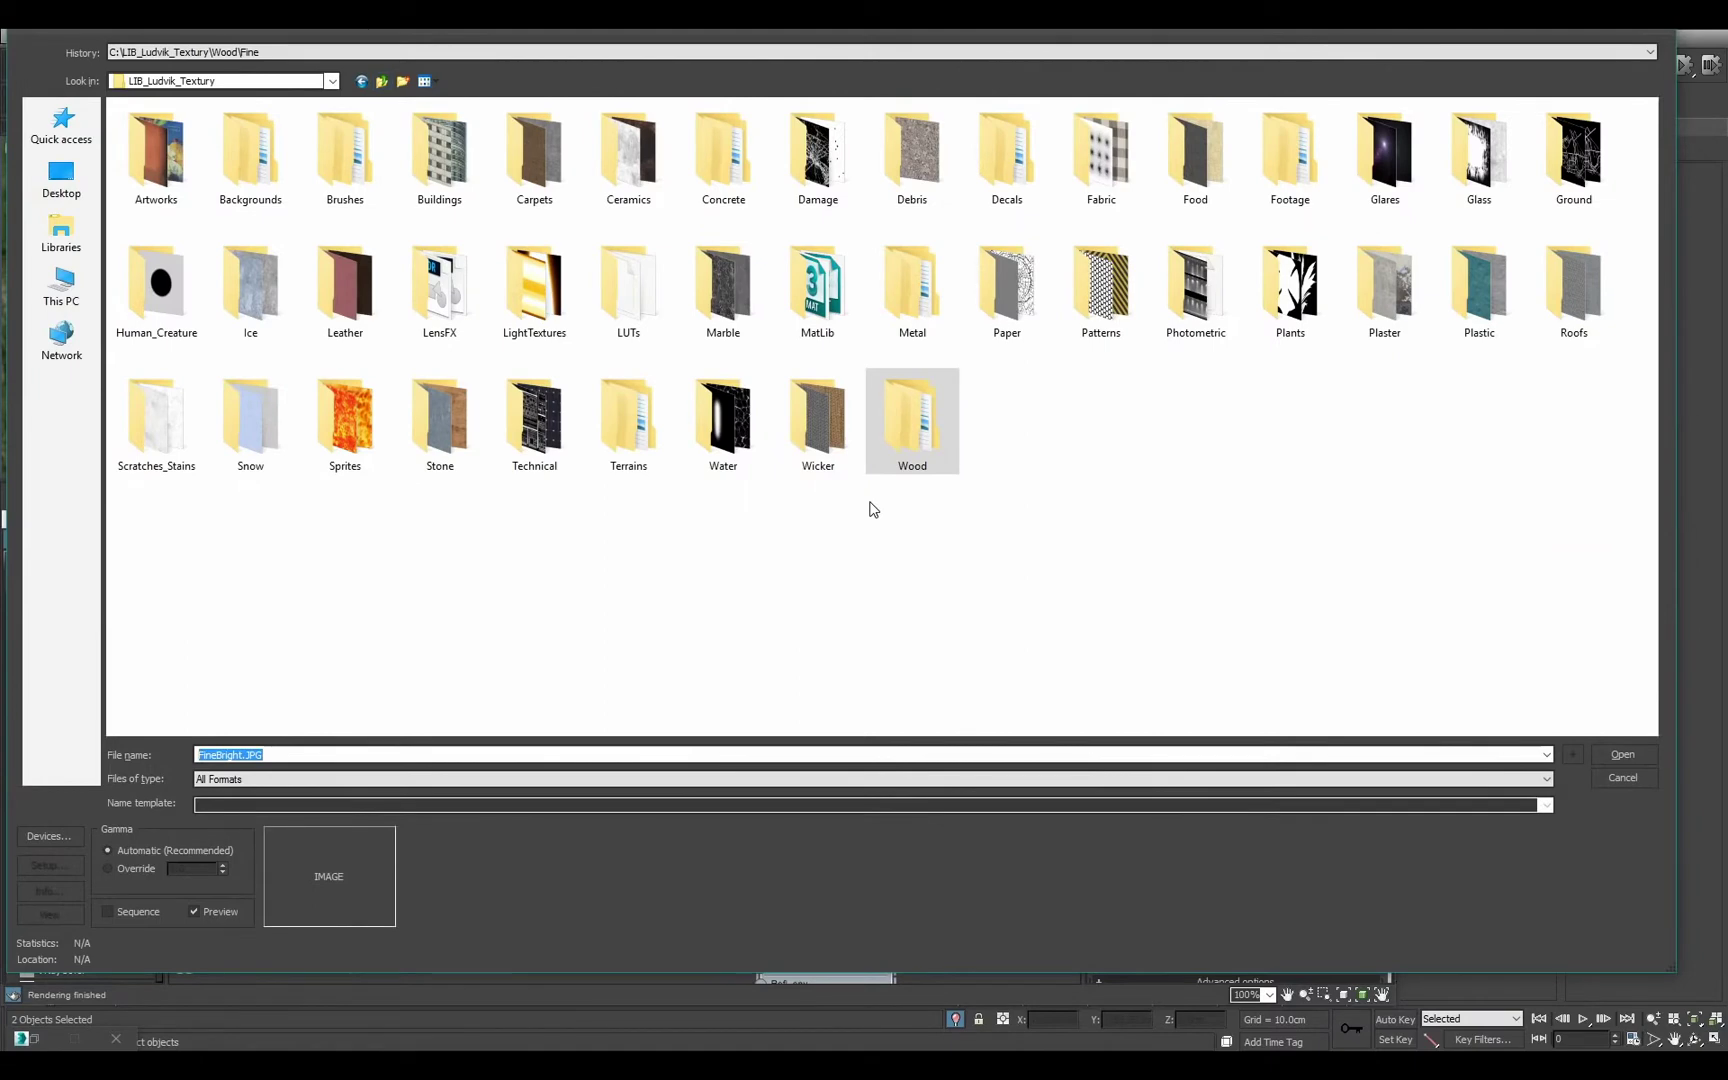
double_click(1196, 155)
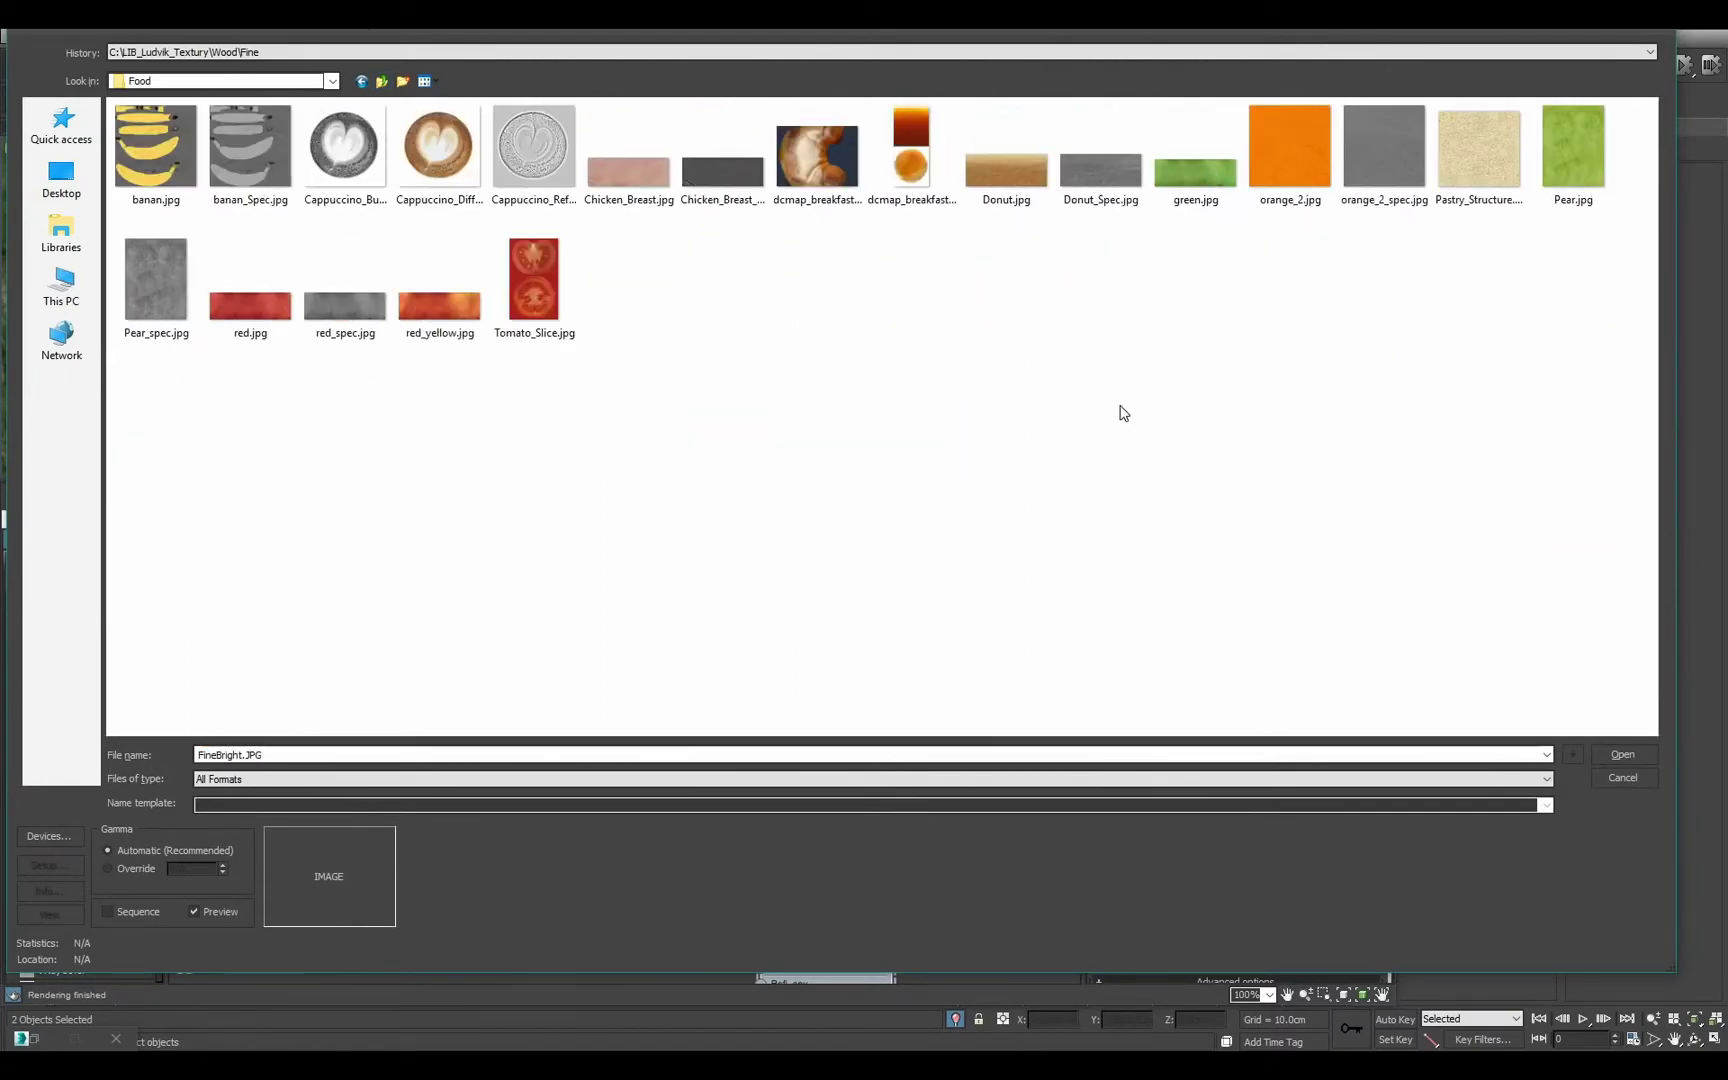
double_click(1573, 148)
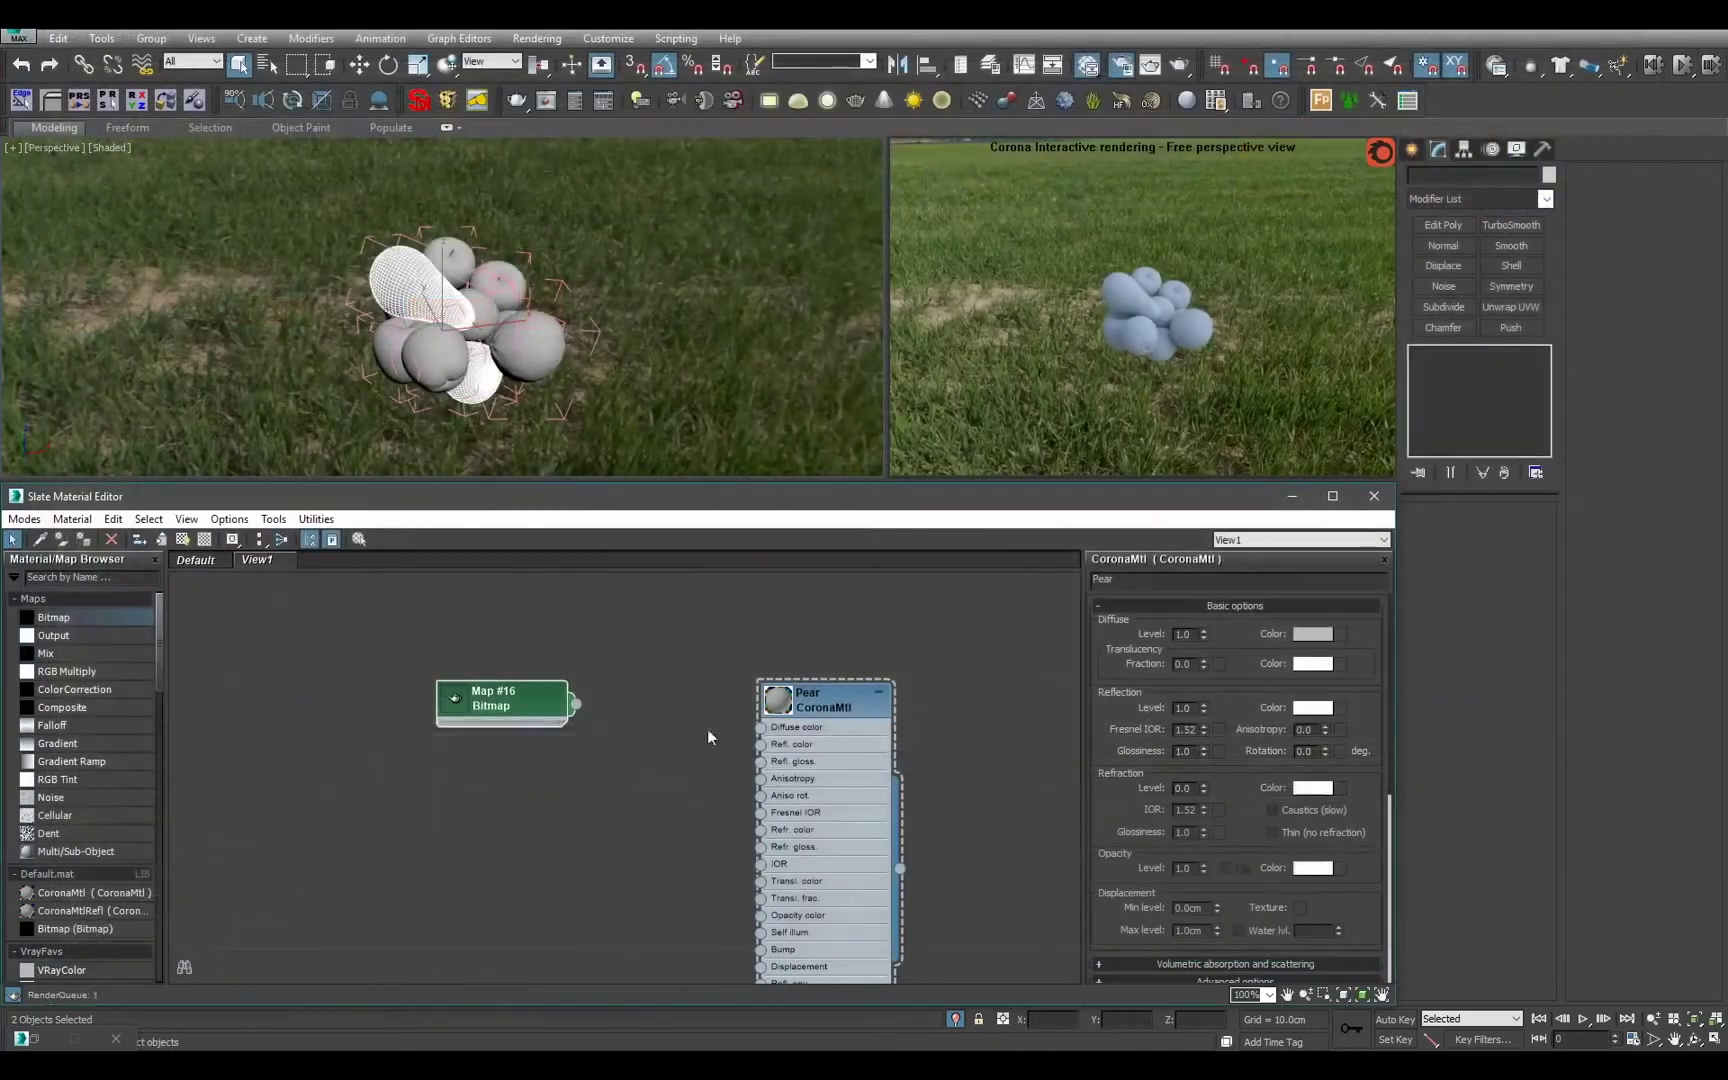
Connect the Pear.jpg bitmap to the Pear material's diffuse color and enlarge the bitmap node's preview.
middle_drag(707, 730, 763, 687)
scroll(727, 697, up, 1)
drag(507, 640, 505, 765)
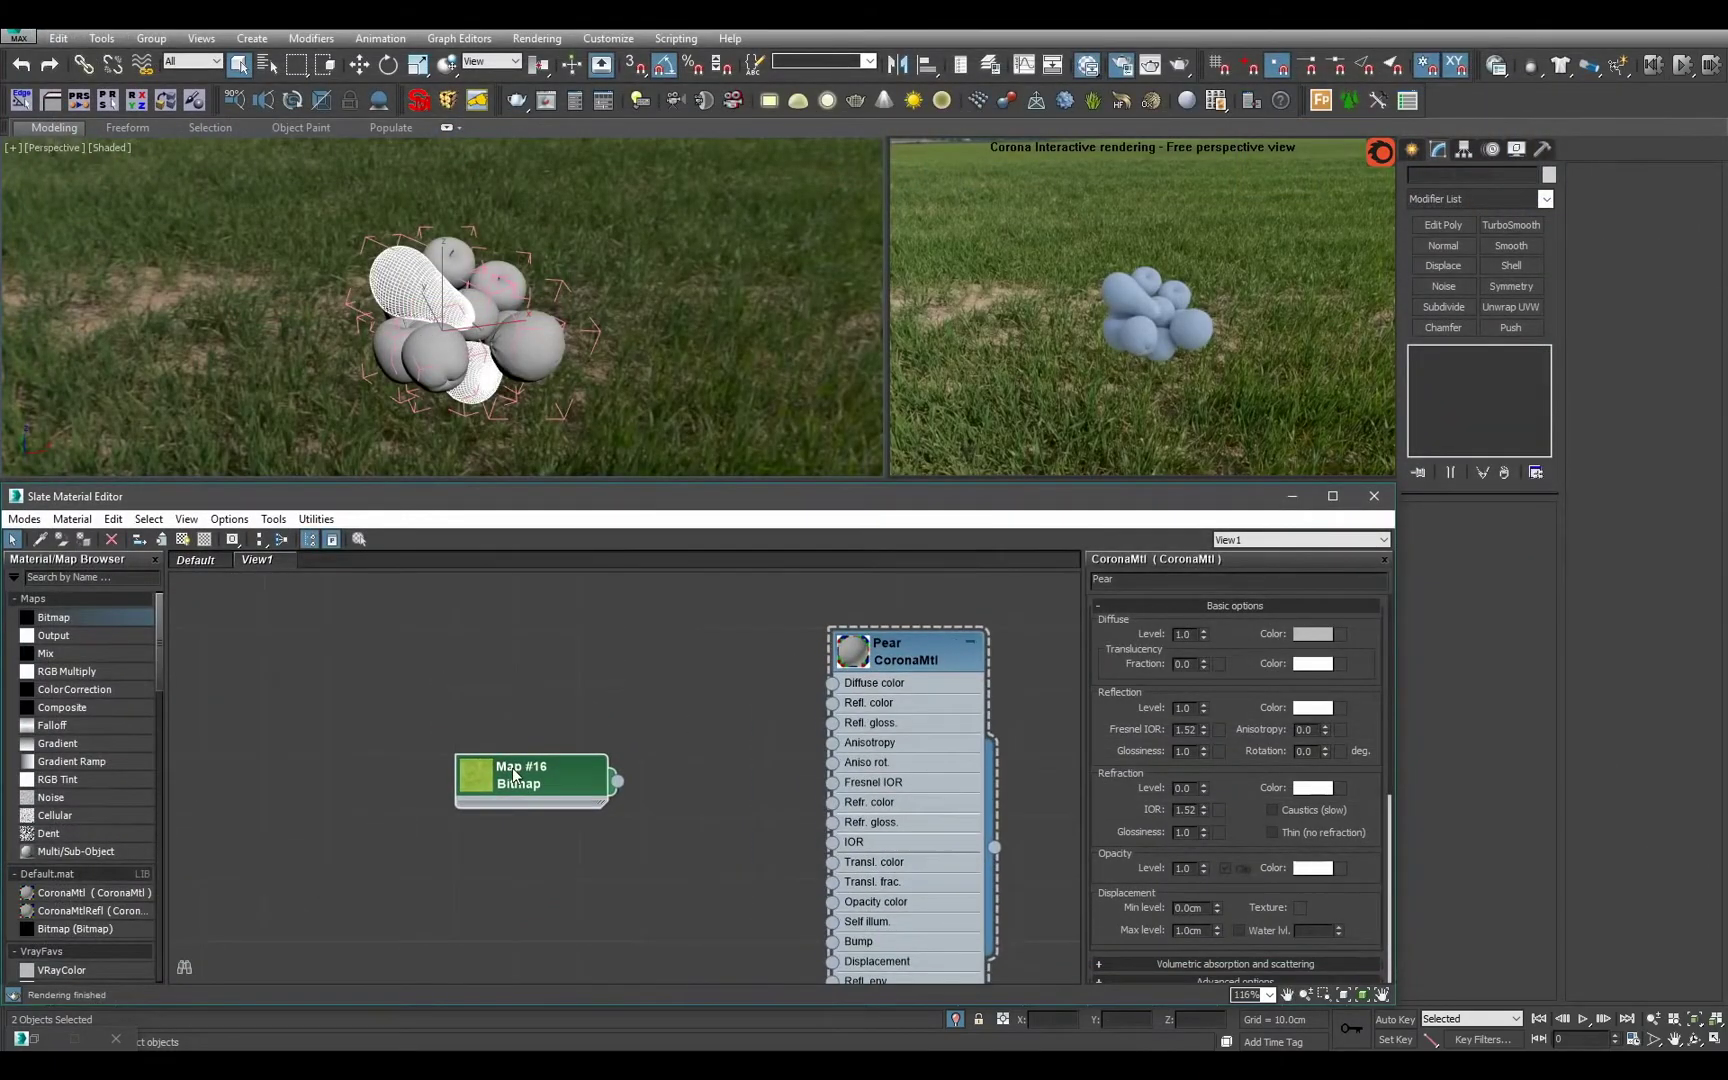
double_click(513, 773)
drag(819, 682, 831, 681)
double_click(470, 780)
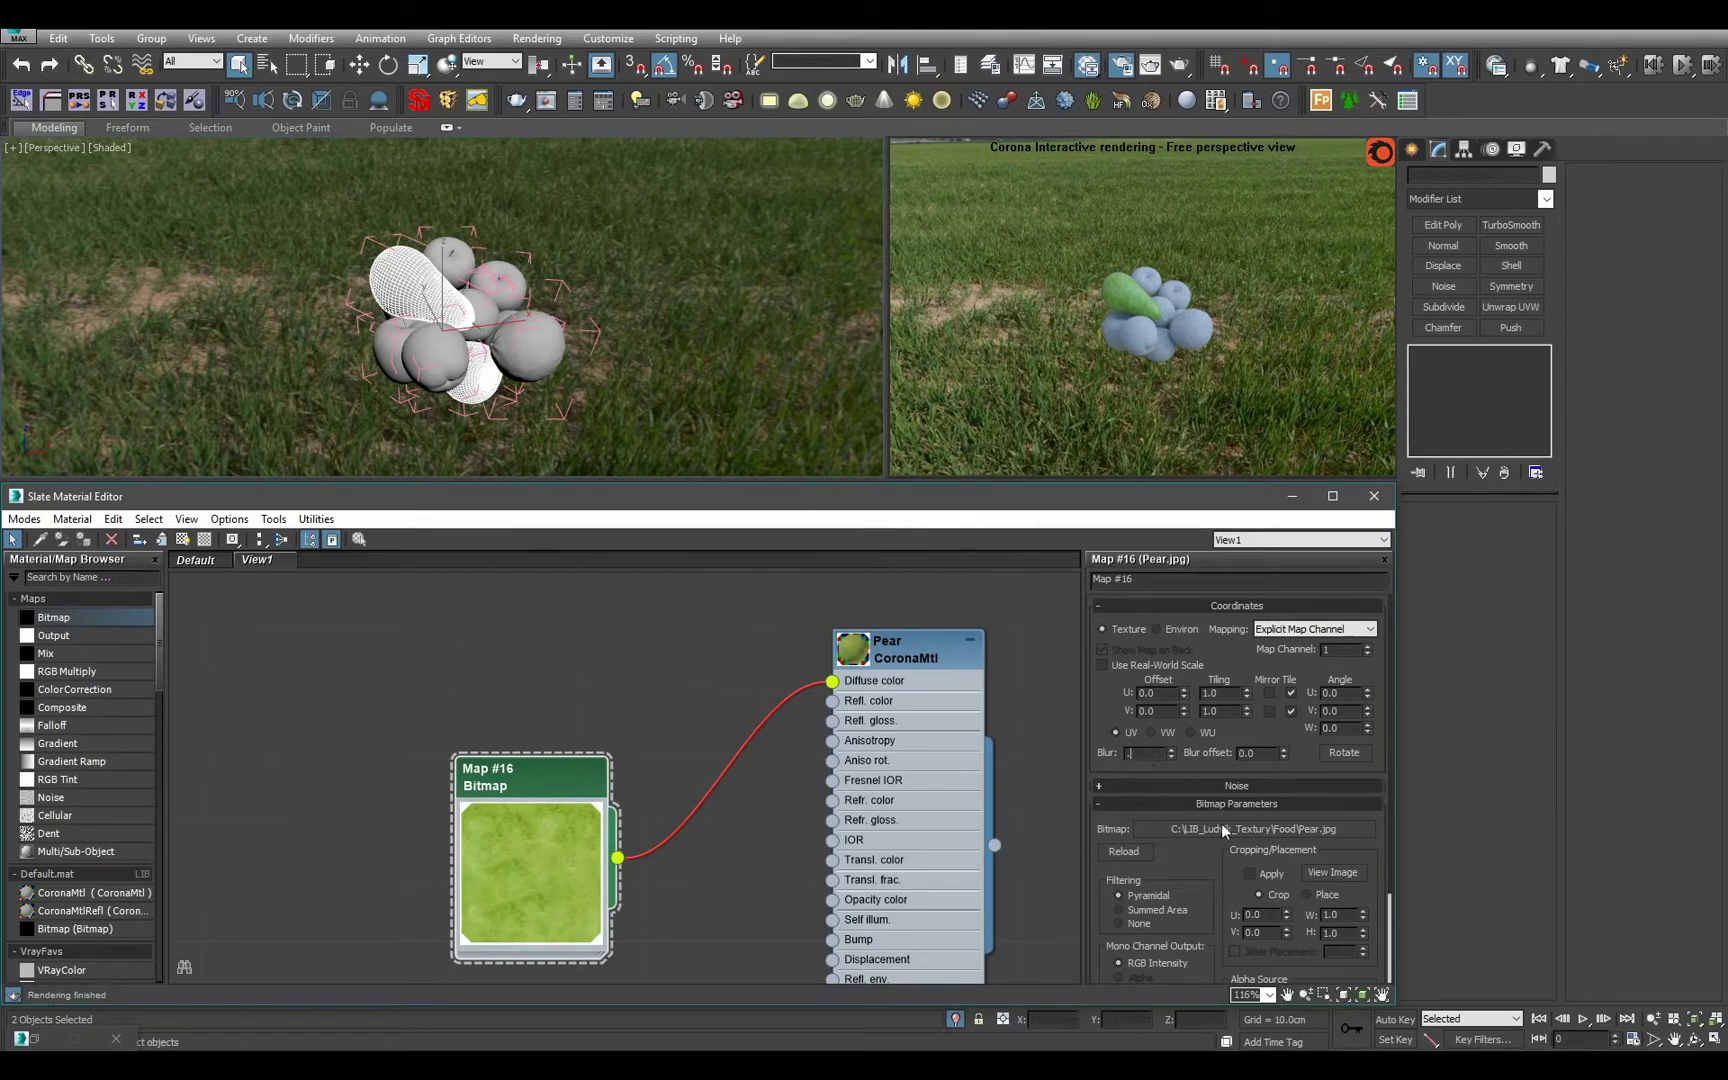
Set the pear bitmap's output RGB level to 0.6, then shrink its node preview and move the node aside.
scroll(1222, 899, down, 10)
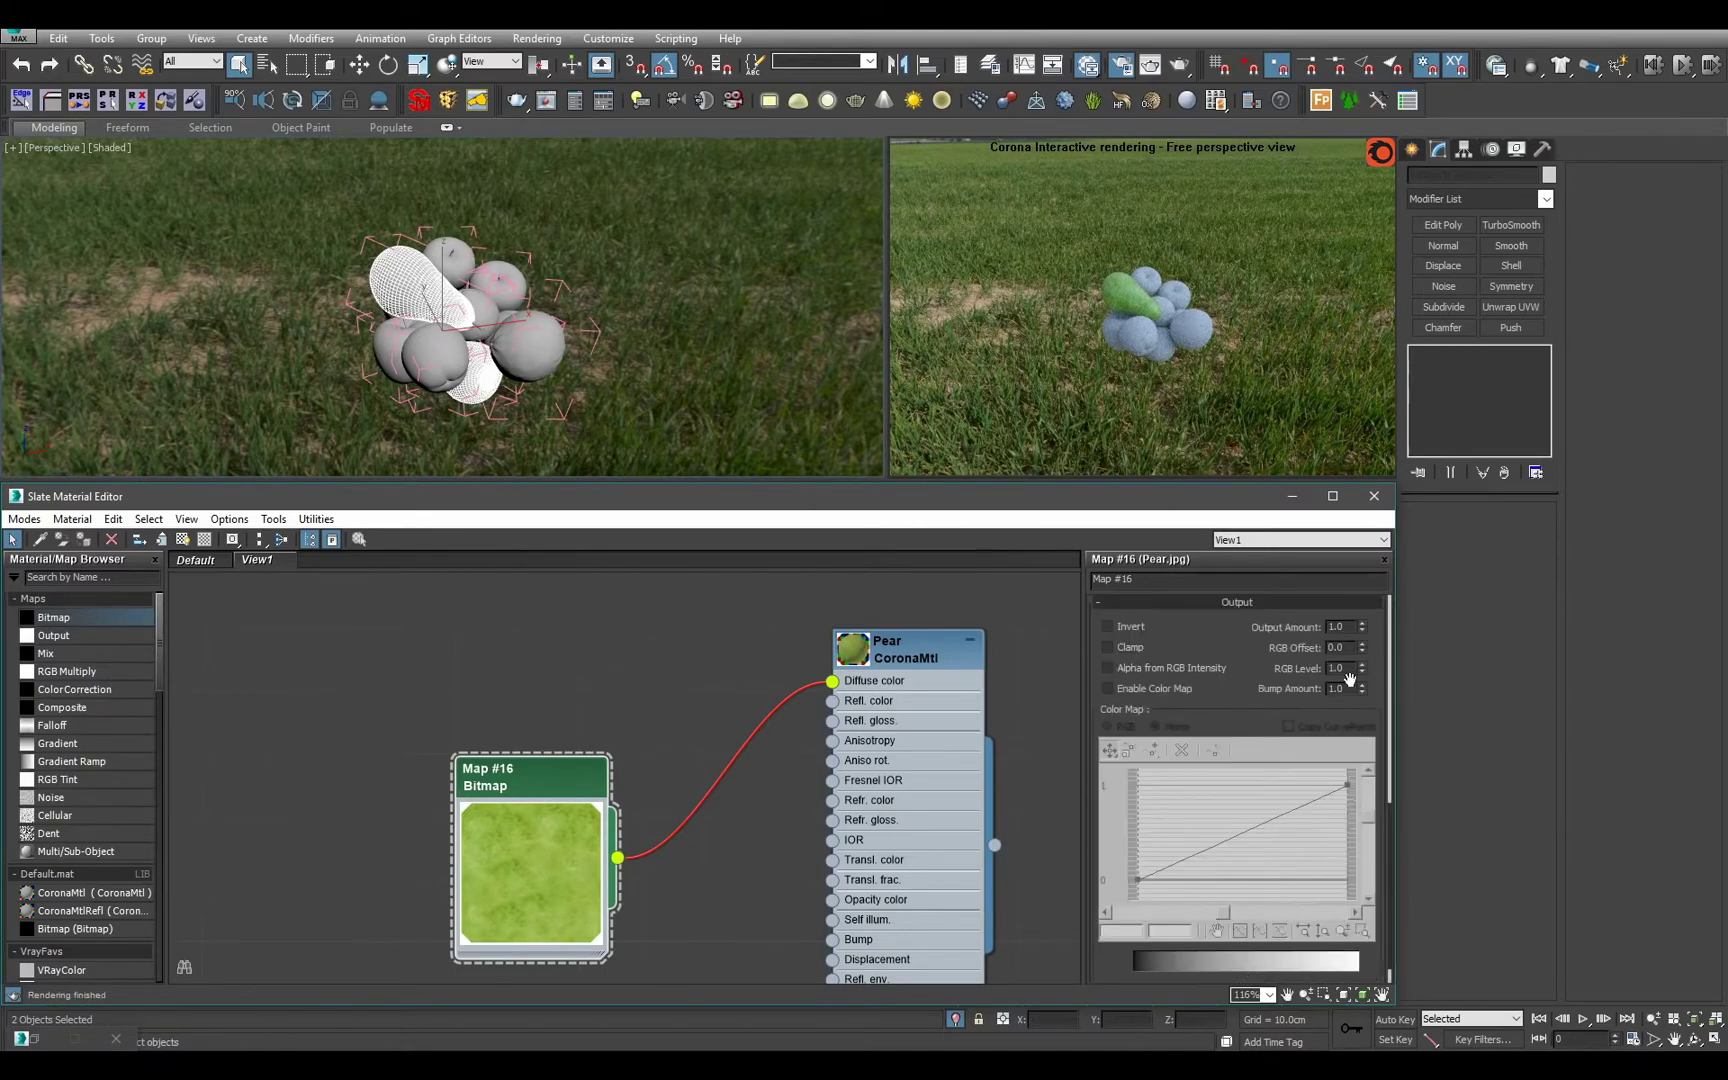
text(.6)
key(Return)
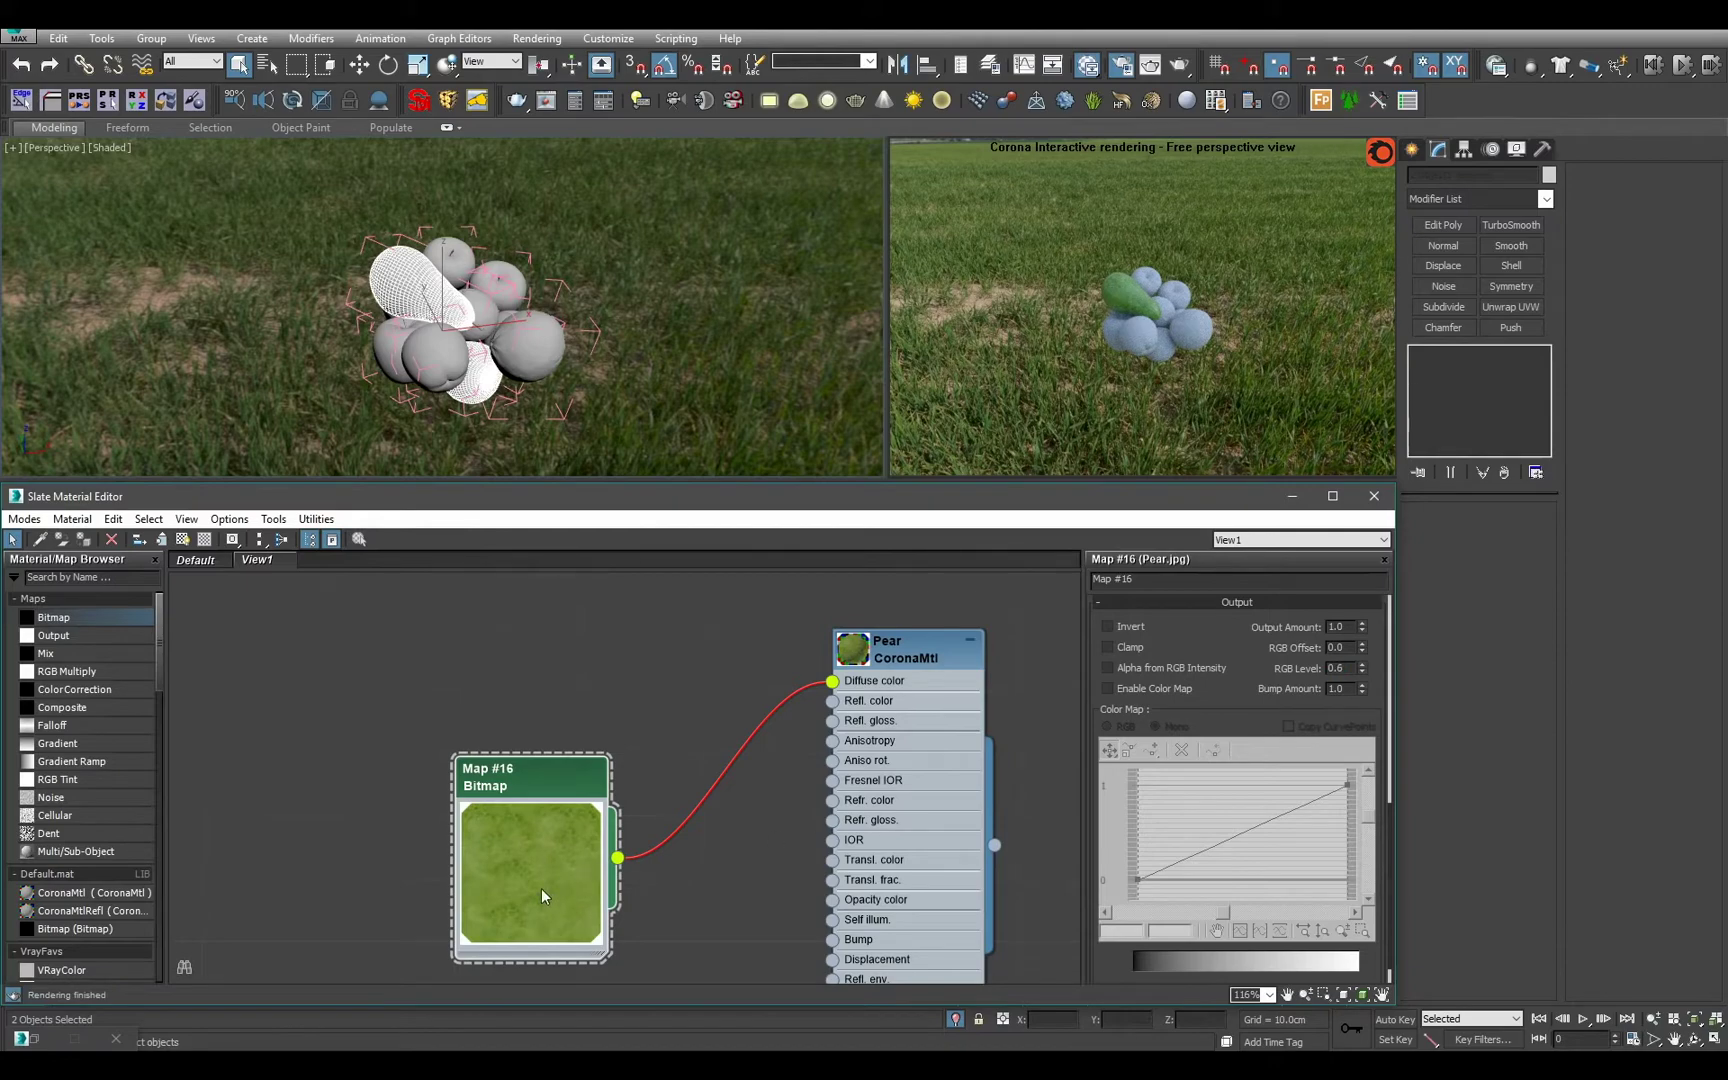
drag(540, 838, 470, 778)
double_click(470, 778)
Set the Pear material's Fresnel IOR to 1.6.
scroll(584, 293, up, 5)
scroll(584, 293, up, 8)
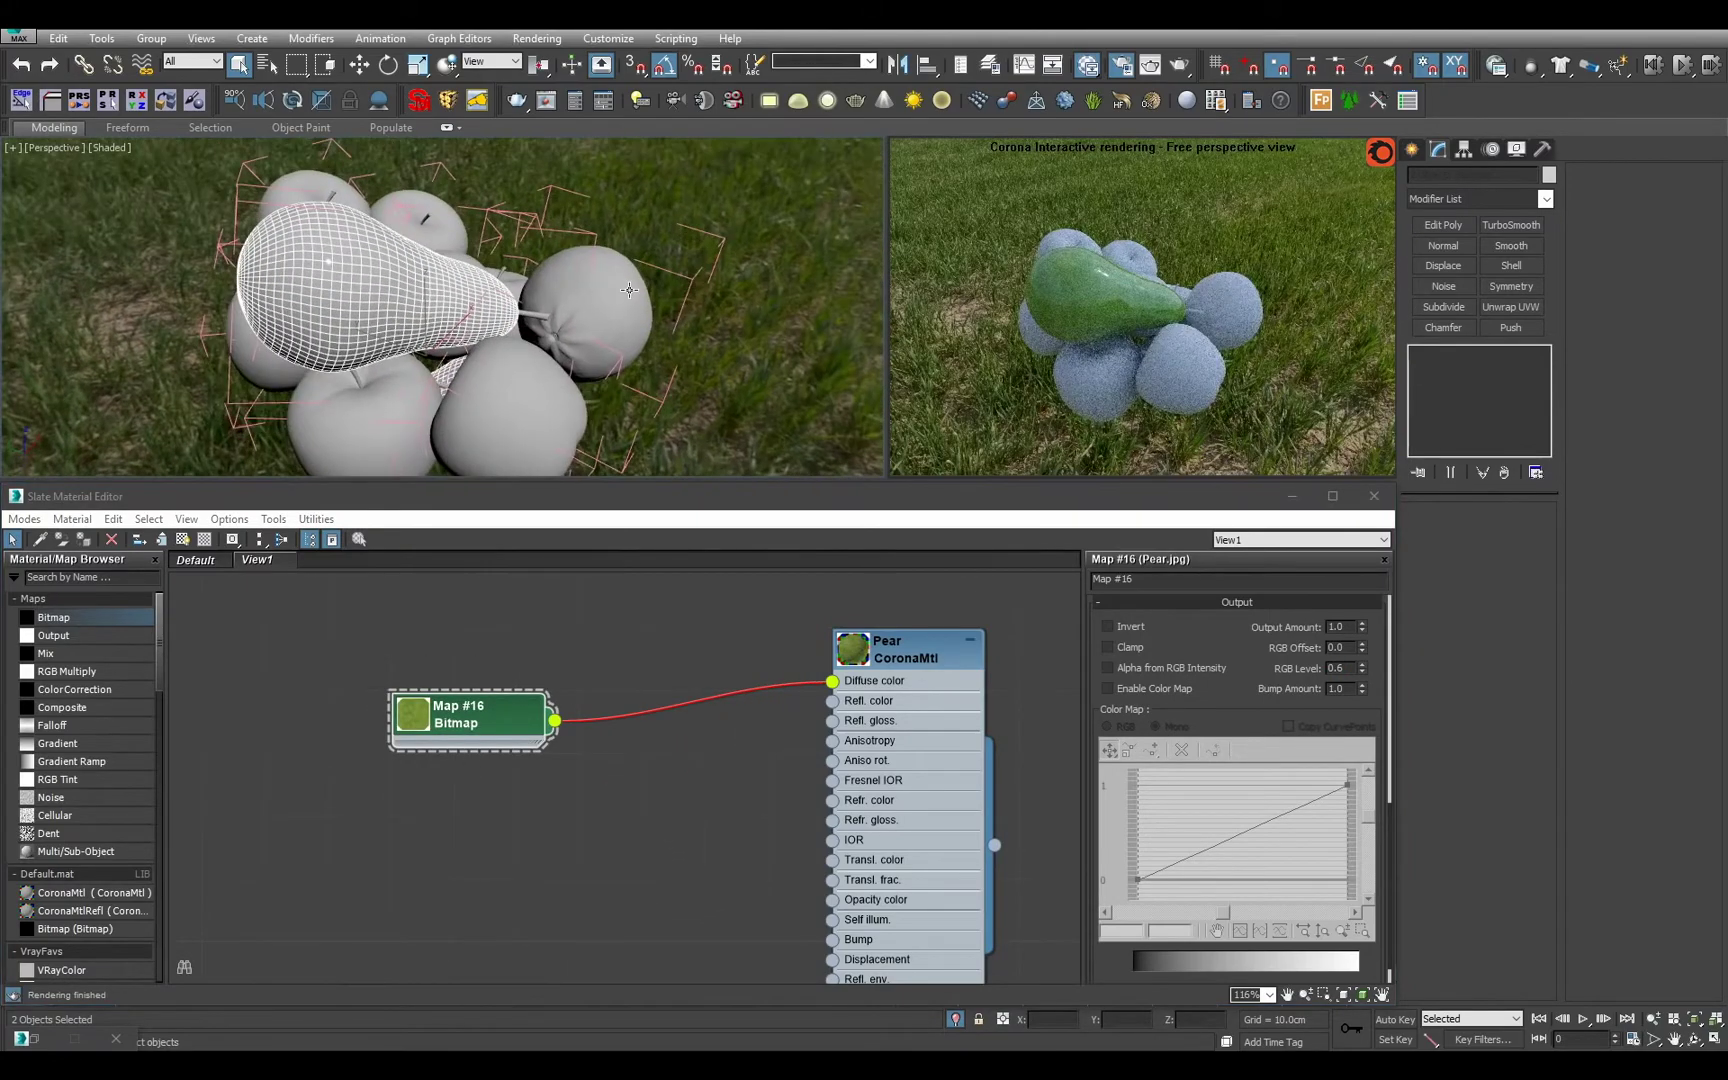
click(846, 763)
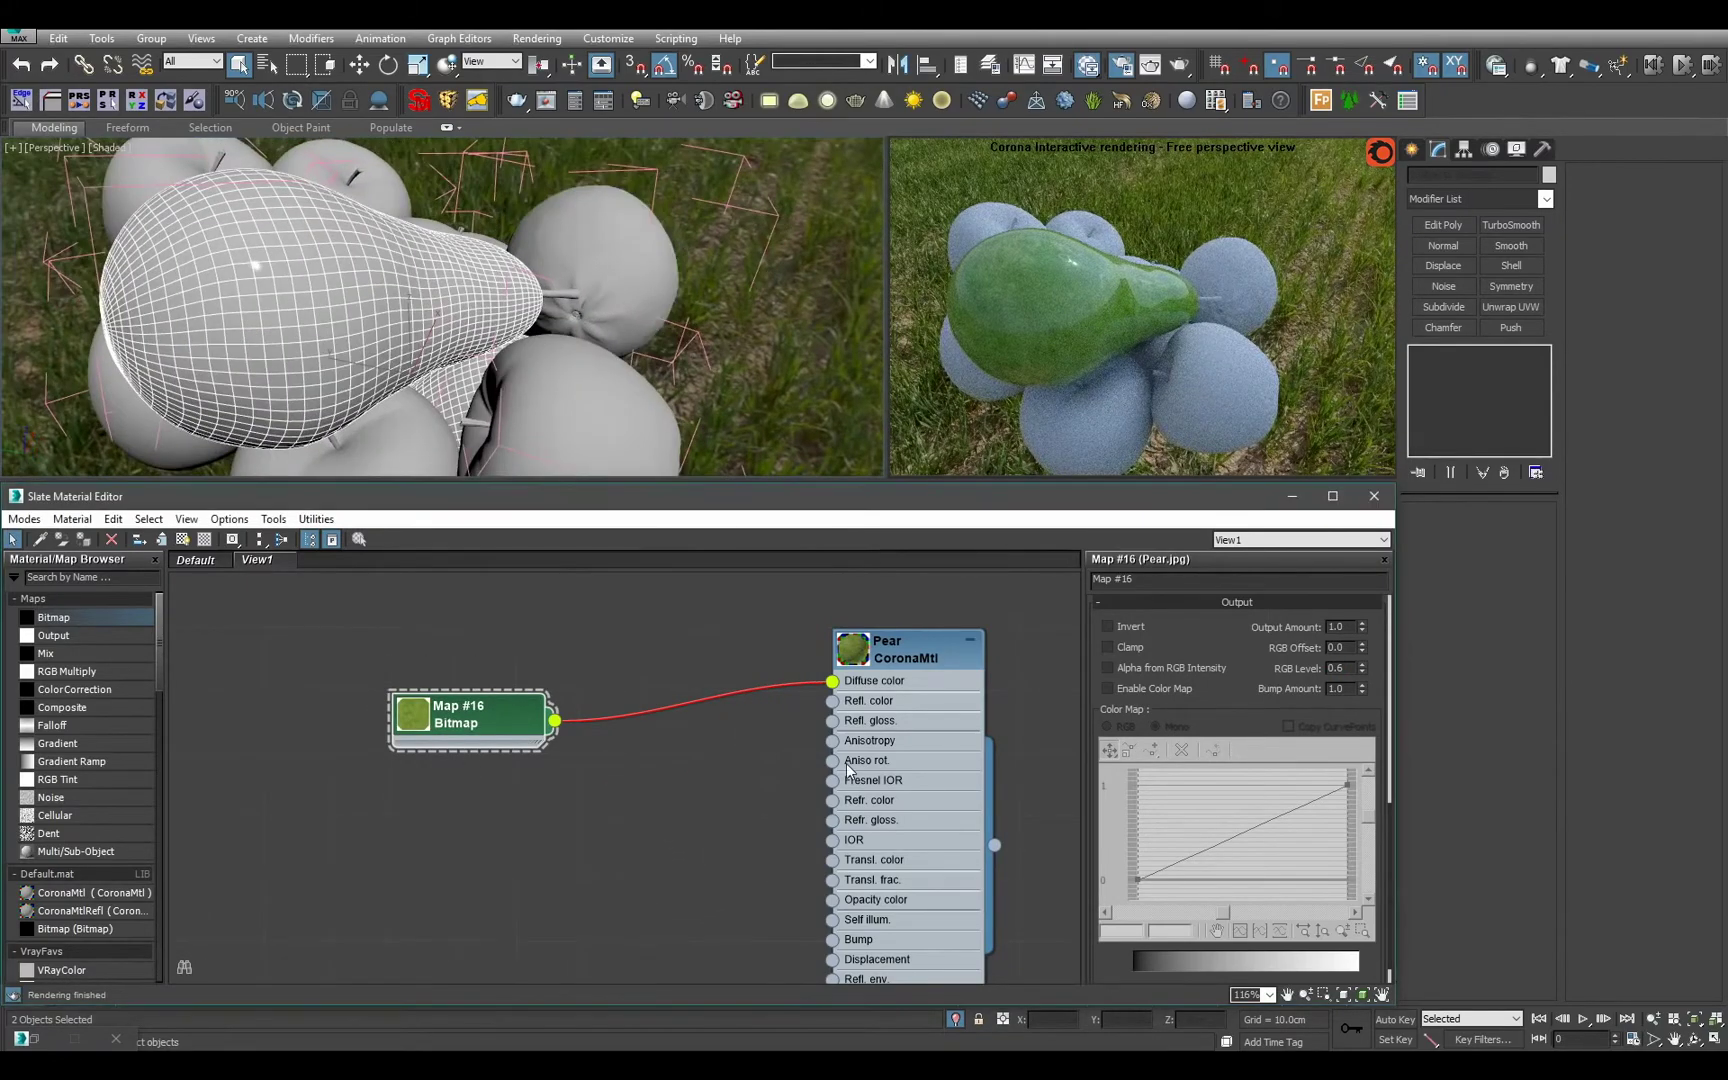
double_click(960, 830)
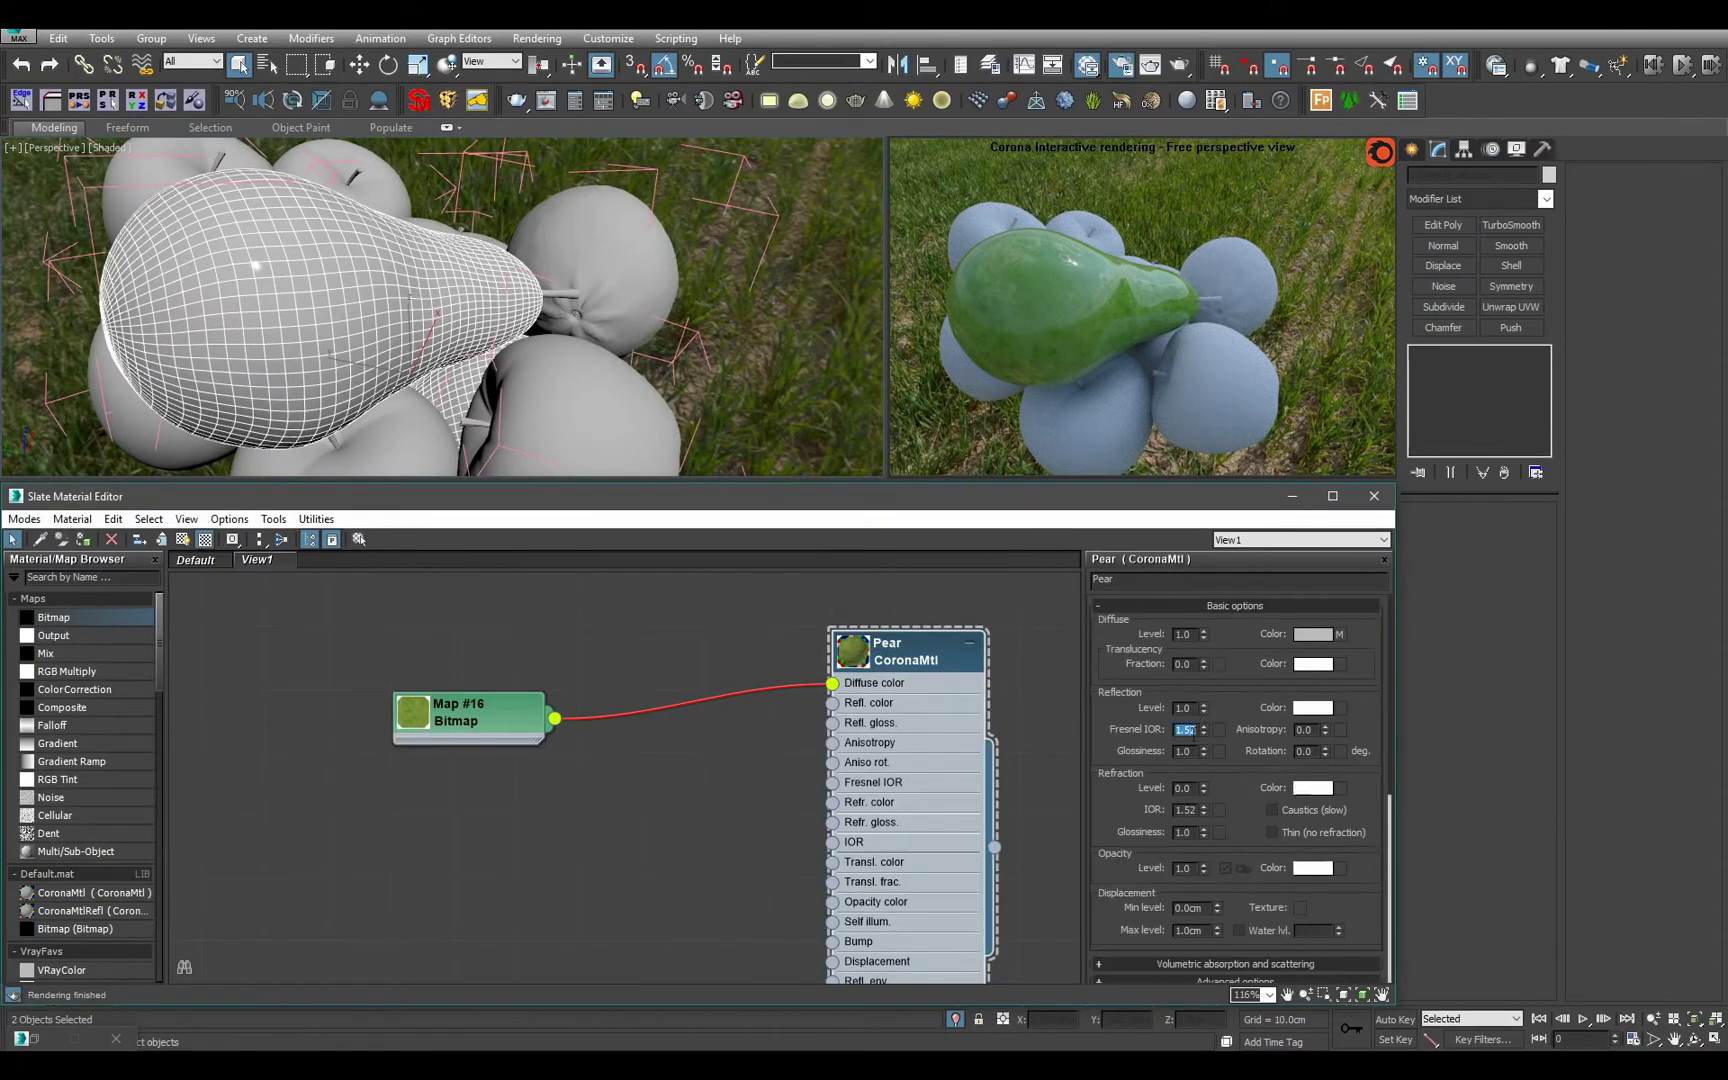
Route the pear bitmap through a new Output map into the Pear material's reflection glossiness.
drag(479, 717, 416, 717)
drag(74, 637, 497, 738)
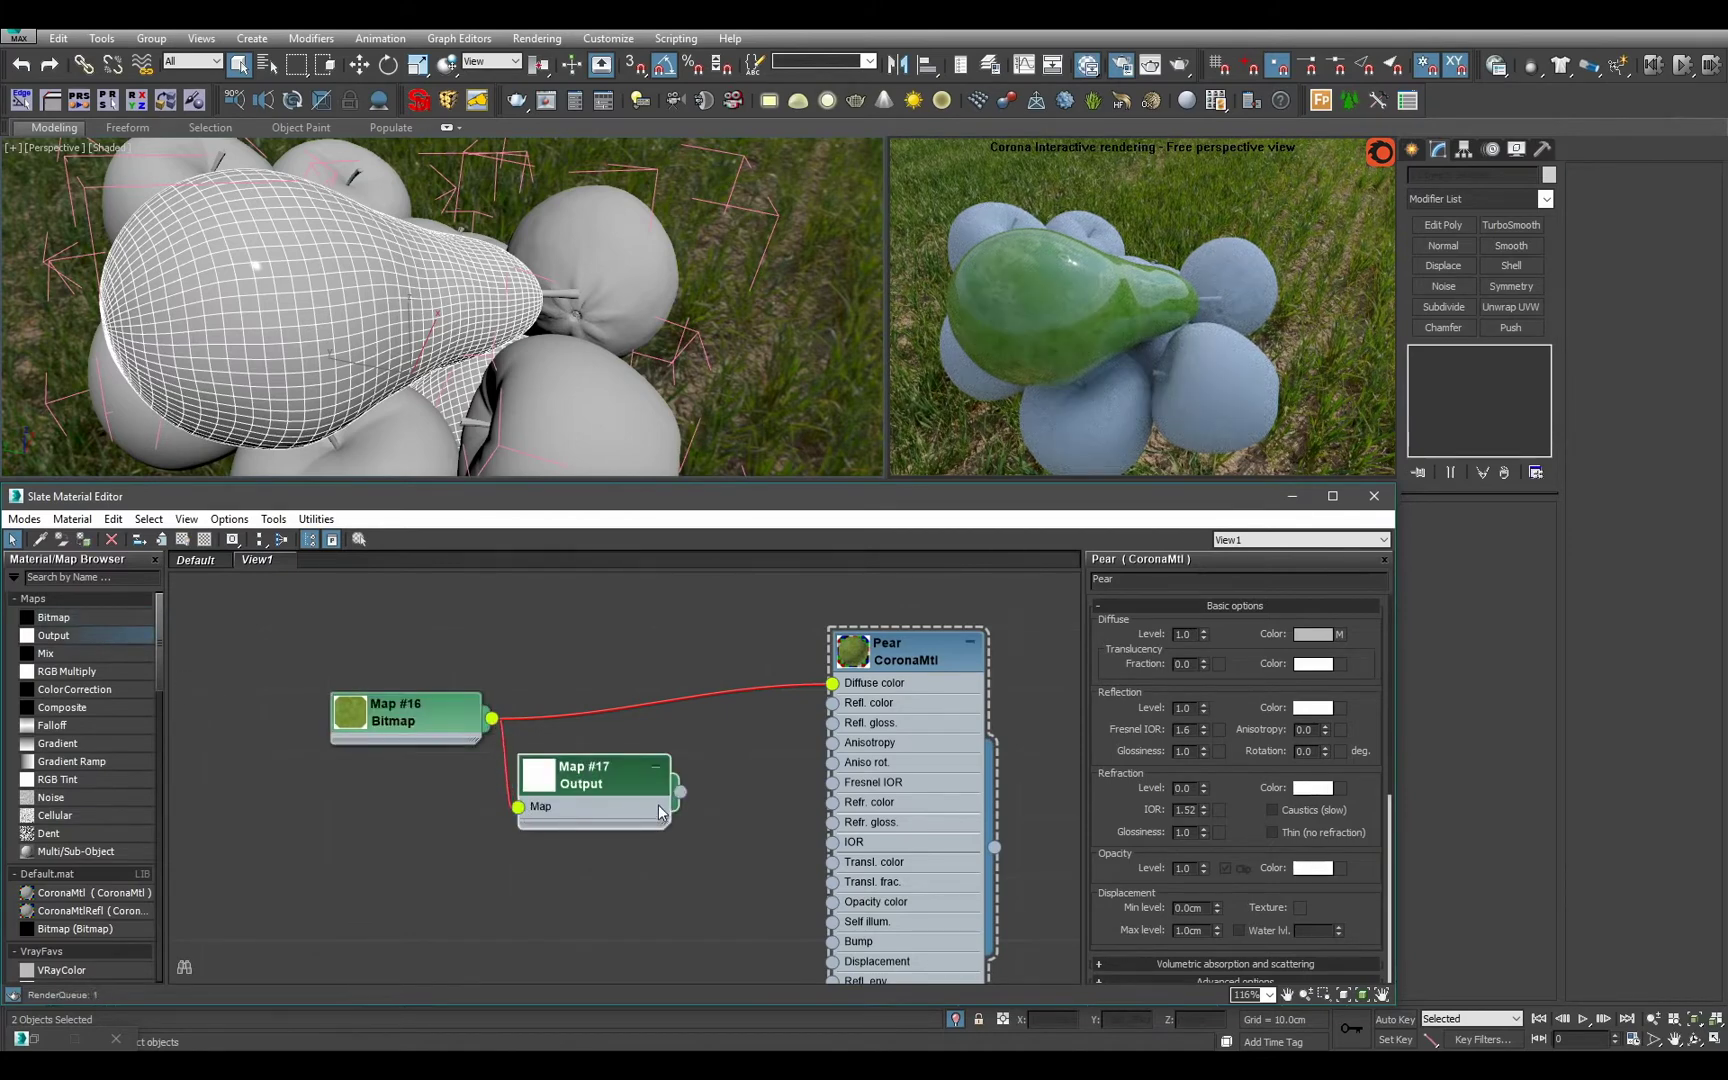
drag(680, 791, 832, 722)
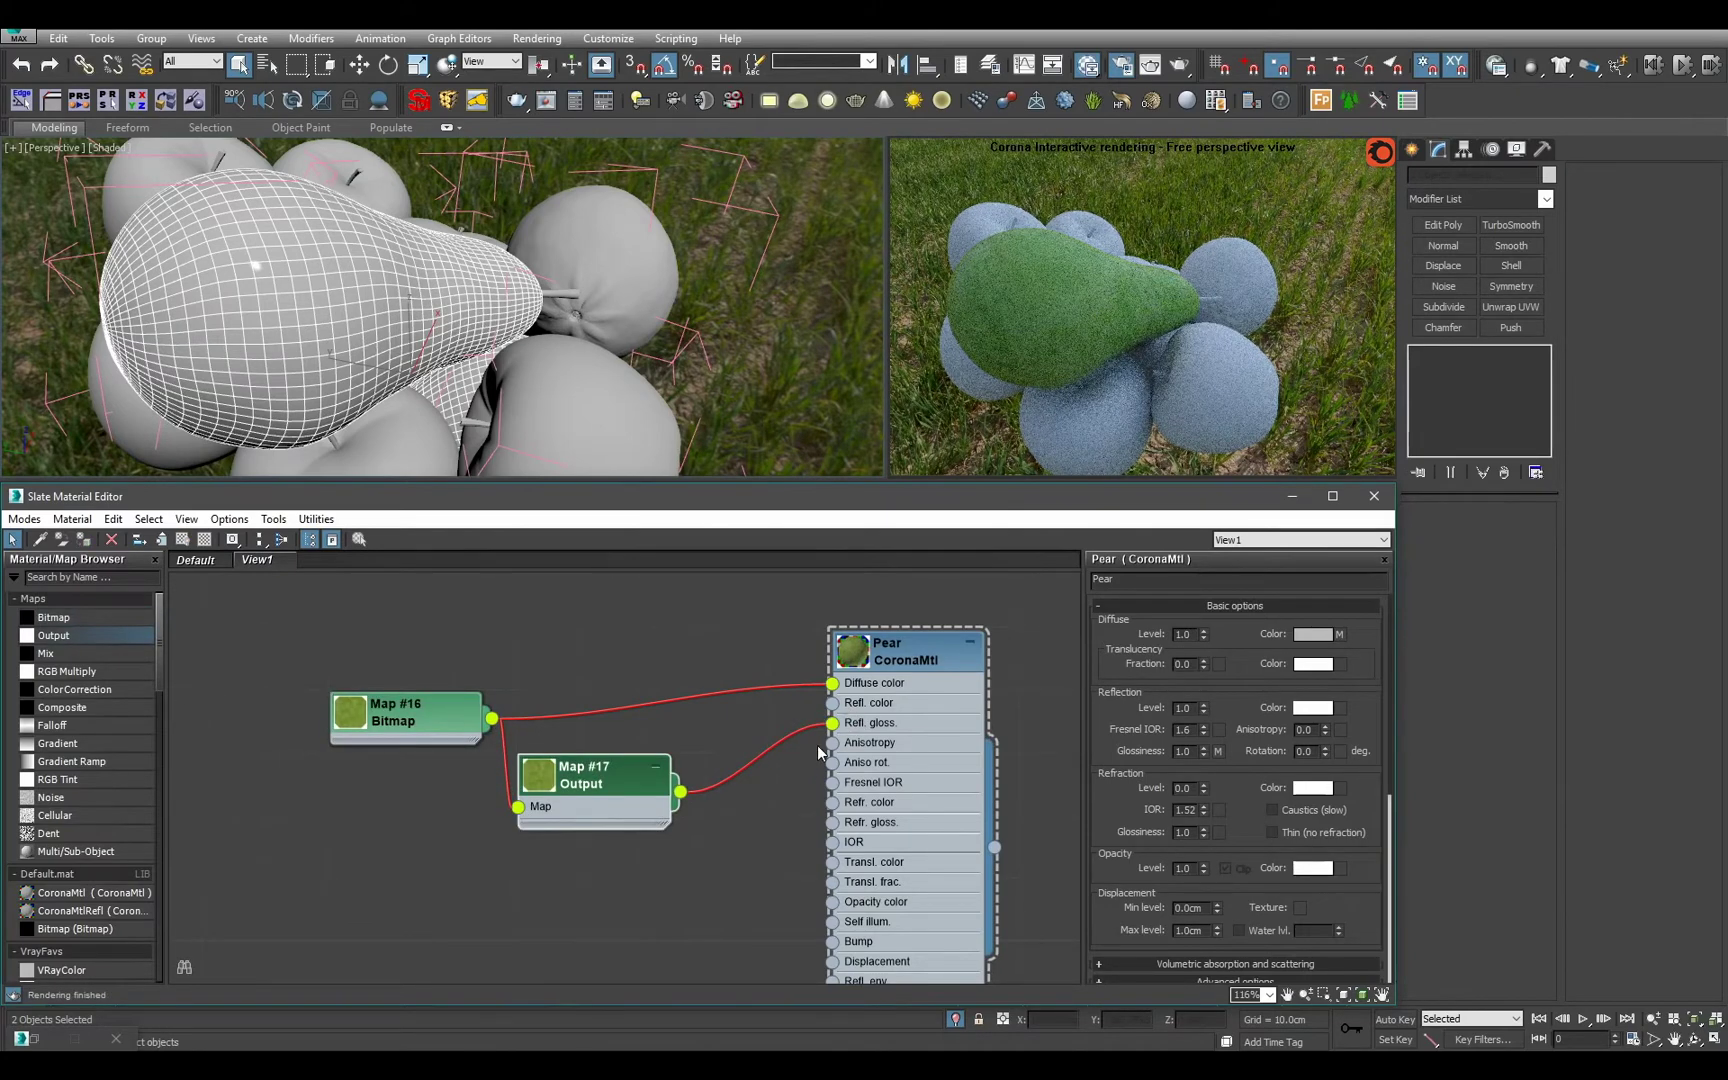
drag(600, 787, 657, 787)
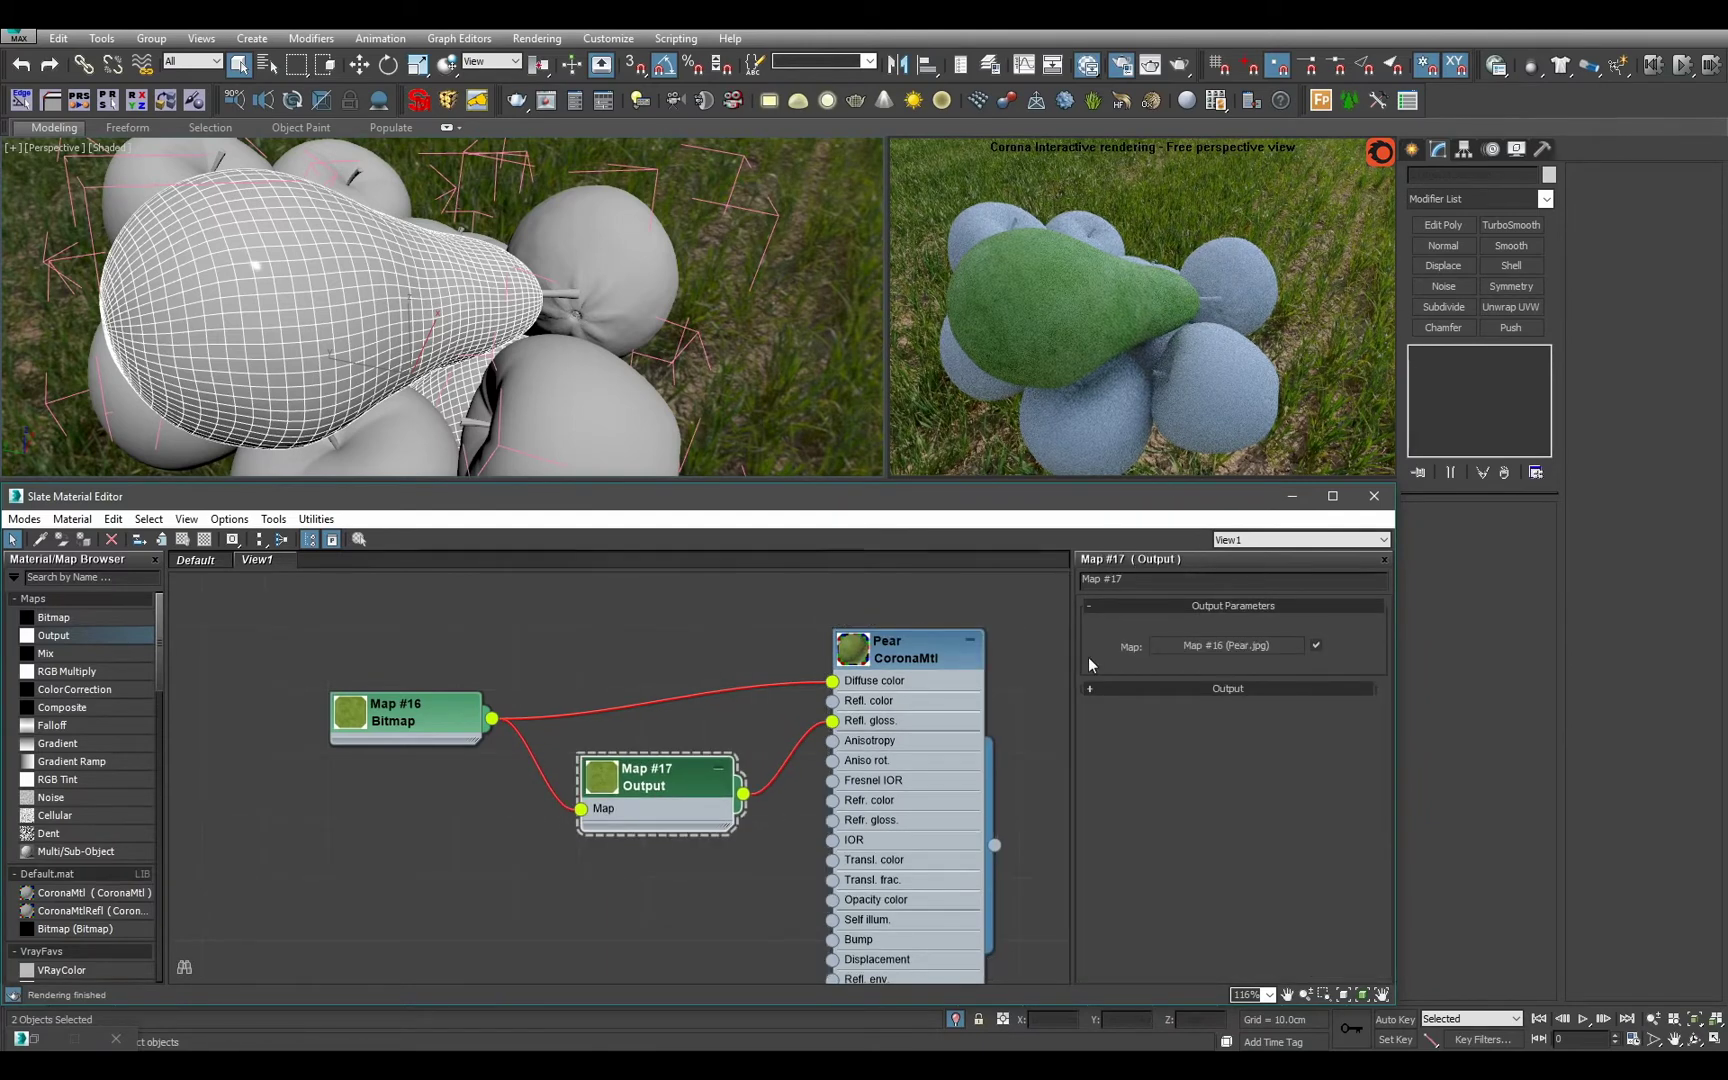
Set the Output map's RGB level to 3.0 and inspect the pear's glossiness up close.
click(1246, 690)
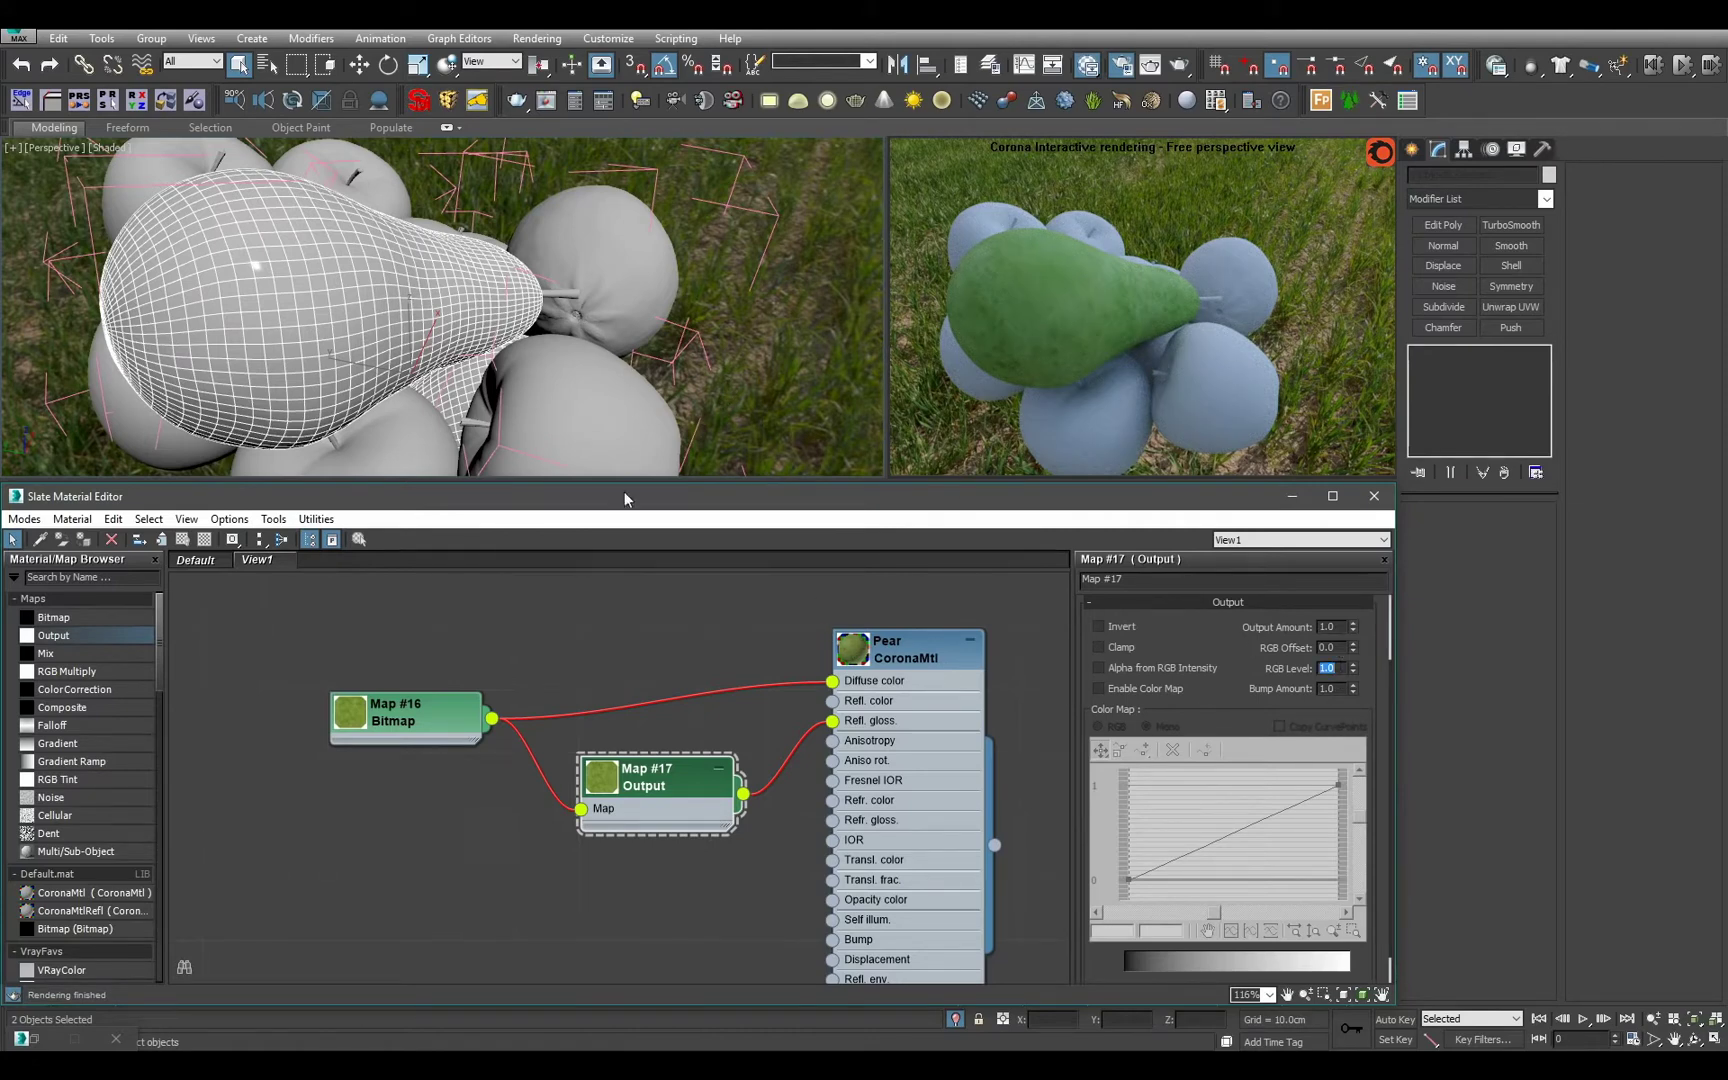
double_click(395, 728)
double_click(722, 789)
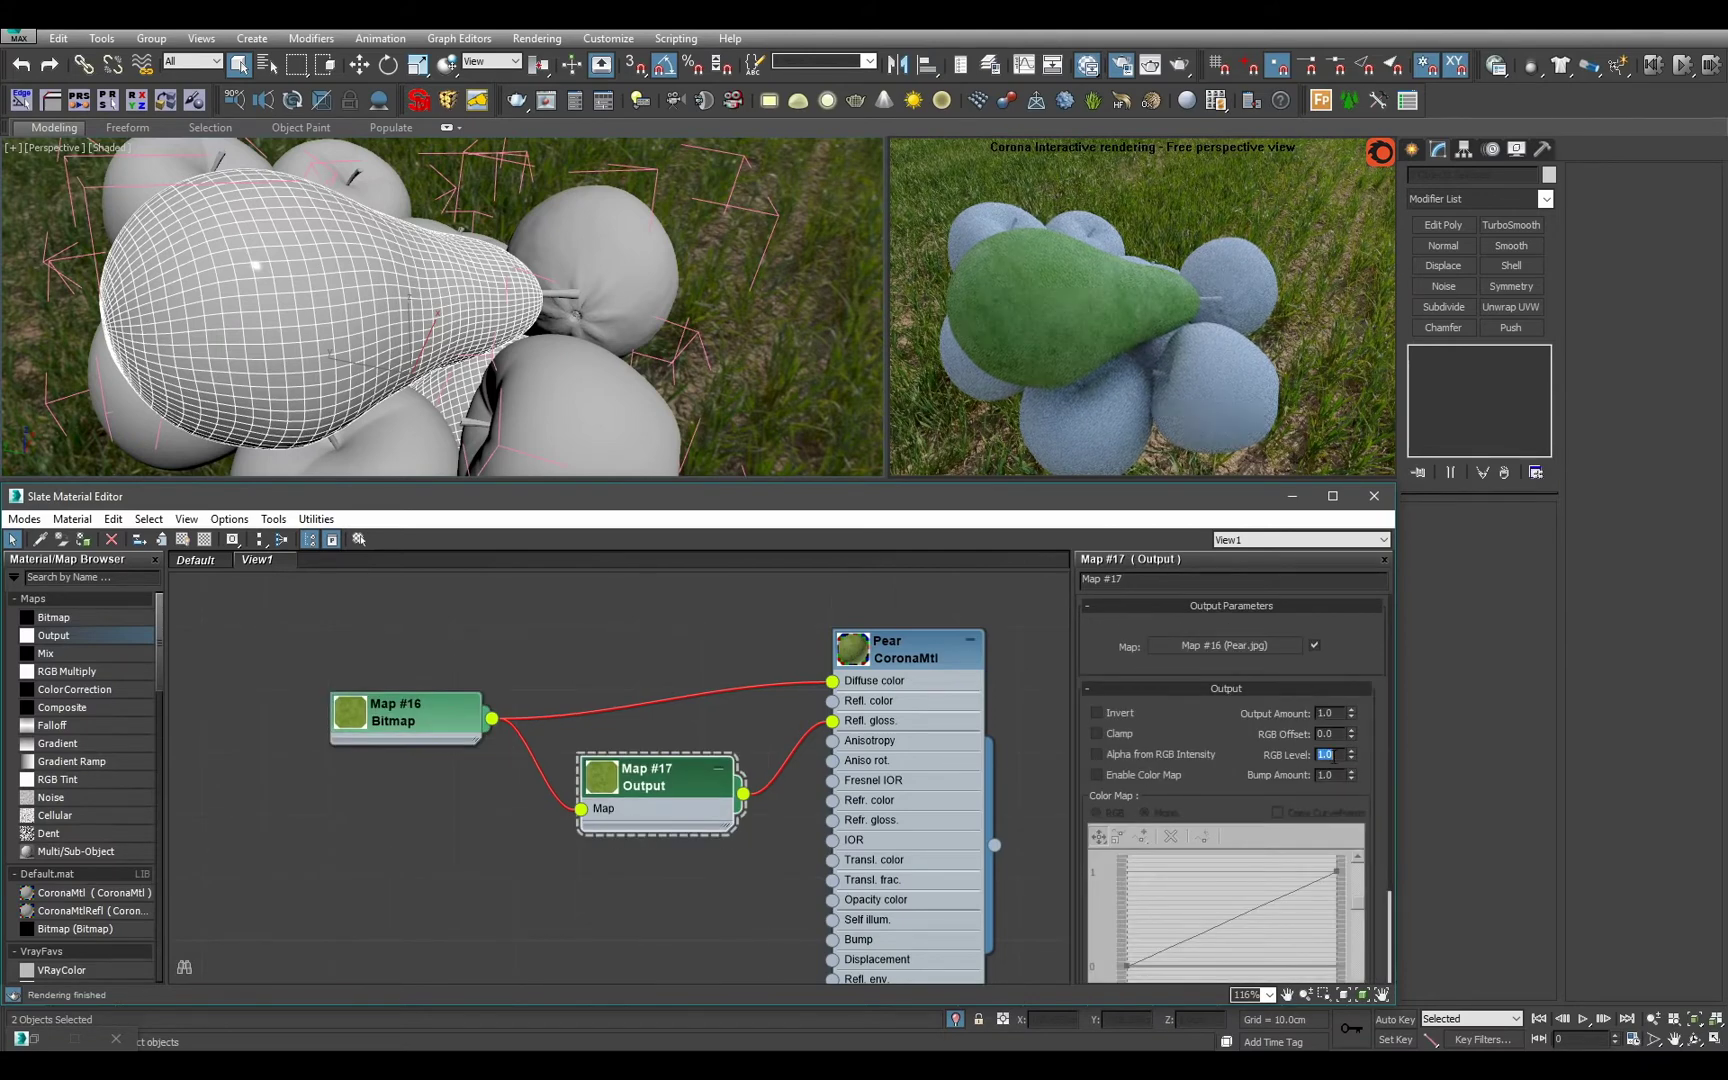
key(Return)
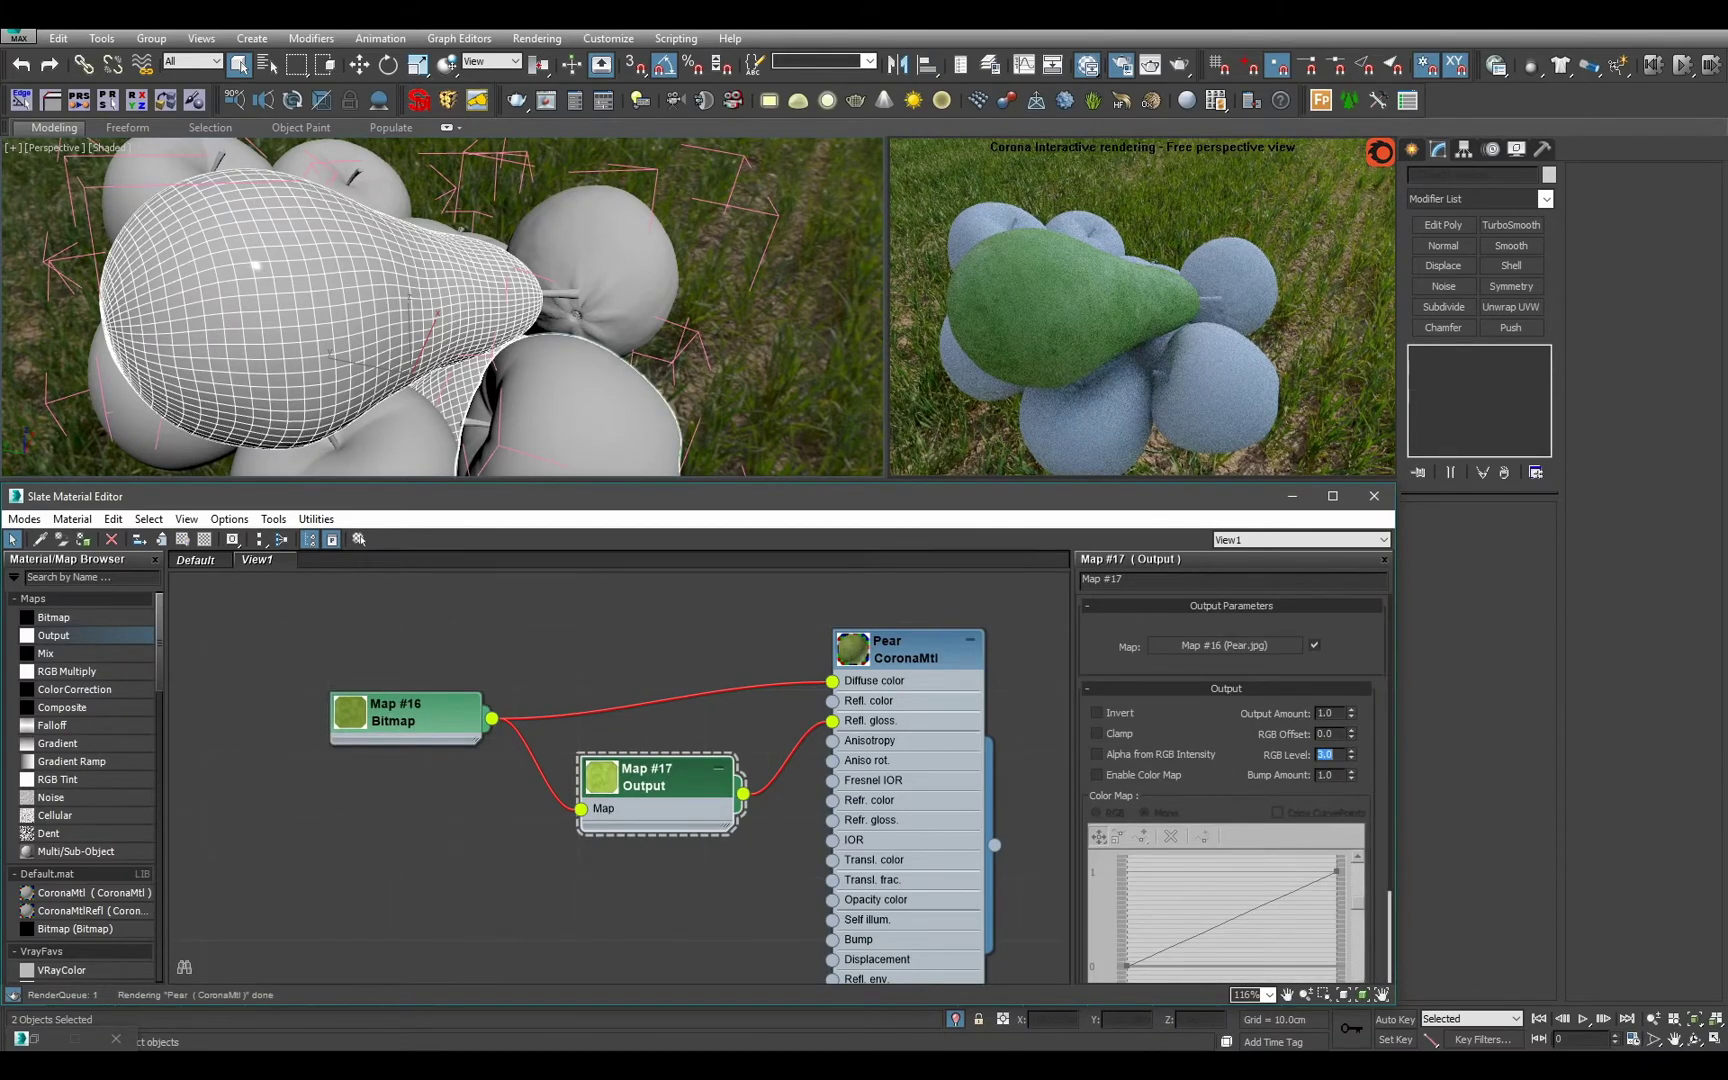
alt+middle_drag(667, 306, 550, 338)
scroll(645, 344, down, 5)
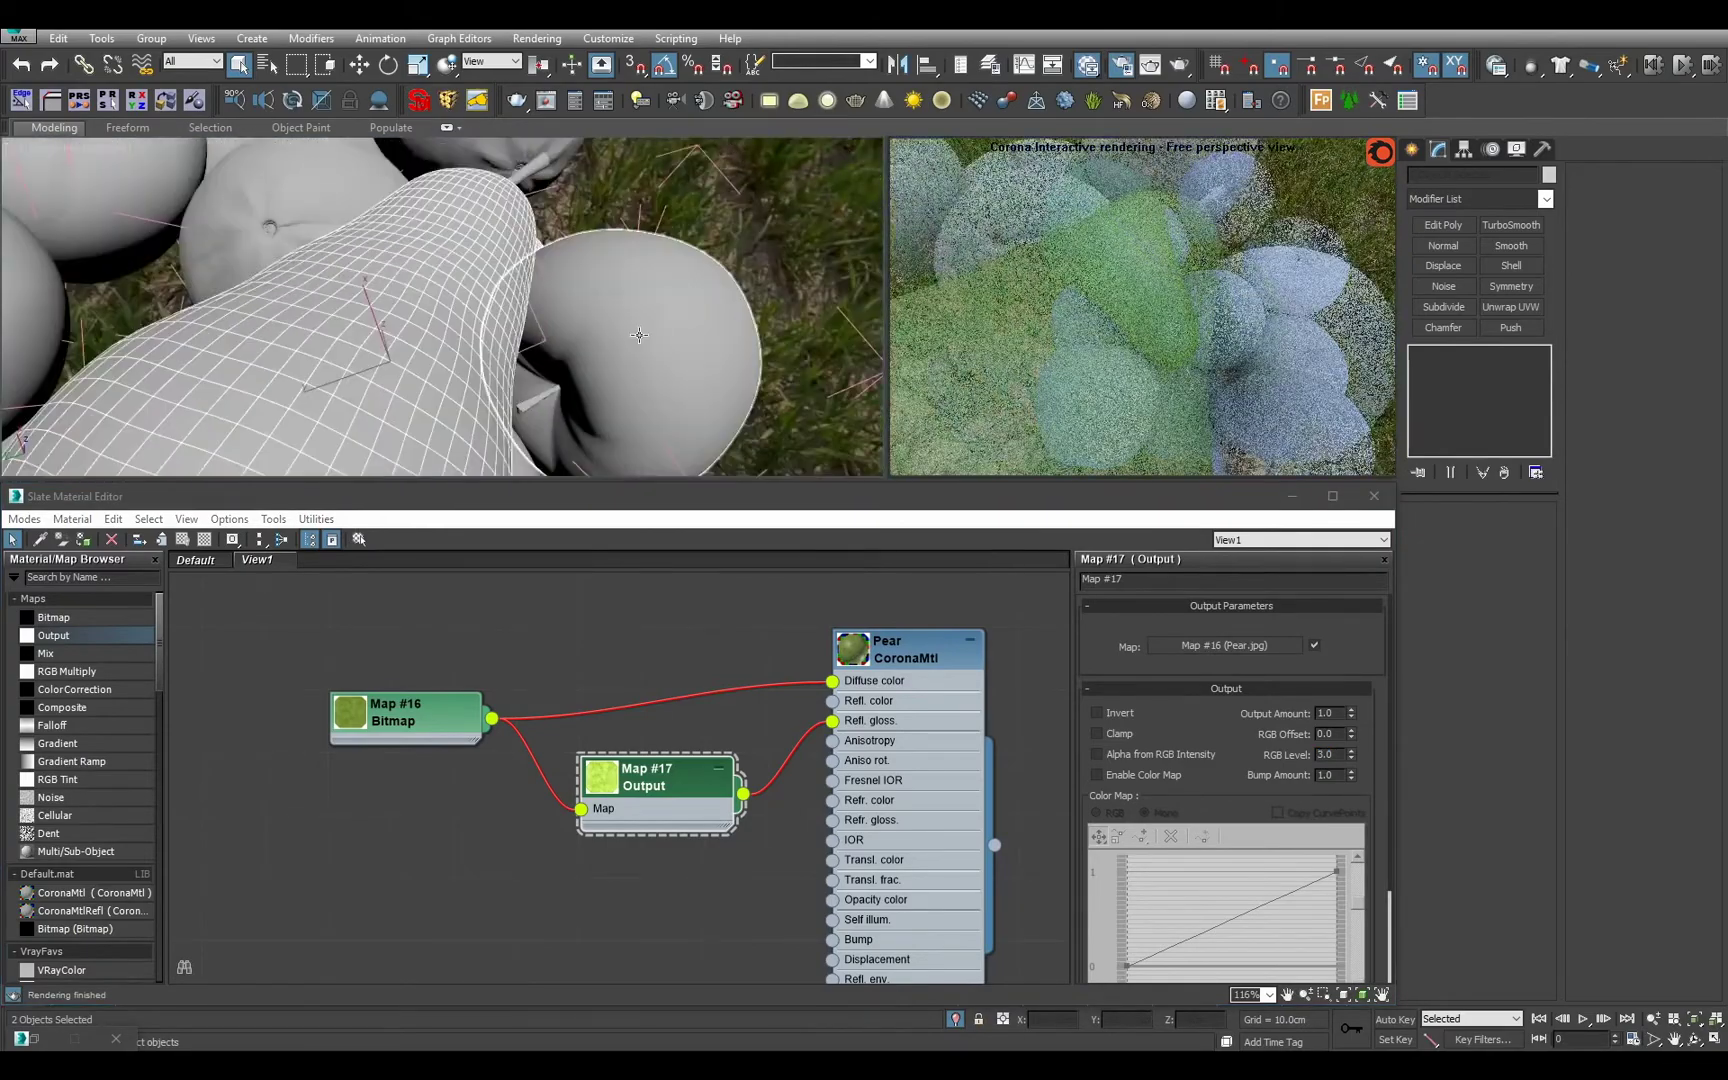
alt+middle_drag(645, 344, 569, 335)
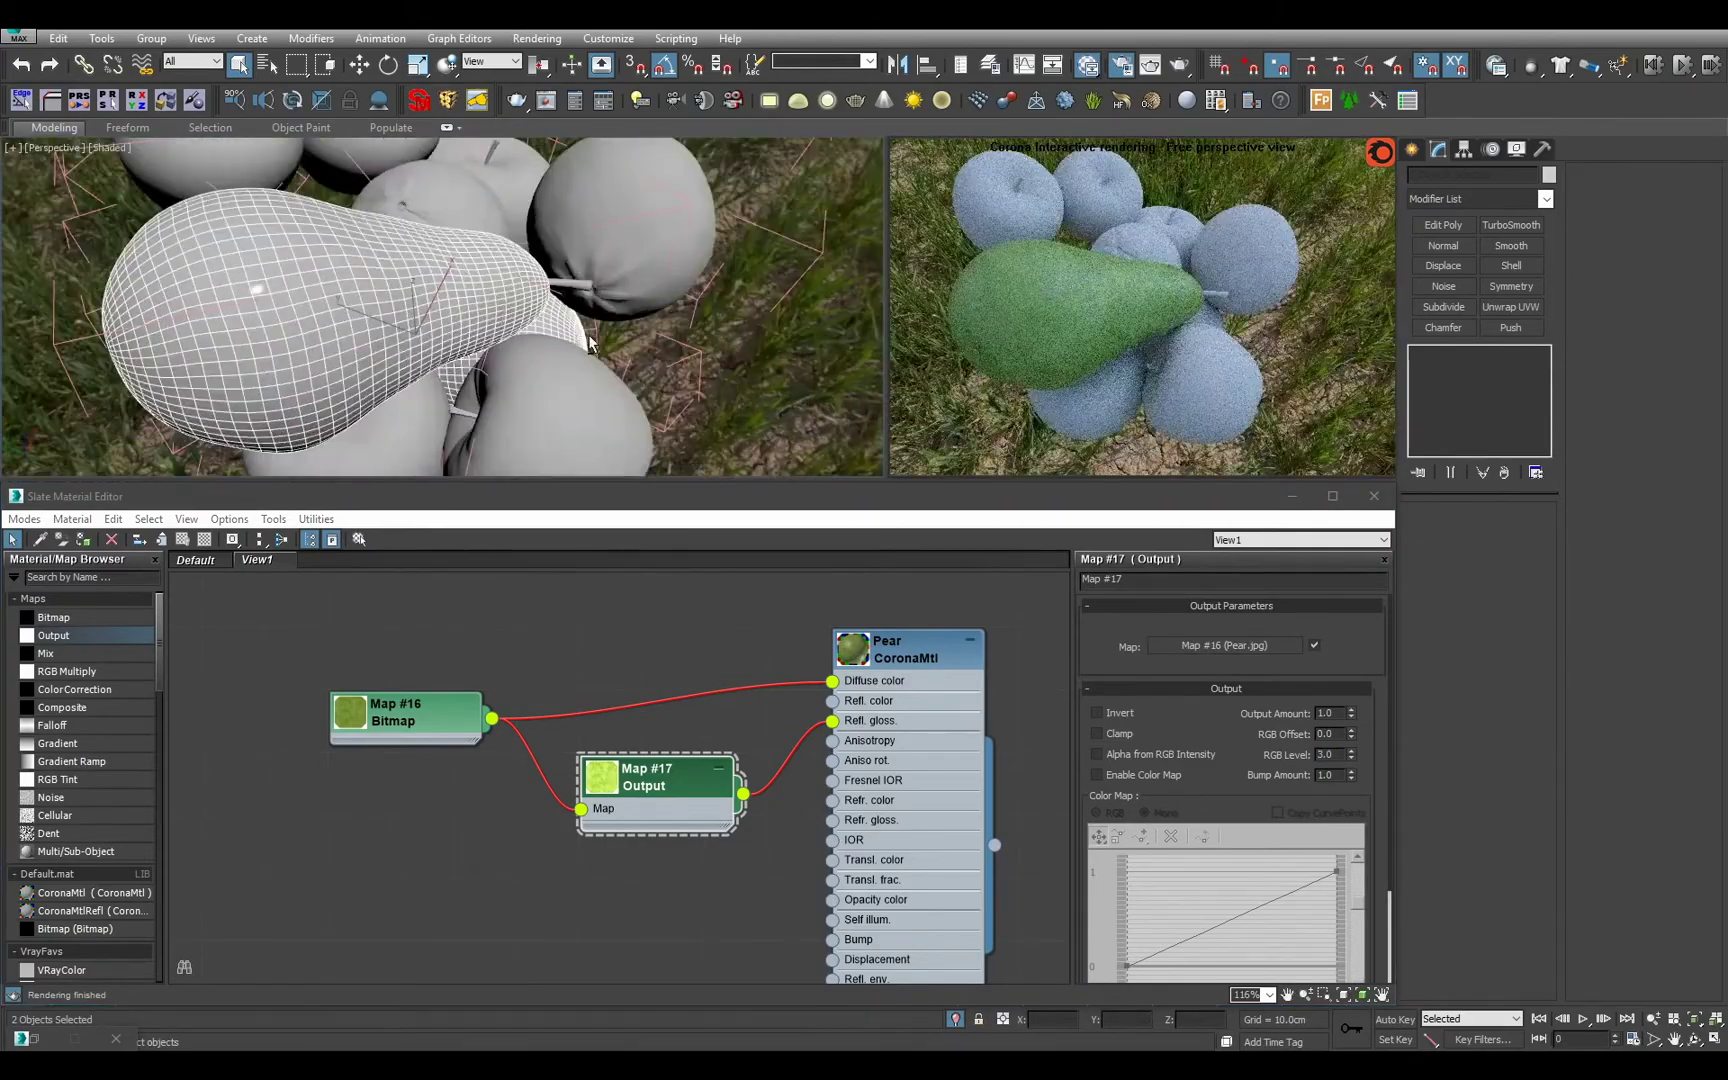
scroll(569, 335, up, 4)
Set the Output map's RGB offset to -0.15 and its RGB level to 4.0.
double_click(1341, 734)
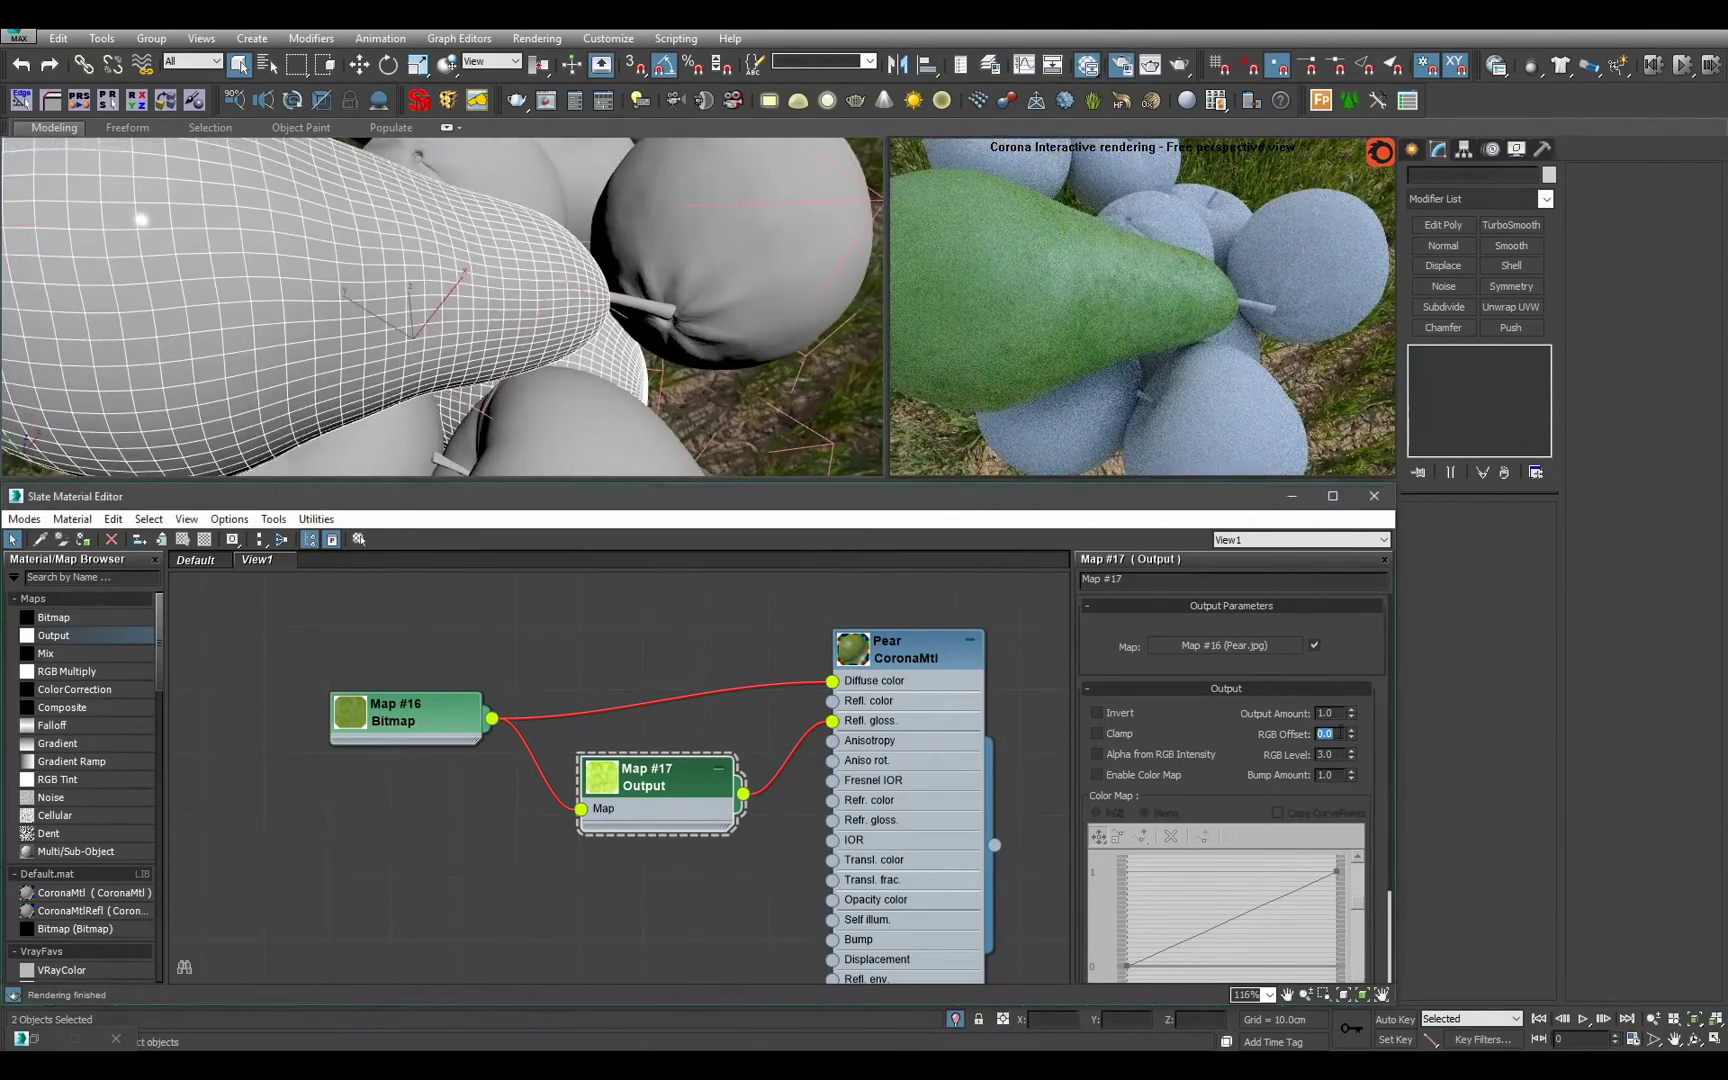
text(-0.15)
key(Tab)
text(4)
key(Return)
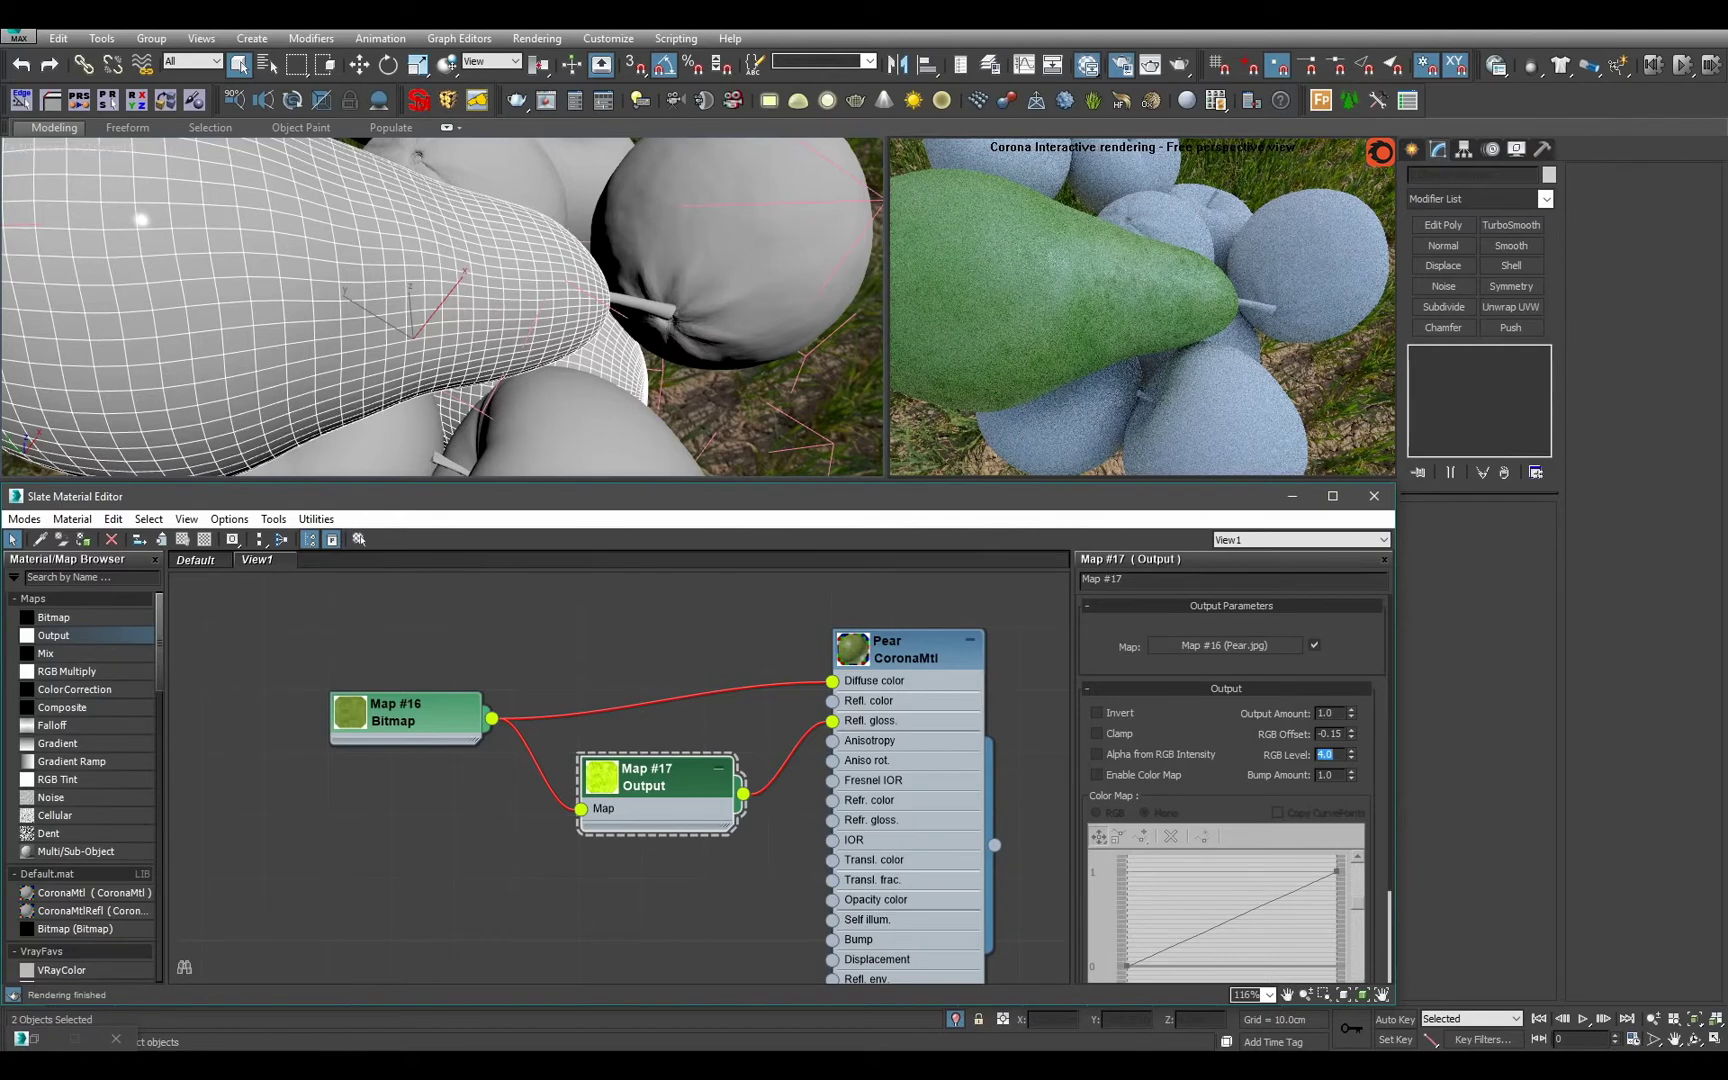
Connect the pear bitmap directly to the Pear material's bump input.
middle_drag(440, 810, 401, 722)
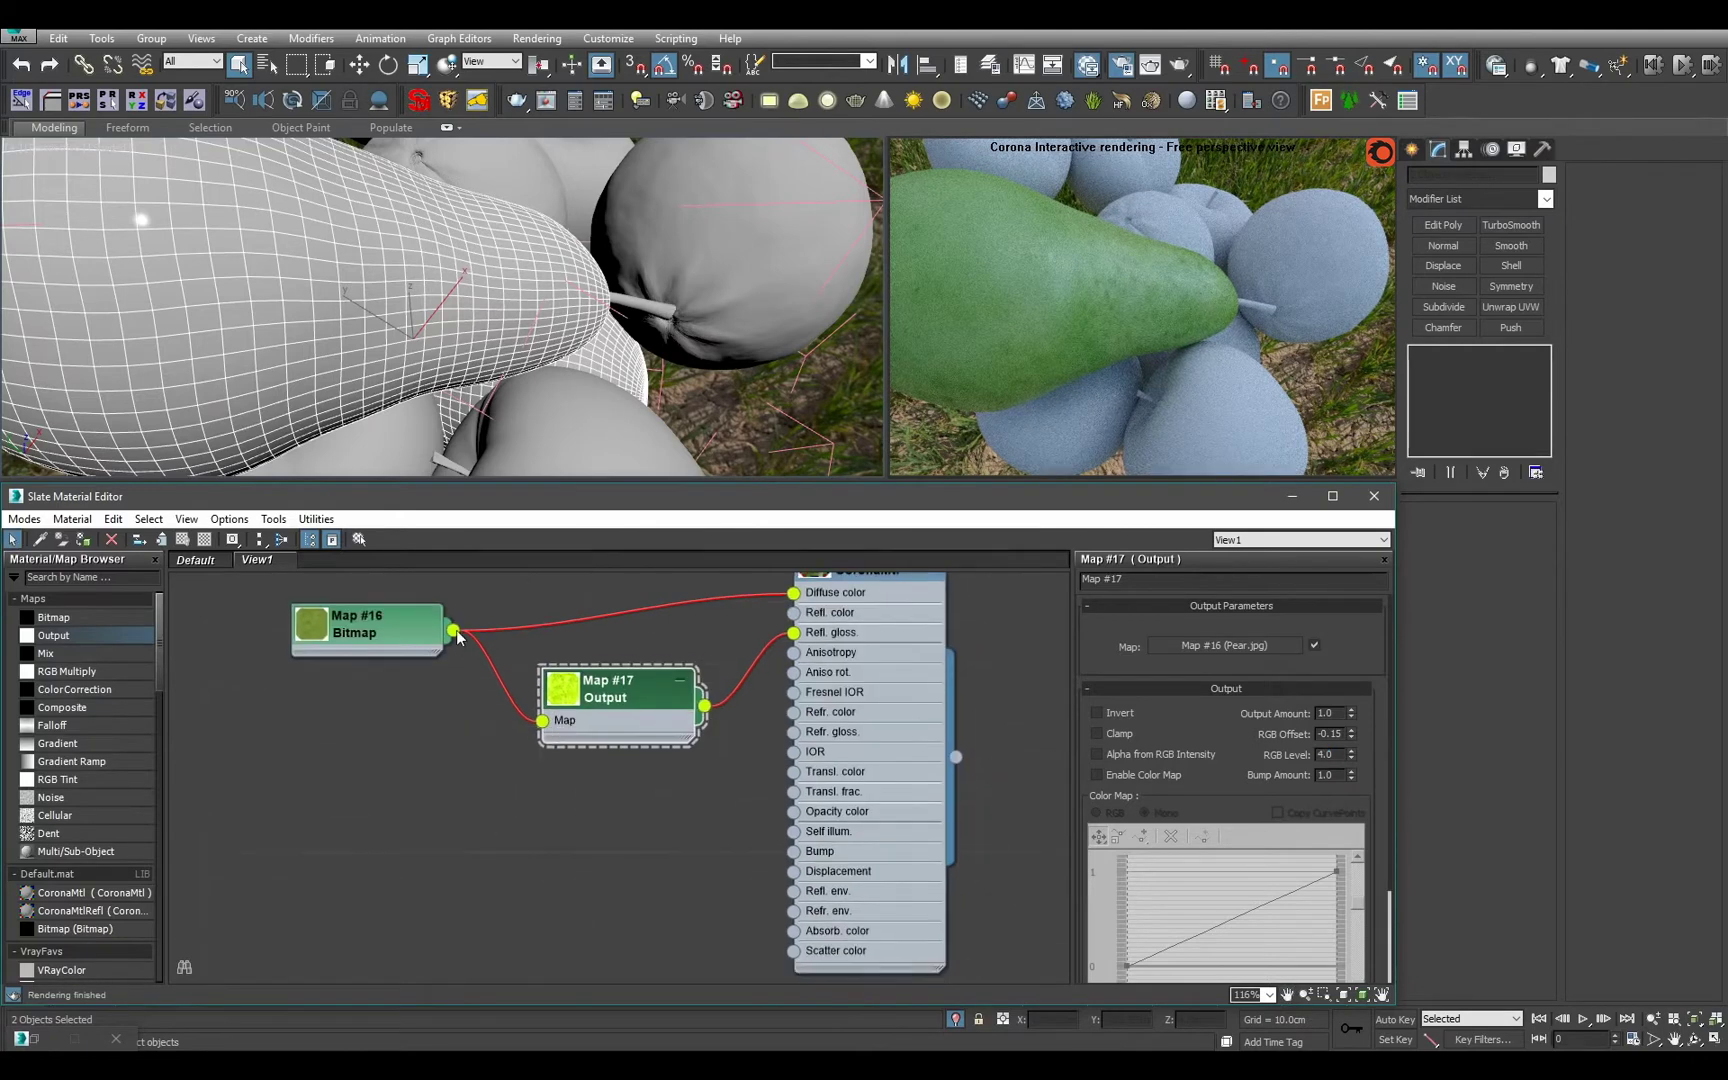
drag(453, 630, 818, 855)
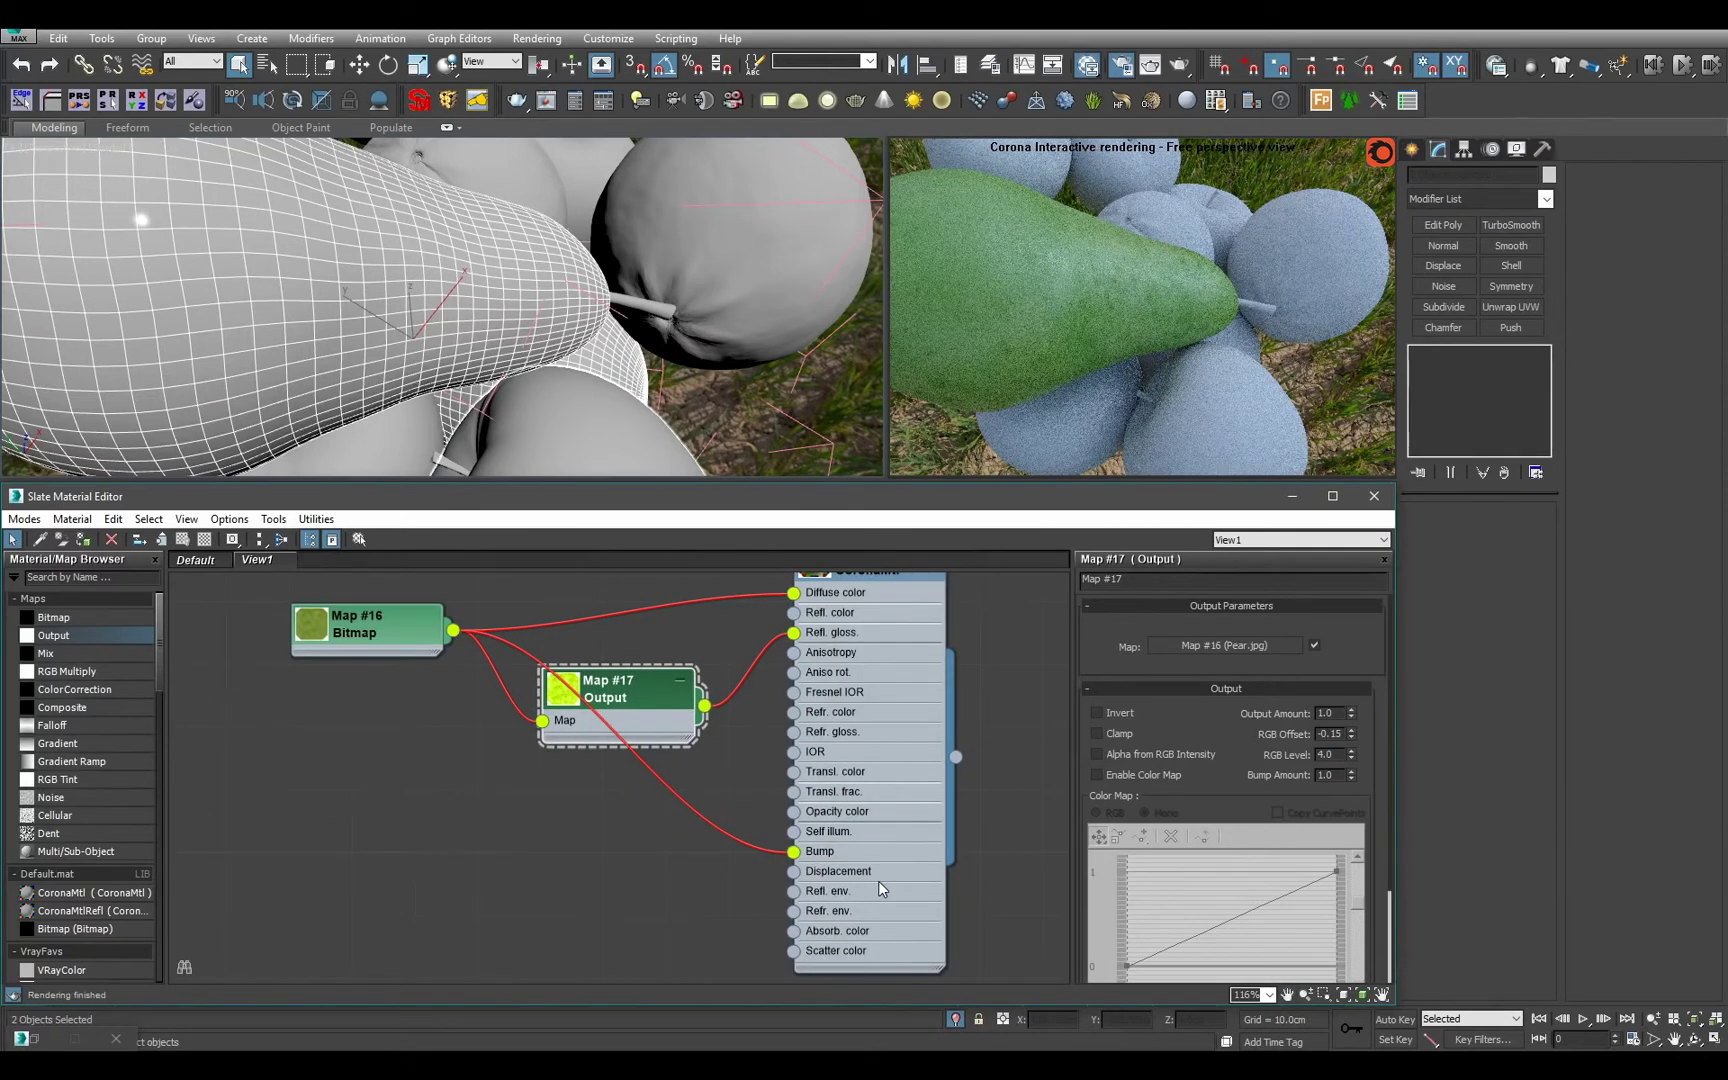
alt+middle_drag(642, 457, 598, 358)
Set the RGB level of the Output map feeding the pear's glossiness to 3.6.
click(1326, 754)
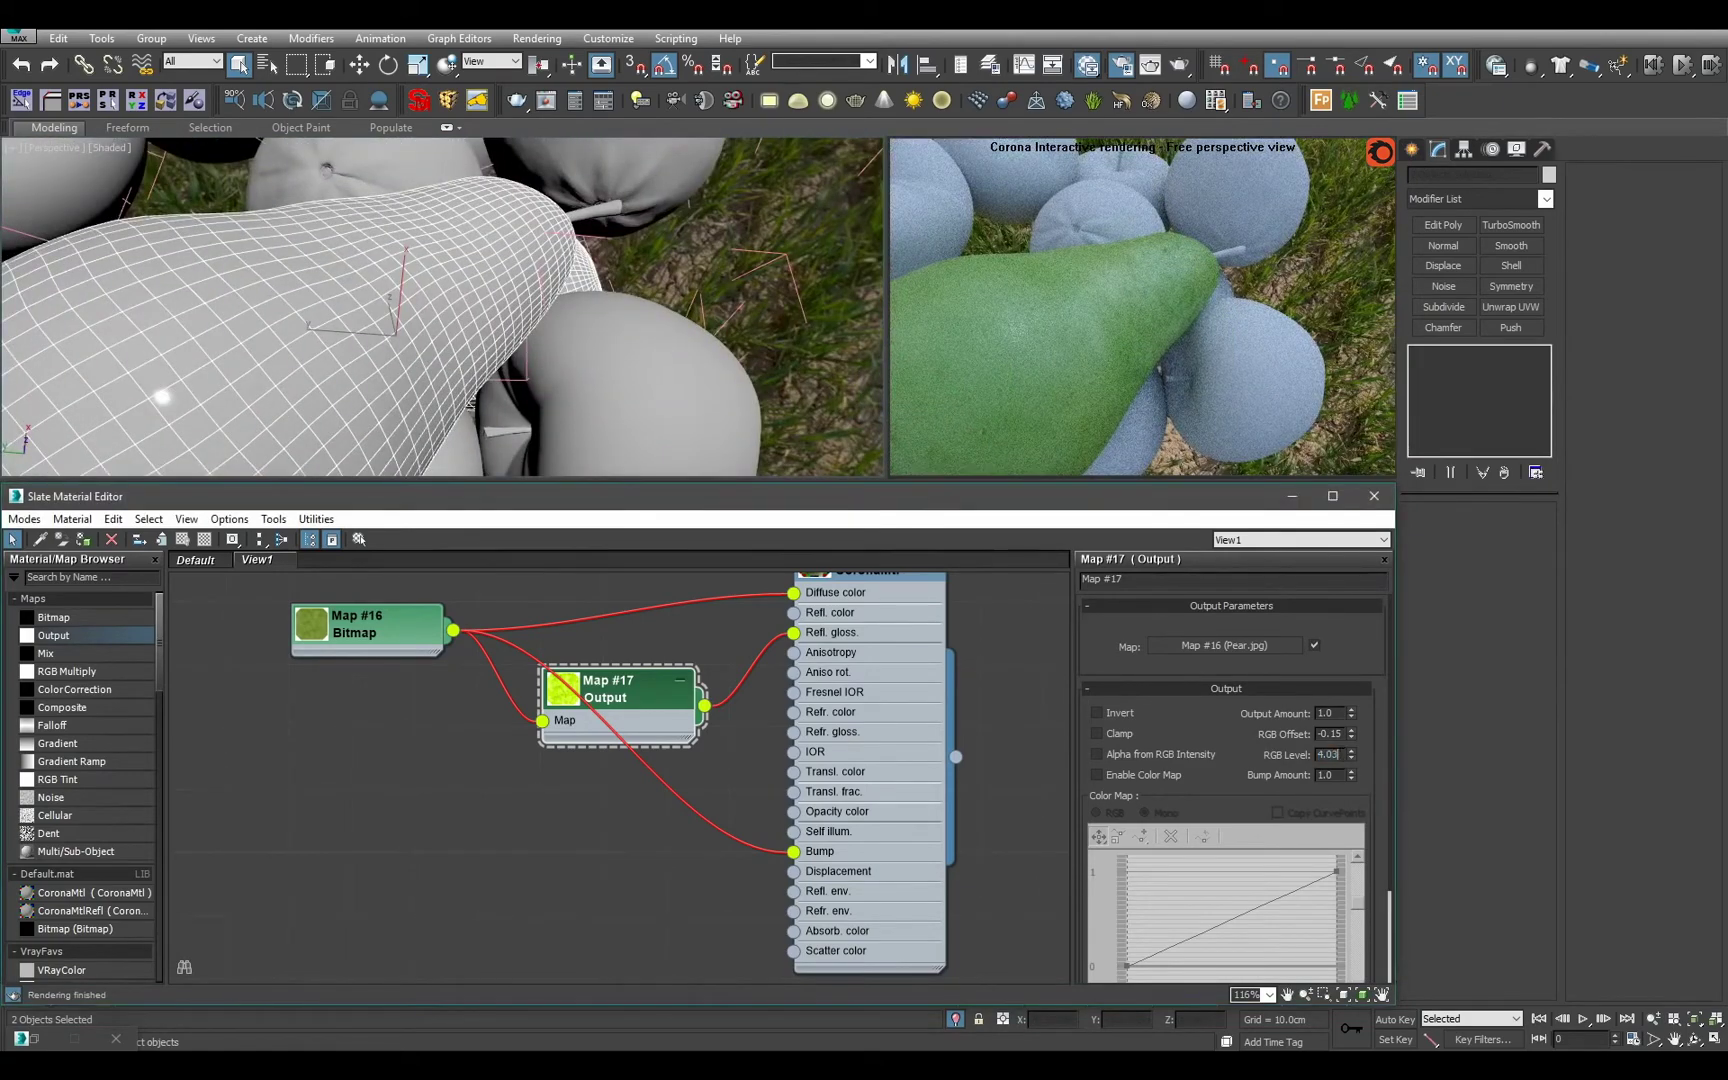
key(Return)
text(3.6)
key(Return)
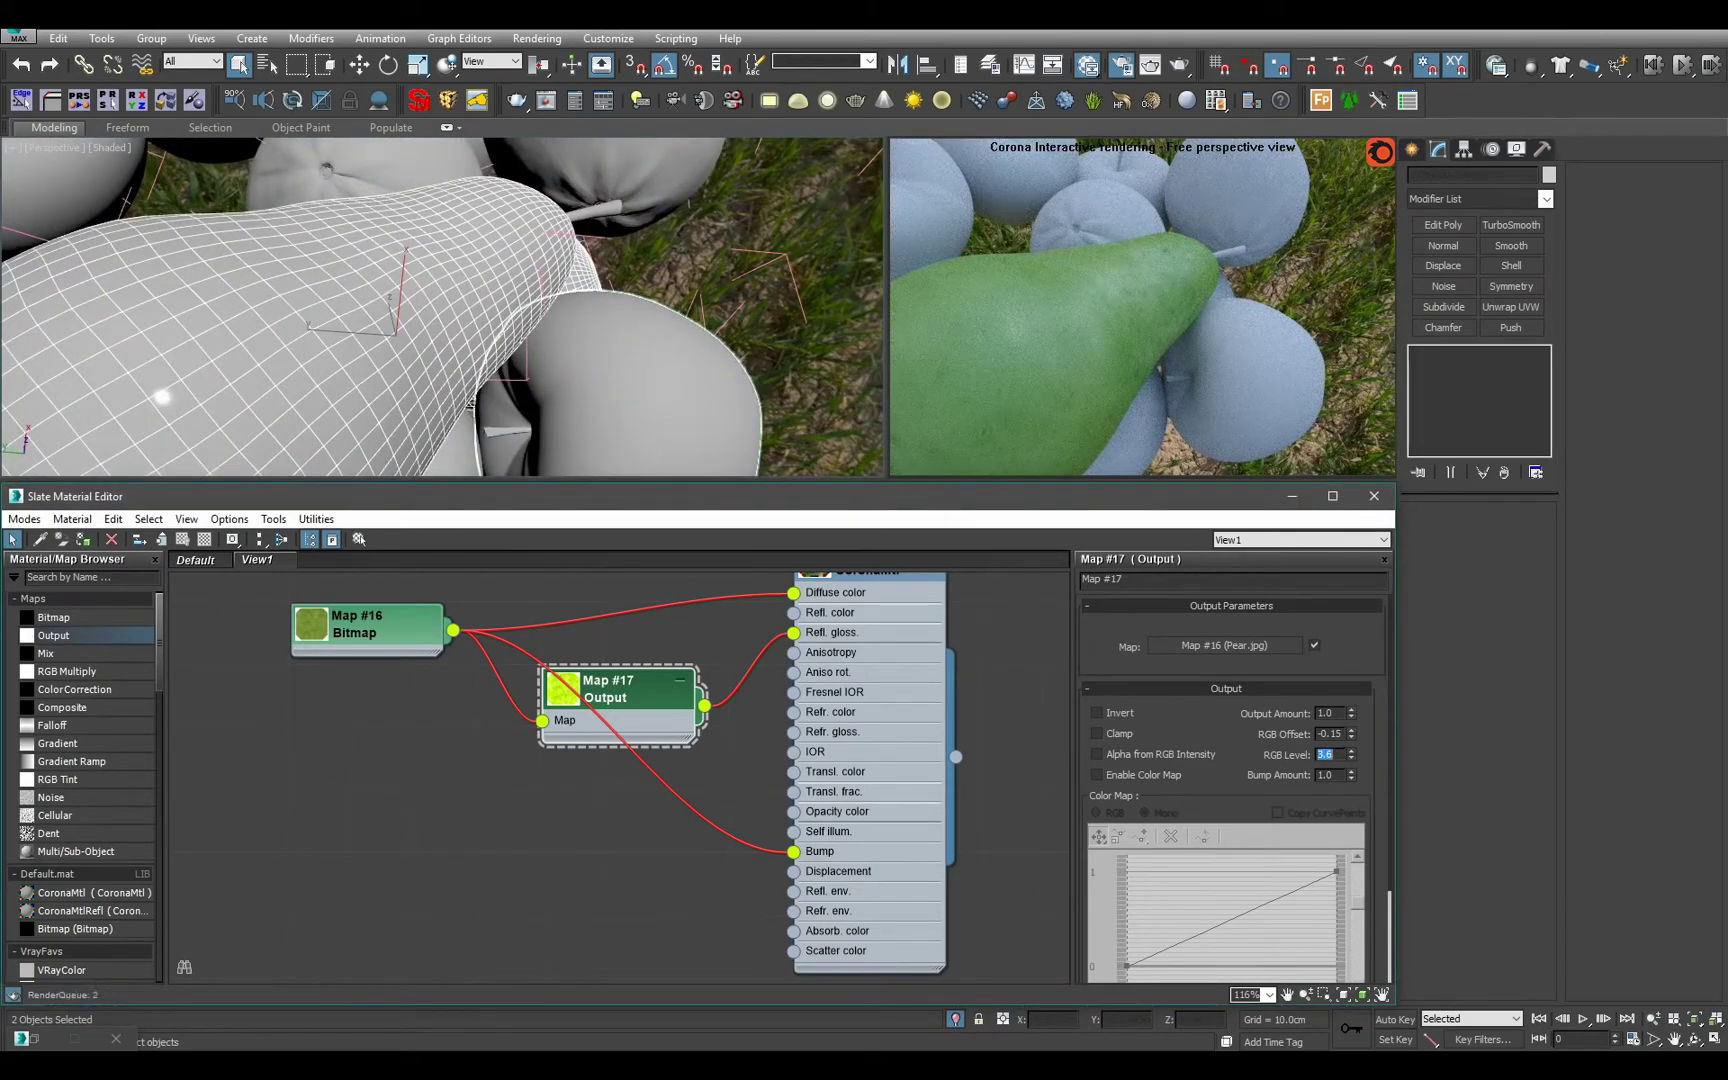
Set the Pear material's bump amount to 2.0 and check the pear's surface in the interactive render.
scroll(850, 753, down, 1)
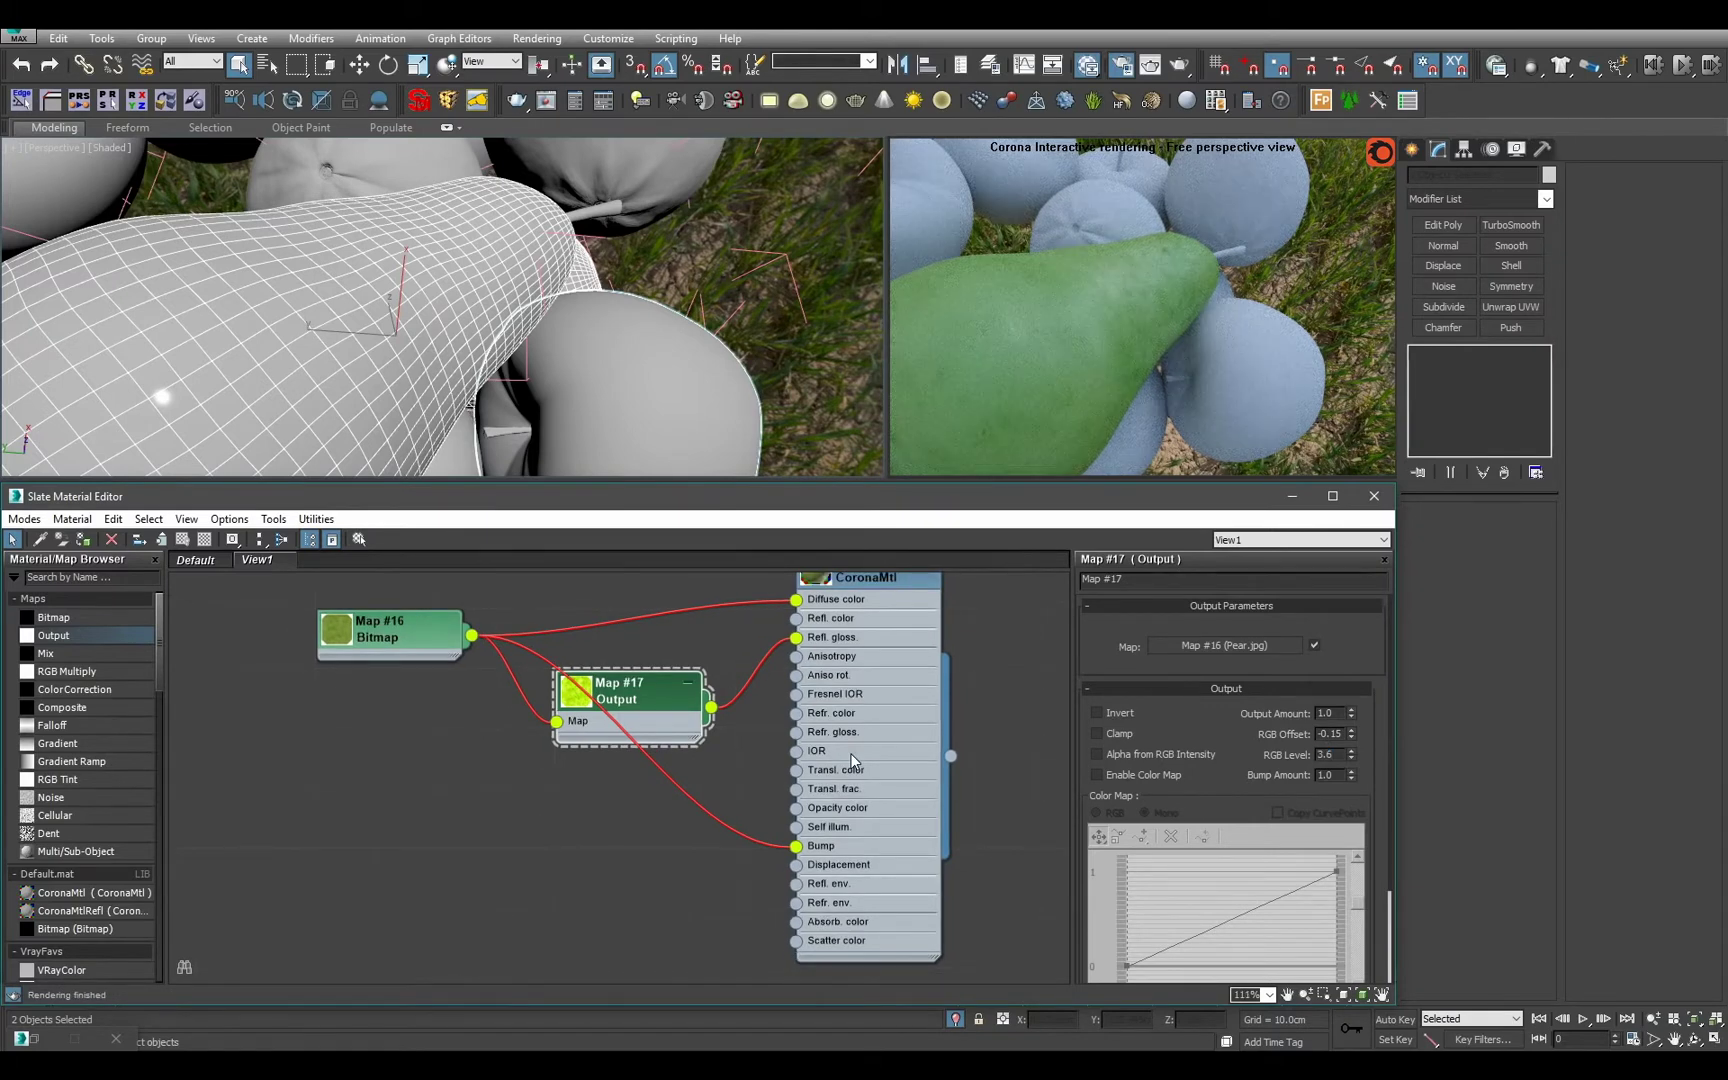
double_click(878, 813)
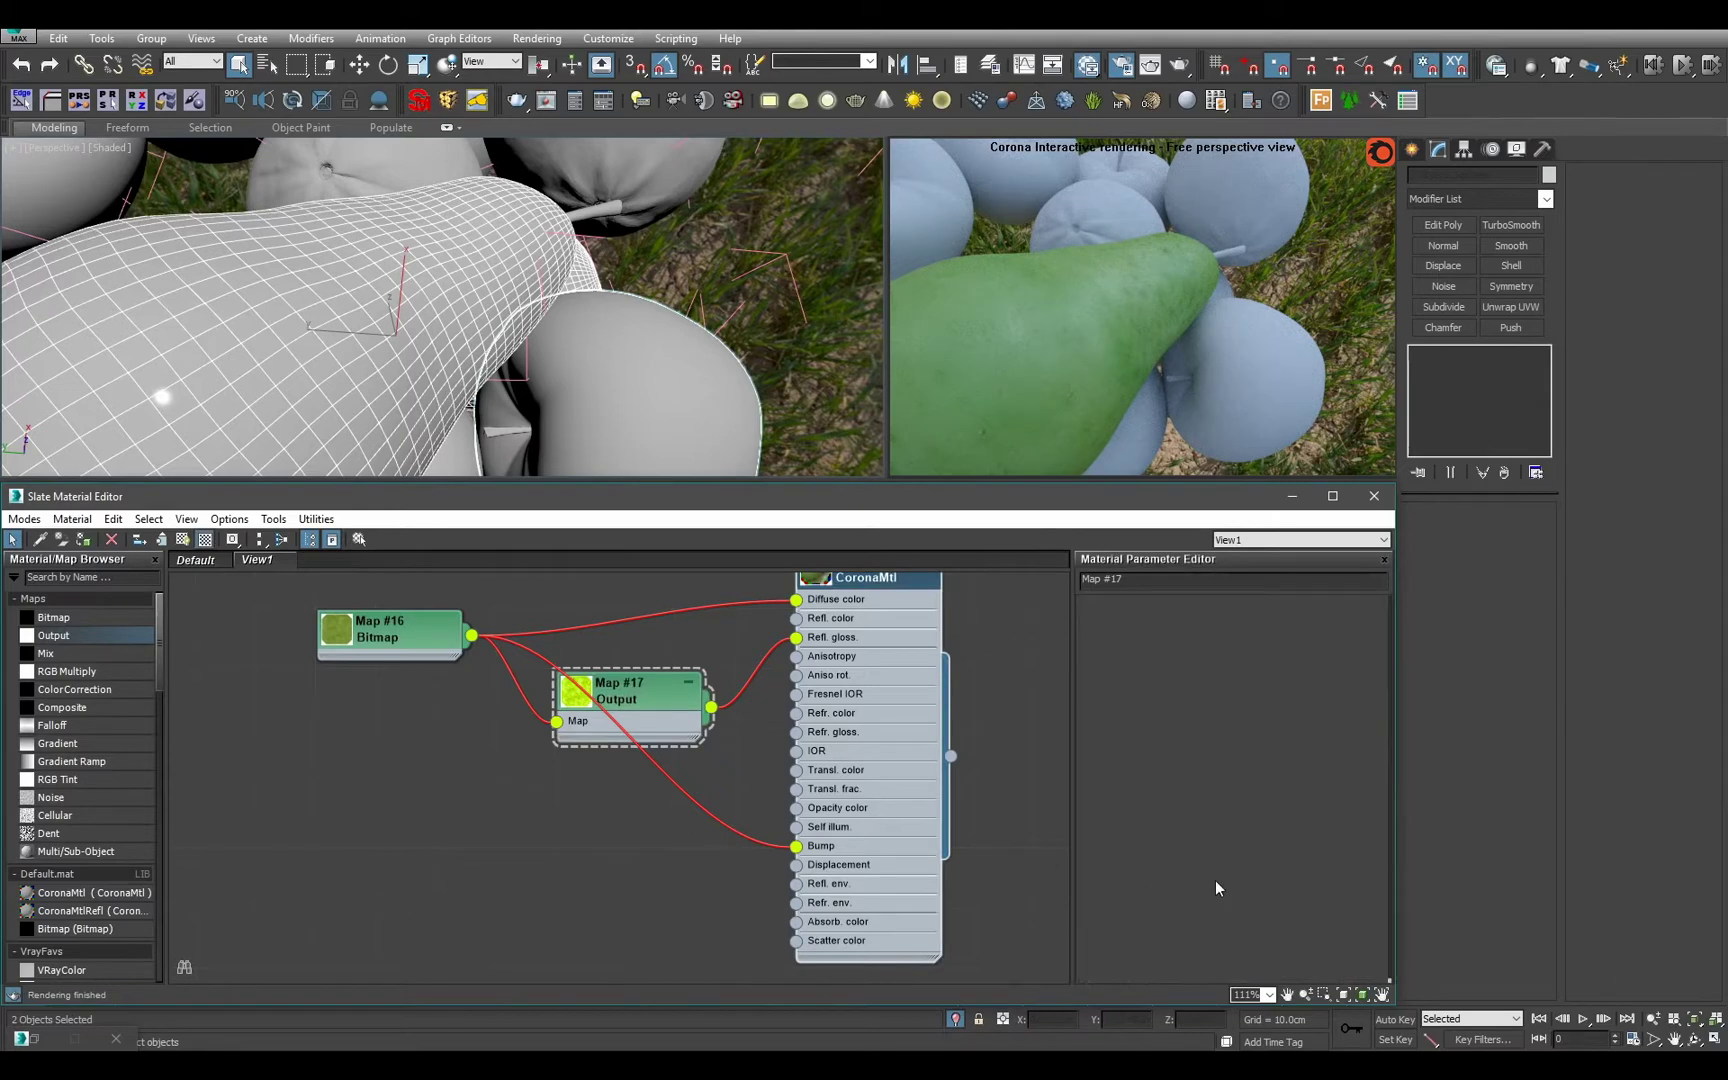
scroll(1250, 923, down, 5)
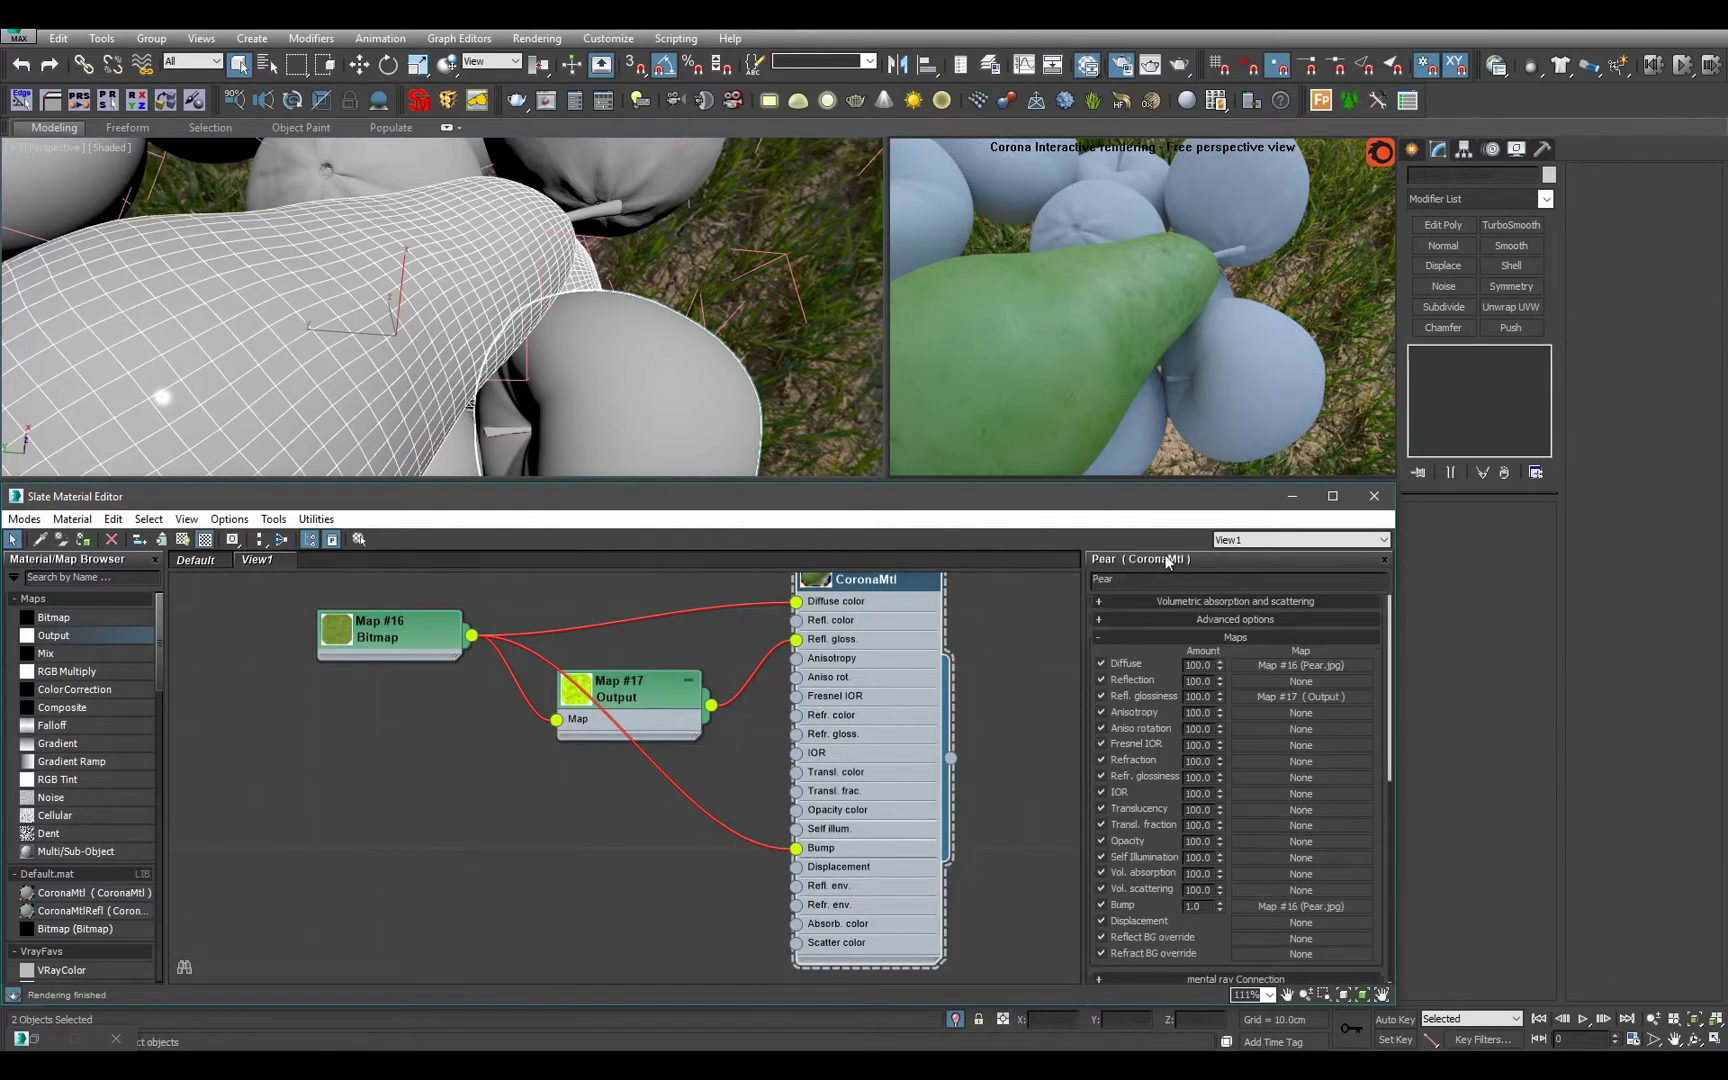
double_click(1192, 906)
text(2)
key(Return)
scroll(455, 224, down, 5)
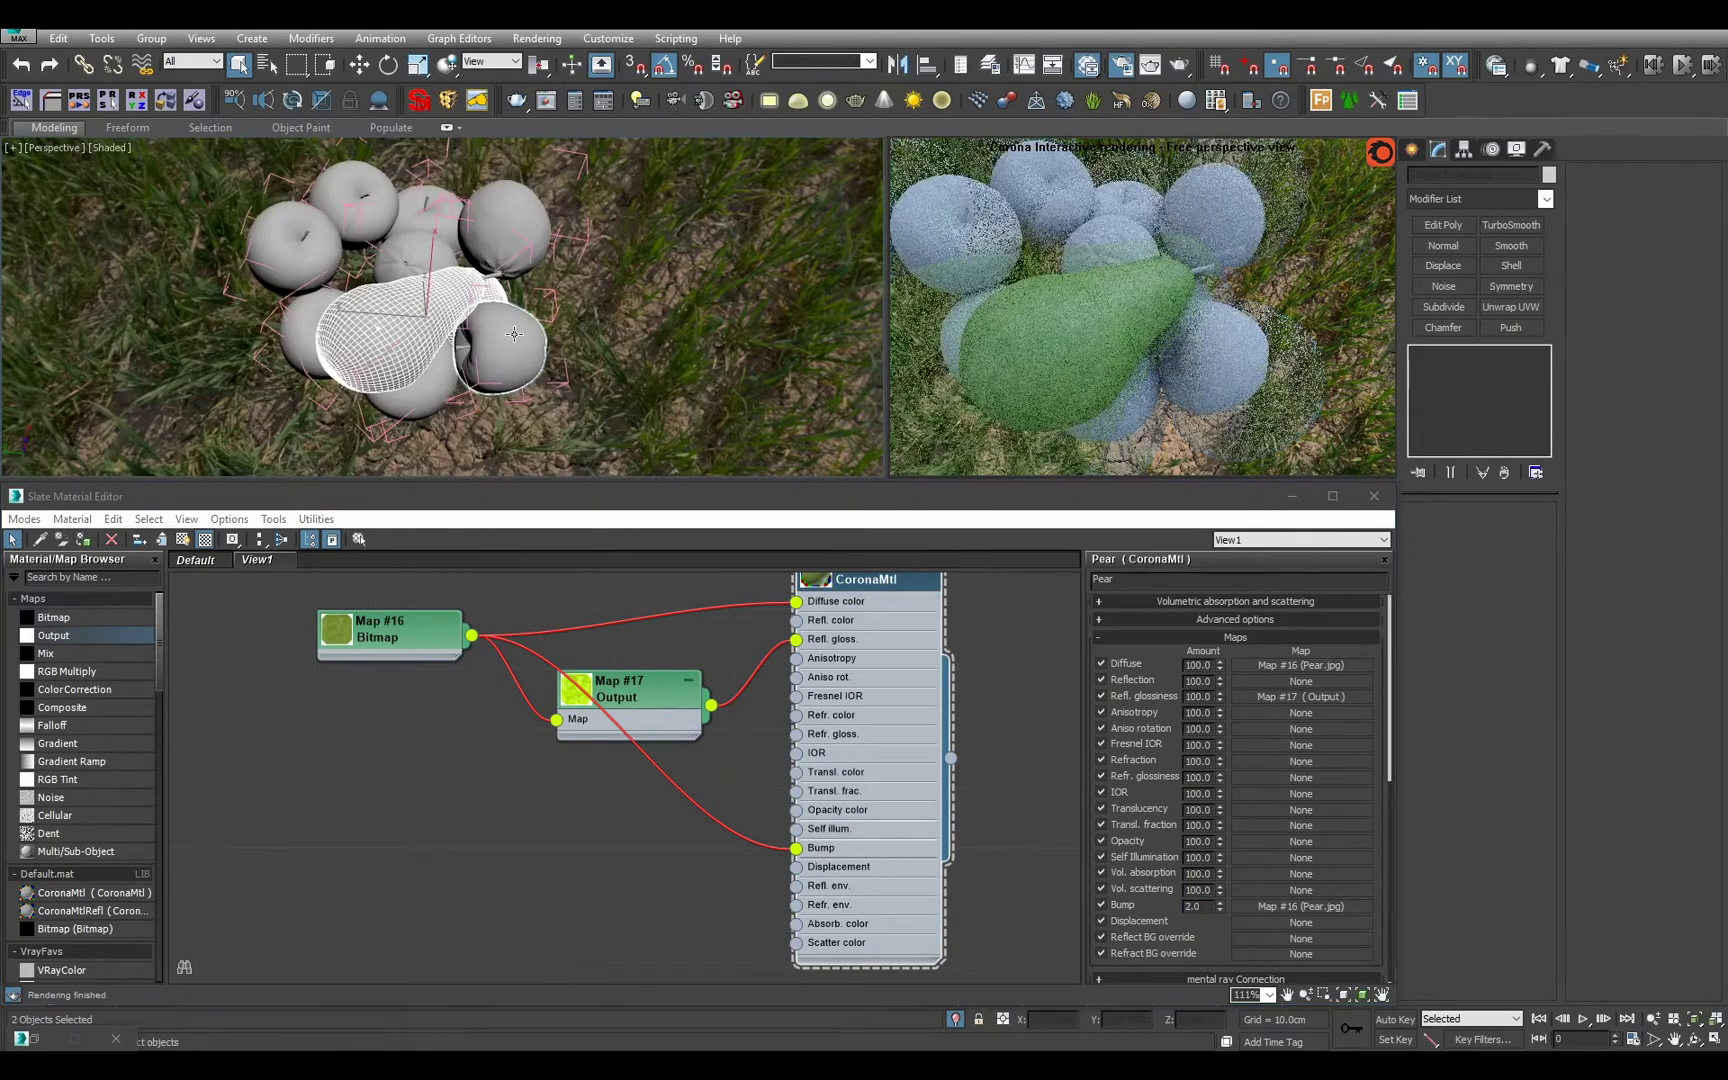
scroll(424, 327, up, 8)
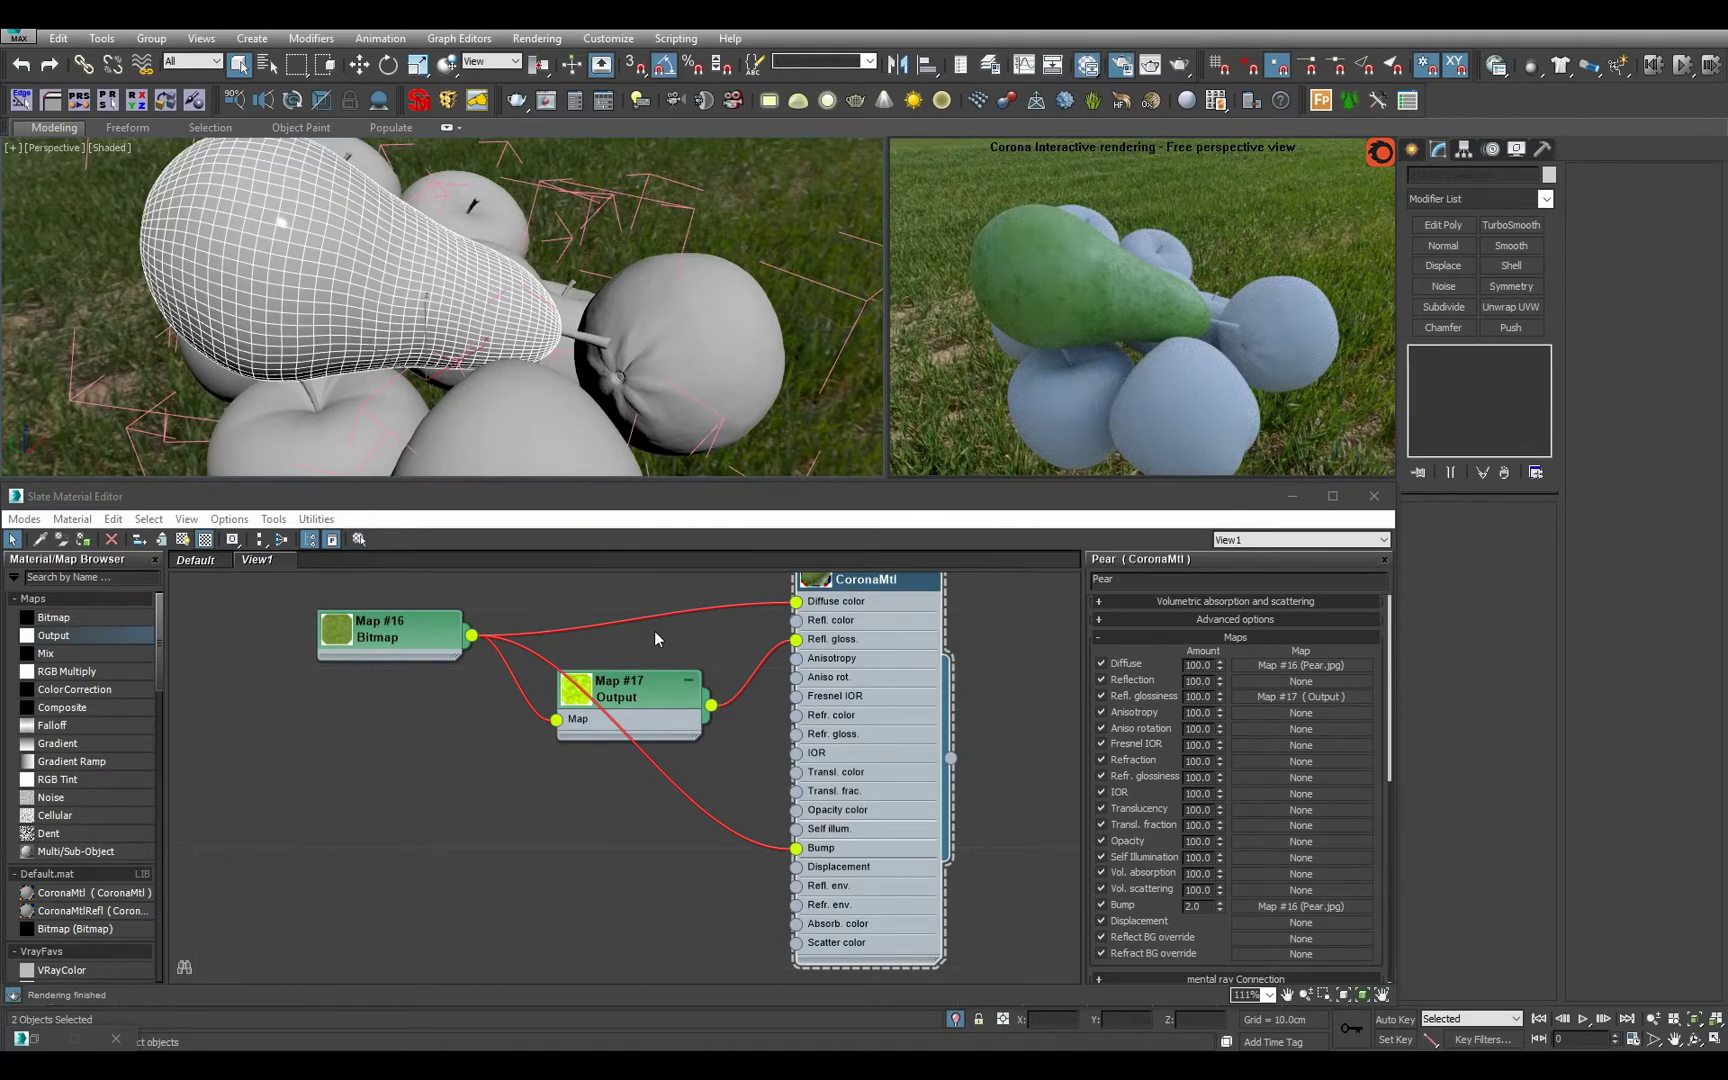
Set the Pear material's translucency colour to a pale yellow (RGB 255, 245, 162).
click(851, 773)
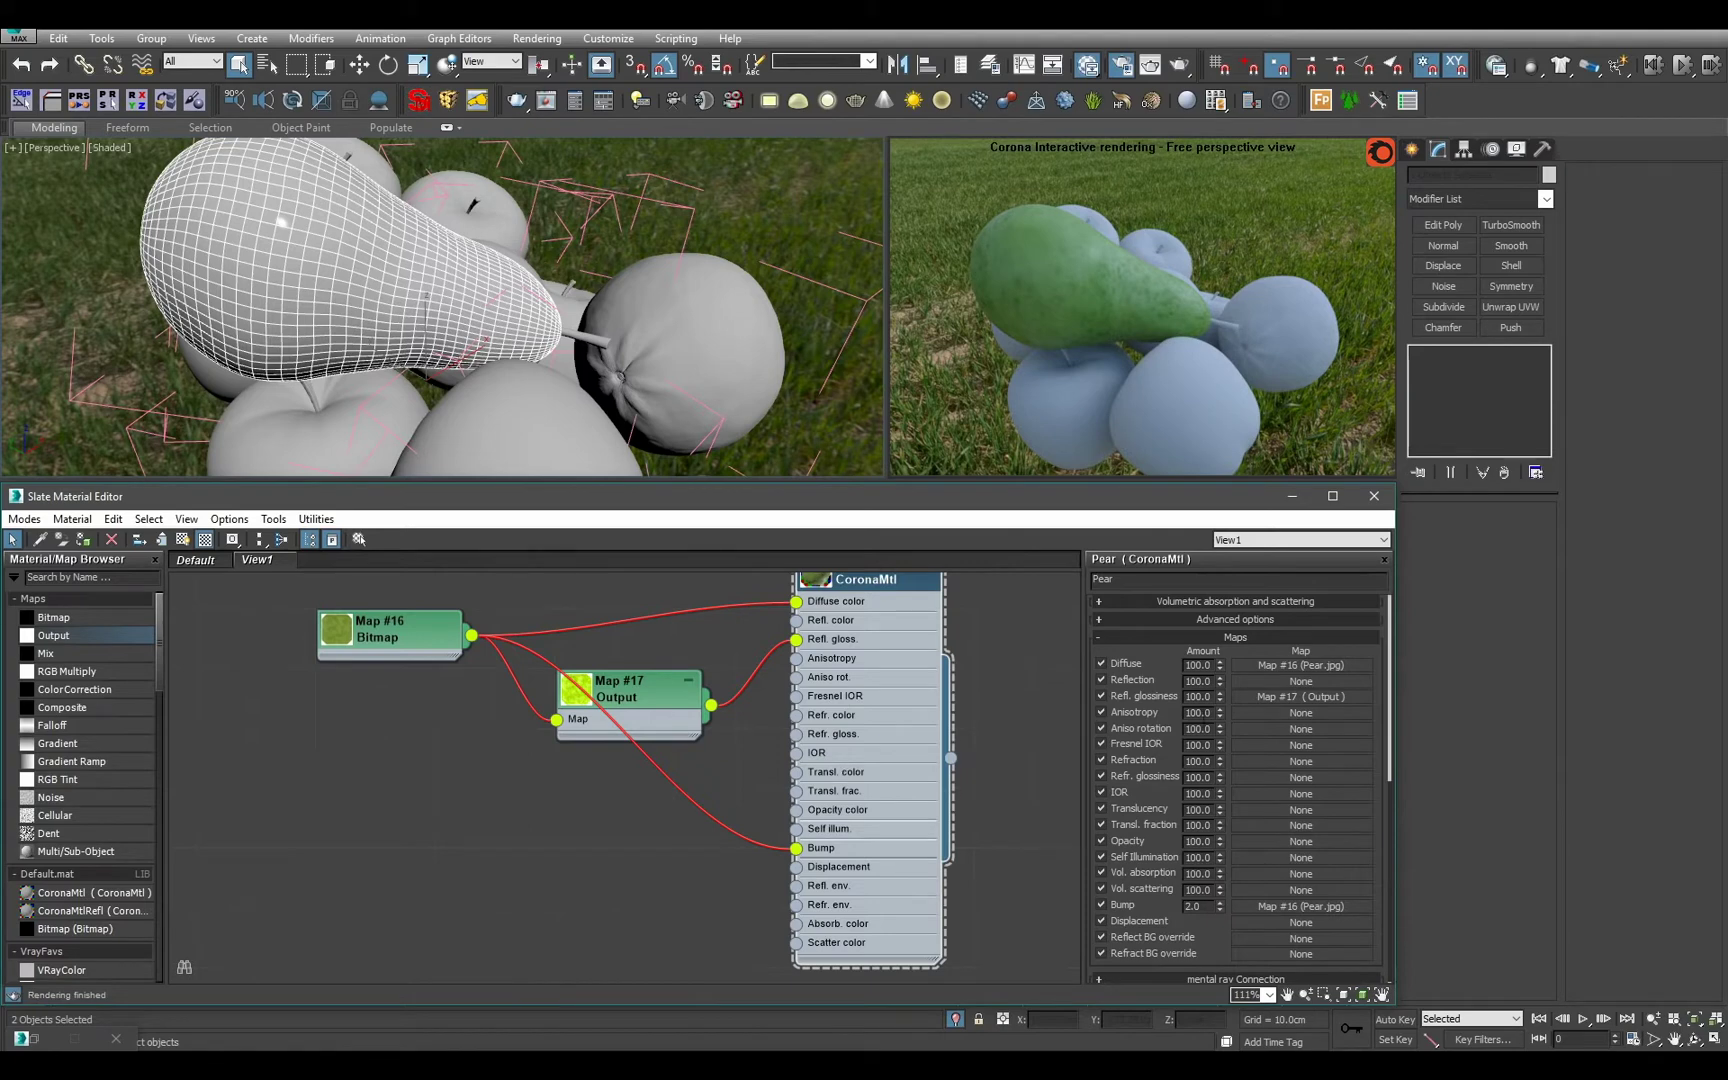
drag(1160, 652, 1154, 947)
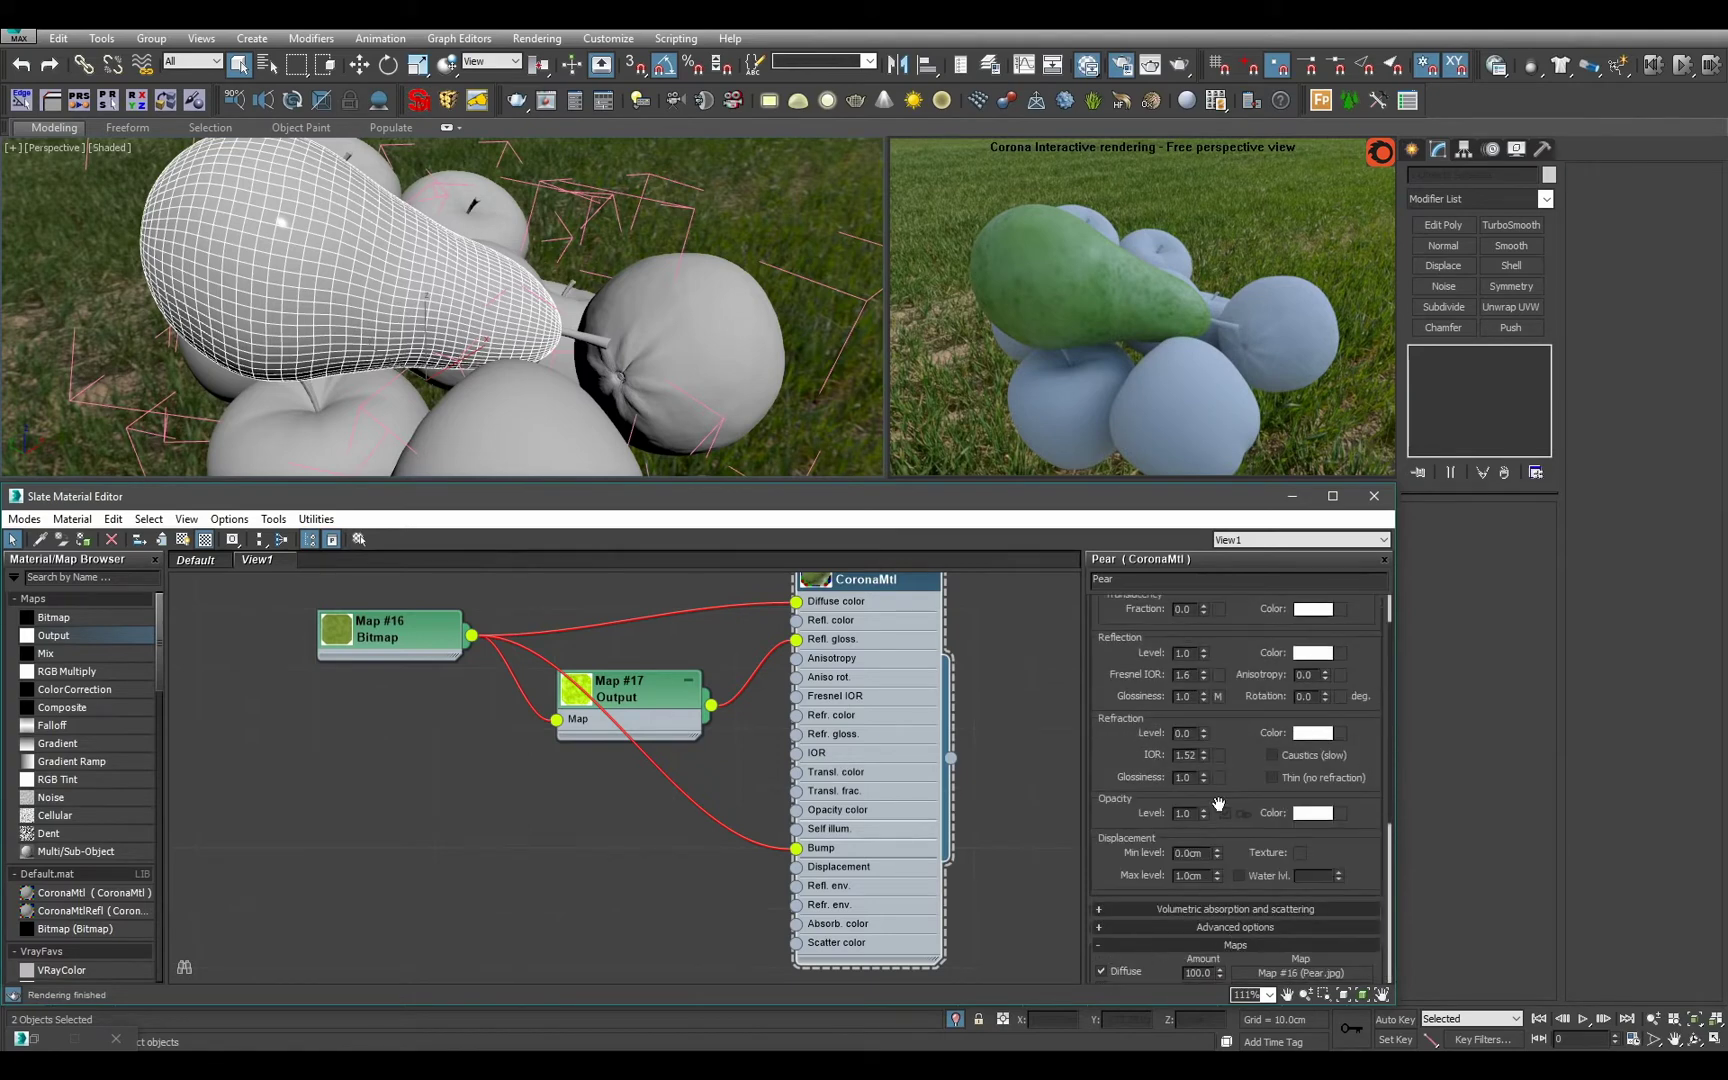
drag(1238, 740, 1240, 806)
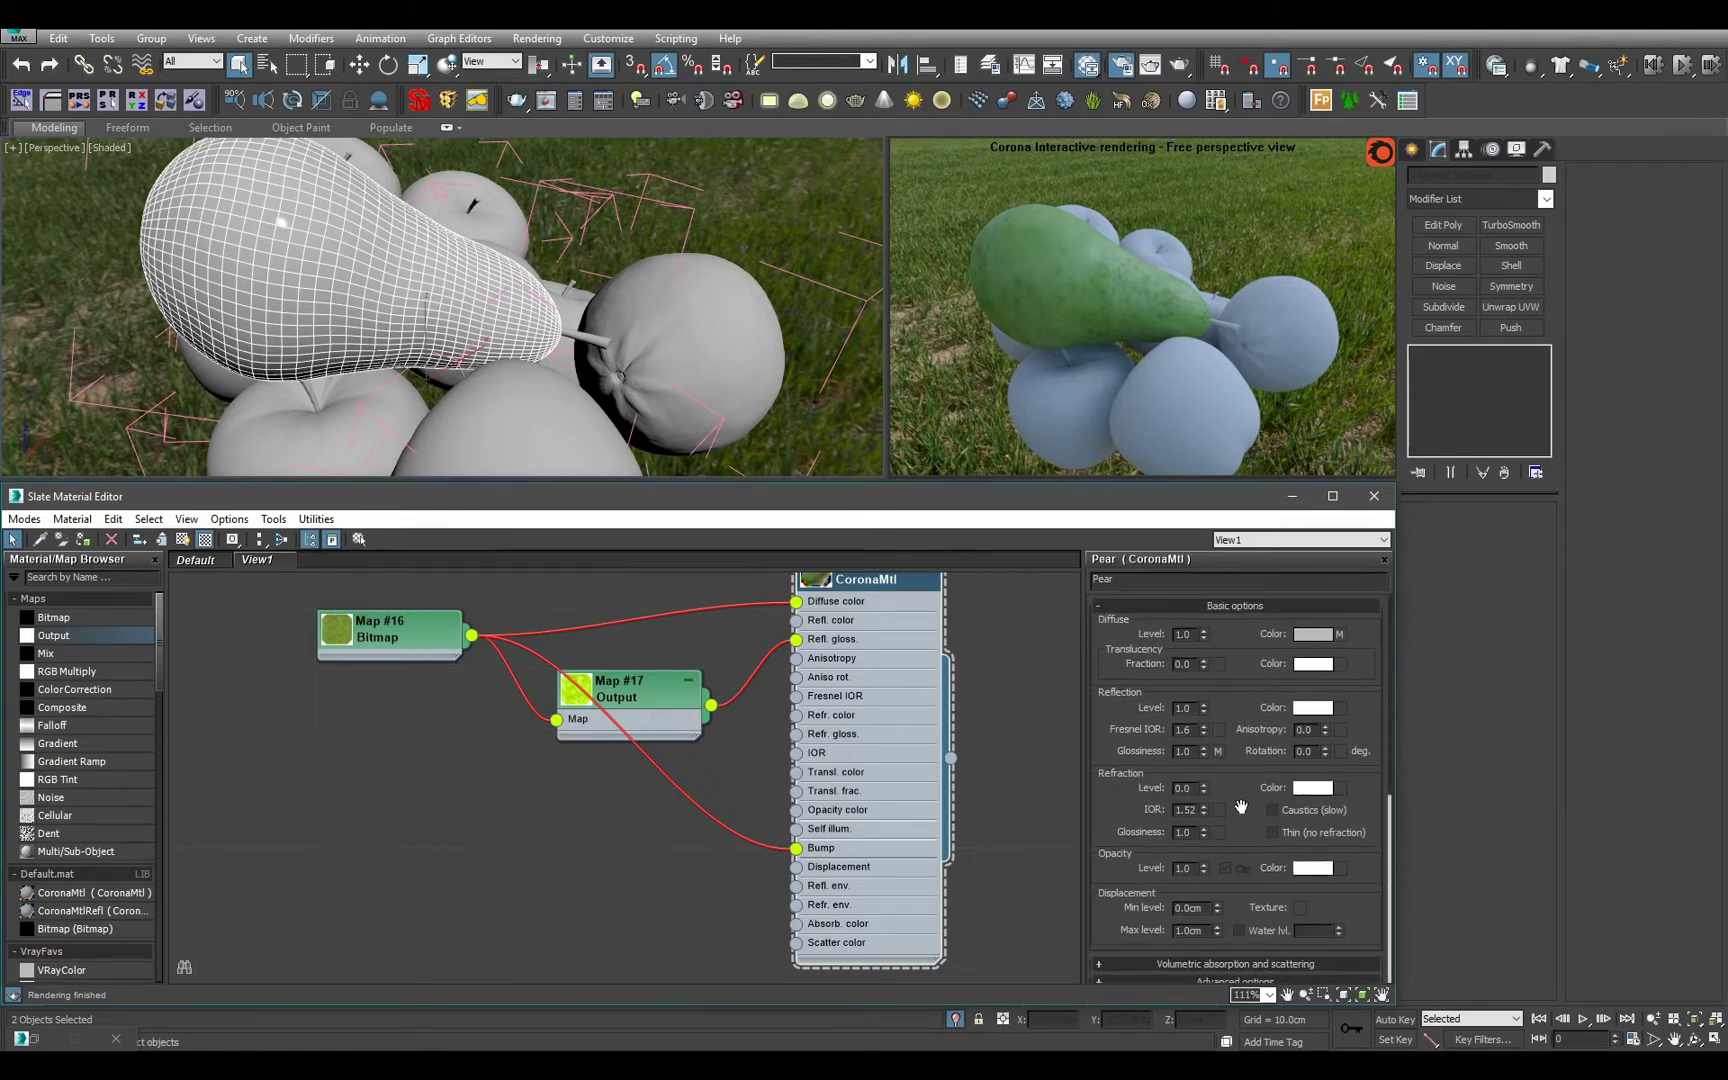
click(1313, 663)
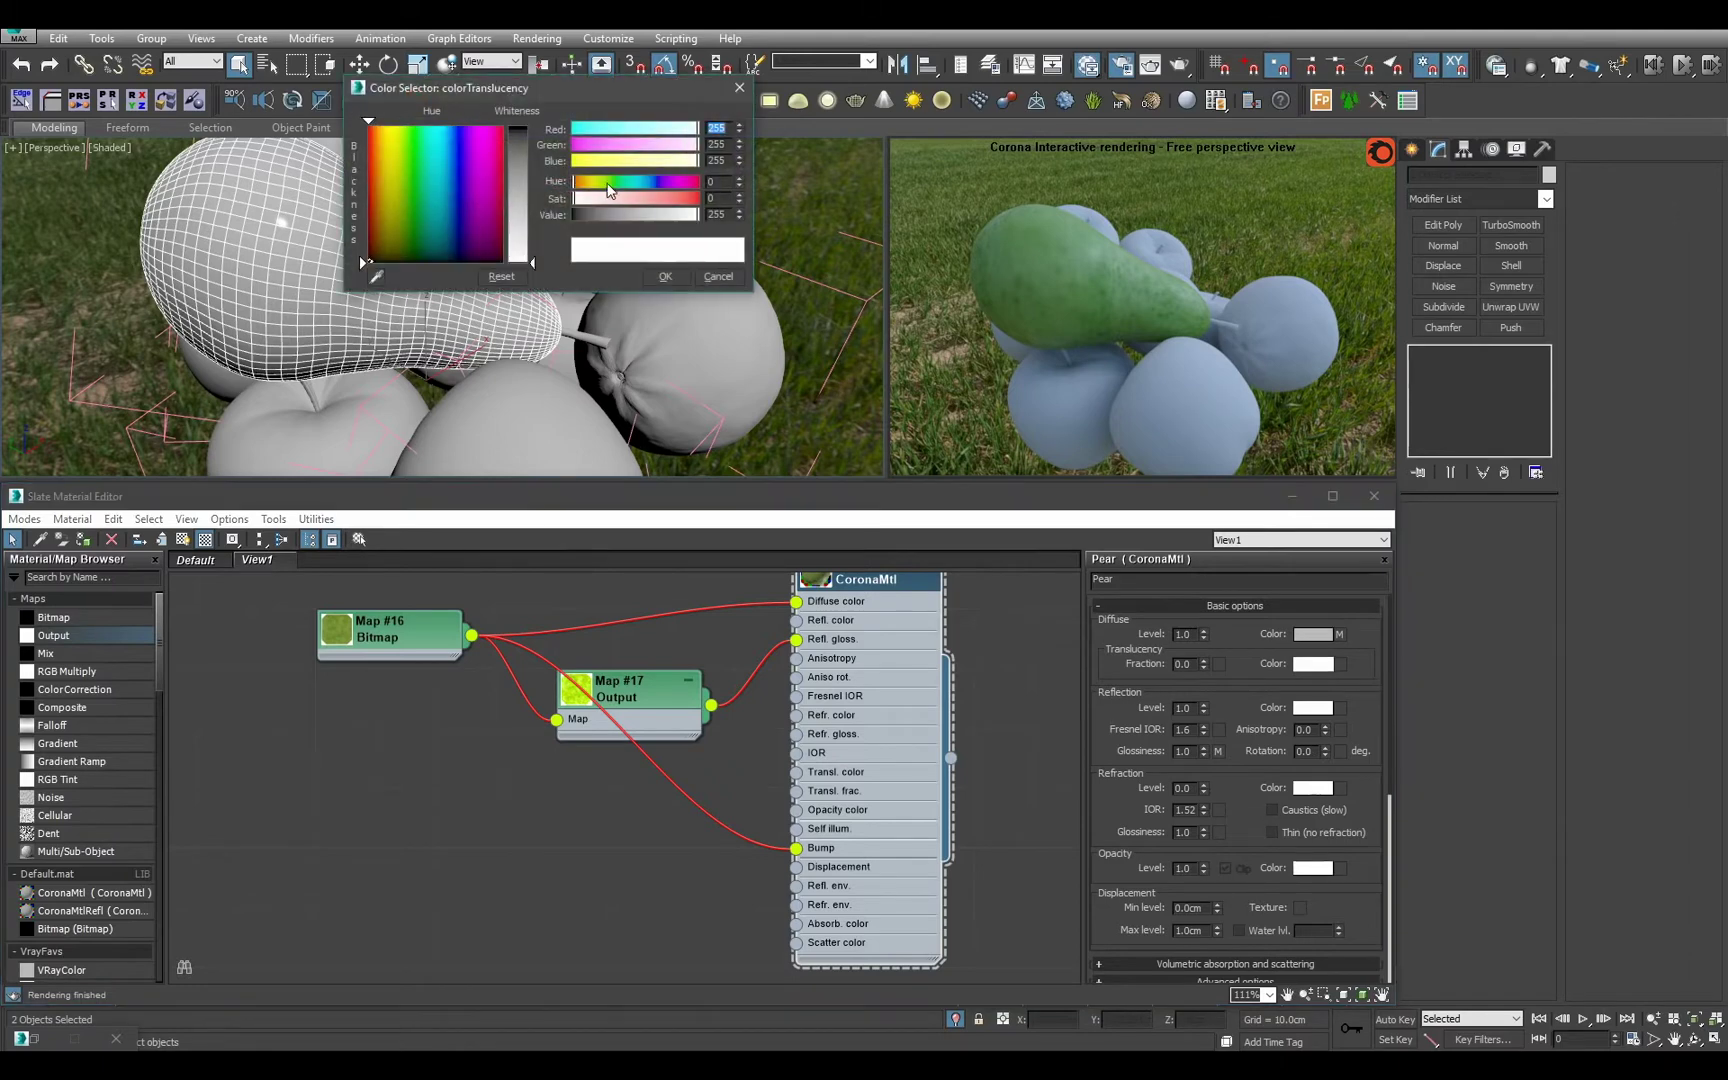
mouse_move(608, 187)
mouse_down()
mouse_move(592, 184)
mouse_move(620, 198)
mouse_up()
click(613, 198)
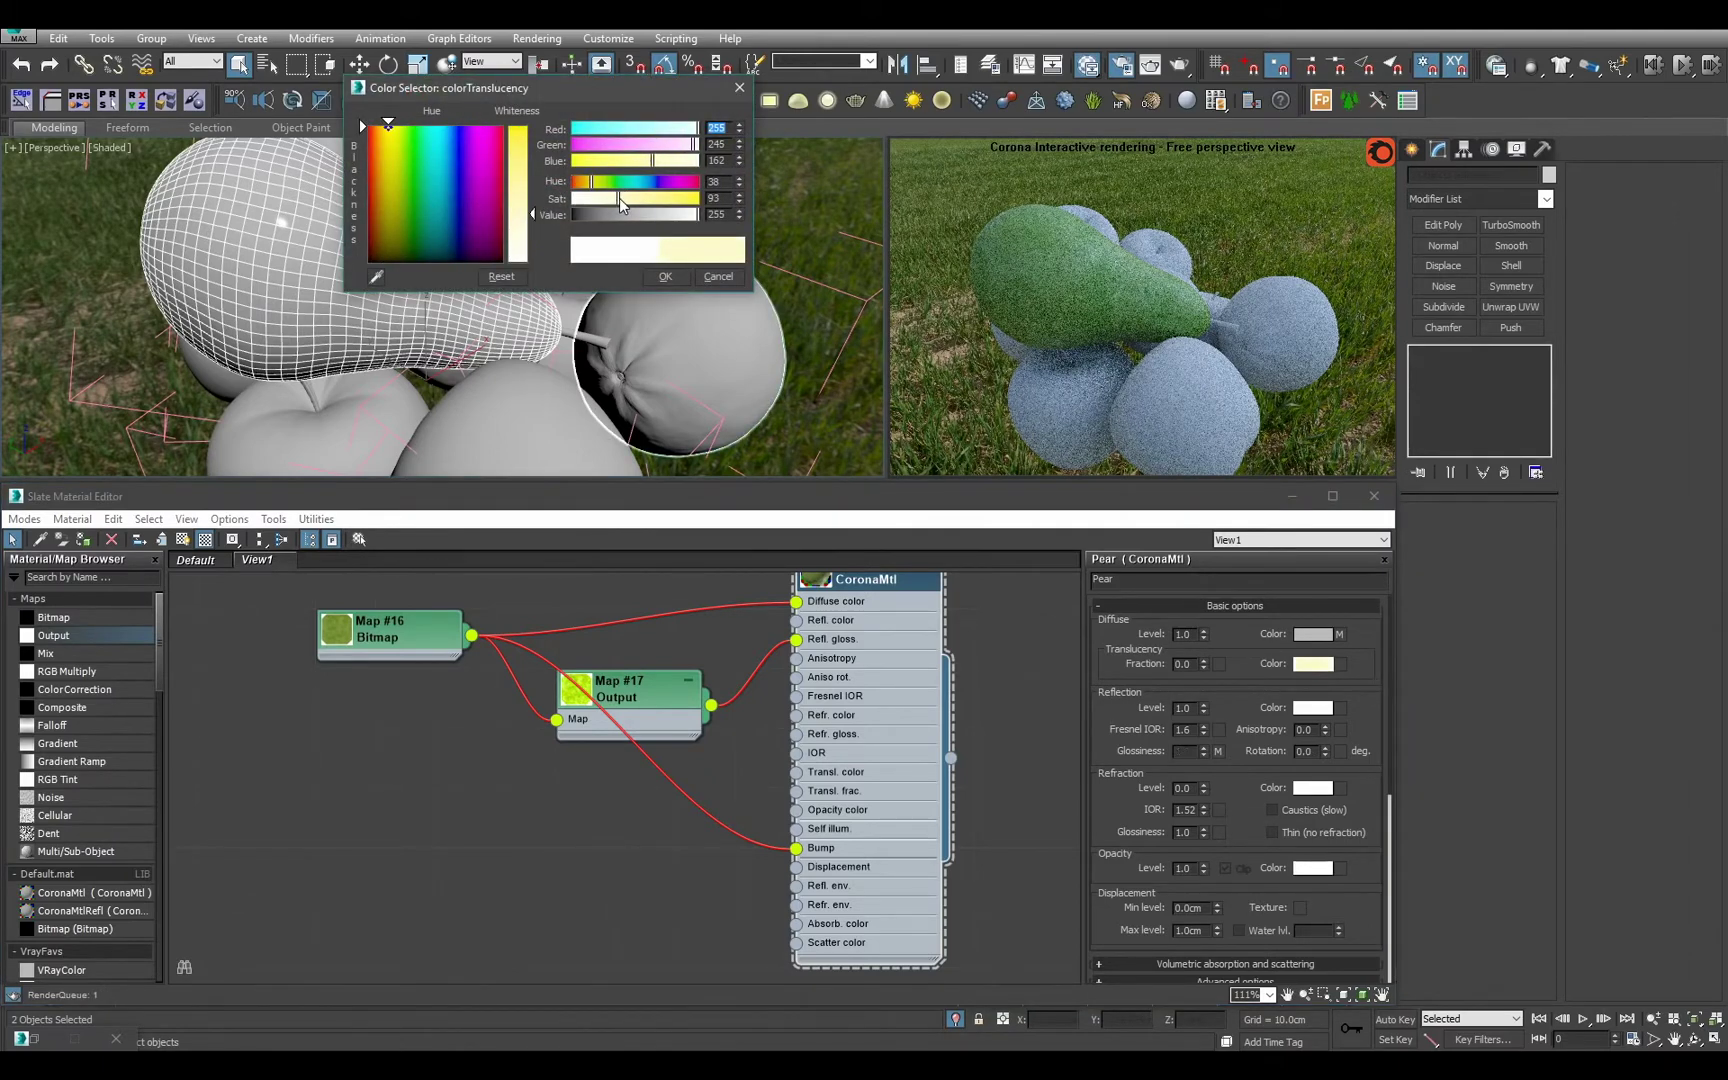
click(664, 276)
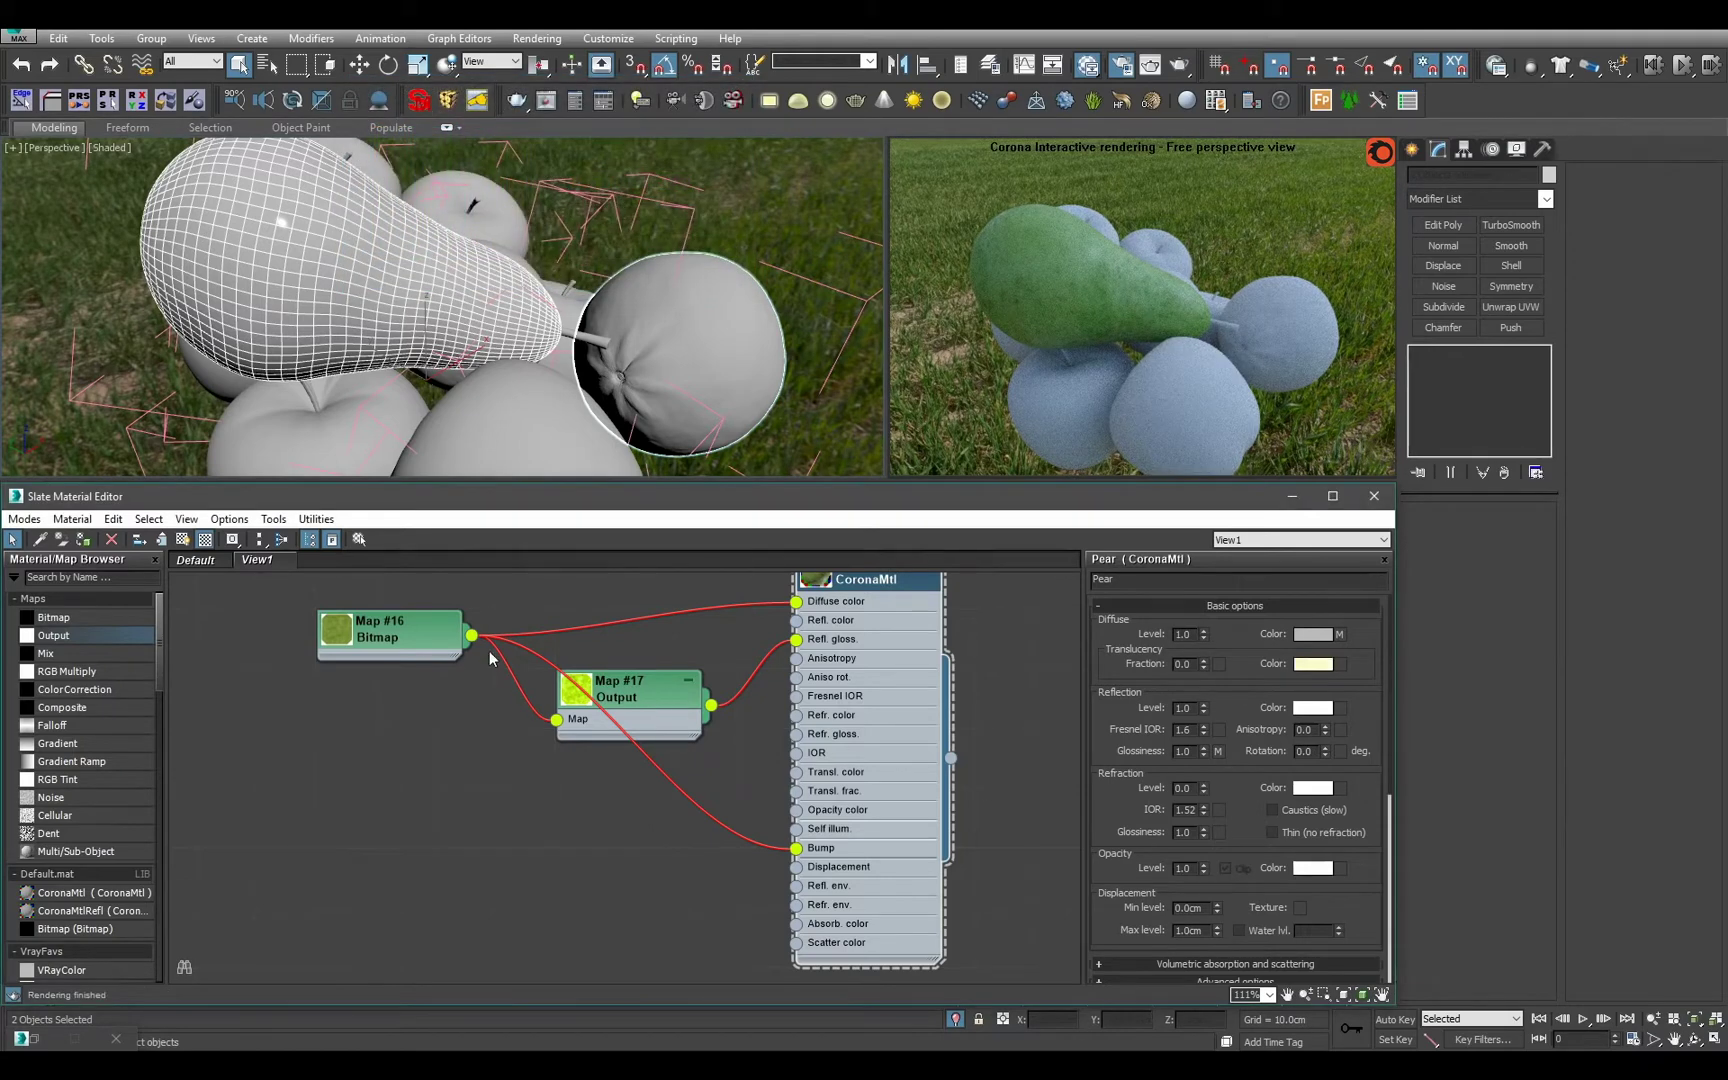
Feed the pear bitmap into a second Output map and show that map's parameters.
drag(471, 635, 563, 848)
mouse_move(600, 862)
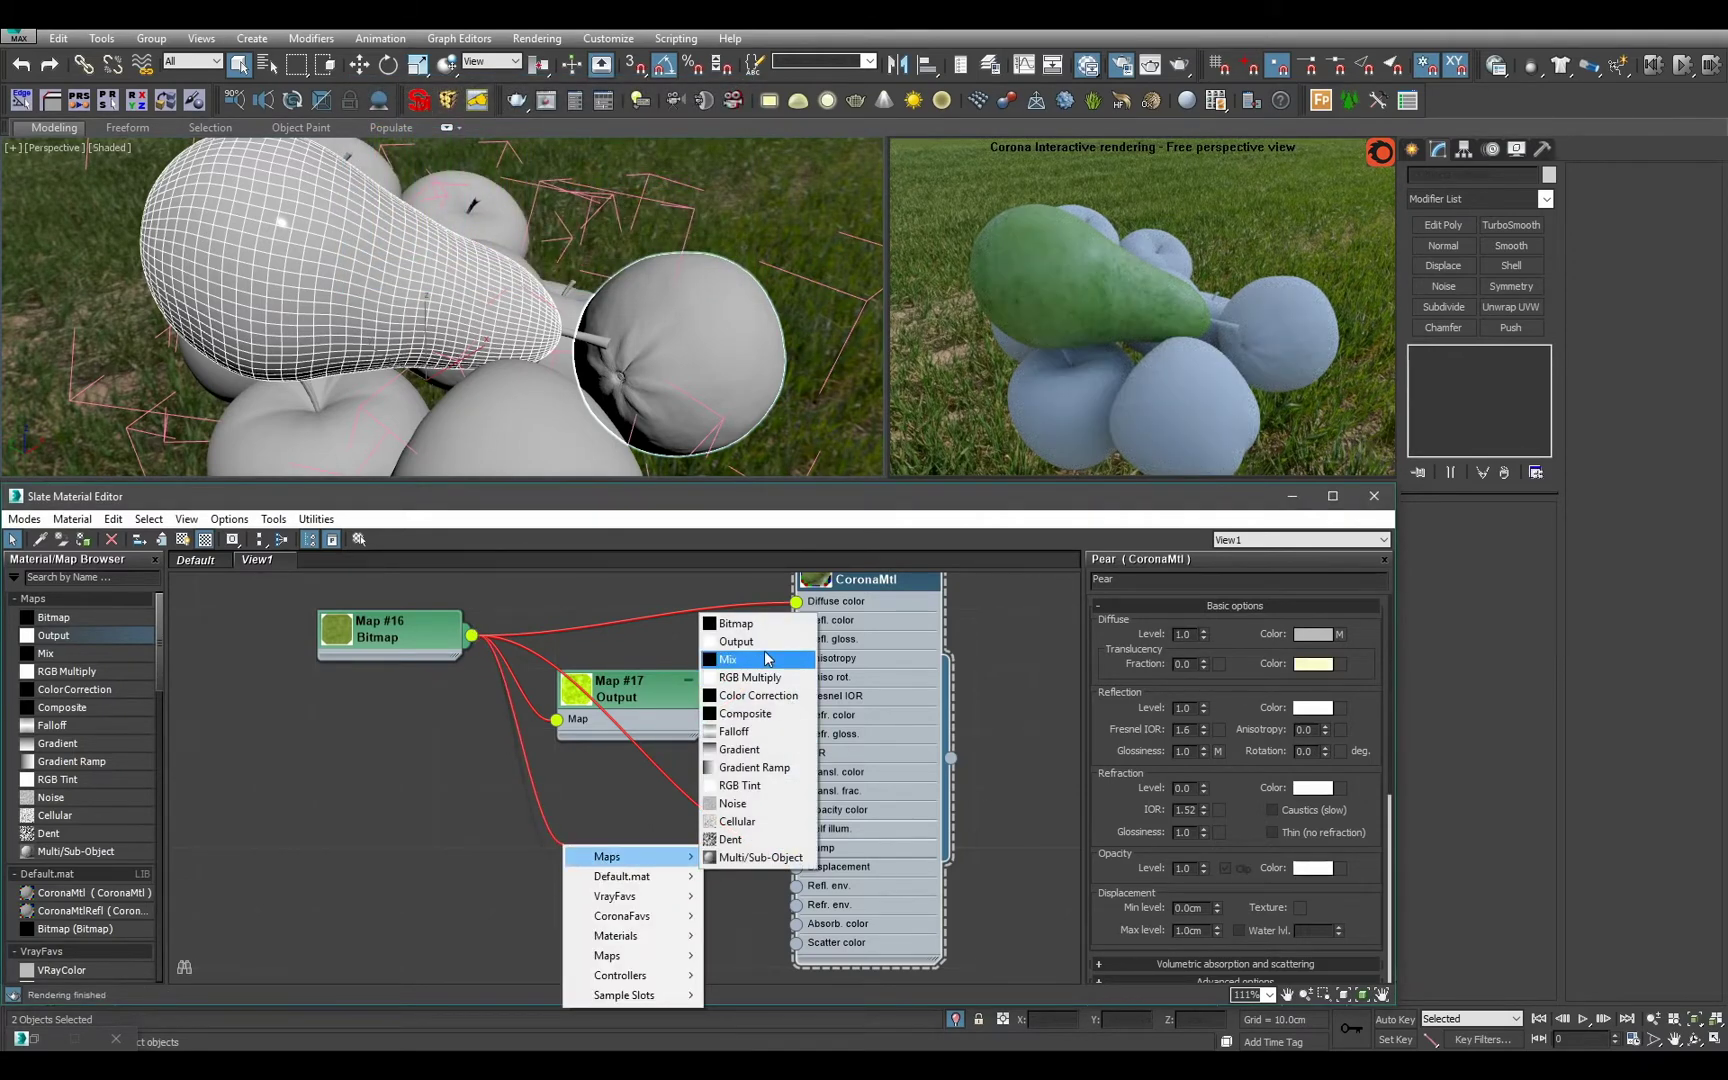
click(736, 641)
double_click(583, 890)
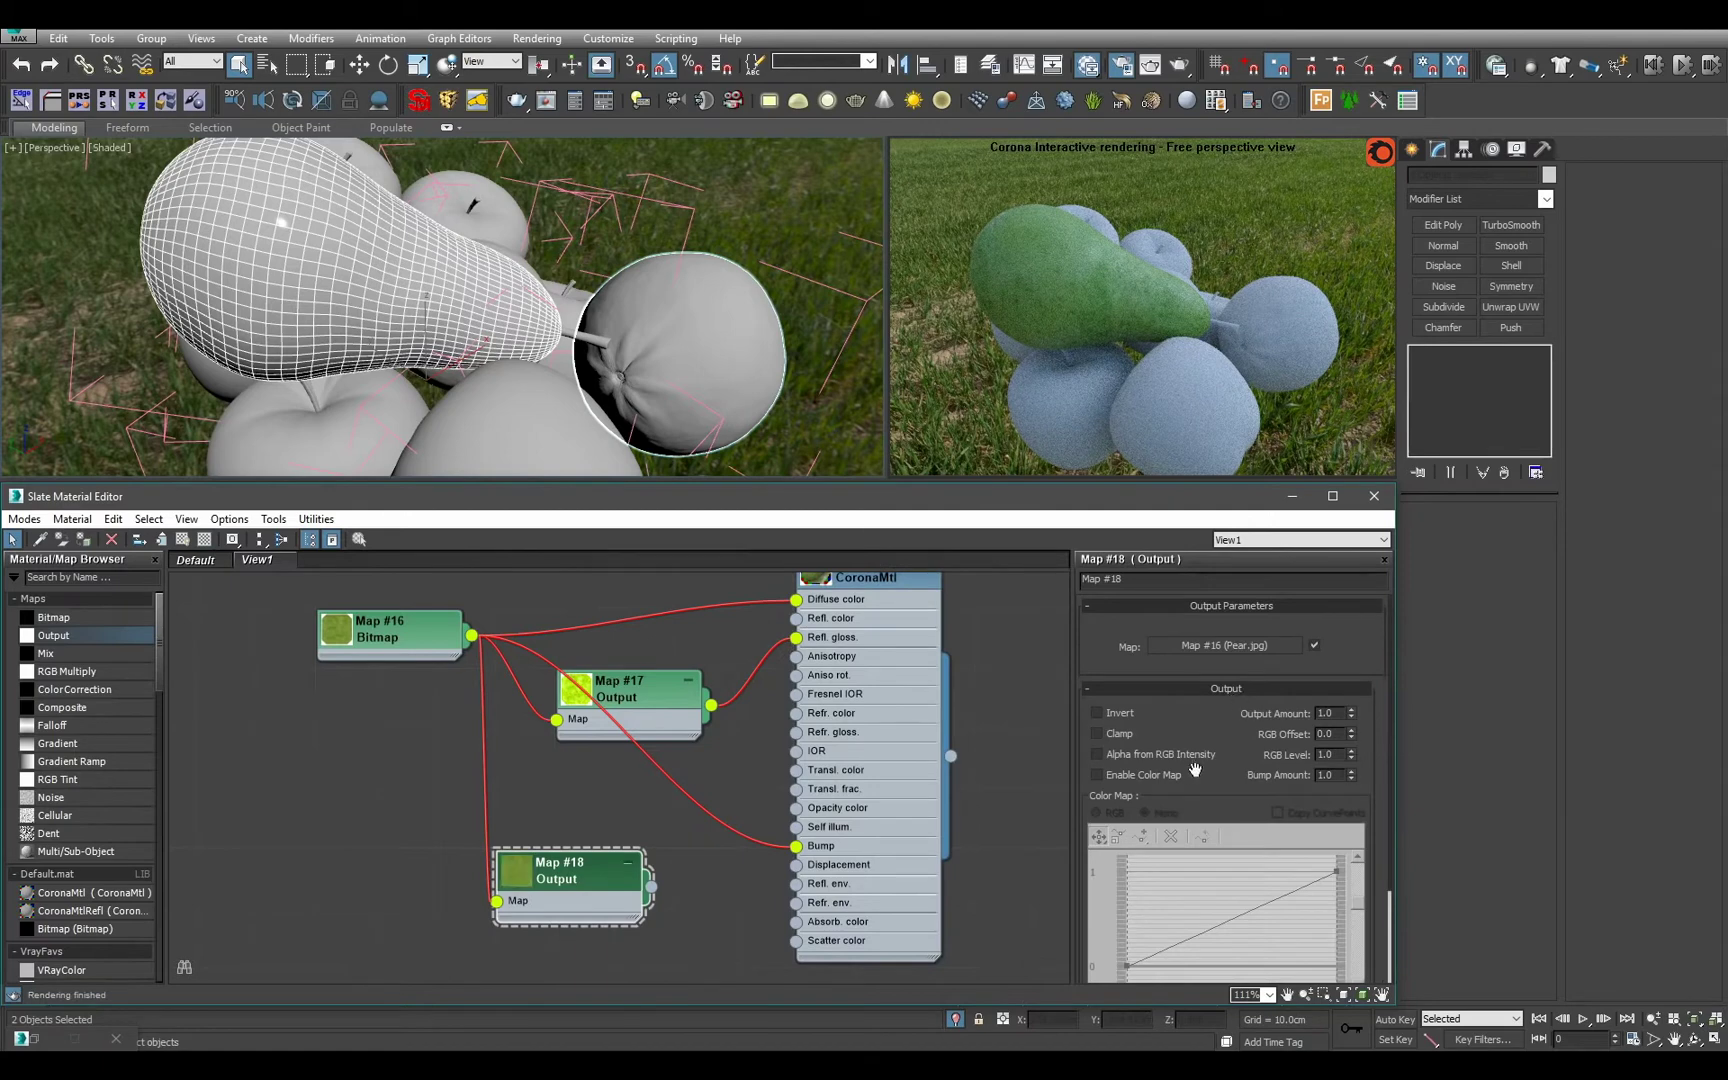
Enable the new Output map's colour map and bend its curve upward with a Bezier-Corner end point to brighten the midtones.
click(1097, 775)
scroll(1200, 800, down, 2)
right_click(1335, 786)
click(1378, 839)
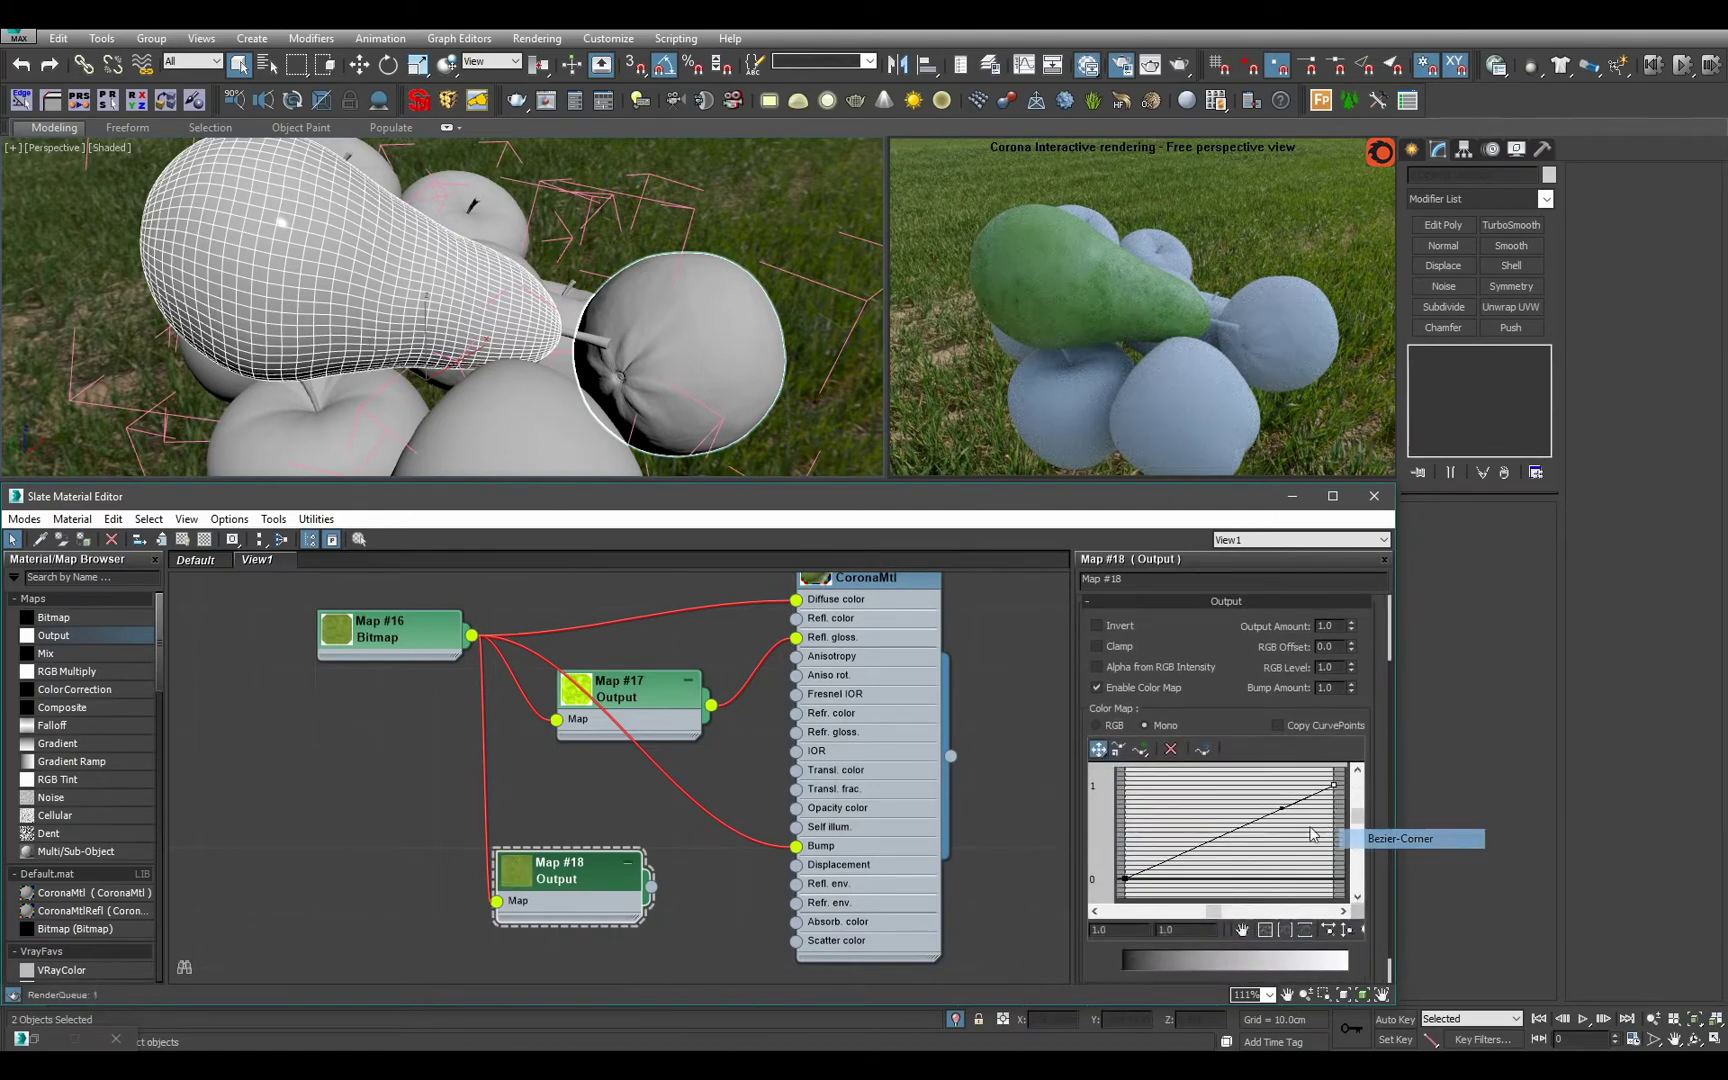
drag(1264, 816, 1201, 799)
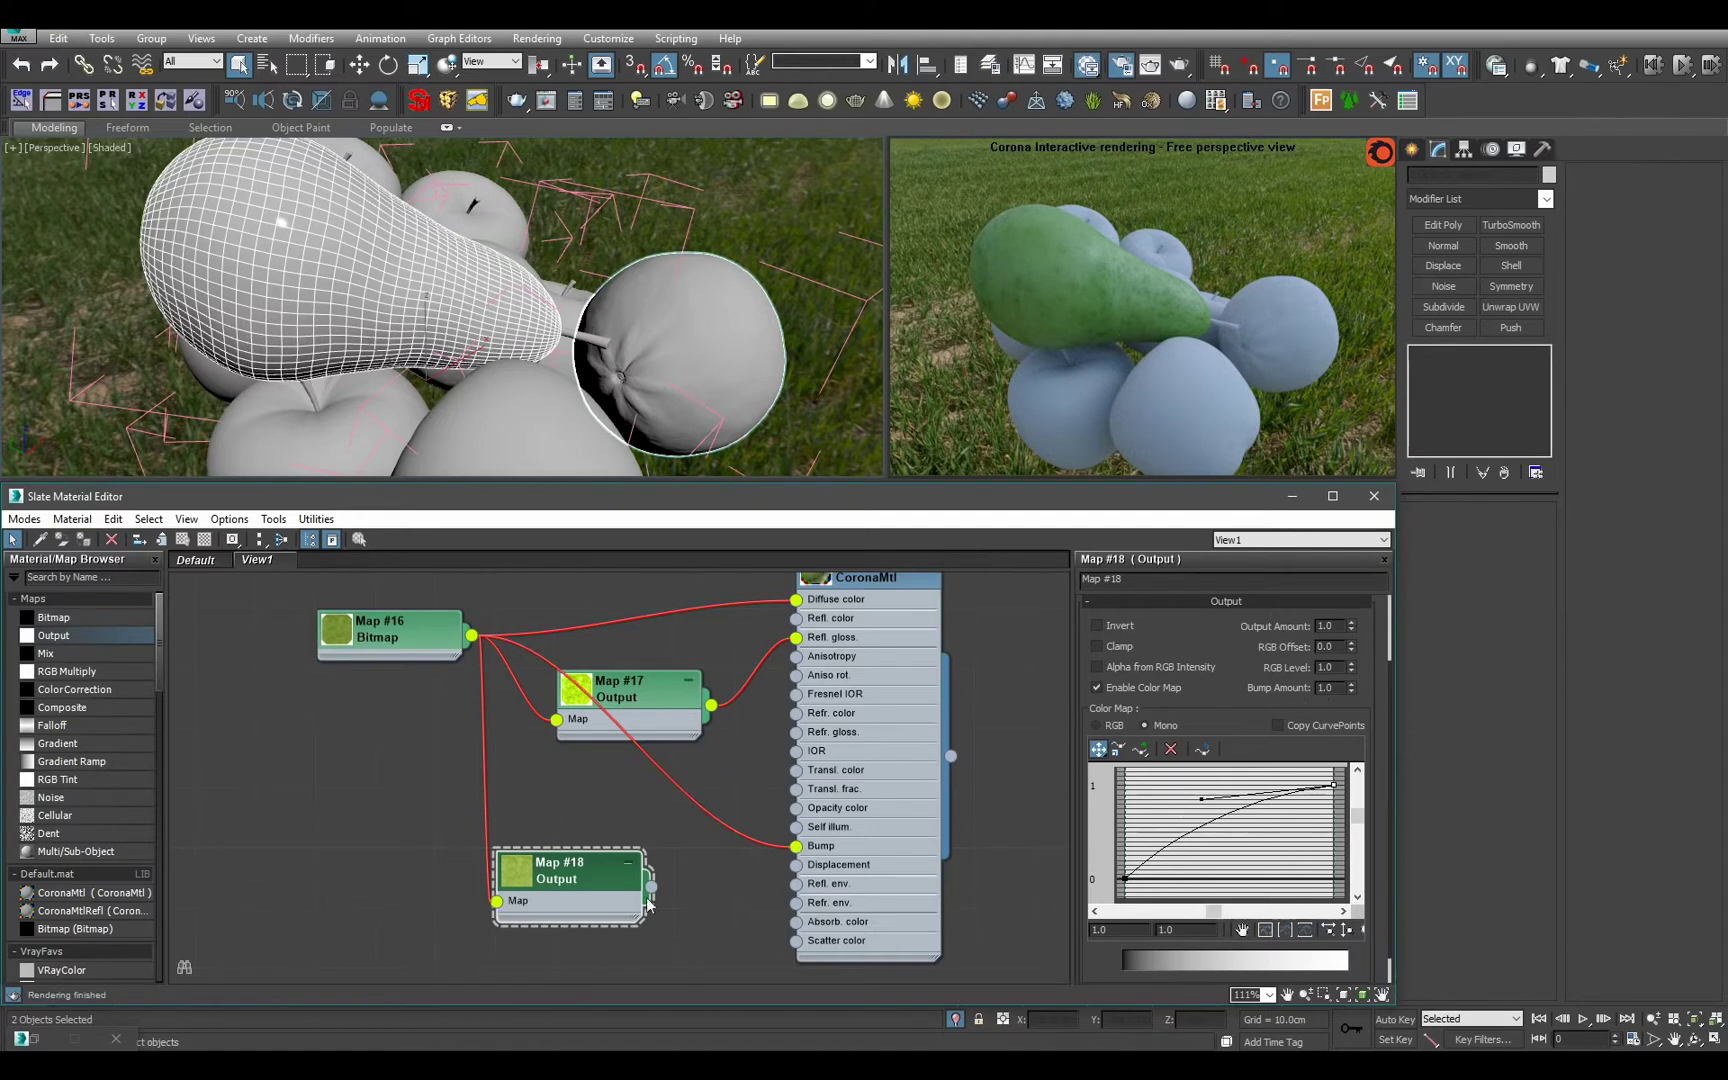
Connect the new Output map to the Pear material's Scatter color input.
drag(651, 888, 815, 950)
click(848, 883)
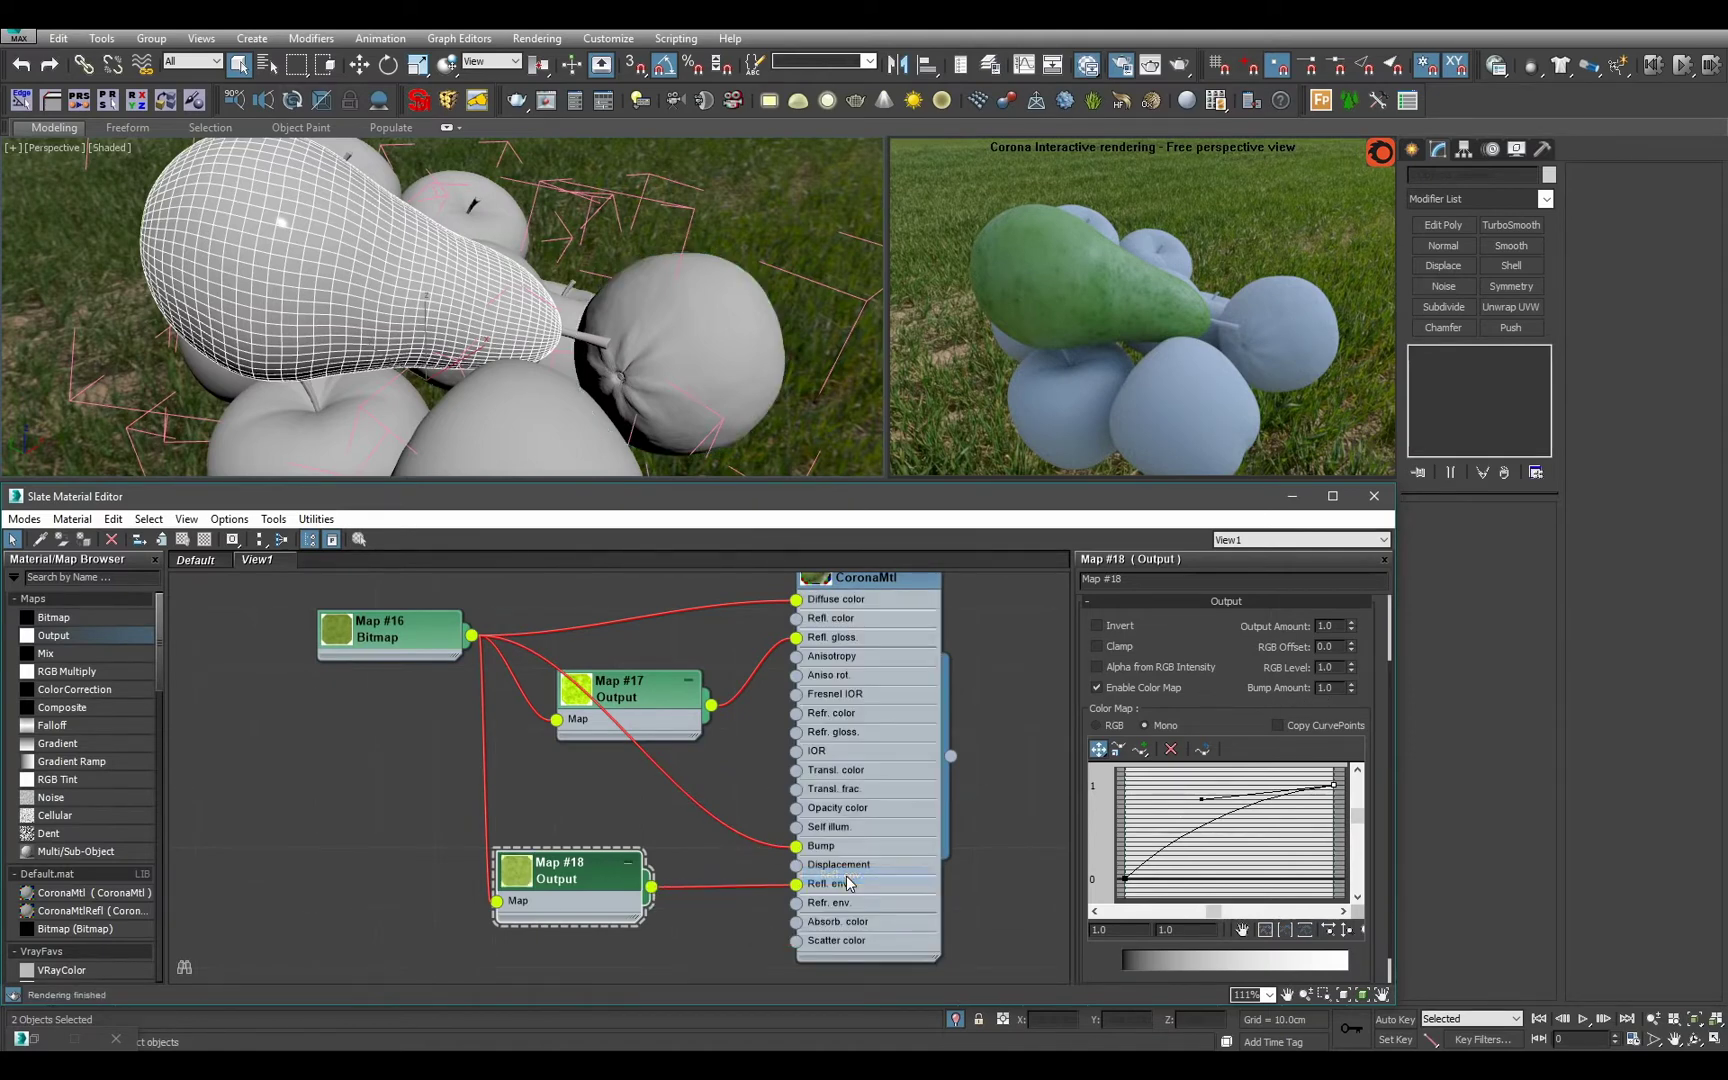
drag(796, 883, 796, 941)
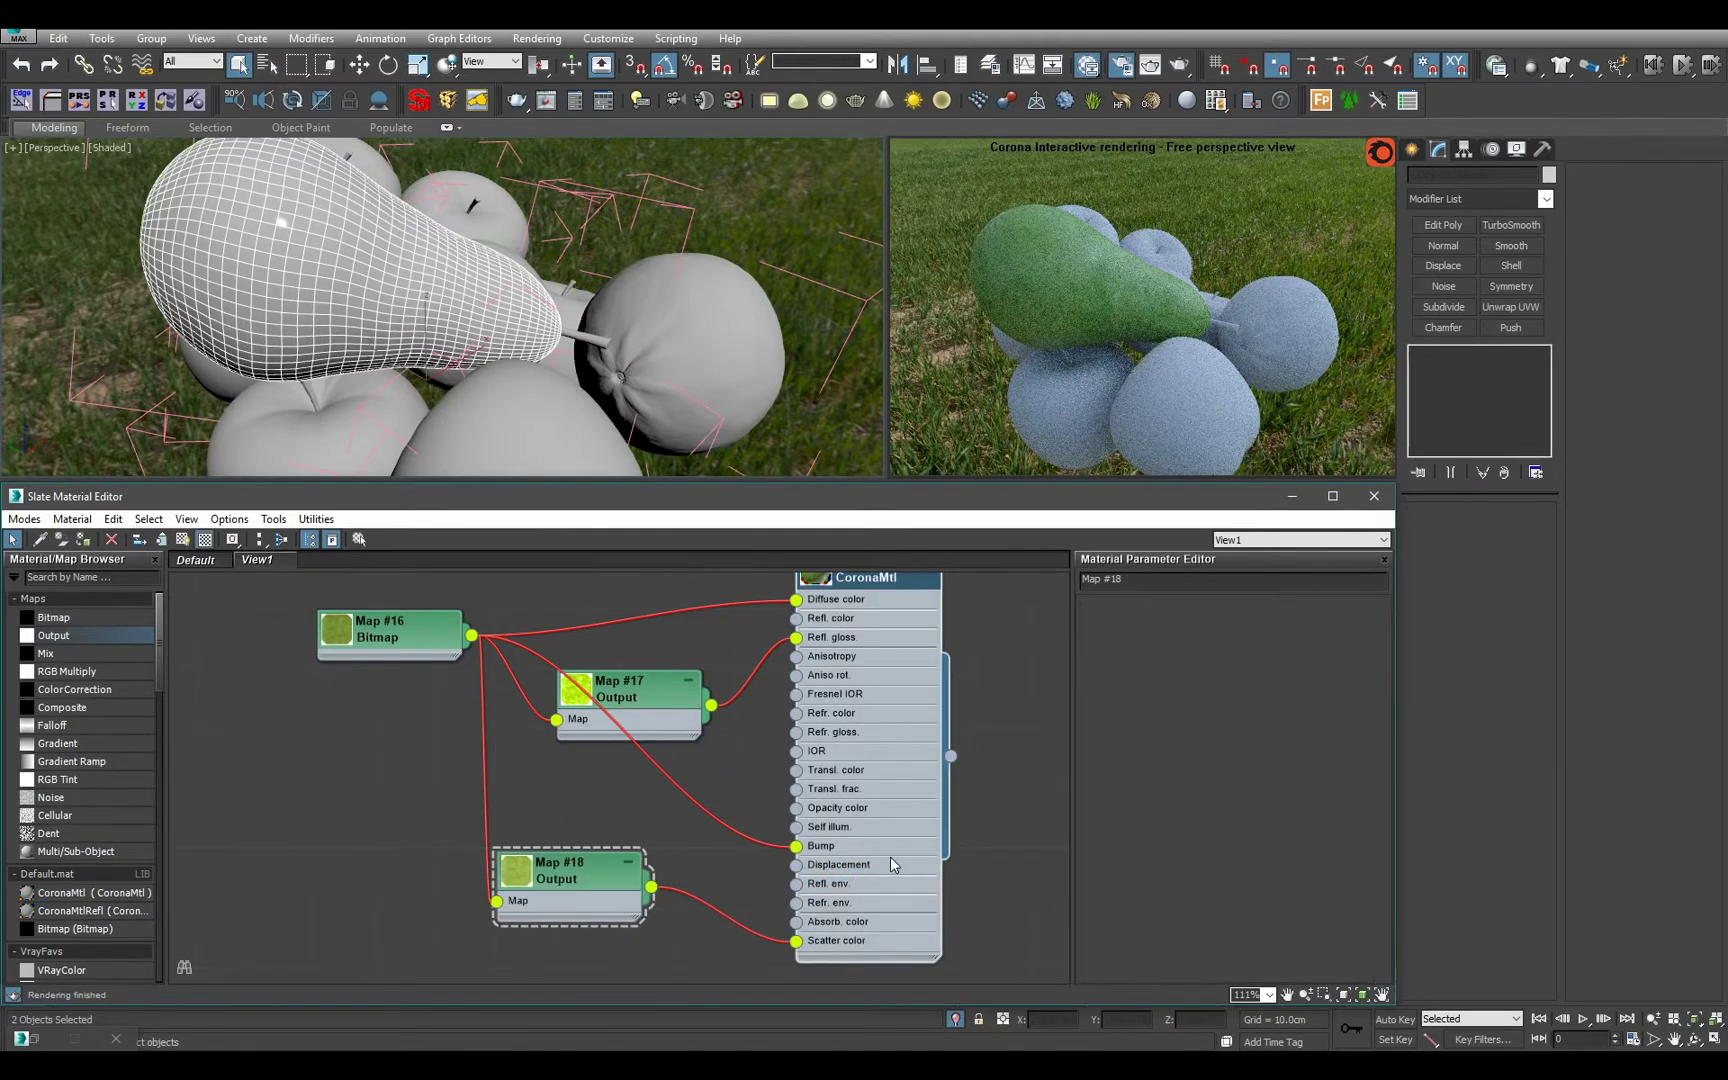
Set the Pear material's opacity level to 0.0 and its volumetric absorption distance to 0.2 cm.
double_click(890, 856)
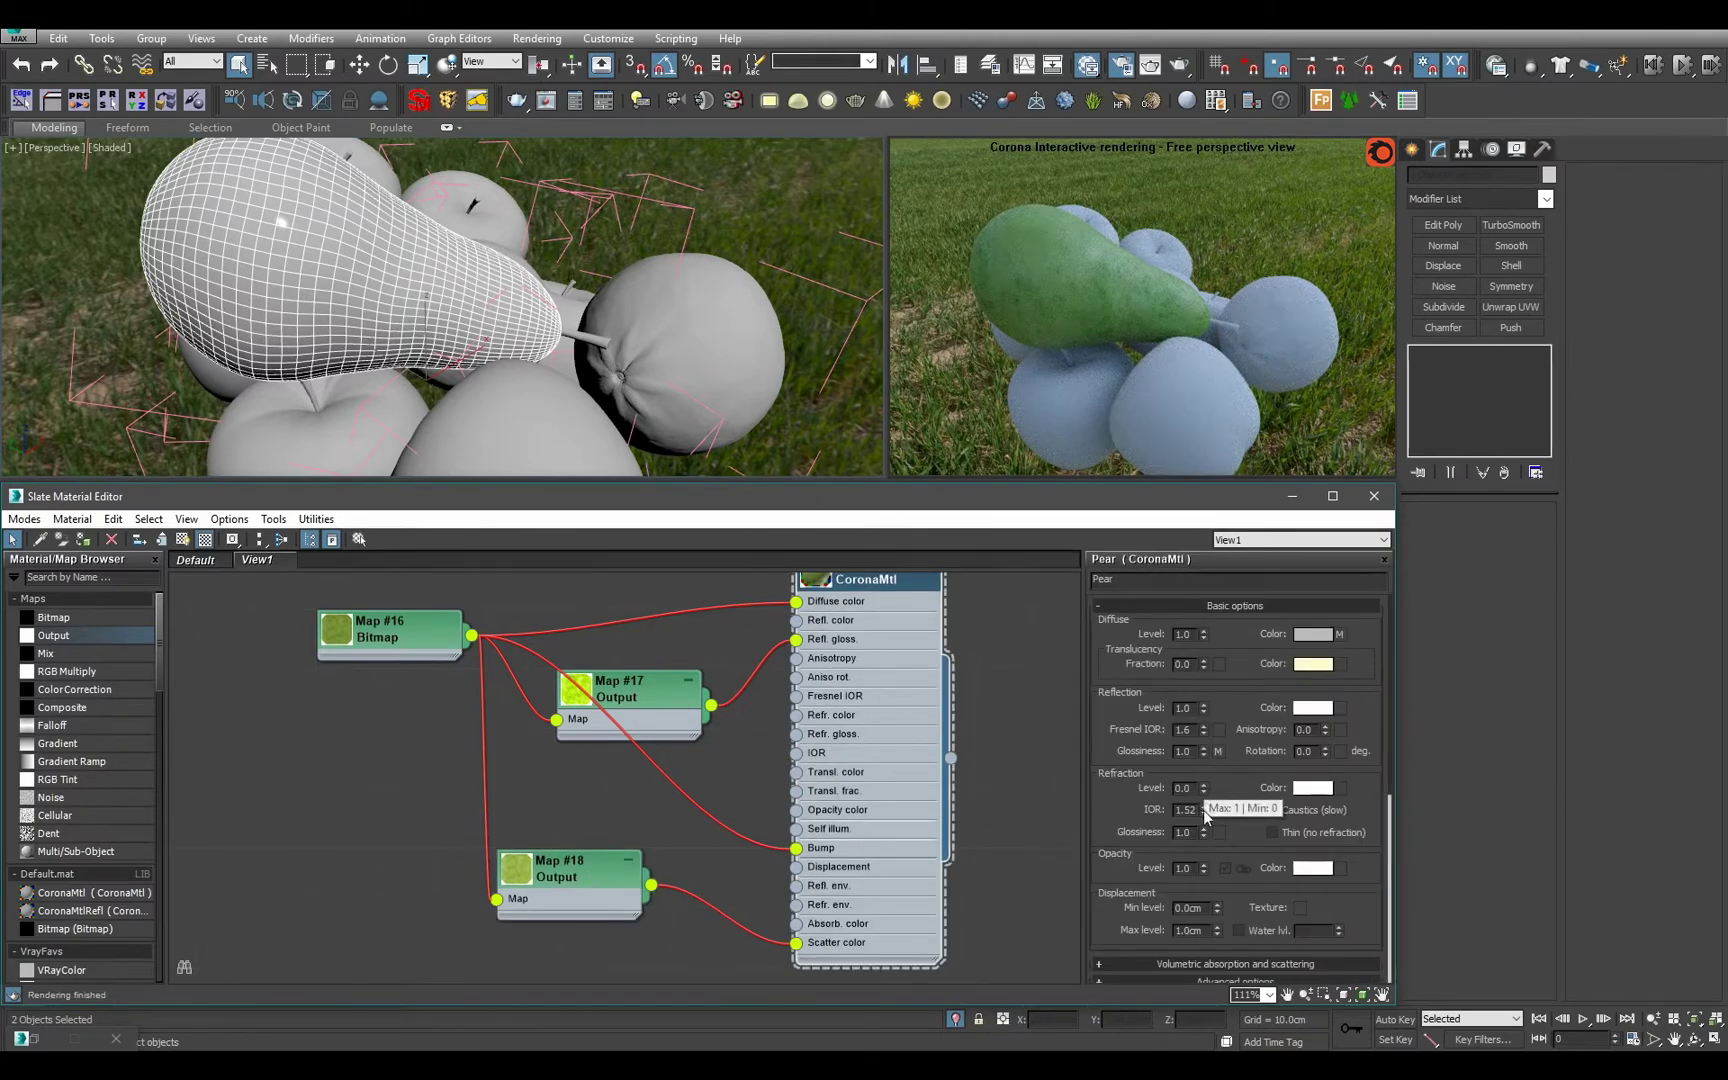
right_click(1203, 871)
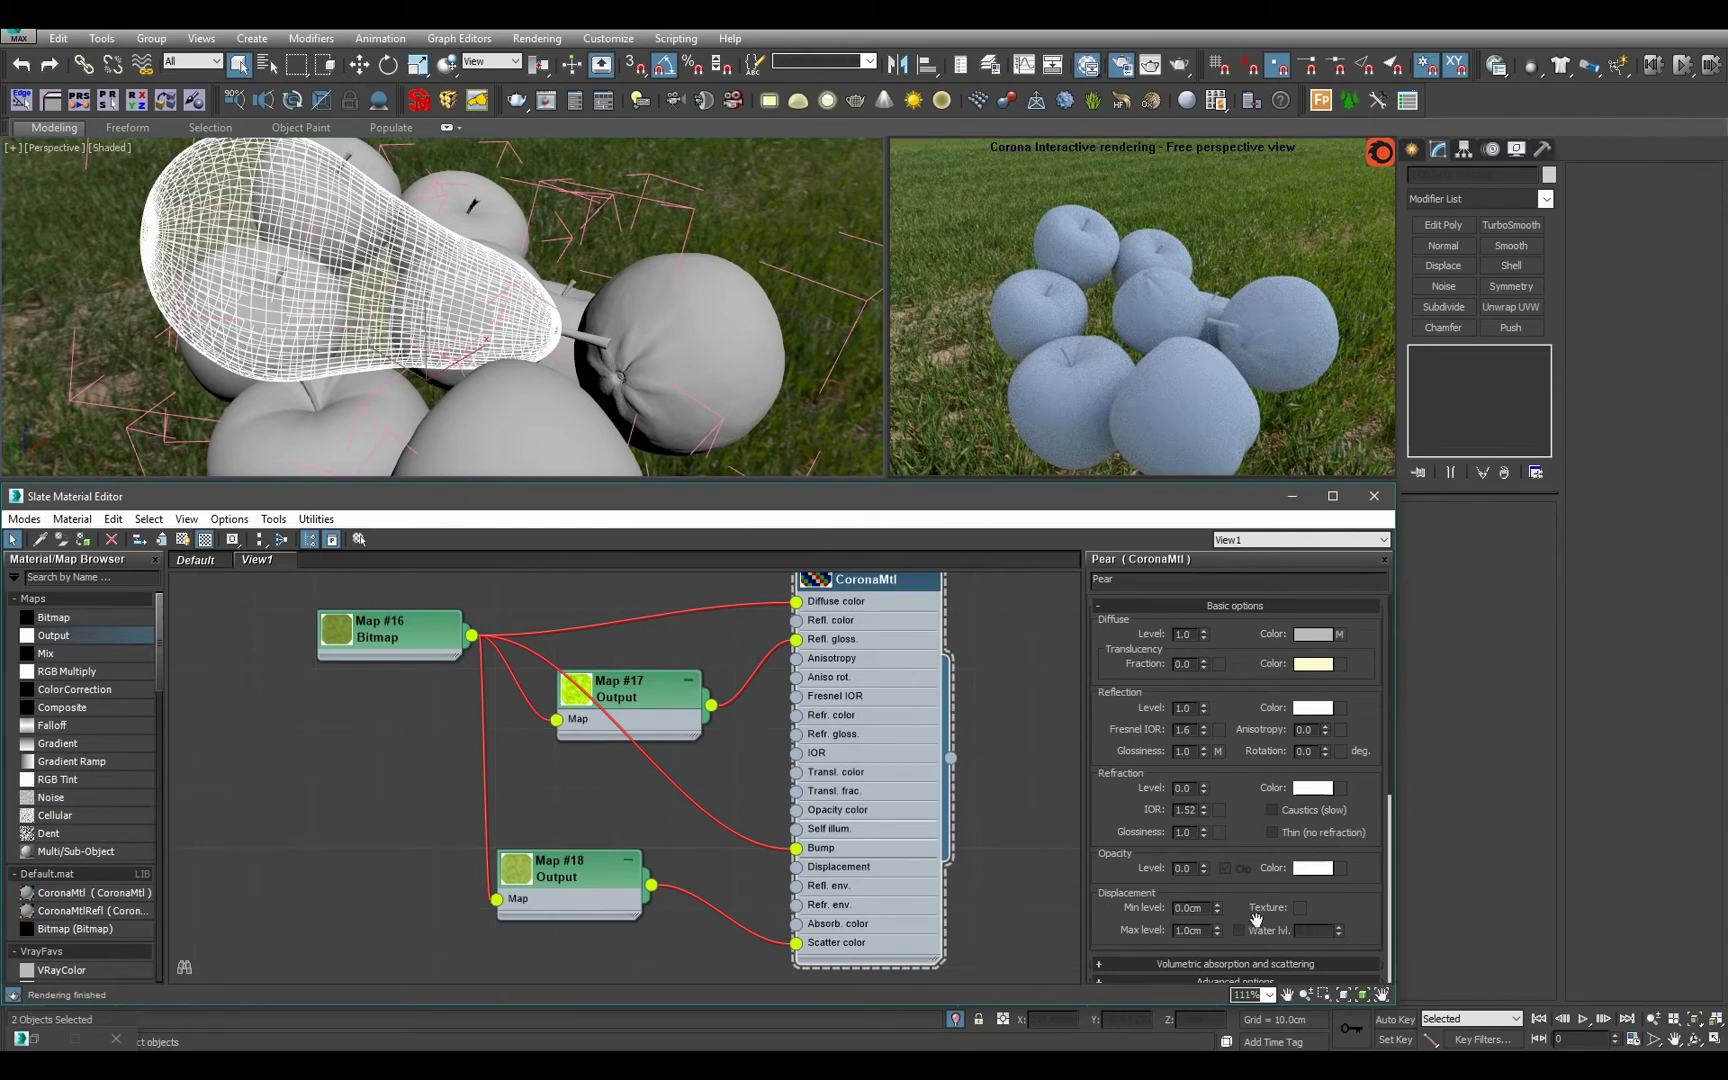
drag(1255, 920, 1220, 648)
click(1233, 694)
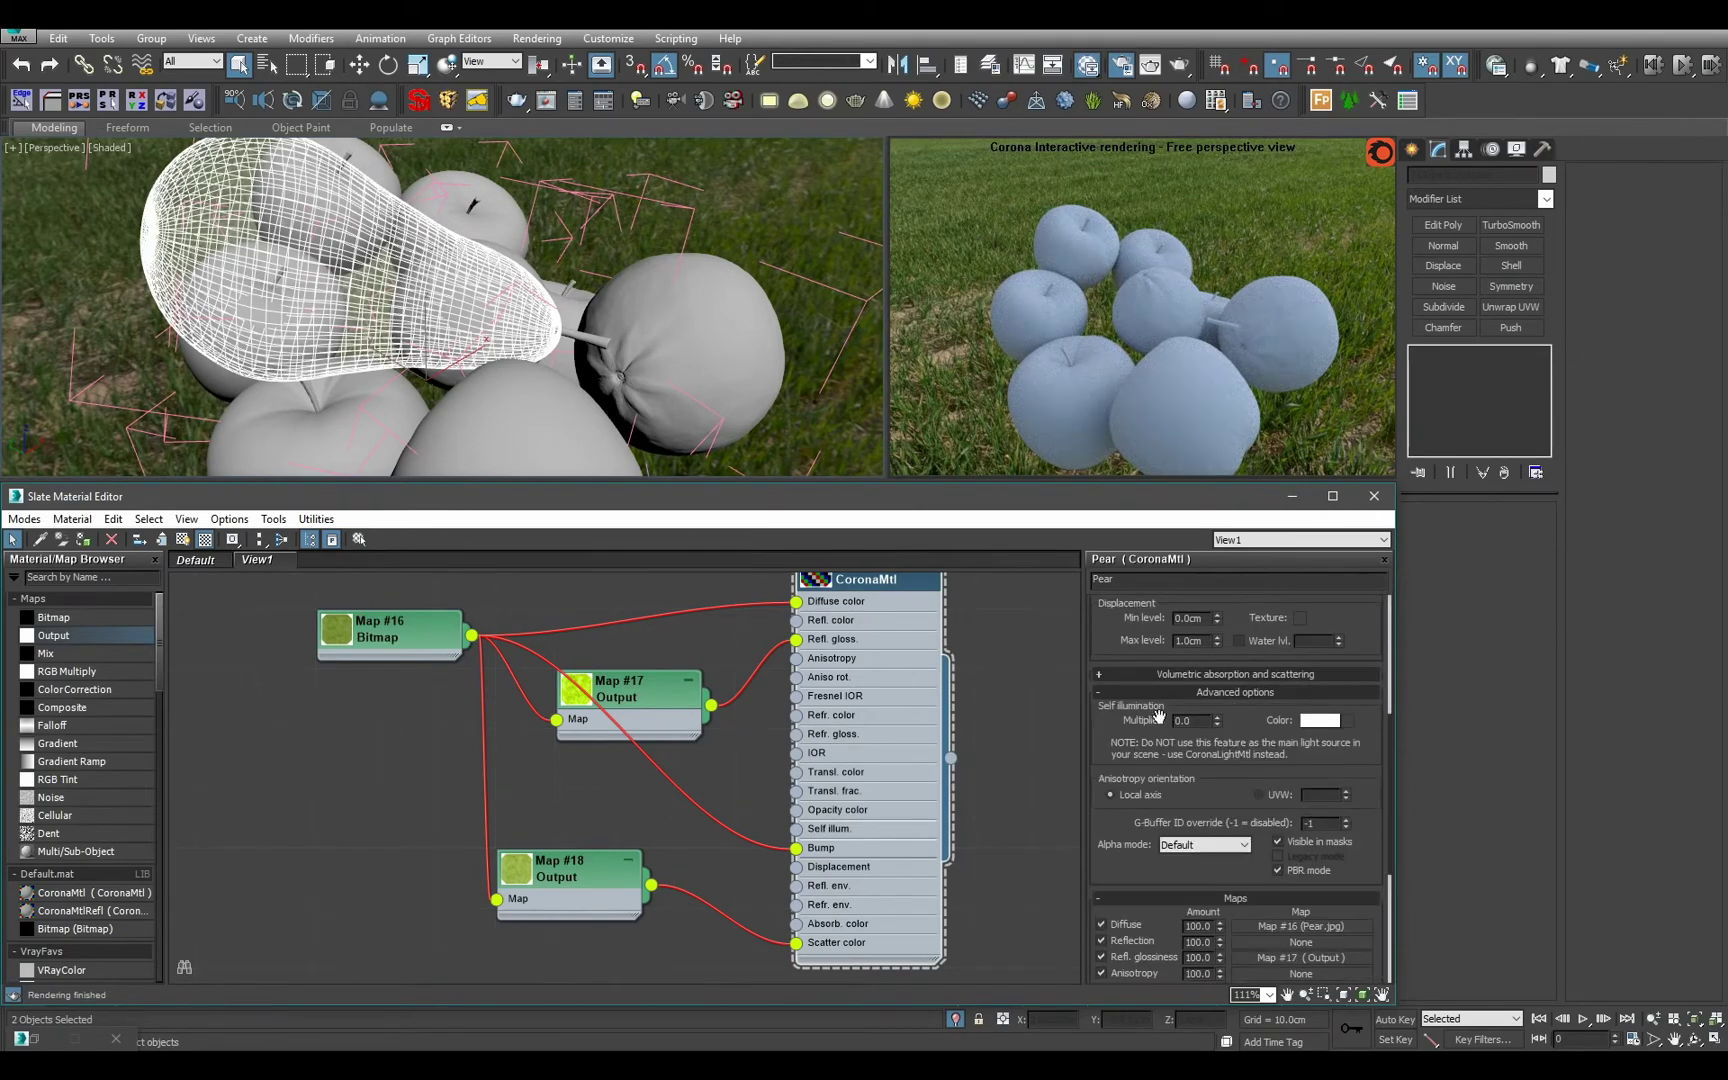
click(1236, 675)
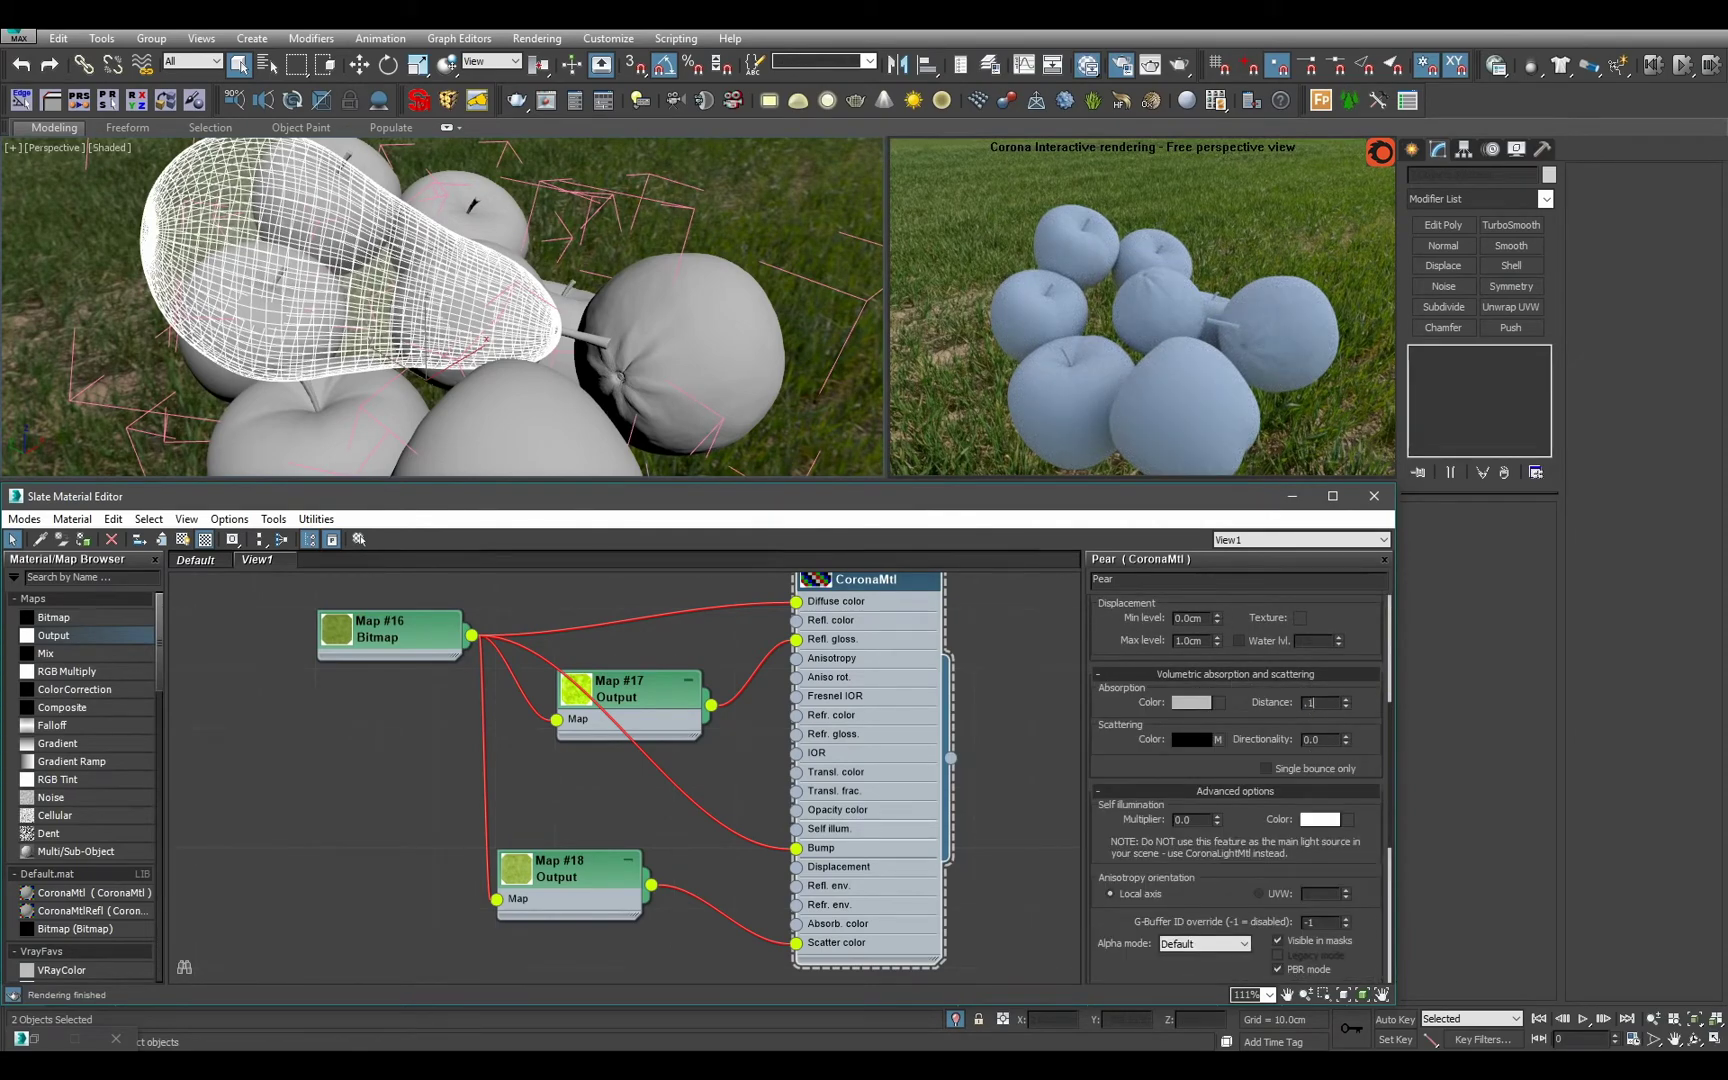
key(Return)
text(0.2)
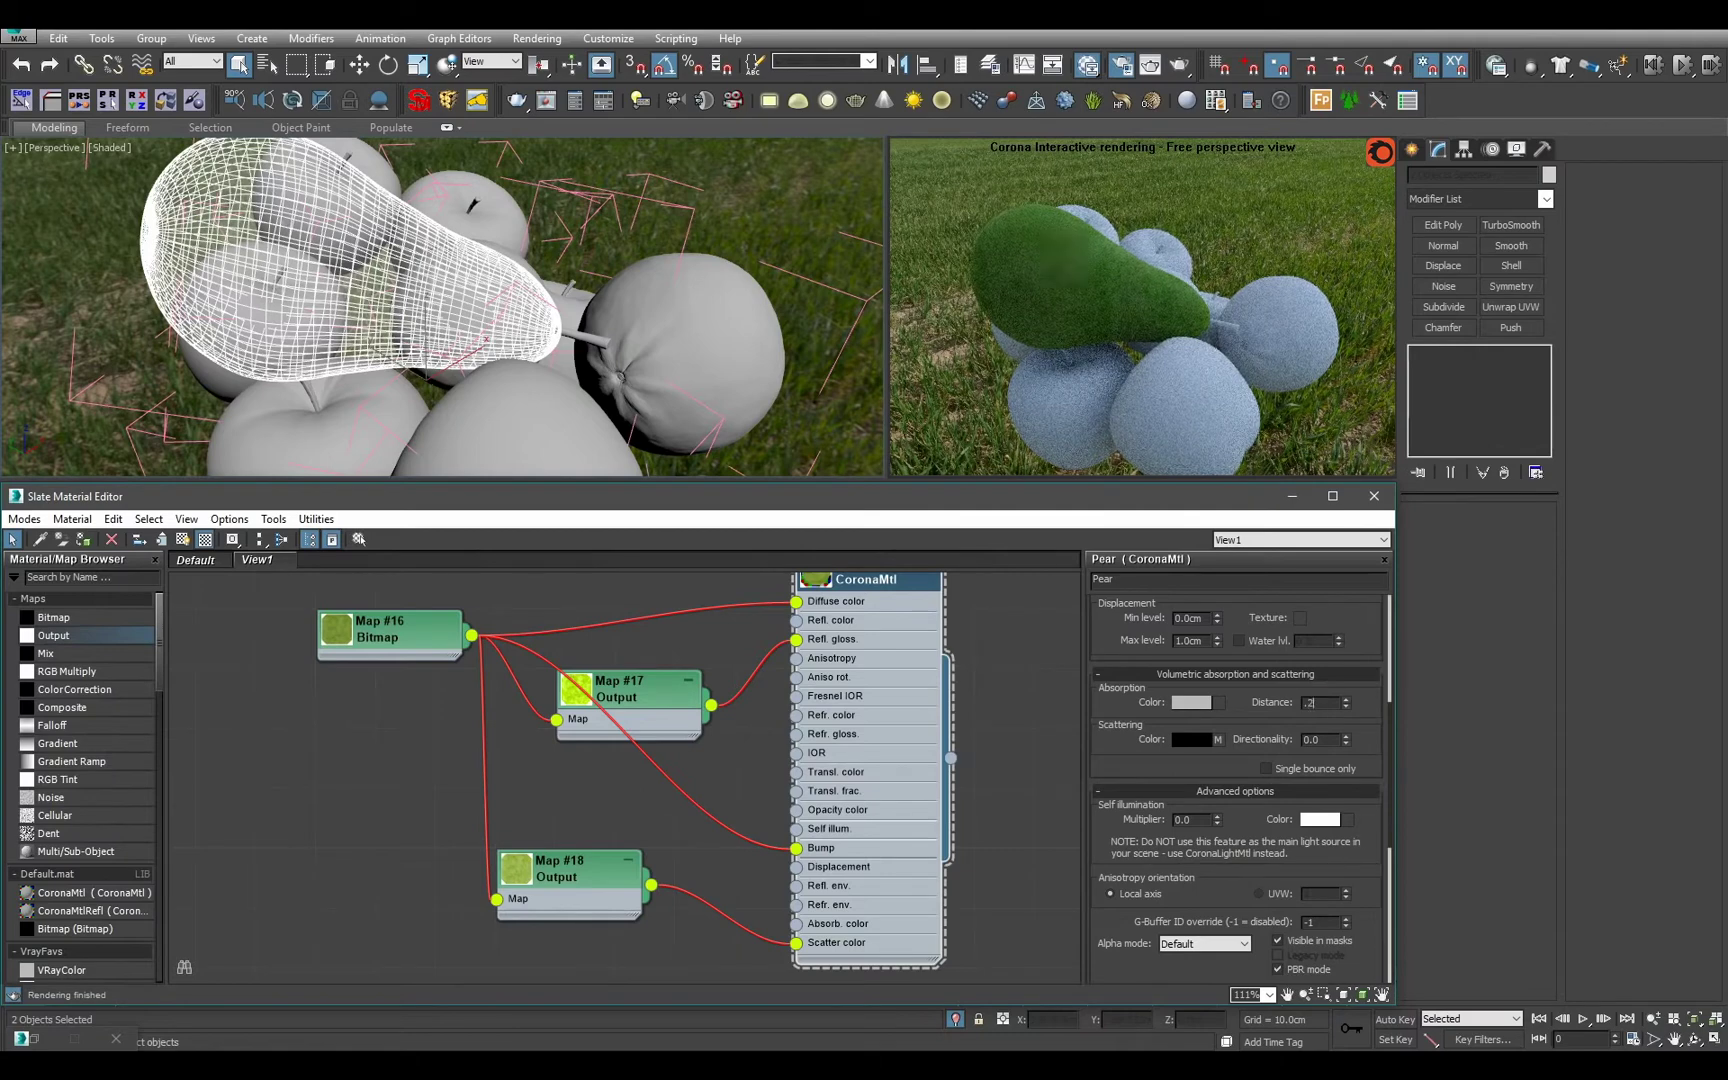
key(Return)
Set the RGB offset of the Output map feeding the pear's scatter colour to 0.2.
click(562, 878)
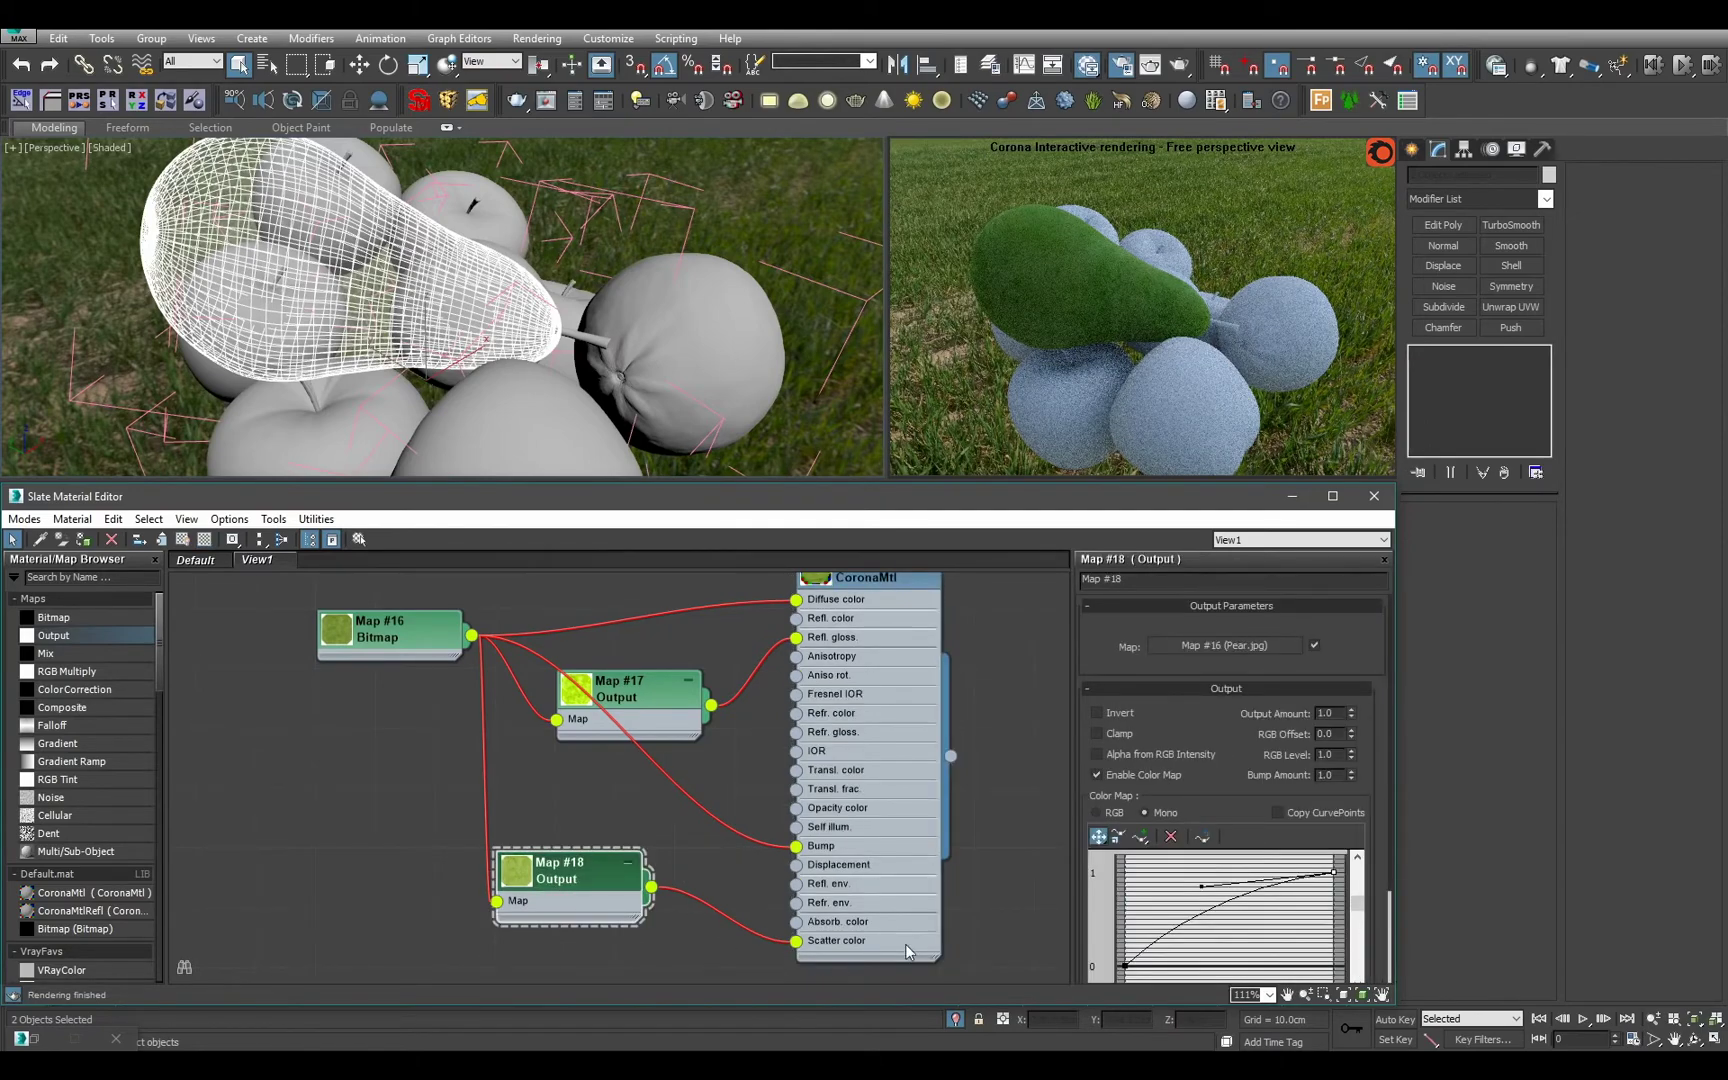
text(0.2)
key(Return)
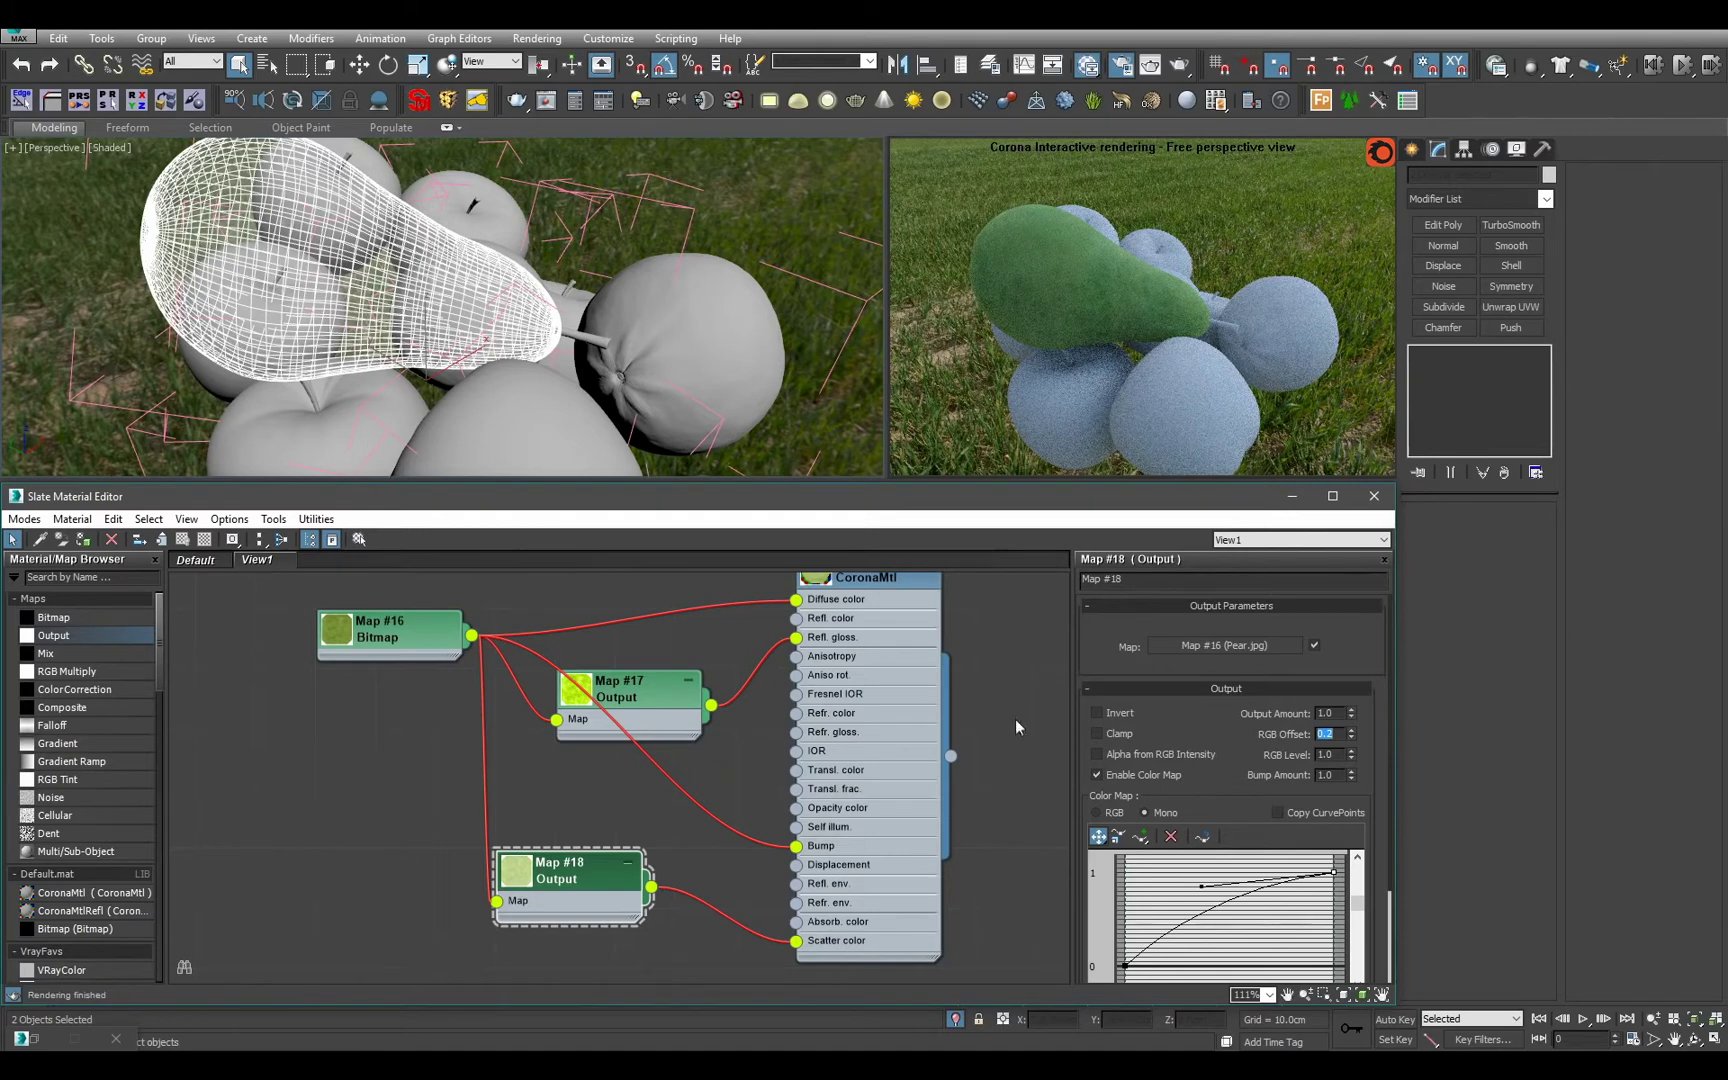
Set the Pear material's absorption distance to 0.3 cm and check the pear from a low angle.
click(905, 852)
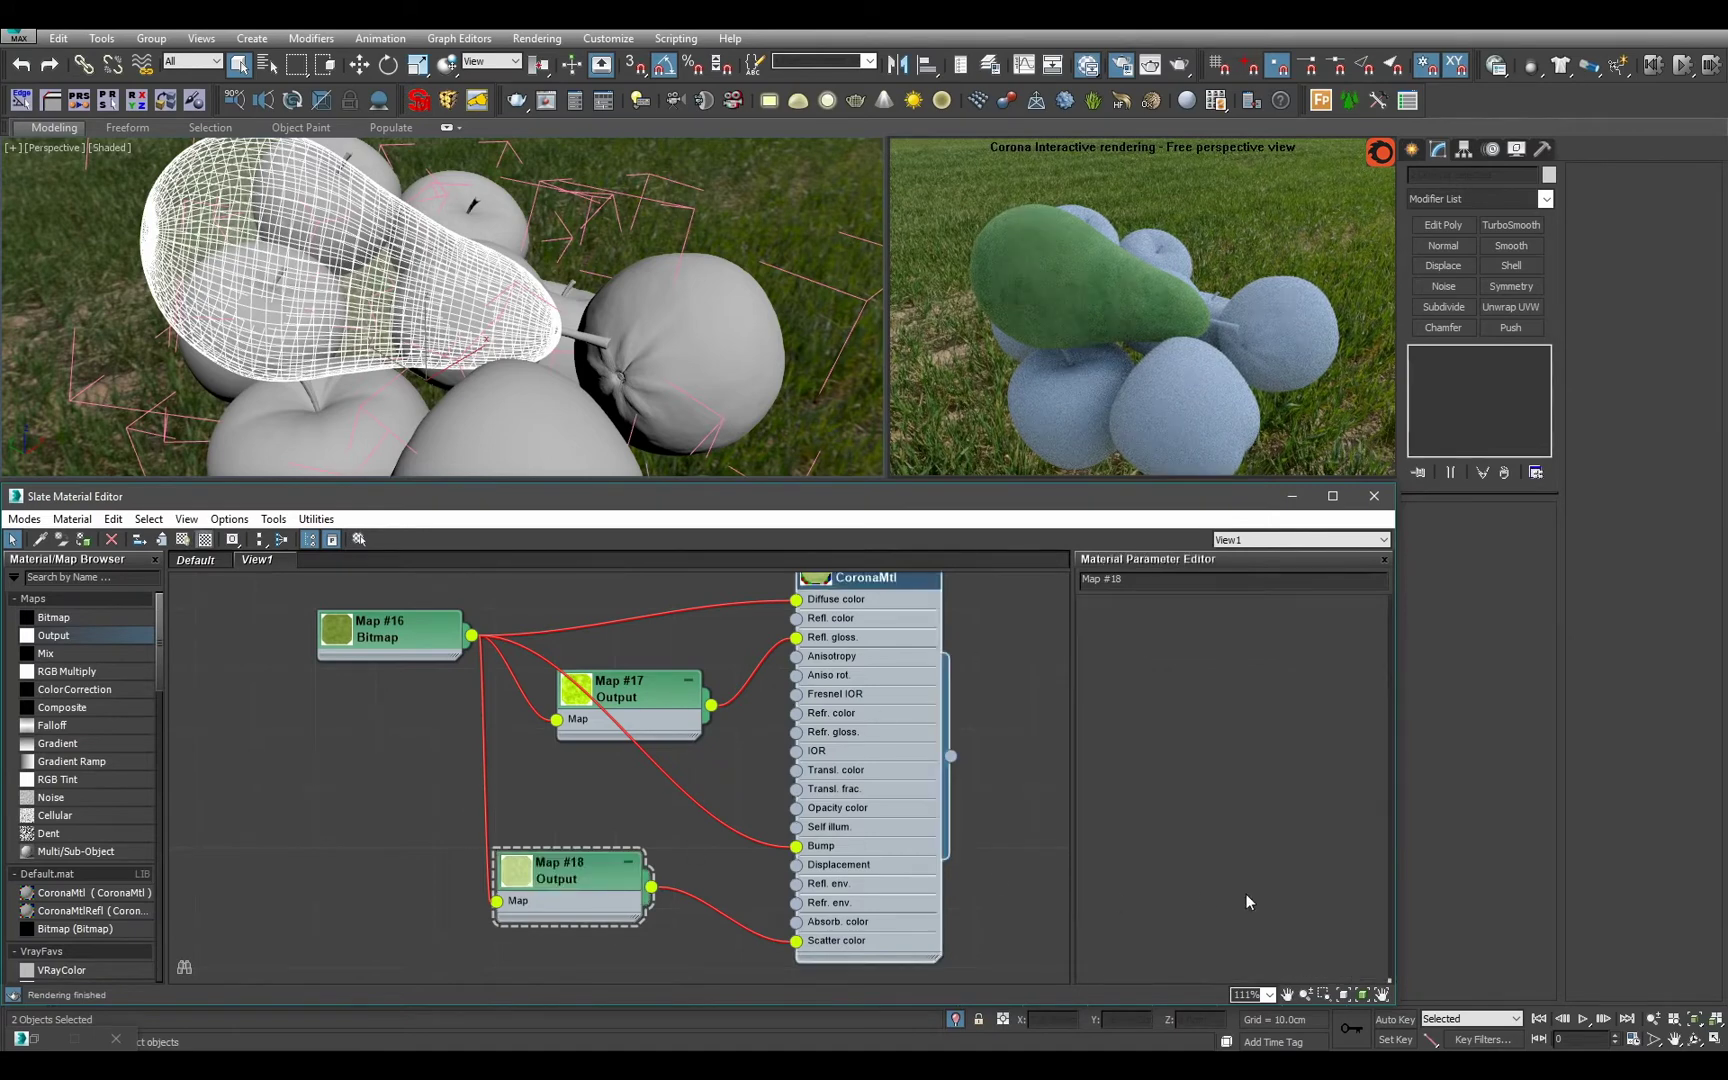
scroll(1246, 894, down, 10)
scroll(1260, 921, down, 5)
scroll(1285, 760, up, 4)
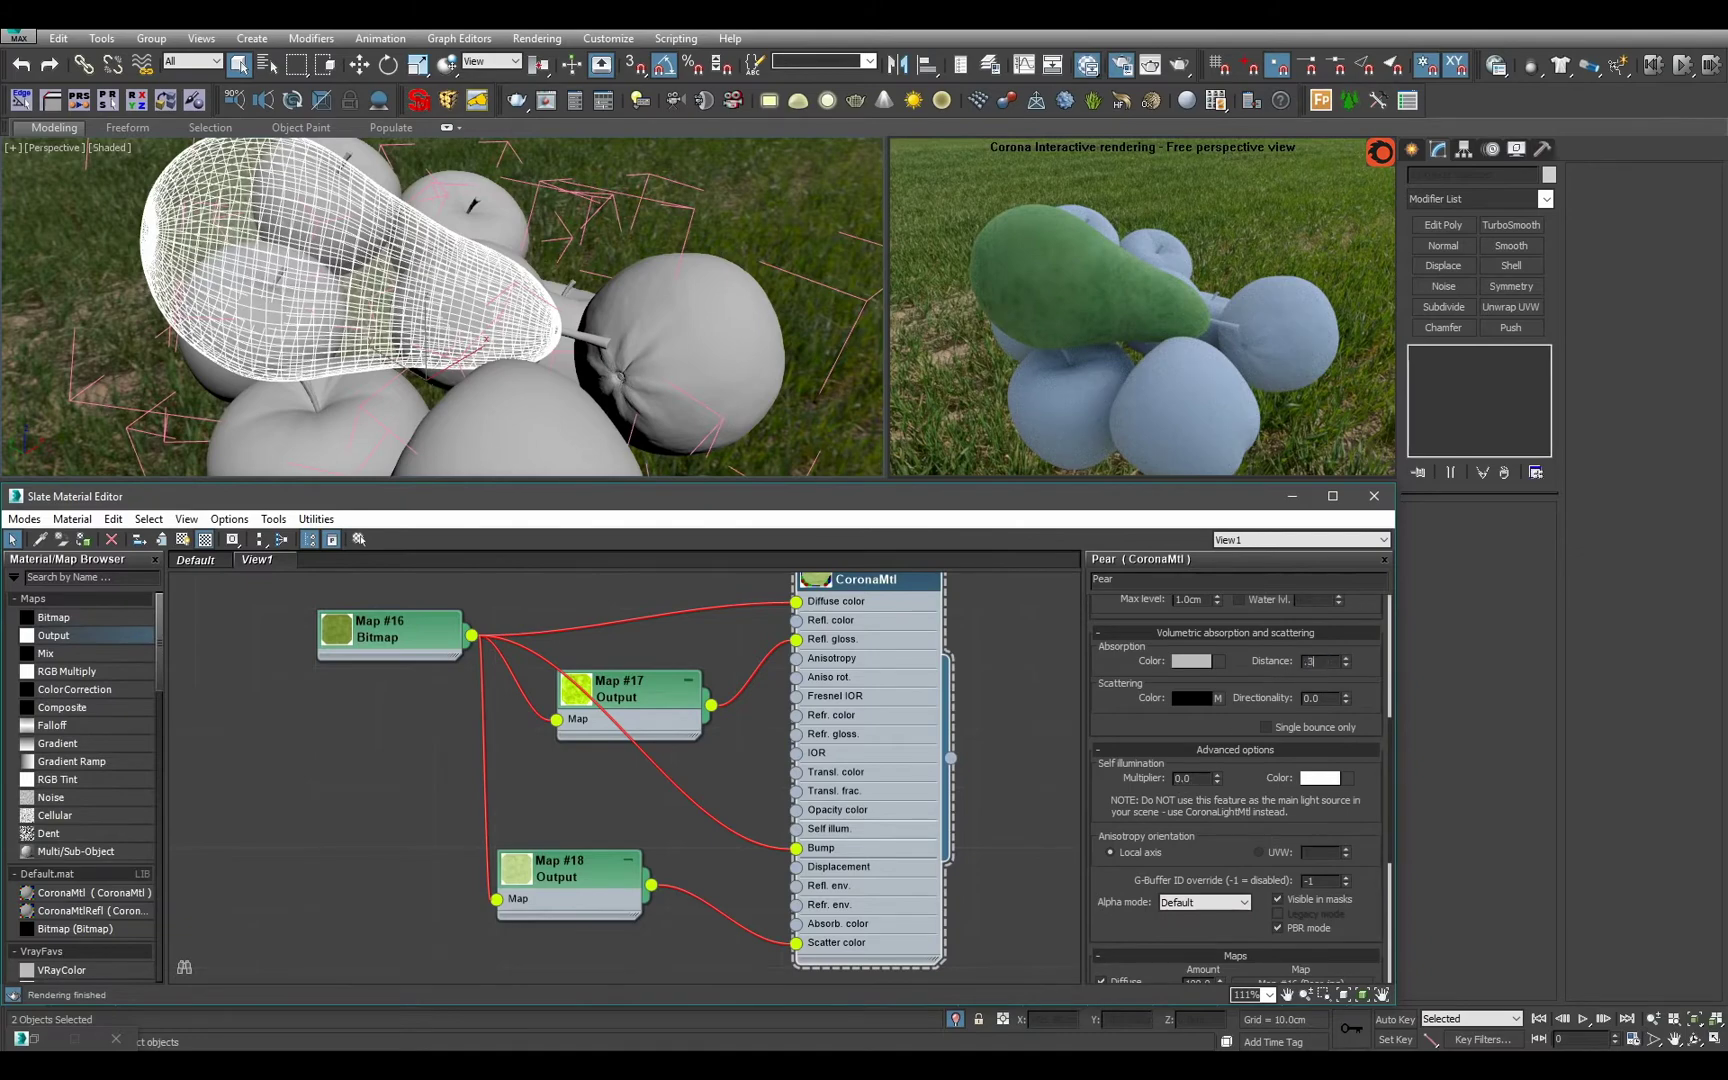
click(1324, 663)
text(.3)
key(Return)
alt+middle_drag(471, 328, 594, 302)
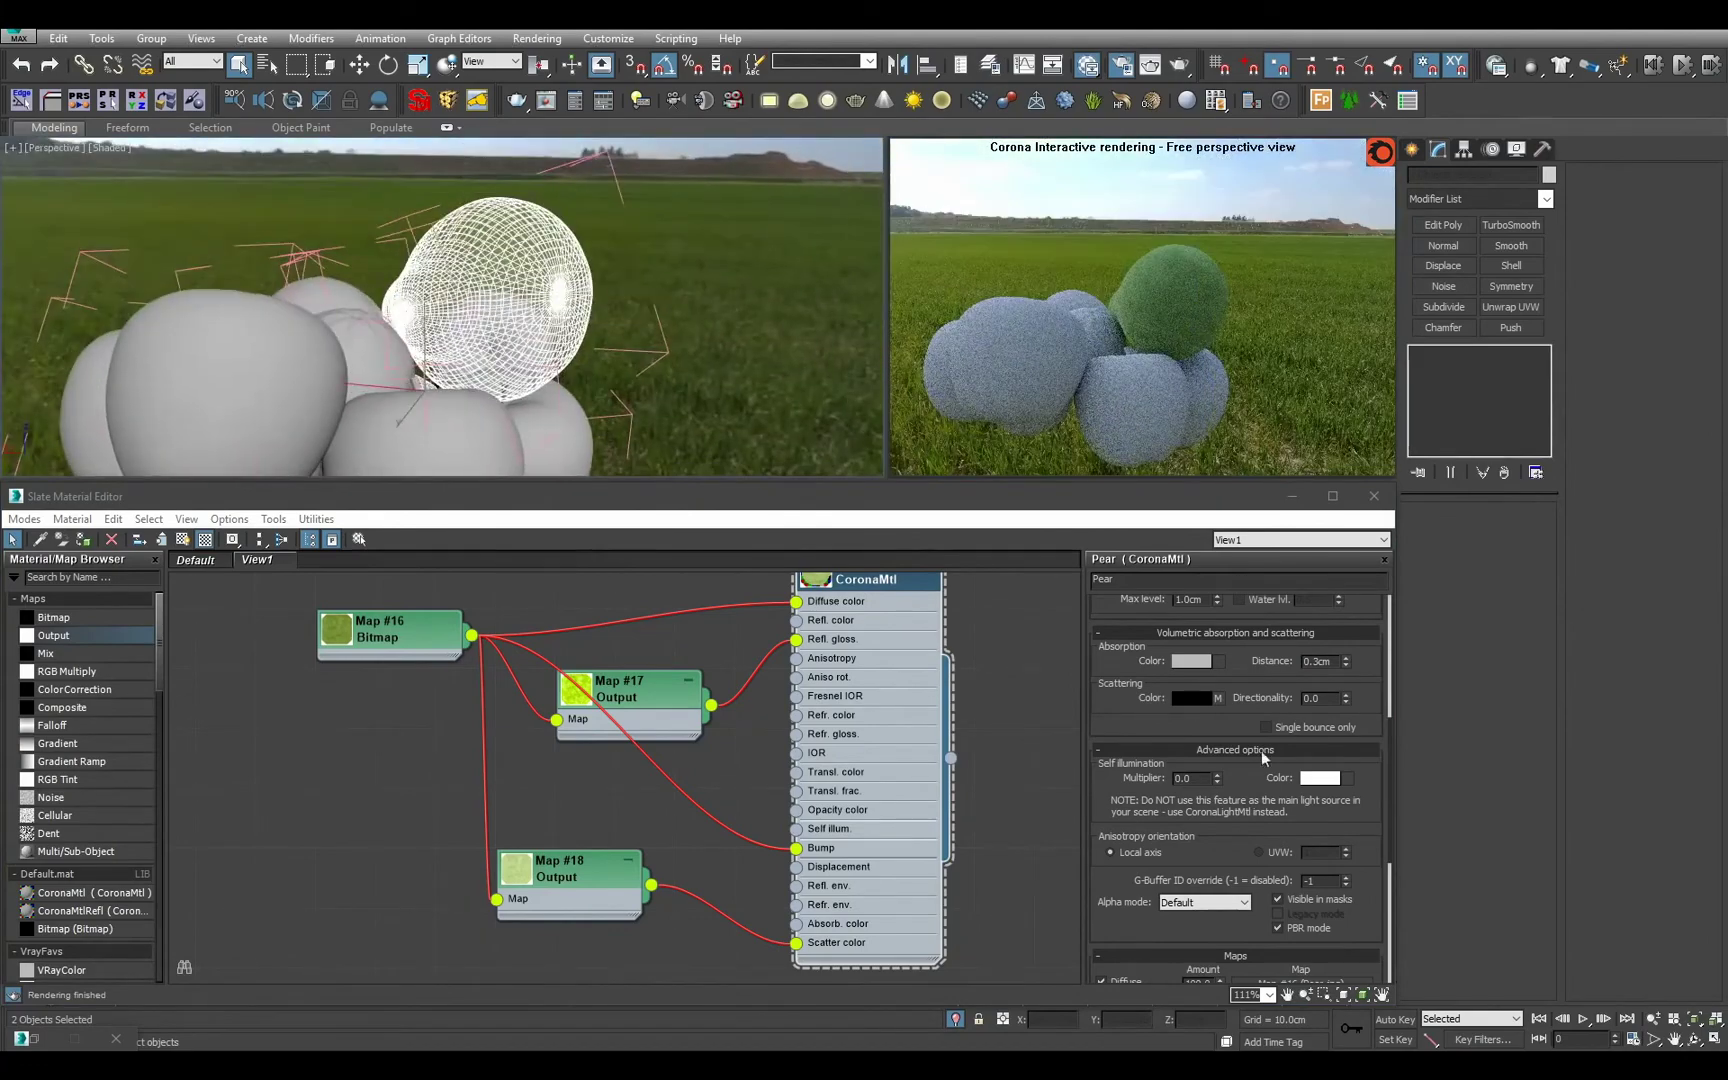
Set the Pear material's absorption distance to 0.5 cm and check the pear from above.
double_click(1327, 664)
text(.5)
key(Return)
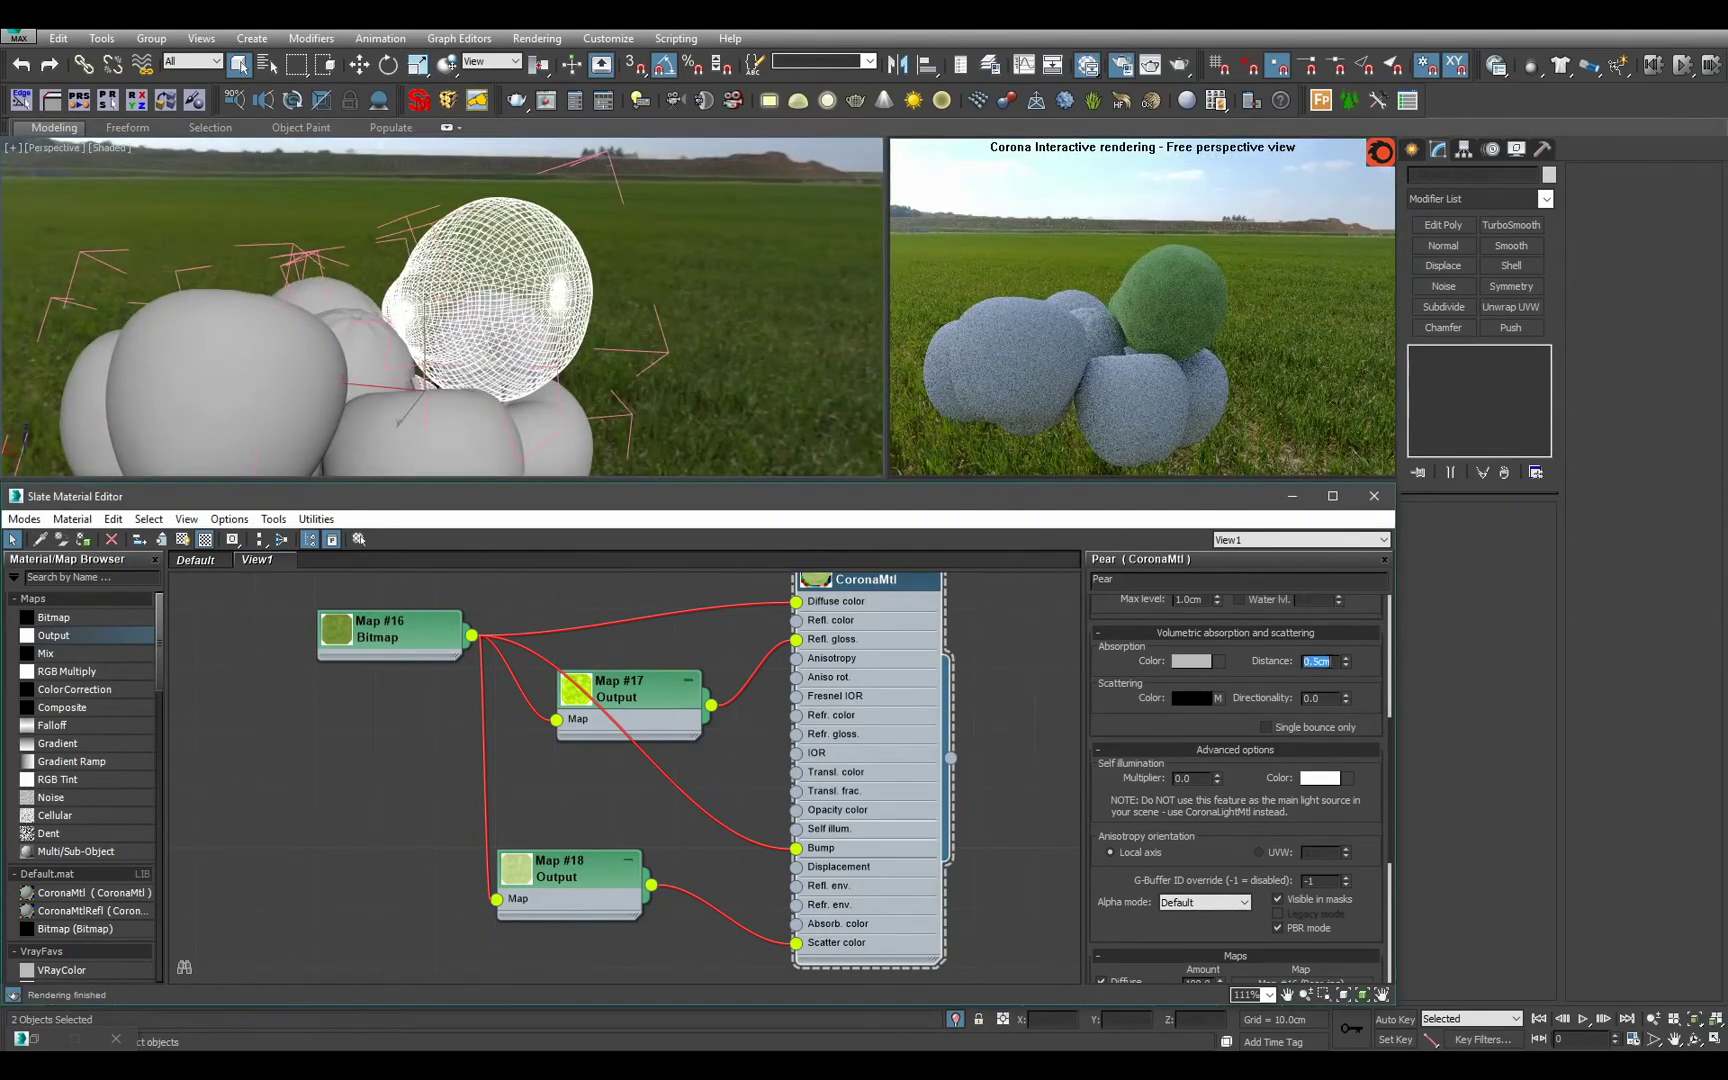
alt+middle_drag(567, 340, 405, 380)
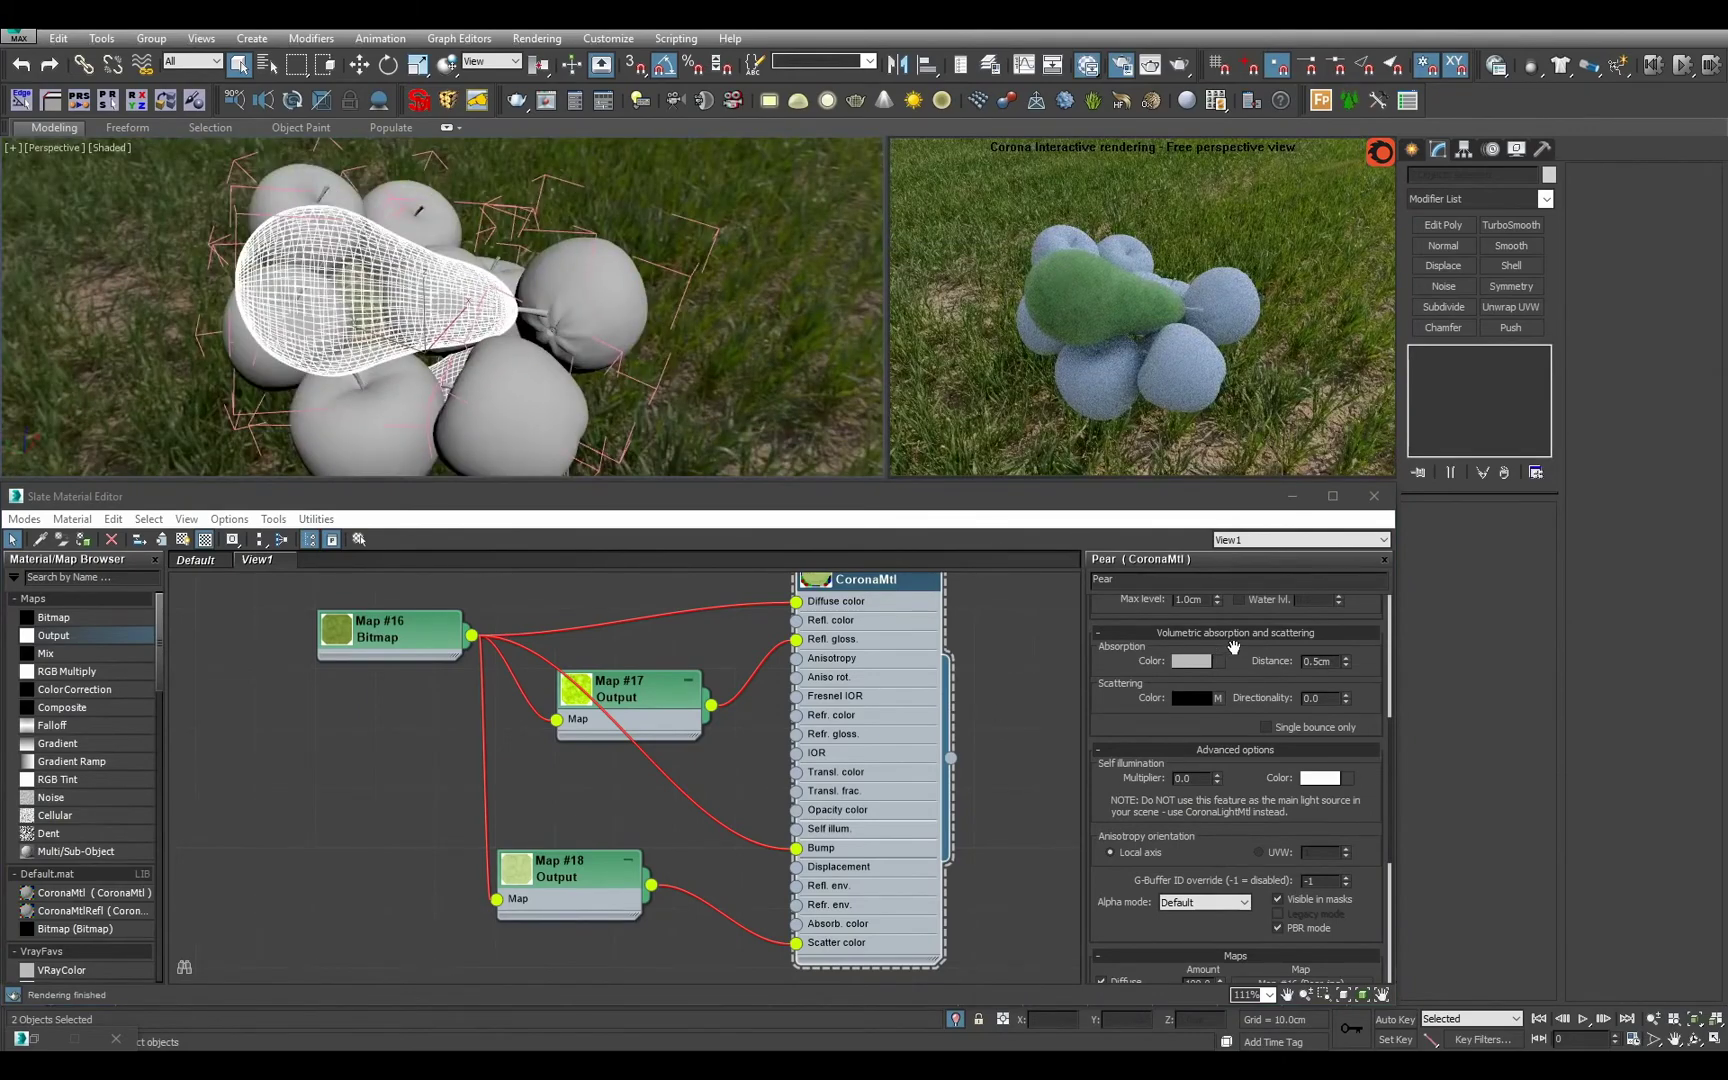
Restore the Pear material's opacity level to 1.0 and set its translucency fraction to 0.5.
scroll(1224, 661, up, 5)
double_click(1182, 868)
text(1)
key(Return)
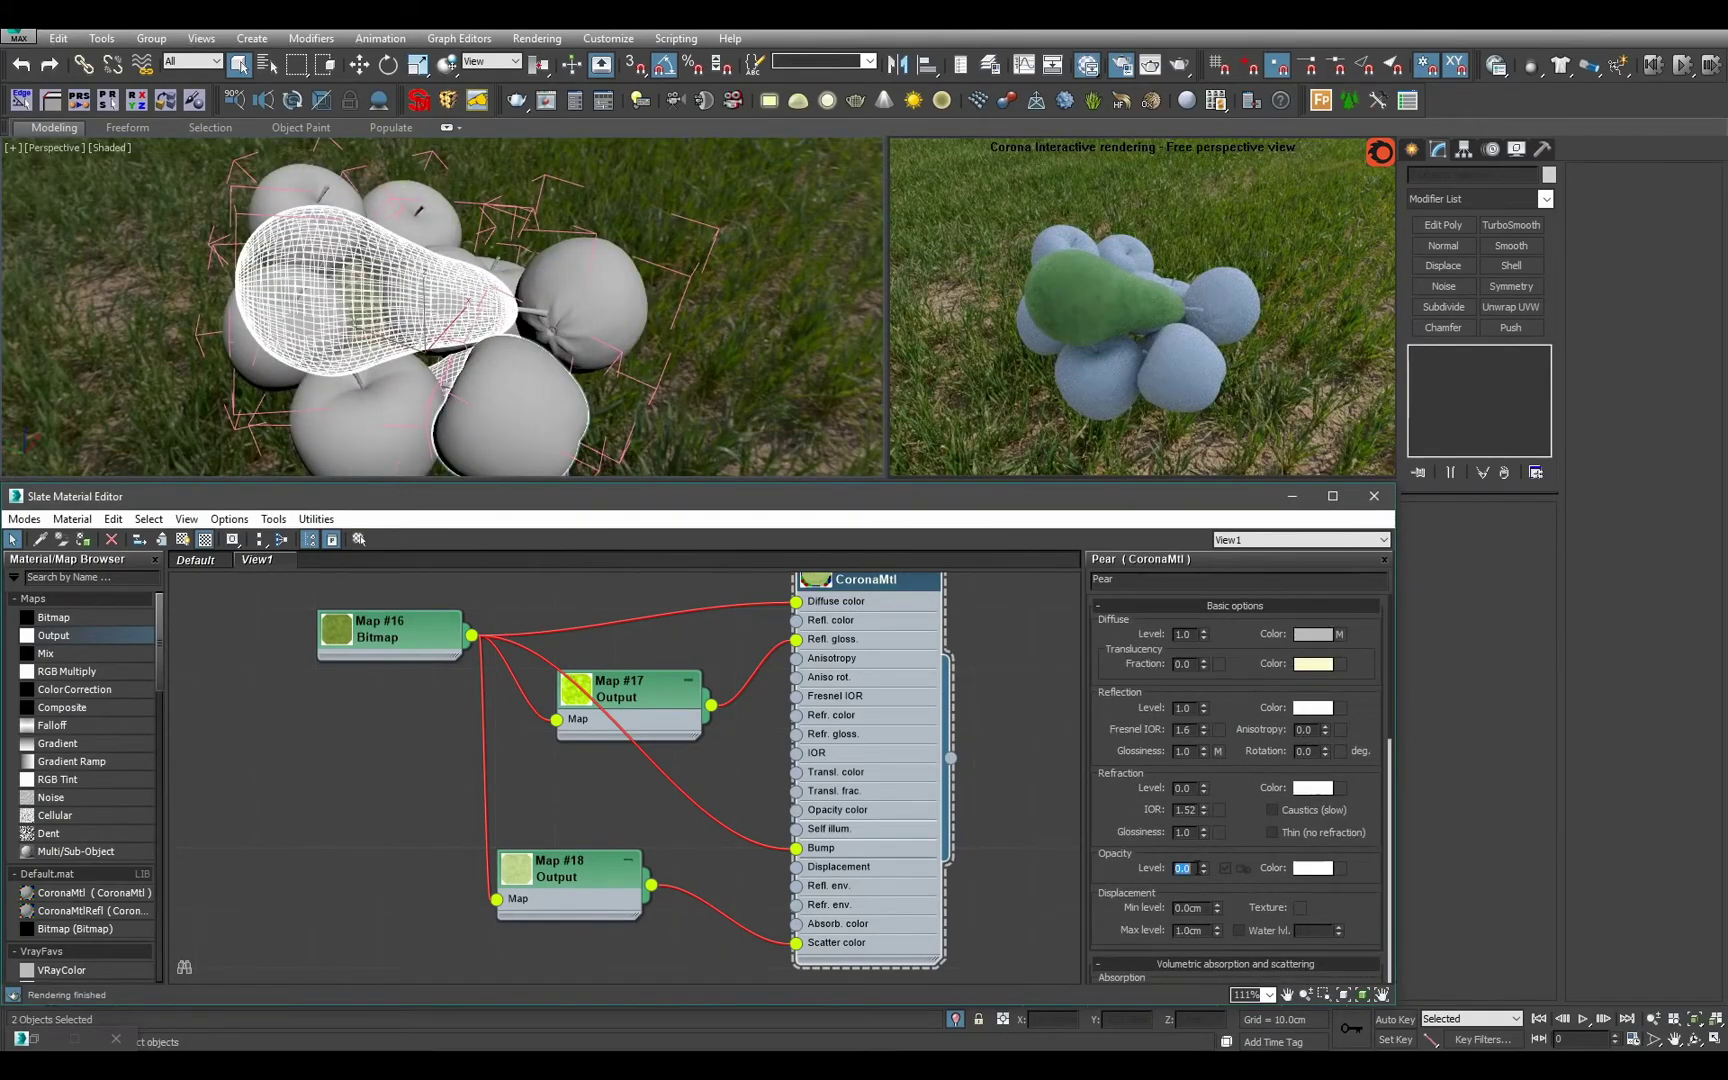
click(1196, 666)
text(.5)
key(Return)
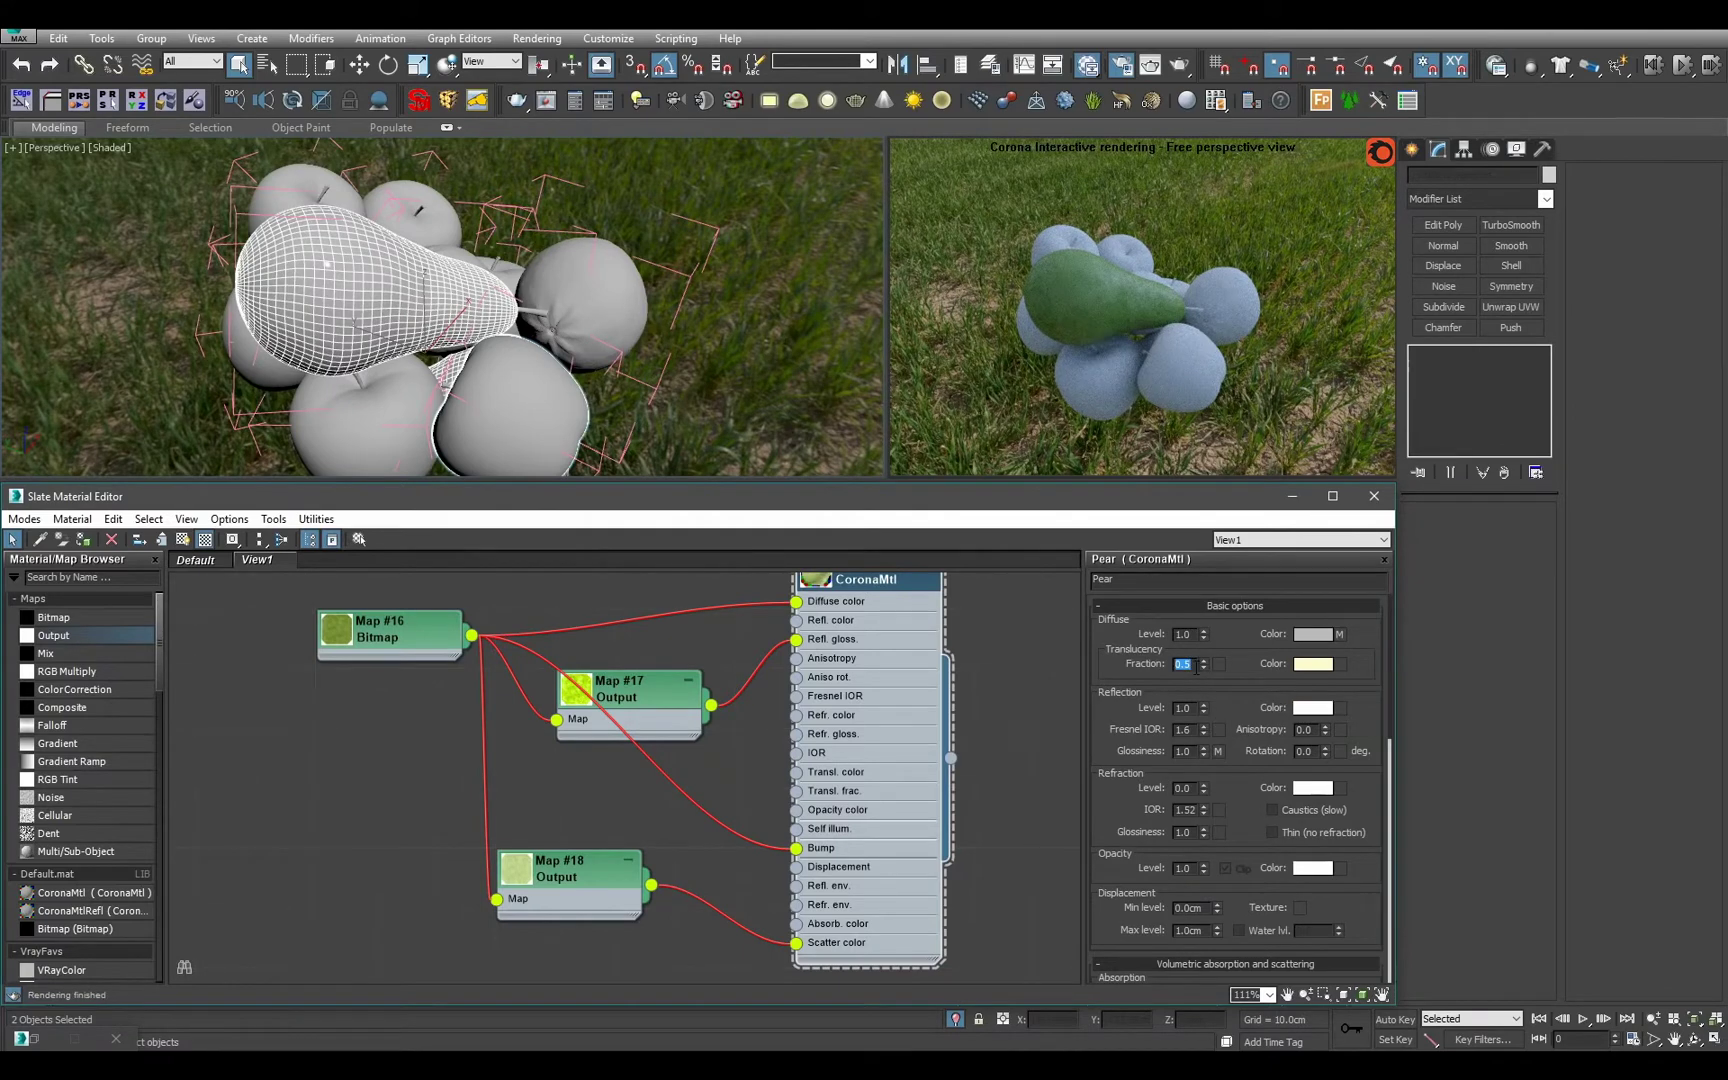
Set the RGB level of the Pear.jpg bitmap's output to 0.8.
scroll(1228, 748, down, 5)
click(592, 895)
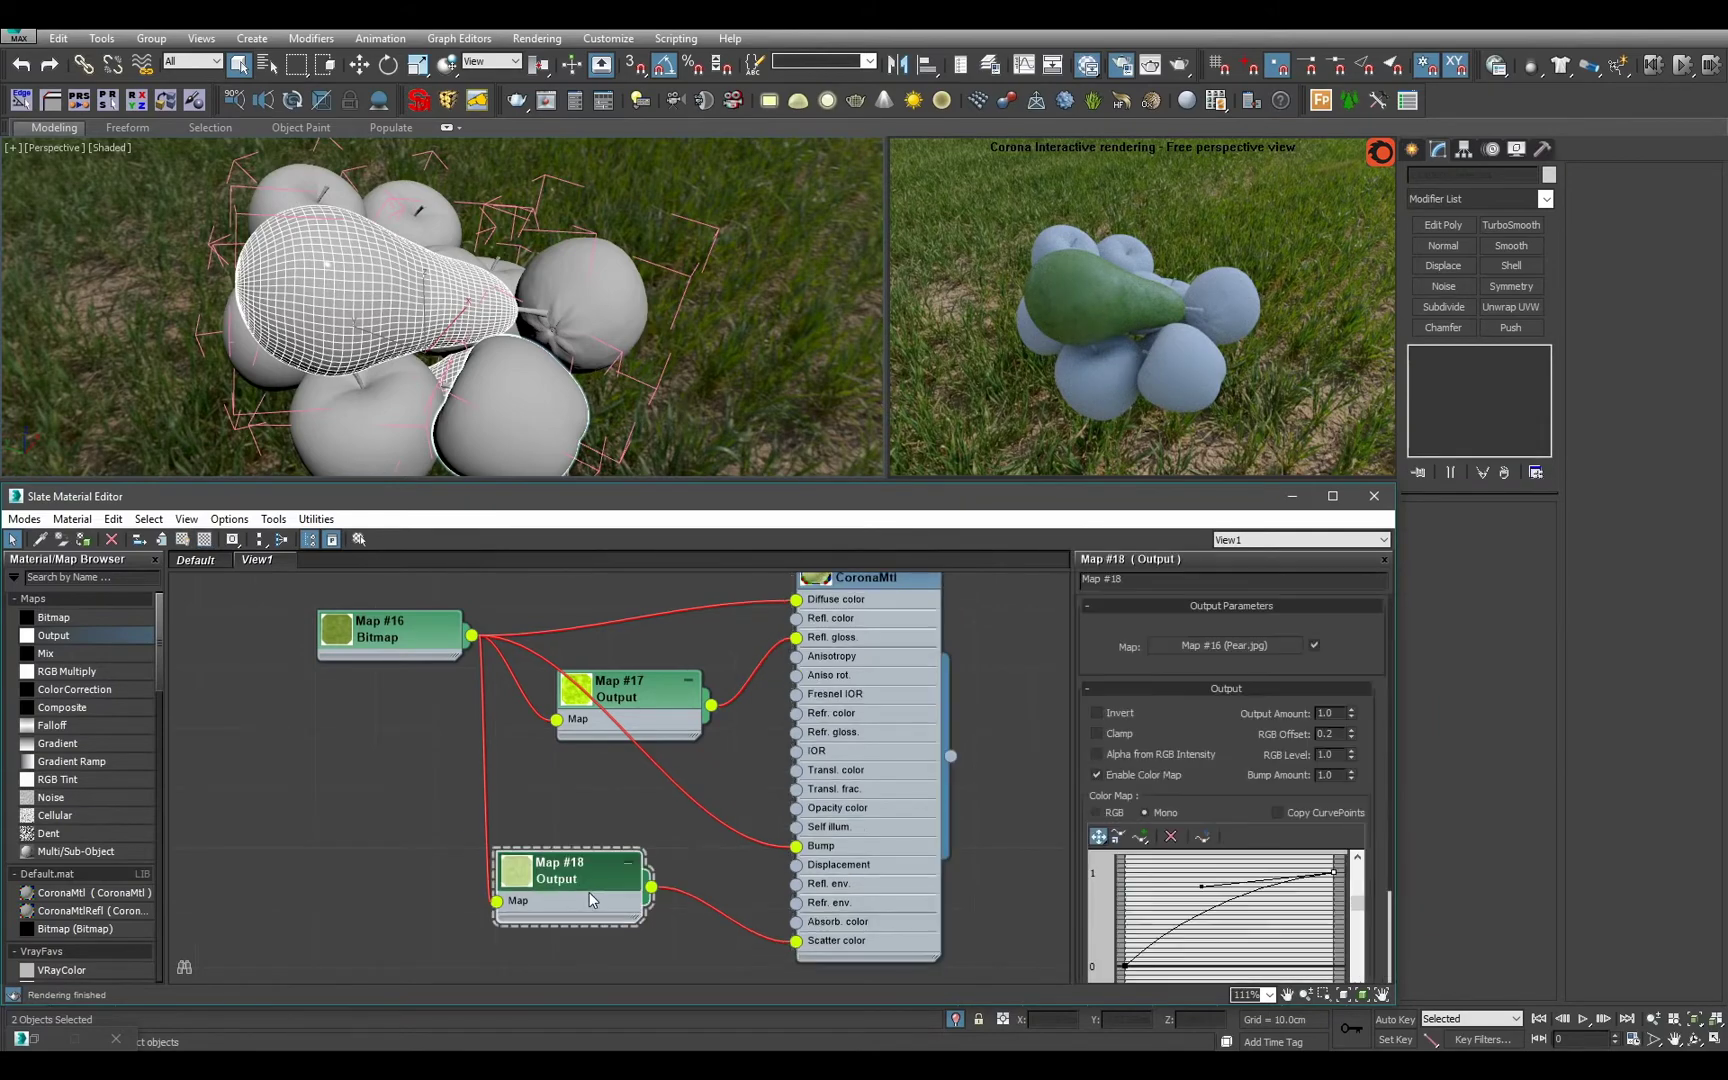
alt+middle_drag(663, 324, 797, 448)
double_click(355, 625)
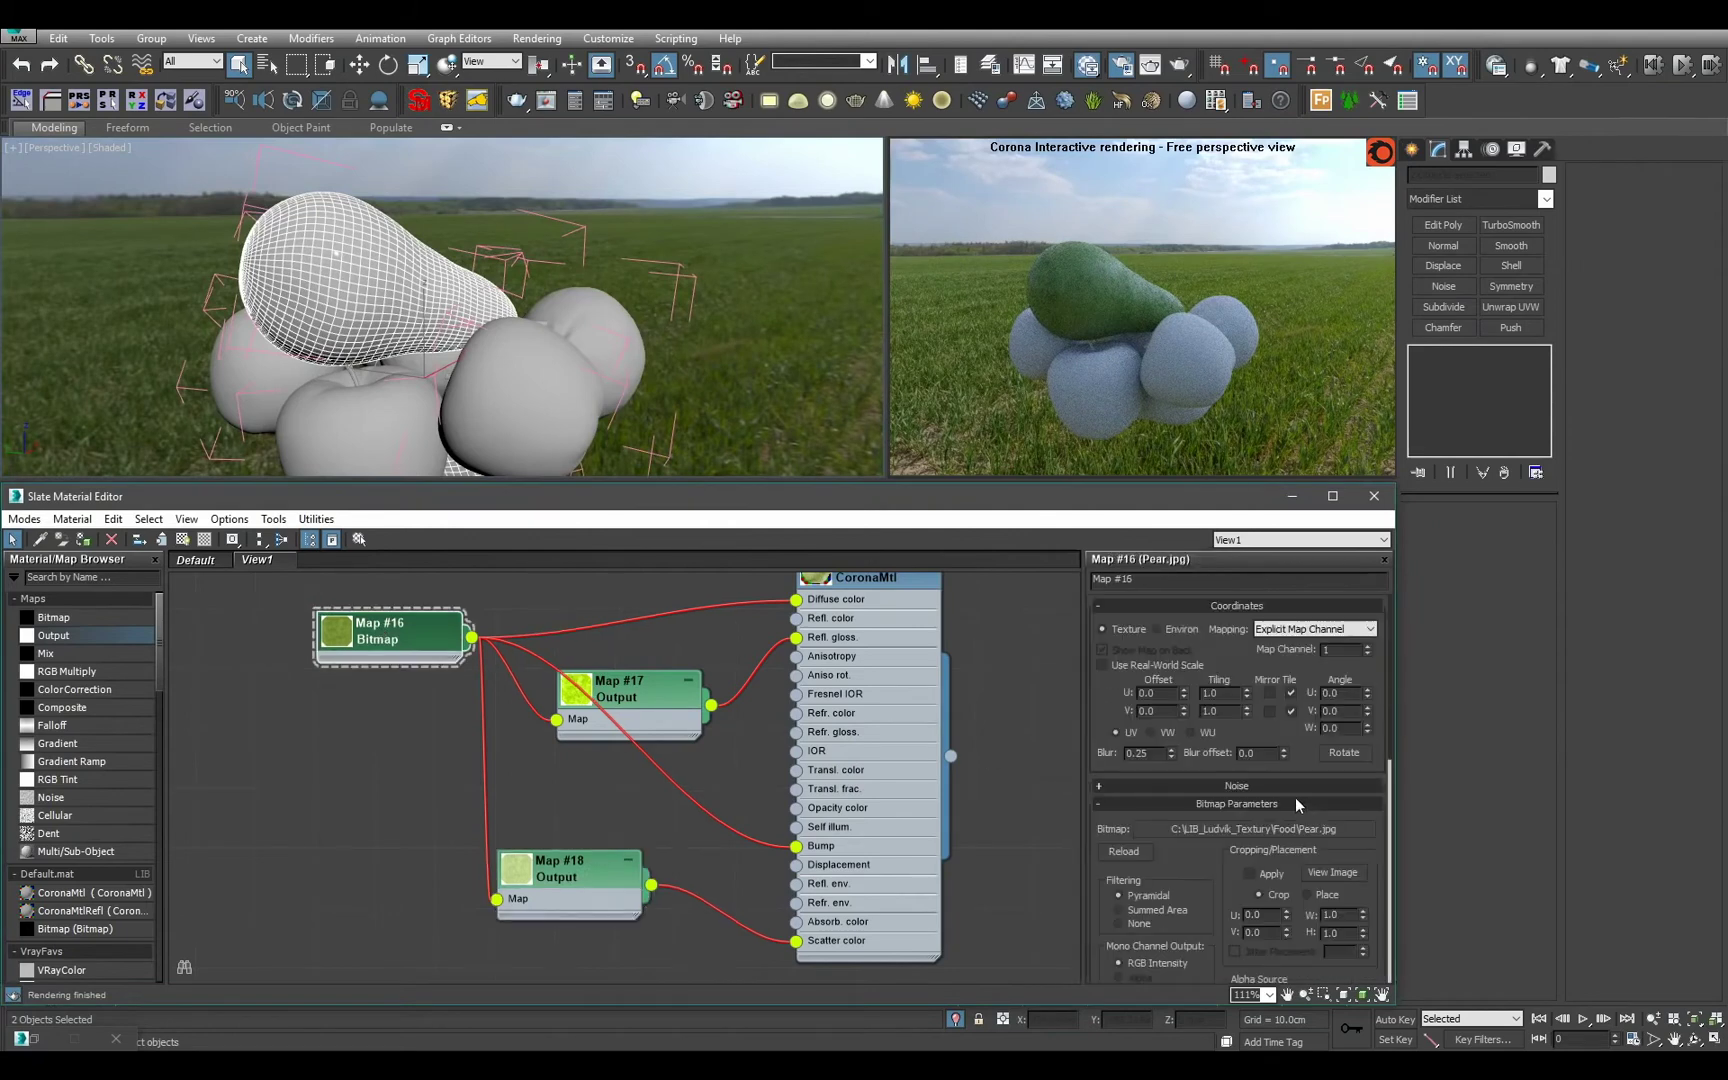
drag(1197, 872, 1151, 607)
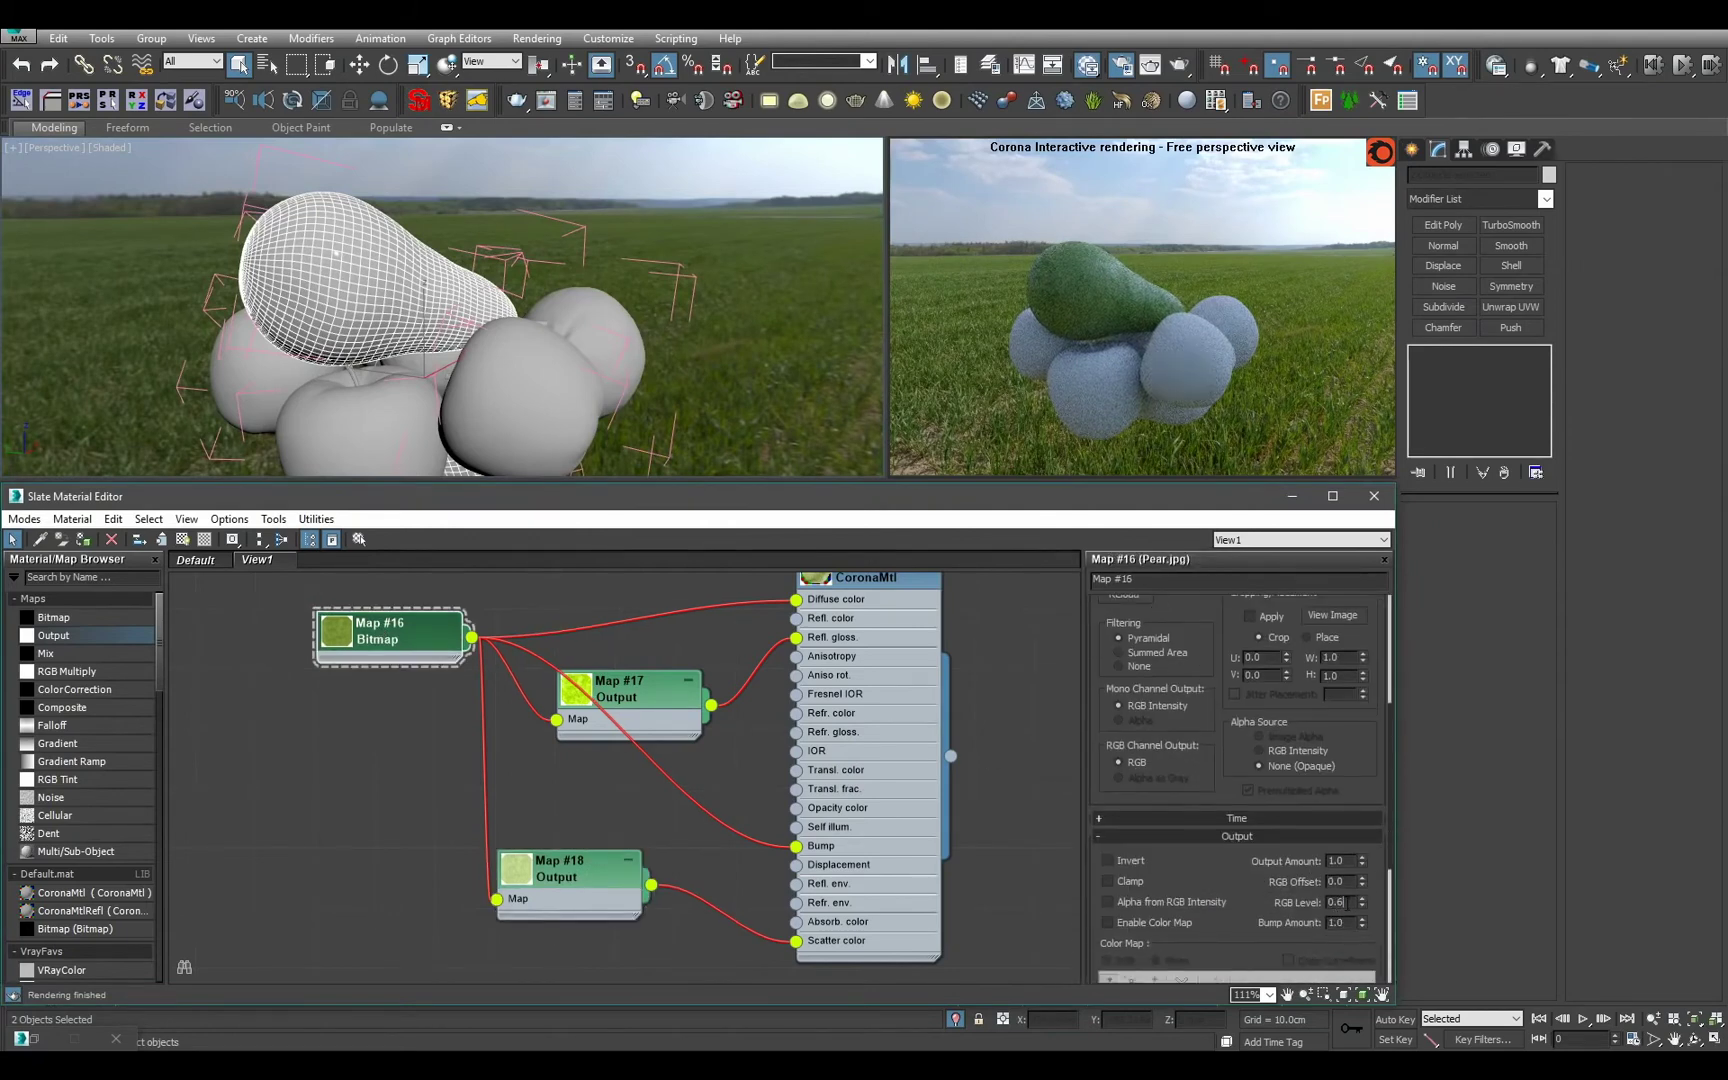
key(Return)
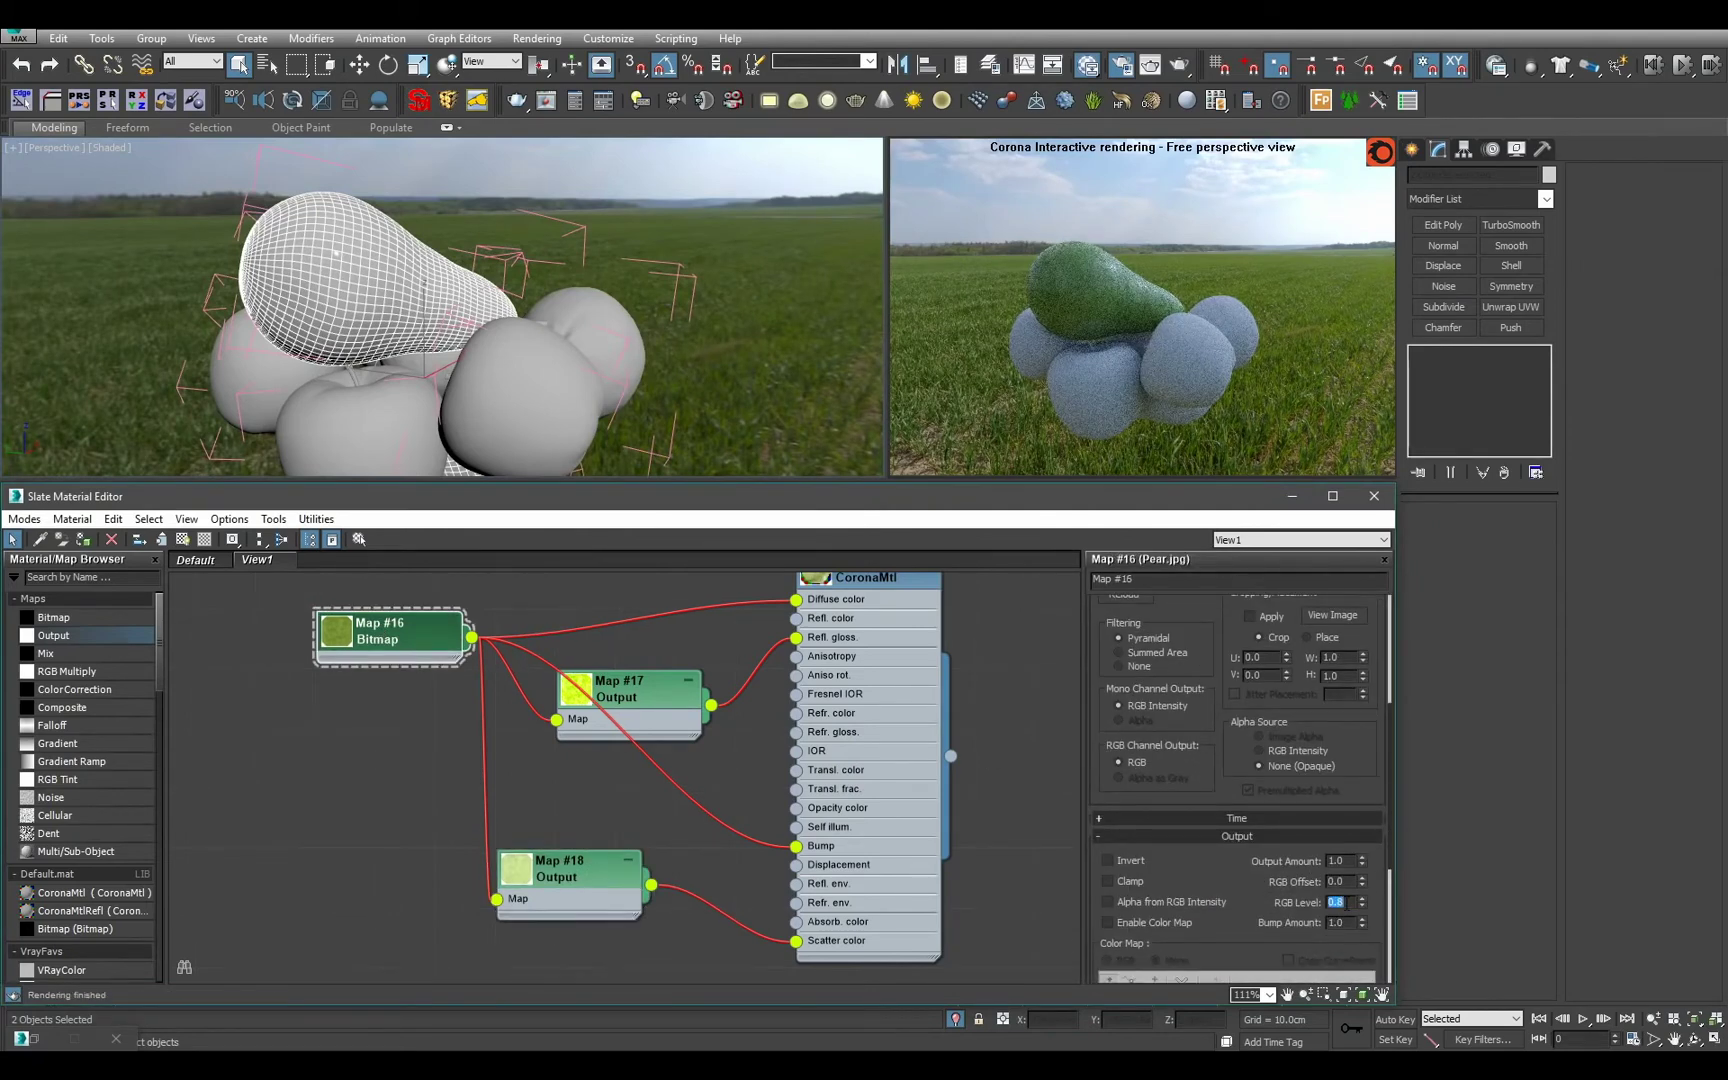
Set the RGB level of the Output map feeding the pear's glossiness to 3.0 and check the result from above.
double_click(642, 690)
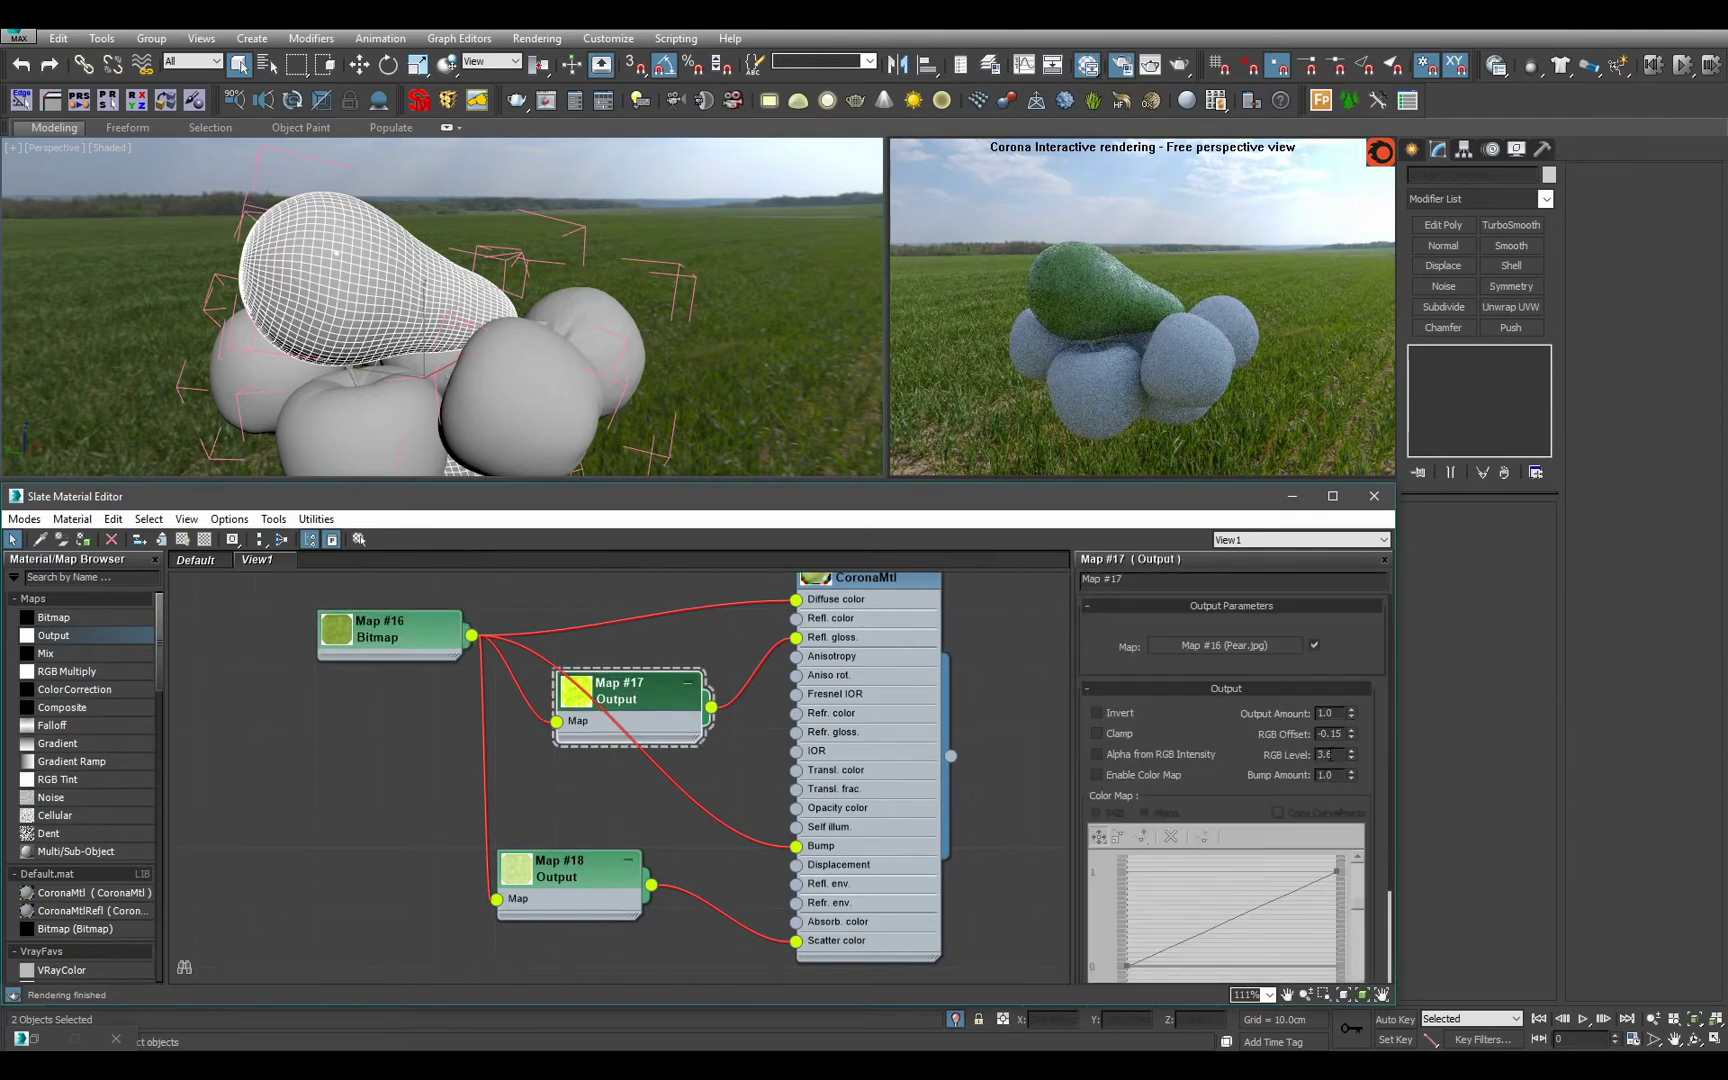
text(3.4)
key(Return)
key(Return)
alt+middle_drag(700, 300, 610, 430)
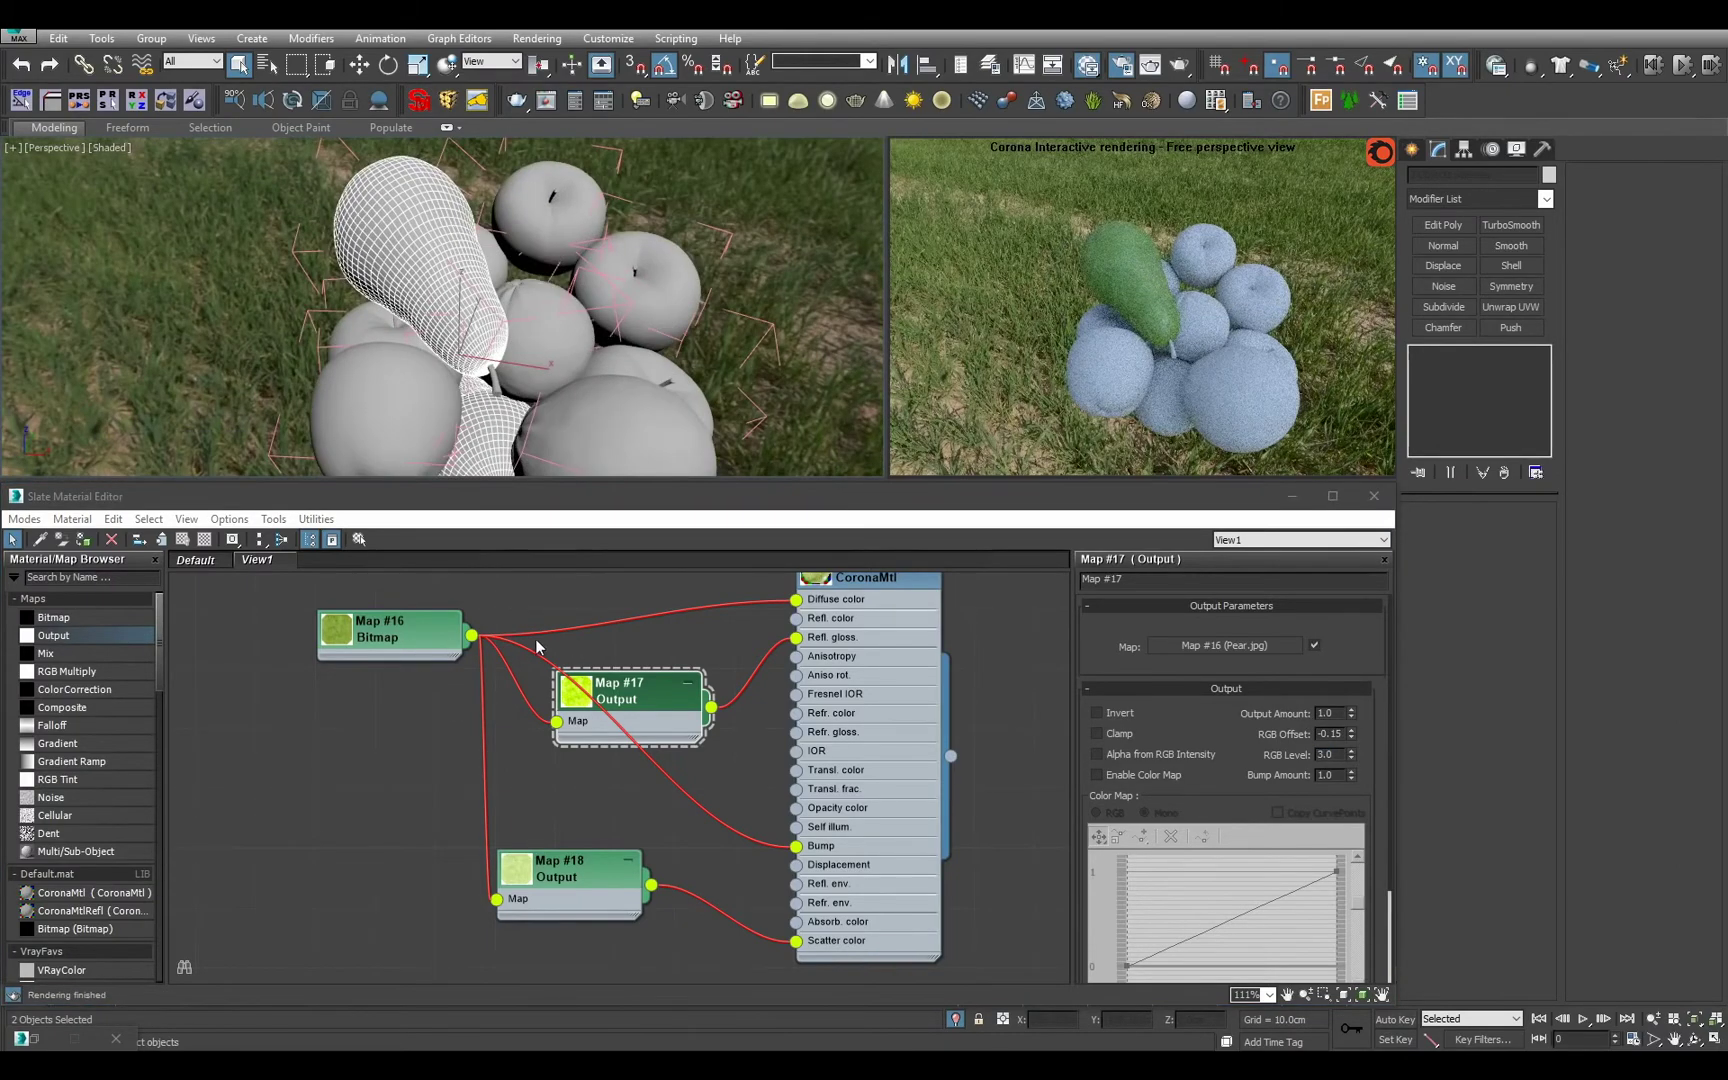
Move the scatter Output node directly beneath the glossiness Output node and check the pear from a low angle.
drag(589, 897, 647, 837)
alt+middle_drag(620, 280, 676, 312)
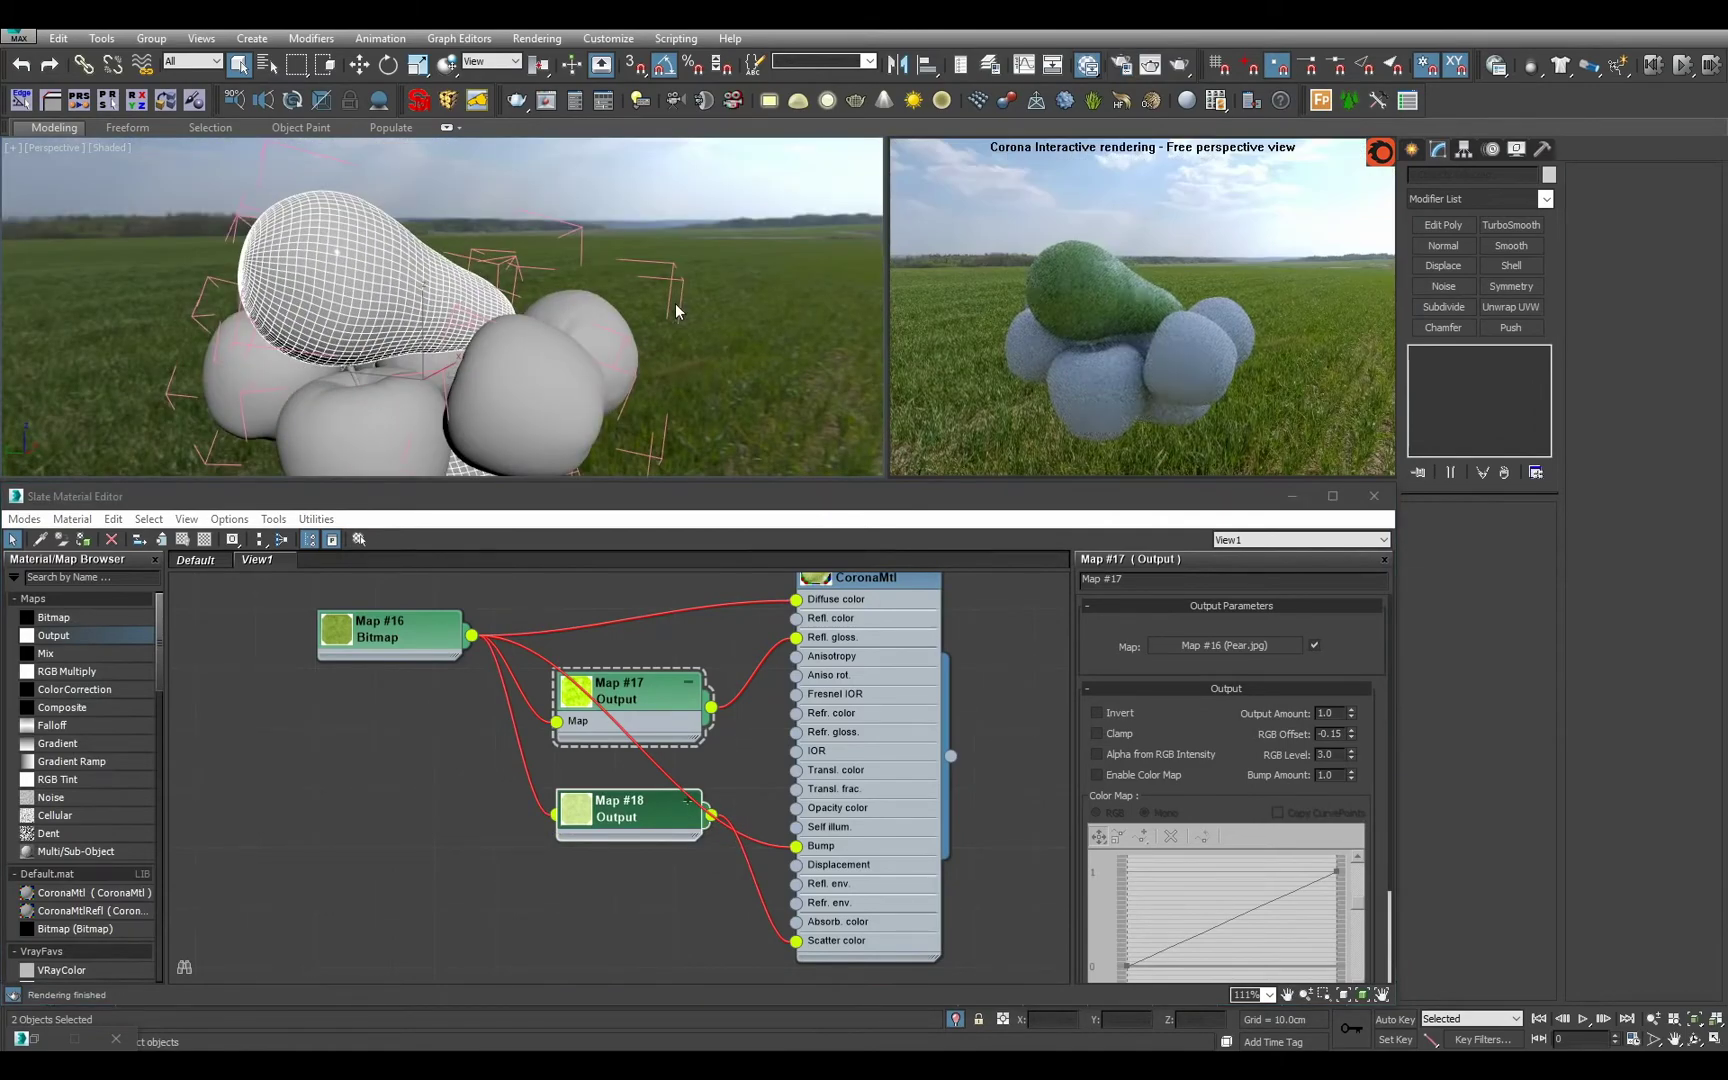
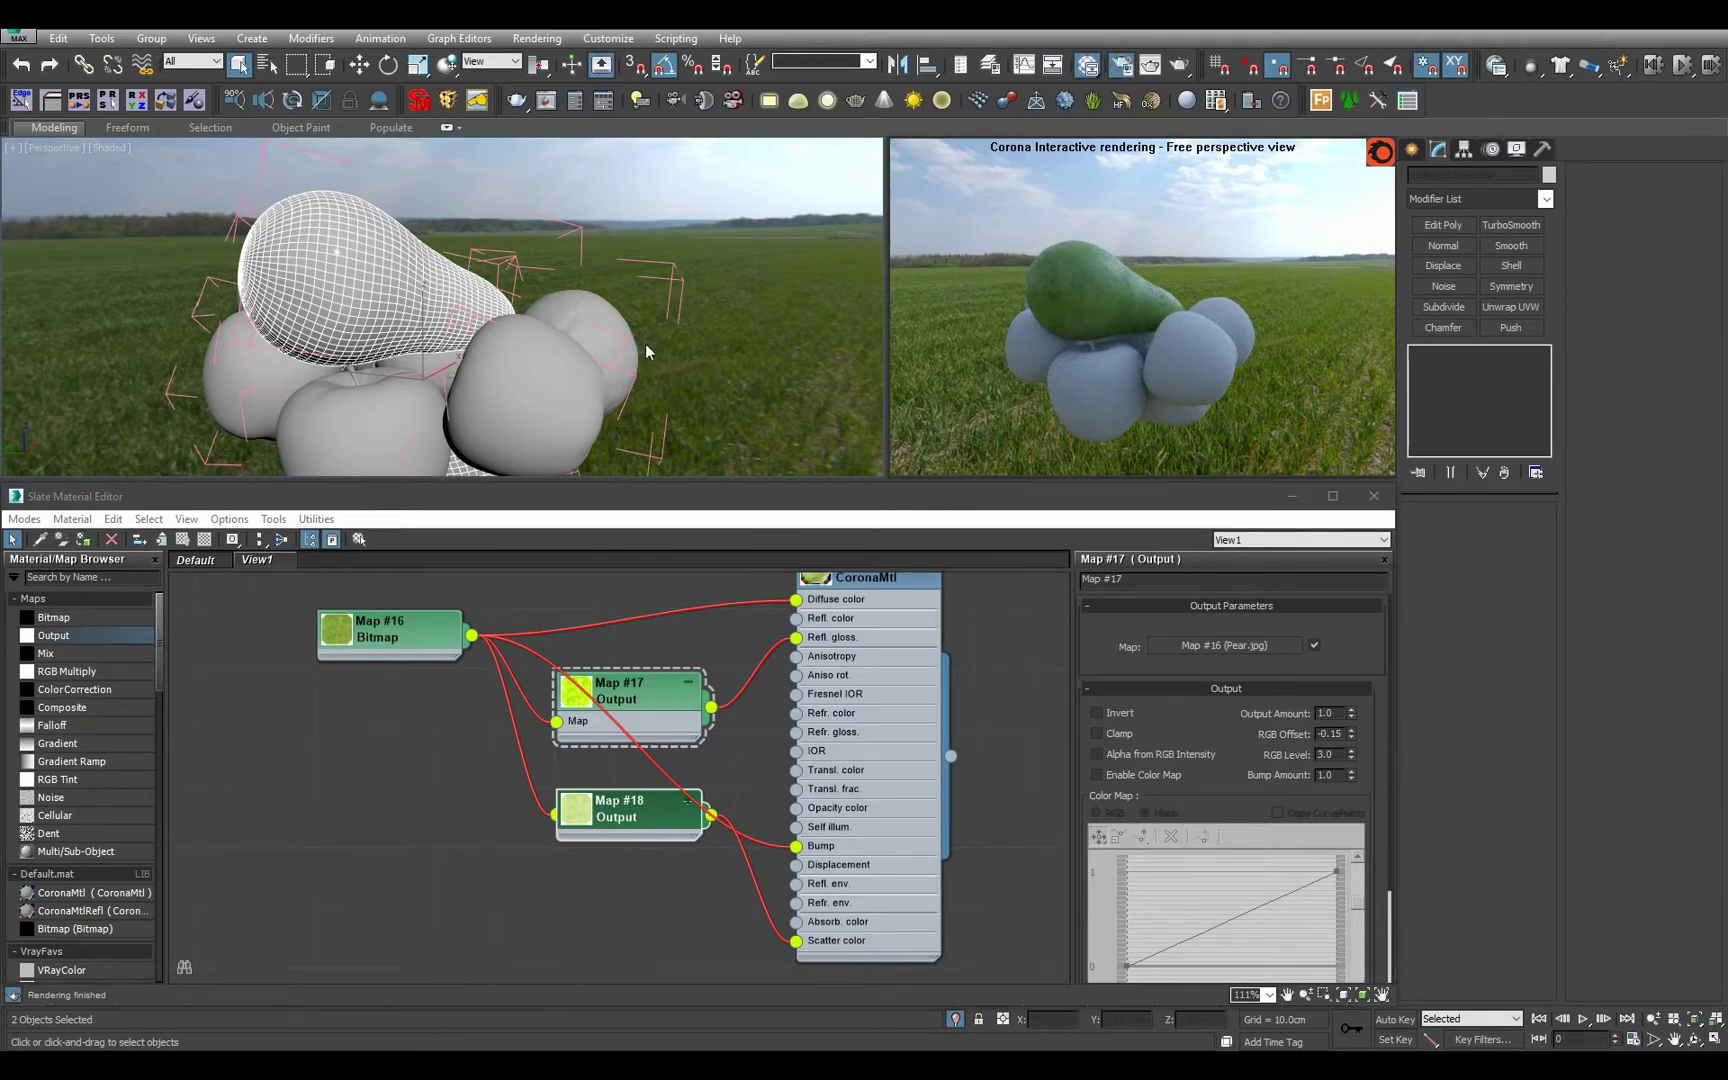
key(F10)
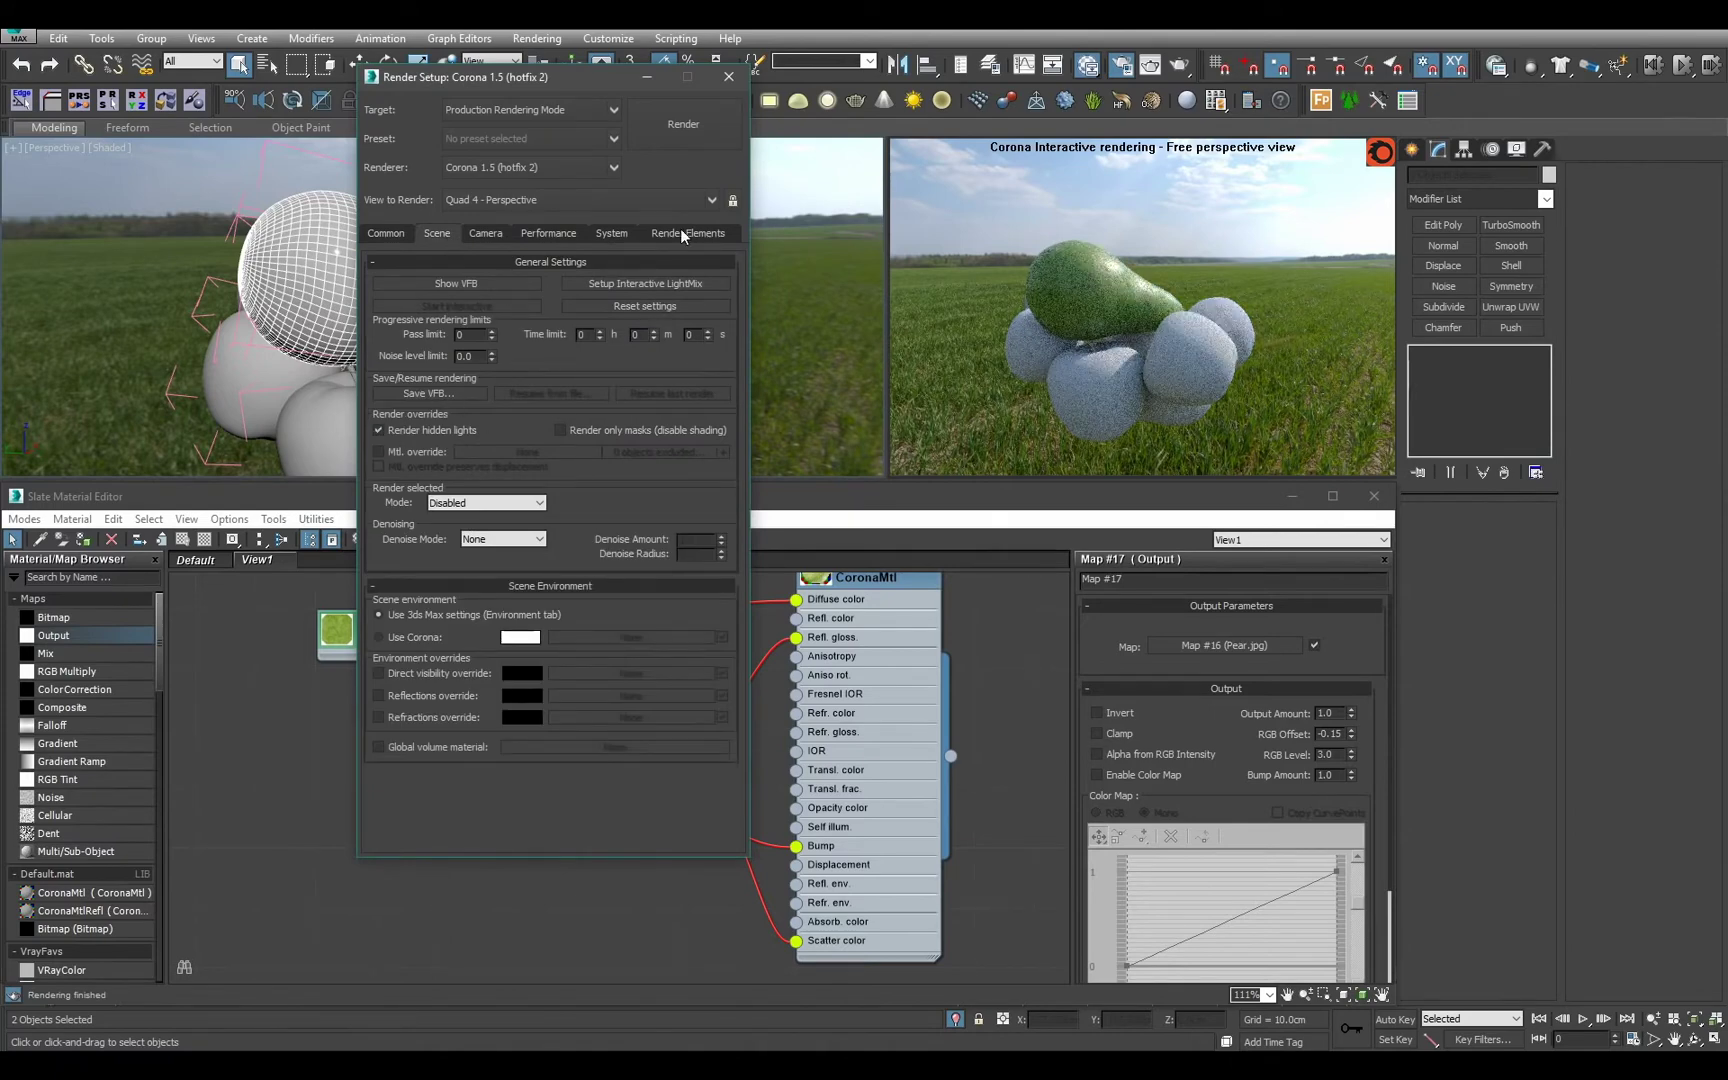
click(728, 76)
middle_drag(745, 285, 766, 301)
scroll(766, 301, up, 3)
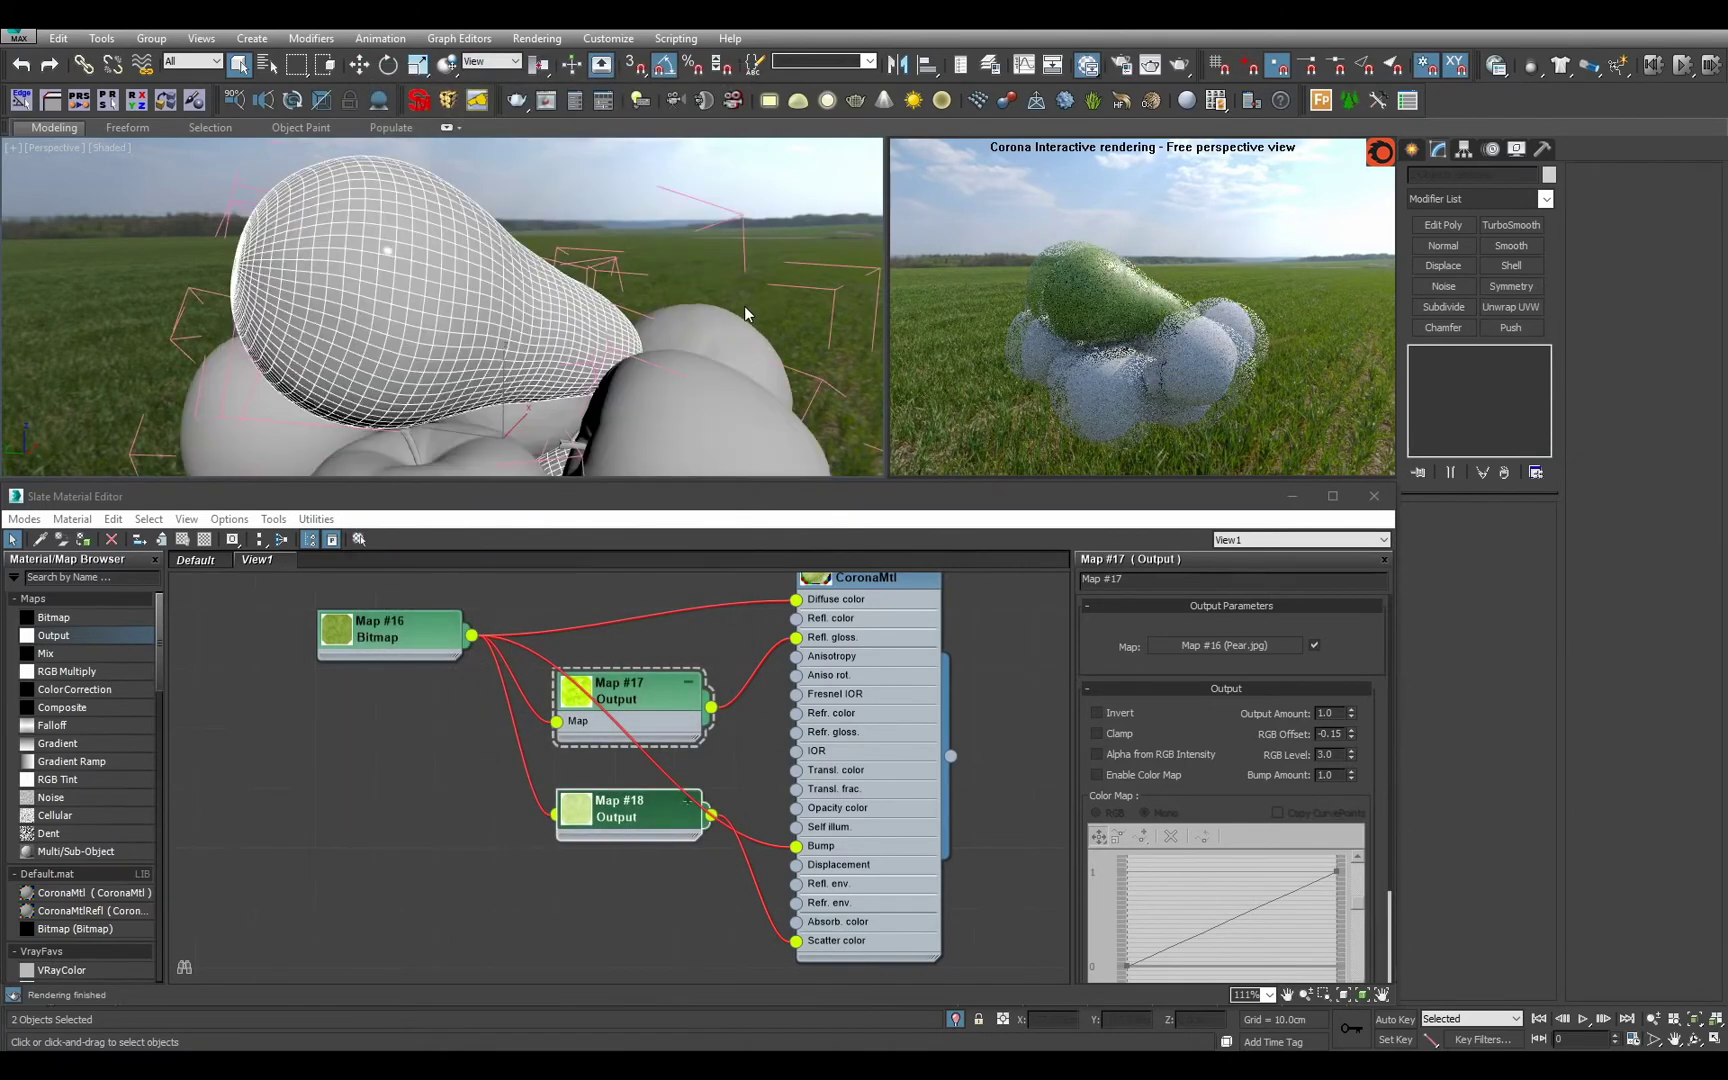
Try translucency fractions of 0 and then 1.0 on the Pear material and look at the pear from above.
middle_drag(886, 682, 864, 763)
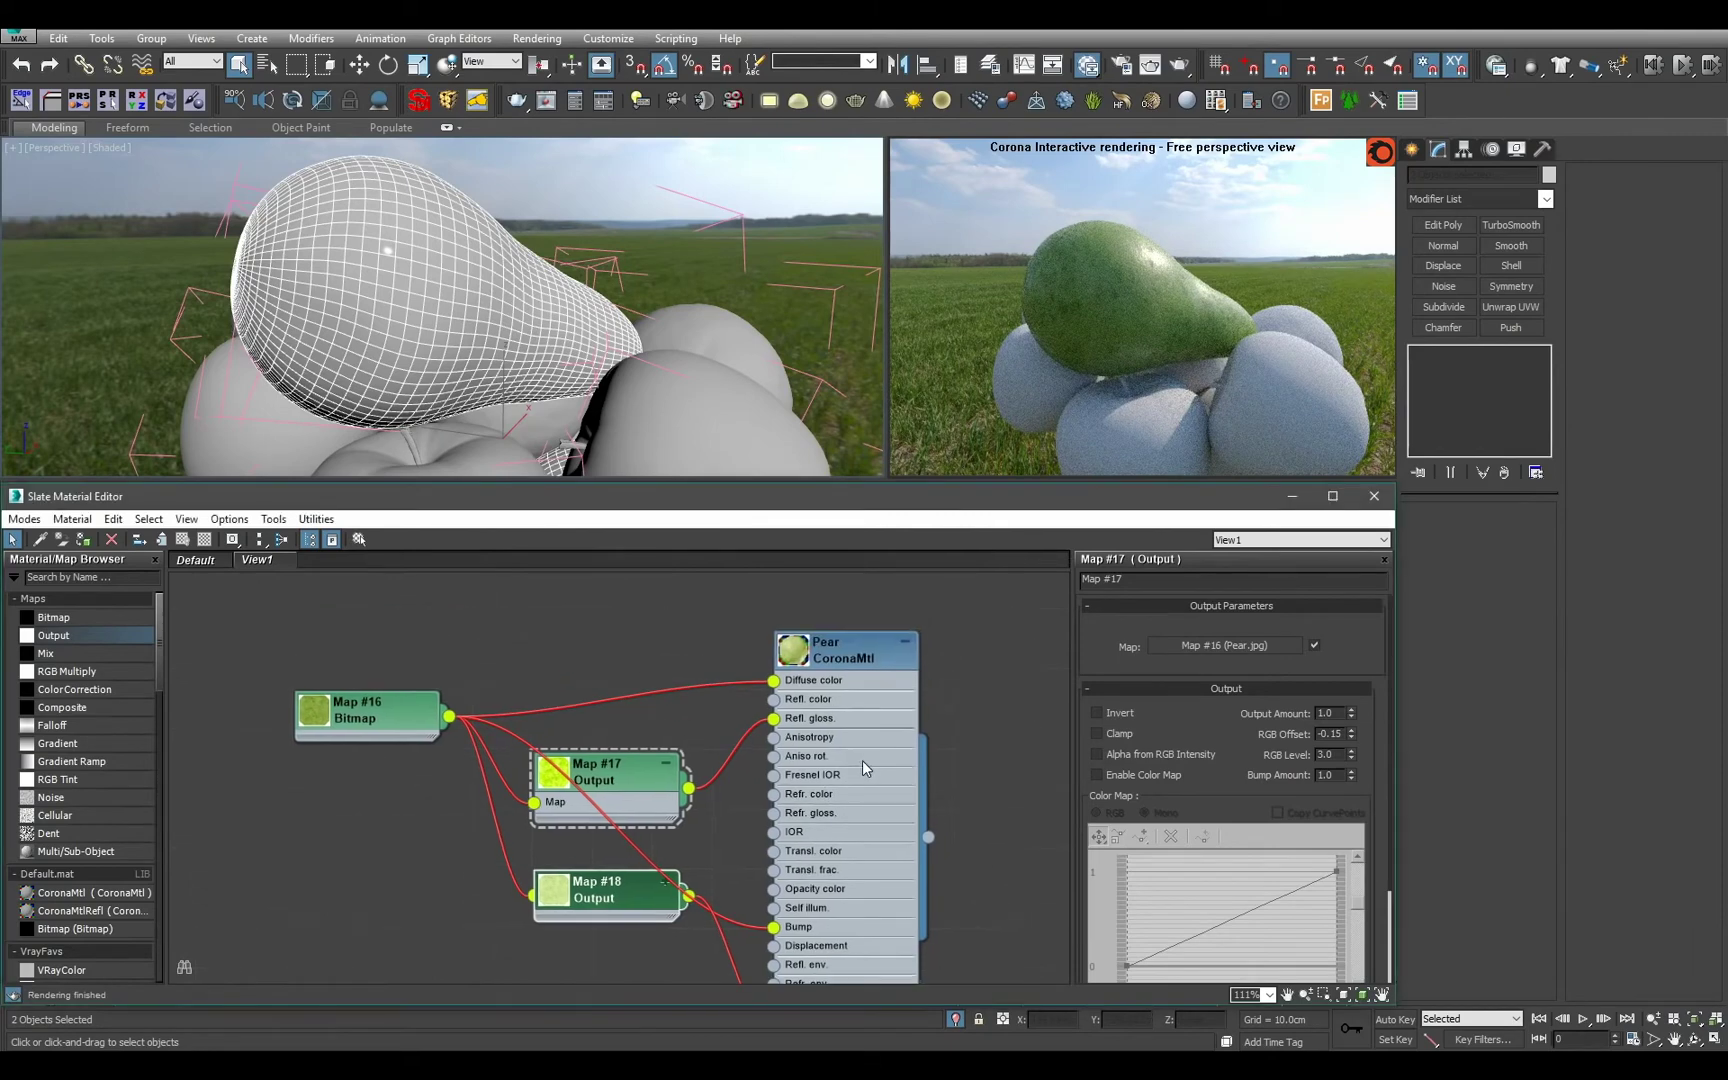
double_click(864, 762)
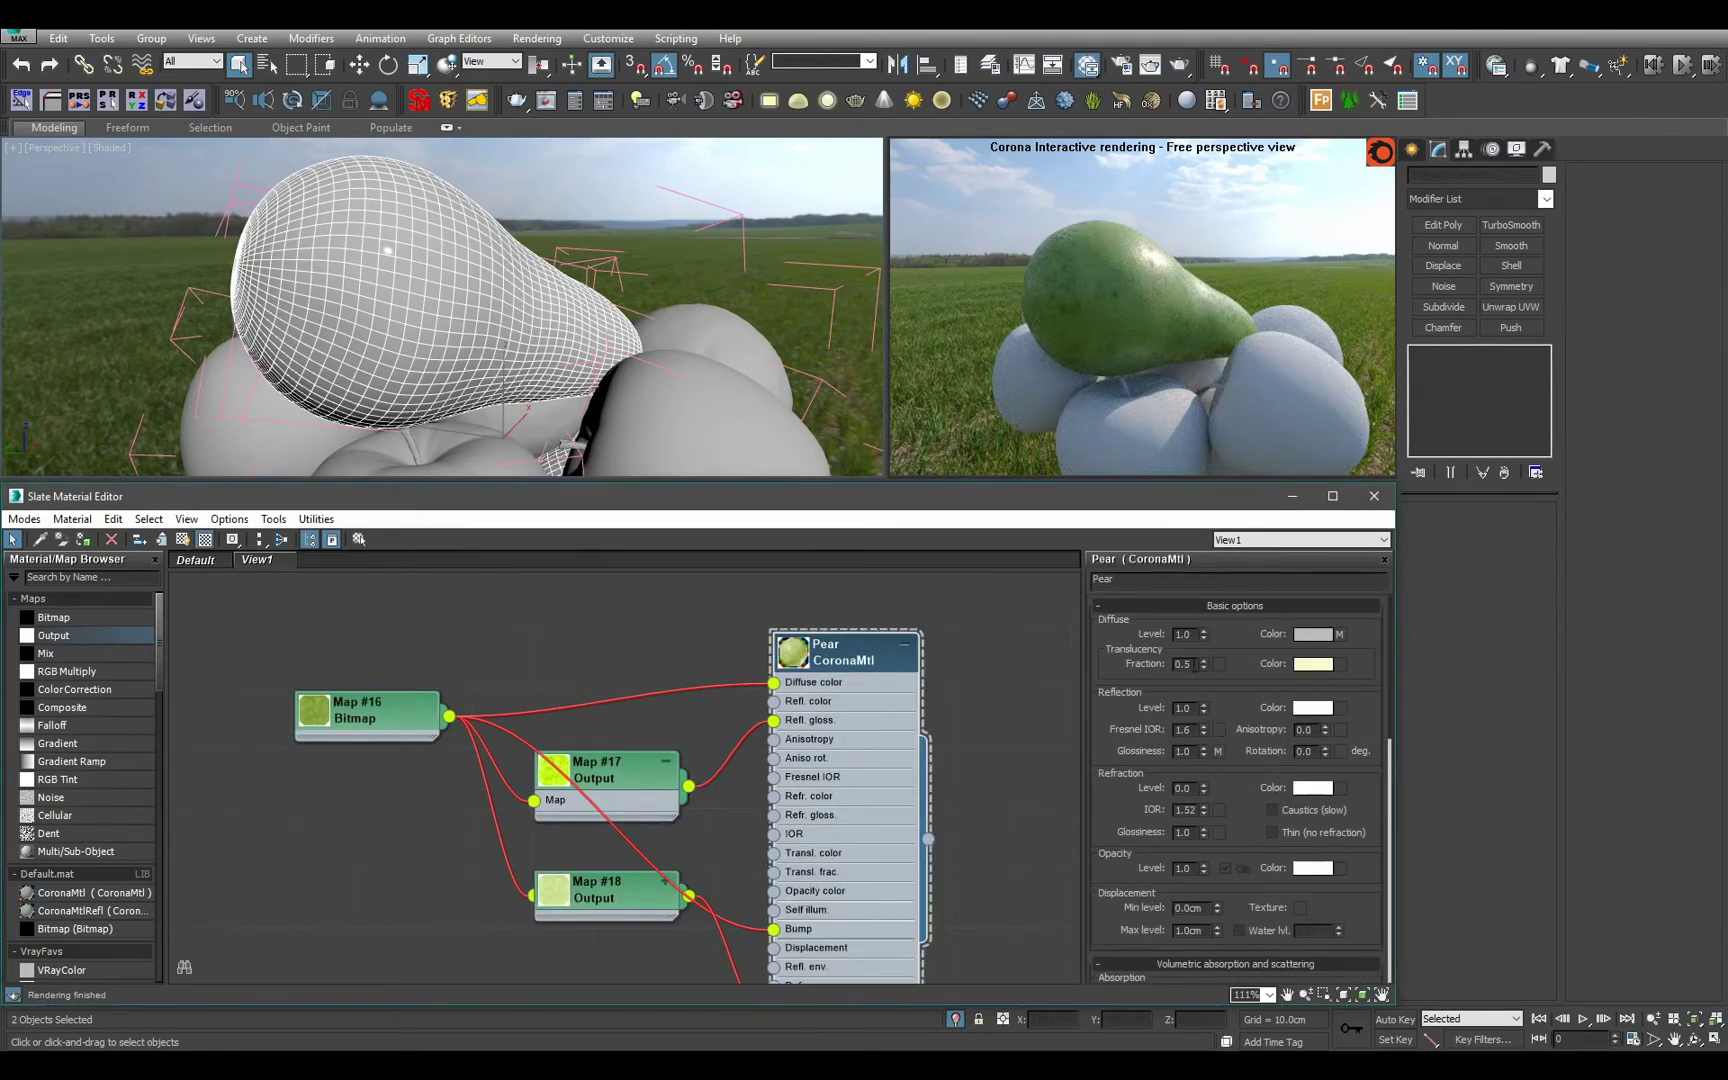
text(0)
key(Return)
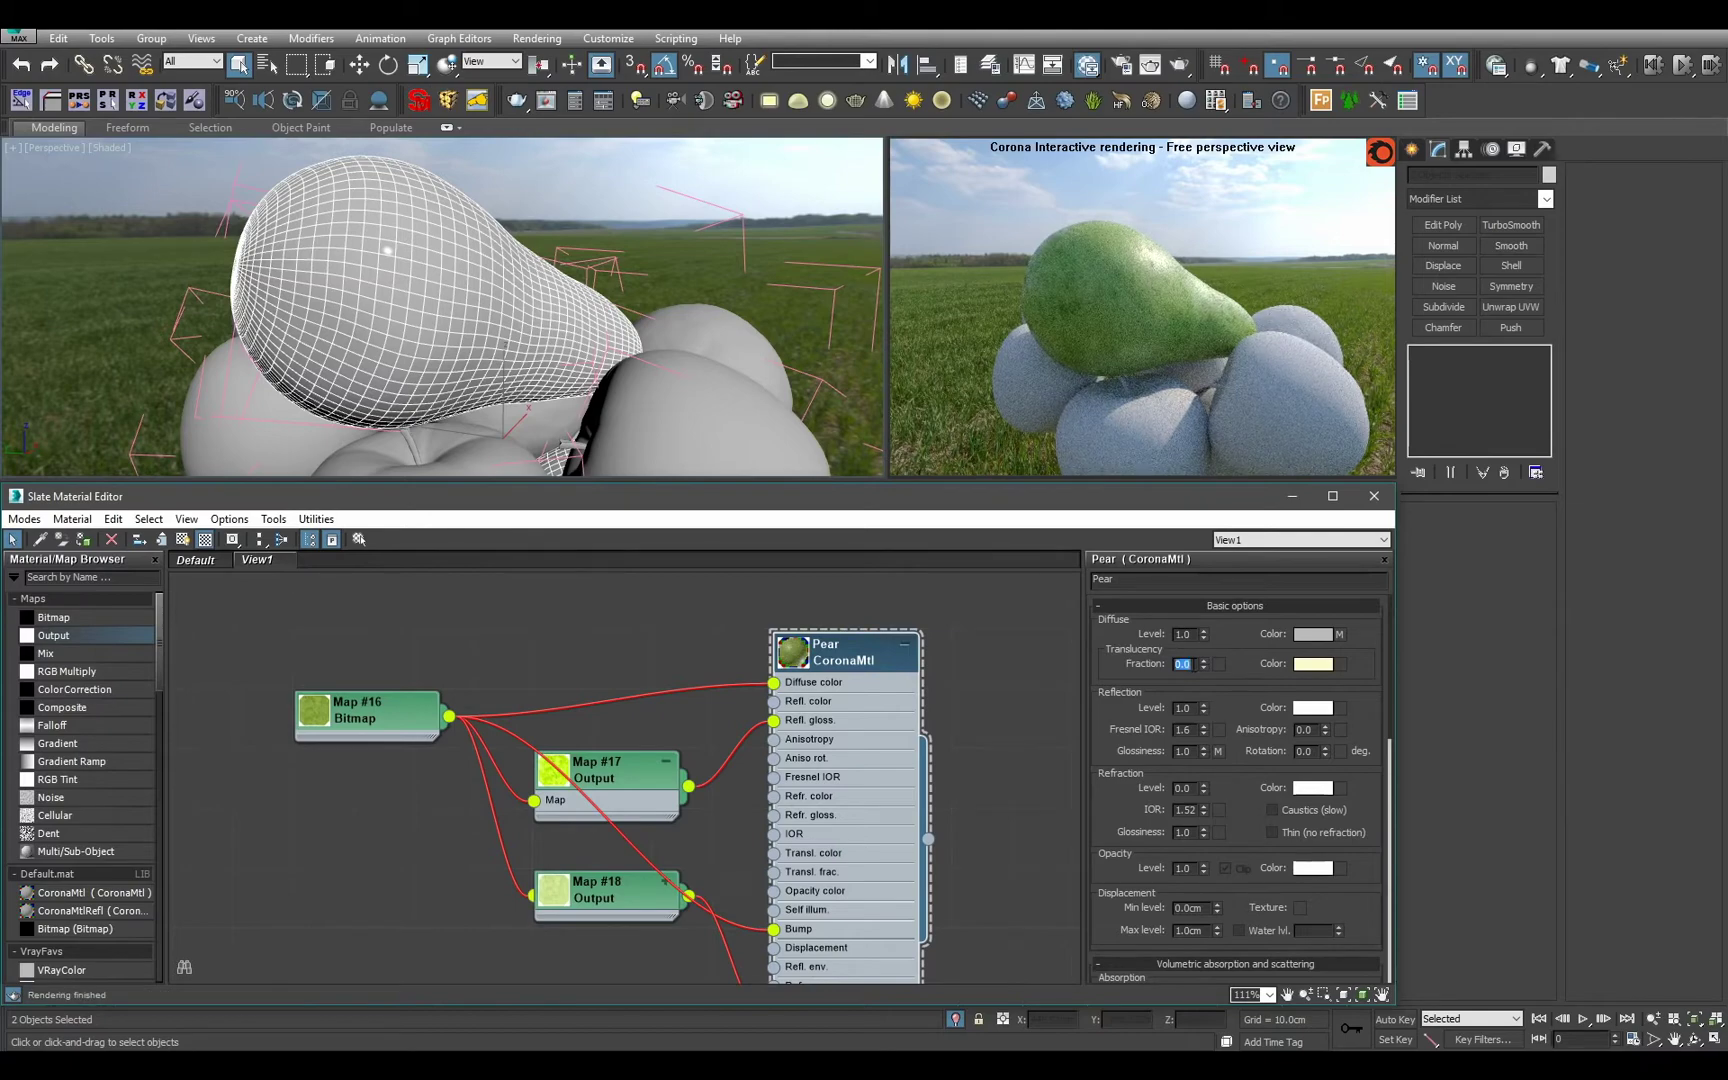
key(Return)
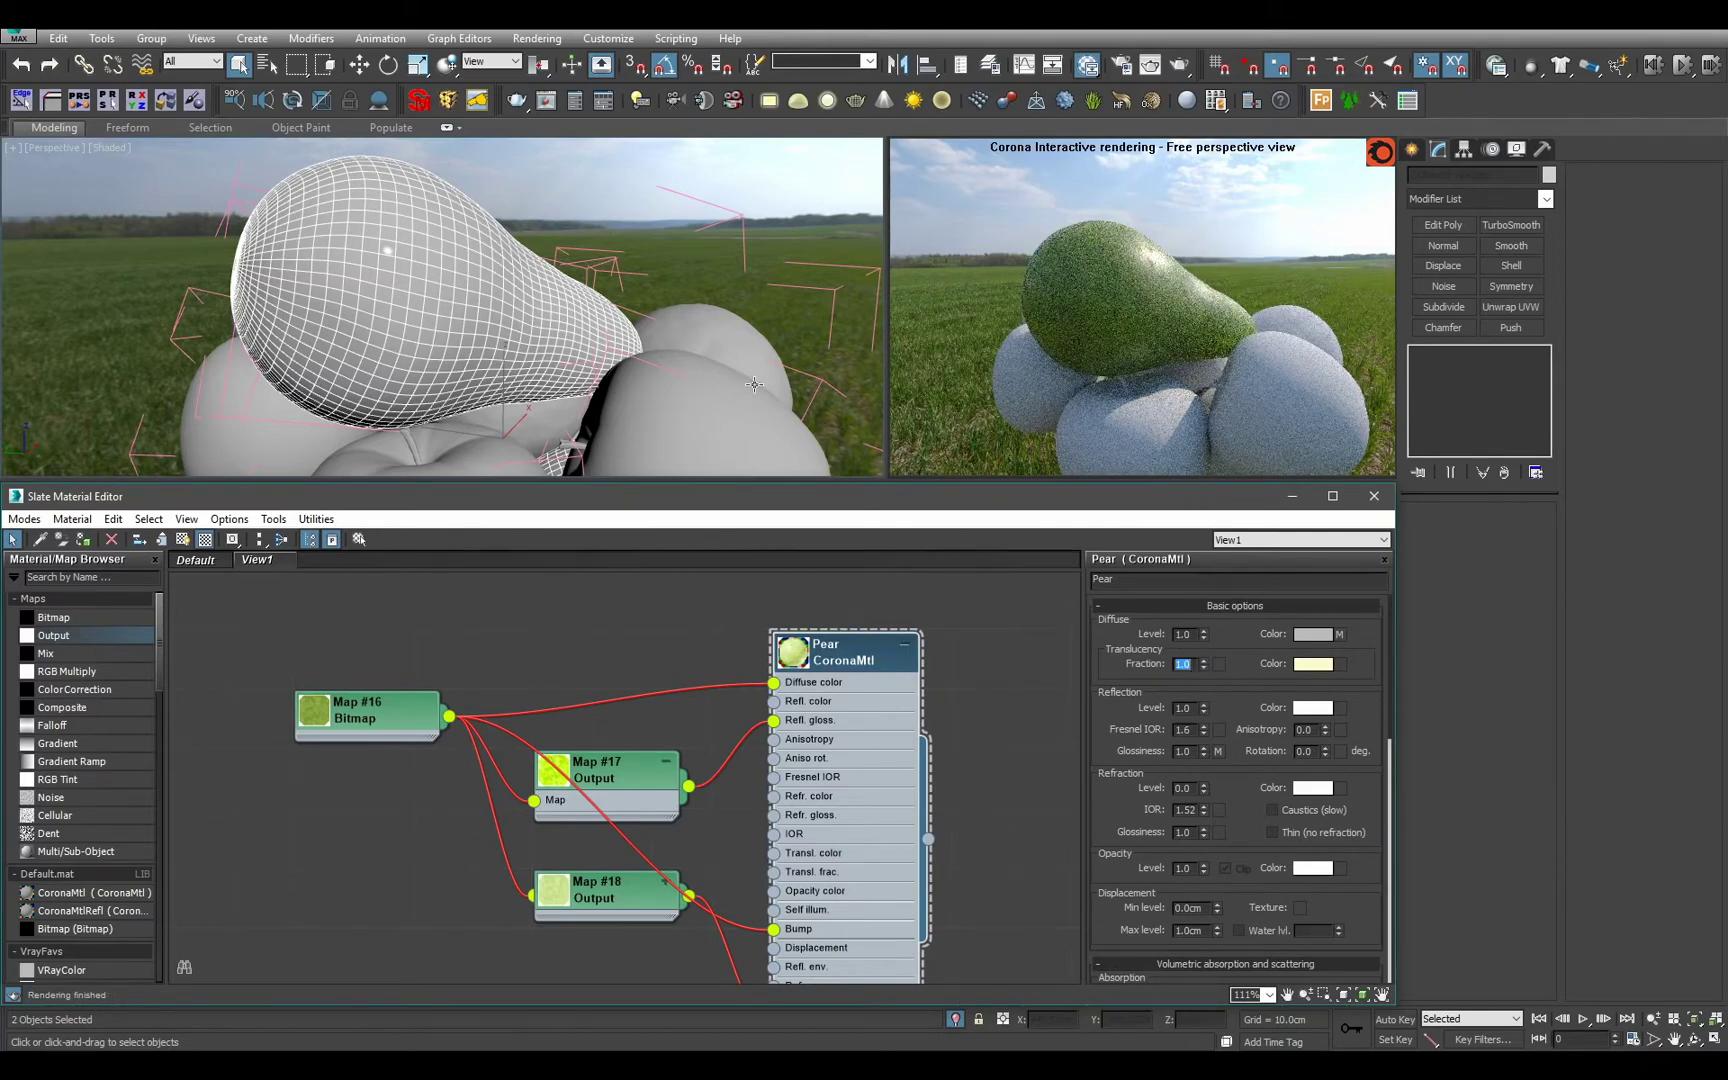
scroll(690, 360, down, 3)
alt+middle_drag(693, 352, 729, 394)
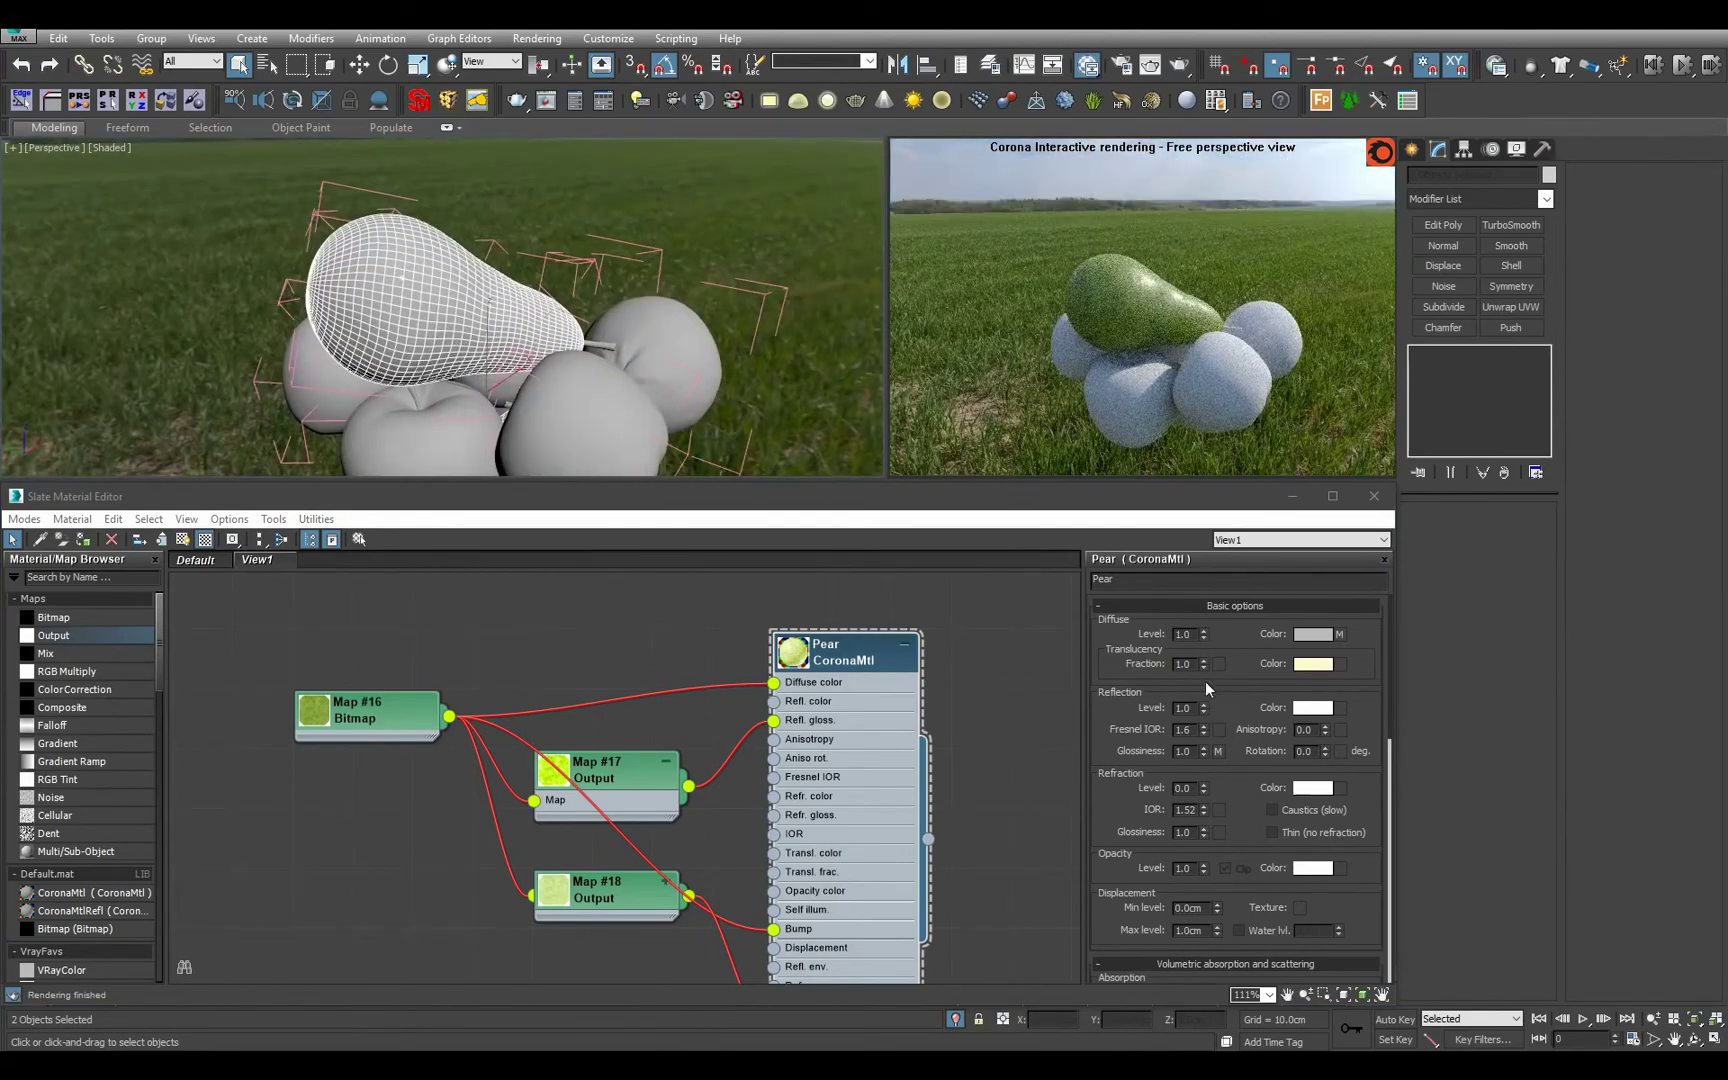
Set the Pear material's translucency fraction to 0.65 and check the pear from its other side.
text(.65)
key(Return)
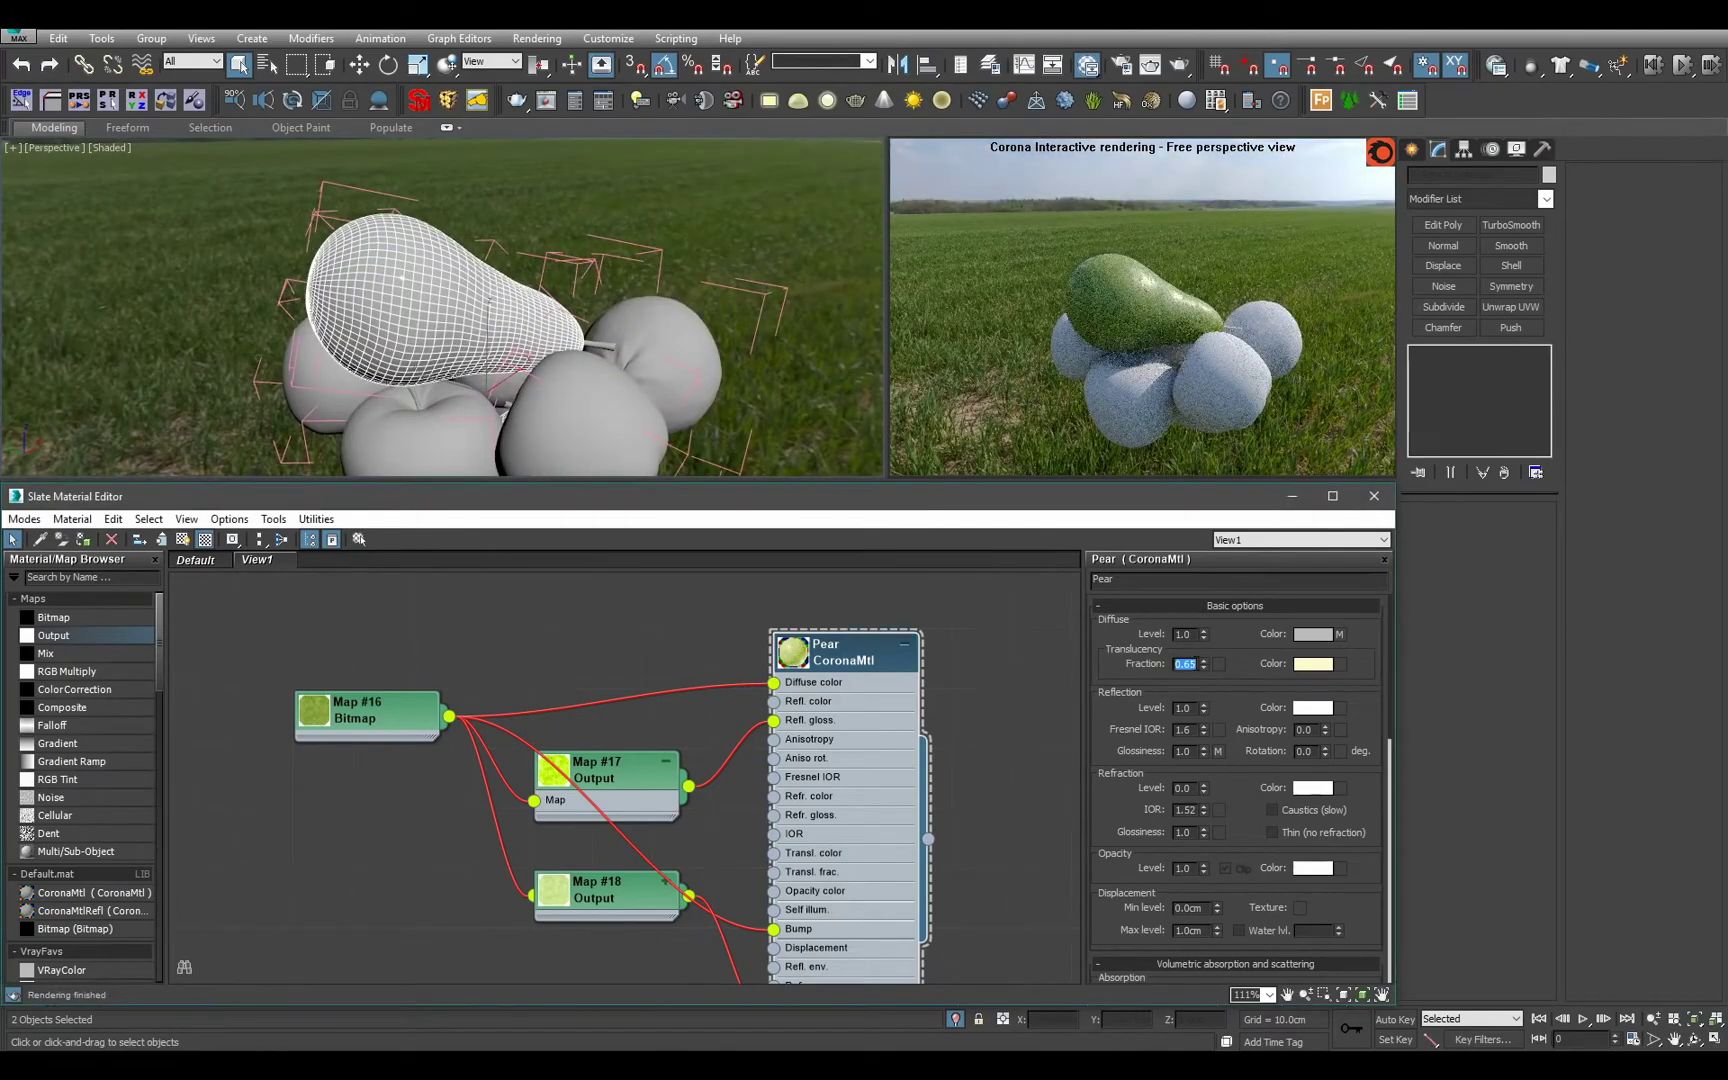
alt+middle_drag(677, 341, 899, 418)
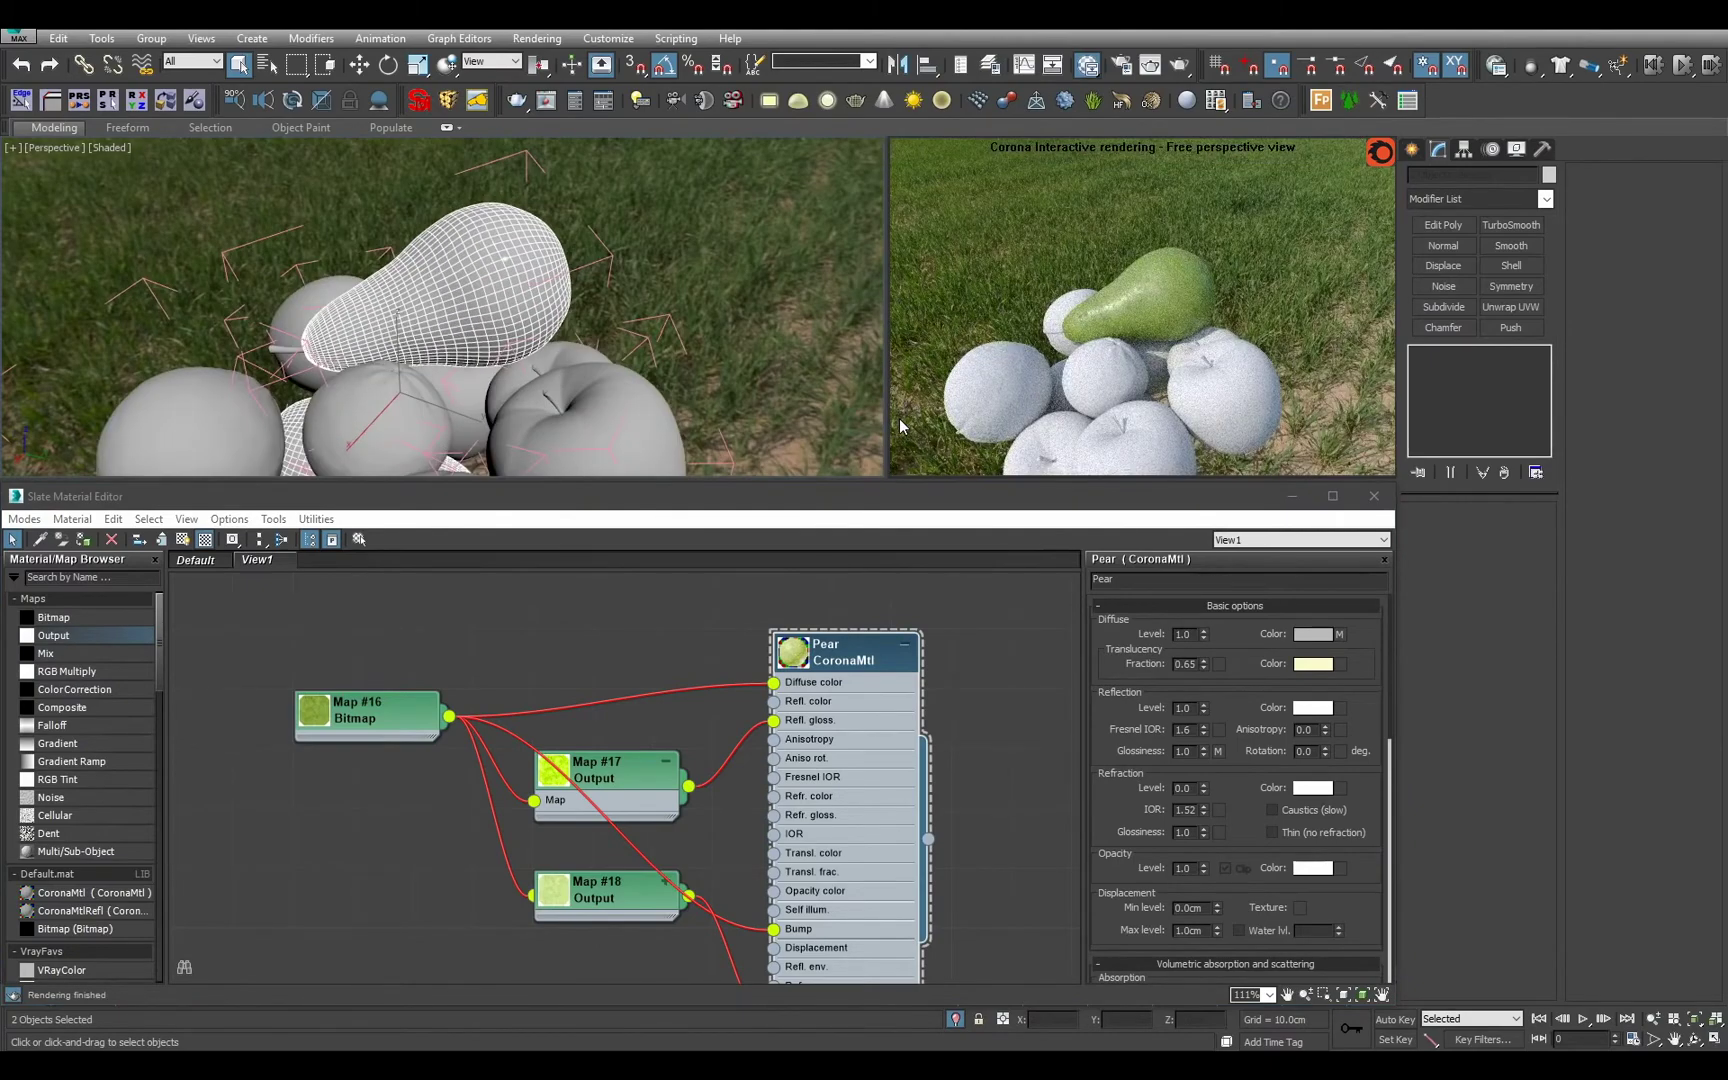
Enlarge the Pear material node's preview and hide its unused slots.
scroll(822, 757, down, 2)
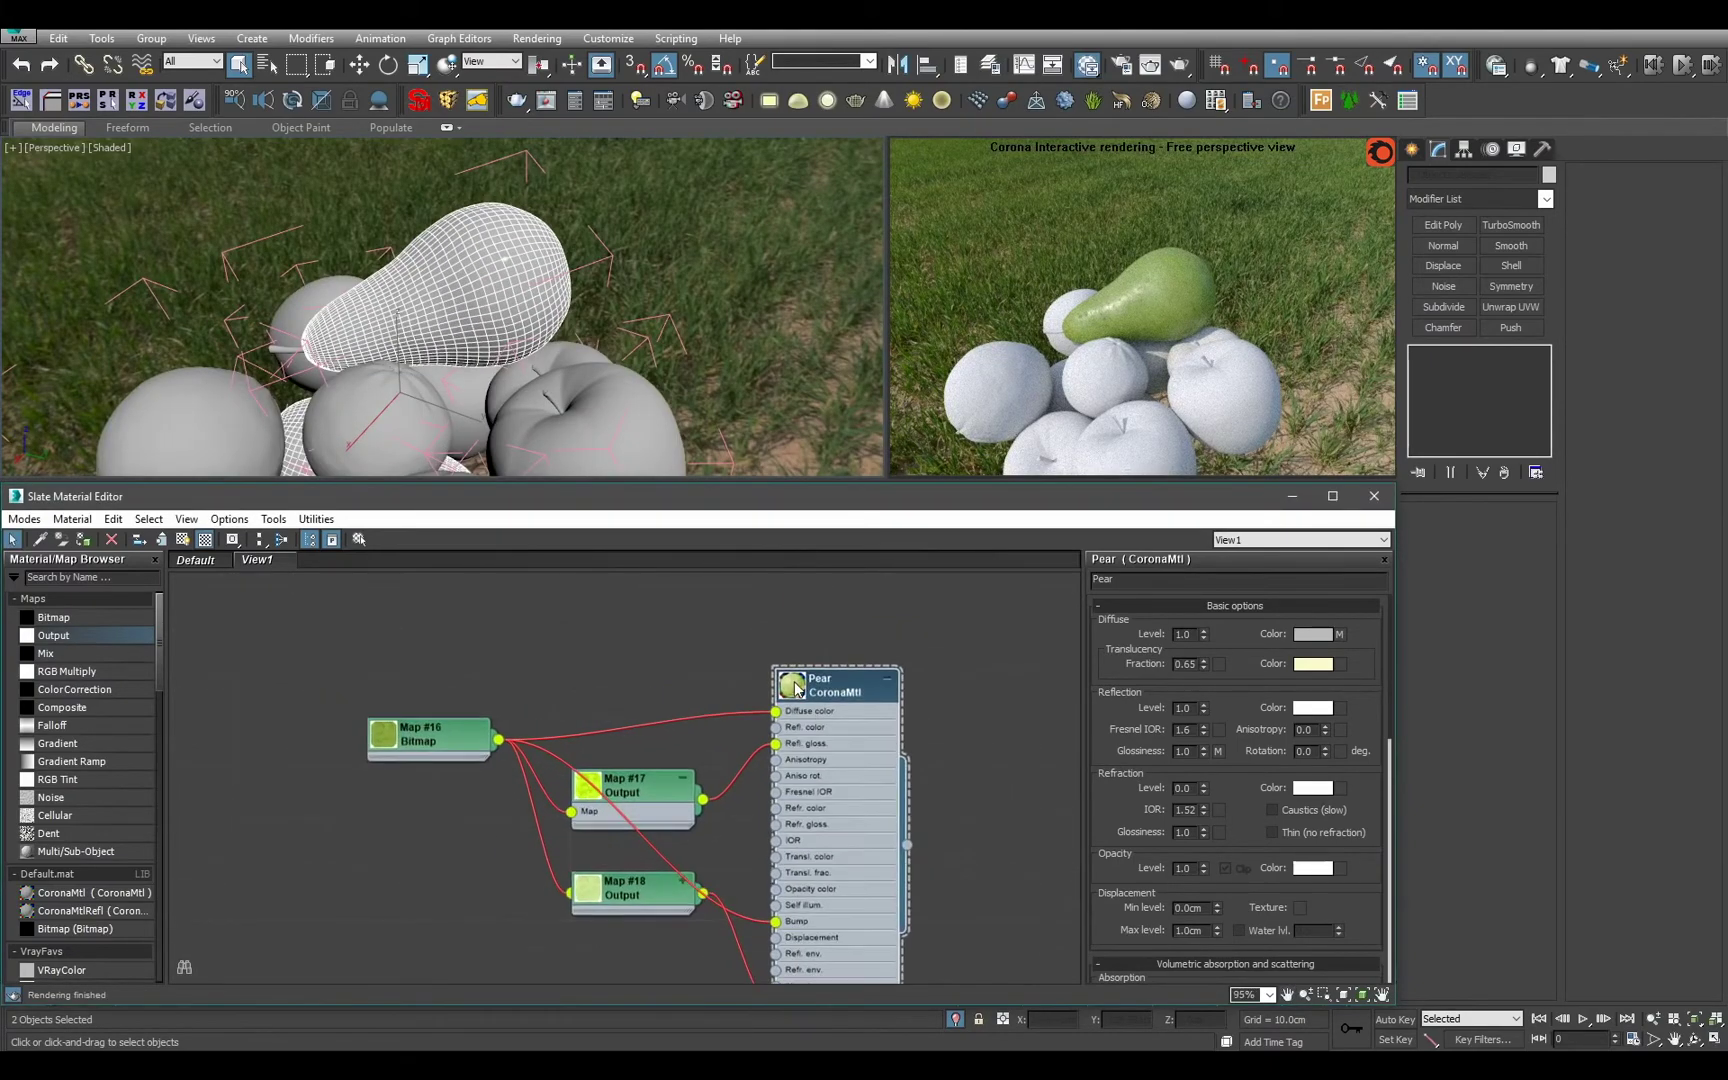
double_click(795, 688)
key(h)
scroll(795, 690, down, 2)
middle_drag(795, 690, 758, 773)
middle_drag(684, 837, 742, 744)
scroll(707, 802, up, 1)
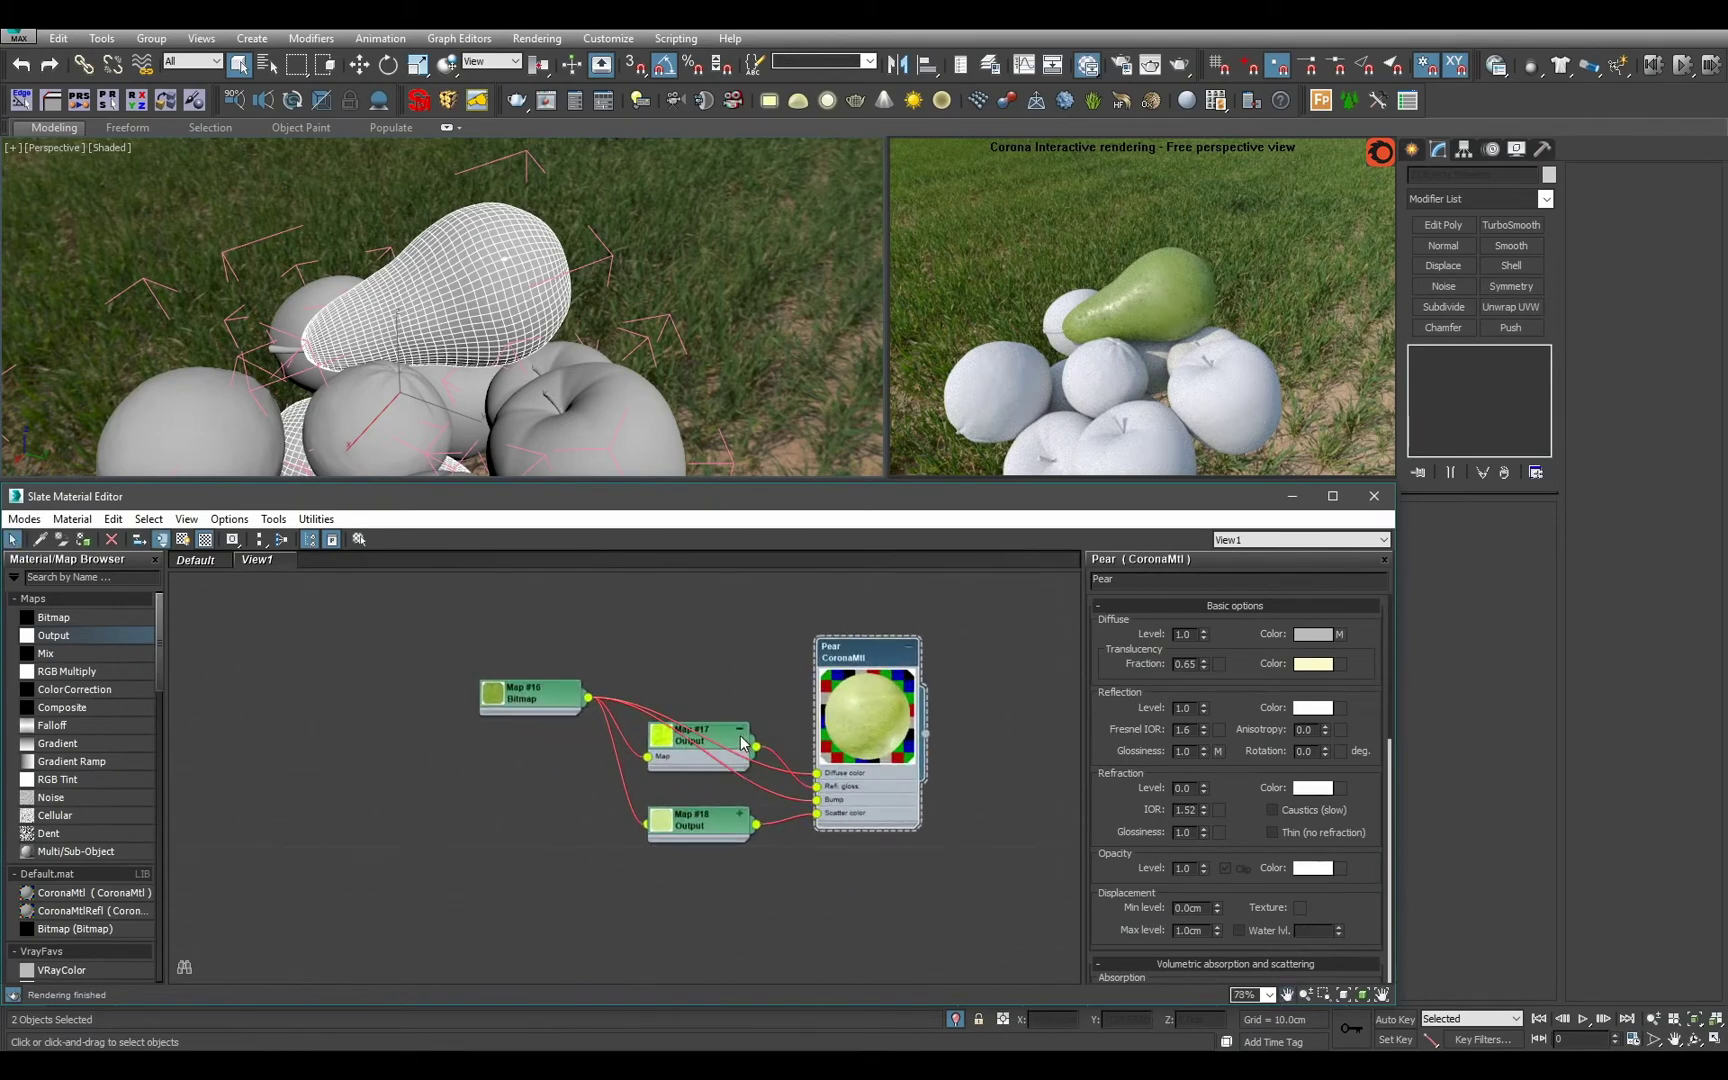
Move the scatter Output node up close beneath the pear's glossiness Output node.
drag(700, 820, 700, 778)
alt+middle_drag(520, 300, 605, 452)
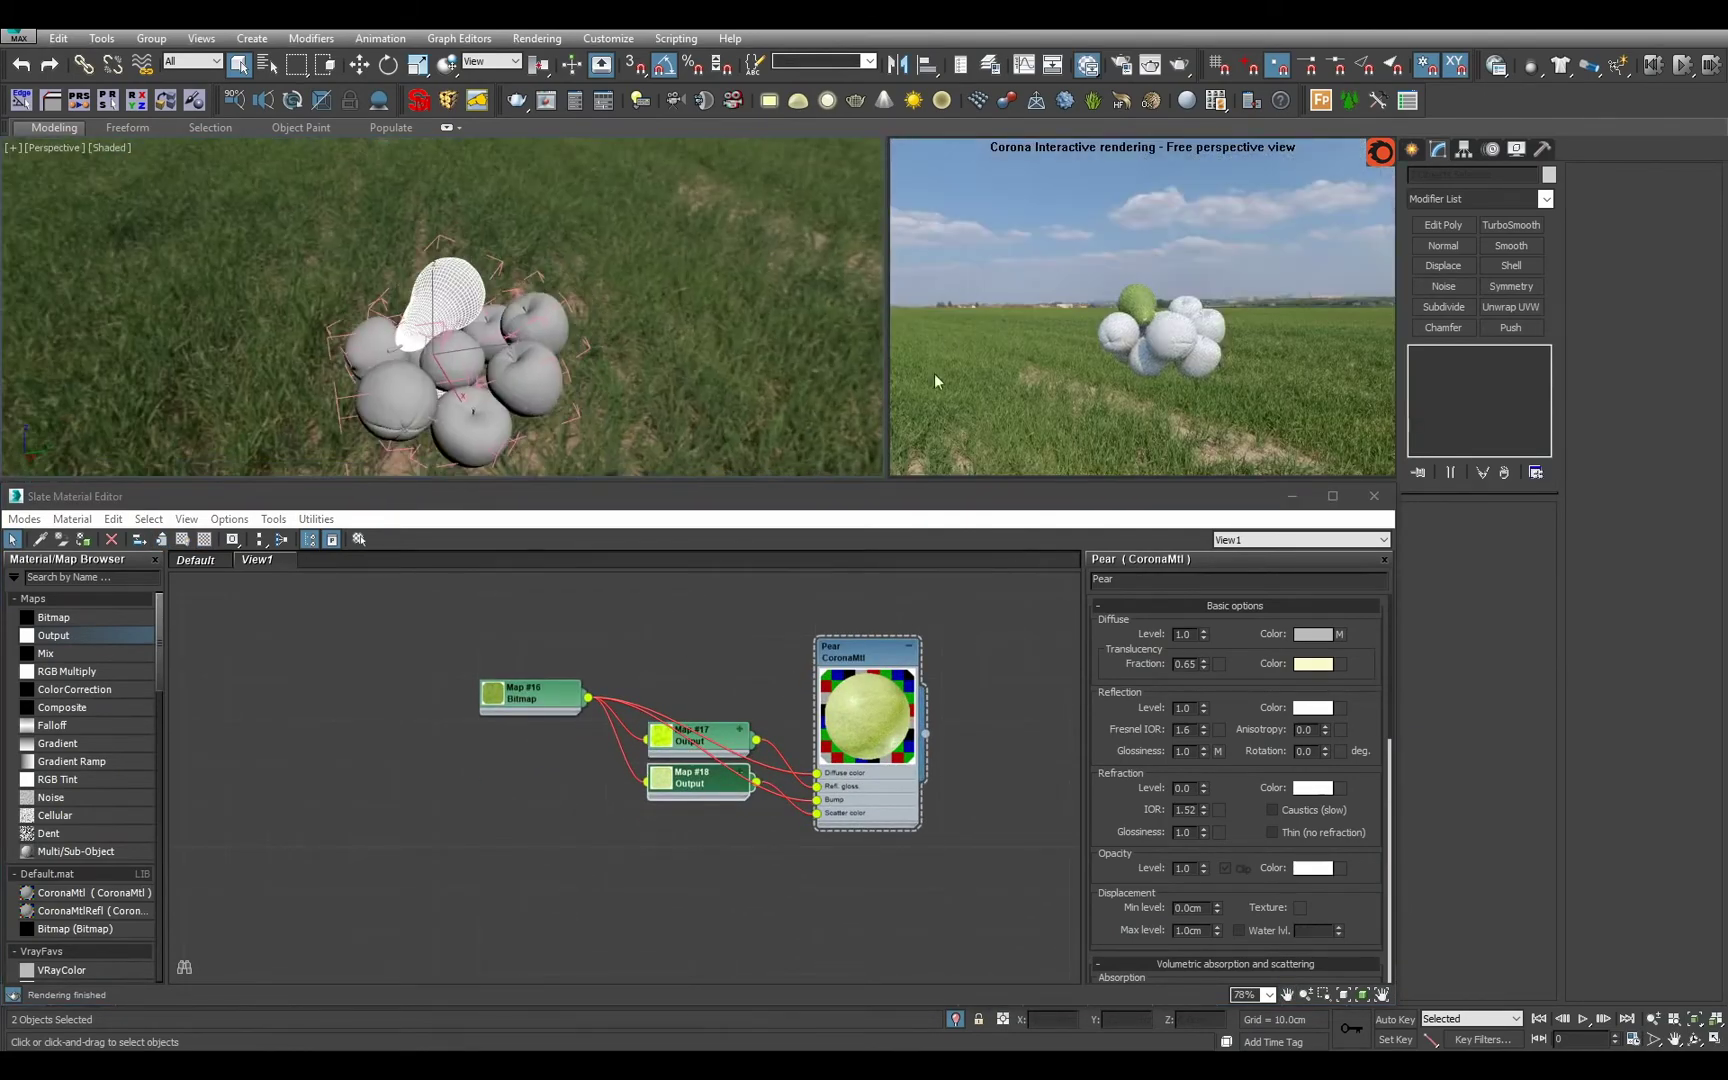
Duplicate the Pear material with its whole map tree below the original and name the copy Apples.
middle_drag(752, 693, 773, 690)
scroll(662, 746, down, 2)
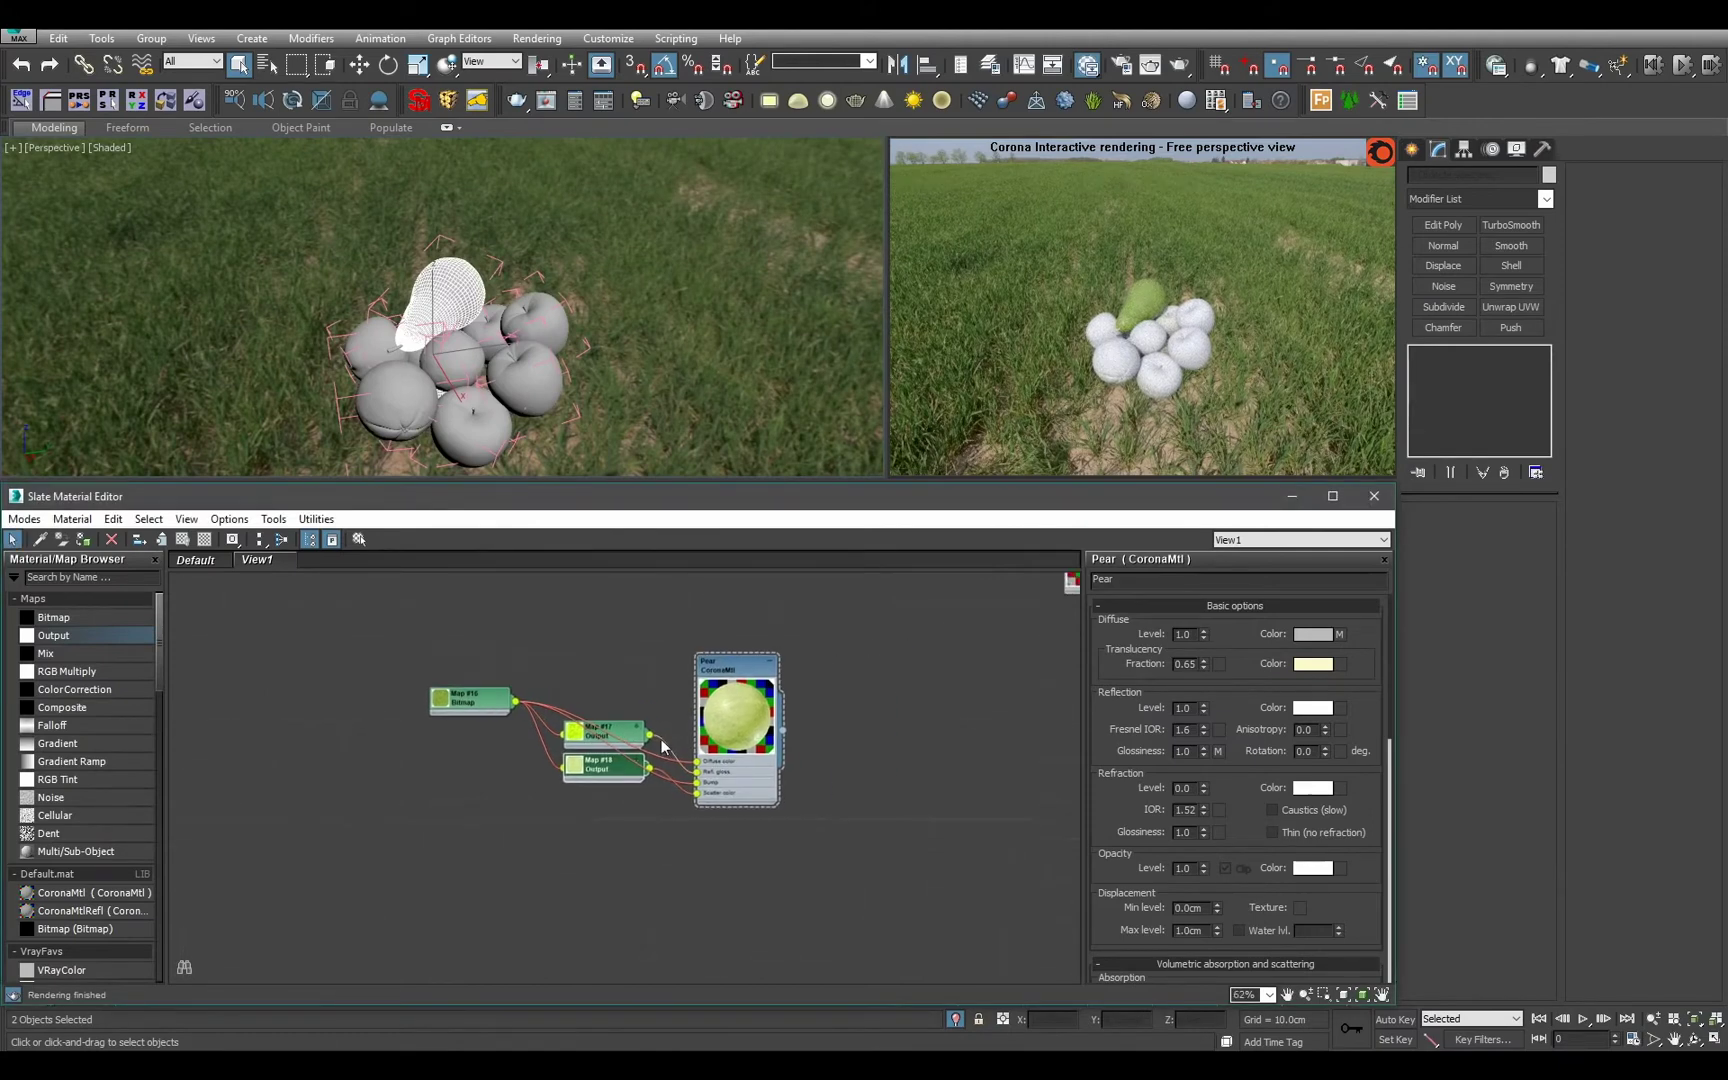
middle_drag(757, 842, 757, 765)
shift+drag(746, 707, 748, 908)
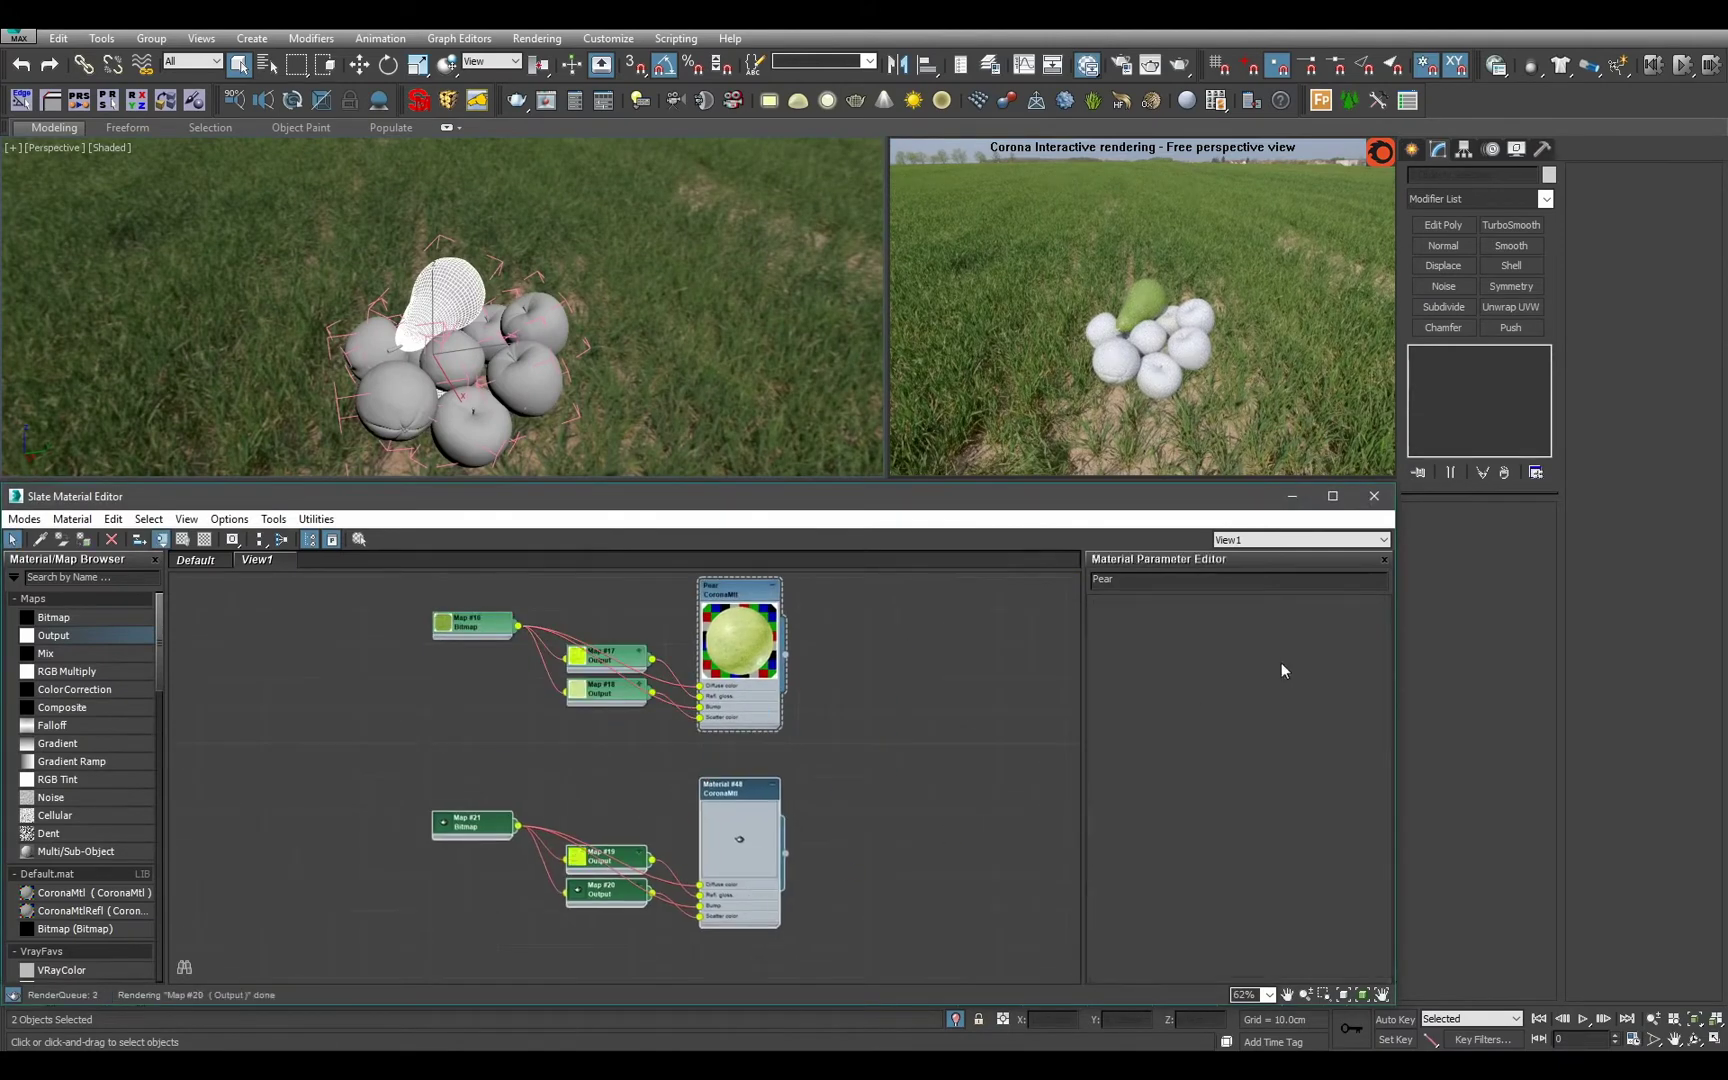
drag(1179, 579, 1088, 580)
text(Appl)
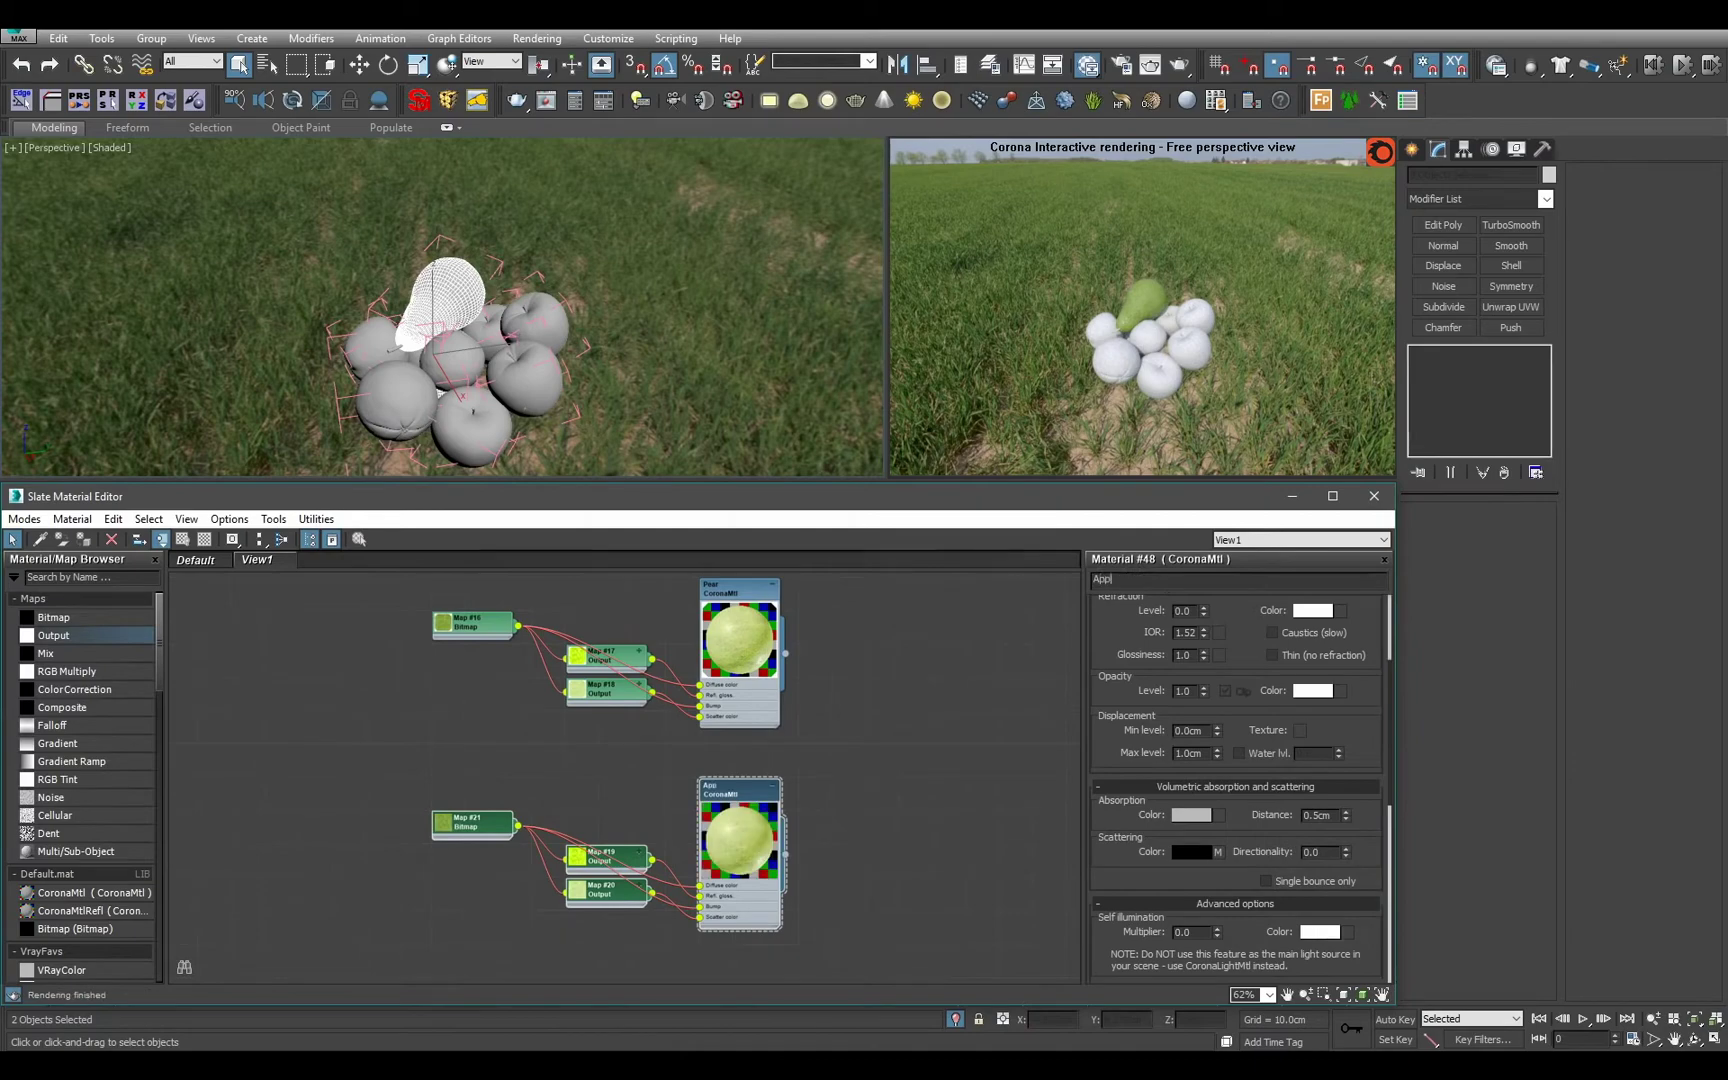
text(es)
key(Return)
Replace the image in the Apples material's bitmap with red.jpg from the Food texture folder.
double_click(464, 826)
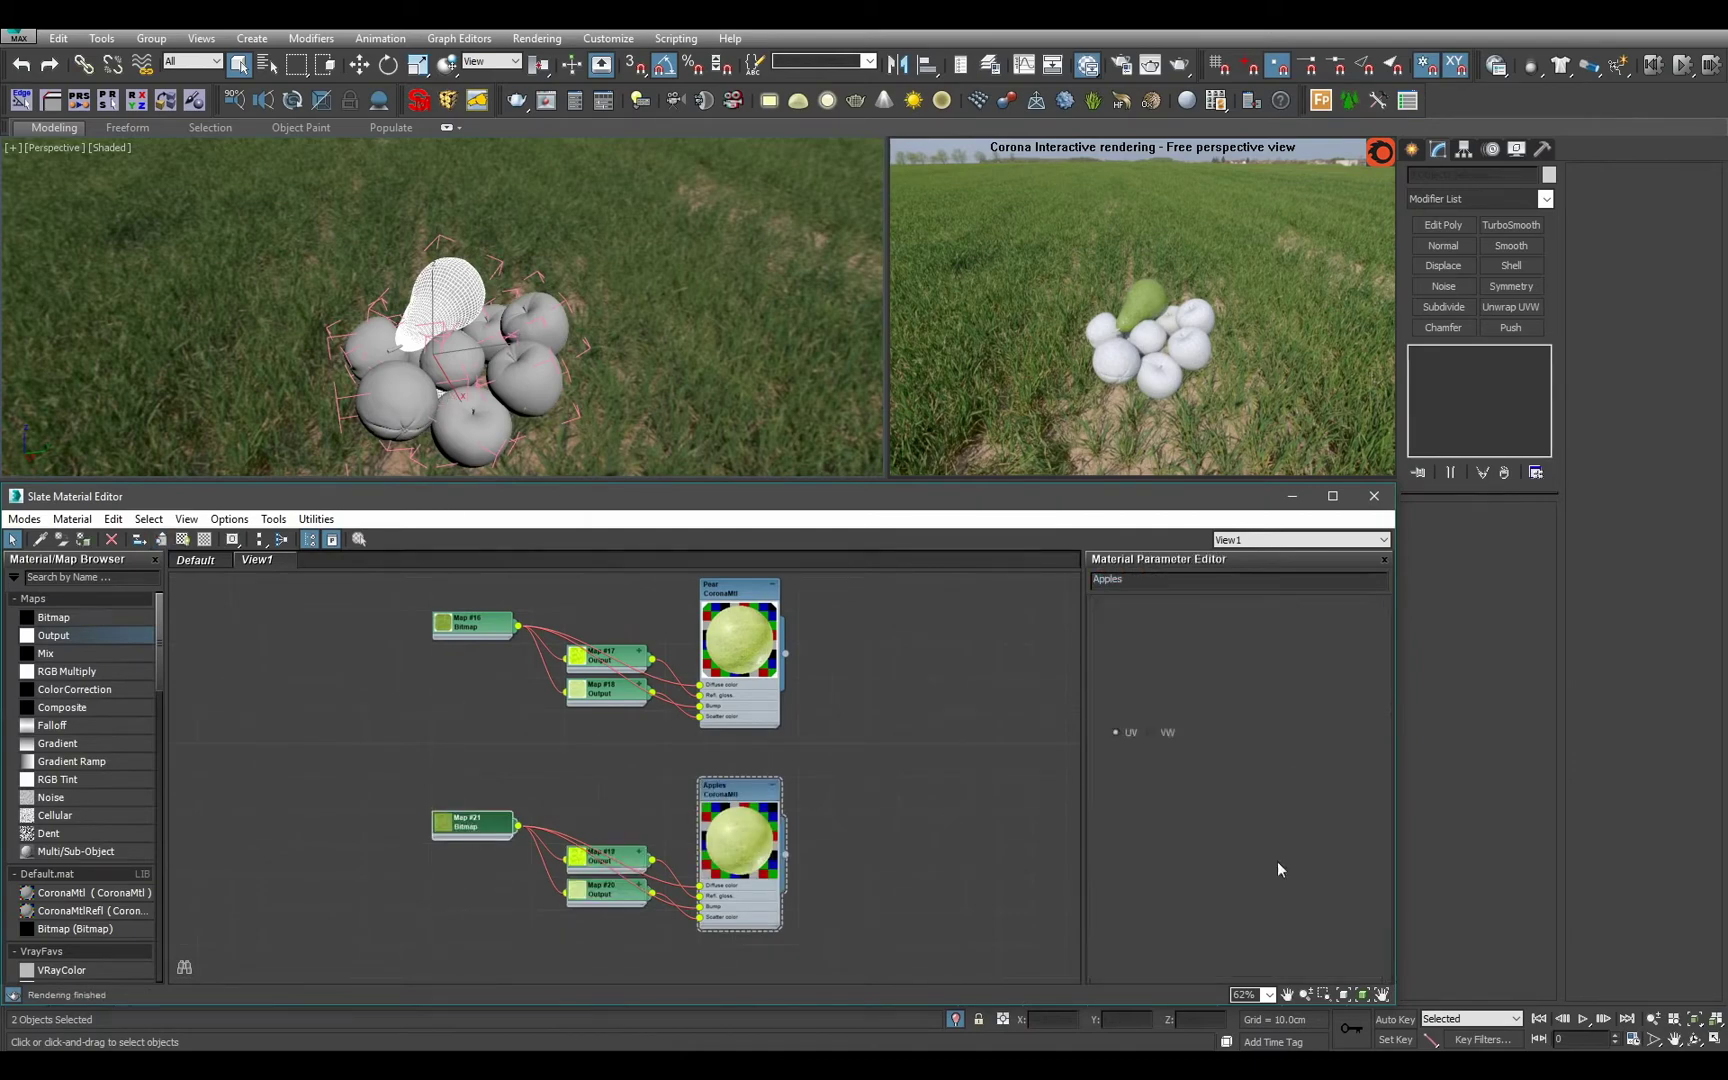
click(1254, 829)
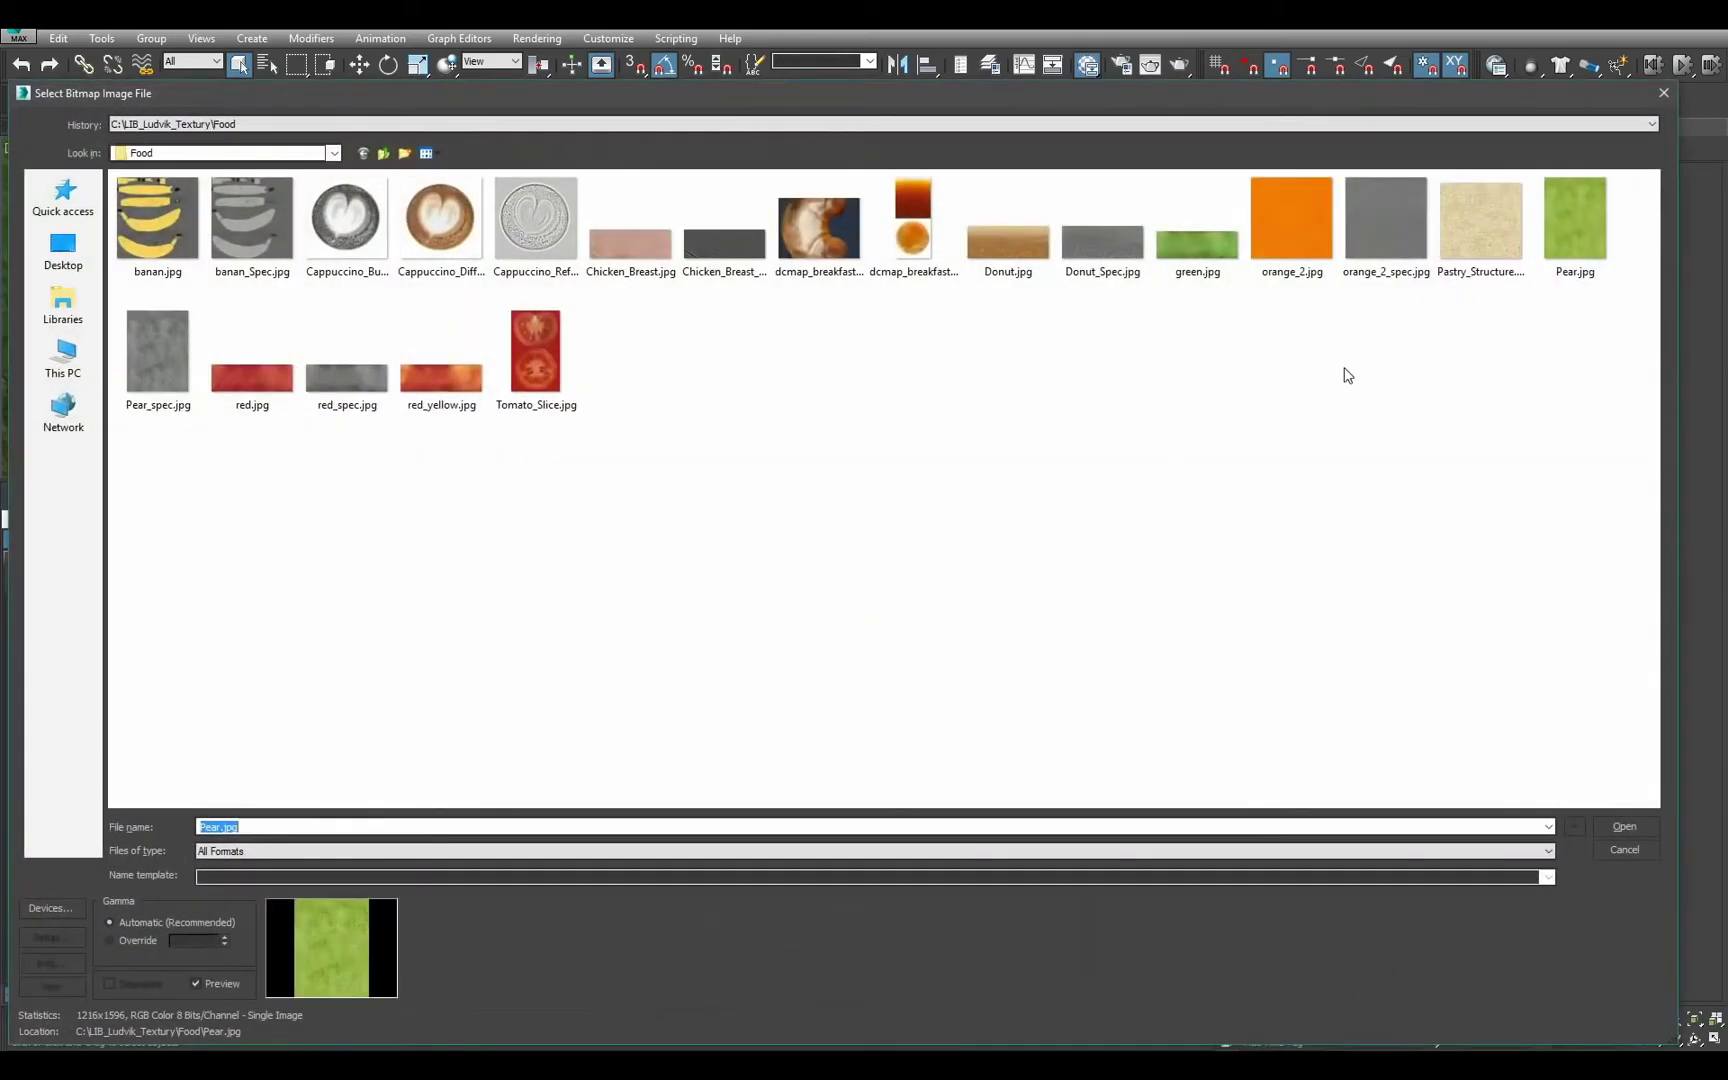
double_click(252, 375)
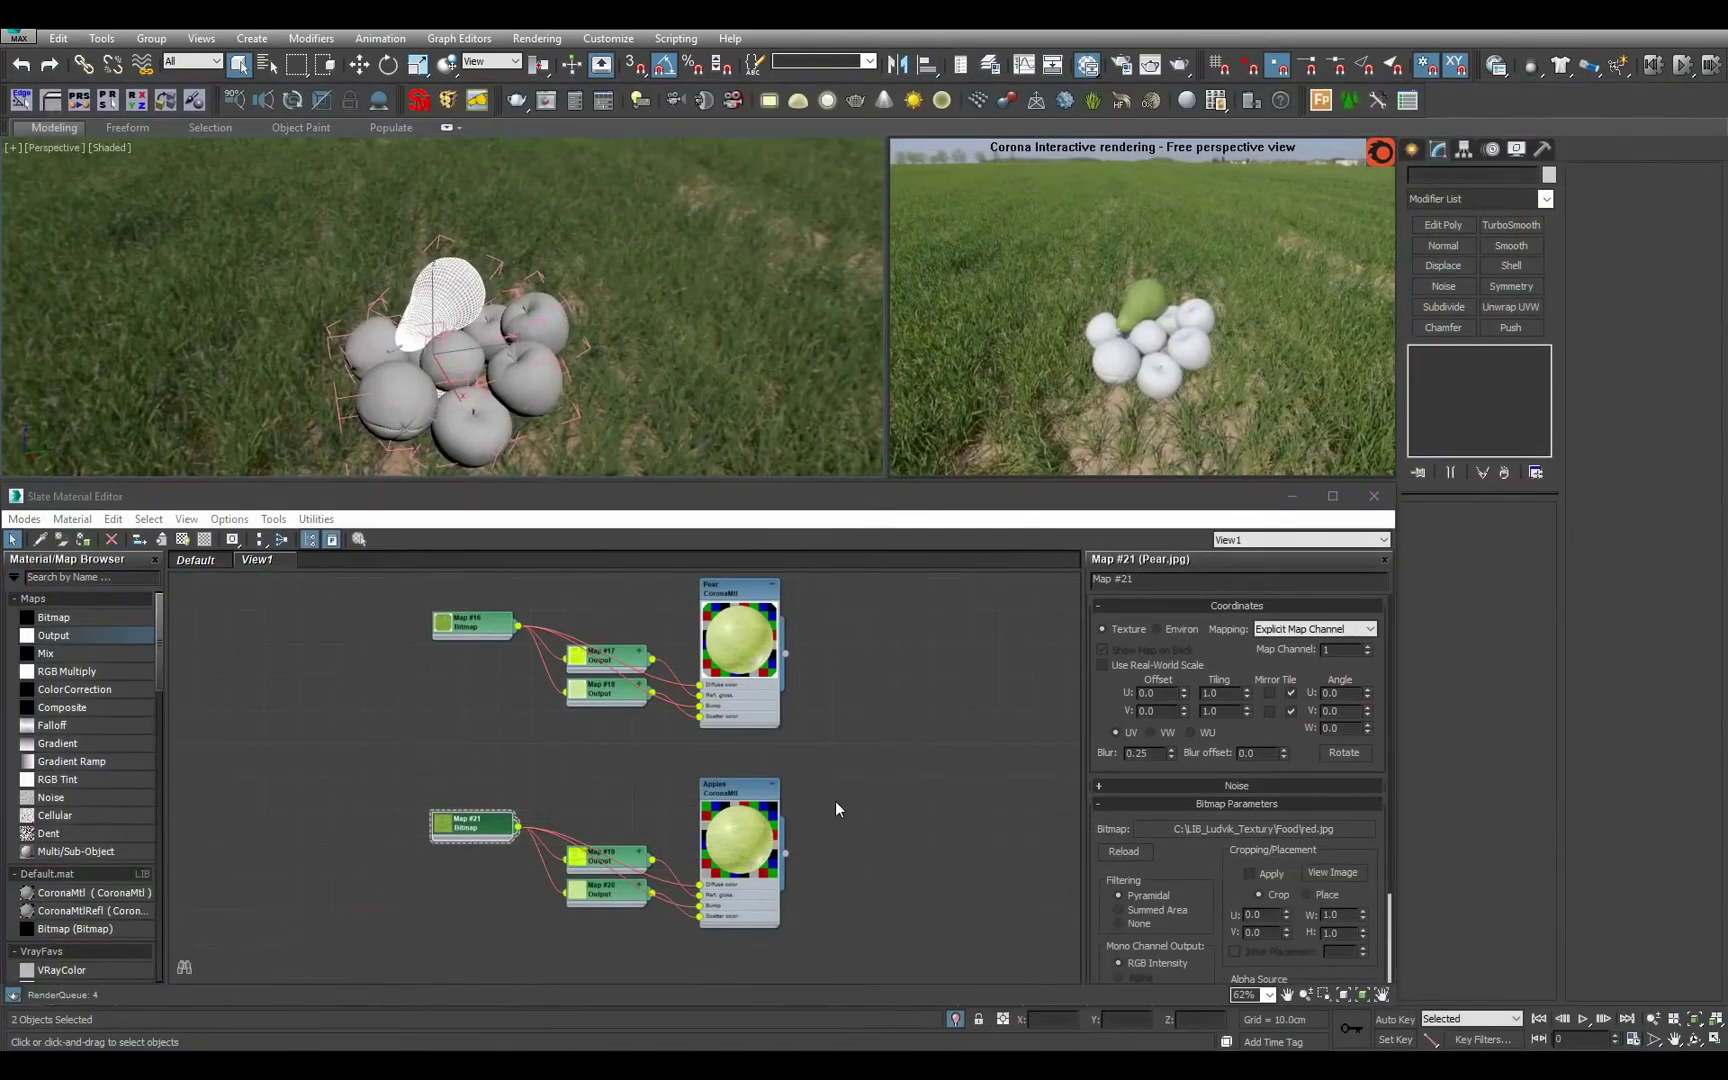
Select all the apples in the fruit arrangement and assign the Apples material to them.
click(514, 382)
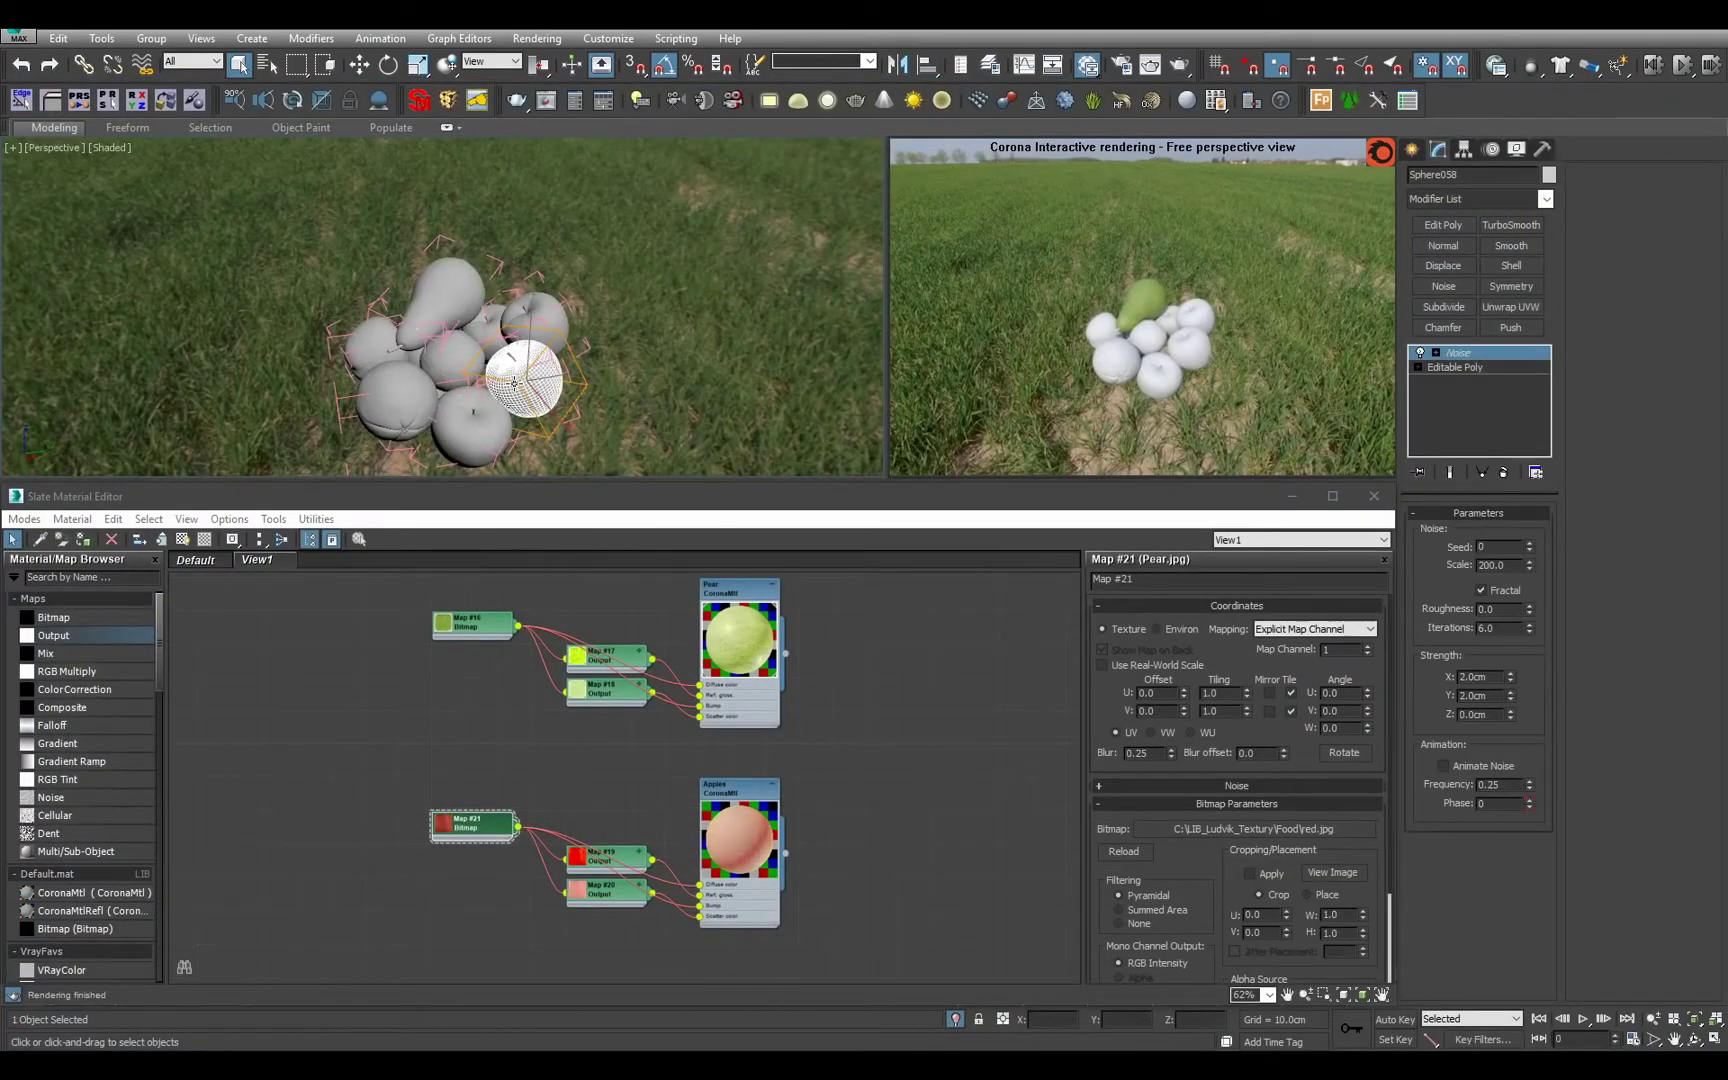
ctrl+click(461, 433)
alt+middle_drag(500, 359, 458, 392)
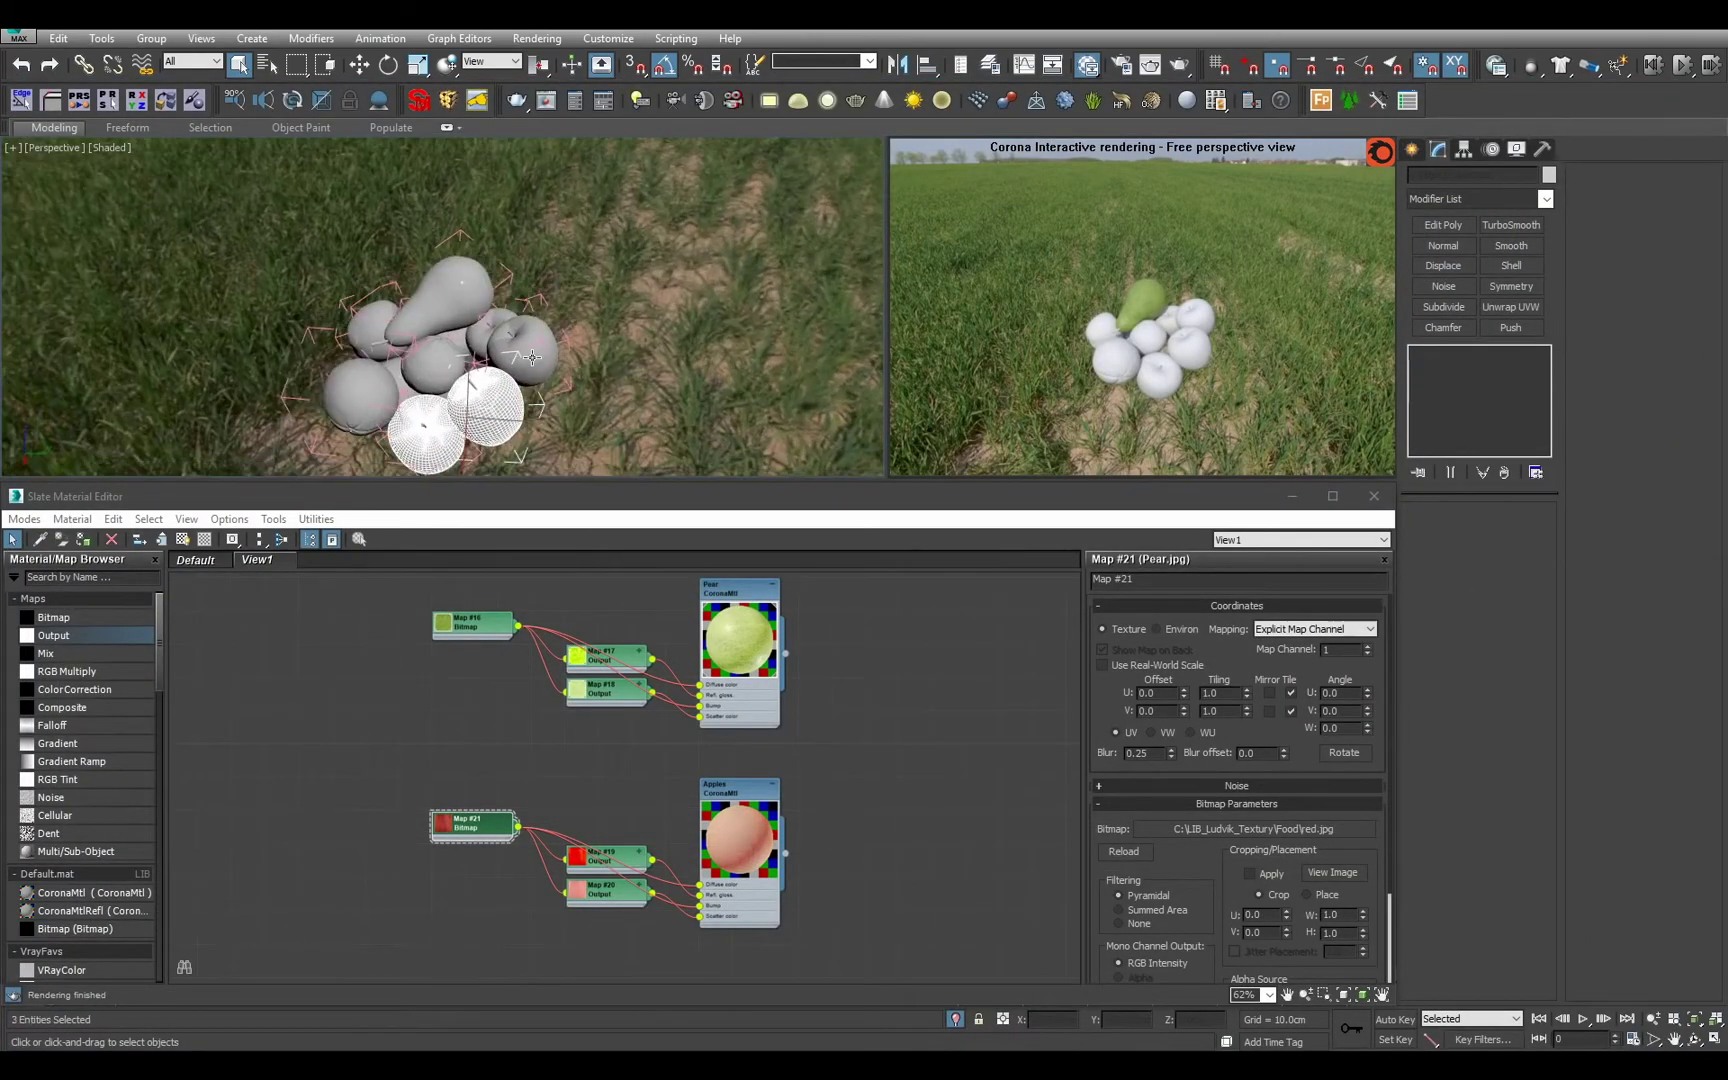
ctrl+click(538, 360)
ctrl+click(478, 336)
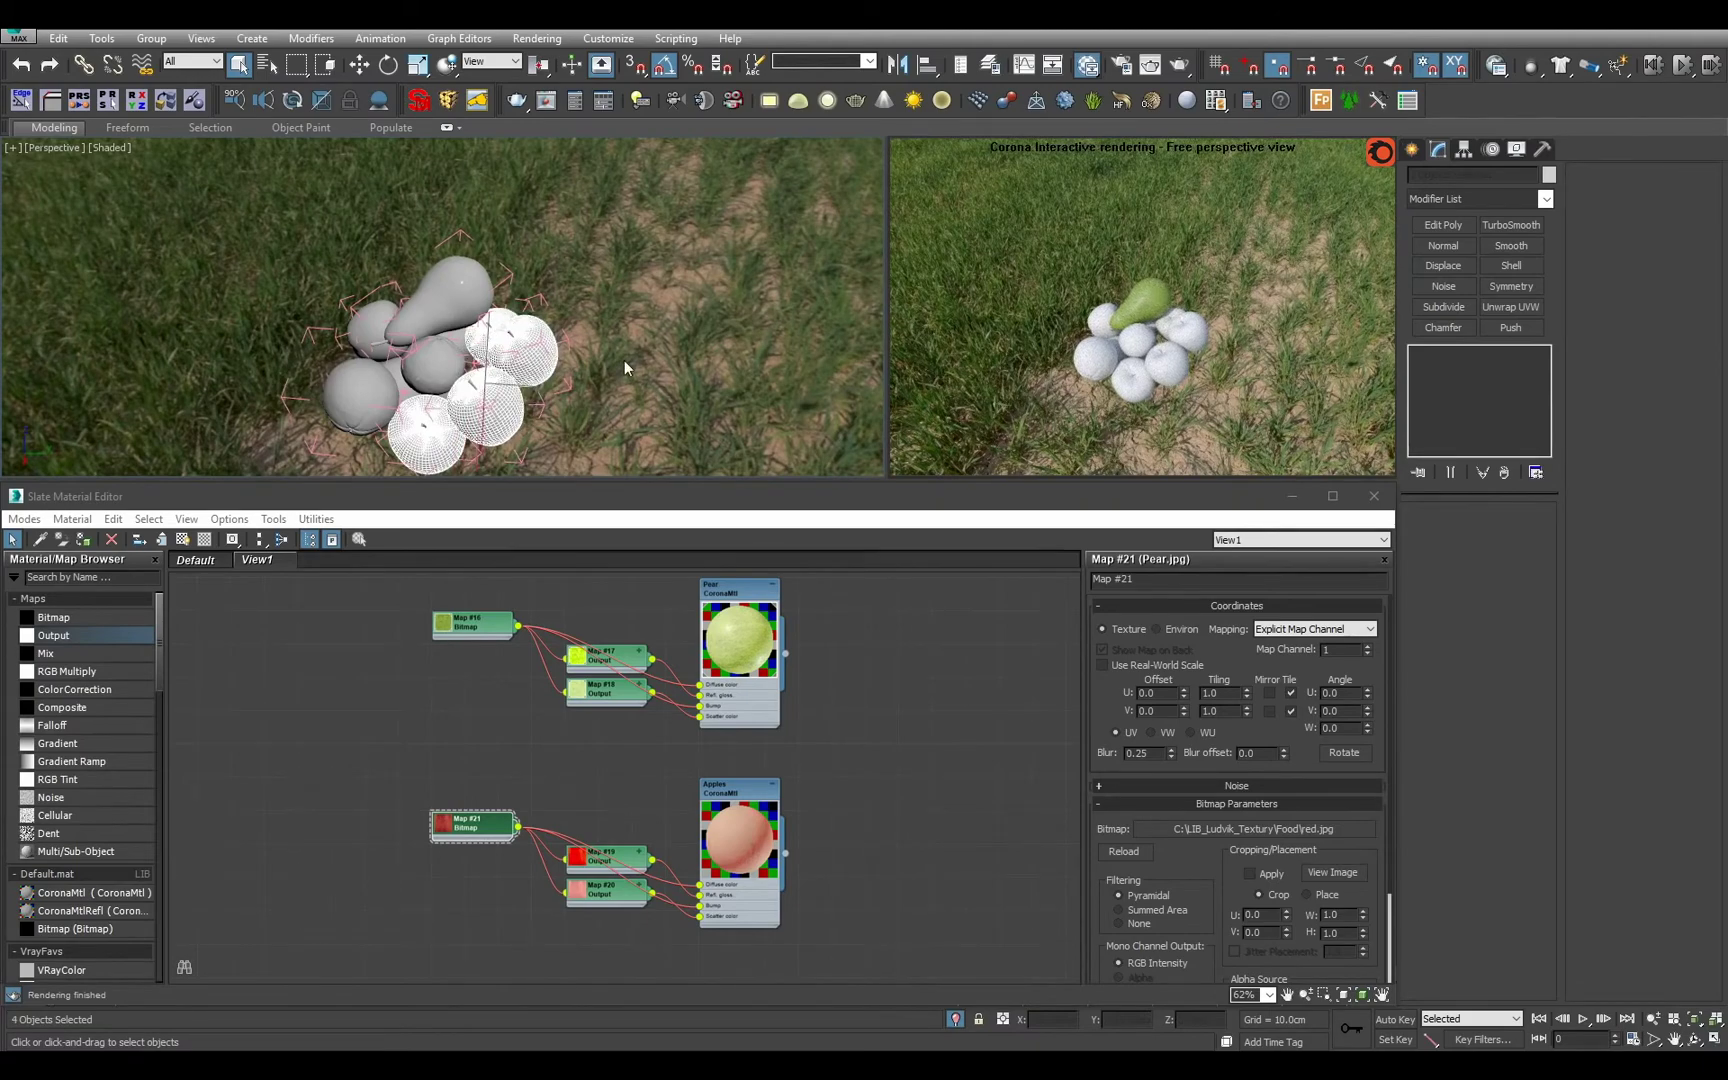
alt+middle_drag(640, 375, 450, 350)
ctrl+click(455, 400)
ctrl+click(582, 375)
alt+middle_drag(582, 375, 495, 330)
alt+middle_drag(543, 319, 728, 451)
click(757, 896)
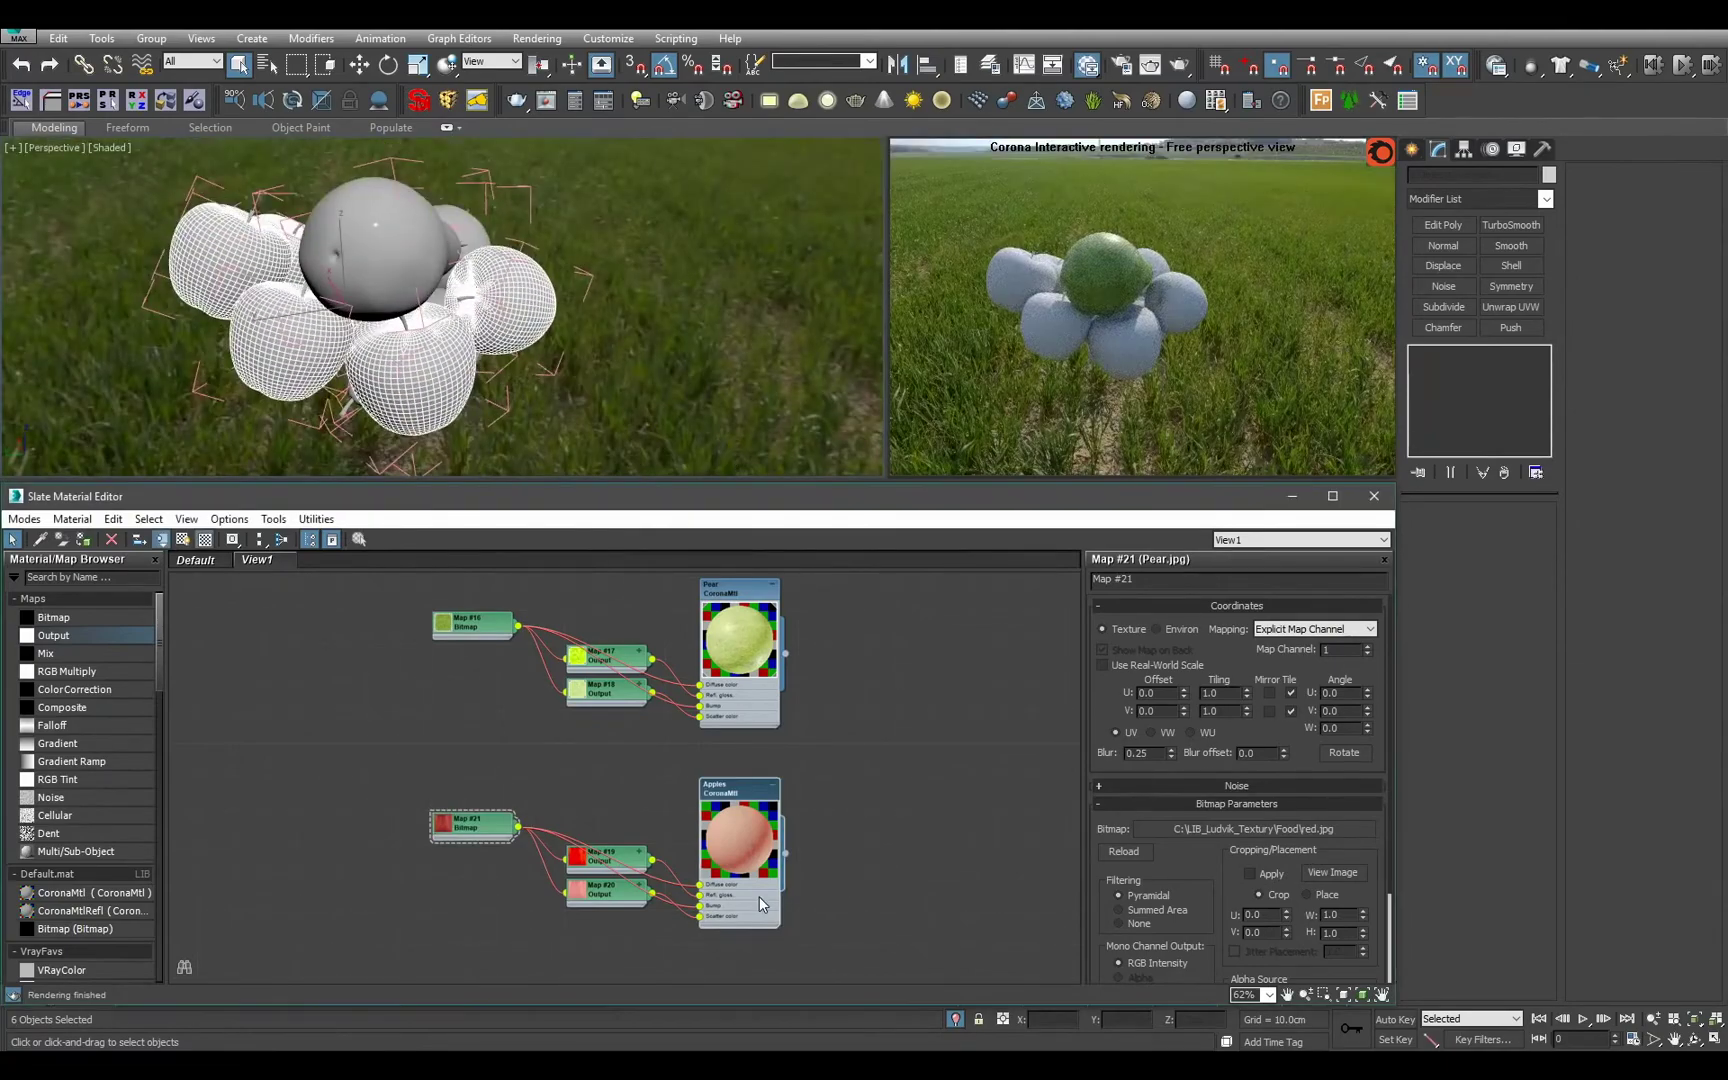
key(a)
mouse_move(453, 319)
alt+middle_down()
mouse_move(368, 272)
mouse_move(400, 311)
mouse_move(441, 295)
alt+middle_up()
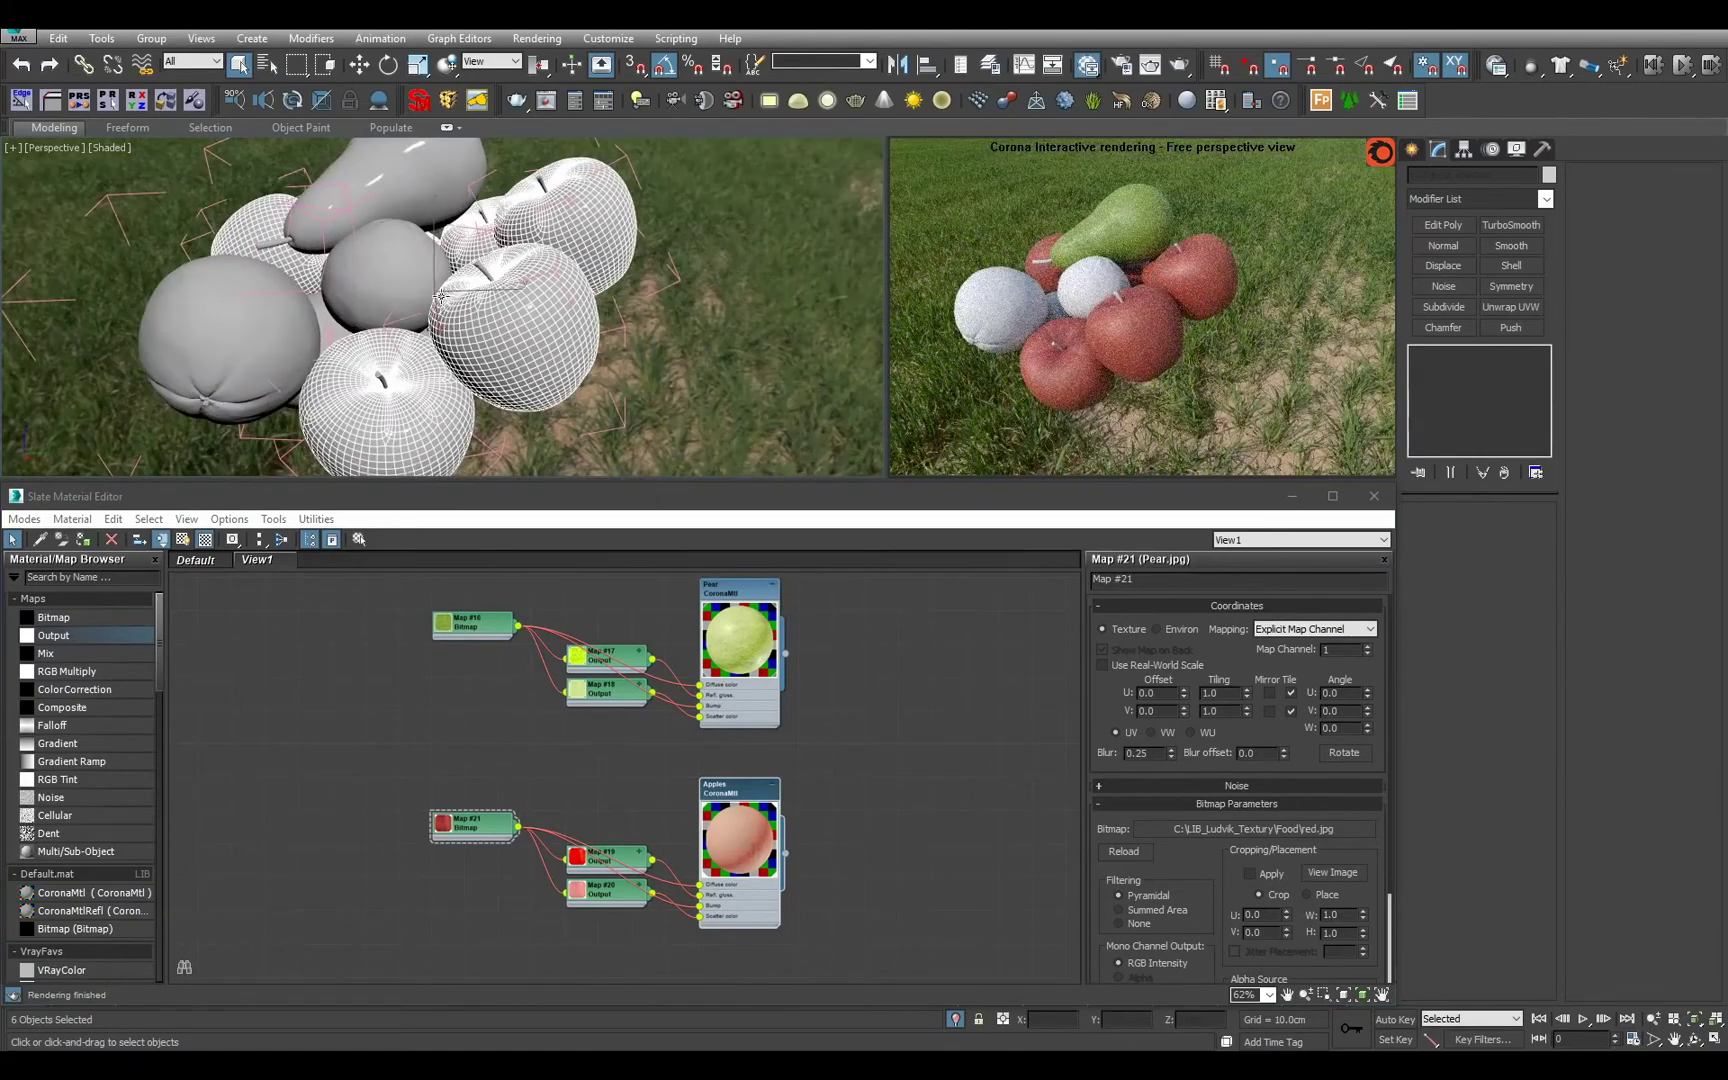
Move the Apples material's scatter Output node farther below its glossiness Output node.
scroll(711, 979, up, 4)
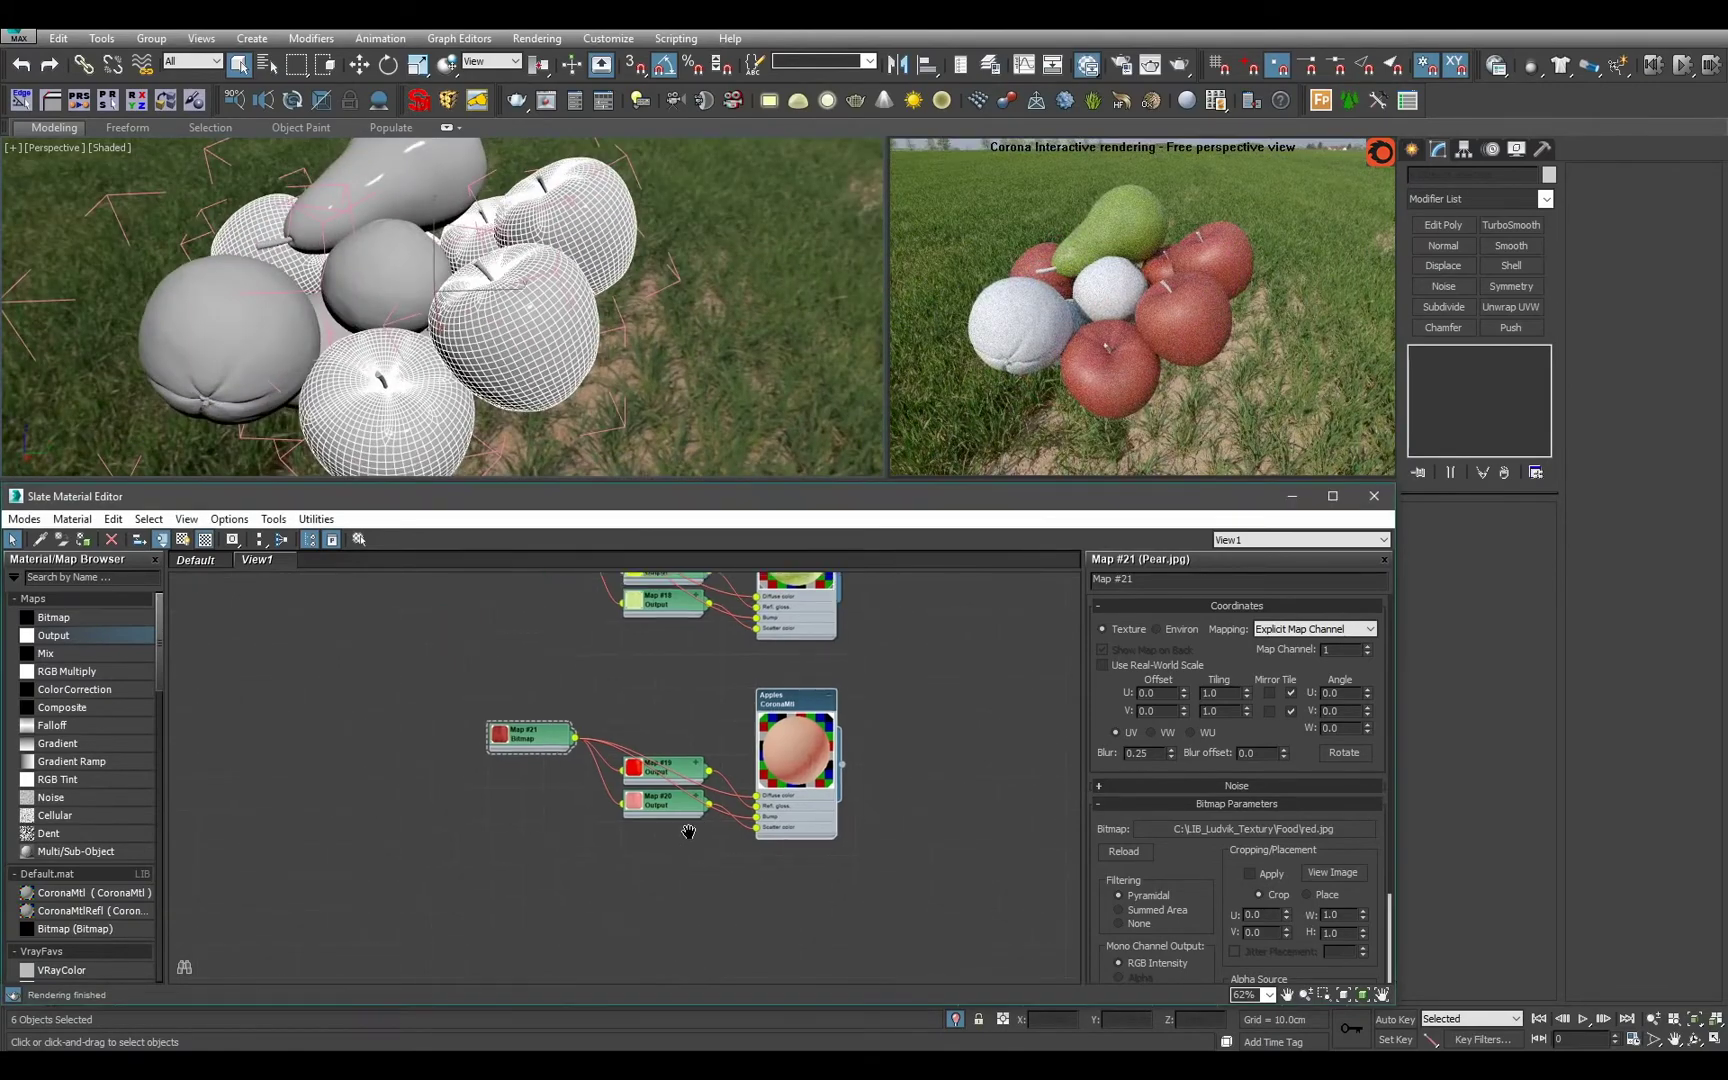
click(674, 767)
drag(674, 767, 685, 816)
Try an RGB level of 2.0 on the apples' scatter Output map, then restore it to 1.0.
click(1240, 689)
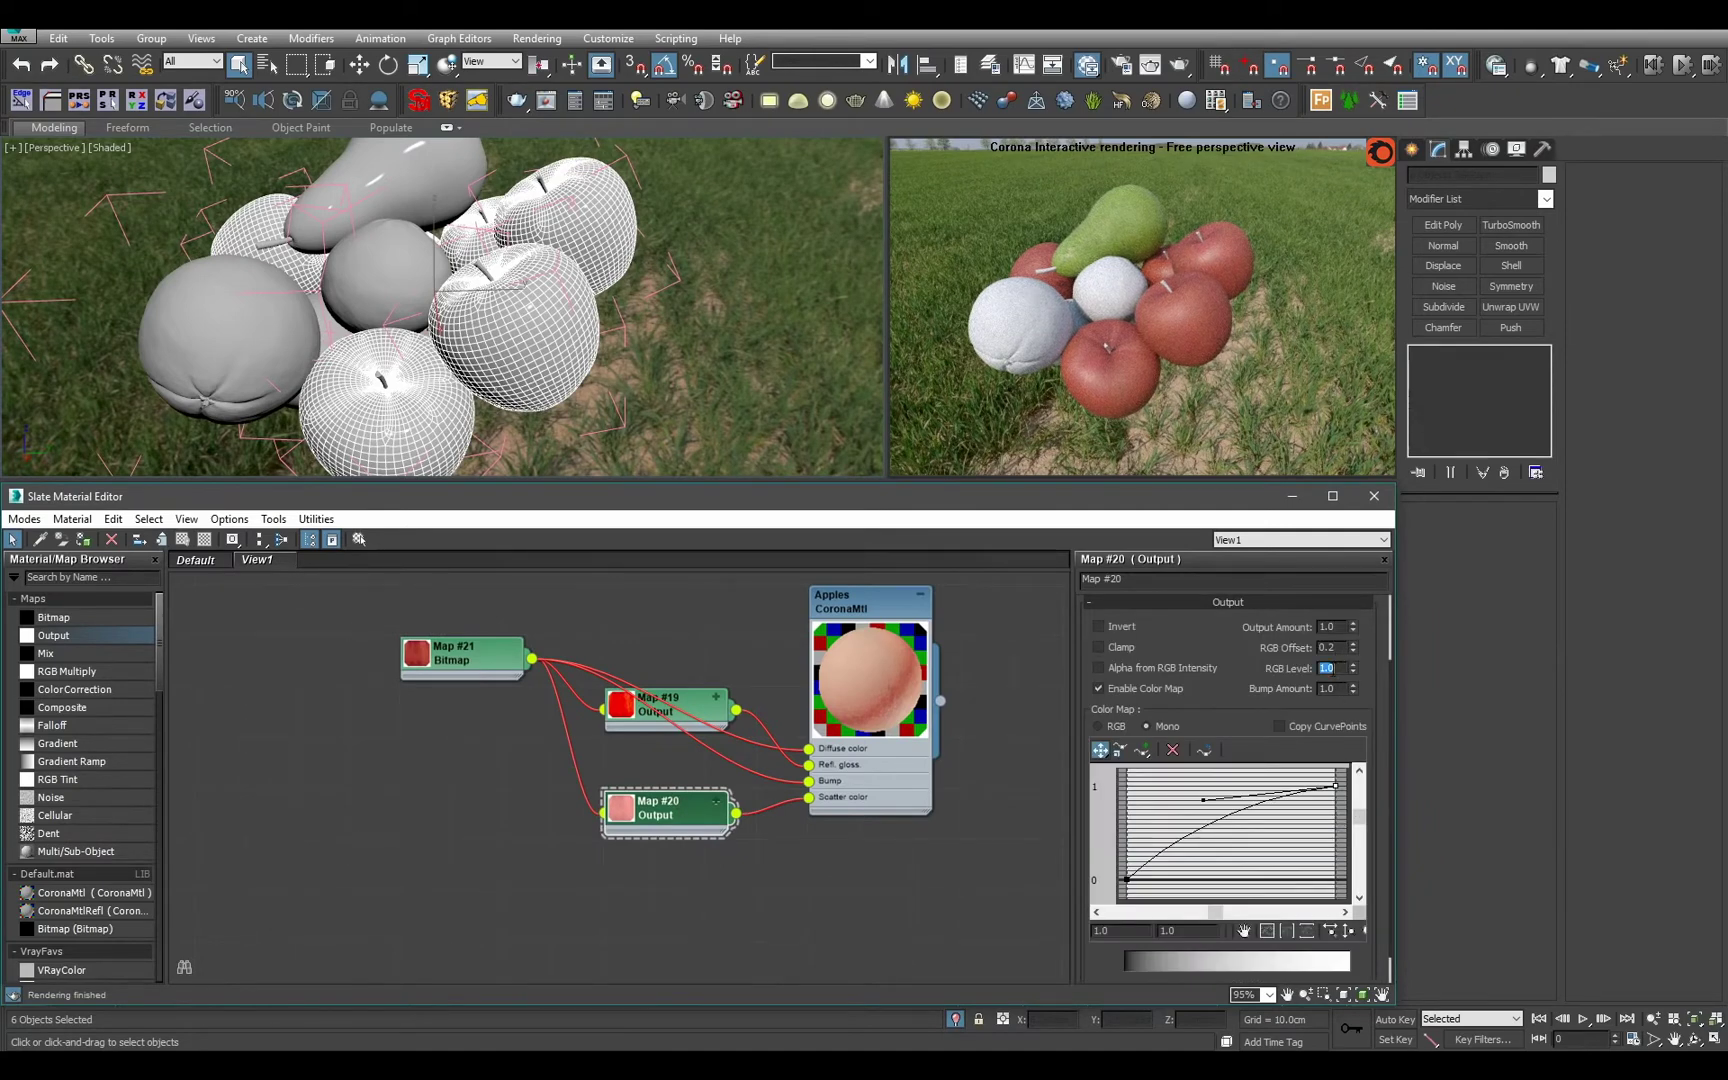
text(2)
key(Return)
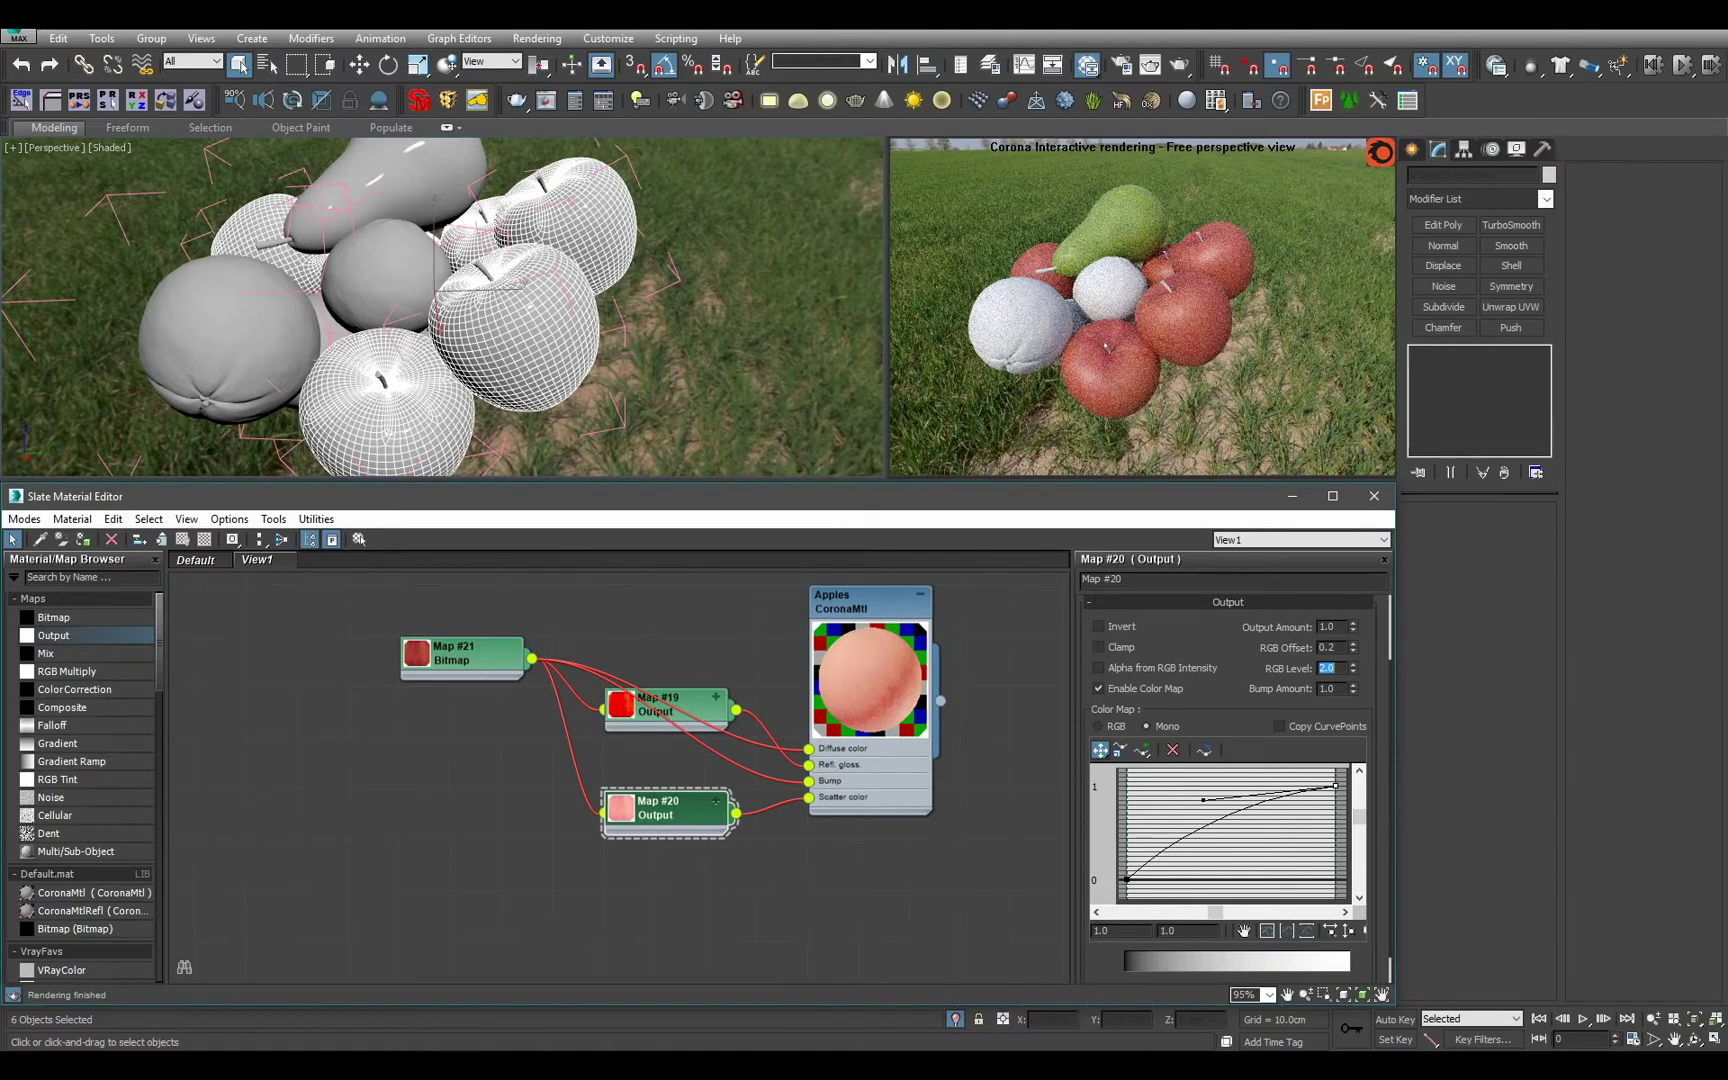
text(1)
key(Return)
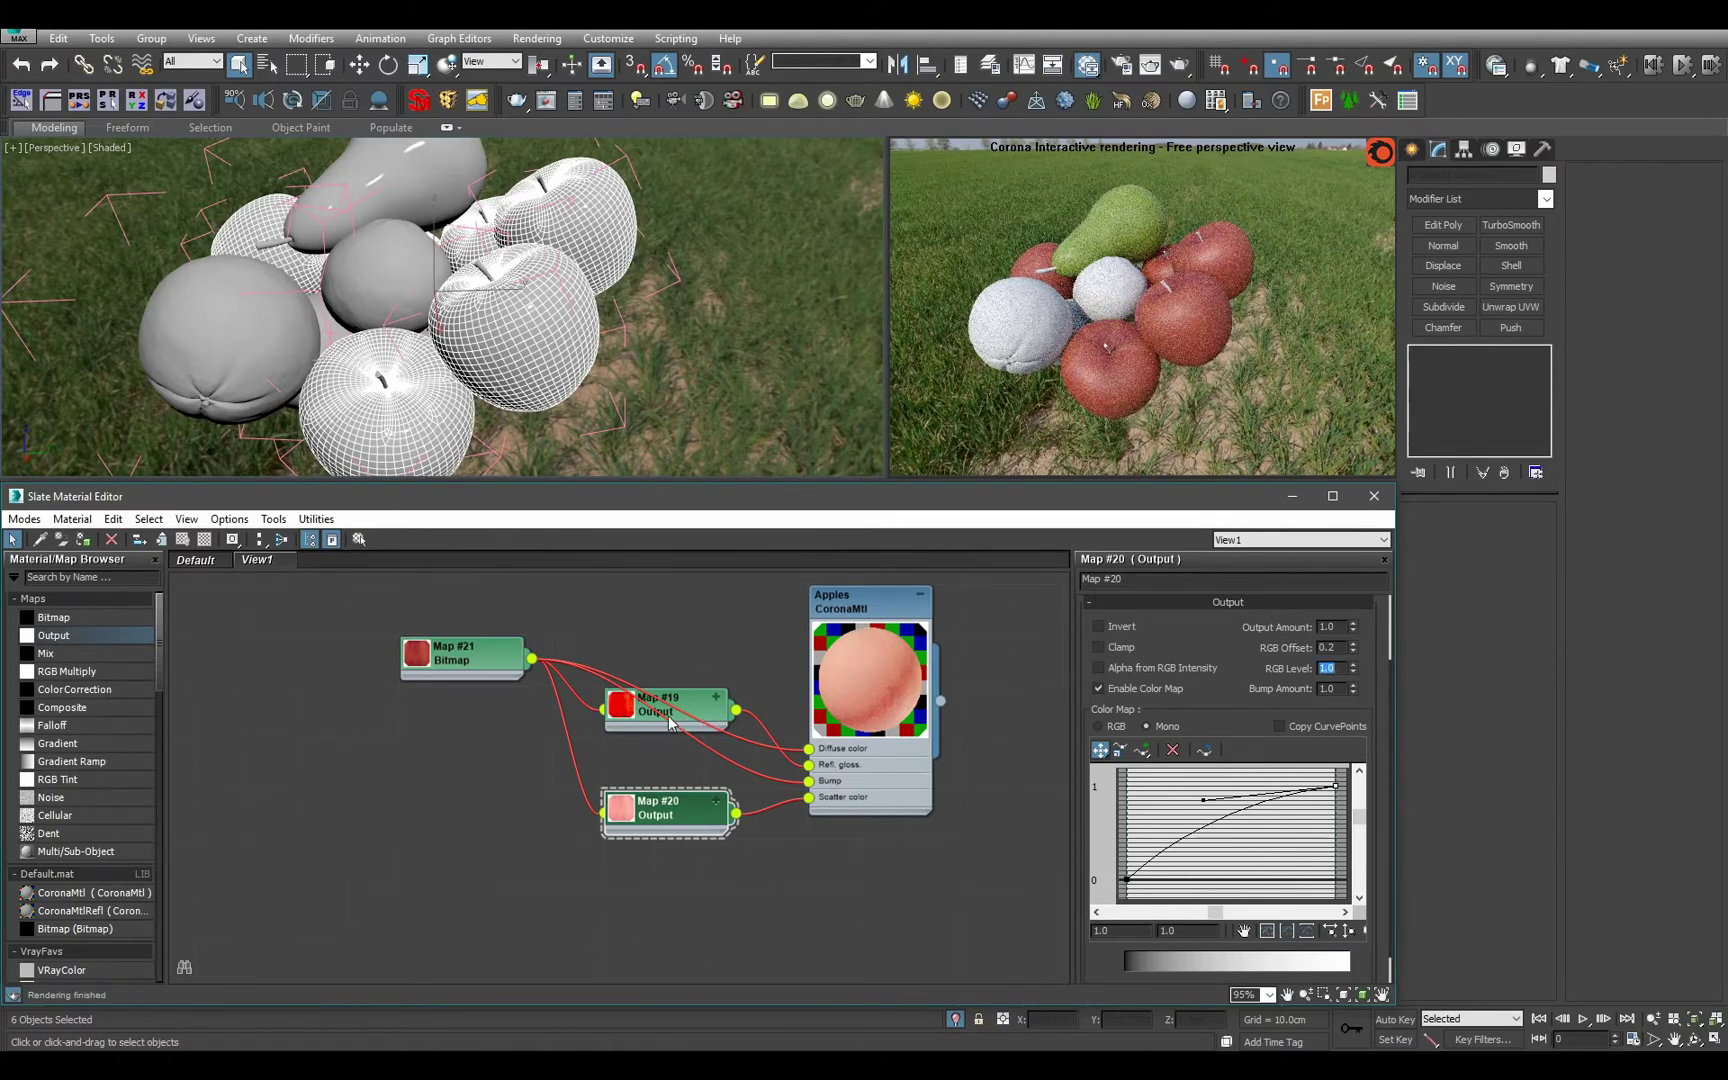
Try RGB levels of 5.0, 4.0 and 4.5 on the Output map feeding the apples' glossiness and inspect an apple up close.
double_click(660, 702)
click(1271, 689)
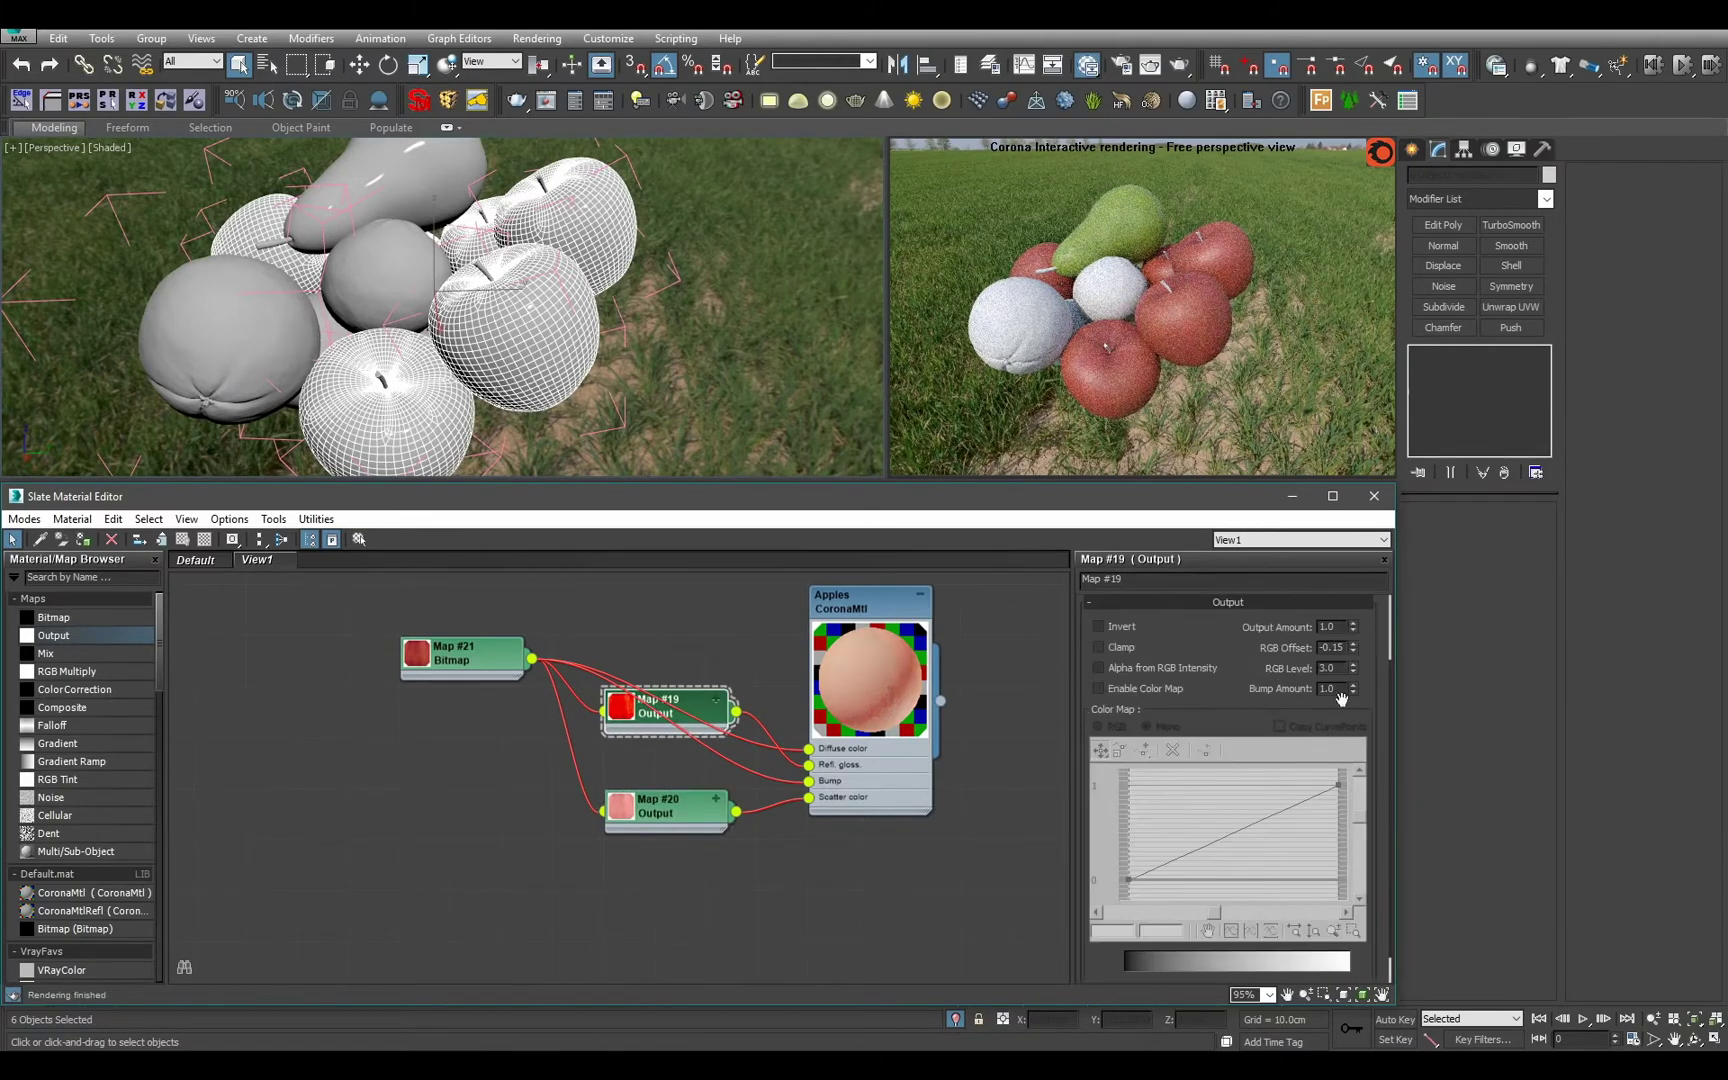
text(5)
key(Return)
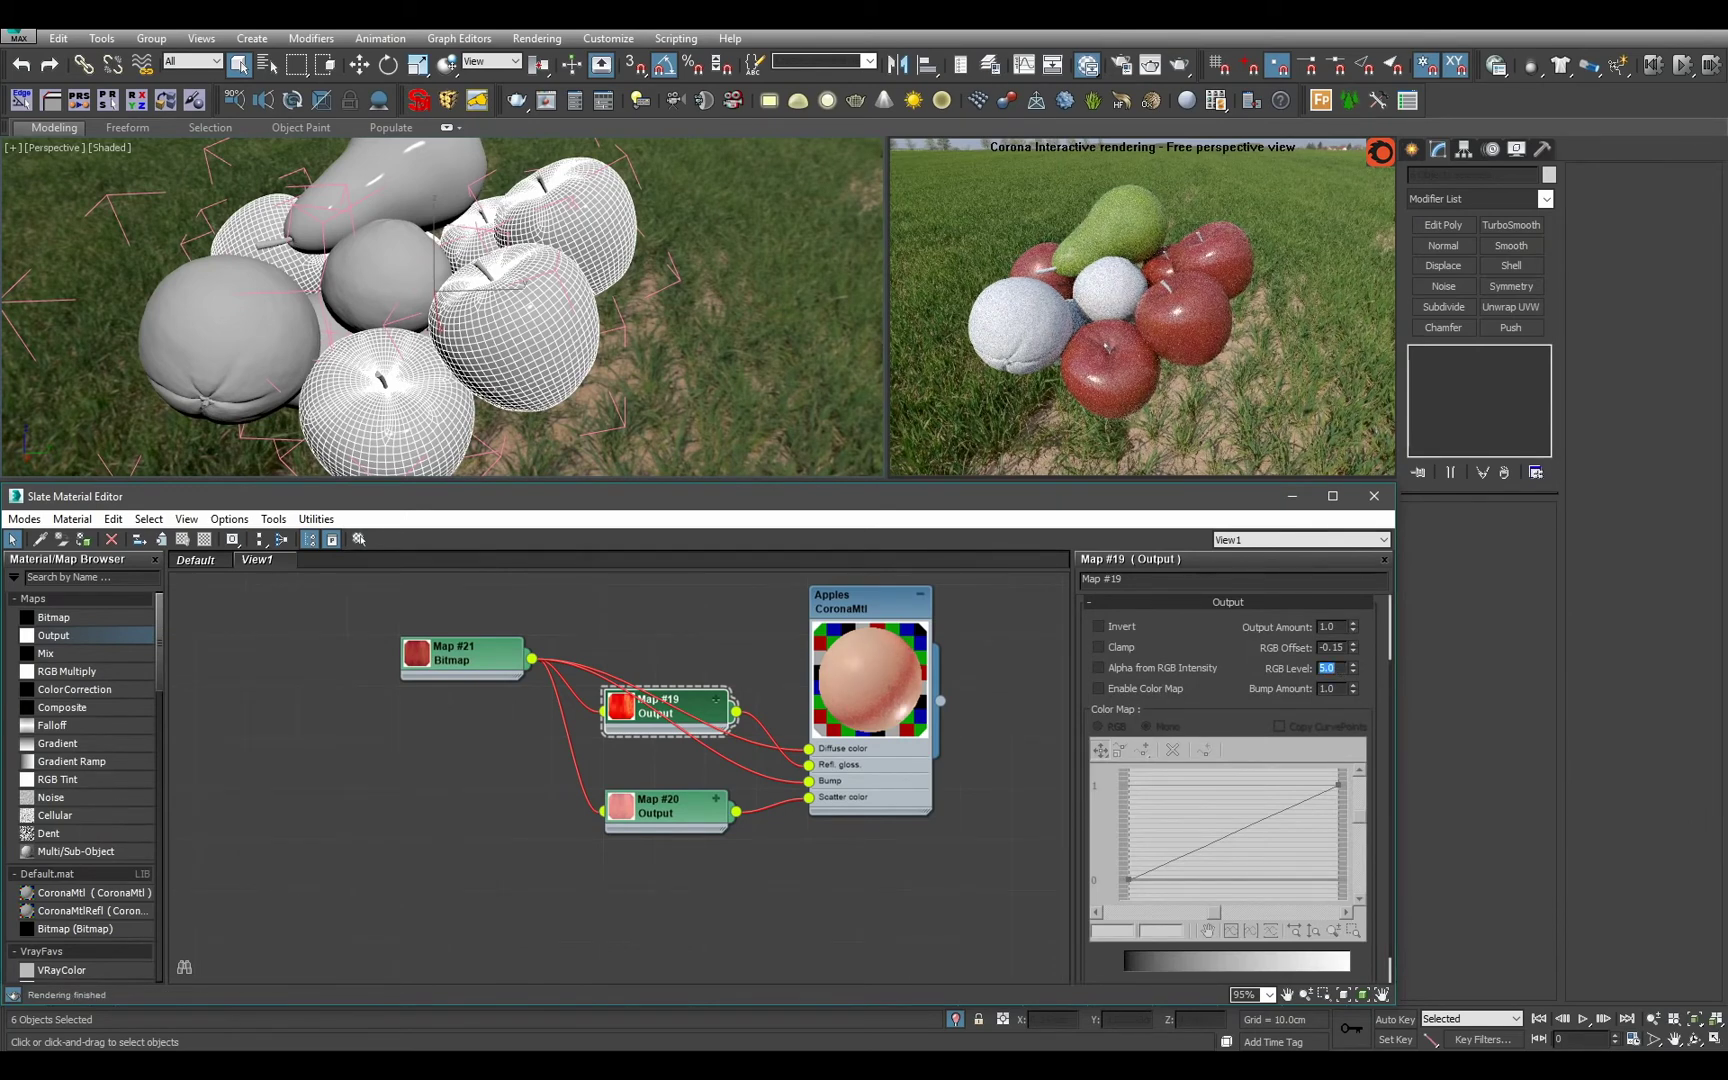
text(4)
key(Return)
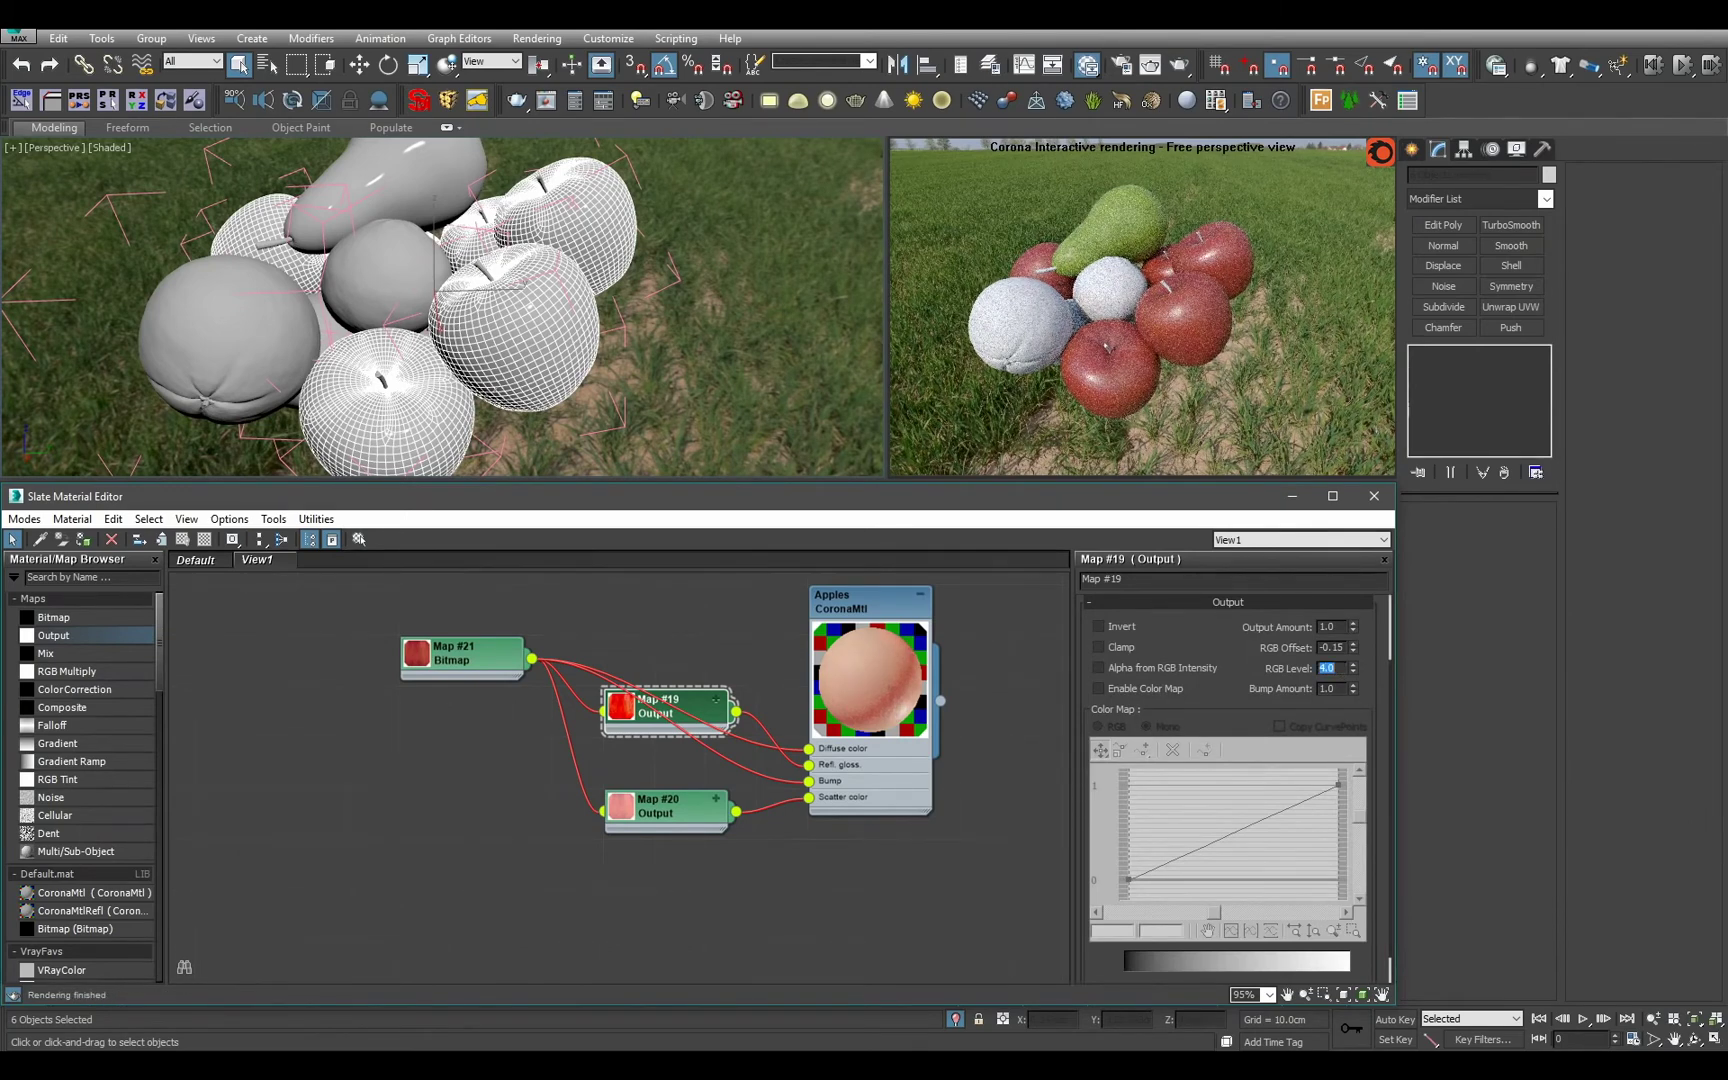
text(4.5)
key(Return)
alt+middle_drag(630, 317, 565, 410)
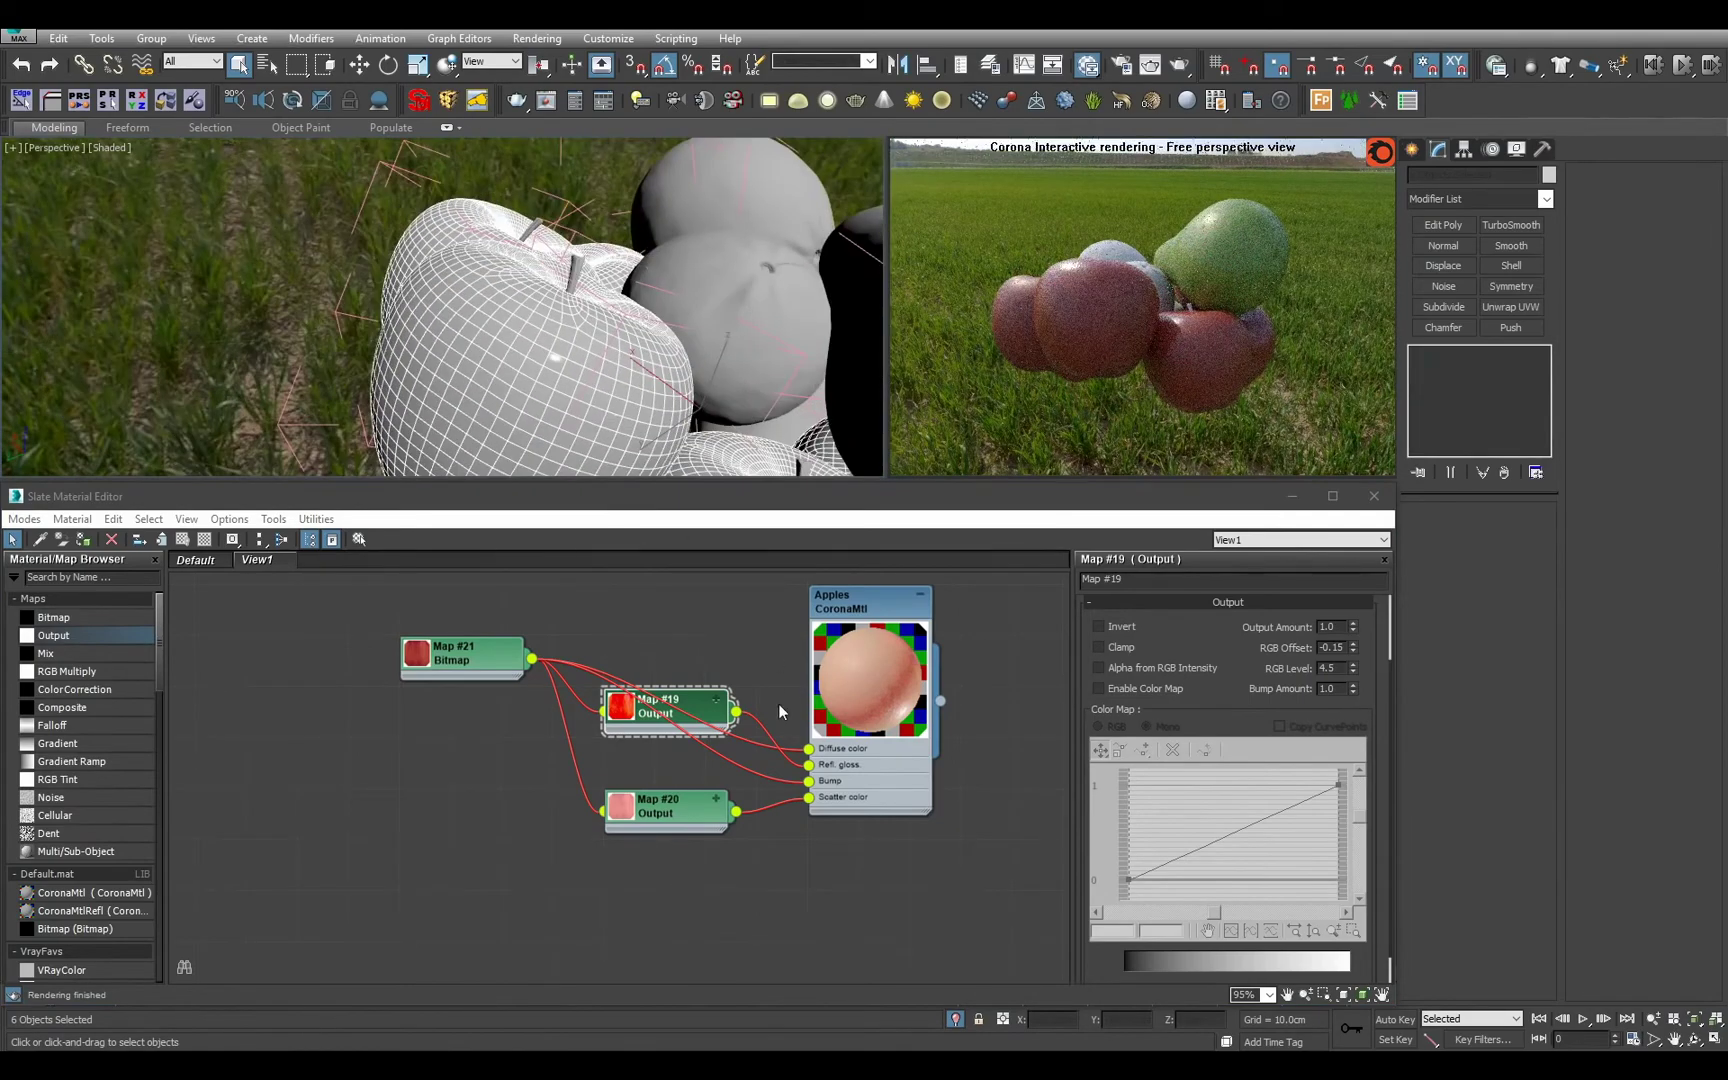
double_click(865, 765)
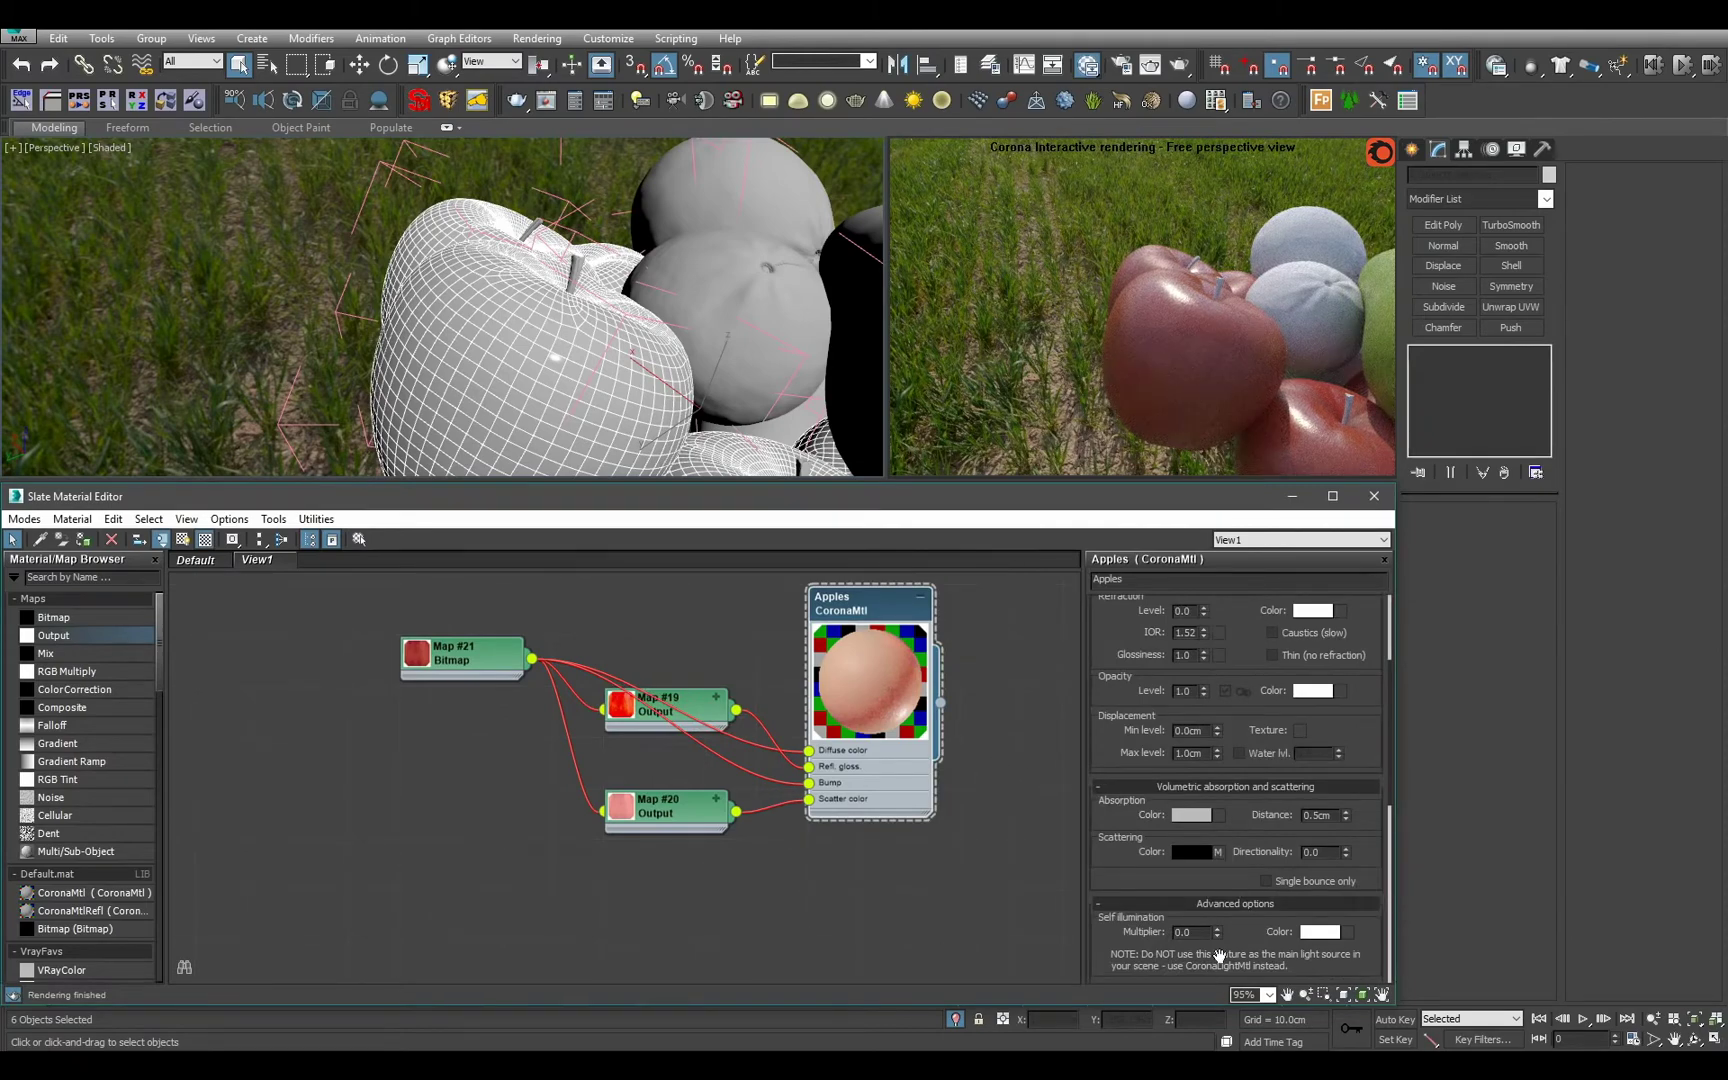
scroll(1218, 955, down, 5)
scroll(1218, 955, up, 2)
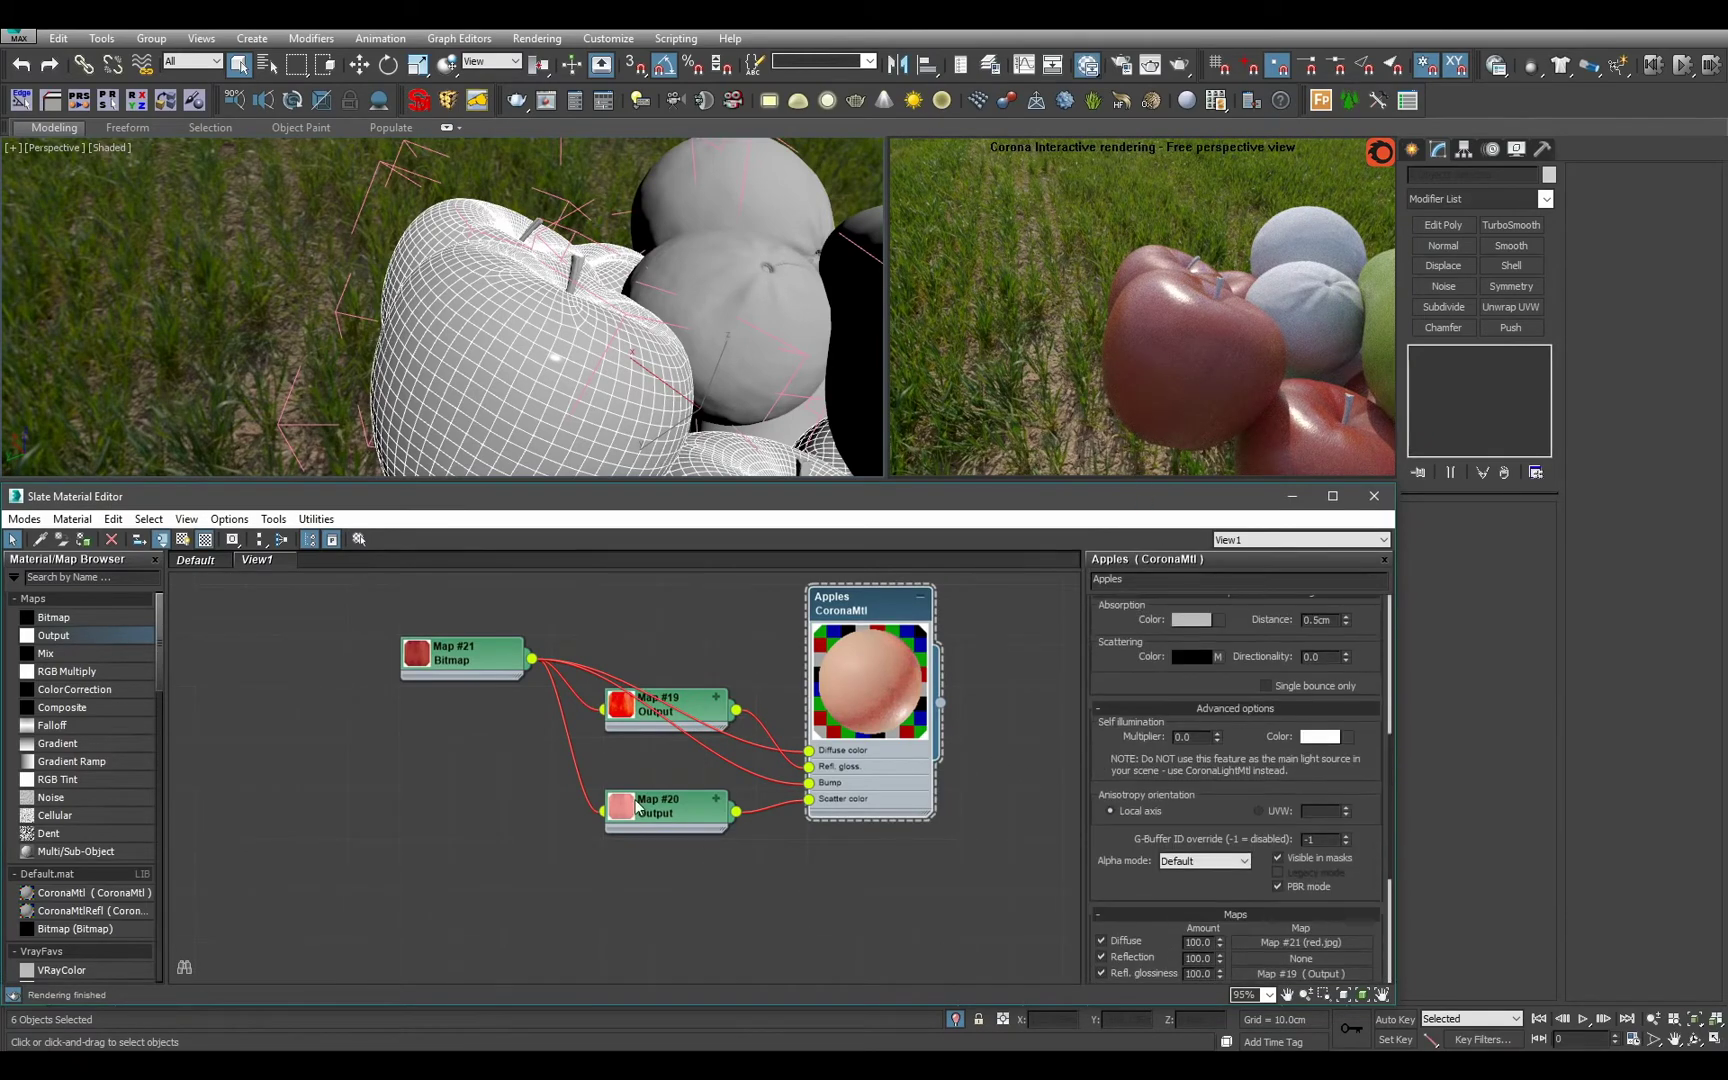
Set the RGB offset to -0.5 and the RGB level to 10.0 on the Output map feeding the apples' glossiness.
double_click(703, 703)
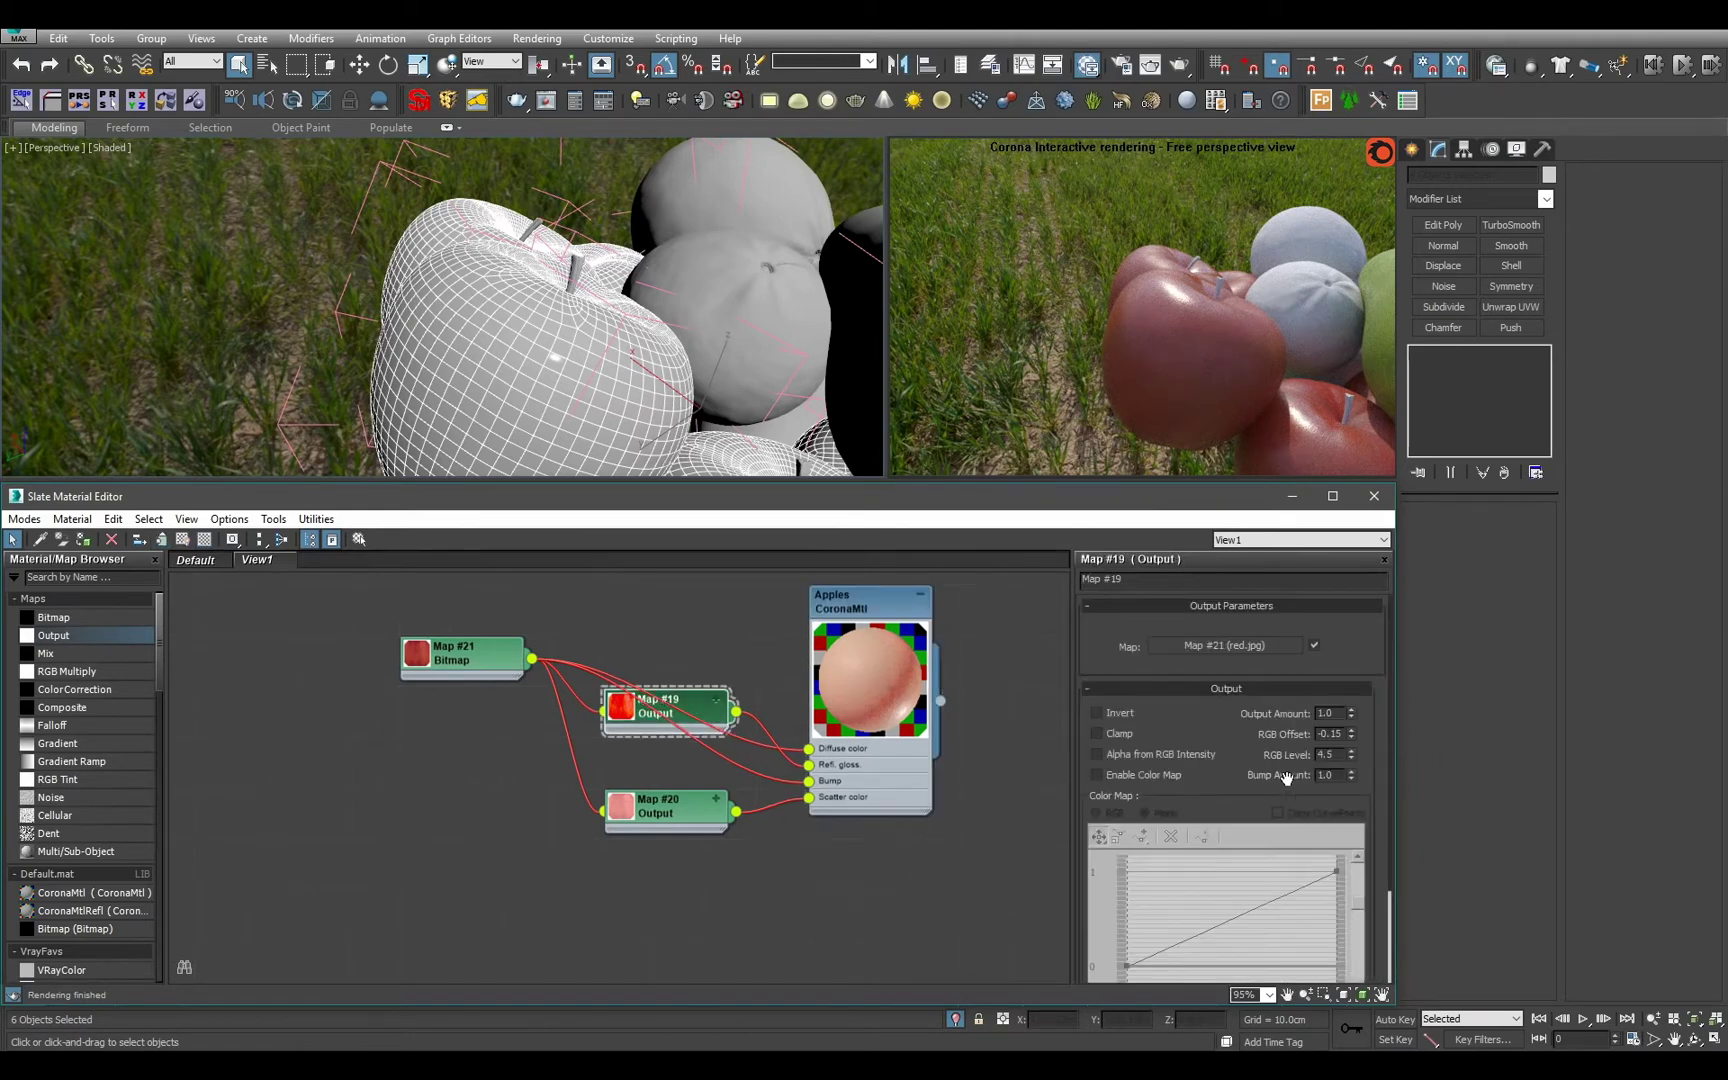
double_click(1330, 734)
text(-0.5)
key(Return)
double_click(1338, 757)
text(10)
key(Return)
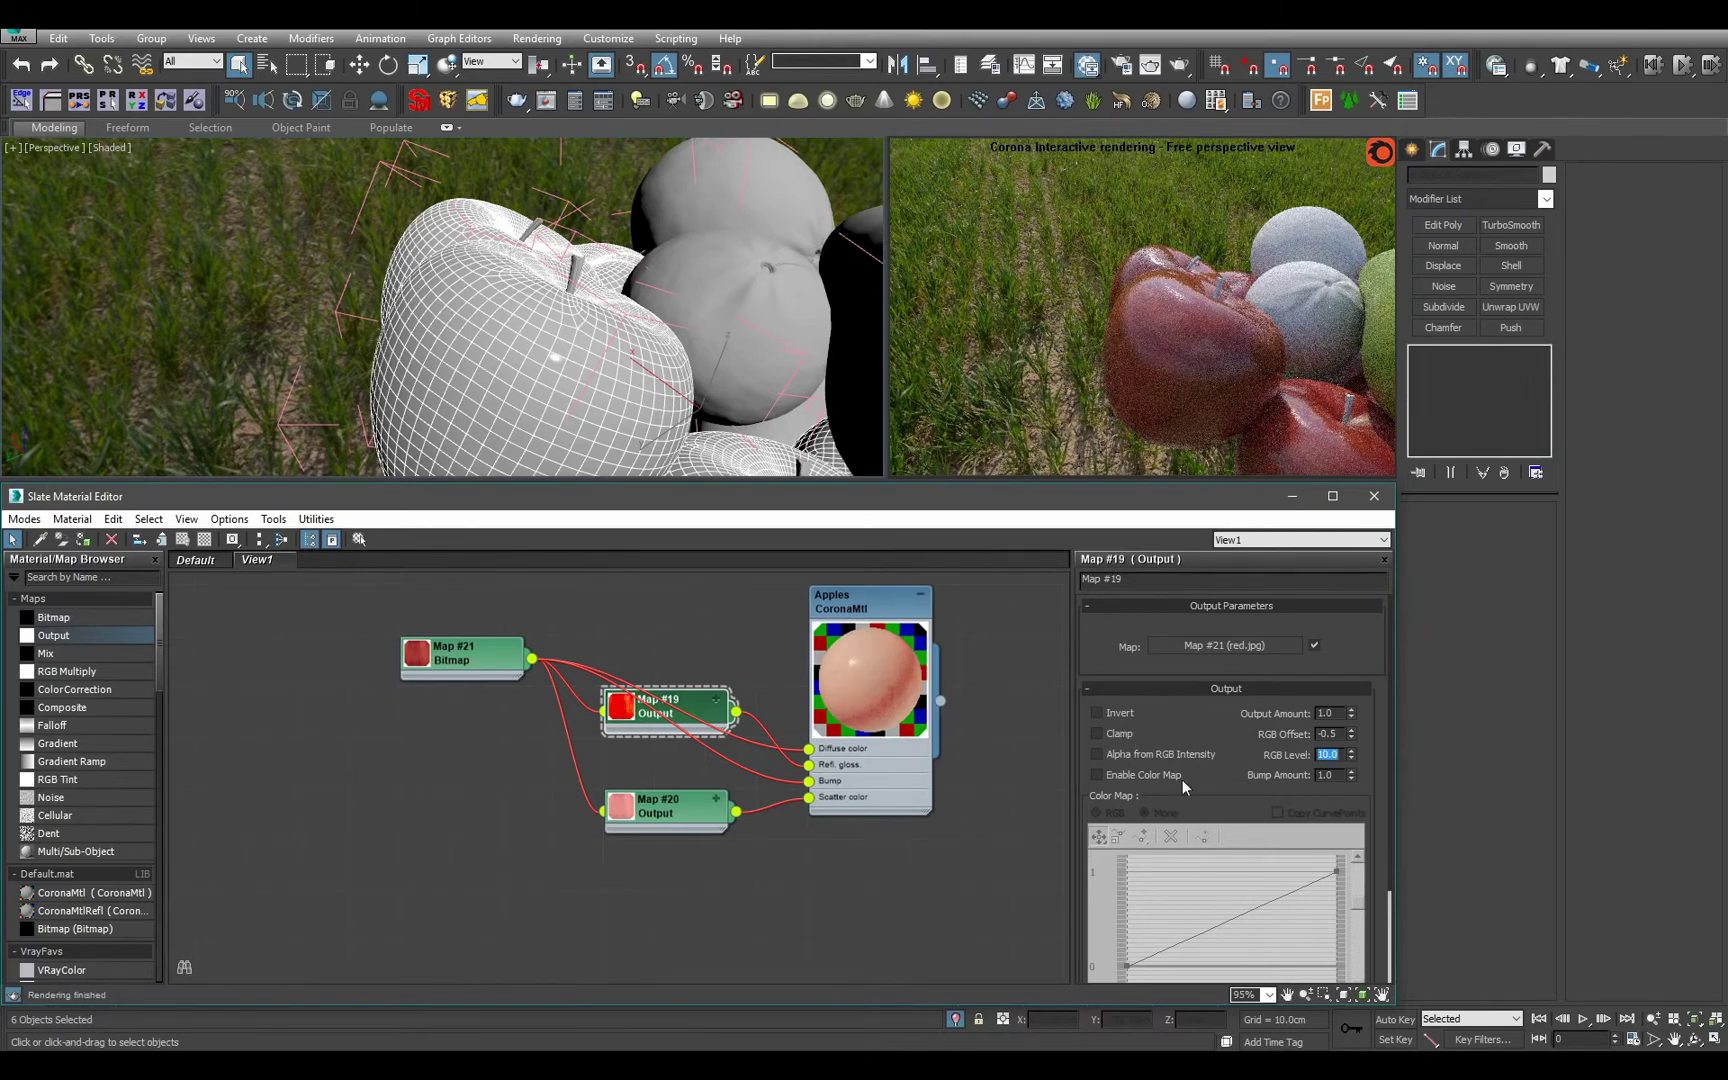
Try RGB levels of 8.0 and 7.0 on the Output map feeding the apples' glossiness and inspect the fruits from a lower angle.
text(8)
key(Return)
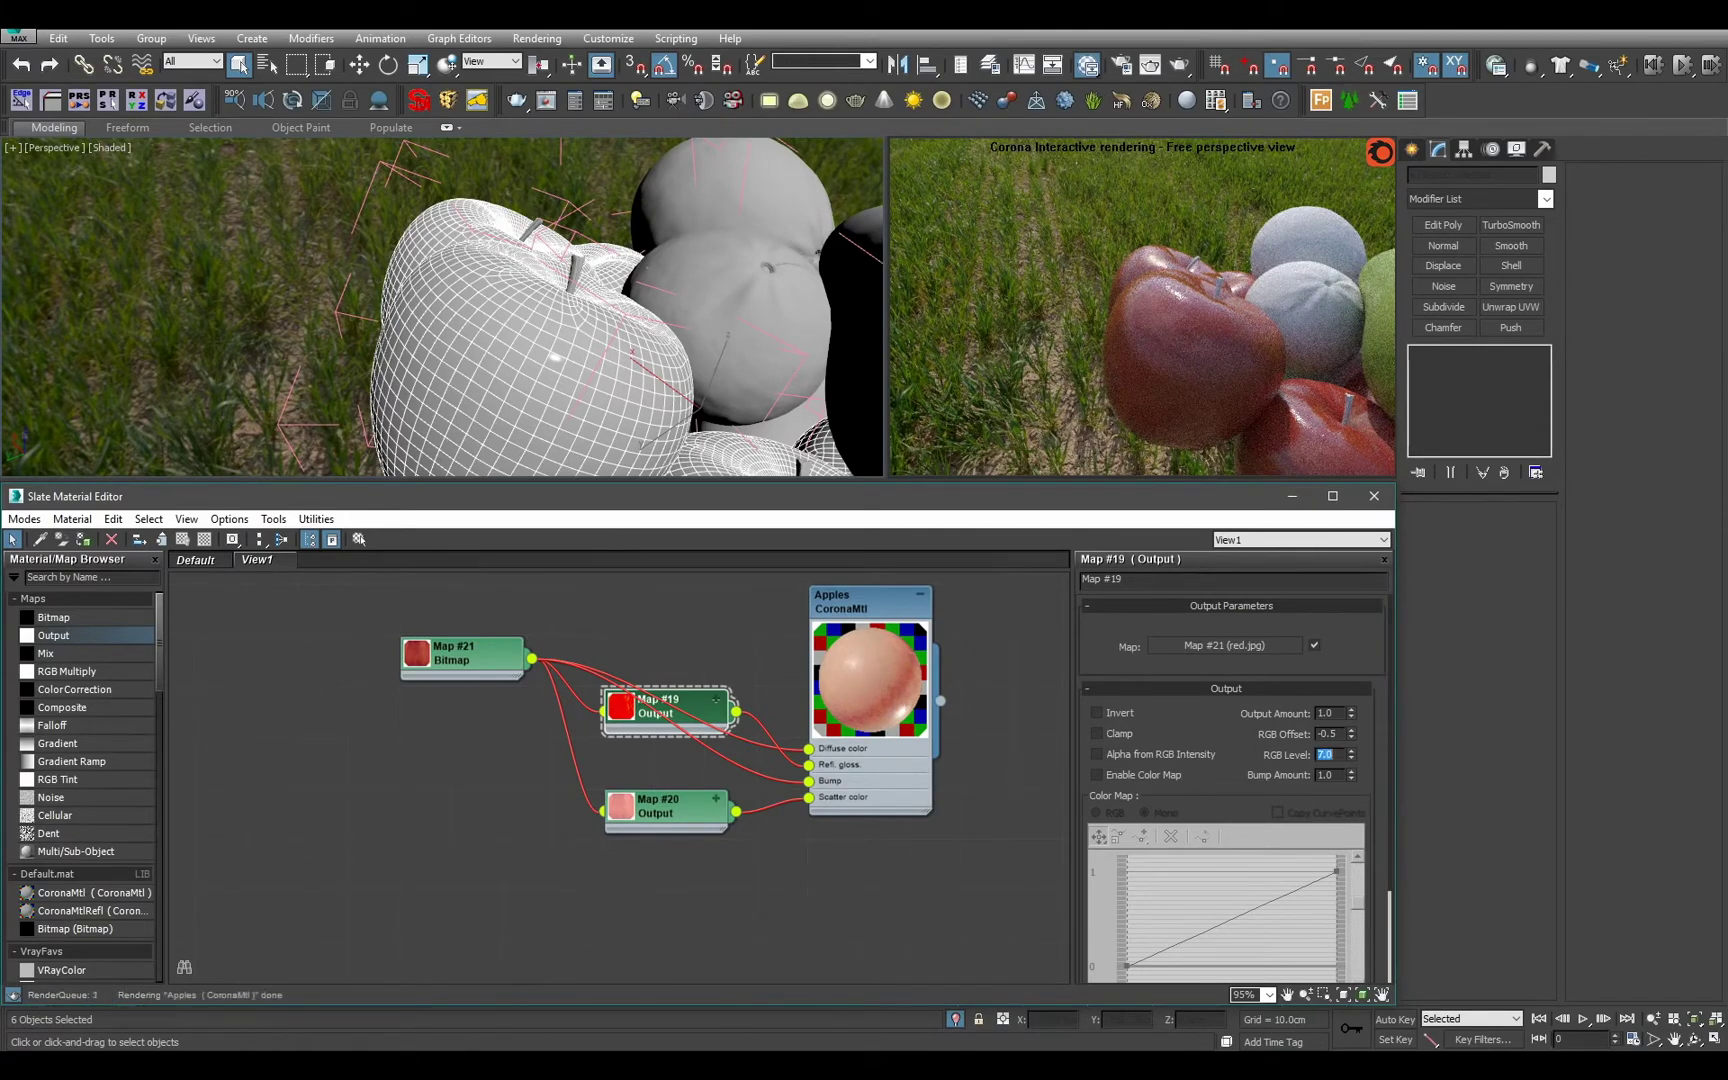
text(7)
key(Return)
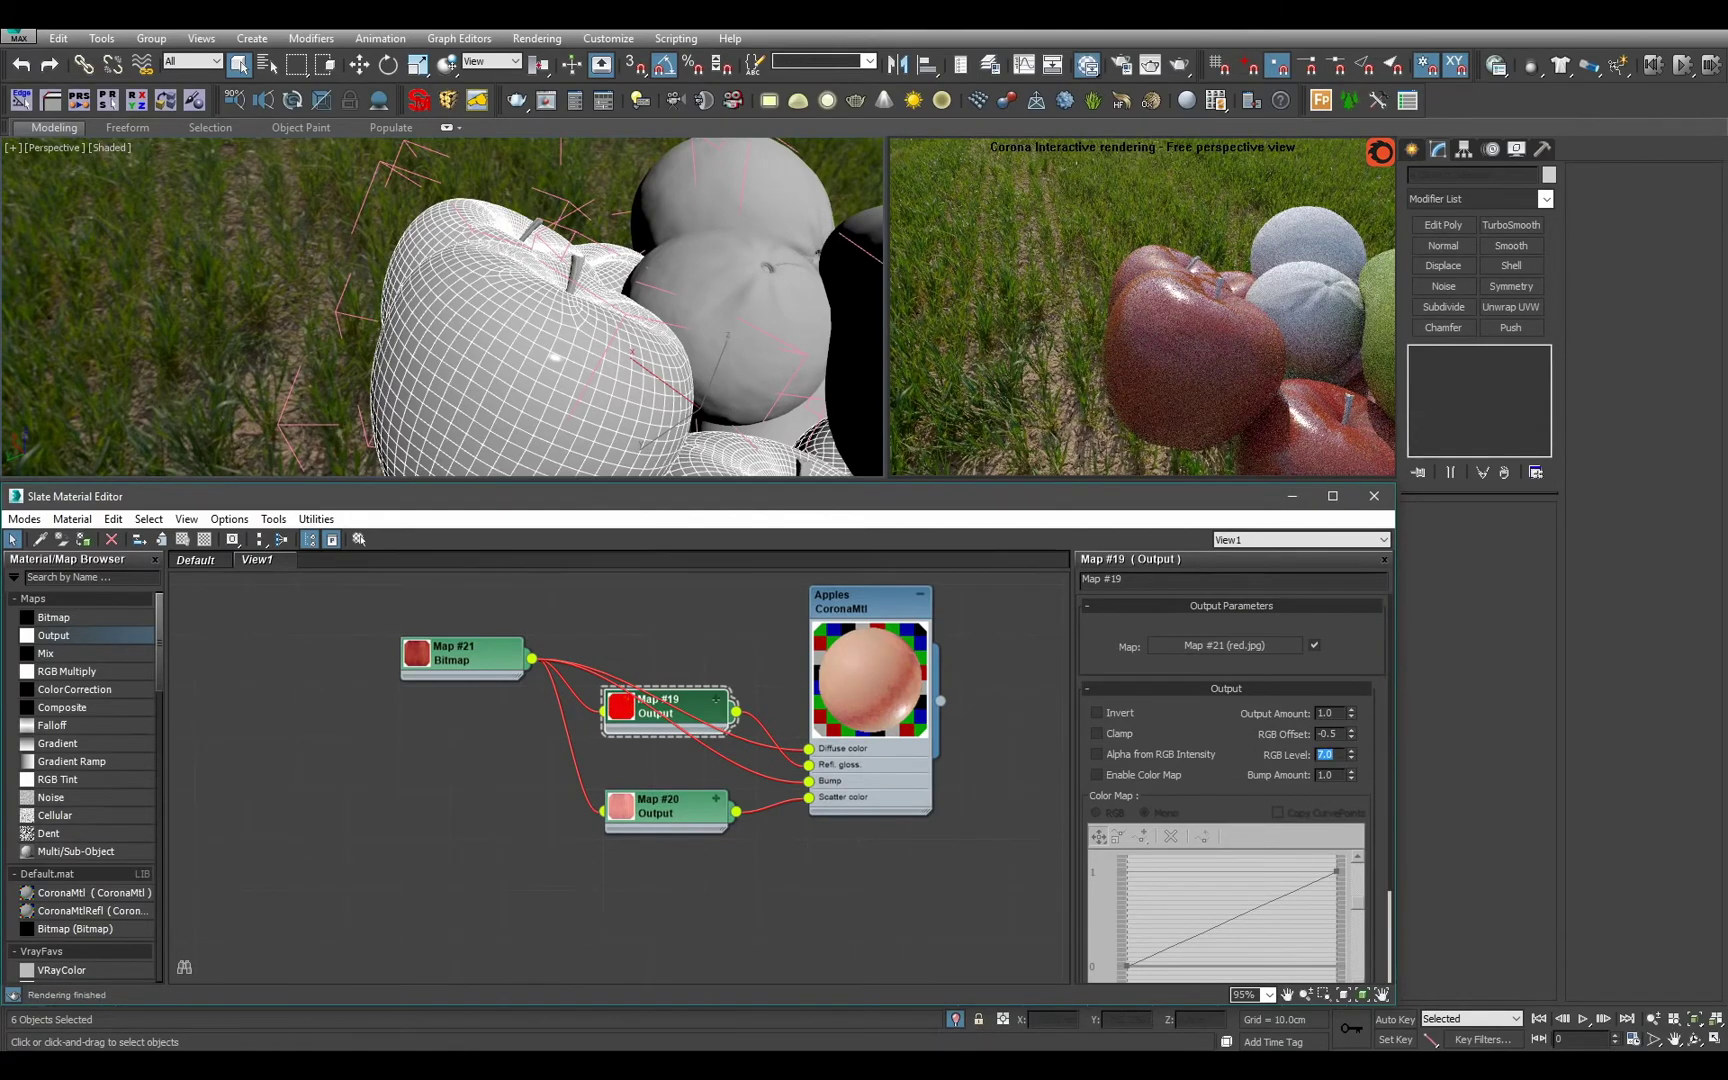
alt+middle_drag(790, 325, 713, 308)
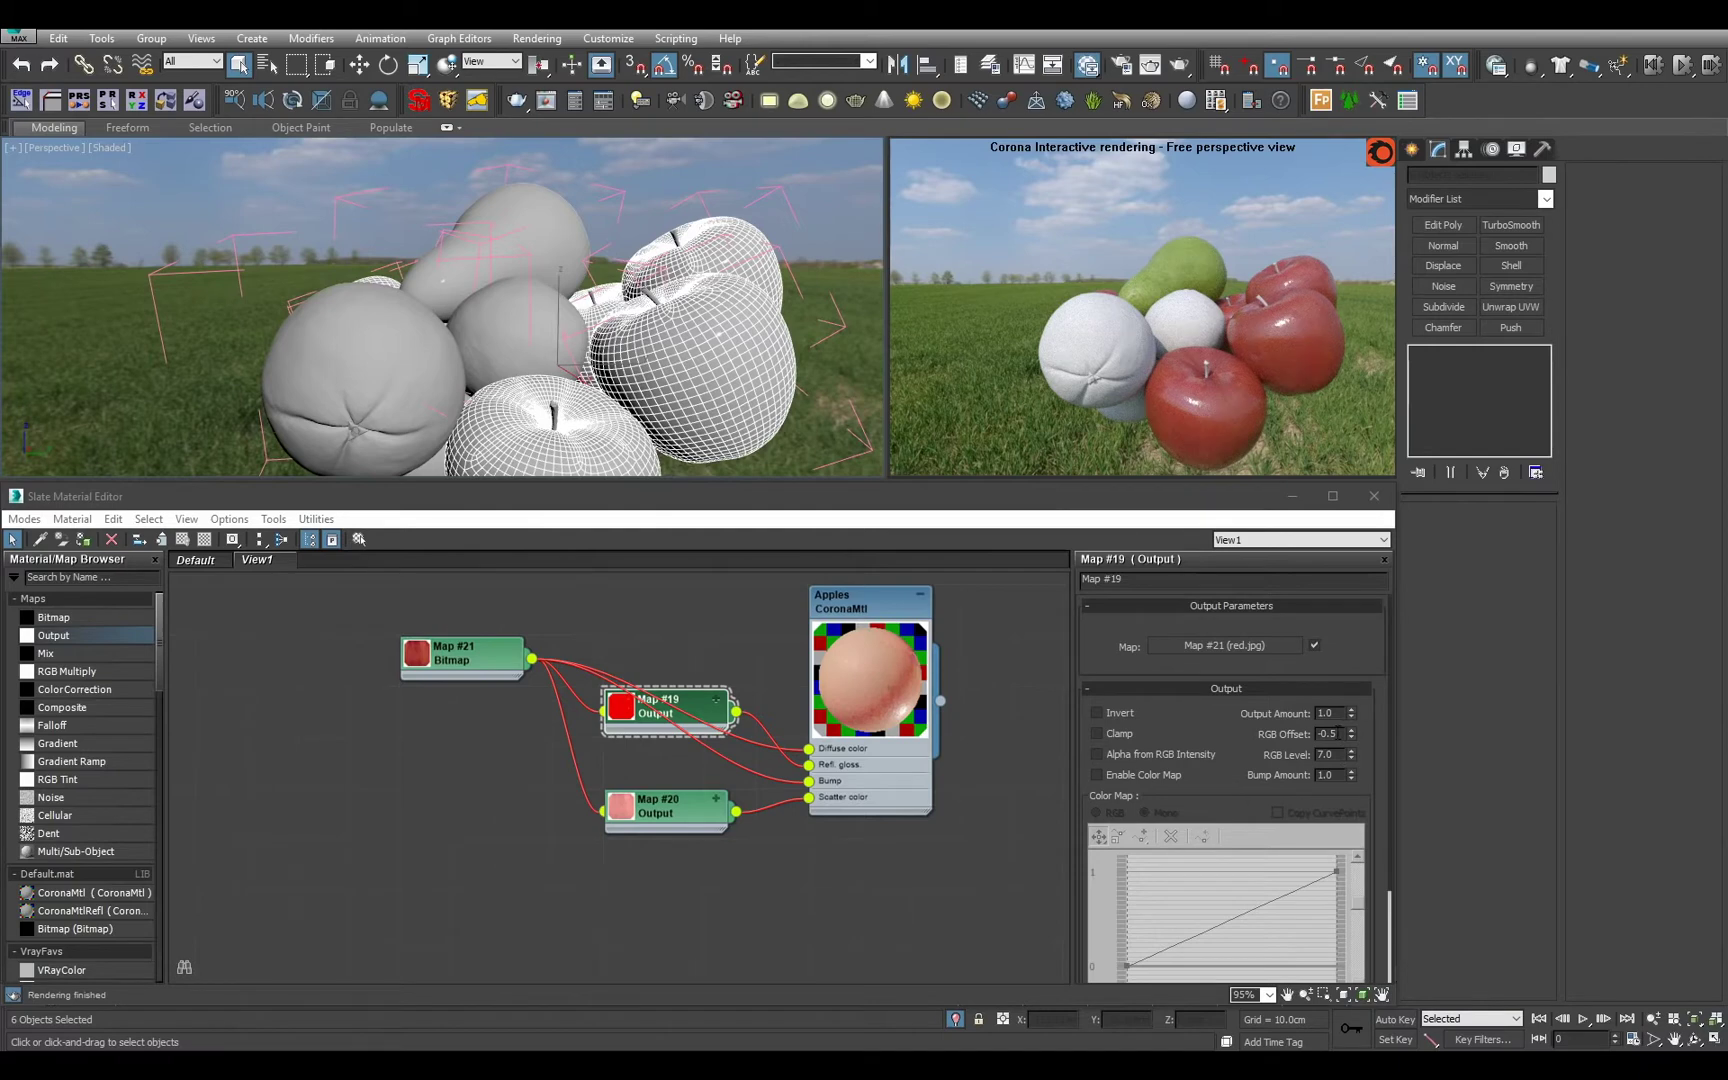
Try an RGB level of 6.0 on the apples' glossiness Output map, set it to 6.5 and inspect the fruits from above.
drag(1335, 753, 1298, 757)
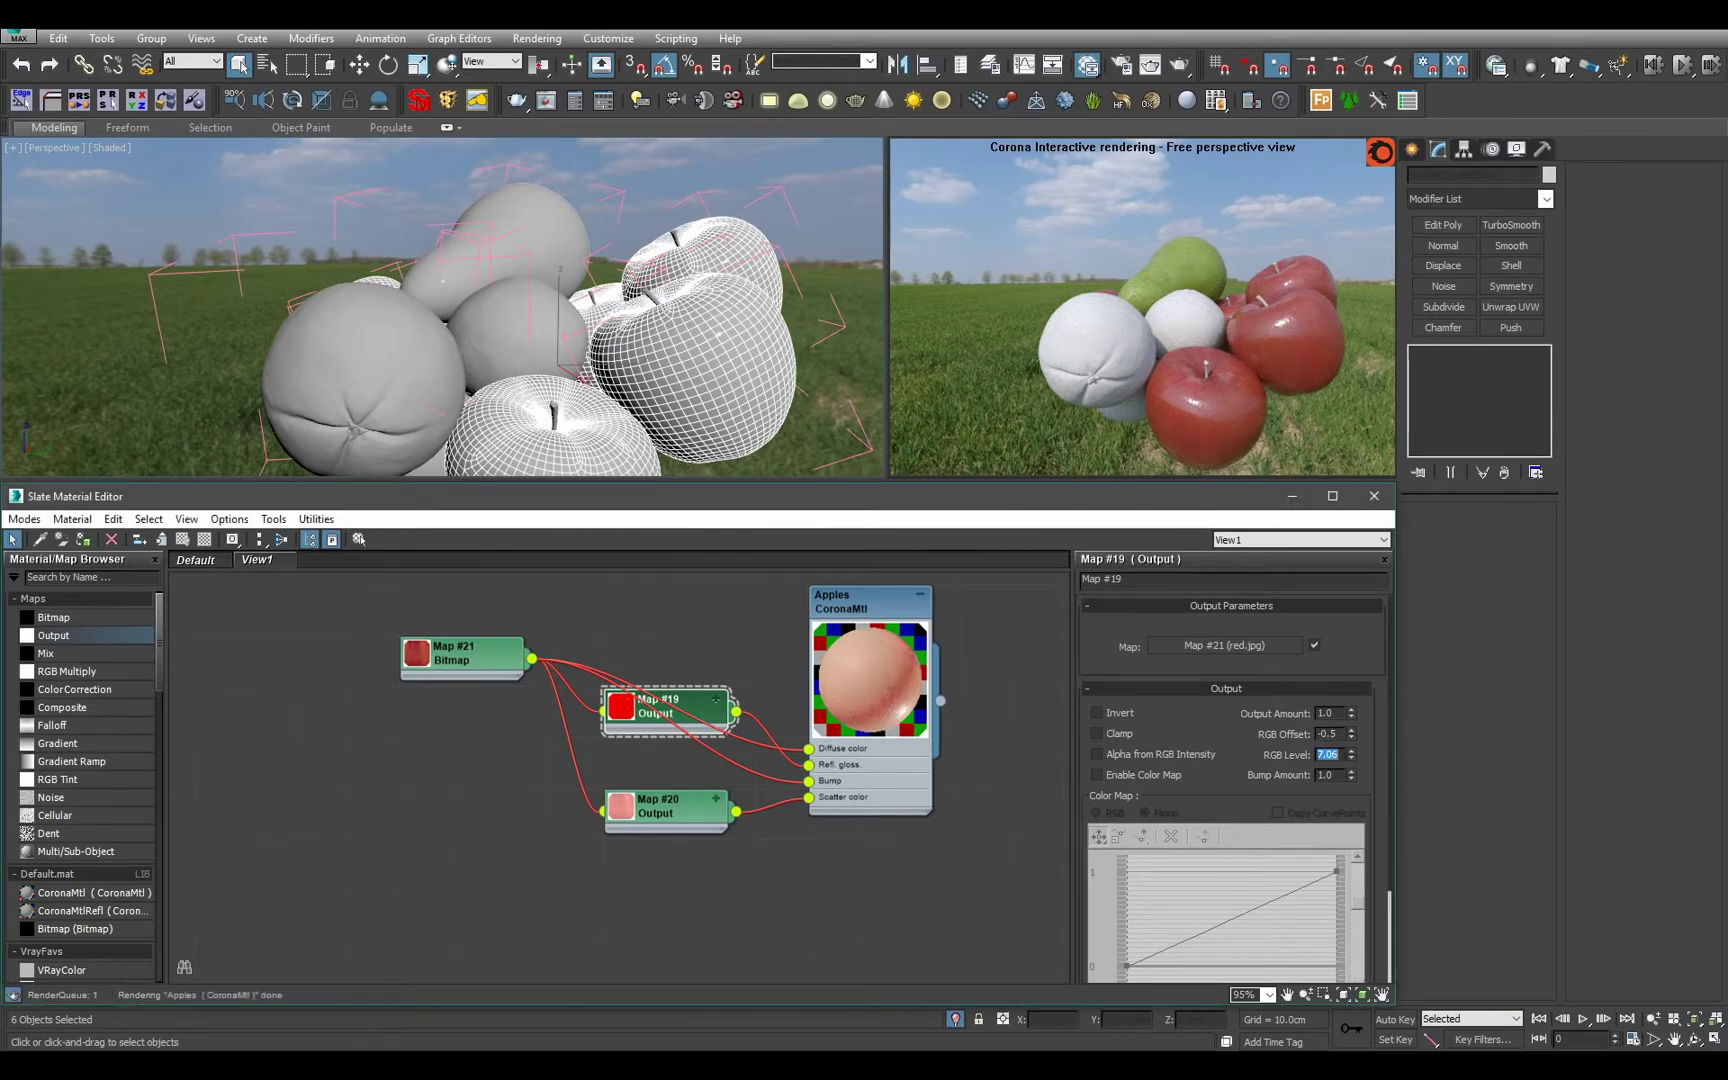
text(6)
key(Return)
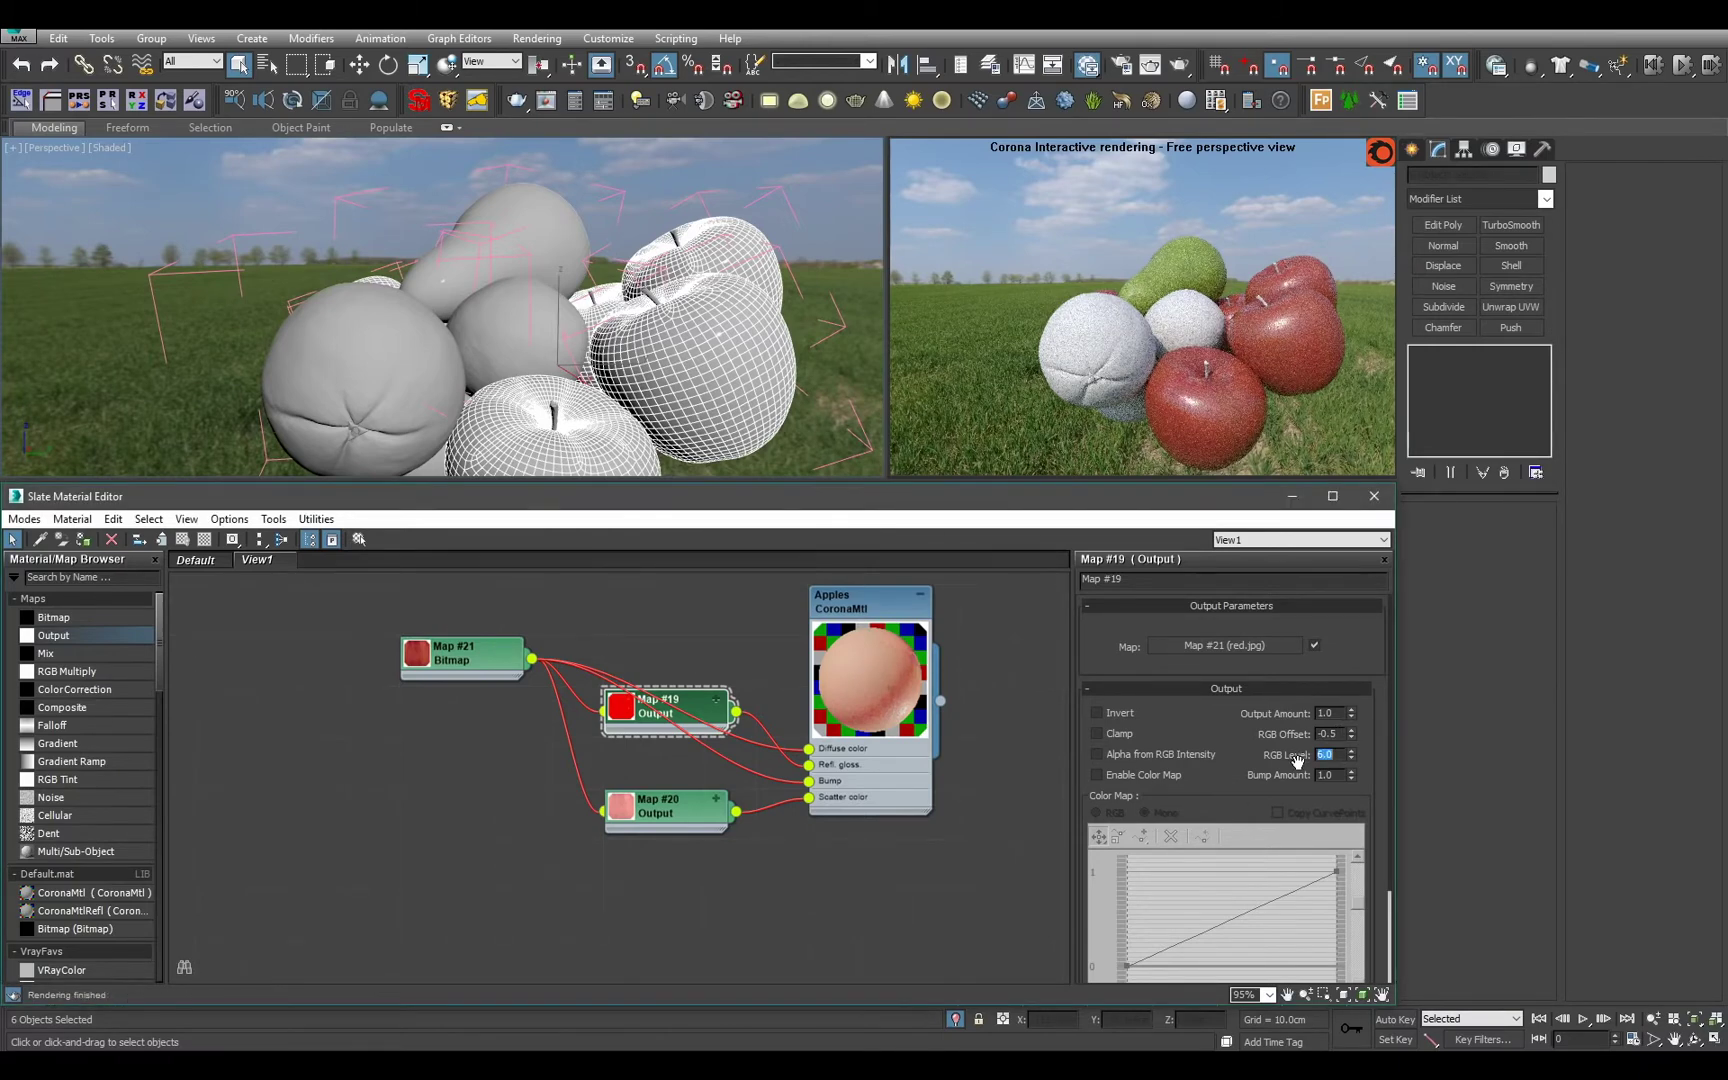
text(6.5)
key(Return)
alt+middle_drag(776, 368, 813, 392)
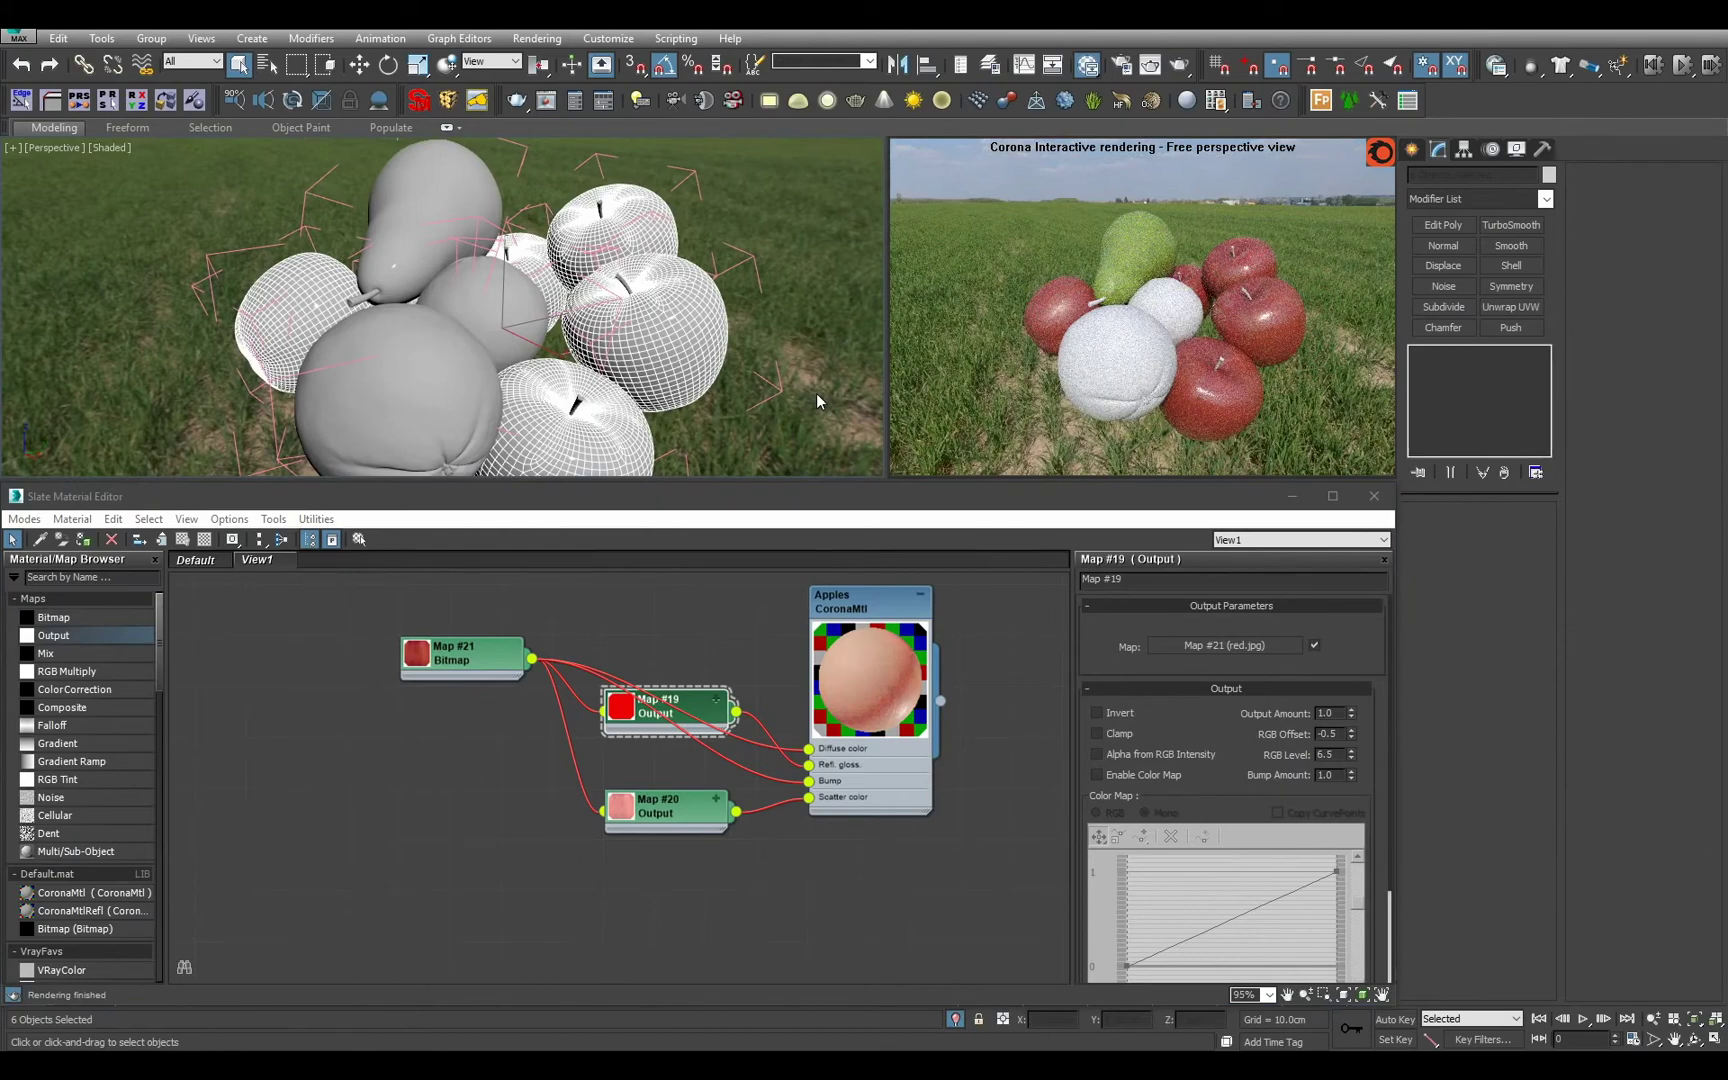
alt+middle_drag(788, 385, 796, 366)
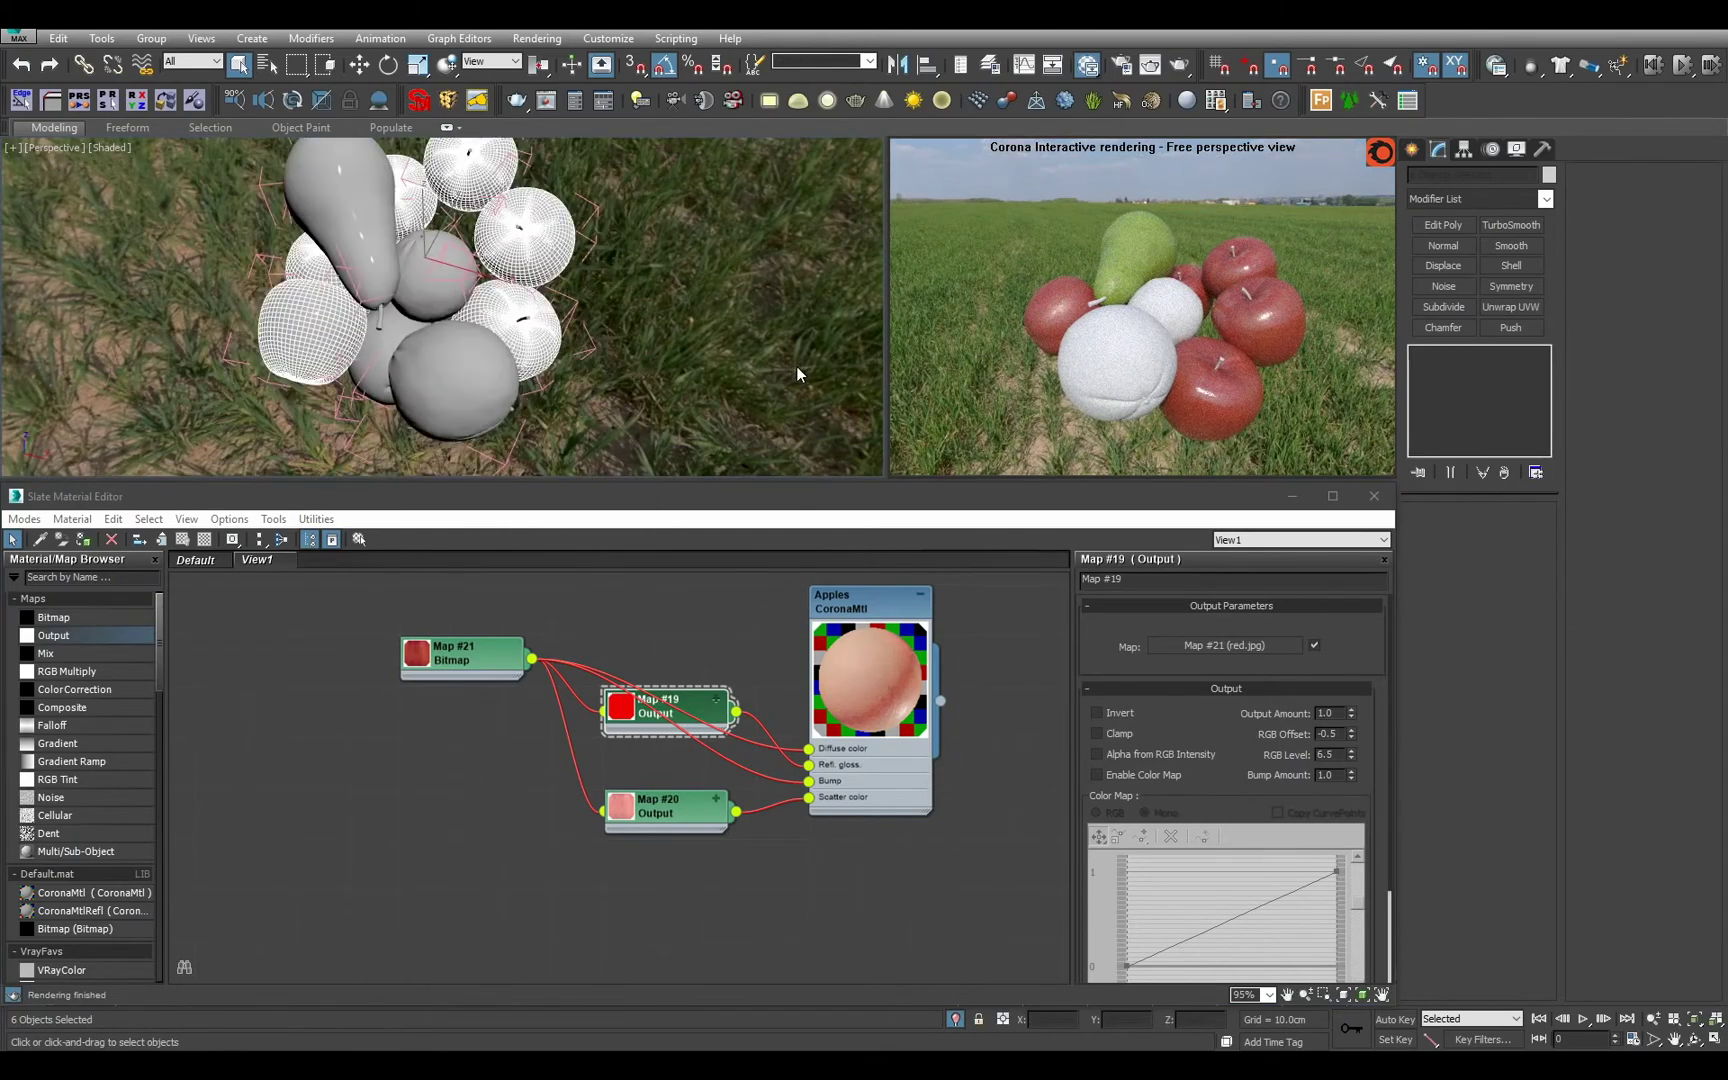
Duplicate the Apples material together with its bitmap and two Output maps and place the copy directly below the original.
middle_drag(798, 598, 657, 844)
scroll(768, 756, down, 3)
scroll(768, 755, down, 3)
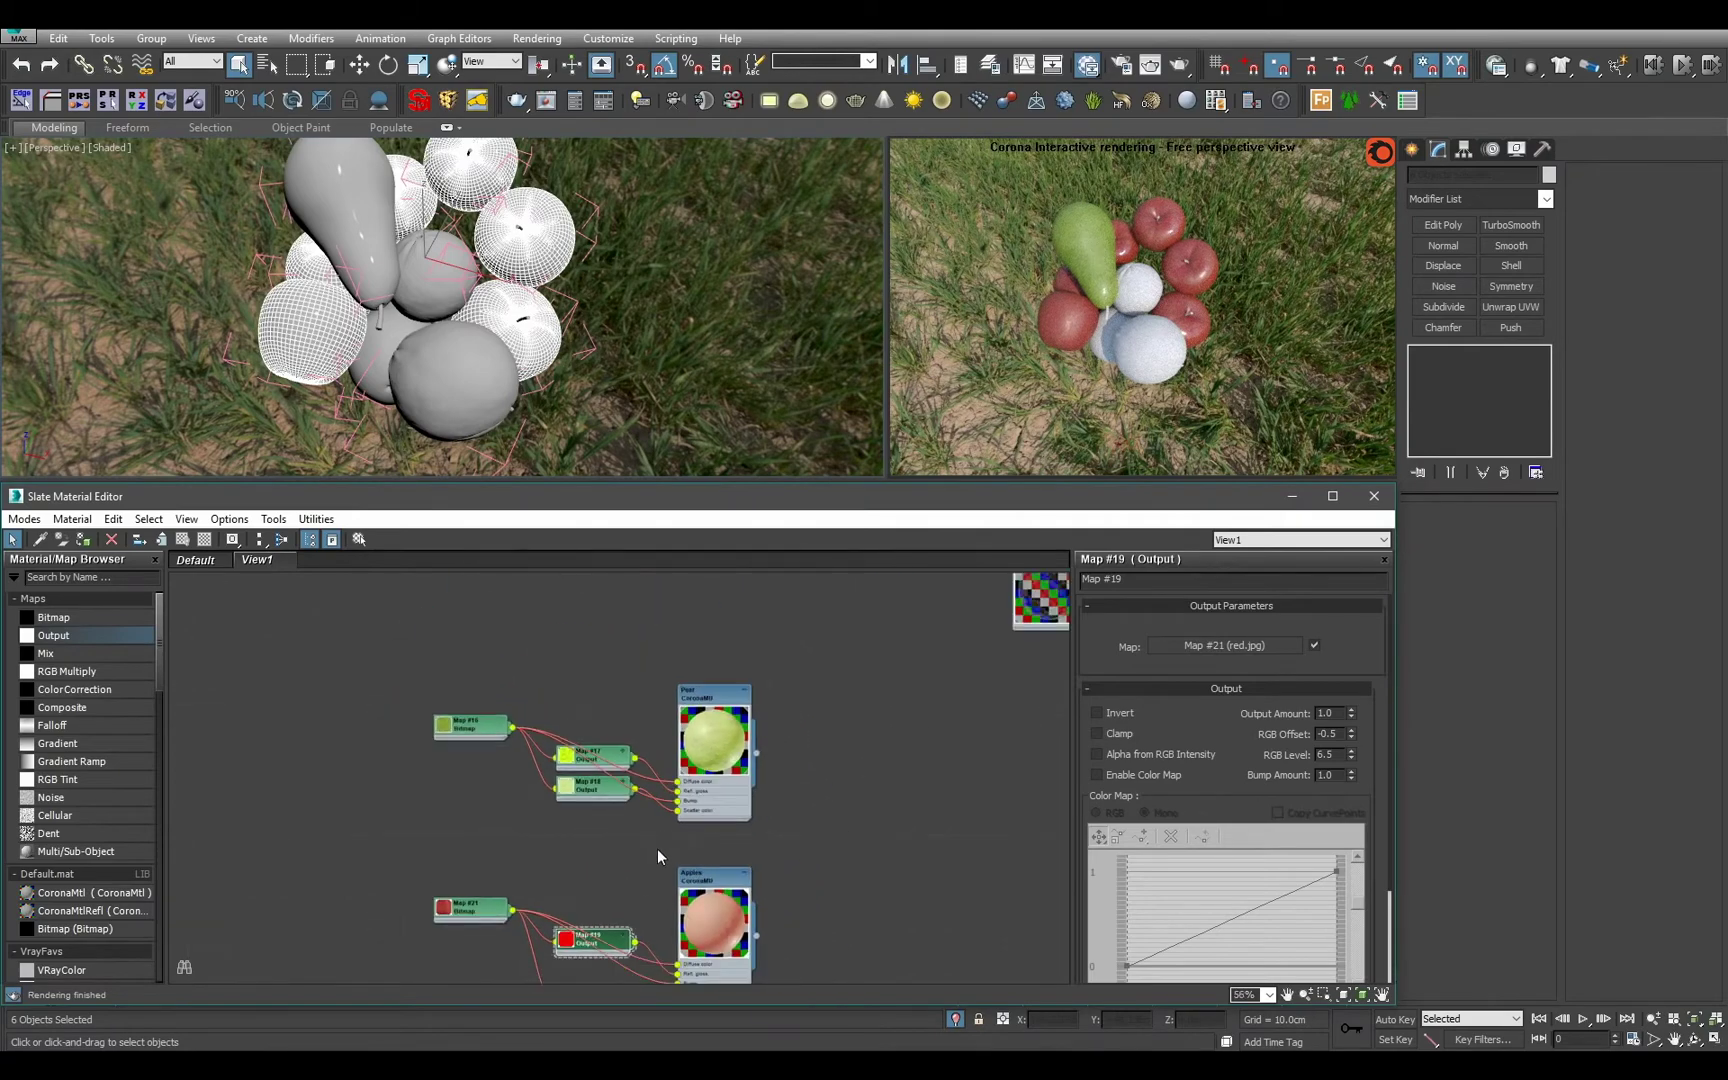
alt+middle_drag(563, 396, 622, 306)
middle_drag(655, 950, 655, 775)
scroll(655, 780, up, 1)
drag(392, 670, 706, 798)
middle_drag(708, 780, 700, 699)
shift+drag(698, 684, 696, 884)
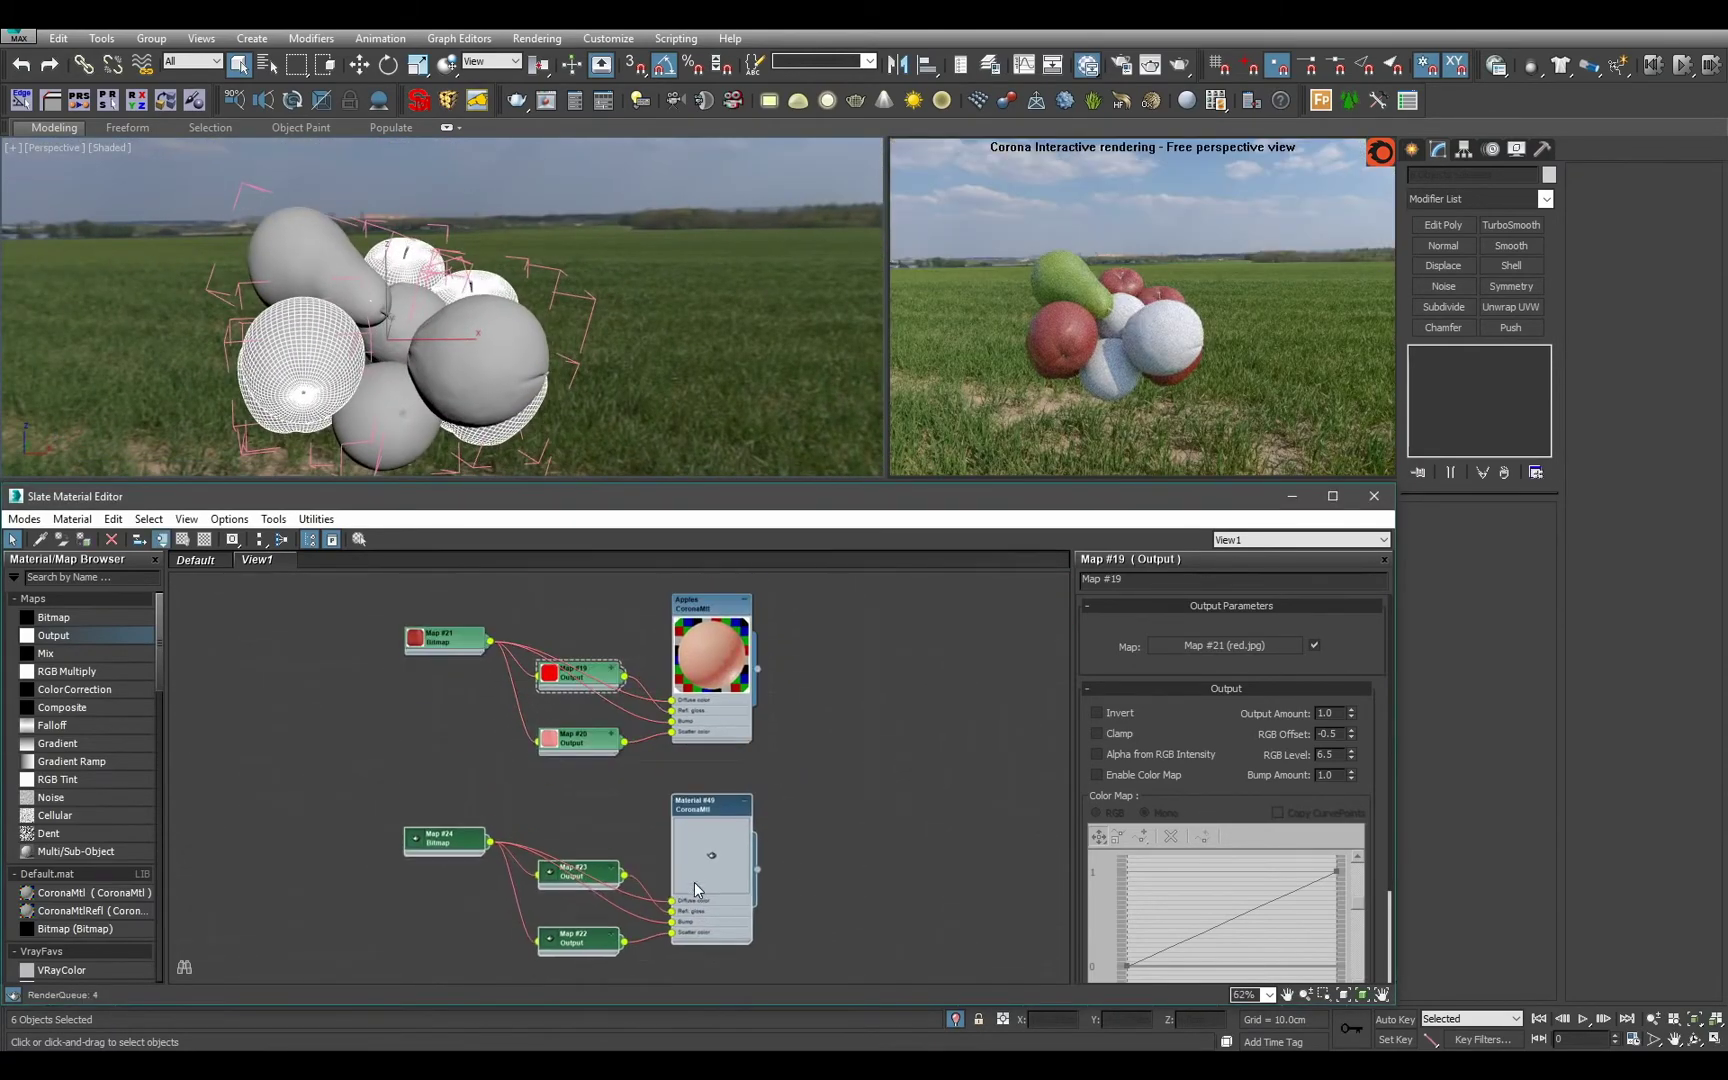
Rename the copied Corona material as Orange.
double_click(697, 920)
drag(1187, 579, 466, 473)
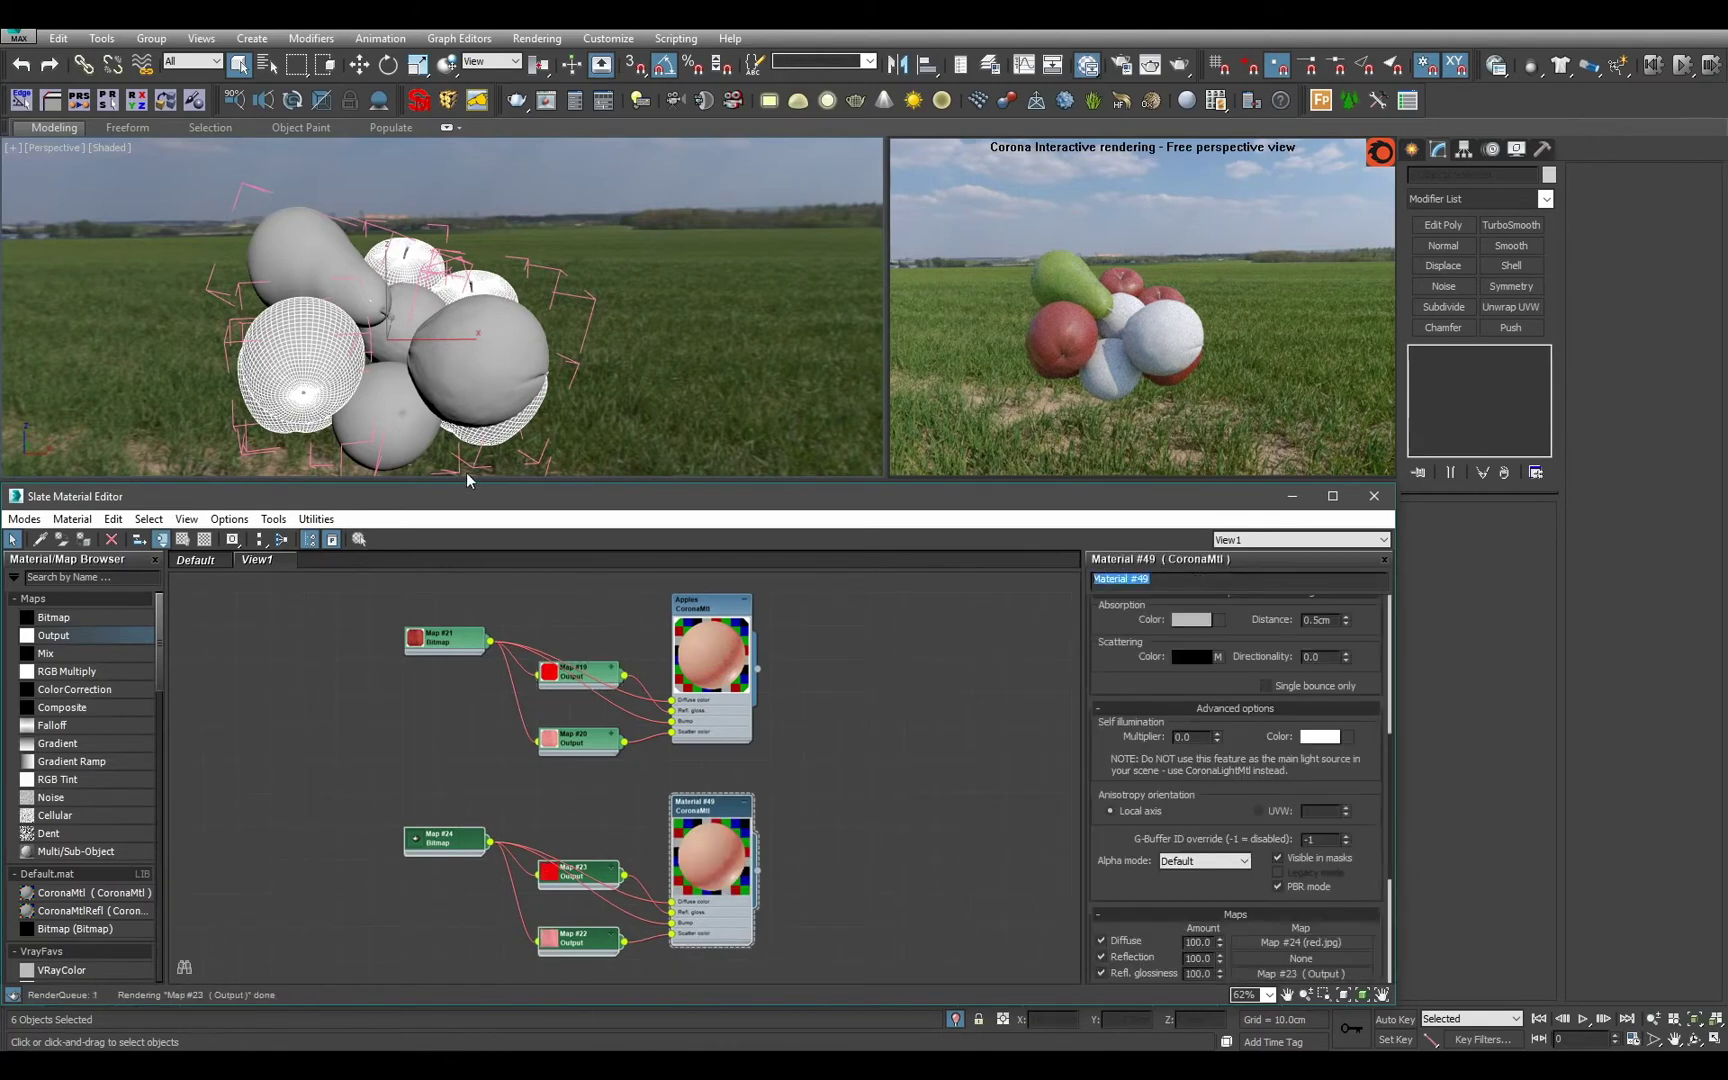
text(Orange)
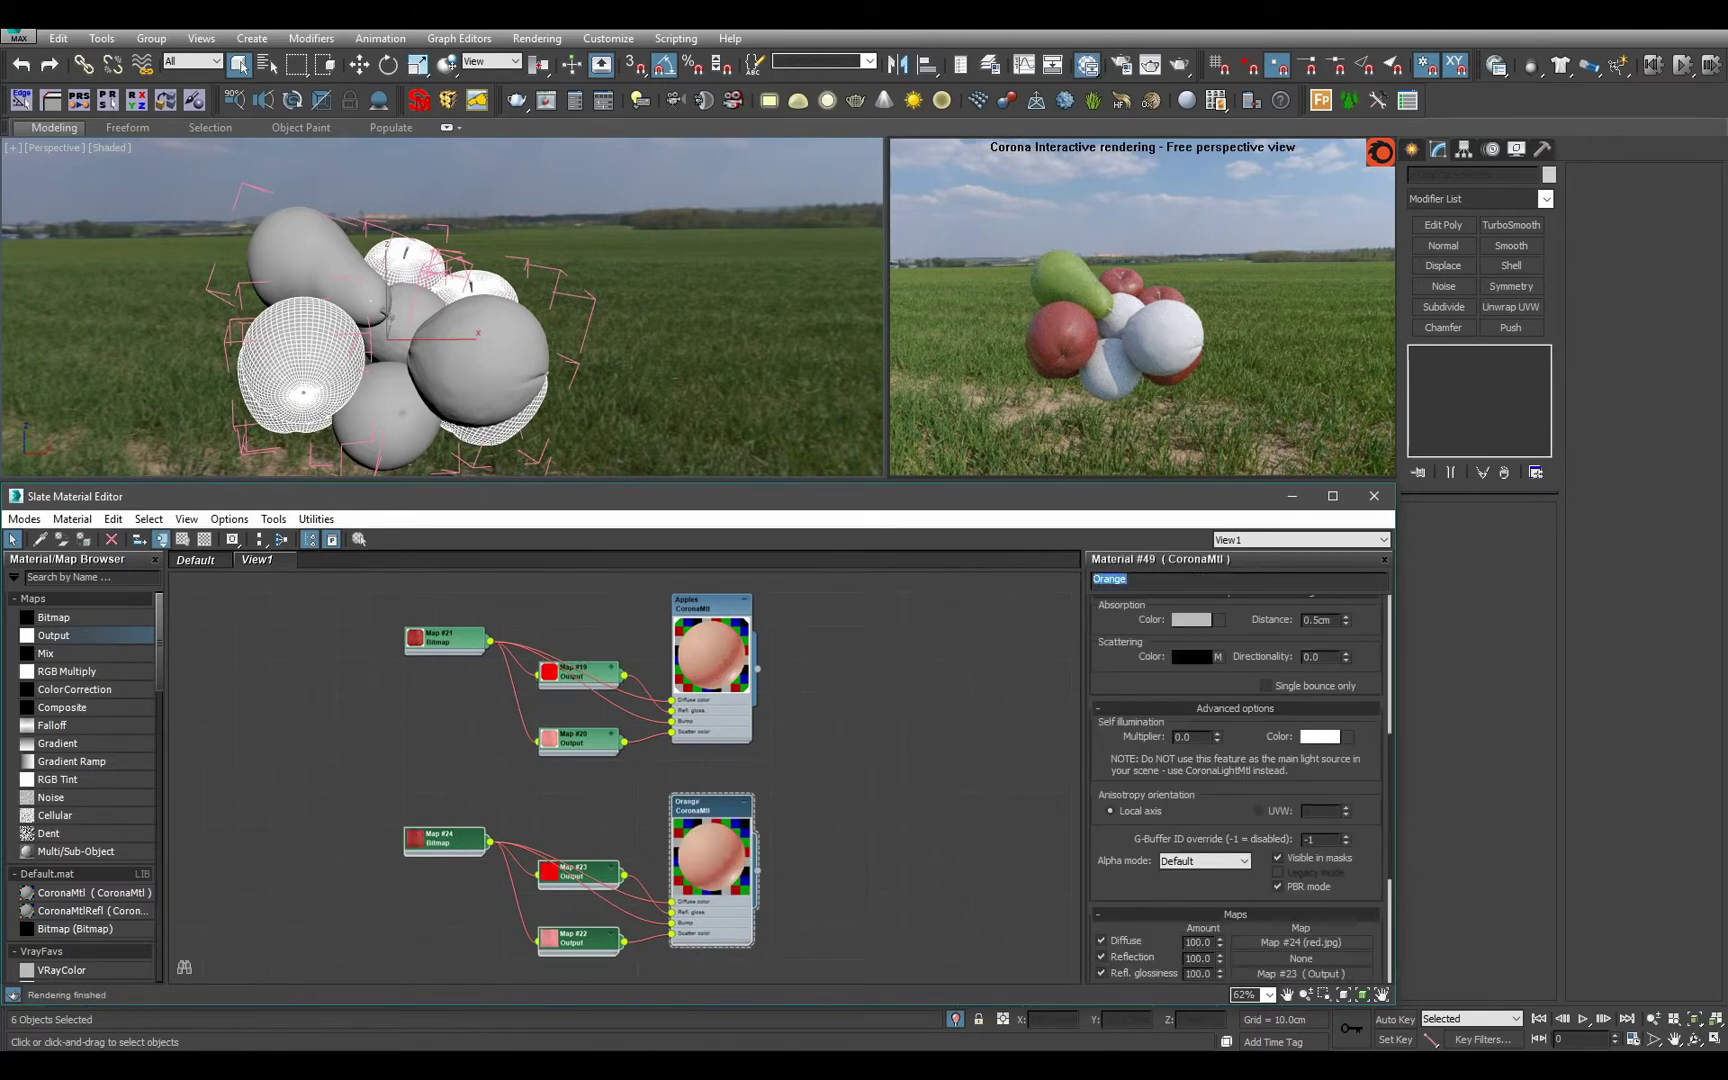
Replace the Orange material's red.jpg texture with orange_2.jpg from the Food folder.
double_click(440, 836)
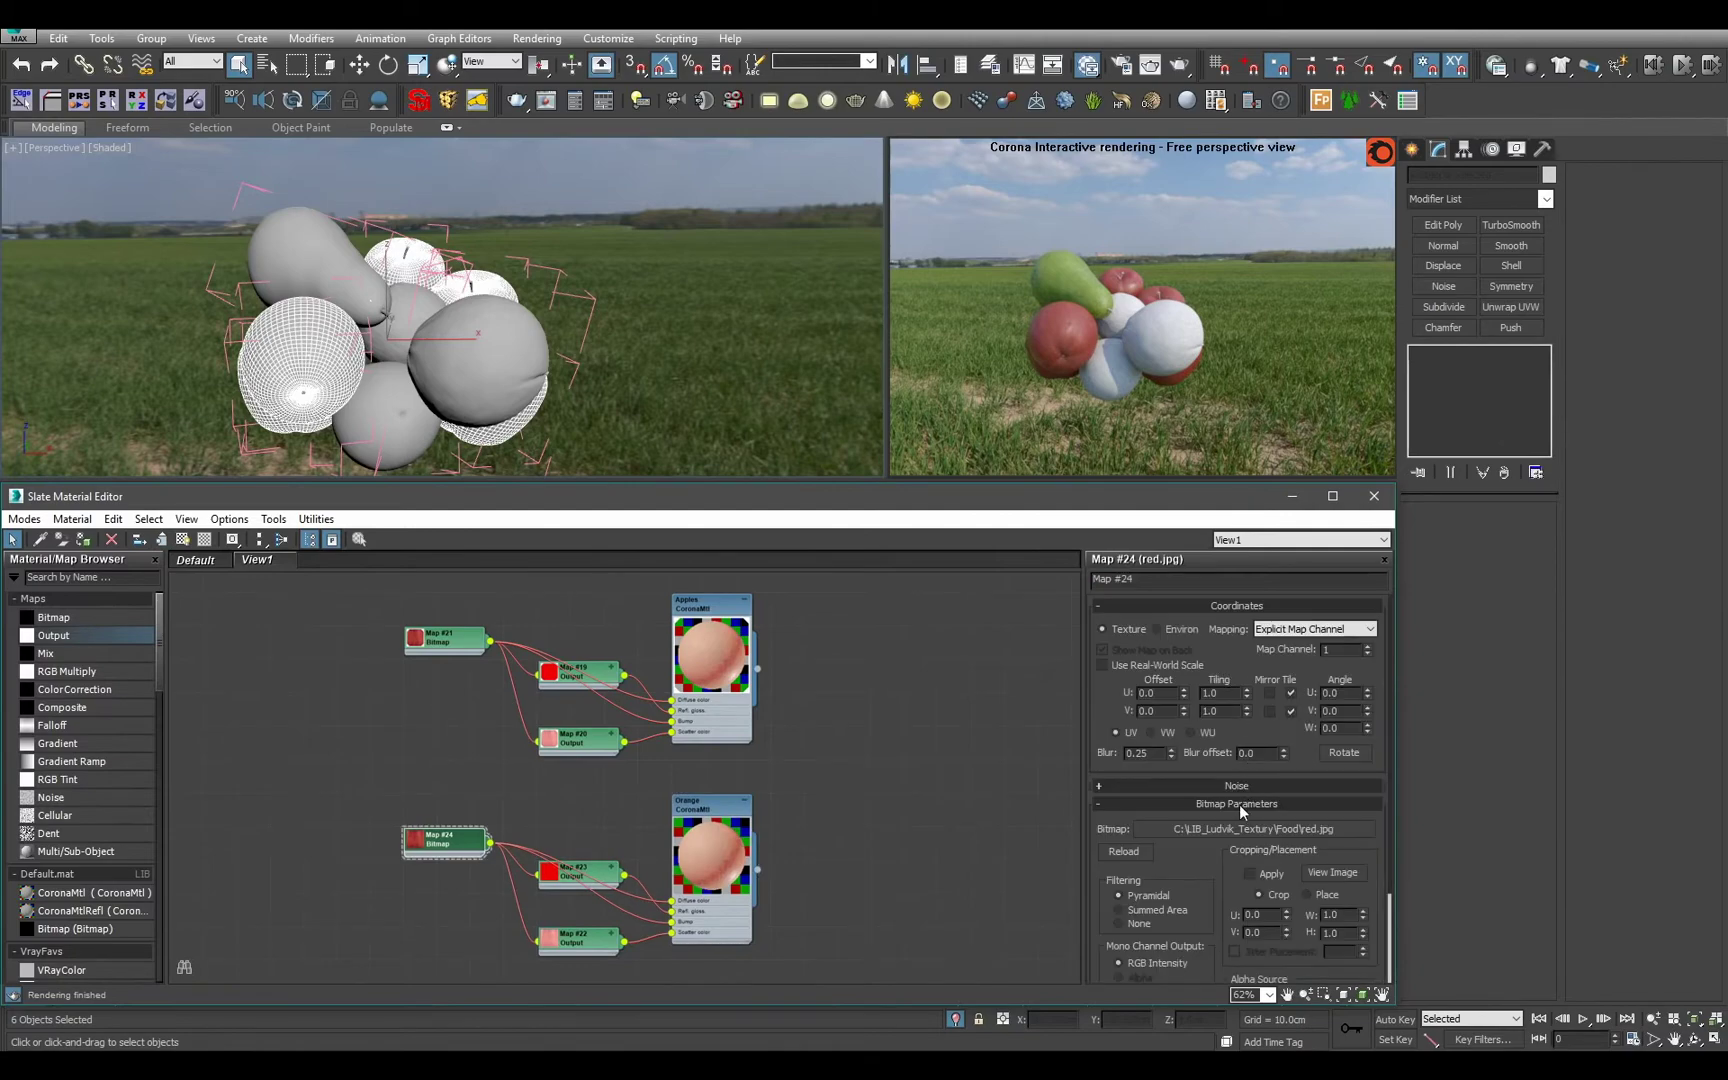
click(1237, 820)
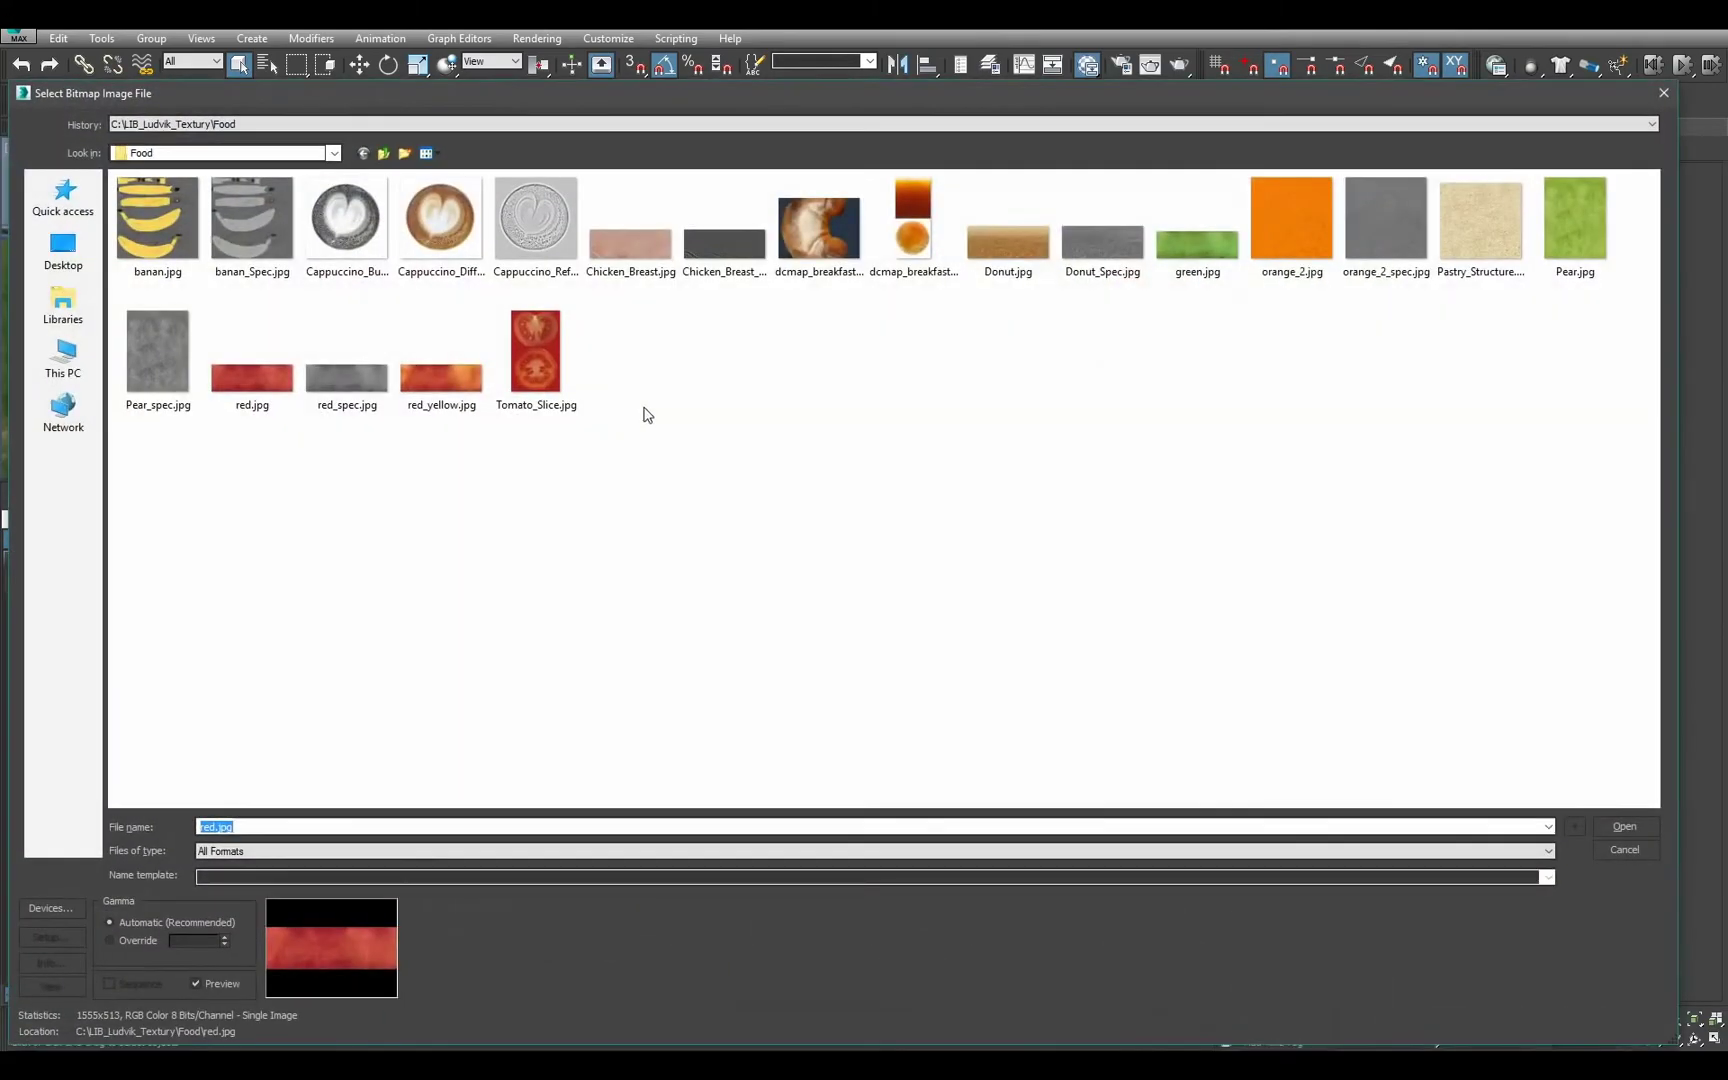
double_click(1290, 222)
scroll(701, 660, up, 1)
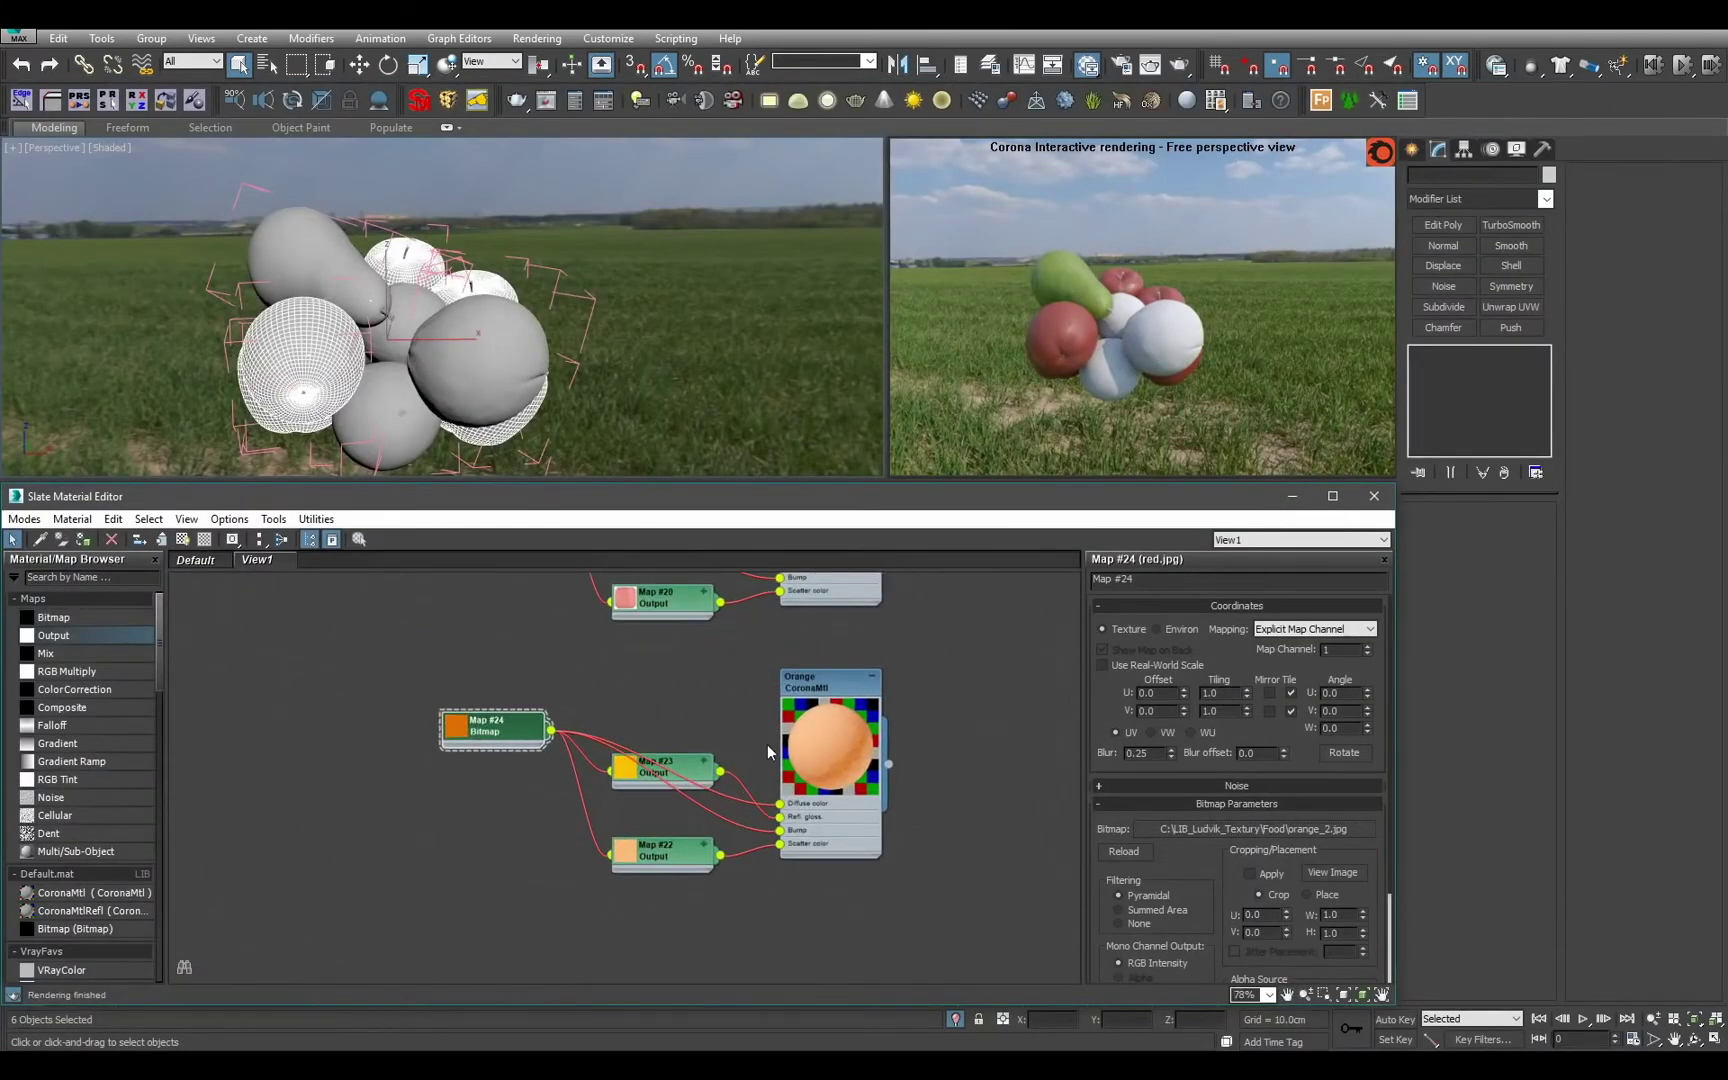
scroll(767, 744, up, 1)
Select the three orange fruits, assign the Orange material to them and look at them closer in the render.
click(507, 352)
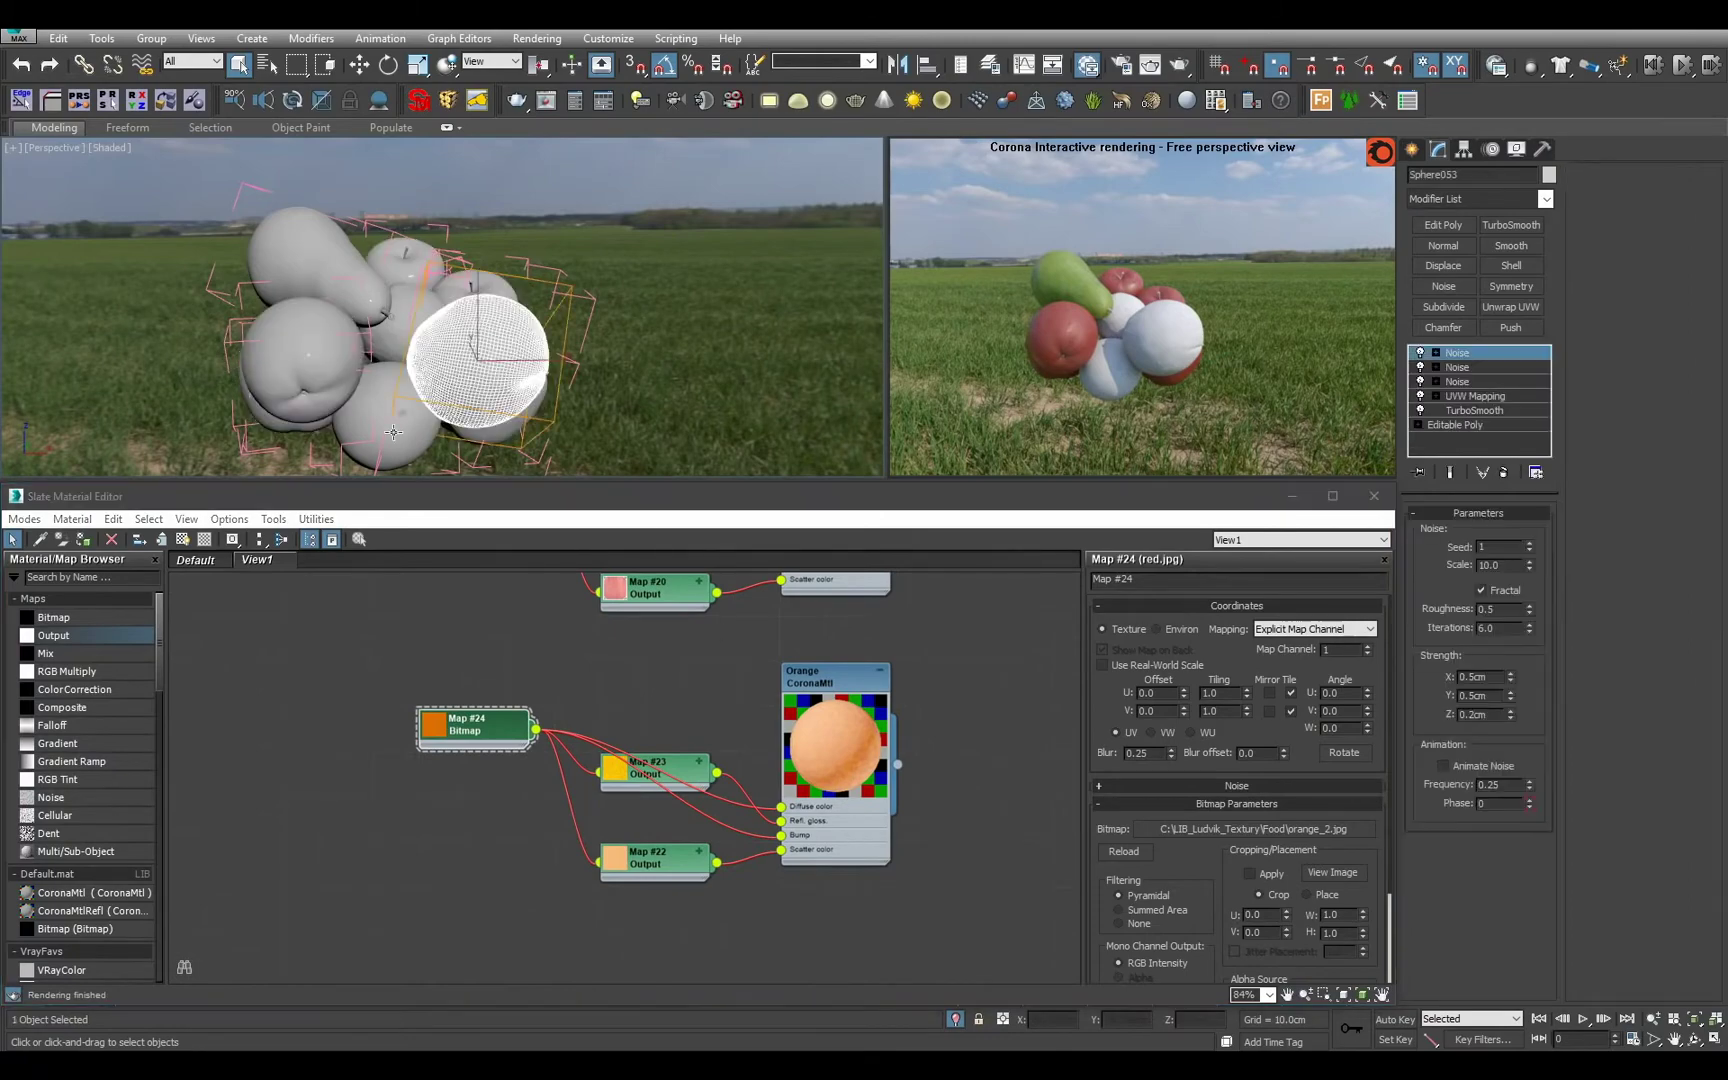
ctrl+click(400, 412)
ctrl+click(402, 318)
click(861, 833)
key(a)
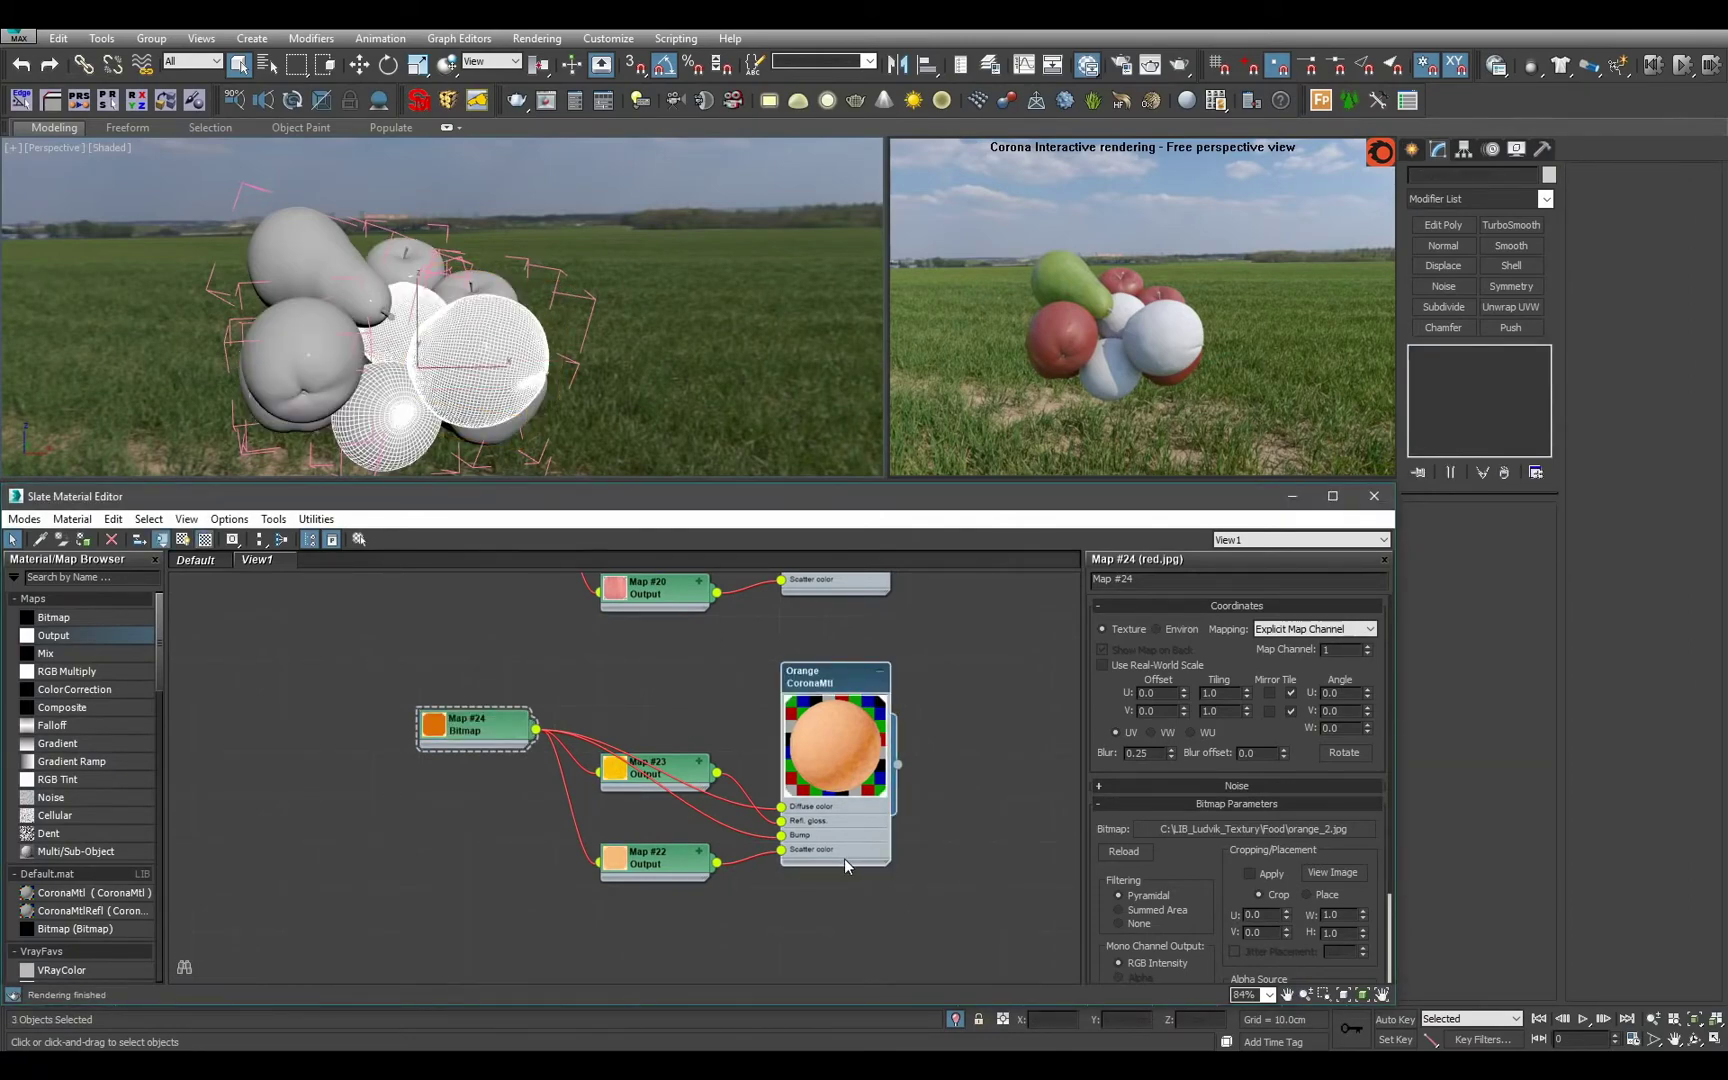
alt+middle_drag(572, 272, 439, 346)
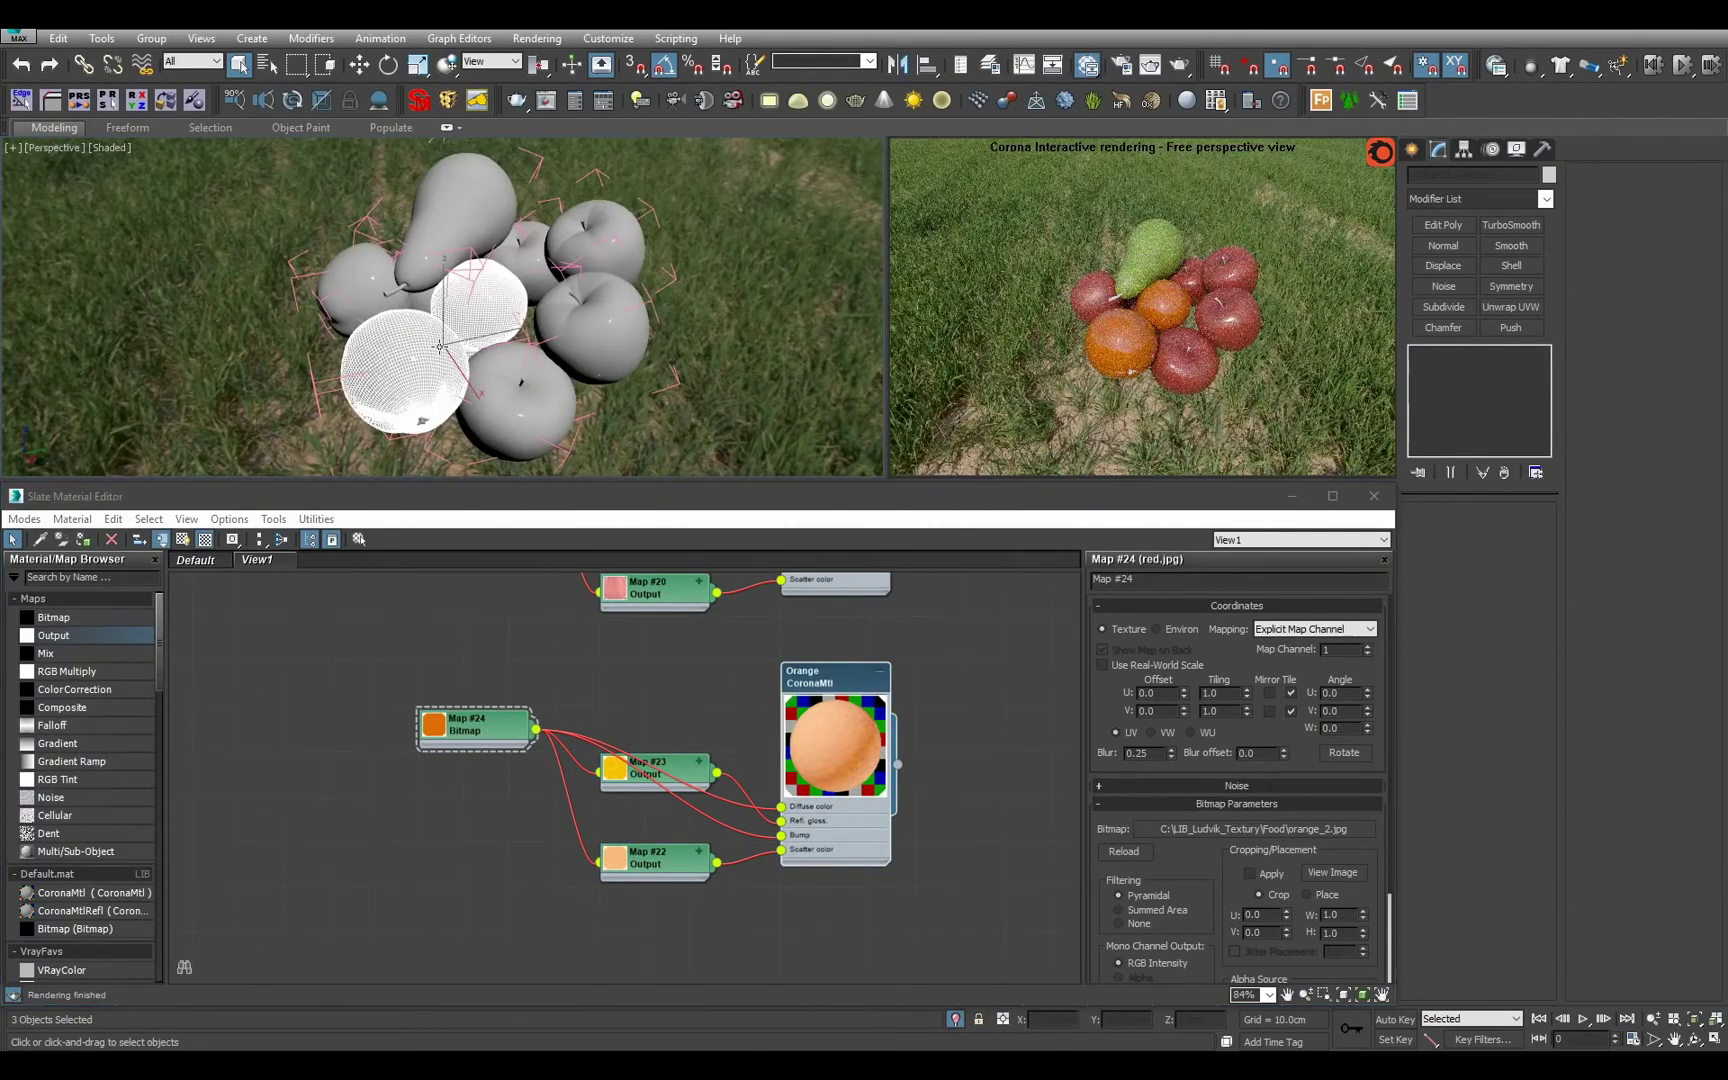
scroll(439, 346, up, 2)
Set the RGB offset to 0.0 and the RGB level to 1.0 on the Output map feeding the oranges' glossiness.
click(1217, 902)
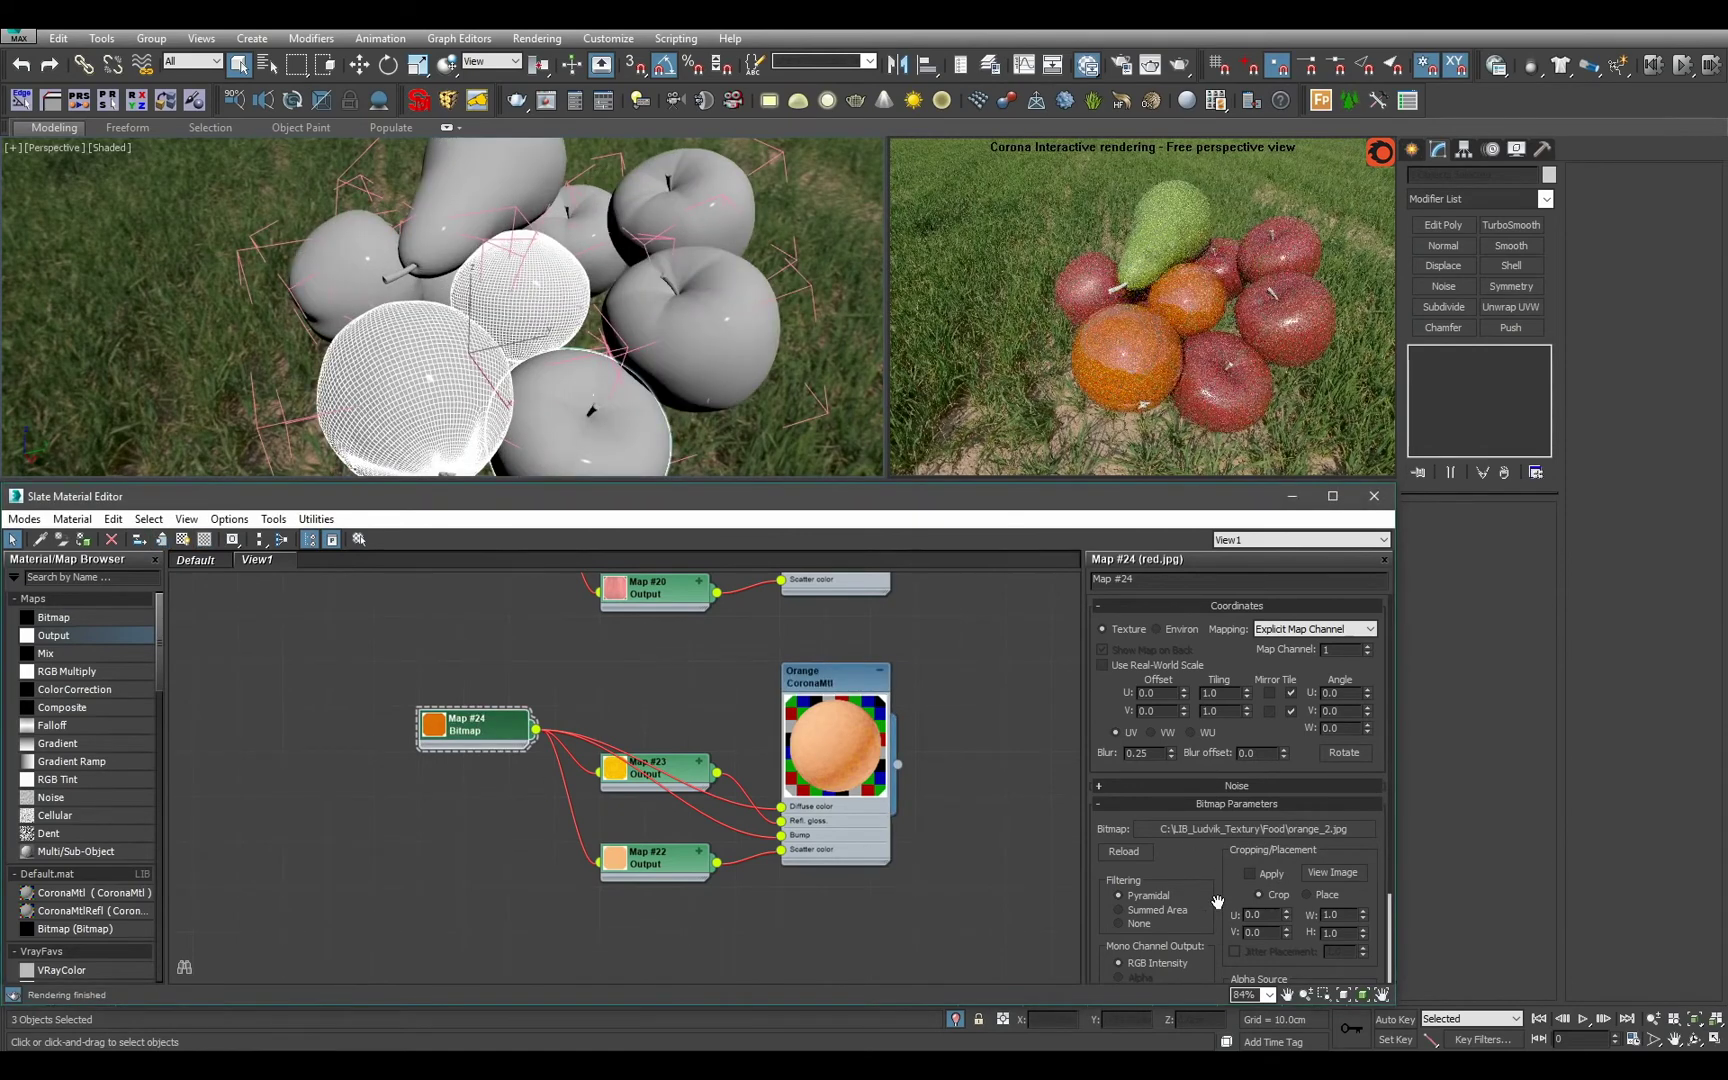
scroll(890, 808, up, 3)
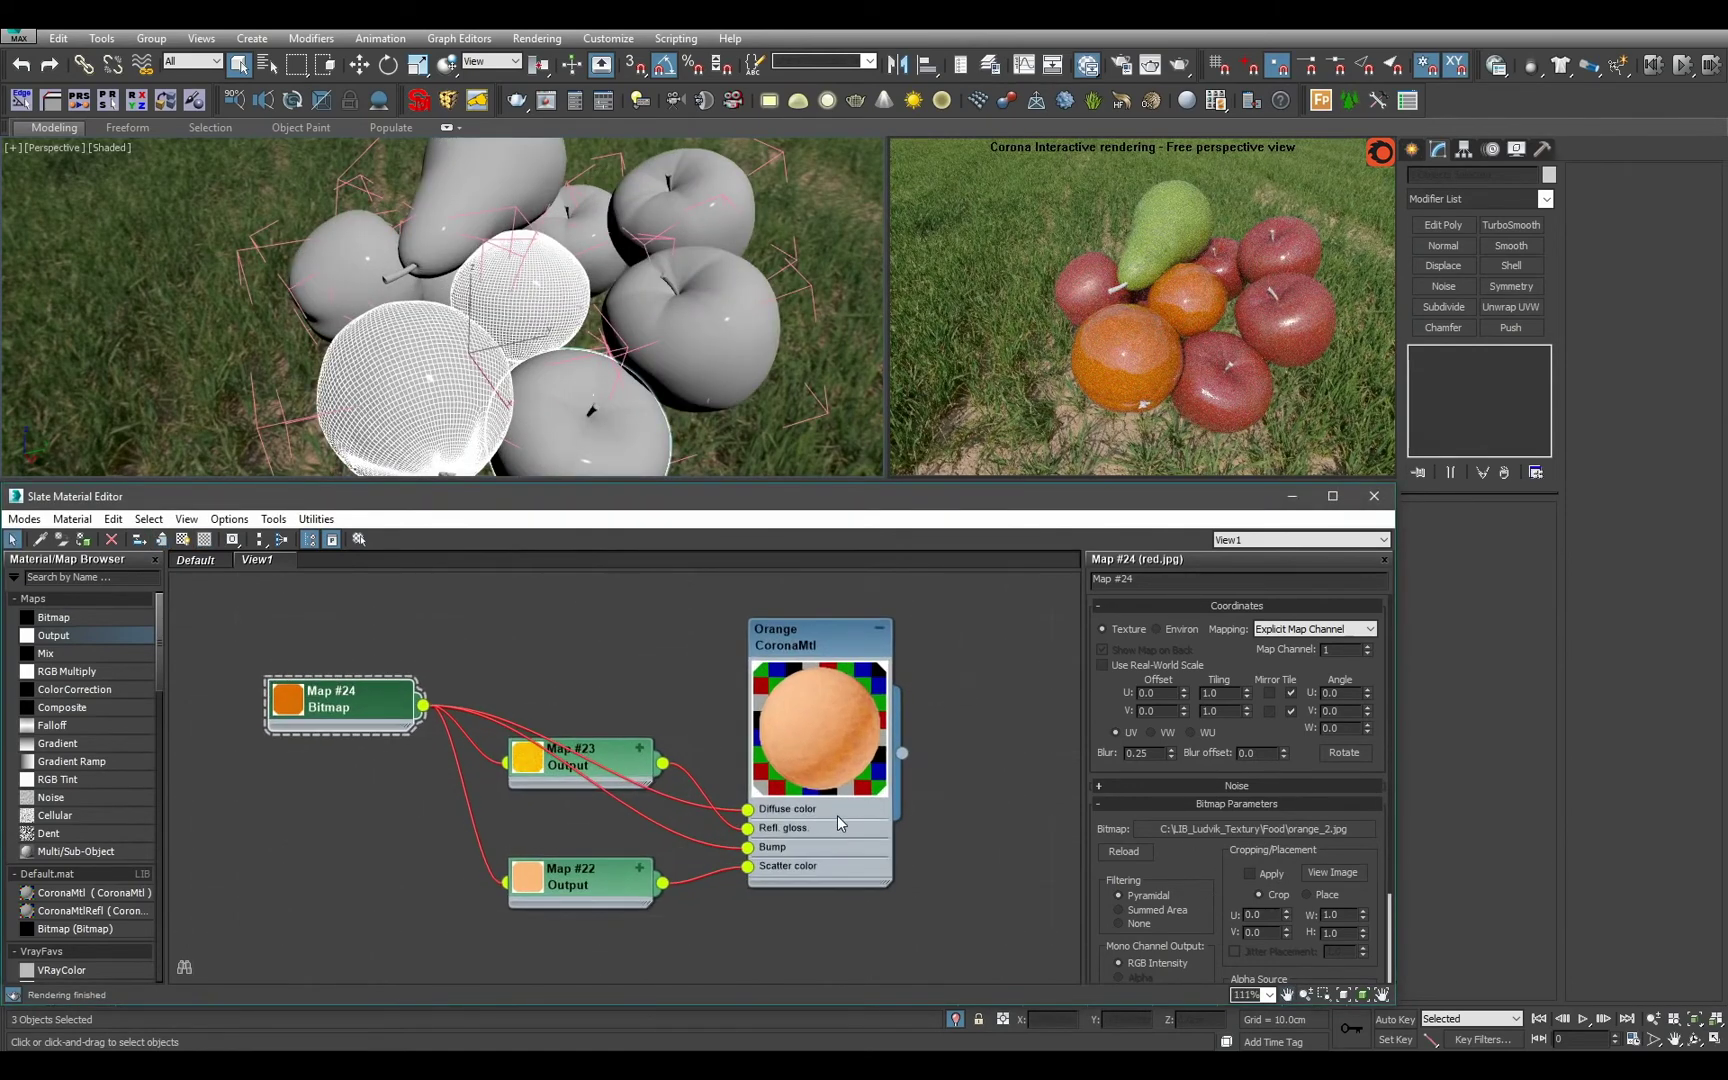
click(627, 752)
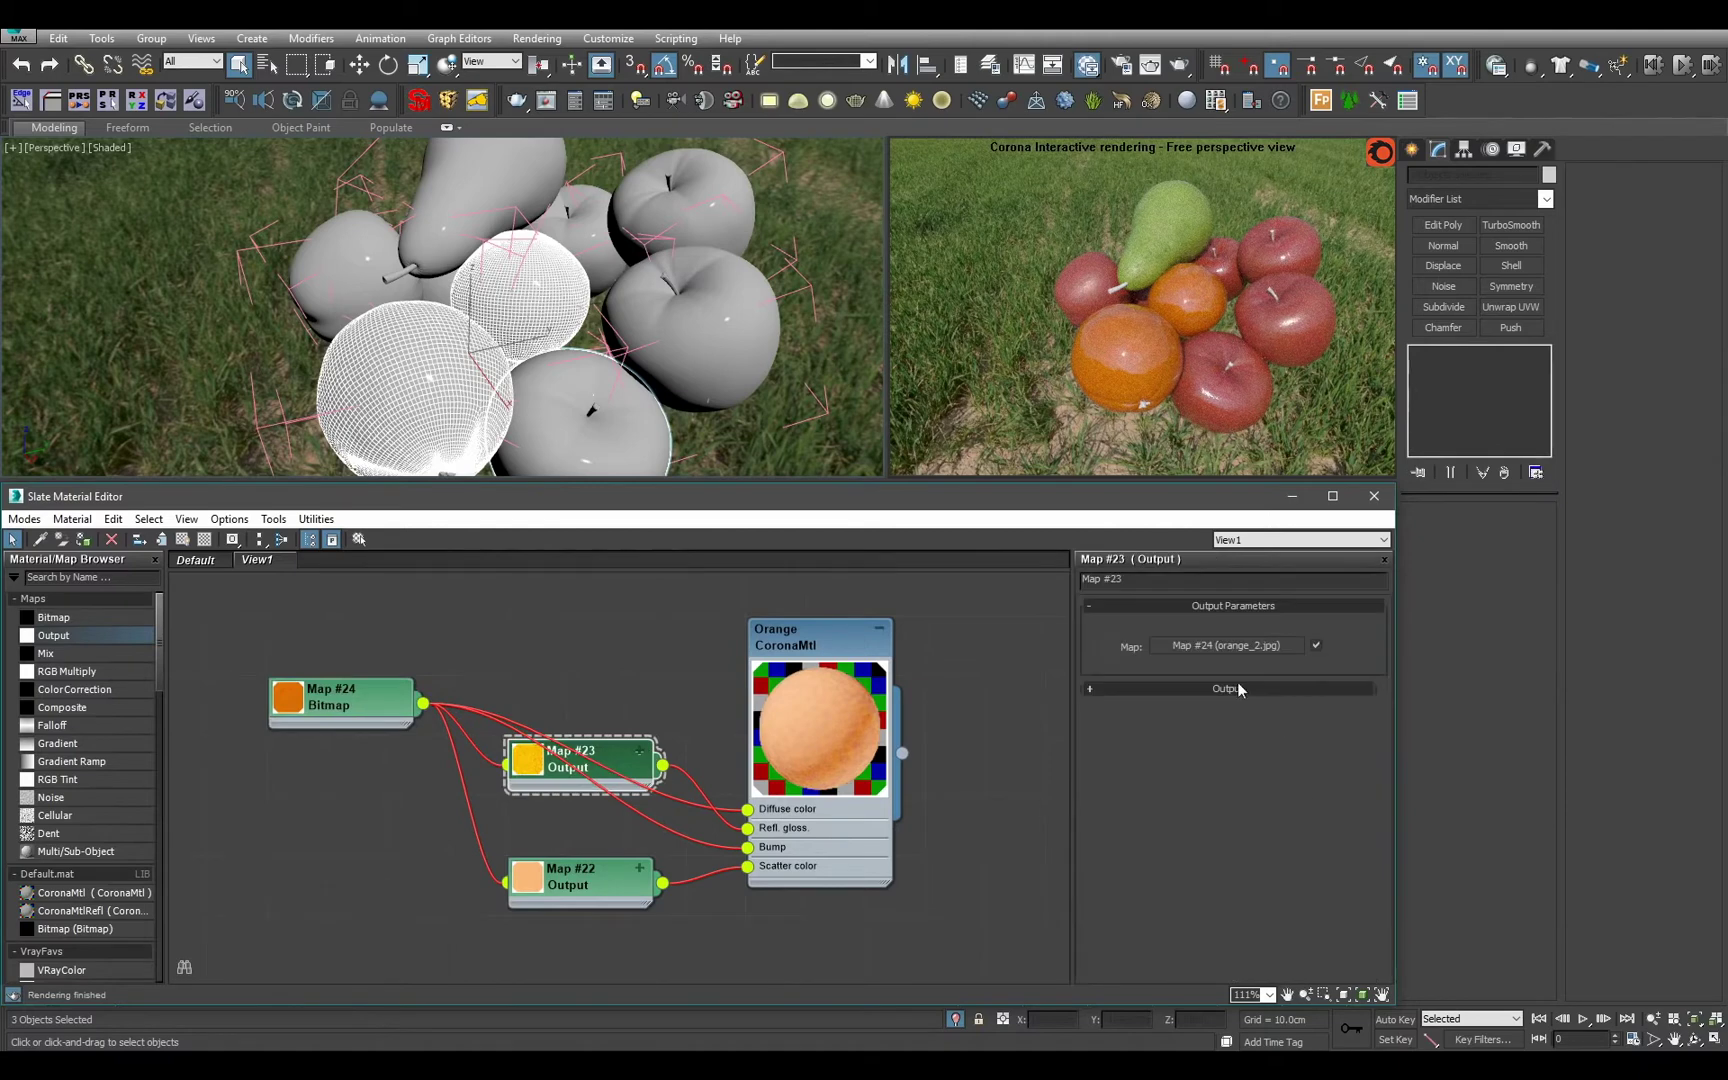
double_click(1328, 647)
text(0)
key(Return)
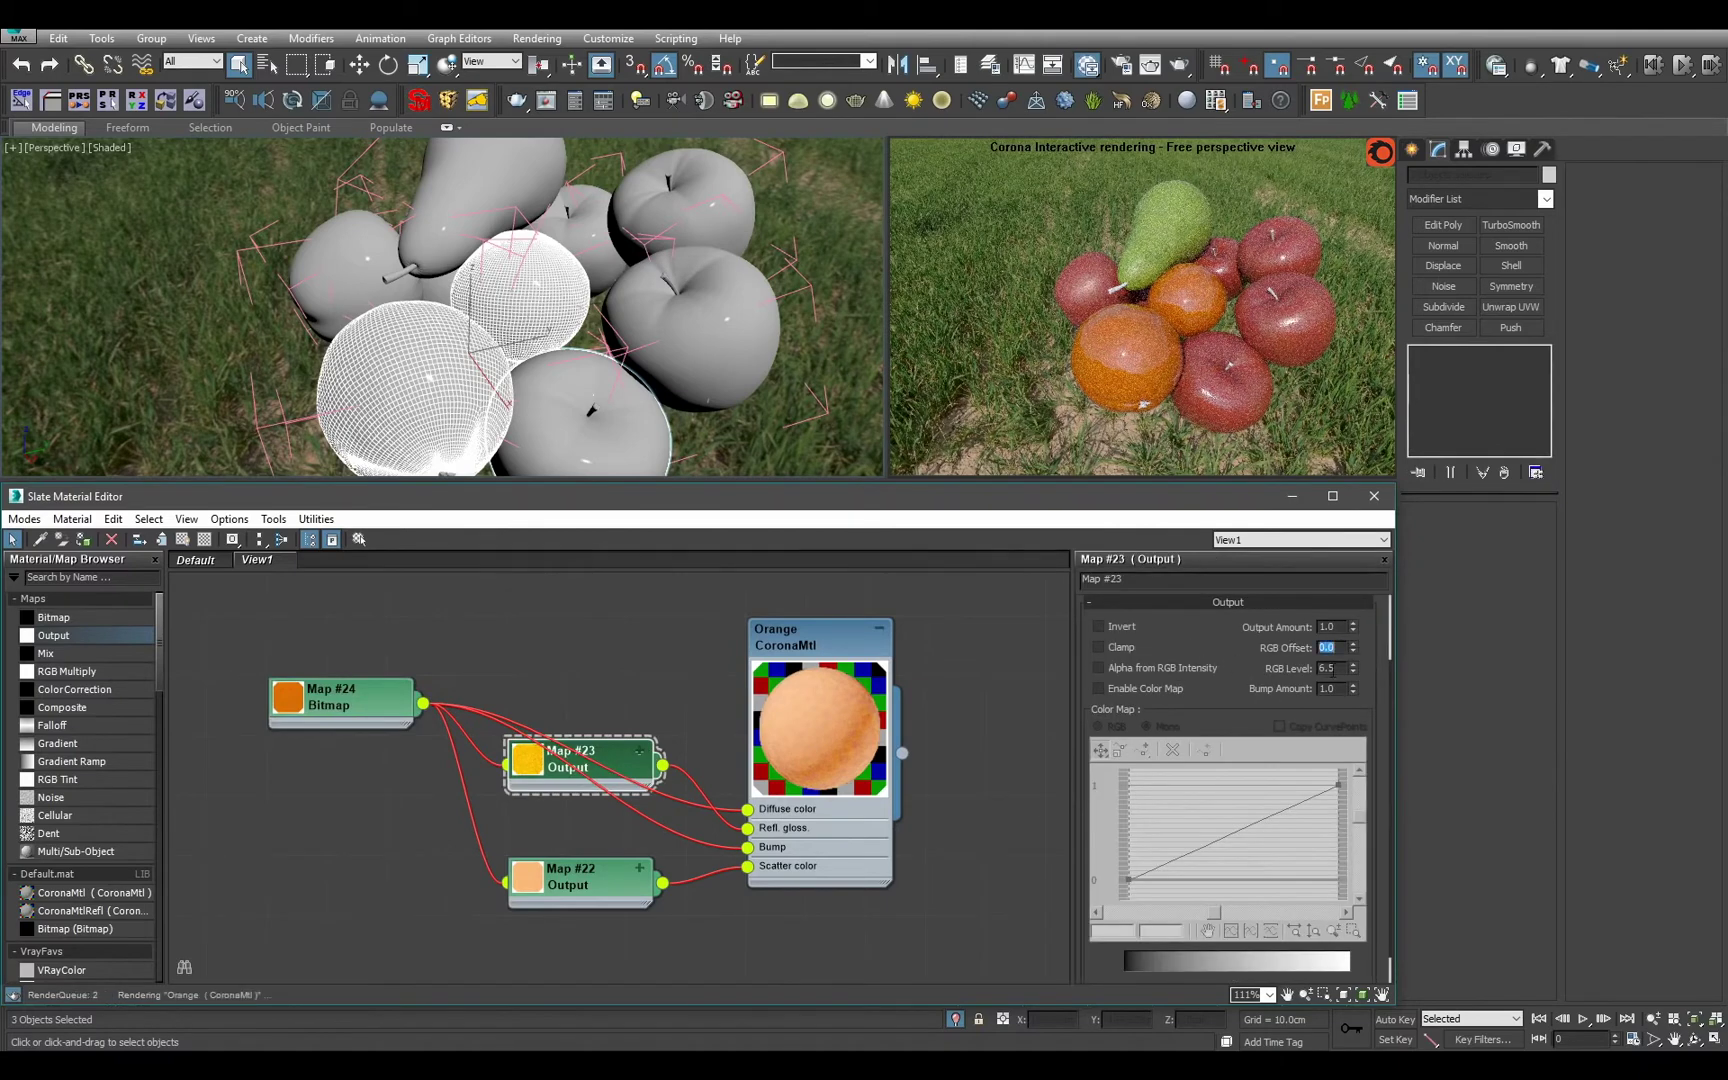
double_click(1332, 669)
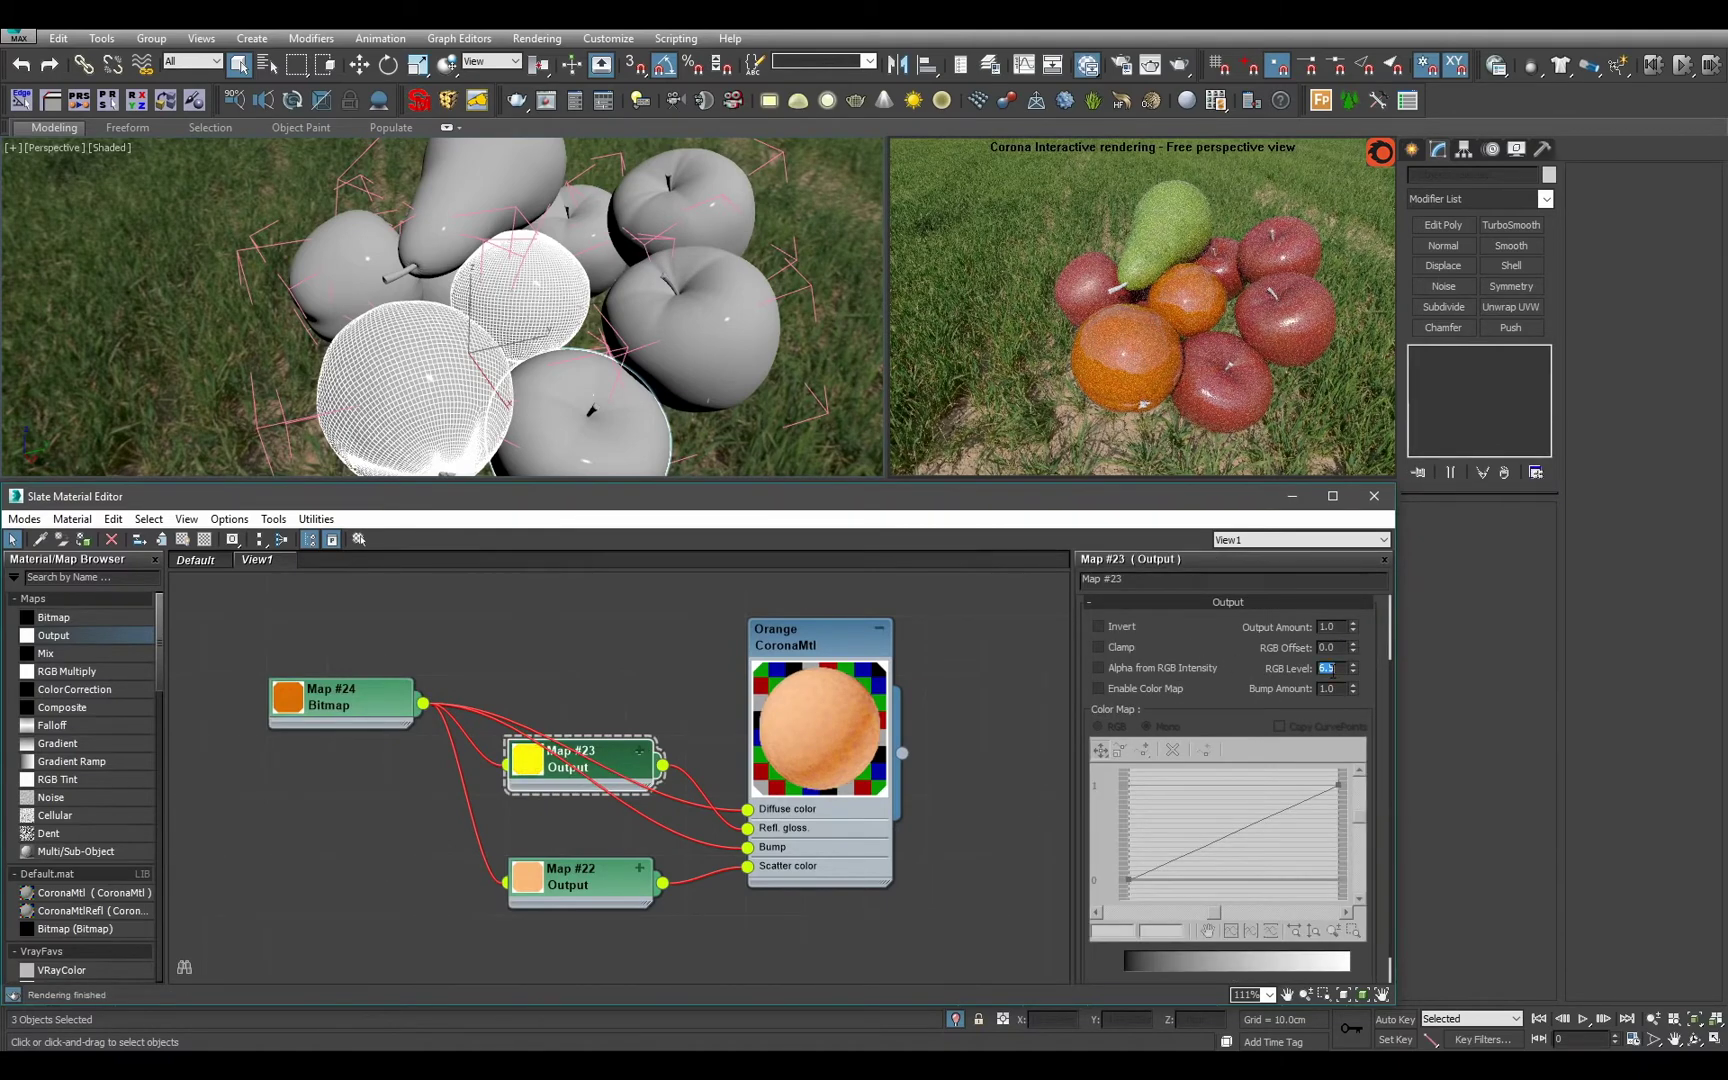
text(1)
key(Return)
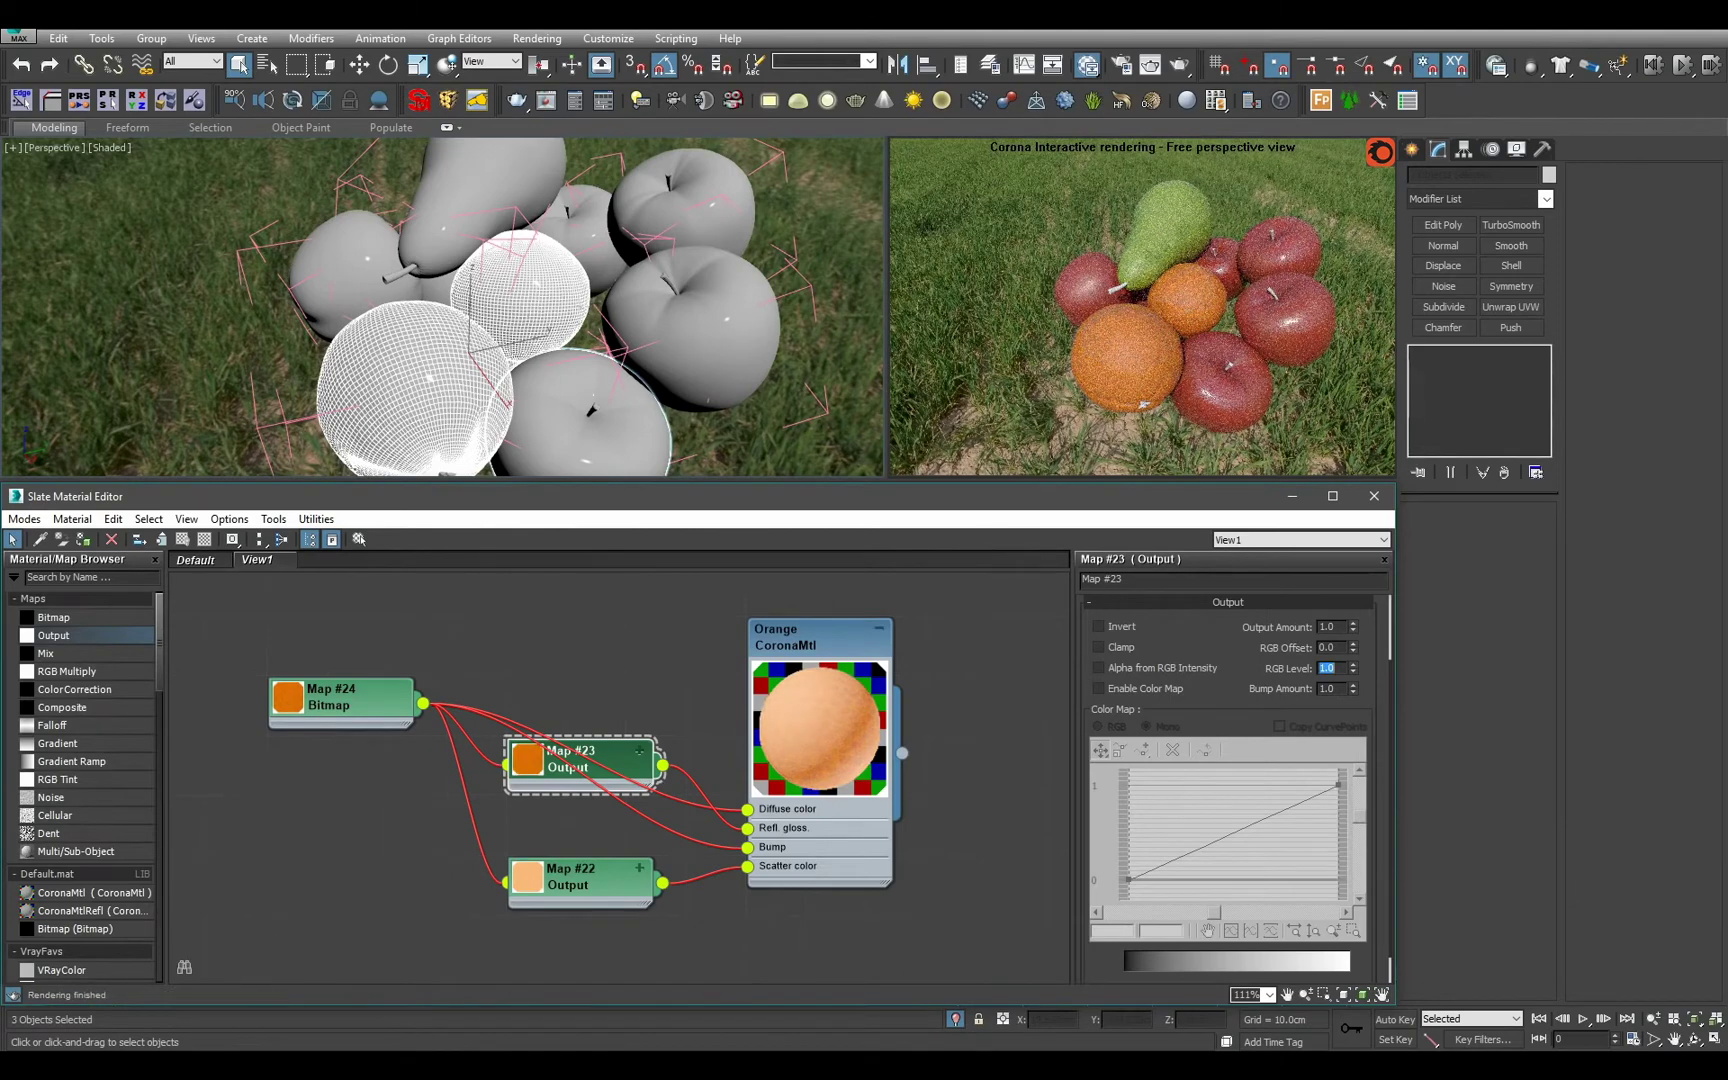
Try RGB levels including 1.3 and 1.4 on the oranges' glossiness Output map, set it to 2.0 and inspect the reflections.
text(.2)
key(Return)
text(1.3)
key(Return)
text(1.4)
key(Return)
text(2)
key(Return)
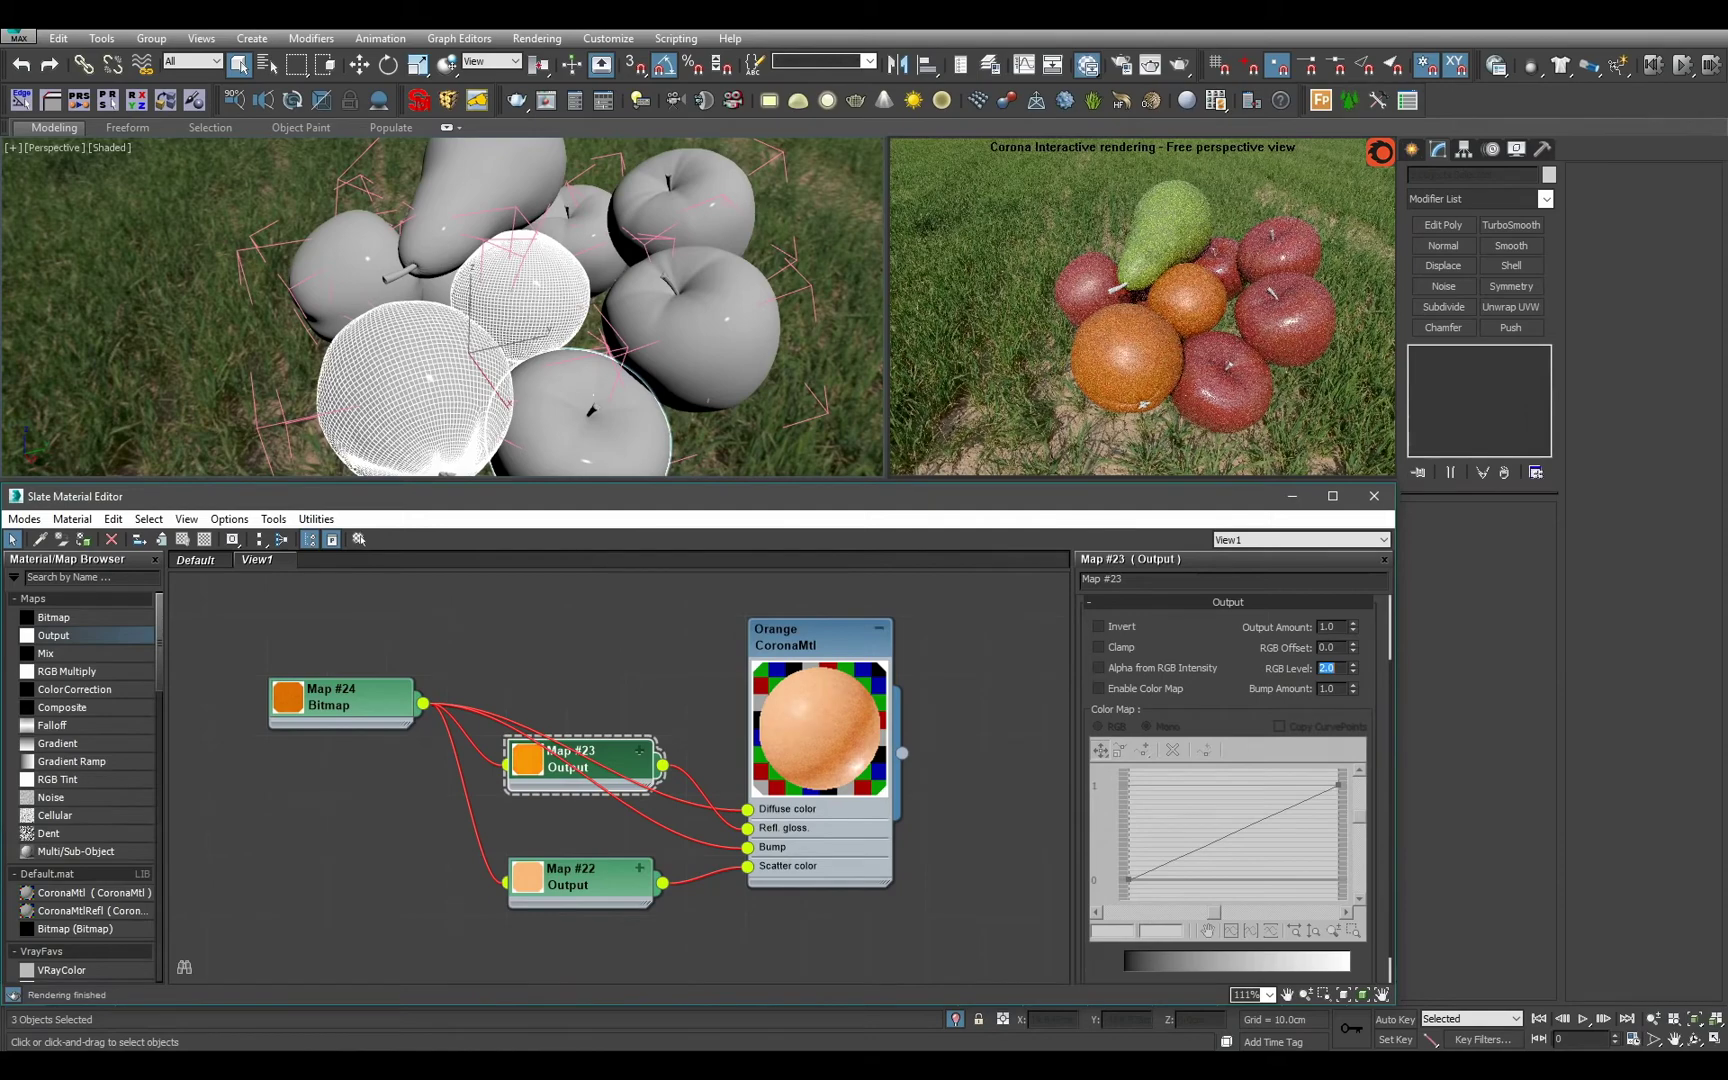
alt+middle_drag(610, 330, 562, 284)
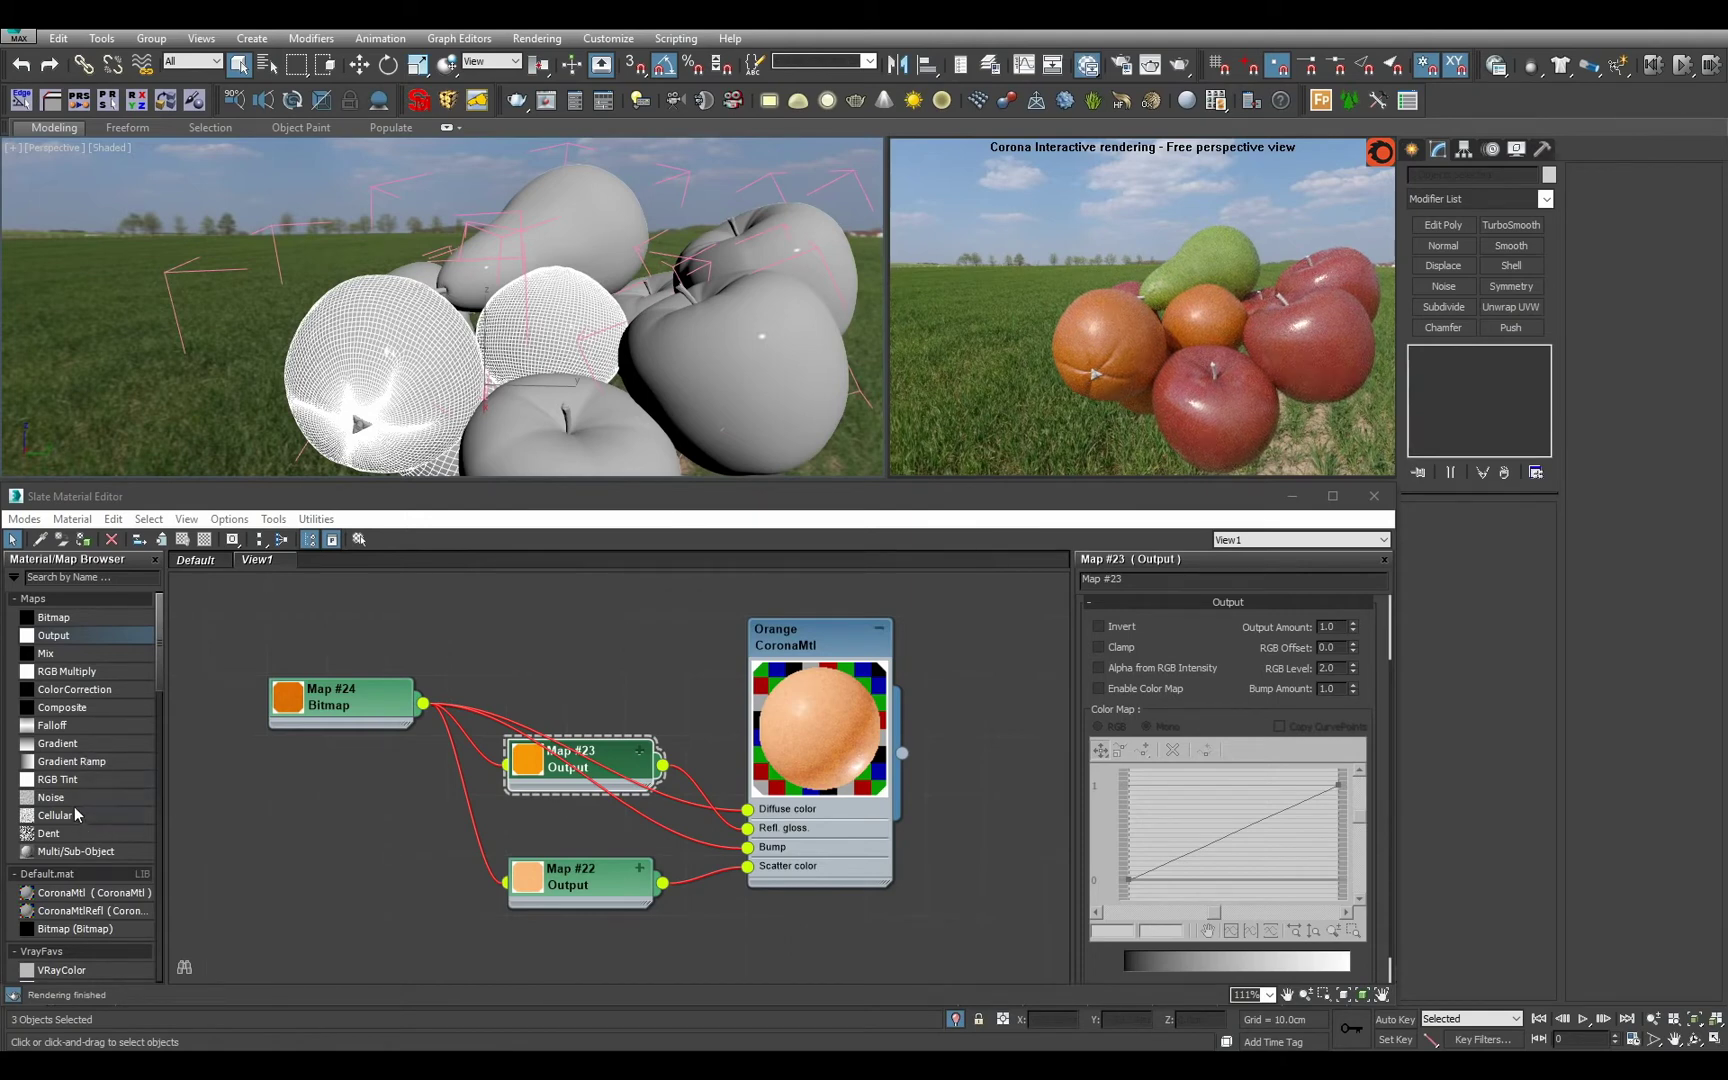
Add a Cellular map and connect it to the Orange material's Bump input in place of the bitmap.
drag(78, 815, 404, 850)
scroll(404, 850, up, 1)
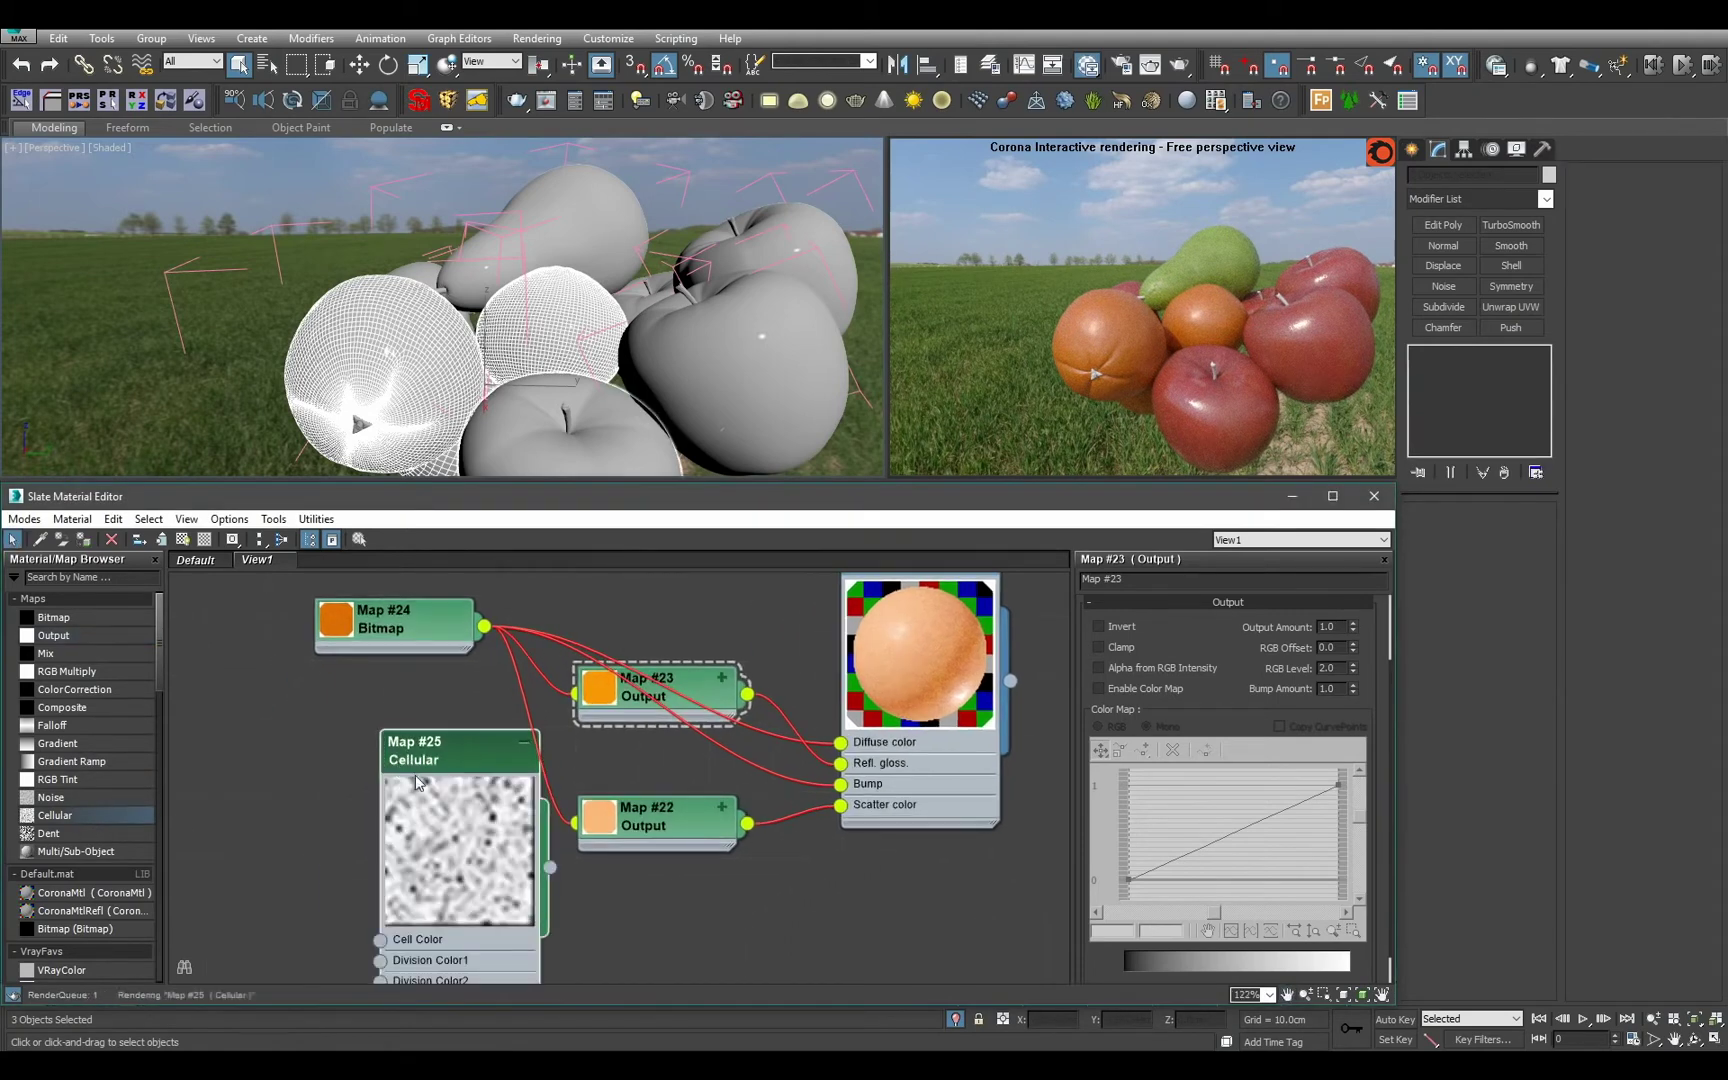
drag(550, 867, 862, 962)
scroll(900, 788, down, 2)
scroll(903, 800, down, 2)
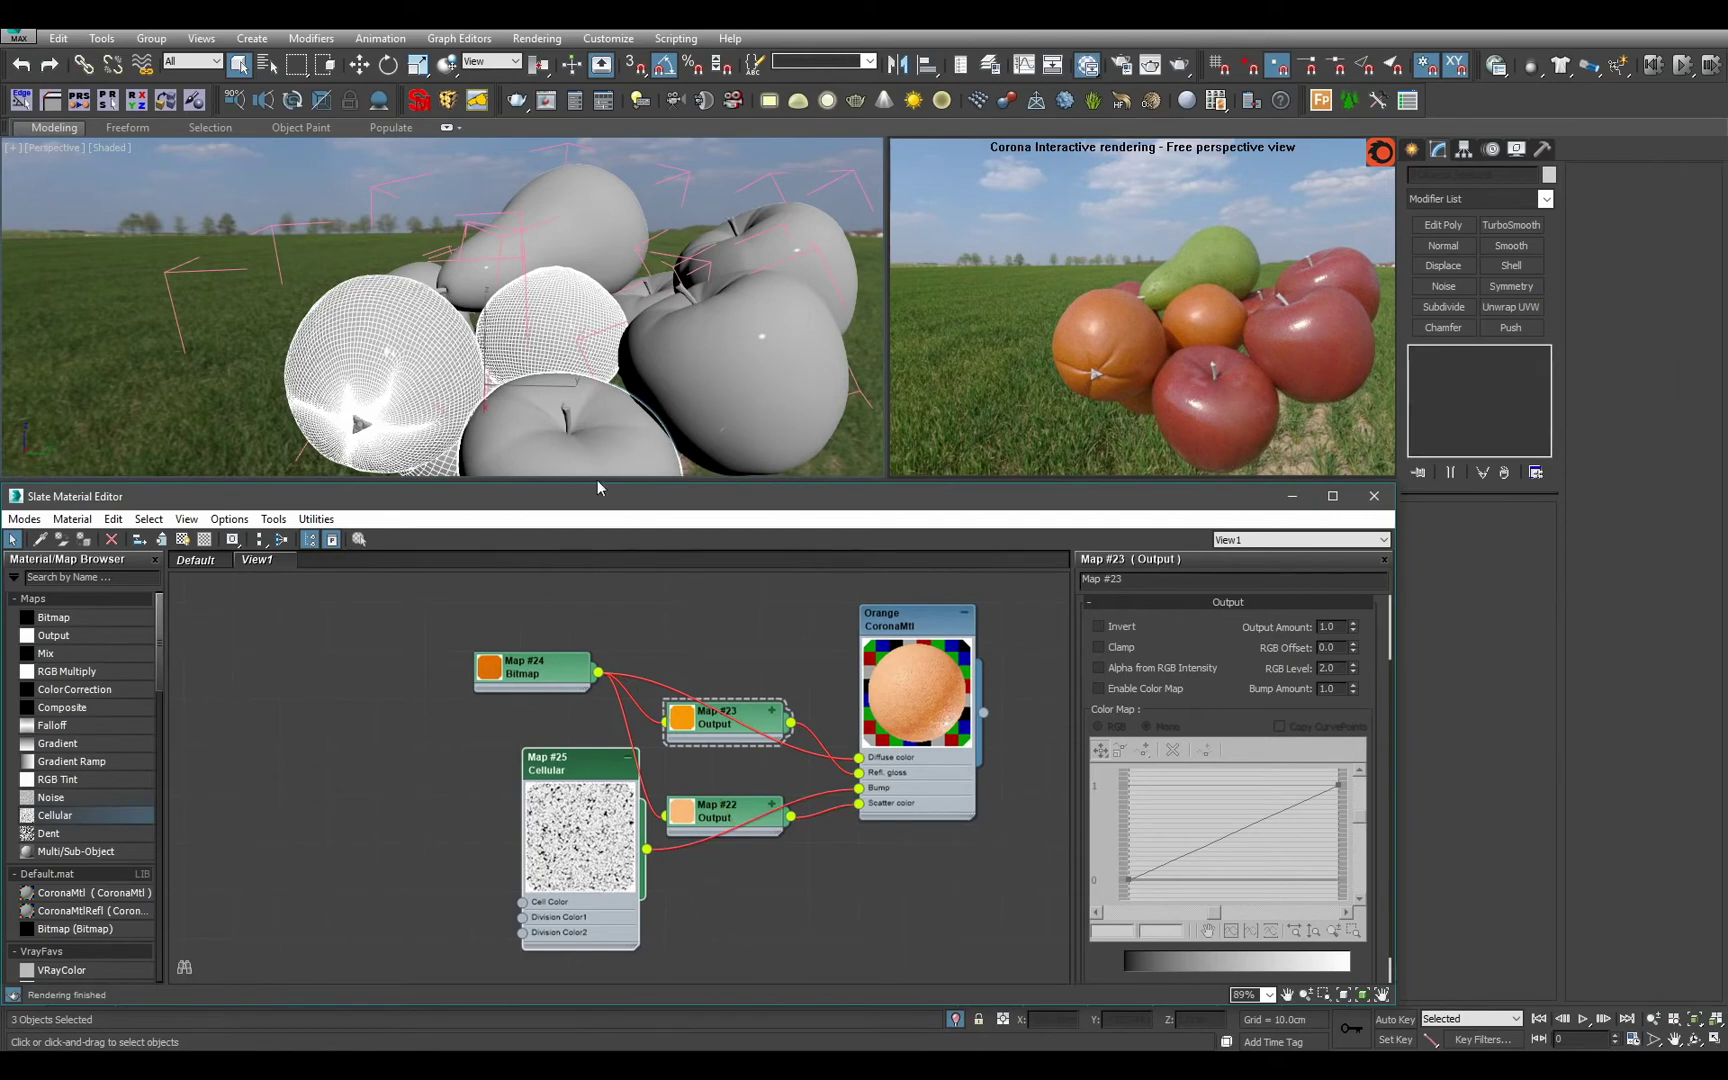
Try a cell size of 1.0 on the Cellular map and check the Orange material's bump amount.
alt+middle_drag(499, 364, 540, 412)
key(z)
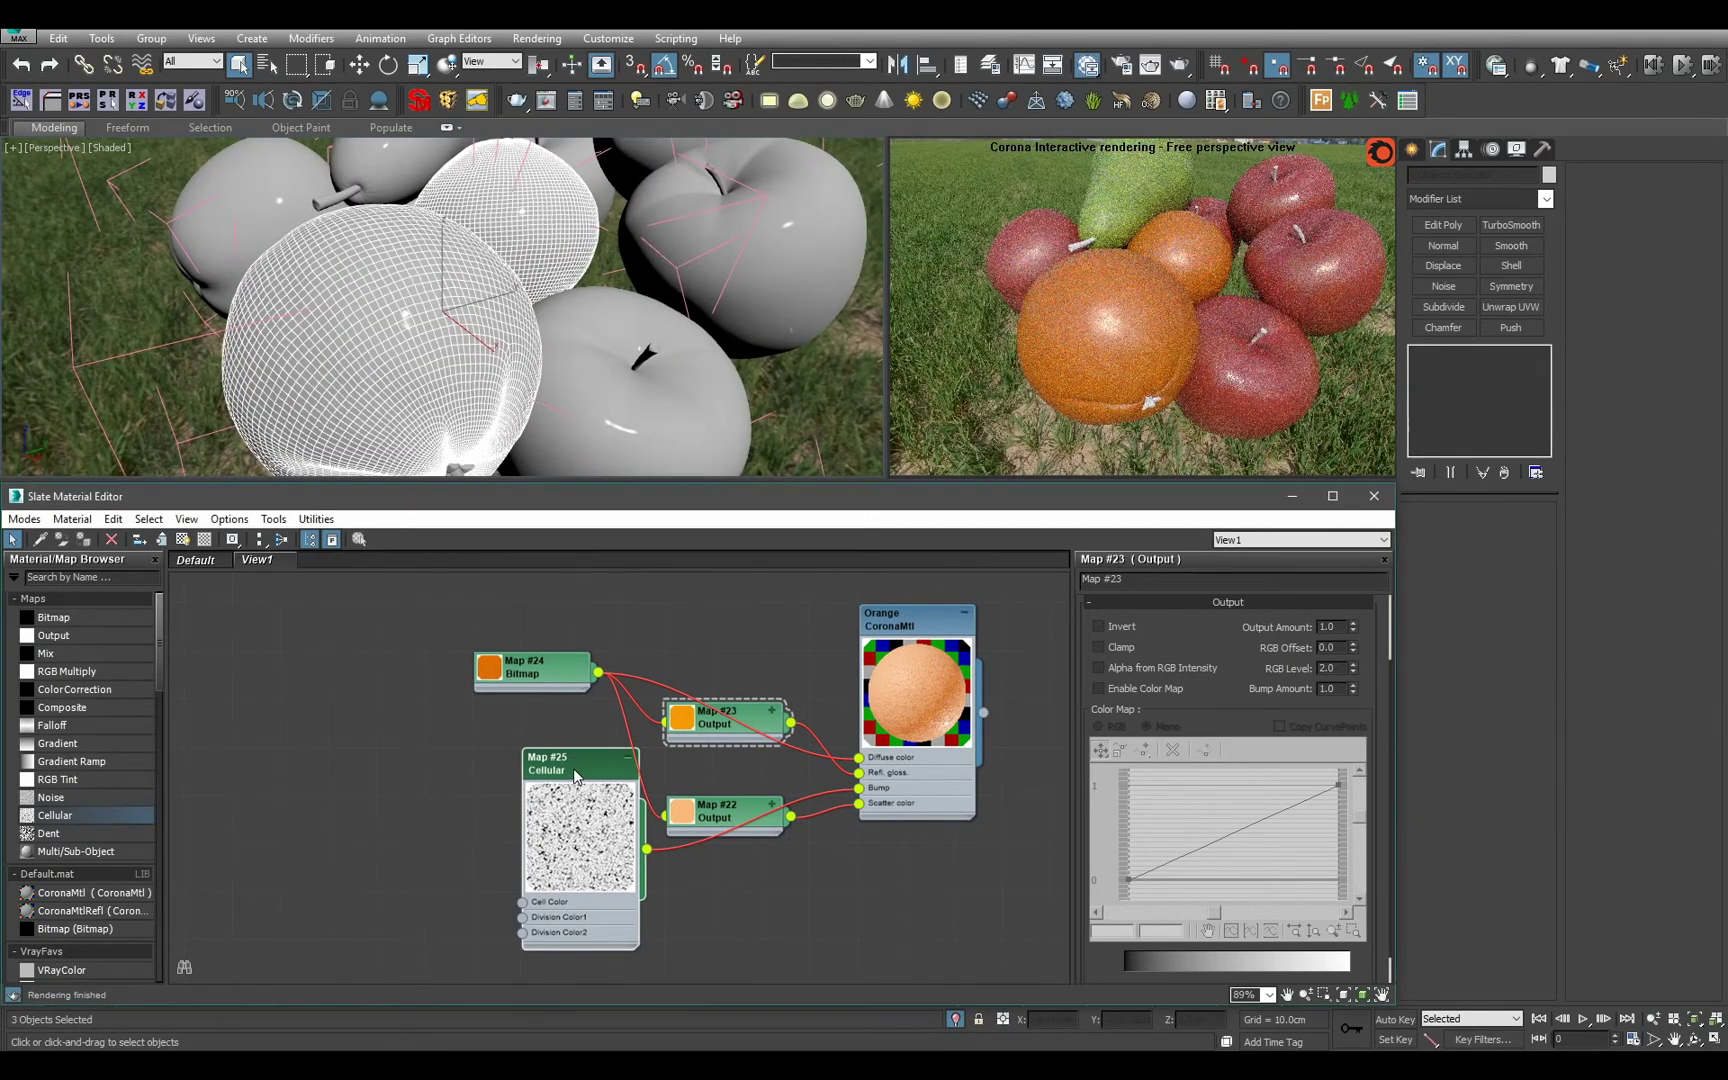
double_click(574, 771)
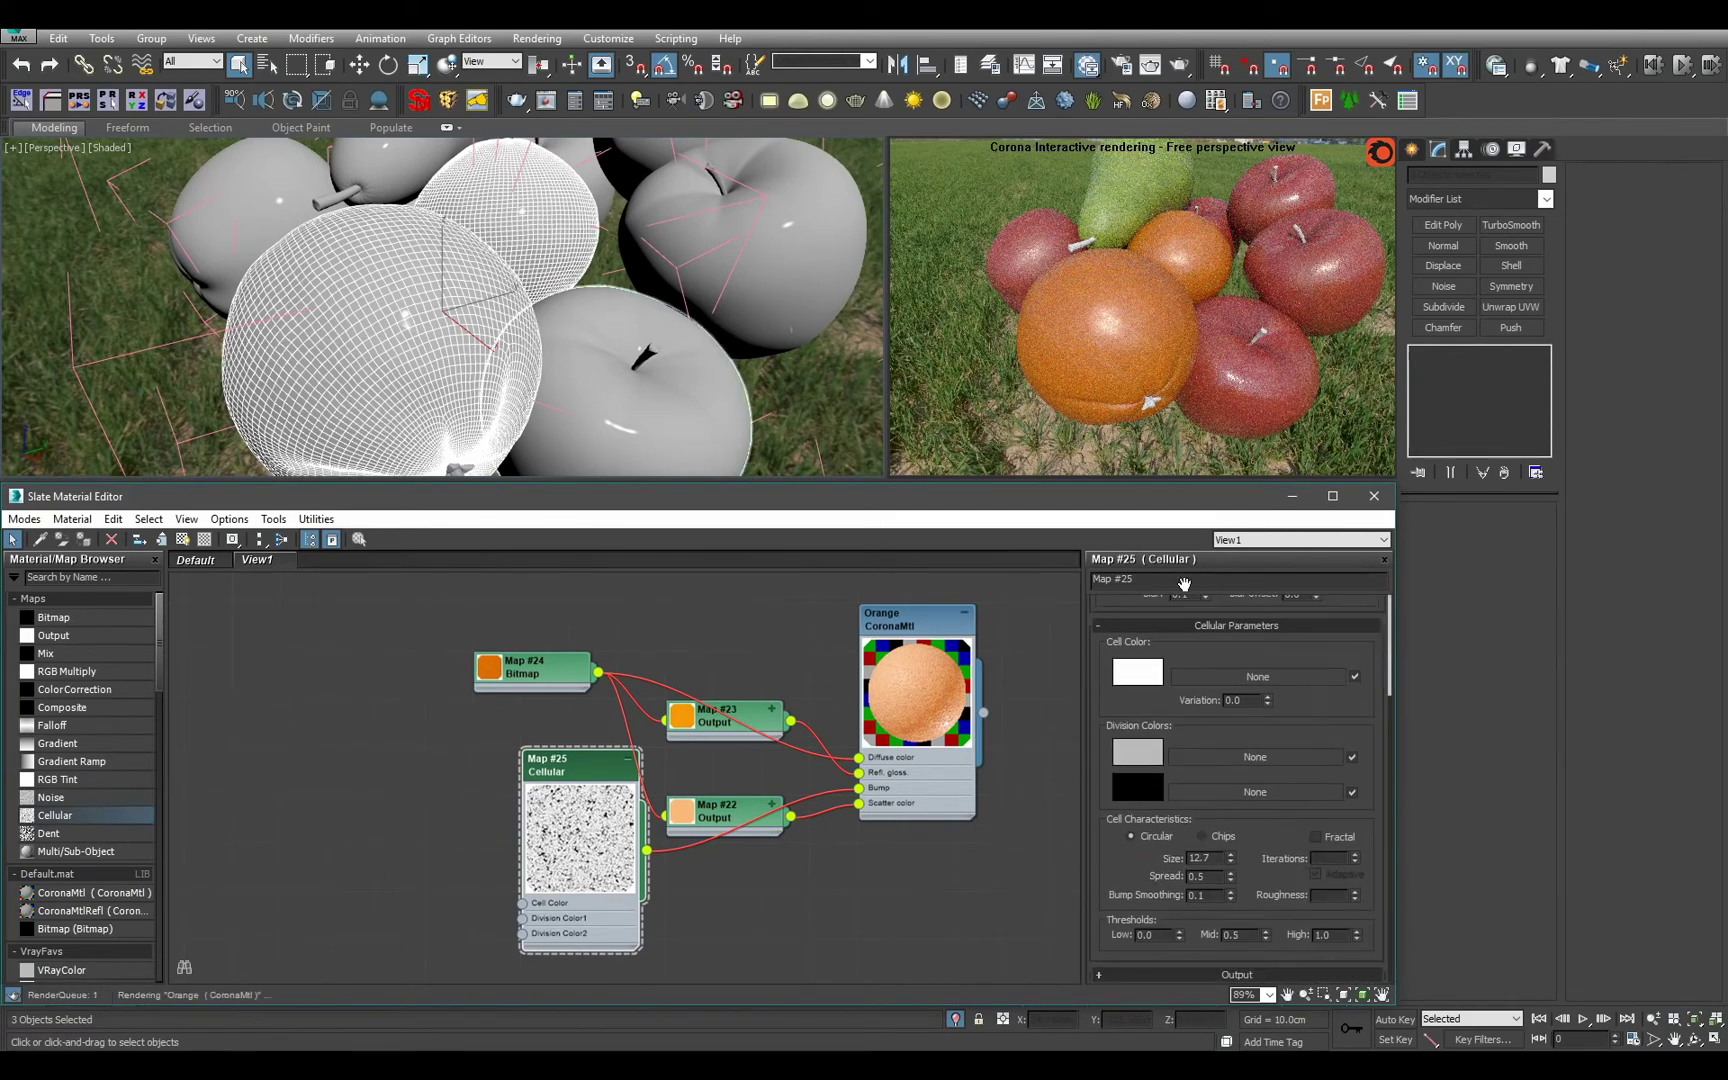
scroll(1203, 763, down, 3)
key(Return)
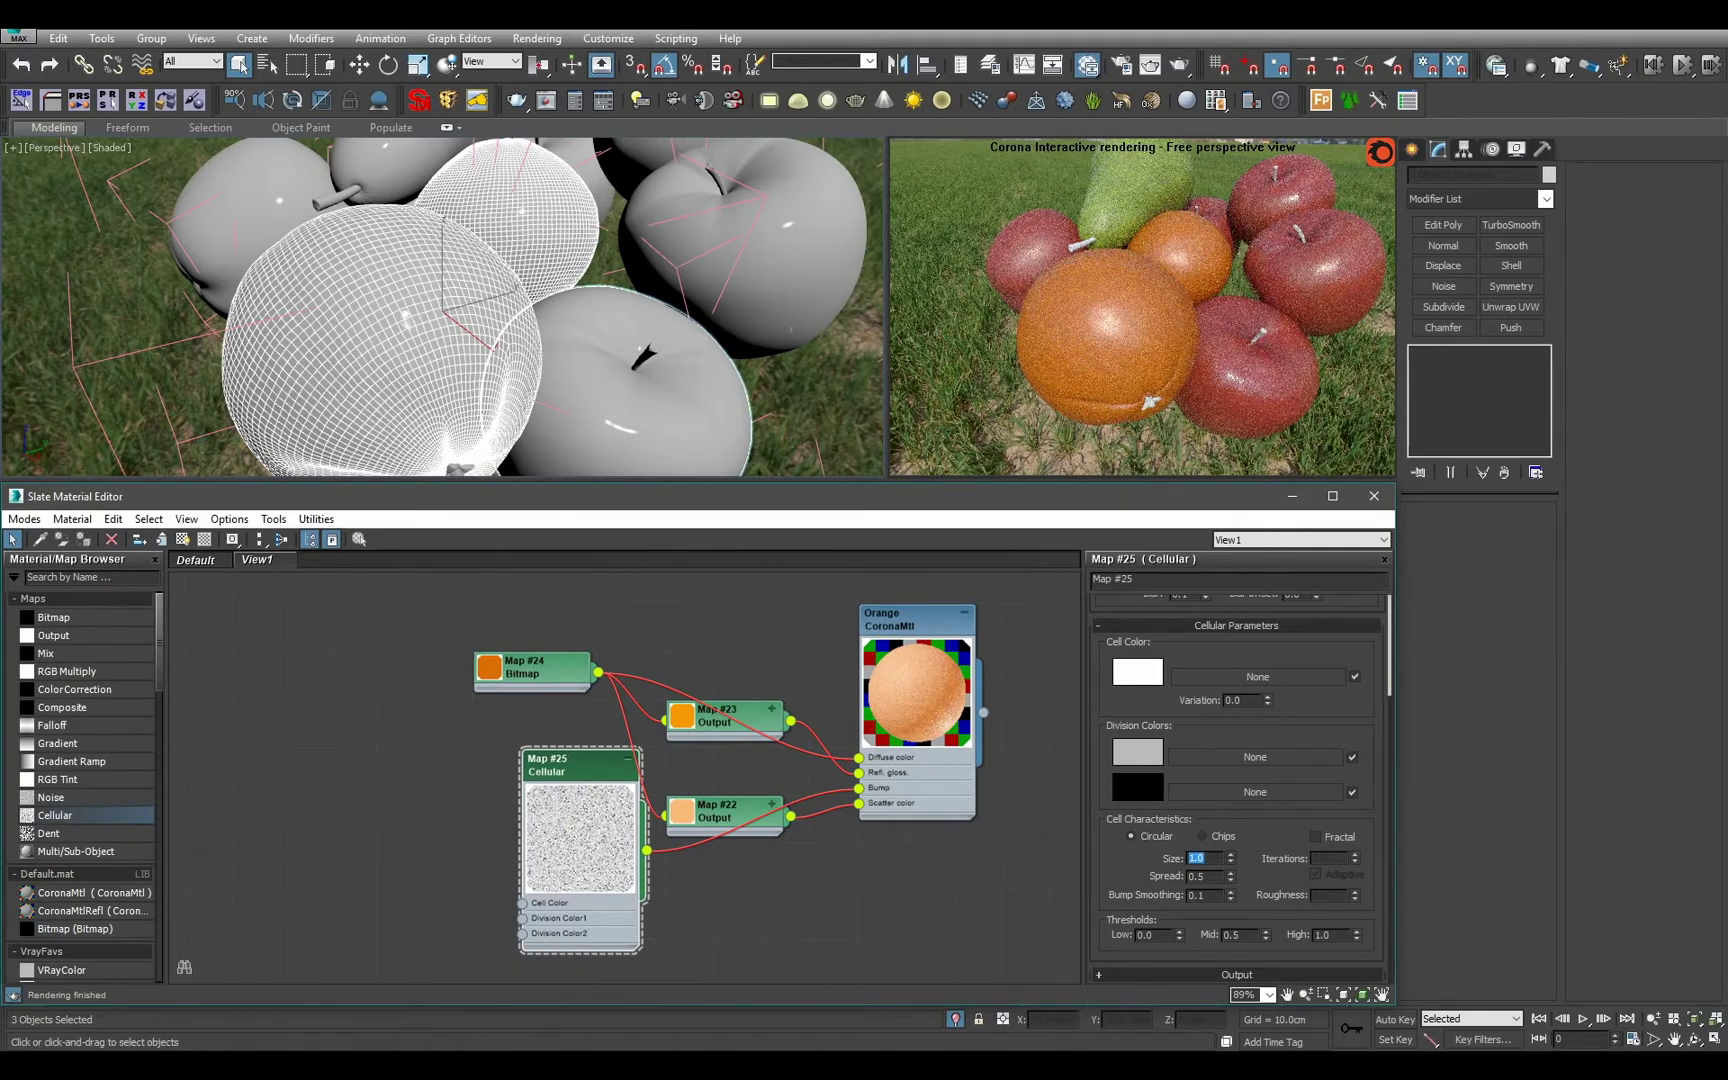
double_click(935, 798)
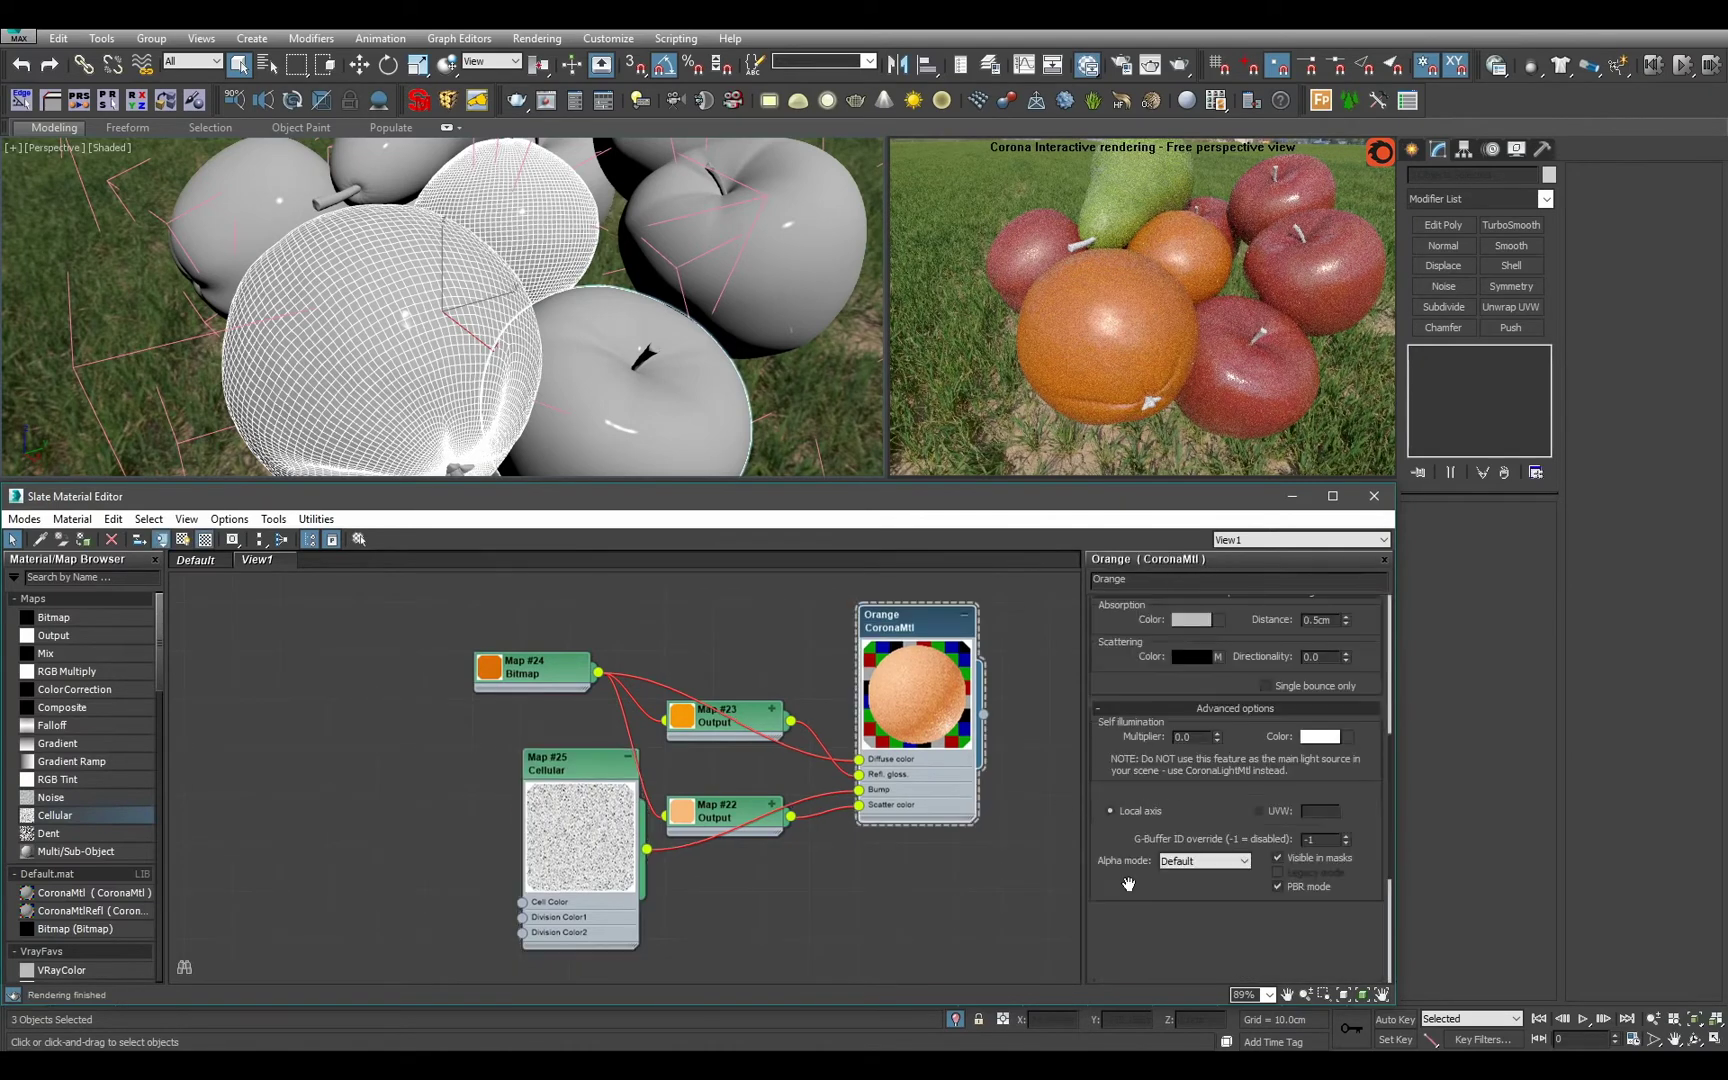
scroll(1233, 890, down, 5)
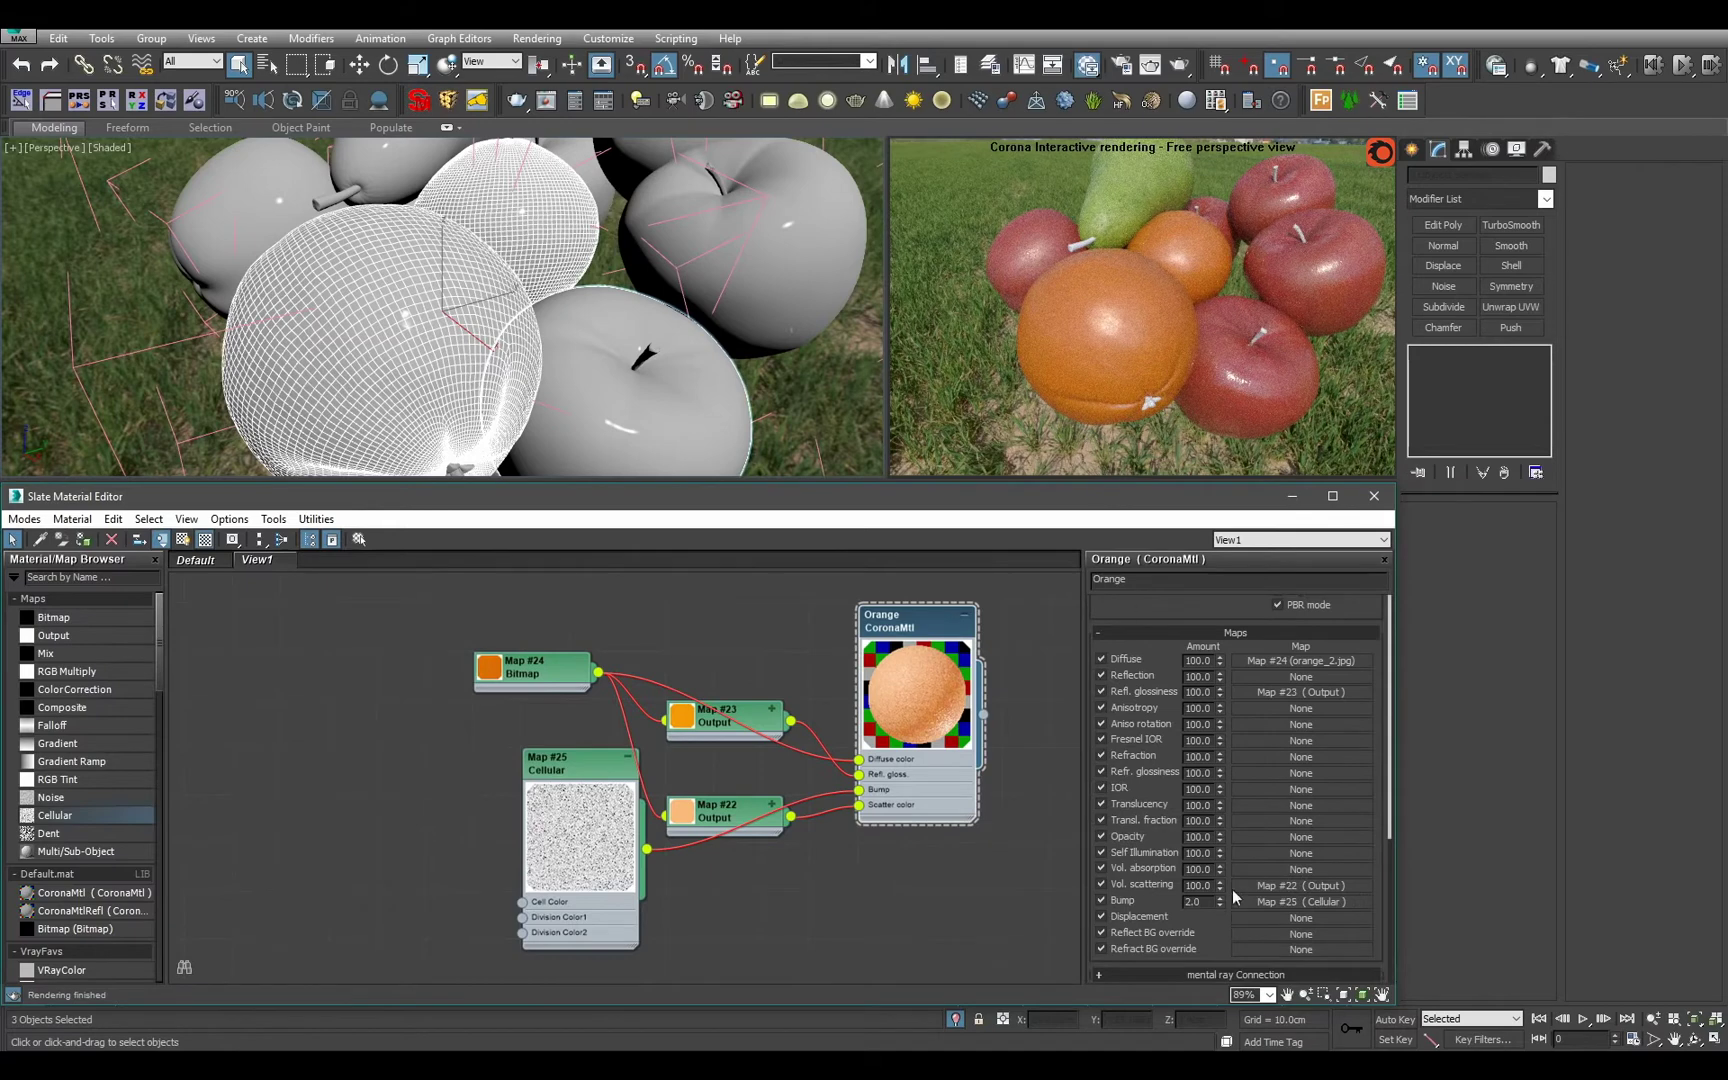
Enable Fractal on the oranges' Cellular bump map and set its cell size to 0.1.
double_click(570, 771)
scroll(1213, 722, down, 3)
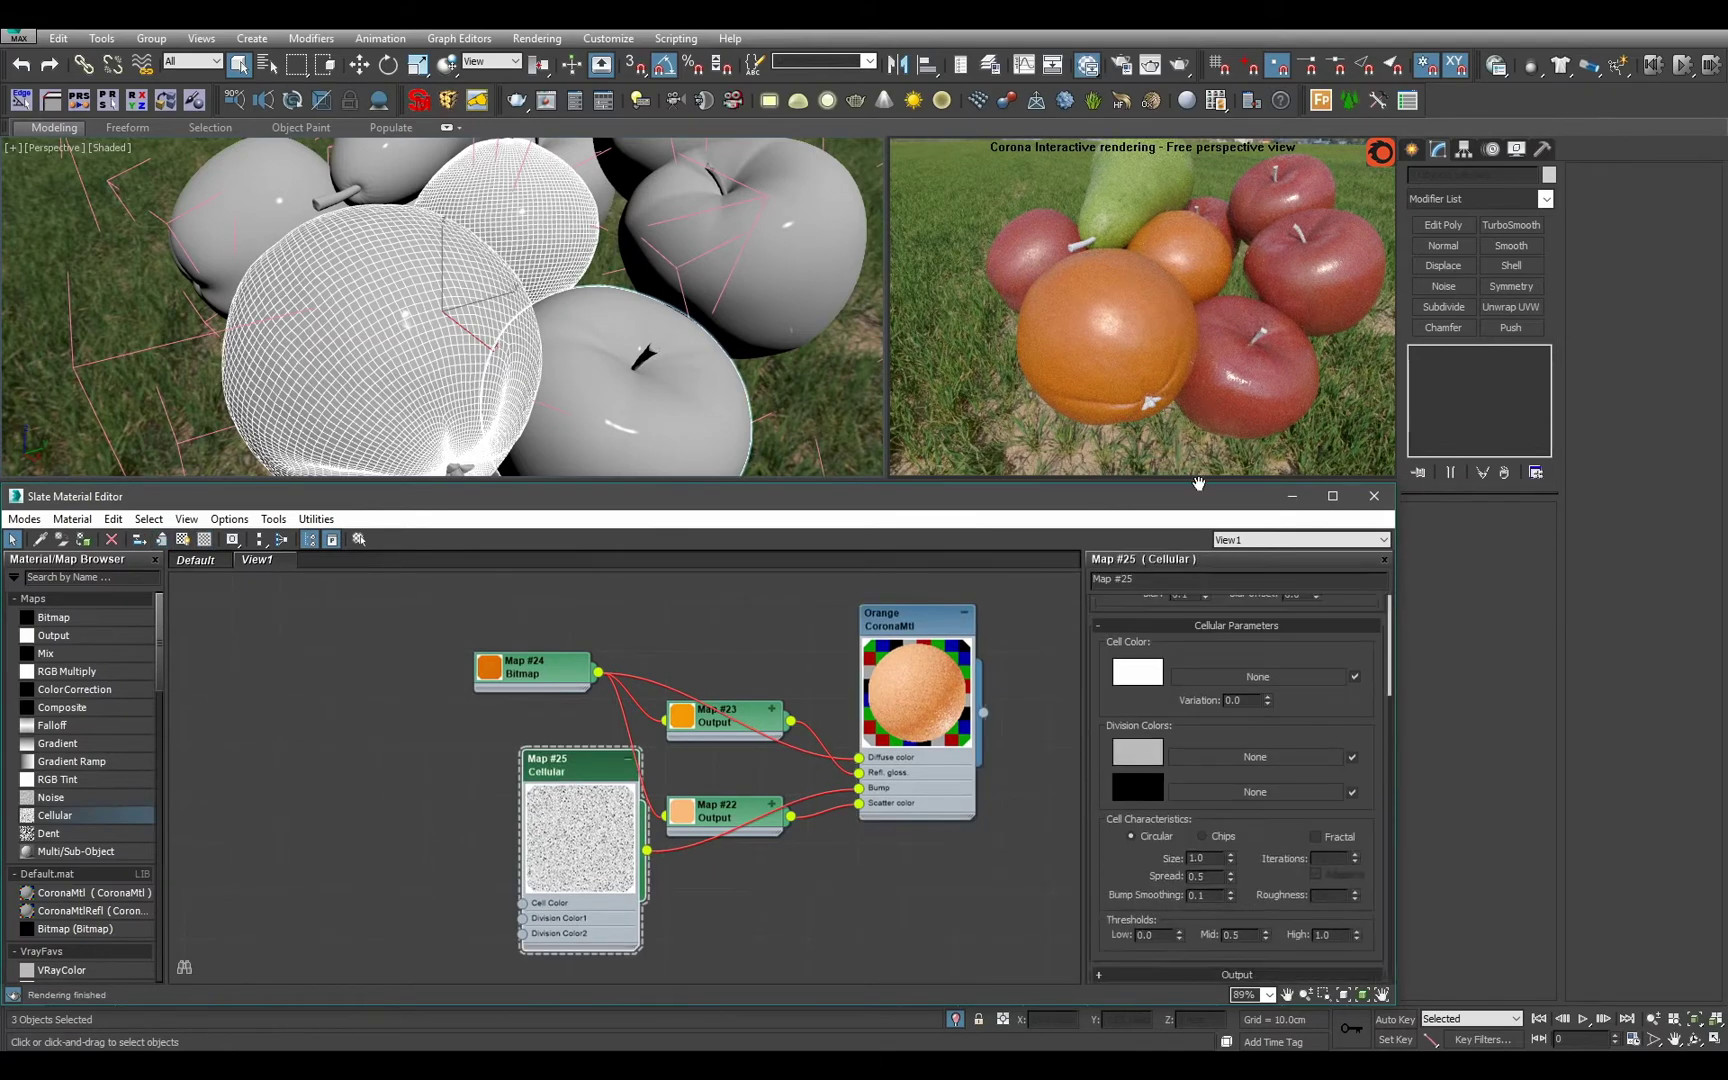
click(1209, 858)
click(1315, 836)
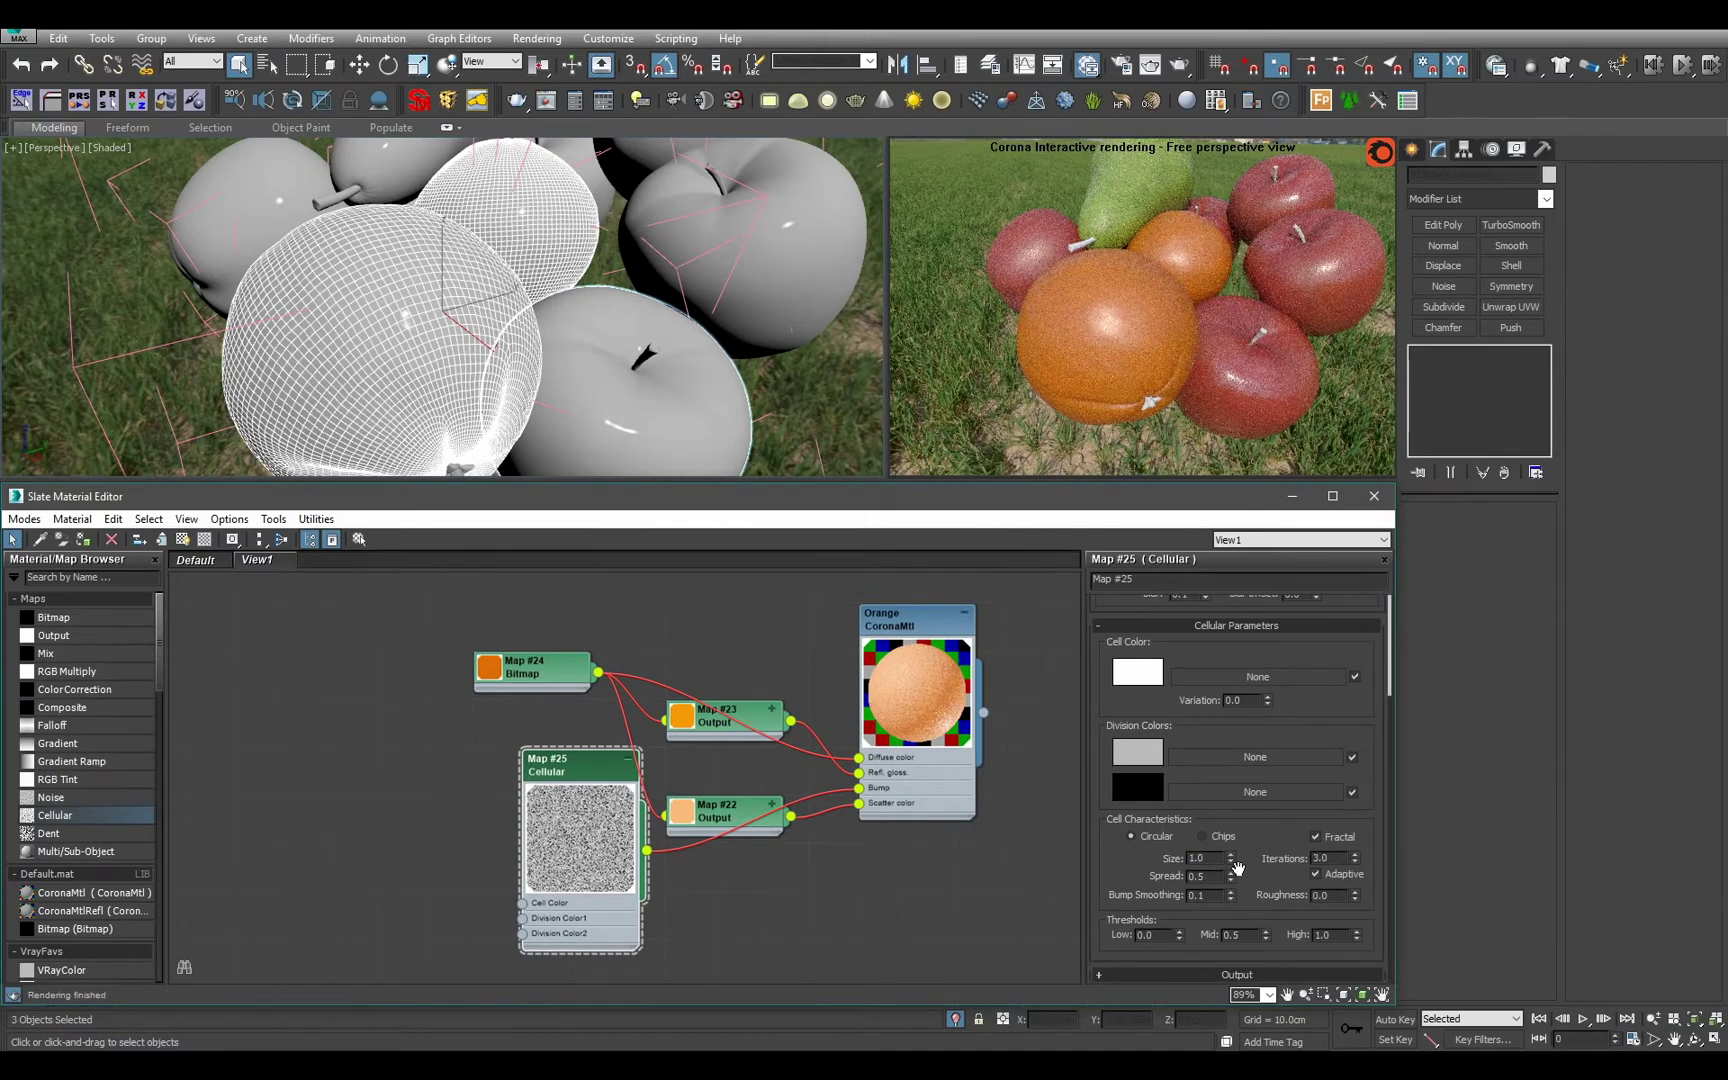
text(0.1)
key(Return)
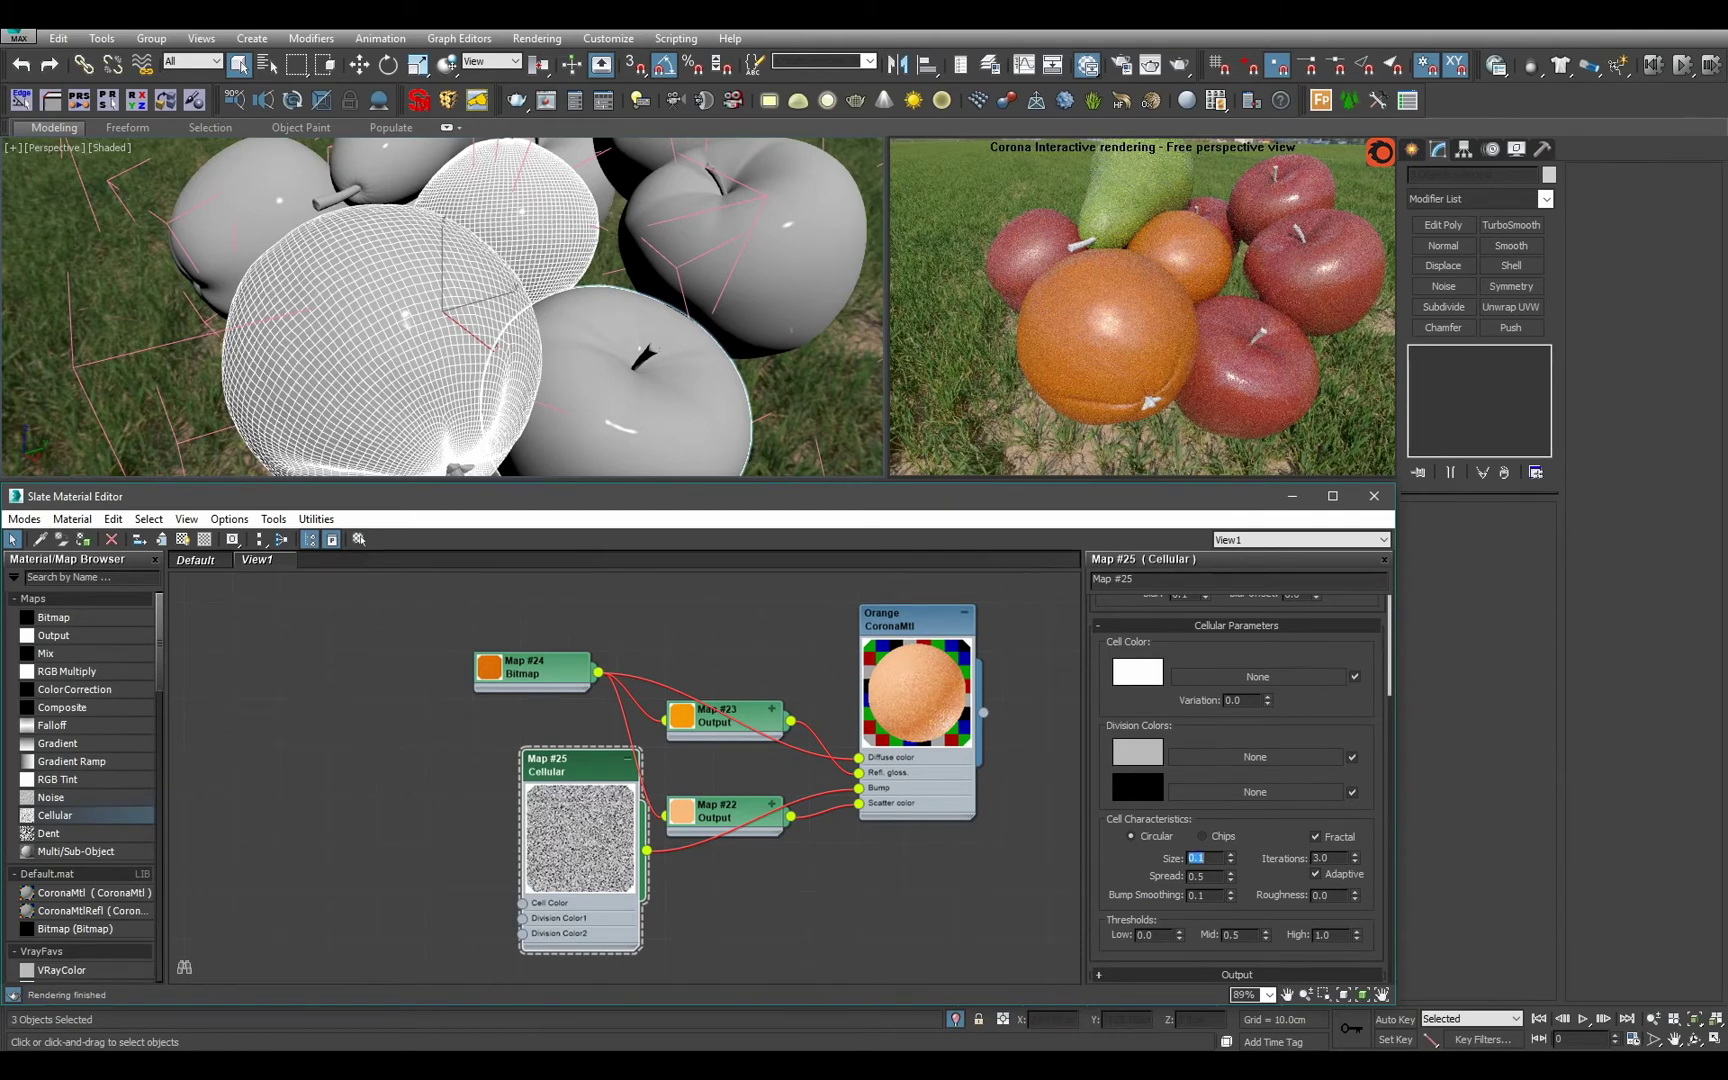
Try a cell size of 10 on the oranges' Cellular map and set its Output bump amount to 10.
text(10)
key(Return)
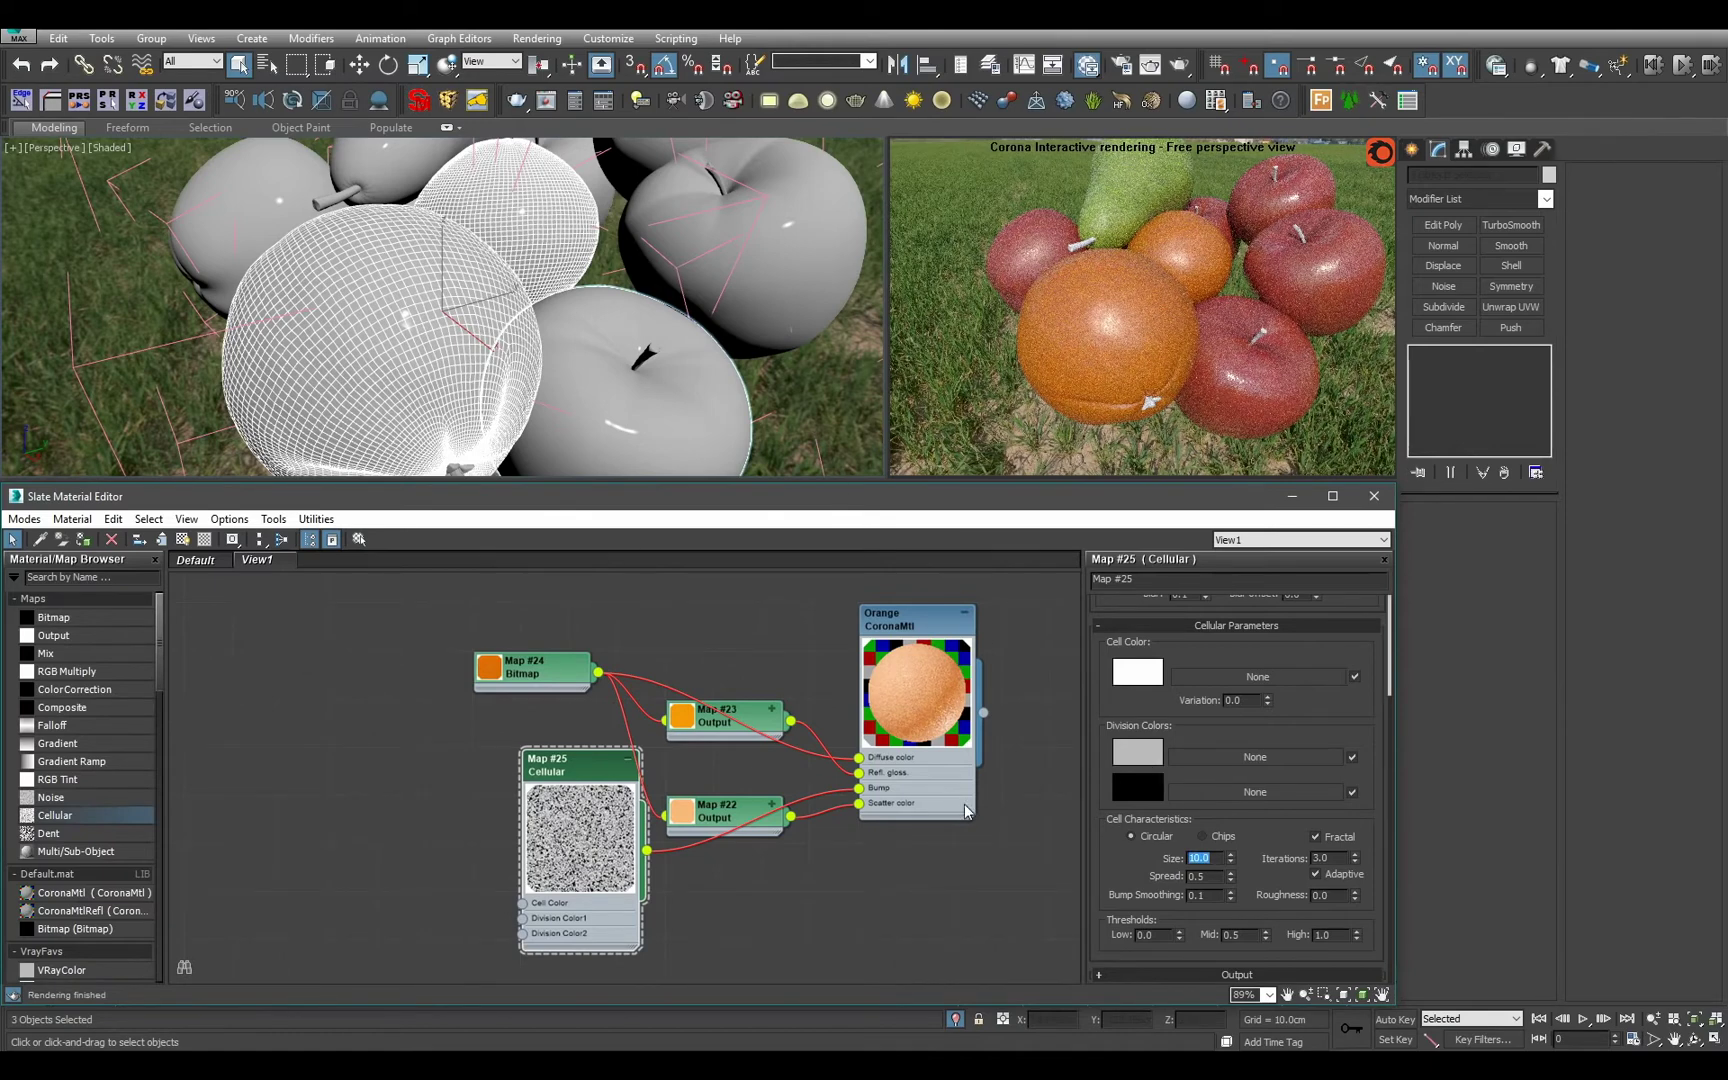
click(1250, 903)
click(1266, 976)
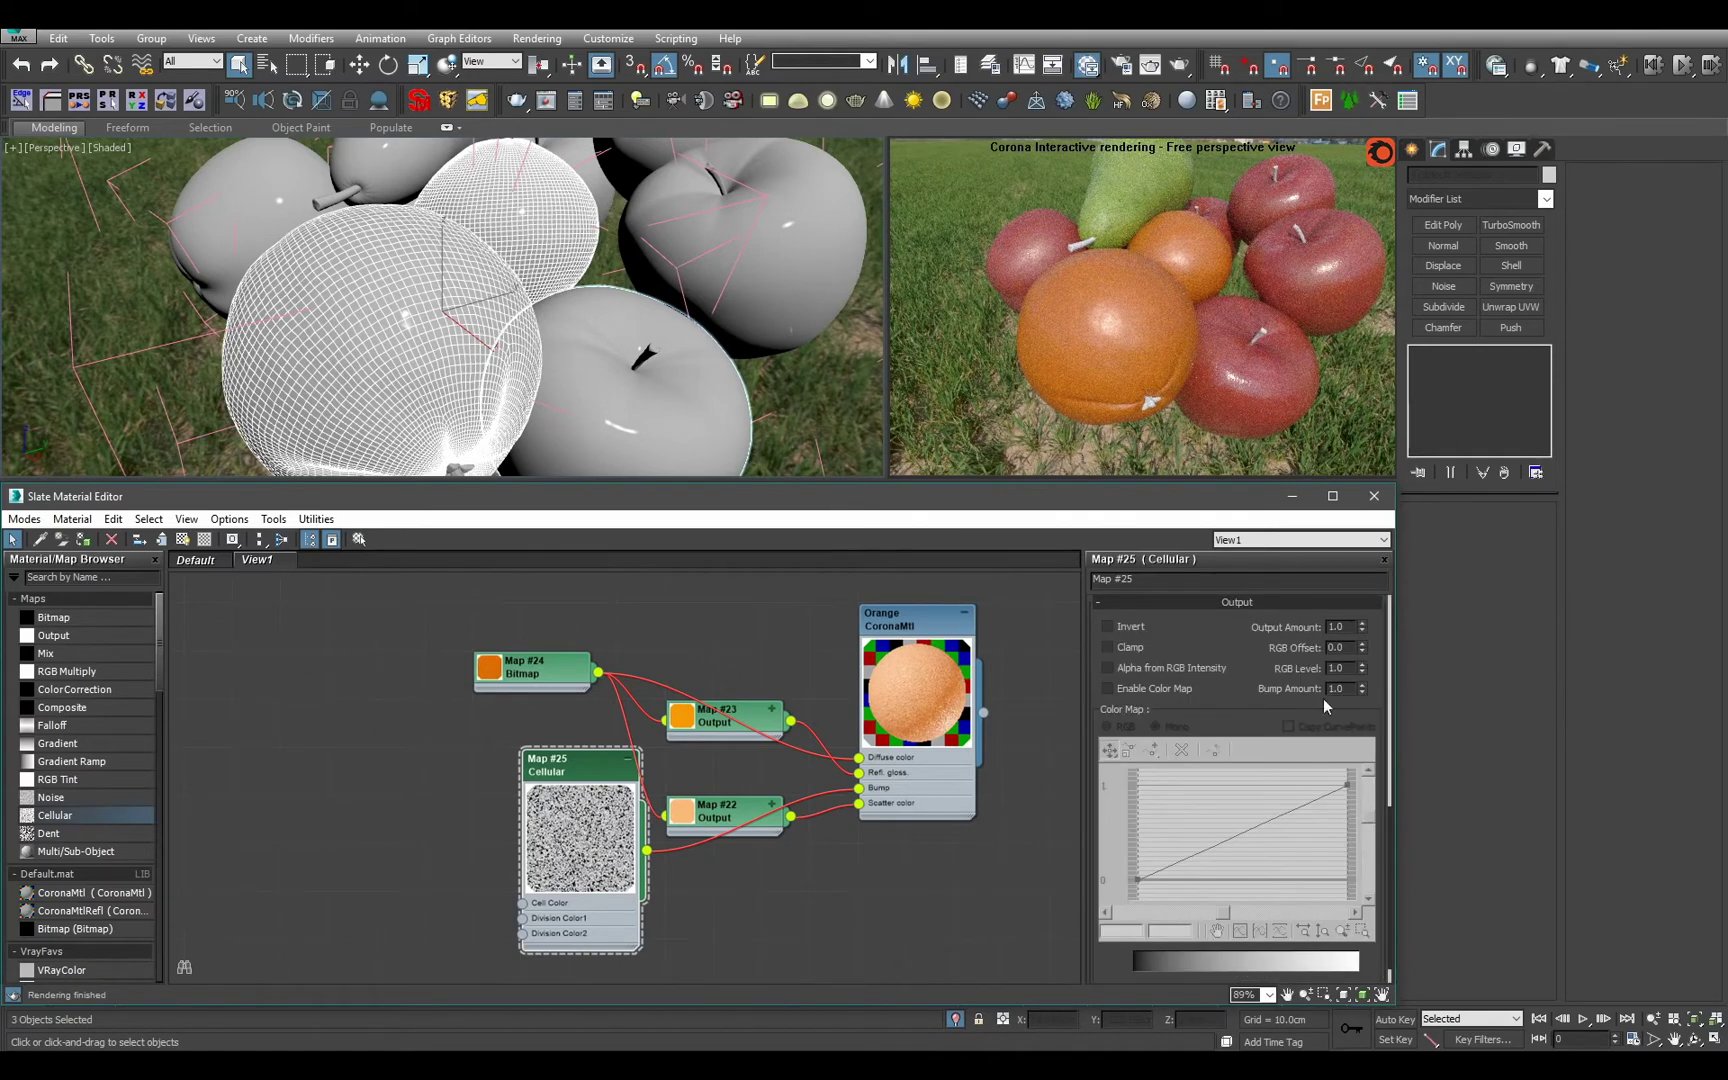
text(10)
key(Return)
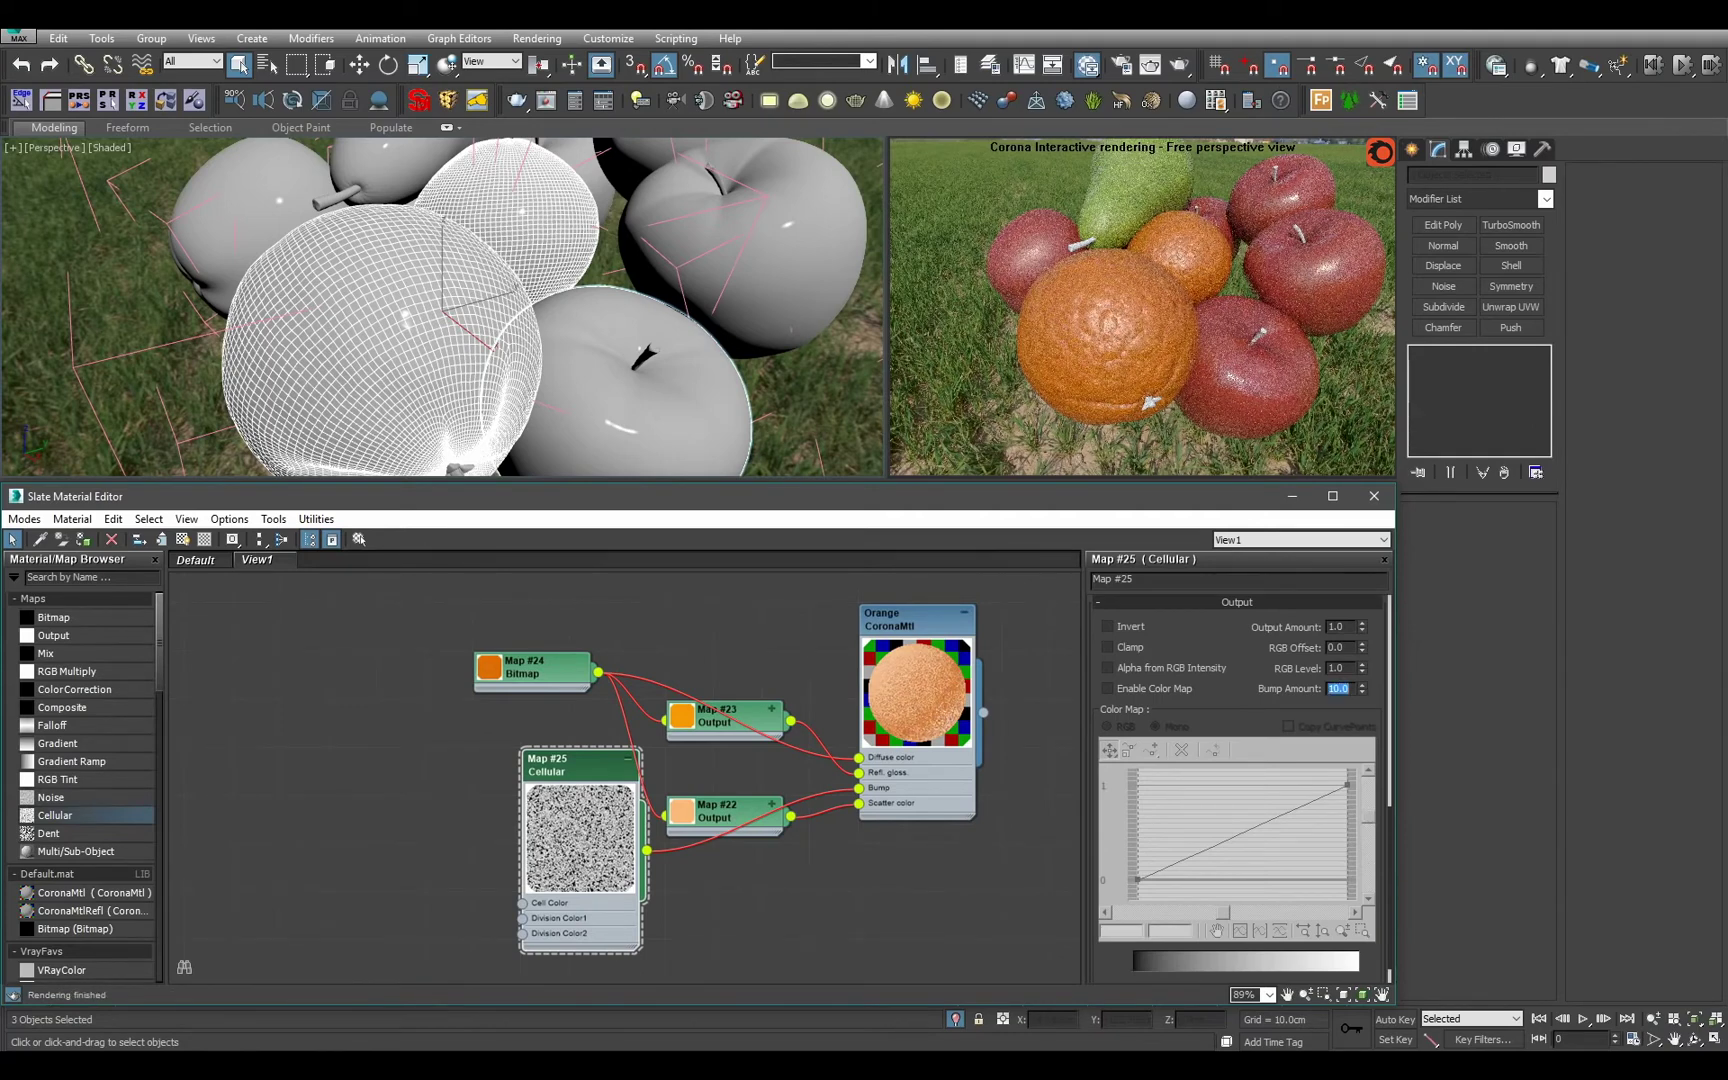
Raise the Cellular map's bump amount to 15, set its cell size to 2.5 and inspect the oranges.
middle_drag(780, 777, 780, 826)
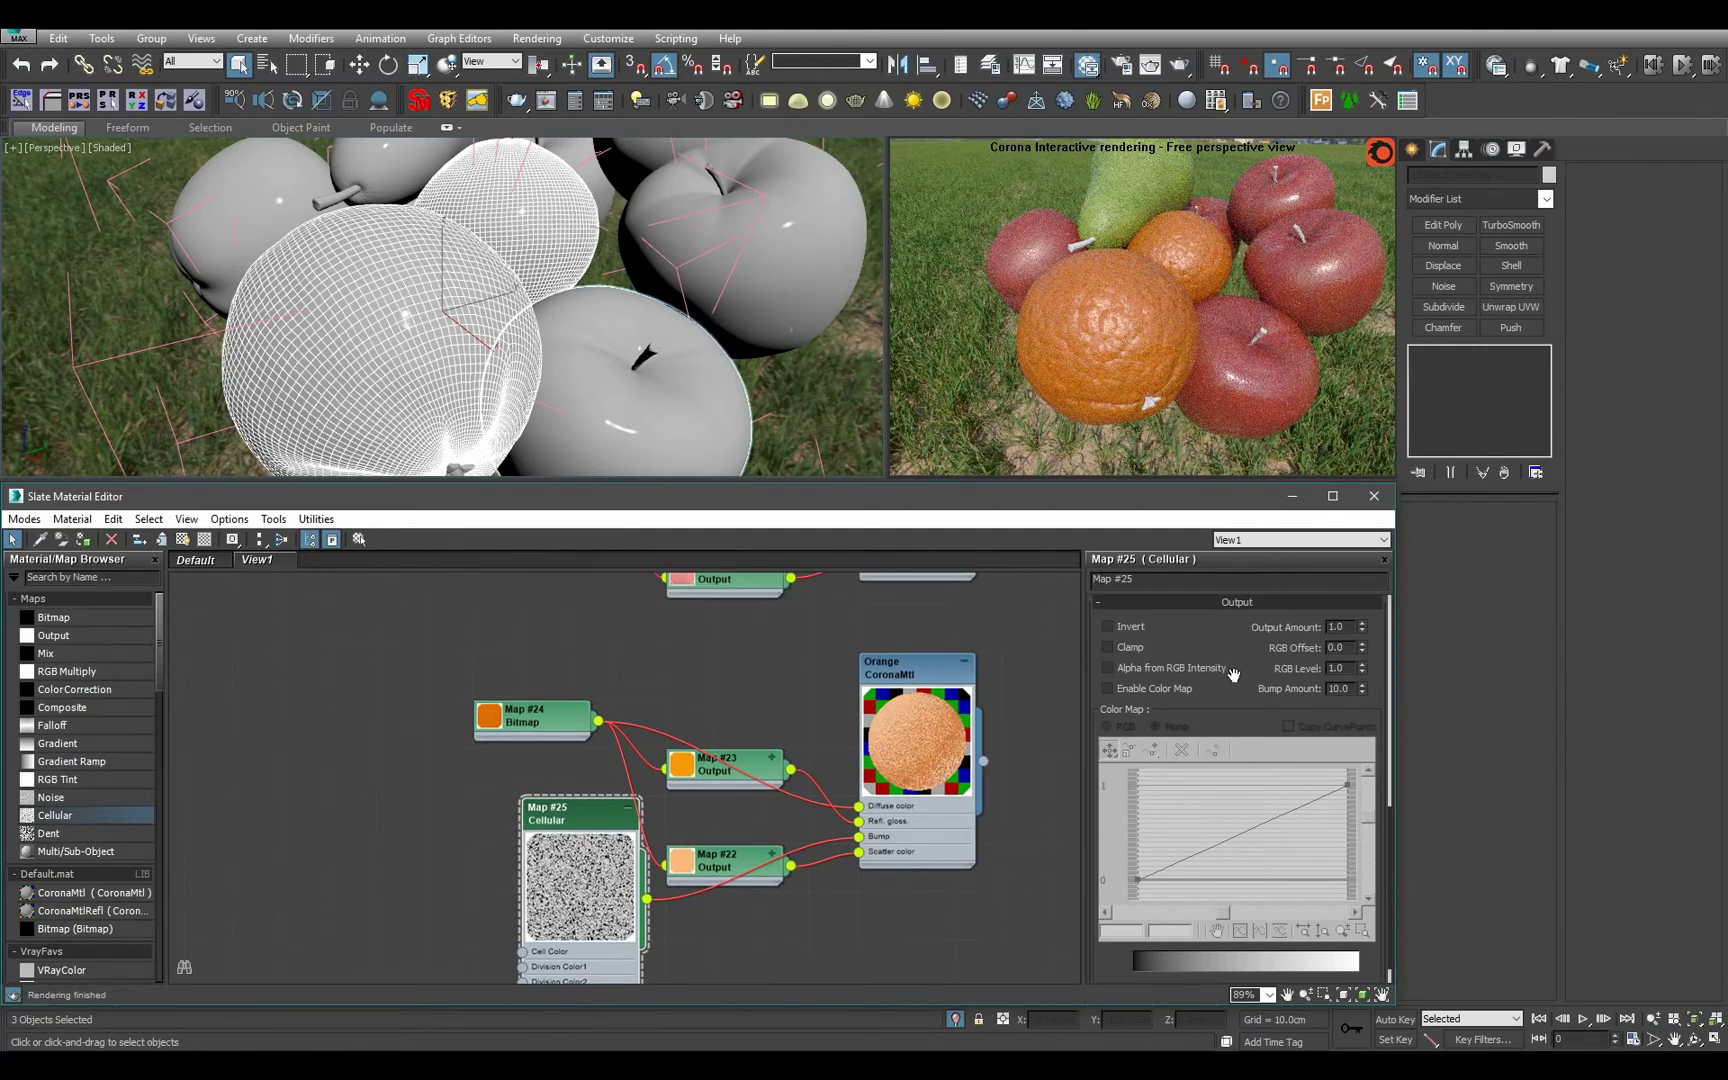
text(15)
key(Return)
drag(1220, 624, 1195, 845)
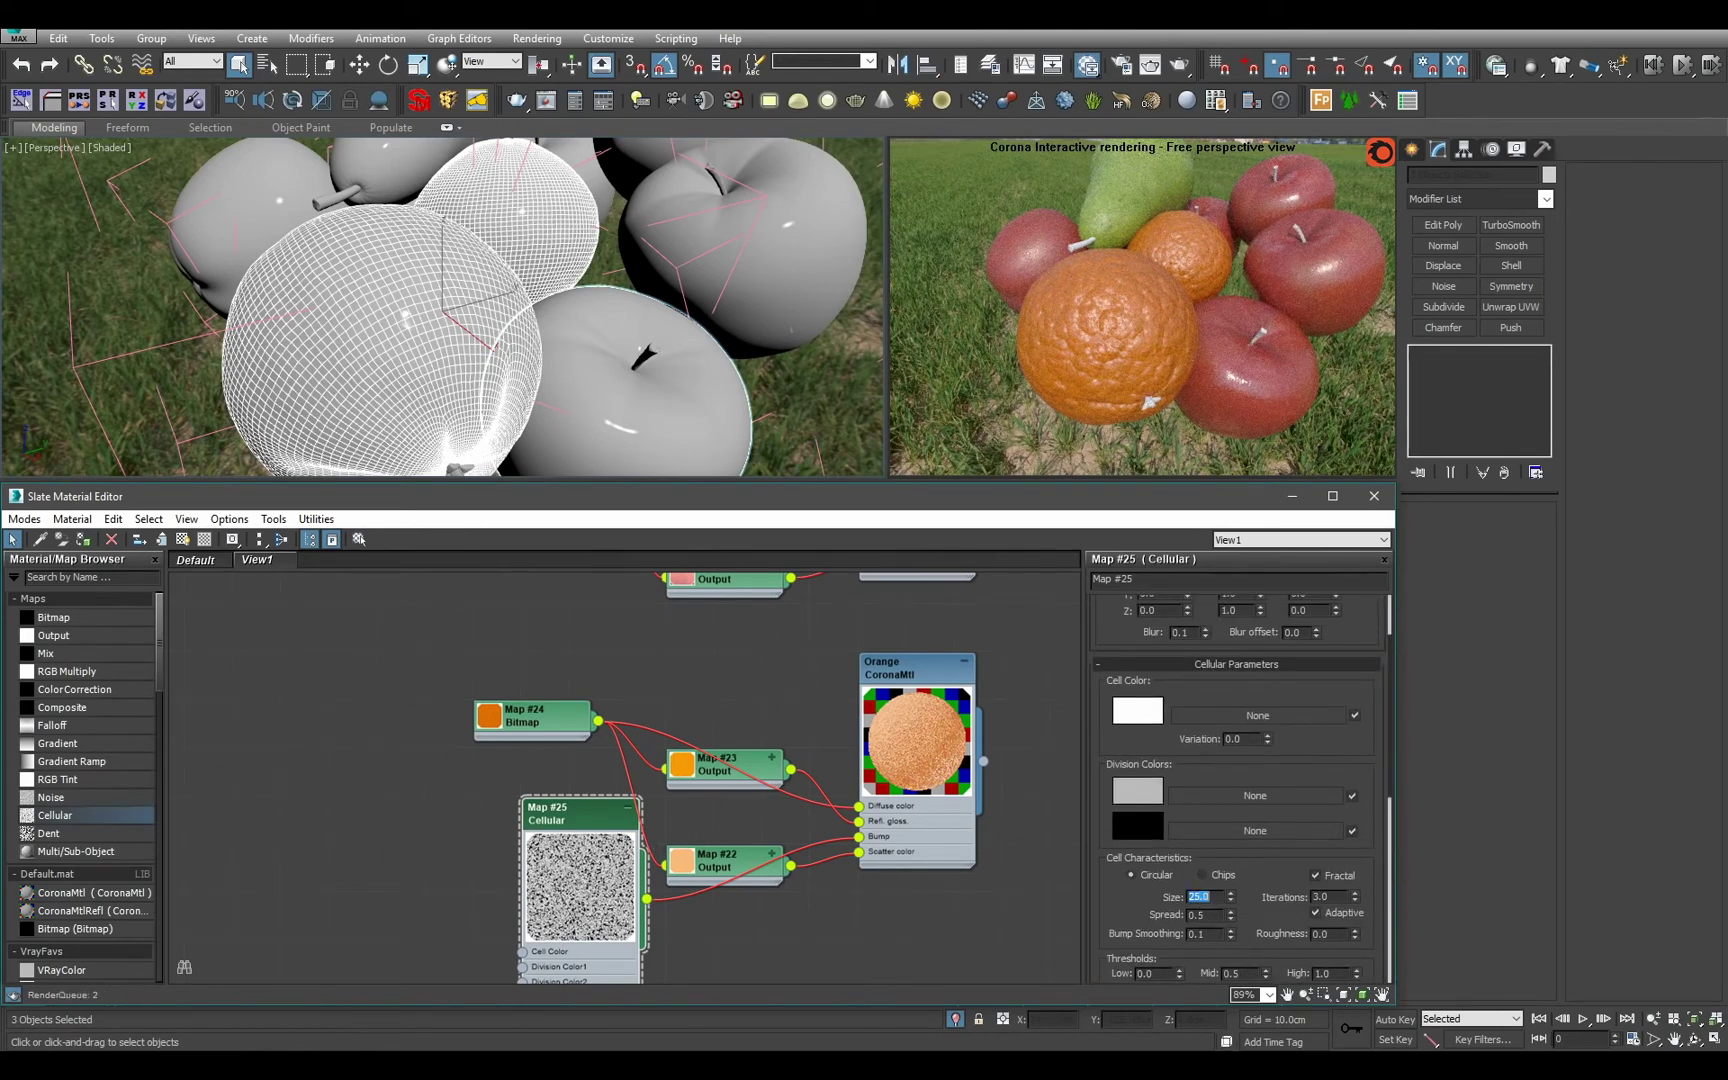
key(Return)
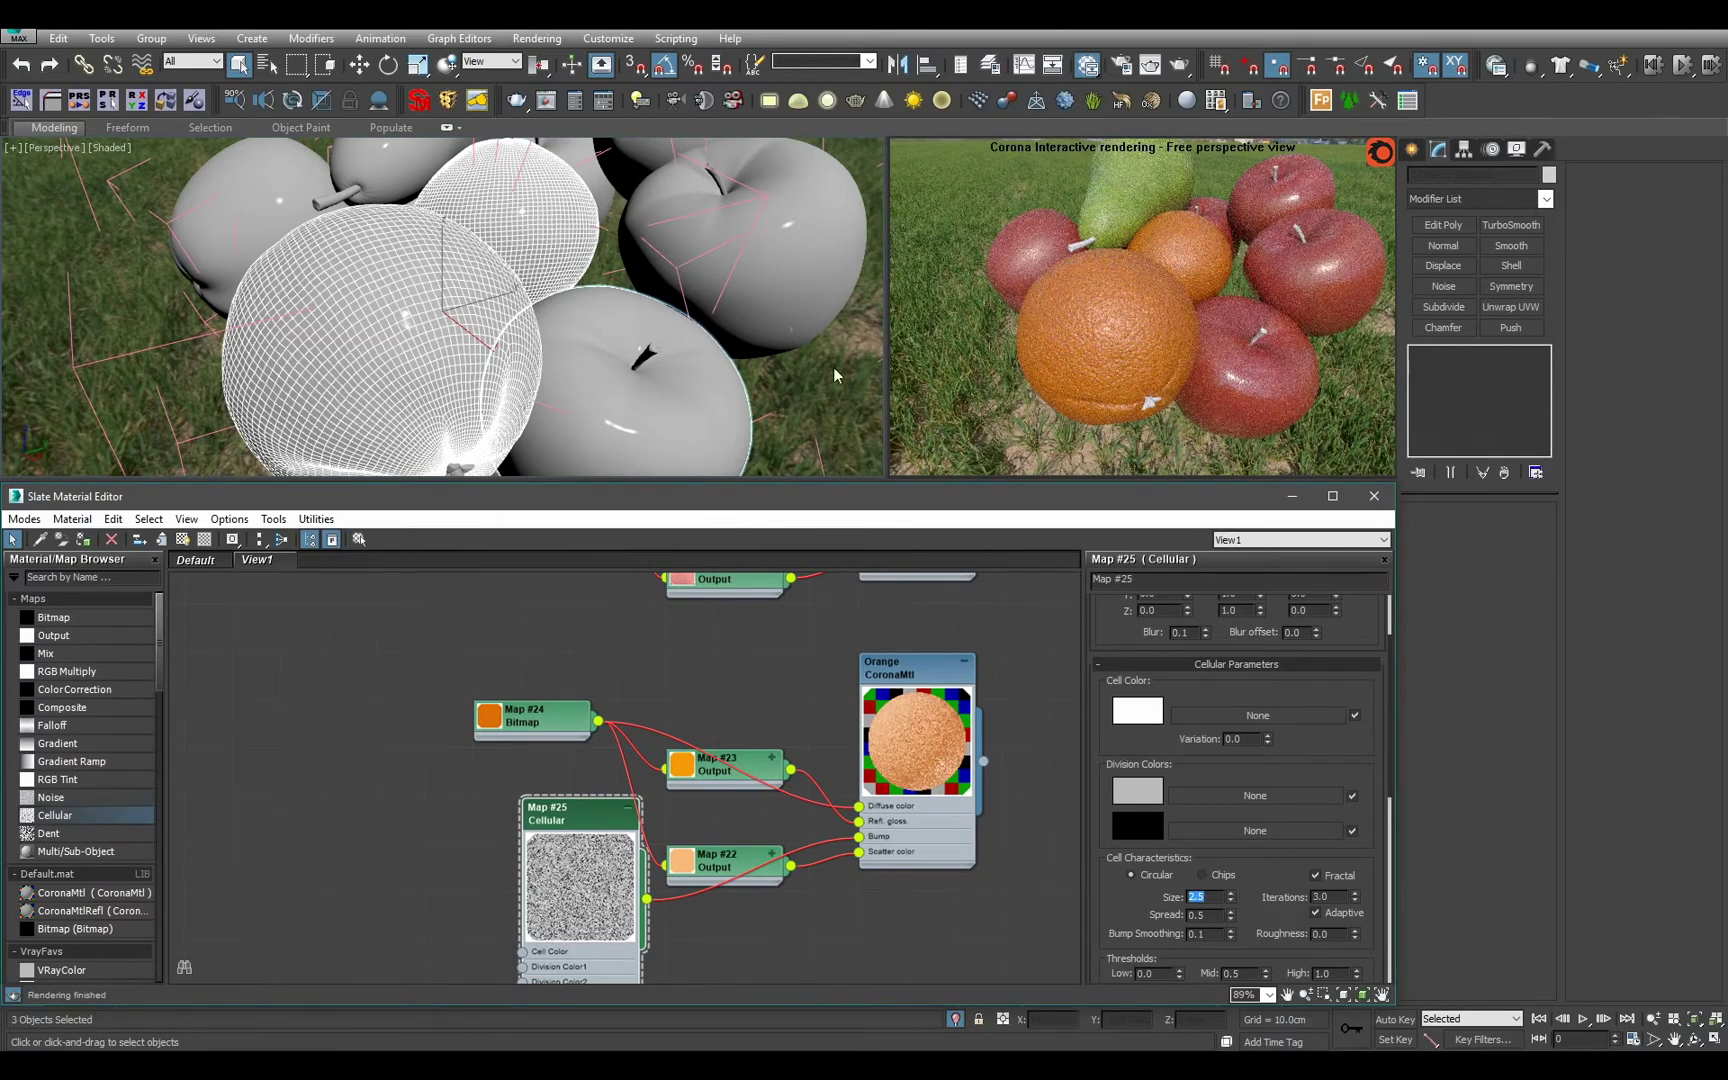
alt+middle_drag(834, 375, 737, 397)
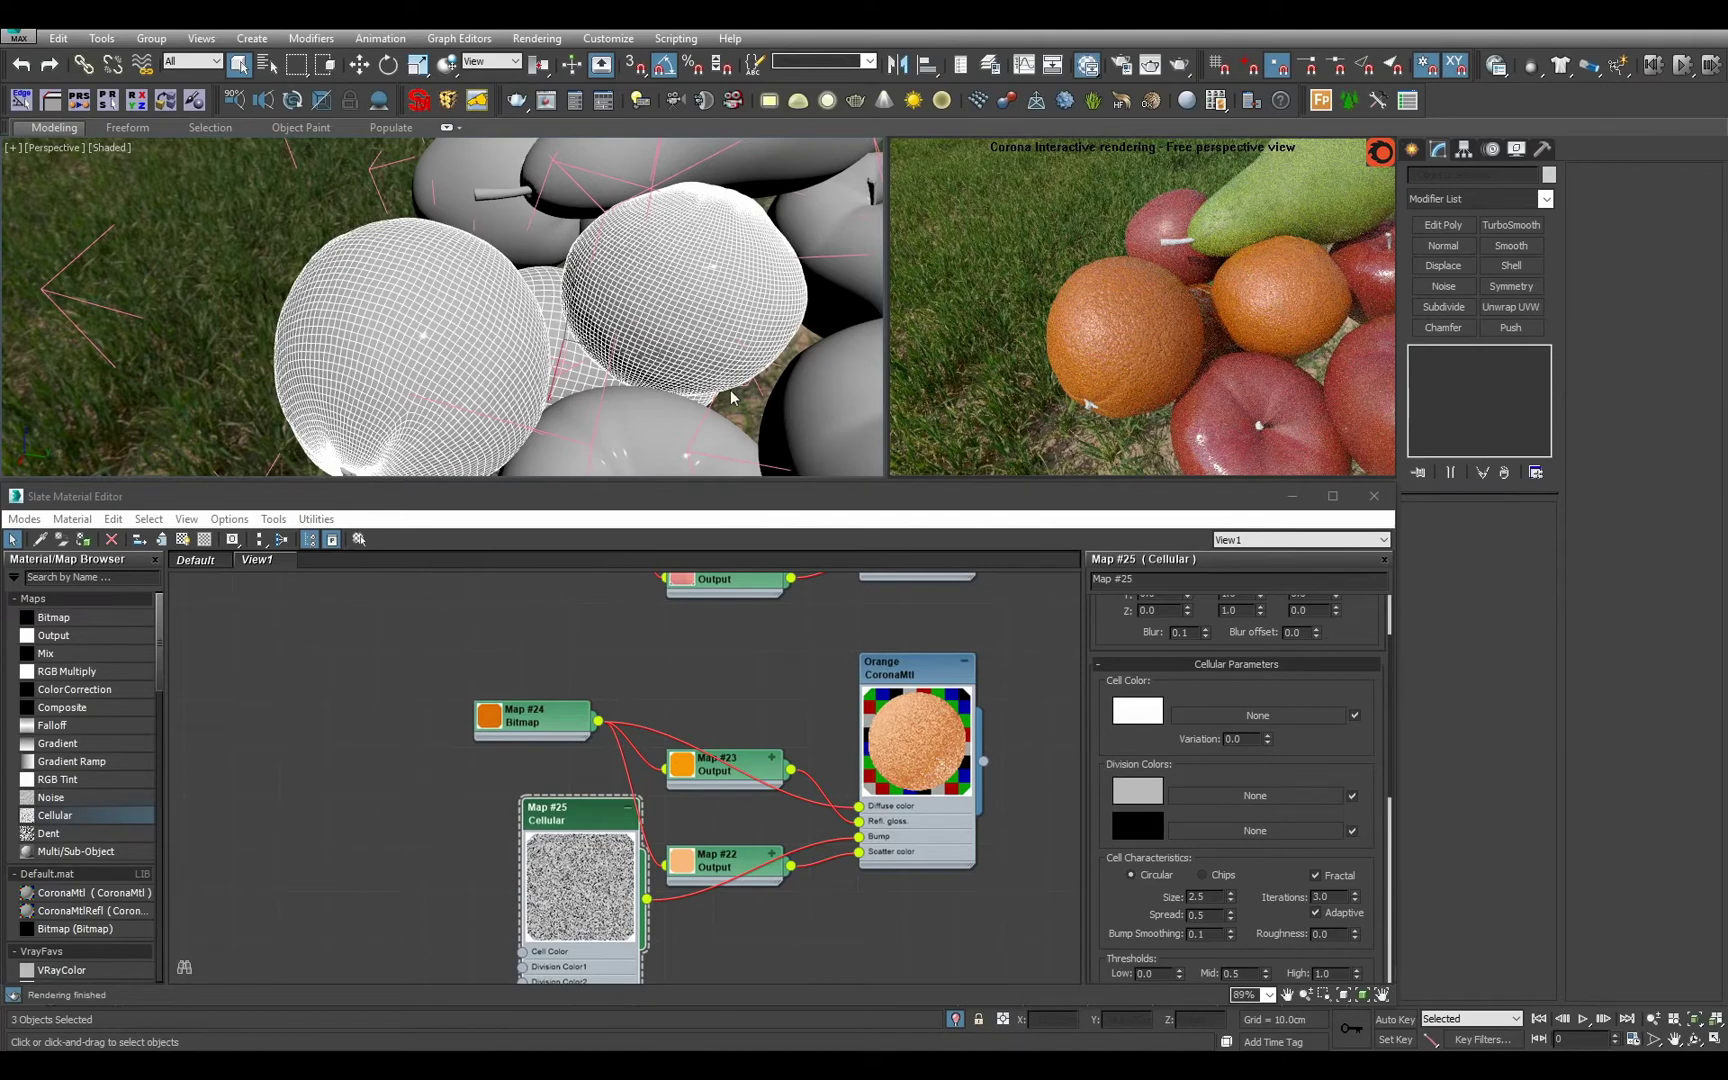
Shrink the Cellular map's node preview and collapse its input slots to tidy the Orange material graph.
click(685, 740)
double_click(609, 889)
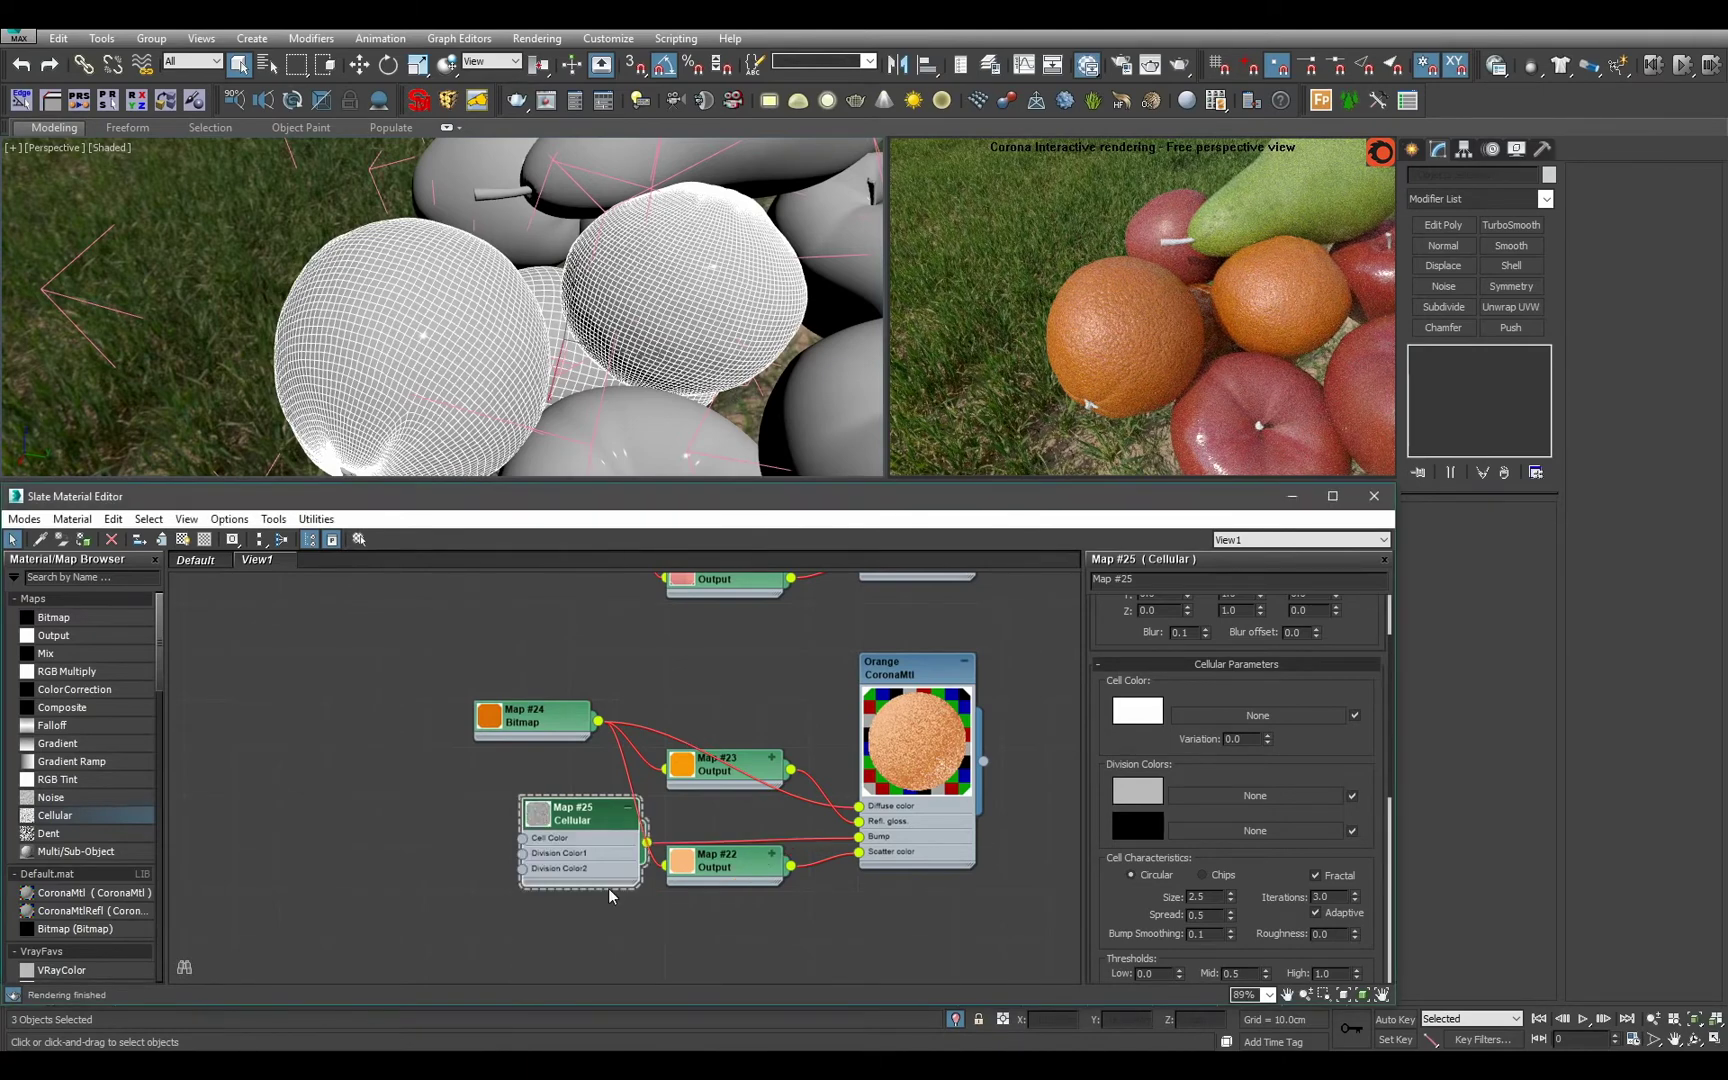
scroll(670, 792, down, 2)
double_click(576, 822)
double_click(604, 869)
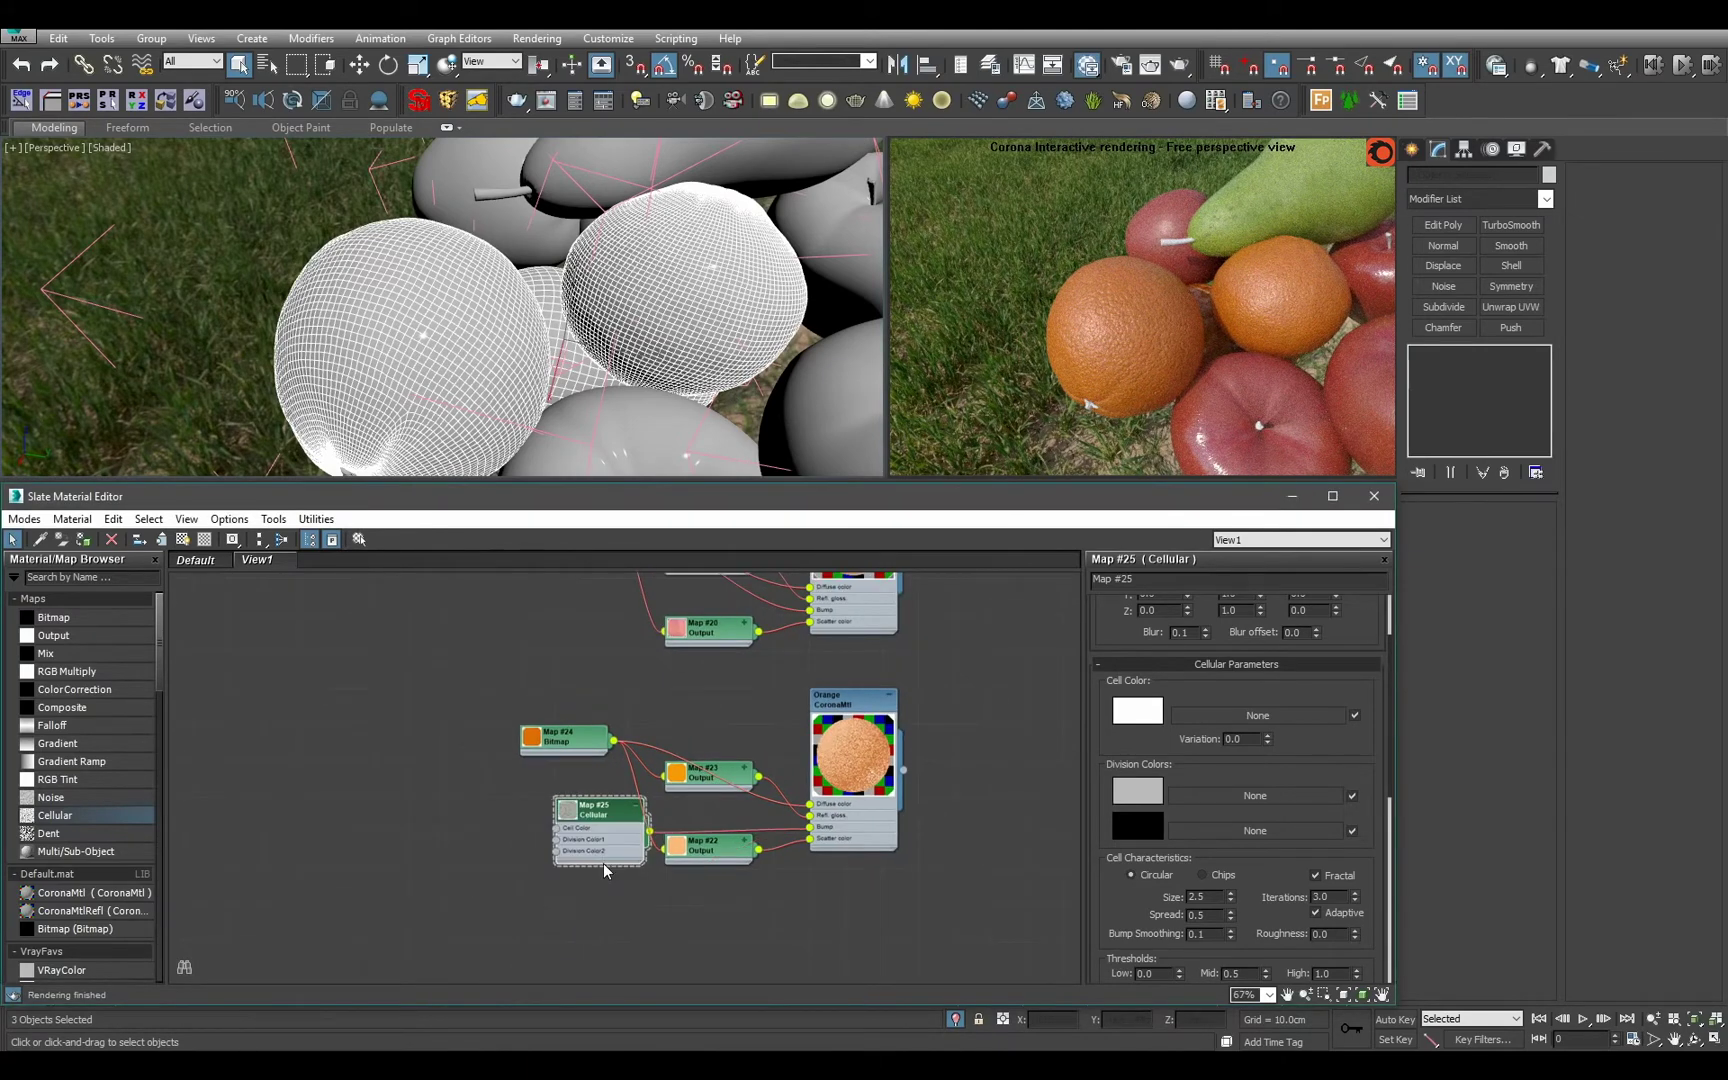
click(635, 806)
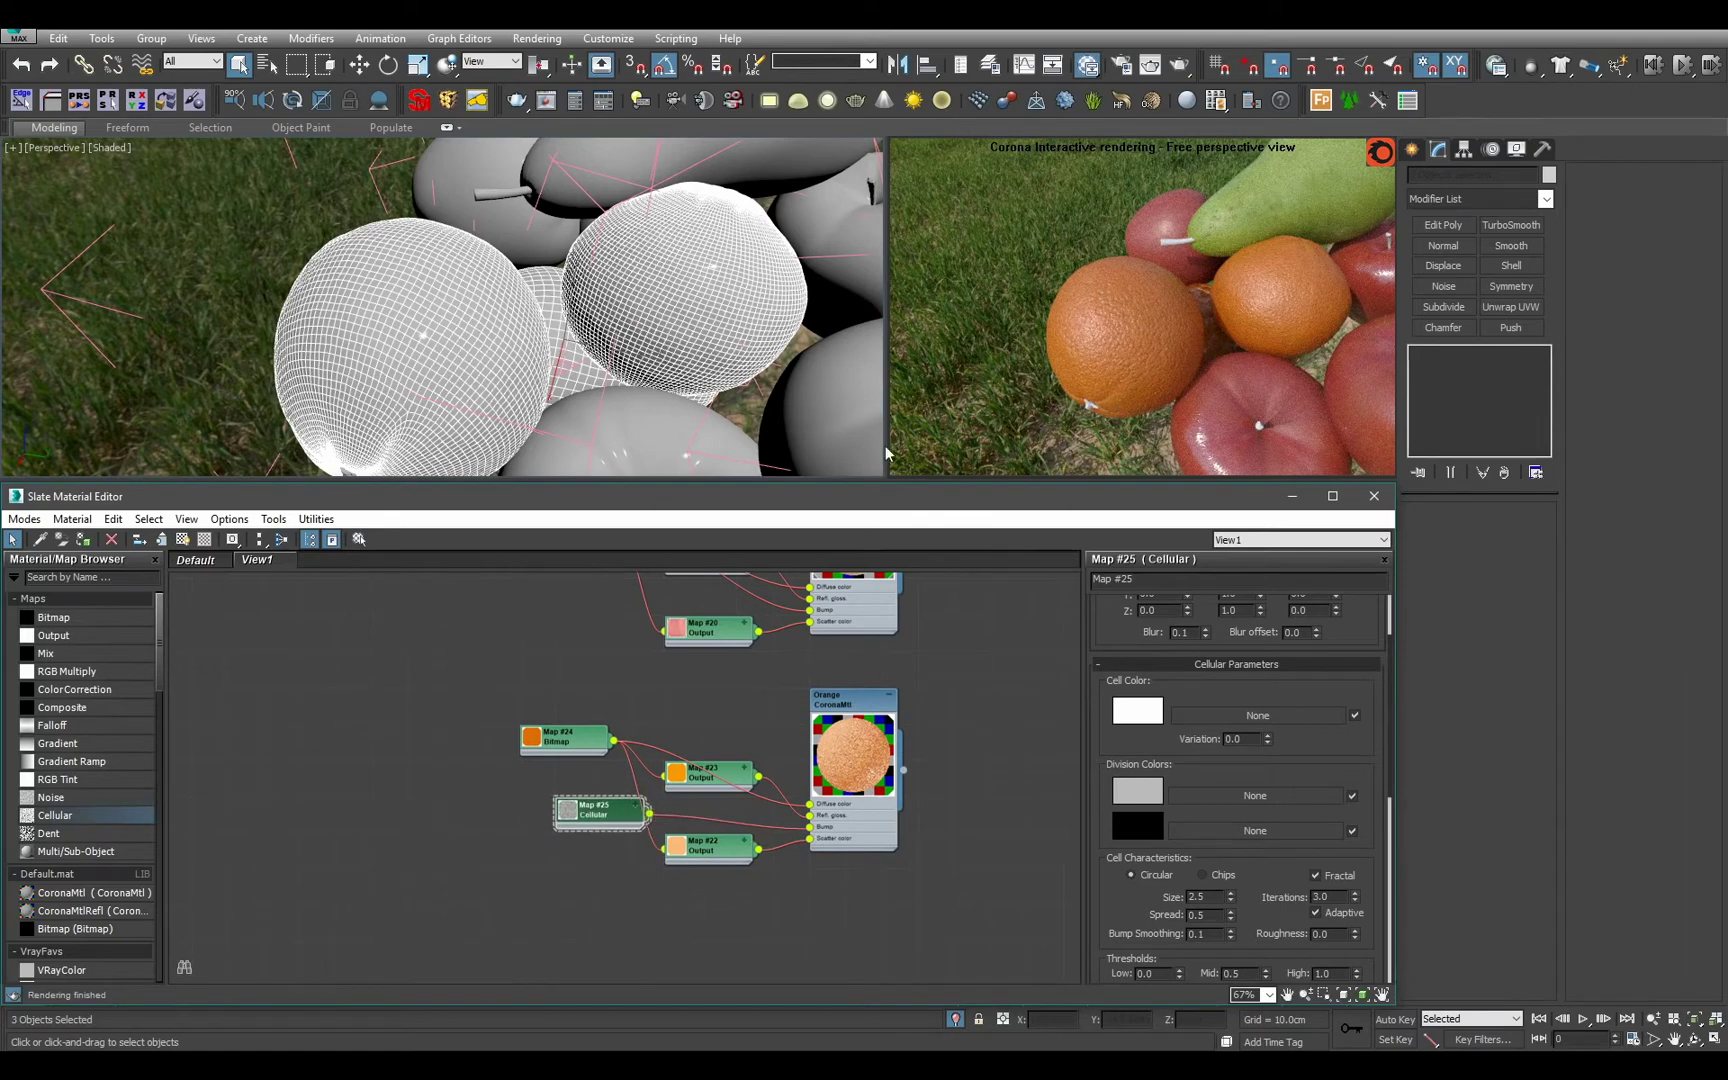
Add a new CoronaMtl to the empty area beside the fruit materials and name it Green.
scroll(757, 749, down, 2)
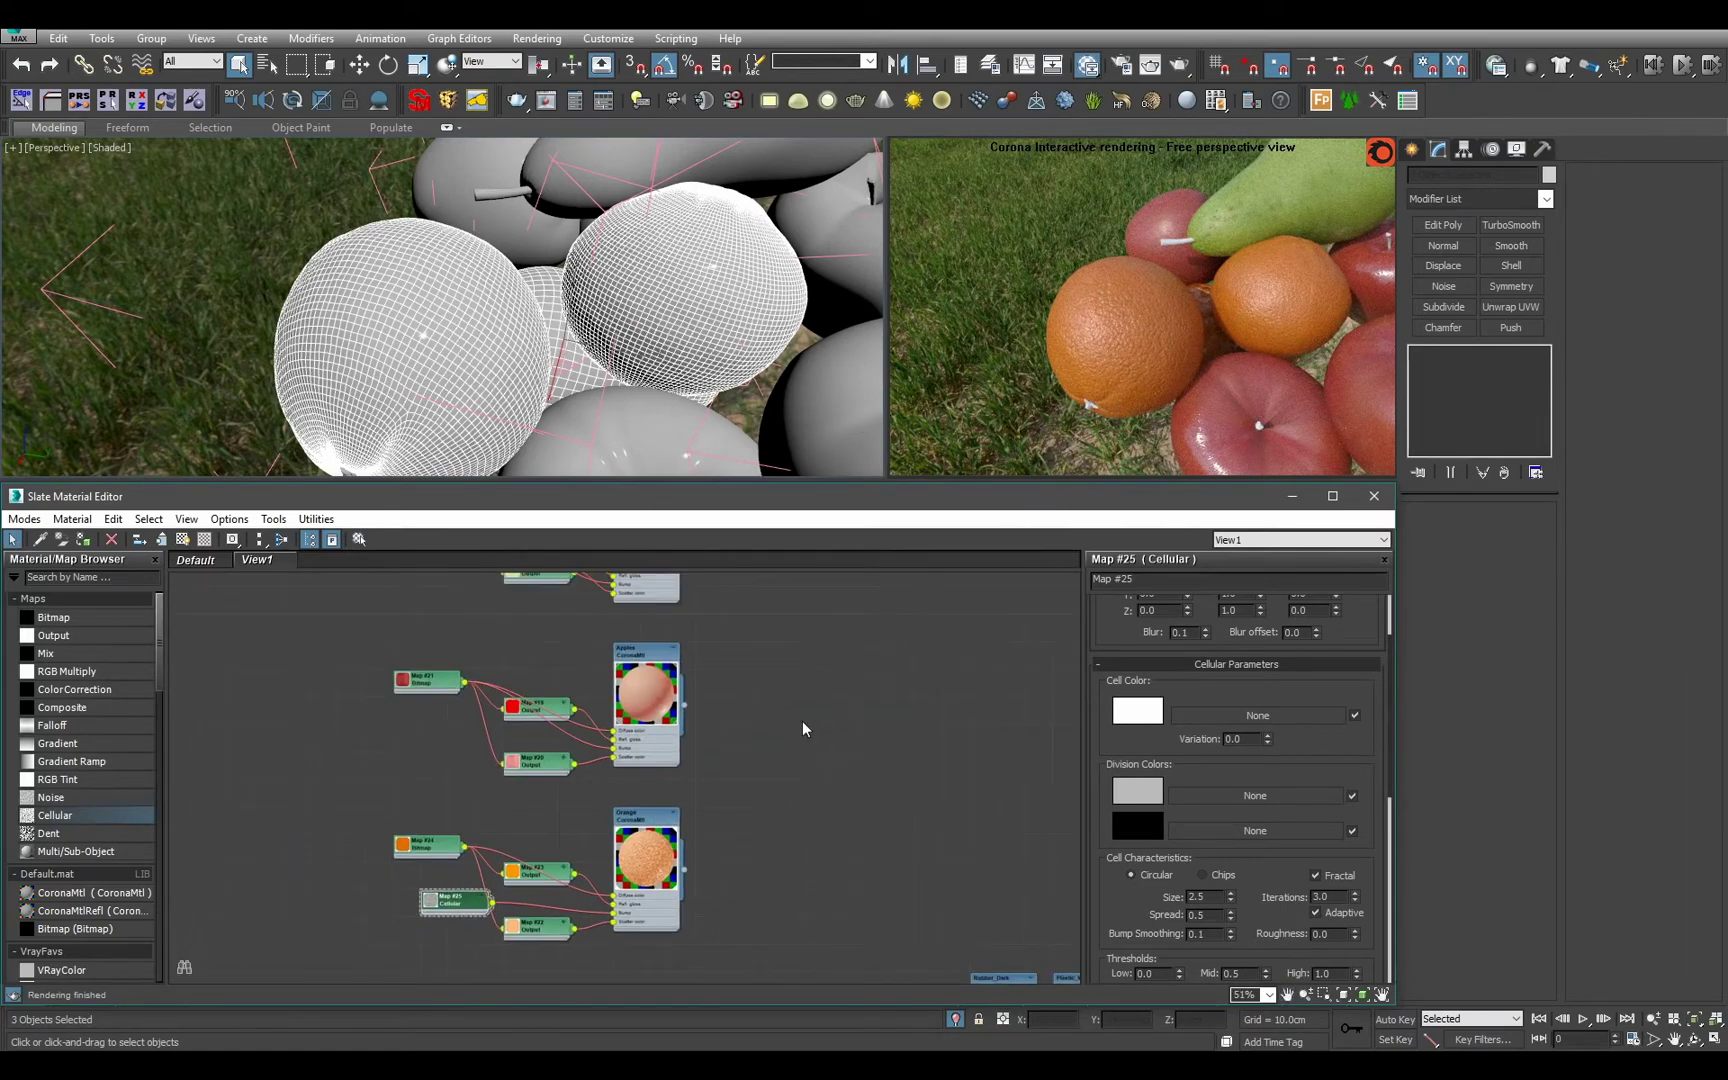
scroll(802, 728, down, 5)
drag(532, 636, 404, 780)
drag(107, 895, 576, 712)
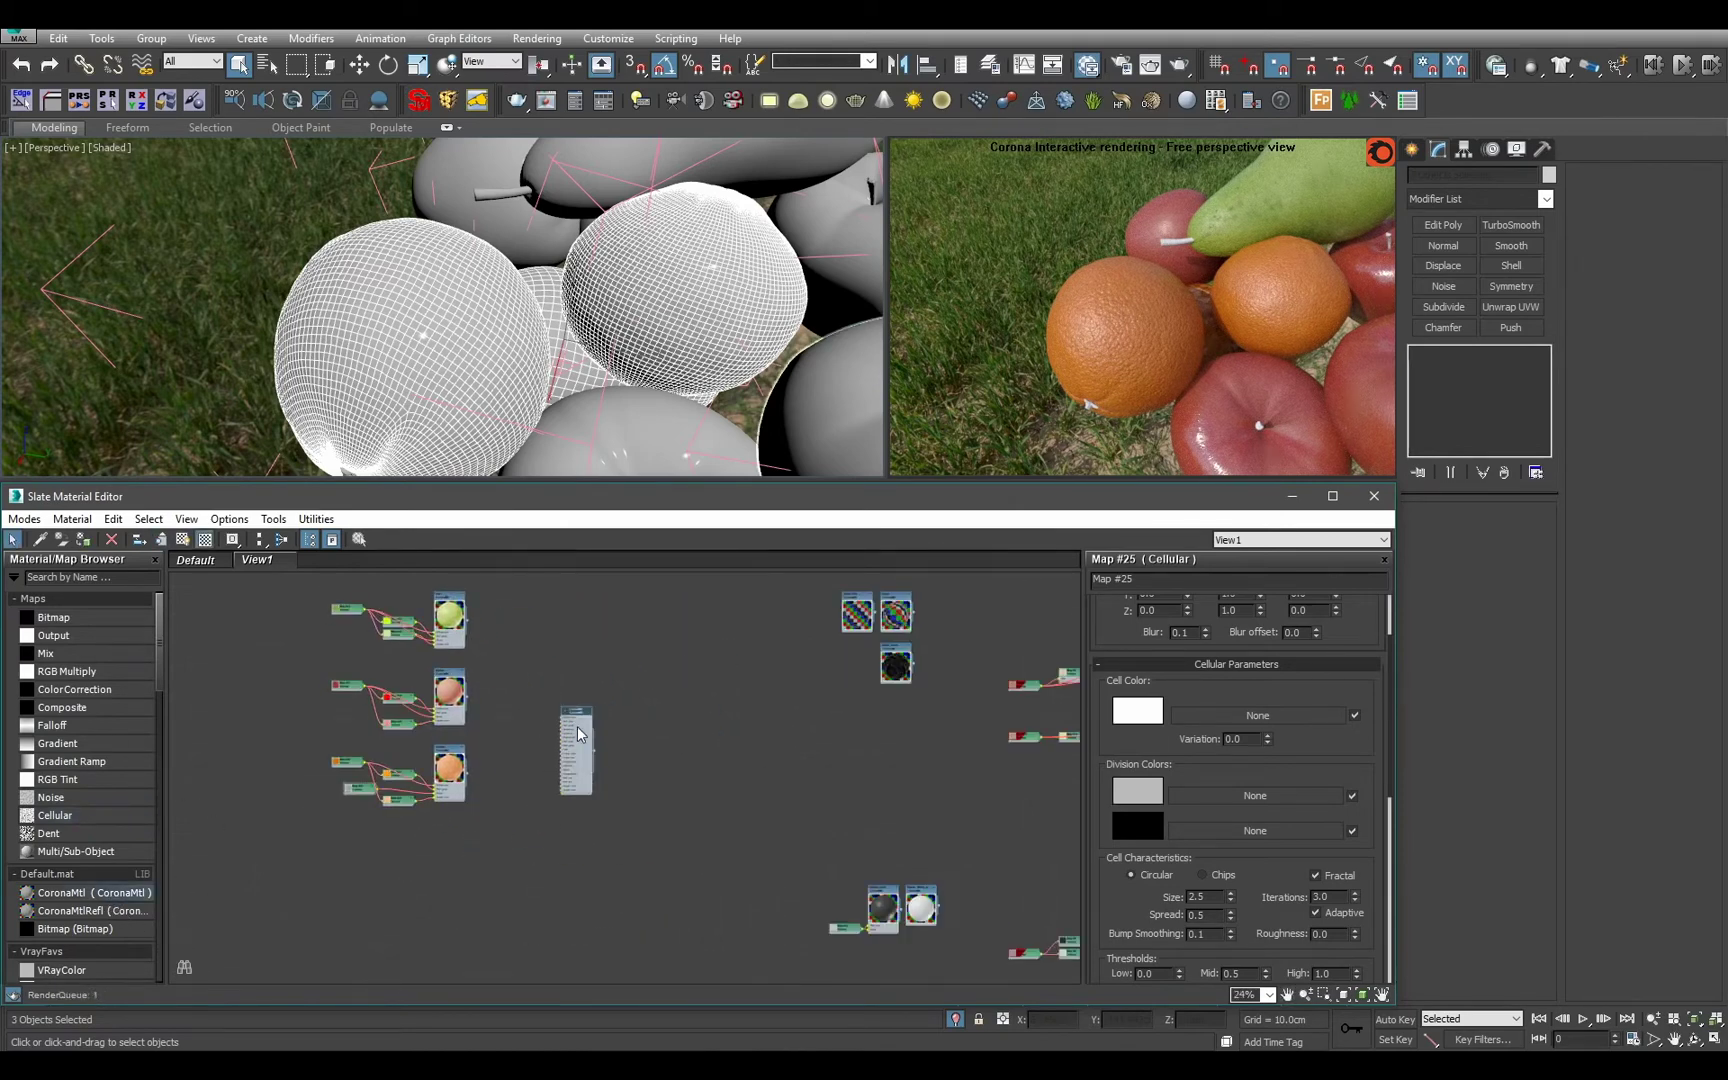
double_click(1191, 580)
text(Green)
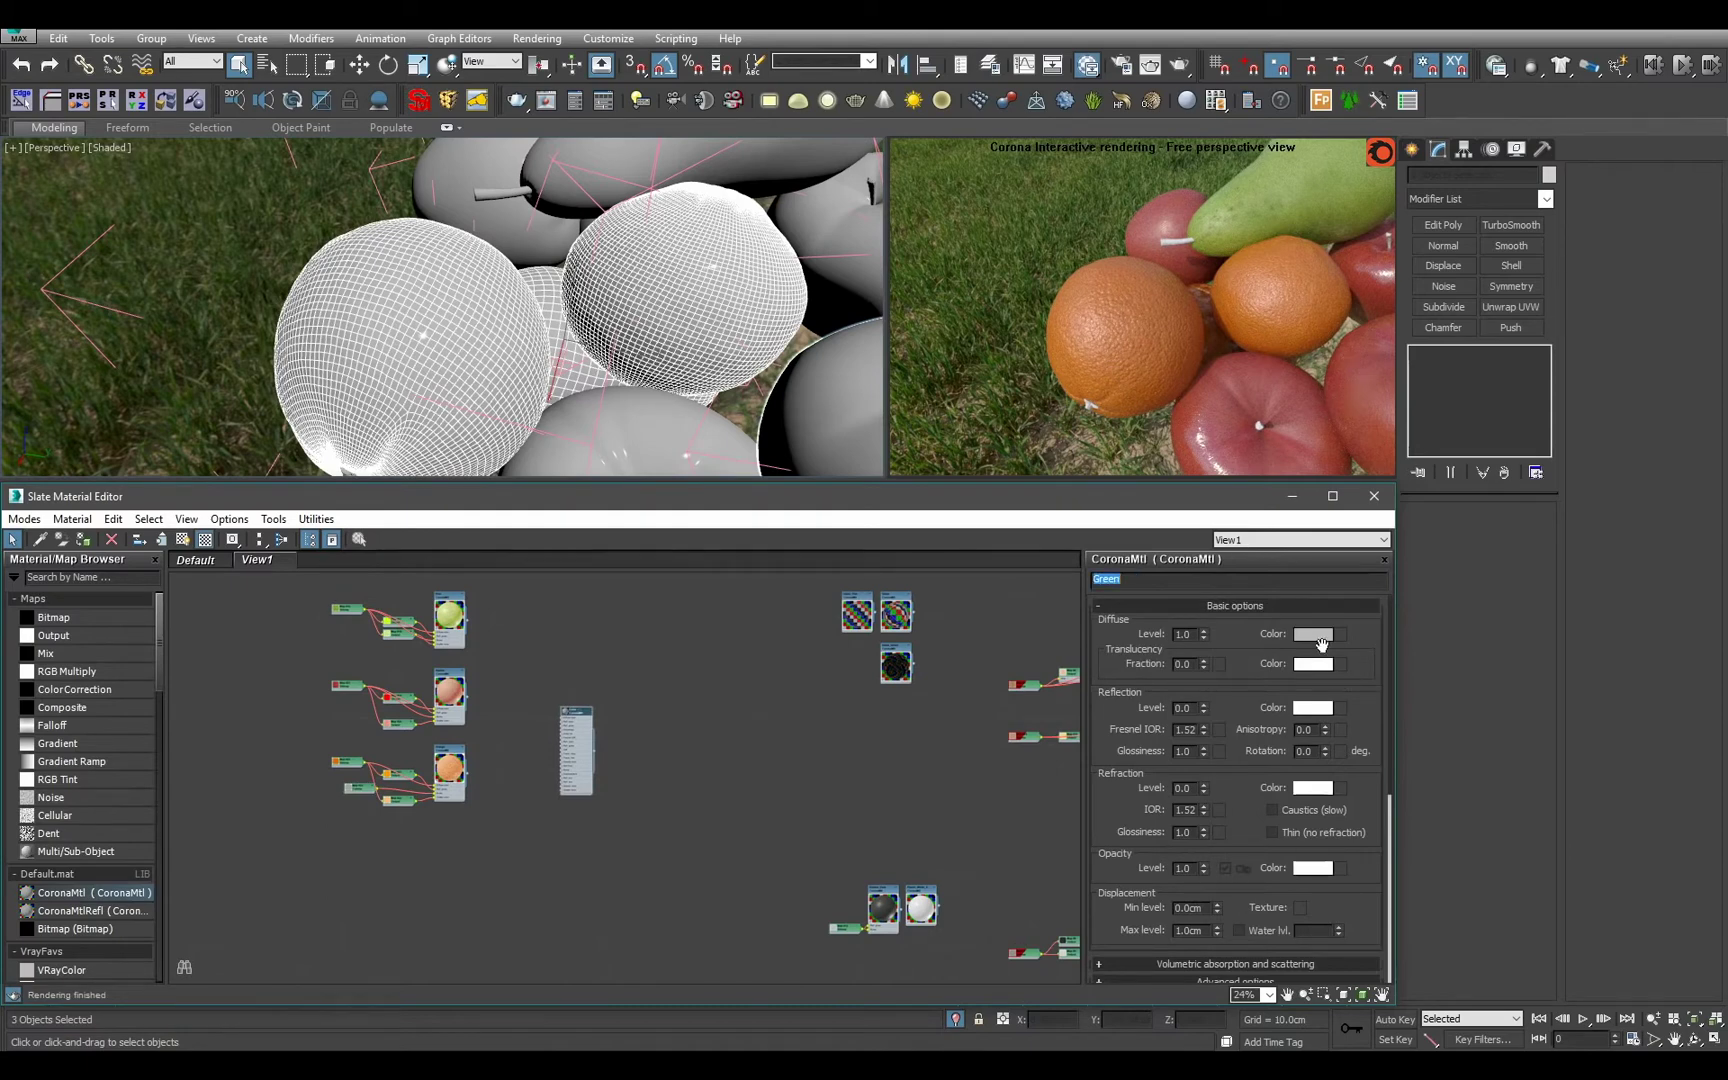
Give the Green material a green diffuse colour copied to Translucency, translucency fraction 0.5, reflection level 1.0 and reflection glossiness 0.6.
click(1321, 643)
click(606, 181)
mouse_move(615, 198)
mouse_down()
mouse_move(653, 205)
mouse_move(620, 216)
mouse_up()
click(665, 276)
drag(1305, 648, 1312, 664)
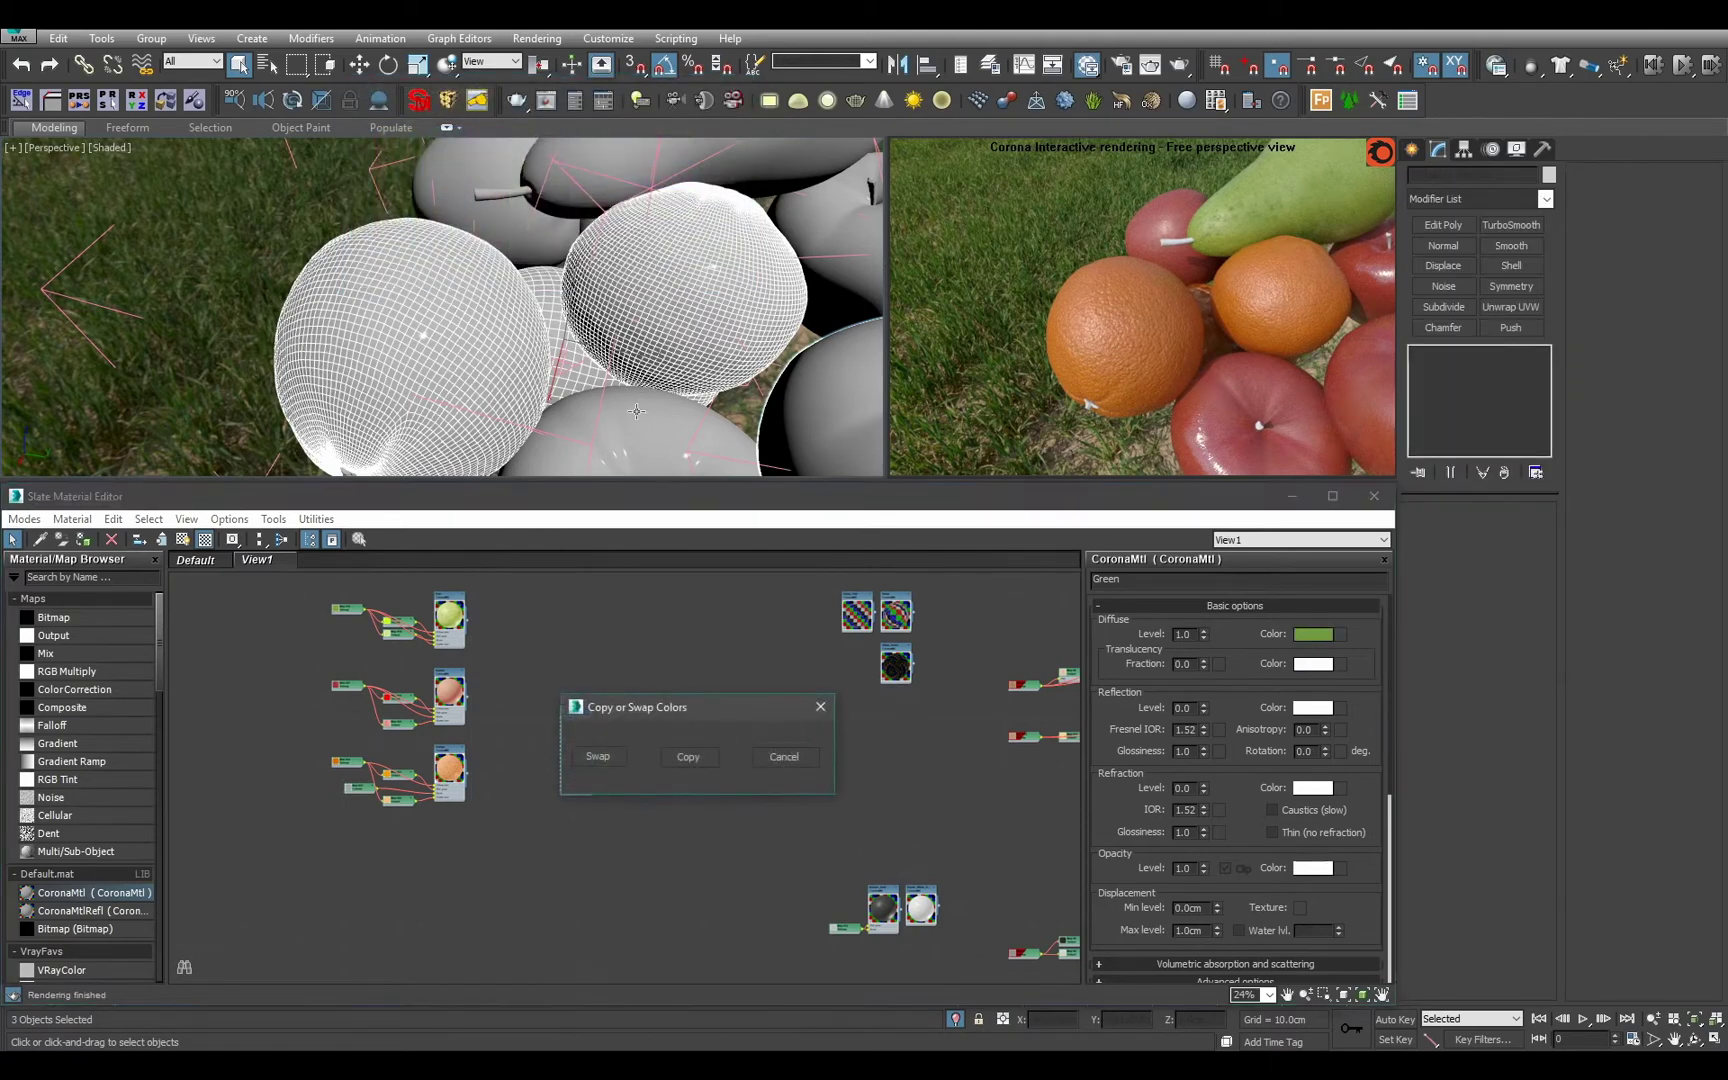
click(716, 765)
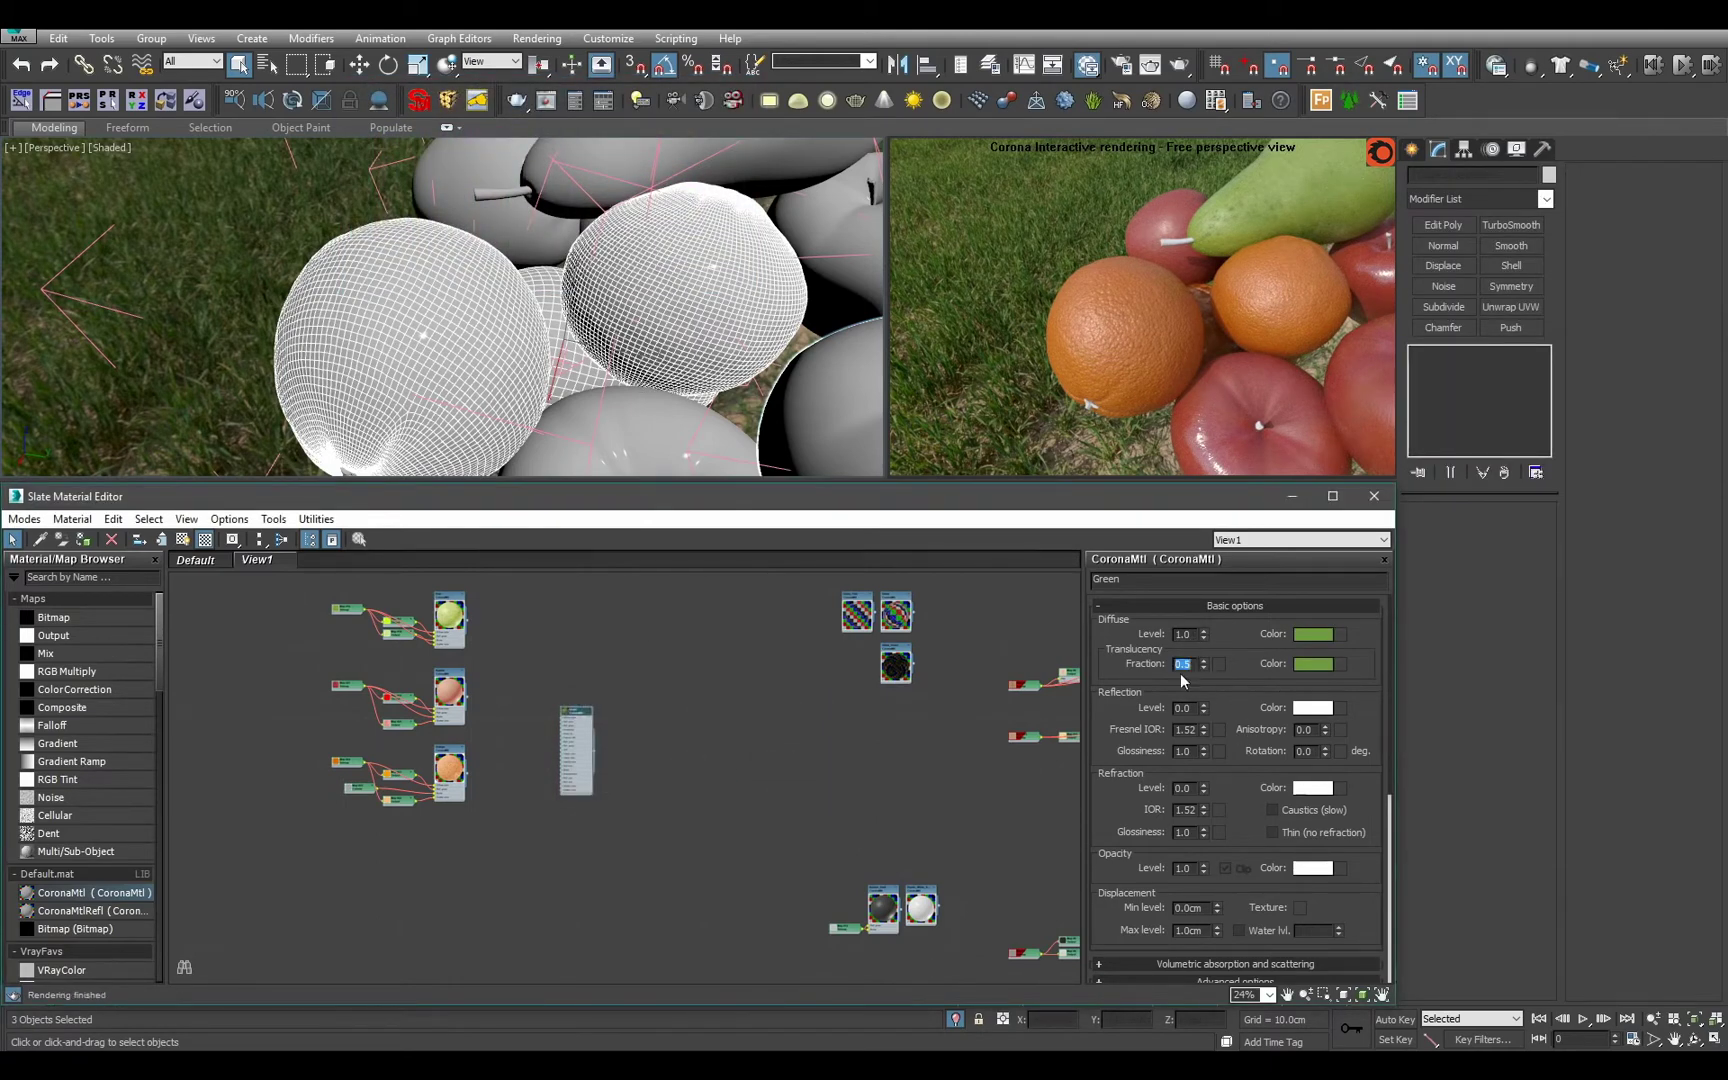
double_click(1184, 751)
text(0.6)
Select the small calyx pieces at the ends of the fruits.
middle_drag(600, 850, 700, 856)
alt+middle_drag(540, 330, 423, 295)
key(ctrl+z)
ctrl+click(525, 288)
ctrl+click(229, 362)
alt+middle_drag(350, 230, 451, 330)
ctrl+click(451, 330)
ctrl+click(334, 318)
alt+middle_drag(334, 318, 350, 440)
ctrl+click(417, 365)
scroll(666, 695, up, 5)
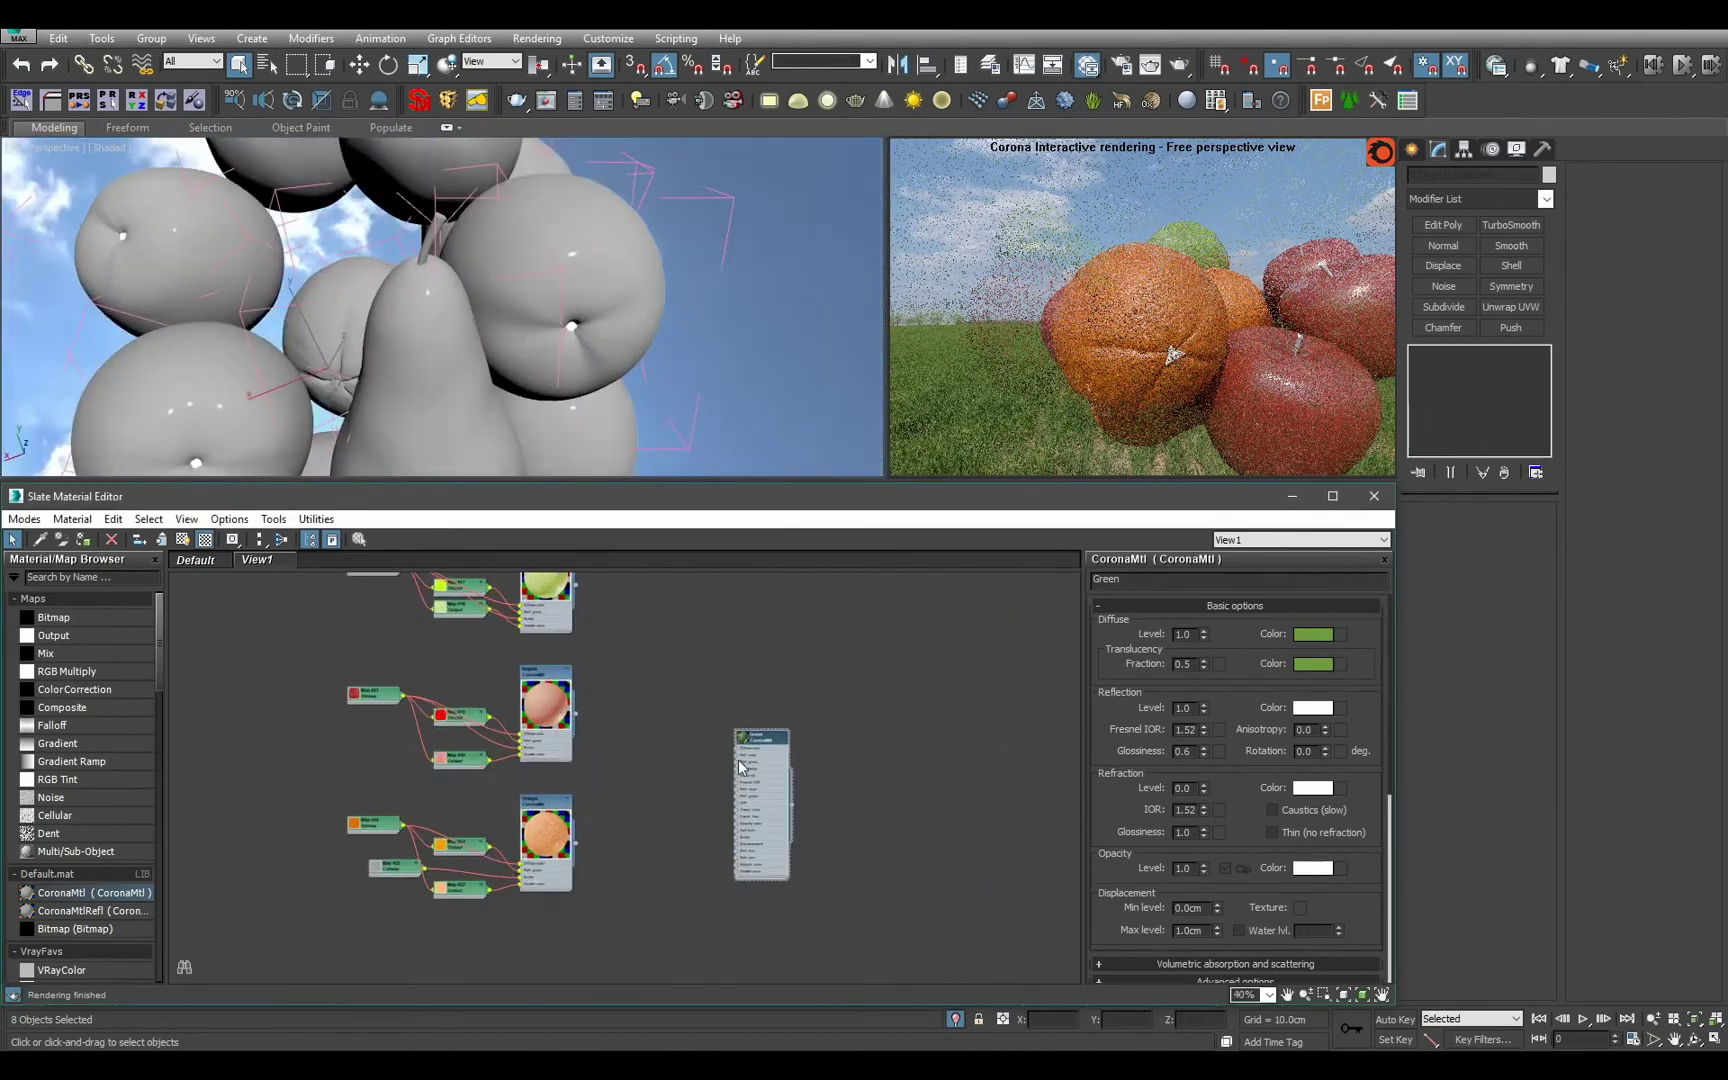
Place the Green material node beside the Apples material and view the whole fruit pile.
drag(751, 760, 564, 666)
alt+middle_drag(643, 328, 634, 250)
scroll(248, 767, up, 1)
middle_drag(360, 737, 478, 698)
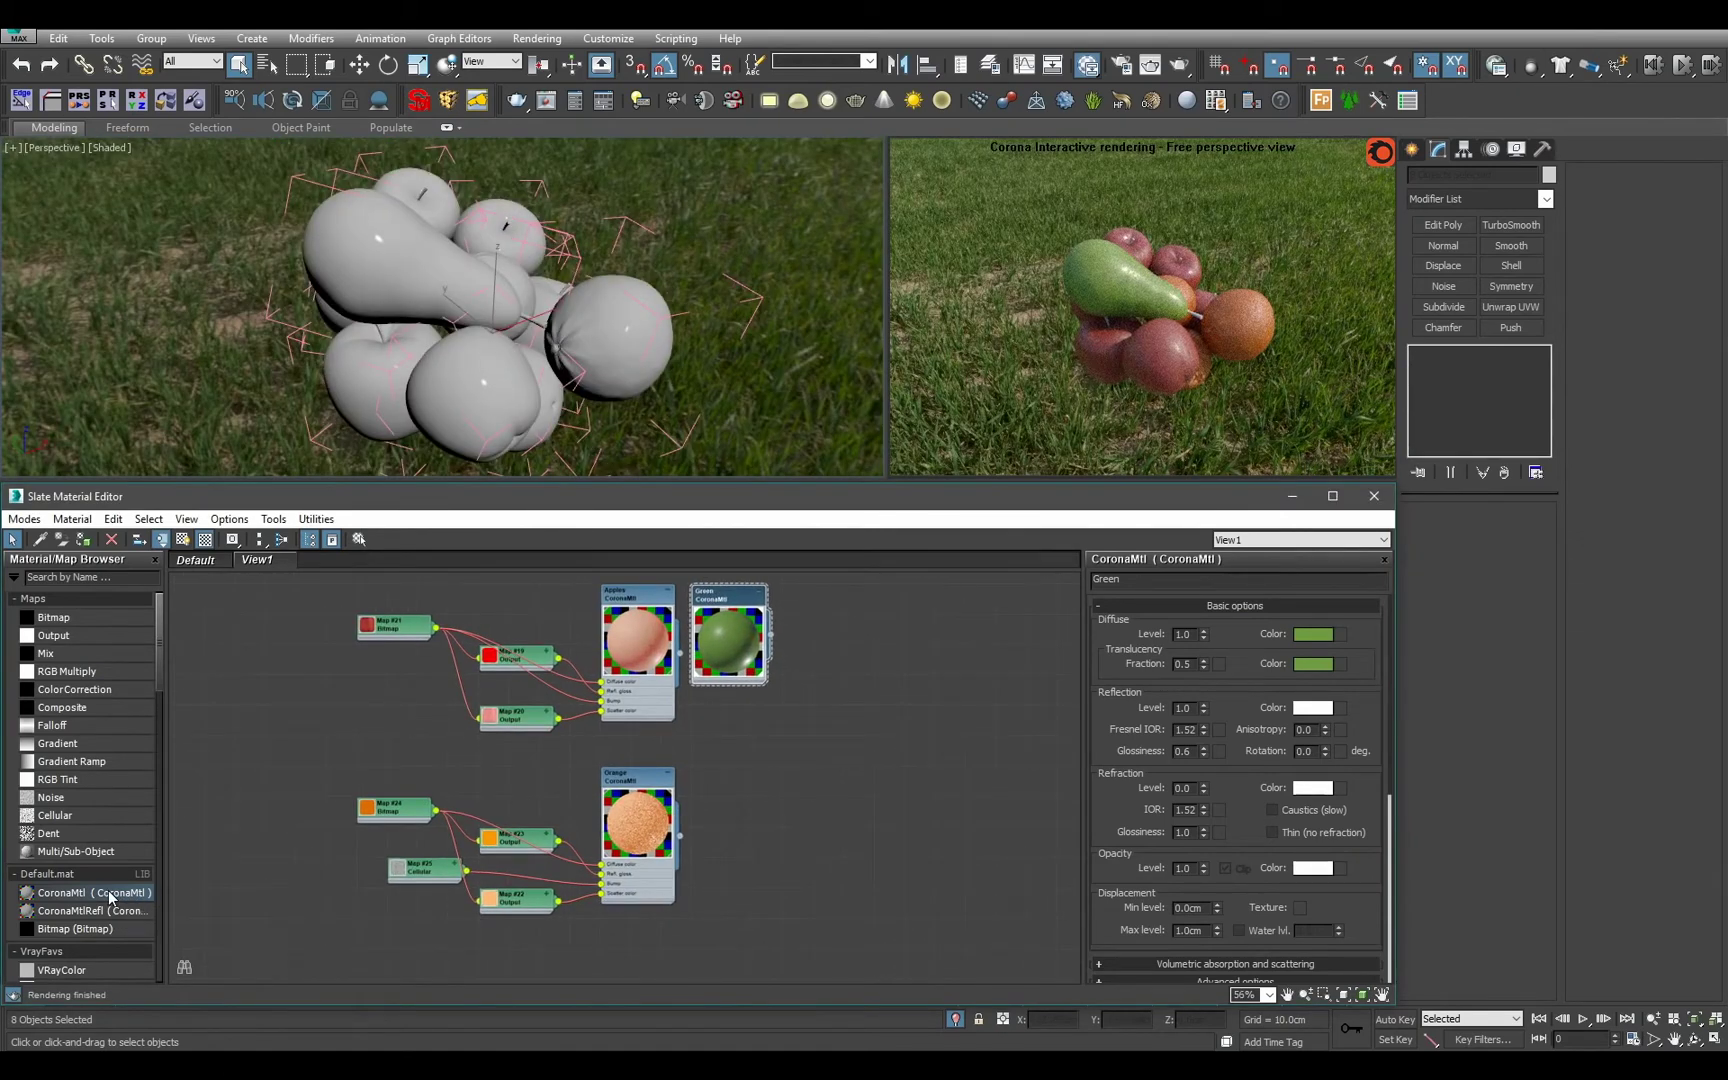
Add another CoronaMtl below the Green material, name it Twig_Fruits and show only its large preview without unused slots.
drag(110, 897, 771, 740)
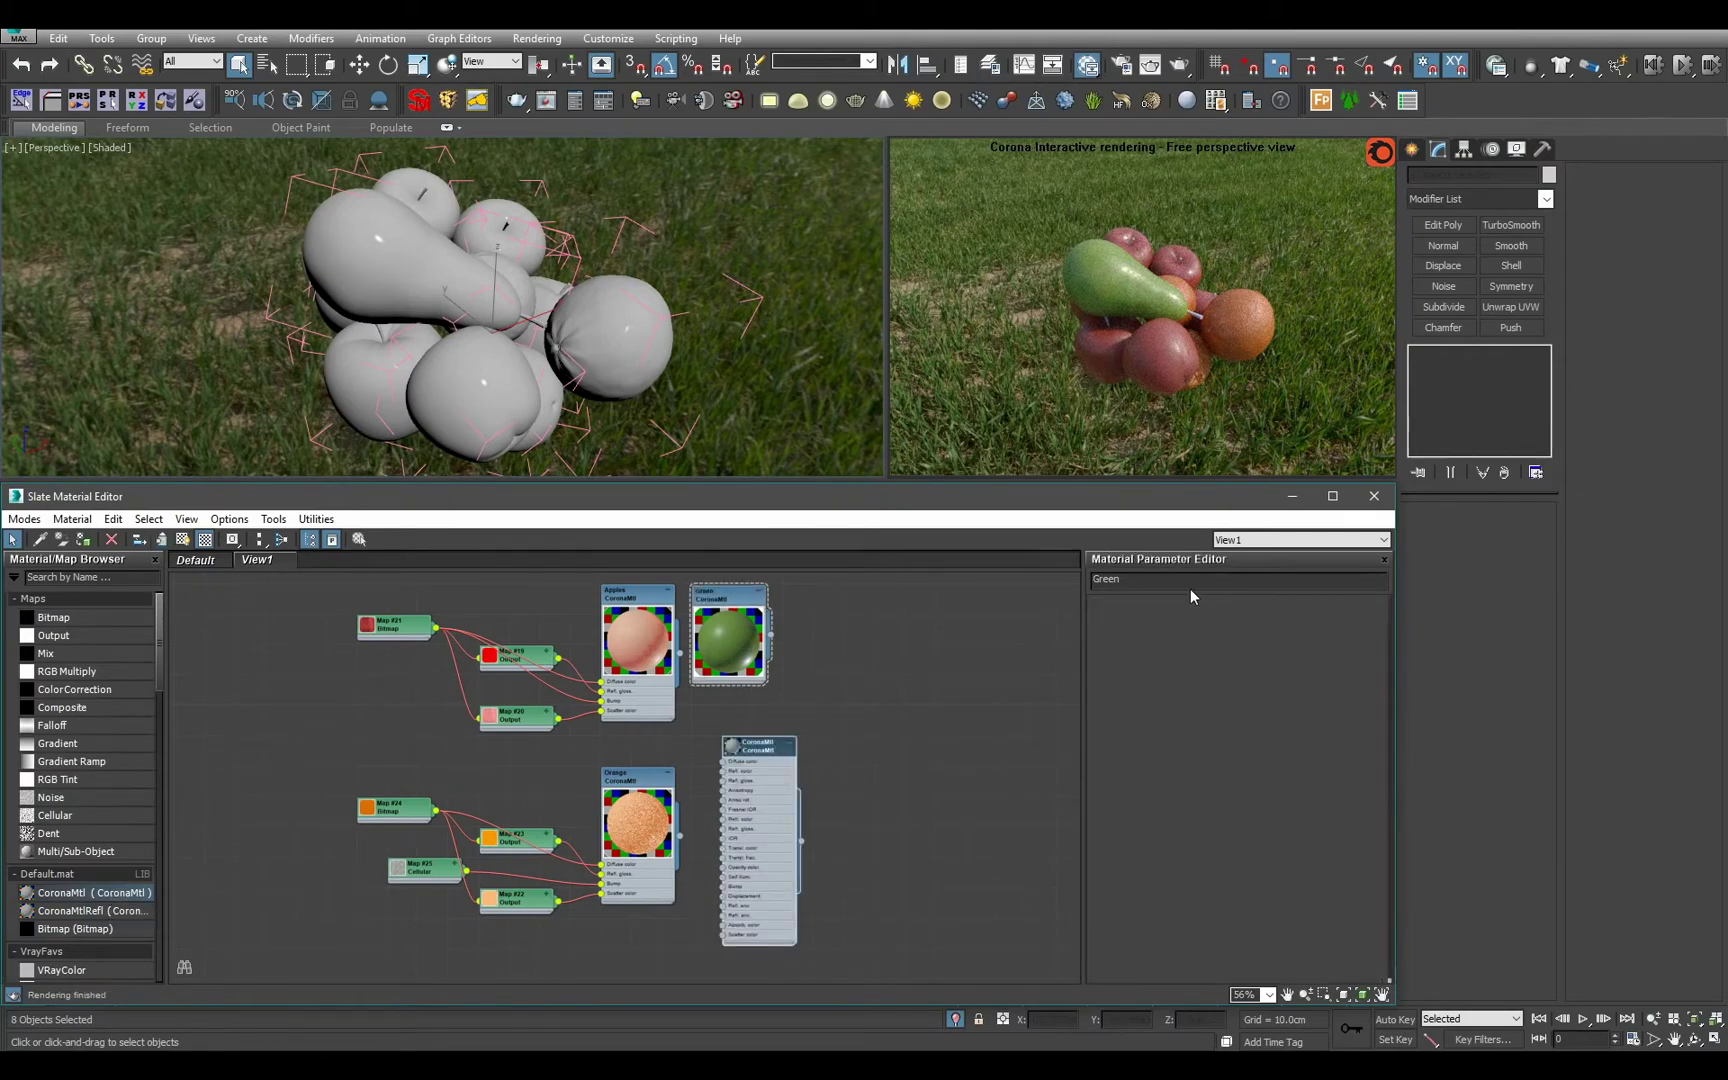
drag(1184, 581, 612, 473)
text(Twig)
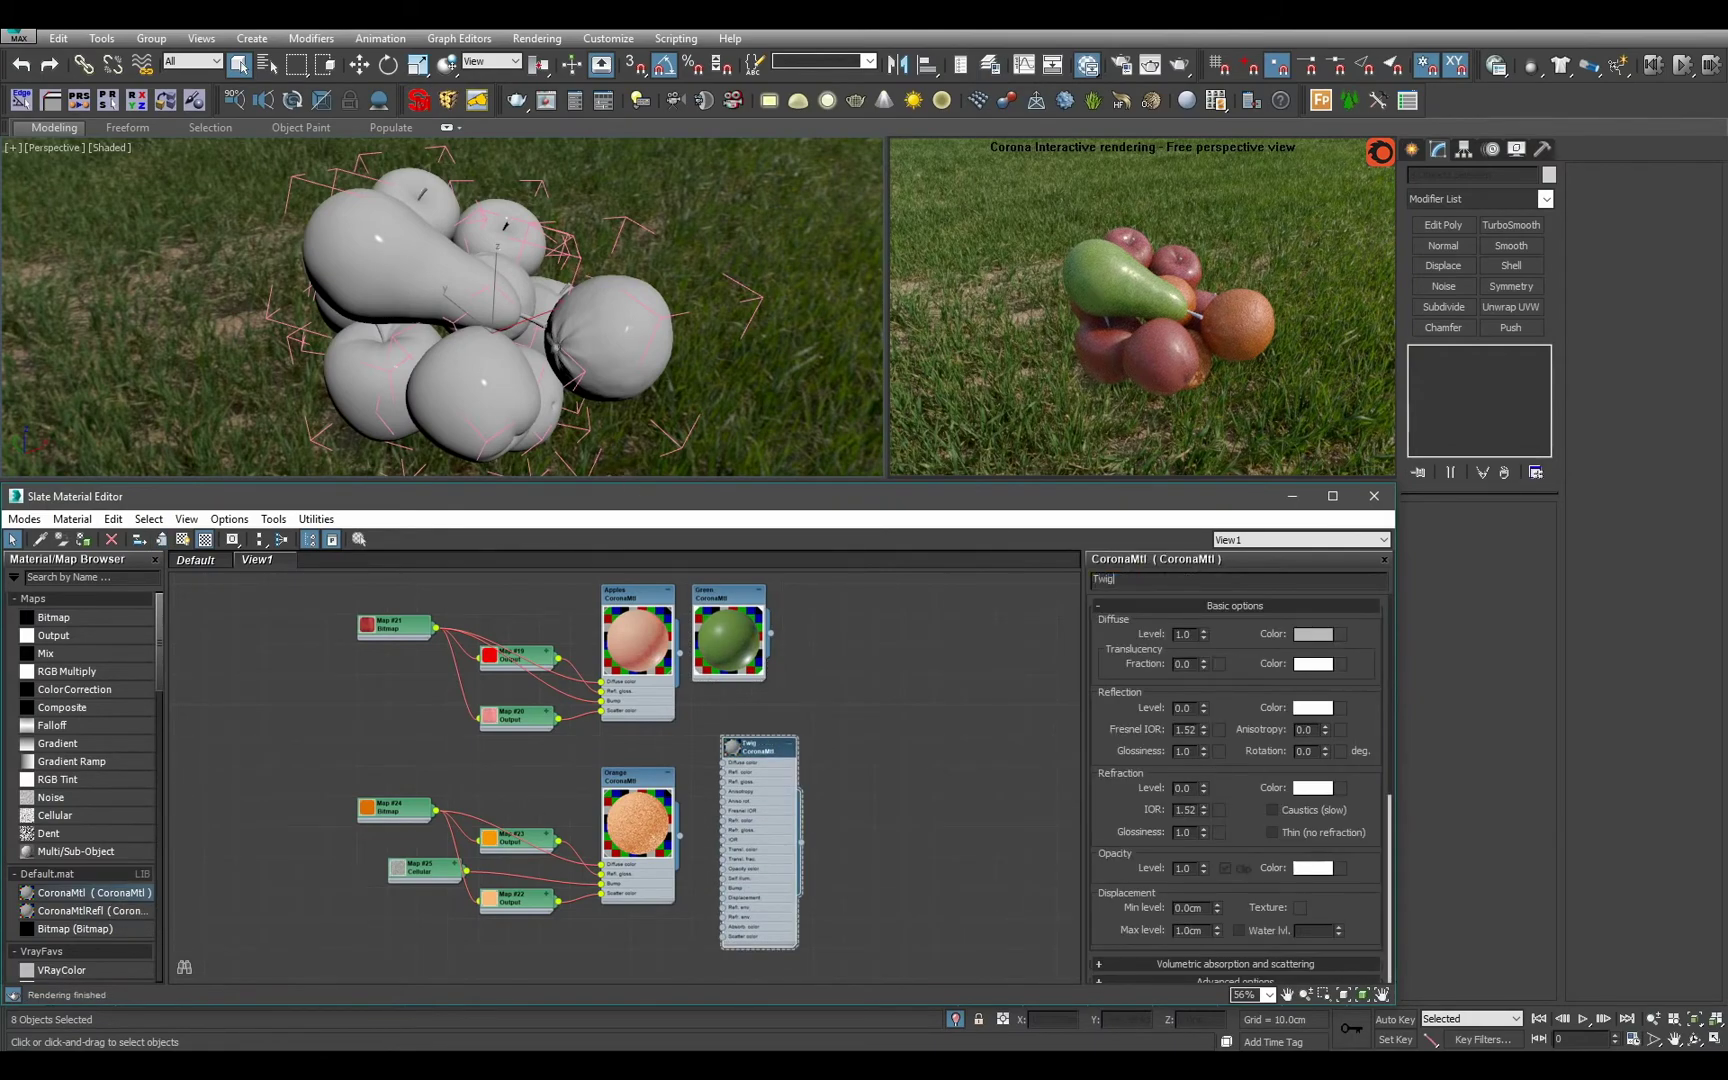
text(_Fruits)
key(Return)
double_click(733, 748)
key(h)
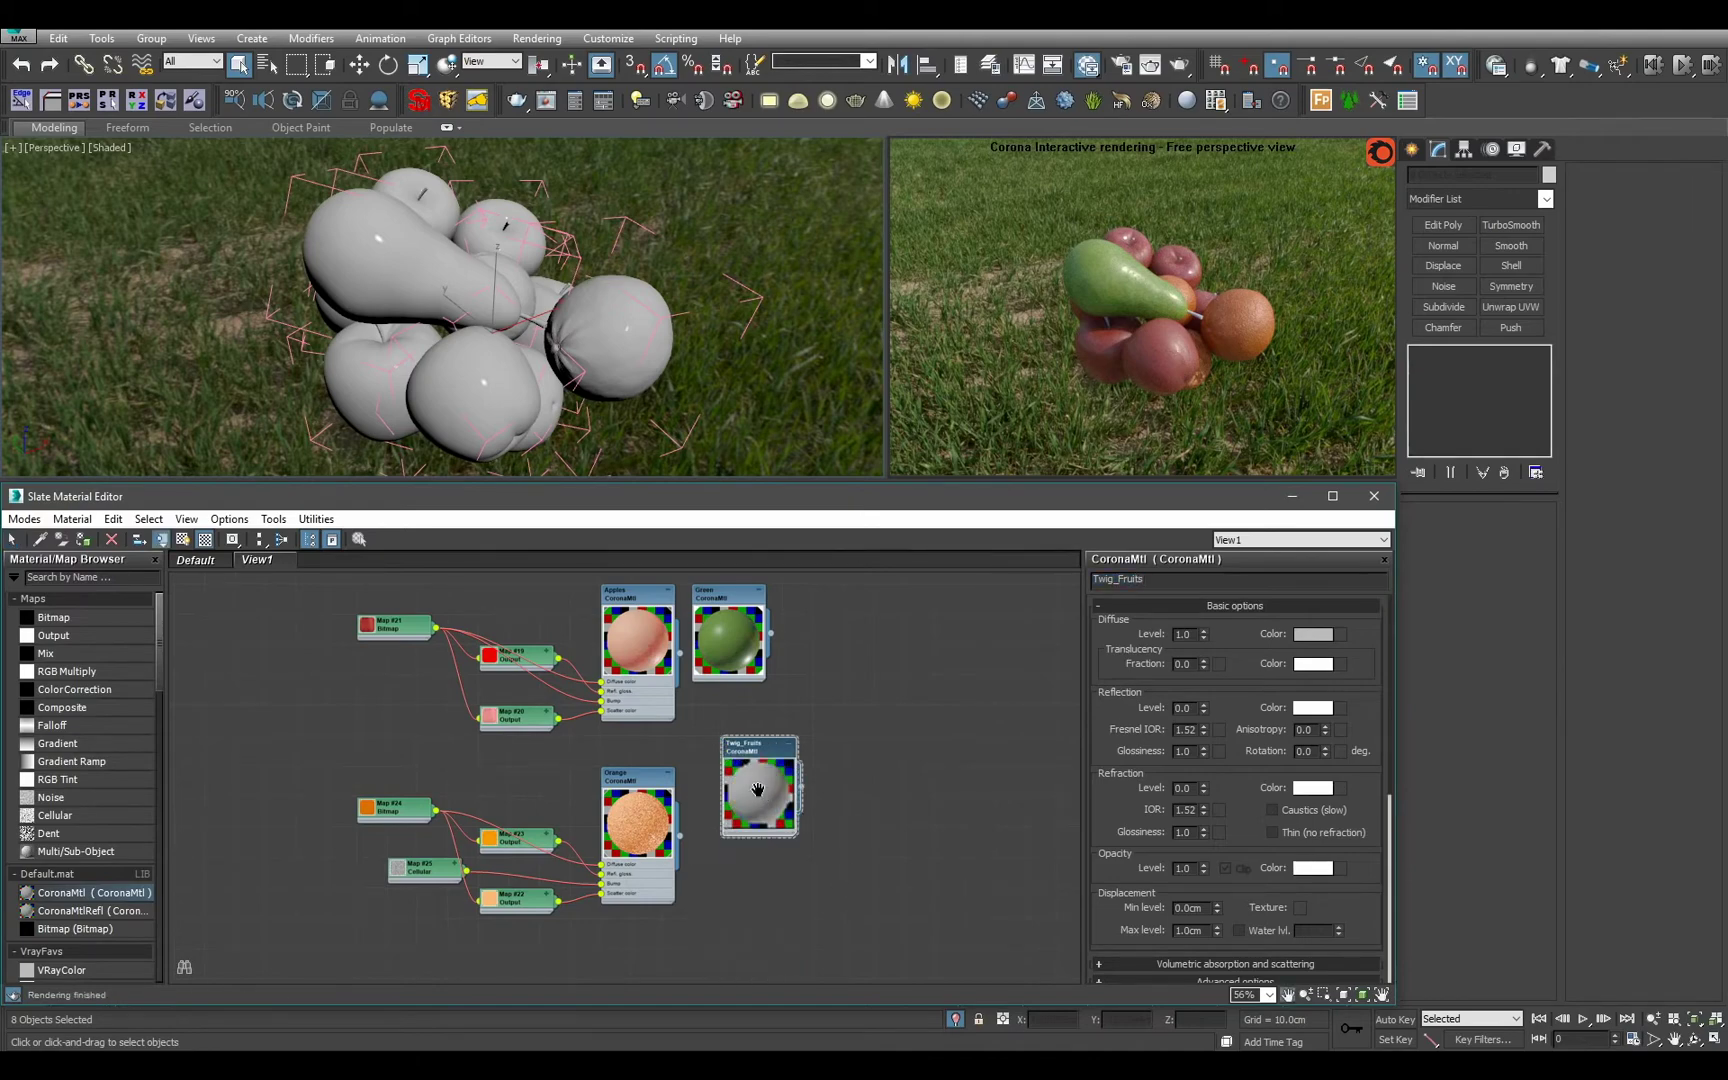
Add a Bitmap map beside the Twig_Fruits material and load LongBark2.jpg from the Plants texture folder.
scroll(746, 786, up, 2)
middle_drag(746, 786, 652, 764)
drag(652, 764, 767, 802)
drag(109, 616, 648, 783)
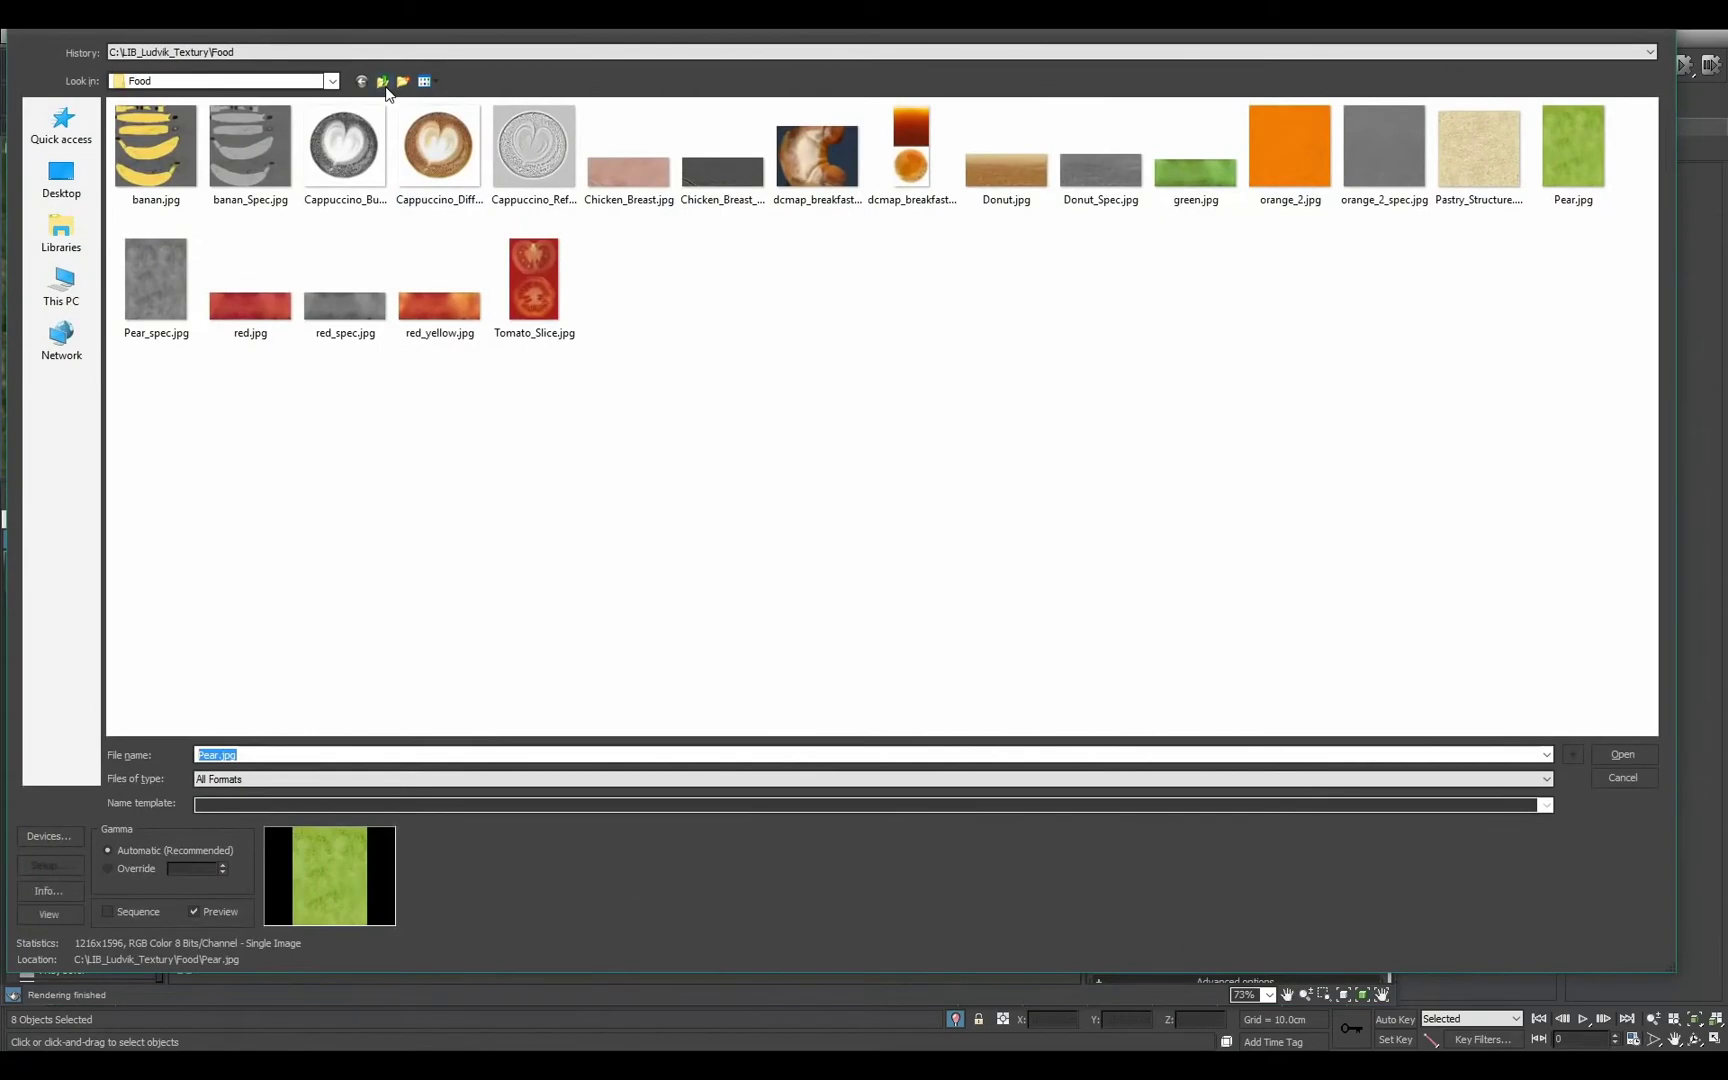
click(386, 87)
click(482, 450)
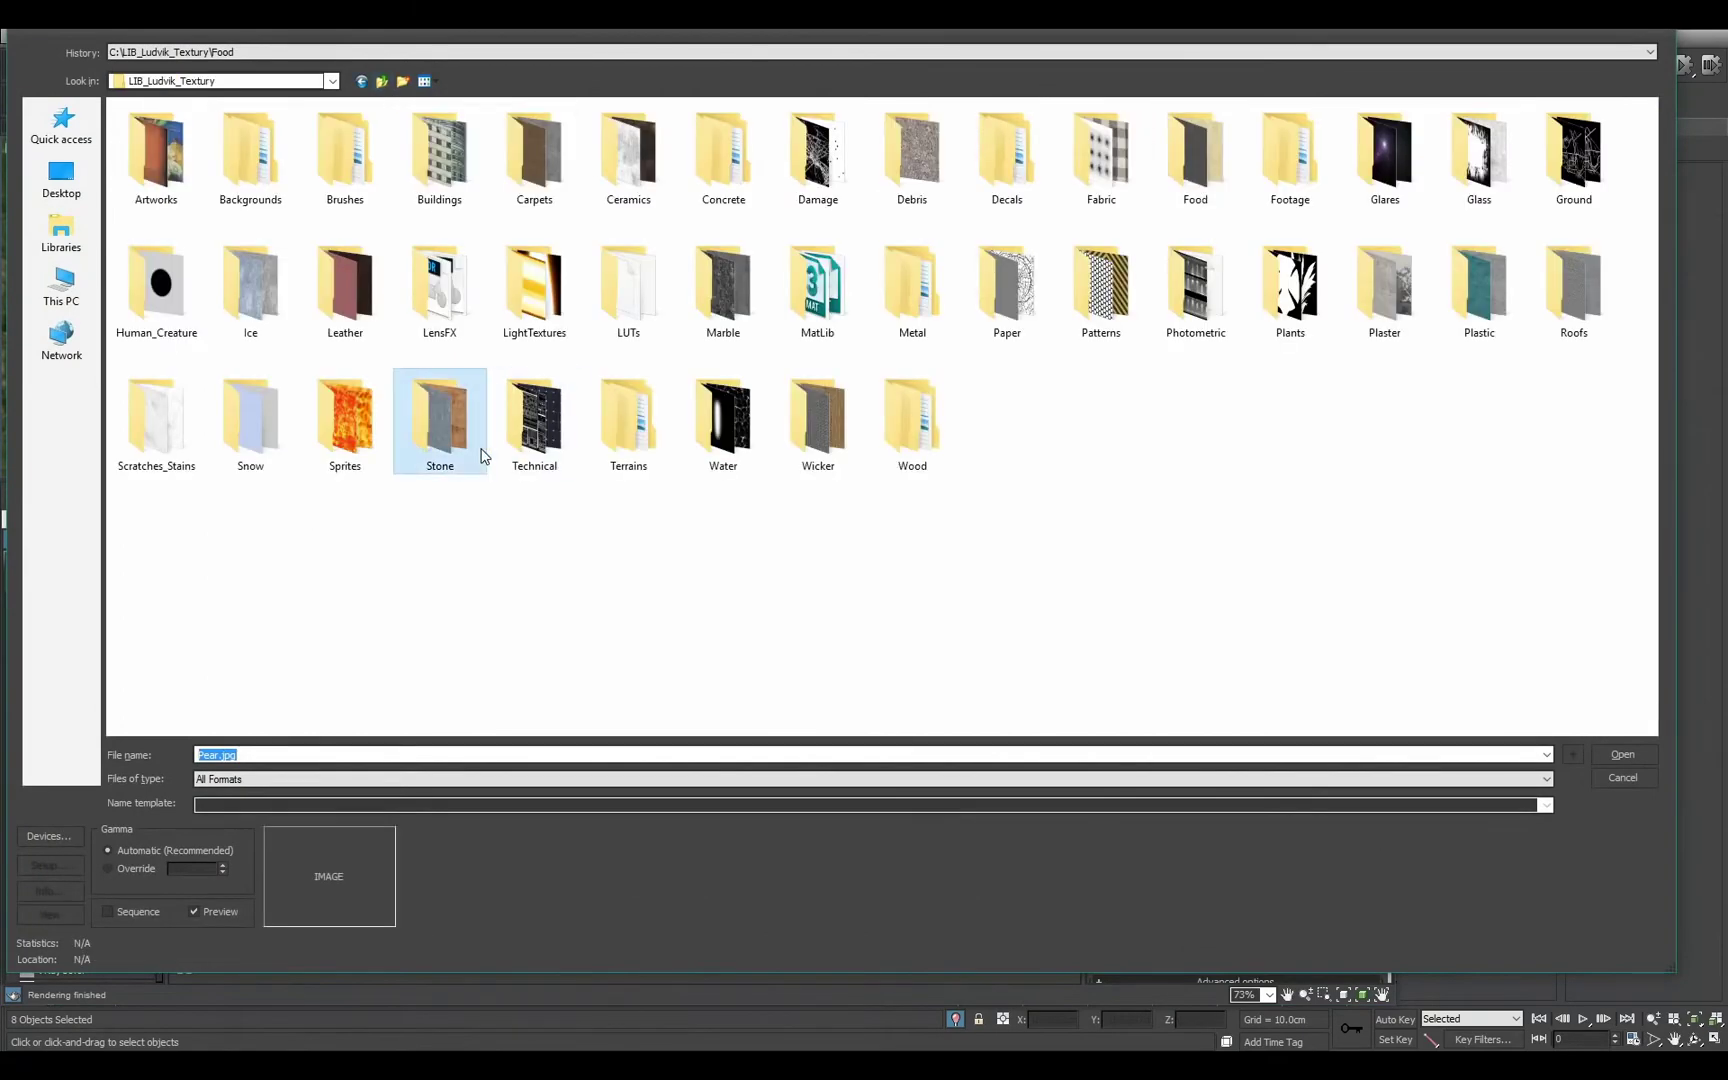
key(p)
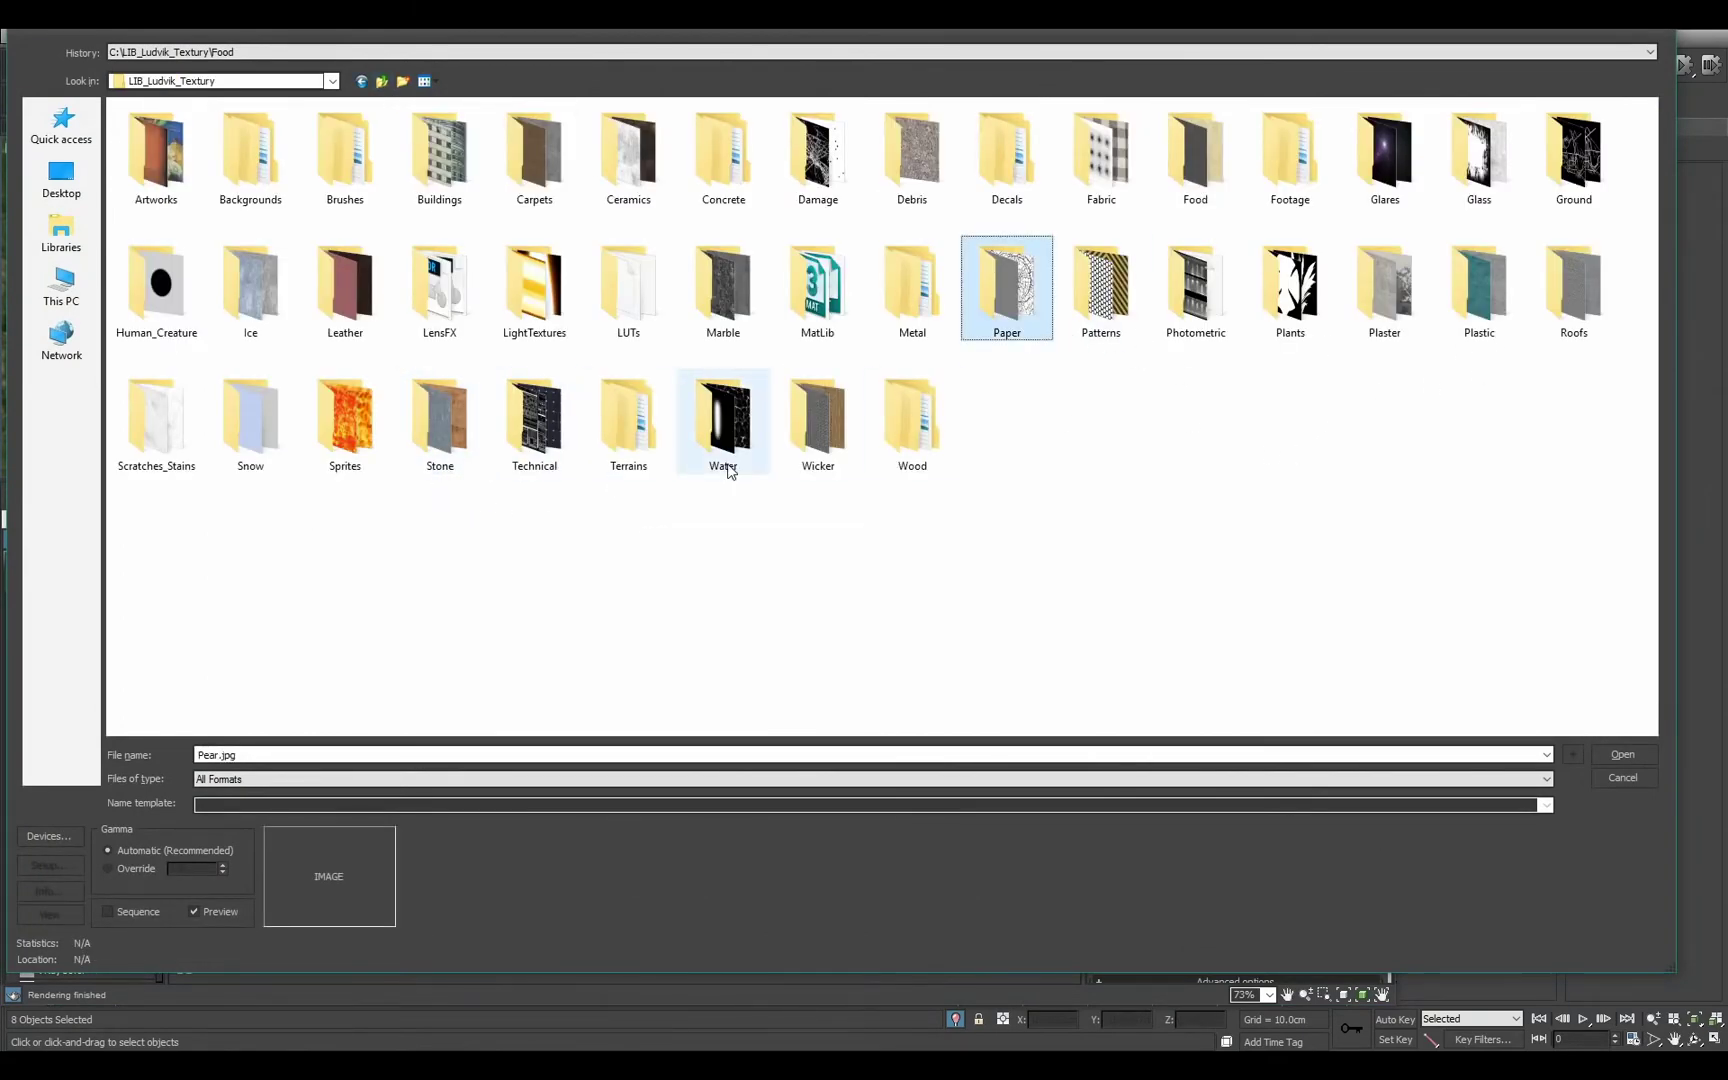
double_click(1297, 327)
scroll(1063, 410, down, 5)
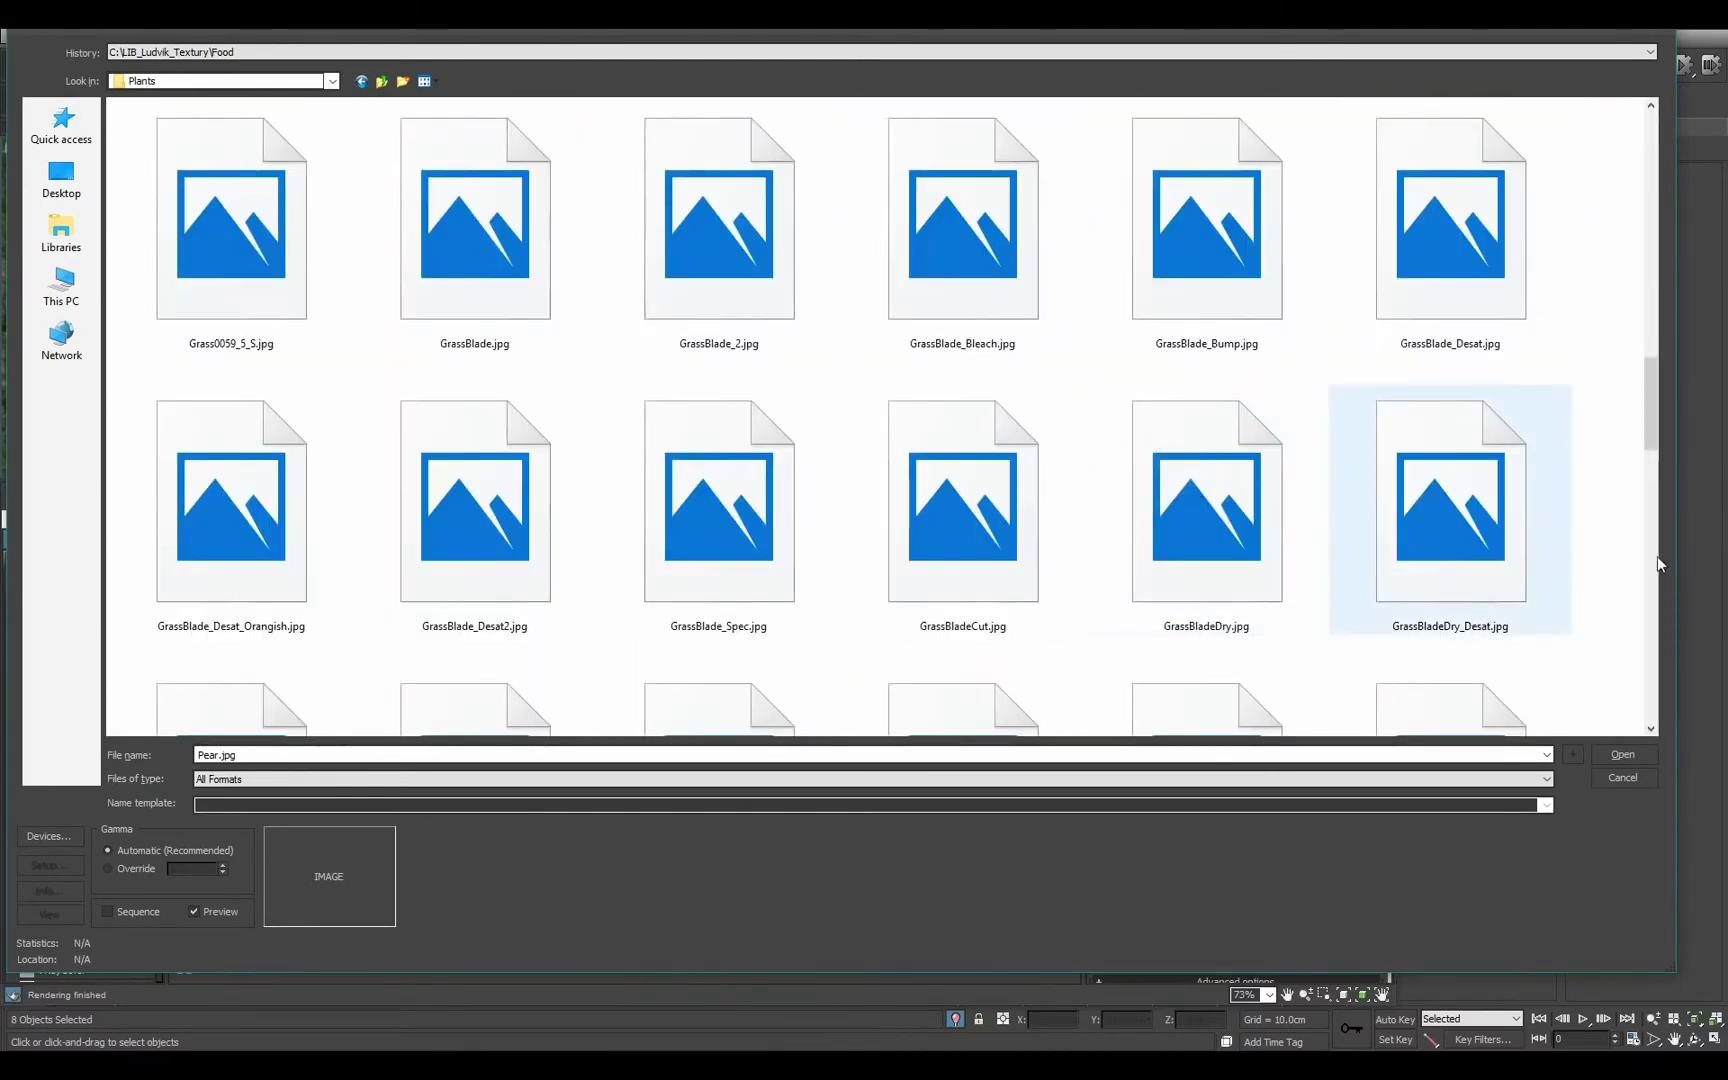
drag(1648, 413, 1642, 558)
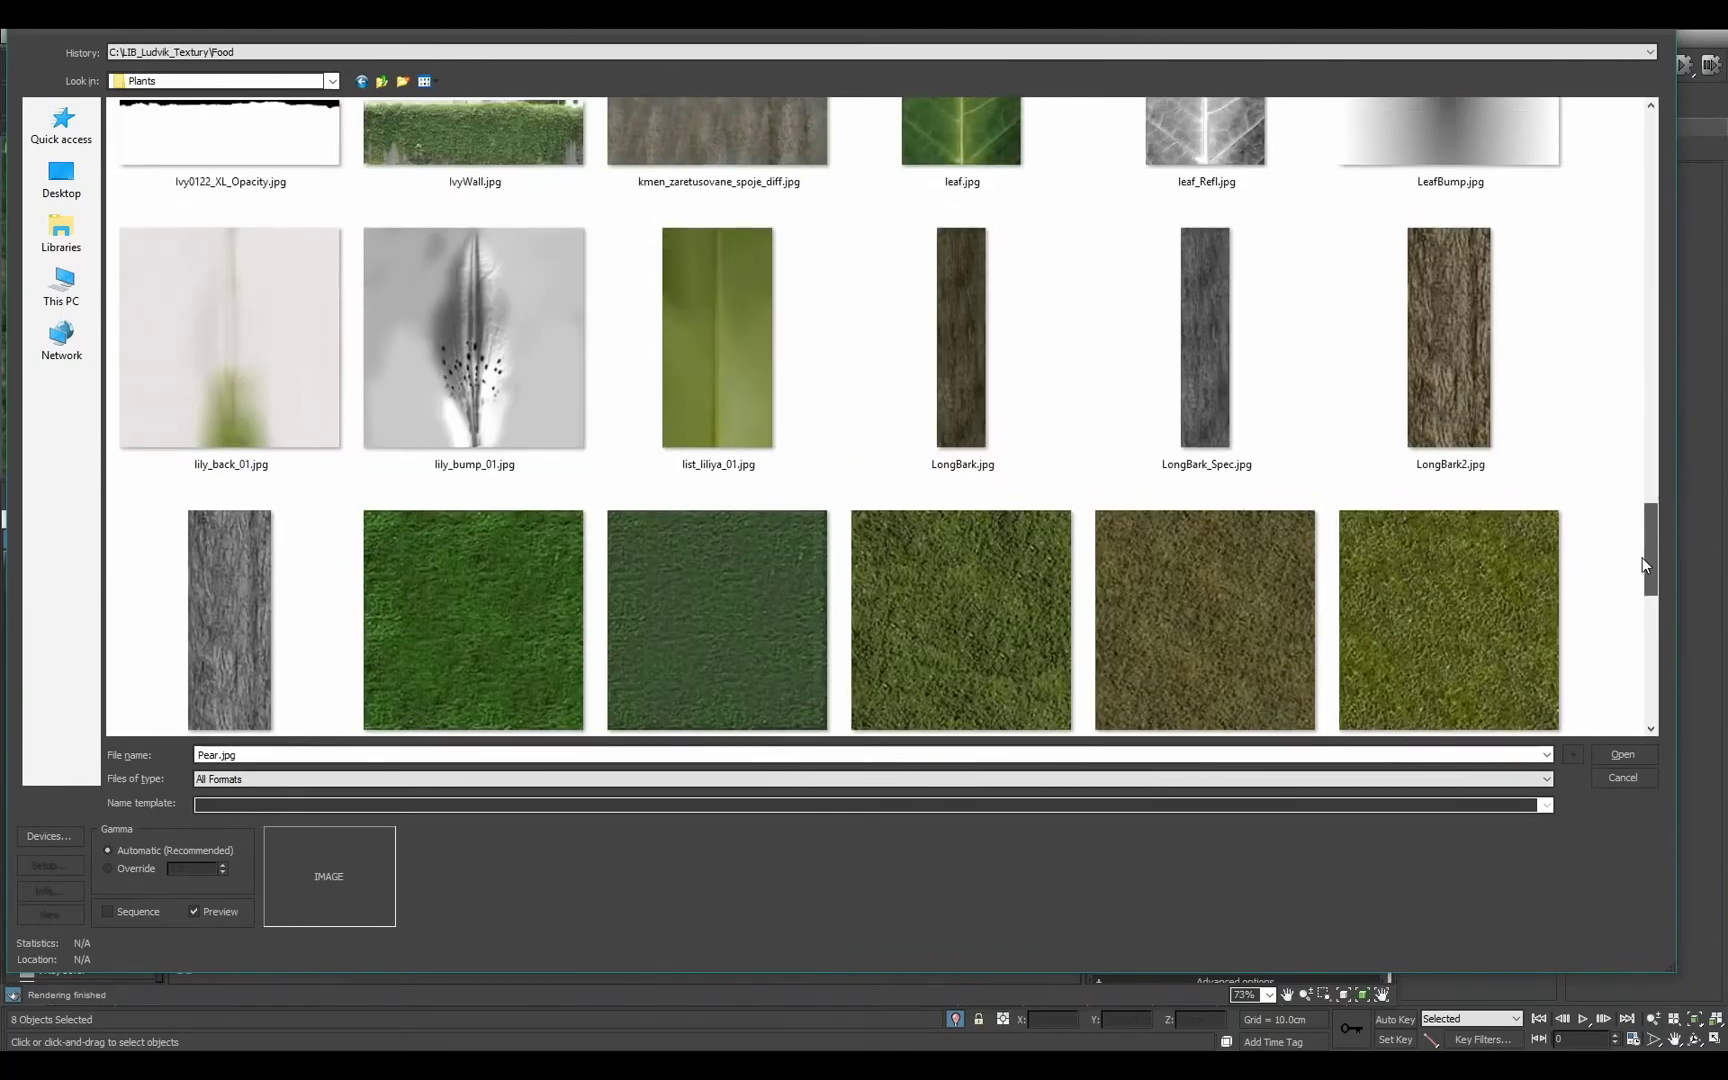
click(1440, 370)
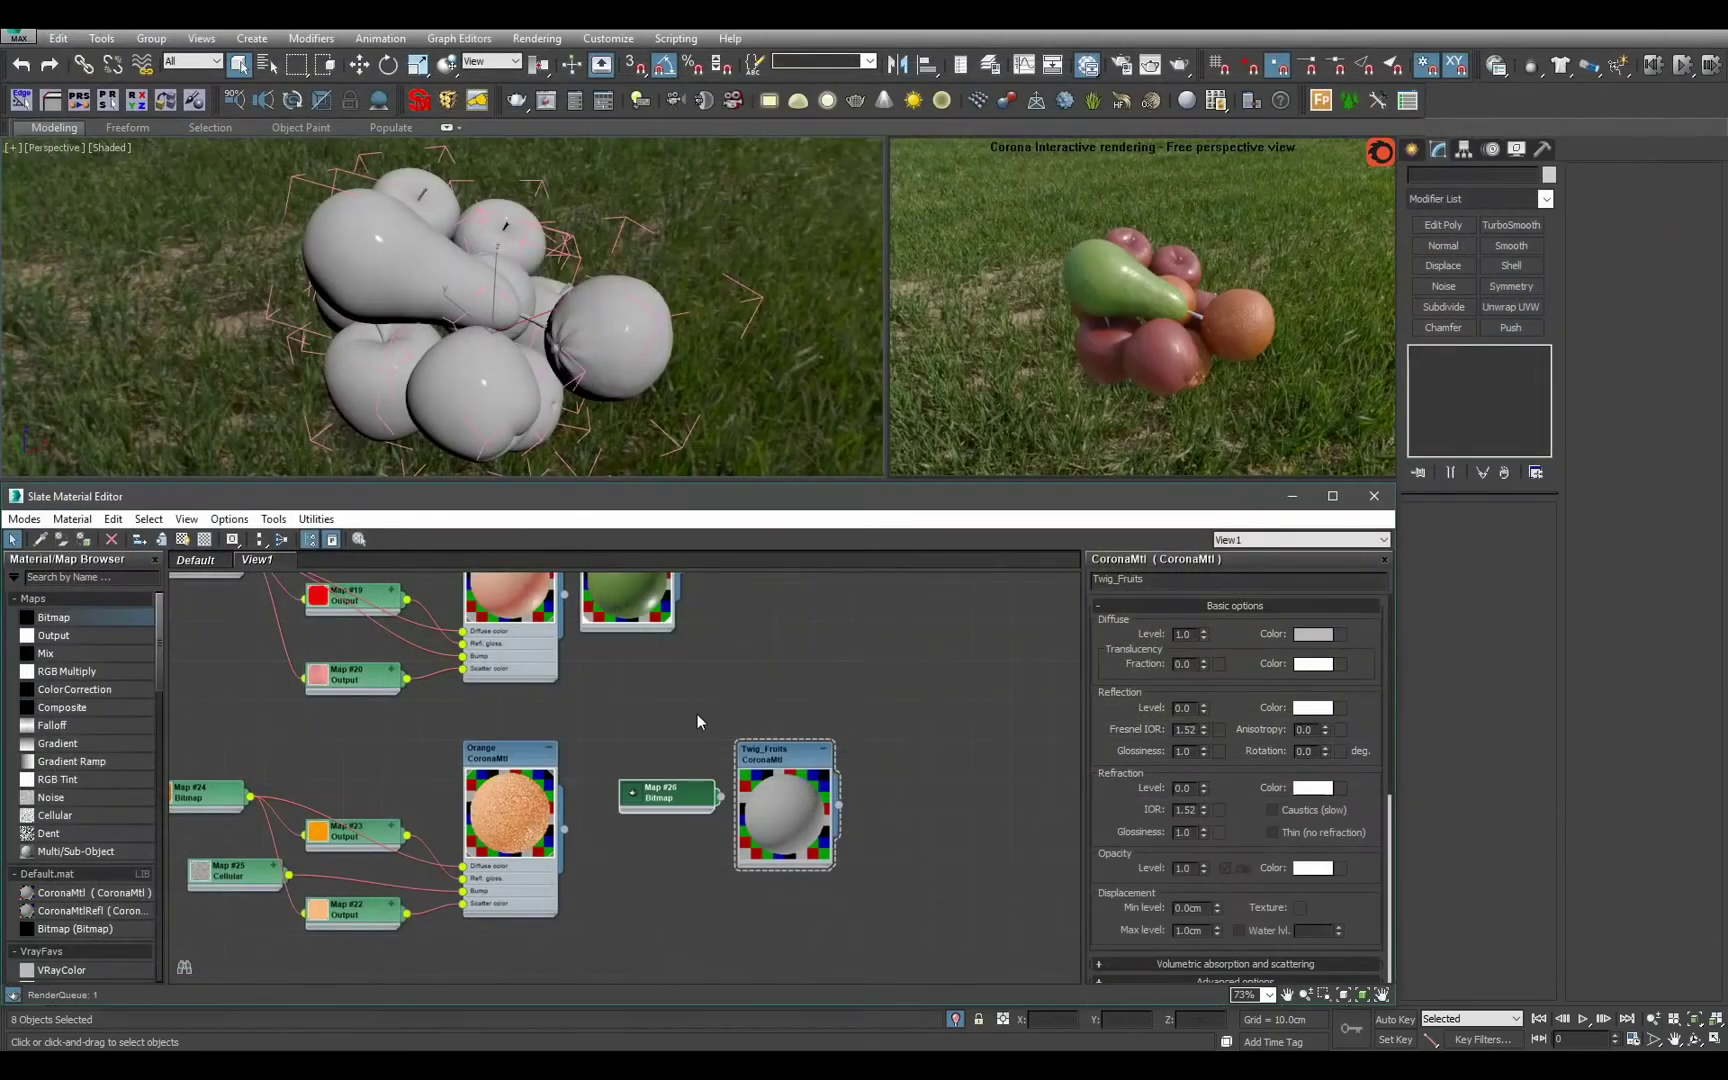
Connect the bark bitmap to the Twig_Fruits material's Diffuse color and set the bitmap's blur to 0.25.
scroll(730, 685, up, 2)
middle_drag(697, 714, 604, 659)
scroll(702, 695, up, 1)
drag(718, 703, 935, 703)
drag(635, 675, 875, 773)
double_click(573, 688)
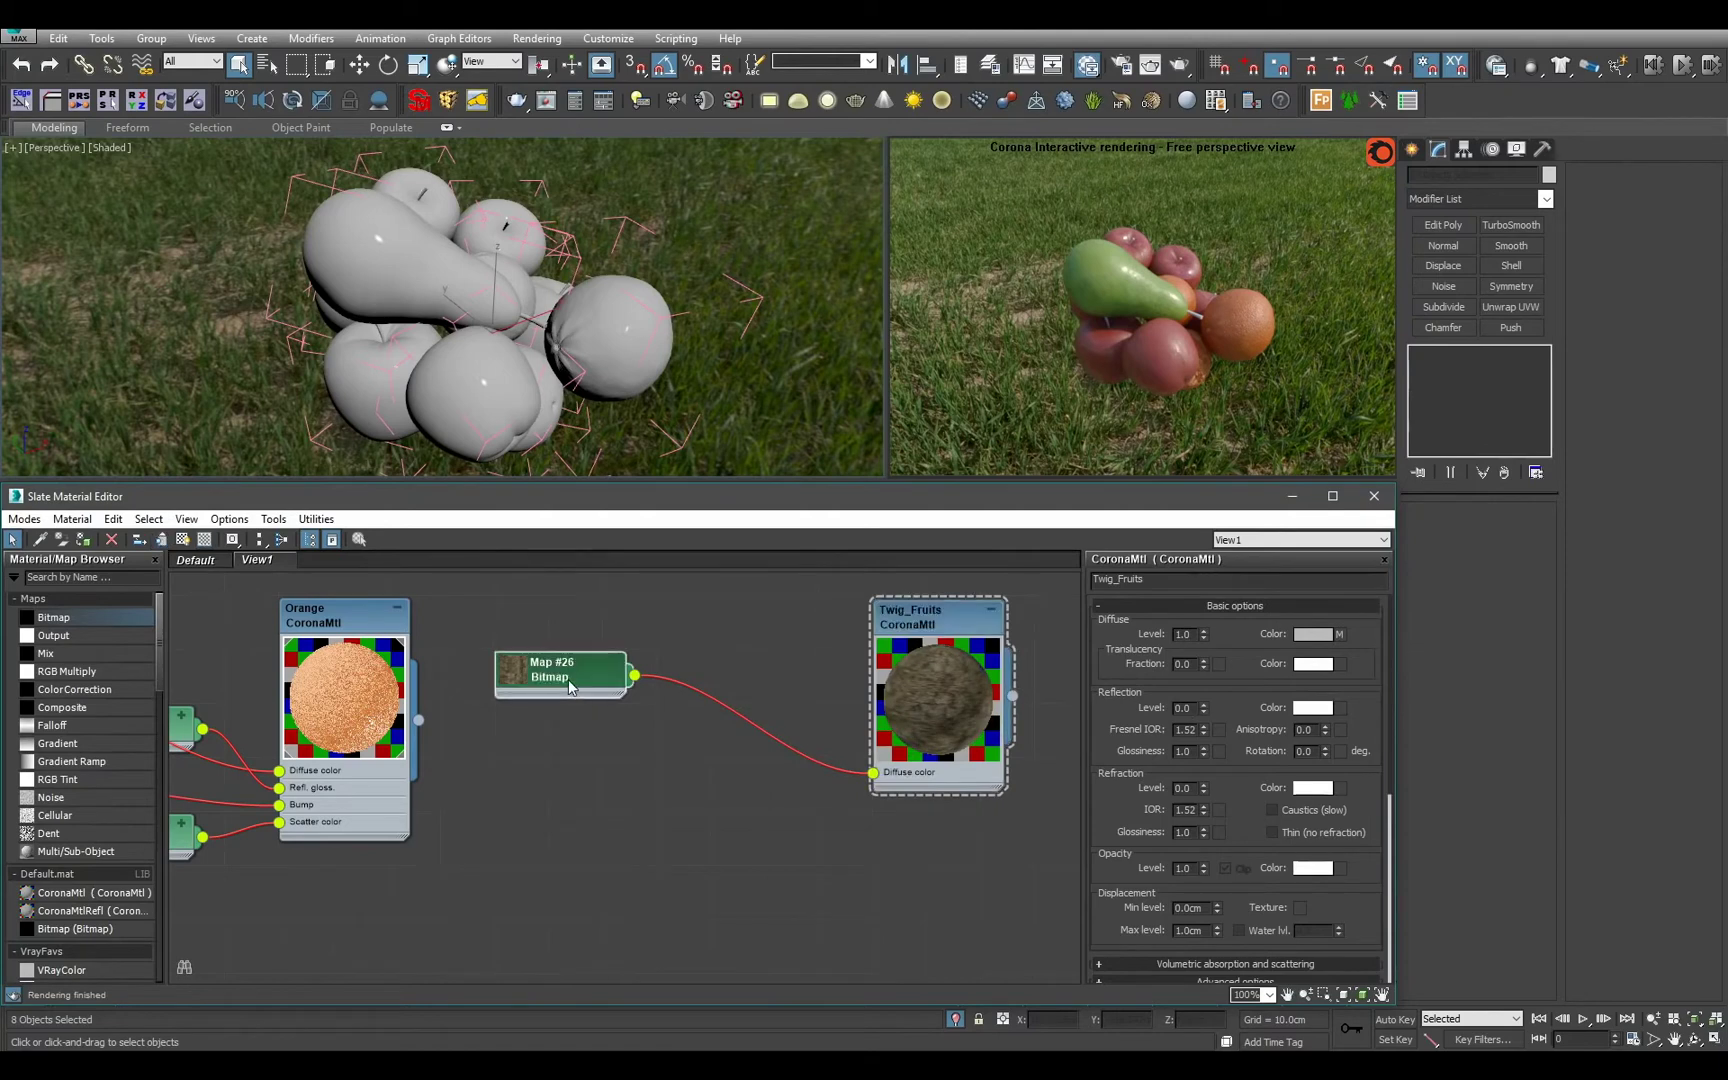
text(0.25)
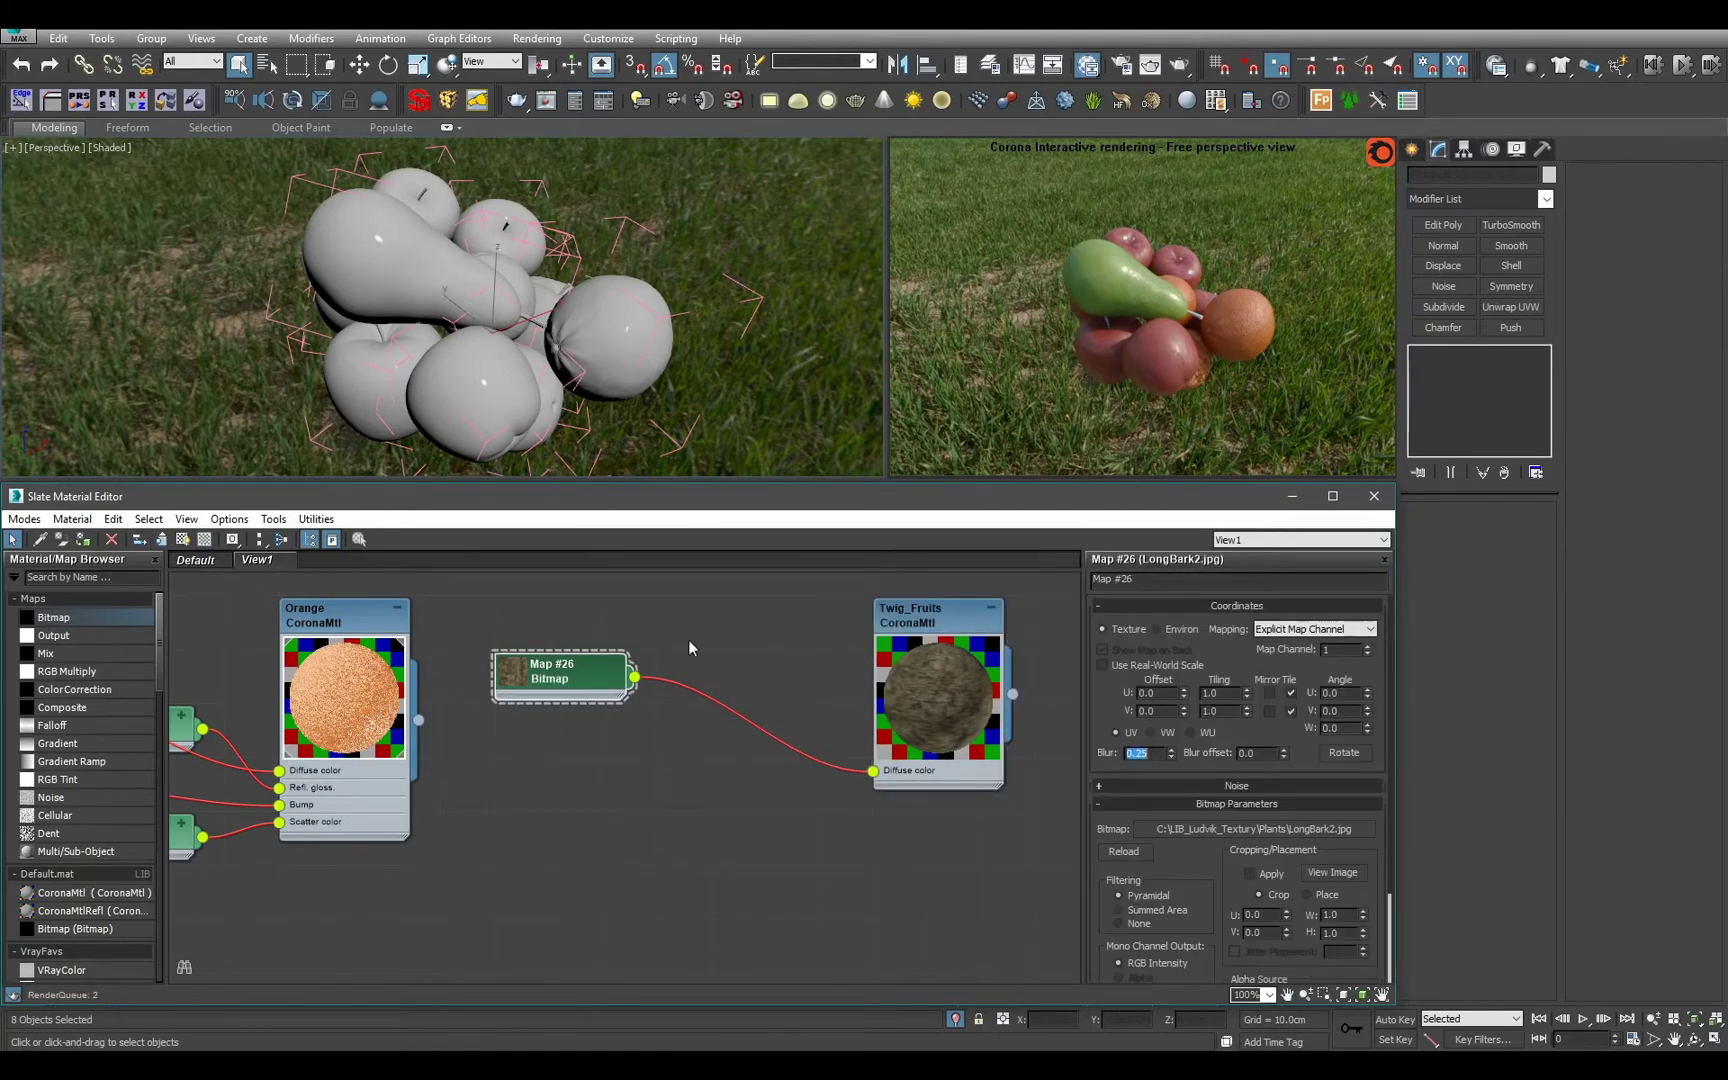
Connect the bark bitmap to the Twig_Fruits material's reflection glossiness and bump, and set its reflection level to 1.0.
drag(635, 677, 875, 788)
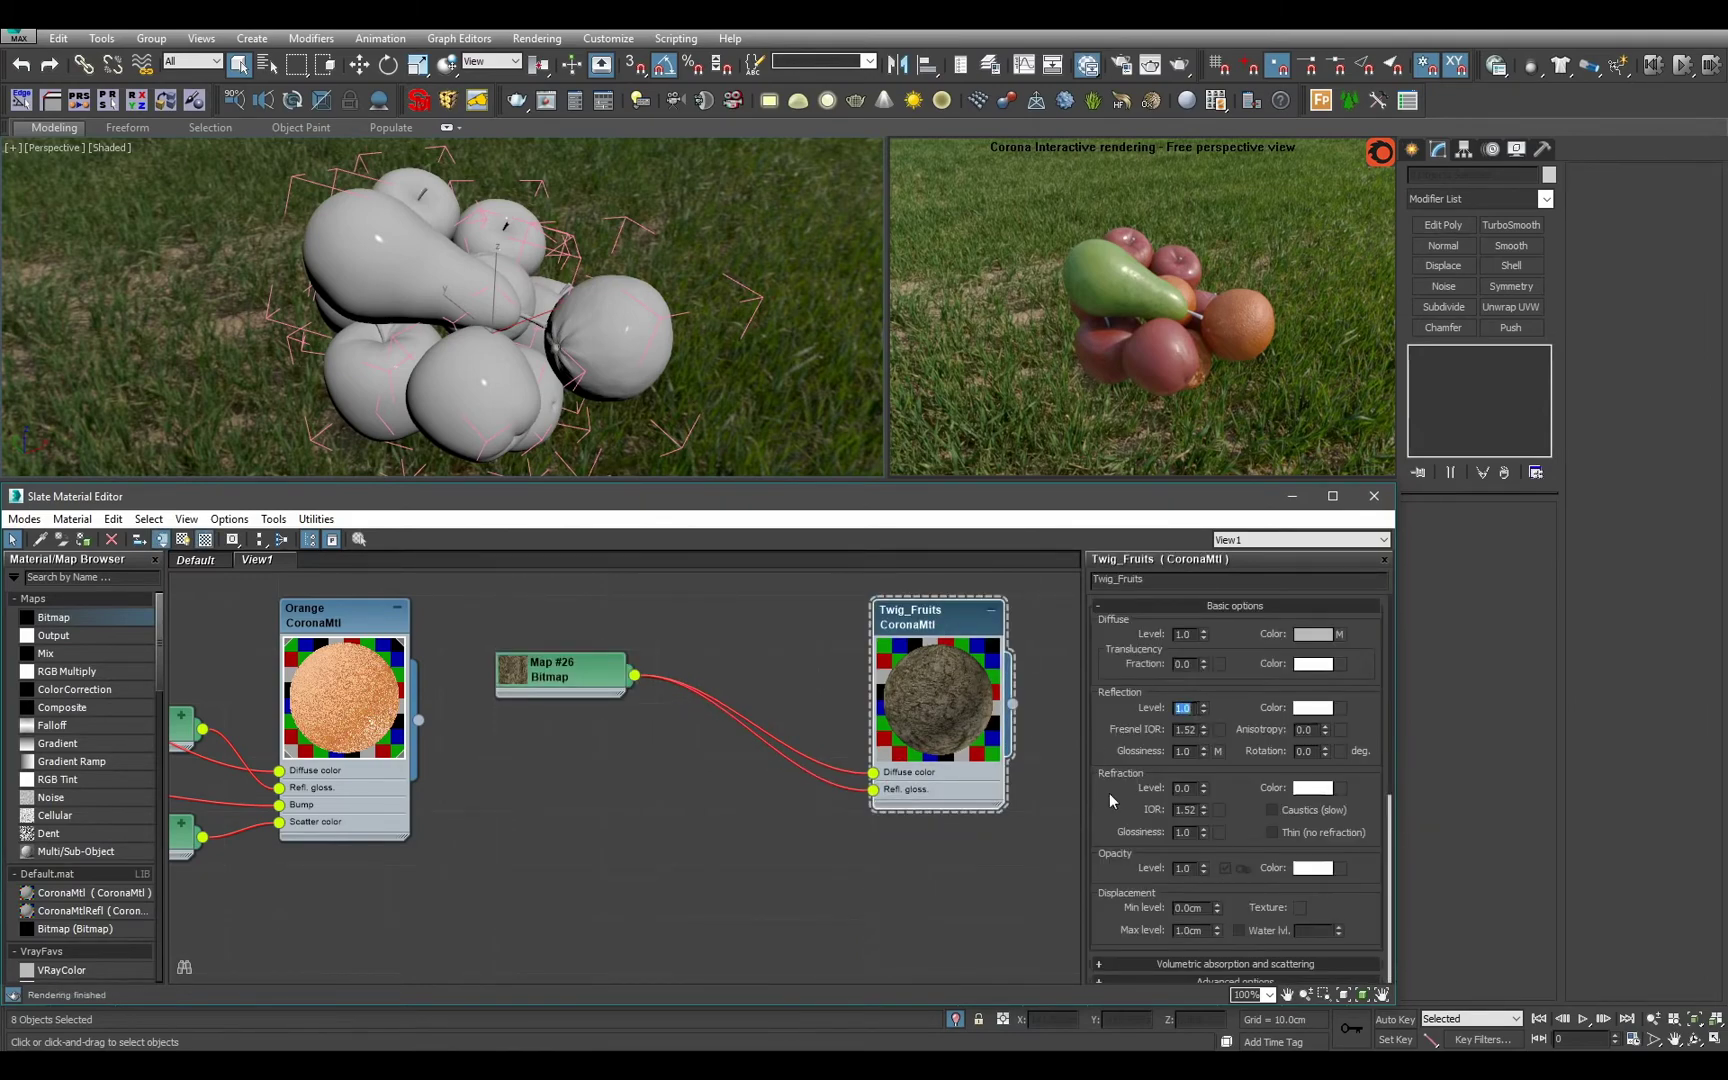
scroll(1131, 828, down, 3)
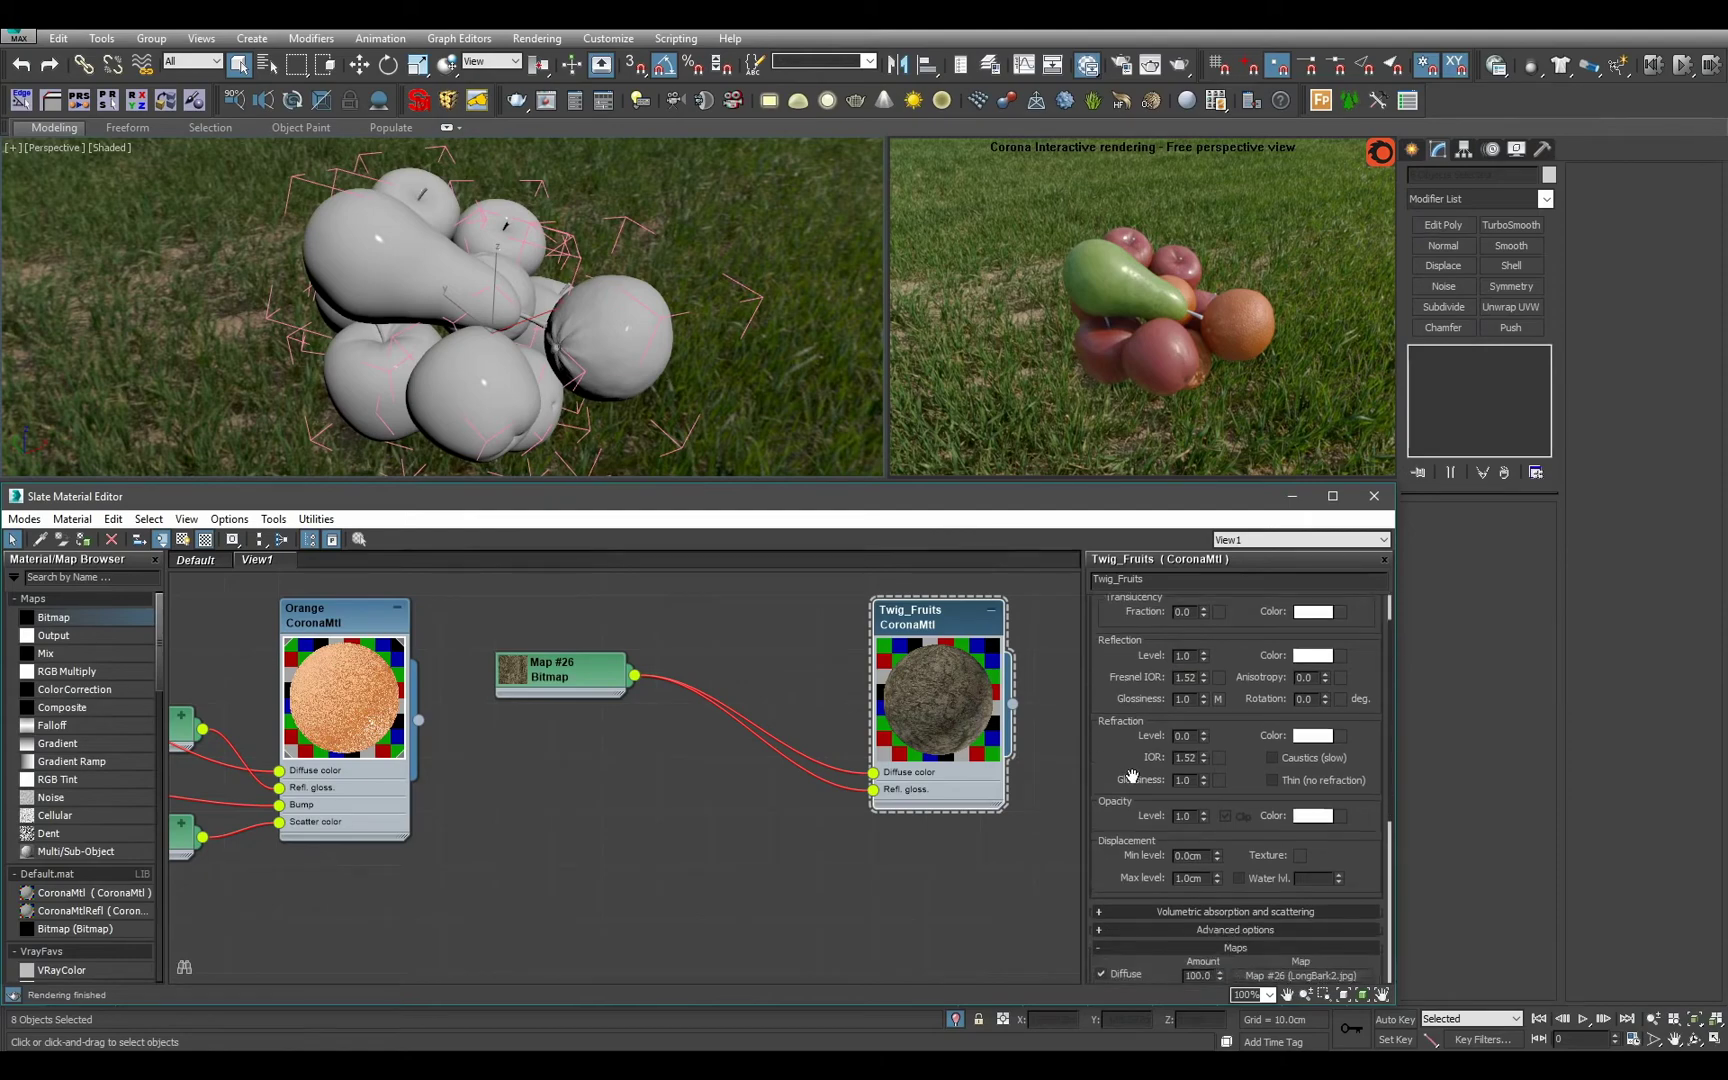
drag(815, 752, 900, 913)
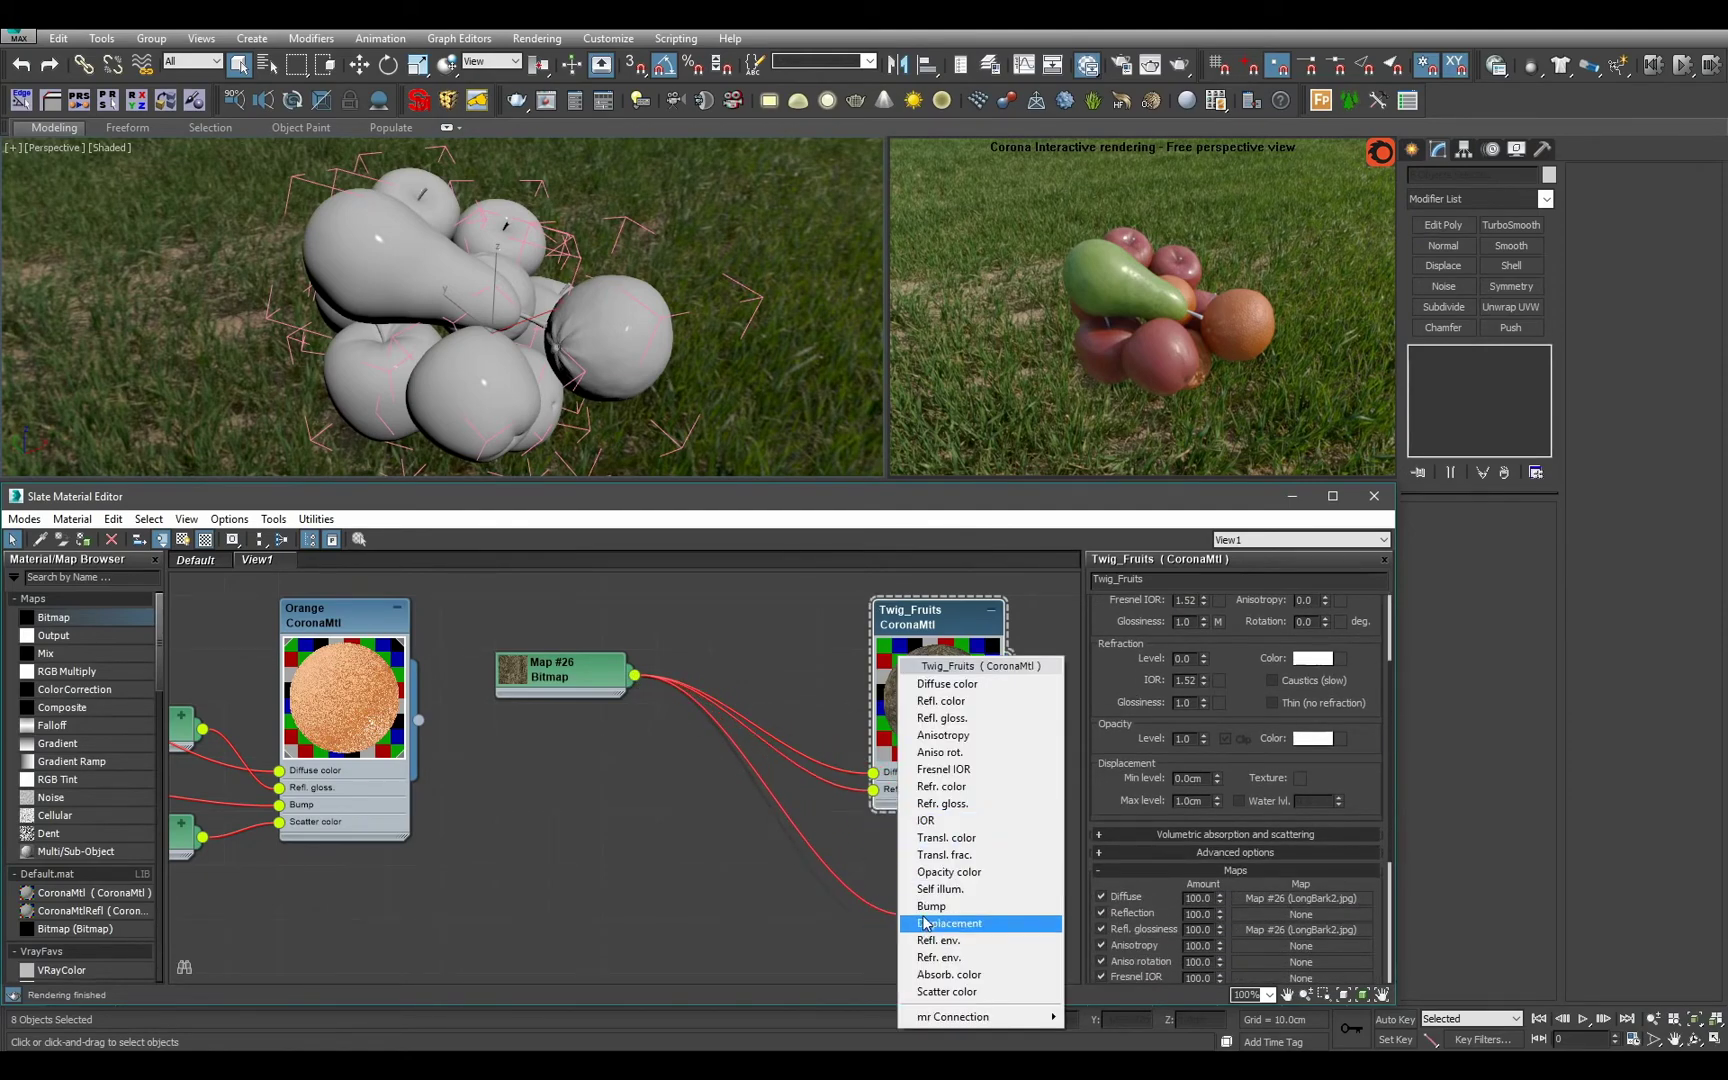
click(922, 922)
Arrange the Twig_Fruits material and its bitmap compactly below the Orange material.
scroll(933, 715, down, 5)
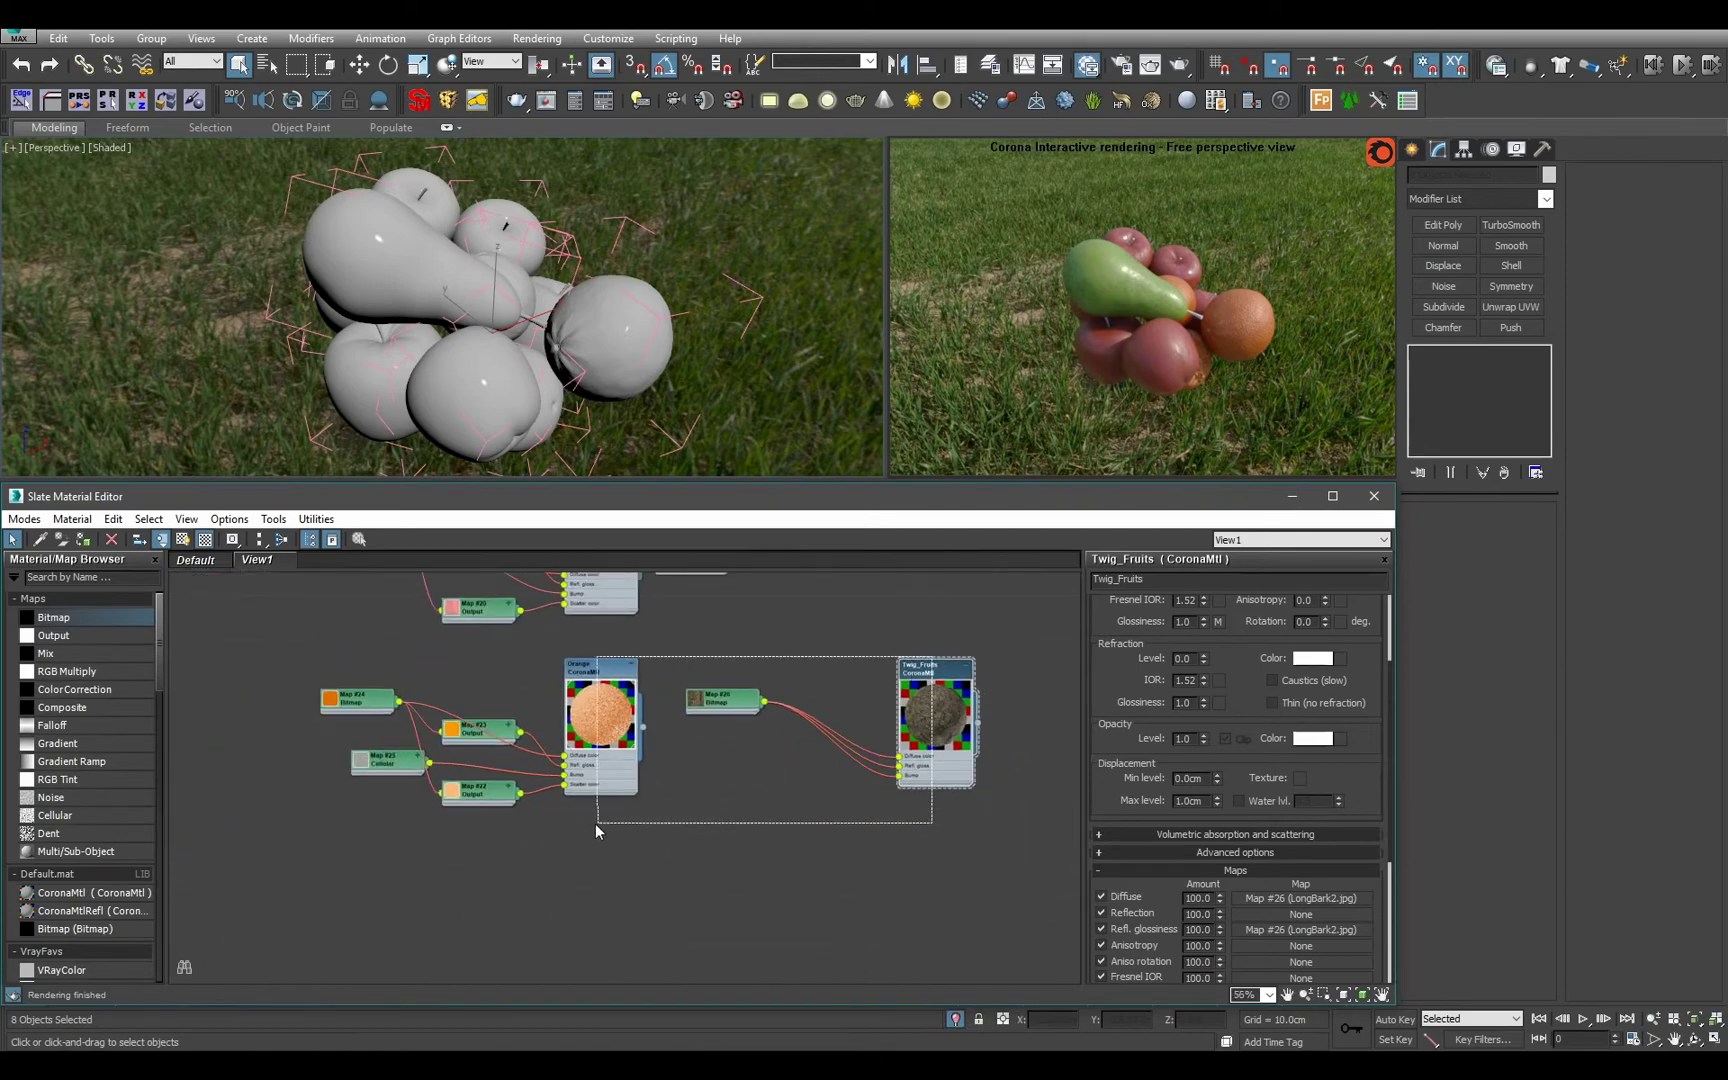
key(l)
scroll(682, 778, down, 3)
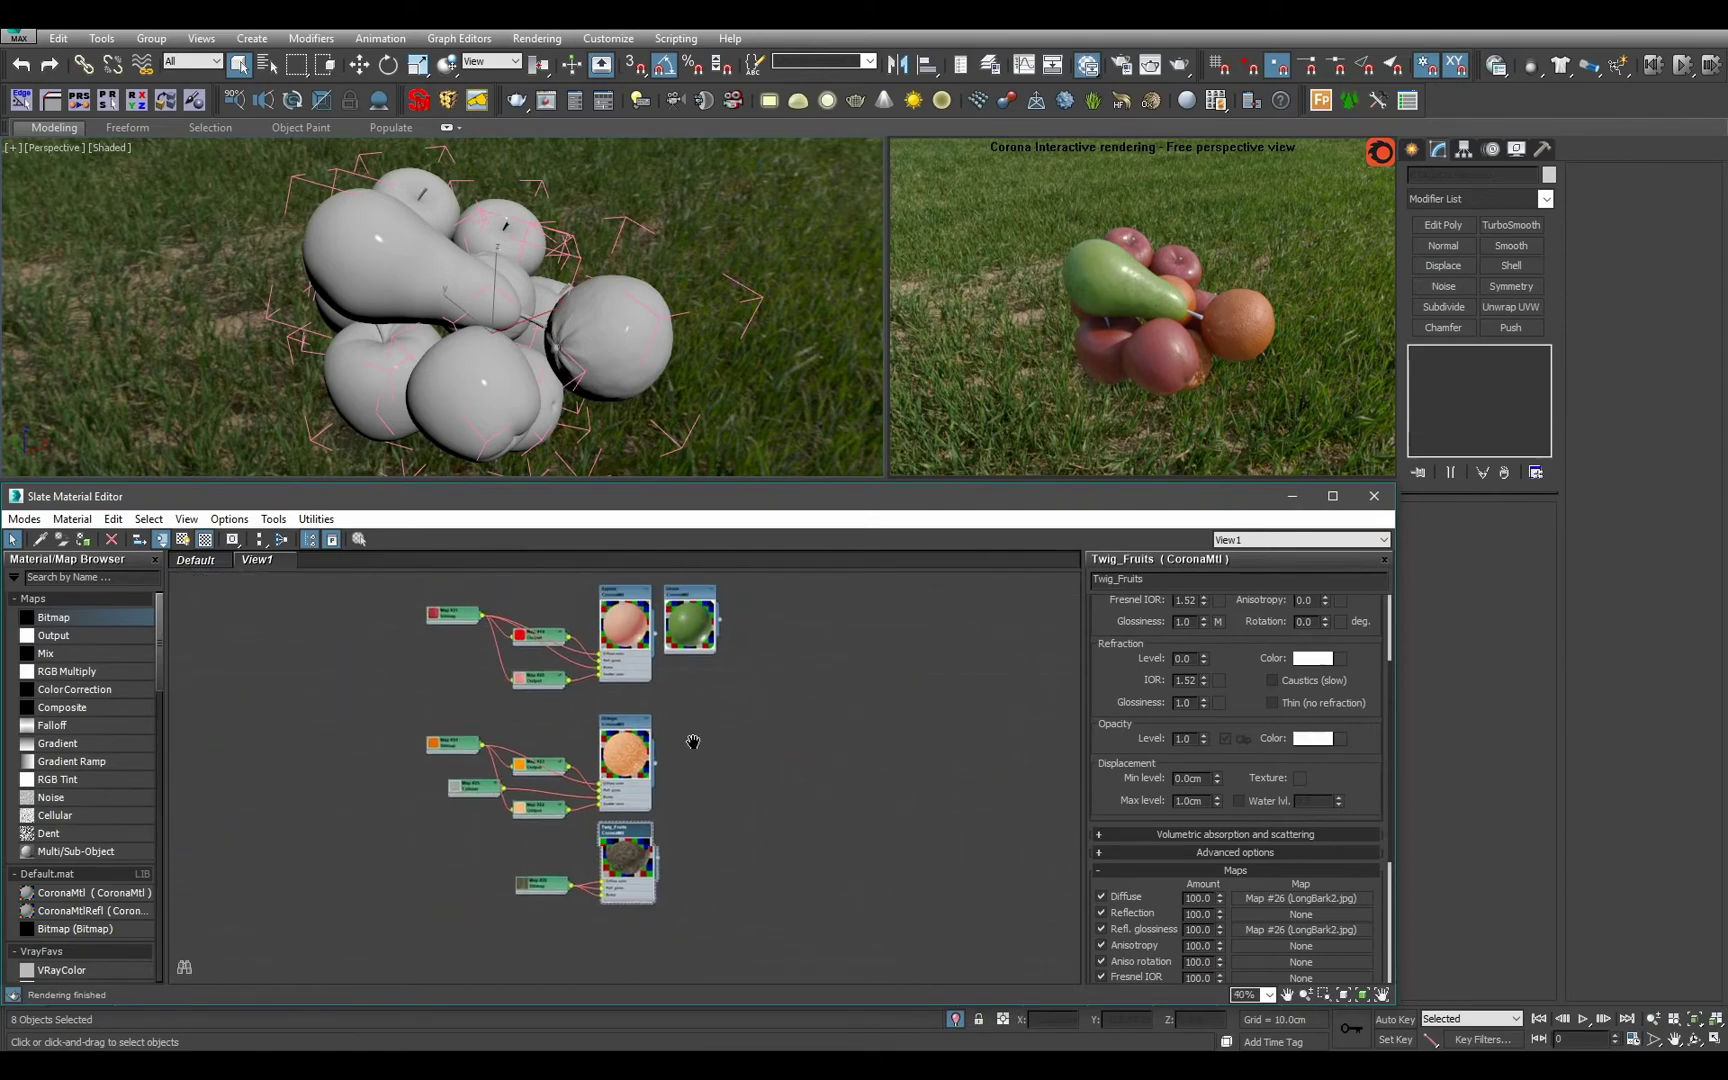
Select the stalks of the pear and apples together for the Twig_Fruits material.
click(537, 330)
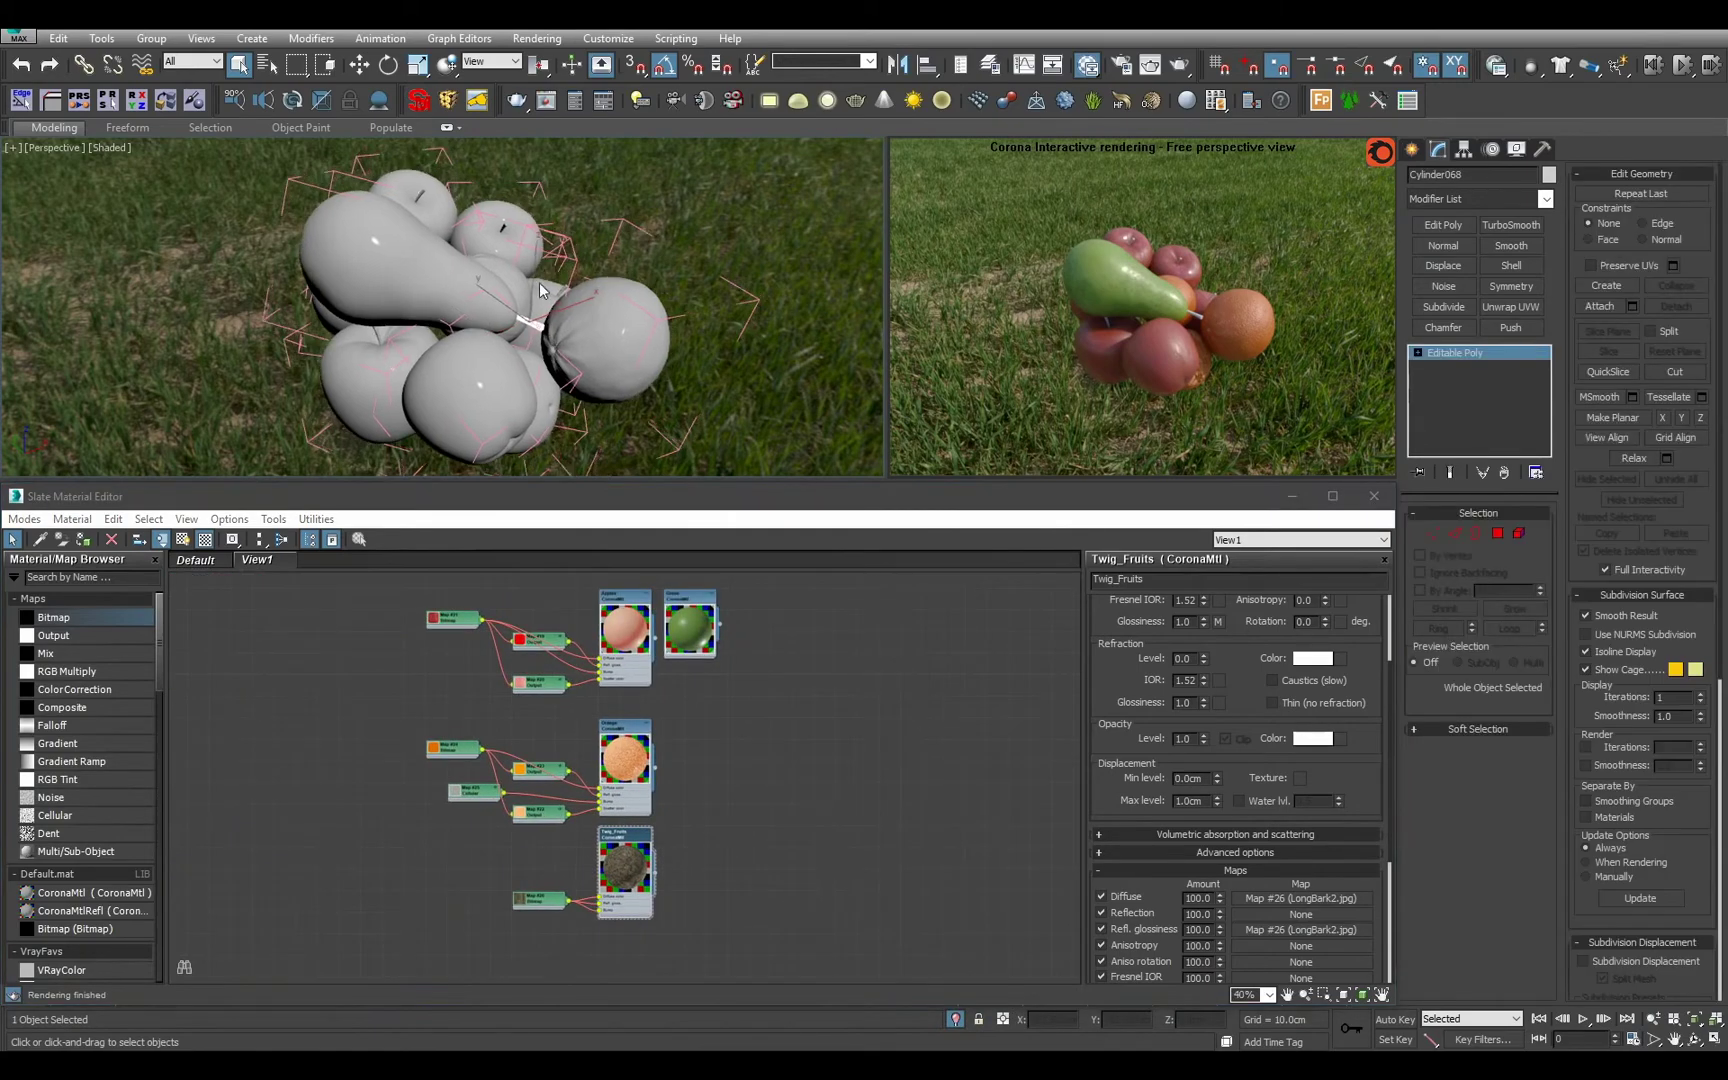
scroll(545, 330, up, 4)
ctrl+click(548, 330)
ctrl+click(416, 278)
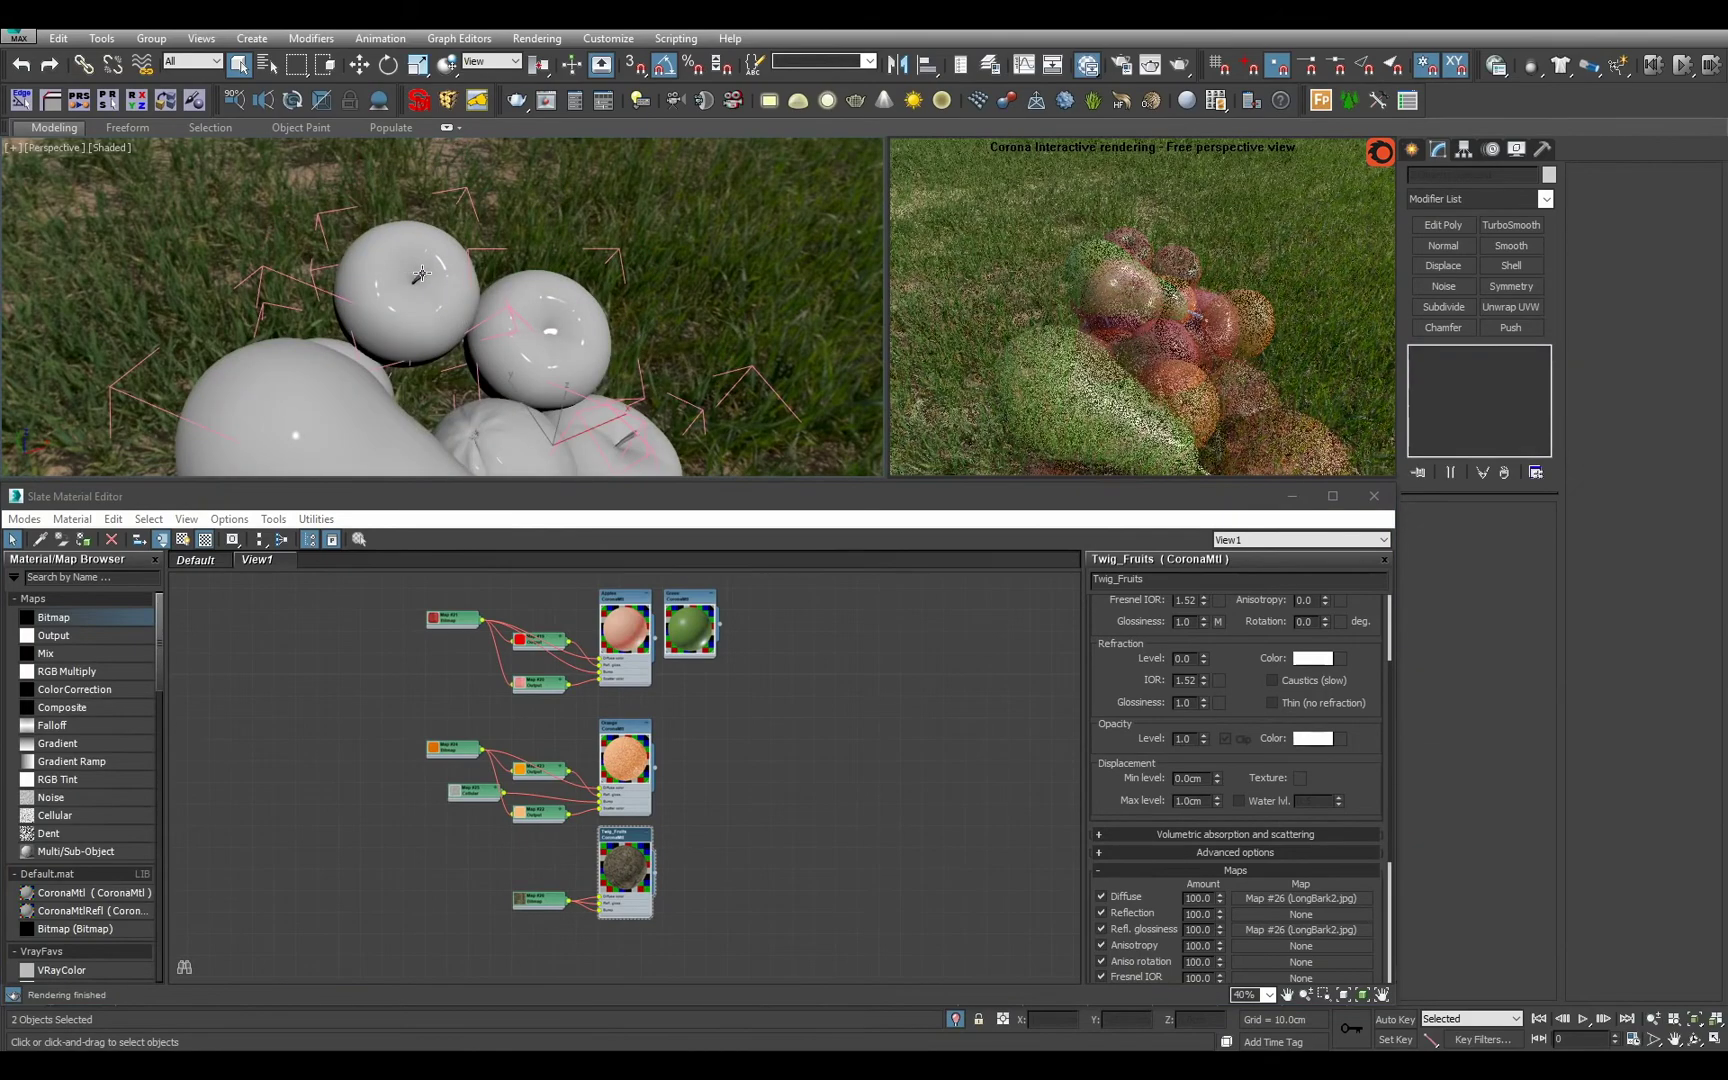
middle_drag(662, 432, 643, 472)
ctrl+click(481, 308)
ctrl+click(399, 243)
Apply the Green material to the small calyx pieces on the apple and the orange.
alt+middle_drag(577, 331, 525, 215)
scroll(443, 300, up, 4)
click(440, 295)
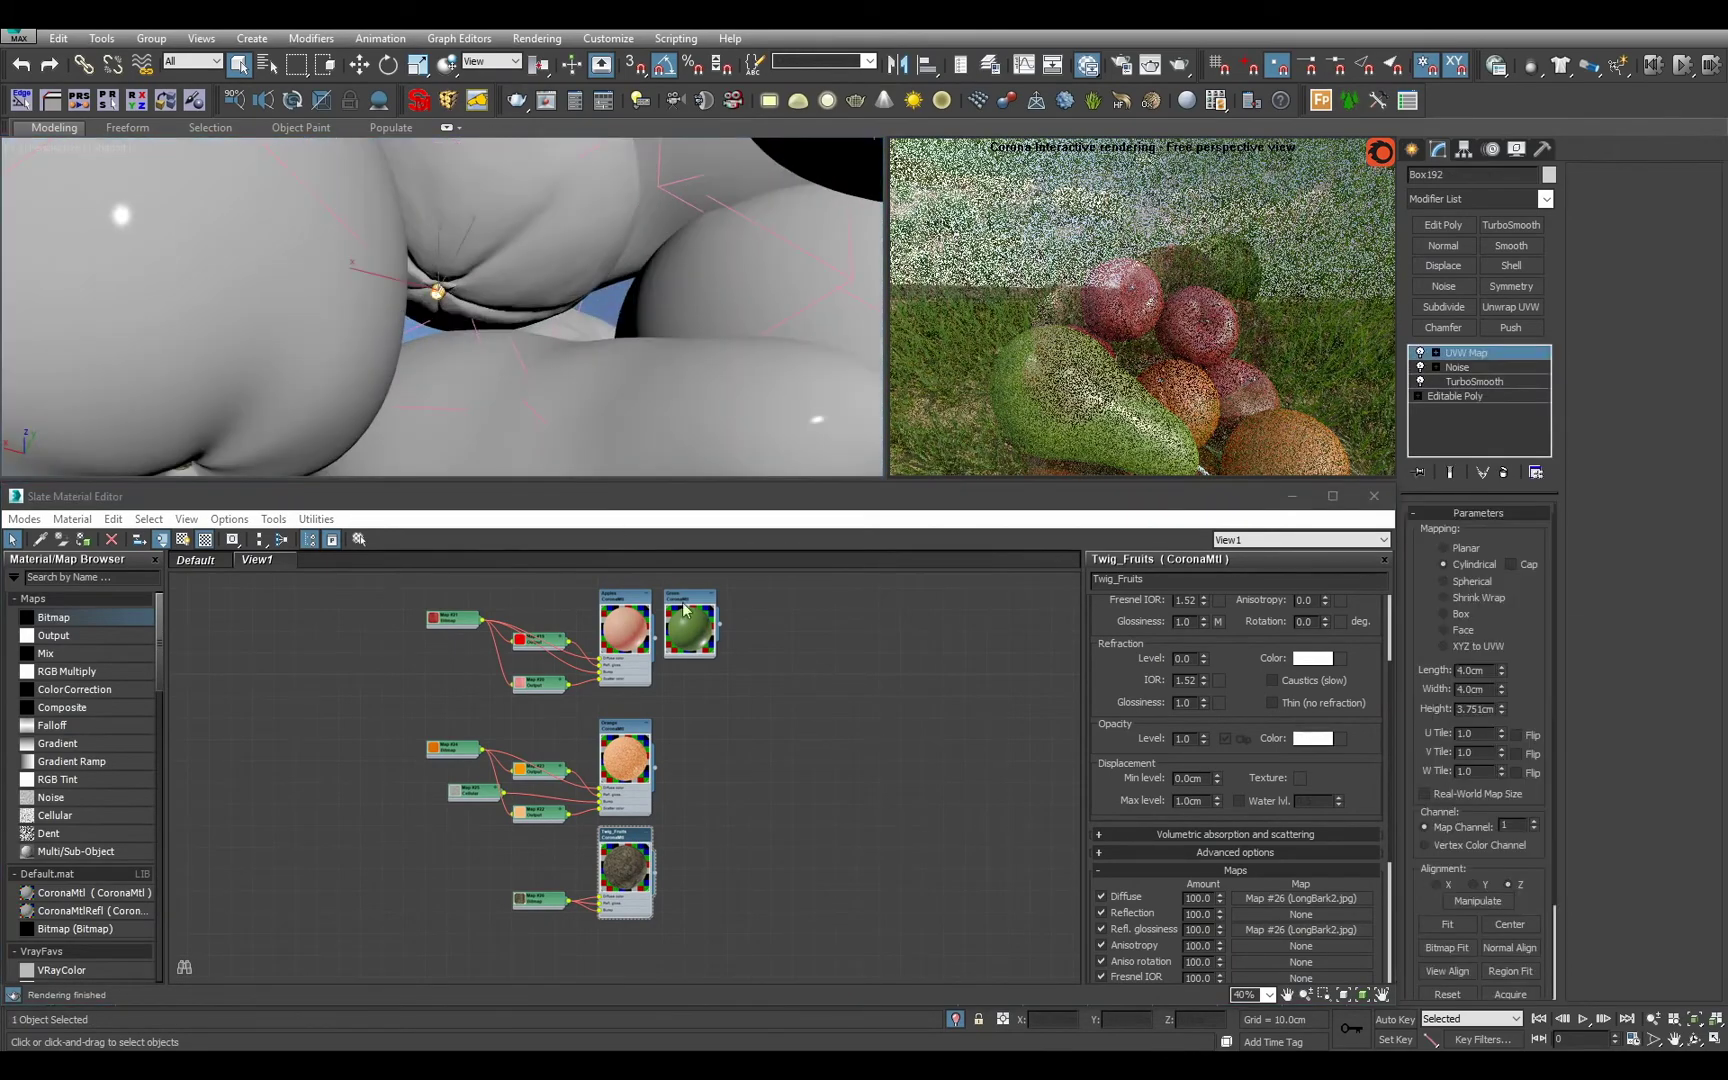
ctrl+click(447, 286)
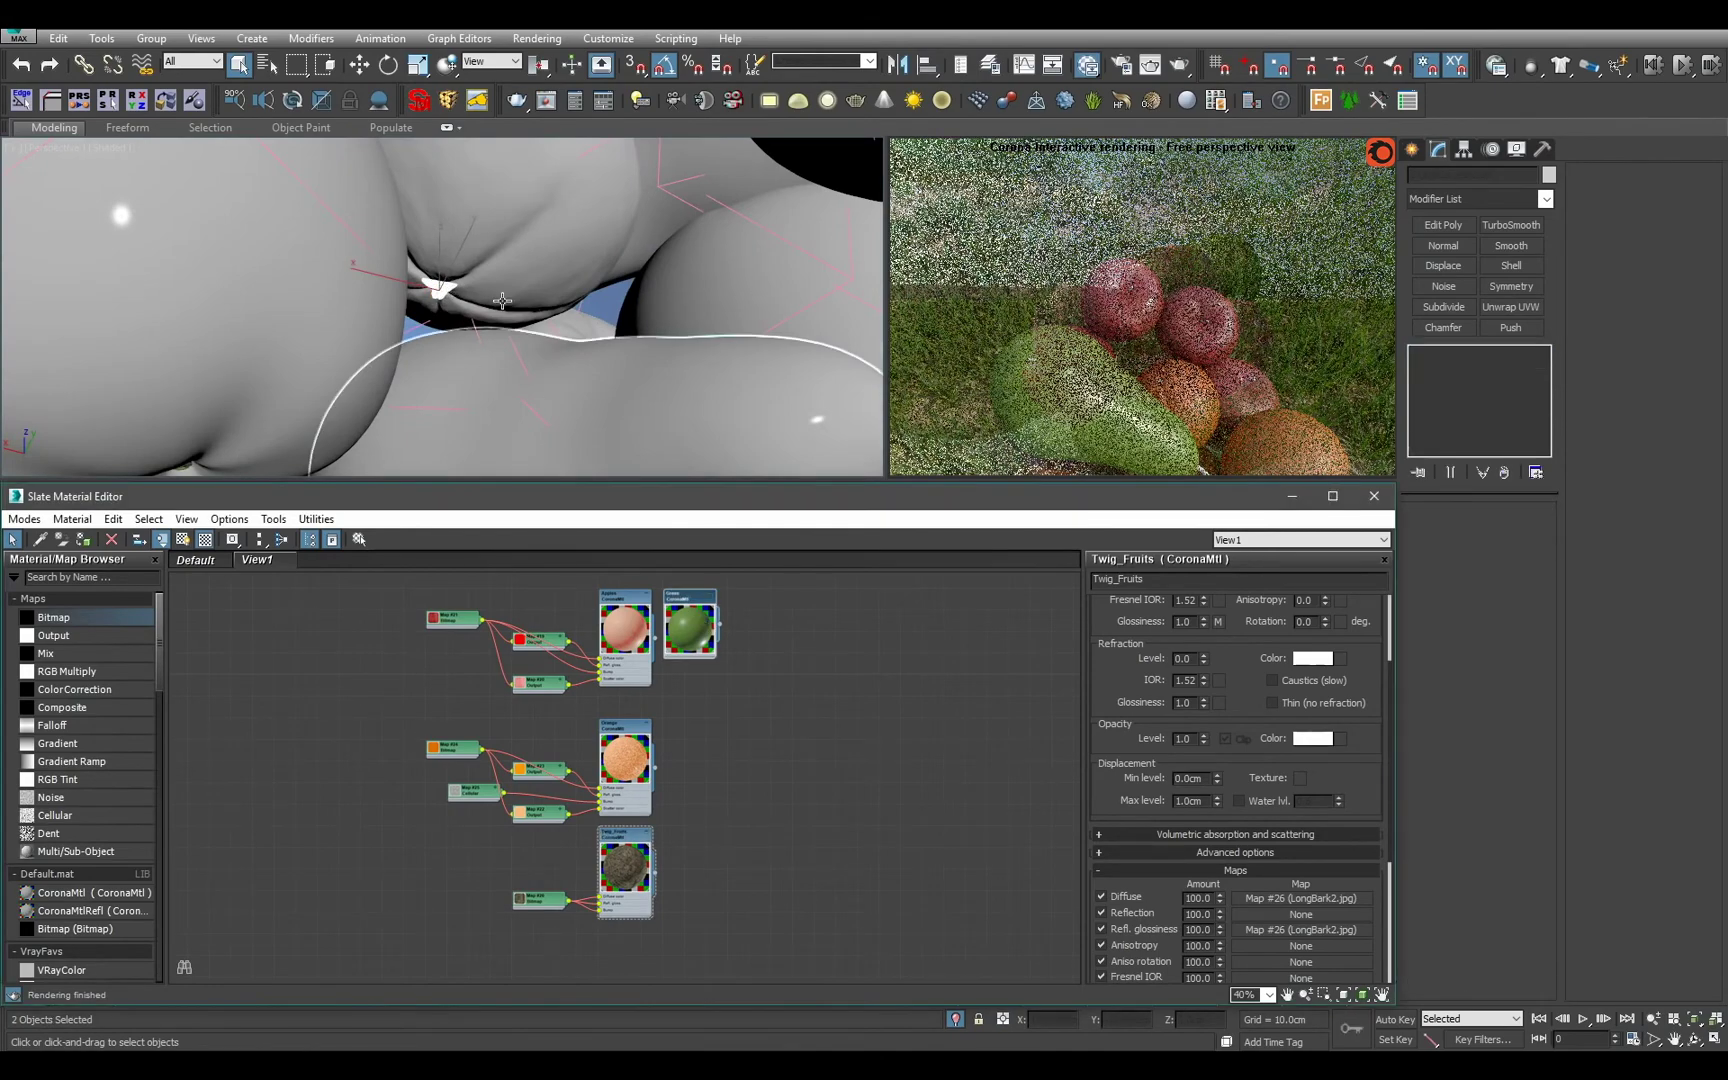
scroll(450, 335, down, 4)
alt+middle_drag(468, 305, 500, 335)
scroll(649, 330, up, 5)
click(652, 312)
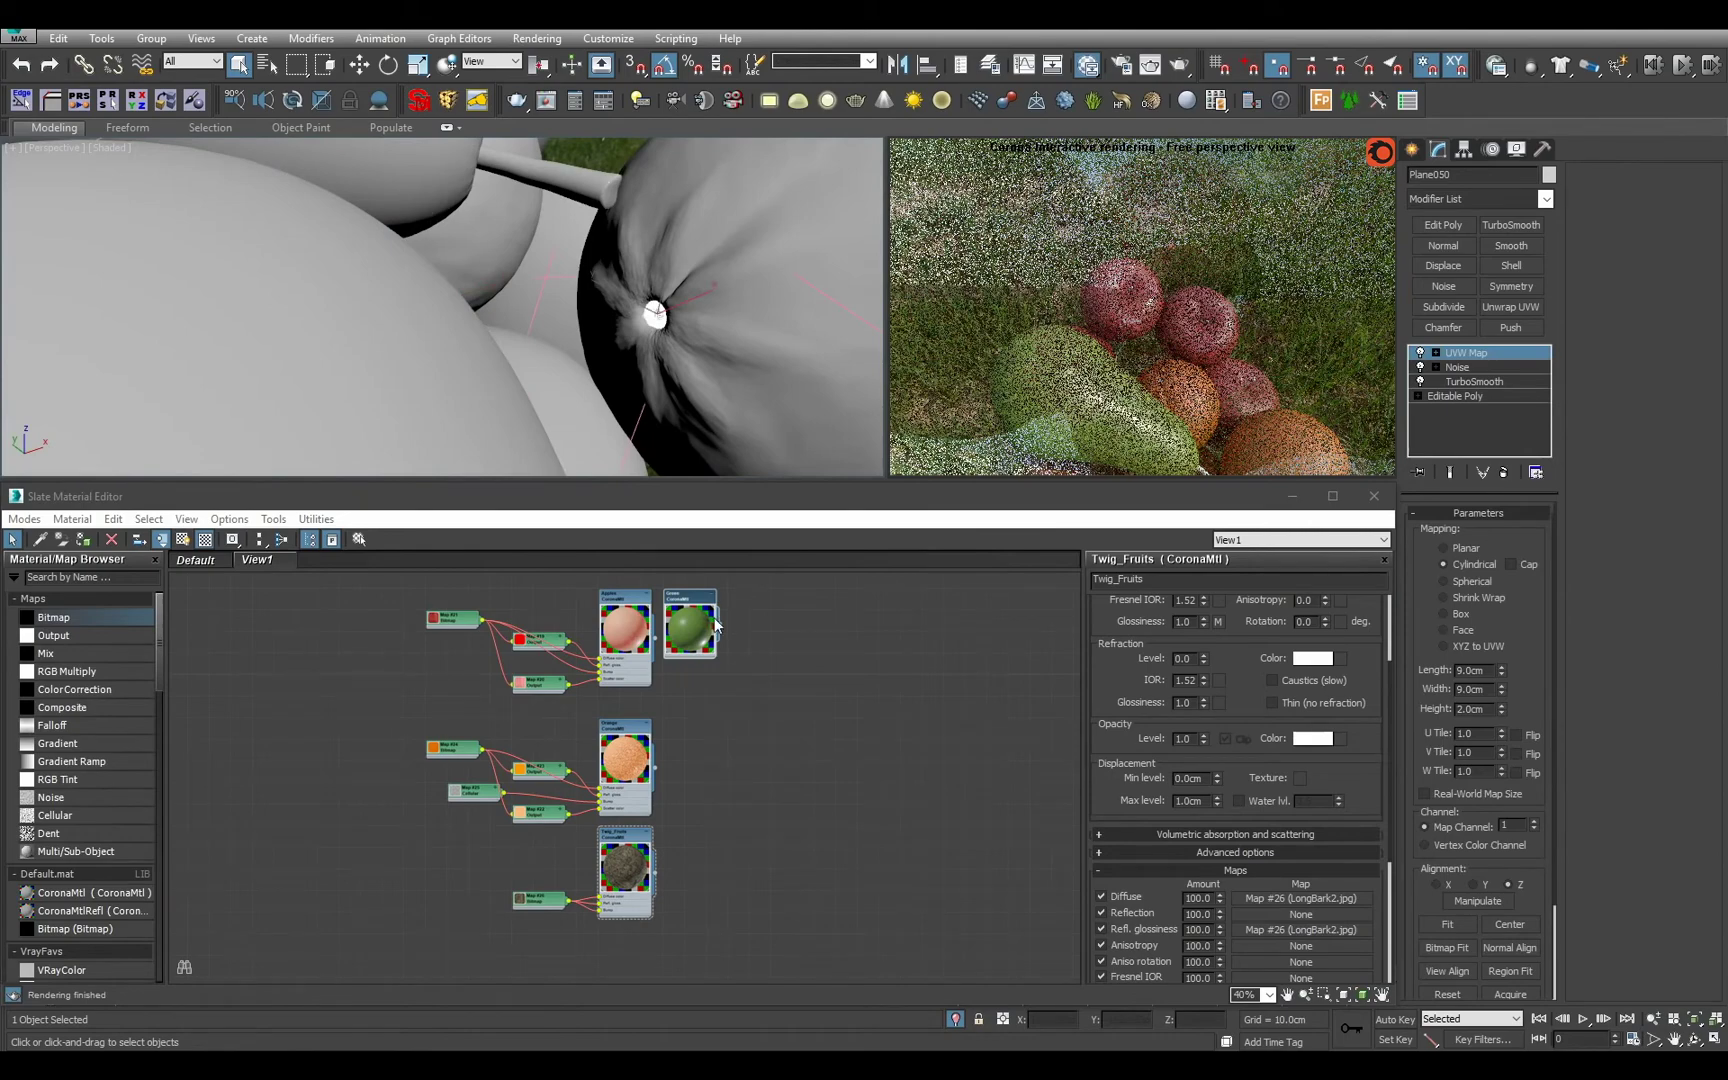
drag(717, 625, 655, 314)
Clear the selection and leave isolation mode to bring back the whole interior.
scroll(640, 318, down, 6)
alt+middle_drag(616, 323, 552, 323)
scroll(461, 321, up, 2)
scroll(554, 321, up, 3)
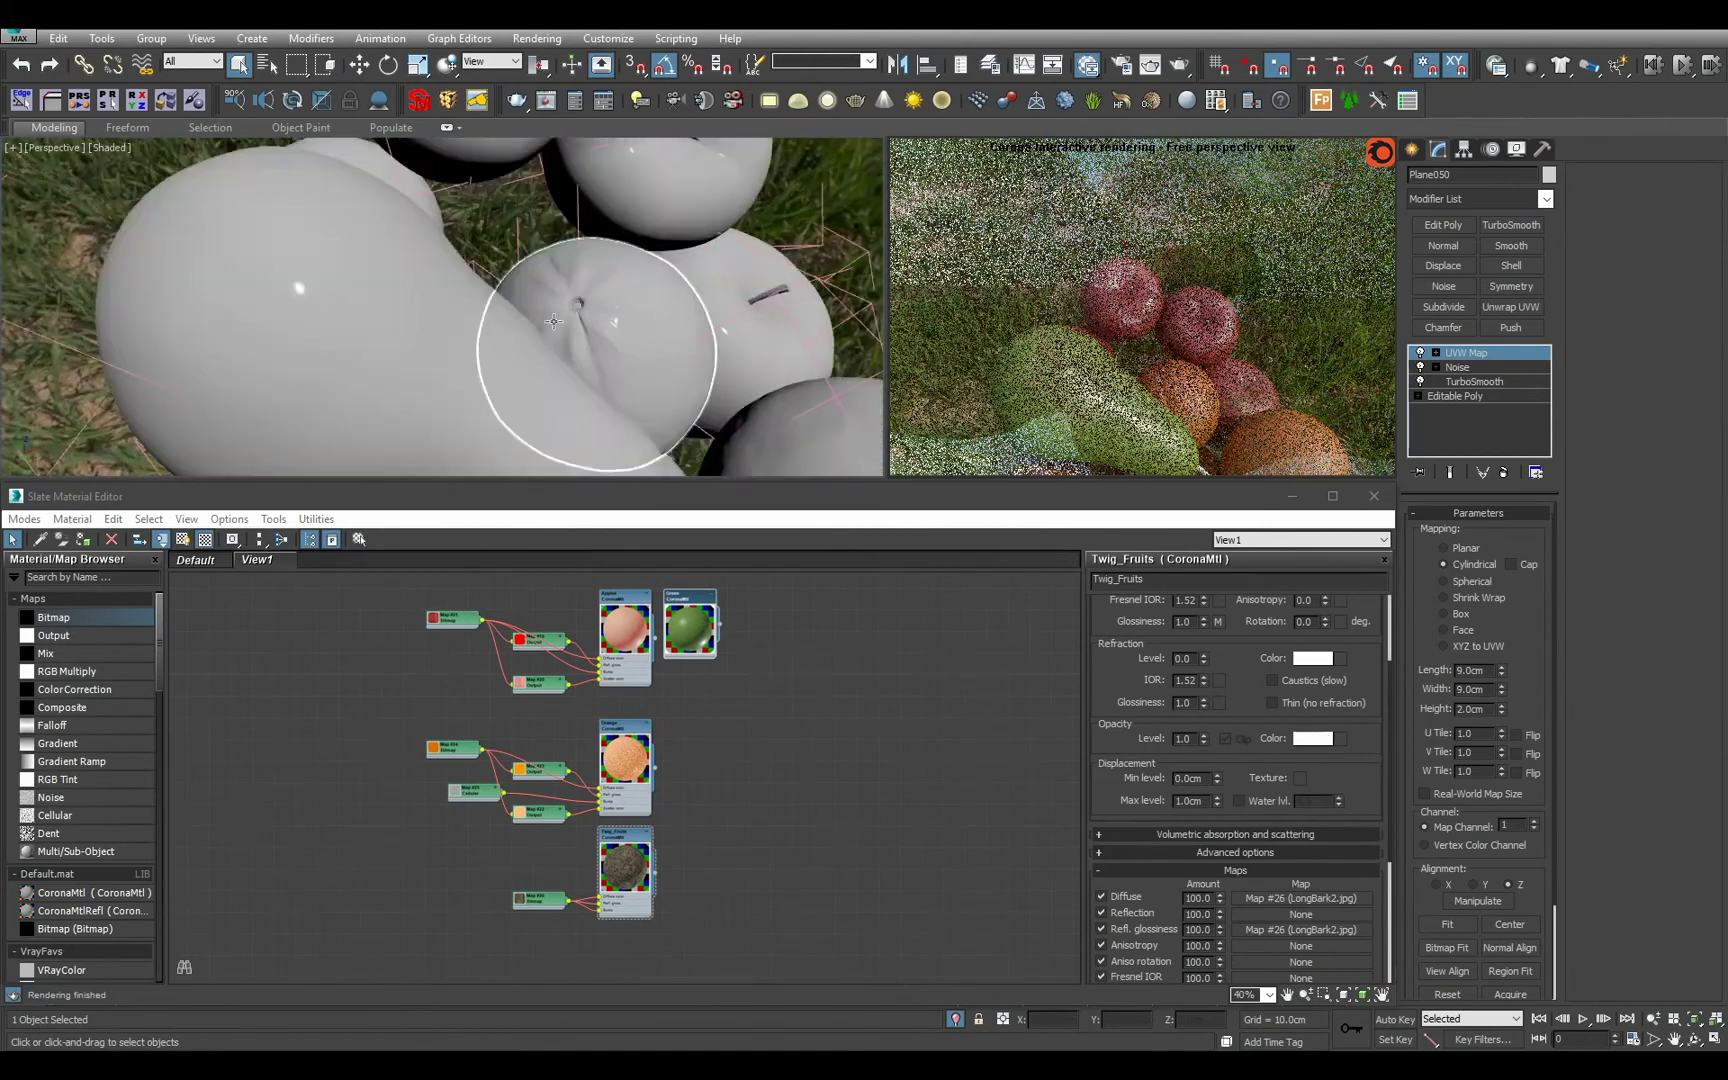
click(832, 192)
scroll(832, 192, down, 4)
alt+middle_drag(774, 267, 707, 250)
scroll(707, 250, up, 2)
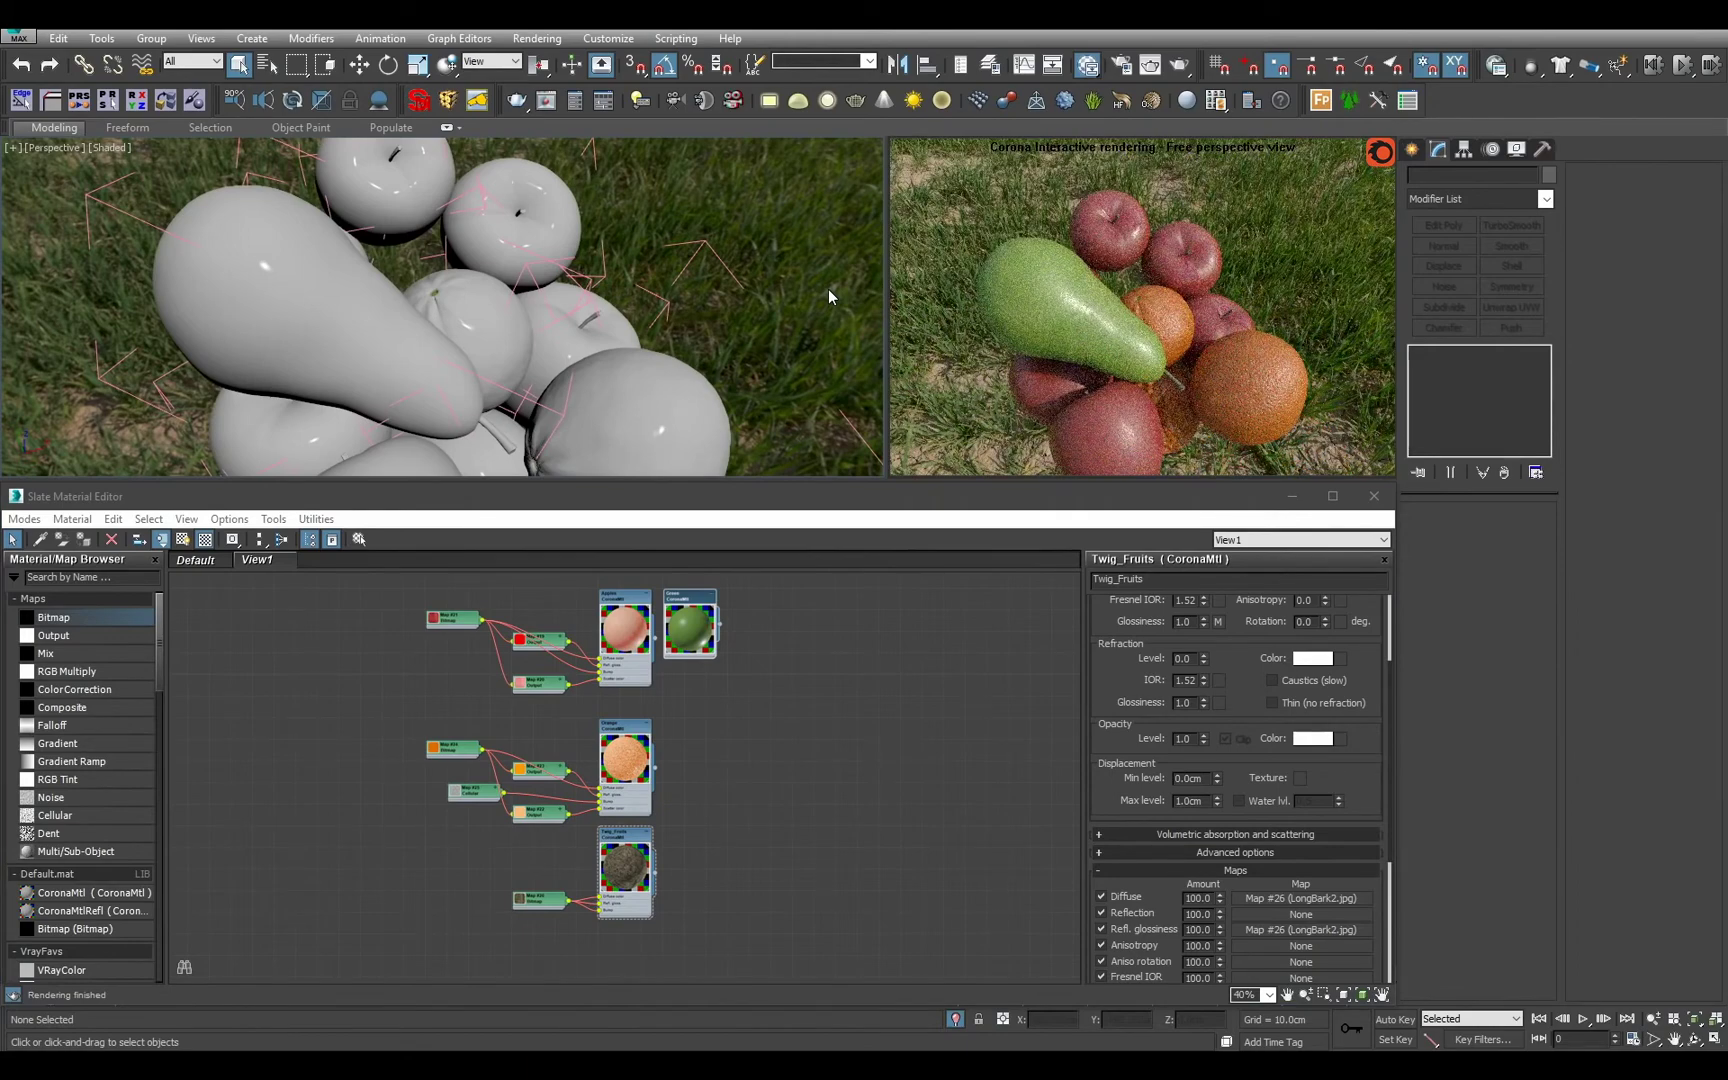
scroll(828, 289, down, 5)
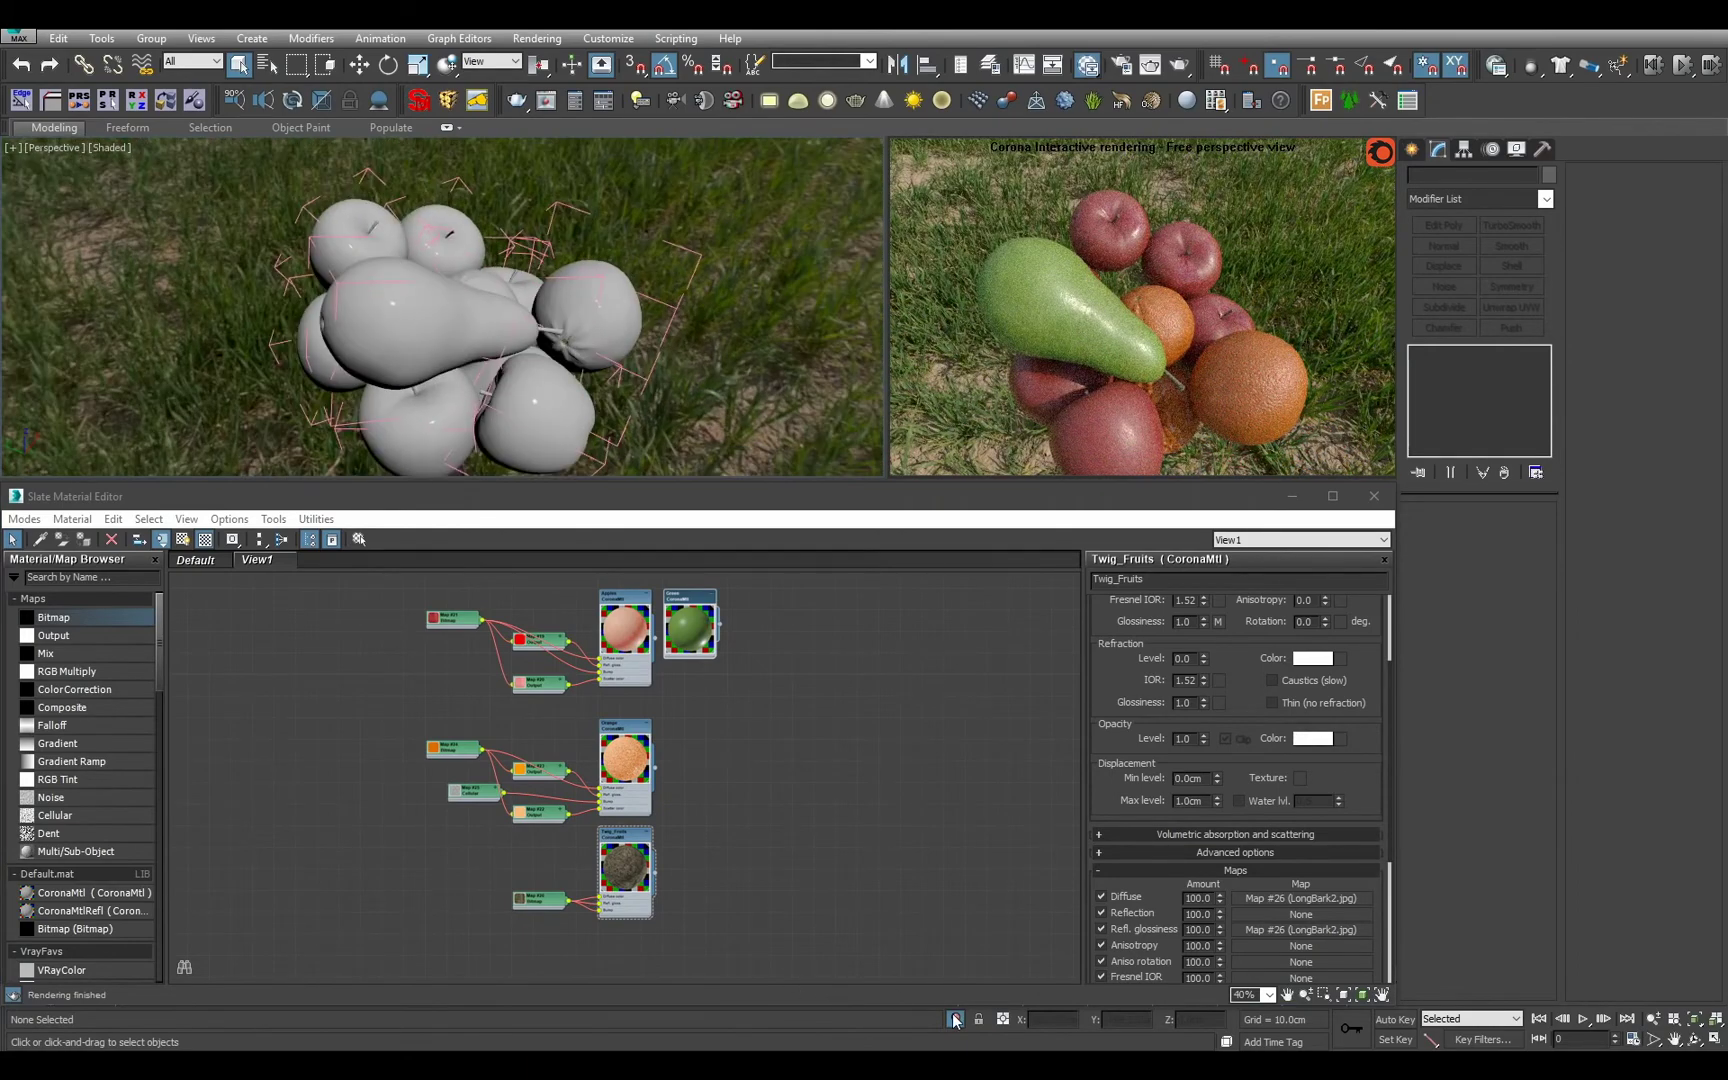
click(955, 1020)
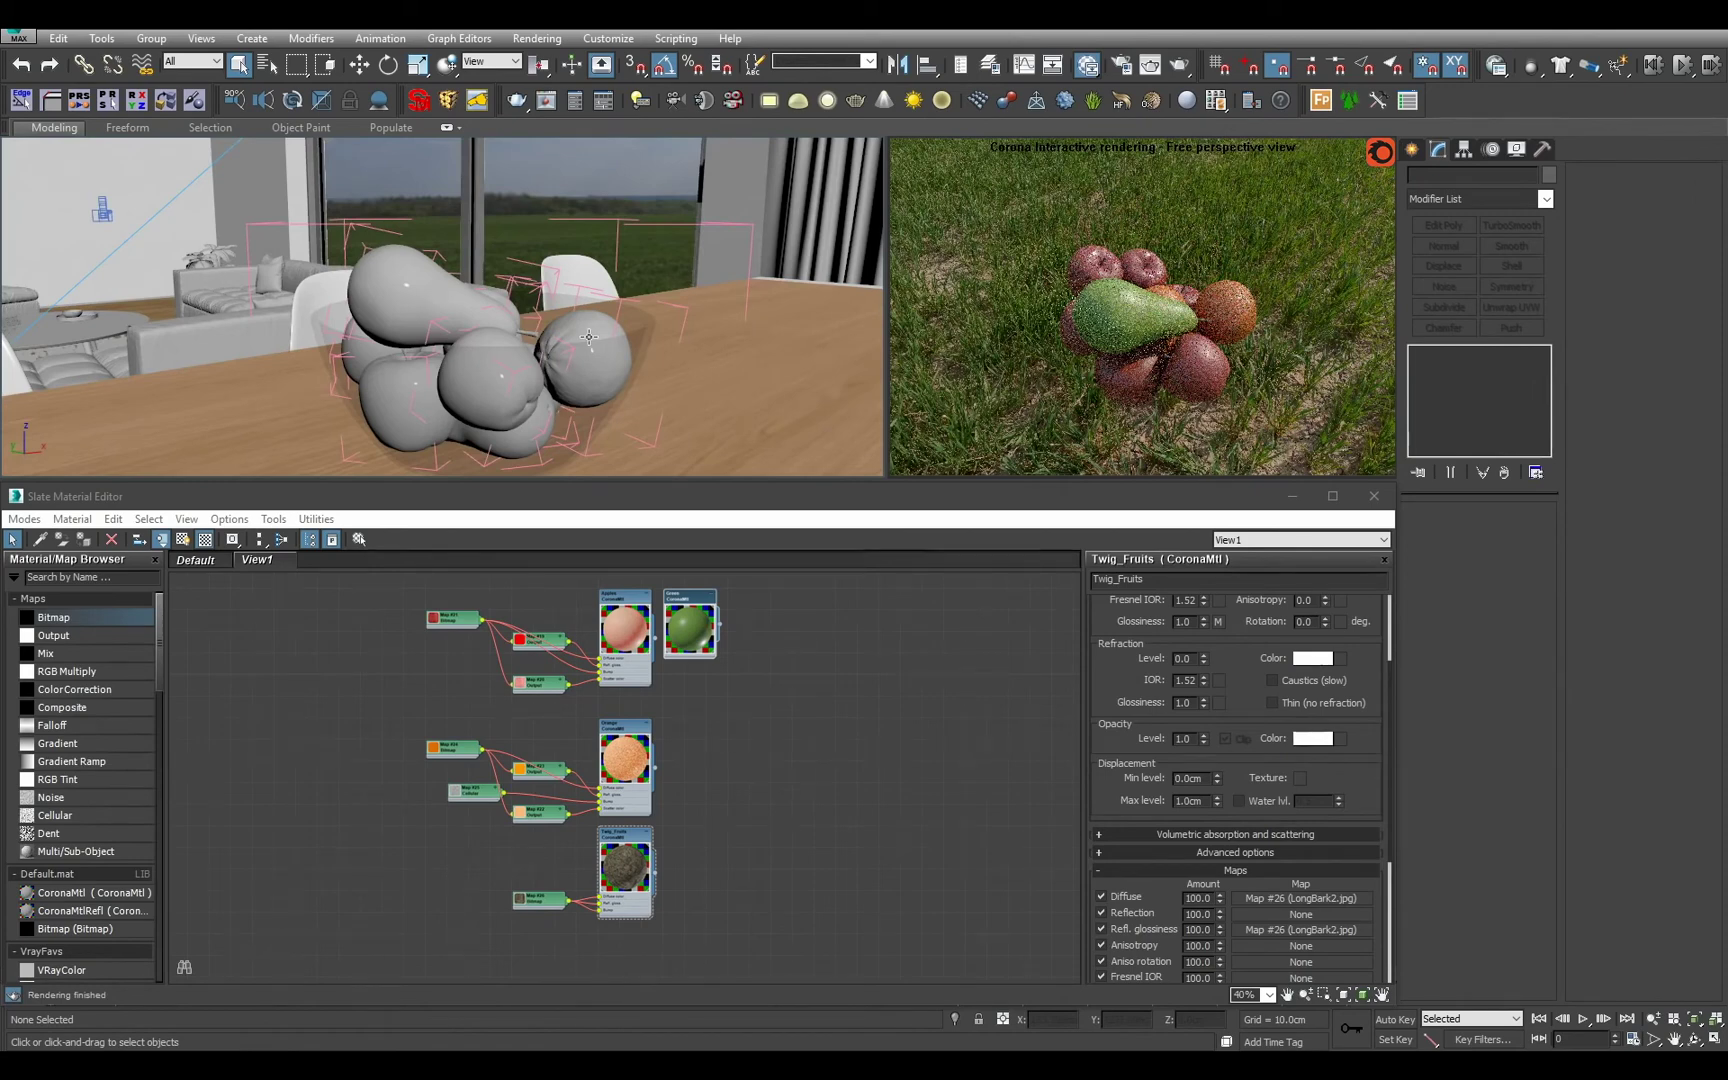
Set the Corona simple exposure to 0.35 EV in the render's camera settings and close the render setup.
click(1120, 67)
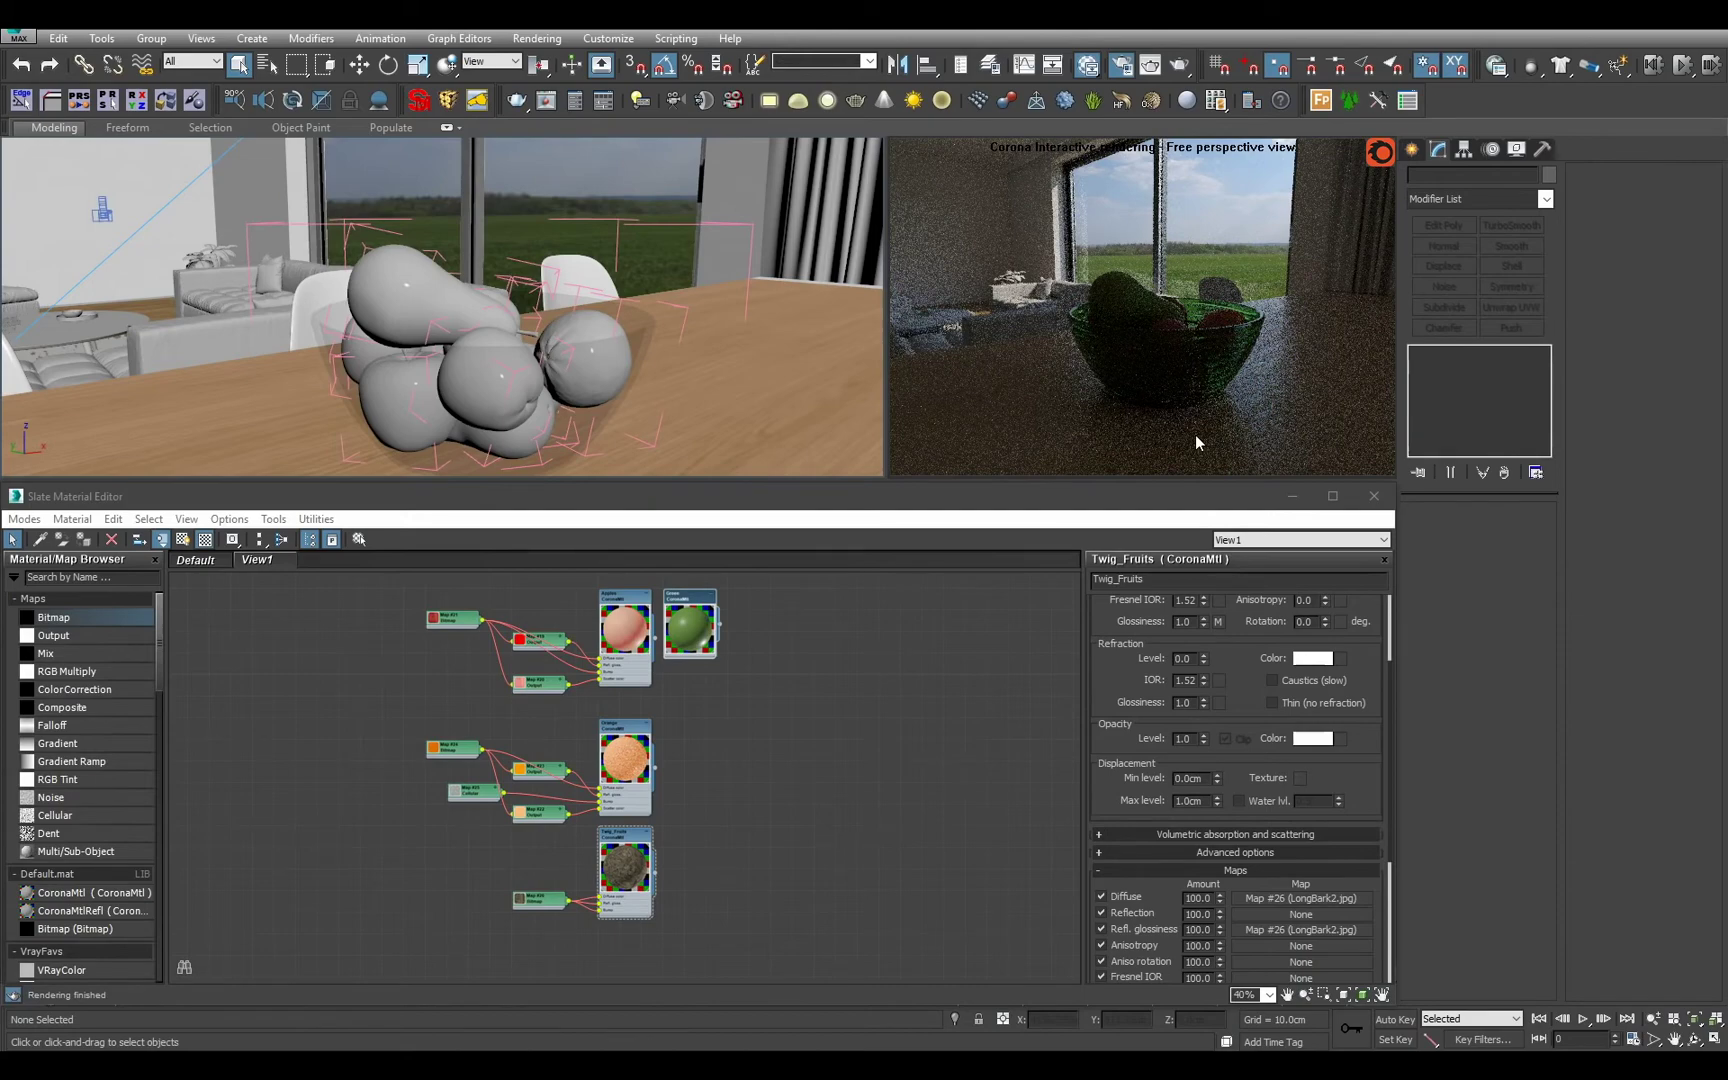
key(F10)
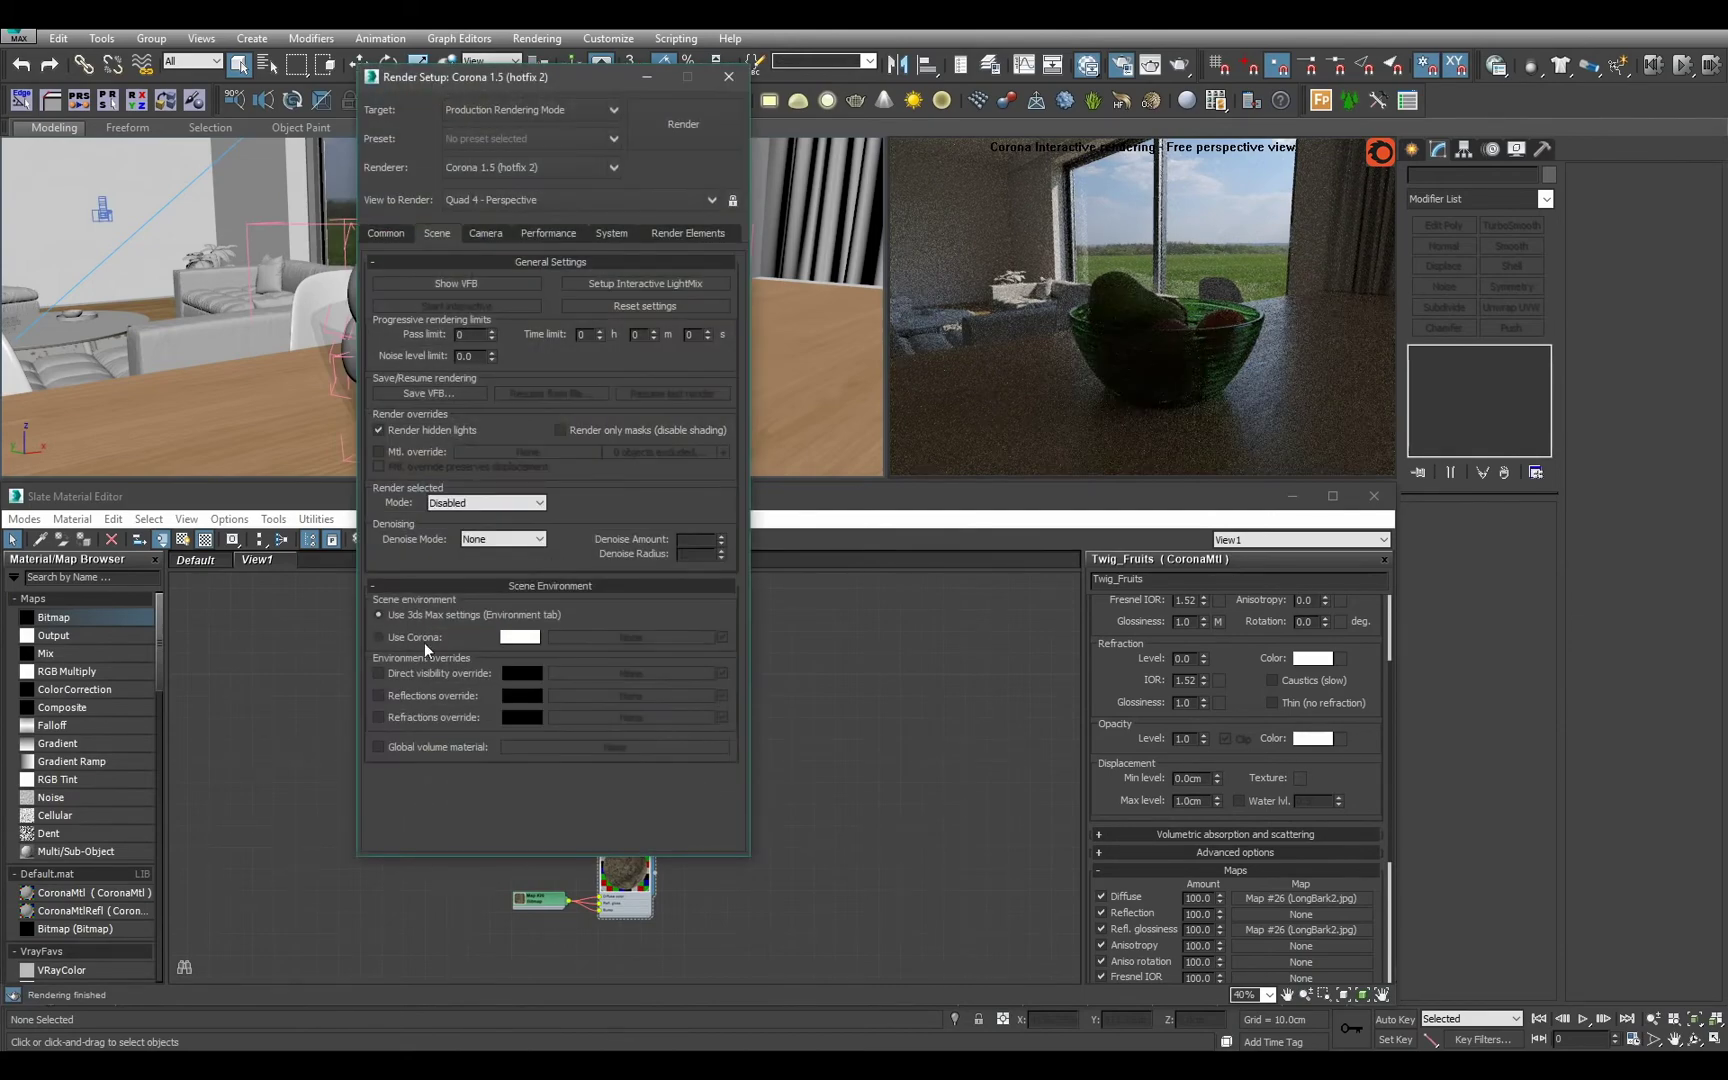
click(478, 231)
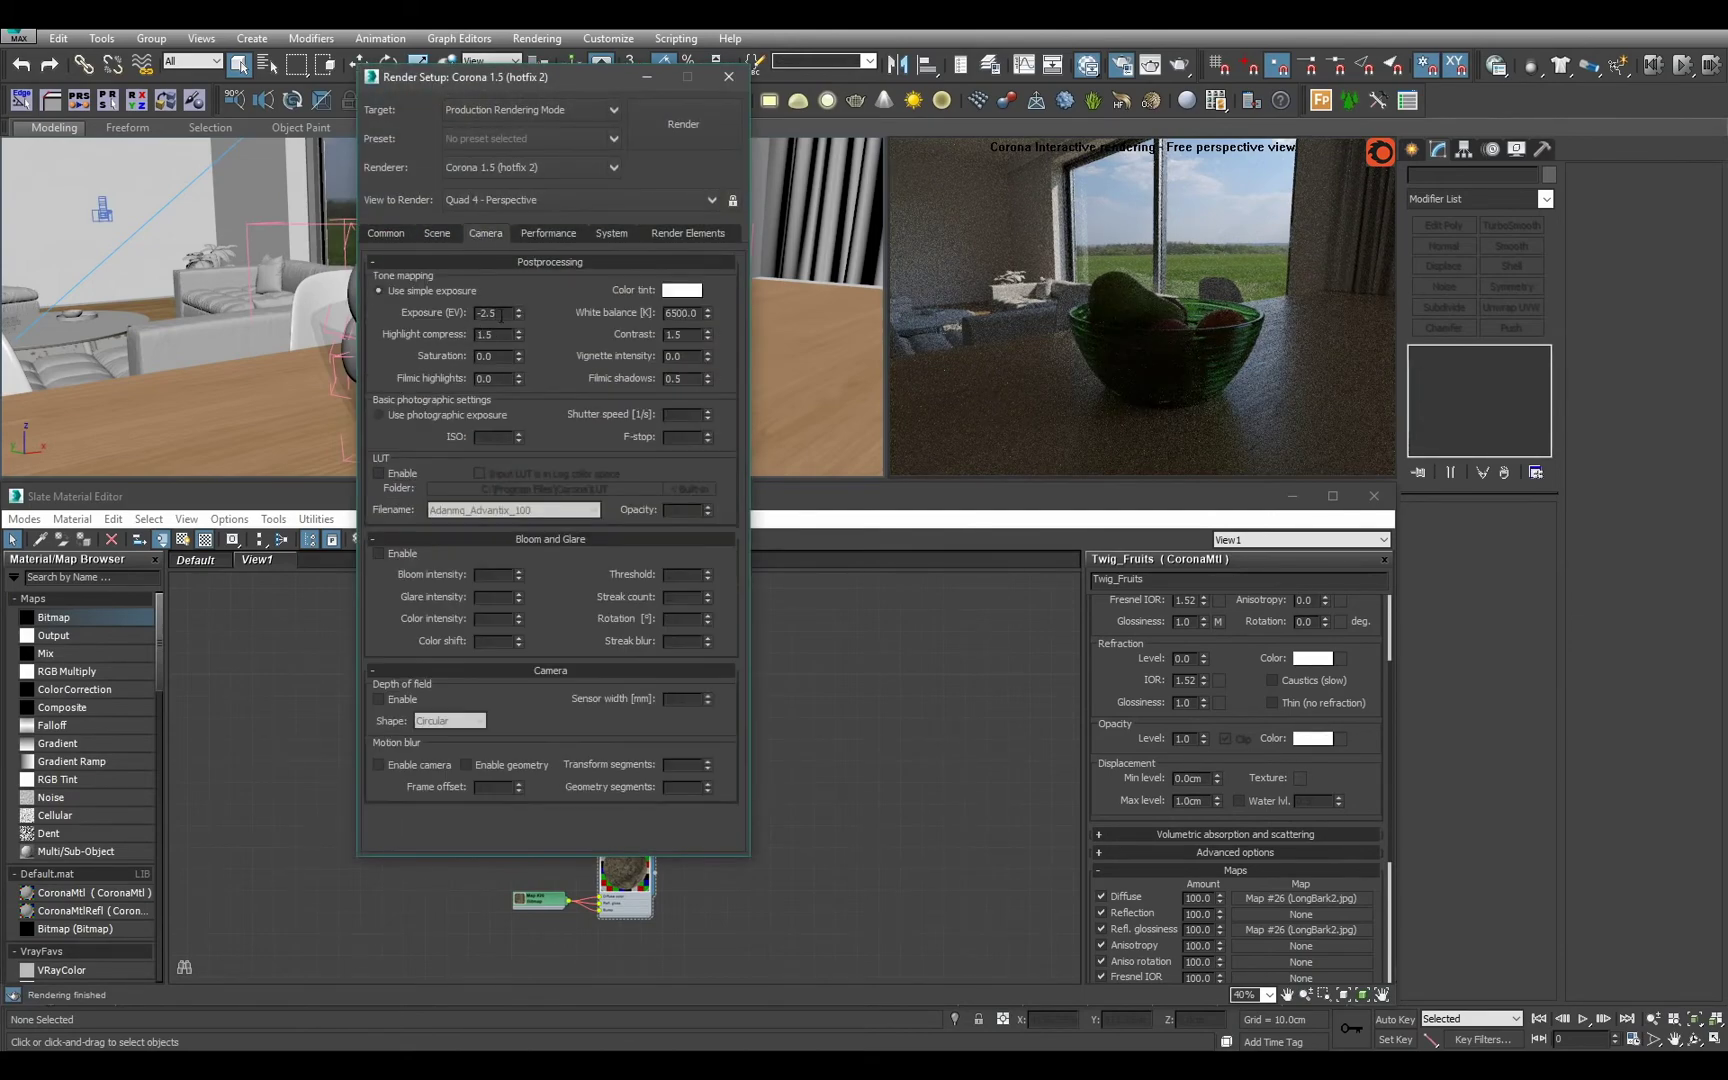
drag(502, 316, 398, 303)
text(0.35)
key(Return)
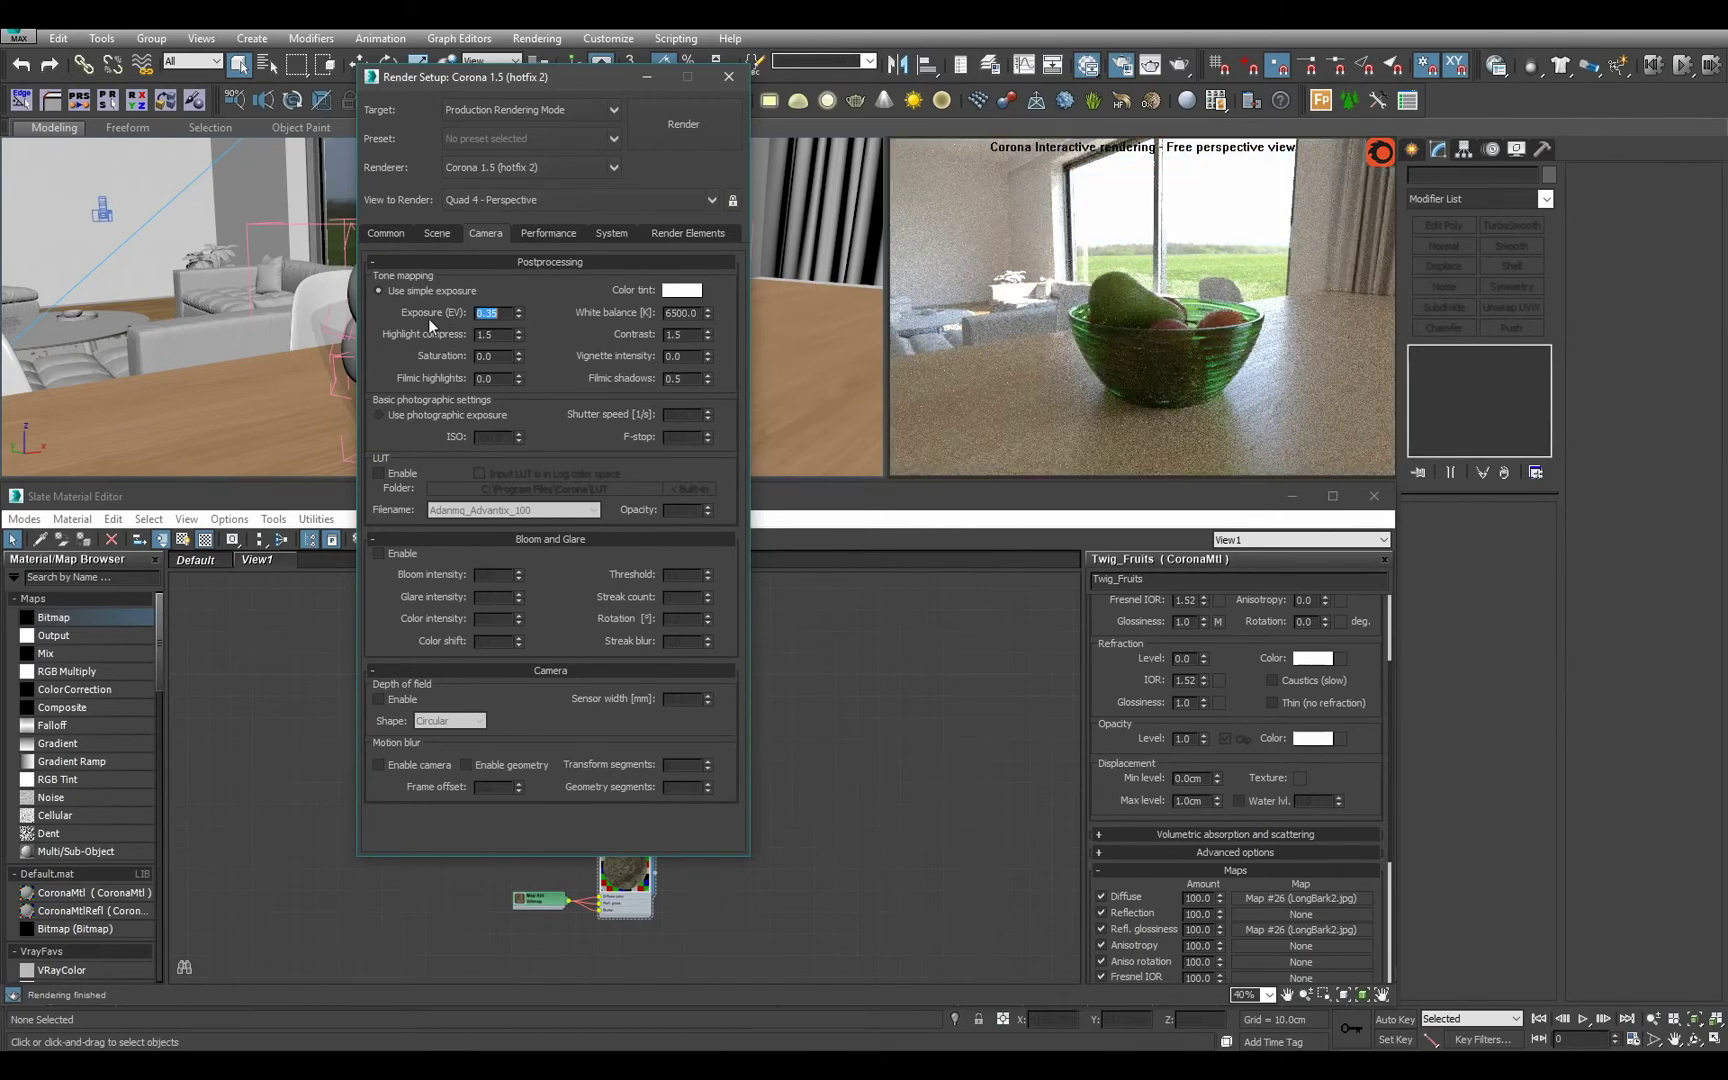
click(728, 76)
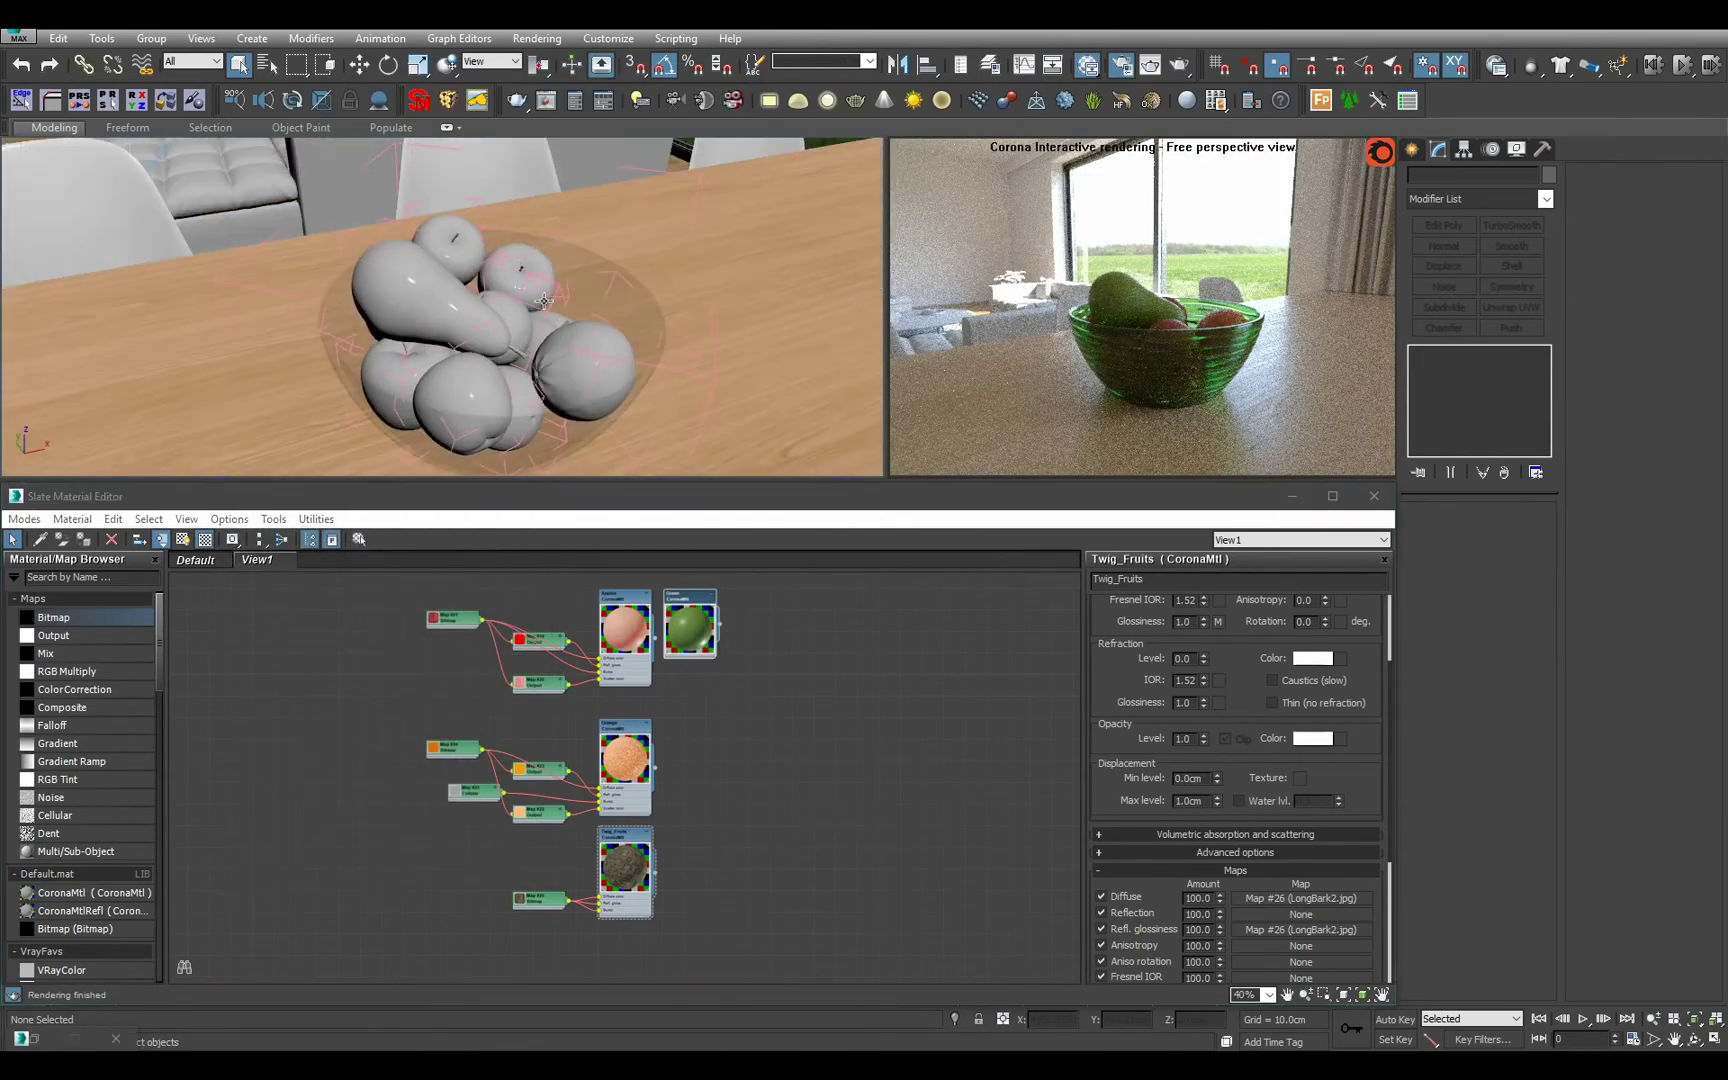
Insert an Output map between the orange bitmap and the Orange material's Diffuse color, and place it above the other Output maps.
scroll(543, 300, up, 5)
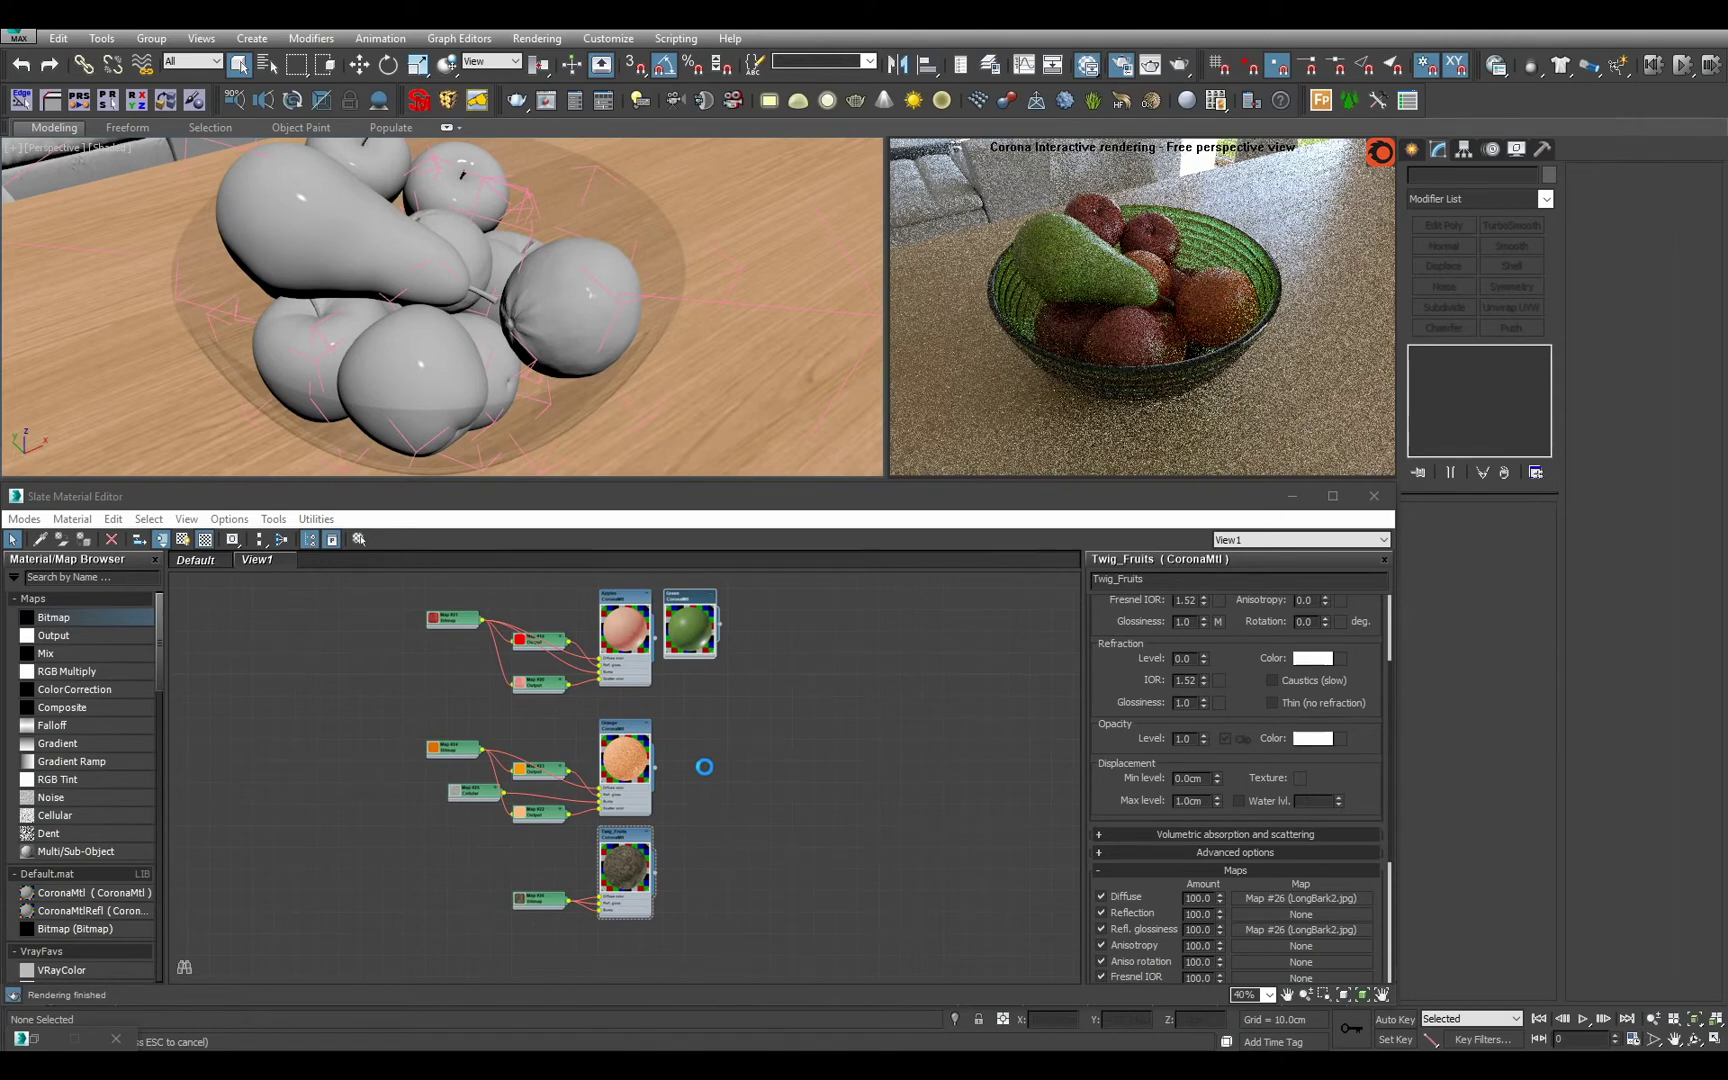
scroll(414, 773, up, 6)
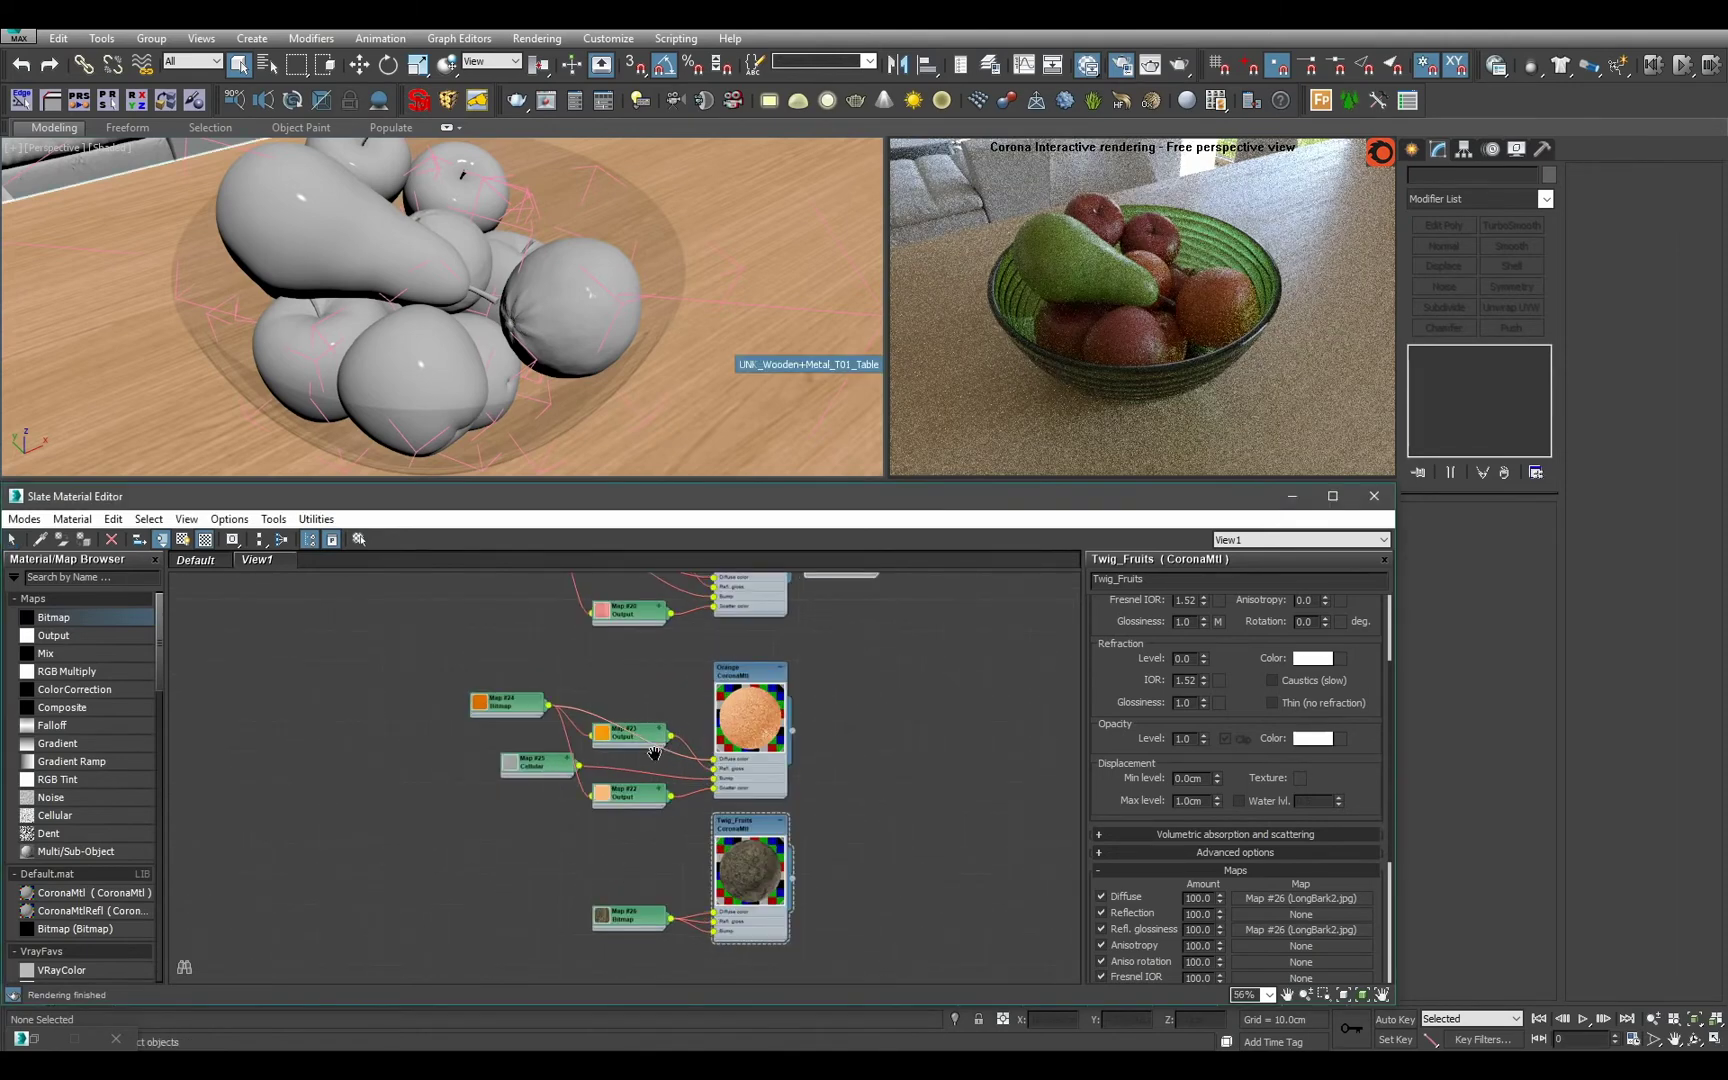
drag(116, 641, 715, 790)
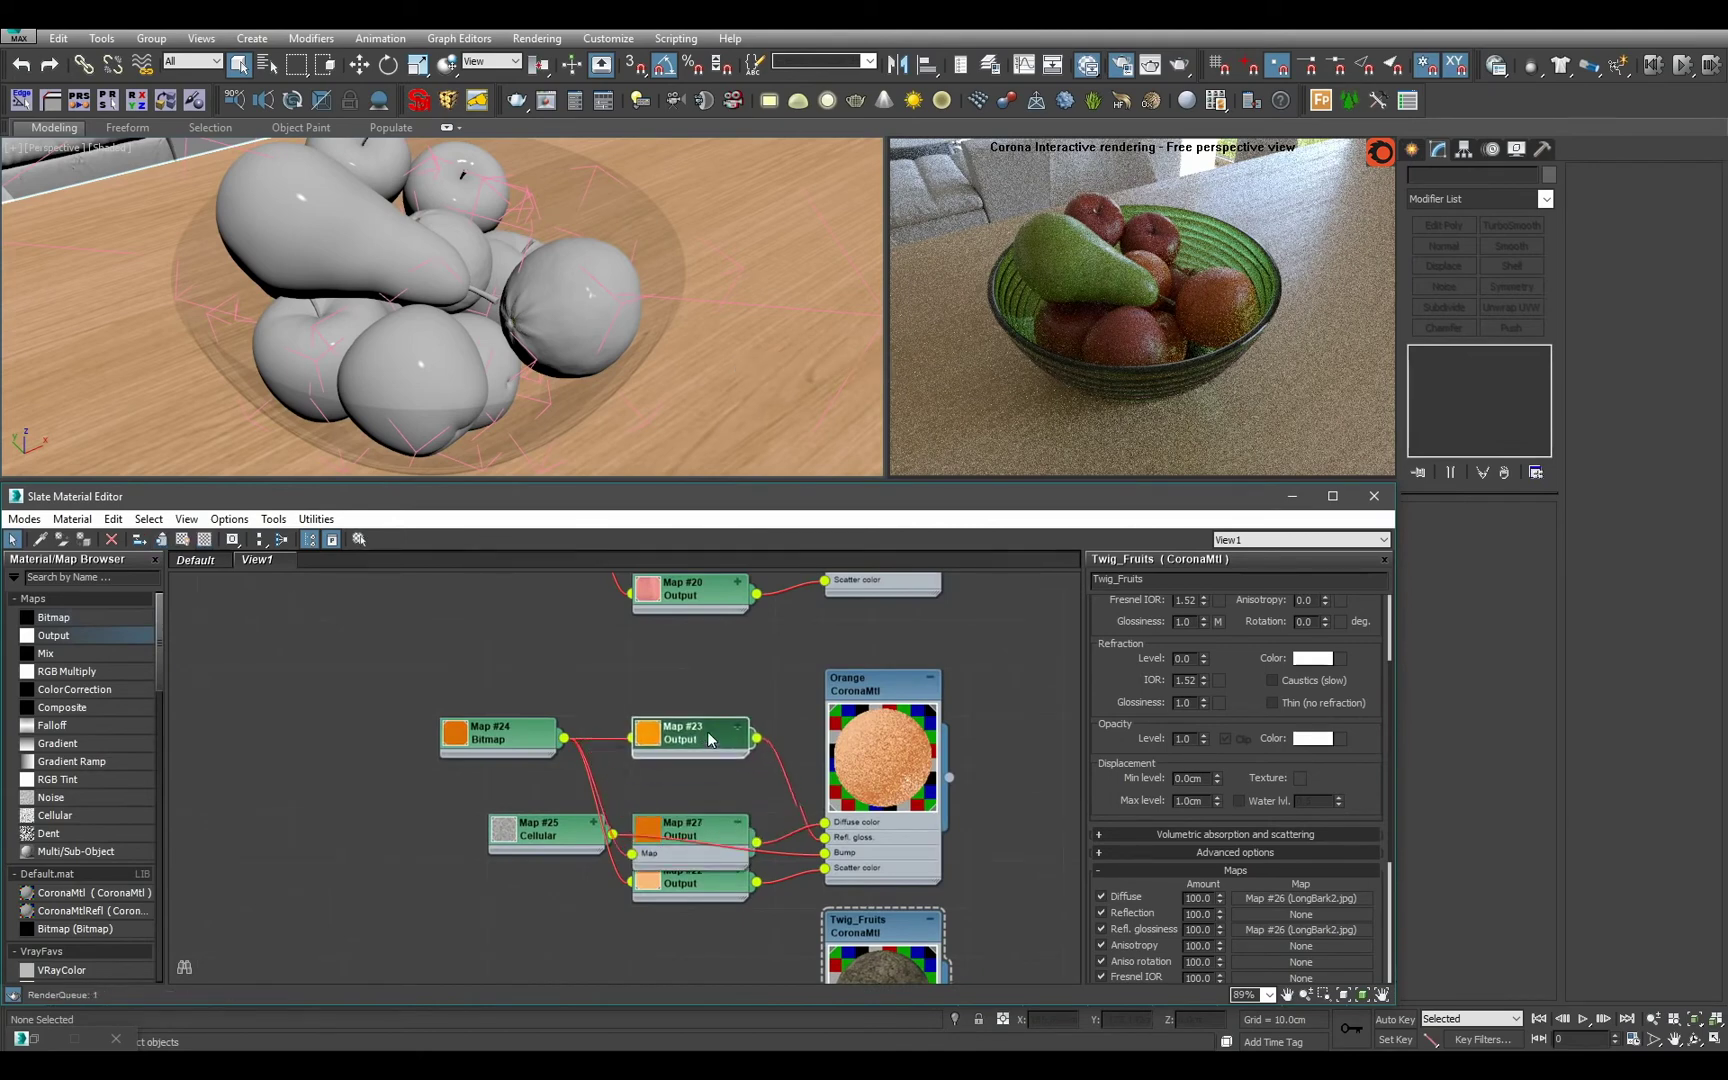
drag(715, 810, 720, 648)
Set the new Output map's RGB level to 1.3 and collapse its node.
double_click(700, 640)
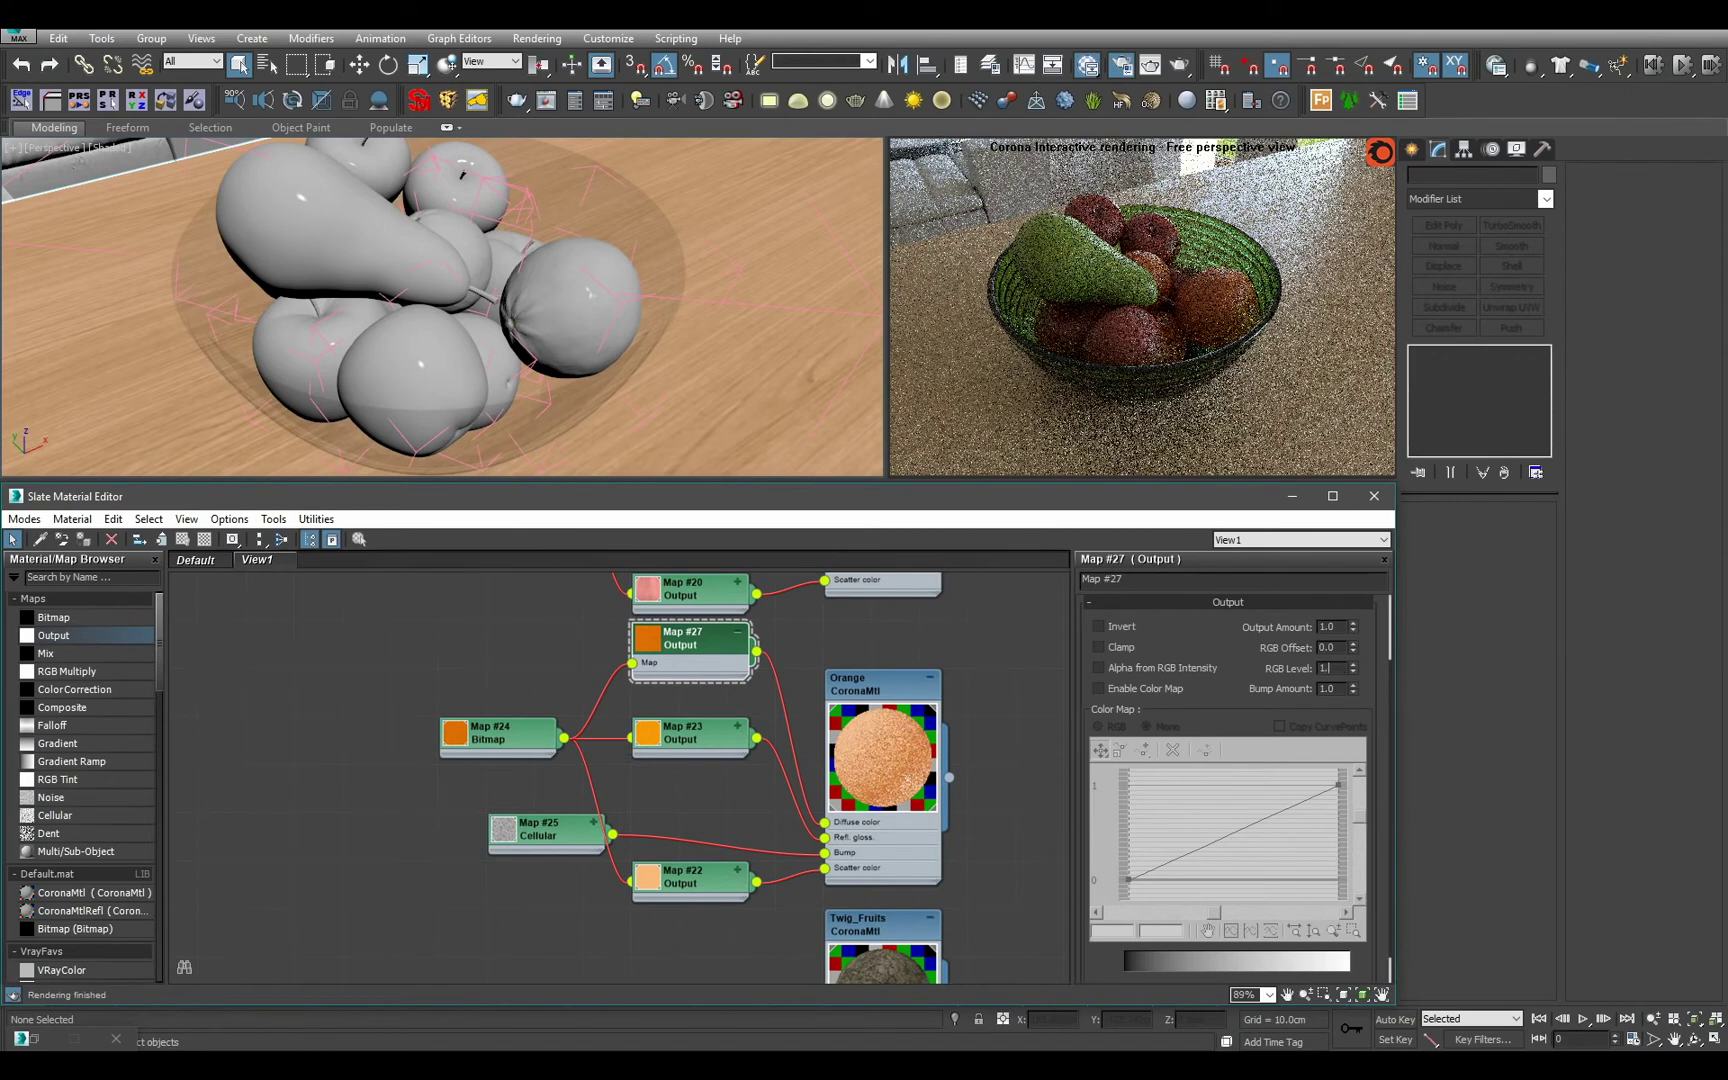
text(3)
key(Return)
click(739, 632)
Examine the fruit bowl from another side and the dining area in the interactive render.
scroll(709, 369, down, 3)
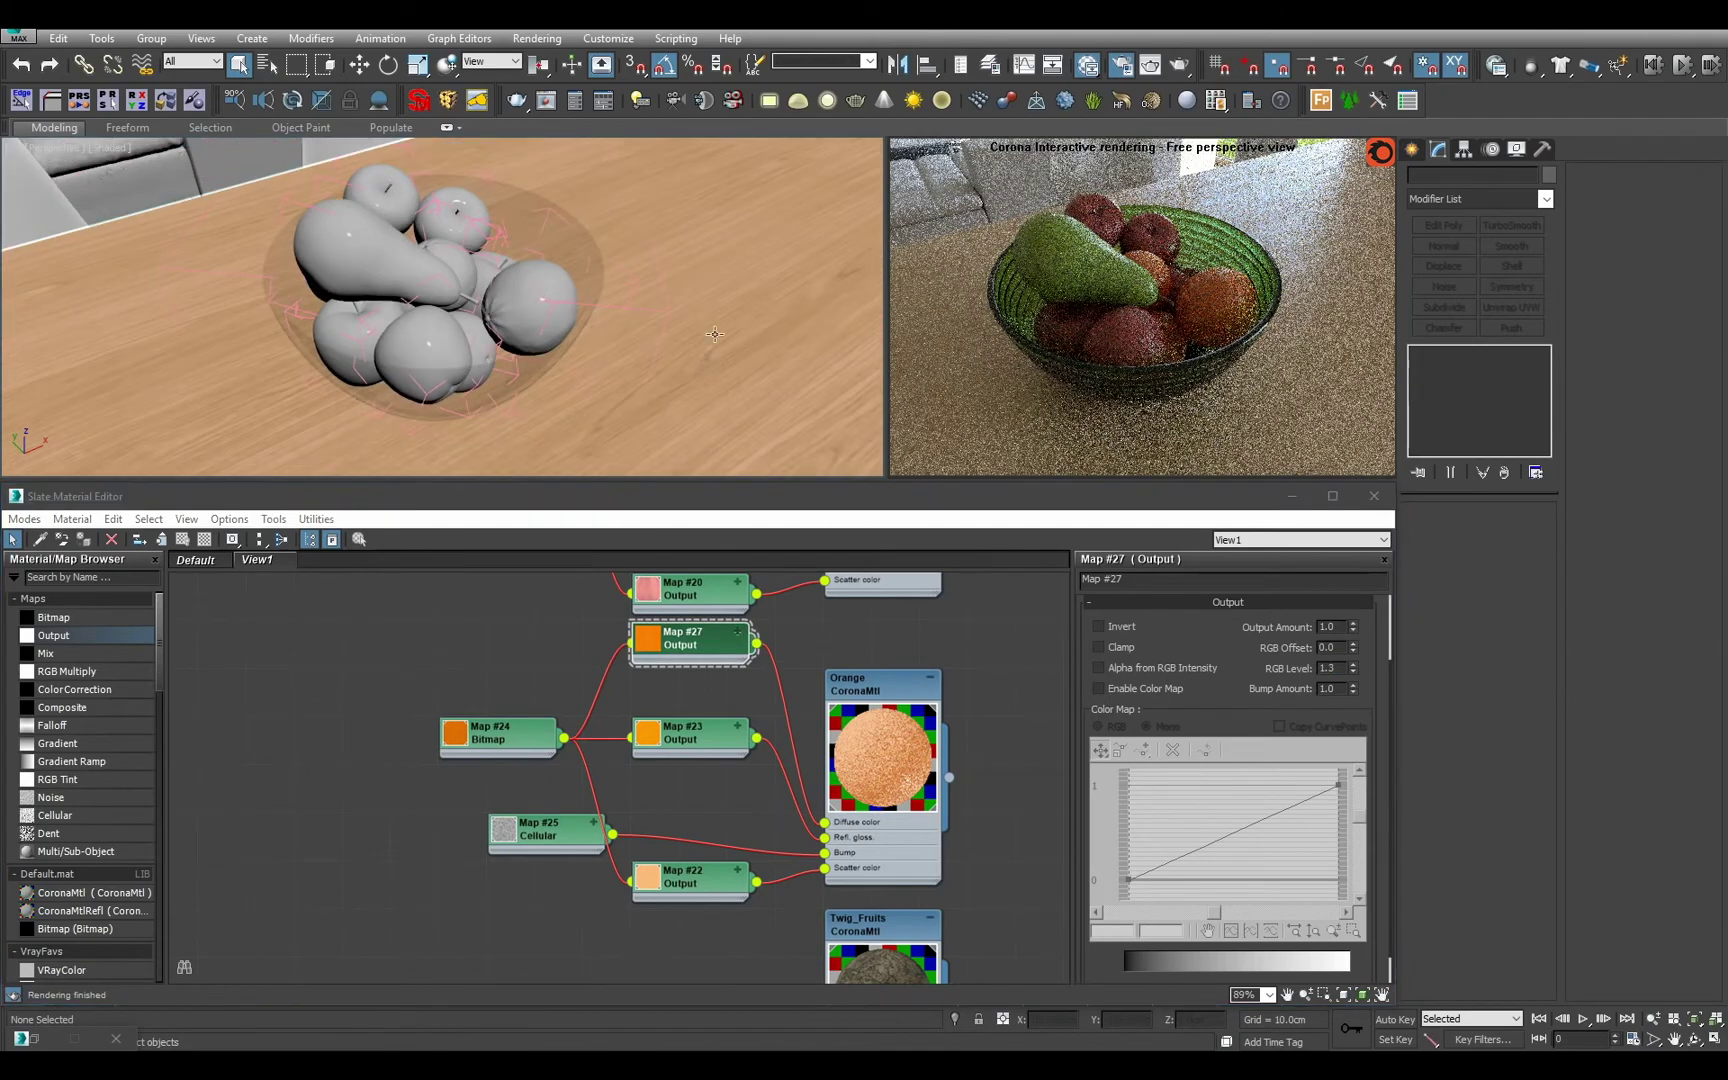
alt+middle_drag(714, 334, 566, 317)
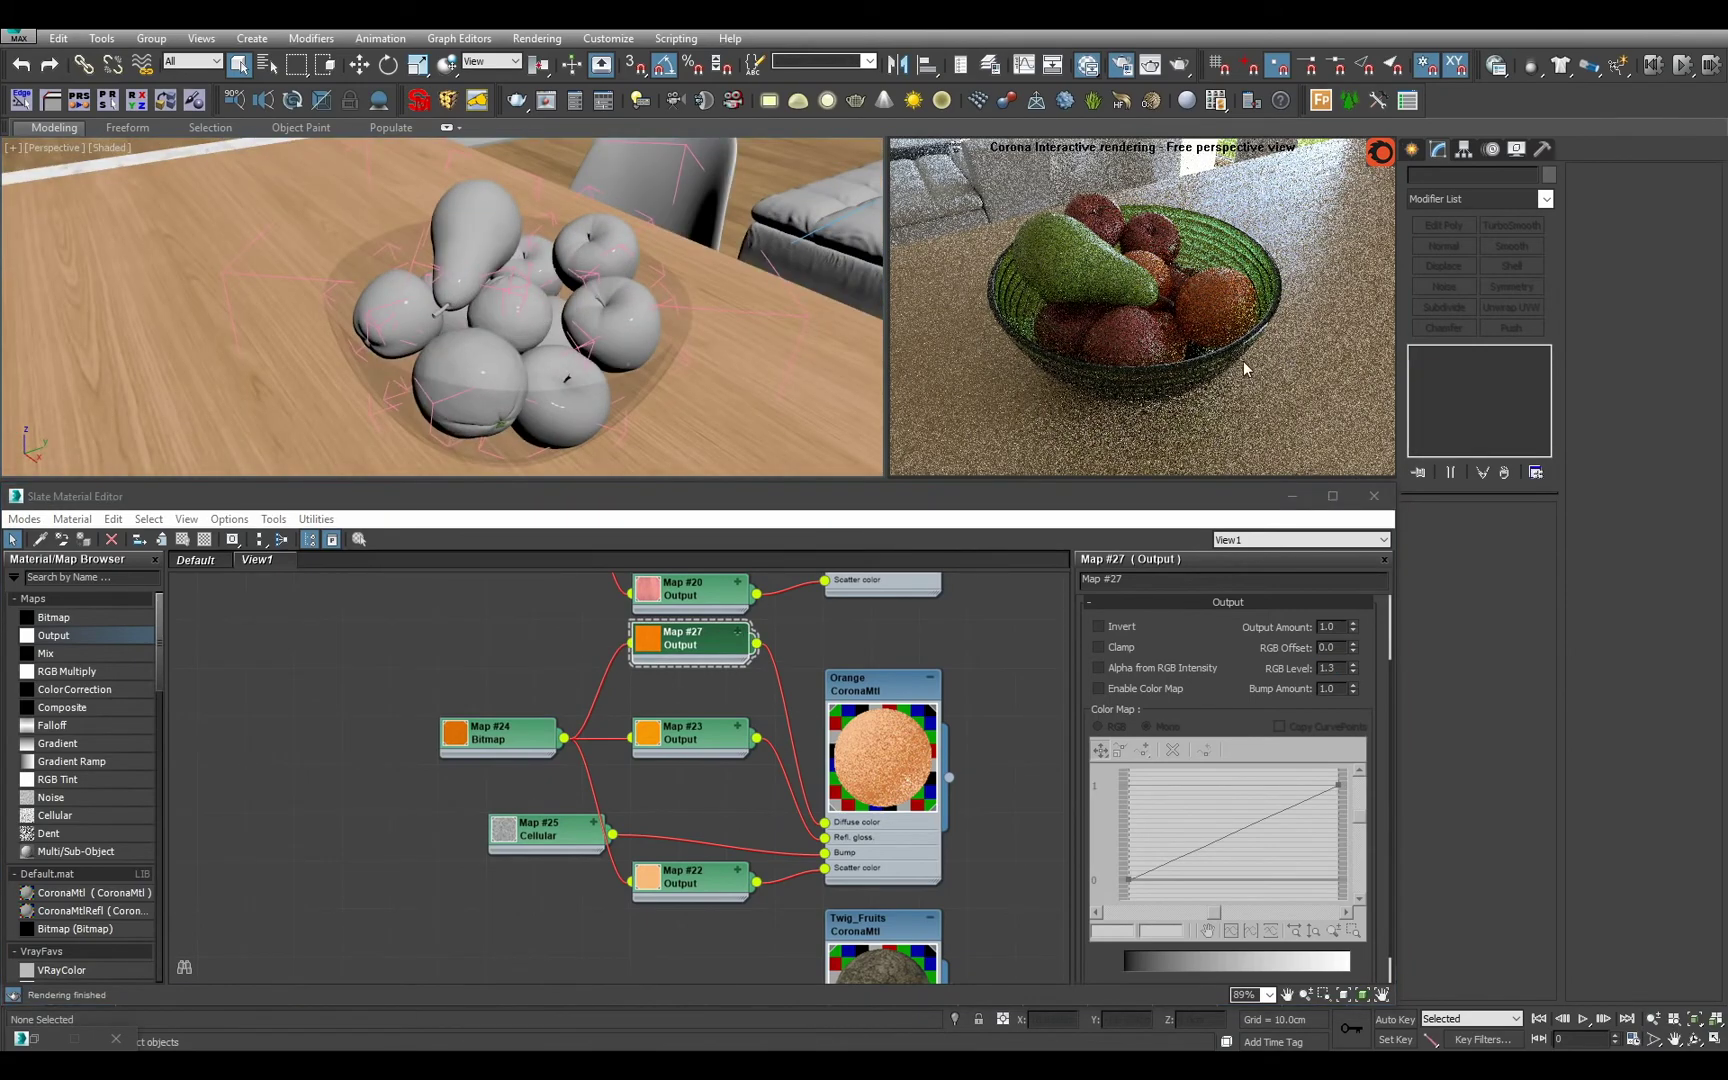
scroll(1243, 360, down, 2)
alt+middle_drag(1243, 360, 1241, 351)
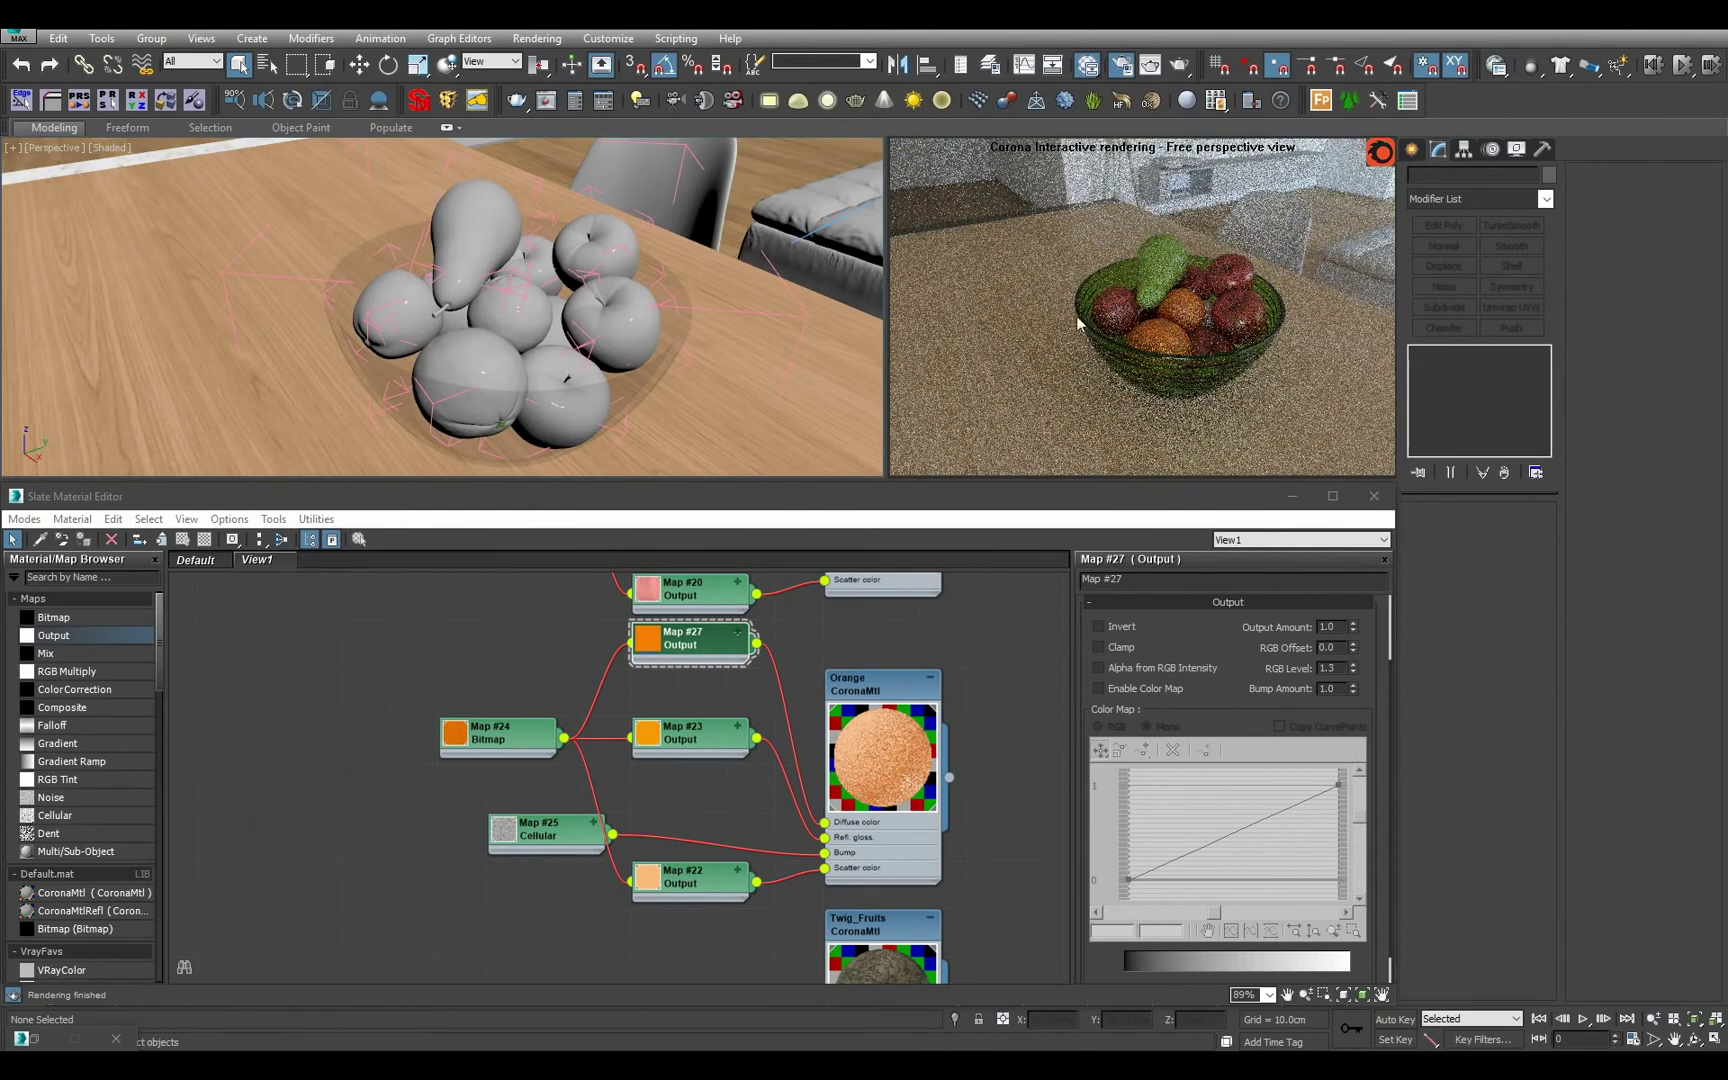
scroll(657, 269, down, 10)
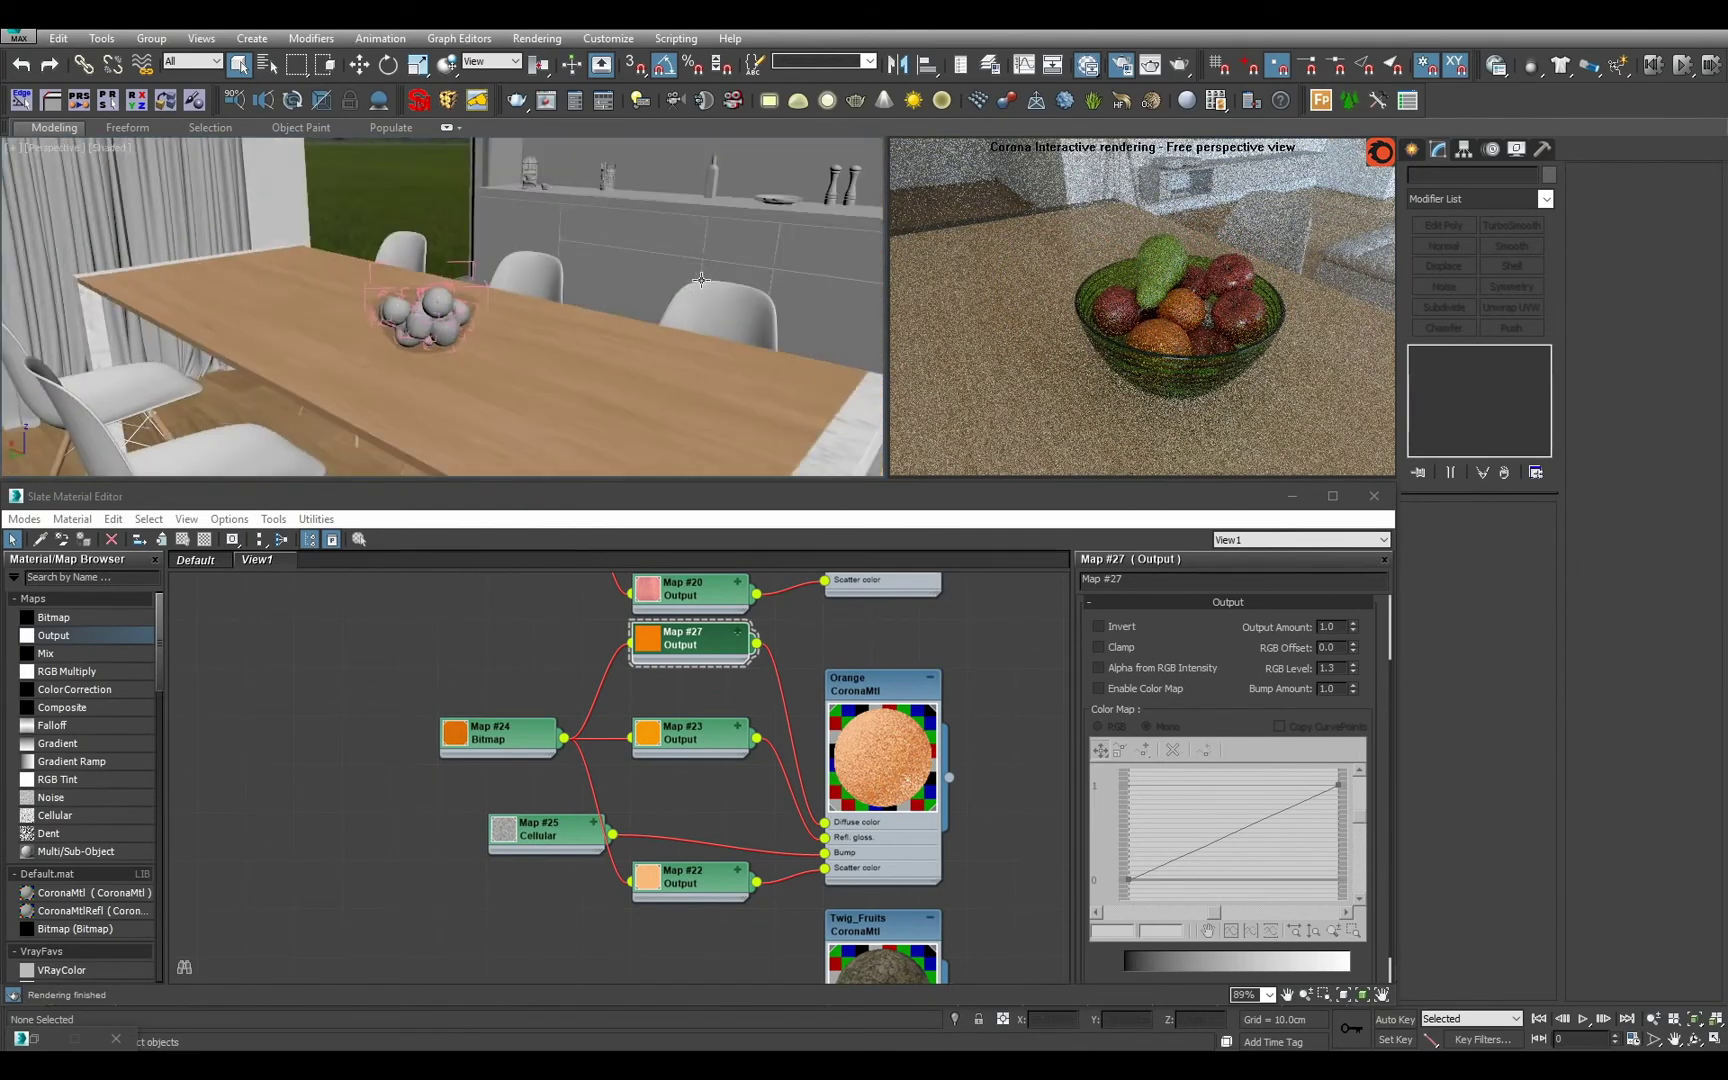
alt+middle_drag(649, 275, 700, 272)
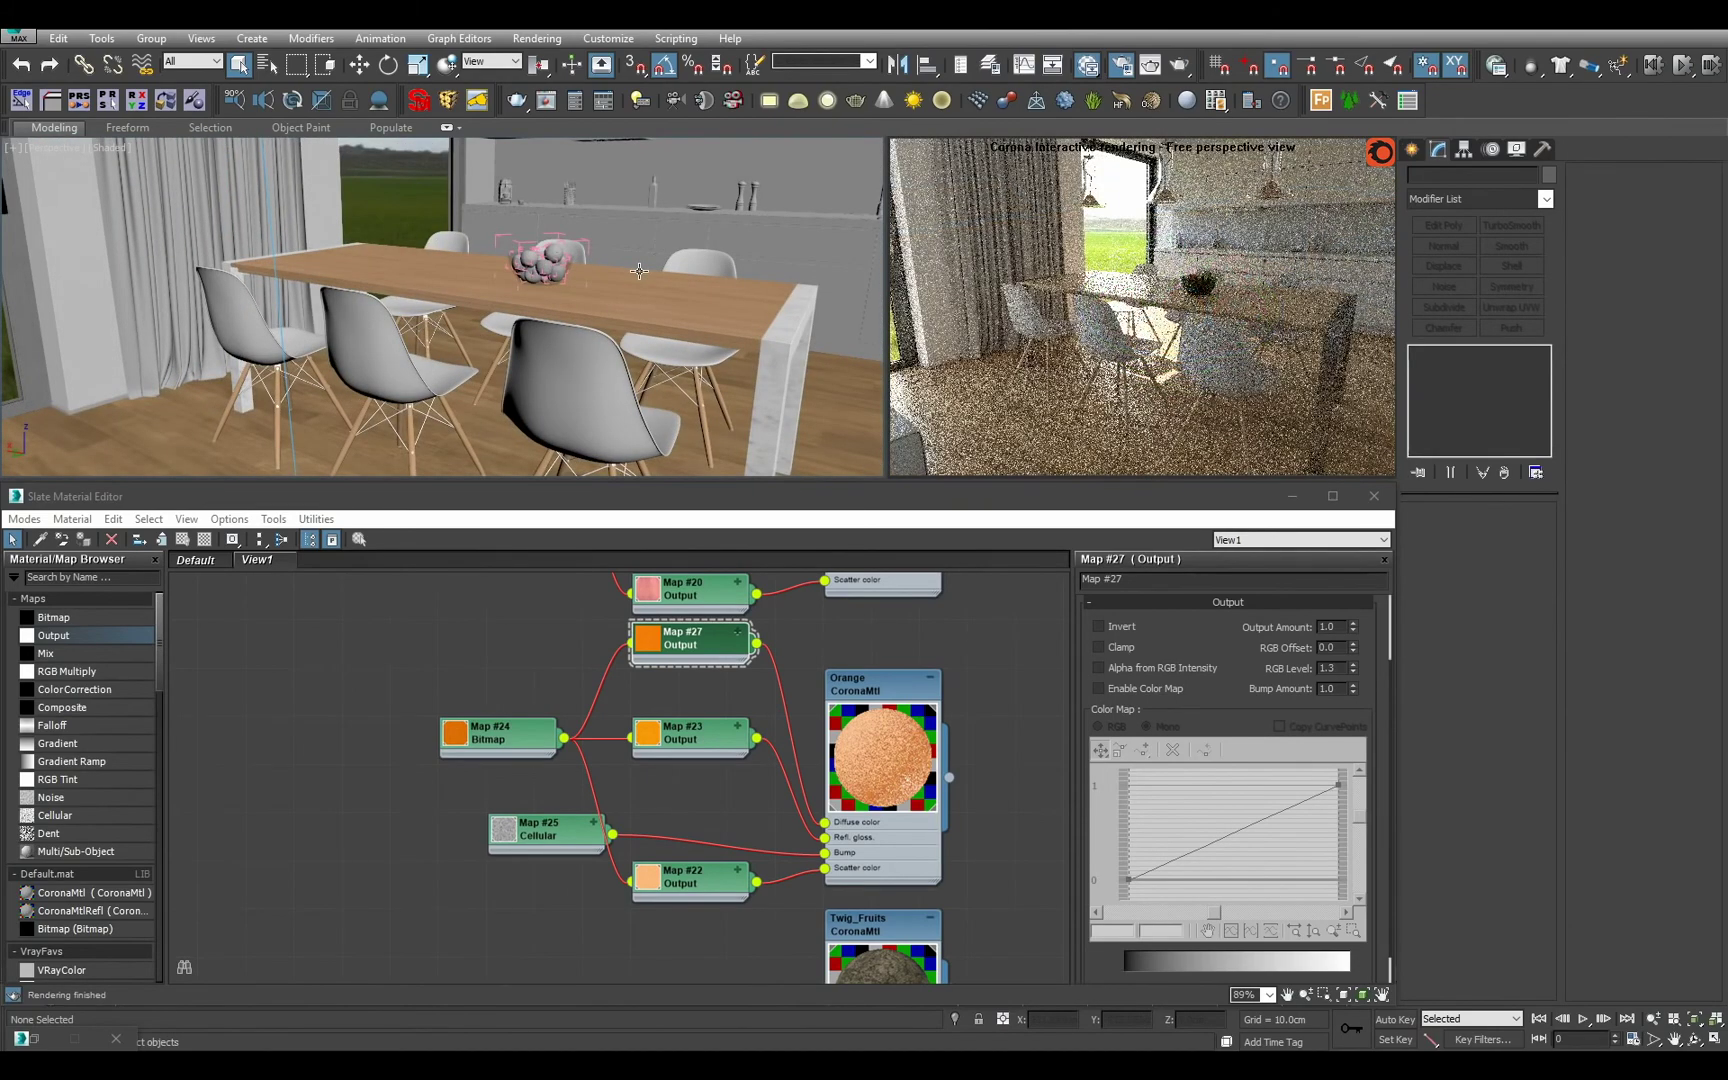
alt+middle_drag(626, 237, 599, 281)
alt+middle_drag(420, 300, 527, 291)
Select the right curtain and inspect its folds and the window next to it.
click(527, 291)
scroll(560, 310, up, 10)
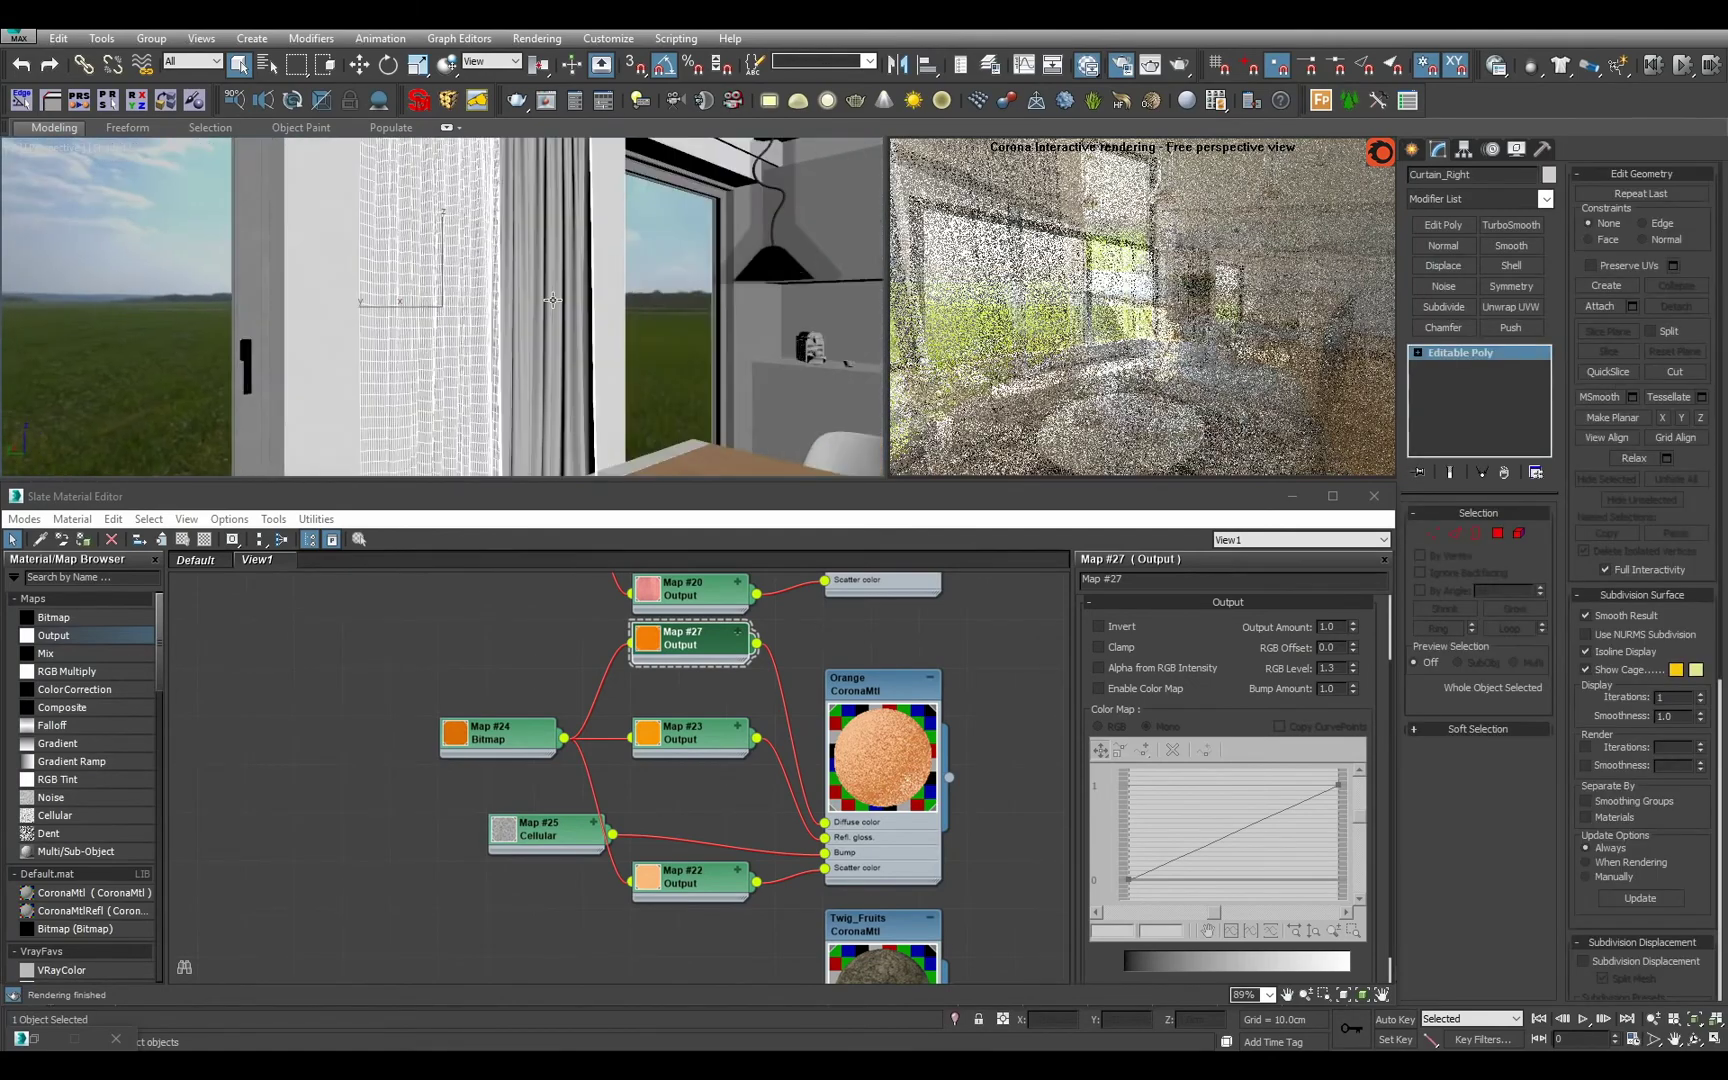
scroll(620, 833, down, 8)
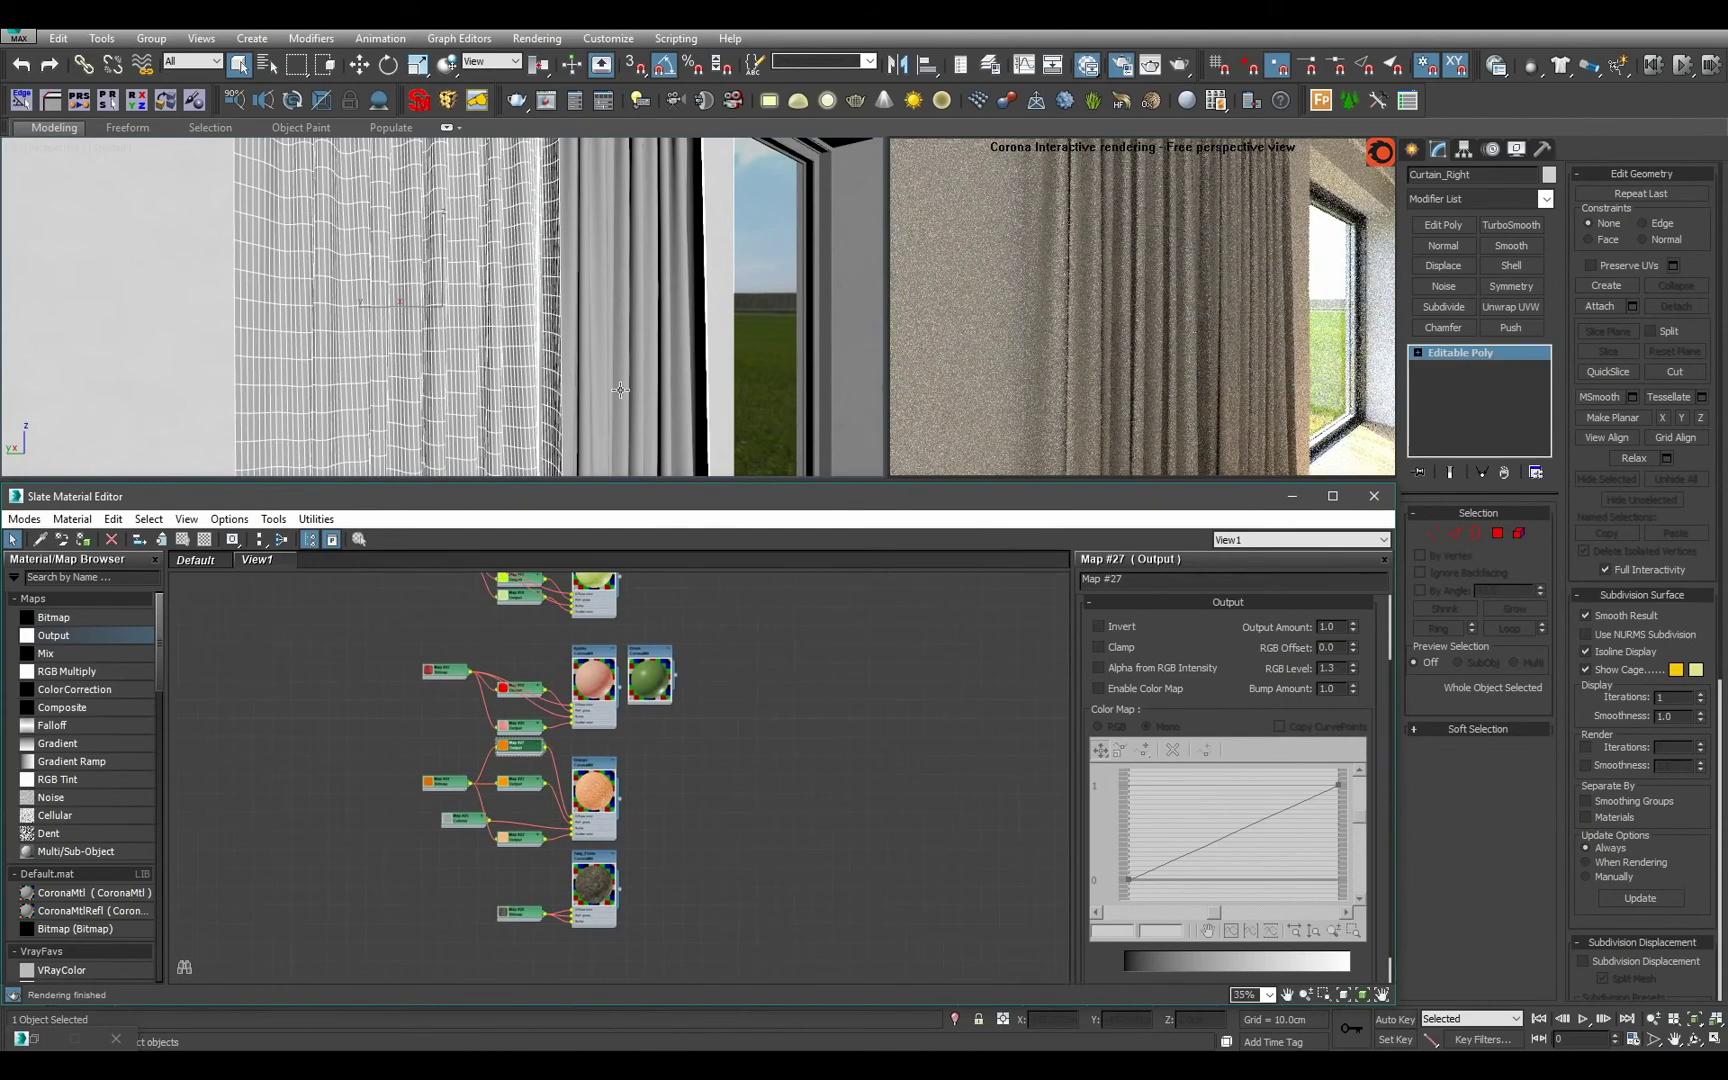
alt+middle_drag(620, 390, 520, 397)
Add a CoronaMtl beside the fruit materials, name it Curtains_White and set its reflection level to 1.0.
middle_drag(620, 555, 636, 710)
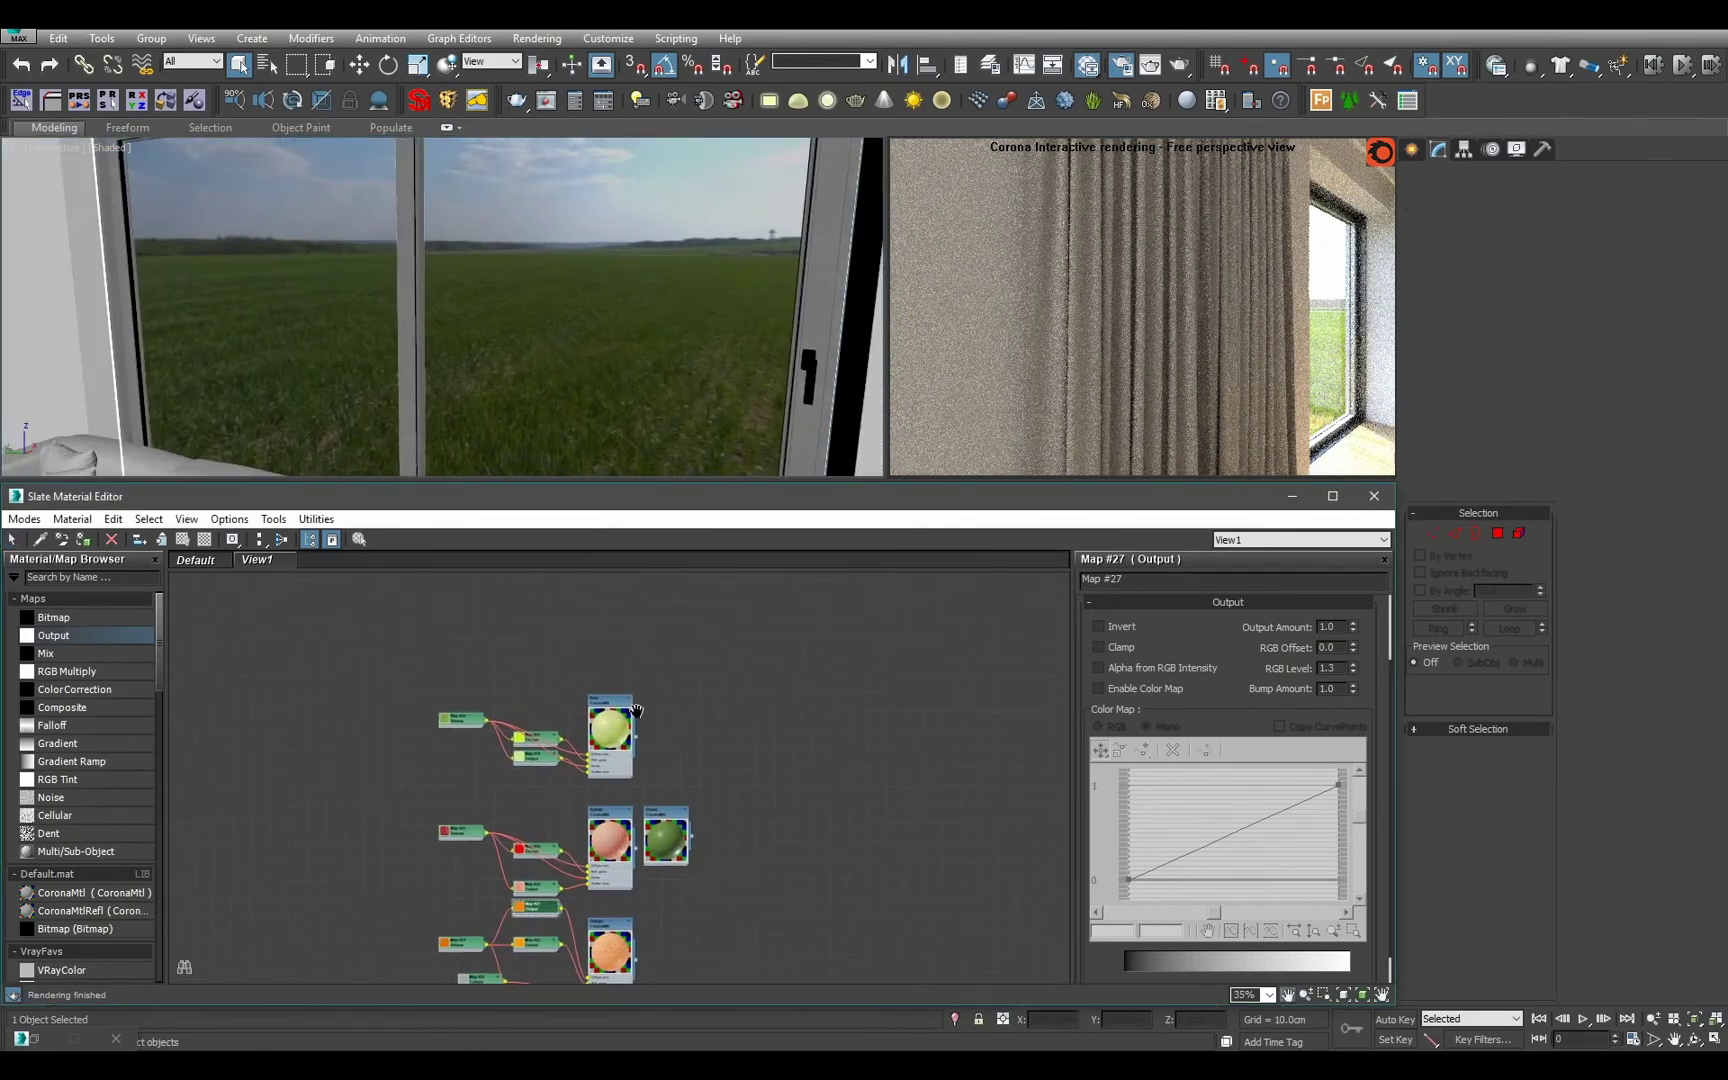
scroll(630, 780, up, 5)
drag(114, 900, 700, 720)
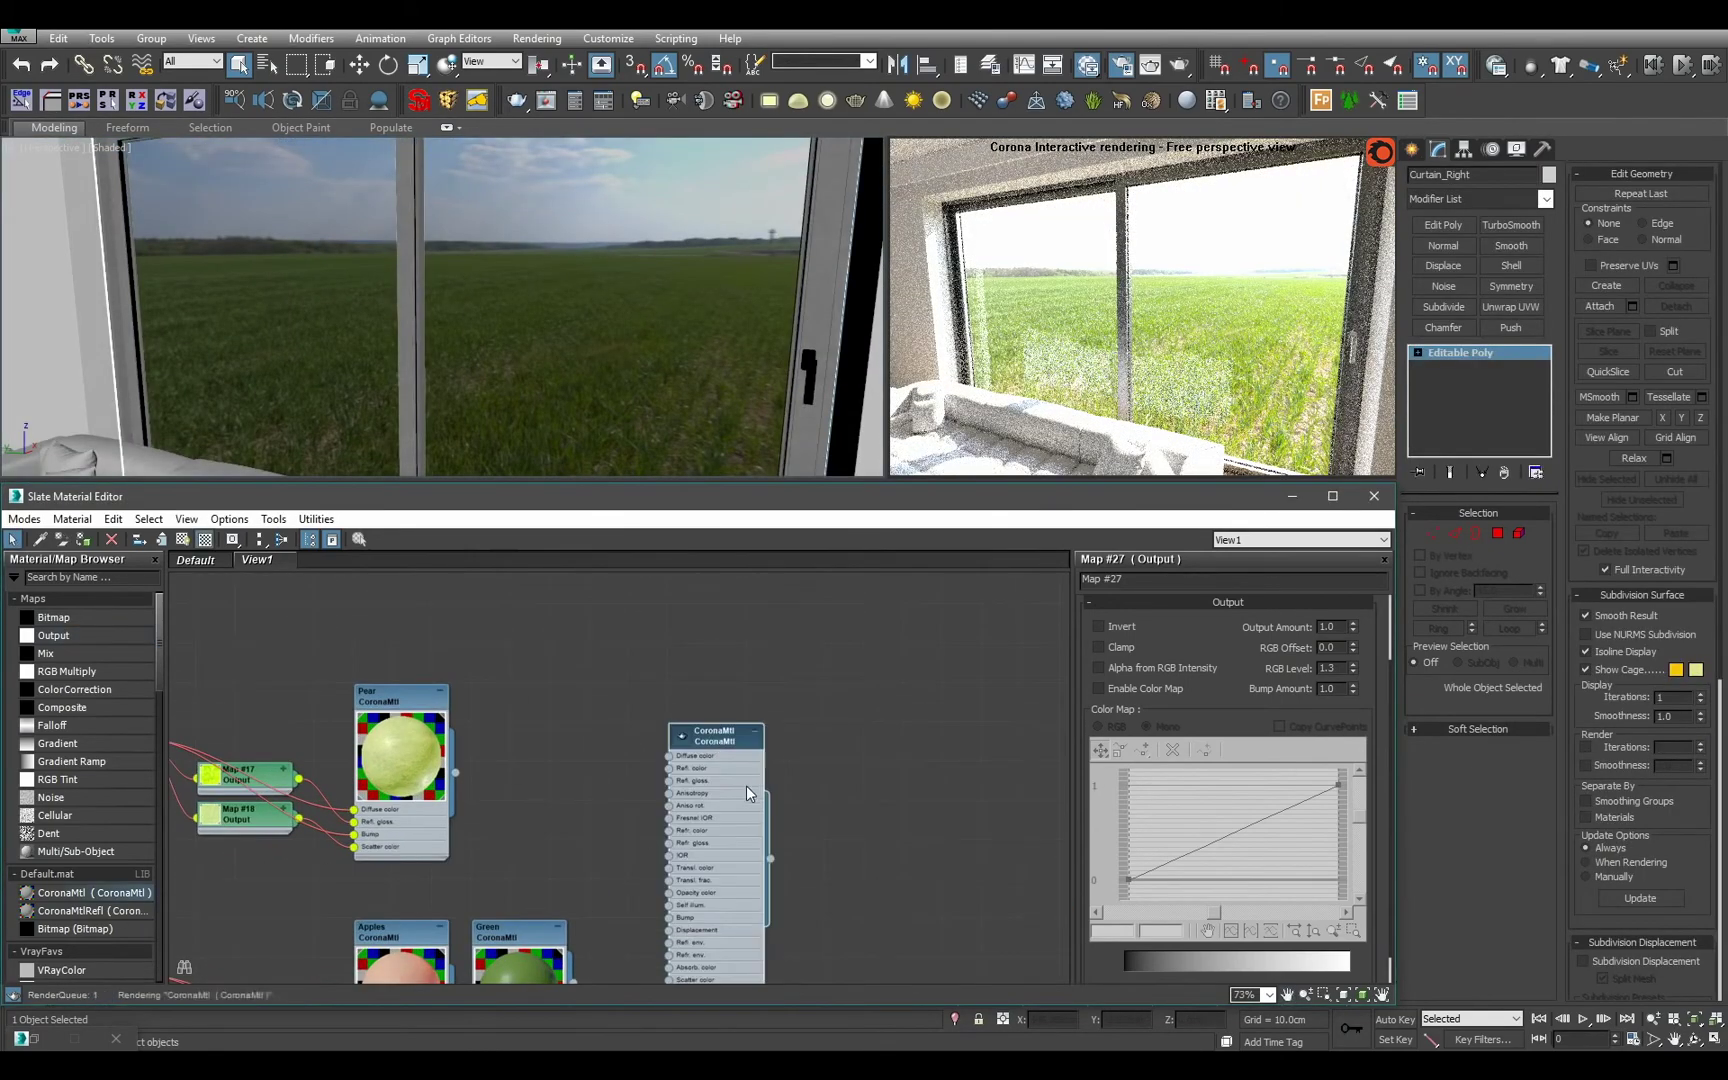
scroll(751, 707, up, 3)
double_click(667, 612)
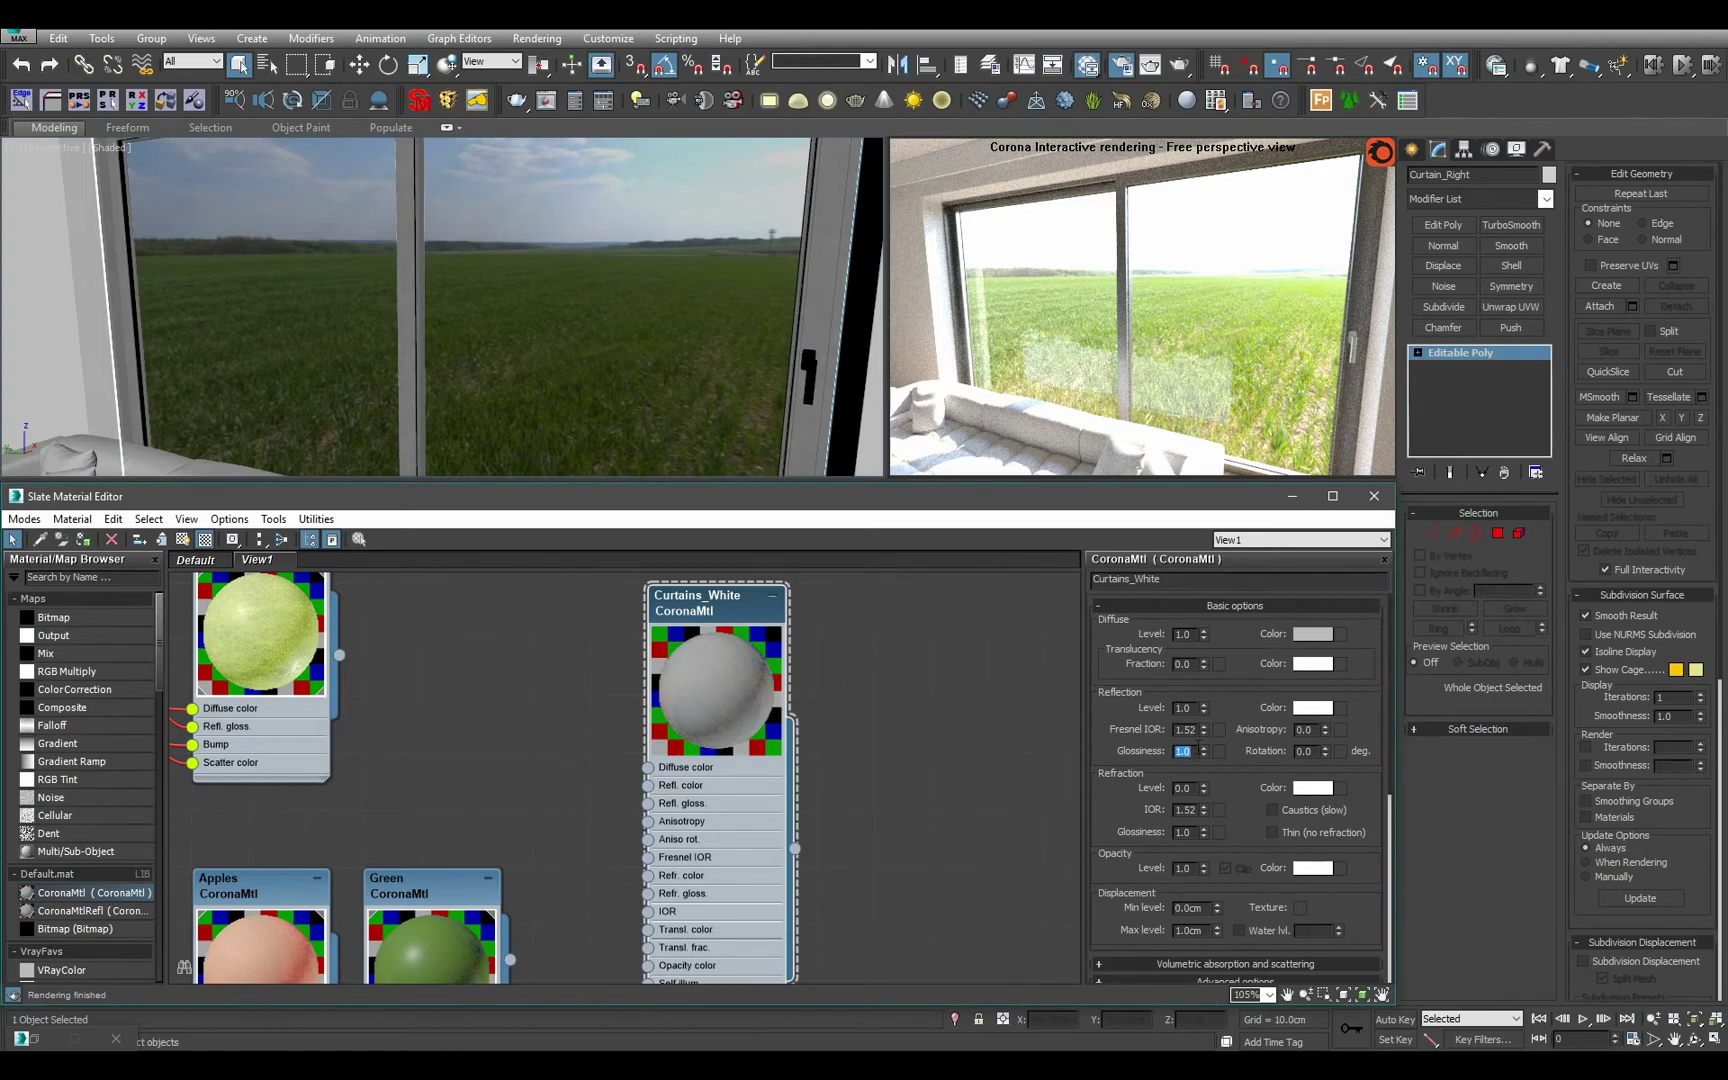
Set the Curtains_White material's reflection glossiness to 0.3, collapse its node and move it aside to make room for maps.
scroll(879, 813, down, 2)
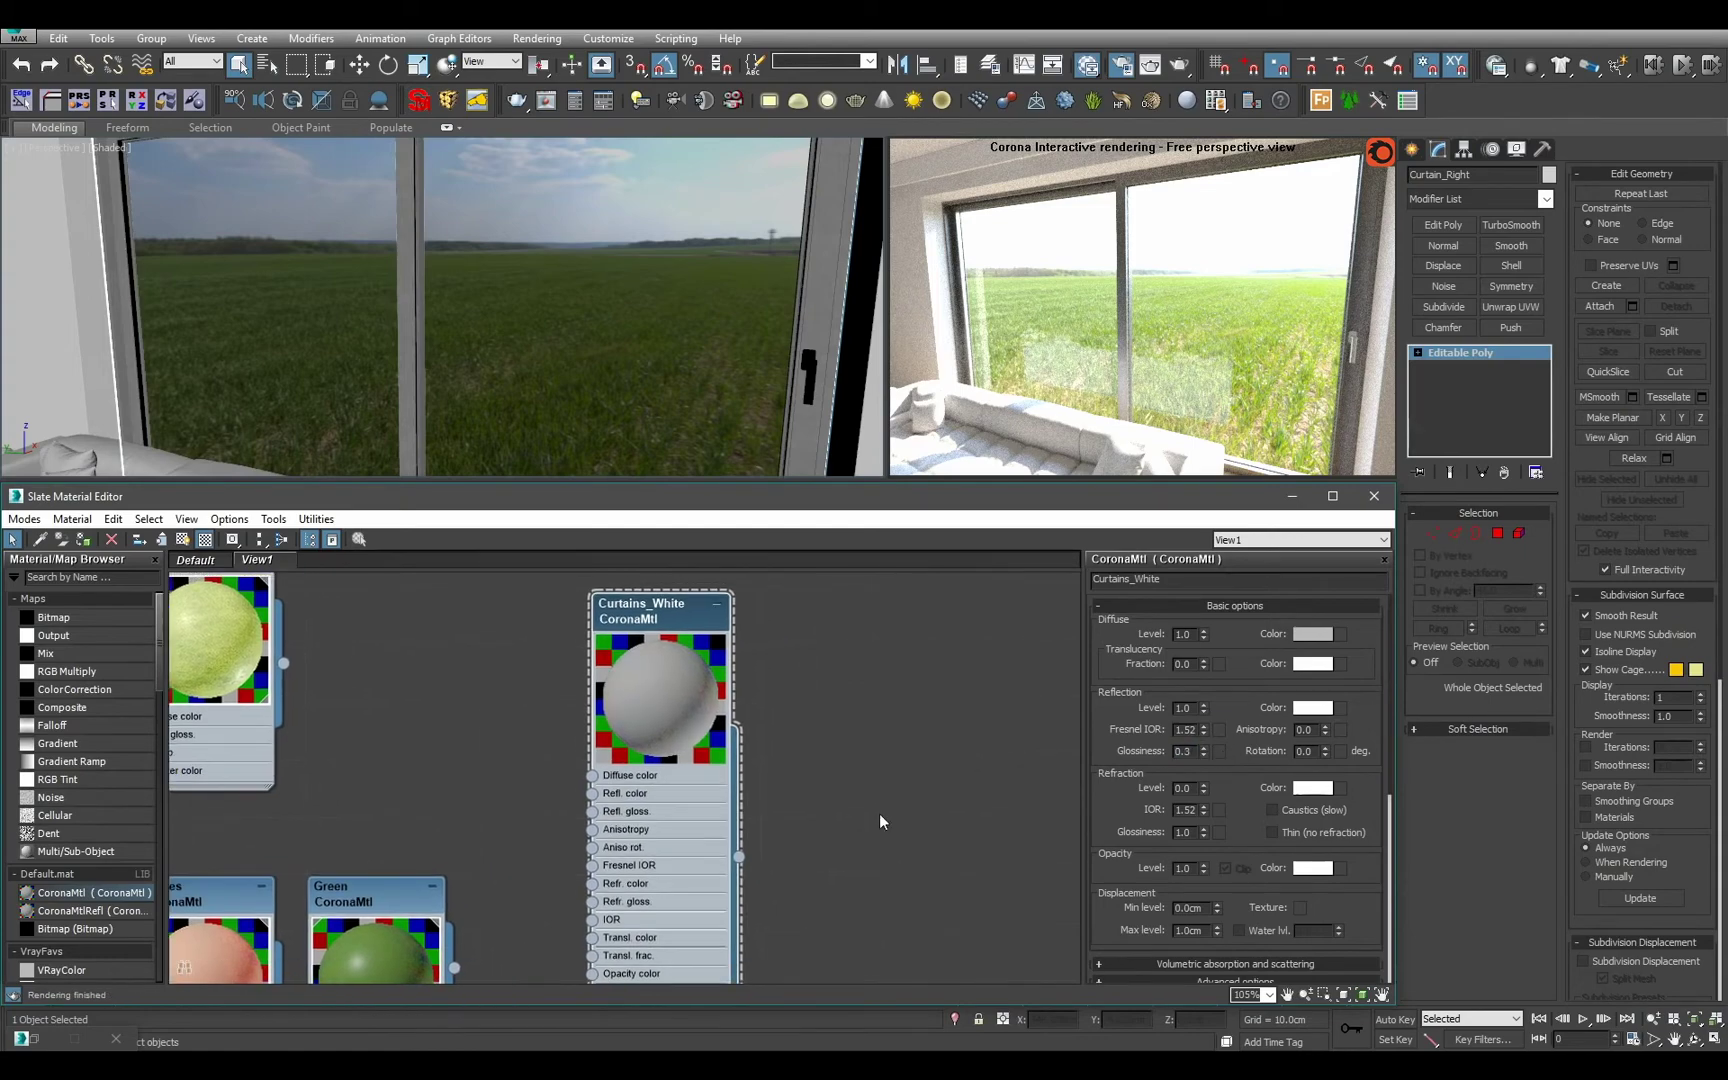
scroll(653, 738, up, 1)
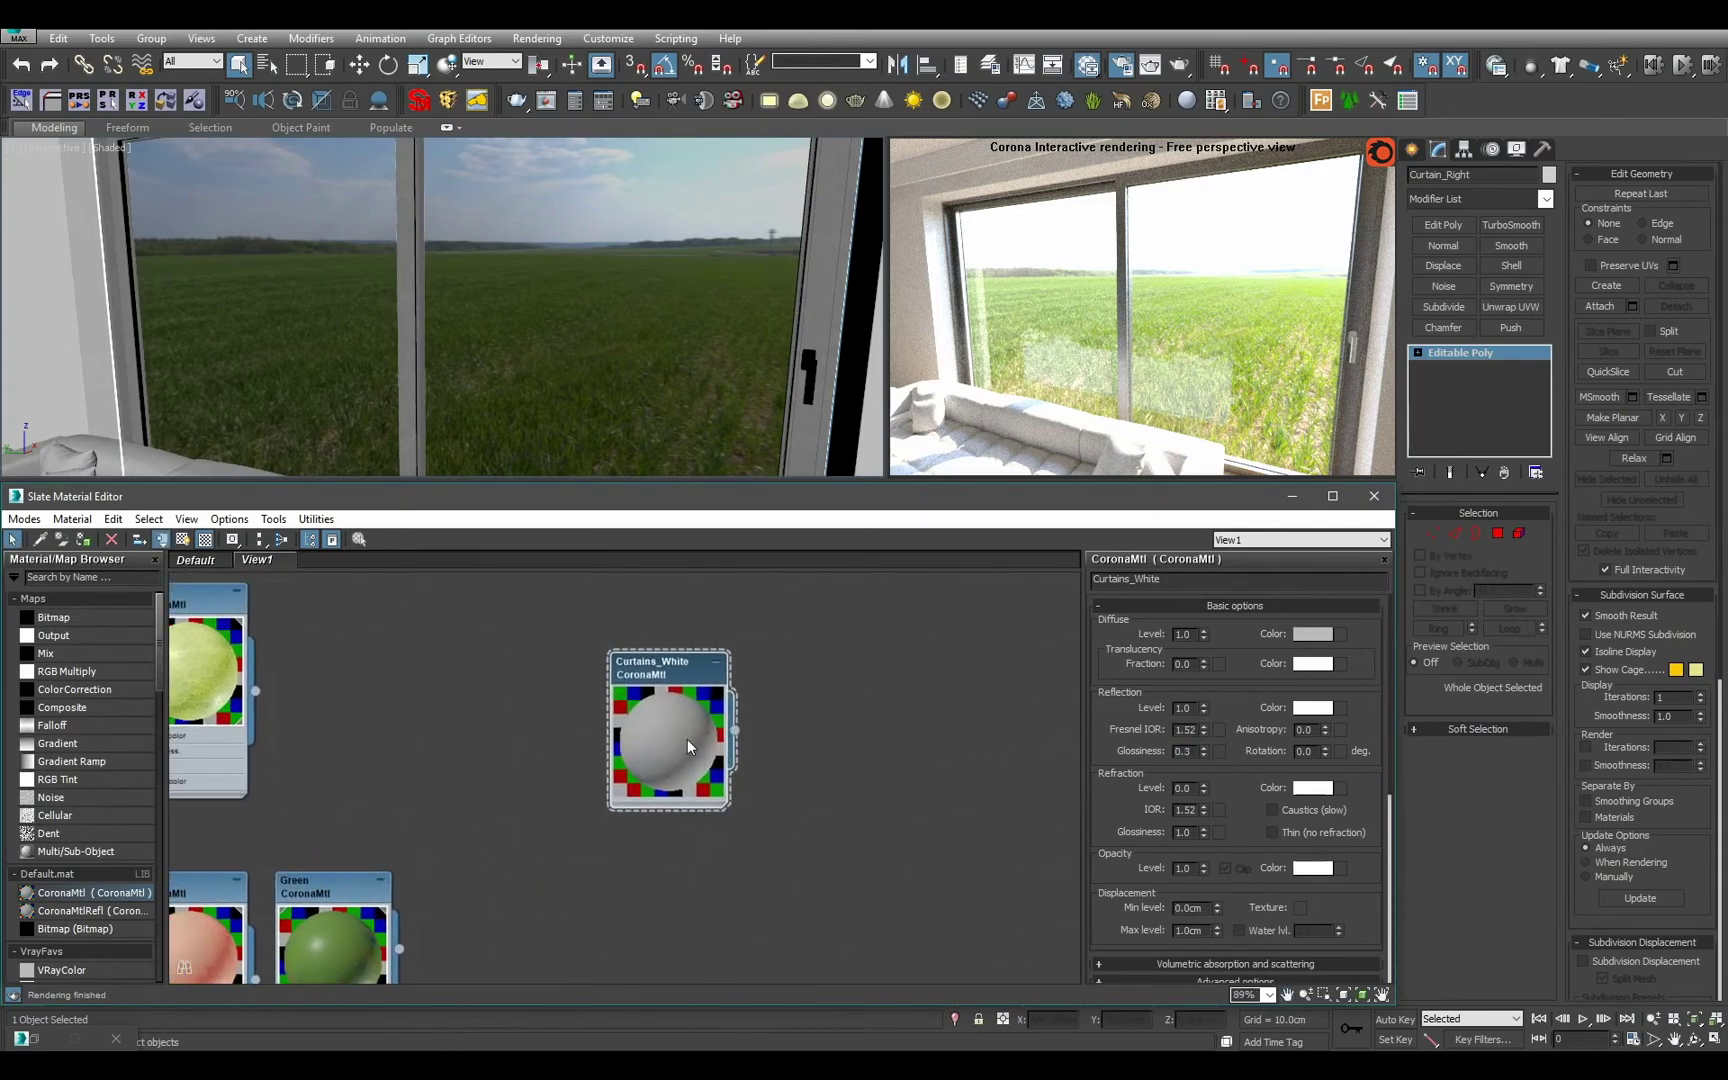
drag(653, 738, 800, 738)
Add a Bitmap beside the Curtains_White material, load LargeSeamles_White.jpg from the Fabric texture folder and open the map's parameters.
drag(53, 617, 614, 776)
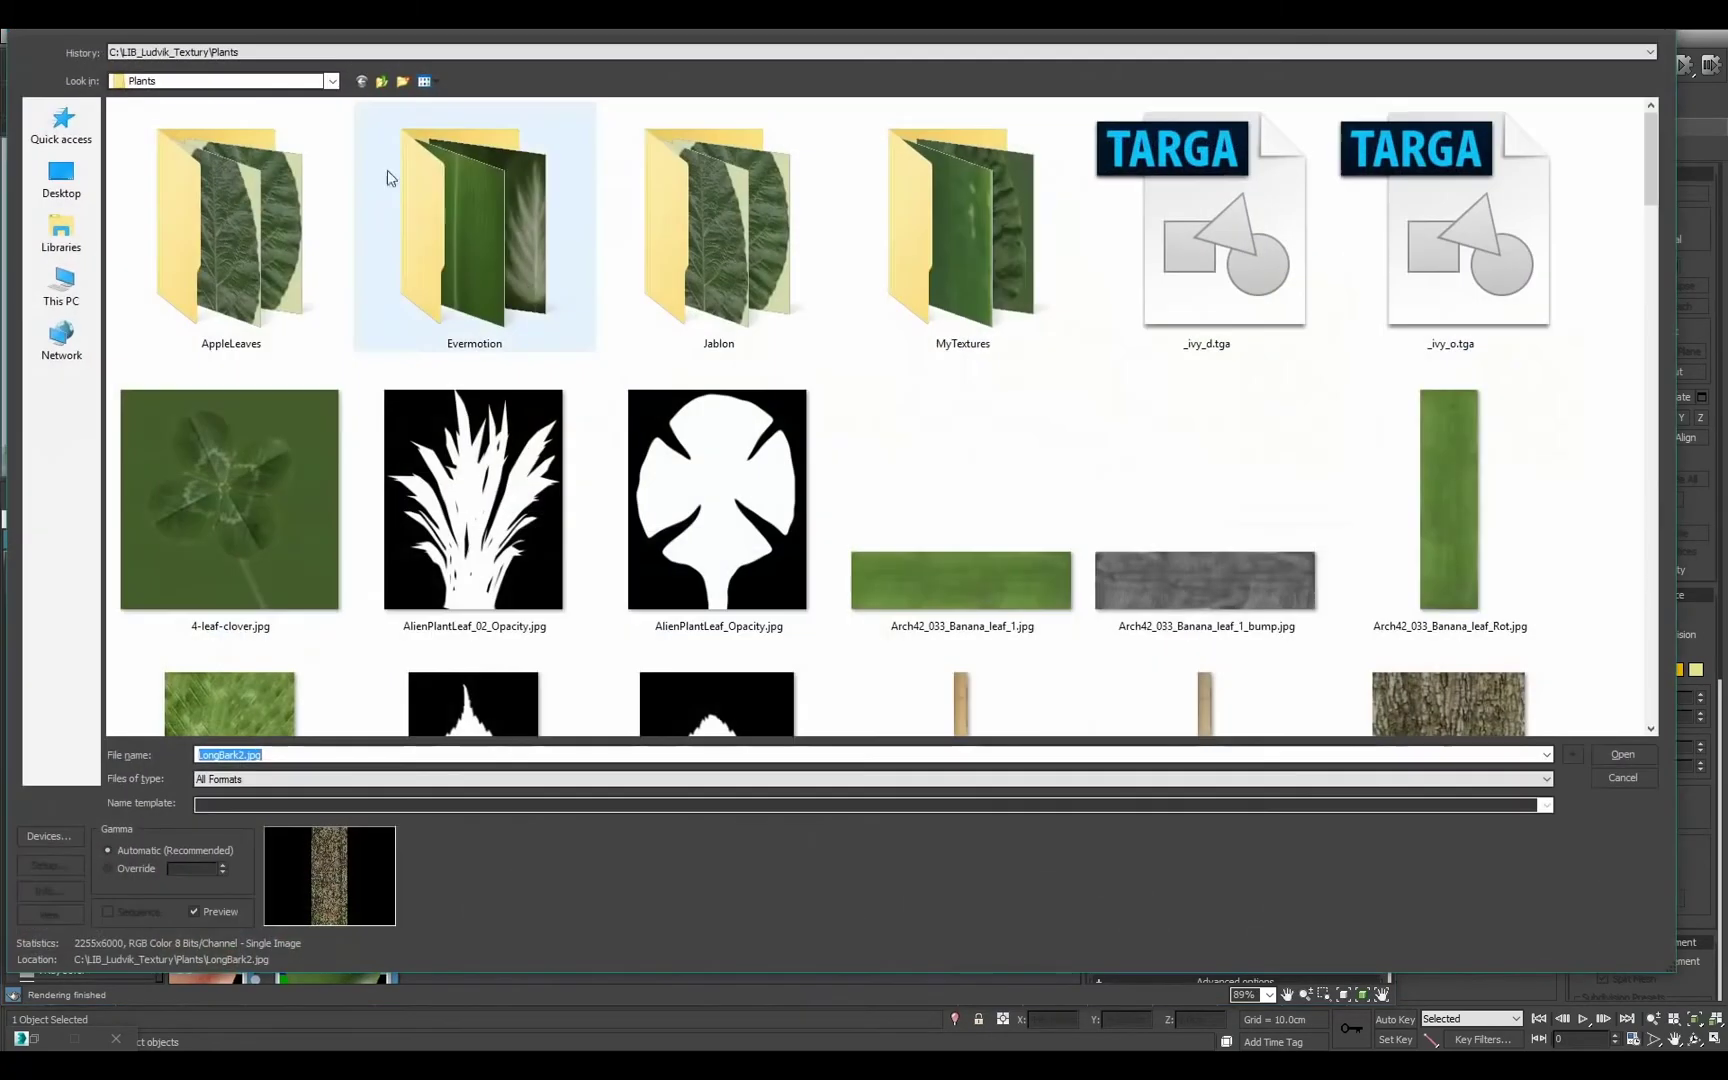
click(383, 81)
click(362, 81)
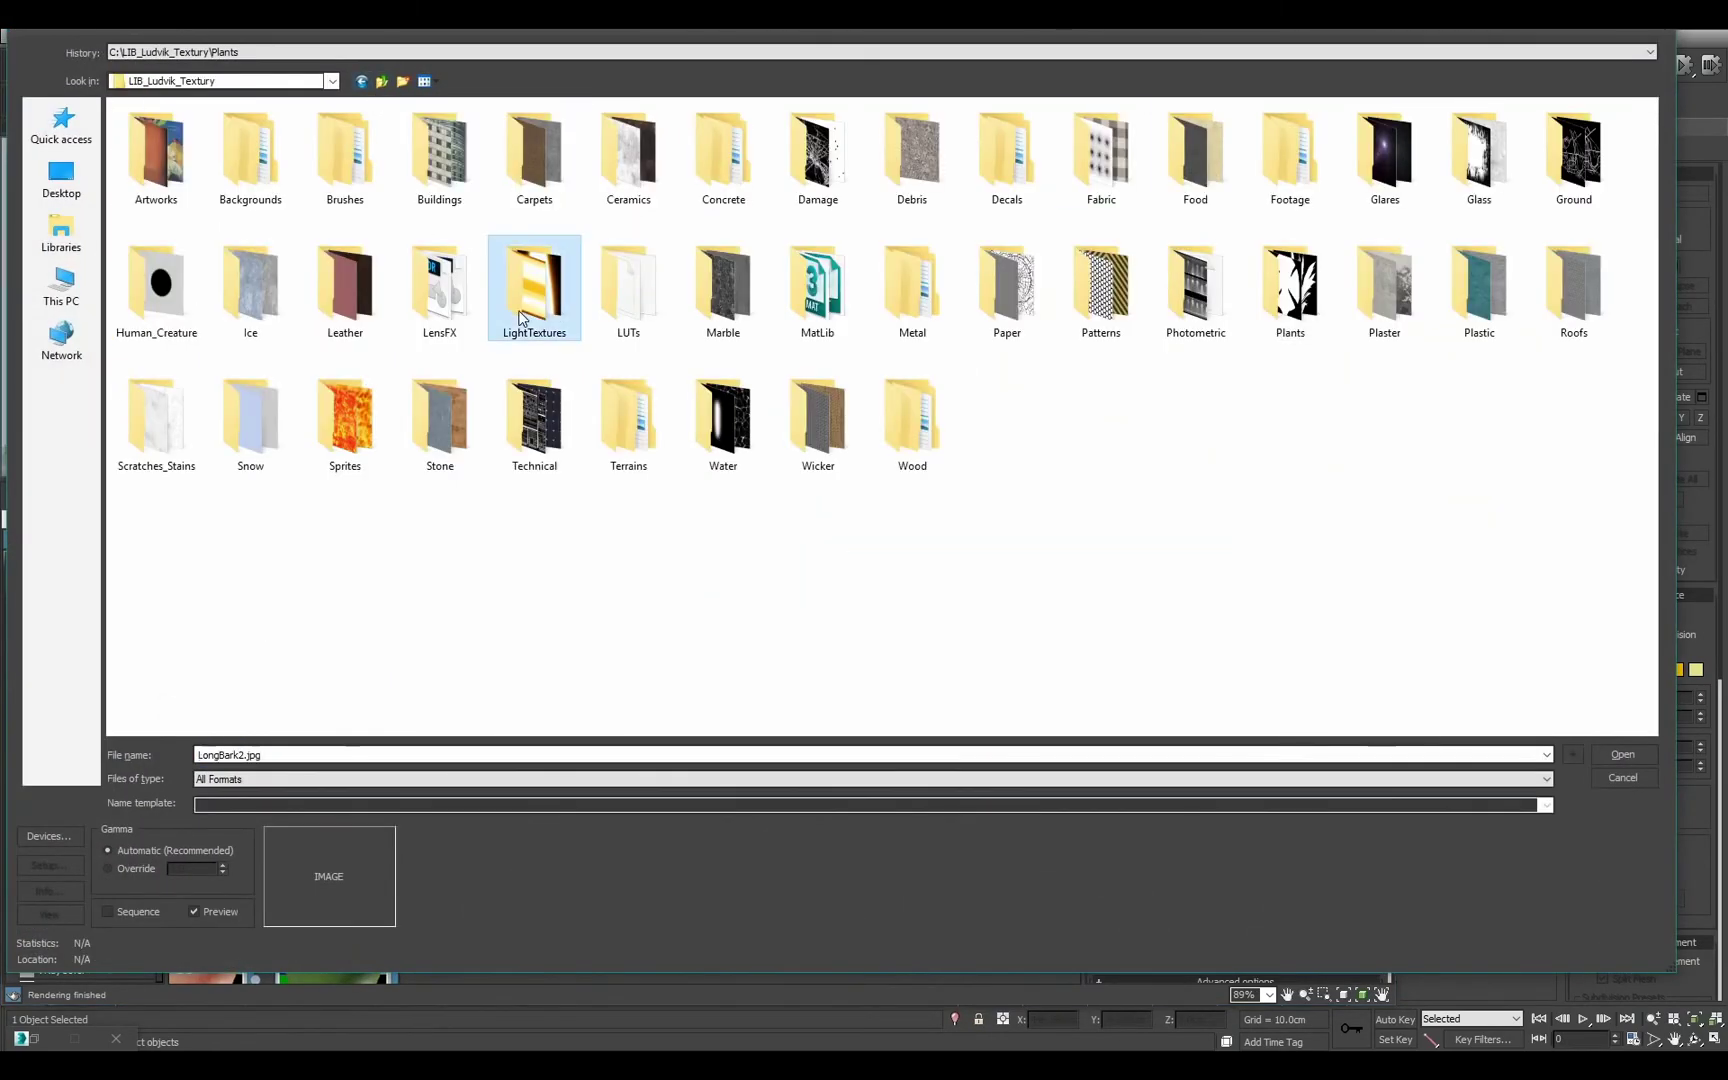
double_click(1110, 193)
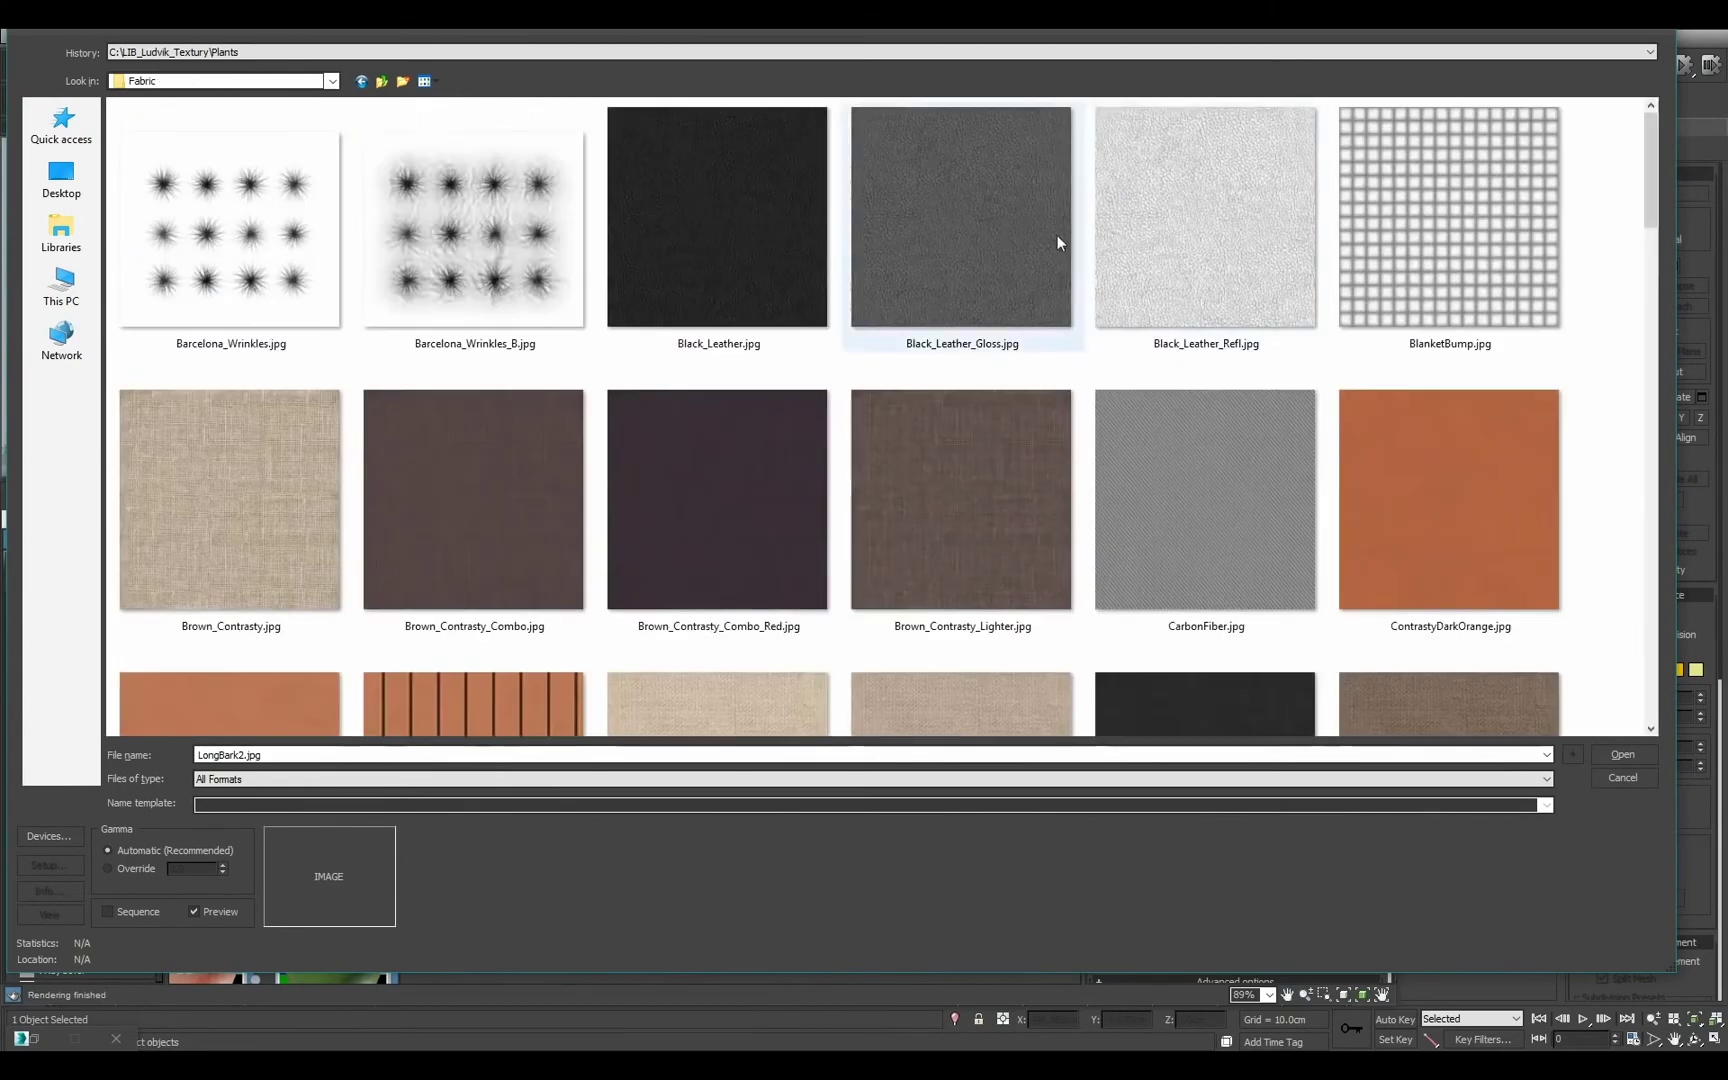
scroll(1114, 582, down, 15)
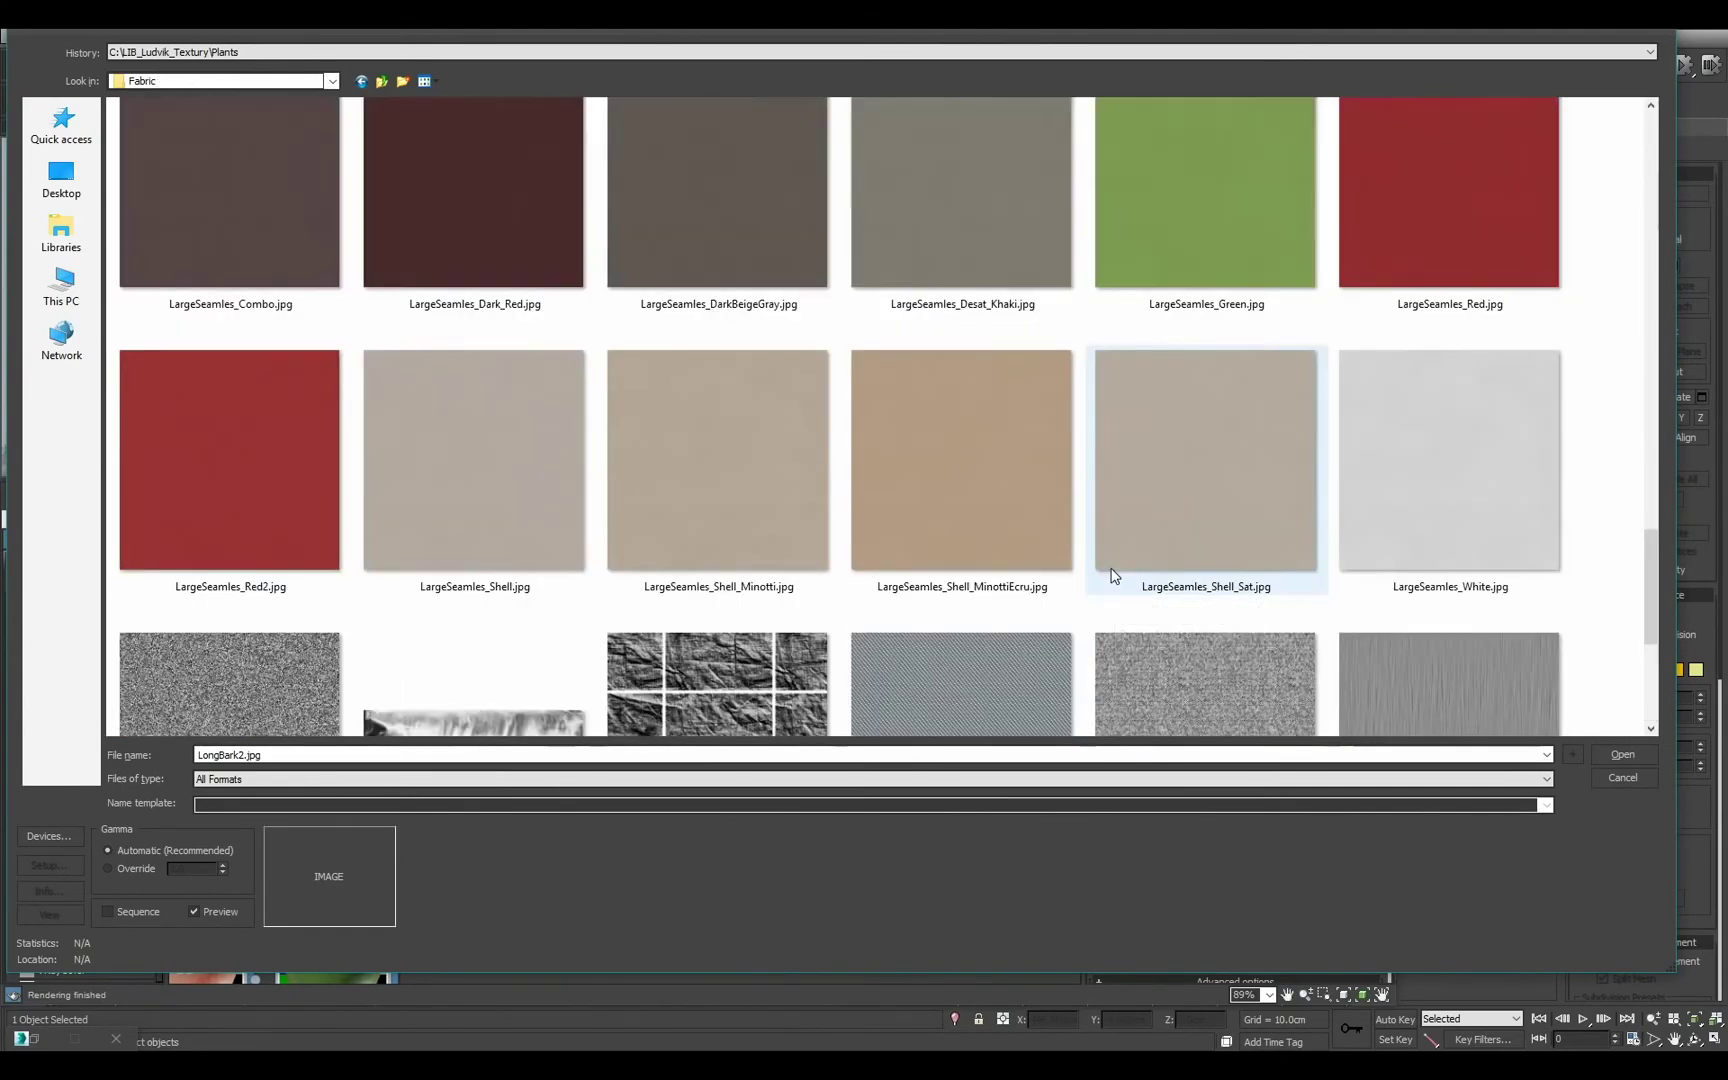
double_click(1420, 510)
double_click(711, 678)
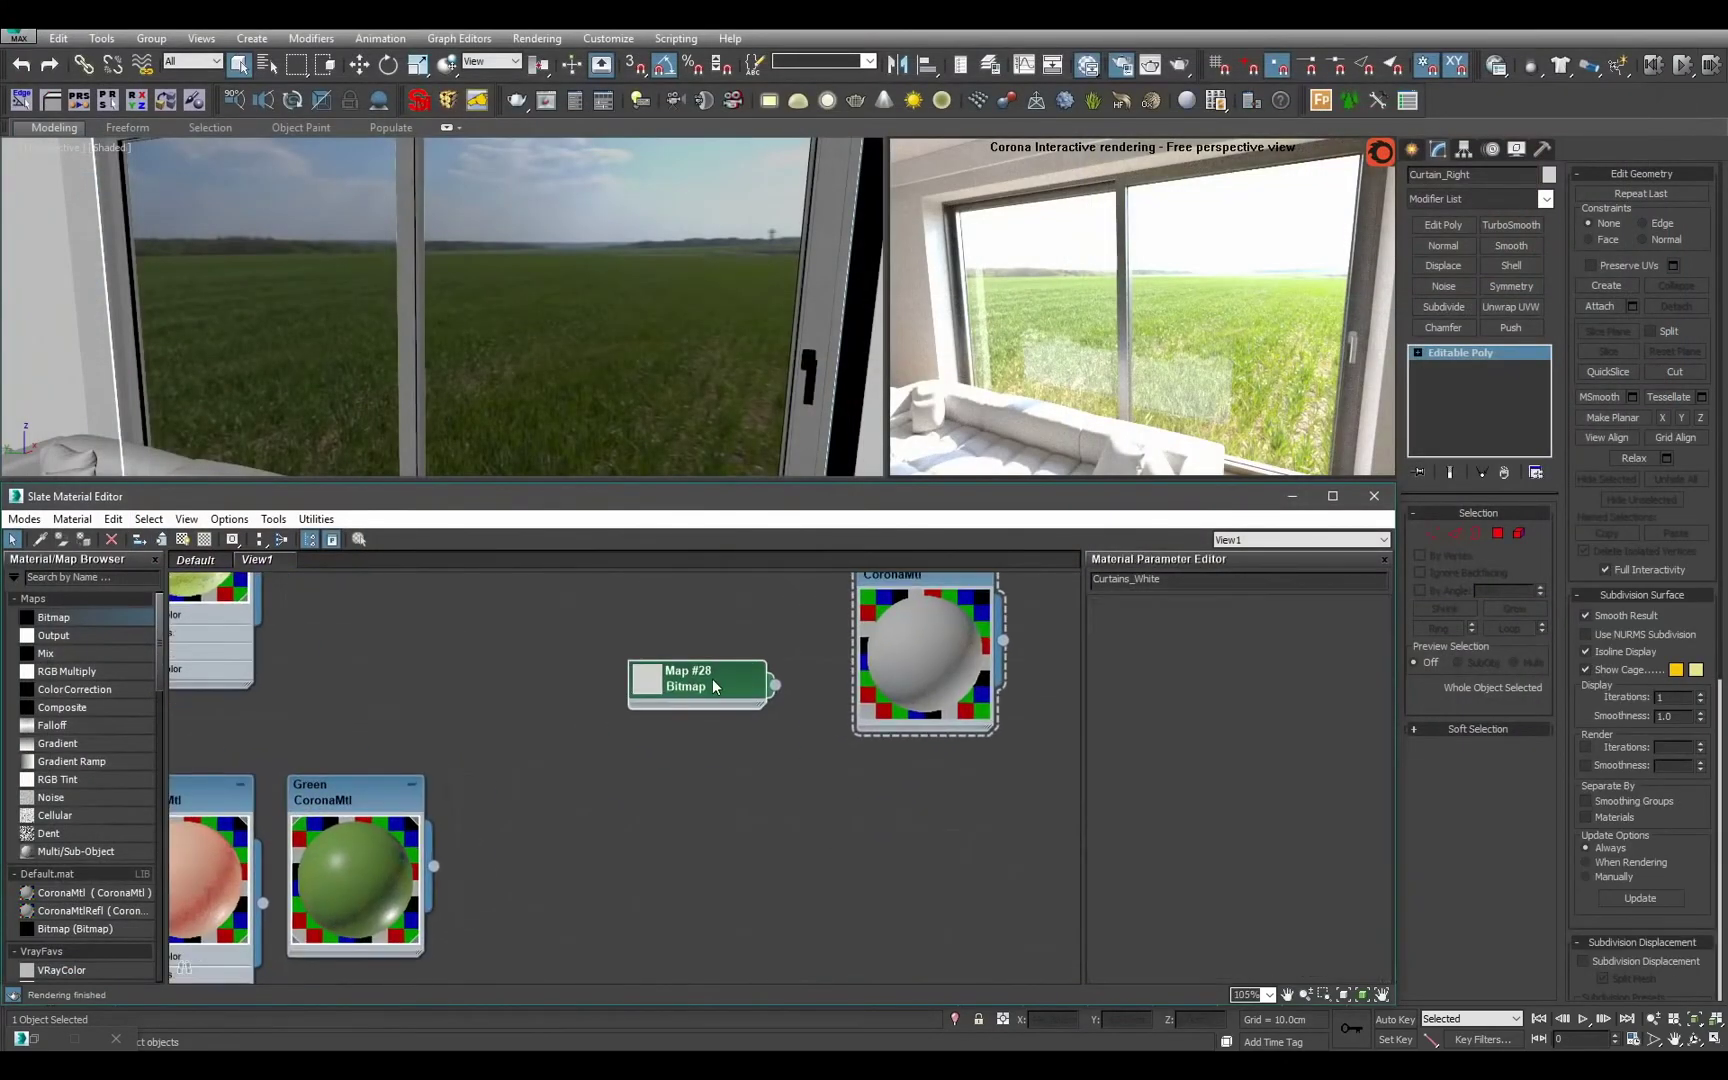
Connect the LargeSeamles_White.jpg bitmap to the Curtains_White material's diffuse color, translucency color and translucency fraction.
scroll(711, 678, up, 2)
drag(711, 688, 813, 935)
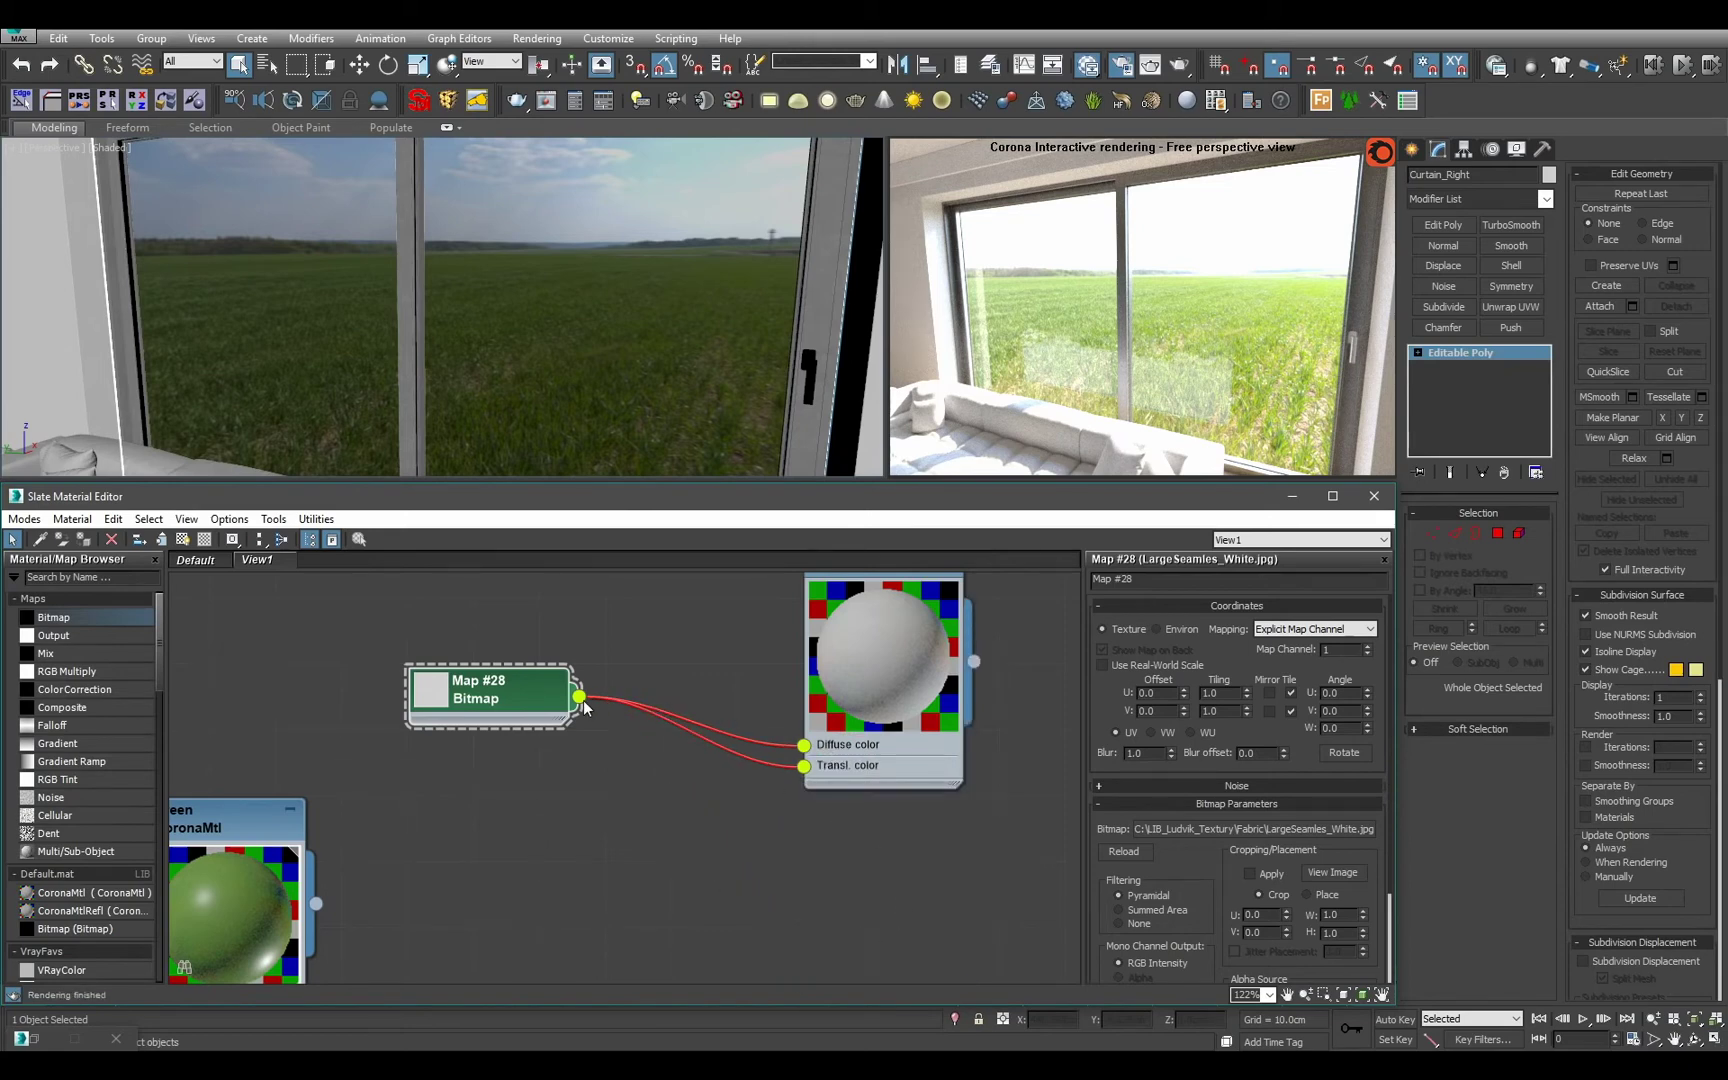
drag(919, 796, 860, 952)
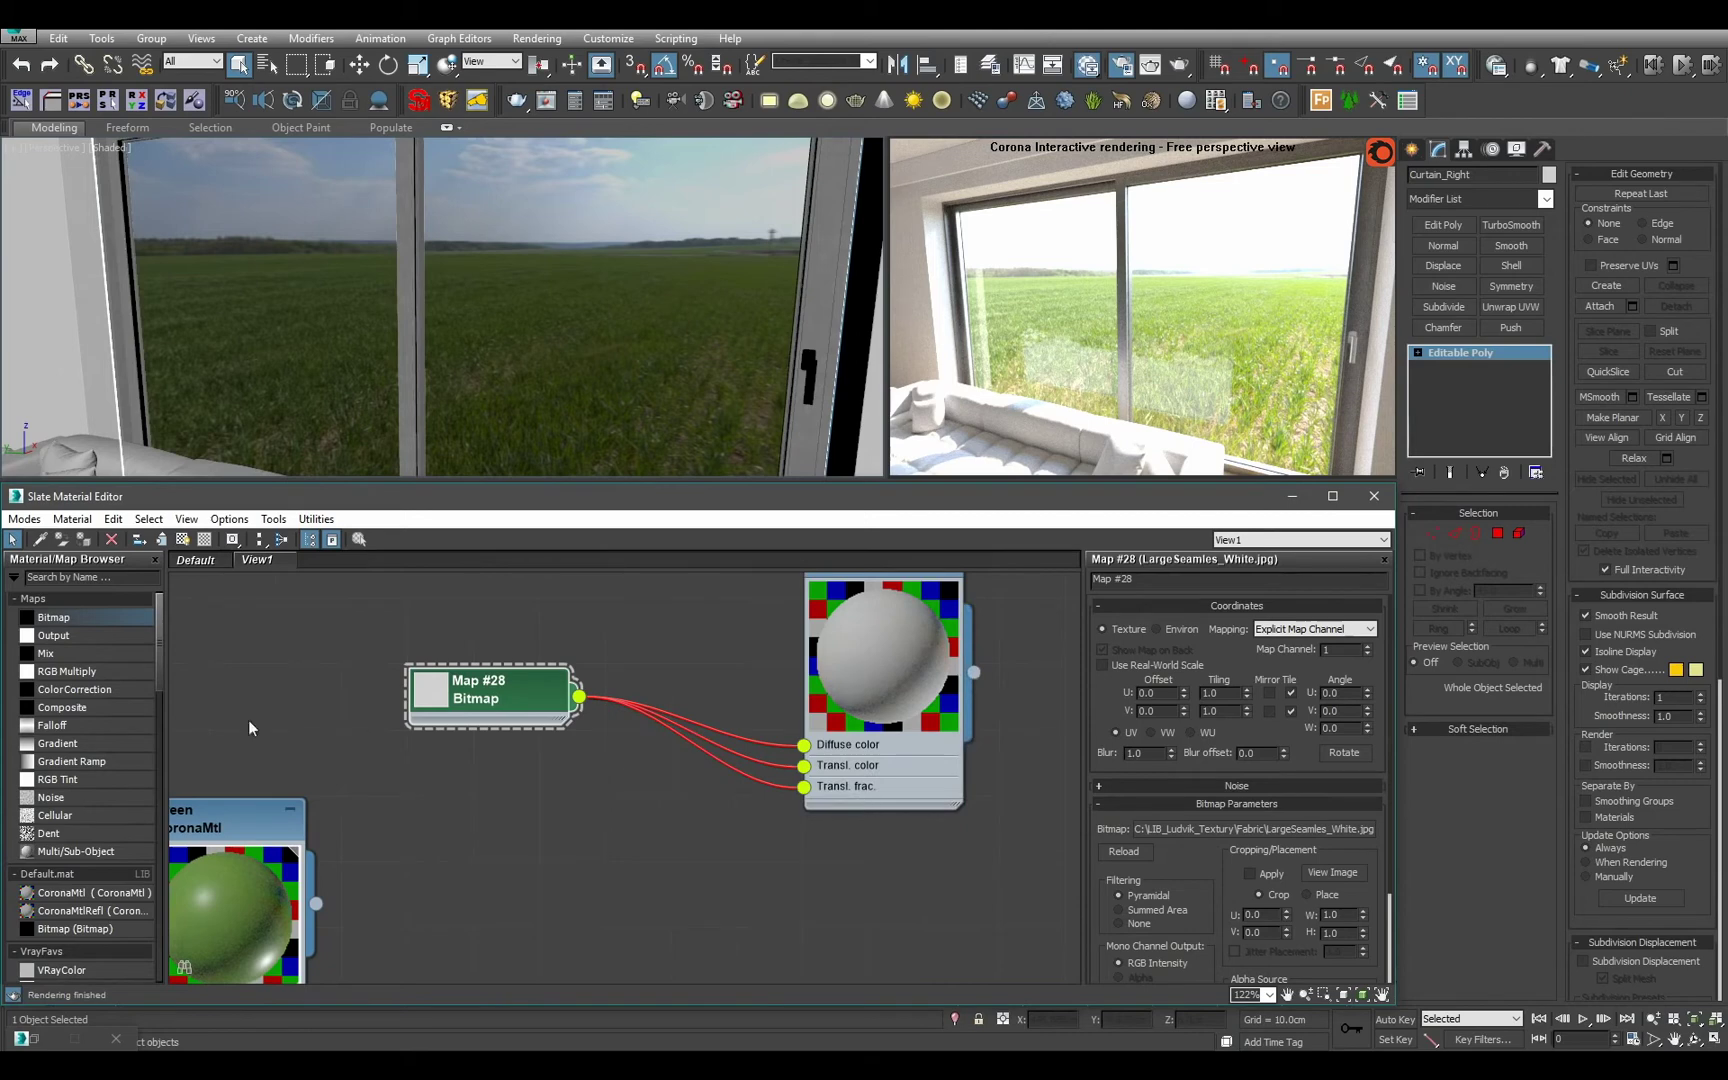
Insert an Output map between the fabric bitmap and the Curtains_White translucency fraction.
drag(99, 637, 720, 877)
click(718, 872)
scroll(718, 860, down, 1)
middle_drag(773, 785, 700, 826)
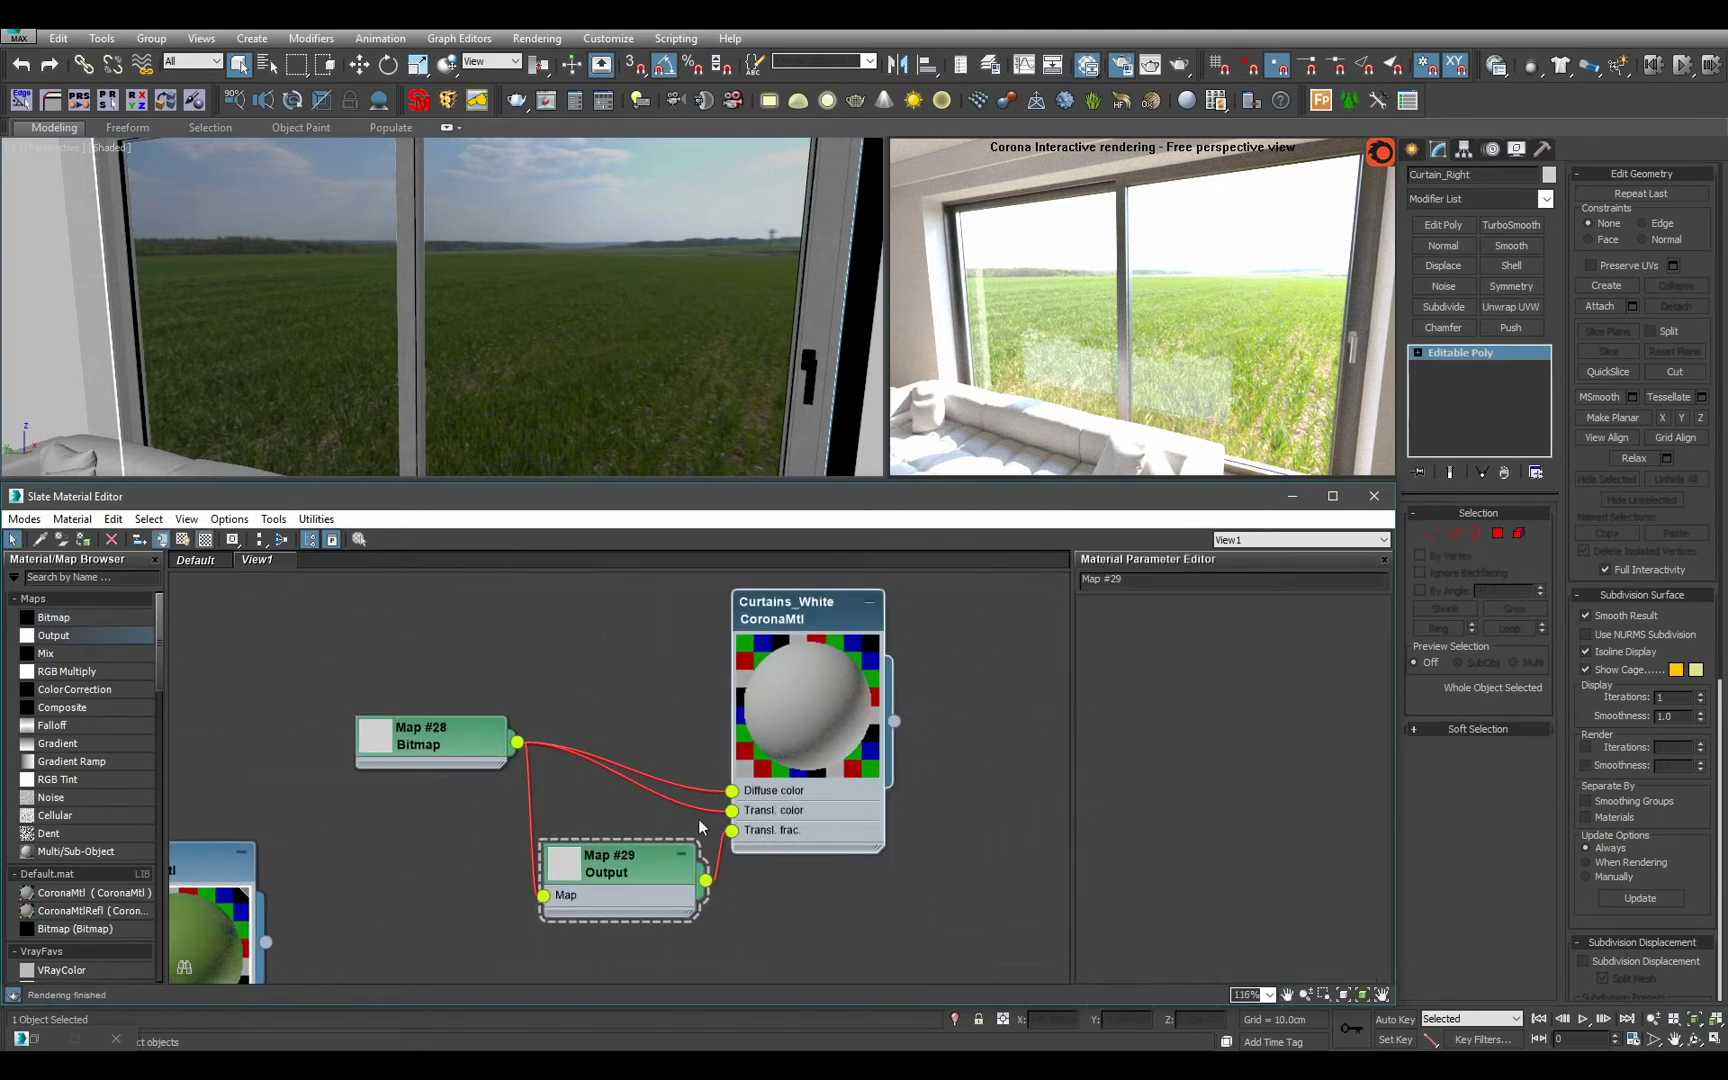
middle_drag(630, 771, 587, 711)
Set the fabric bitmap's blur to 0.1 and connect the bitmap to the Curtains_White material's bump.
click(385, 680)
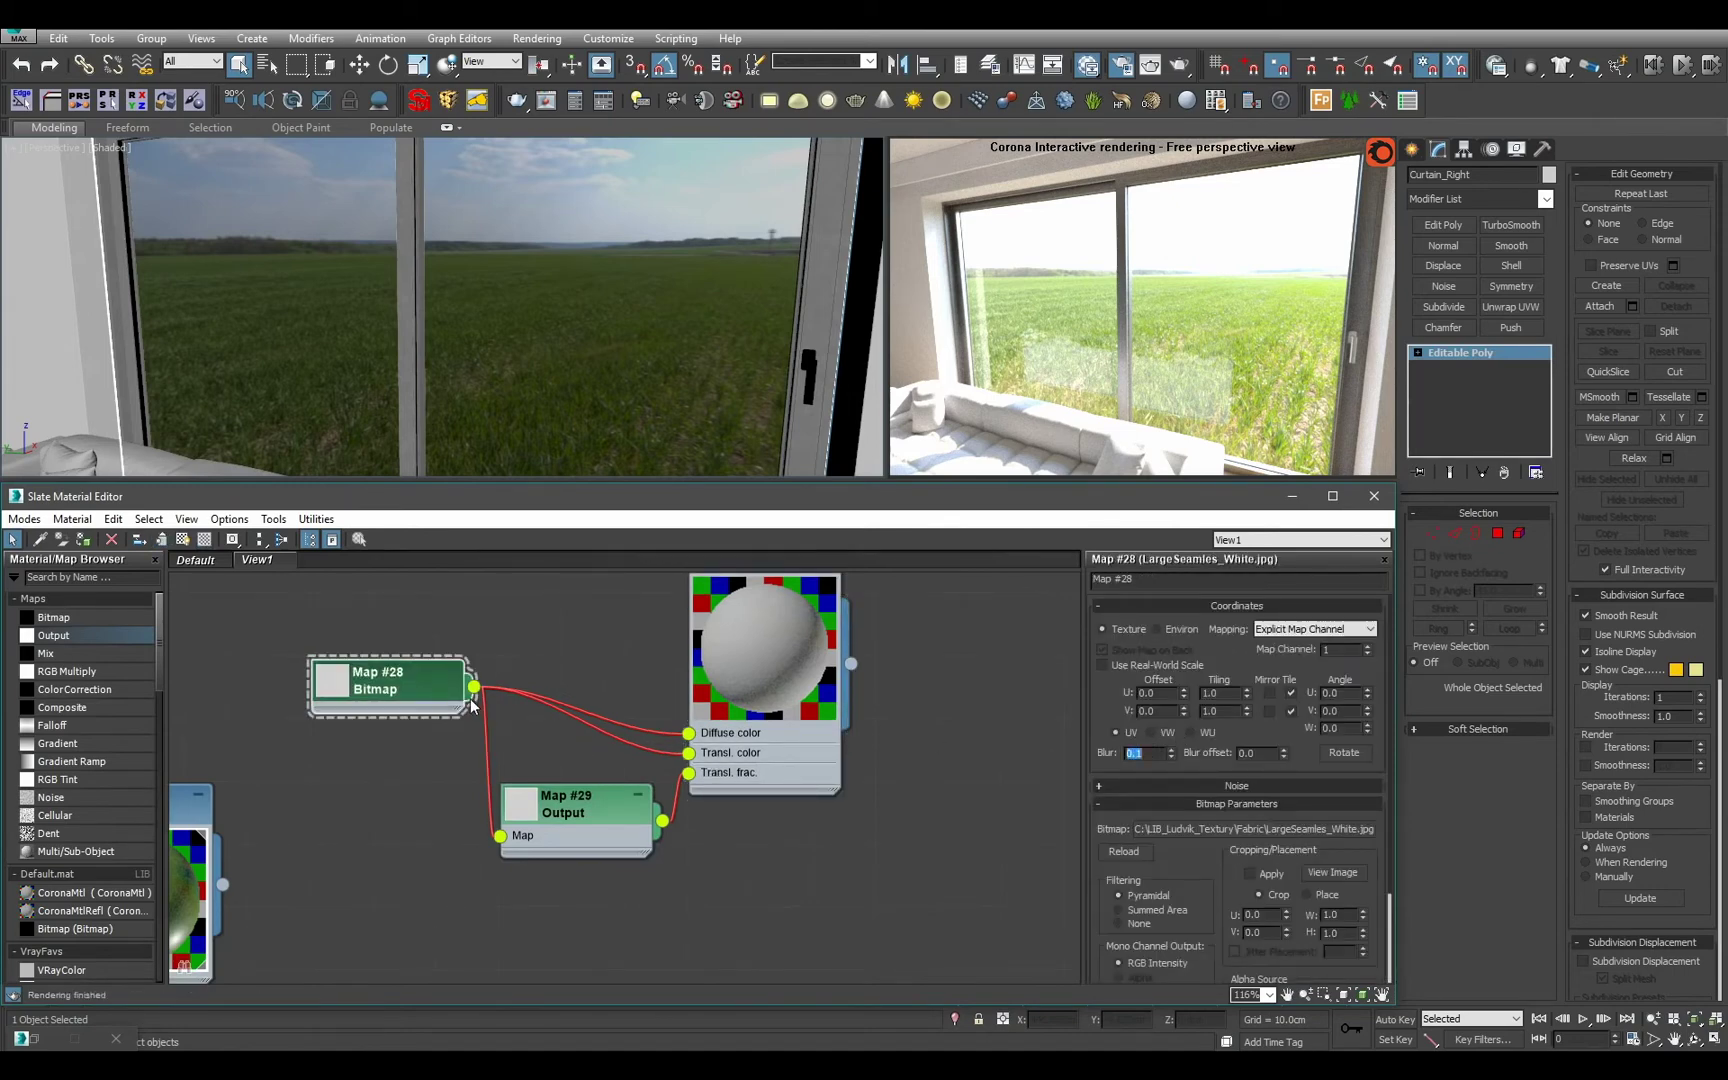
drag(474, 690, 765, 890)
click(775, 760)
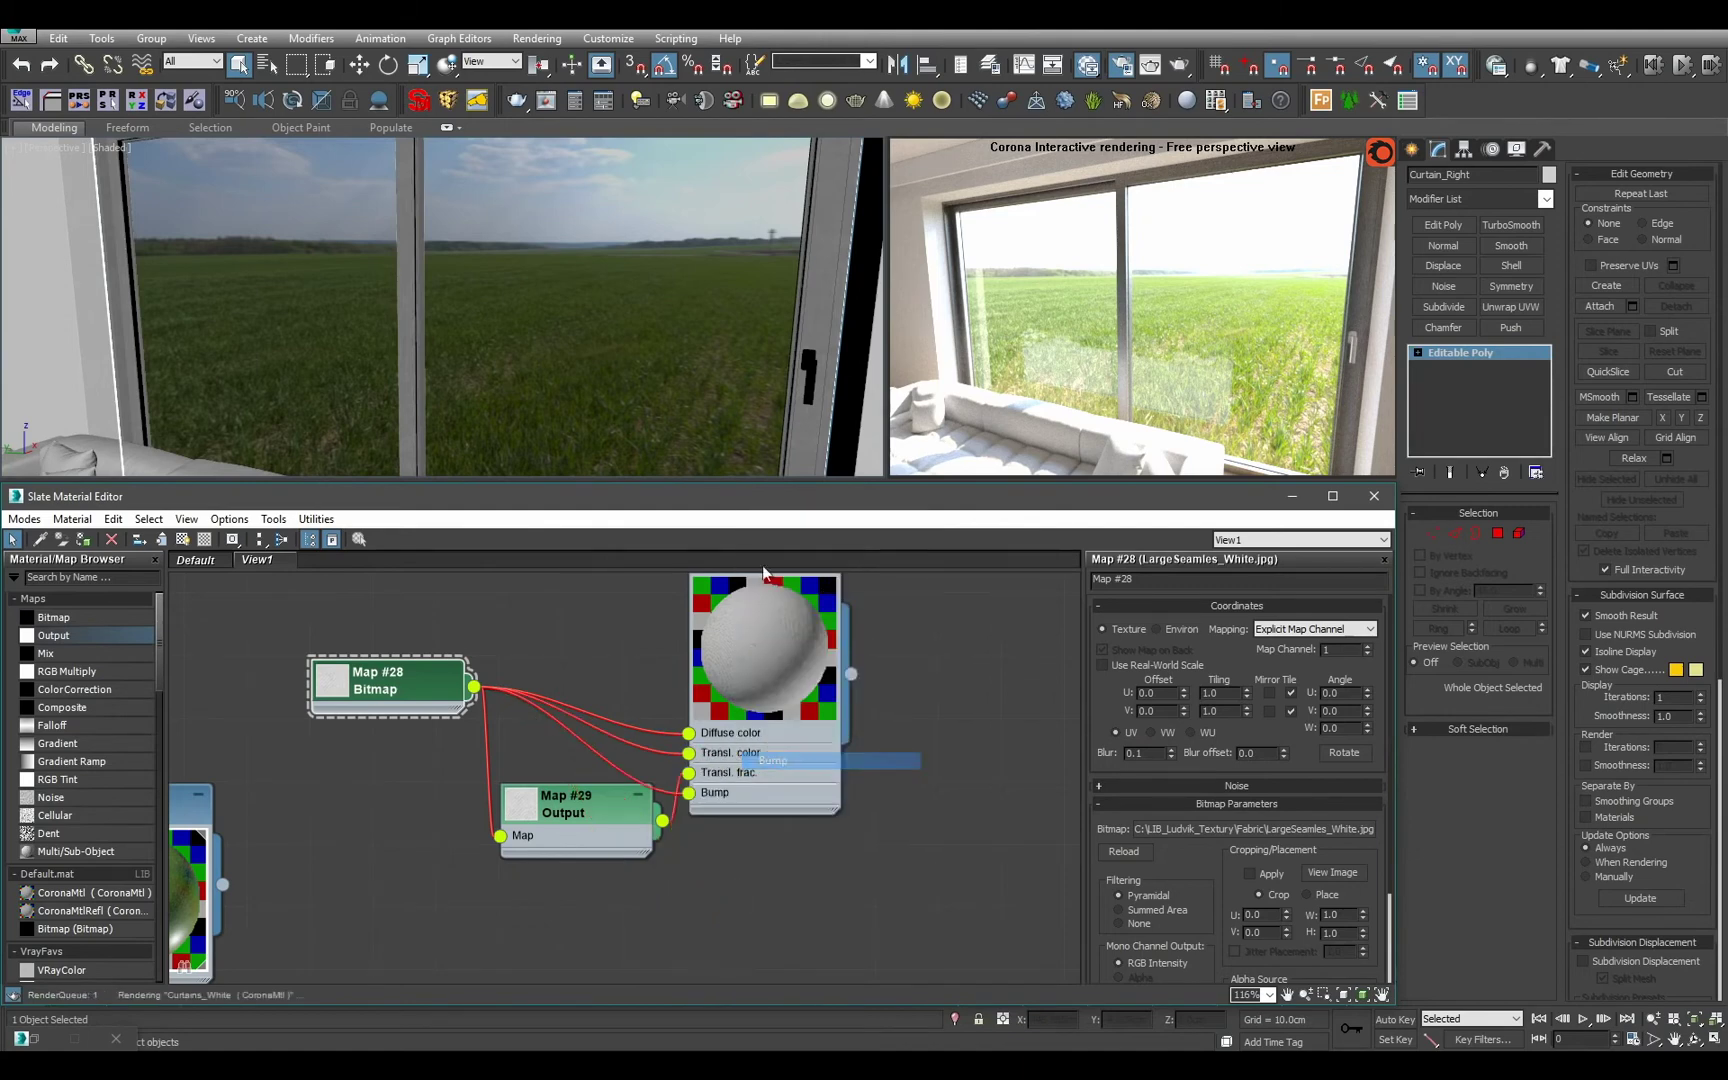
scroll(780, 722, down, 2)
drag(1210, 868, 1173, 508)
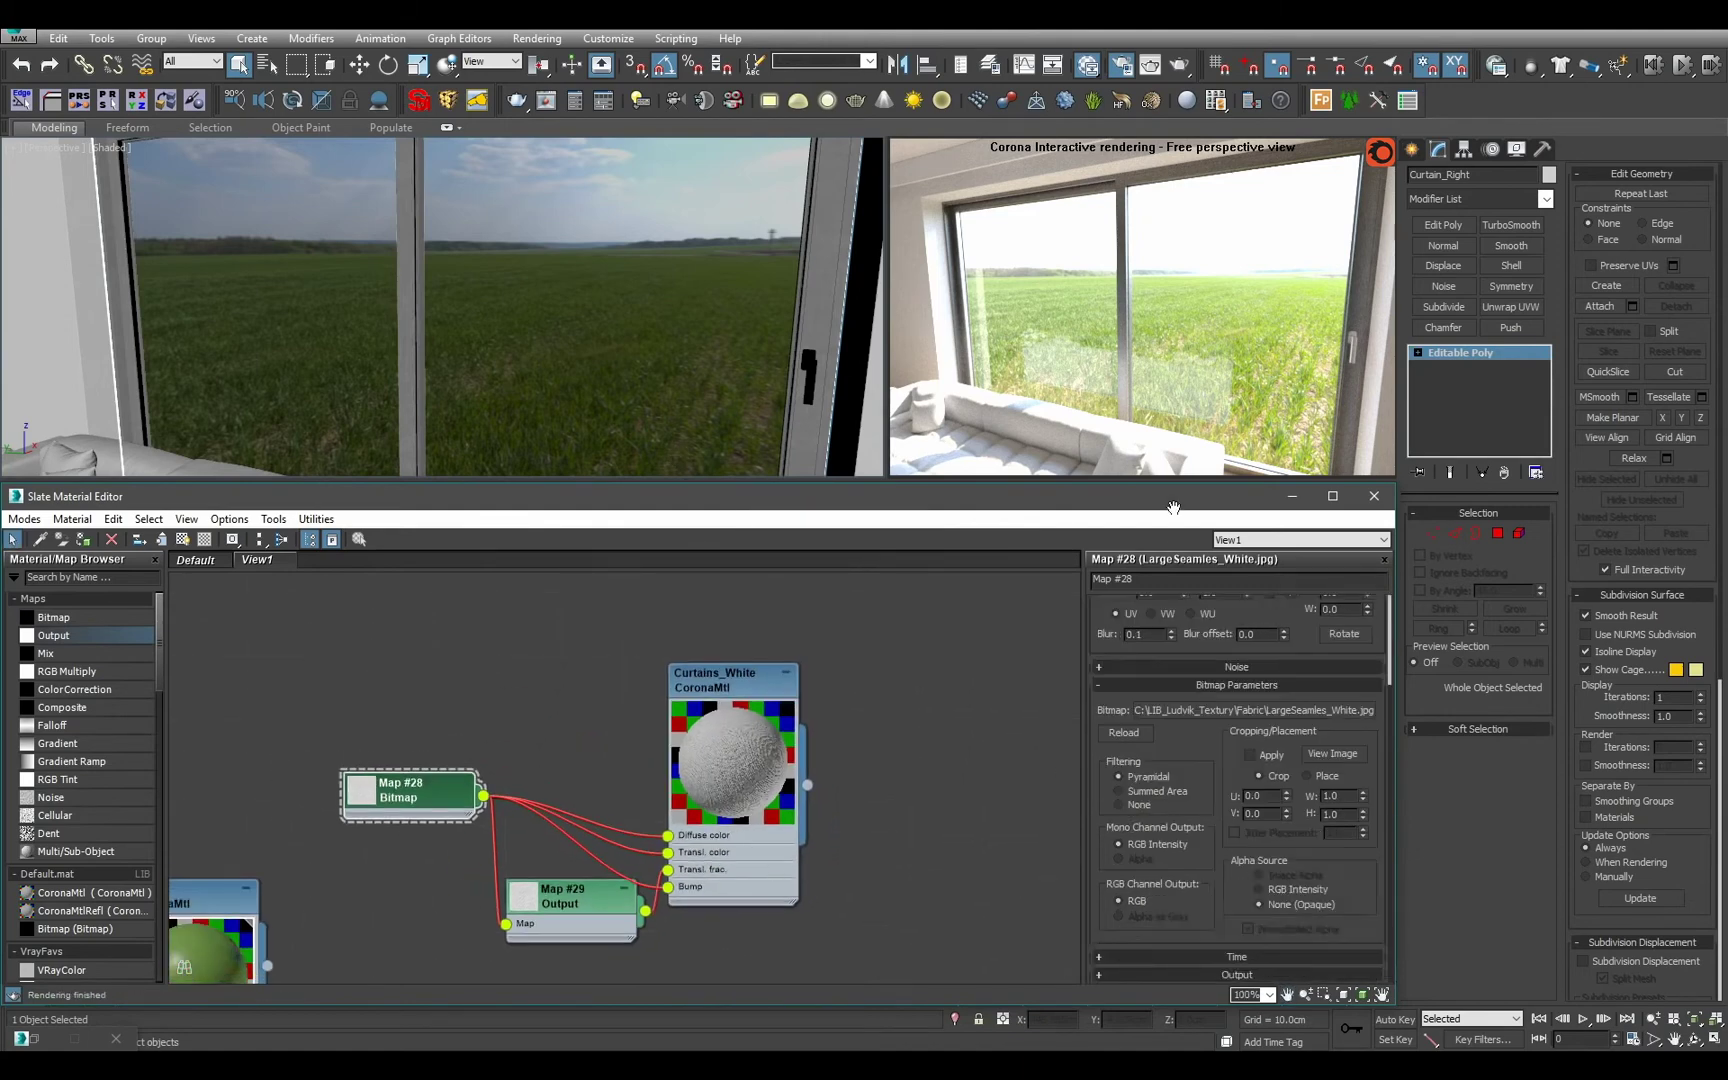
Set the bump amount of the Curtains_White material to 0.2.
double_click(777, 861)
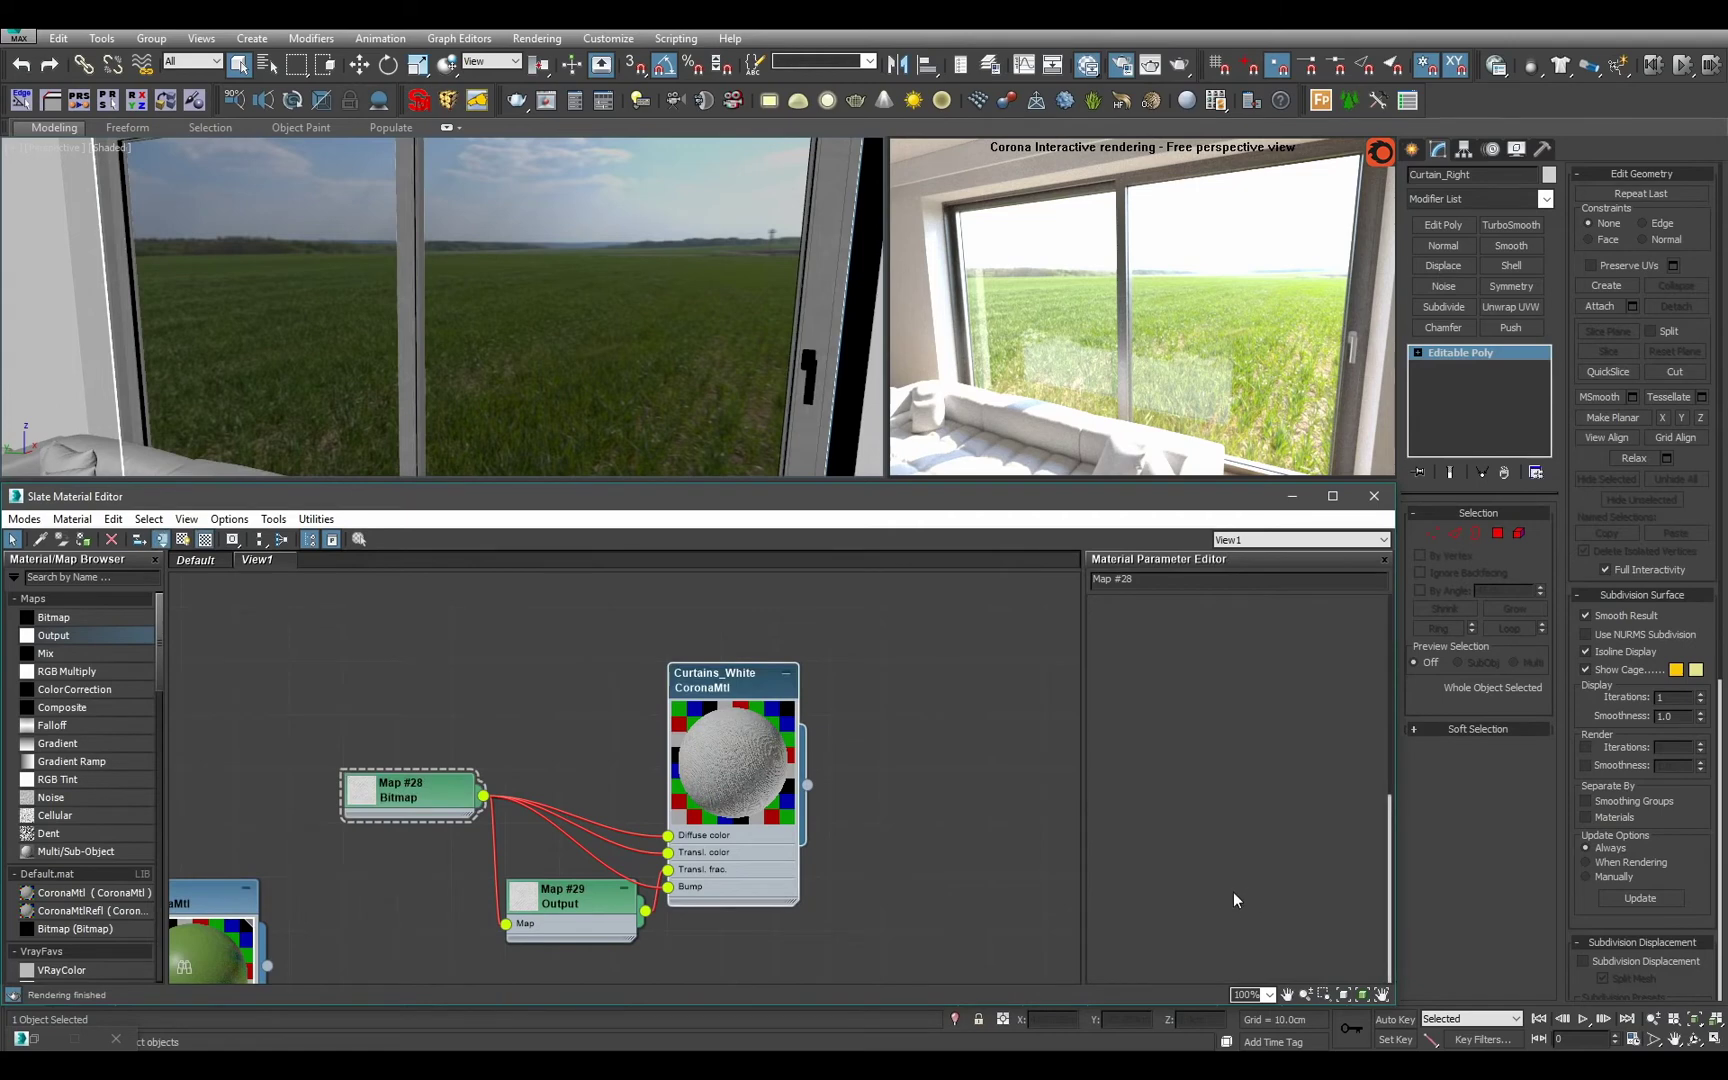
text(.)
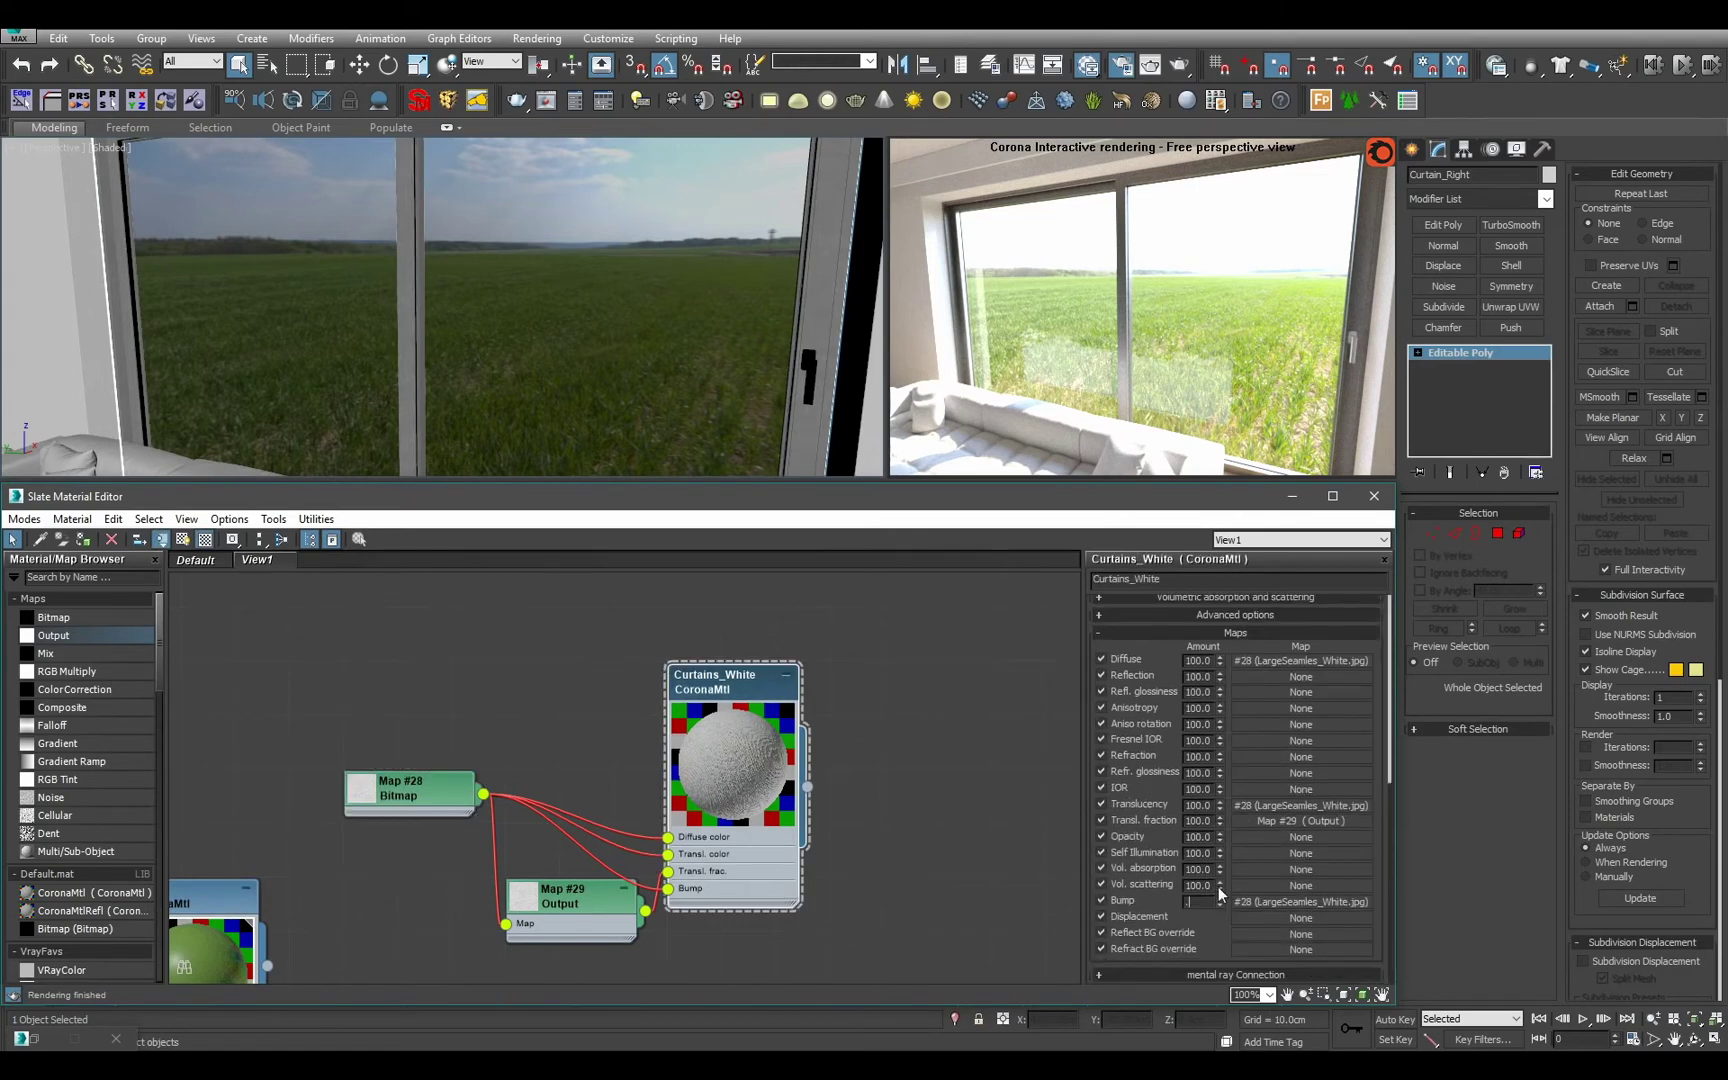
text(2)
key(Return)
Add the neighbouring curtain to the selected right curtain and assign the Curtains_White material to both.
middle_click(656, 332)
scroll(656, 332, down, 5)
middle_drag(654, 332, 721, 325)
scroll(610, 327, up, 5)
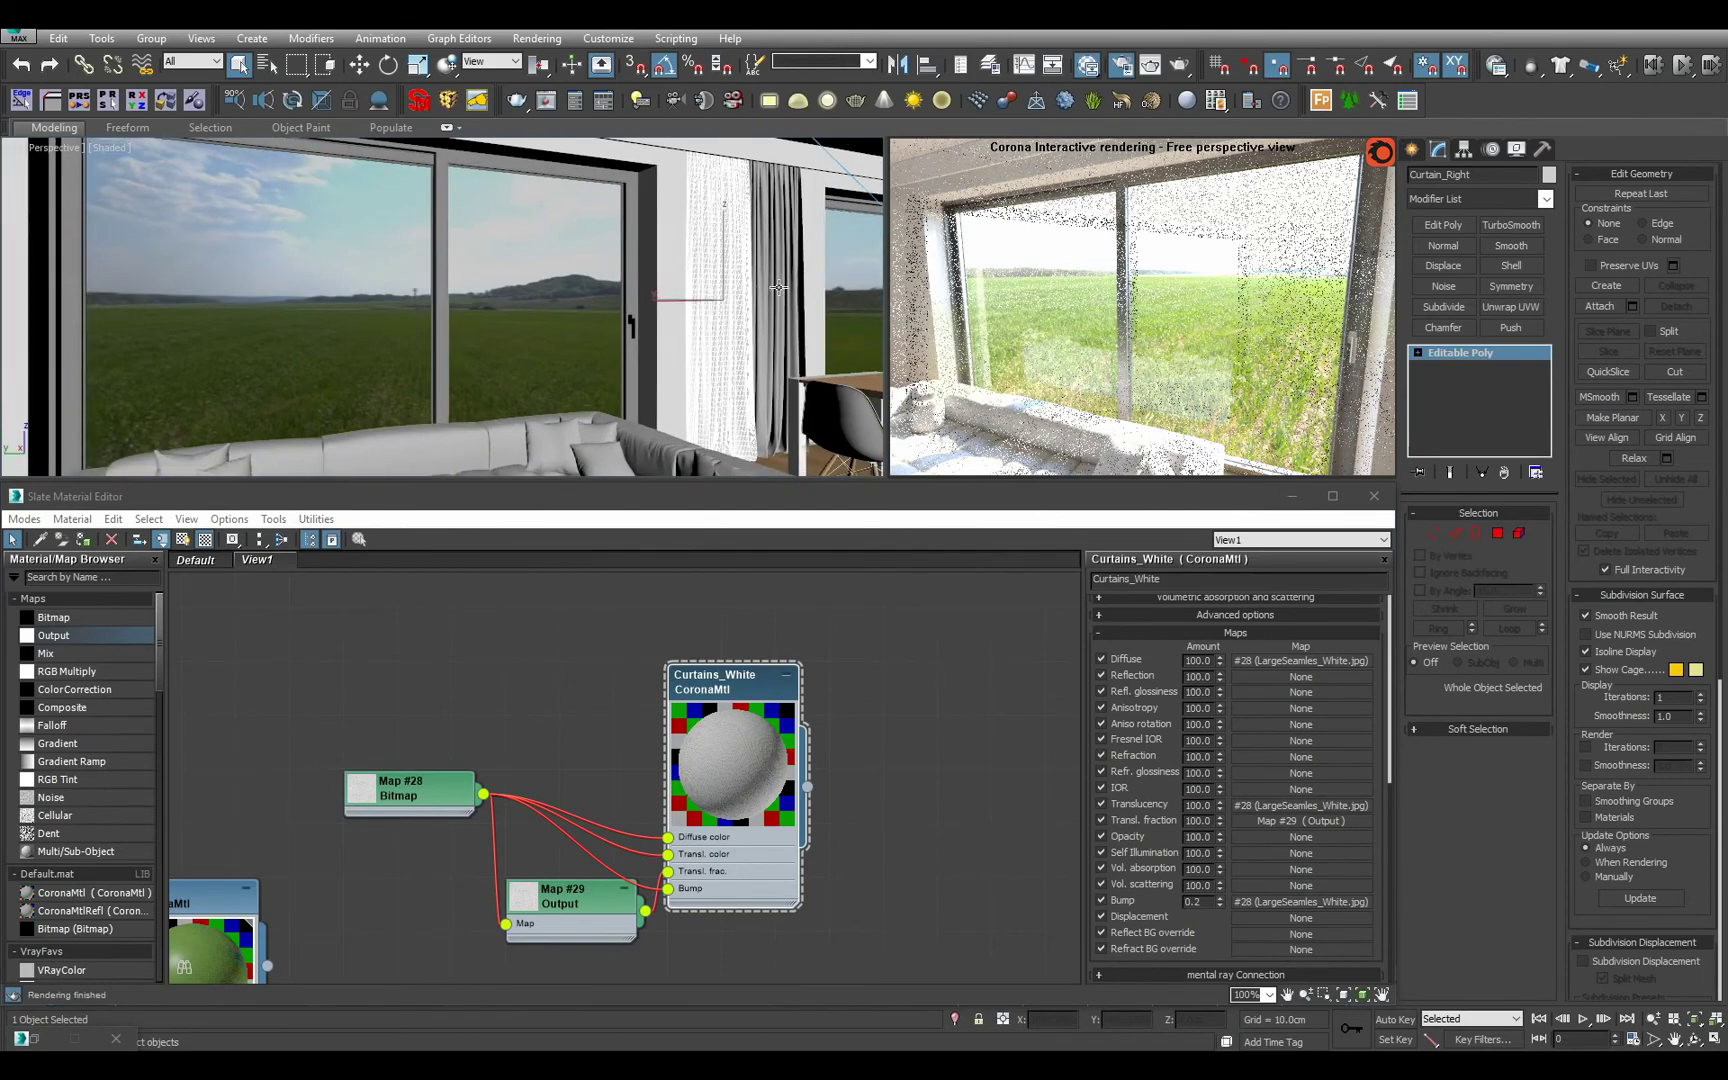
ctrl+click(778, 287)
alt+middle_drag(575, 301, 681, 352)
middle_drag(681, 352, 500, 341)
click(765, 688)
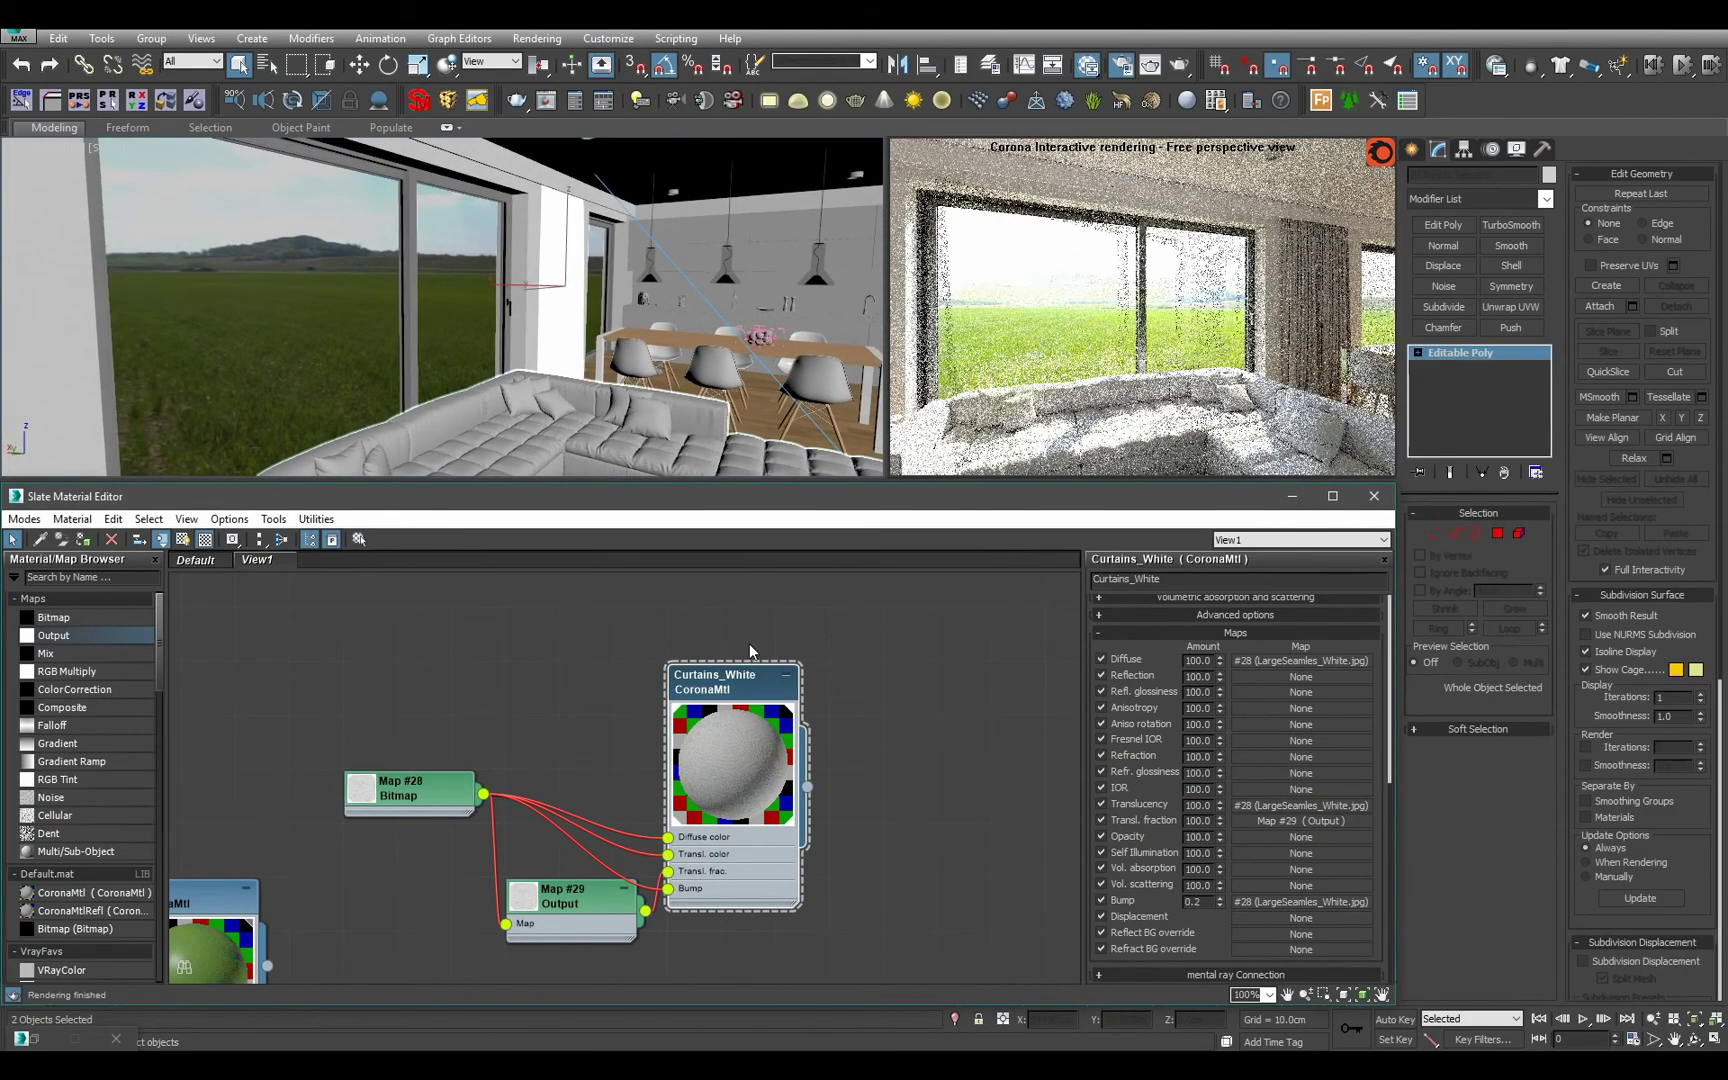
Turn off the edged faces display and show the fabric bitmap on the two curtains in the viewport.
middle_click(602, 320)
key(z)
alt+middle_drag(602, 320, 560, 329)
scroll(560, 329, up, 4)
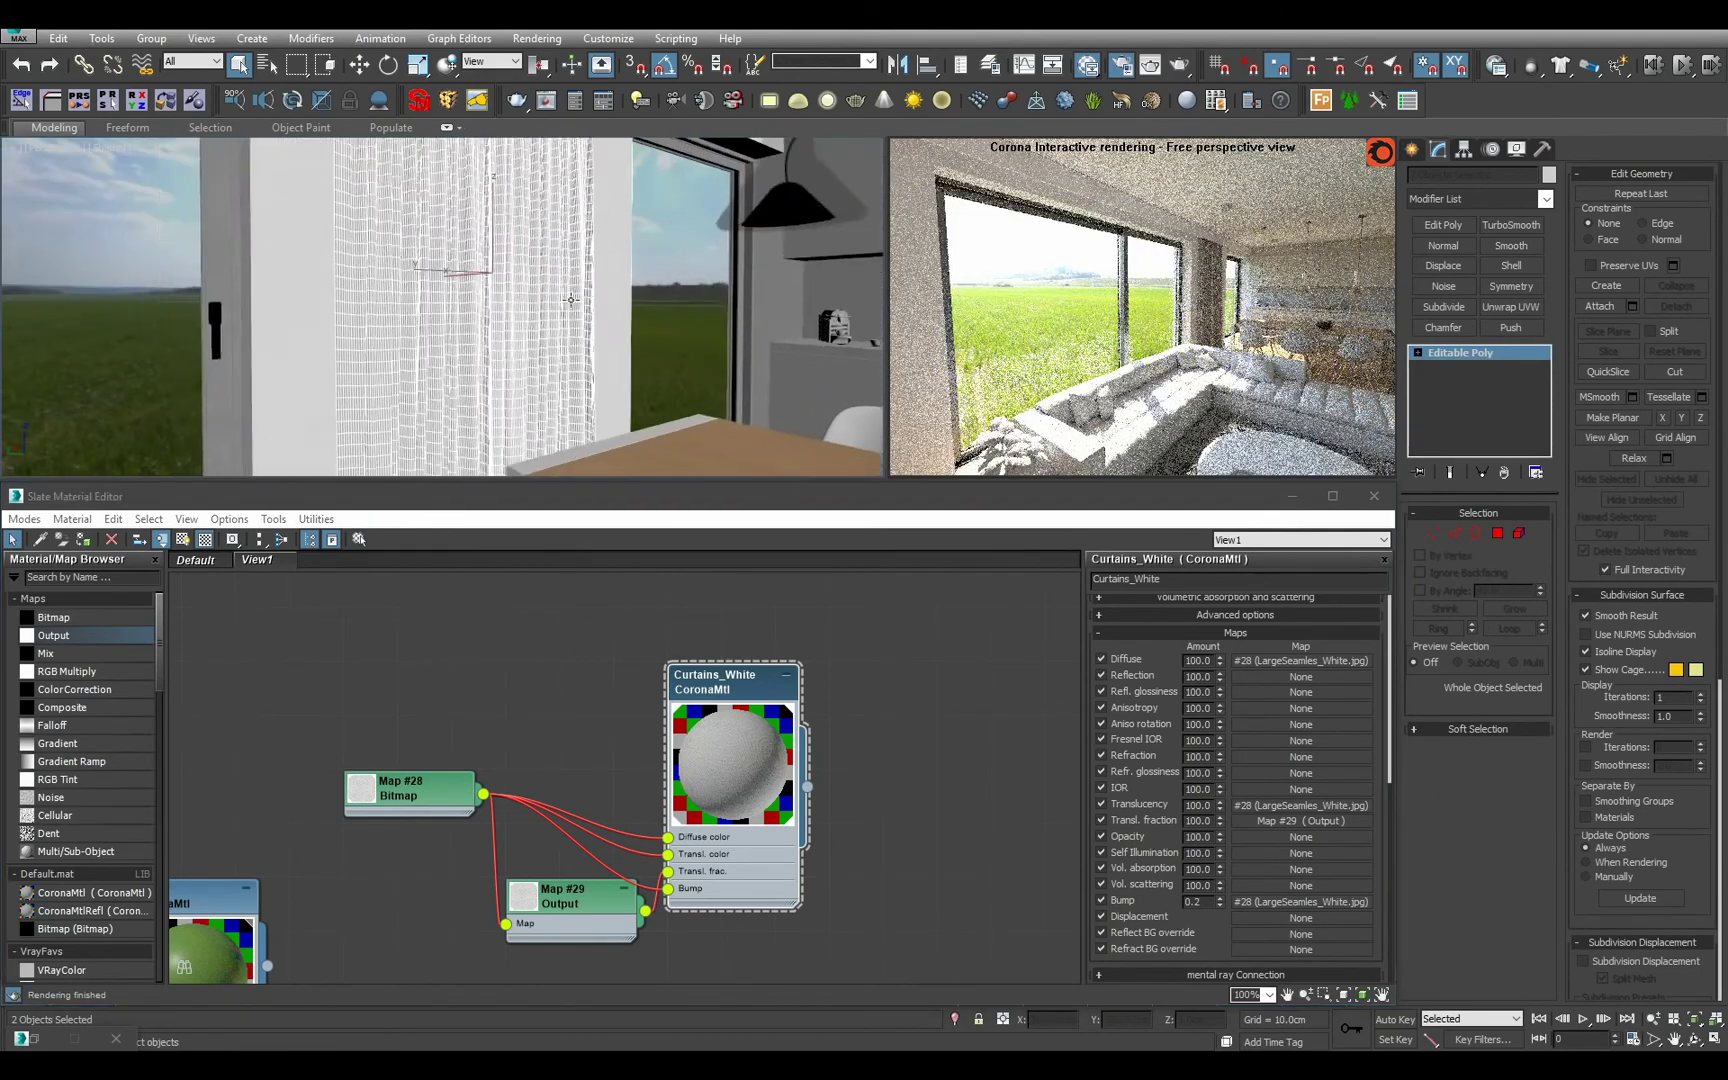
key(F4)
double_click(402, 802)
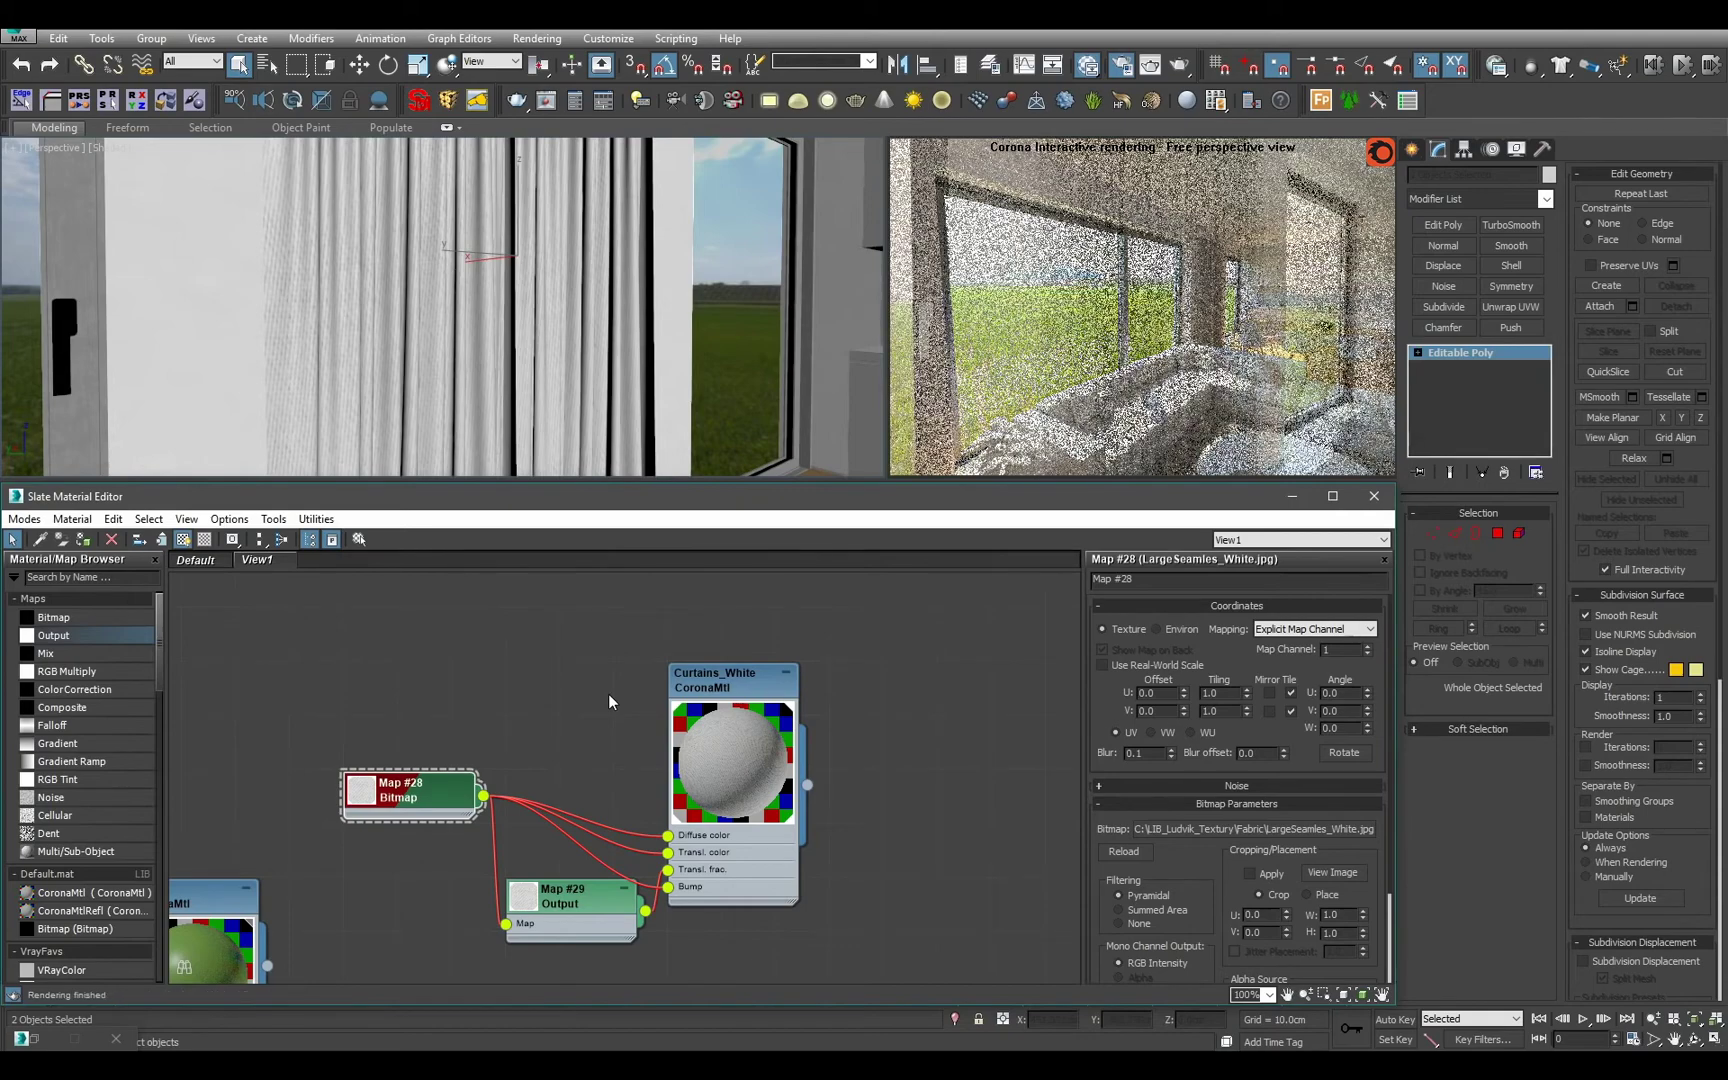
alt+middle_drag(402, 318, 357, 329)
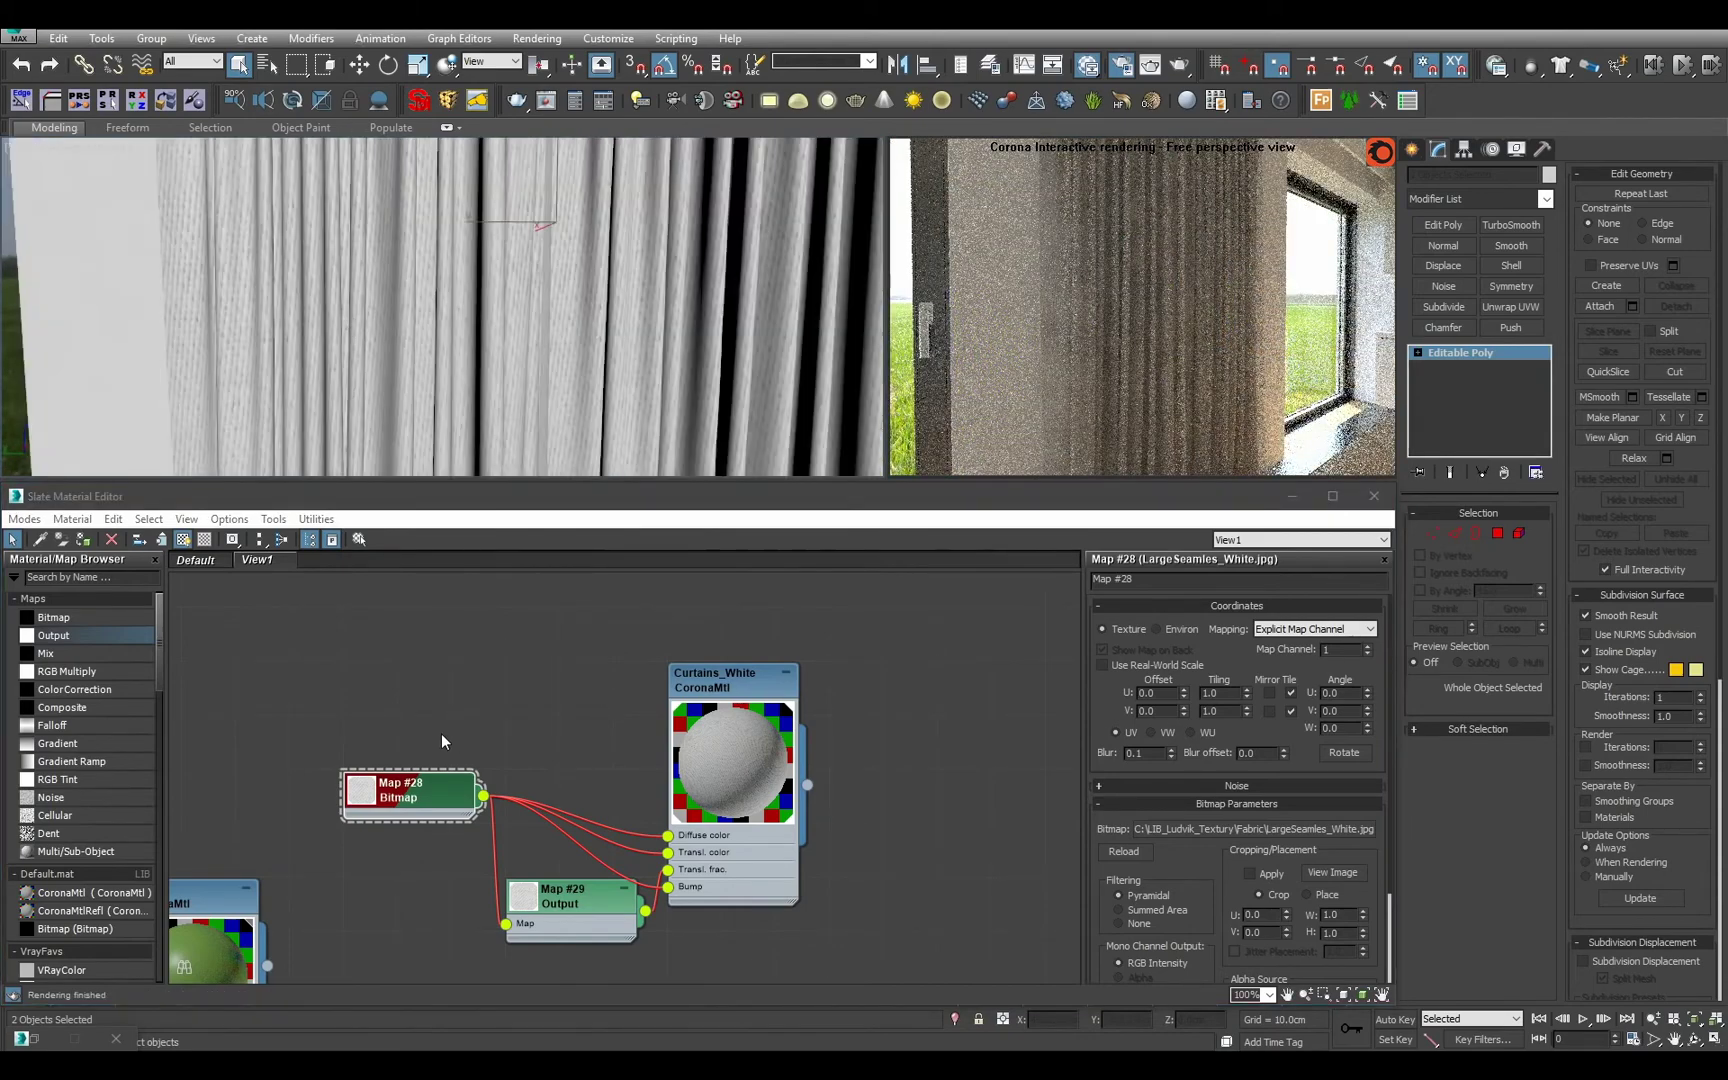
Set the fabric bitmap's U and V tiling to 3.0 and check the pattern on the curtain folds.
double_click(1235, 693)
text(3)
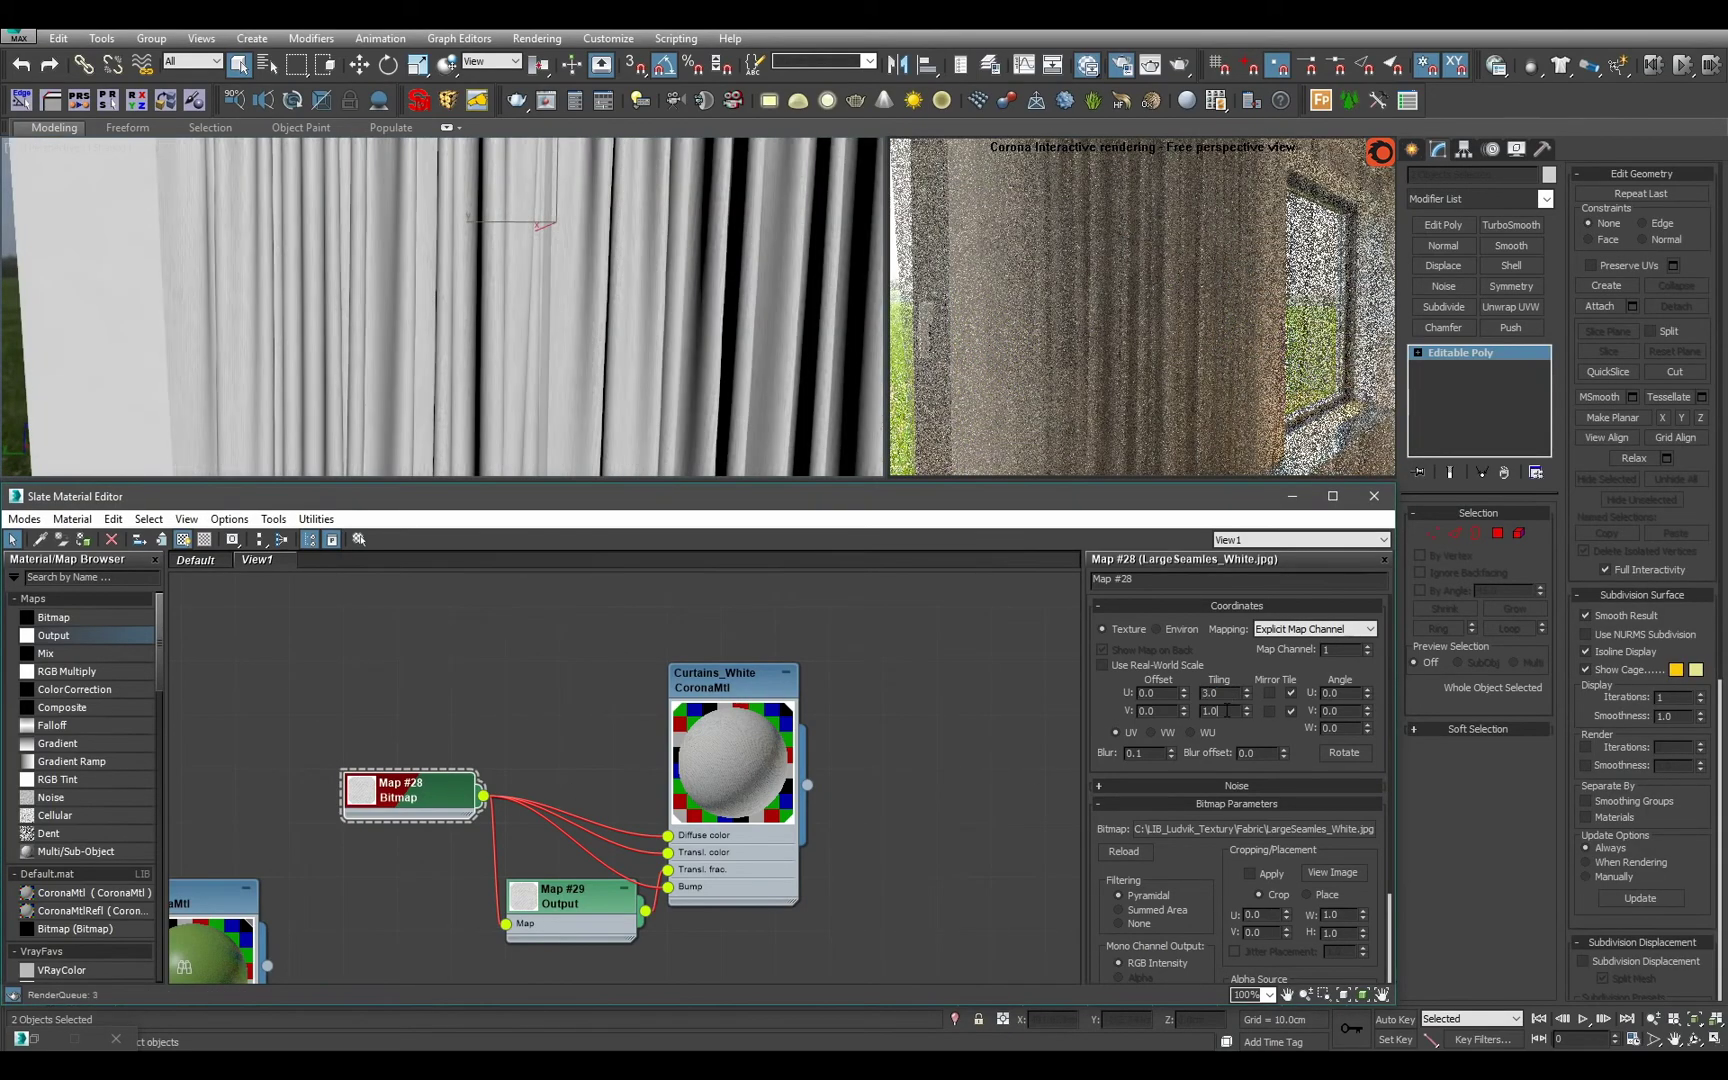
double_click(1233, 711)
text(3)
alt+middle_drag(398, 323, 522, 331)
scroll(522, 331, up, 4)
scroll(522, 331, down, 6)
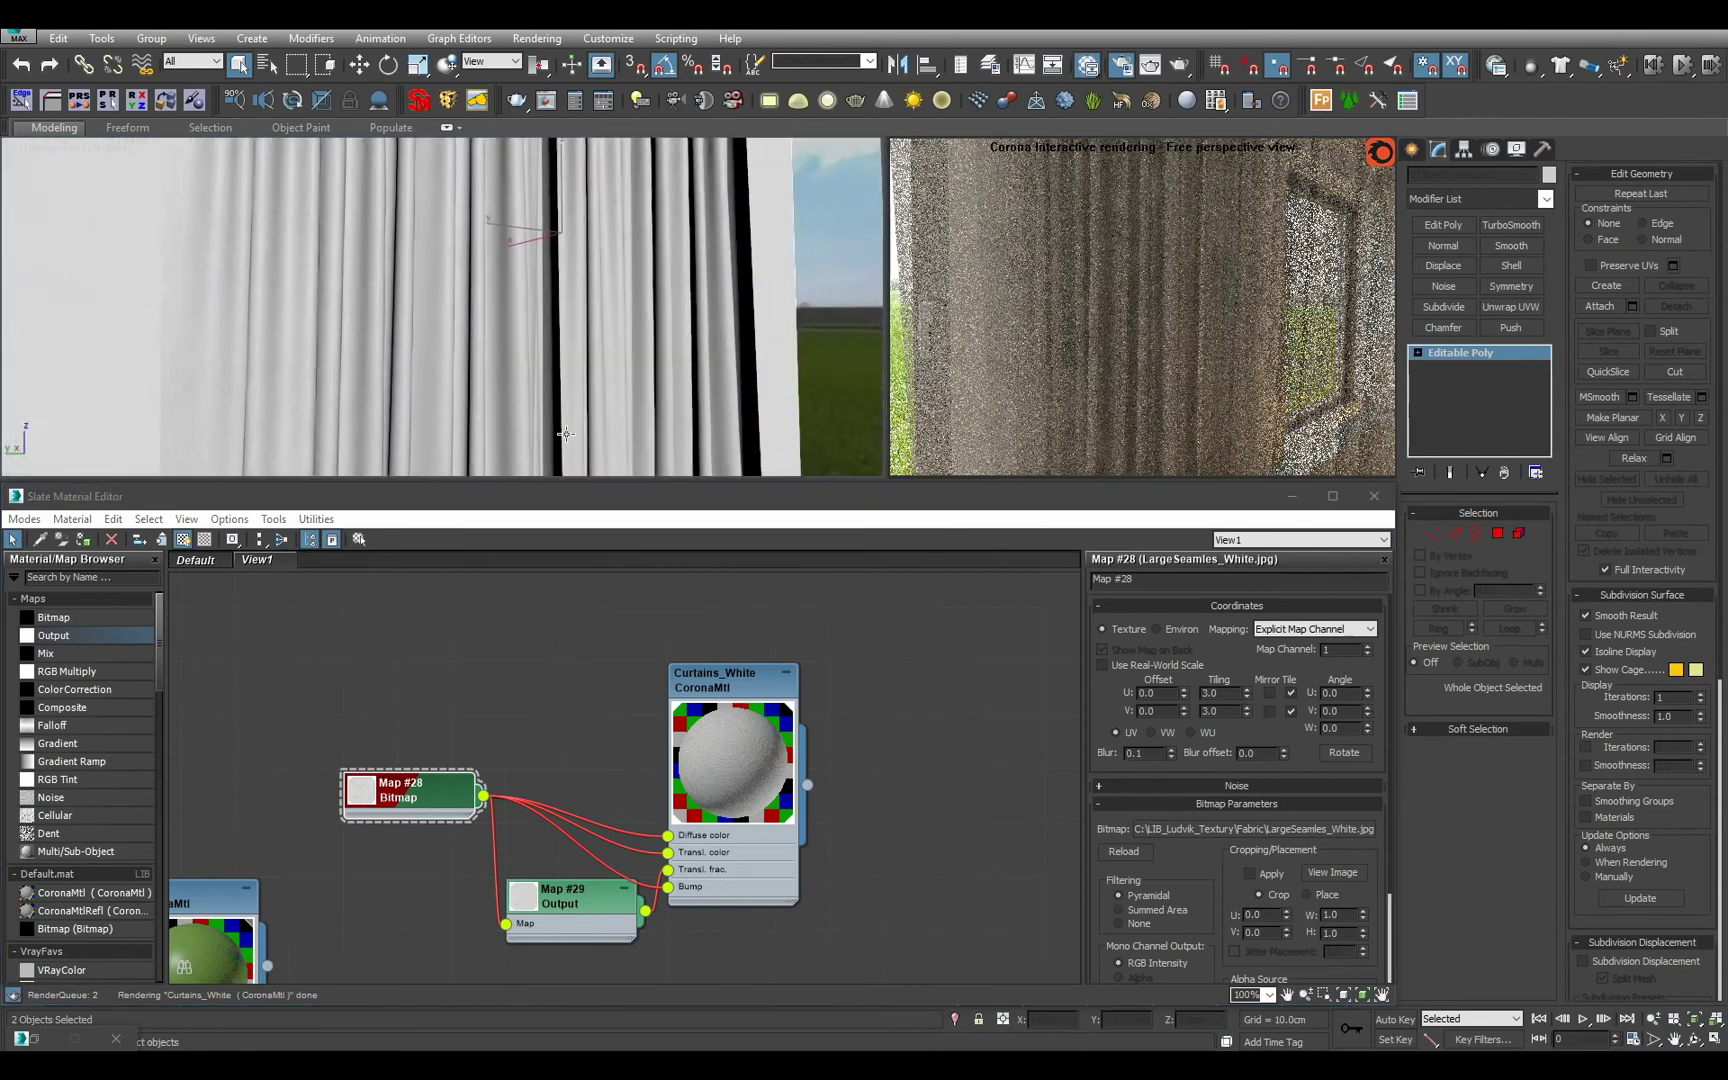
alt+middle_drag(556, 432, 769, 352)
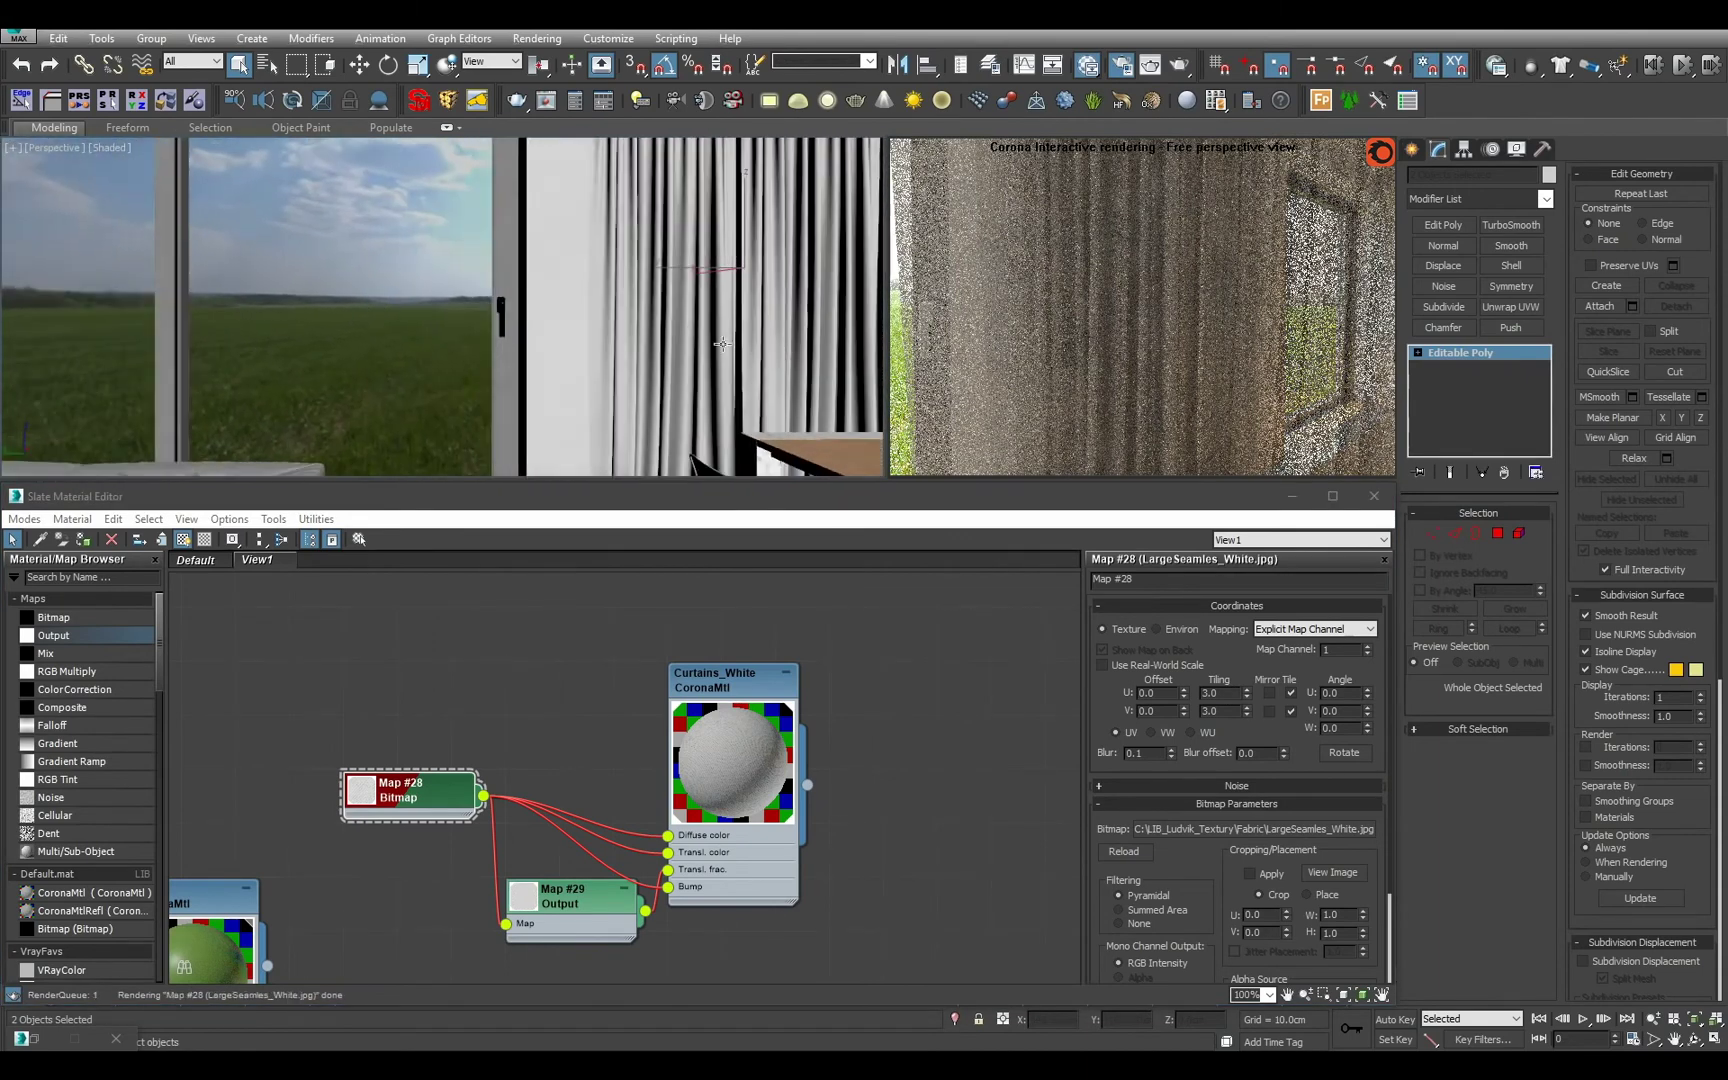
Move the right curtain along the Y axis in front of the window, to about Y -8.7 cm, and examine its translucency in the interactive render.
click(672, 337)
scroll(530, 311, down, 5)
middle_drag(520, 309, 559, 314)
scroll(570, 315, up, 3)
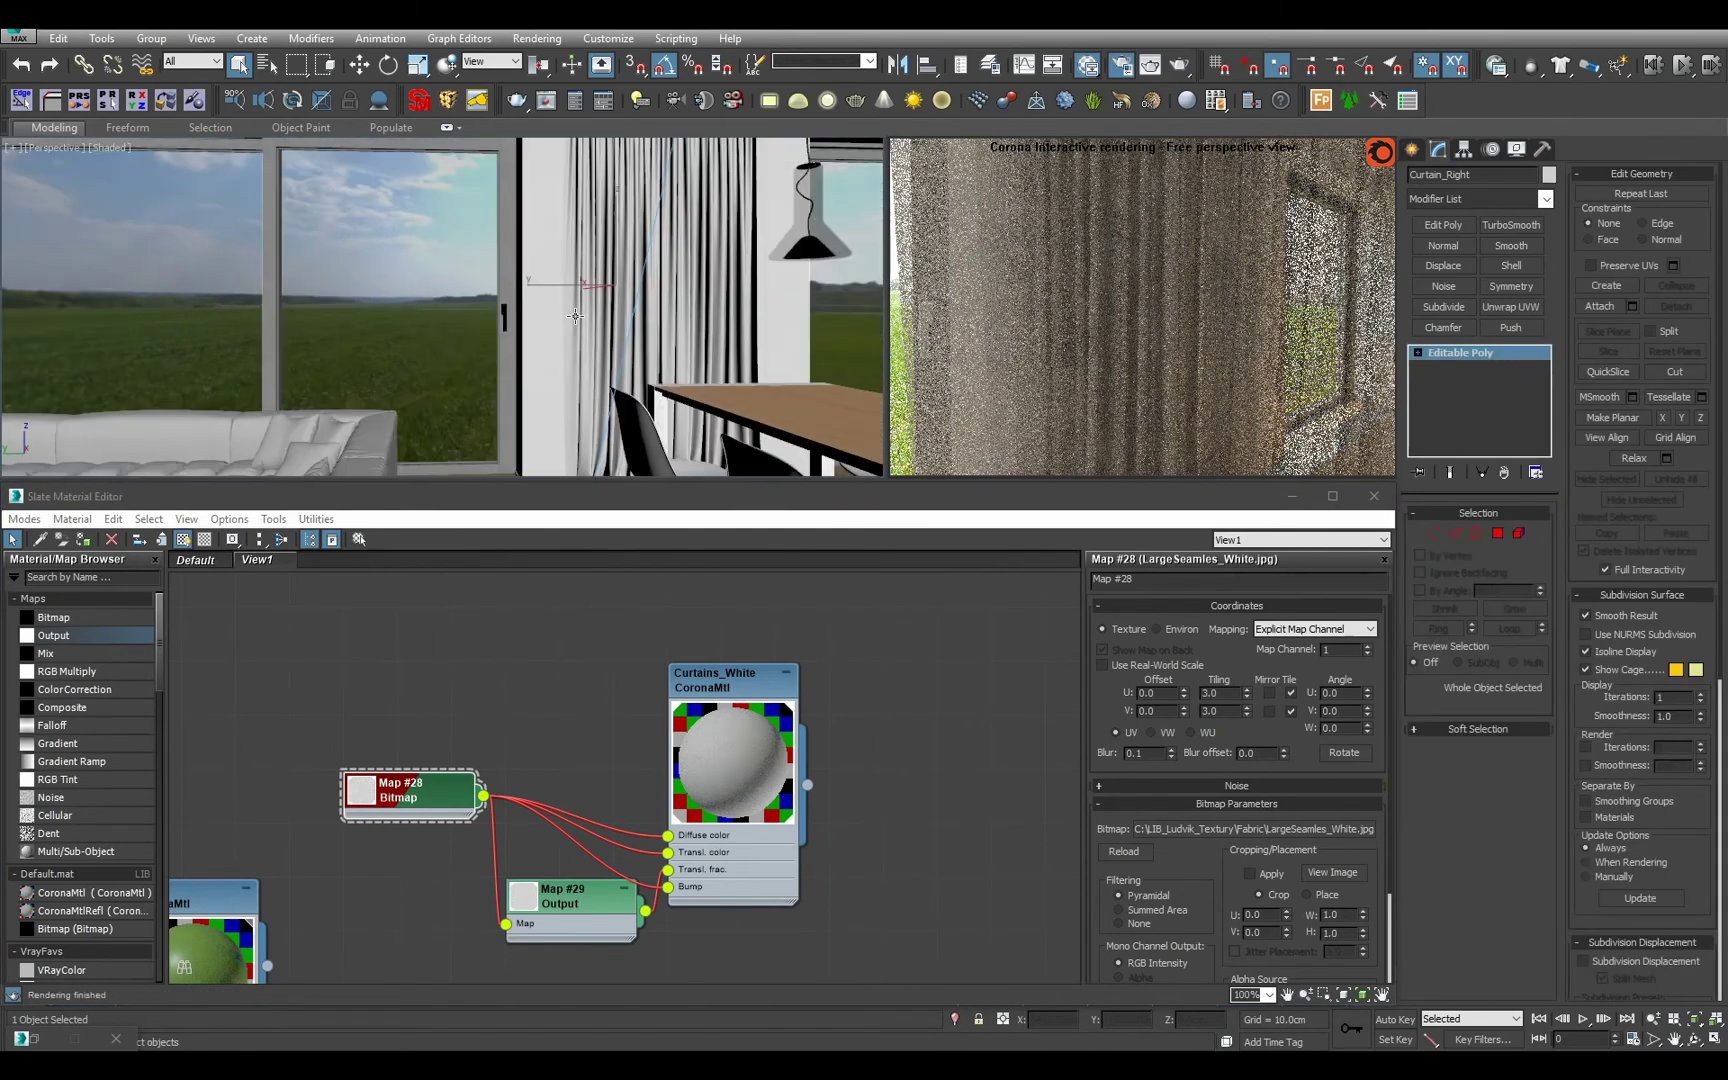
key(w)
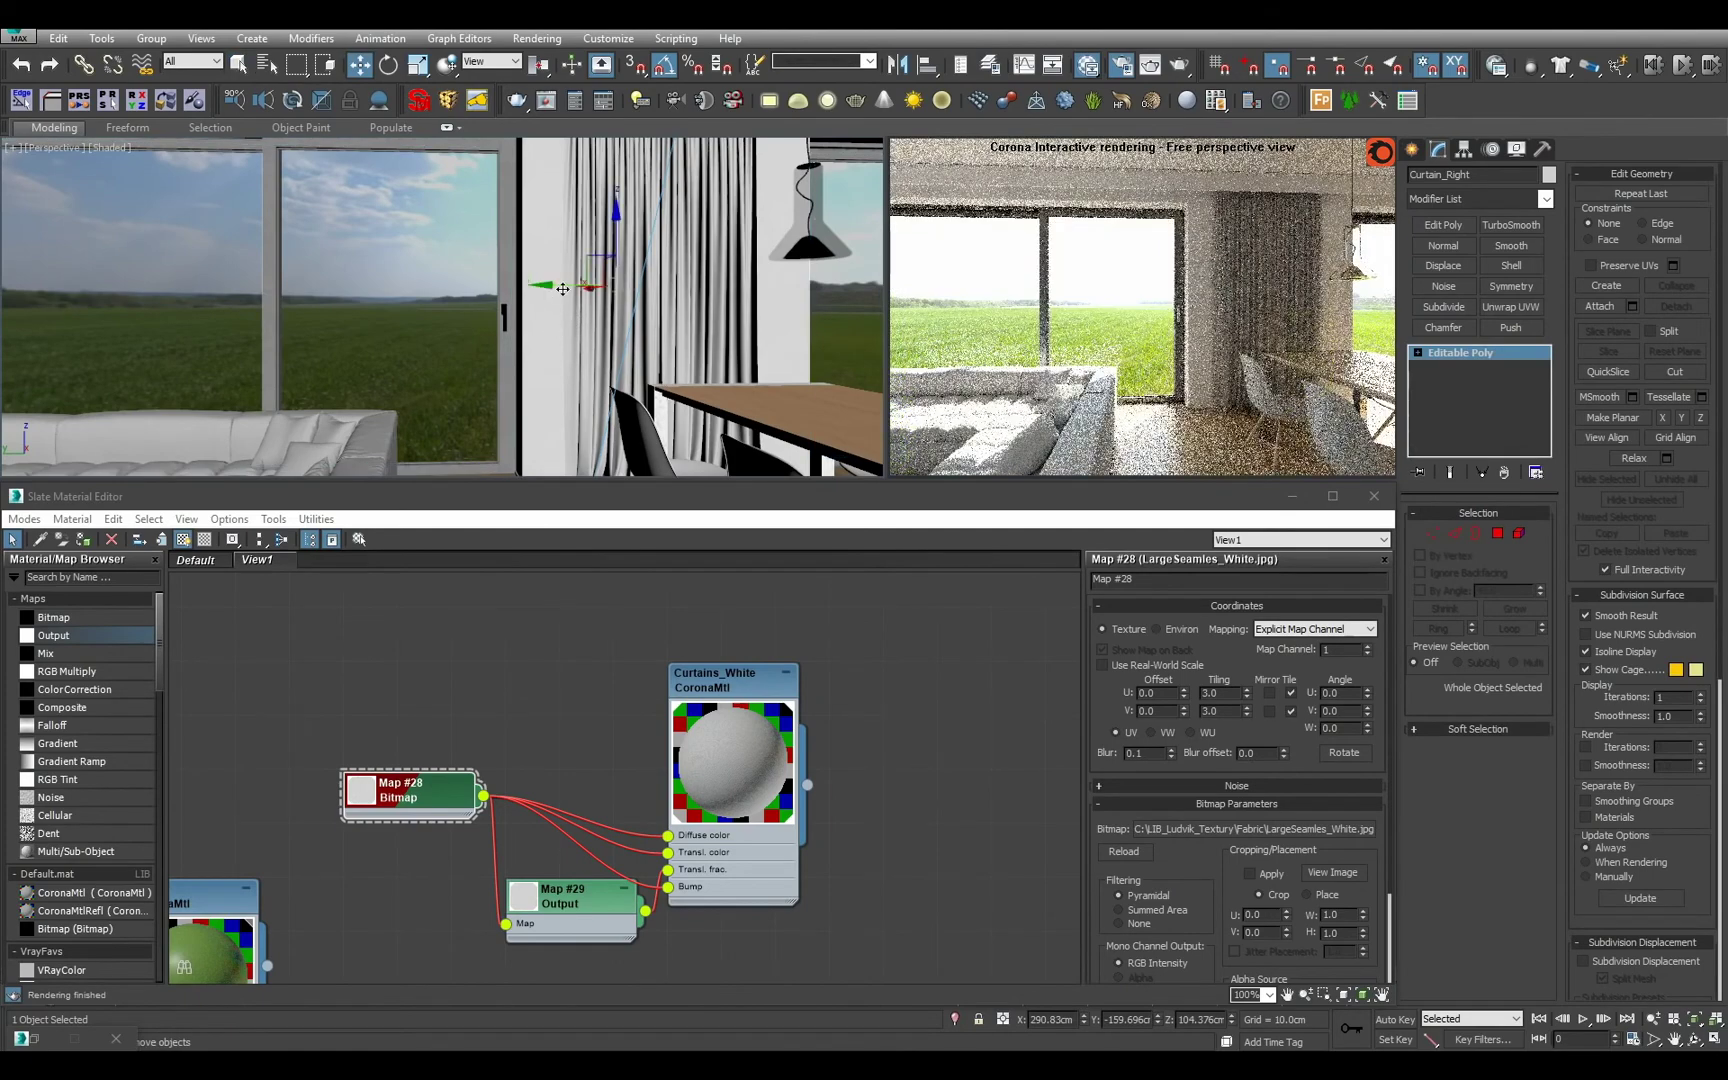
drag(545, 285, 325, 267)
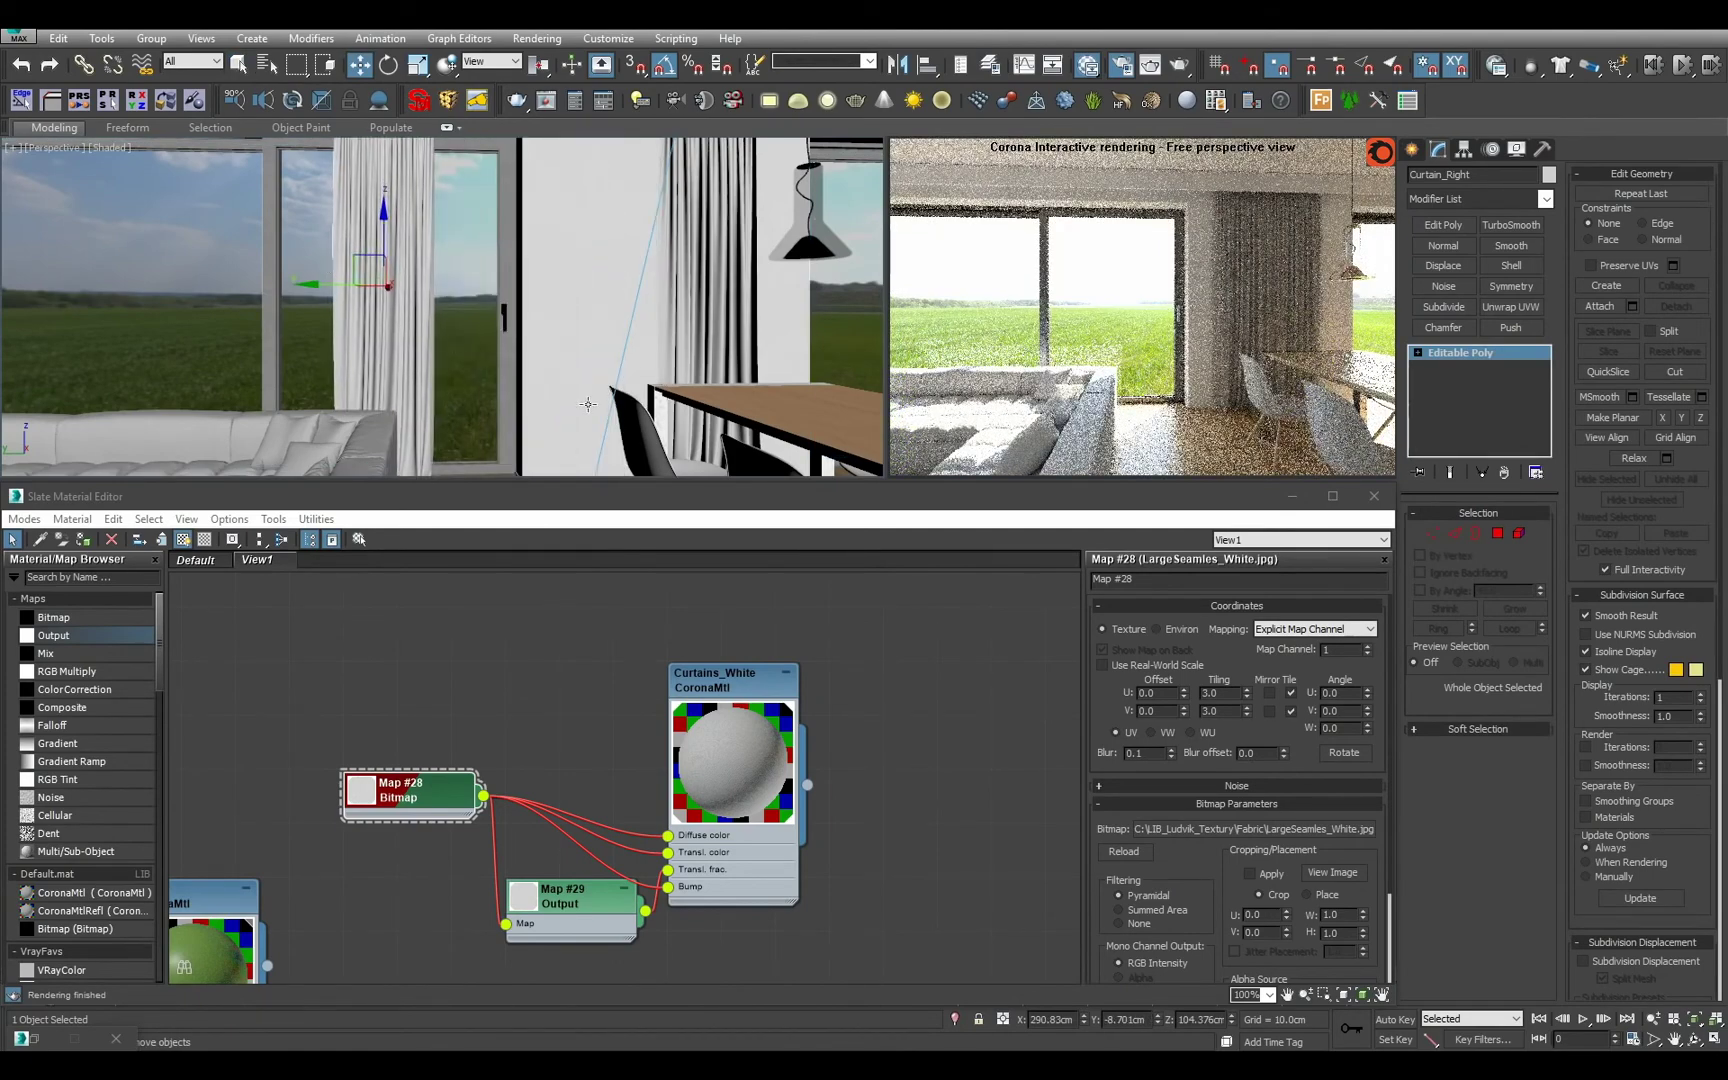
alt+middle_drag(588, 404, 592, 338)
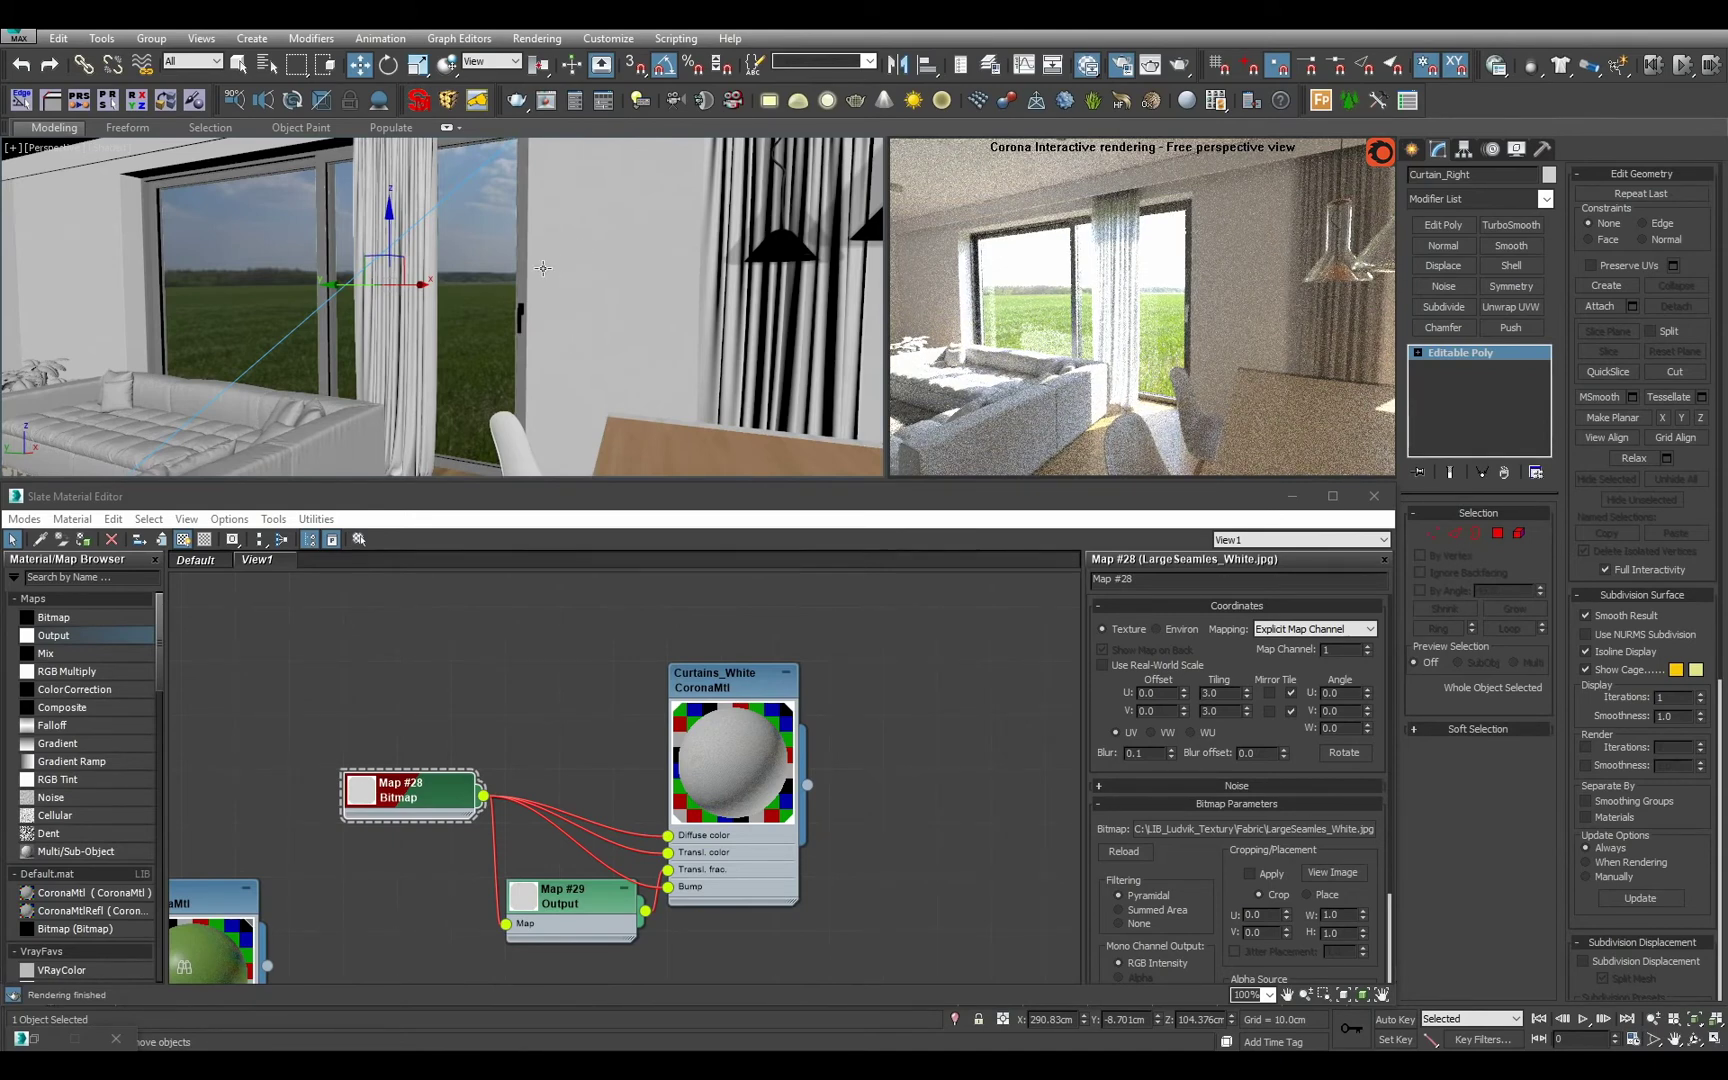
alt+middle_drag(490, 285, 562, 288)
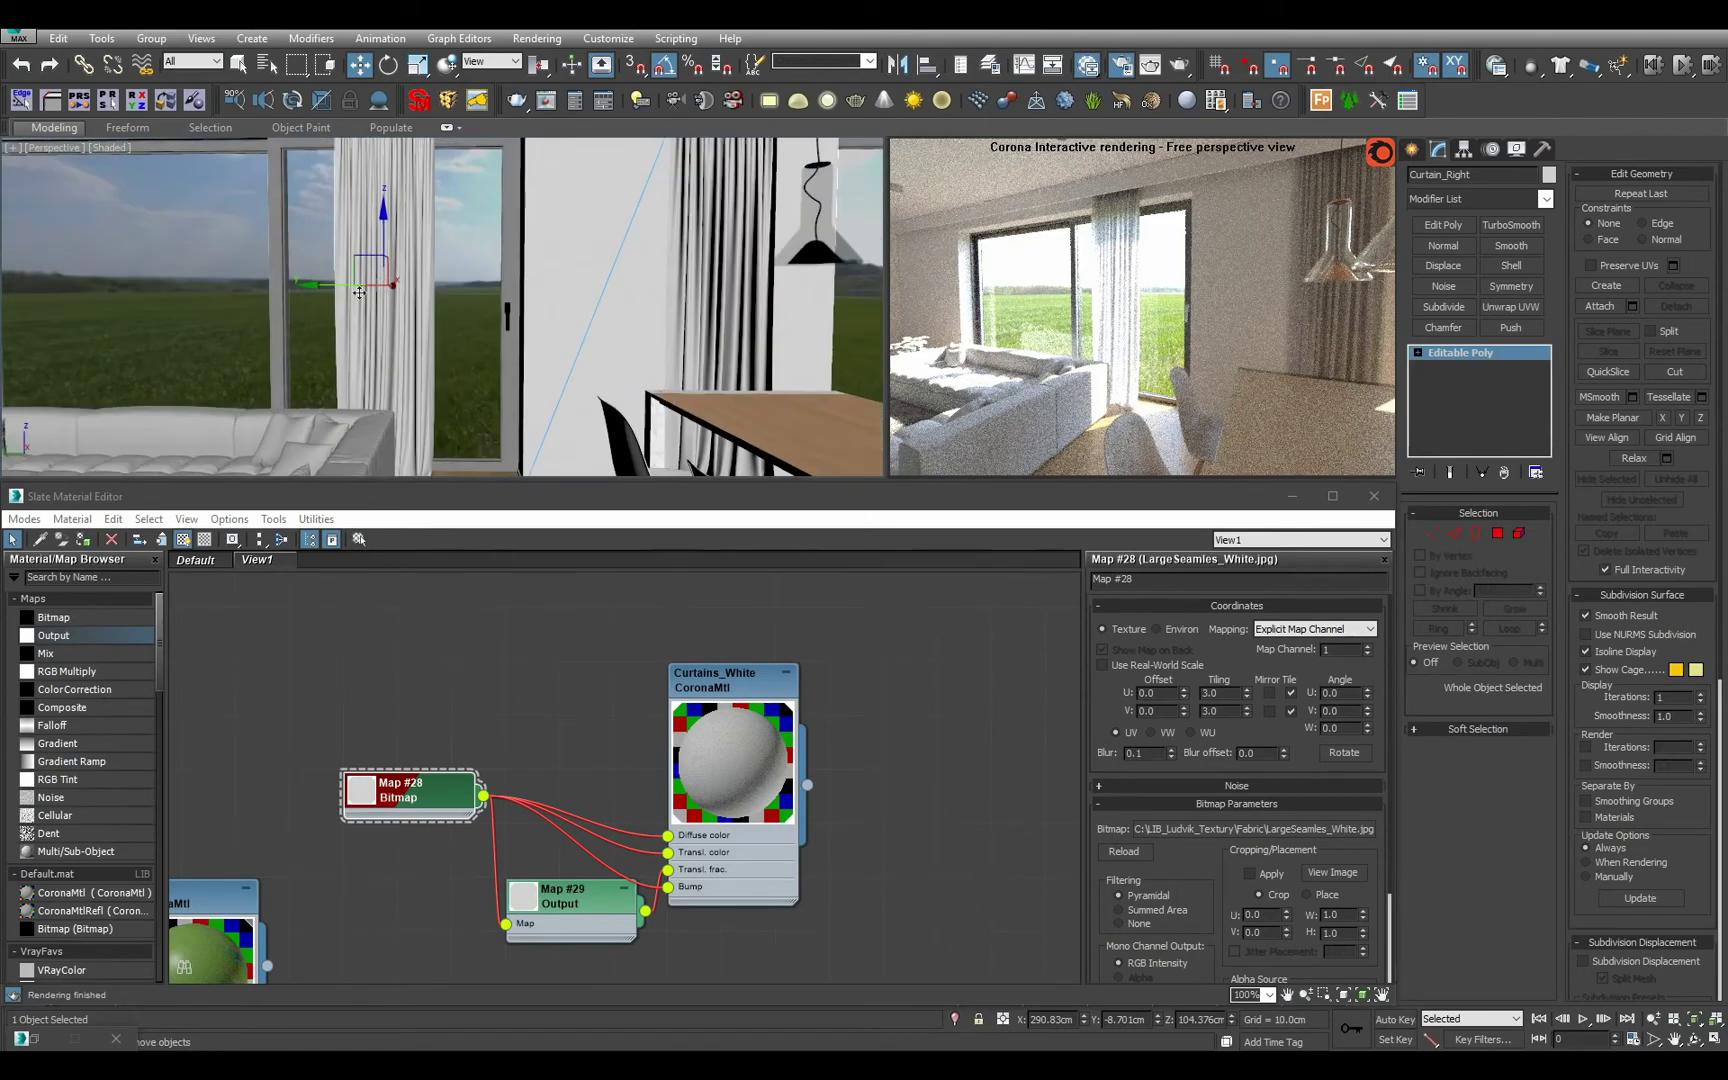
Move the right curtain back beside the window, to about Y -157.8 cm.
drag(324, 289, 562, 306)
alt+middle_drag(562, 306, 632, 345)
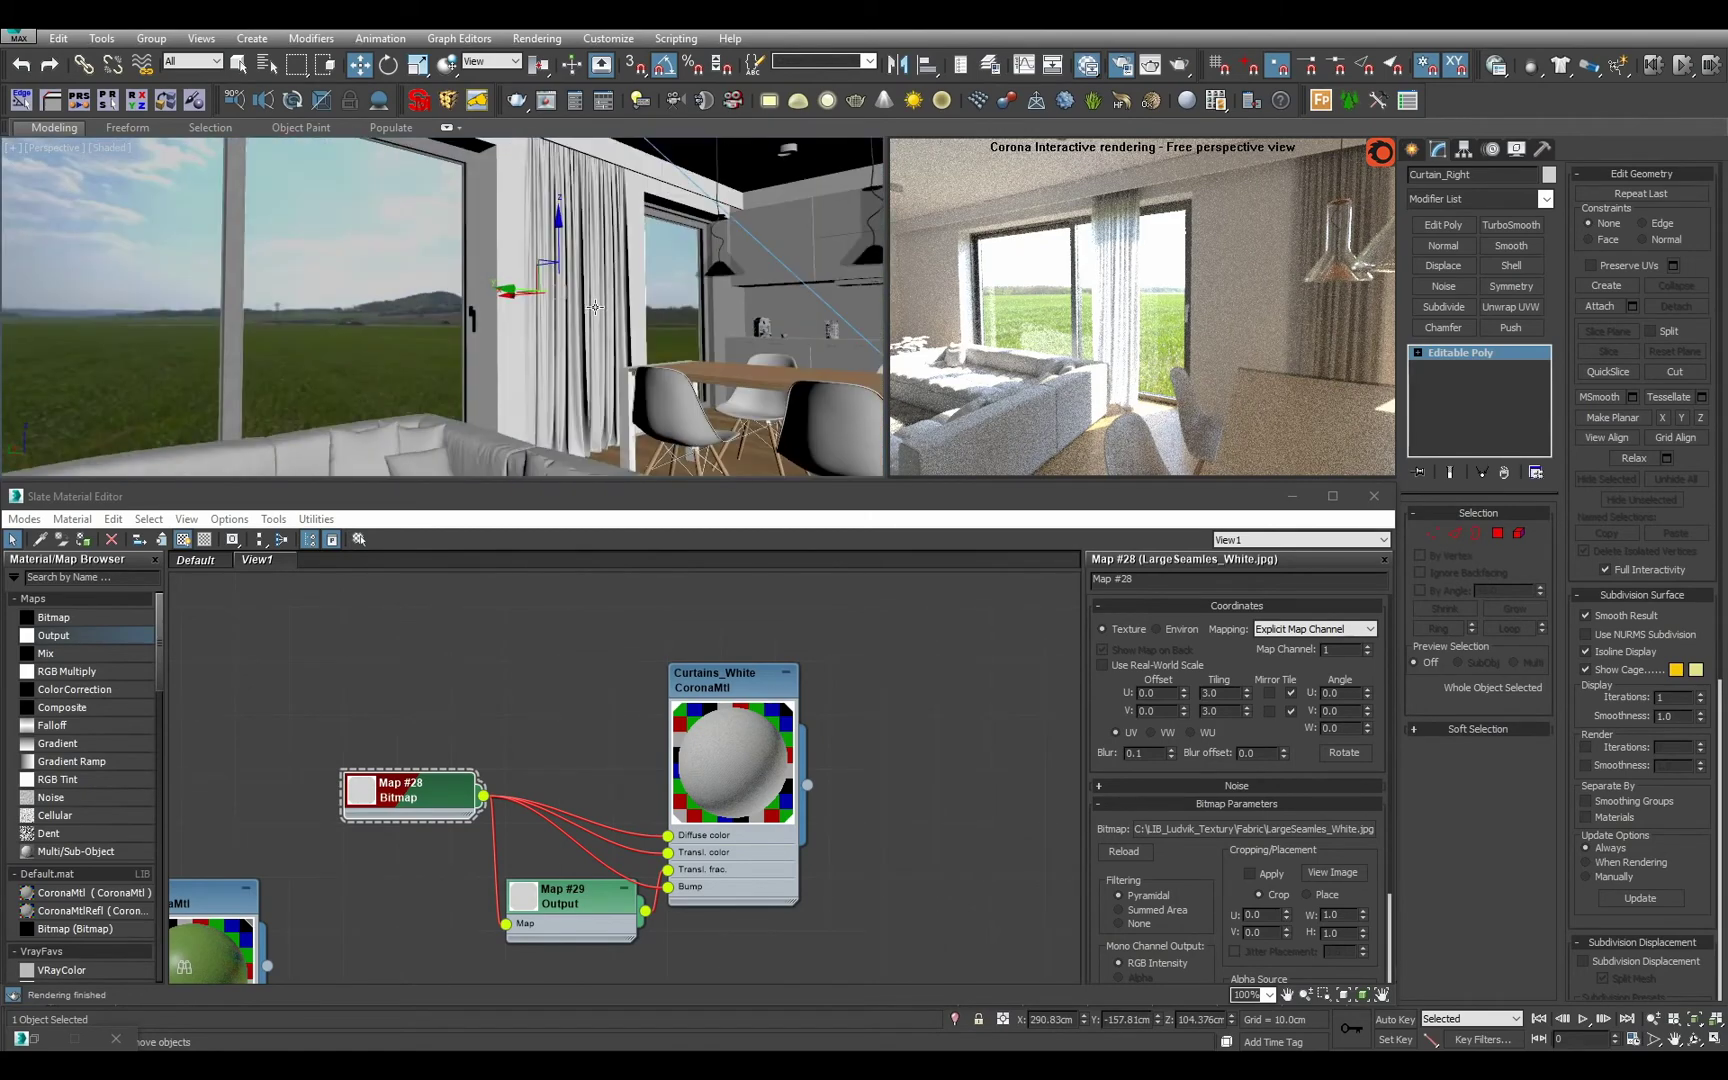
key(q)
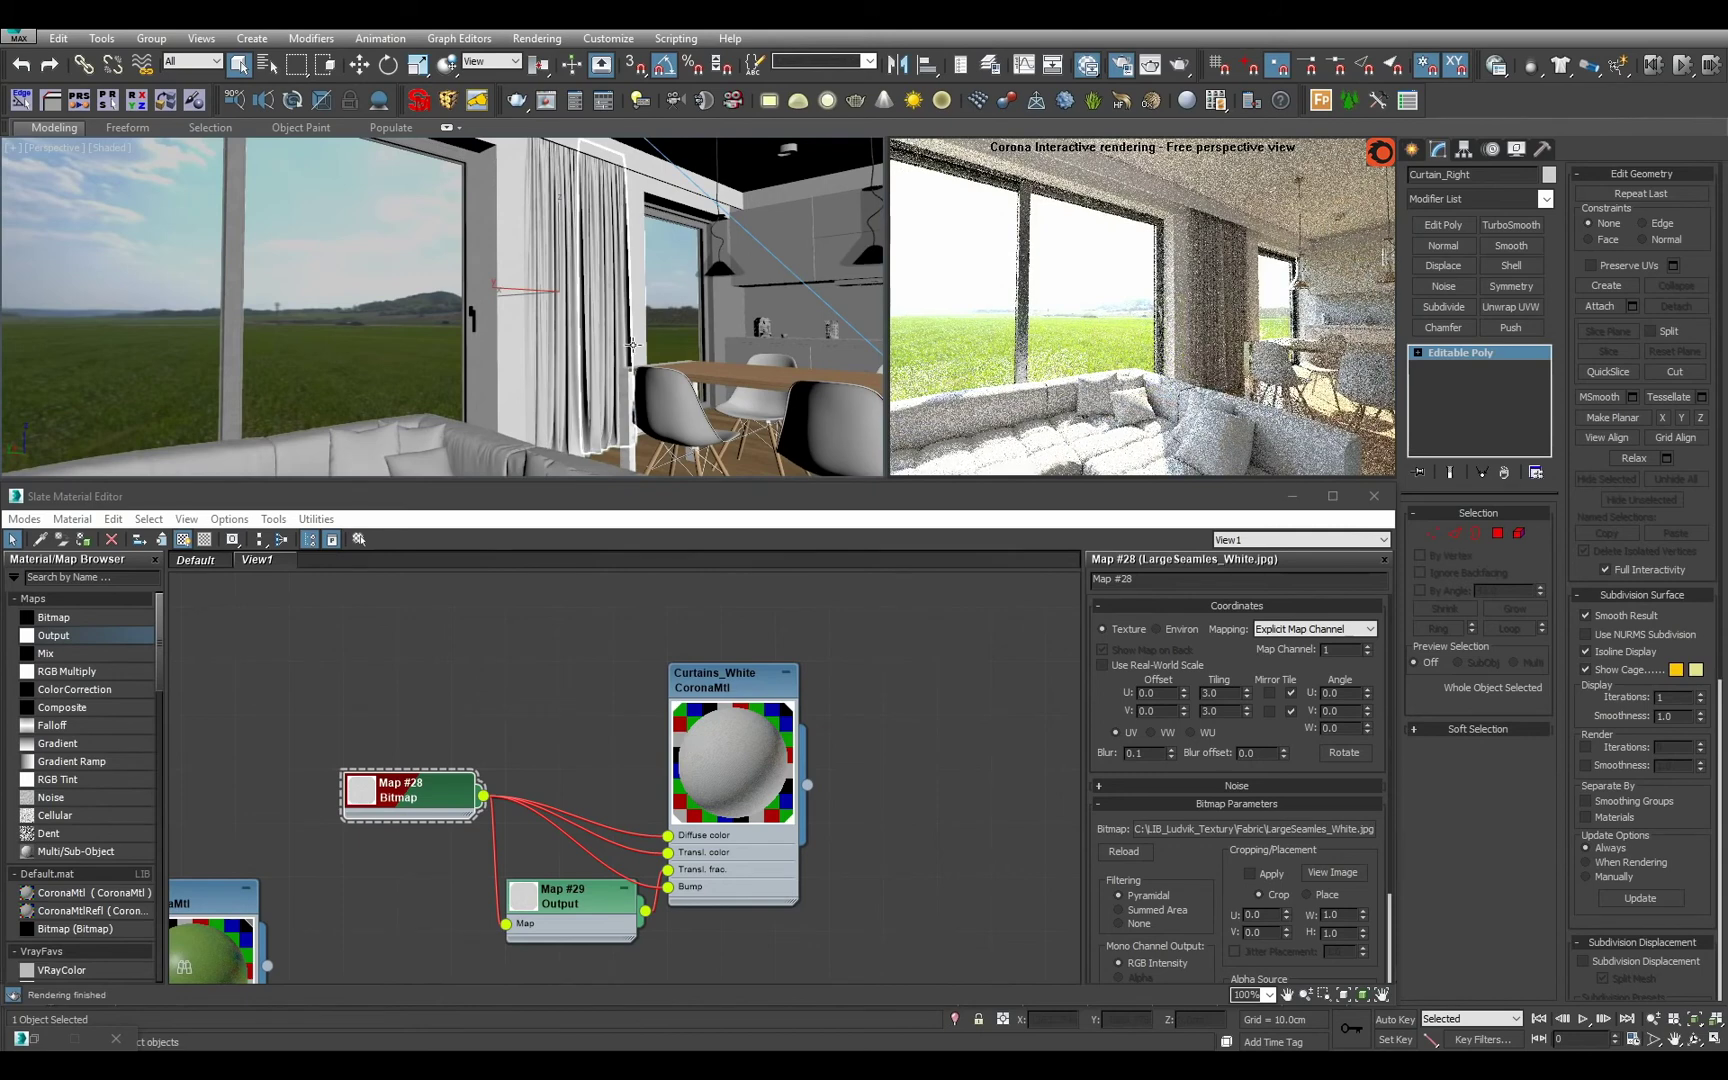
Select a ceiling spotlight and isolate it from the rest of the scene.
alt+middle_drag(632, 345, 565, 185)
click(565, 185)
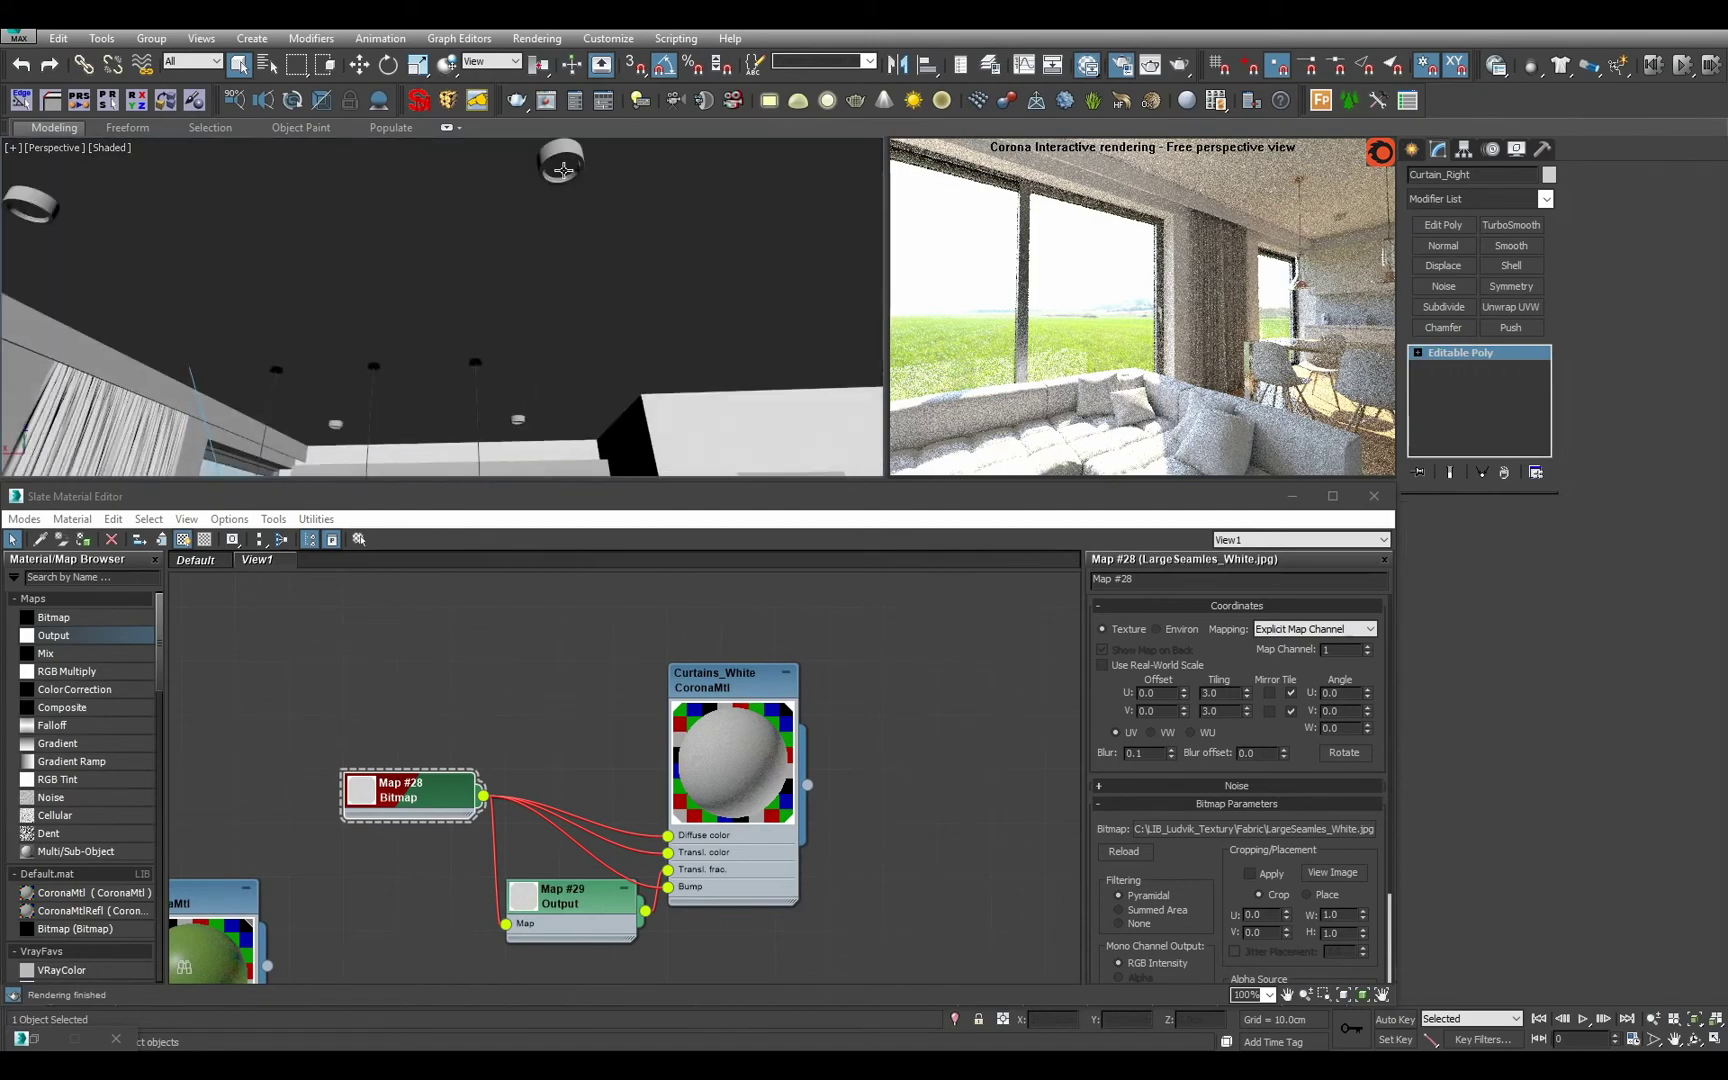
key(z)
alt+middle_drag(601, 340, 637, 337)
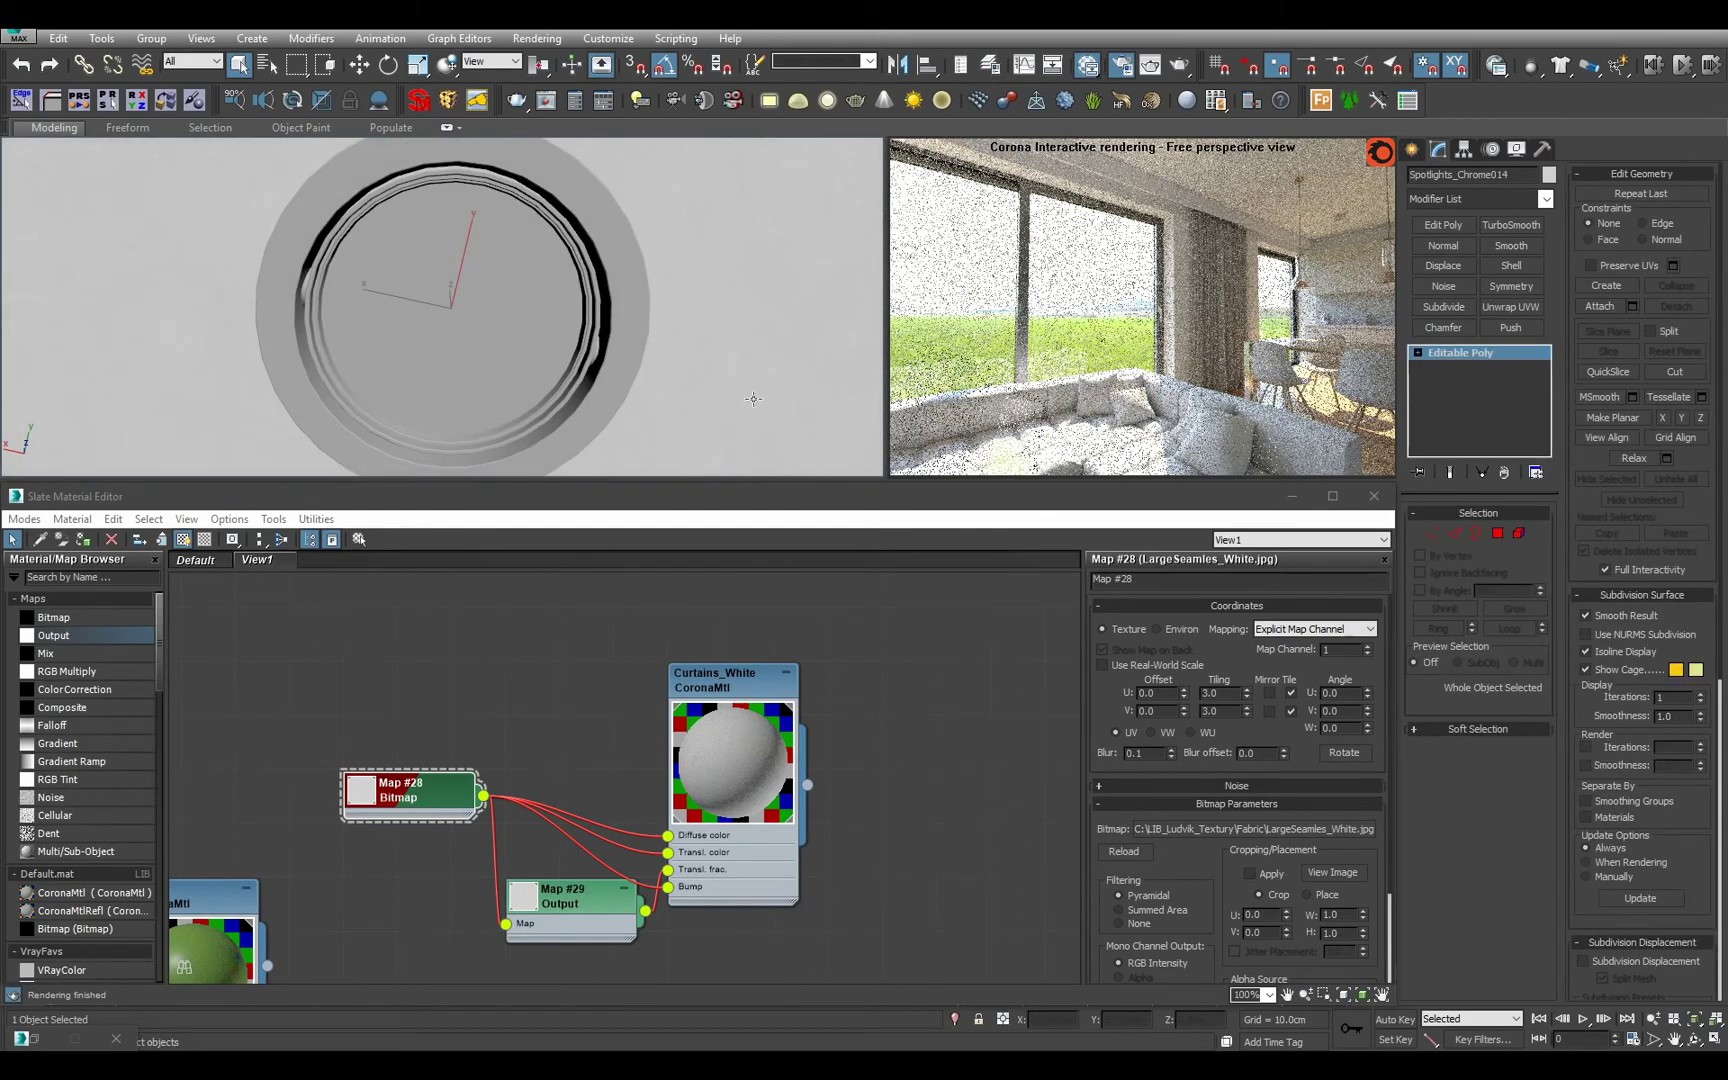
key(alt+q)
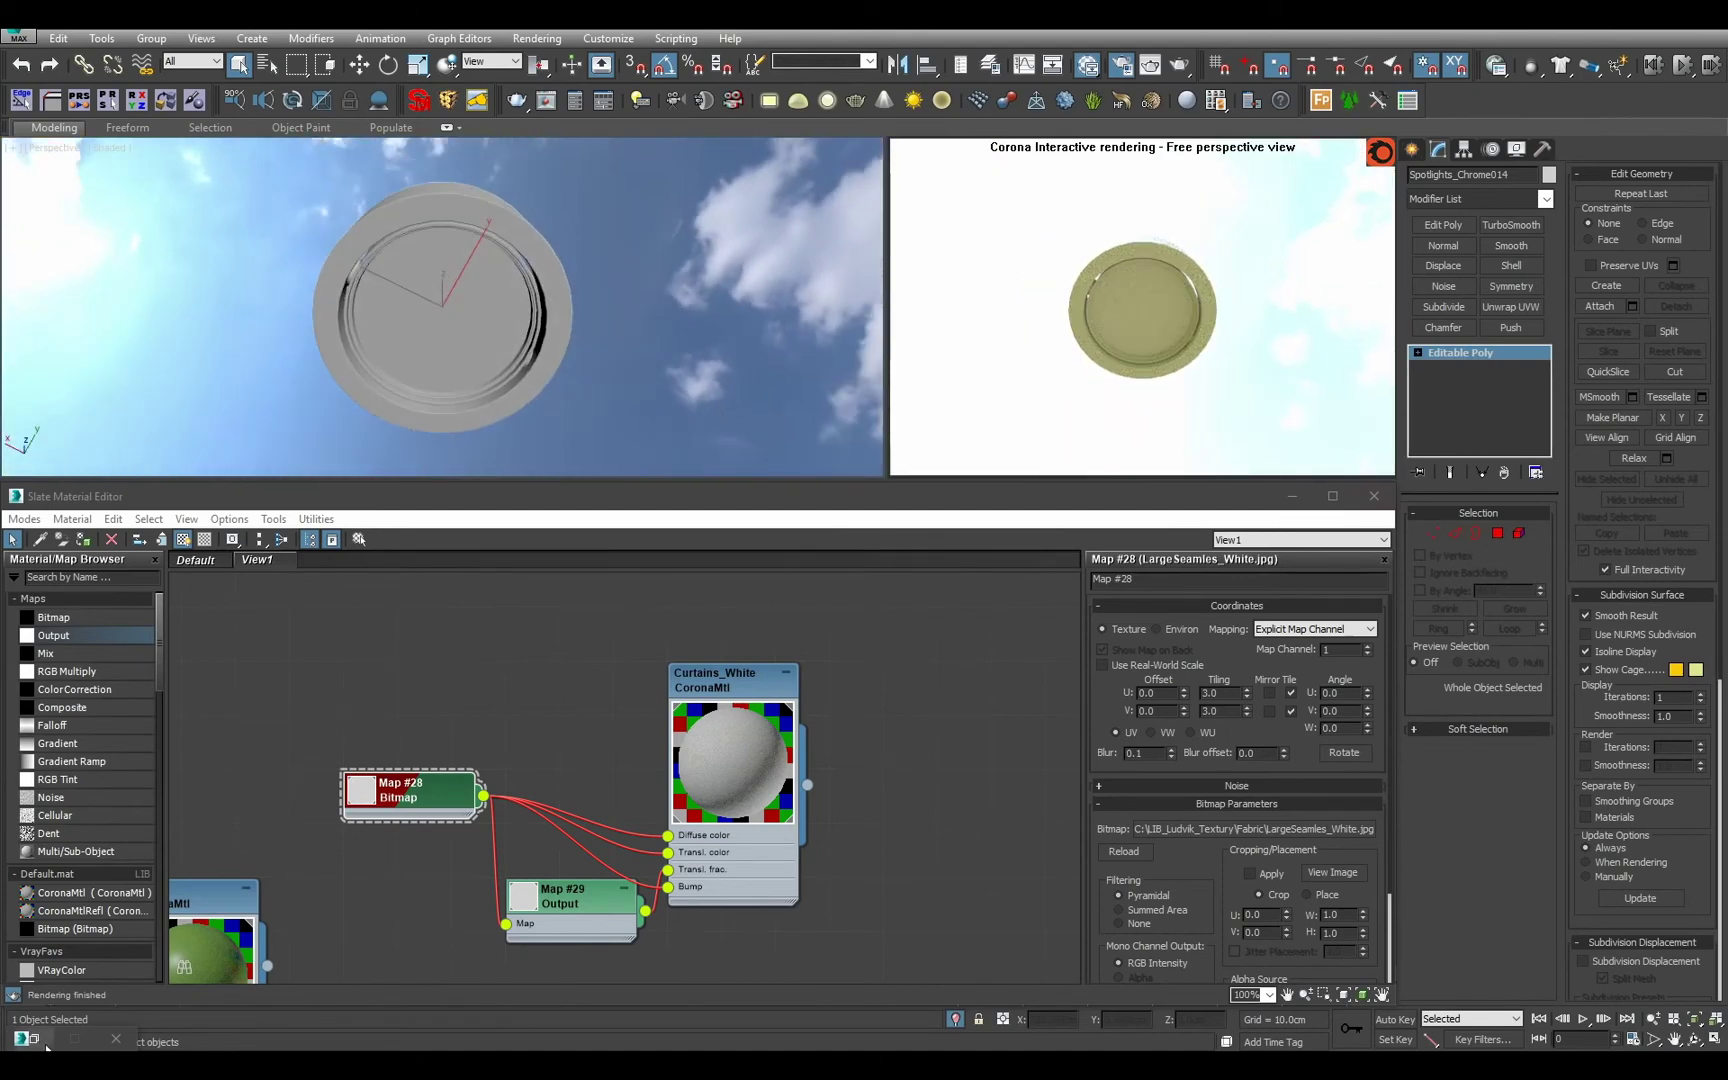
Set the Corona exposure to -2.5 EV in the render setup and minimize the setup window.
key(F10)
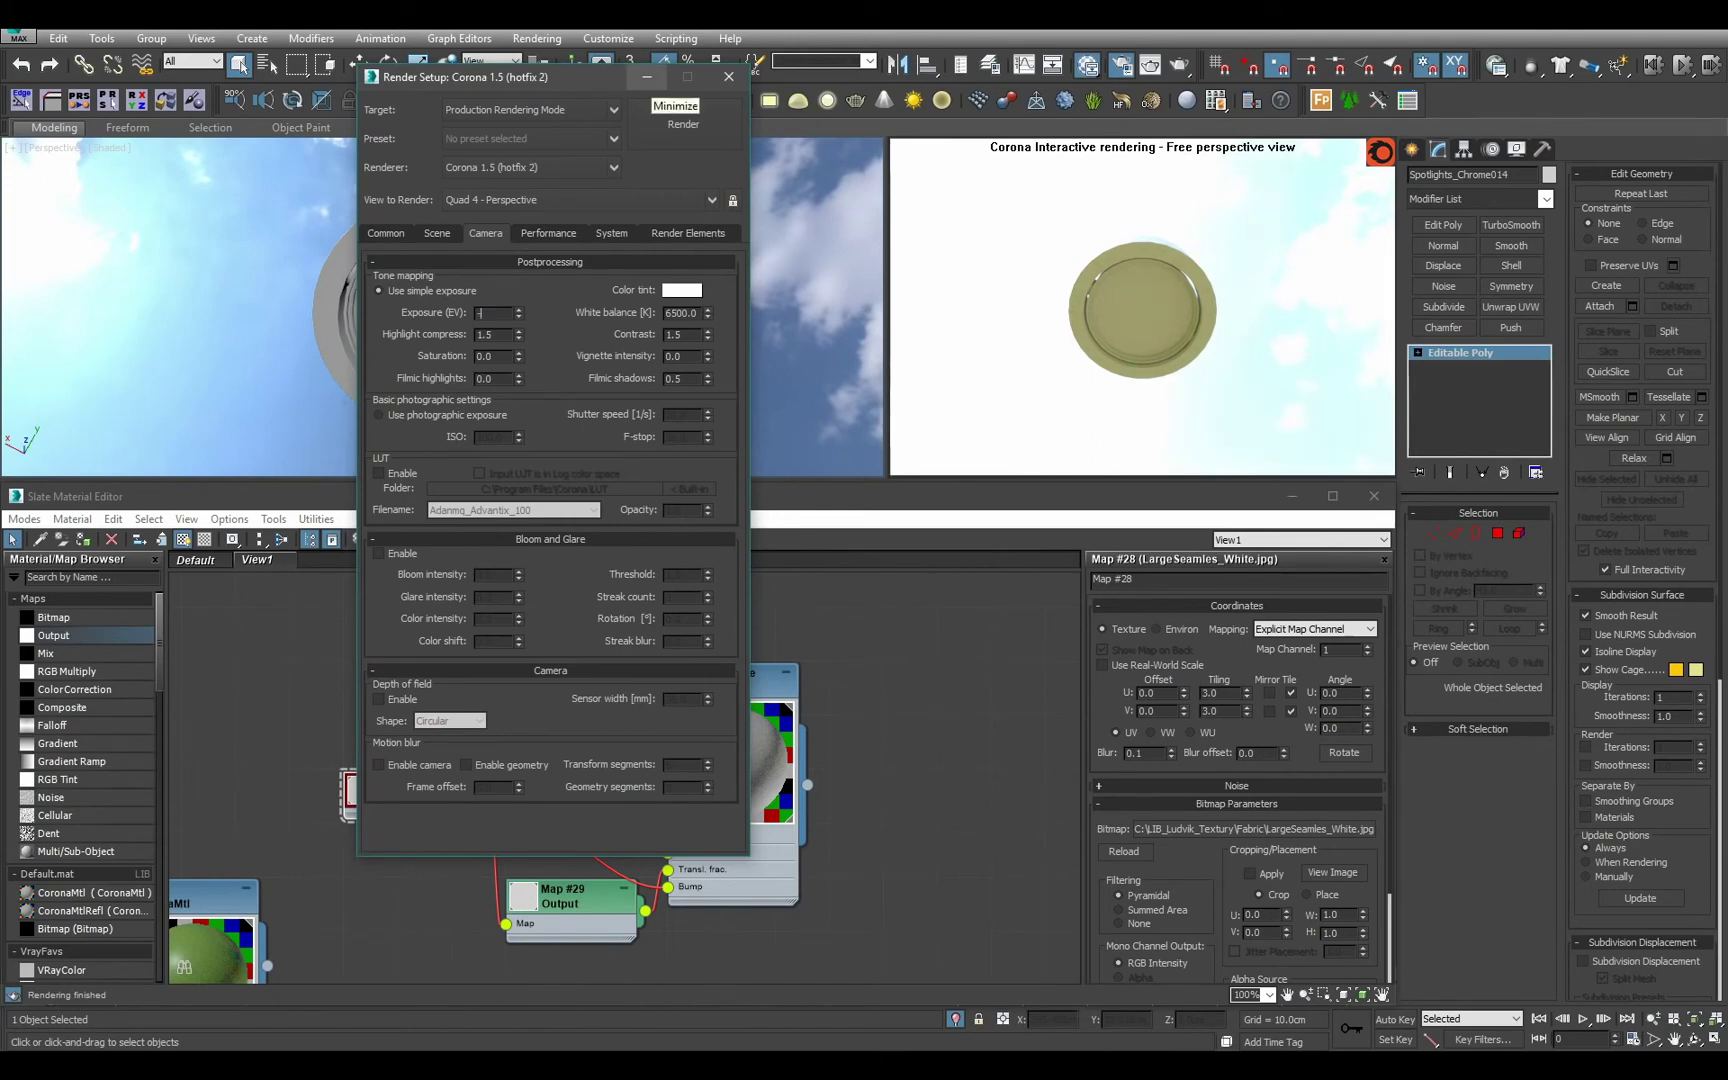
text(-2.5)
key(Return)
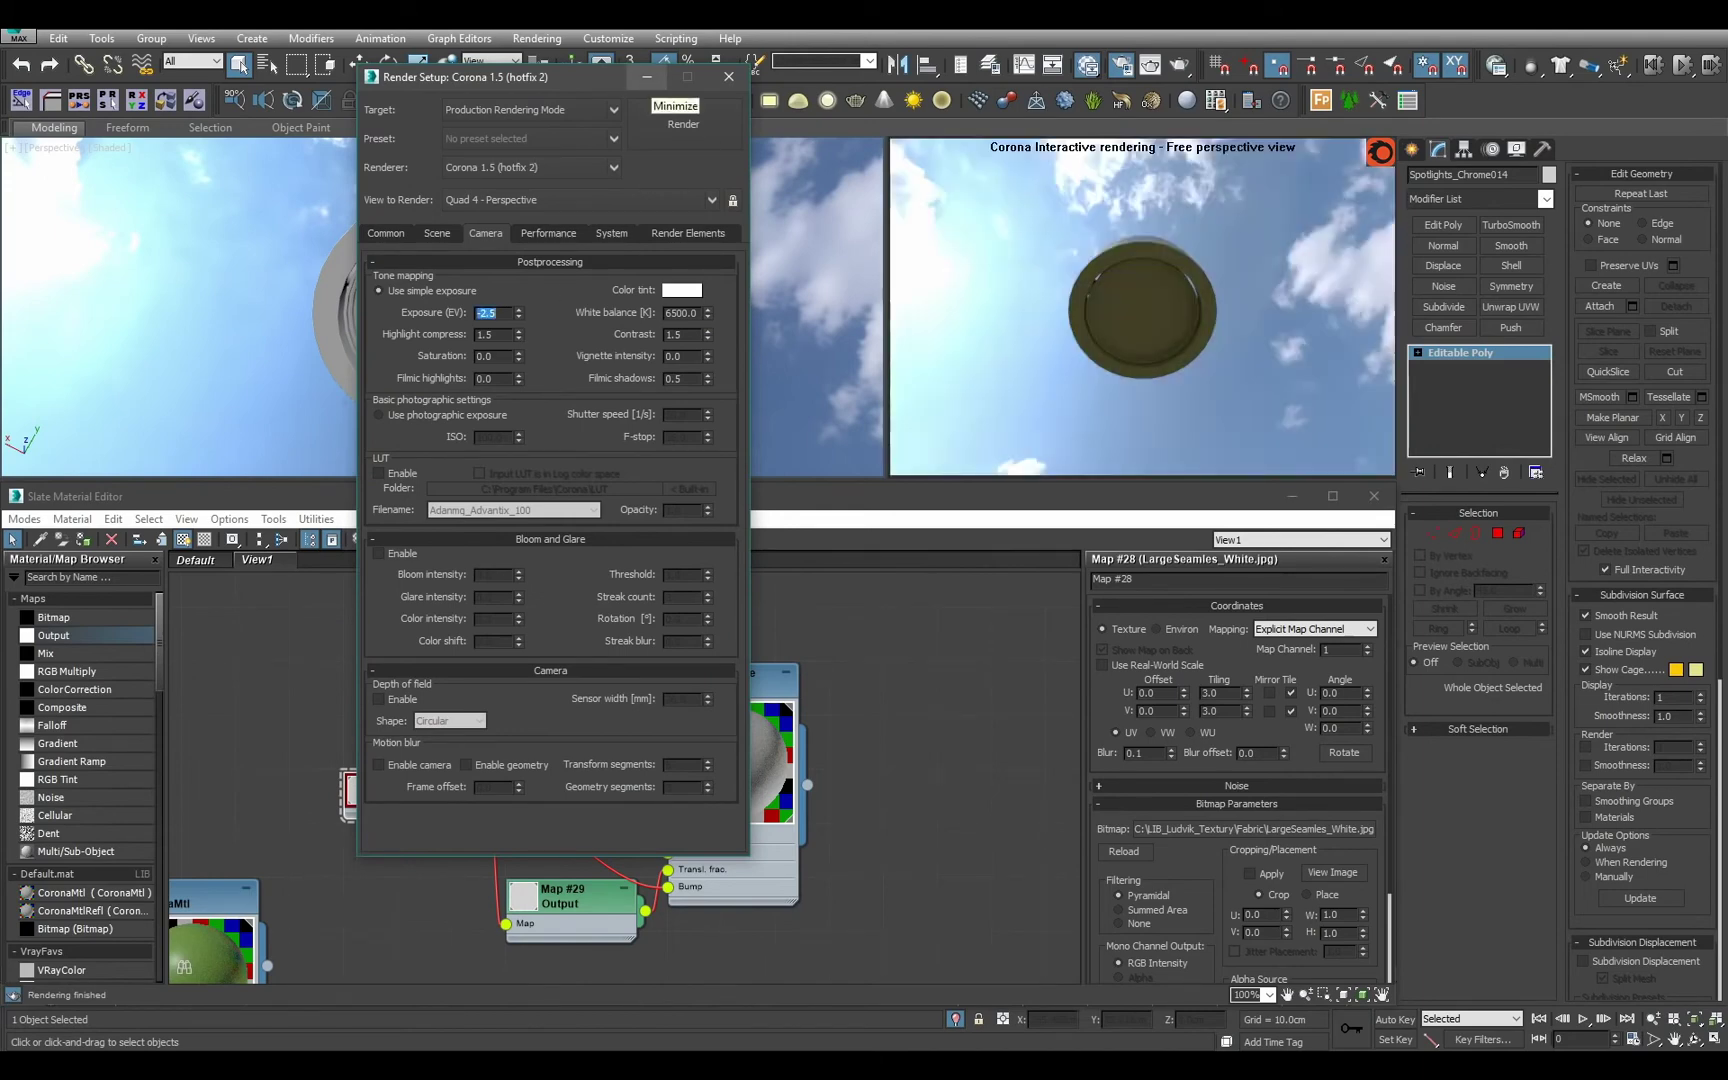
click(648, 78)
Select the spotlight's polygons by material IDs 1, 2 and 3 in turn and examine which parts each ID covers.
click(1497, 533)
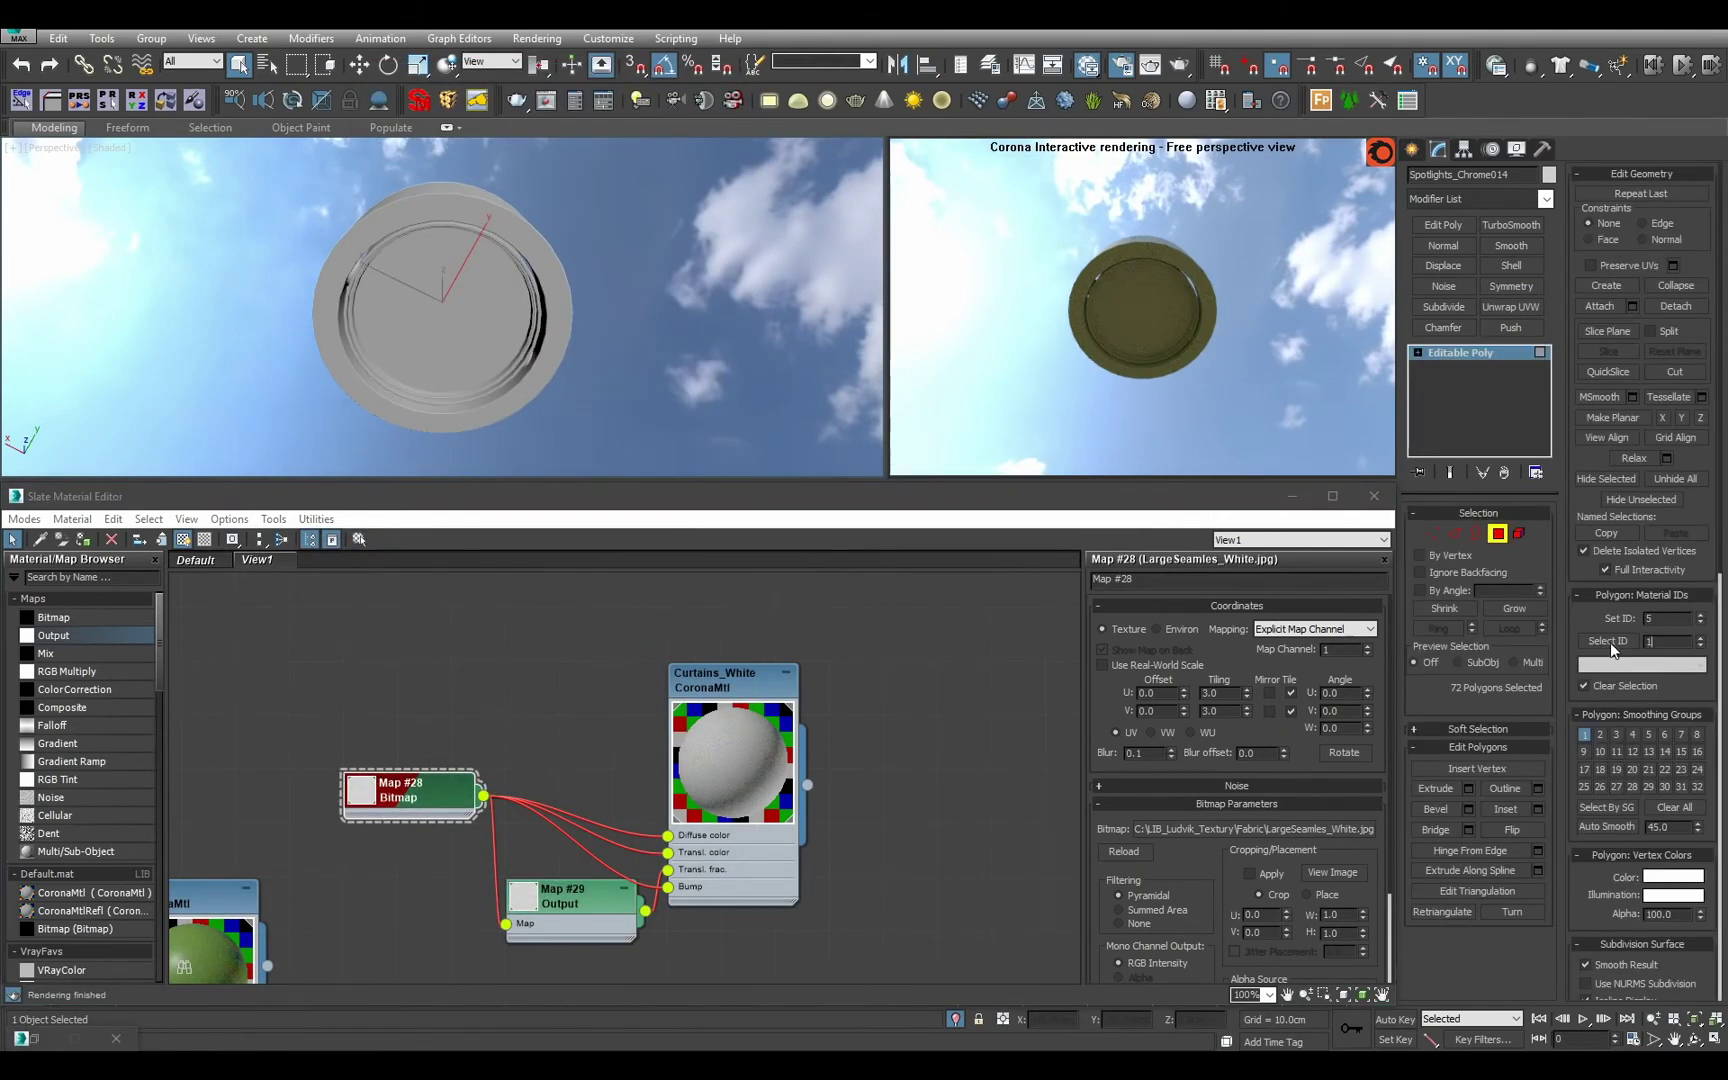
click(1611, 643)
alt+middle_drag(598, 356, 650, 440)
click(1615, 645)
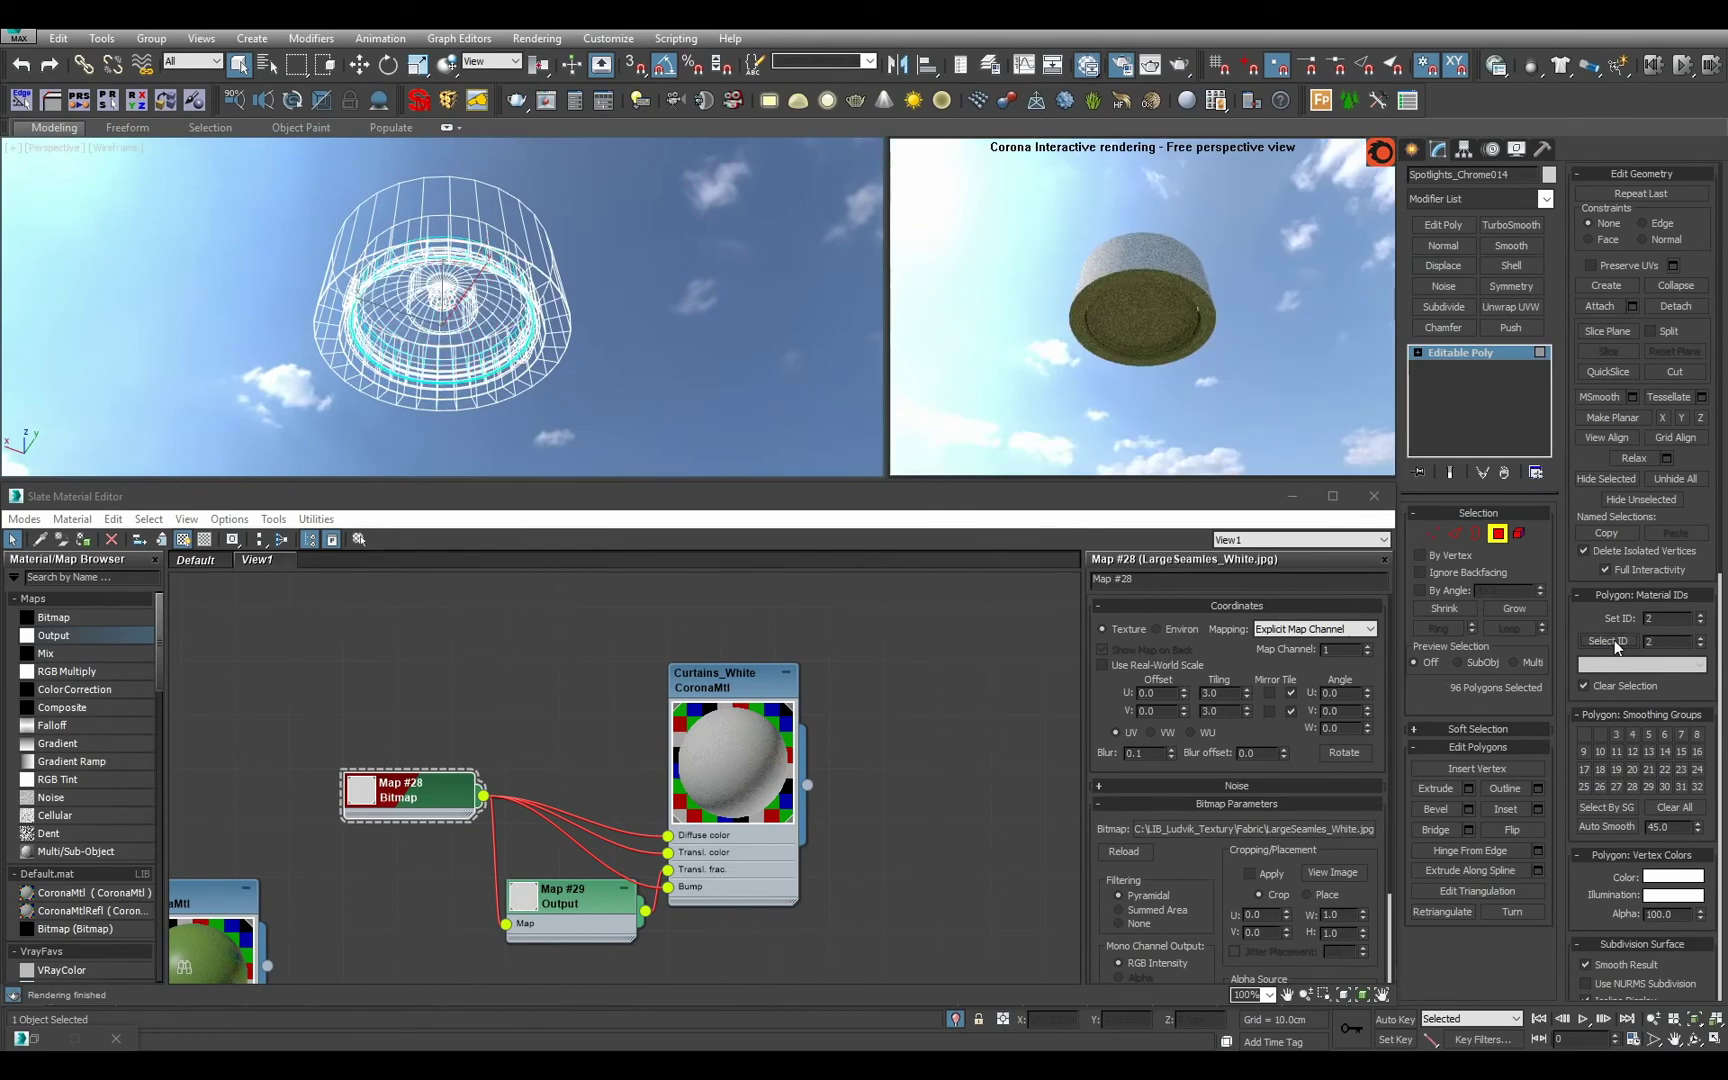
key(F3)
mouse_move(647, 297)
alt+middle_down()
mouse_move(644, 316)
mouse_move(648, 274)
alt+middle_up()
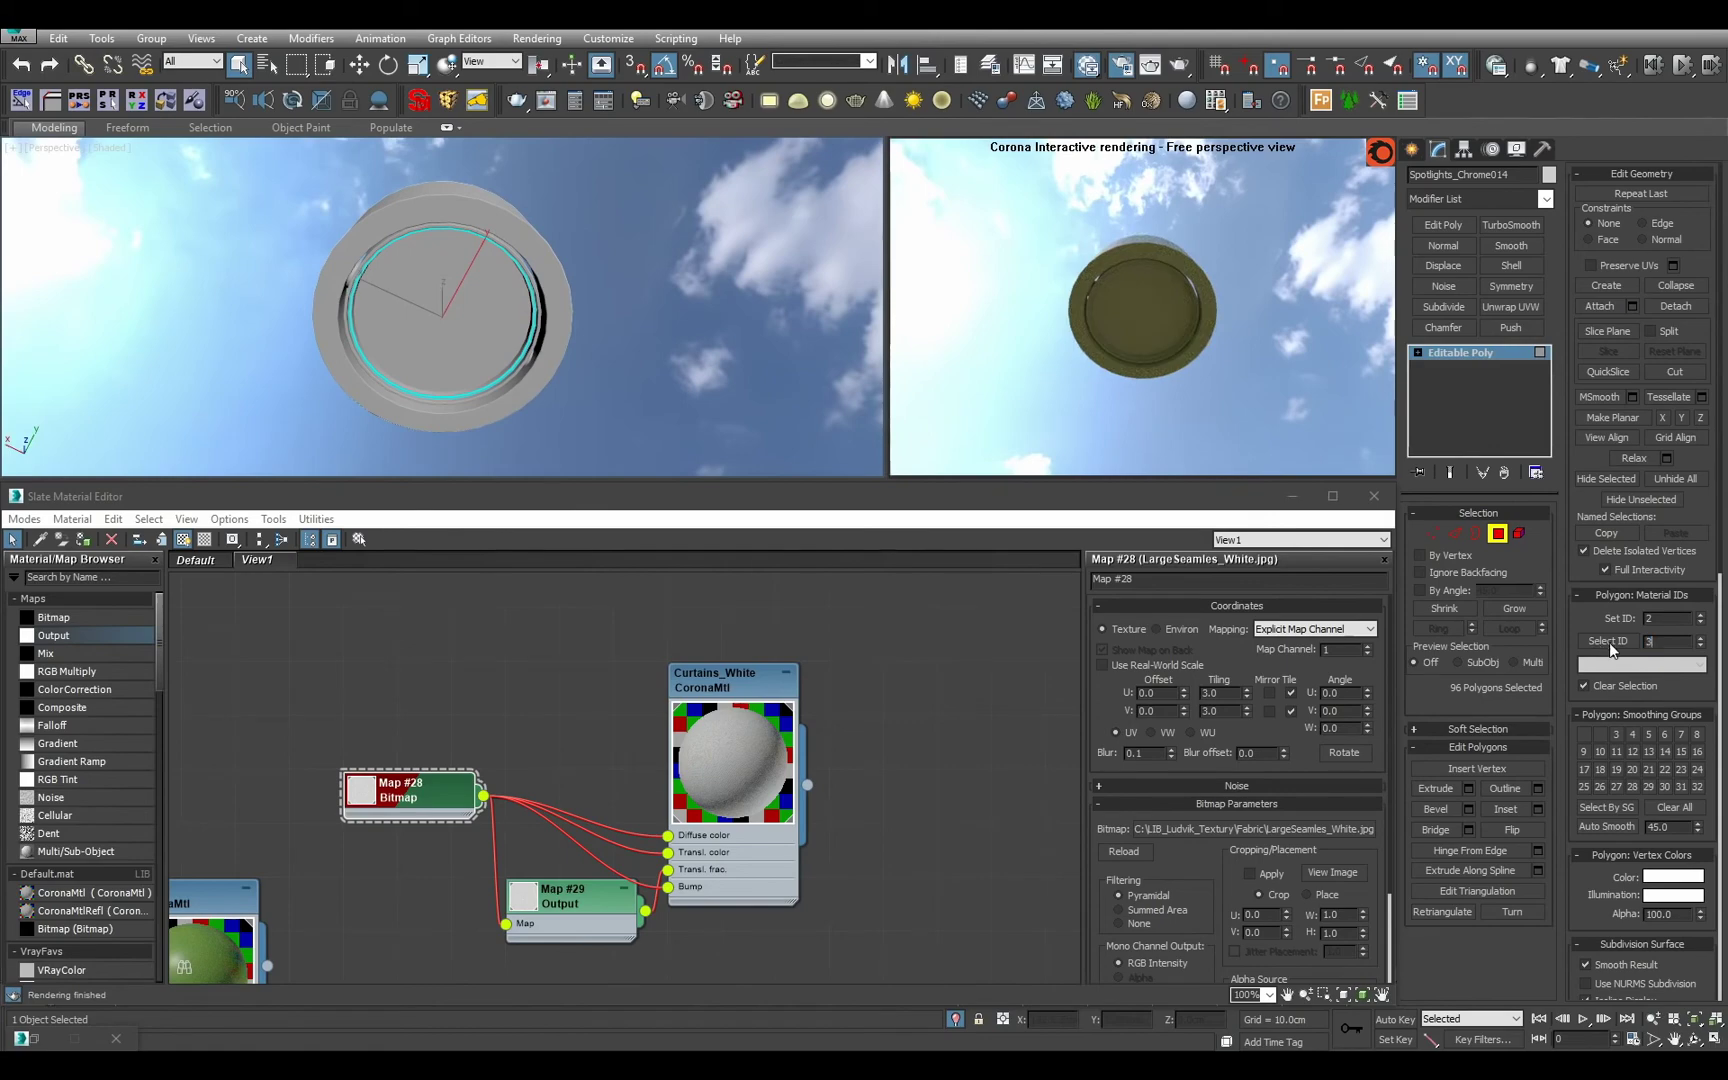
mouse_move(716, 298)
alt+middle_down()
mouse_move(742, 379)
mouse_move(721, 289)
mouse_move(662, 377)
mouse_move(737, 313)
mouse_move(742, 333)
alt+middle_up()
key(F3)
key(F3)
key(F3)
key(4)
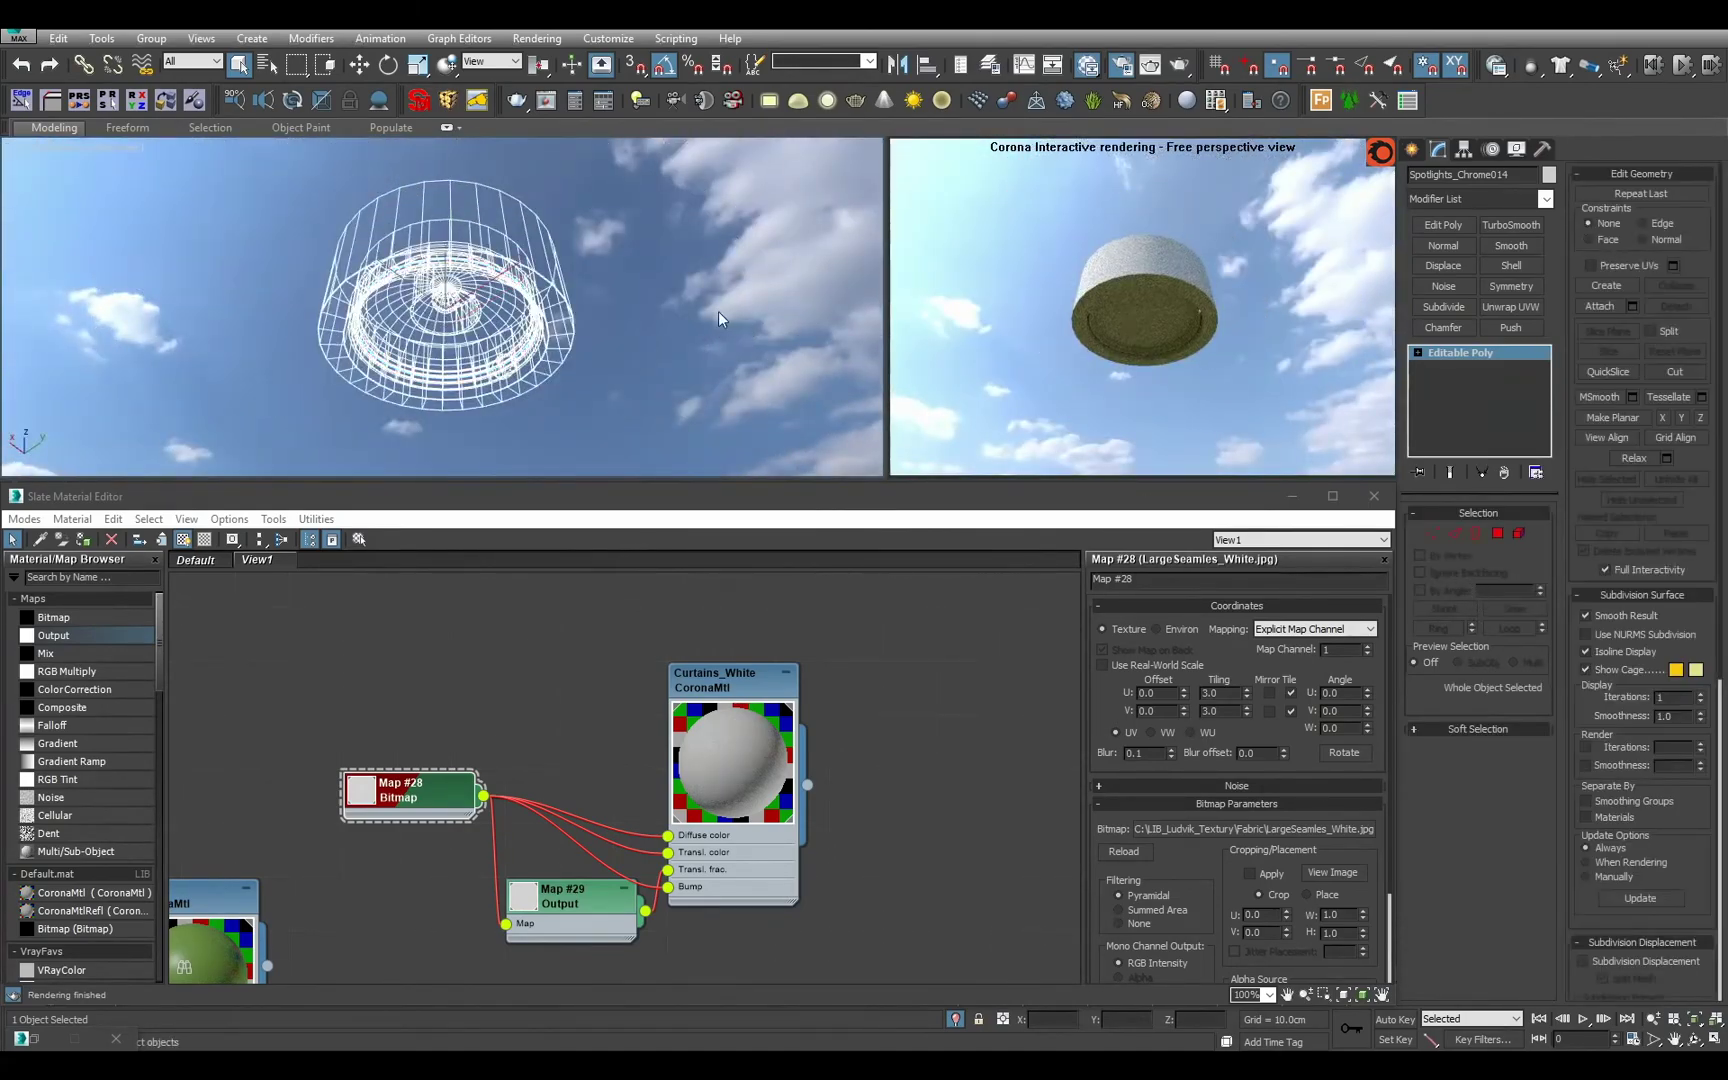
End the spotlight's isolation and pick an object from the scene's object list.
alt+middle_drag(676, 400, 676, 349)
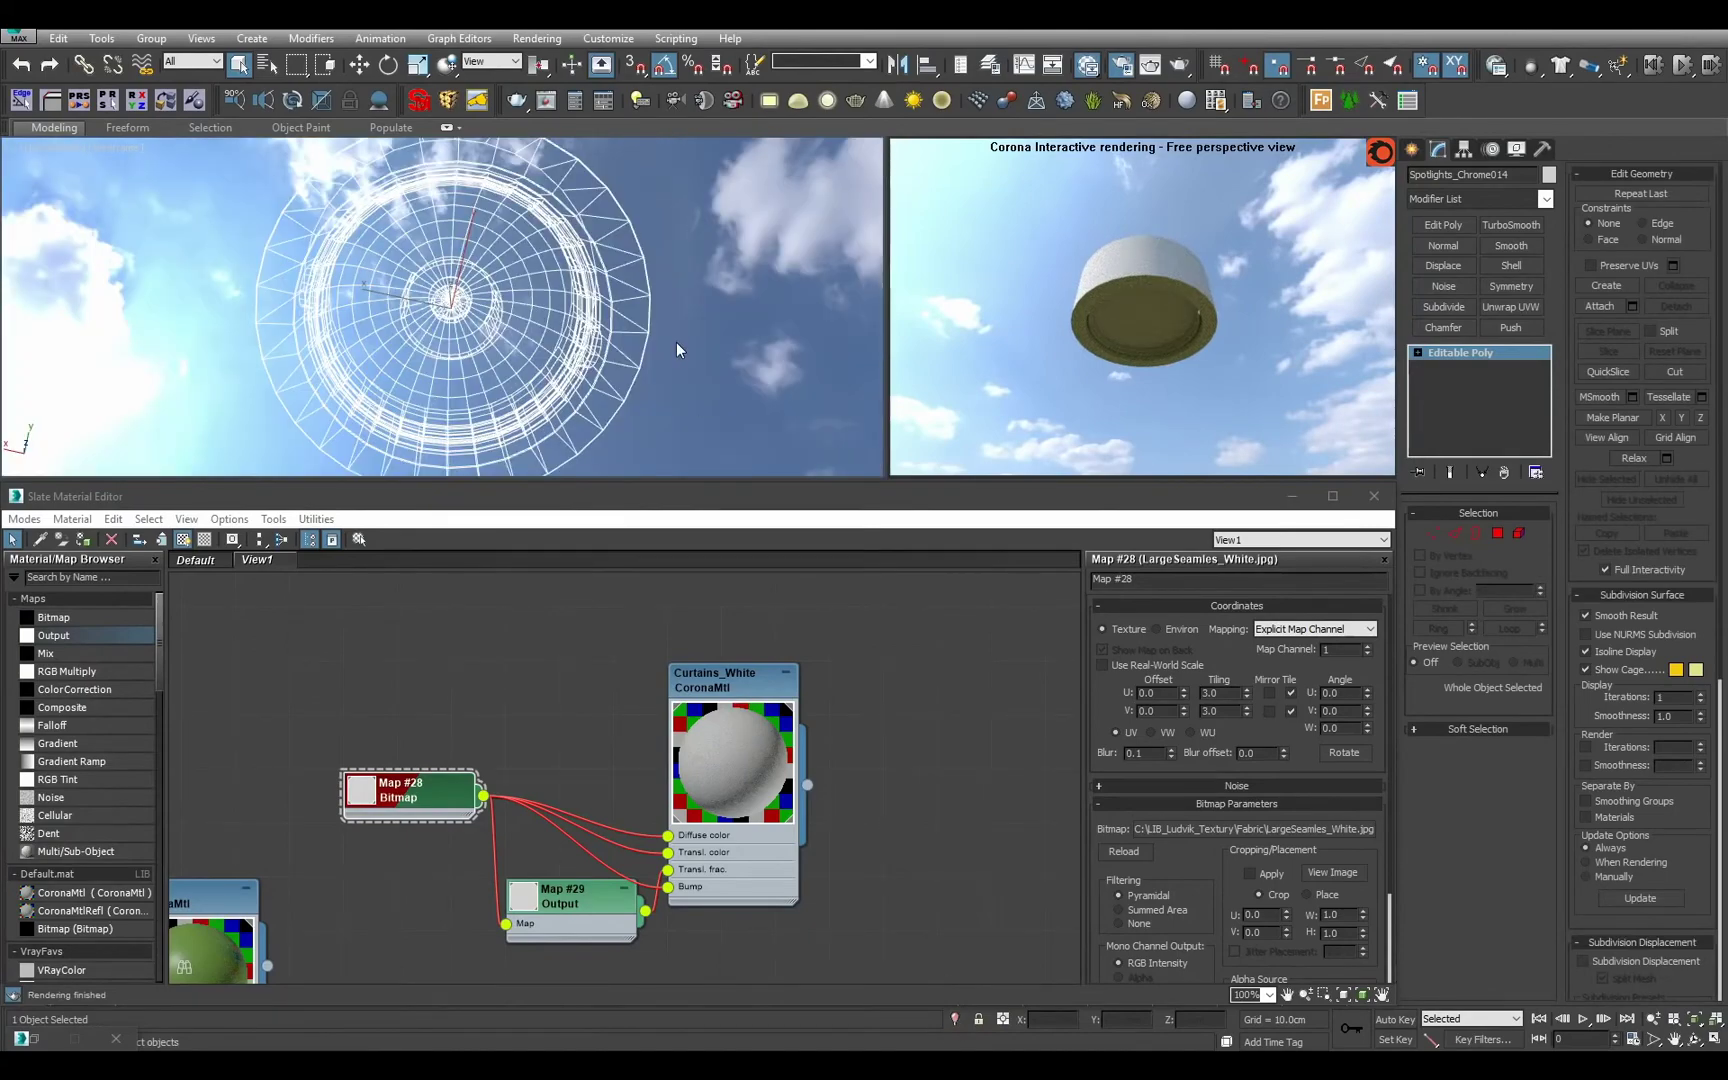
scroll(677, 349, down, 4)
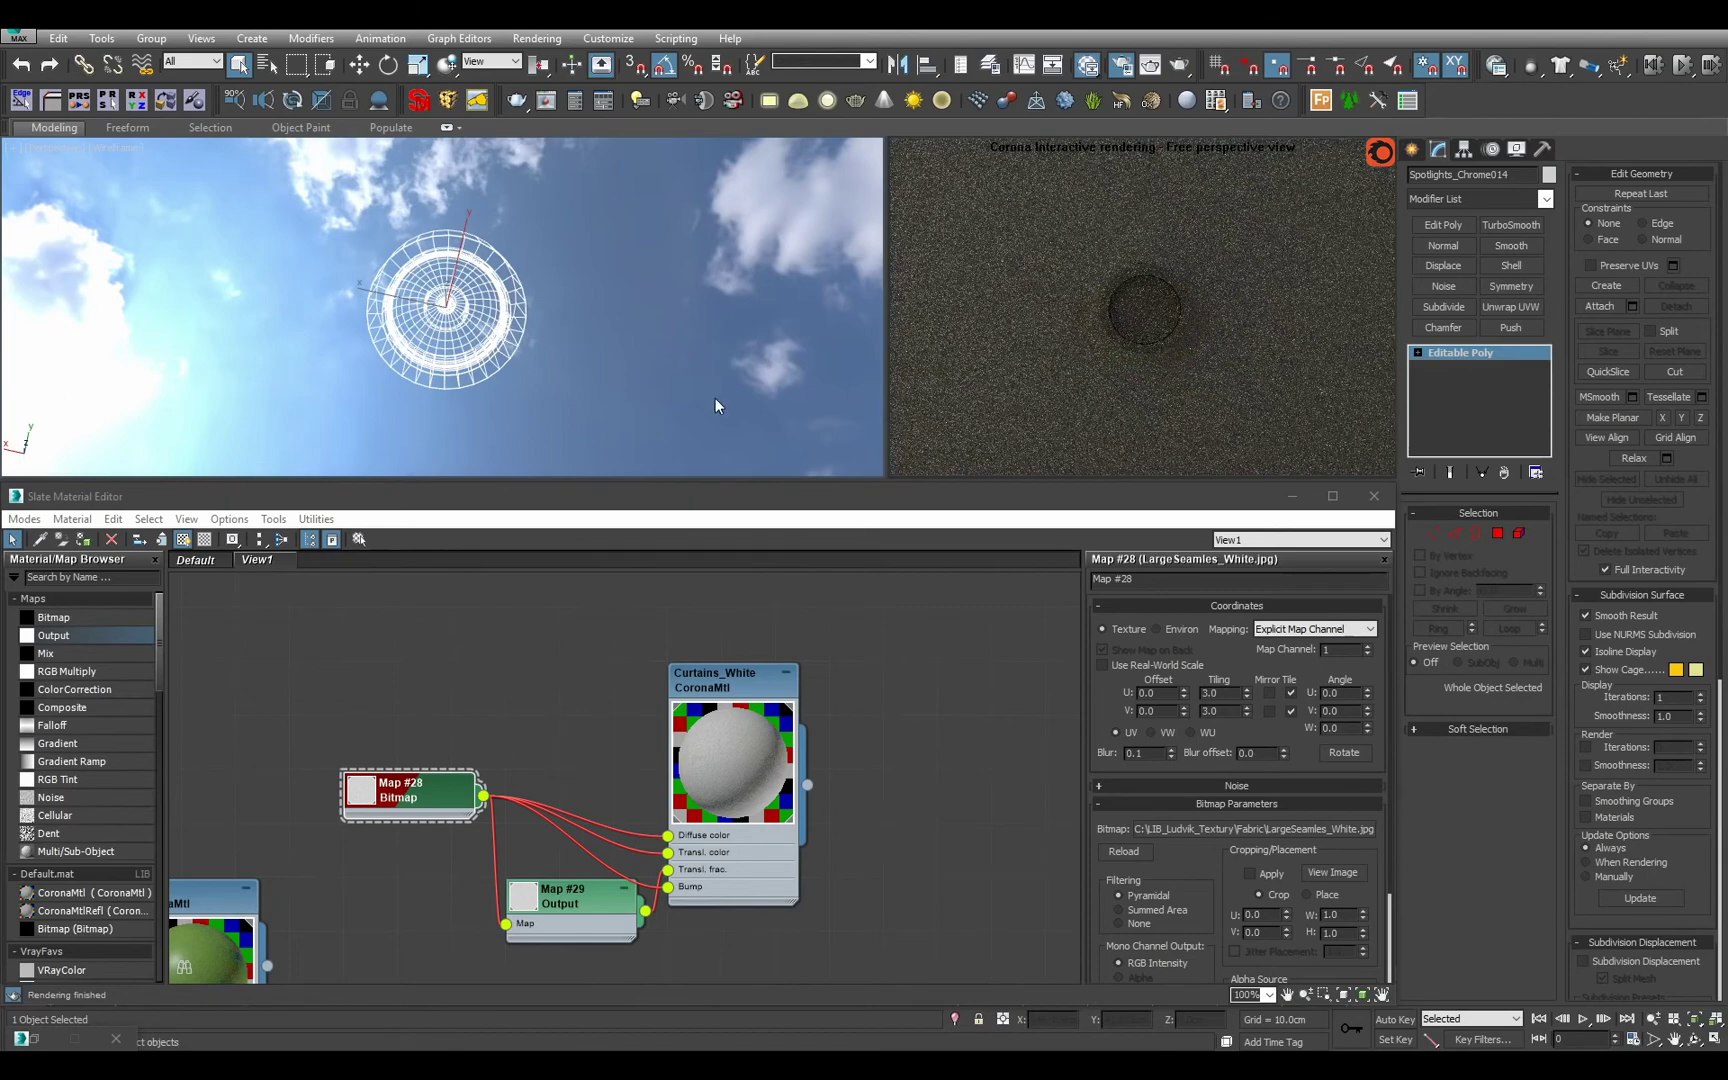
key(h)
double_click(140, 440)
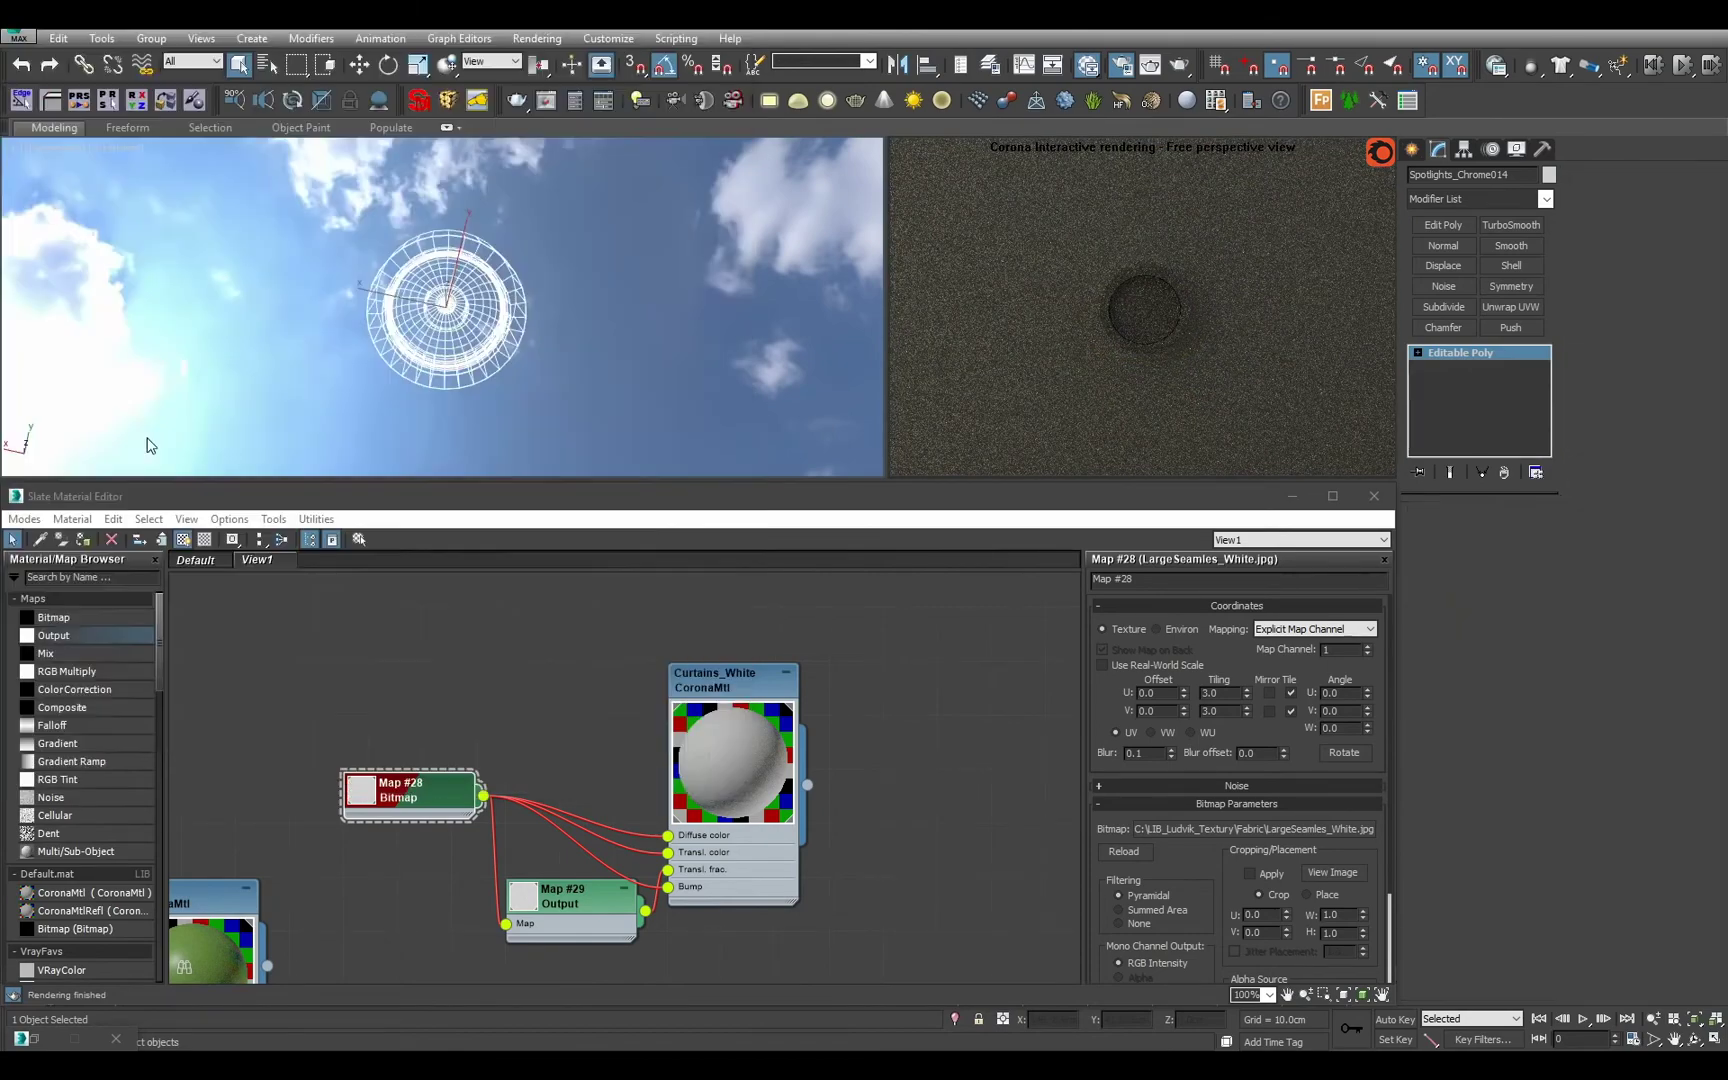
Isolate the selected ceiling spotlight and select its polygons with material ID 1.
alt+middle_drag(630, 333, 645, 346)
key(alt+q)
key(F3)
click(1497, 535)
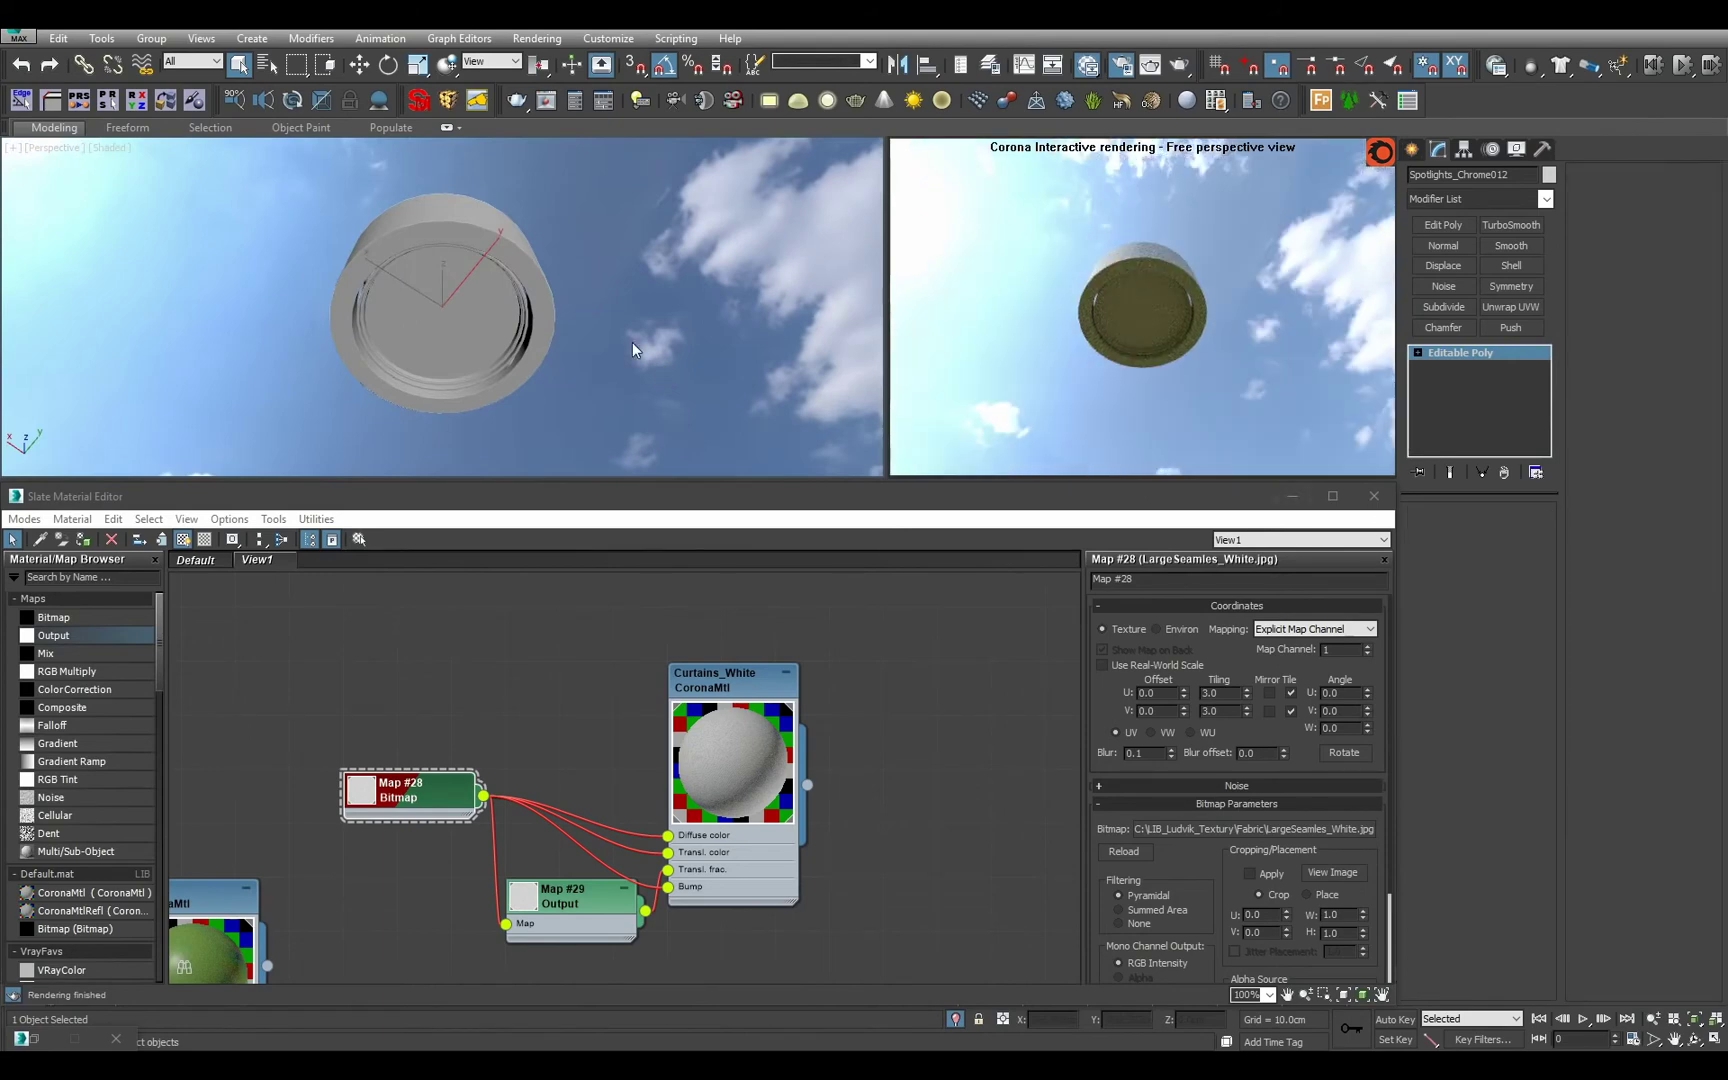
text(z1)
key(Return)
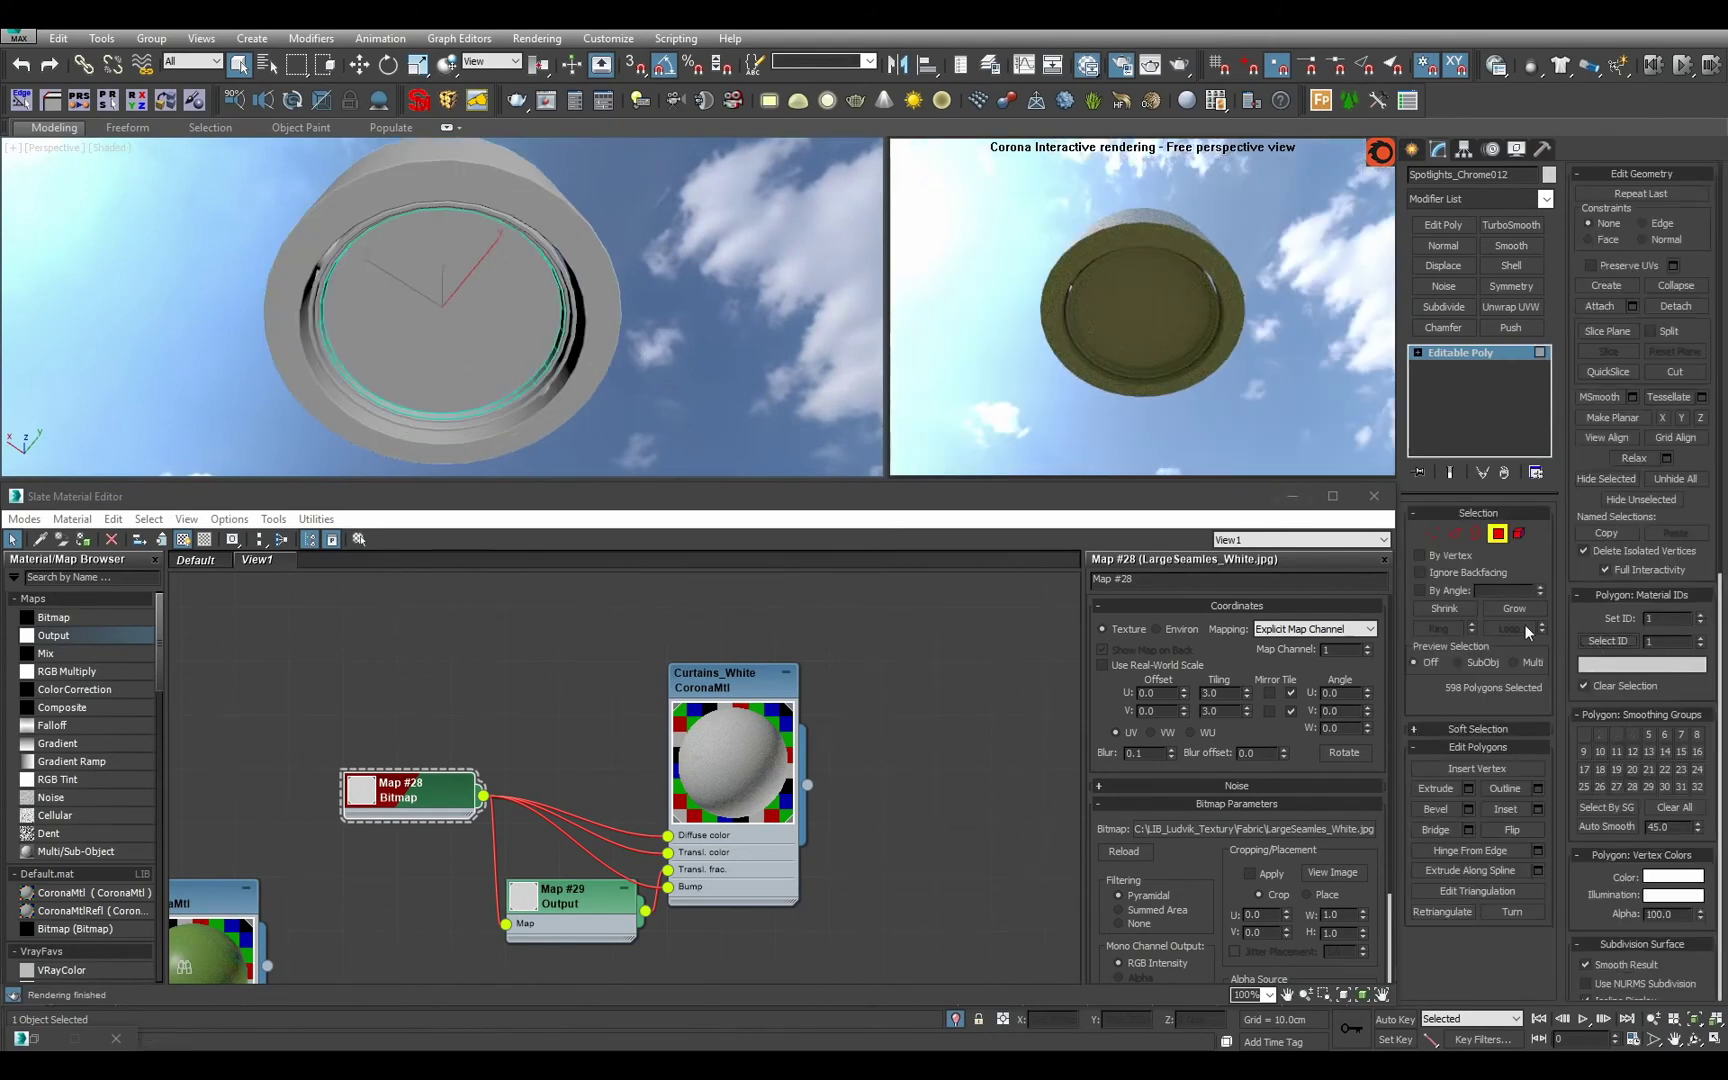
Select the spotlight's polygons by material IDs 2 and 3 and examine them in wireframe display.
key(F3)
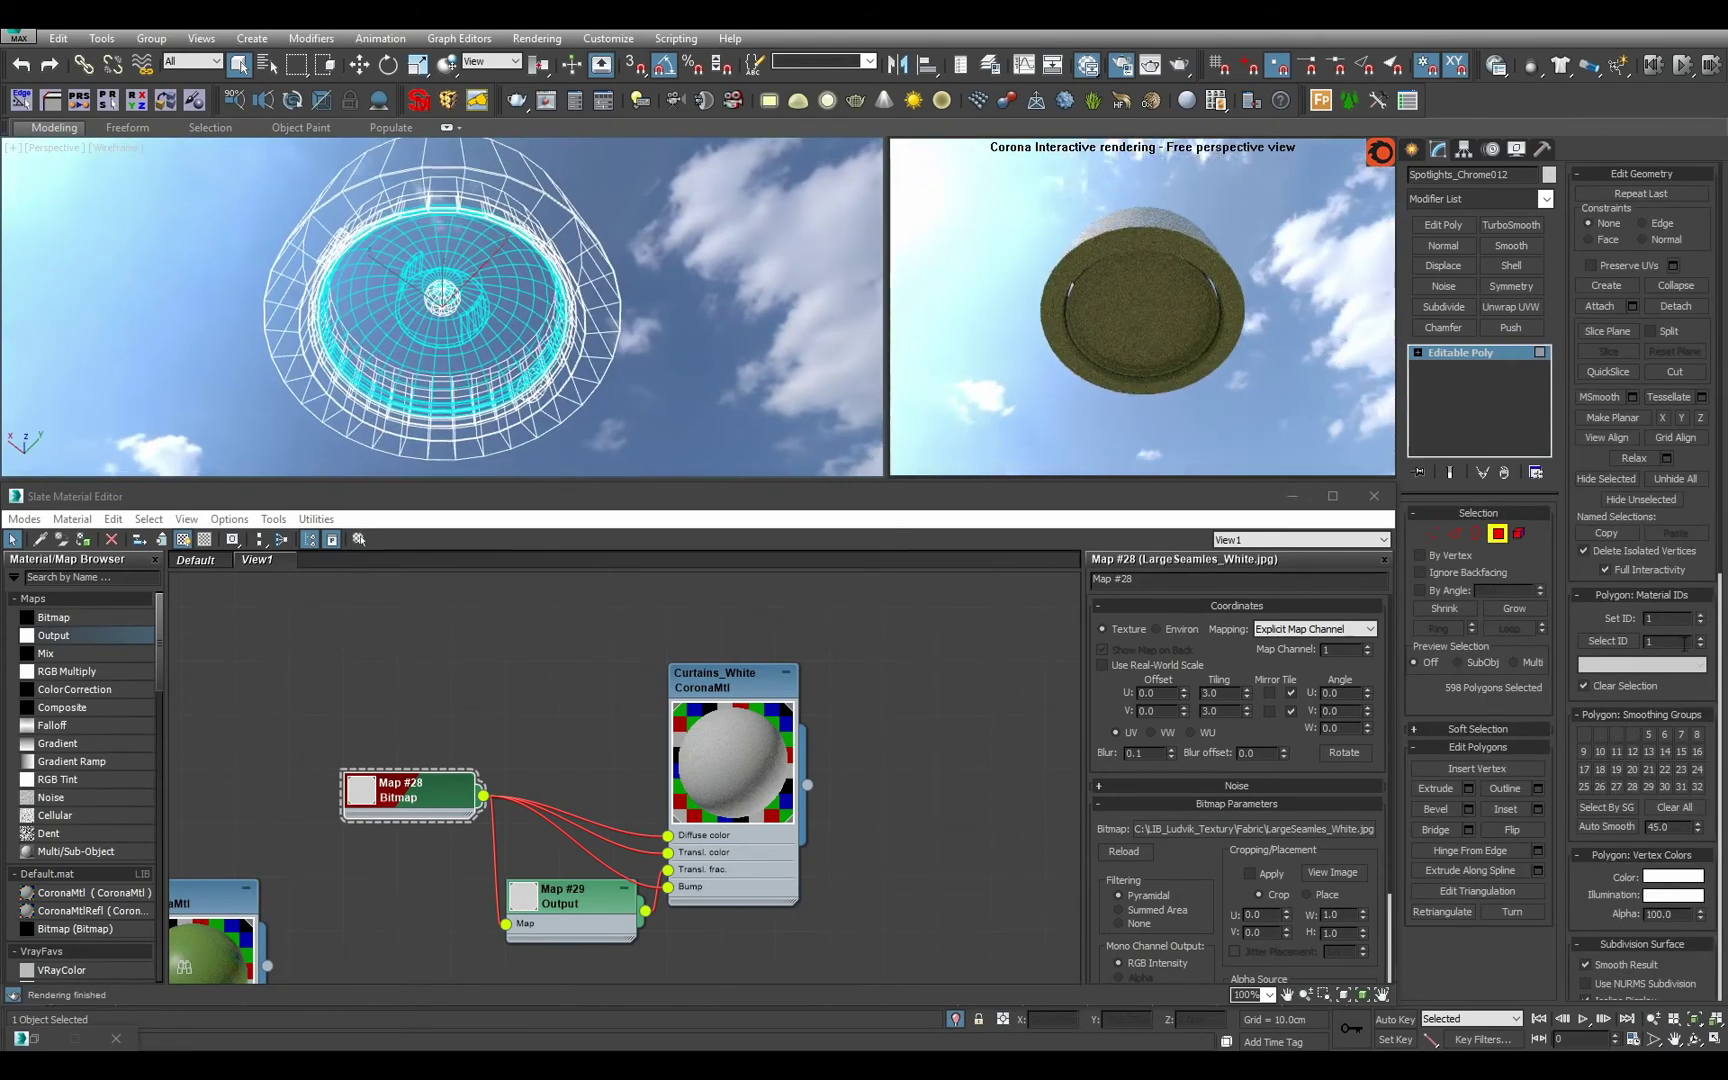
key(BackSpace)
text(3)
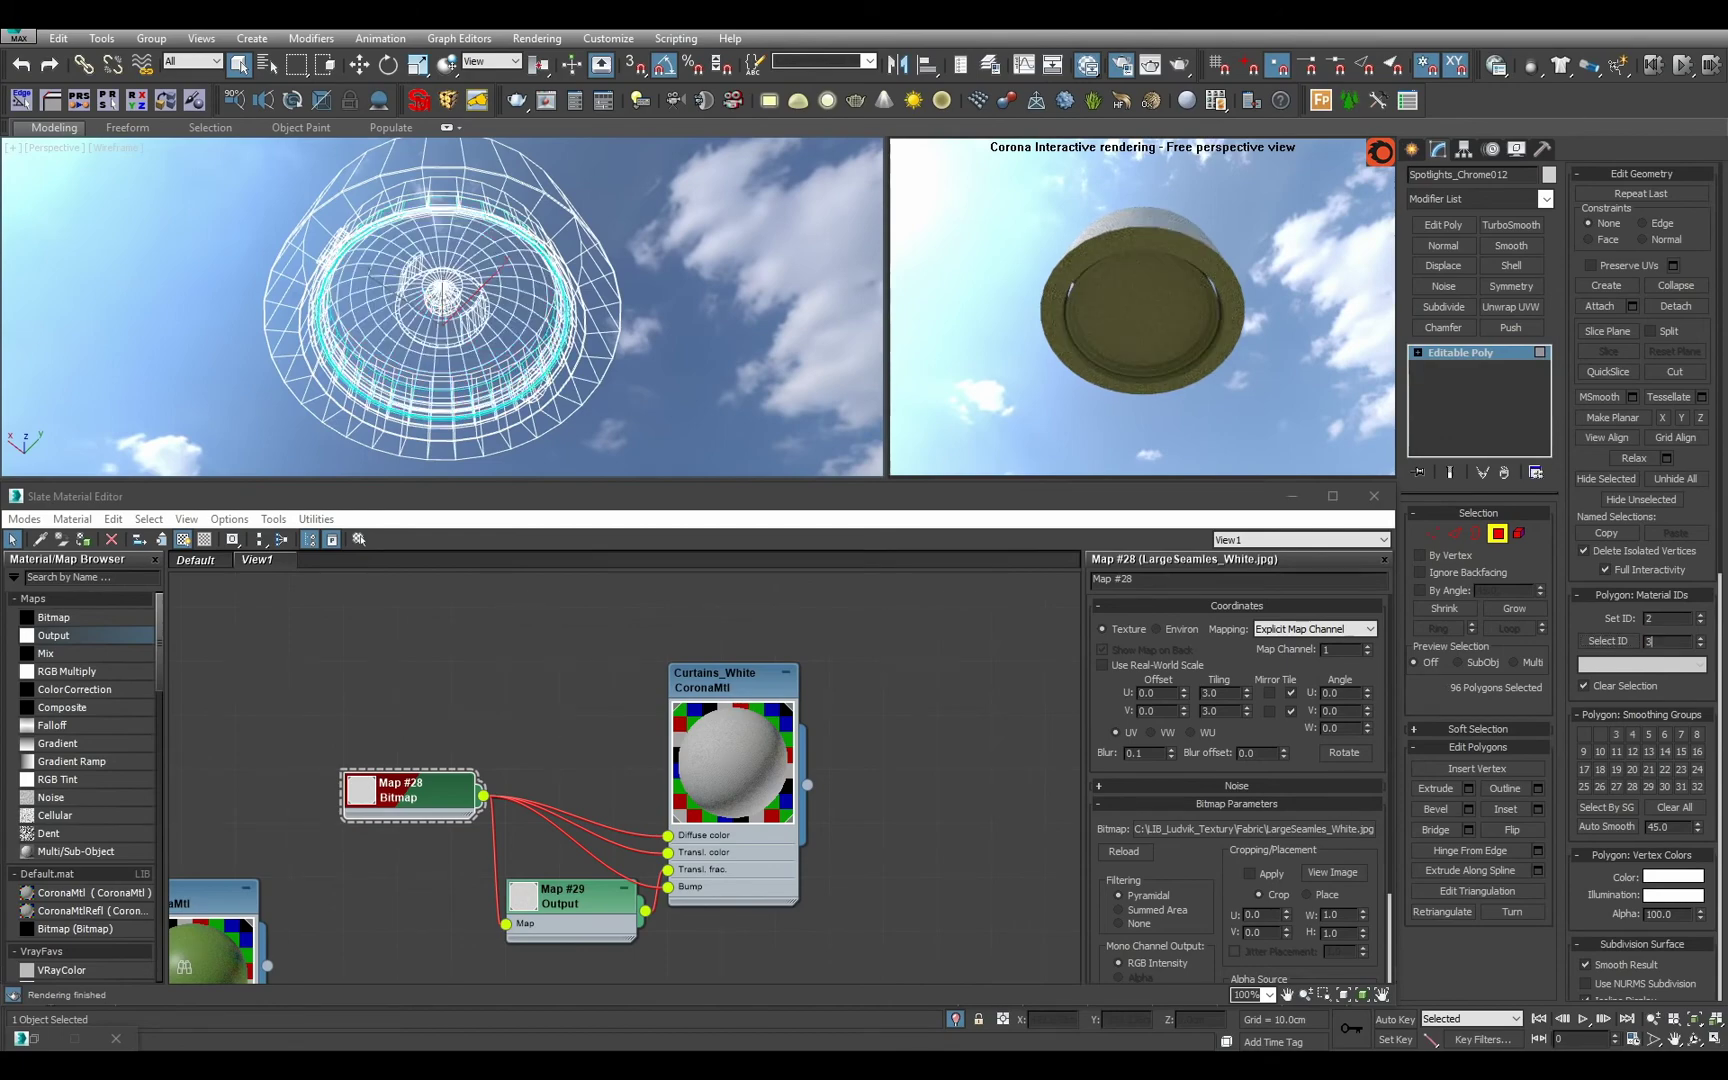
key(Return)
scroll(793, 354, up, 4)
mouse_move(793, 354)
alt+middle_down()
mouse_move(778, 320)
mouse_move(792, 372)
alt+middle_up()
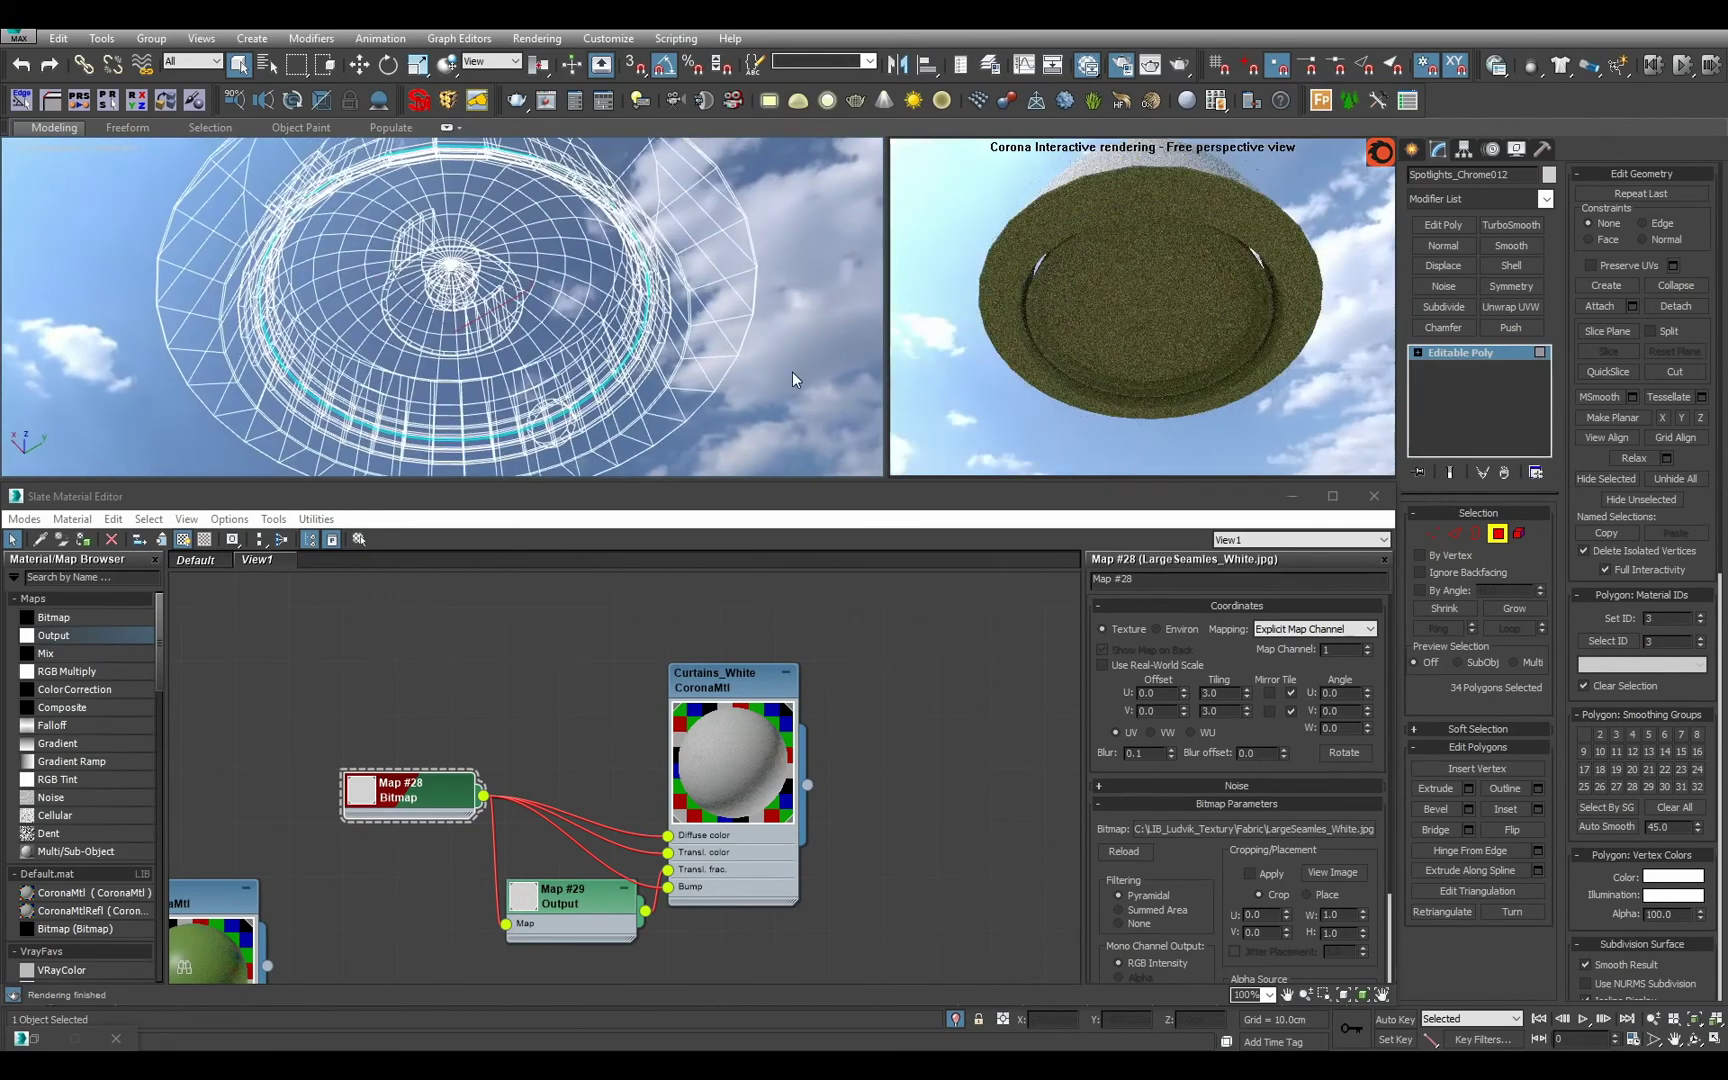
Try moving the polygons with material ID 3 downward in shaded display.
key(F3)
key(w)
alt+middle_drag(558, 312, 572, 392)
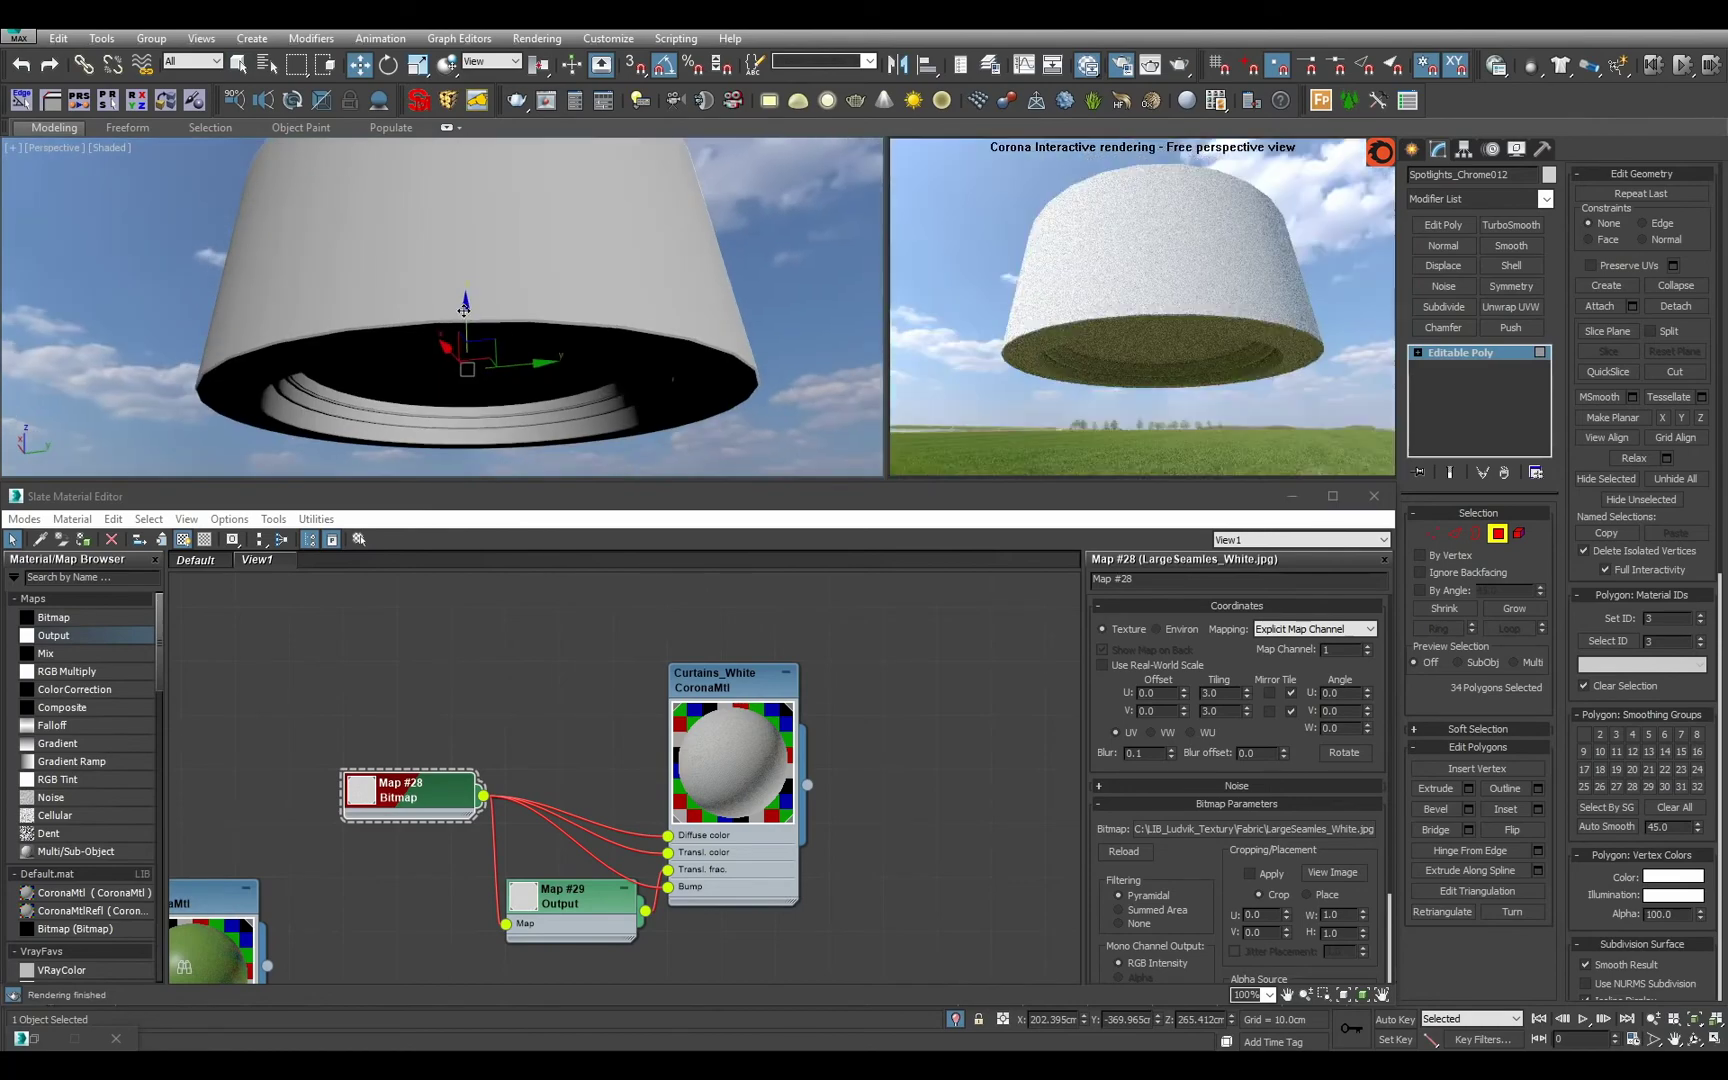
drag(469, 312, 481, 366)
key(ctrl+z)
alt+middle_drag(481, 366, 490, 292)
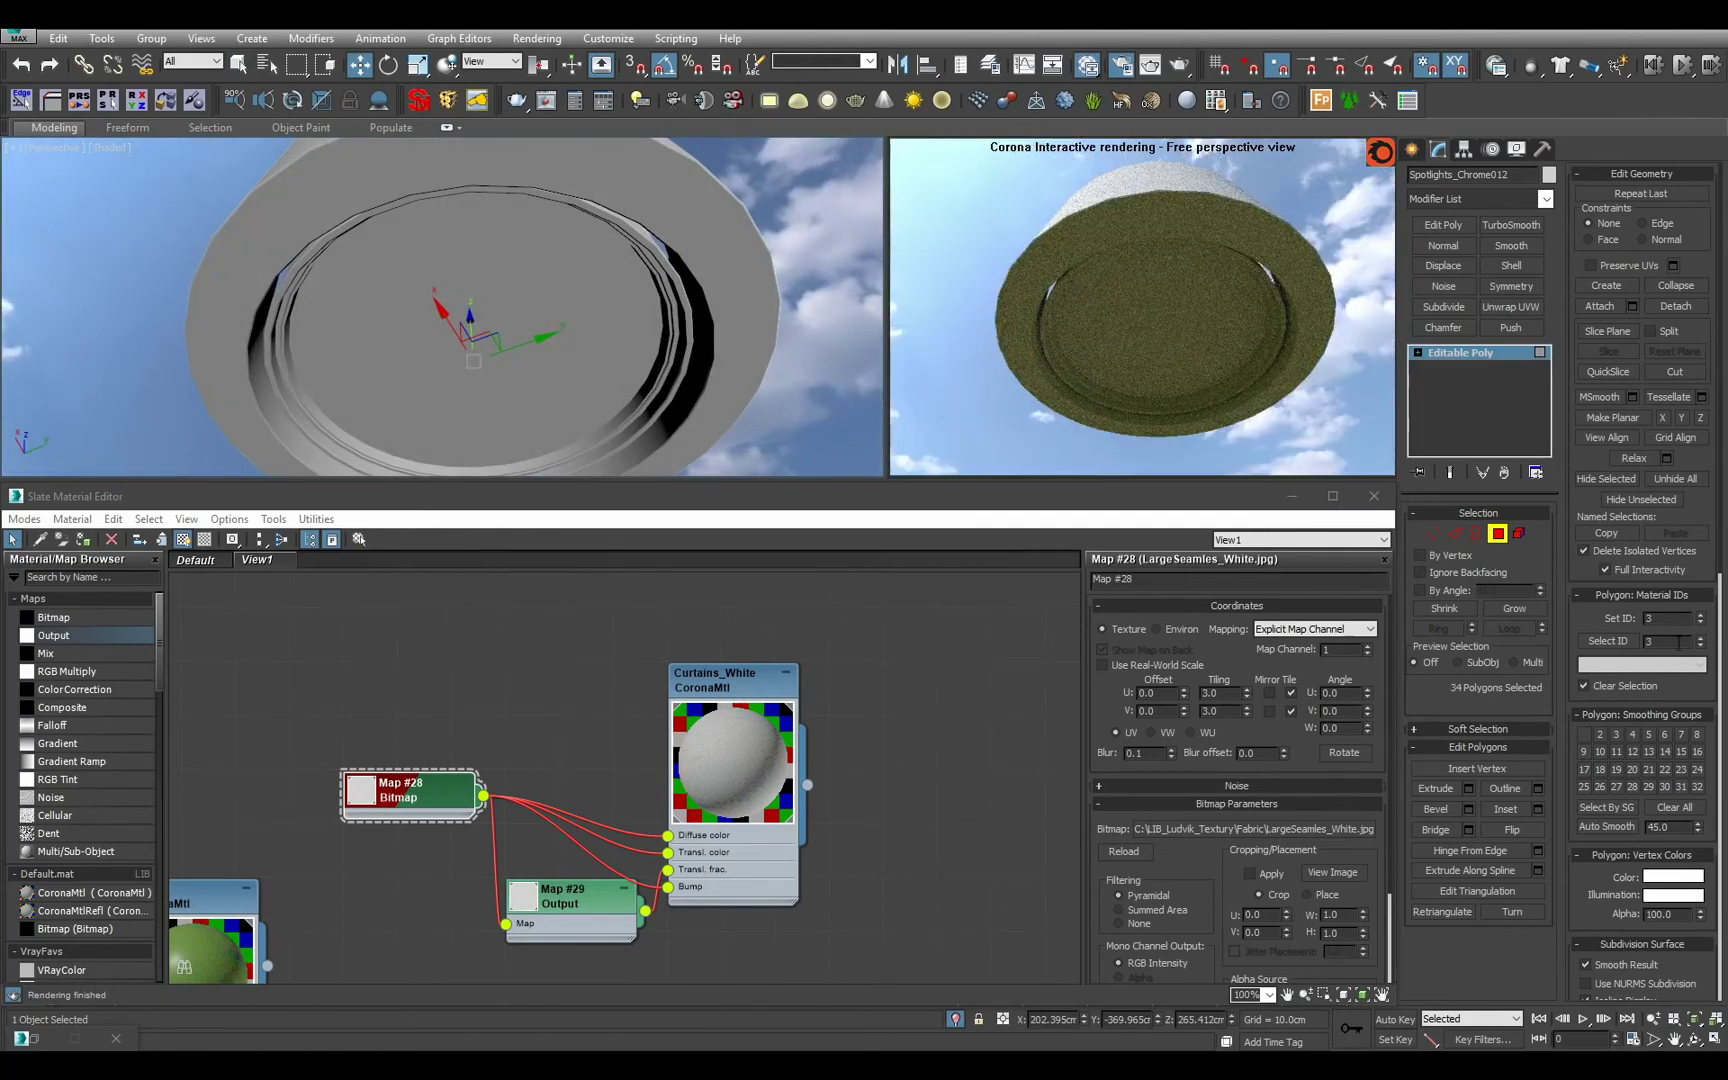
Select the spotlight's polygons by material IDs 4 and 5 in turn and examine which parts each ID covers.
click(1598, 645)
scroll(721, 300, down, 4)
mouse_move(721, 300)
alt+middle_down()
mouse_move(730, 352)
mouse_move(738, 322)
alt+middle_up()
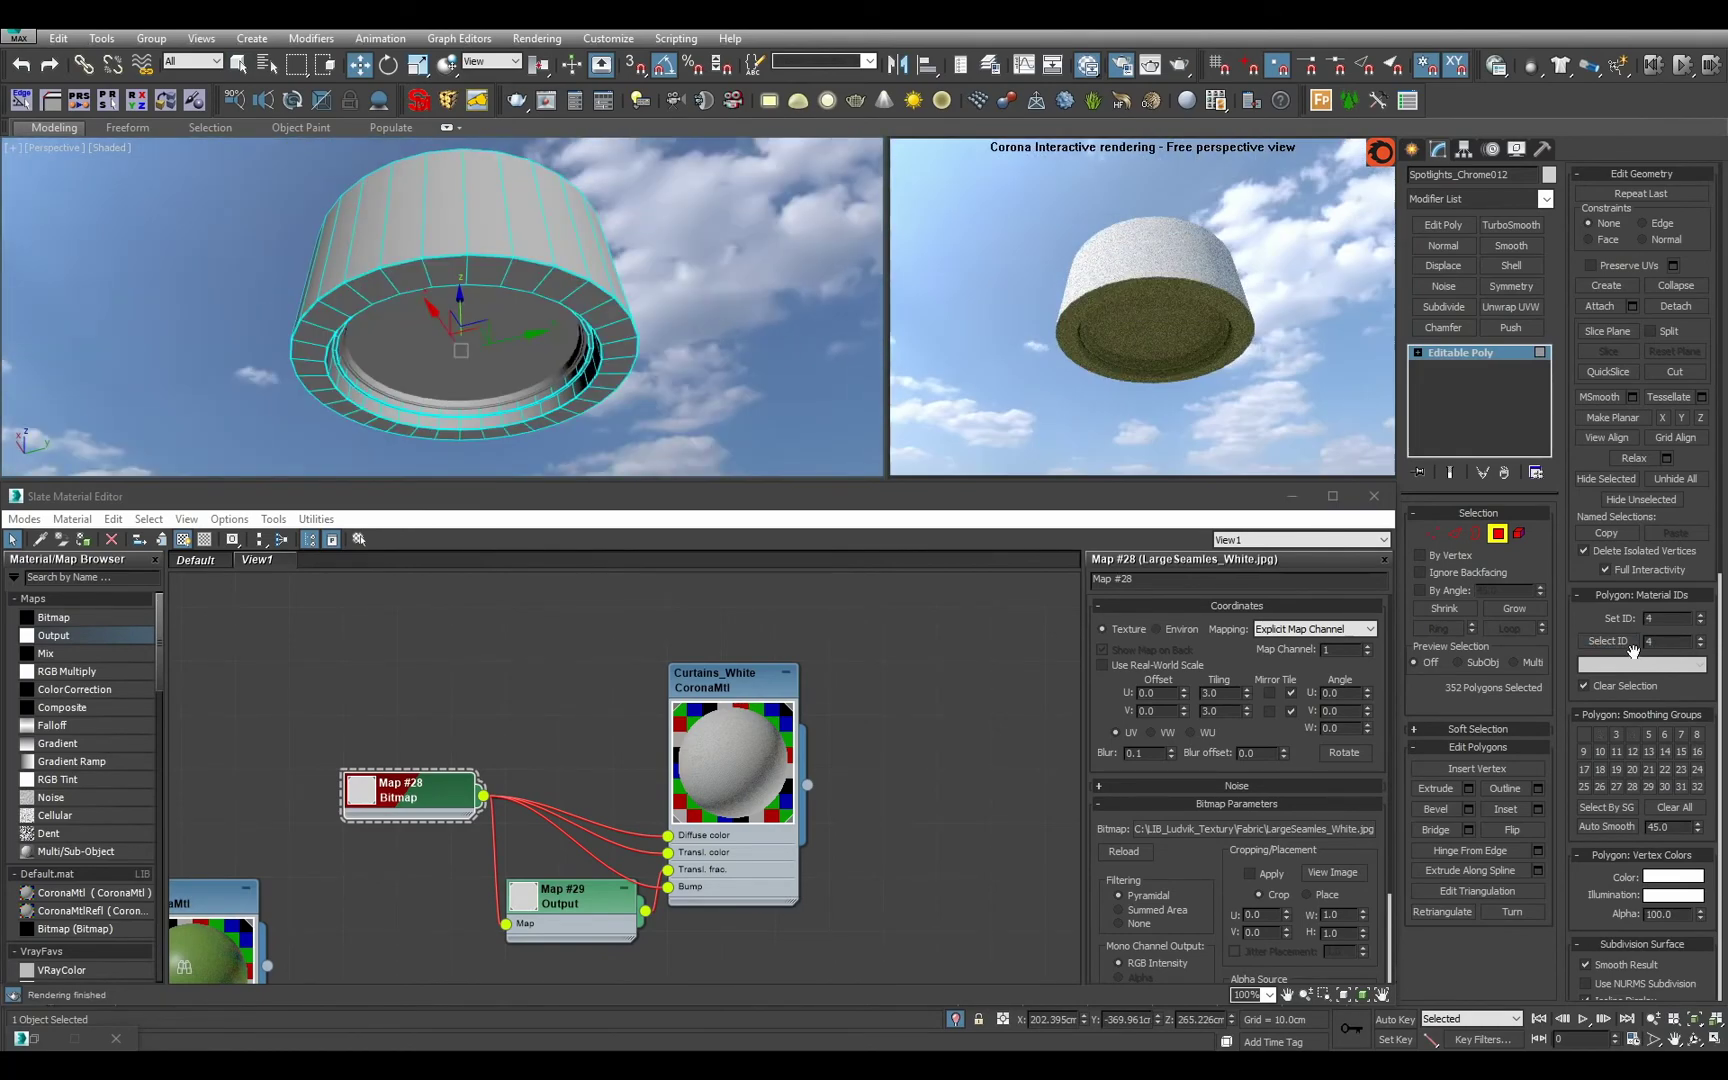
drag(1633, 649, 1633, 645)
text(5)
key(Return)
key(F3)
key(F3)
key(F3)
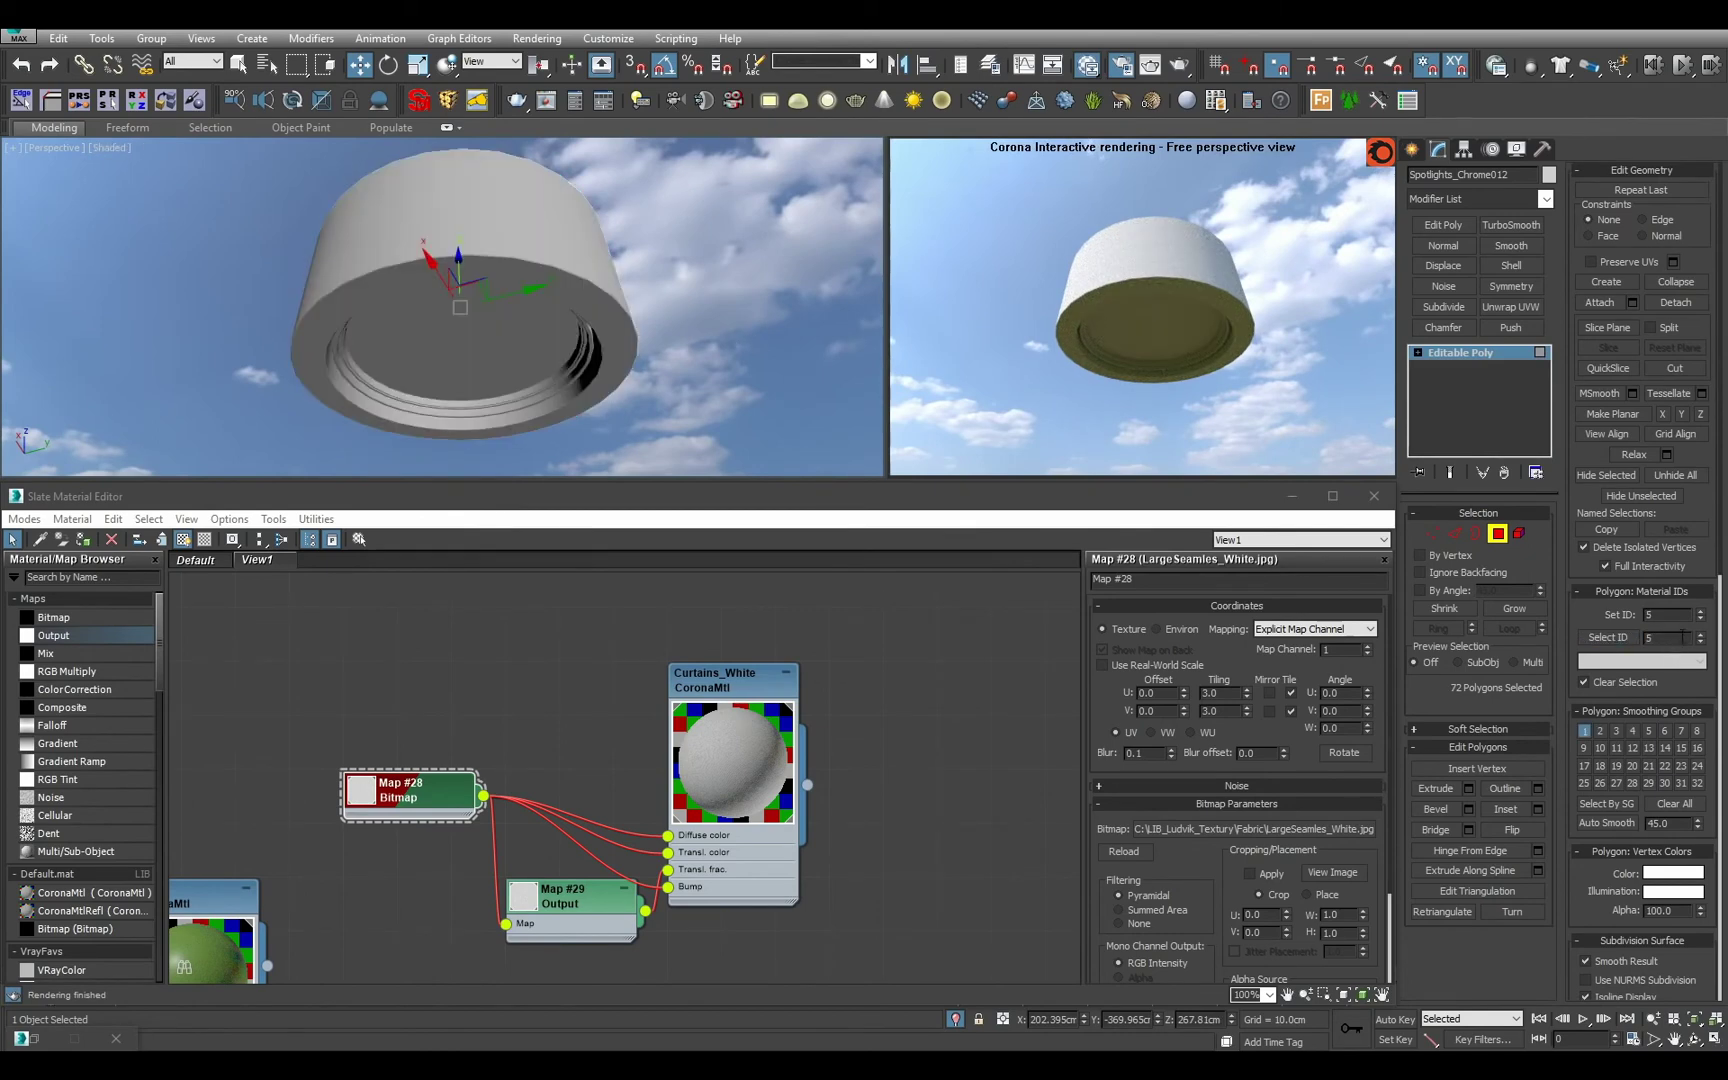
key(Return)
Leave polygon editing, add a Multi/Sub-Object material to an empty area of the node view and name it Spotlights.
click(1489, 356)
scroll(898, 612, down, 10)
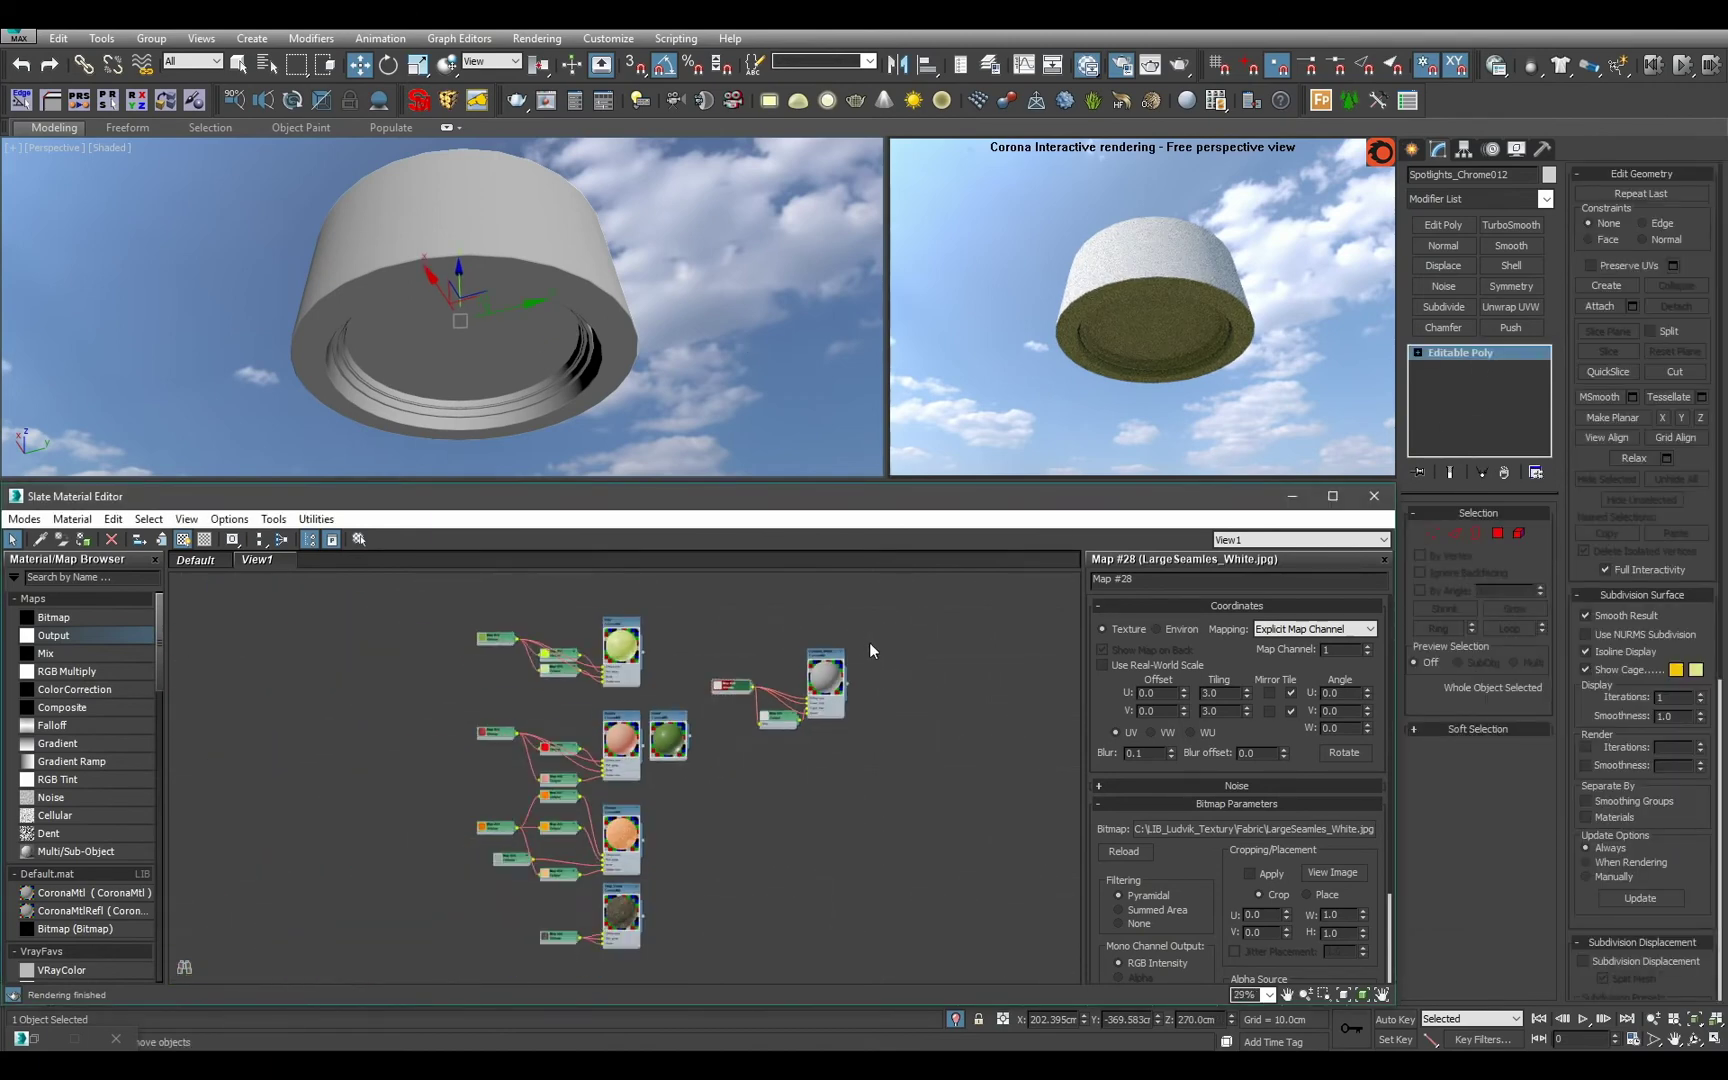
middle_drag(842, 636, 768, 728)
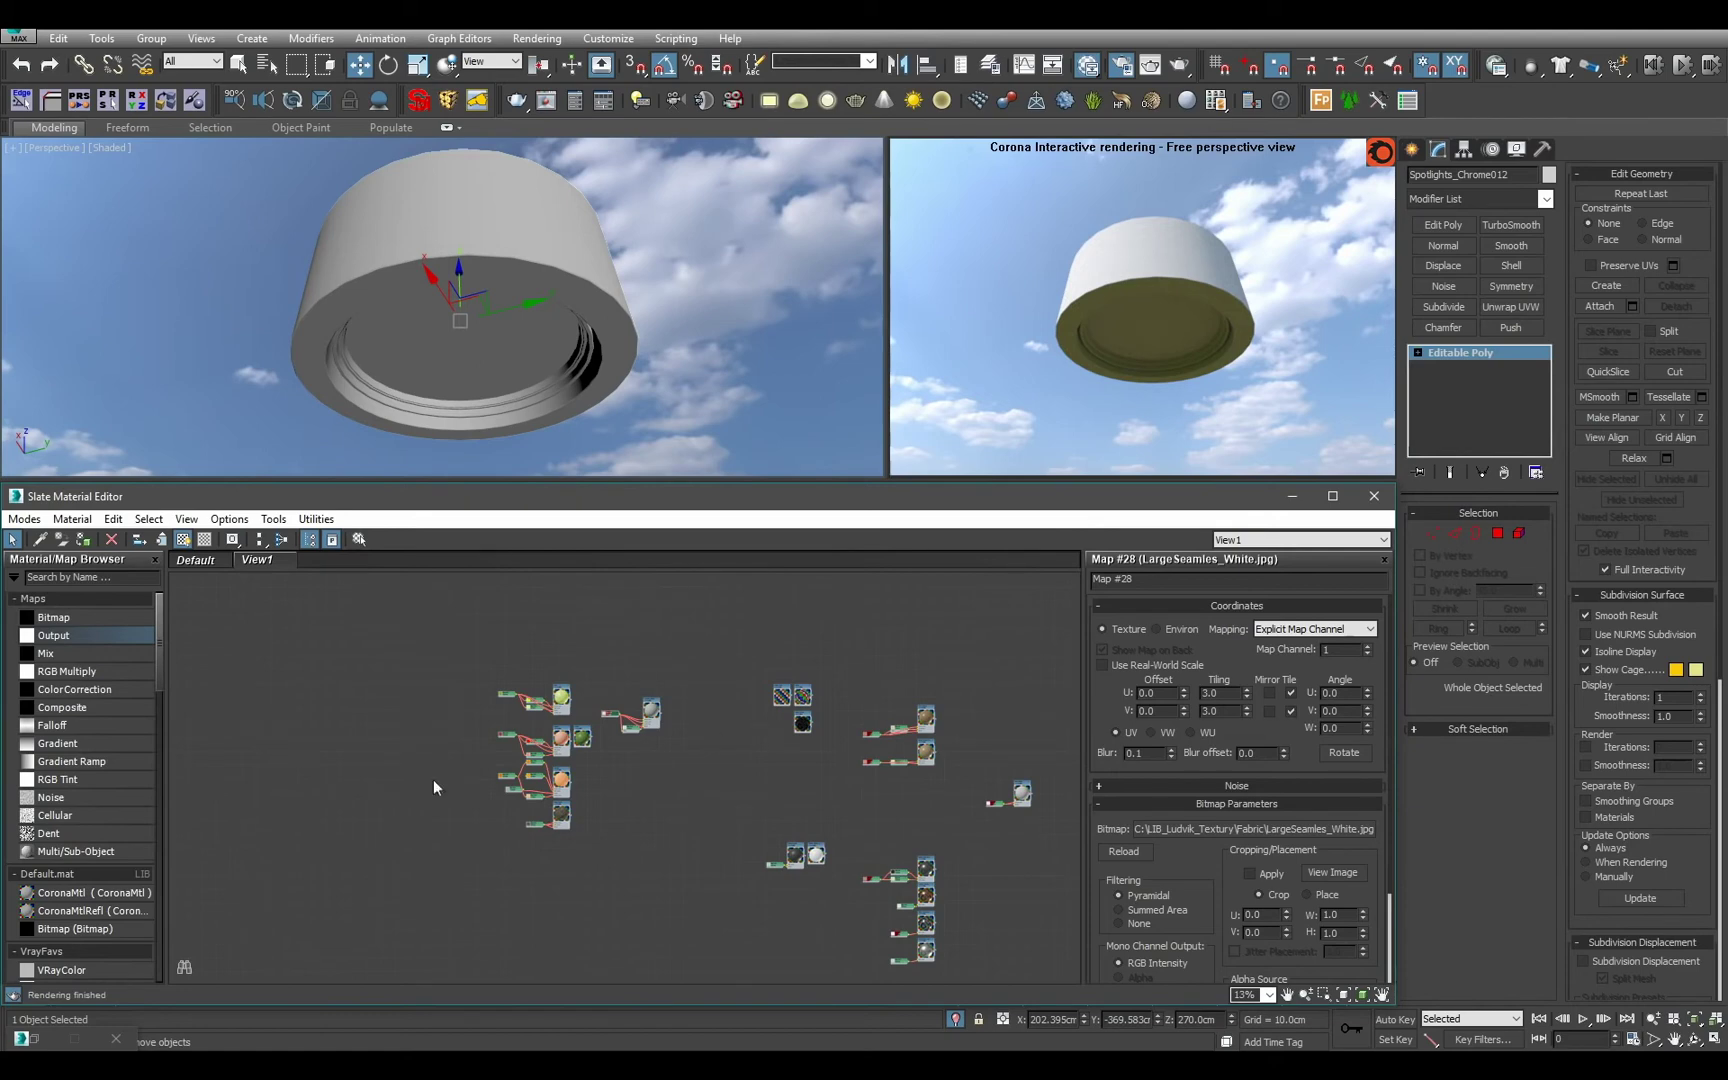
drag(120, 848, 688, 807)
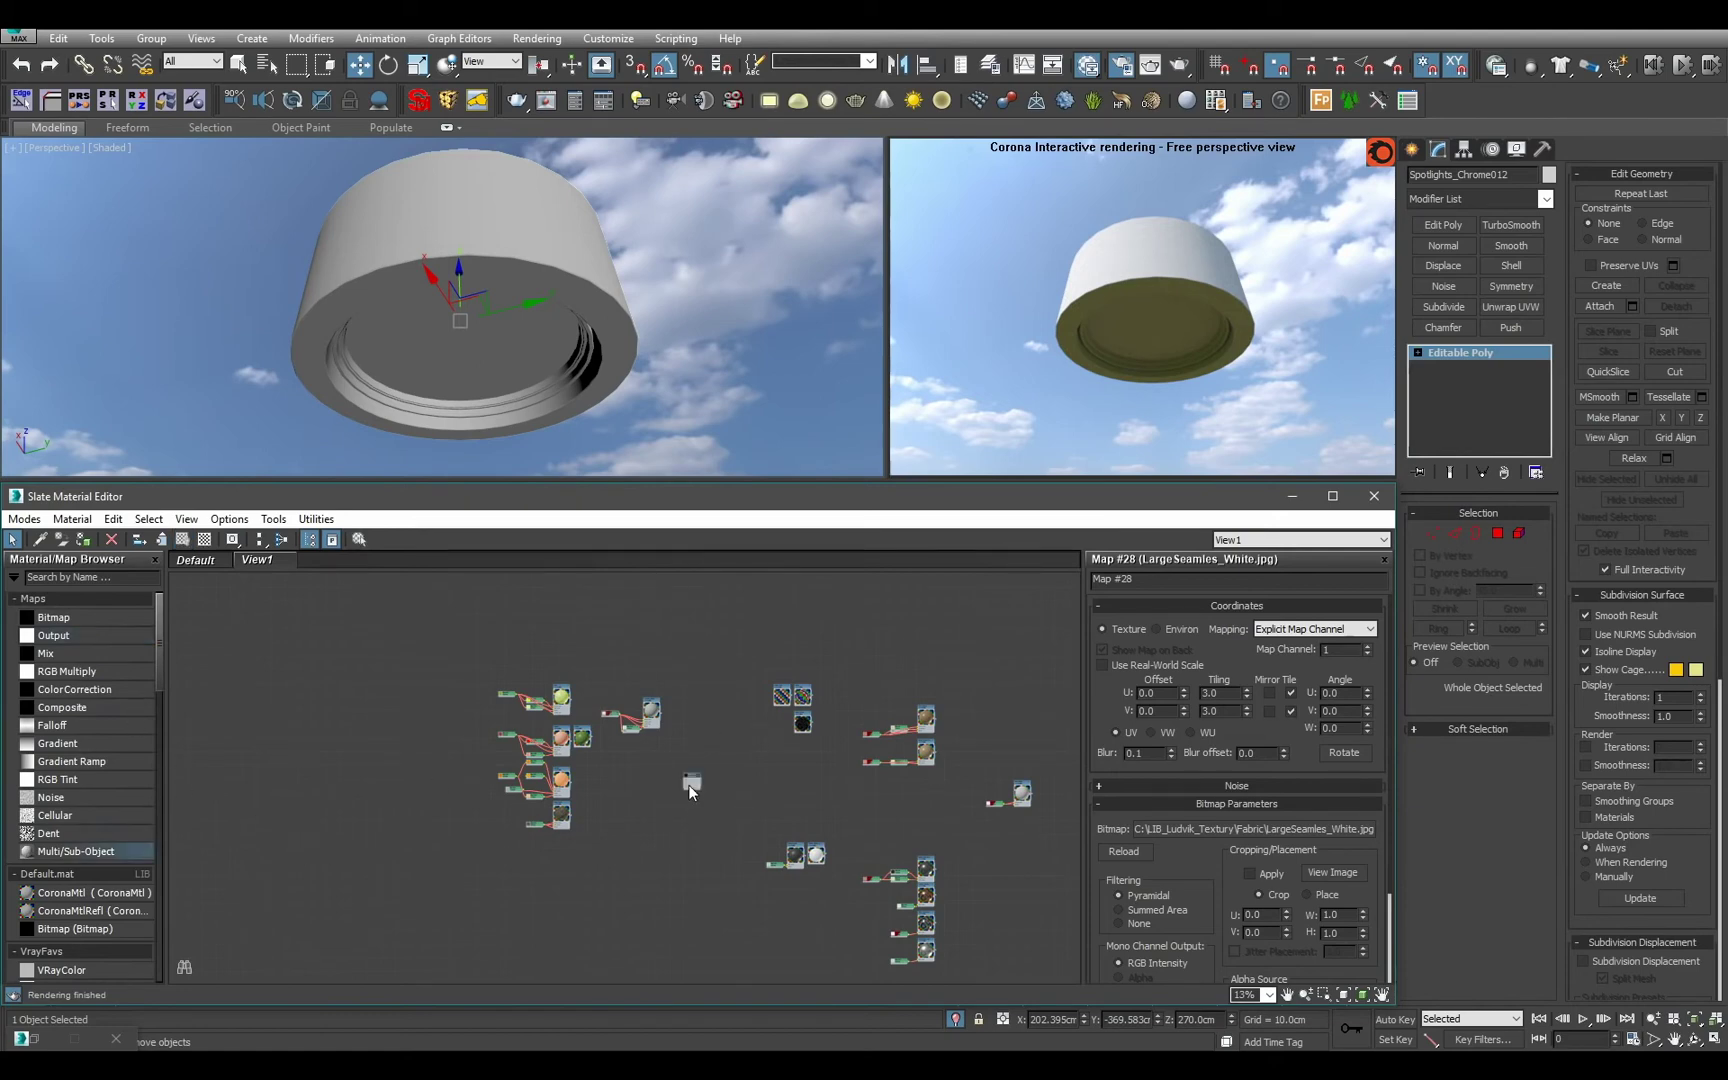
double_click(688, 784)
drag(1161, 581, 618, 510)
text(Spotli)
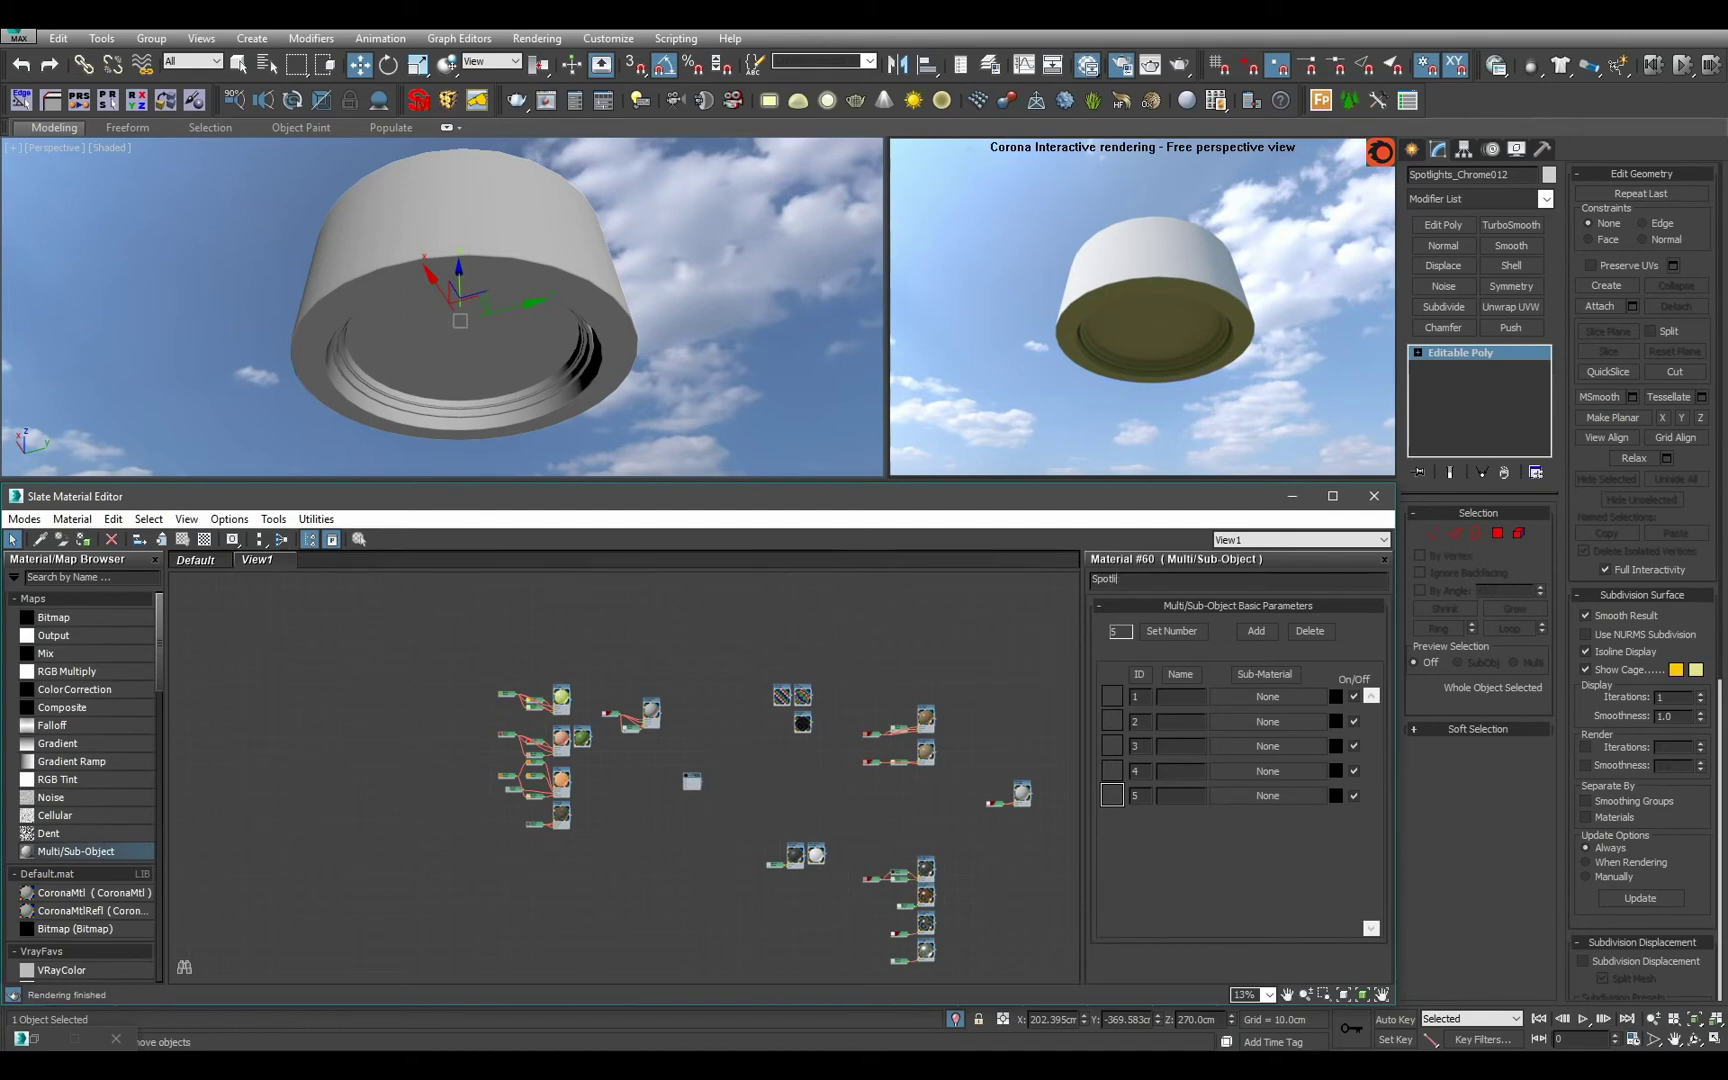
text(ghts)
key(Return)
Place the Spotlights material node beside the Glass material nodes.
scroll(760, 790, up, 5)
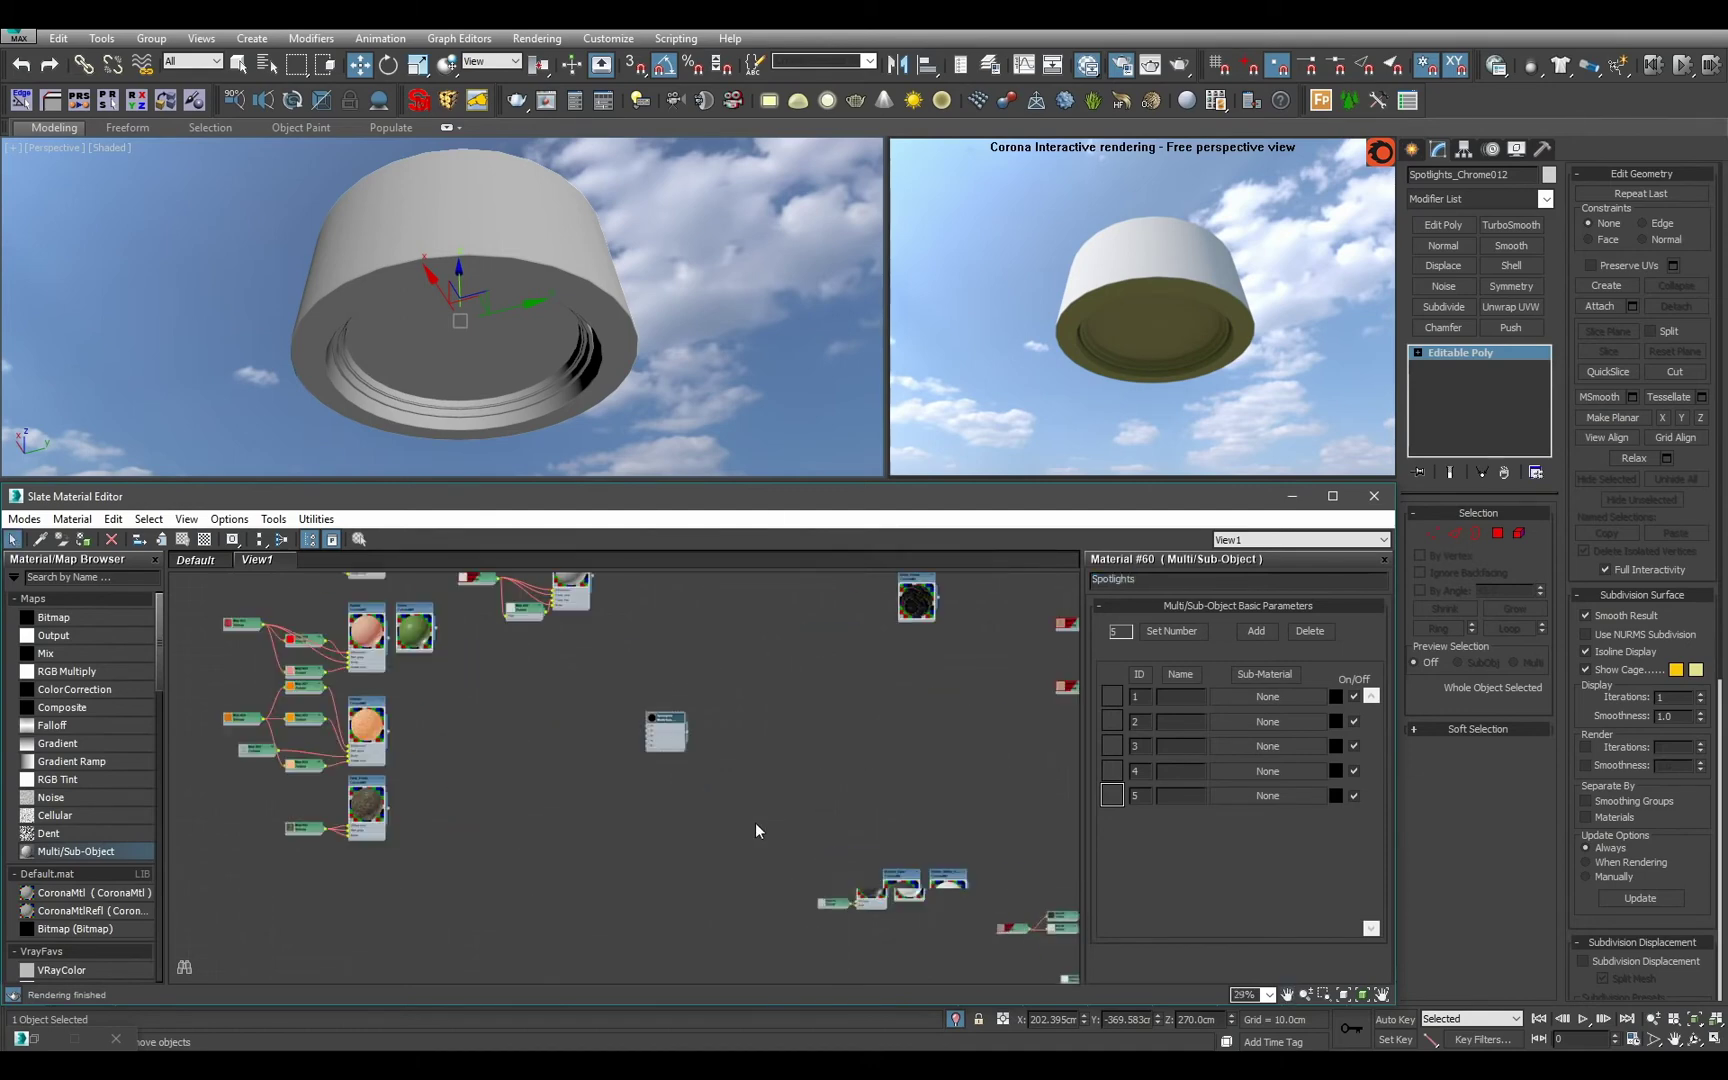
middle_drag(755, 829, 605, 852)
drag(505, 803, 850, 639)
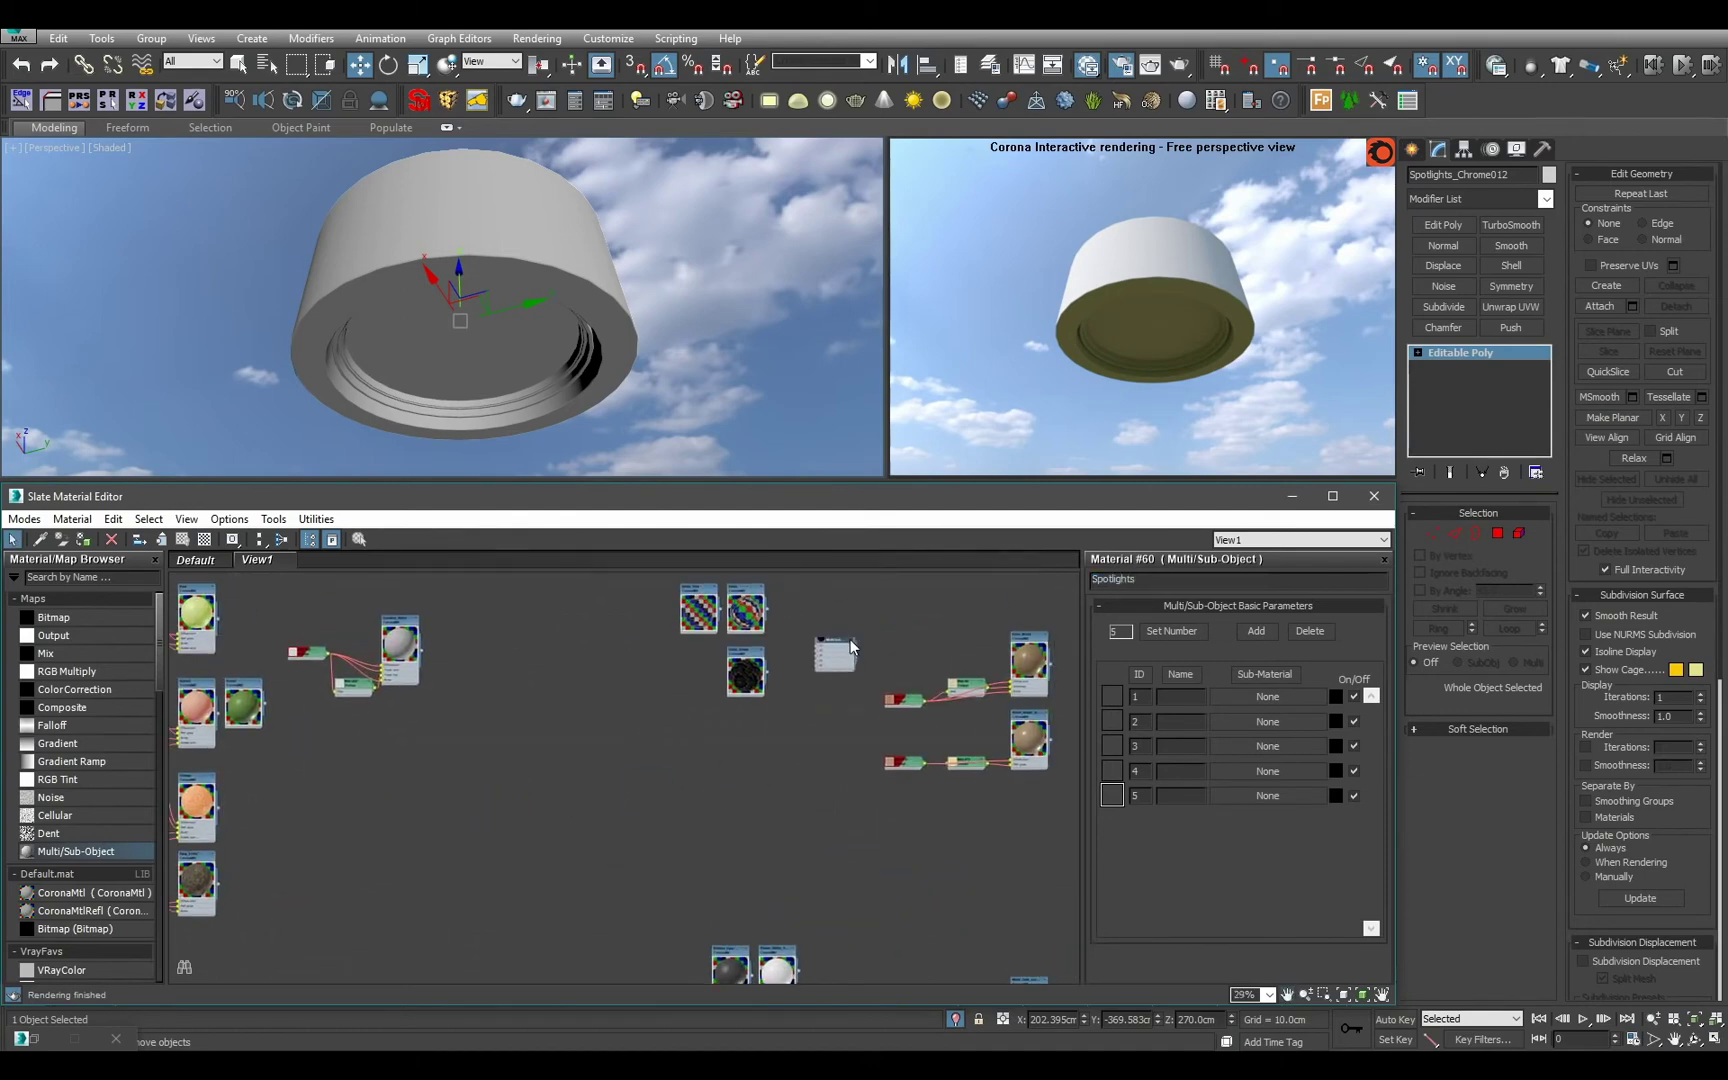
scroll(788, 784, up, 7)
drag(725, 782, 725, 734)
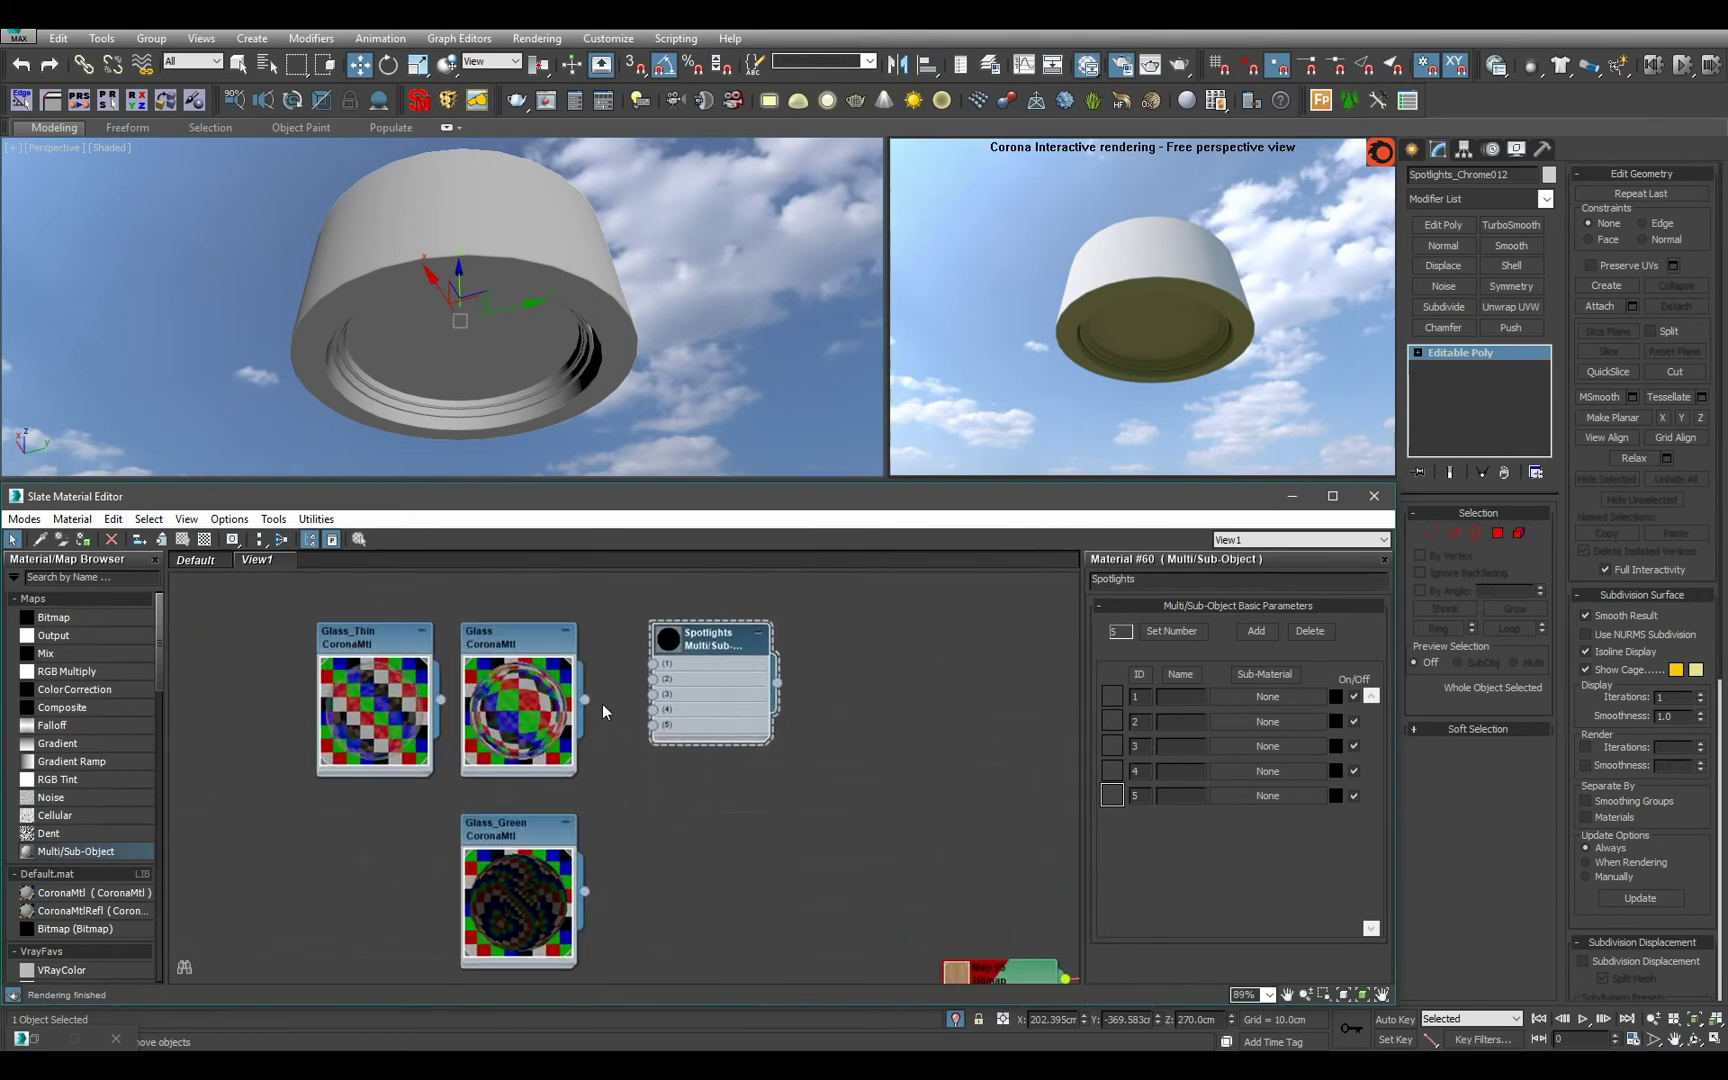
Isolate all the ceiling spotlights and assign the Spotlights material to them.
click(717, 437)
scroll(716, 431, down, 5)
scroll(716, 437, down, 3)
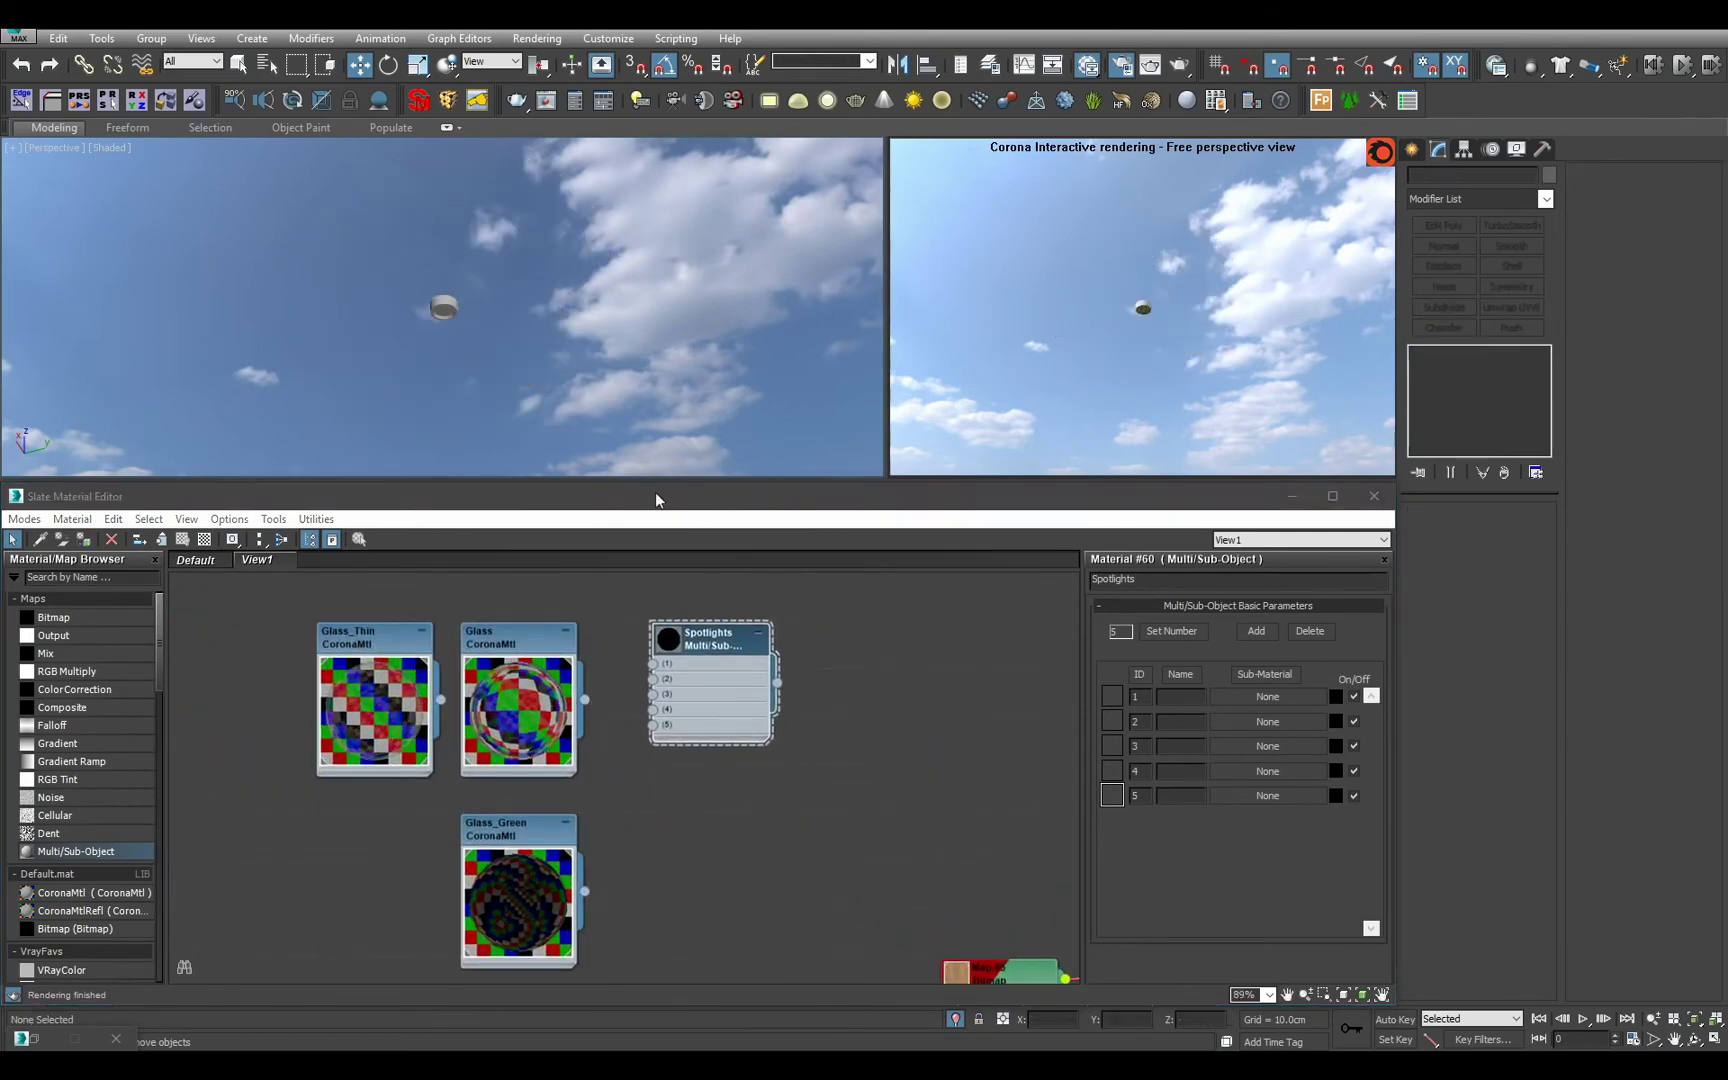
click(443, 307)
click(957, 1019)
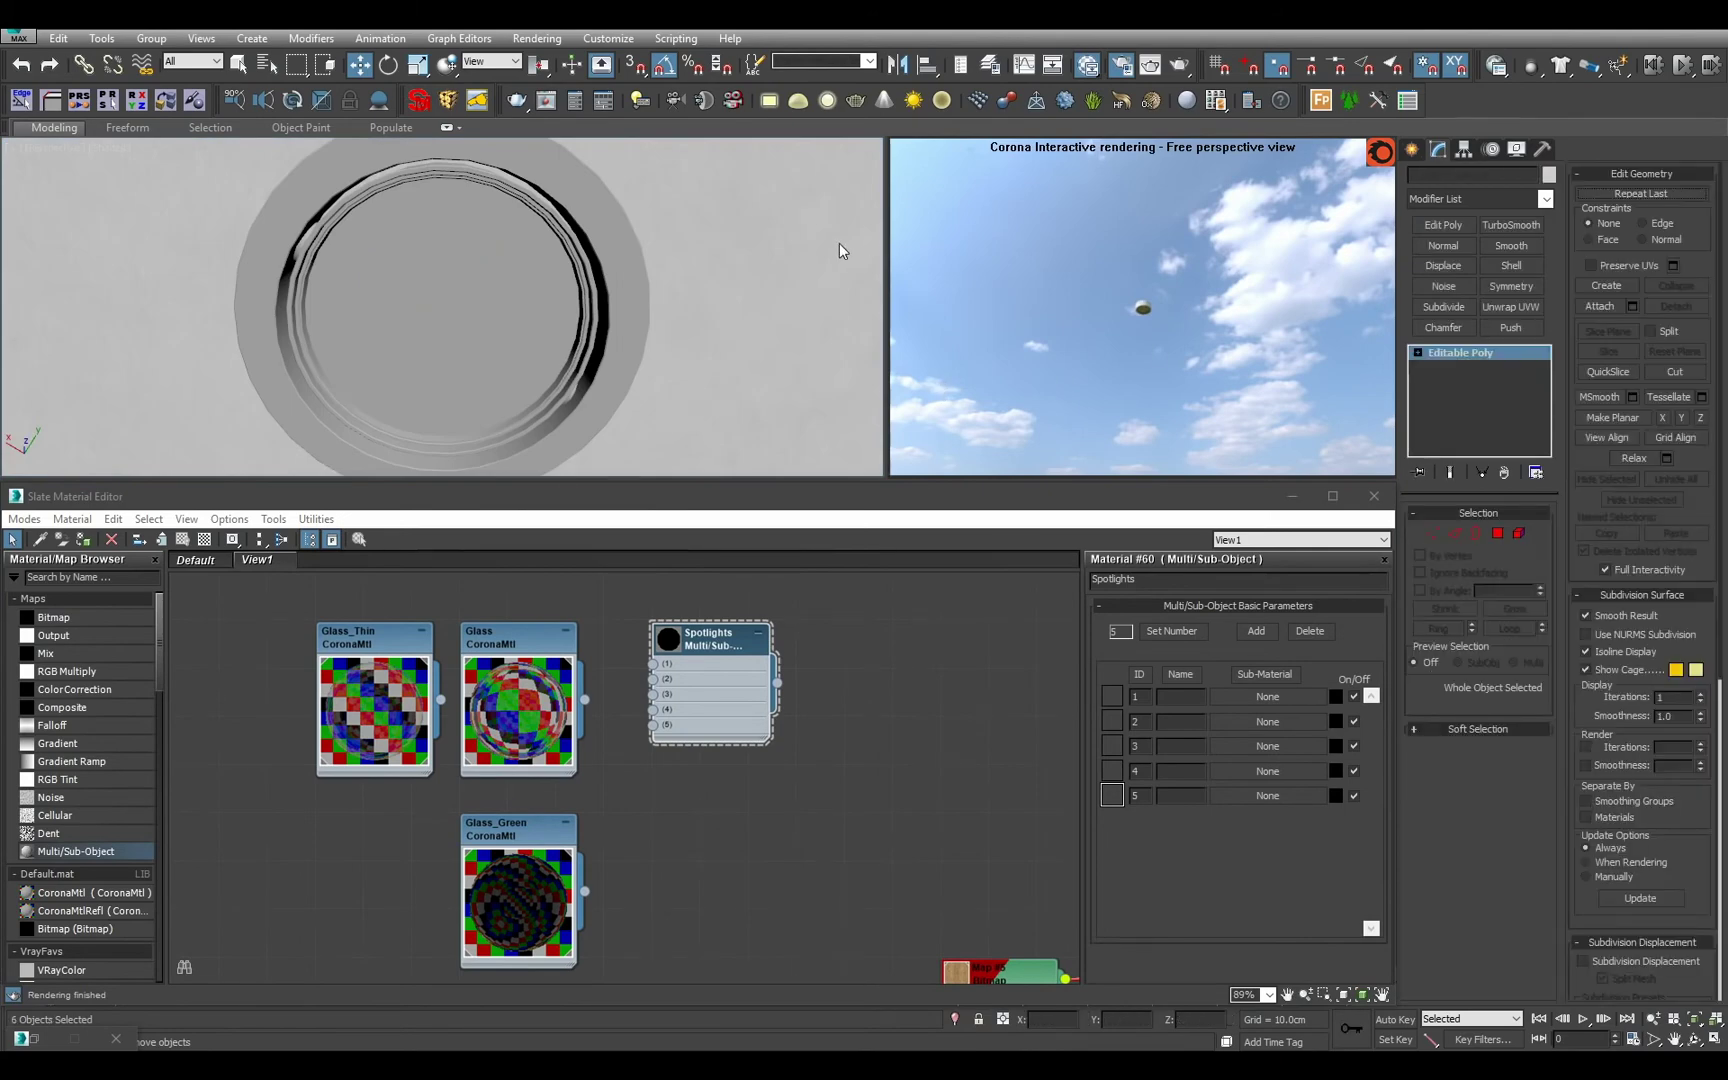
key(ctrl+i)
alt+middle_drag(760, 285, 660, 333)
key(q)
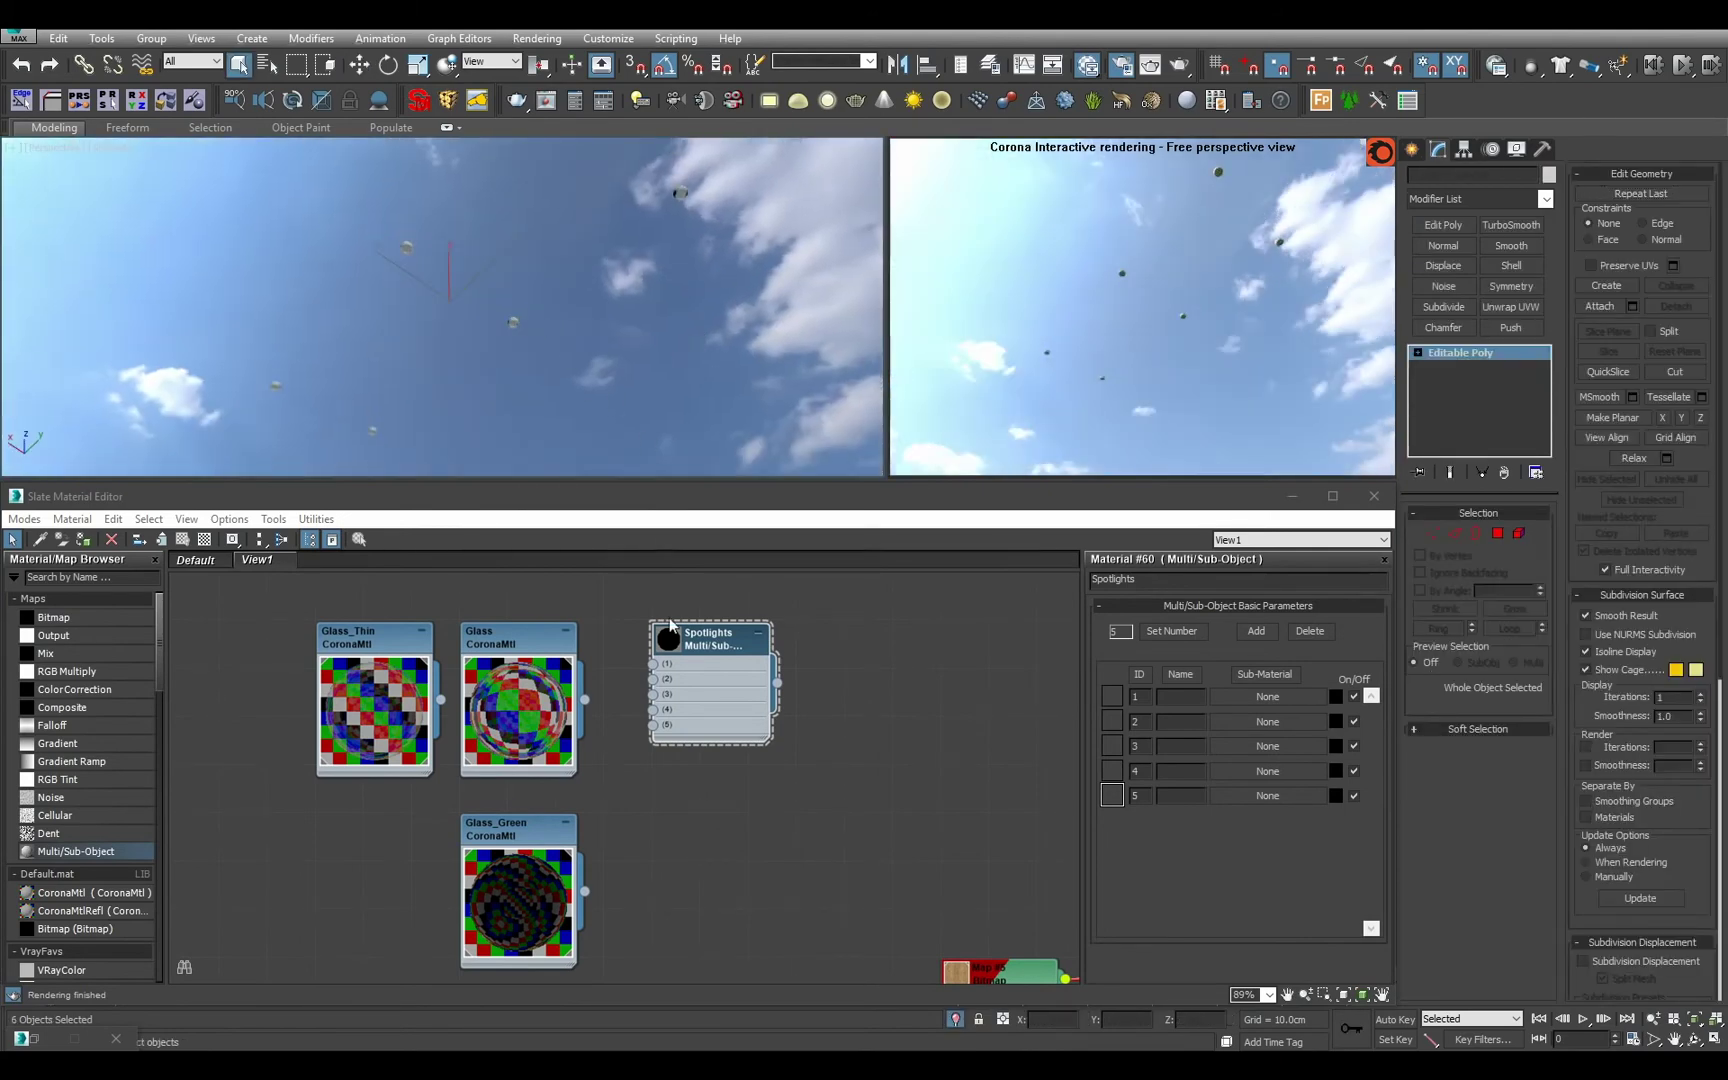
click(728, 686)
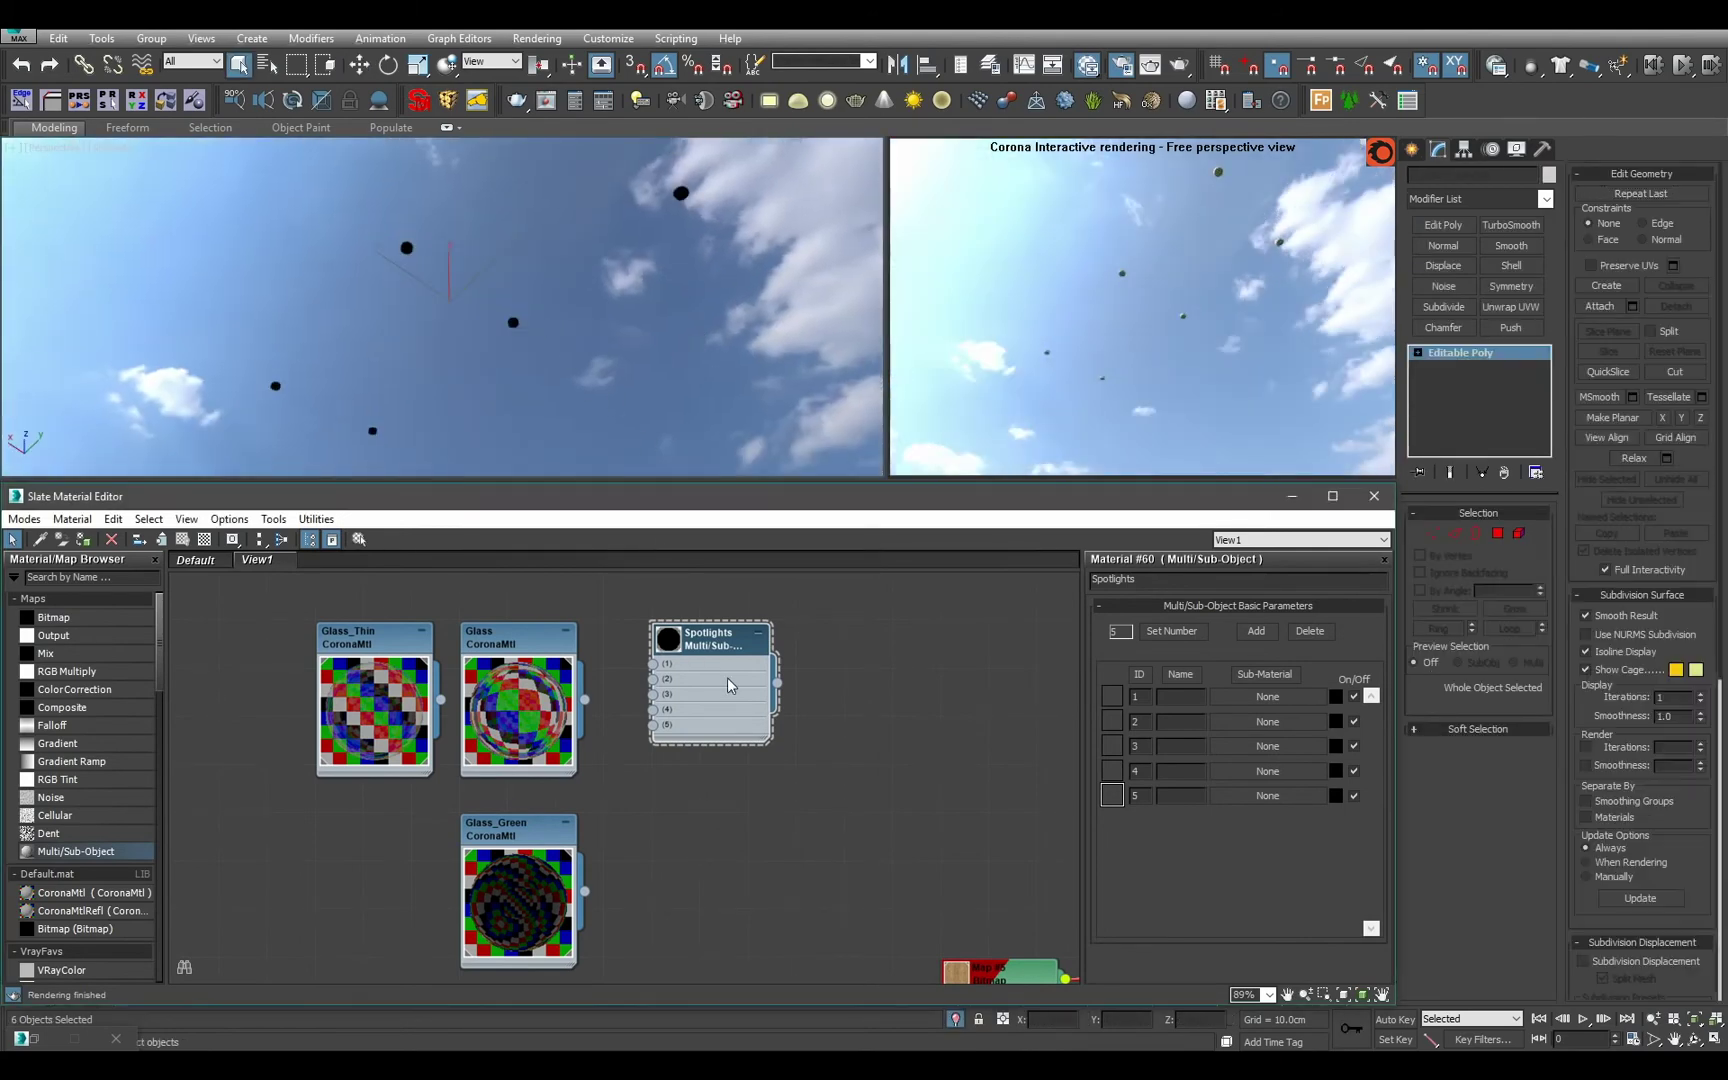
Connect the Glass material to slots 3 and 5 of the Spotlights material and select one spotlight.
drag(585, 700, 653, 724)
alt+middle_drag(608, 320, 575, 362)
click(516, 311)
key(z)
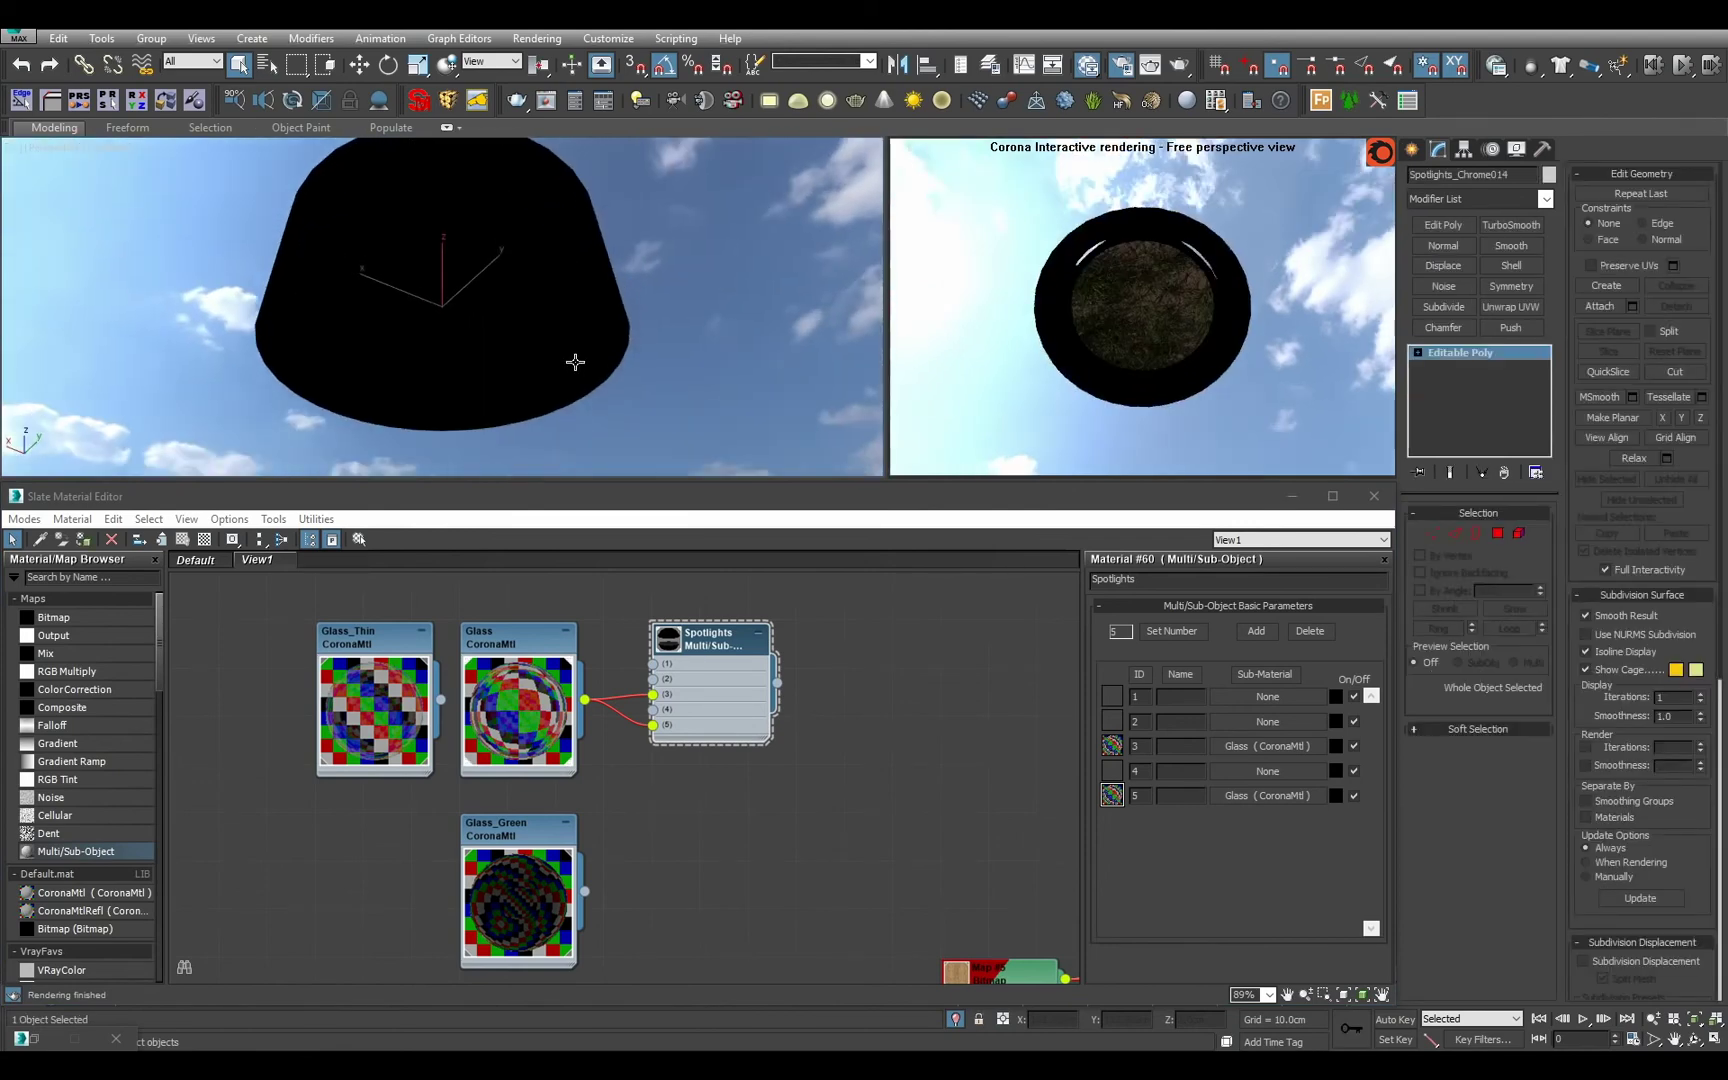
Select the spotlight's polygons by material IDs 3 and 1 in turn to check which parts they cover.
click(1497, 533)
click(1665, 641)
text(3)
key(Return)
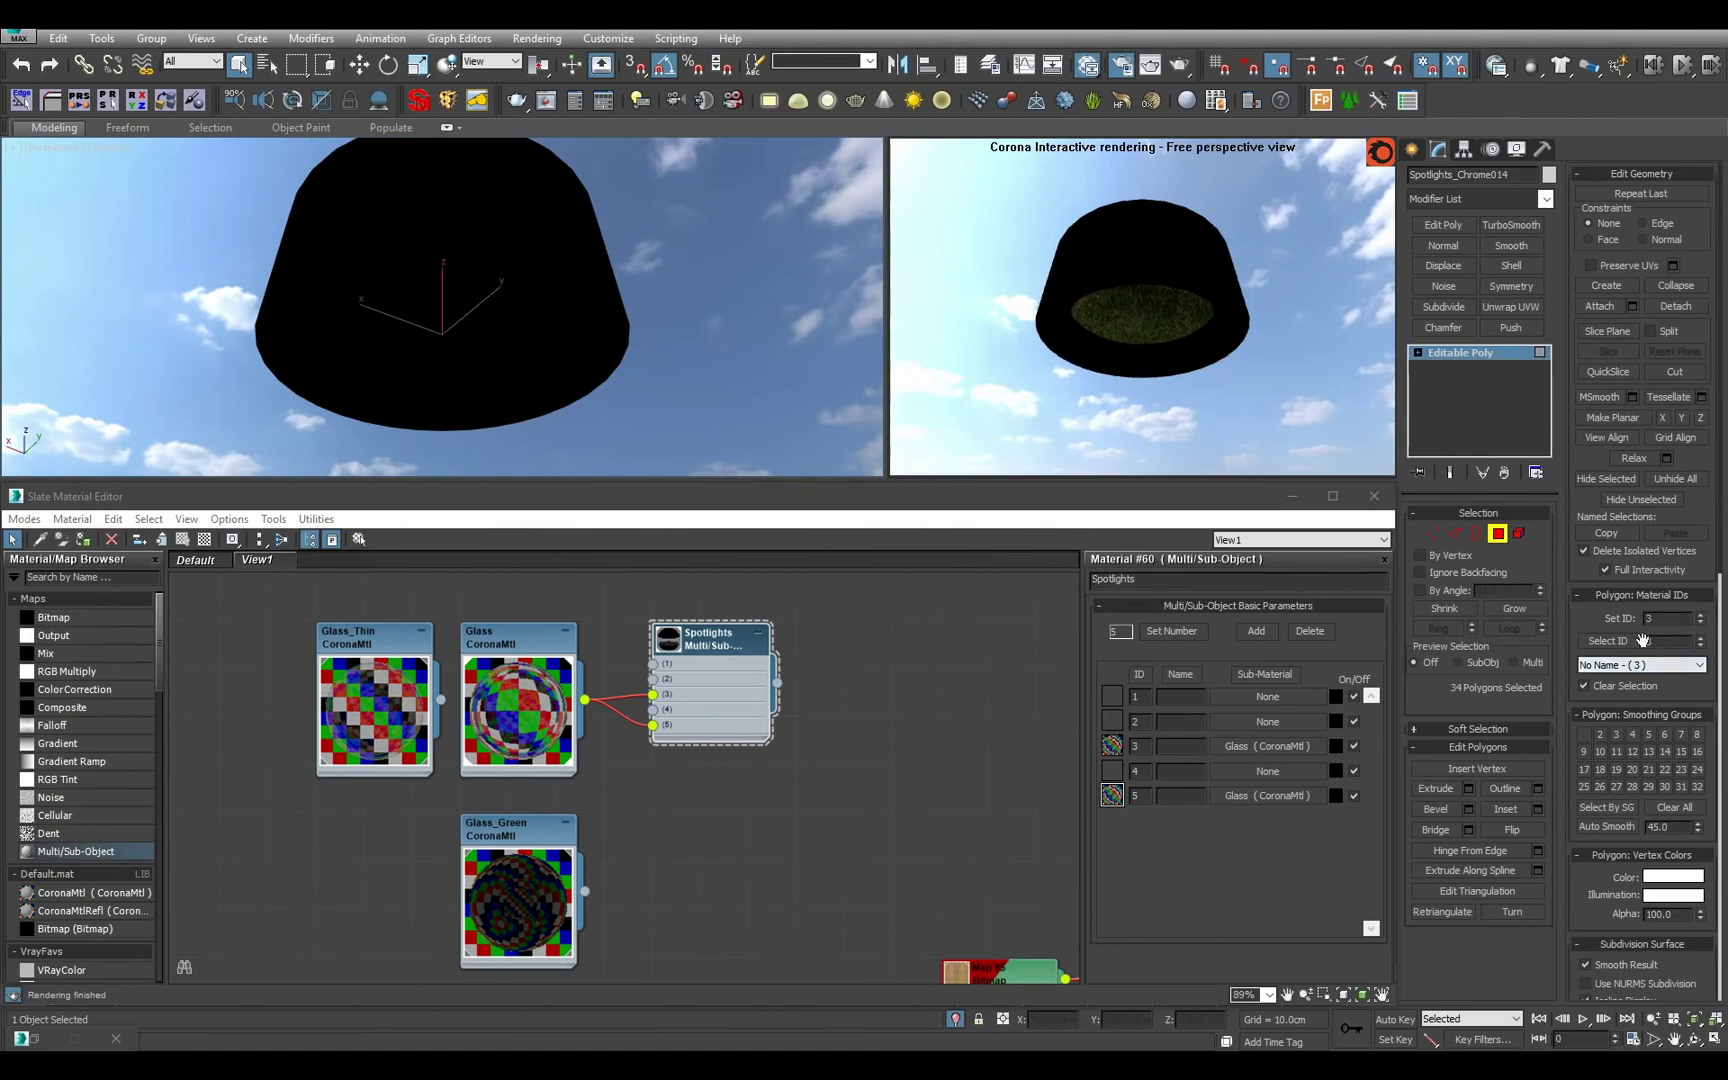
click(1601, 642)
click(1467, 350)
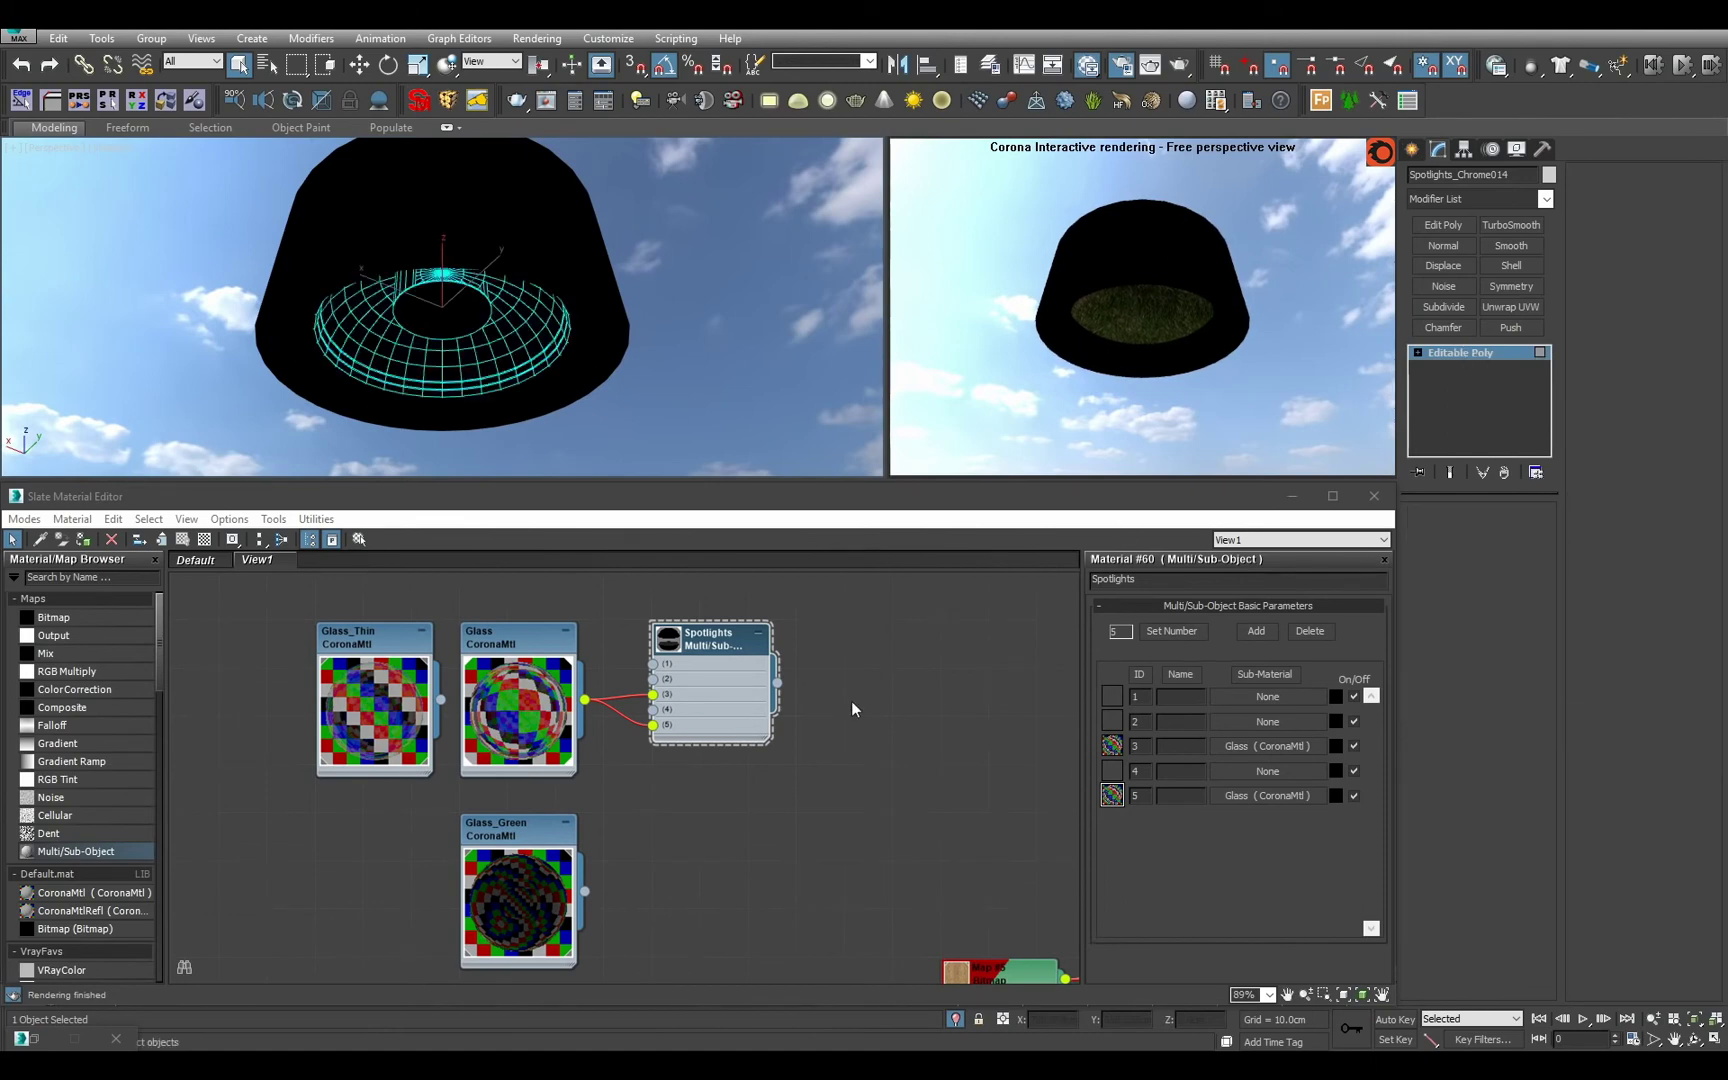
Create a new Corona reflective material above the Spotlights node and name it Chrome_Optical.
middle_drag(814, 709, 608, 741)
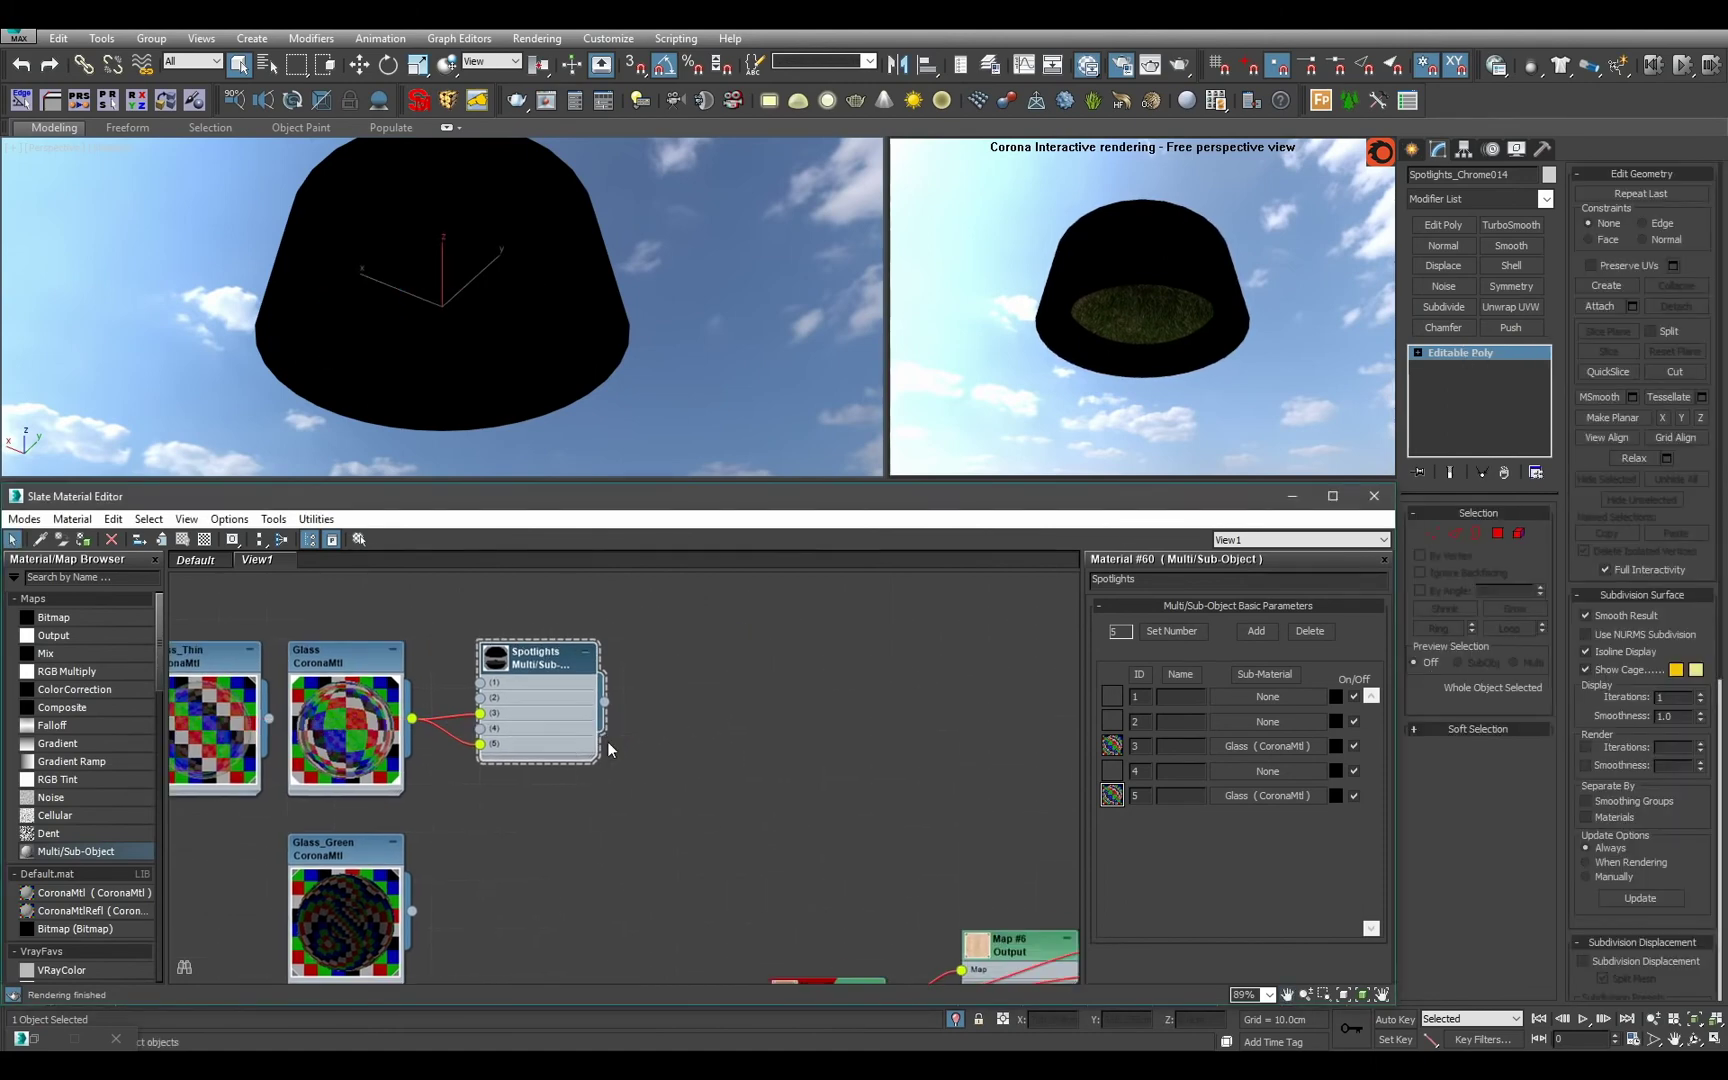
drag(88, 910, 778, 652)
double_click(1219, 582)
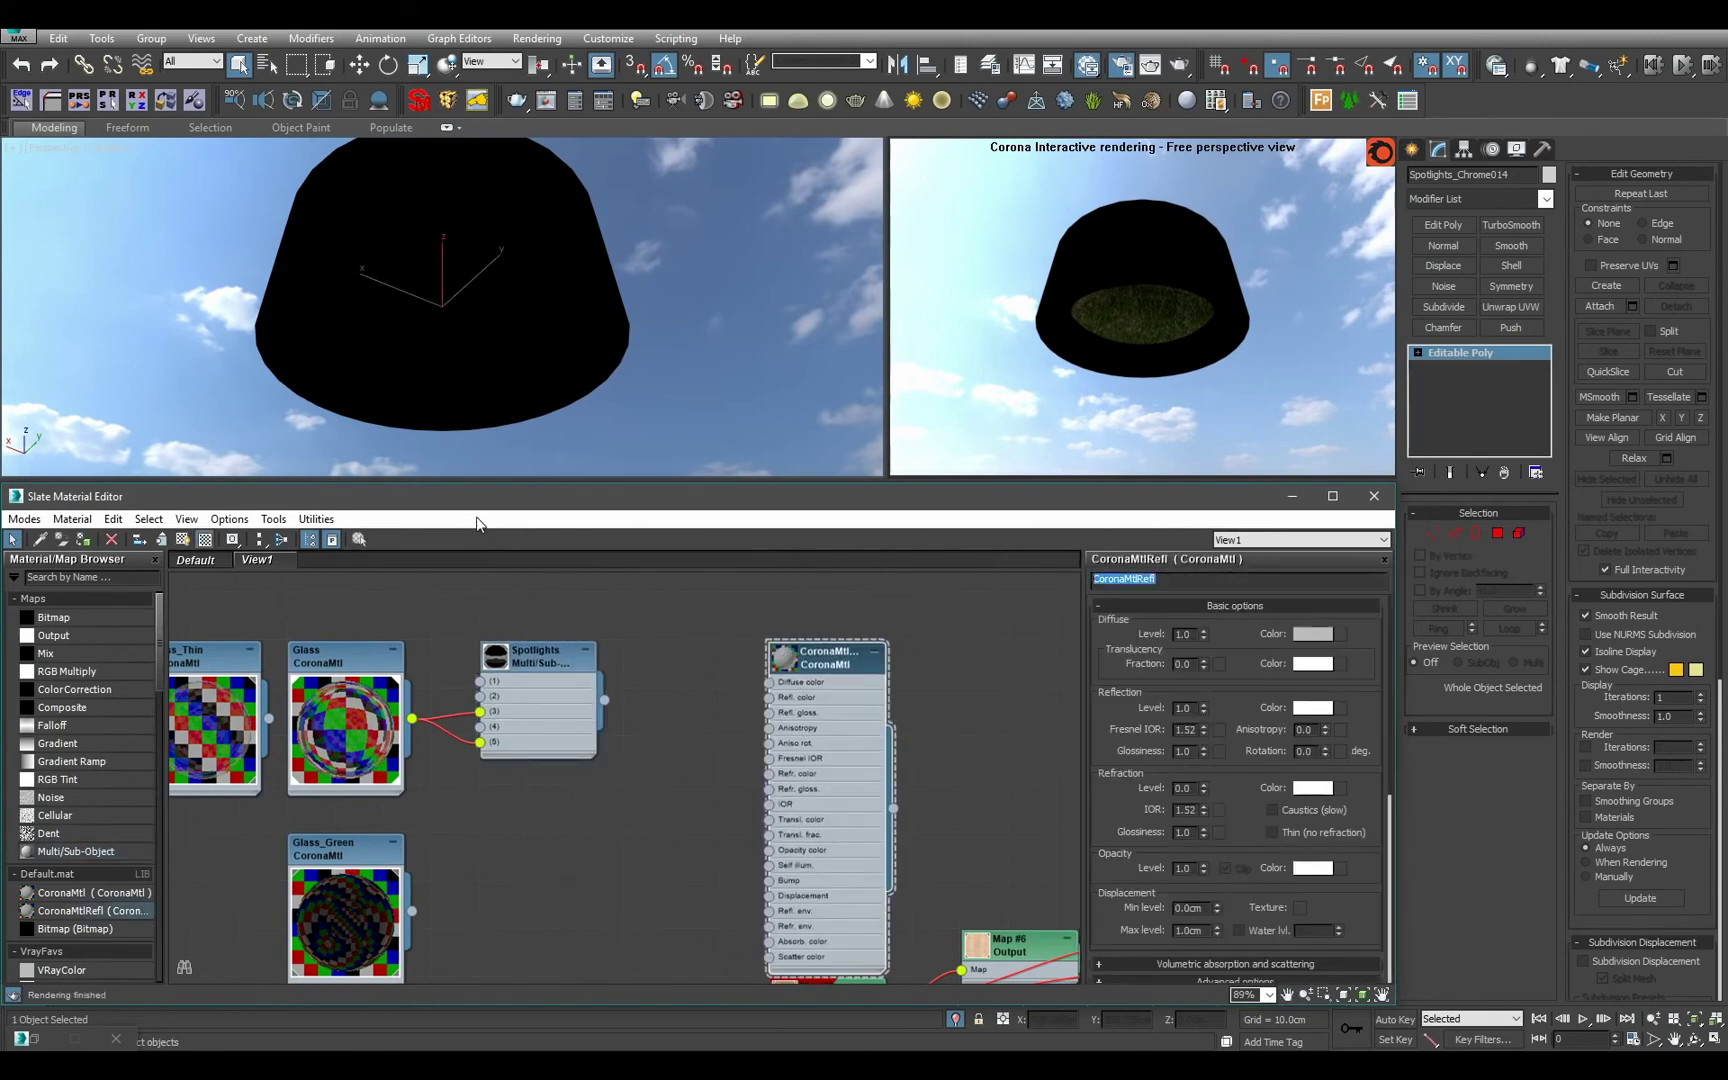
text(Chrome_Optical)
key(Return)
Set the Chrome_Optical material's Fresnel IOR to 50 and its diffuse level to 0.
double_click(1188, 730)
text(50)
key(Return)
right_click(1205, 636)
double_click(790, 663)
Connect the Chrome_Optical material to slot 1 of the Spotlights material.
scroll(790, 663, down, 2)
drag(902, 746, 599, 780)
alt+middle_drag(652, 363, 582, 266)
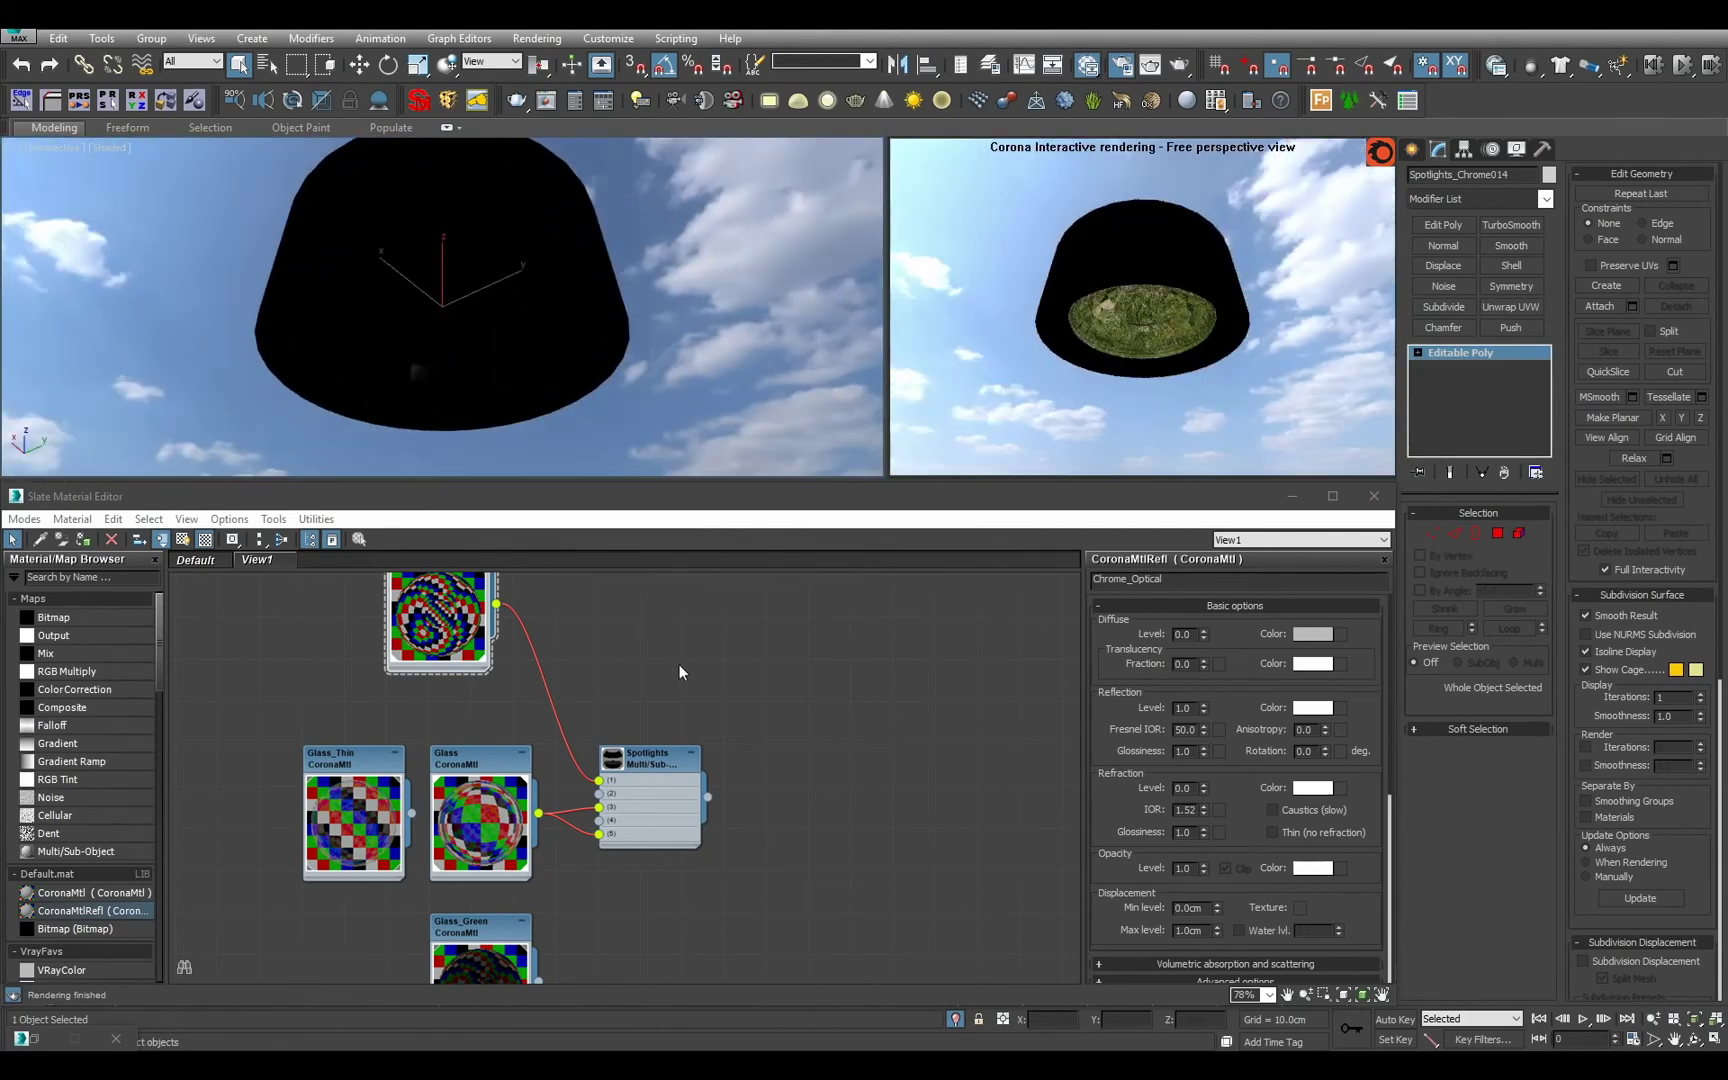
scroll(701, 771, down, 5)
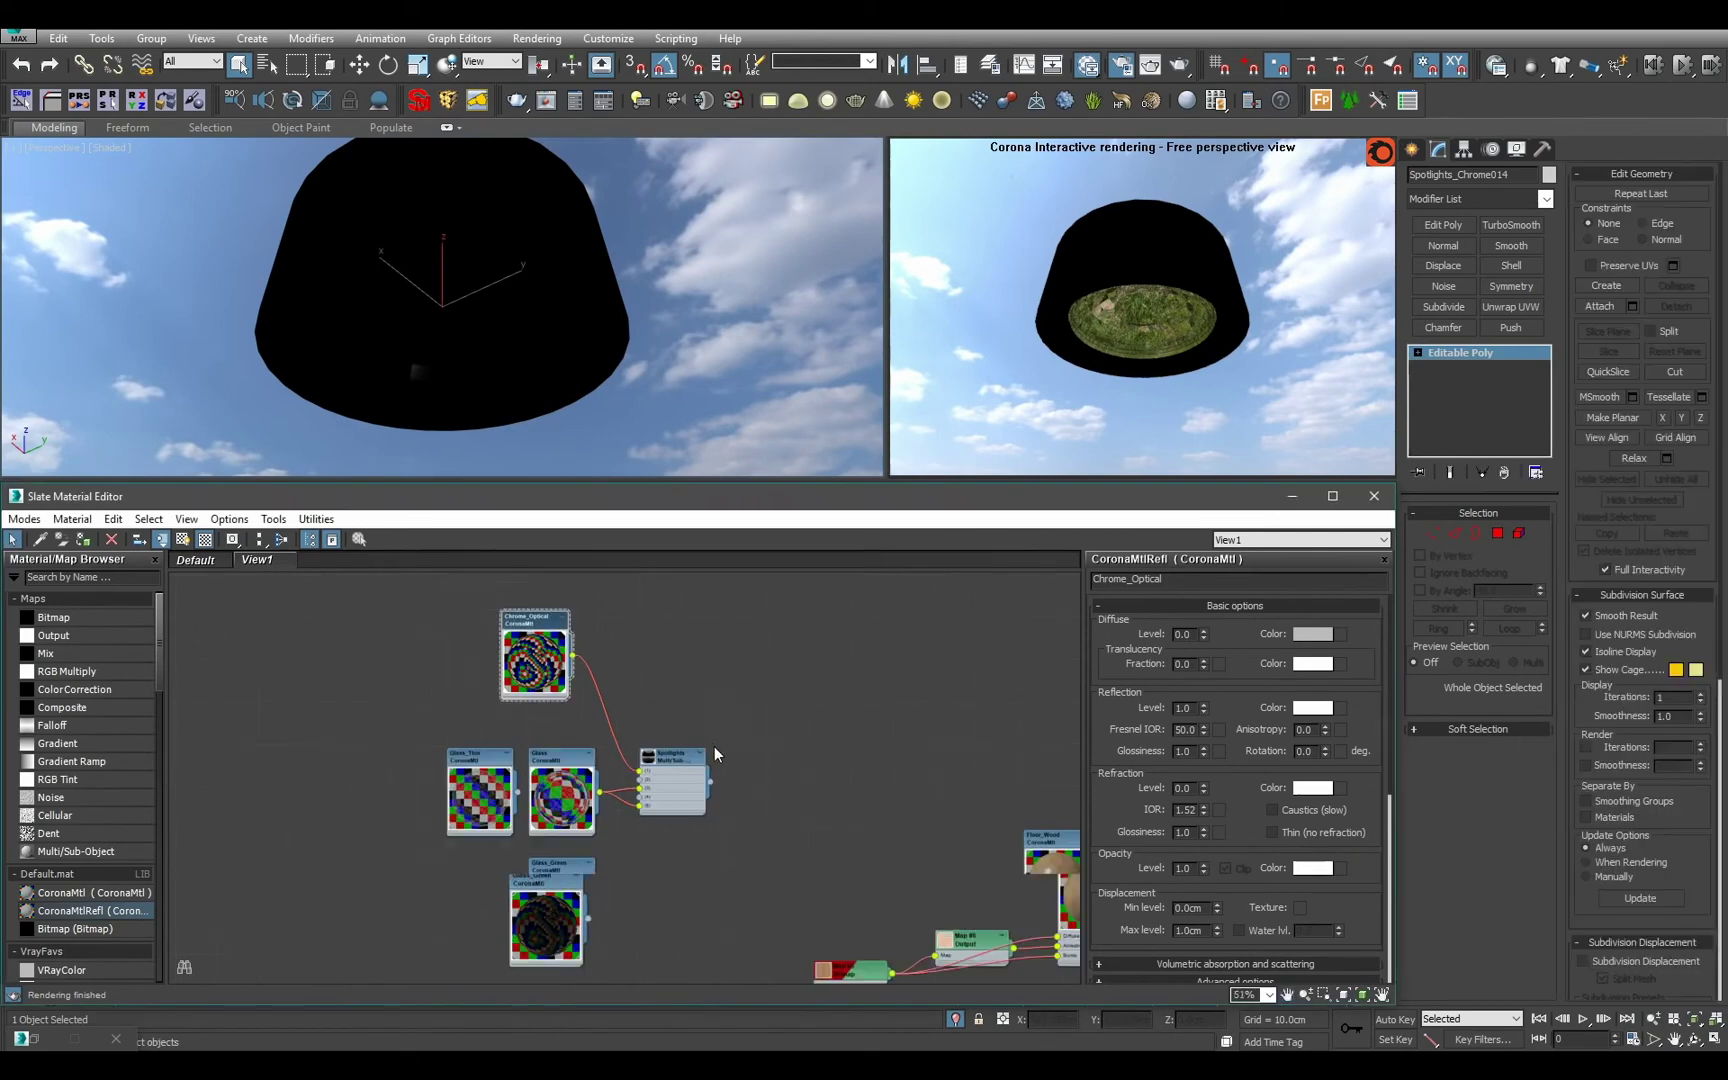
scroll(714, 747, up, 4)
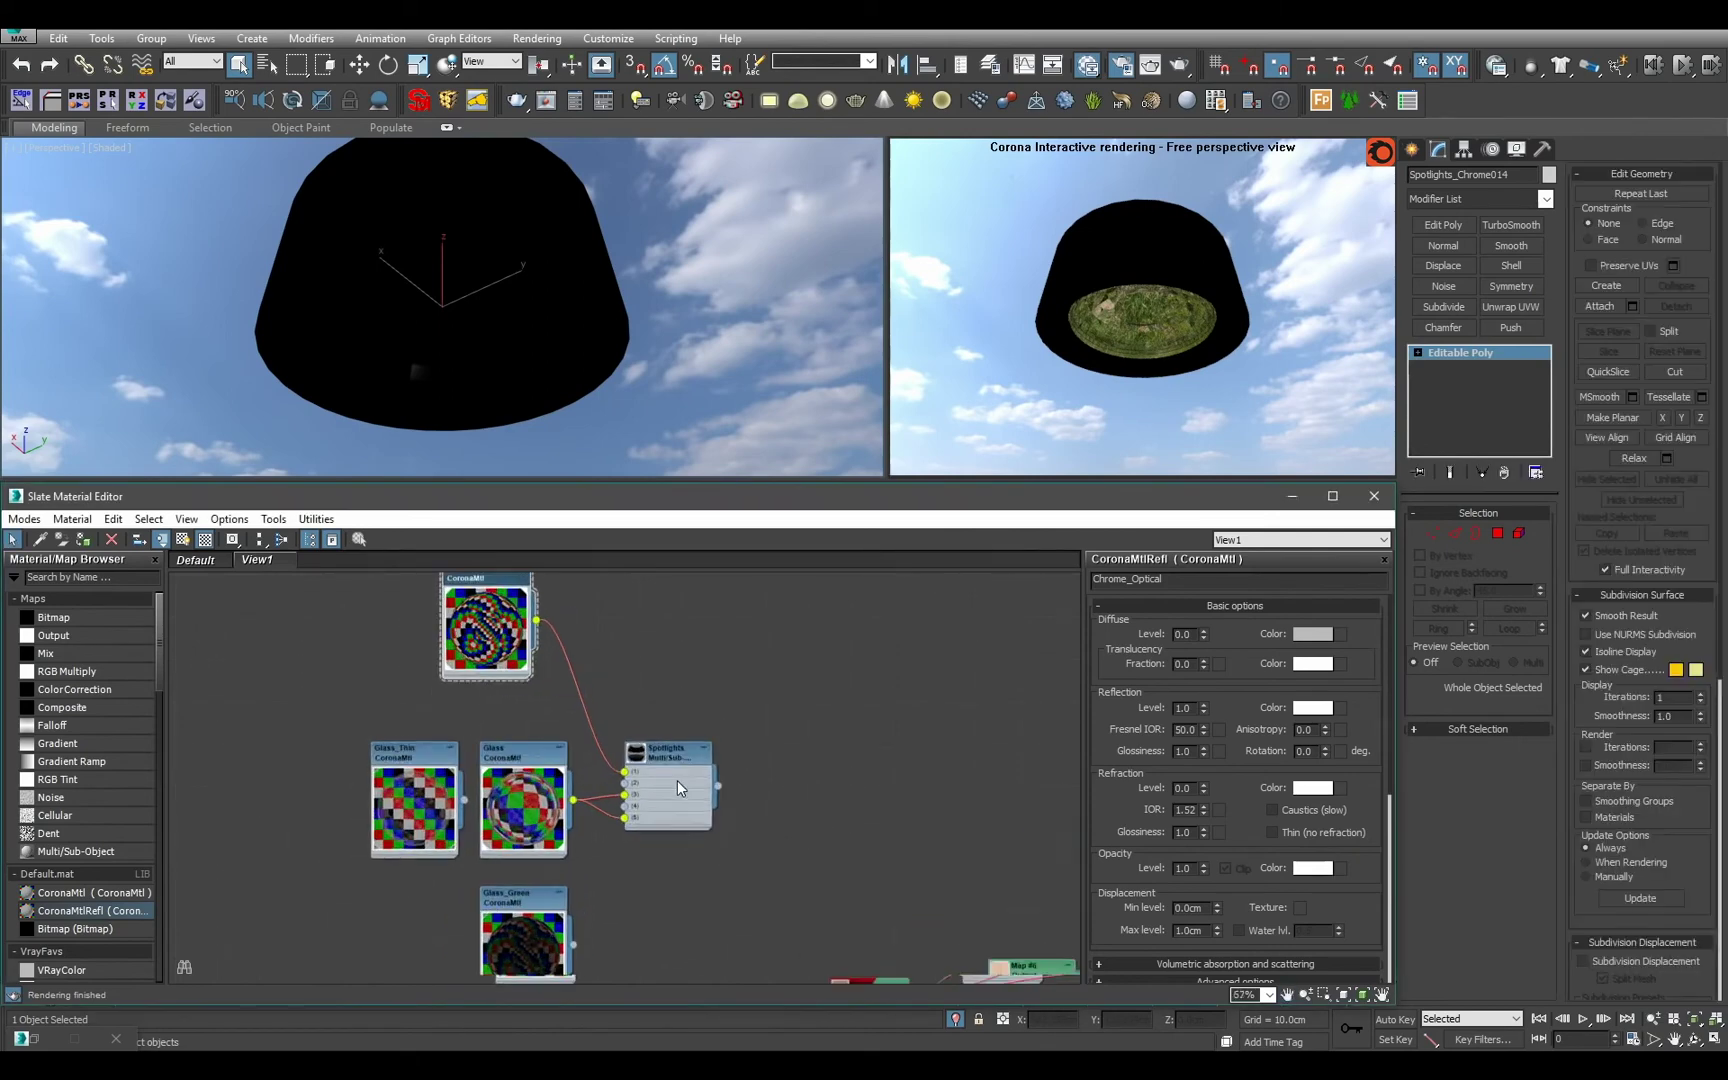
Select the spotlight's polygons with material ID 2, inspect them in wireframe and leave polygon editing.
click(1497, 533)
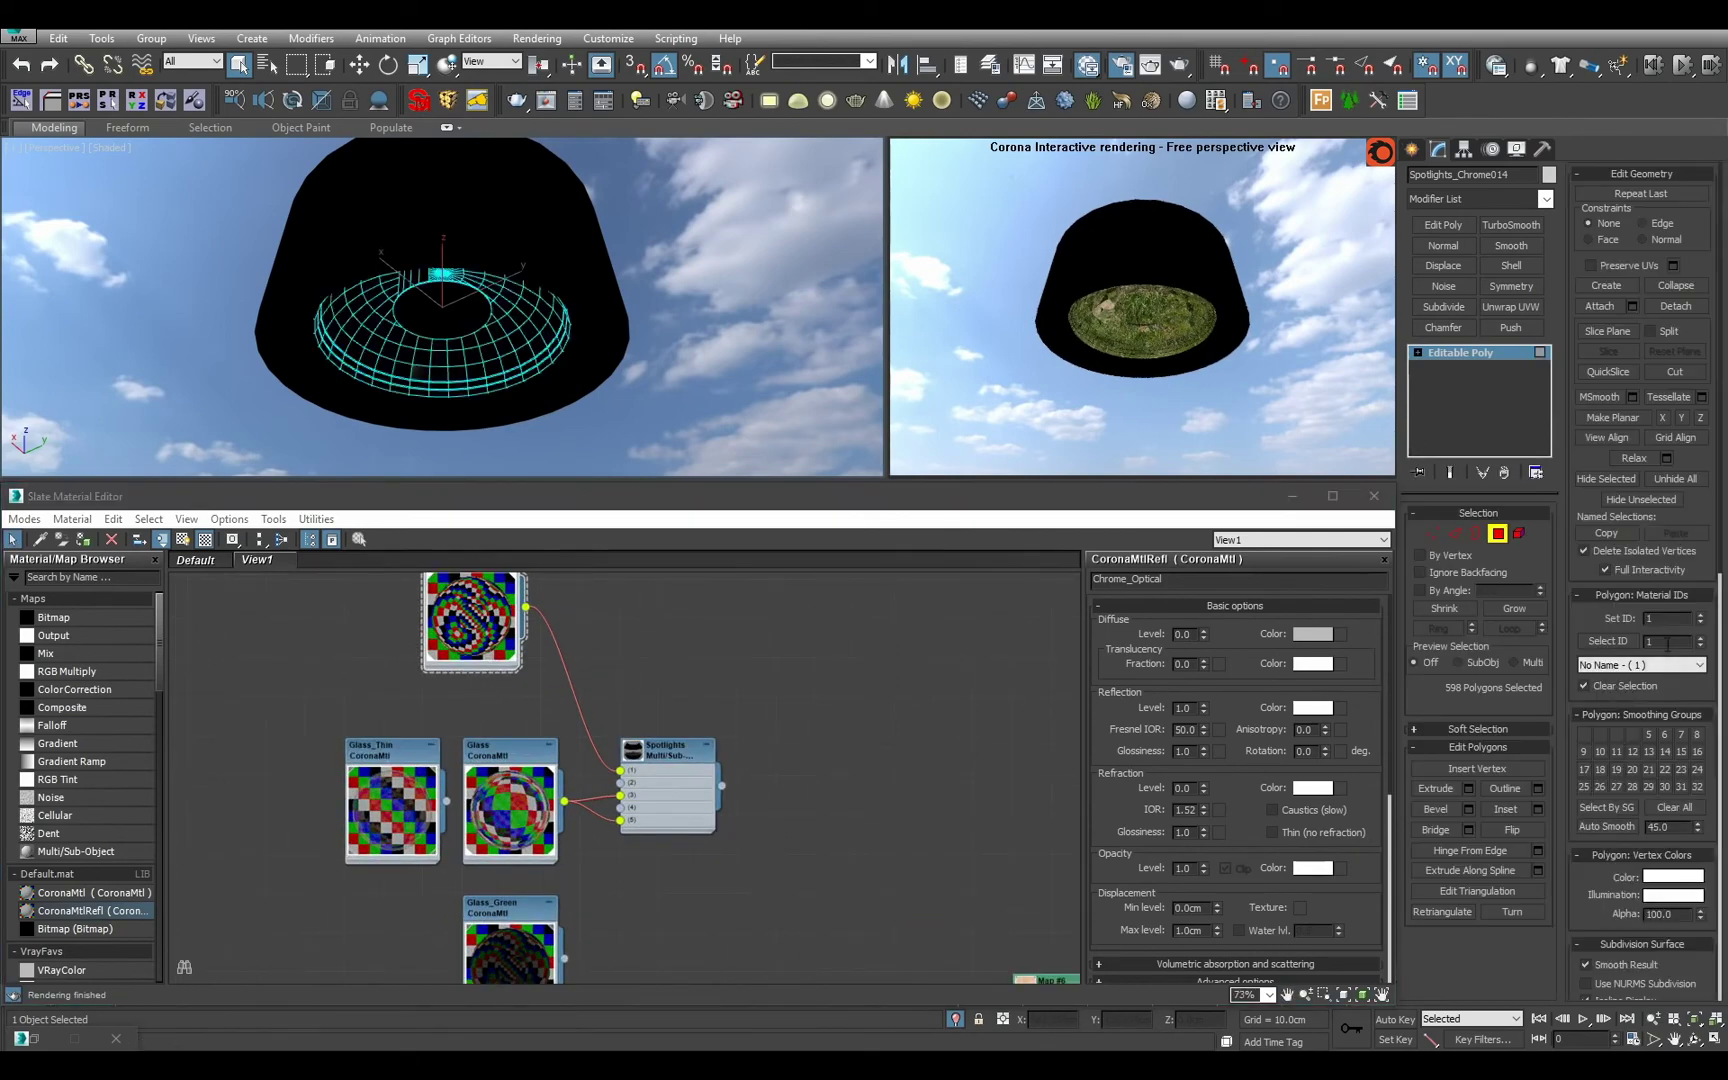
text(2)
click(1621, 642)
mouse_move(571, 327)
alt+middle_down()
mouse_move(586, 262)
mouse_move(605, 316)
alt+middle_up()
key(F3)
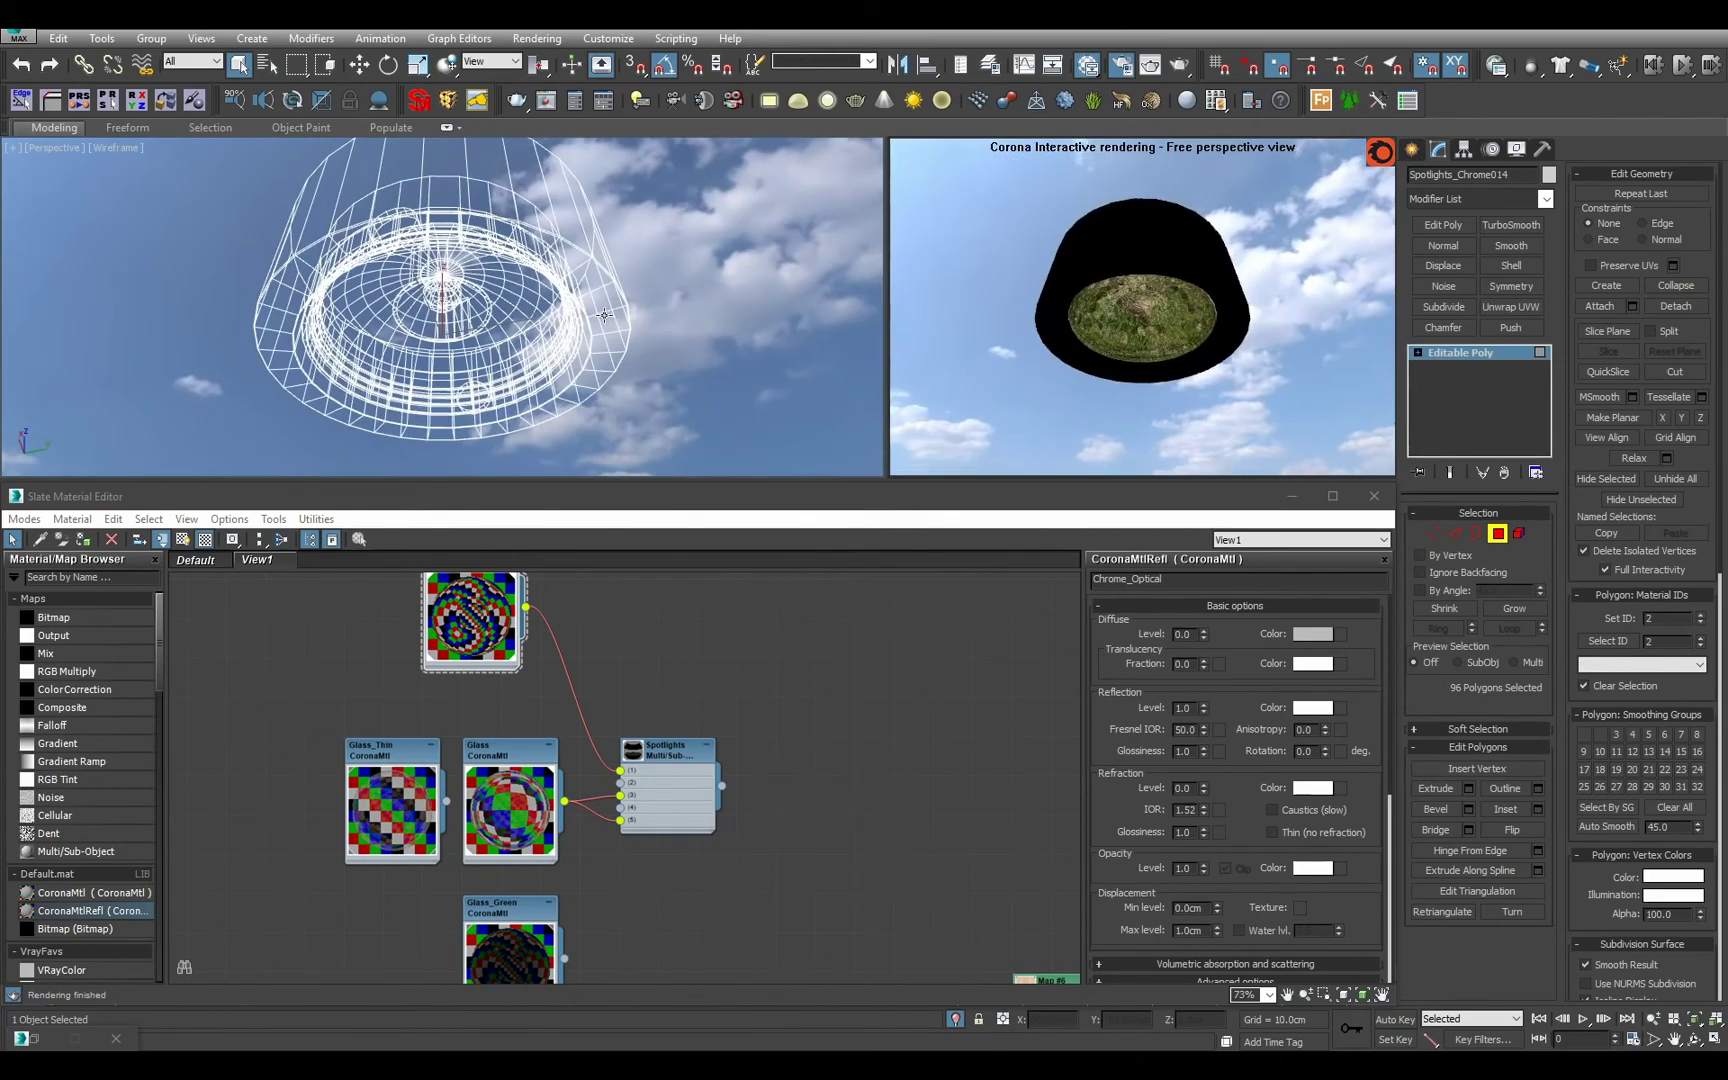
key(F3)
click(1452, 353)
Select another ceiling spotlight and check its polygons with material ID 2 in wireframe display.
scroll(787, 296, down, 6)
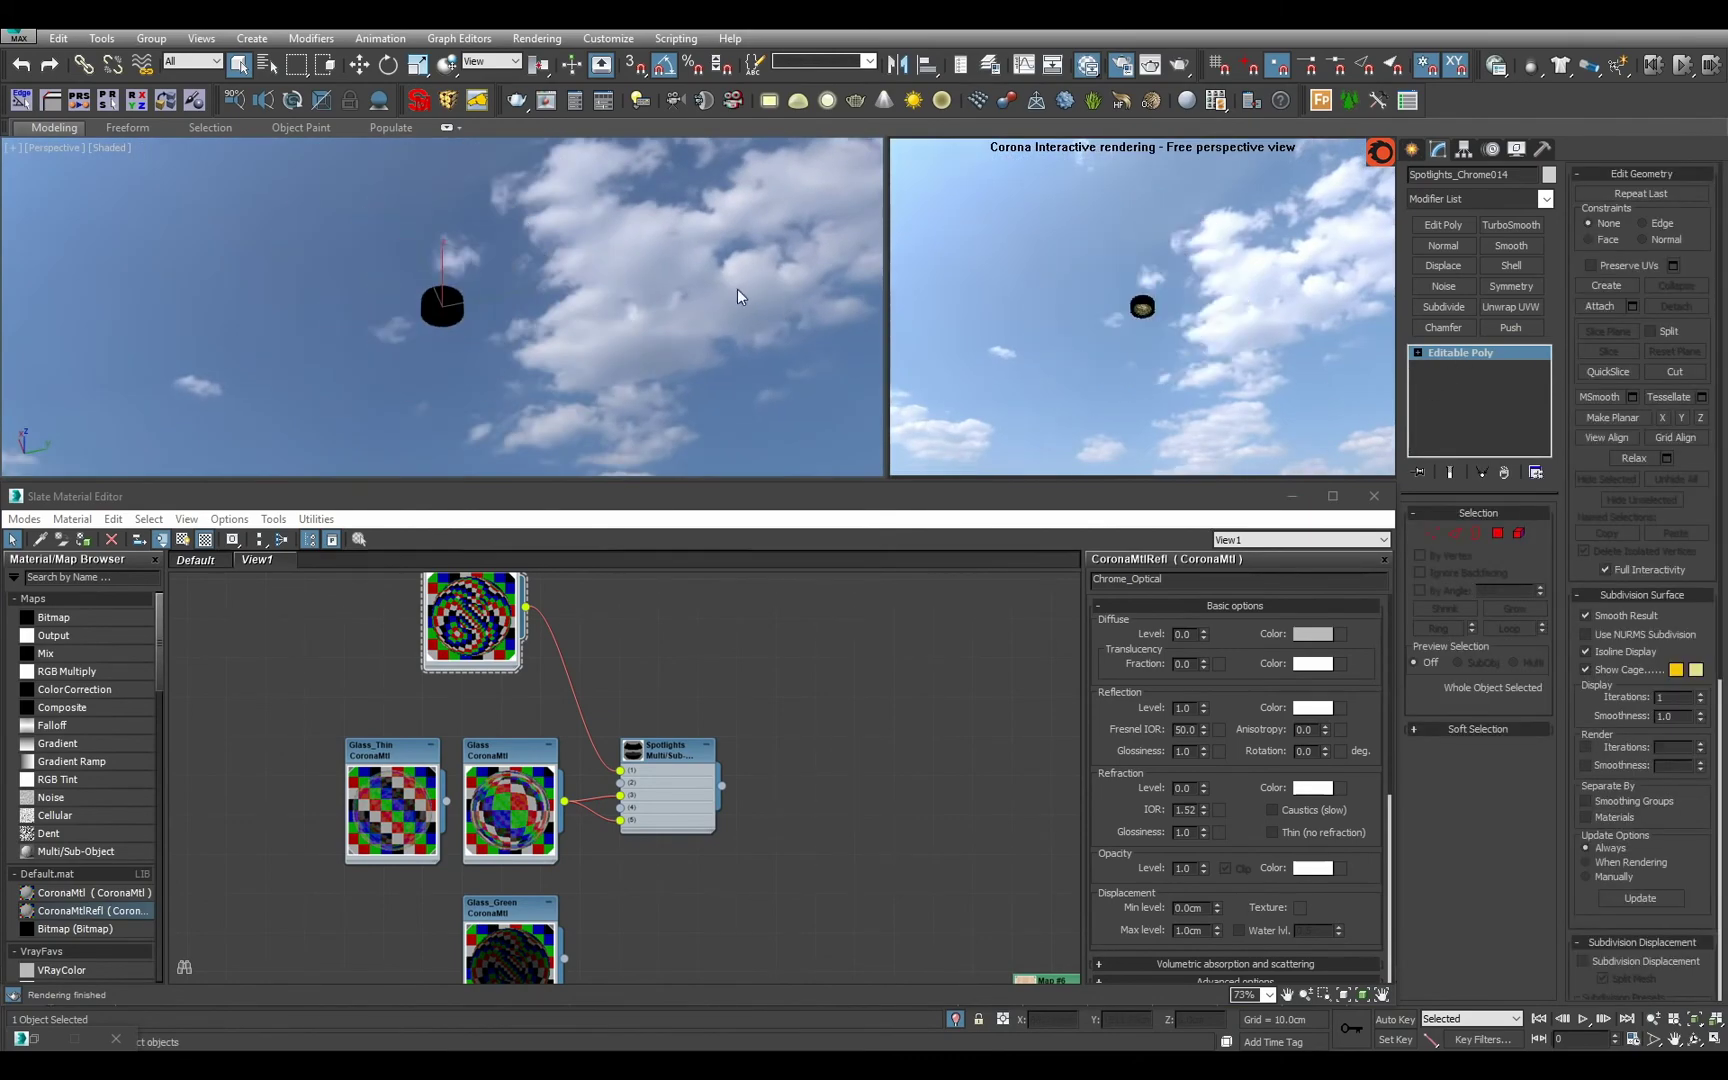
scroll(737, 289, down, 5)
alt+middle_drag(737, 289, 572, 348)
click(293, 348)
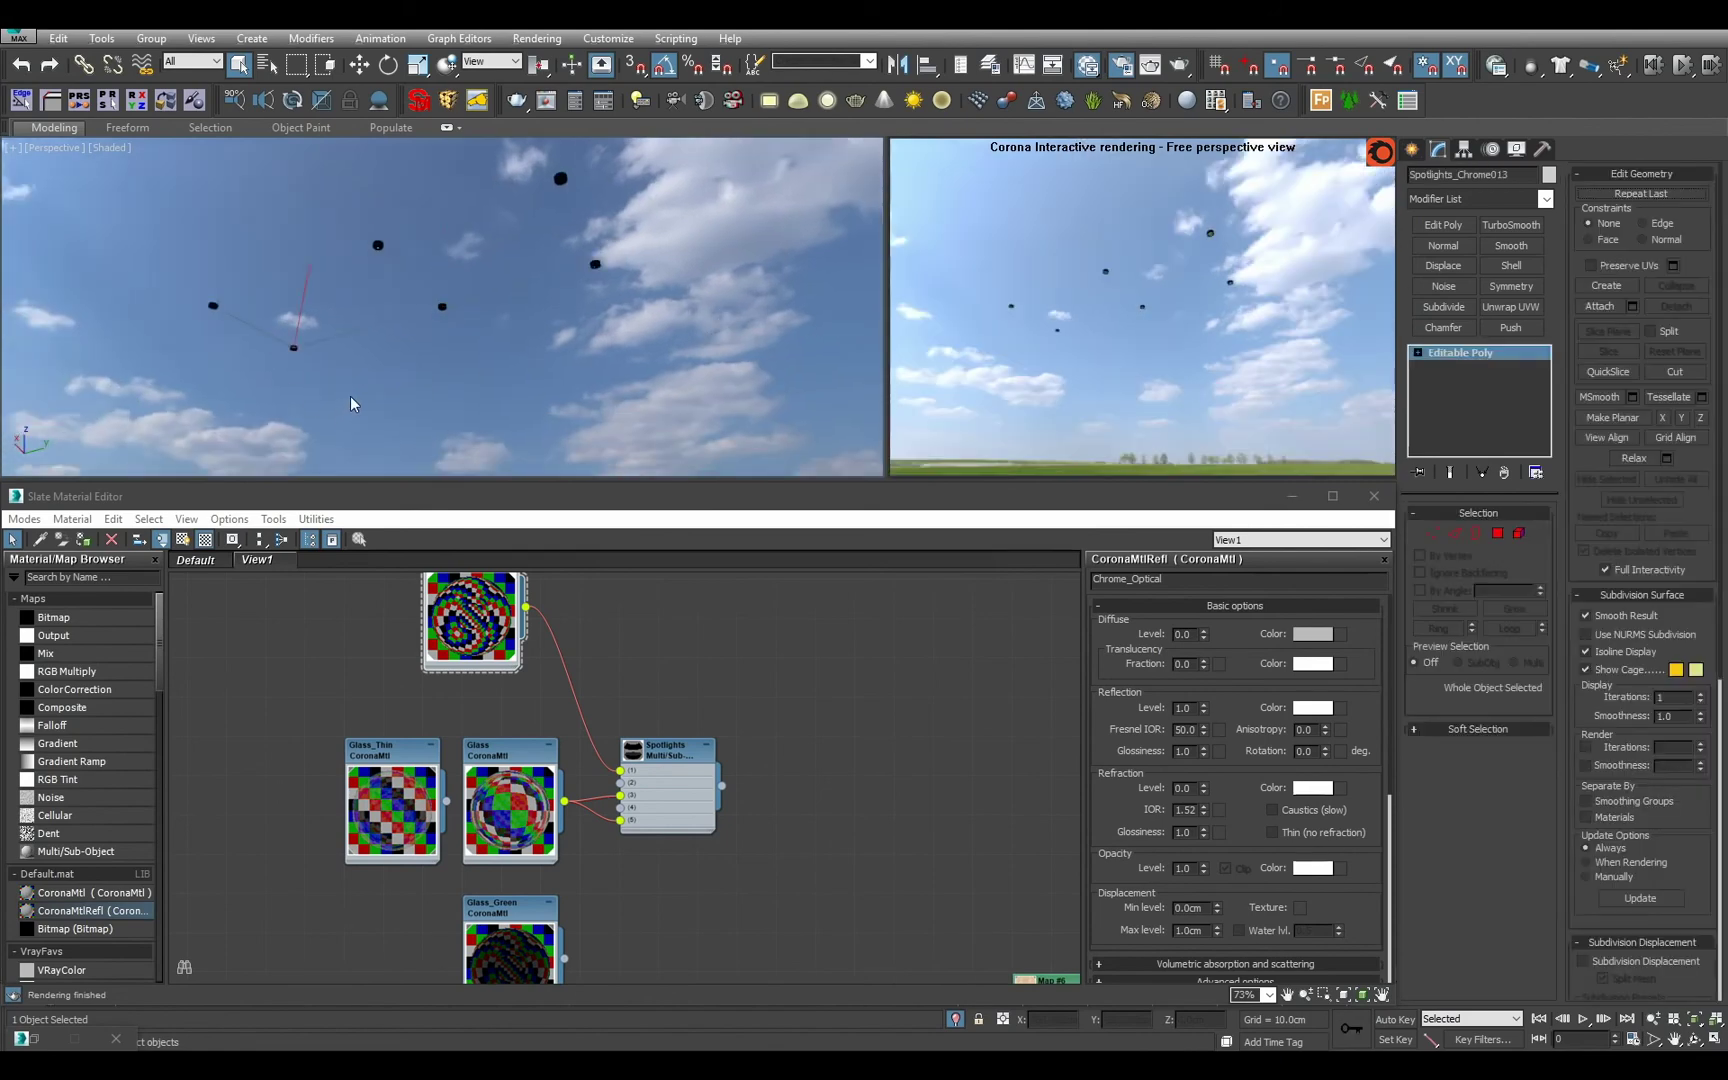
click(236, 320)
key(z)
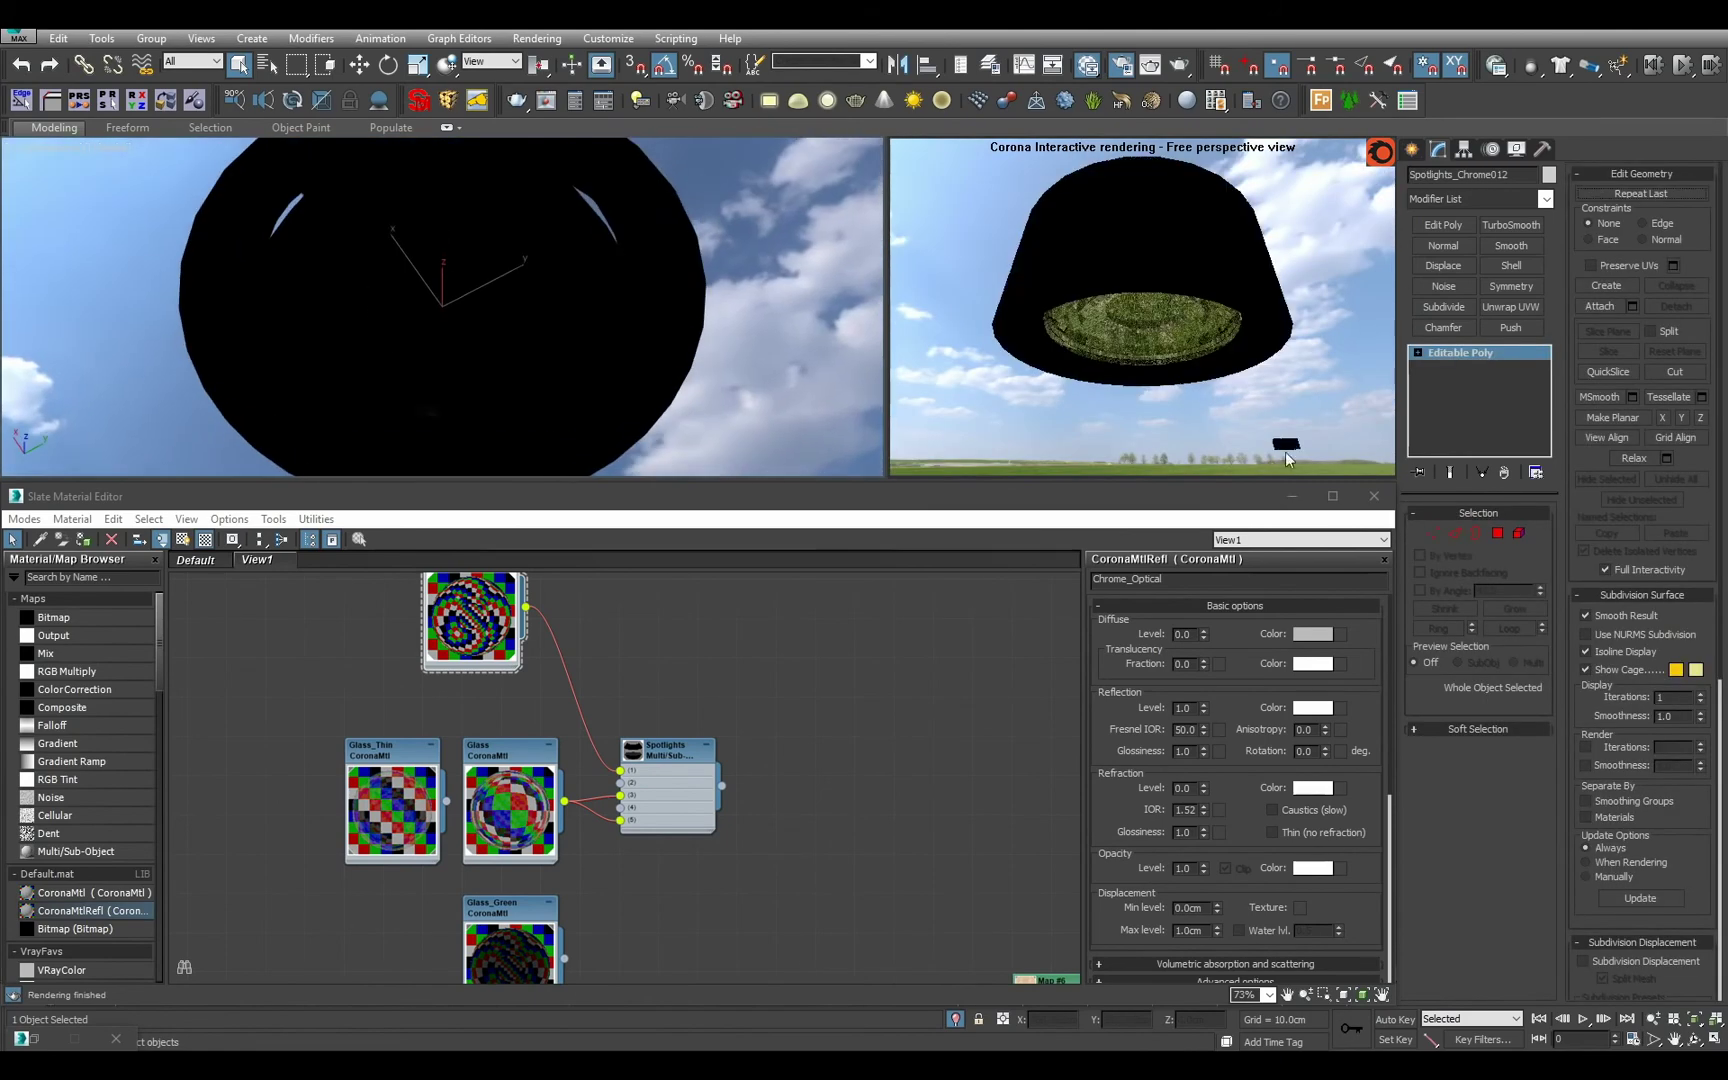
click(1497, 534)
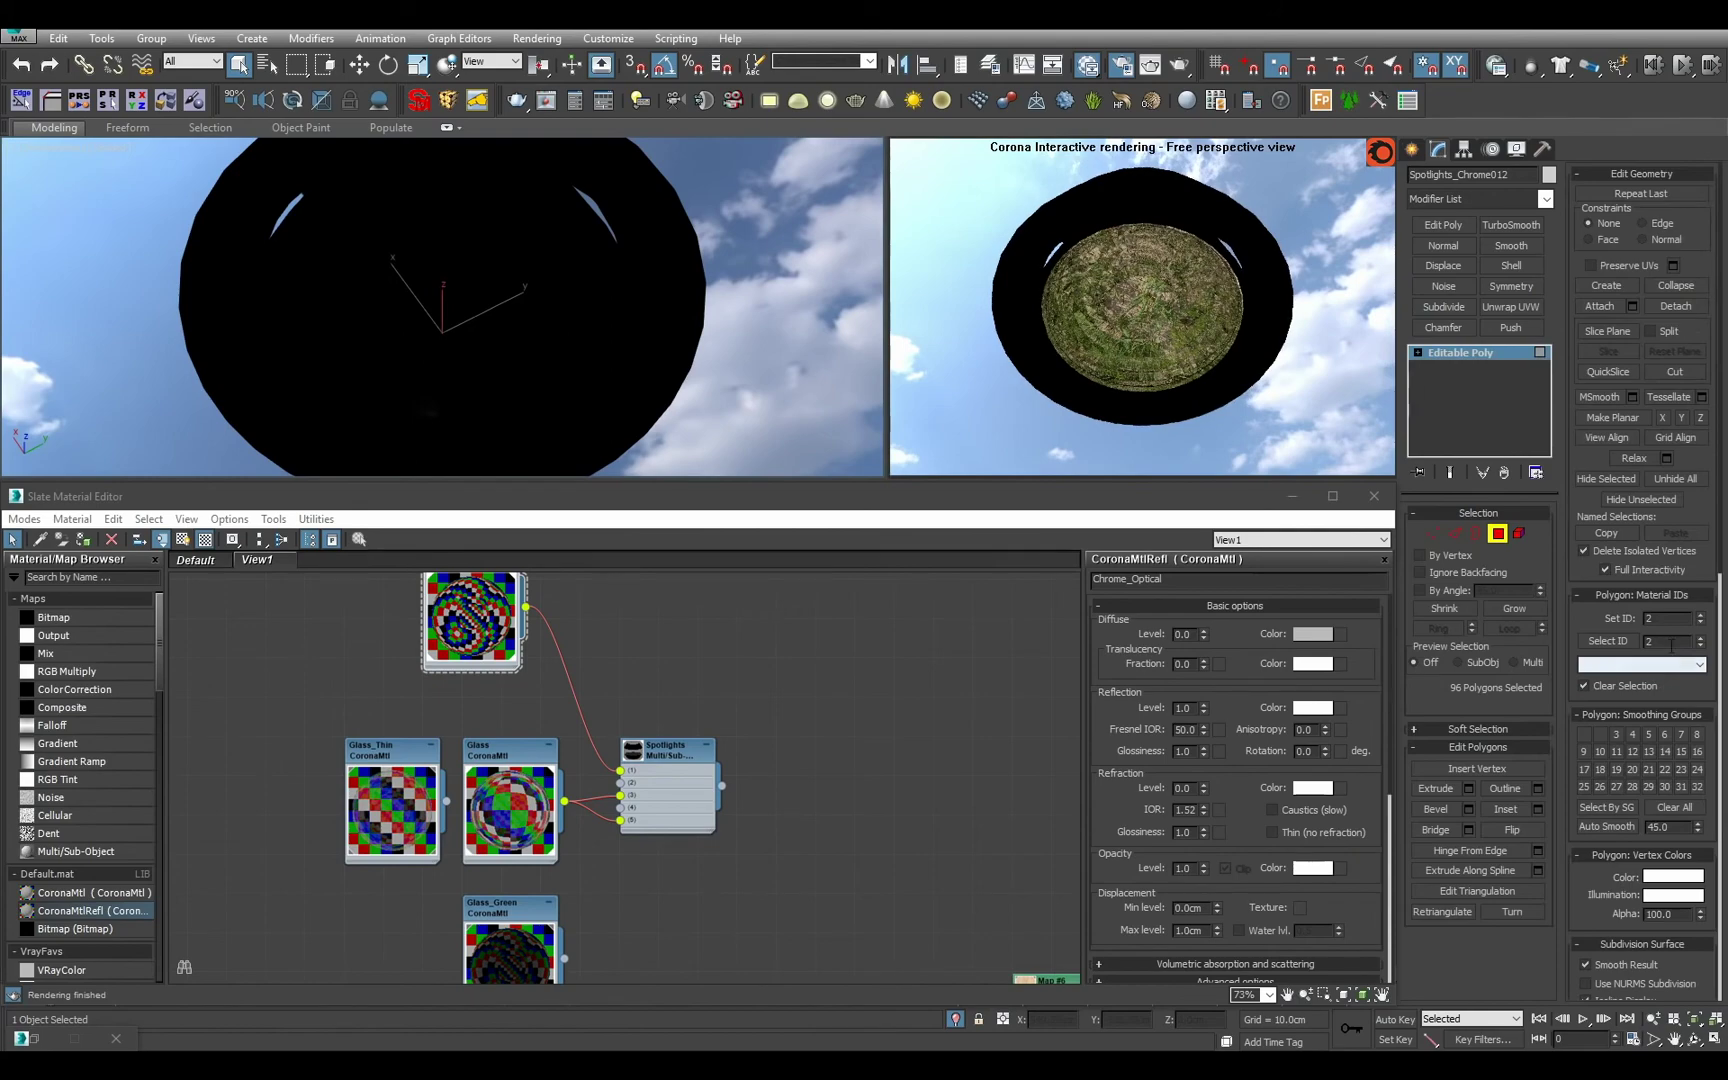
click(1608, 641)
key(F3)
scroll(615, 272, down, 5)
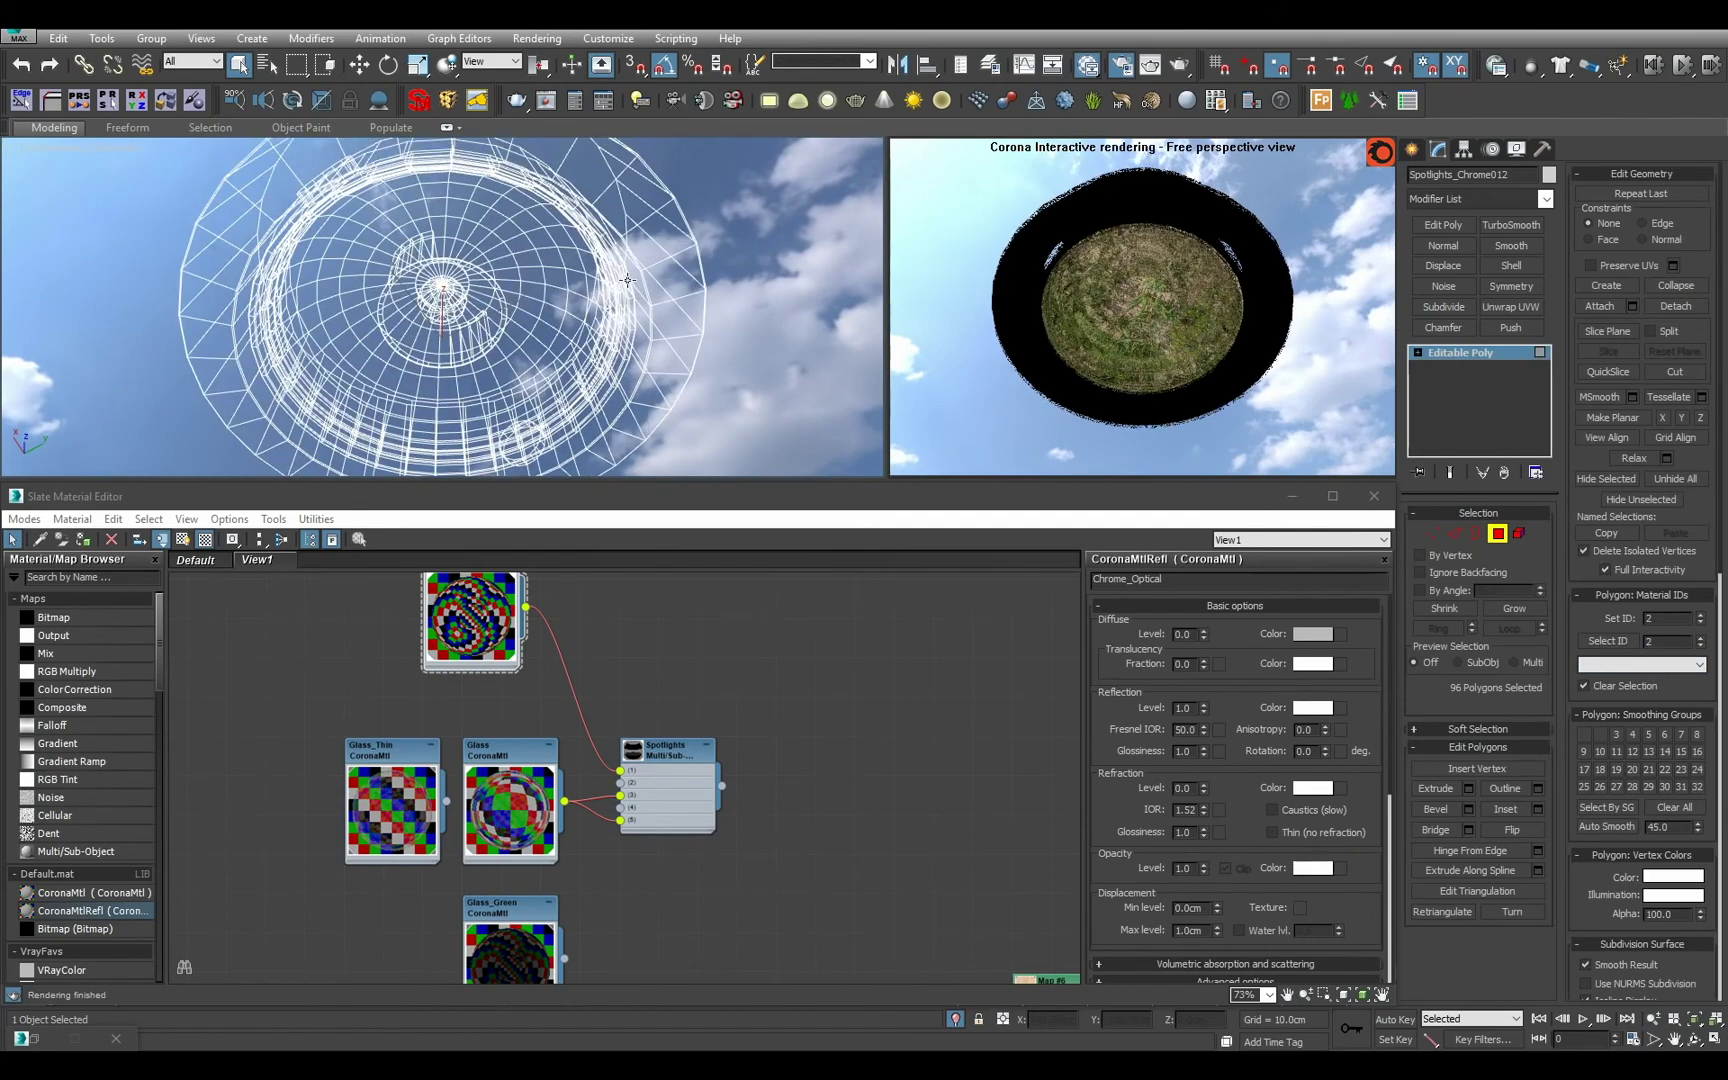
Switch the viewport display of the selected spotlight from wireframe back to shaded.
alt+middle_drag(627, 280, 665, 350)
key(w)
alt+middle_drag(440, 289, 617, 329)
key(F3)
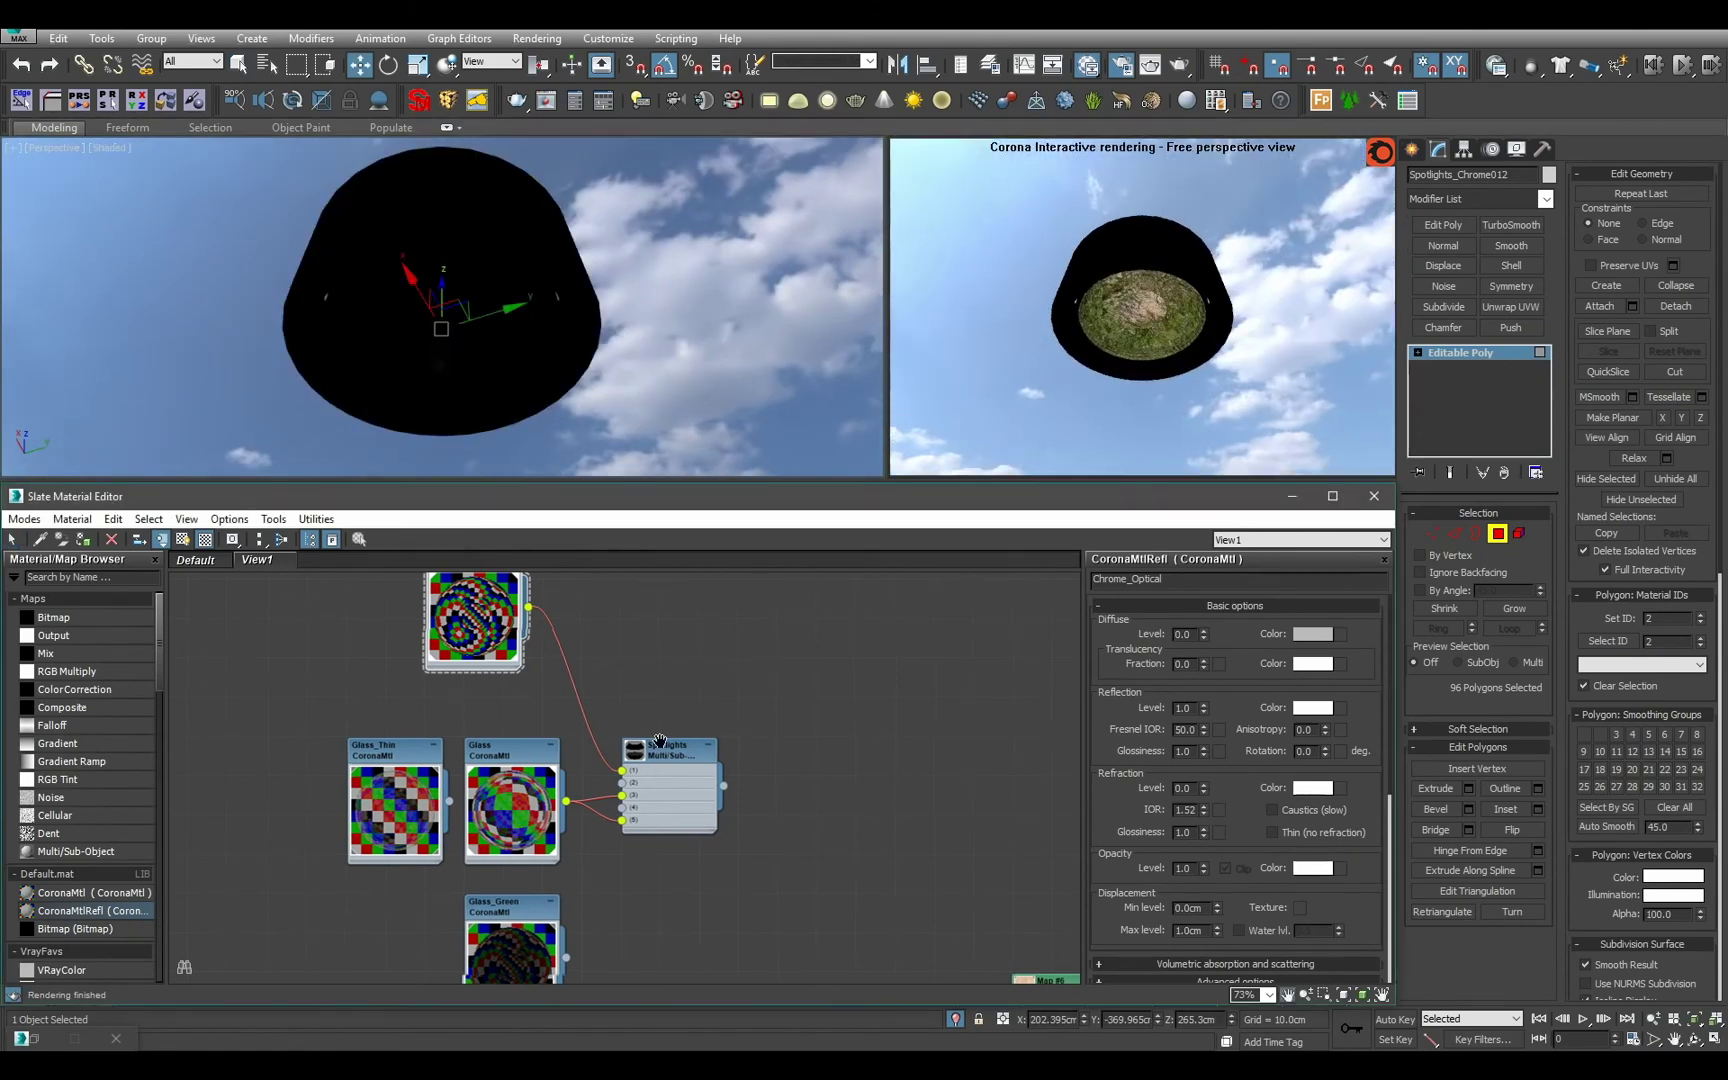
Connect the existing dark material, located beside the white plastic one, to slot 2 of the Spotlights material.
scroll(698, 724, down, 6)
middle_drag(576, 774, 700, 677)
scroll(720, 694, down, 3)
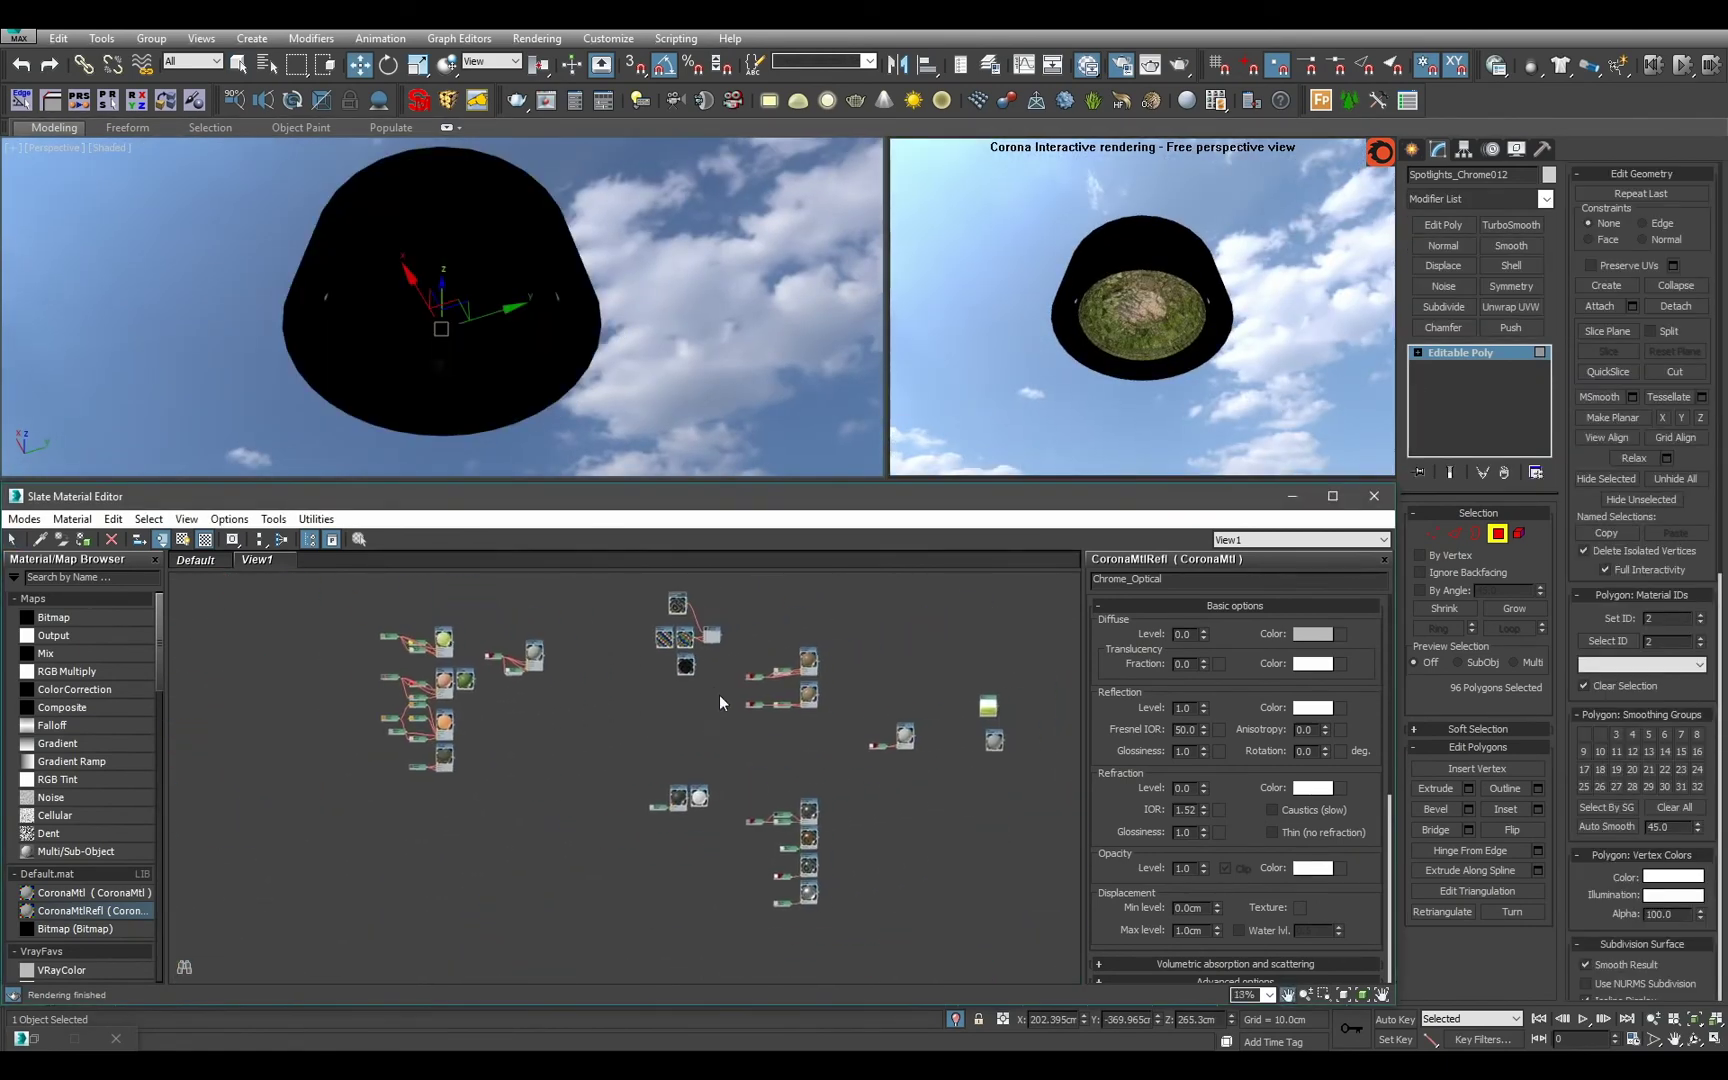
scroll(720, 694, up, 3)
middle_drag(669, 814, 675, 852)
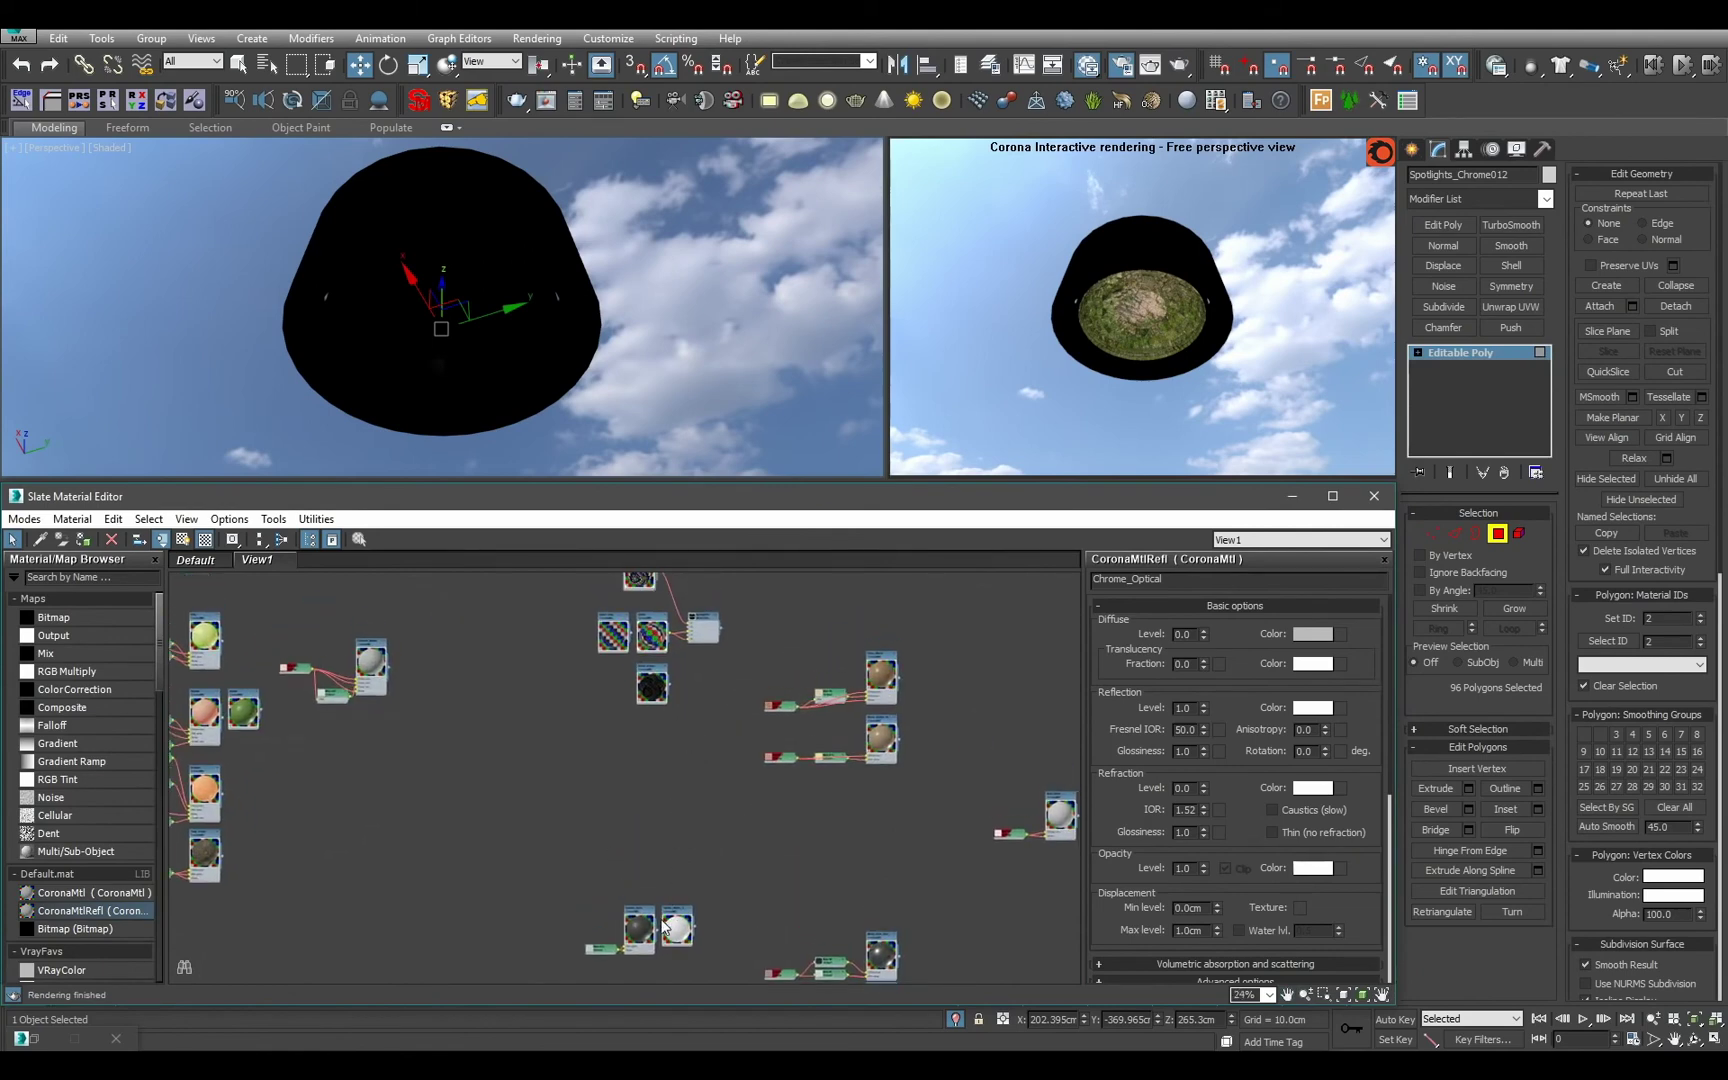
drag(651, 930, 684, 612)
scroll(693, 667, up, 4)
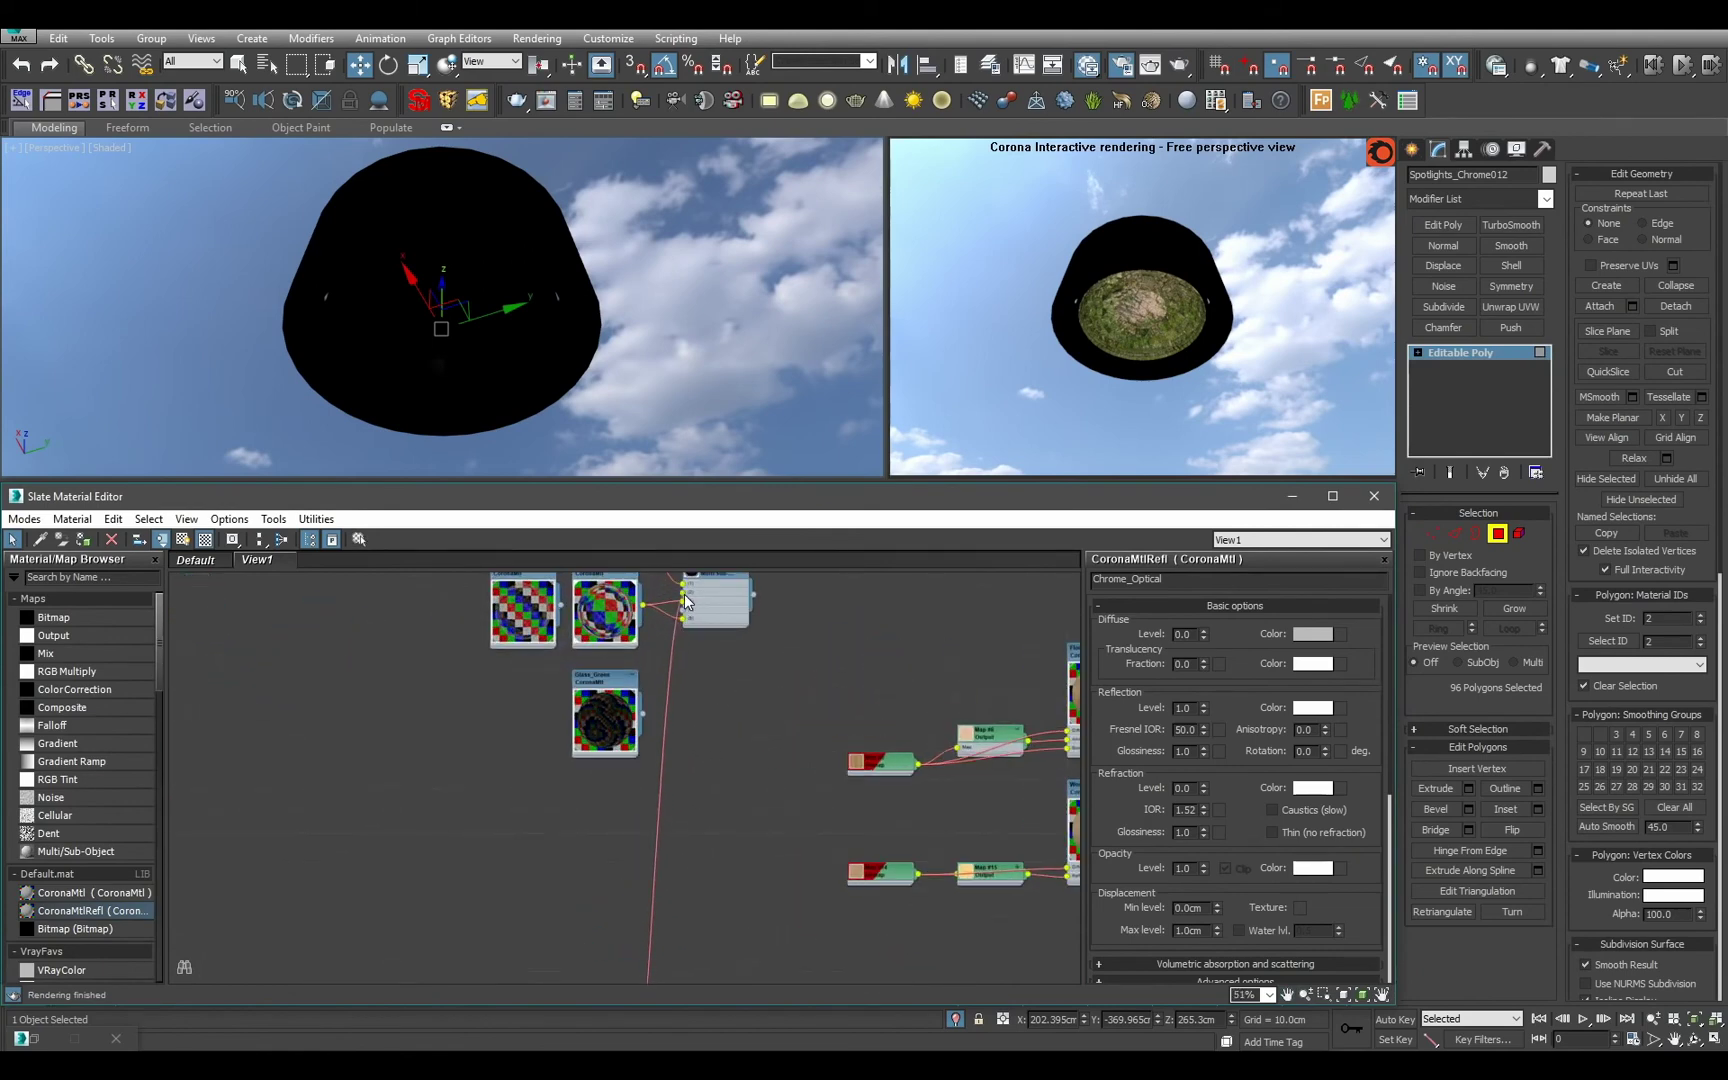
middle_drag(721, 614, 730, 638)
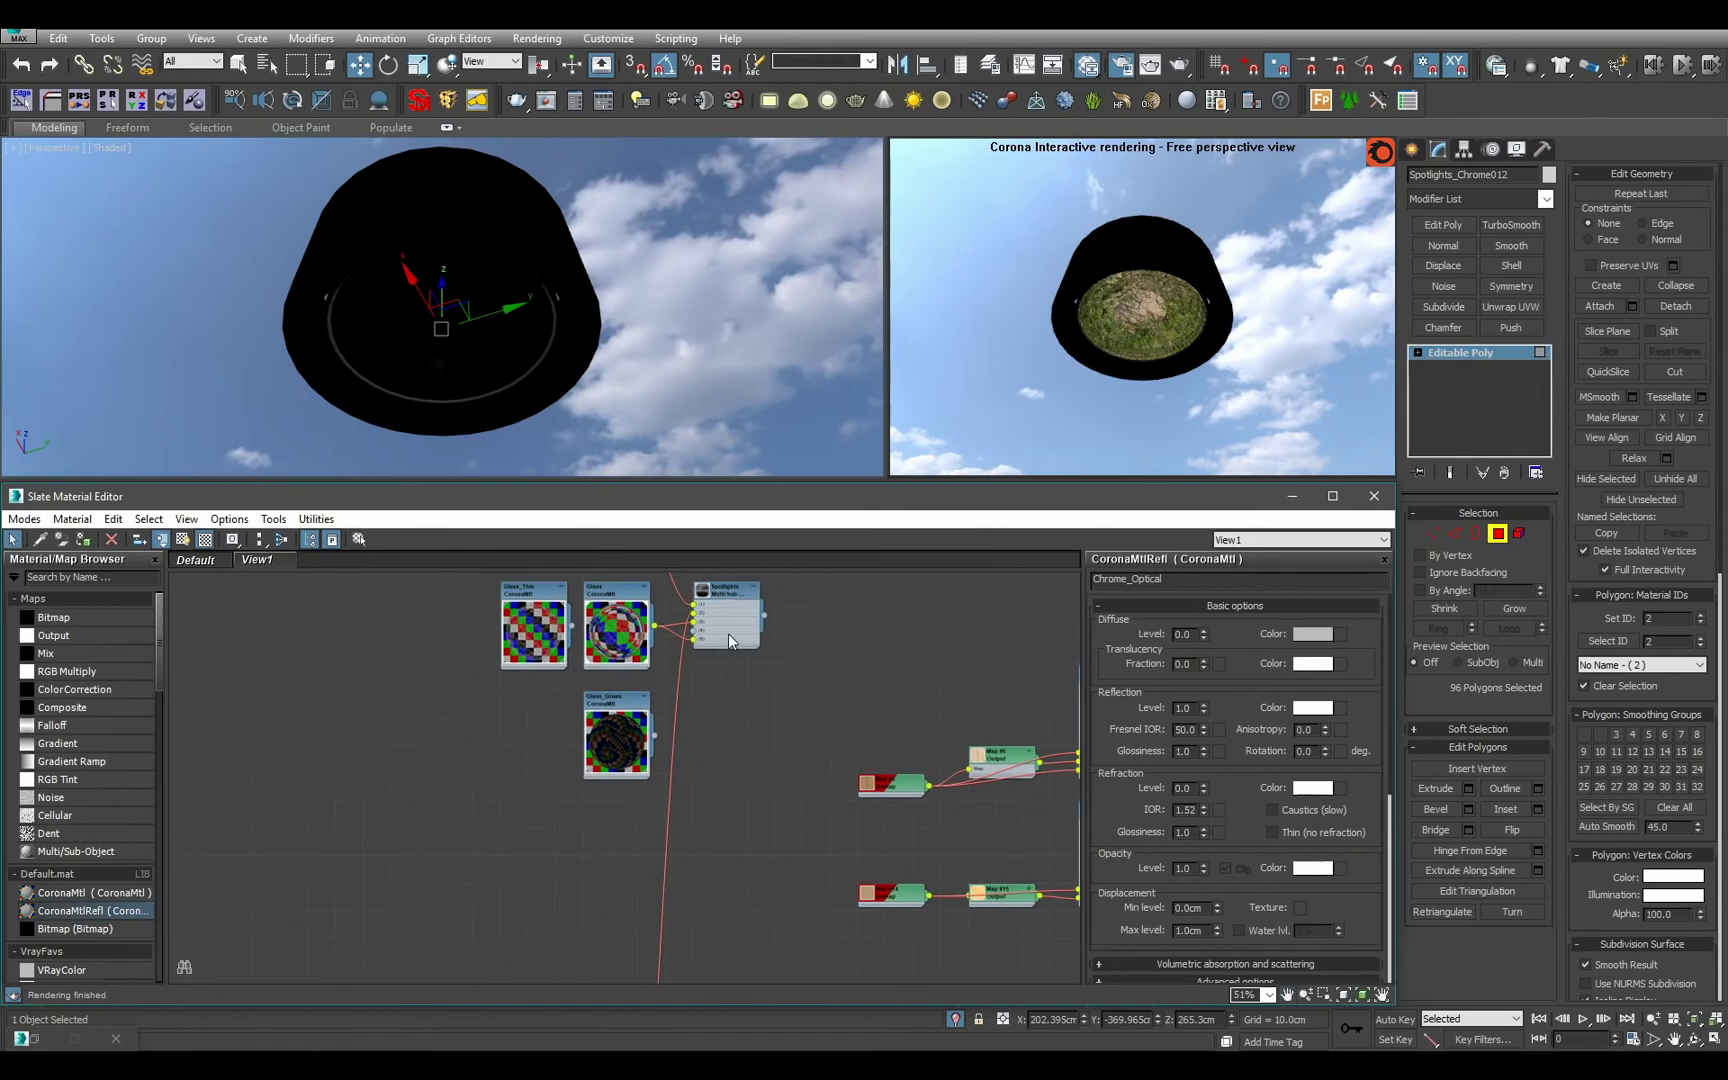
Add a new CoronaMtl material near the glass materials and name it Plastic_White_Shiny_Simple.
scroll(760, 674, down, 2)
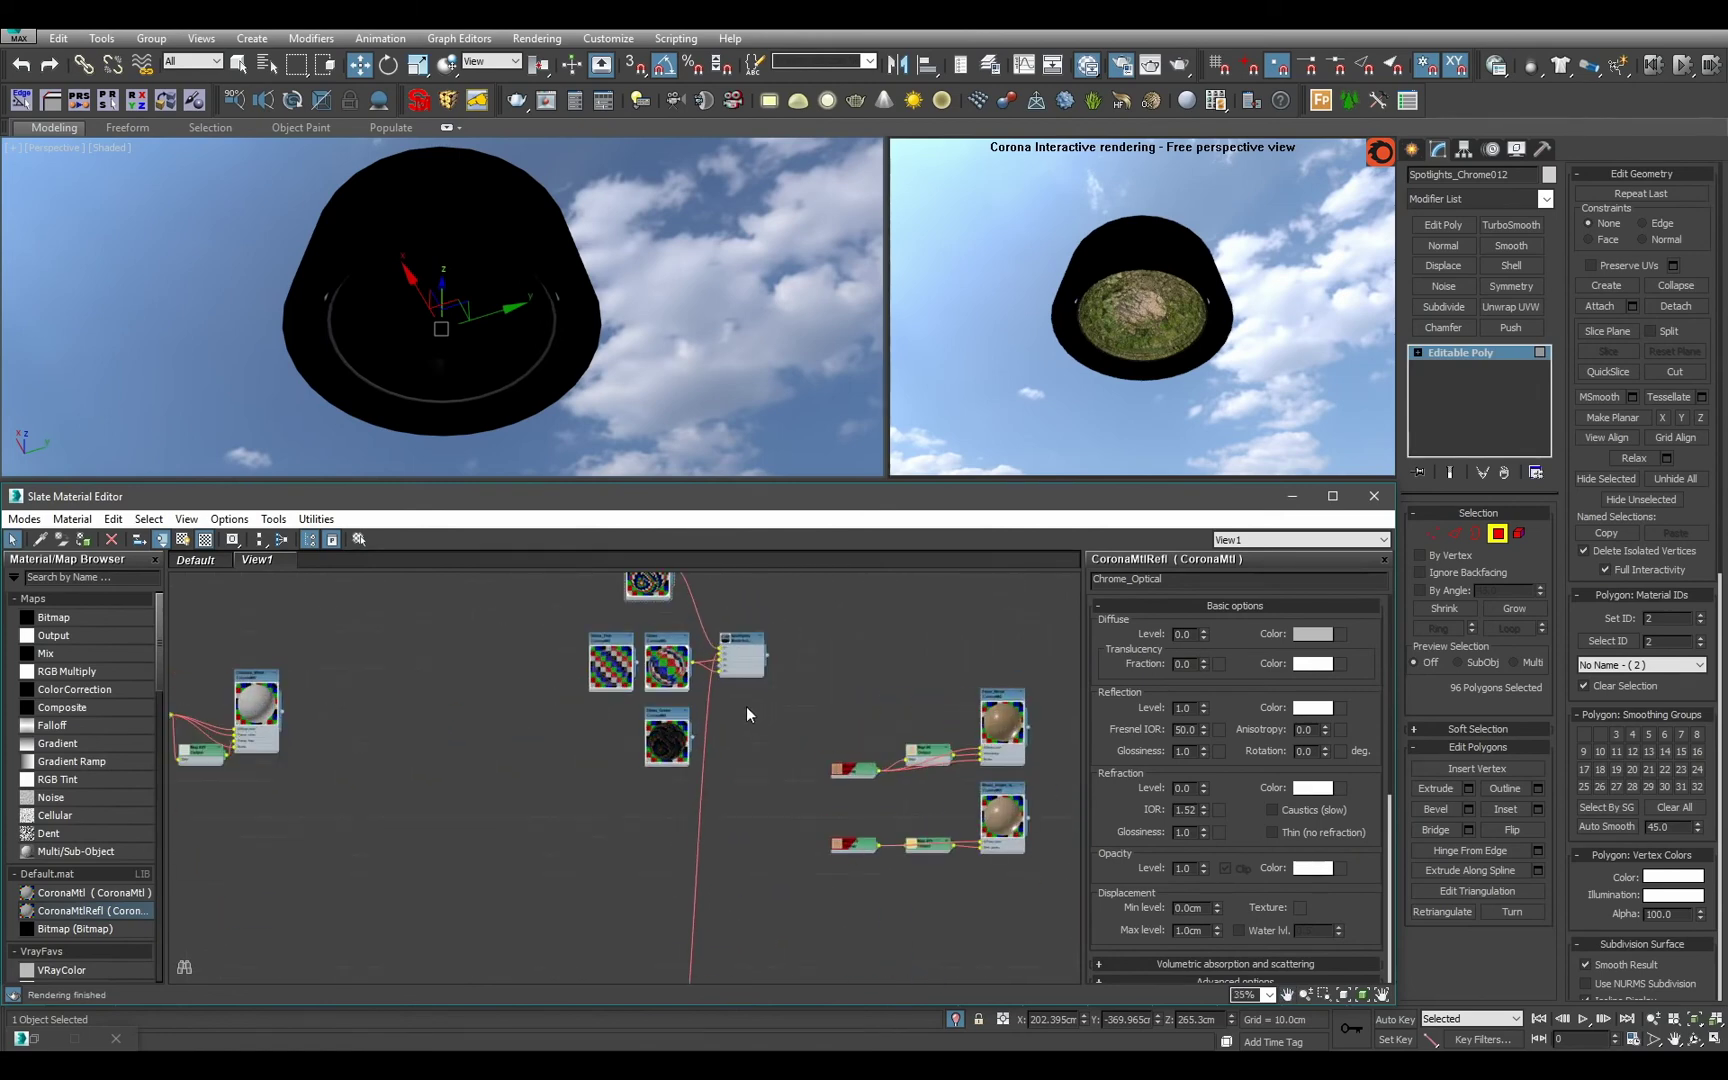
scroll(729, 702, down, 1)
middle_drag(729, 702, 695, 773)
scroll(720, 769, up, 4)
scroll(722, 768, down, 3)
middle_drag(771, 838, 915, 980)
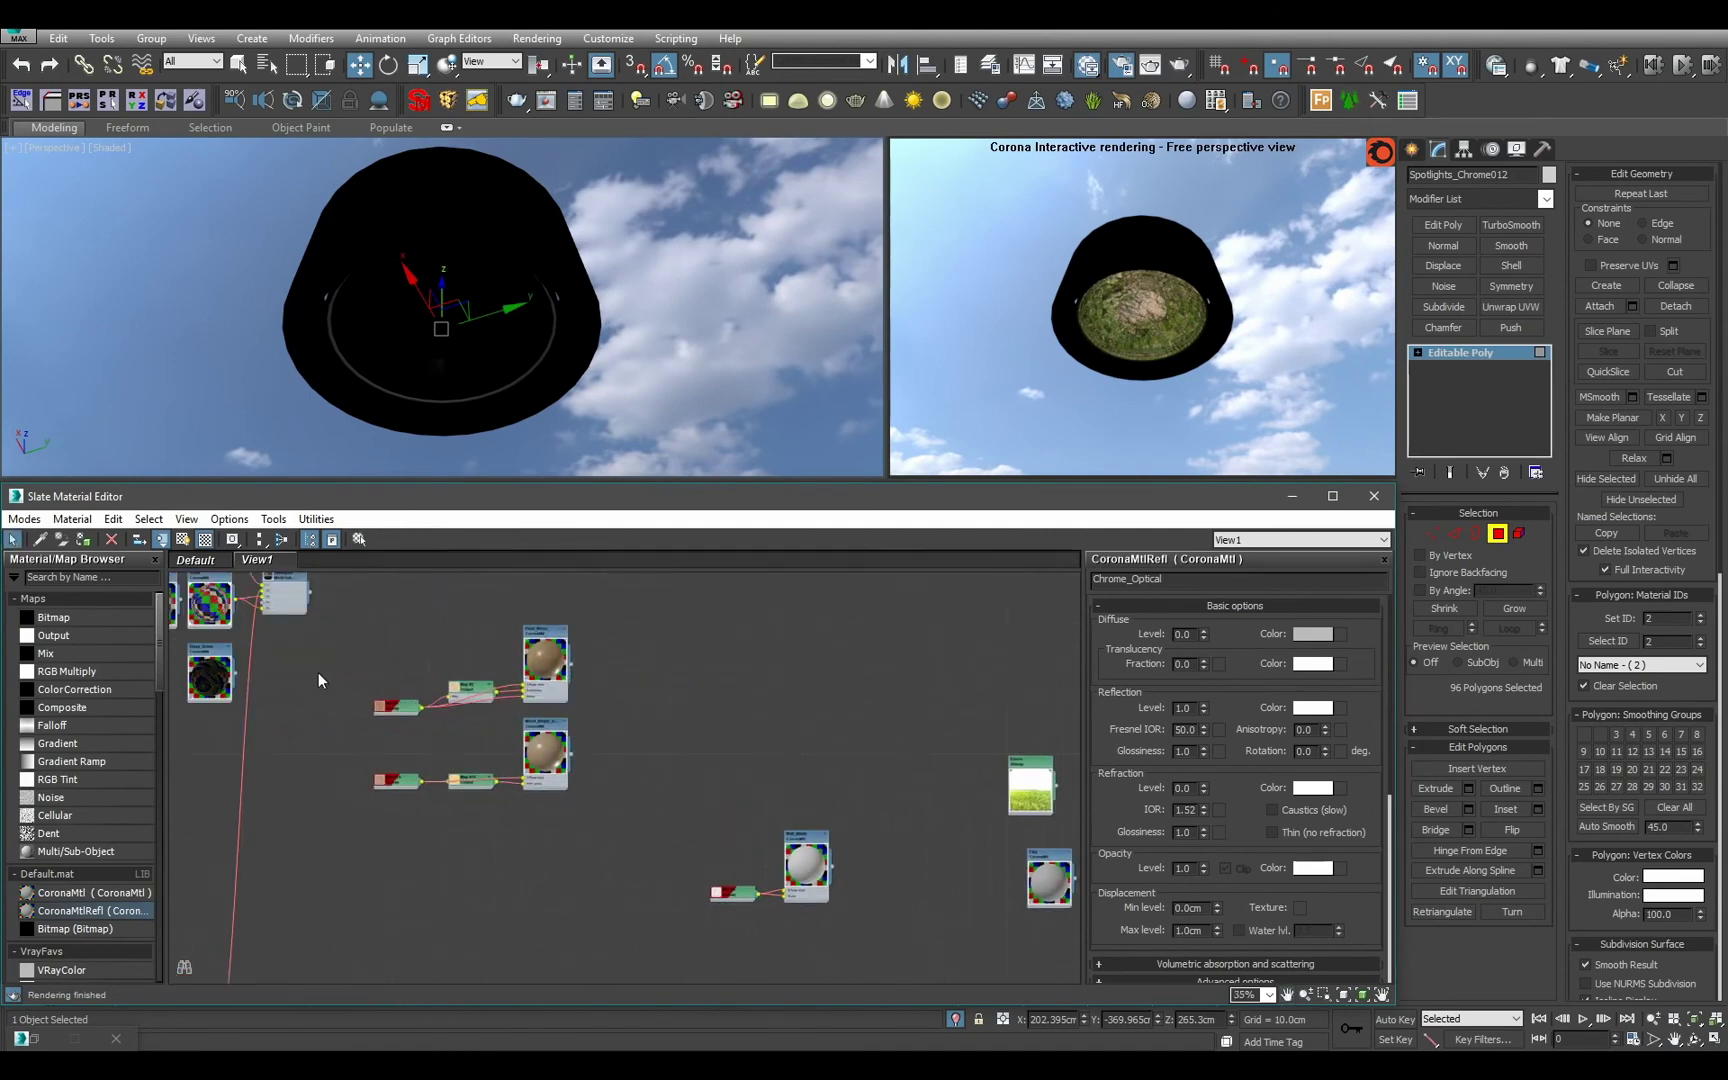
scroll(640, 812, up, 3)
middle_drag(190, 628, 509, 640)
scroll(483, 706, up, 1)
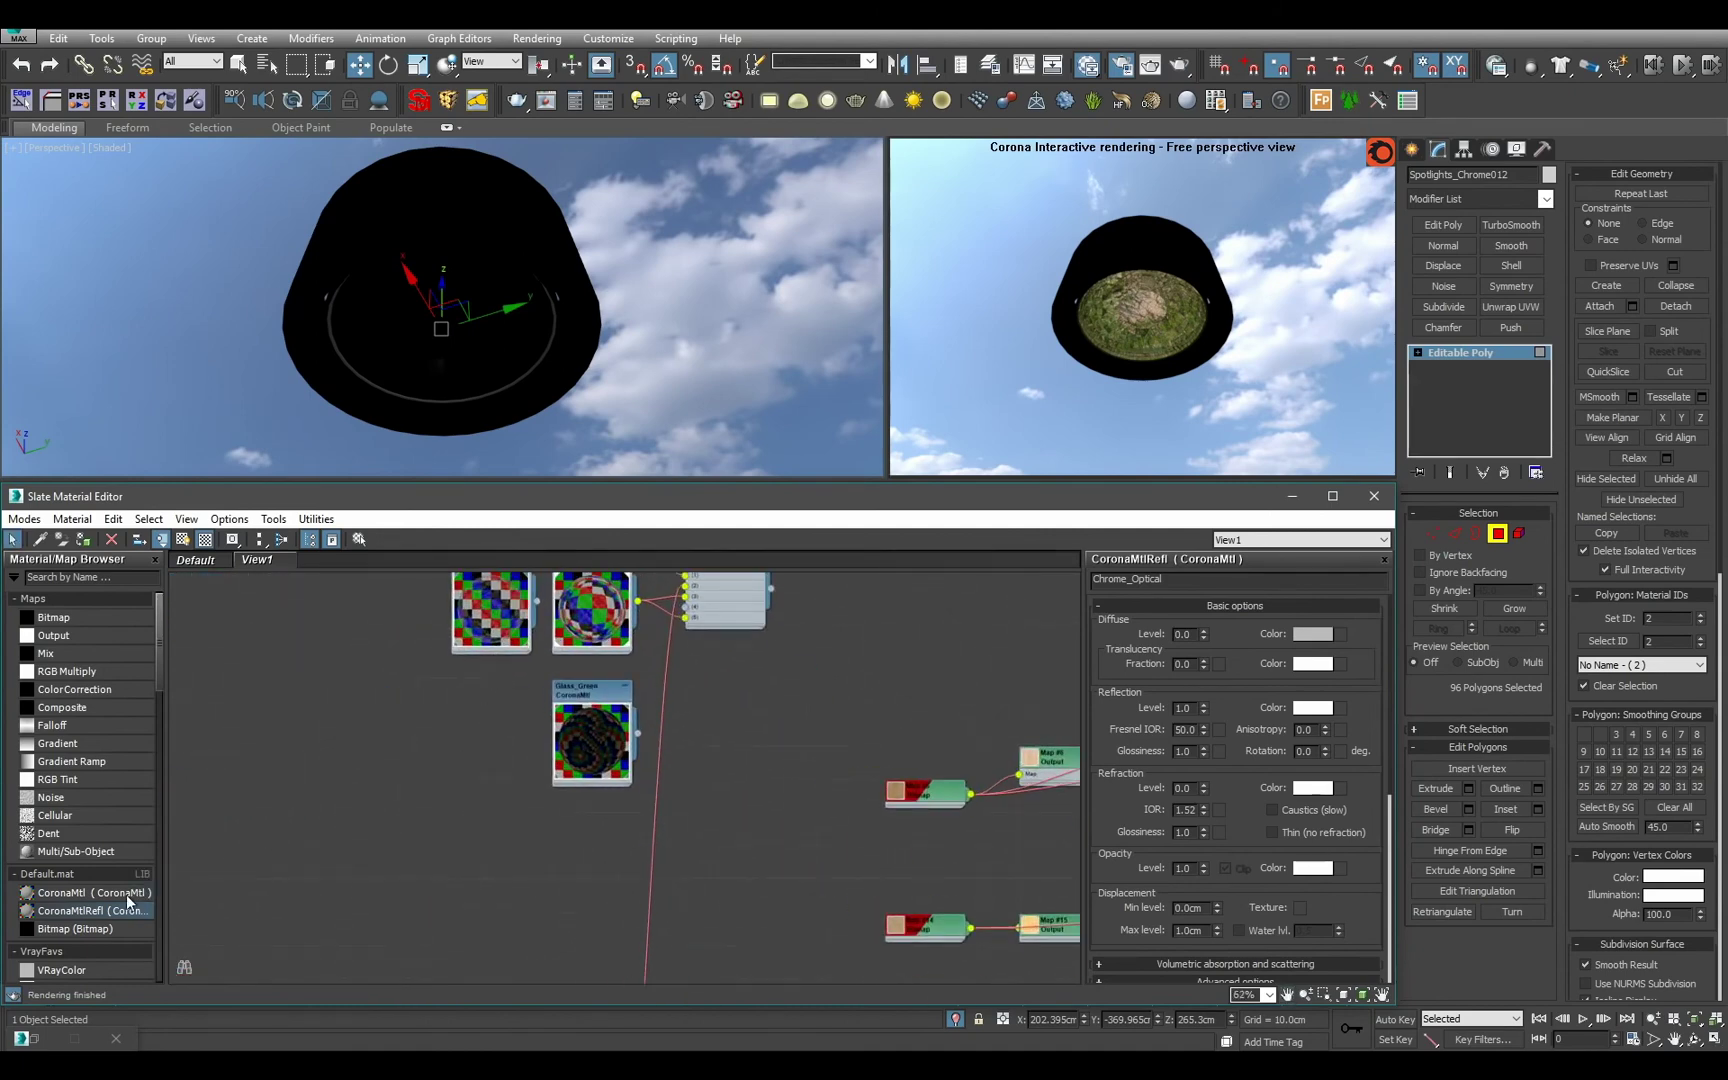
drag(130, 907, 418, 786)
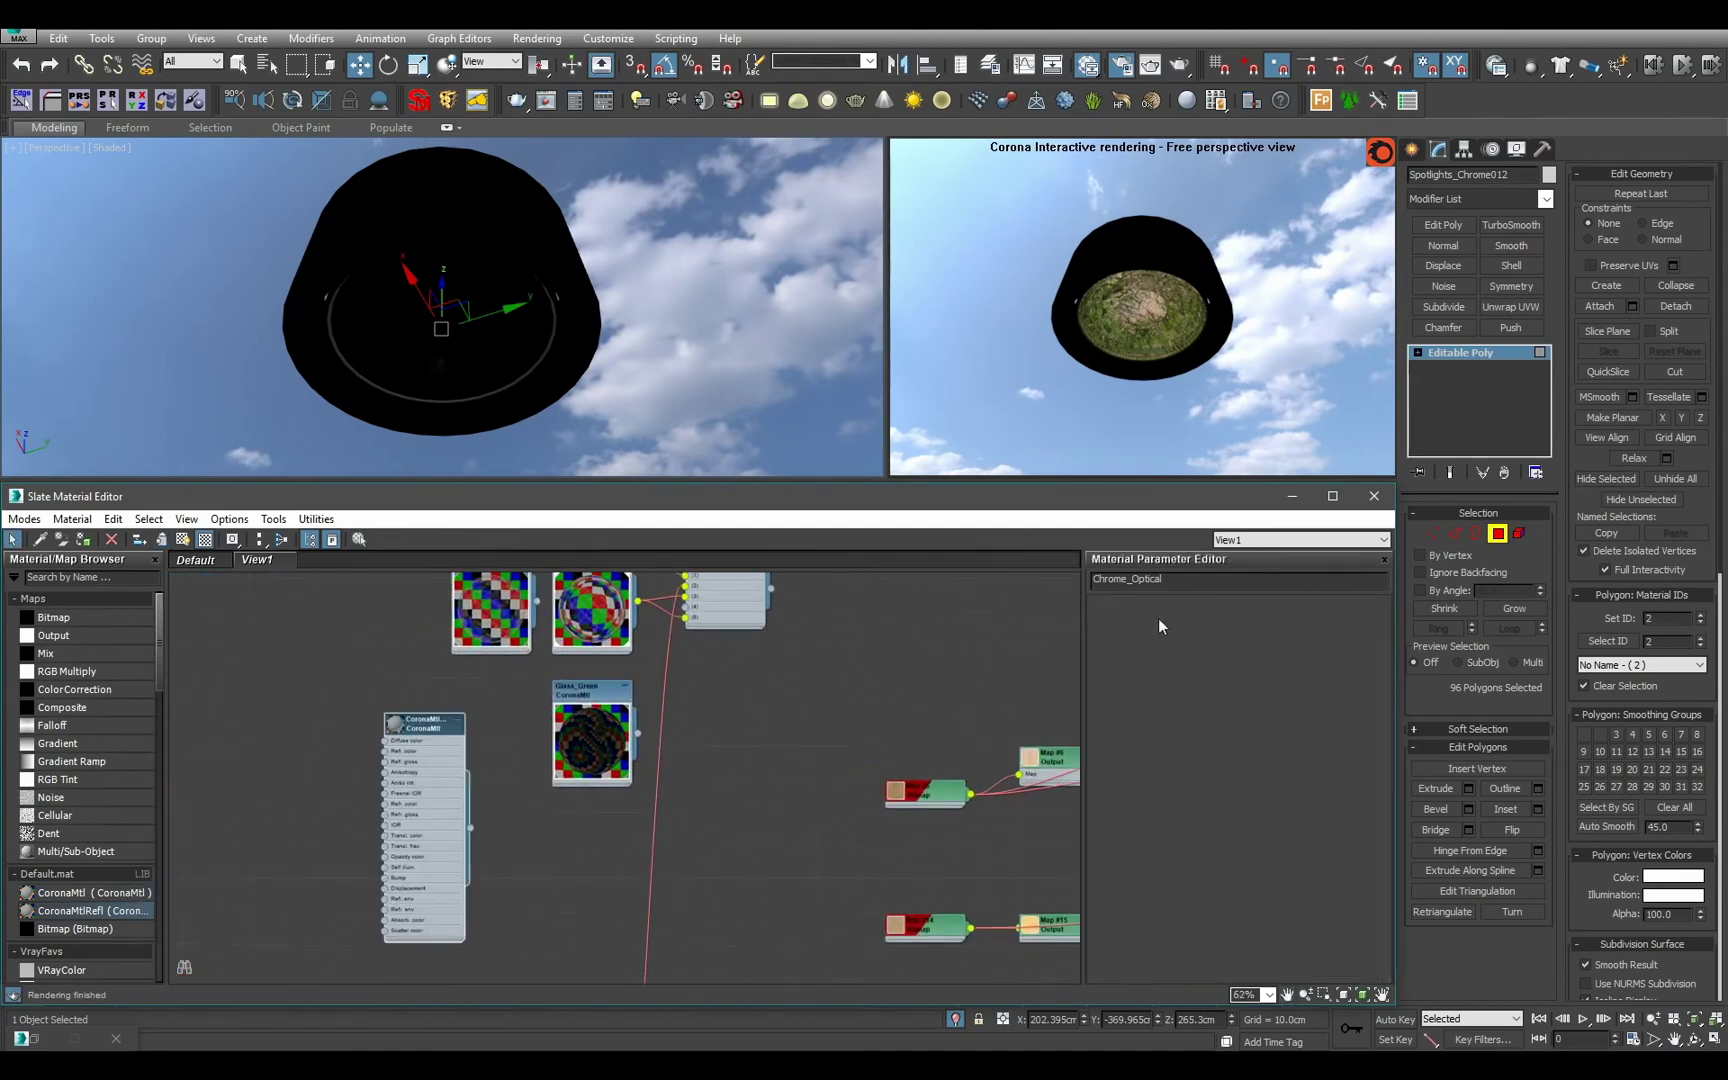
drag(1176, 581, 606, 475)
text(Plastic_White_Shiny_Simple)
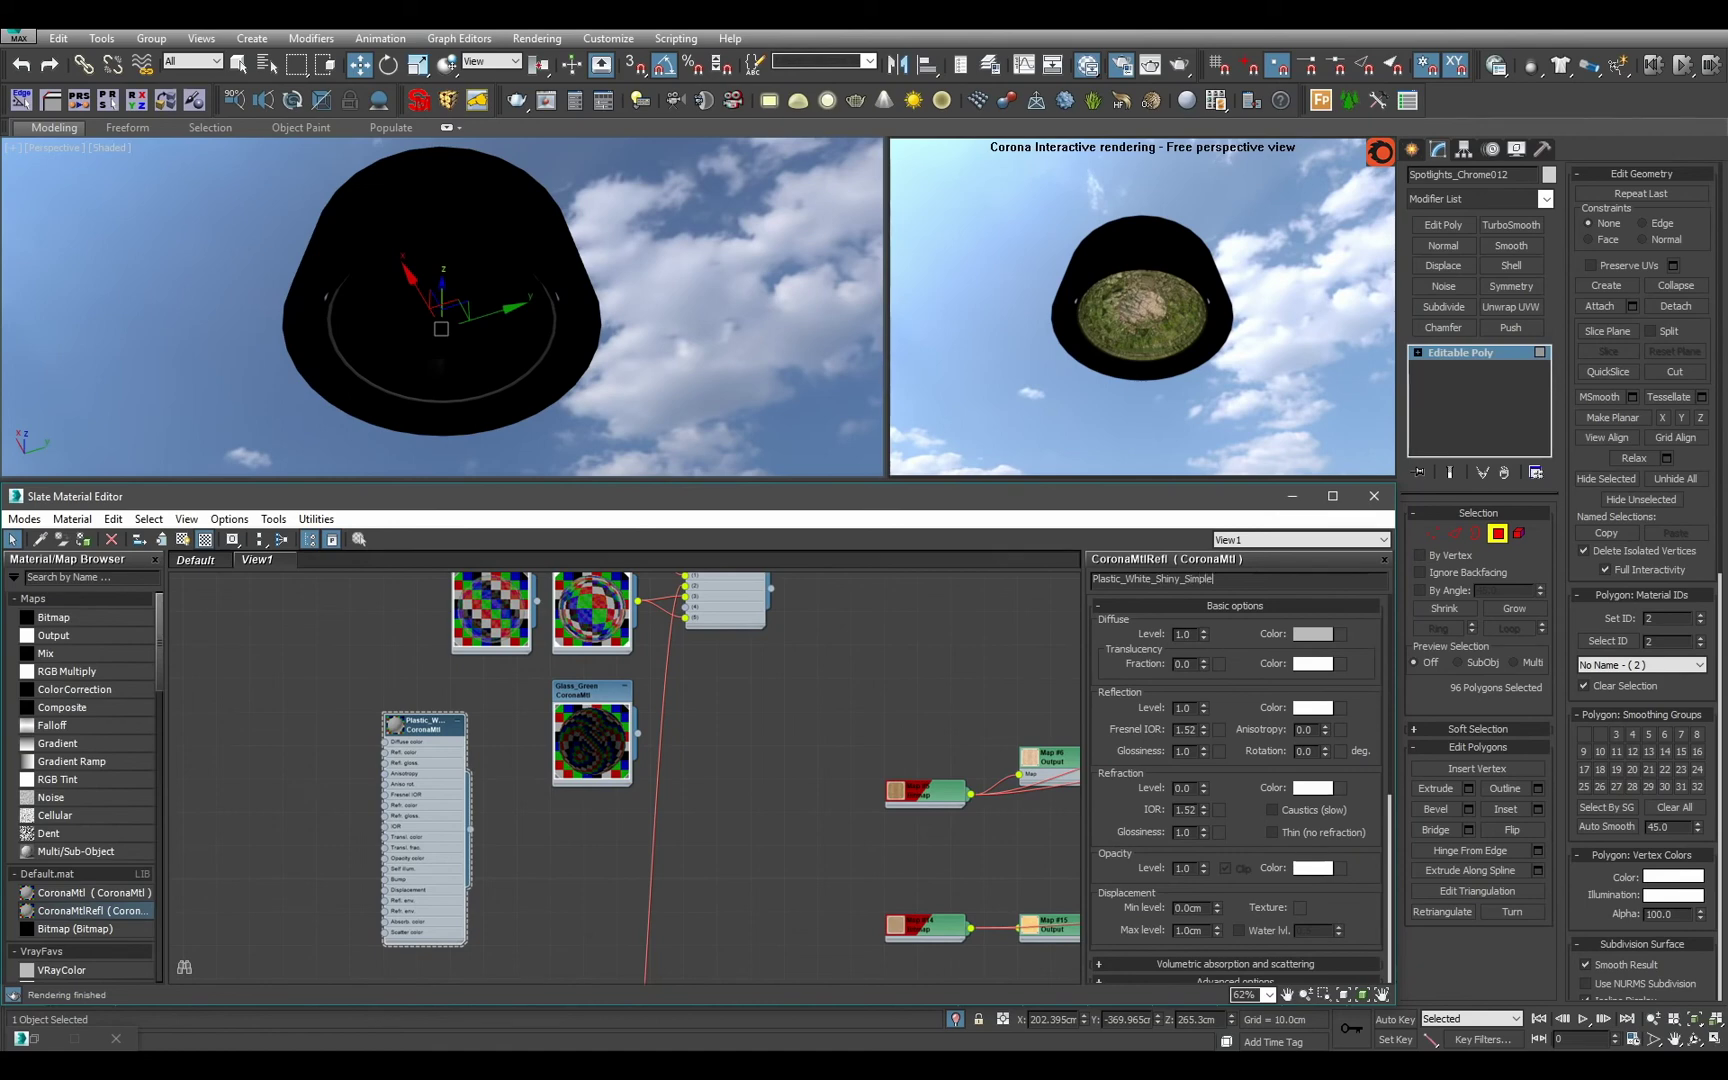
key(Return)
Set the Plastic_White_Shiny_Simple material's Fresnel IOR to 1.5 and brighten its diffuse color to near white.
double_click(1183, 729)
click(1310, 634)
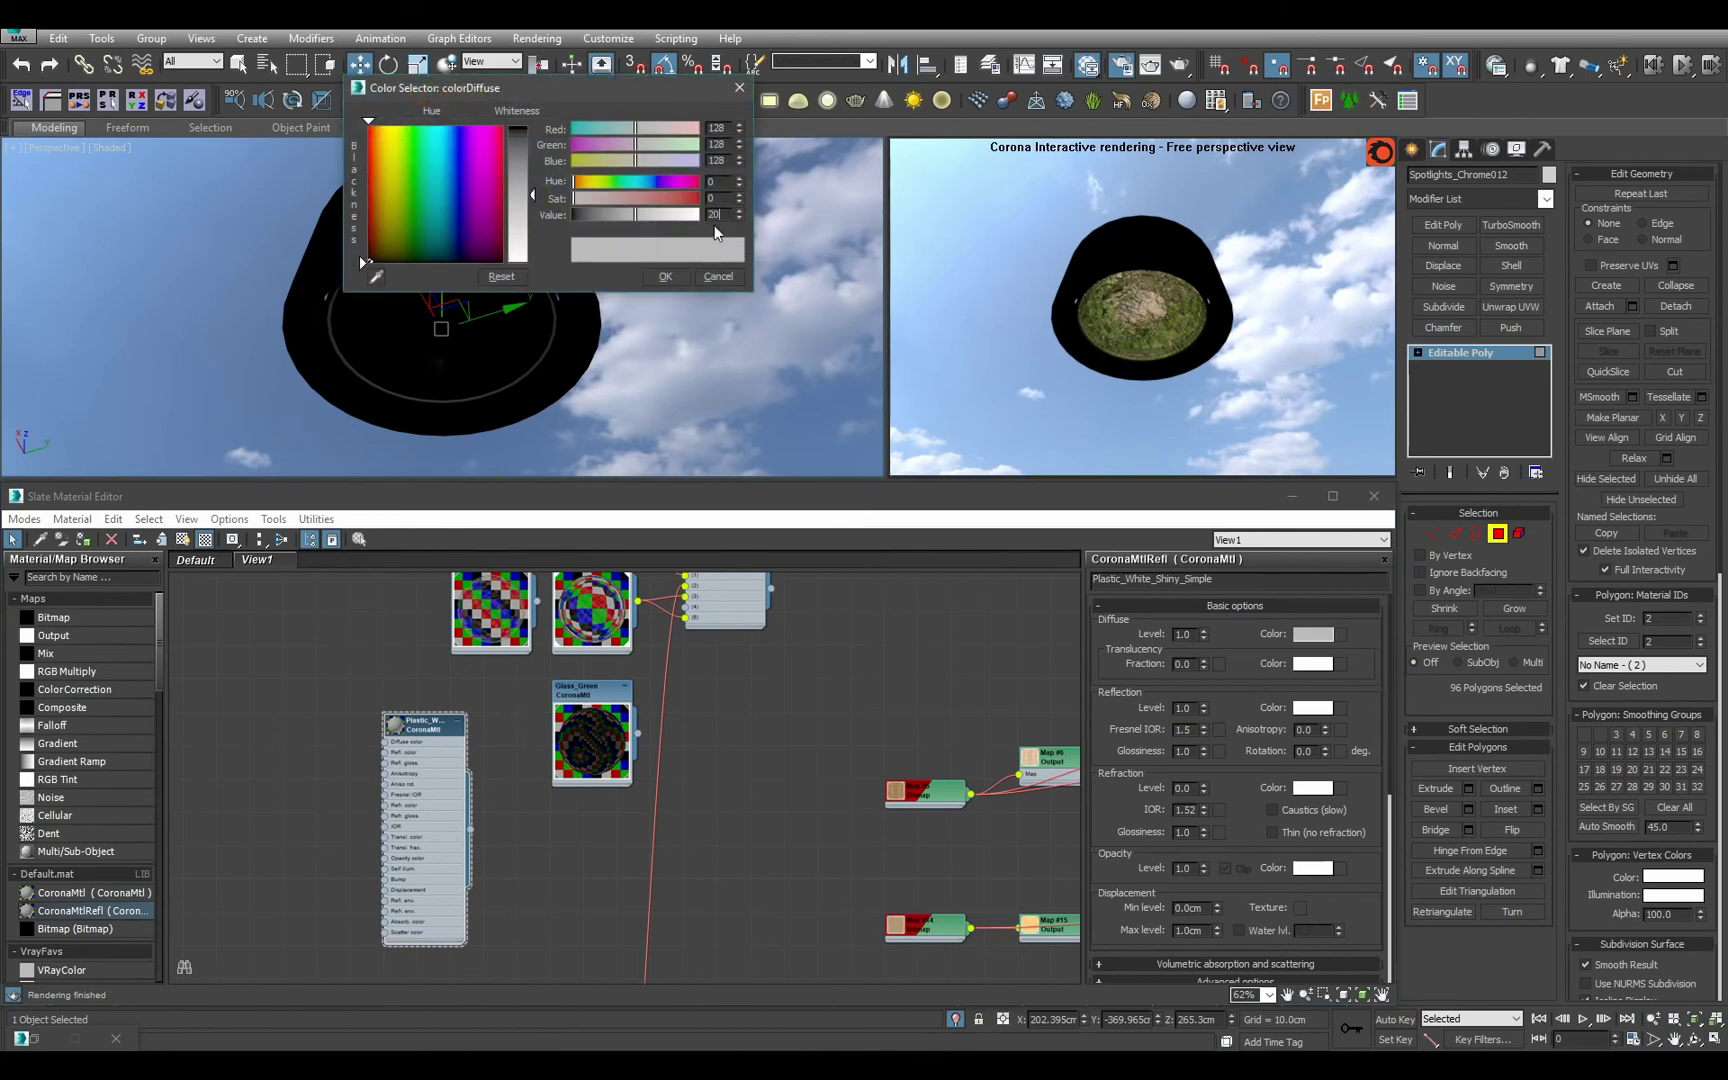
text(20)
click(665, 276)
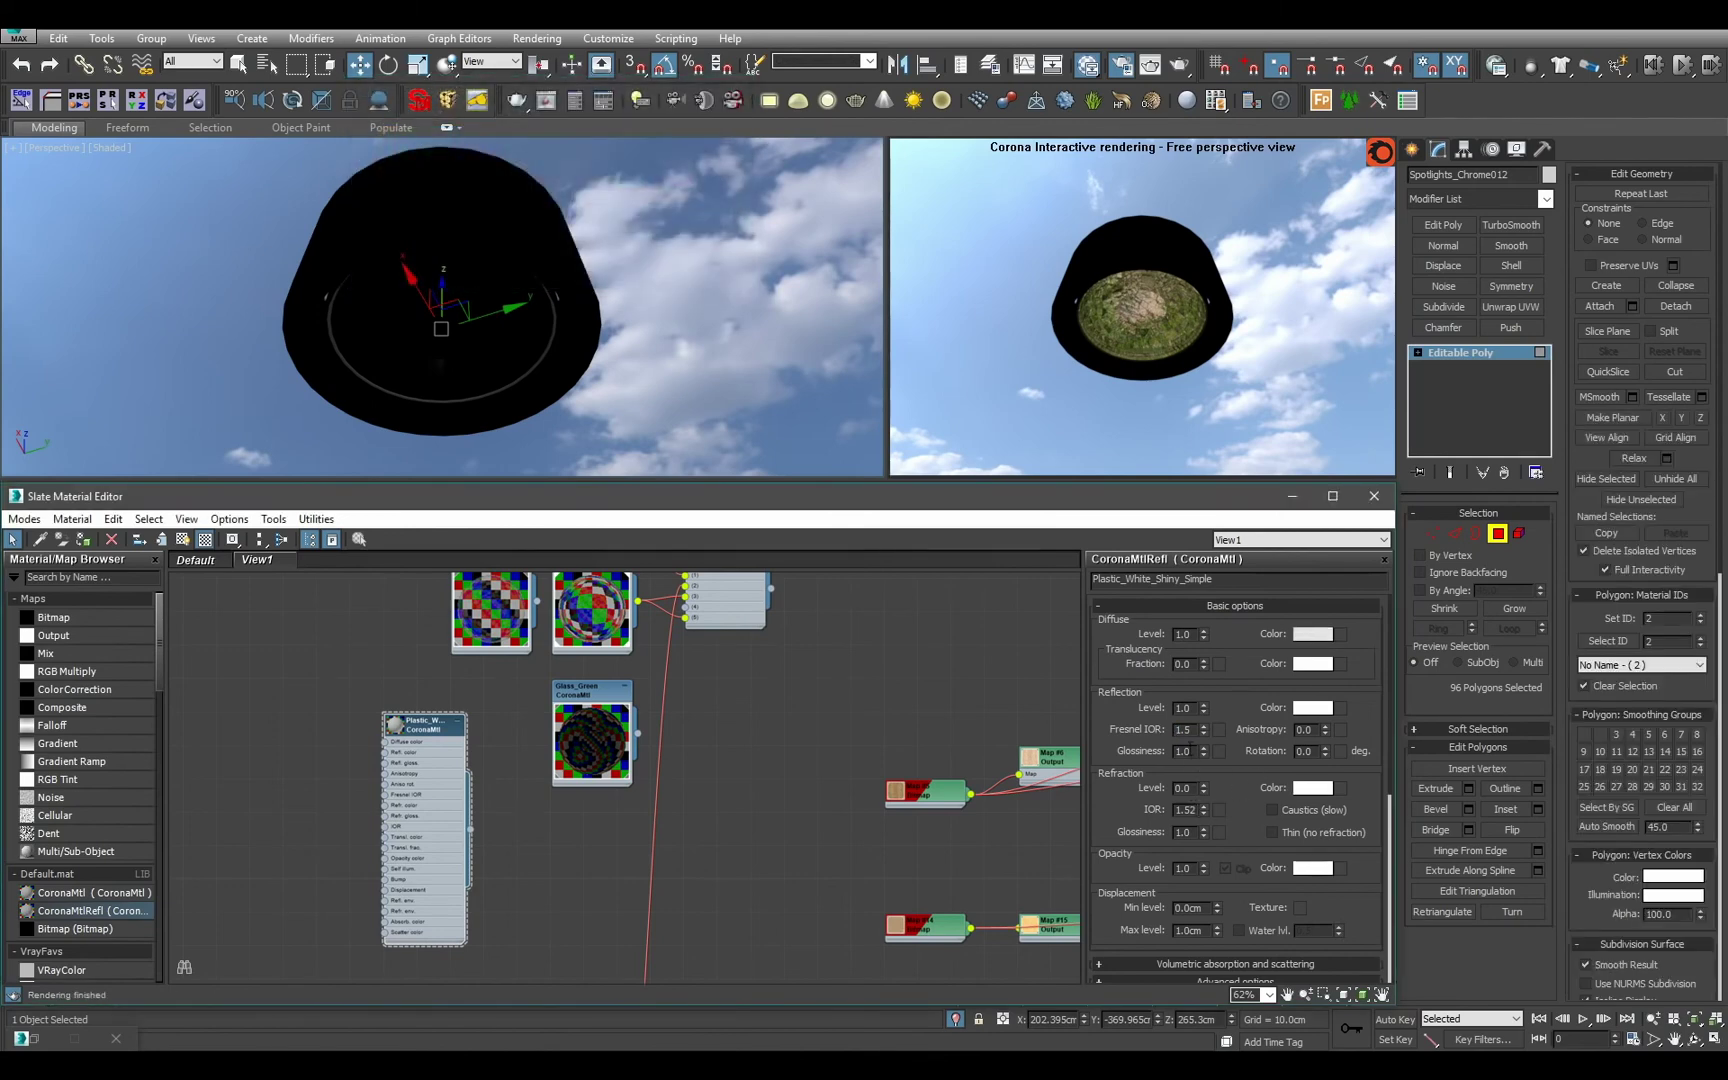
Hide the Plastic_White_Shiny_Simple node's unused slots, enlarge its preview and set its reflection glossiness to 0.9.
click(406, 720)
key(h)
middle_drag(406, 750, 403, 858)
scroll(403, 858, up, 1)
double_click(393, 830)
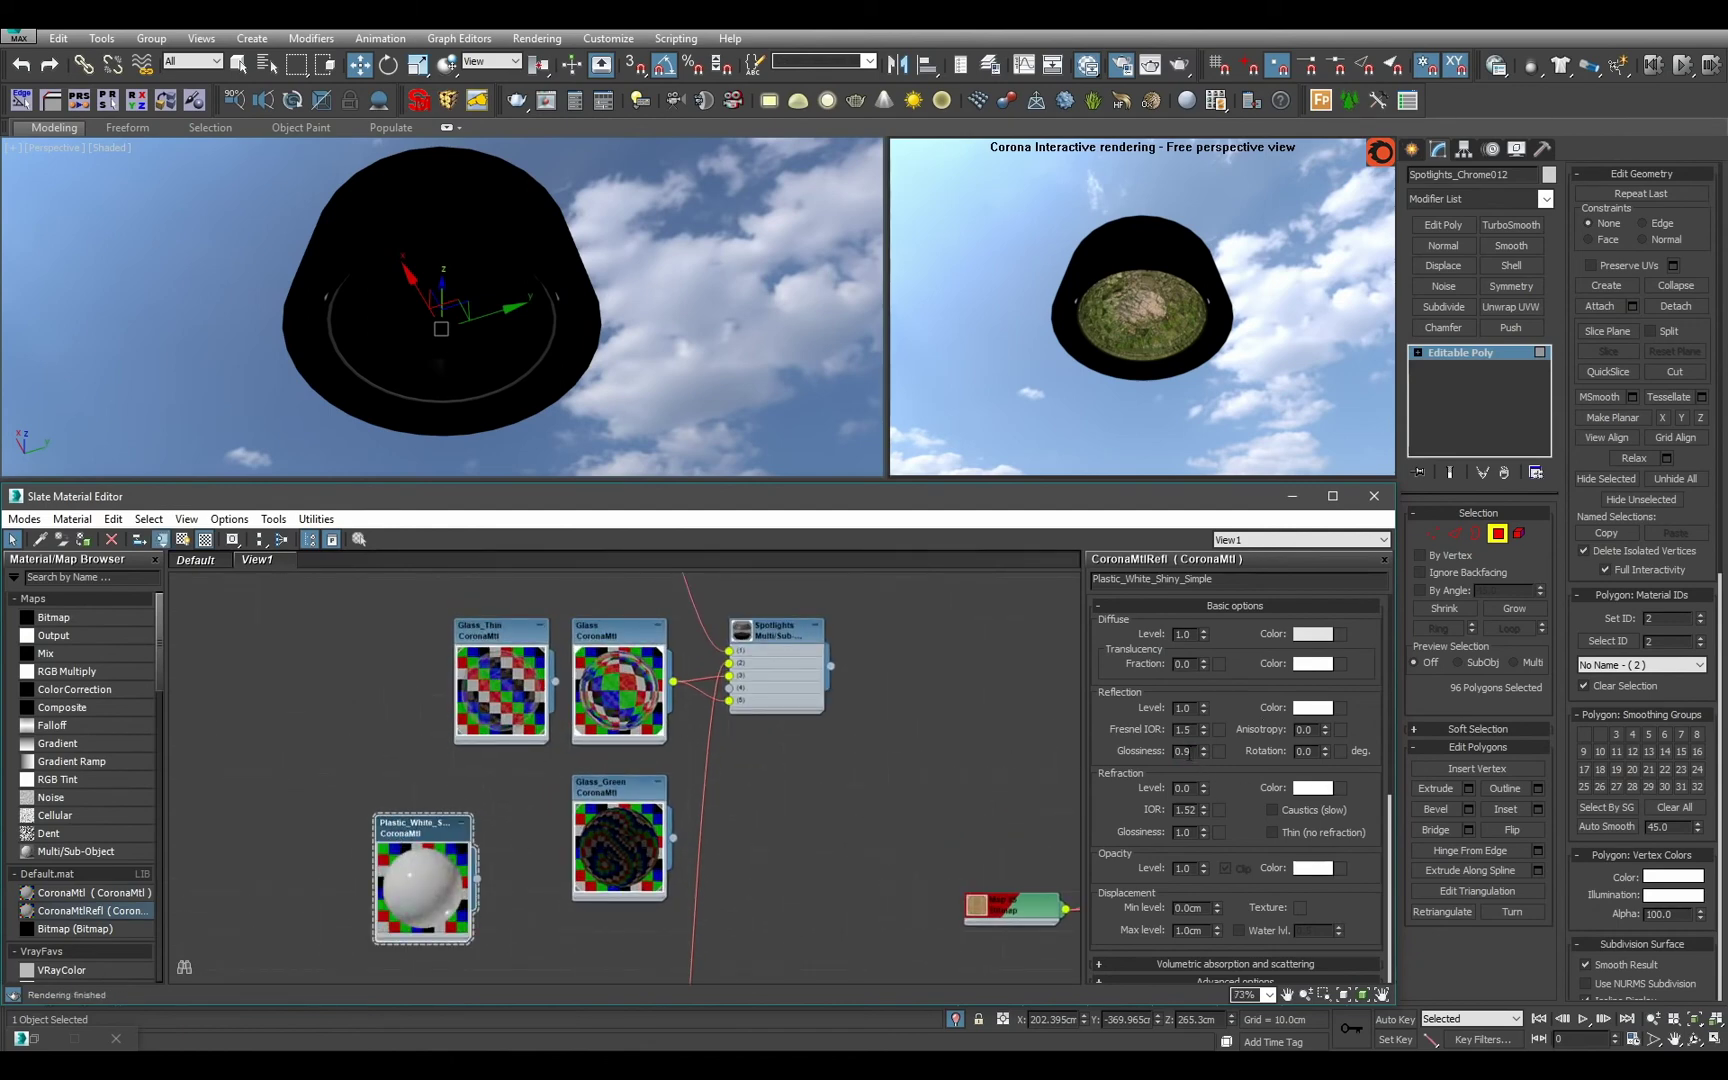
double_click(1181, 708)
Connect the Plastic_White_Shiny_Simple material to slot 4 of the Spotlights material.
drag(478, 878, 729, 688)
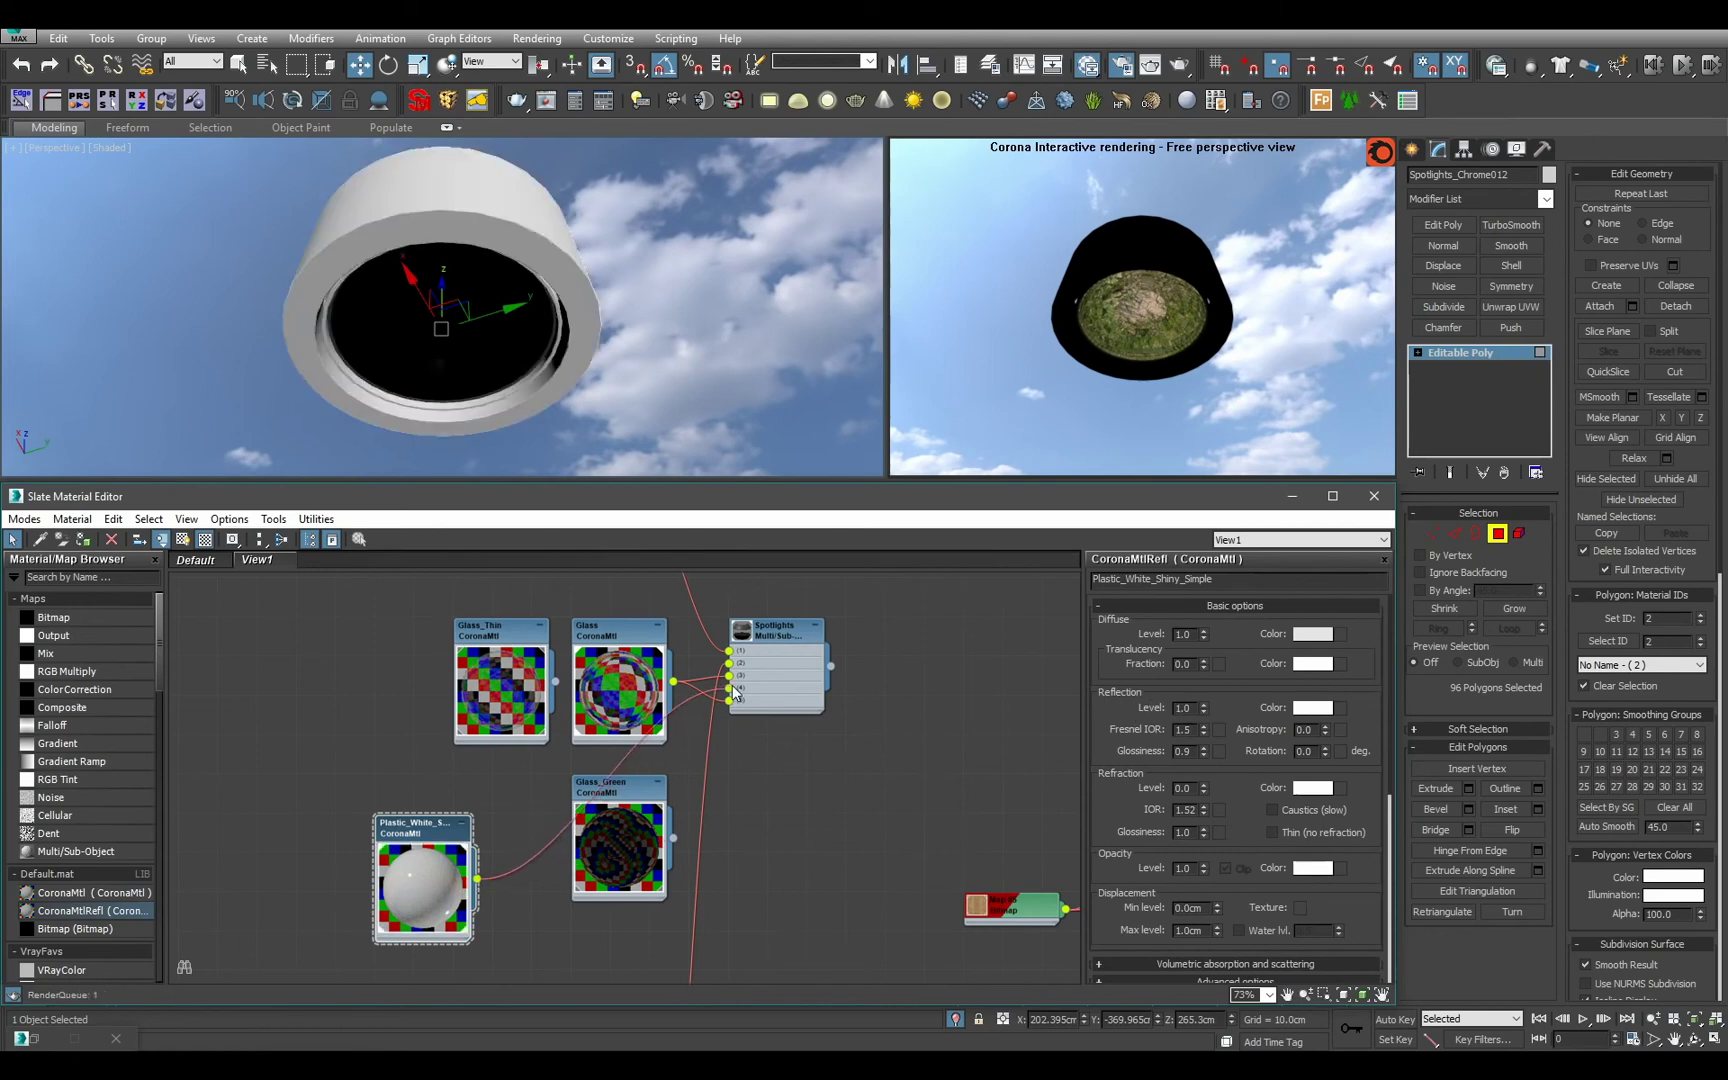
mouse_move(645, 354)
alt+middle_down()
mouse_move(625, 268)
mouse_move(636, 362)
alt+middle_up()
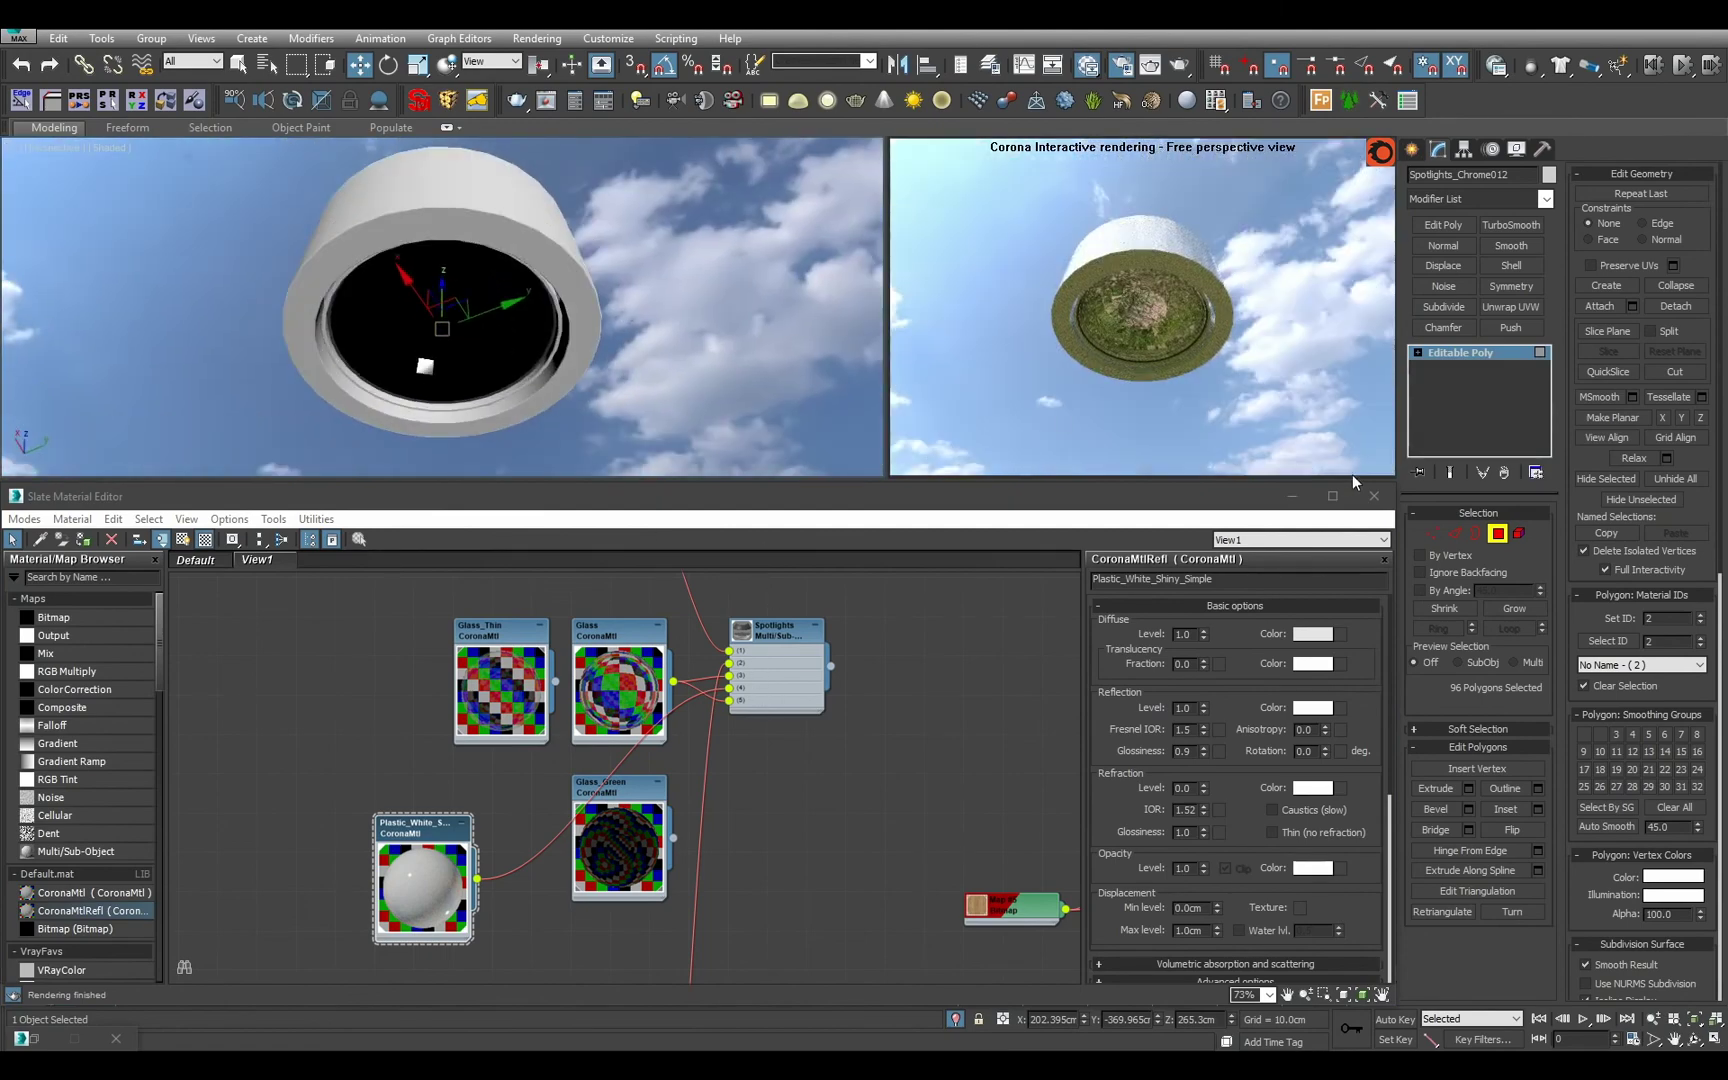
mouse_move(590, 322)
alt+middle_down()
mouse_move(575, 236)
mouse_move(575, 297)
alt+middle_up()
Duplicate the Plastic_White_Shiny_Simple material below the original and open the copy's parameters.
click(440, 878)
scroll(440, 880, down, 1)
middle_drag(440, 880, 573, 724)
drag(562, 686, 560, 645)
shift+drag(560, 645, 558, 828)
double_click(548, 826)
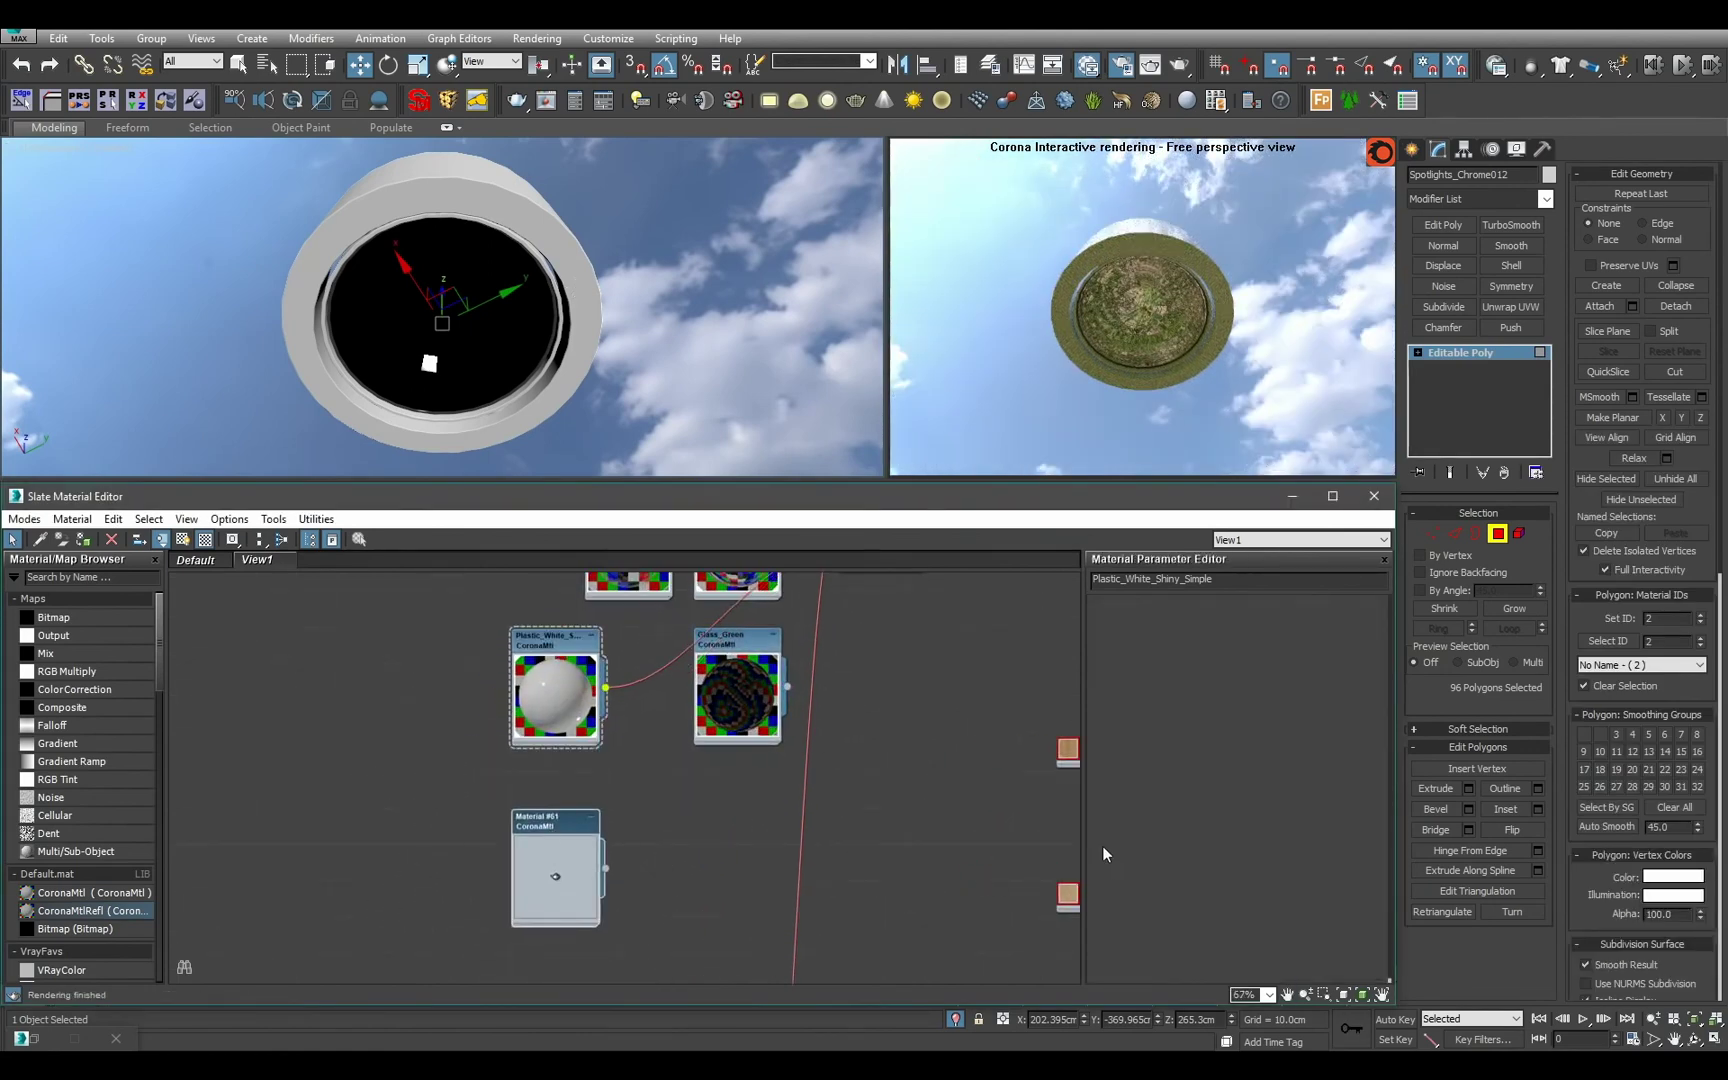
scroll(722, 790, down, 4)
middle_drag(752, 960, 695, 681)
middle_drag(716, 786, 712, 924)
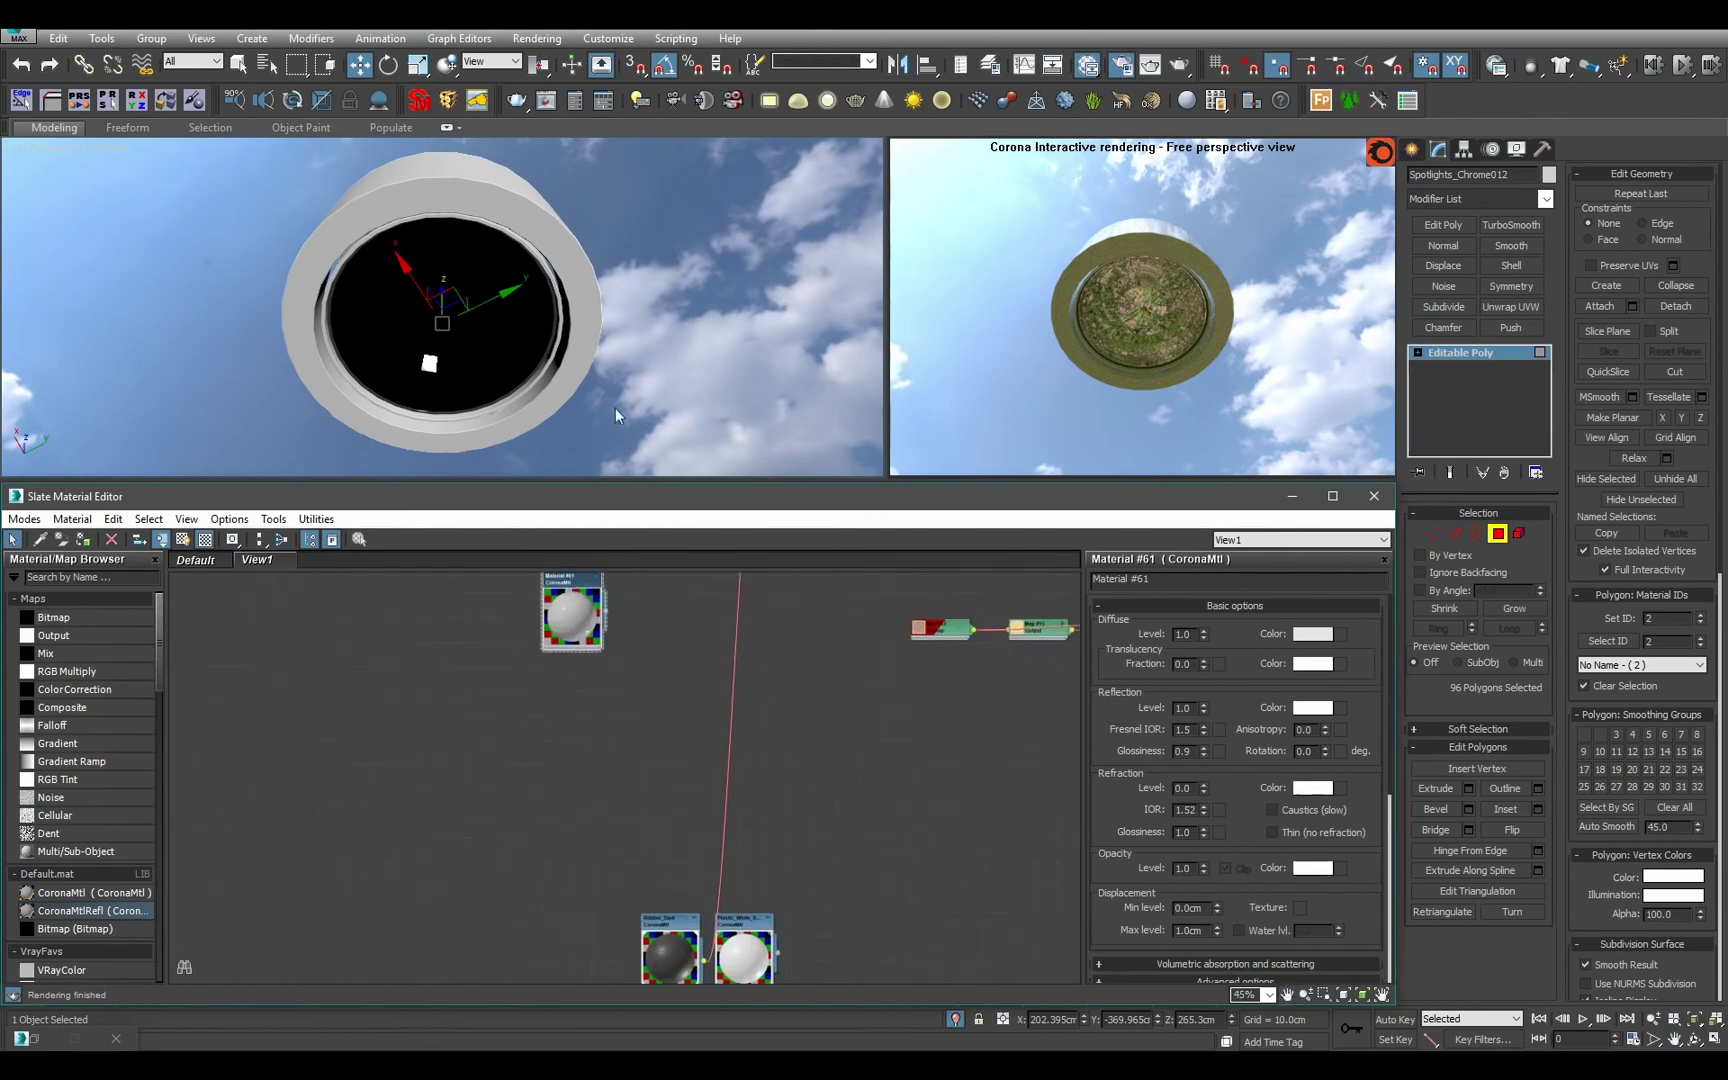
Inspect the spotlight's rim up close and delete the copied plastic material.
alt+middle_drag(580, 338, 572, 281)
alt+middle_drag(652, 353, 600, 380)
scroll(645, 343, up, 4)
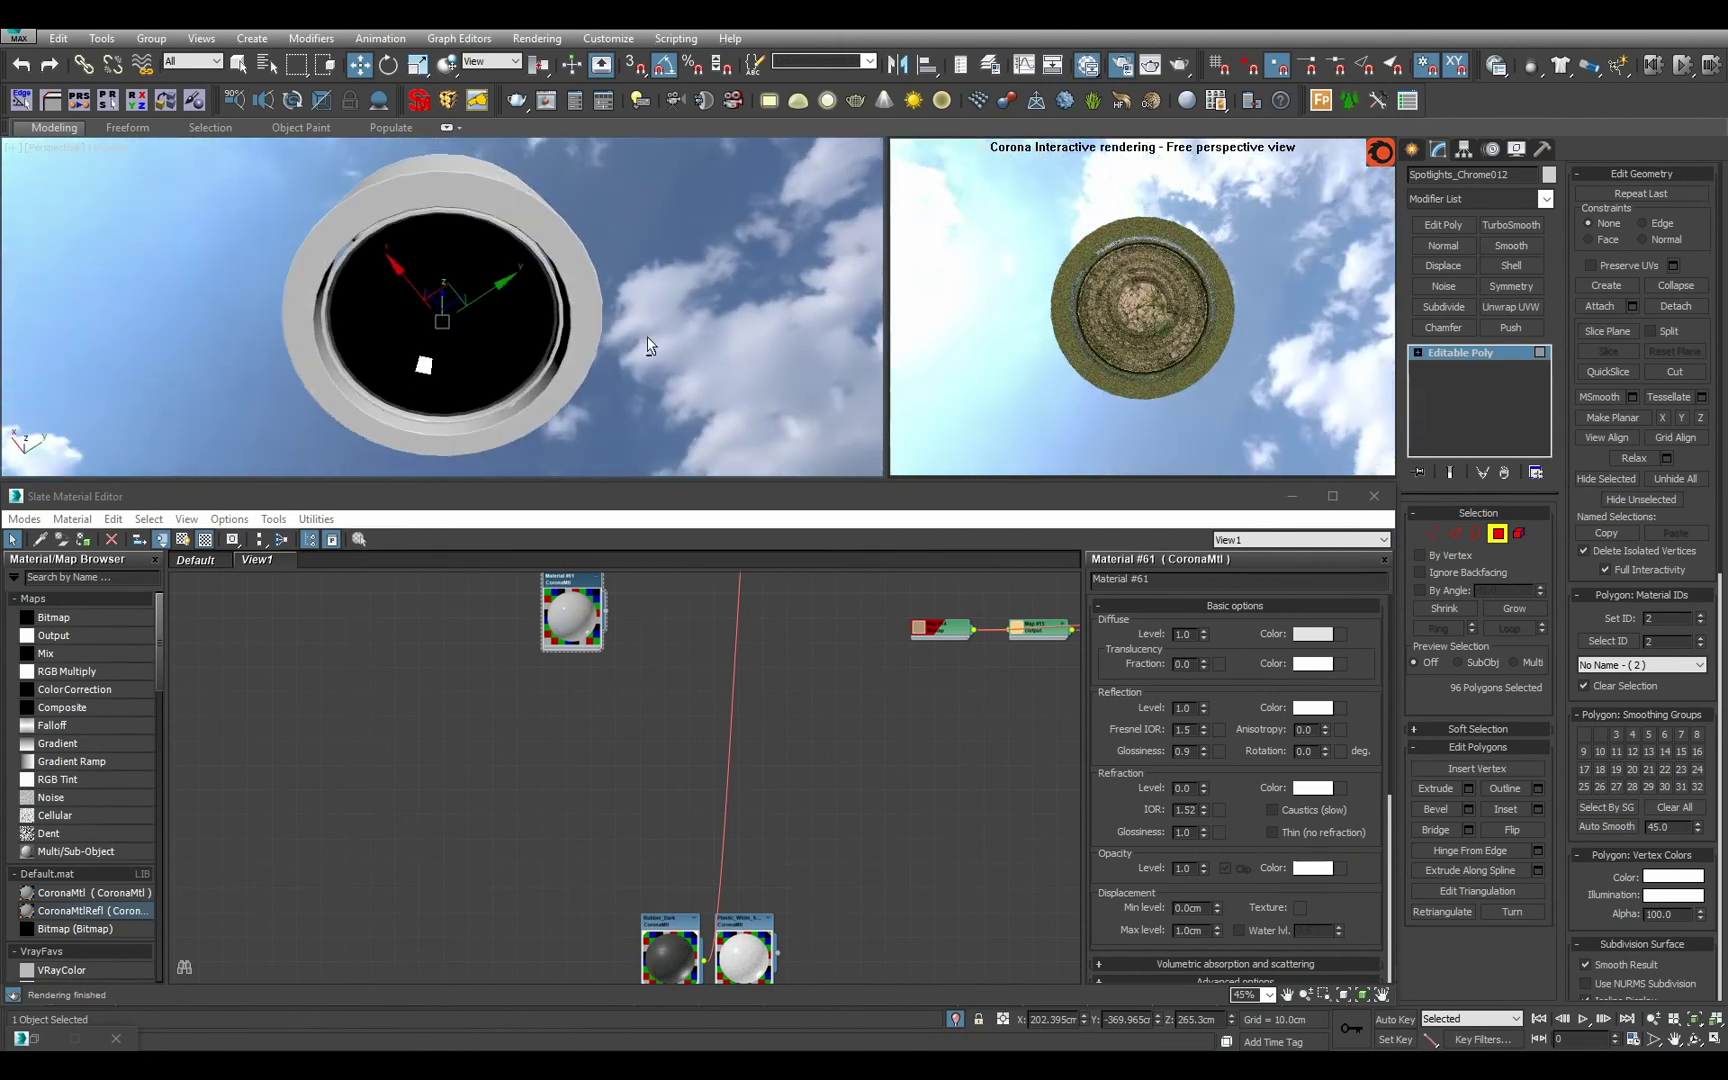
scroll(720, 711, down, 1)
middle_drag(680, 665, 688, 764)
scroll(640, 730, up, 2)
click(607, 709)
key(Delete)
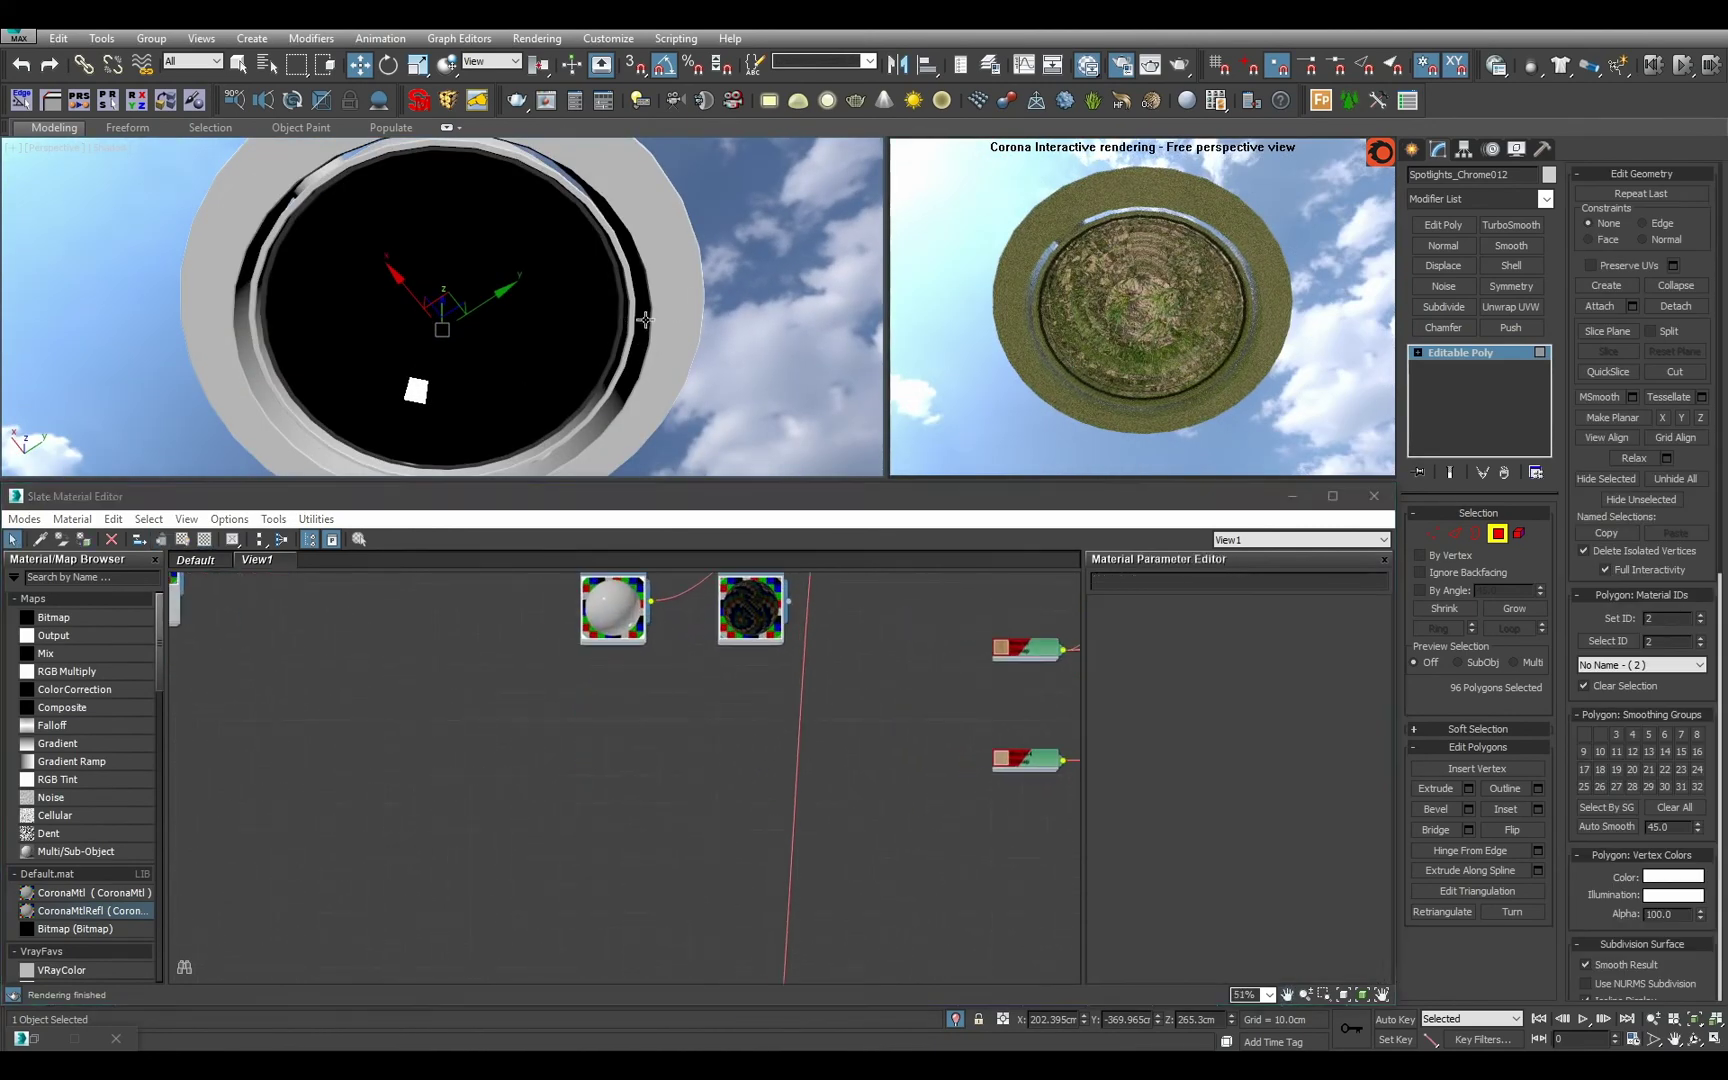
End the spotlight's isolation to bring back the rest of the interior scene.
scroll(640, 375, down, 5)
mouse_move(640, 370)
alt+middle_down()
mouse_move(643, 424)
mouse_move(648, 380)
alt+middle_up()
scroll(645, 422, down, 5)
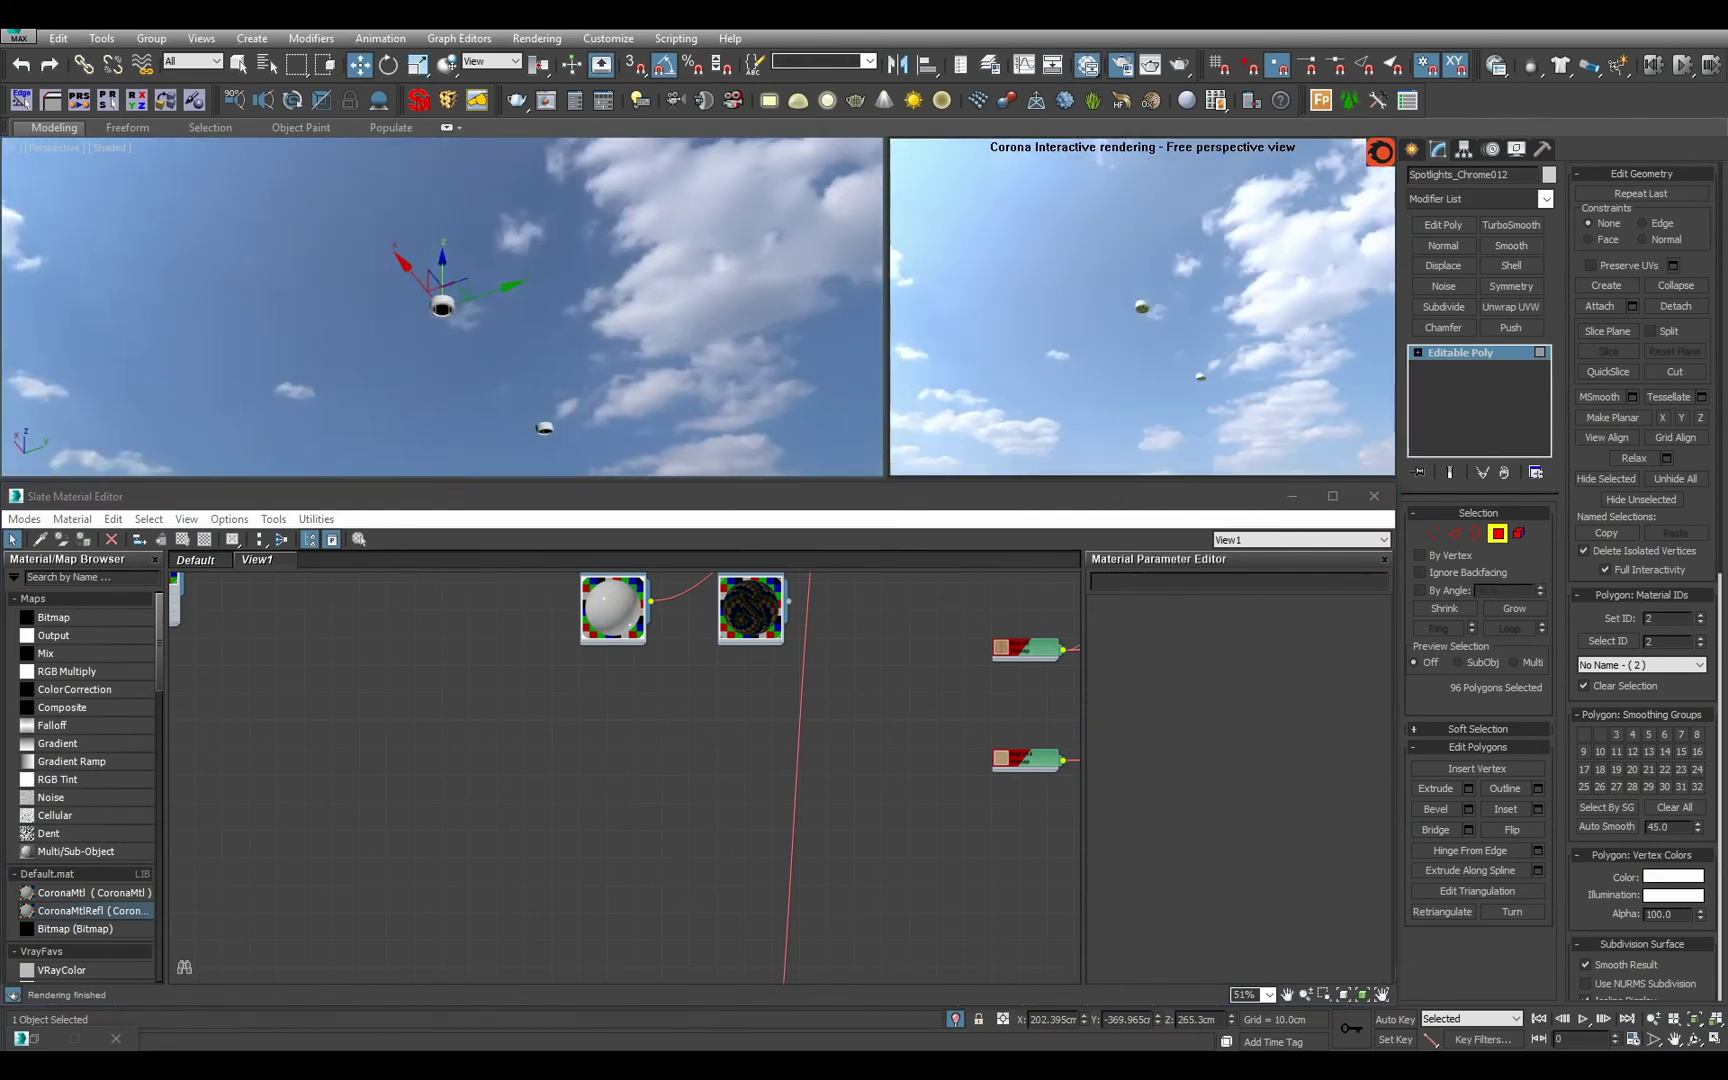
click(957, 1019)
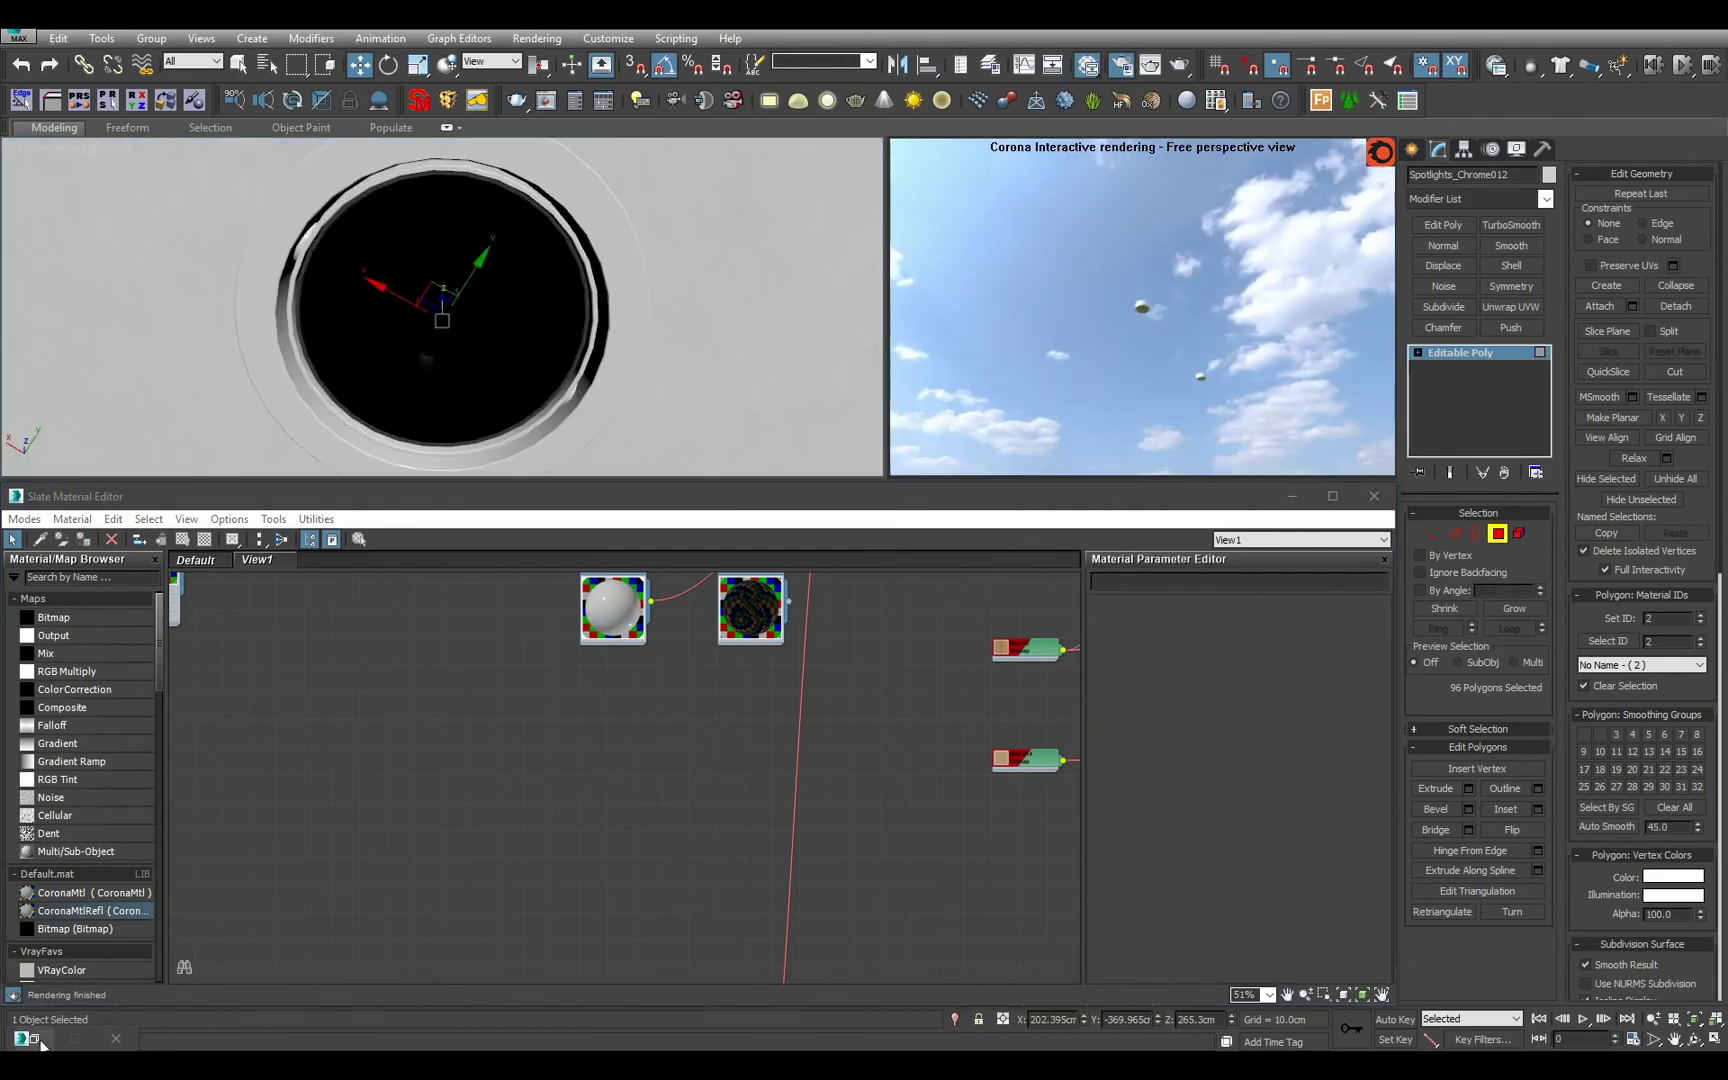
Set the Corona camera exposure (EV) to 0.5 in the render settings and minimize them.
key(F10)
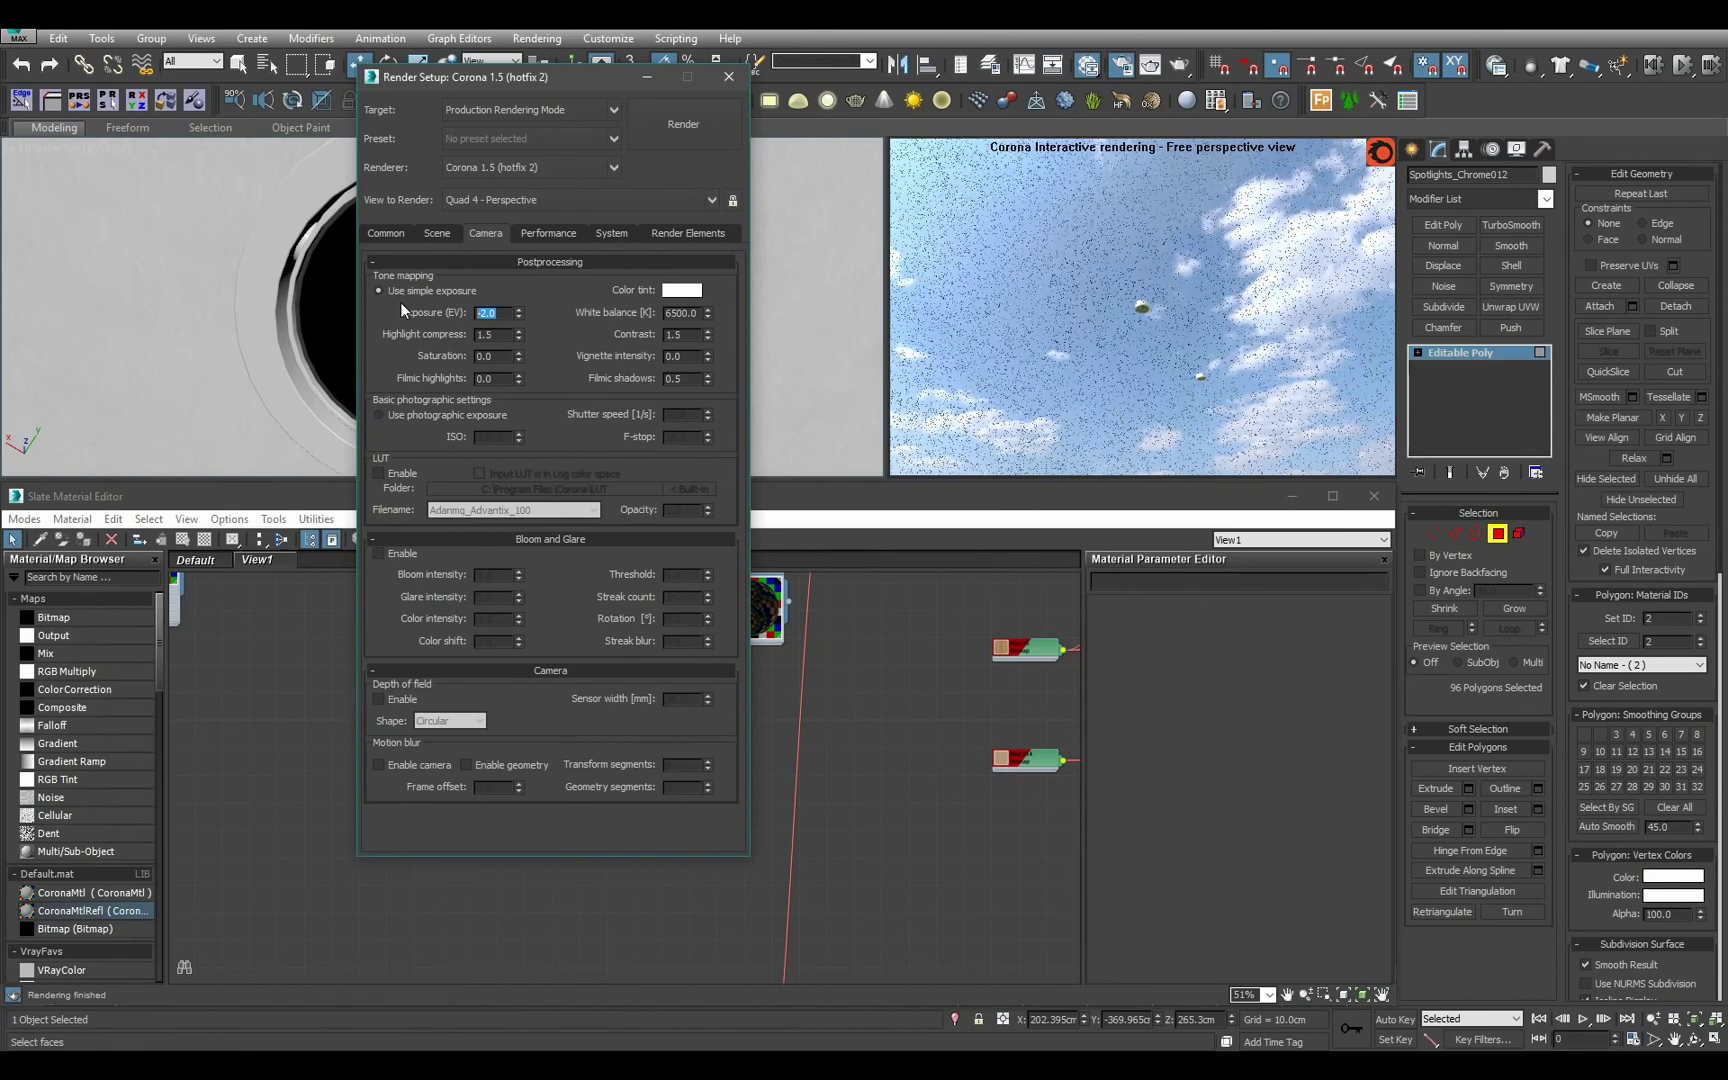
text(0.5)
key(Return)
click(647, 80)
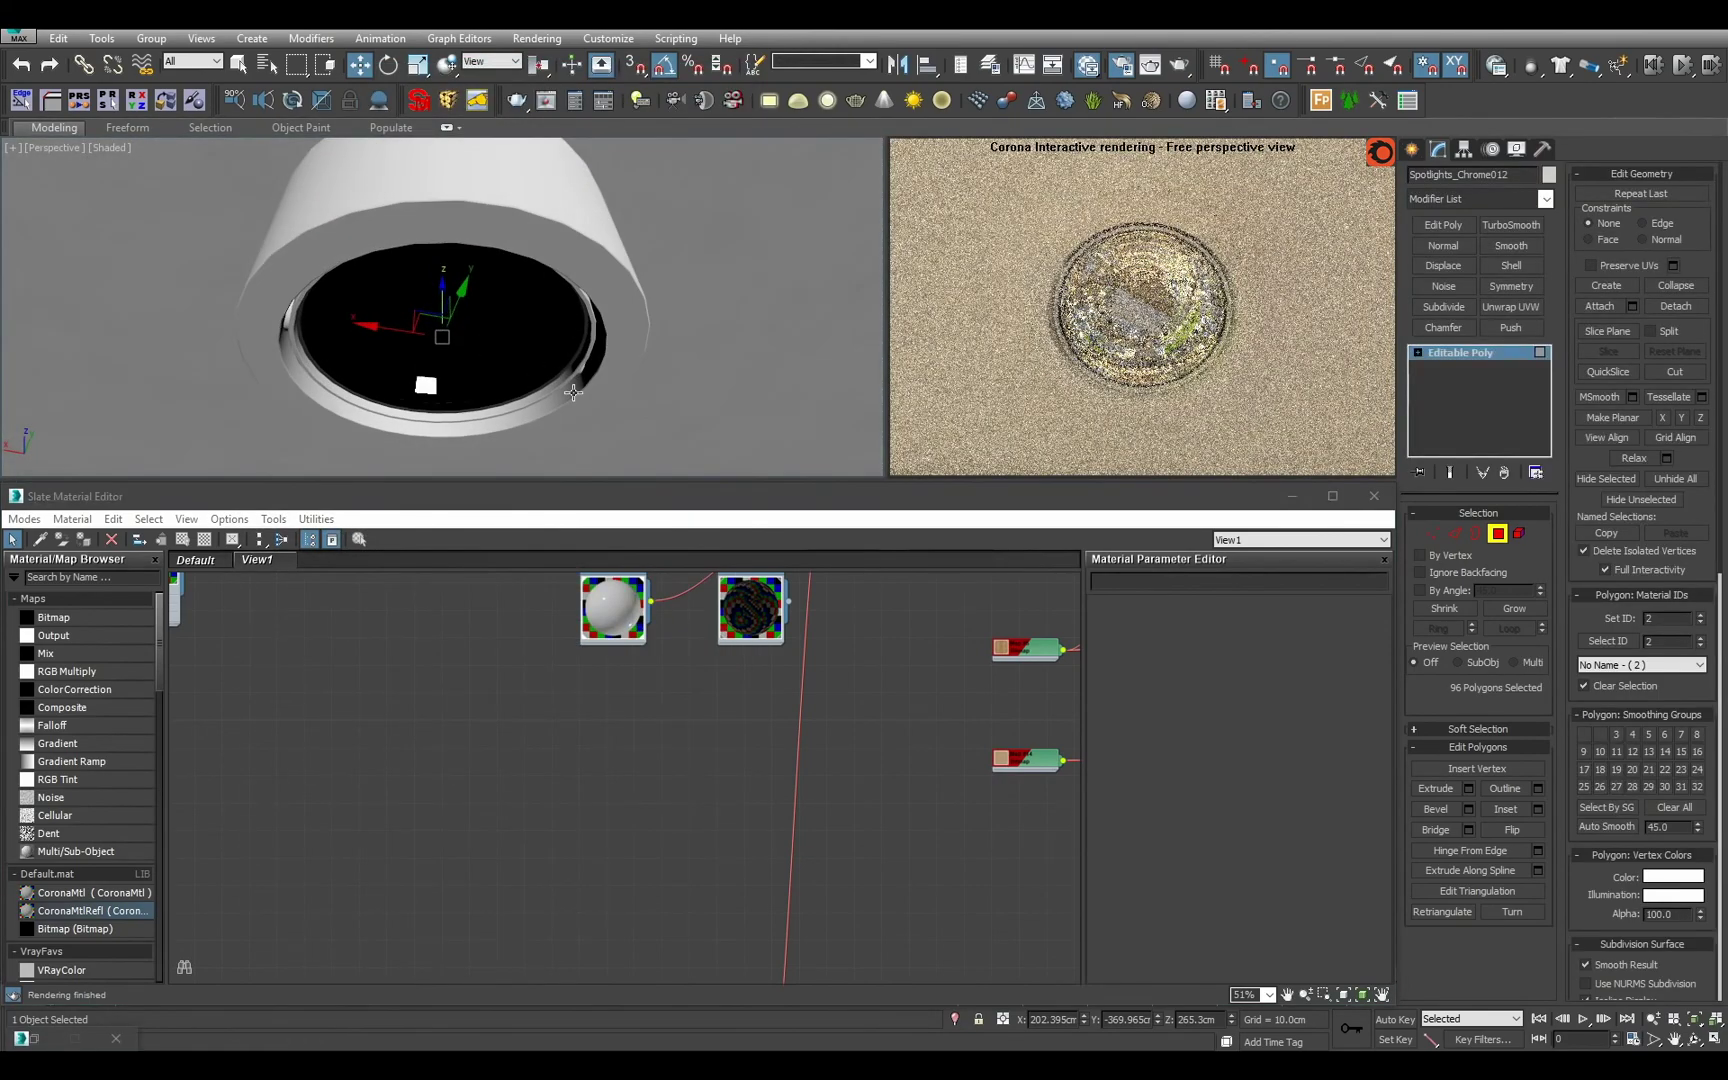
Leave polygon editing, select another ceiling spotlight near the window and view it from below.
alt+middle_drag(483, 345, 644, 393)
scroll(644, 393, down, 3)
scroll(518, 359, down, 10)
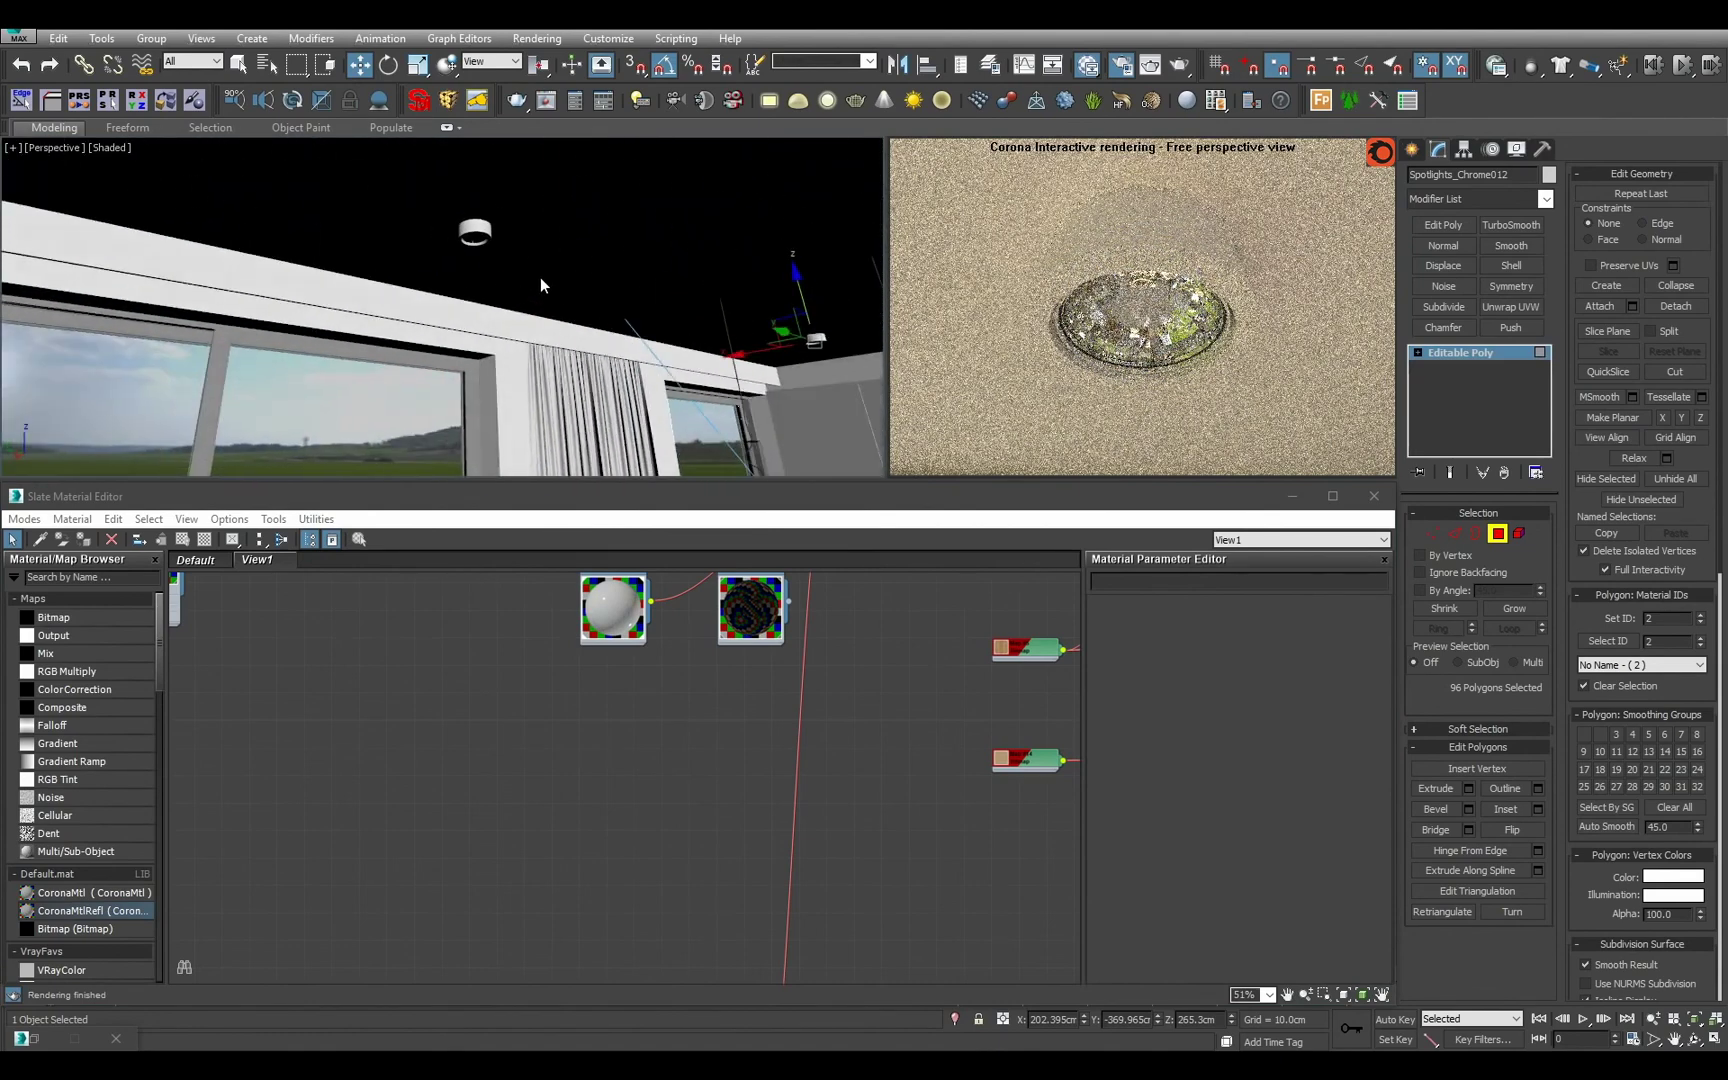
key(4)
key(q)
click(475, 230)
key(z)
scroll(513, 266, down, 5)
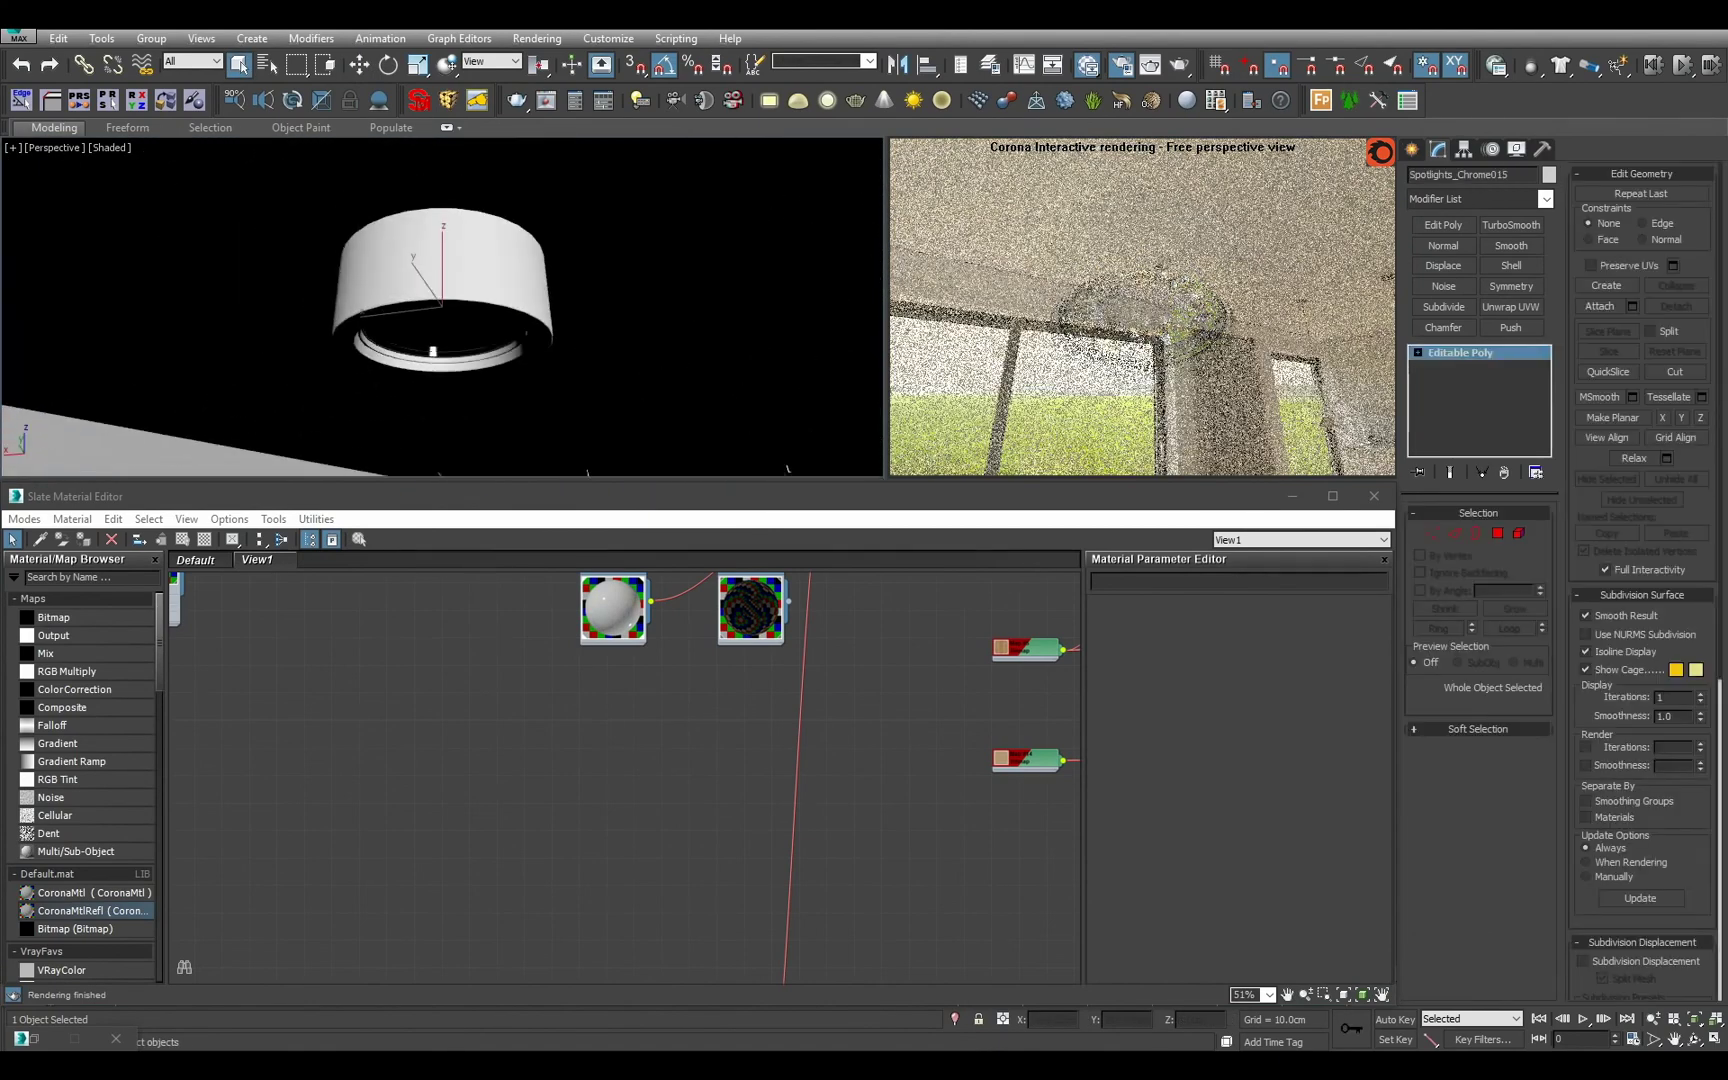
alt+middle_drag(620, 330, 660, 362)
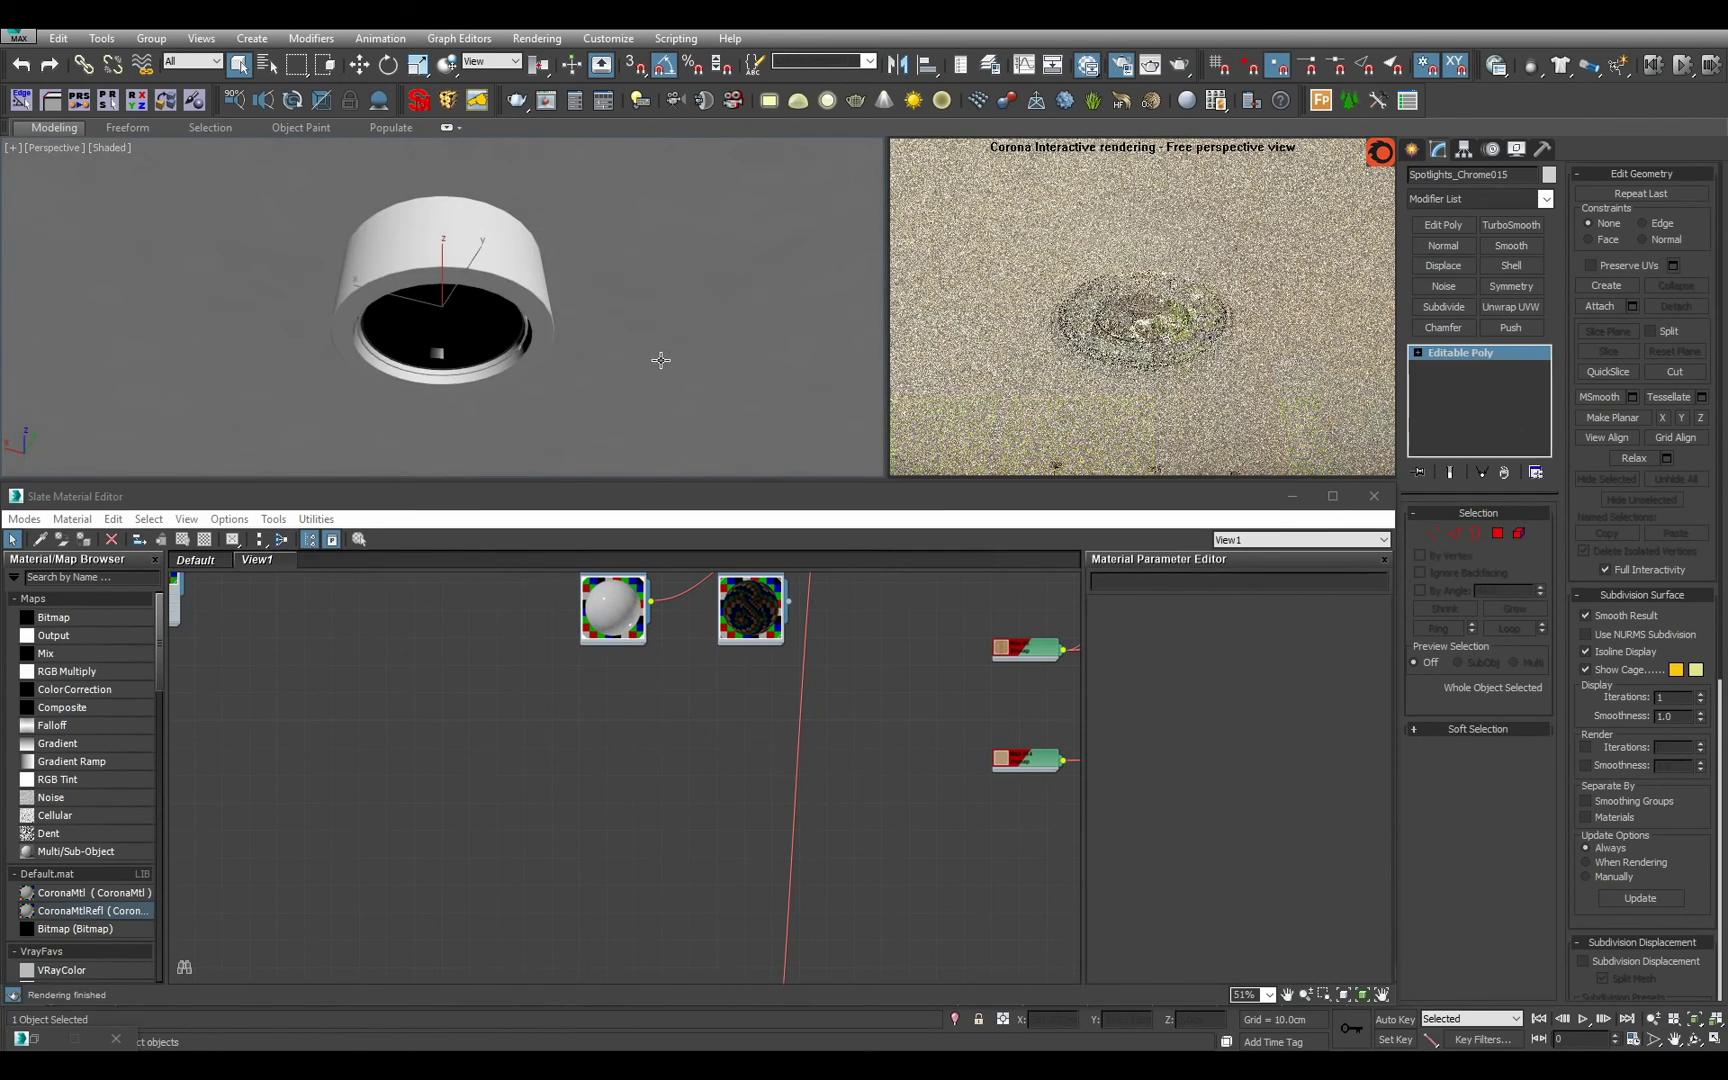
alt+middle_drag(662, 360, 547, 366)
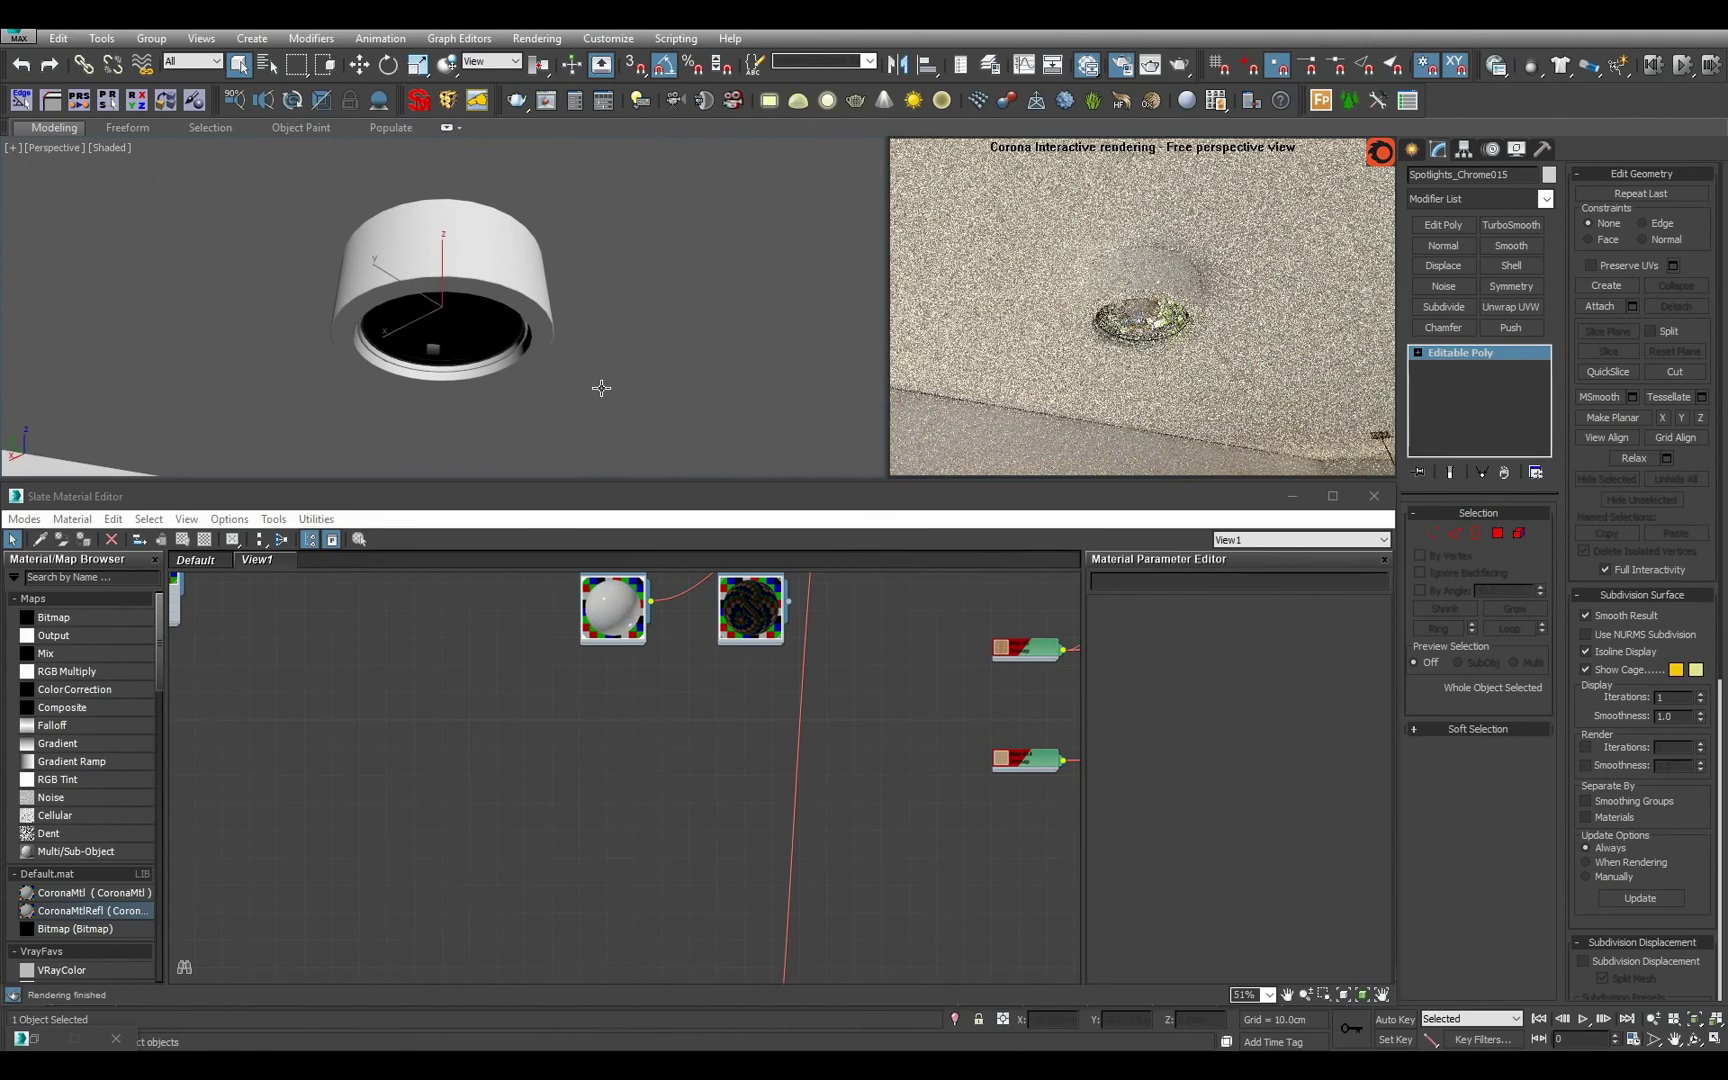
Test-render a region around the selected spotlight, stop the render and close the frame buffer.
key(shift+q)
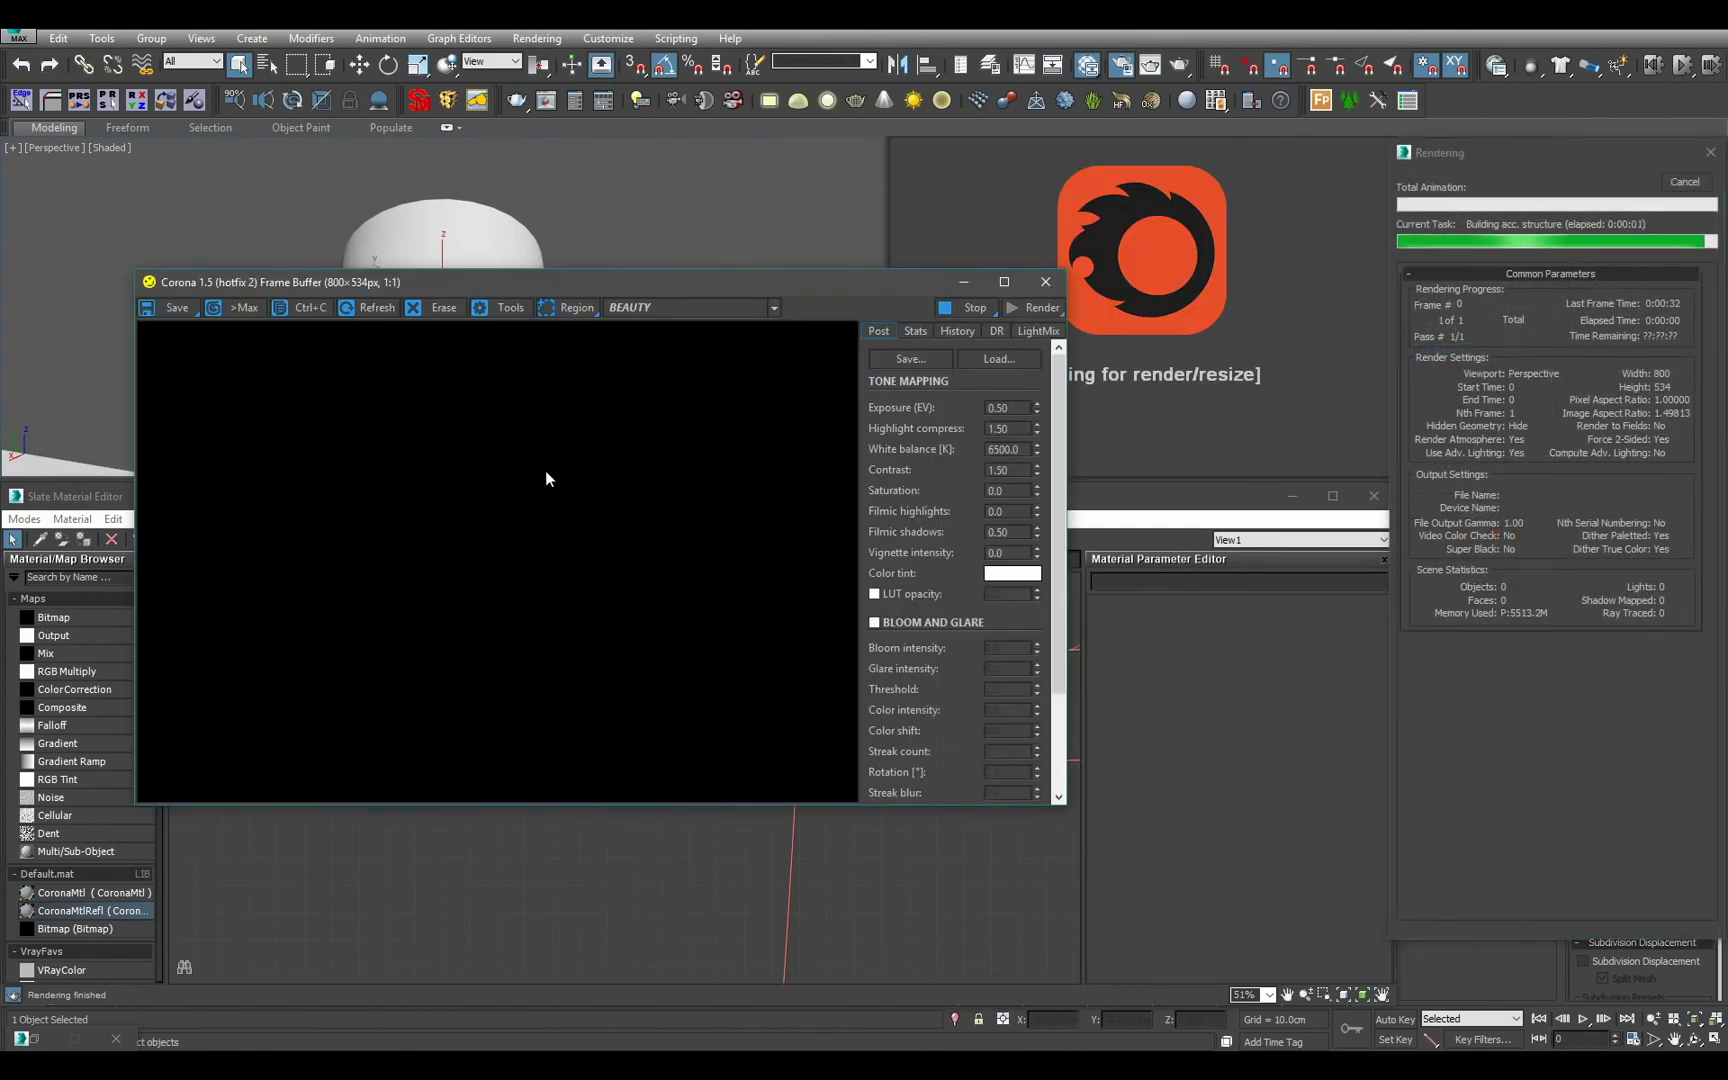
click(575, 308)
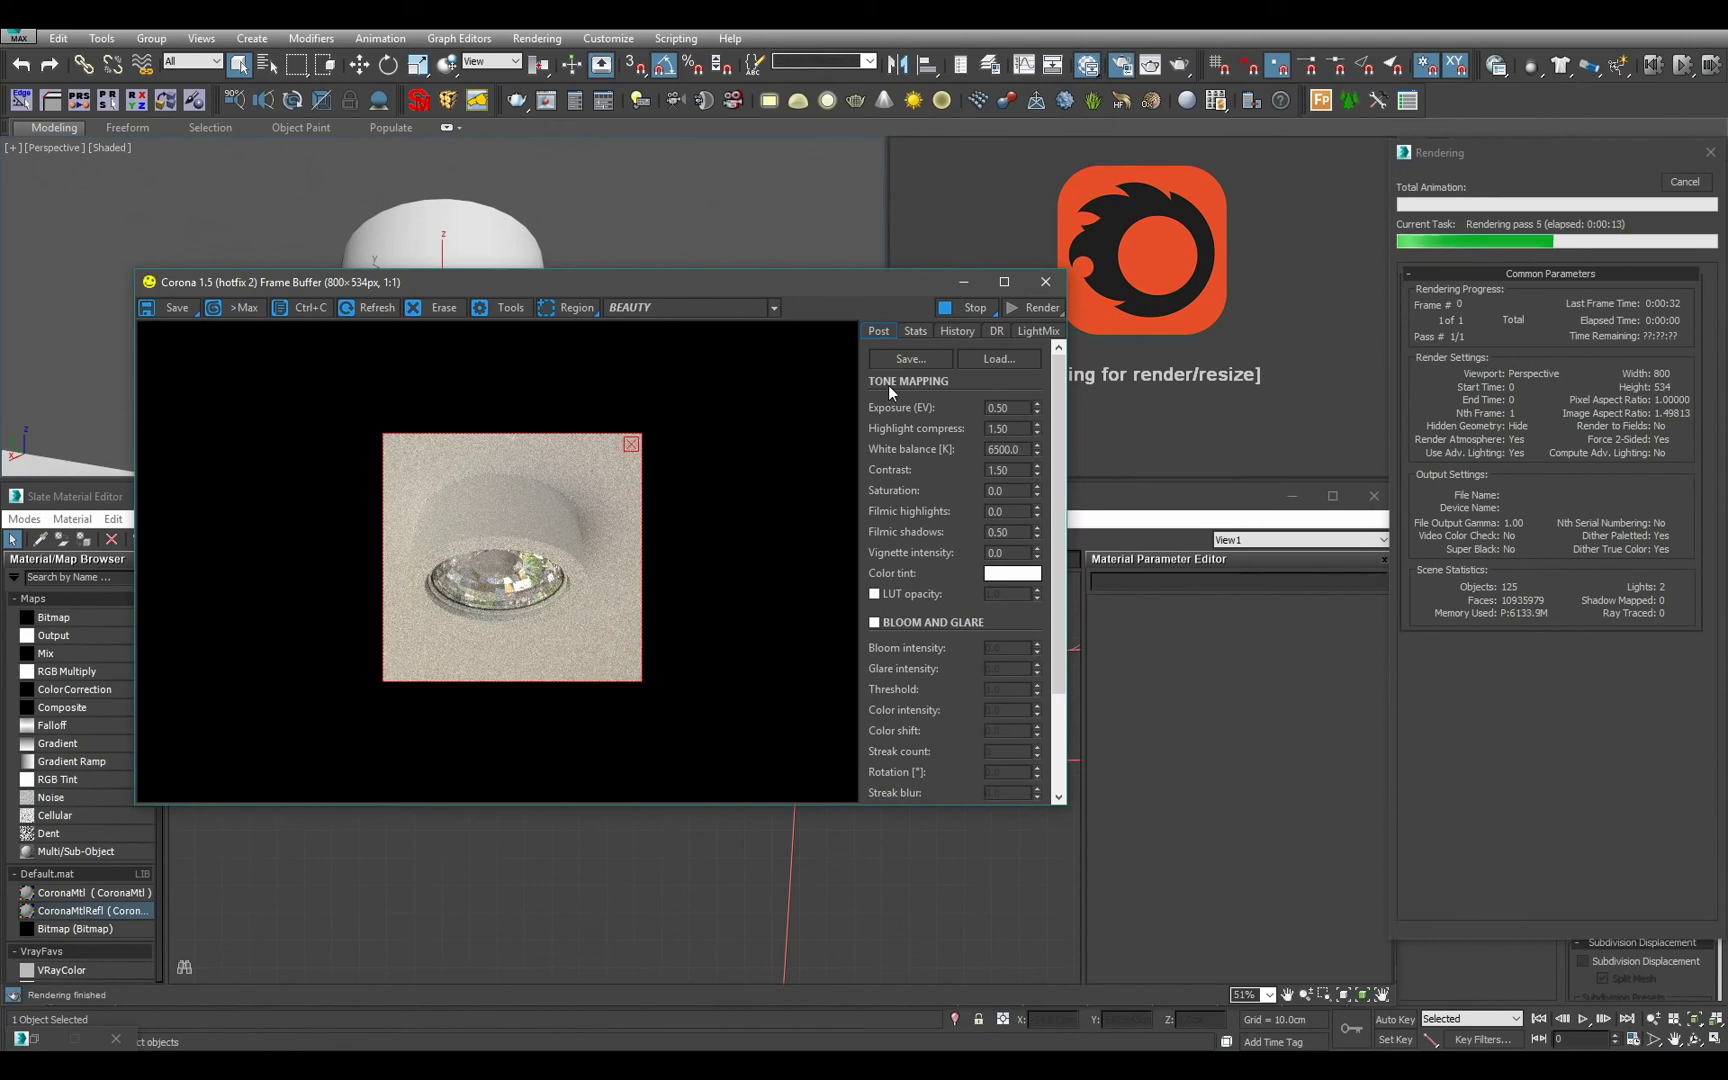
click(975, 308)
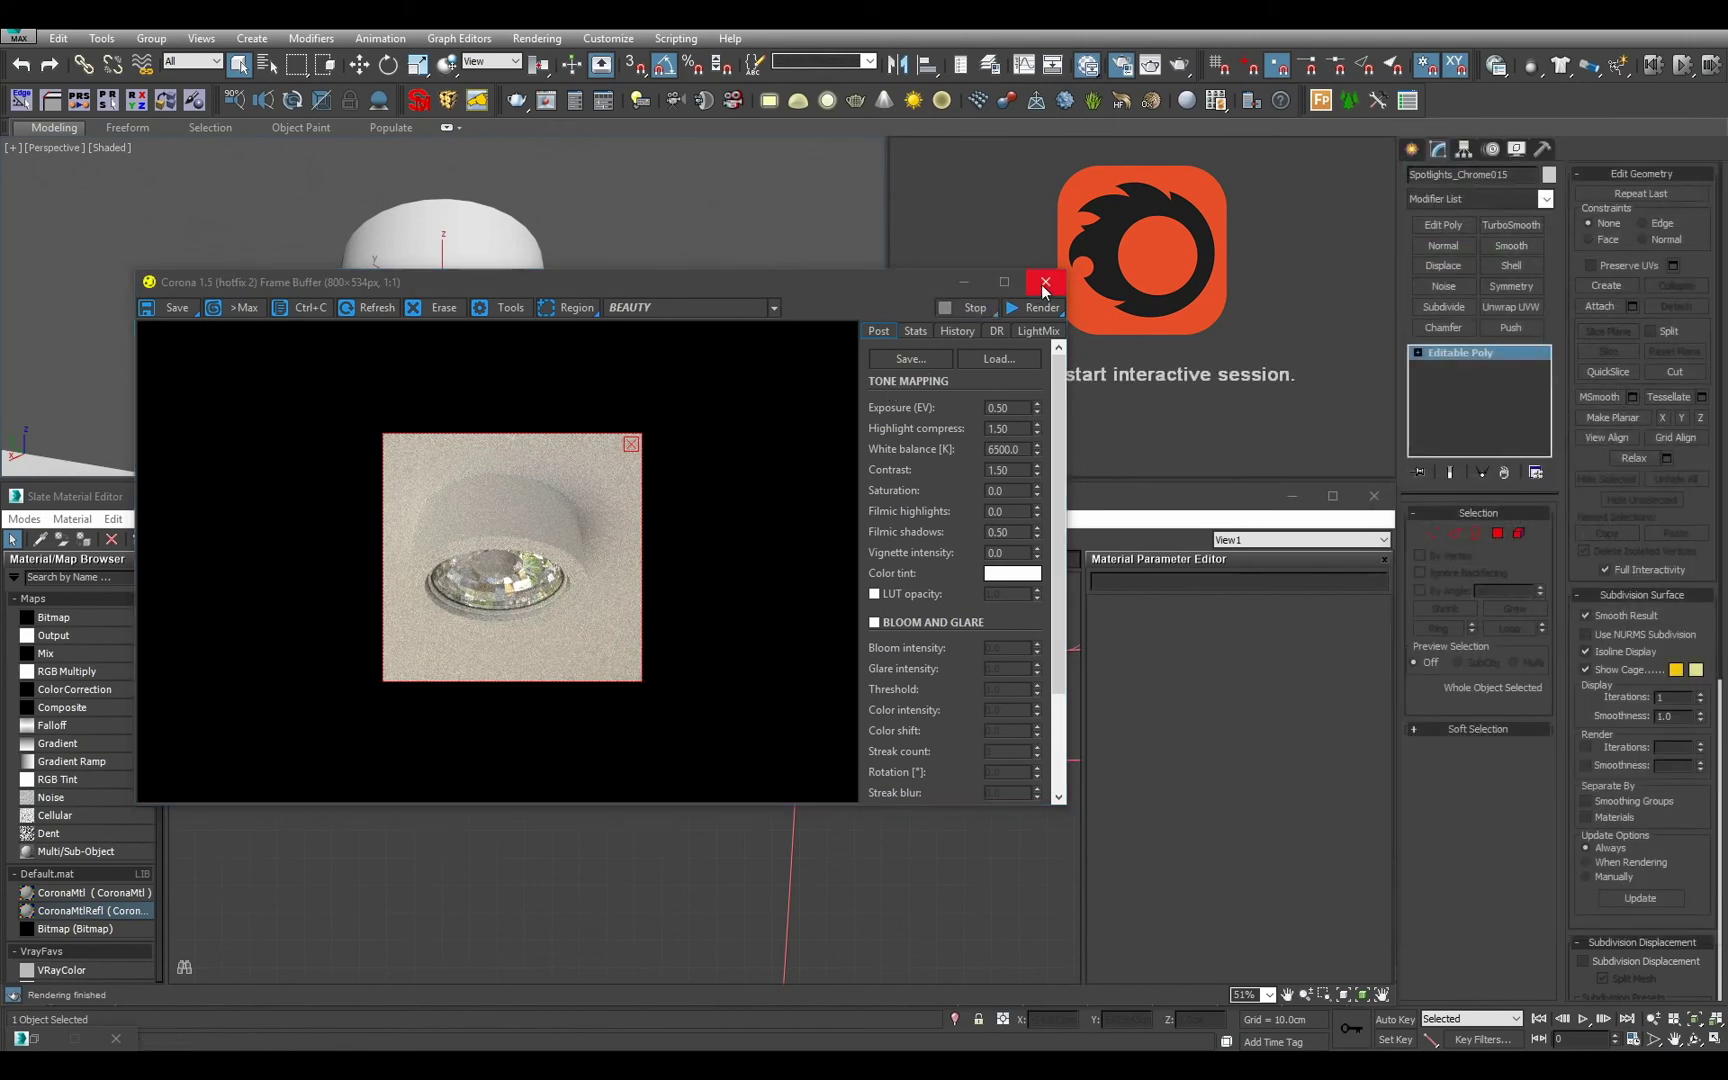
click(1045, 281)
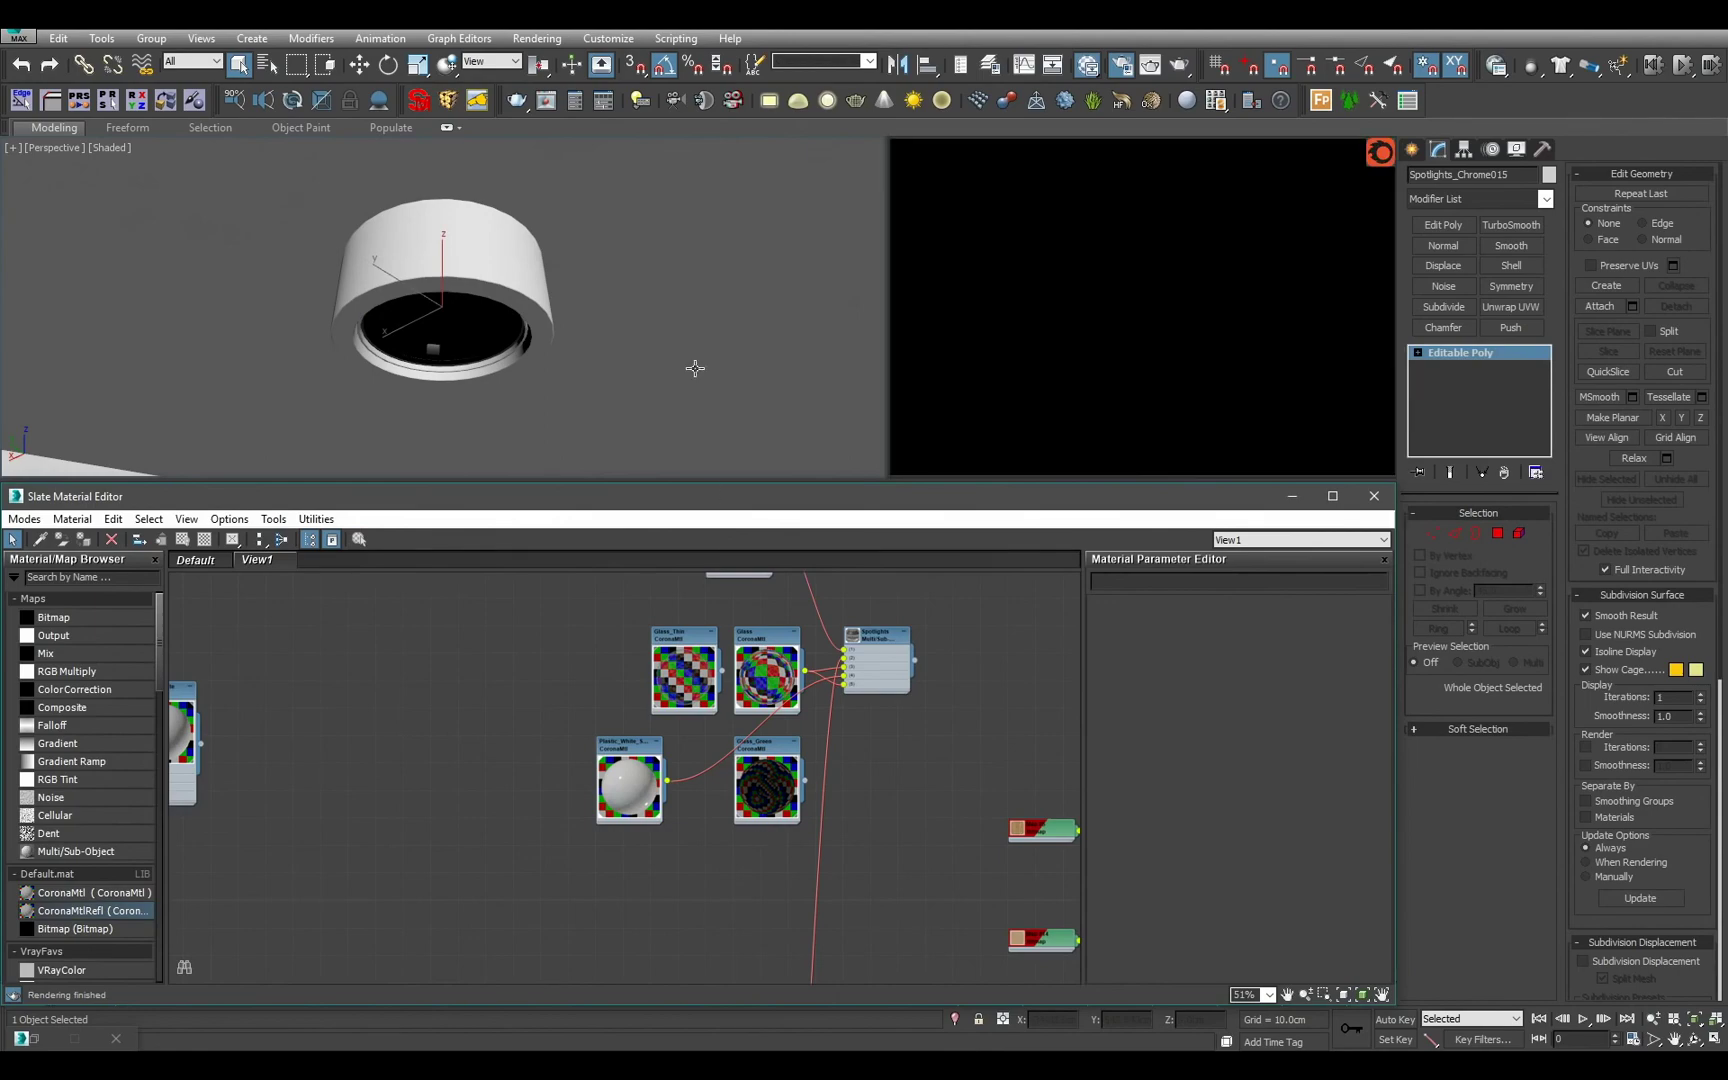
Bring the pendant lamps above the dining table into view.
middle_click(695, 368)
scroll(695, 368, down, 5)
alt+middle_drag(702, 390, 580, 350)
scroll(580, 350, down, 2)
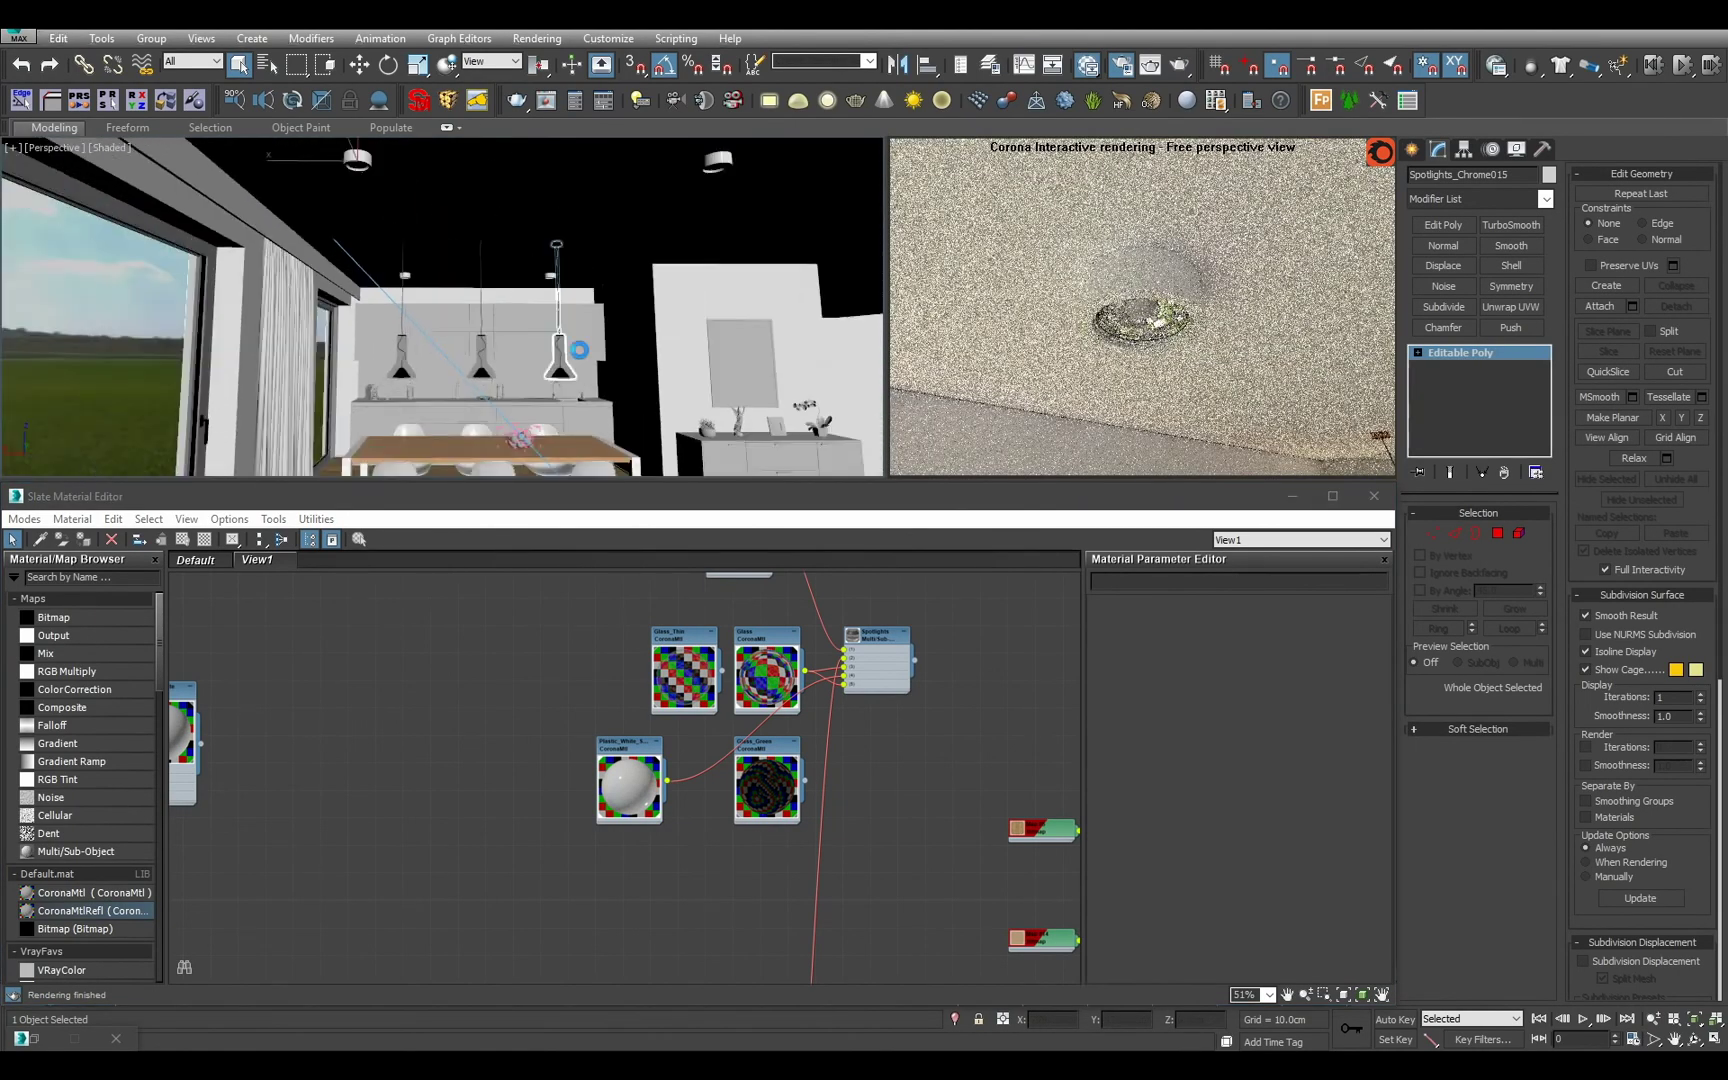